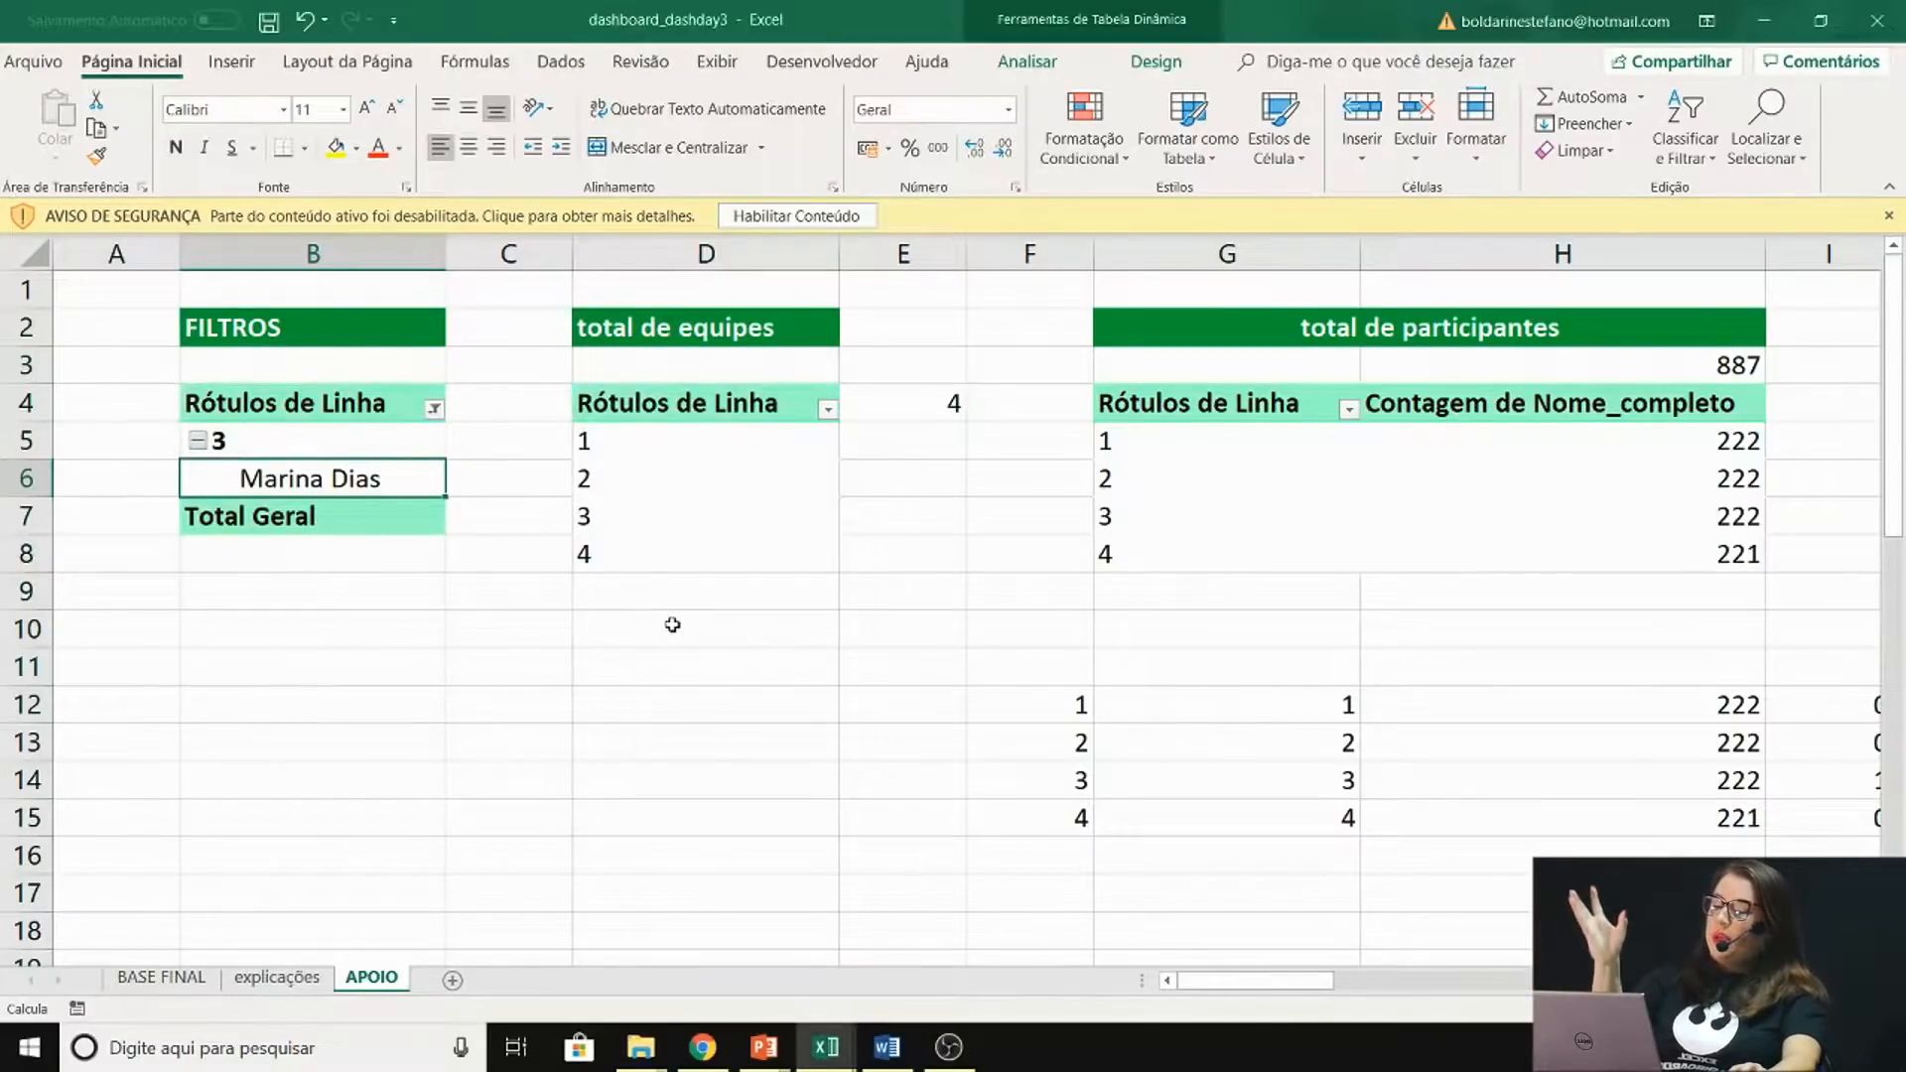
Add a new blank worksheet after the APOIO sheet for the dashboard
{"action": "left_click", "coordinate": [724, 595]}
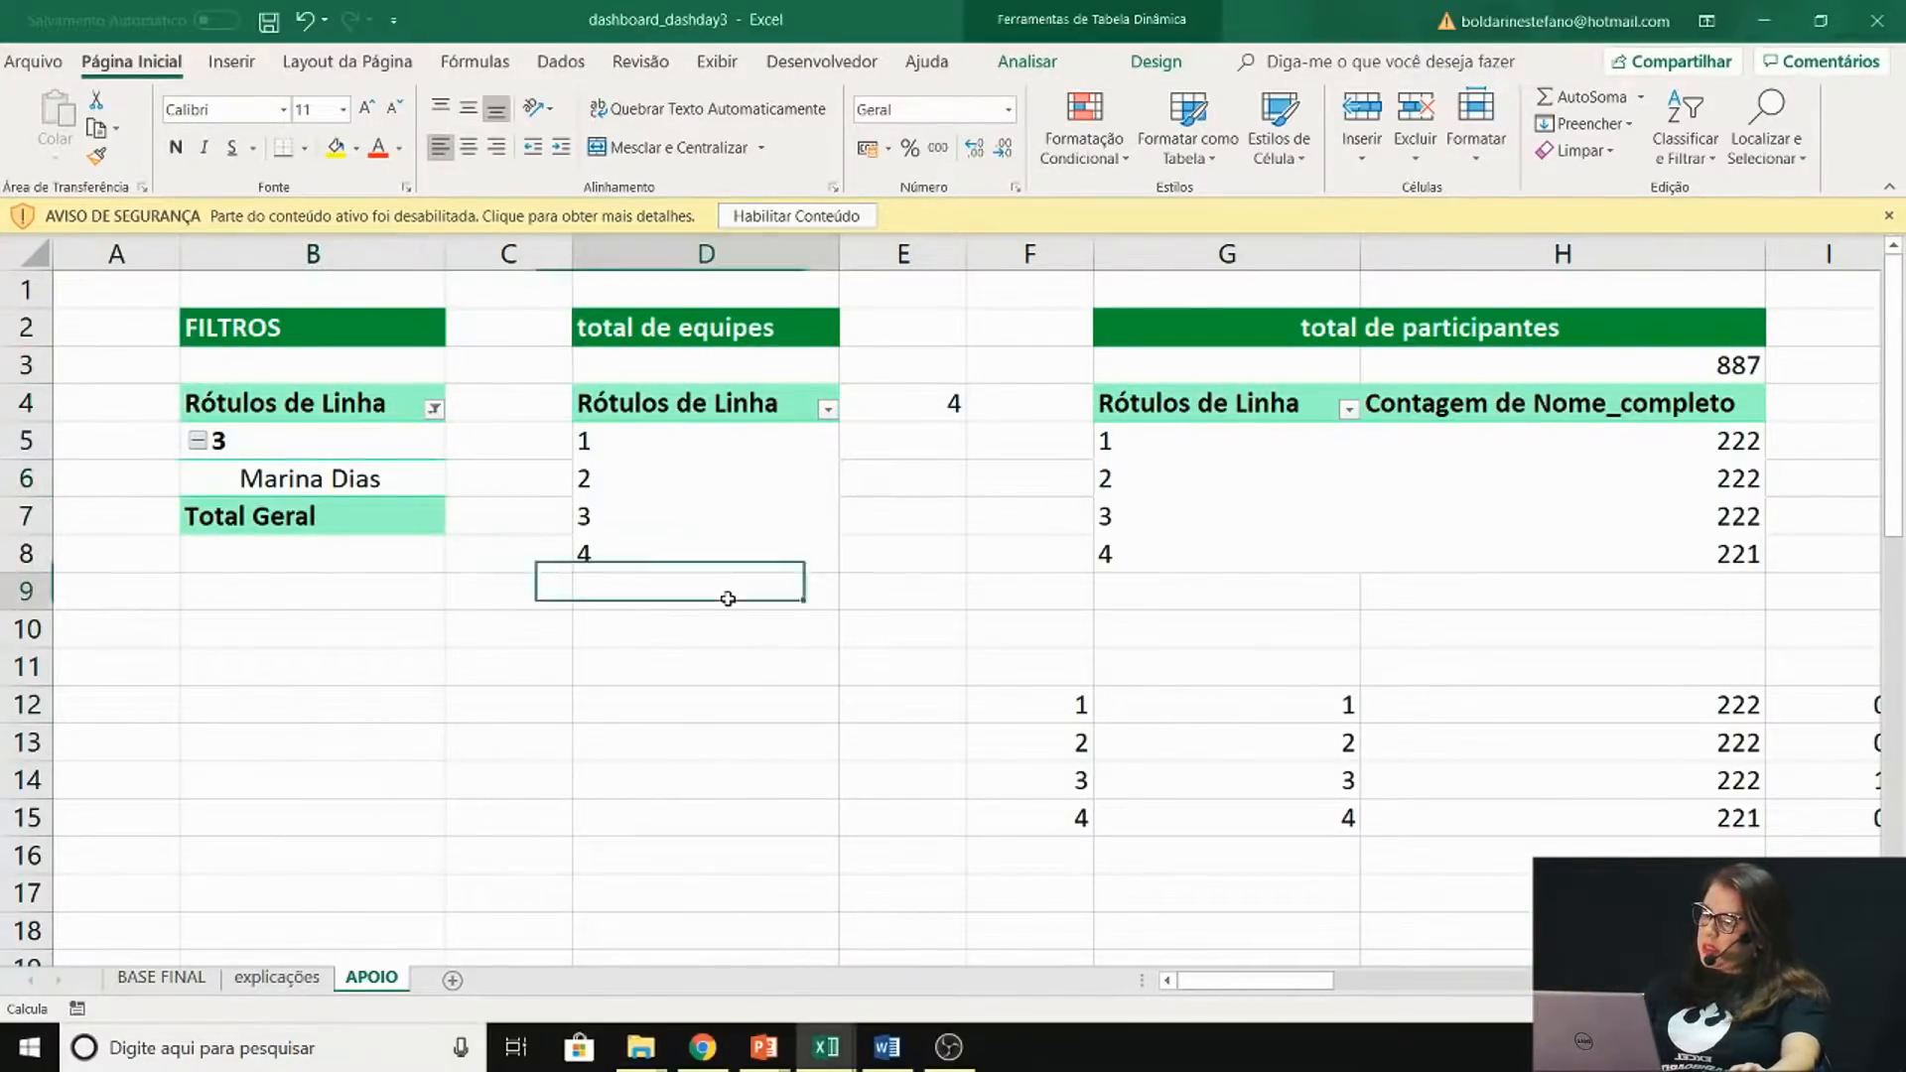
{"action": "left_click", "coordinate": [452, 983]}
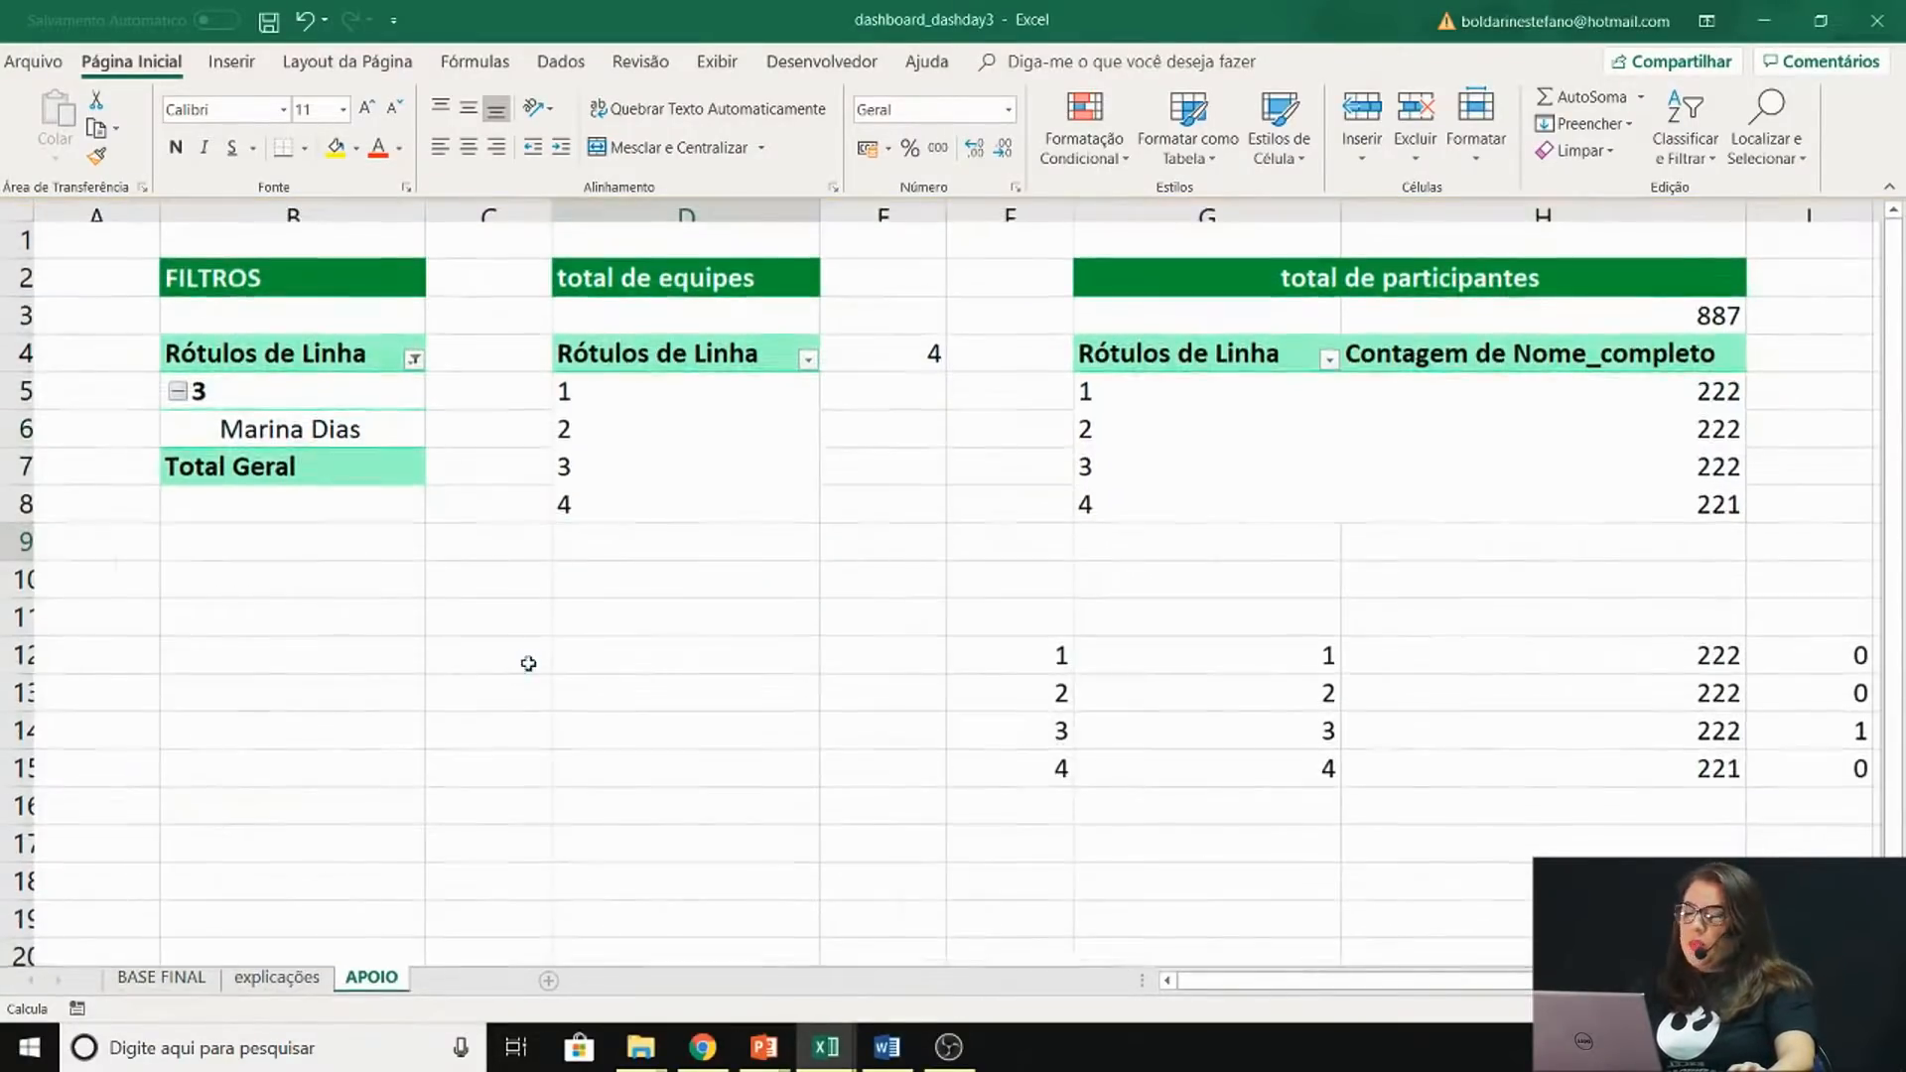
{"action": "left_click", "coordinate": [470, 446]}
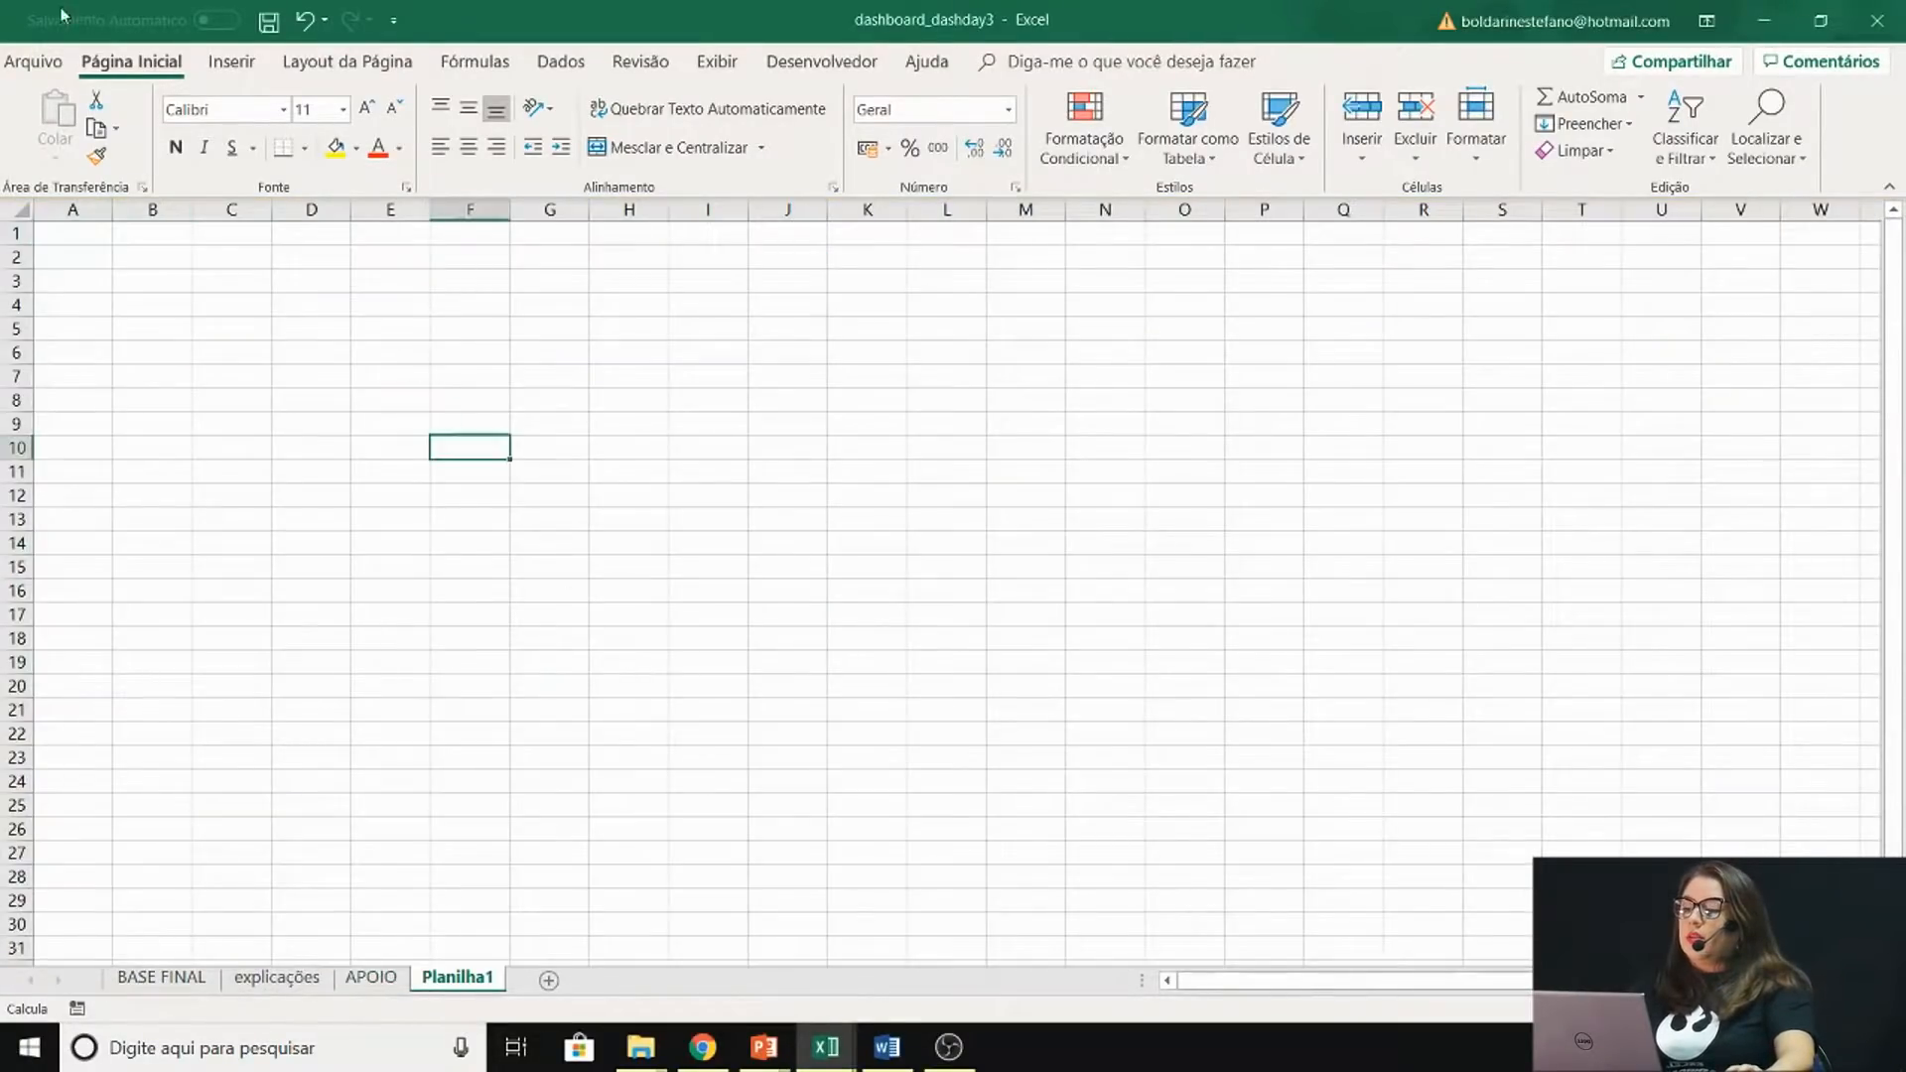
Draw a rounded rectangle about 14.67 cm high and 34.08 cm wide across columns A to T, and reduce its corner rounding
{"action": "left_click", "coordinate": [239, 69]}
{"action": "left_click", "coordinate": [323, 139]}
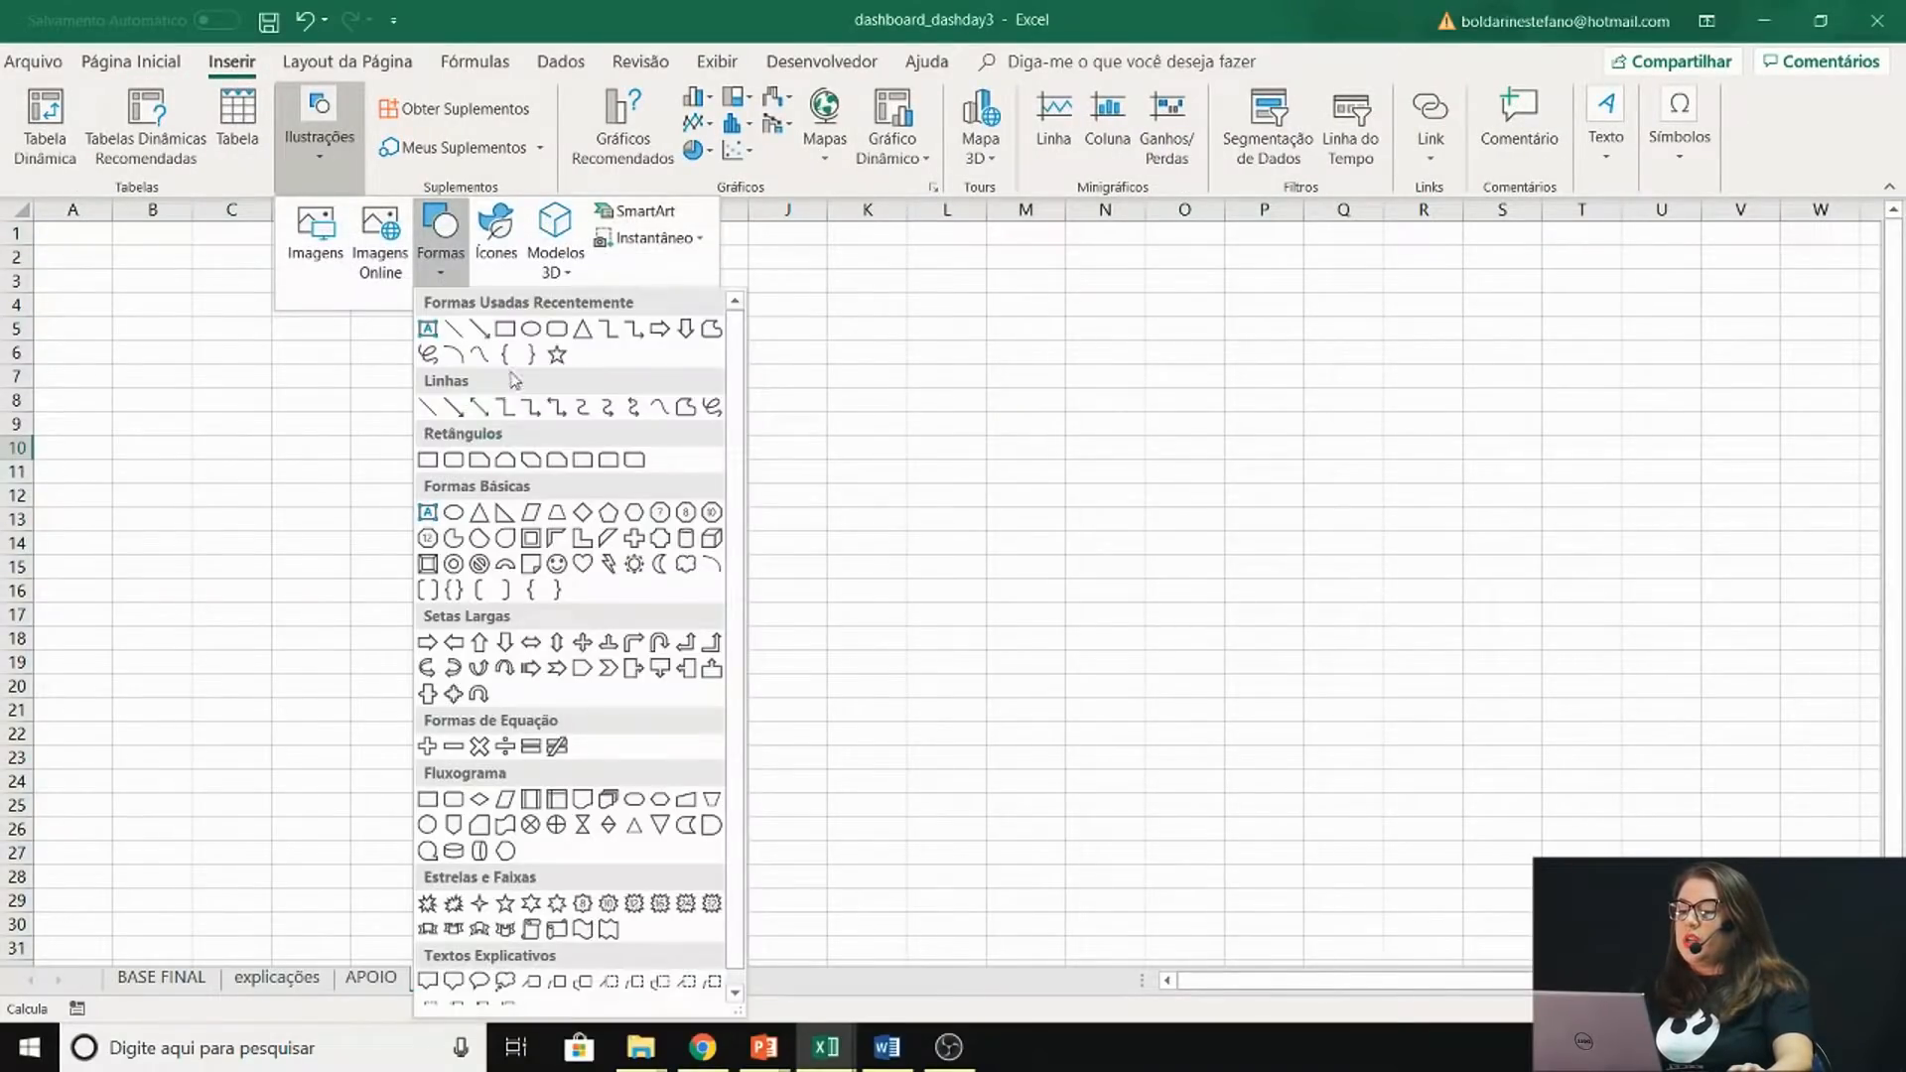
{"action": "left_click", "coordinate": [557, 329]}
{"action": "left_click_drag", "start_coordinate": [52, 234], "coordinate": [1653, 919]}
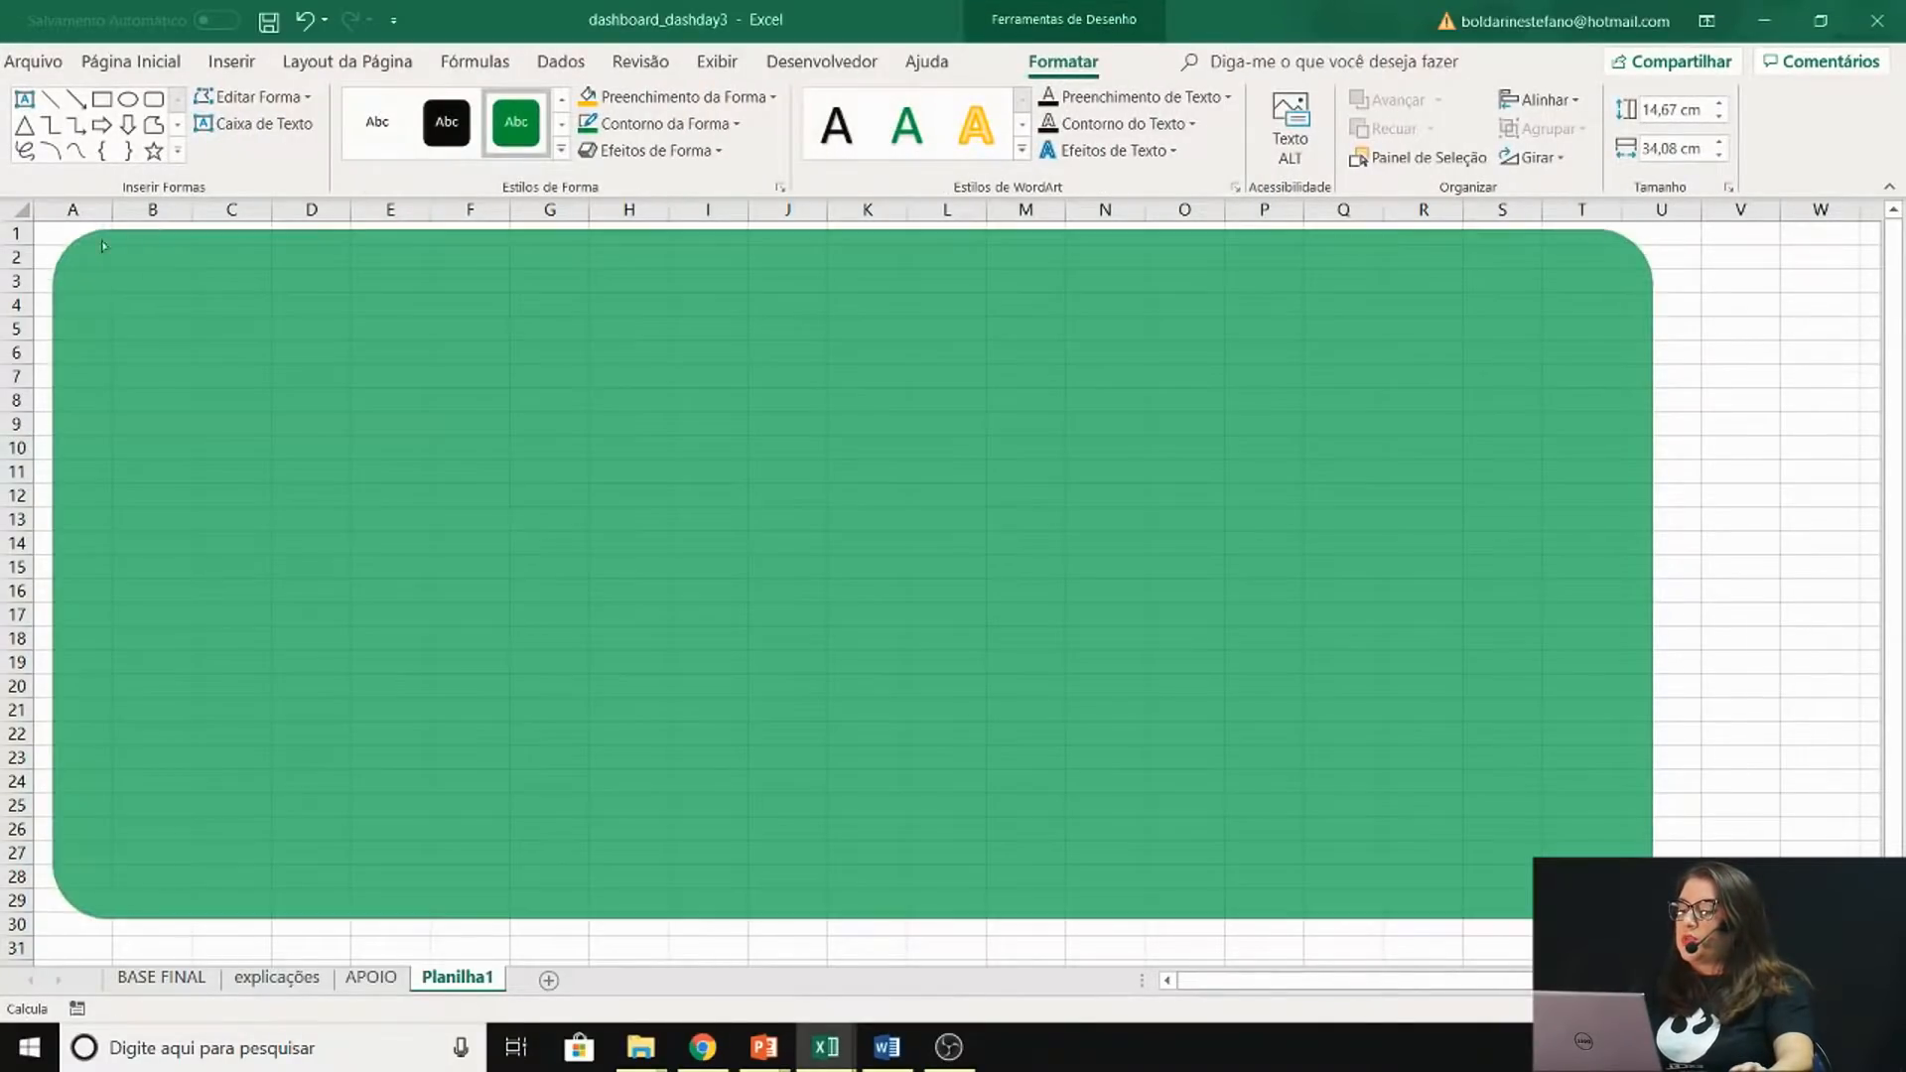
{"action": "left_click_drag", "start_coordinate": [102, 247], "coordinate": [79, 249]}
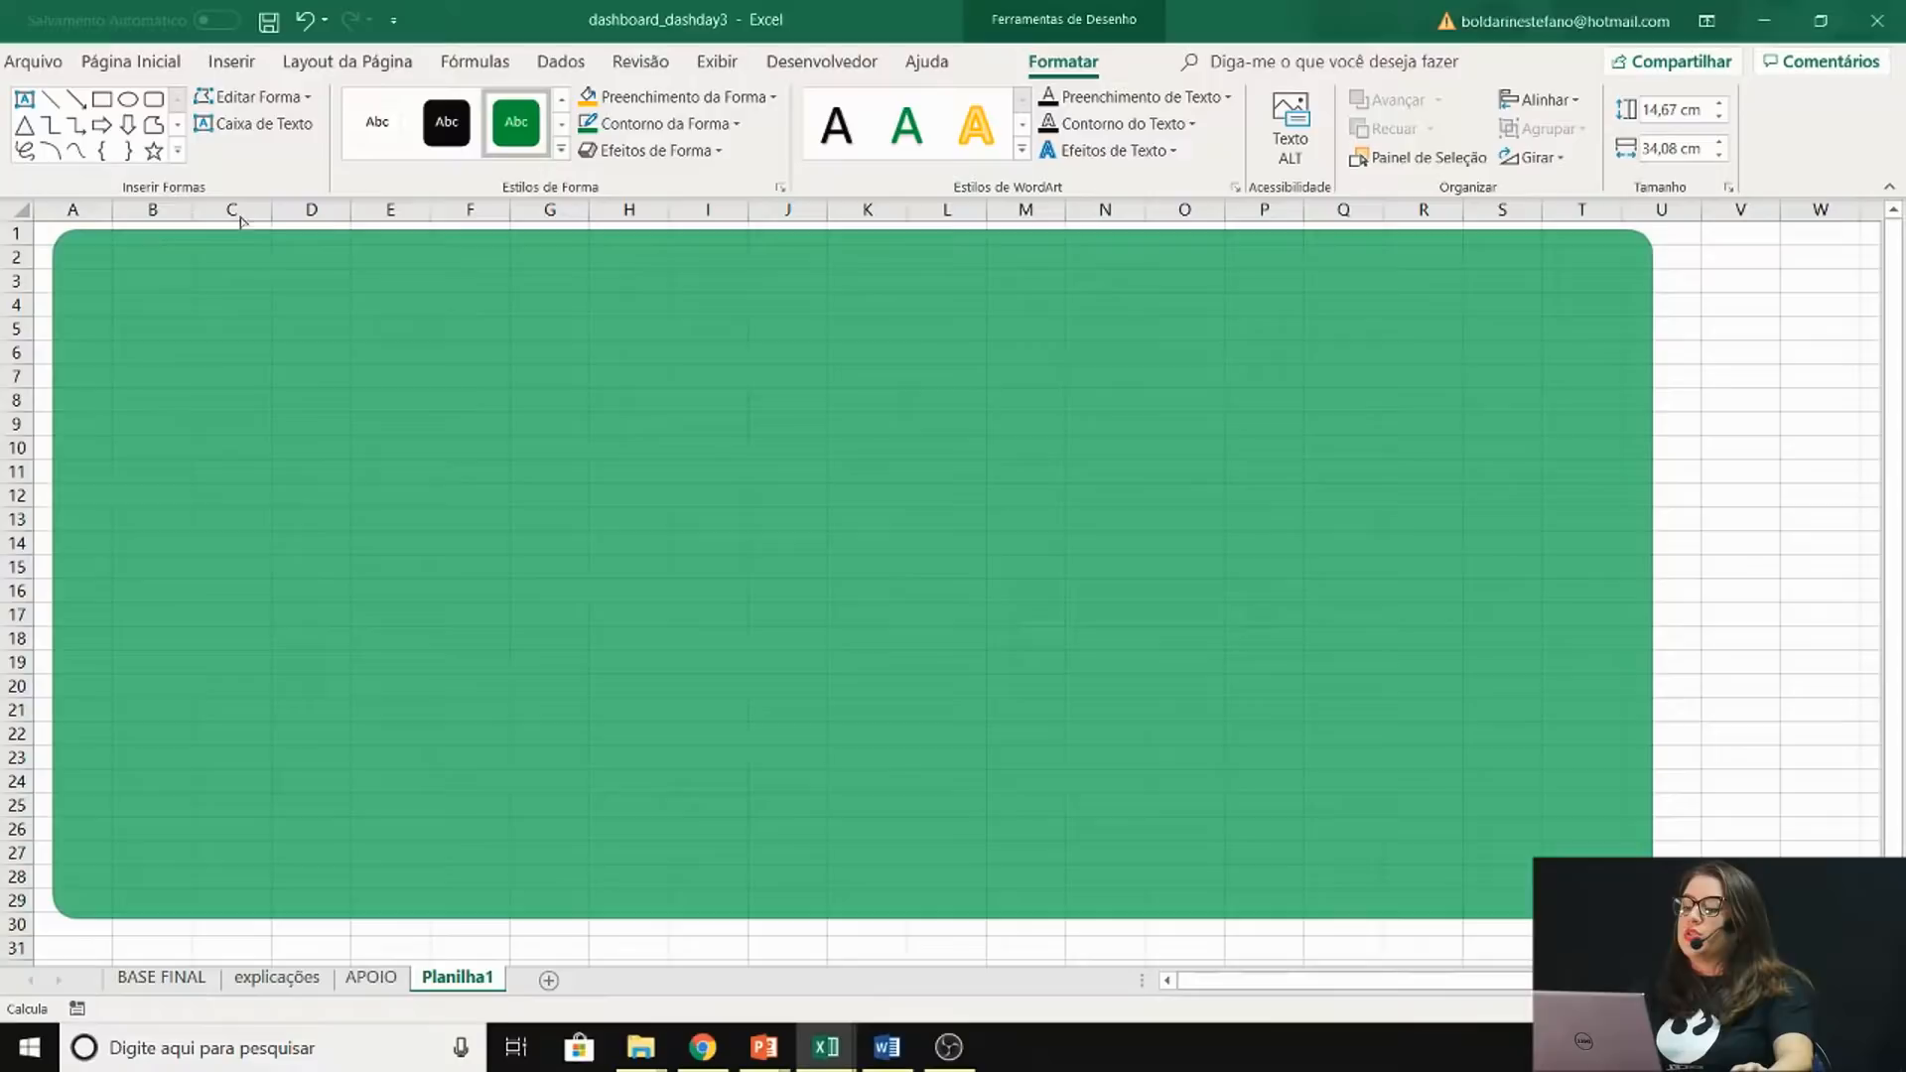
Remove the rounded rectangle's outline and fill it with the light grey theme colour
{"action": "left_click", "coordinate": [657, 124]}
{"action": "left_click", "coordinate": [634, 411]}
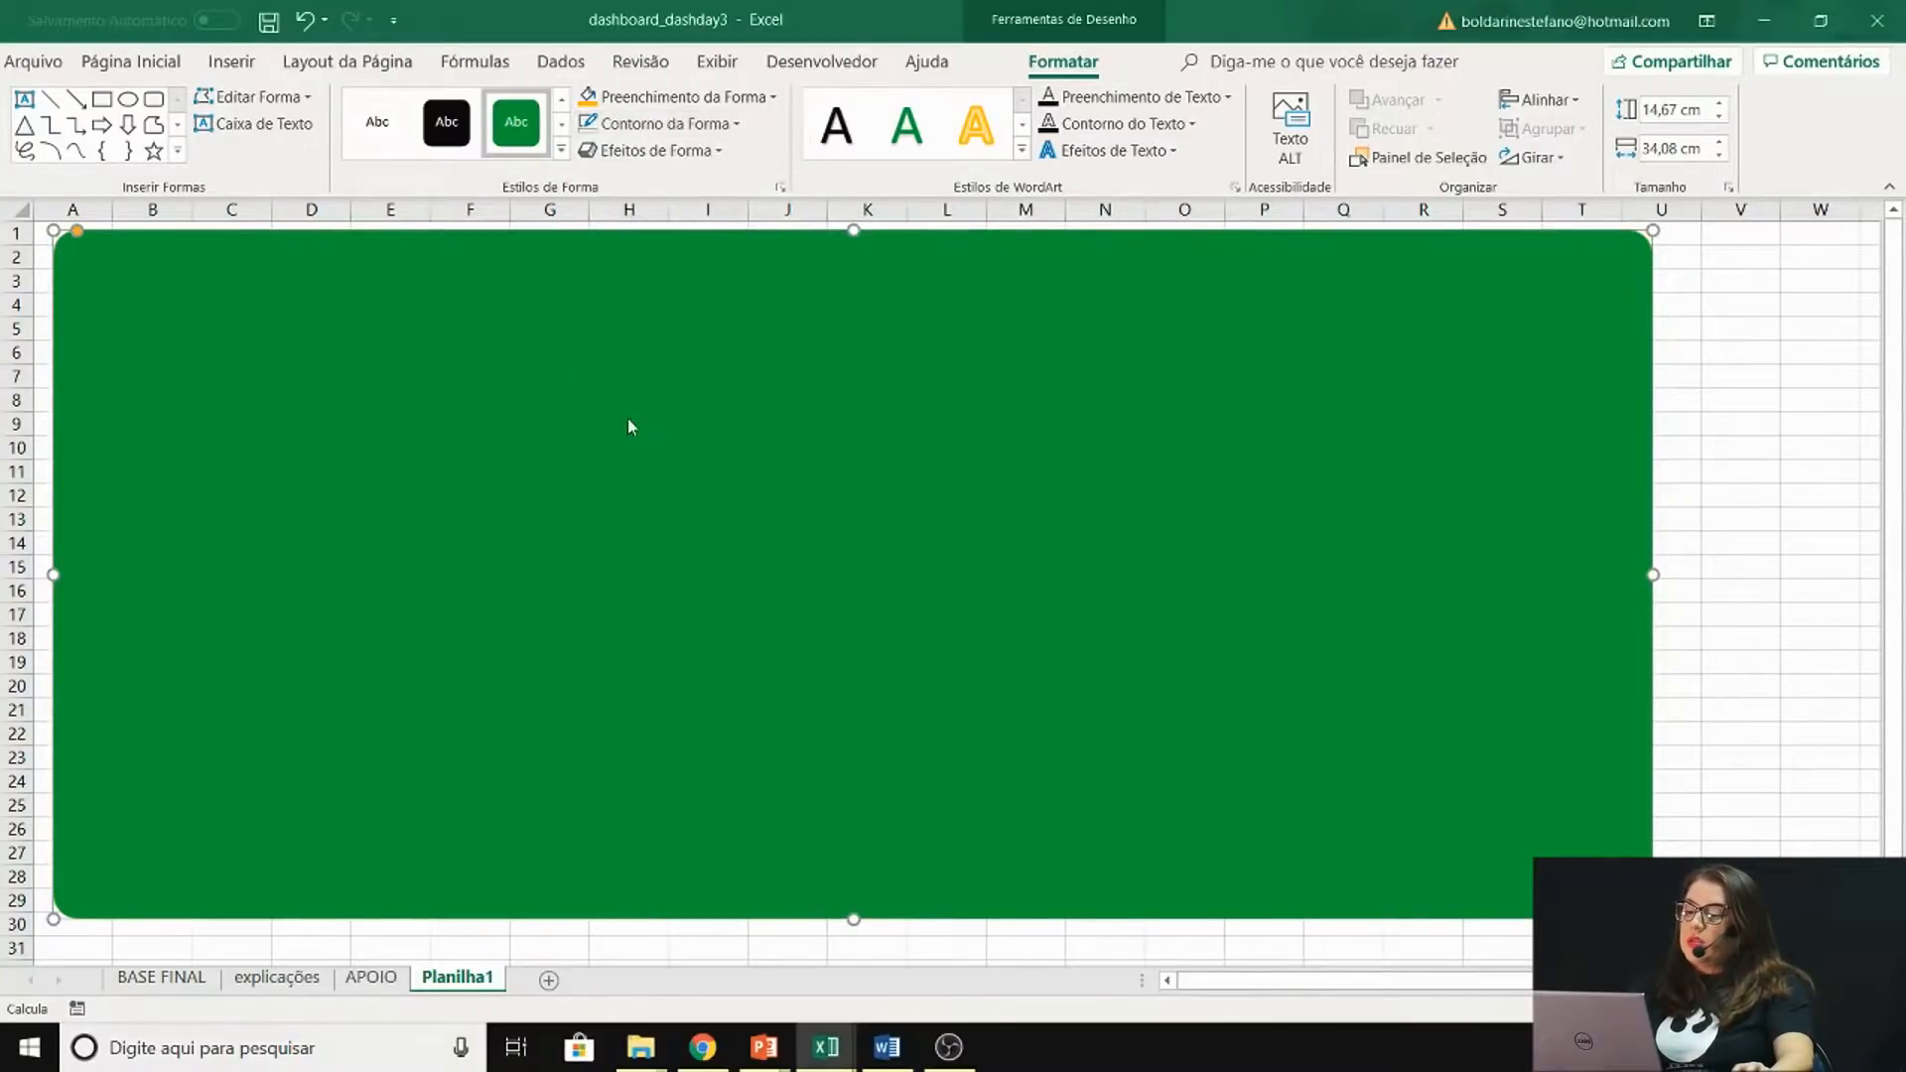
{"action": "left_click", "coordinate": [636, 96]}
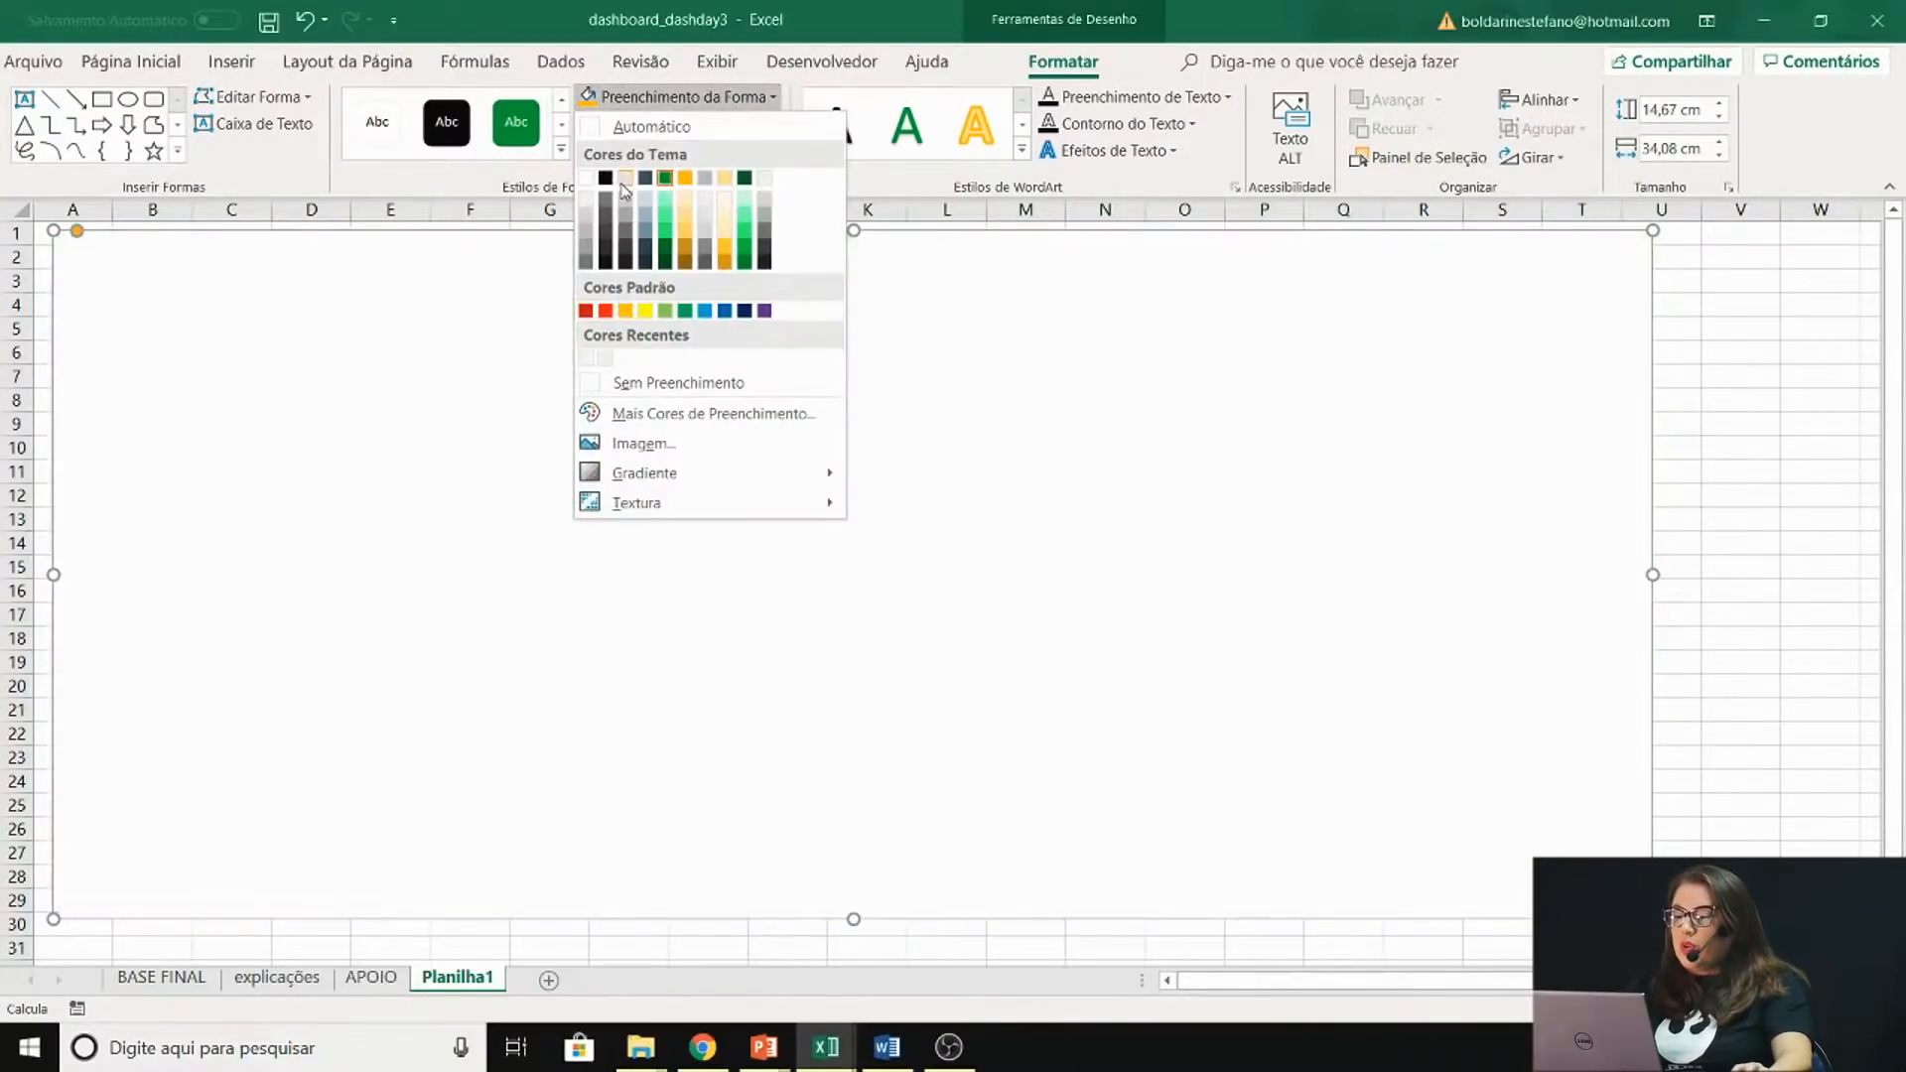
{"action": "left_click", "coordinate": [625, 179]}
{"action": "left_click", "coordinate": [1728, 398]}
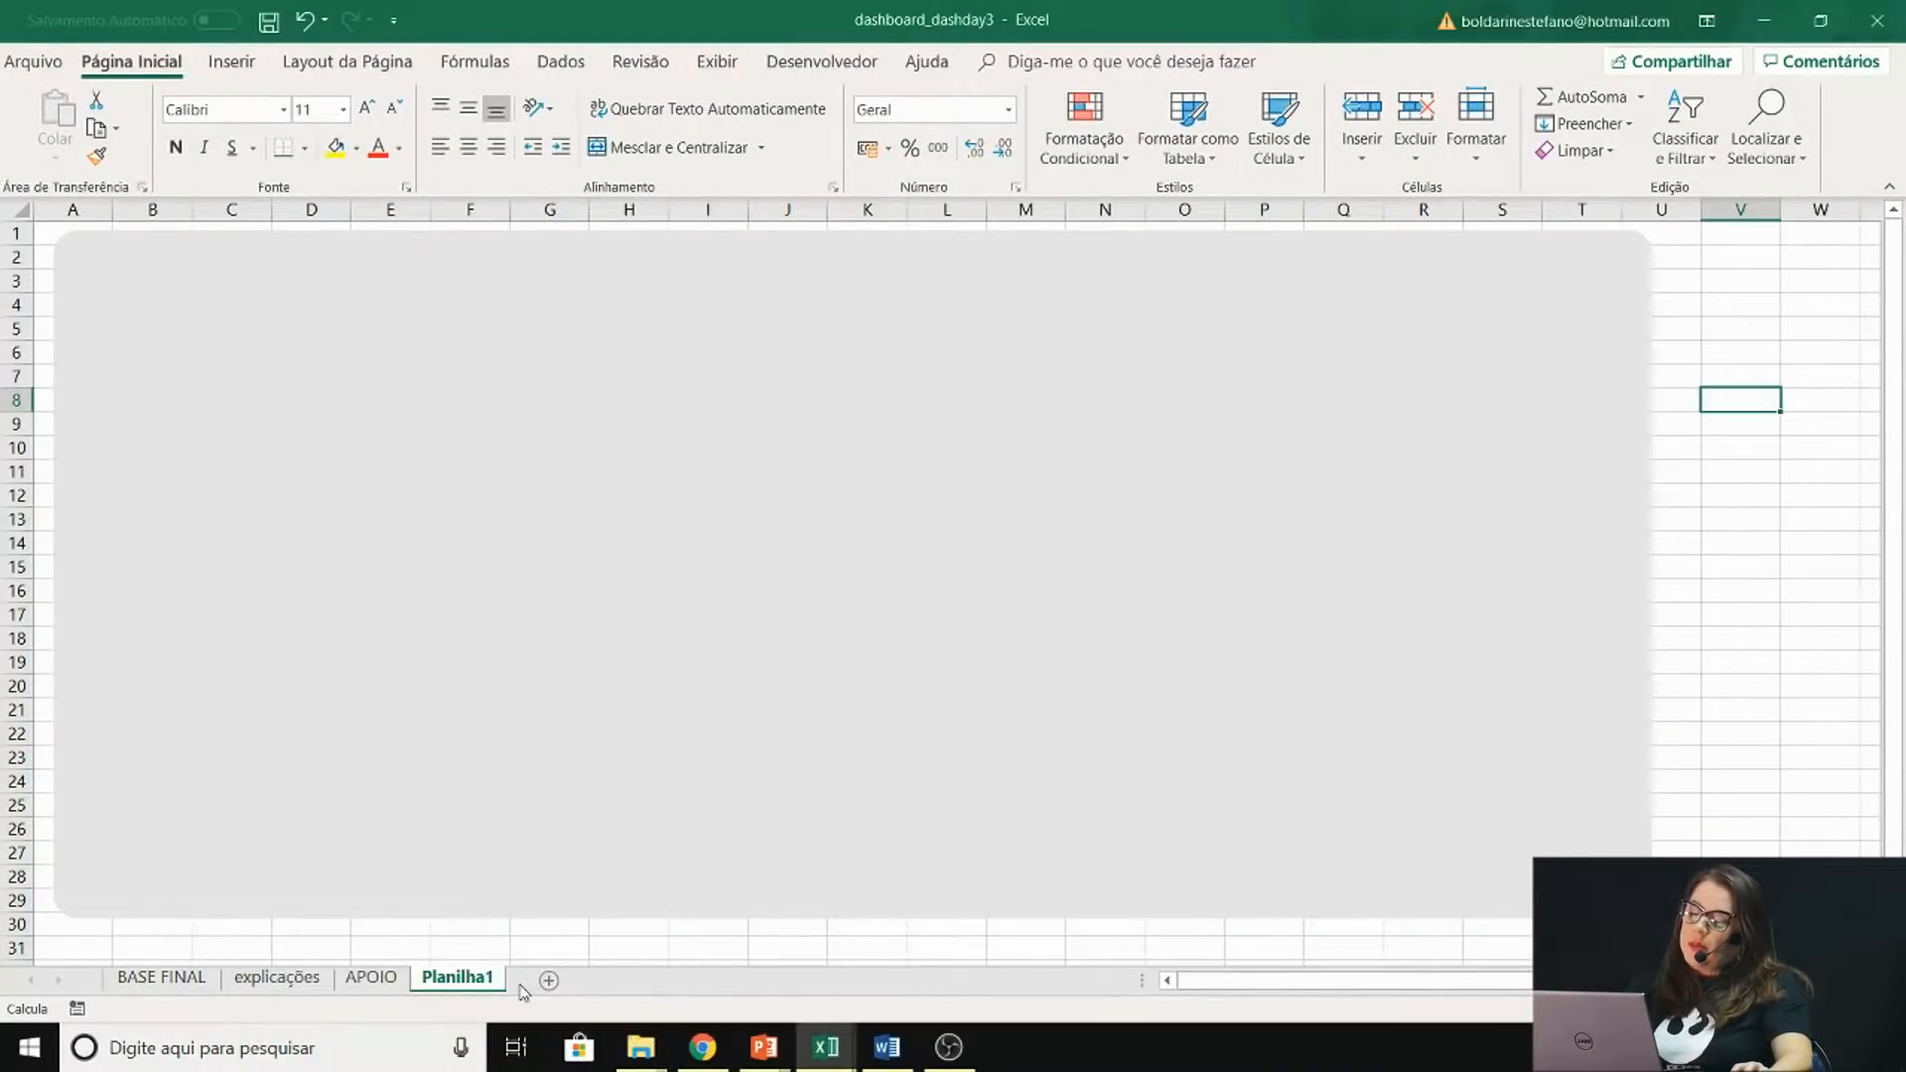
Review the colour slots available for a custom theme palette, and leave without saving a new one
{"action": "left_click", "coordinate": [346, 62]}
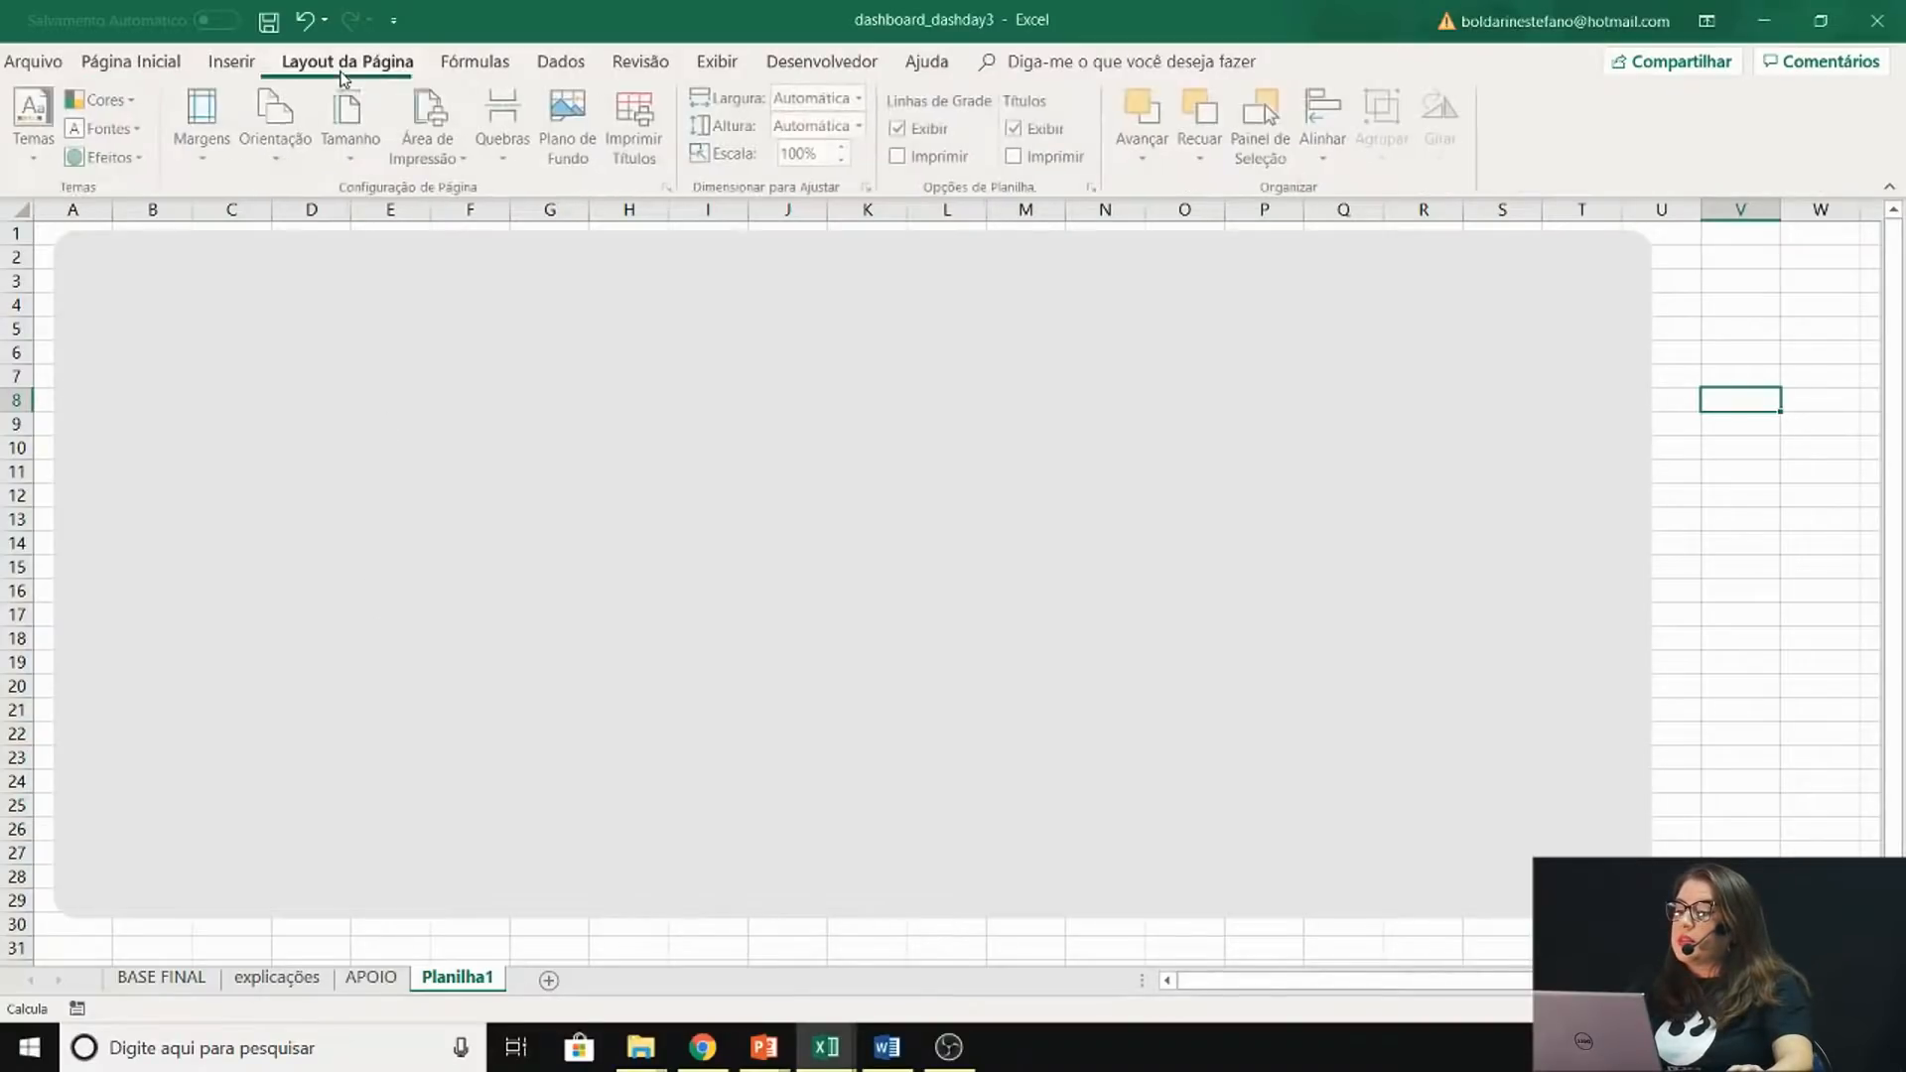
{"action": "left_click", "coordinate": [102, 101]}
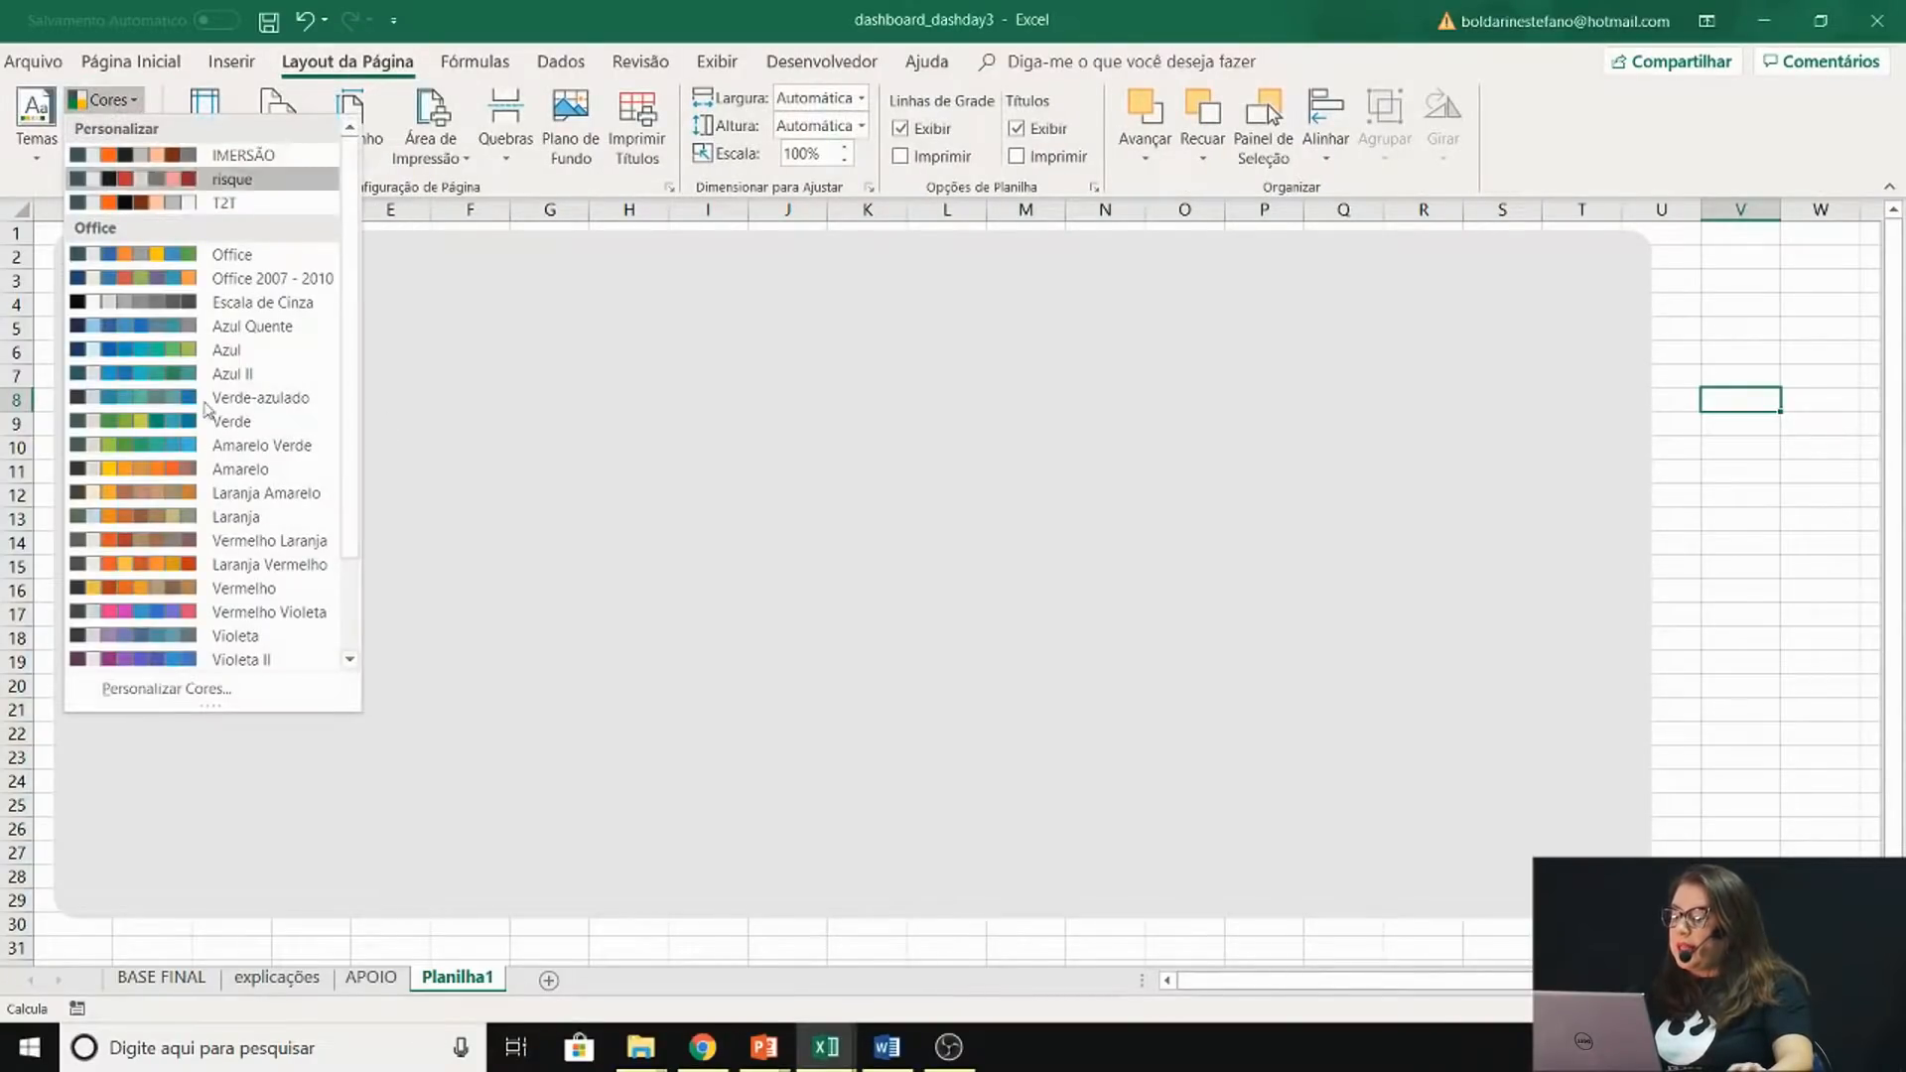
{"action": "left_click", "coordinate": [218, 695]}
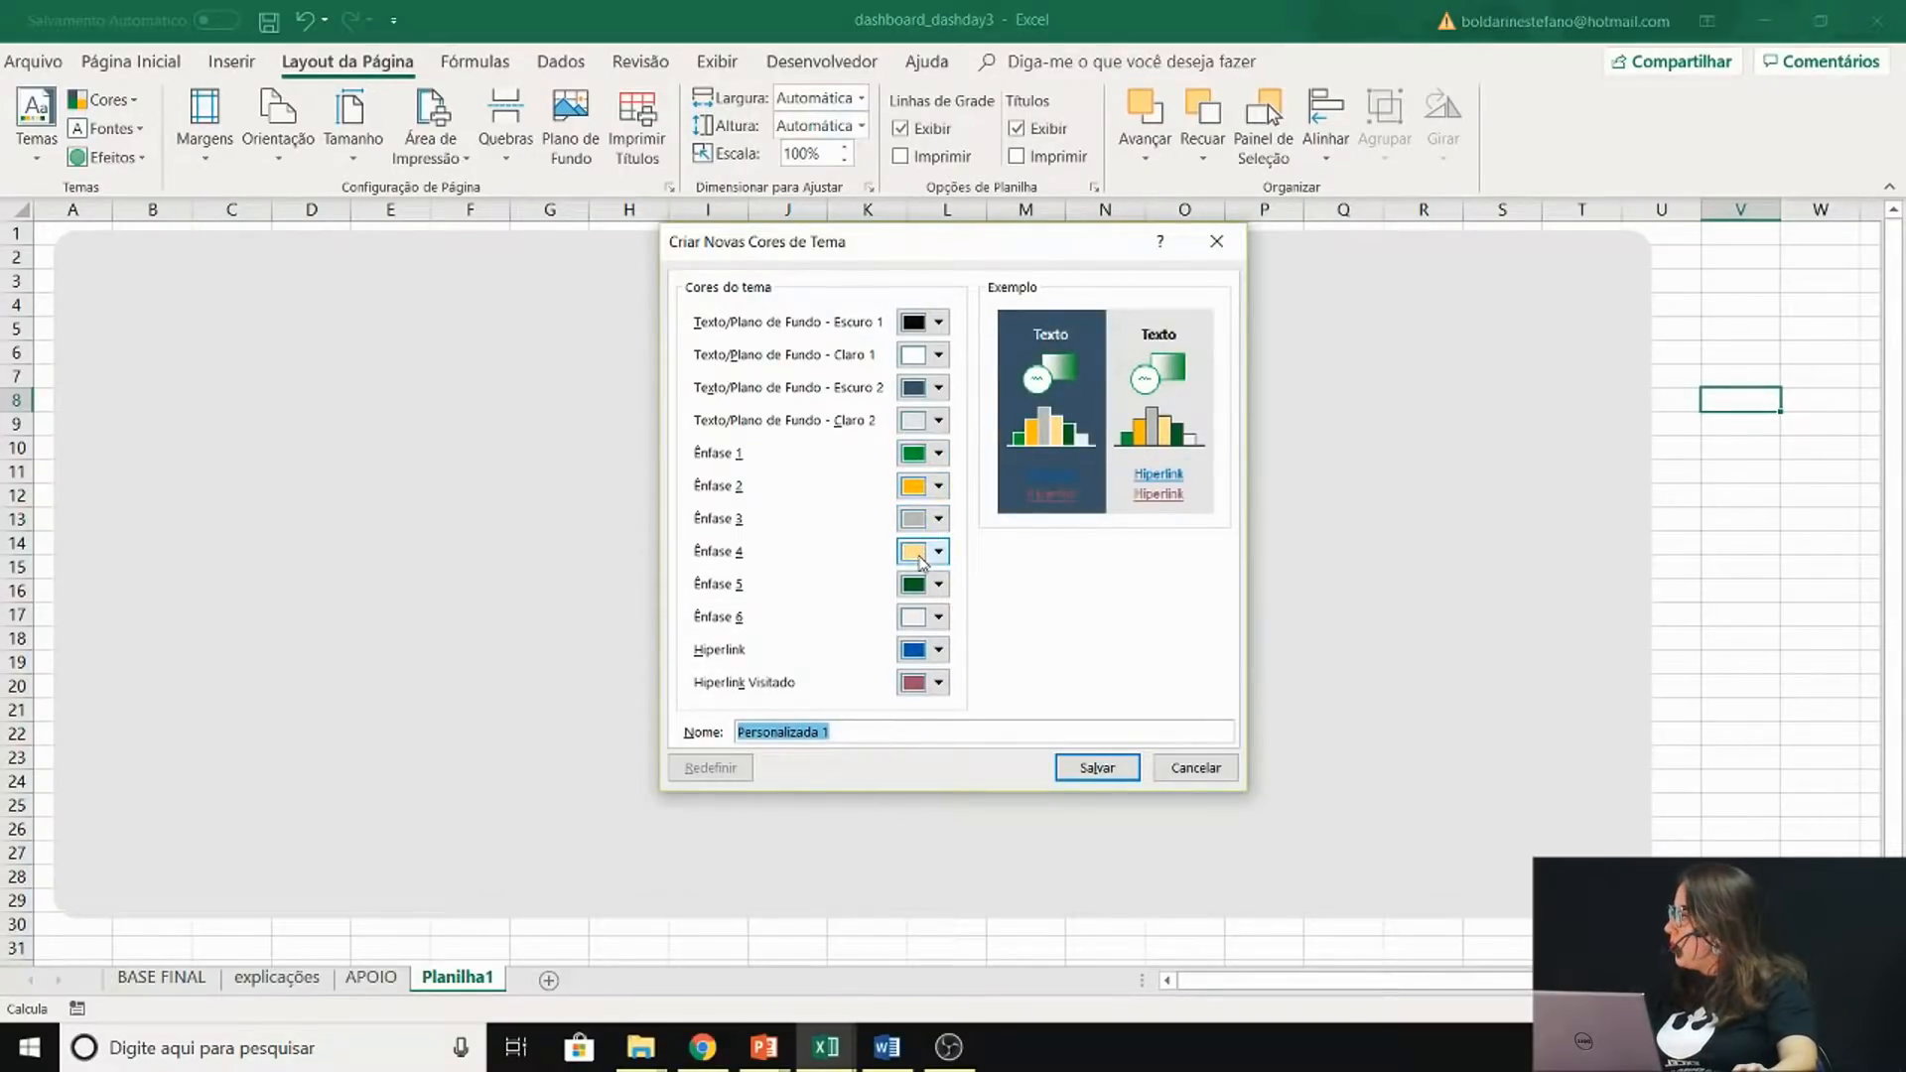
{"action": "left_click", "coordinate": [1195, 767]}
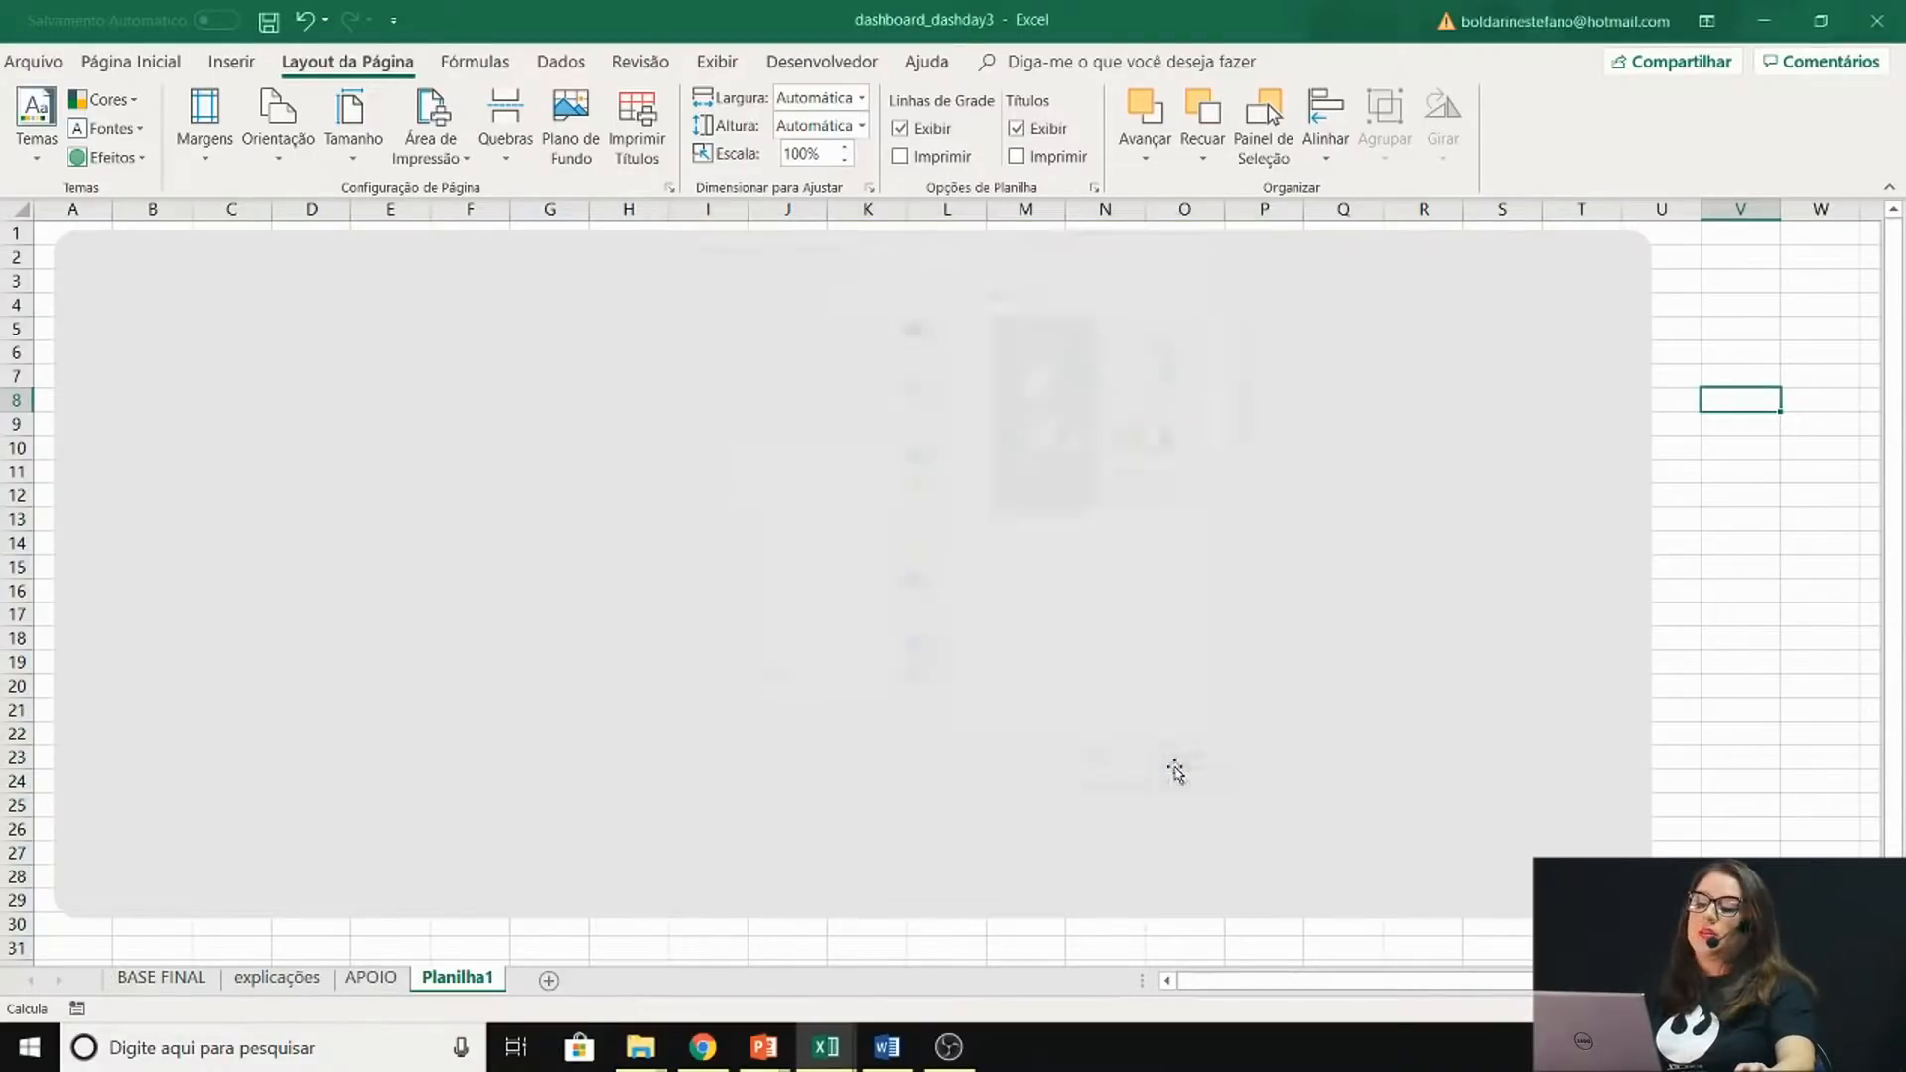
{"action": "left_click", "coordinate": [652, 429]}
{"action": "left_click", "coordinate": [1708, 353]}
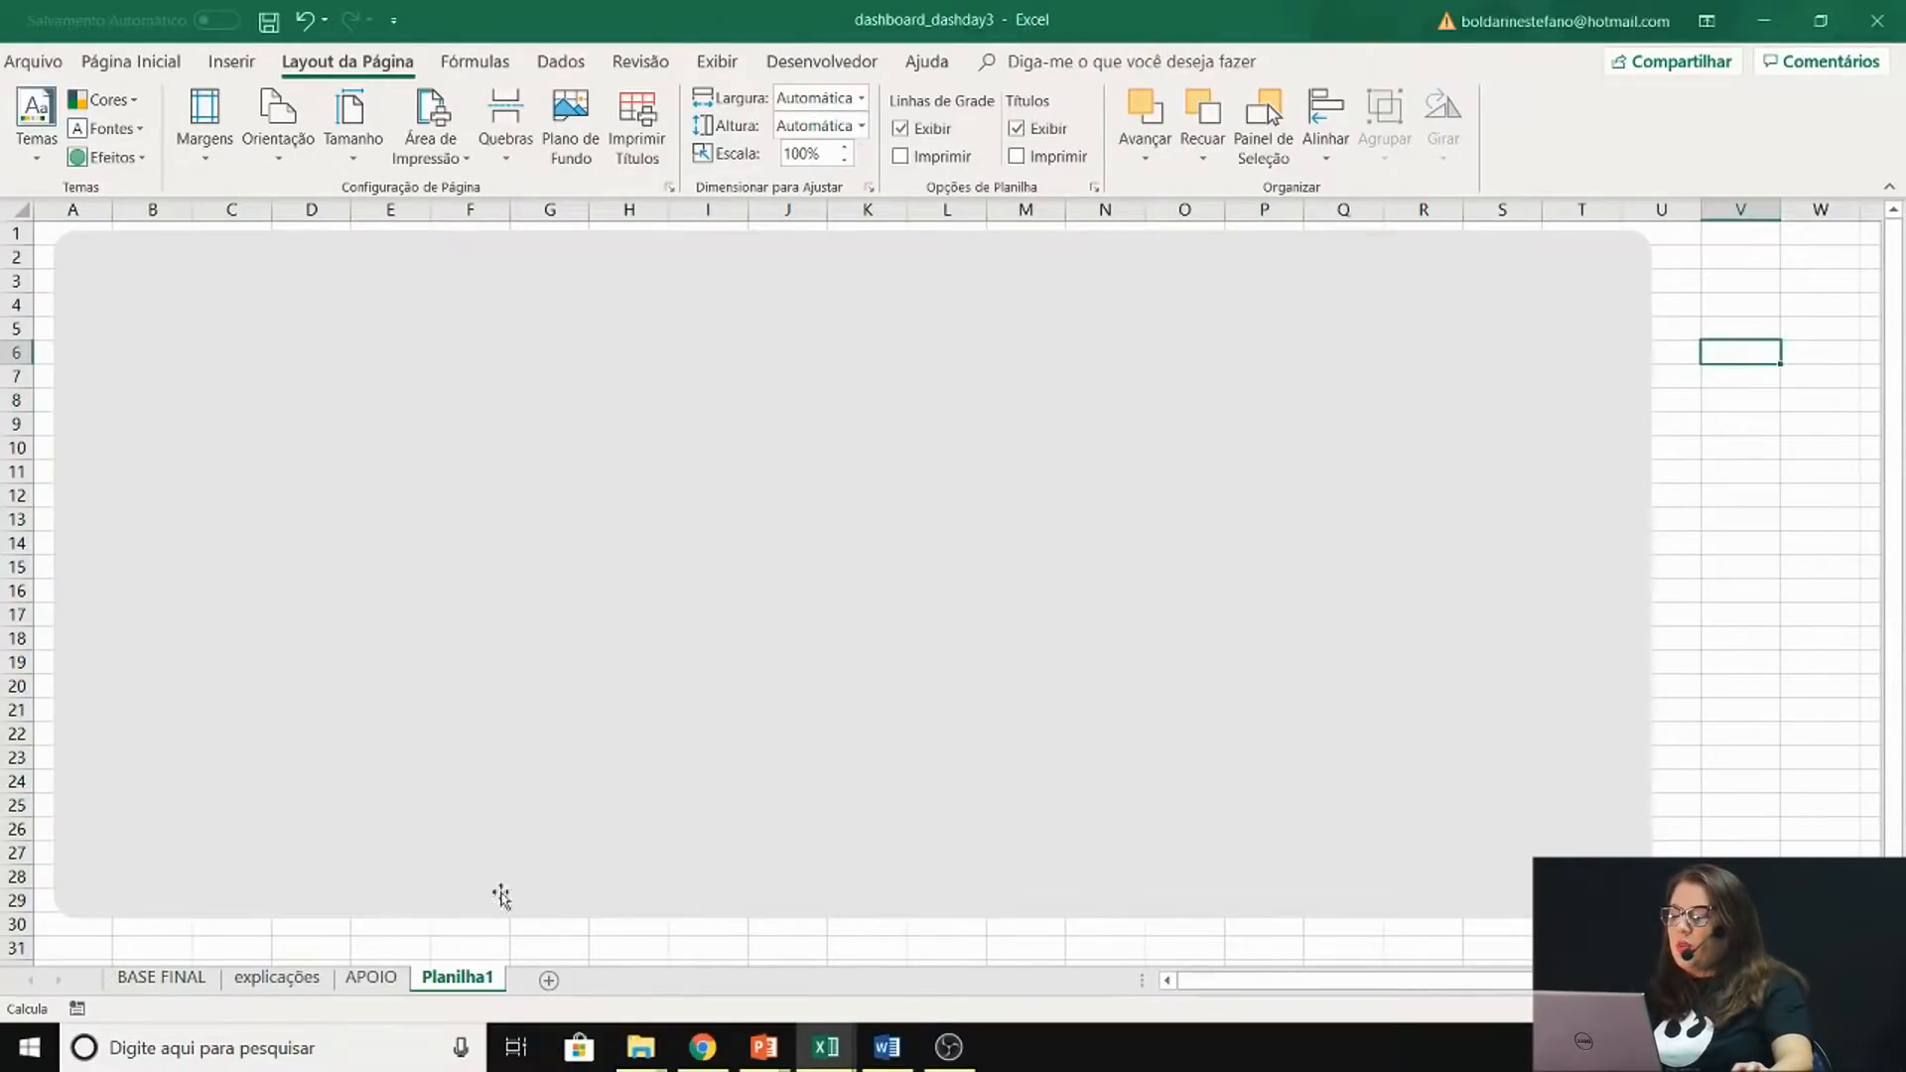
Examine the FILTROS table, the total de equipes pivot table and its count in cell E4 on the APOIO sheet
{"action": "left_click", "coordinate": [374, 981]}
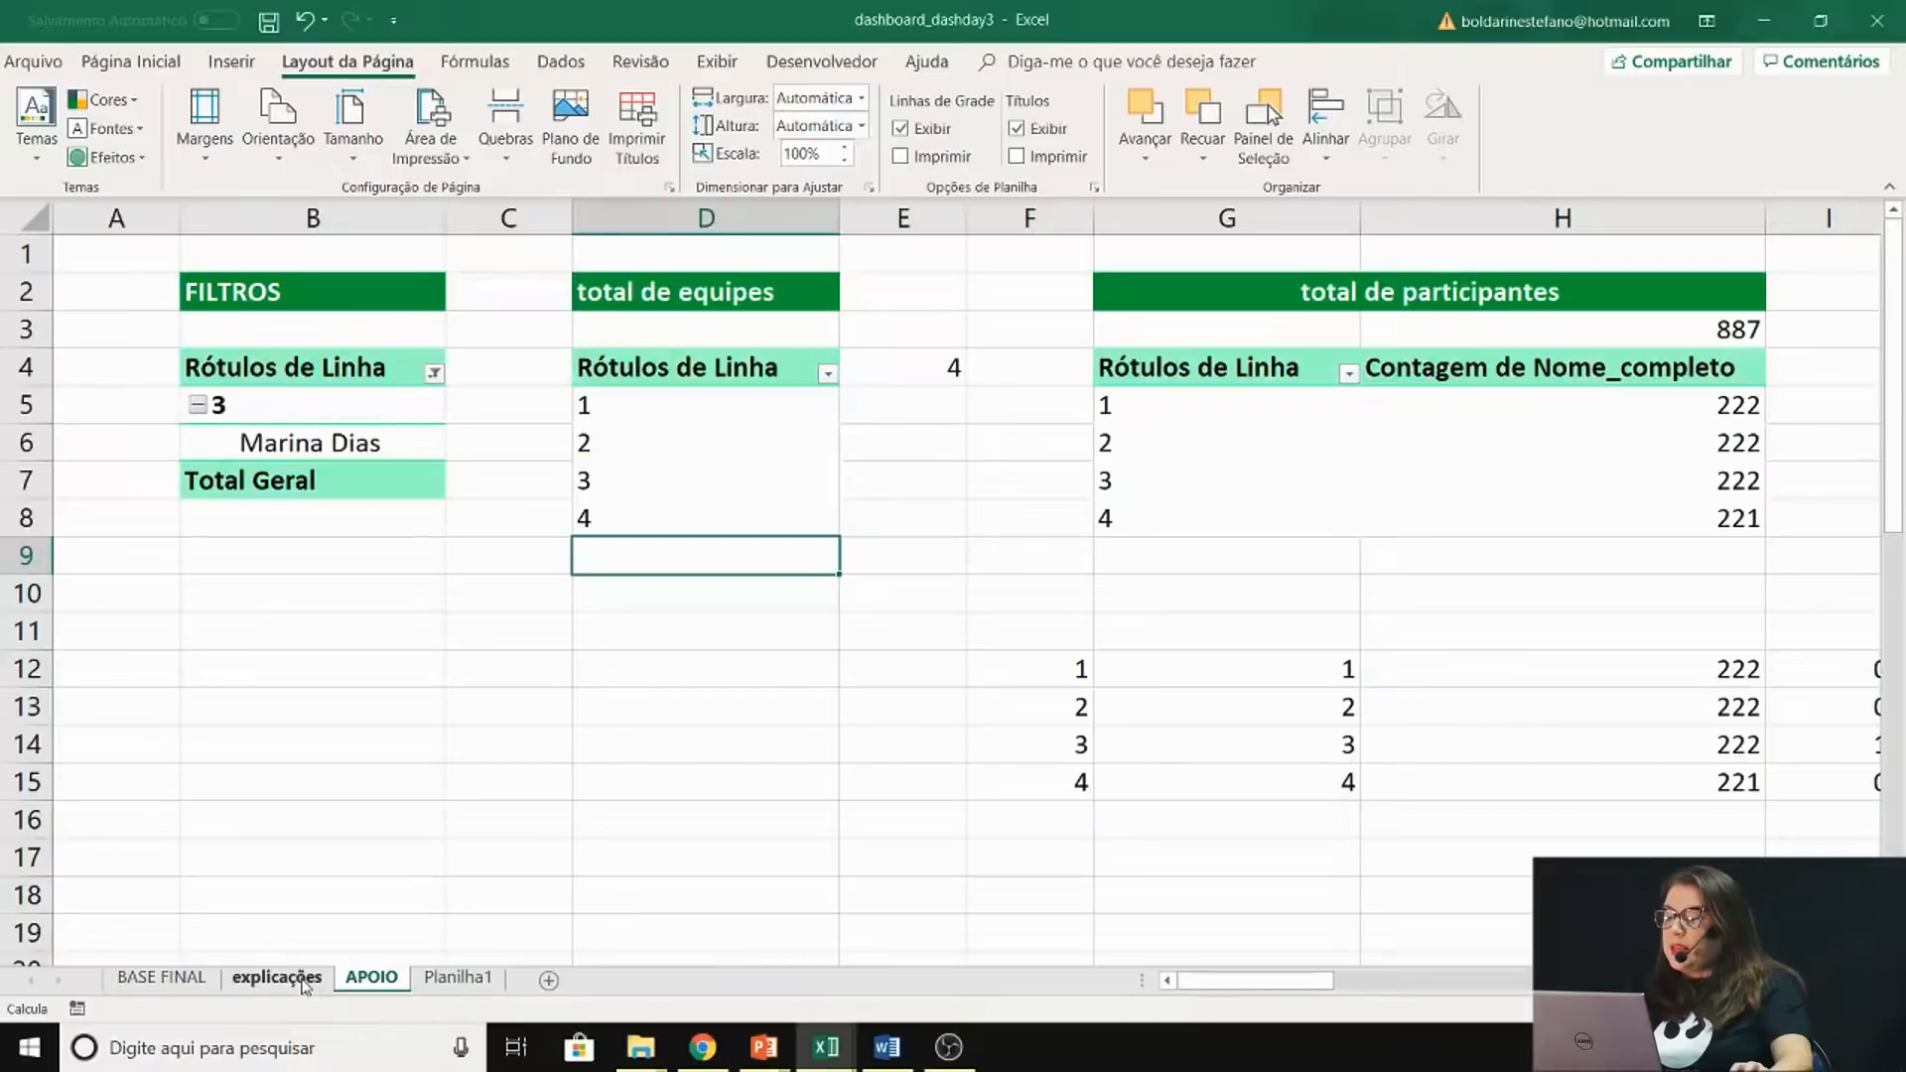
{"action": "left_click_drag", "start_coordinate": [301, 292], "coordinate": [315, 621]}
{"action": "left_click", "coordinate": [422, 664]}
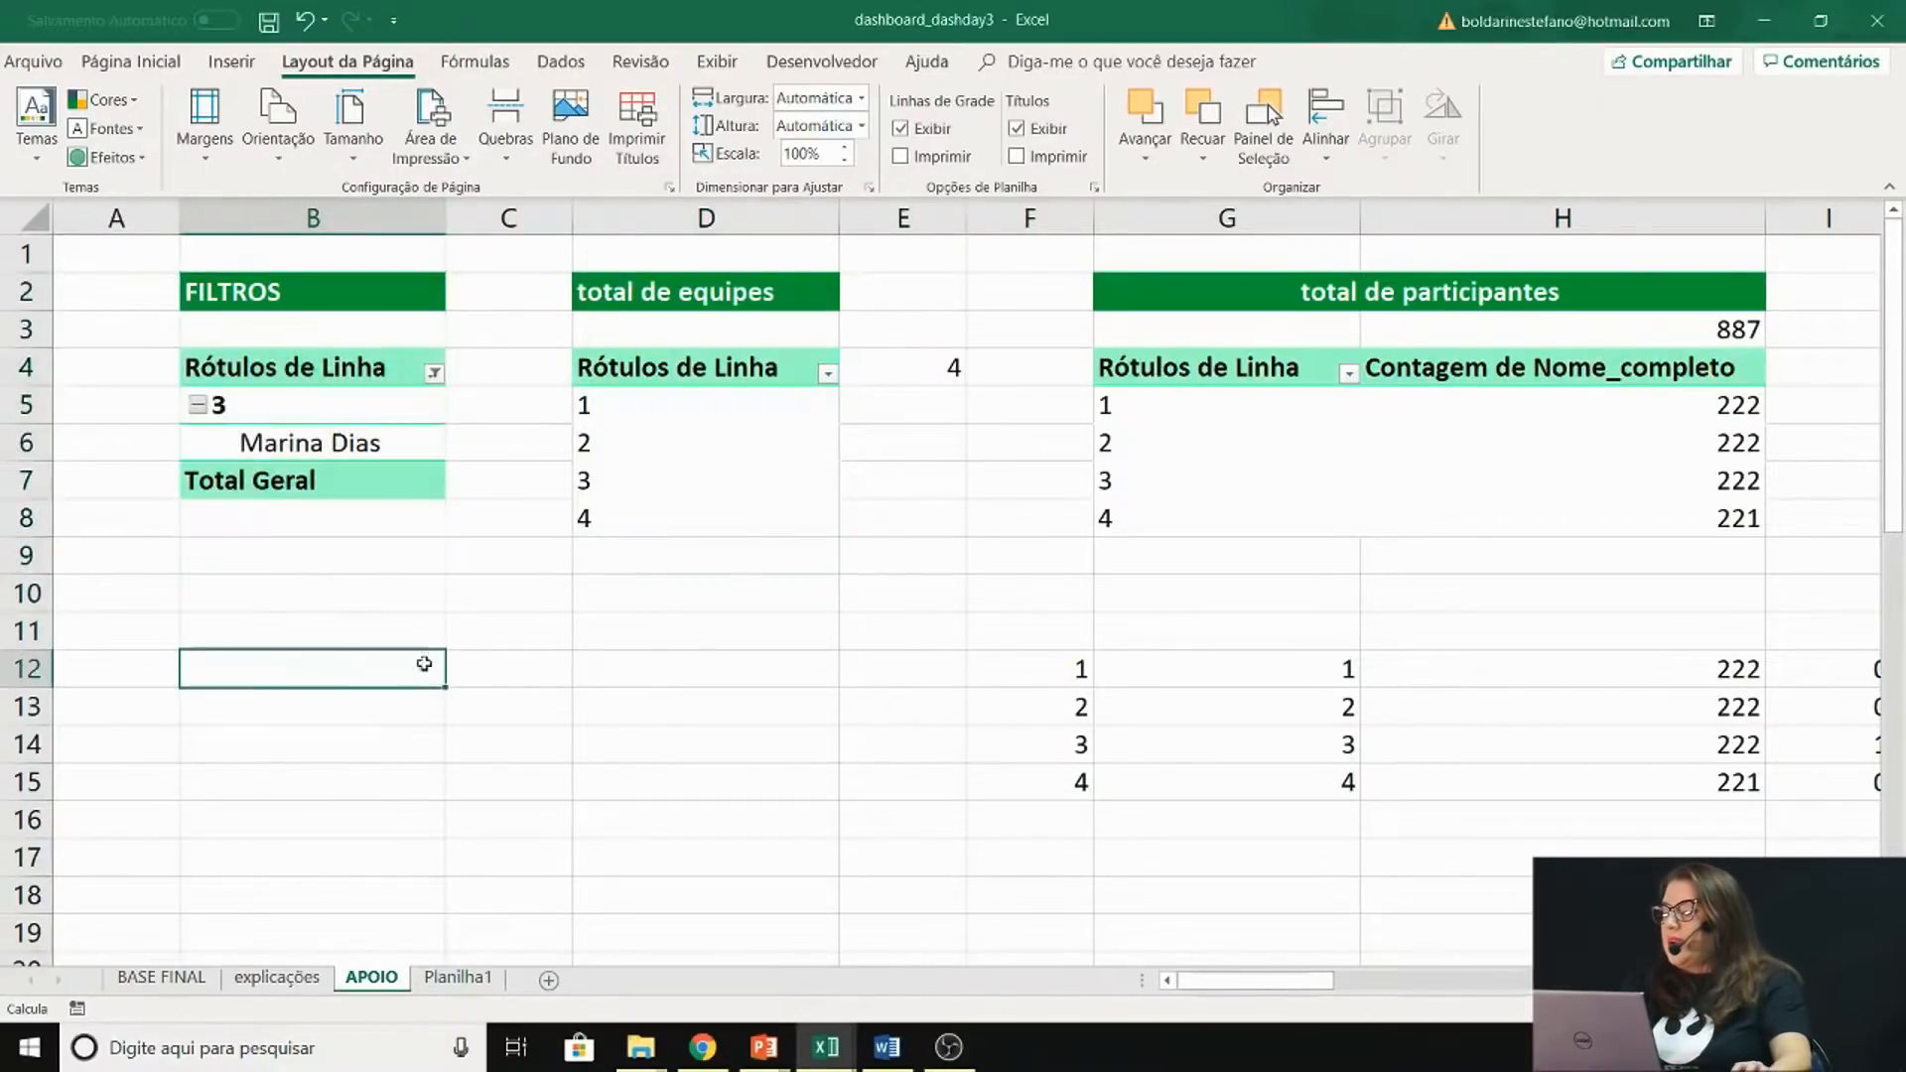
{"action": "left_click_drag", "start_coordinate": [674, 295], "coordinate": [670, 598]}
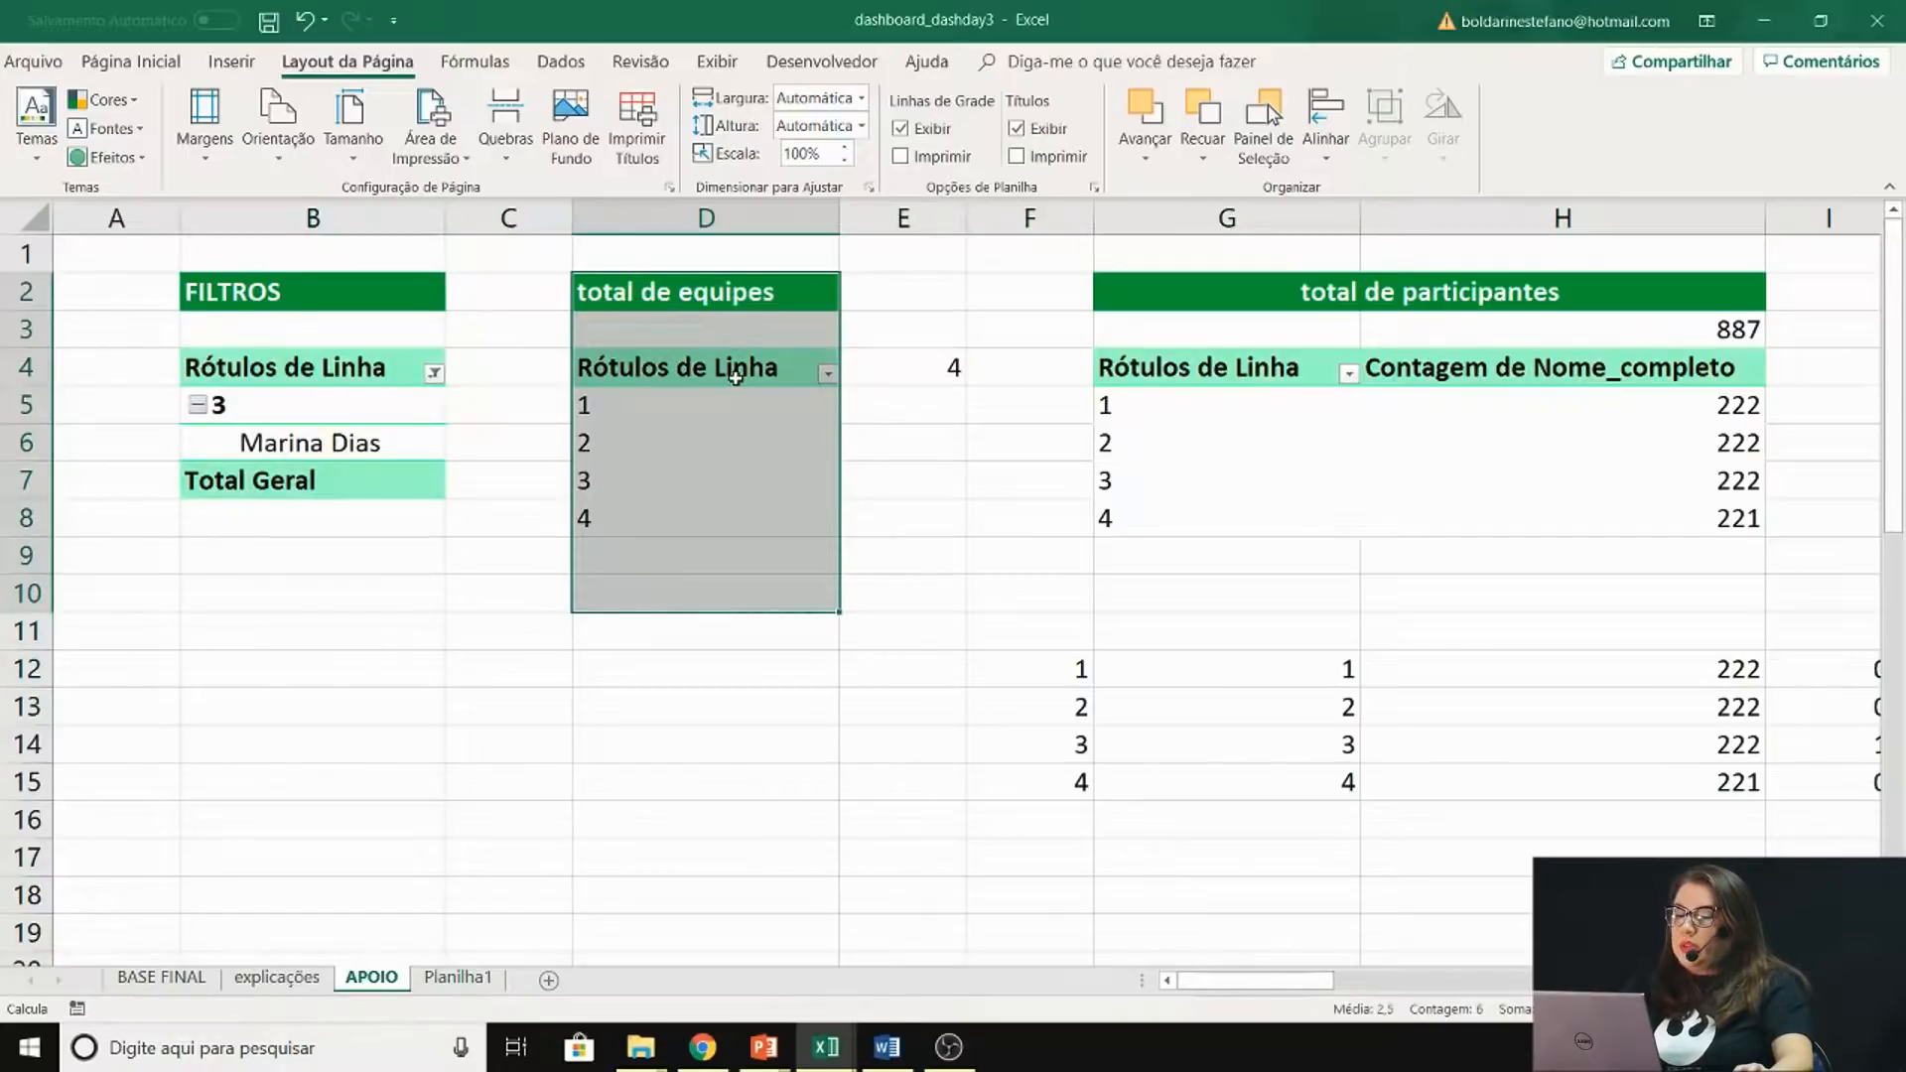
{"action": "left_click", "coordinate": [683, 707]}
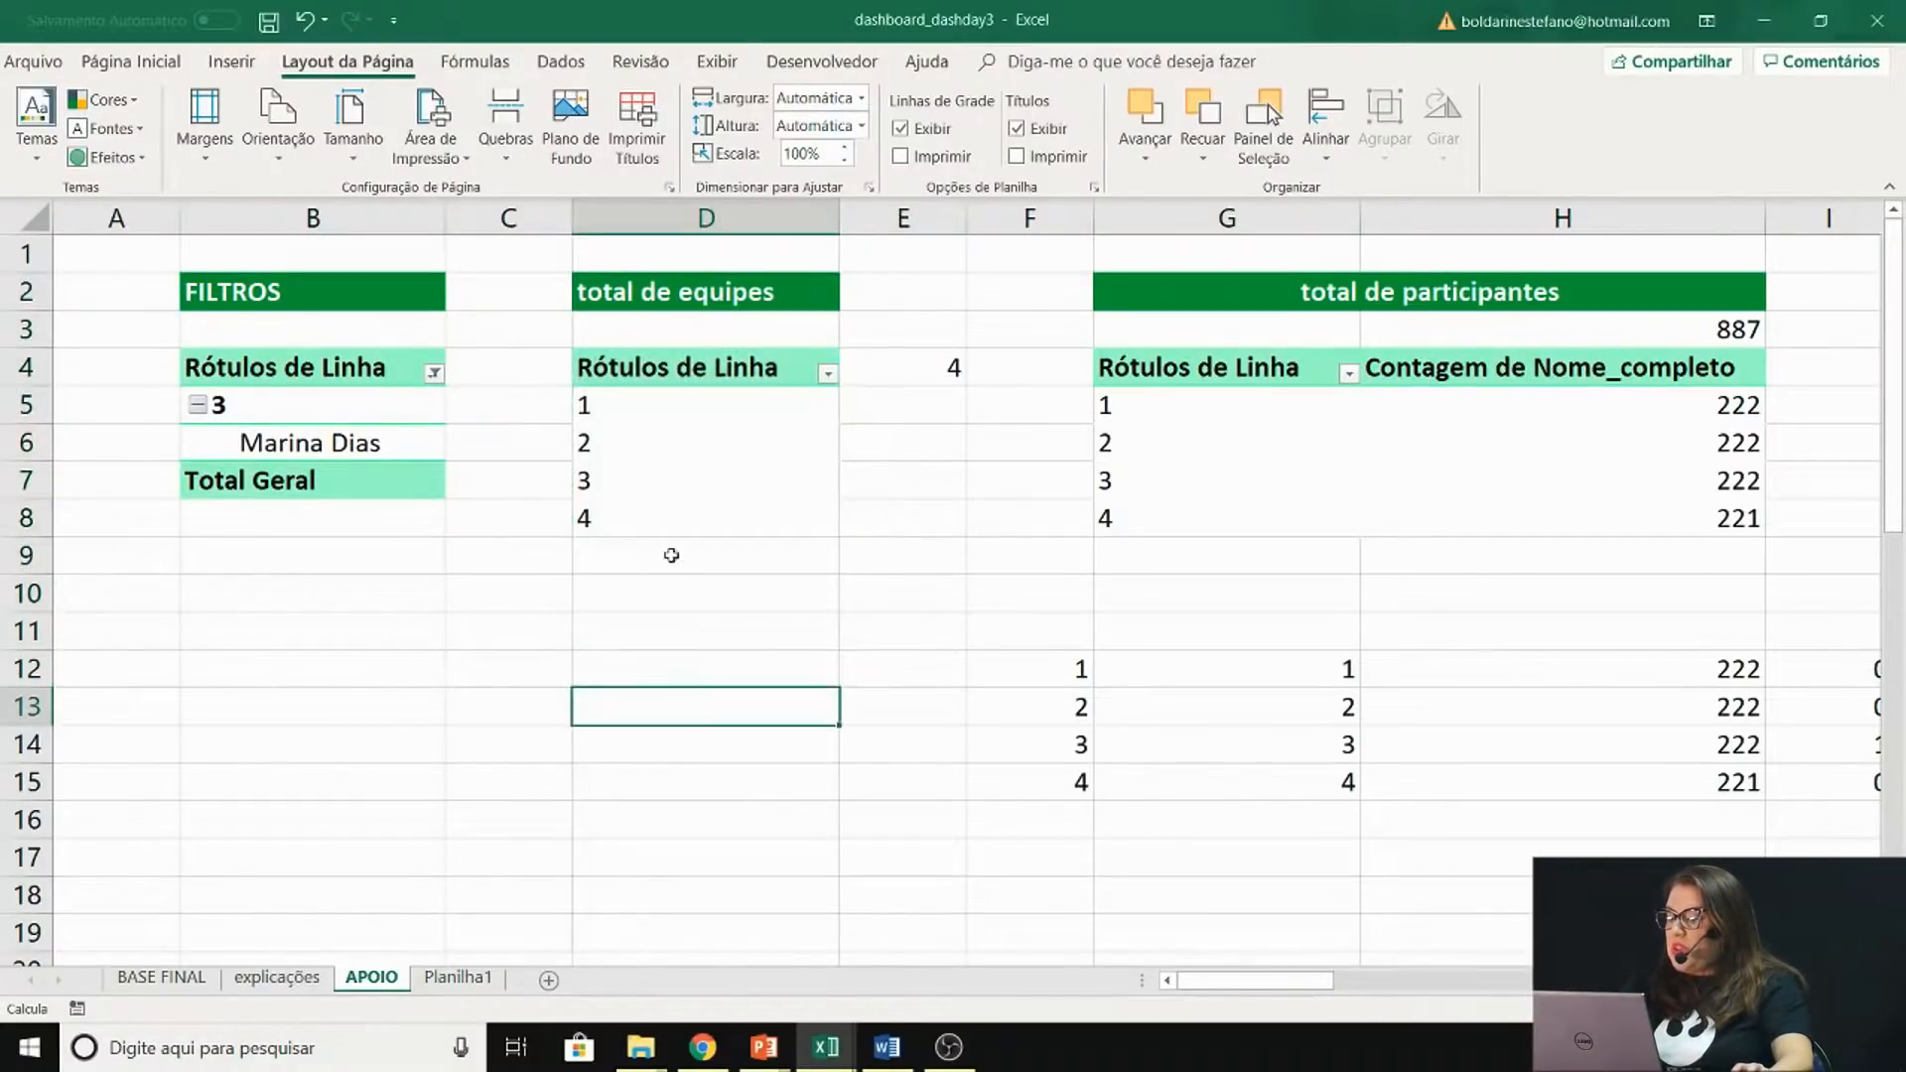
{"action": "left_click", "coordinate": [700, 410]}
{"action": "left_click", "coordinate": [864, 364]}
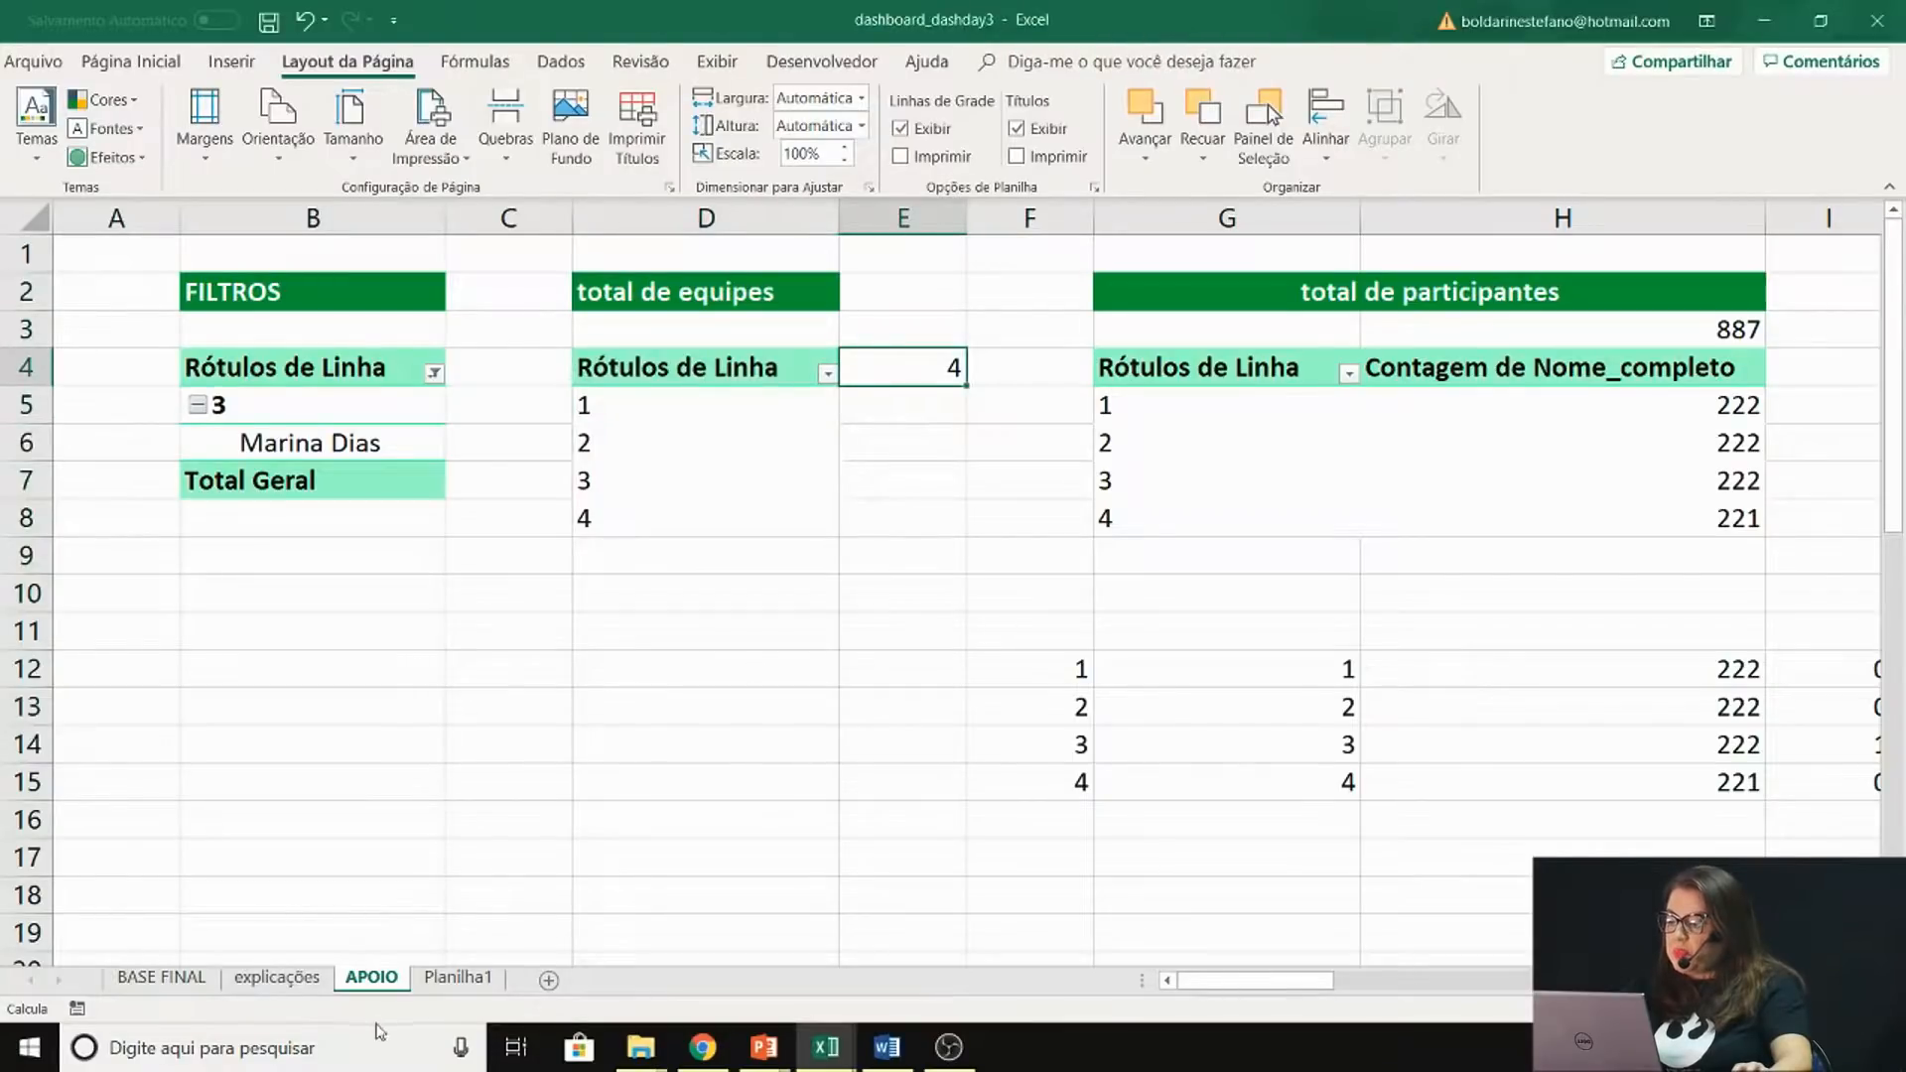
Insert an empty text box over the grey background rectangle on Planilha1
{"action": "left_click", "coordinate": [457, 977]}
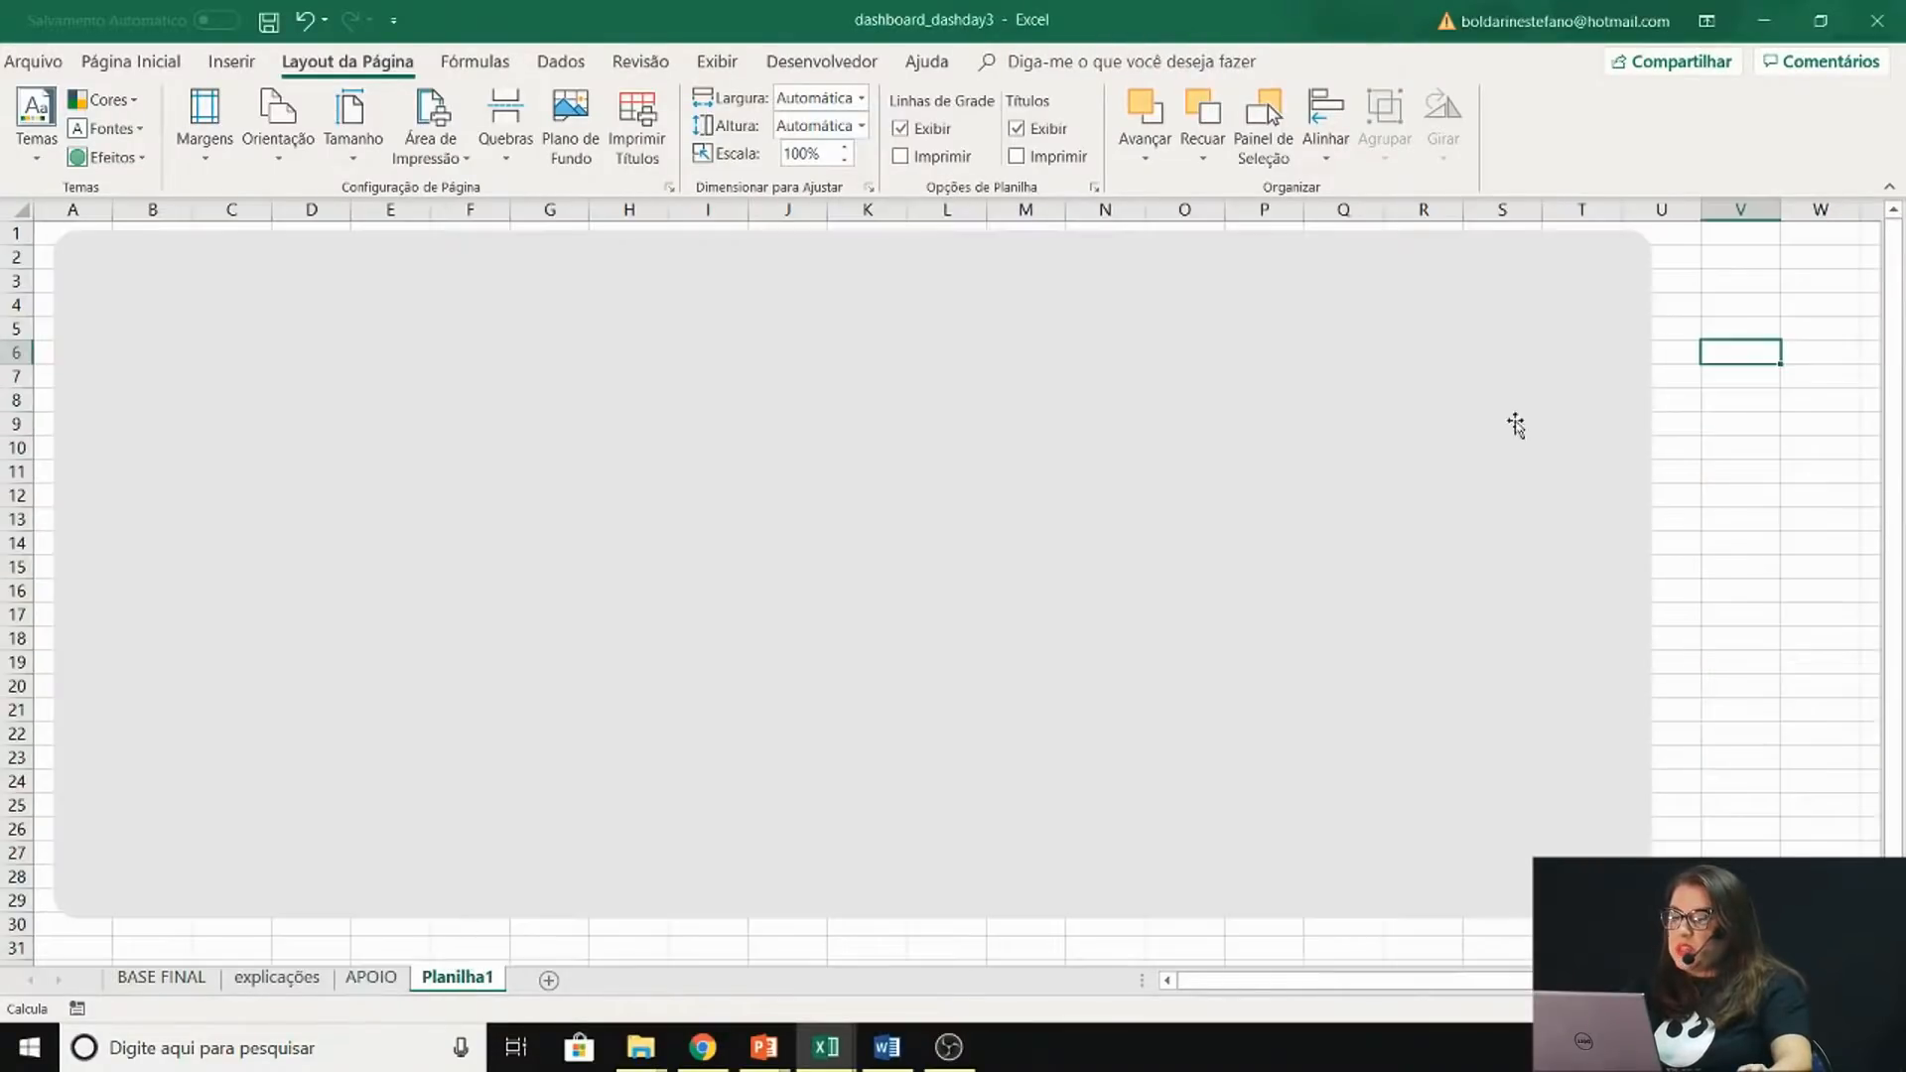
{"action": "left_click", "coordinate": [234, 62]}
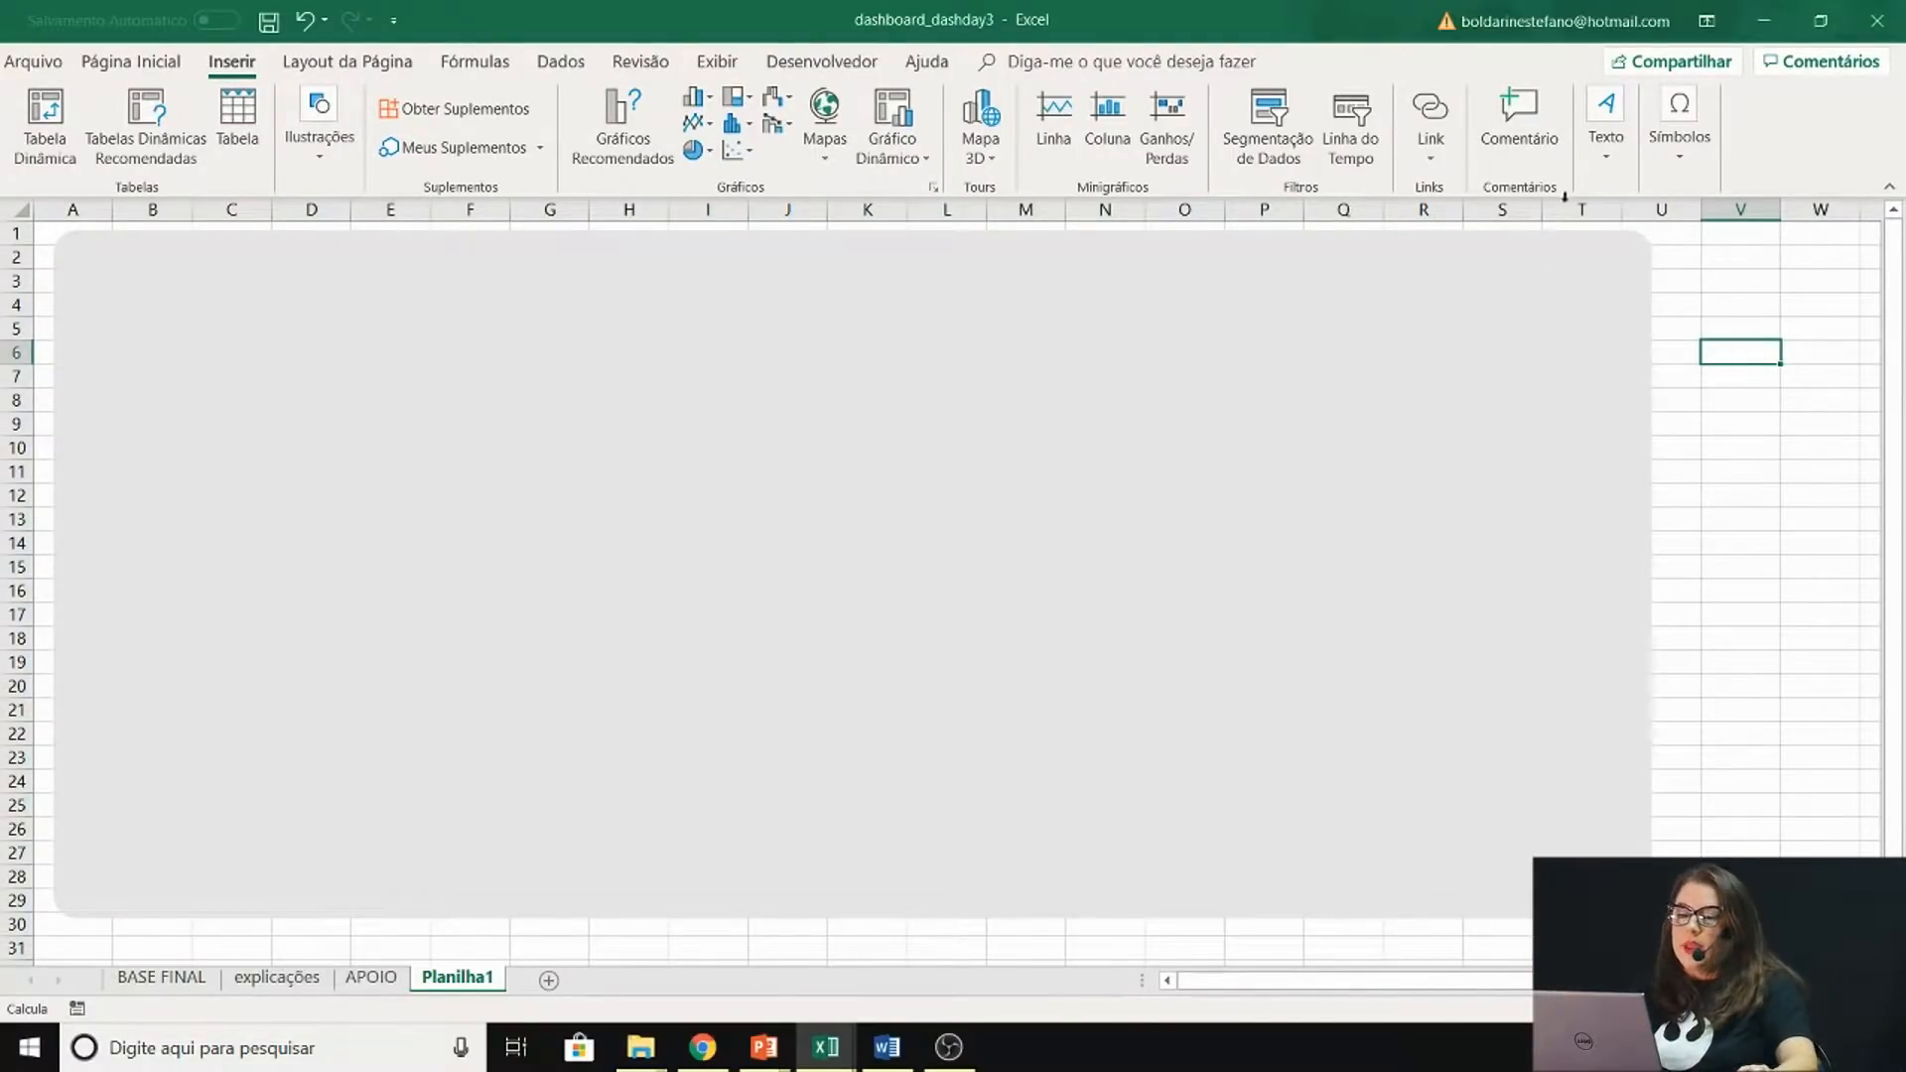
{"action": "left_click", "coordinate": [1606, 129]}
{"action": "left_click", "coordinate": [1577, 236]}
{"action": "mouse_move", "coordinate": [808, 337]}
{"action": "left_mouse_down"}
{"action": "mouse_move", "coordinate": [1136, 481]}
{"action": "mouse_move", "coordinate": [868, 681]}
{"action": "mouse_move", "coordinate": [1163, 603]}
{"action": "left_mouse_up"}
Show the formula bar and move the text box up near the upper edge of the grey rectangle, starting at column K
{"action": "left_click", "coordinate": [716, 62]}
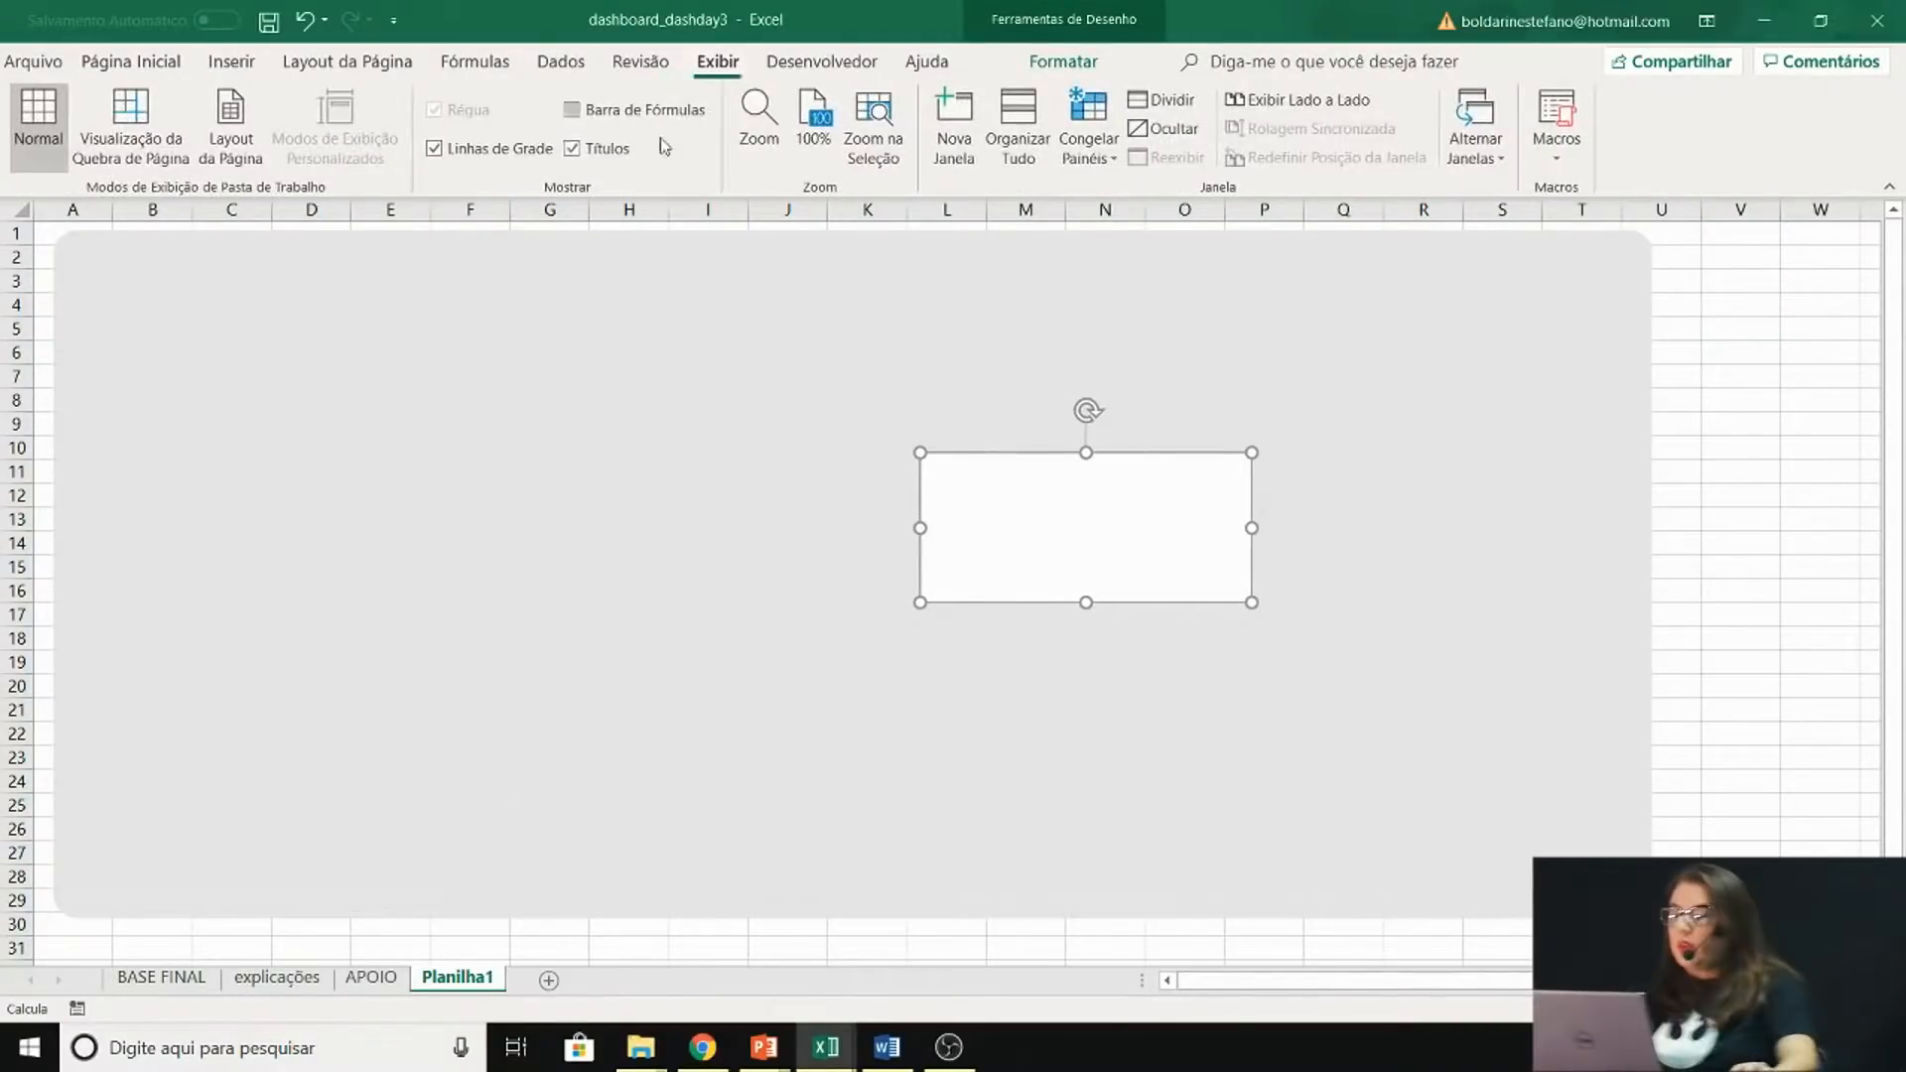
{"action": "left_click", "coordinate": [602, 111]}
{"action": "left_click_drag", "start_coordinate": [958, 512], "coordinate": [903, 344]}
Link the text box to the team count with the formula =APOIO!E4
{"action": "left_click", "coordinate": [501, 223]}
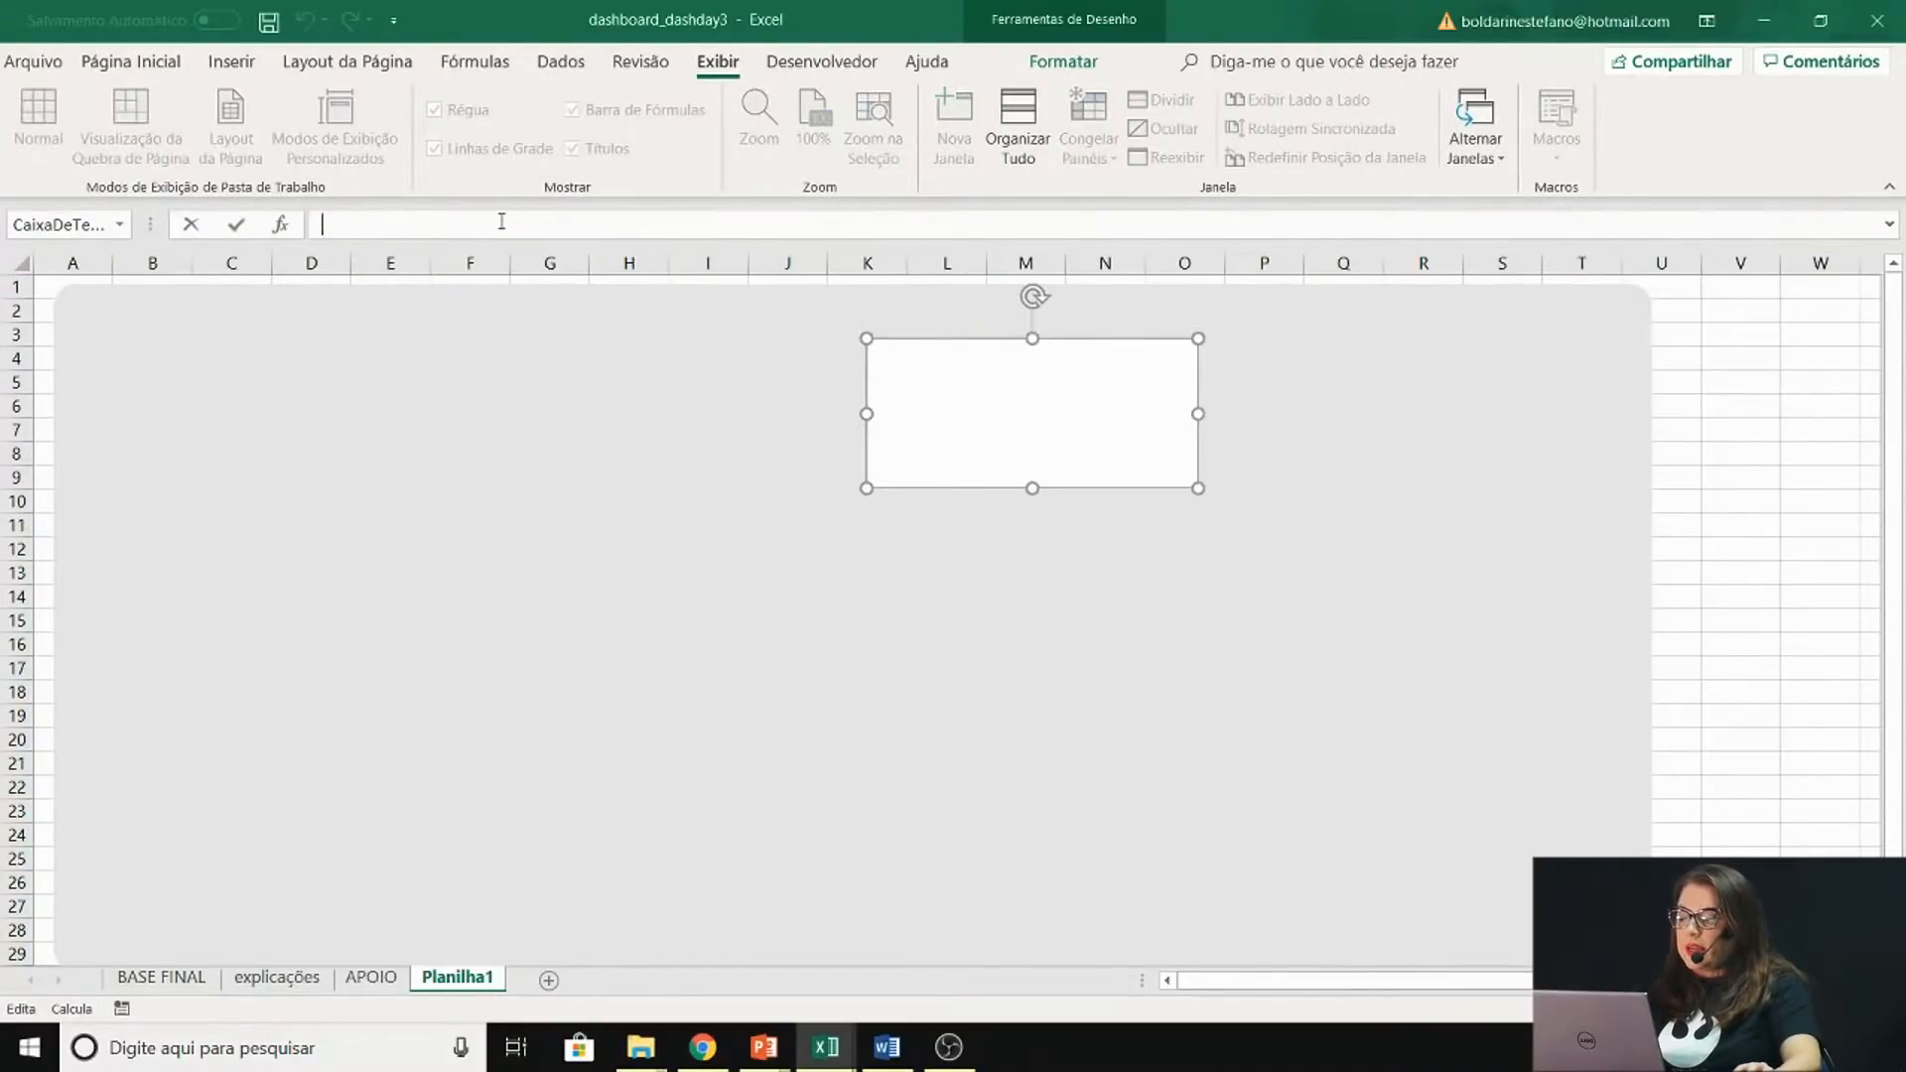
{"action": "left_click", "coordinate": [370, 978]}
{"action": "left_click", "coordinate": [916, 421]}
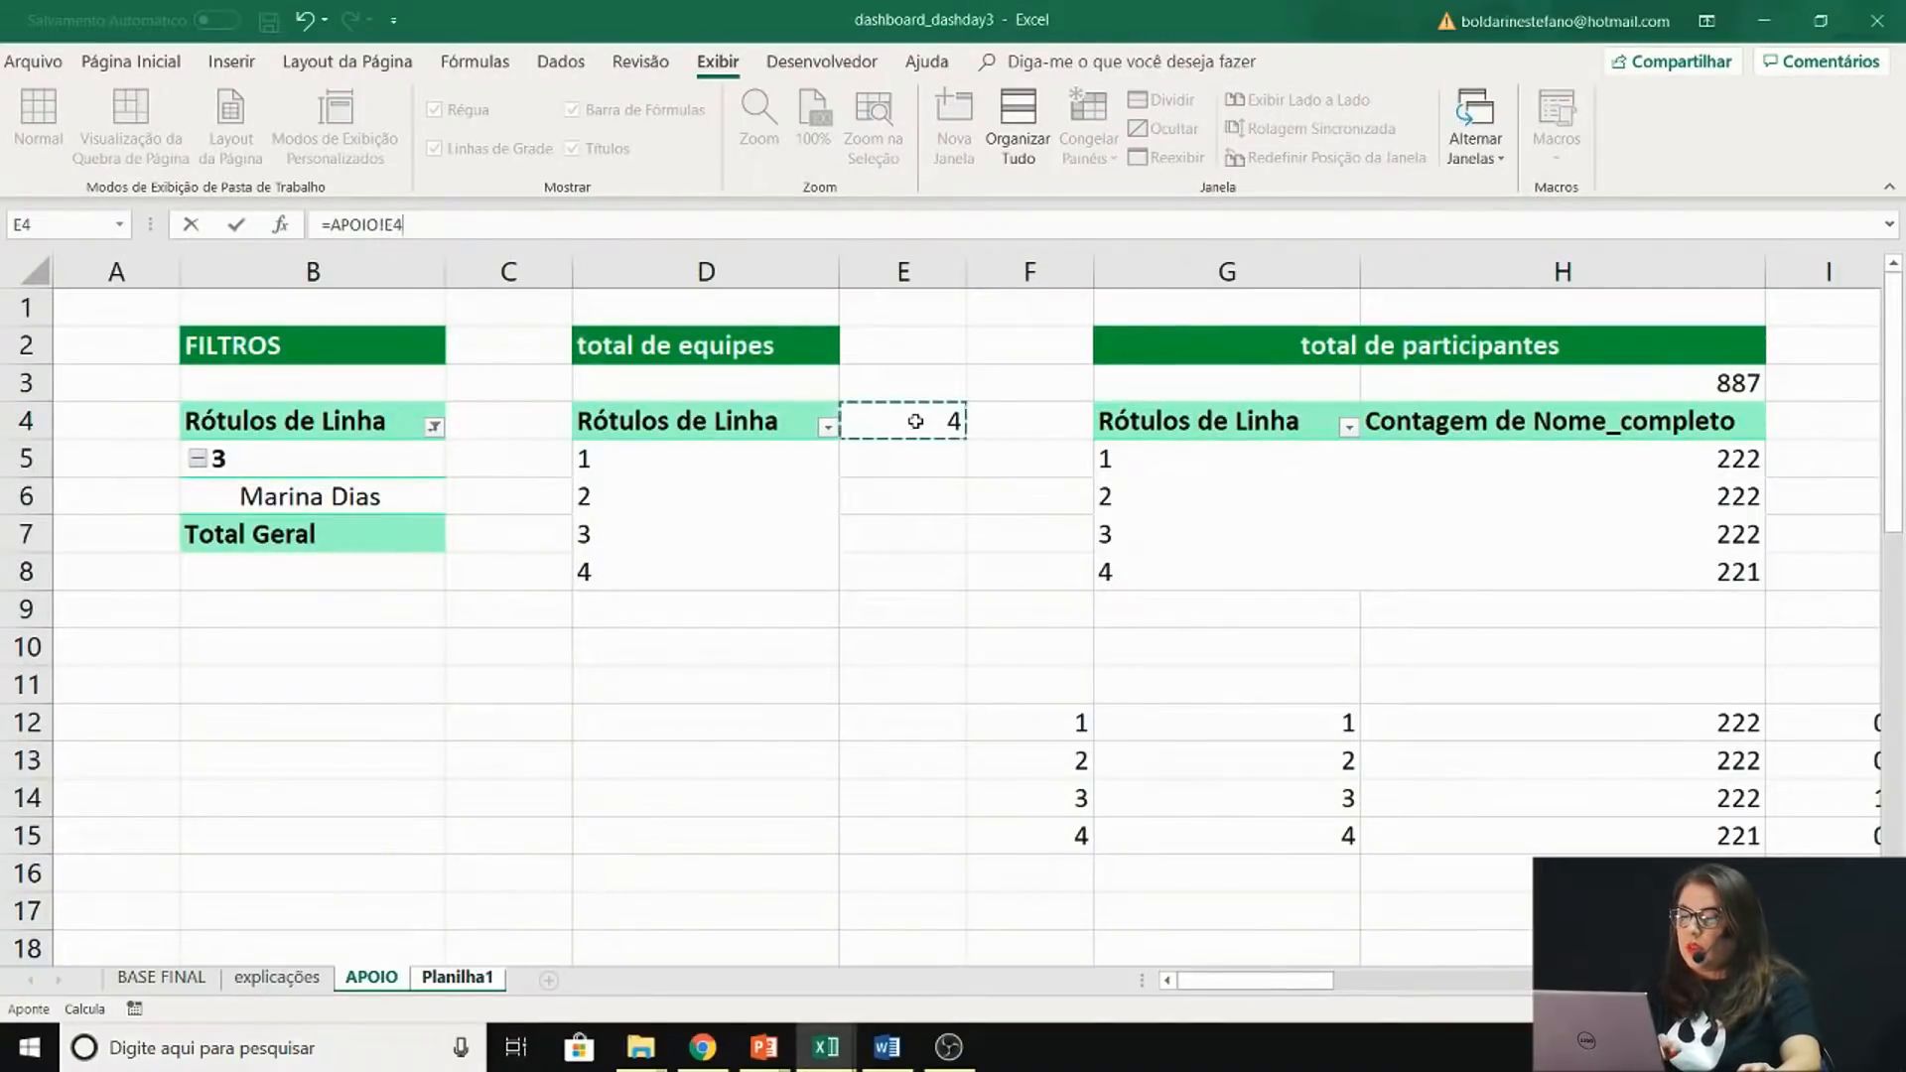
{"action": "key", "text": "Return"}
Set the text box's font size to 48 and resize the box to about 4.51 cm high and 3.2 cm wide
{"action": "left_click", "coordinate": [131, 61]}
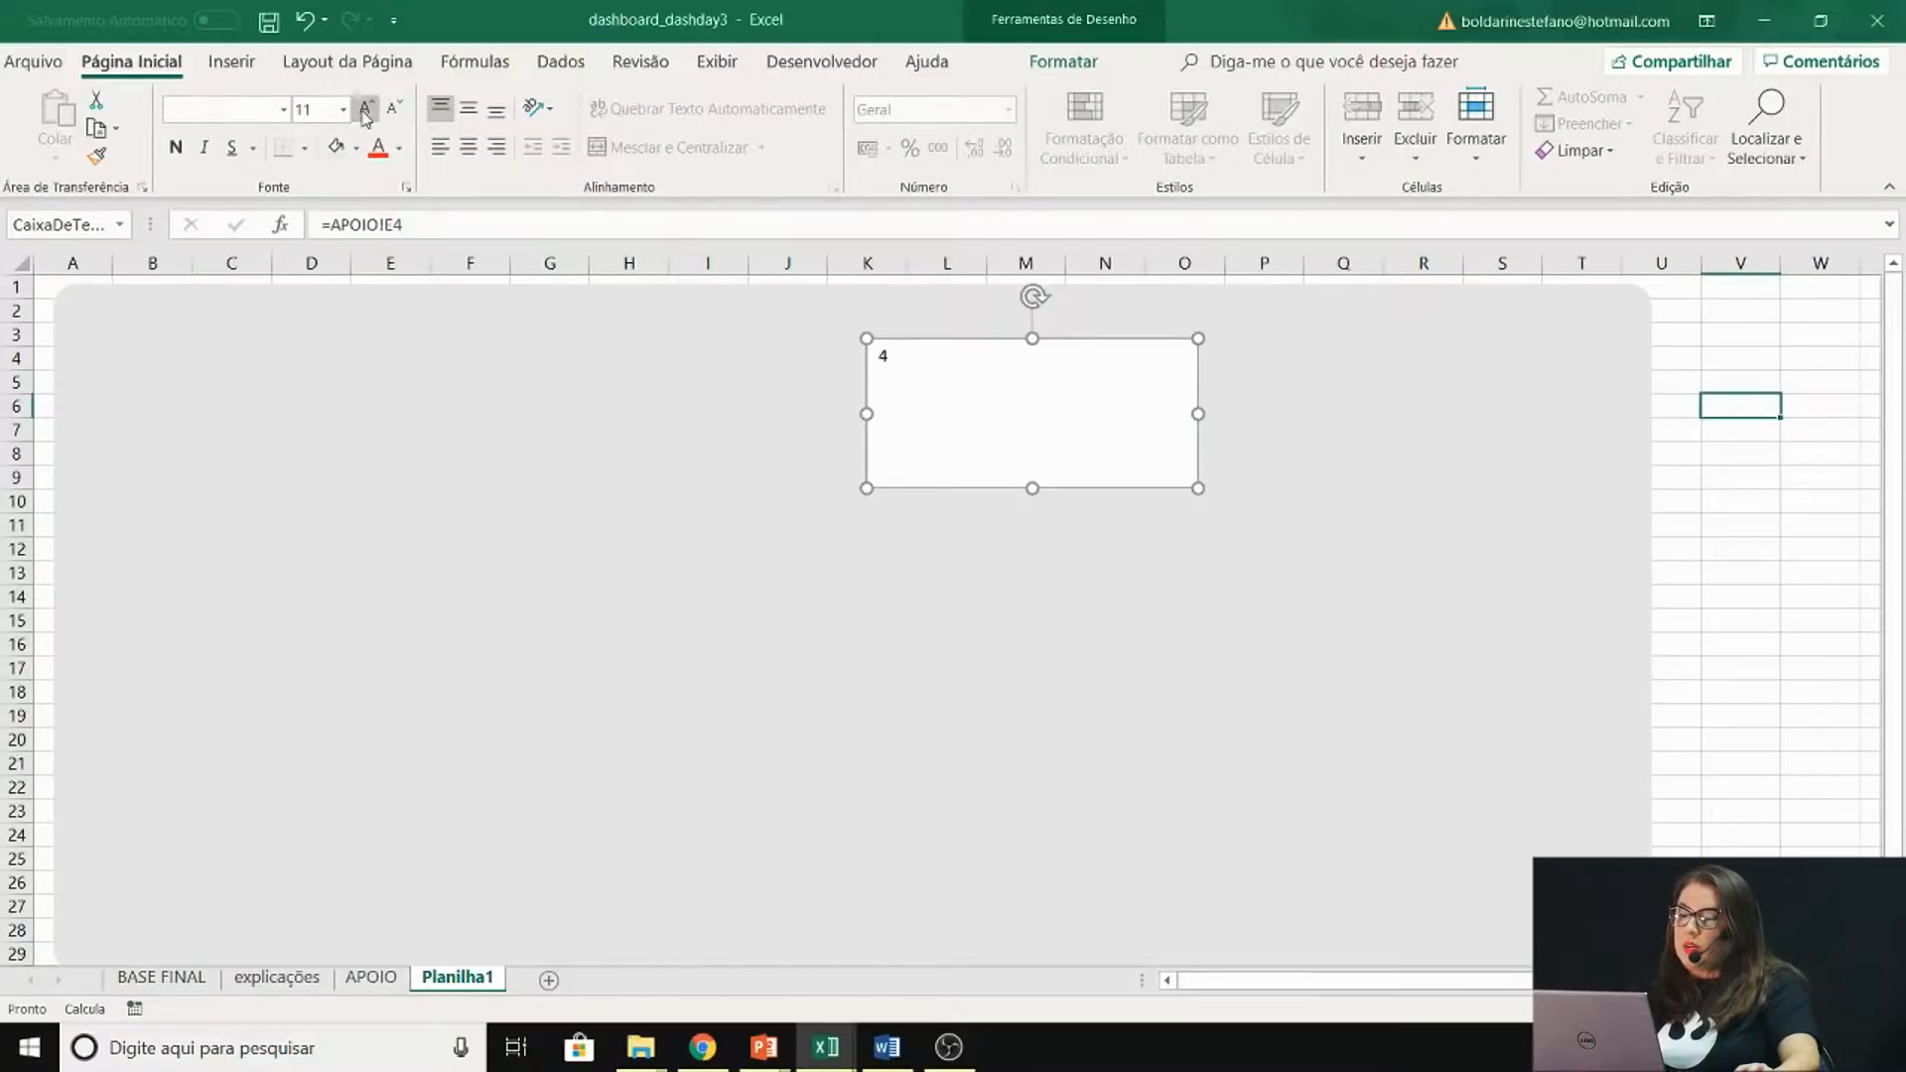
{"action": "left_click", "coordinate": [1455, 638]}
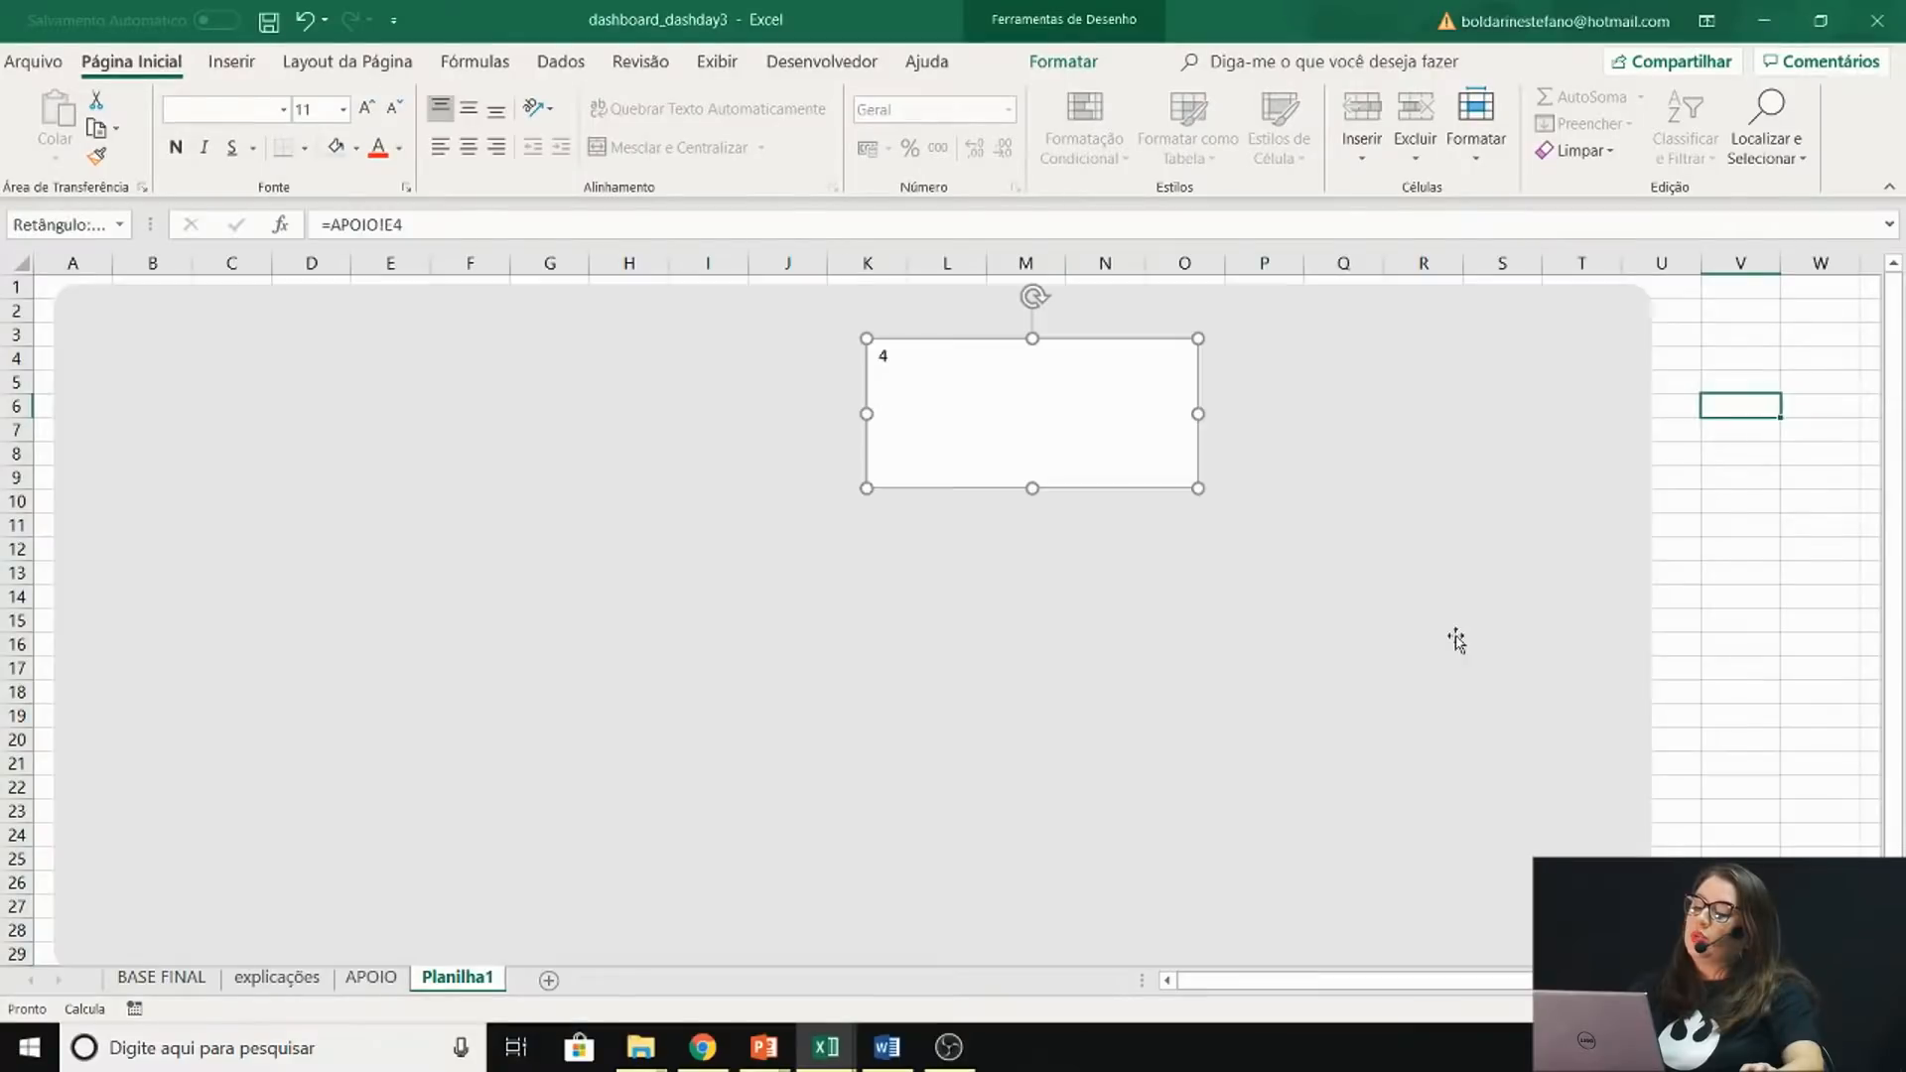
{"action": "left_click", "coordinate": [1062, 472]}
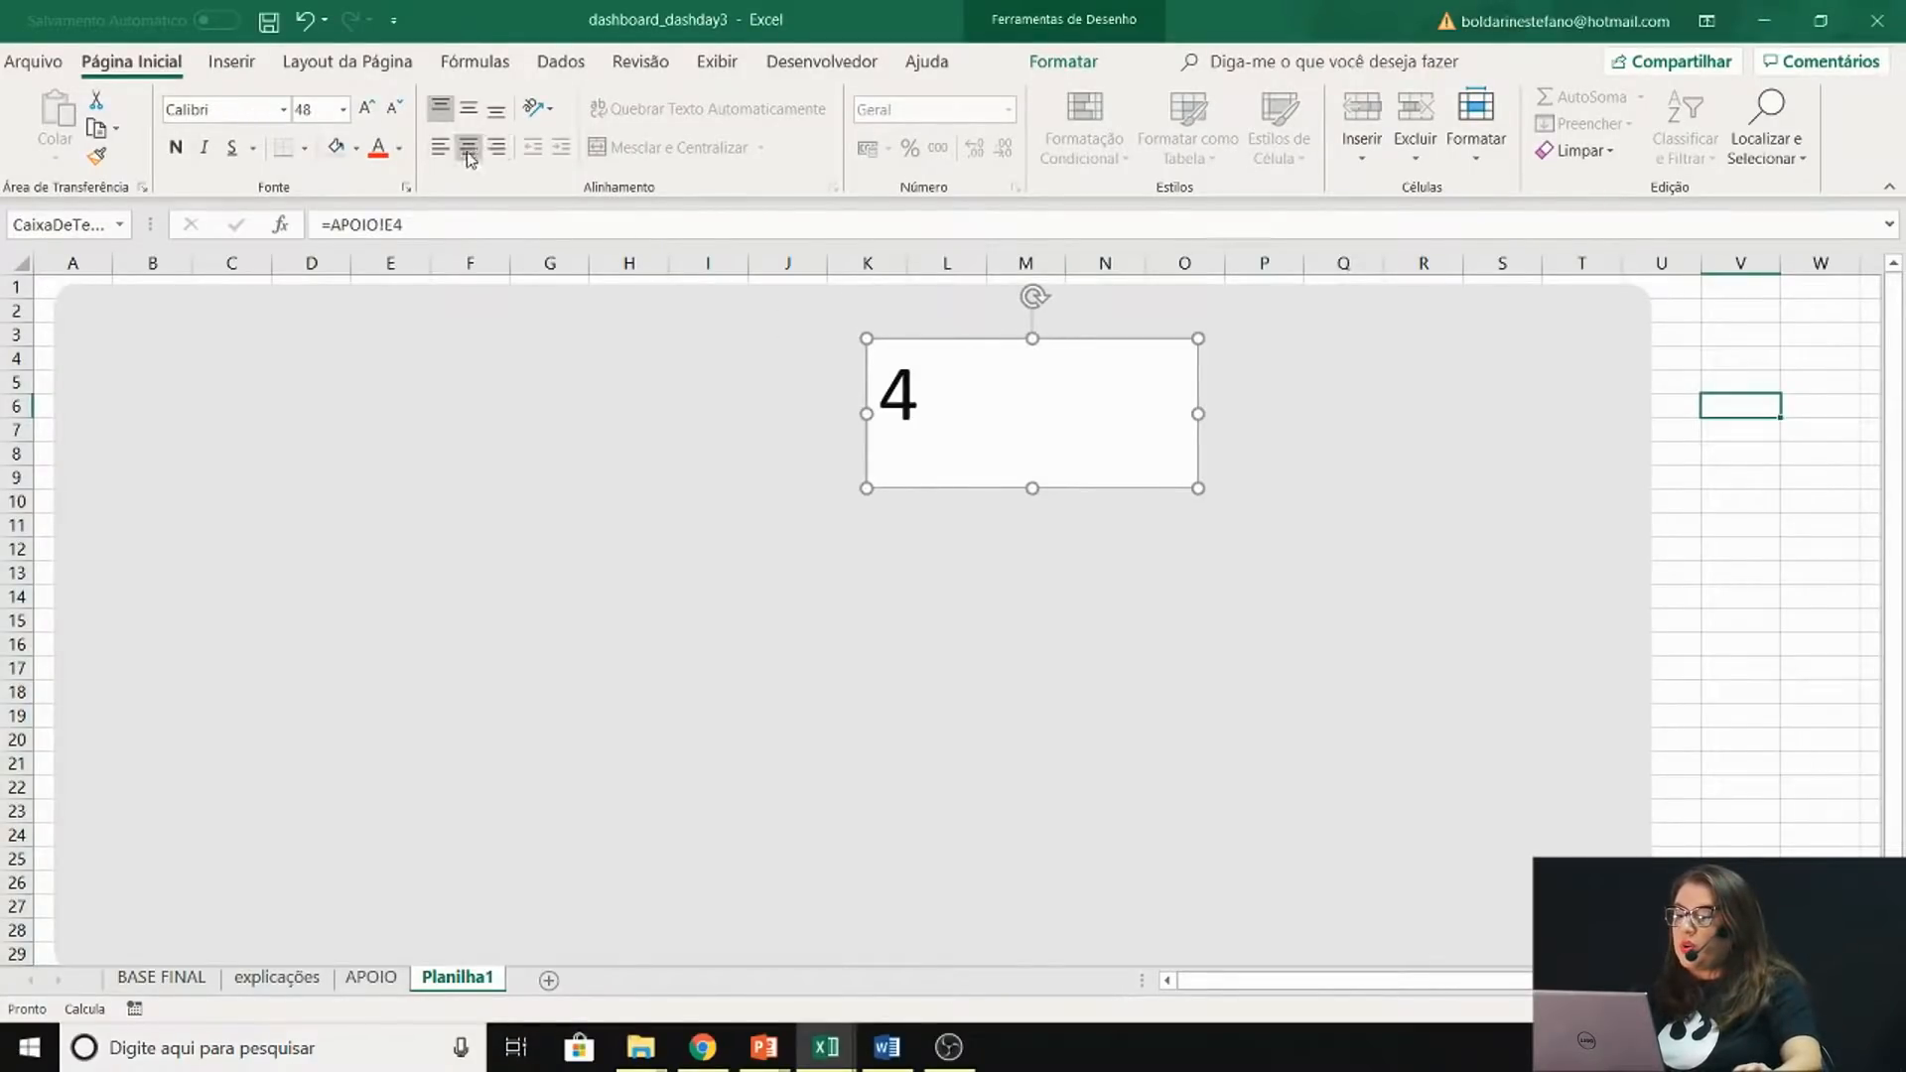
{"action": "left_click_drag", "start_coordinate": [1198, 488], "coordinate": [1018, 552]}
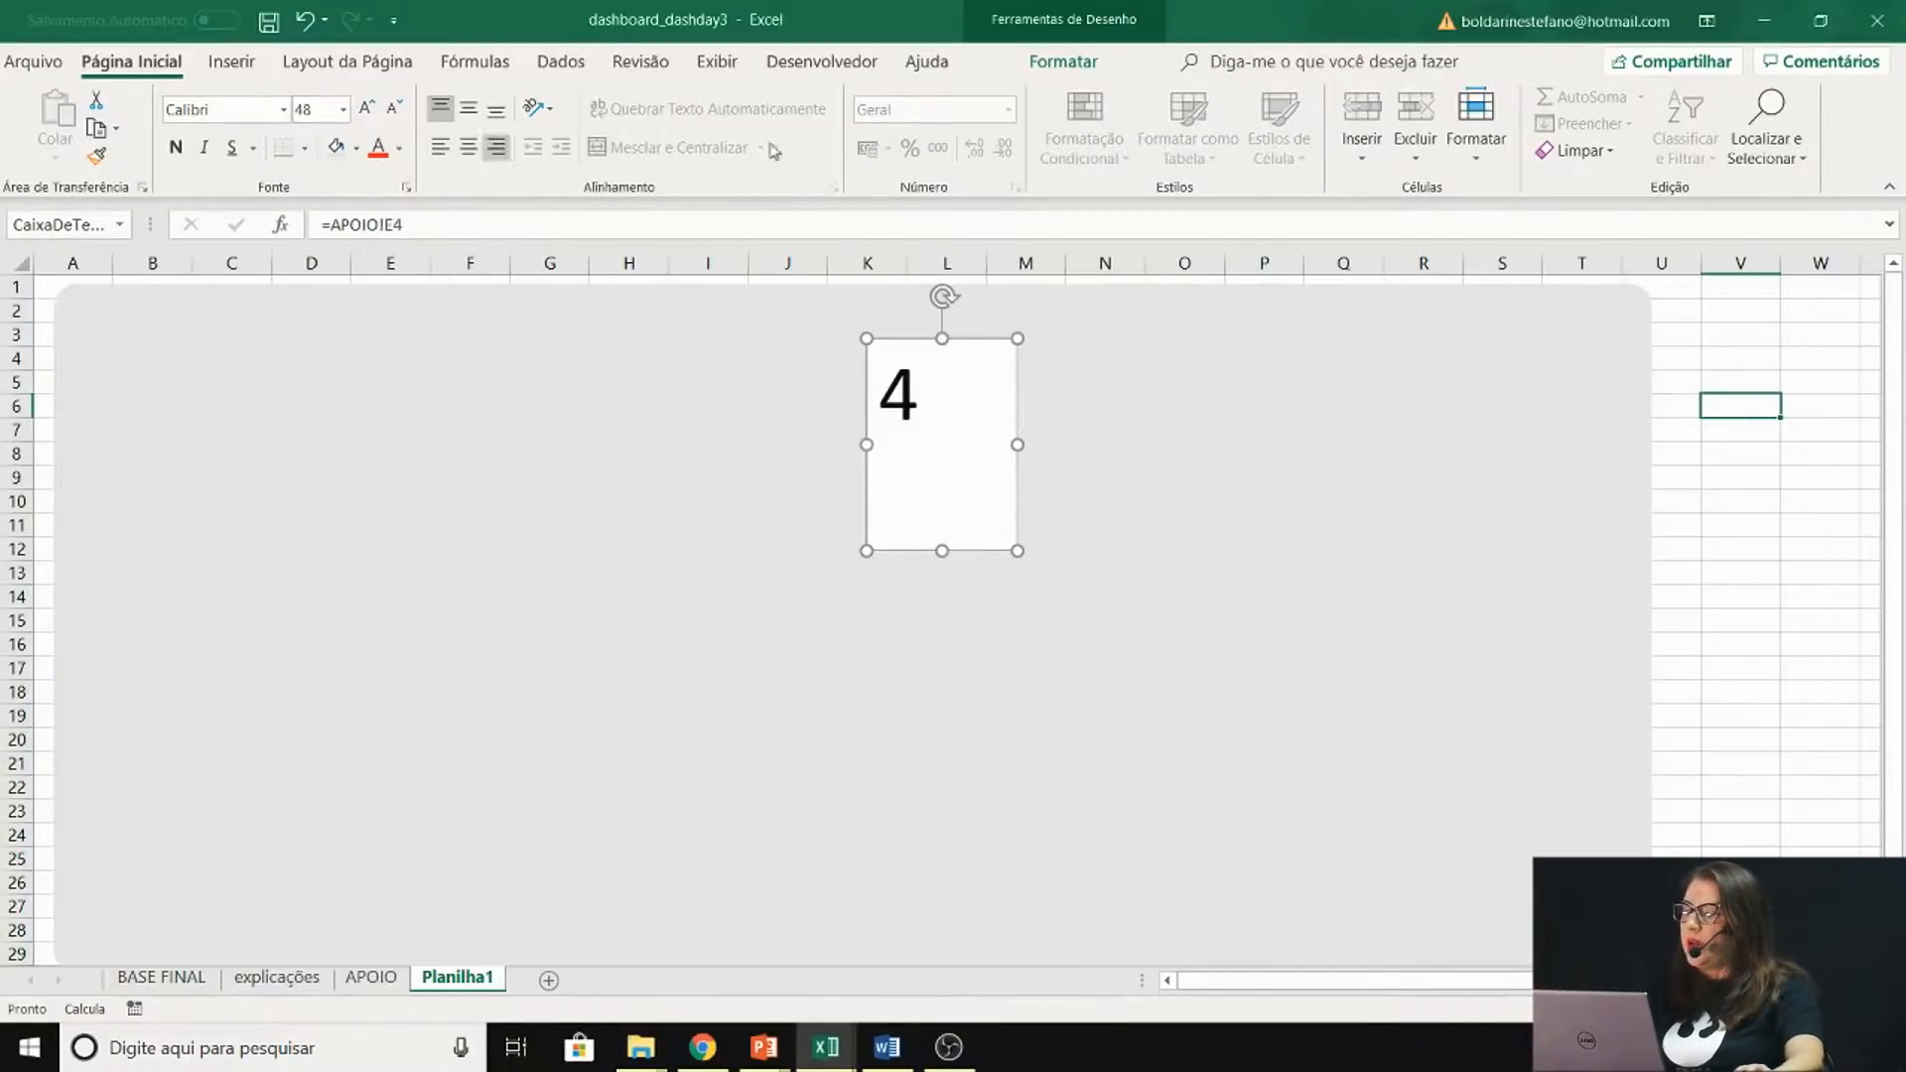
Remove the text box's fill, shrink it to about 2.58 cm high by 1.91 cm wide, and move it over columns E and F
{"action": "left_click", "coordinate": [1061, 66]}
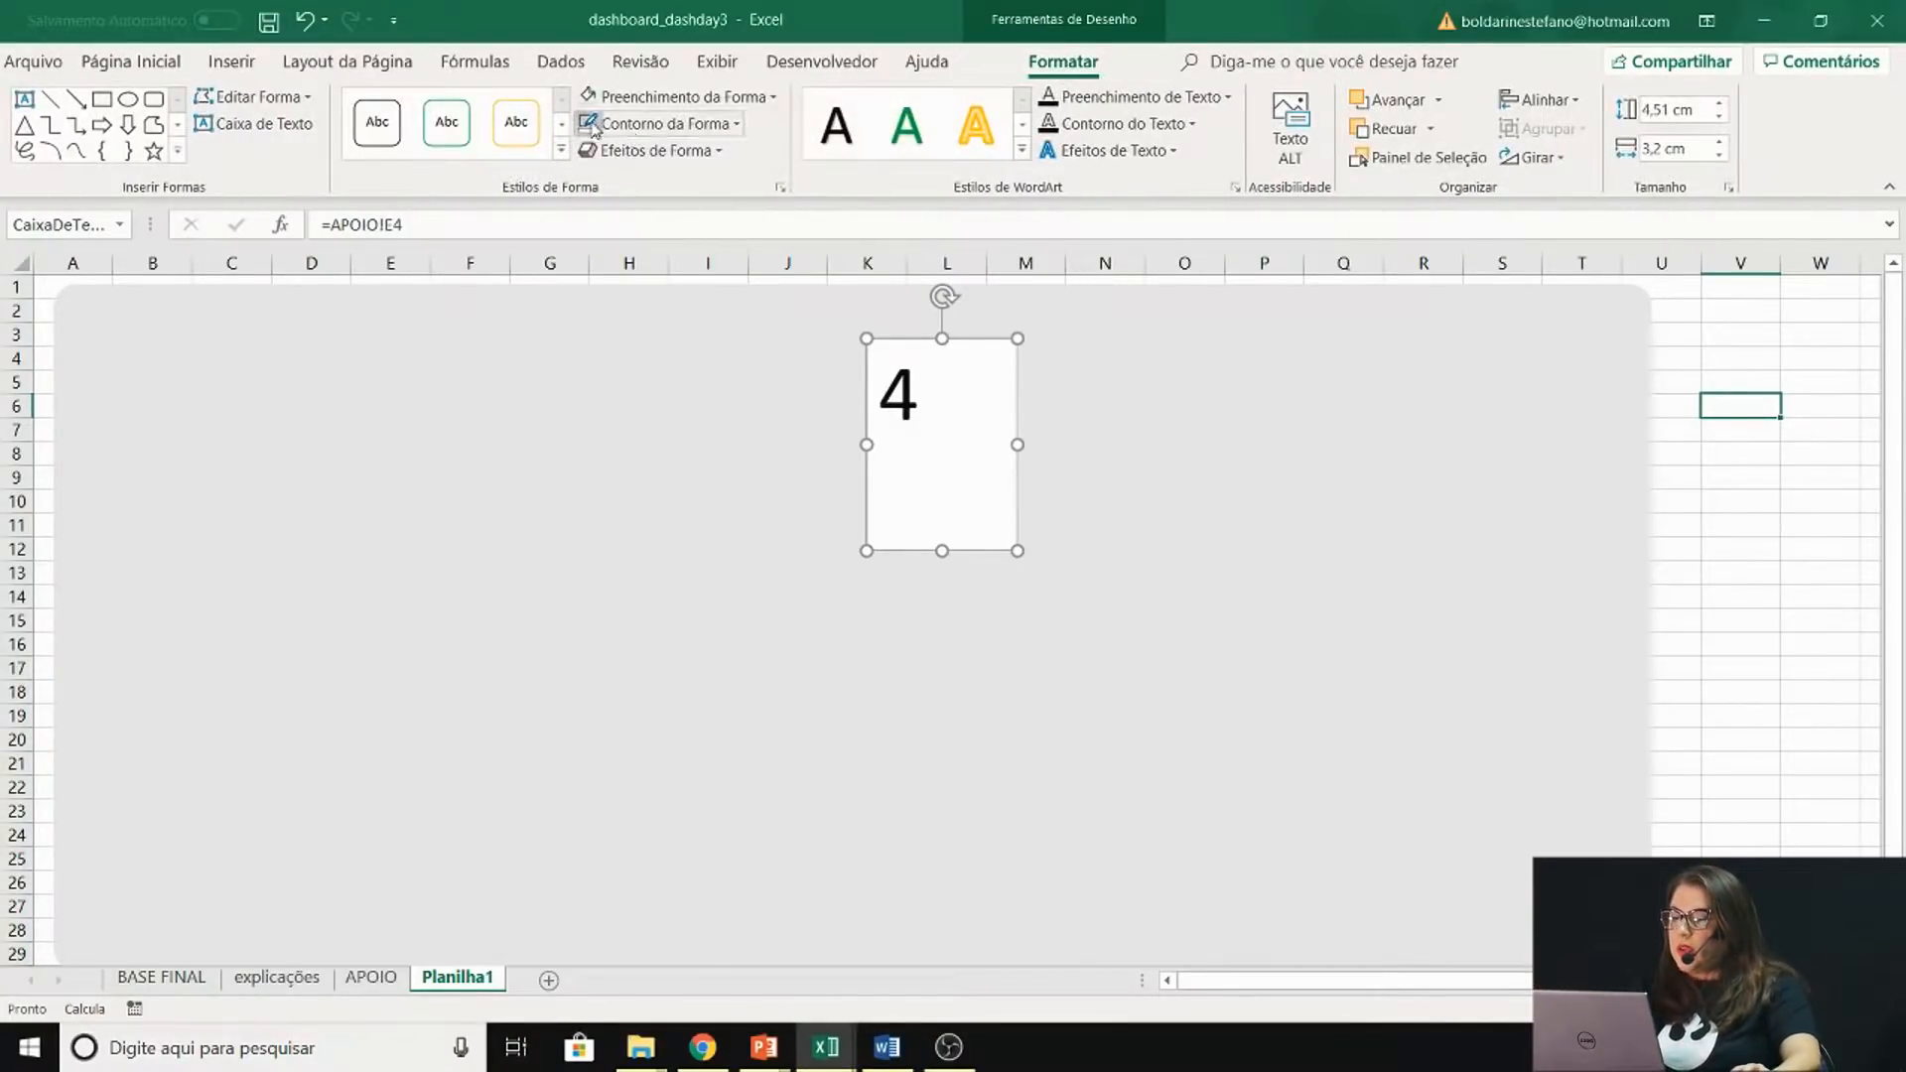
{"action": "left_click", "coordinate": [635, 96]}
{"action": "left_click", "coordinate": [655, 380]}
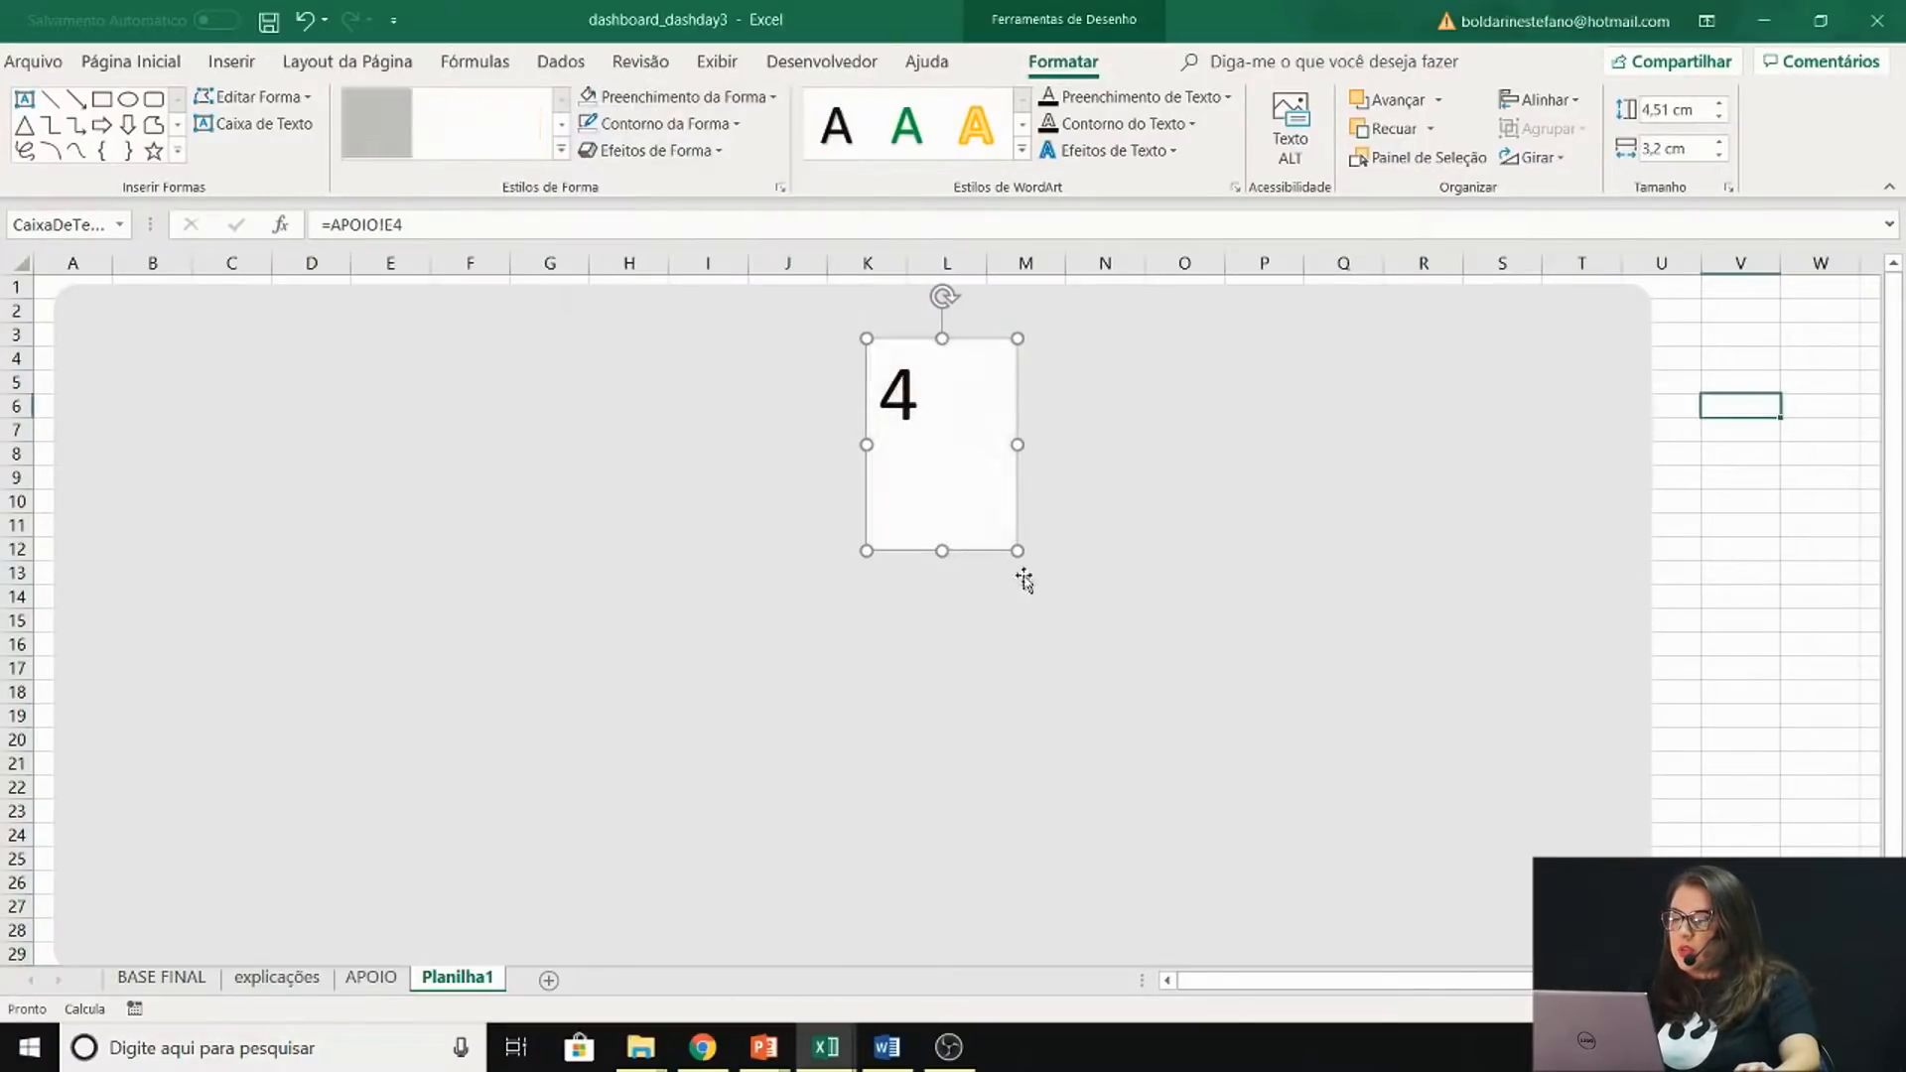
{"action": "left_click_drag", "start_coordinate": [1020, 552], "coordinate": [428, 630]}
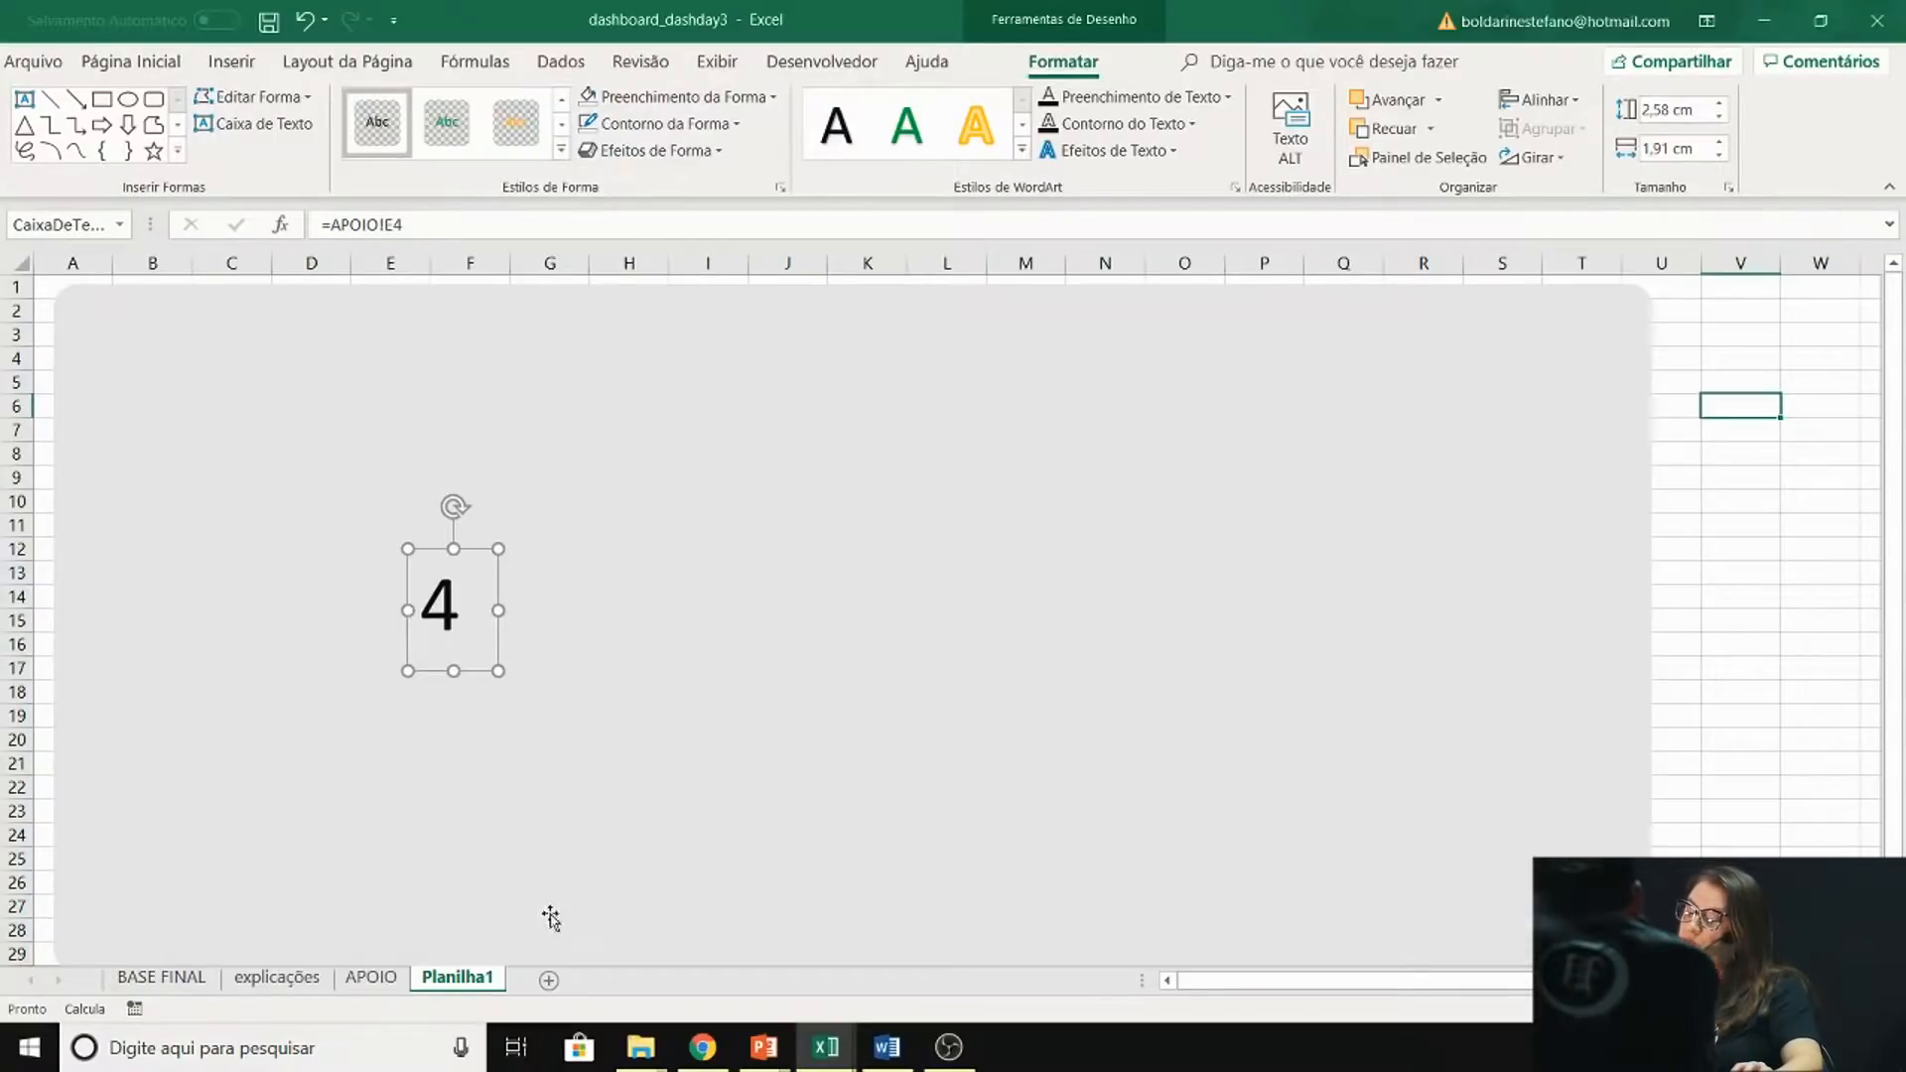
On the APOIO sheet, insert a slicer for the líder field from the FILTROS pivot table
{"action": "left_click", "coordinate": [371, 978]}
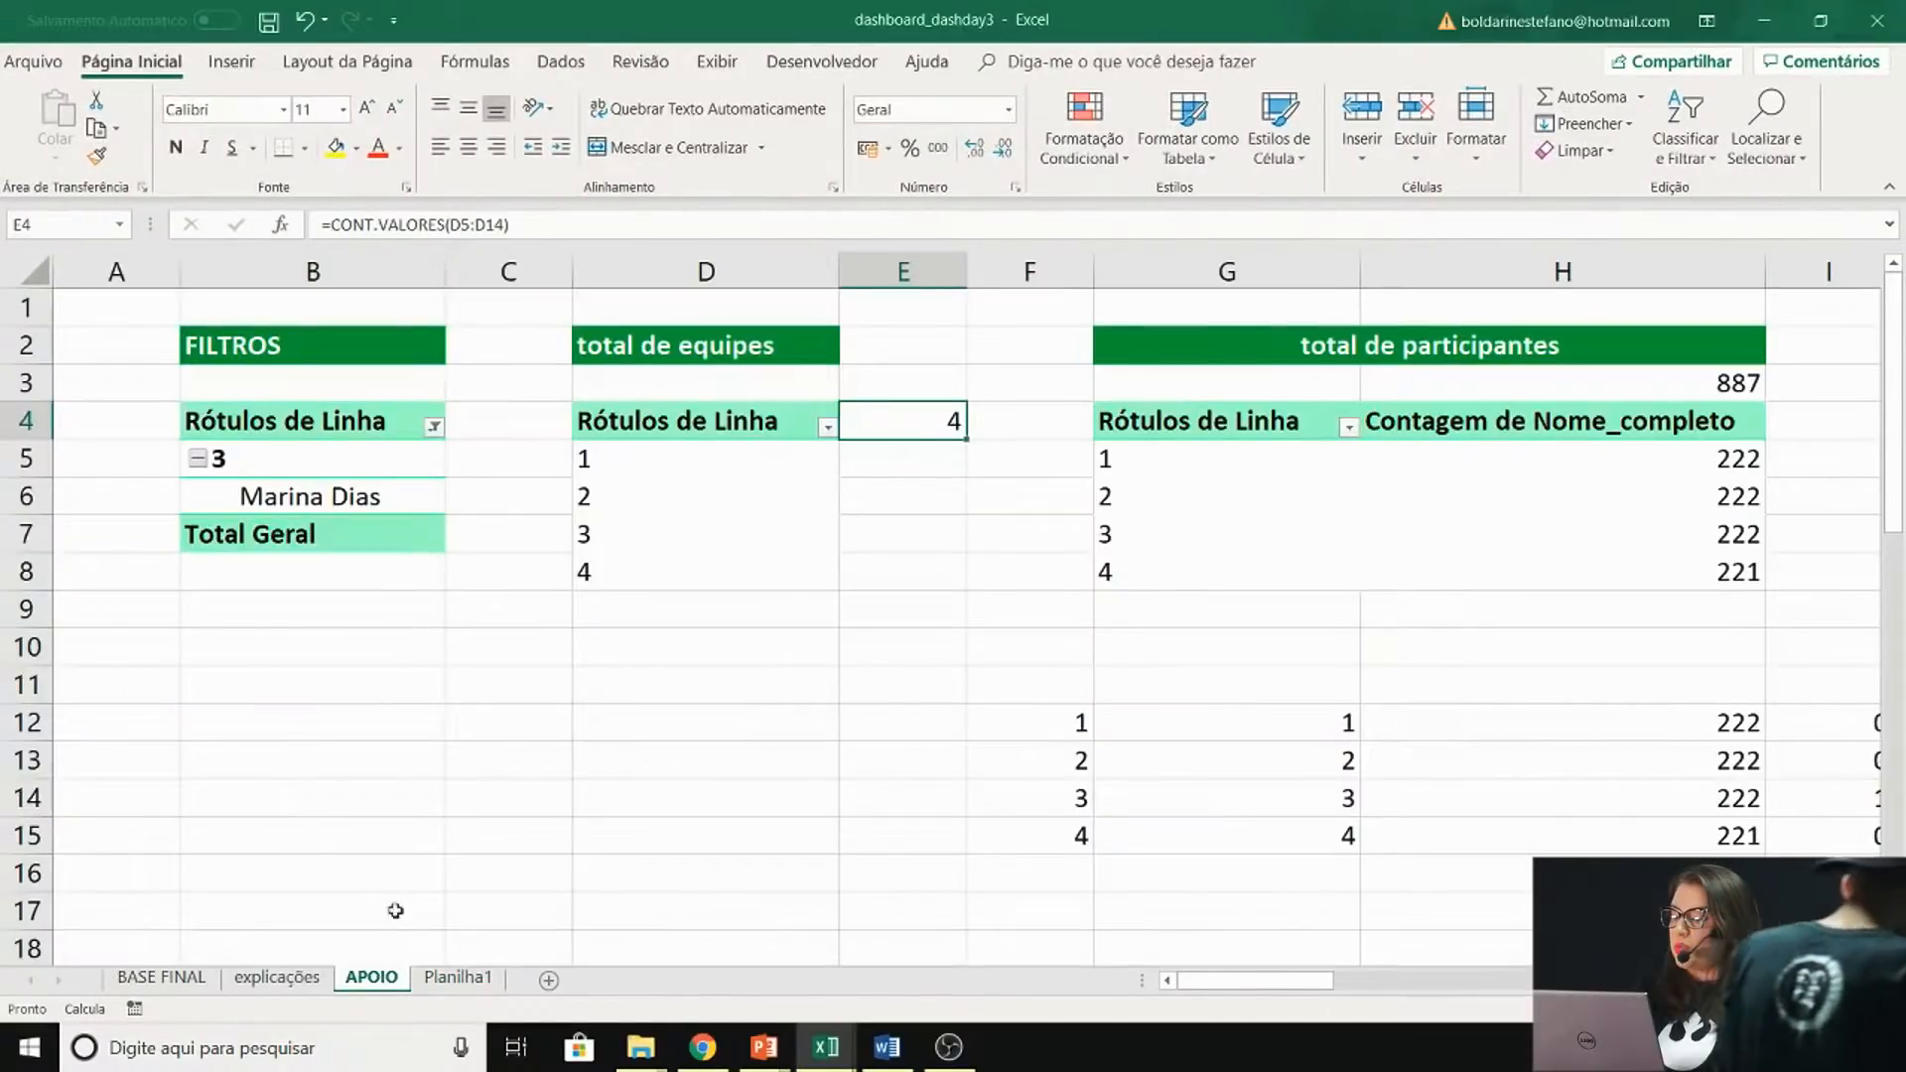
{"action": "left_click", "coordinate": [390, 497]}
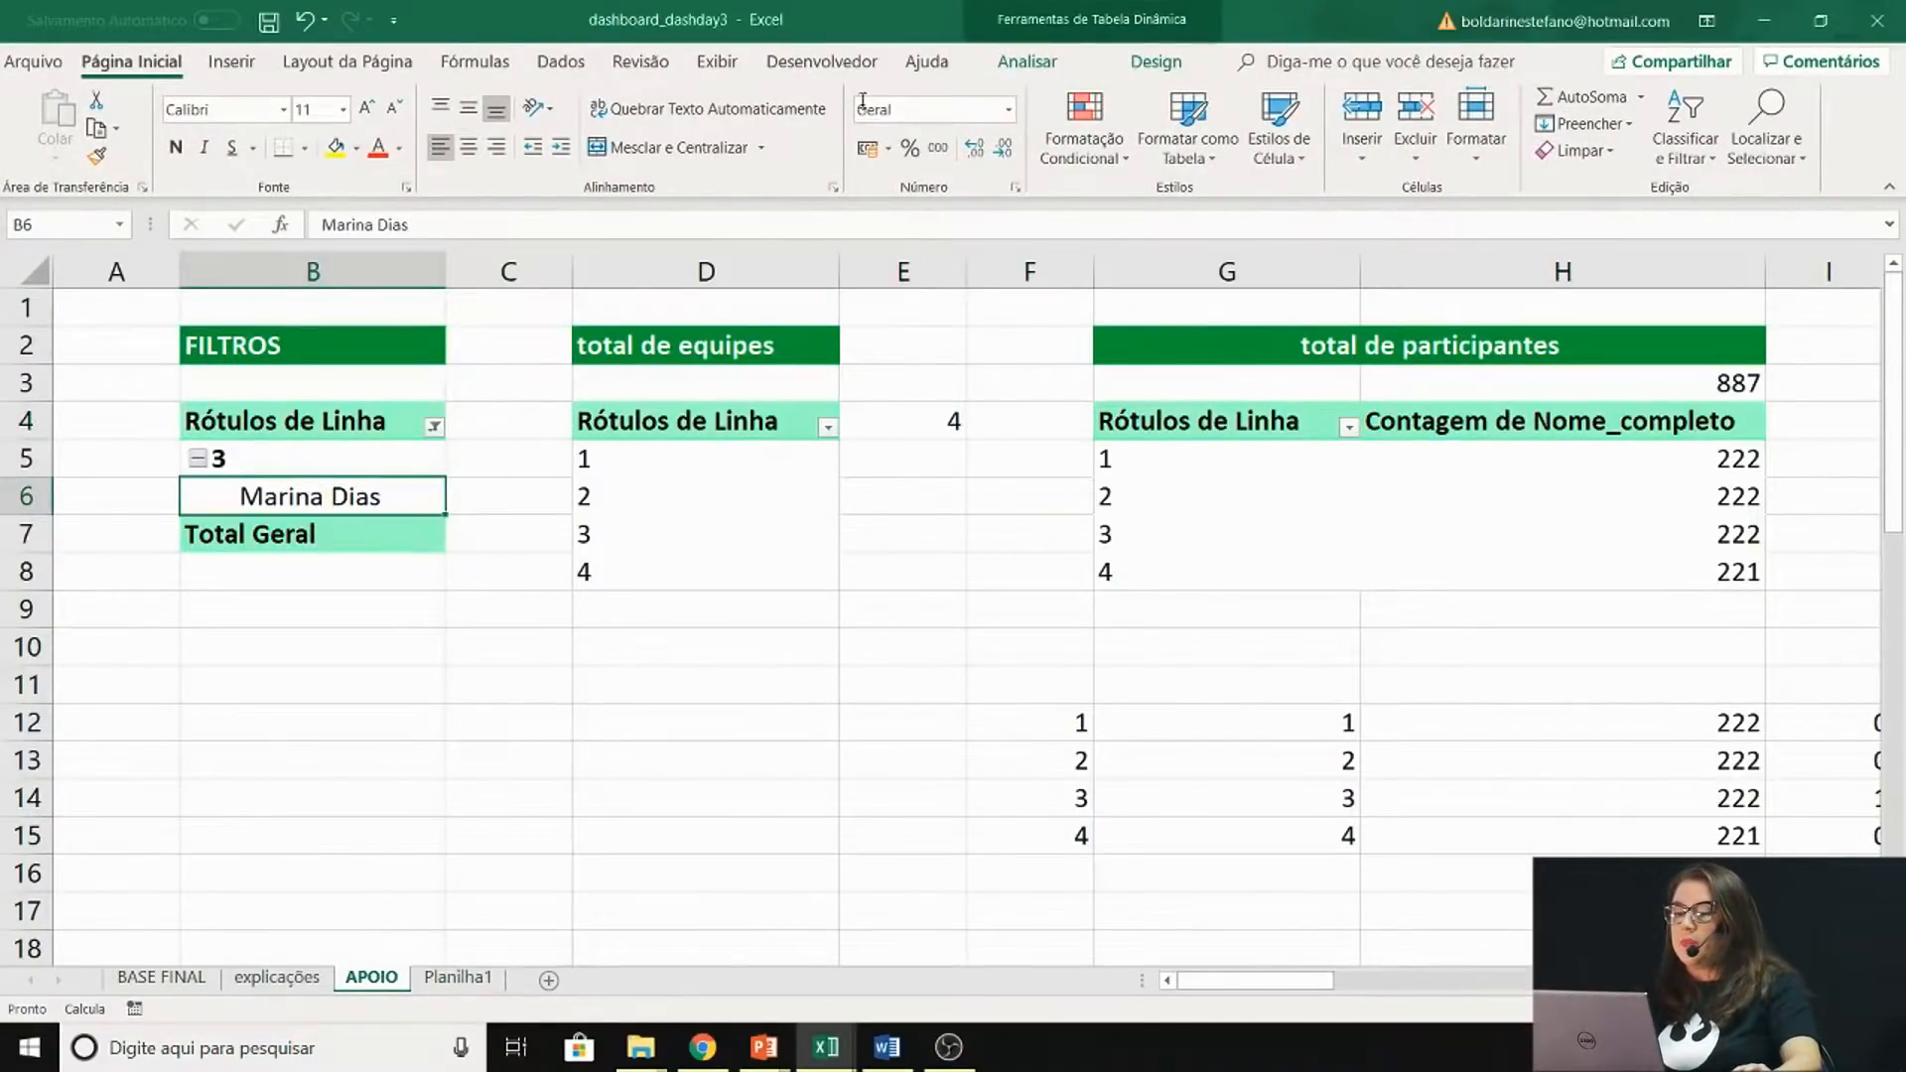
{"action": "left_click", "coordinate": [1028, 61]}
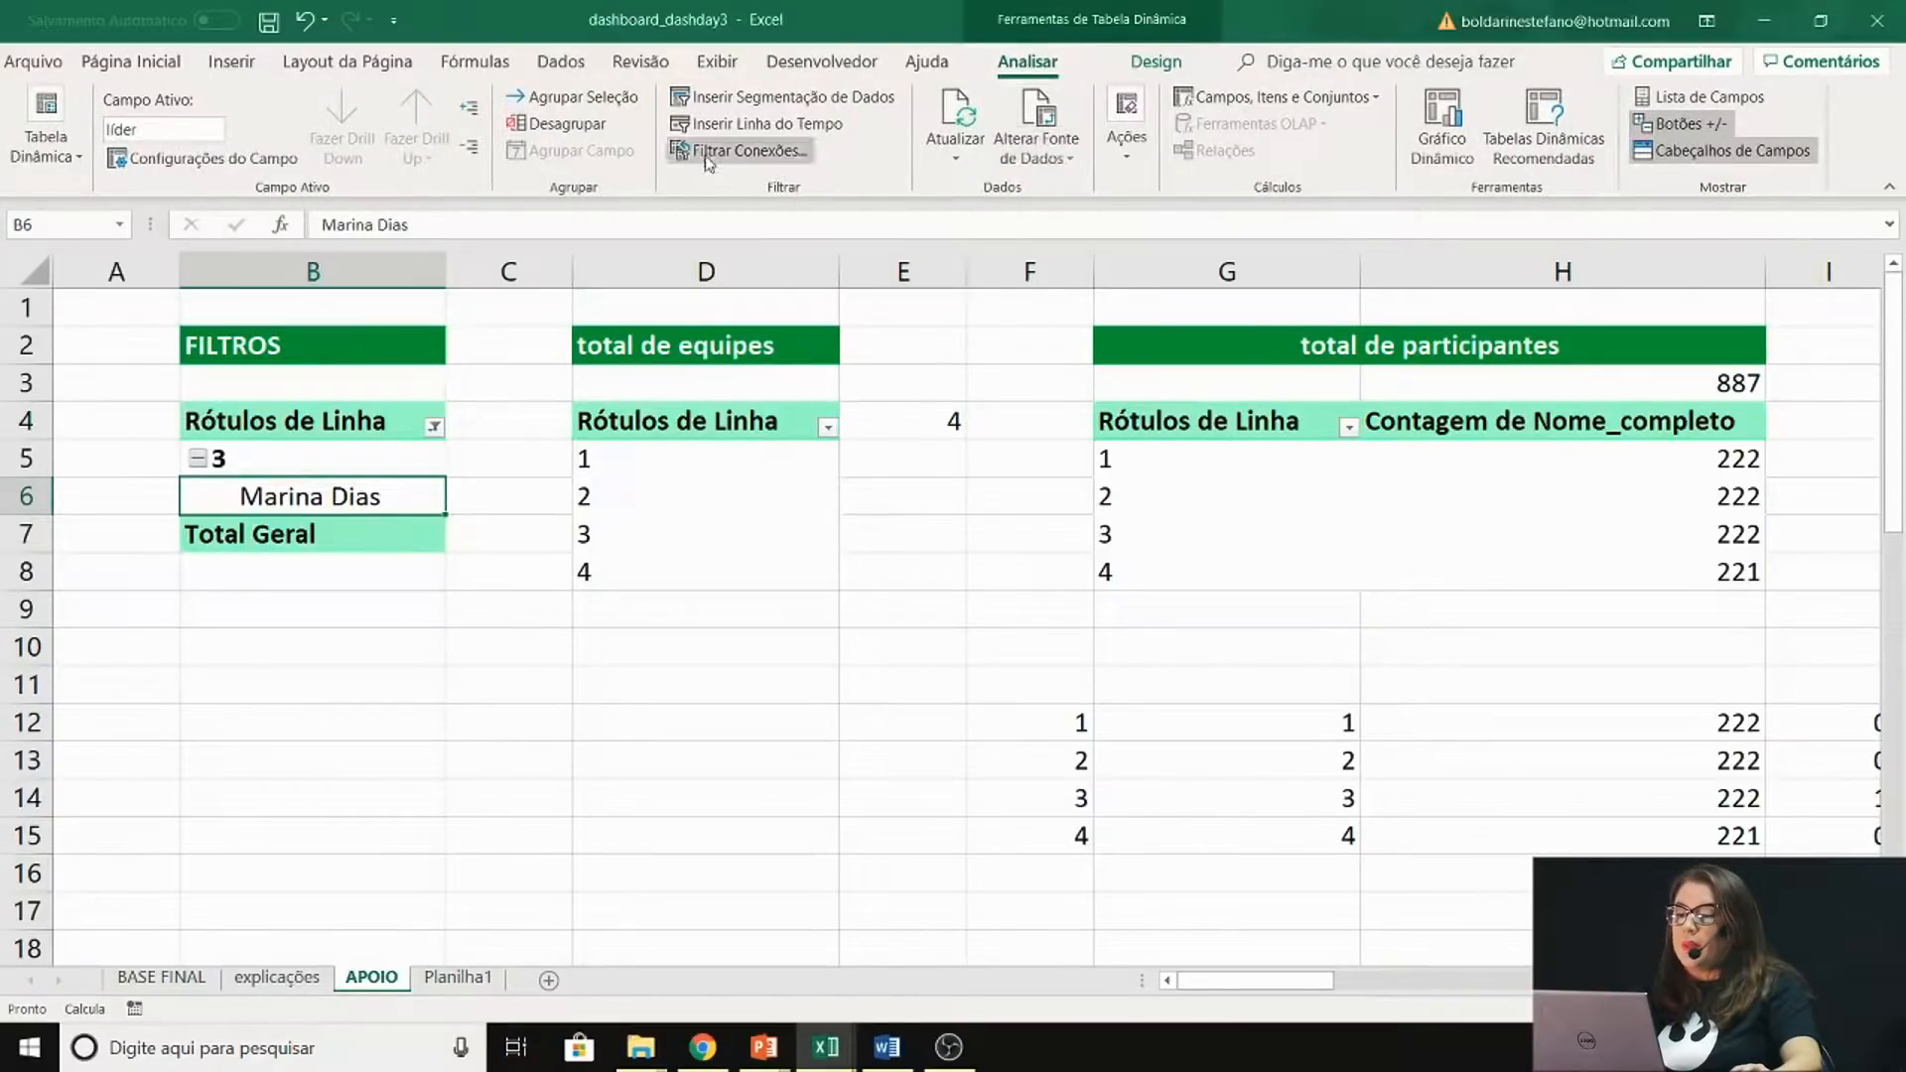
{"action": "left_click", "coordinate": [742, 100]}
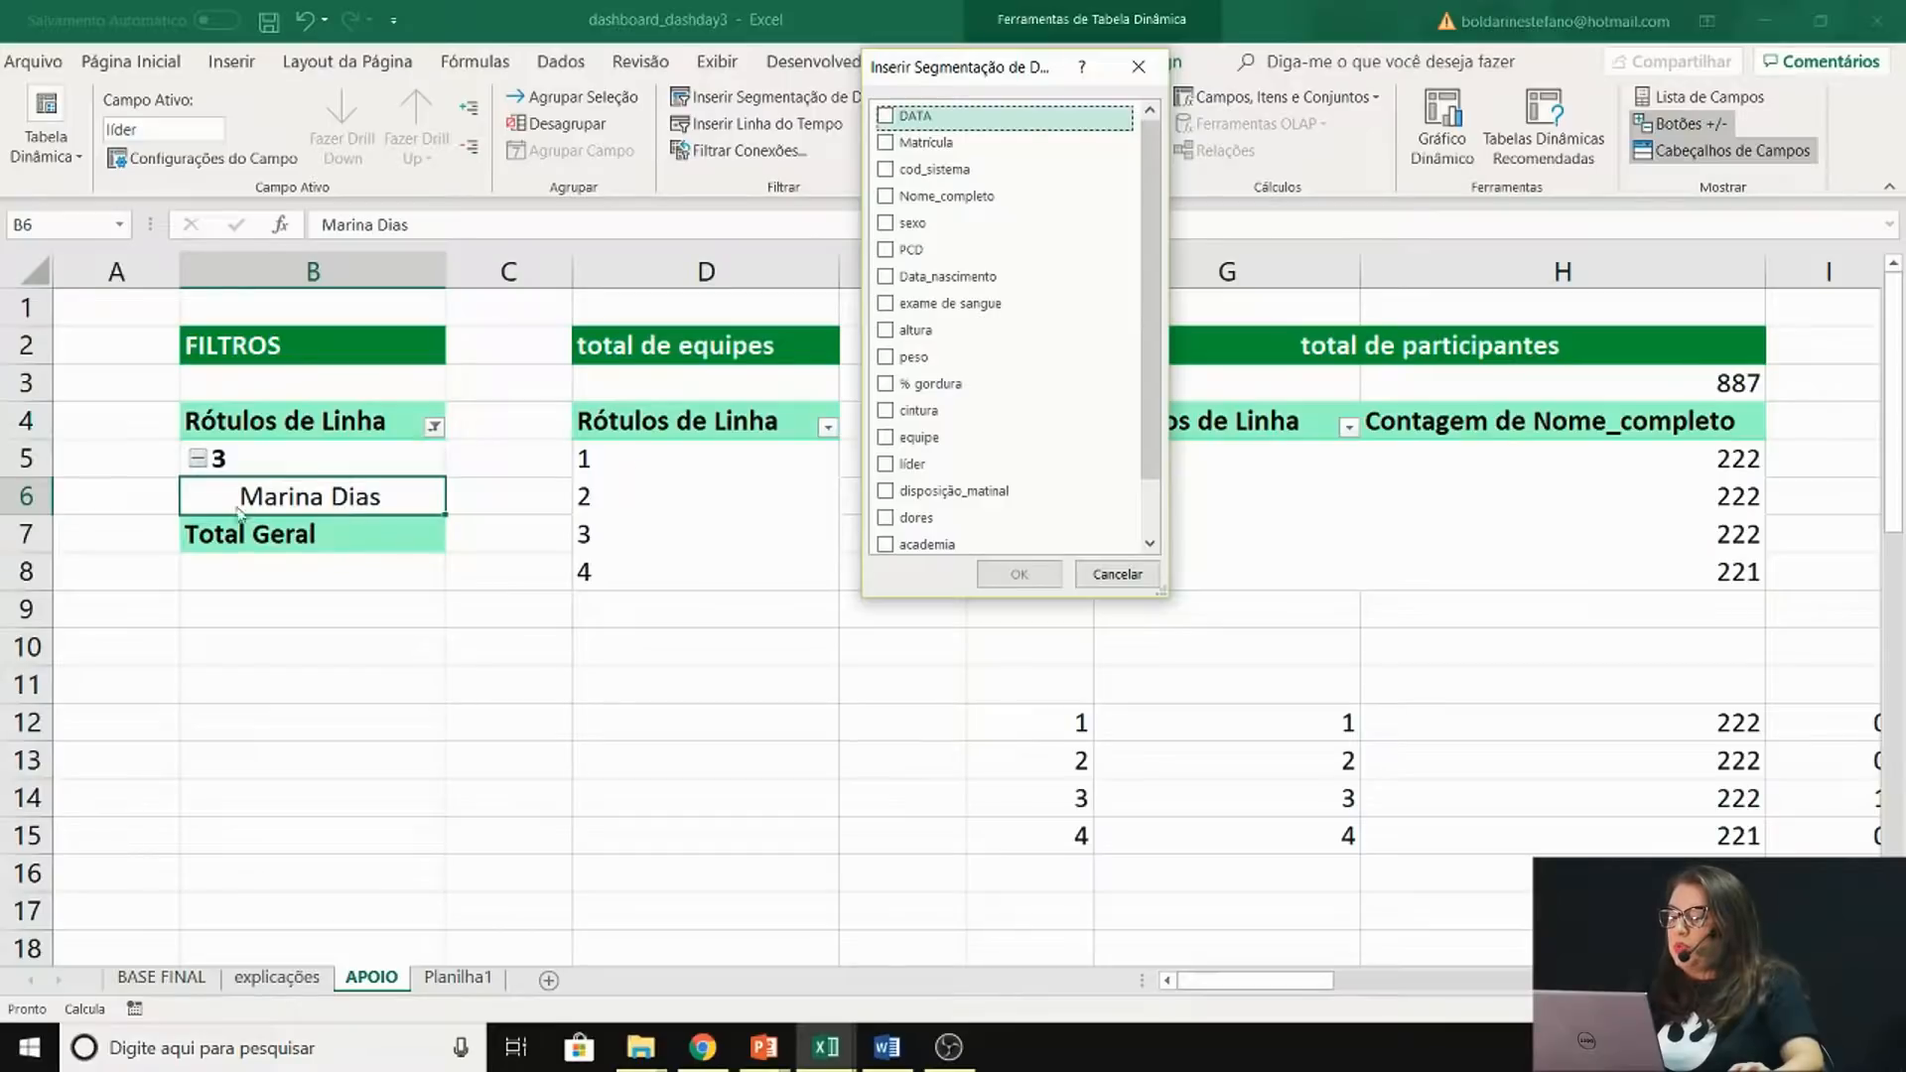
{"action": "scroll", "coordinate": [968, 516], "scroll_direction": "down", "scroll_amount": 1}
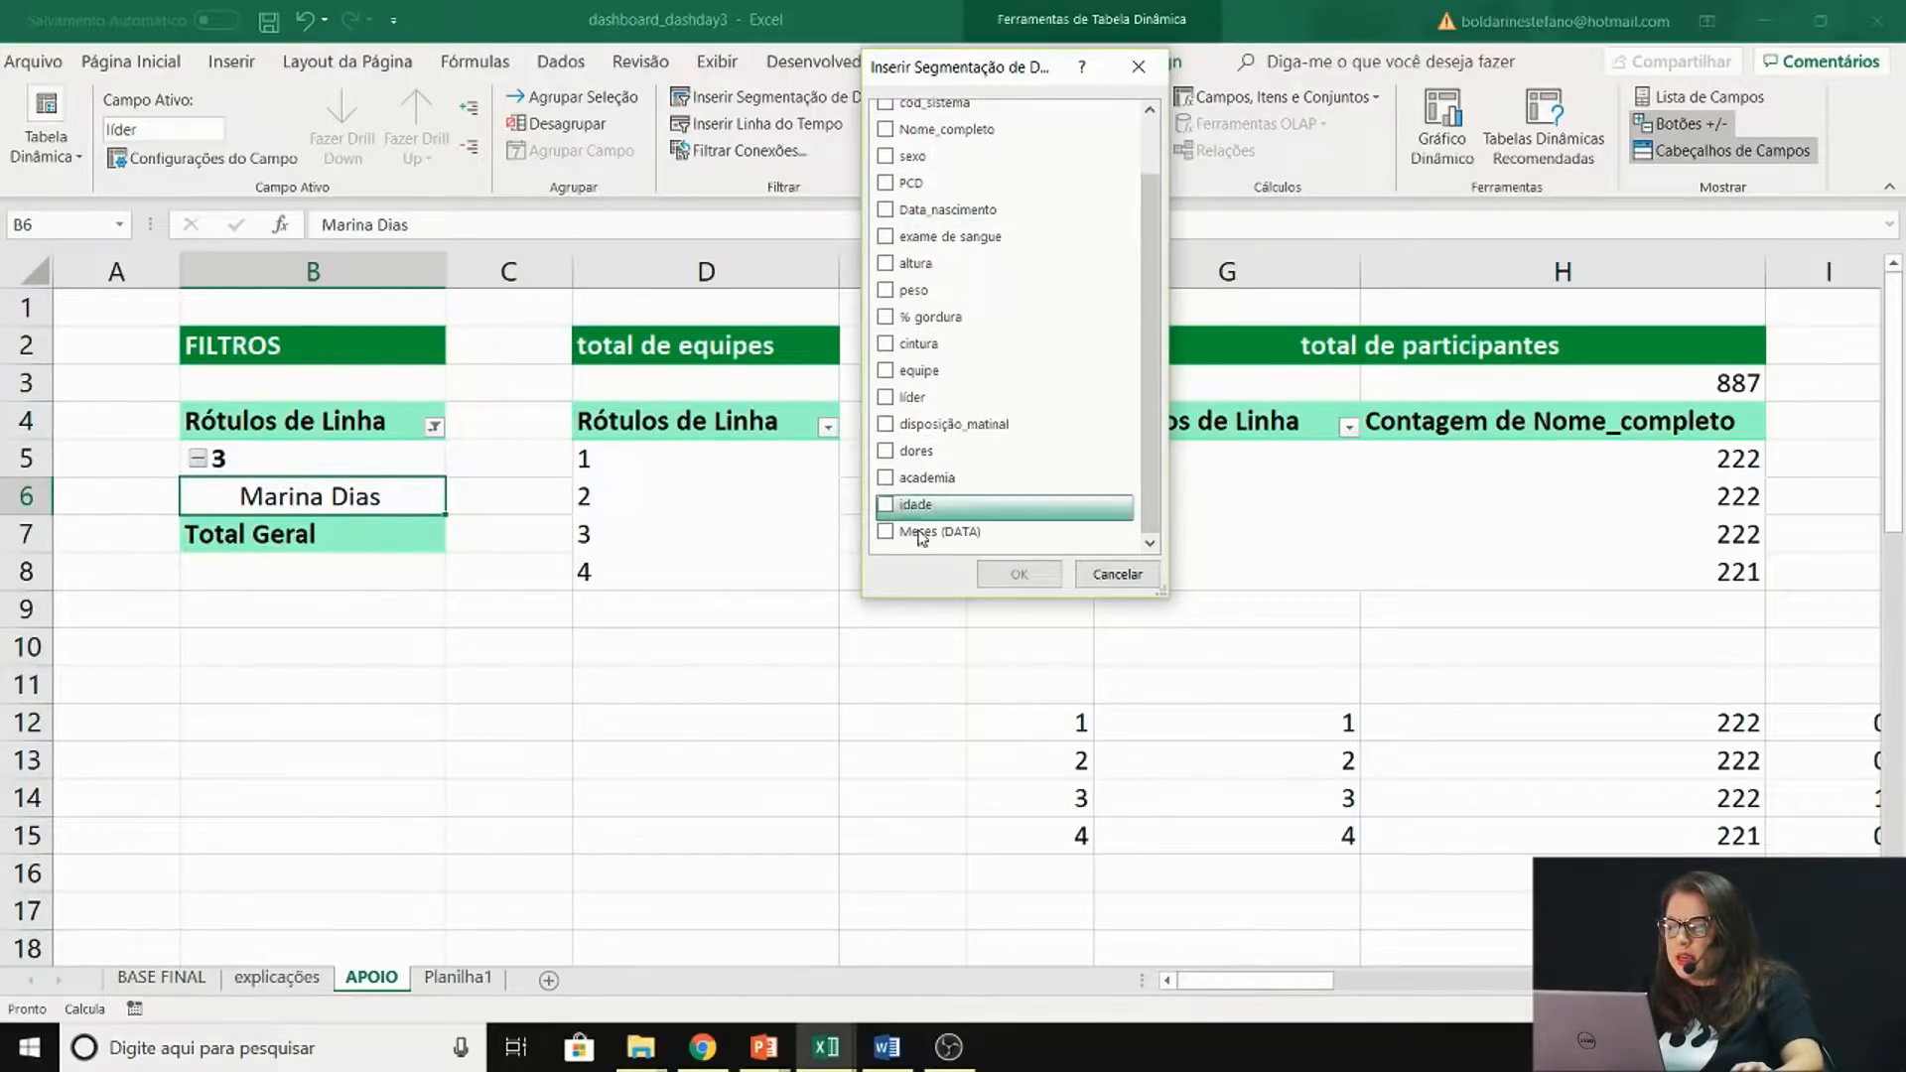
{"action": "left_click", "coordinate": [886, 399]}
{"action": "left_click", "coordinate": [1017, 574]}
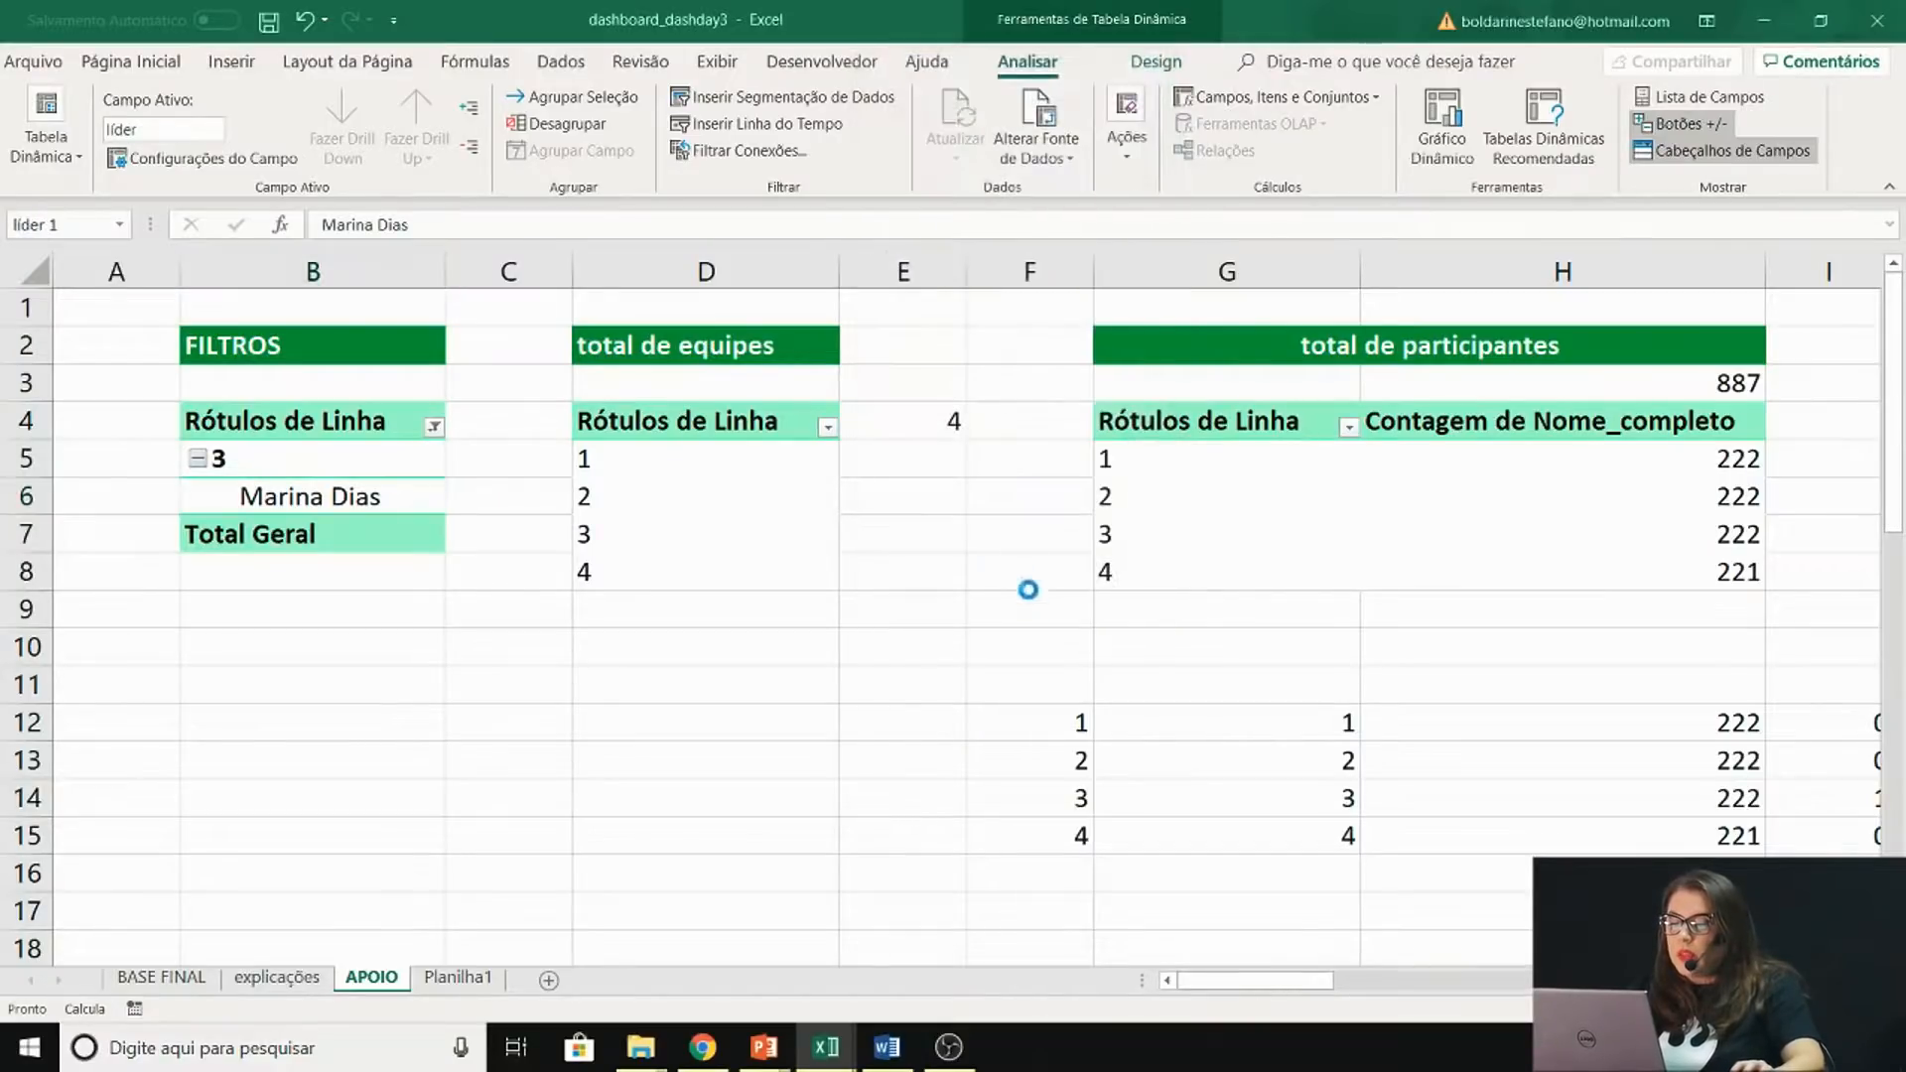
Move the líder slicer from APOIO to Planilha1 and place it on the grey panel over columns O to R
{"action": "key", "text": "ctrl+x"}
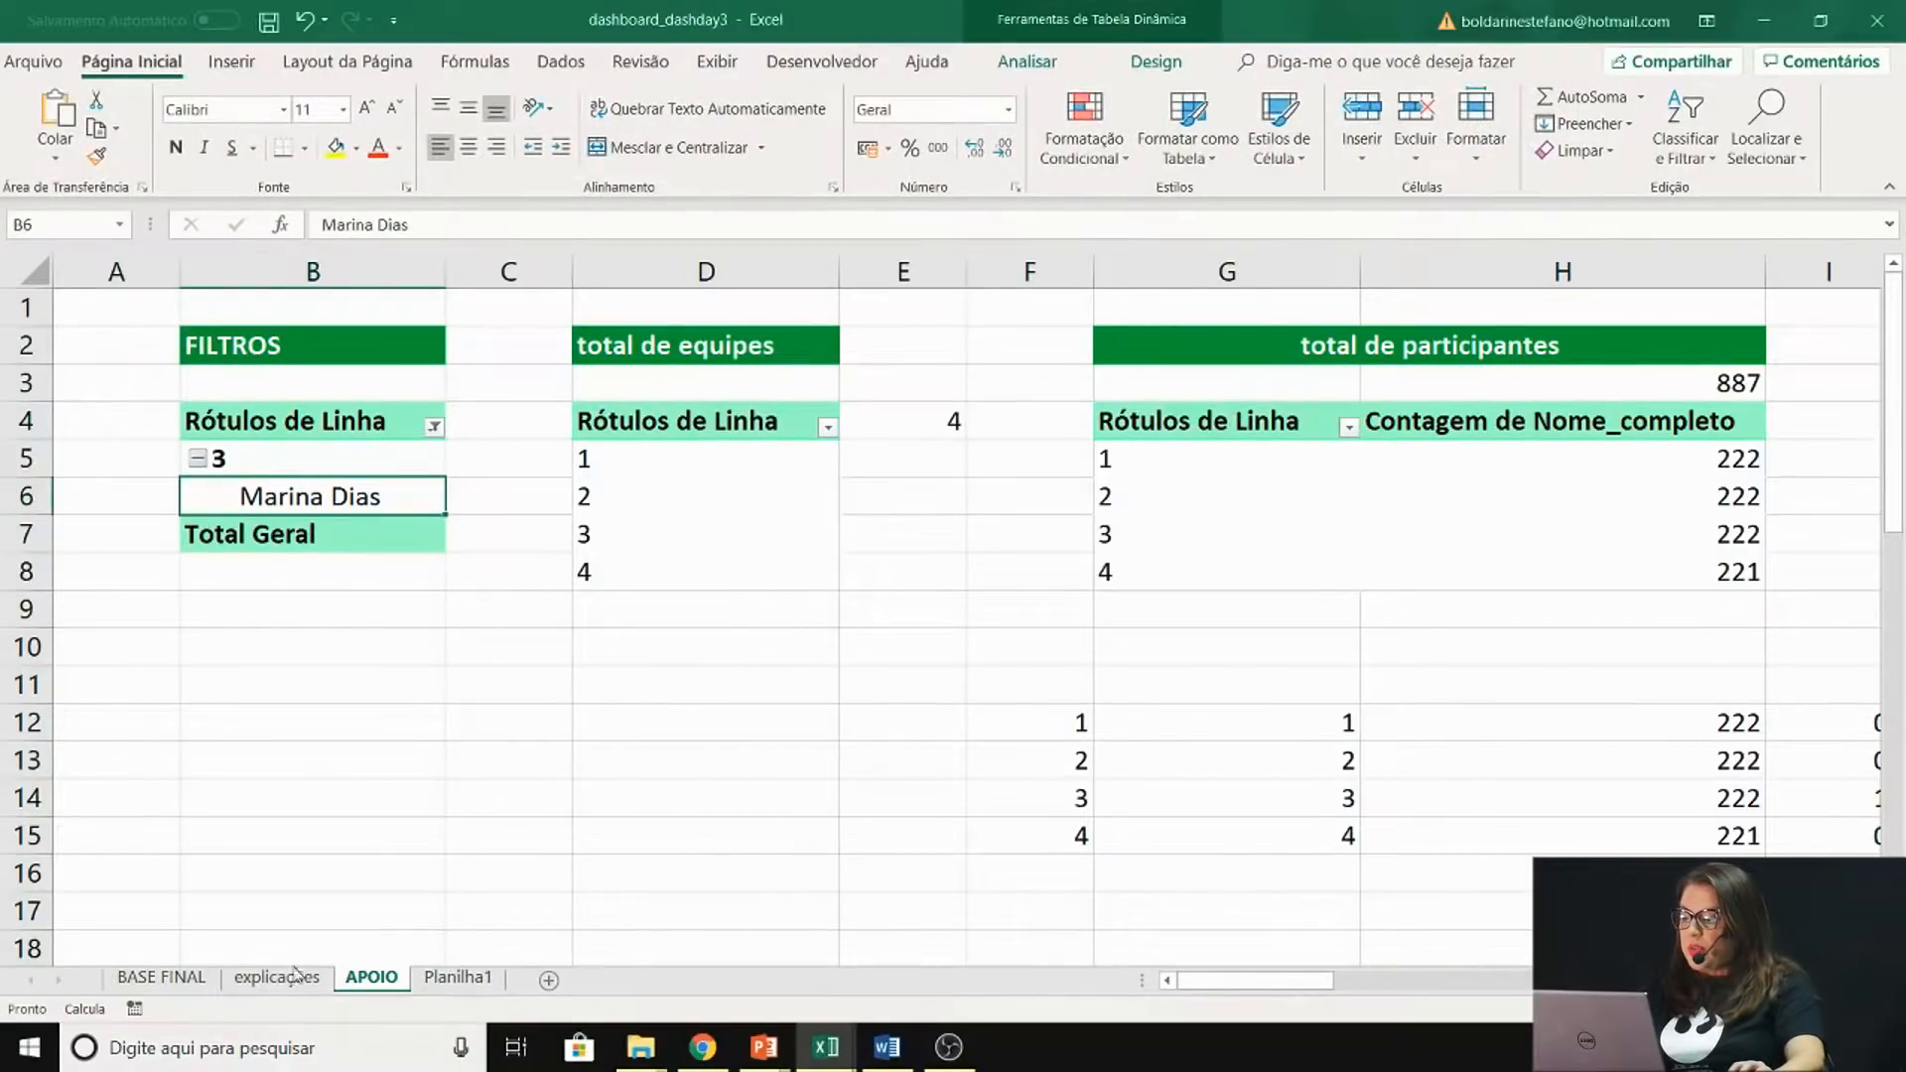
{"action": "left_click", "coordinate": [295, 973]}
{"action": "left_click", "coordinate": [458, 977]}
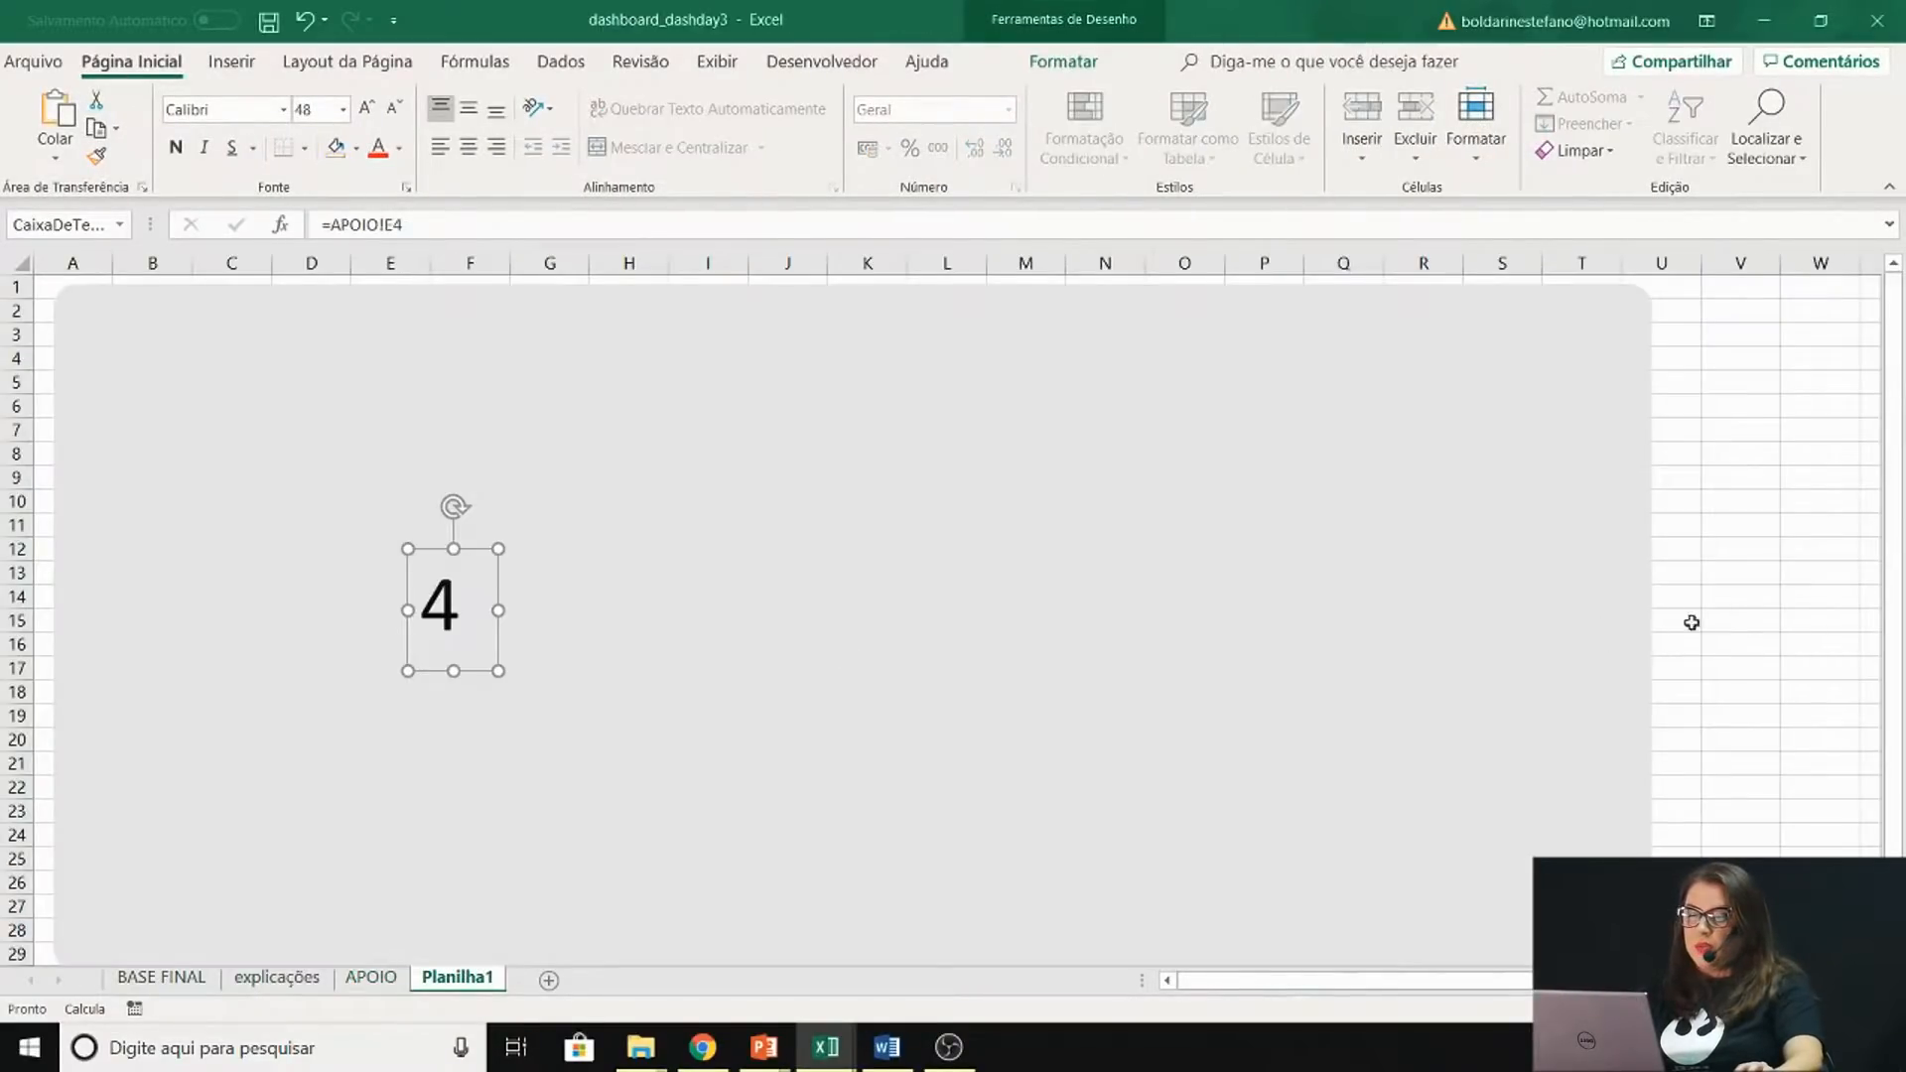
{"action": "left_click", "coordinate": [1692, 623]}
{"action": "key", "text": "ctrl+v"}
{"action": "left_click_drag", "start_coordinate": [1659, 630], "coordinate": [1238, 442]}
{"action": "left_click", "coordinate": [1728, 382]}
Apply the first custom slicer style, with large text and no background, to the equipe slicer
{"action": "left_click", "coordinate": [925, 602]}
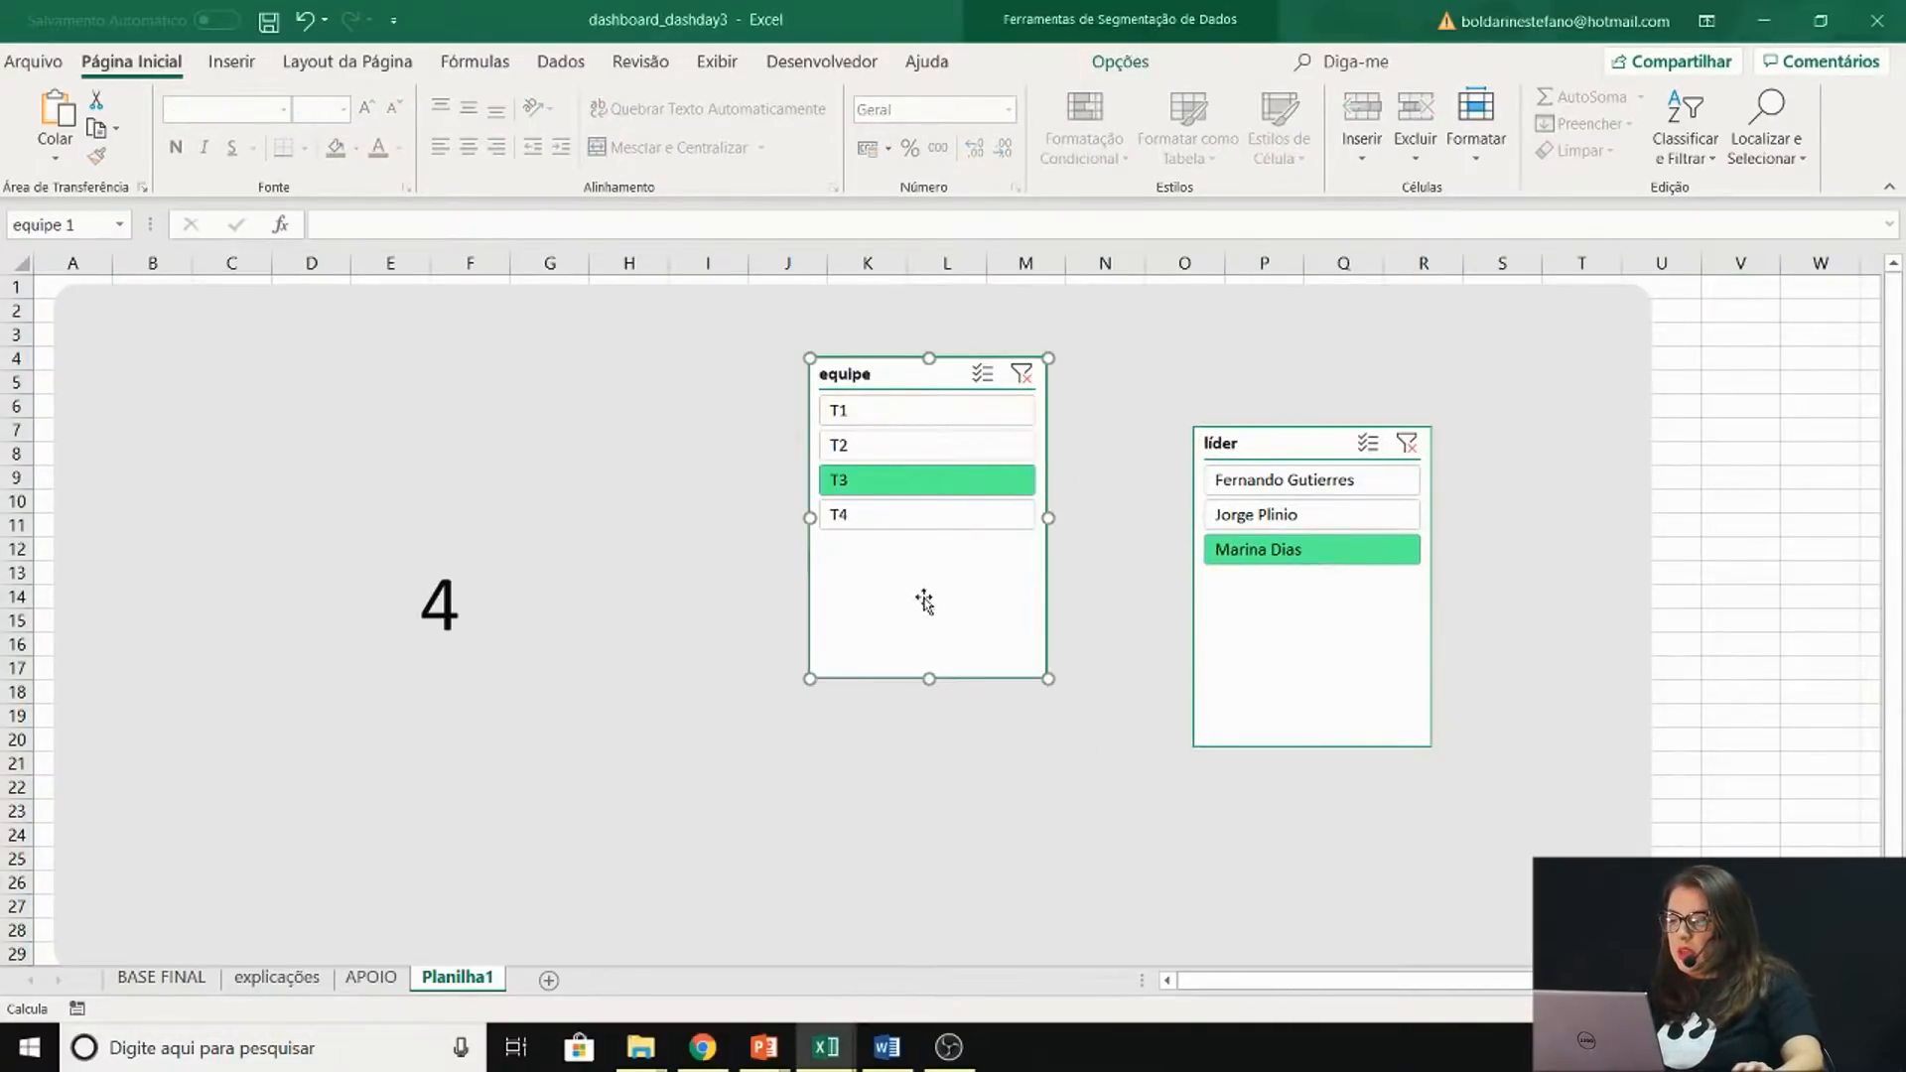
{"action": "left_click", "coordinate": [1085, 63]}
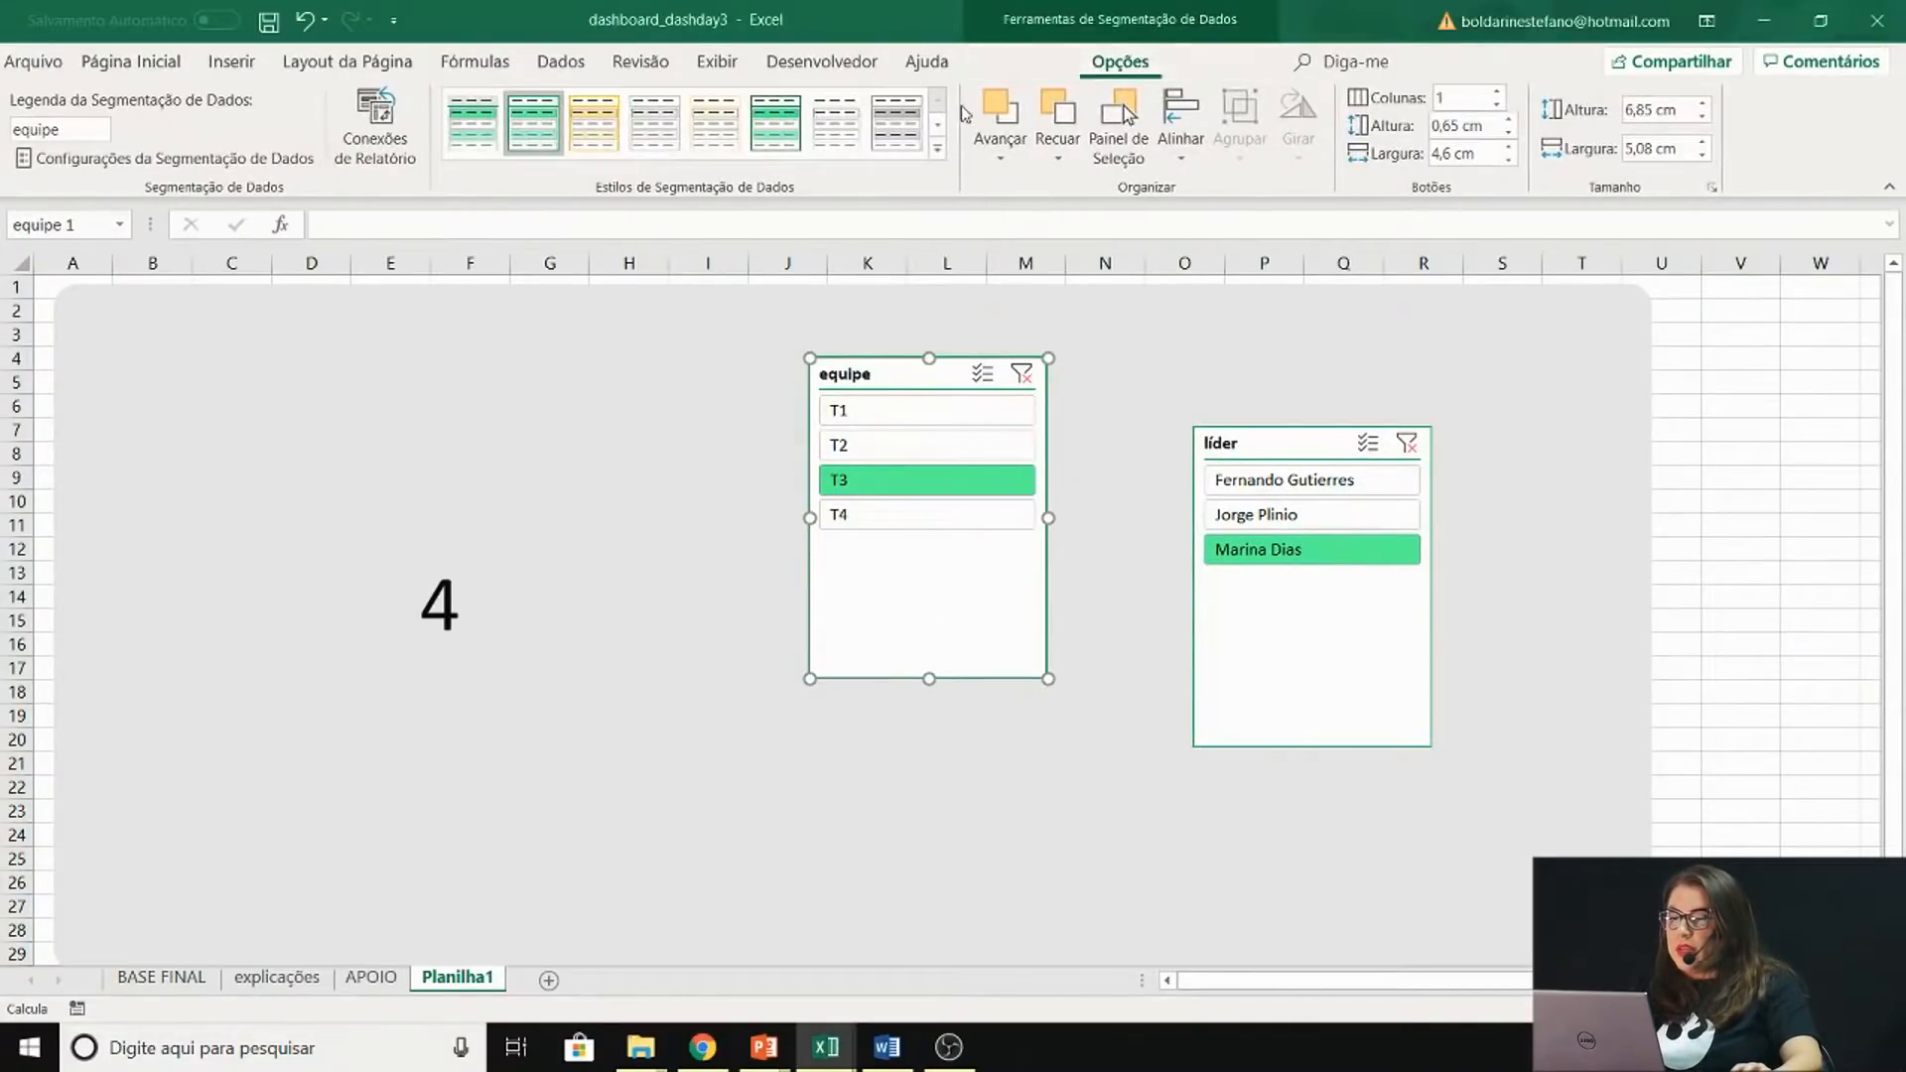
{"action": "left_click", "coordinate": [948, 164]}
{"action": "left_click", "coordinate": [480, 164]}
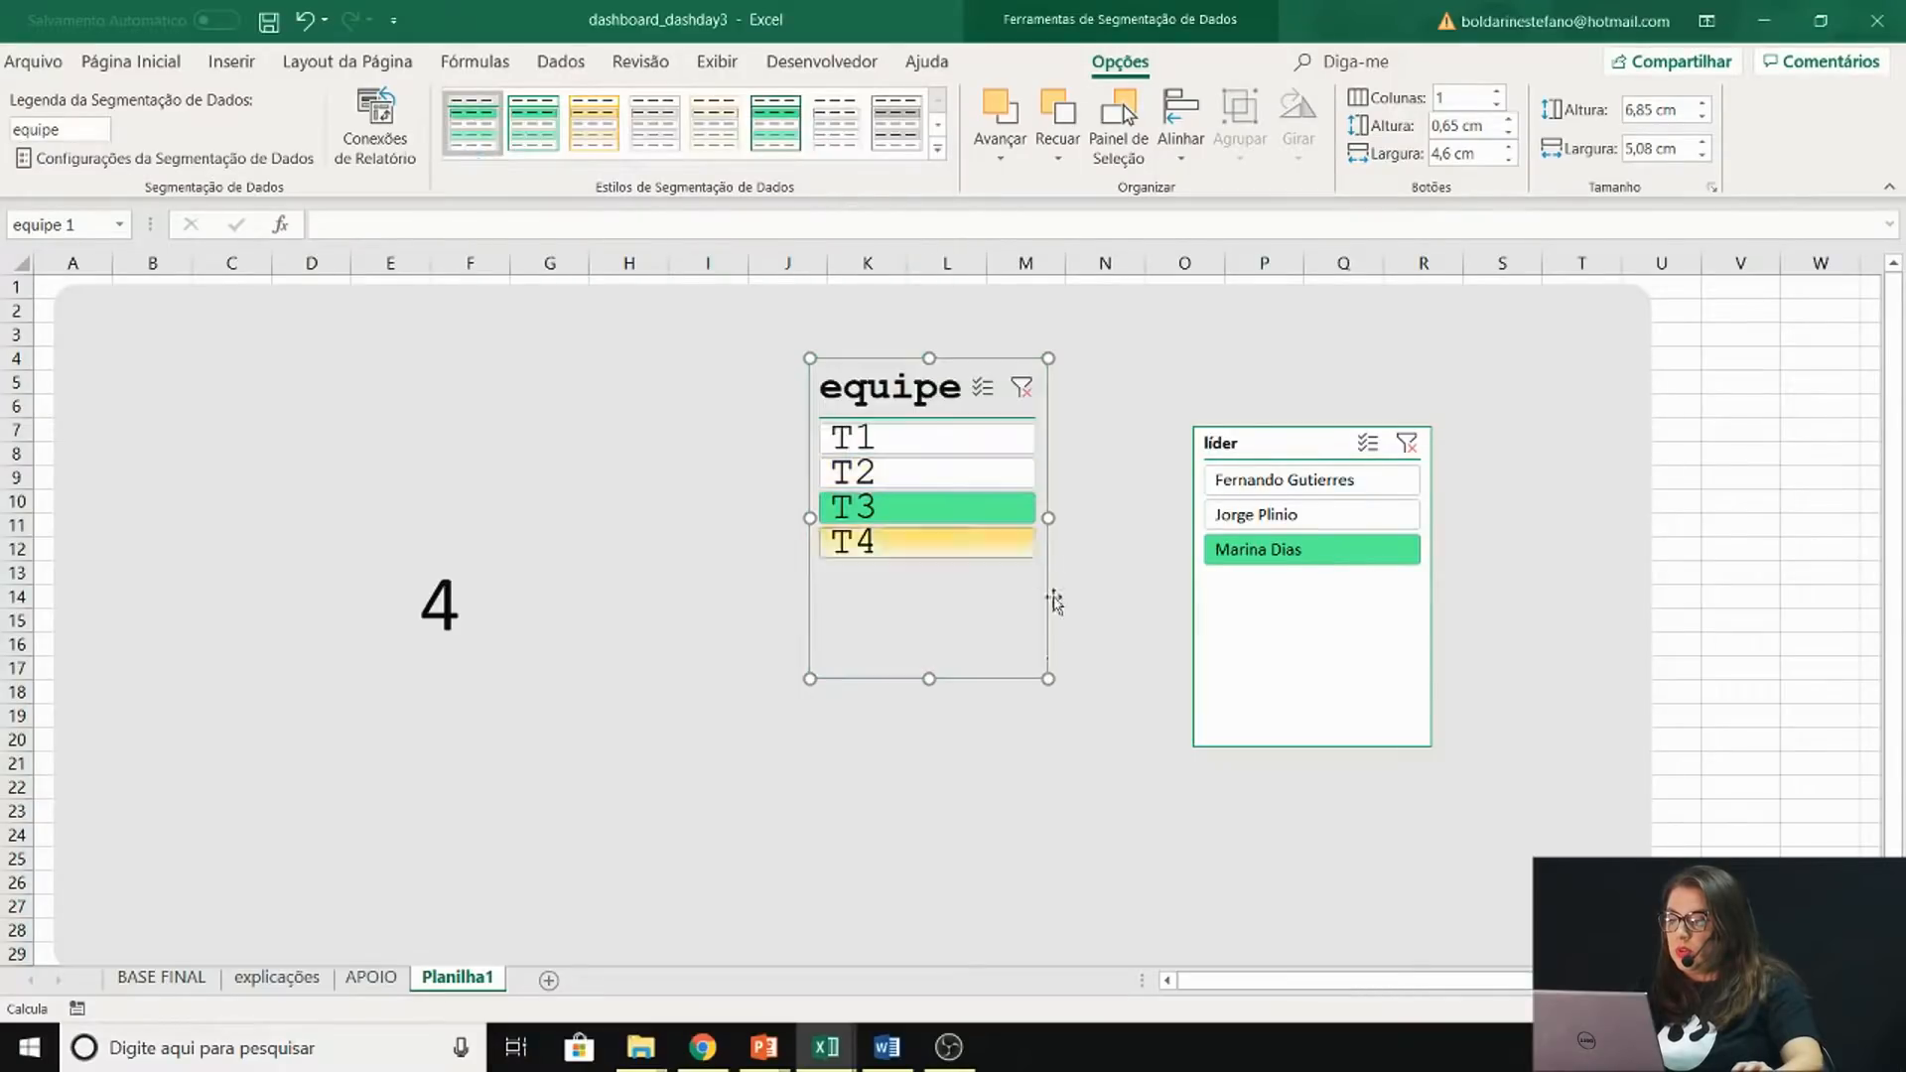
Resize the equipe slicer to about 4.87 cm high by 11.81 cm wide and place it over columns G to N
{"action": "left_click", "coordinate": [960, 690]}
{"action": "left_click_drag", "start_coordinate": [977, 680], "coordinate": [808, 481]}
{"action": "left_click_drag", "start_coordinate": [739, 358], "coordinate": [594, 373]}
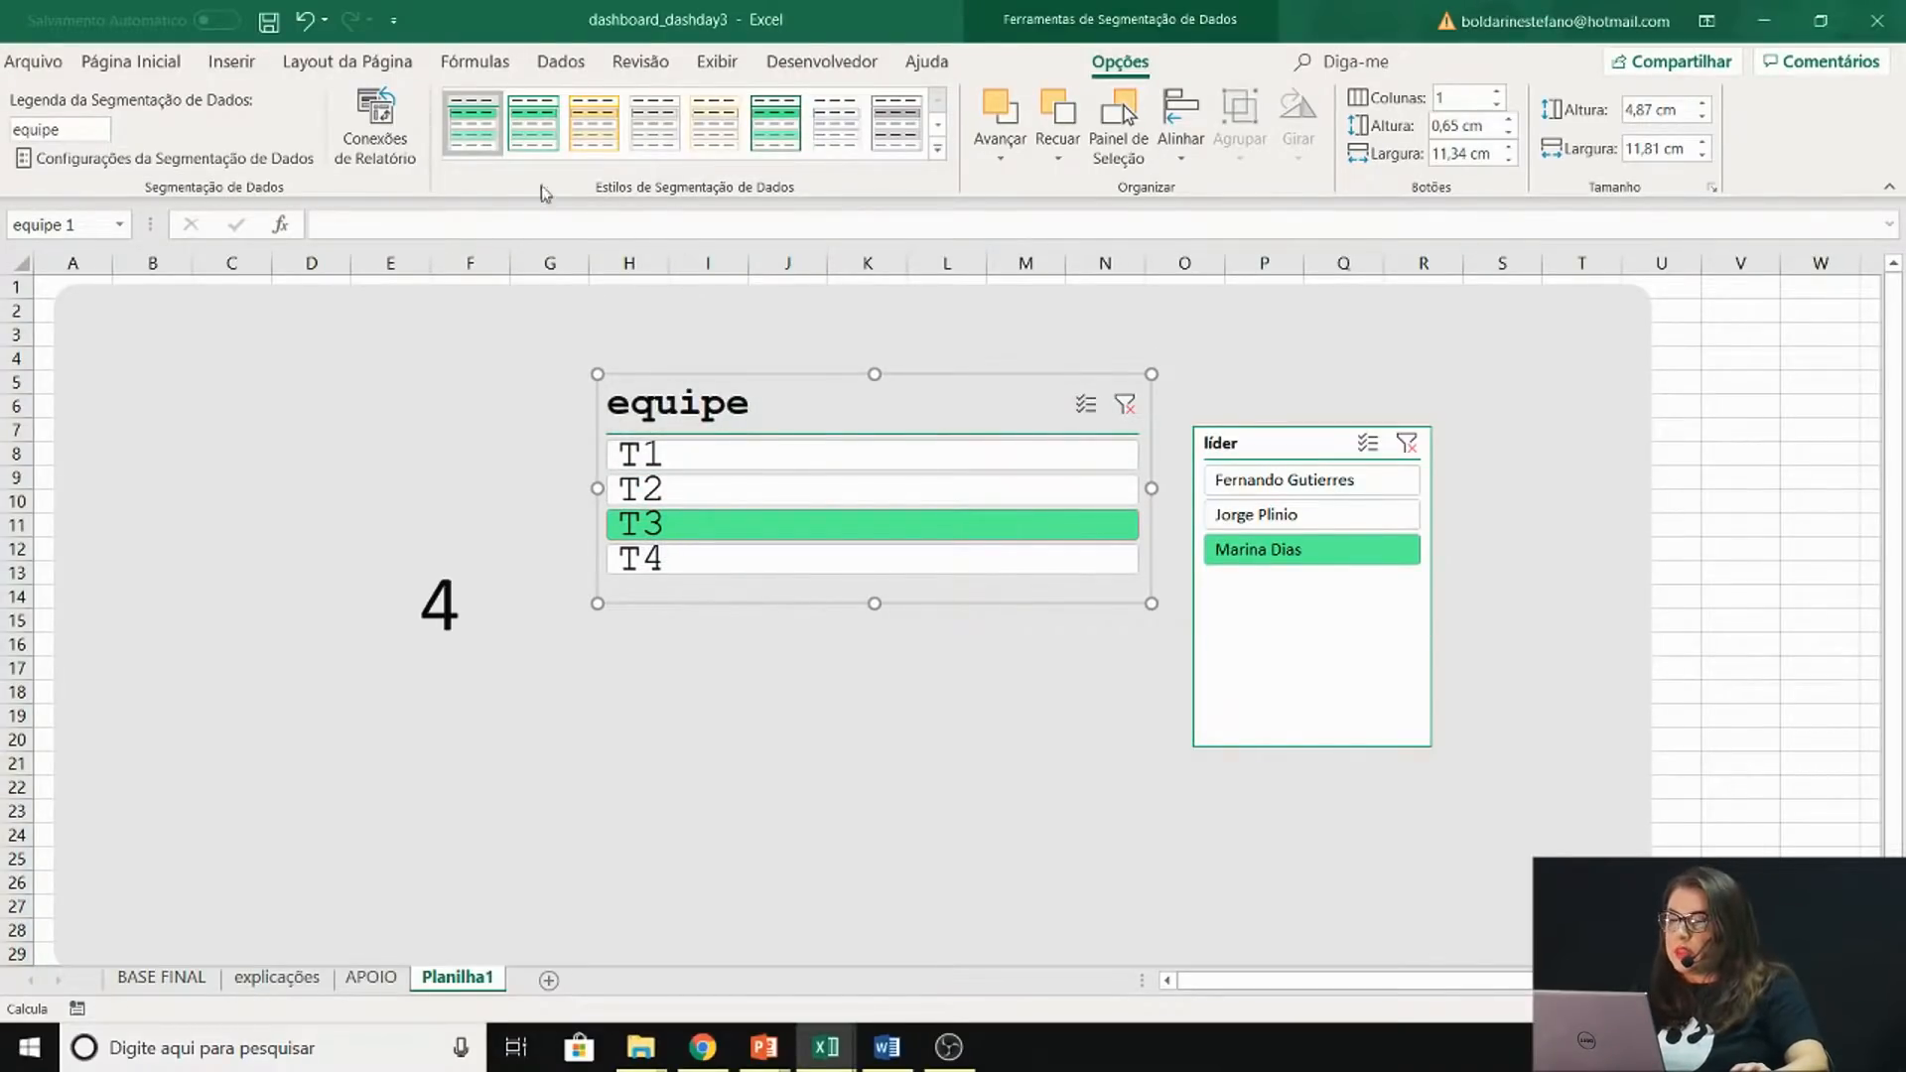
{"action": "left_click_drag", "start_coordinate": [953, 403], "coordinate": [899, 392]}
Move the líder slicer up to start at row 4 and give it the same custom style as the equipe slicer
{"action": "left_click_drag", "start_coordinate": [1292, 710], "coordinate": [1277, 647]}
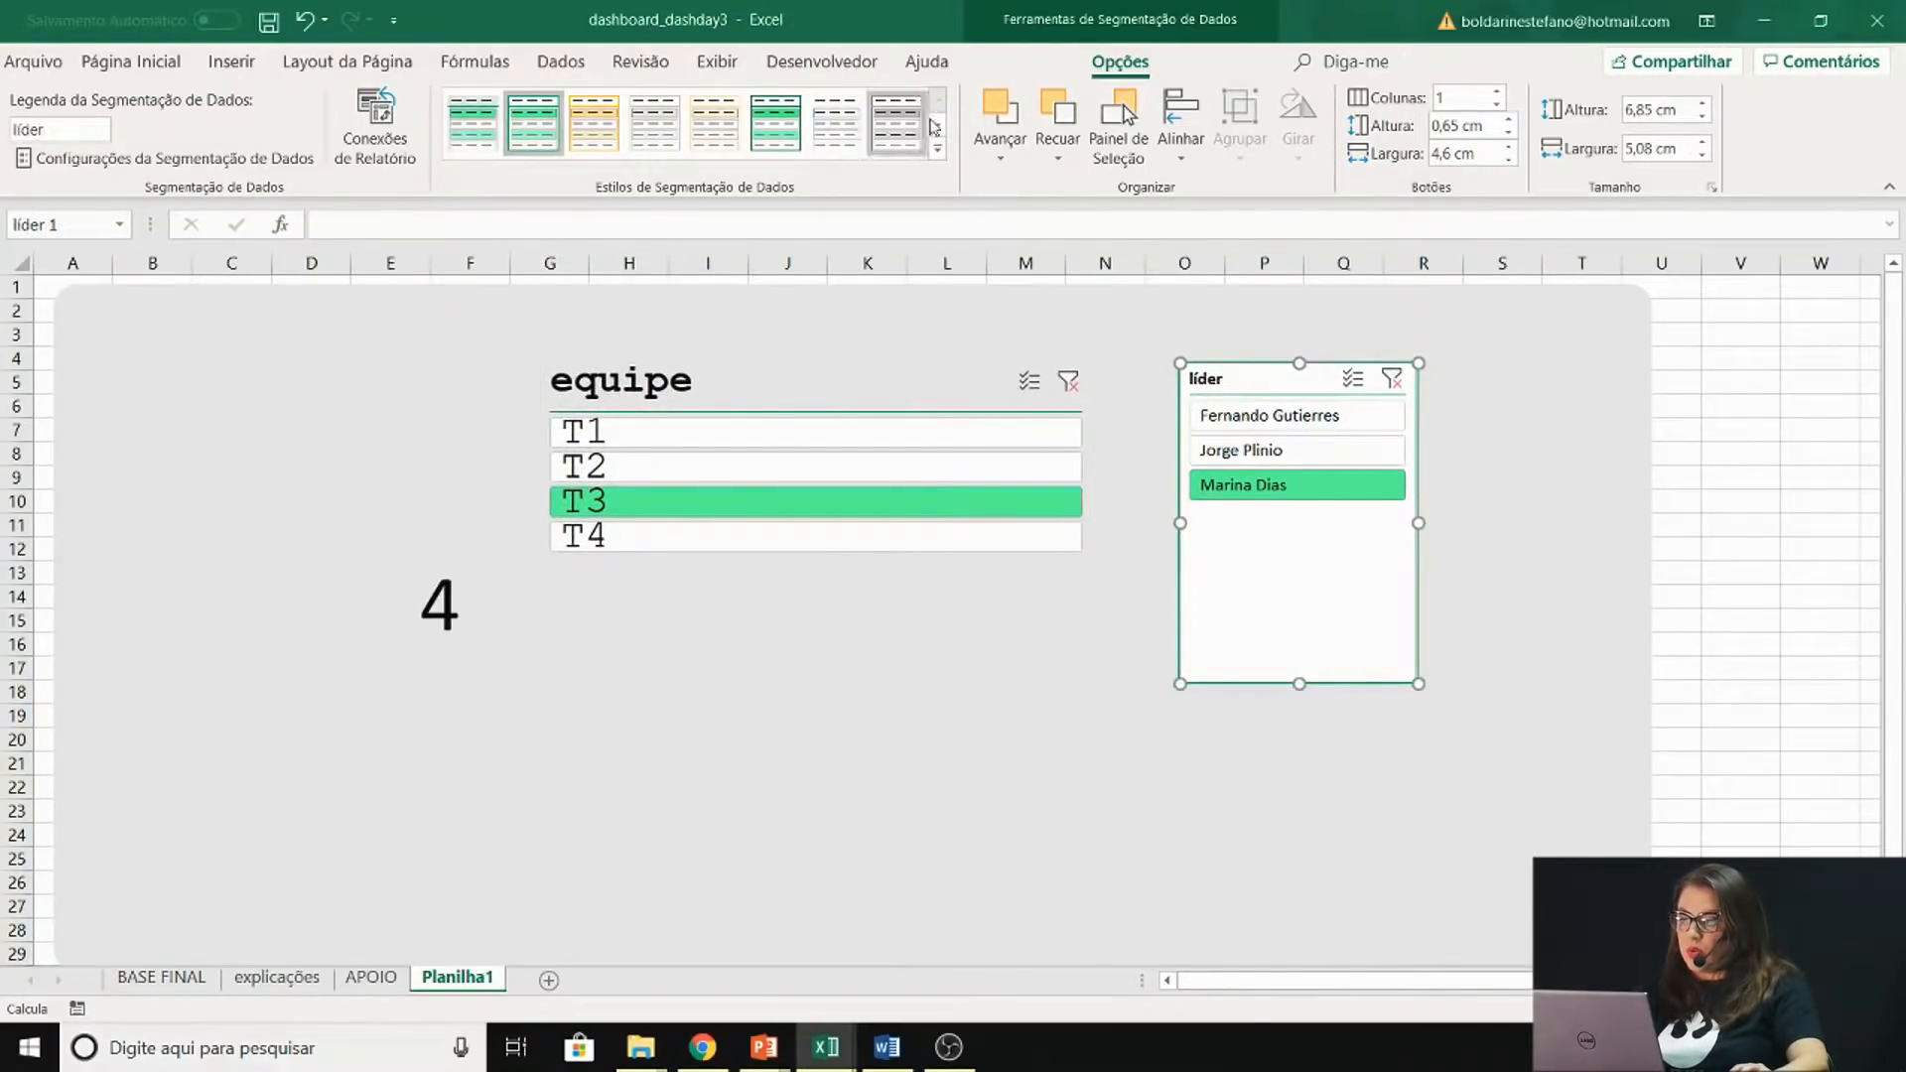
{"action": "left_click", "coordinate": [937, 158]}
{"action": "left_click", "coordinate": [483, 144]}
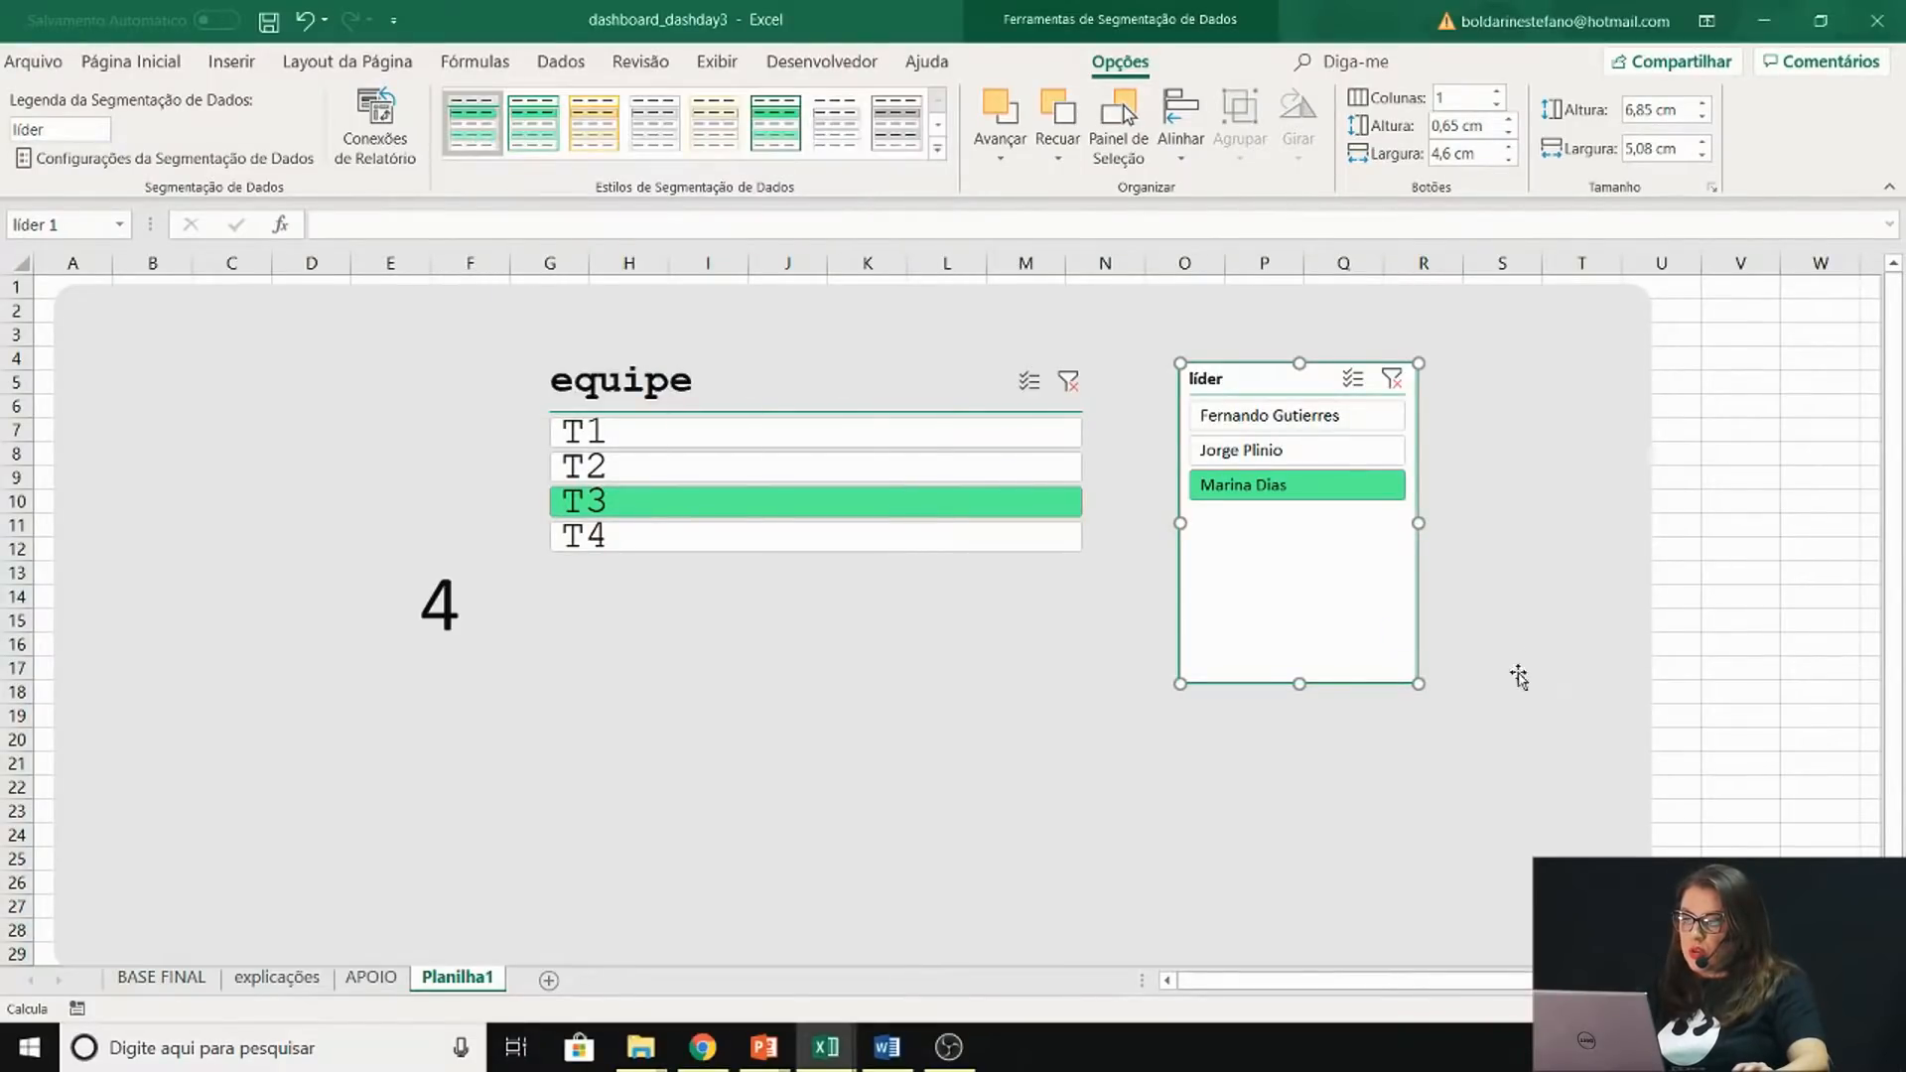
{"action": "left_click", "coordinate": [1312, 632]}
{"action": "left_click", "coordinate": [1312, 633]}
Arrange the equipe slicer's buttons in 4 columns
{"action": "left_click", "coordinate": [843, 395]}
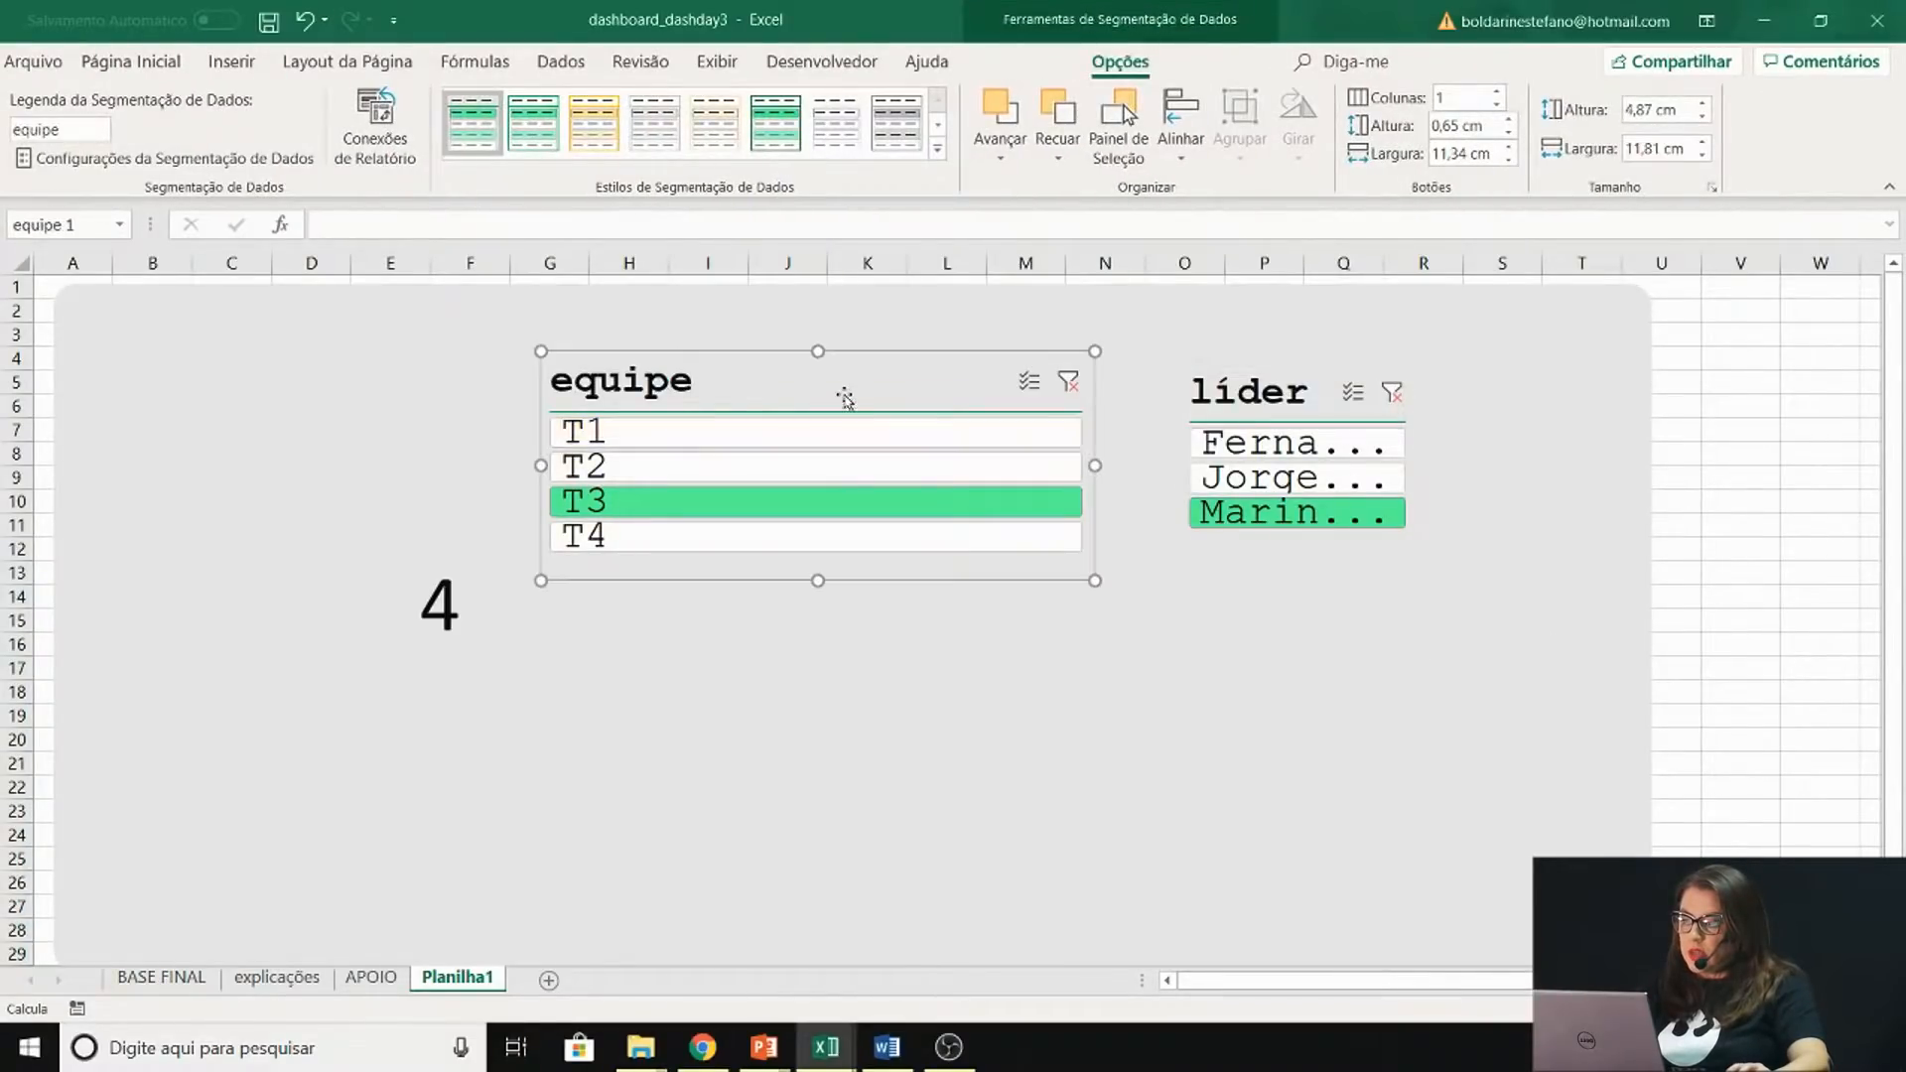
{"action": "right_click", "coordinate": [845, 397]}
{"action": "left_click", "coordinate": [1025, 949]}
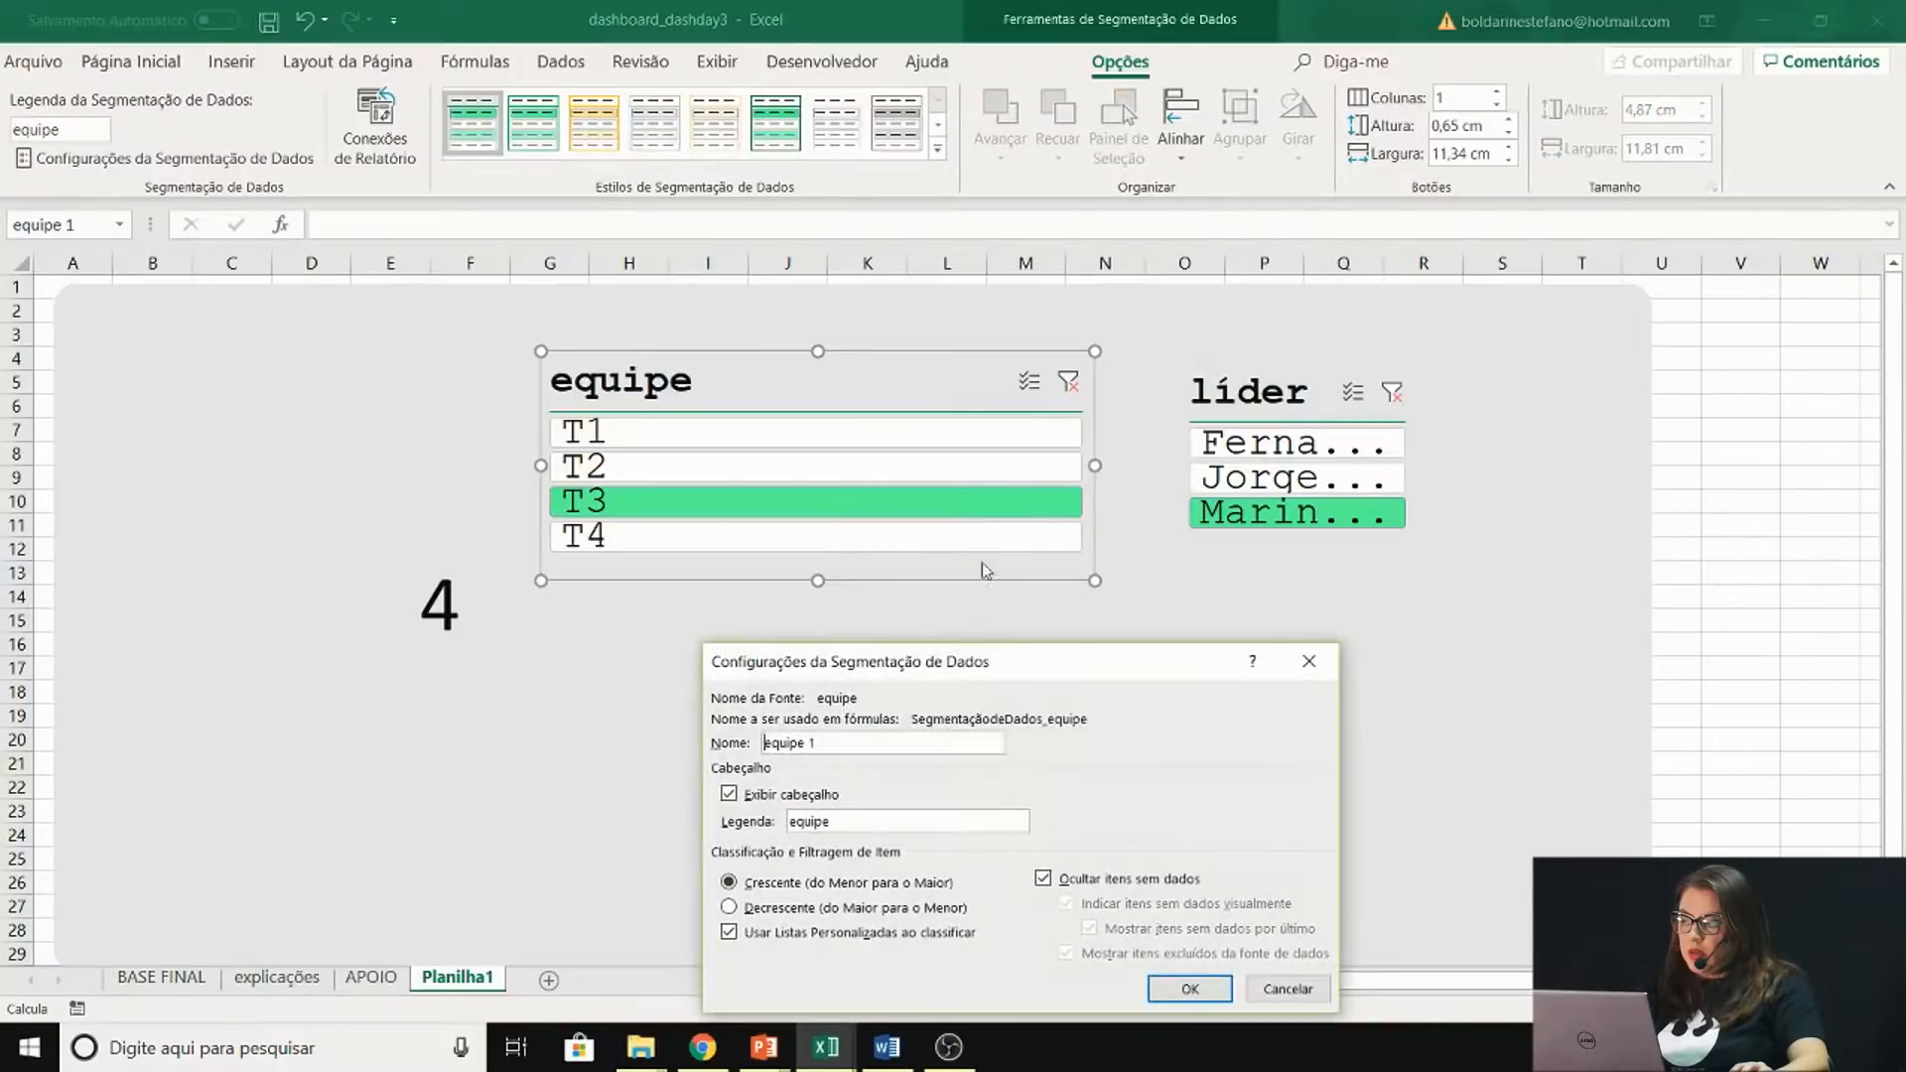
{"action": "left_click", "coordinate": [1309, 663]}
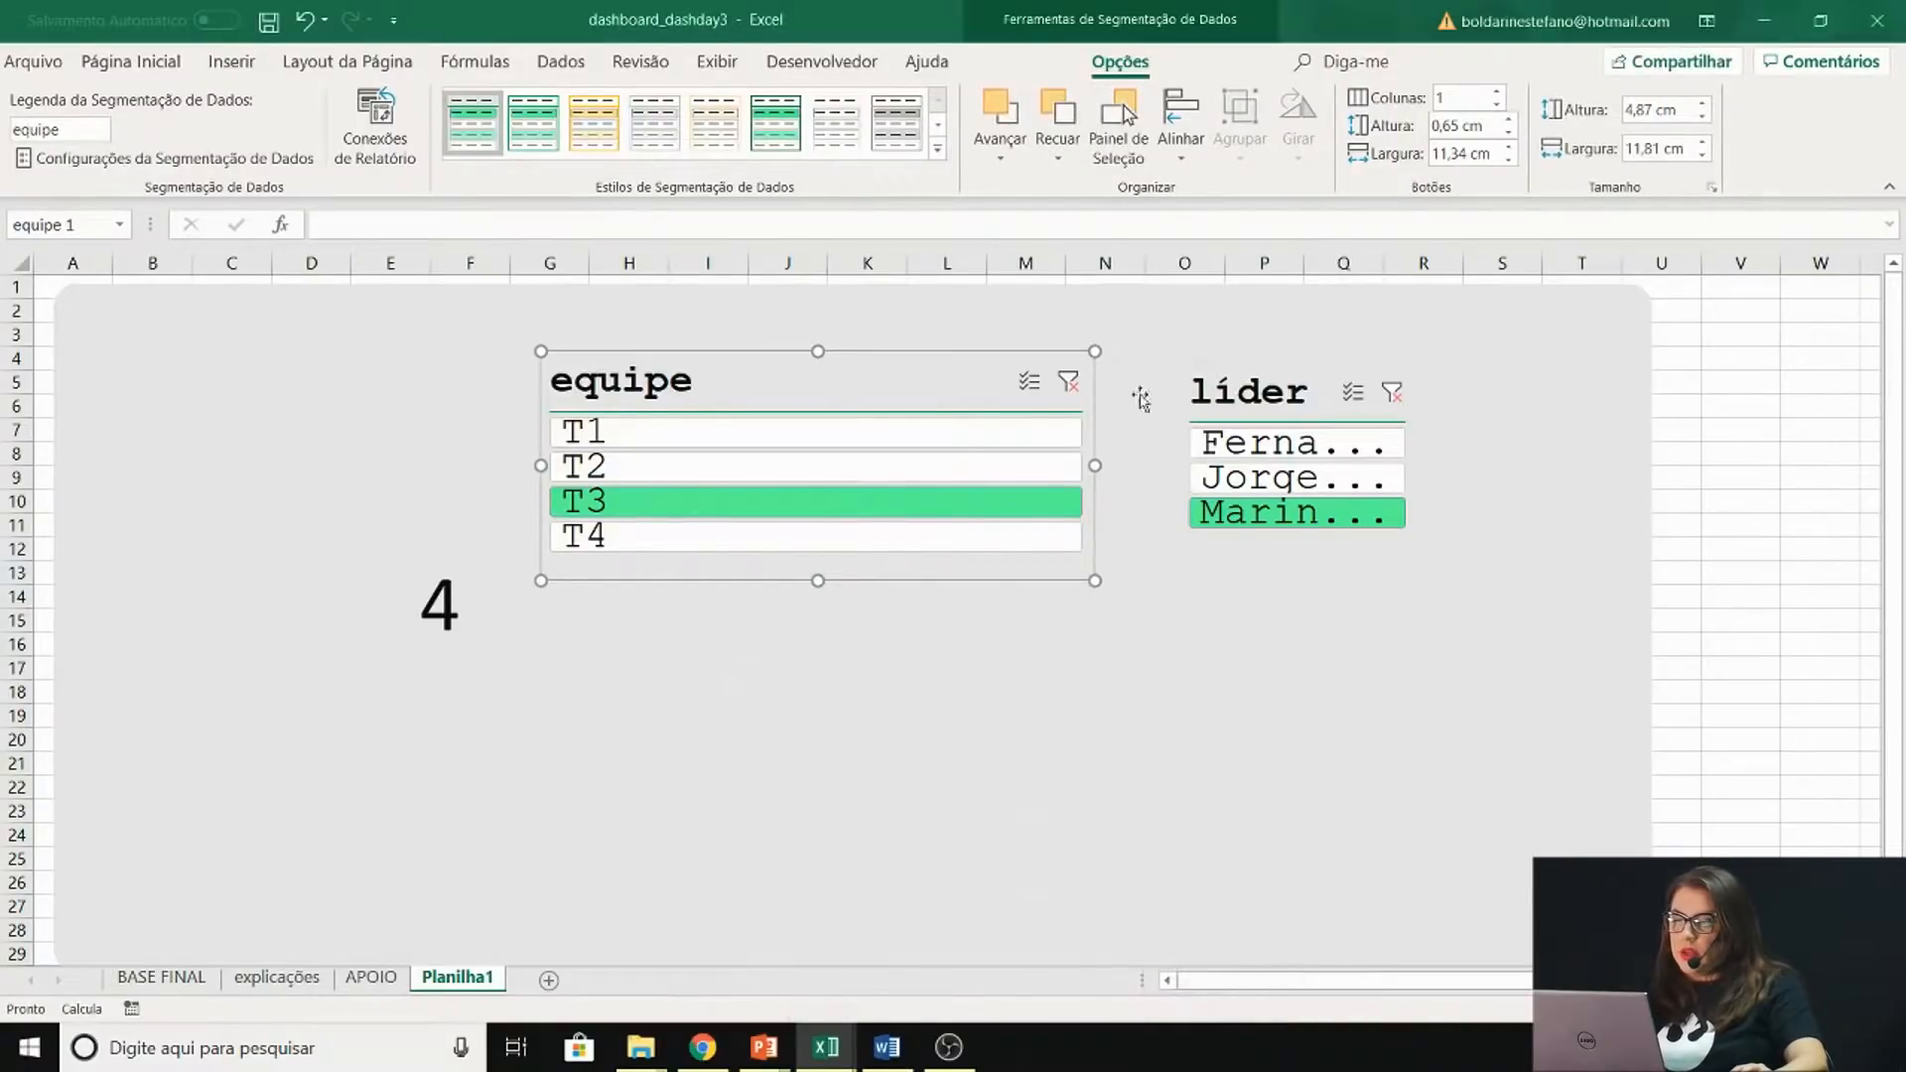
{"action": "left_click", "coordinate": [1499, 92]}
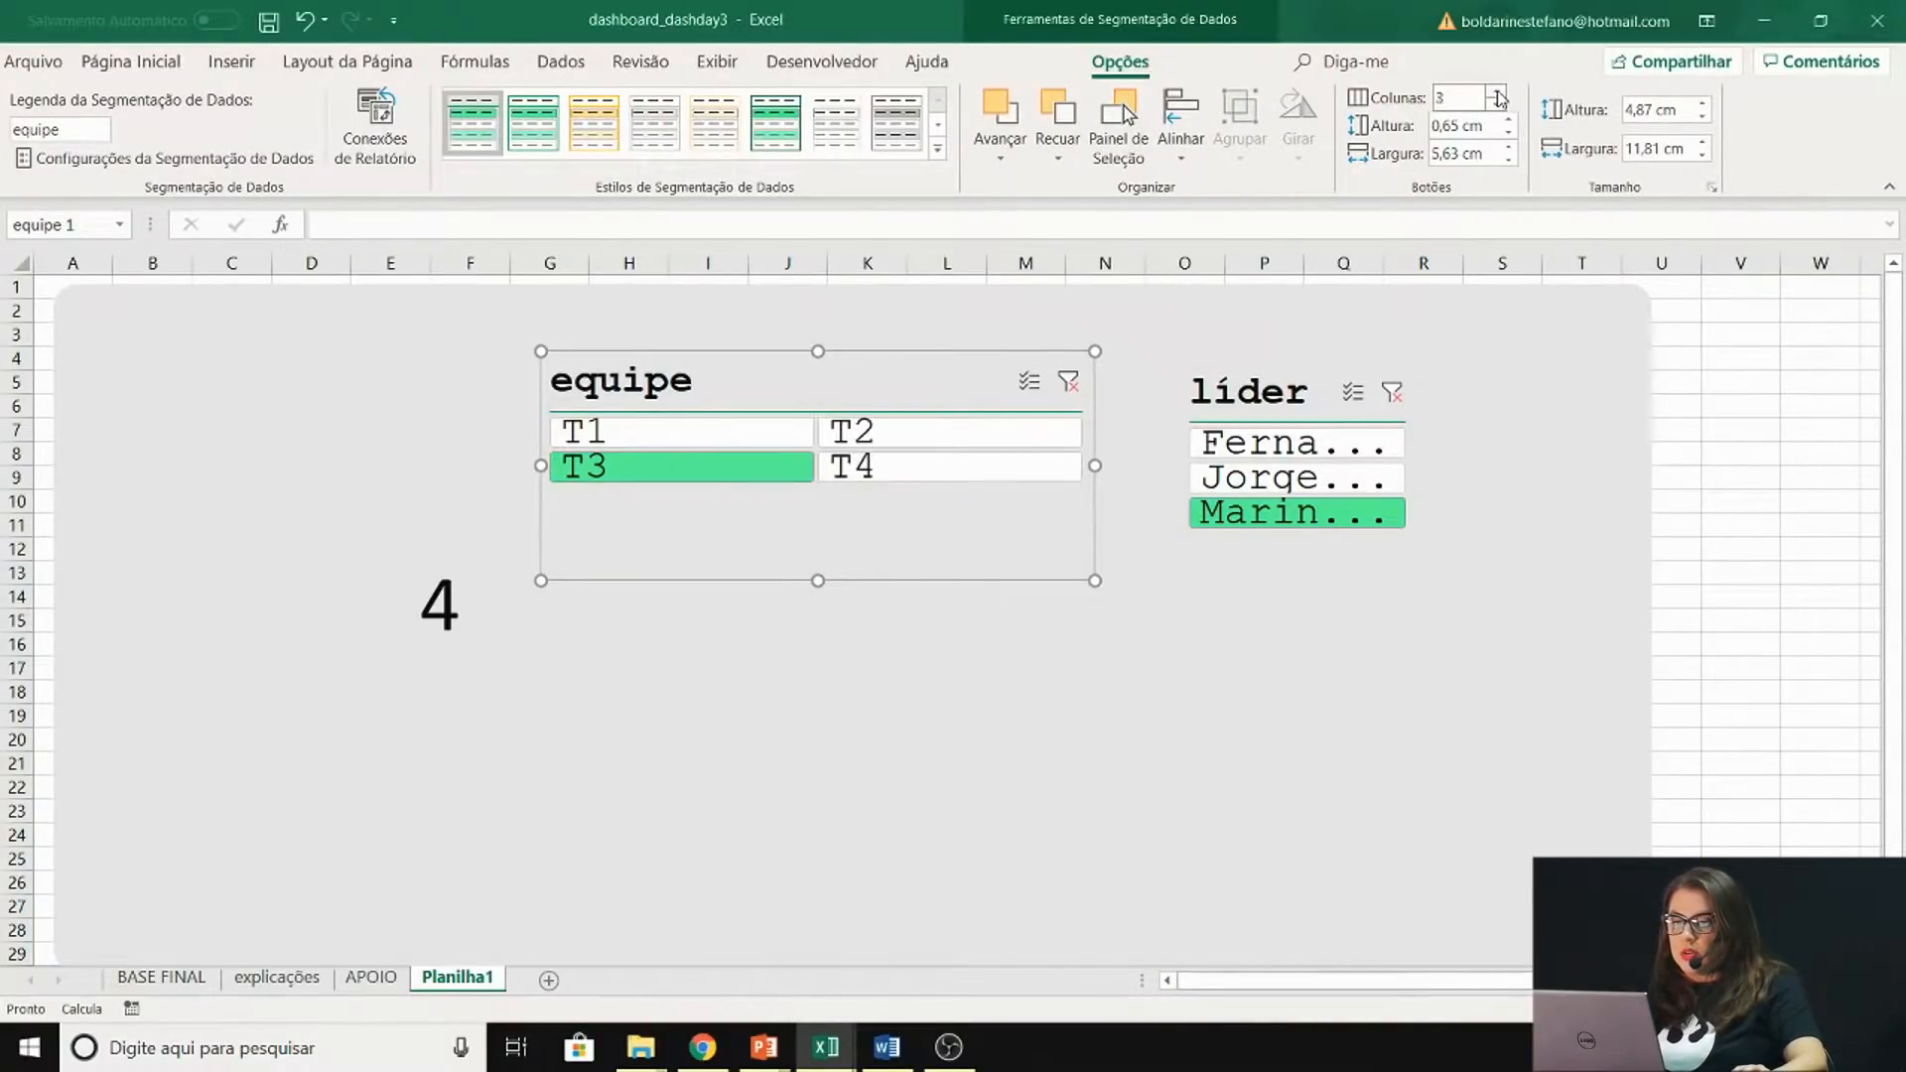
{"action": "left_click", "coordinate": [1499, 94]}
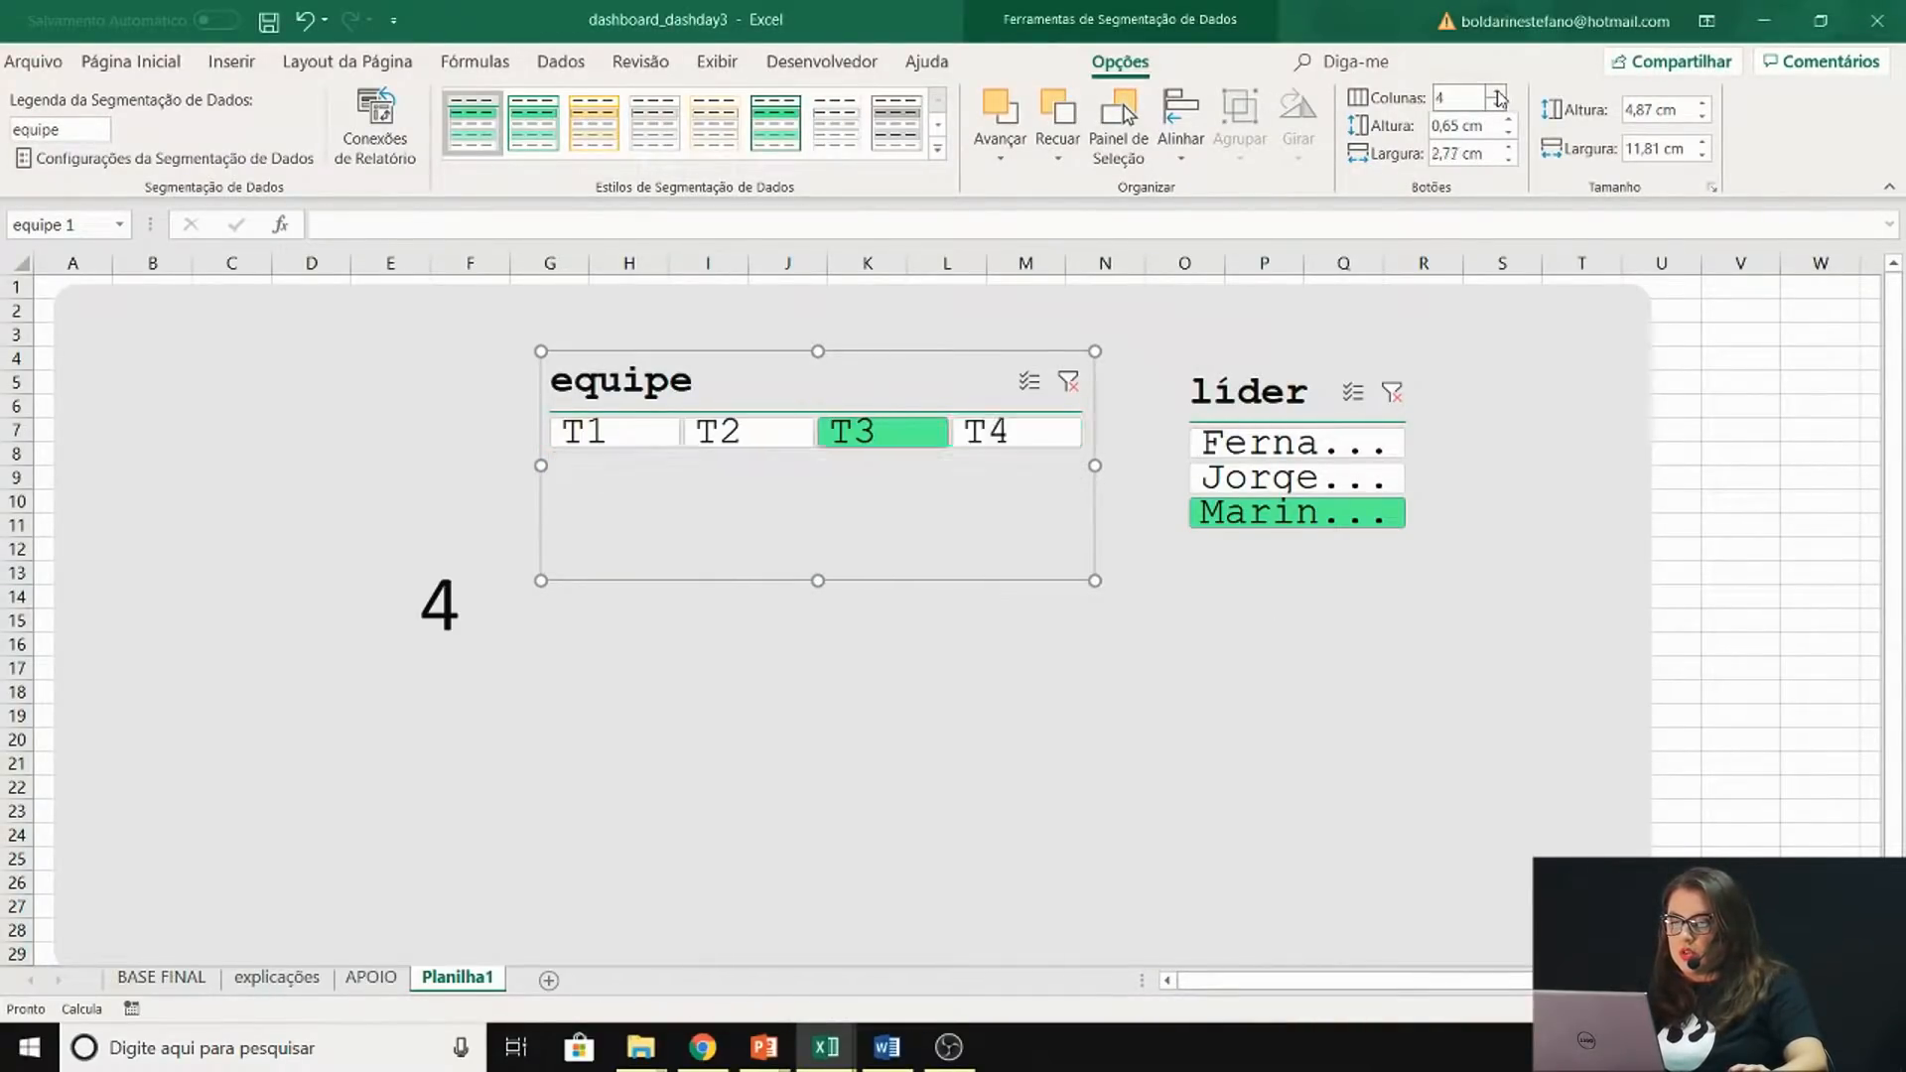
Hide the equipe slicer's header in its slicer settings
{"action": "right_click", "coordinate": [862, 390]}
{"action": "left_click", "coordinate": [966, 942]}
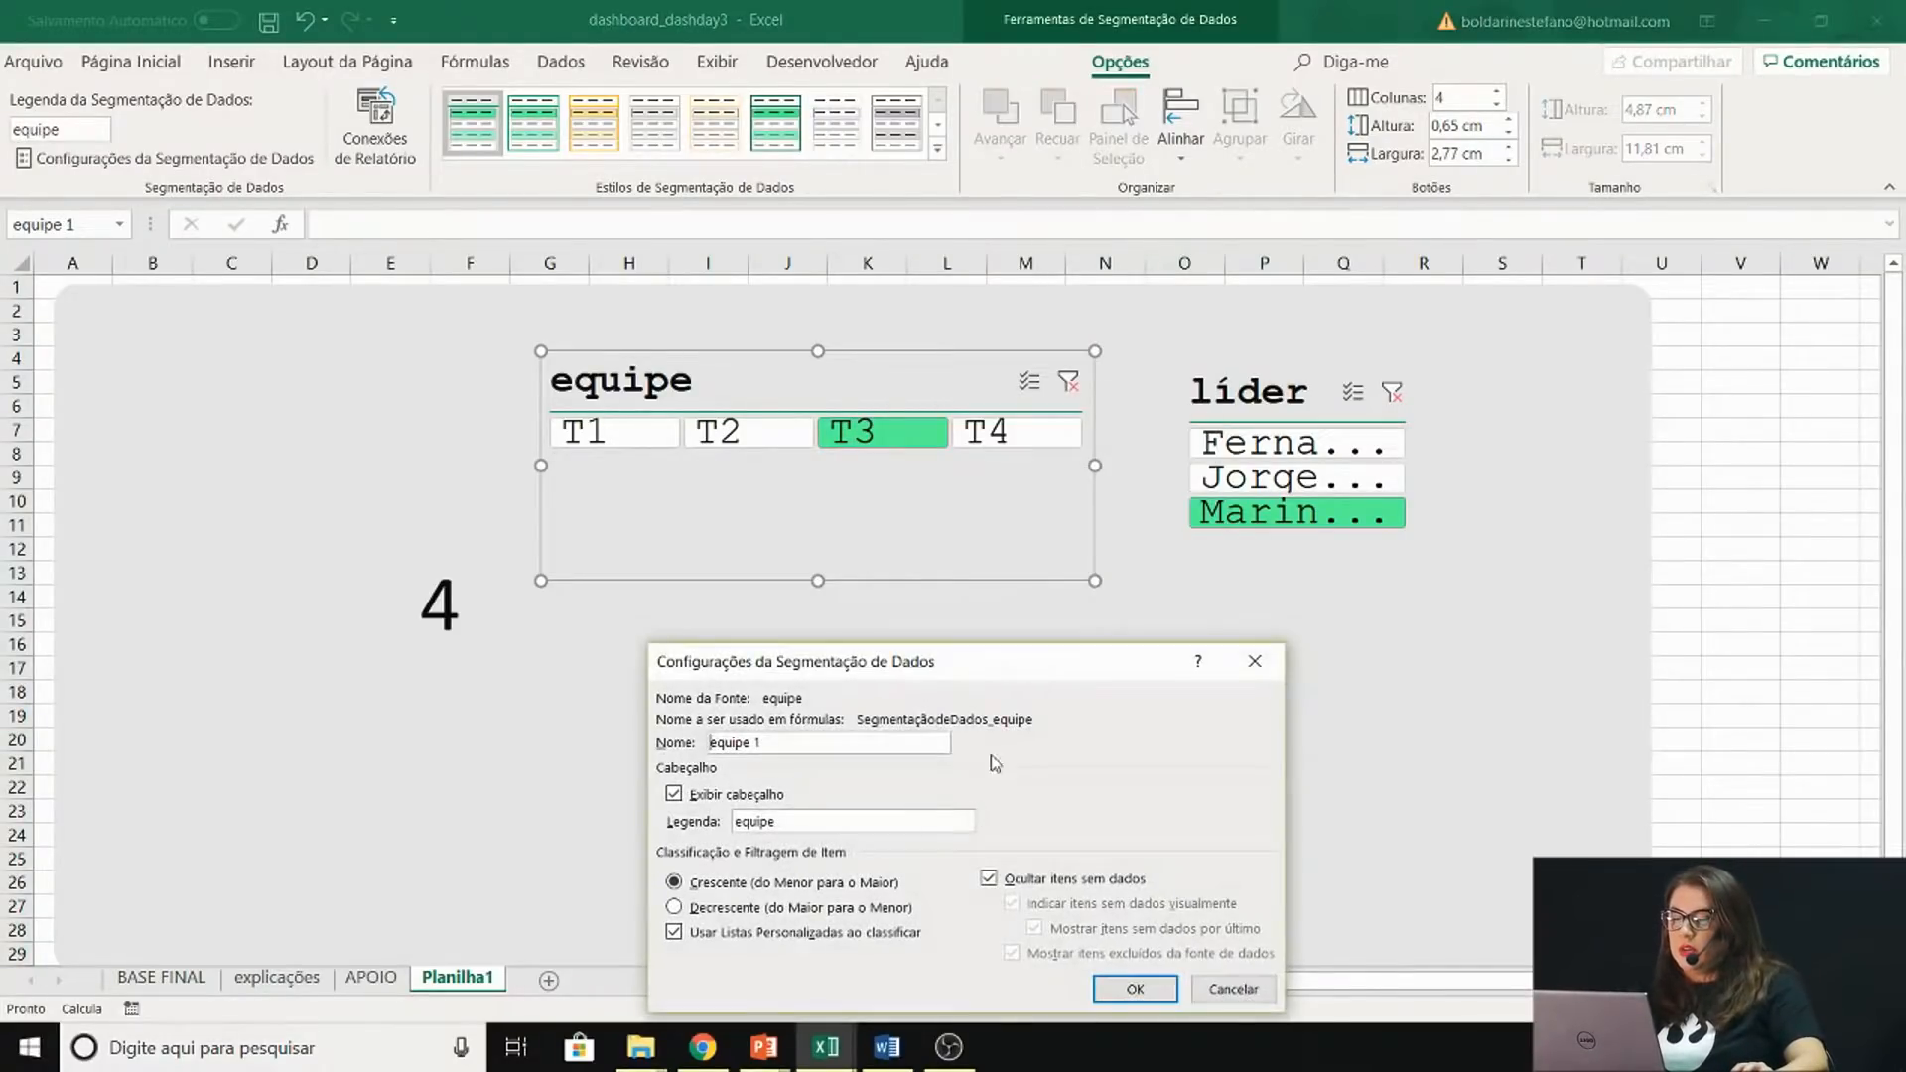
{"action": "left_click_drag", "start_coordinate": [1012, 668], "coordinate": [913, 546]}
{"action": "left_click", "coordinate": [890, 757]}
{"action": "left_click", "coordinate": [576, 672]}
{"action": "left_click", "coordinate": [1035, 866]}
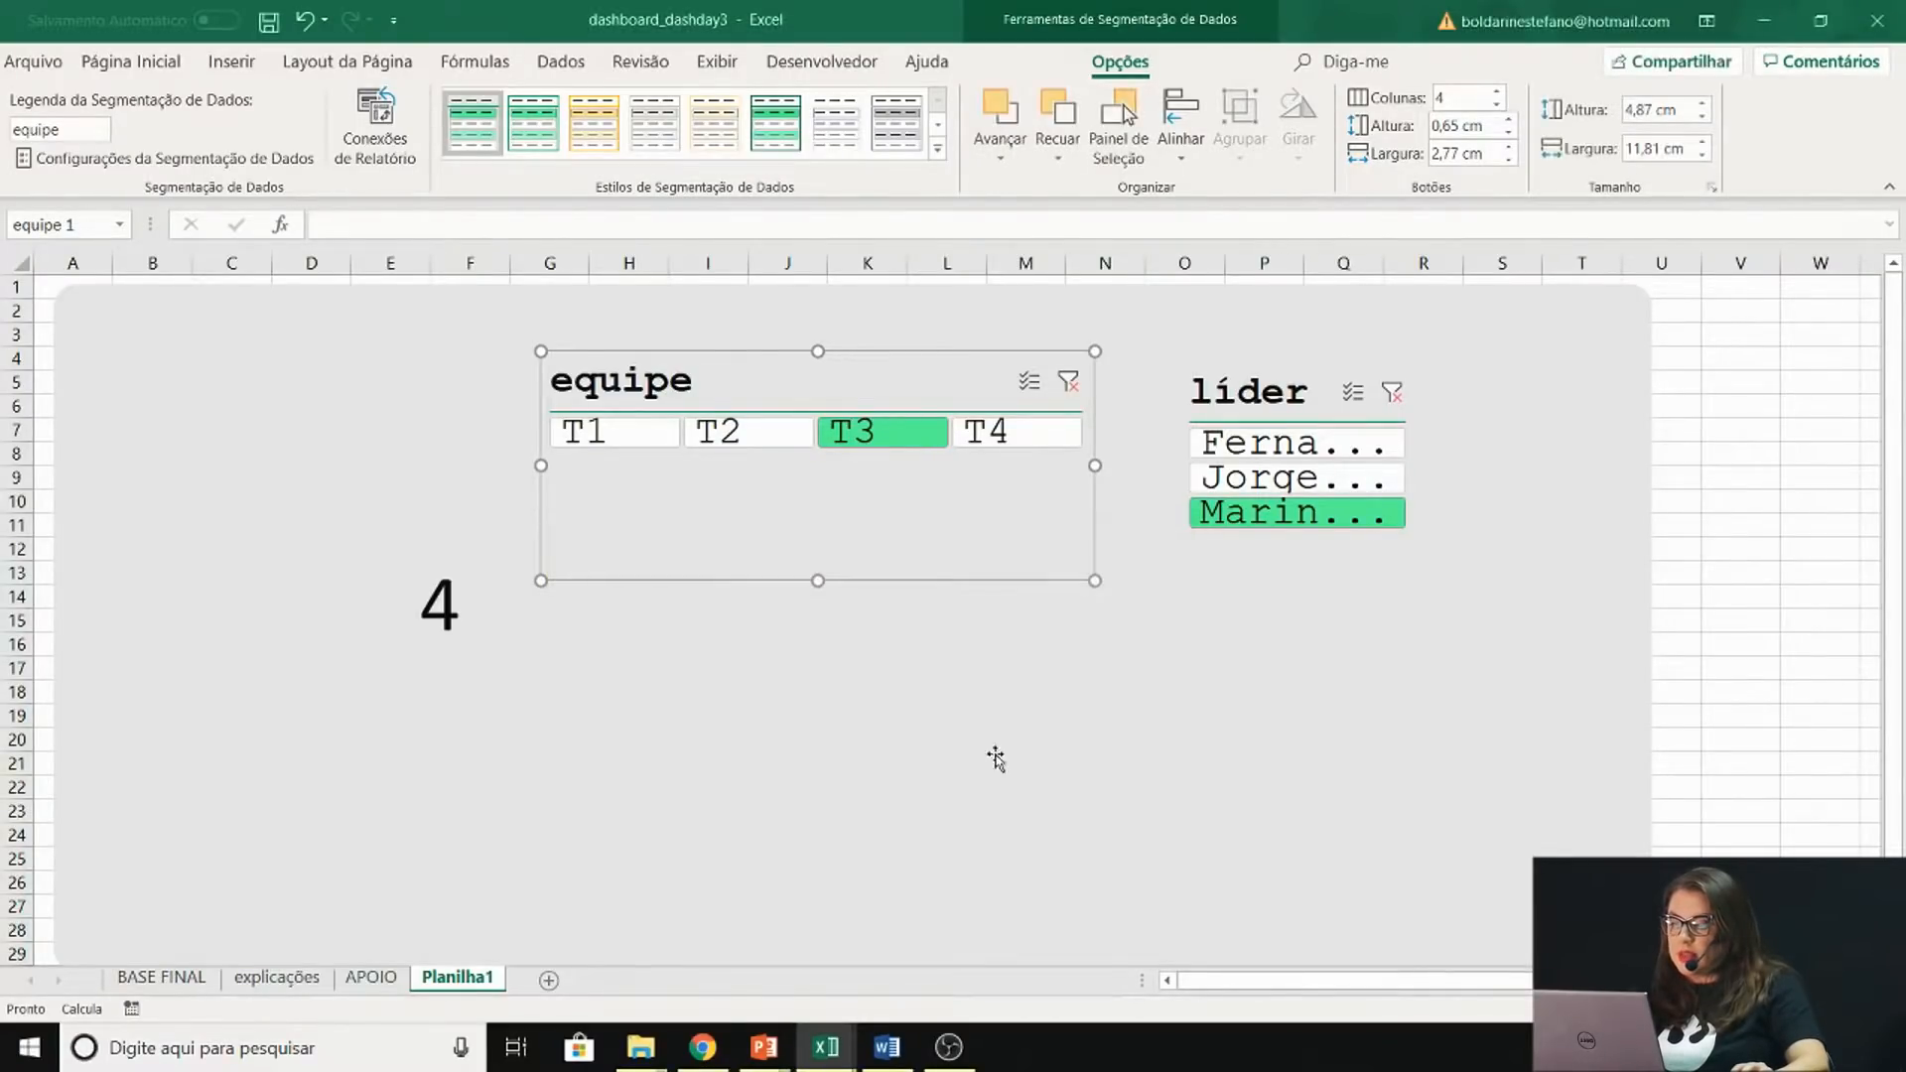
Reduce the equipe slicer's height to about 1.12 cm and move it over columns E to L at row 4
{"action": "left_click_drag", "start_coordinate": [815, 582], "coordinate": [652, 438]}
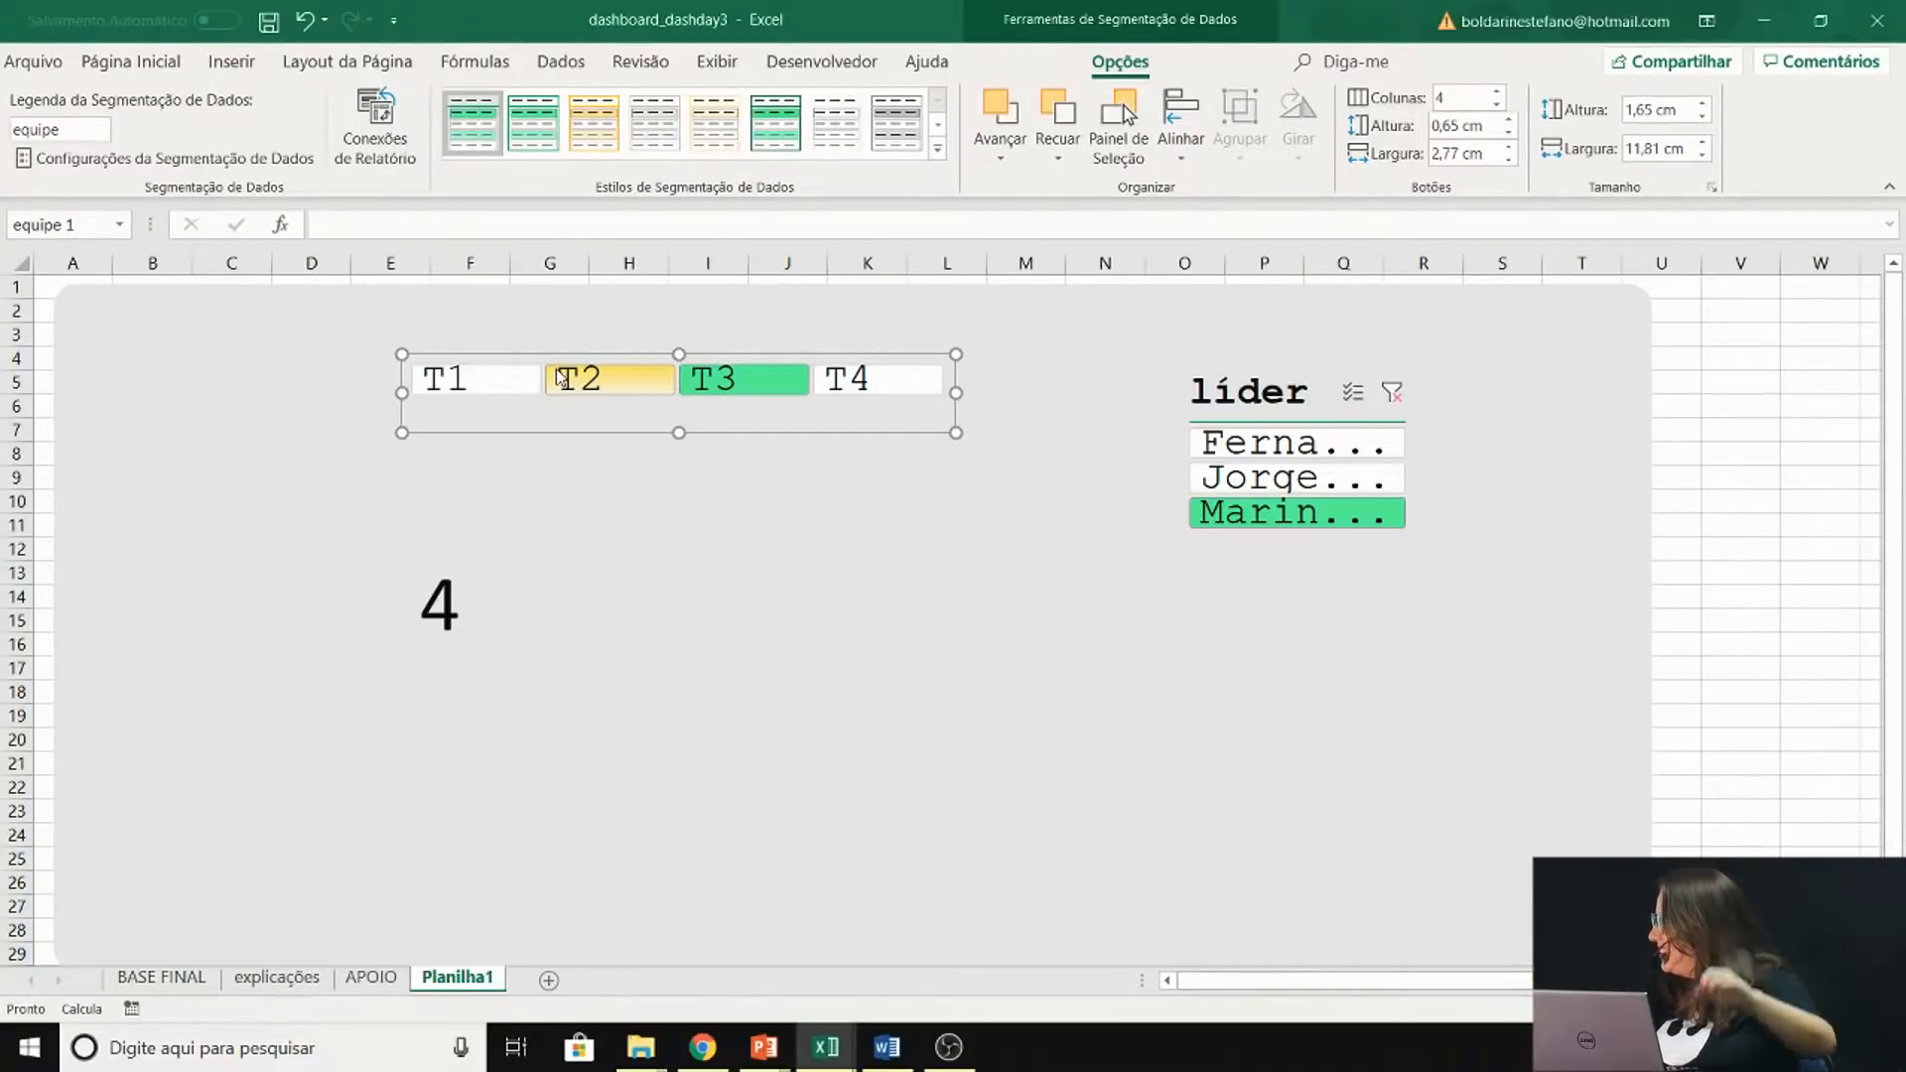
{"action": "left_click_drag", "start_coordinate": [676, 431], "coordinate": [679, 408]}
Move the líder slicer to start at column N, hide its header and arrange its buttons in 3 columns
{"action": "left_click_drag", "start_coordinate": [1218, 393], "coordinate": [1129, 369]}
{"action": "right_click", "coordinate": [1129, 369]}
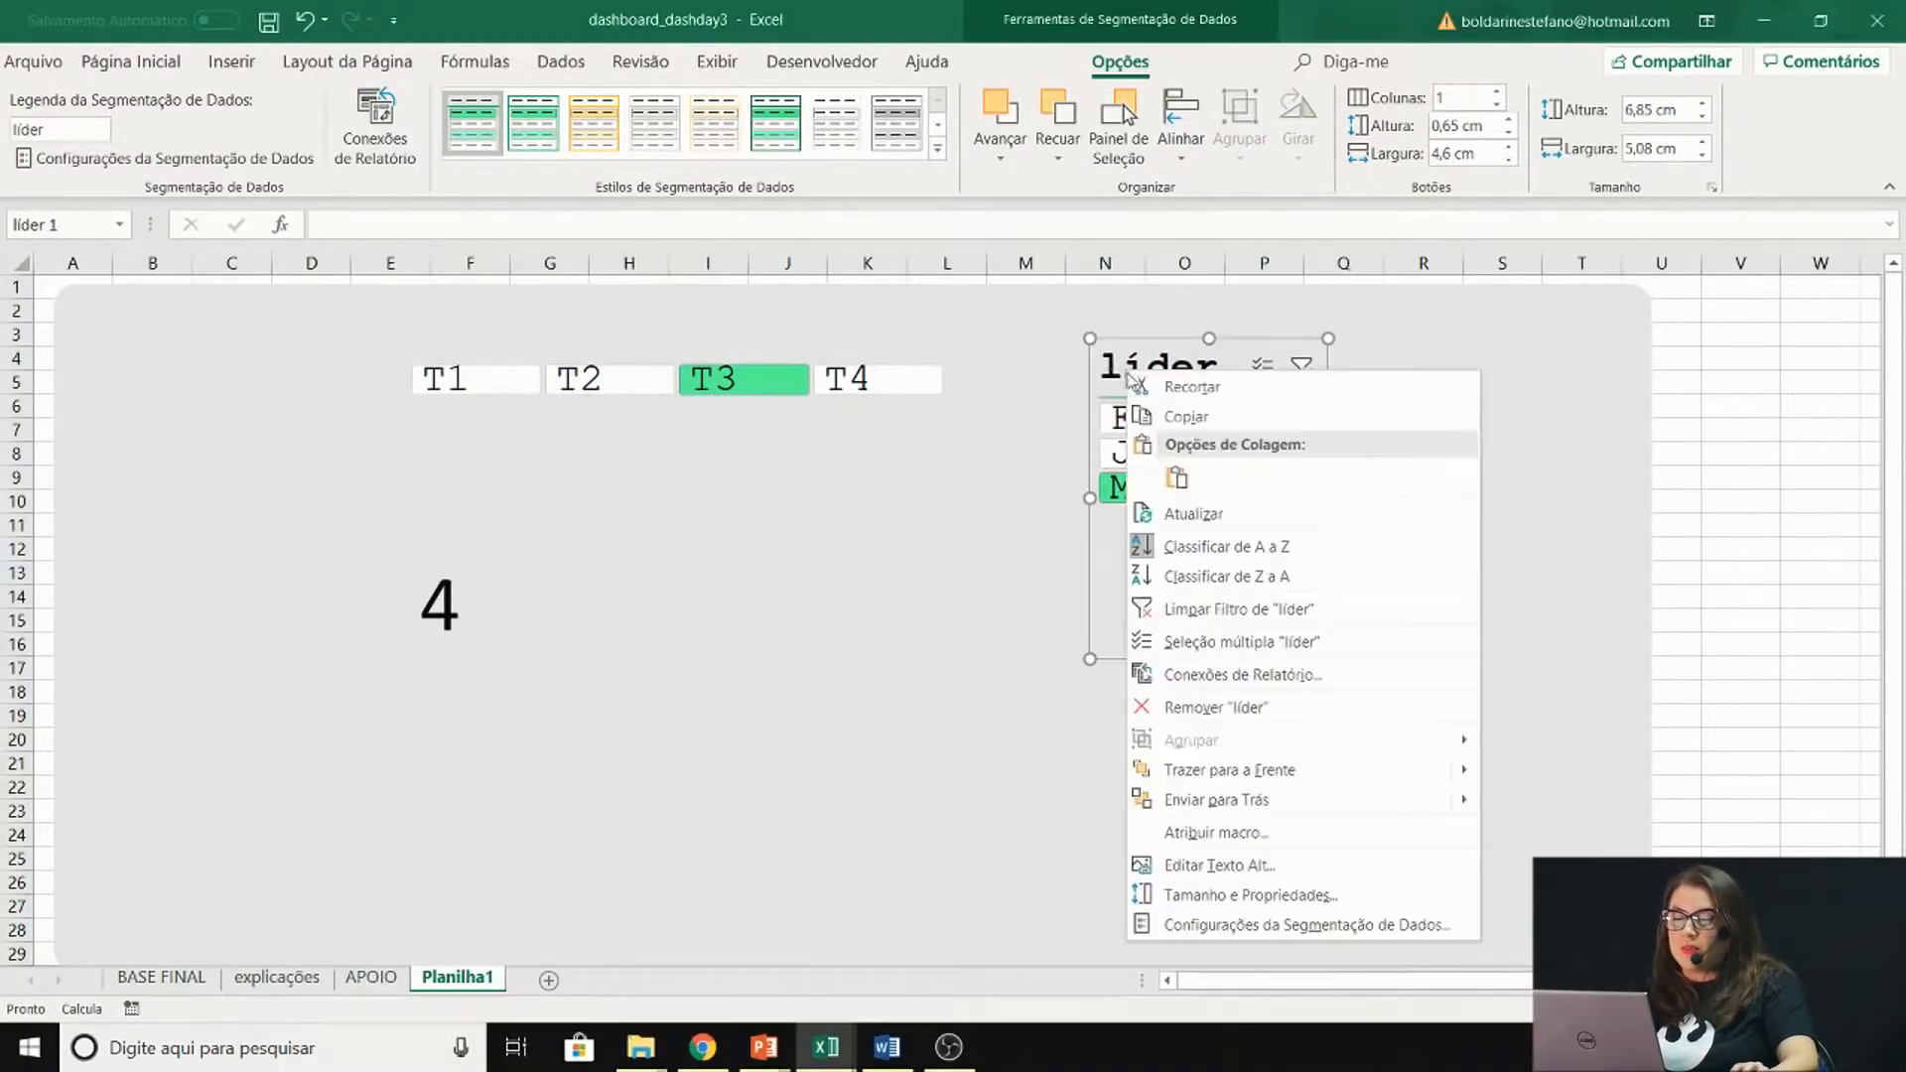
{"action": "left_click", "coordinate": [1270, 925]}
{"action": "left_click", "coordinate": [977, 795]}
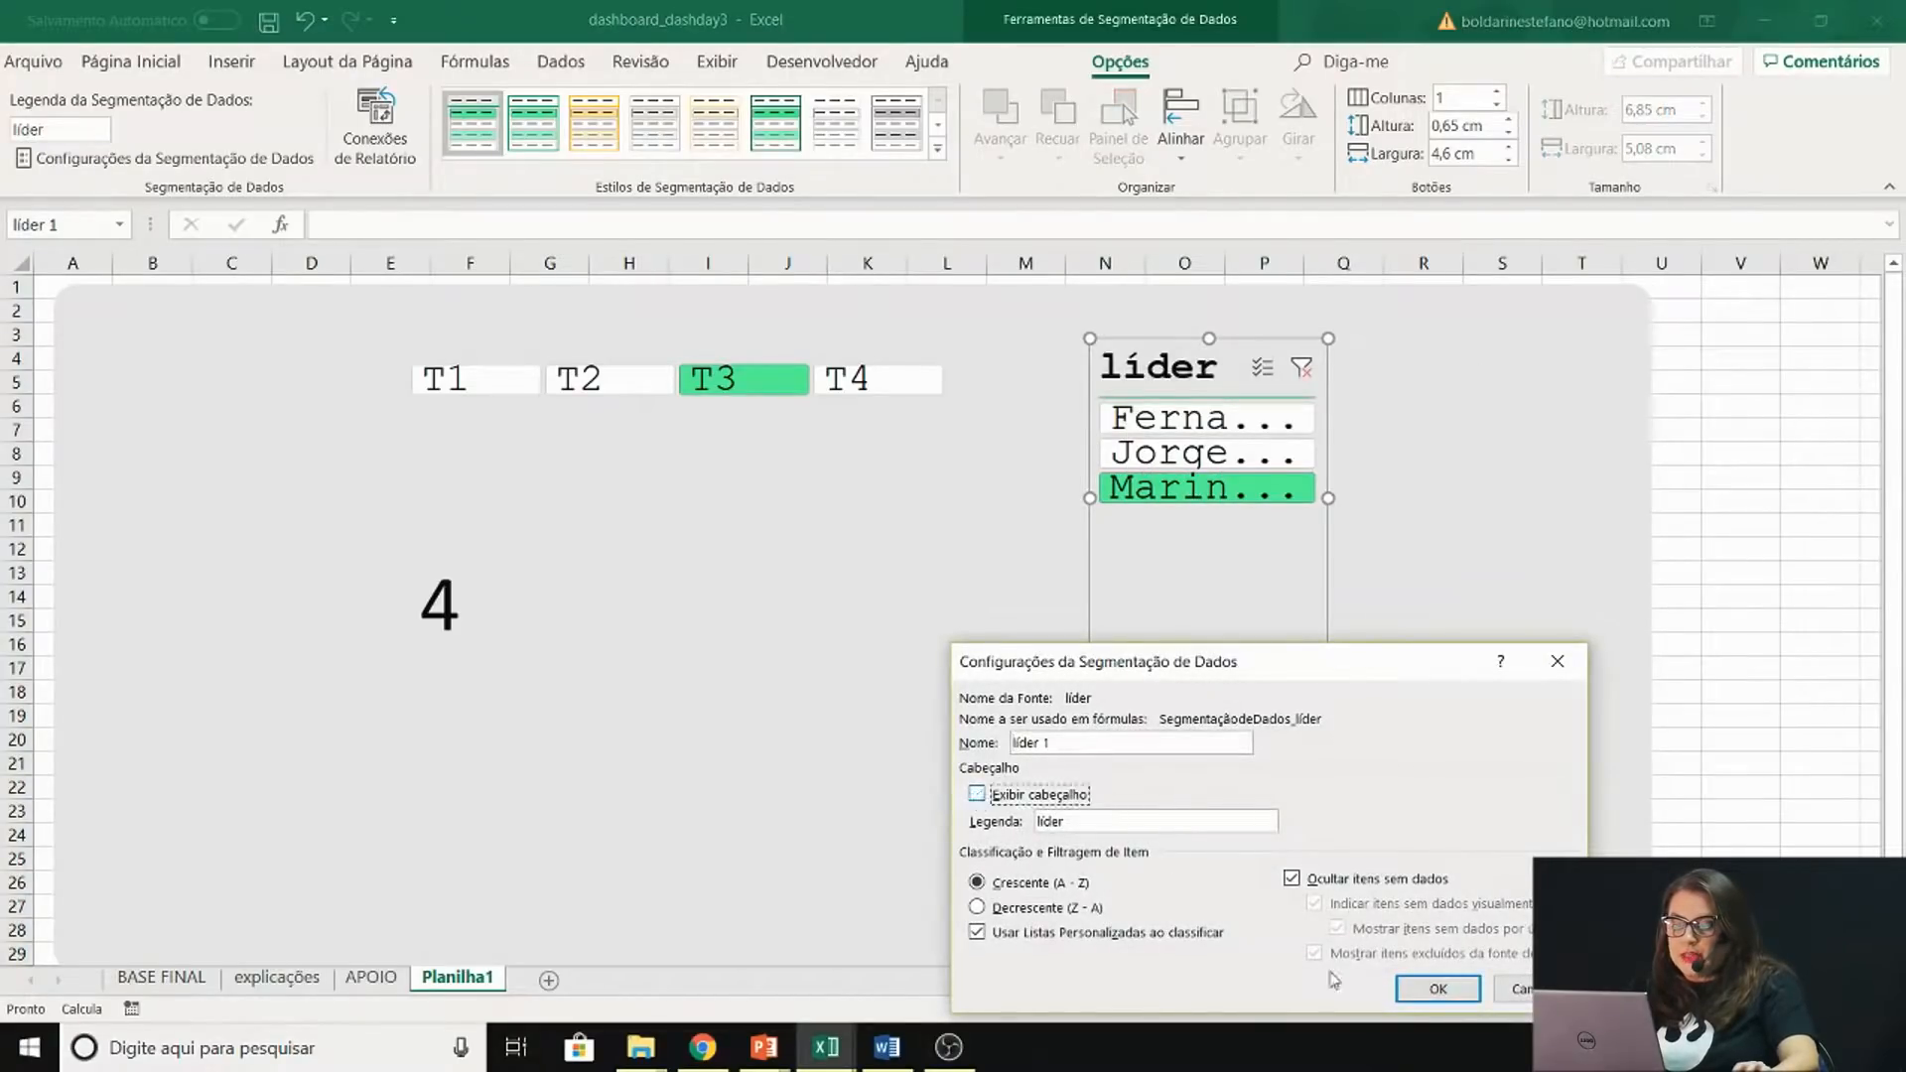
{"action": "left_click", "coordinate": [1437, 989]}
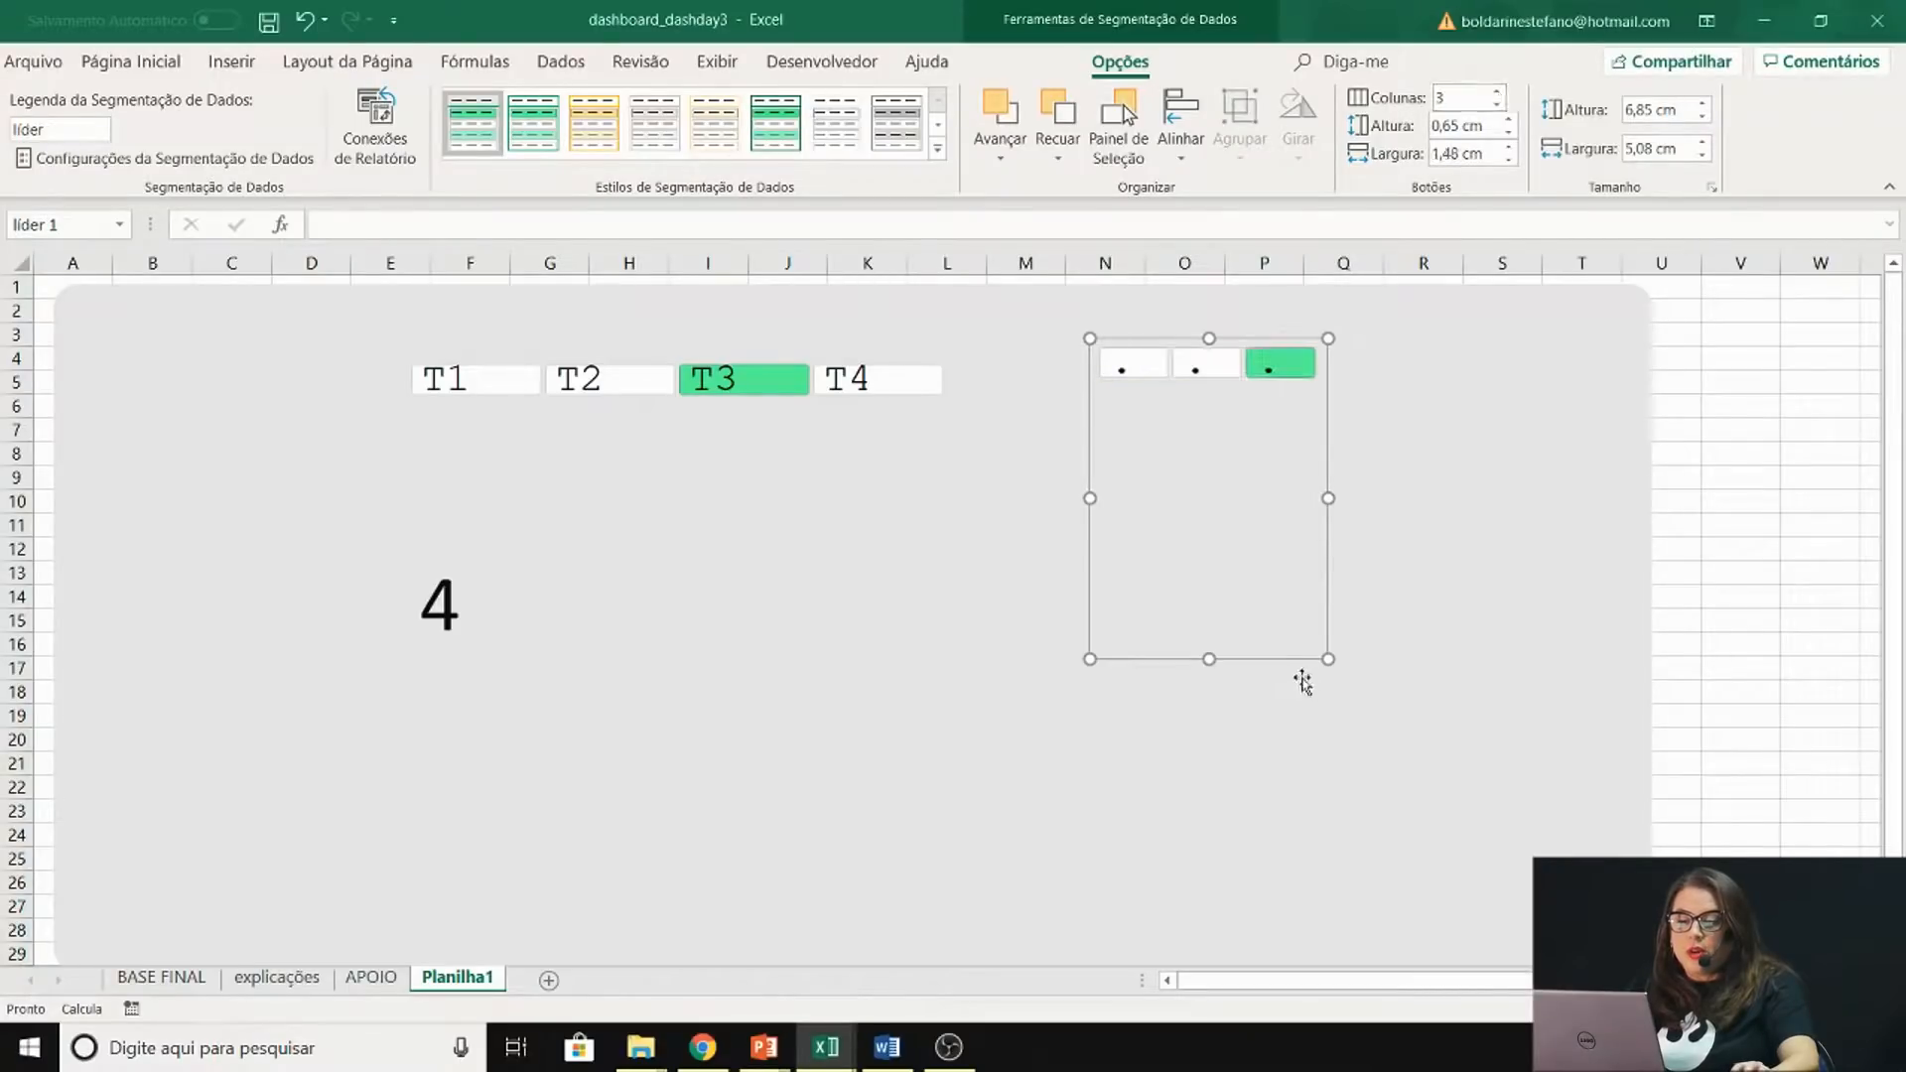
Resize the líder slicer to about 1.21 cm high by 34.31 cm wide and place it at row 2, starting at column B
{"action": "left_click_drag", "start_coordinate": [1331, 662], "coordinate": [1828, 457]}
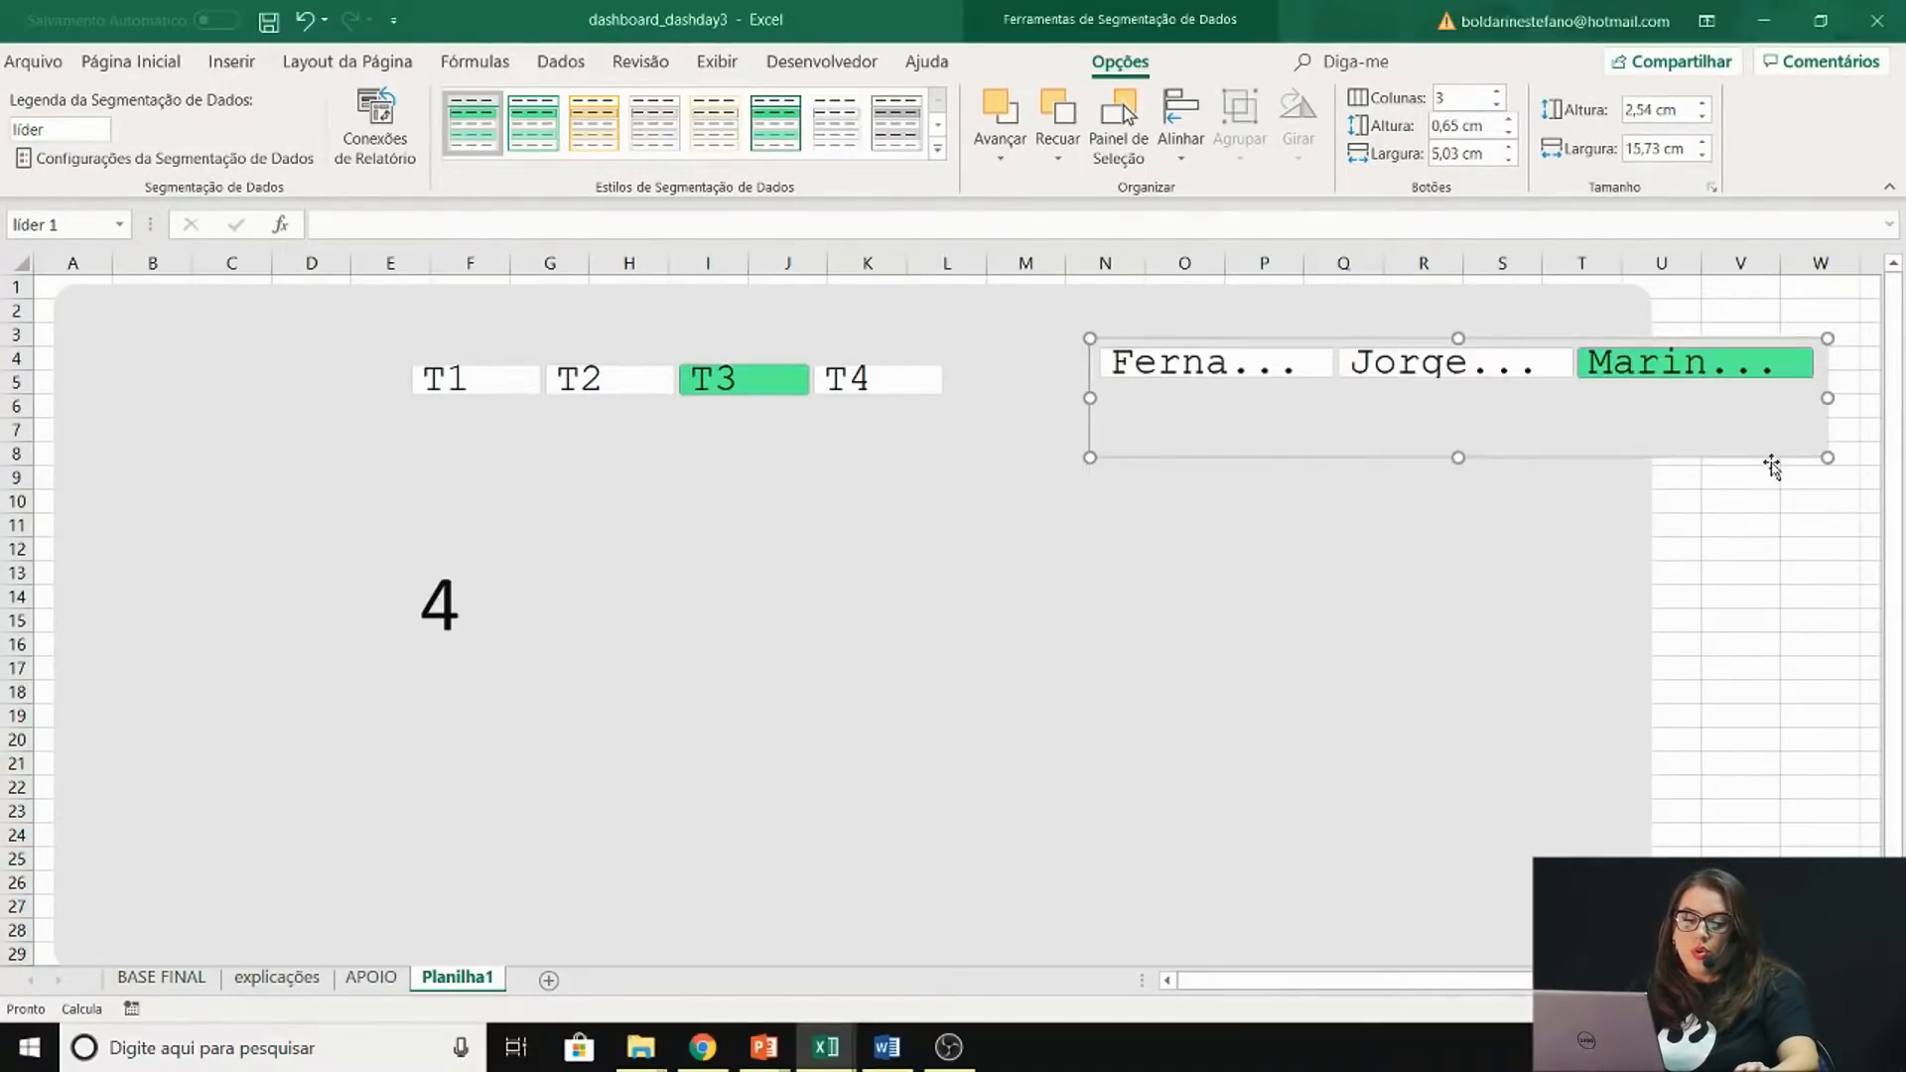
{"action": "left_click_drag", "start_coordinate": [1093, 398], "coordinate": [216, 393]}
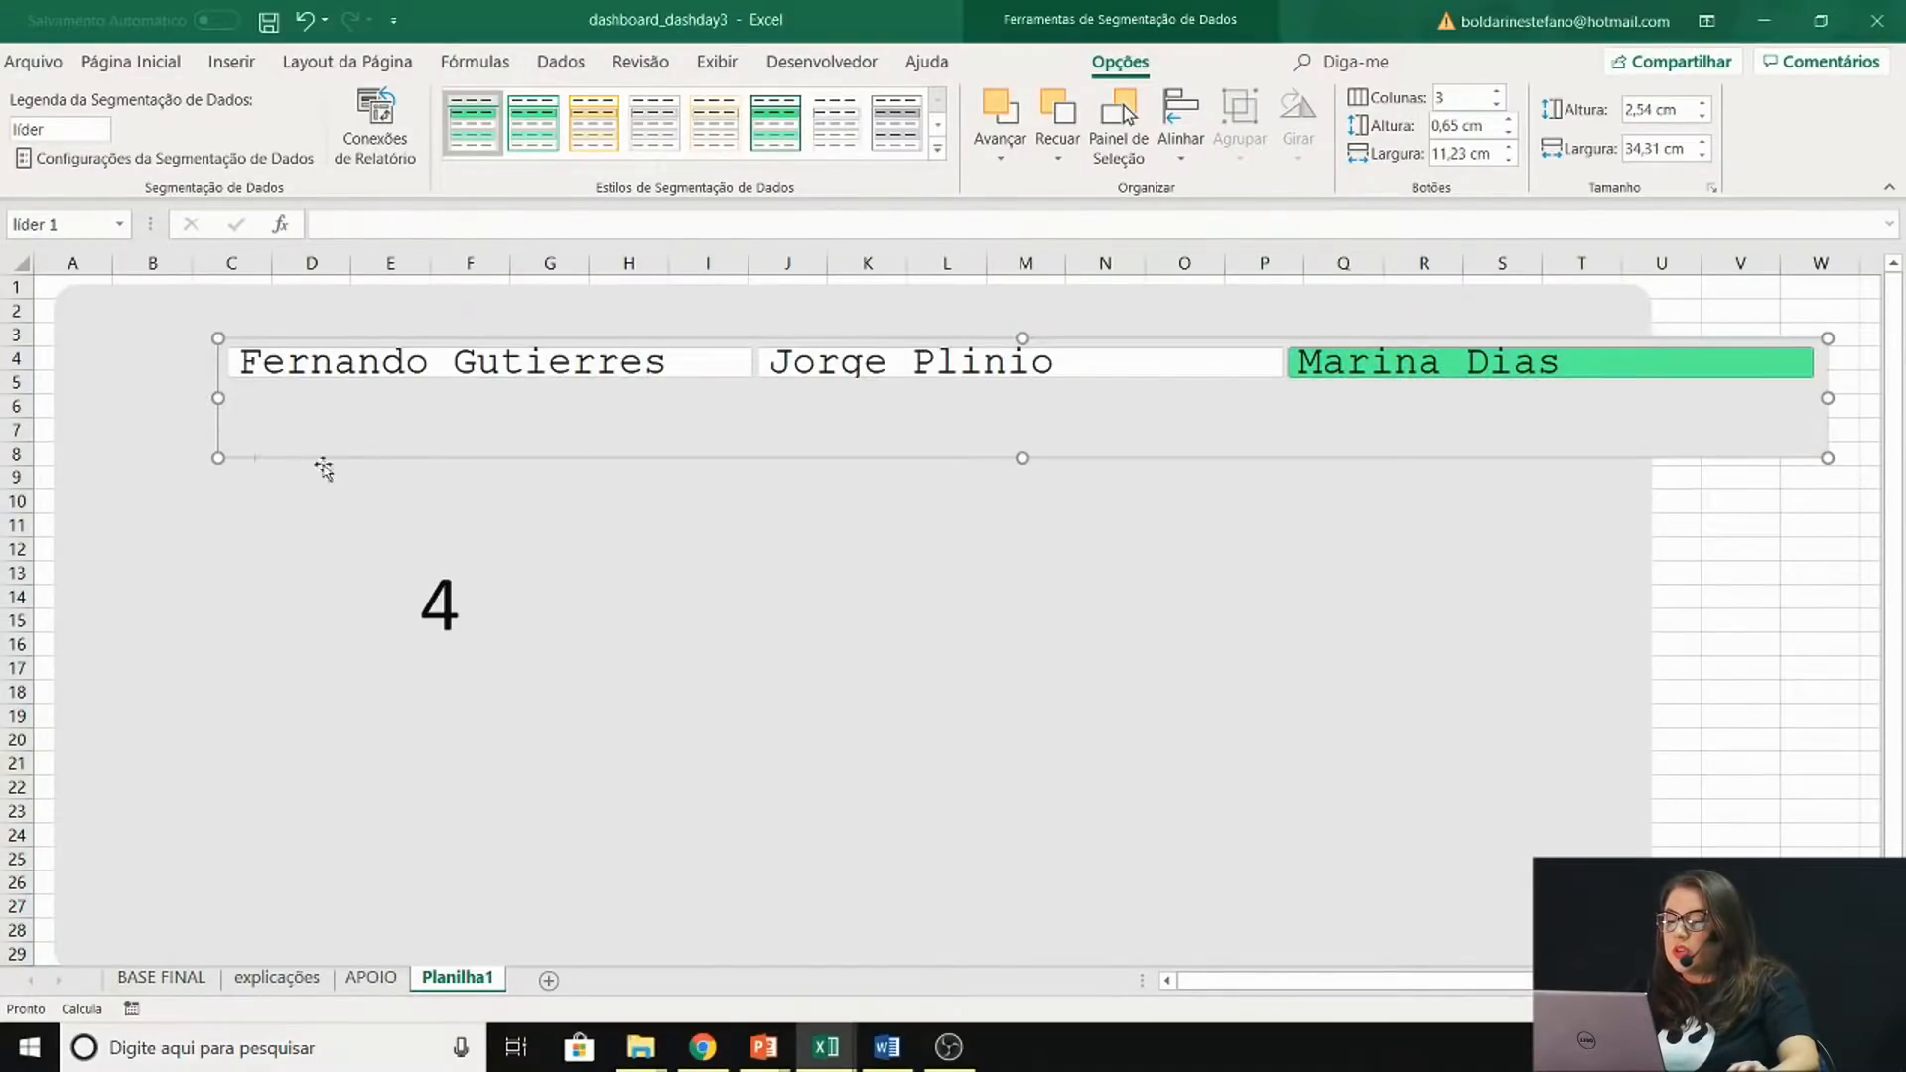
{"action": "left_click_drag", "start_coordinate": [1022, 458], "coordinate": [901, 350]}
Place the equipe slicer directly beneath the líder slicer, aligned at column B, and filter it to T1
{"action": "left_click", "coordinate": [839, 405]}
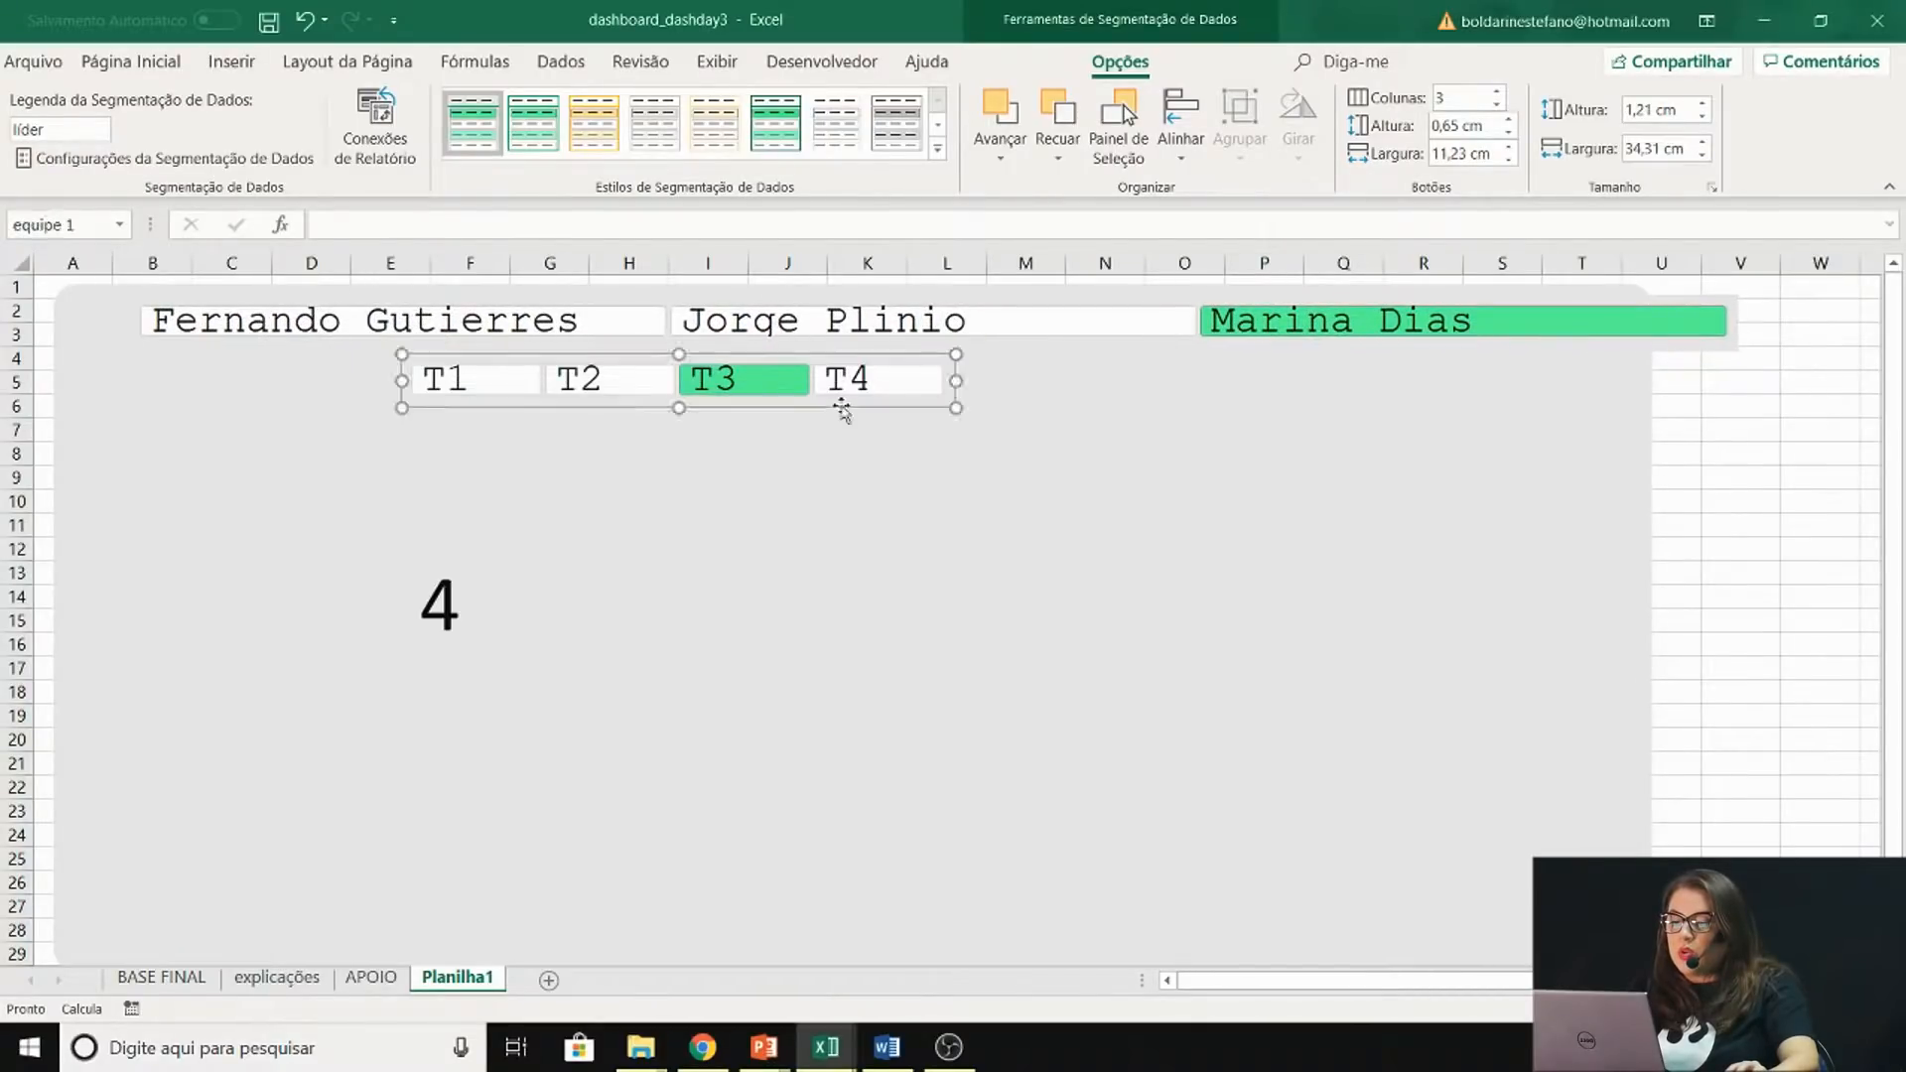
{"action": "left_click_drag", "start_coordinate": [834, 413], "coordinate": [566, 405]}
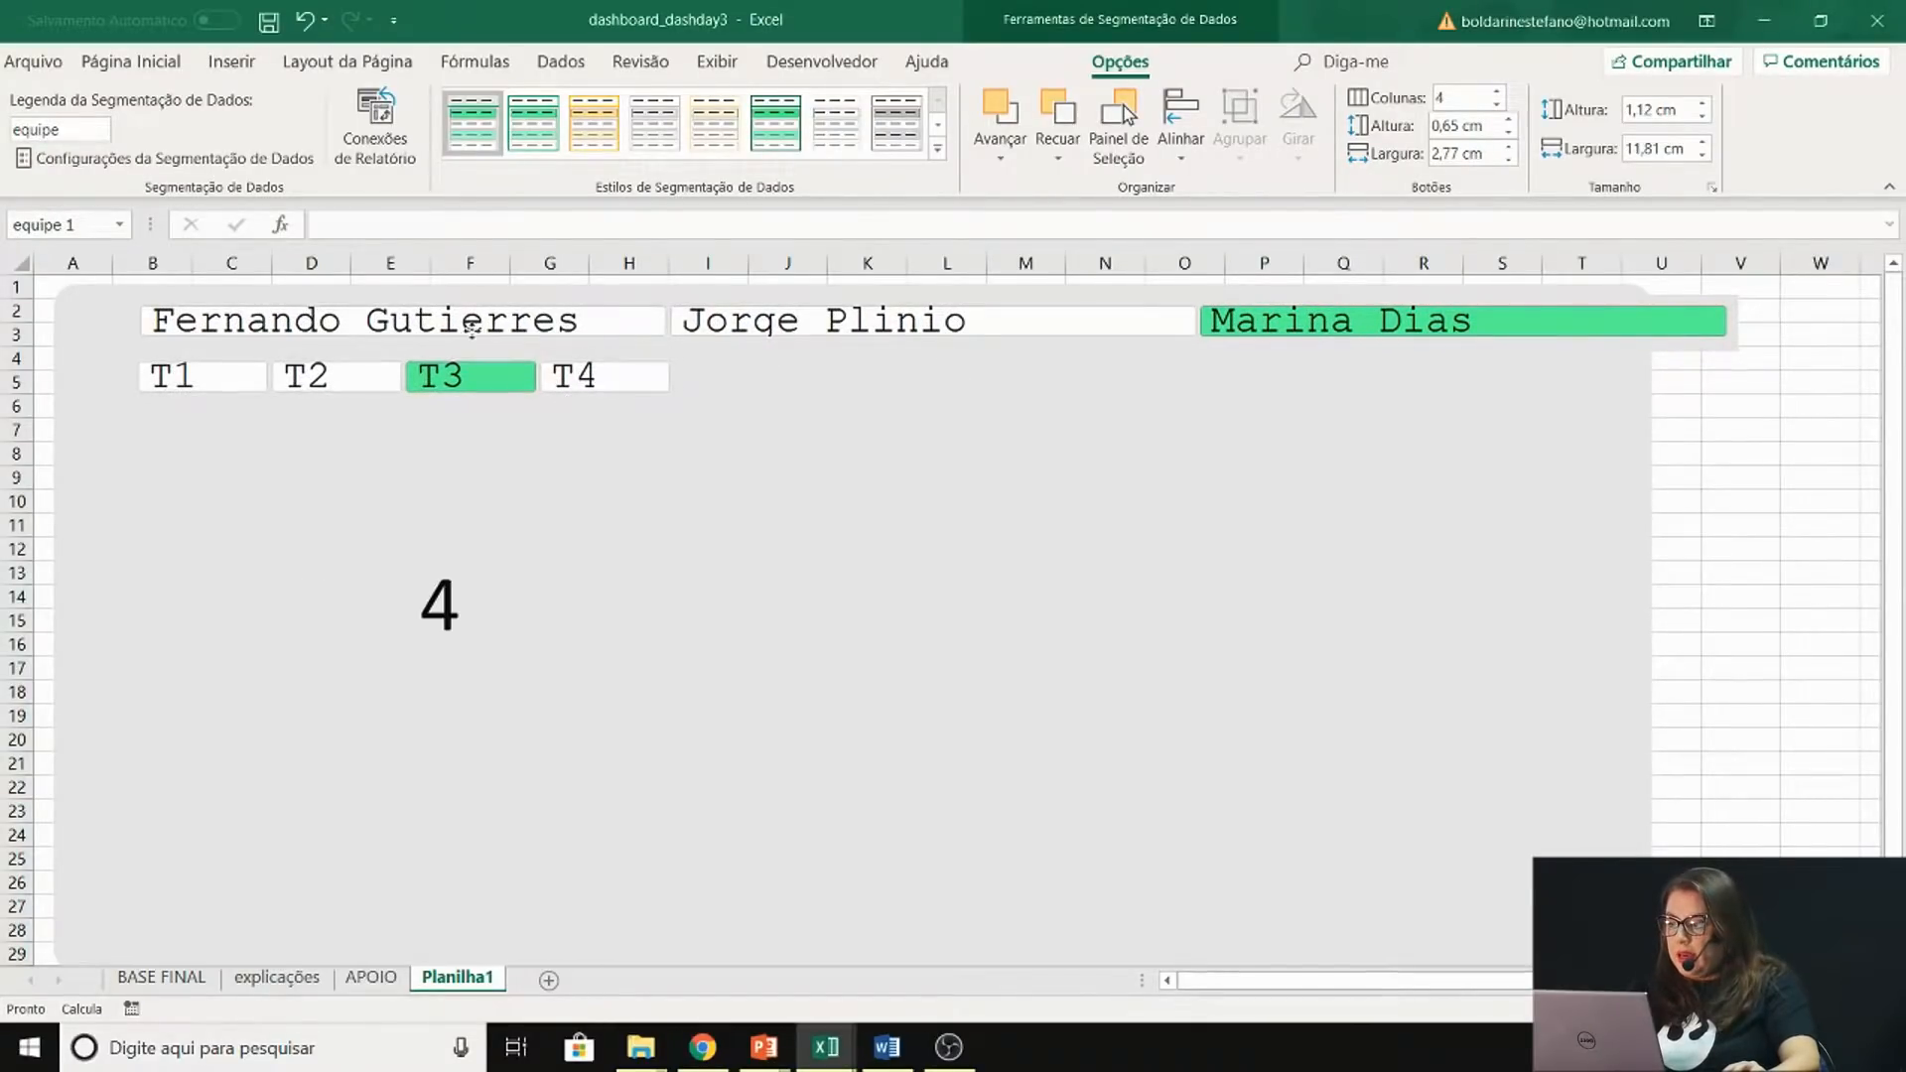
{"action": "left_click", "coordinate": [203, 378]}
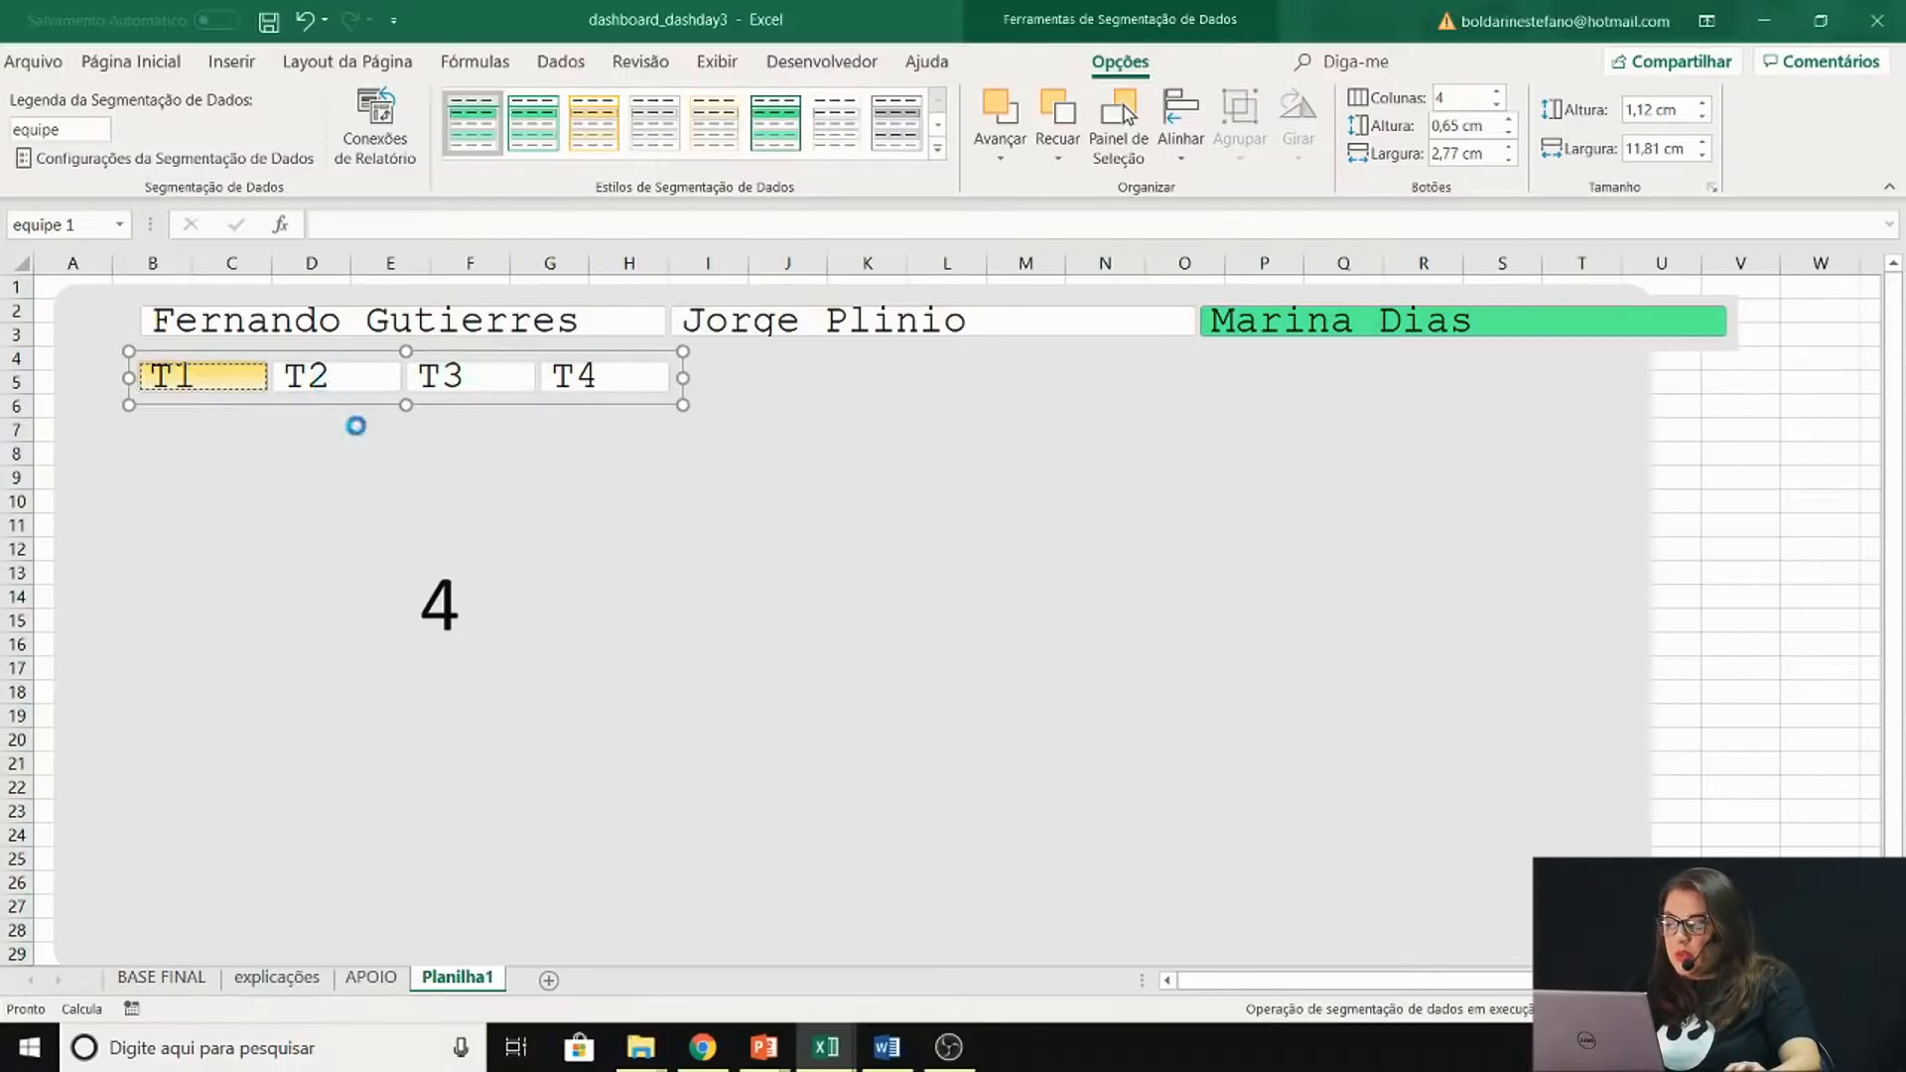
Examine the slicer layout in the Dashboard Gerencial and Operação Sigla Sinalização example workbooks, closing the first one after viewing it
{"action": "left_click", "coordinate": [829, 1048]}
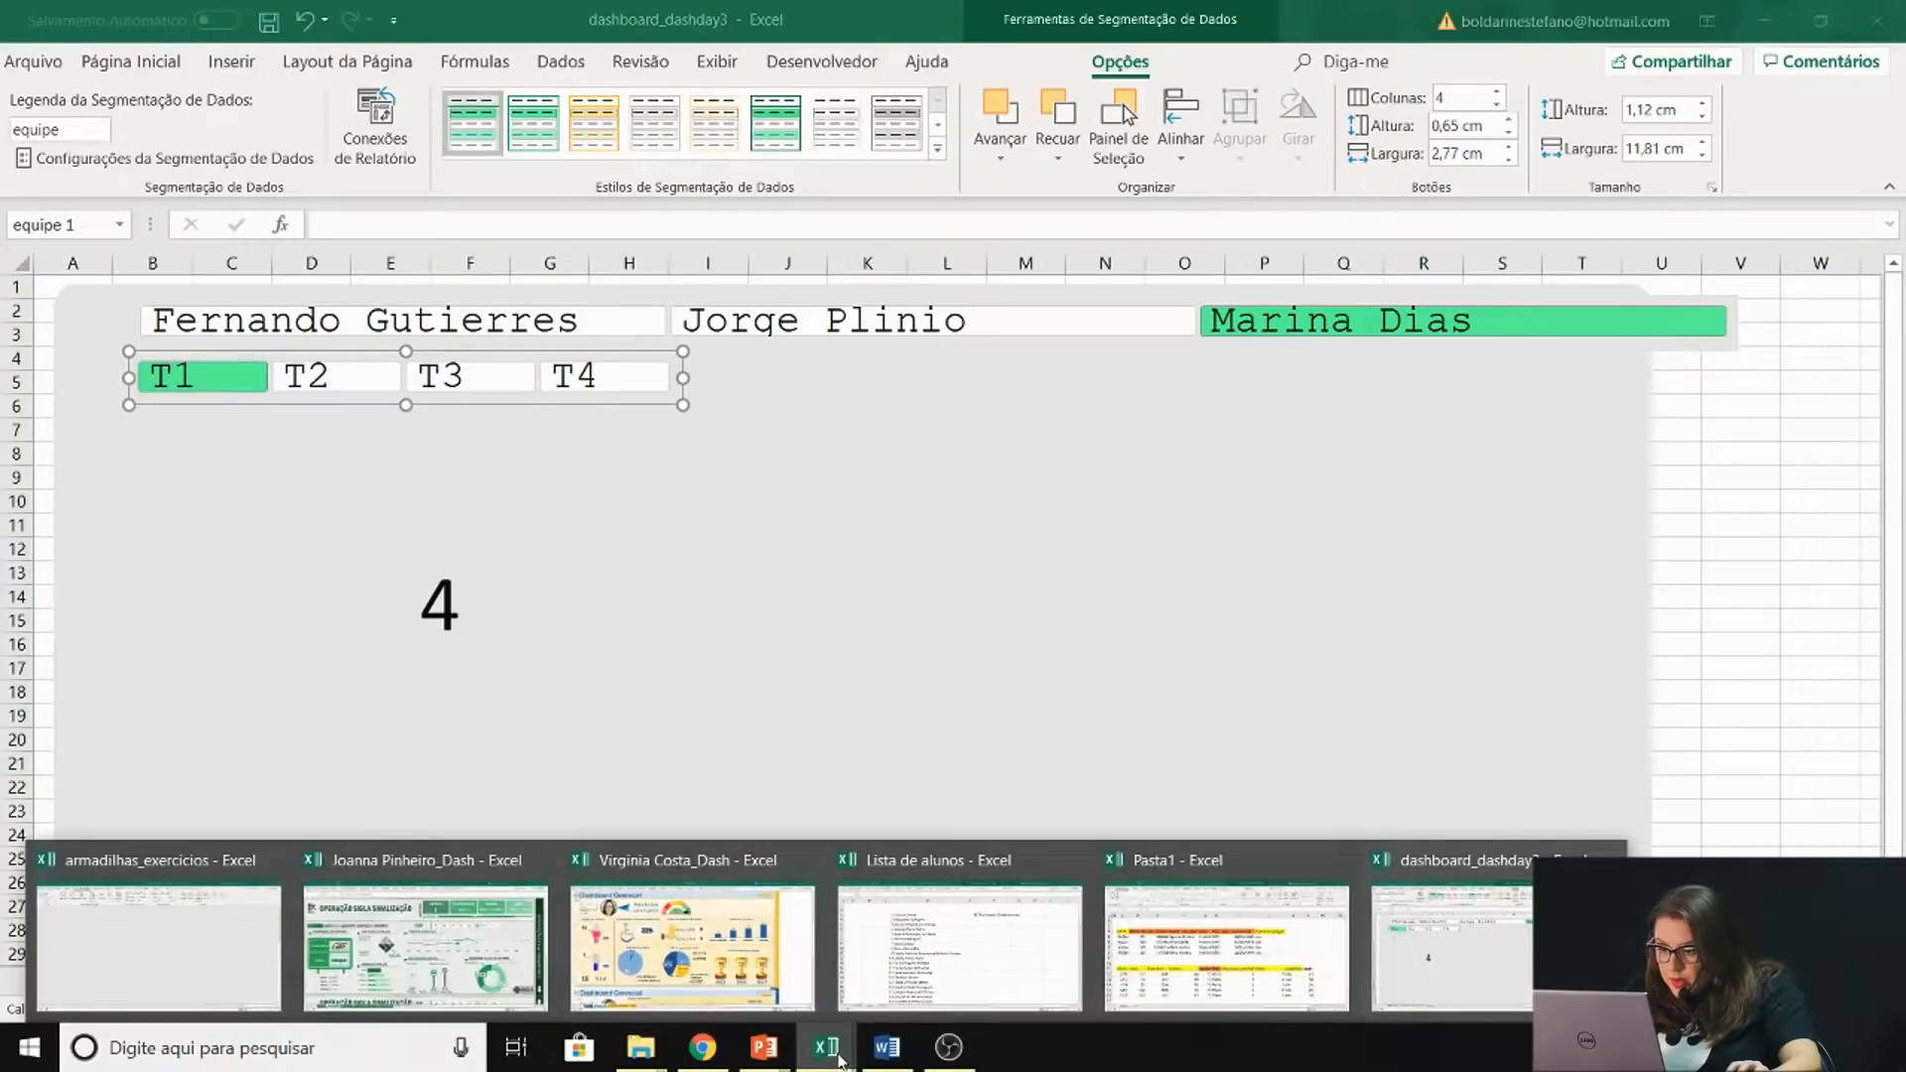
{"action": "left_click", "coordinate": [798, 890]}
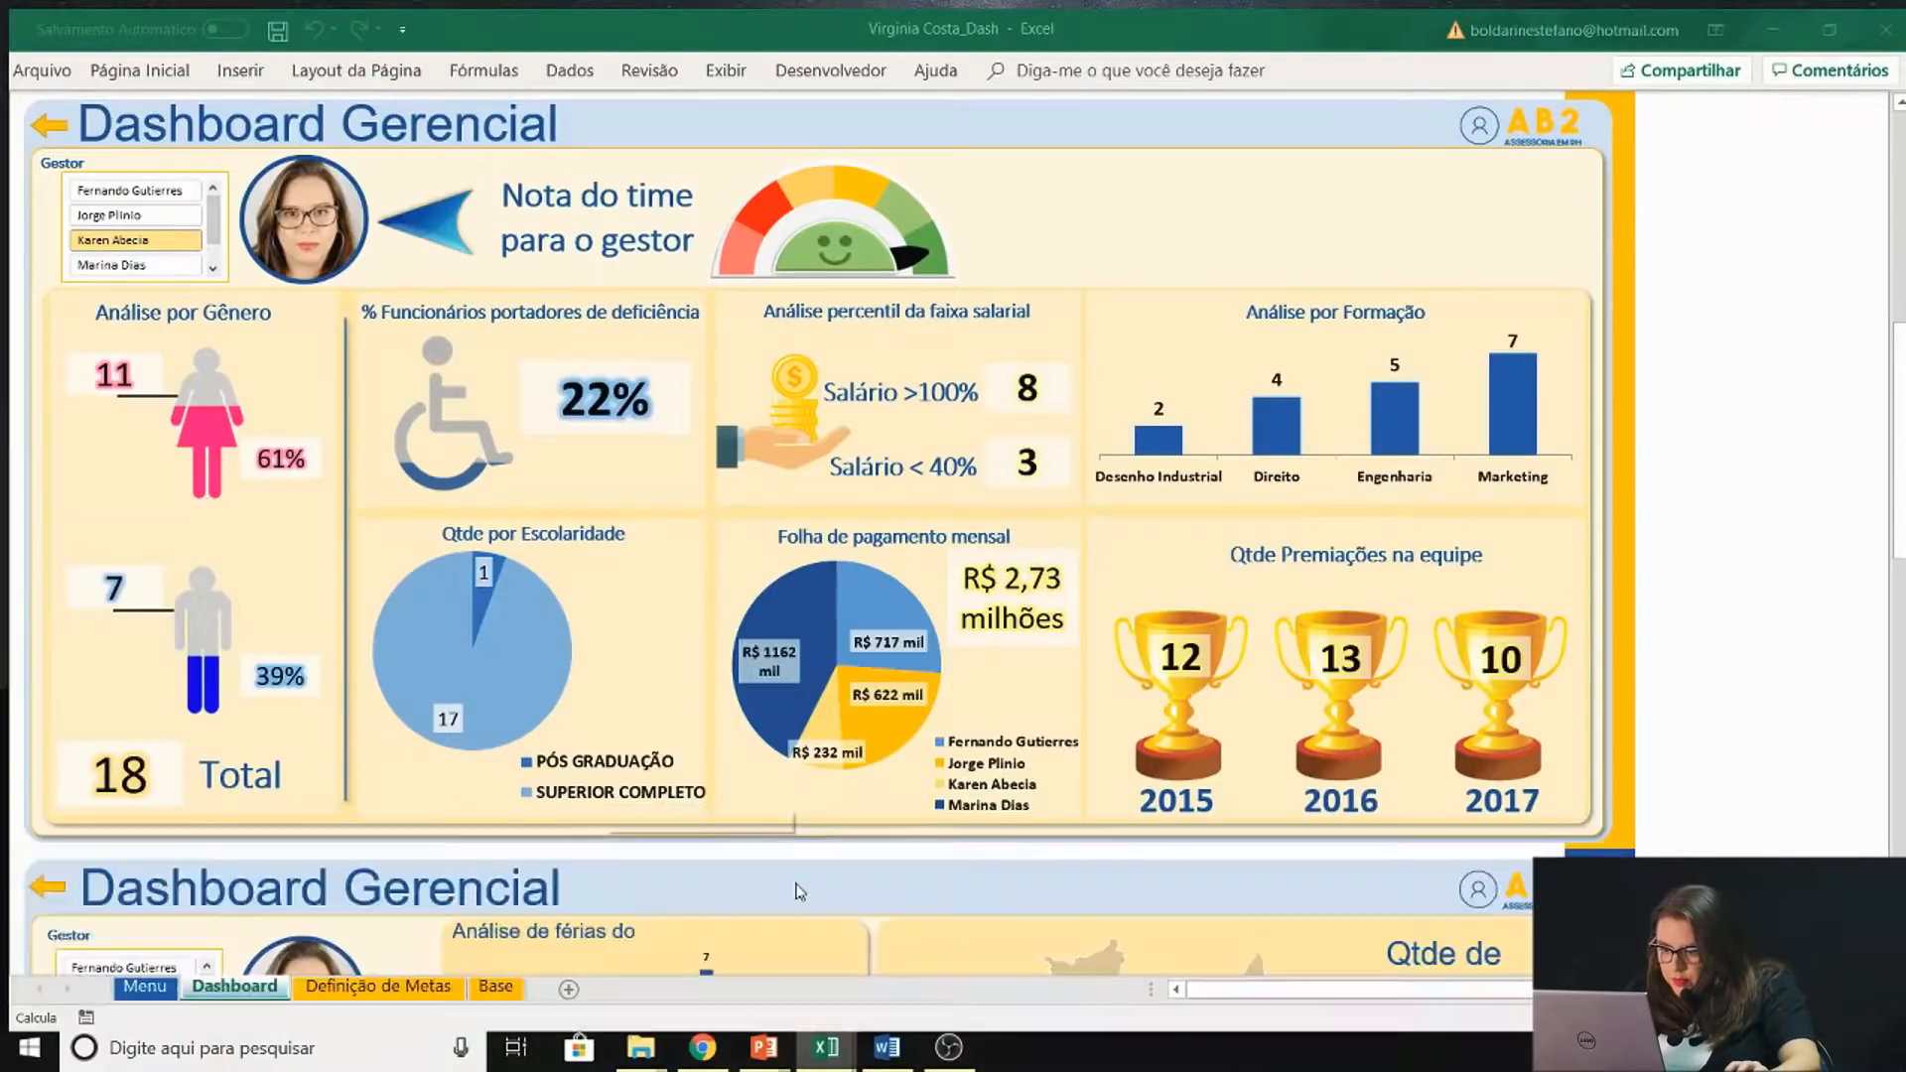
{"action": "key", "text": "ctrl+w"}
{"action": "left_click", "coordinate": [953, 573]}
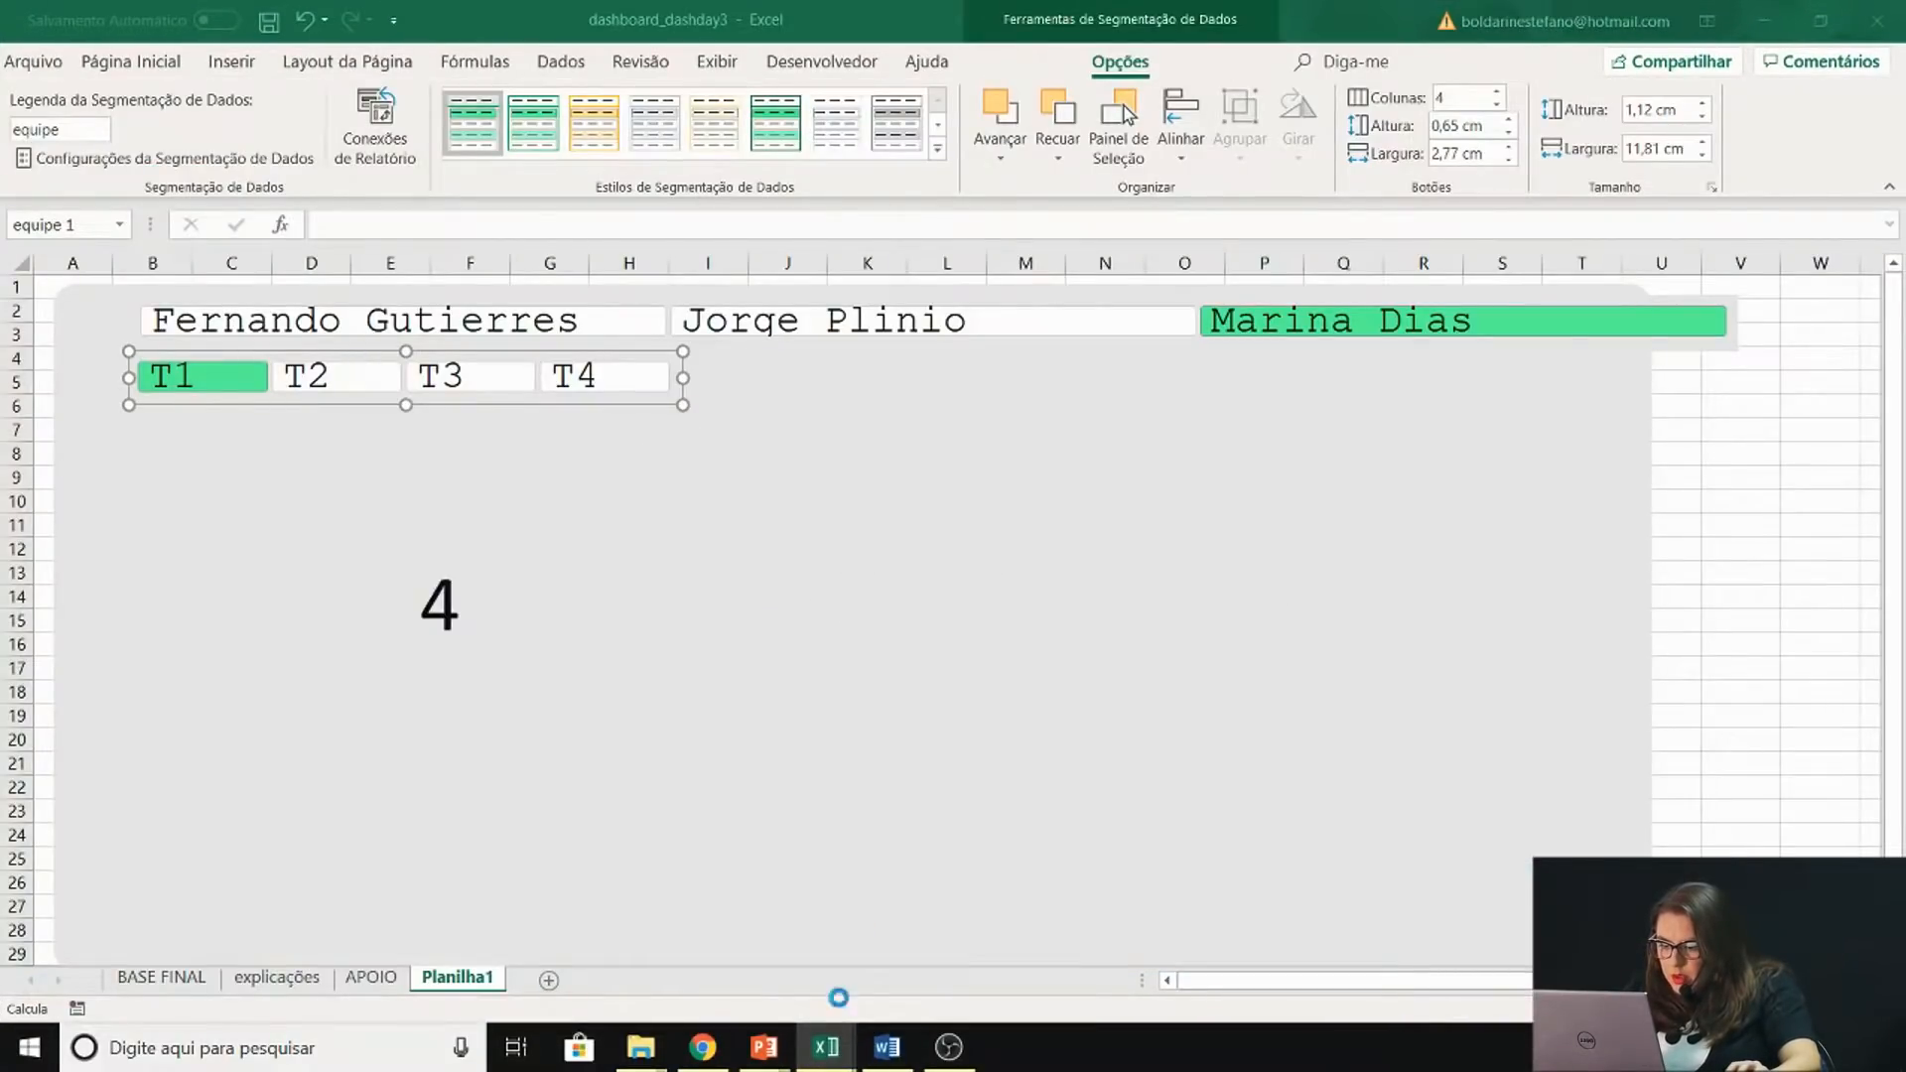
{"action": "mouse_move", "coordinate": [836, 1063]}
{"action": "left_click", "coordinate": [559, 938]}
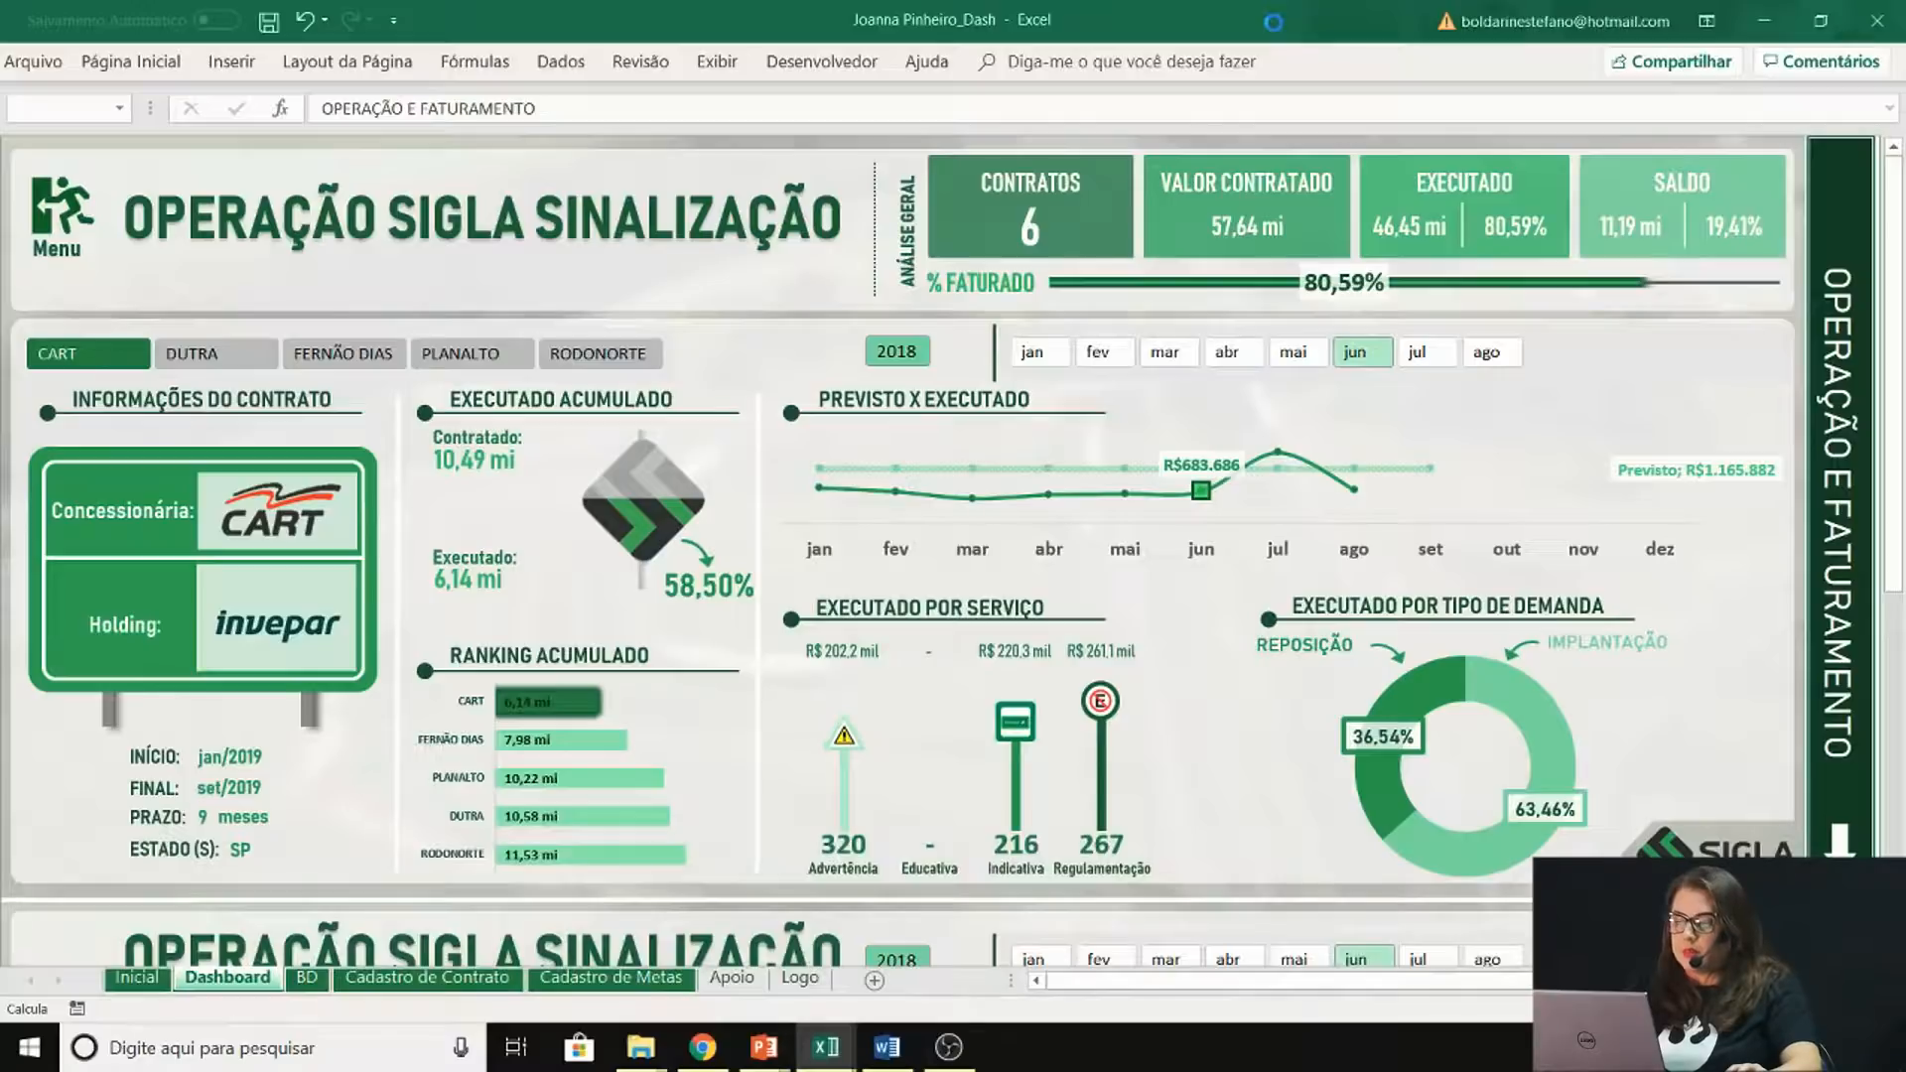
Close the armadilhas_exercicios workbook without saving its changes and return to the dashboard_dashday3 workbook
{"action": "left_click", "coordinate": [713, 1060]}
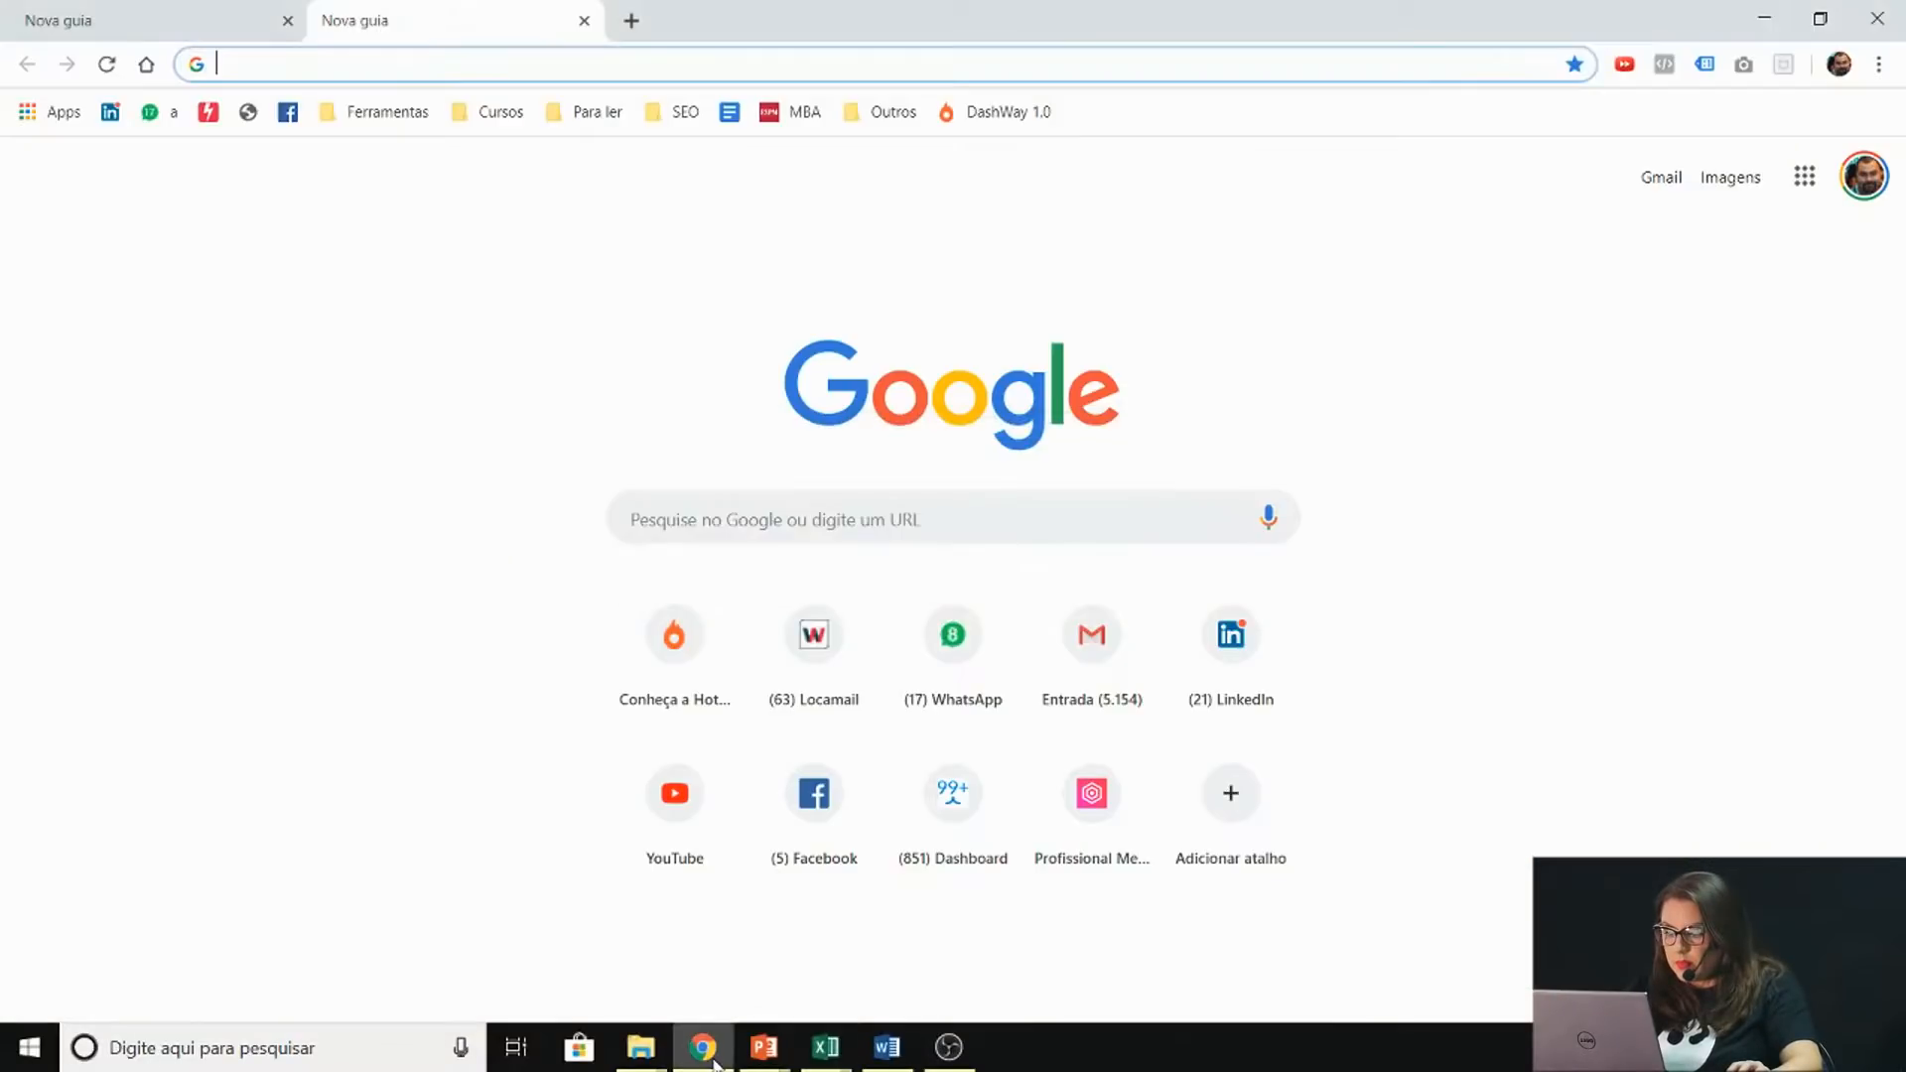
{"action": "left_click", "coordinate": [713, 1061]}
{"action": "left_click_drag", "start_coordinate": [912, 438], "coordinate": [880, 423]}
{"action": "left_click", "coordinate": [914, 548]}
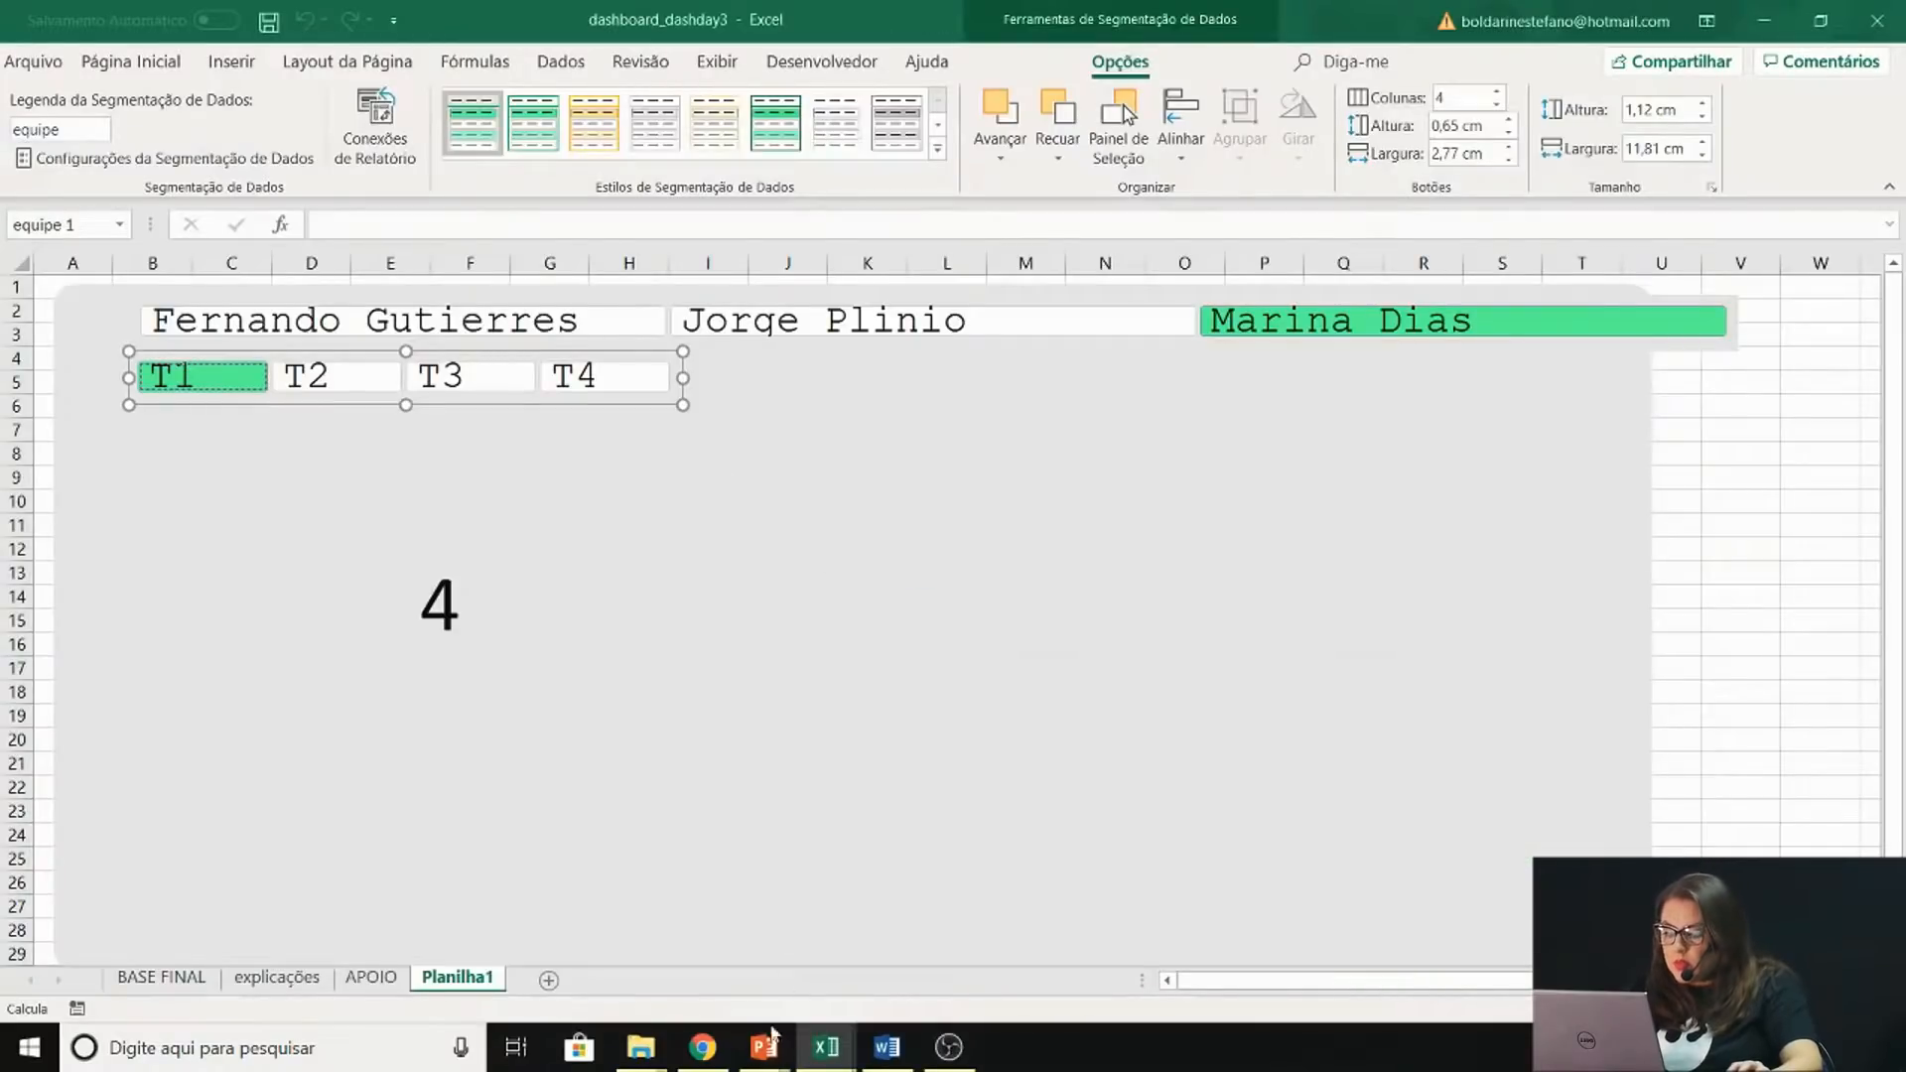
{"action": "mouse_move", "coordinate": [837, 1055]}
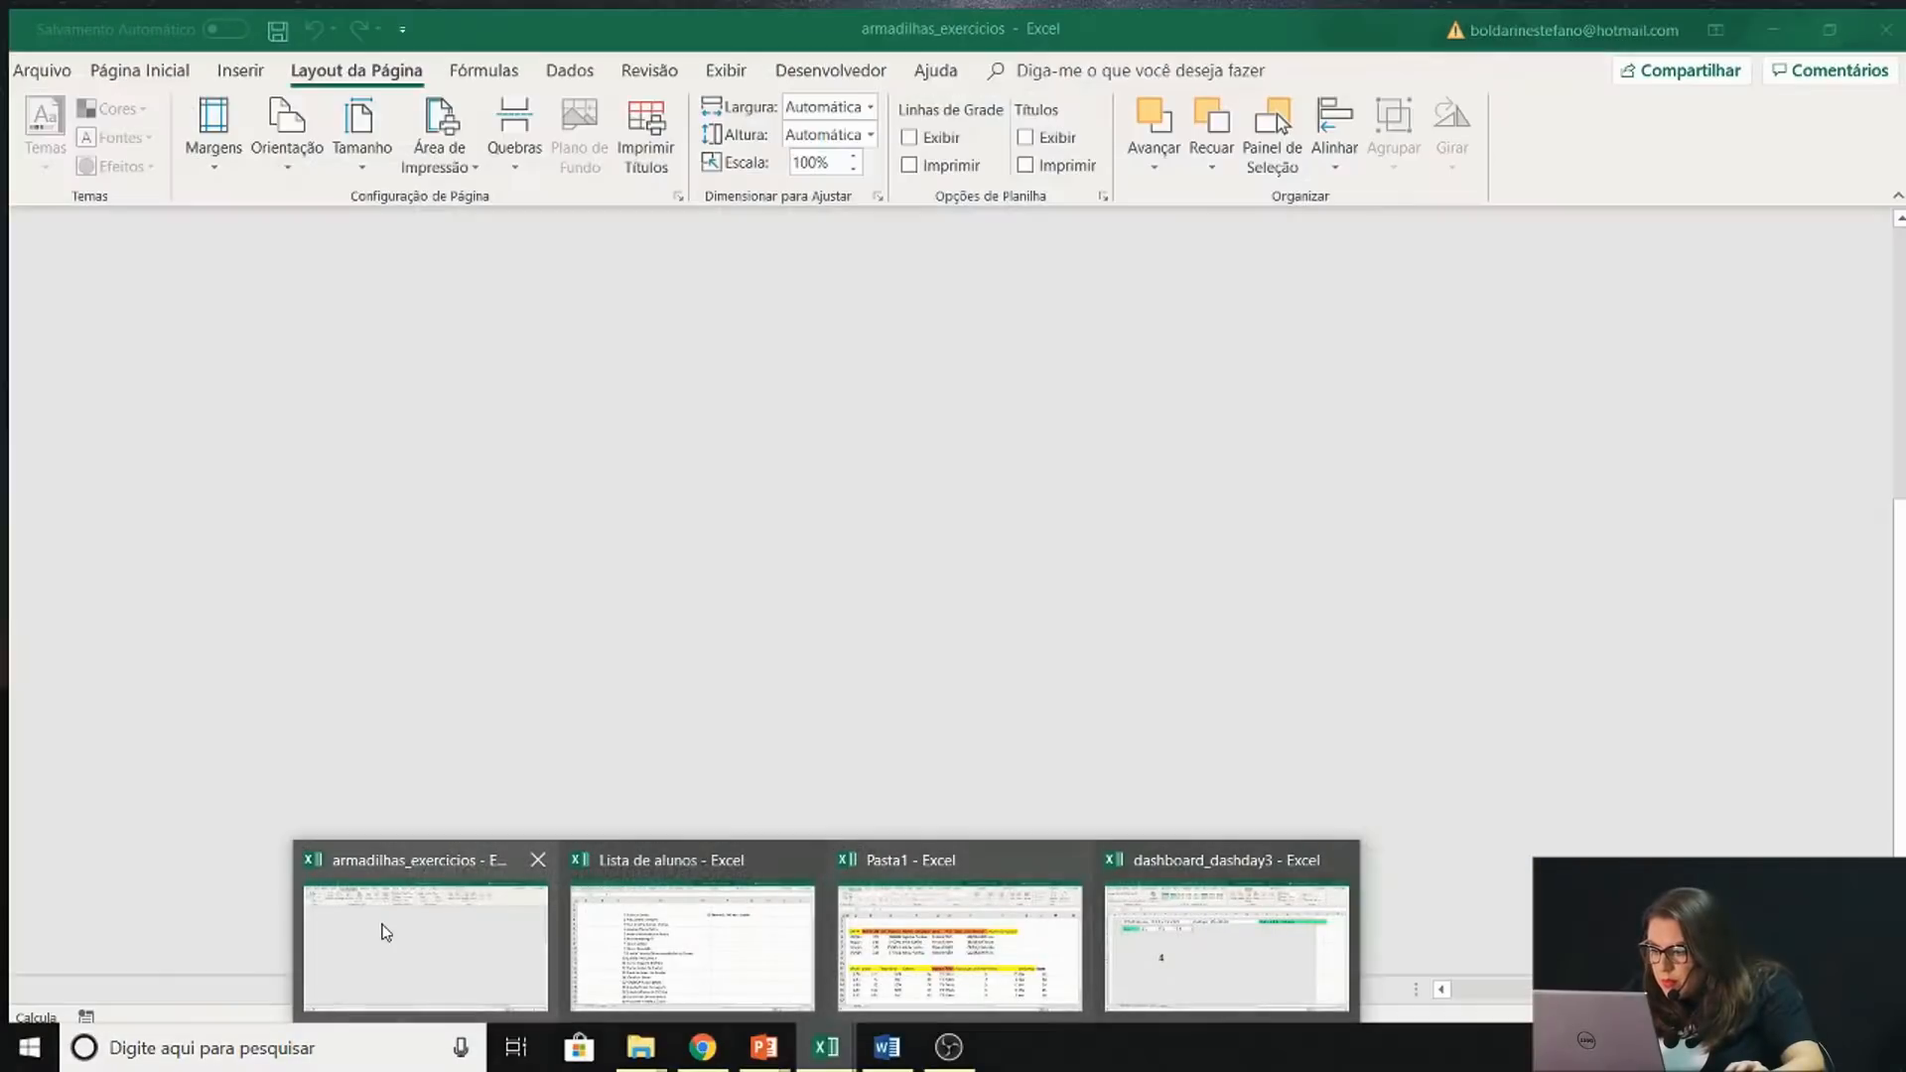
{"action": "left_click", "coordinate": [386, 931]}
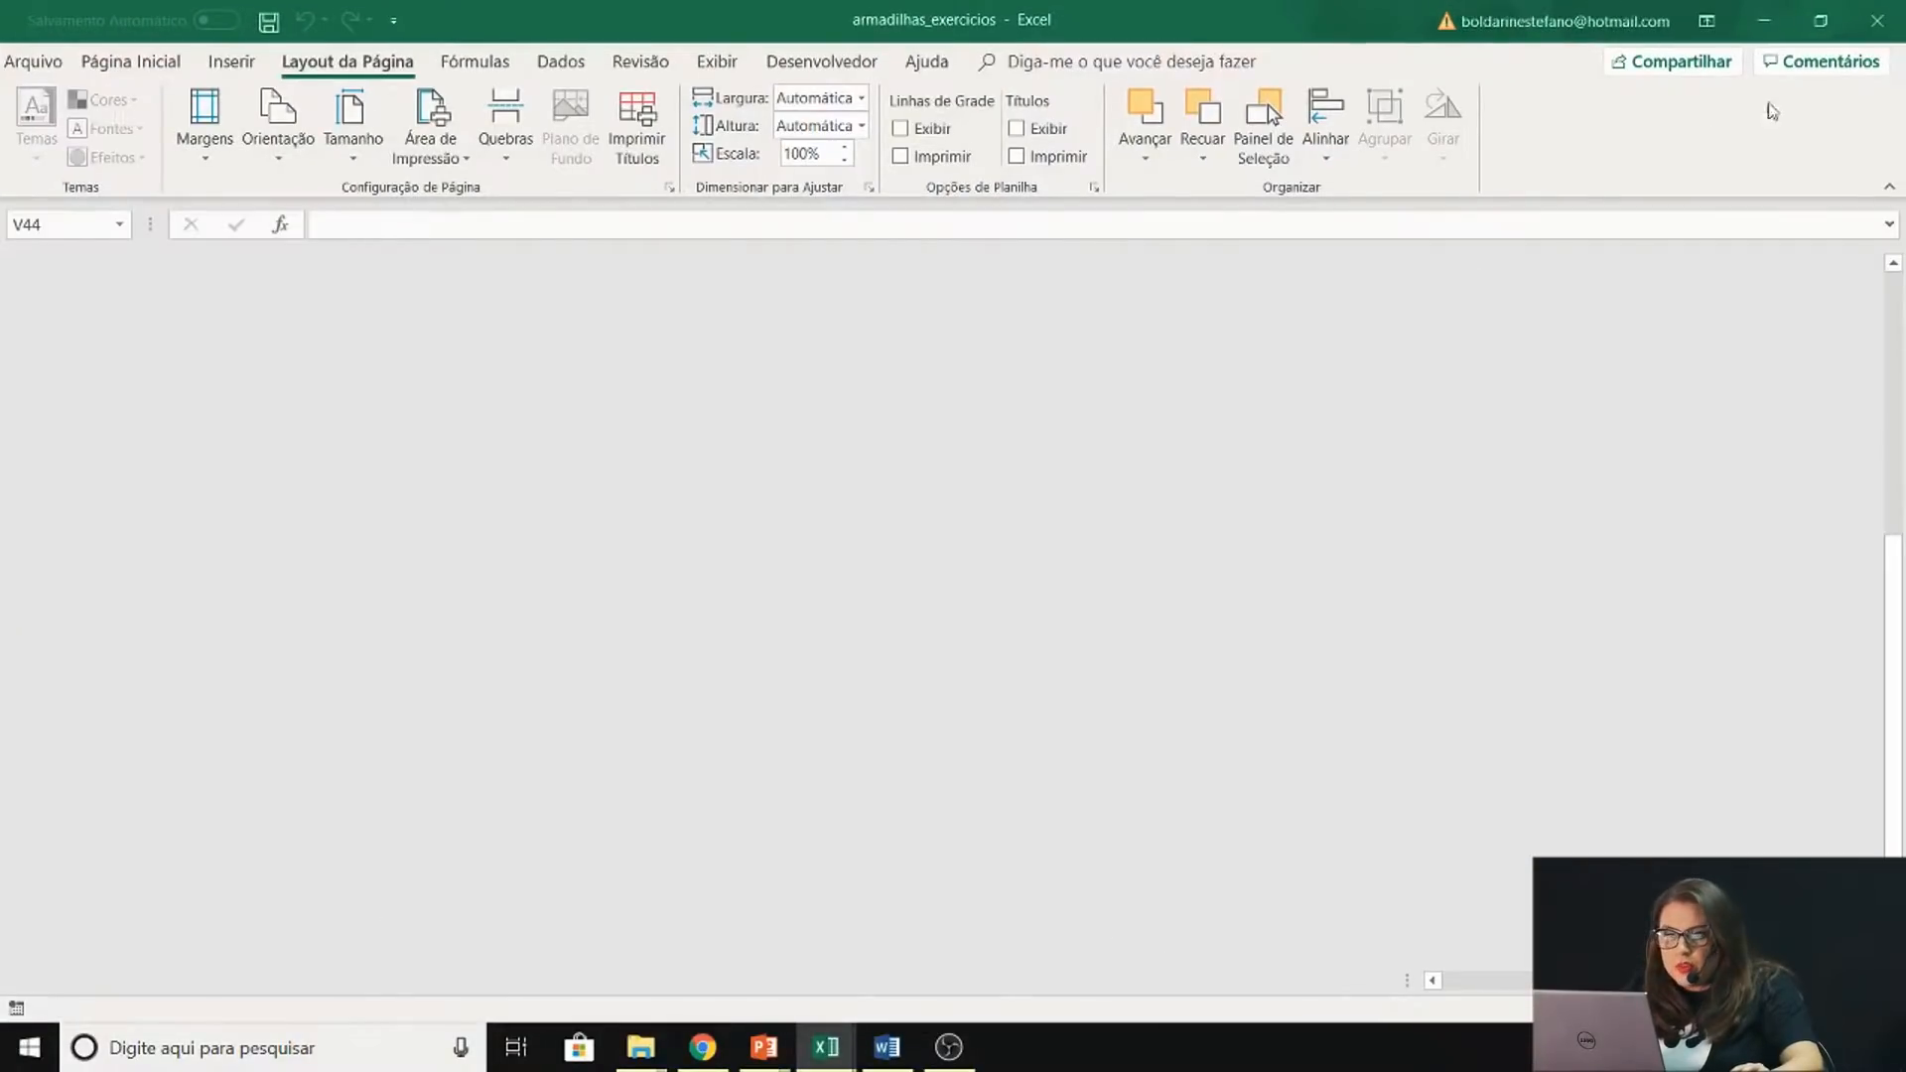
{"action": "left_click", "coordinate": [1877, 30]}
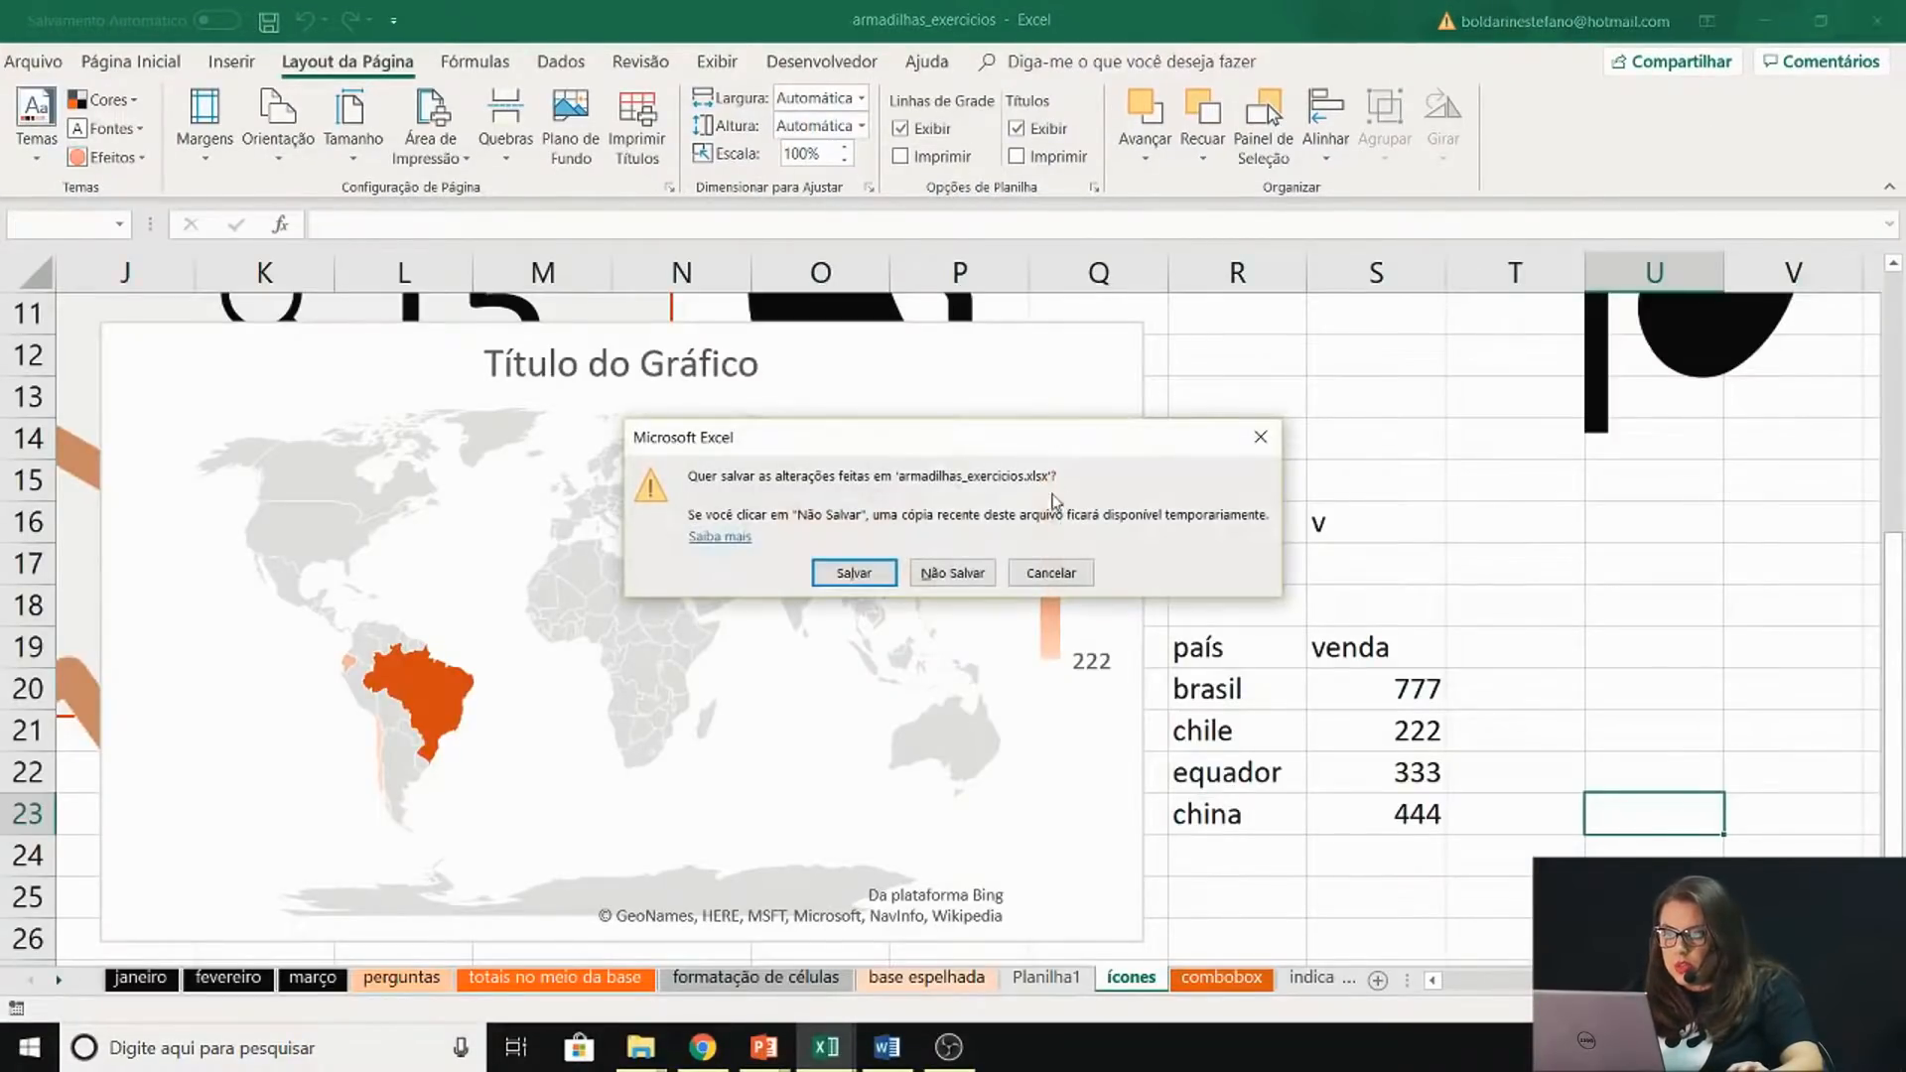
{"action": "left_click", "coordinate": [953, 574]}
{"action": "left_click", "coordinate": [1741, 496]}
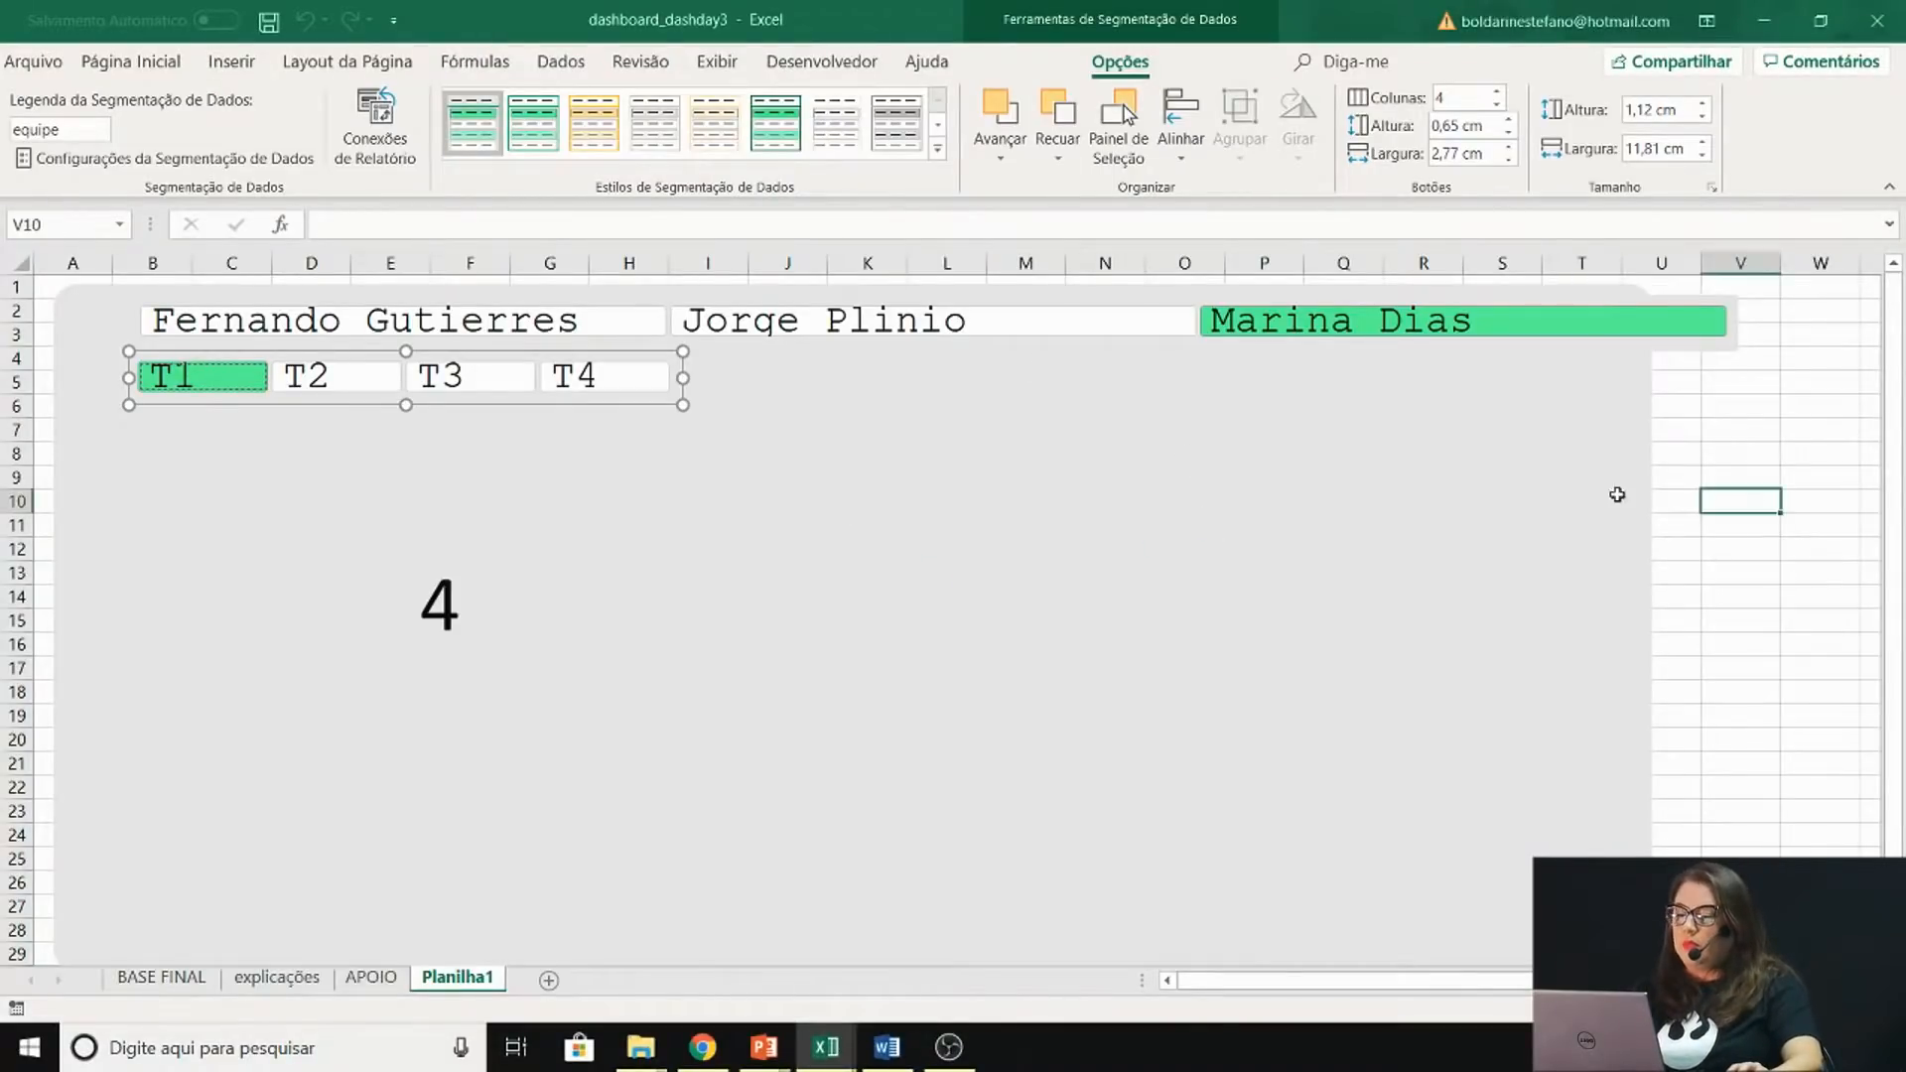
Move the team-count text box up beneath the equipe slicer and test the T2, T3 and T4 filters, finishing on T1
{"action": "left_click_drag", "start_coordinate": [417, 617], "coordinate": [276, 551]}
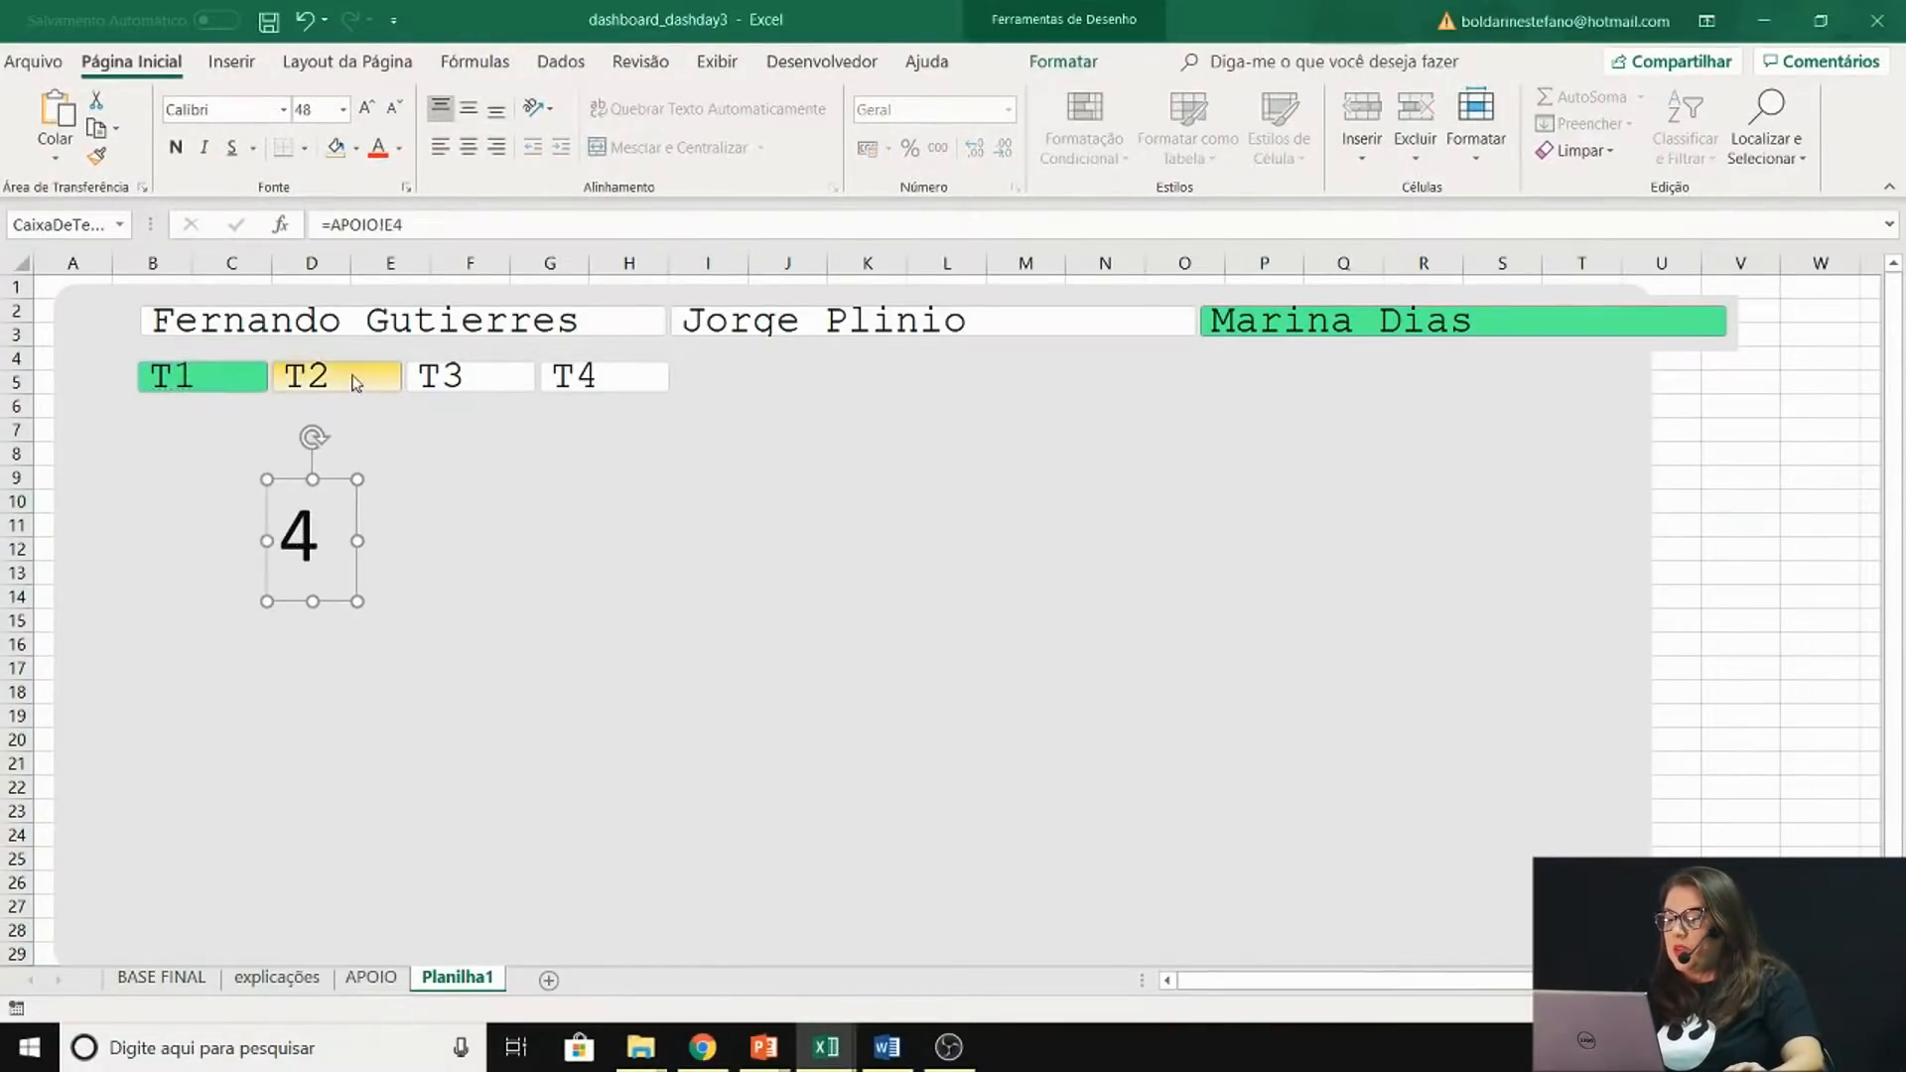
{"action": "left_click", "coordinate": [359, 377]}
{"action": "left_click", "coordinate": [472, 387]}
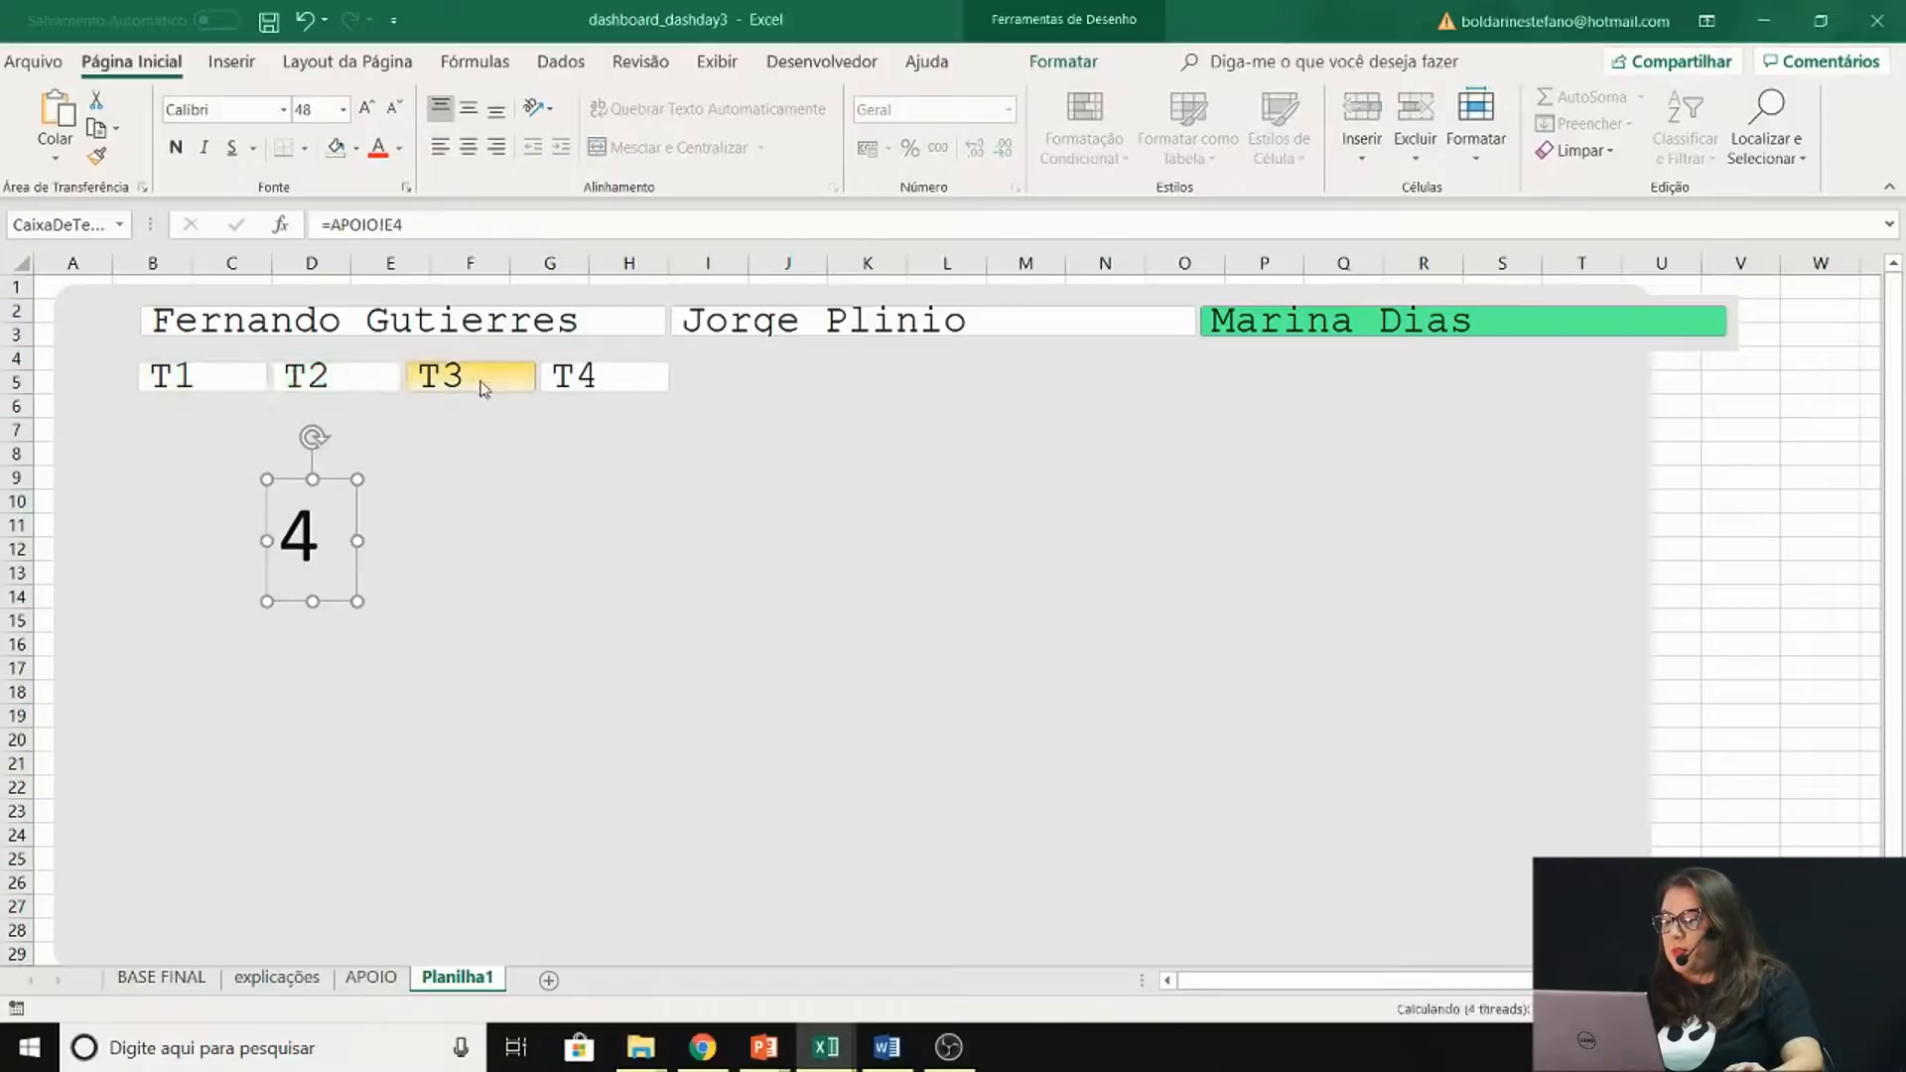
{"action": "left_click", "coordinate": [584, 388]}
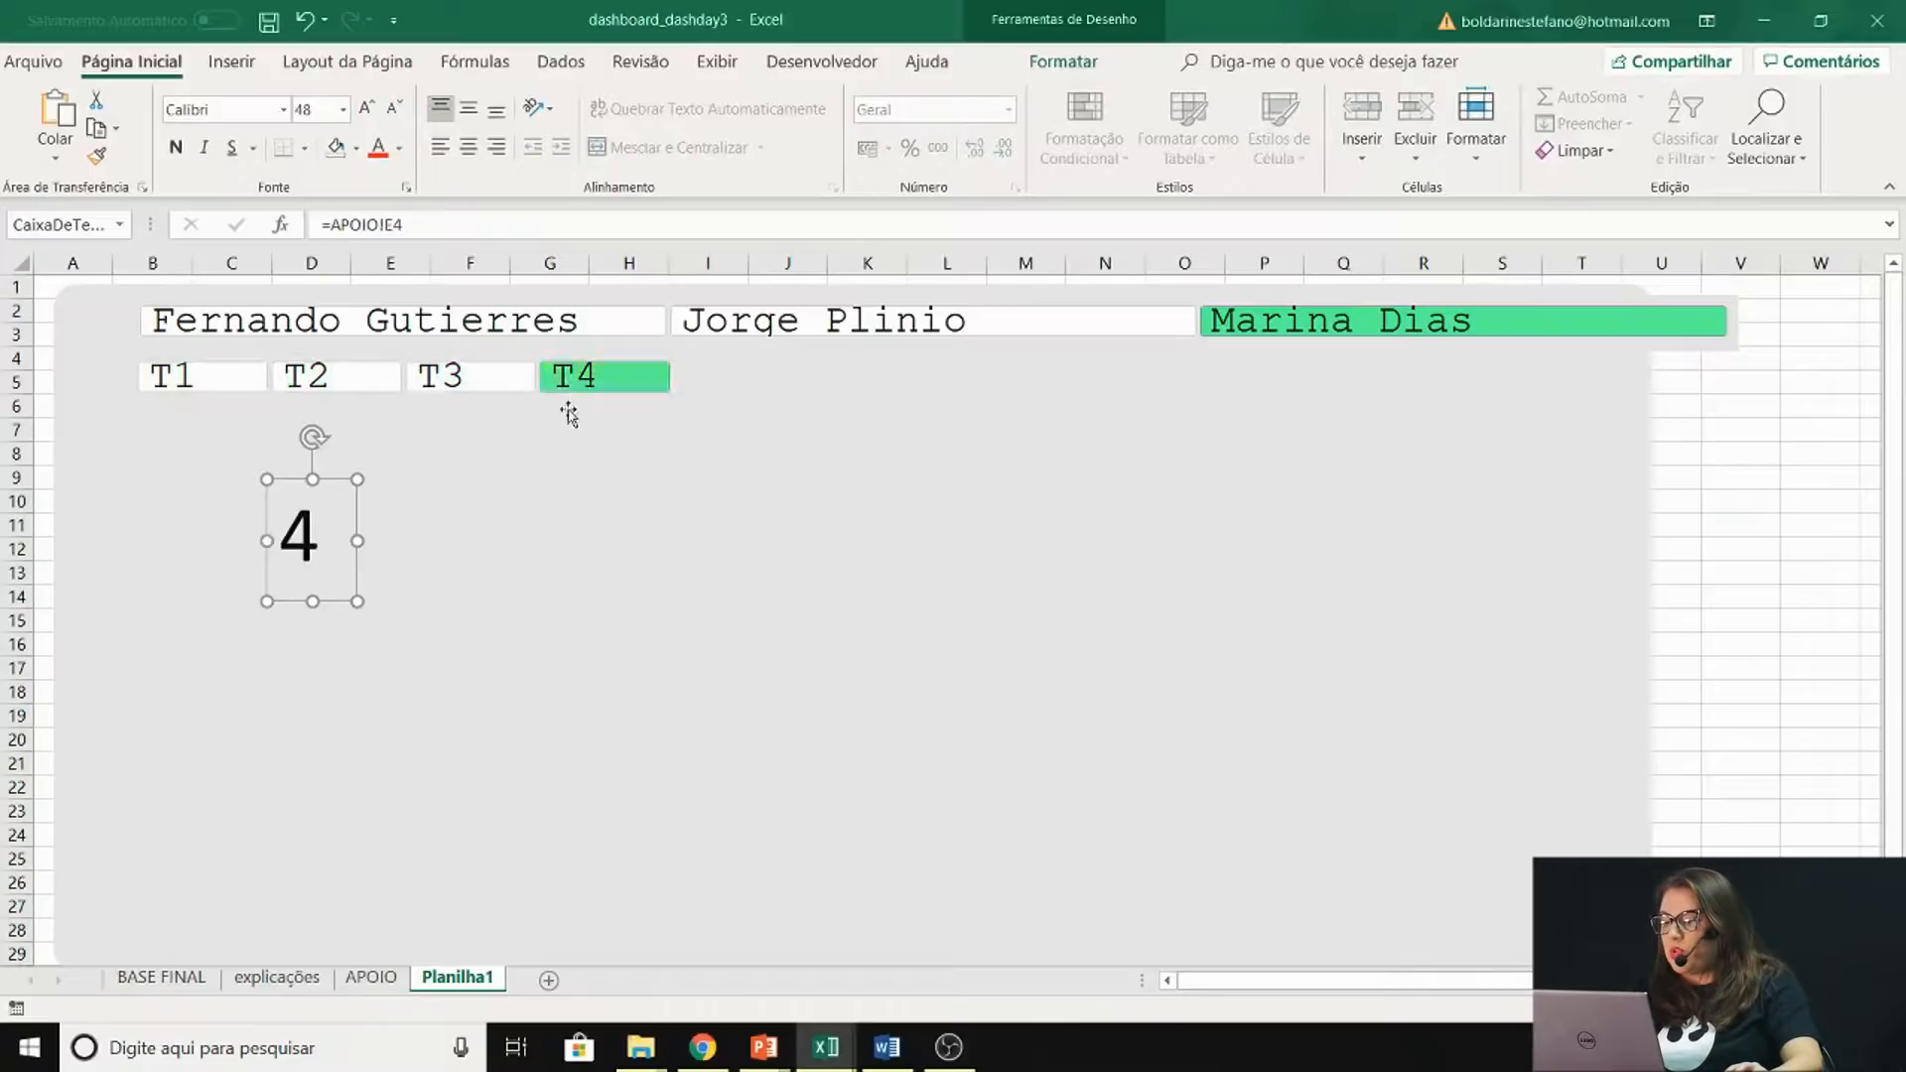
{"action": "left_click", "coordinate": [212, 384]}
{"action": "left_click", "coordinate": [1737, 506]}
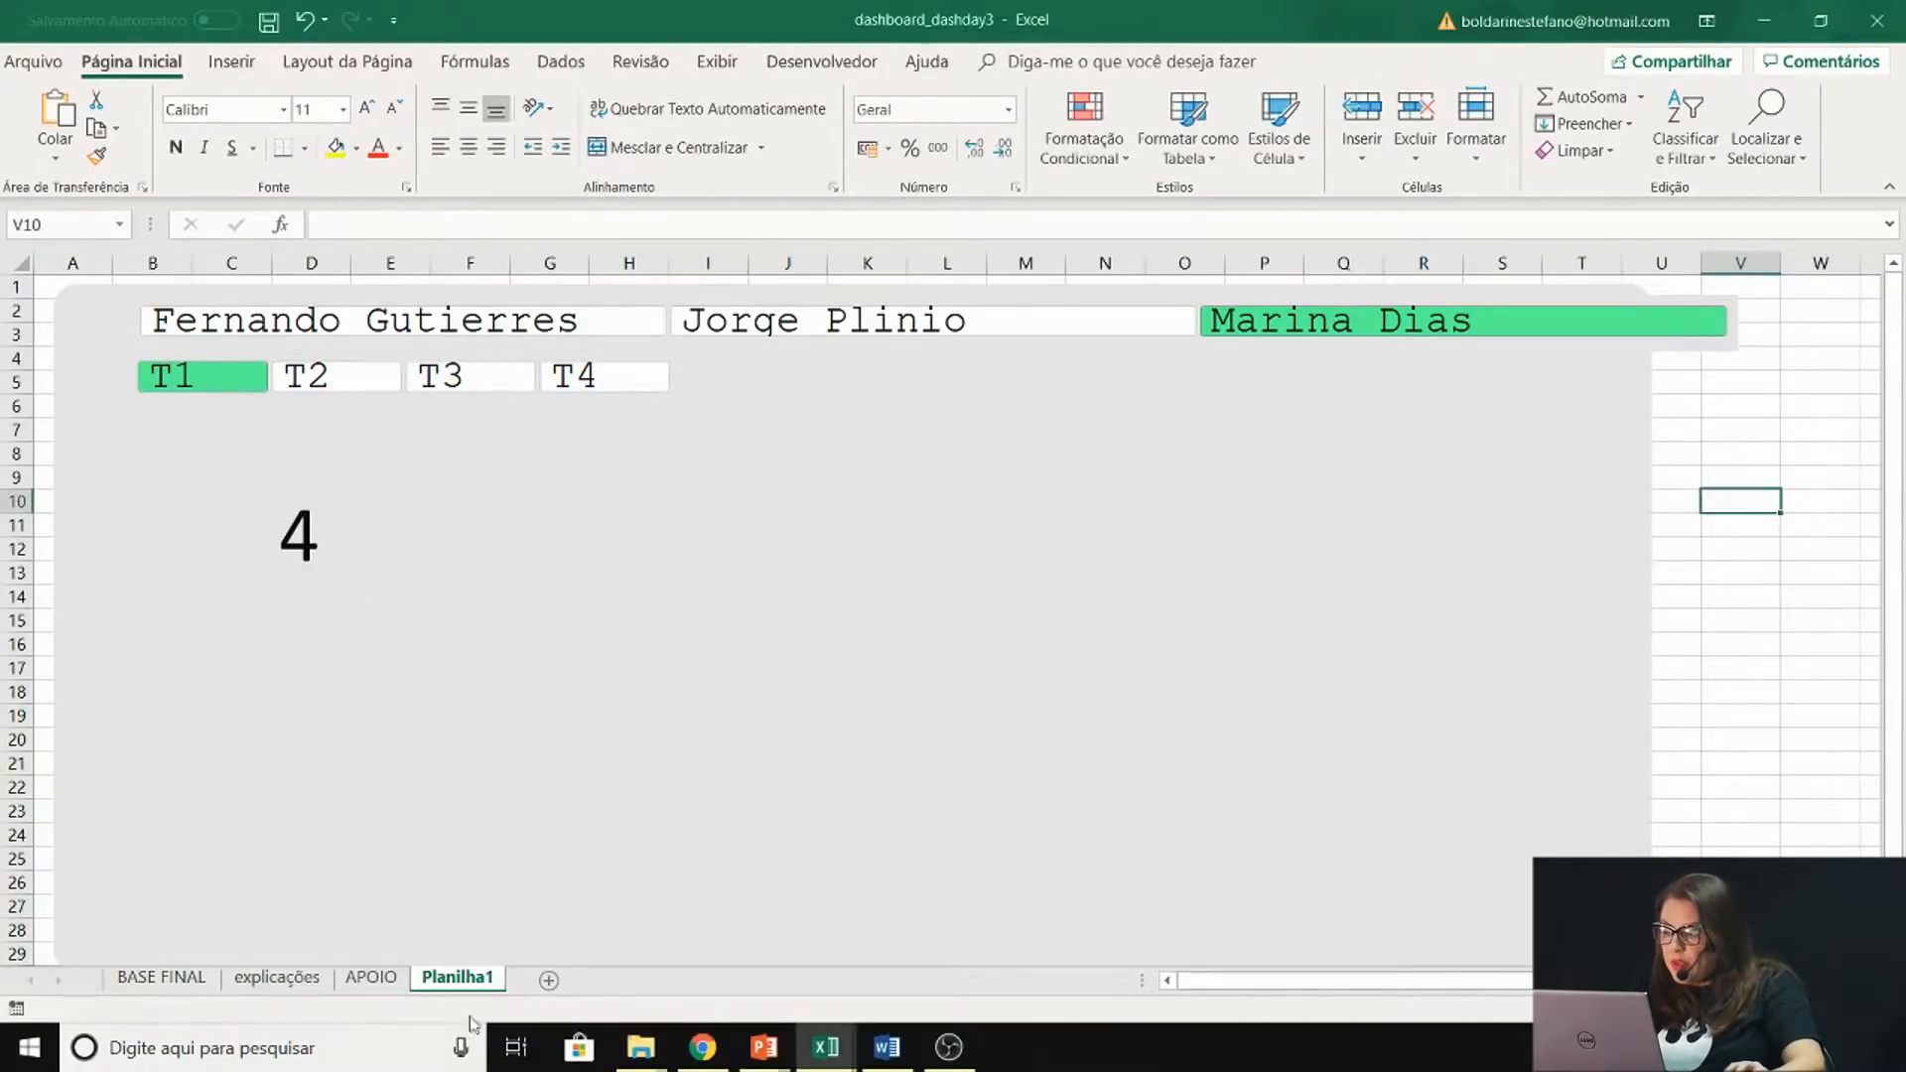
Check the BASE FINAL, explicações and APOIO sheets, and move the team-count text box on Planilha1 to column B
{"action": "left_click", "coordinate": [184, 977]}
{"action": "left_click", "coordinate": [871, 881]}
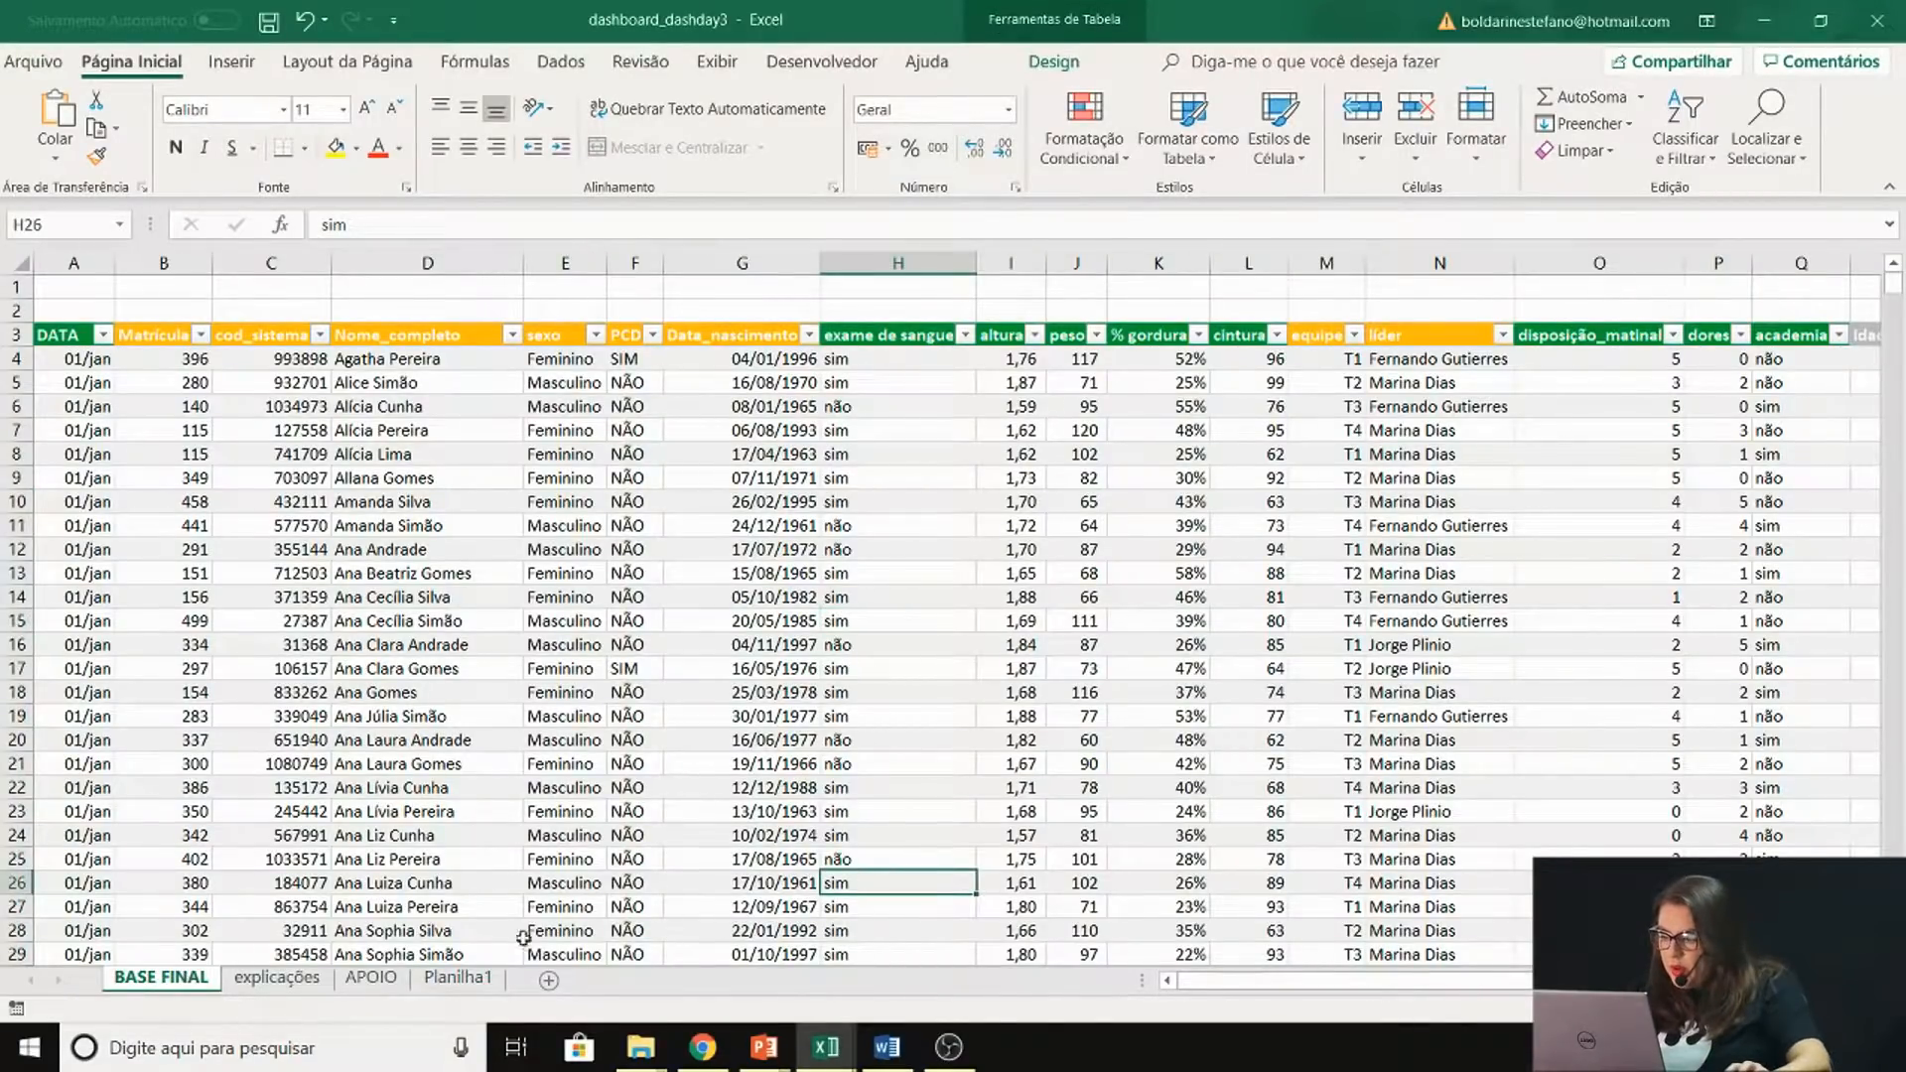
{"action": "left_click", "coordinate": [287, 981]}
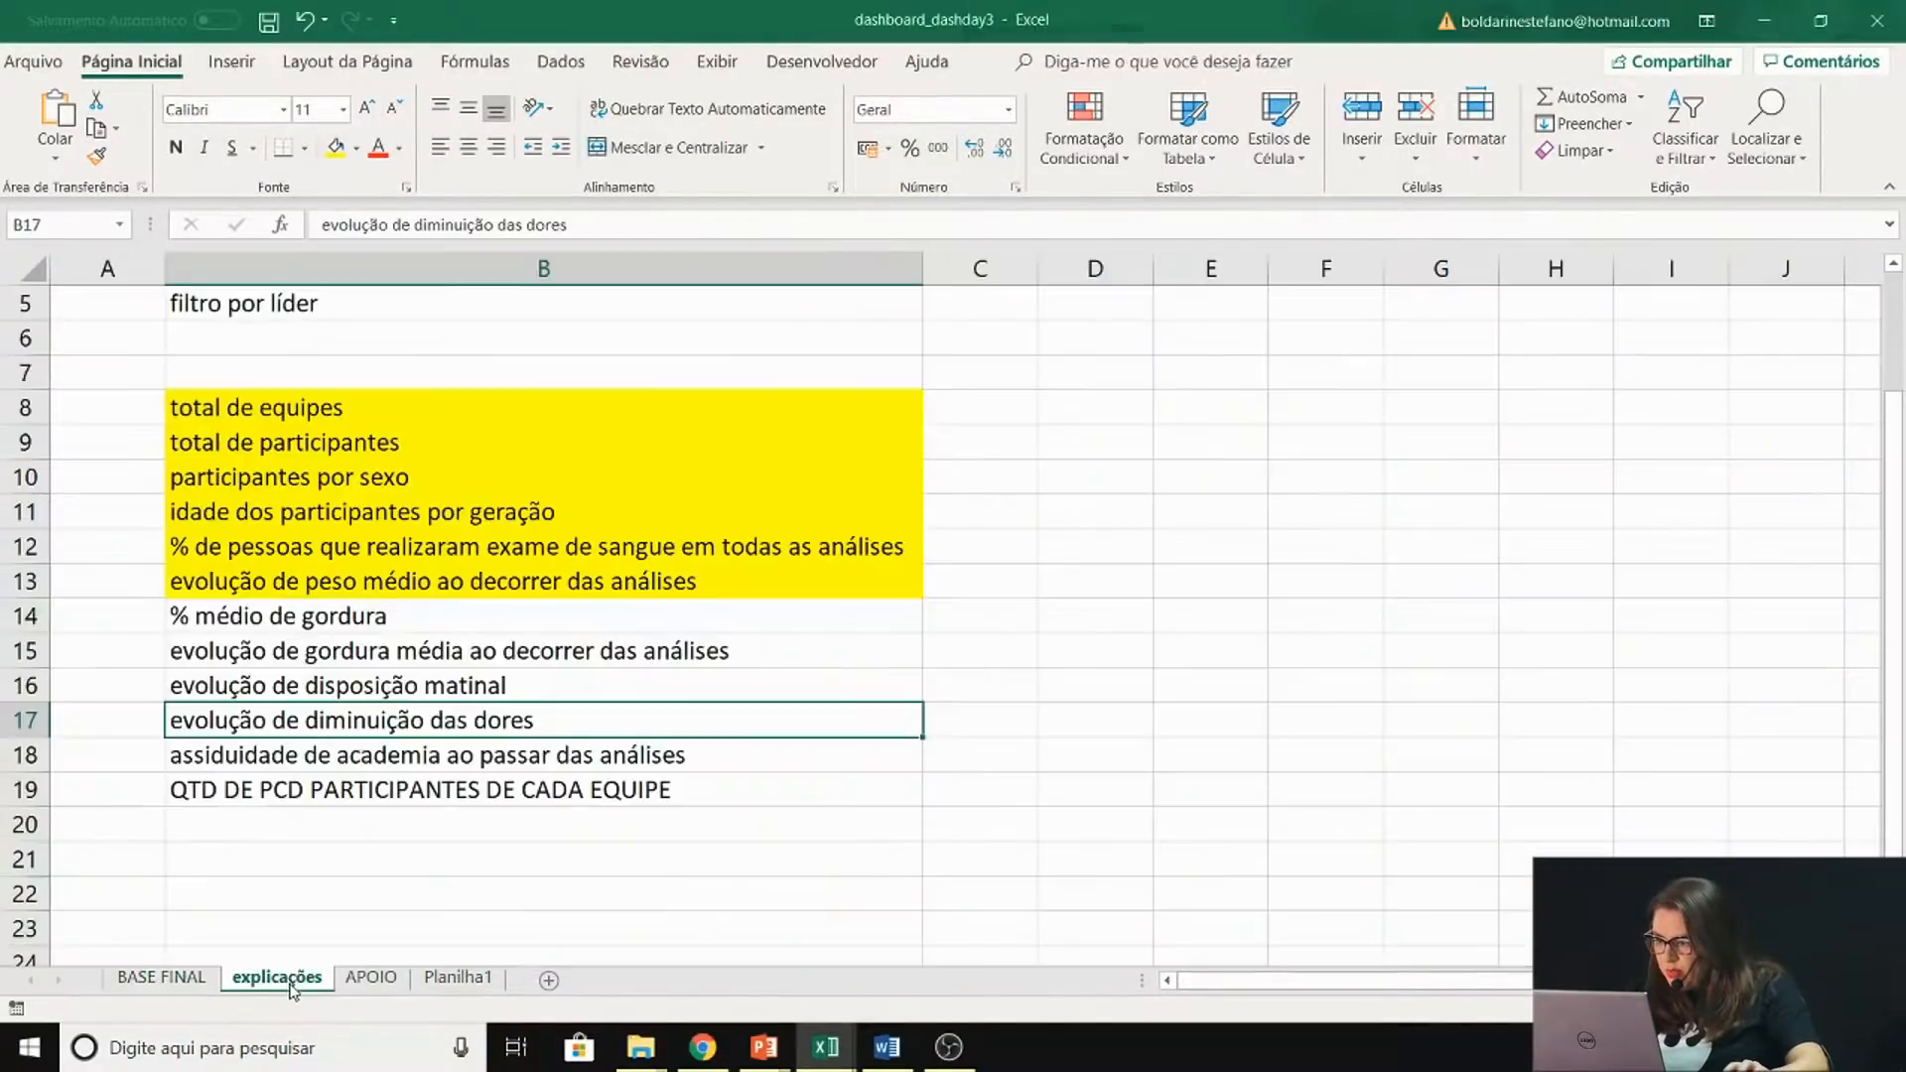
{"action": "left_click", "coordinate": [371, 978]}
{"action": "left_click", "coordinate": [457, 978]}
{"action": "left_click", "coordinate": [299, 566]}
{"action": "left_click_drag", "start_coordinate": [333, 601], "coordinate": [169, 580]}
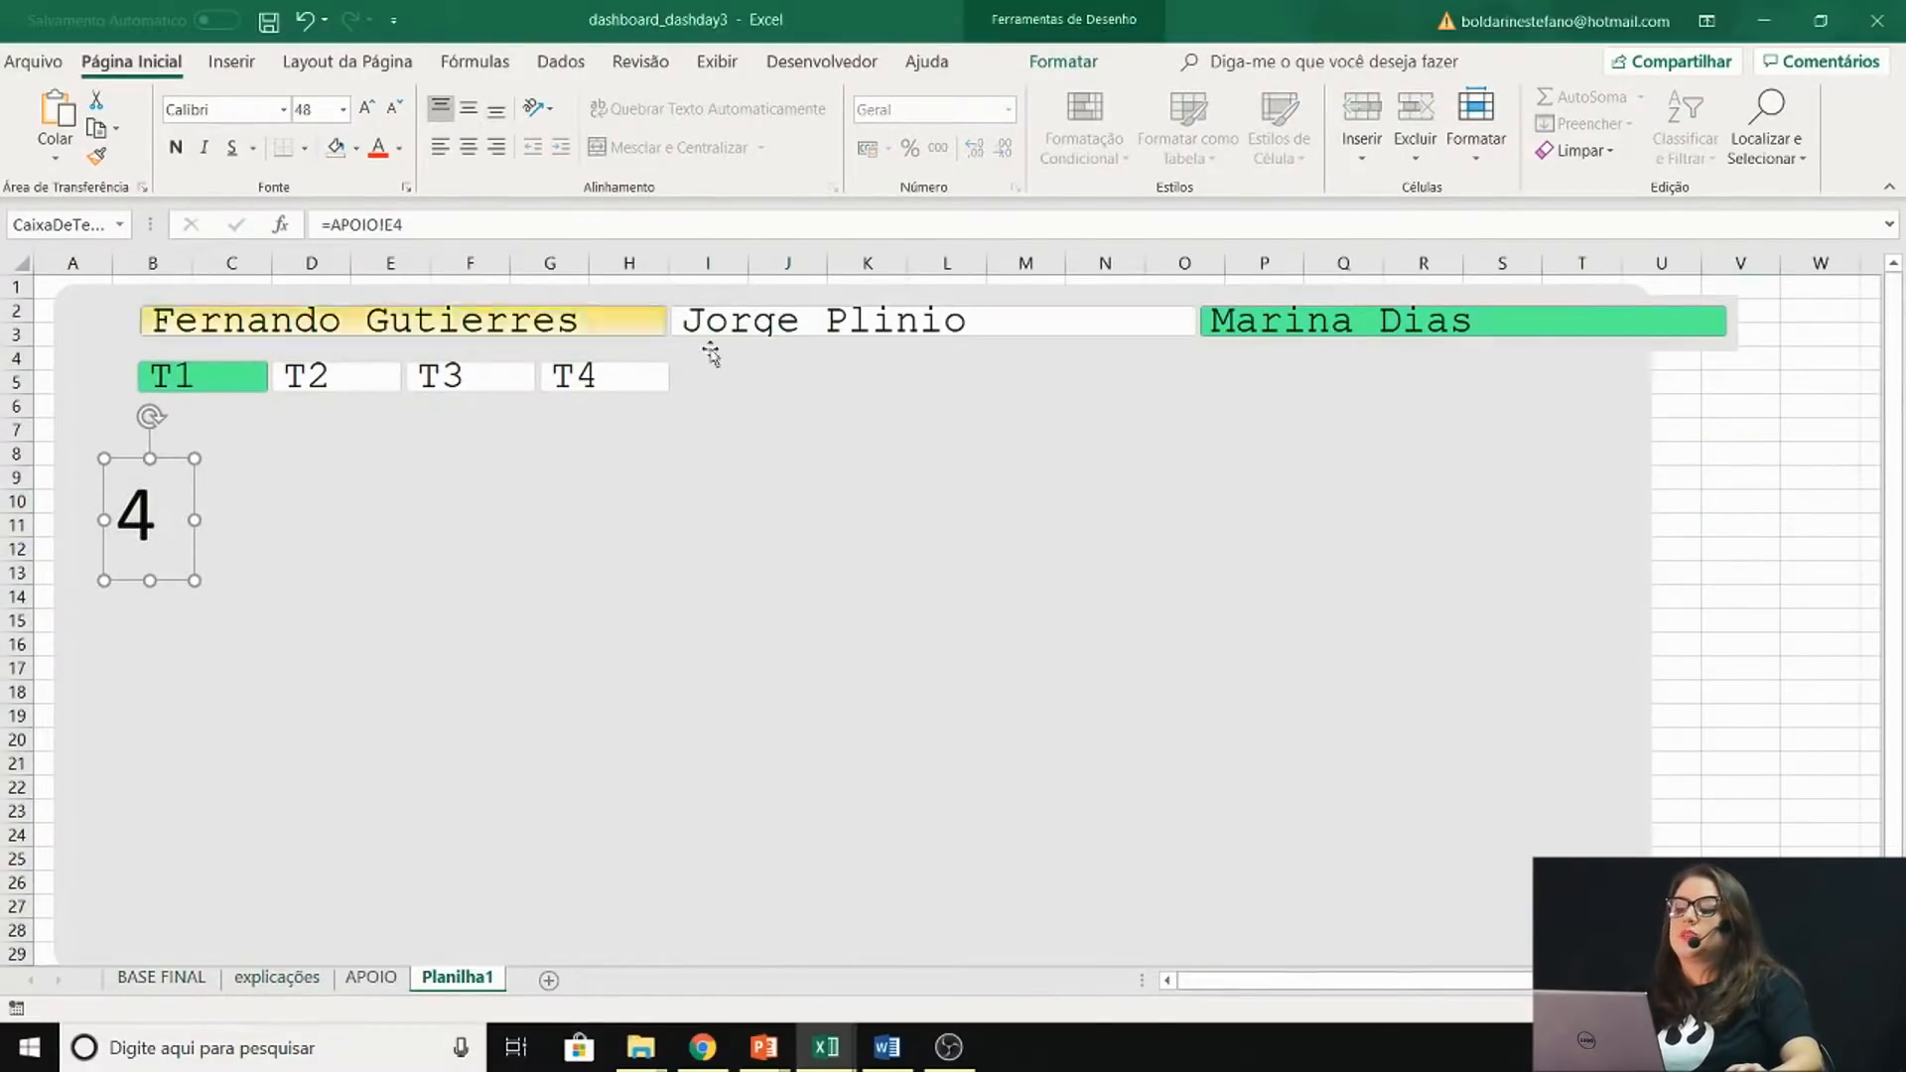
Examine the total de participantes pivot table and the helper range beneath it on the APOIO sheet
{"action": "left_click", "coordinate": [369, 979]}
{"action": "left_click", "coordinate": [277, 979]}
{"action": "left_click", "coordinate": [372, 979]}
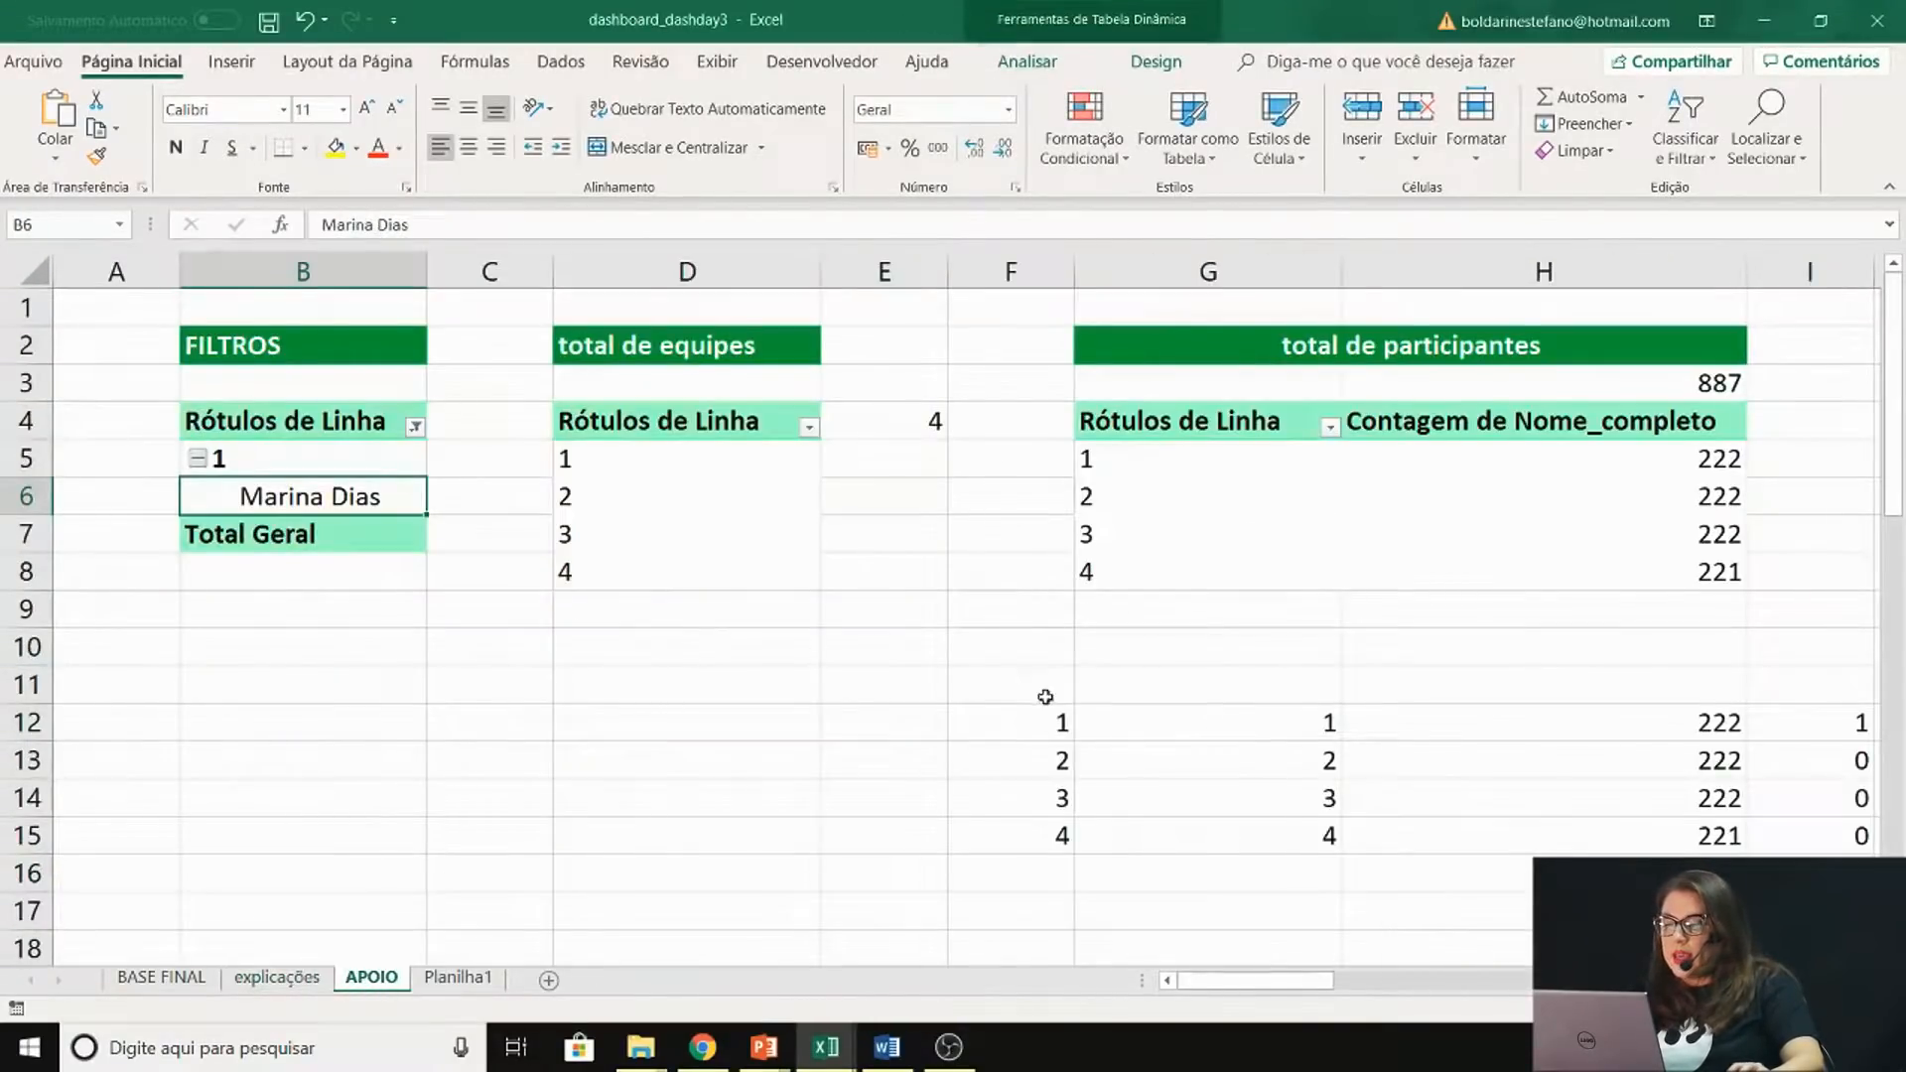
{"action": "scroll", "coordinate": [1424, 821], "scroll_direction": "right", "scroll_amount": 3}
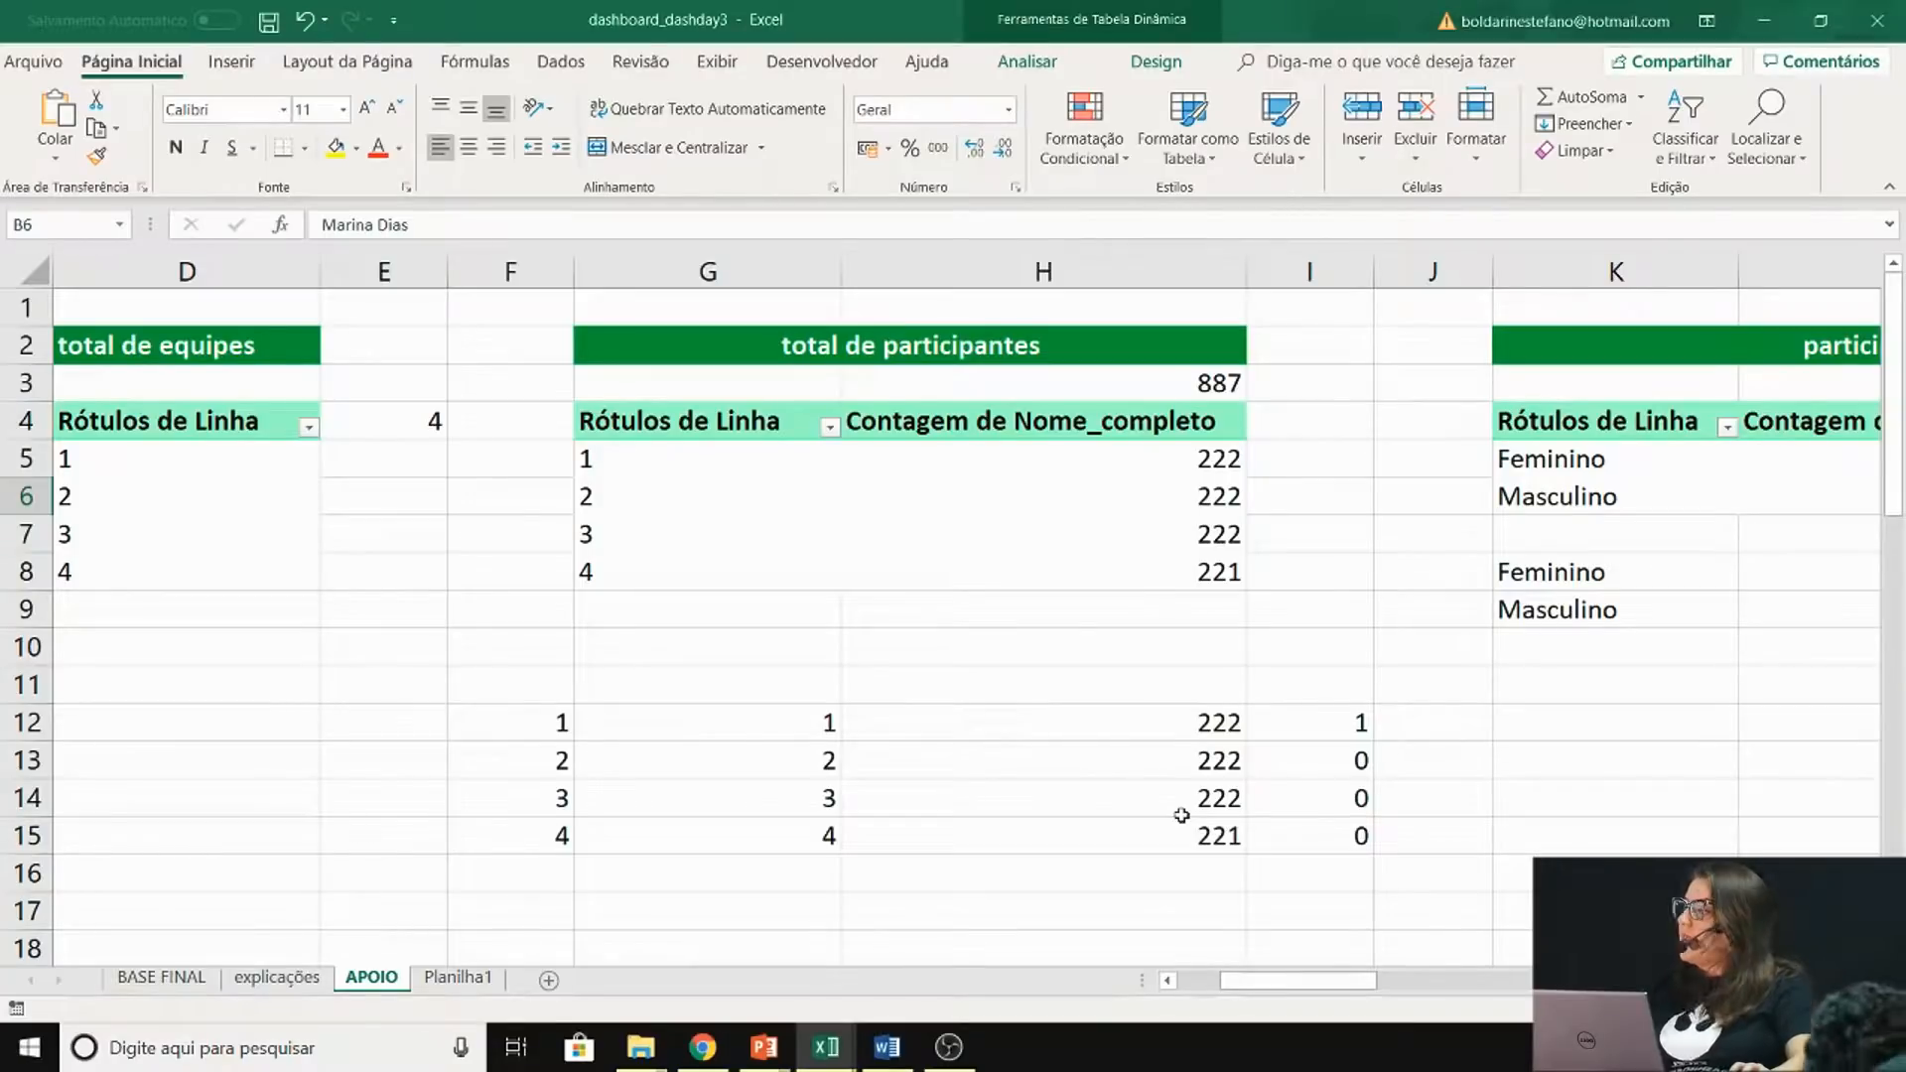
{"action": "left_click_drag", "start_coordinate": [815, 449], "coordinate": [1042, 575]}
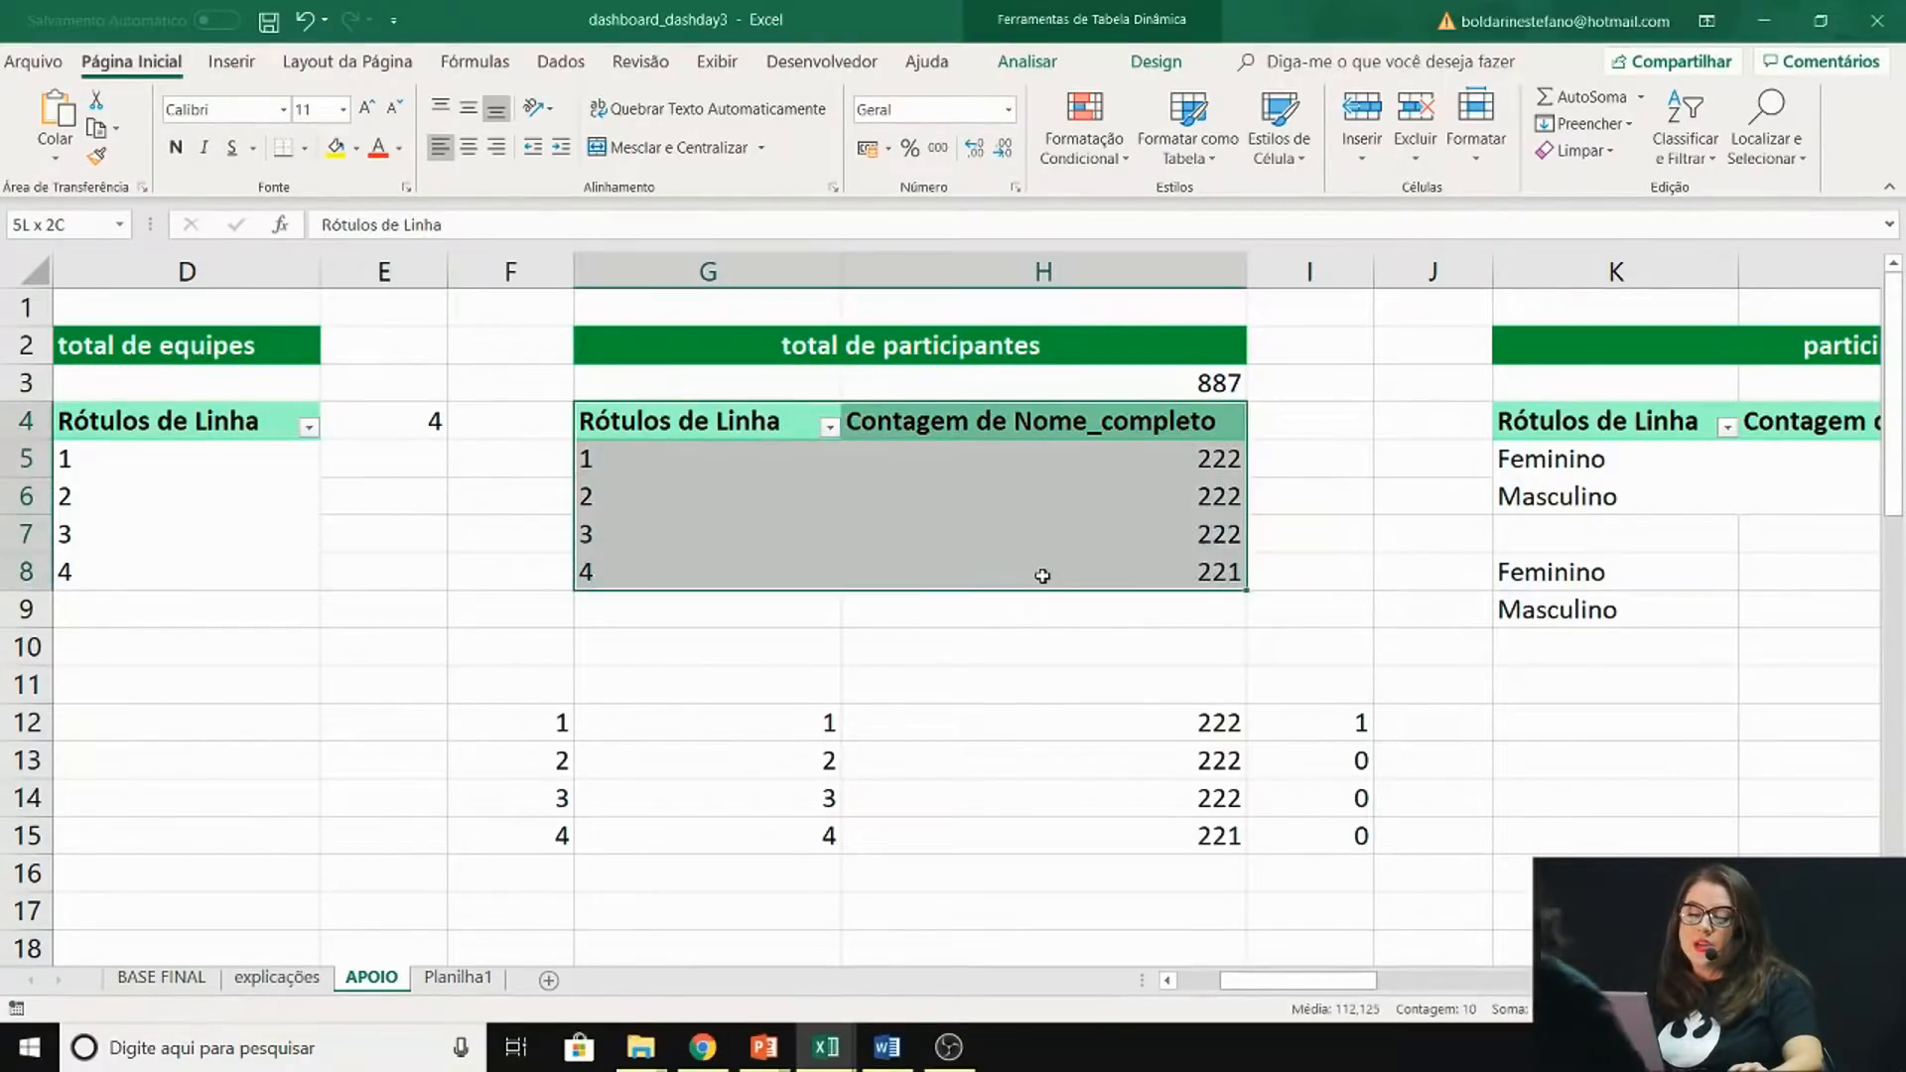
{"action": "left_click", "coordinate": [1071, 634]}
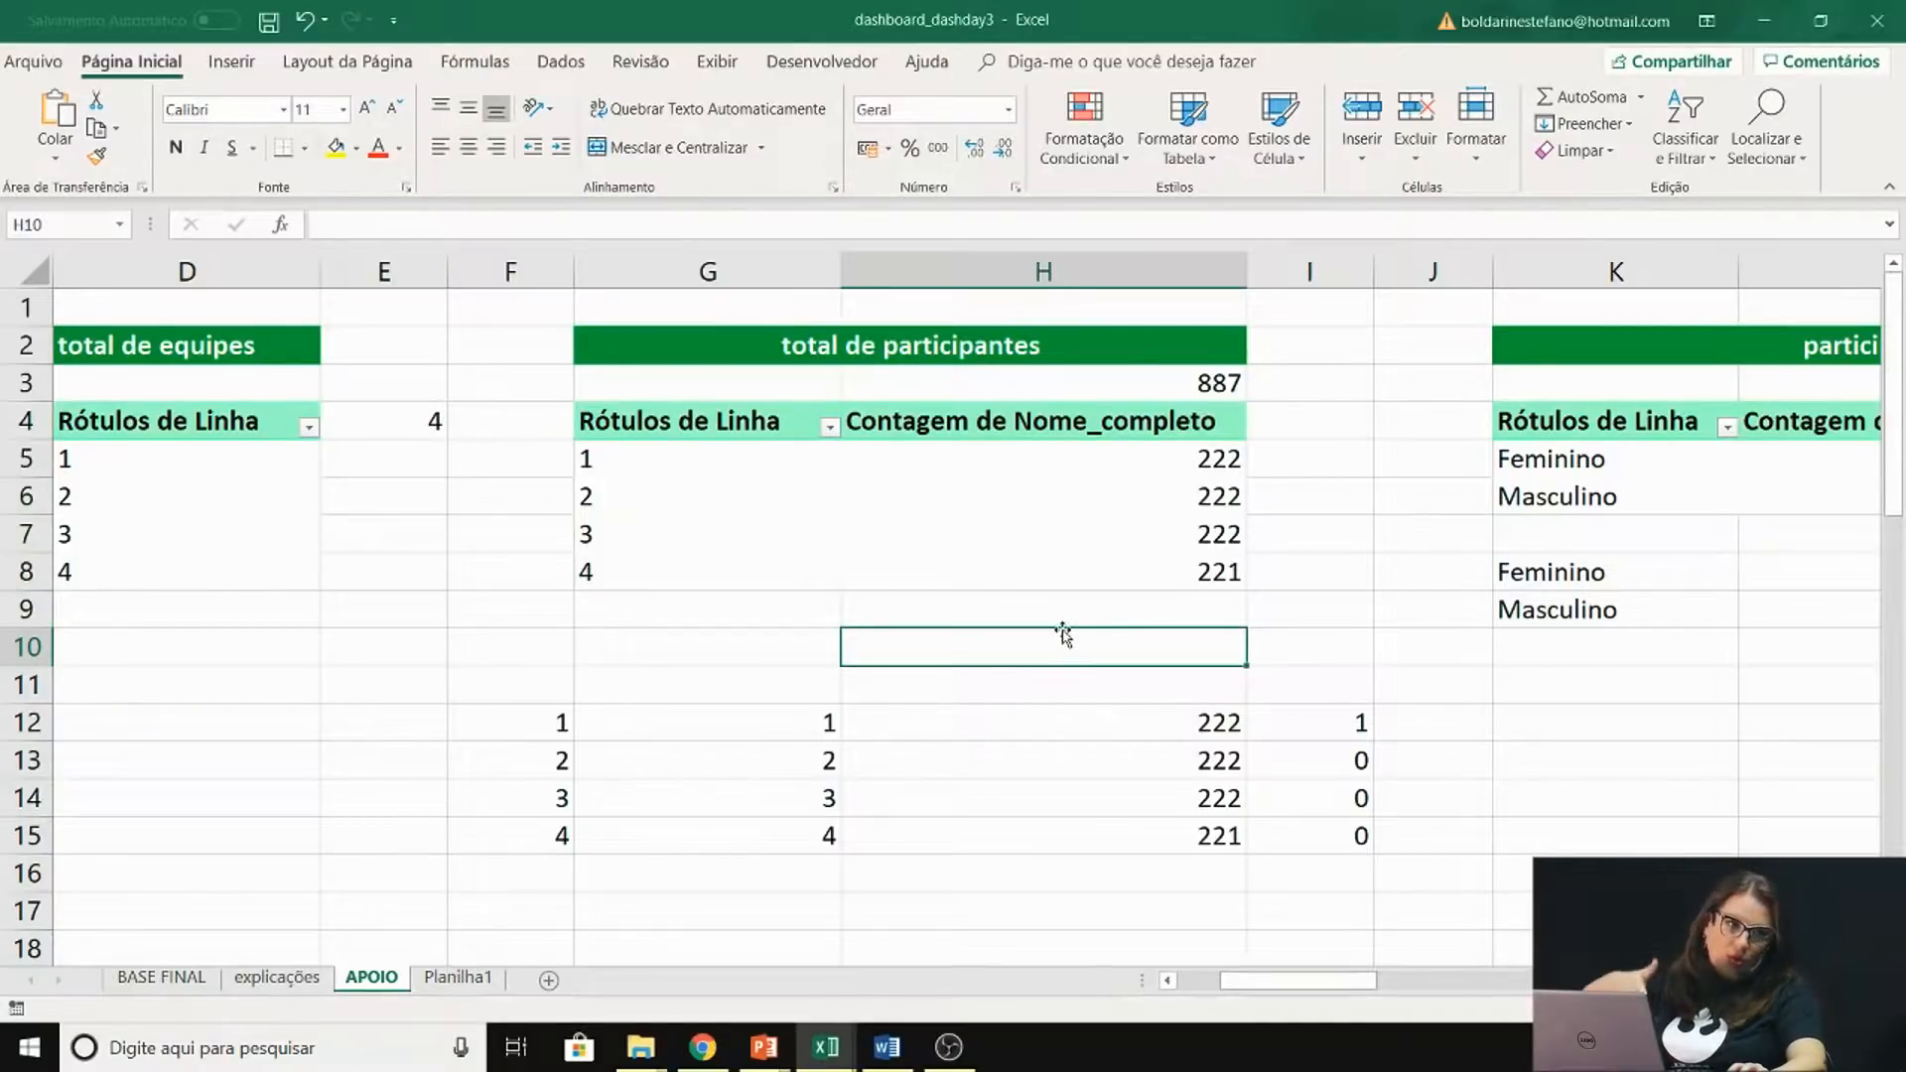
{"action": "left_click", "coordinate": [894, 721]}
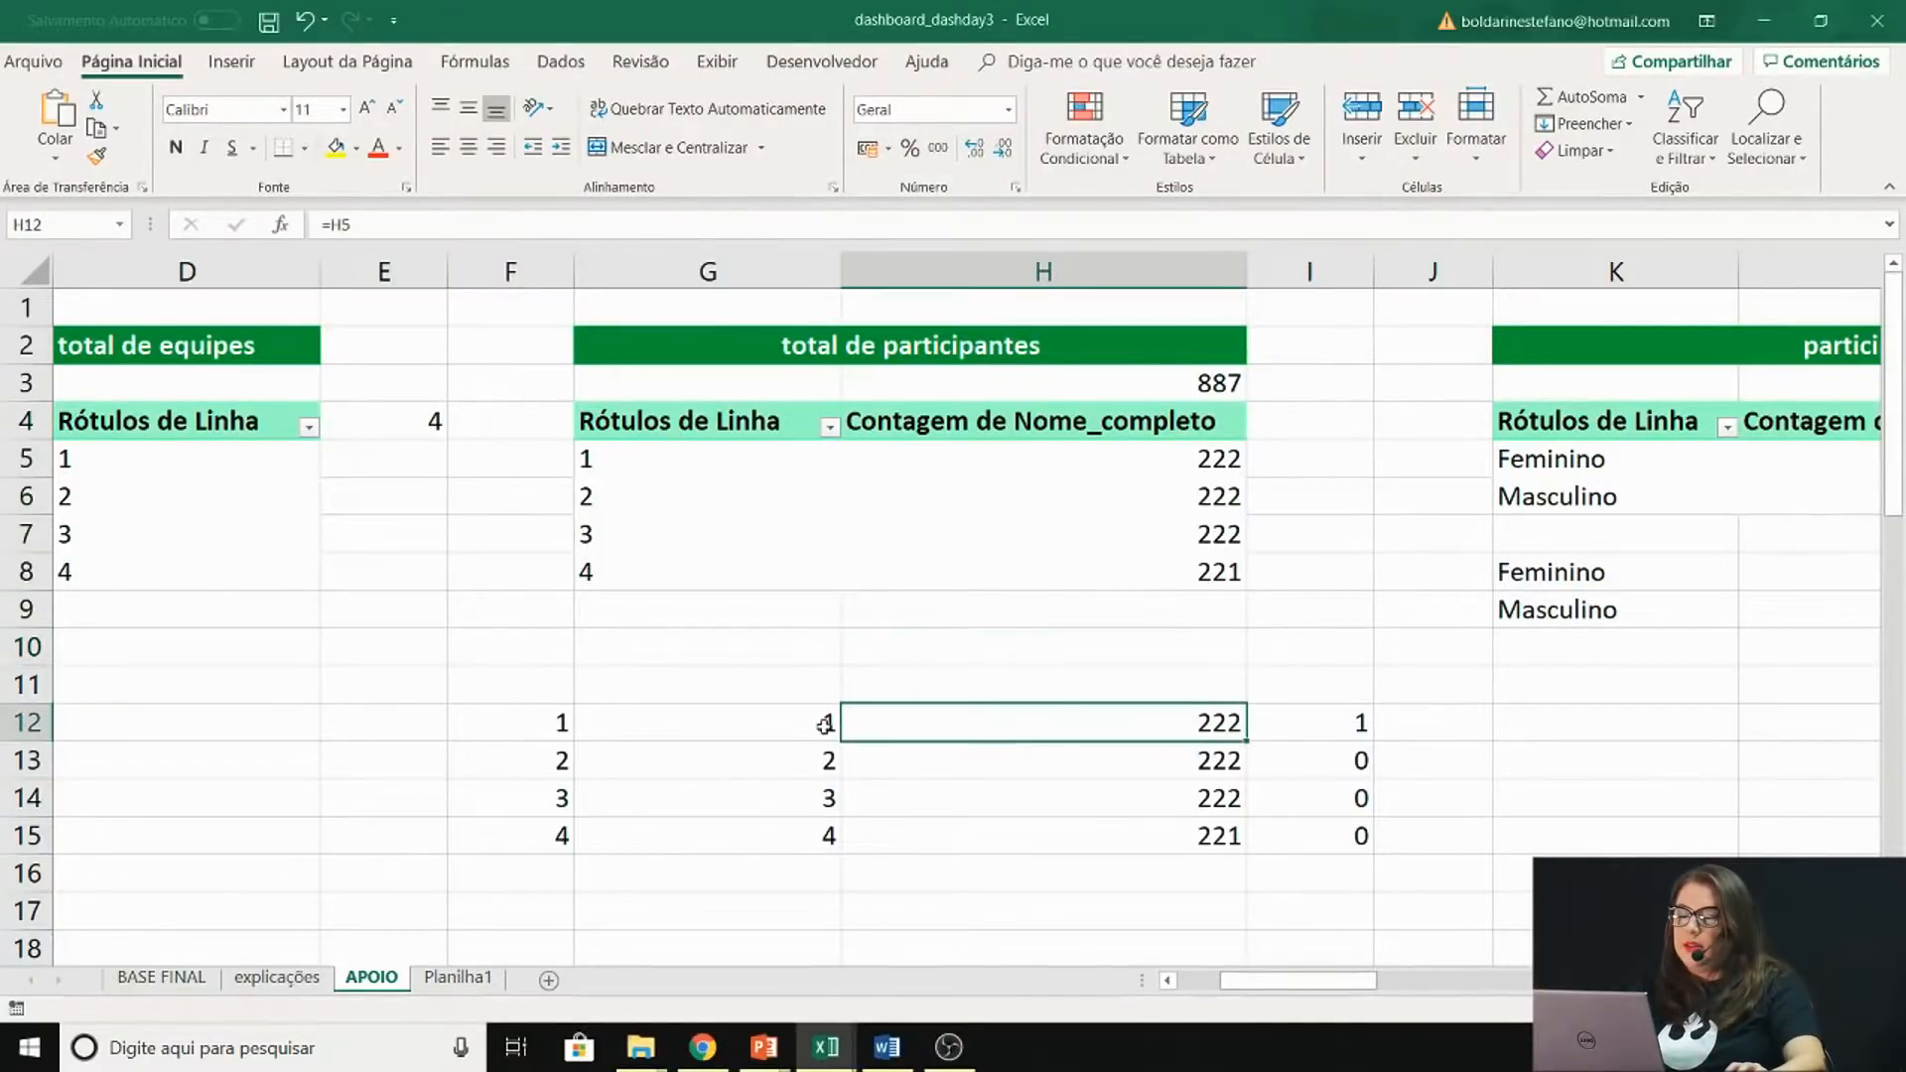
Confirm =G5 in G12 and check the formulas in H12:H15 that link to the total de participantes pivot table
{"action": "left_click", "coordinate": [629, 723]}
{"action": "type", "text": "=G5"}
{"action": "key", "text": "Return"}
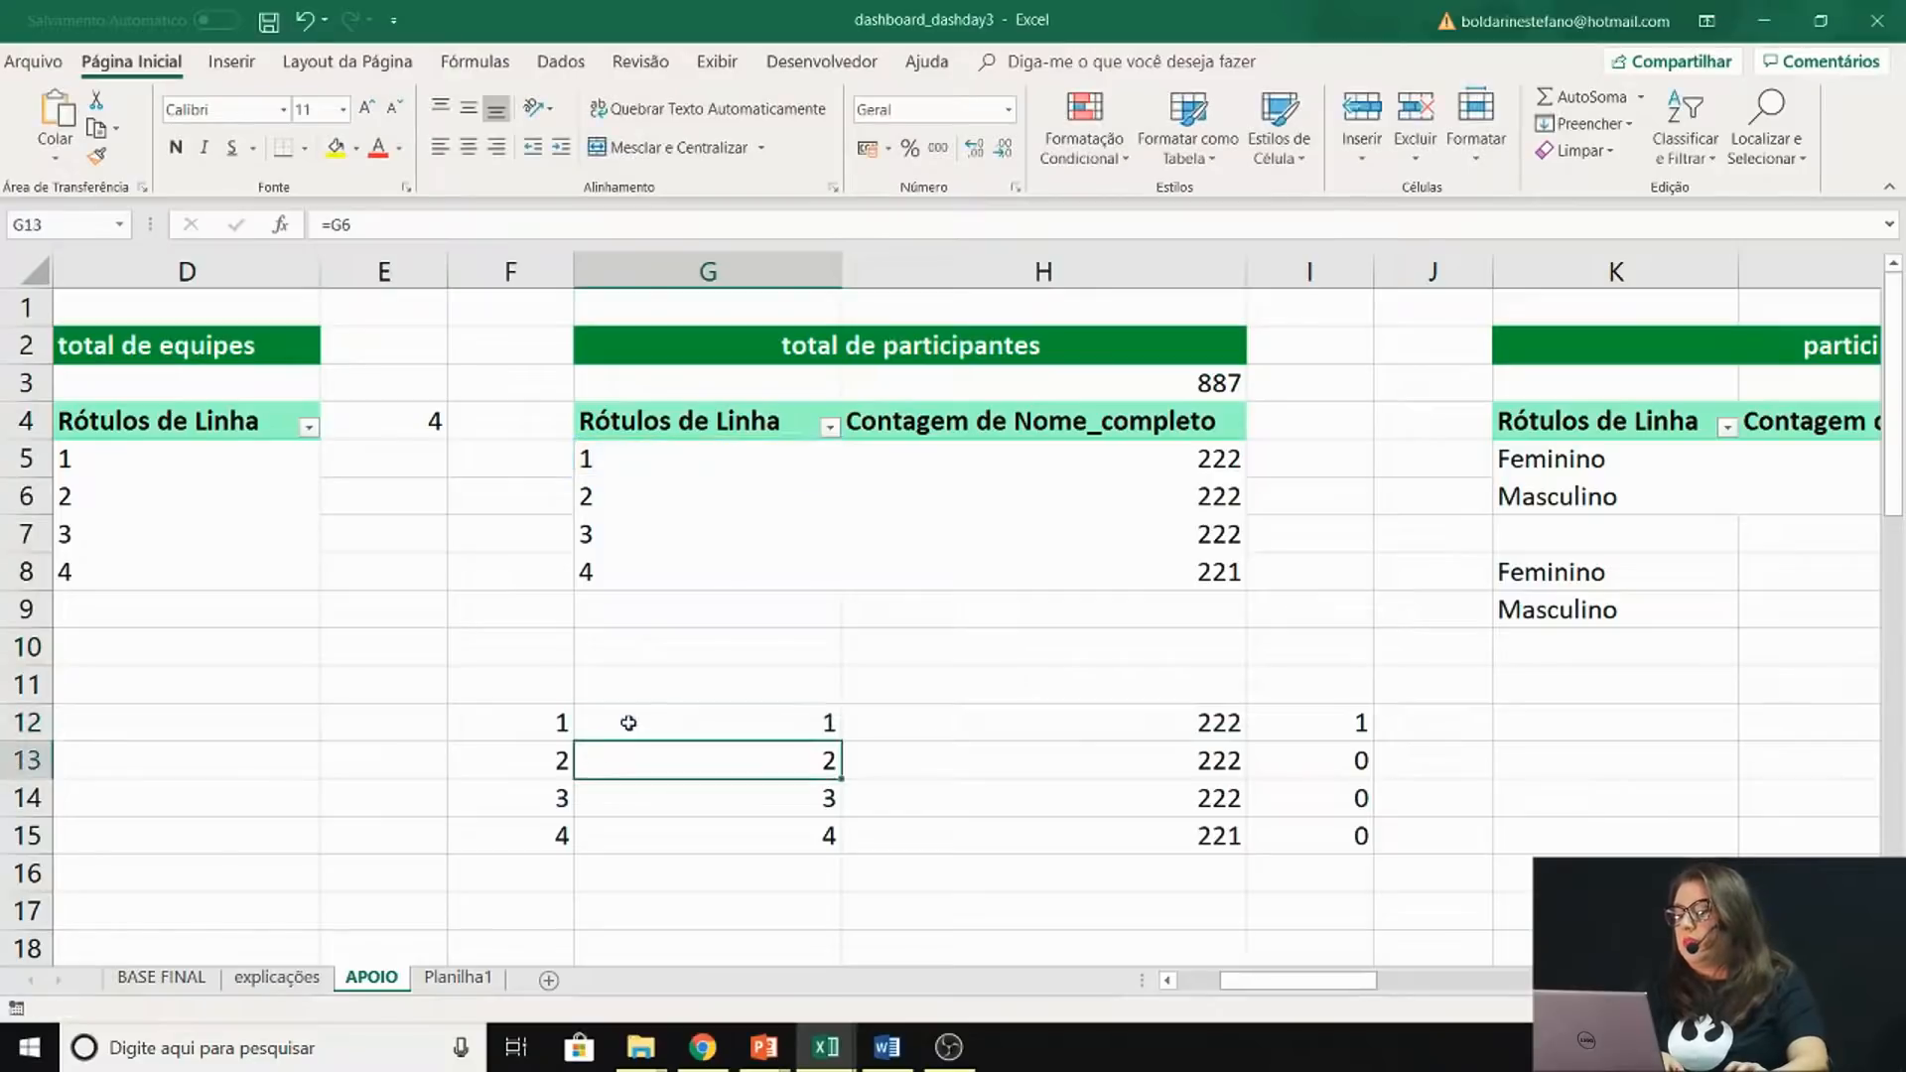
{"action": "double_click", "coordinate": [660, 728]}
{"action": "key", "text": "Return"}
{"action": "double_click", "coordinate": [926, 727]}
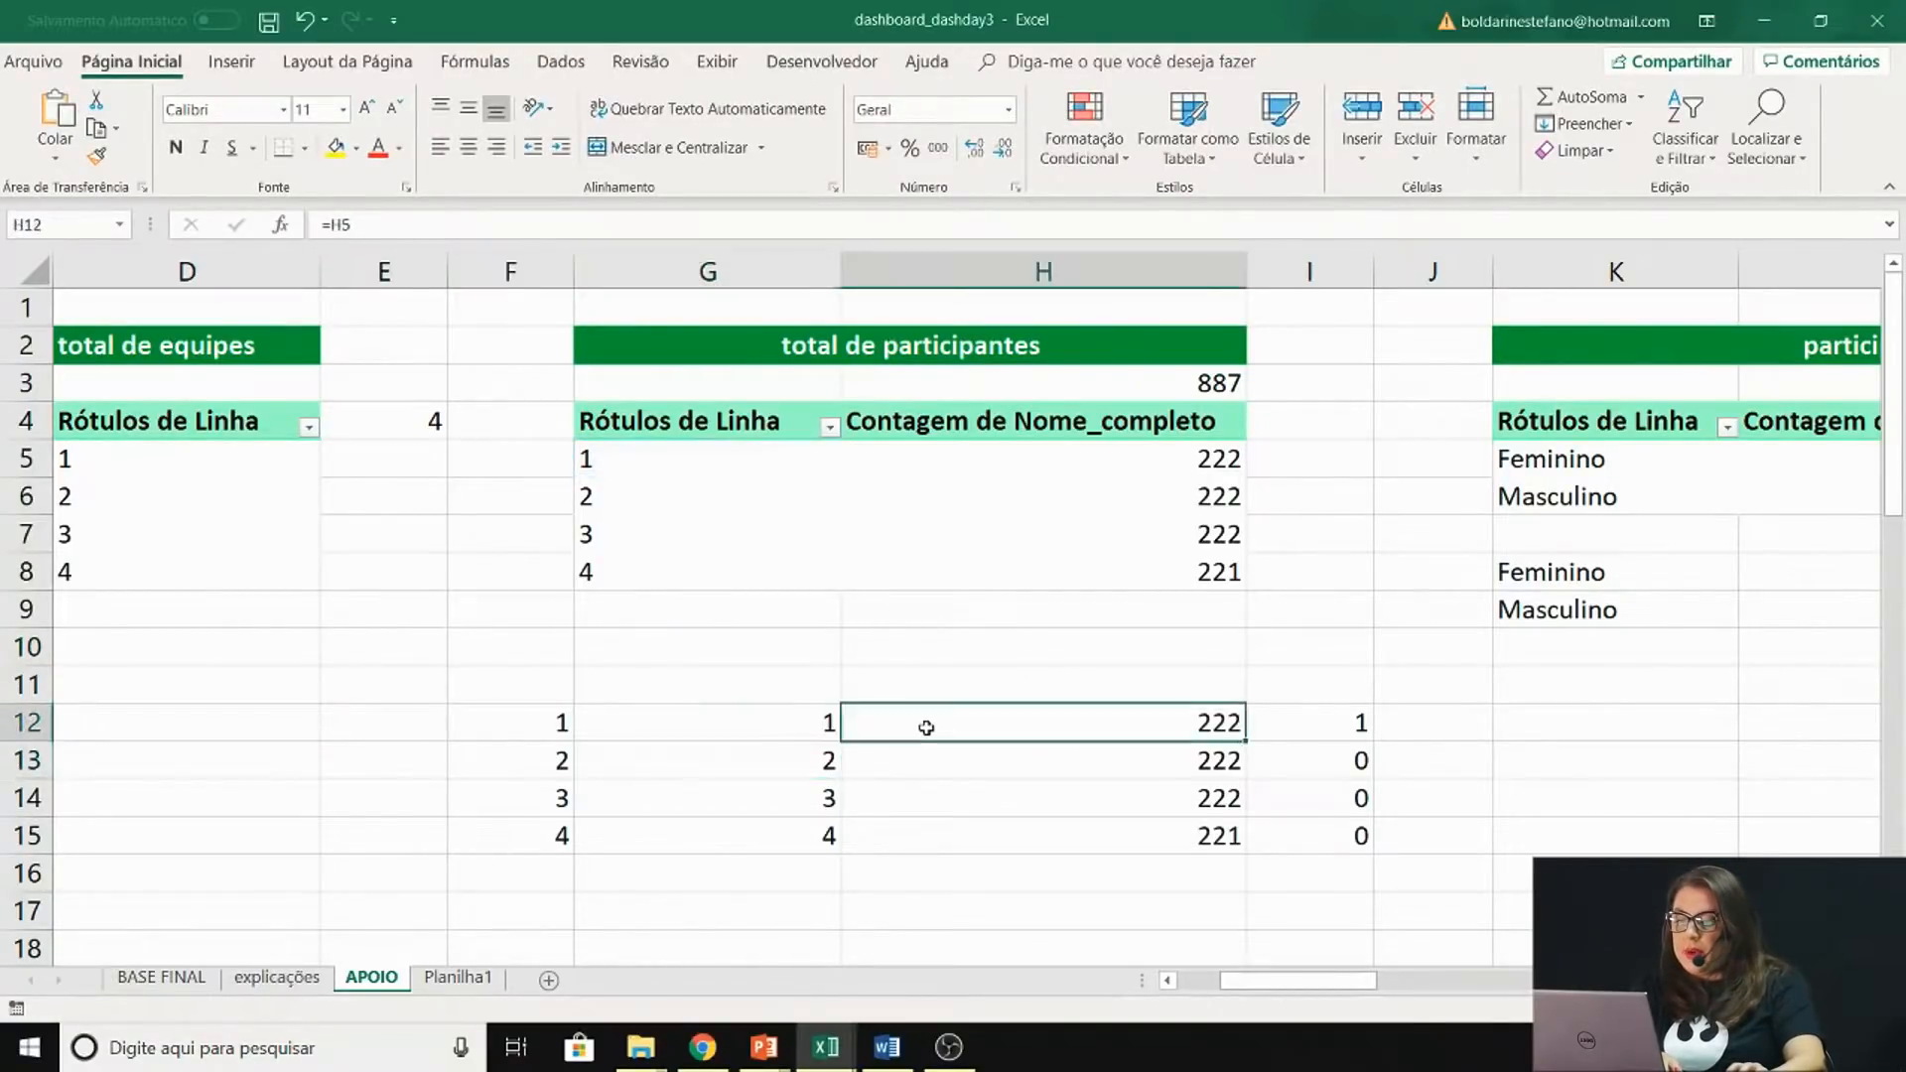
{"action": "key", "text": "Return"}
{"action": "double_click", "coordinate": [1150, 763]}
{"action": "key", "text": "Return"}
{"action": "double_click", "coordinate": [1151, 794]}
{"action": "key", "text": "Return"}
{"action": "double_click", "coordinate": [1132, 839]}
{"action": "key", "text": "Return"}
Clear the helper values in F12:F15 on the APOIO sheet
{"action": "left_click", "coordinate": [1209, 830]}
{"action": "left_click_drag", "start_coordinate": [557, 704], "coordinate": [541, 844]}
{"action": "key", "text": "Delete"}
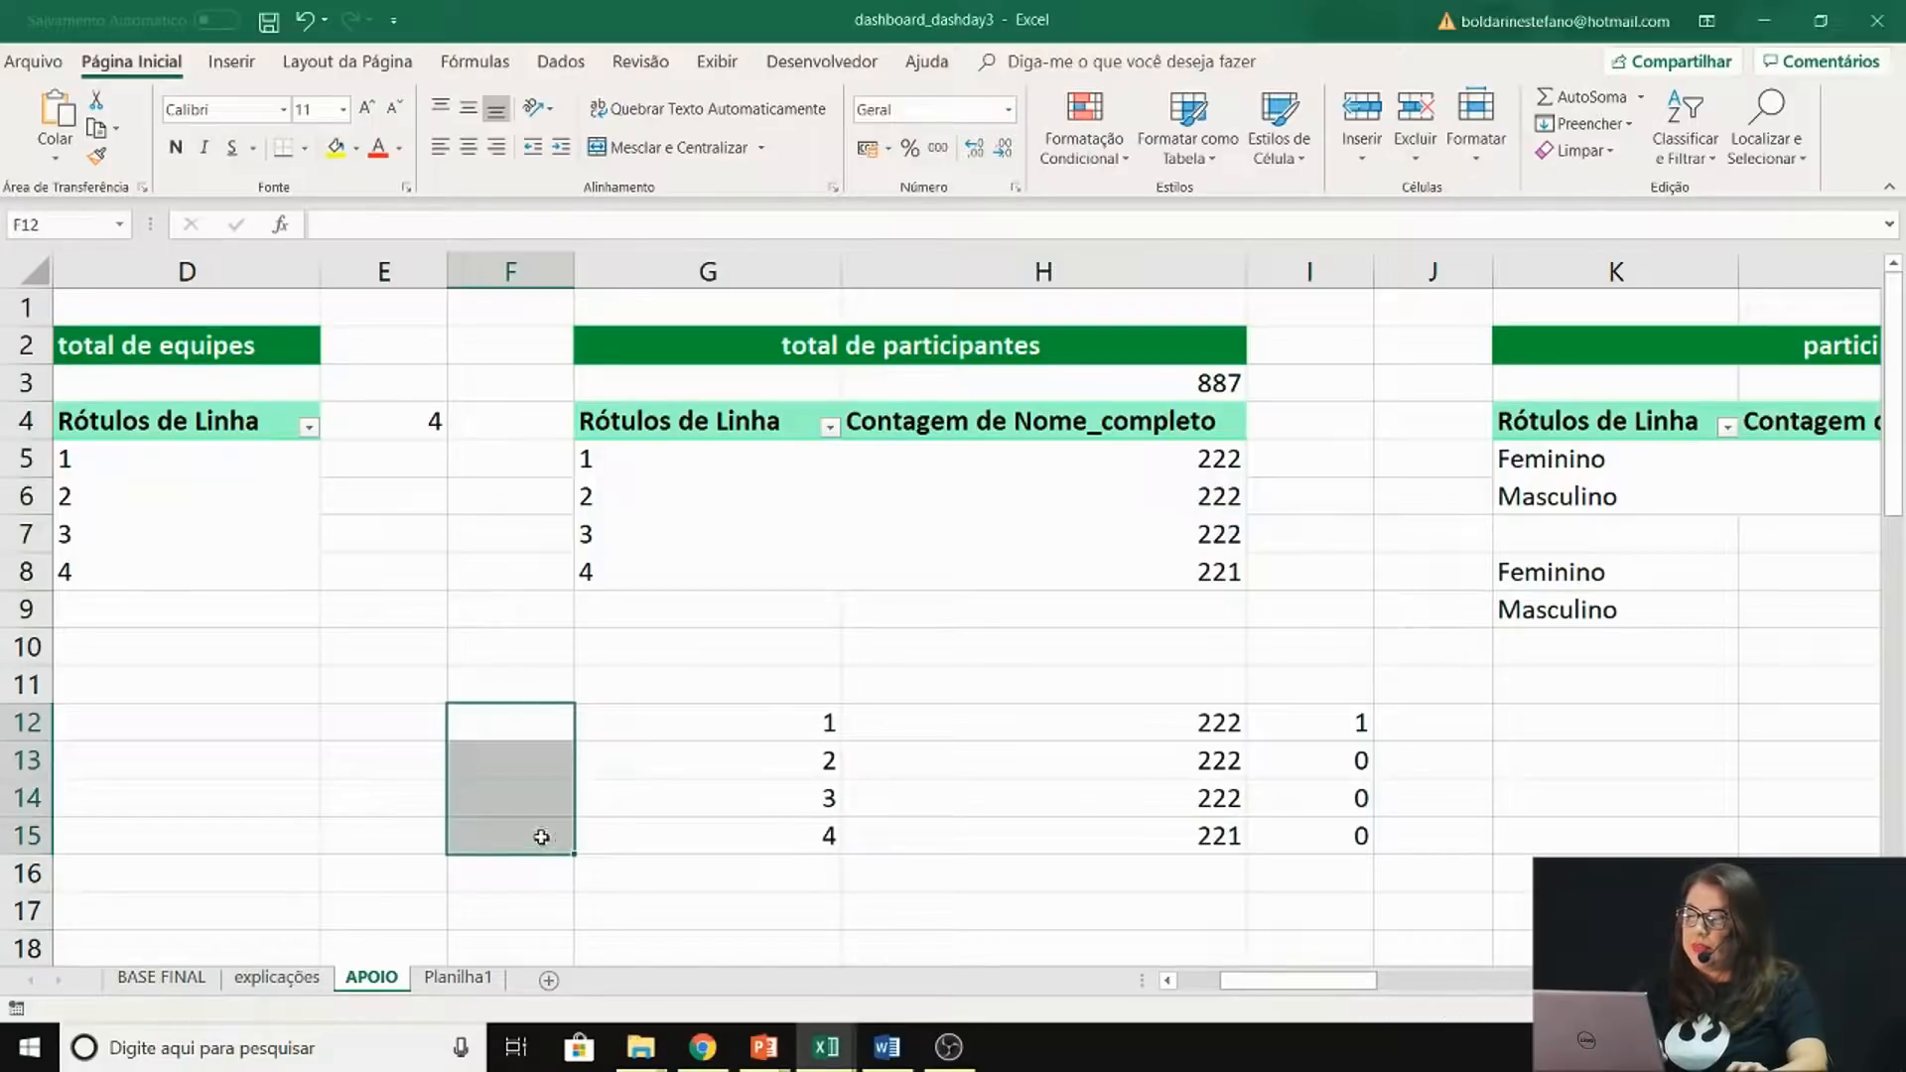
Review each link formula in G12:G15 and H12:H15 against the pivot table rows above
{"action": "left_click", "coordinate": [731, 730]}
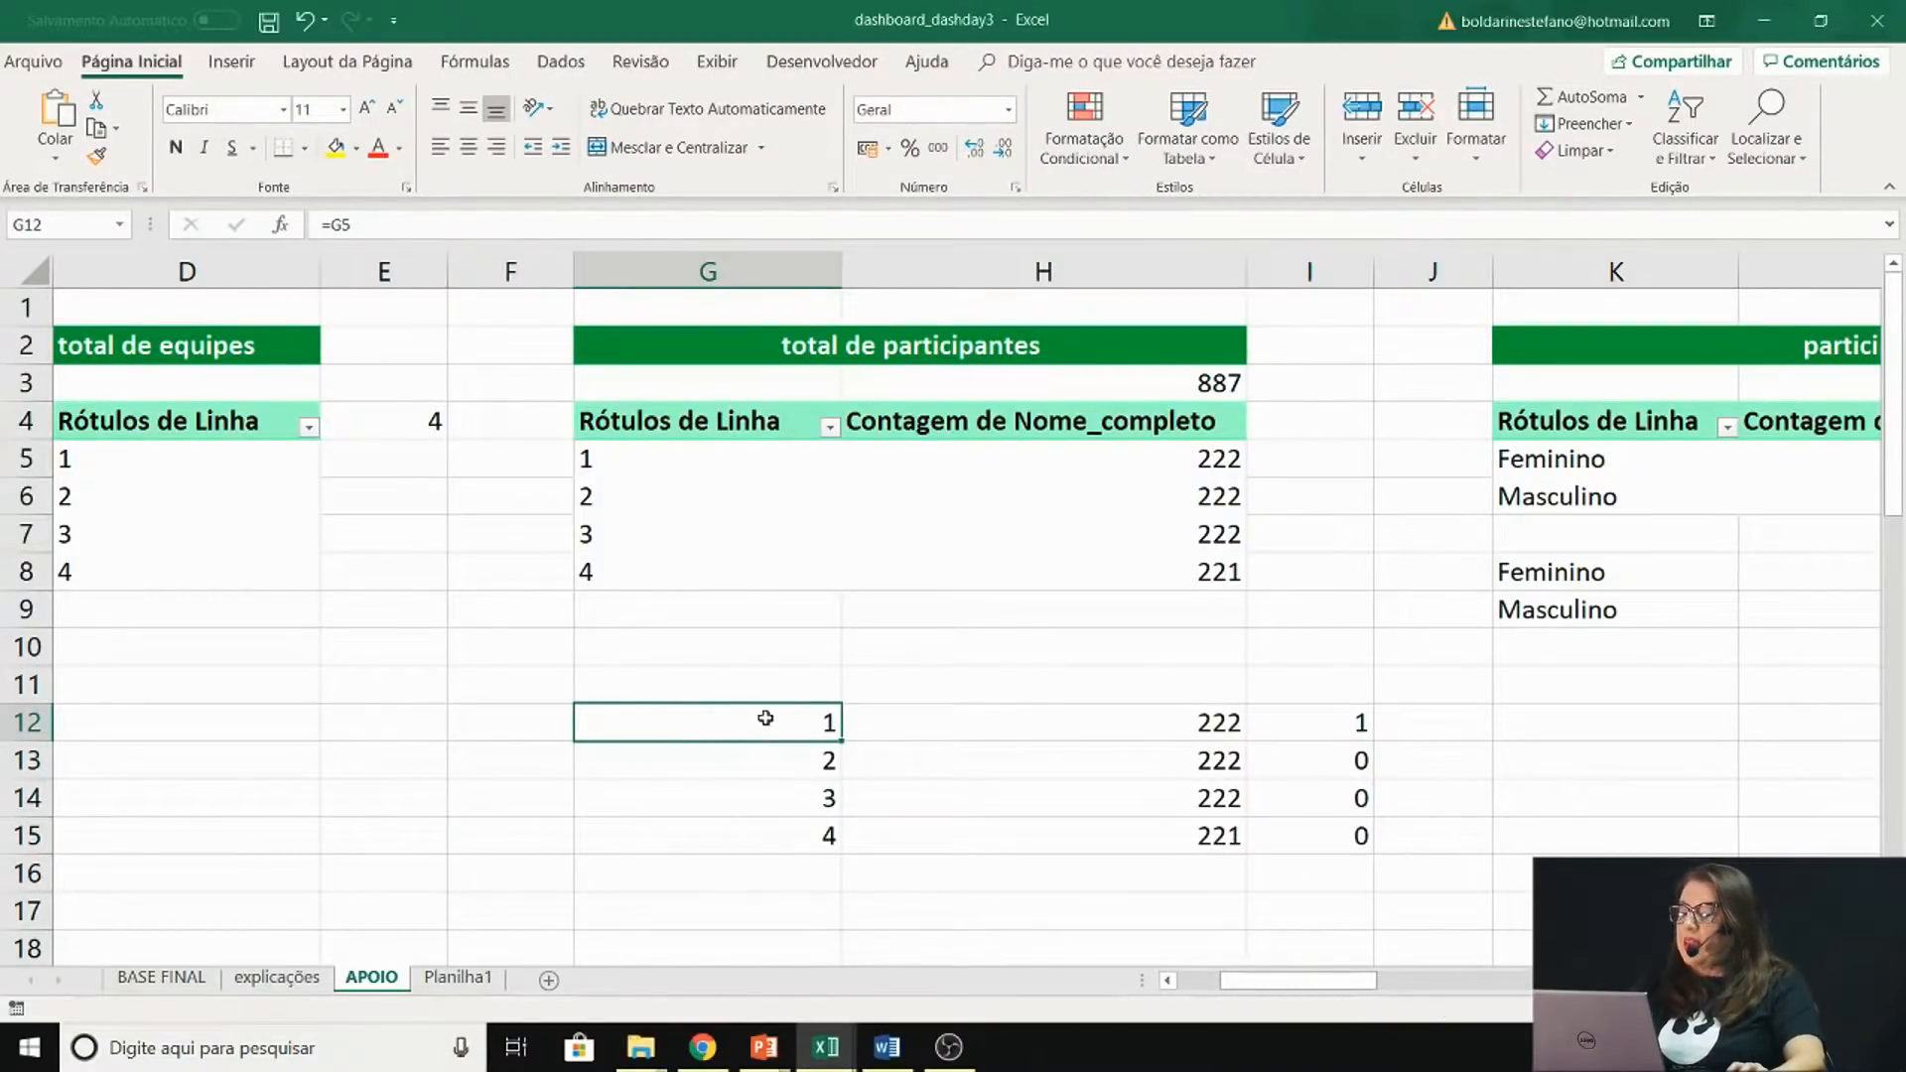
{"action": "left_click", "coordinate": [762, 767]}
{"action": "left_click", "coordinate": [760, 804]}
{"action": "left_click", "coordinate": [761, 830]}
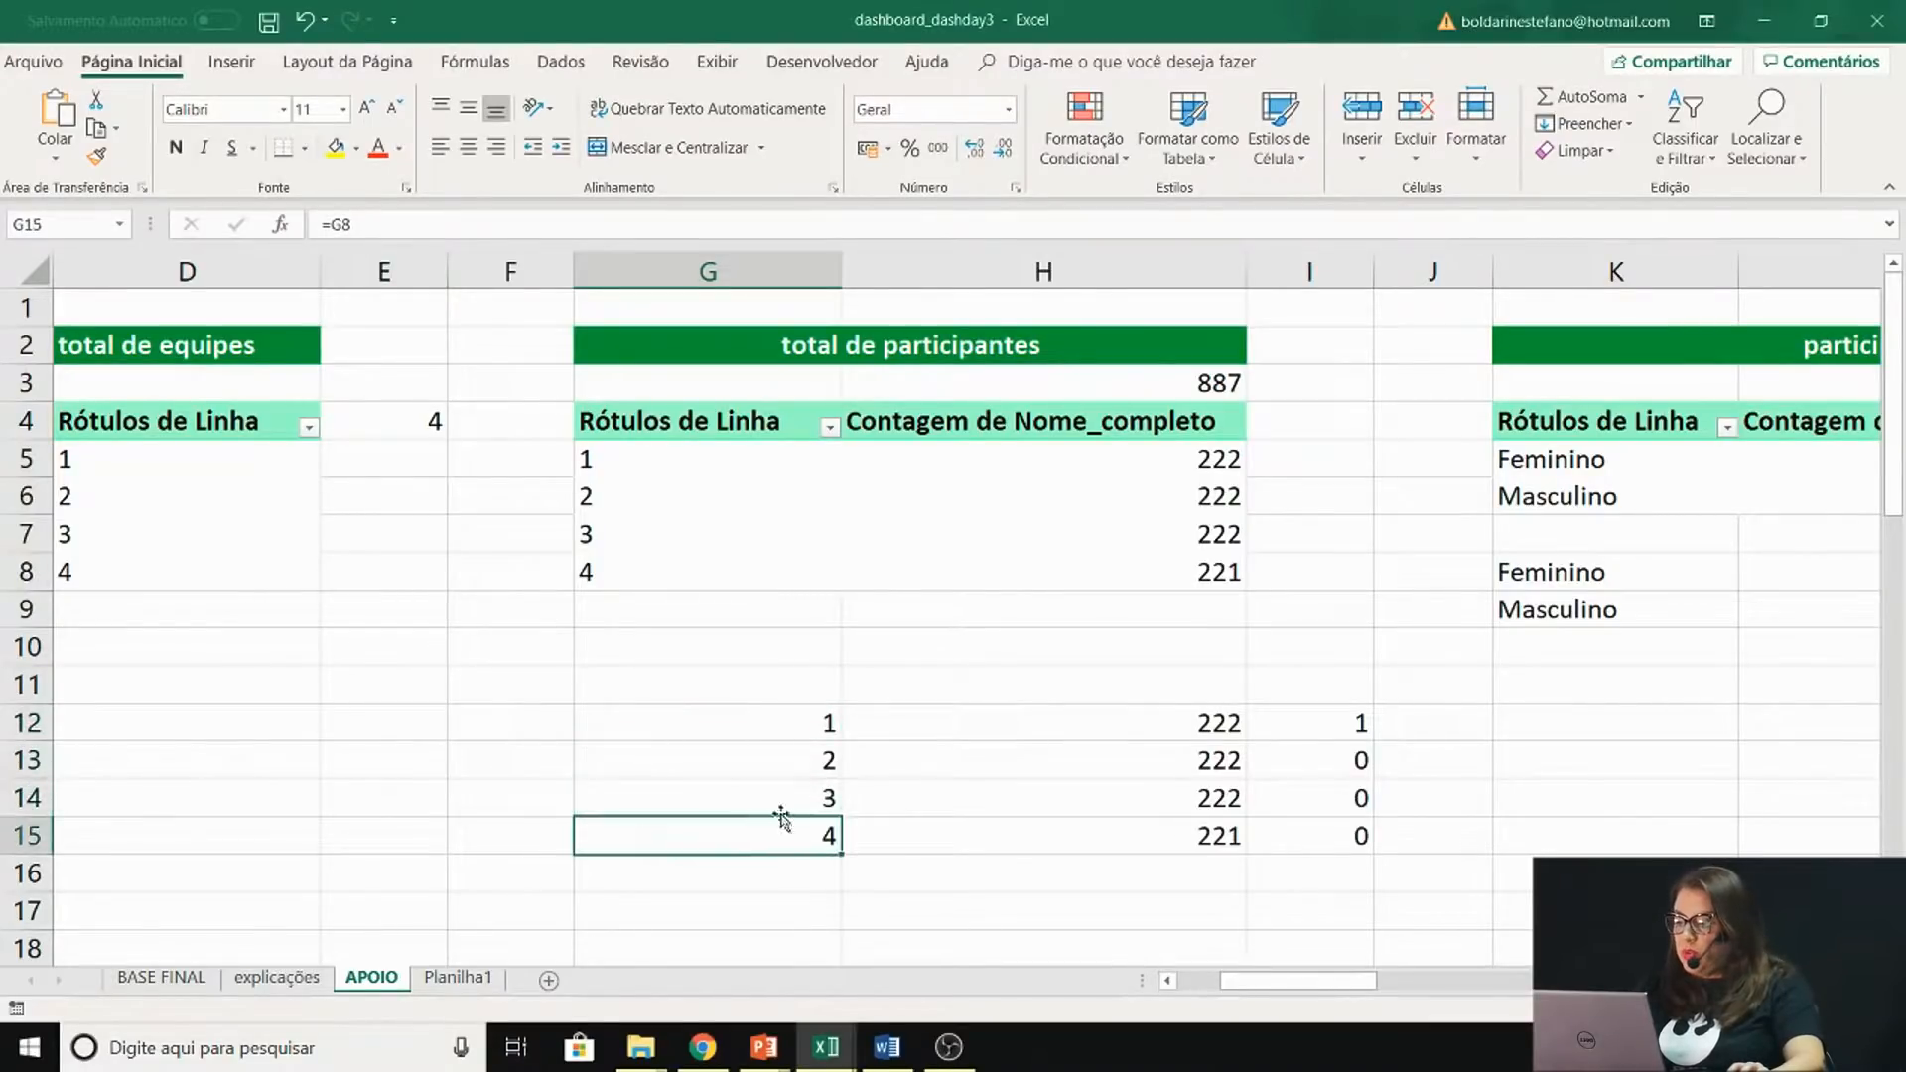
{"action": "left_click", "coordinate": [914, 725]}
{"action": "left_click", "coordinate": [907, 770]}
{"action": "left_click", "coordinate": [911, 802]}
{"action": "left_click", "coordinate": [915, 840]}
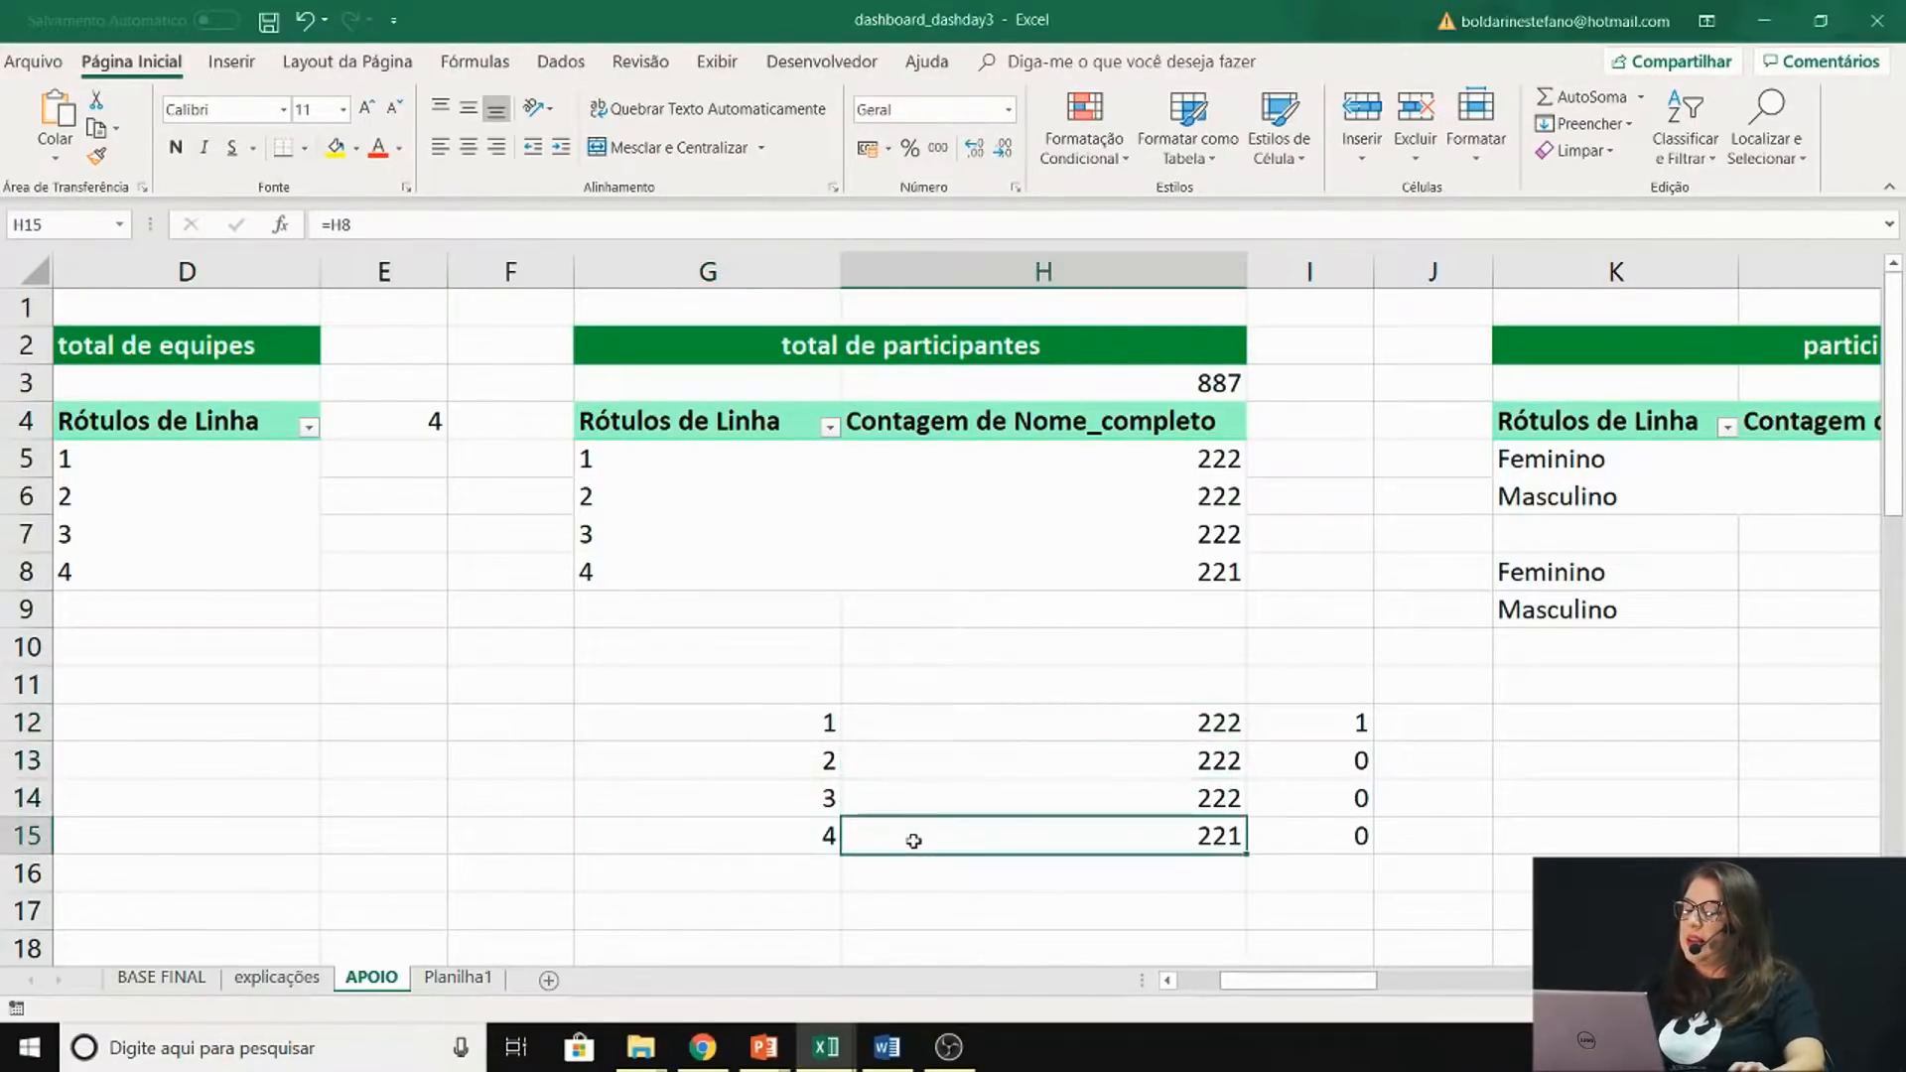
{"action": "left_click", "coordinate": [729, 845]}
{"action": "left_click", "coordinate": [903, 845]}
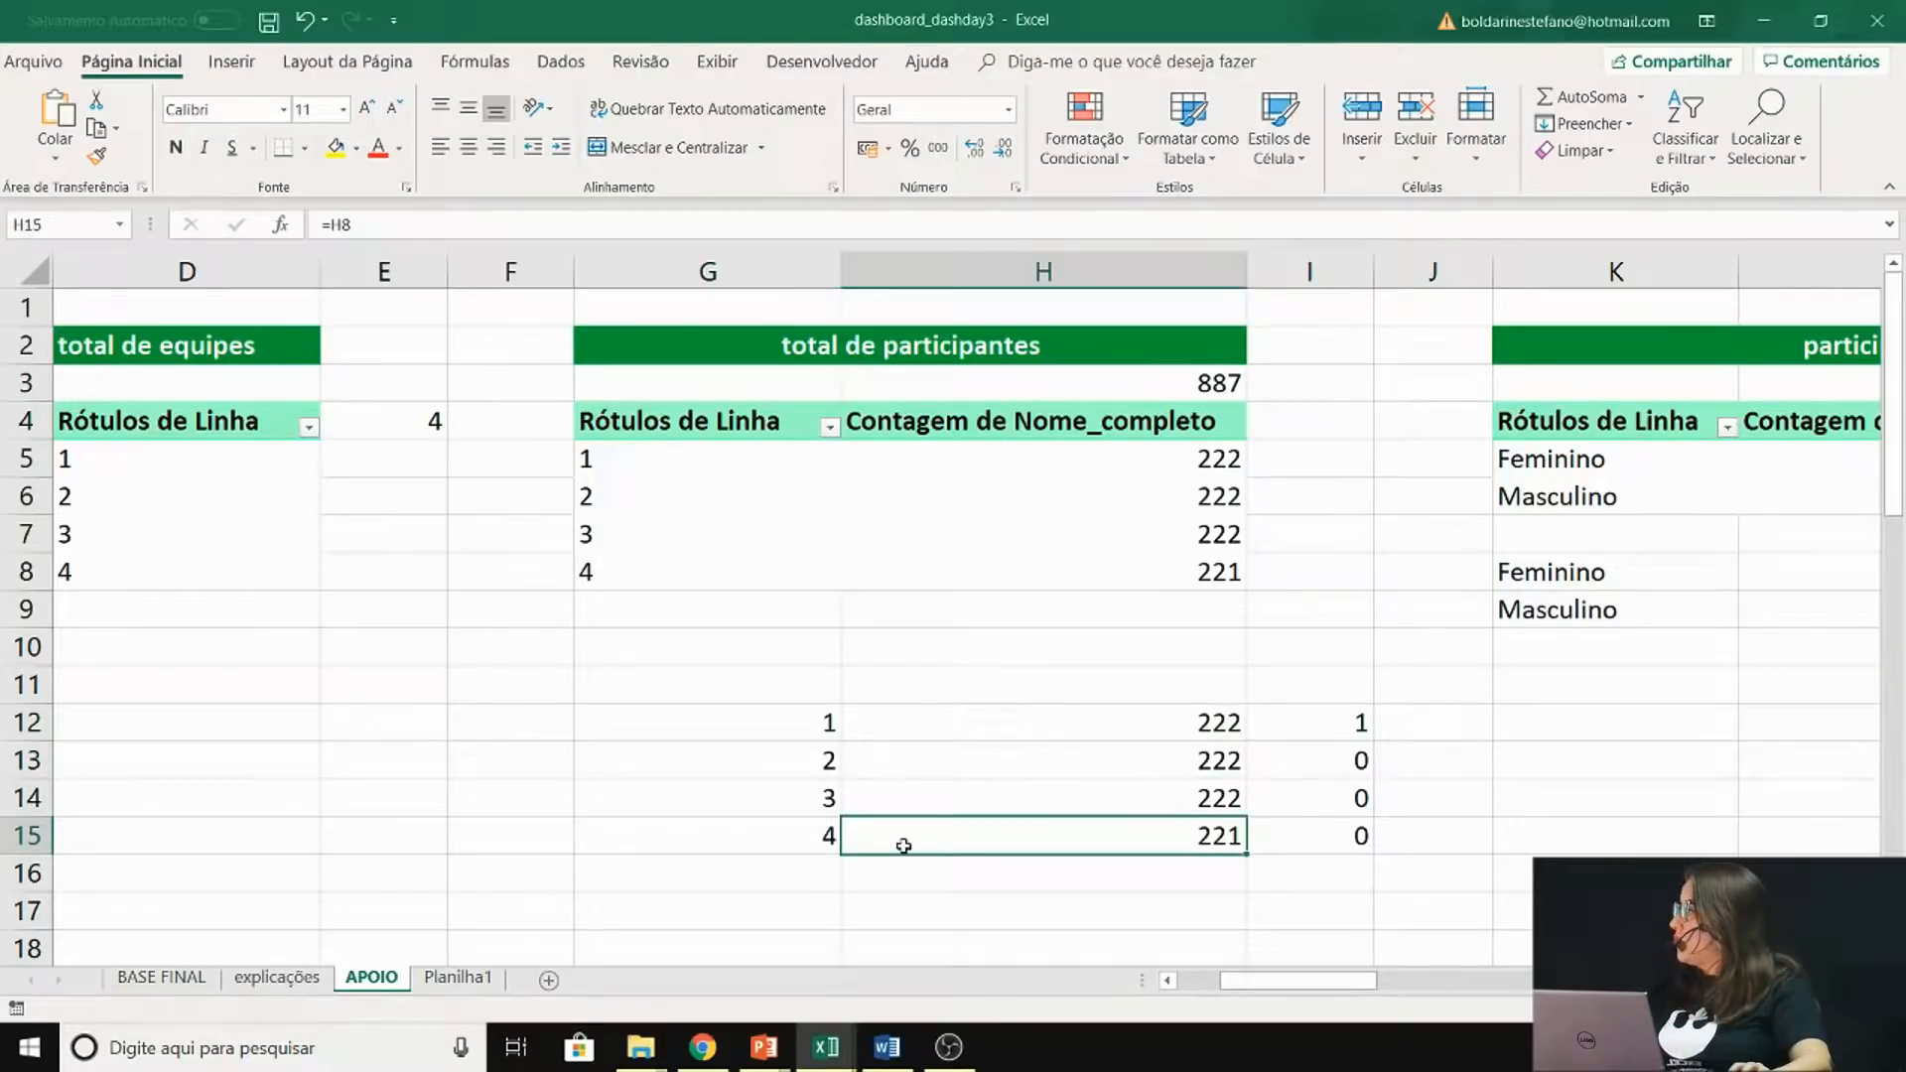
Try a clustered column chart based on G12:H15 and delete it
{"action": "left_click_drag", "start_coordinate": [707, 709], "coordinate": [732, 830]}
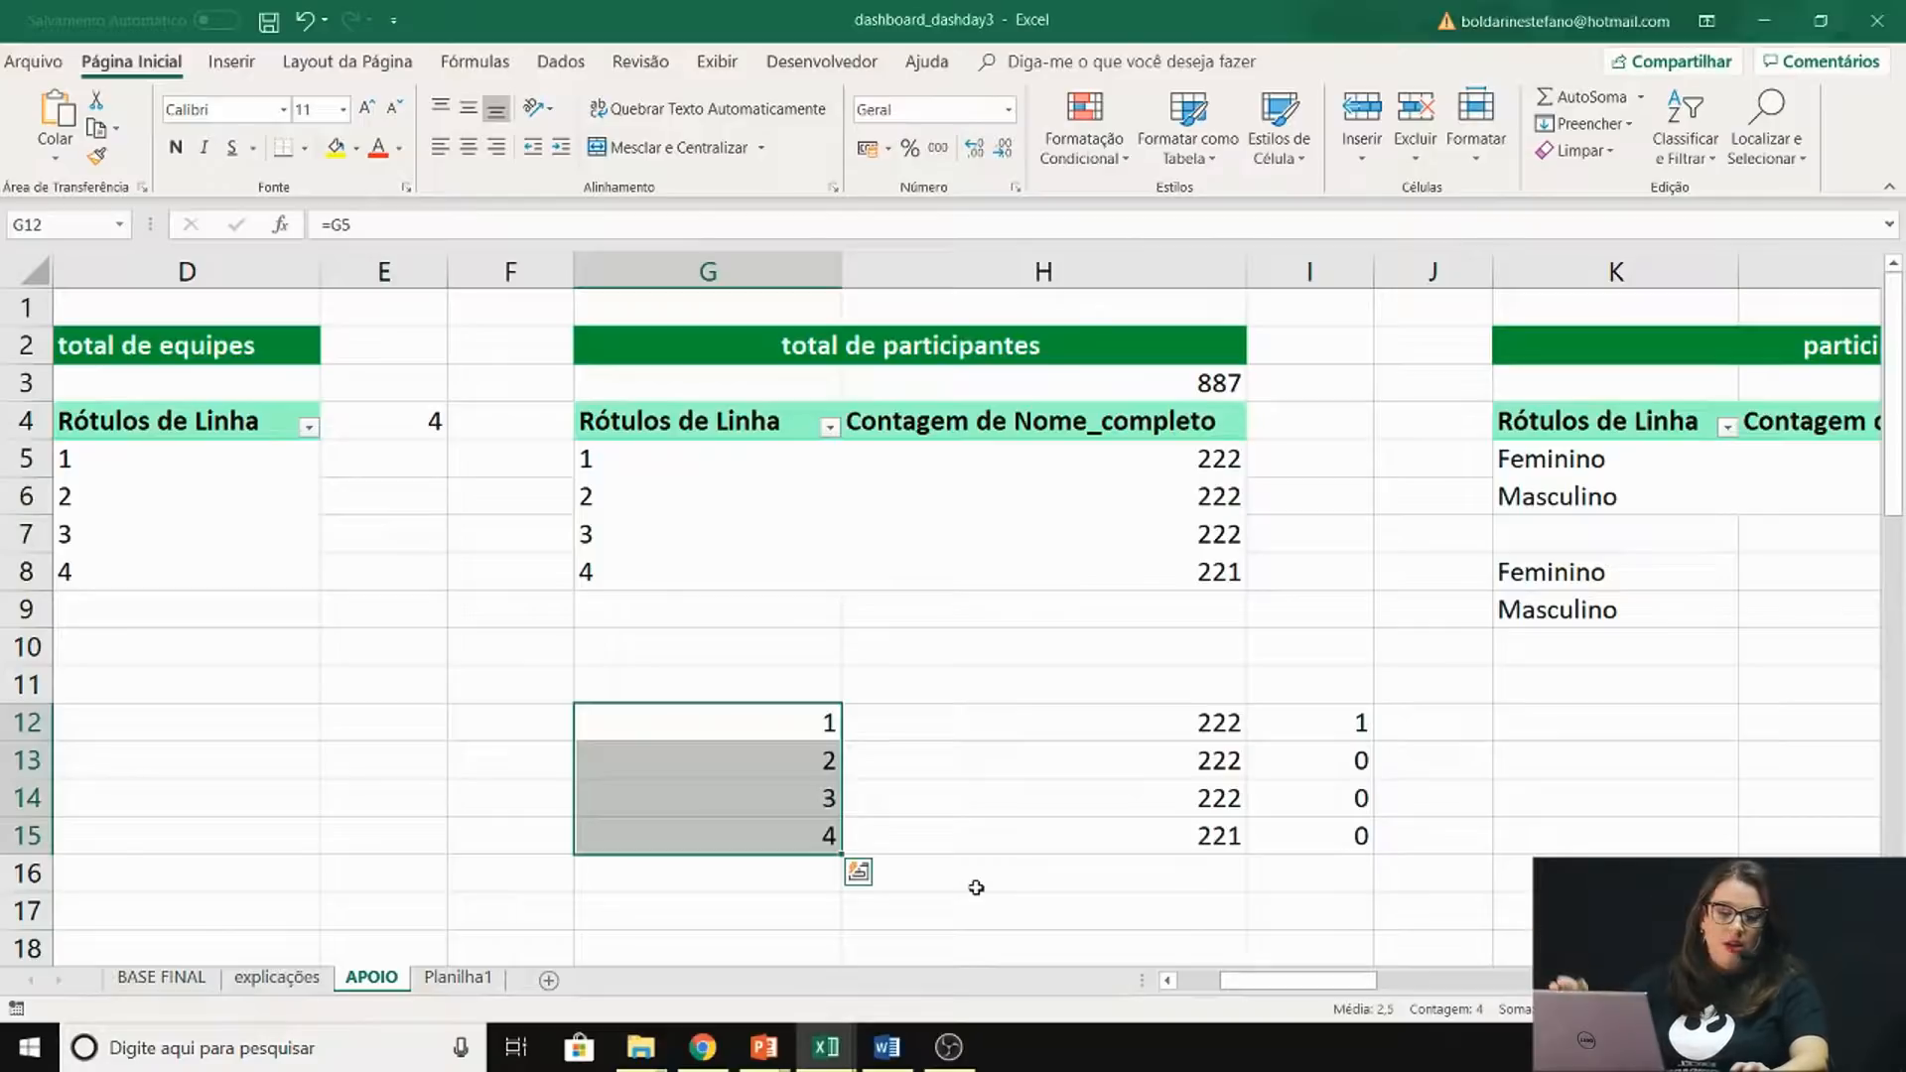
{"action": "left_click_drag", "start_coordinate": [752, 713], "coordinate": [1034, 838]}
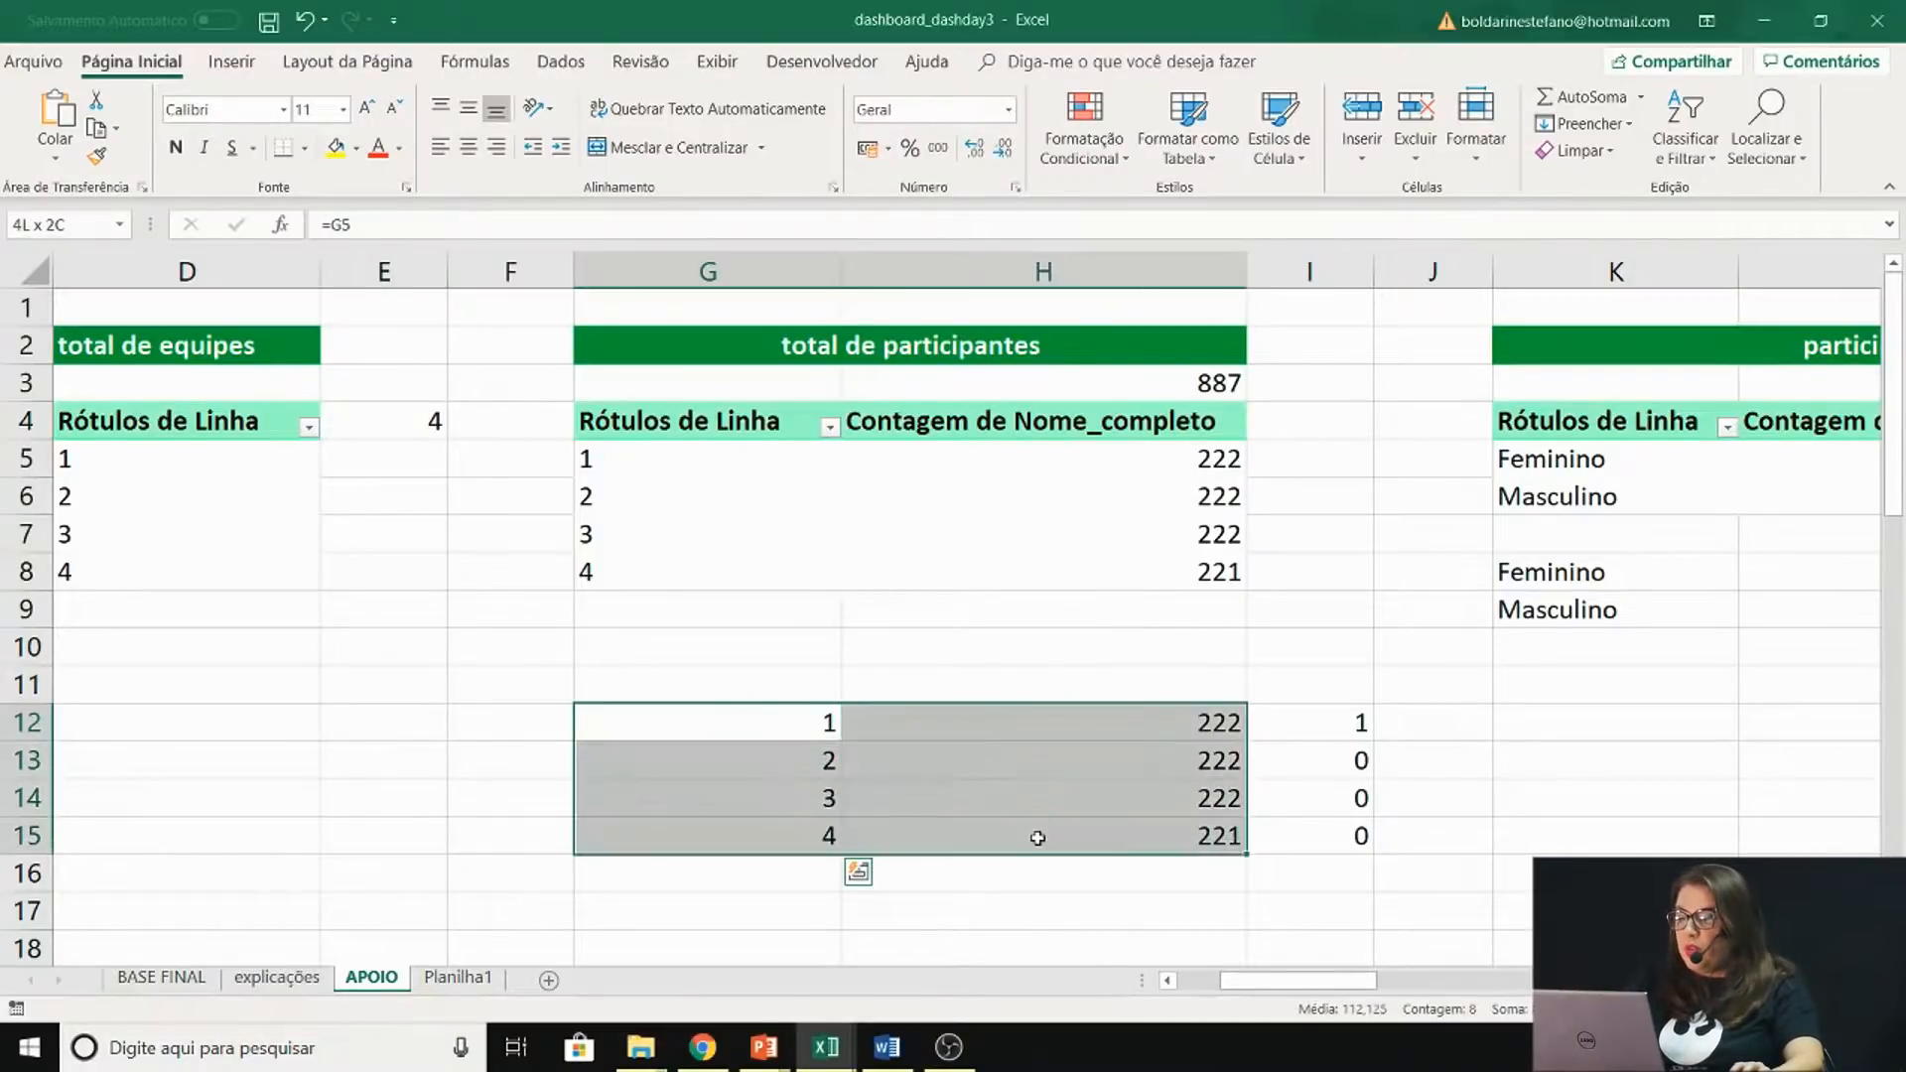
{"action": "left_click", "coordinate": [229, 63]}
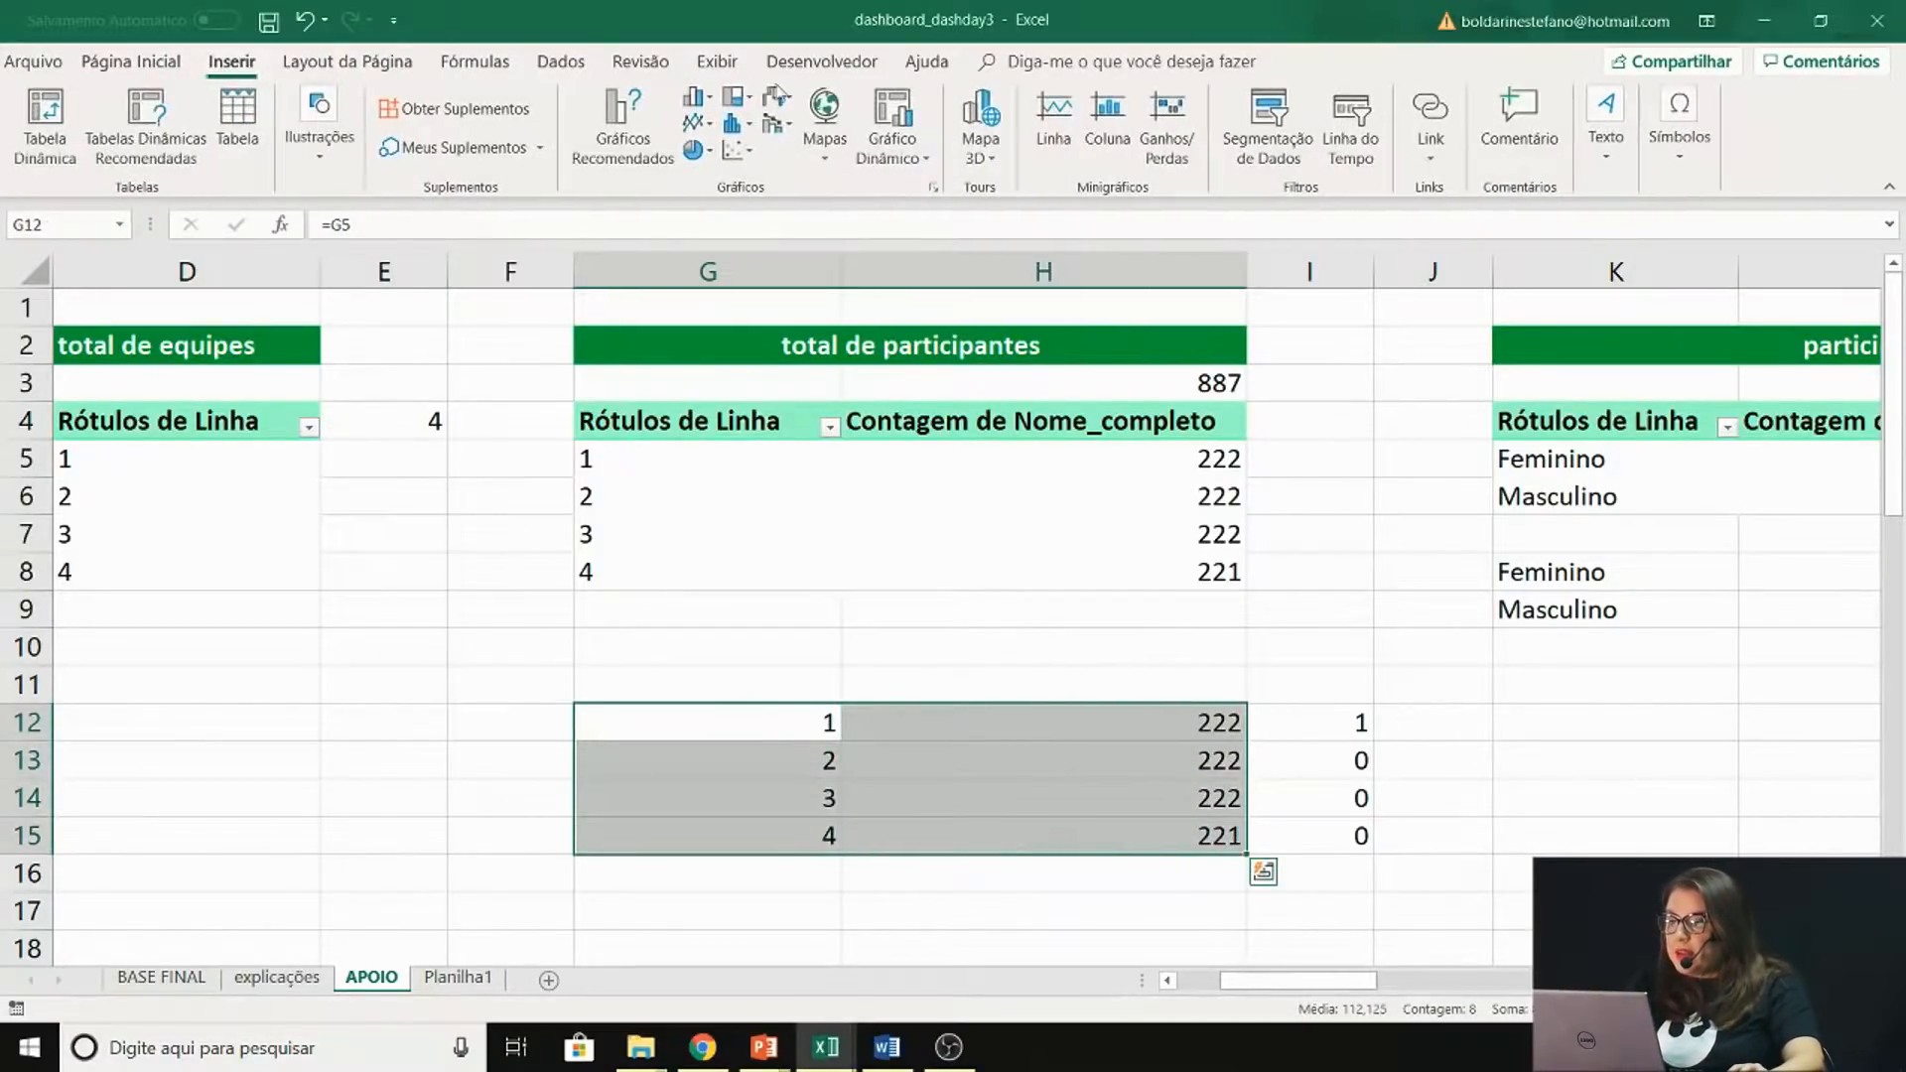
{"action": "left_click", "coordinate": [697, 96]}
{"action": "left_click", "coordinate": [725, 176]}
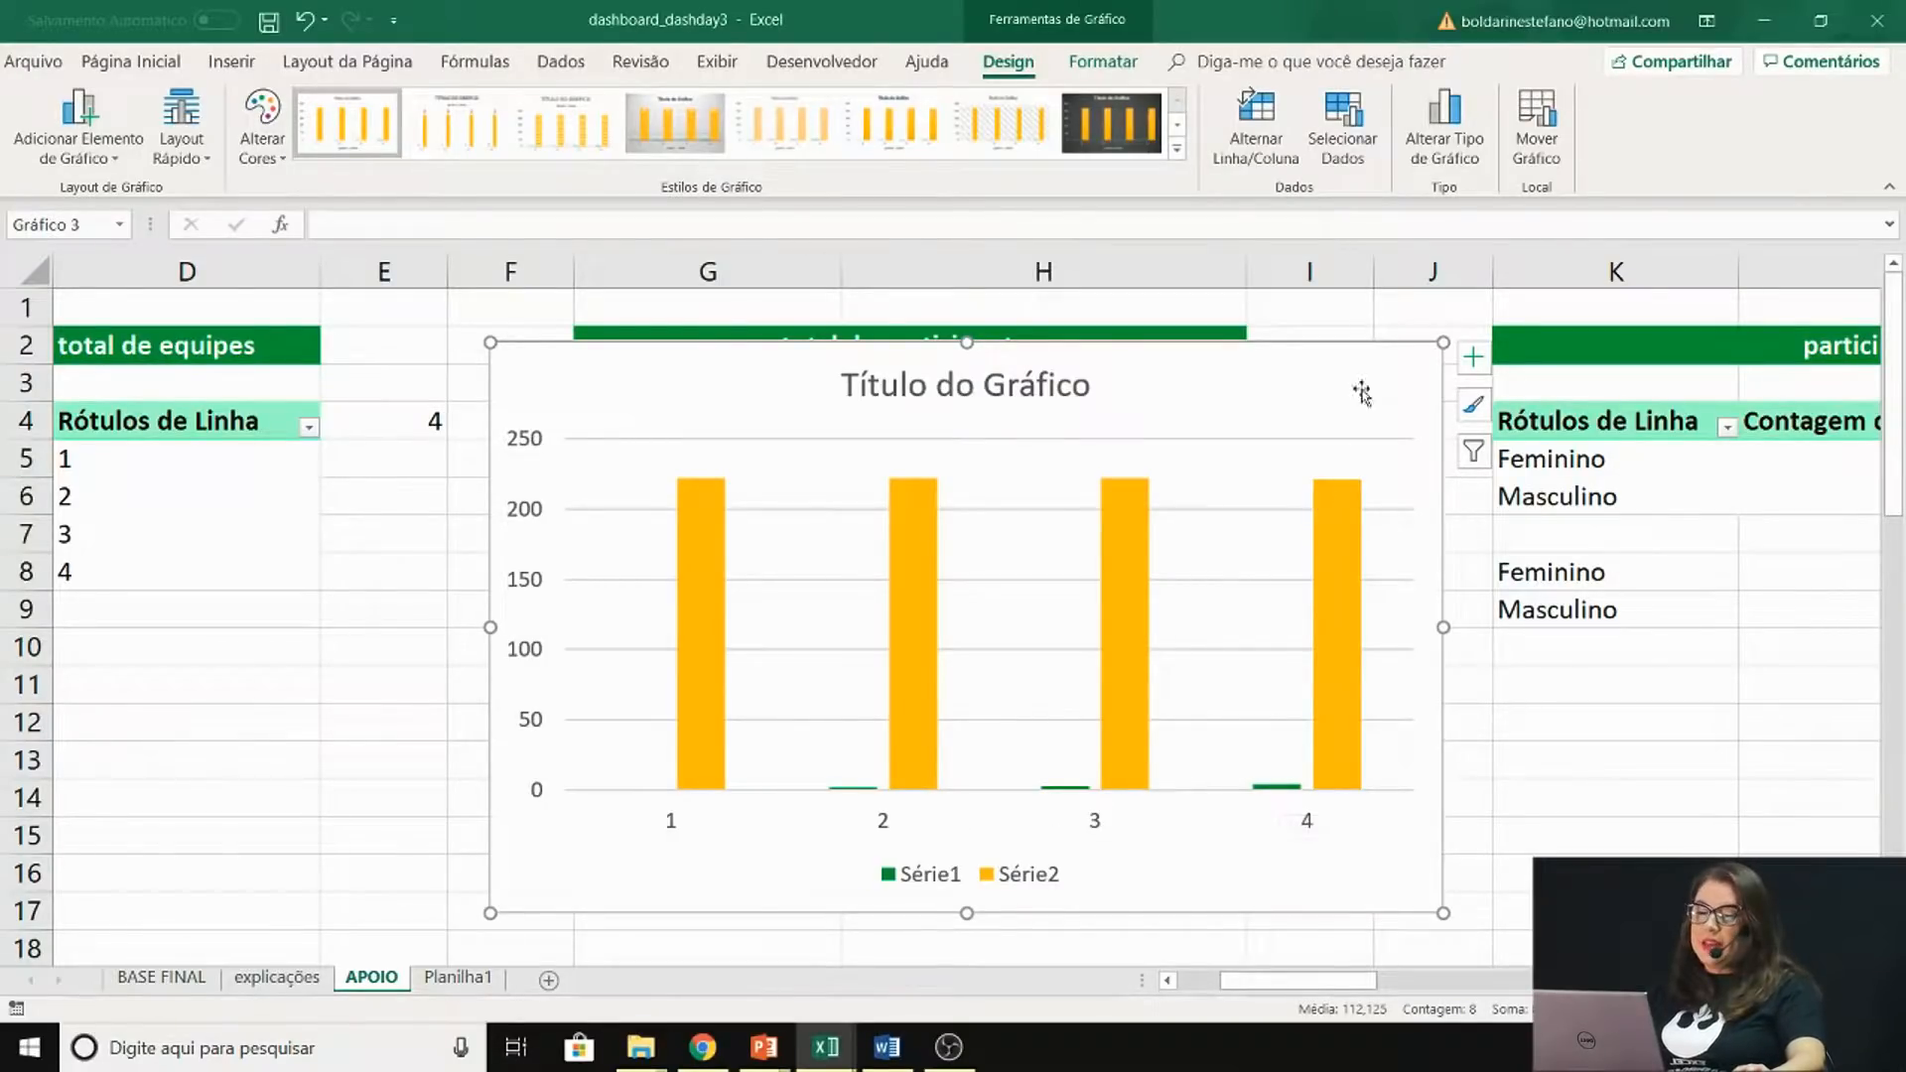
{"action": "key", "text": "Delete"}
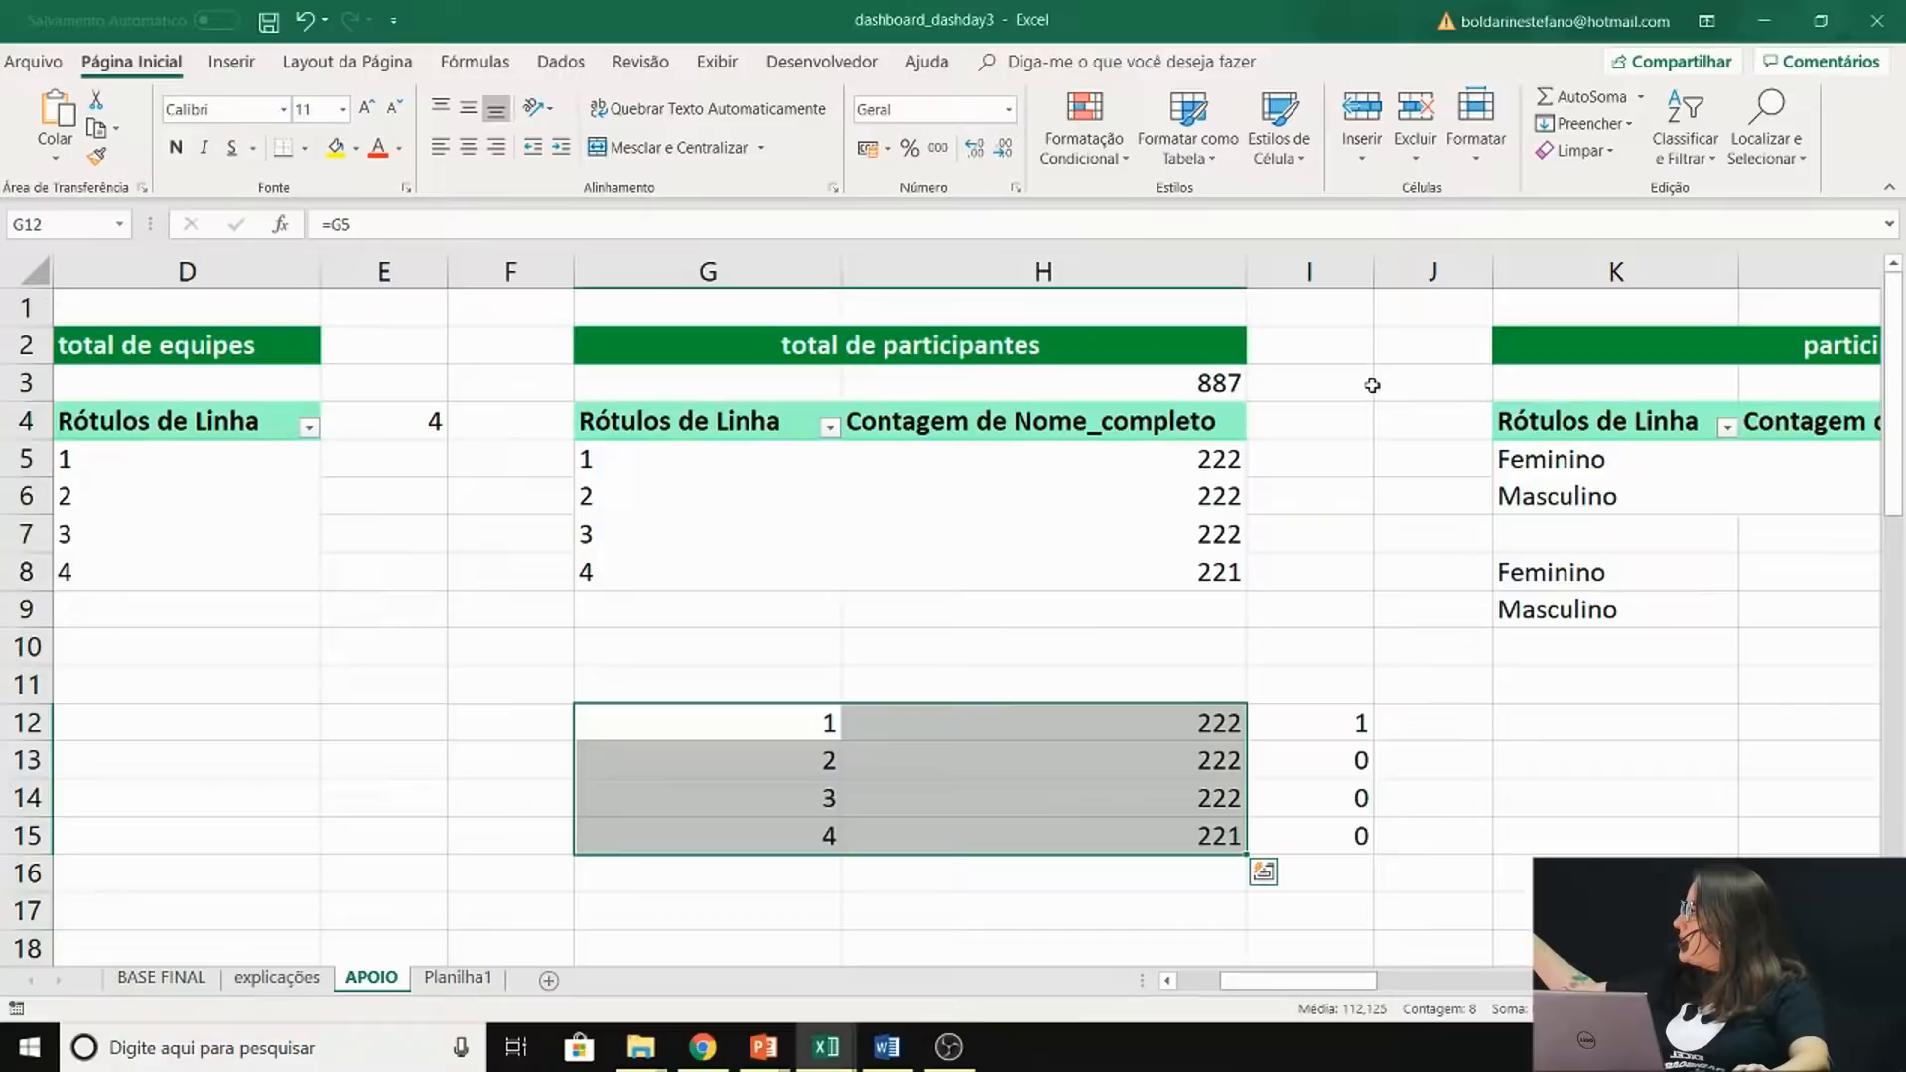
Enter the text labels a, b, c and d in F12:F15 beside the helper table
{"action": "left_click", "coordinate": [1213, 678]}
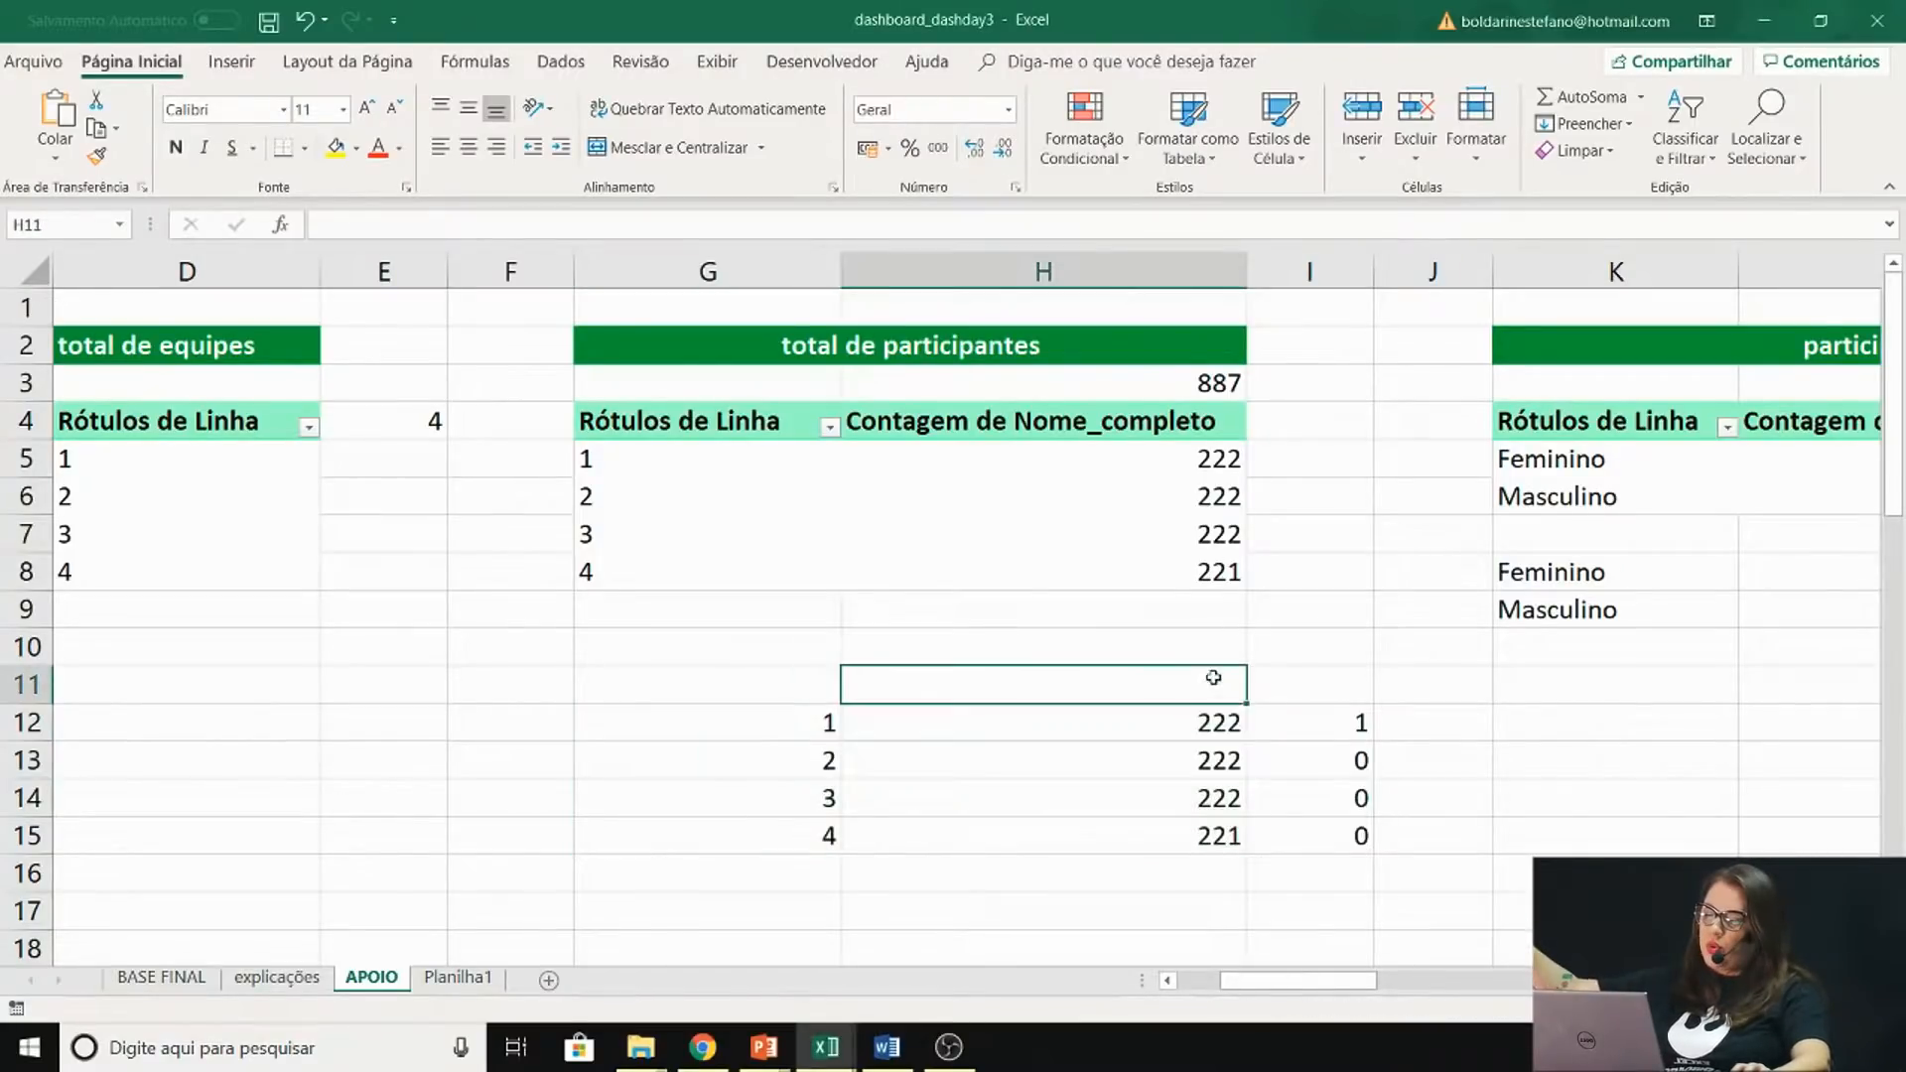
{"action": "left_click", "coordinate": [500, 718]}
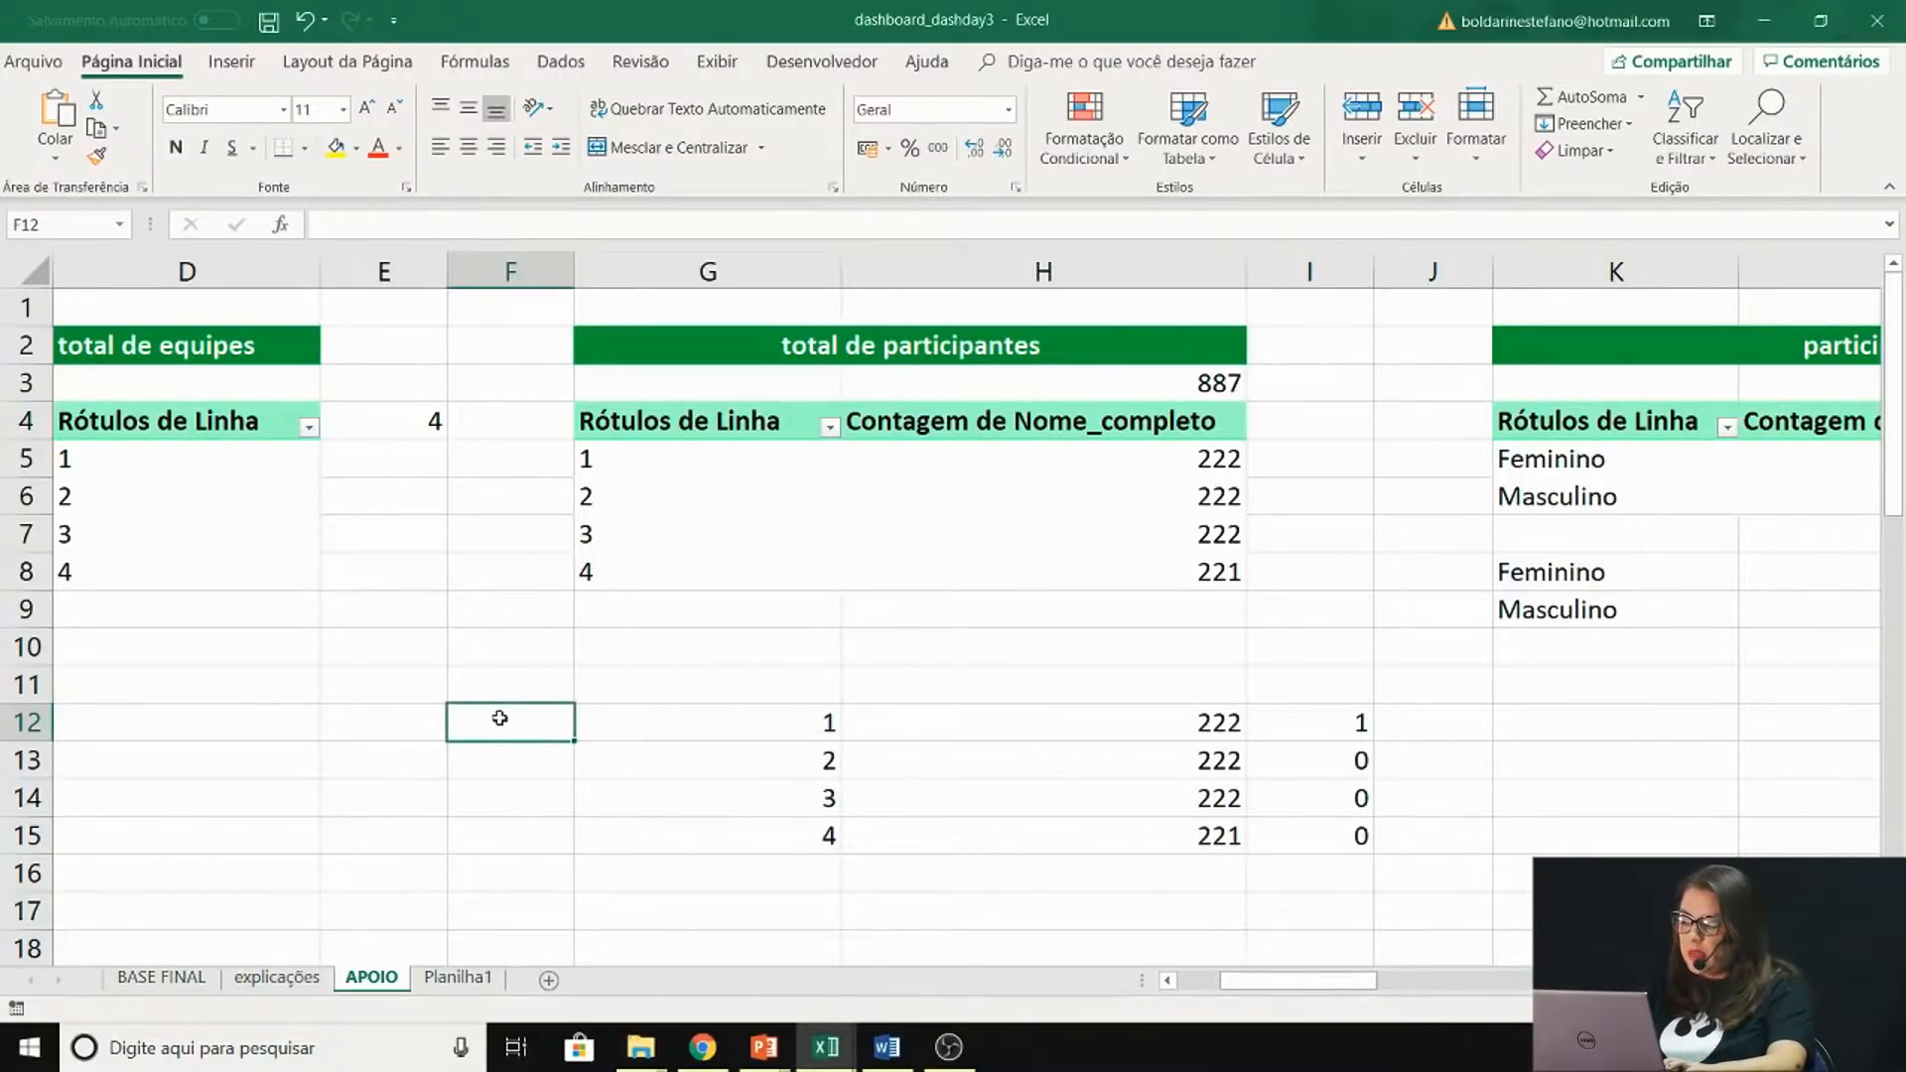
{"action": "type", "text": "a"}
{"action": "key", "text": "Return"}
{"action": "type", "text": "b"}
{"action": "key", "text": "Return"}
{"action": "type", "text": "c"}
{"action": "key", "text": "Return"}
{"action": "type", "text": "d"}
{"action": "key", "text": "Return"}
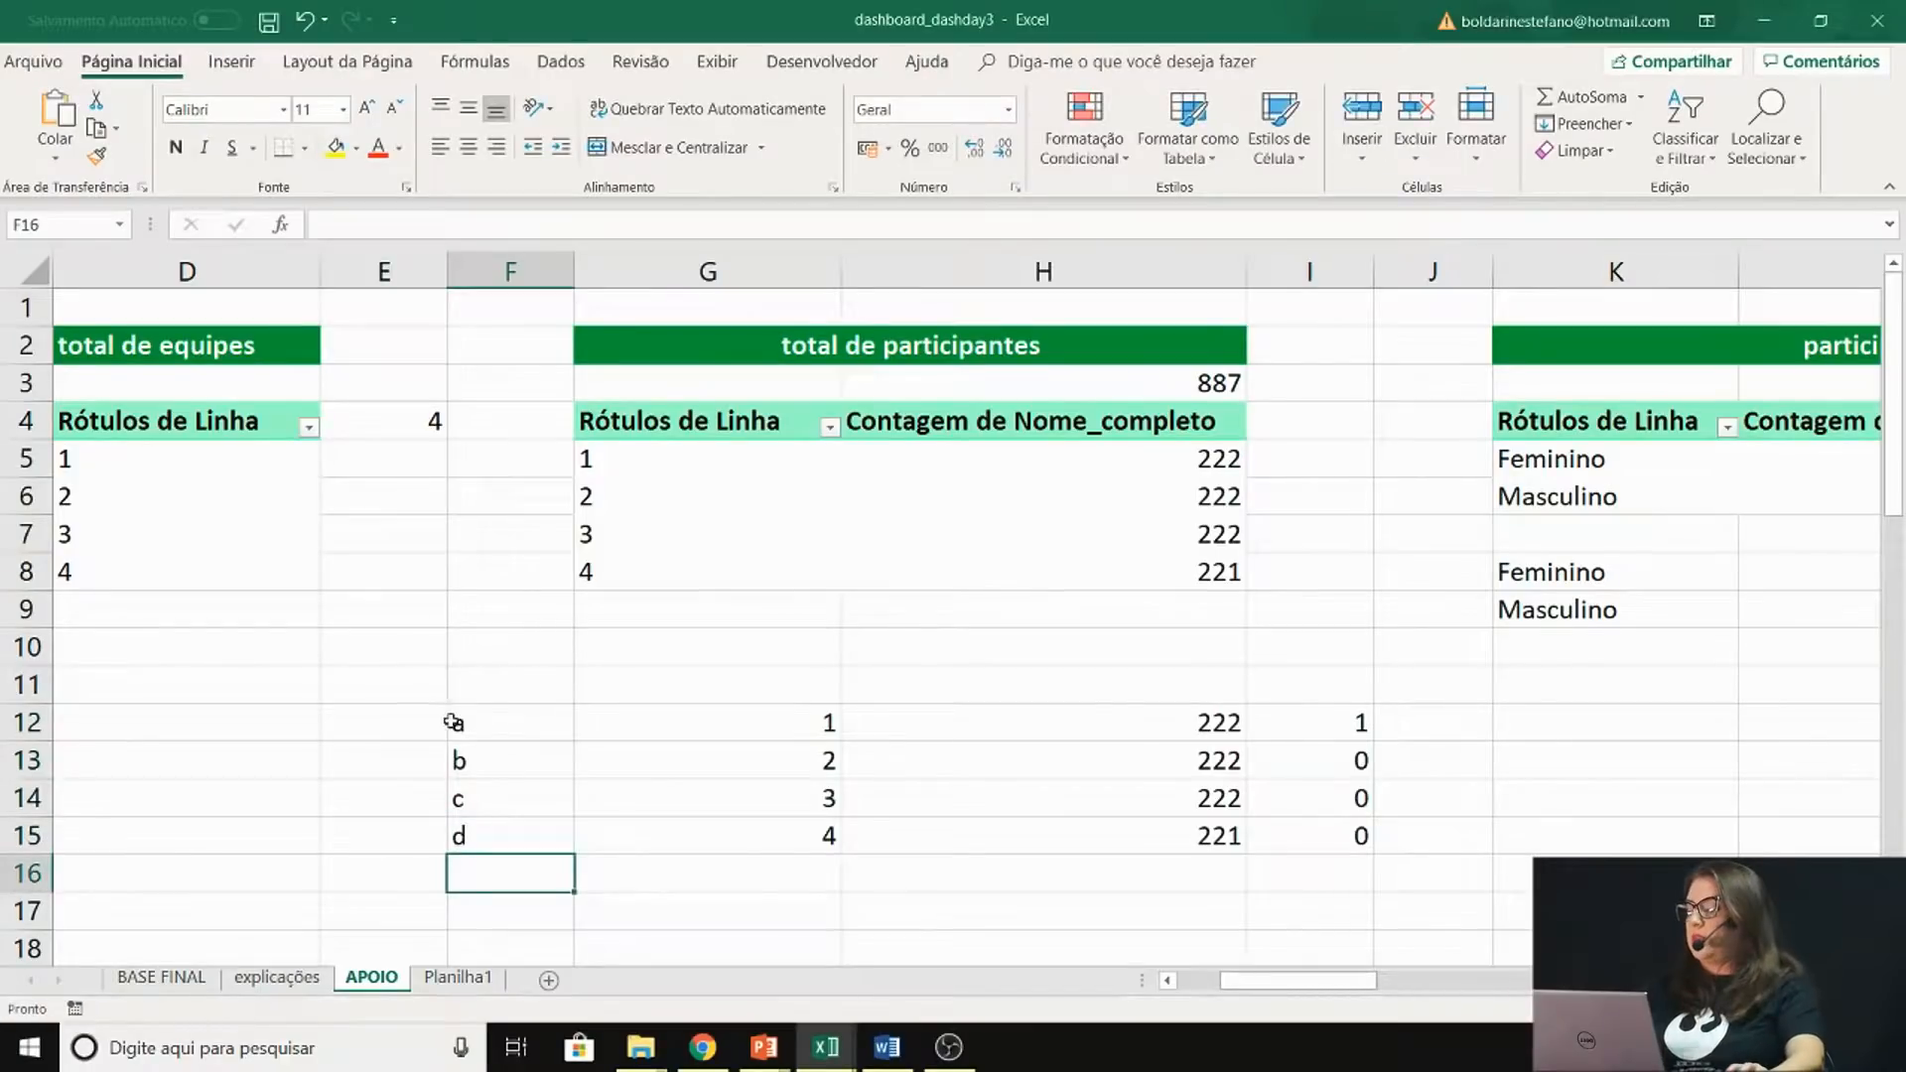
Insert a clustered column chart from F12:F15 and H12:H15 and place it above the helper table
{"action": "left_click", "coordinate": [495, 721]}
{"action": "left_click_drag", "start_coordinate": [494, 720], "coordinate": [505, 836]}
{"action": "left_click_drag", "start_coordinate": [1047, 719], "coordinate": [1048, 836], "text": "ctrl"}
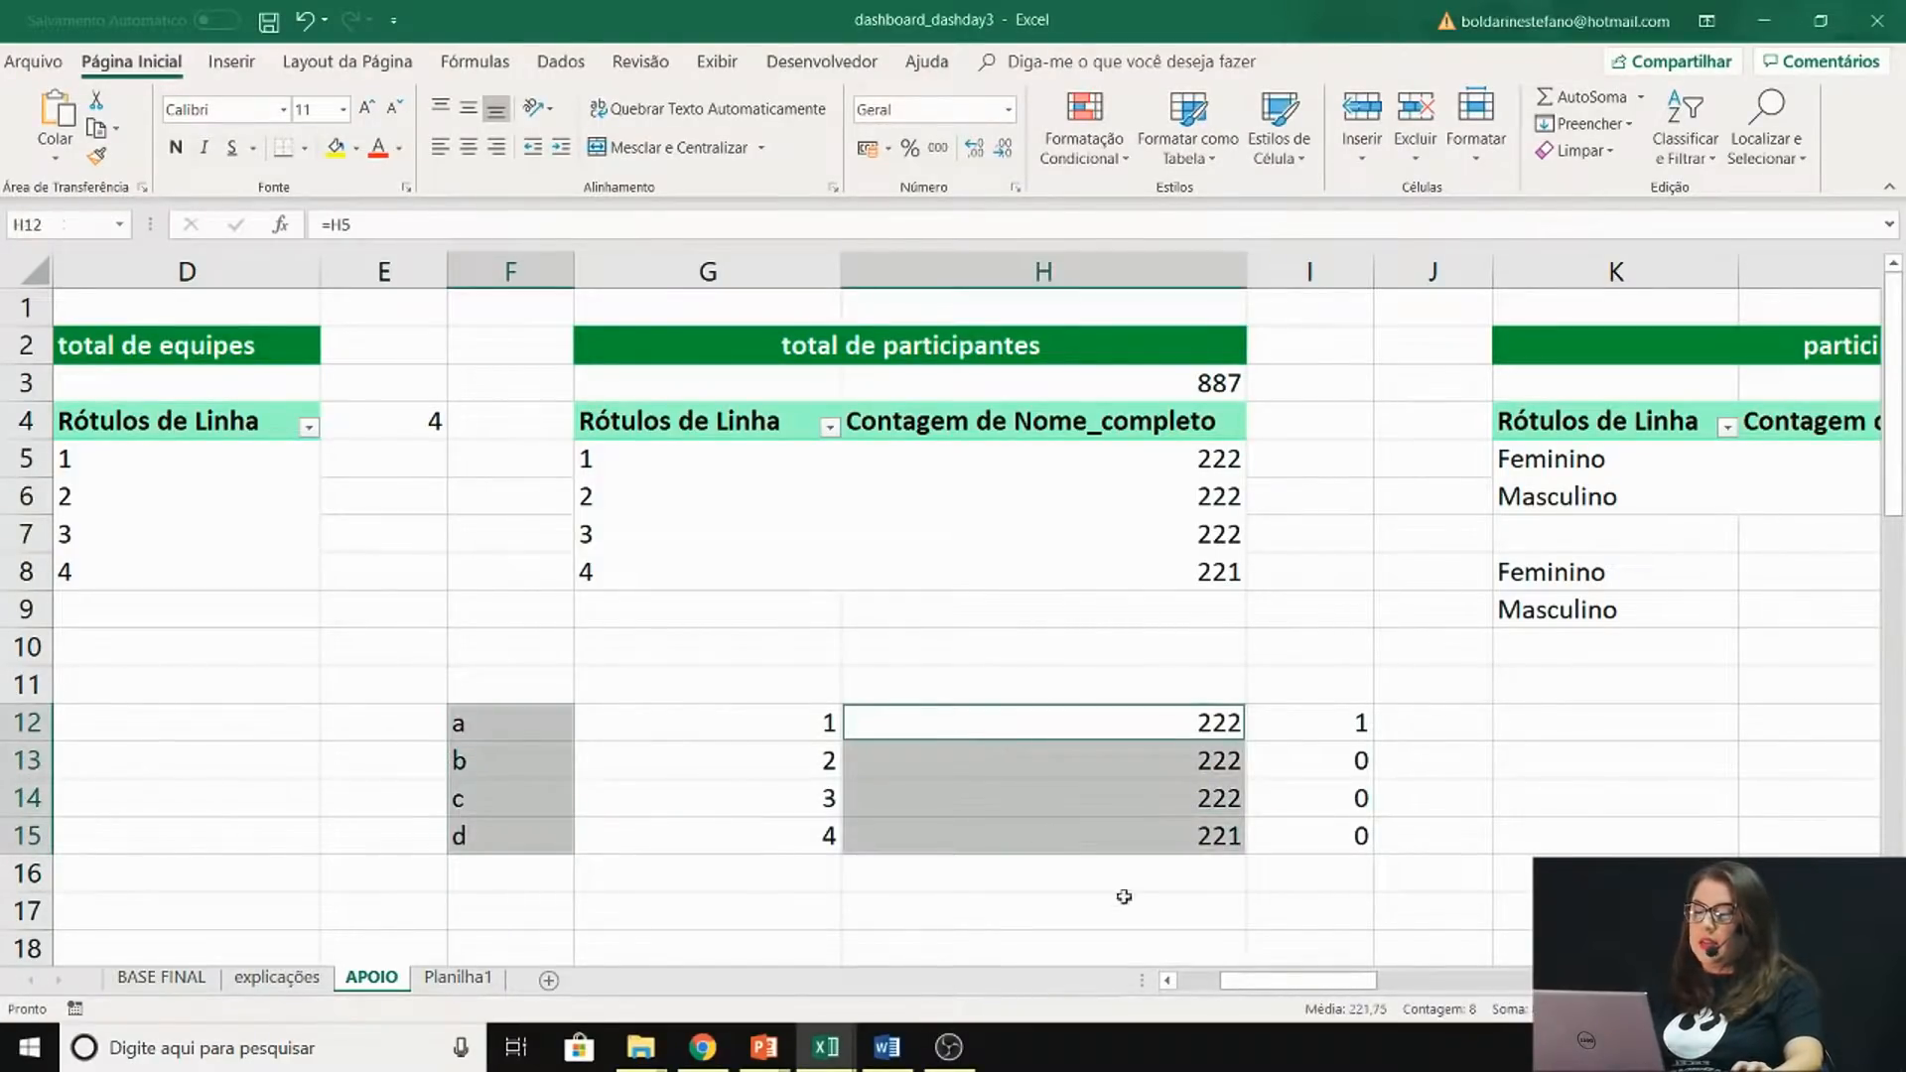
{"action": "left_click", "coordinate": [232, 62]}
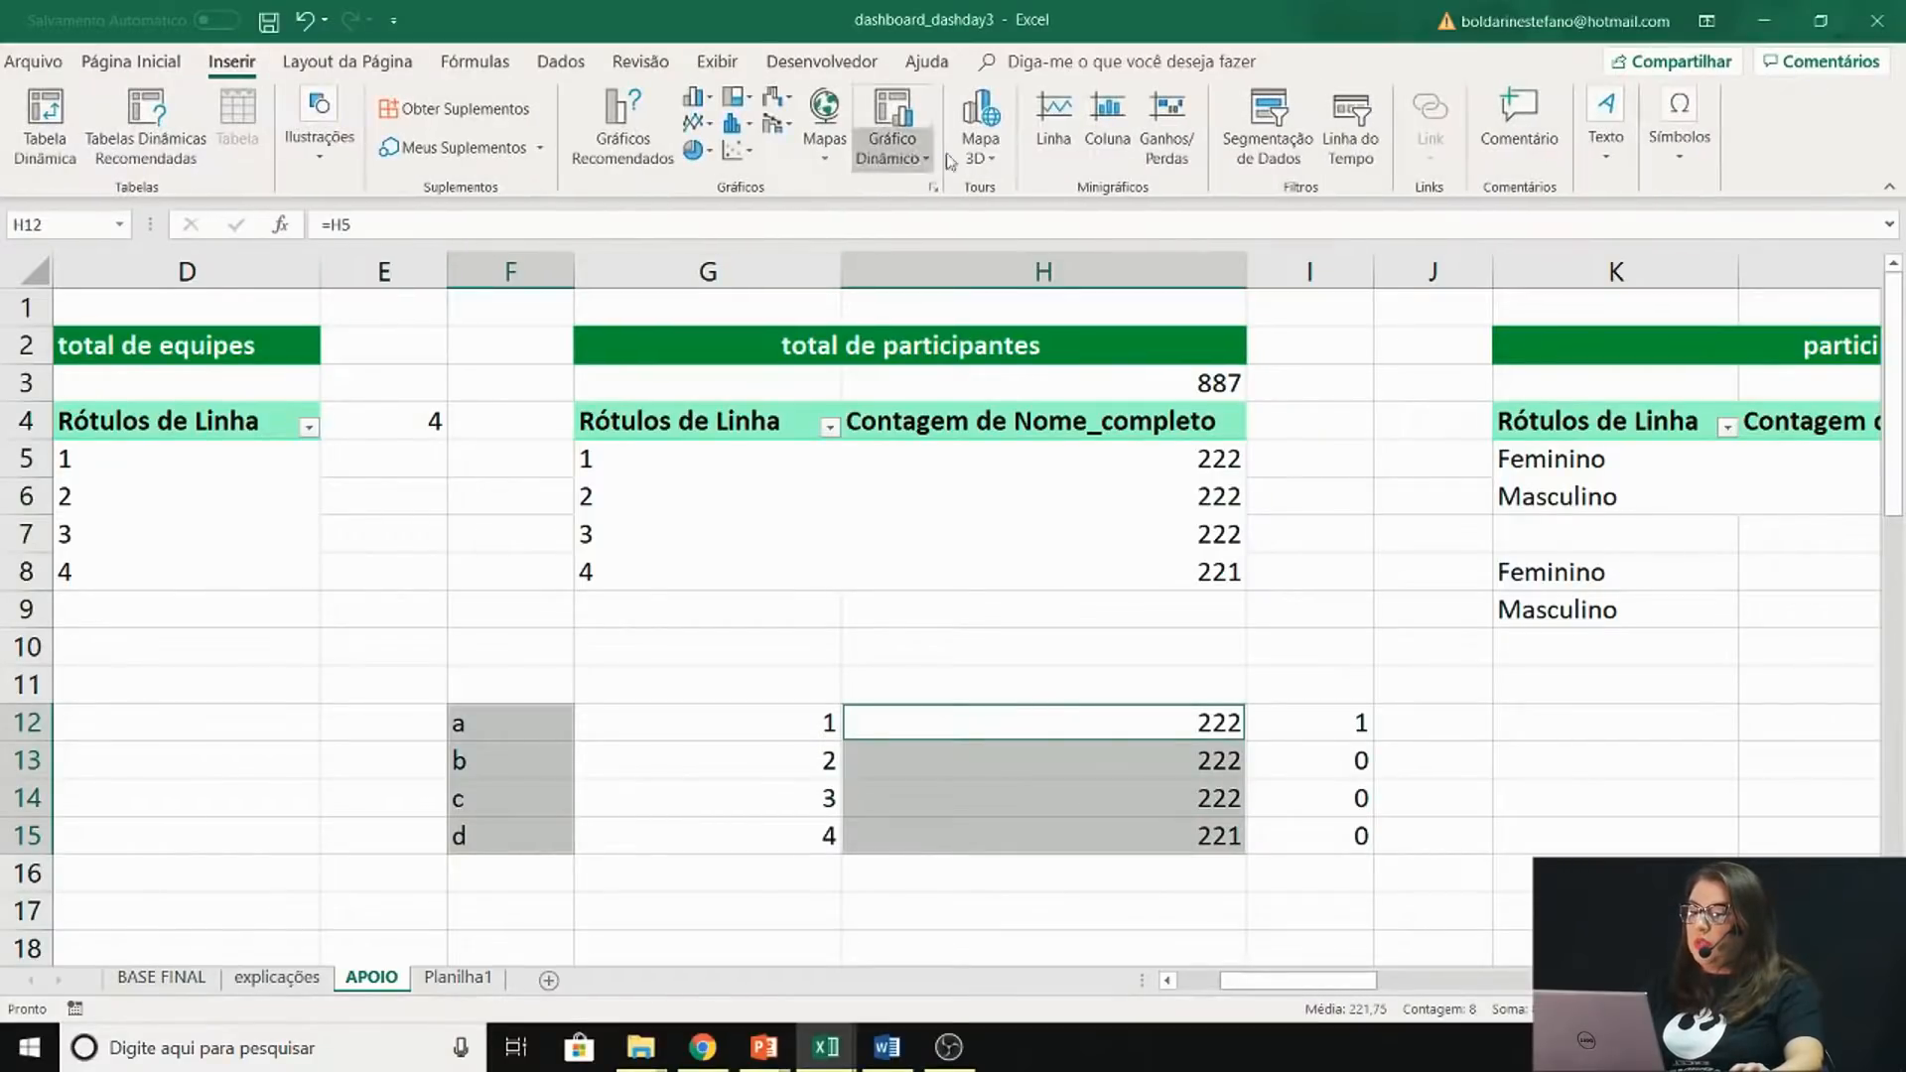
{"action": "left_click", "coordinate": [696, 97]}
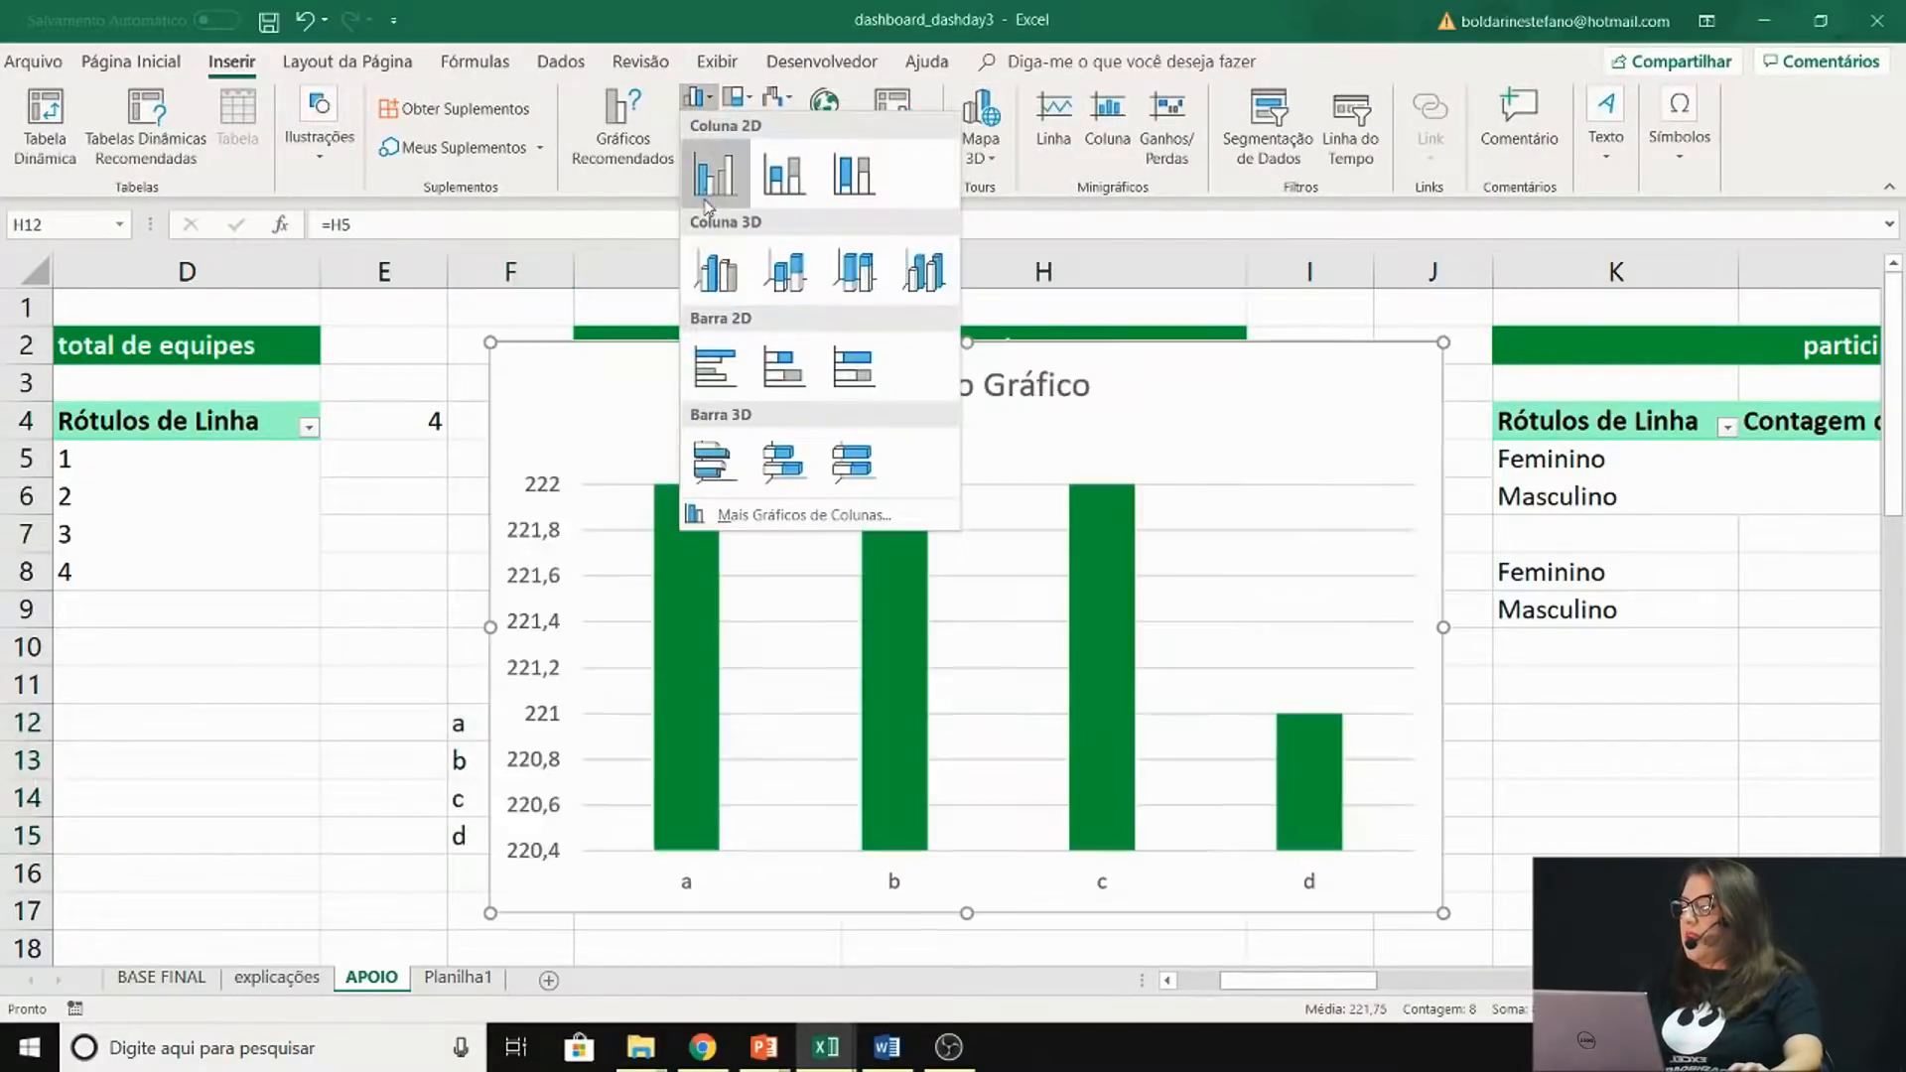
{"action": "left_click", "coordinate": [708, 198]}
{"action": "left_click_drag", "start_coordinate": [1271, 462], "coordinate": [1489, 355]}
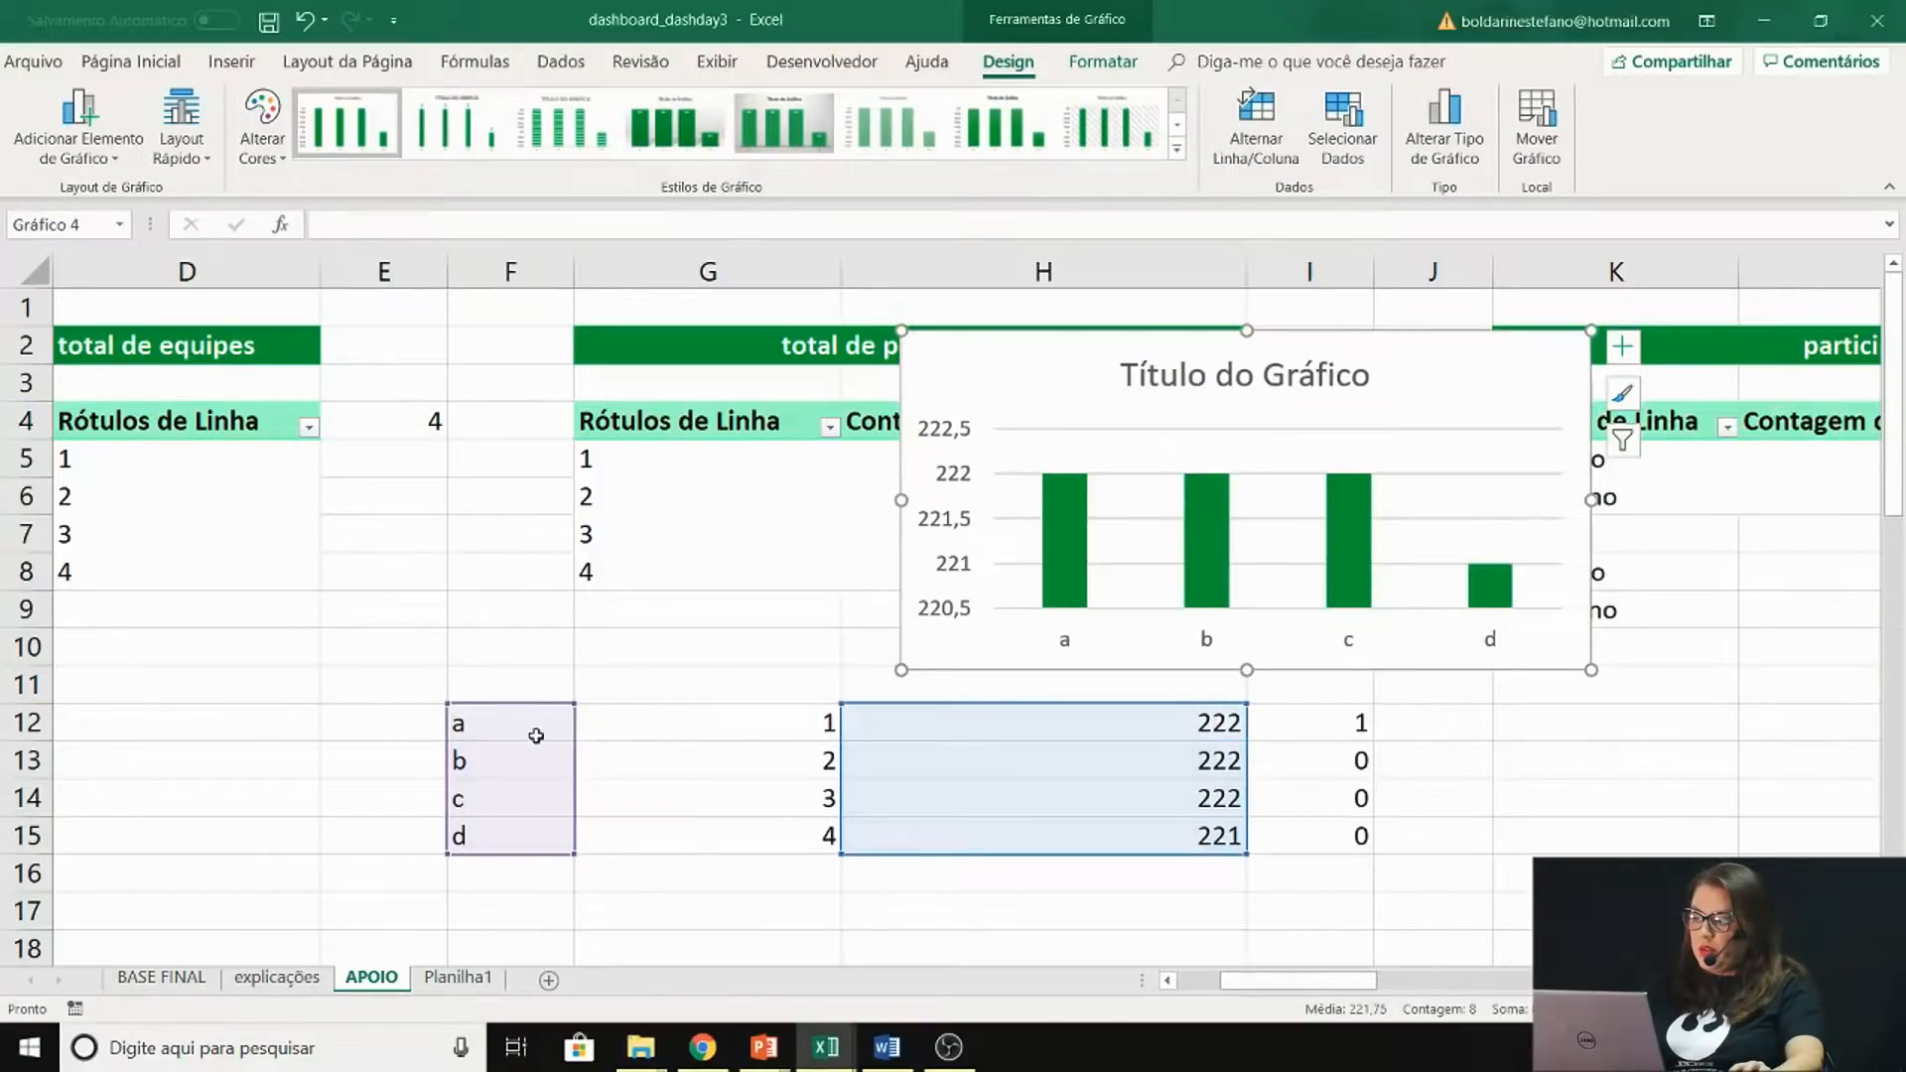
Replace the text labels in F12:F15 with links to the team numbers, starting with =G12 and filling down
{"action": "left_click", "coordinate": [593, 724]}
{"action": "left_click", "coordinate": [527, 721]}
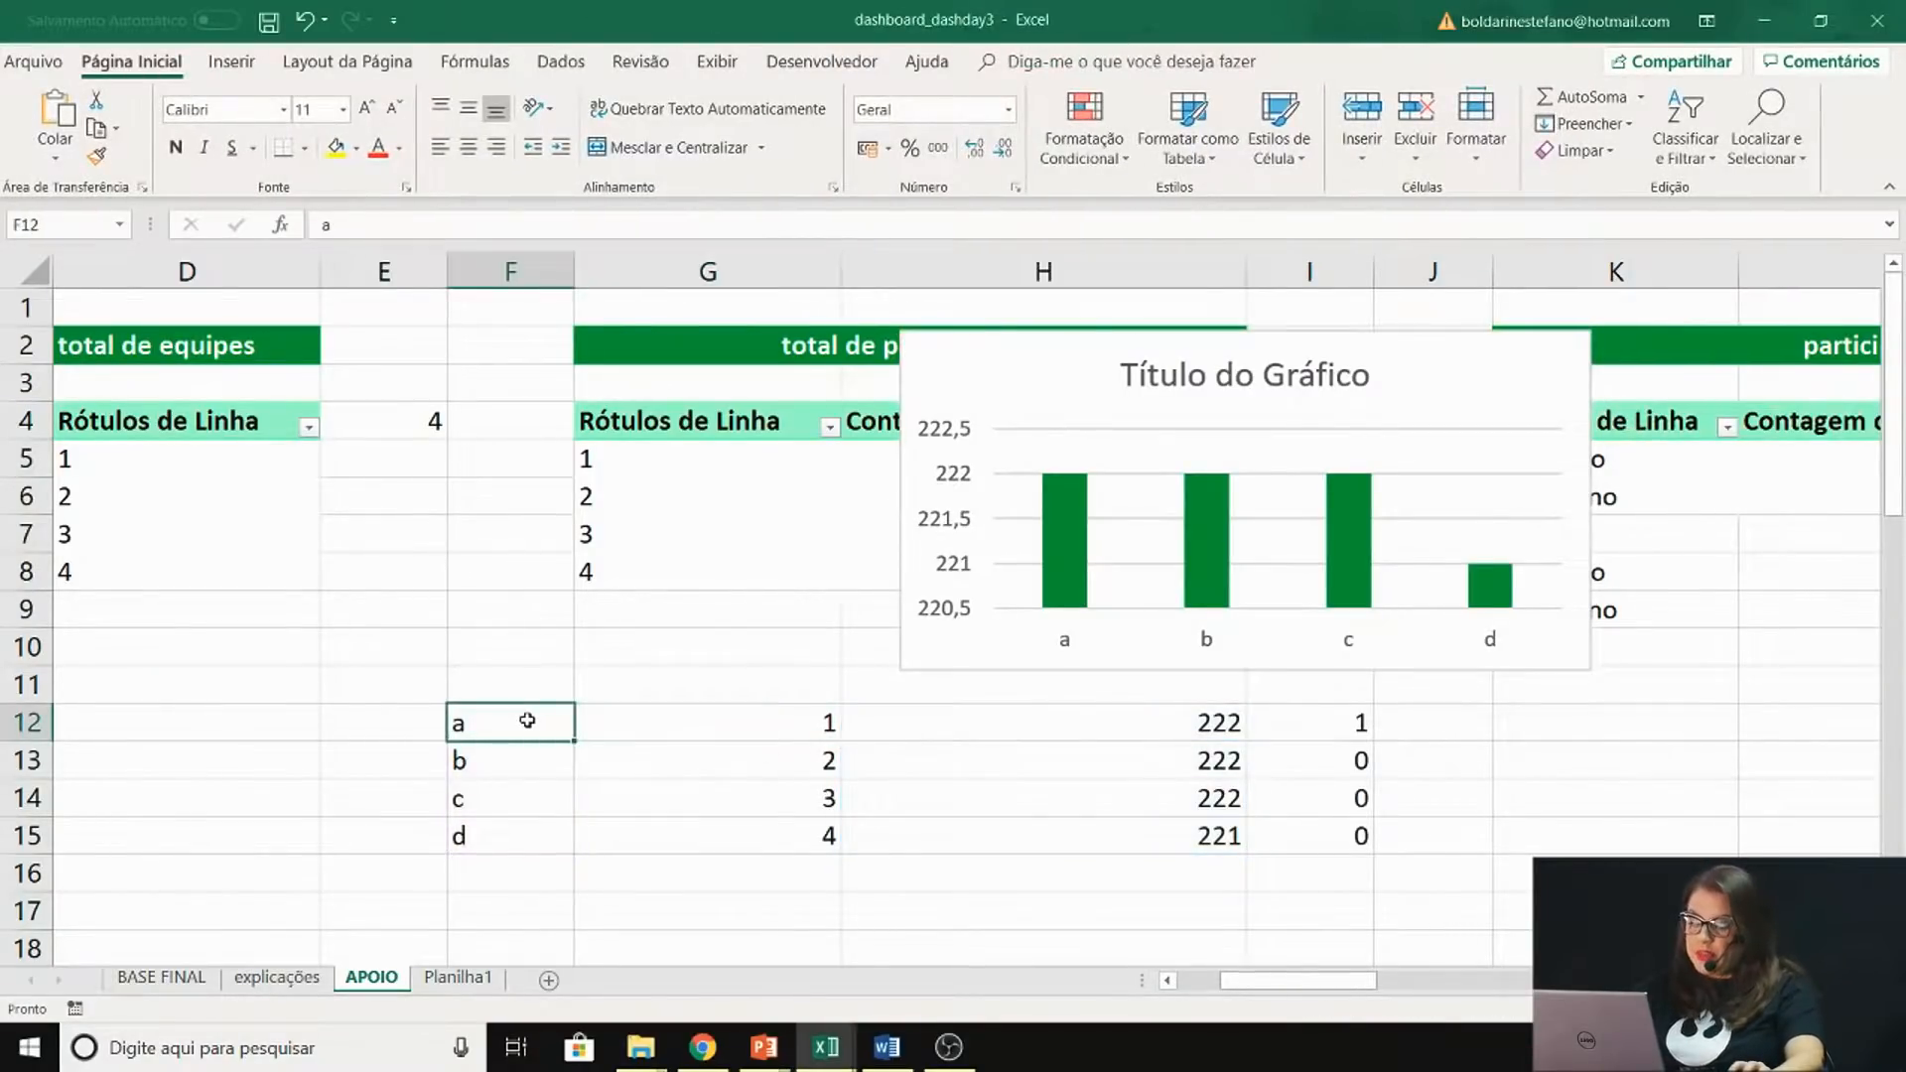
{"action": "type", "text": "="}
{"action": "left_click", "coordinate": [703, 723]}
{"action": "key", "text": "Return"}
{"action": "left_click", "coordinate": [545, 724]}
{"action": "left_click_drag", "start_coordinate": [571, 740], "coordinate": [571, 852]}
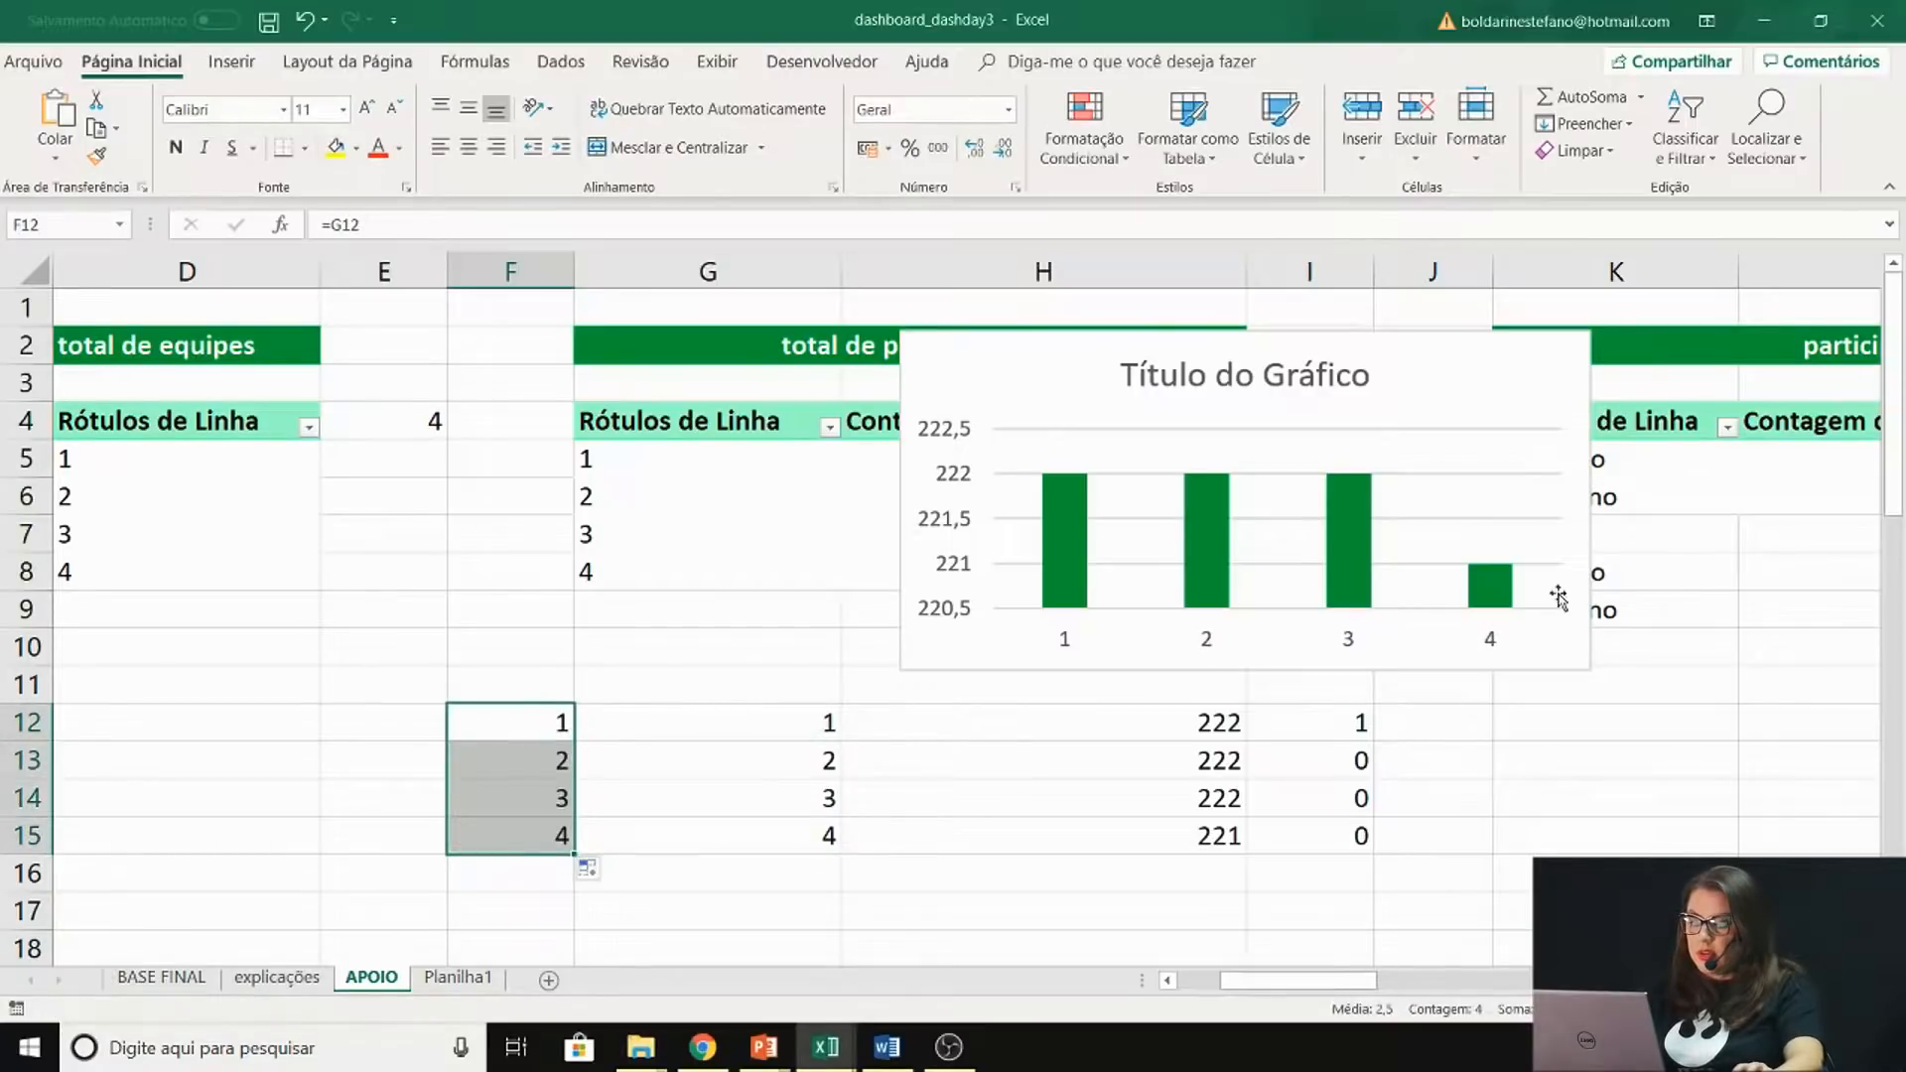
Widen the chart and review its data source ranges and category labels without changing them
{"action": "left_click", "coordinate": [1508, 388]}
{"action": "left_click_drag", "start_coordinate": [901, 328], "coordinate": [609, 331]}
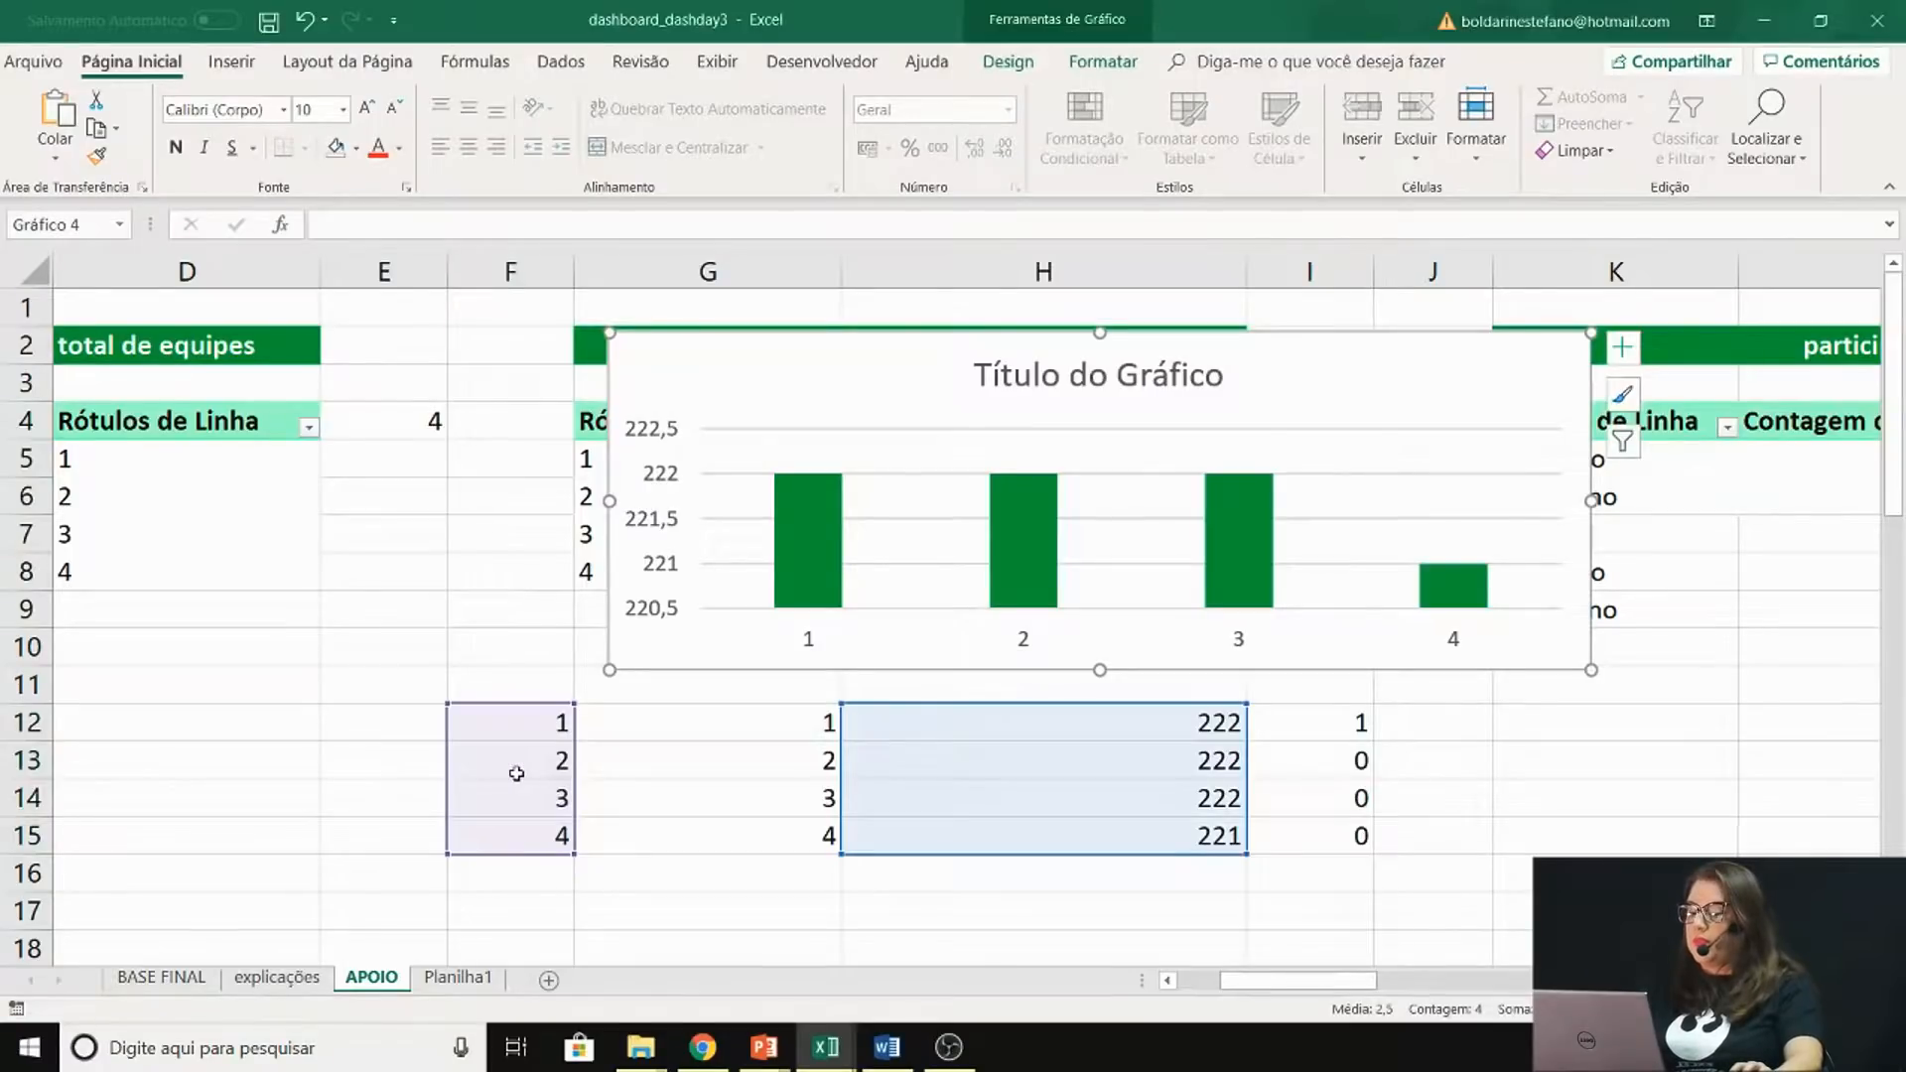
{"action": "right_click", "coordinate": [743, 405]}
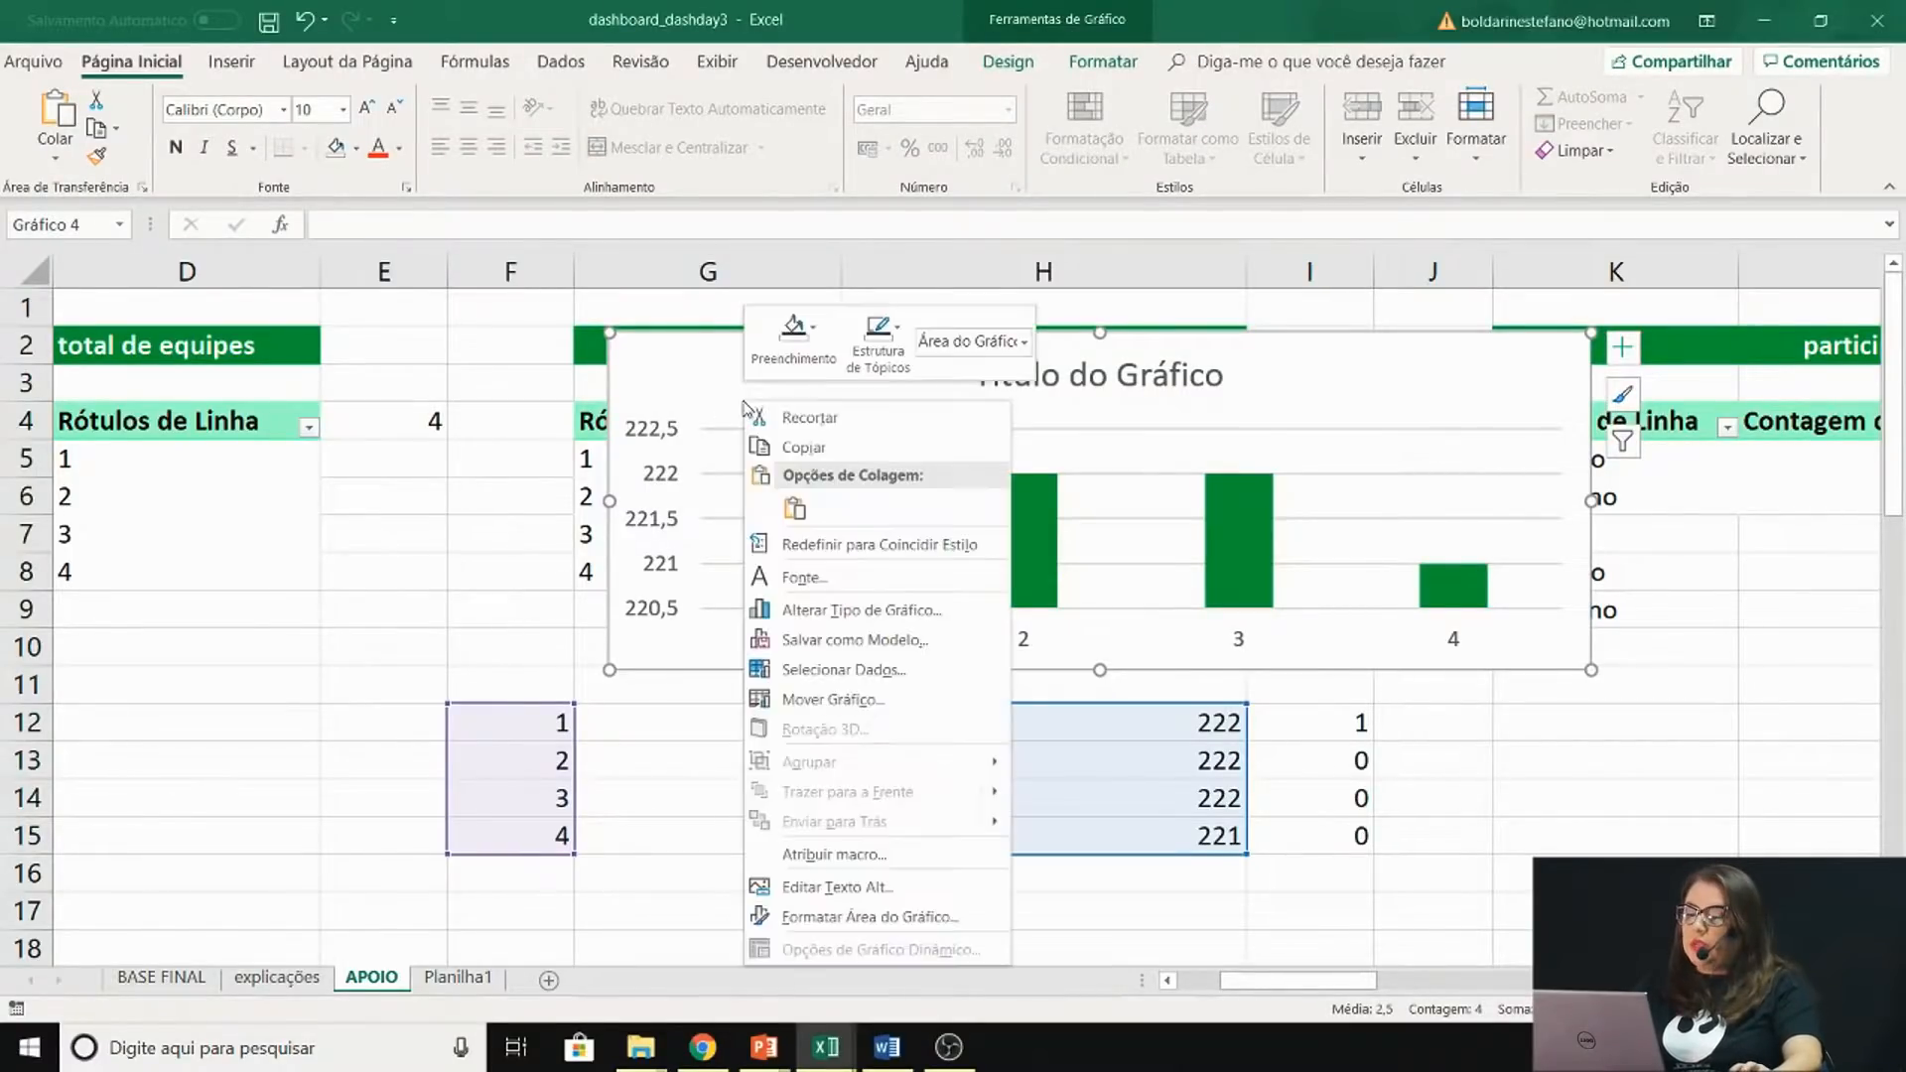
{"action": "left_click", "coordinate": [813, 667]}
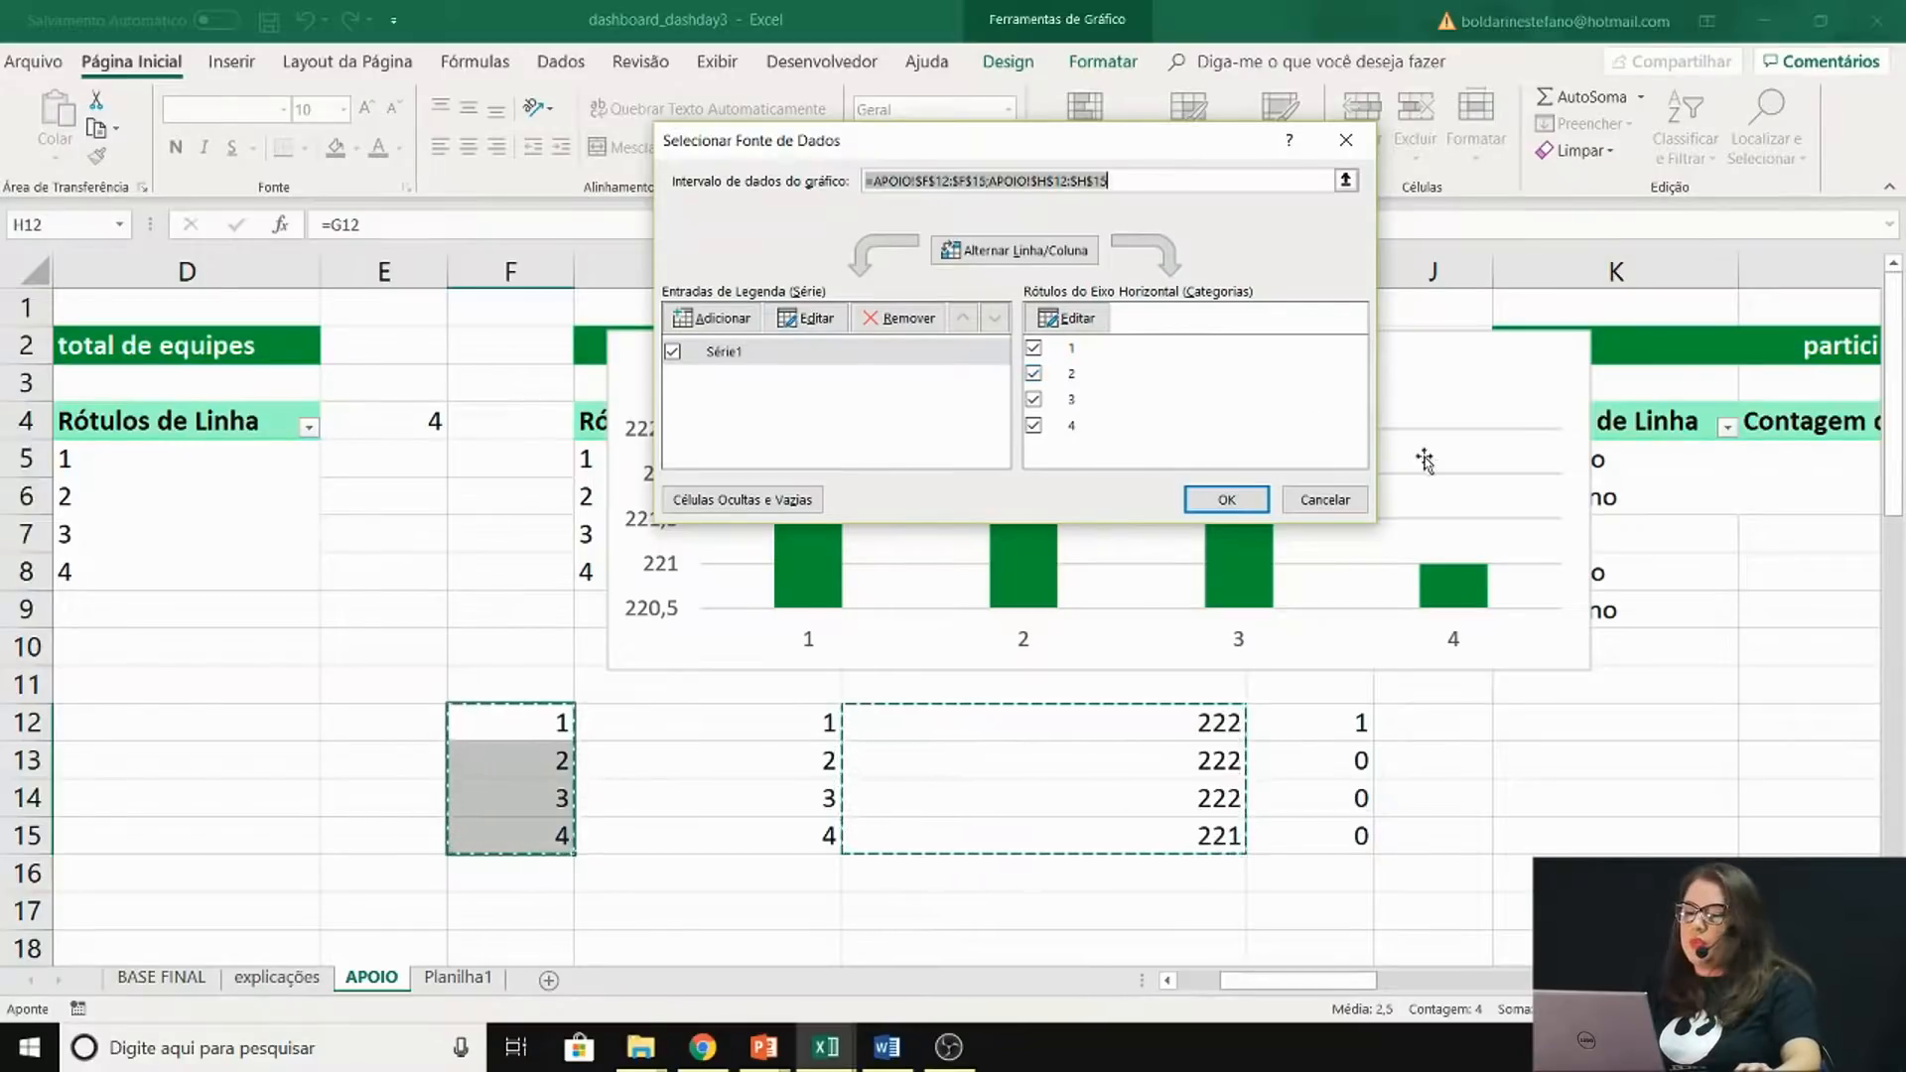
{"action": "left_click", "coordinate": [1325, 499]}
Shift the chart over columns E to H and make it narrower, keeping it above the helper table
{"action": "left_click_drag", "start_coordinate": [1431, 360], "coordinate": [1362, 345]}
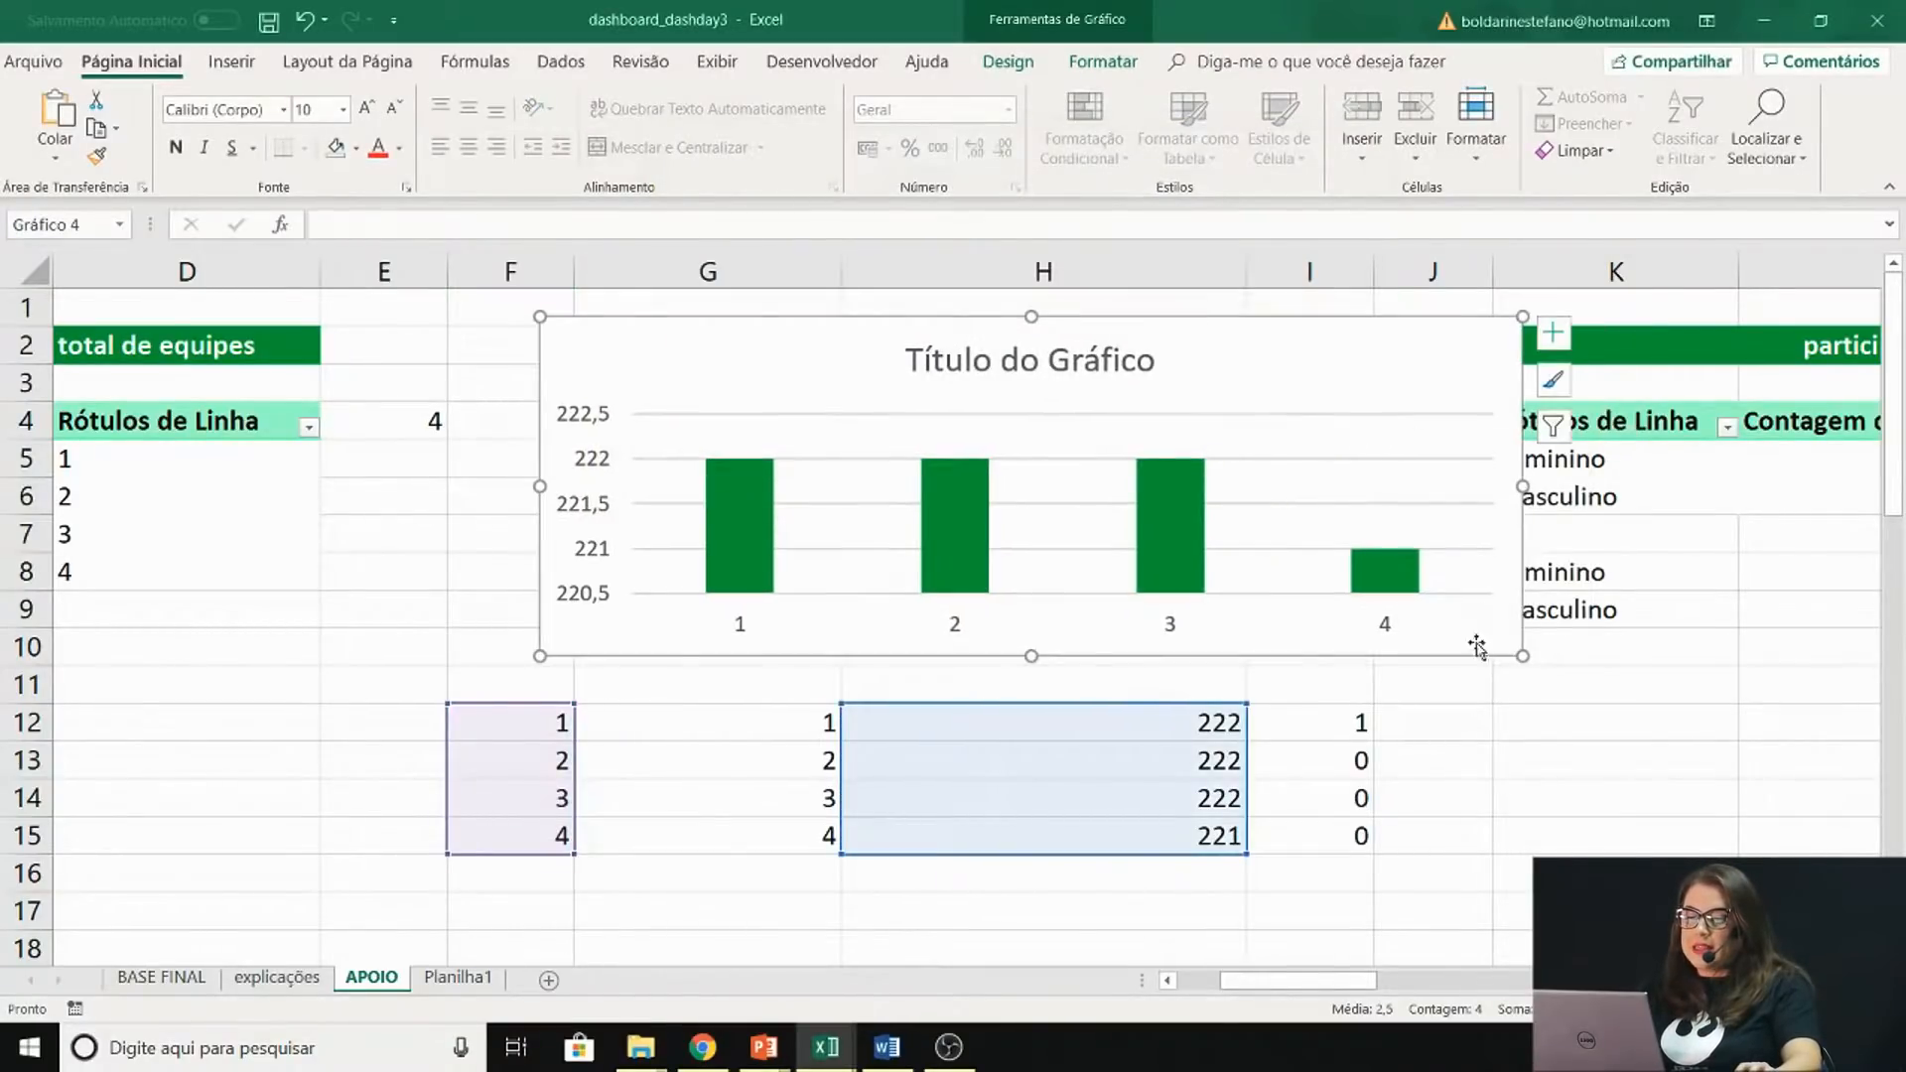
{"action": "left_click_drag", "start_coordinate": [1522, 656], "coordinate": [996, 655]}
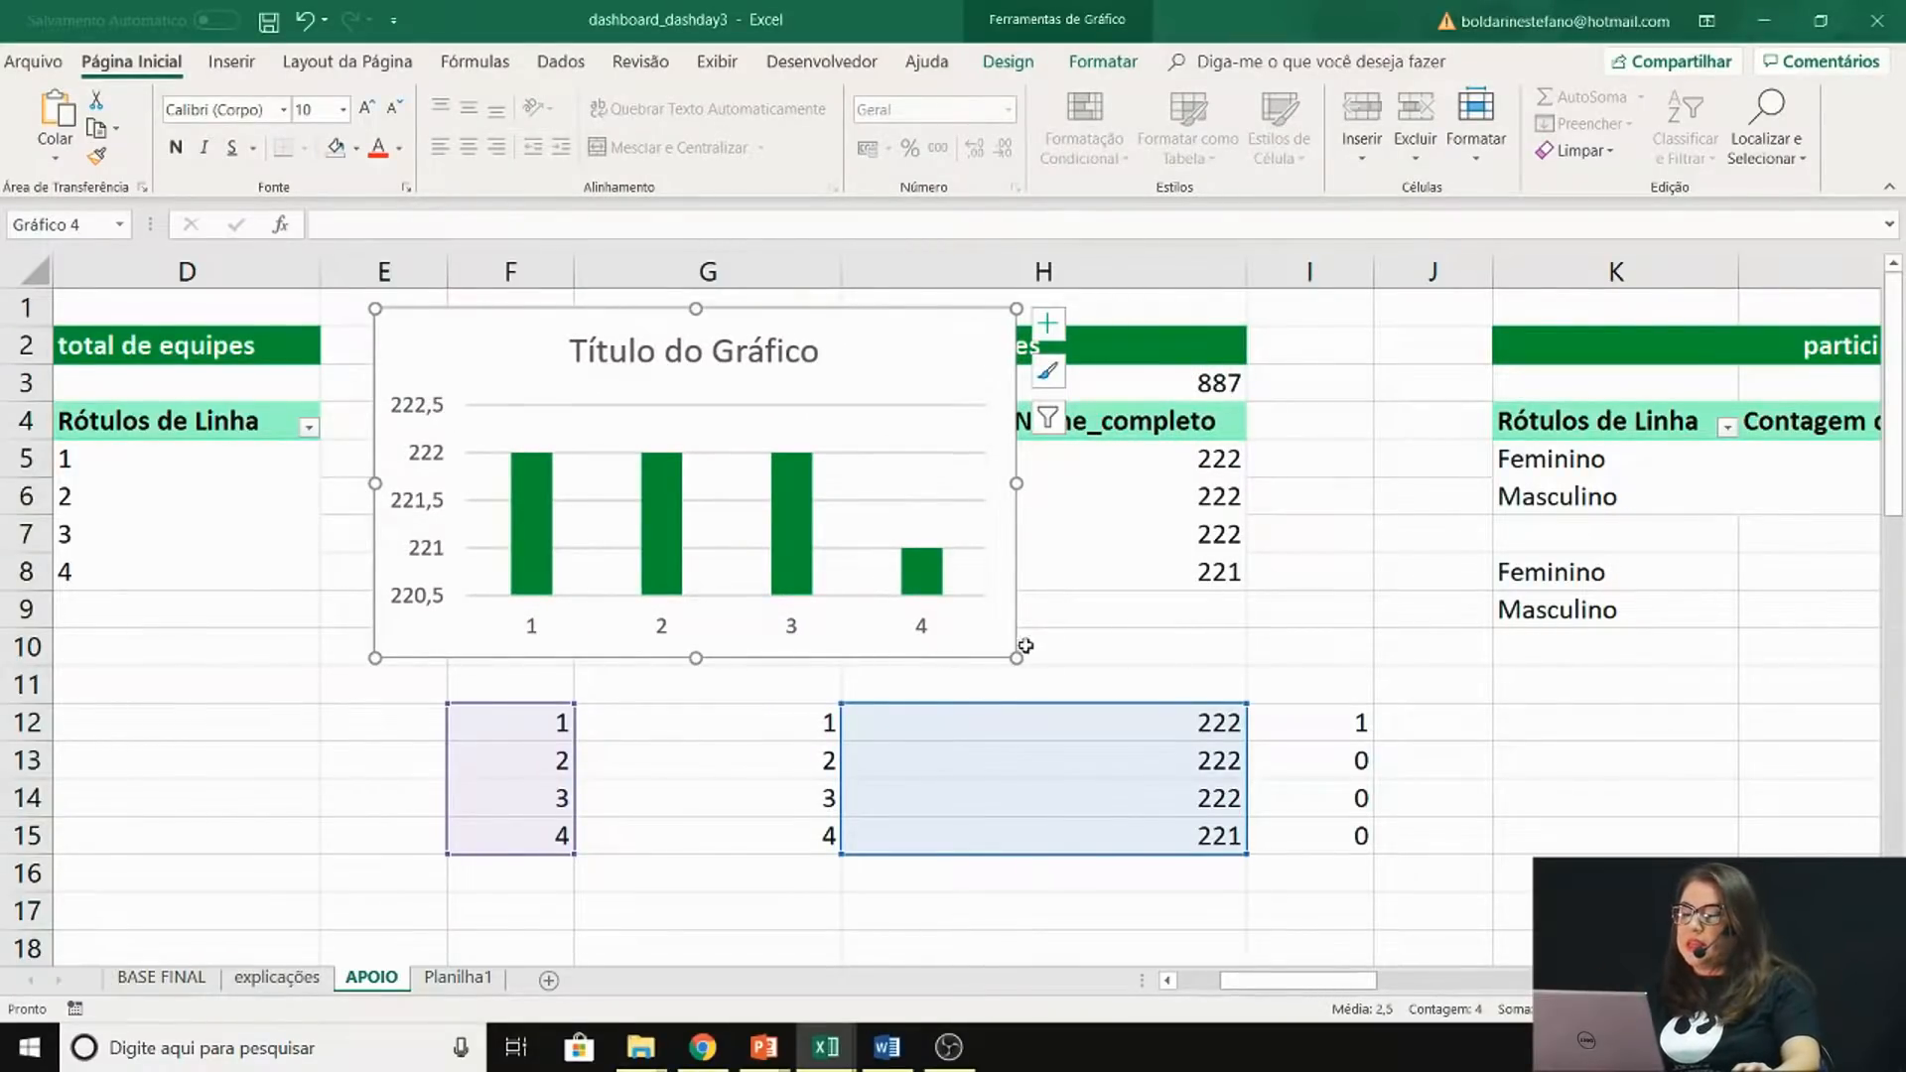
{"action": "left_click_drag", "start_coordinate": [1017, 659], "coordinate": [969, 665]}
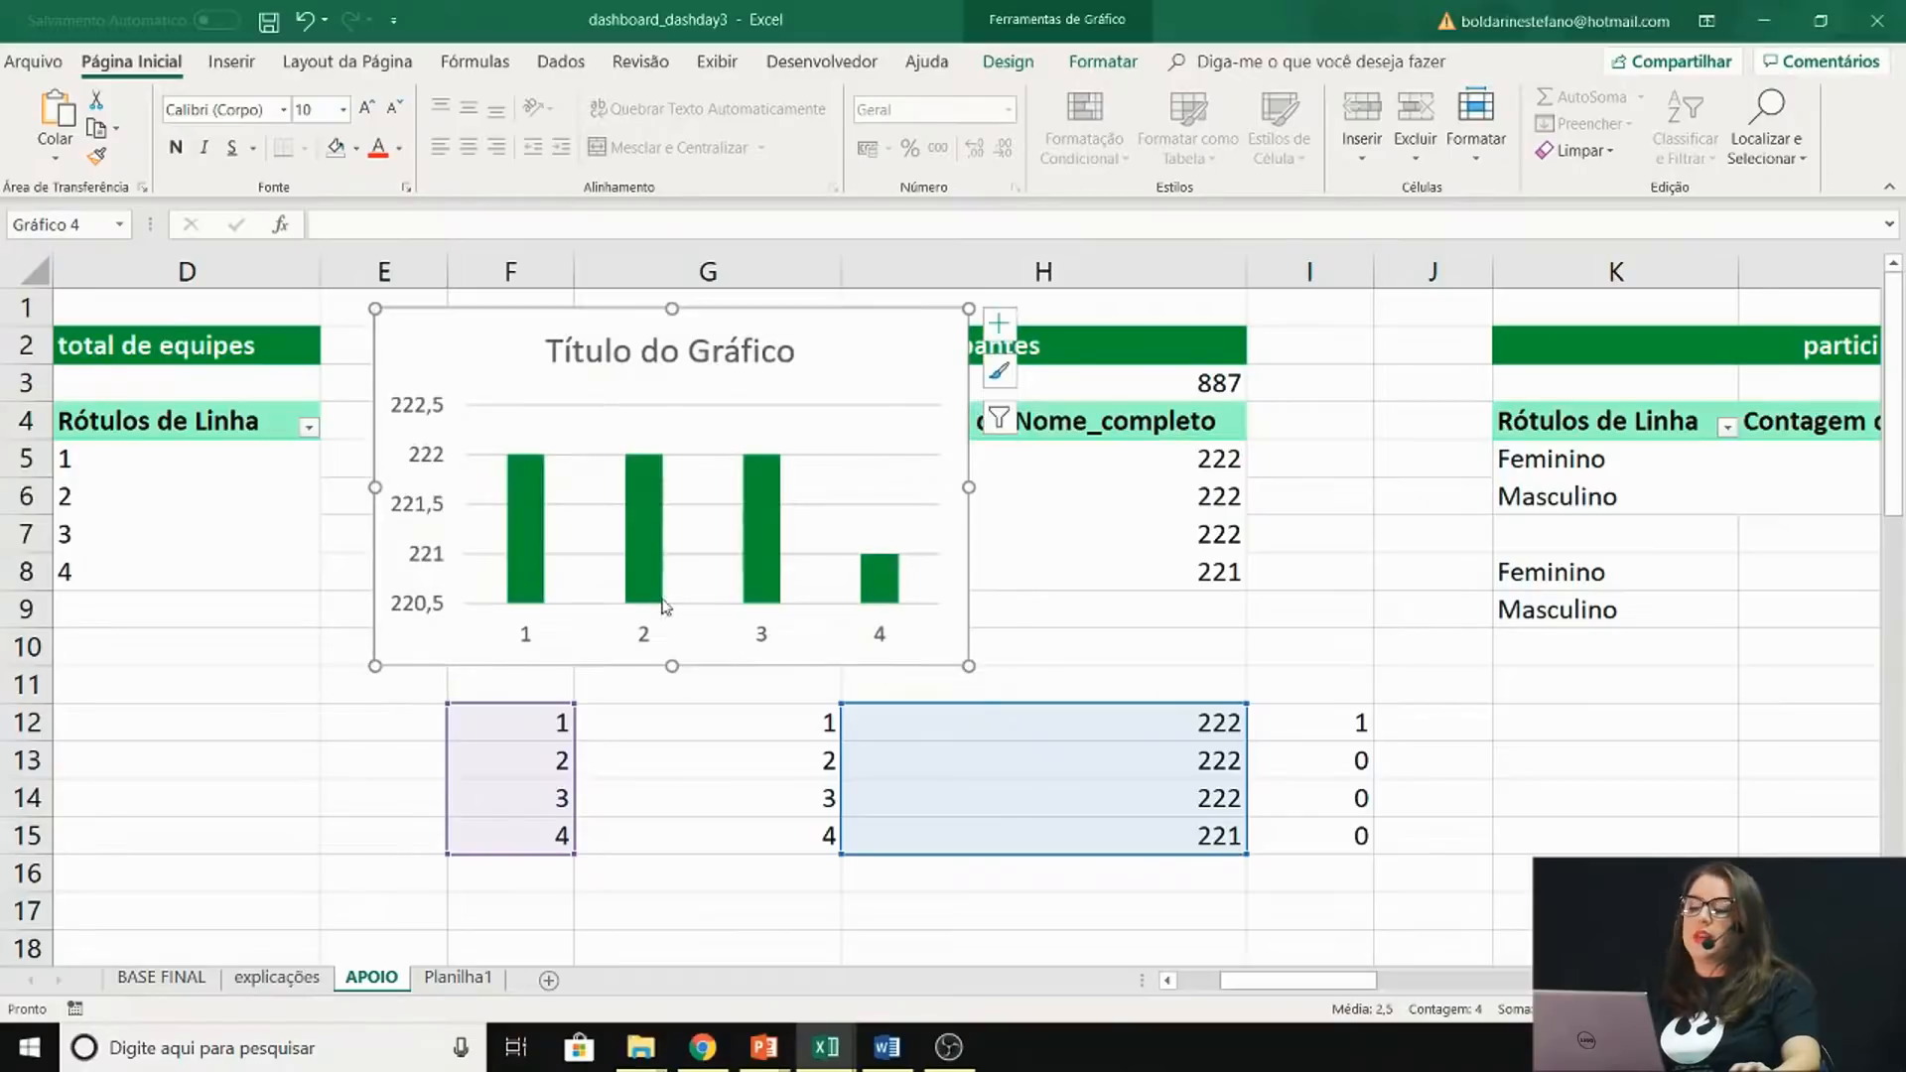
Add data labels to the chart's columns and delete its vertical axis
{"action": "right_click", "coordinate": [526, 566]}
{"action": "left_click", "coordinate": [608, 726]}
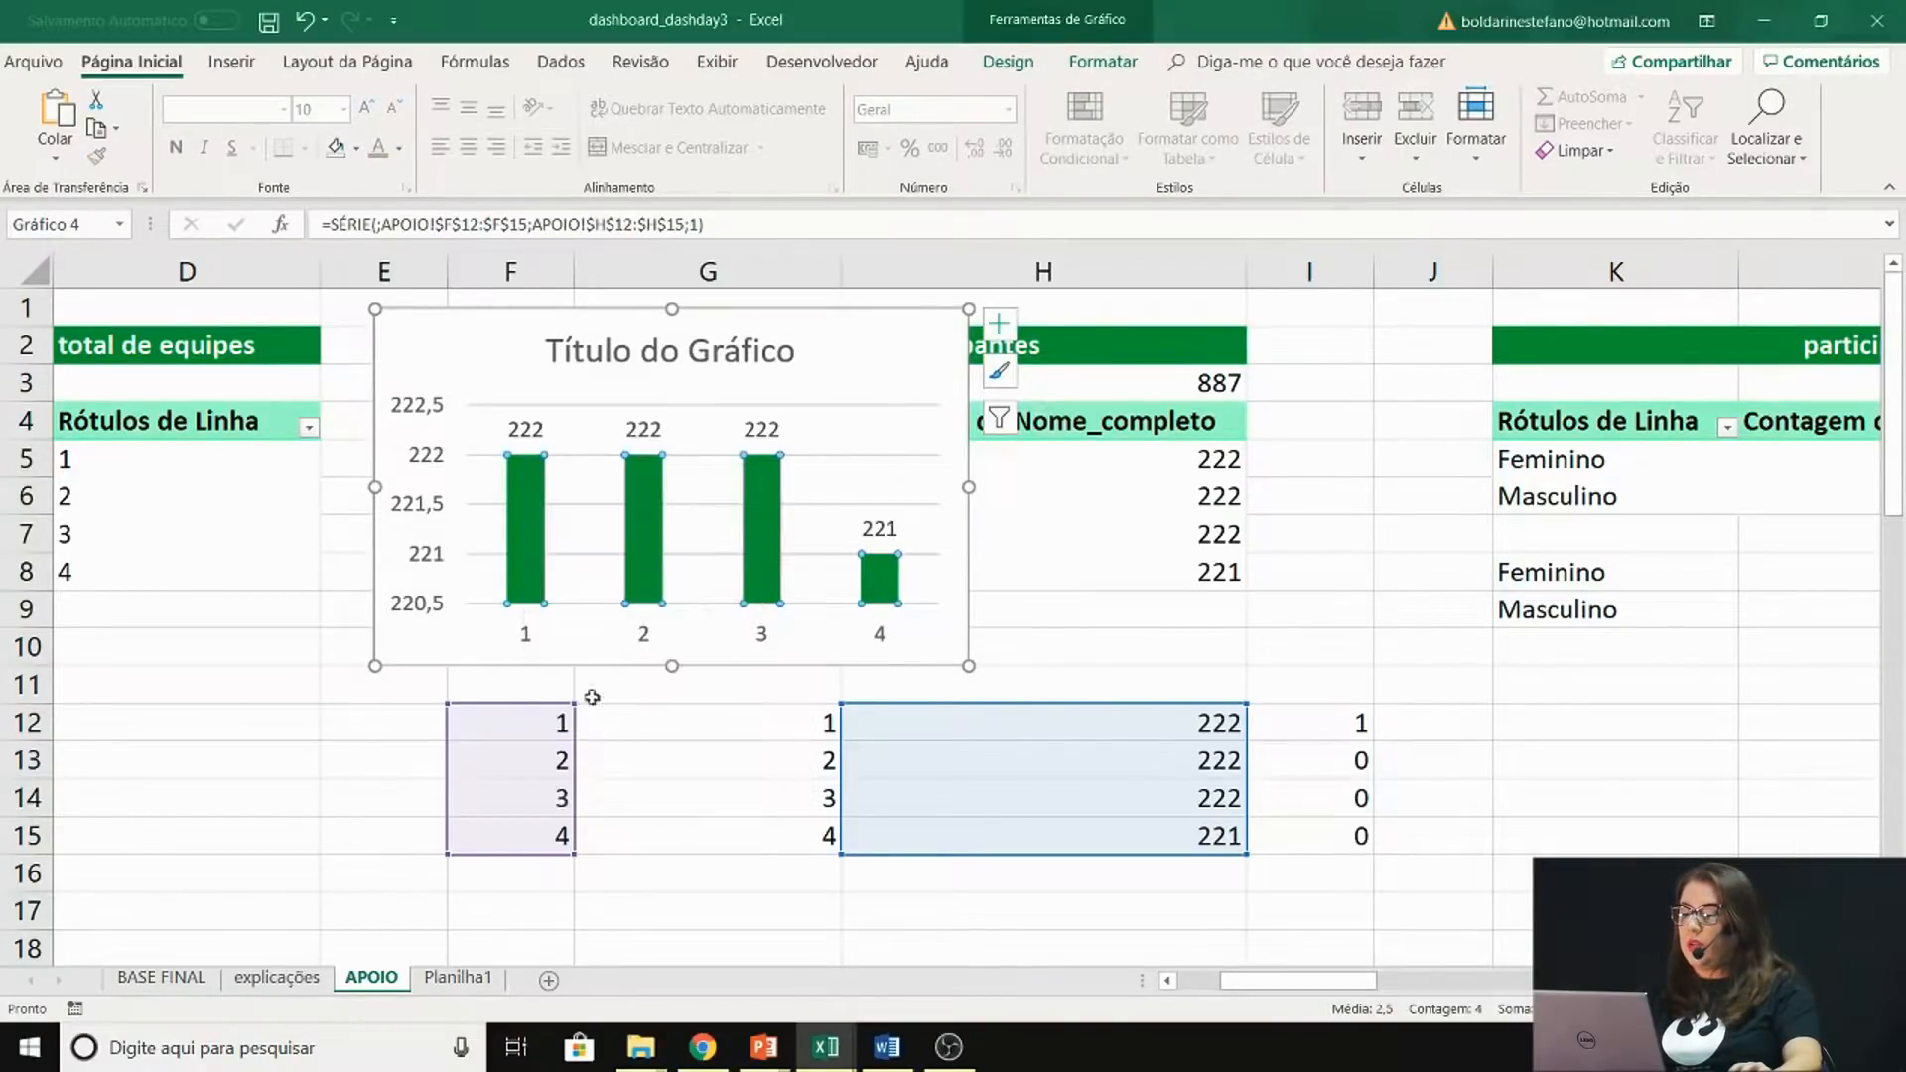
{"action": "left_click", "coordinate": [440, 408]}
{"action": "key", "text": "Delete"}
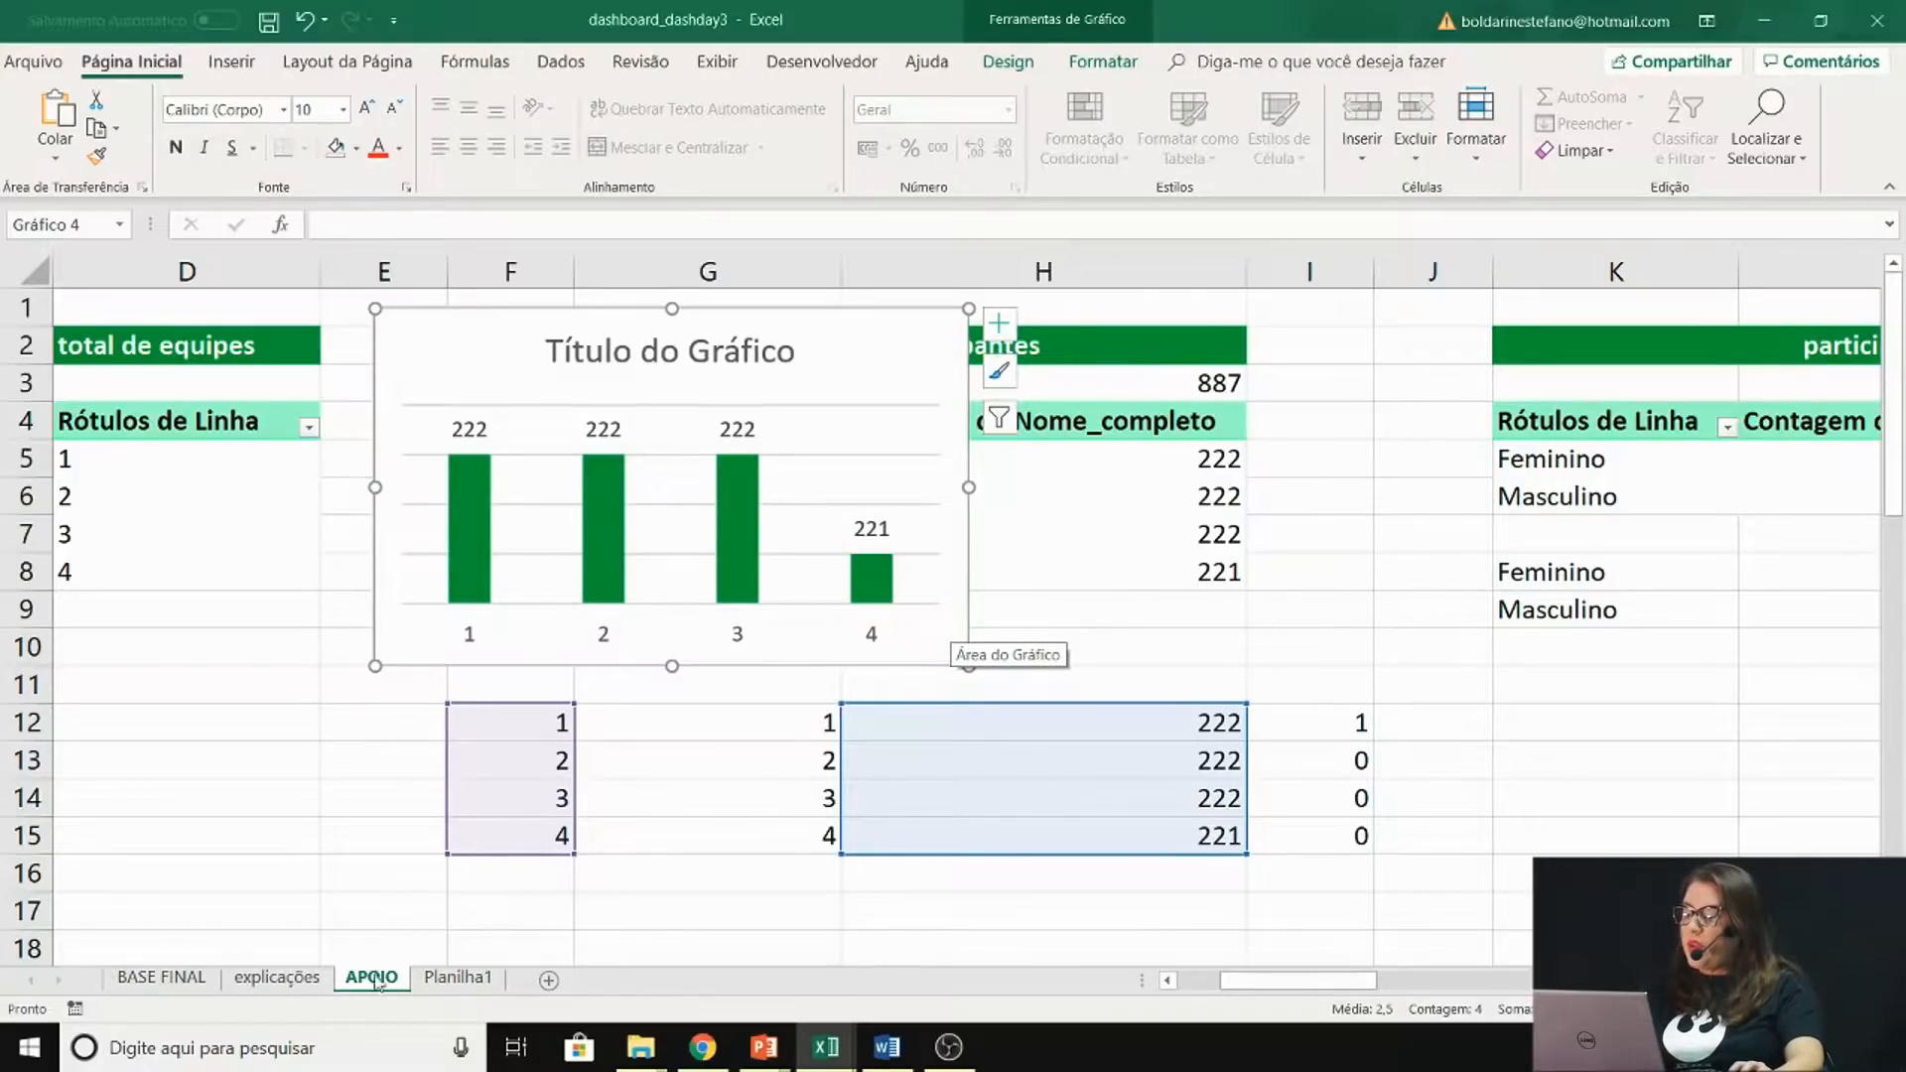
Try different teams in the equipe slicer on Planilha1, leave T2 selected, and return to the APOIO sheet
{"action": "left_click", "coordinate": [303, 984]}
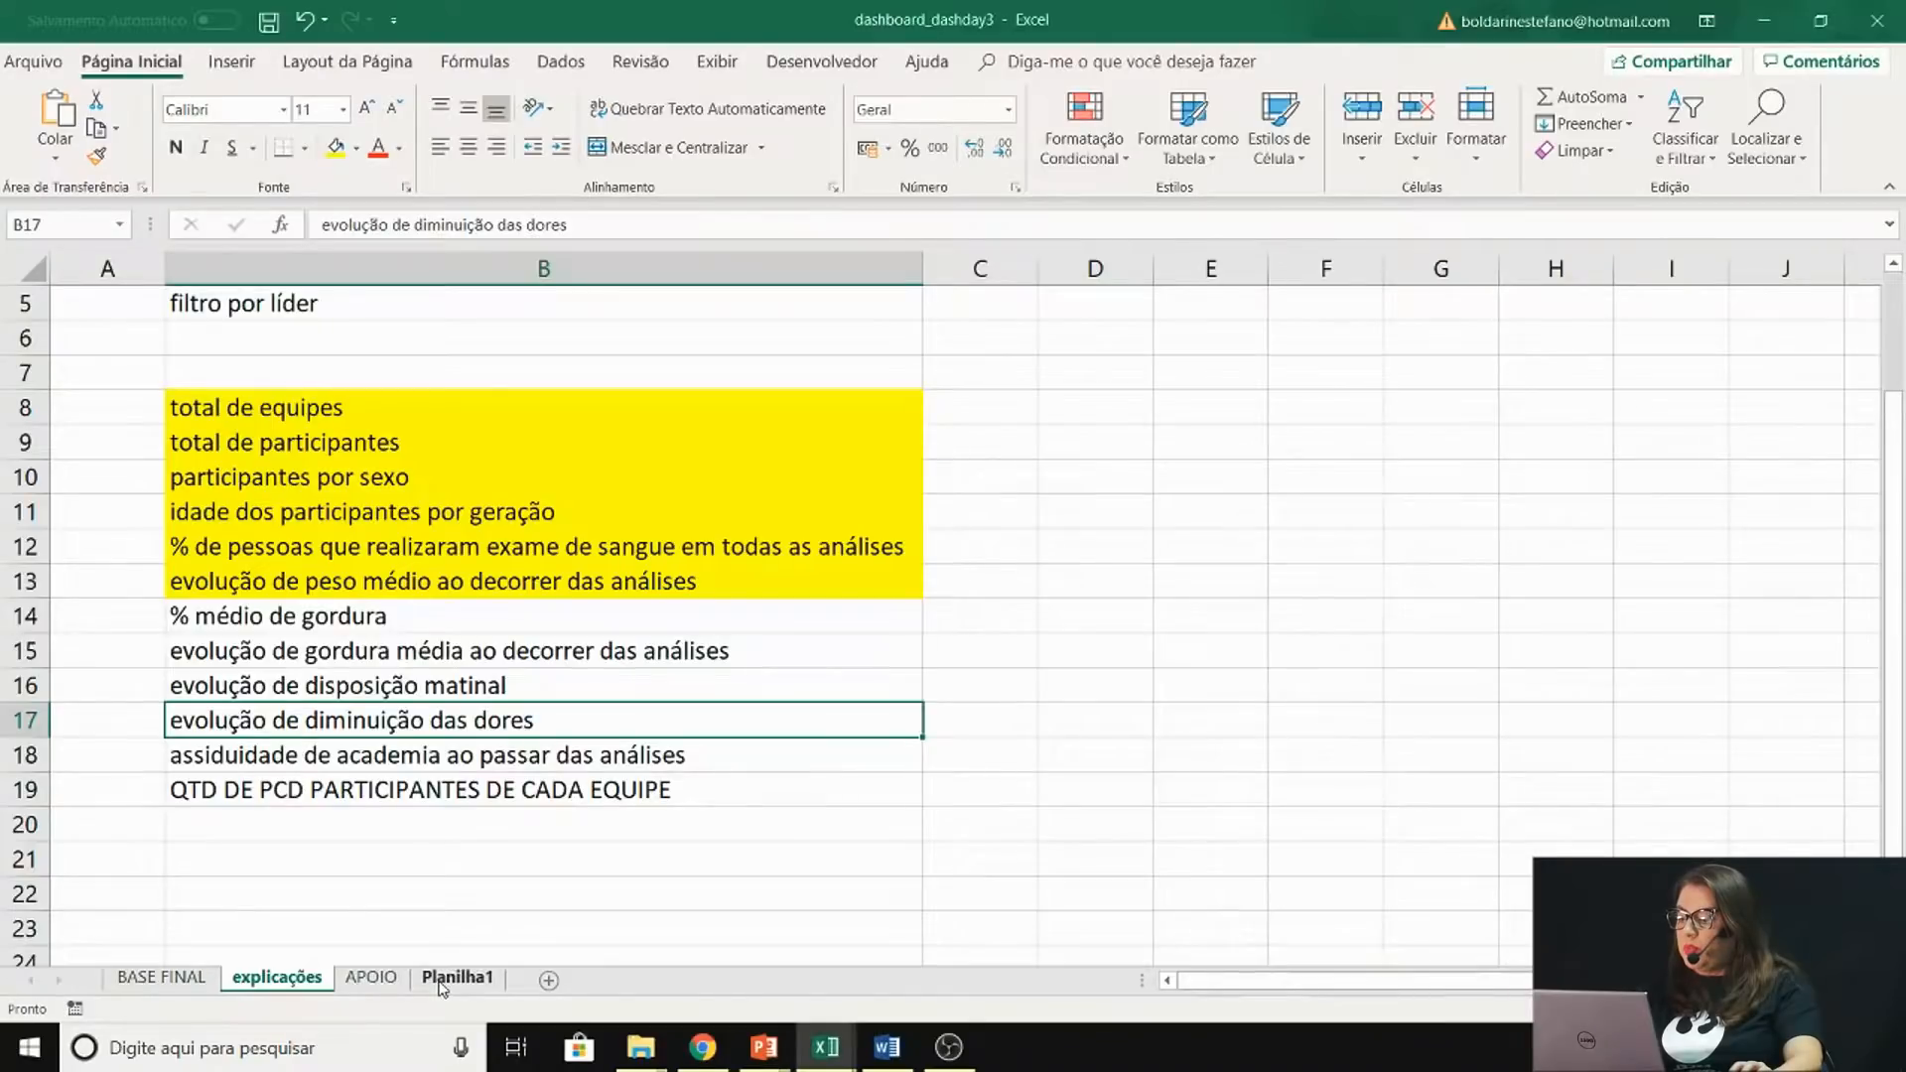
{"action": "left_click", "coordinate": [458, 978]}
{"action": "left_click", "coordinate": [334, 389]}
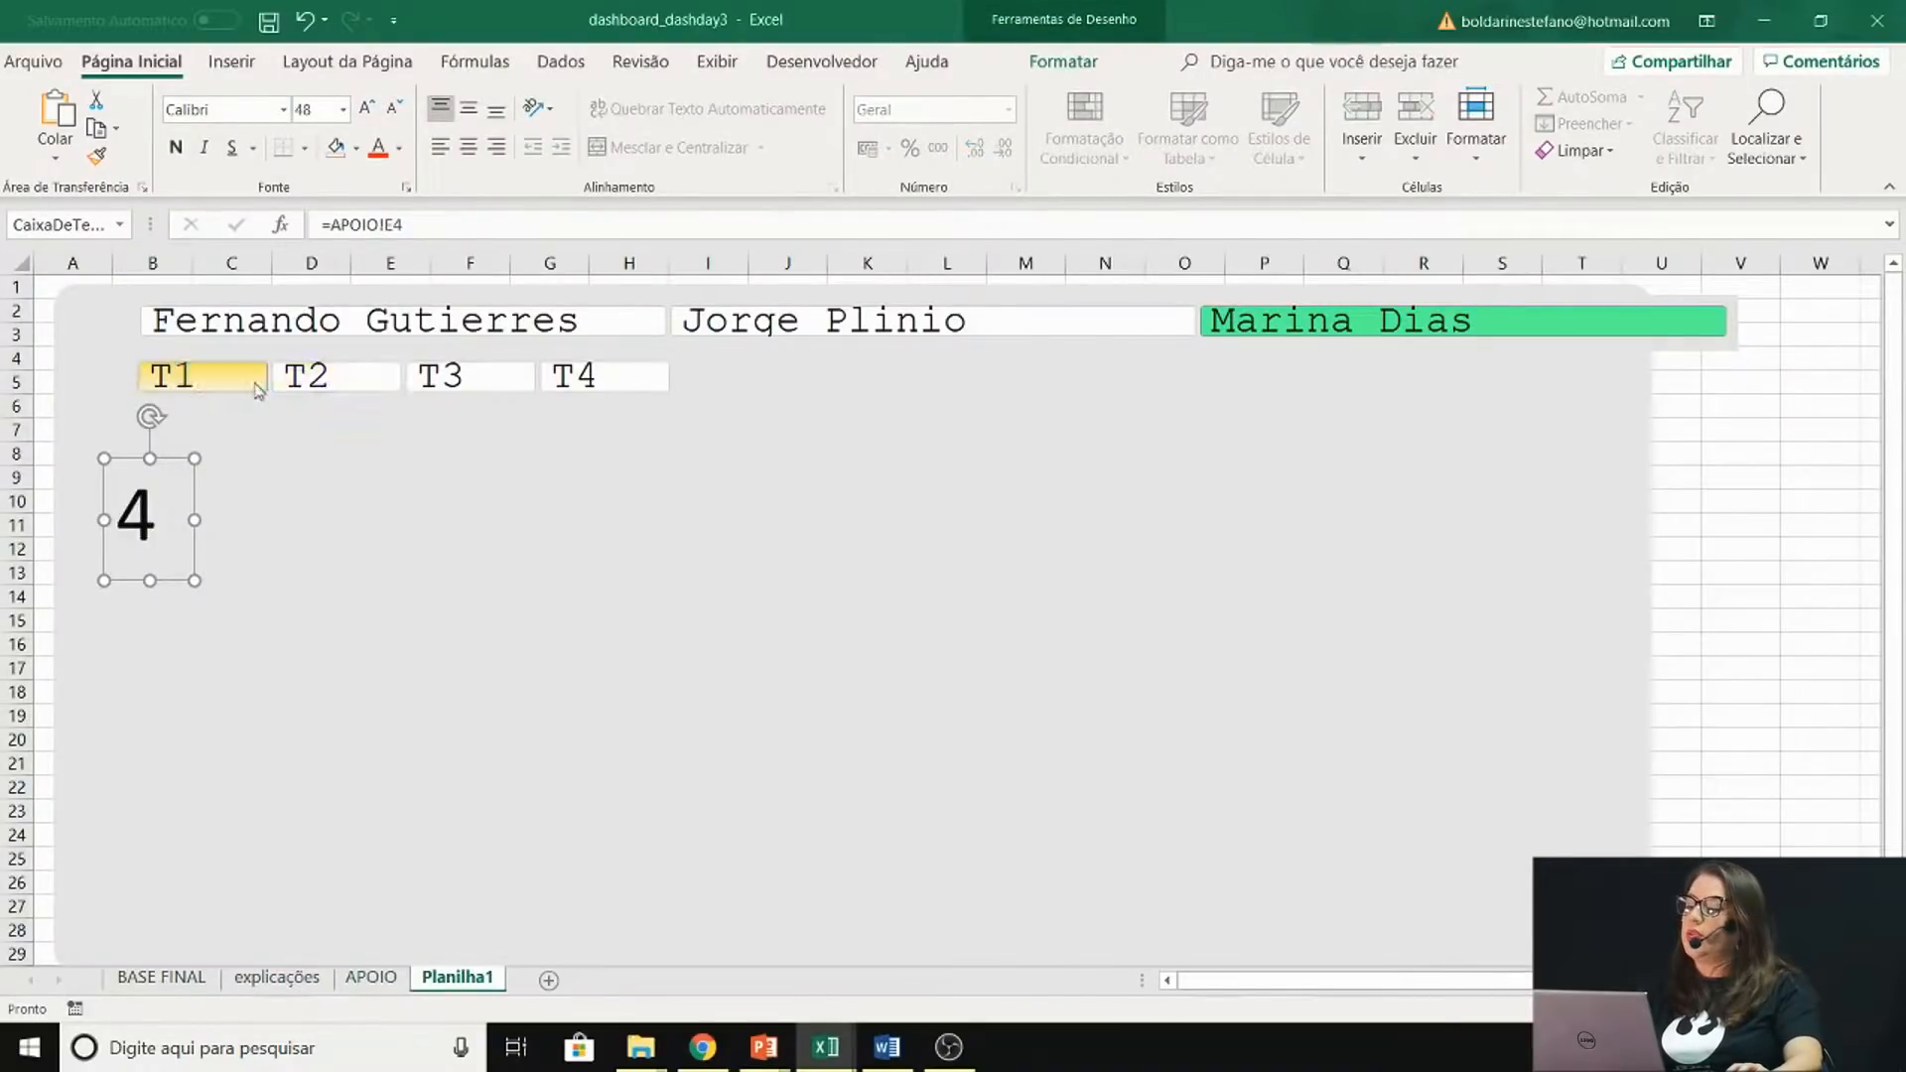
{"action": "left_click", "coordinate": [484, 388]}
{"action": "left_click", "coordinate": [557, 377]}
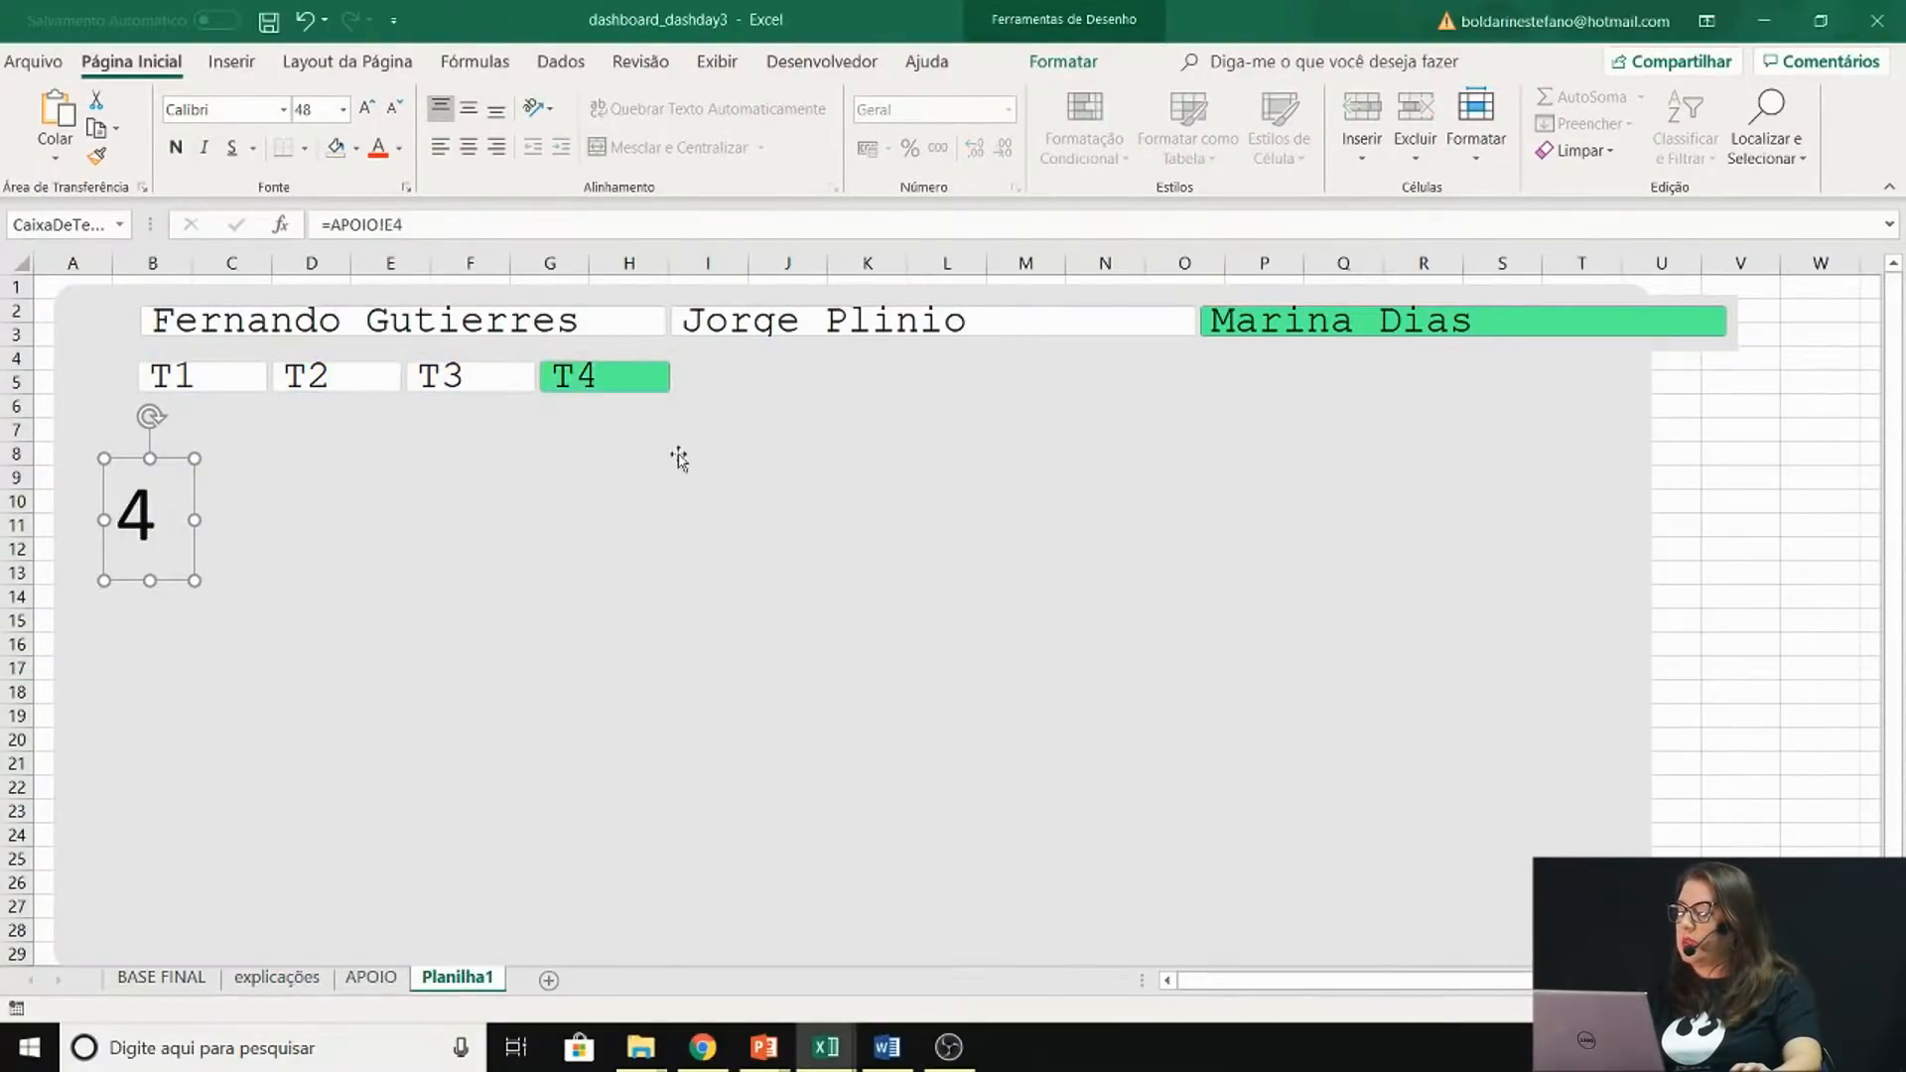
{"action": "left_click", "coordinate": [329, 381]}
{"action": "left_click", "coordinate": [373, 978]}
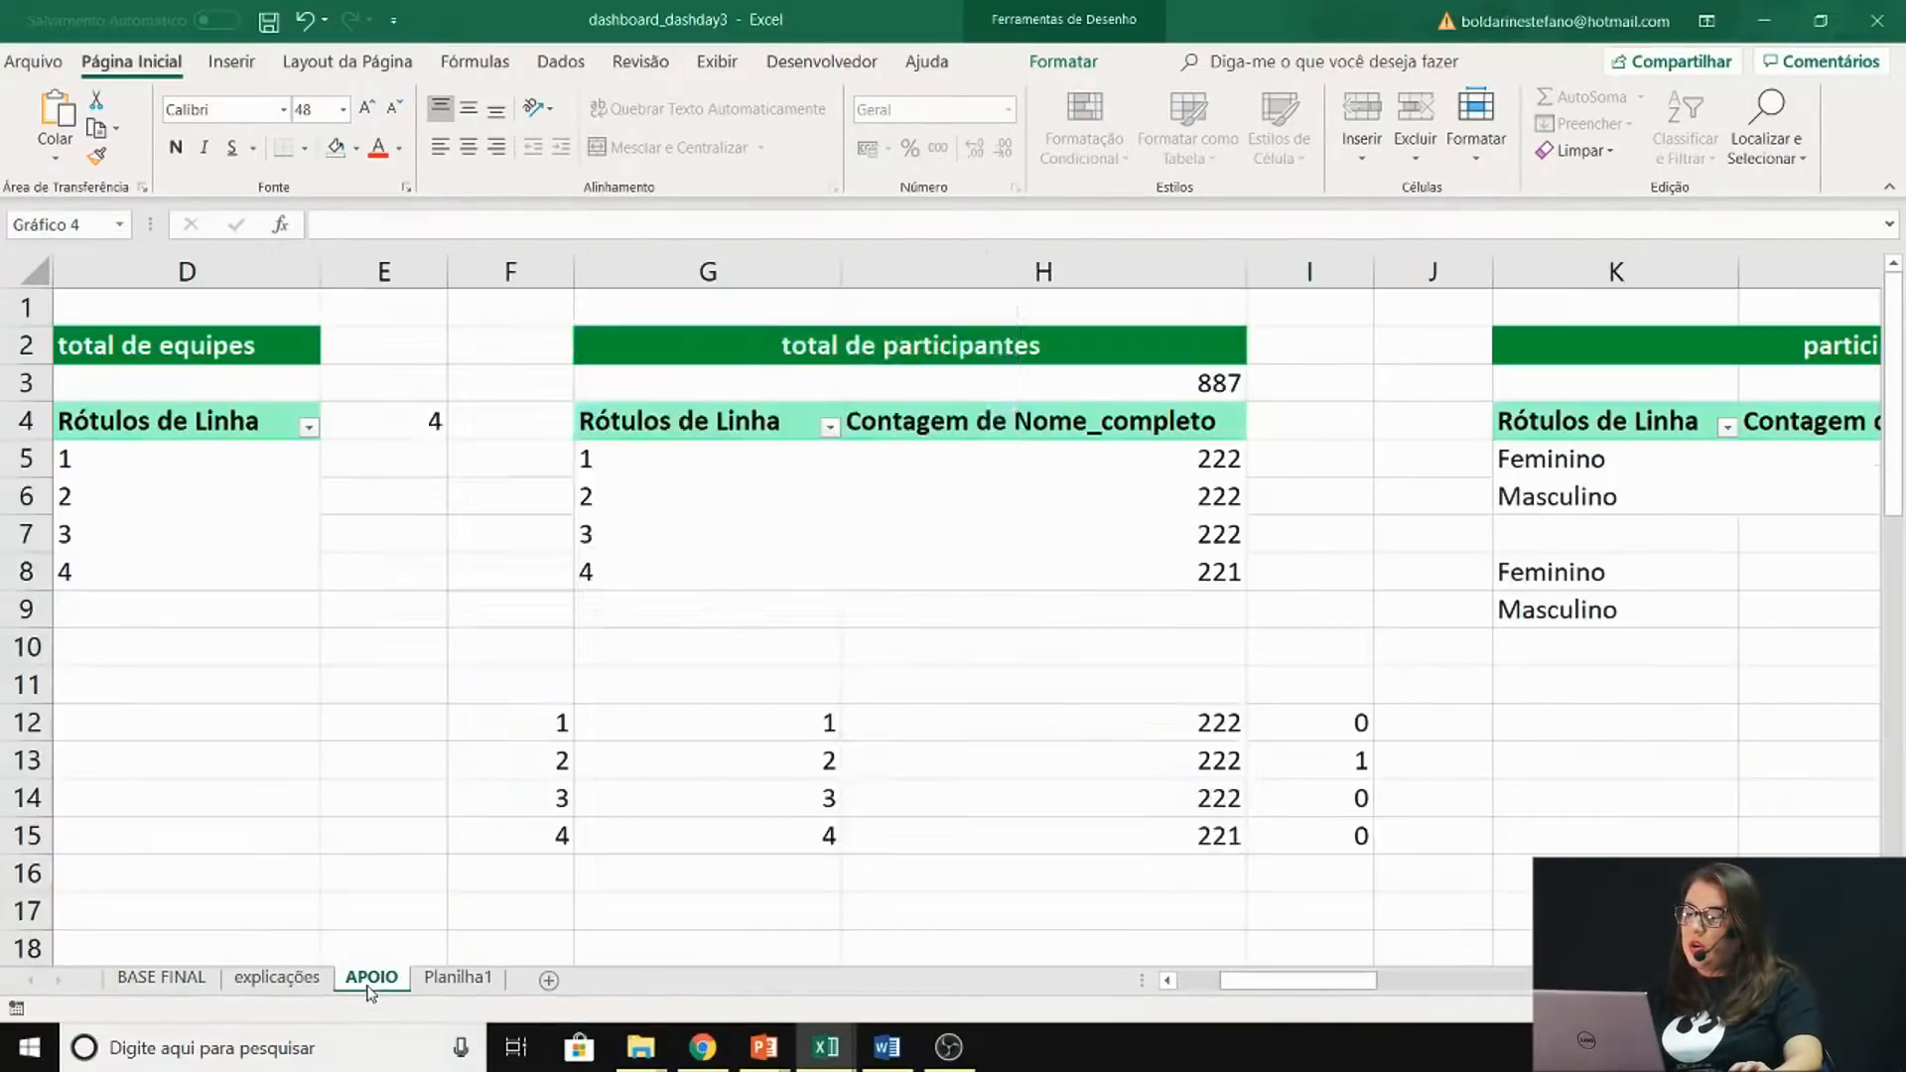
Move the chart below the helper table, starting around row 17, and slightly adjust its size
{"action": "left_click_drag", "start_coordinate": [920, 377], "coordinate": [673, 383]}
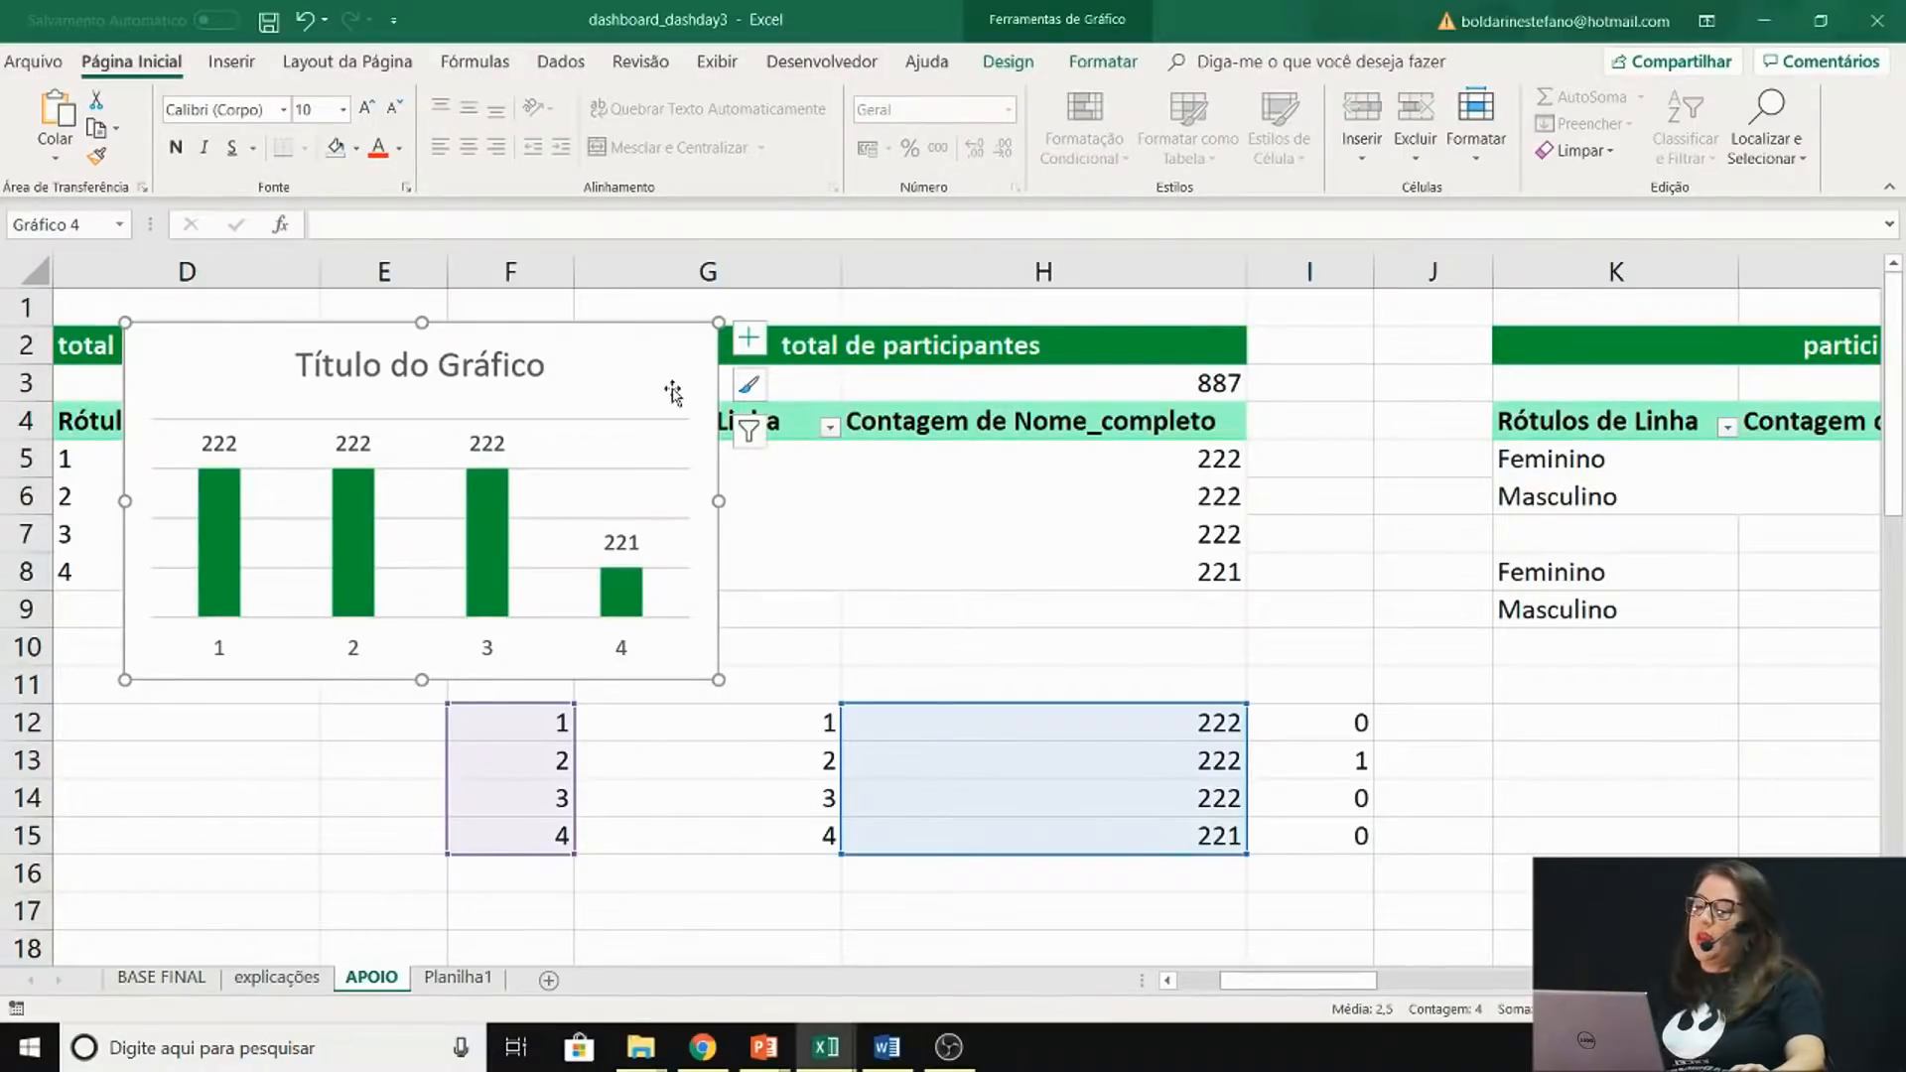
{"action": "left_click_drag", "start_coordinate": [632, 374], "coordinate": [664, 347]}
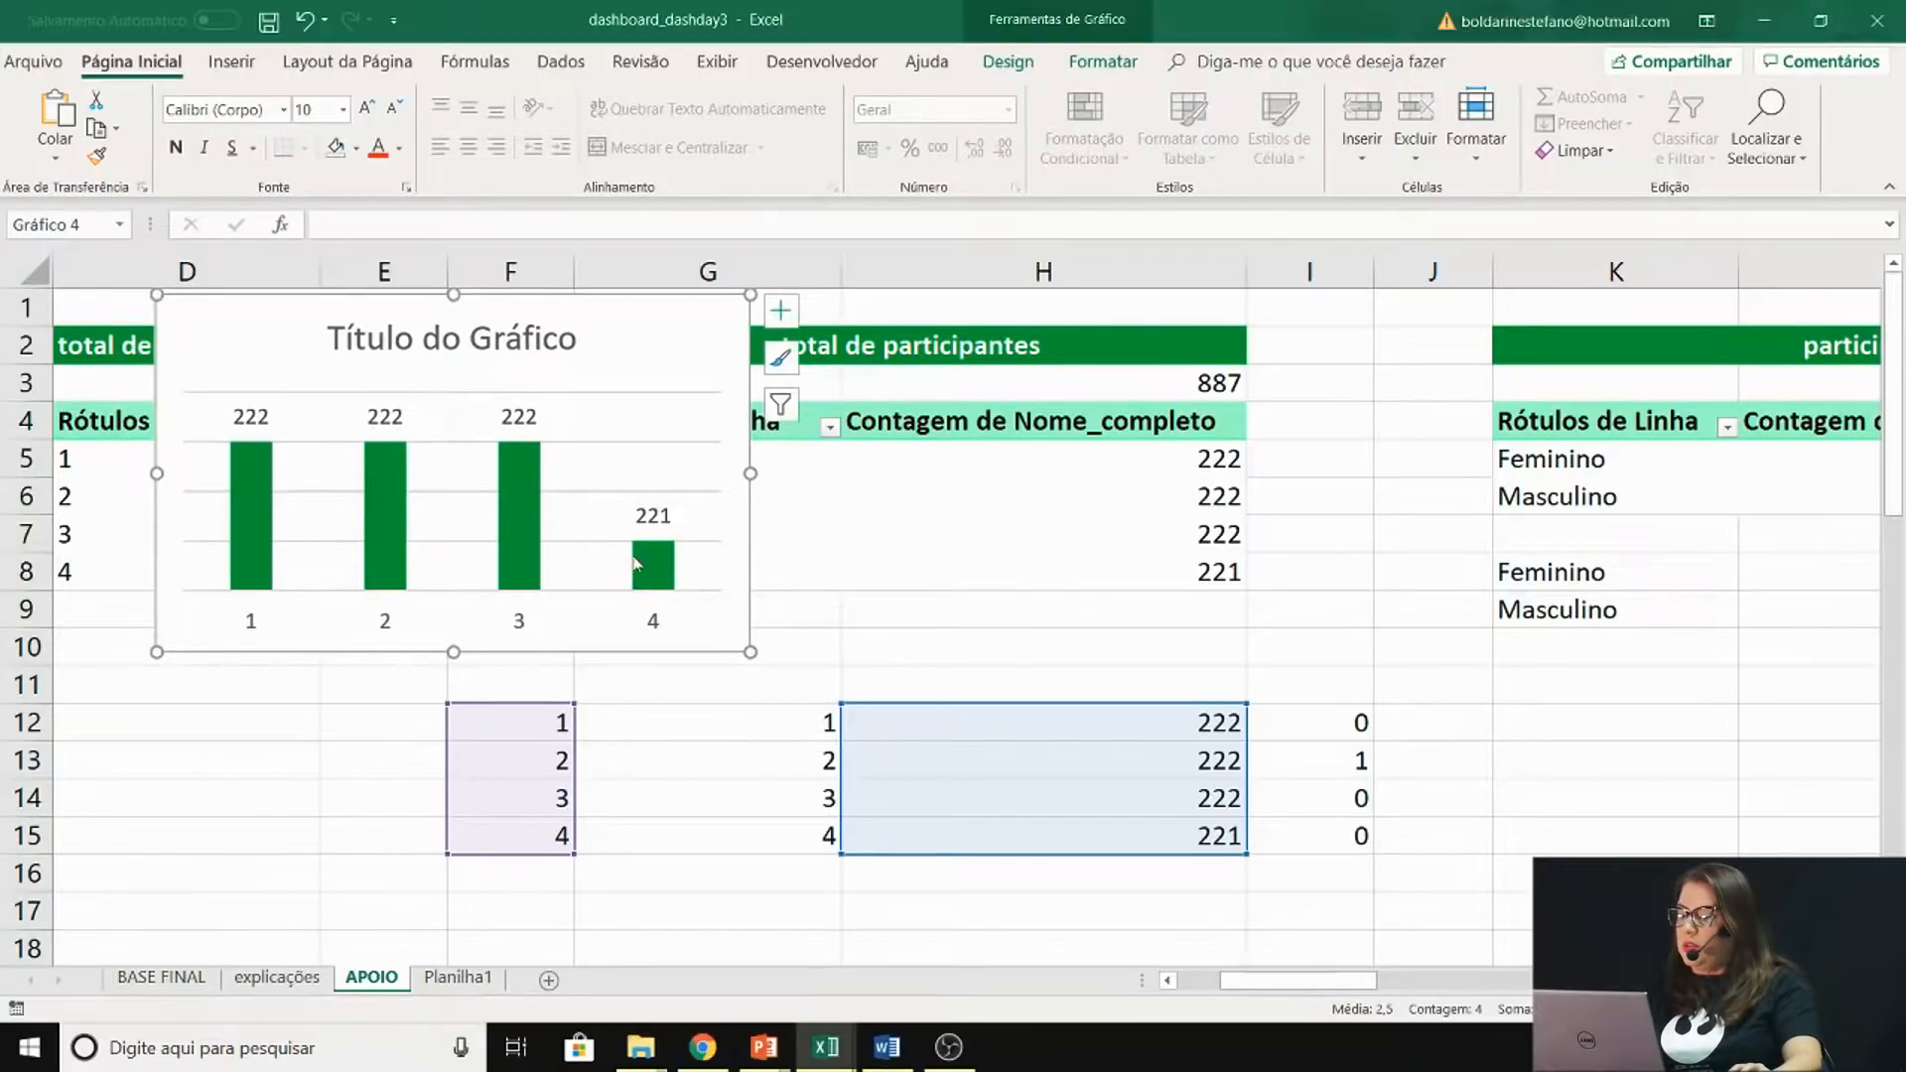
{"action": "left_click_drag", "start_coordinate": [693, 313], "coordinate": [1082, 900]}
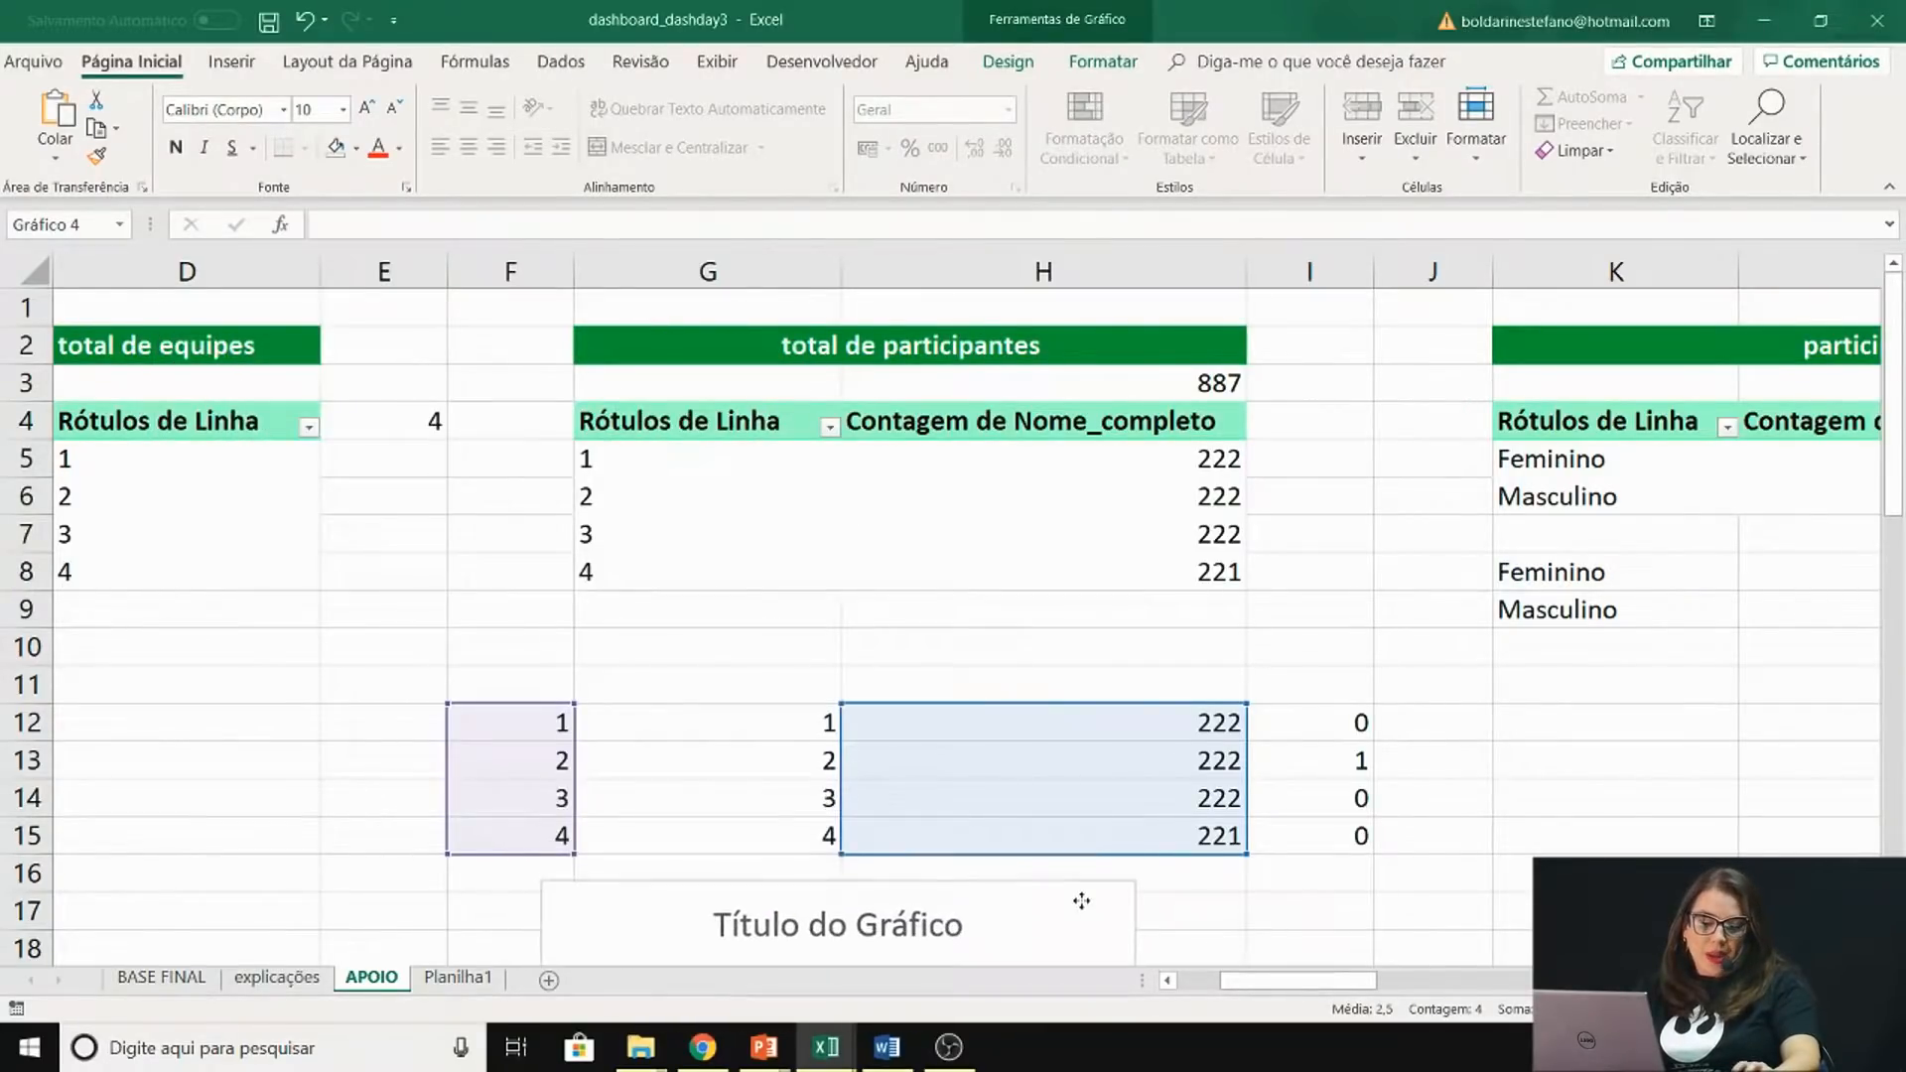
{"action": "scroll", "coordinate": [1081, 900], "scroll_direction": "down", "scroll_amount": 3}
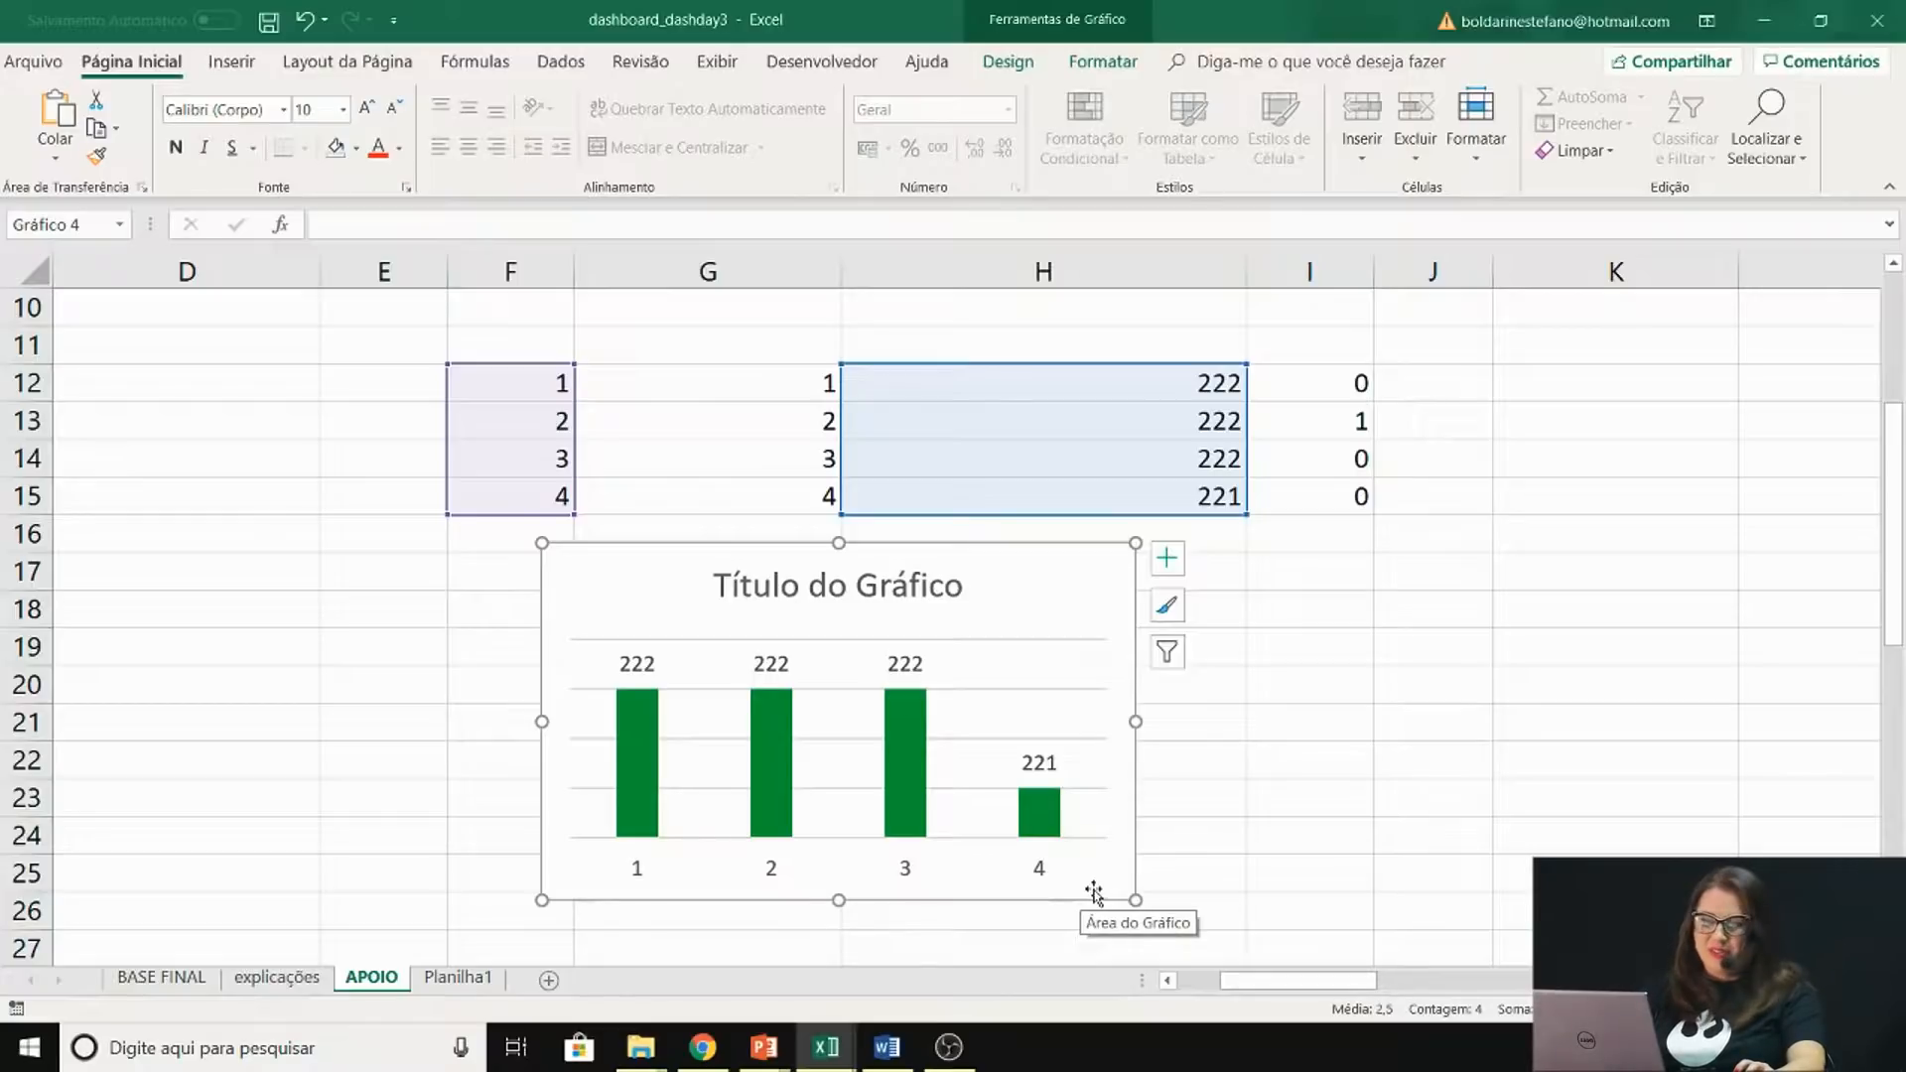
{"action": "left_click_drag", "start_coordinate": [1055, 586], "coordinate": [998, 585]}
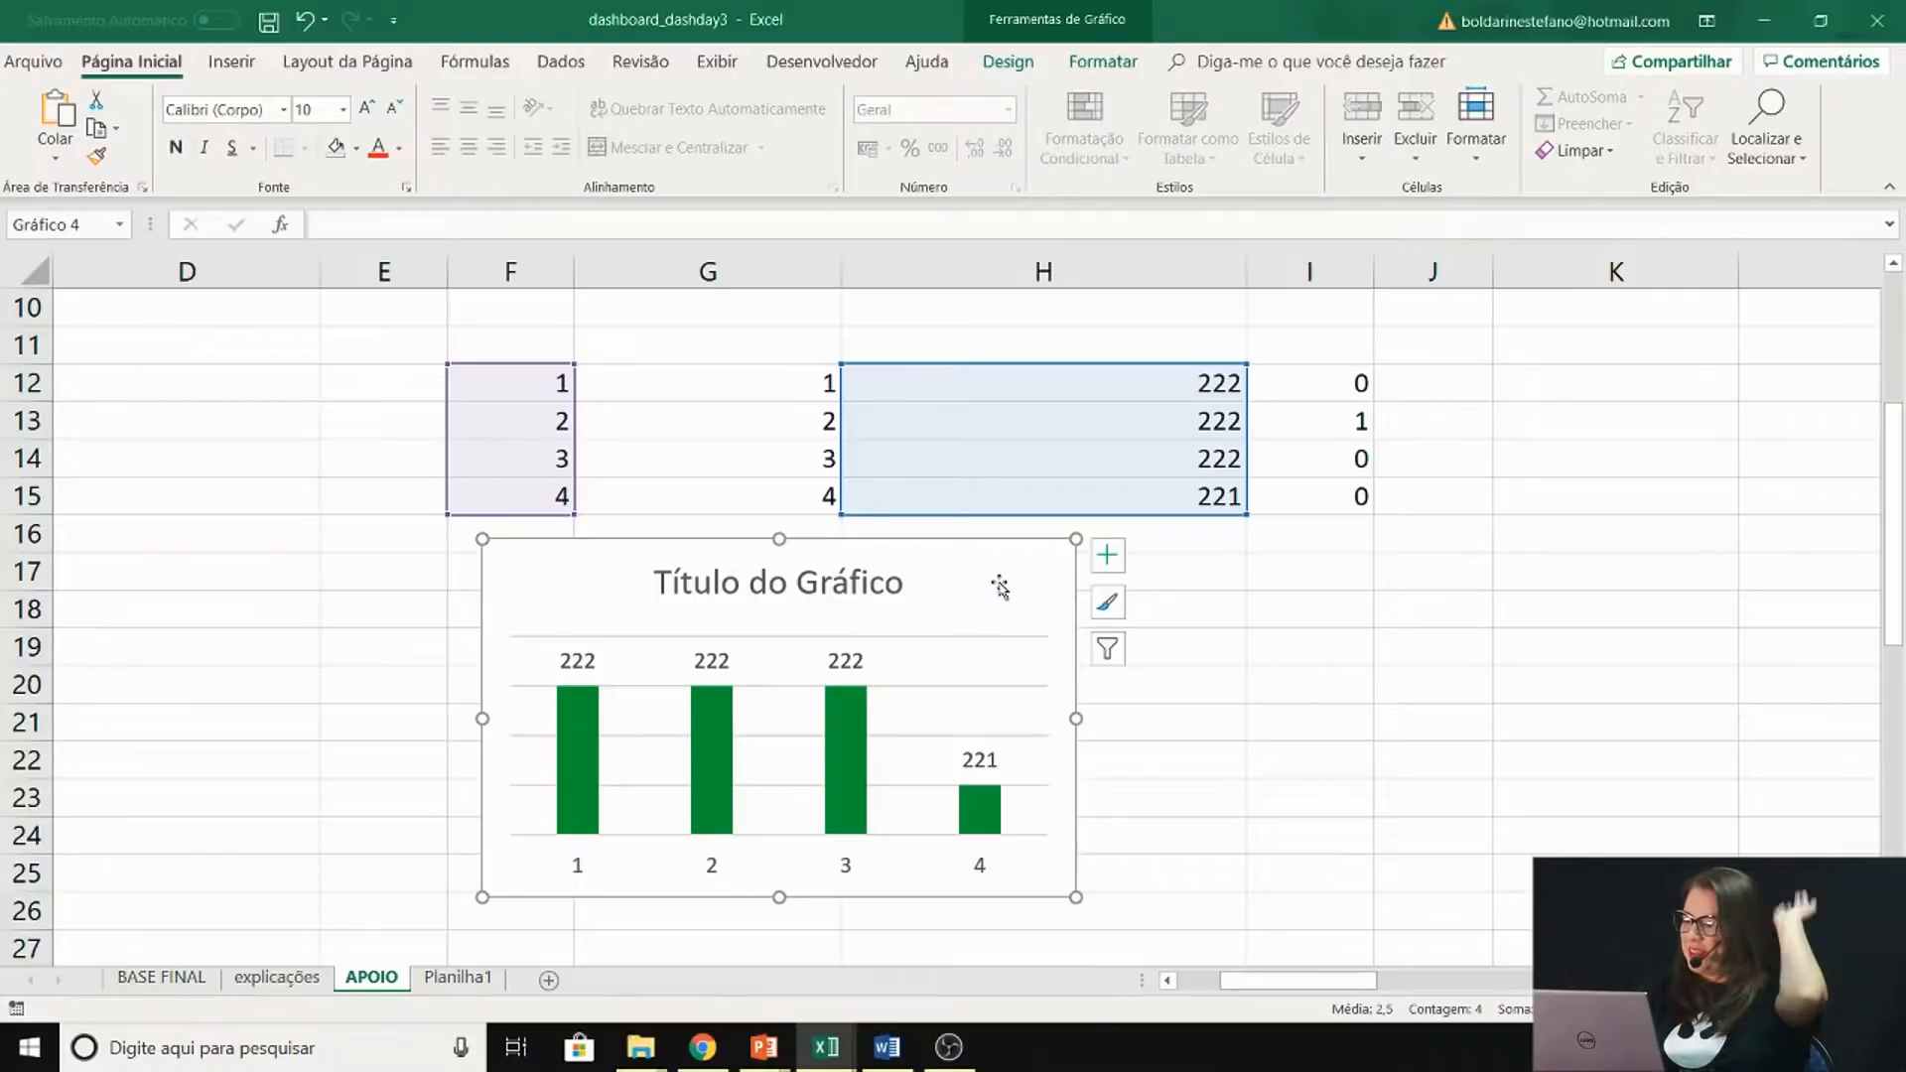
{"action": "left_click_drag", "start_coordinate": [1004, 584], "coordinate": [994, 589]}
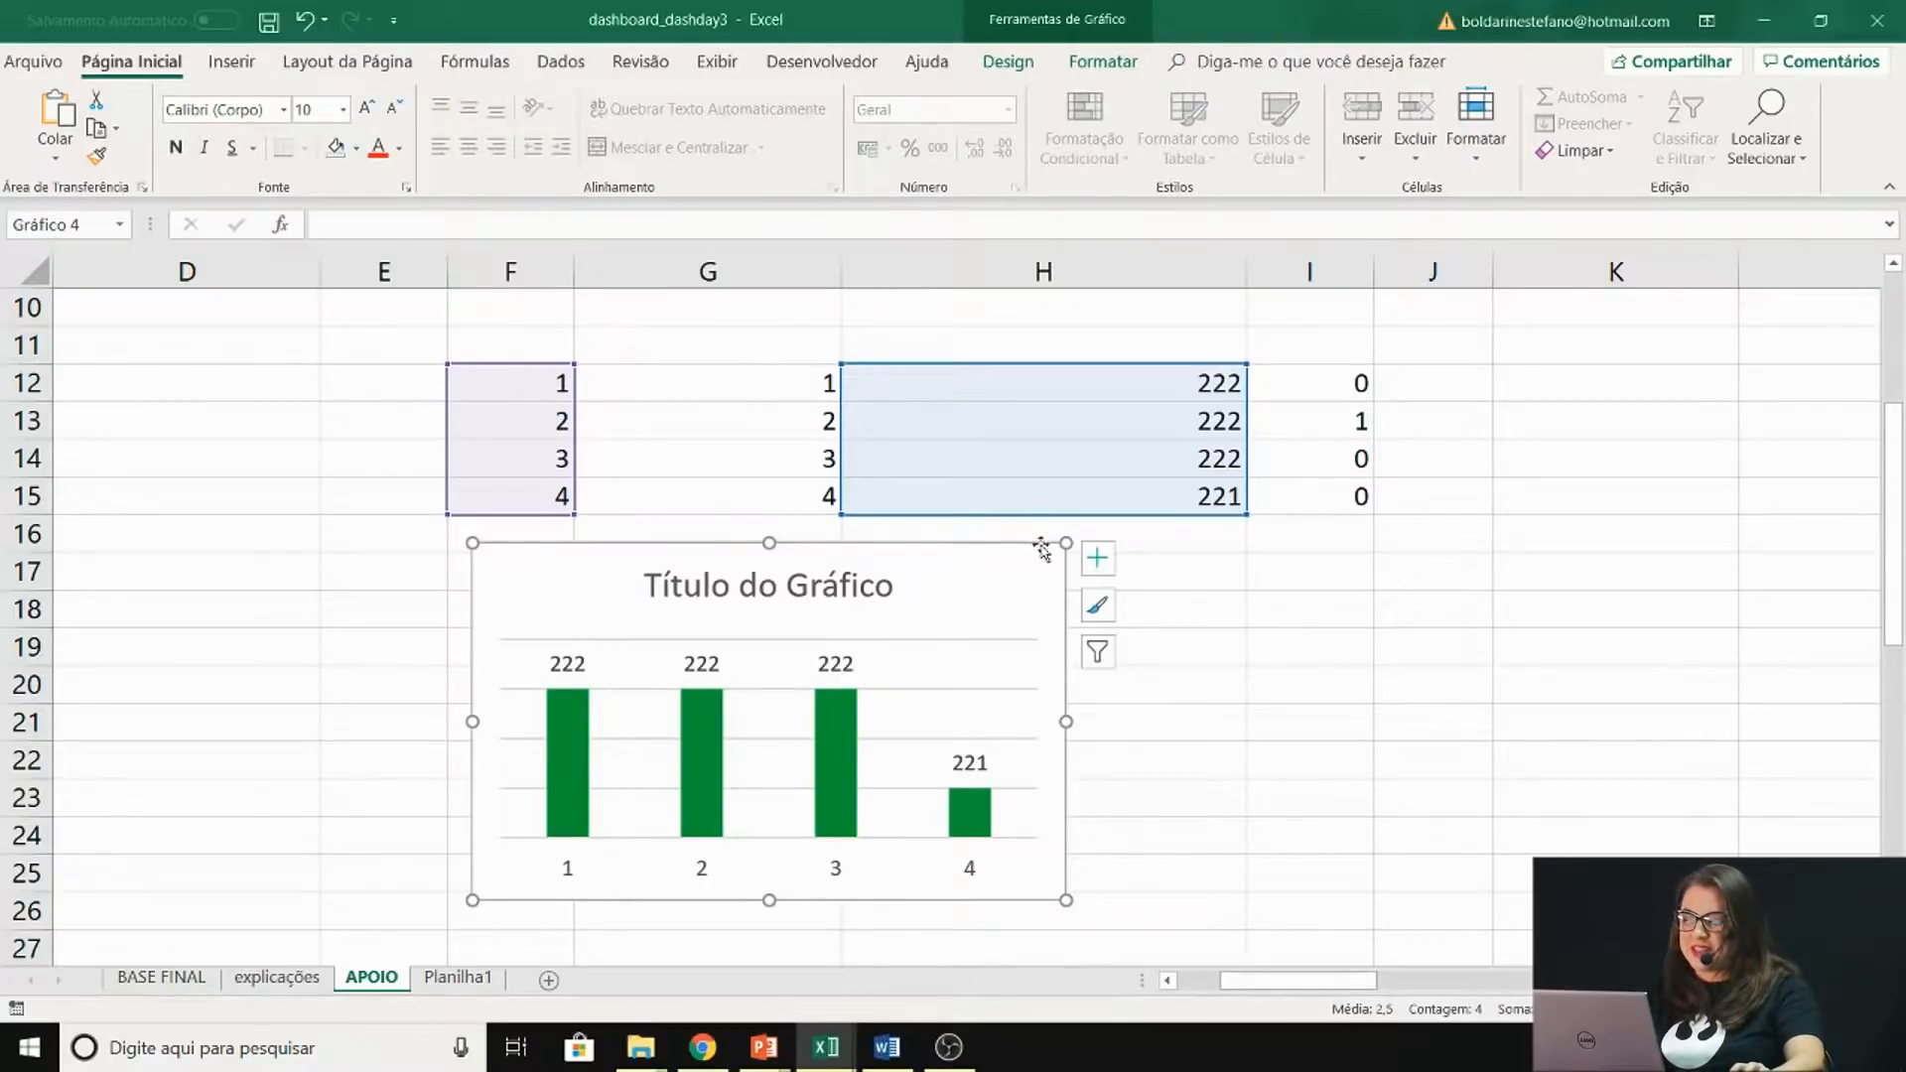
{"action": "left_click_drag", "start_coordinate": [1064, 543], "coordinate": [1085, 553]}
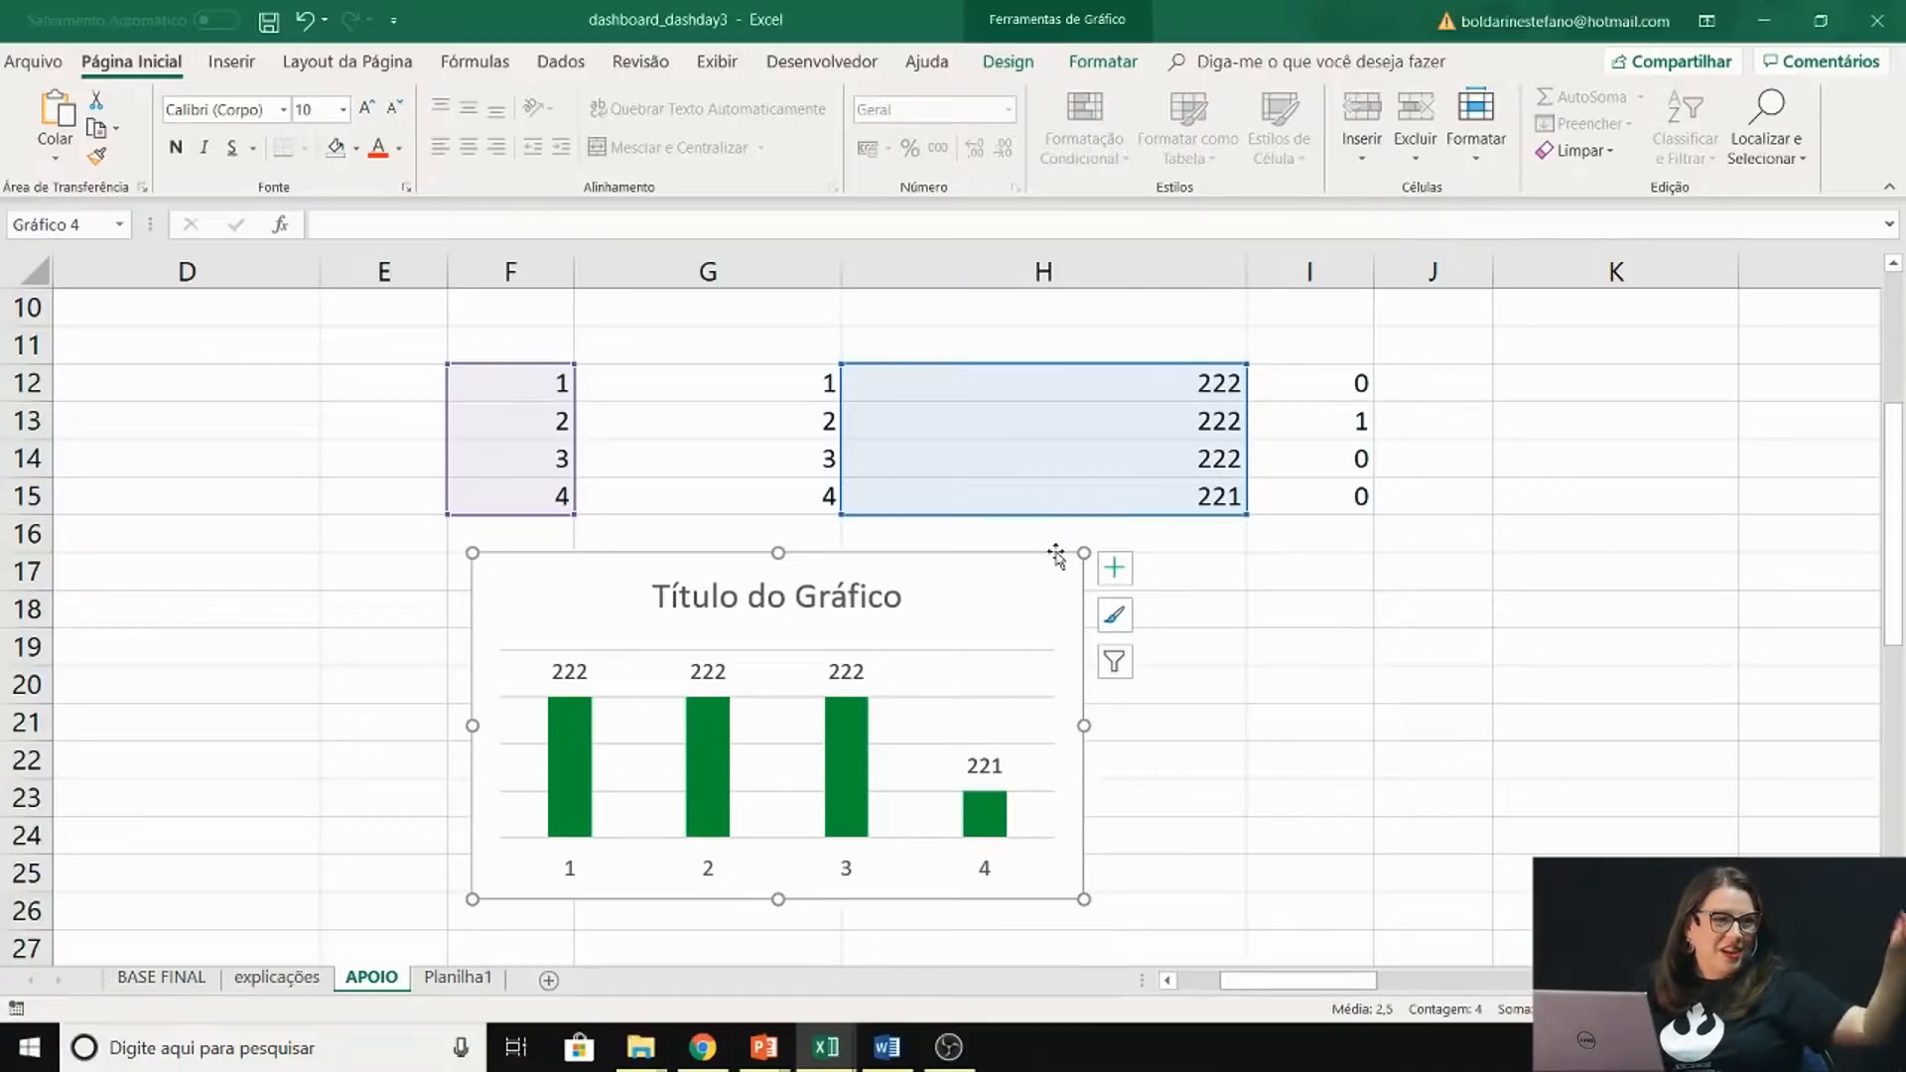
{"action": "mouse_move", "coordinate": [1032, 575]}
{"action": "left_mouse_down"}
{"action": "mouse_move", "coordinate": [936, 585]}
{"action": "mouse_move", "coordinate": [881, 553]}
{"action": "mouse_move", "coordinate": [1085, 557]}
{"action": "left_mouse_up"}
{"action": "left_click", "coordinate": [1235, 667]}
{"action": "left_click", "coordinate": [1316, 574]}
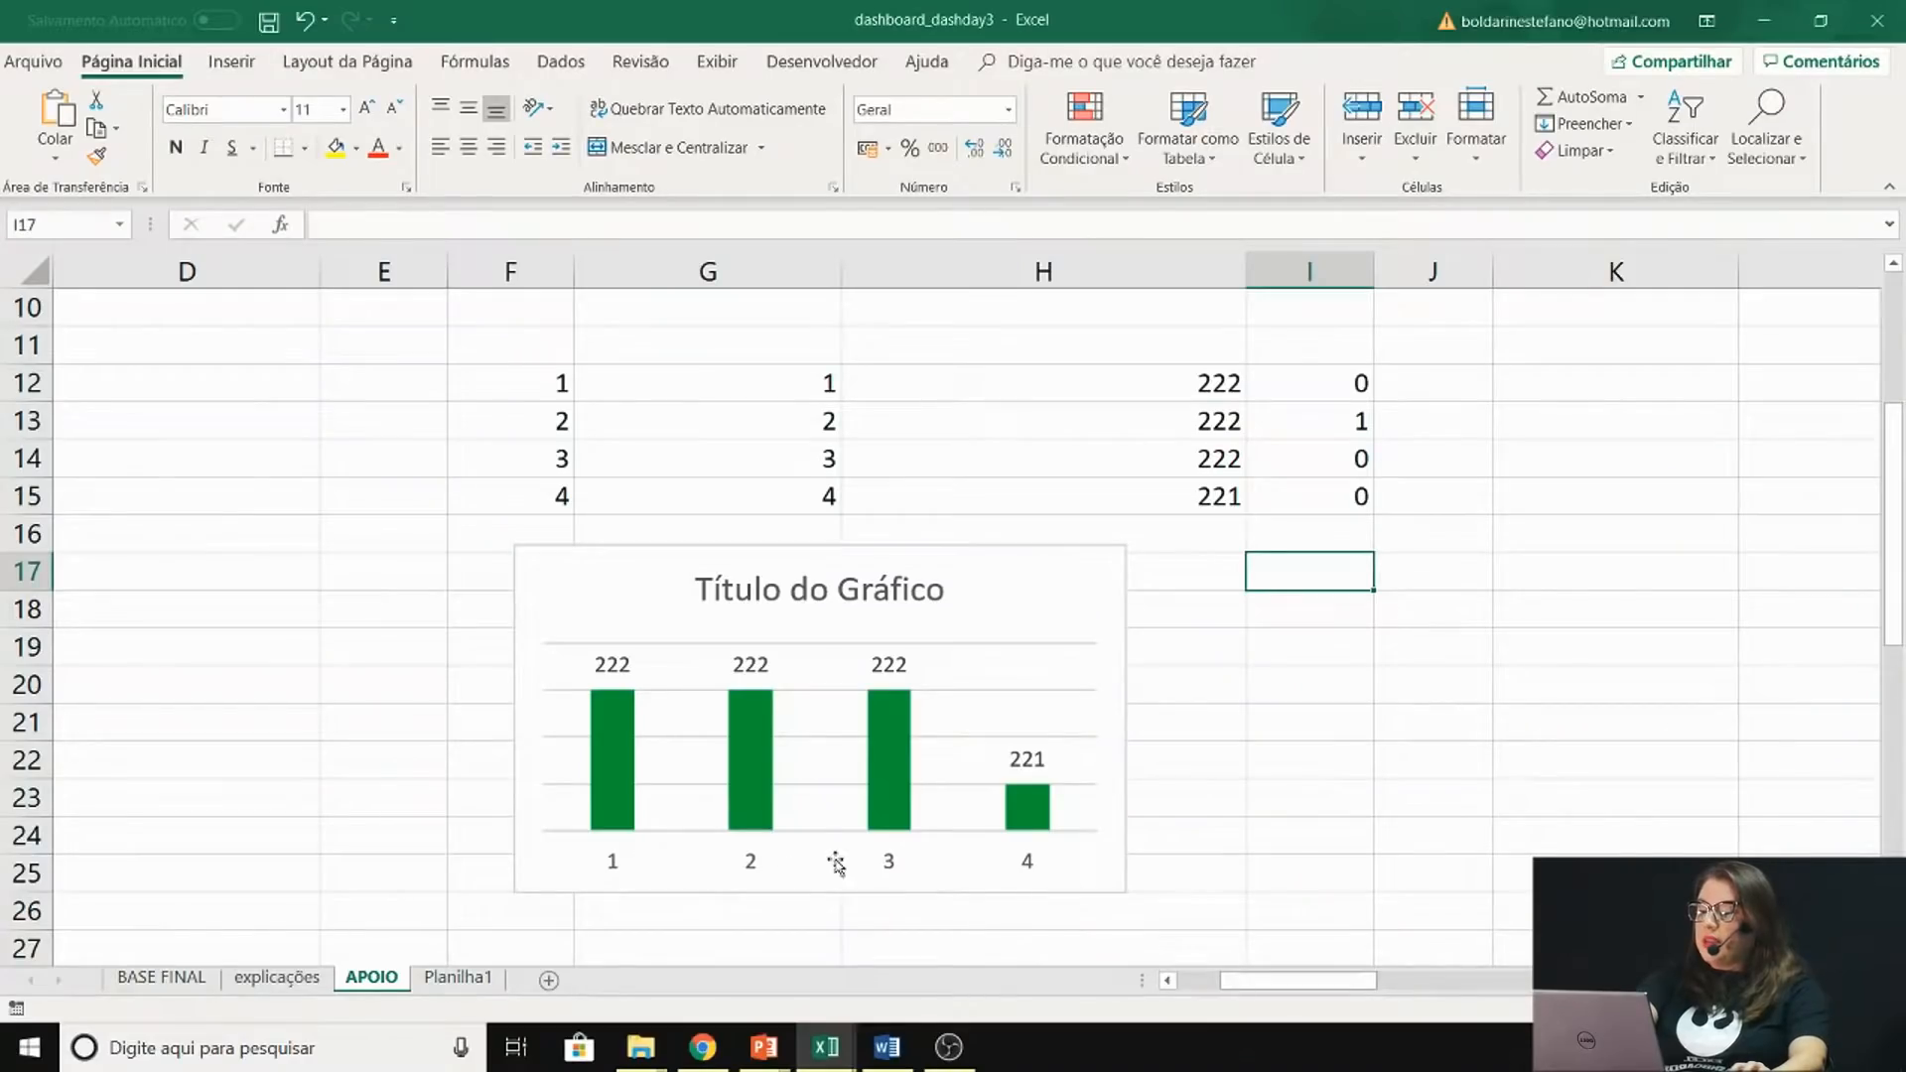
Clear the SE flag formulas in column I beside the helper table, from I12 to I16
{"action": "left_click", "coordinate": [1328, 536]}
{"action": "left_click", "coordinate": [1311, 375]}
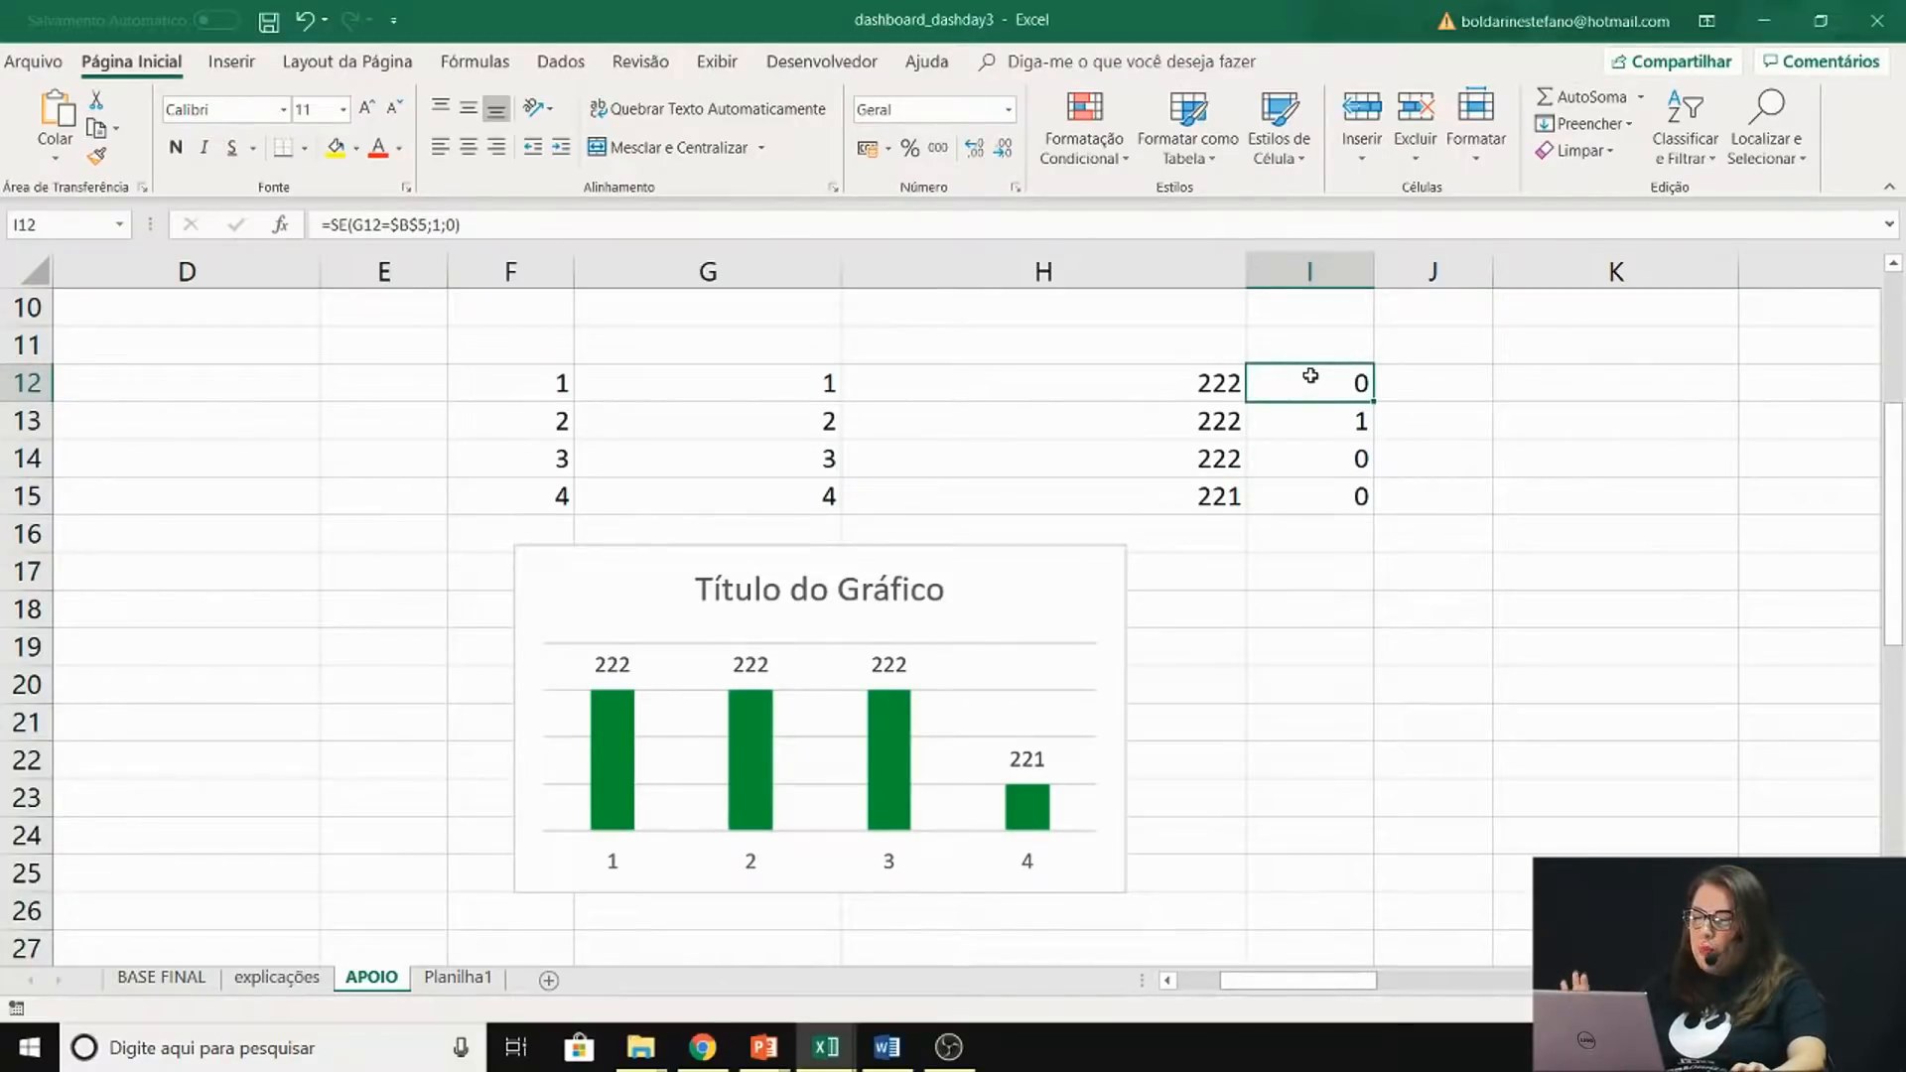
{"action": "left_click_drag", "start_coordinate": [1311, 375], "coordinate": [1320, 536]}
{"action": "key", "text": "Delete"}
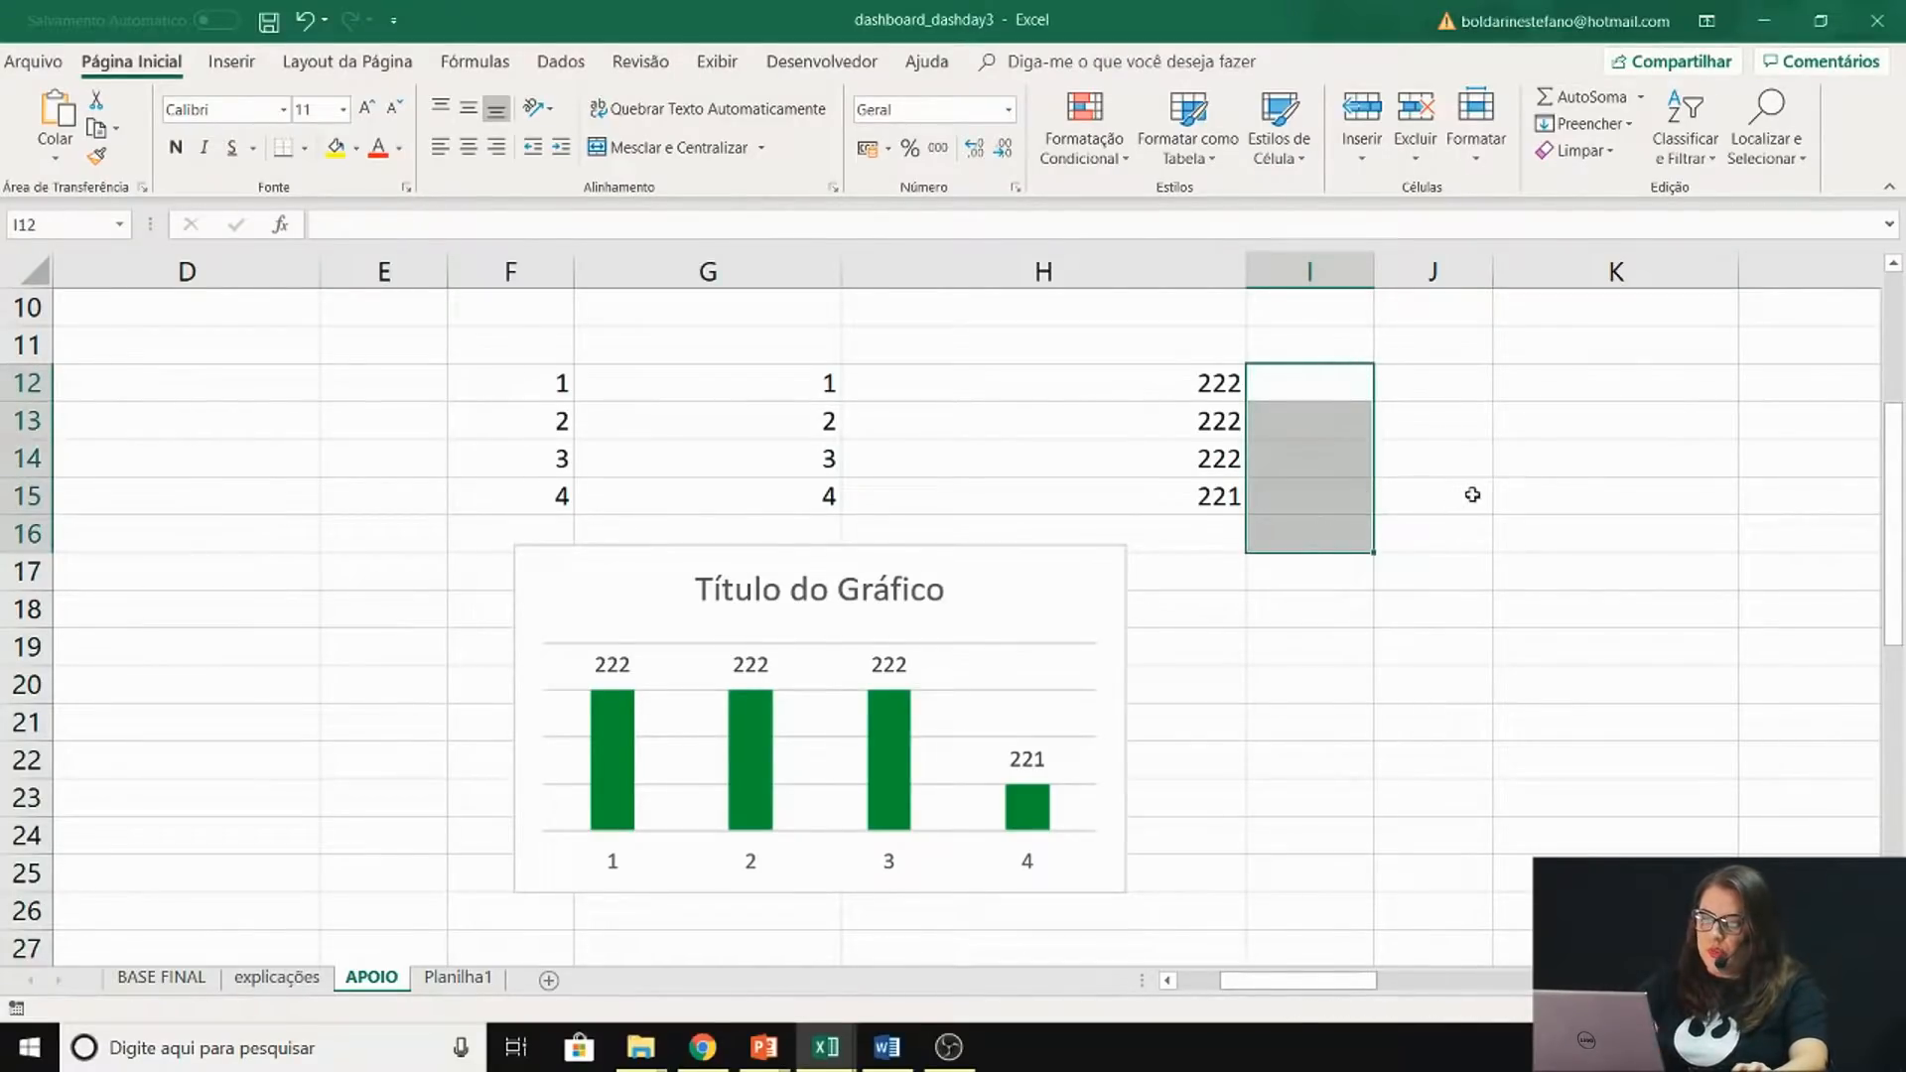
{"action": "left_click", "coordinate": [1472, 495]}
Check the slicer selection on Planilha1 and put the chart back below the helper table on APOIO
{"action": "scroll", "coordinate": [1430, 616], "scroll_direction": "up", "scroll_amount": 3}
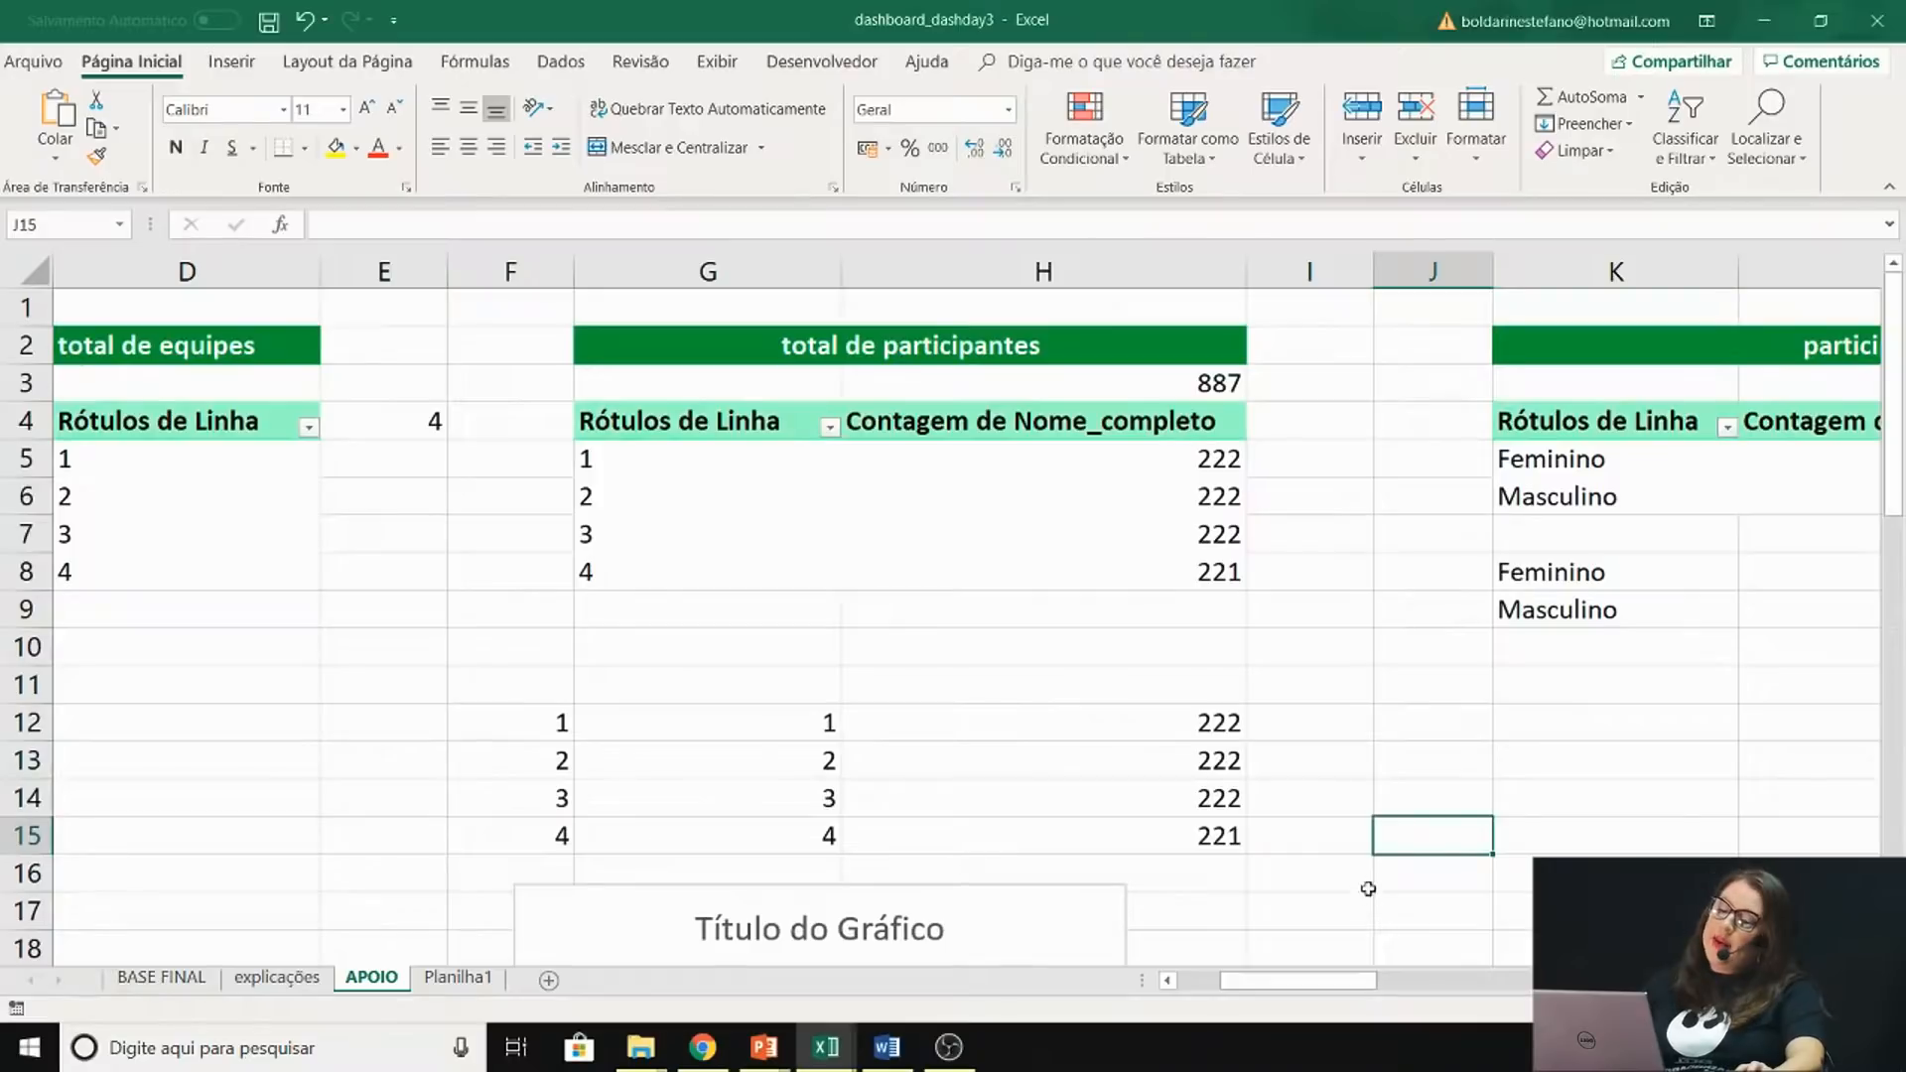
{"action": "left_click_drag", "start_coordinate": [1068, 909], "coordinate": [1053, 466]}
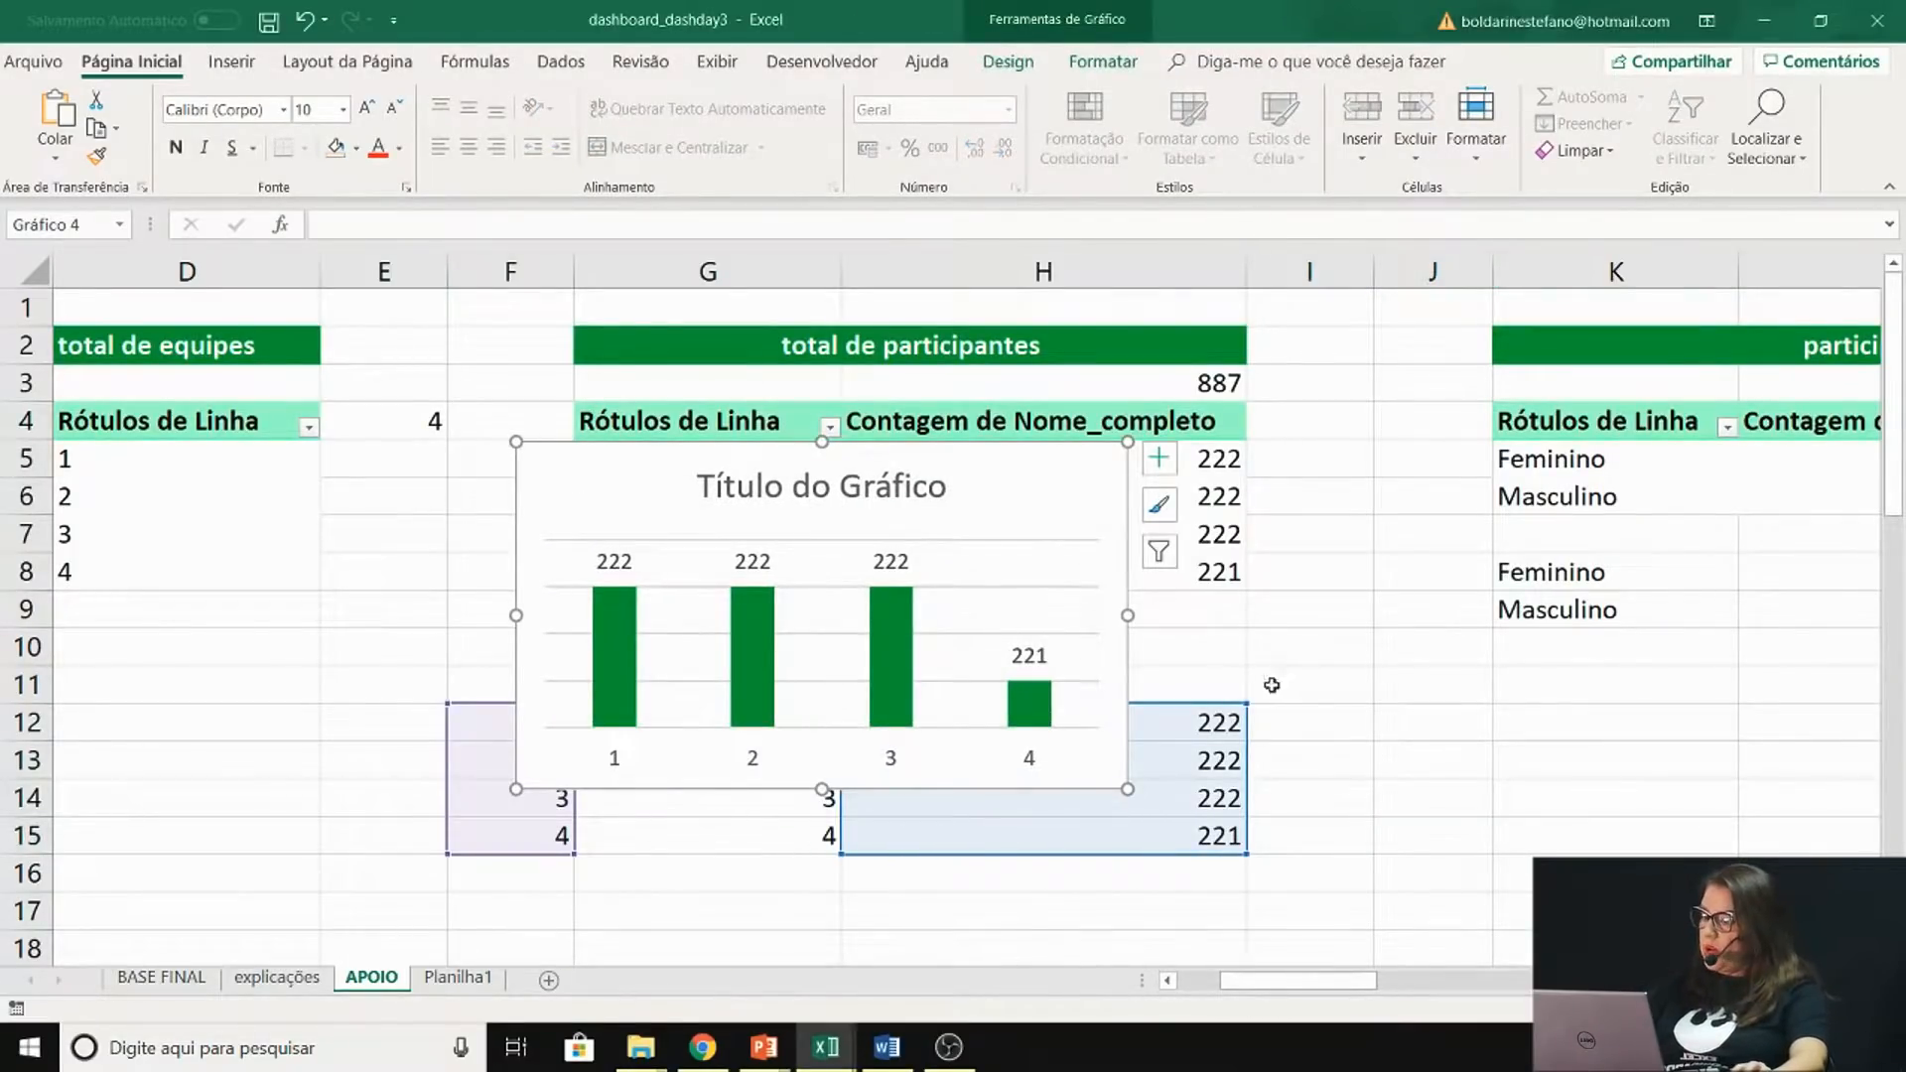
{"action": "left_click", "coordinate": [458, 978]}
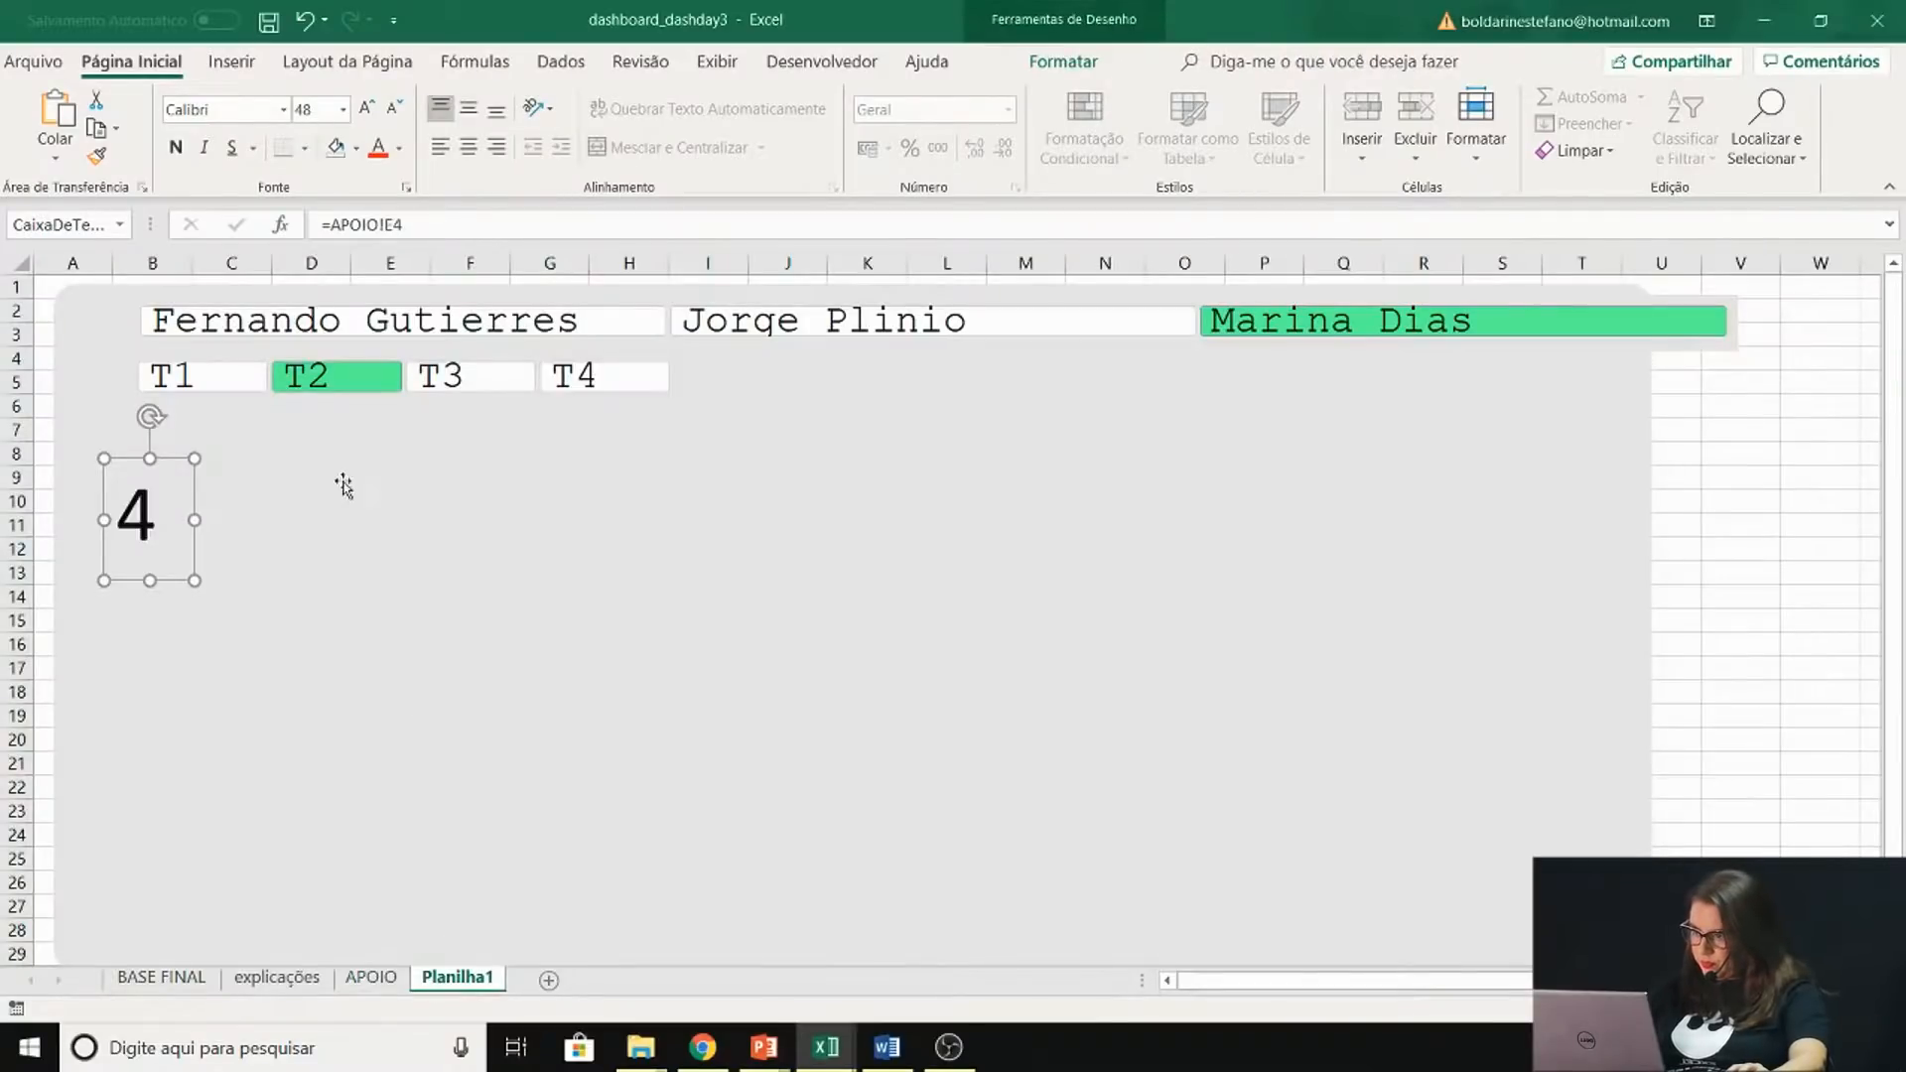
{"action": "left_click", "coordinate": [372, 977]}
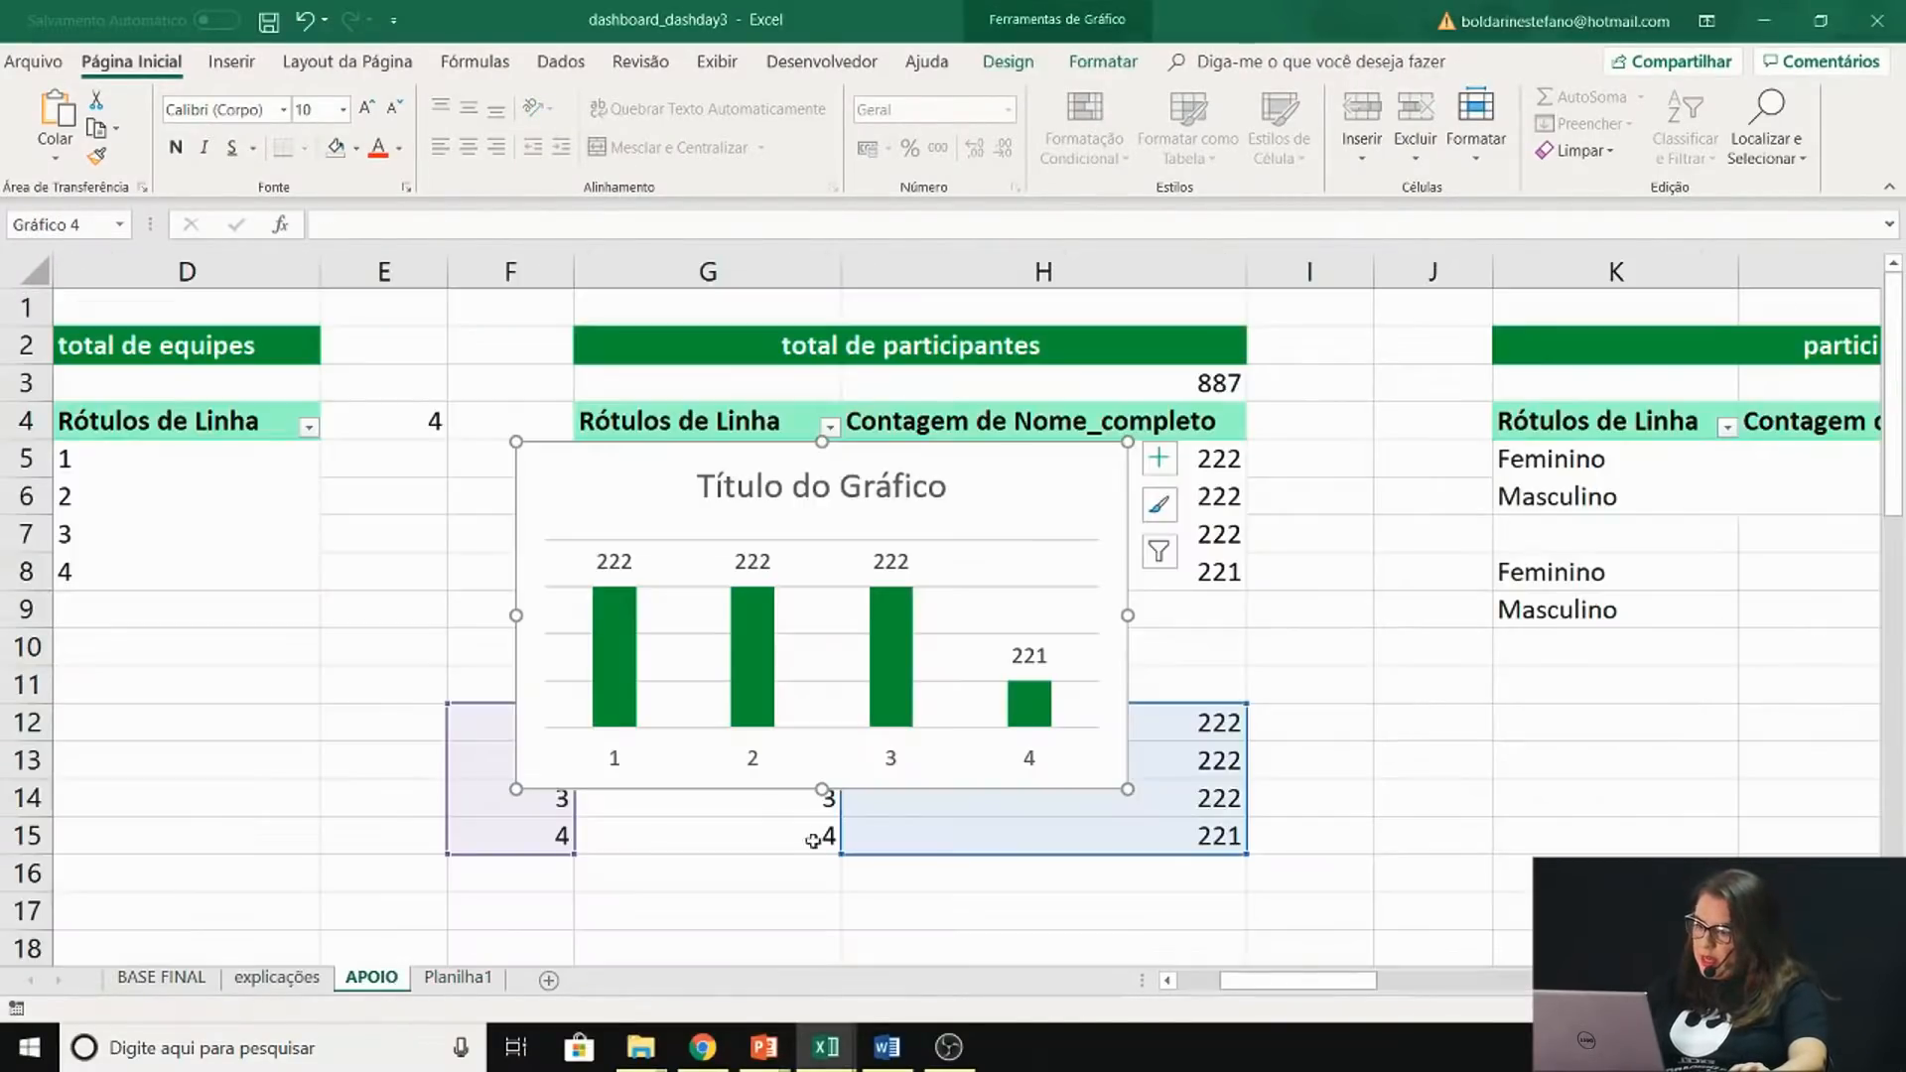
{"action": "left_click_drag", "start_coordinate": [1042, 493], "coordinate": [1089, 934]}
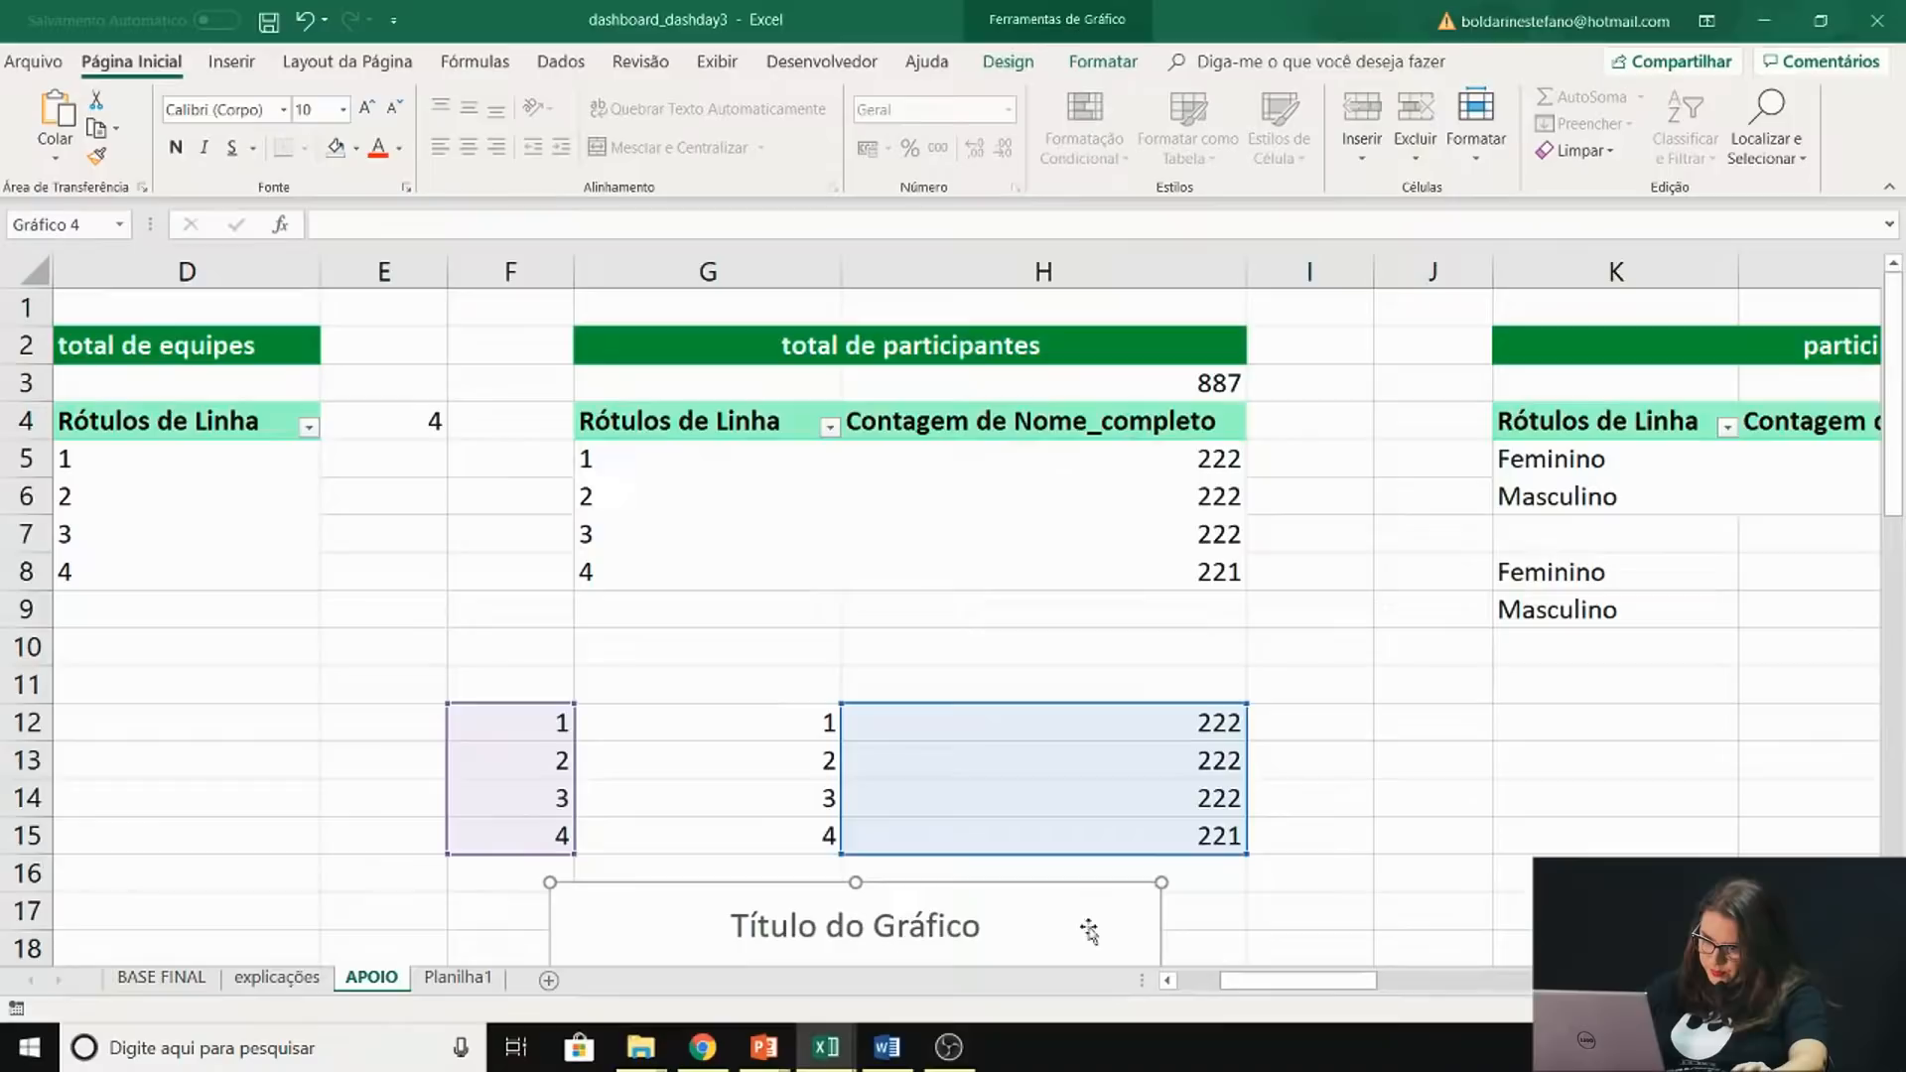
Examine the FILTROS pivot table in column B of APOIO, from its title to the rows below the total
{"action": "left_click", "coordinate": [1303, 724]}
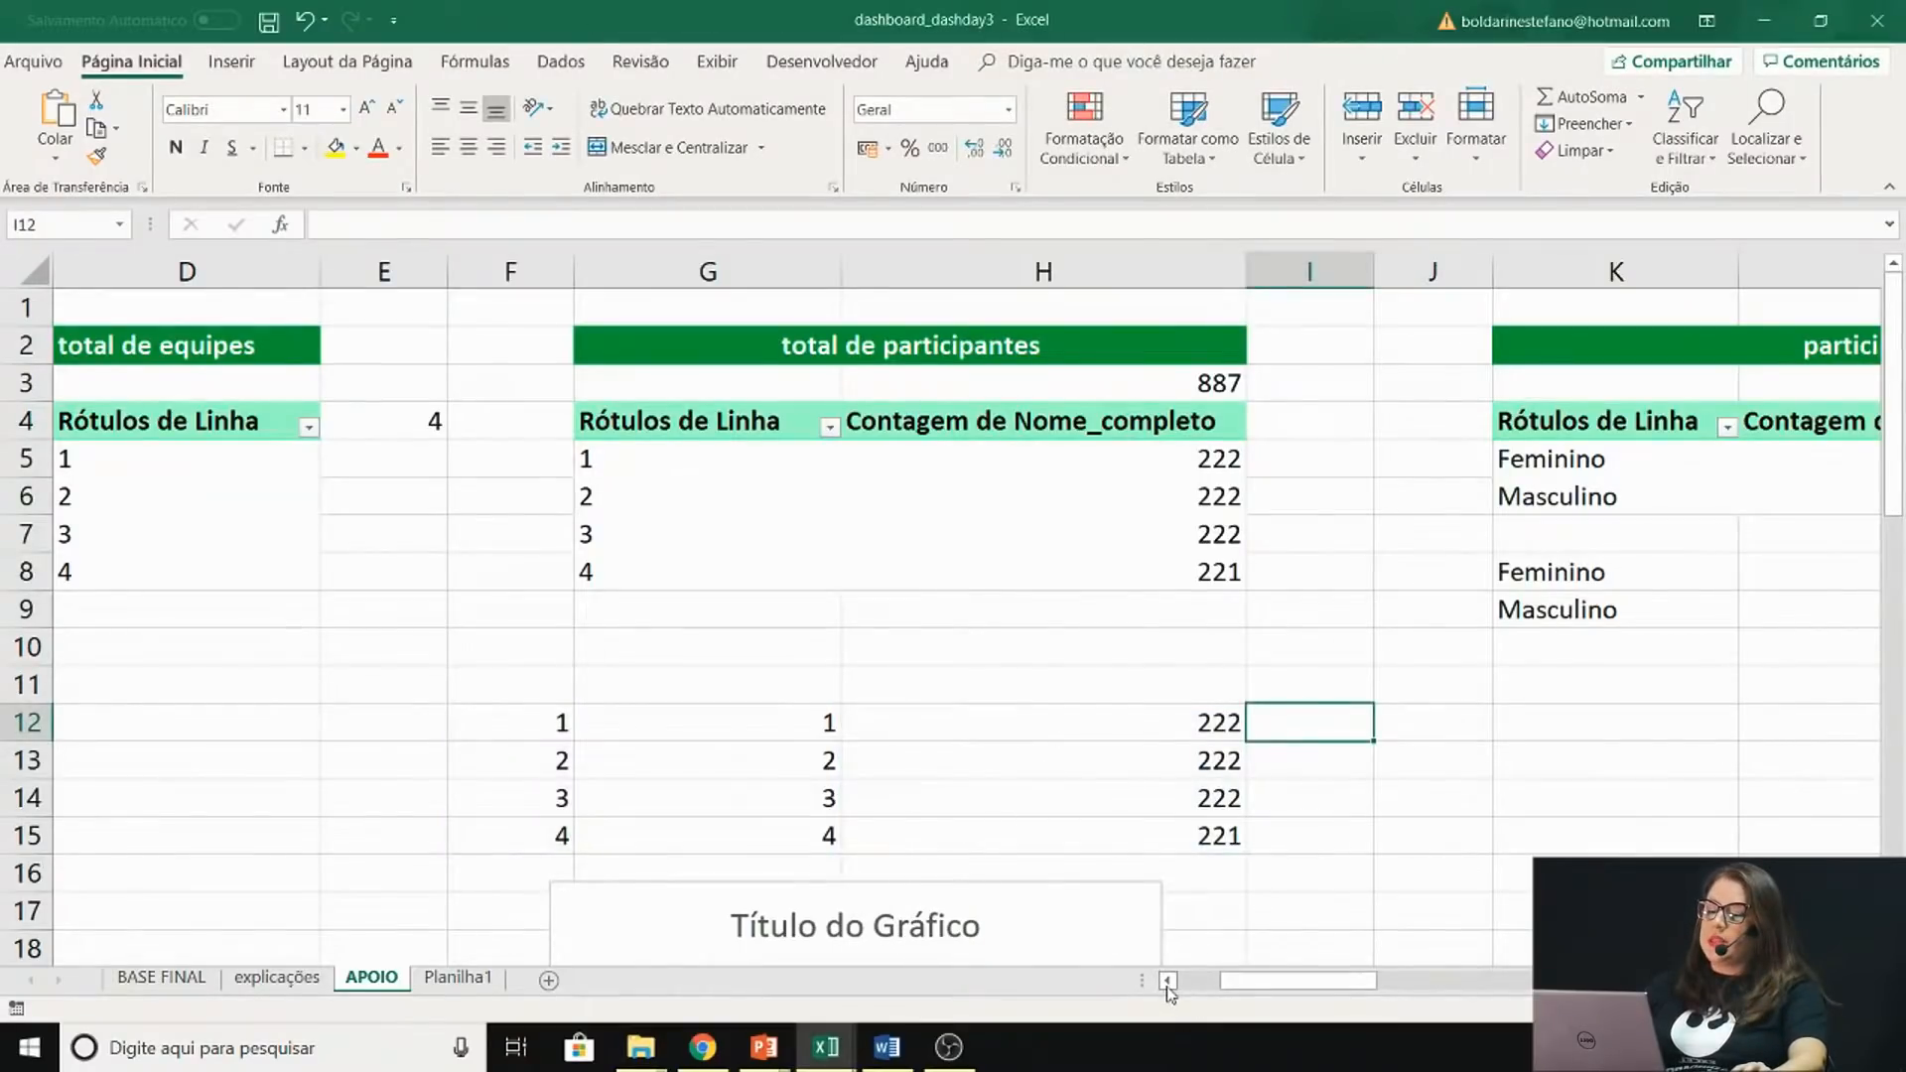
{"action": "left_click", "coordinate": [1169, 981]}
{"action": "left_click", "coordinate": [1169, 981]}
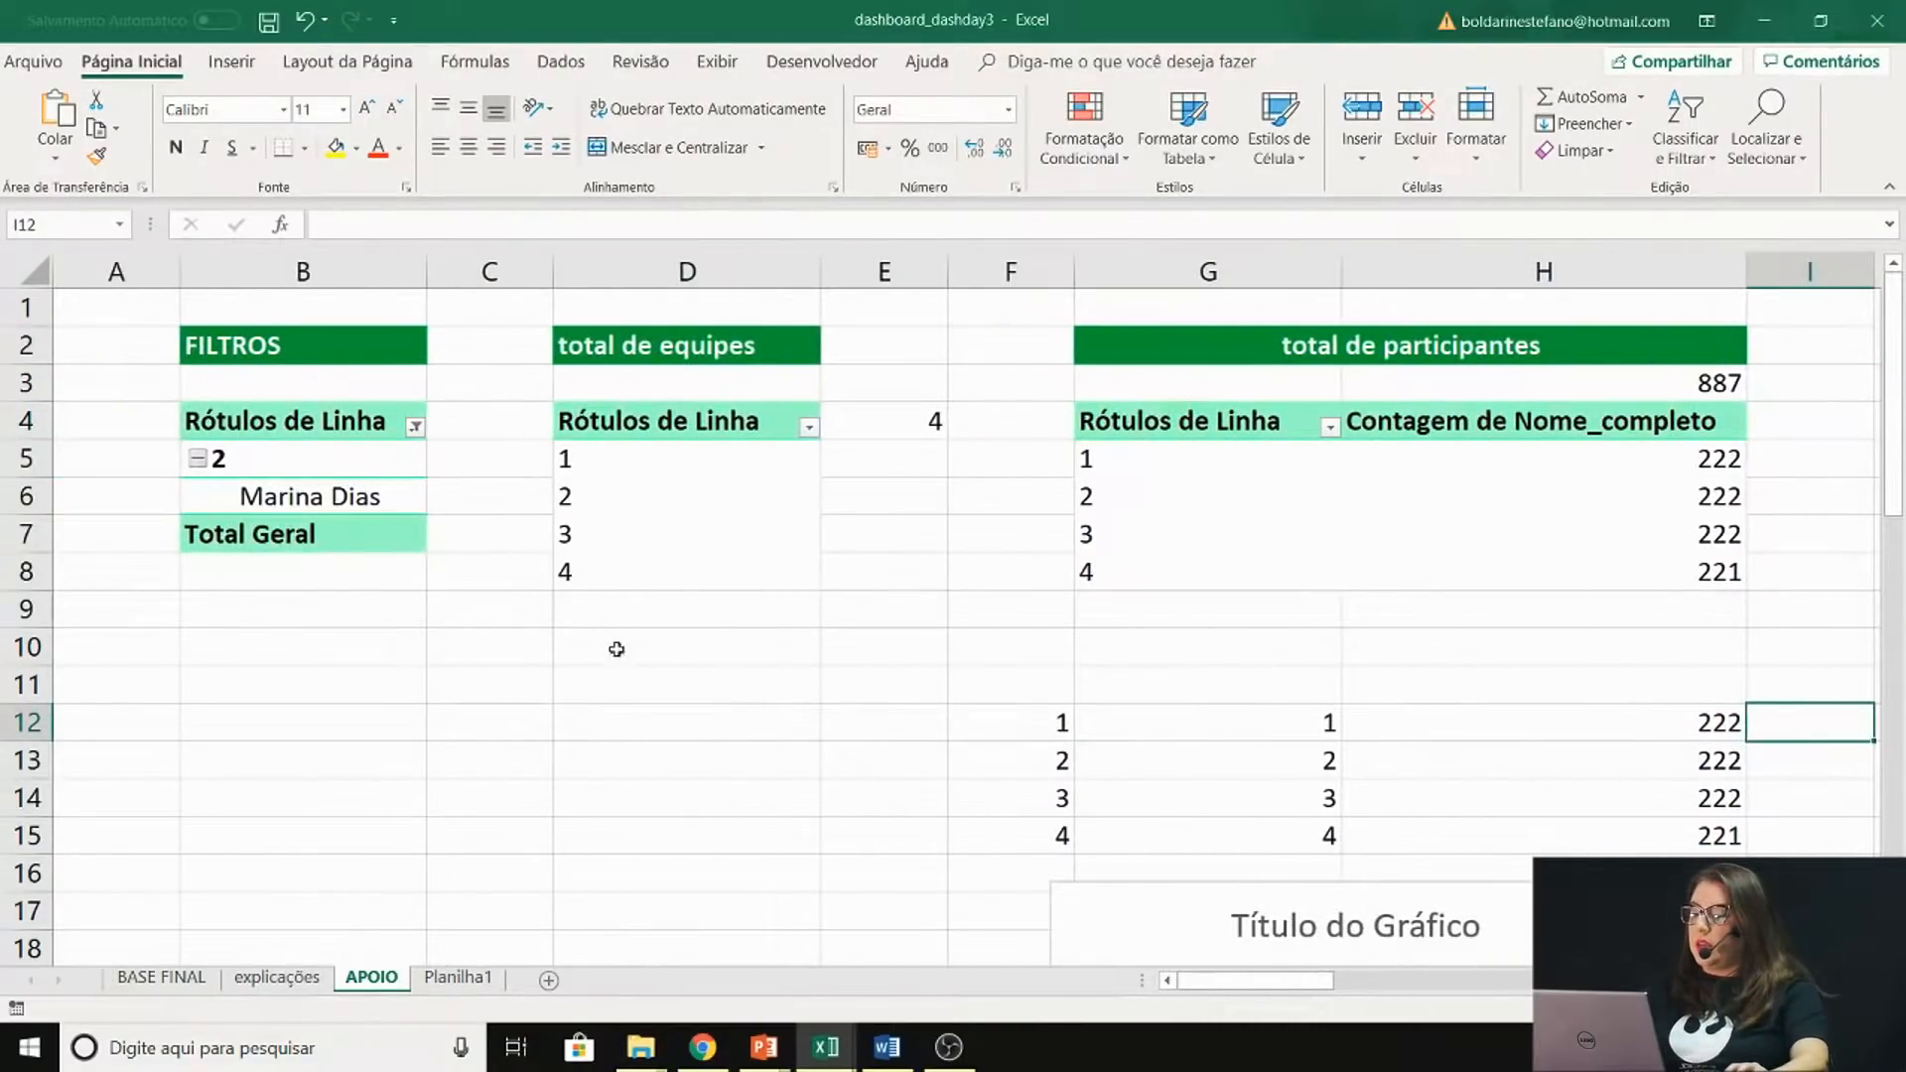
{"action": "left_click_drag", "start_coordinate": [300, 420], "coordinate": [316, 533]}
{"action": "left_click", "coordinate": [333, 644]}
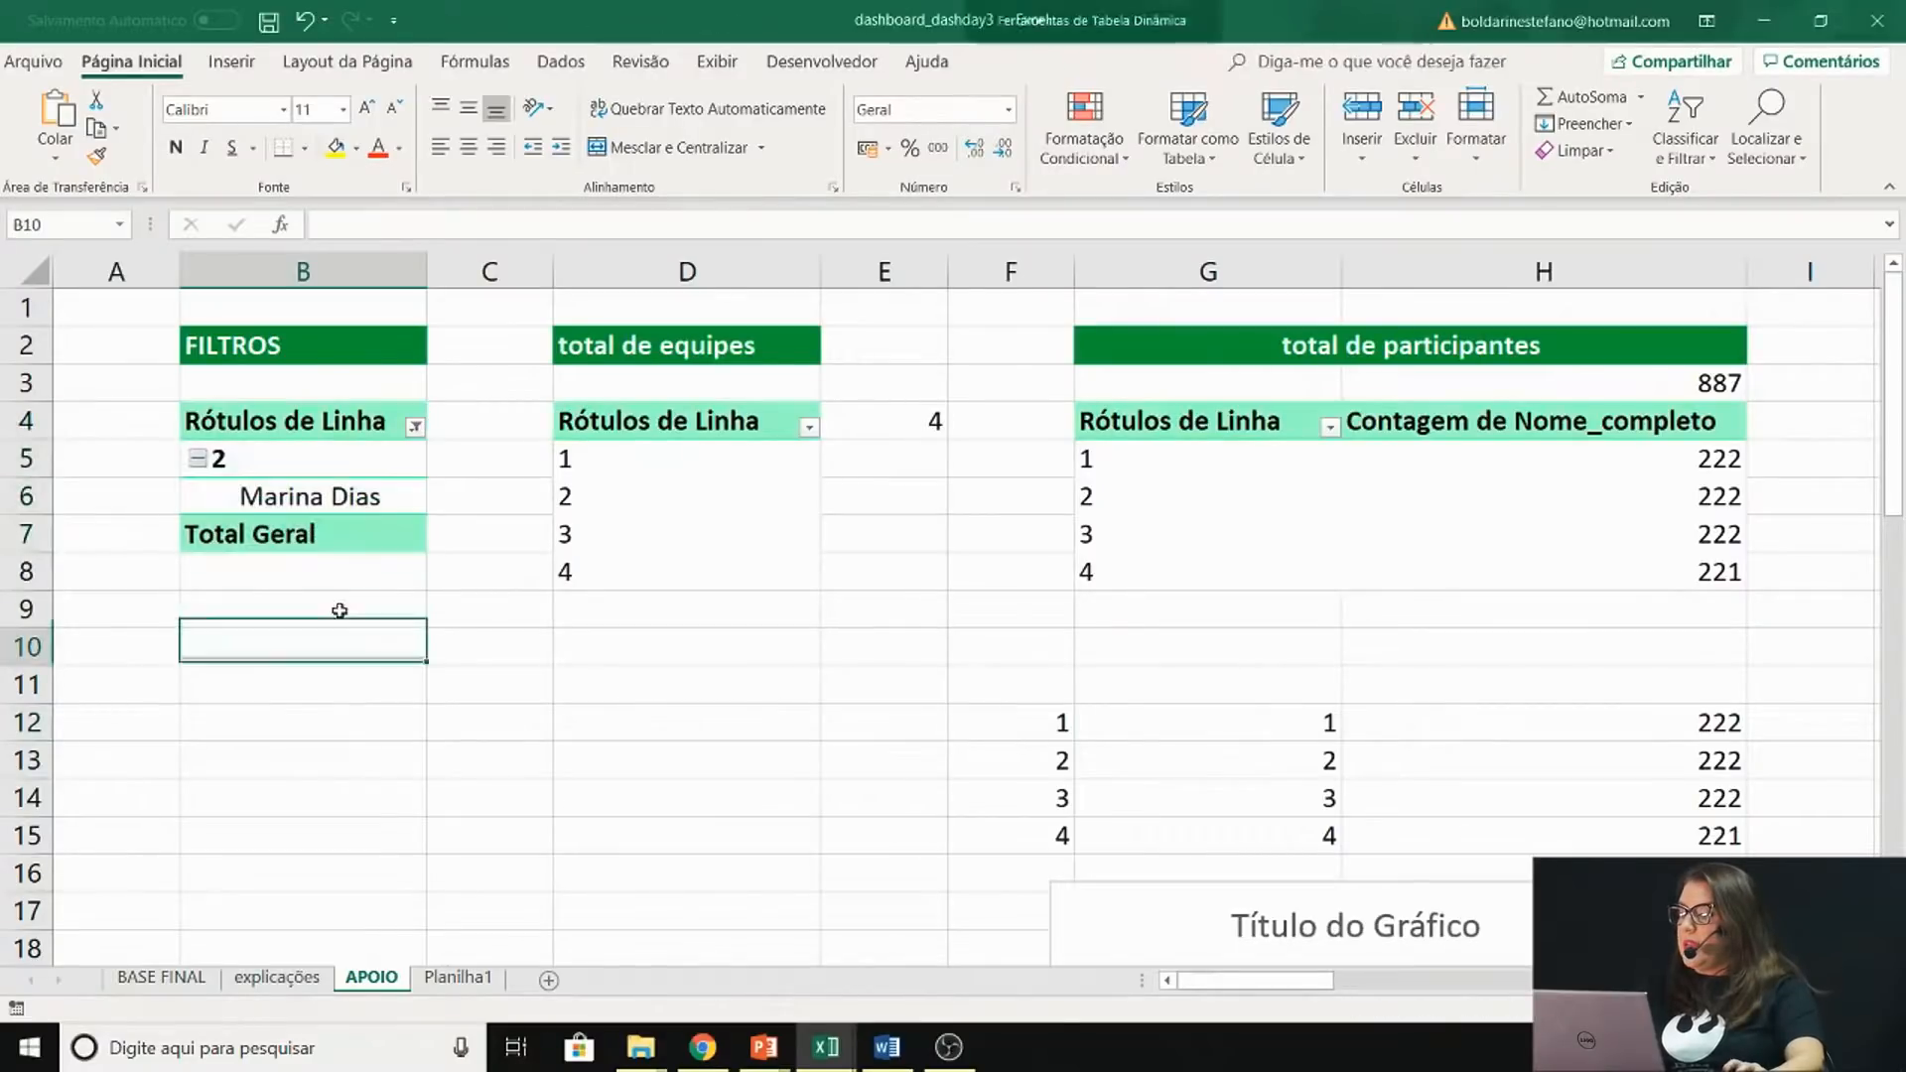
{"action": "left_click", "coordinate": [351, 350]}
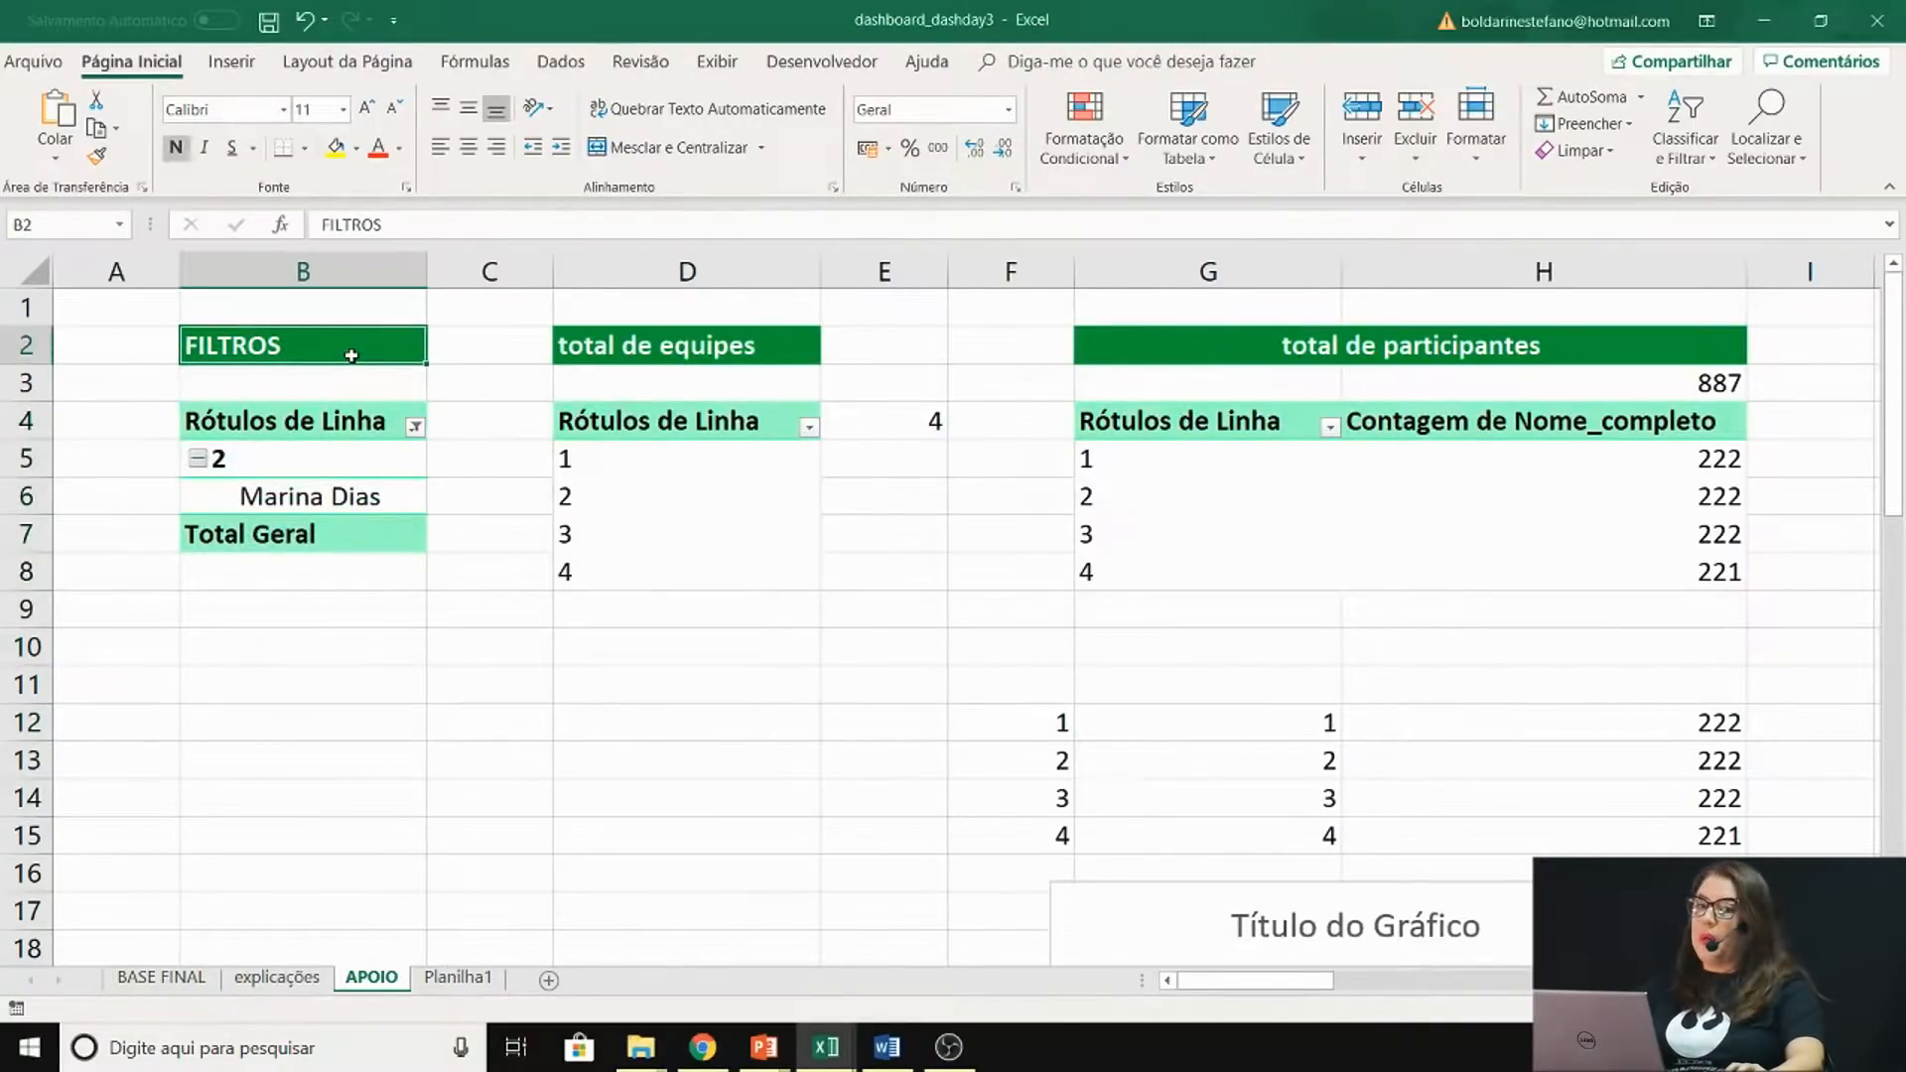
{"action": "left_click_drag", "start_coordinate": [350, 425], "coordinate": [358, 583]}
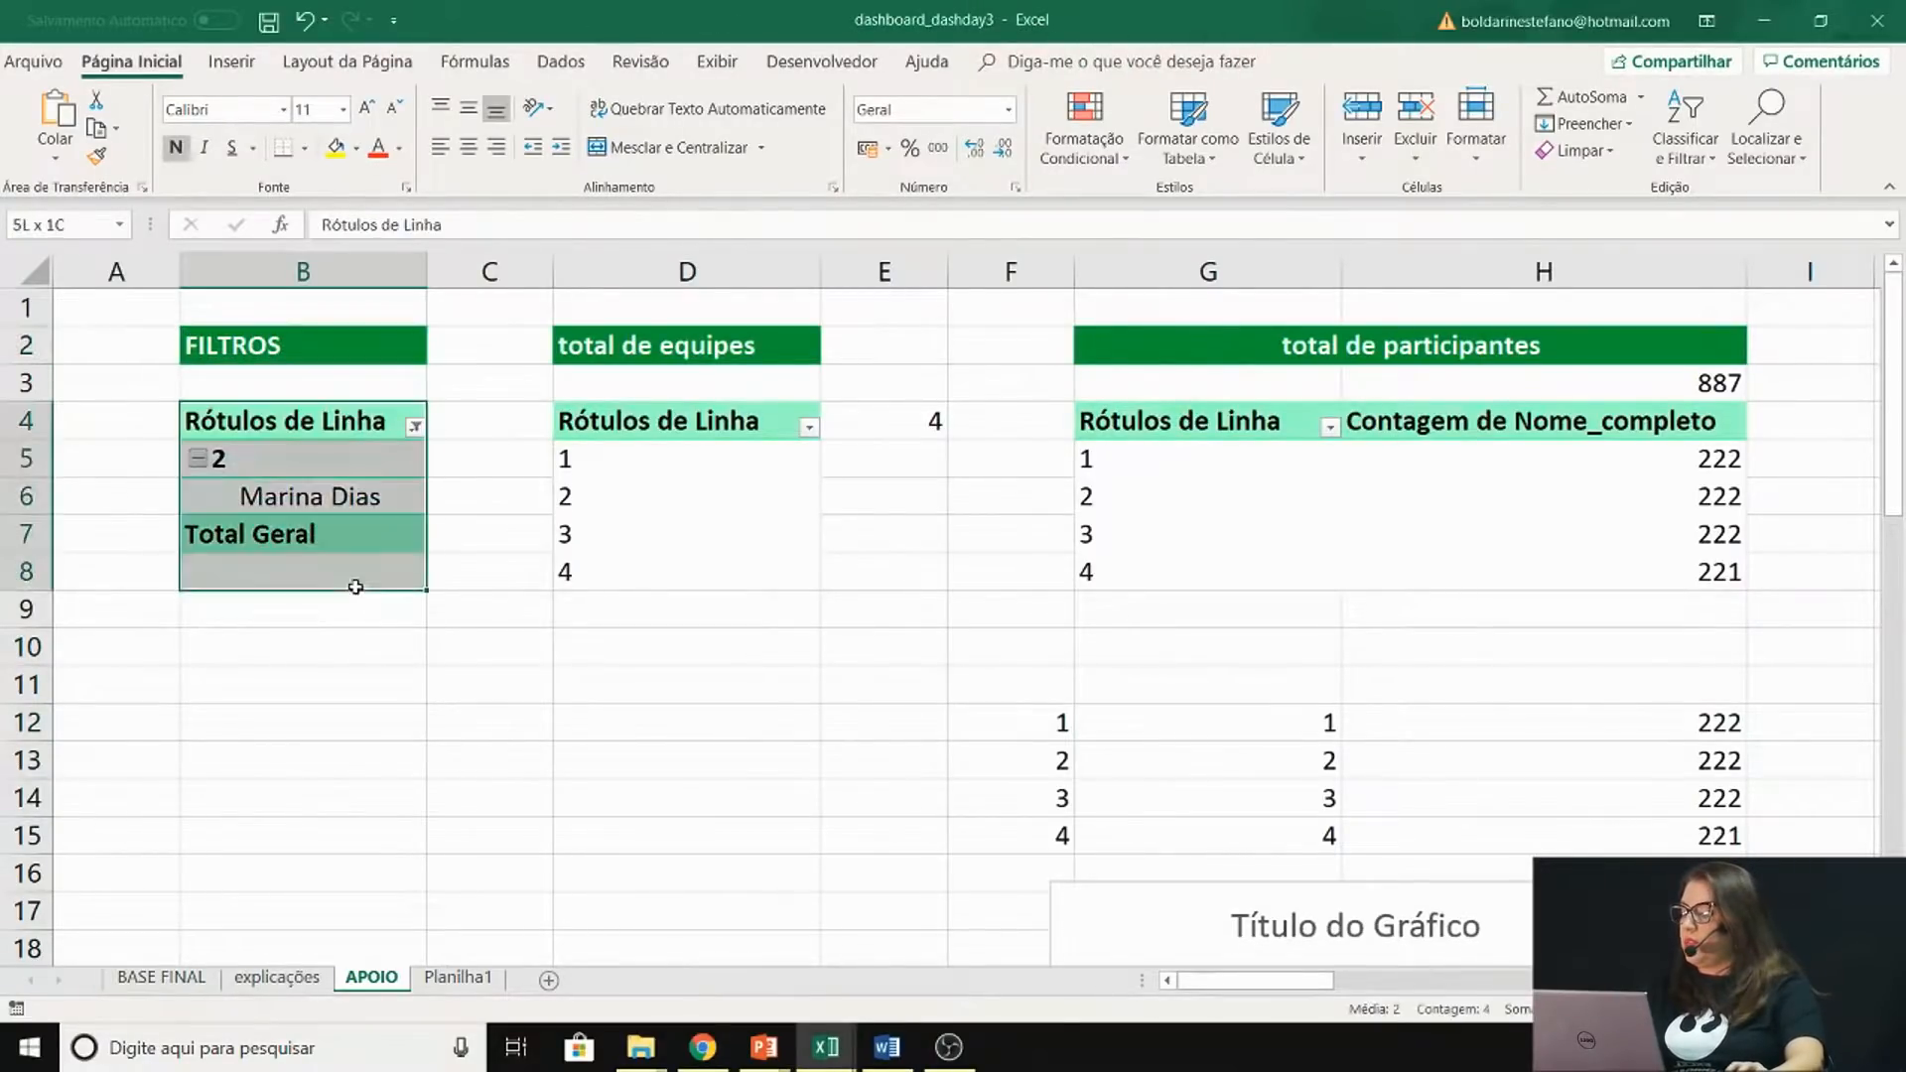
{"action": "left_click", "coordinate": [402, 755]}
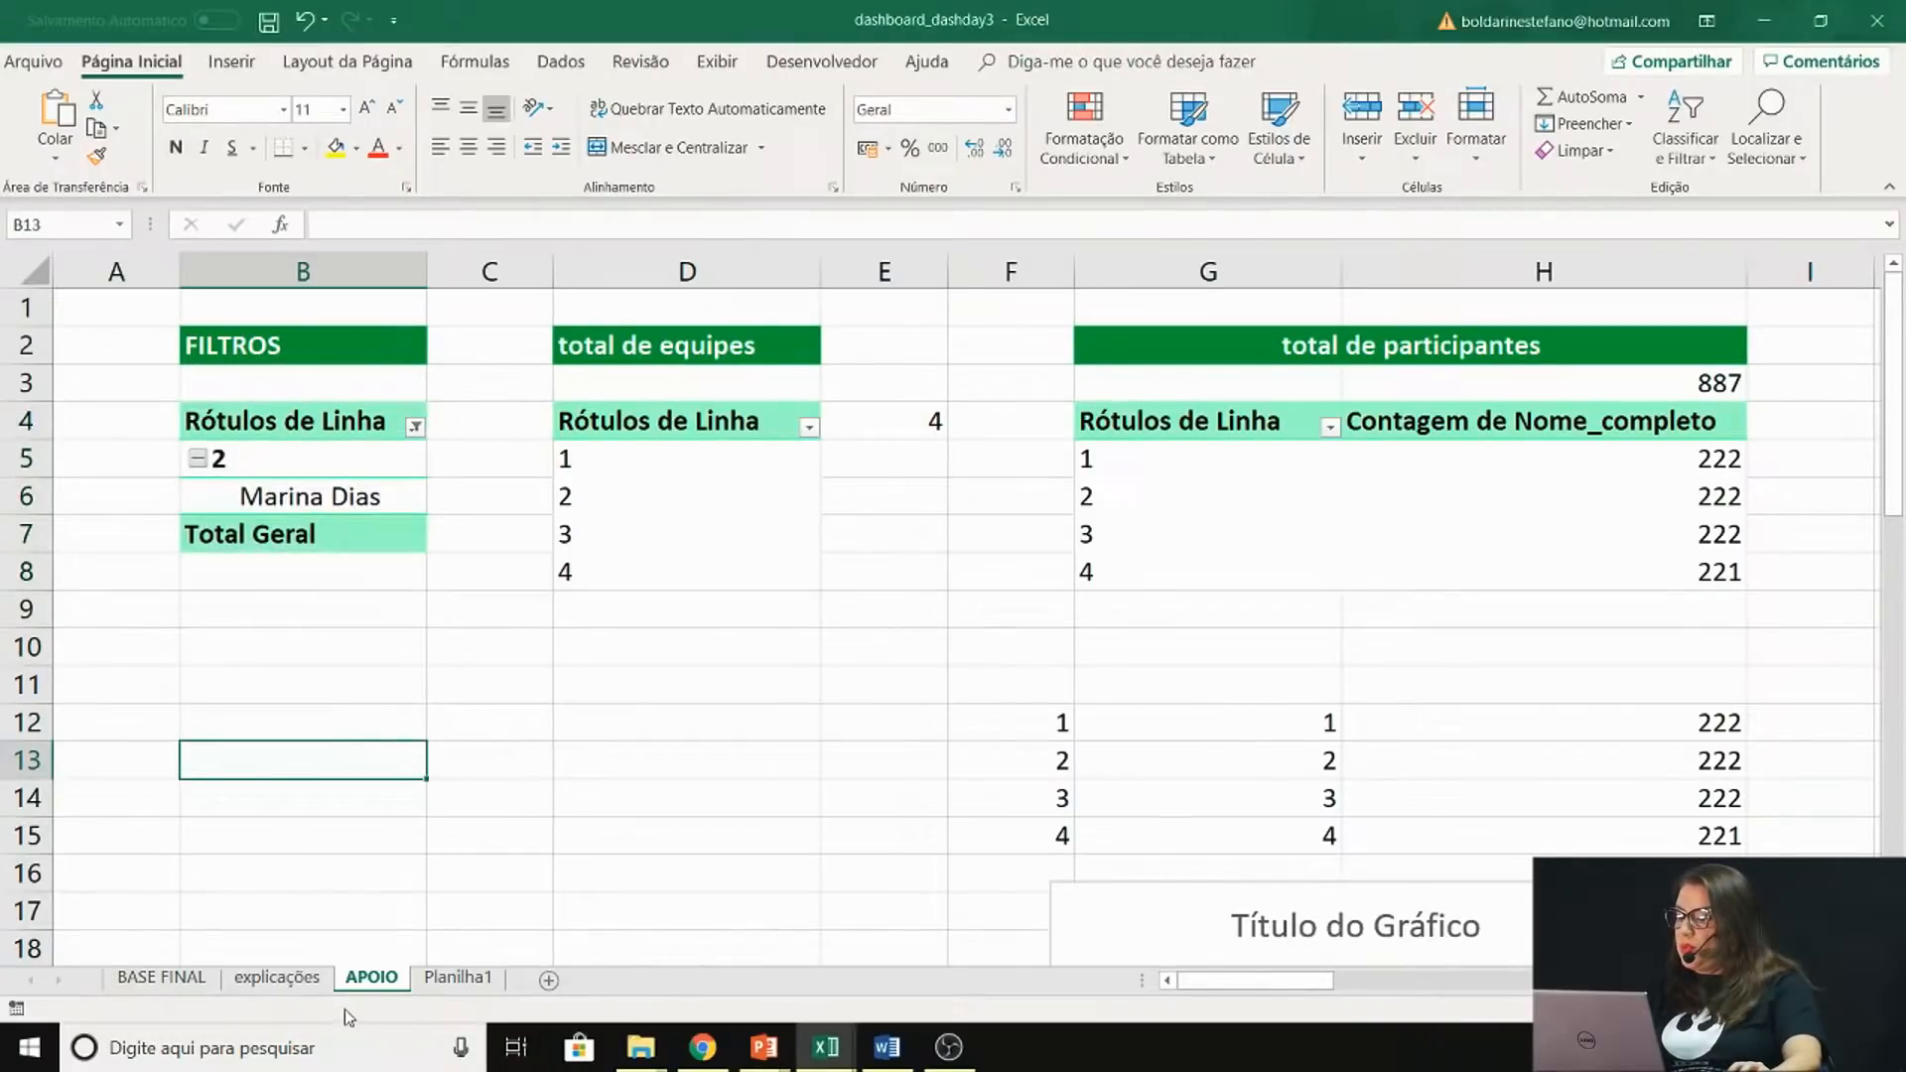
Rename the Planilha1 sheet as dash
{"action": "left_click", "coordinate": [446, 981]}
{"action": "double_click", "coordinate": [471, 979]}
{"action": "type", "text": "da"}
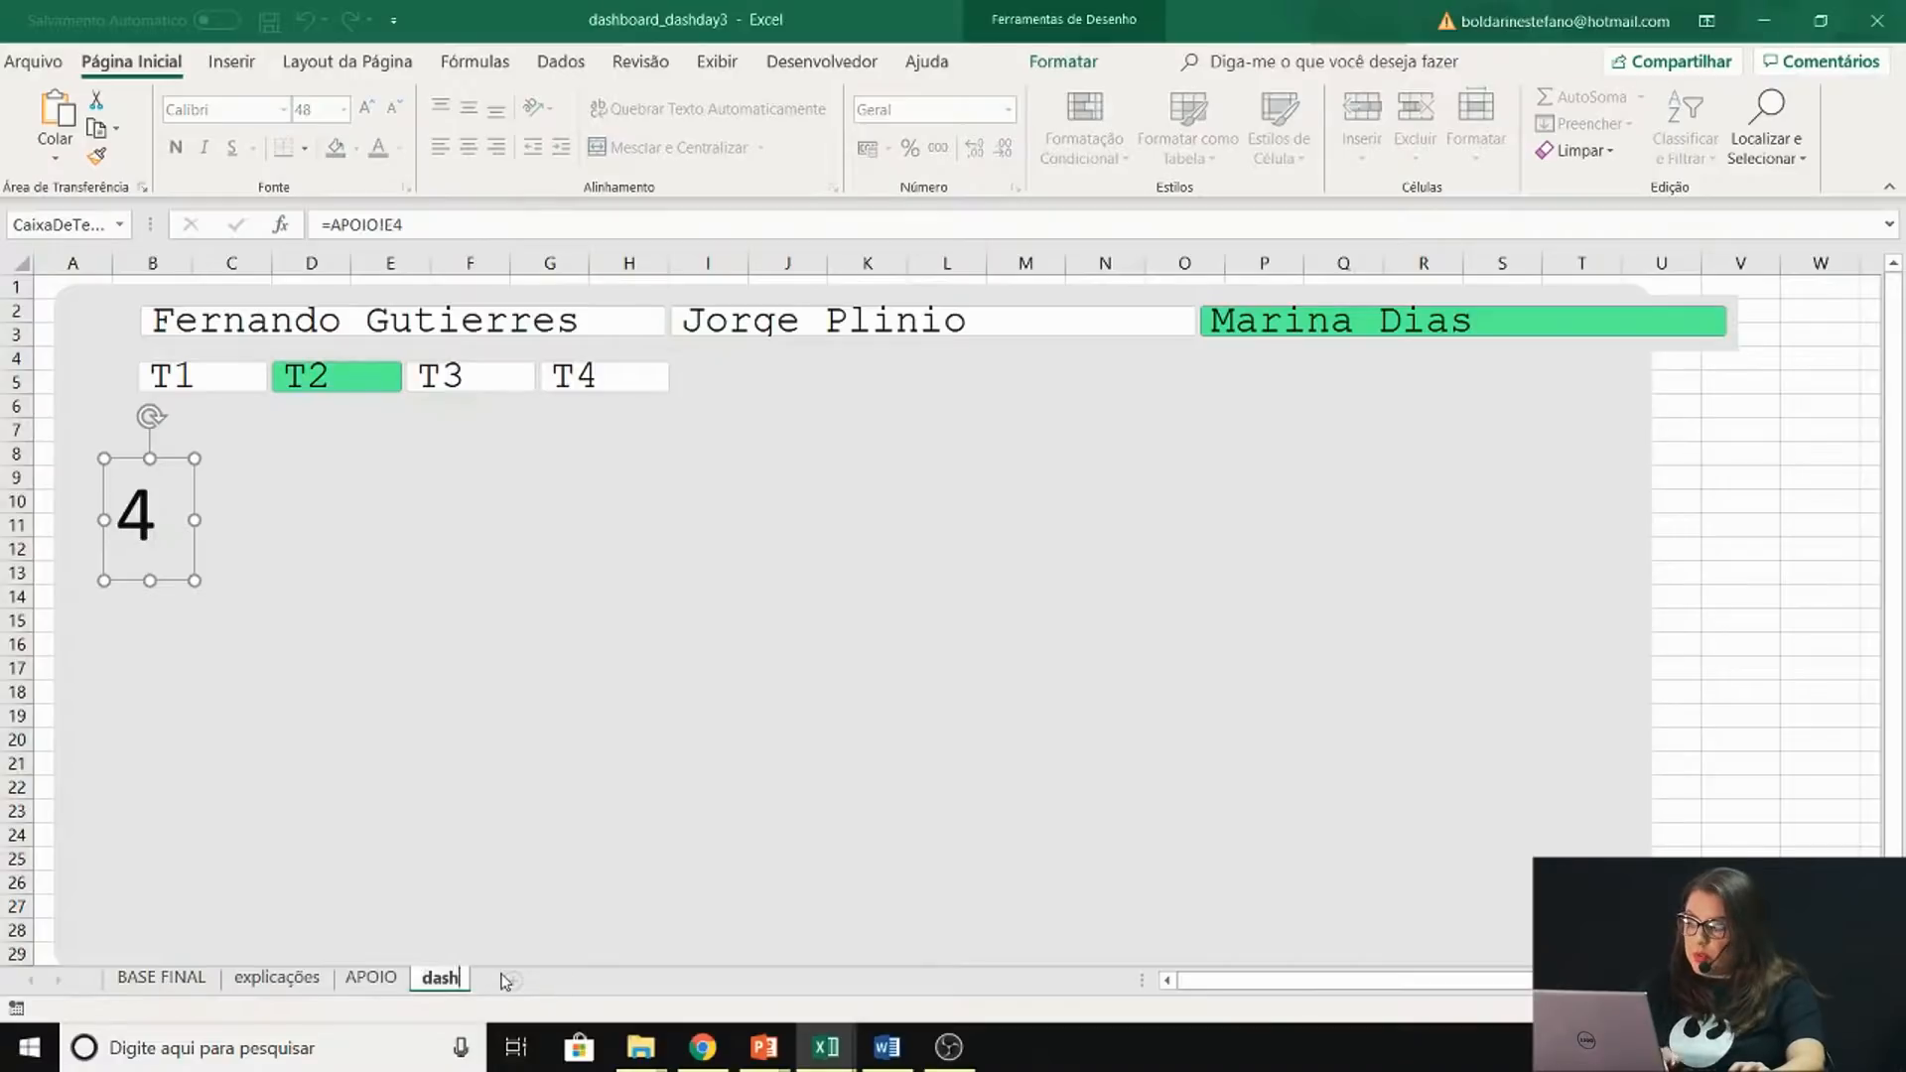
{"action": "type", "text": "sh"}
{"action": "key", "text": "Return"}
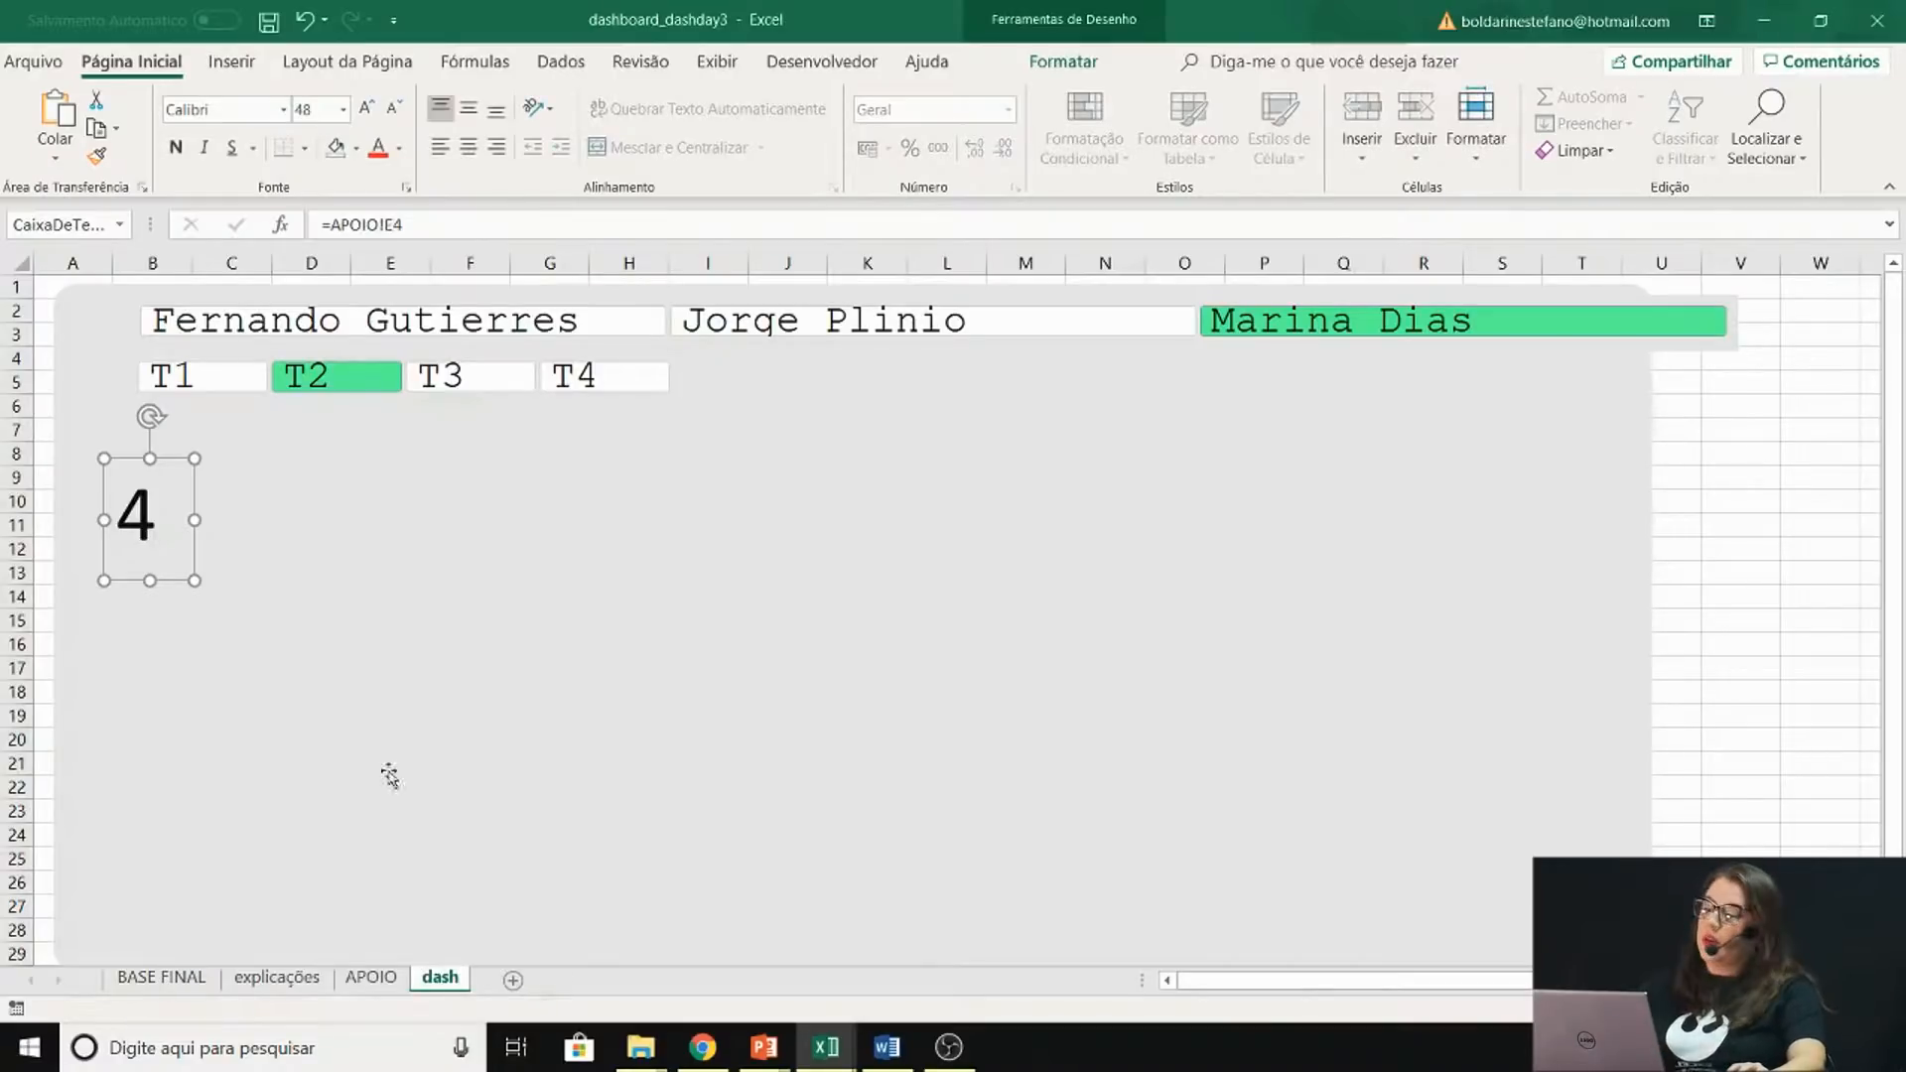
In cell I12 of APOIO, write an SE formula that tests G12 against B5 and returns 1 if equal, otherwise 0
{"action": "left_click", "coordinate": [375, 977]}
{"action": "left_click", "coordinate": [361, 460]}
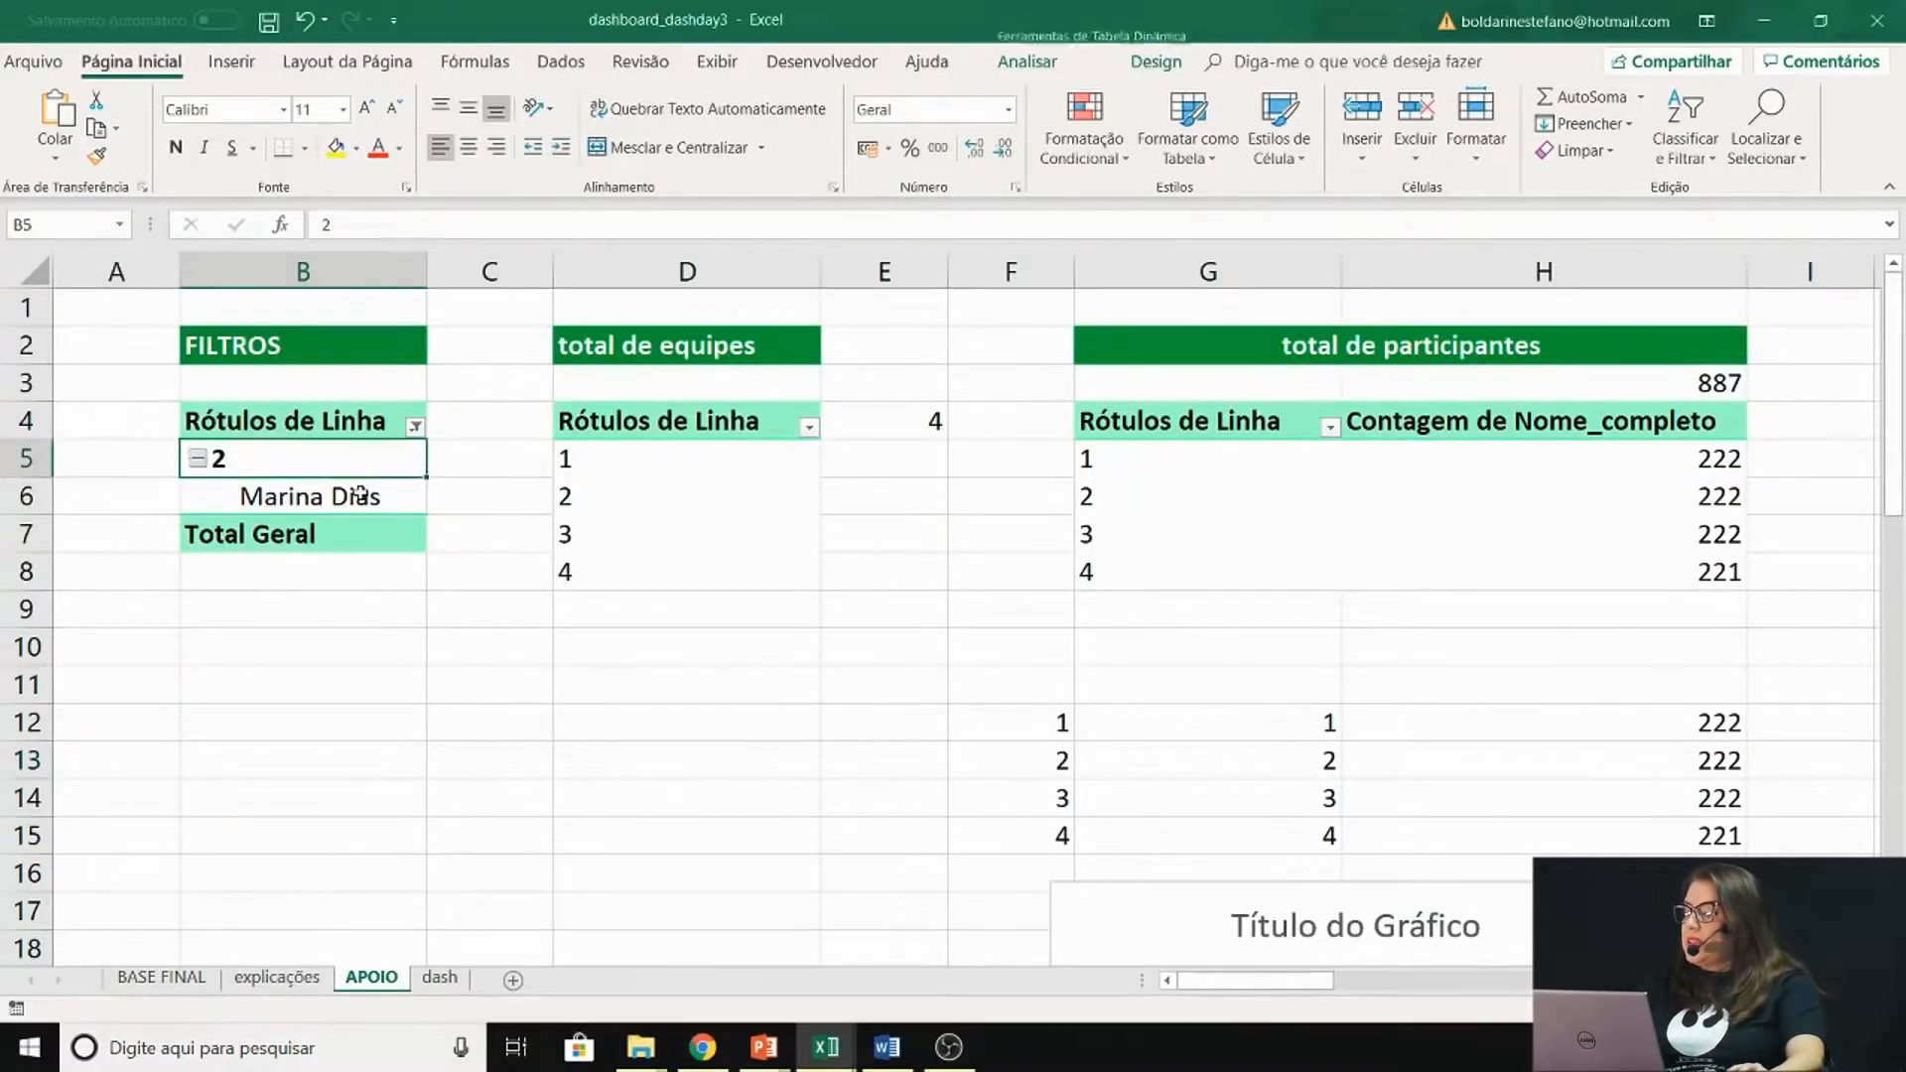
{"action": "scroll", "coordinate": [886, 752], "scroll_direction": "down", "scroll_amount": 2}
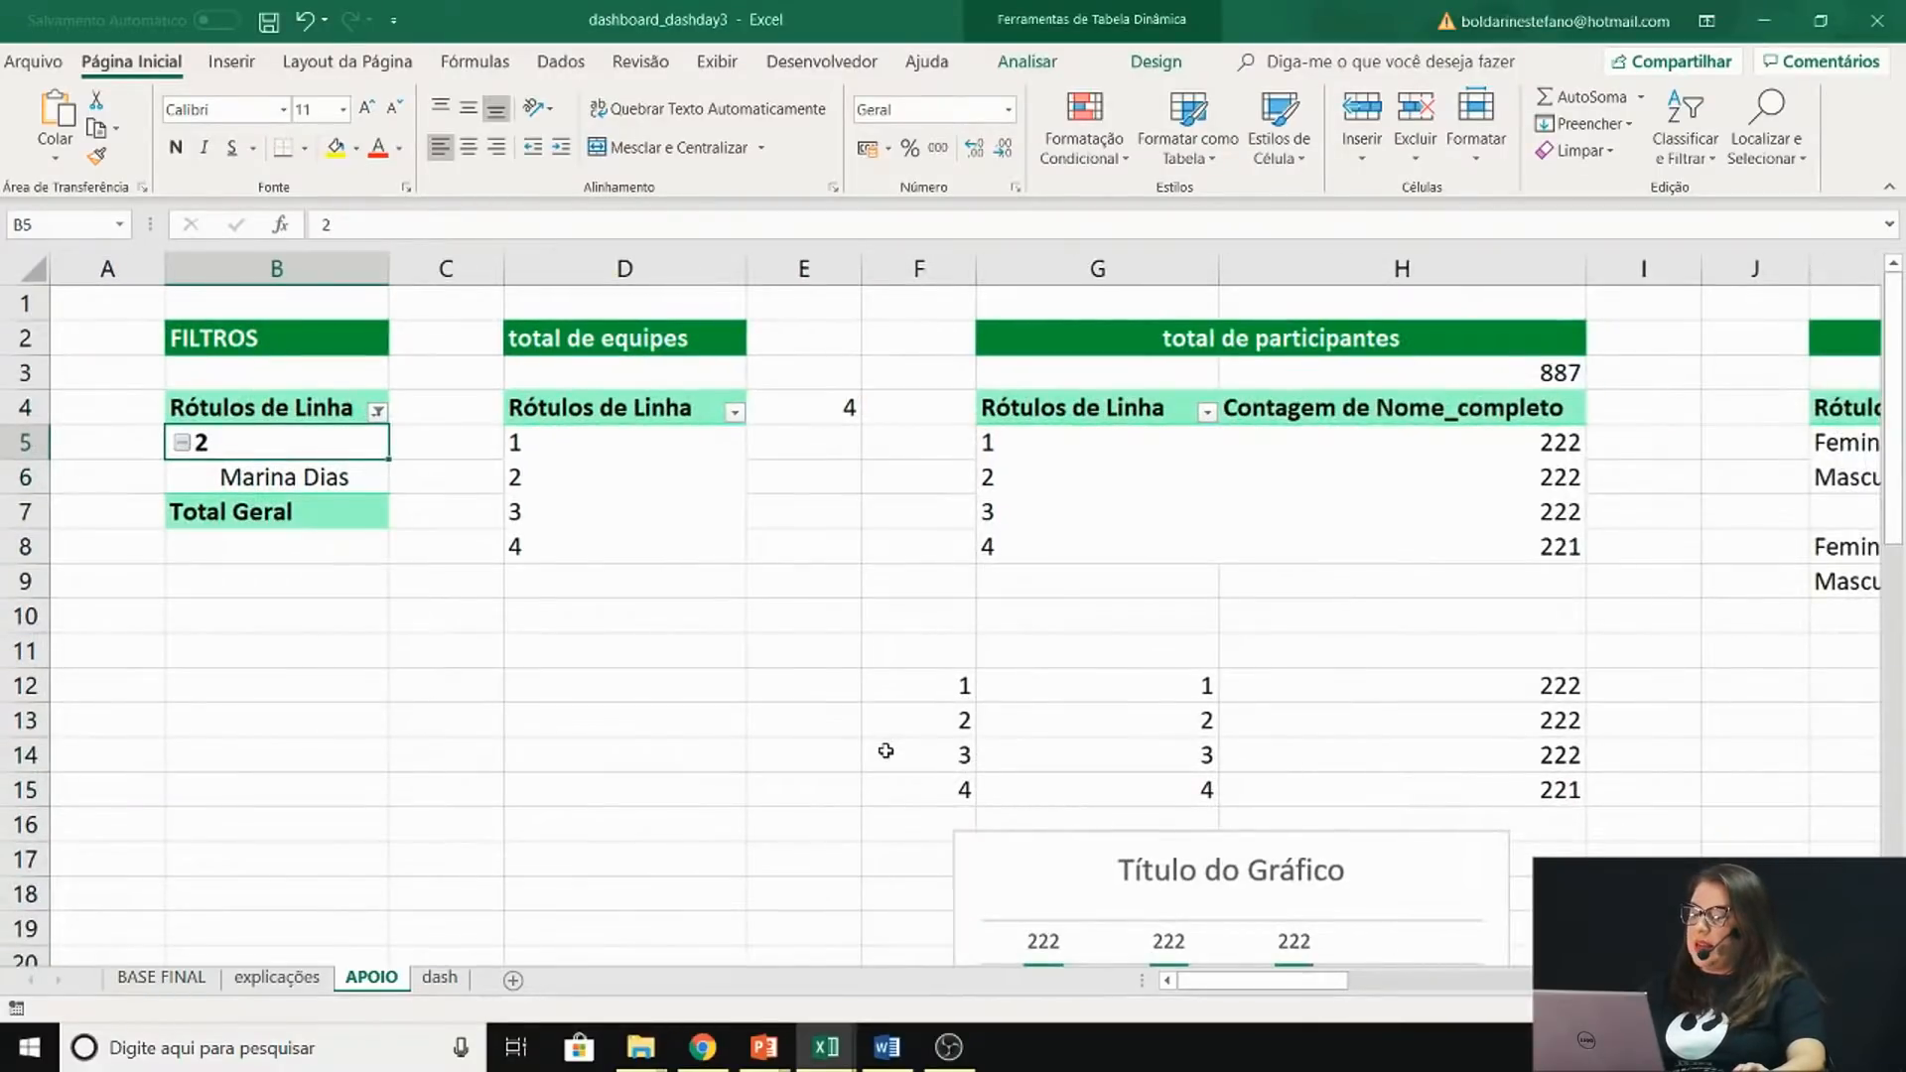
{"action": "left_click", "coordinate": [1468, 638]}
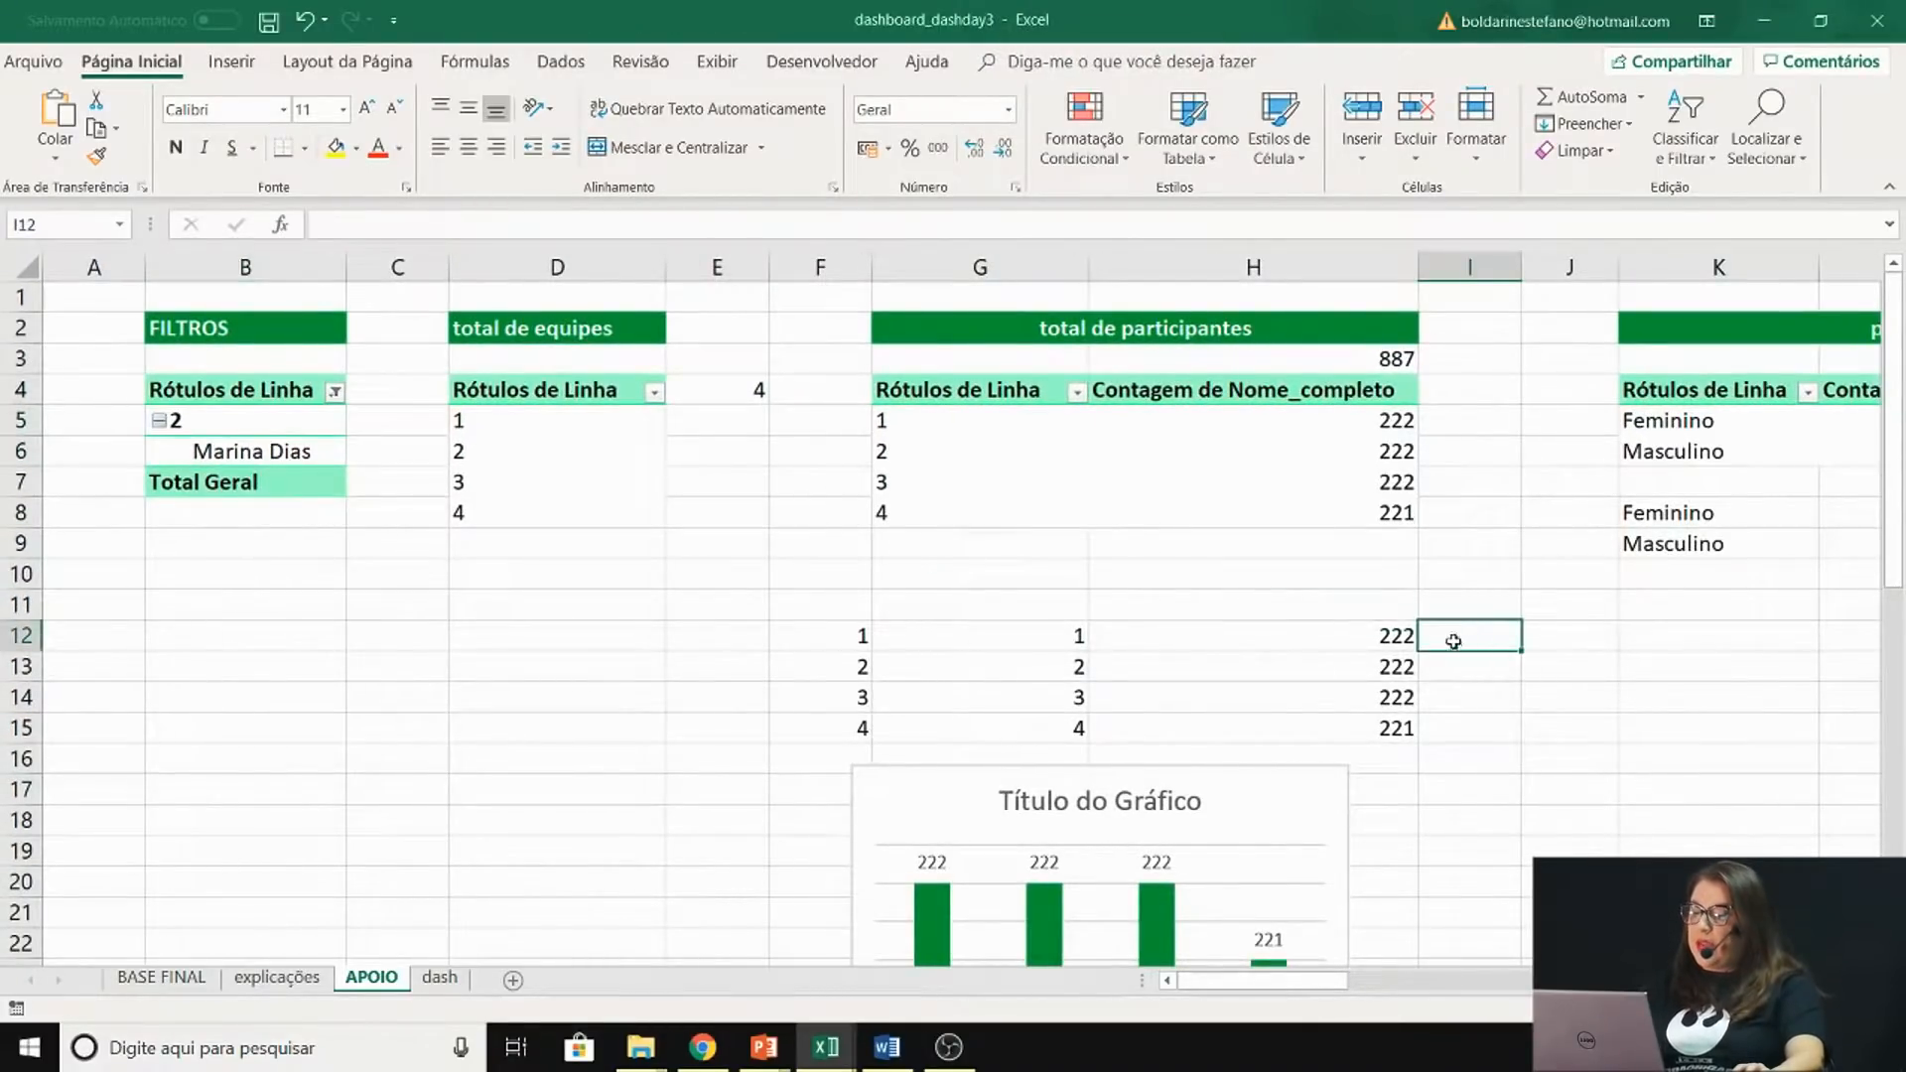
{"action": "left_click_drag", "start_coordinate": [1467, 637], "coordinate": [804, 637]}
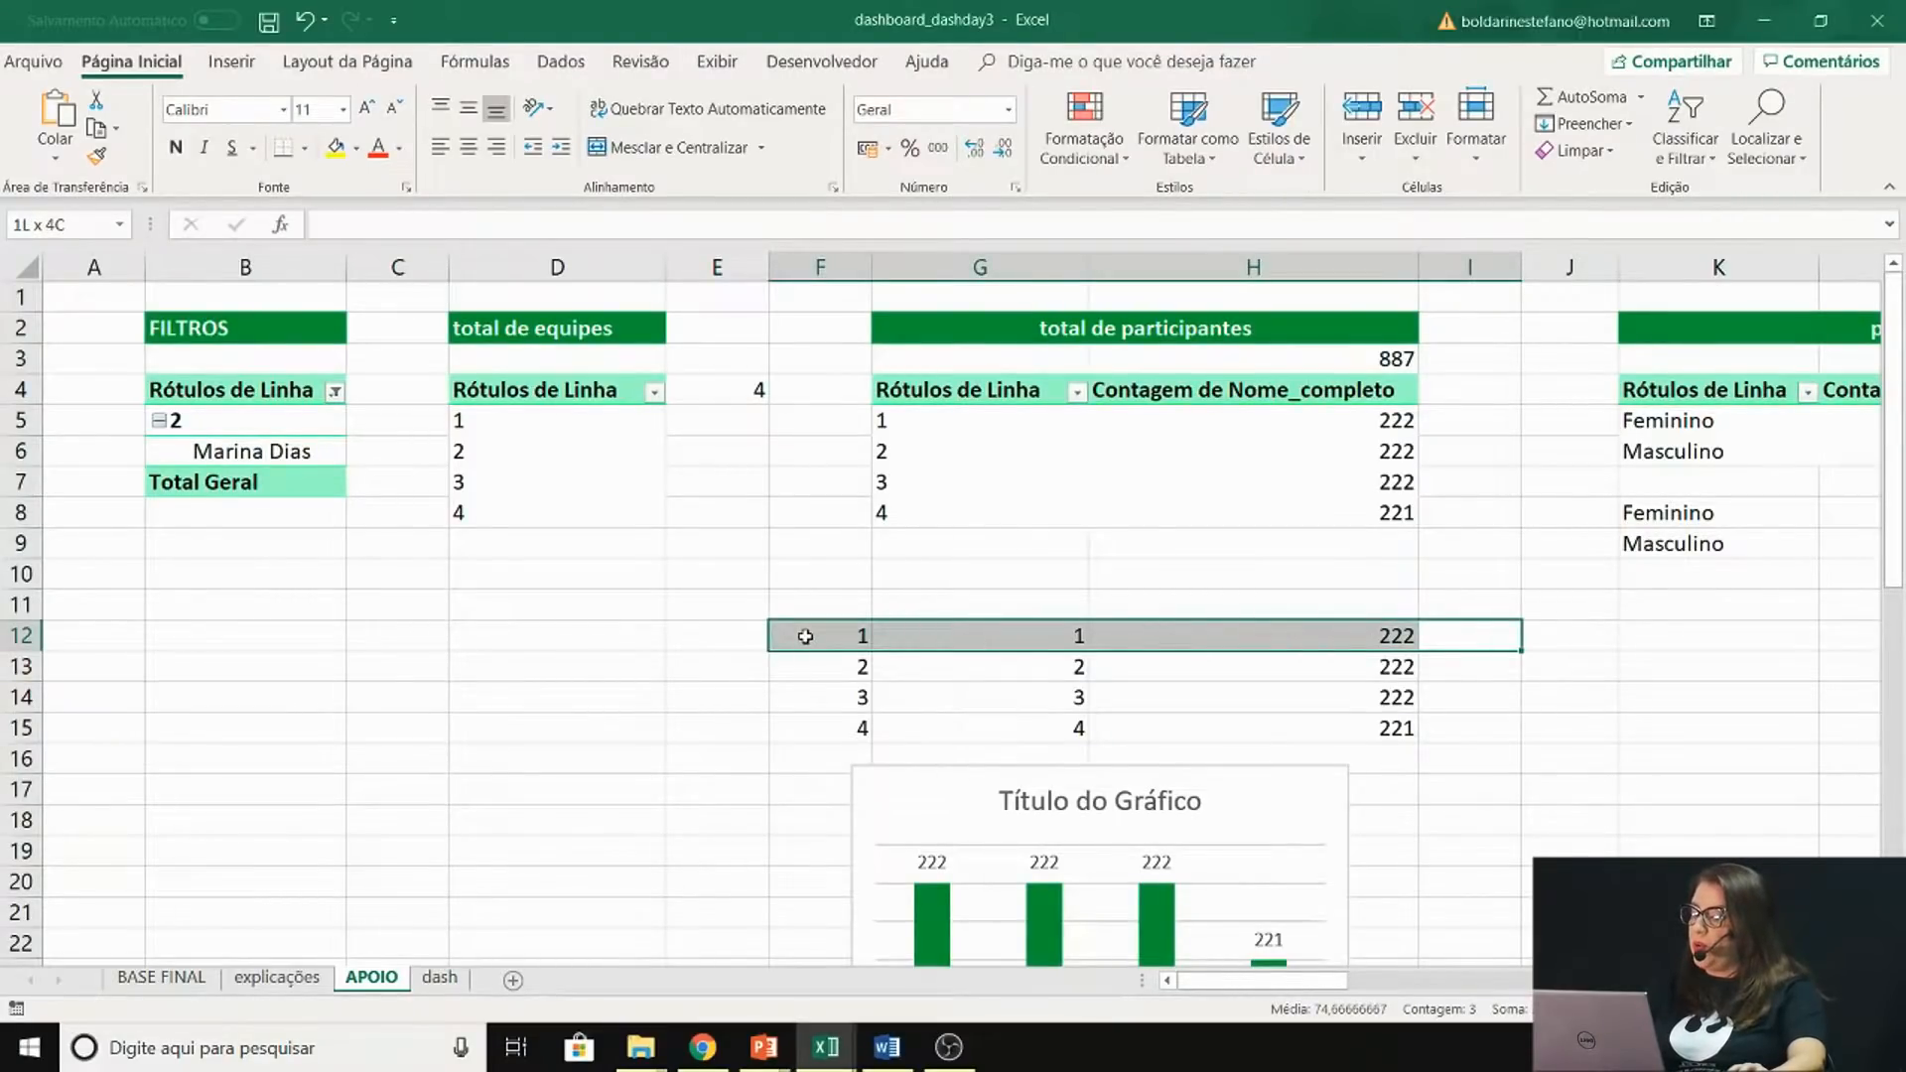
{"action": "left_click", "coordinate": [1467, 637]}
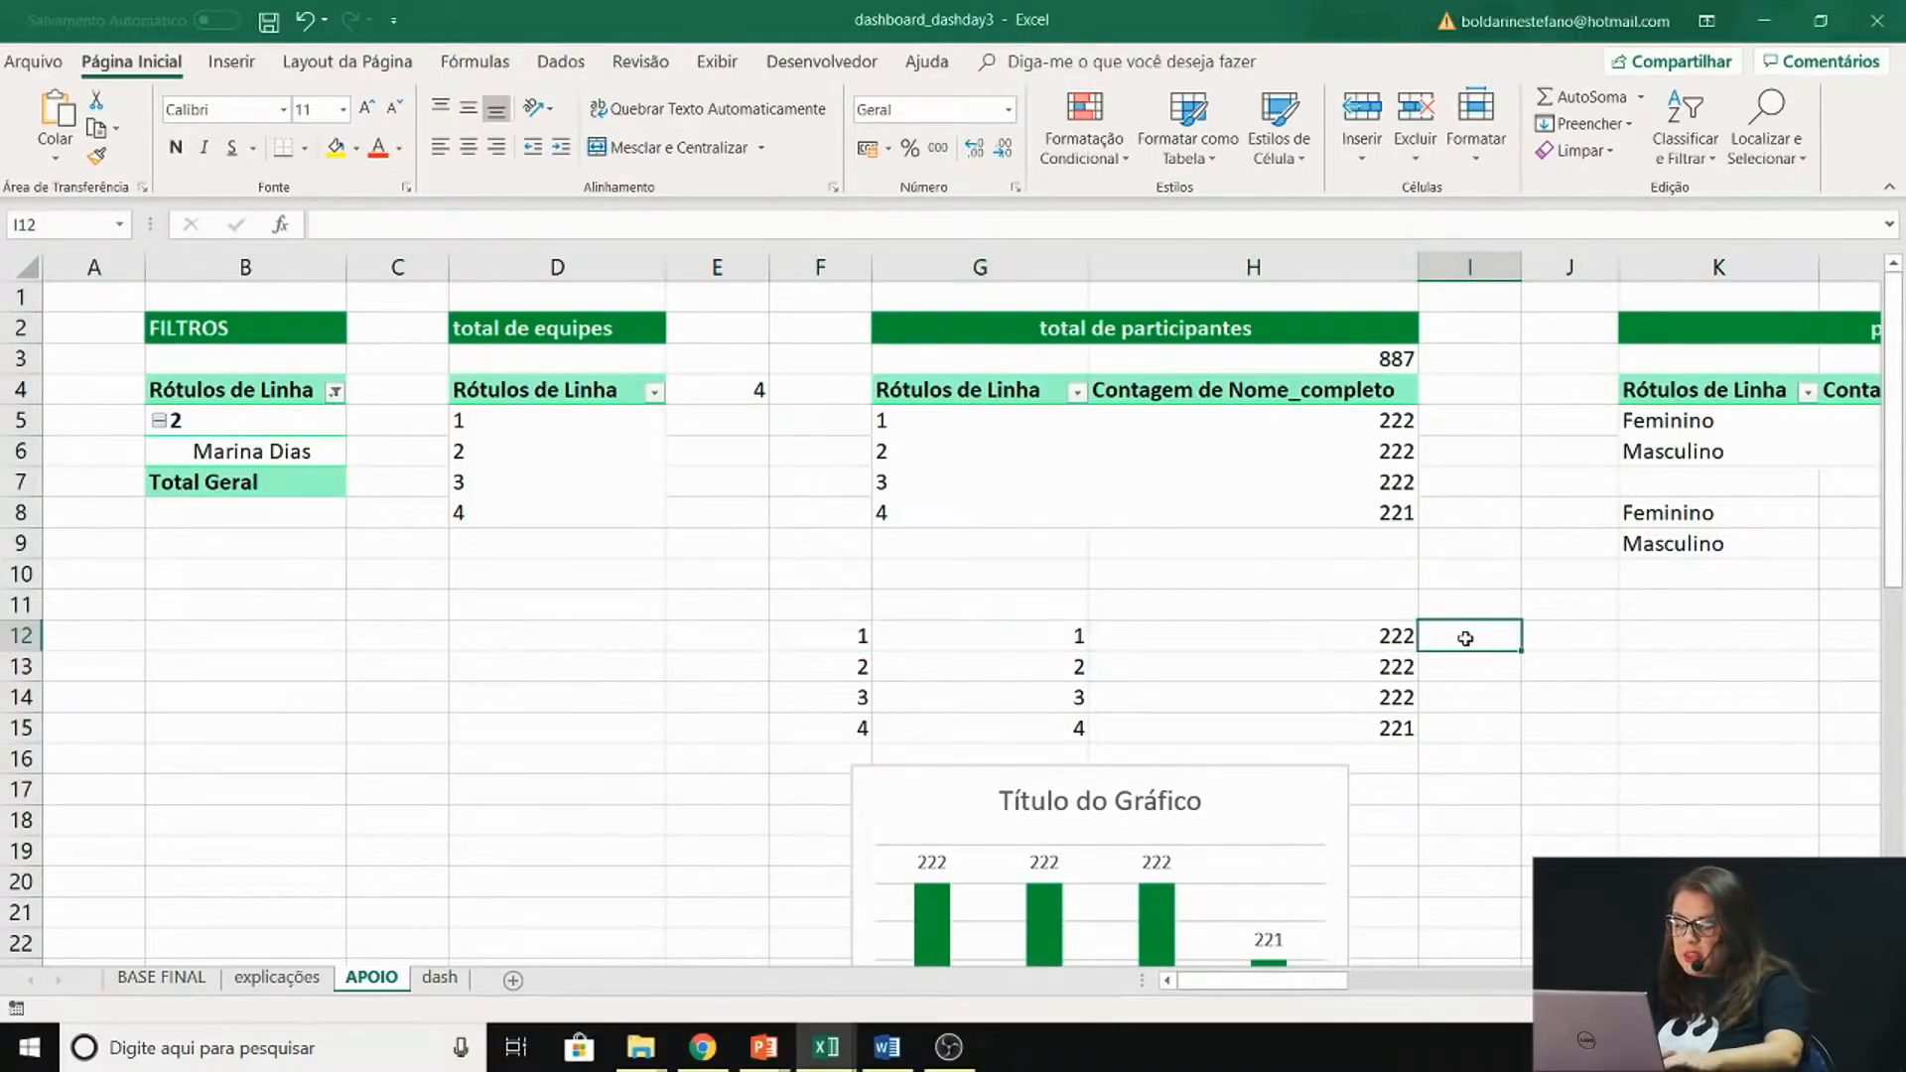
{"action": "type", "text": "=se("}
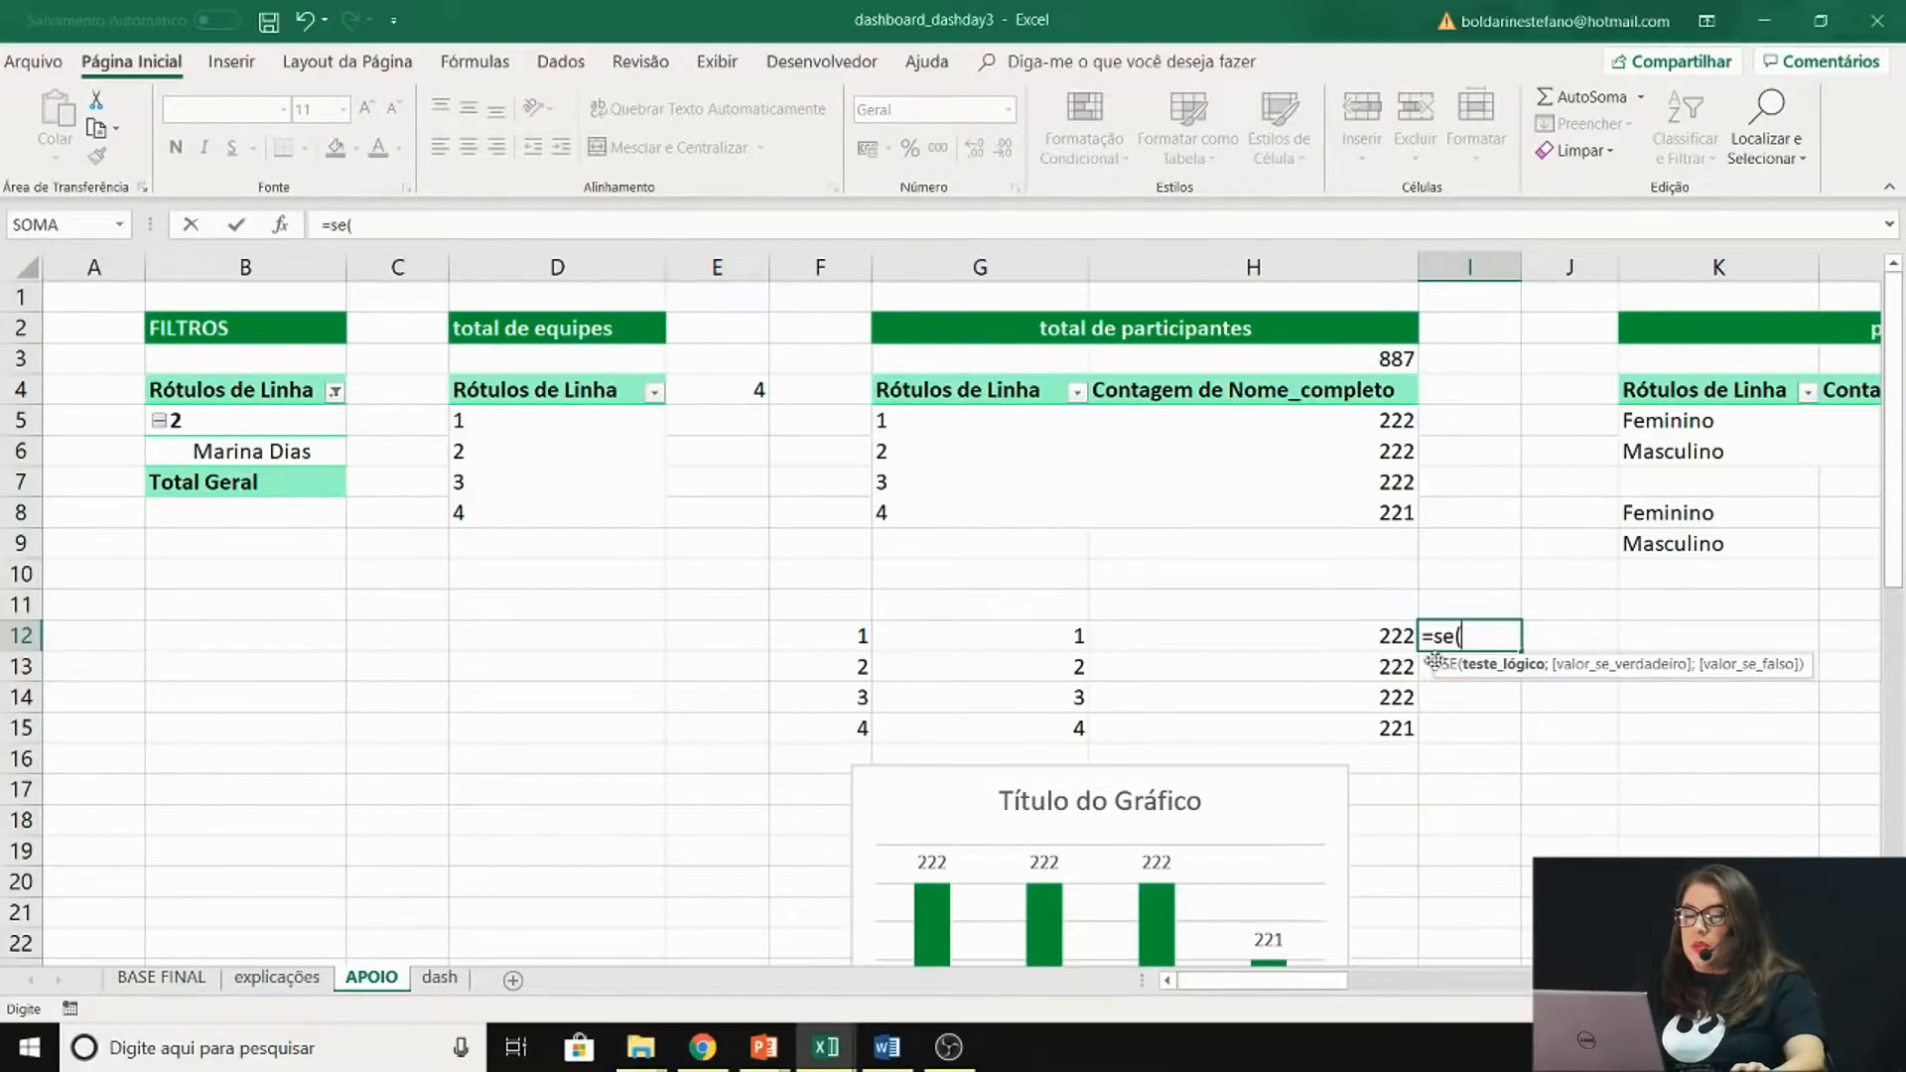
{"action": "left_click", "coordinate": [908, 639]}
{"action": "type", "text": "="}
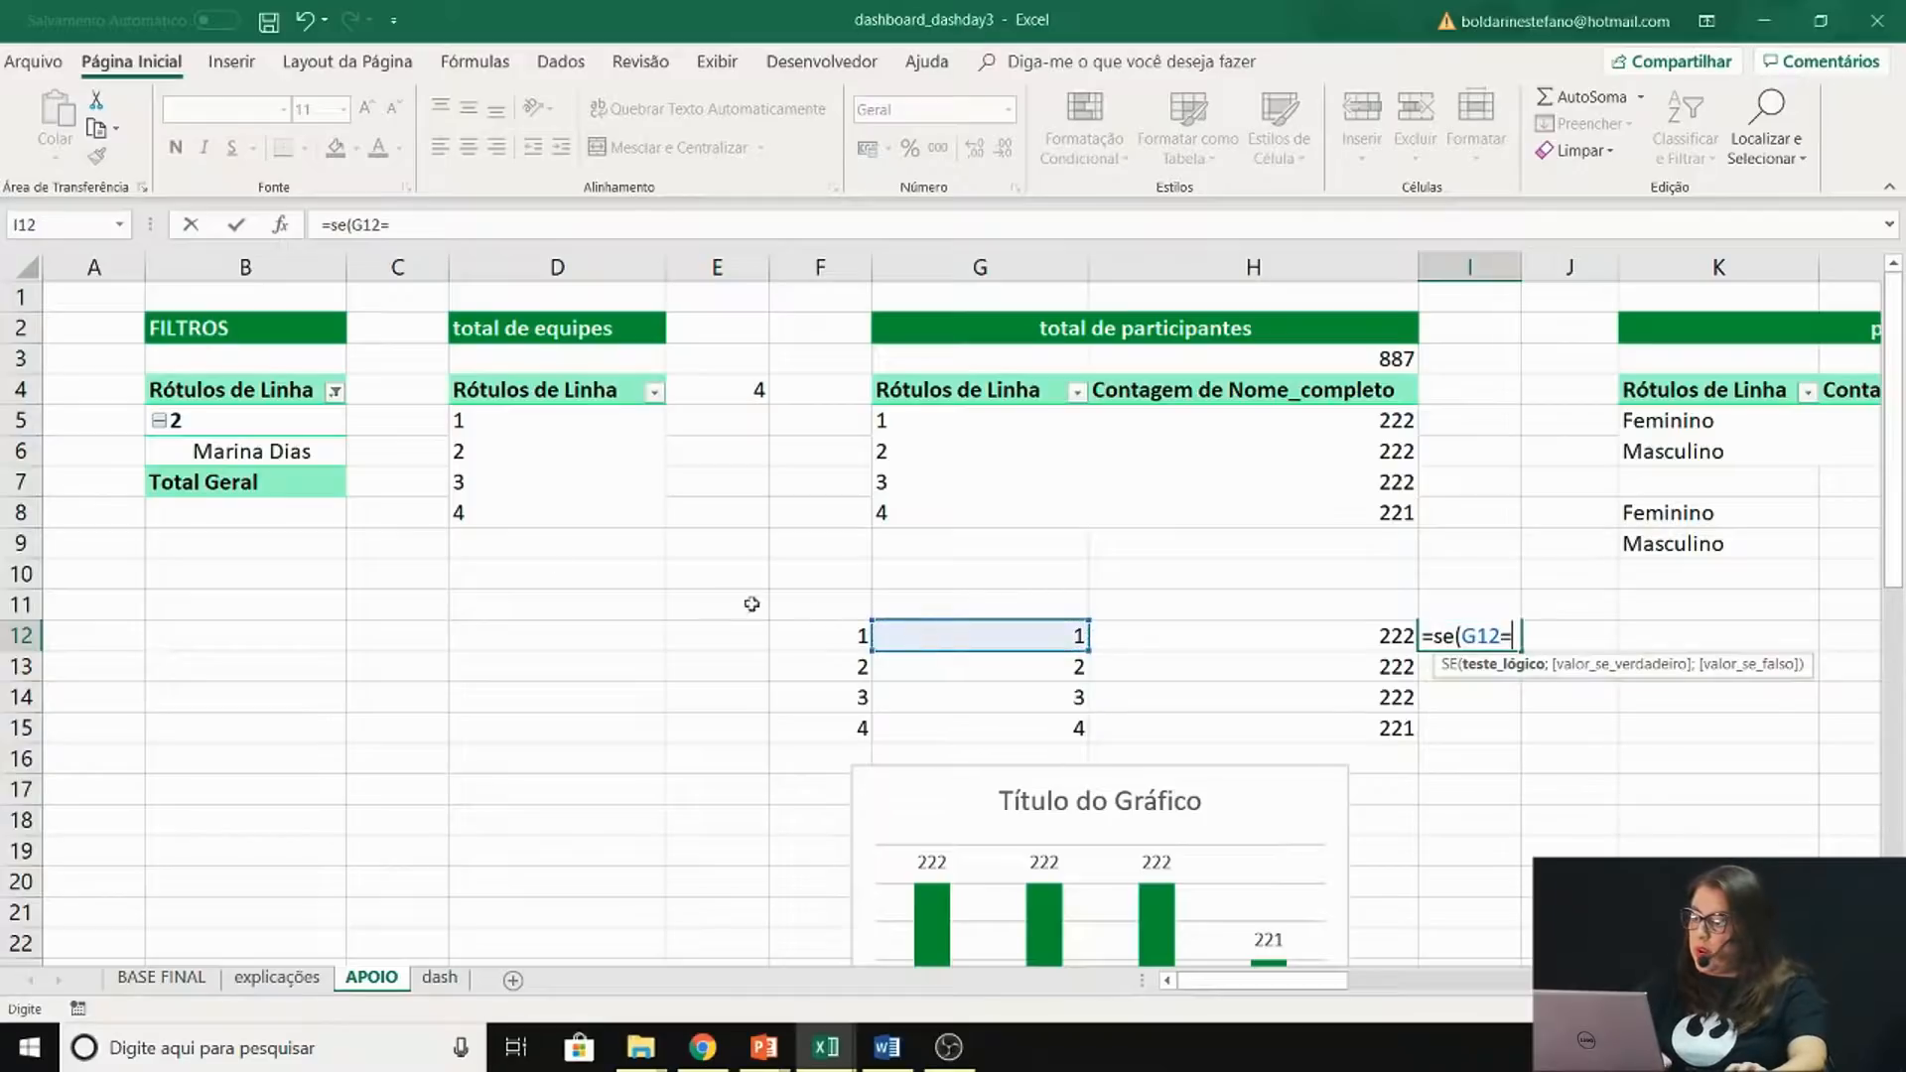
{"action": "left_click", "coordinate": [236, 429]}
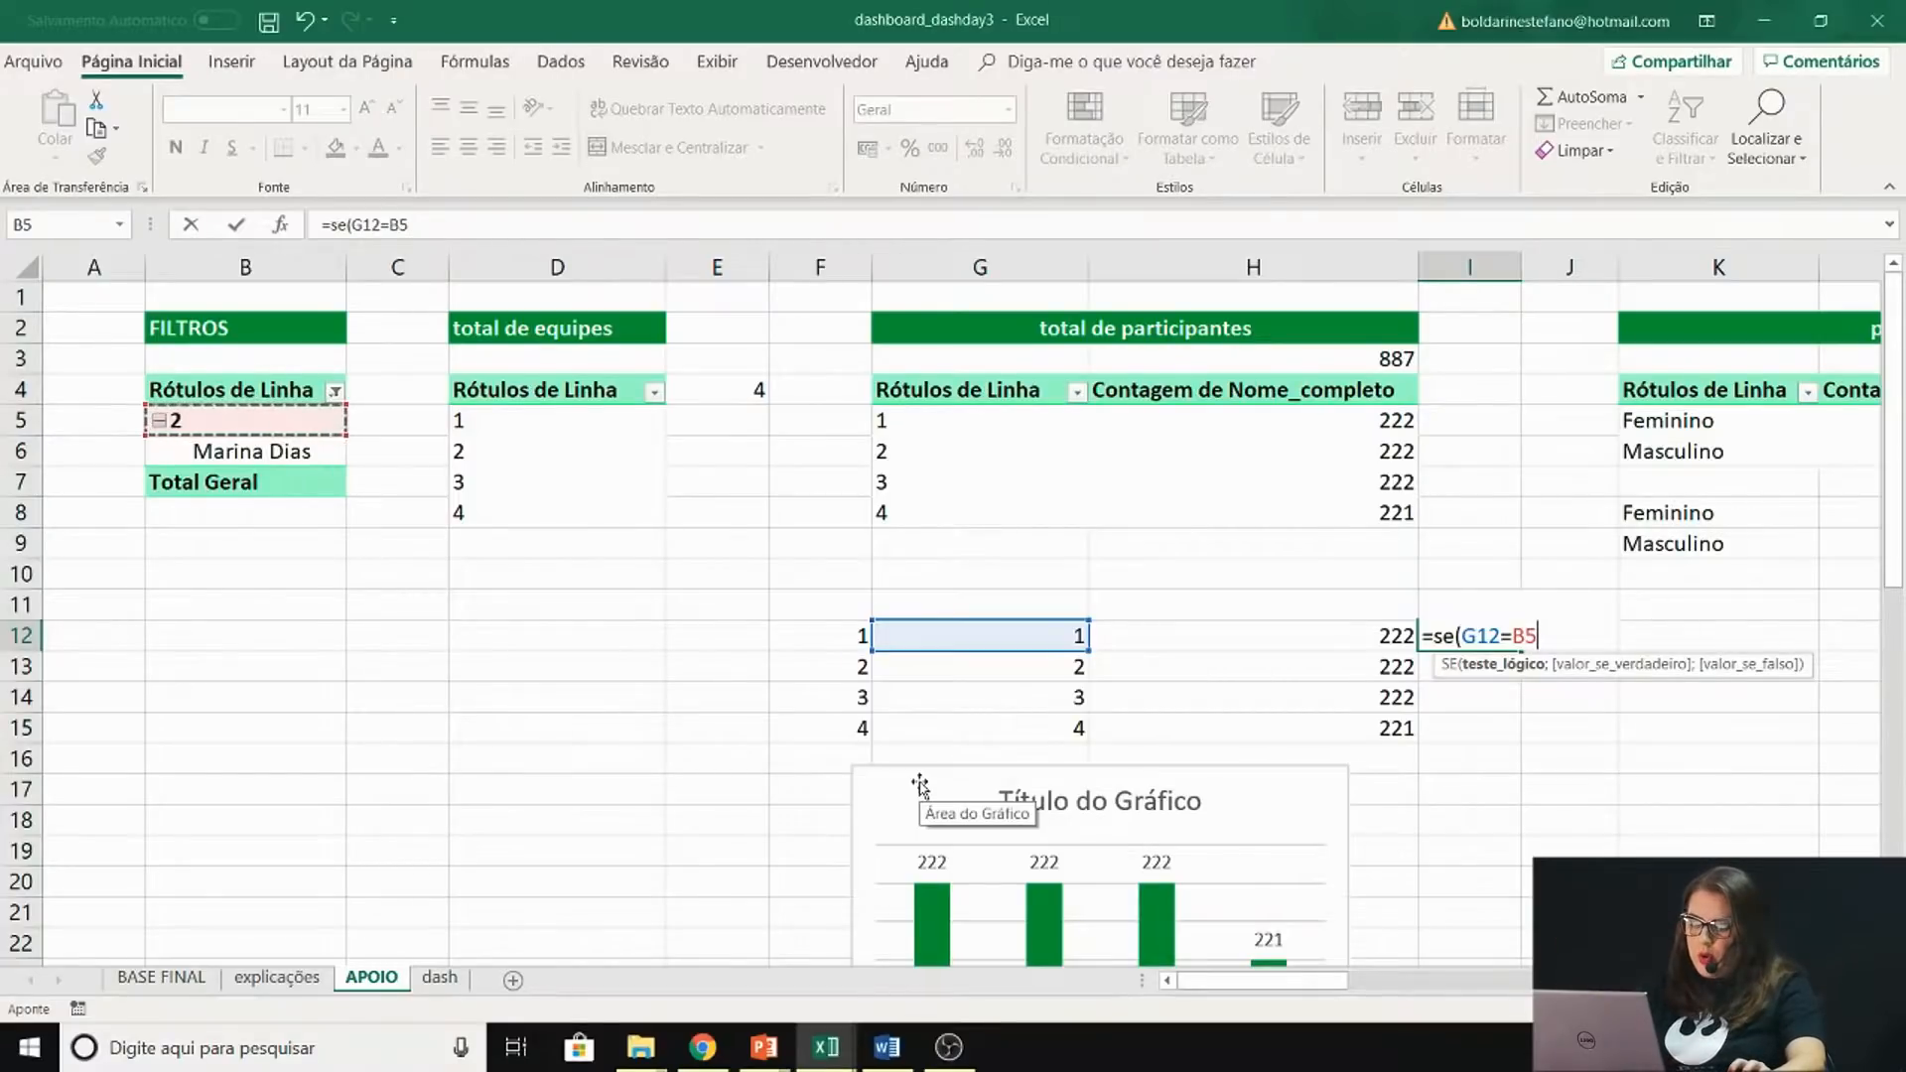
{"action": "type", "text": ";"}
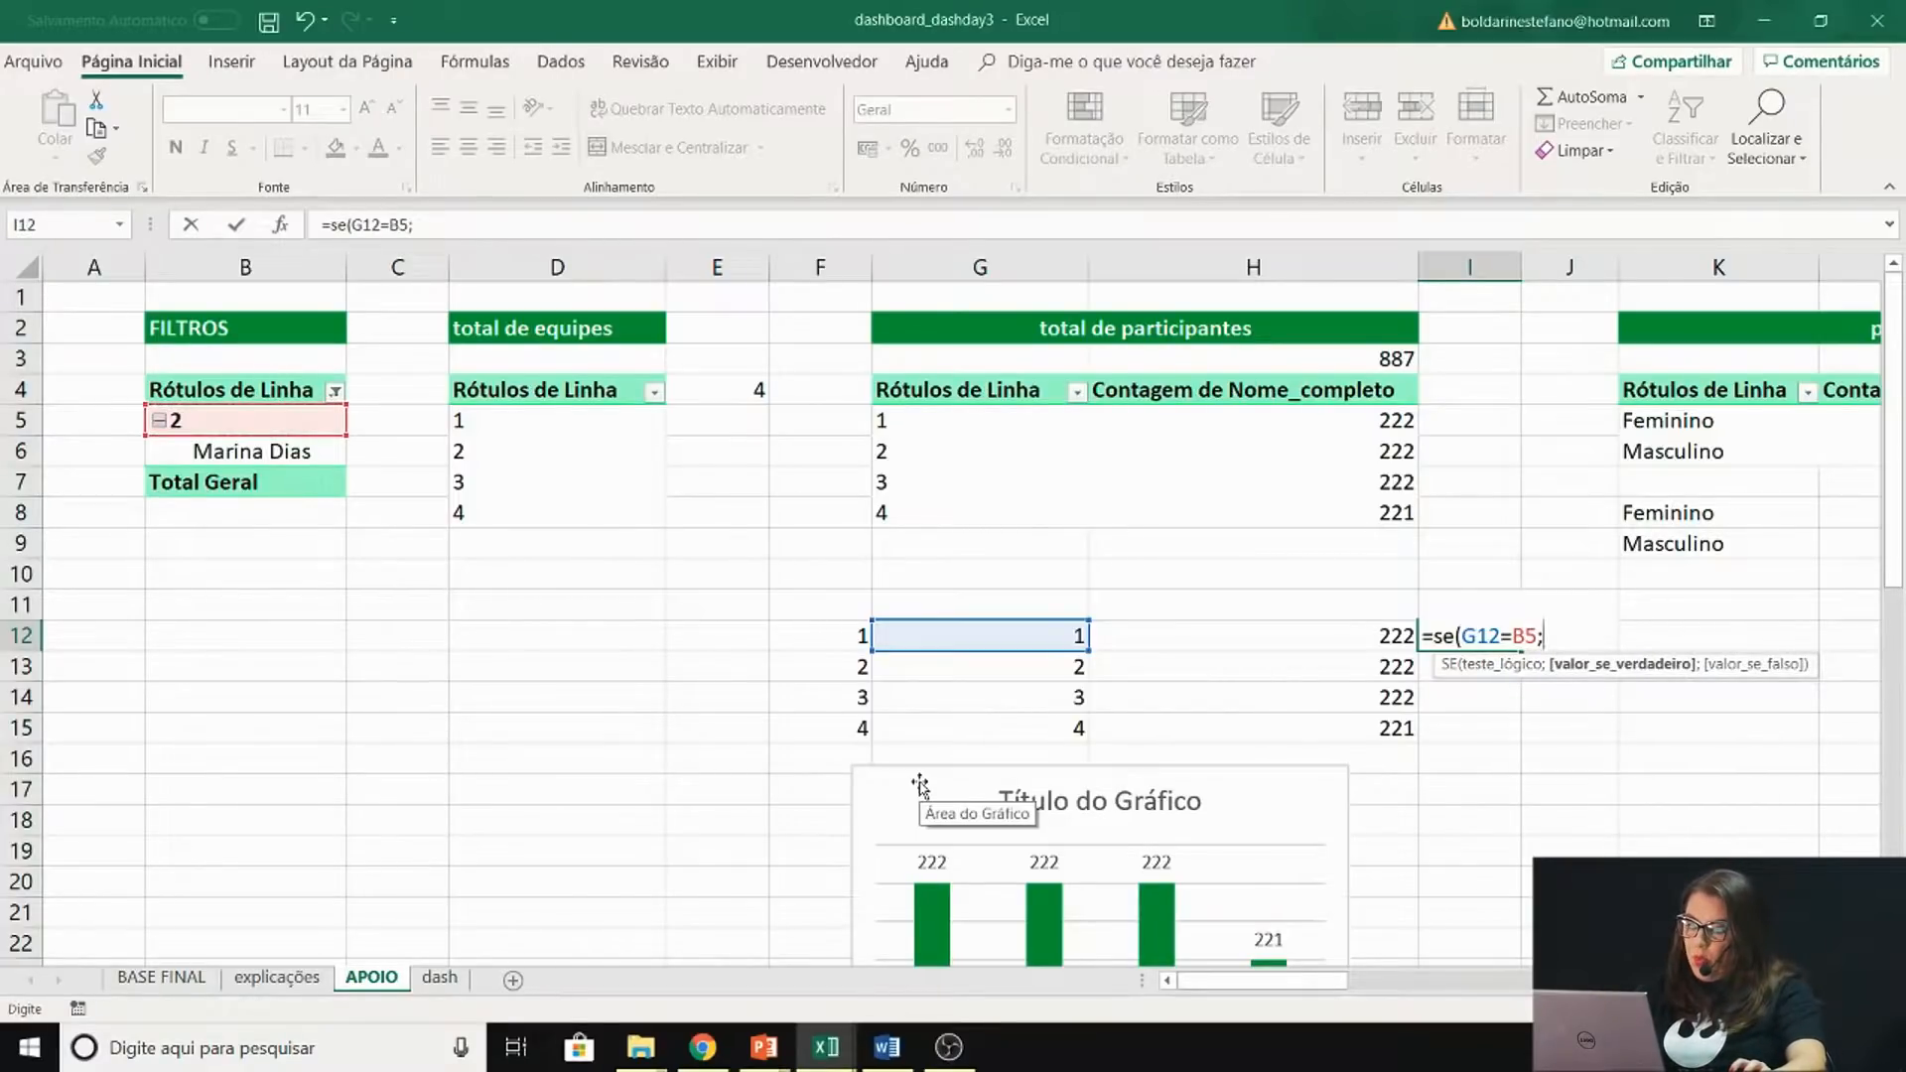
{"action": "type", "text": "1;"}
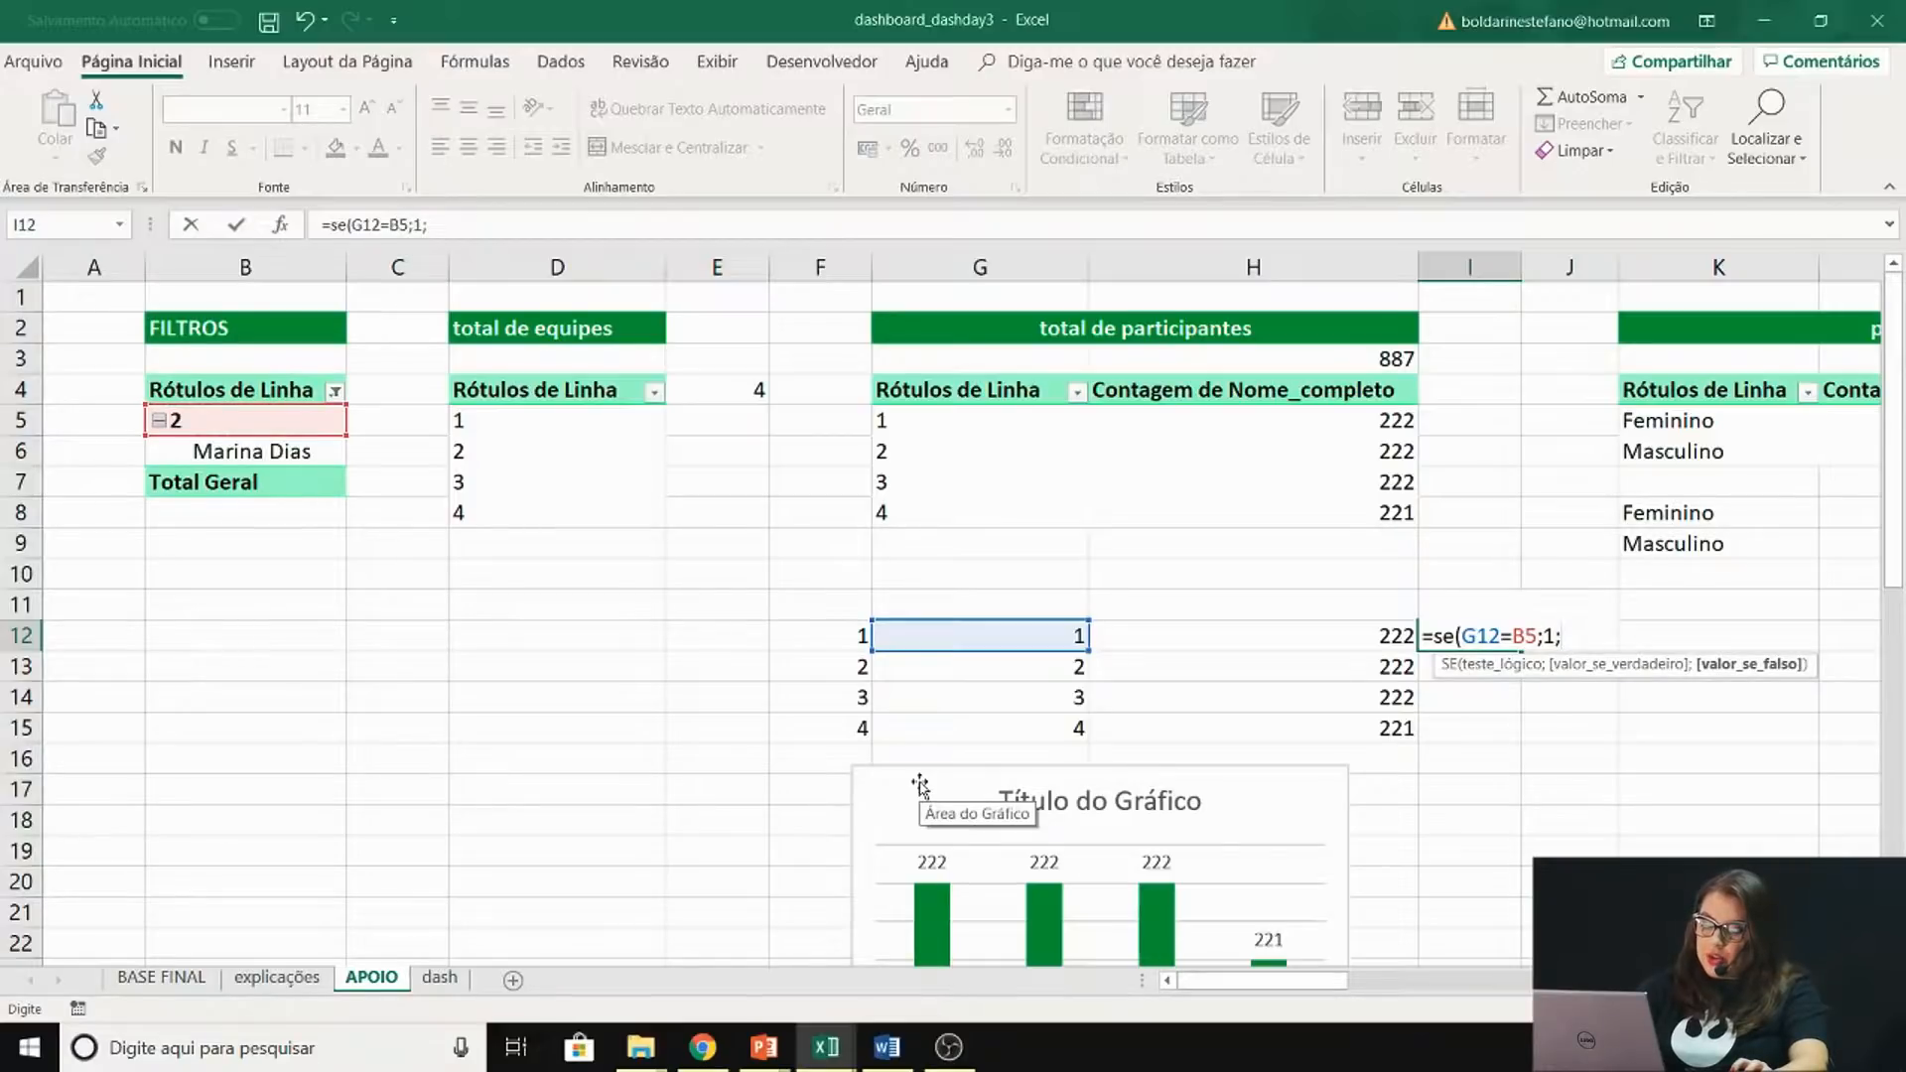
{"action": "type", "text": "0)"}
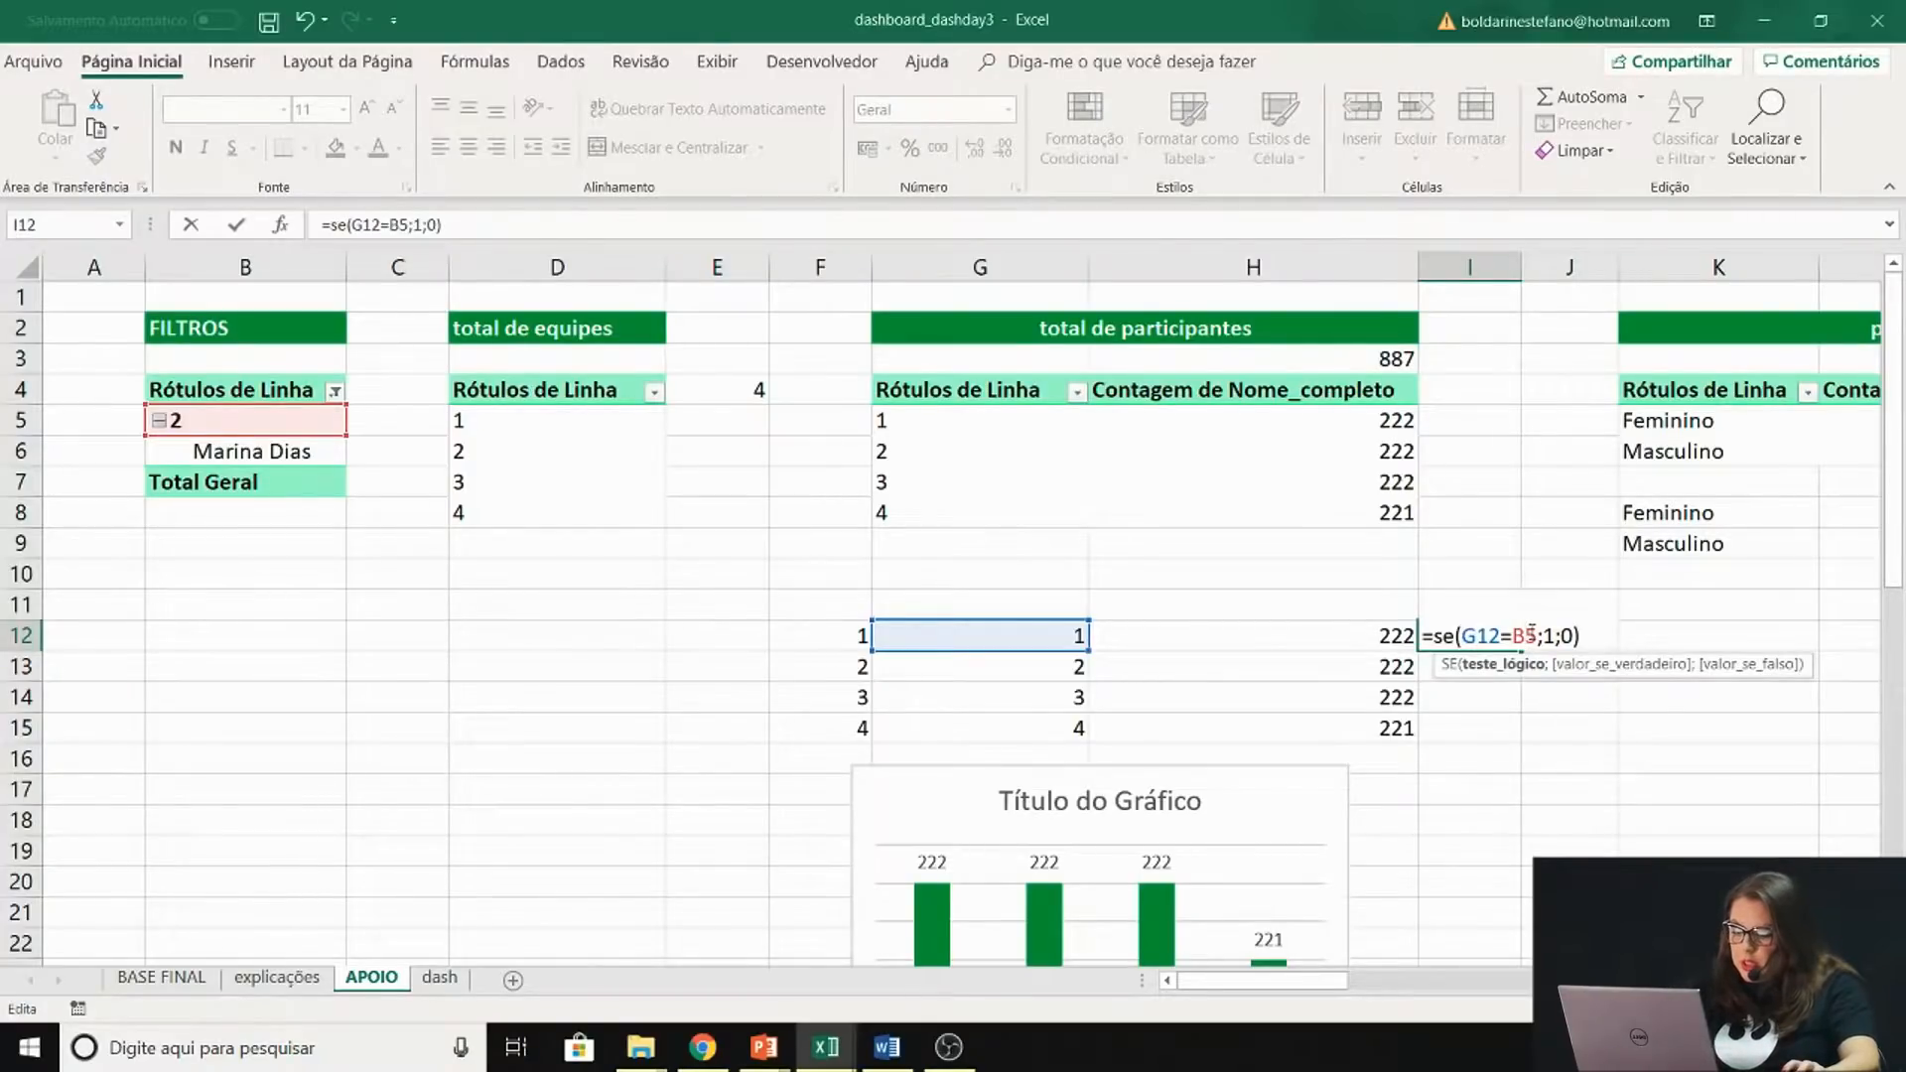
Make the B5 reference in the I12 formula absolute ($B$5) and fill the formula down to I15
{"action": "key", "text": "F4"}
{"action": "key", "text": "Return"}
{"action": "left_click", "coordinate": [1507, 633]}
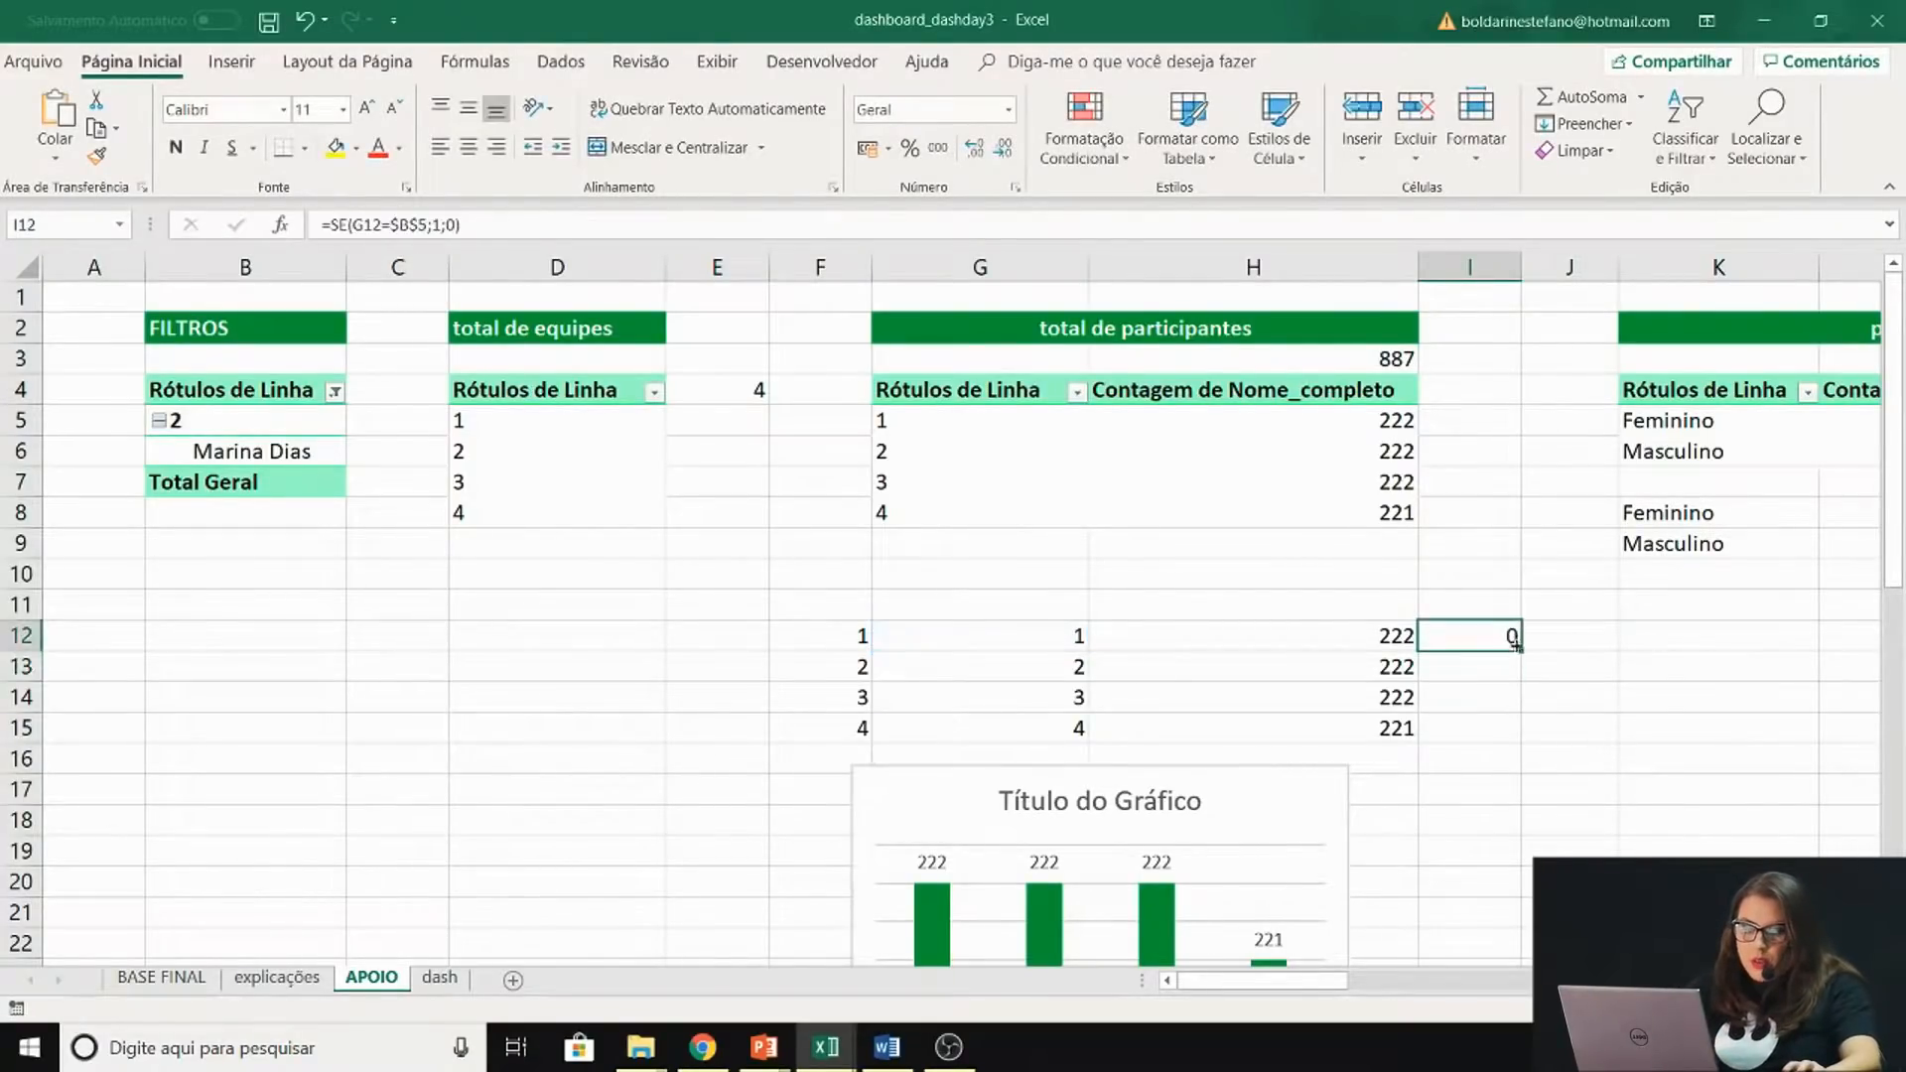
{"action": "left_click_drag", "start_coordinate": [1521, 655], "coordinate": [1520, 739]}
{"action": "left_click", "coordinate": [1620, 757]}
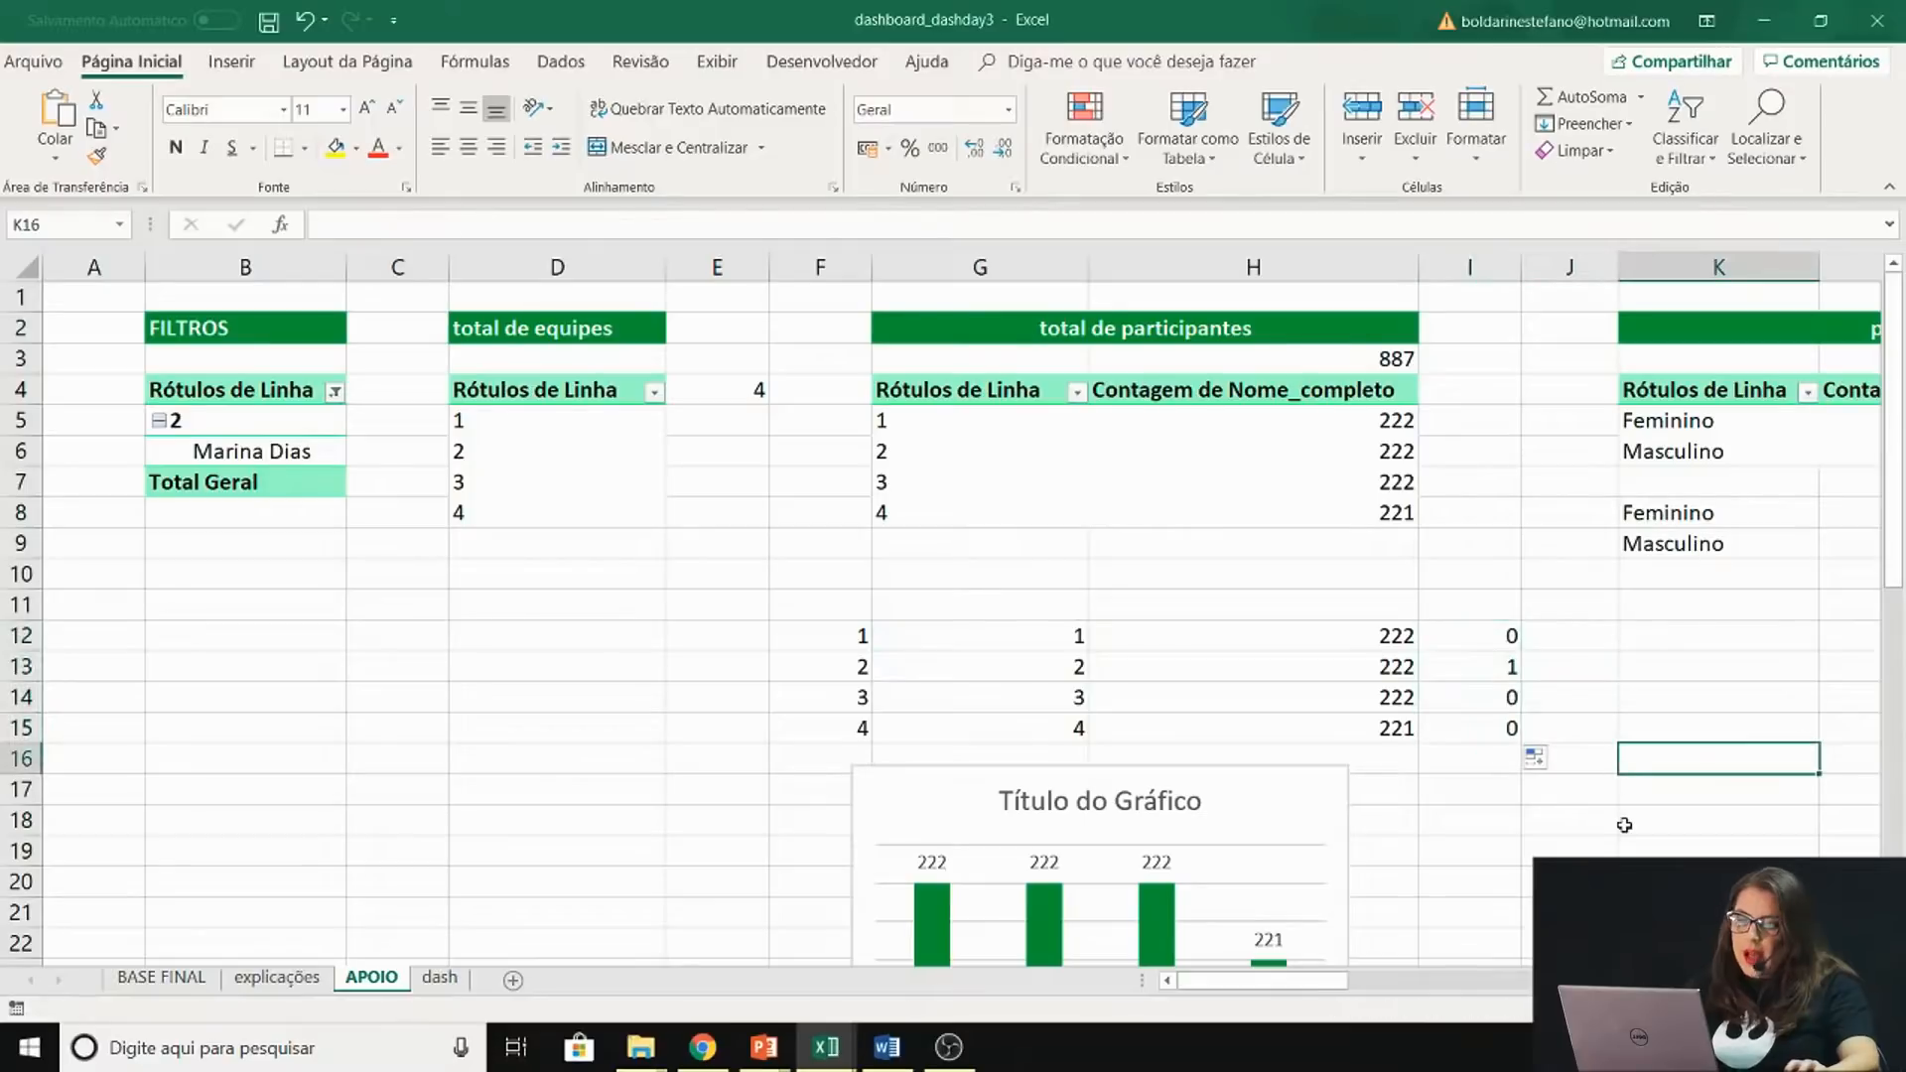
Select T1 in the equipe slicer on the dash sheet and check the flag formula in I12 on APOIO
{"action": "scroll", "coordinate": [1598, 792], "scroll_direction": "up", "scroll_amount": 5}
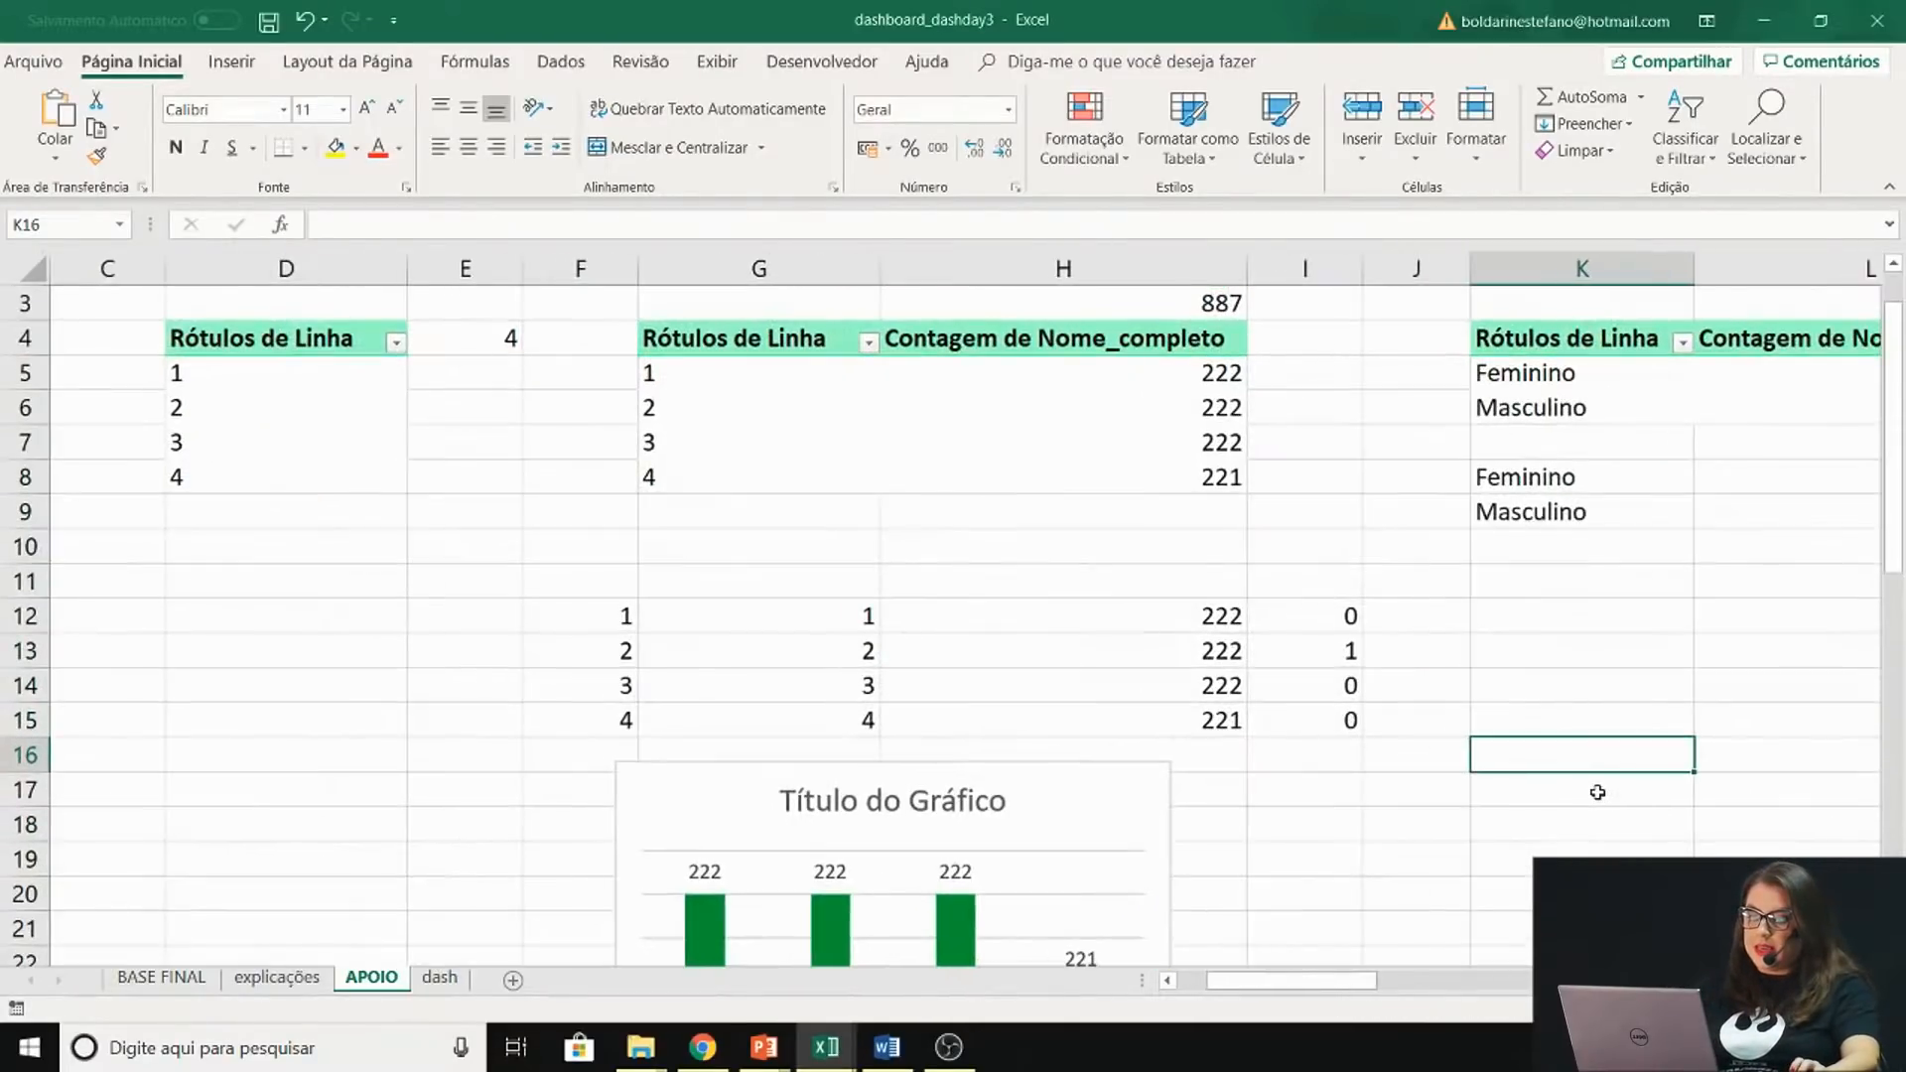
{"action": "scroll", "coordinate": [1598, 793], "scroll_direction": "down", "scroll_amount": 1}
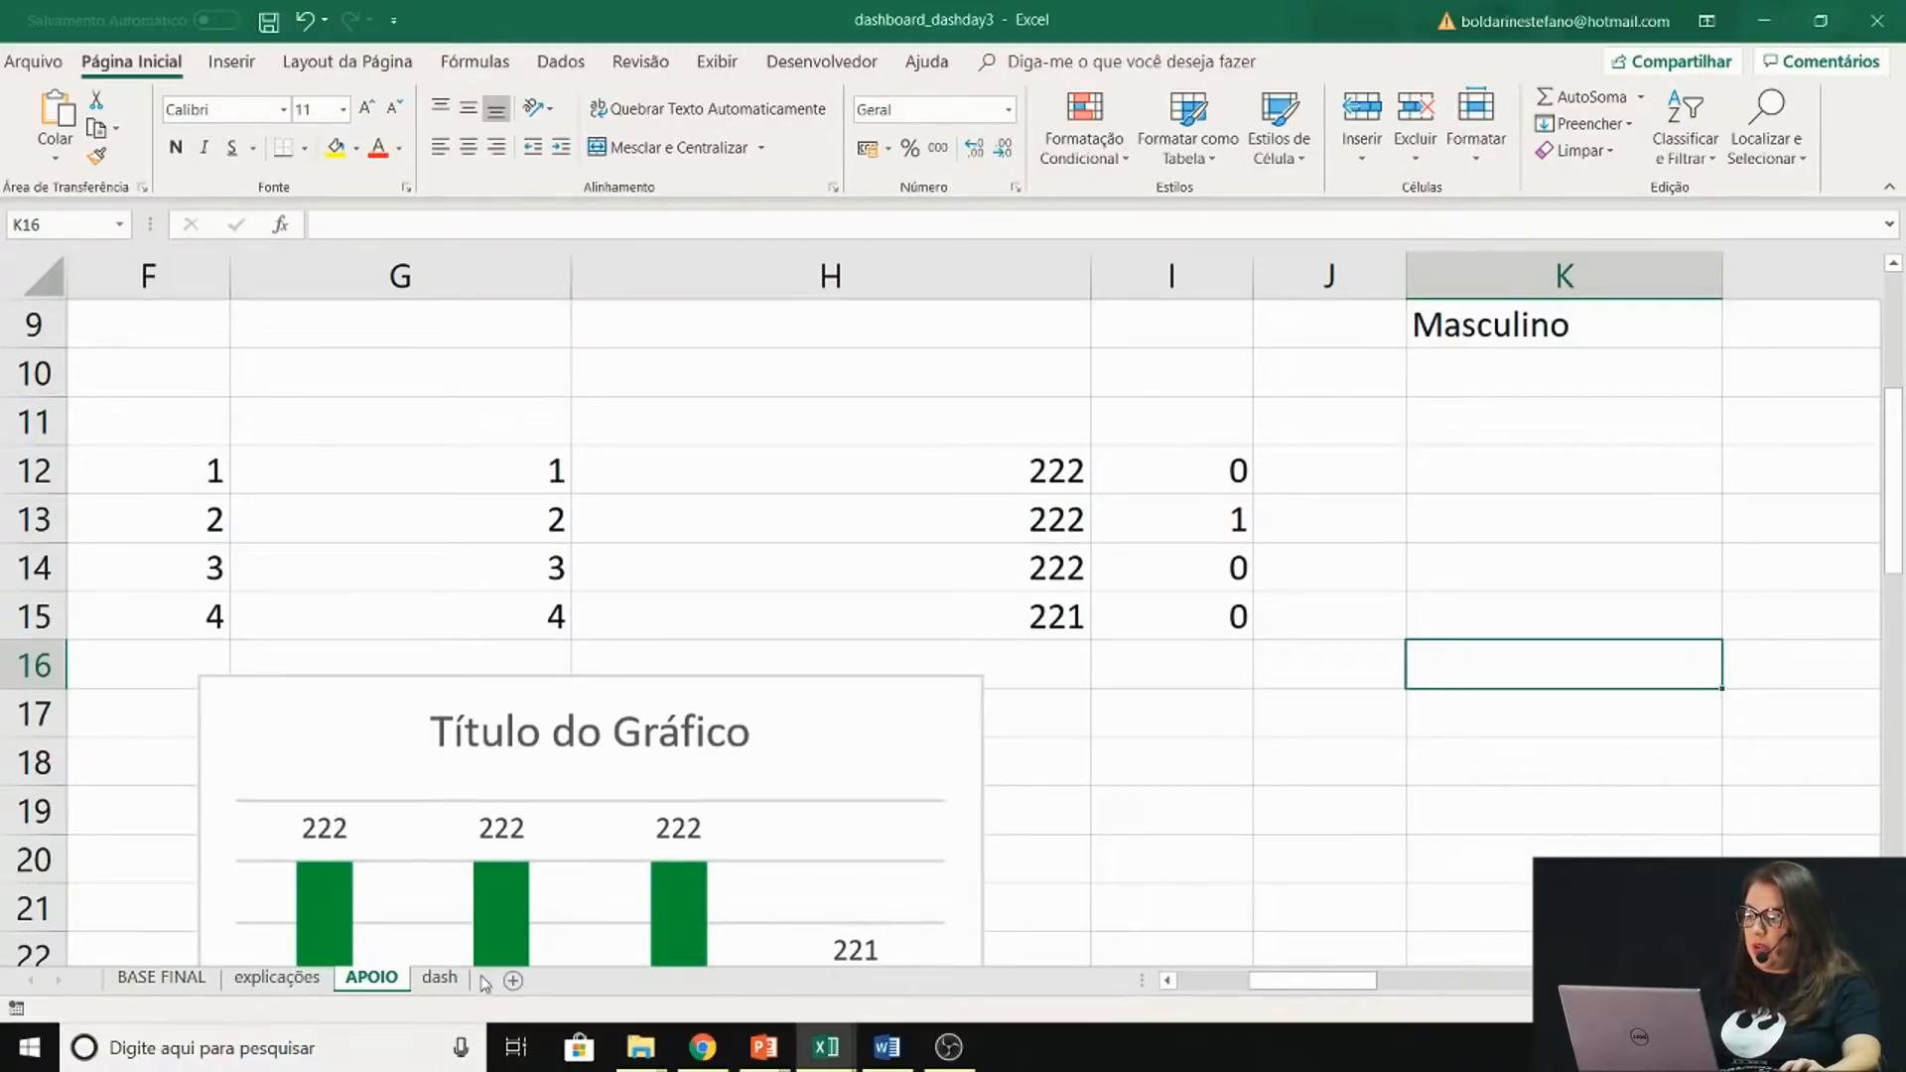
{"action": "left_click", "coordinate": [440, 978]}
{"action": "left_click", "coordinate": [174, 378]}
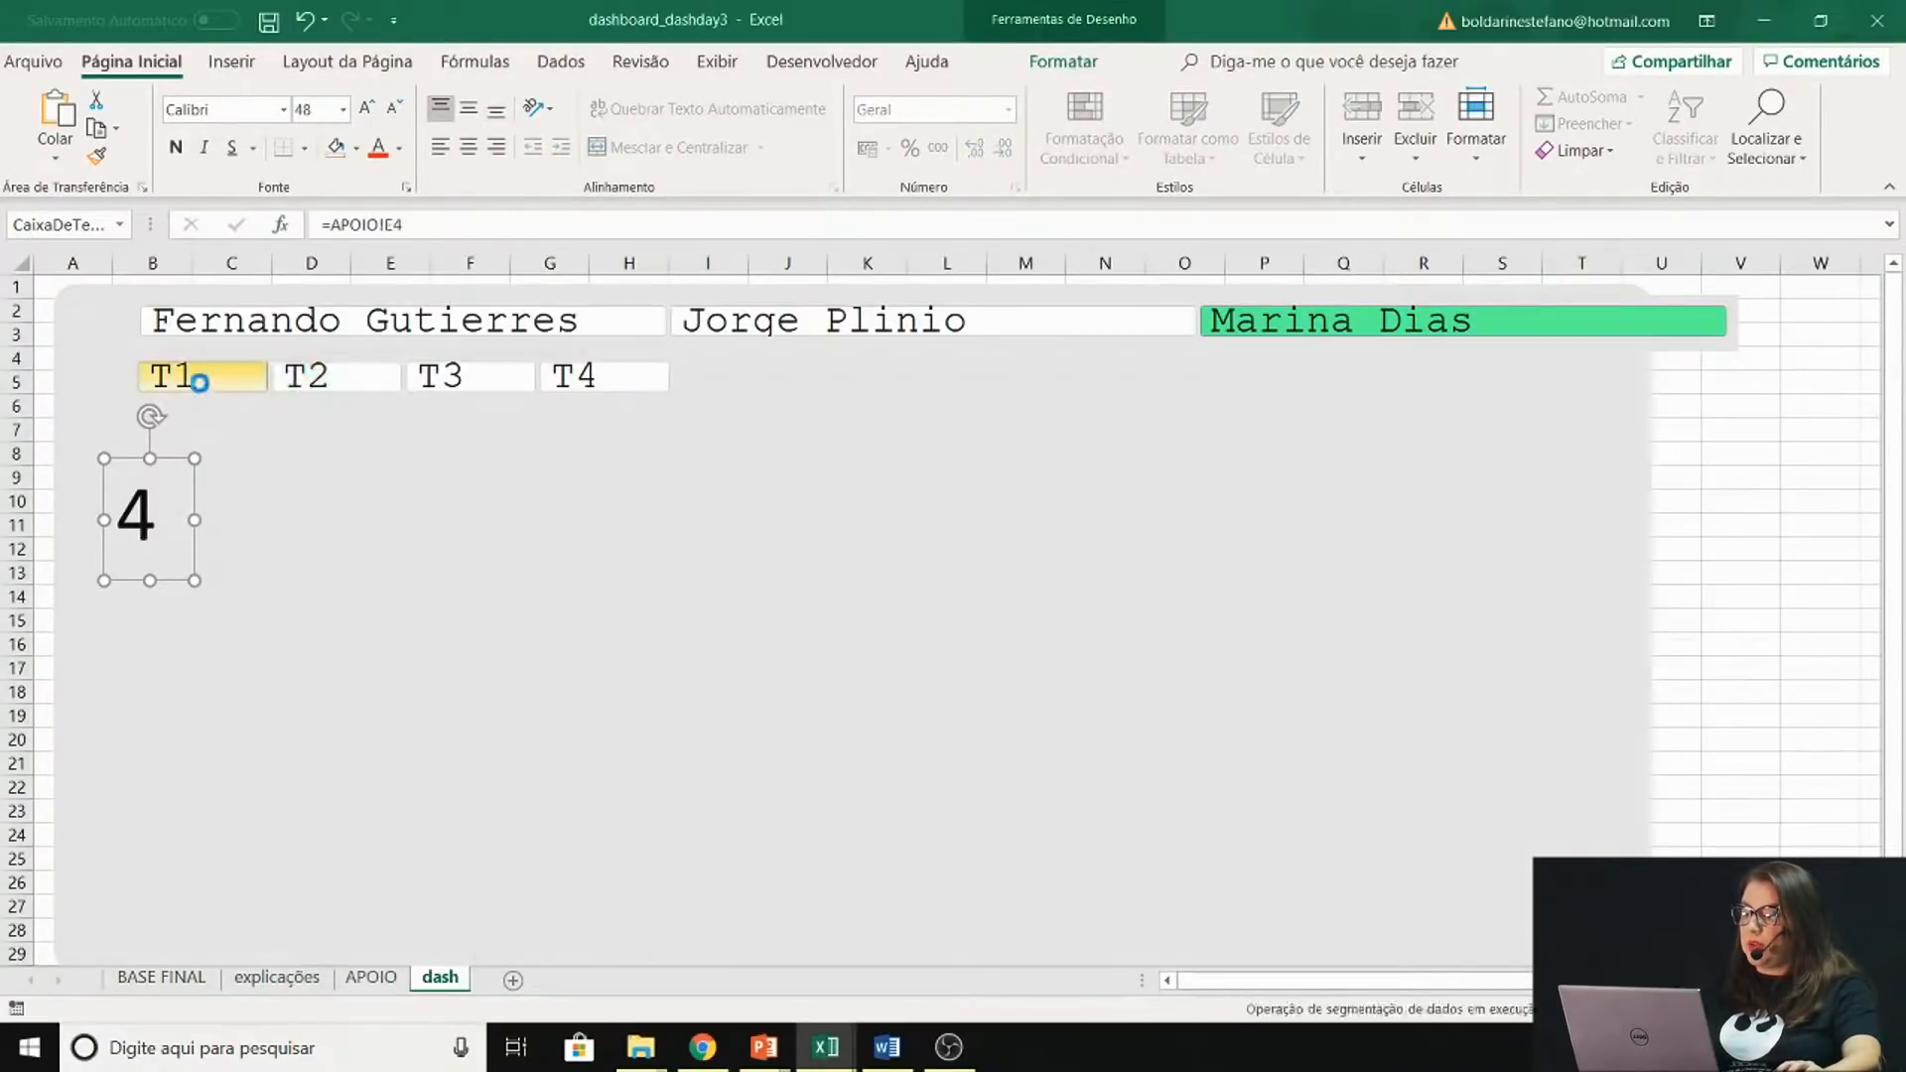
{"action": "left_click", "coordinate": [370, 977]}
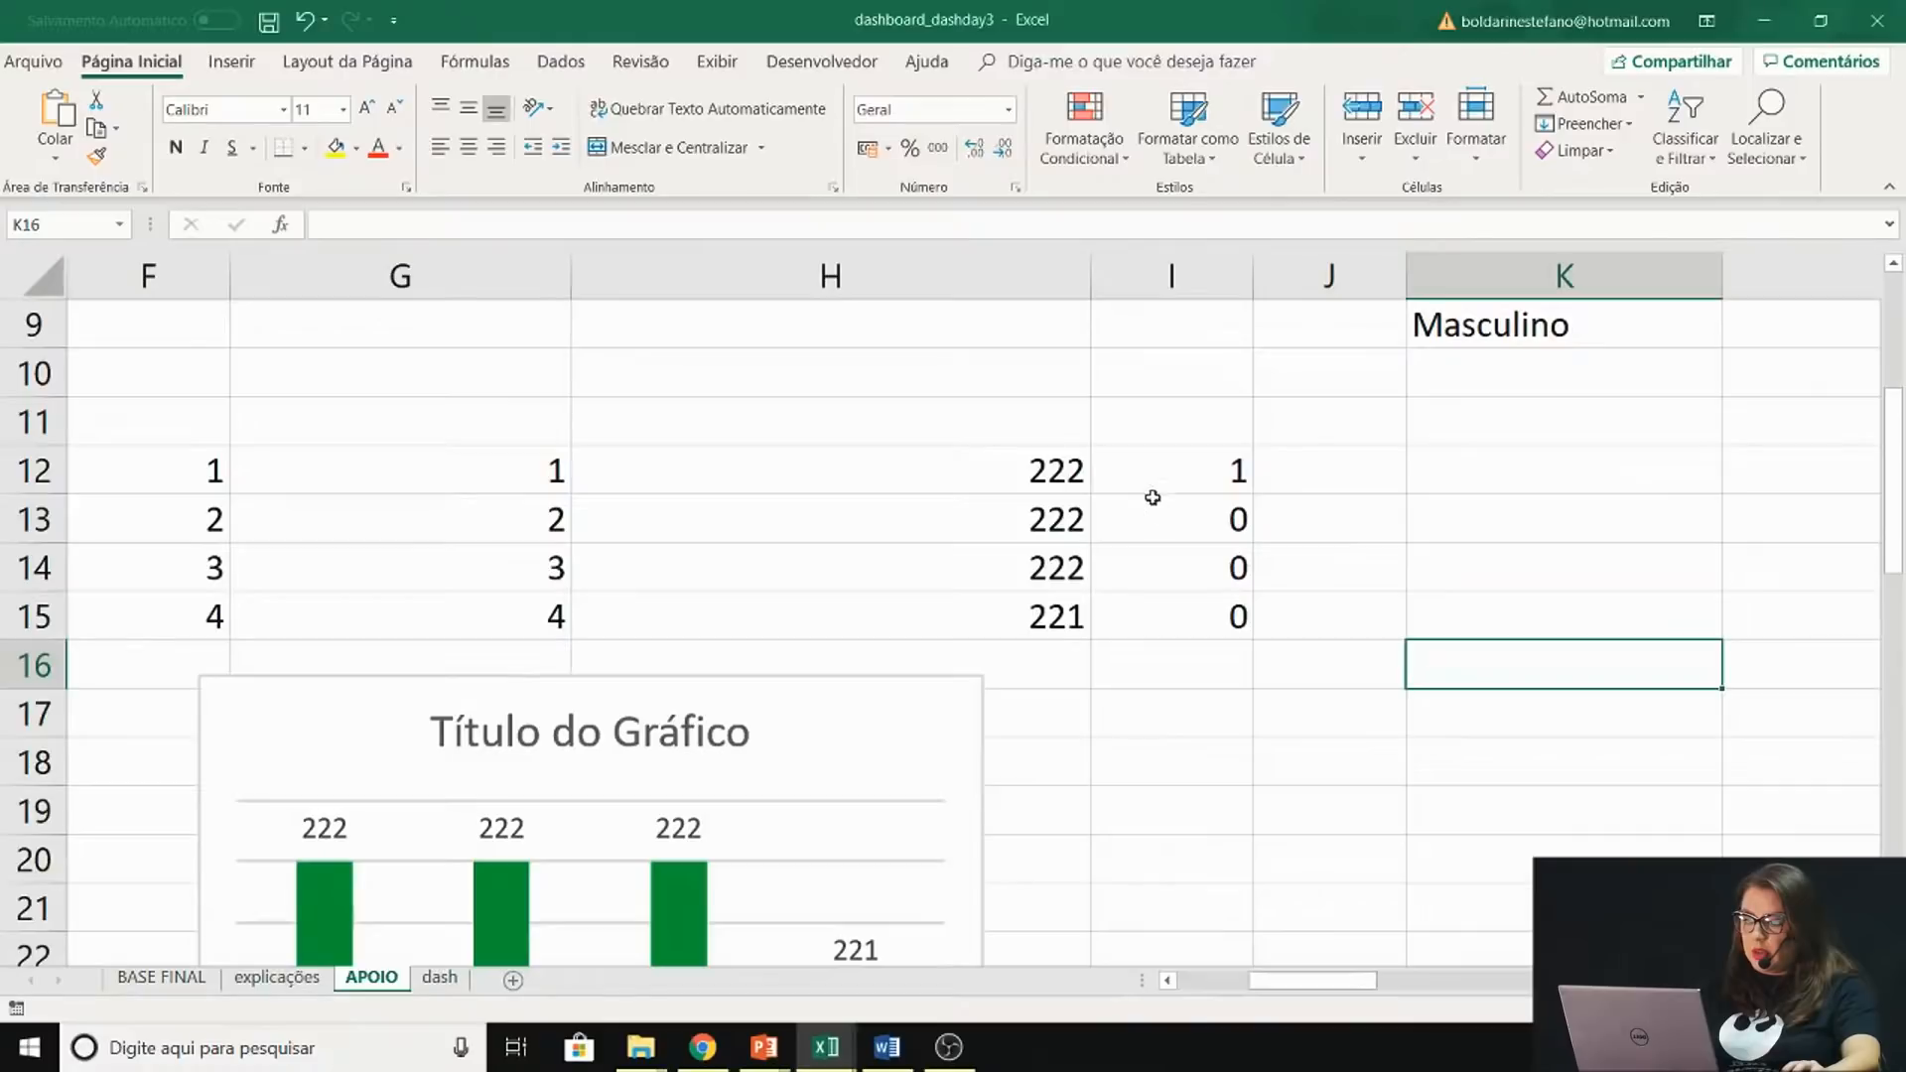
{"action": "left_click", "coordinate": [1154, 481]}
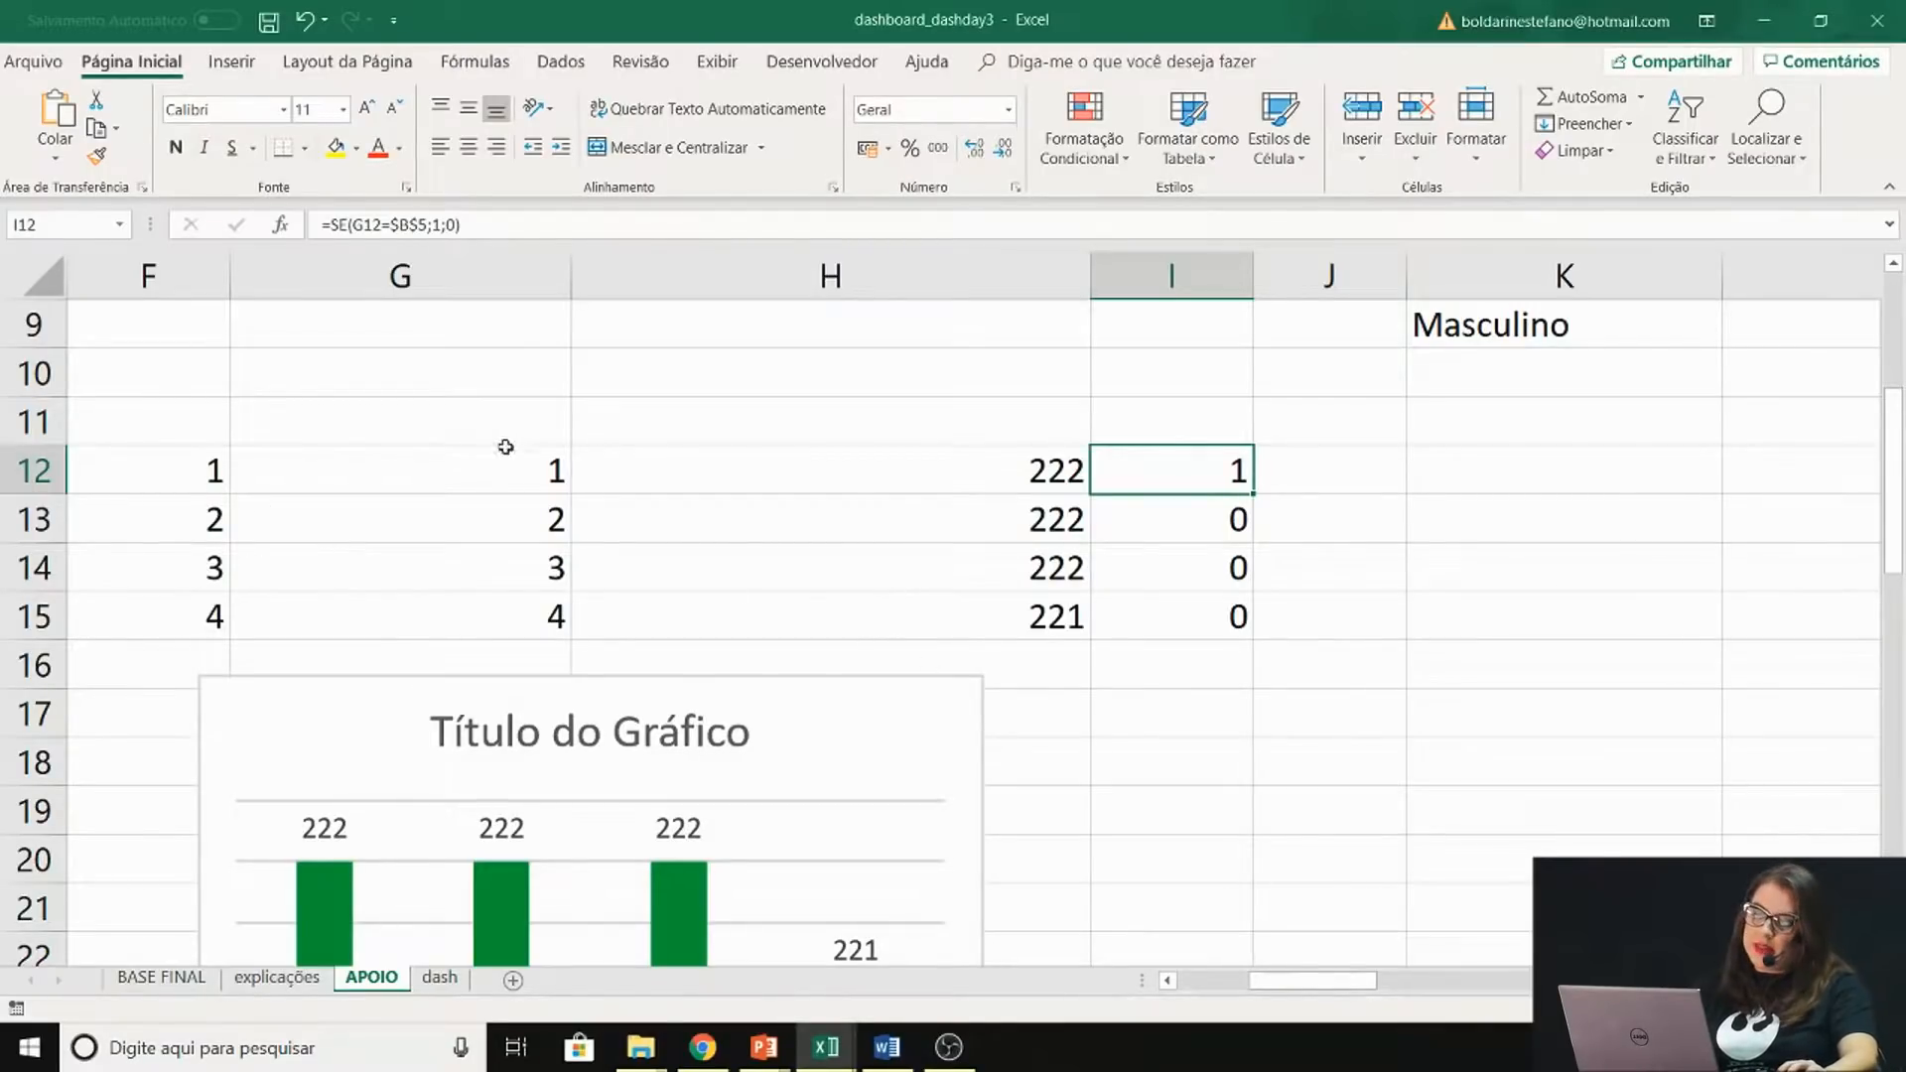
{"action": "left_click", "coordinate": [515, 475]}
{"action": "left_click", "coordinate": [1200, 474]}
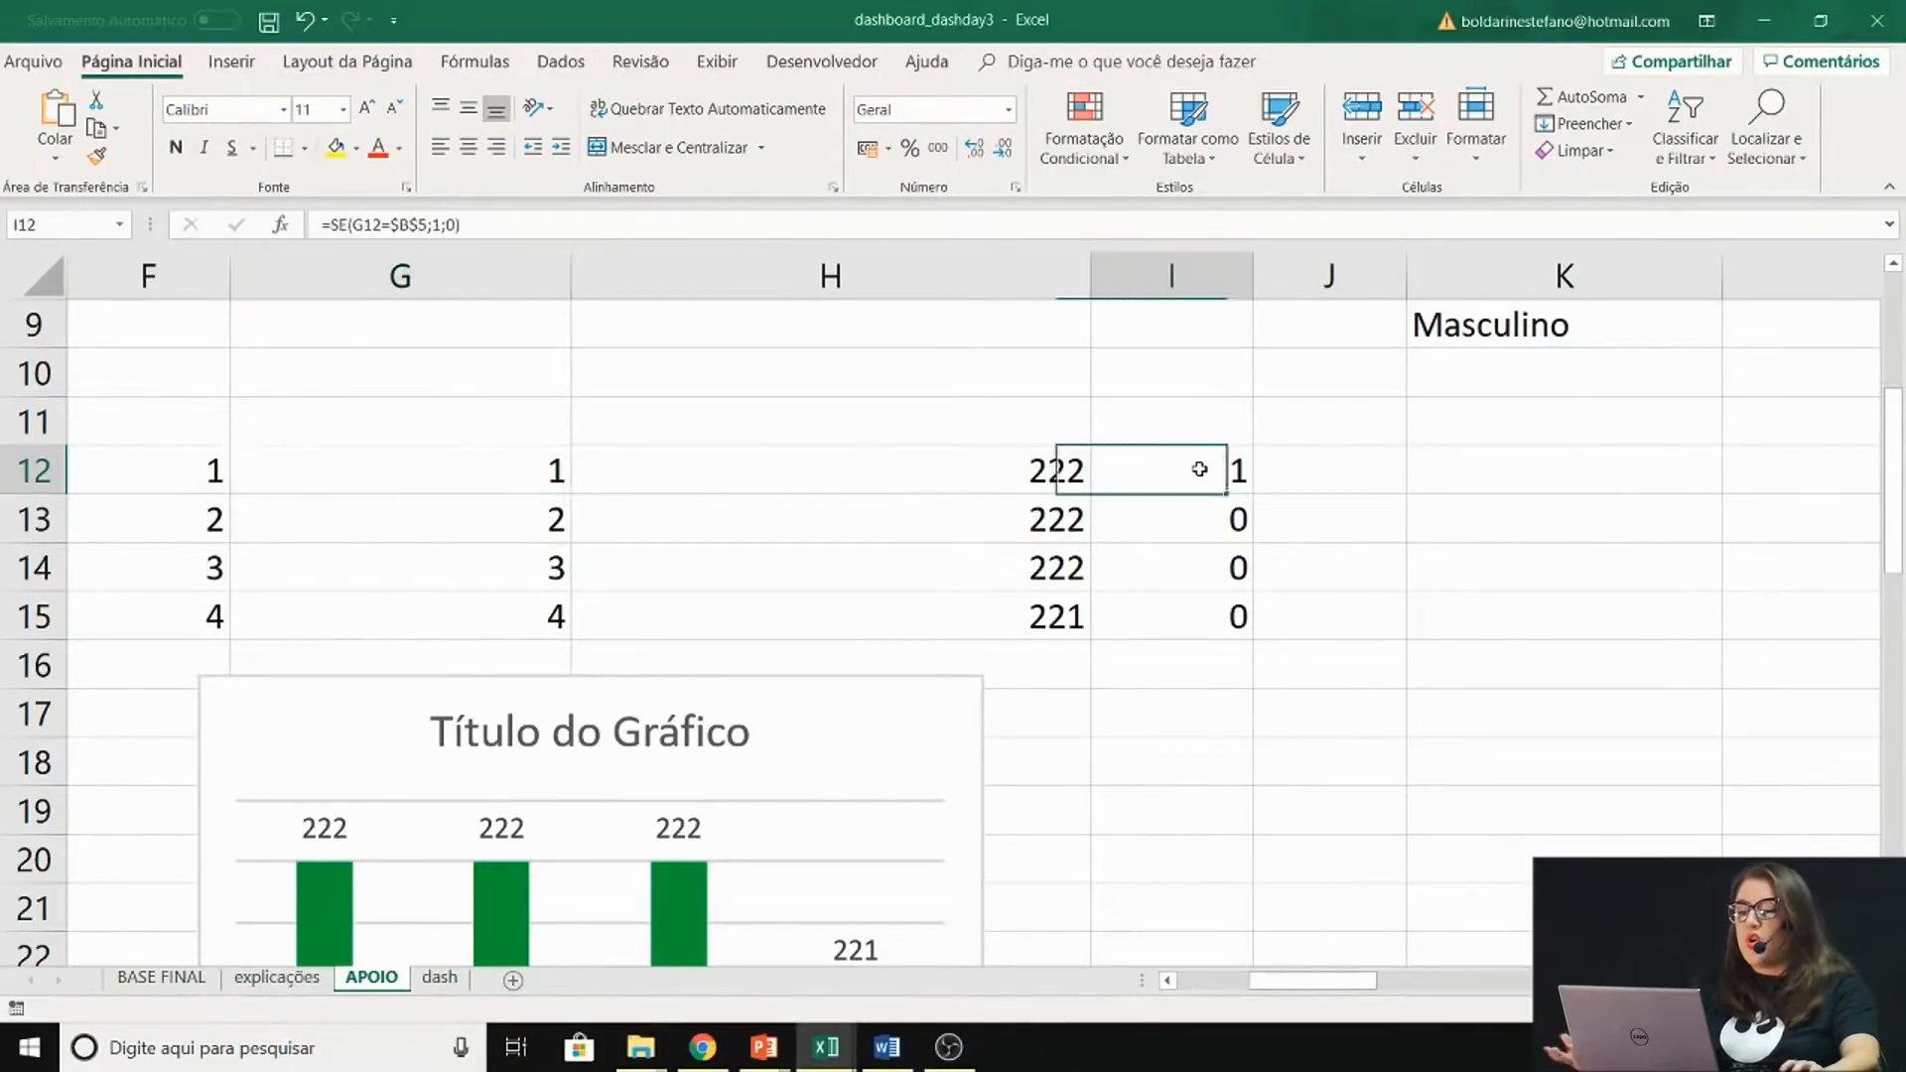
Try to insert a clustered column chart with only flag cell I12 selected
{"action": "left_click", "coordinate": [226, 69]}
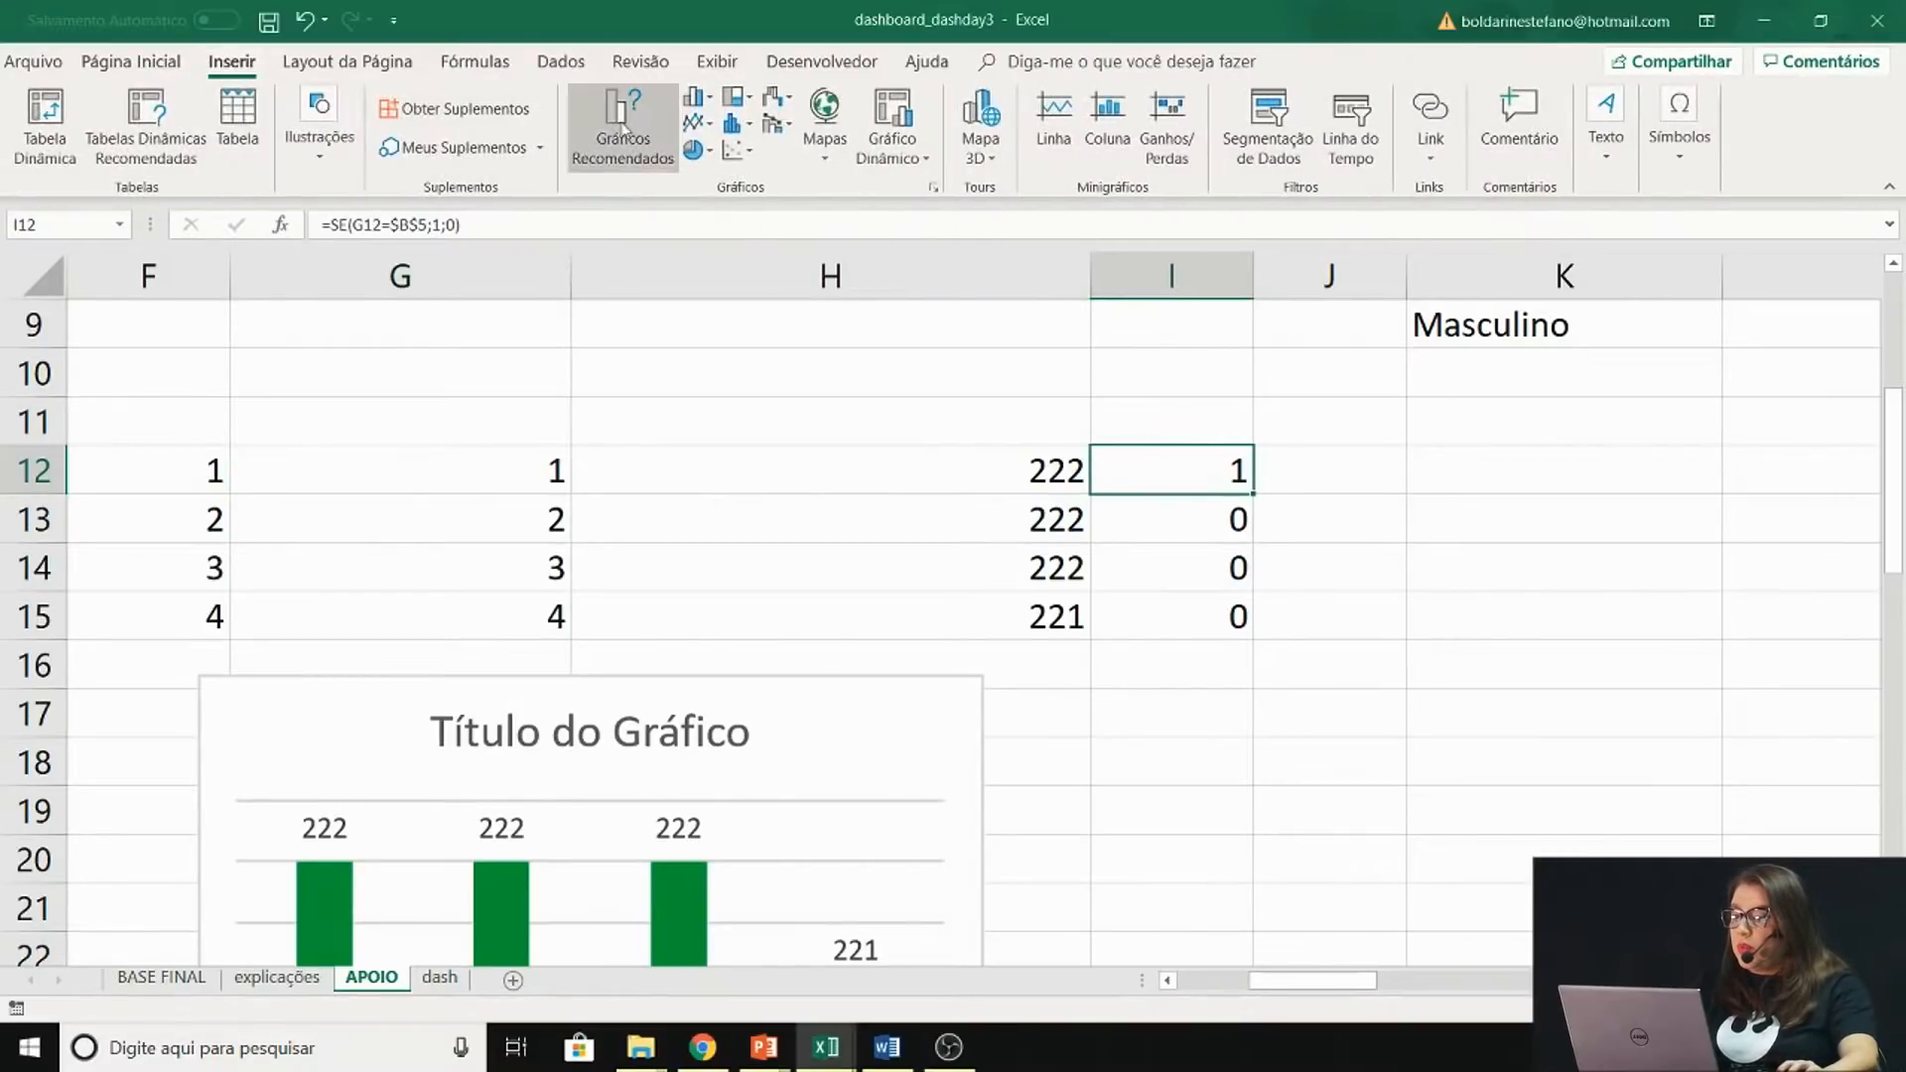
{"action": "left_click", "coordinate": [695, 96]}
{"action": "left_click", "coordinate": [716, 183]}
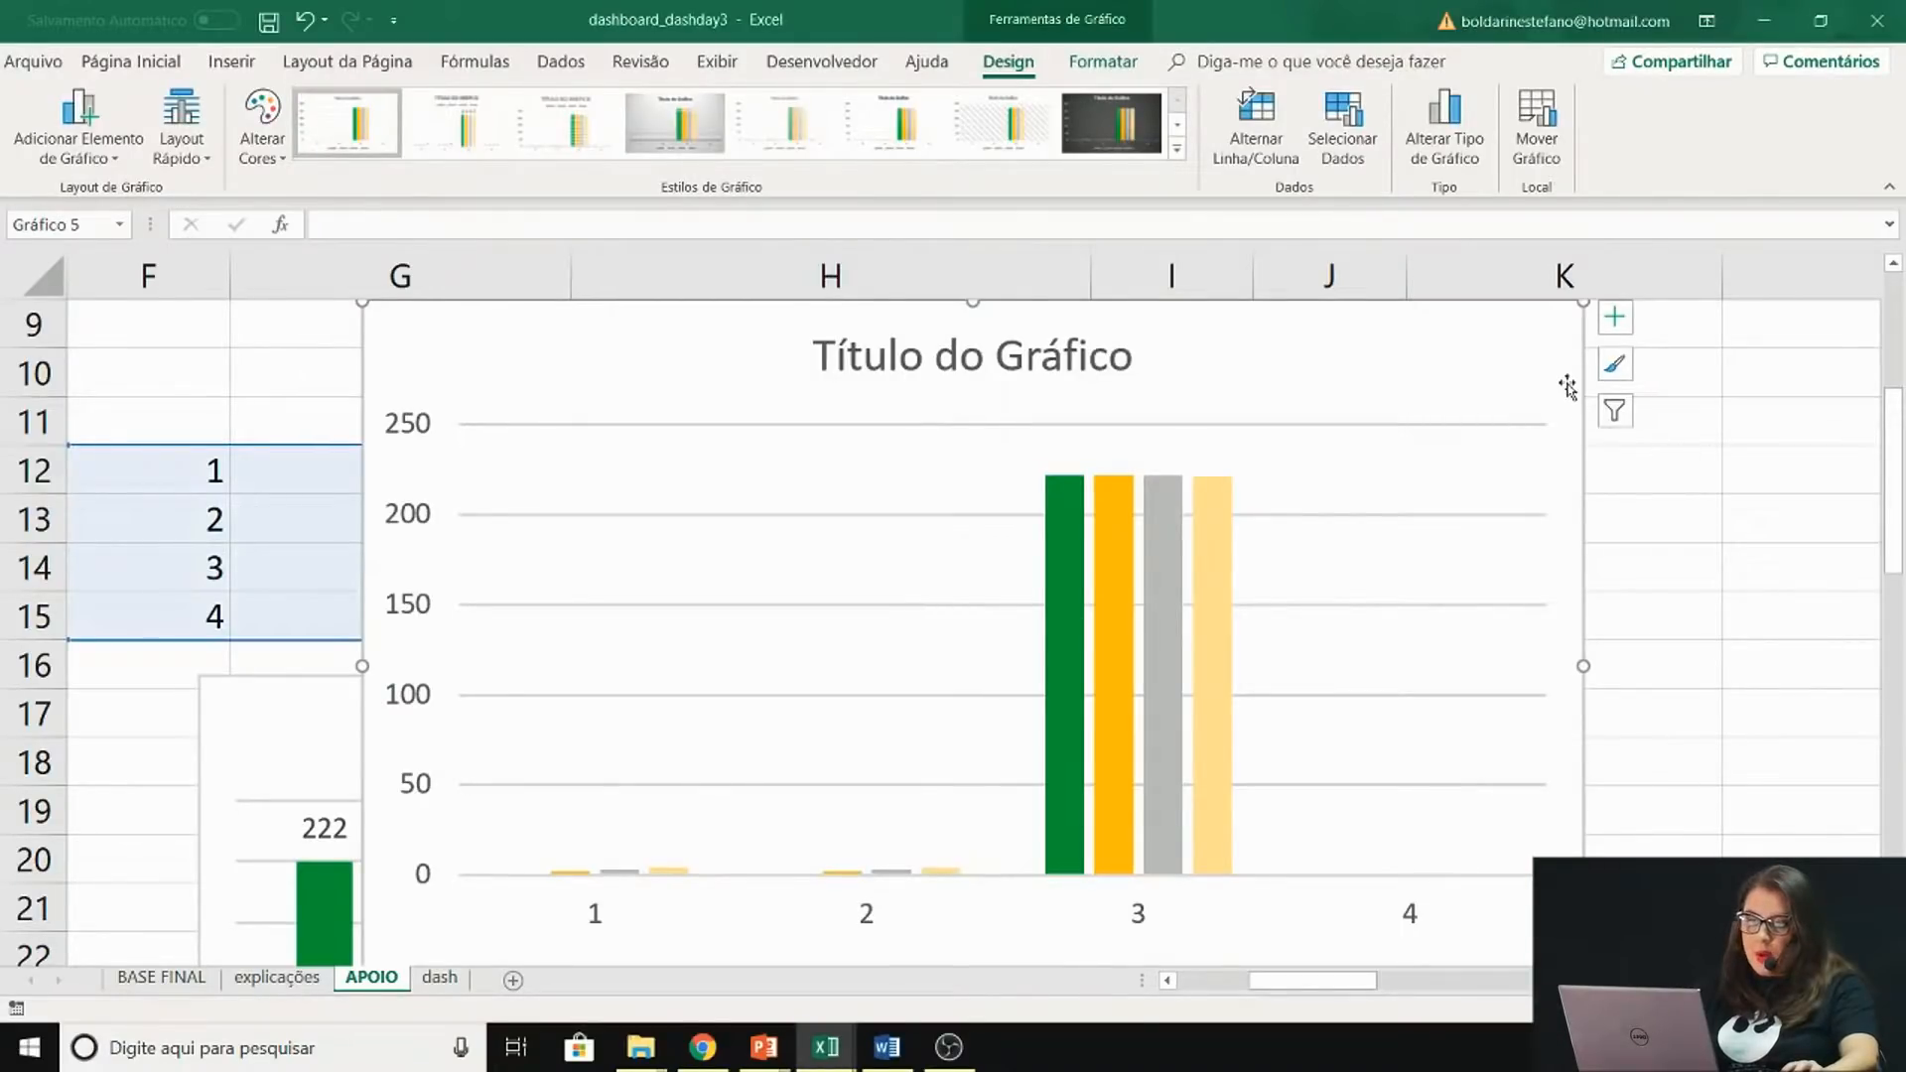
{"action": "key", "text": "Delete"}
{"action": "left_click", "coordinate": [1460, 600]}
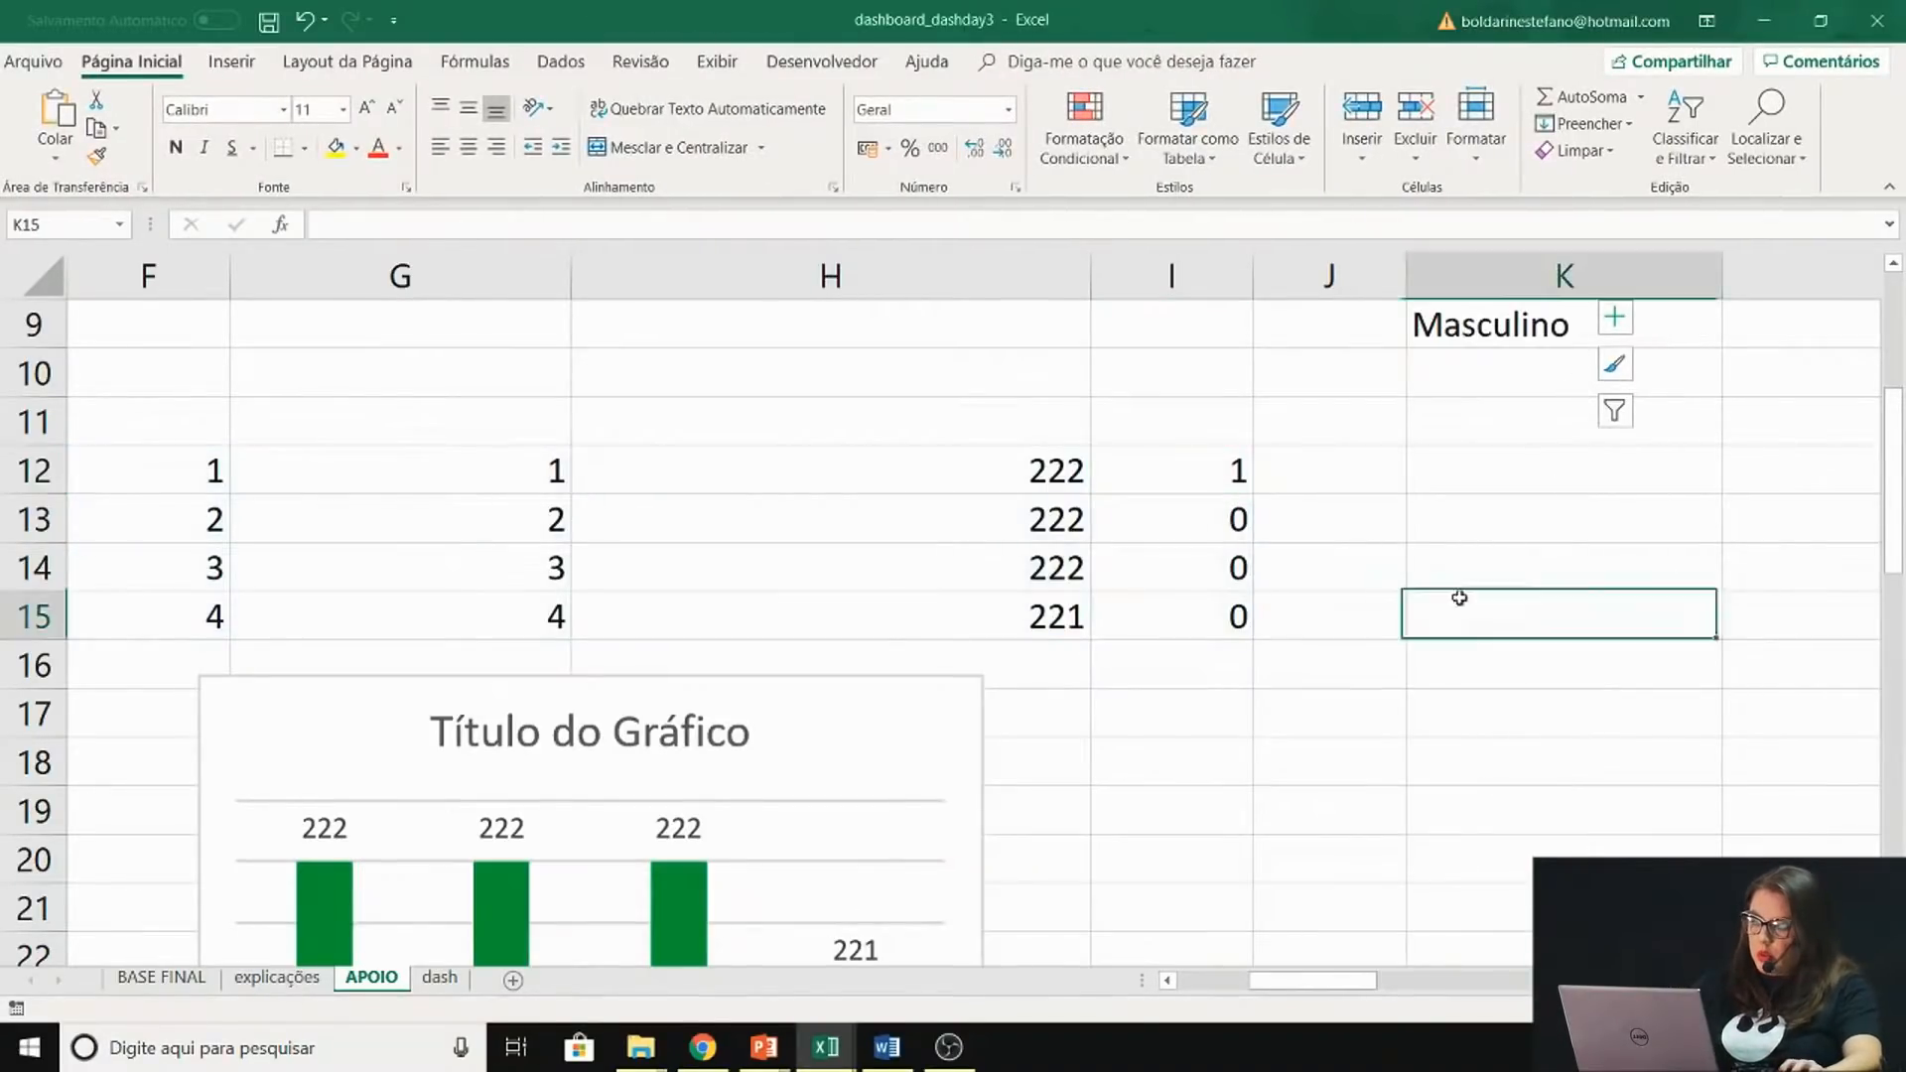
Try to insert a clustered column chart from cells F12 and I12 together
{"action": "left_click", "coordinate": [1167, 981]}
{"action": "left_click", "coordinate": [345, 473]}
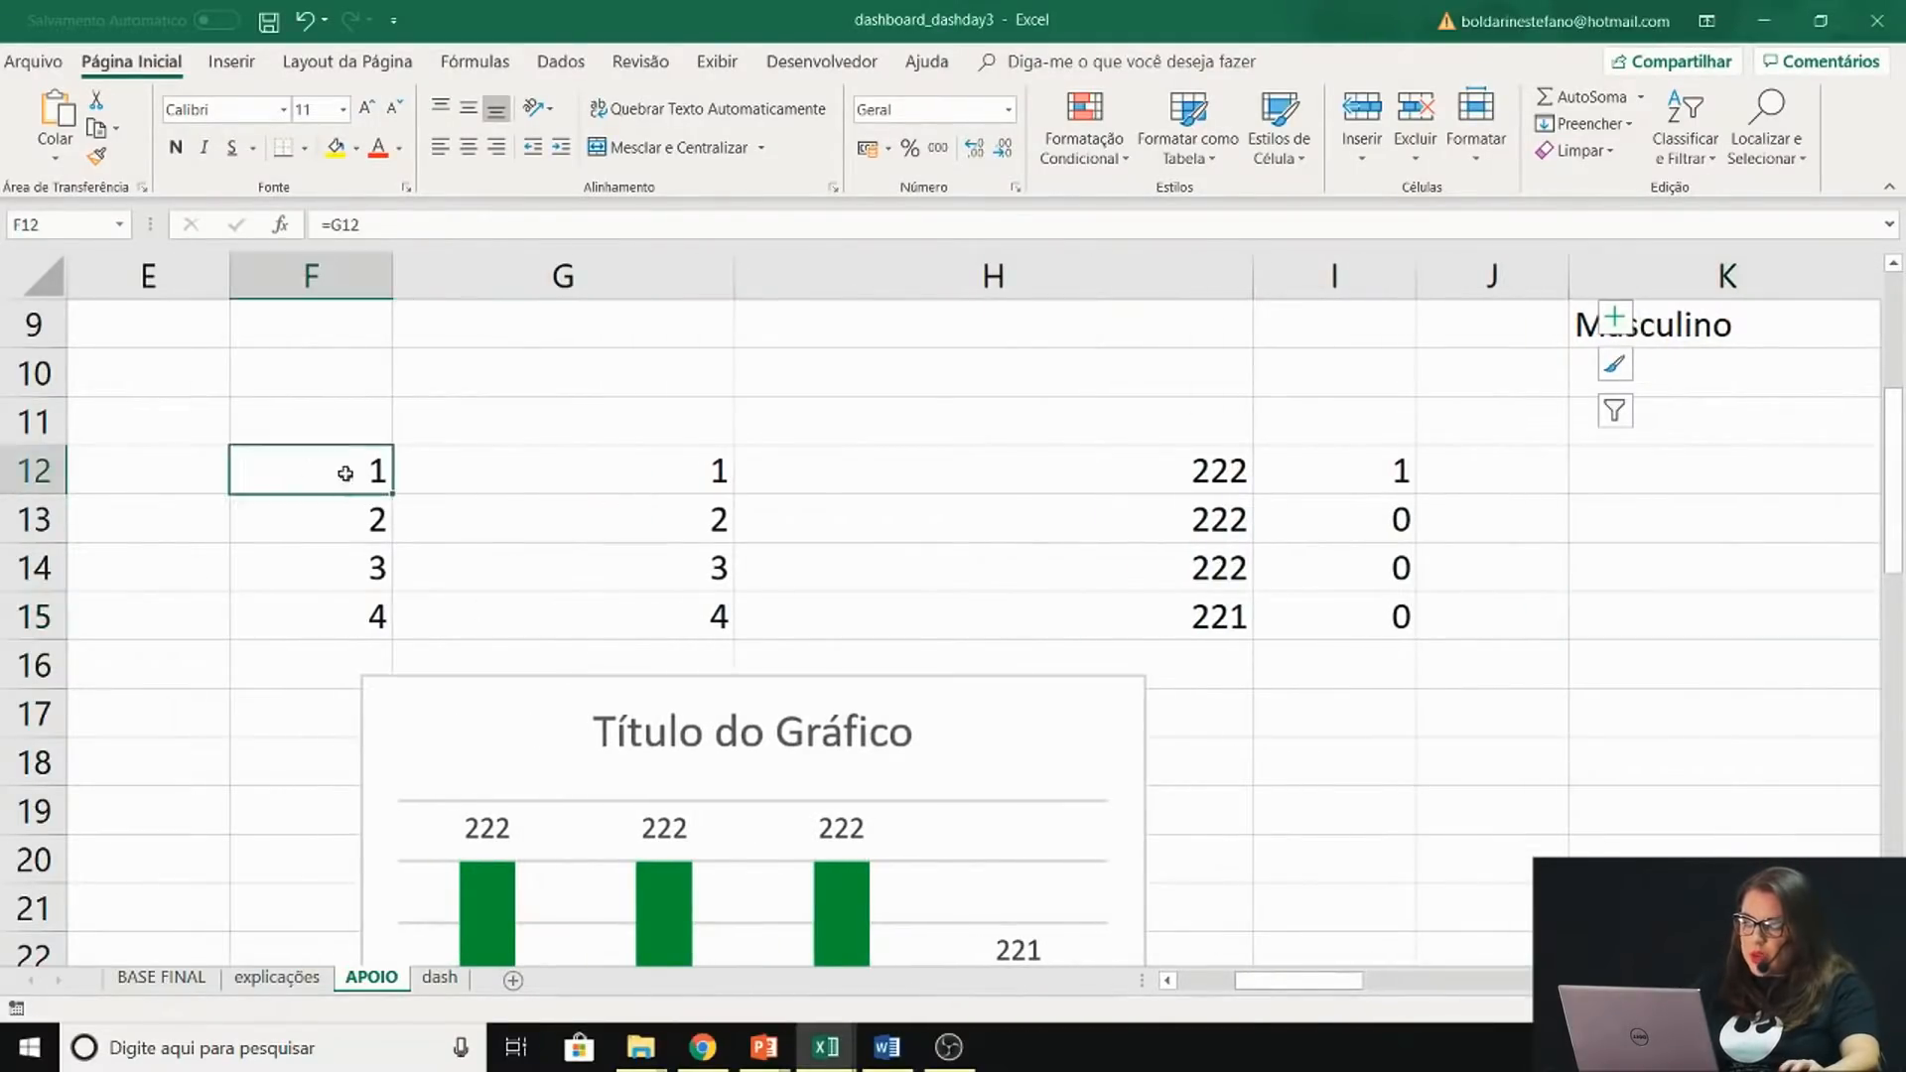
{"action": "left_click", "coordinate": [1385, 480], "text": "ctrl"}
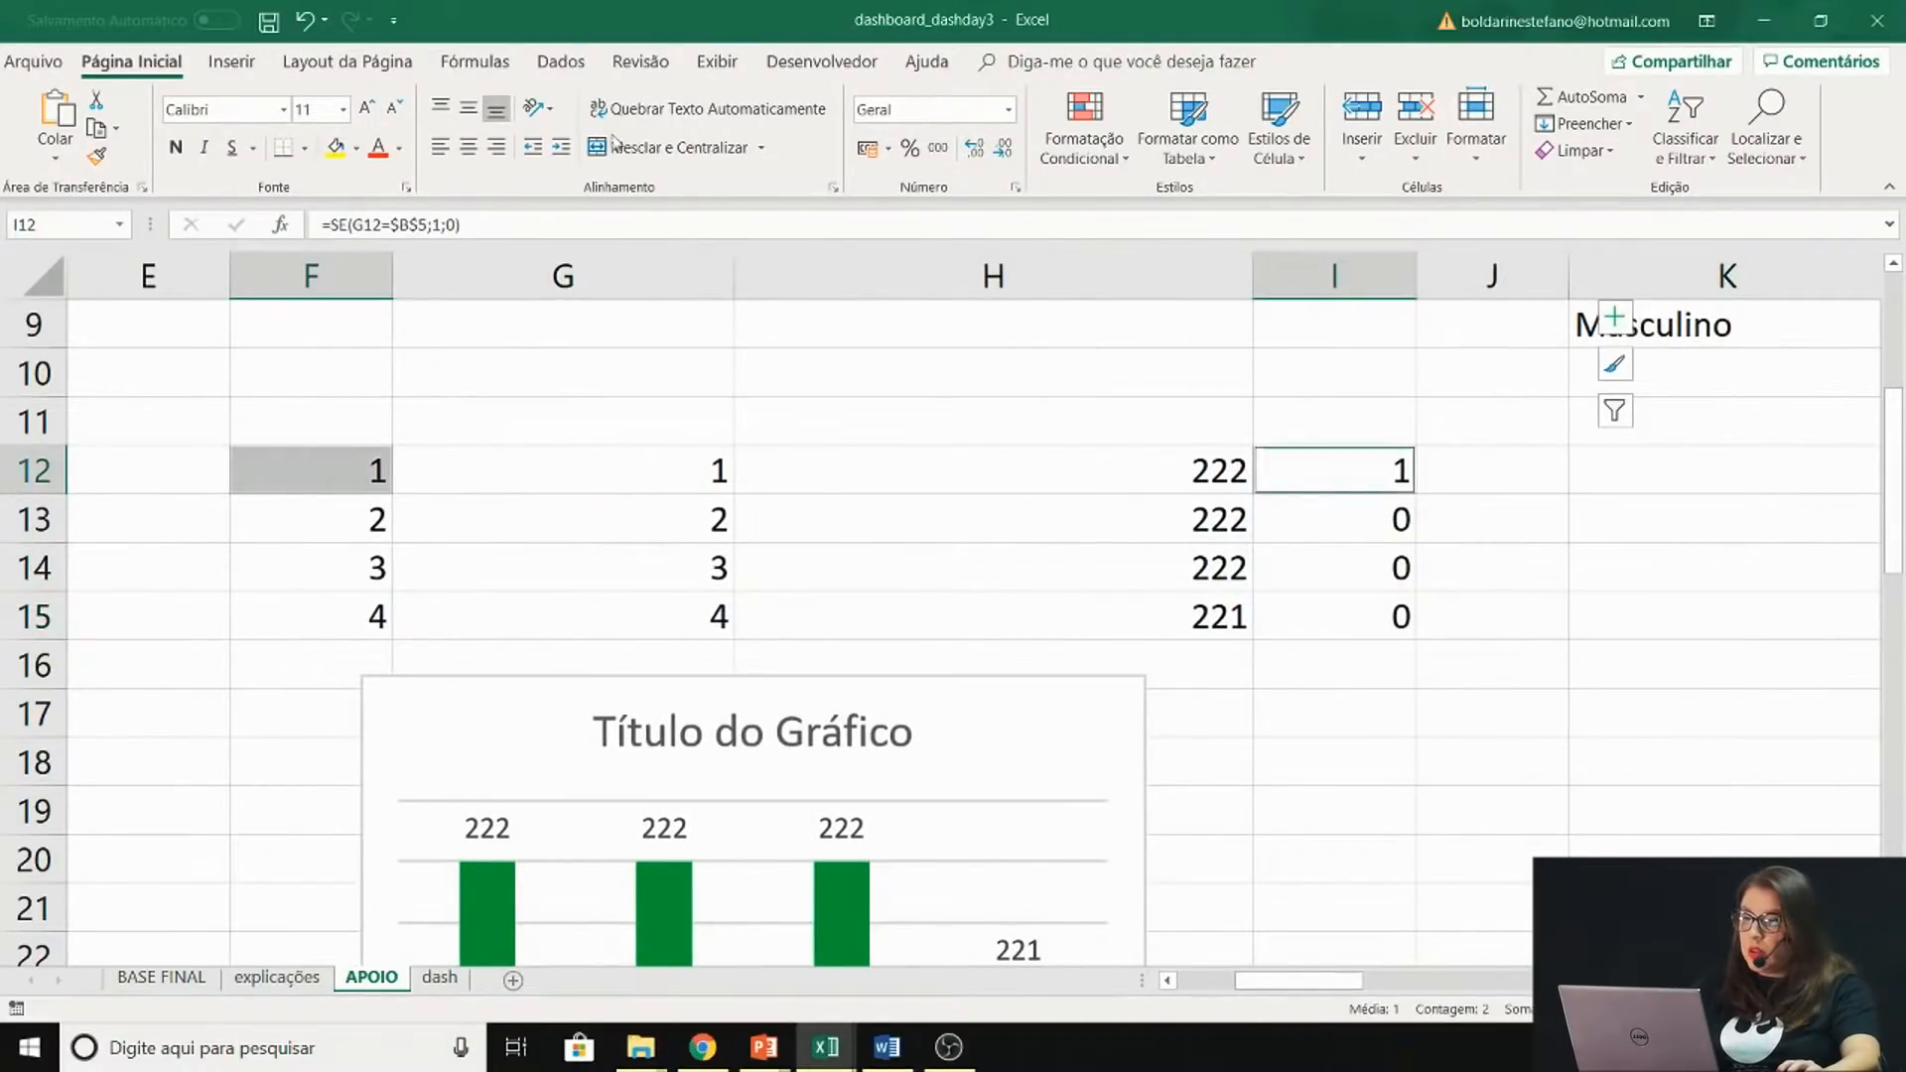
{"action": "left_click", "coordinate": [232, 61]}
{"action": "left_click", "coordinate": [696, 96]}
{"action": "left_click", "coordinate": [713, 173]}
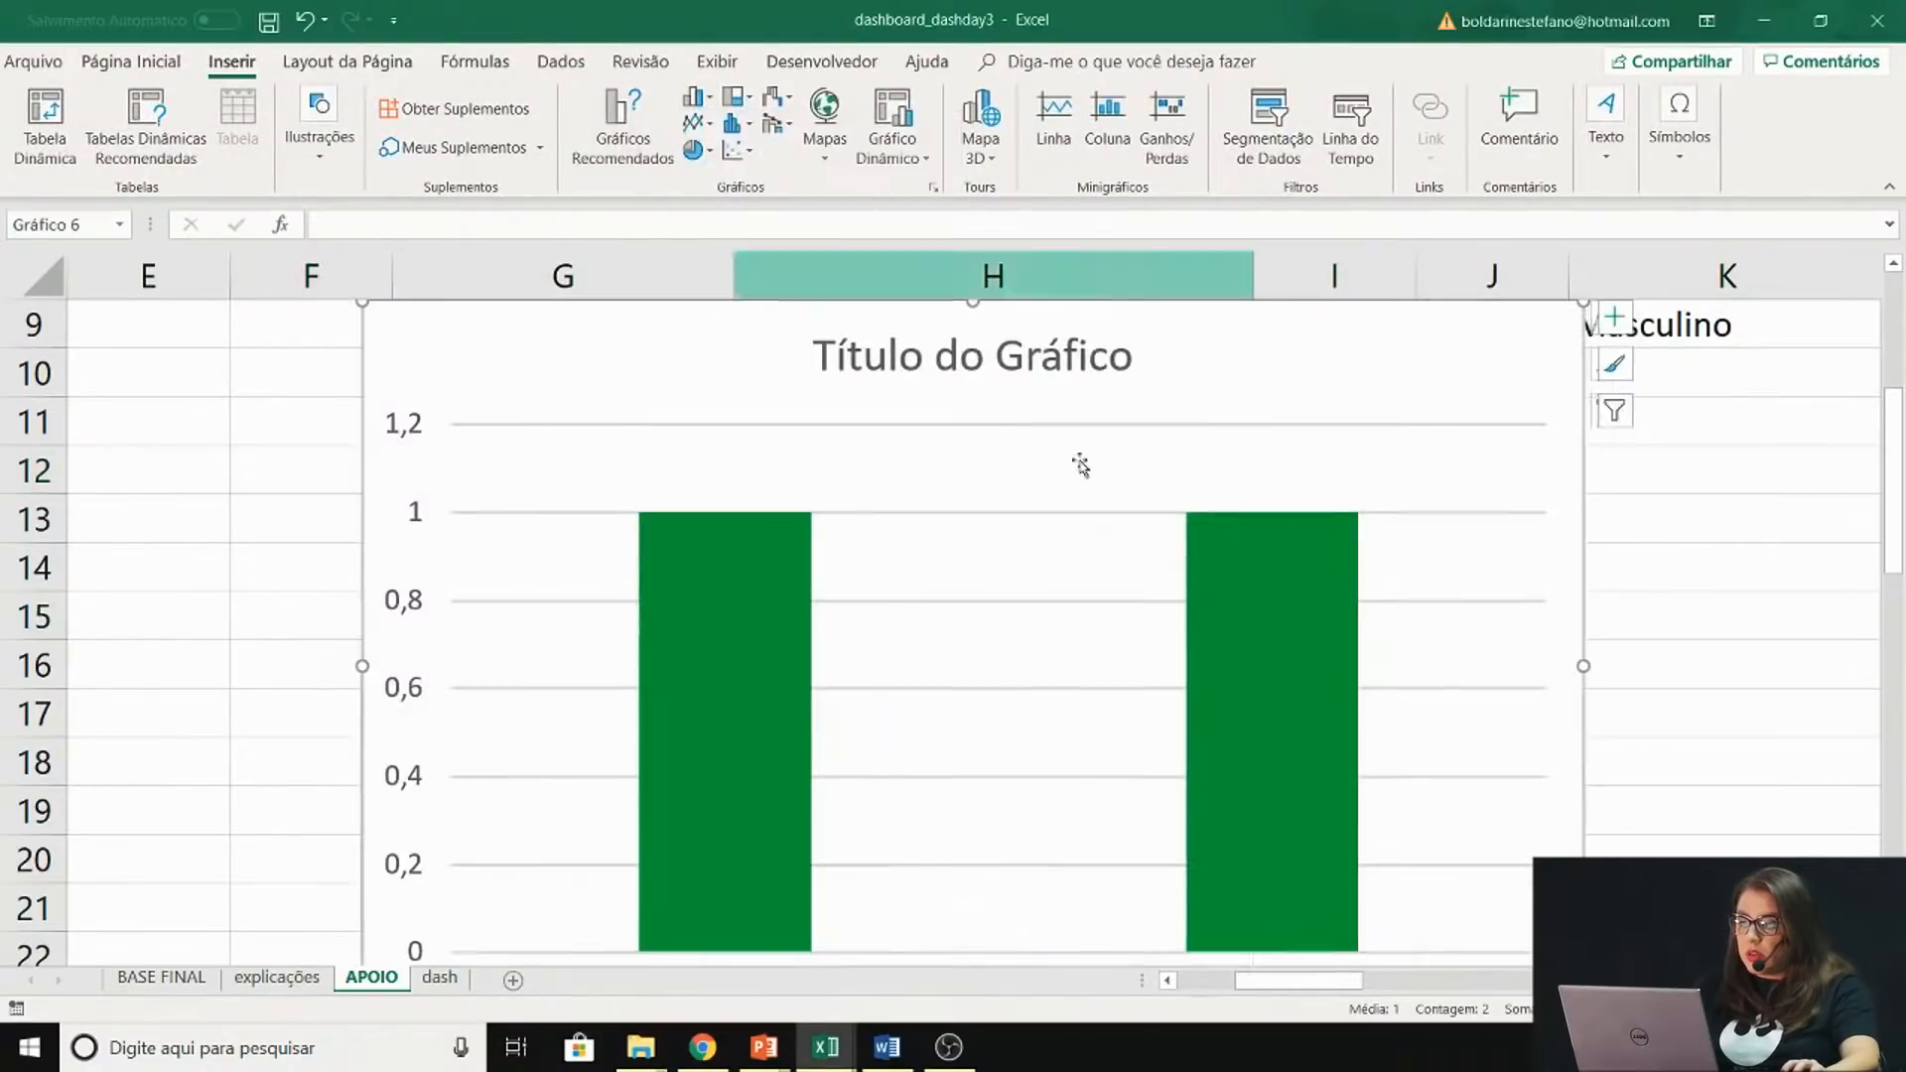
{"action": "key", "text": "Delete"}
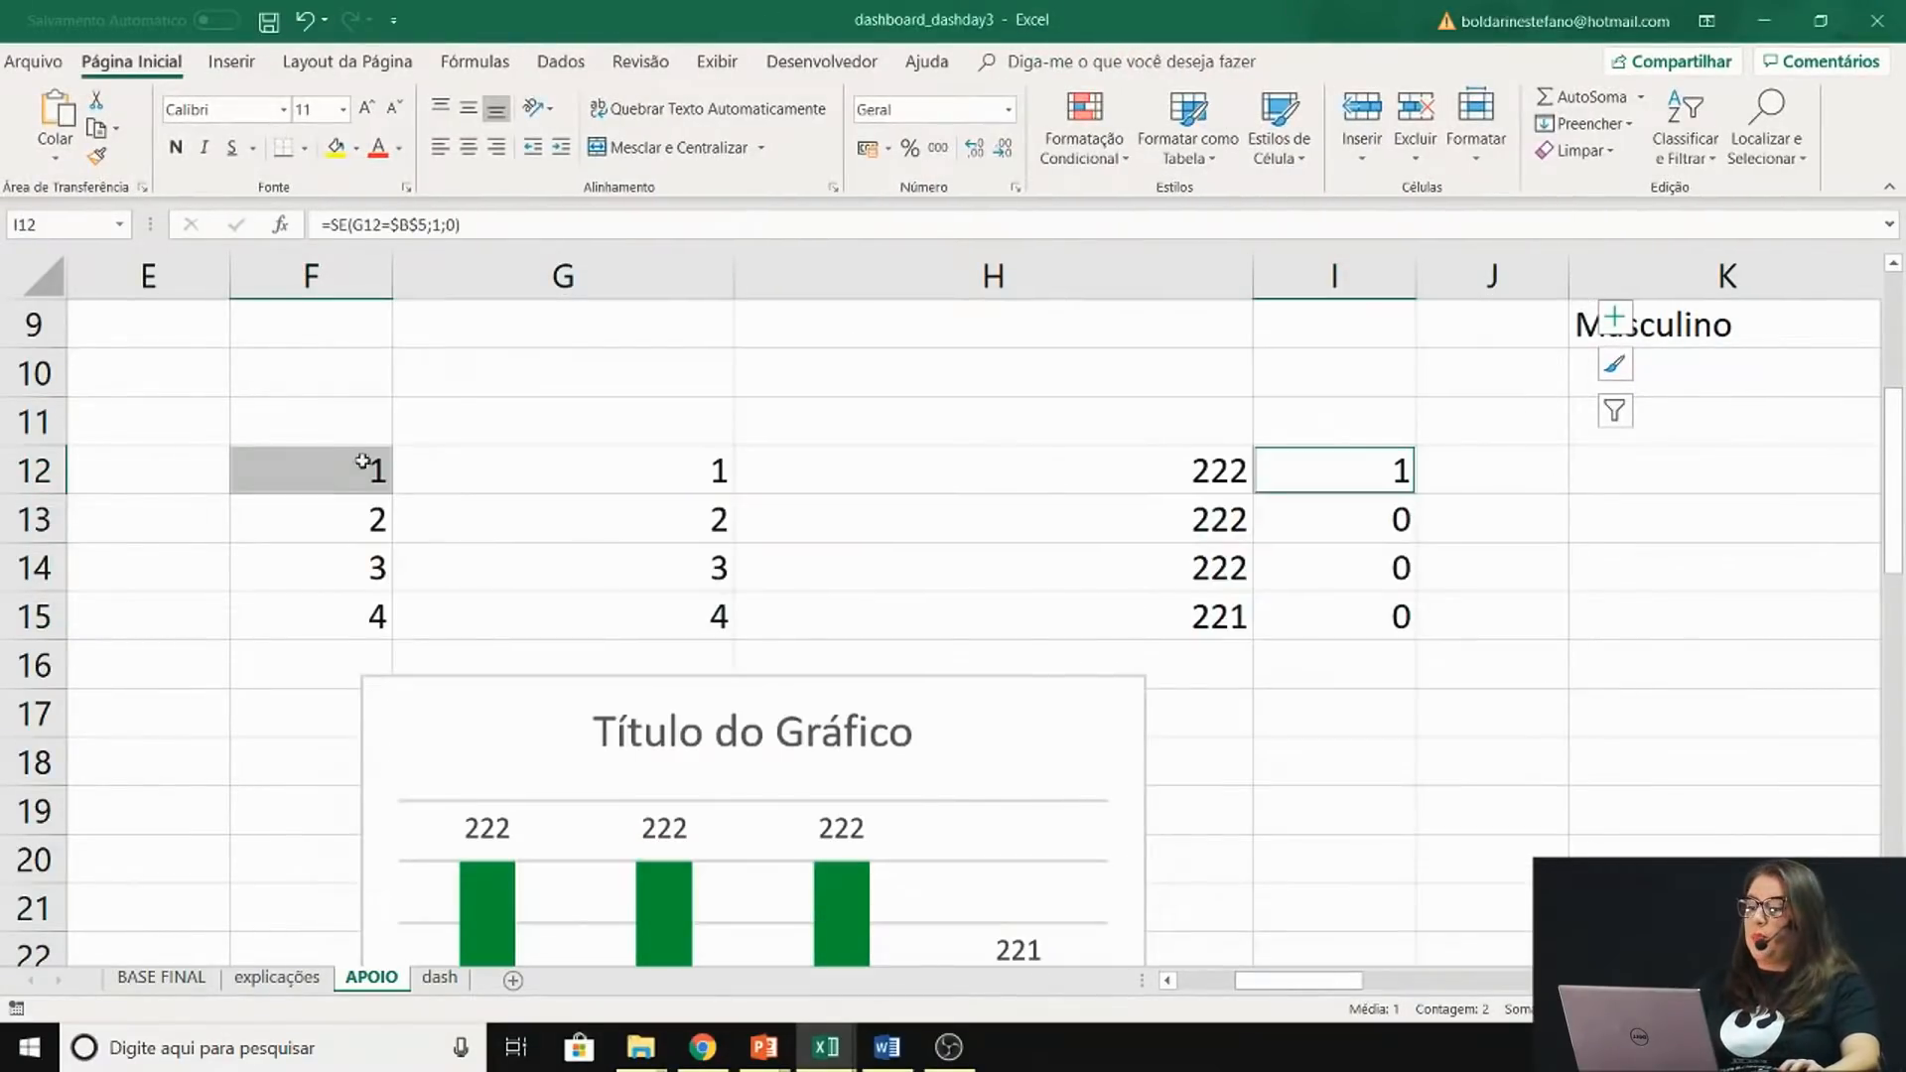
Enter the sample labels a, b, c and d in cells E12 to E15 beside the helper table
{"action": "left_click", "coordinate": [317, 504]}
{"action": "left_click", "coordinate": [316, 477]}
{"action": "left_click", "coordinate": [176, 466]}
{"action": "type", "text": "a"}
{"action": "key", "text": "Return"}
{"action": "type", "text": "b"}
{"action": "key", "text": "Return"}
{"action": "type", "text": "c"}
{"action": "key", "text": "Return"}
{"action": "type", "text": "d"}
{"action": "key", "text": "Return"}
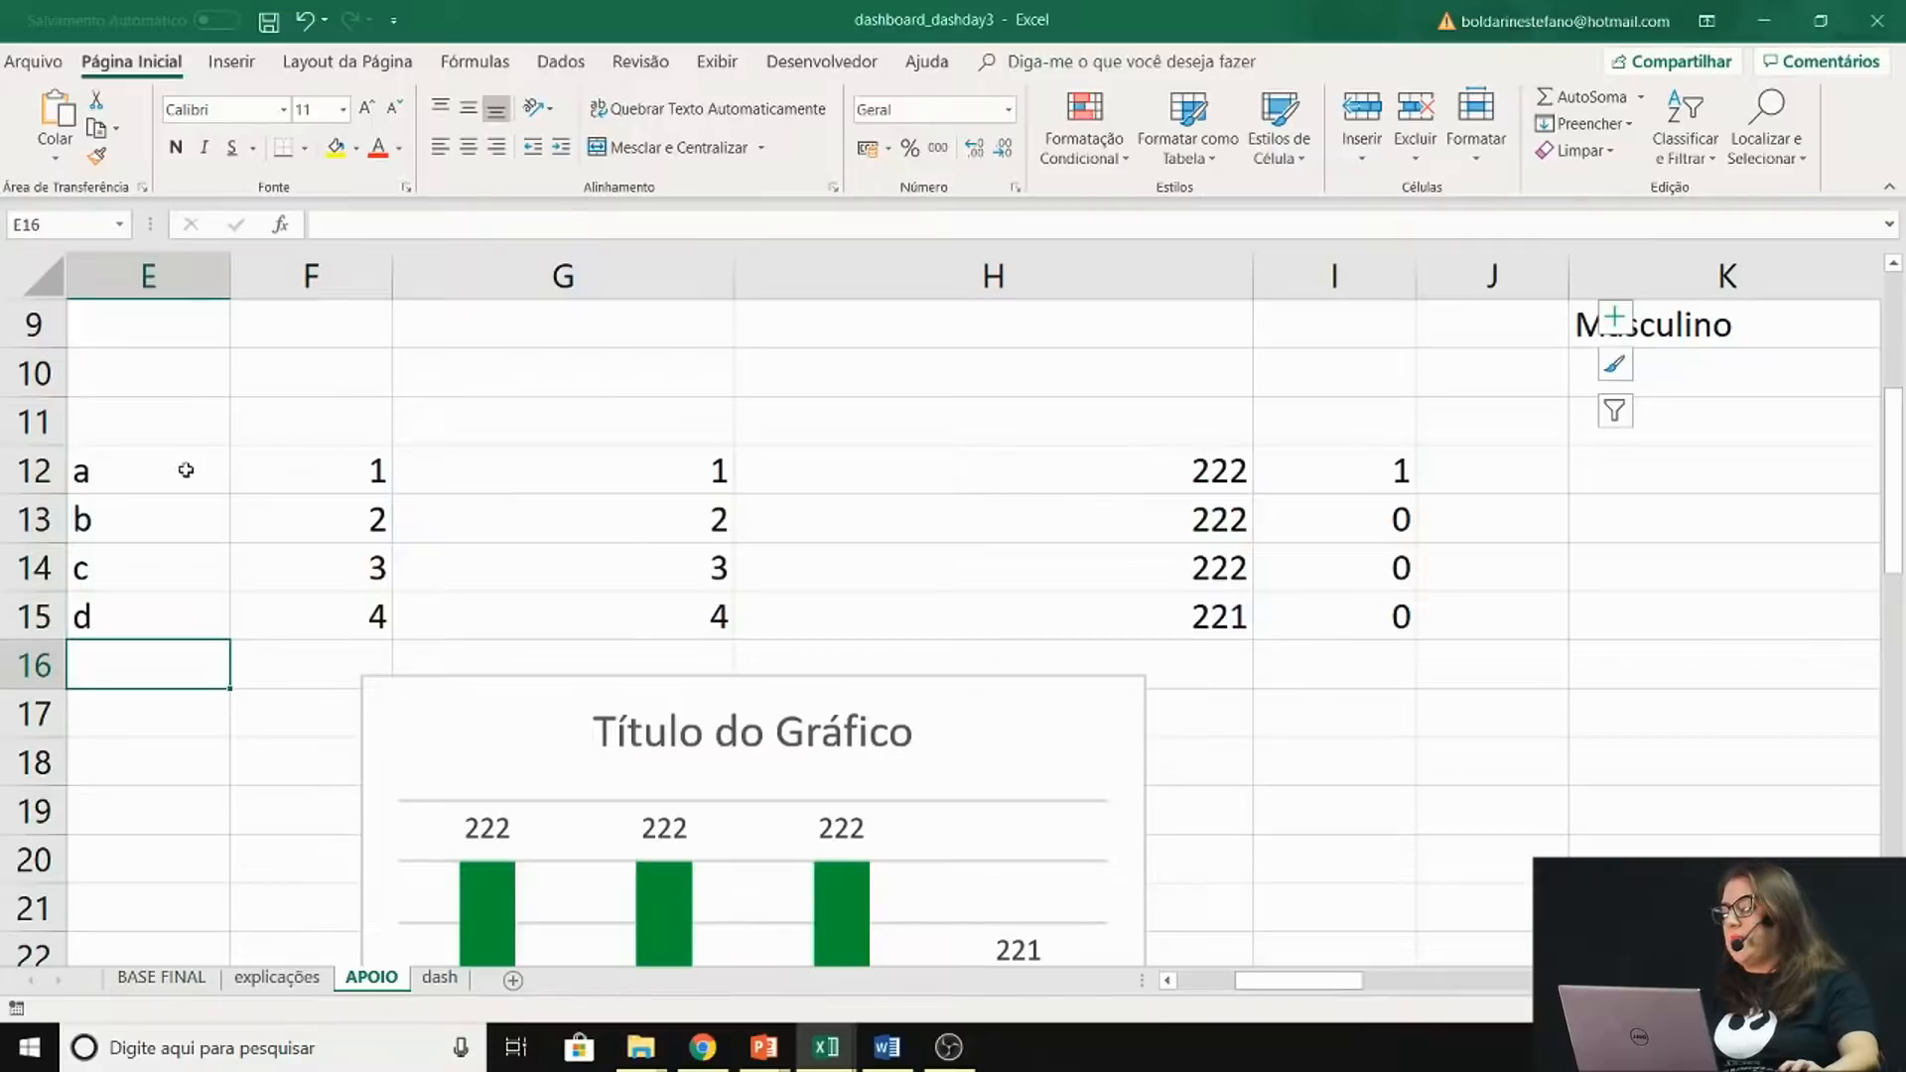
Insert a clustered column chart from cells E12 and I12 on the APOIO sheet
{"action": "left_click", "coordinate": [185, 470]}
{"action": "left_click", "coordinate": [1369, 484], "text": "ctrl"}
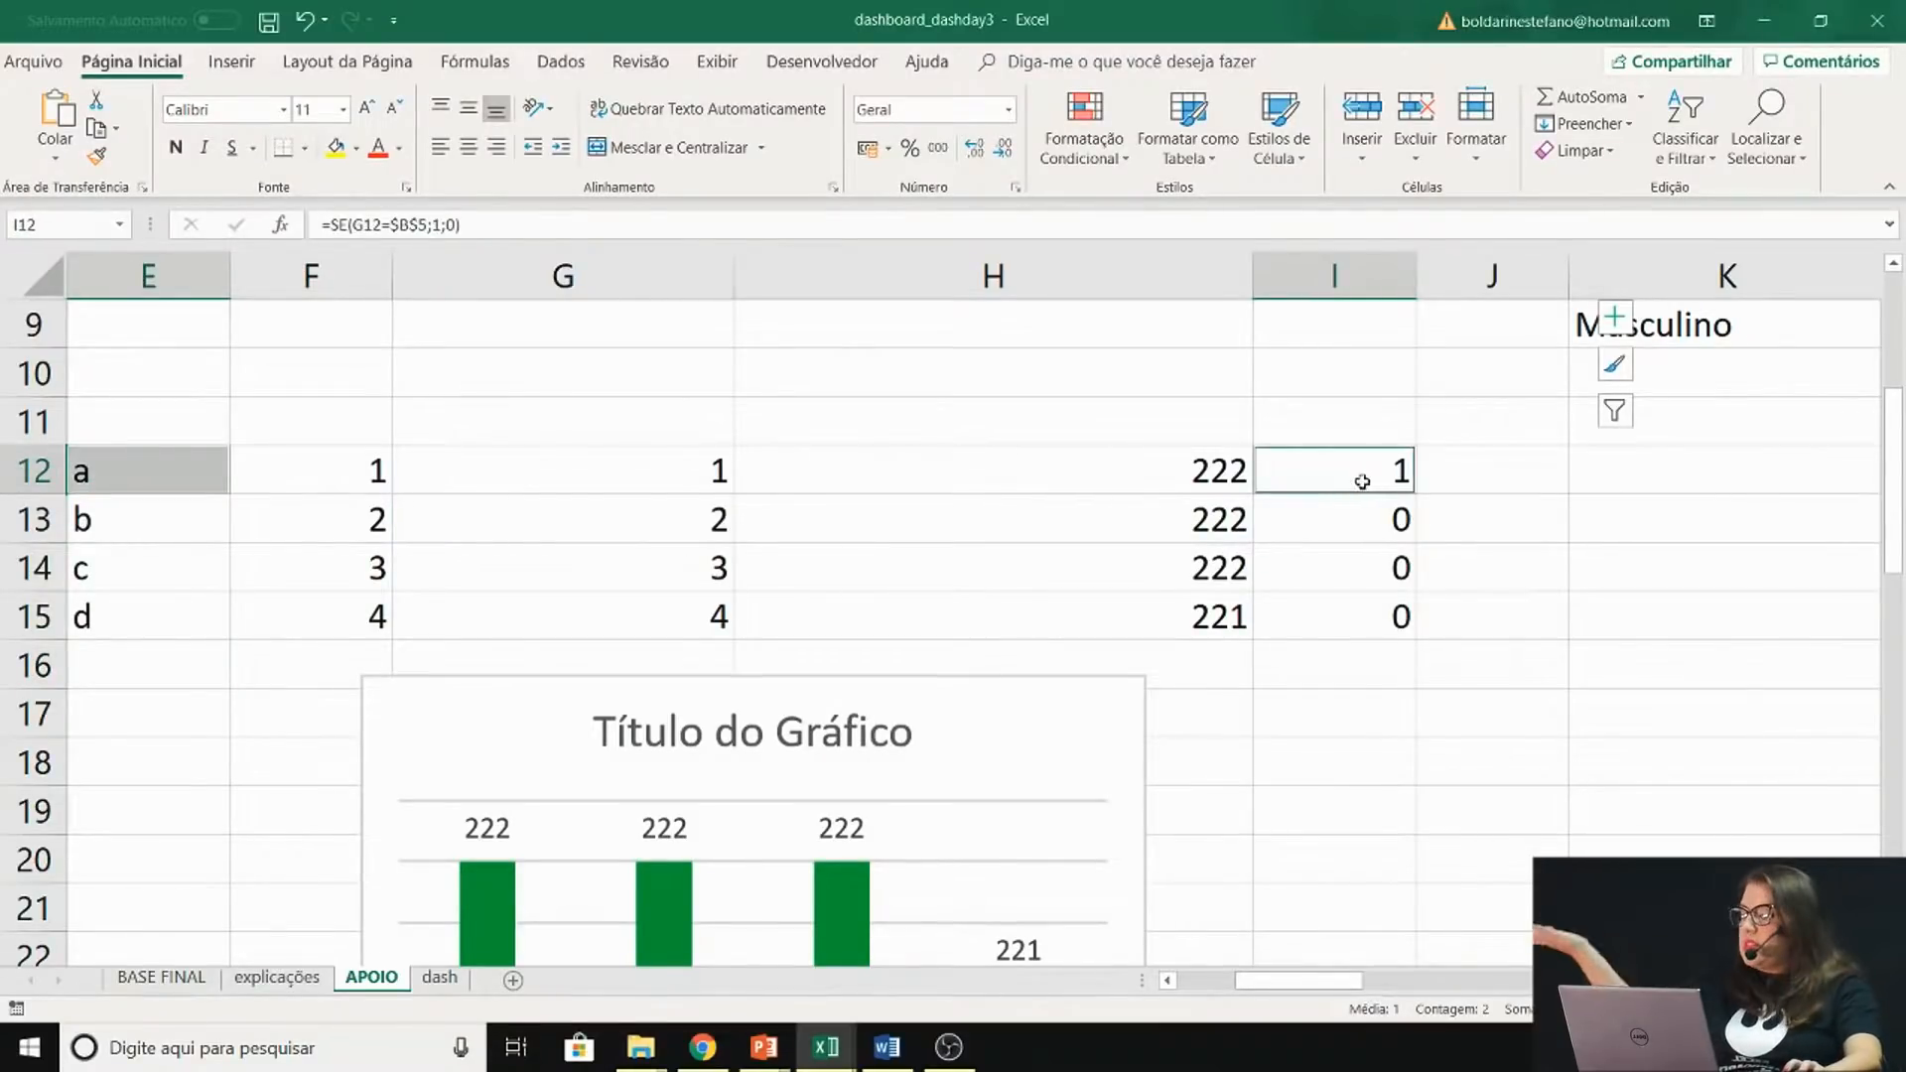
{"action": "left_click", "coordinate": [216, 63]}
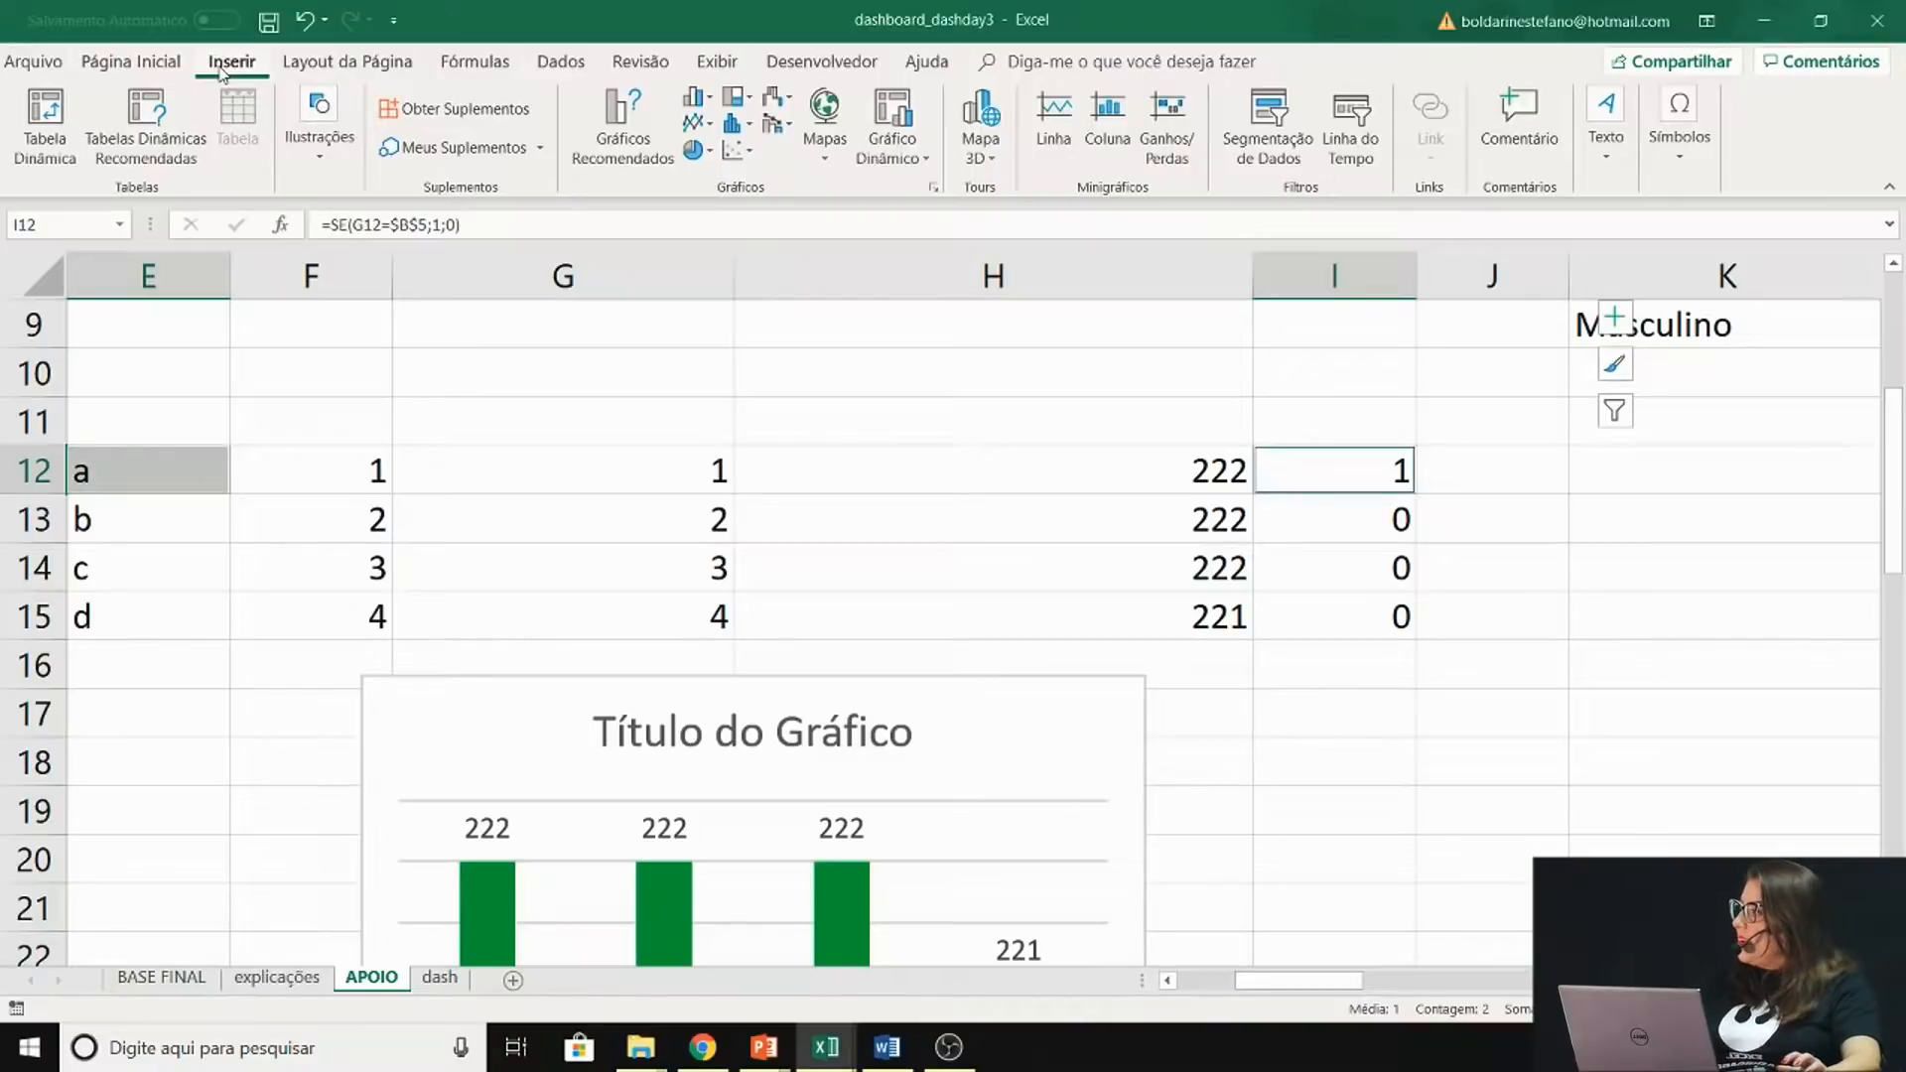
{"action": "left_click", "coordinate": [697, 96]}
{"action": "left_click", "coordinate": [716, 182]}
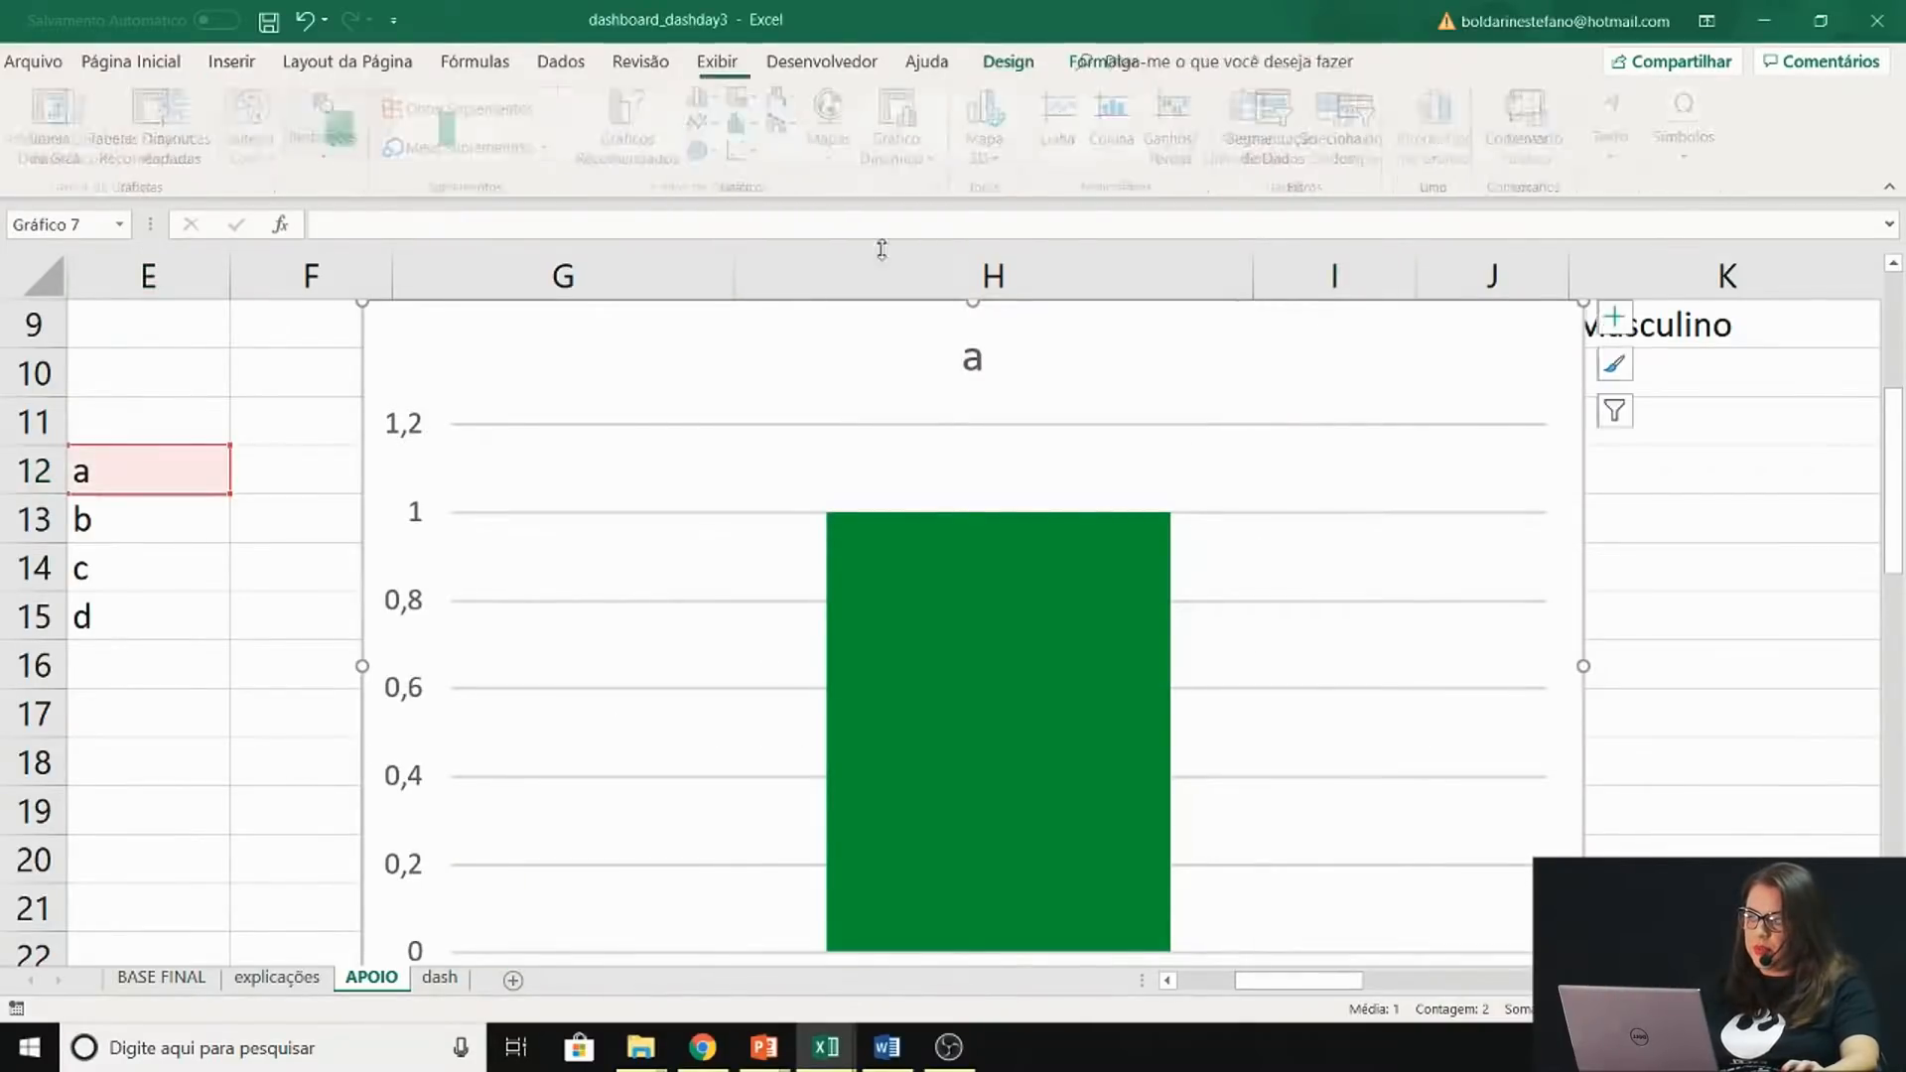
Shrink the new chart to about 4.63 cm high and 5.18 cm wide and place it over column K, beside the helper table
{"action": "scroll", "coordinate": [1535, 384], "scroll_direction": "up", "scroll_amount": 1}
{"action": "left_click_drag", "start_coordinate": [1535, 383], "coordinate": [1398, 430]}
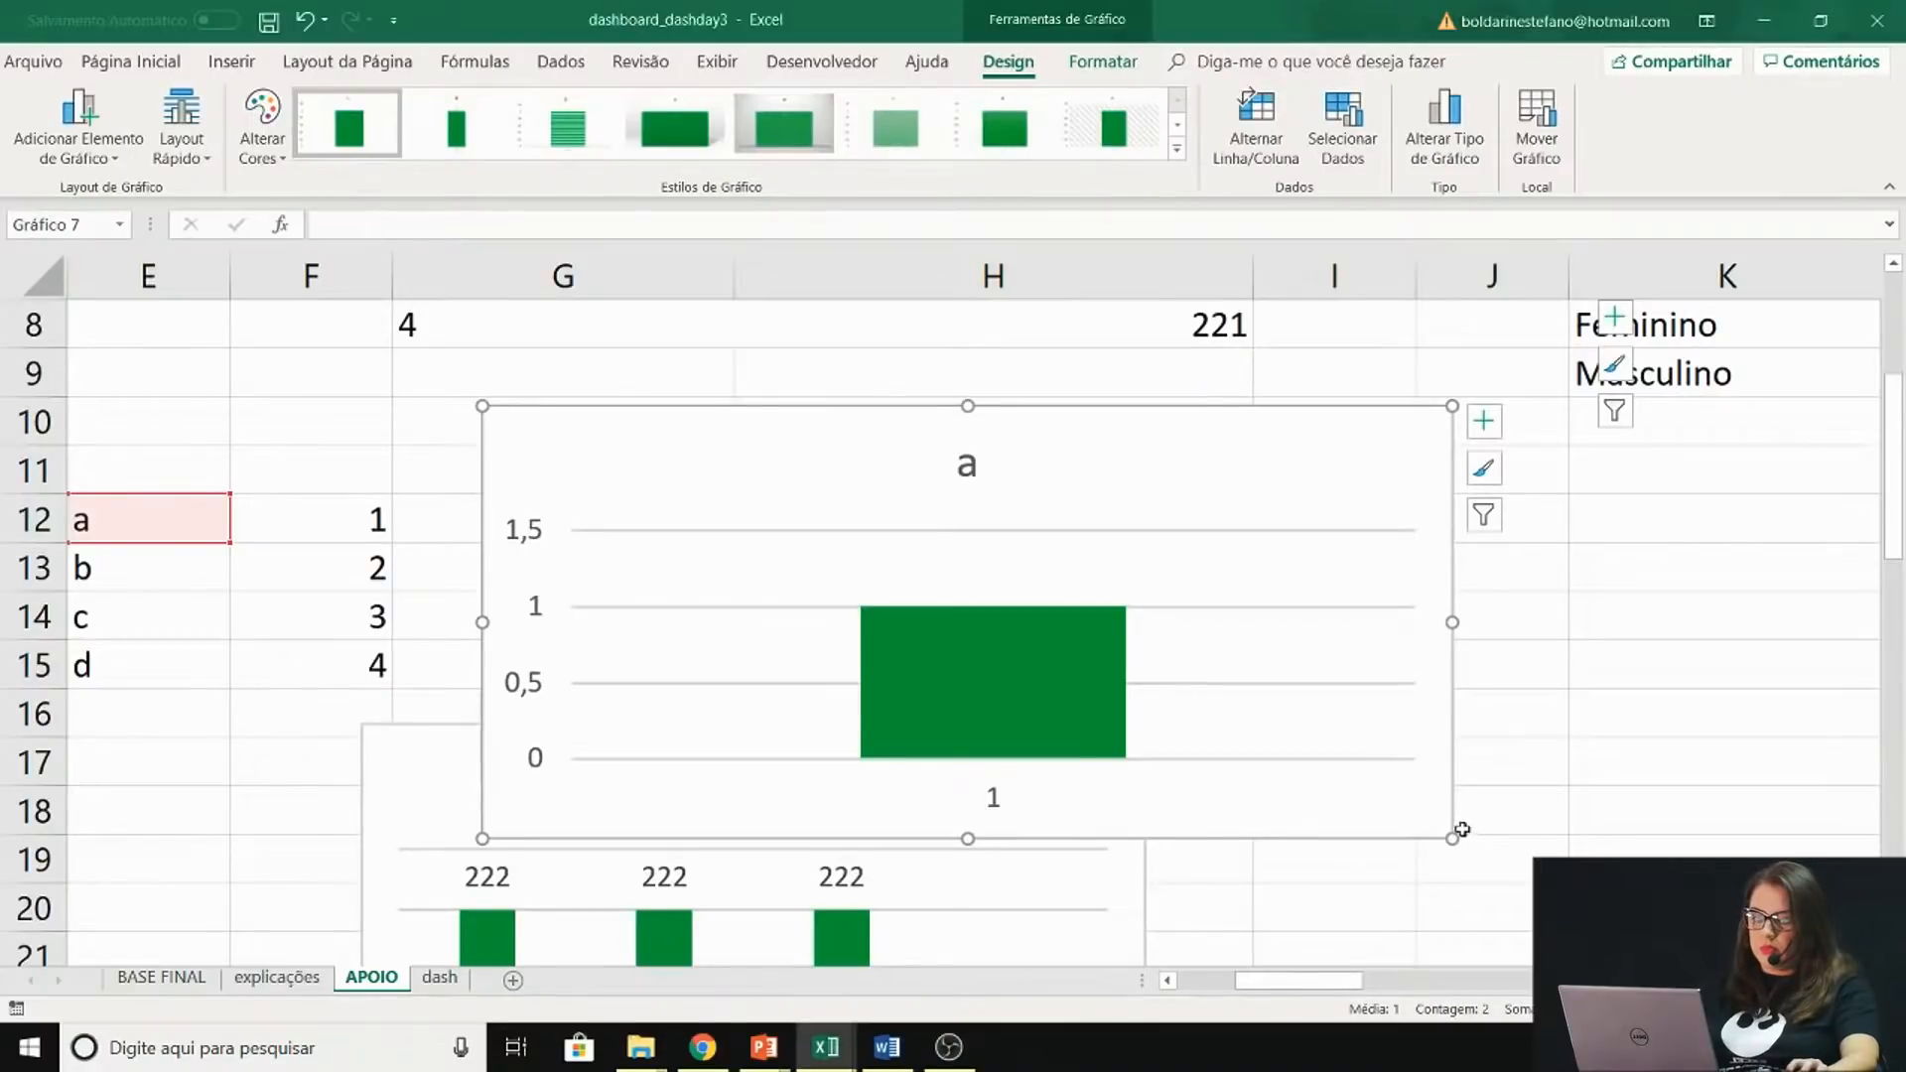
{"action": "left_click_drag", "start_coordinate": [1450, 841], "coordinate": [901, 876]}
{"action": "scroll", "coordinate": [913, 868], "scroll_direction": "down", "scroll_amount": 2, "text": "ctrl"}
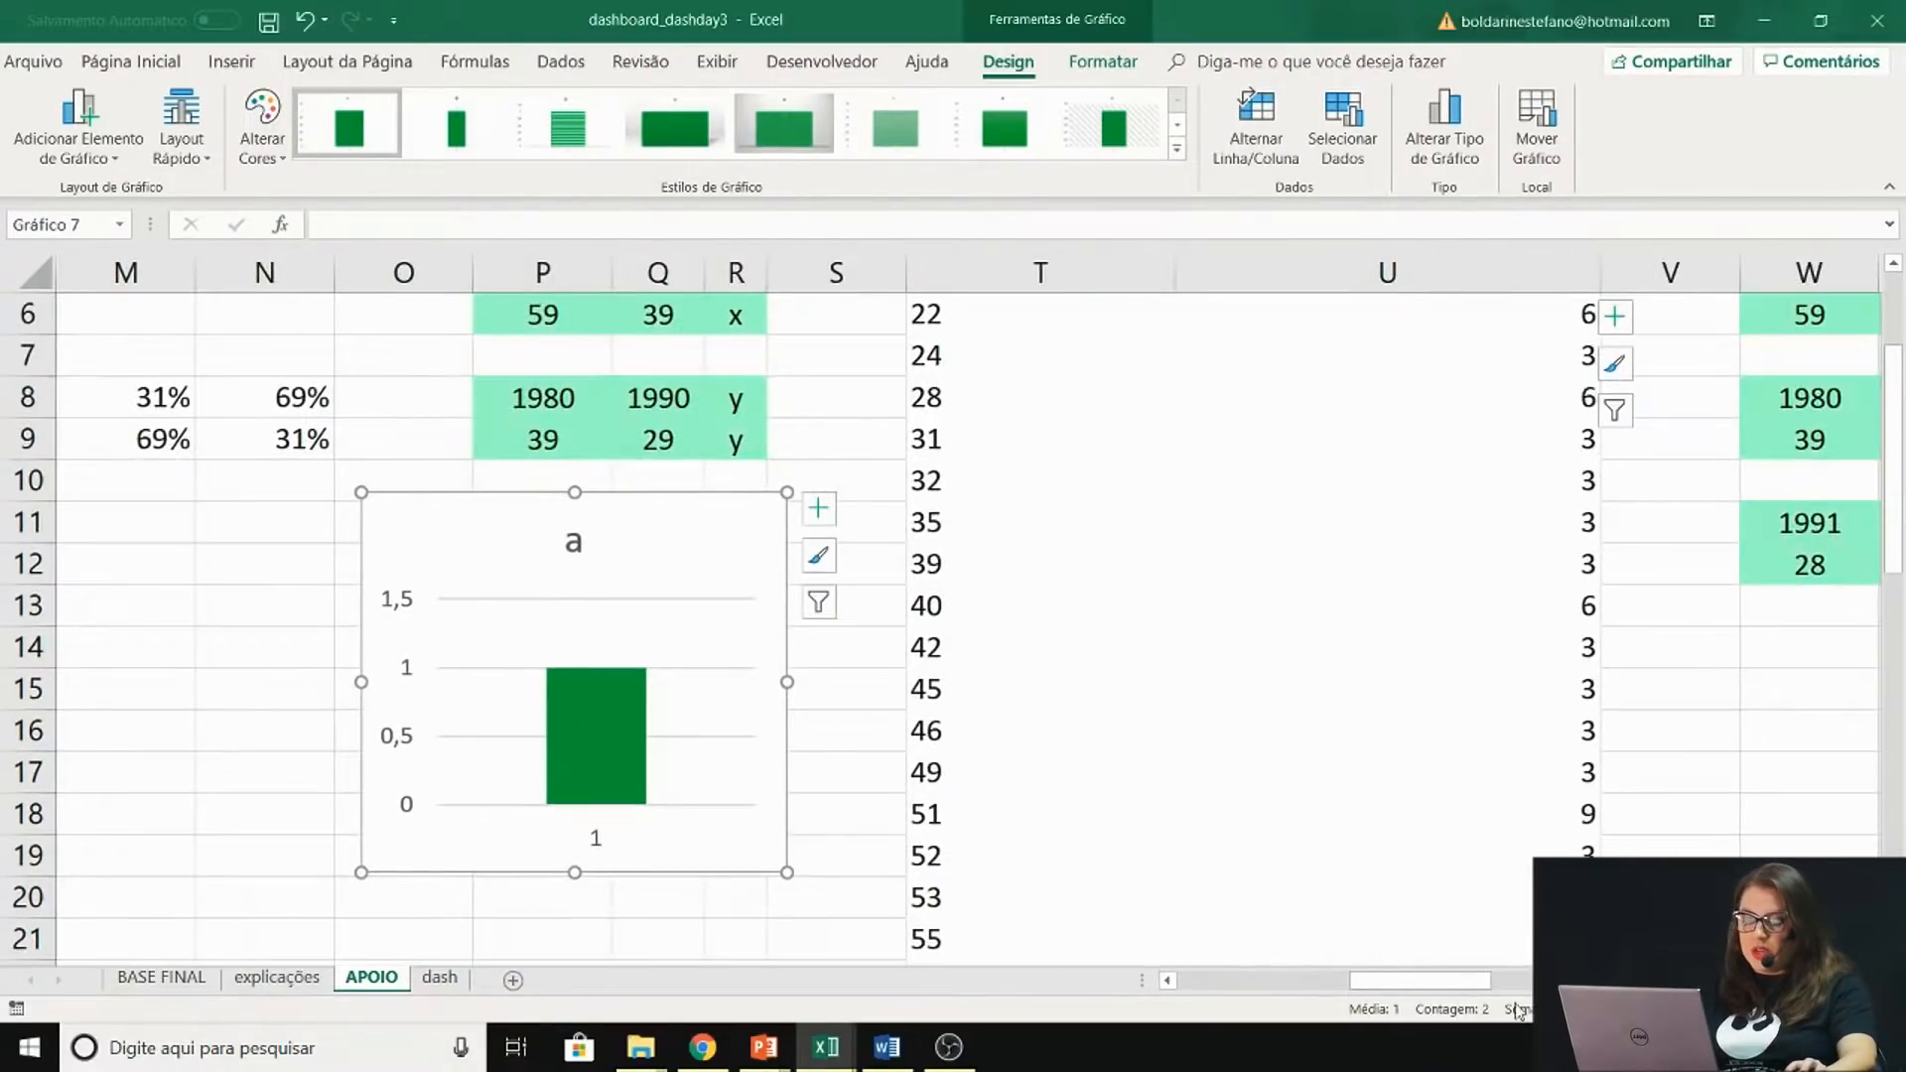
{"action": "left_click_drag", "start_coordinate": [1469, 988], "coordinate": [1416, 993]}
{"action": "left_click_drag", "start_coordinate": [1450, 874], "coordinate": [370, 881]}
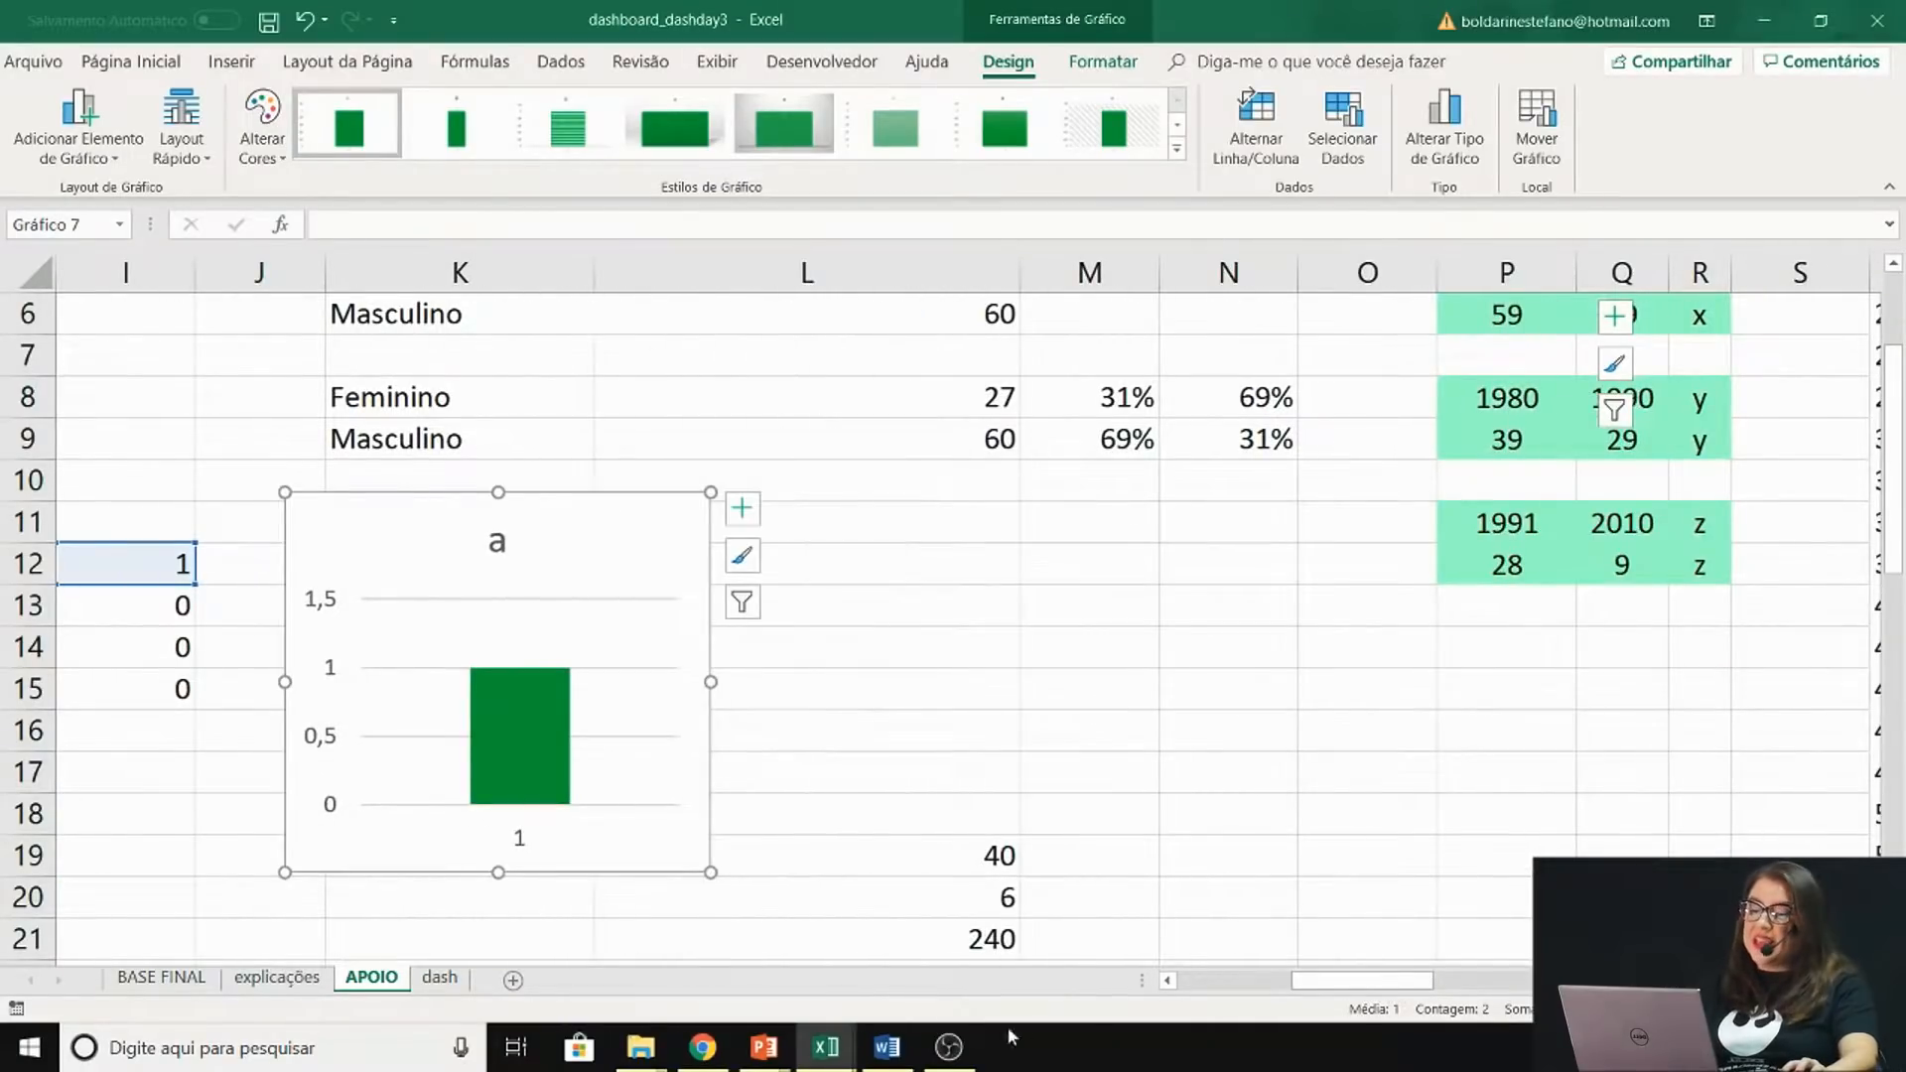
{"action": "left_click", "coordinate": [1167, 981]}
{"action": "left_click", "coordinate": [1167, 981]}
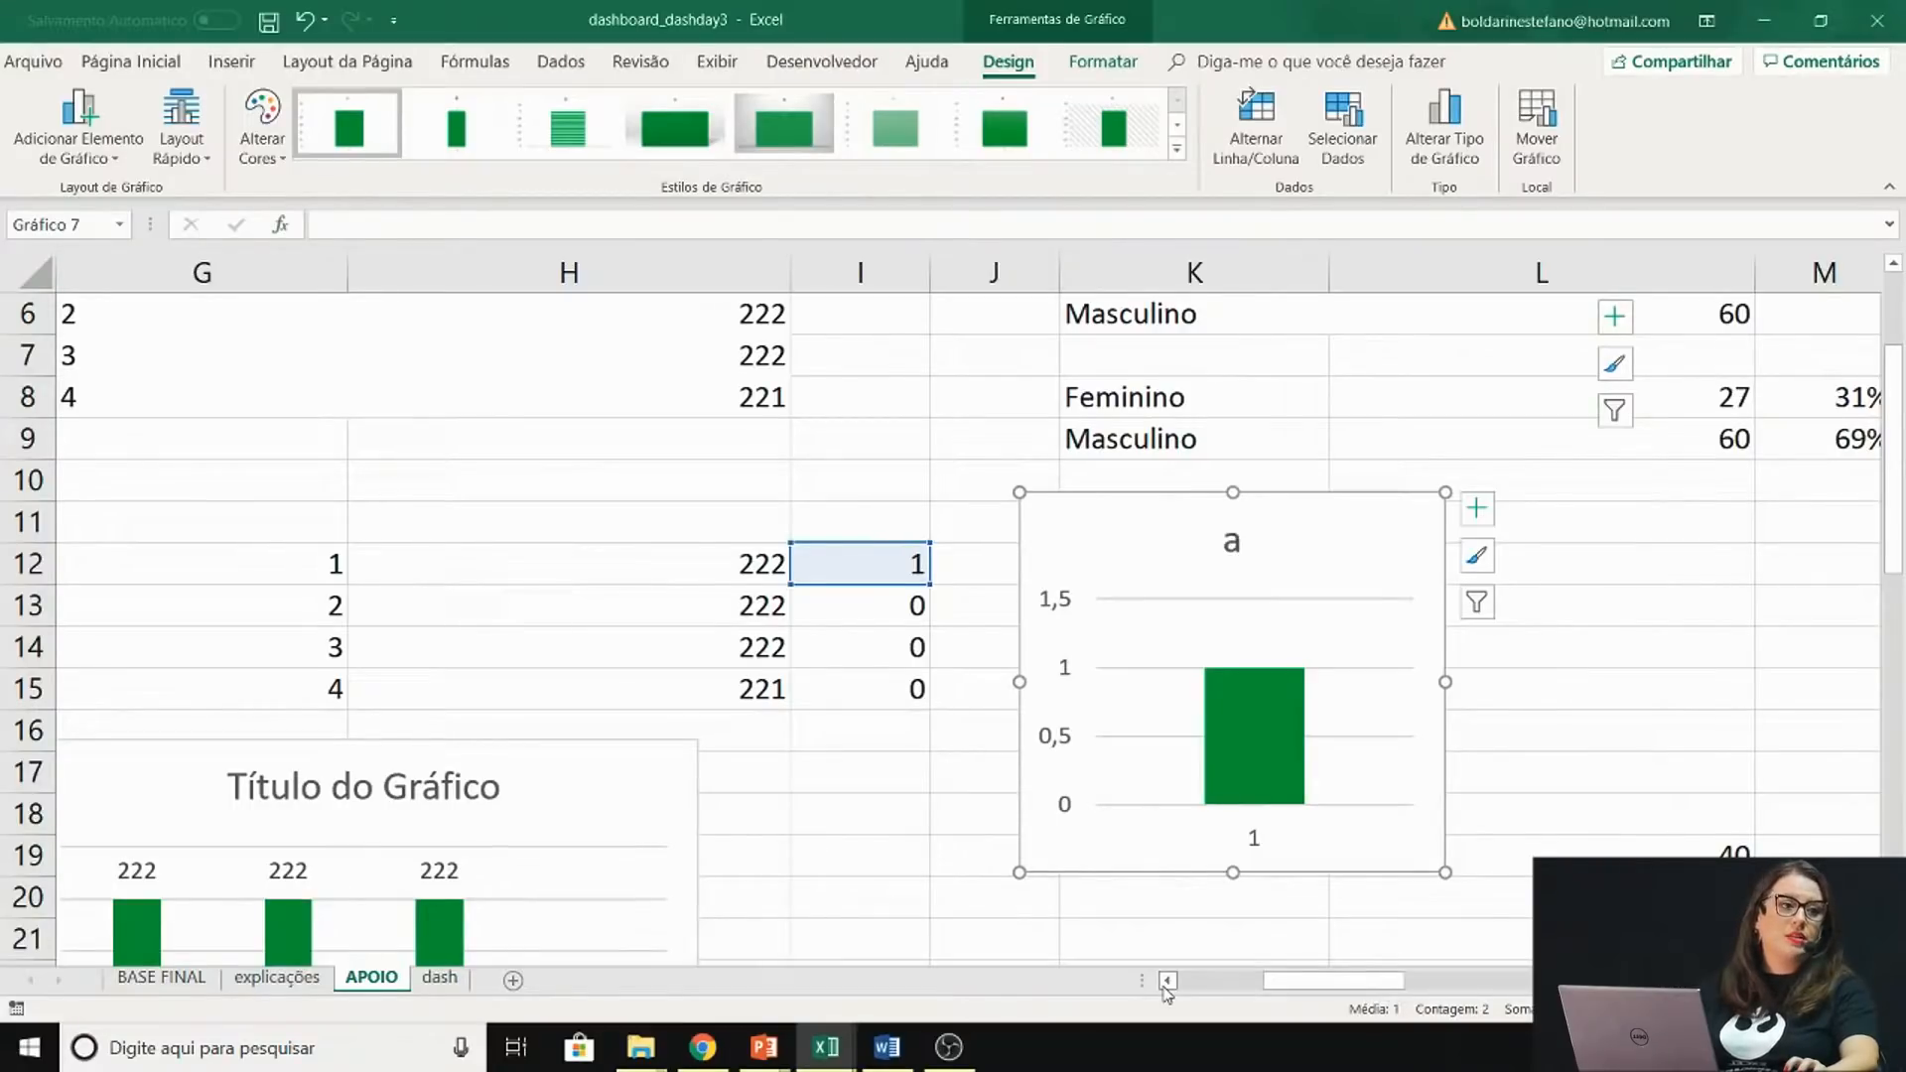
Remove the value axis, title, category axis and gridlines from the small chart
{"action": "left_click", "coordinate": [1056, 603]}
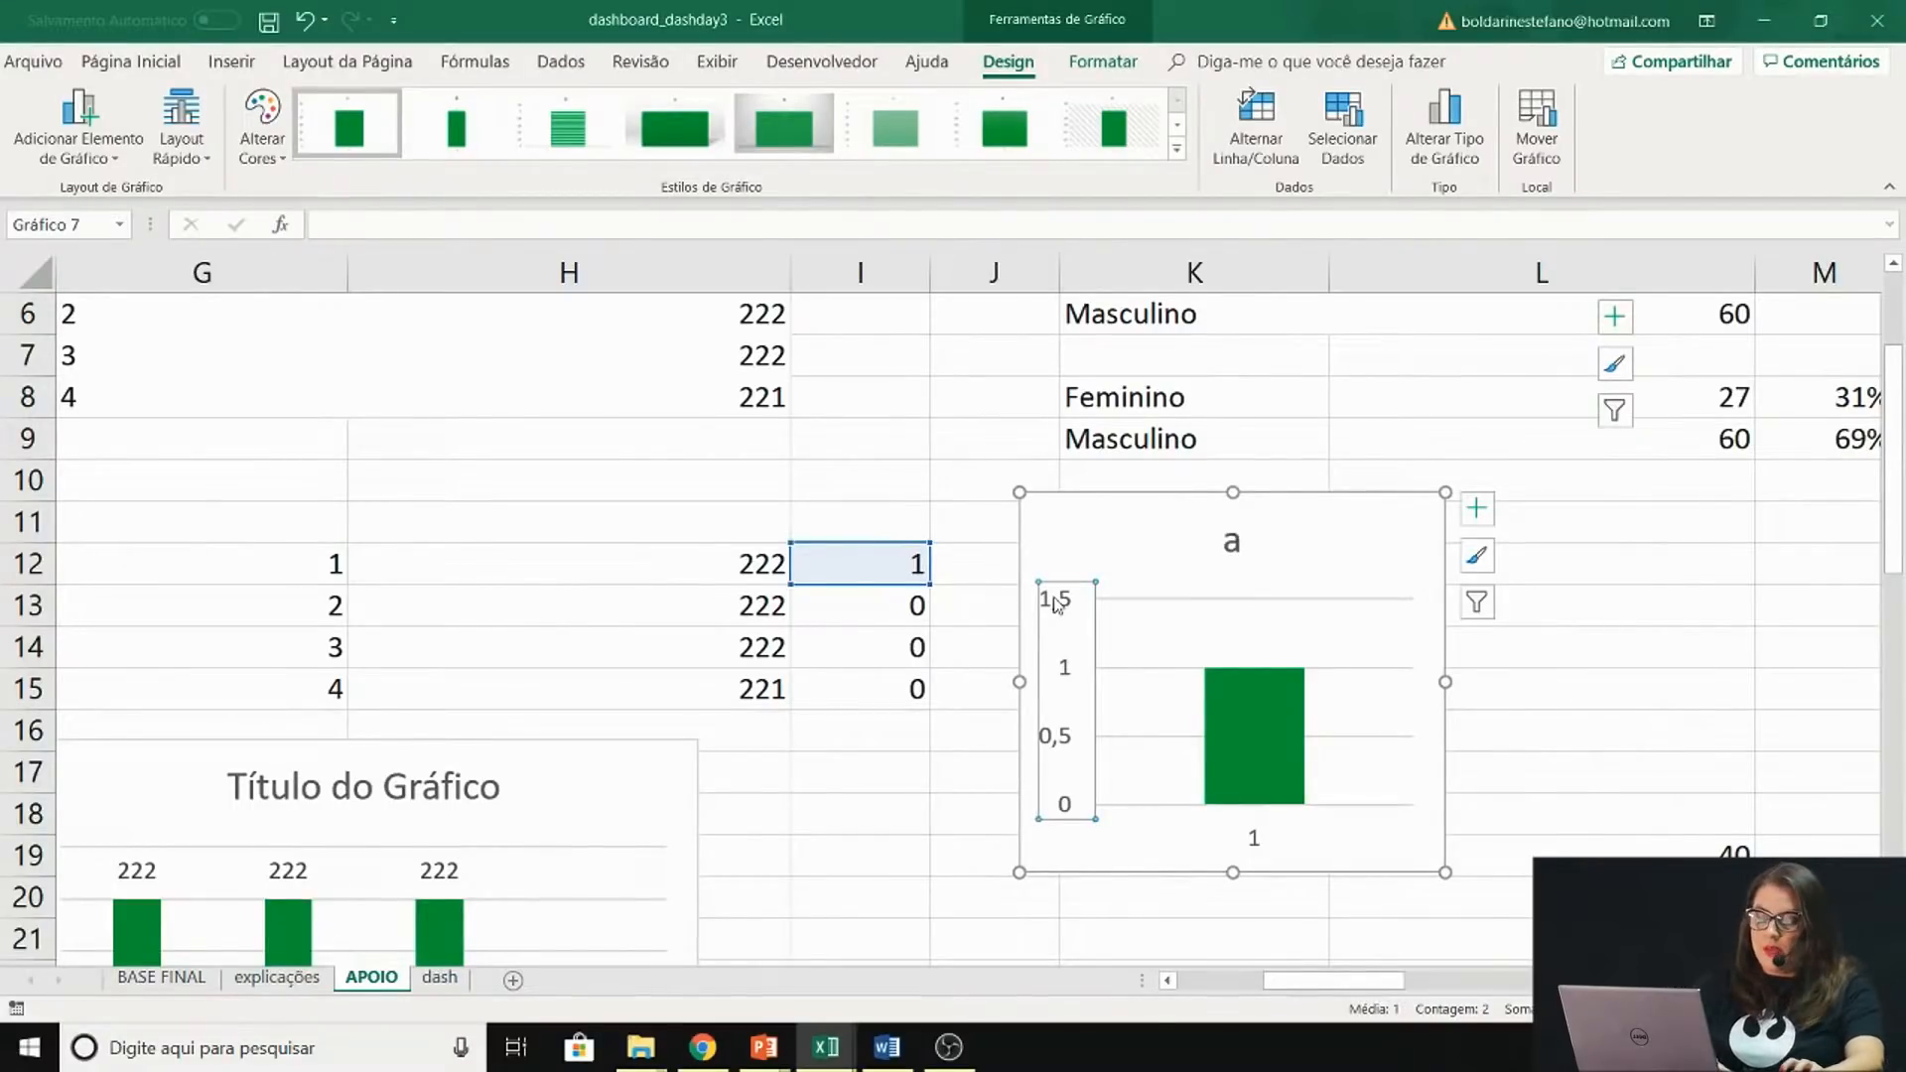
{"action": "key", "text": "Delete"}
{"action": "left_click", "coordinate": [1230, 545]}
{"action": "key", "text": "Delete"}
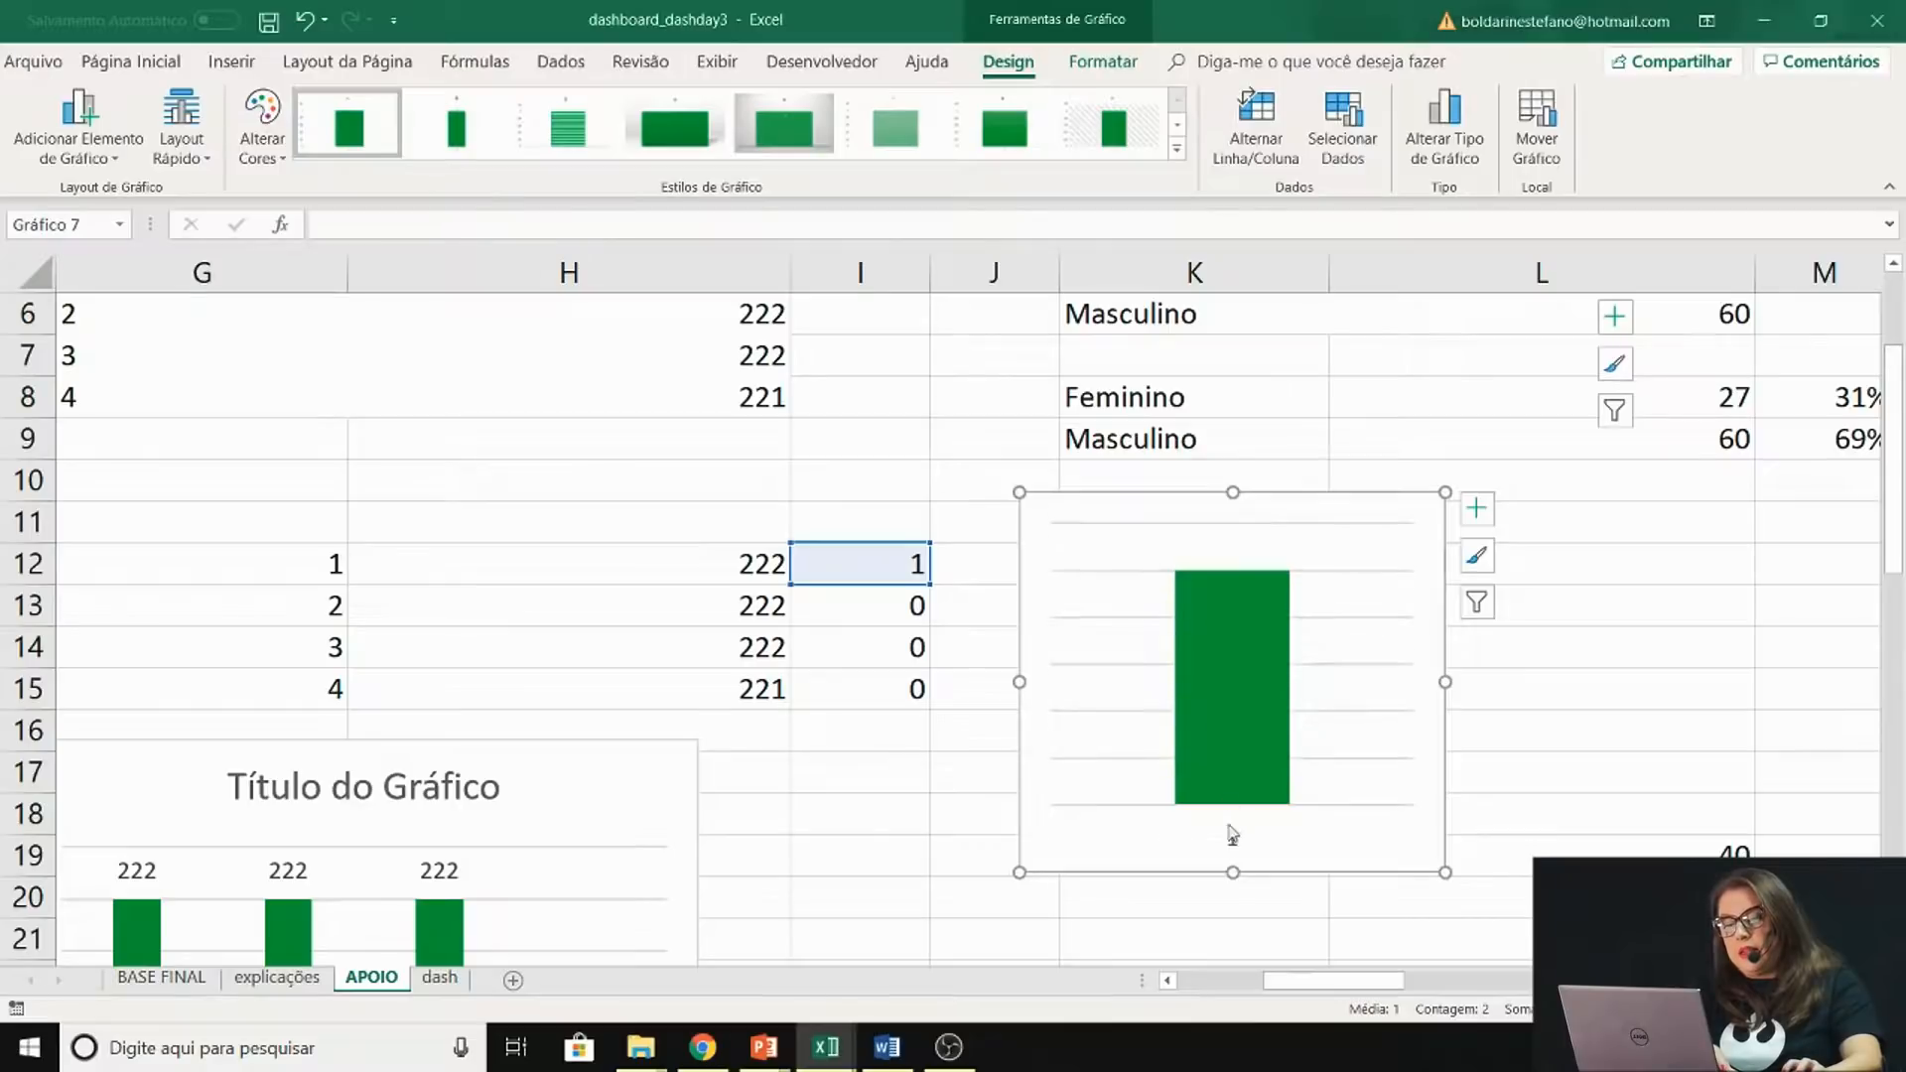
{"action": "left_click", "coordinate": [1240, 846]}
{"action": "key", "text": "Delete"}
{"action": "left_click", "coordinate": [1137, 578]}
{"action": "key", "text": "Delete"}
Remove the small chart's area fill and outline, and move it beside the main column chart
{"action": "left_click", "coordinate": [1099, 66]}
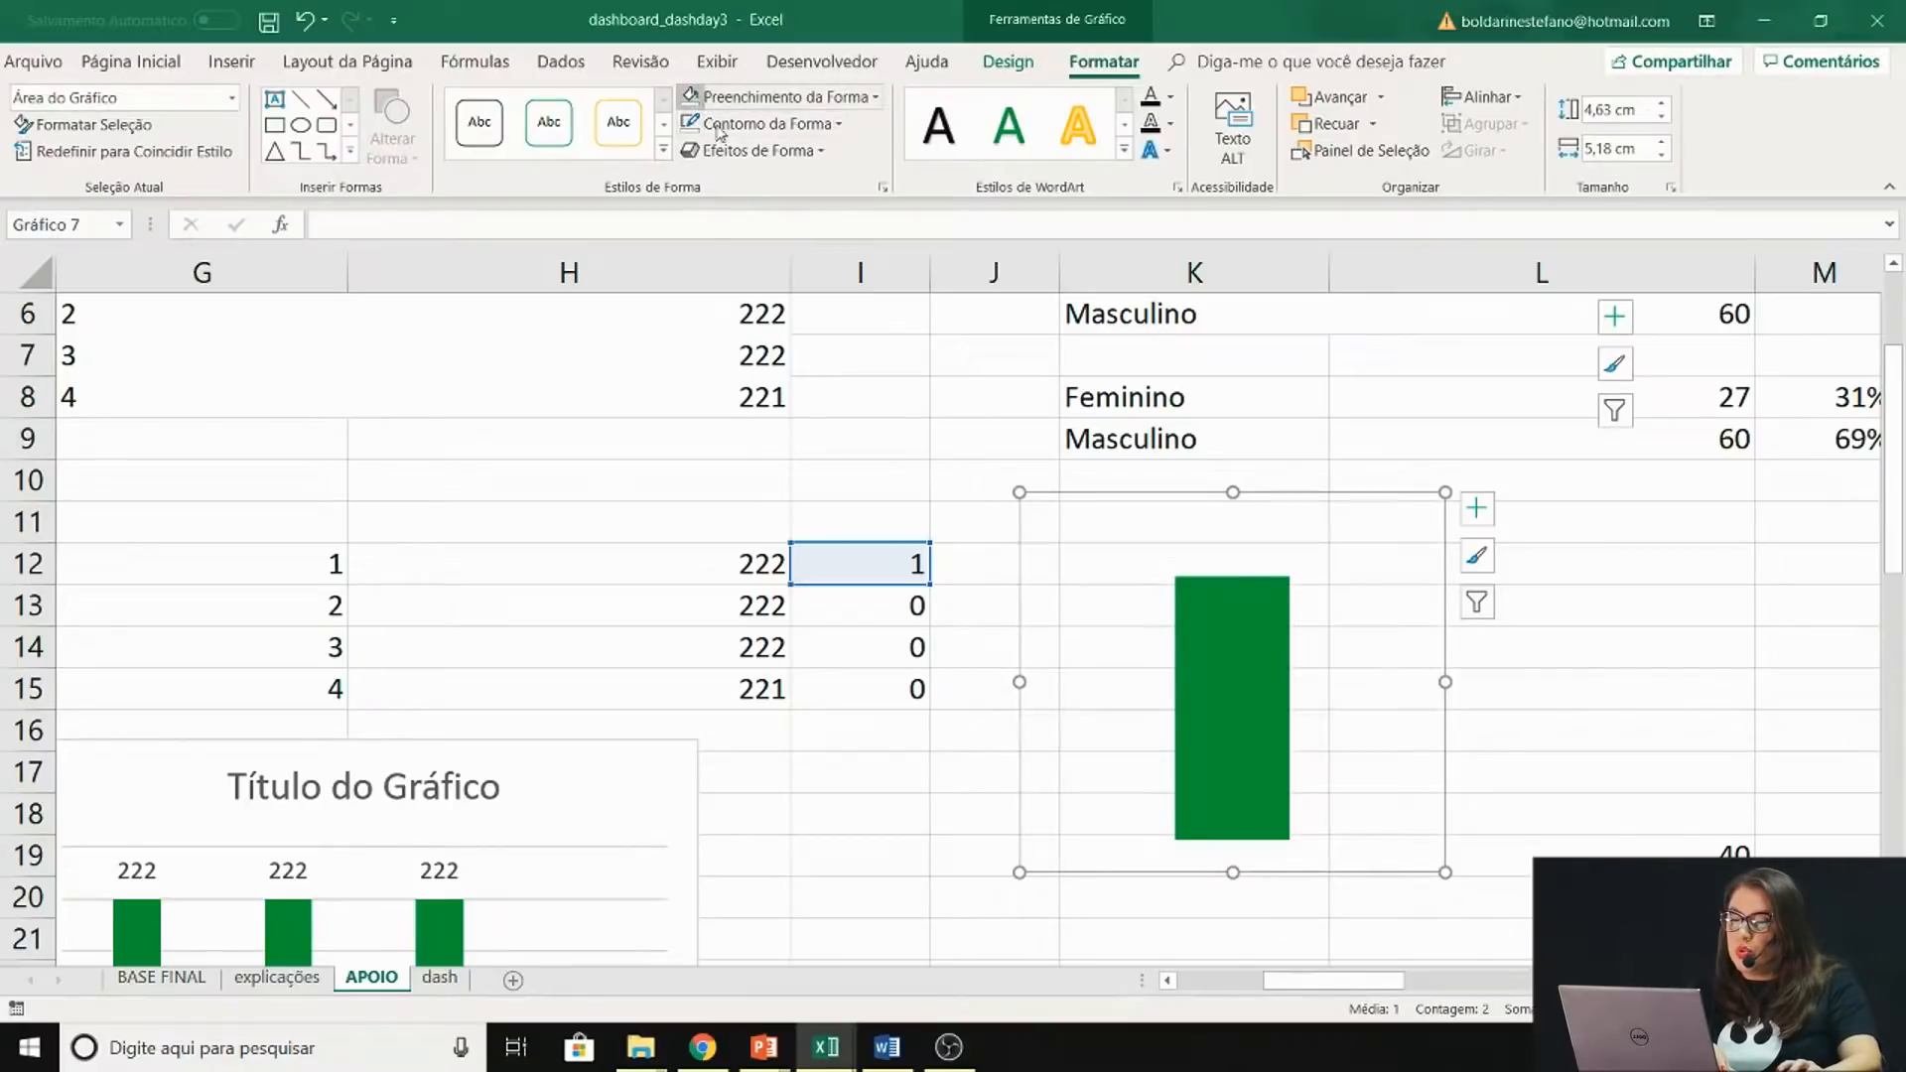
{"action": "left_click", "coordinate": [1569, 710]}
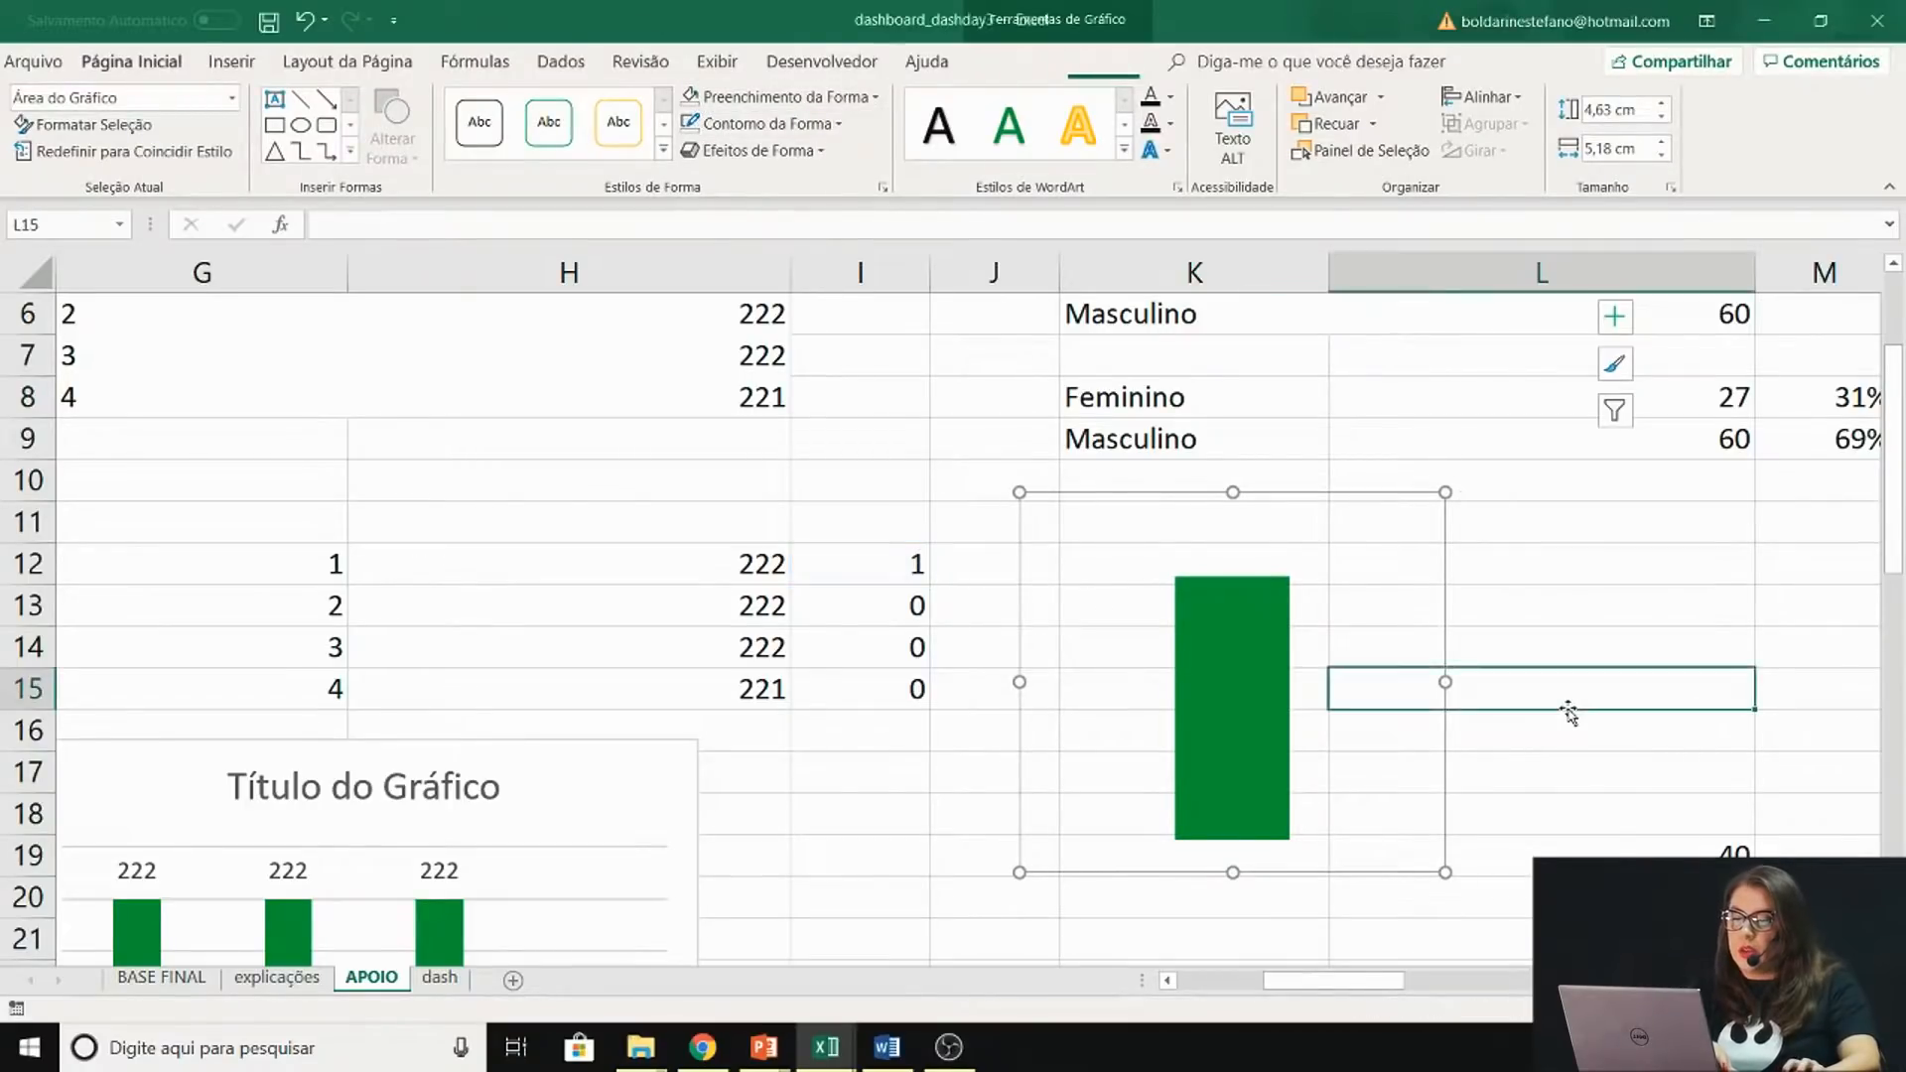
{"action": "left_click", "coordinate": [1217, 719]}
{"action": "left_click", "coordinate": [1521, 806]}
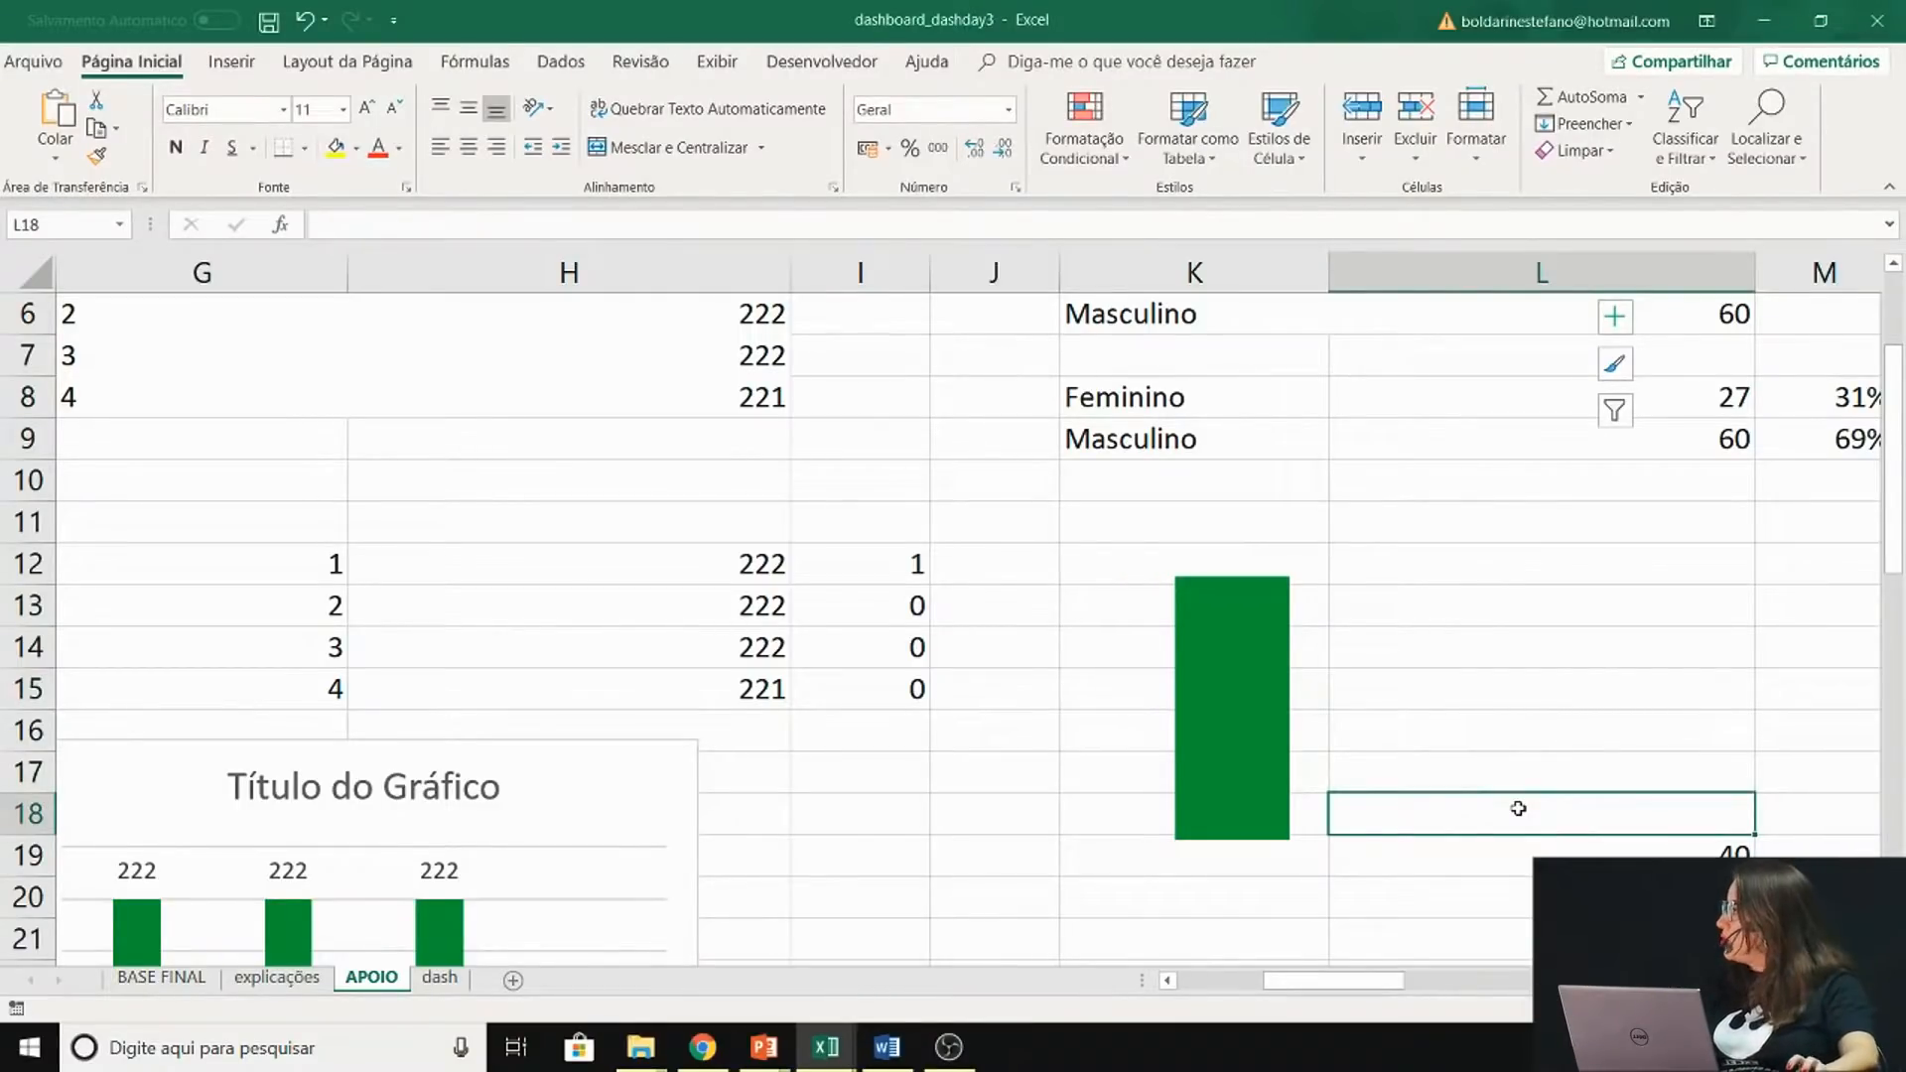
{"action": "scroll", "coordinate": [1533, 808], "scroll_direction": "down", "scroll_amount": 2}
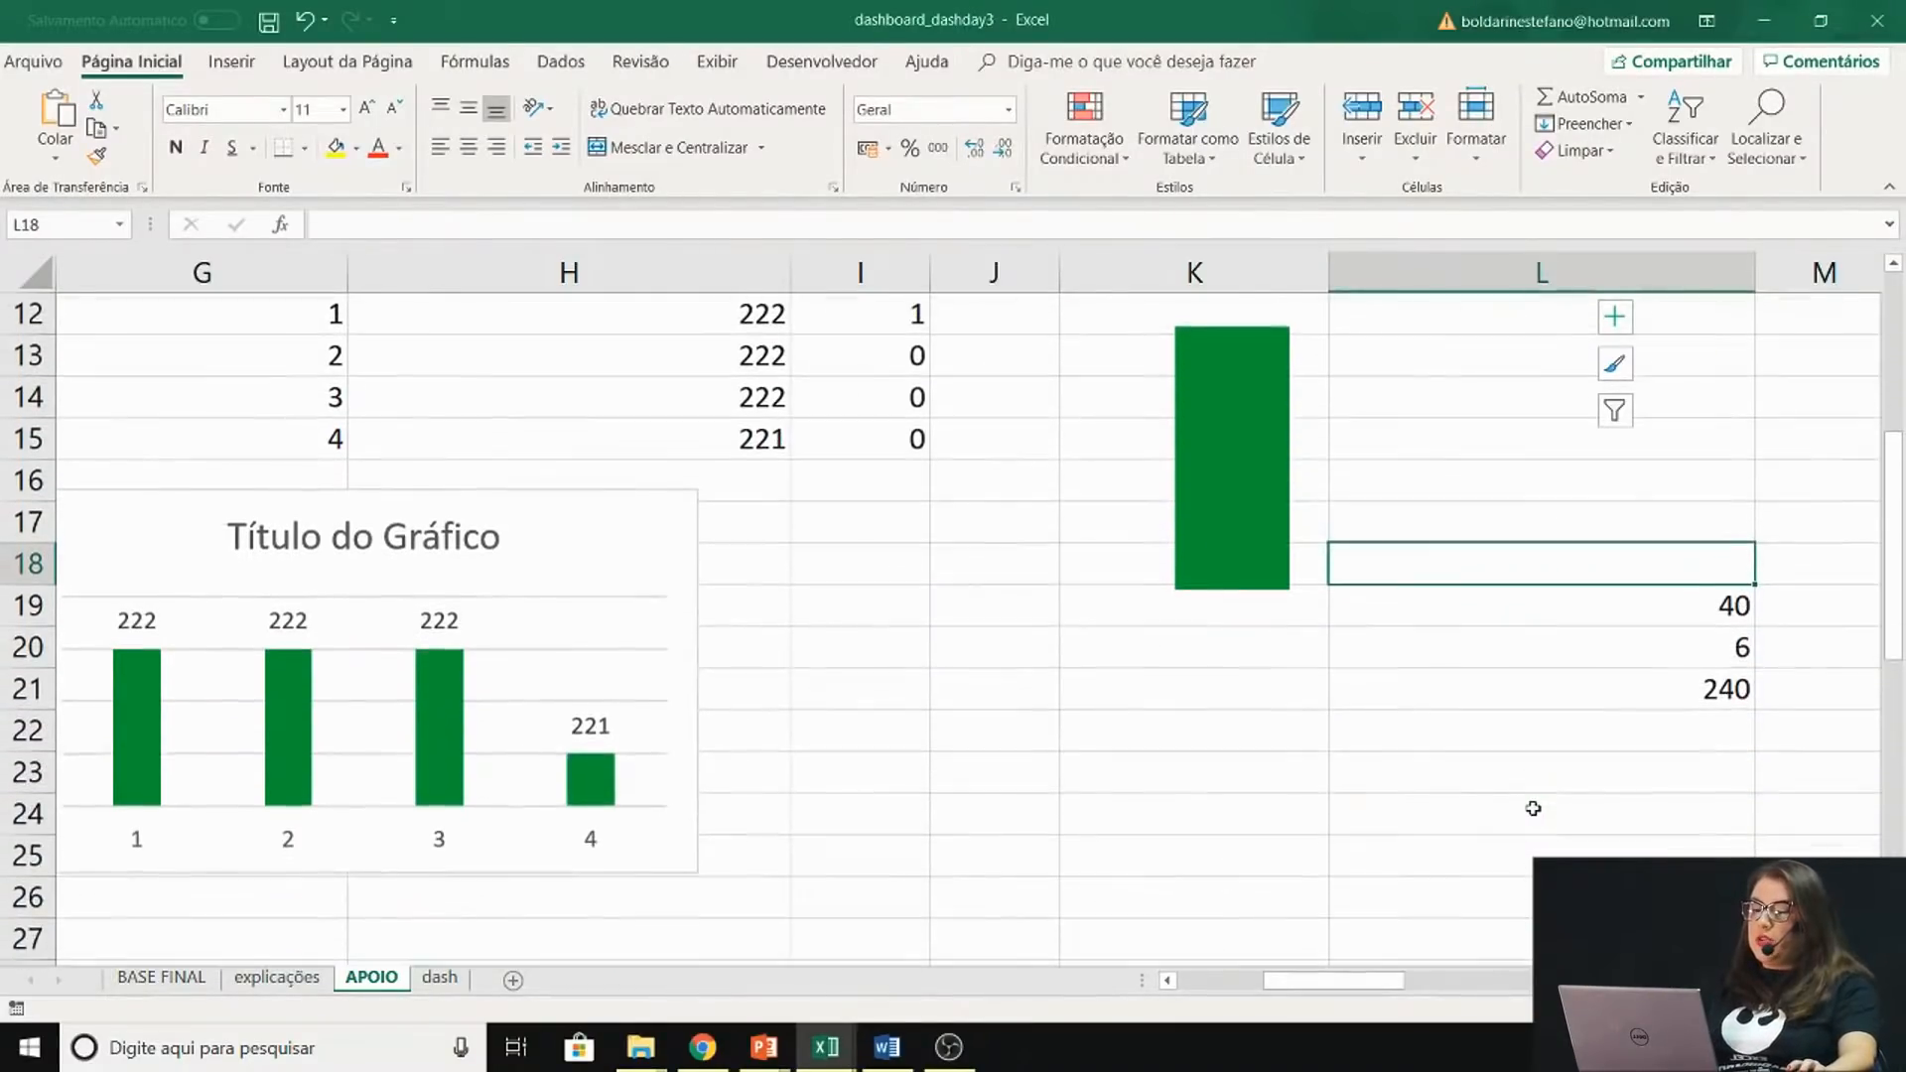
{"action": "left_click", "coordinate": [1255, 612]}
{"action": "left_click_drag", "start_coordinate": [1196, 631], "coordinate": [1032, 874]}
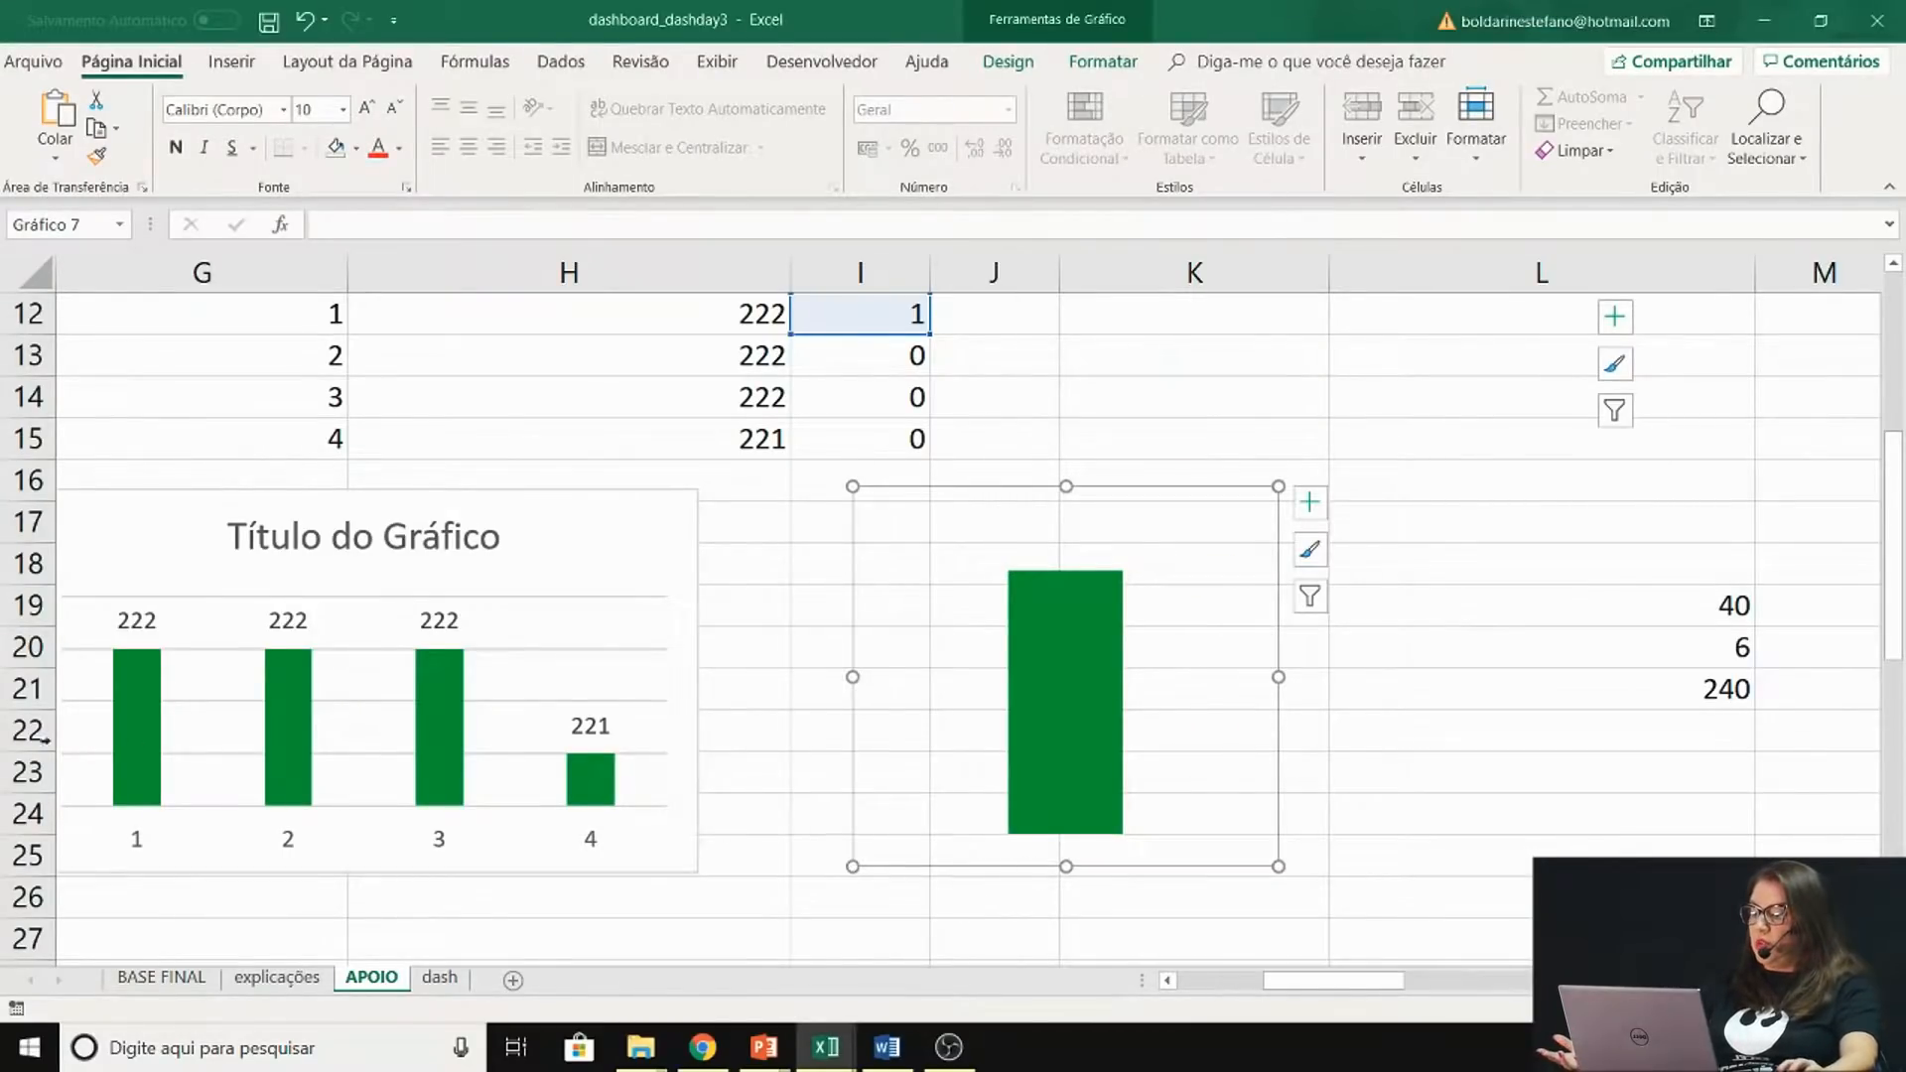
Draw a circle about 0.75 cm across above the small chart, near the edge of column K
{"action": "left_click", "coordinate": [794, 535]}
{"action": "left_click", "coordinate": [231, 61]}
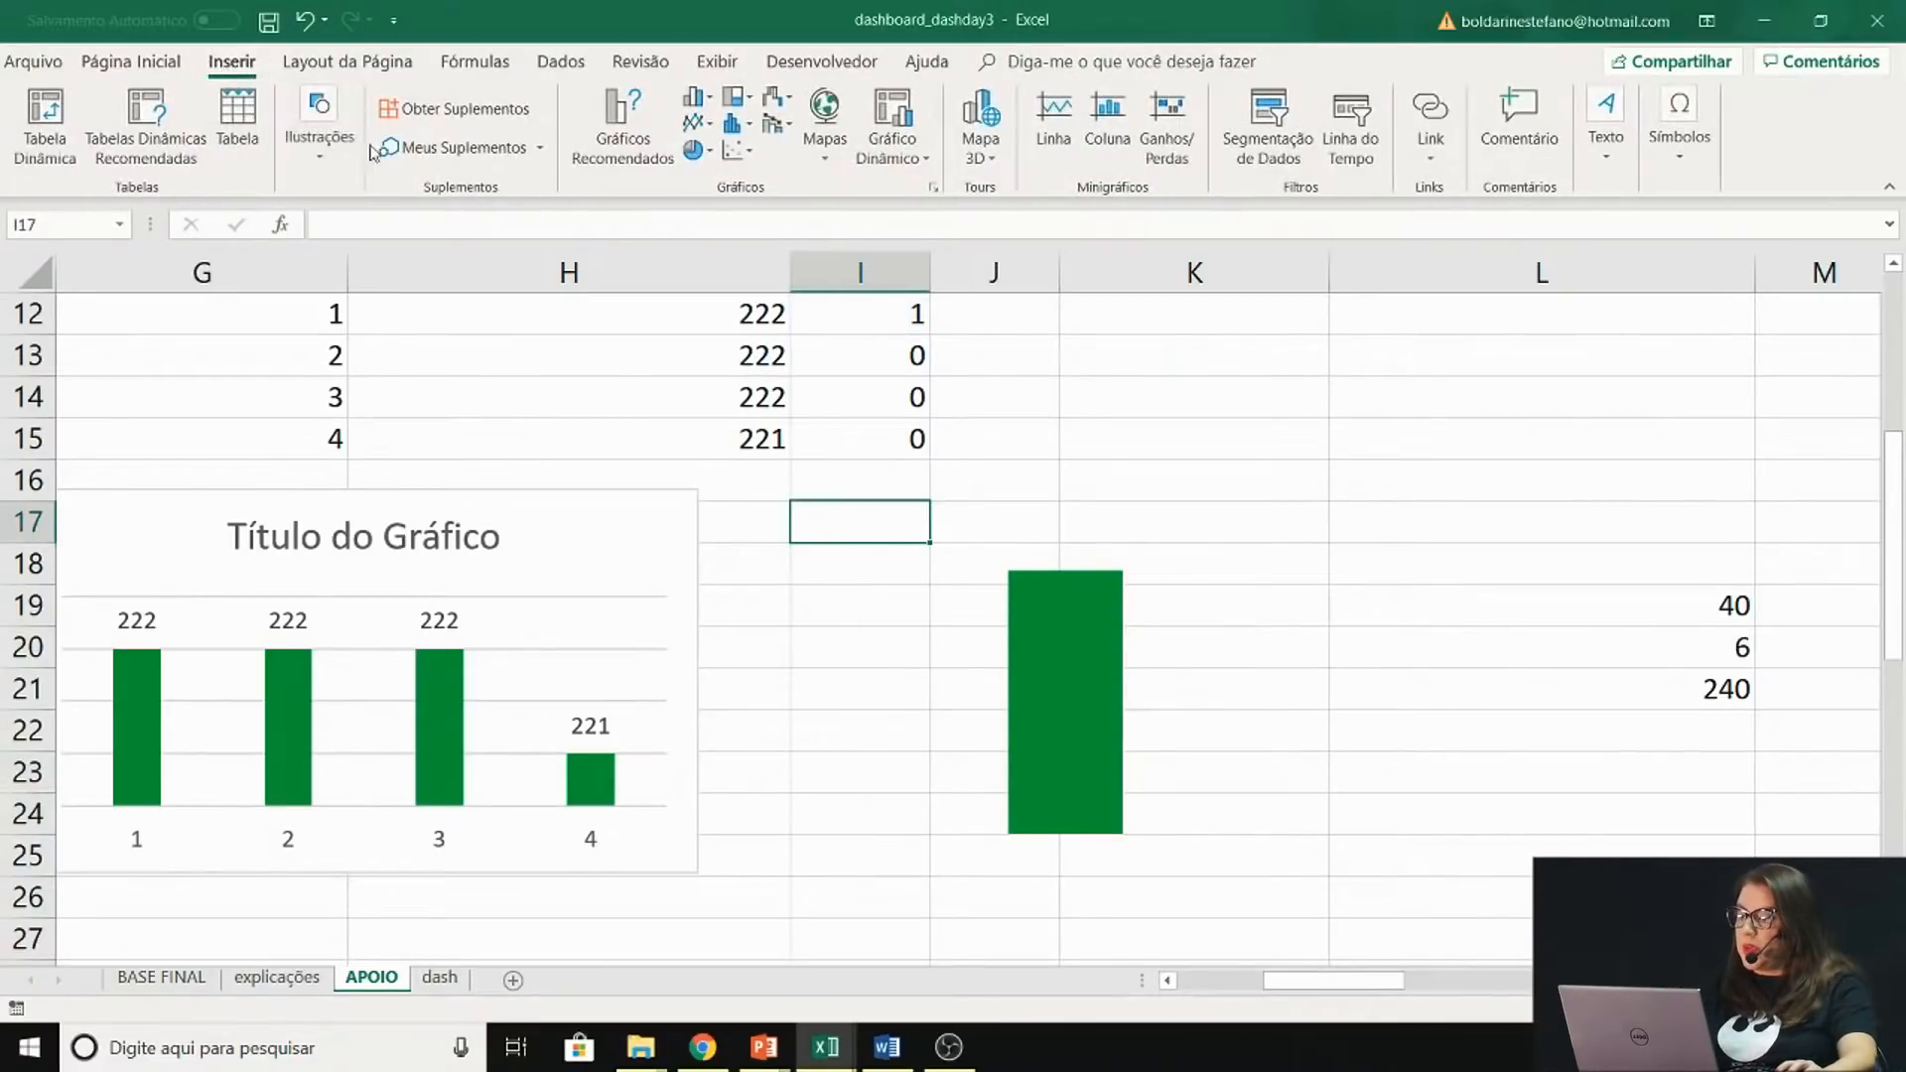
{"action": "left_click", "coordinate": [319, 129]}
{"action": "left_click", "coordinate": [440, 239]}
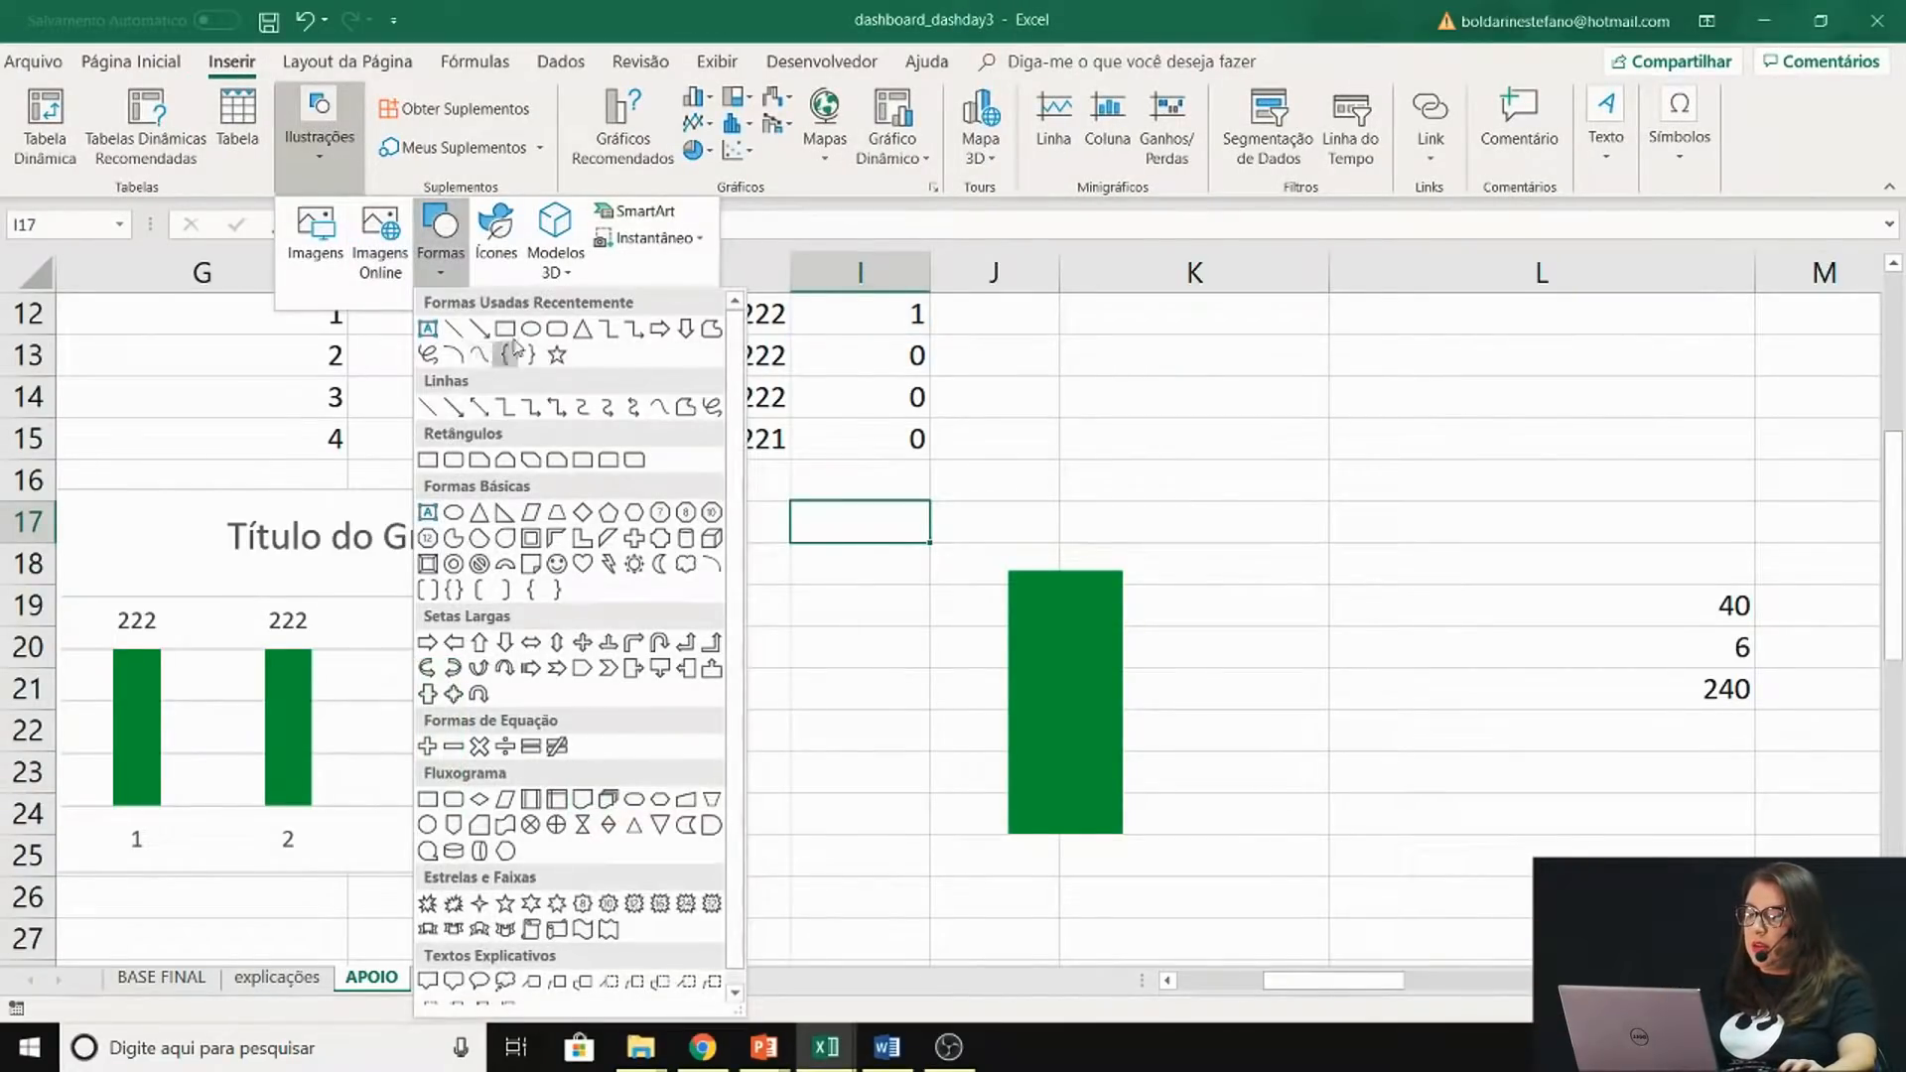
{"action": "left_click", "coordinate": [531, 330]}
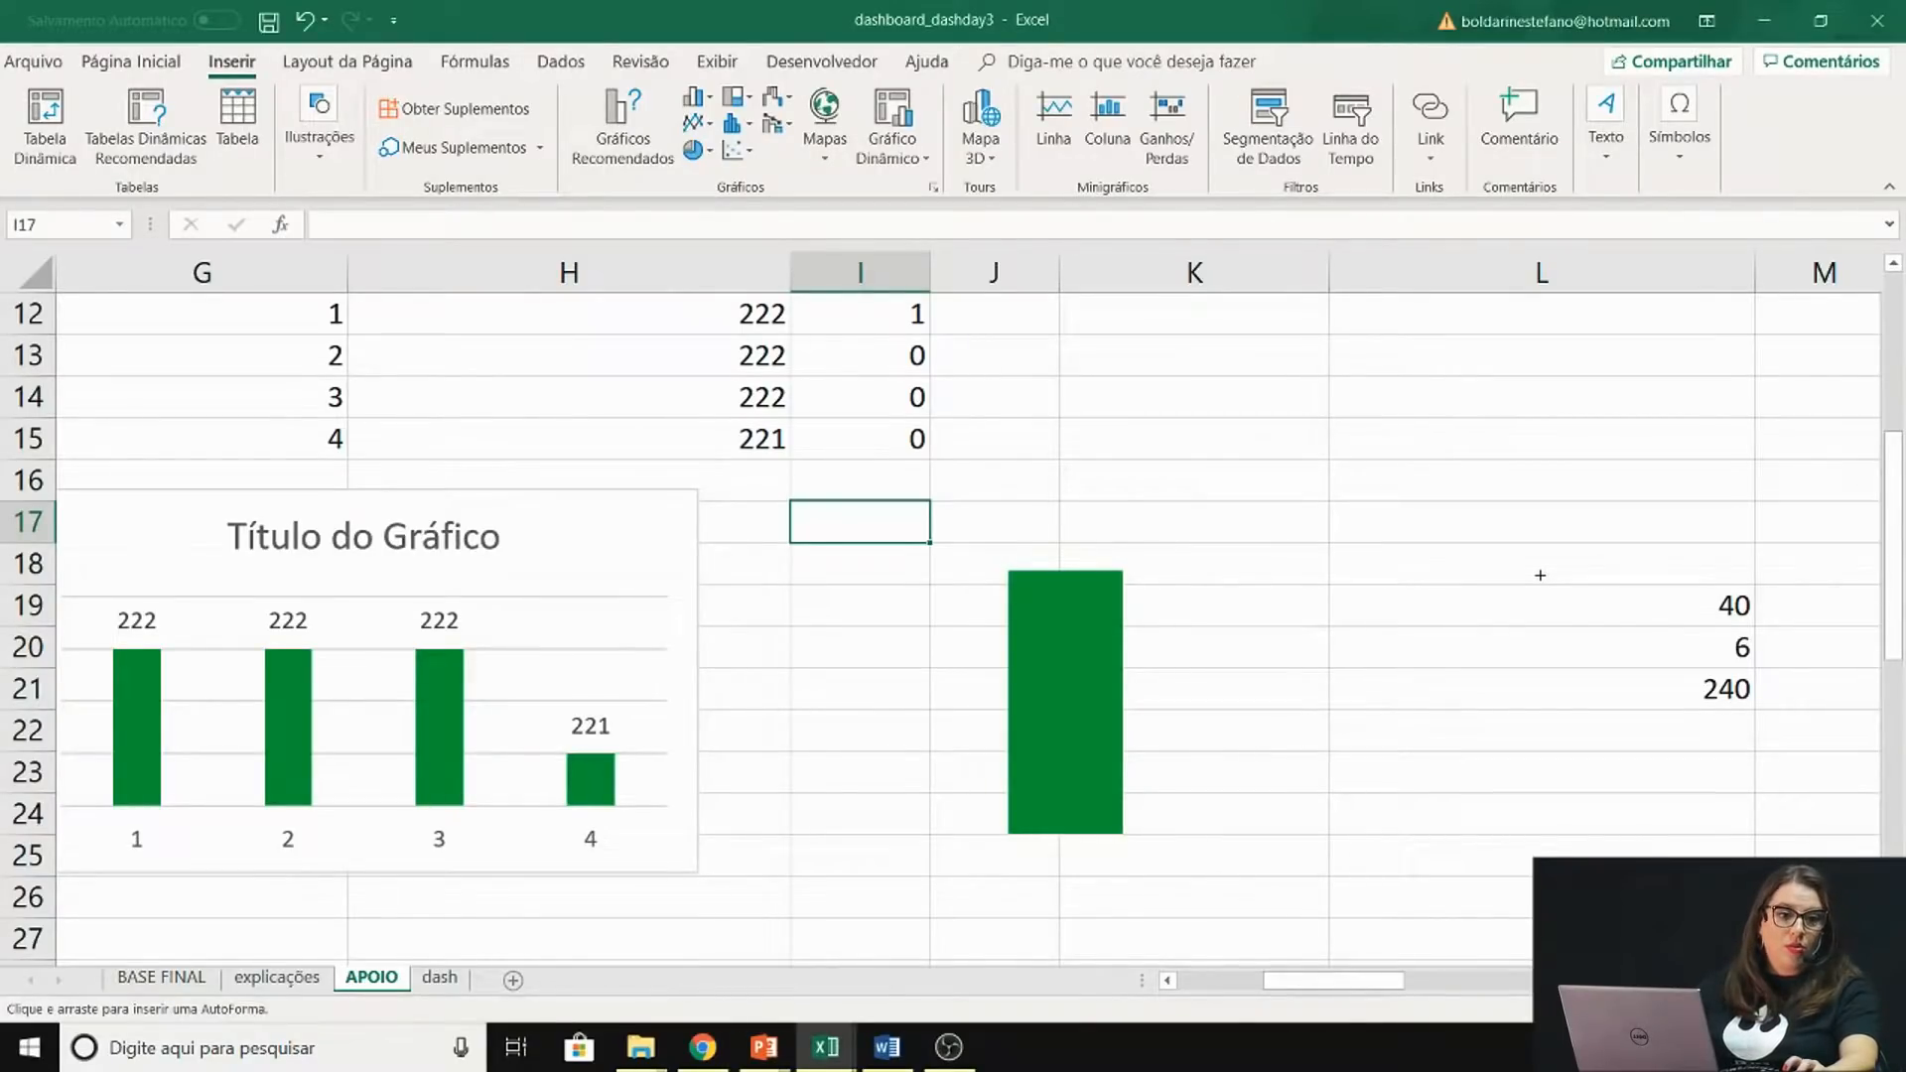
{"action": "mouse_move", "coordinate": [1327, 417]}
{"action": "left_mouse_down"}
{"action": "mouse_move", "coordinate": [1536, 545]}
{"action": "mouse_move", "coordinate": [1674, 665]}
{"action": "mouse_move", "coordinate": [1332, 438]}
{"action": "mouse_move", "coordinate": [1336, 455]}
{"action": "left_mouse_up"}
{"action": "left_click", "coordinate": [1145, 384]}
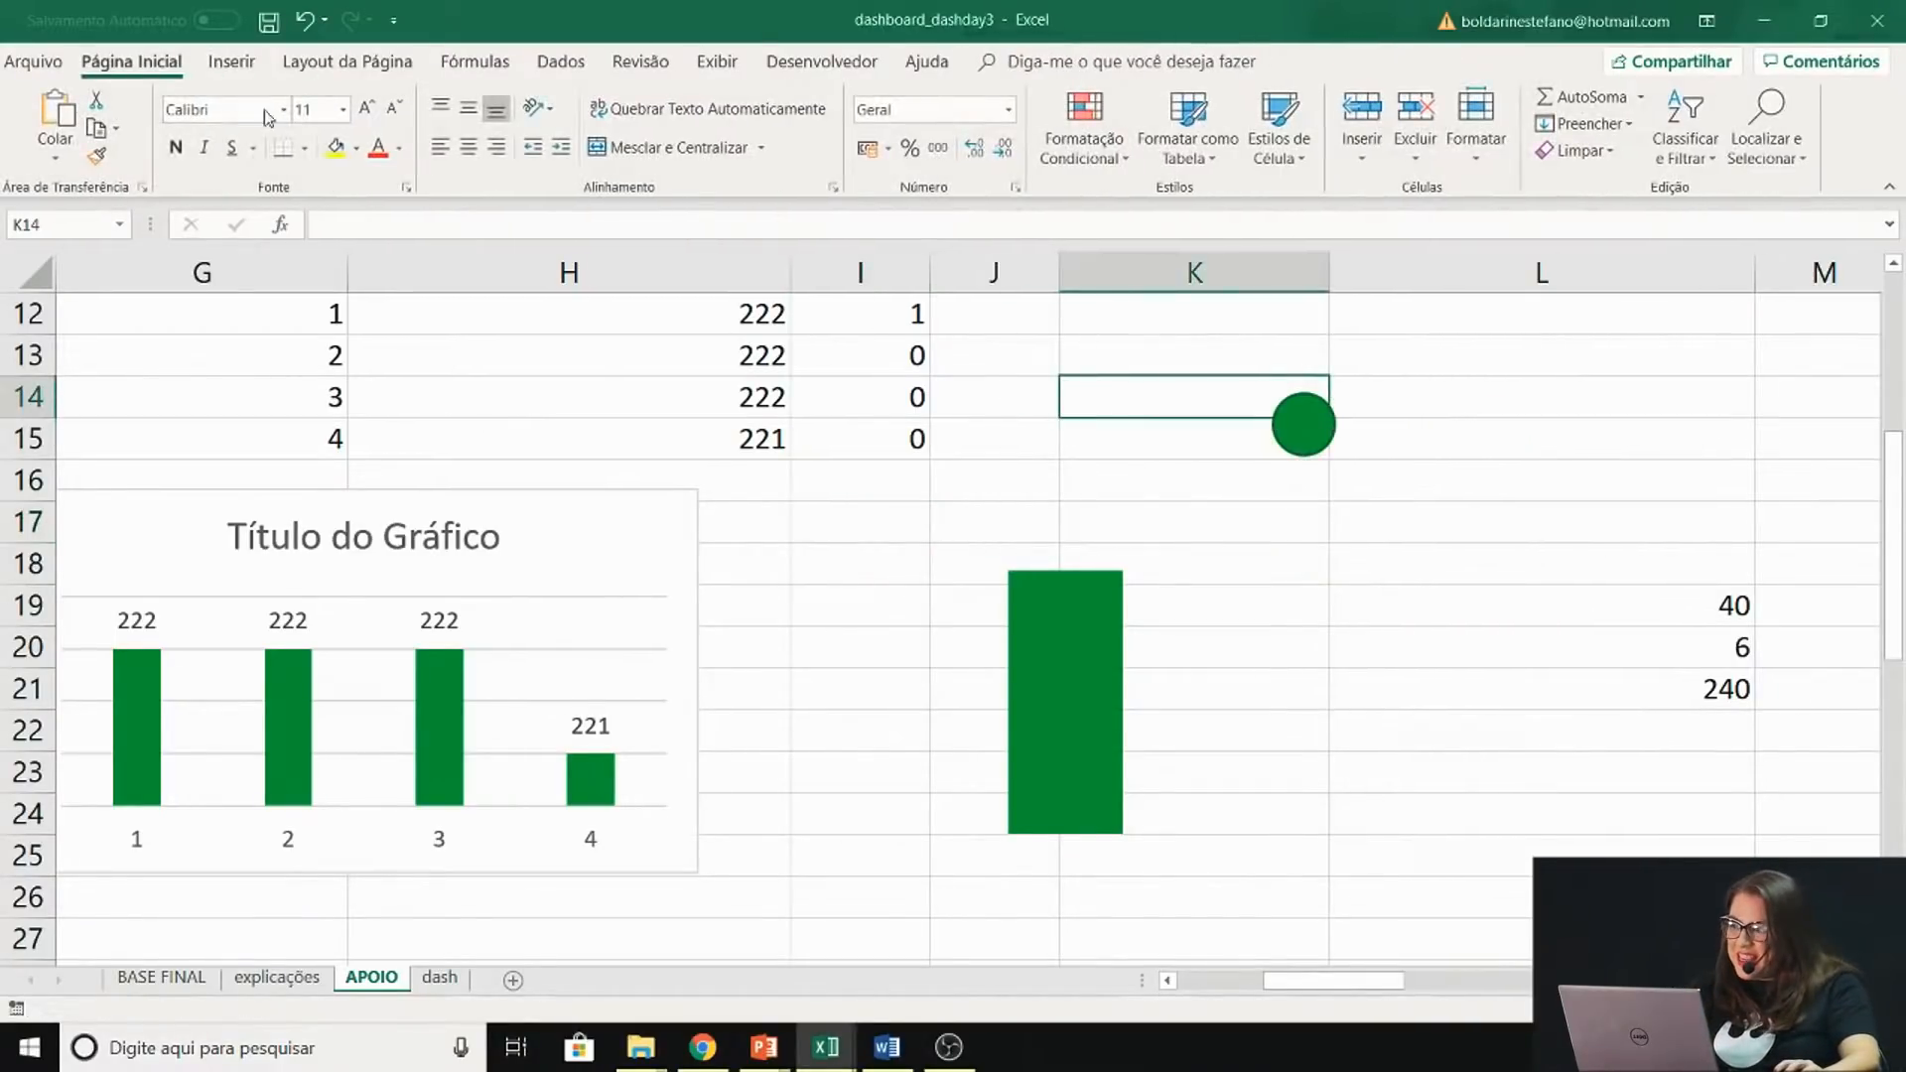
{"action": "left_click", "coordinate": [234, 61]}
{"action": "left_click", "coordinate": [318, 124]}
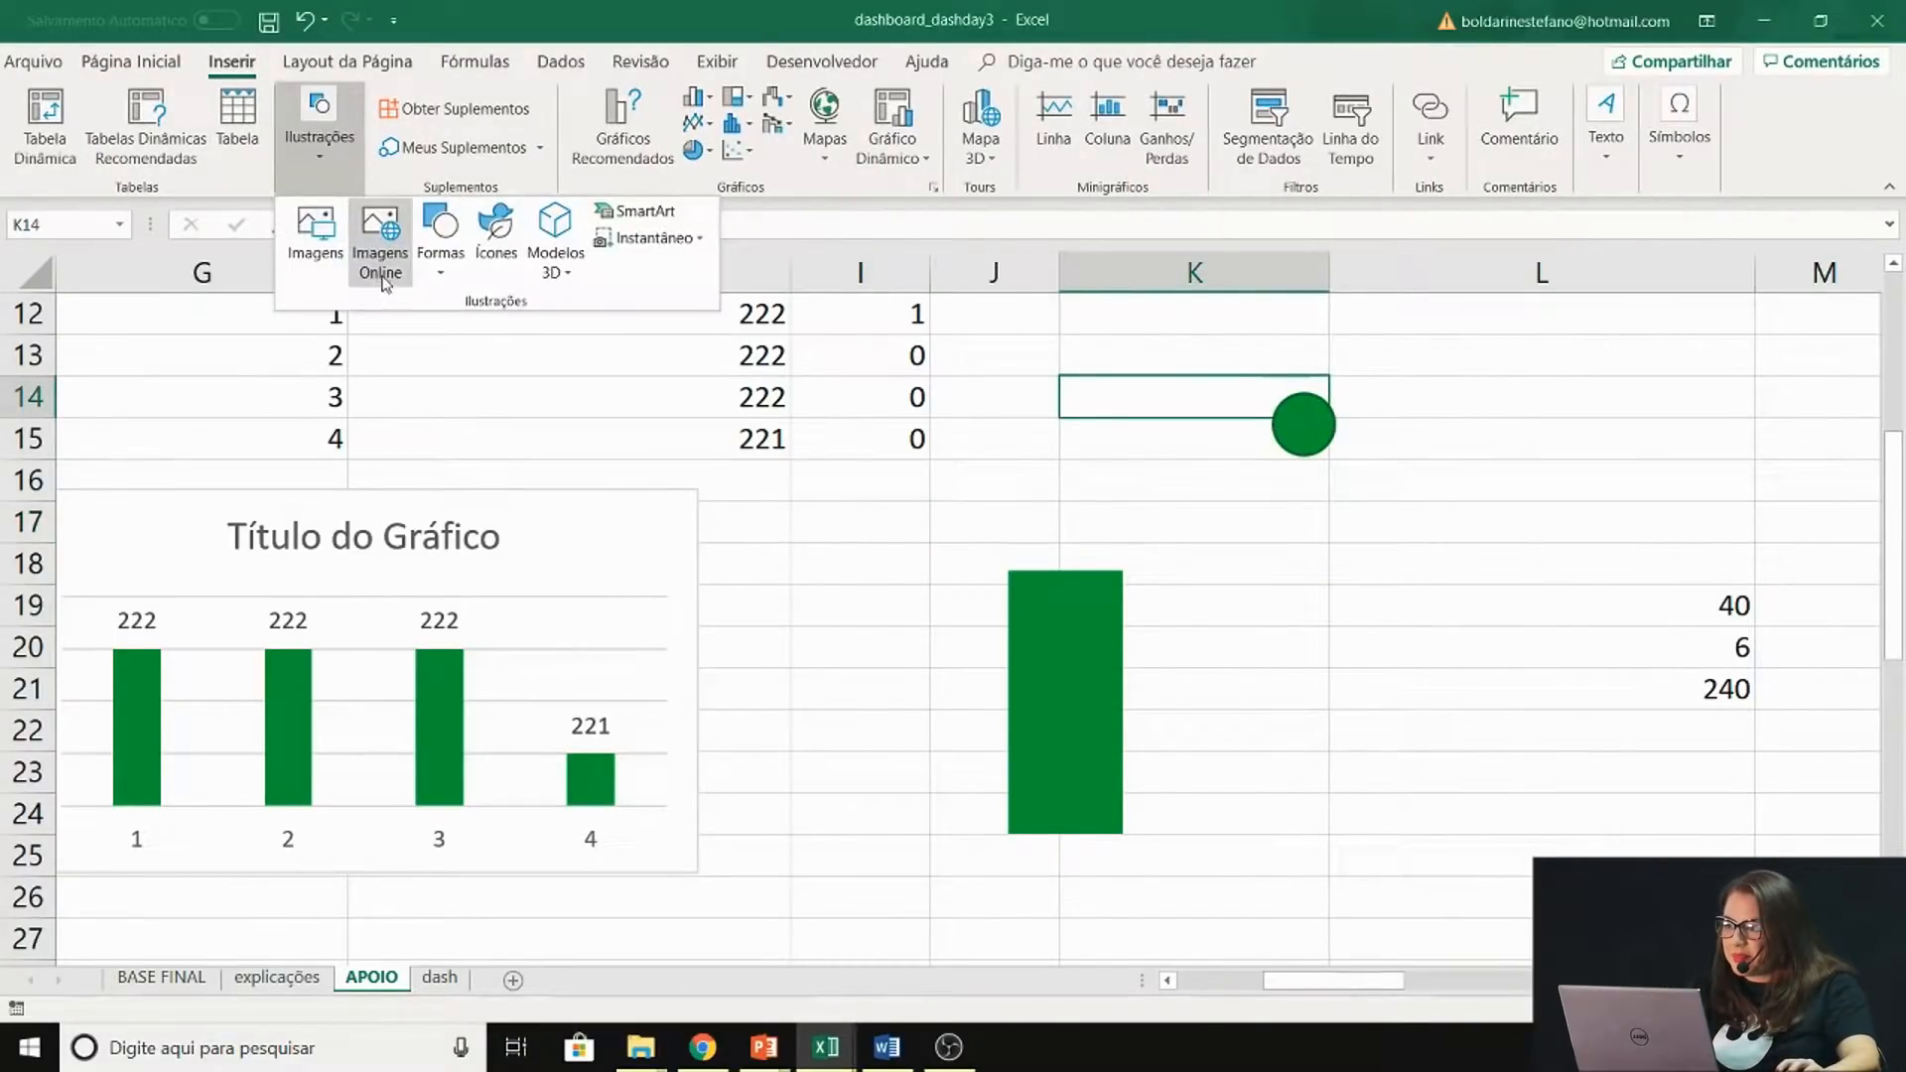
{"action": "left_click", "coordinate": [442, 260]}
{"action": "left_click", "coordinate": [457, 333]}
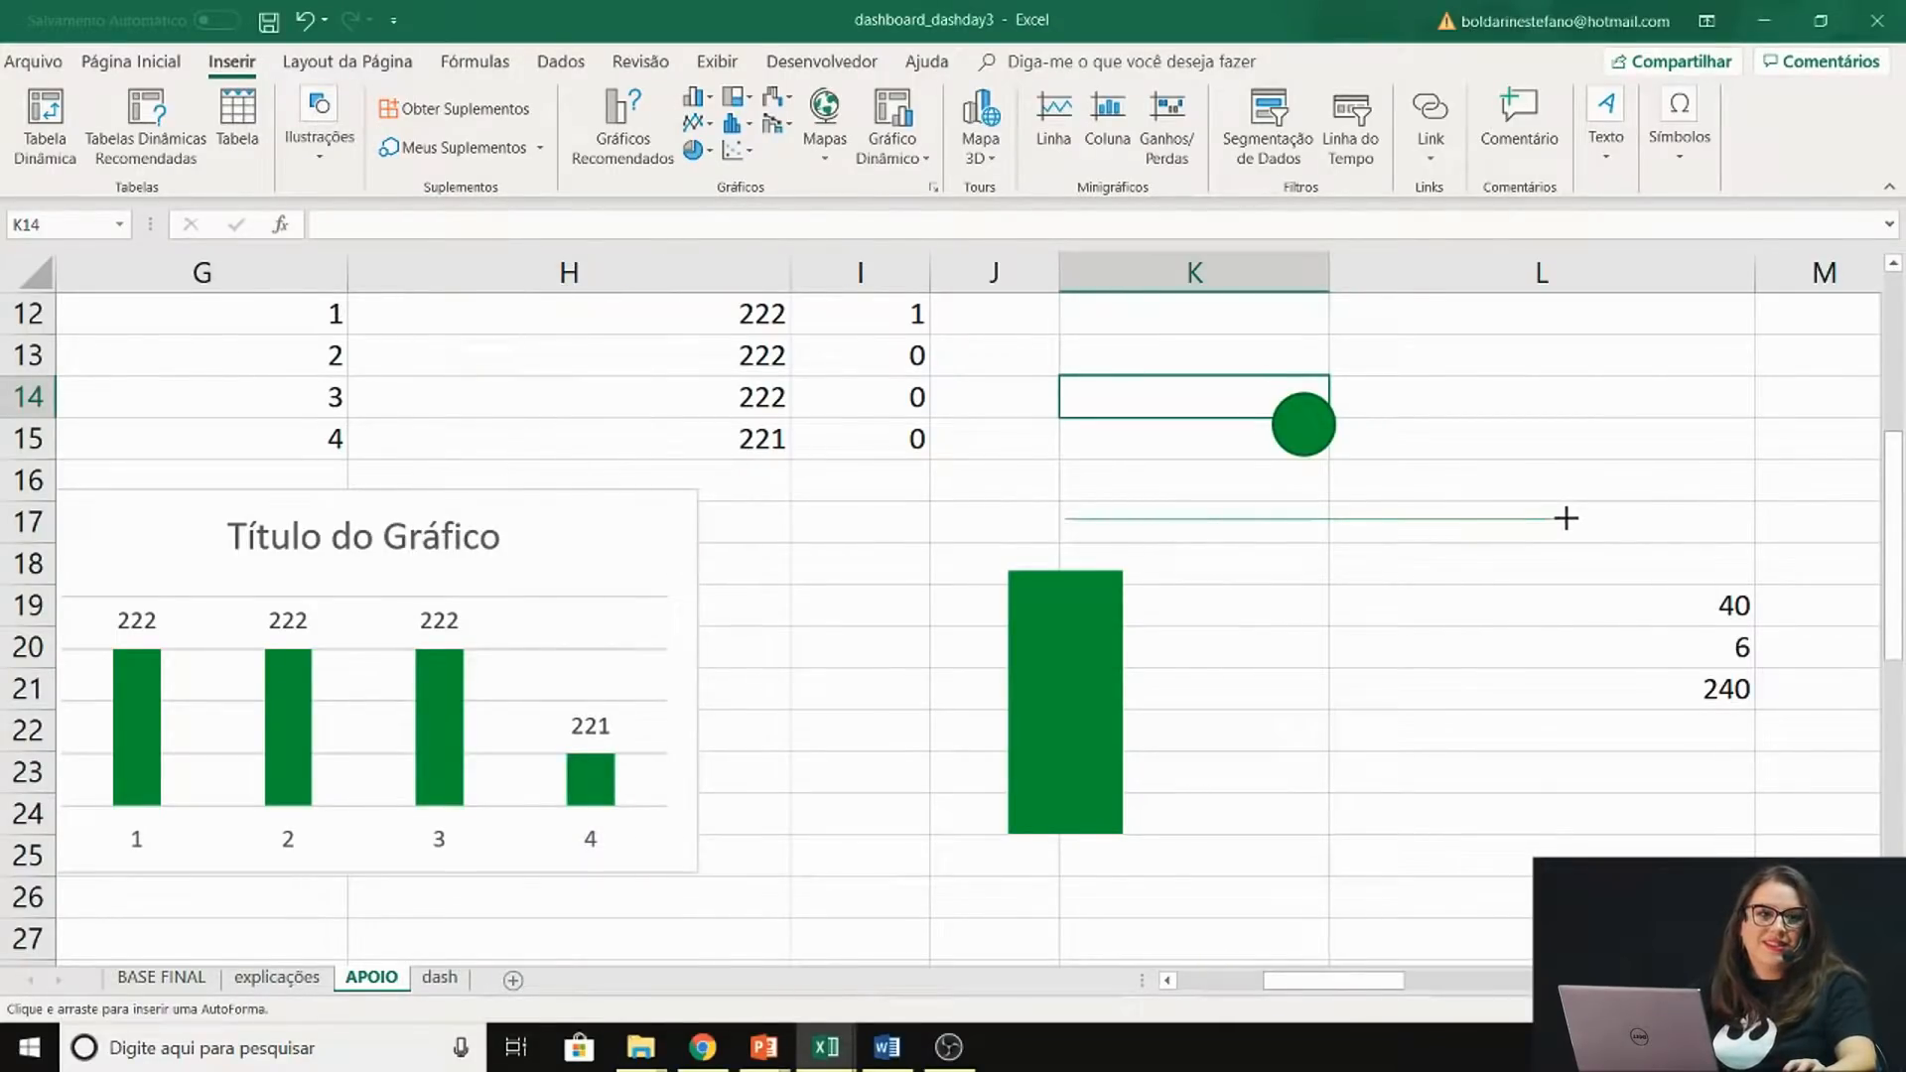
{"action": "left_click_drag", "start_coordinate": [1567, 517], "coordinate": [1625, 483]}
{"action": "left_click_drag", "start_coordinate": [1054, 543], "coordinate": [1502, 566]}
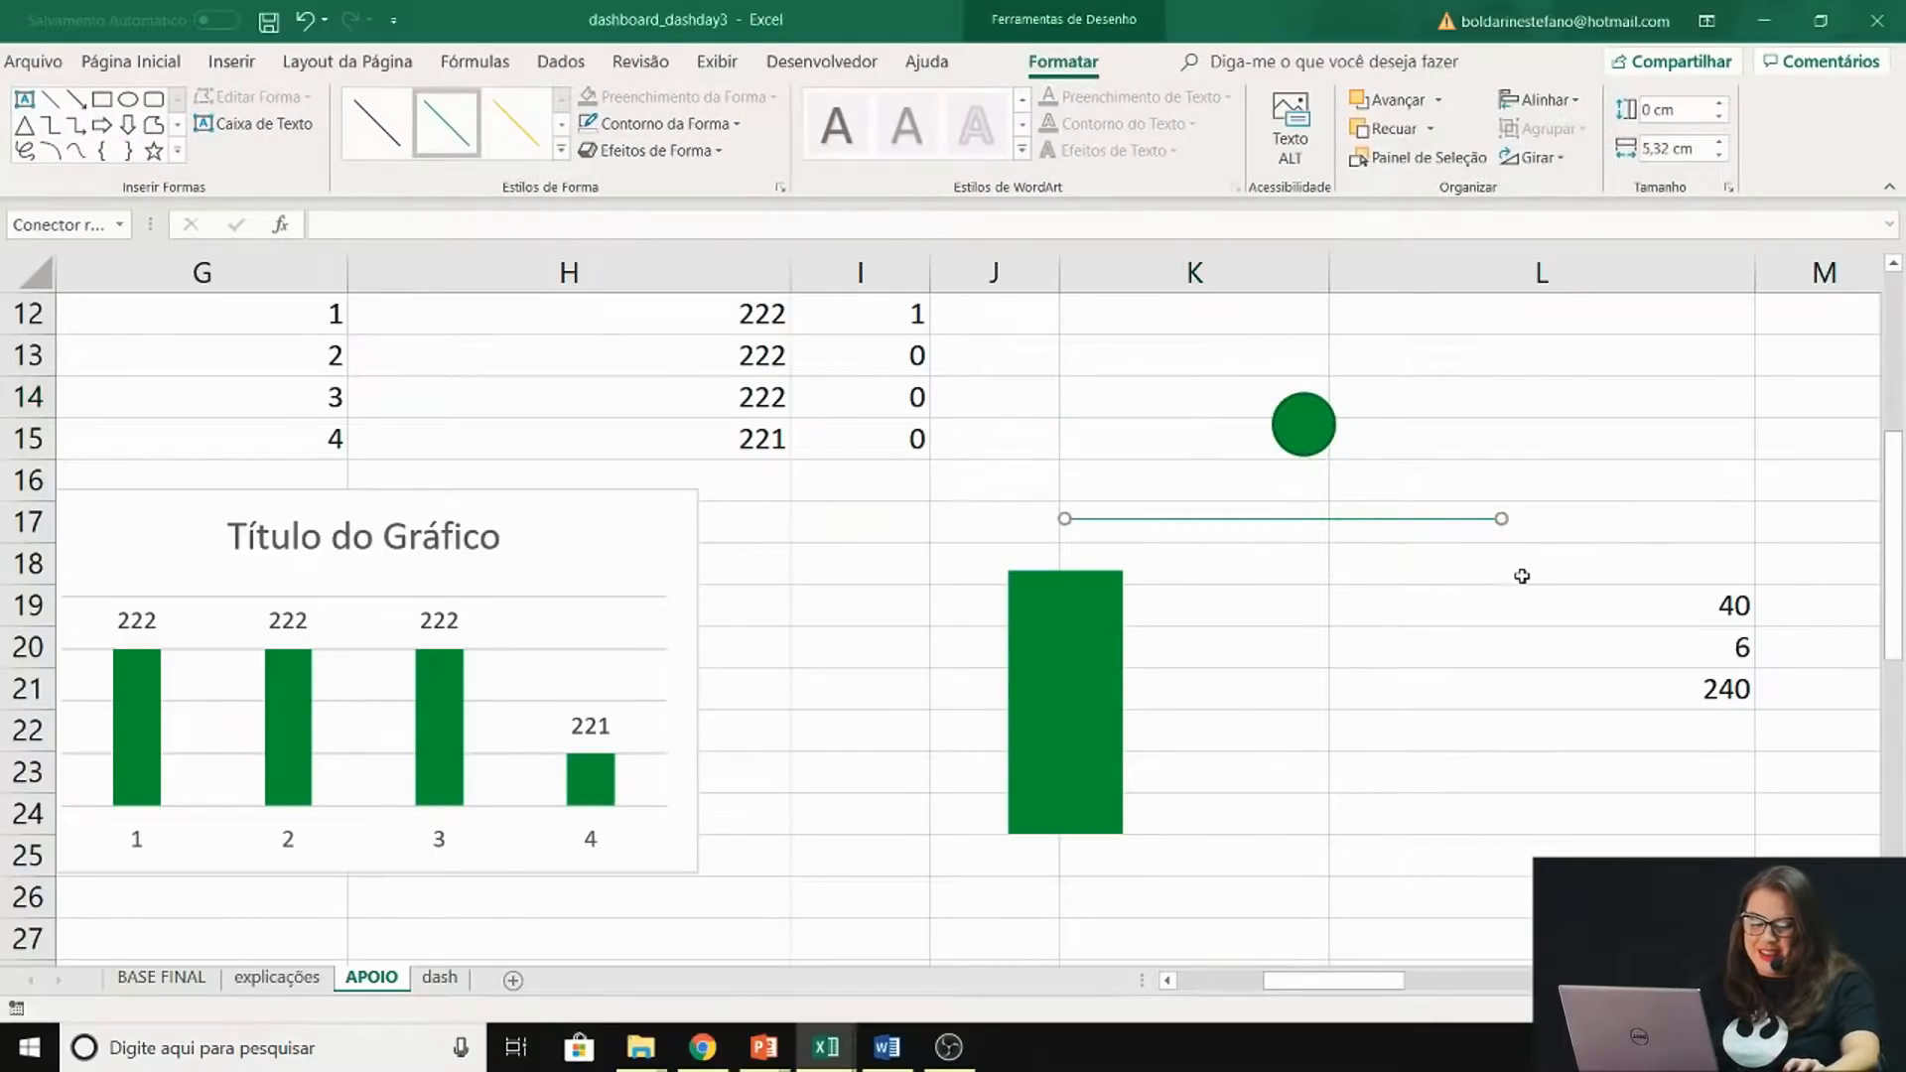
{"action": "key", "text": "Delete"}
Move the circle into column I below the flag cells, fill it with theme orange and remove its outline
{"action": "mouse_move", "coordinate": [1300, 419]}
{"action": "left_mouse_down"}
{"action": "mouse_move", "coordinate": [1032, 619]}
{"action": "mouse_move", "coordinate": [941, 532]}
{"action": "mouse_move", "coordinate": [879, 568]}
{"action": "left_mouse_up"}
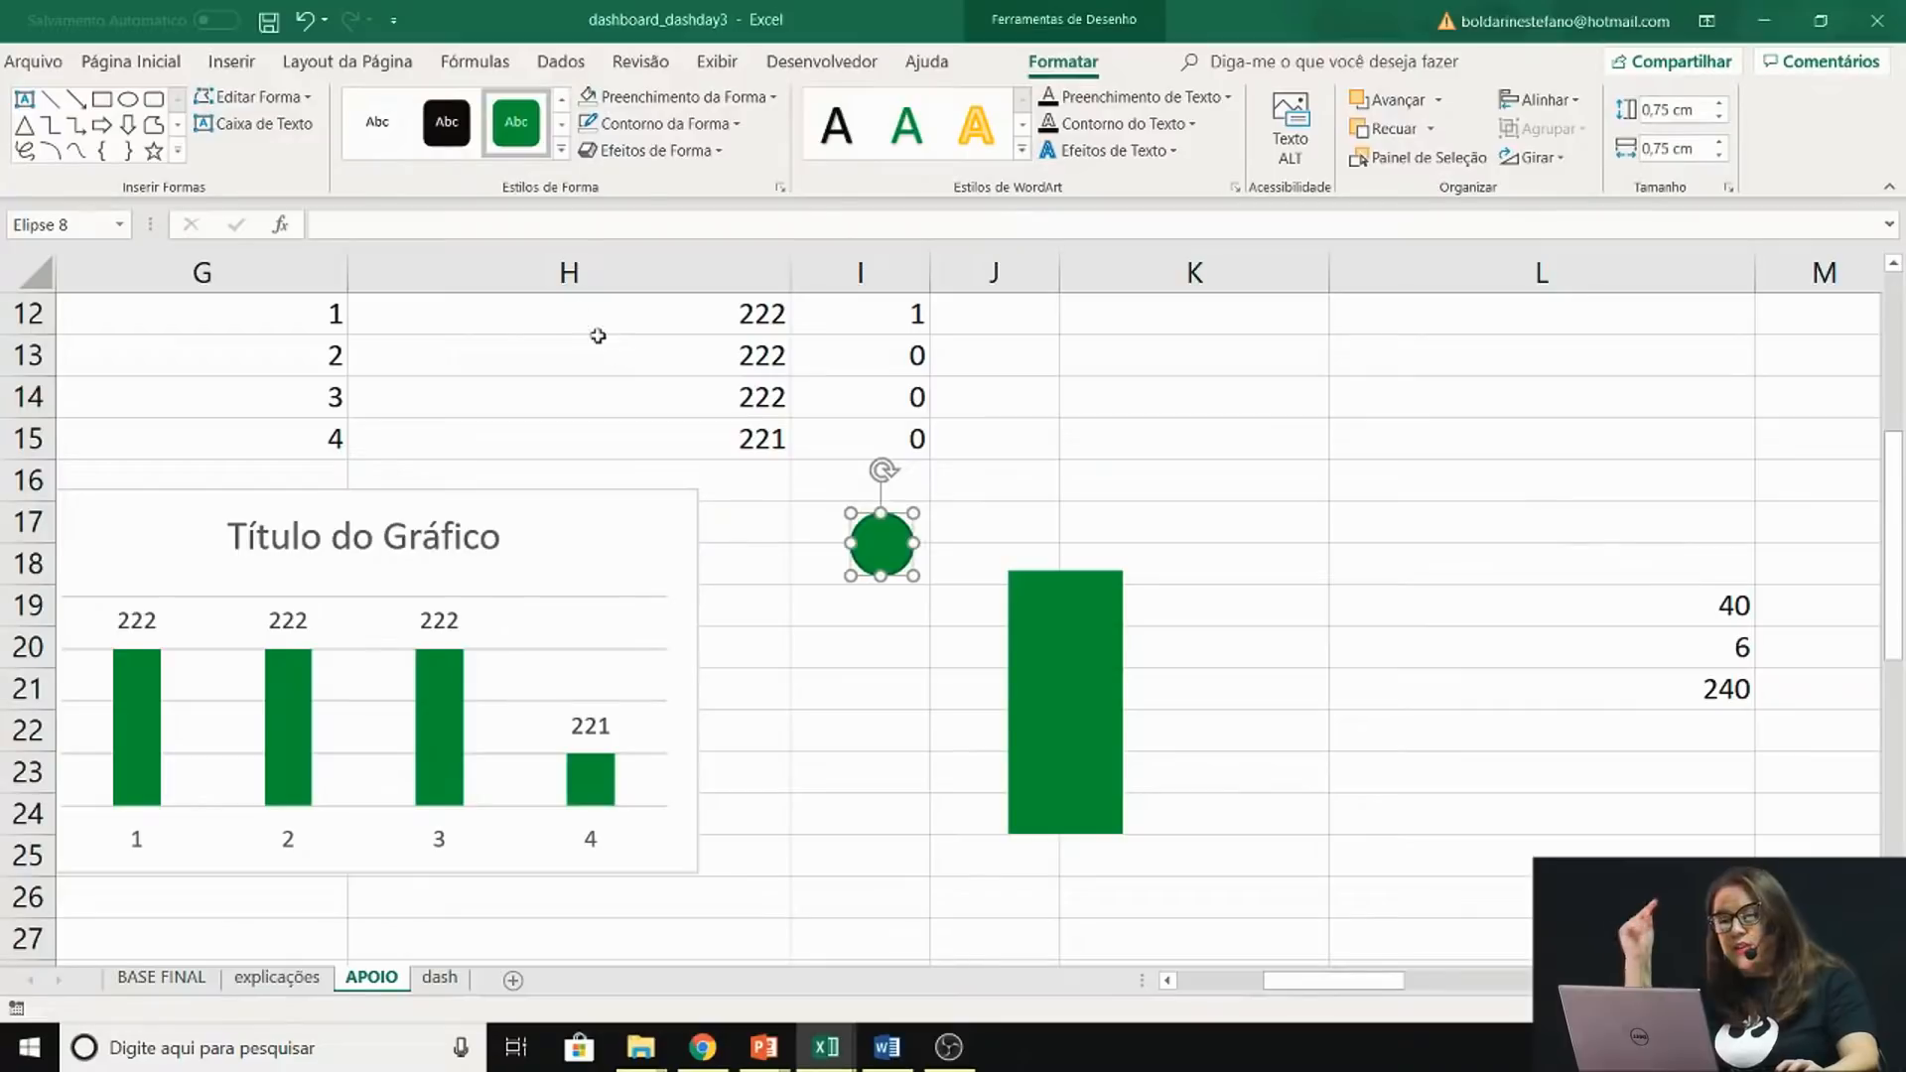
{"action": "left_click", "coordinate": [675, 96]}
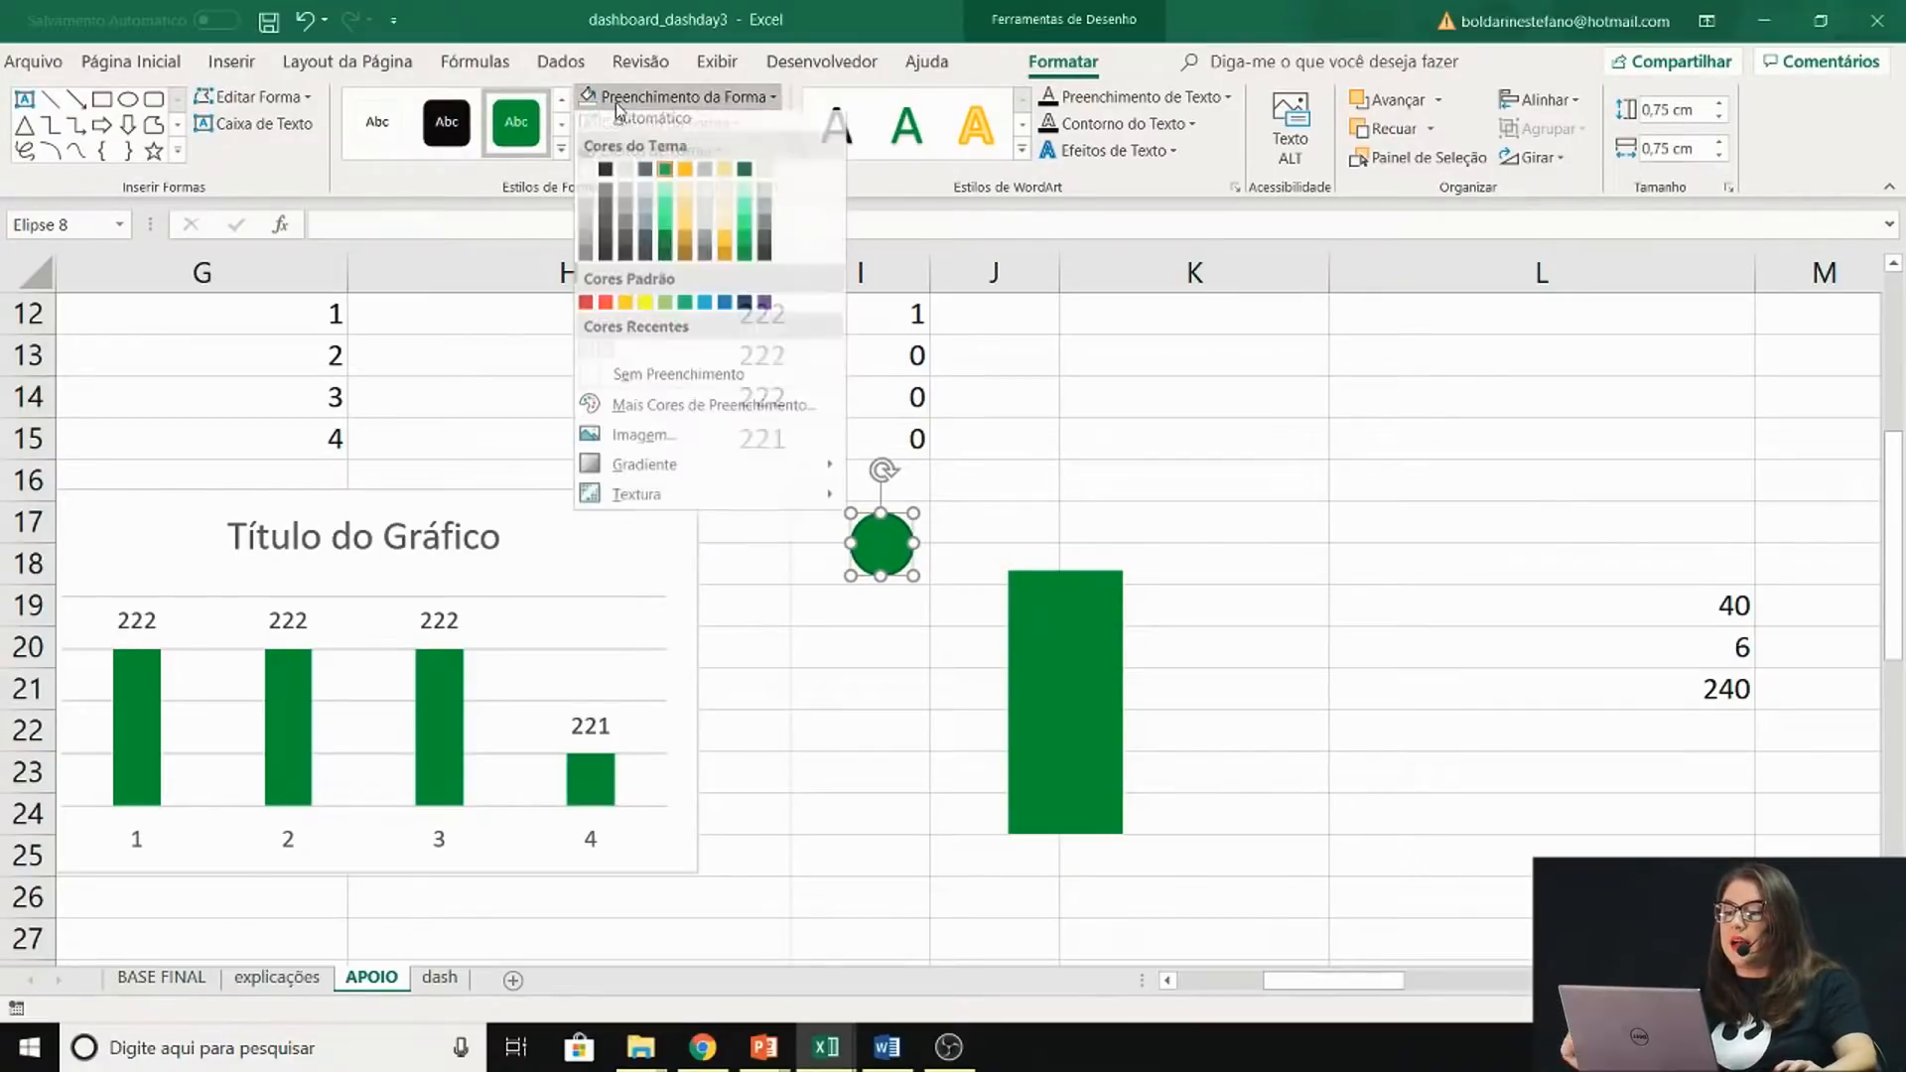
{"action": "left_click", "coordinate": [685, 178]}
{"action": "left_click", "coordinate": [663, 123]}
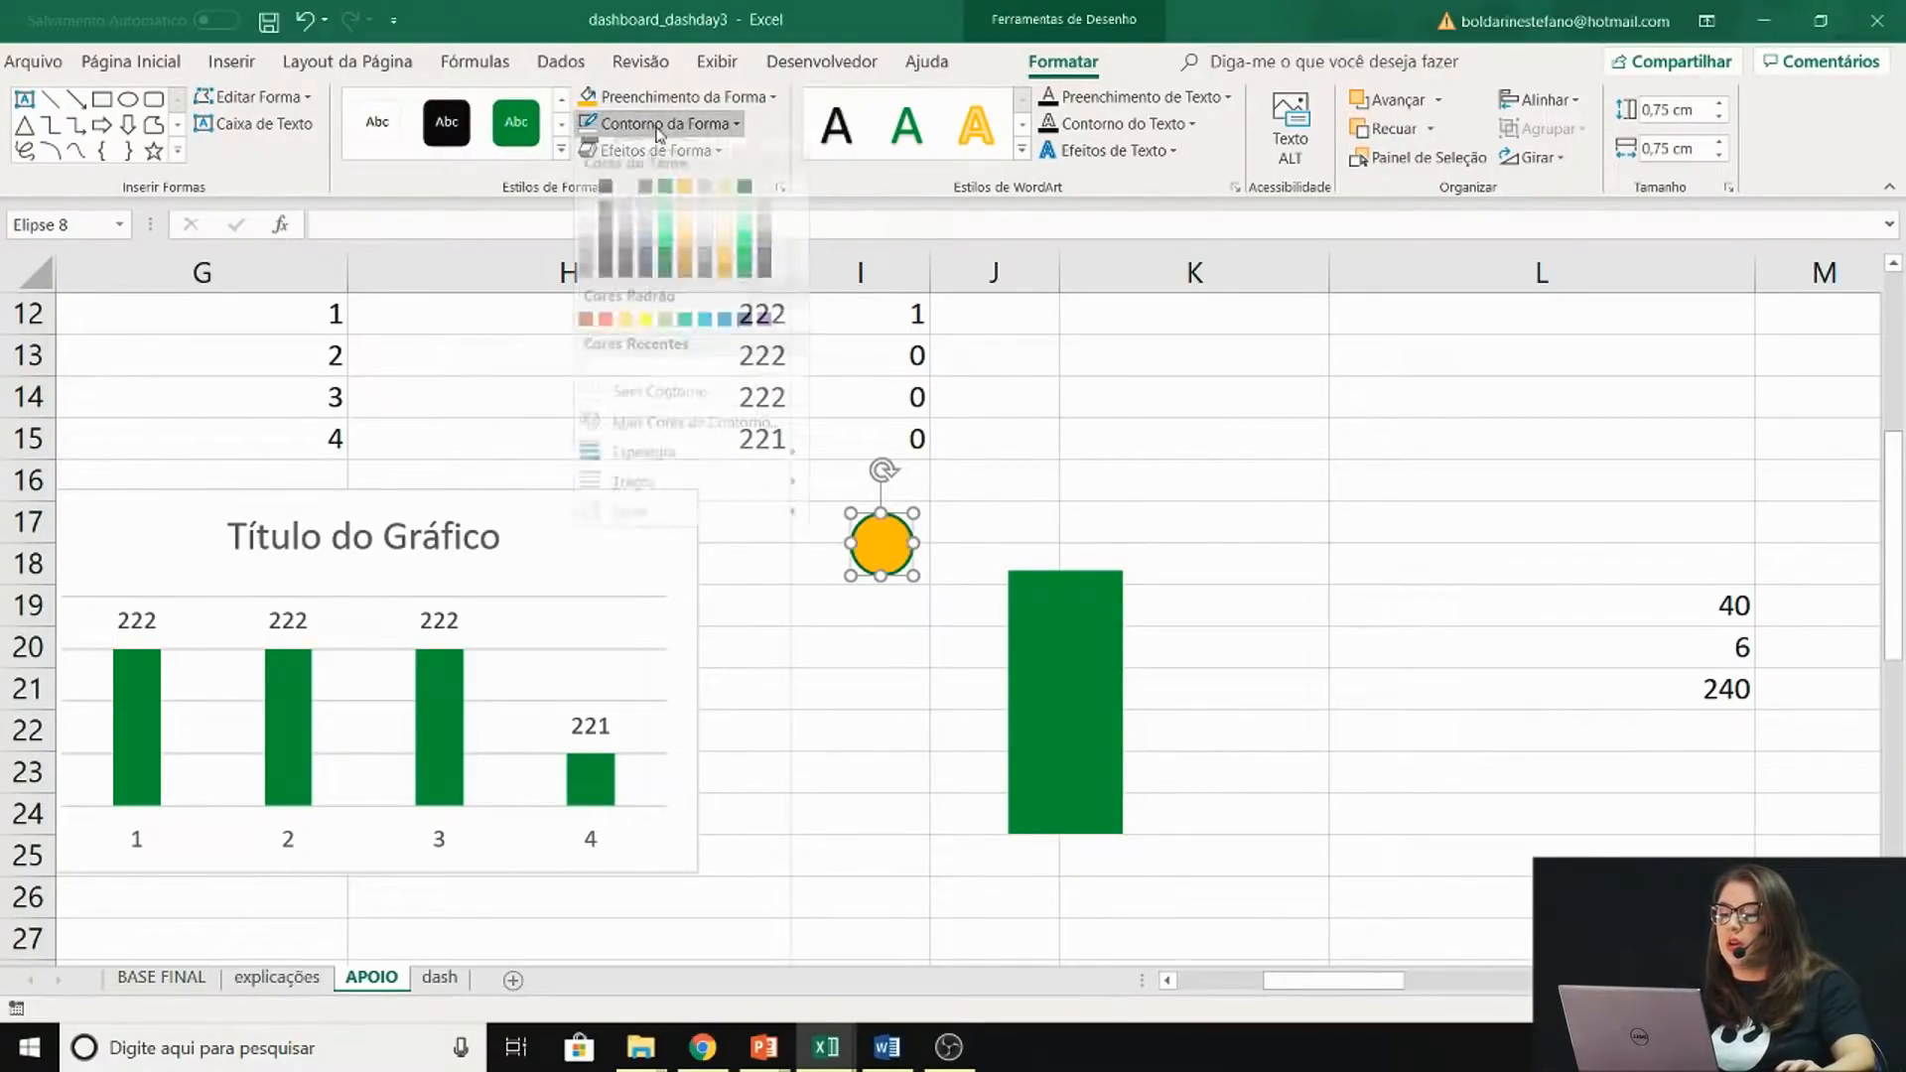
{"action": "left_click", "coordinate": [659, 409]}
Set the transparency of the circle's orange fill to 20%
{"action": "left_click", "coordinate": [656, 98]}
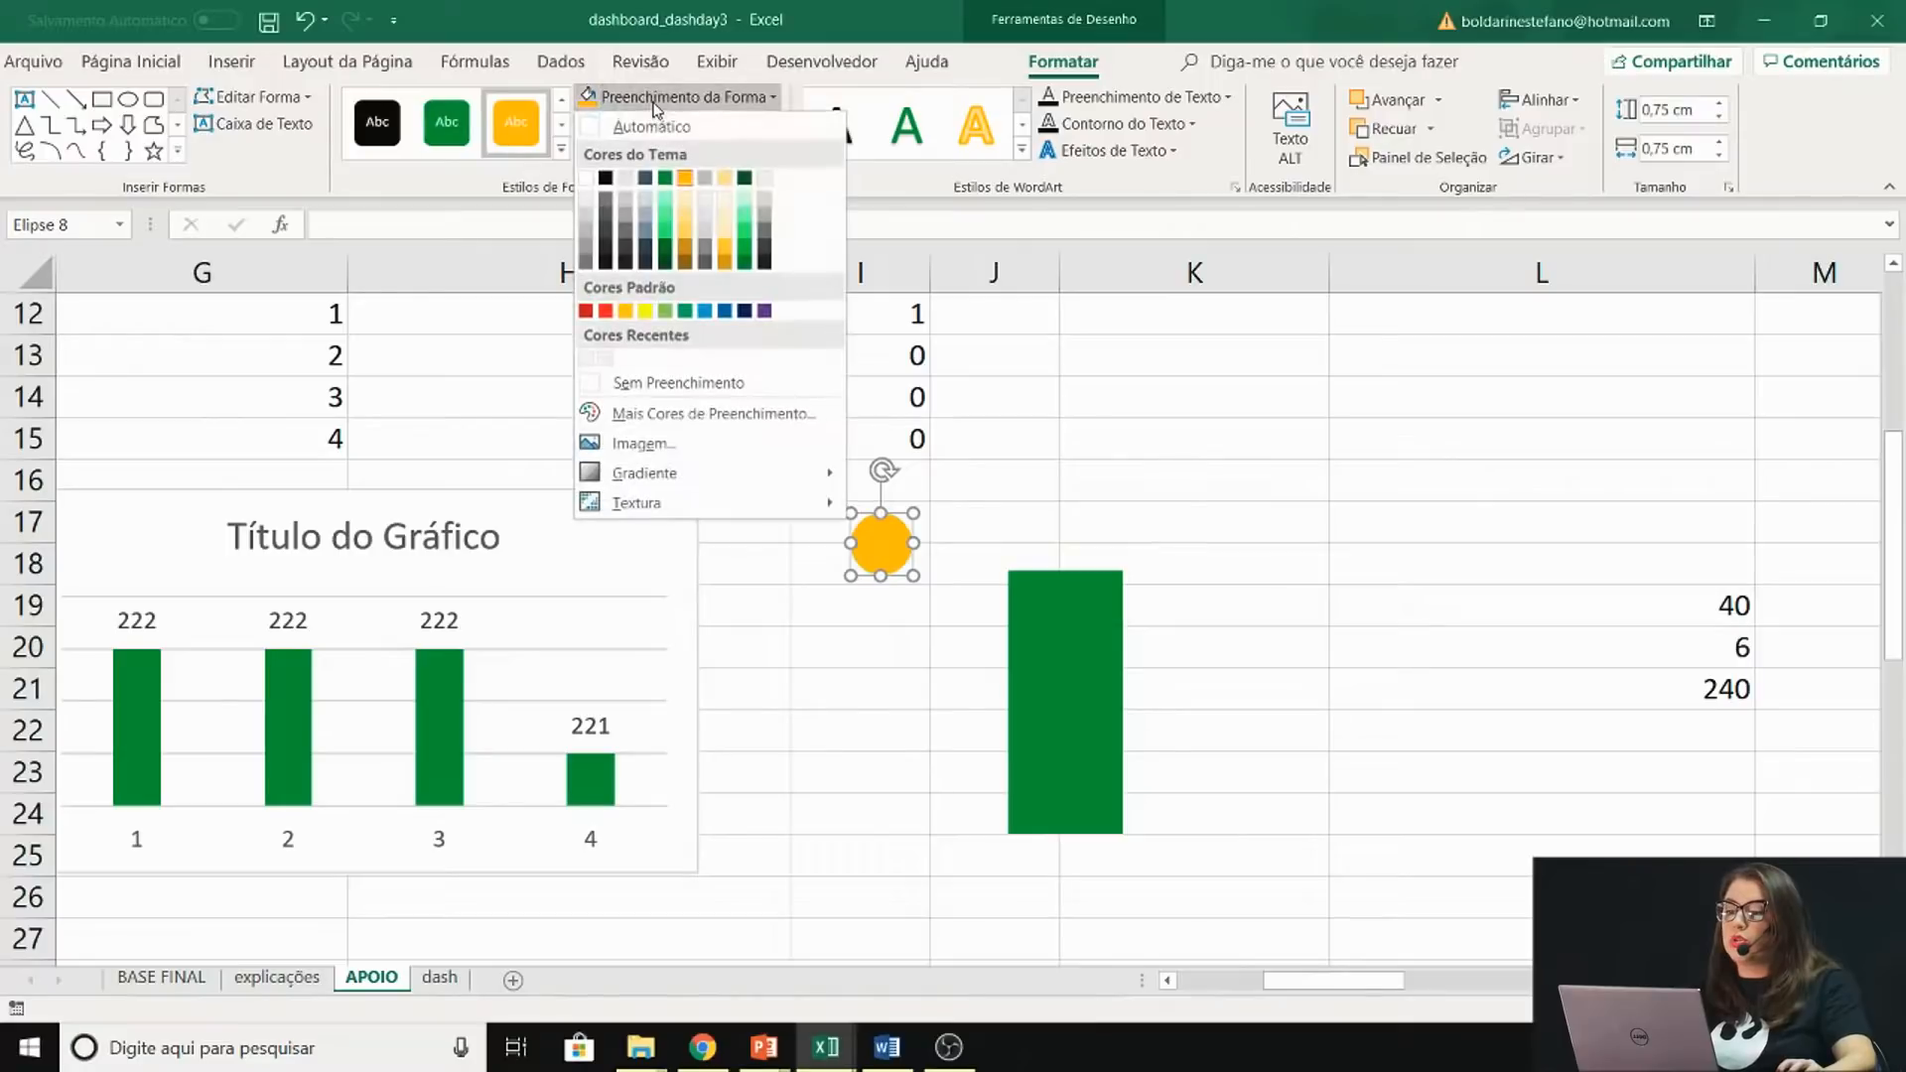
{"action": "left_click", "coordinate": [740, 413]}
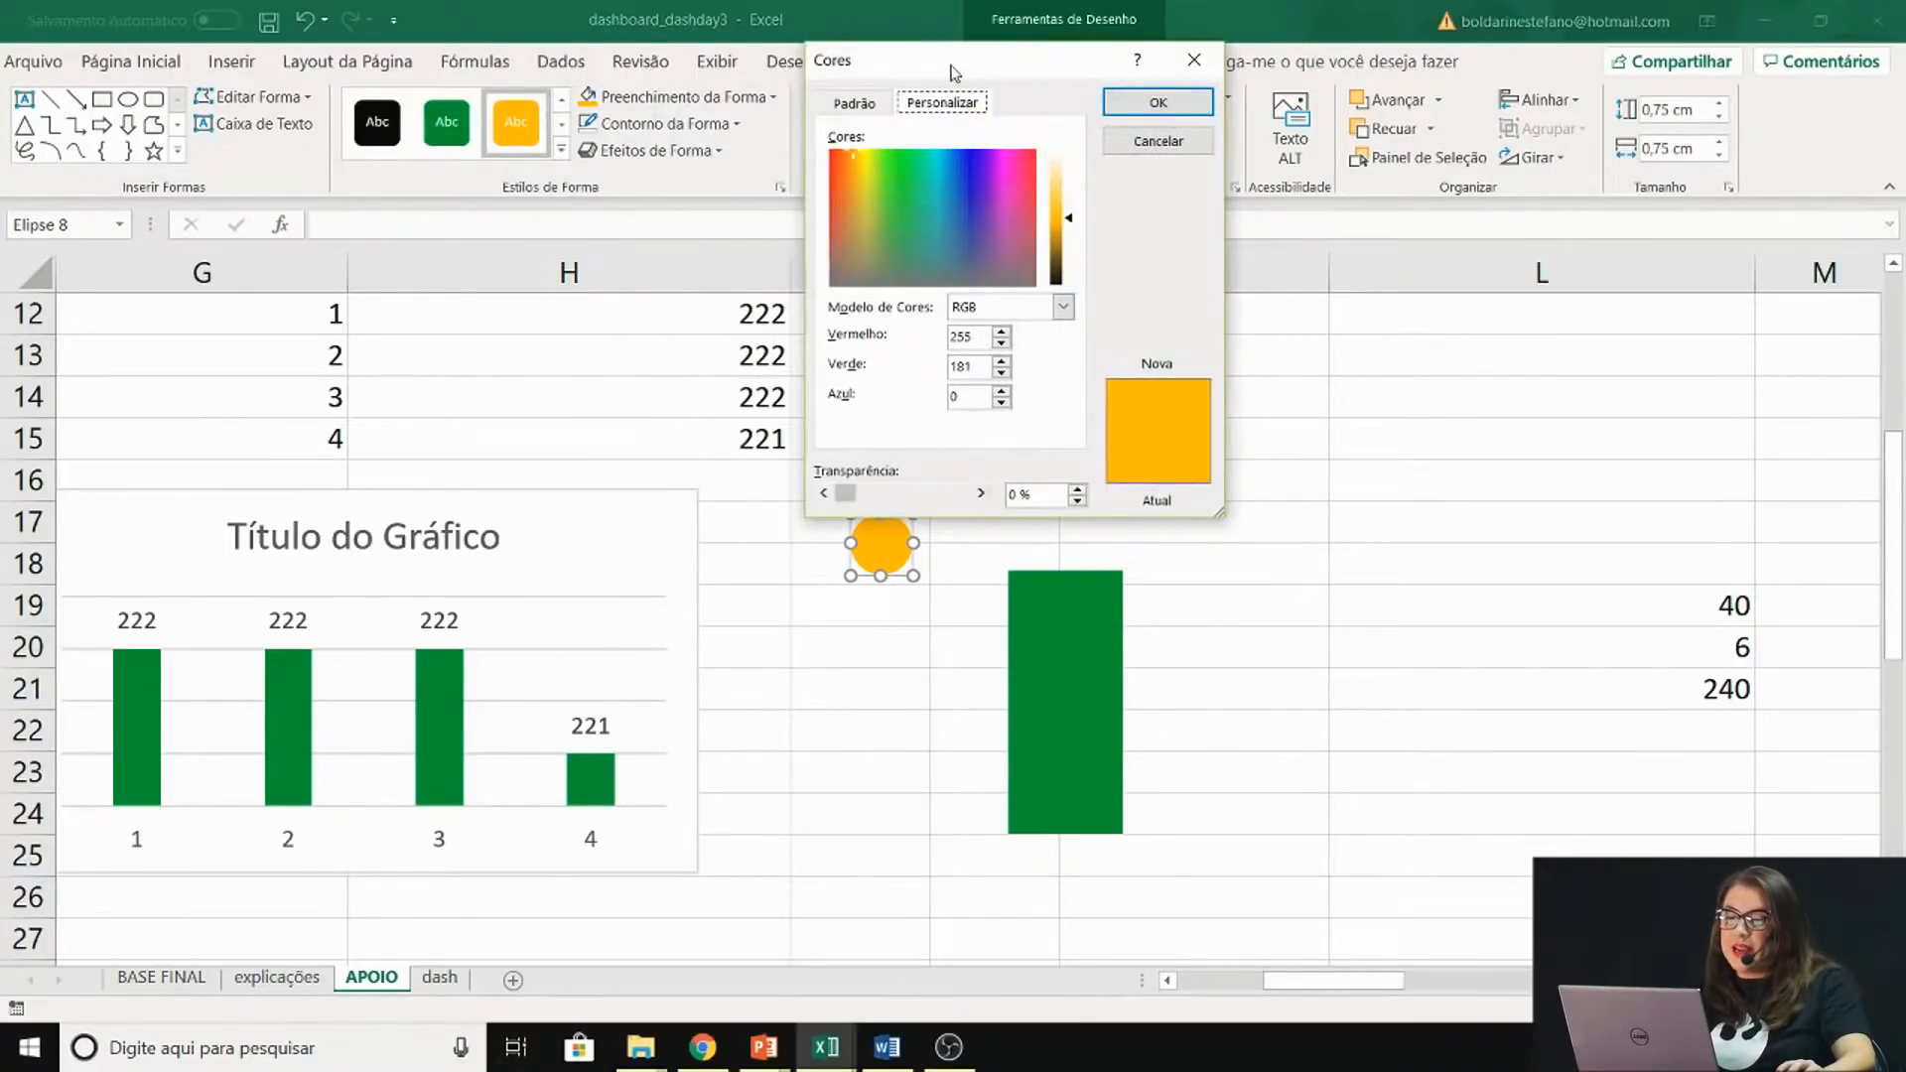
{"action": "left_click_drag", "start_coordinate": [954, 72], "coordinate": [1100, 76]}
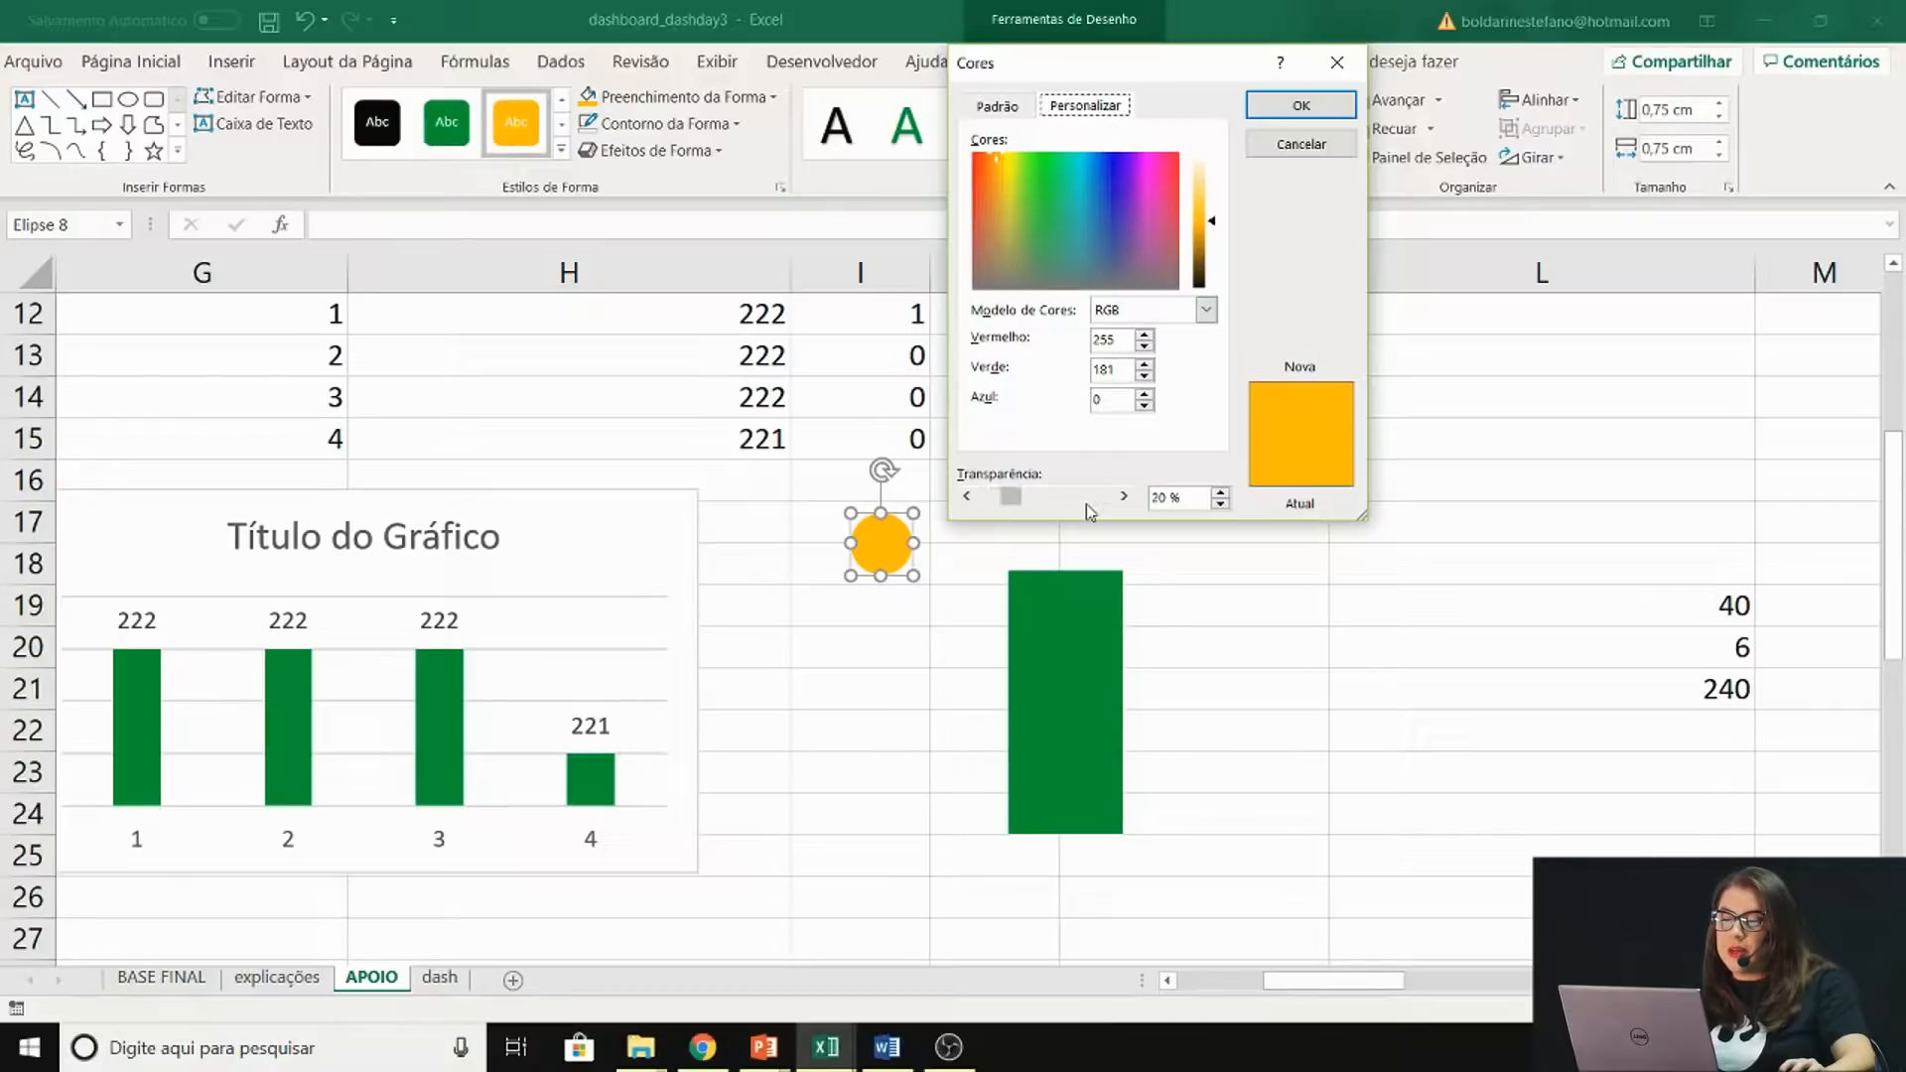
{"action": "left_click", "coordinate": [1302, 105]}
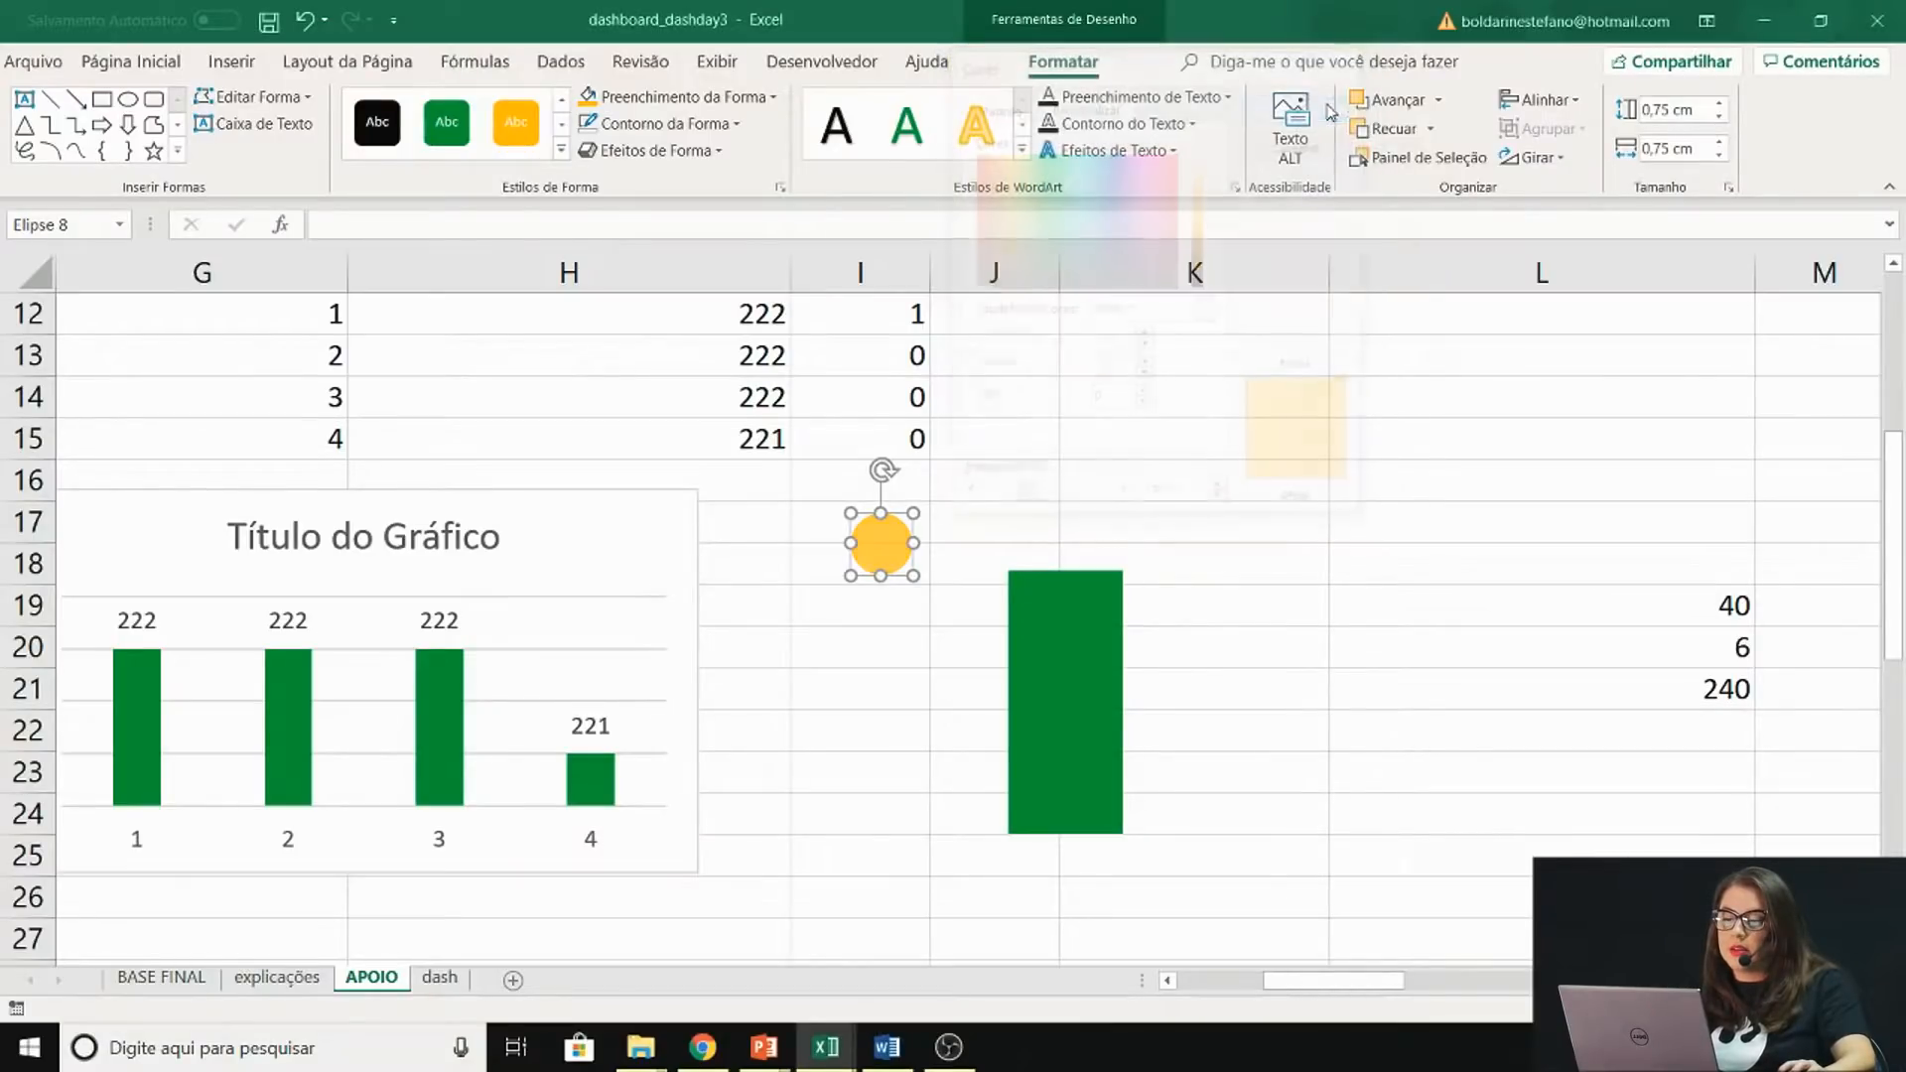
Move the orange circle to column L and paste a copy of it into the small chart's column as its fill
{"action": "left_click", "coordinate": [874, 681]}
{"action": "left_click", "coordinate": [881, 571]}
{"action": "left_click_drag", "start_coordinate": [881, 571], "coordinate": [1442, 422]}
{"action": "left_click", "coordinate": [1082, 618]}
{"action": "left_click", "coordinate": [1426, 518]}
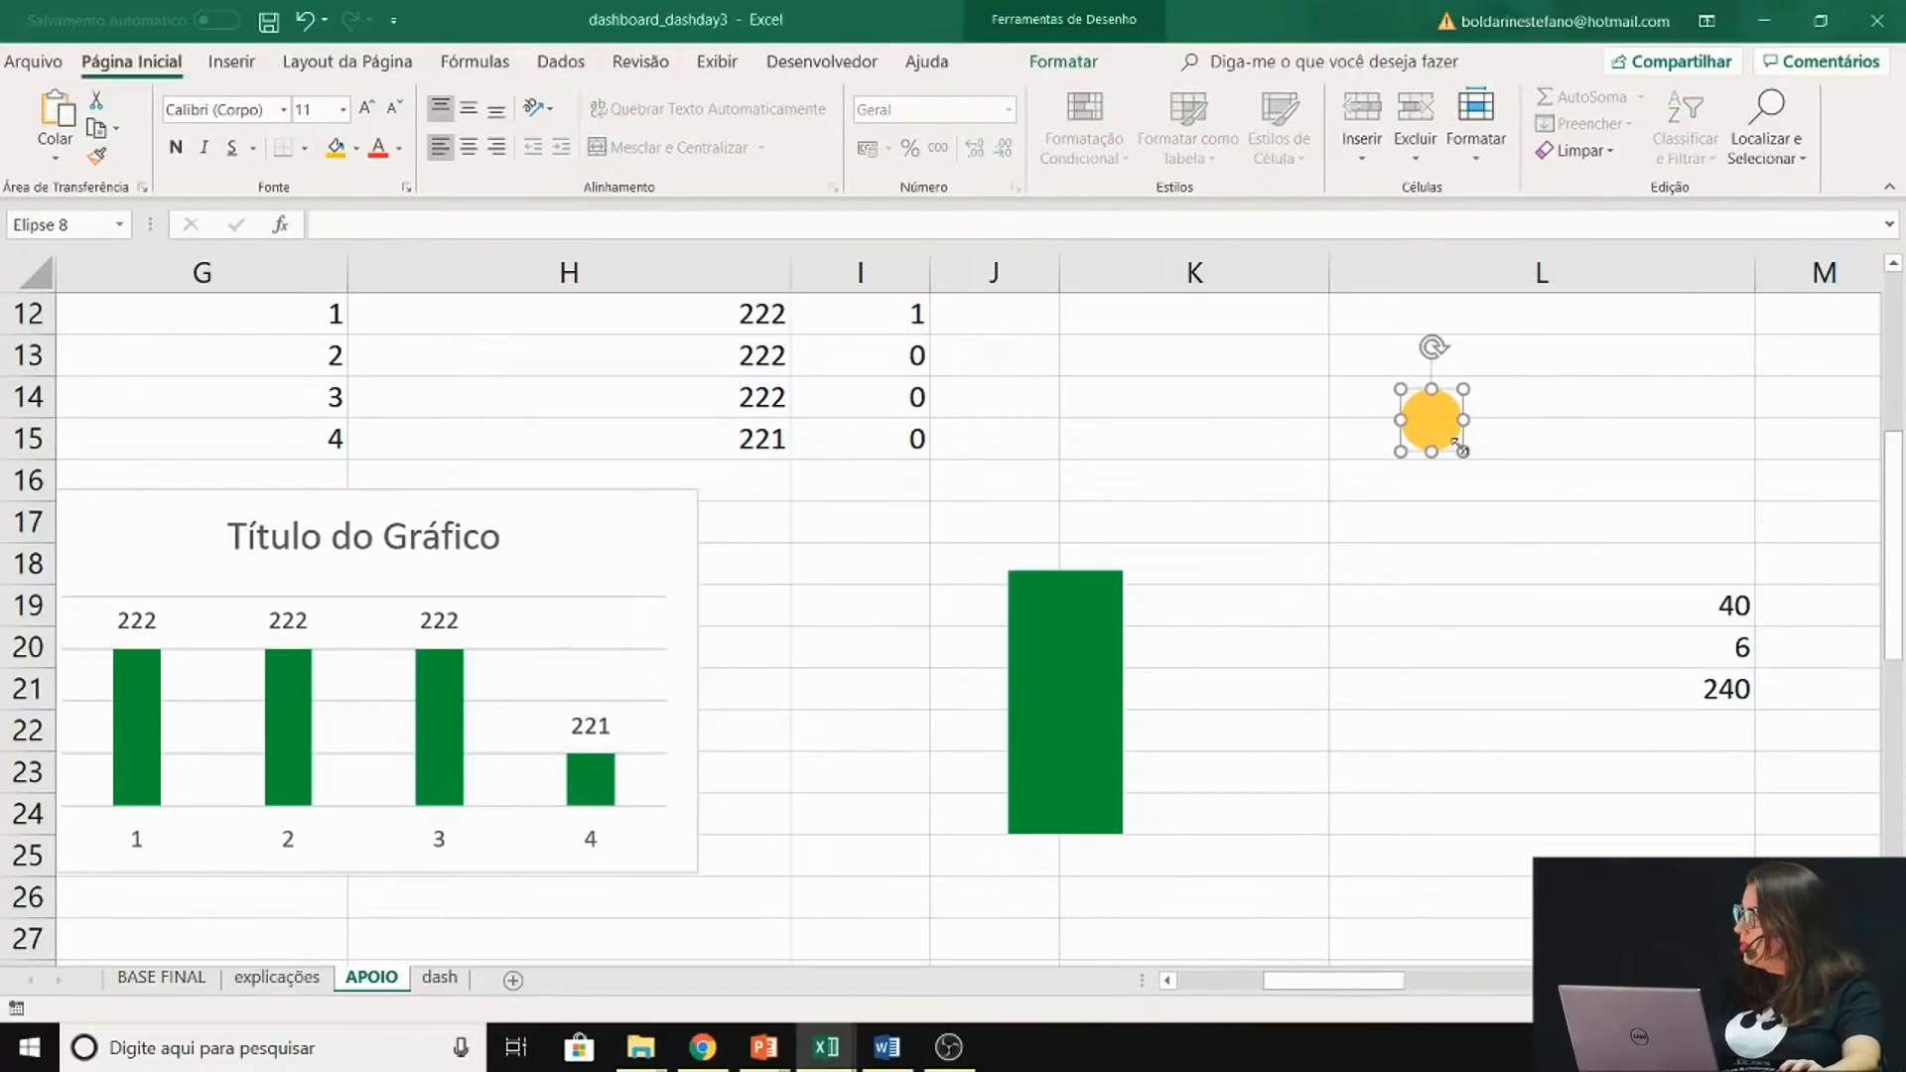
{"action": "mouse_move", "coordinate": [1452, 444]}
{"action": "left_mouse_down"}
{"action": "mouse_move", "coordinate": [1416, 446]}
{"action": "mouse_move", "coordinate": [1425, 422]}
{"action": "left_mouse_up"}
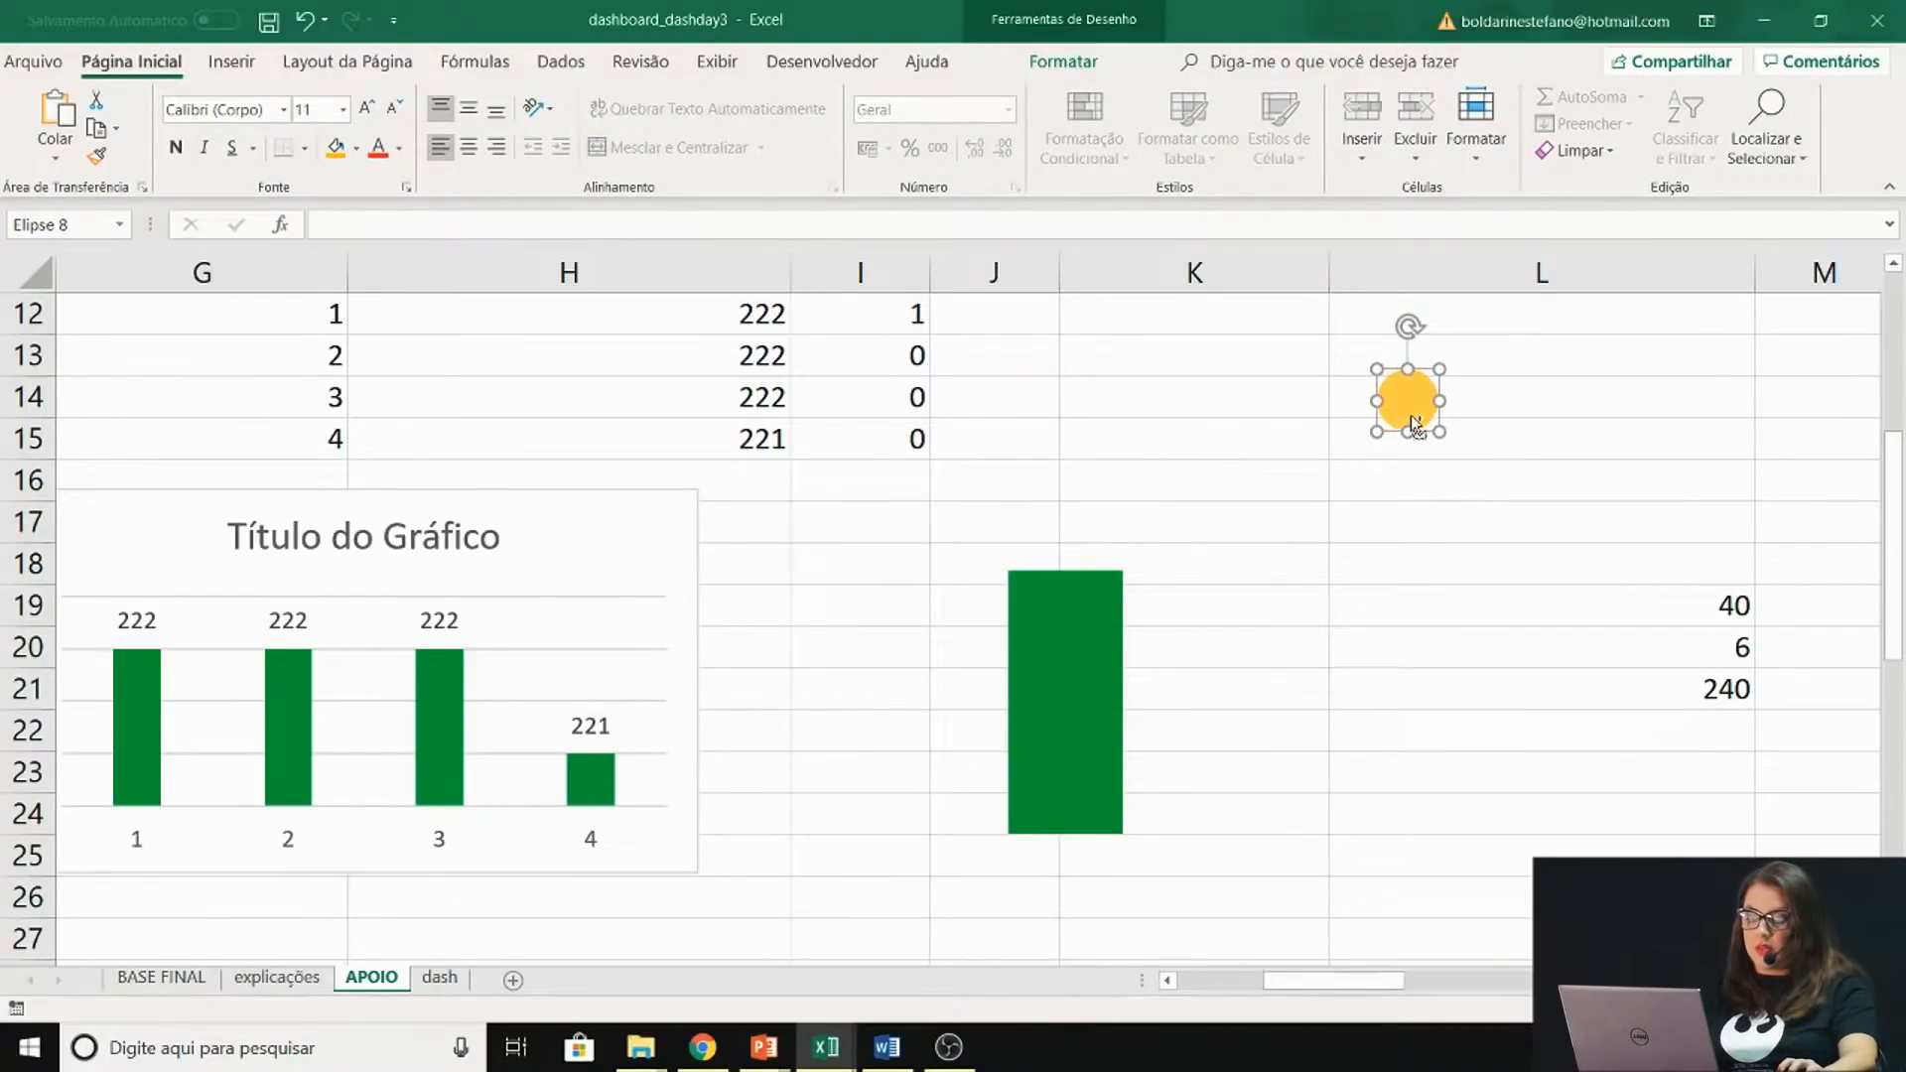
{"action": "left_click", "coordinate": [1053, 618]}
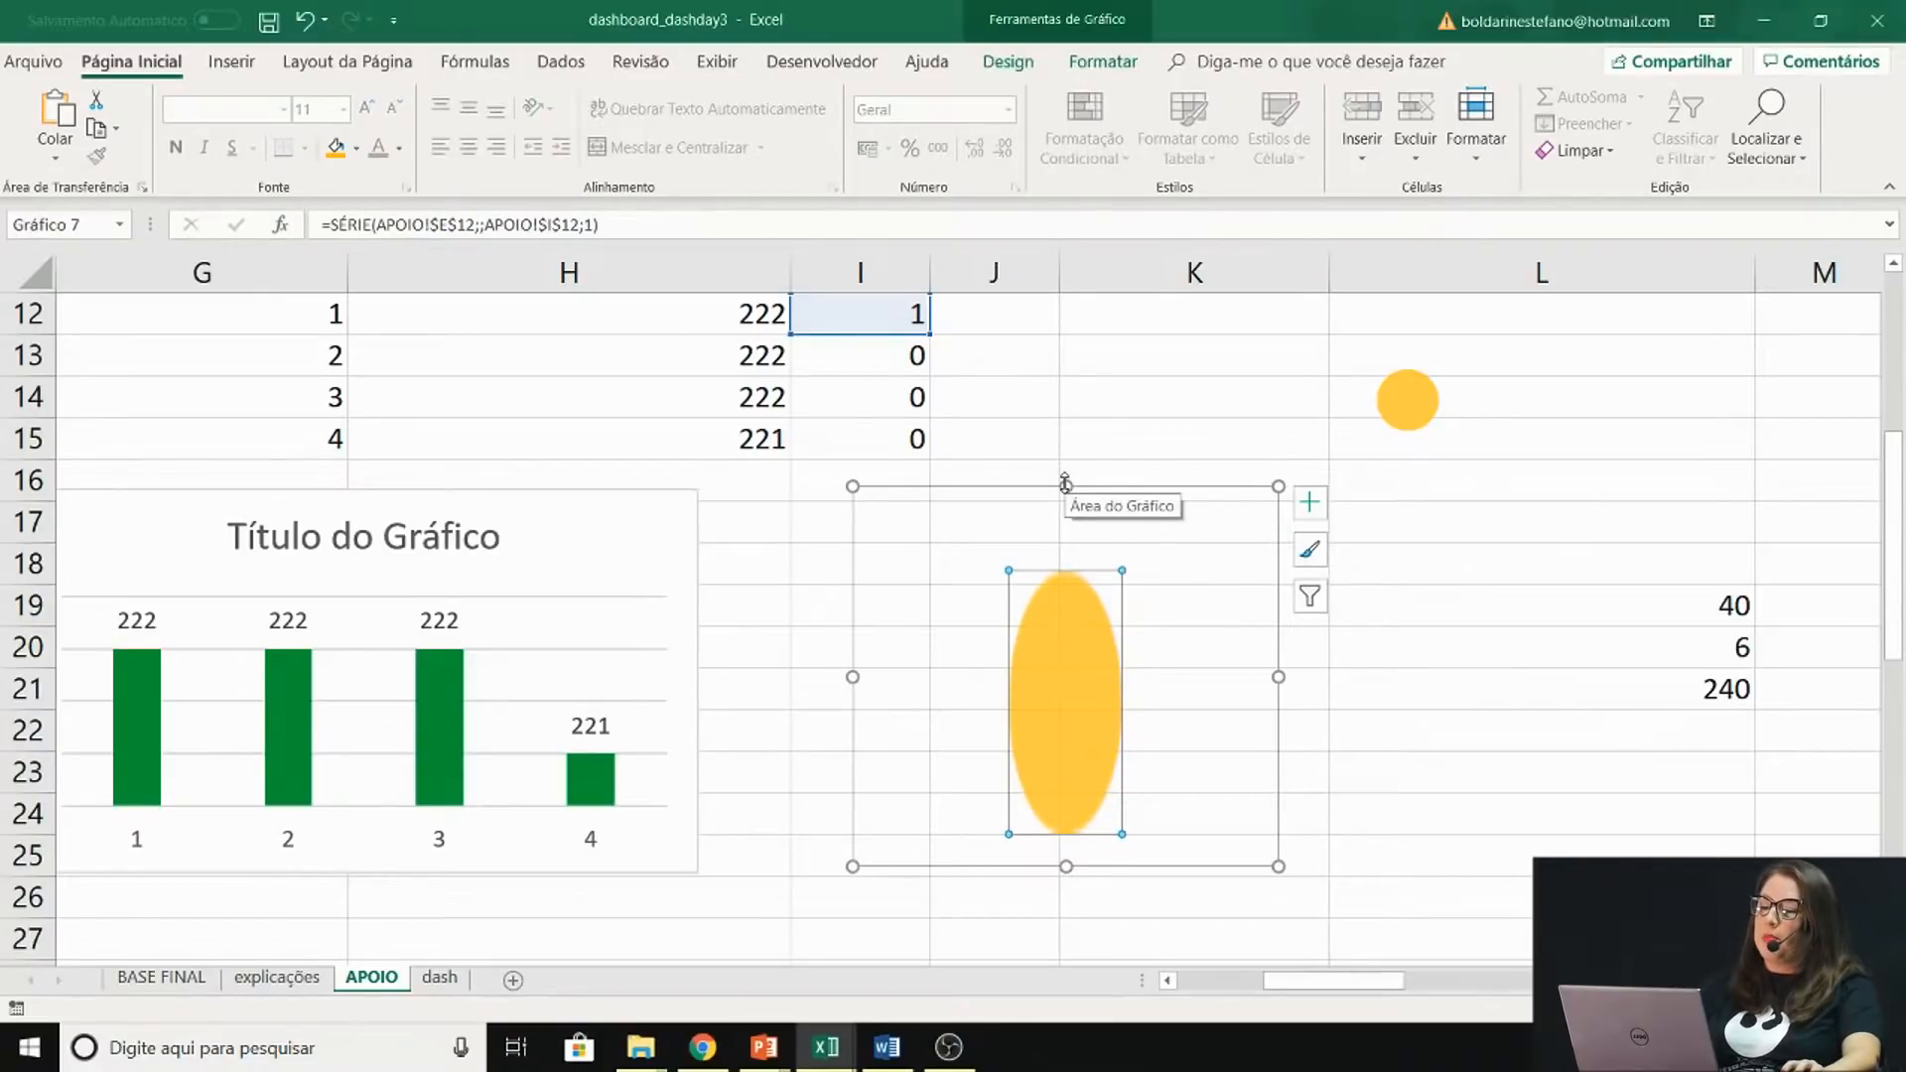
Shrink the small chart until its marker is round and place it over category label 1 of the main chart
{"action": "left_click_drag", "start_coordinate": [1065, 483], "coordinate": [1065, 699]}
{"action": "left_click_drag", "start_coordinate": [1278, 866], "coordinate": [204, 900]}
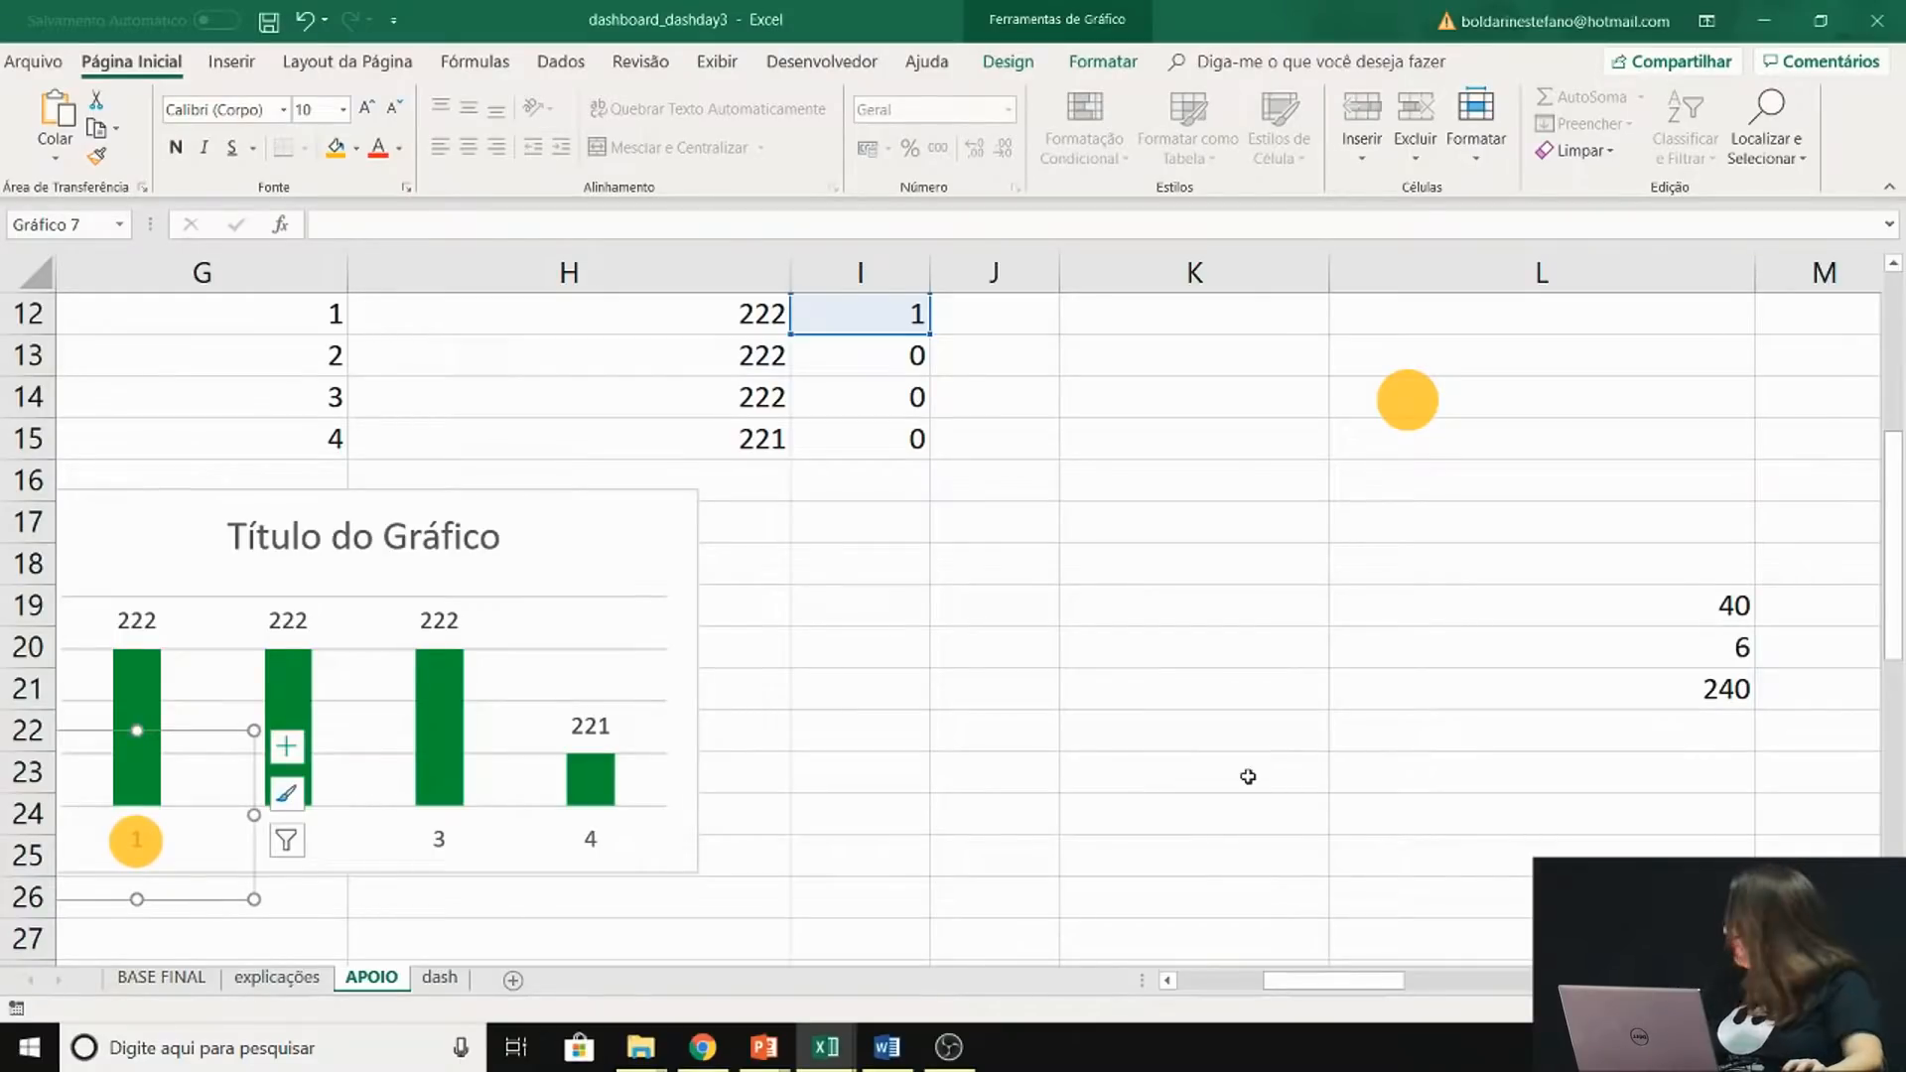
{"action": "left_click", "coordinate": [1169, 981]}
{"action": "left_click", "coordinate": [1168, 981]}
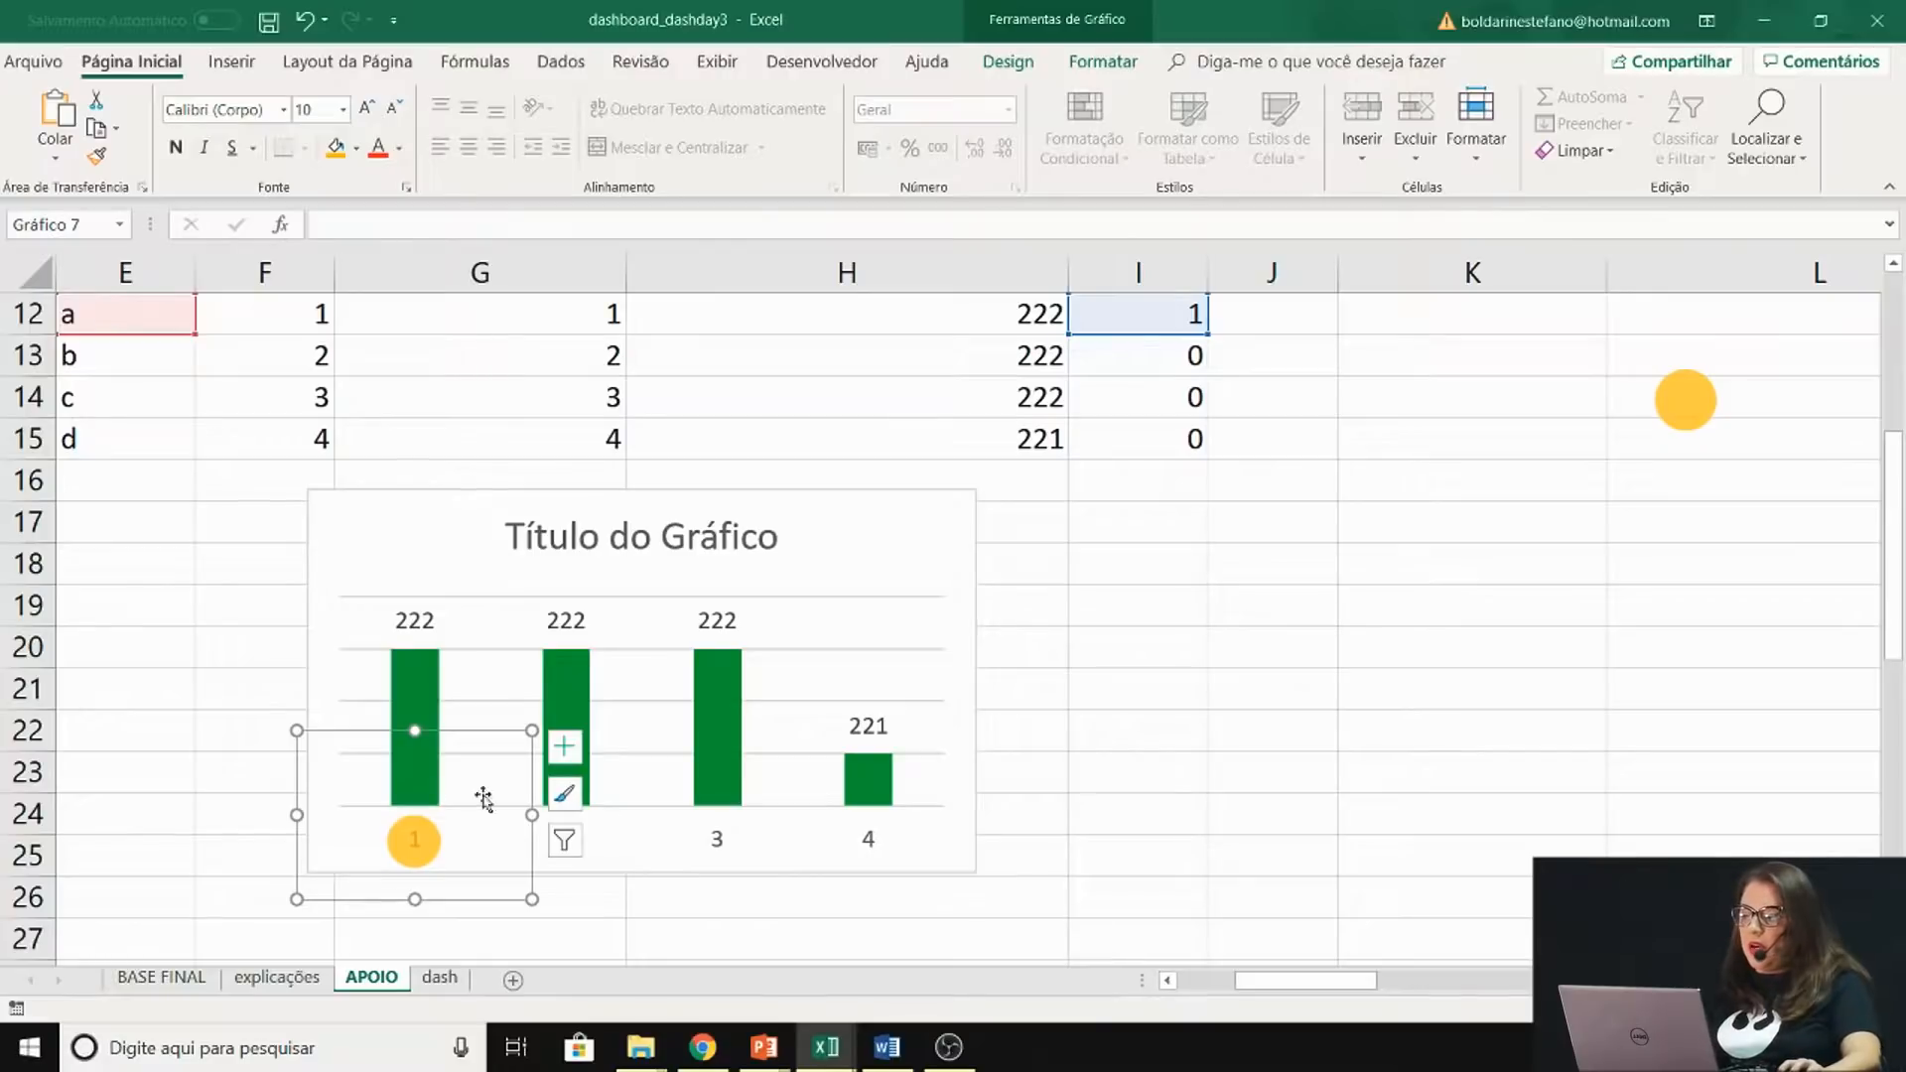
Duplicate the circle chart and place the copies over category labels 2, 3 and 4 of the main chart
{"action": "mouse_move", "coordinate": [531, 902]}
{"action": "left_mouse_down"}
{"action": "mouse_move", "coordinate": [446, 881]}
{"action": "mouse_move", "coordinate": [779, 914]}
{"action": "left_mouse_up"}
{"action": "left_click", "coordinate": [819, 927]}
{"action": "left_click", "coordinate": [596, 859]}
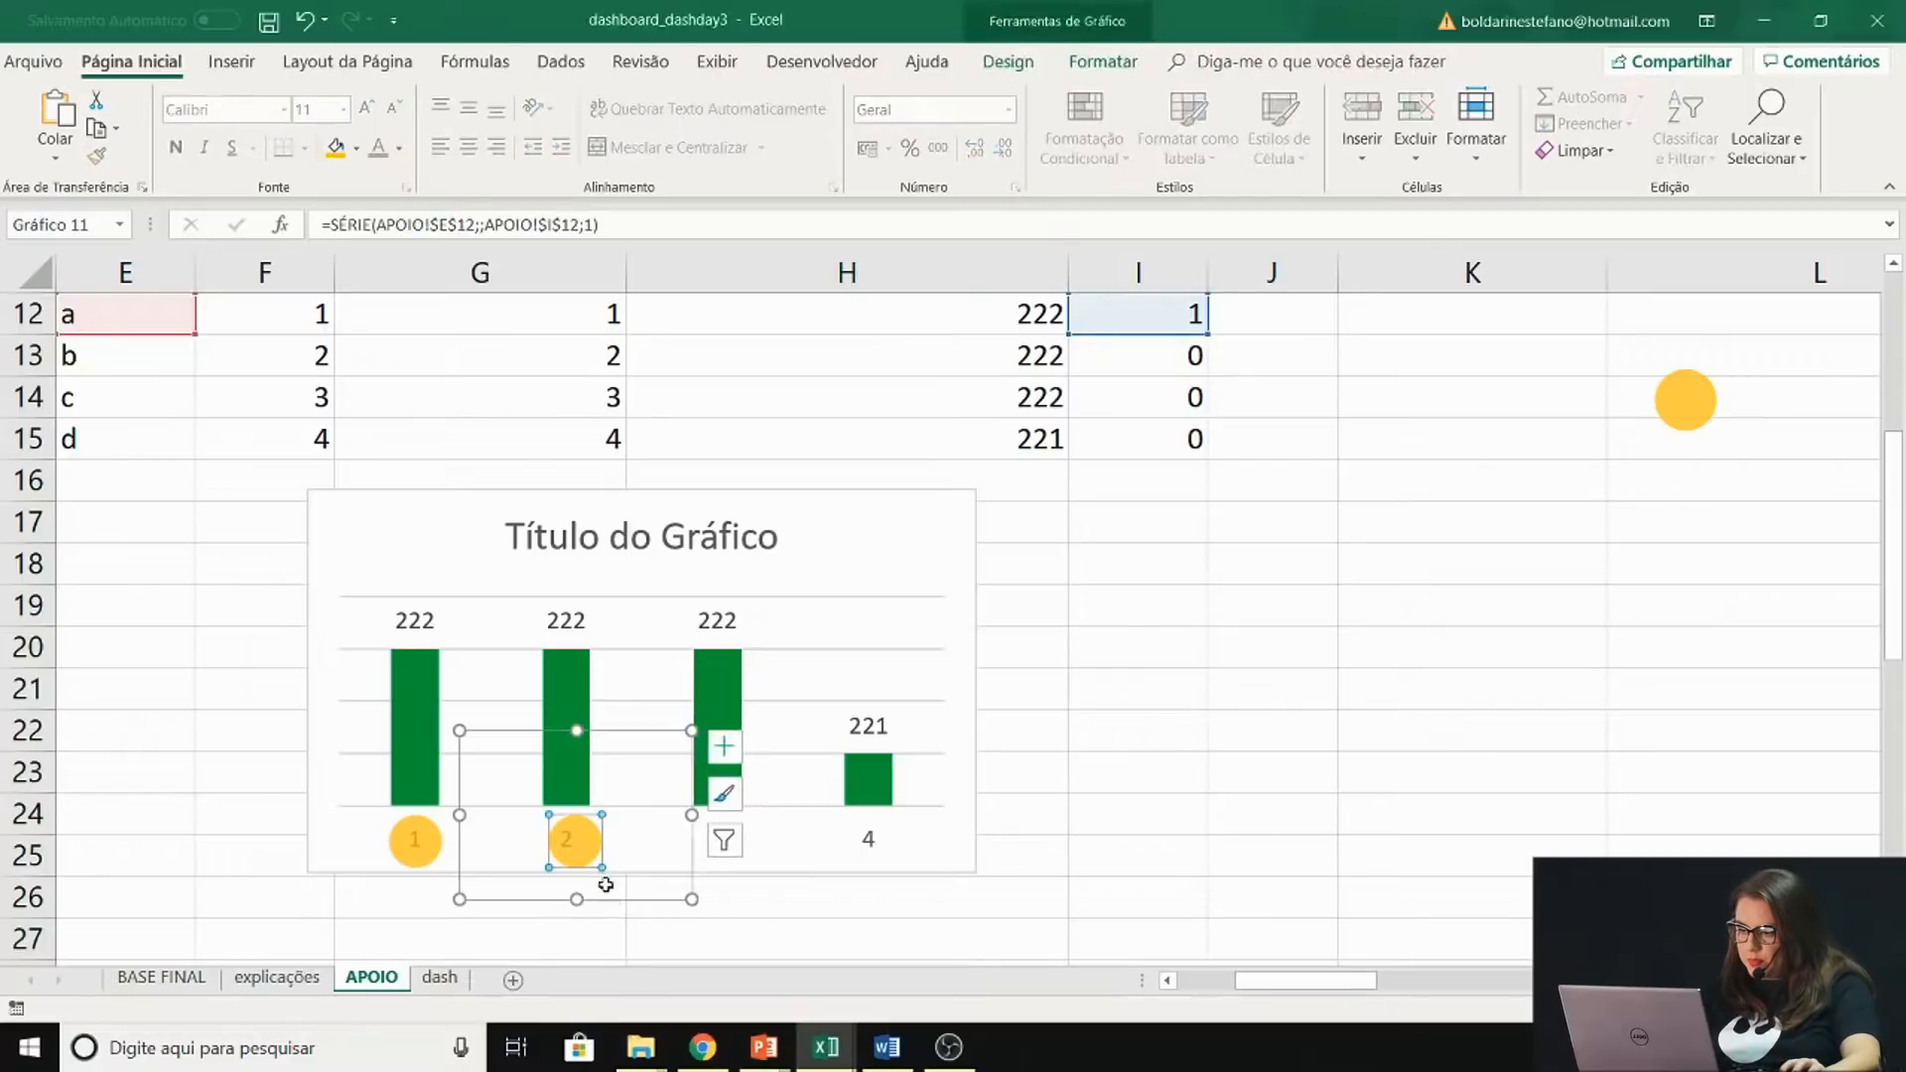
{"action": "left_click", "coordinate": [612, 900]}
{"action": "left_click_drag", "start_coordinate": [612, 900], "coordinate": [902, 902]}
{"action": "left_click", "coordinate": [731, 874]}
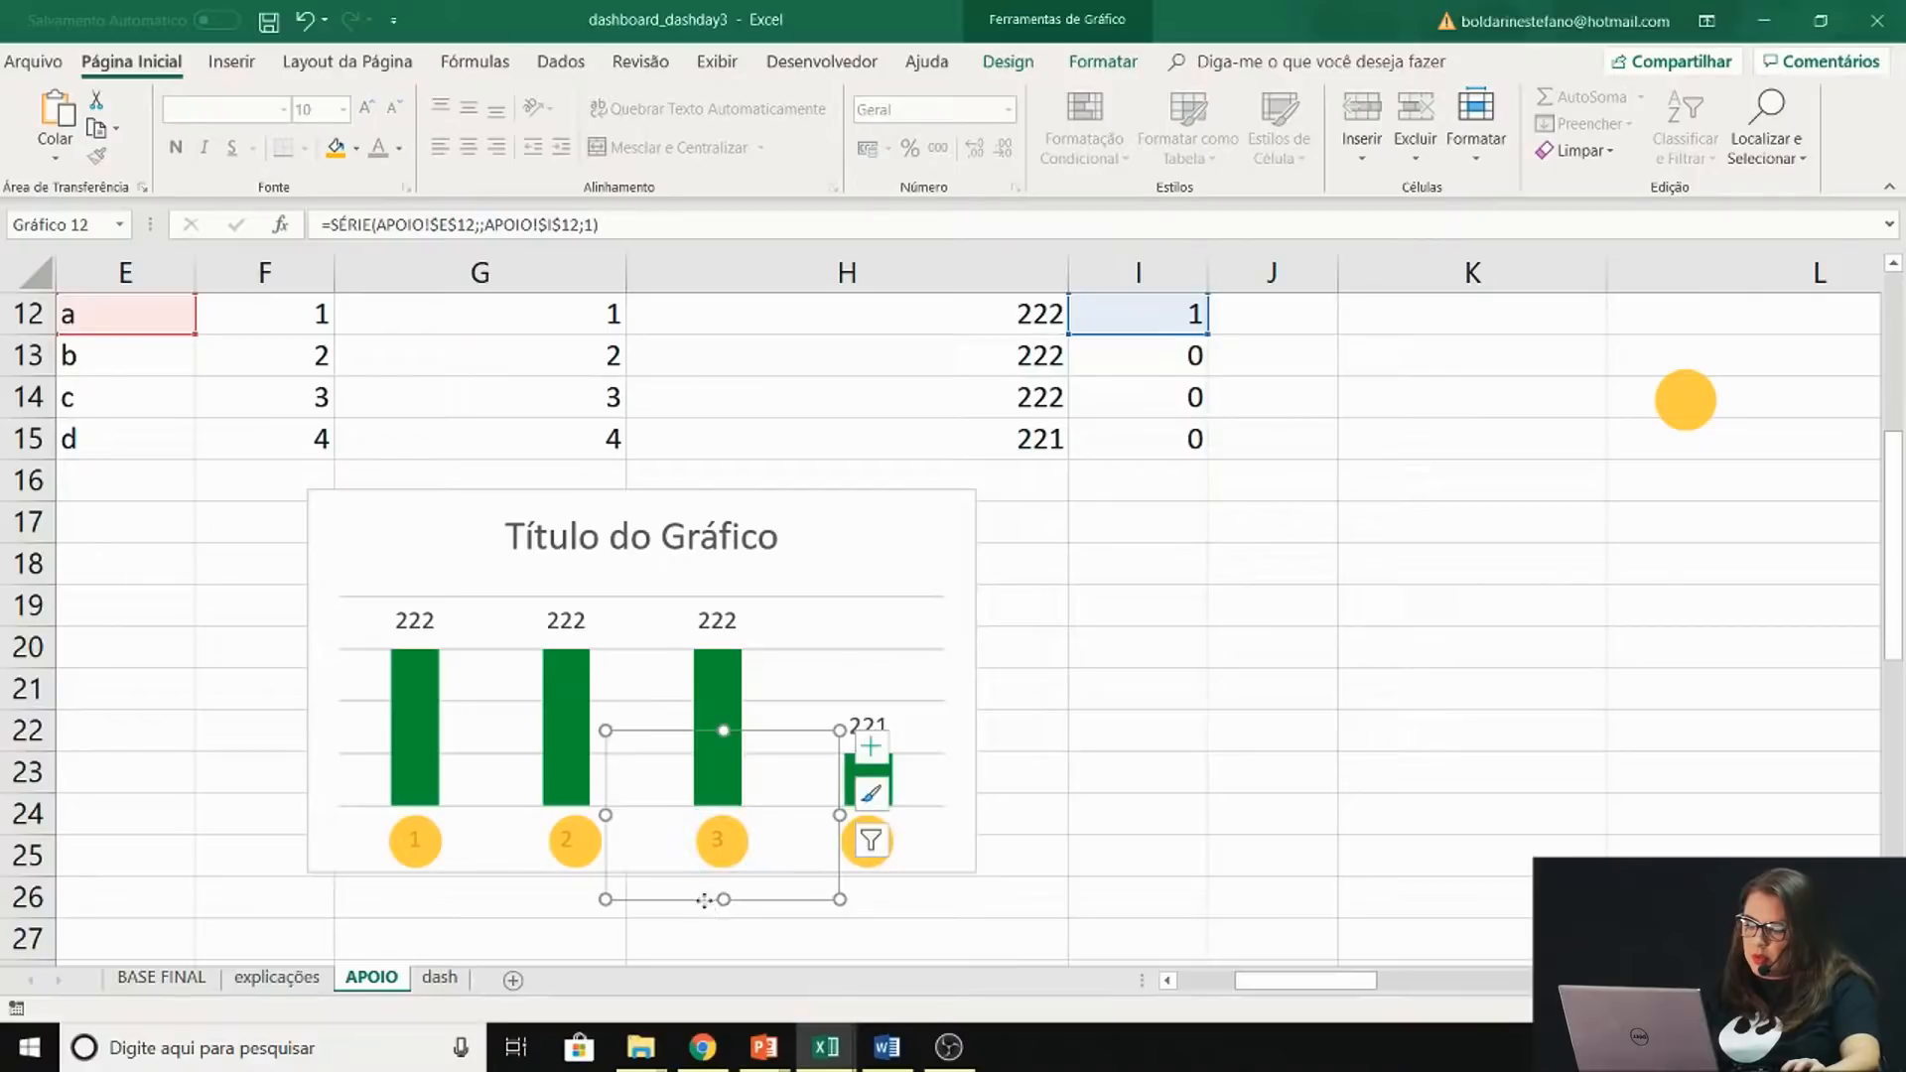
Point the series formula of the circle chart over category label 2 to APOIO!$E$13 and APOIO!$I$13
{"action": "left_click", "coordinate": [1178, 791]}
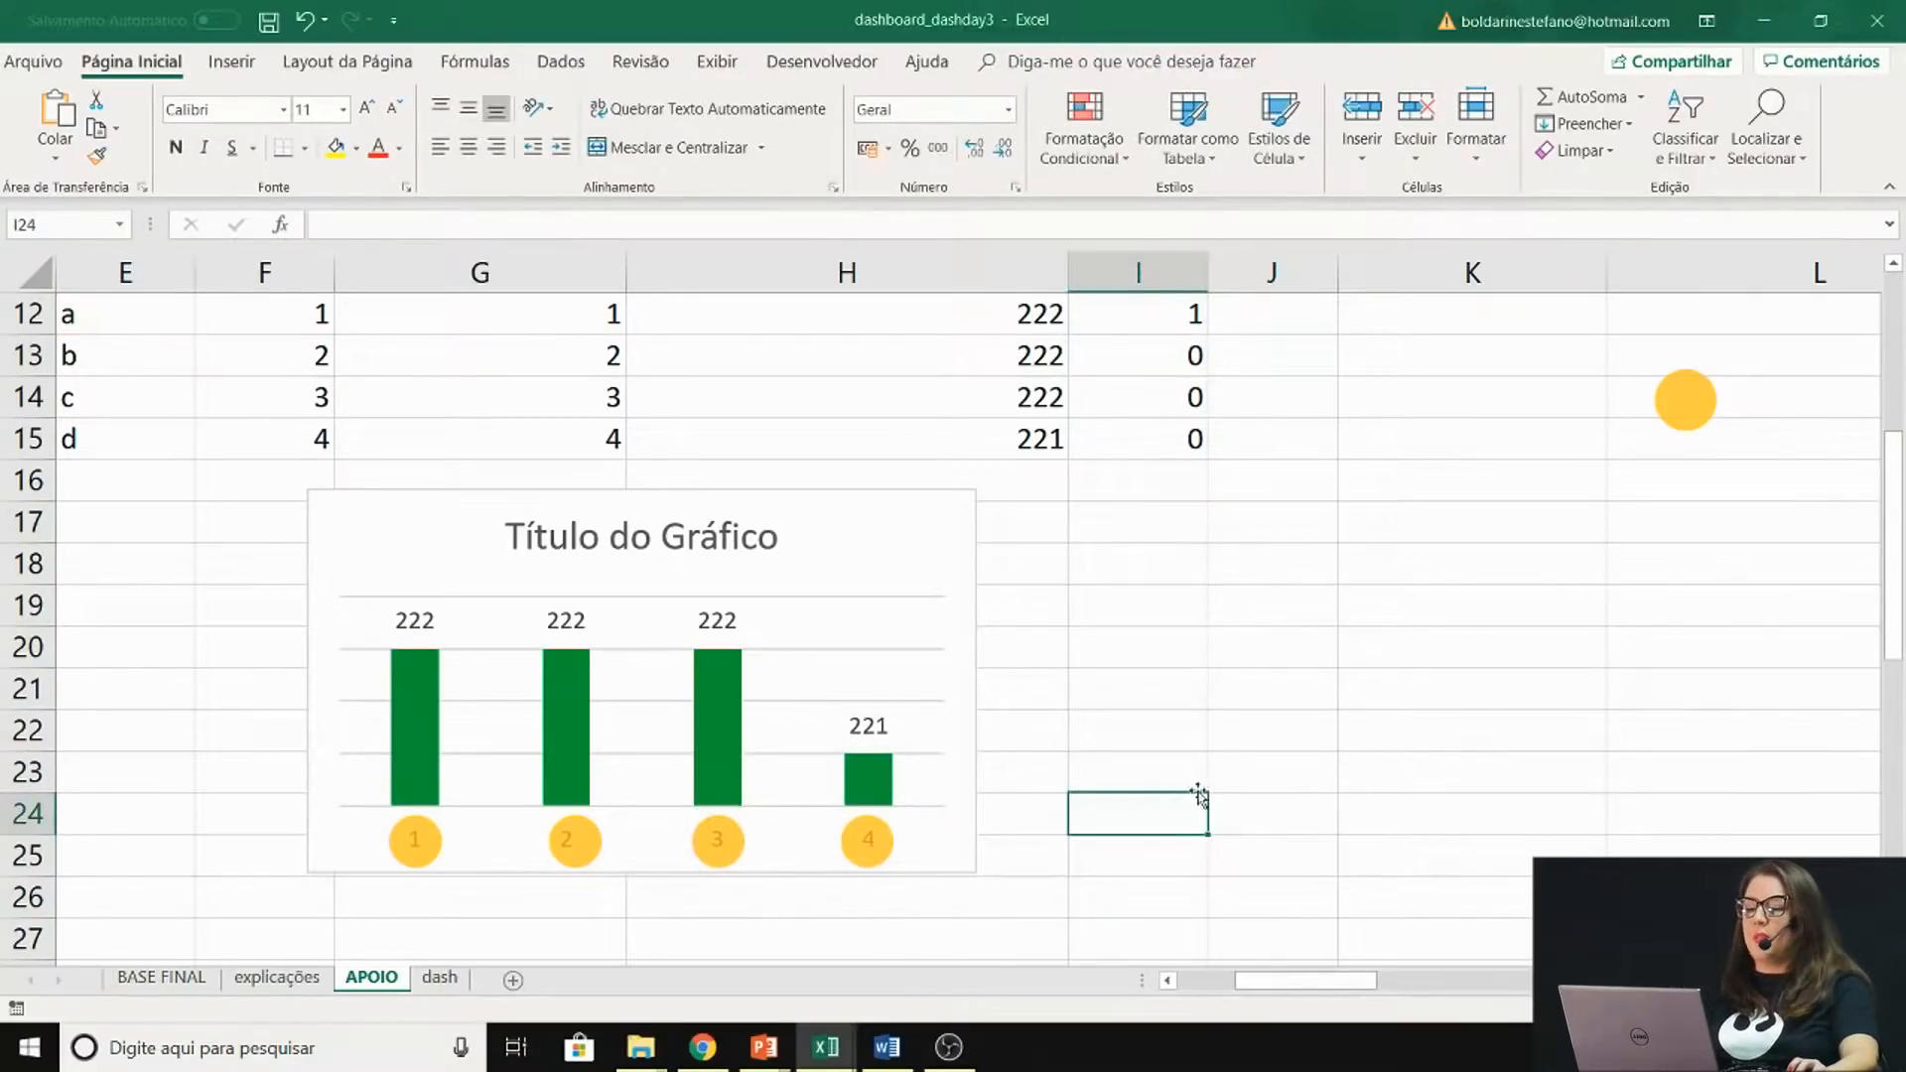
{"action": "scroll", "coordinate": [1211, 788], "scroll_direction": "down", "scroll_amount": 1}
{"action": "left_click", "coordinate": [1247, 574]}
{"action": "scroll", "coordinate": [1314, 598], "scroll_direction": "up", "scroll_amount": 1}
{"action": "scroll", "coordinate": [1314, 598], "scroll_direction": "down", "scroll_amount": 1}
{"action": "left_click", "coordinate": [1342, 312]}
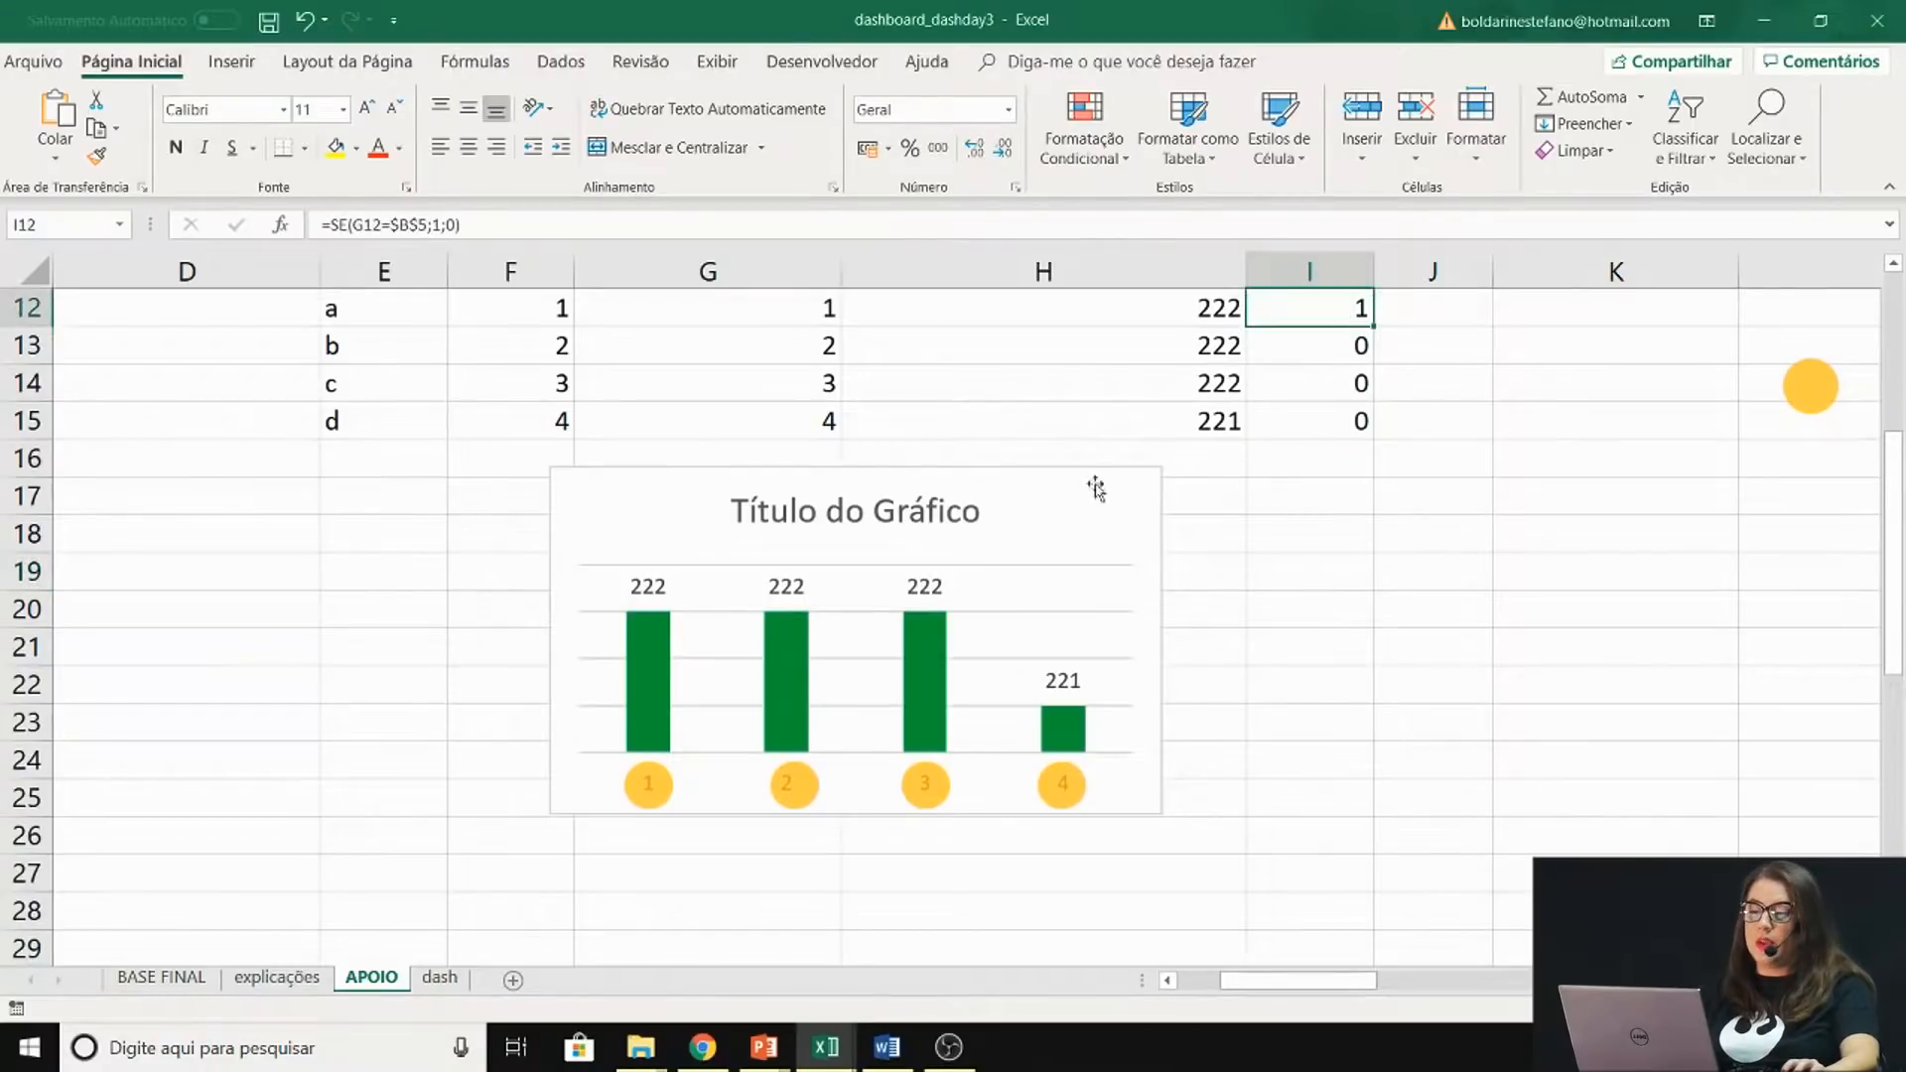
{"action": "left_click", "coordinate": [798, 789]}
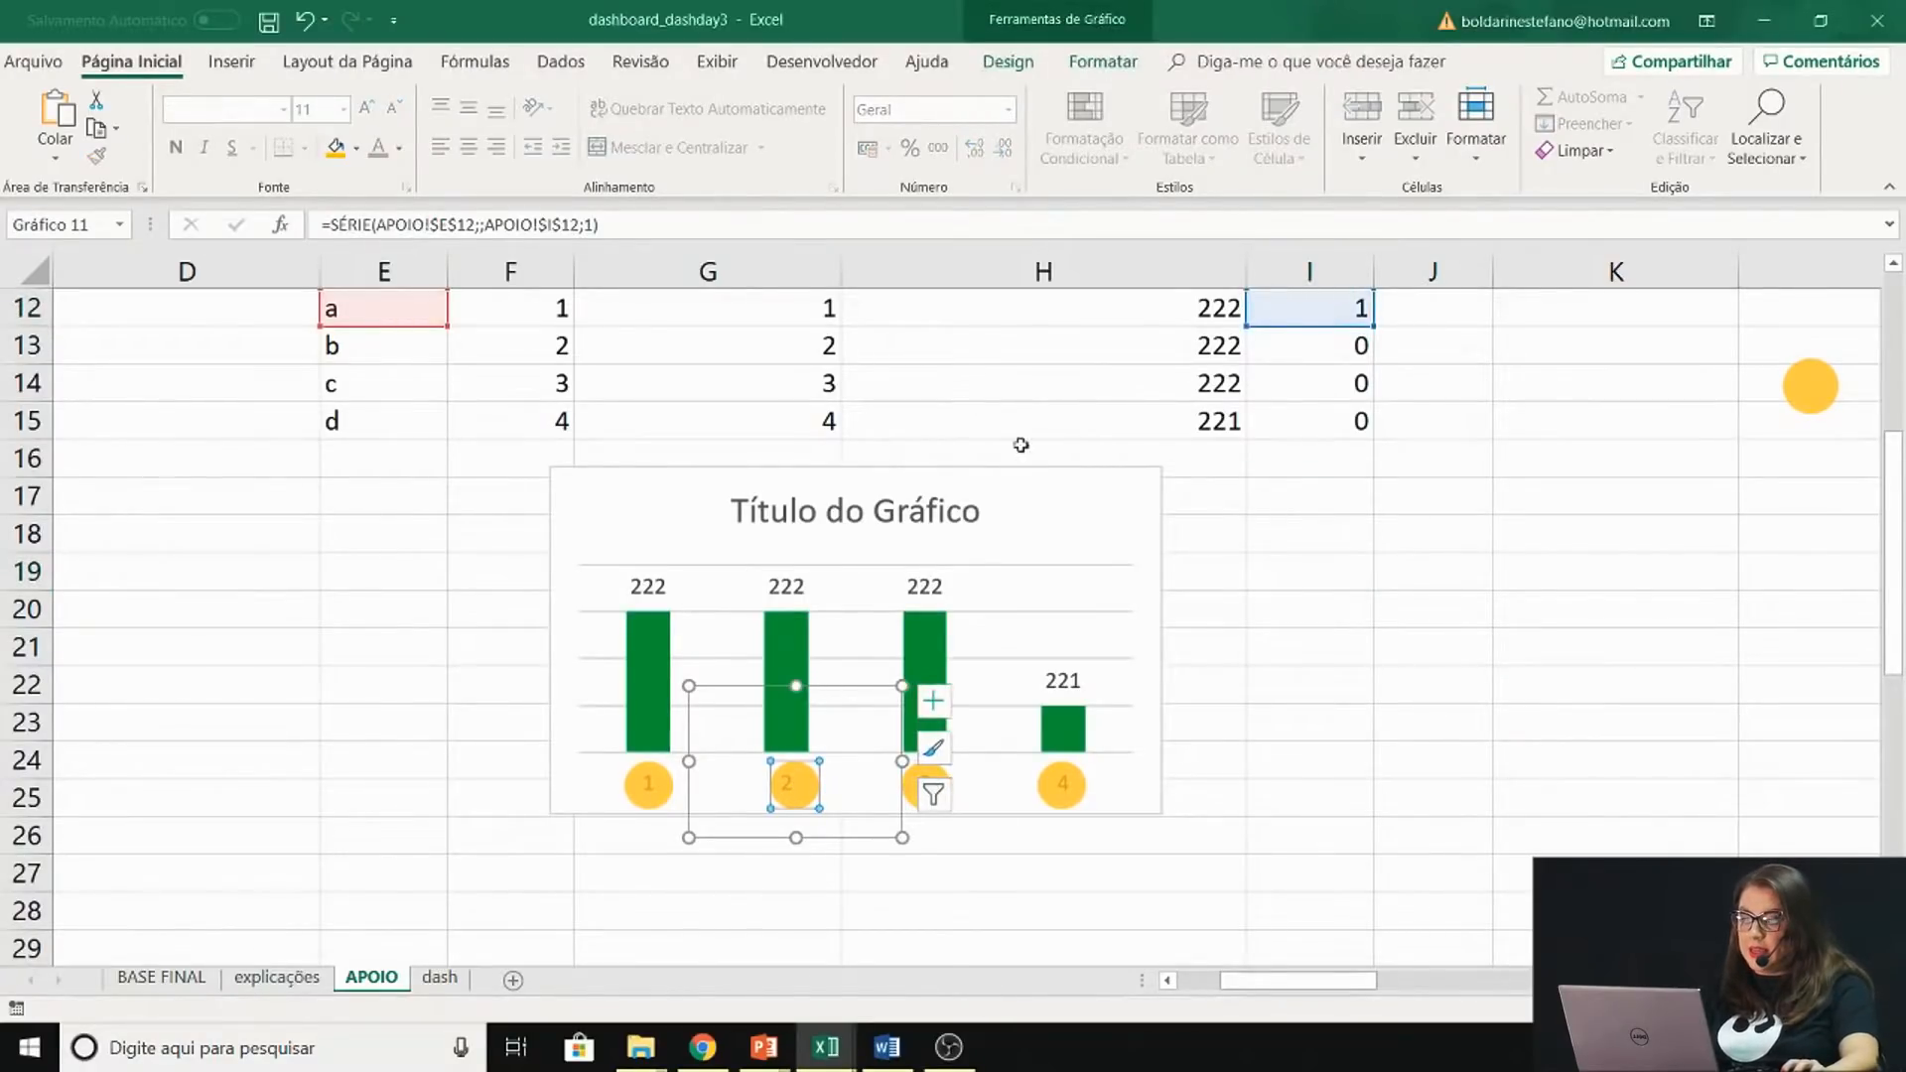
{"action": "left_click", "coordinate": [470, 222]}
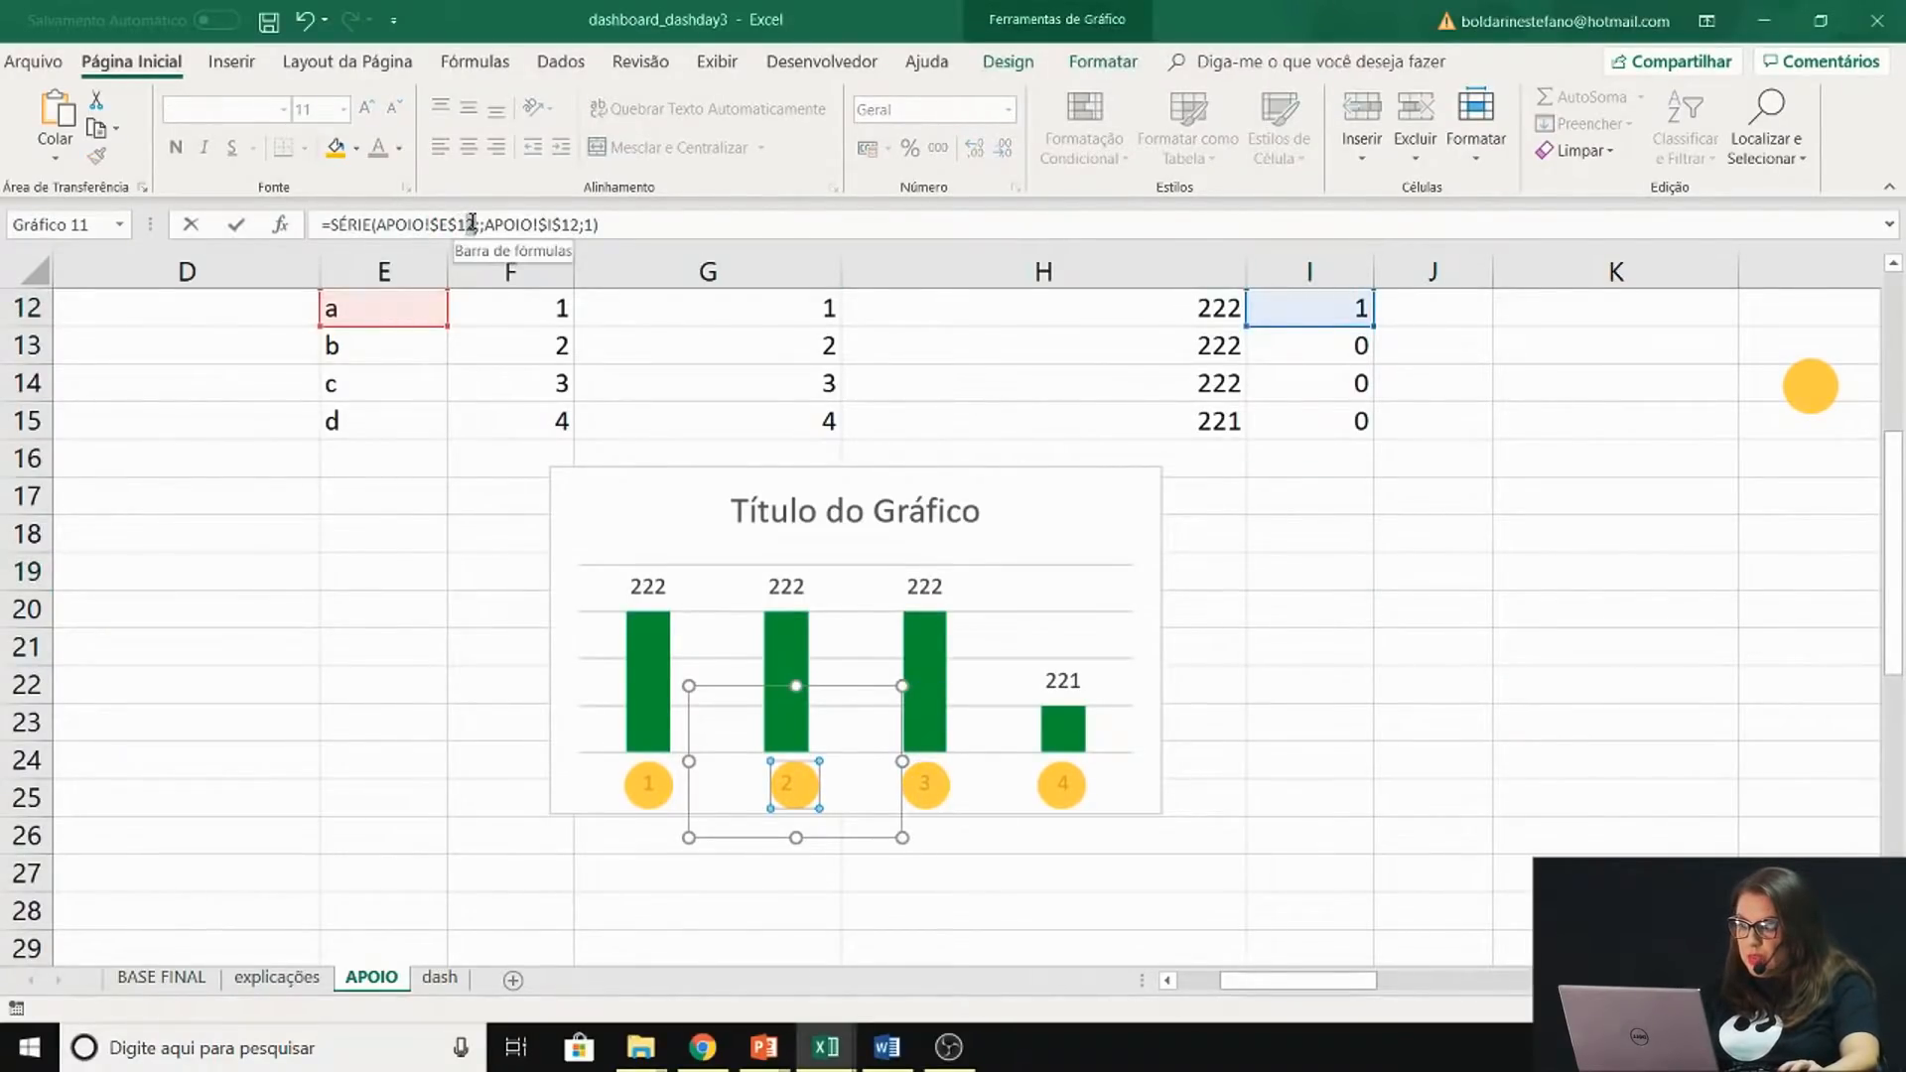
{"action": "key", "text": "BackSpace"}
{"action": "type", "text": "3;"}
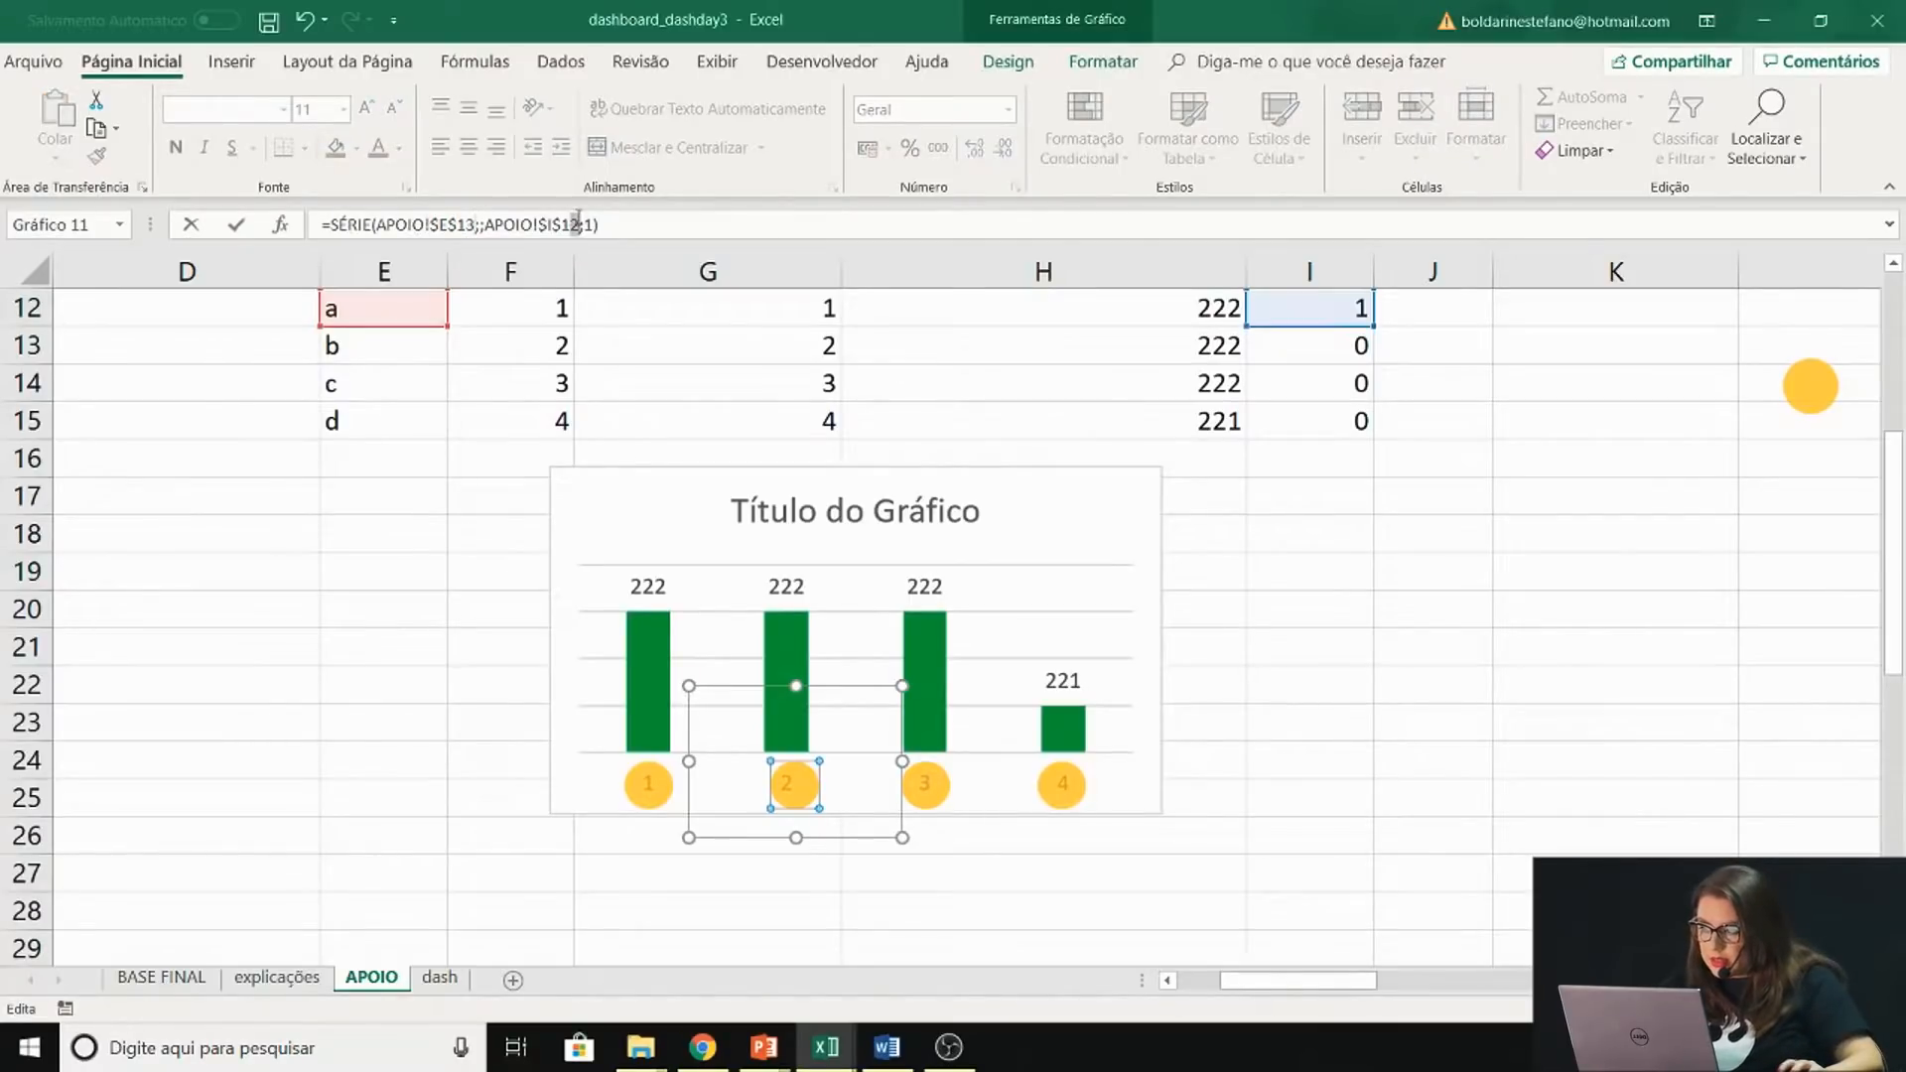
{"action": "key", "text": "Return"}
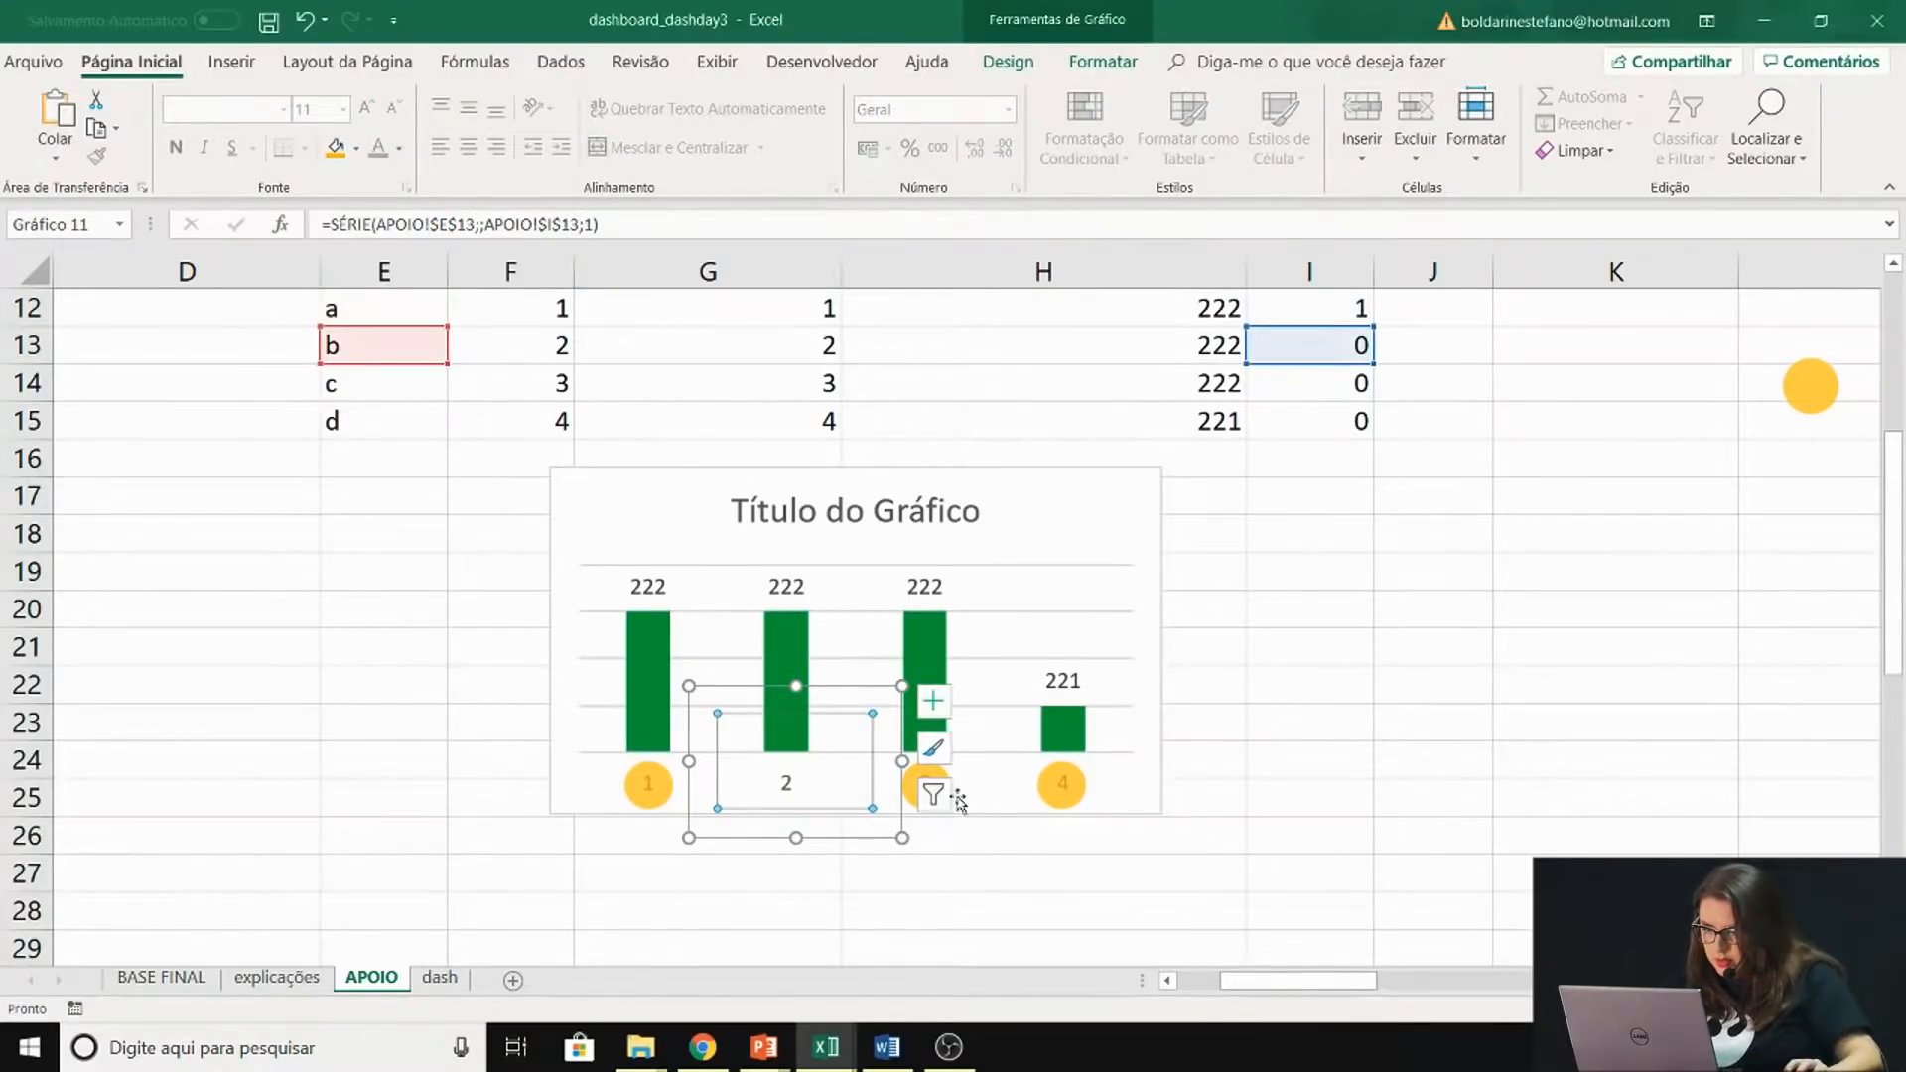
Point the series formula of the circle chart over category label 3 to APOIO!$E$14 and APOIO!$I$14
{"action": "left_click", "coordinate": [993, 872]}
{"action": "left_click", "coordinate": [918, 787]}
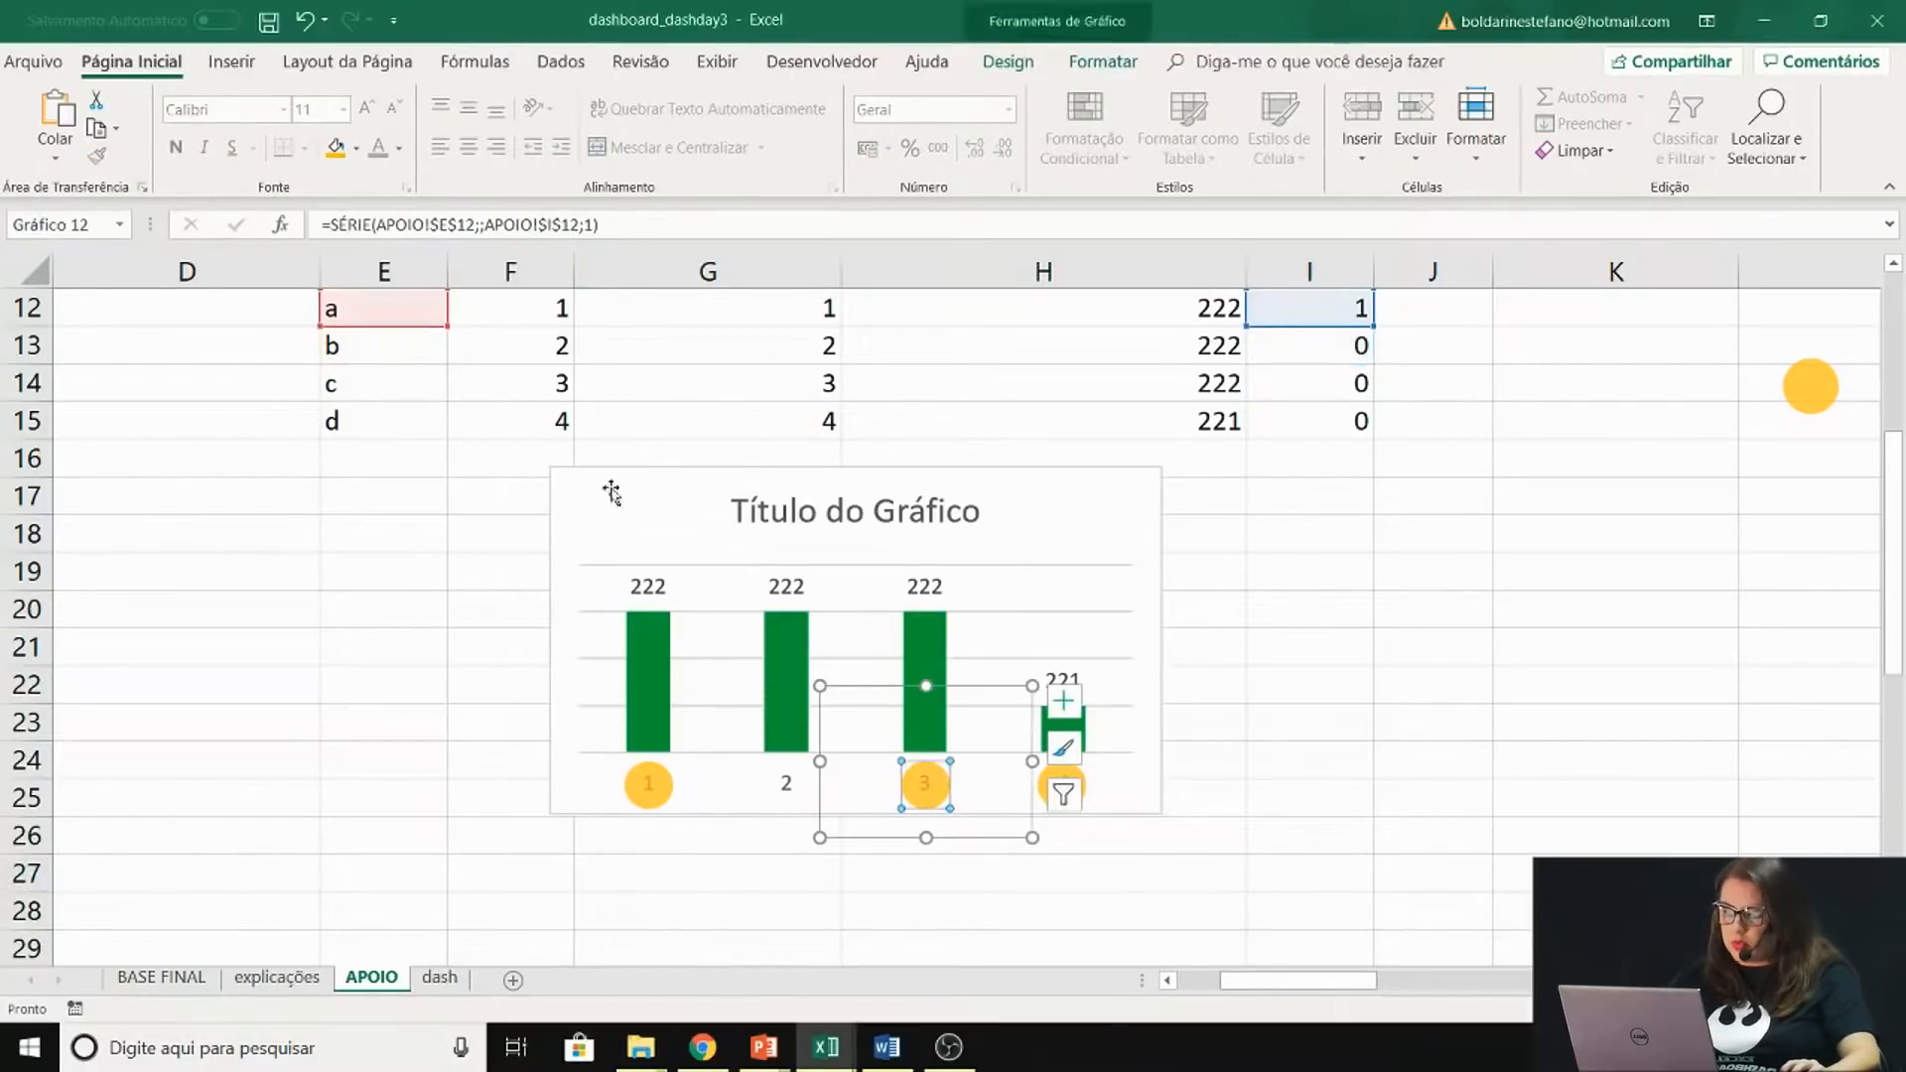
{"action": "left_click", "coordinate": [471, 224]}
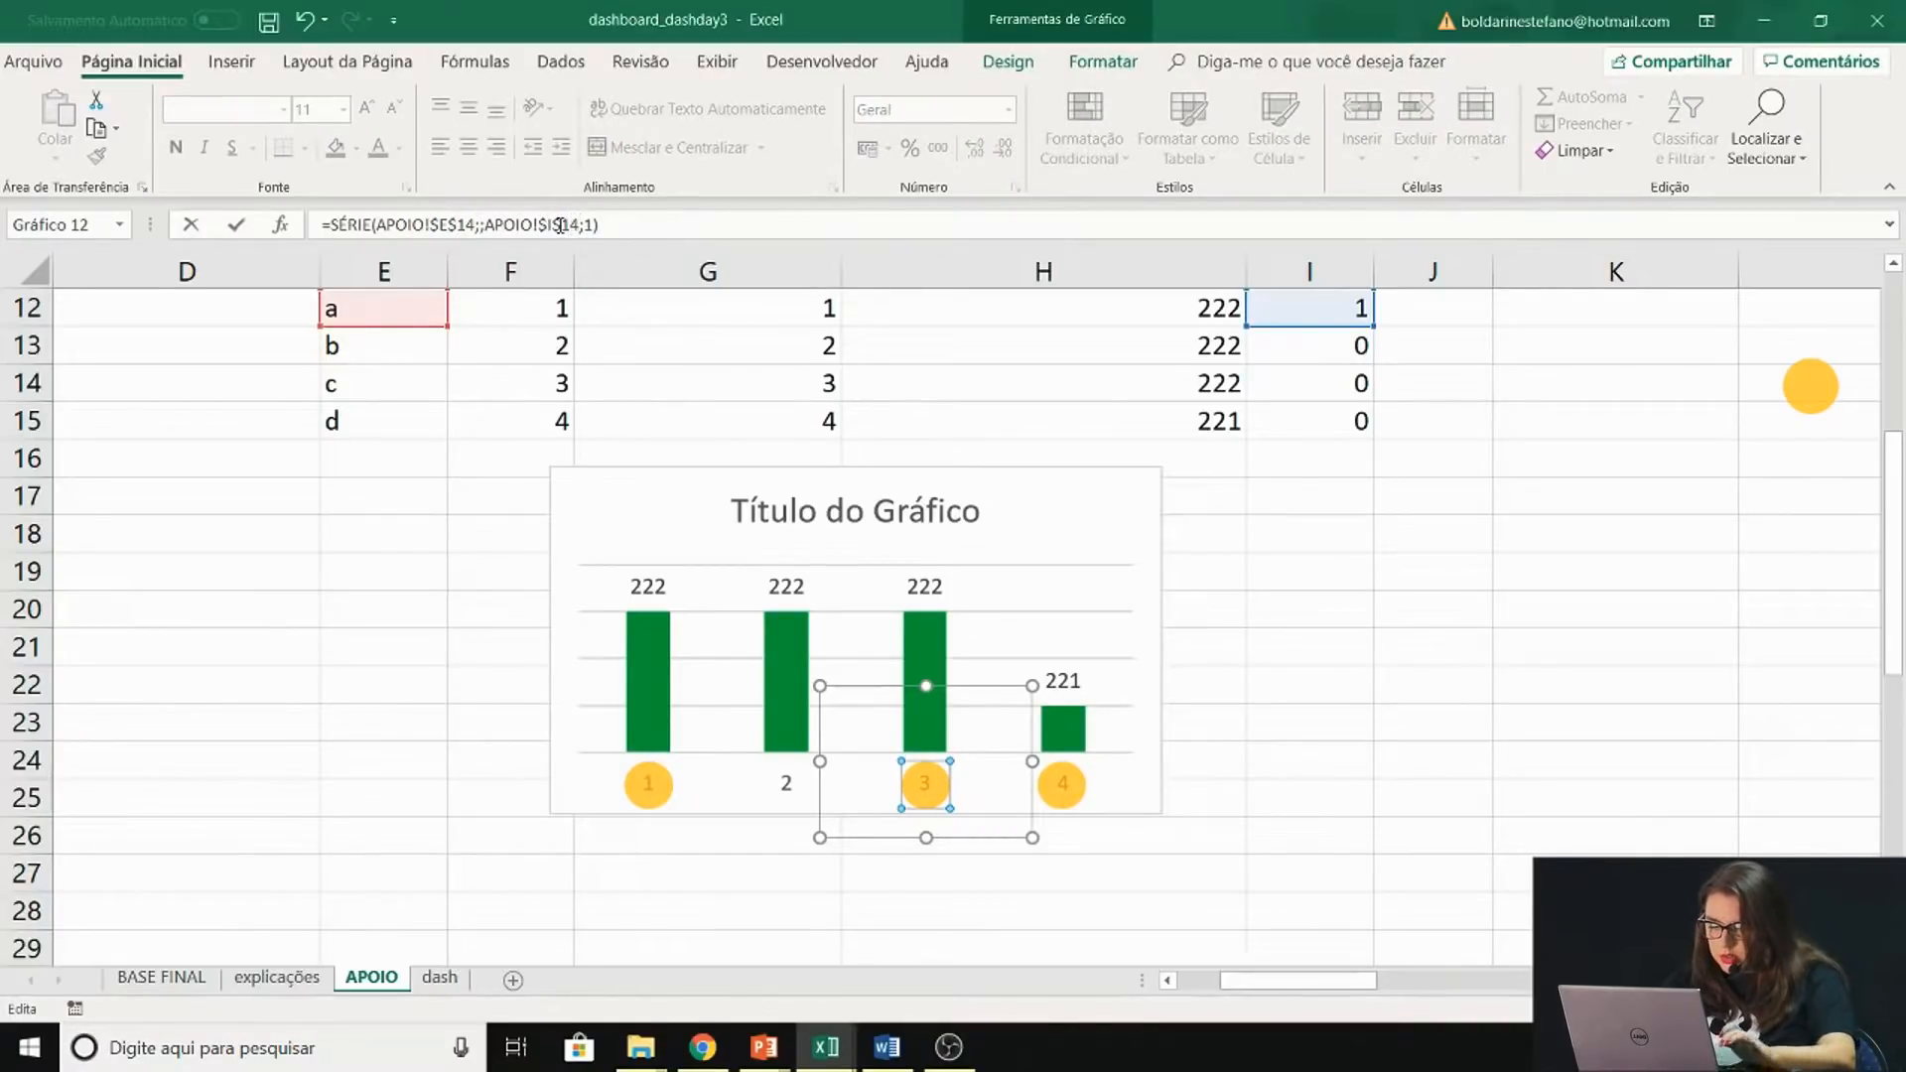
{"action": "key", "text": "Return"}
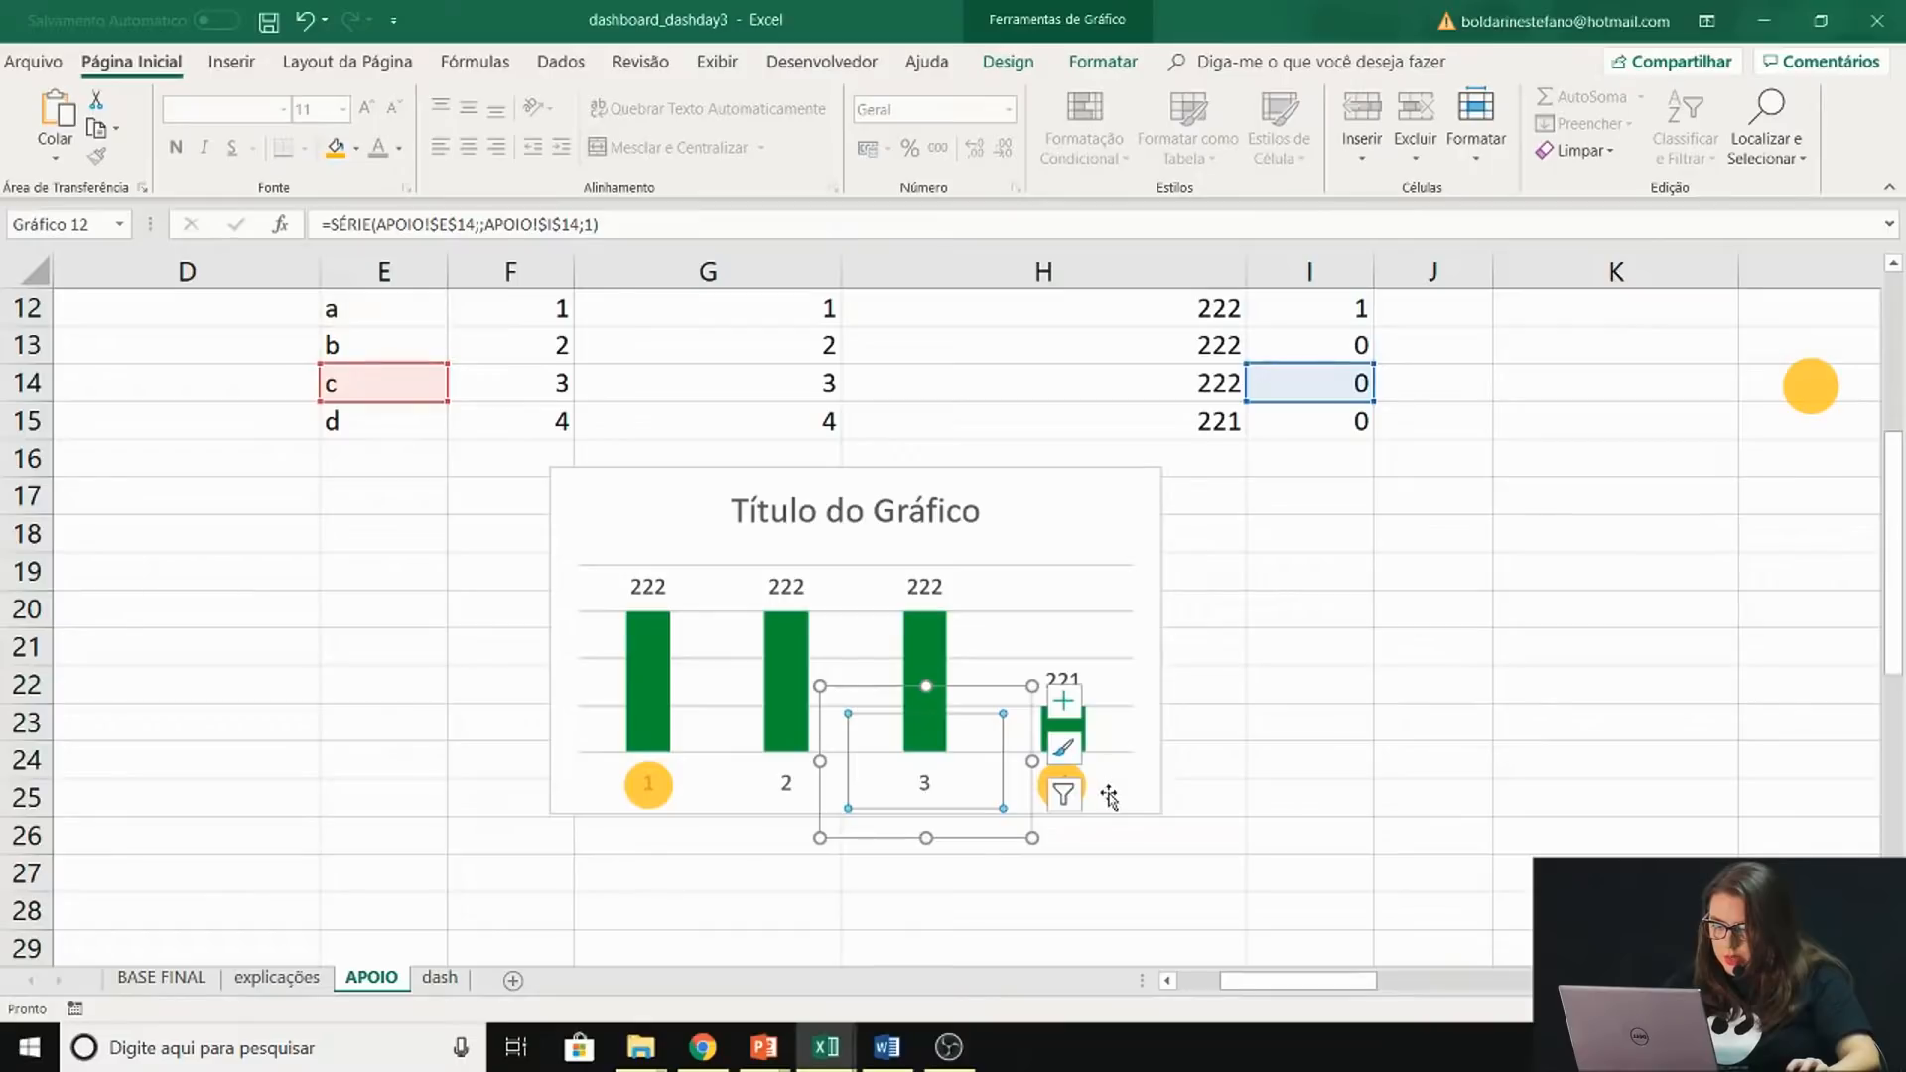
Point the series formula of the circle chart over category label 4 to APOIO!$E$15 and APOIO!$I$15
{"action": "left_click", "coordinate": [1064, 786]}
{"action": "left_click", "coordinate": [481, 224]}
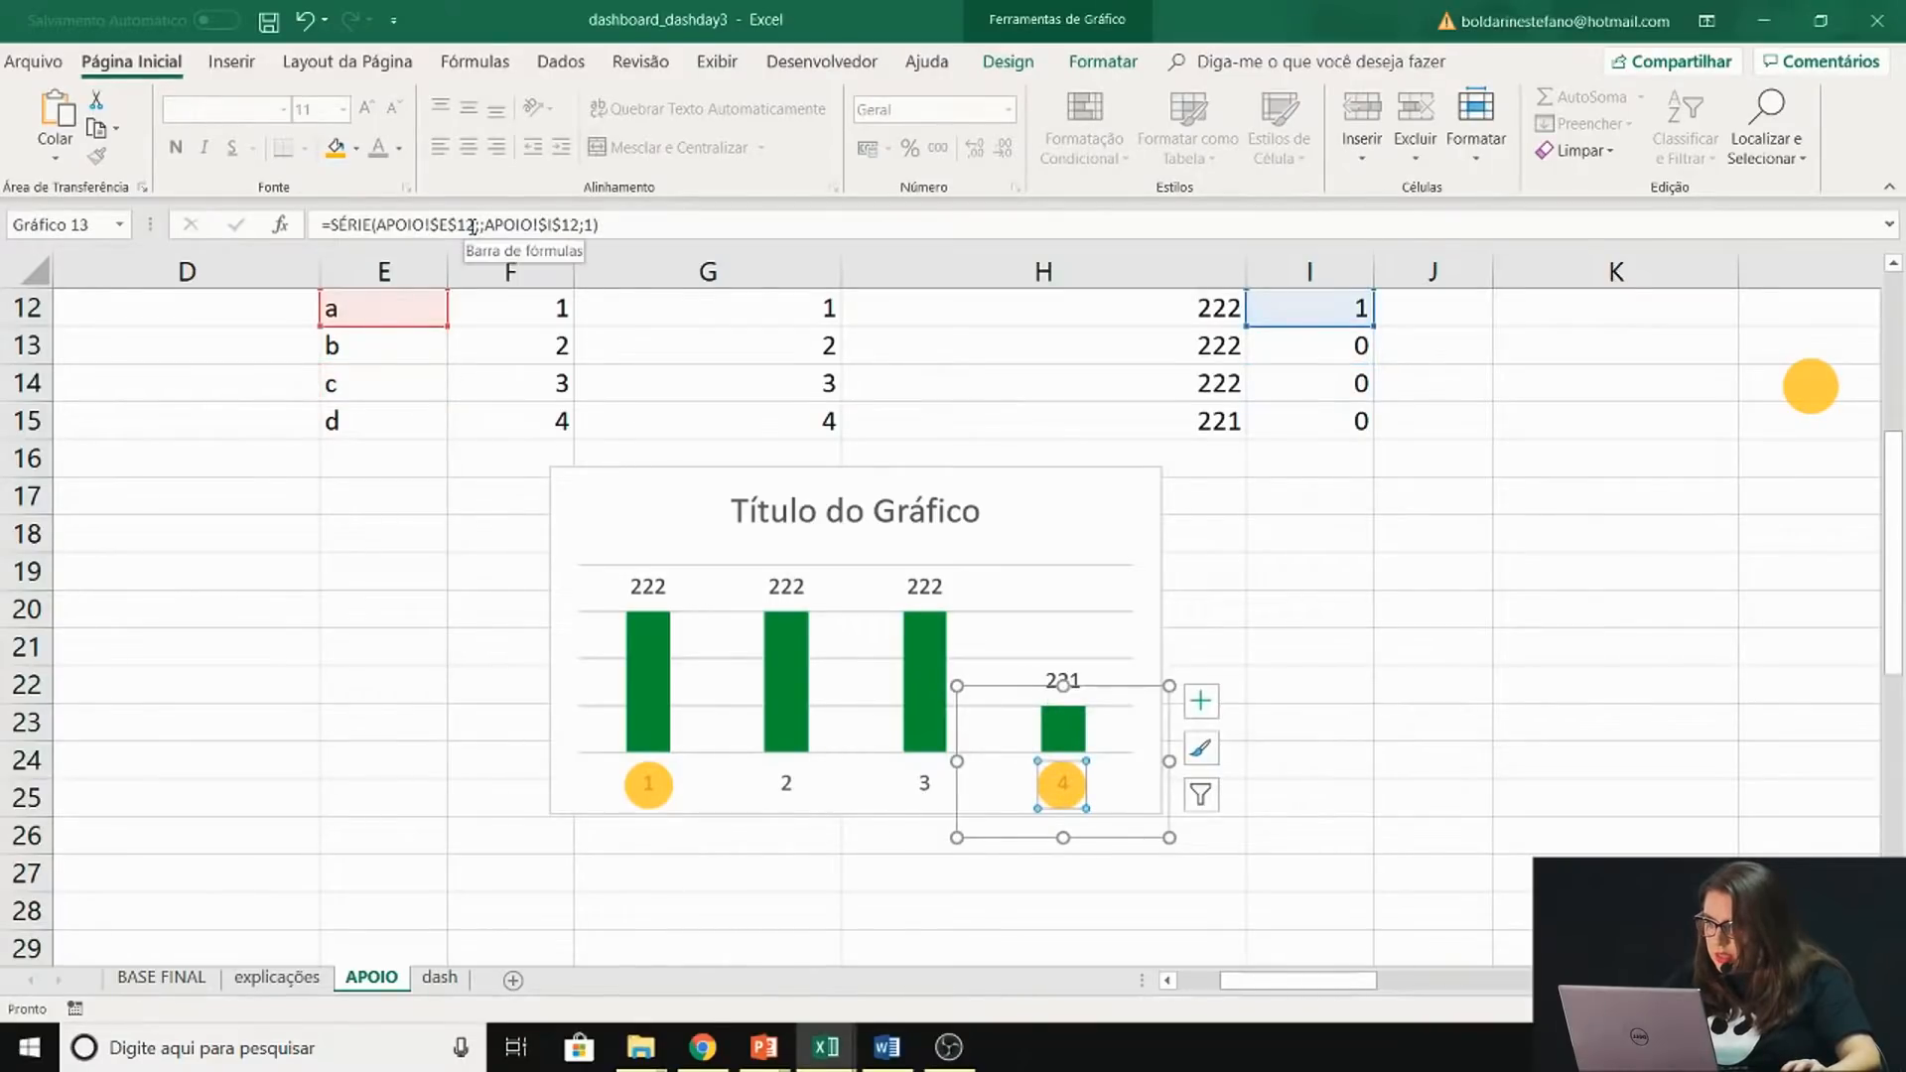
{"action": "key", "text": "BackSpace"}
{"action": "type", "text": "5"}
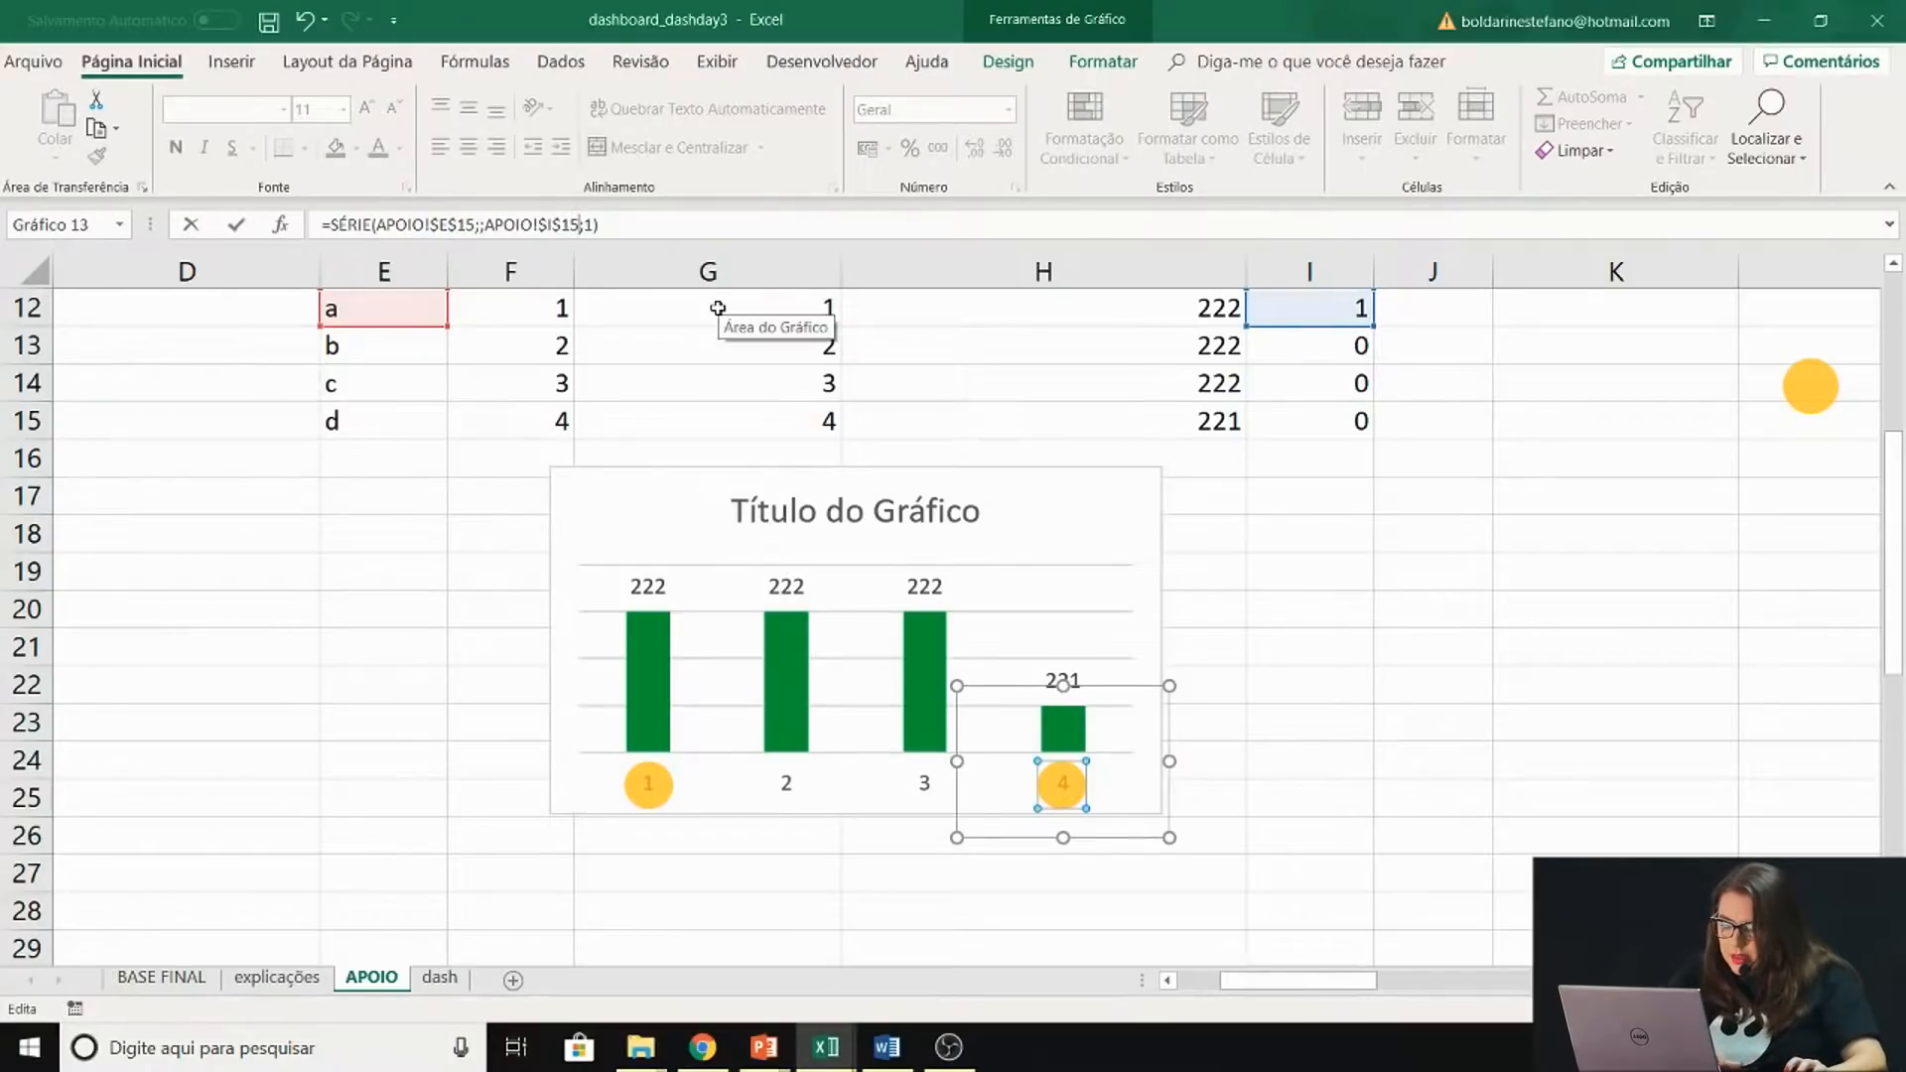
{"action": "key", "text": "Return"}
{"action": "left_click", "coordinate": [1414, 613]}
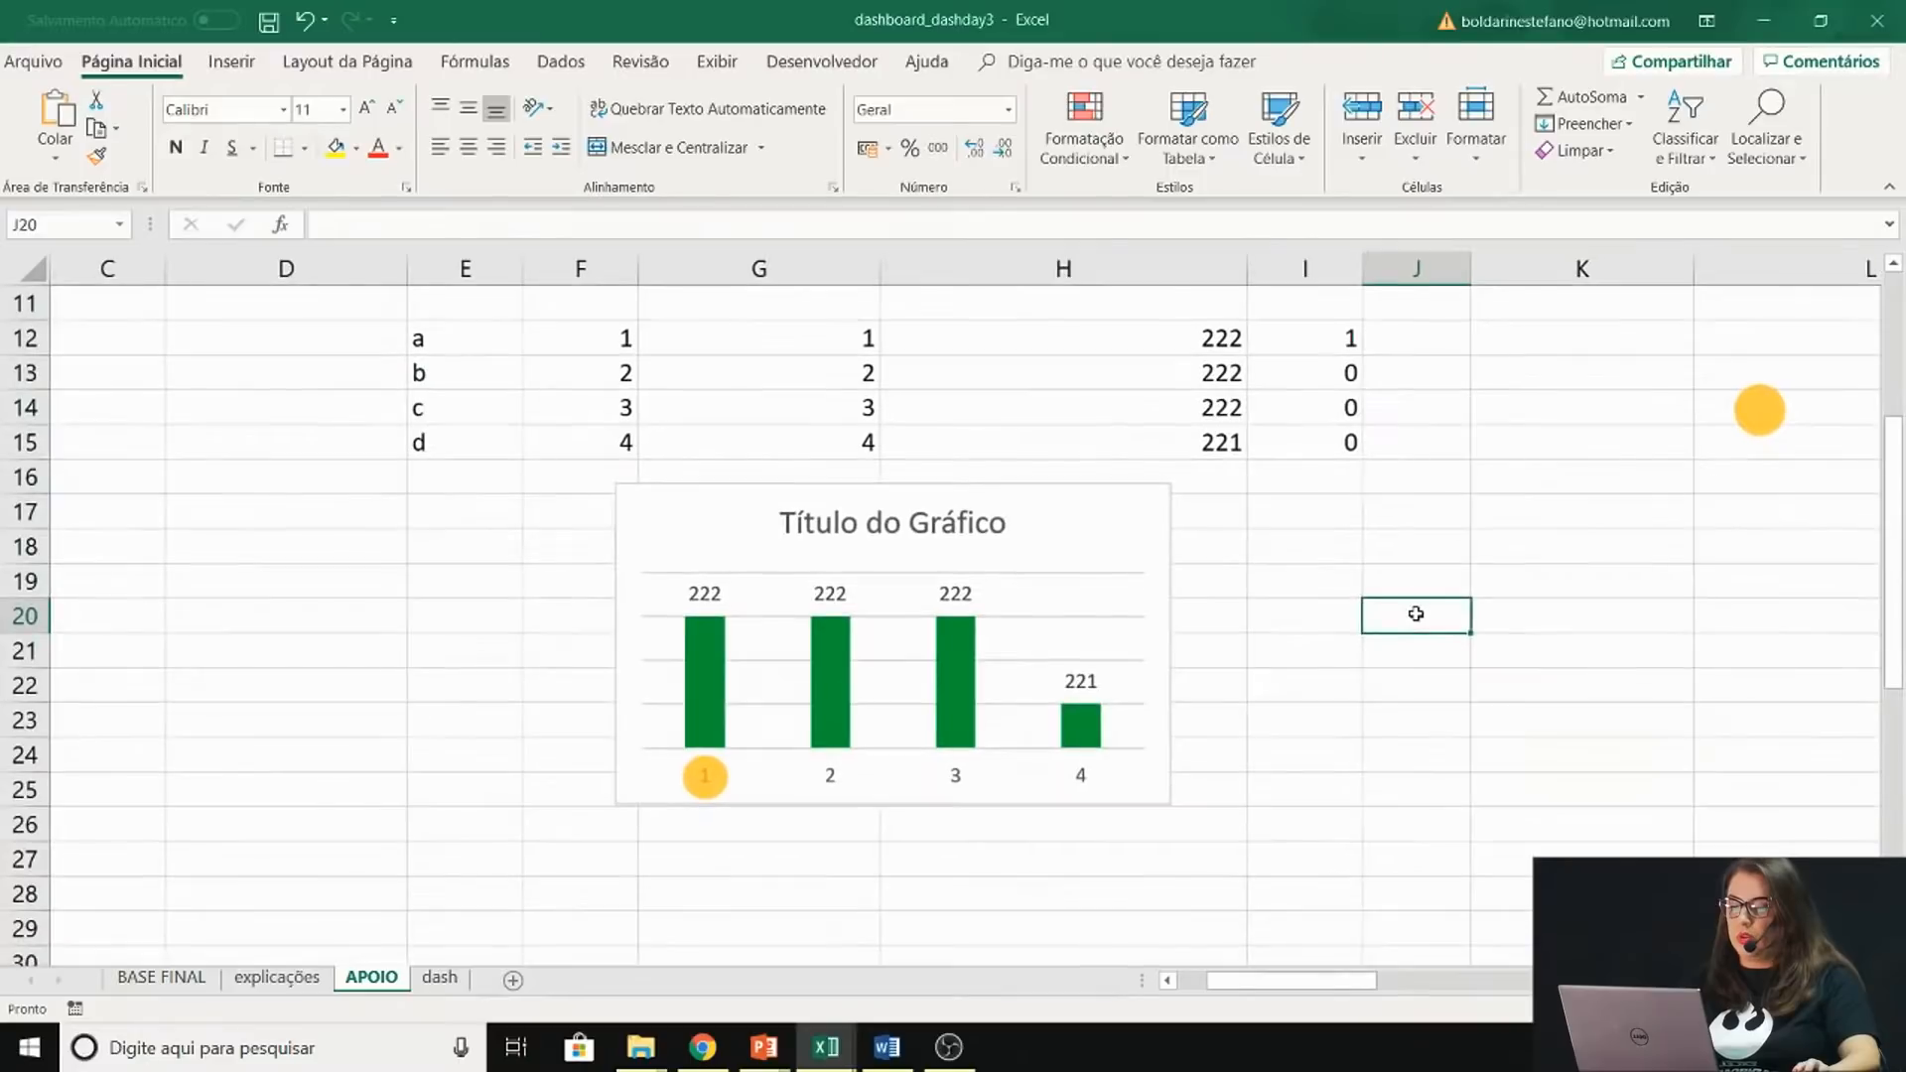
Select T4 in the dash sheet's team slicer and paste the orange circle into the small chart over label 4 on APOIO
{"action": "scroll", "coordinate": [1416, 614], "scroll_direction": "down", "scroll_amount": 2}
{"action": "scroll", "coordinate": [1416, 614], "scroll_direction": "up", "scroll_amount": 2}
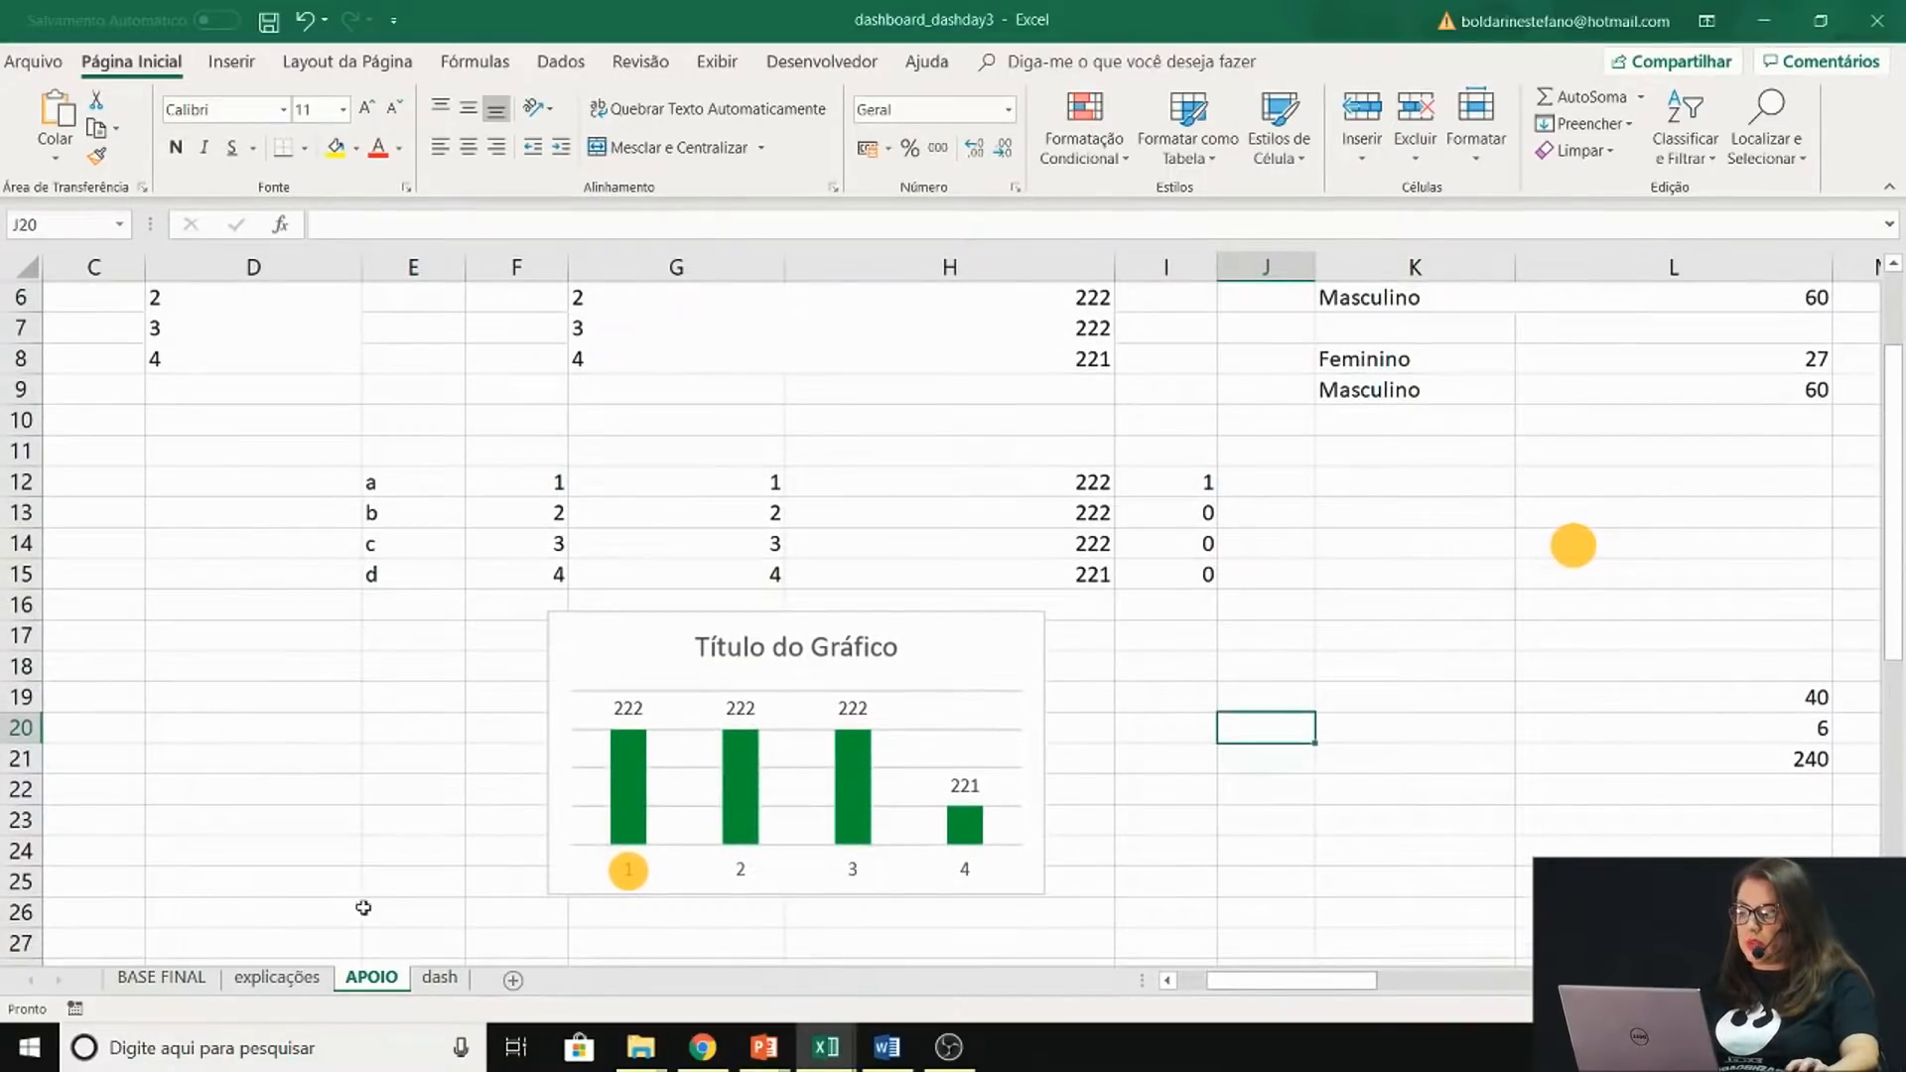
{"action": "left_click", "coordinate": [440, 978]}
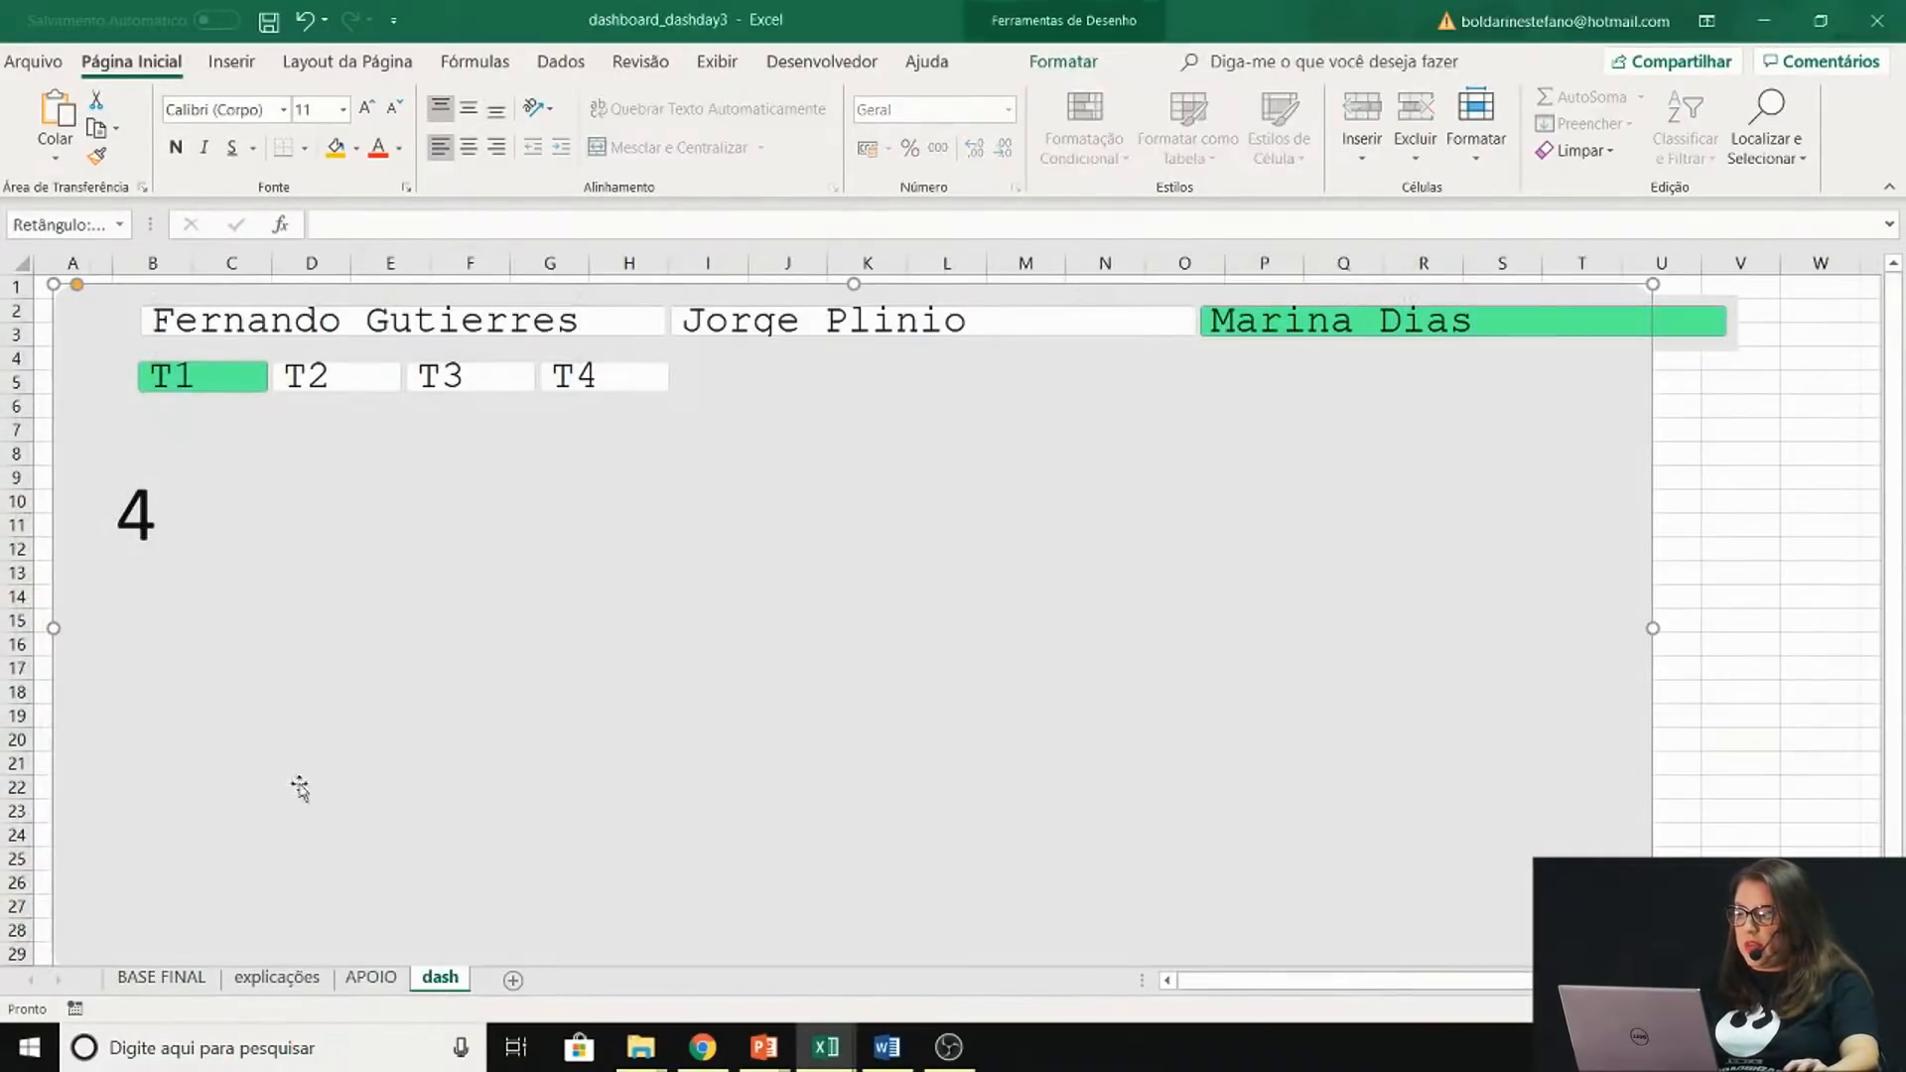
{"action": "left_click", "coordinate": [561, 379]}
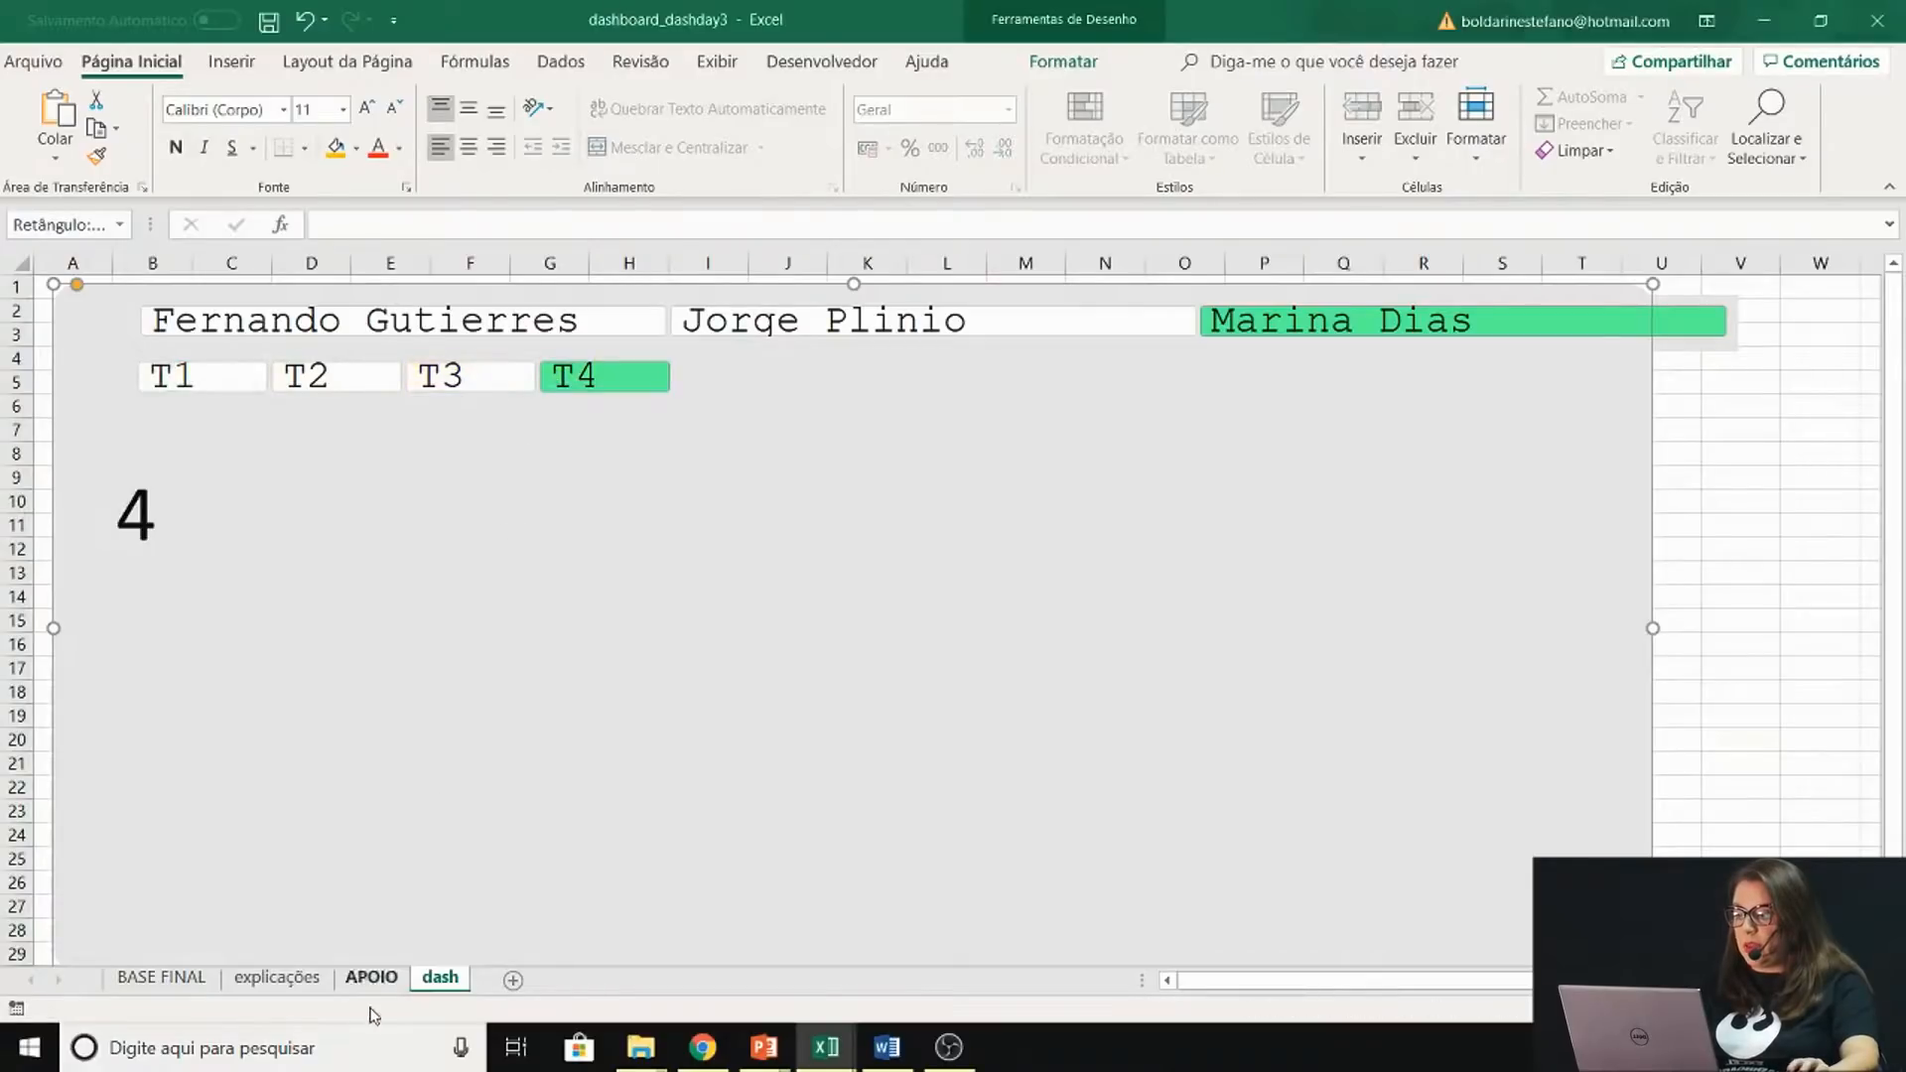
{"action": "left_click", "coordinate": [372, 978]}
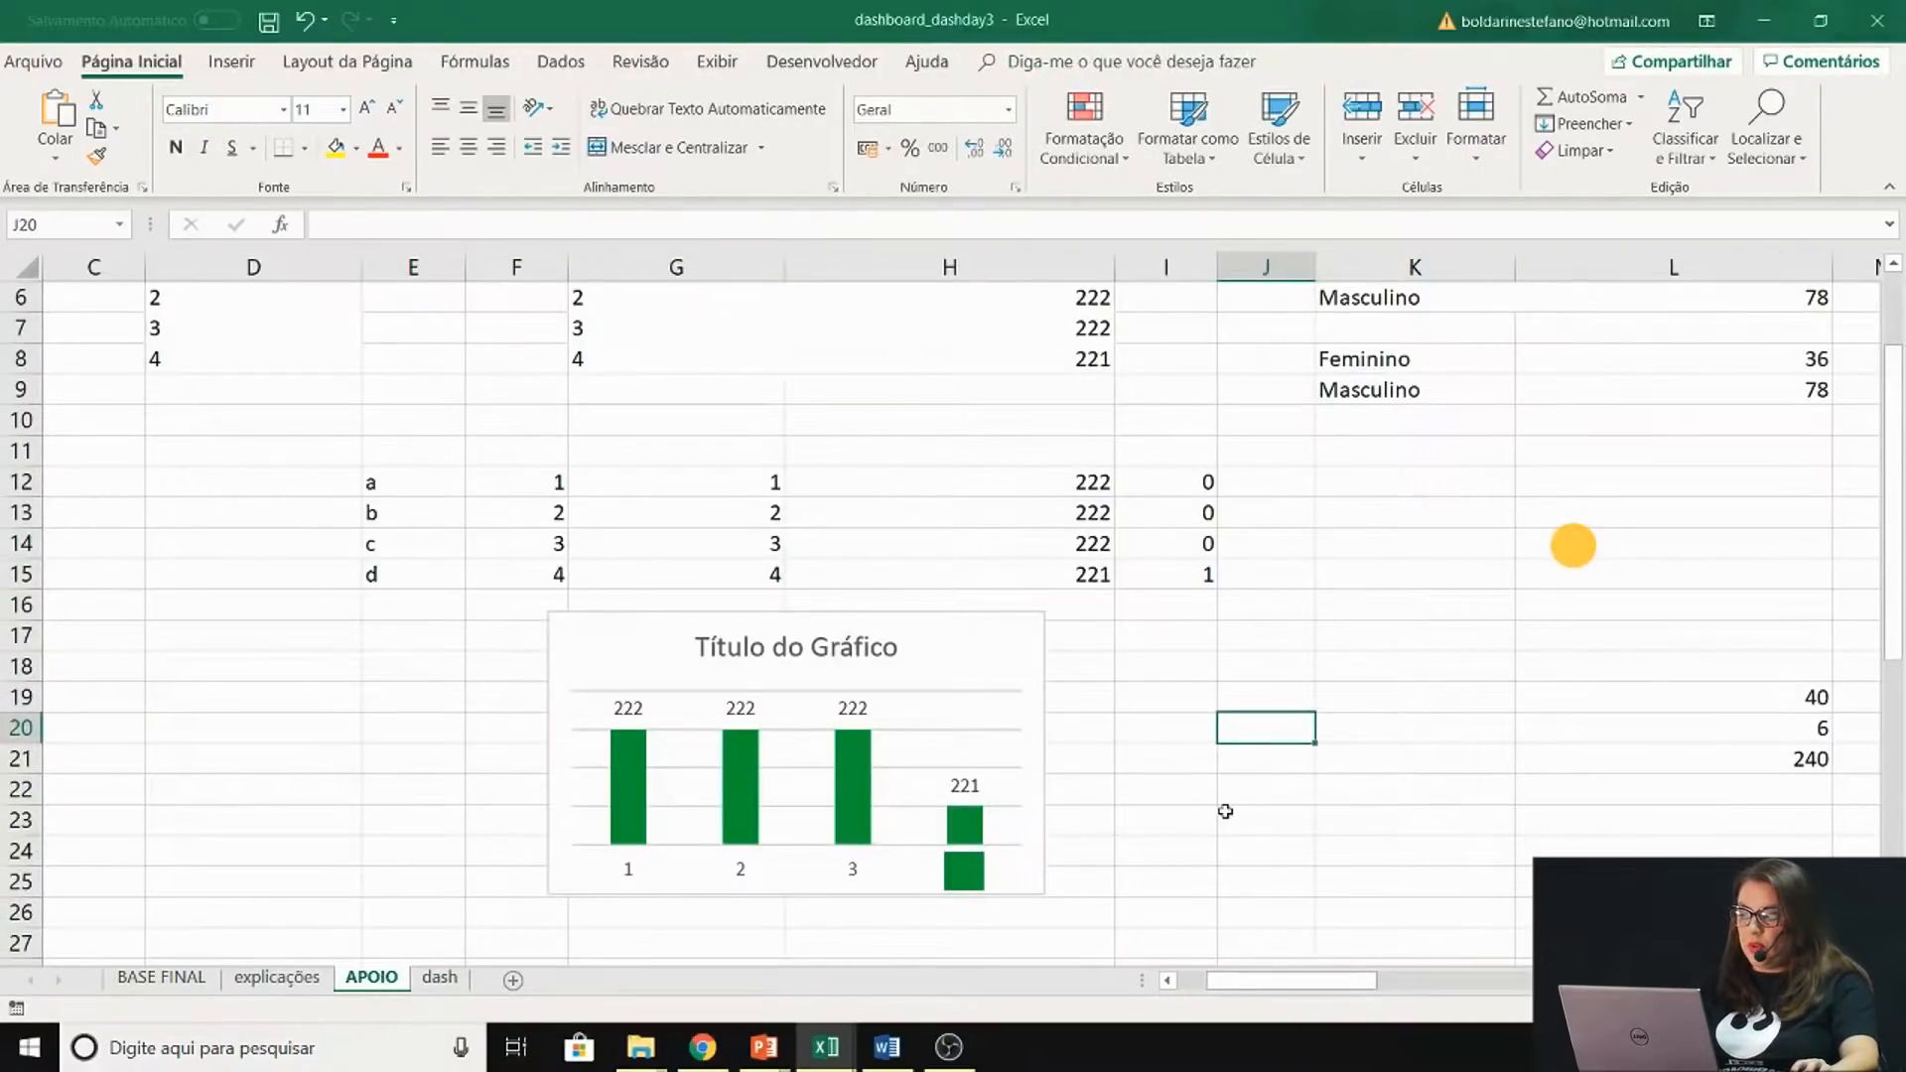
{"action": "left_click", "coordinate": [1568, 570]}
{"action": "left_click", "coordinate": [961, 878]}
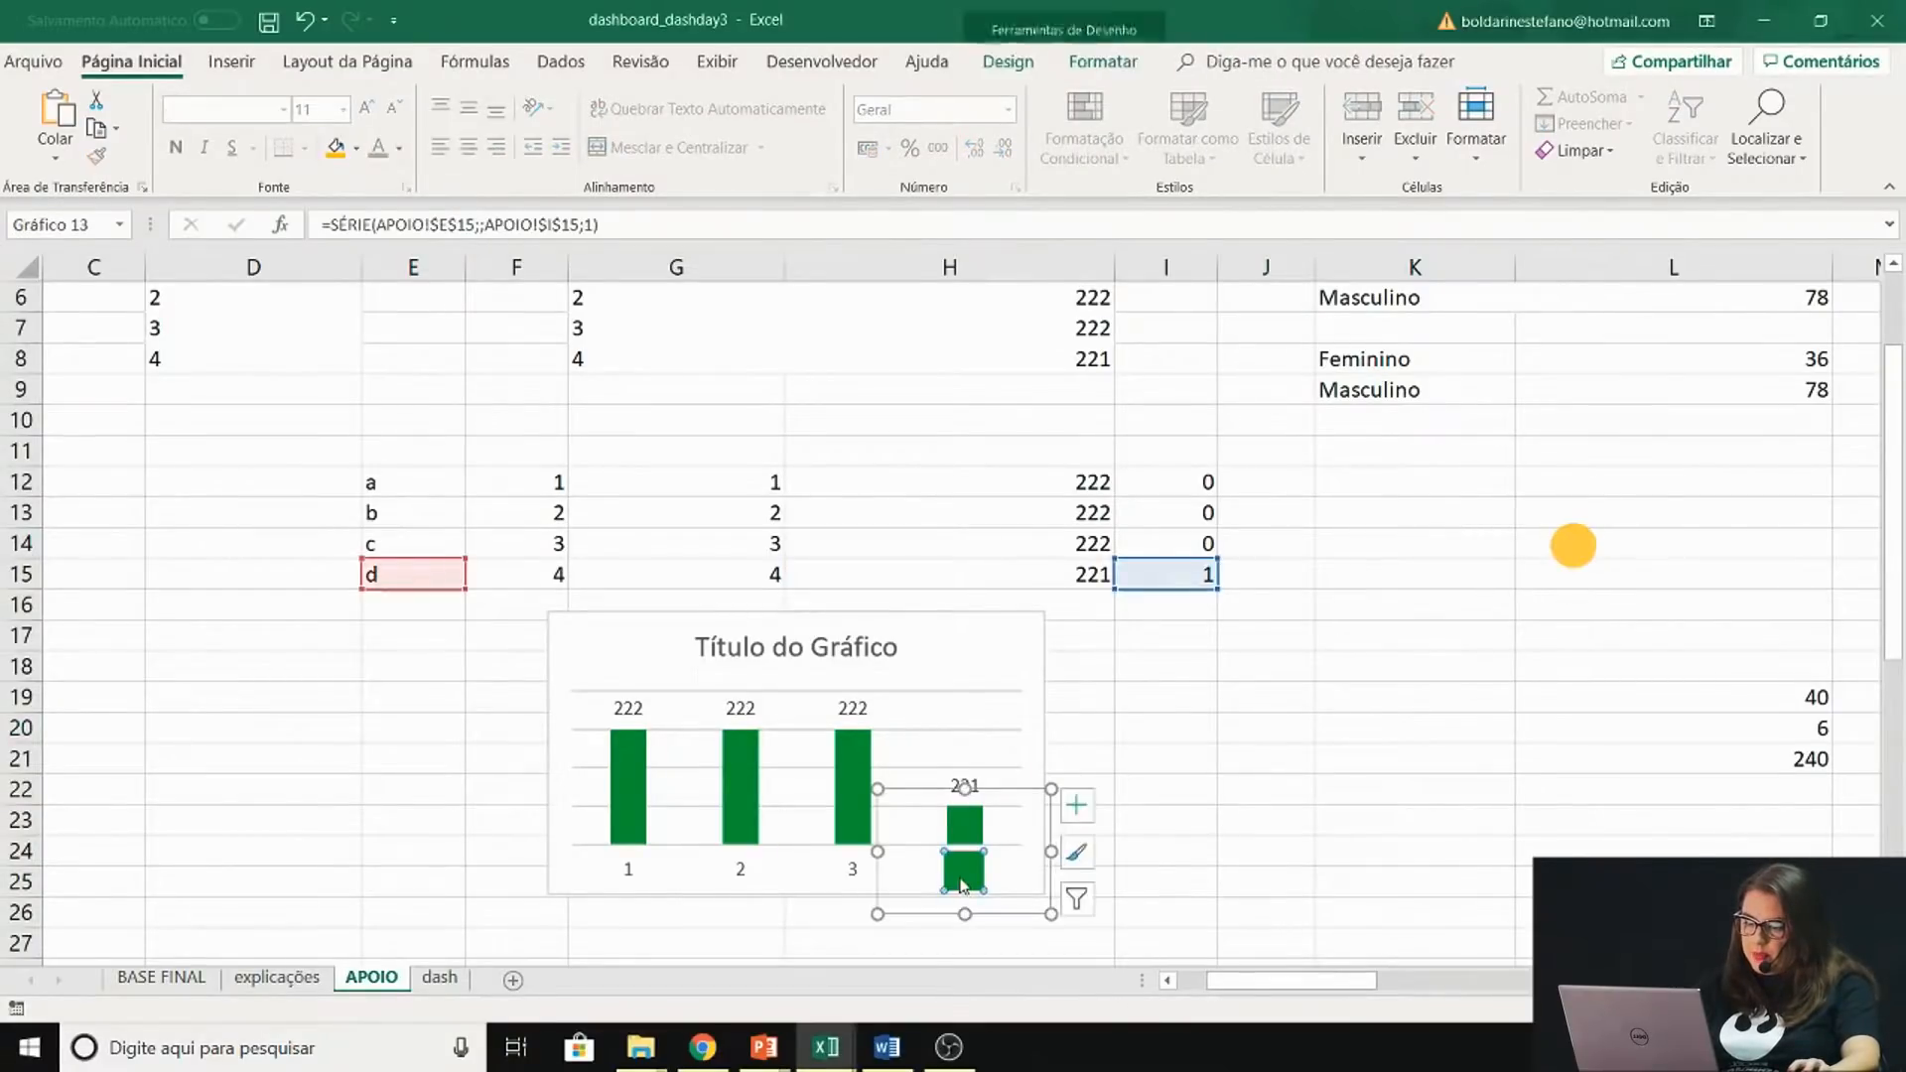
{"action": "key", "text": "ctrl+v"}
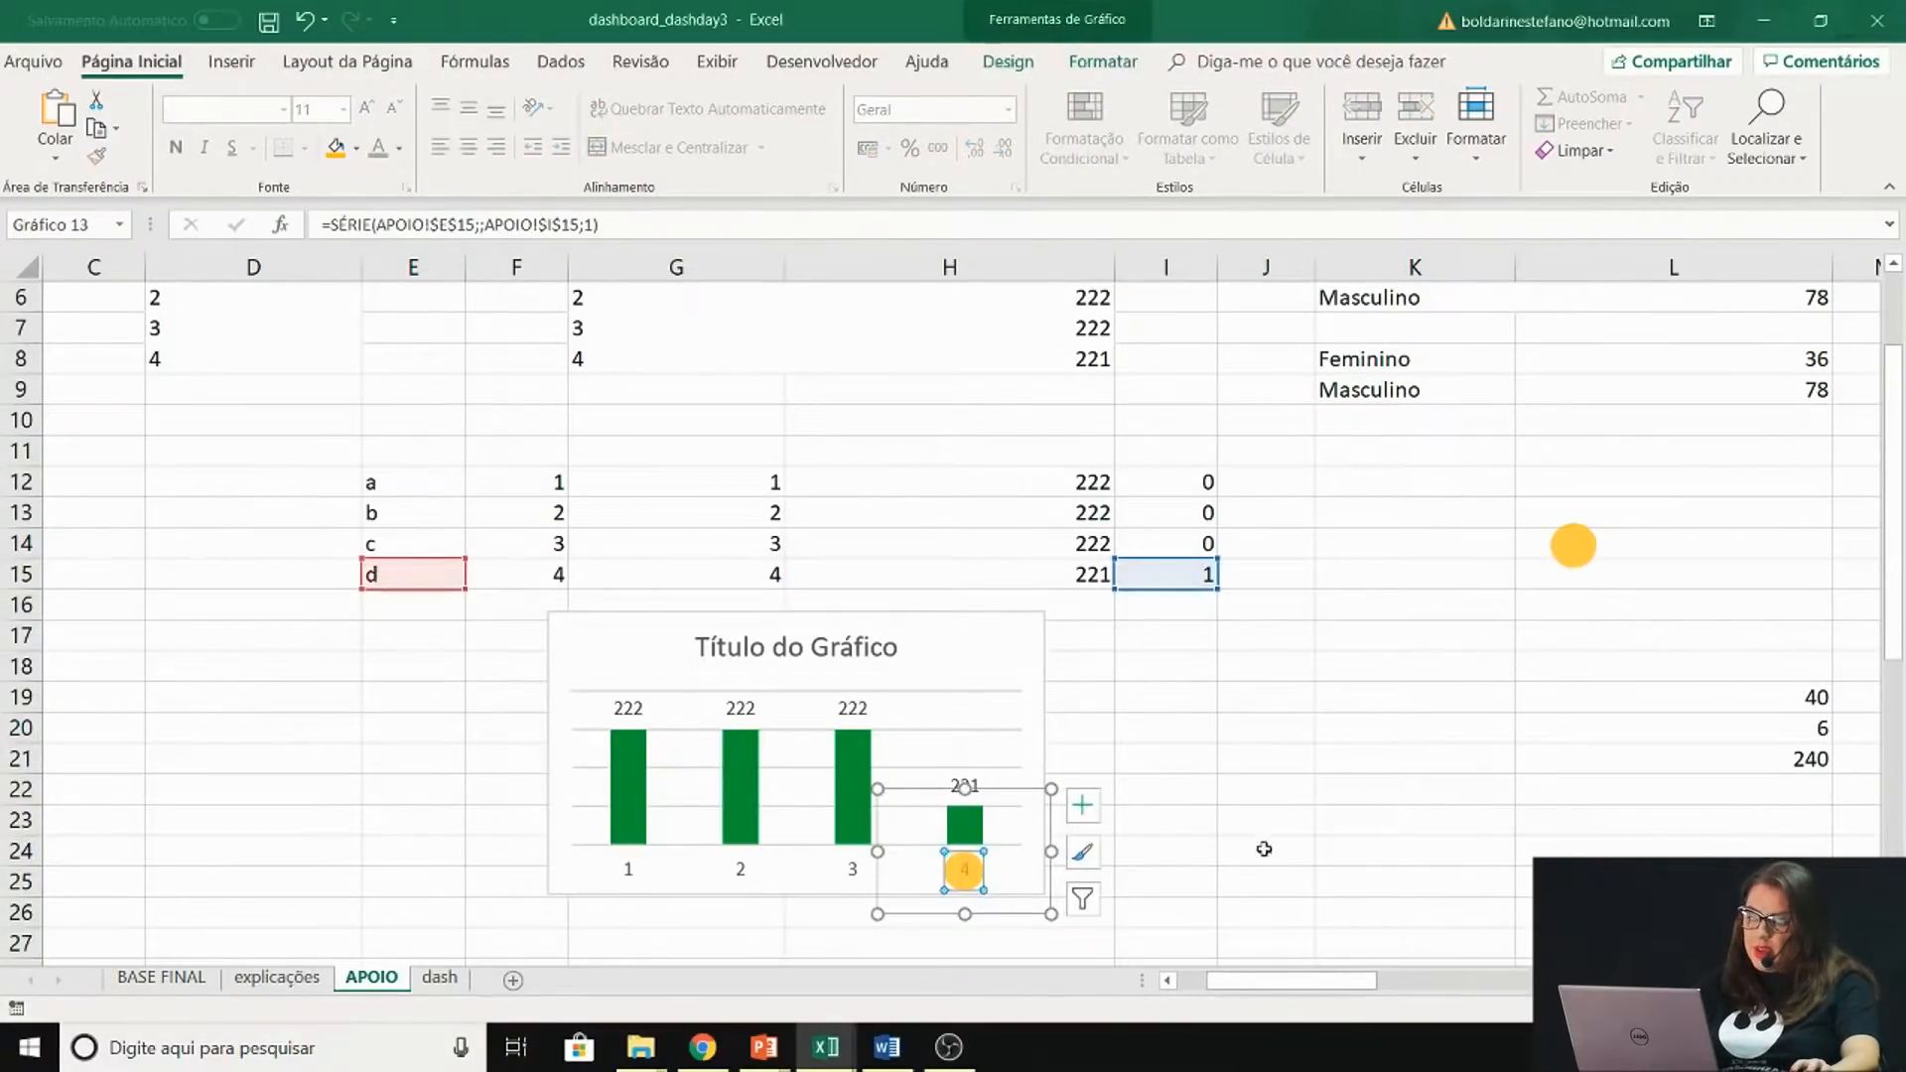
Filter the team slicer to T2 and paste a copy of the orange circle as the fill of the small chart over label 2
{"action": "left_click", "coordinate": [444, 975]}
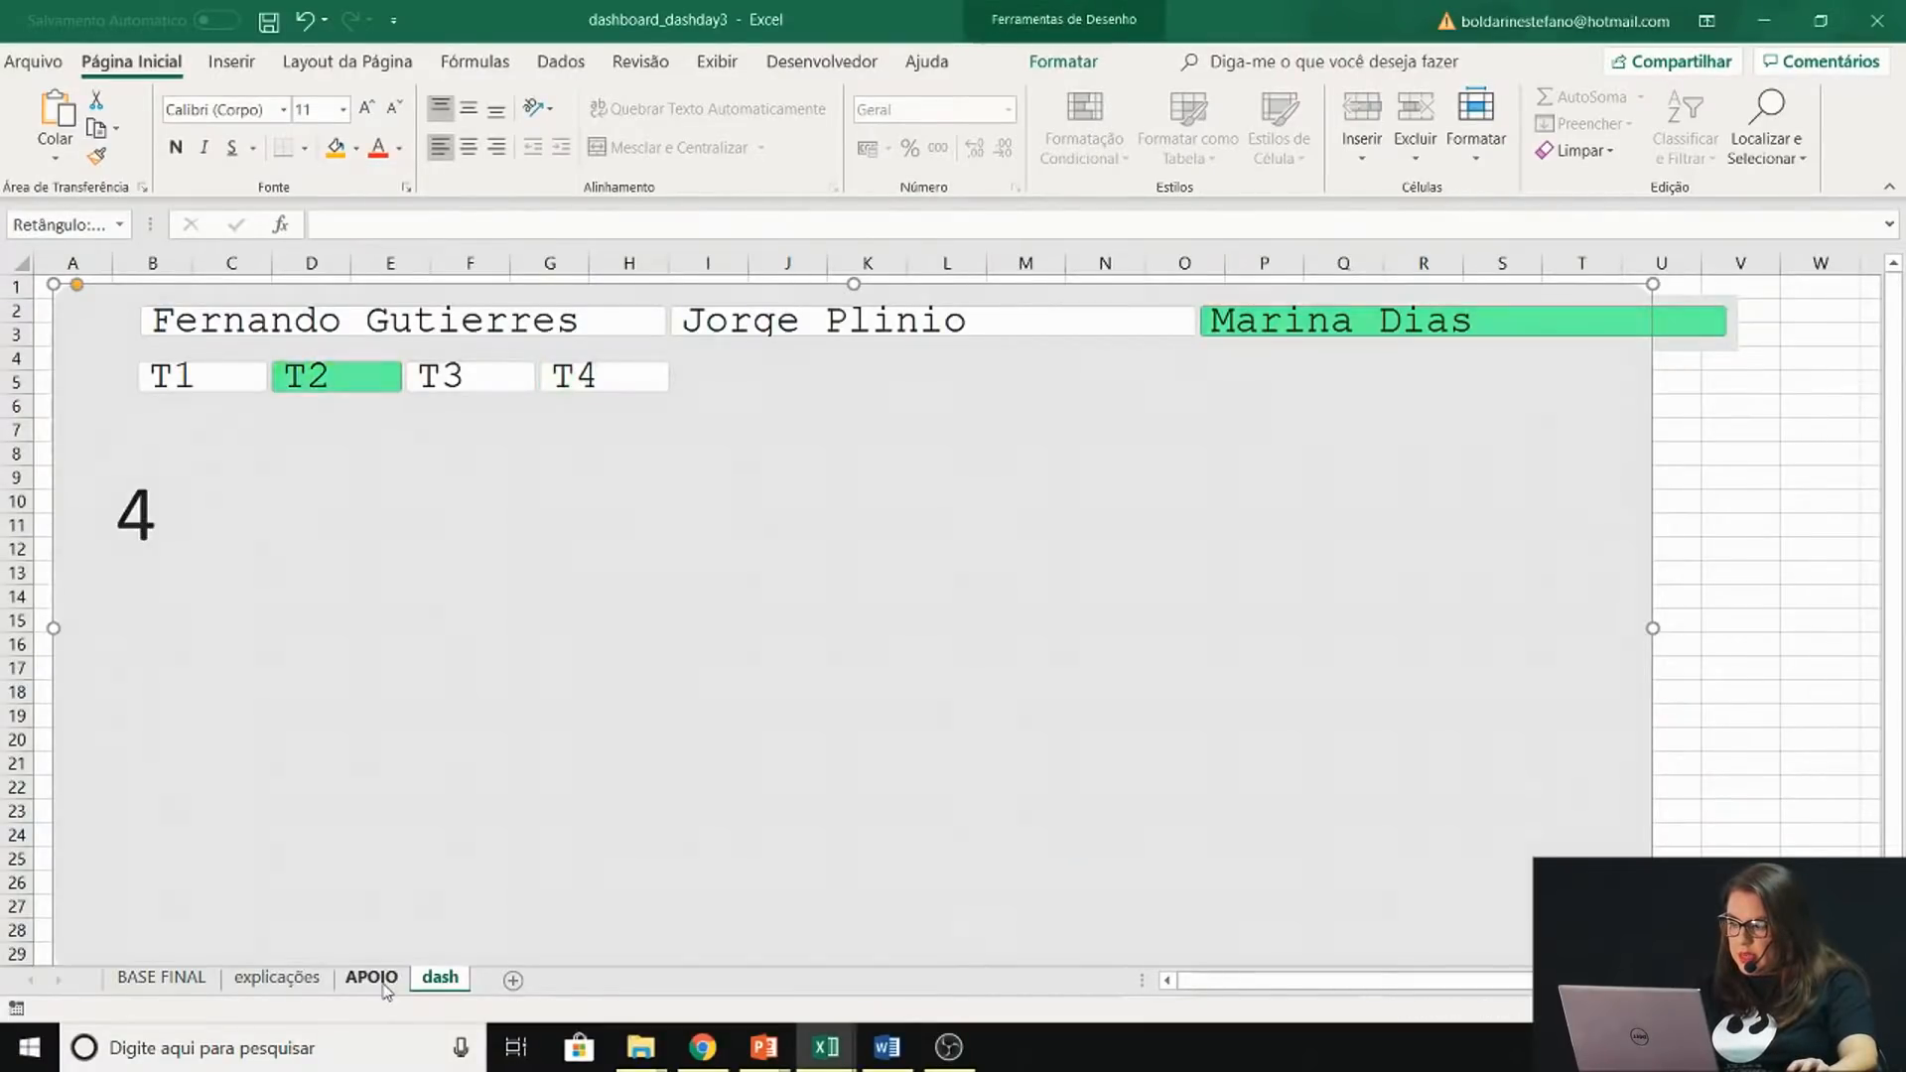
{"action": "left_click", "coordinate": [371, 977]}
{"action": "left_click", "coordinate": [1574, 545]}
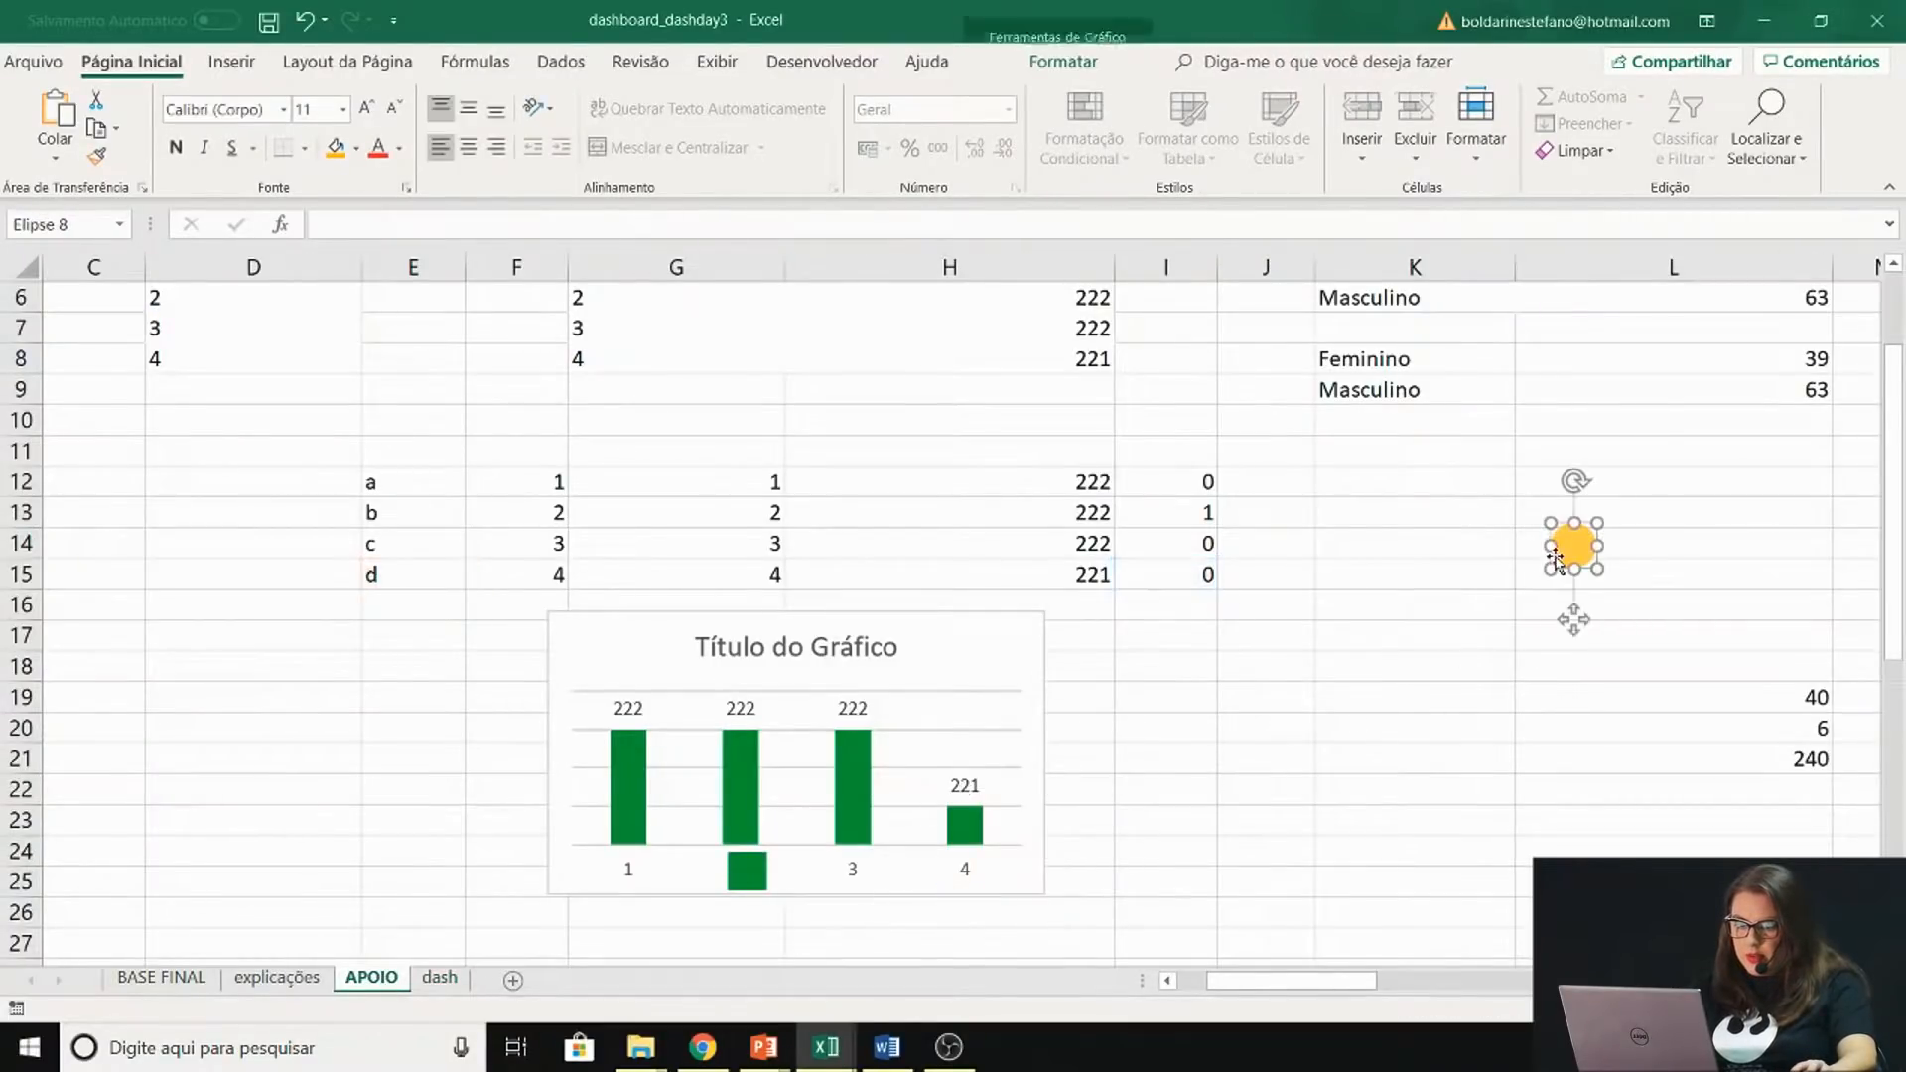
{"action": "left_click", "coordinate": [767, 869]}
{"action": "key", "text": "ctrl+v"}
{"action": "left_click", "coordinate": [865, 804]}
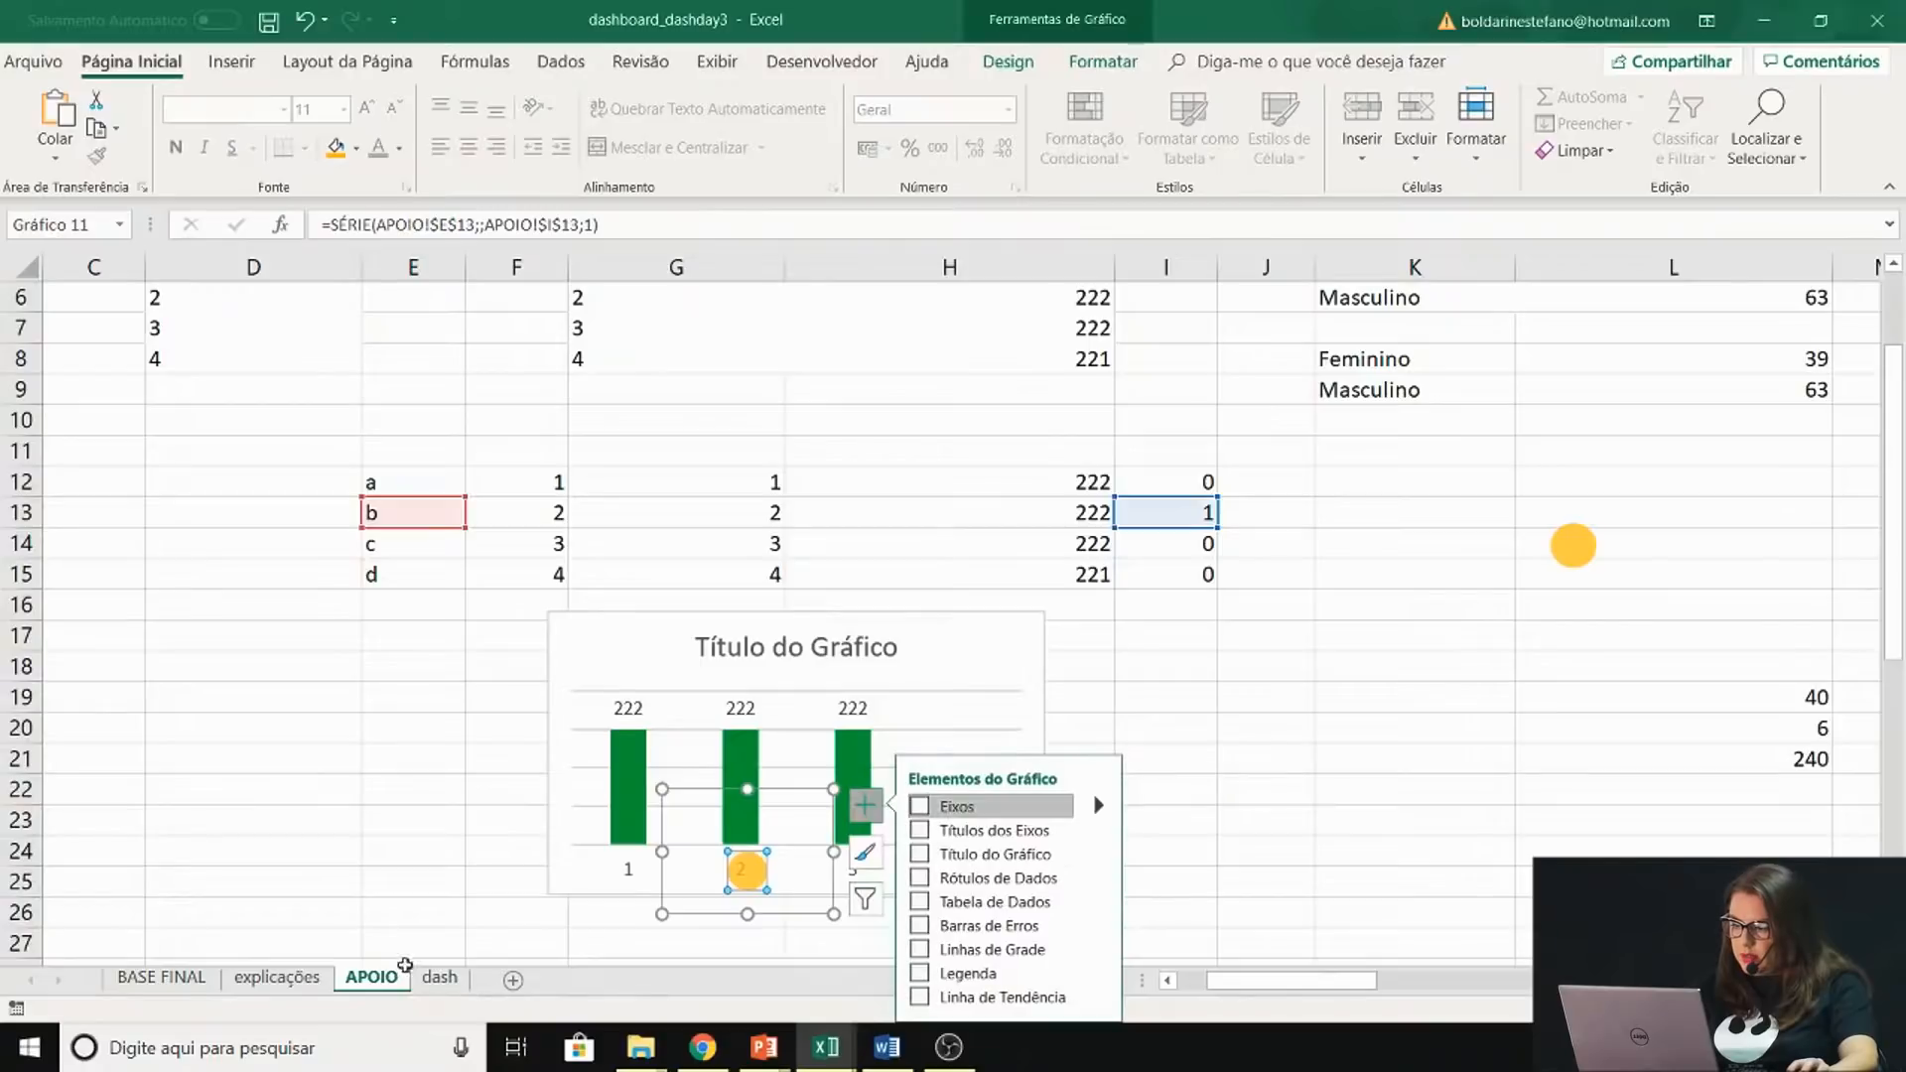
Filter the team slicer to T3 and paste a copy of the orange circle as the fill of the small chart over label 3
{"action": "left_click", "coordinate": [442, 977]}
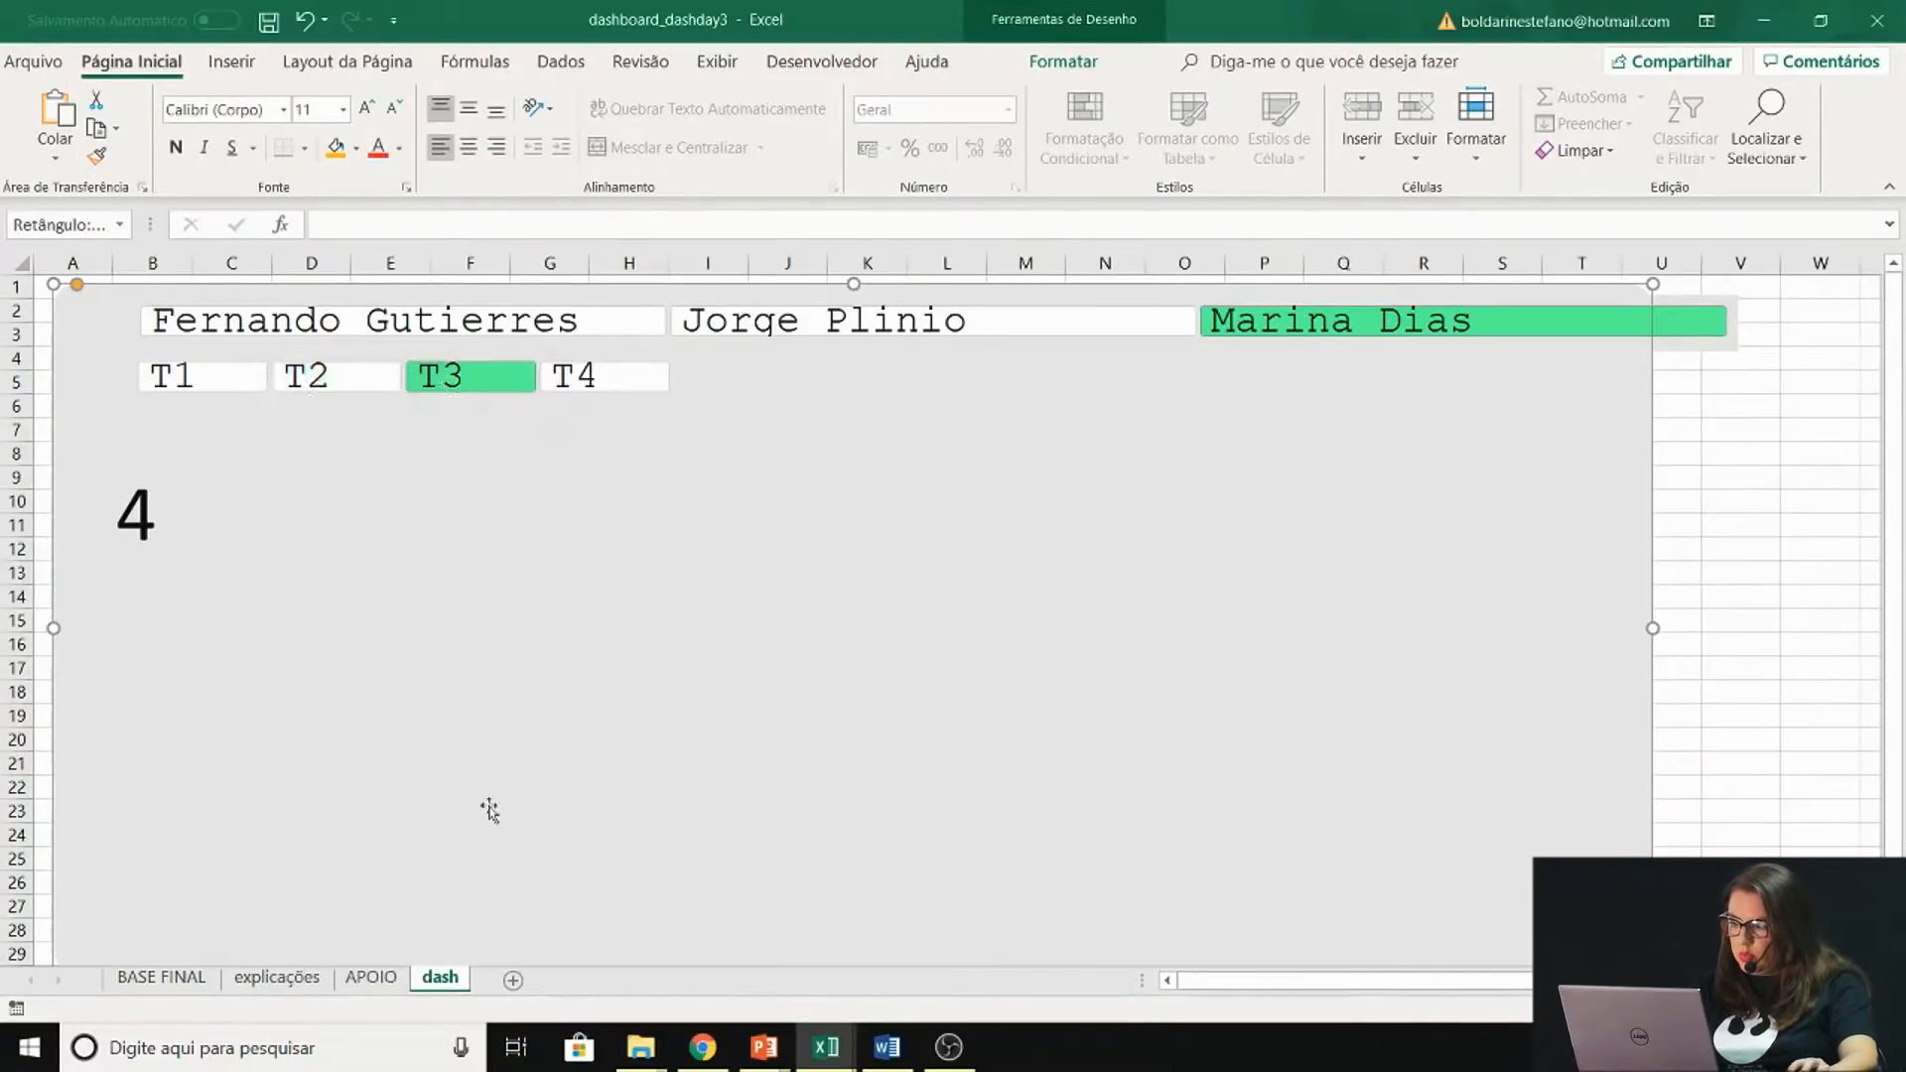
{"action": "left_click", "coordinate": [371, 977]}
{"action": "left_click", "coordinate": [1380, 657]}
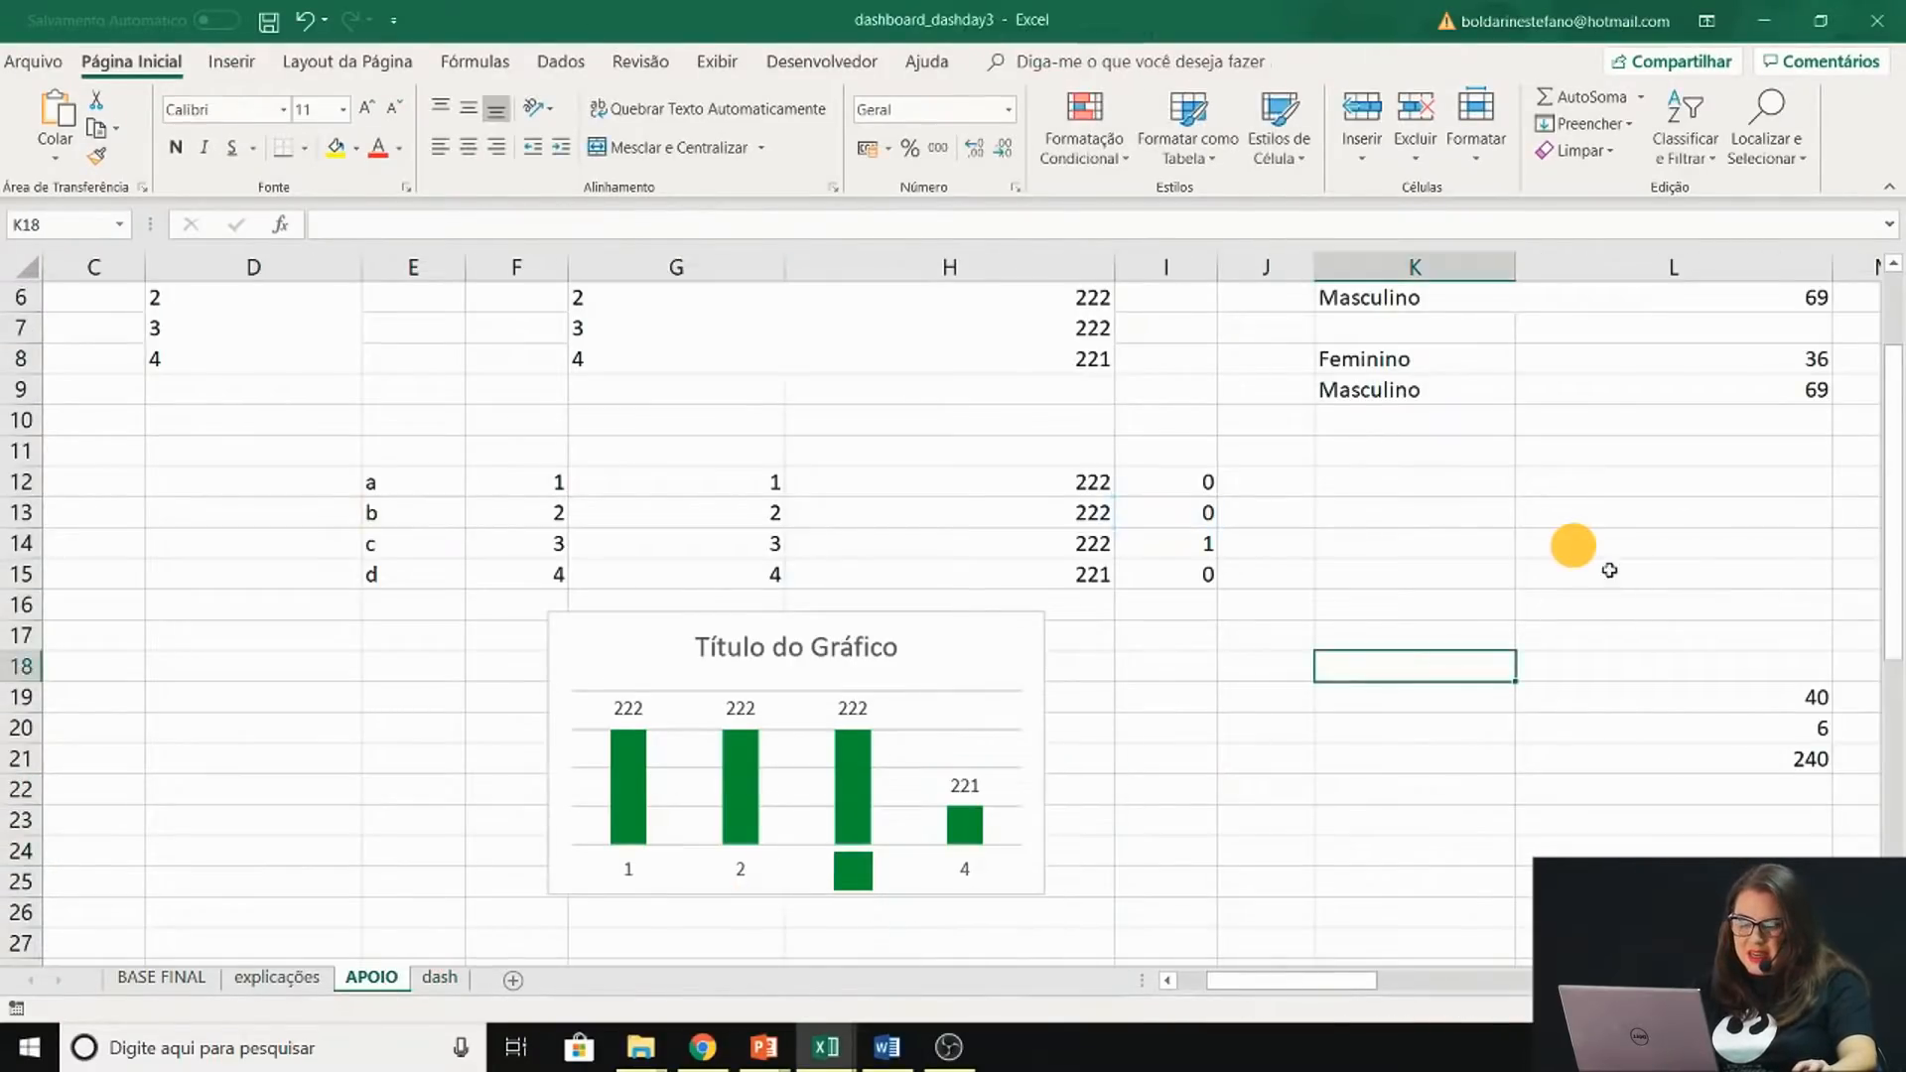
{"action": "left_click", "coordinate": [1577, 547]}
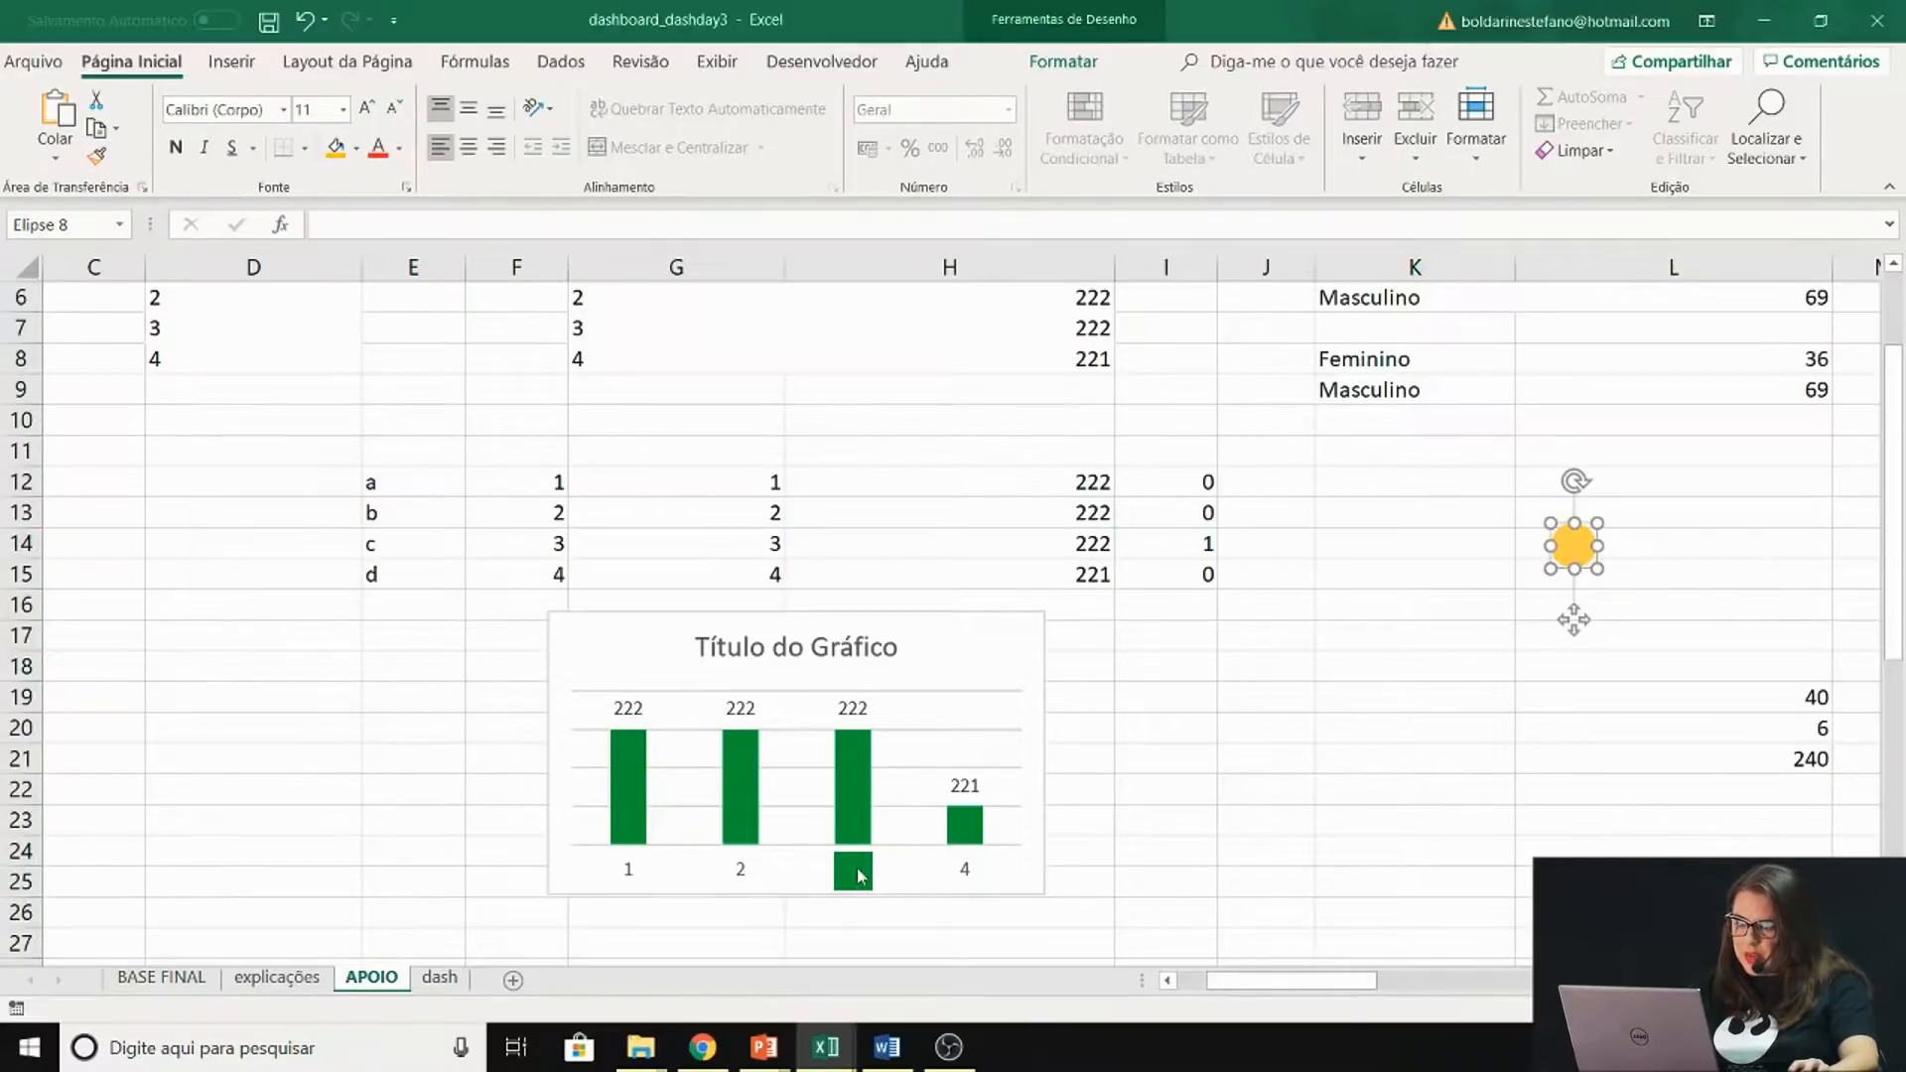
{"action": "left_click", "coordinate": [856, 874]}
{"action": "left_click", "coordinate": [856, 874]}
{"action": "key", "text": "ctrl+v"}
{"action": "left_click", "coordinate": [1415, 851]}
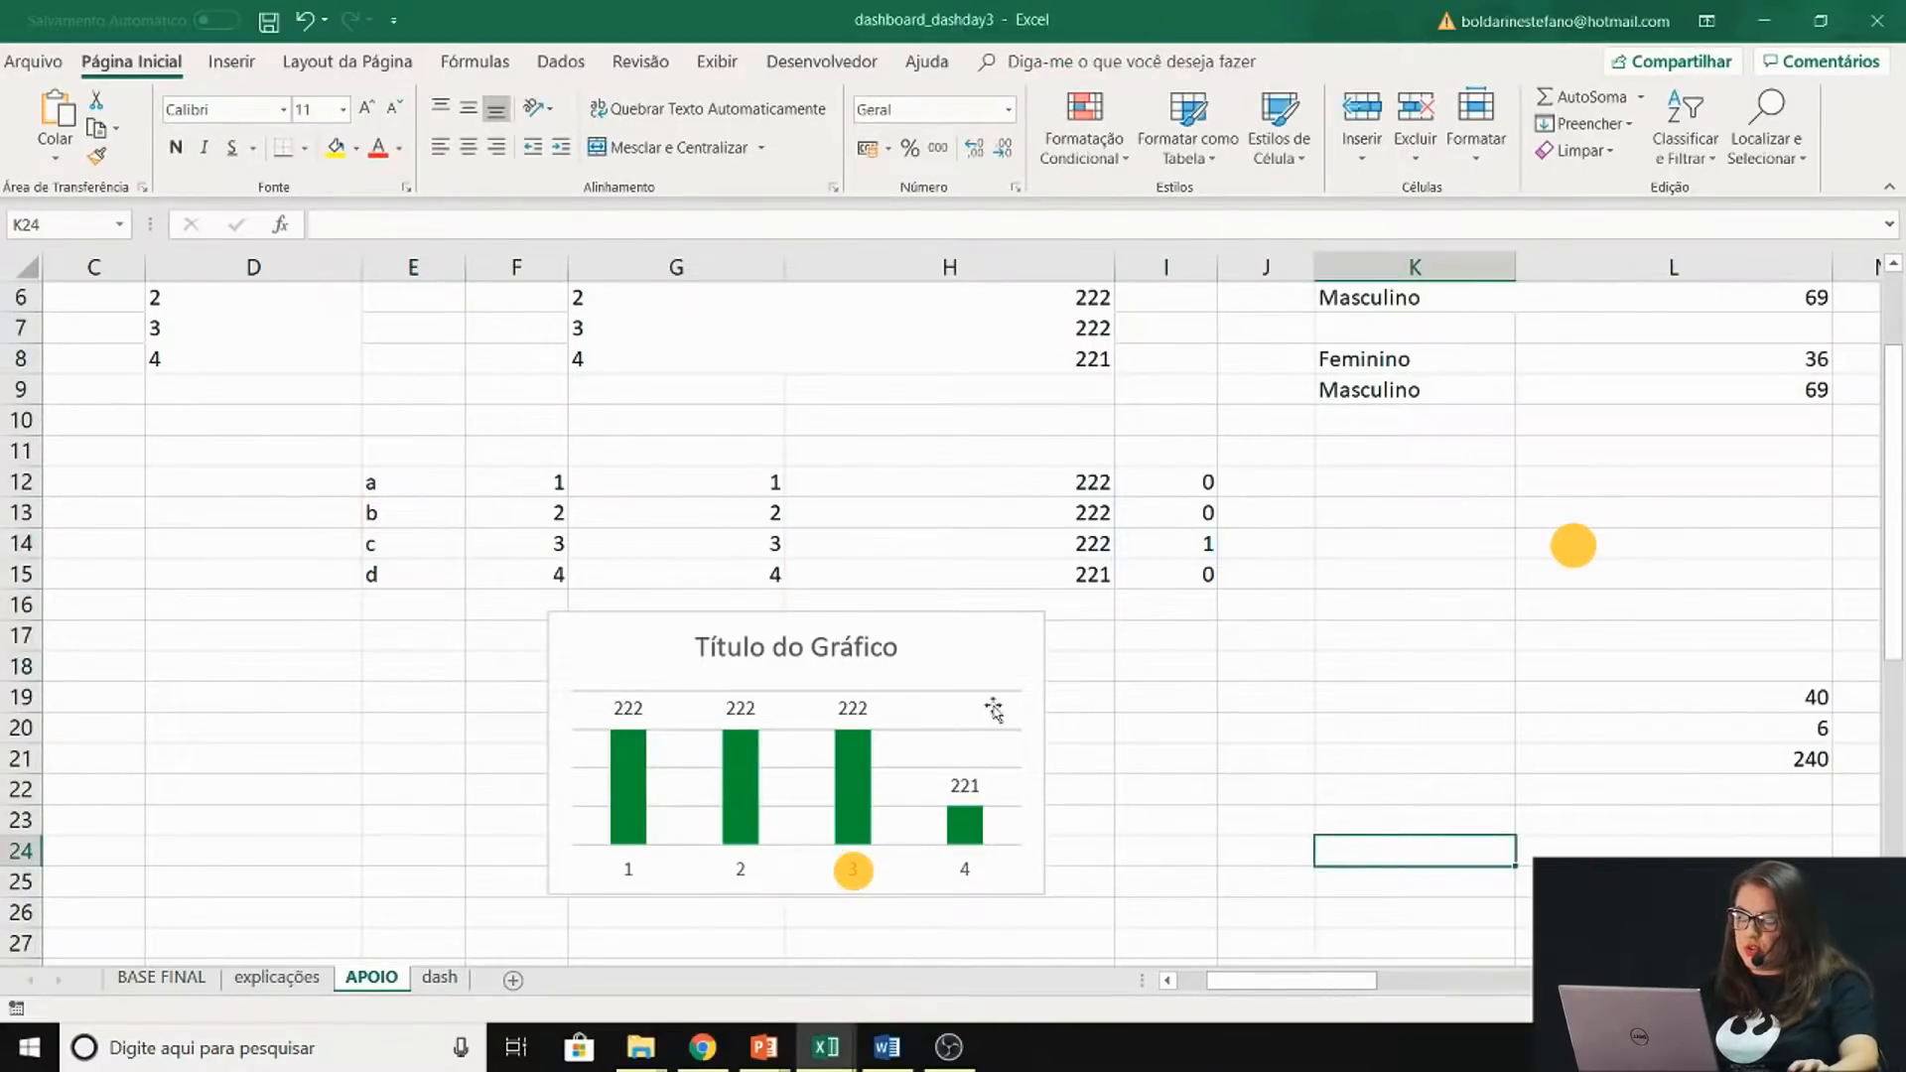
{"action": "scroll", "coordinate": [1367, 689], "scroll_direction": "down", "scroll_amount": 3}
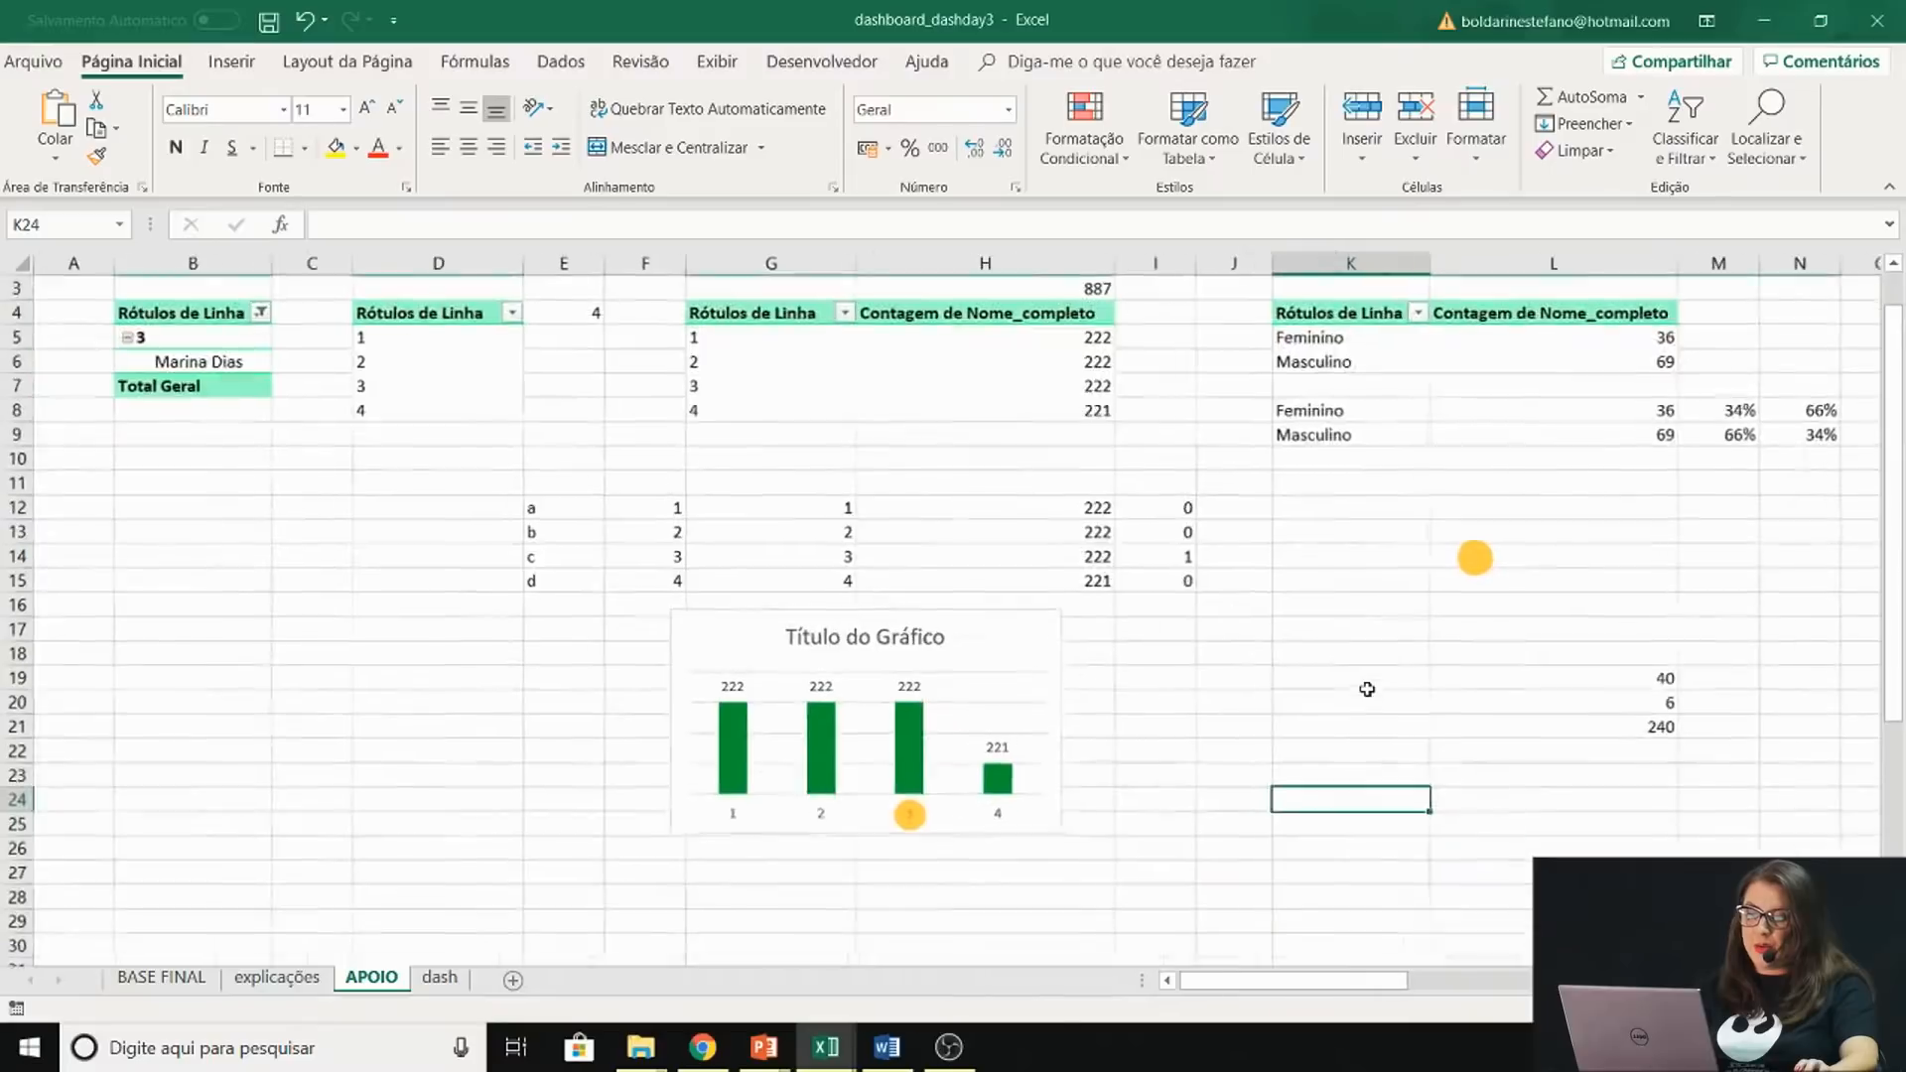
{"action": "scroll", "coordinate": [1367, 689], "scroll_direction": "down", "scroll_amount": 2}
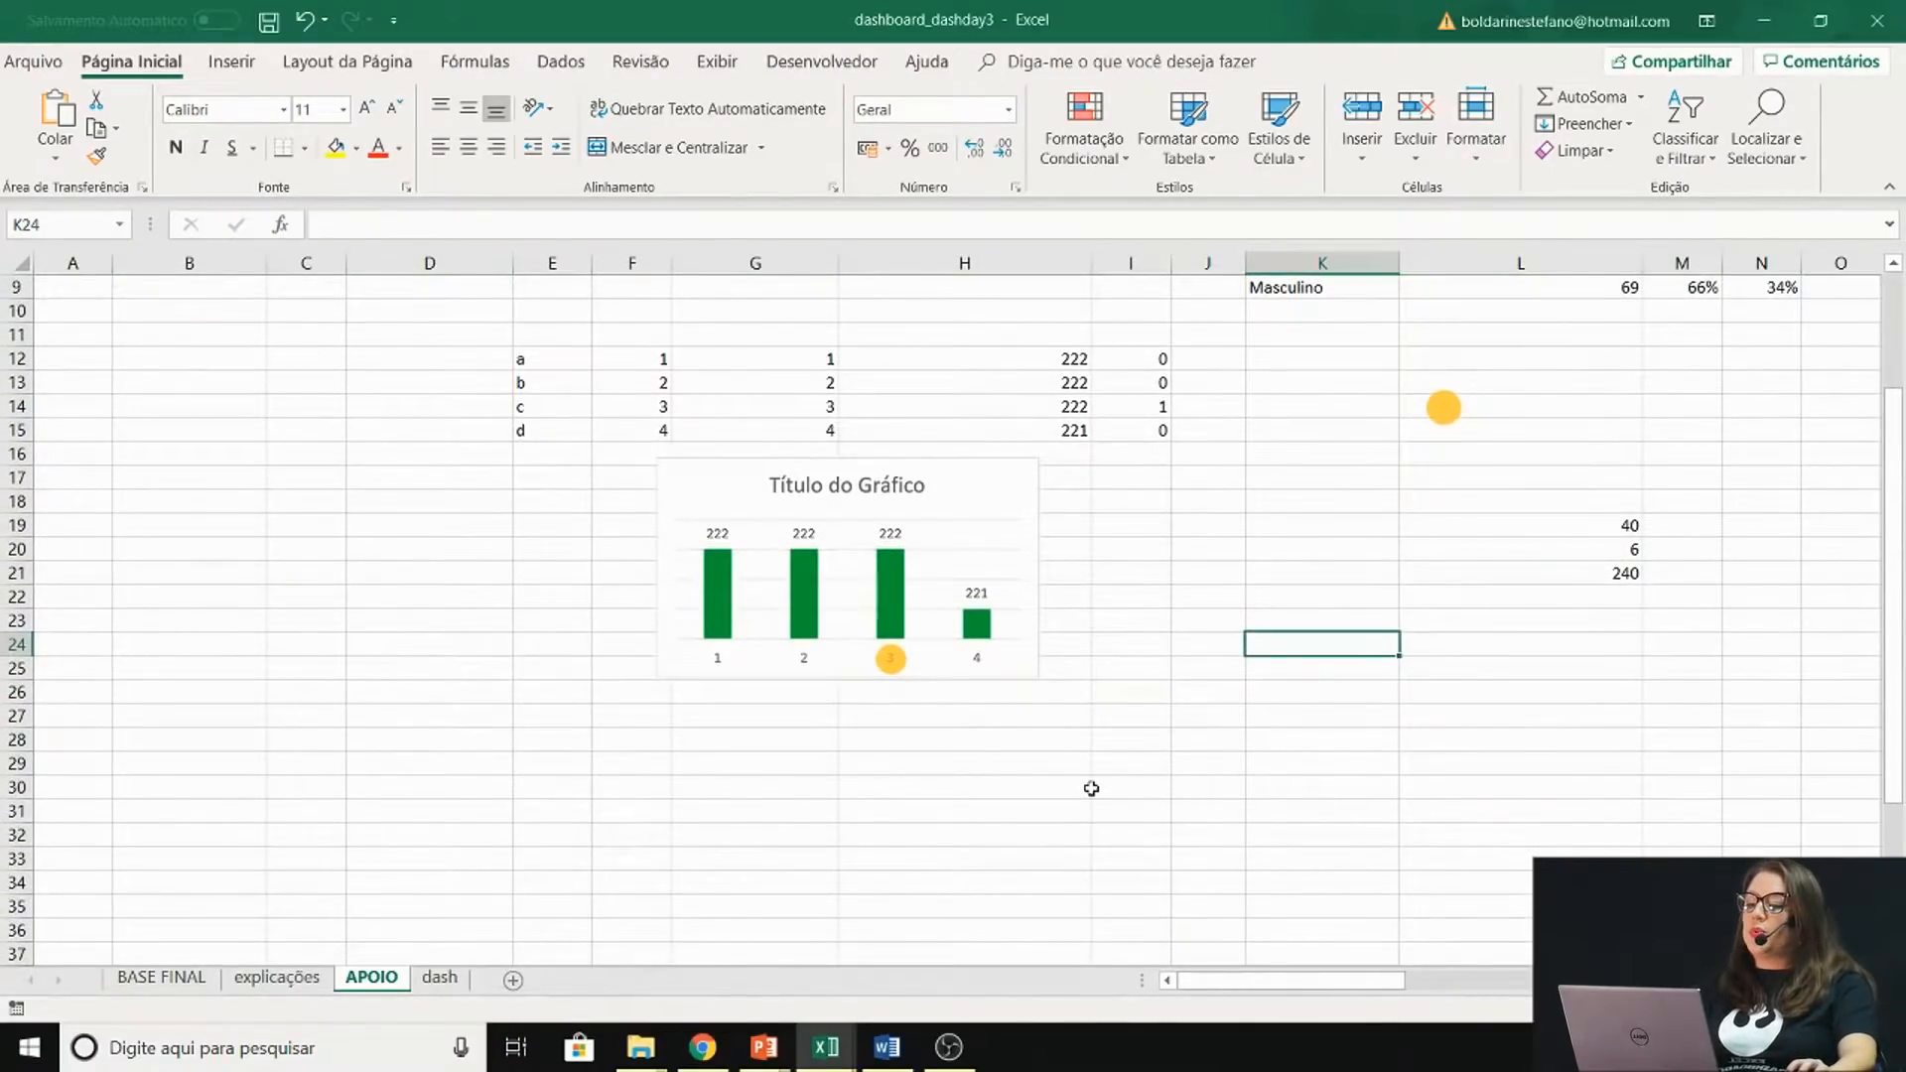
{"action": "left_click", "coordinate": [1770, 158]}
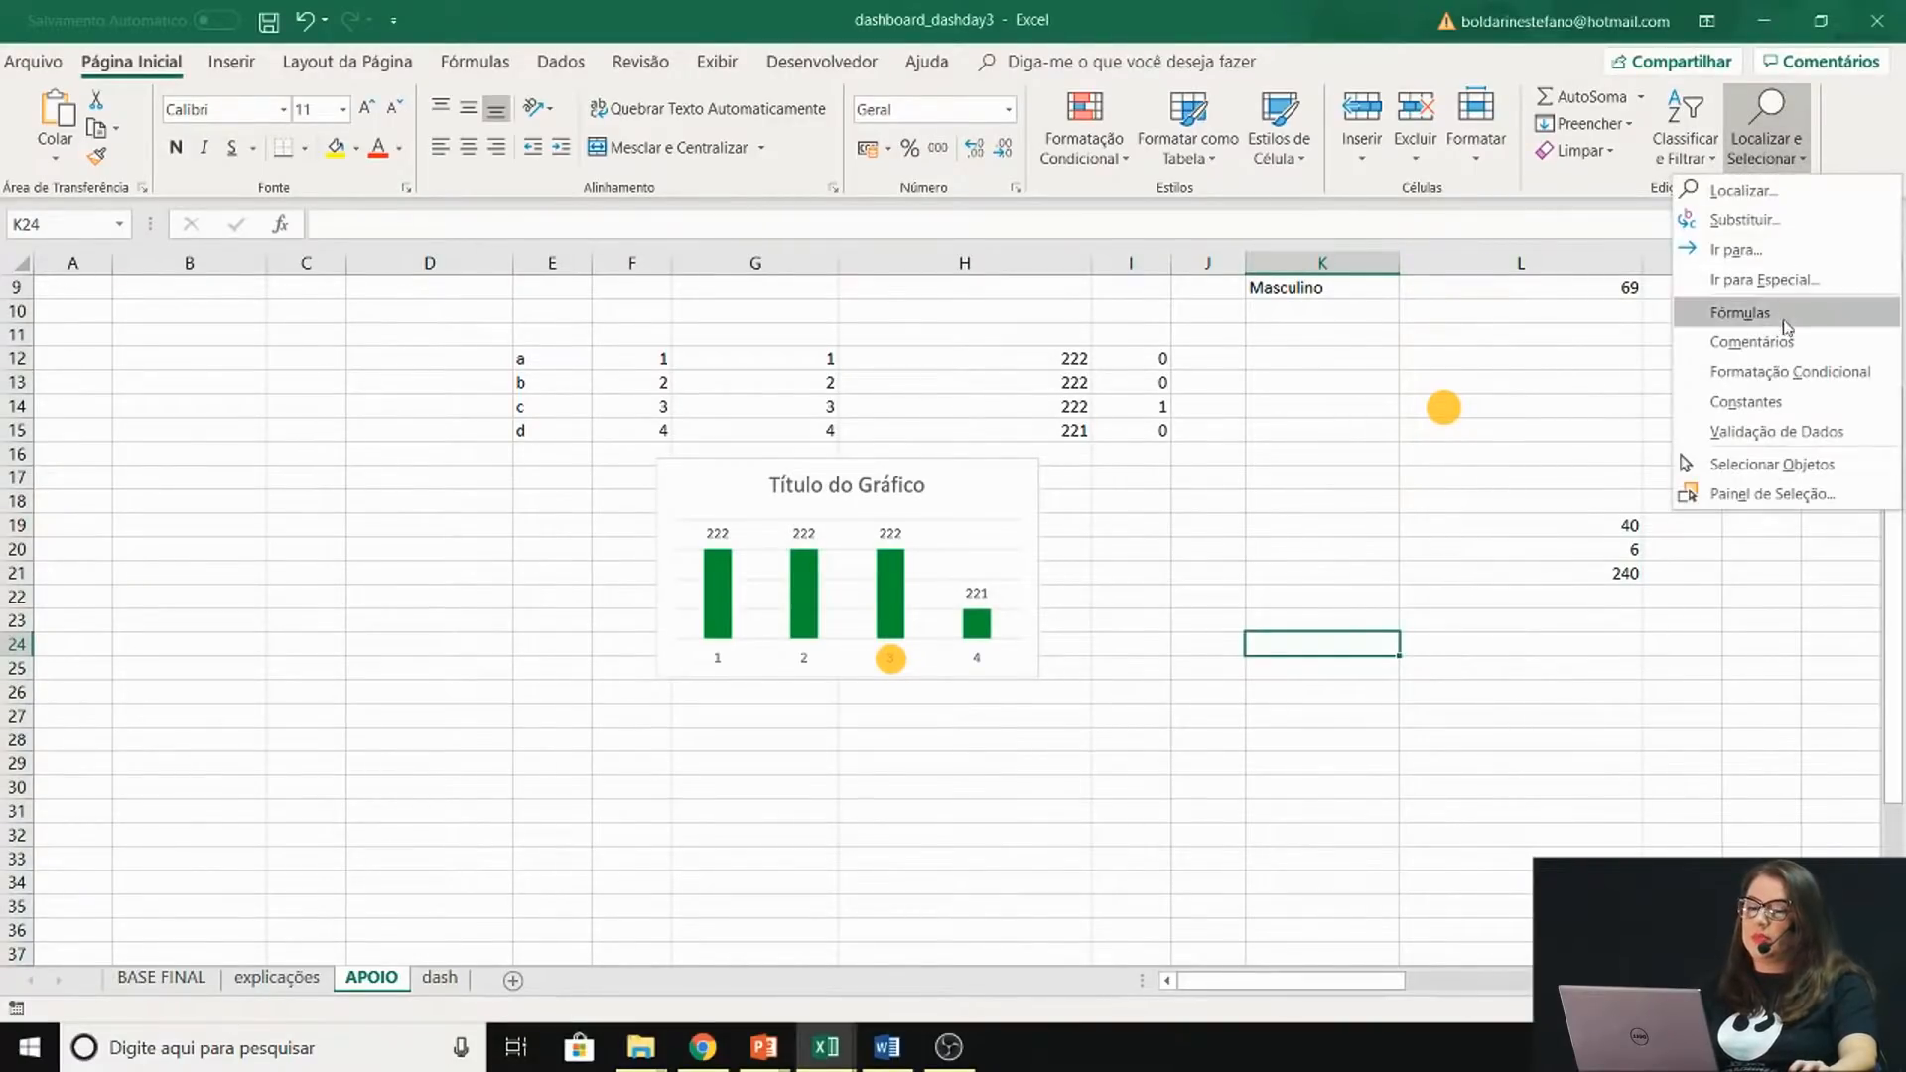
{"action": "left_click", "coordinate": [1507, 466]}
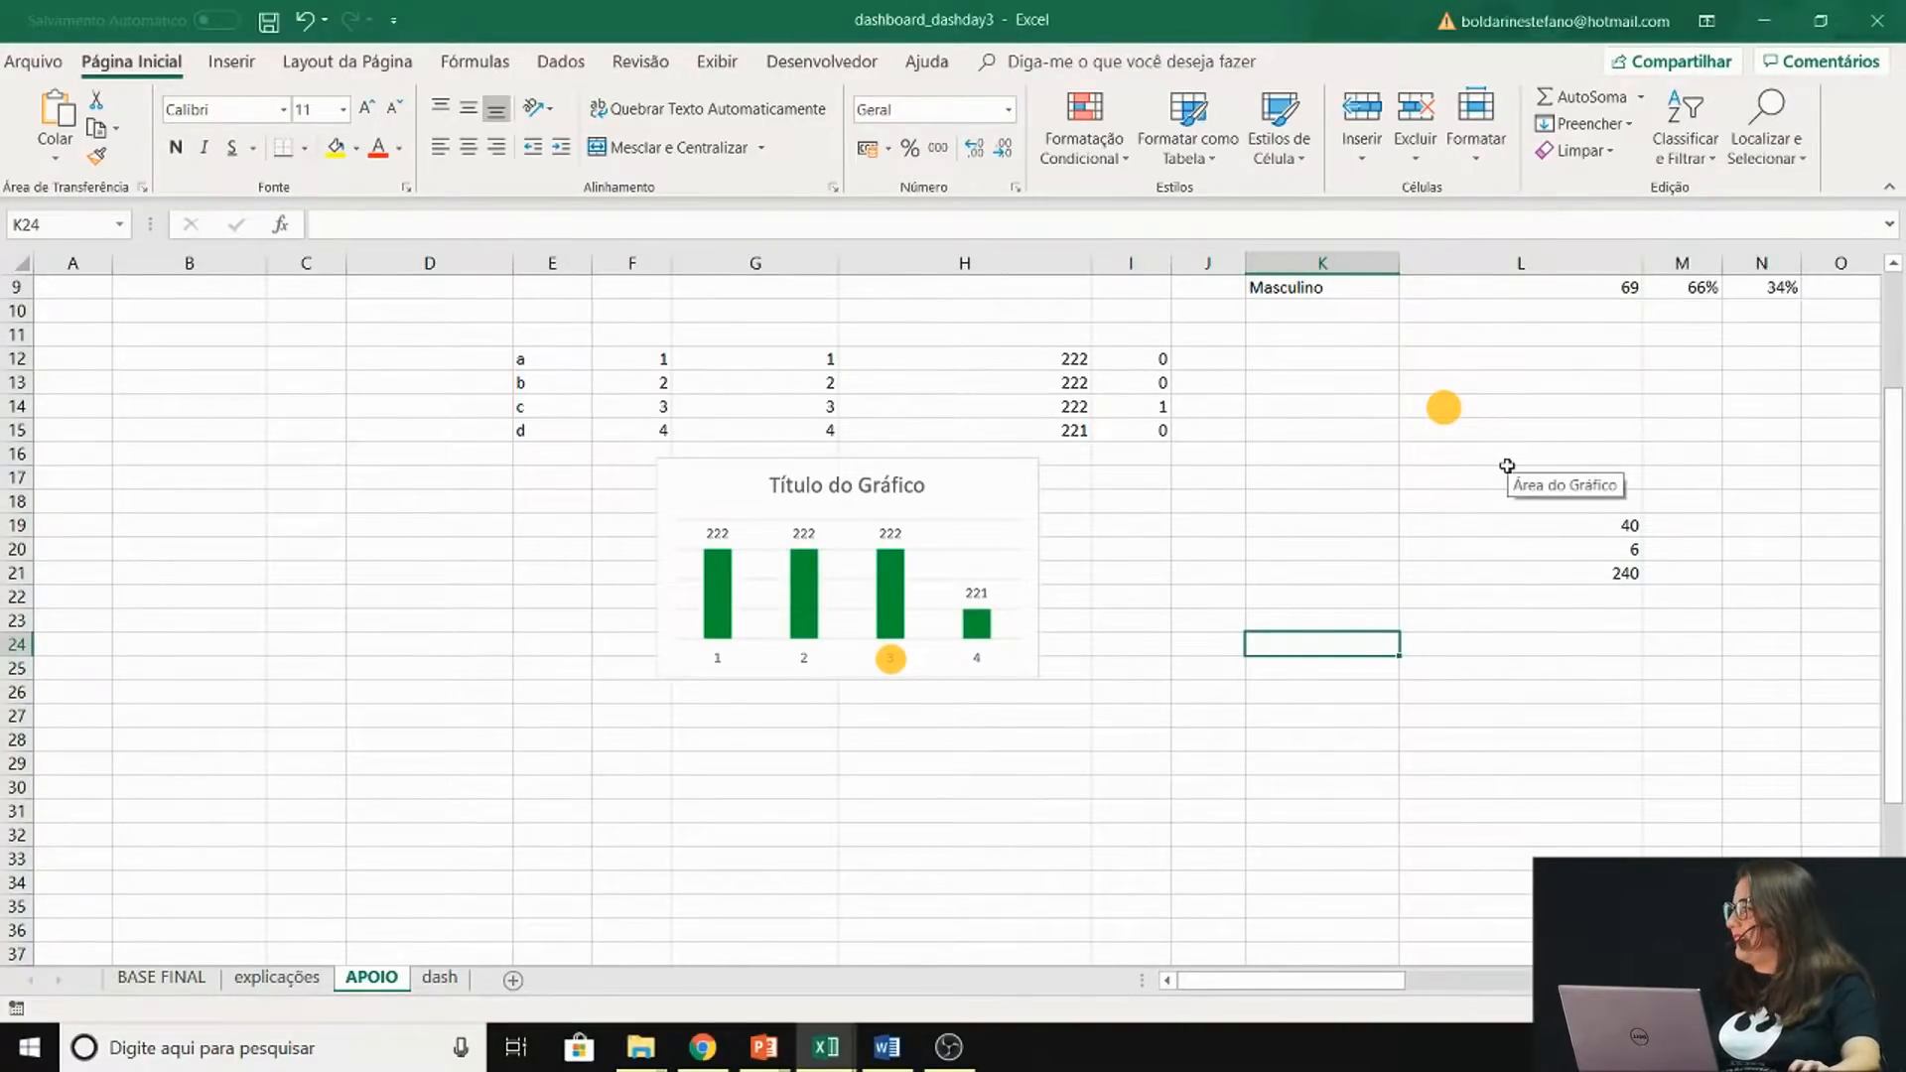
{"action": "left_click", "coordinate": [1337, 448]}
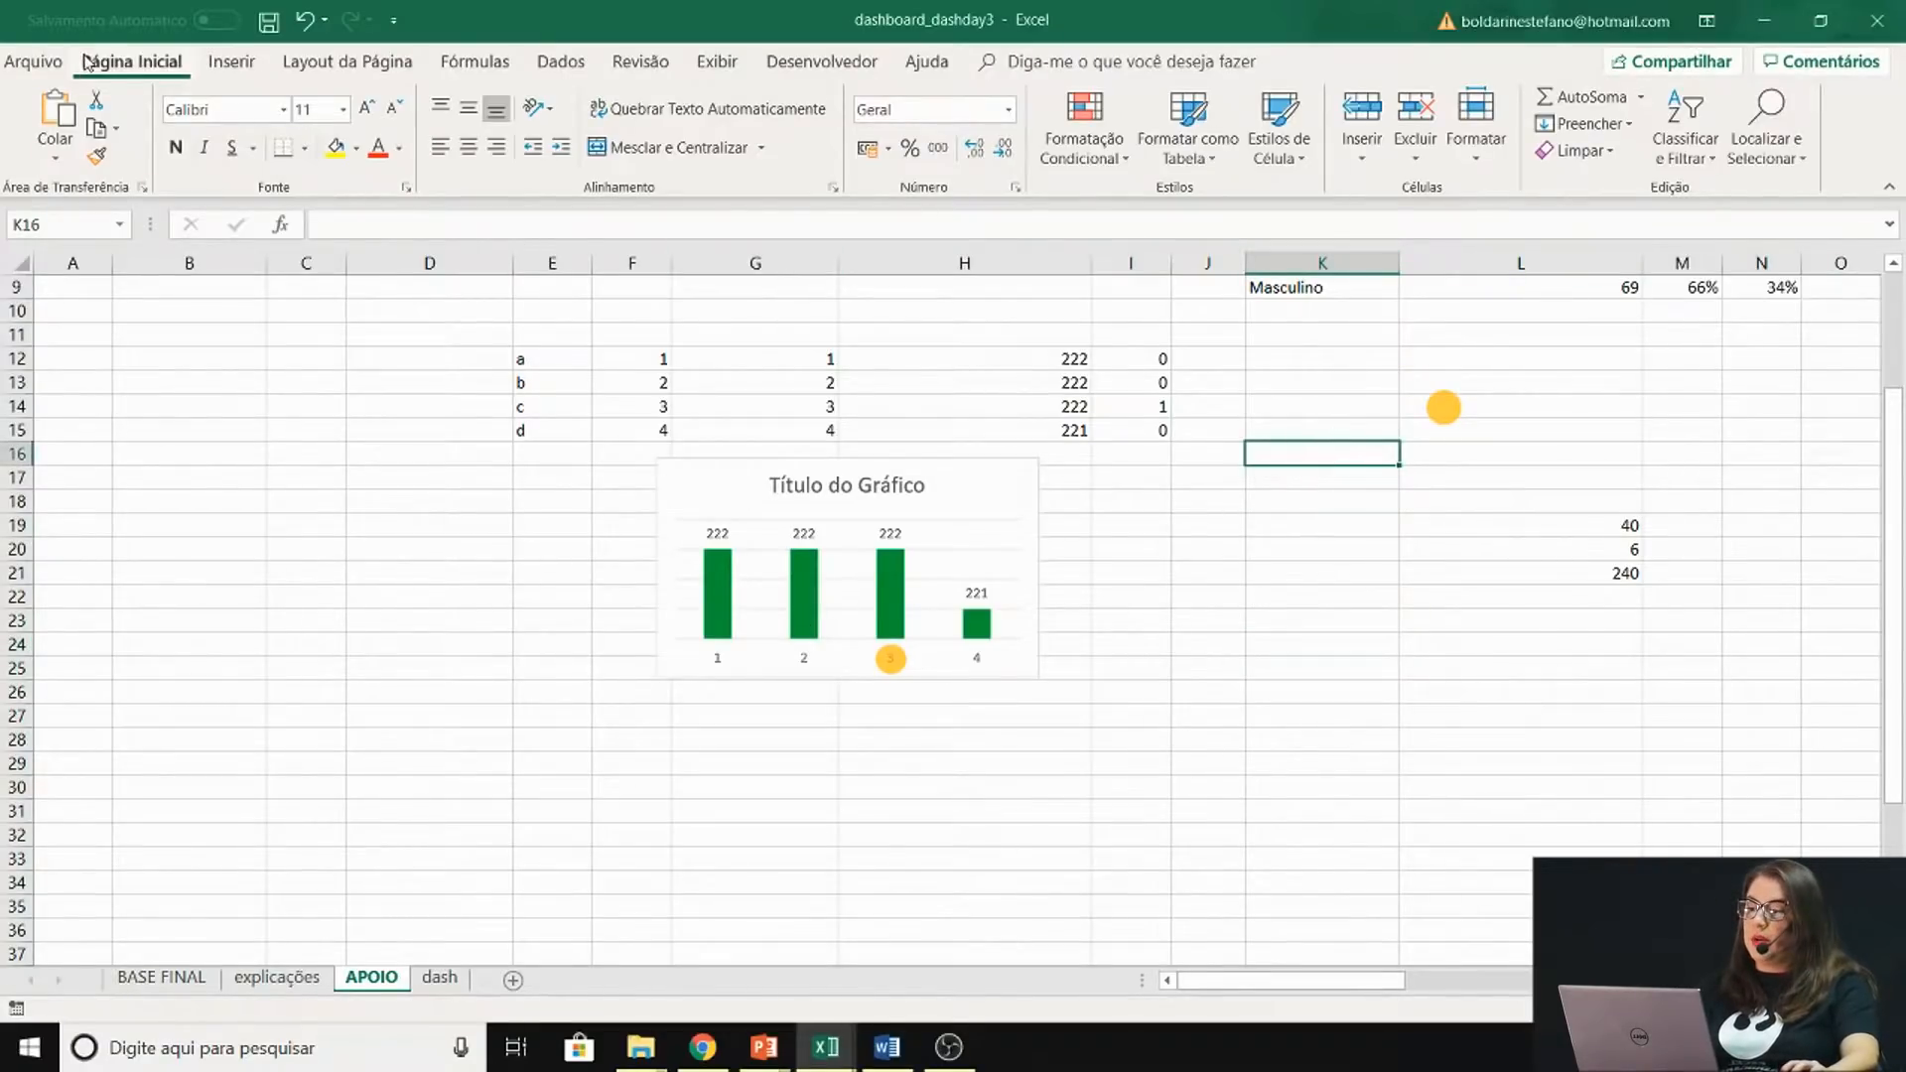
Select the column chart together with its overlaid circle charts on APOIO as objects and cut them from the sheet
{"action": "left_click", "coordinate": [1771, 149]}
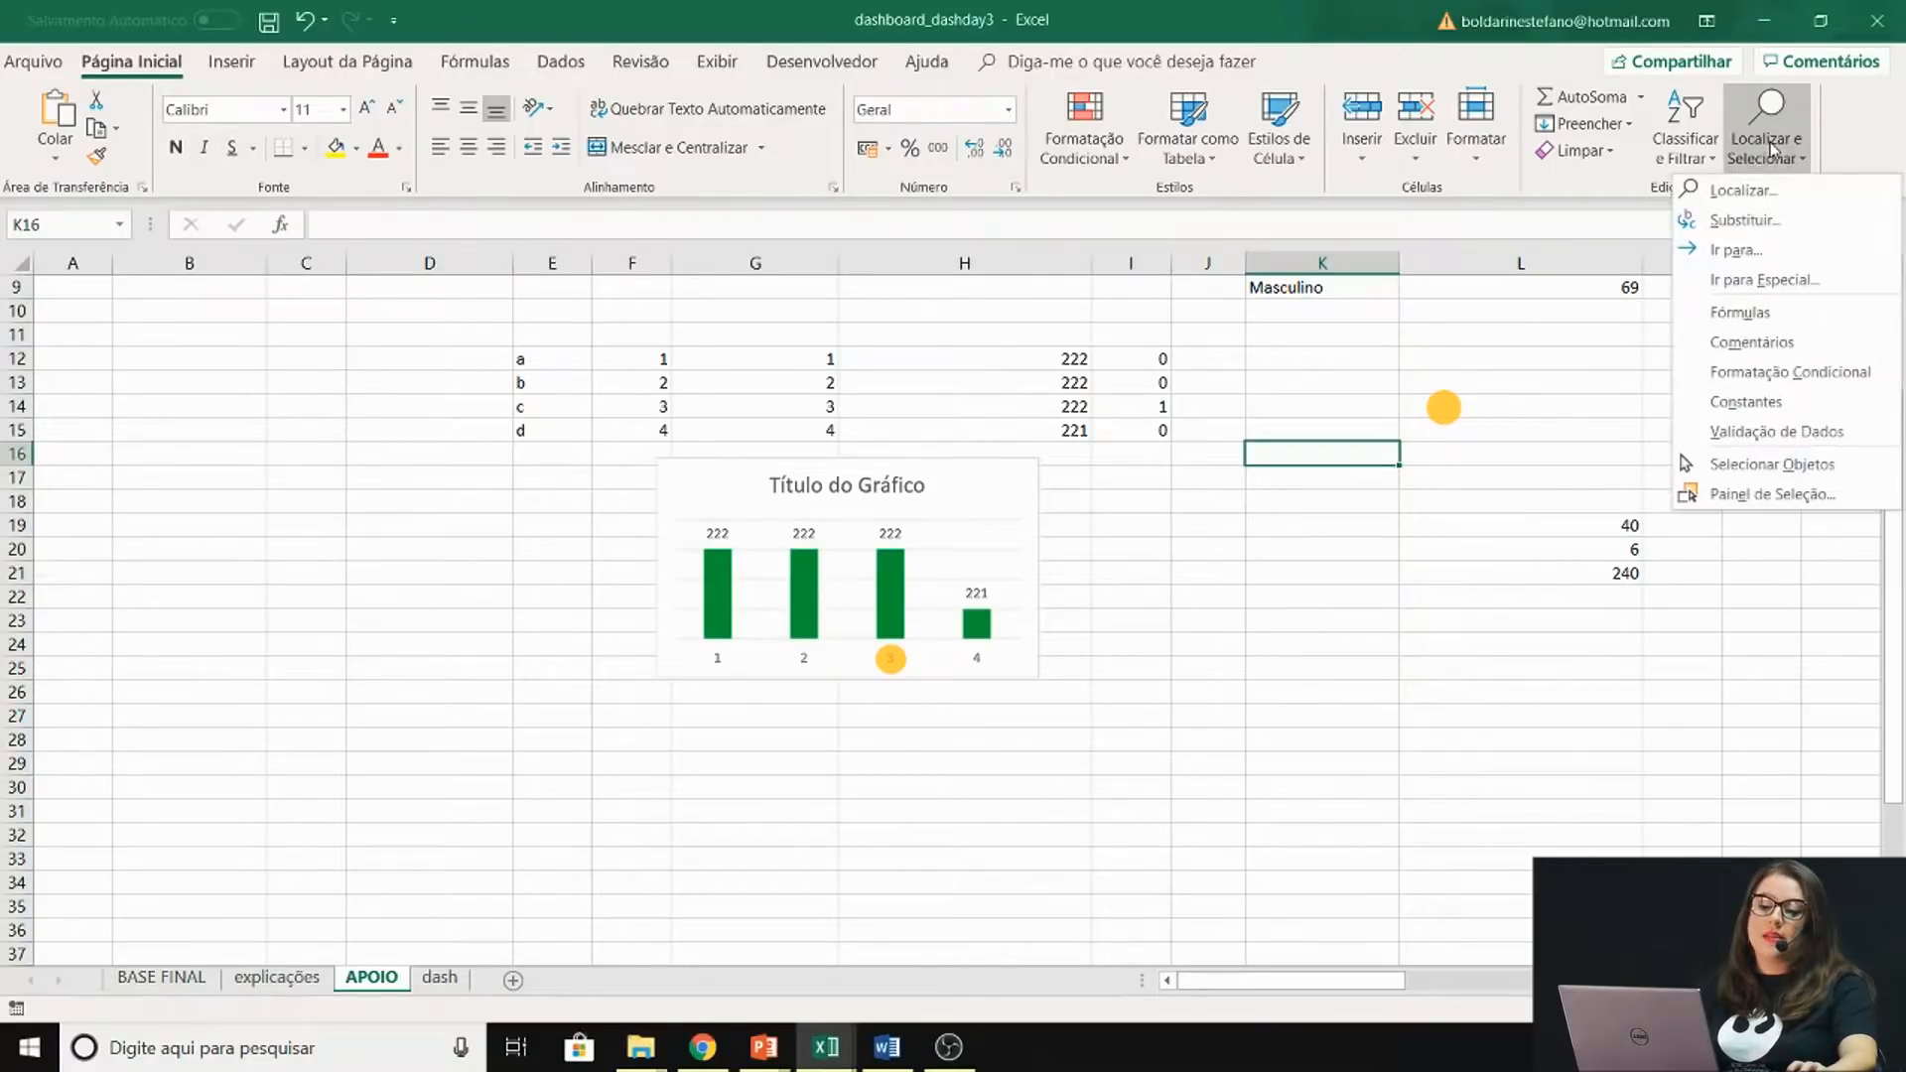
{"action": "left_click", "coordinate": [1766, 465]}
{"action": "left_click_drag", "start_coordinate": [368, 842], "coordinate": [1329, 324]}
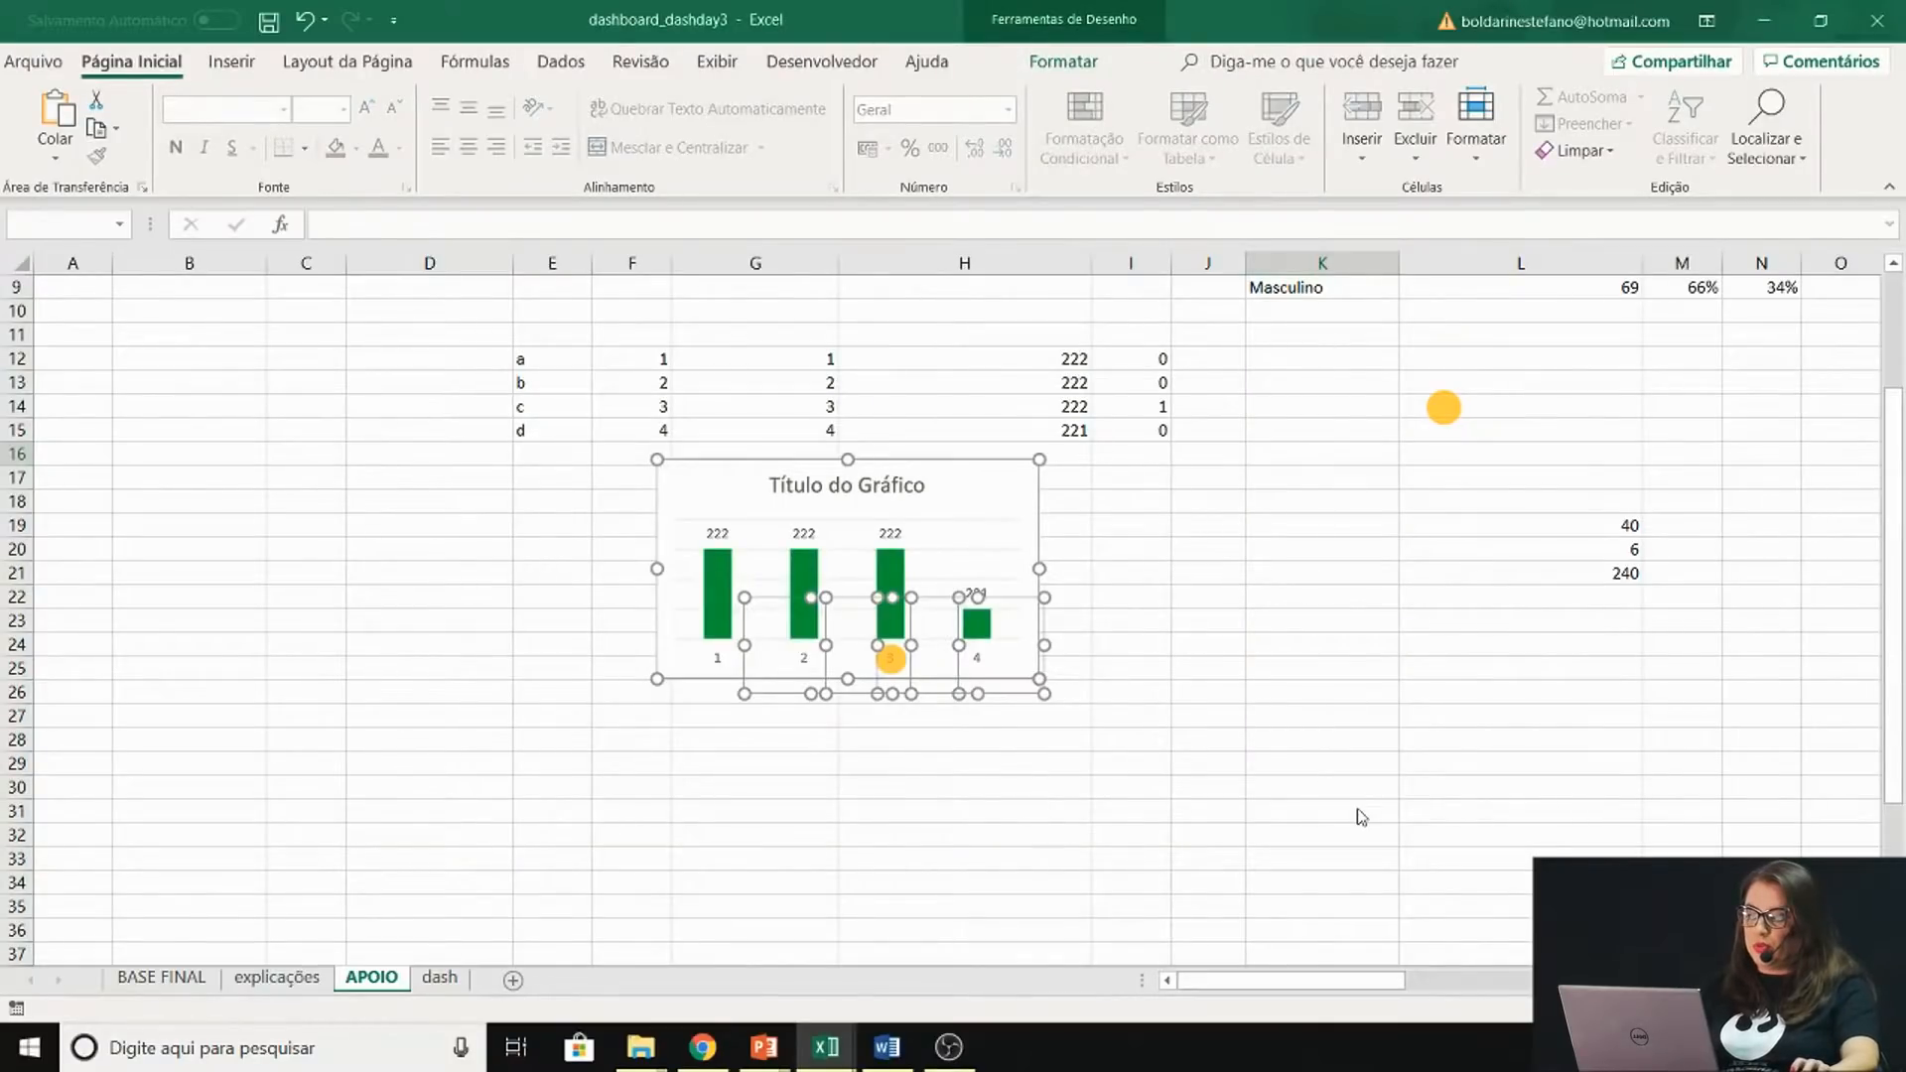
{"action": "left_click_drag", "start_coordinate": [336, 870], "coordinate": [1348, 320]}
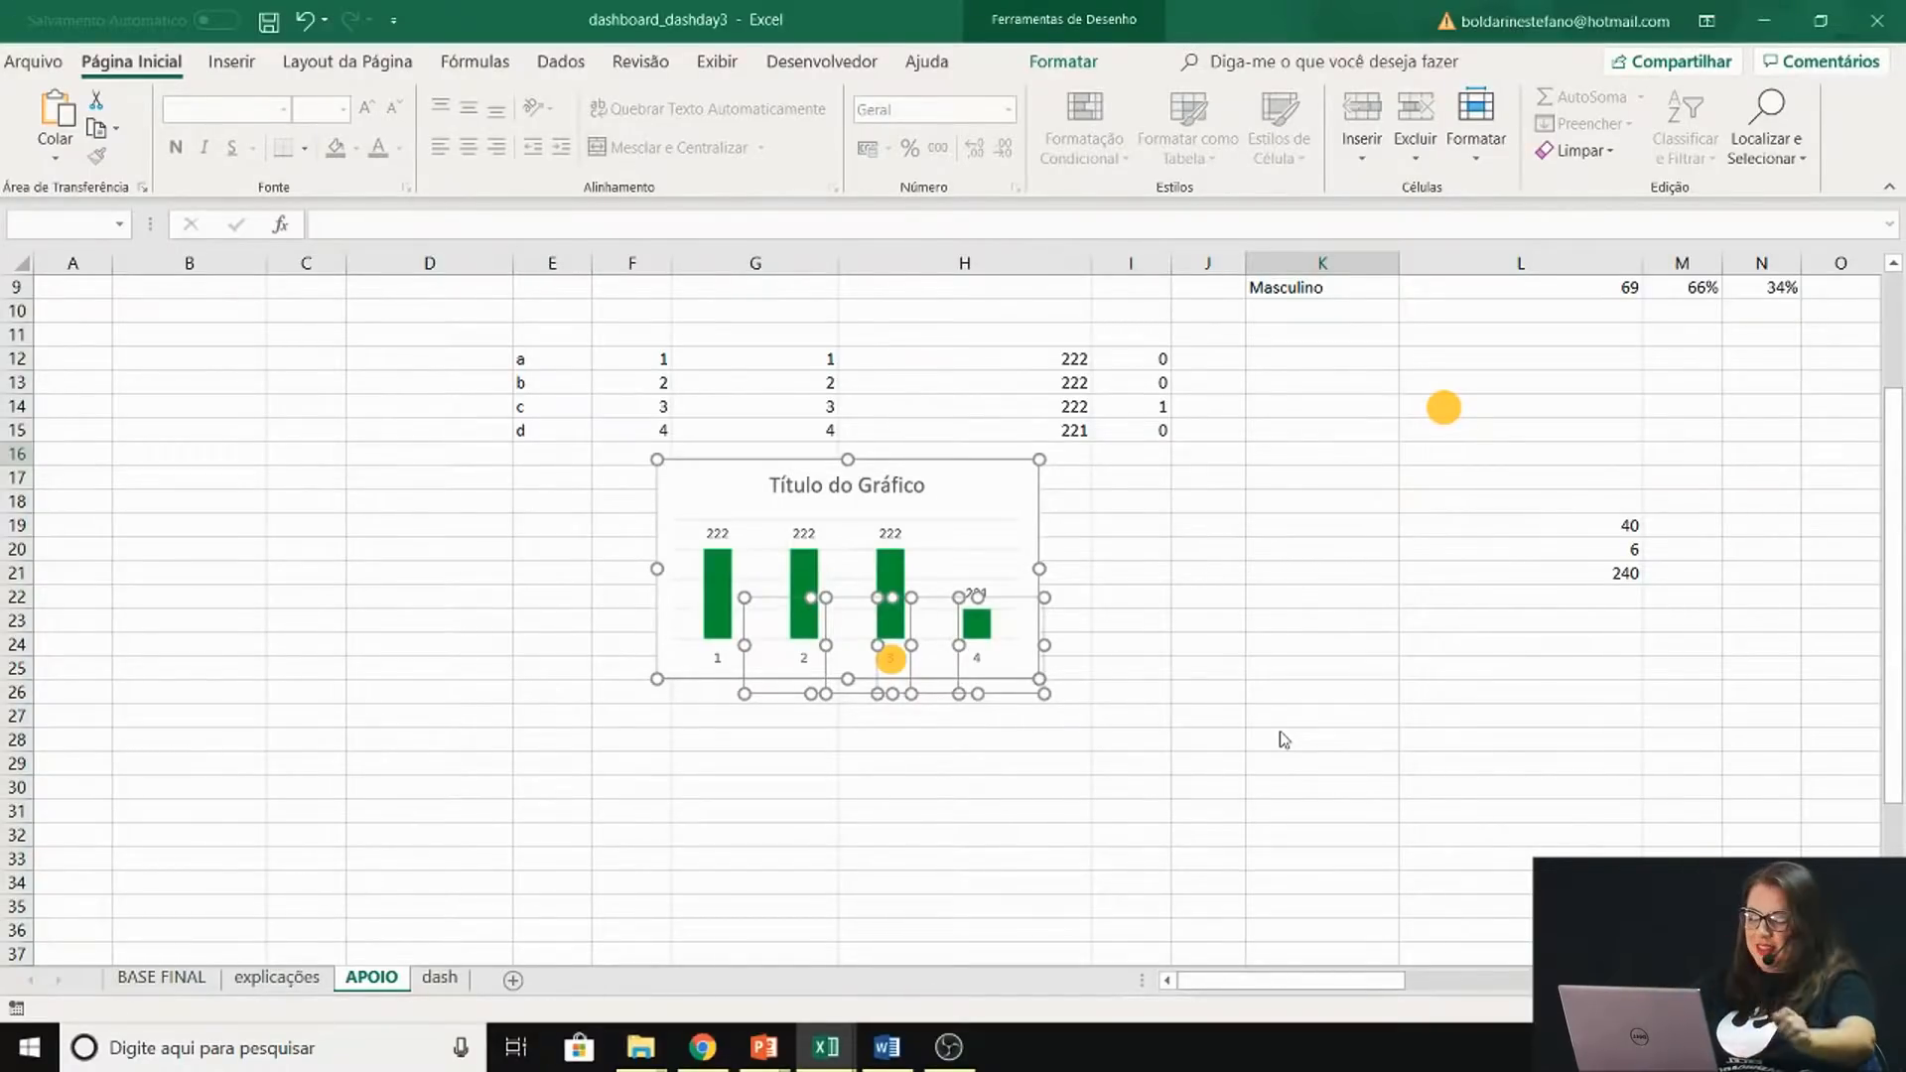
{"action": "key", "text": "Delete"}
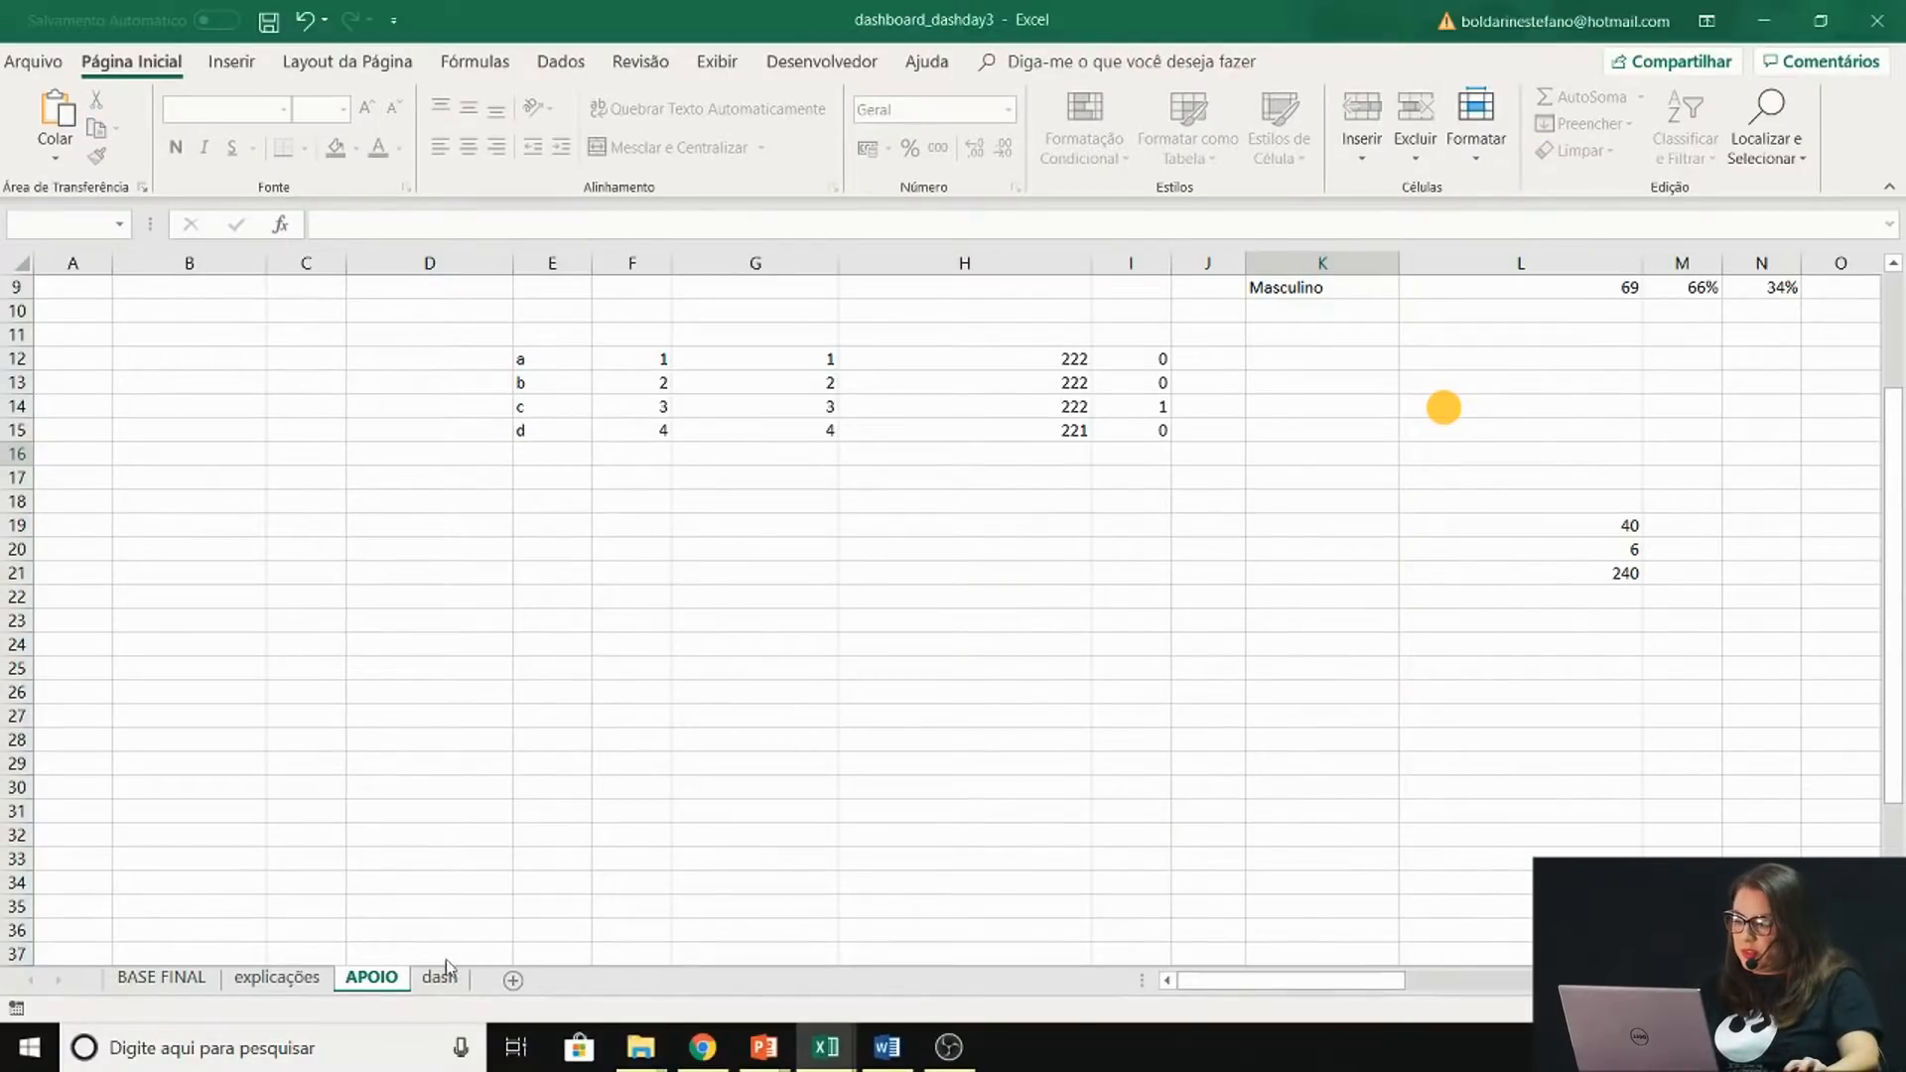
Paste the cut charts into the dash sheet and place the group beside the team-count text box, below the team slicer
{"action": "left_click", "coordinate": [440, 977]}
{"action": "left_click", "coordinate": [1705, 571]}
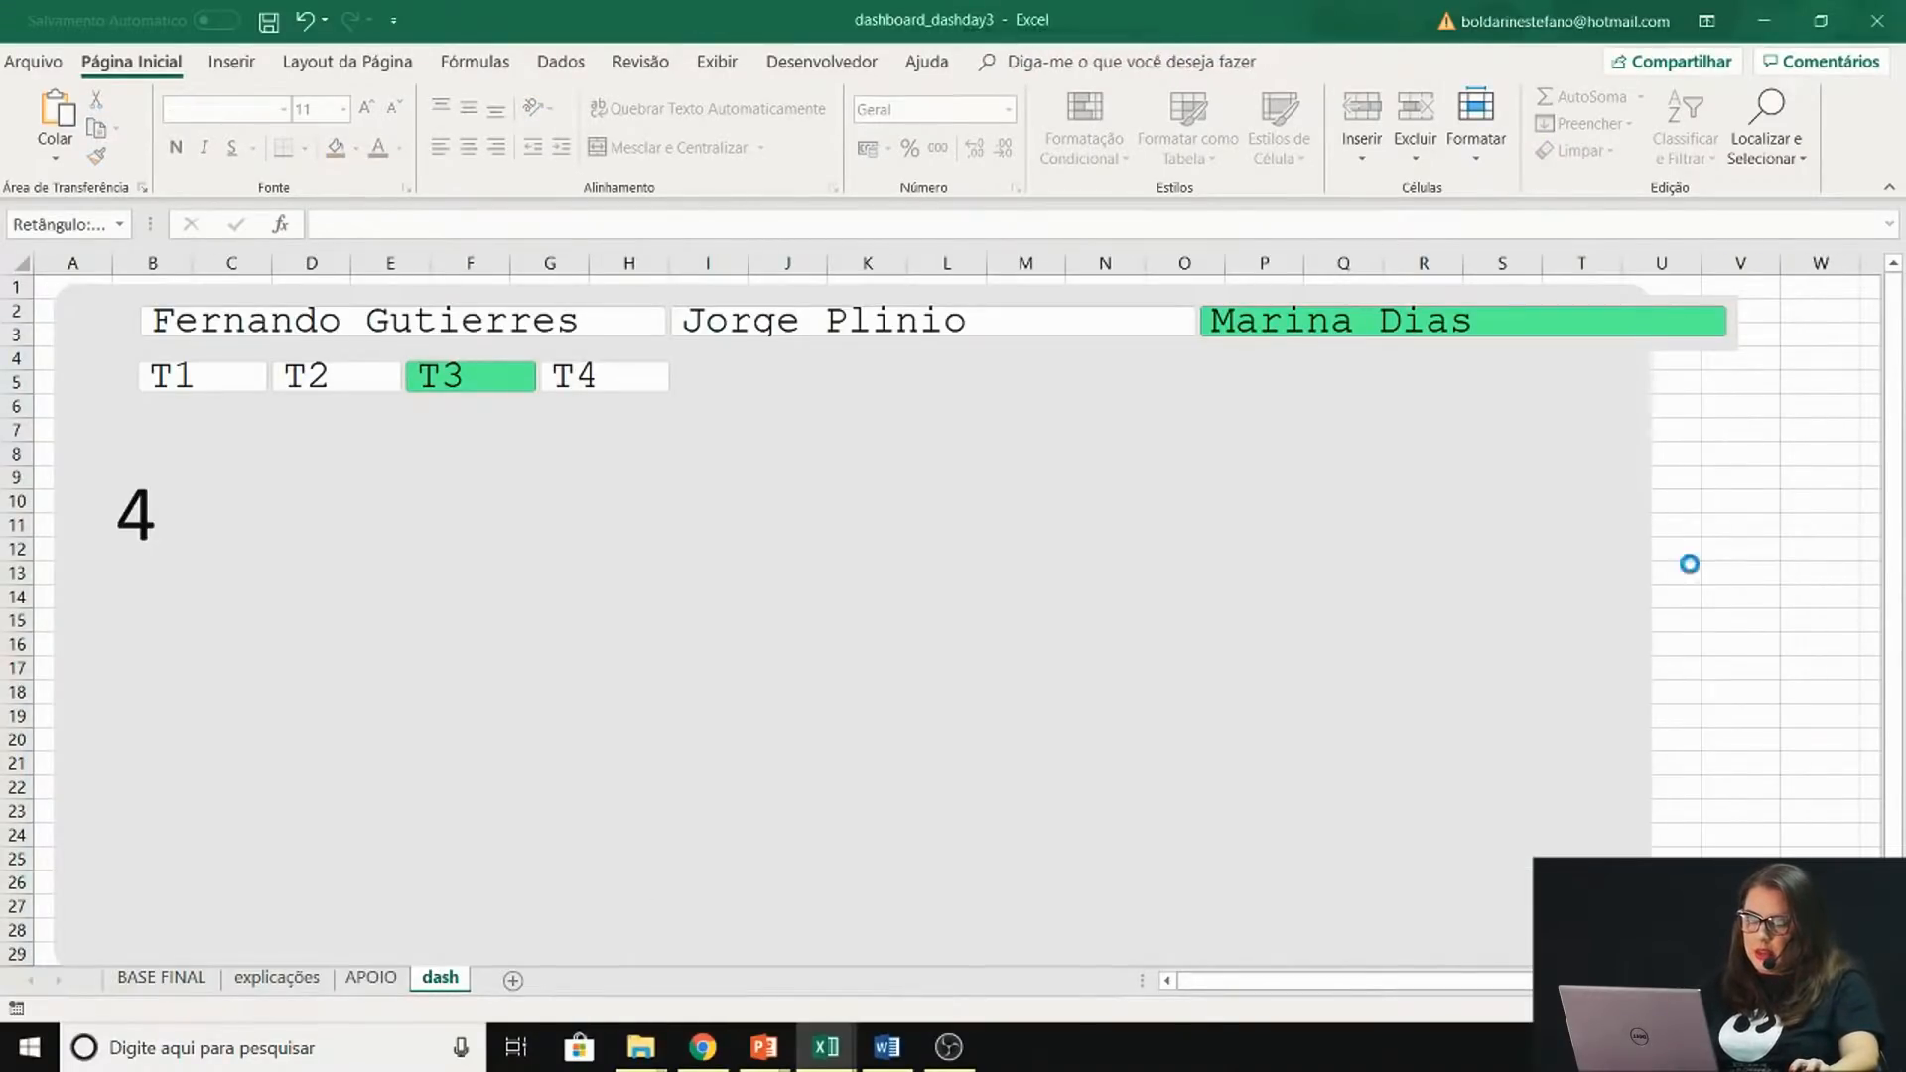
{"action": "key", "text": "ctrl+v"}
{"action": "left_click_drag", "start_coordinate": [1756, 731], "coordinate": [373, 695]}
{"action": "left_click", "coordinate": [1738, 553]}
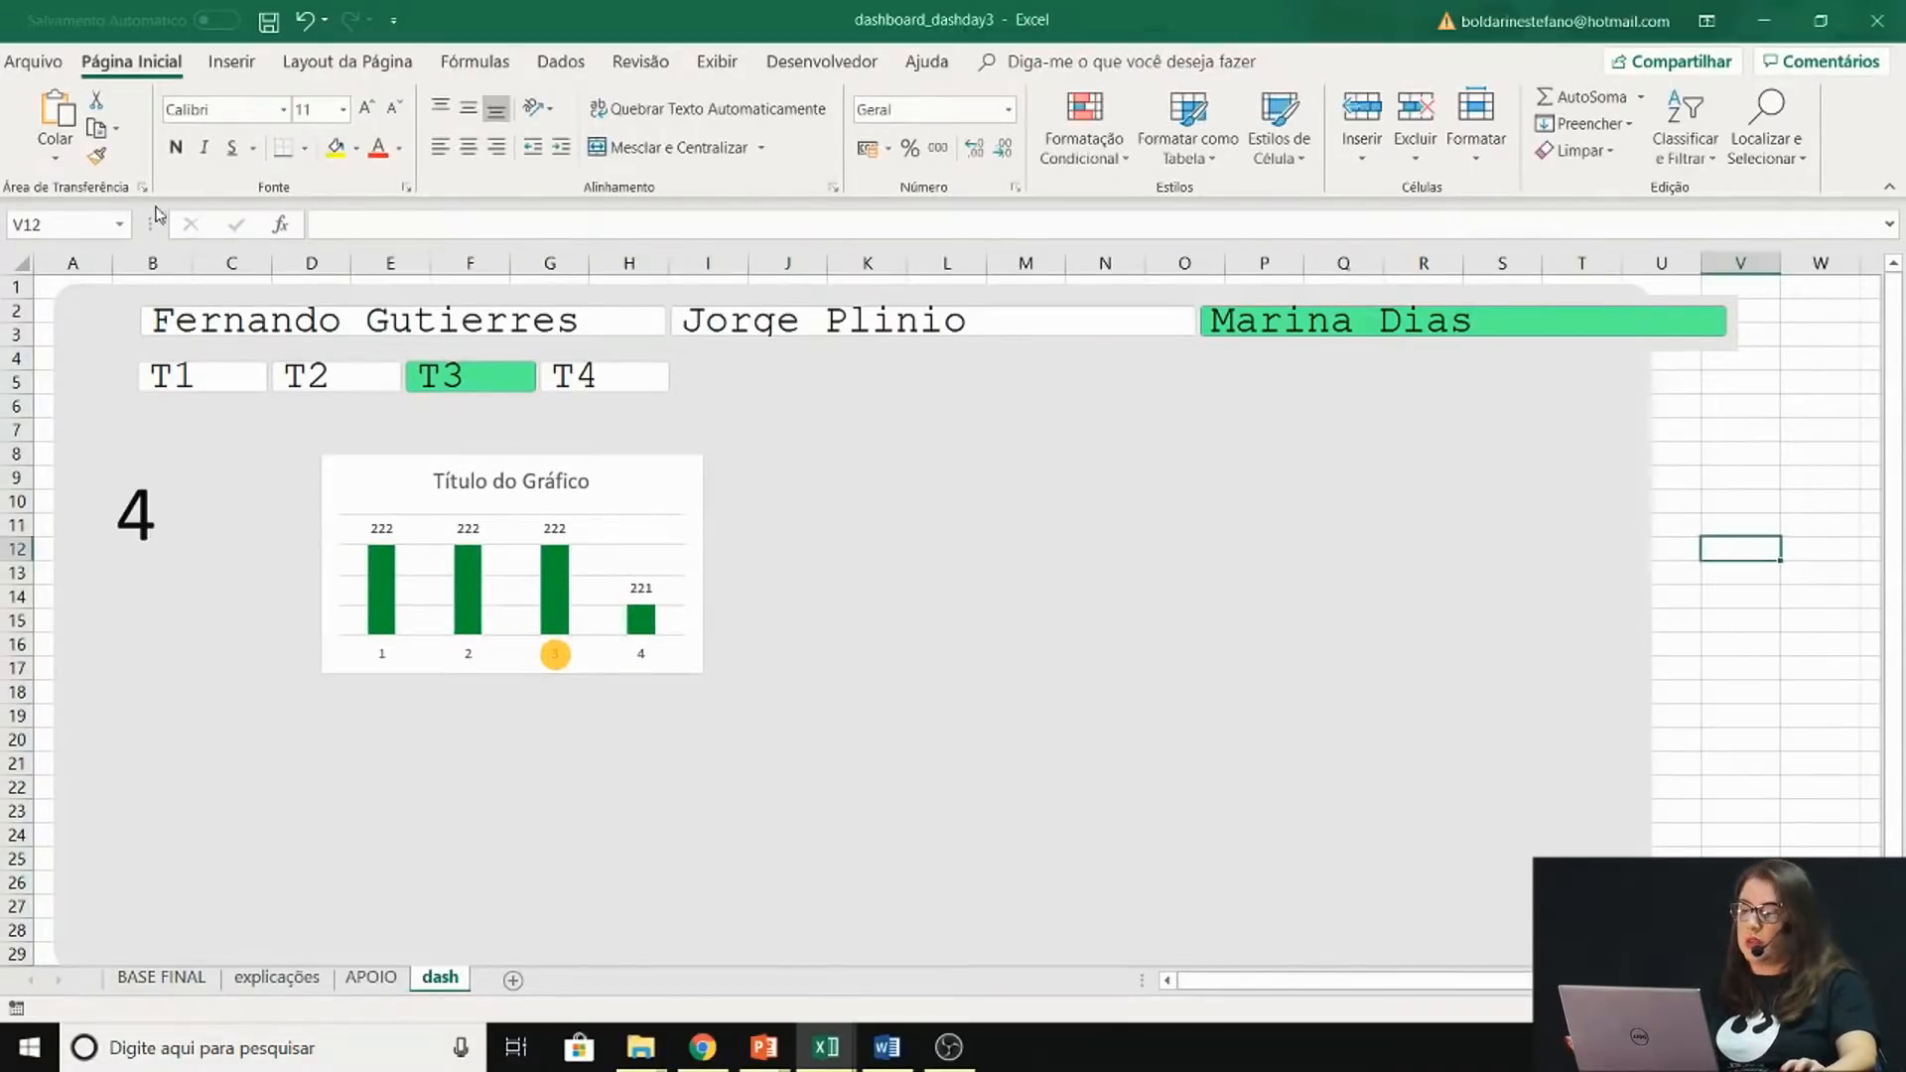
Cycle the team slicer through T1, T2, T3 and T4 and back to check the circle highlight on the column chart
{"action": "left_click", "coordinate": [226, 375]}
{"action": "left_click", "coordinate": [317, 383]}
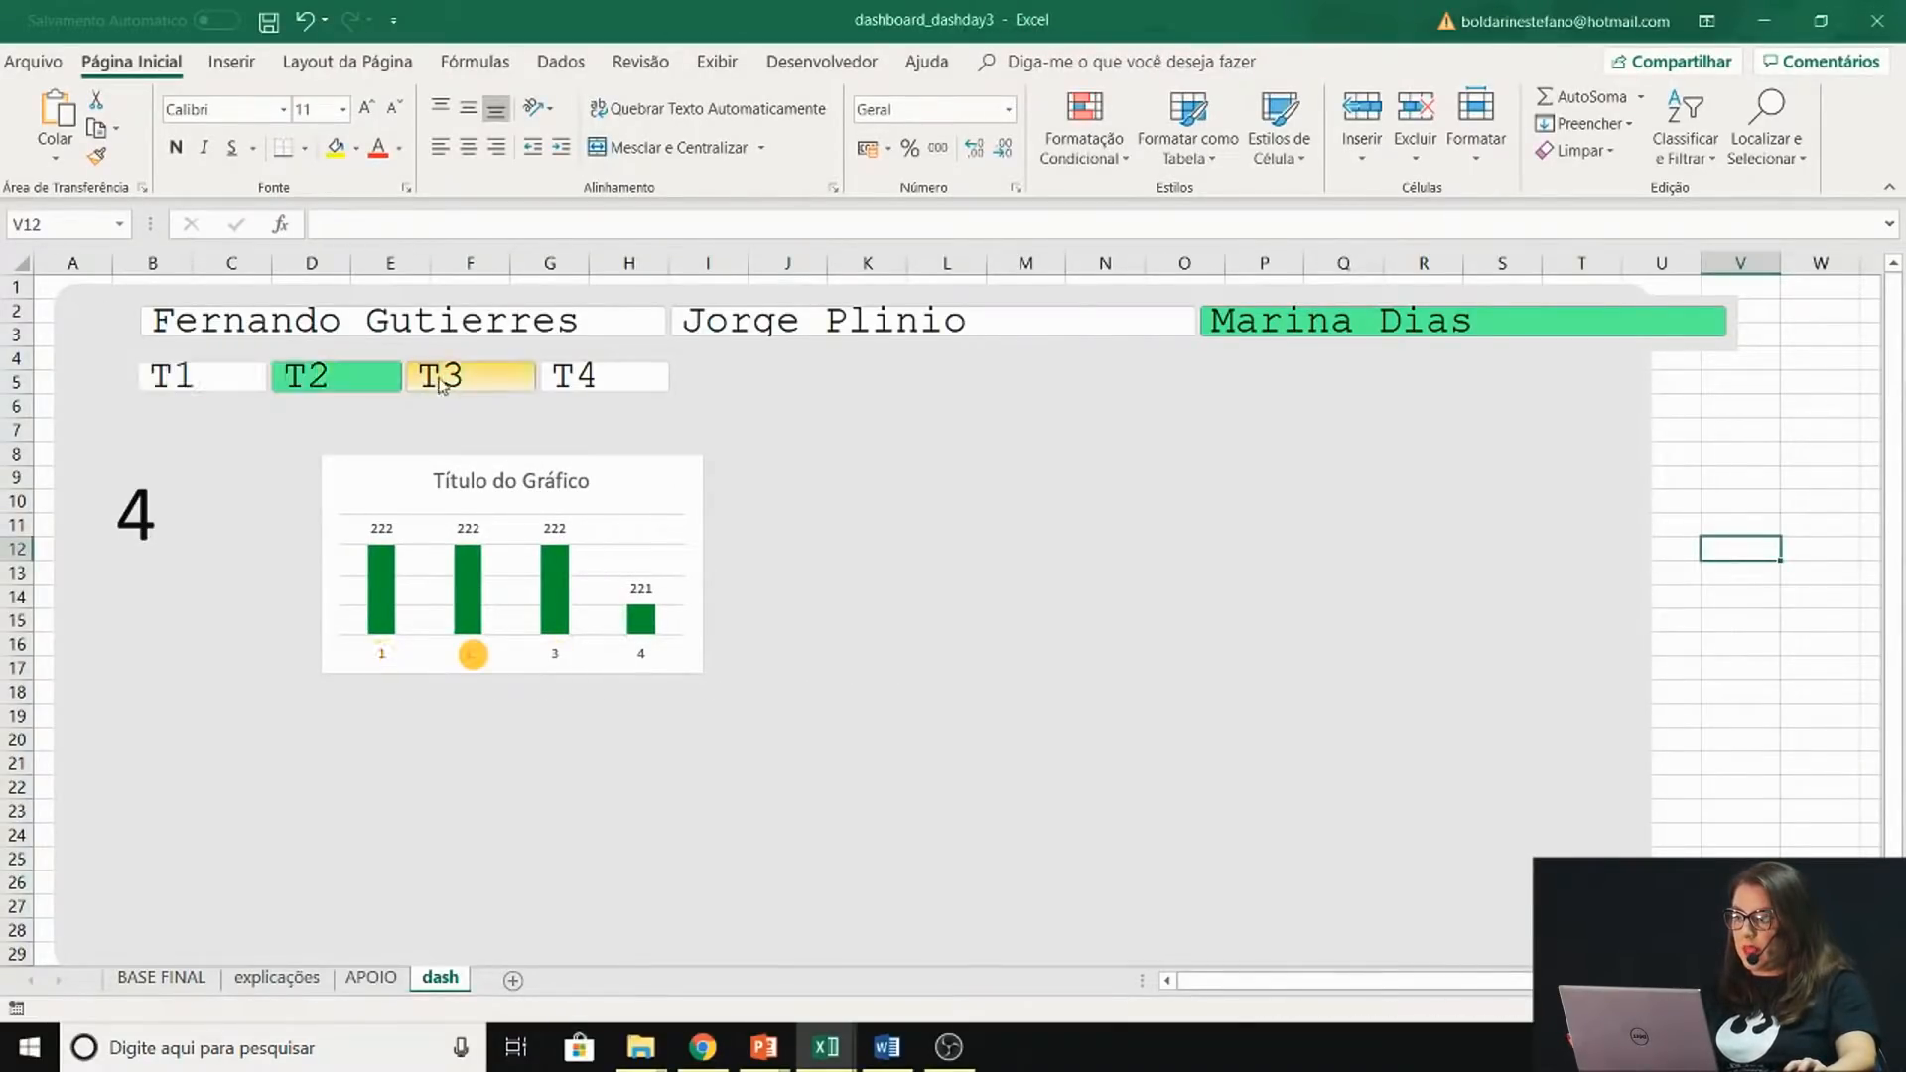
{"action": "left_click", "coordinate": [447, 383]}
{"action": "left_click", "coordinate": [580, 386]}
{"action": "left_click", "coordinate": [482, 378]}
{"action": "left_click", "coordinate": [342, 380]}
{"action": "left_click", "coordinate": [217, 374]}
{"action": "left_click", "coordinate": [321, 384]}
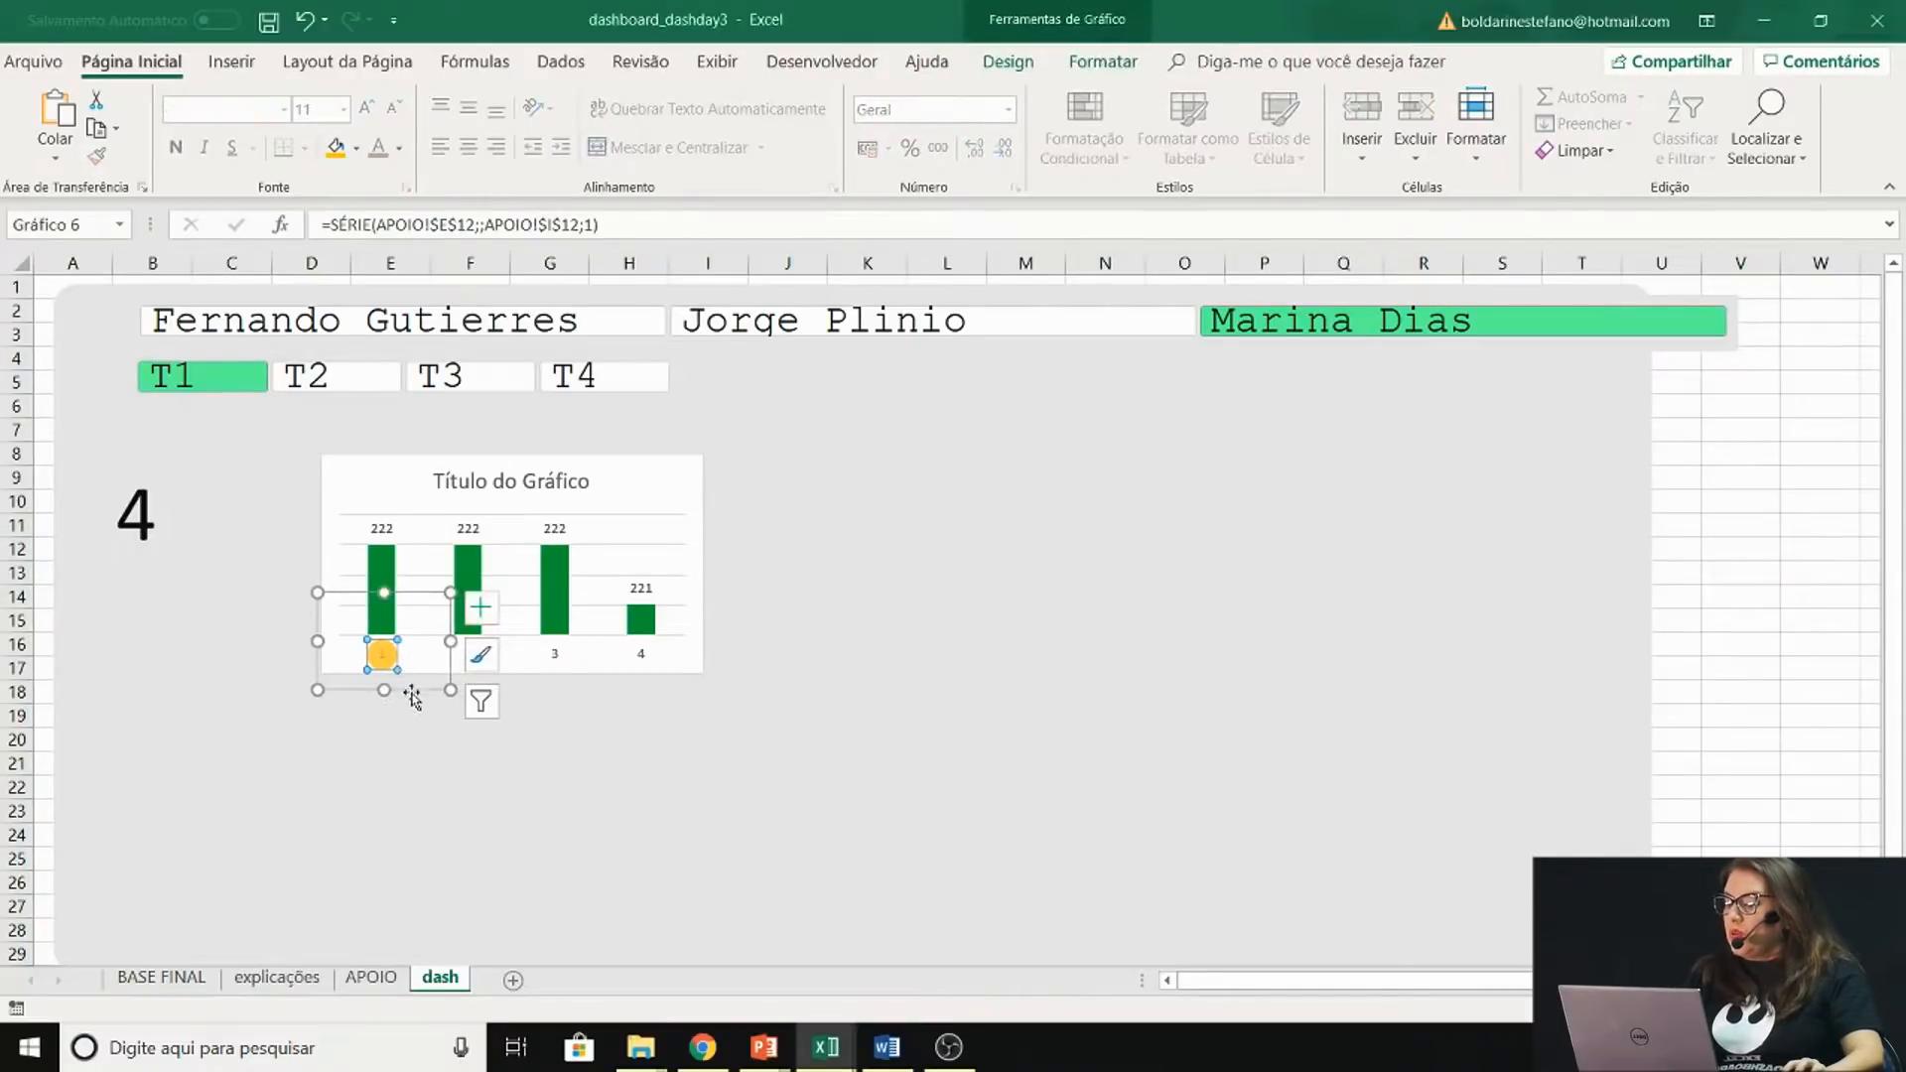
Inspect the small circle chart over label 1, and test the highlight again with teams T3, T2 and T4, ending on T4
{"action": "left_click", "coordinate": [412, 690]}
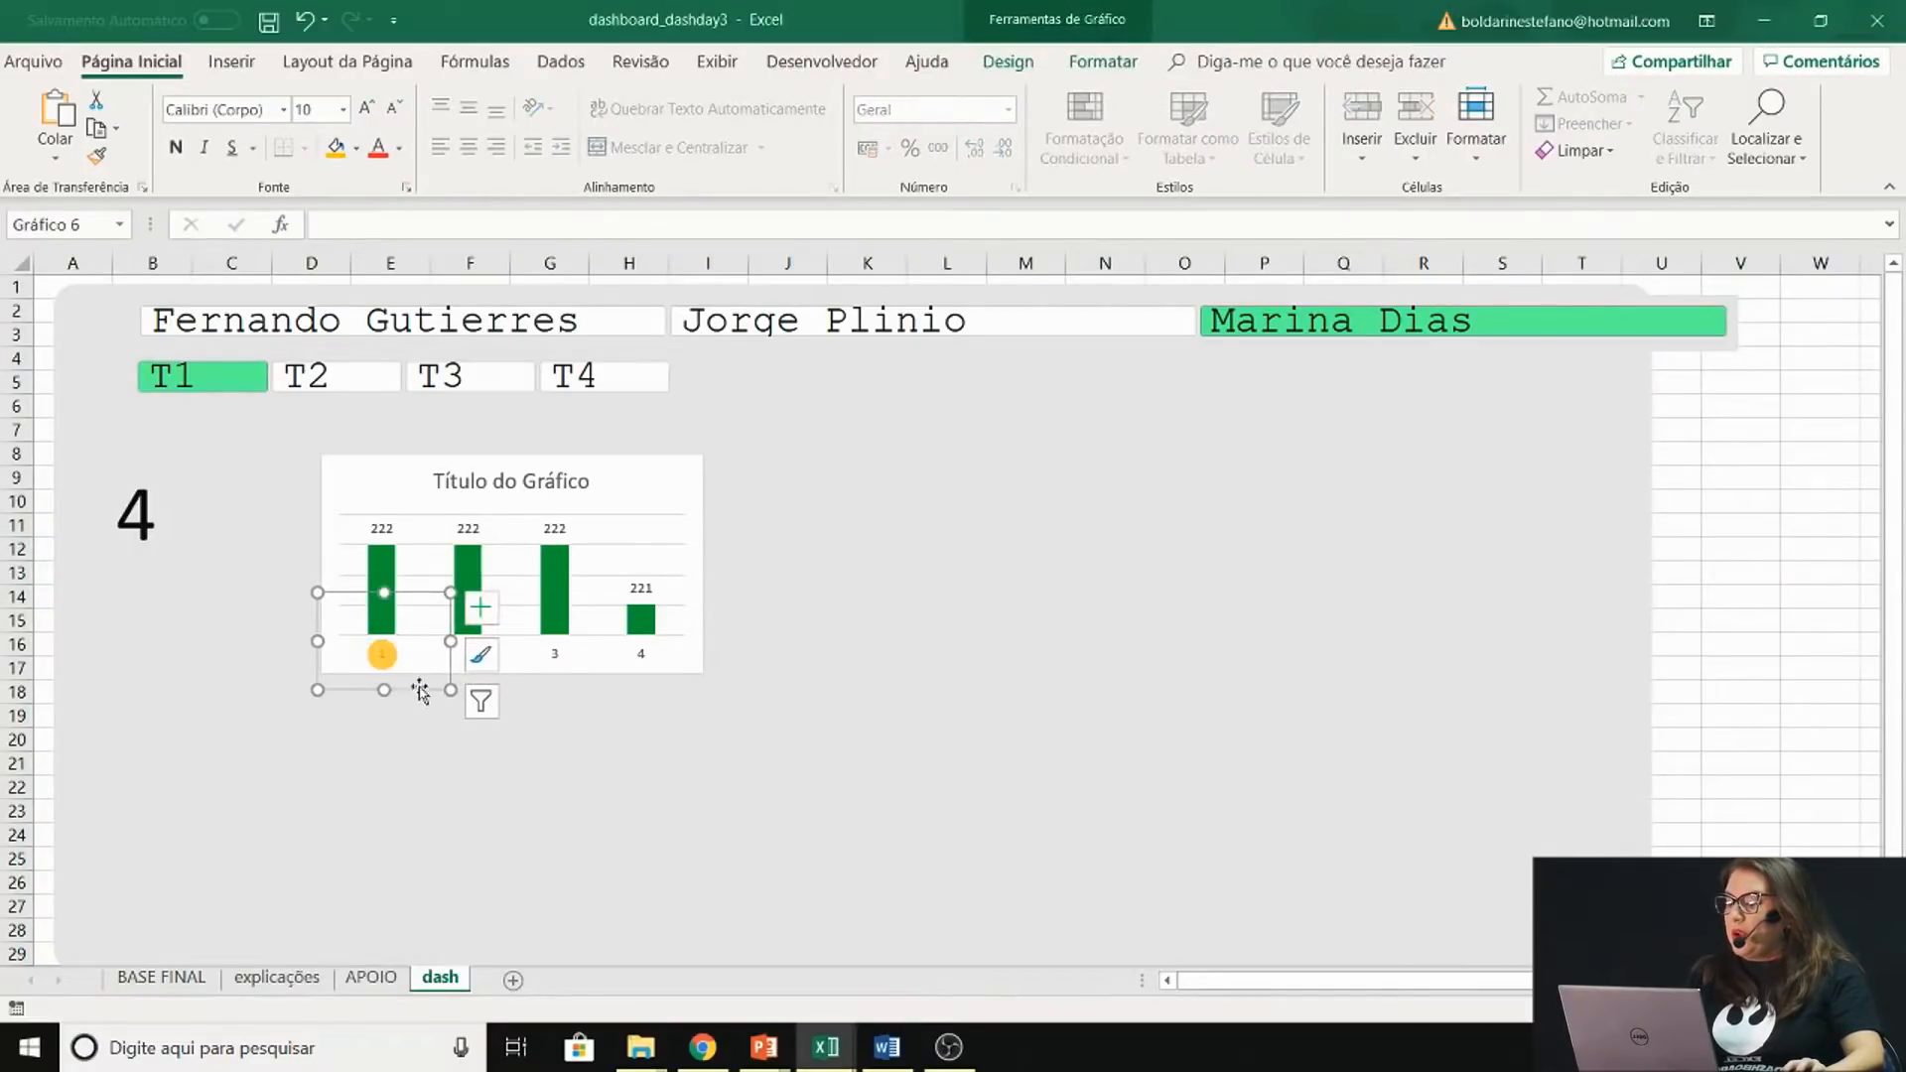
{"action": "left_click", "coordinate": [1745, 574]}
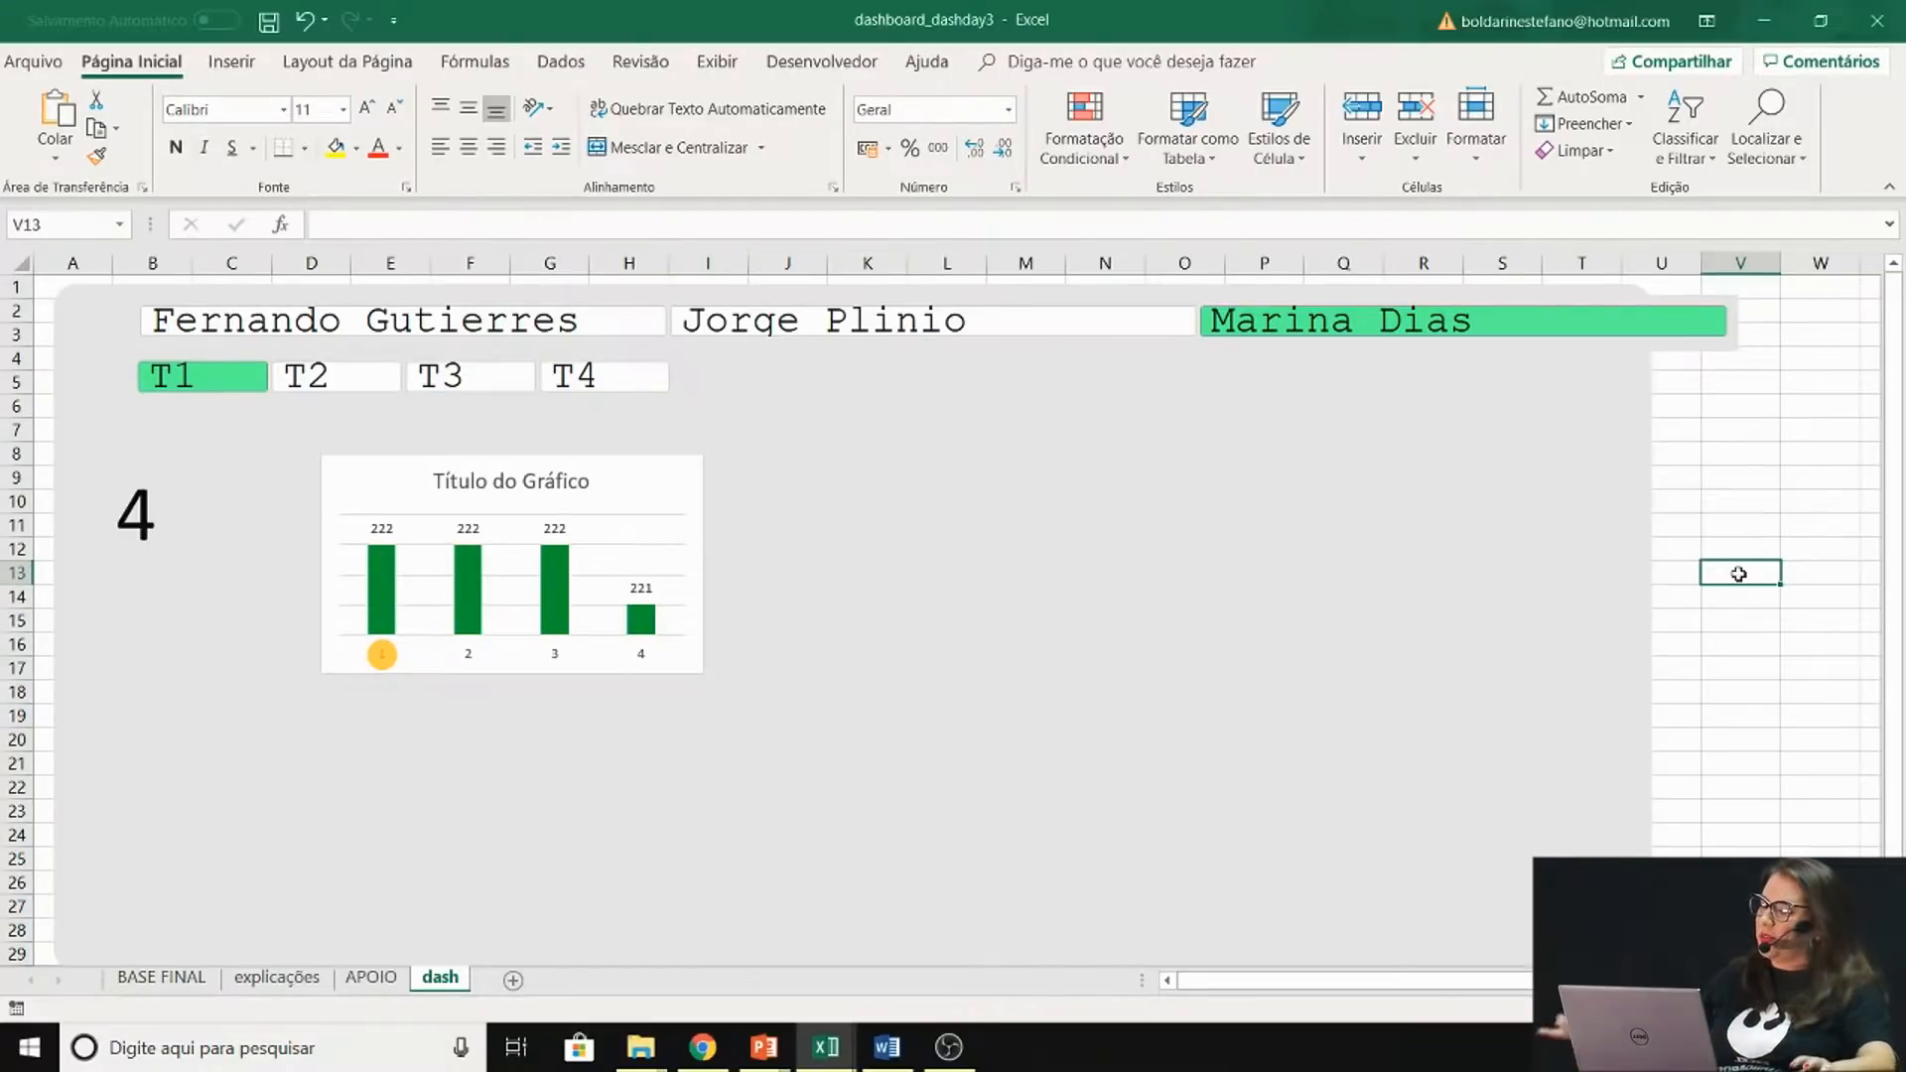
{"action": "left_click", "coordinate": [475, 380]}
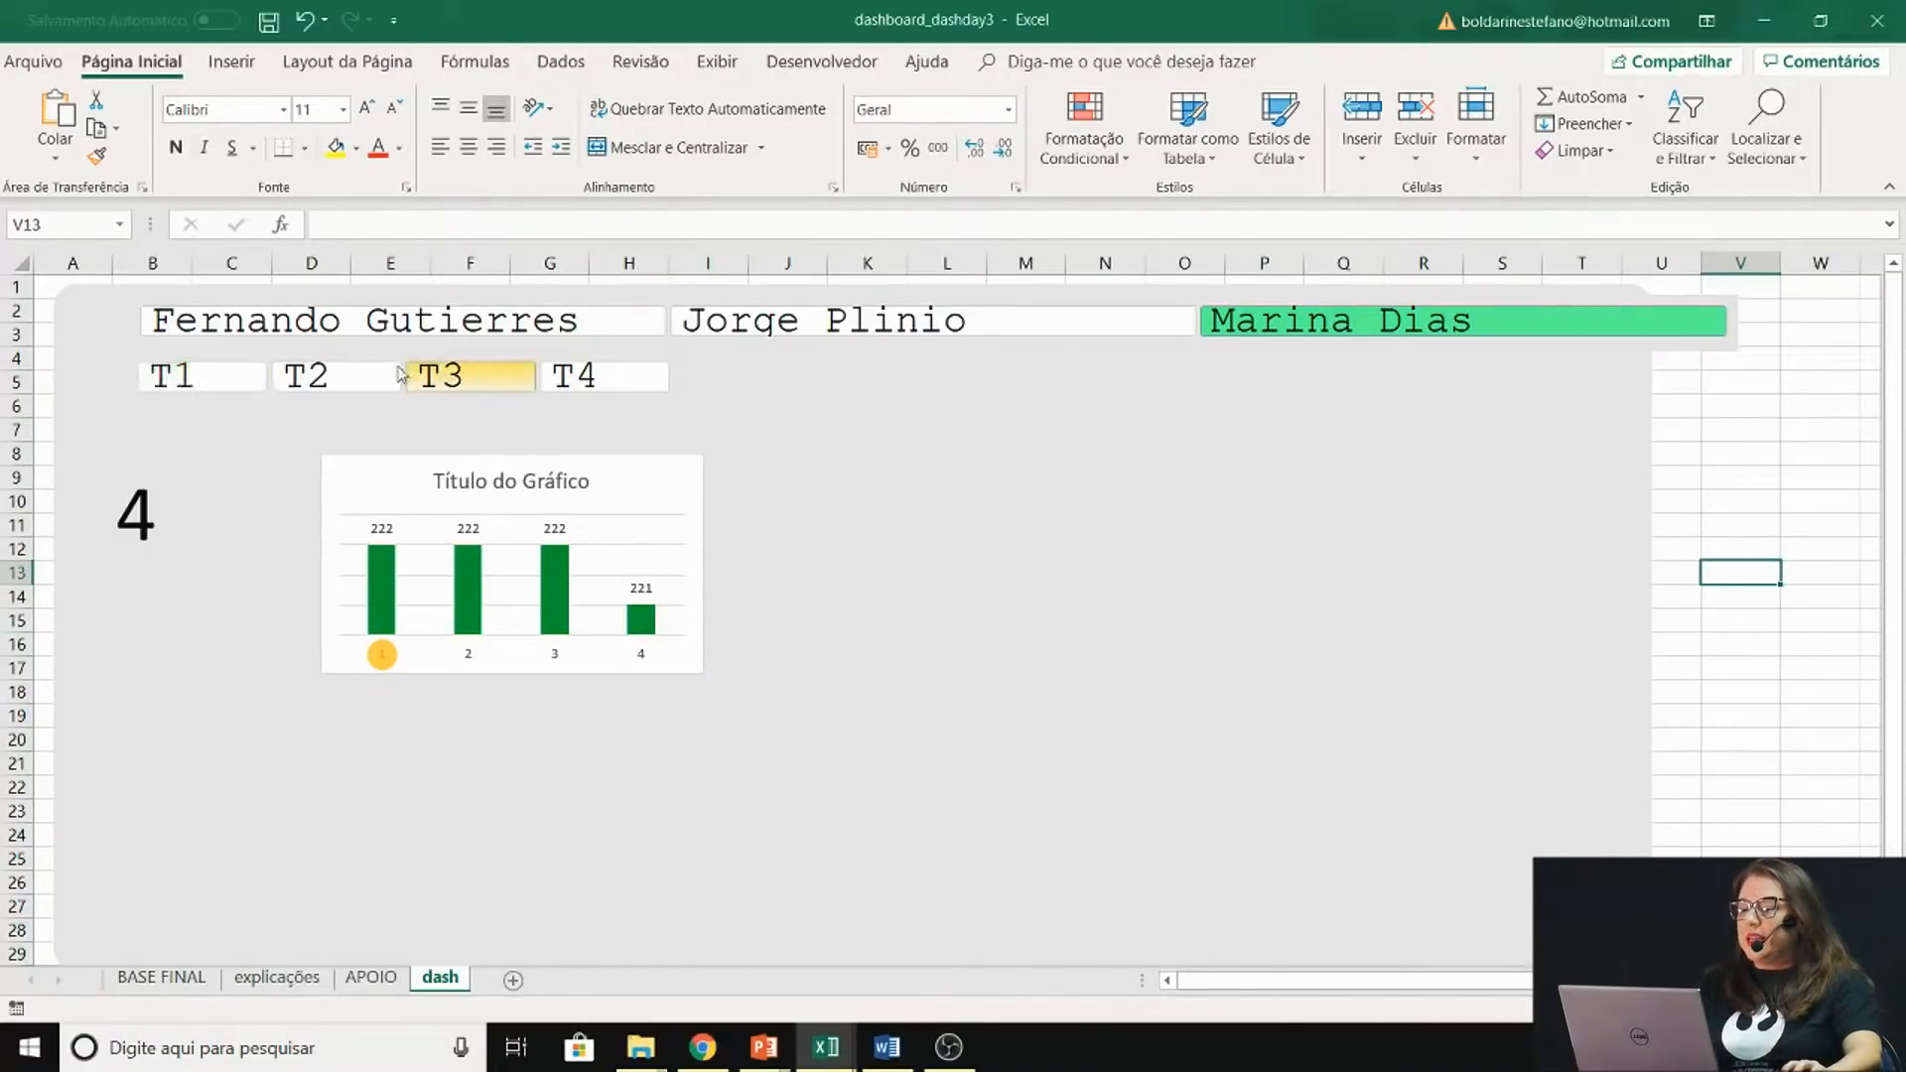
{"action": "left_click", "coordinate": [333, 381]}
{"action": "left_click", "coordinate": [497, 381]}
{"action": "left_click", "coordinate": [599, 380]}
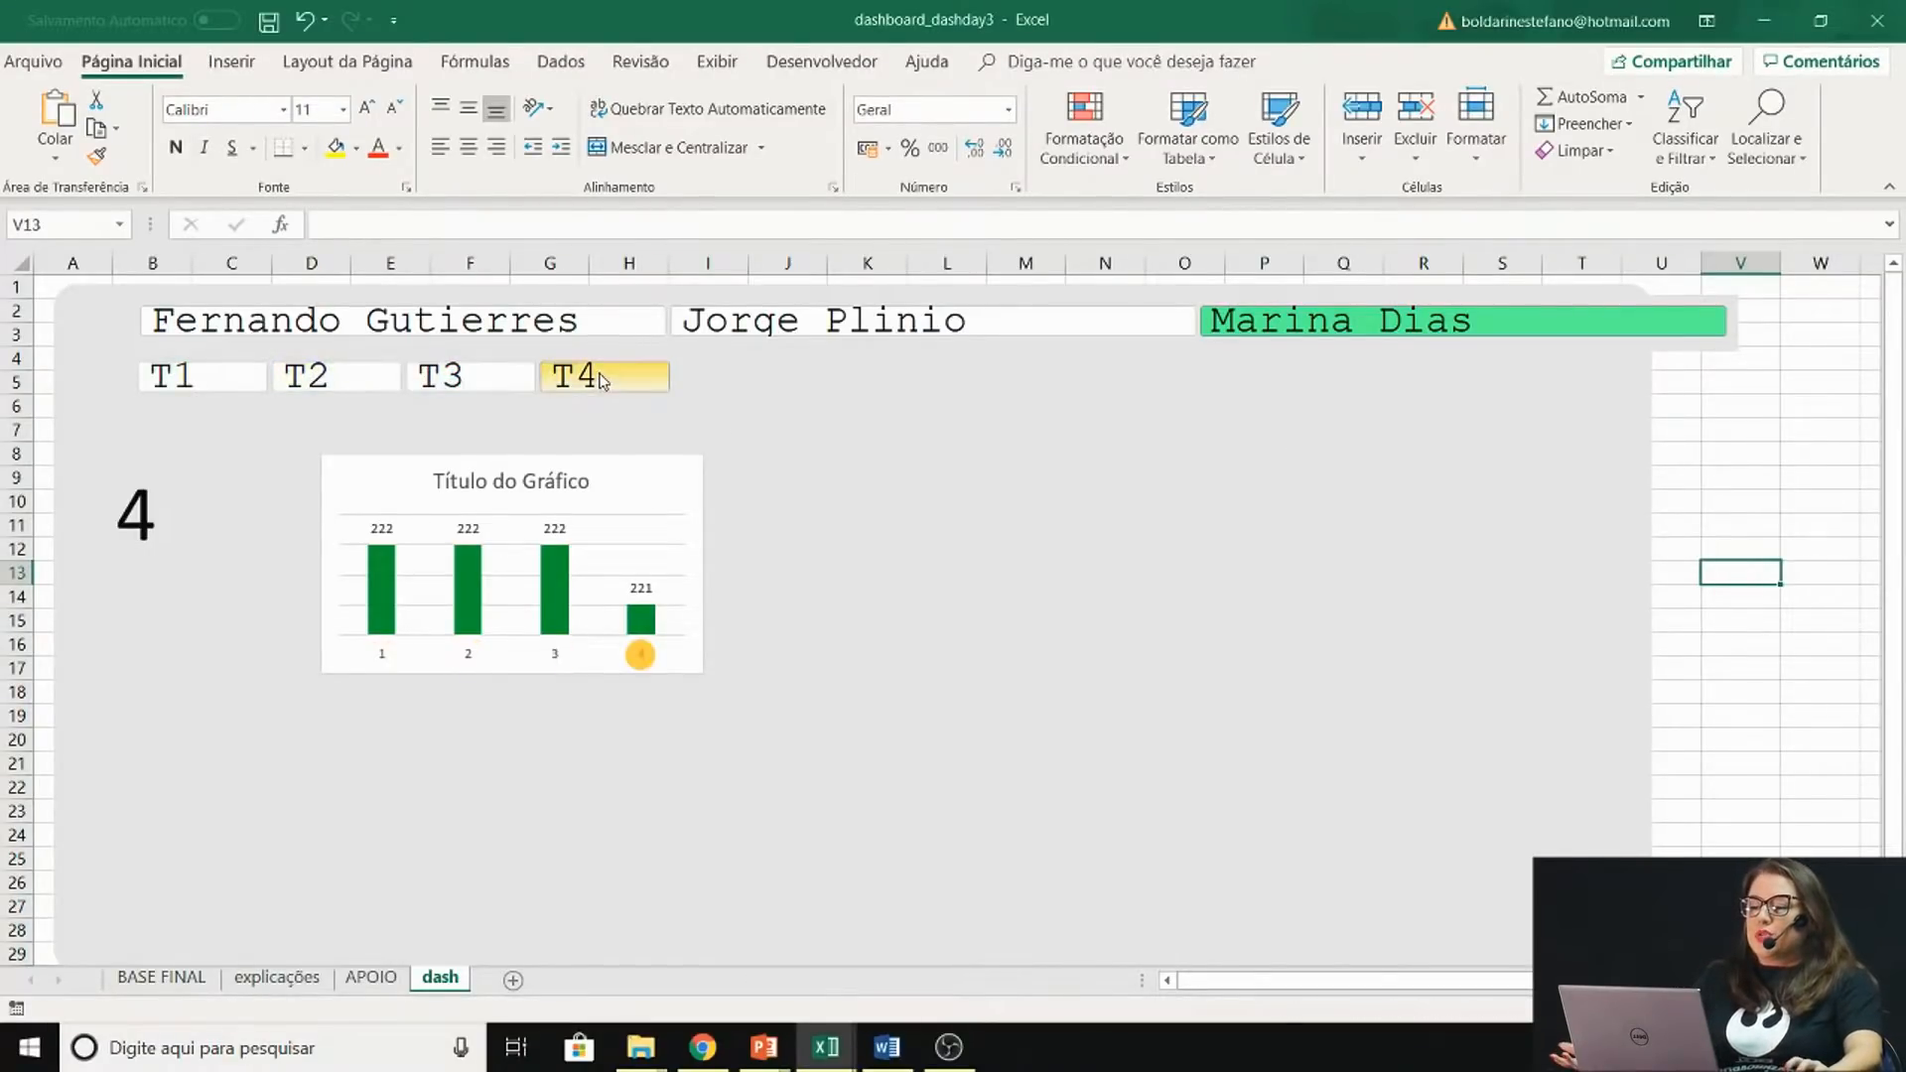
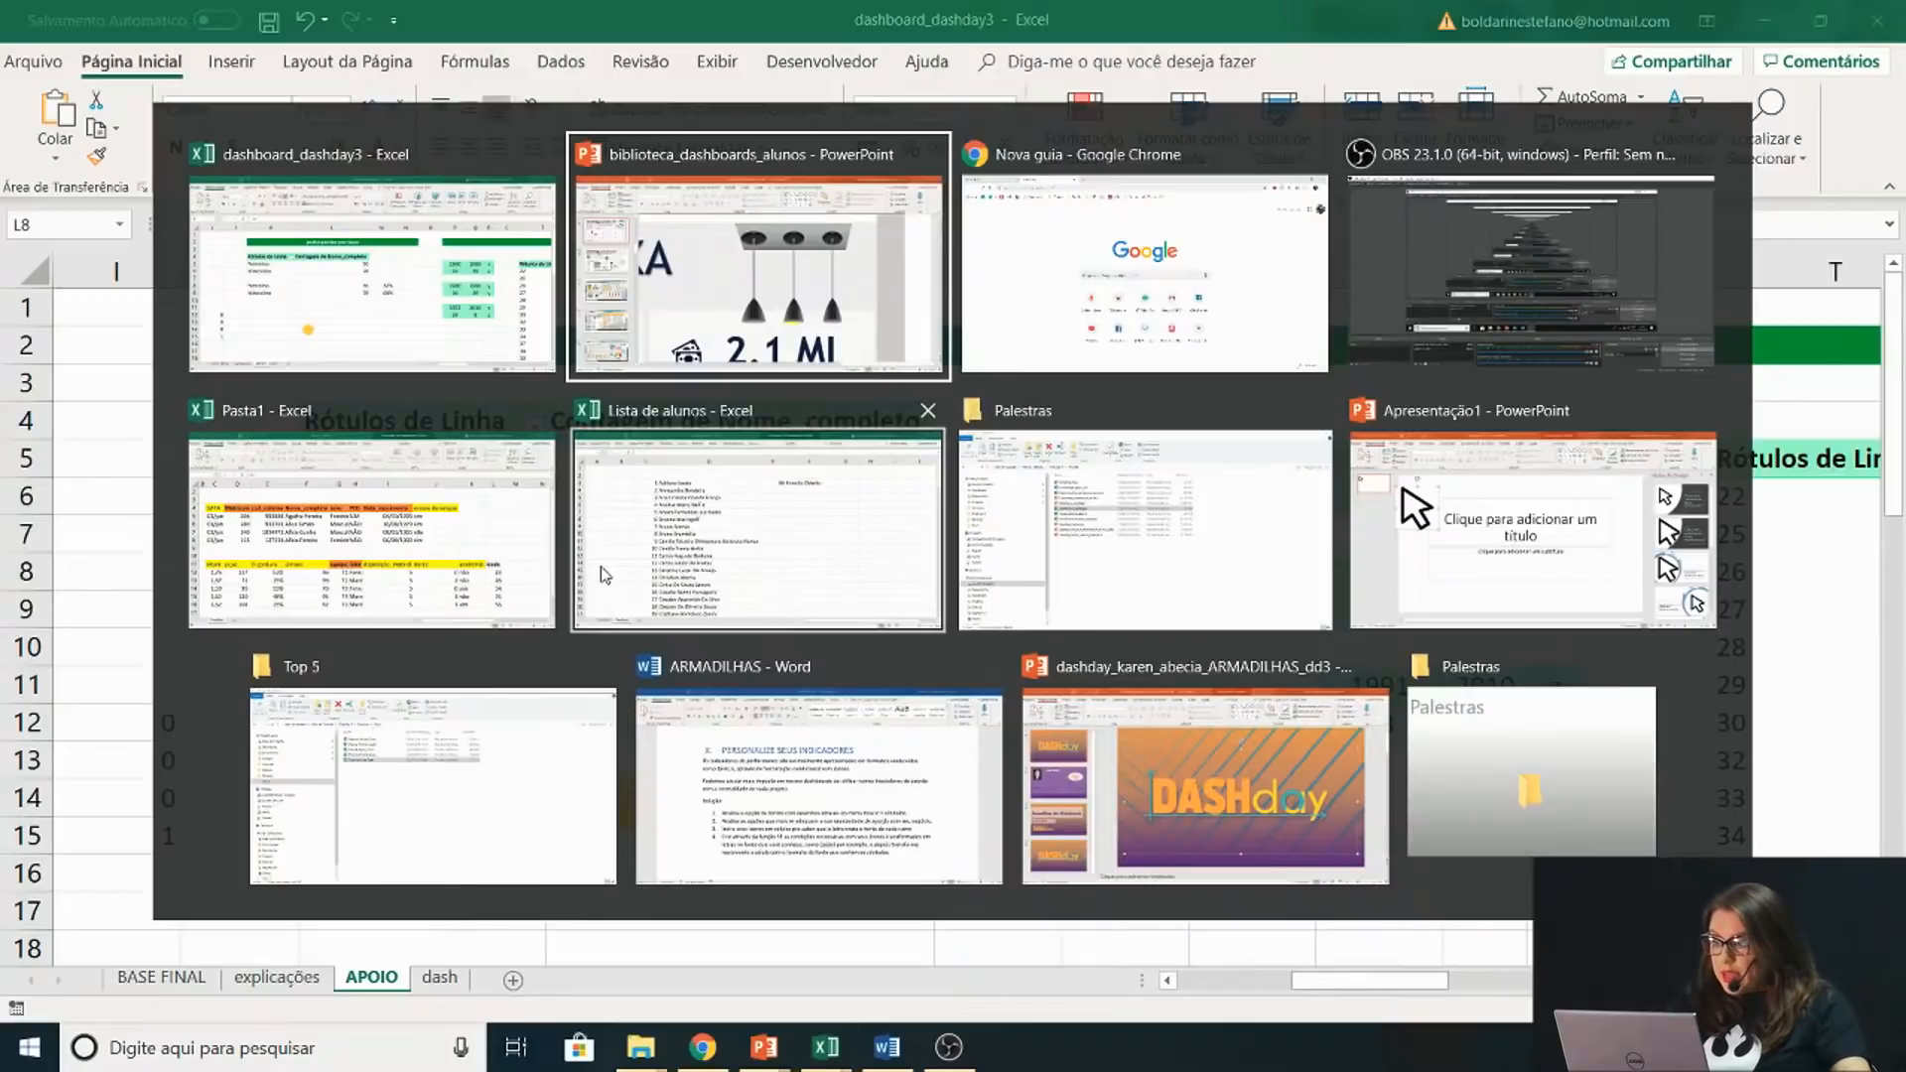
Switch to the biblioteca_dashboards_alunos presentation in PowerPoint and examine slide 67, the human resources dashboard with doughnut charts
{"action": "key", "text": "alt+Tab"}
{"action": "scroll", "coordinate": [127, 761], "scroll_direction": "down", "scroll_amount": 5}
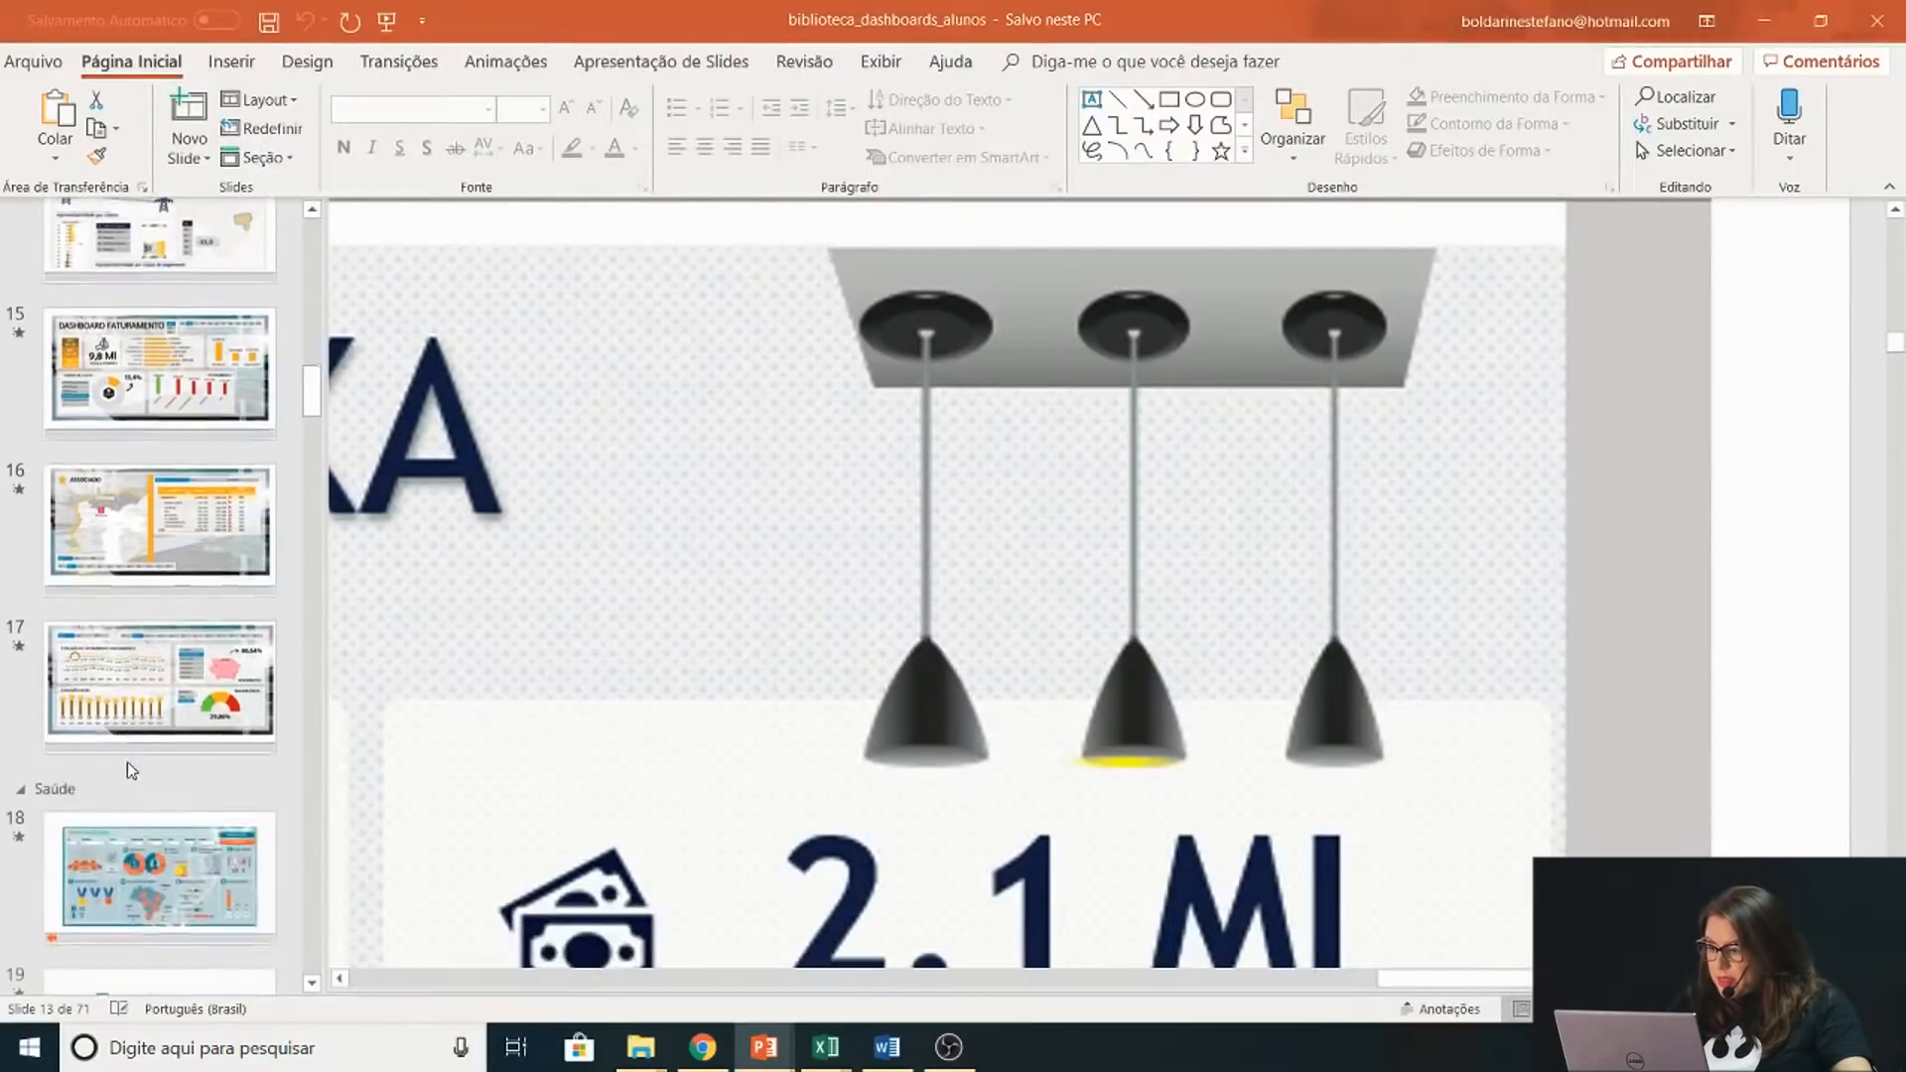
{"action": "scroll", "coordinate": [128, 760], "scroll_direction": "down", "scroll_amount": 10}
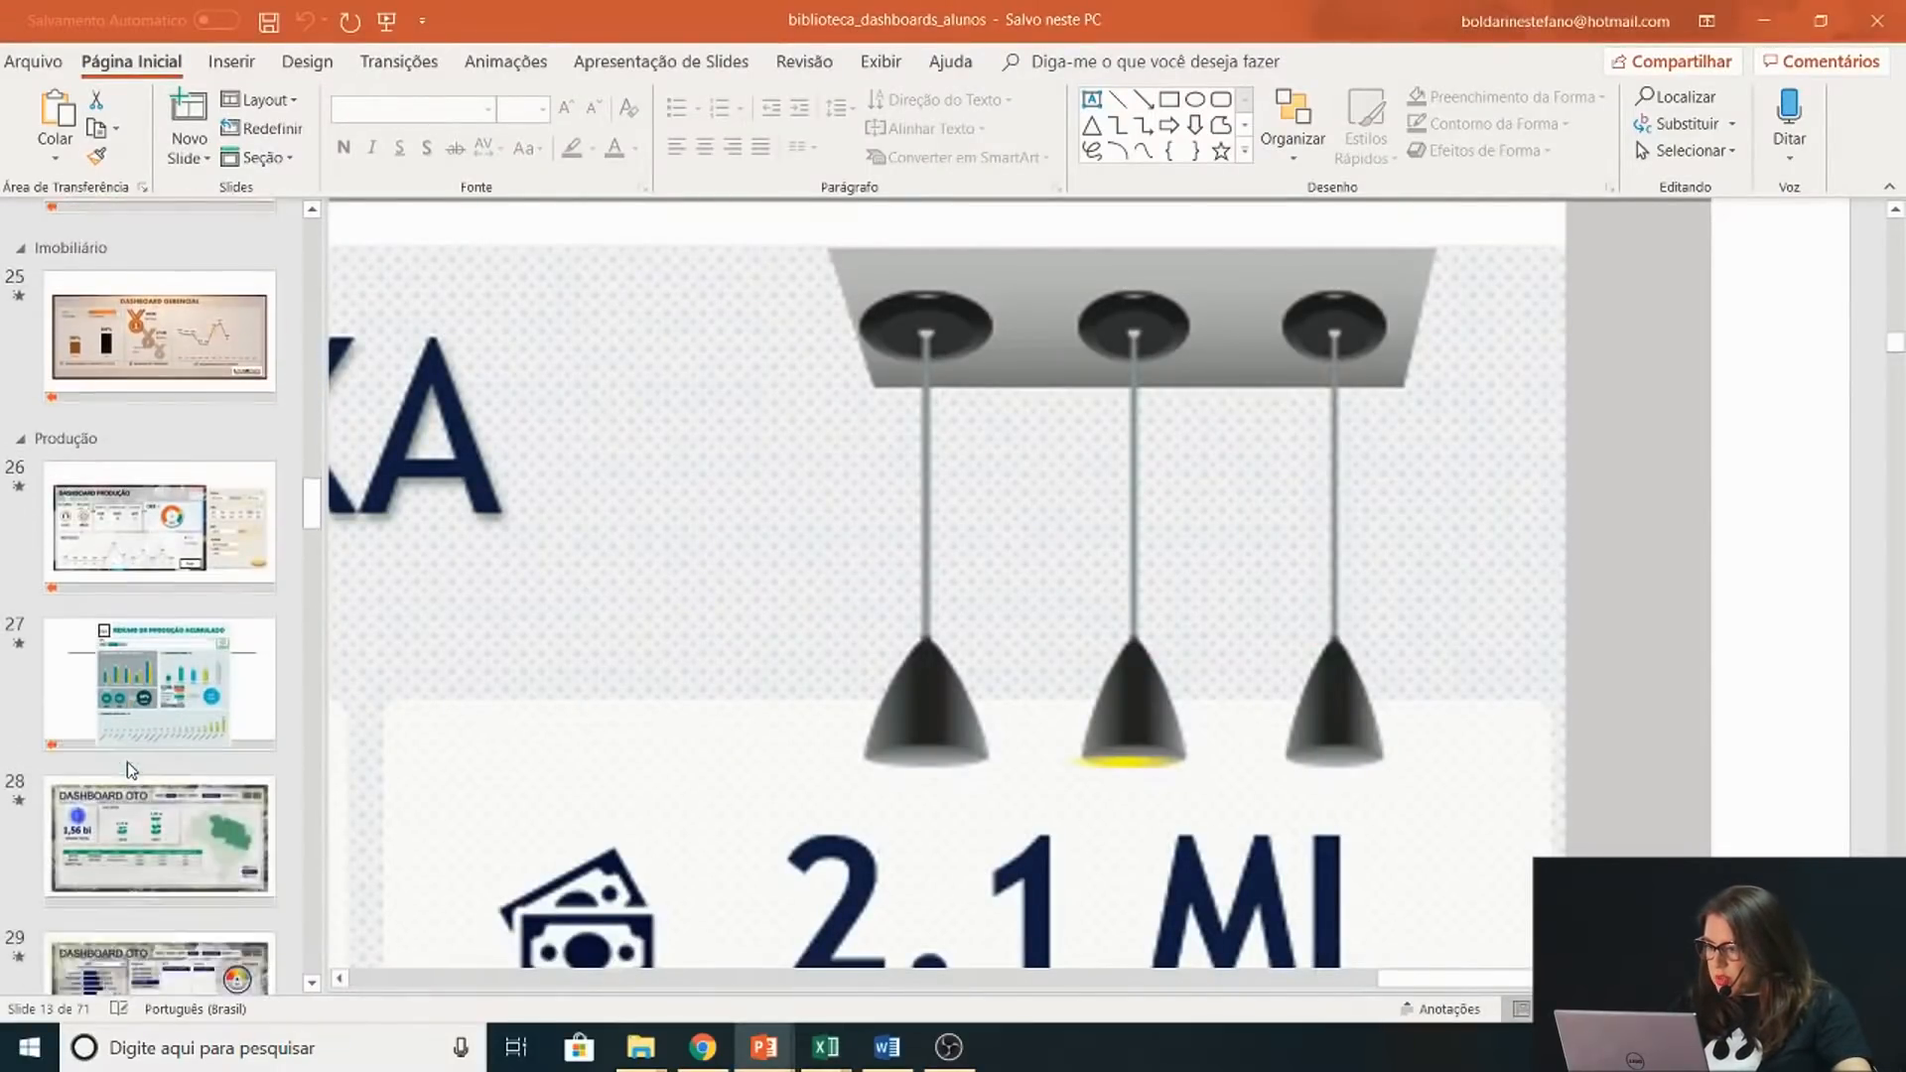
{"action": "scroll", "coordinate": [127, 761], "scroll_direction": "down", "scroll_amount": 10}
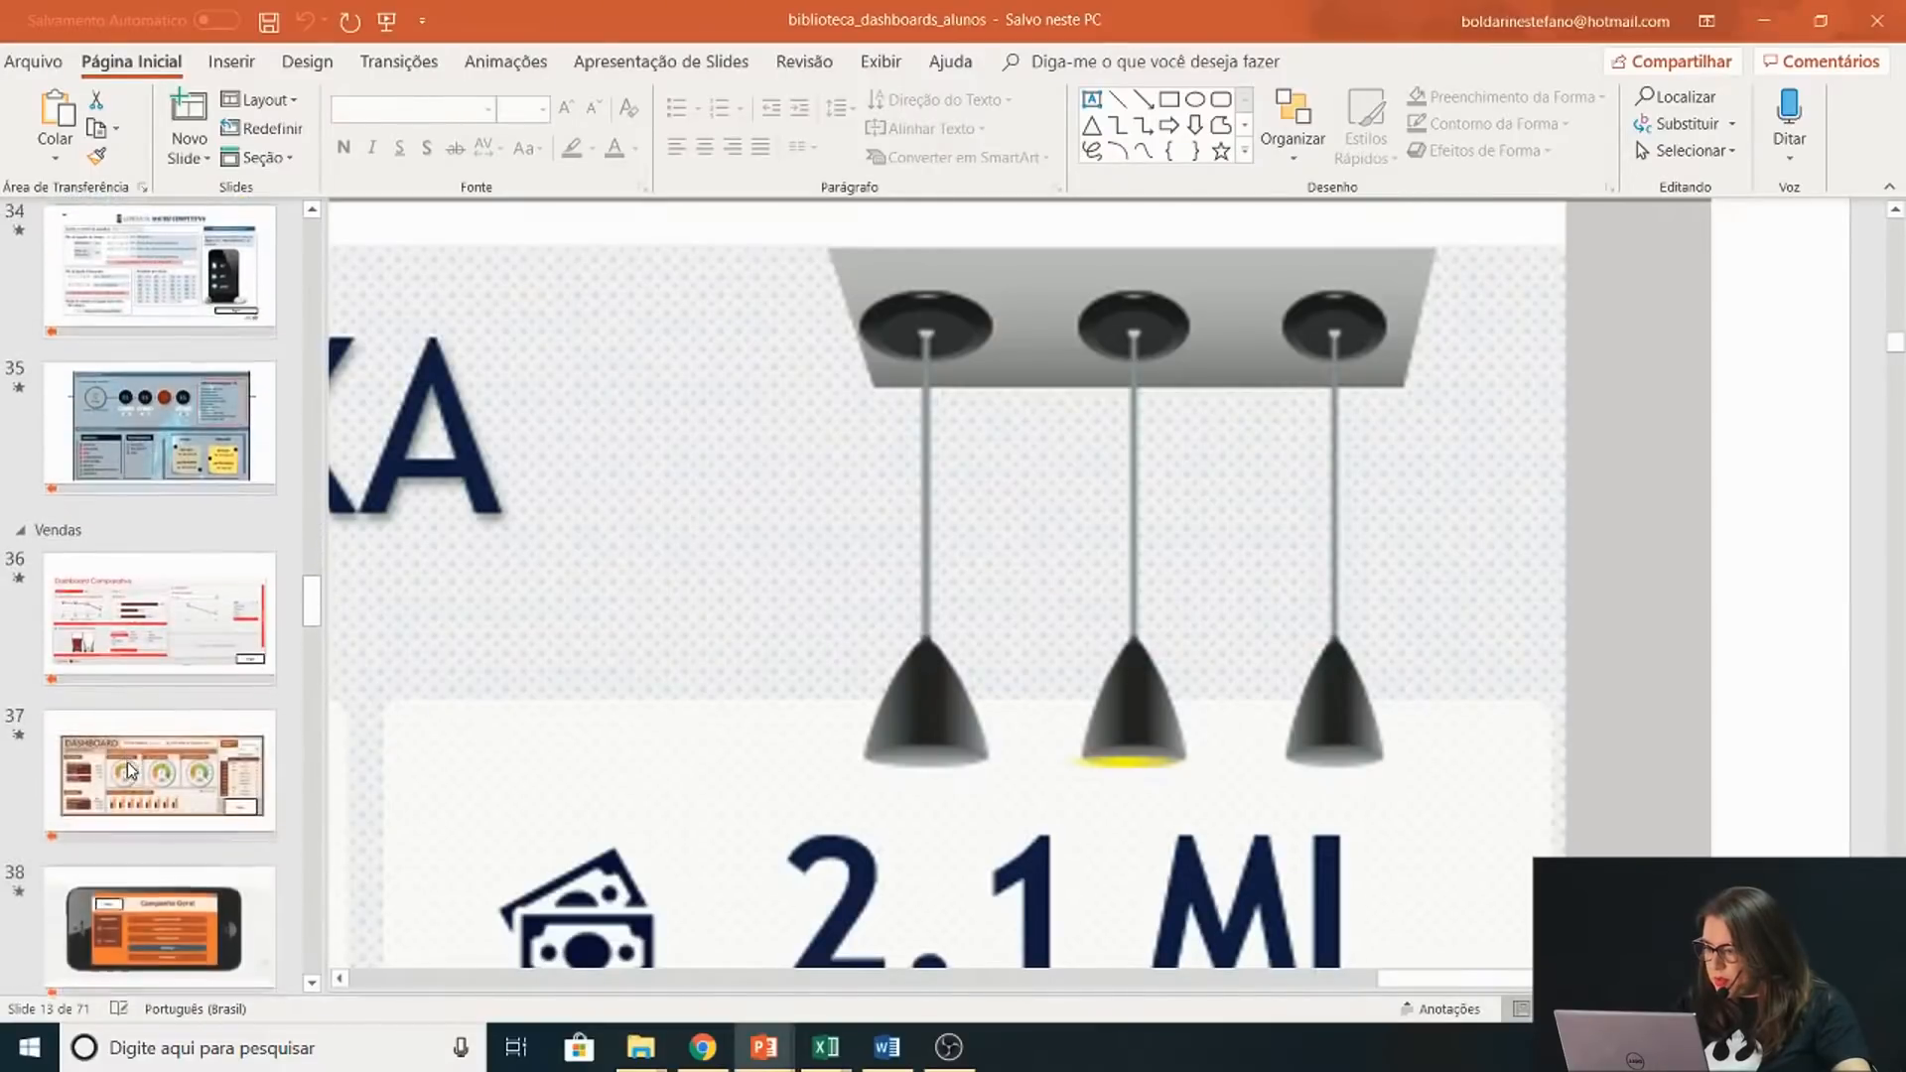
{"action": "scroll", "coordinate": [127, 760], "scroll_direction": "down", "scroll_amount": 15}
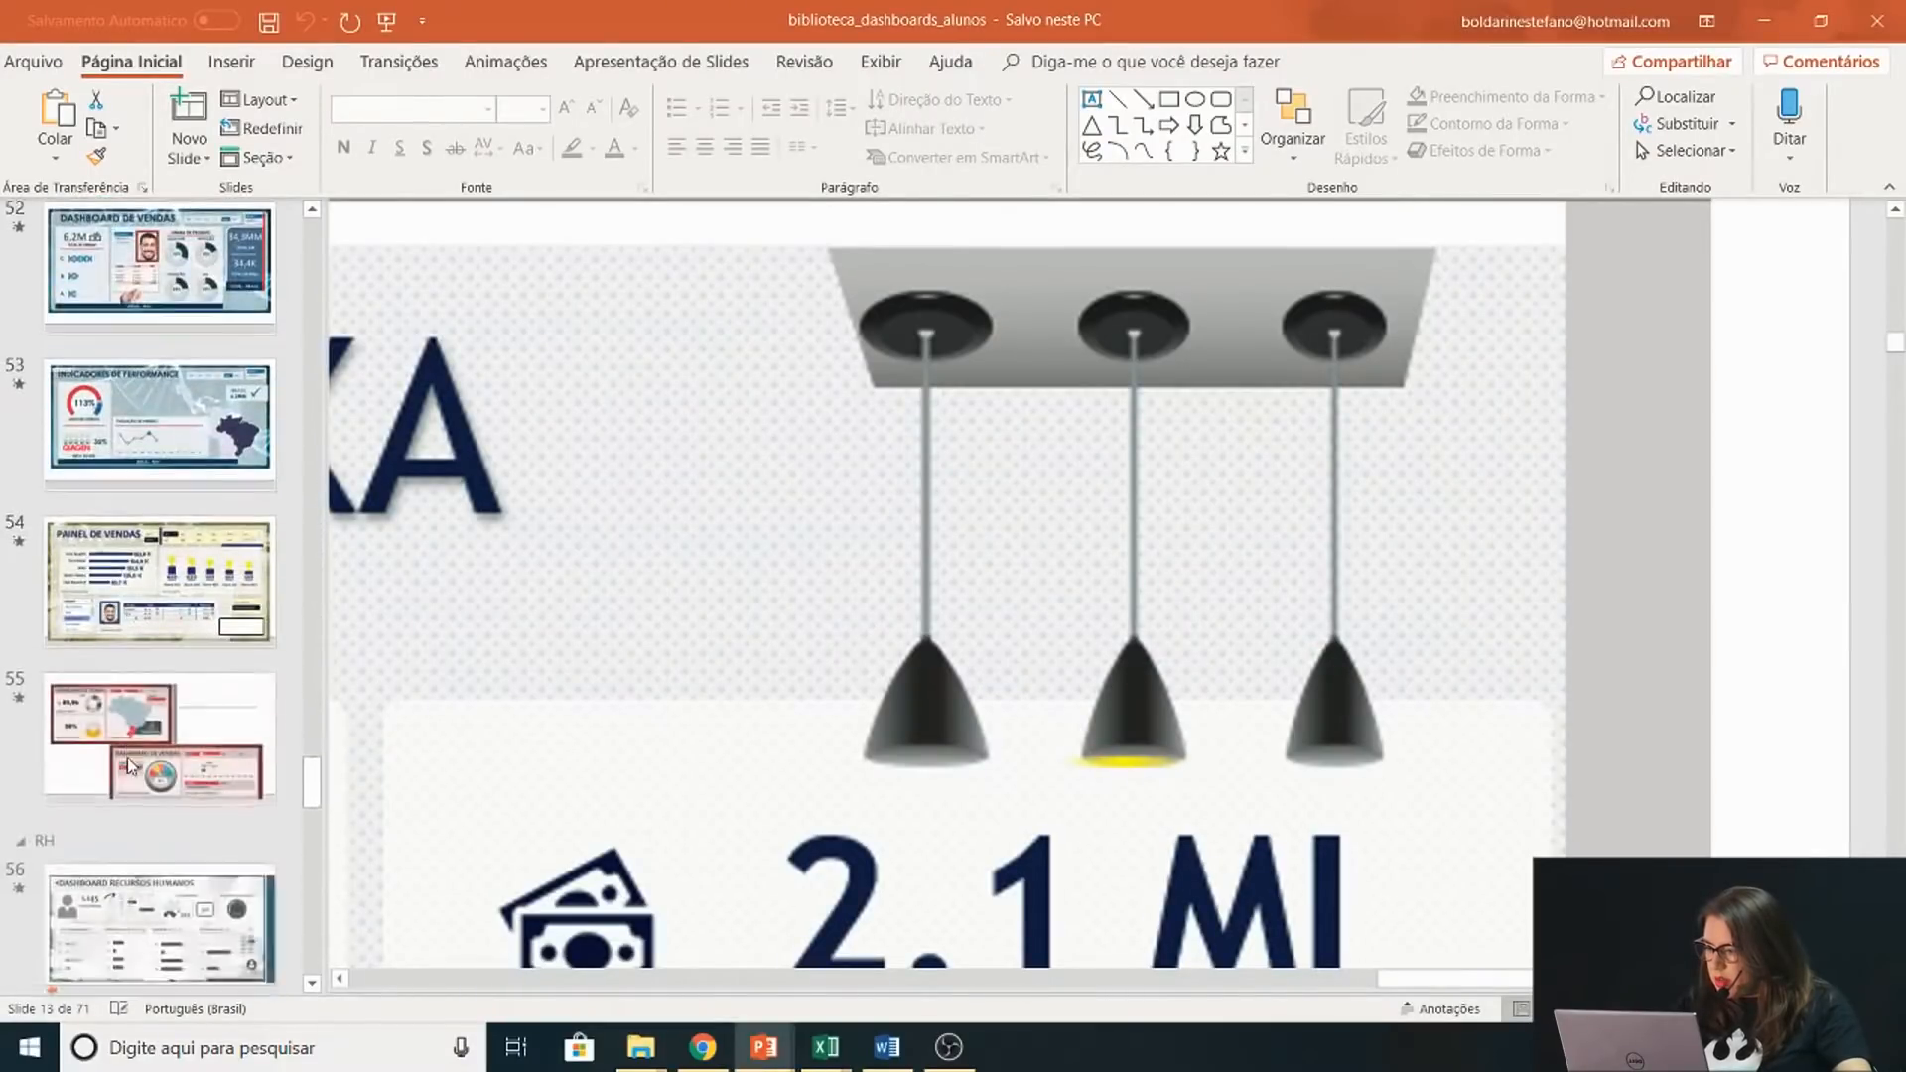
{"action": "scroll", "coordinate": [127, 757], "scroll_direction": "down", "scroll_amount": 10}
{"action": "left_click", "coordinate": [149, 323]}
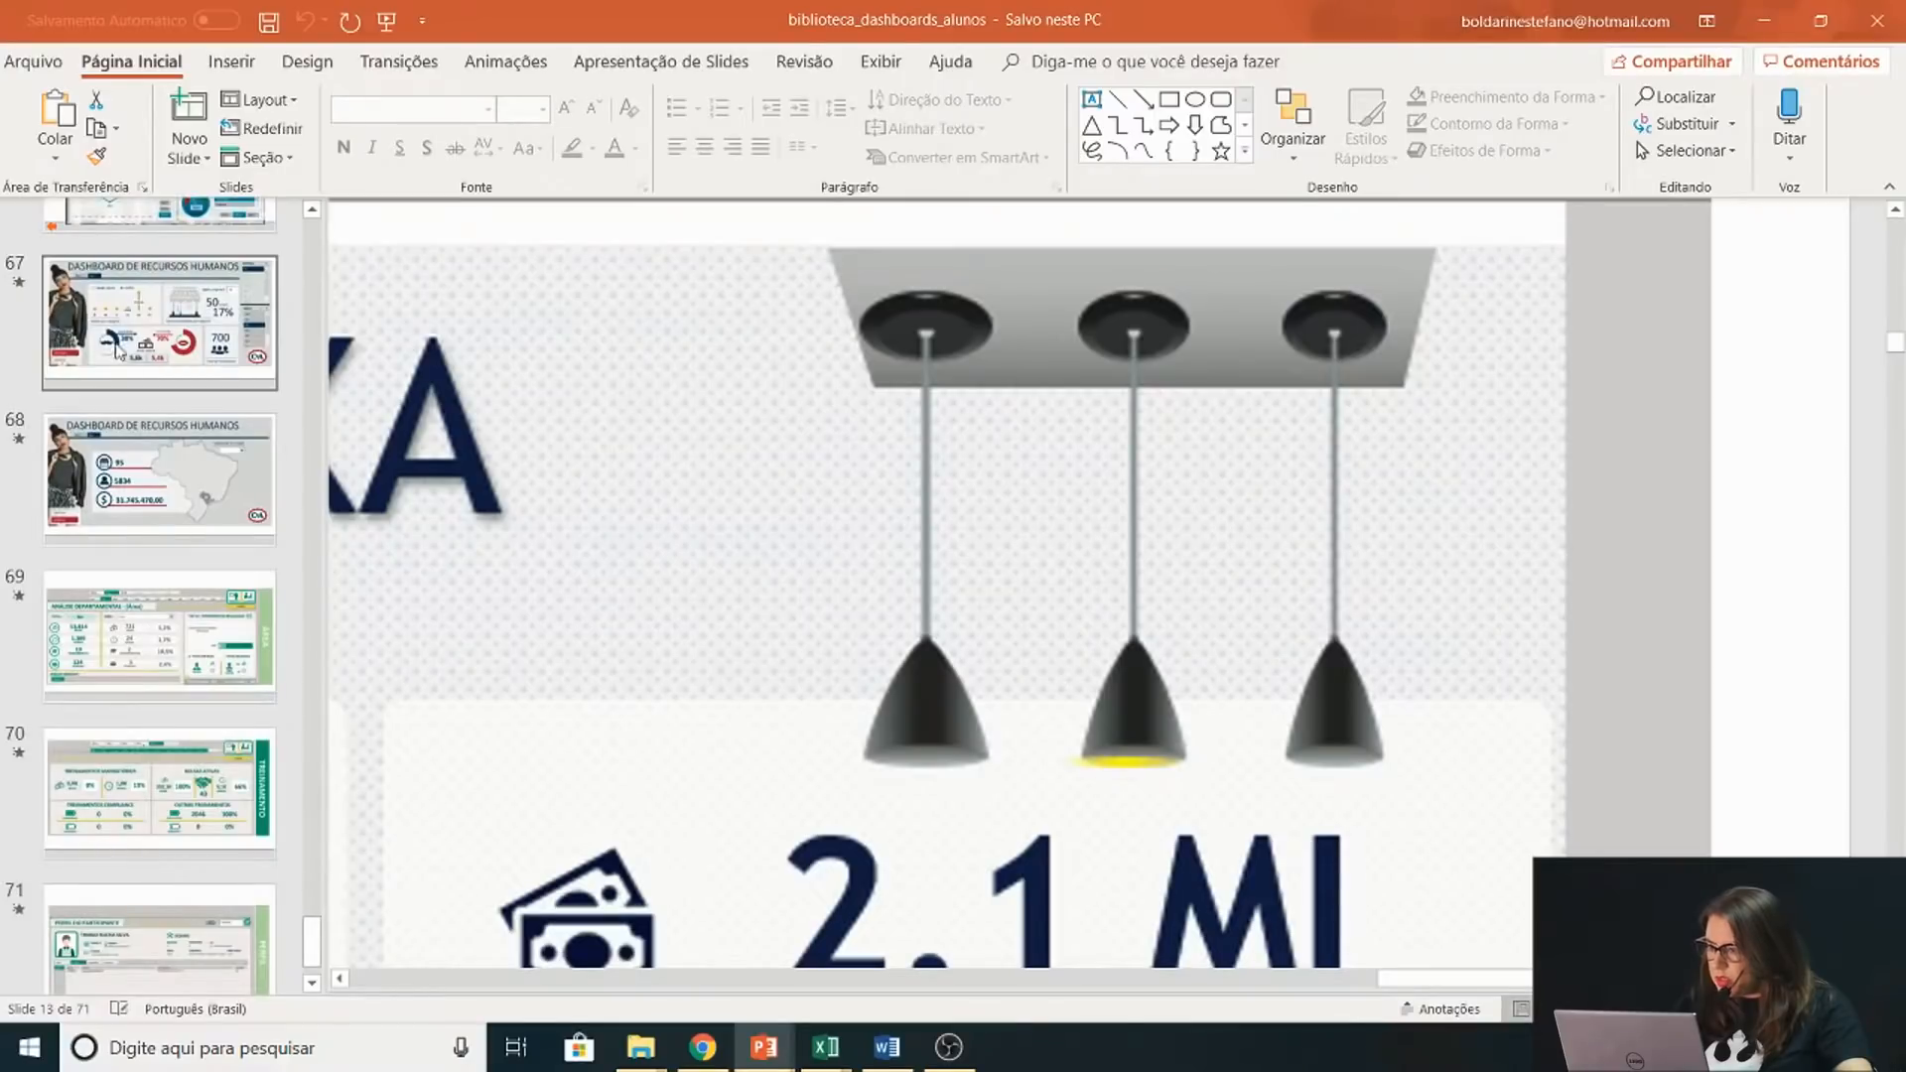
{"action": "scroll", "coordinate": [1058, 730], "scroll_direction": "down", "scroll_amount": 5, "text": "ctrl"}
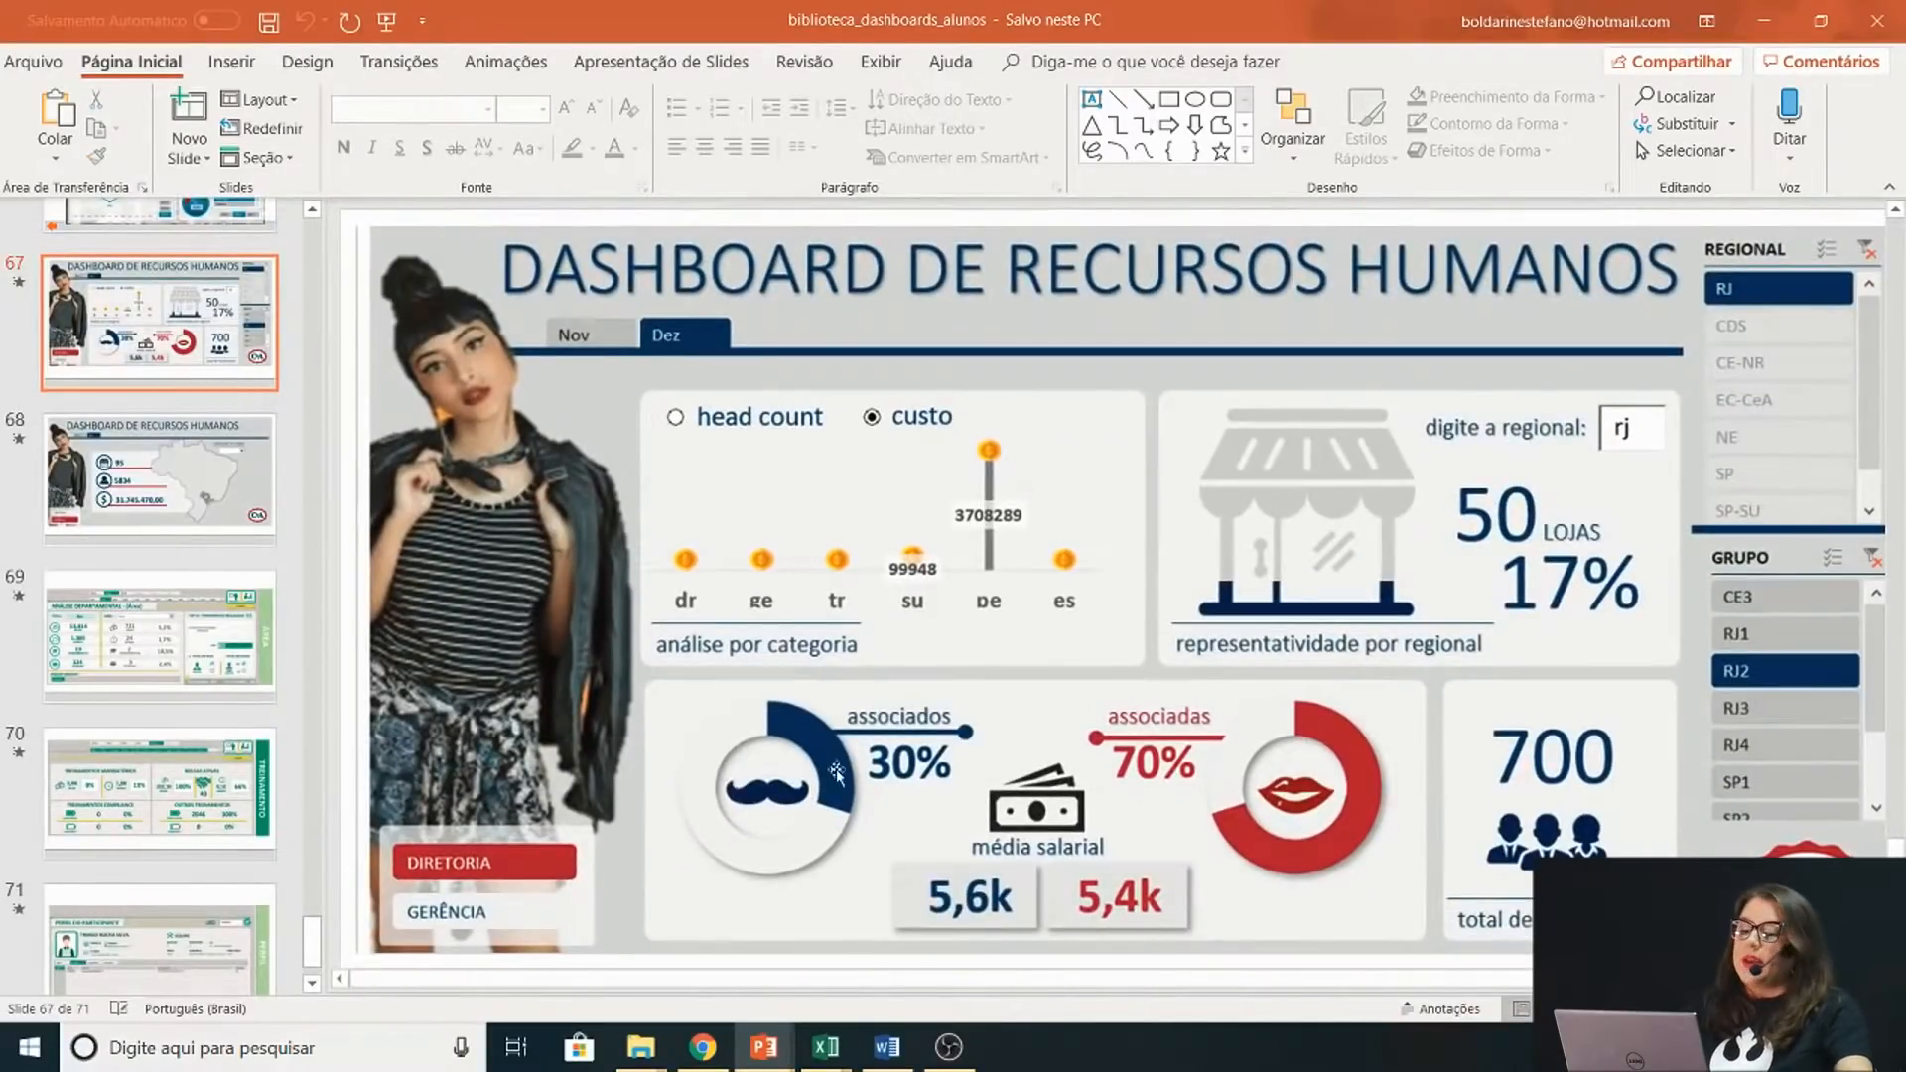
Return to the Excel workbook and review the Feminino percentage formula in M8 of APOIO, without changing it
{"action": "key", "text": "alt+Tab"}
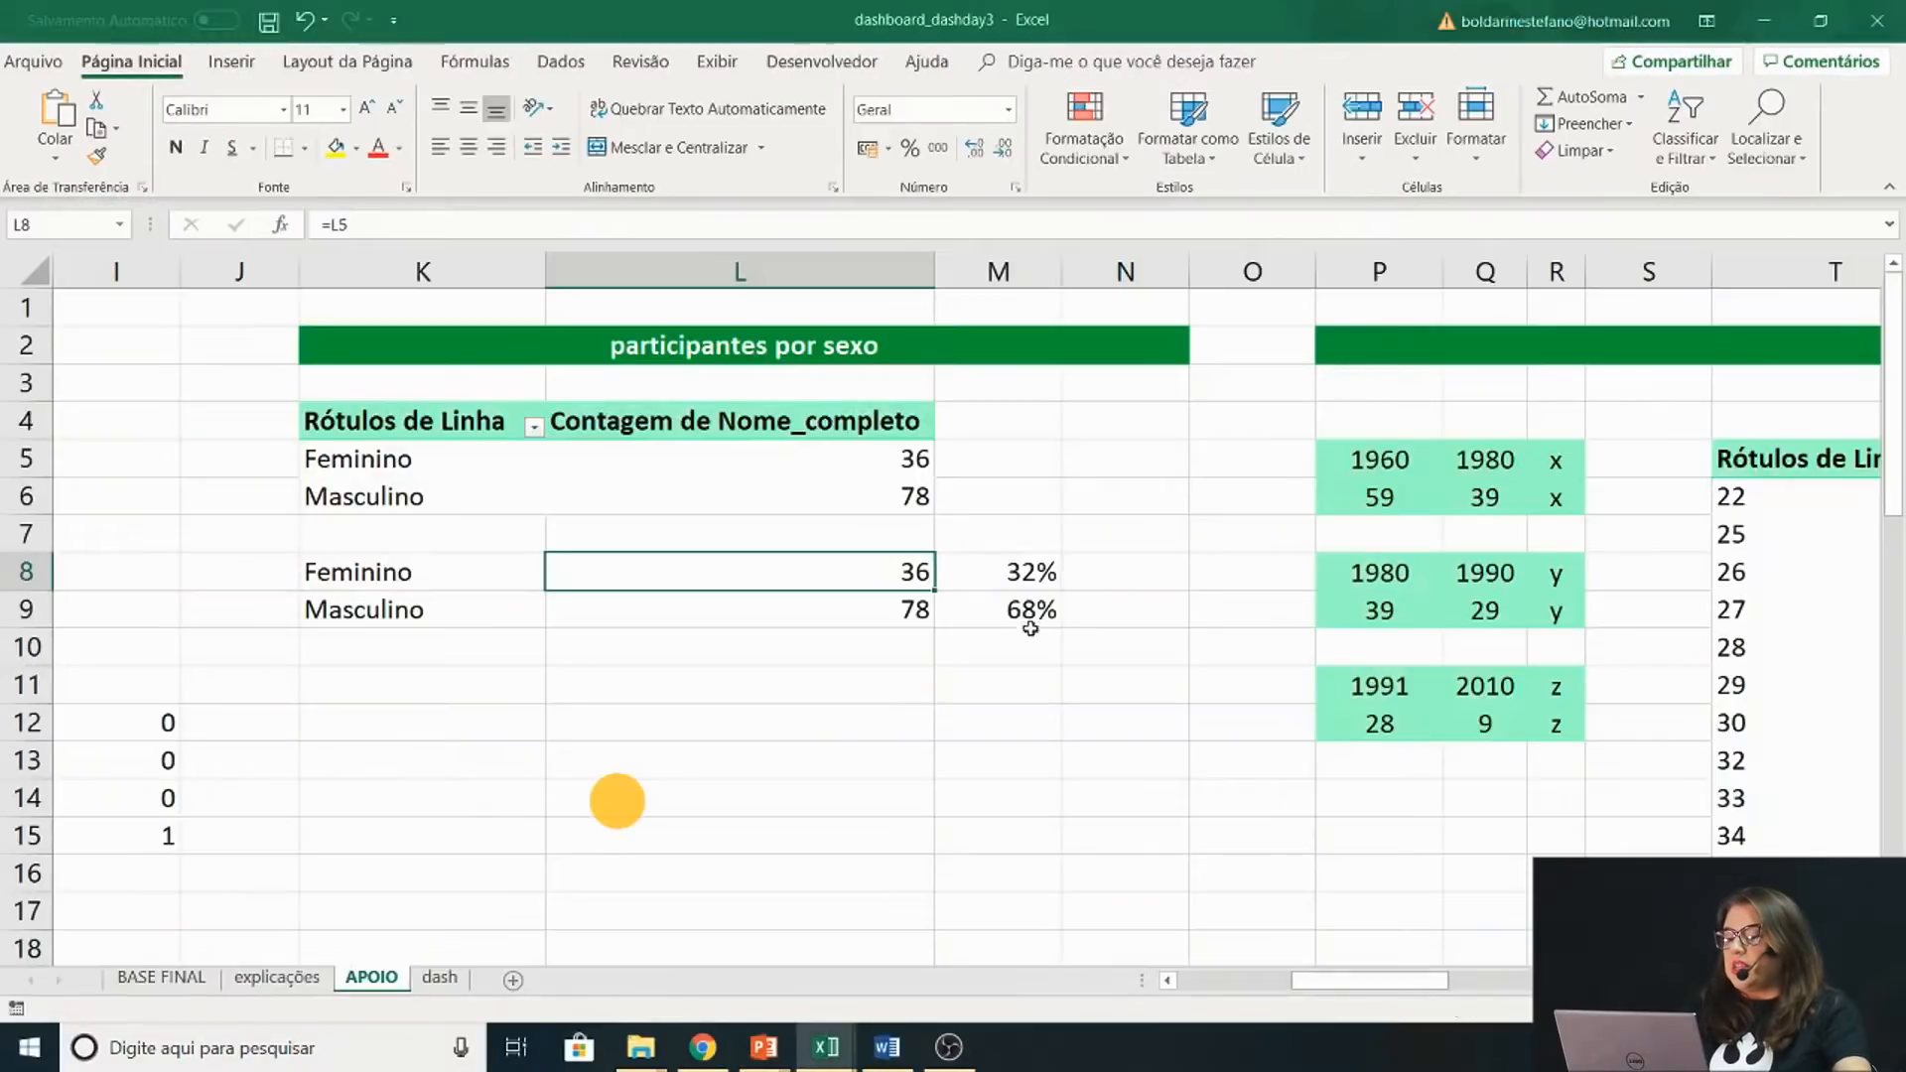
{"action": "double_click", "coordinate": [1025, 572]}
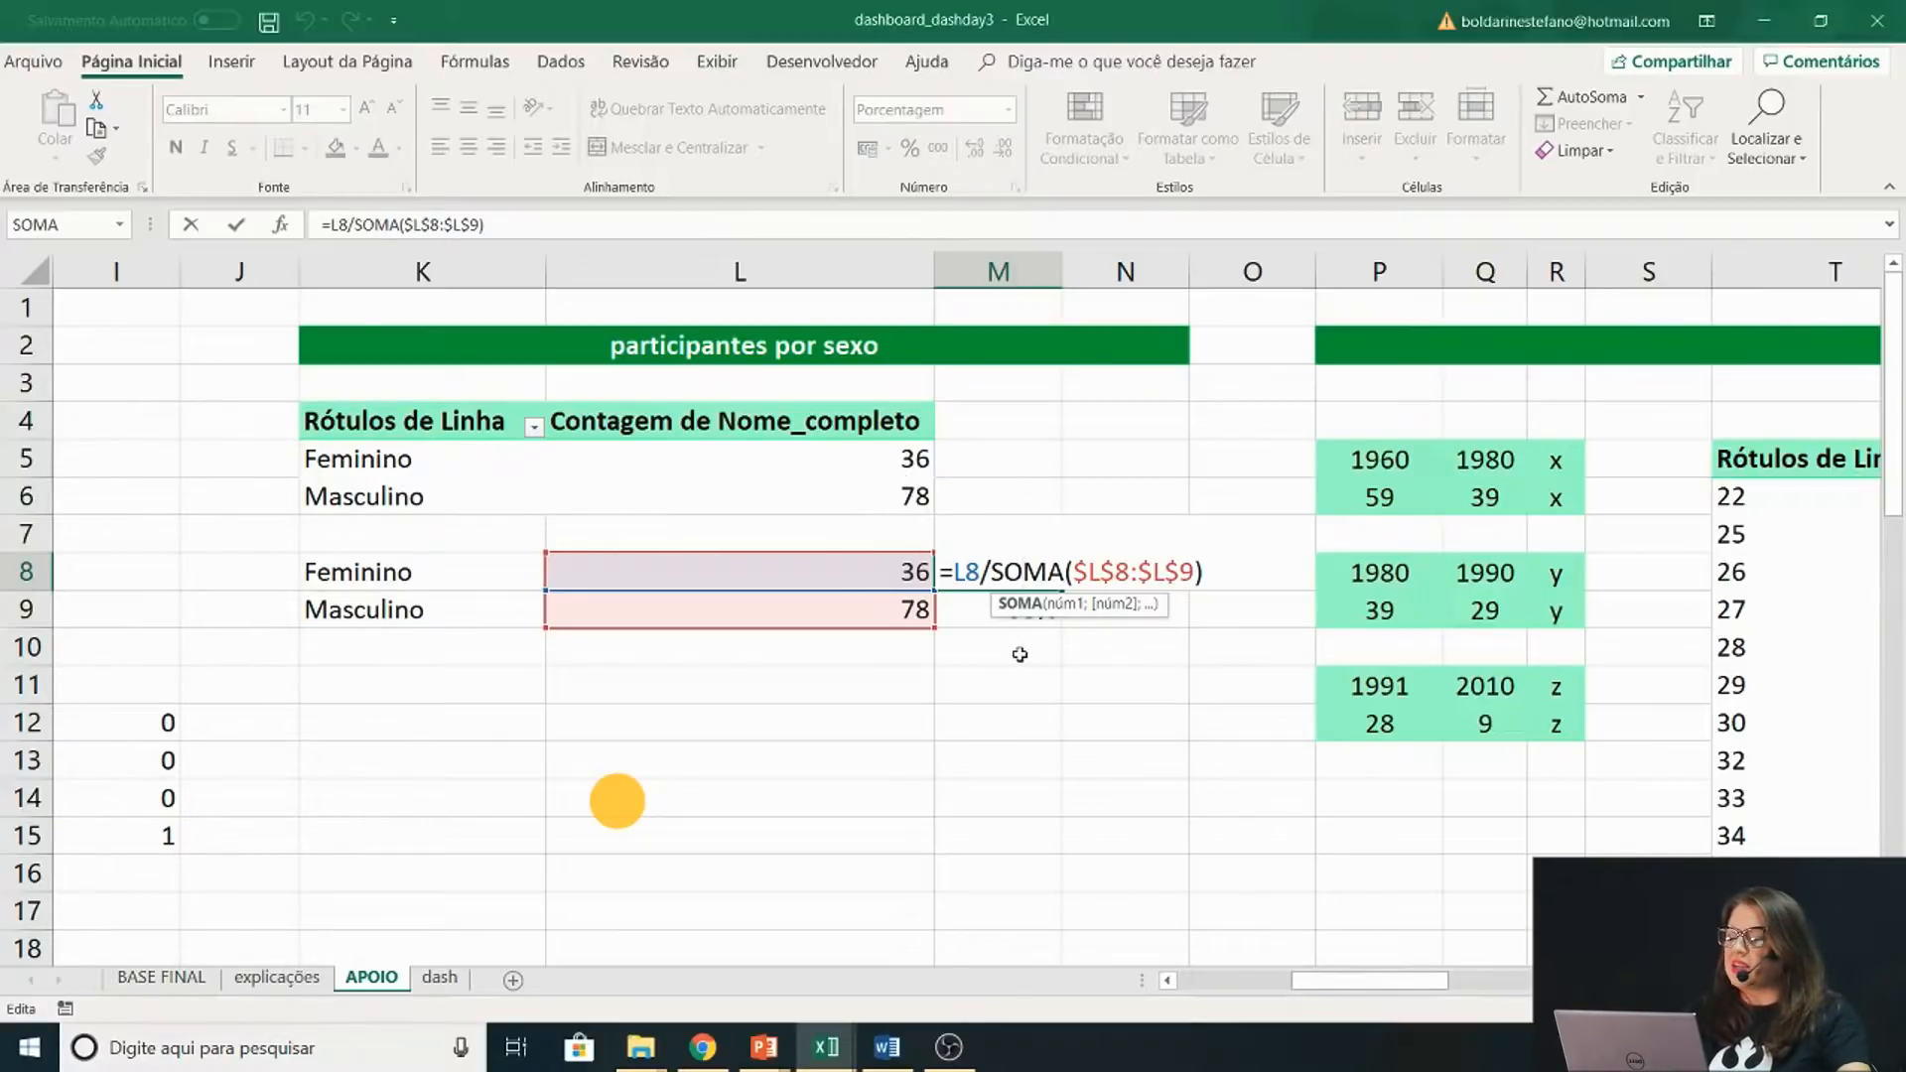
{"action": "key", "text": "ctrl+Return"}
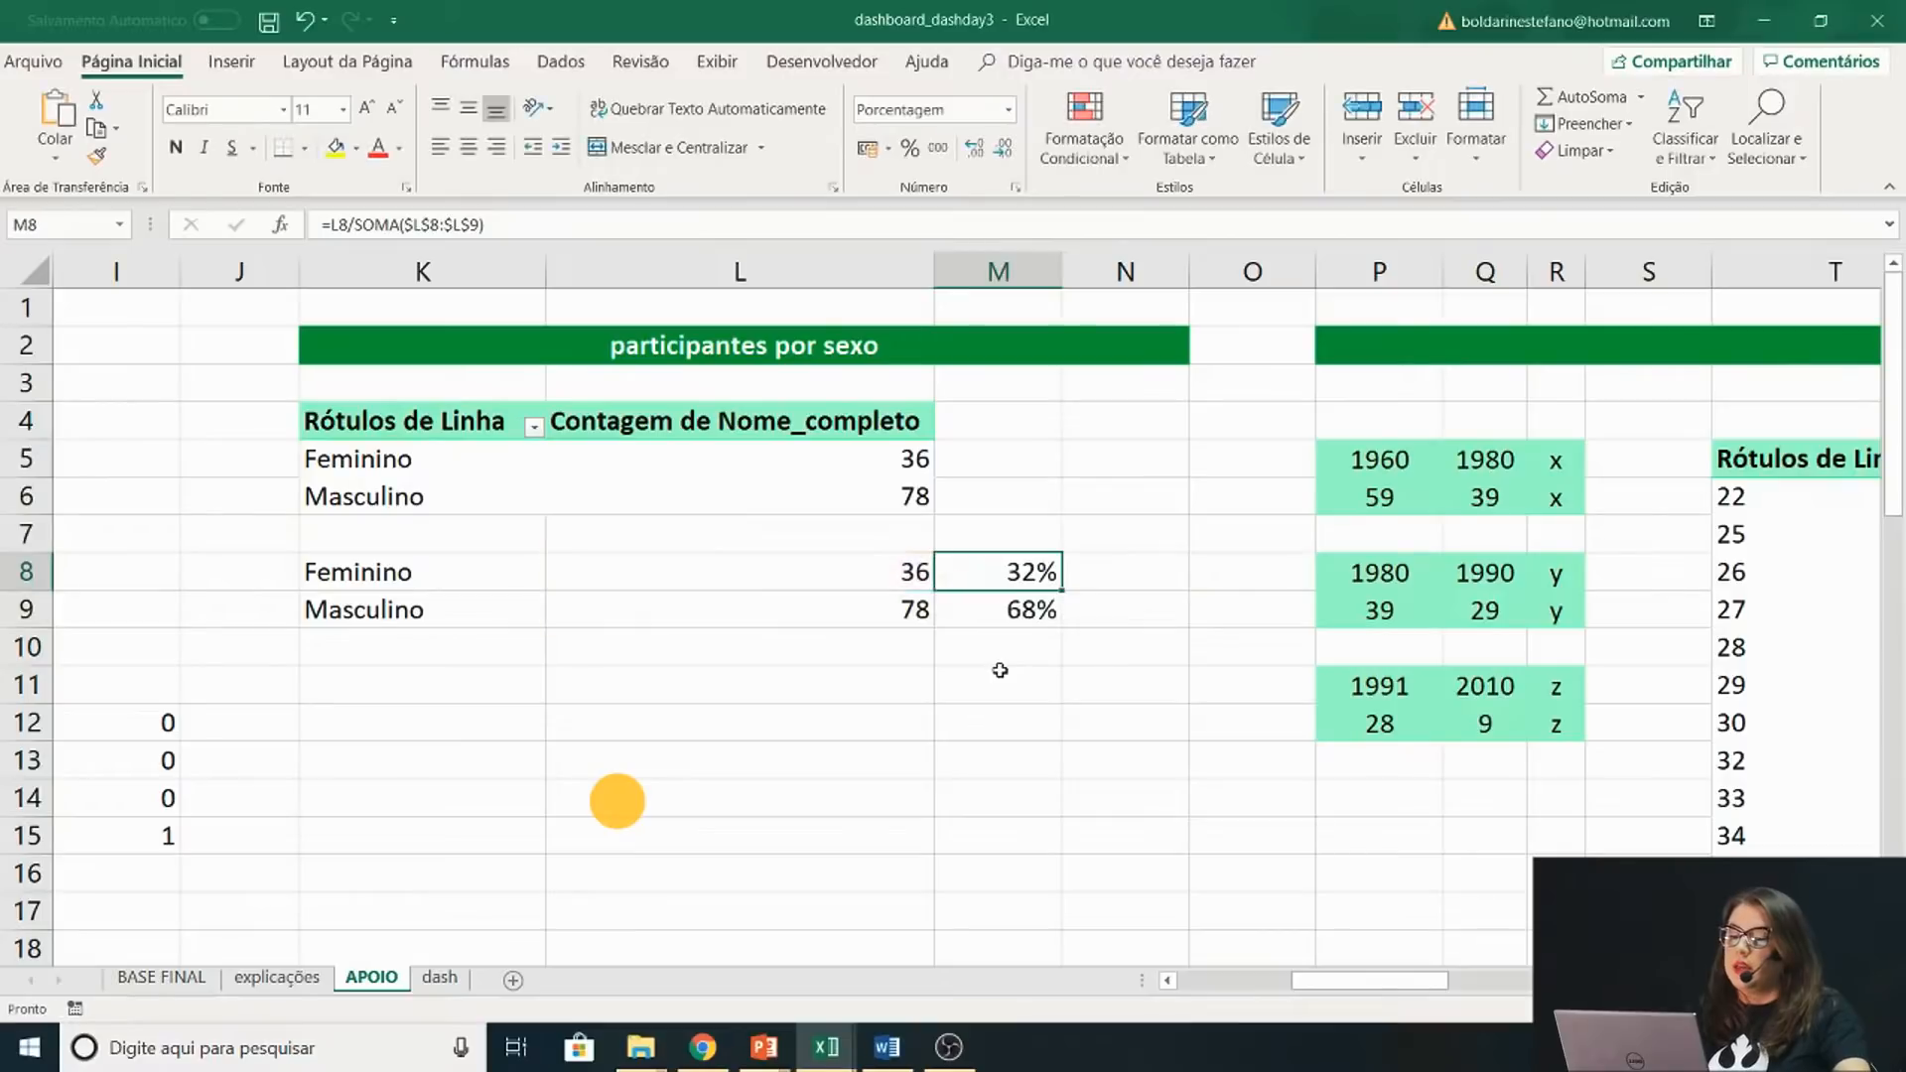
{"action": "left_click", "coordinate": [881, 494]}
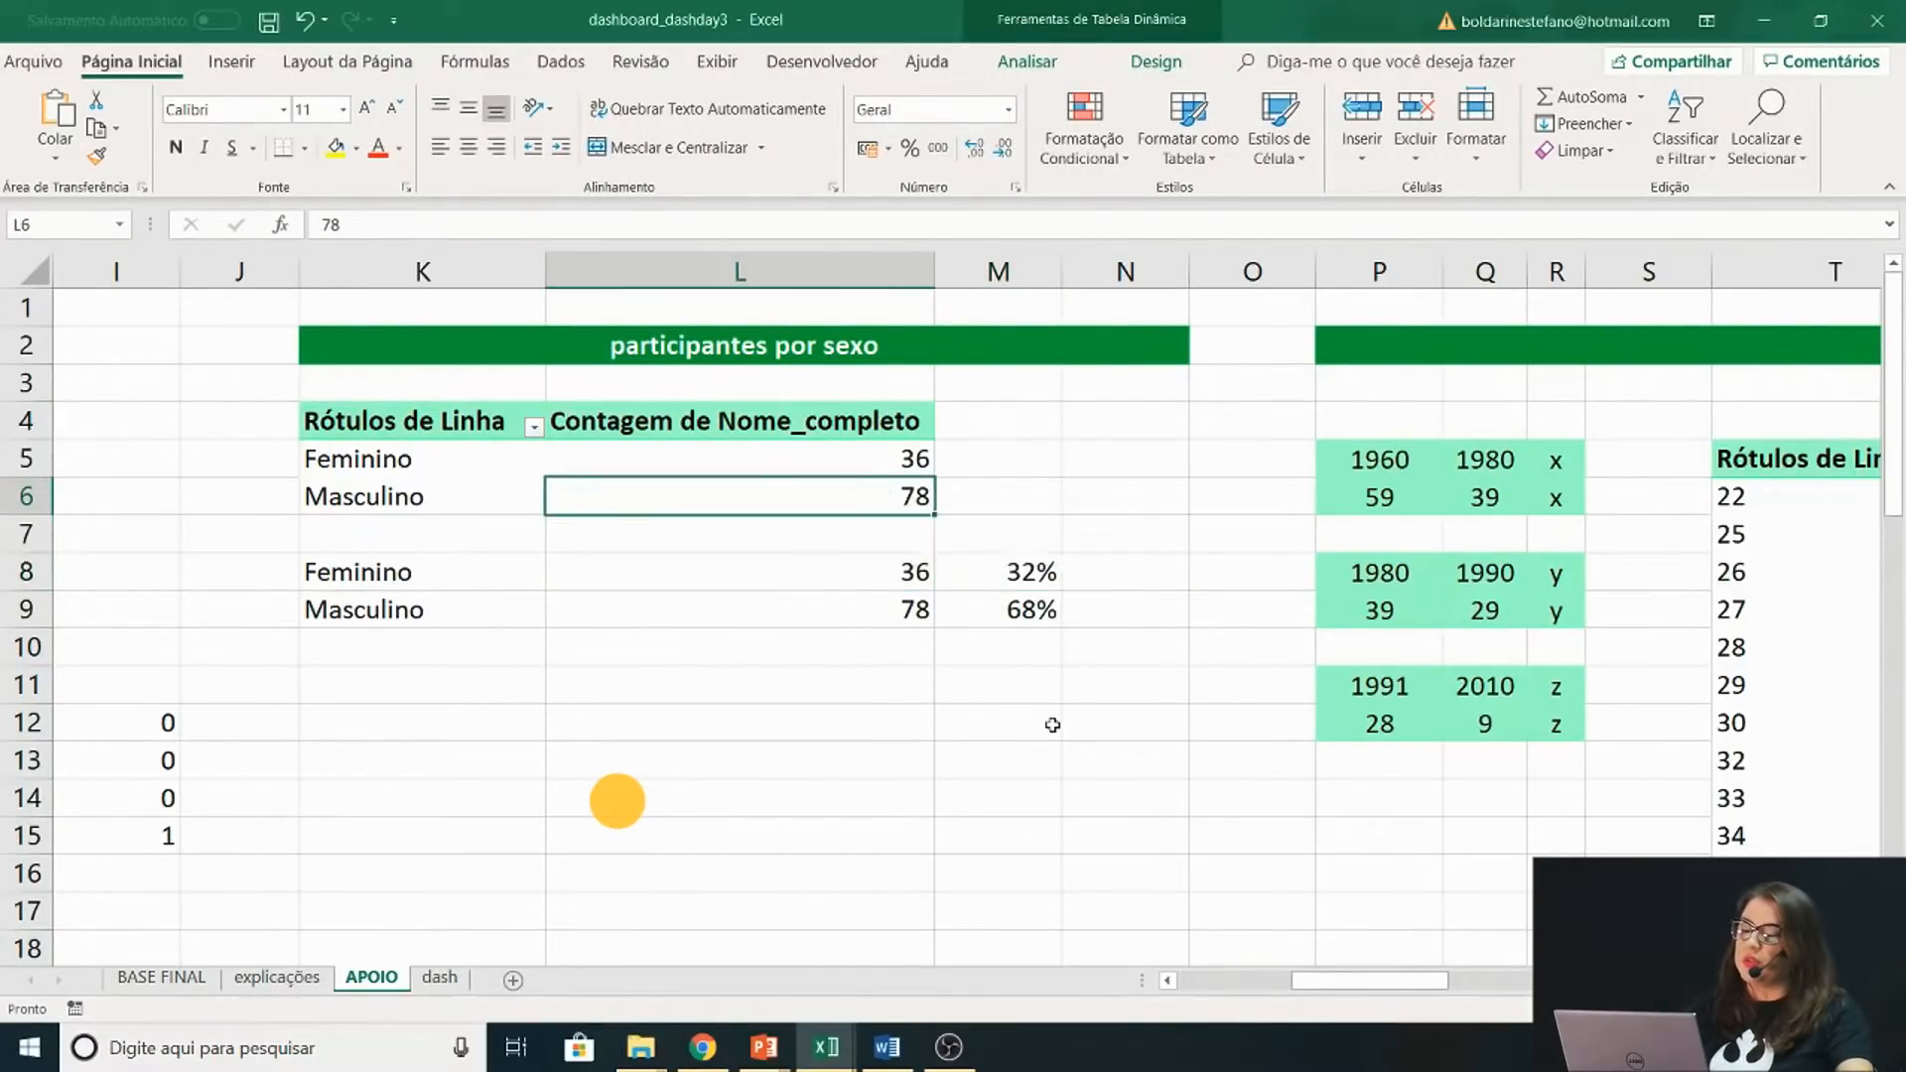
{"action": "double_click", "coordinate": [1018, 579]}
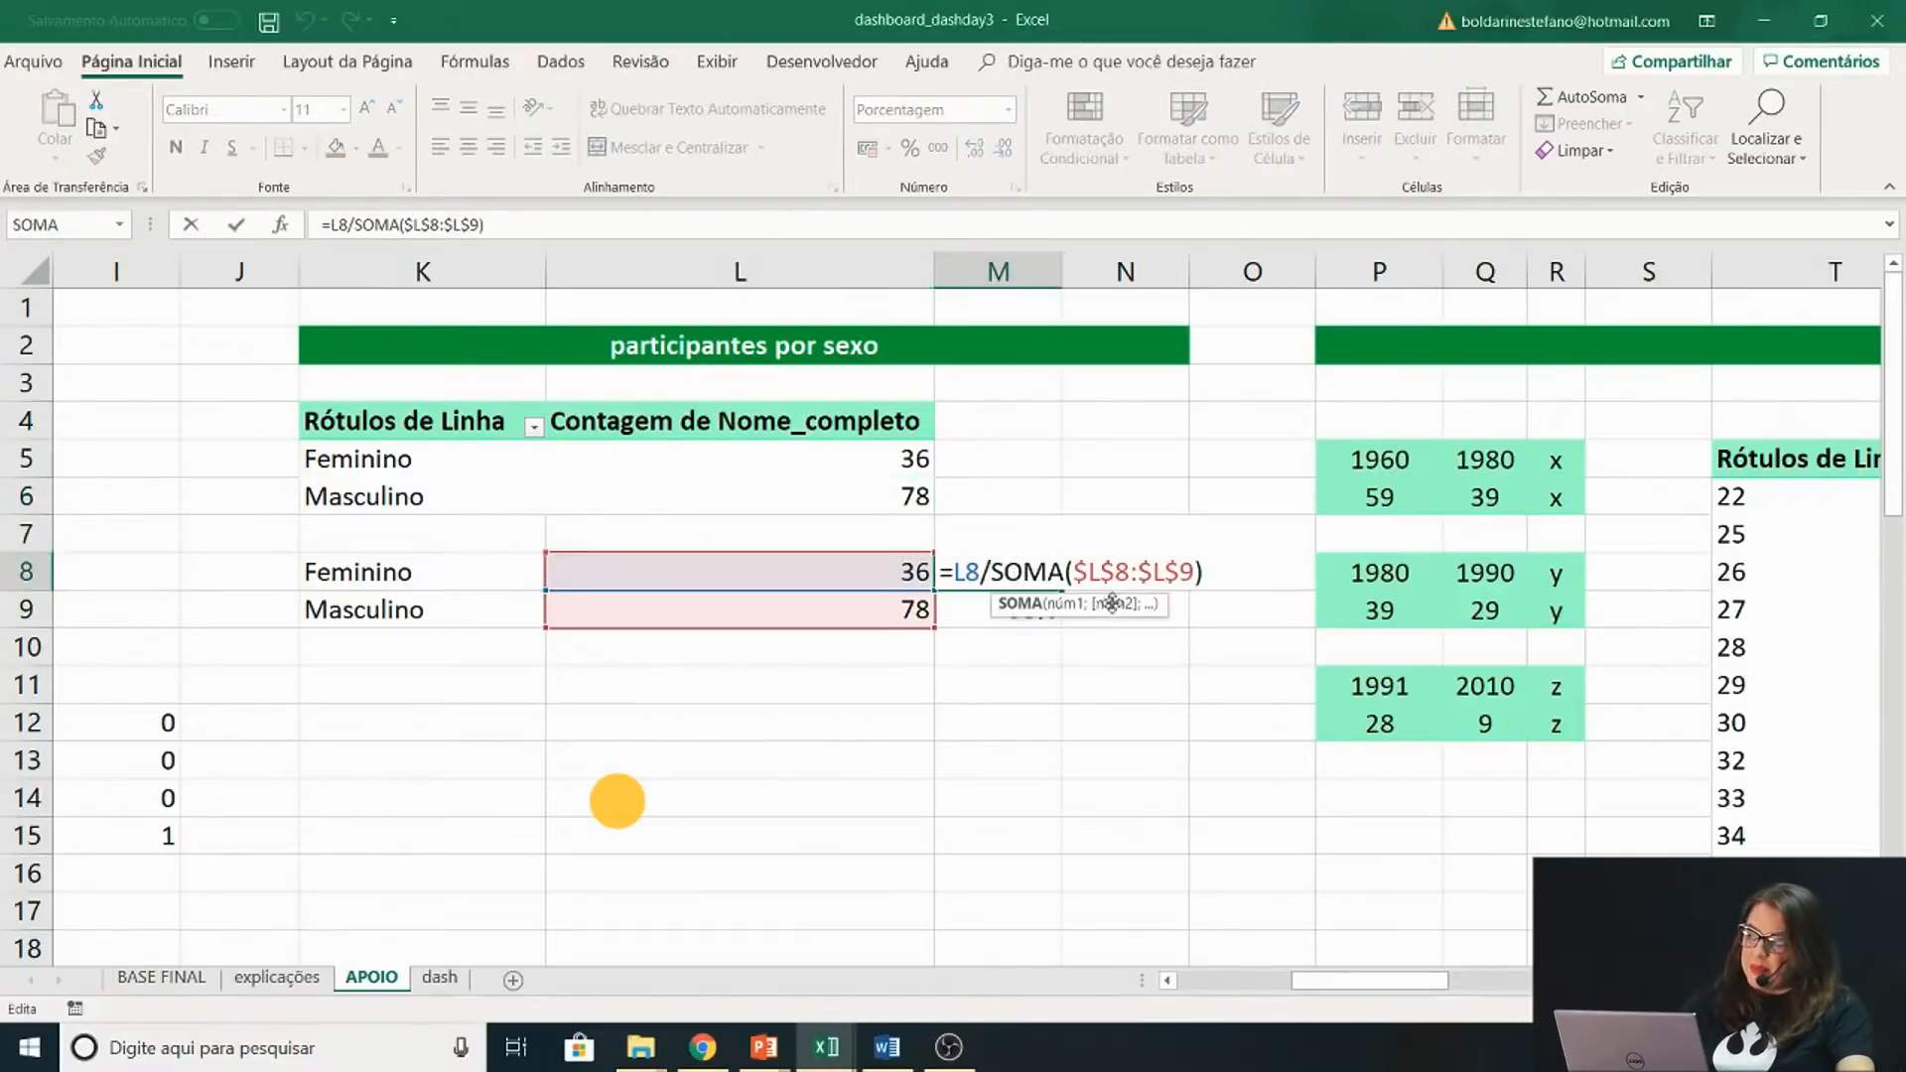
{"action": "key", "text": "ctrl+Return"}
Enter =1-M8 in N8 as the complement of the Feminino percentage and fill the formula down to N9
{"action": "left_click", "coordinate": [1099, 568]}
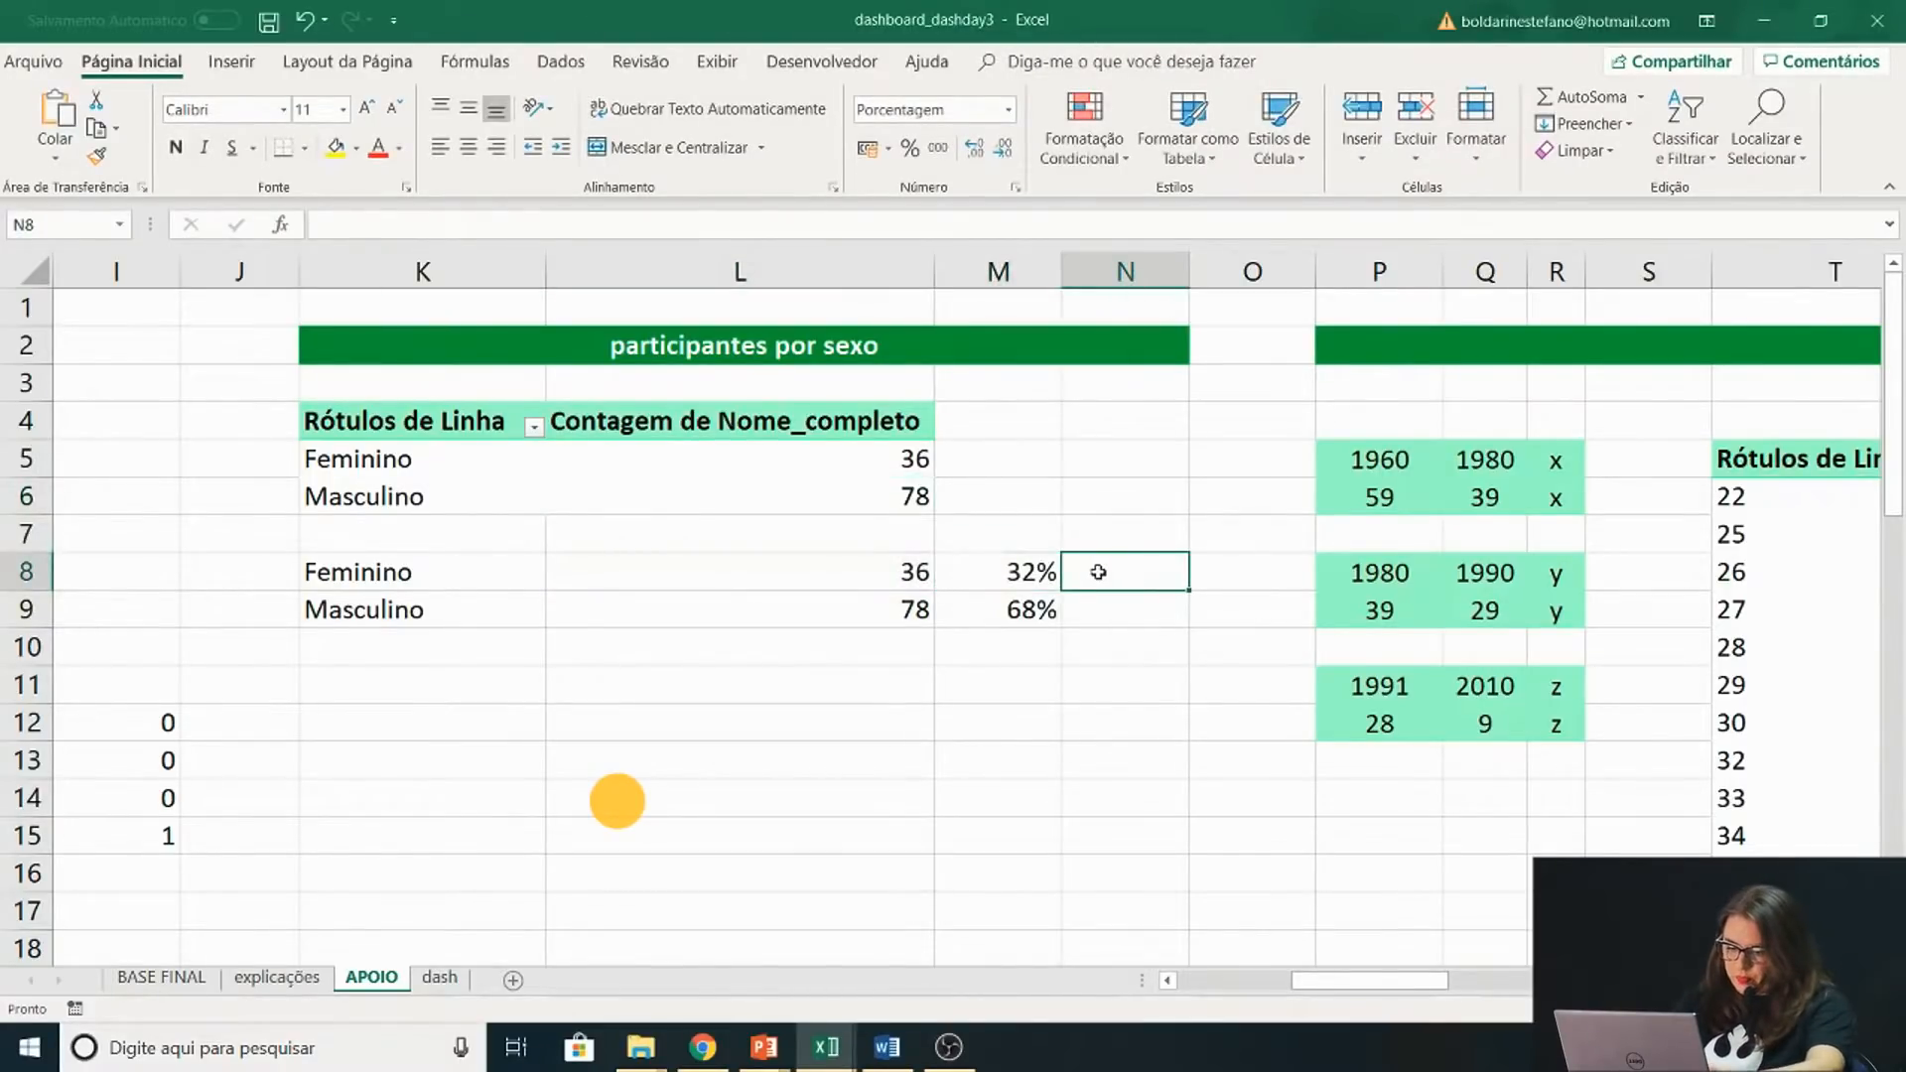
{"action": "type", "text": "=1"}
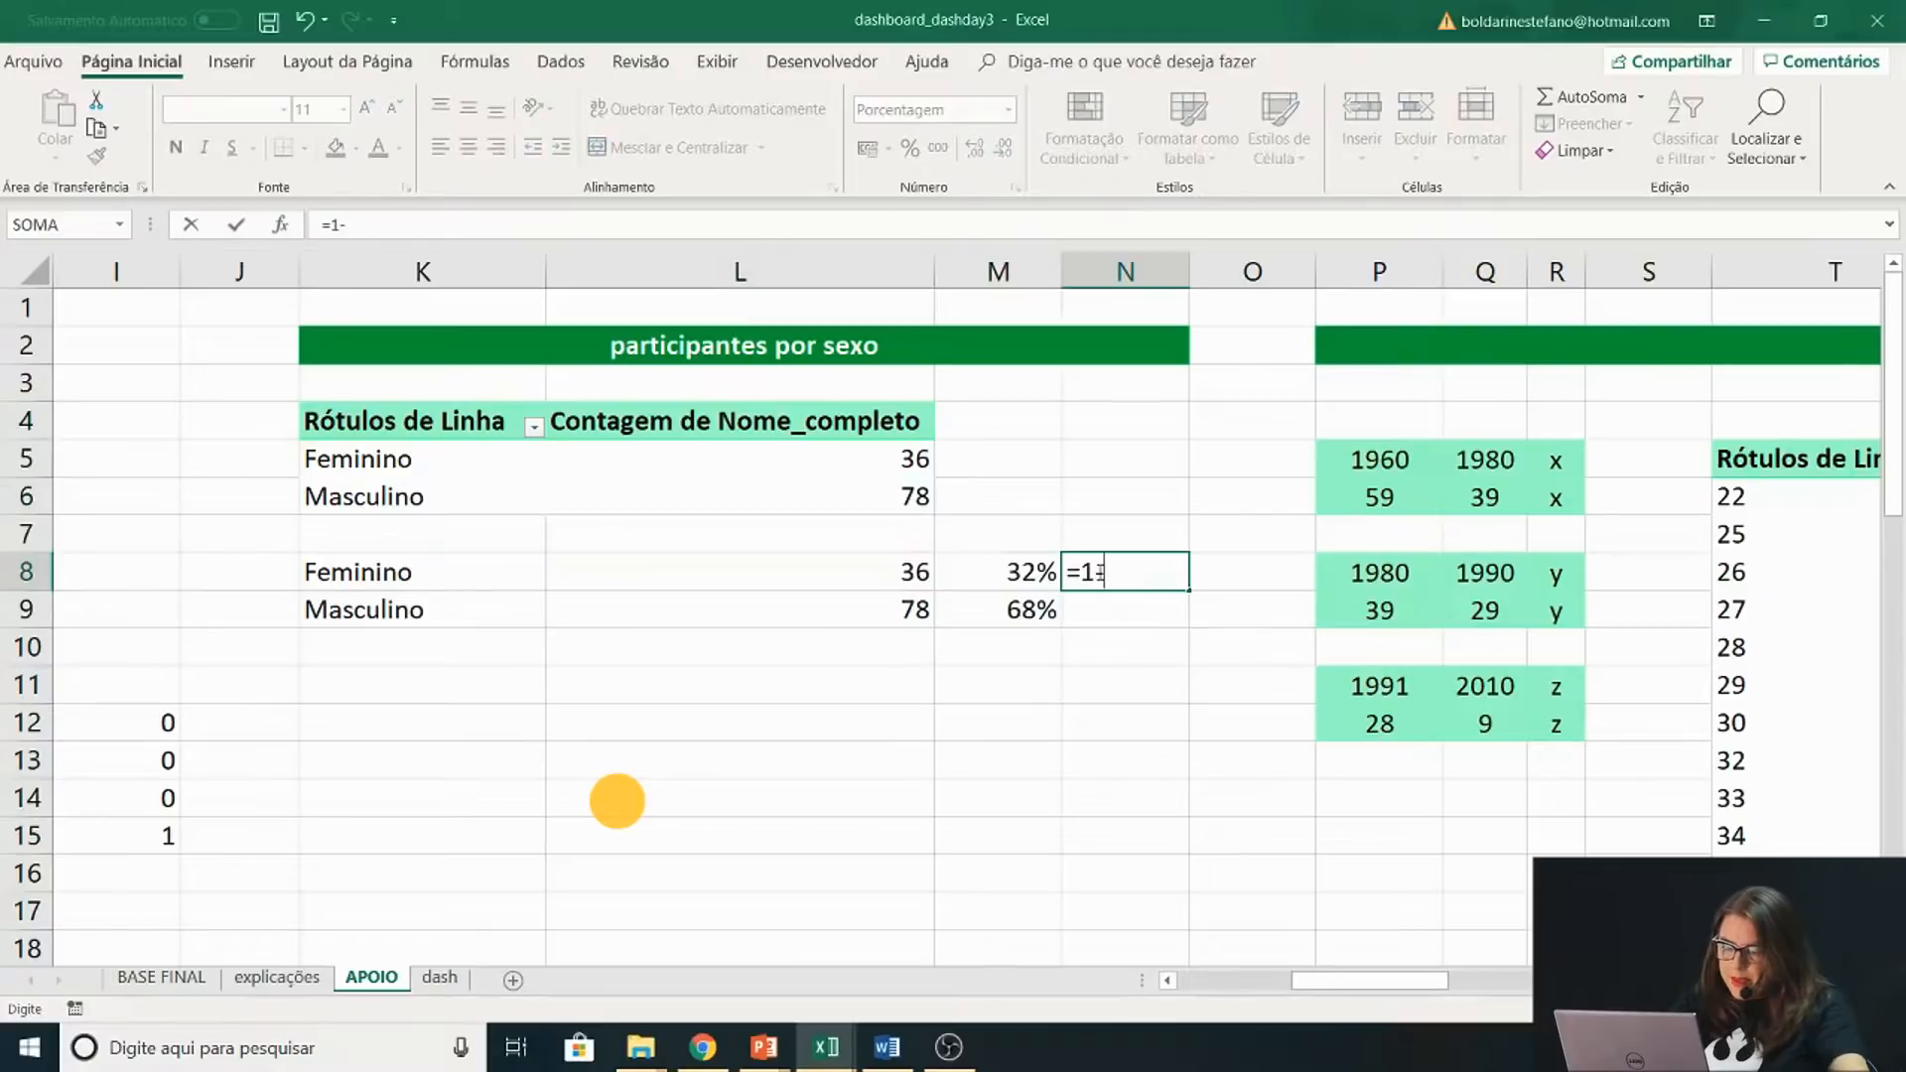
{"action": "type", "text": "-"}
{"action": "left_click", "coordinate": [1020, 581]}
{"action": "key", "text": "Return"}
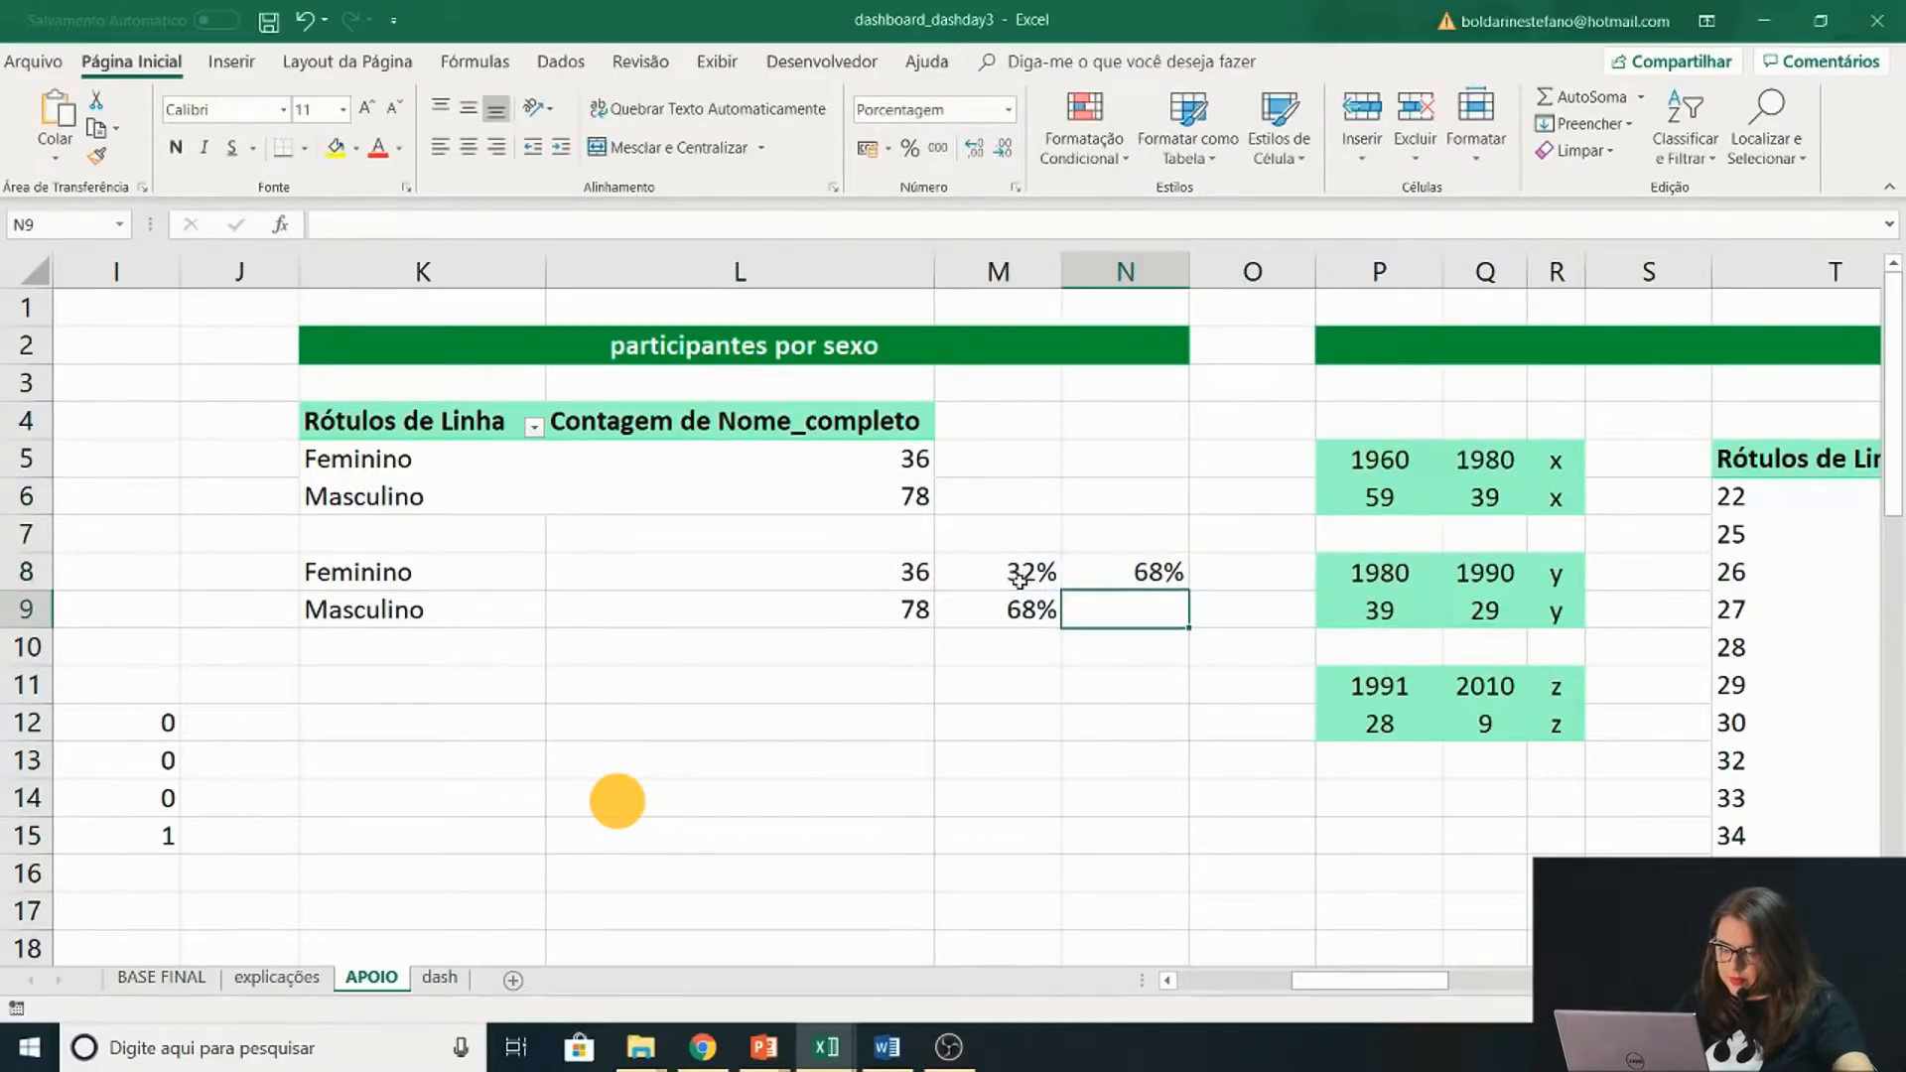
{"action": "left_click", "coordinate": [1140, 575]}
{"action": "left_click", "coordinate": [996, 568]}
{"action": "left_click", "coordinate": [1119, 568]}
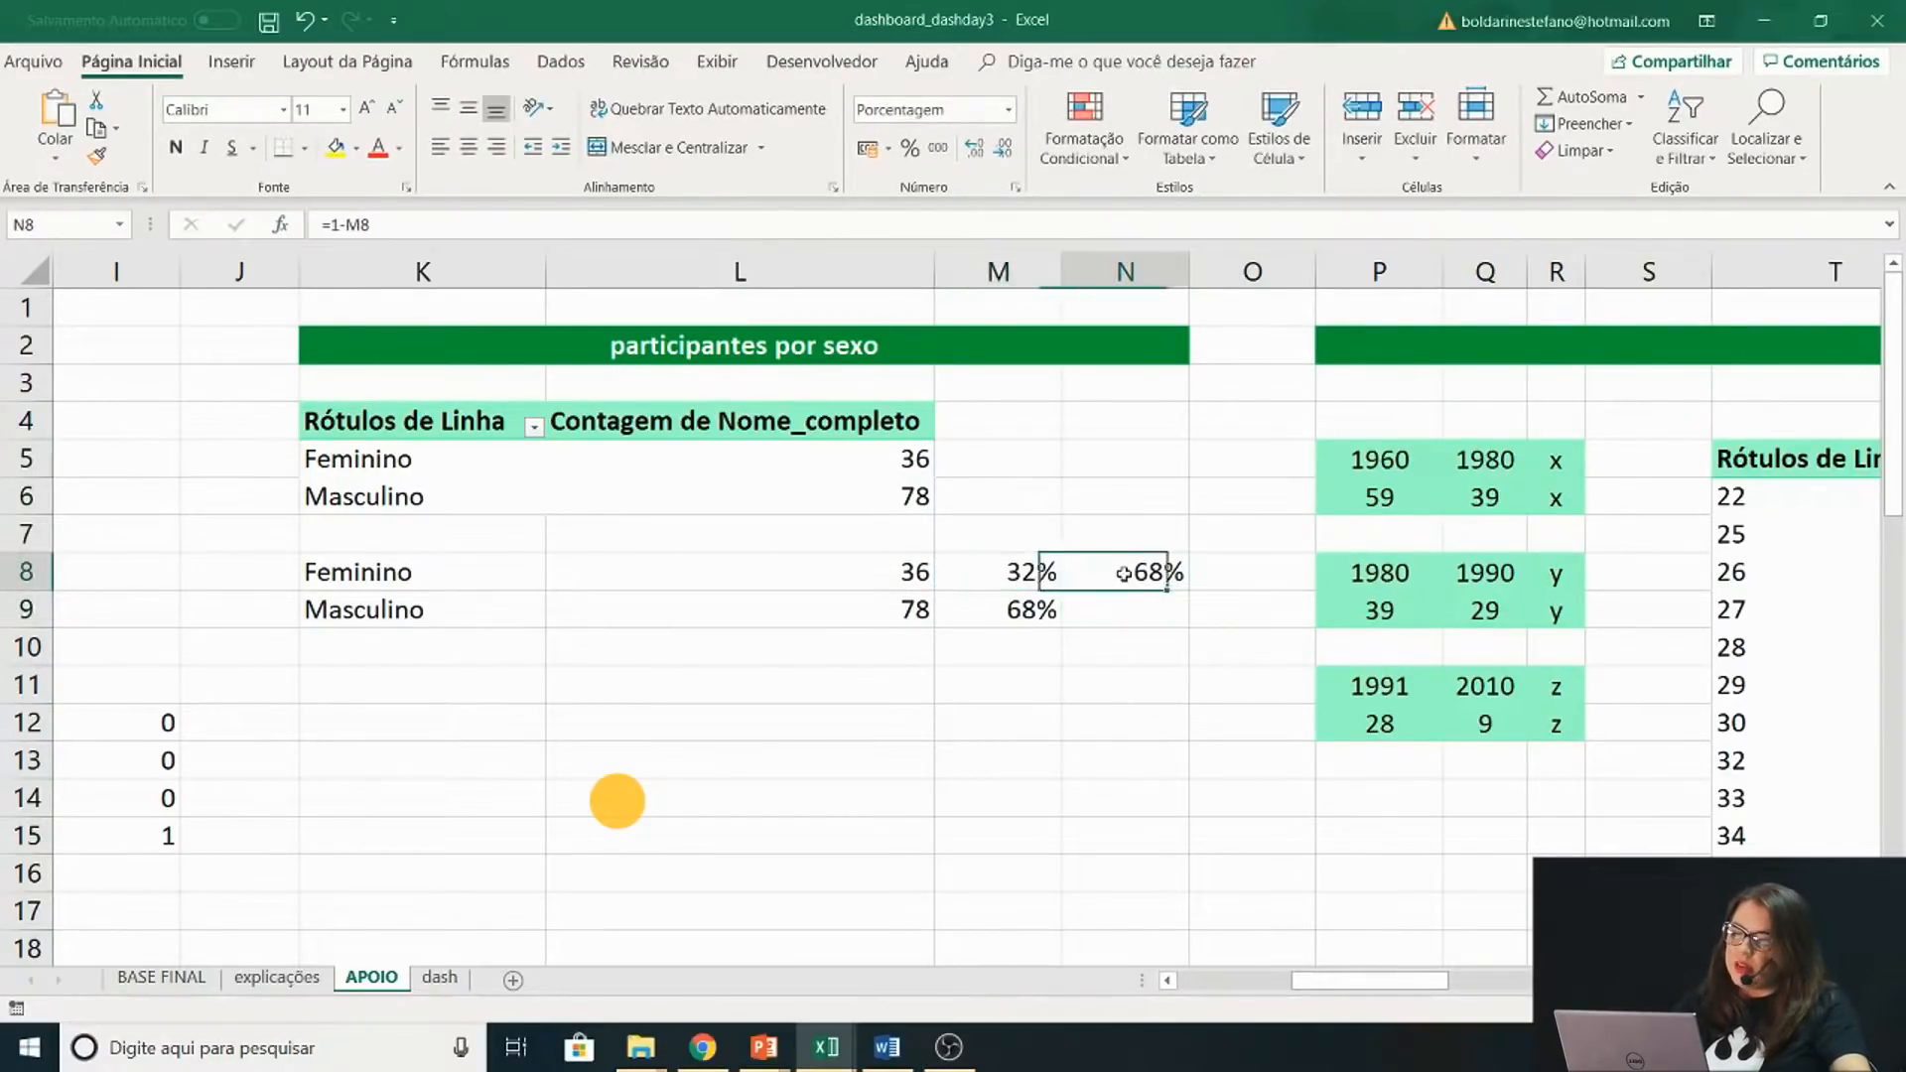
{"action": "left_click_drag", "start_coordinate": [1189, 590], "coordinate": [1196, 623]}
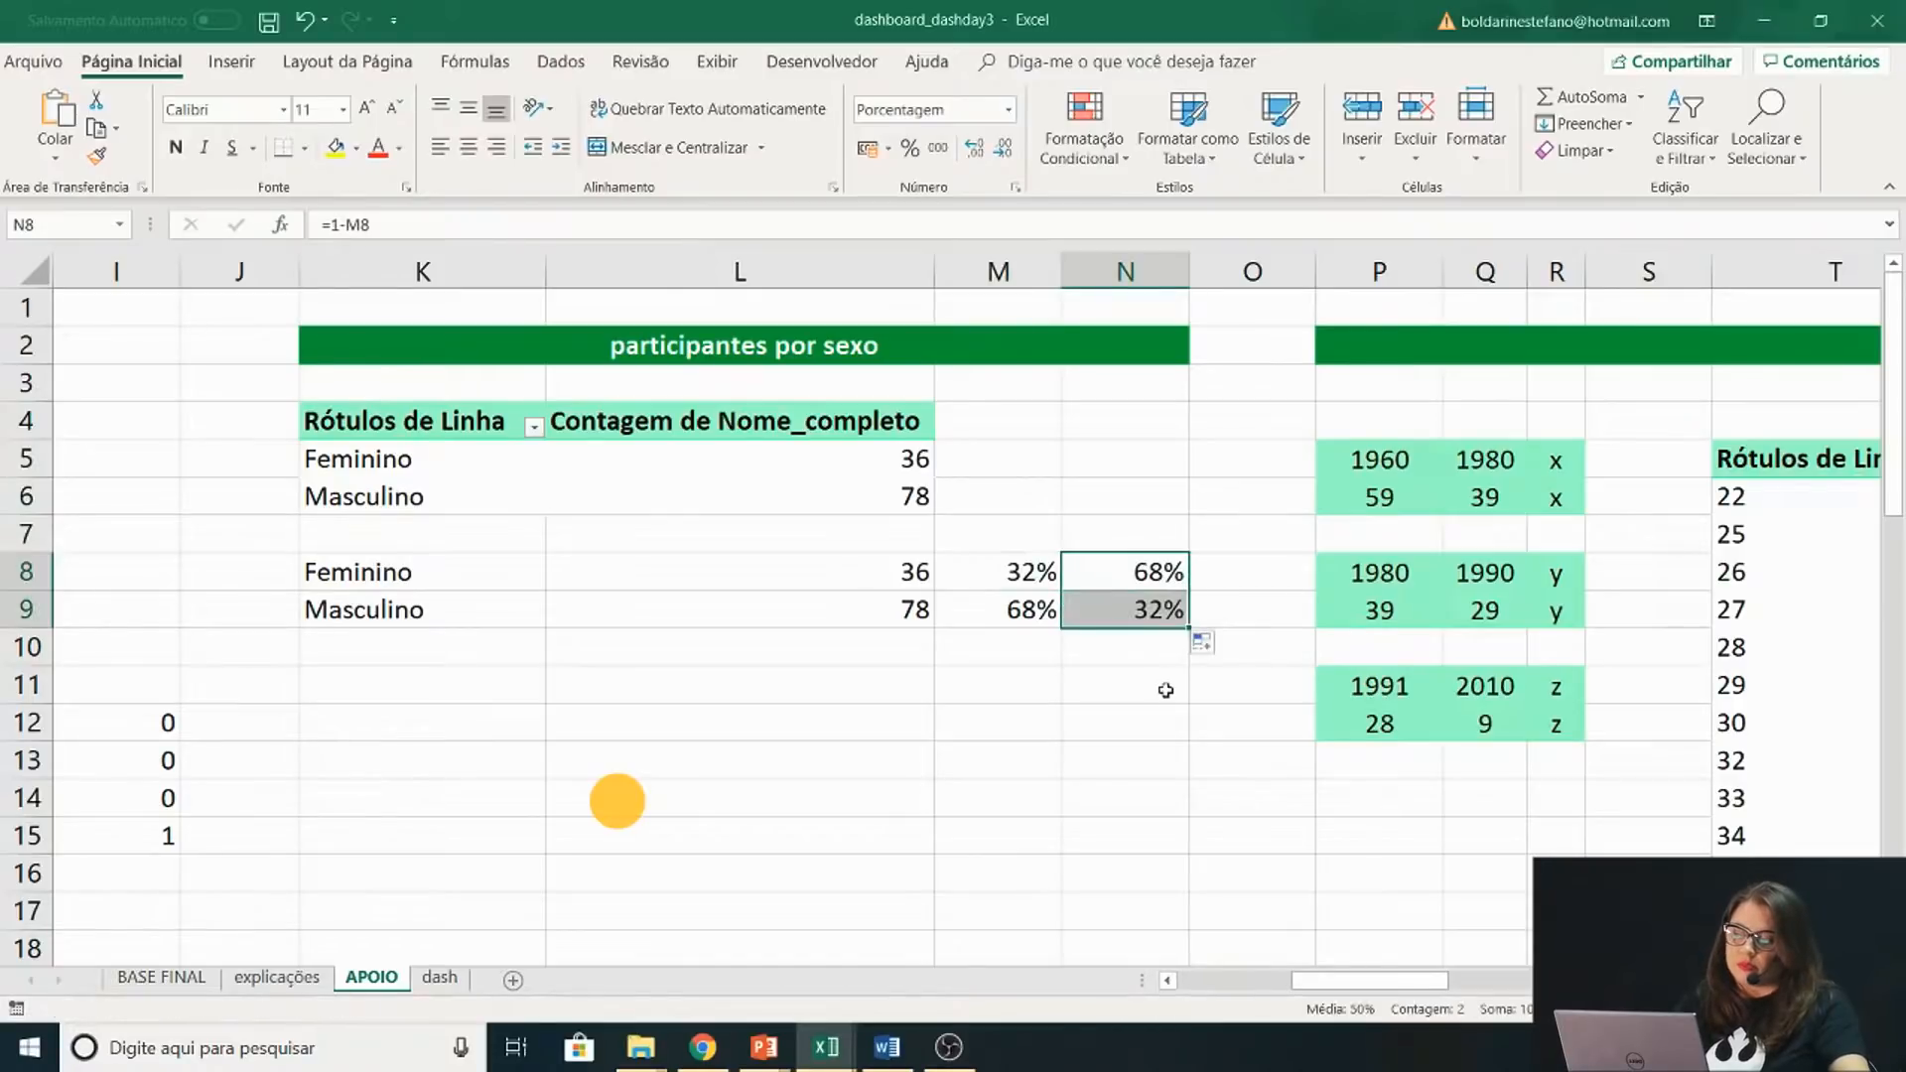
{"action": "left_click", "coordinate": [1165, 687]}
Insert a doughnut chart from the Feminino percentages in M8:N8 and shrink it to a compact size over columns K and L
{"action": "left_click_drag", "start_coordinate": [431, 567], "coordinate": [1141, 574]}
{"action": "left_click_drag", "start_coordinate": [442, 612], "coordinate": [1103, 622]}
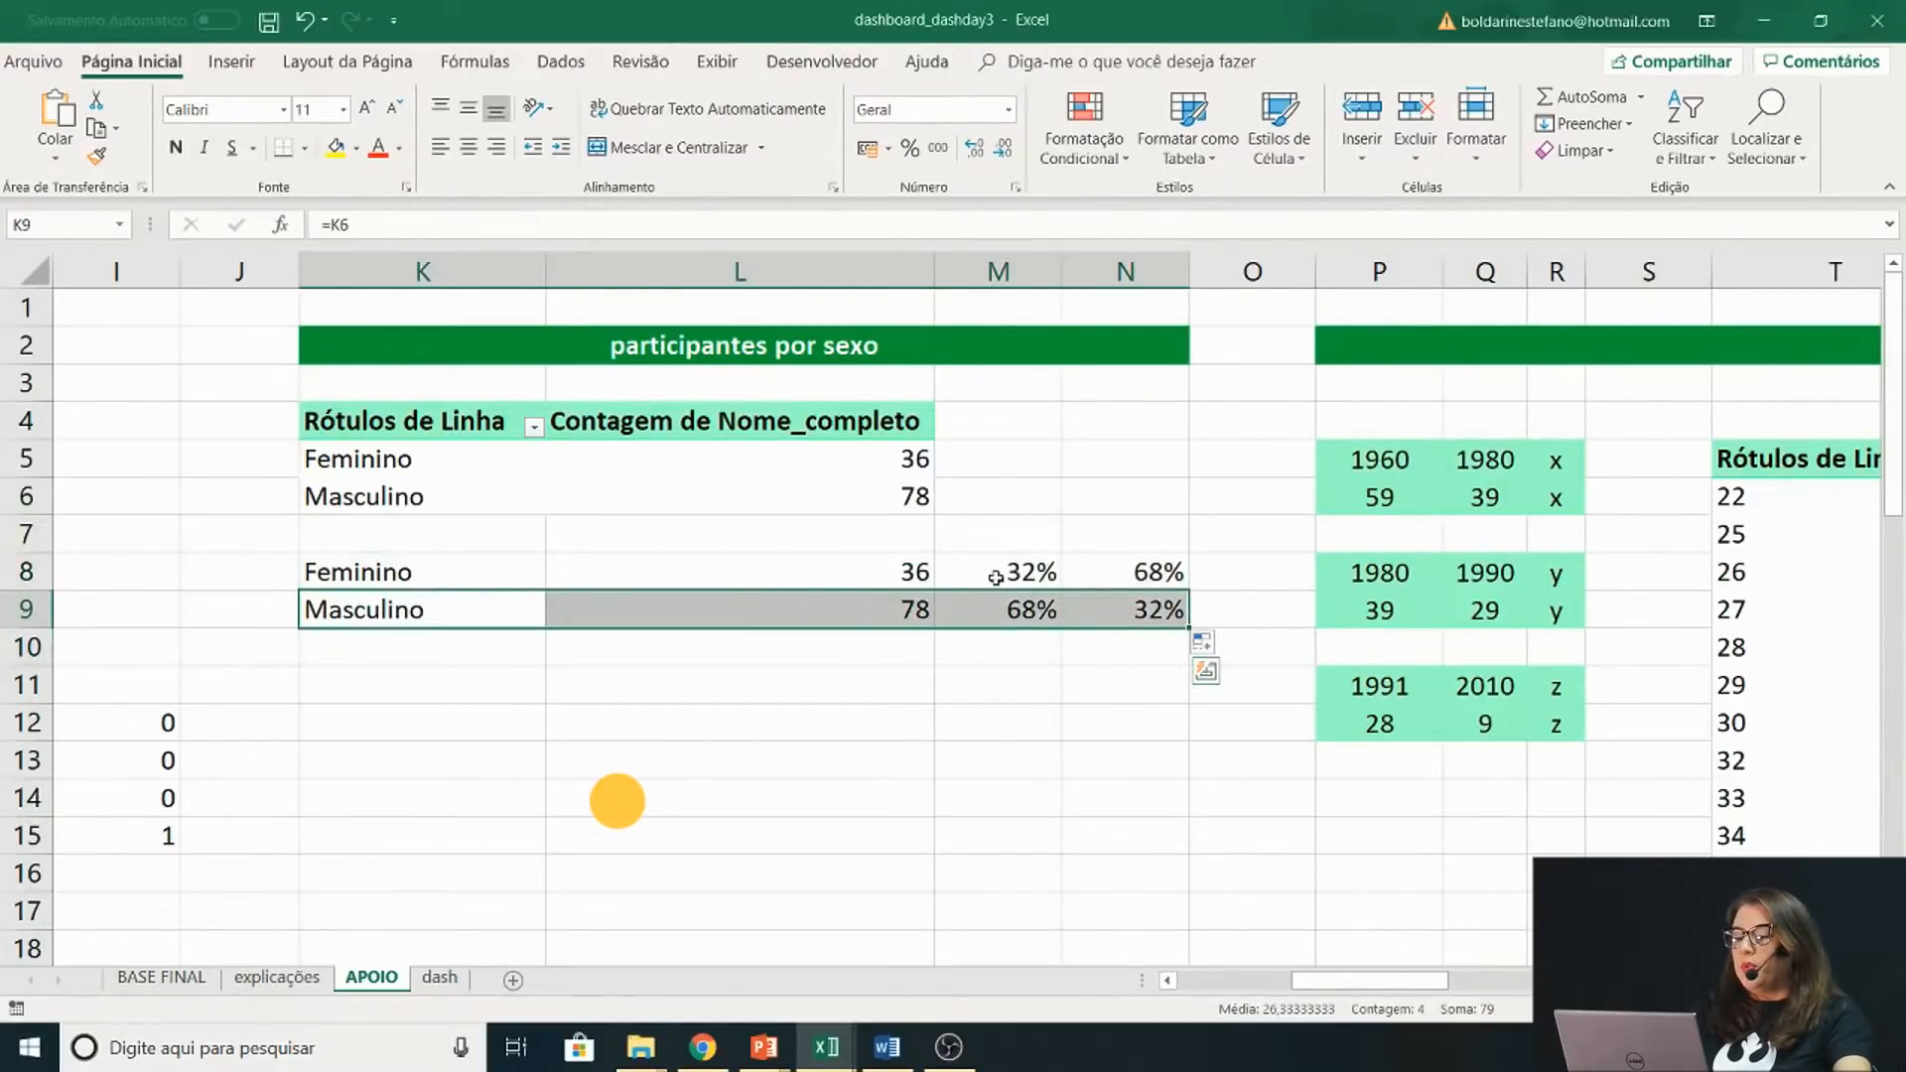
{"action": "left_click_drag", "start_coordinate": [989, 574], "coordinate": [1122, 574]}
{"action": "left_click", "coordinate": [231, 62]}
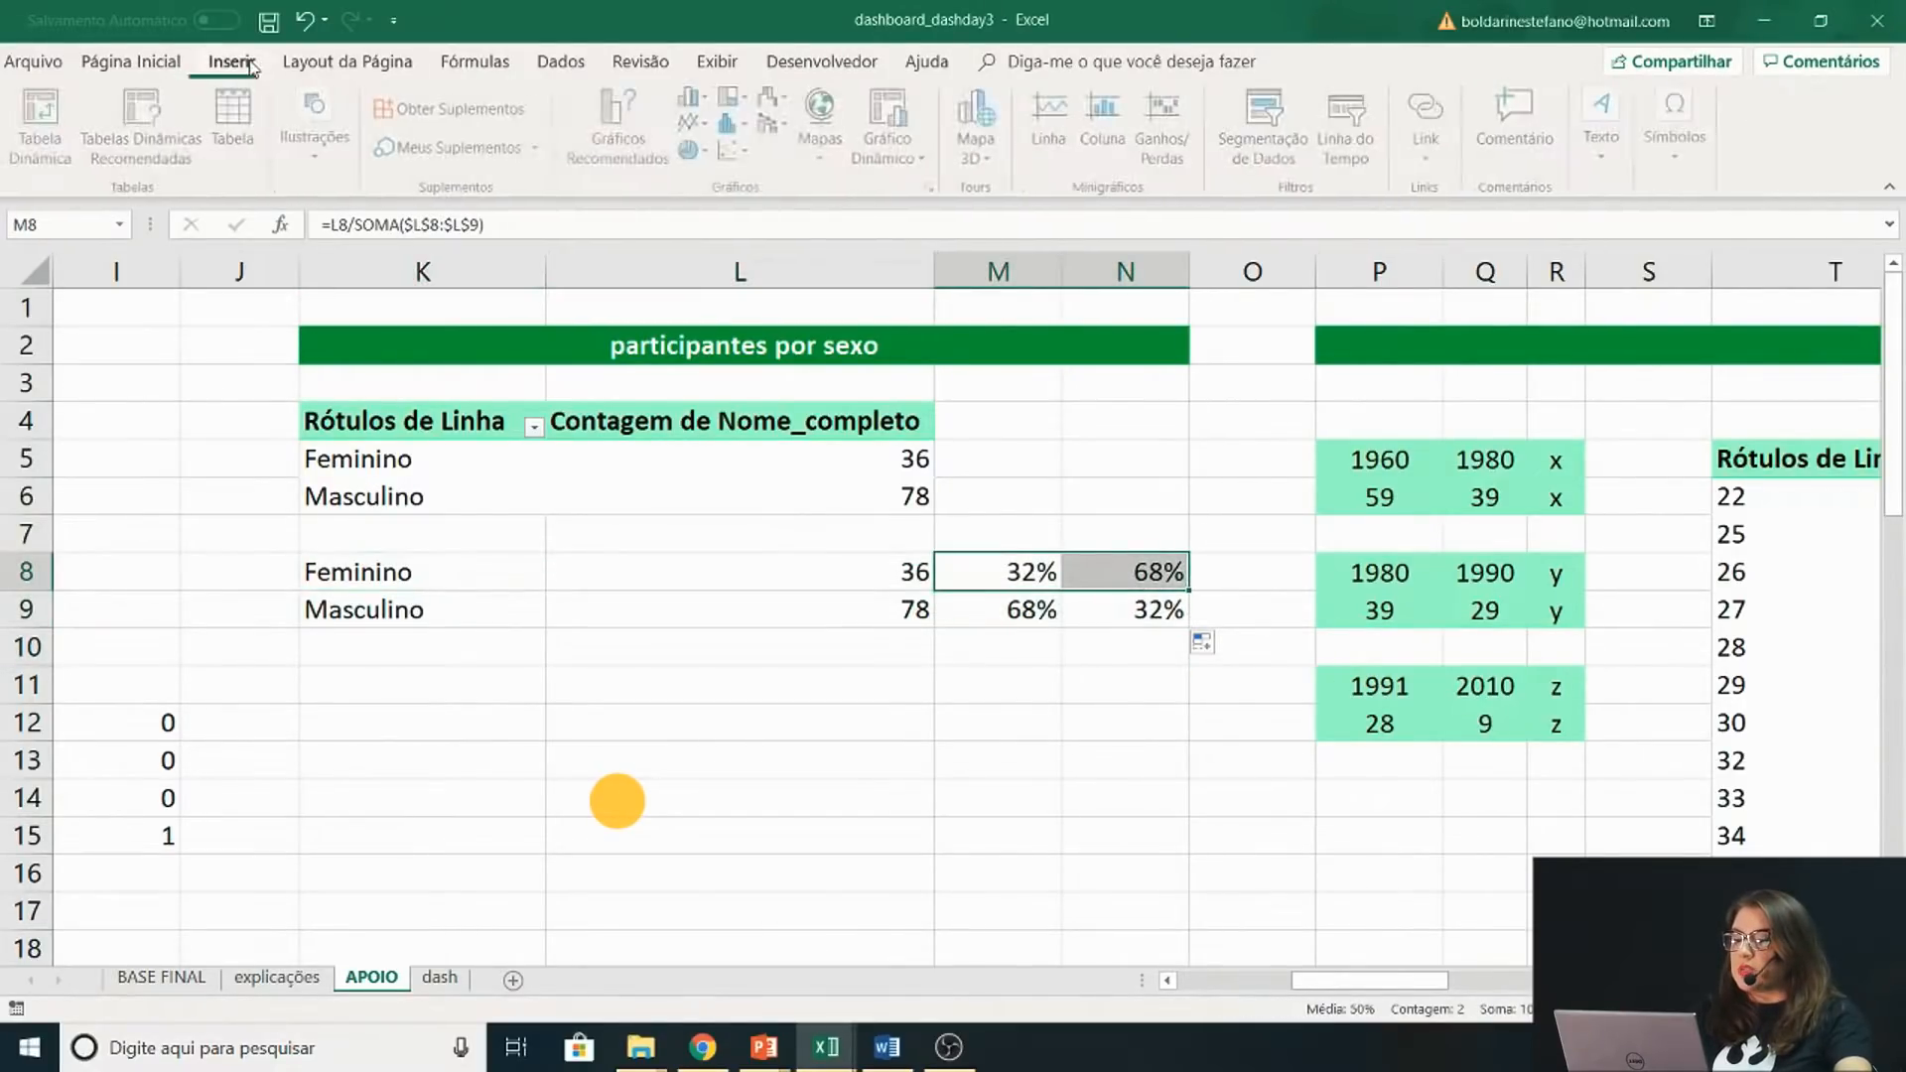
{"action": "left_click", "coordinate": [692, 153]}
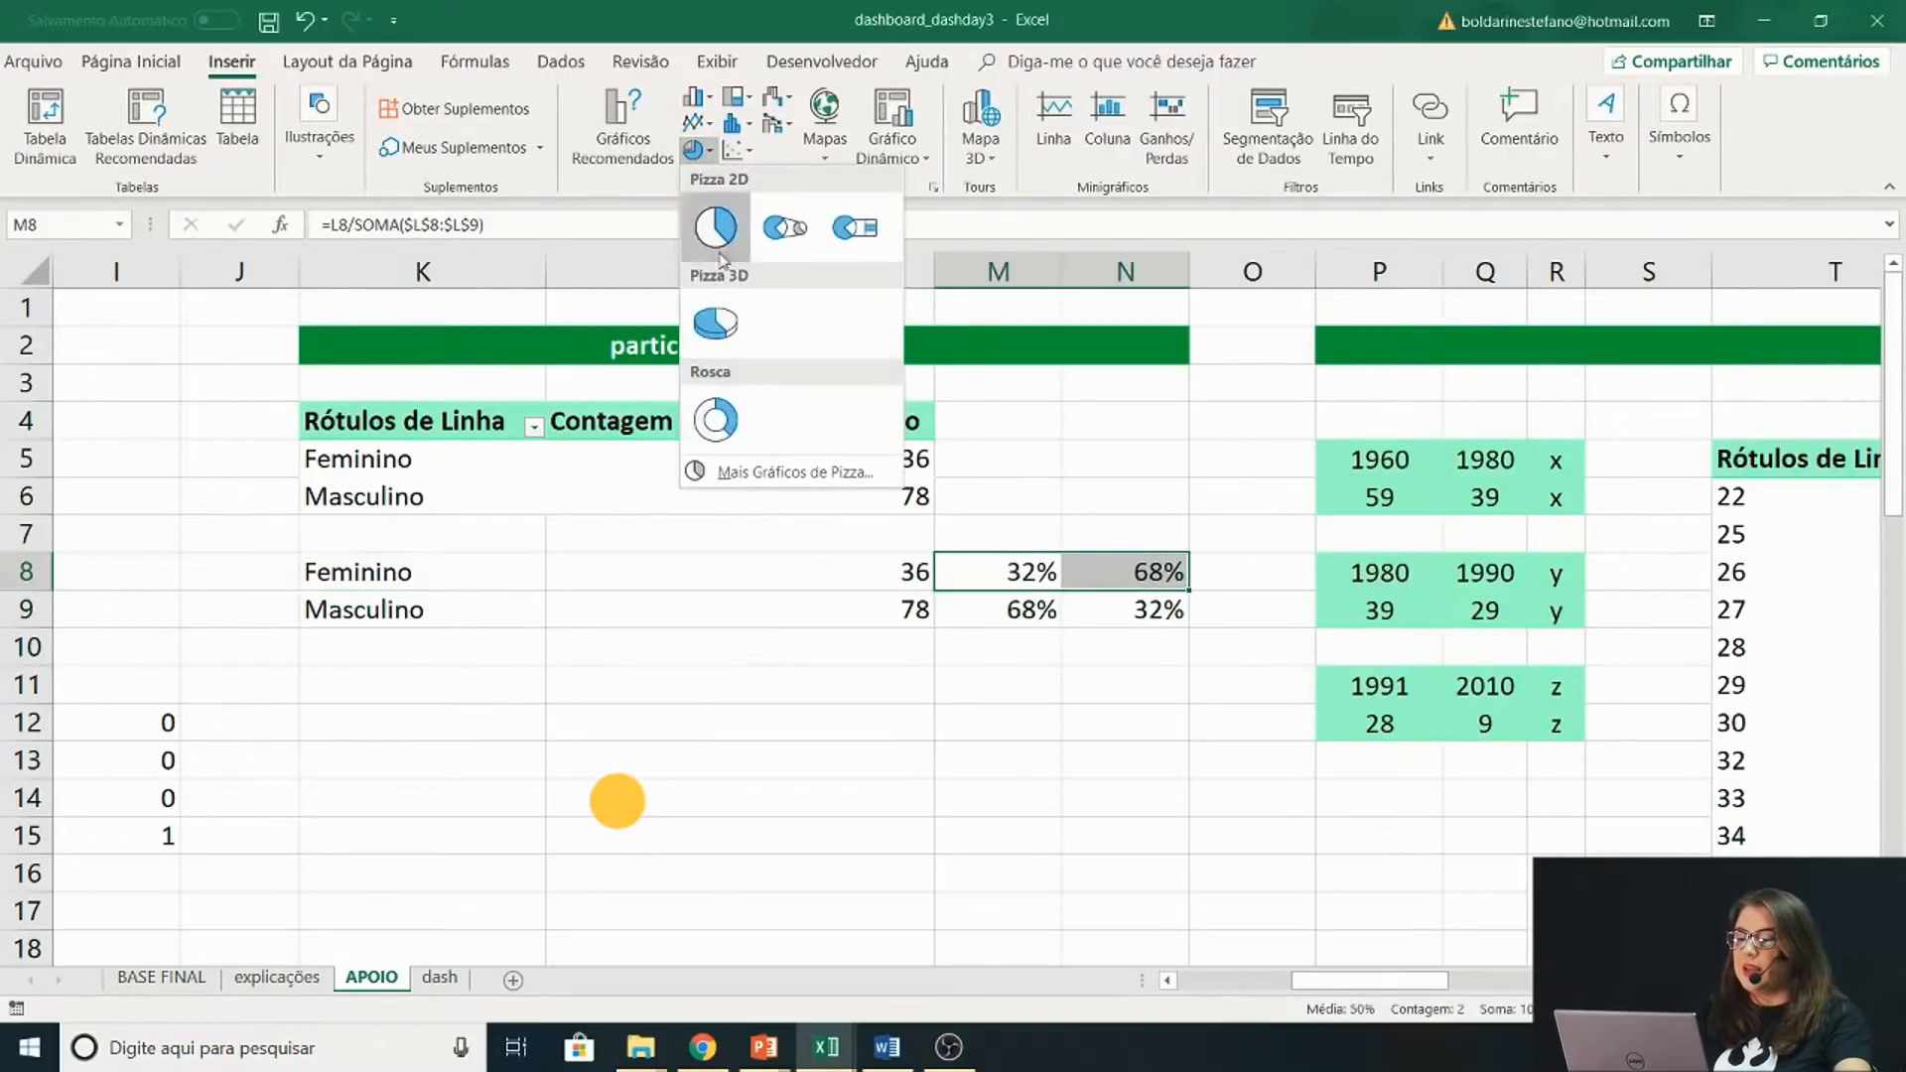
{"action": "left_click", "coordinate": [720, 422]}
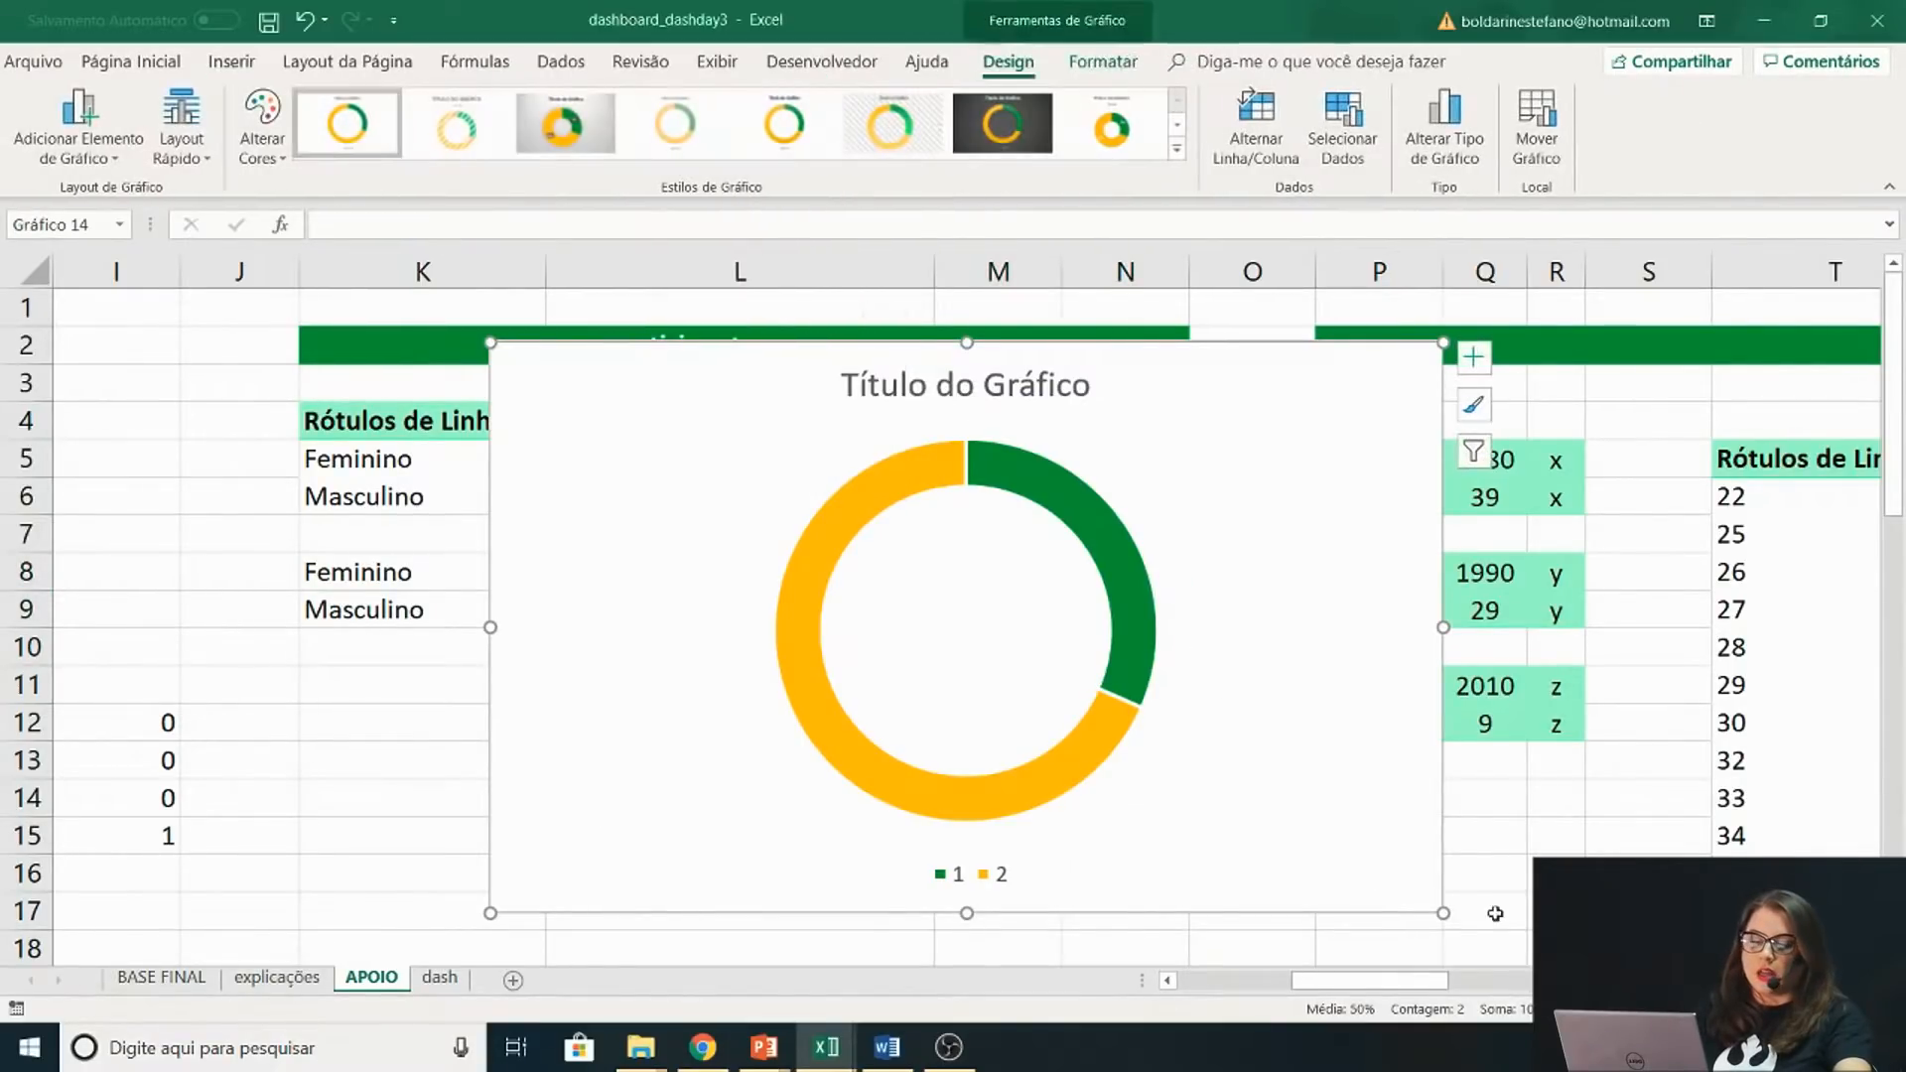
{"action": "mouse_move", "coordinate": [1442, 912]}
{"action": "left_mouse_down"}
{"action": "mouse_move", "coordinate": [970, 765]}
{"action": "mouse_move", "coordinate": [894, 757]}
{"action": "mouse_move", "coordinate": [709, 807]}
{"action": "left_mouse_up"}
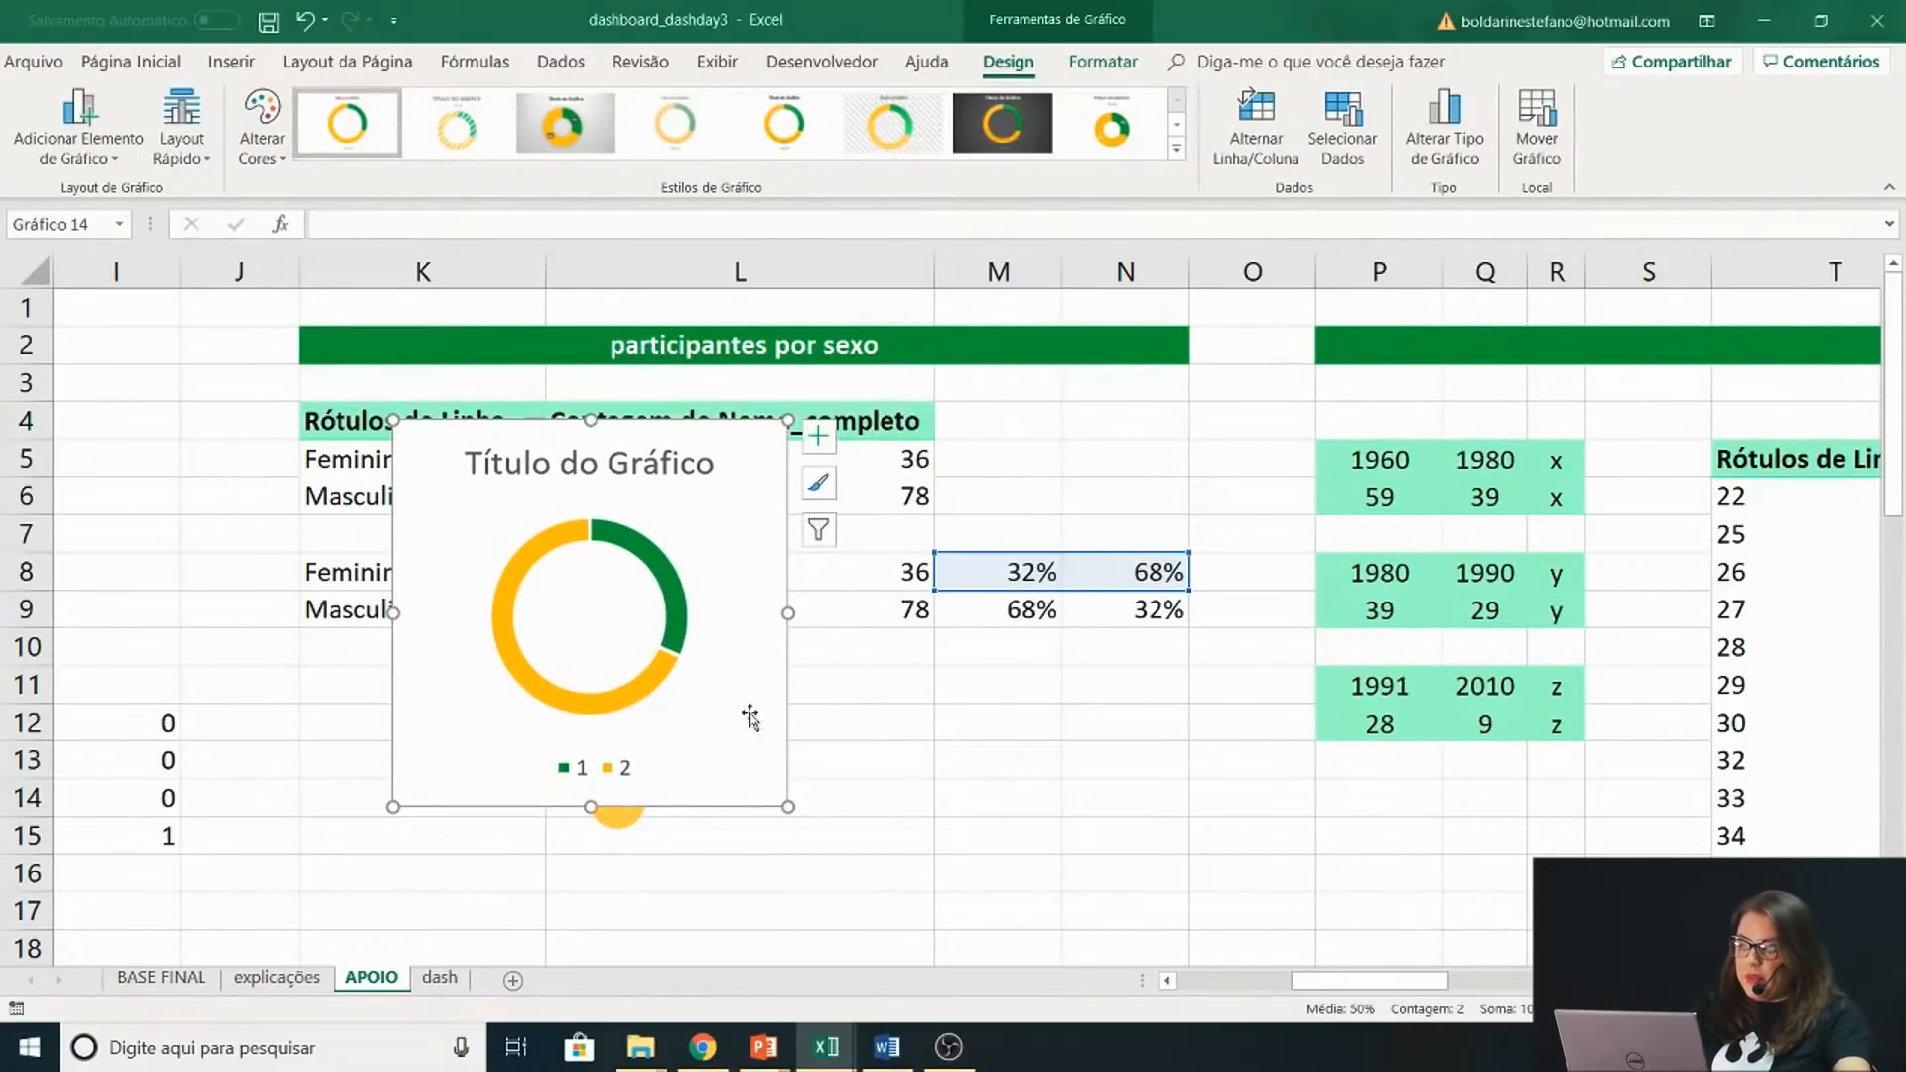
{"action": "left_click_drag", "start_coordinate": [789, 804], "coordinate": [805, 823]}
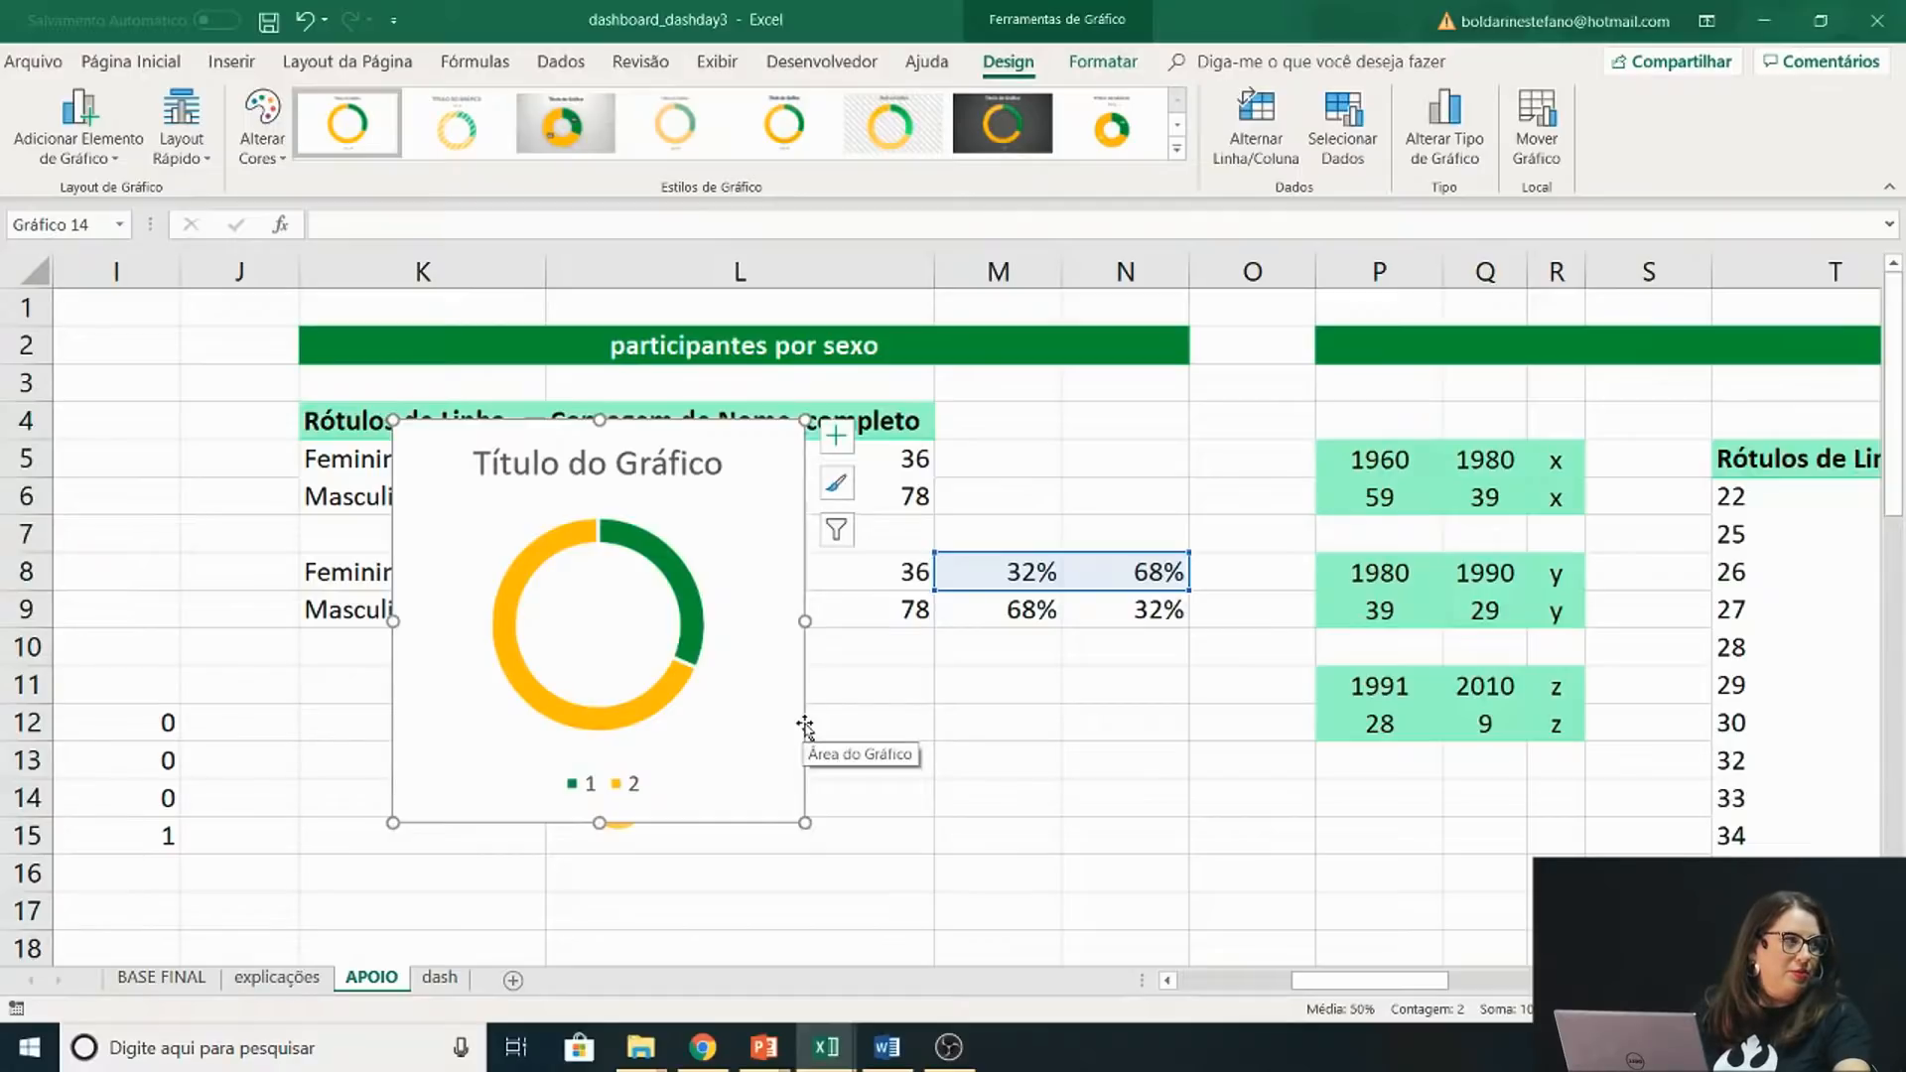
Set the doughnut chart's hole size to 55% and move the chart slightly up over columns K and L
{"action": "mouse_move", "coordinate": [631, 542]}
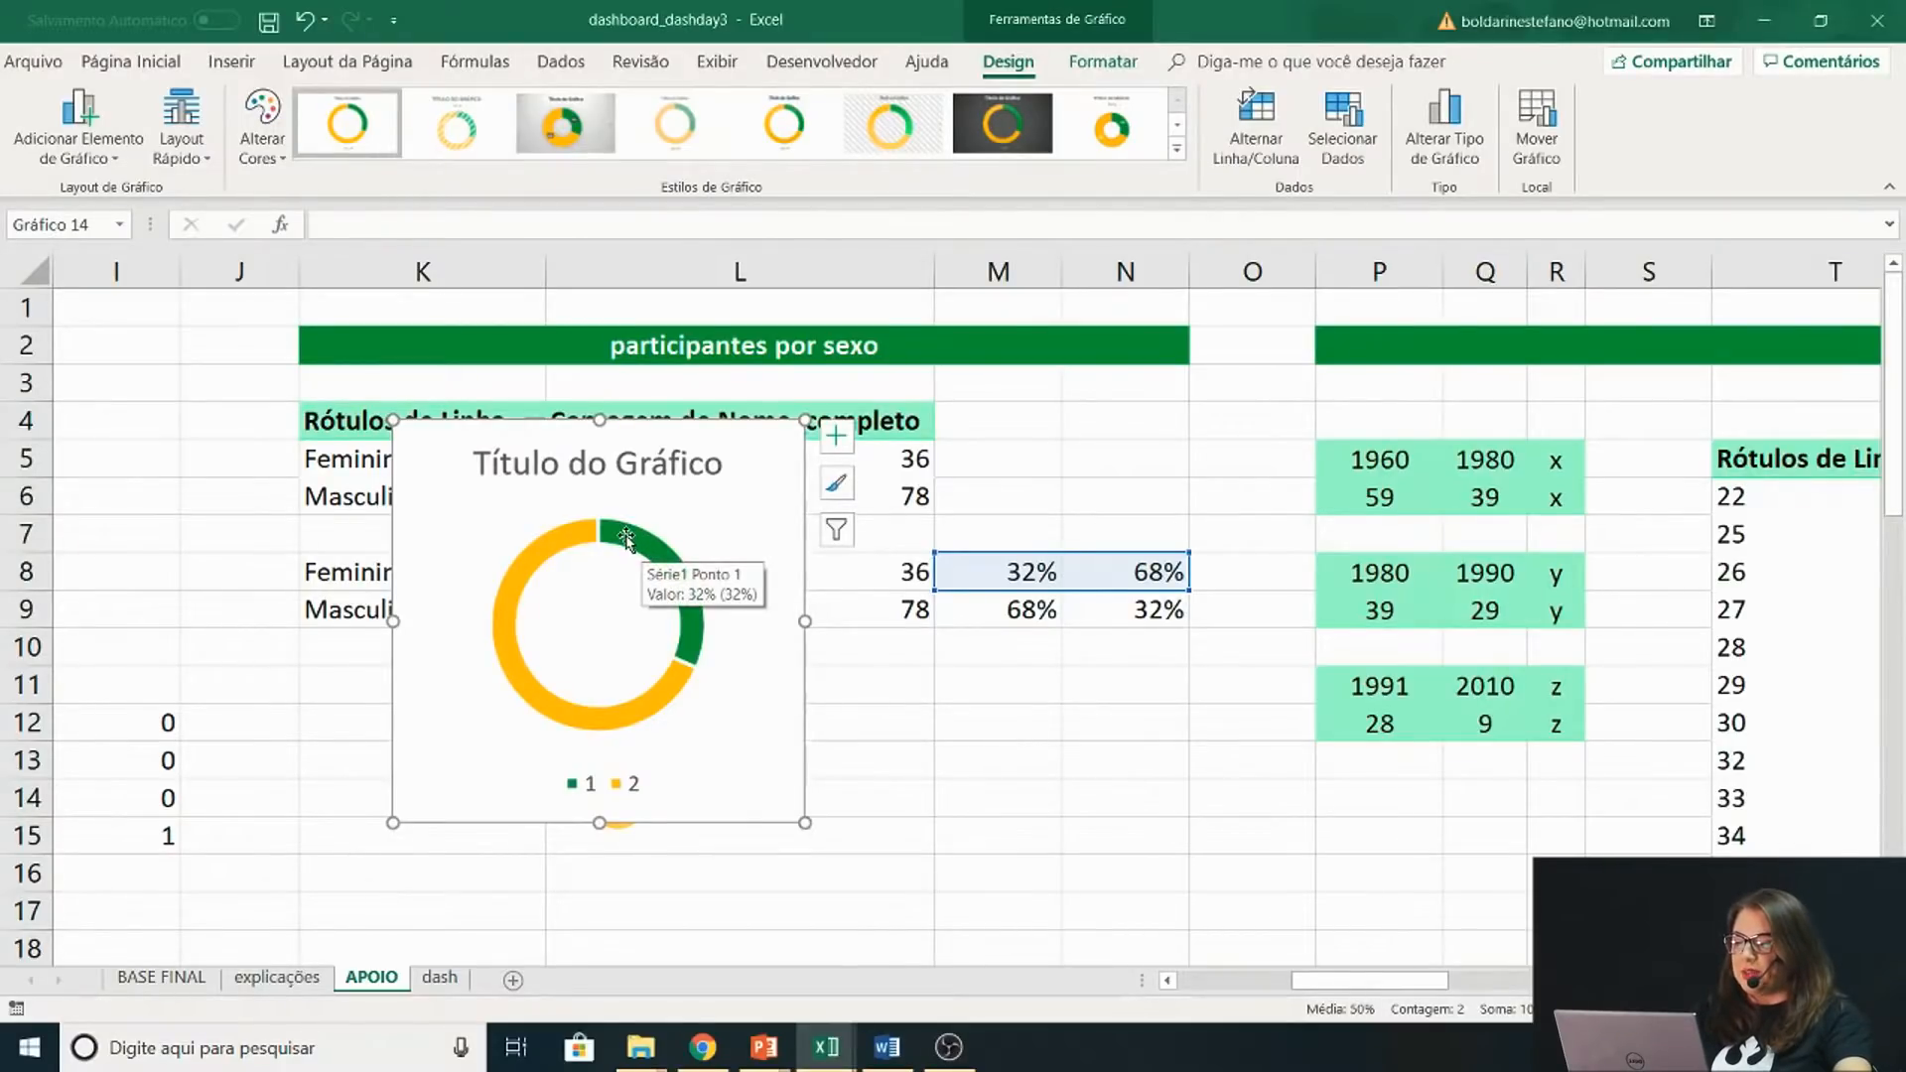
{"action": "right_click", "coordinate": [628, 541]}
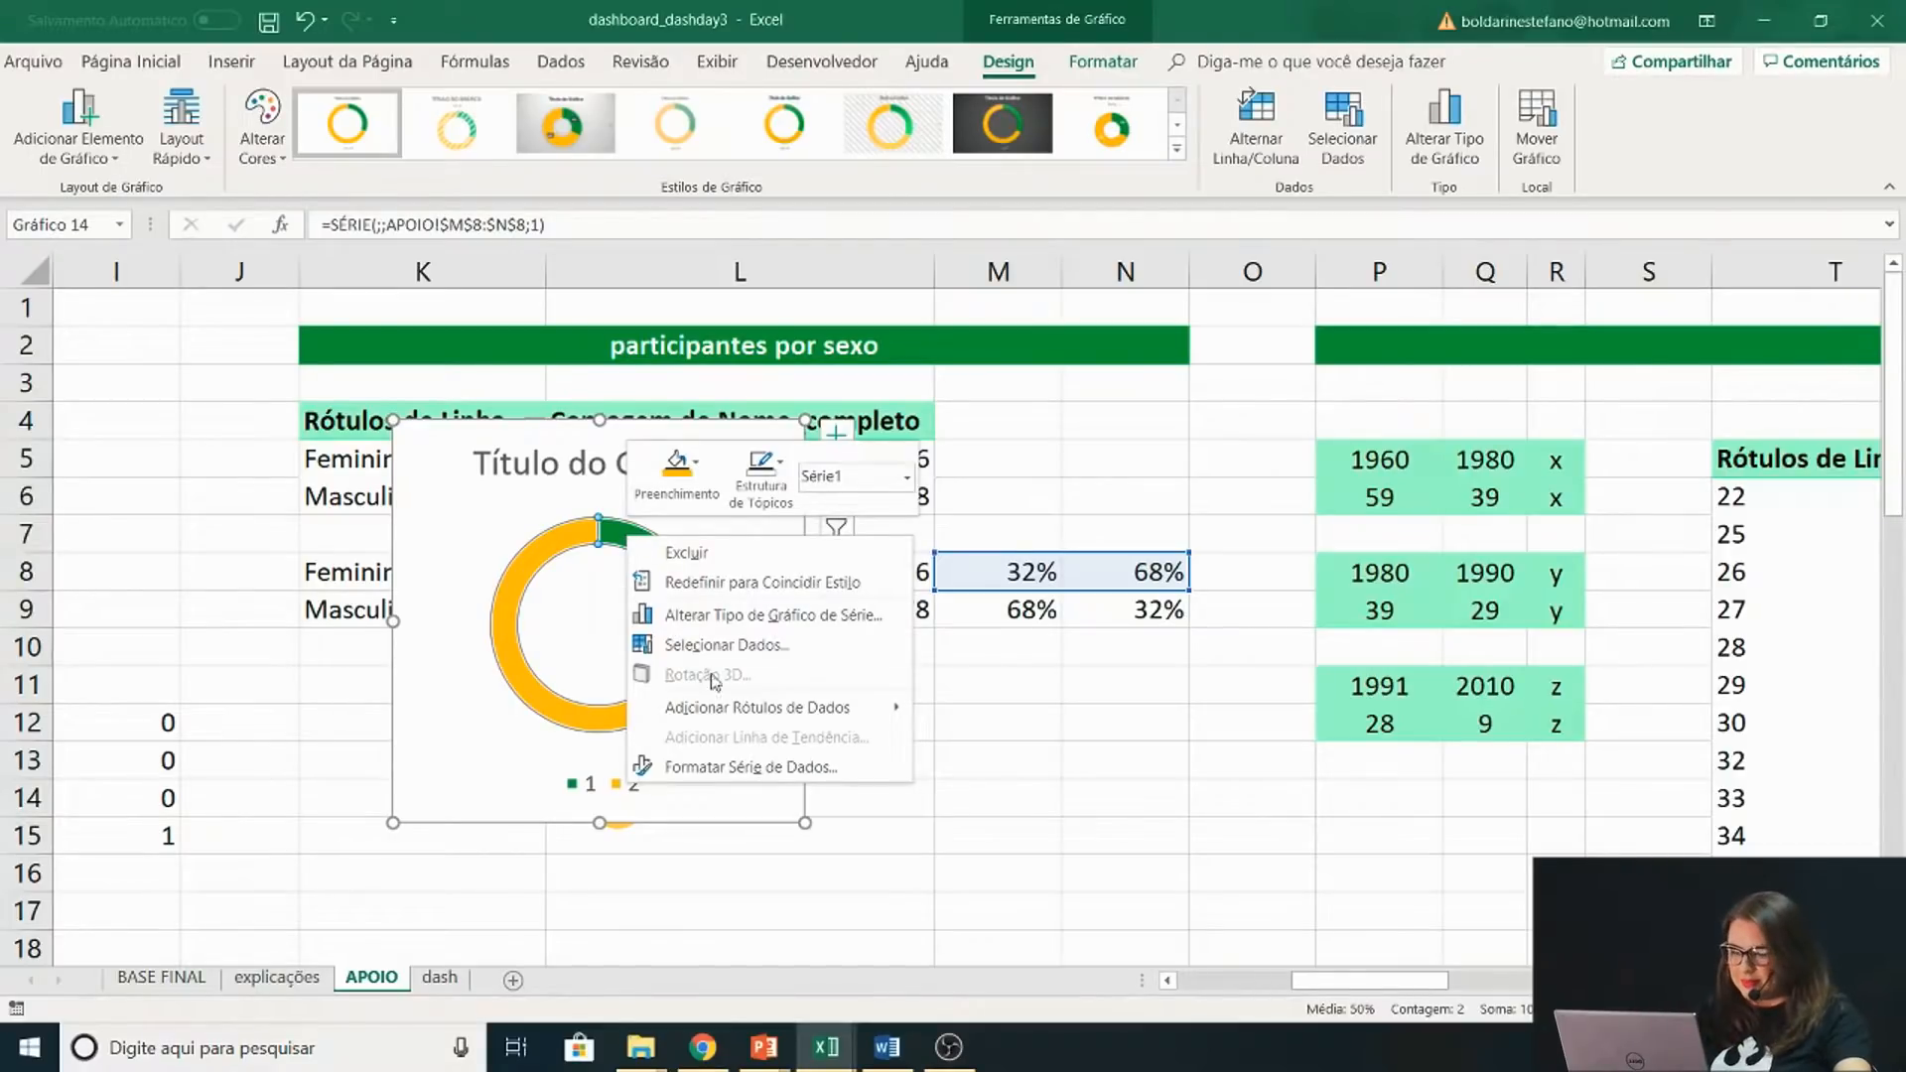
{"action": "left_click", "coordinate": [726, 769]}
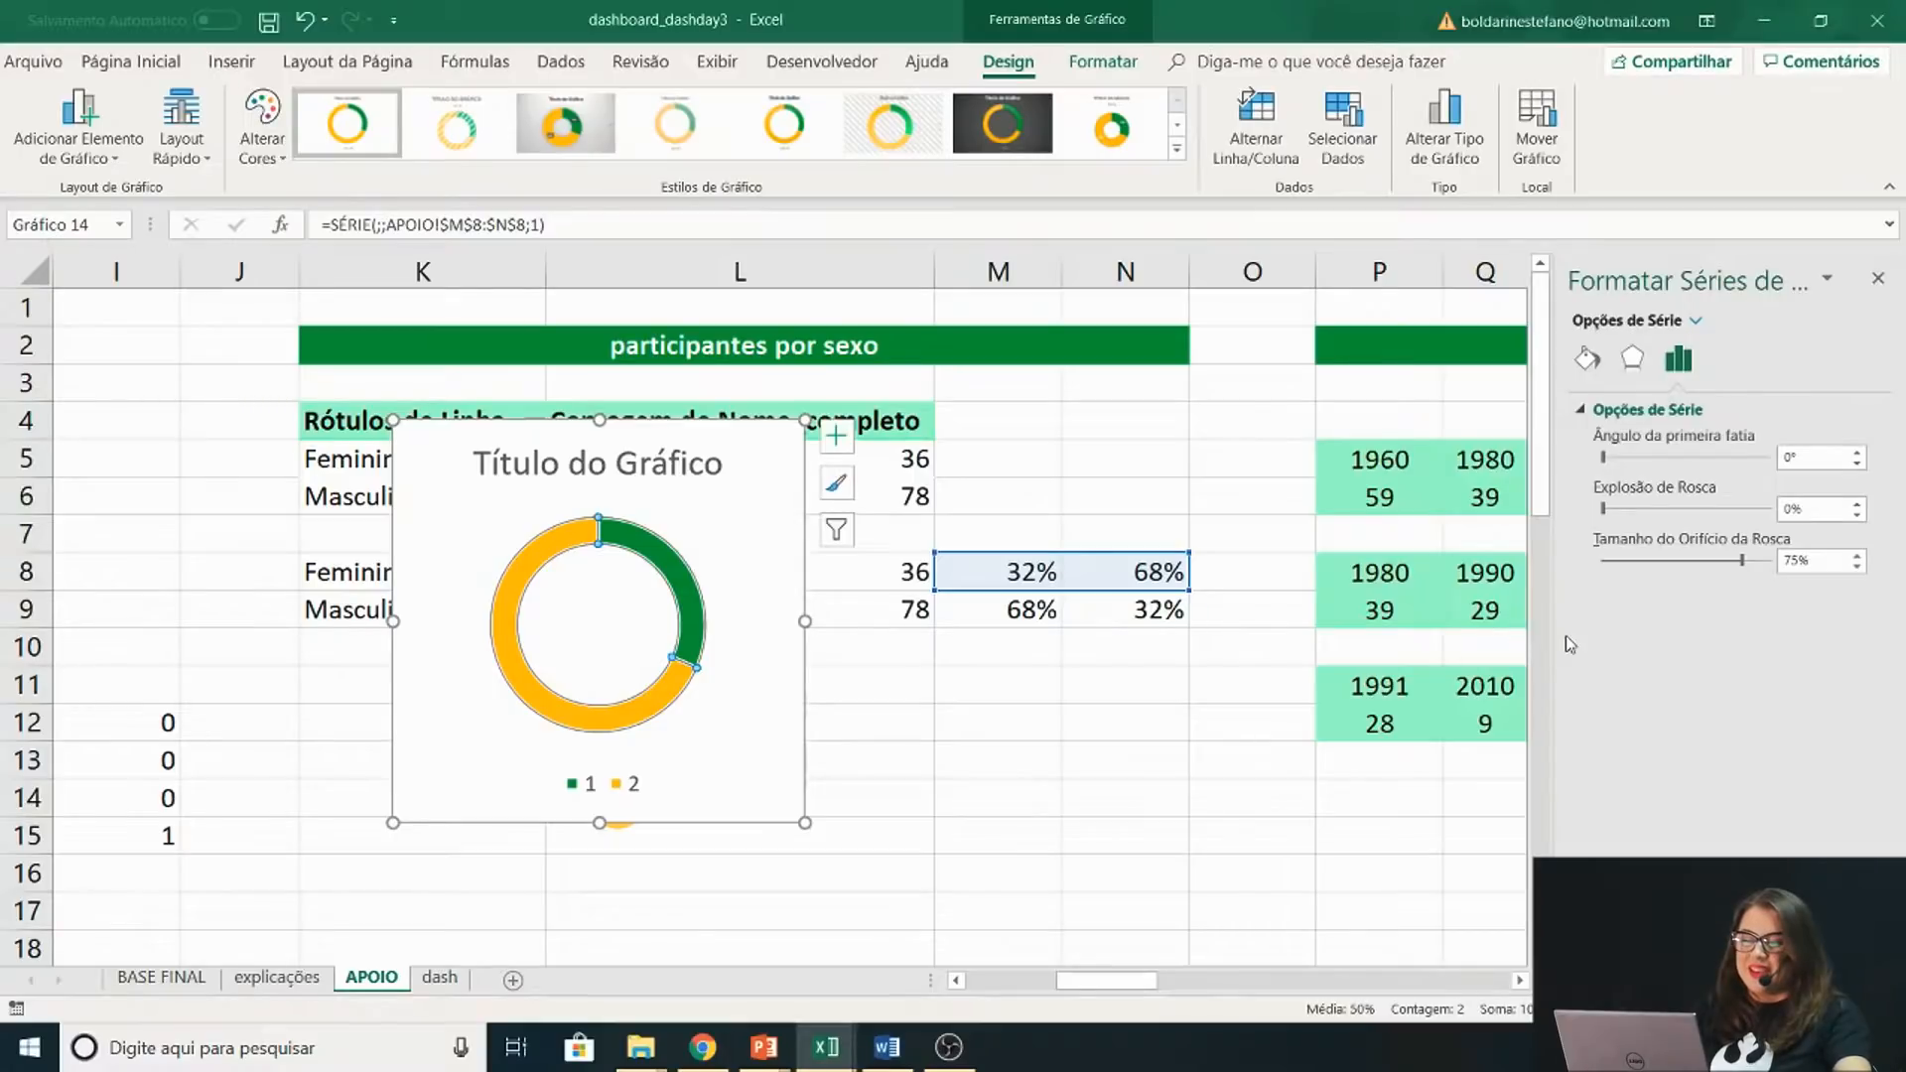
{"action": "left_click_drag", "start_coordinate": [1555, 635], "coordinate": [1201, 626]}
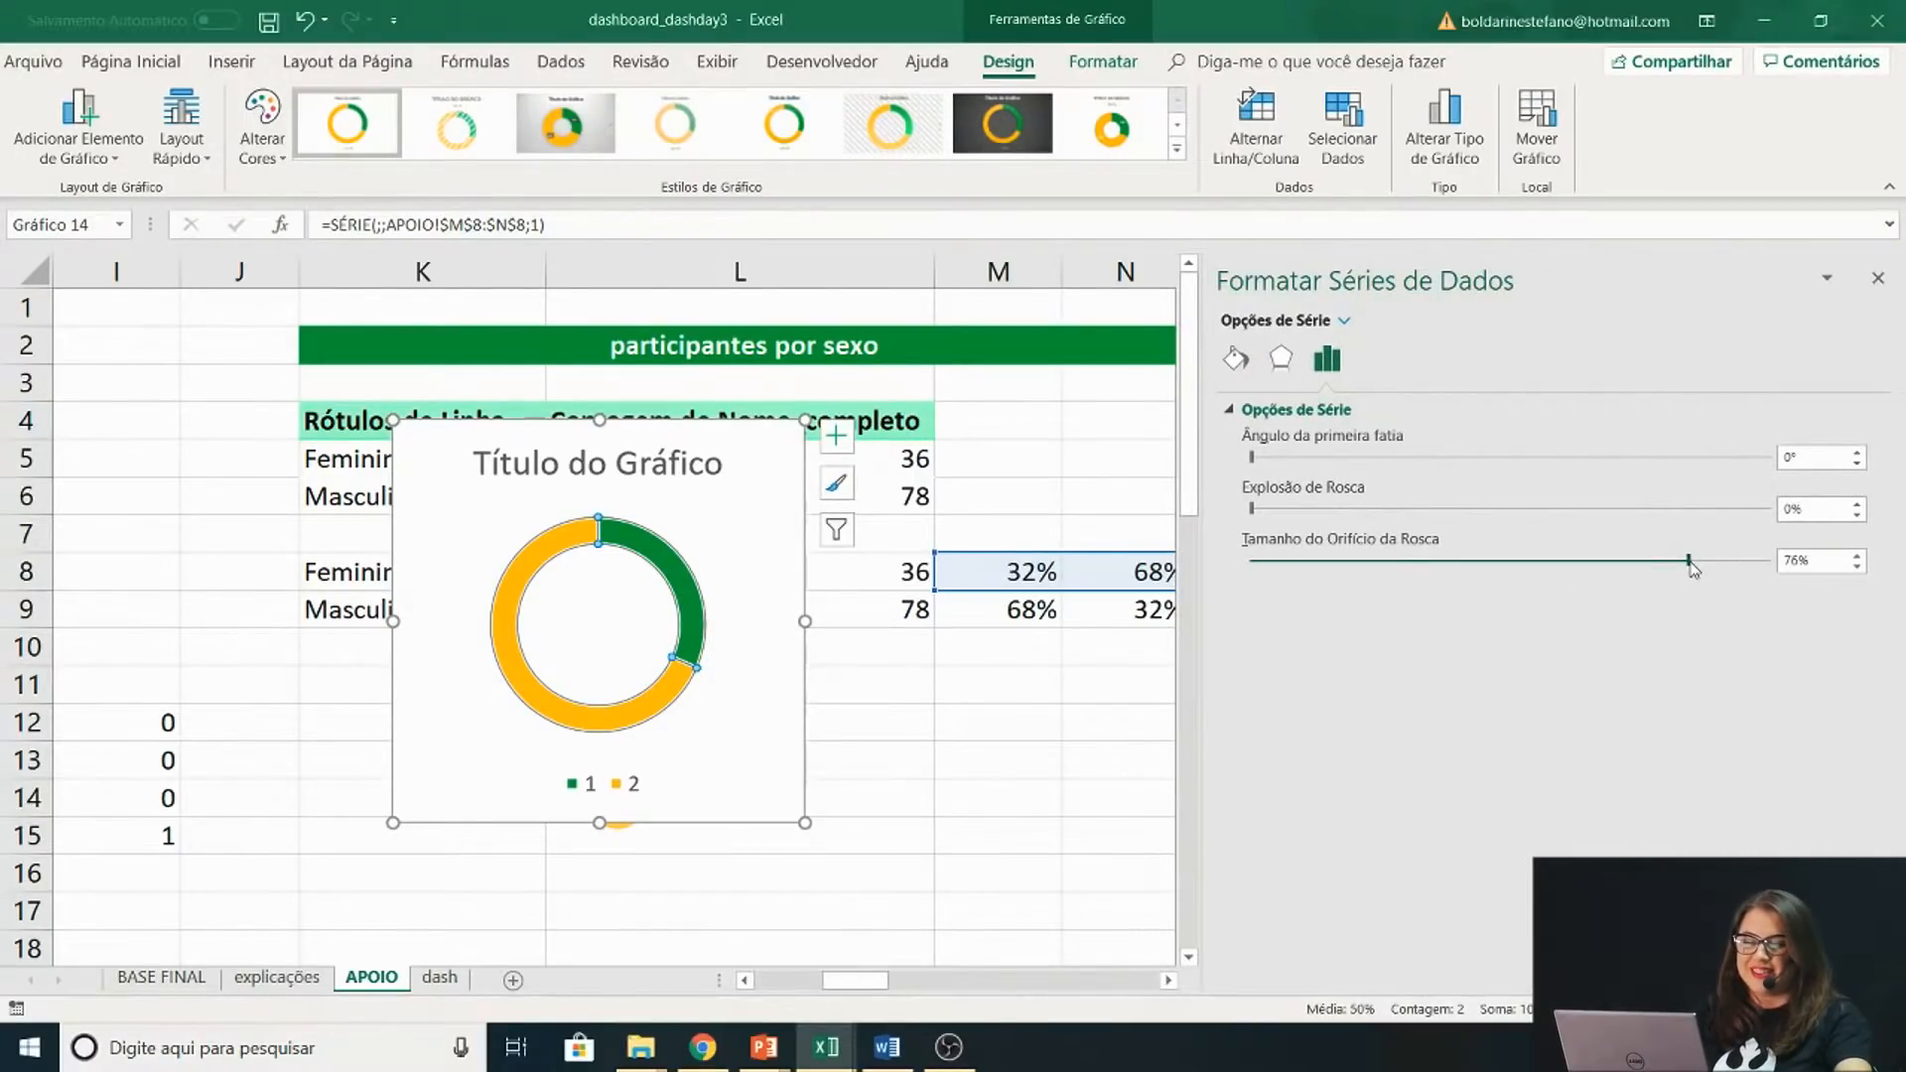
{"action": "left_click_drag", "start_coordinate": [1667, 569], "coordinate": [1555, 569]}
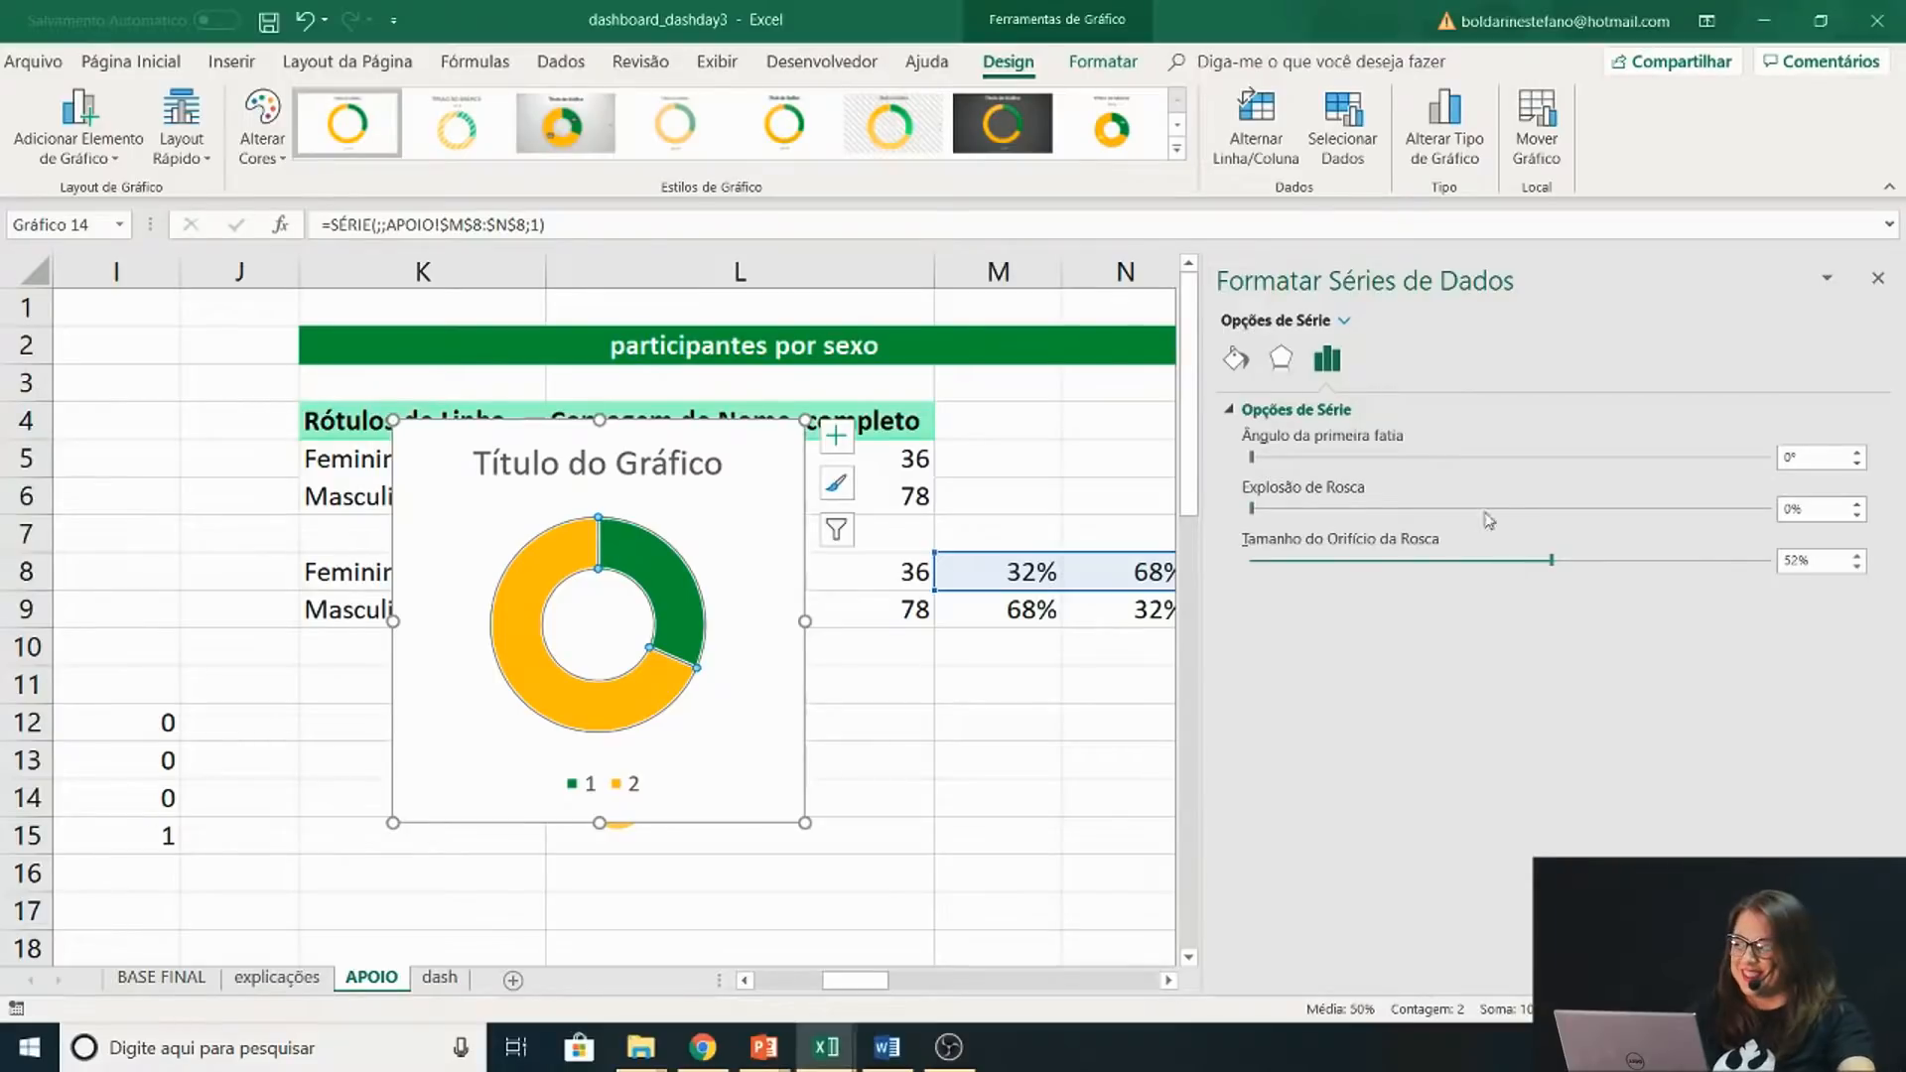
{"action": "left_click_drag", "start_coordinate": [1553, 562], "coordinate": [1566, 566]}
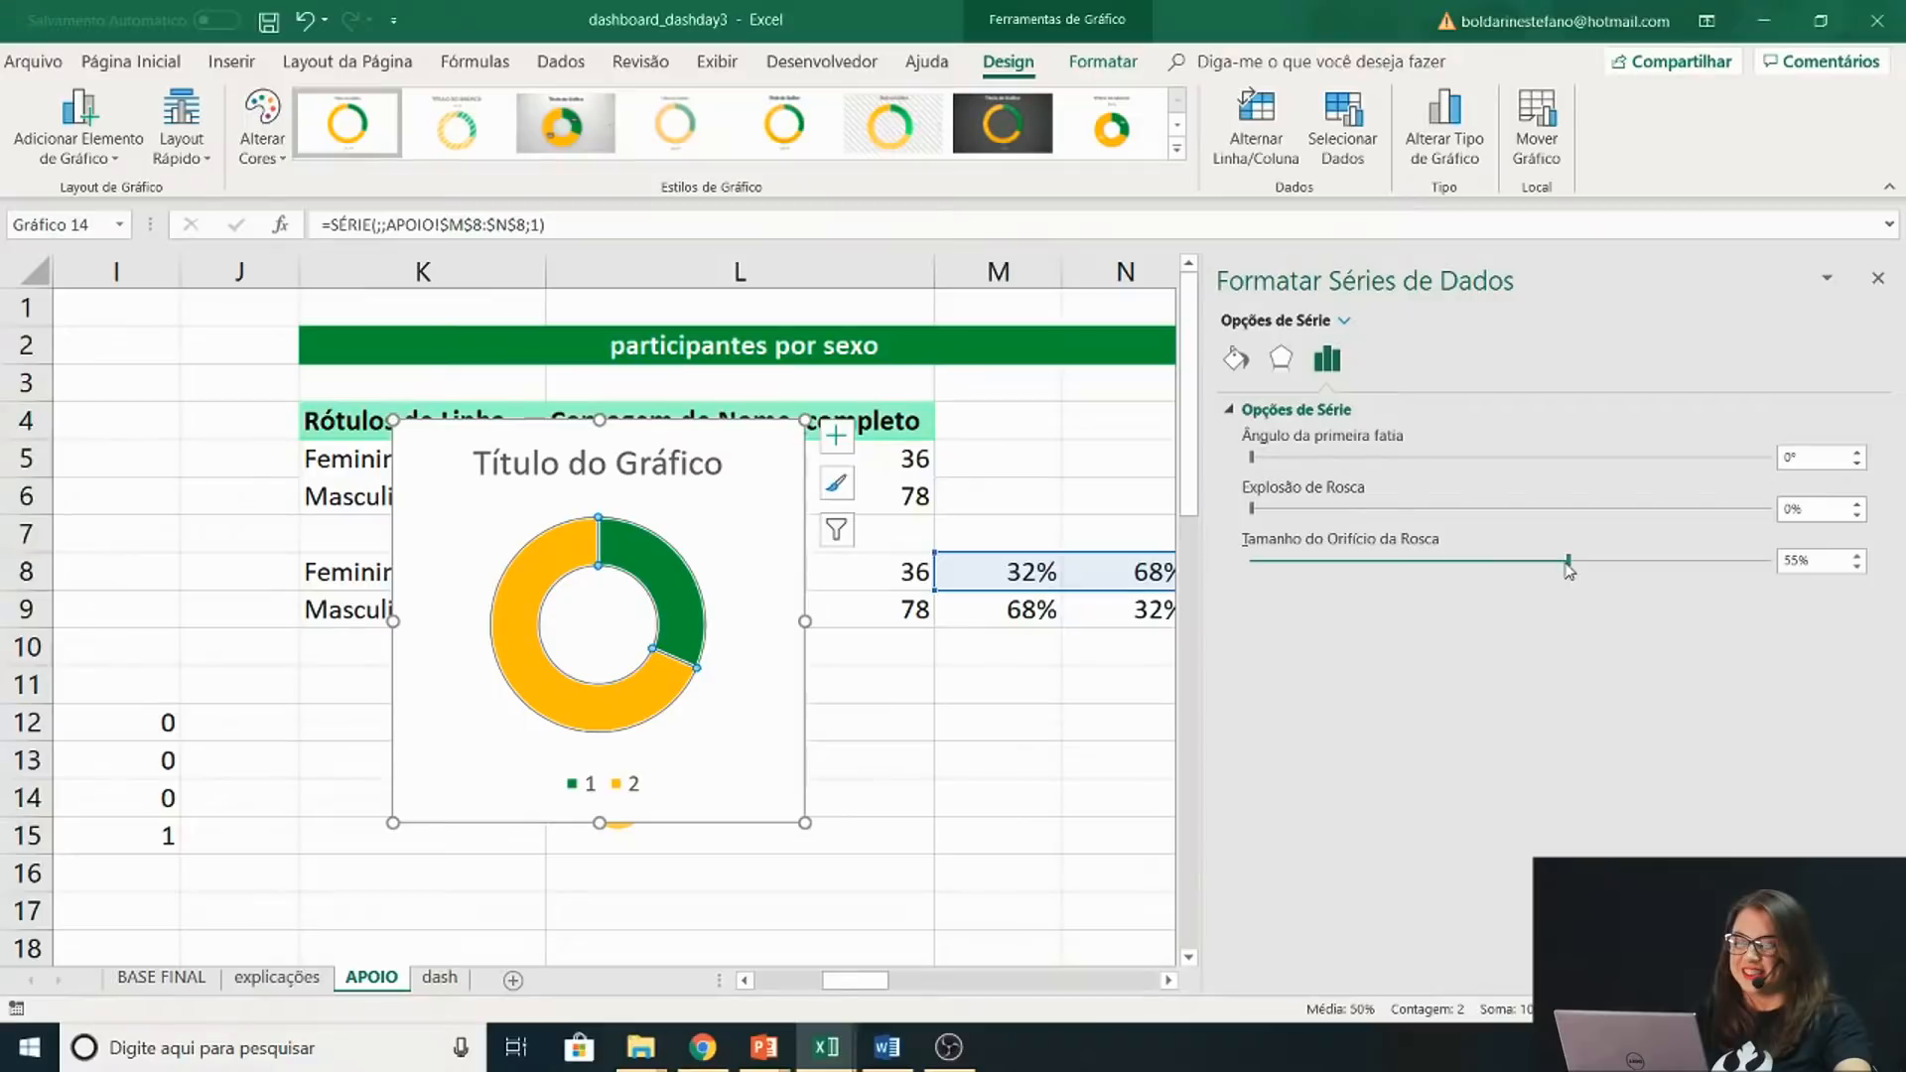
{"action": "left_click_drag", "start_coordinate": [807, 650], "coordinate": [855, 581]}
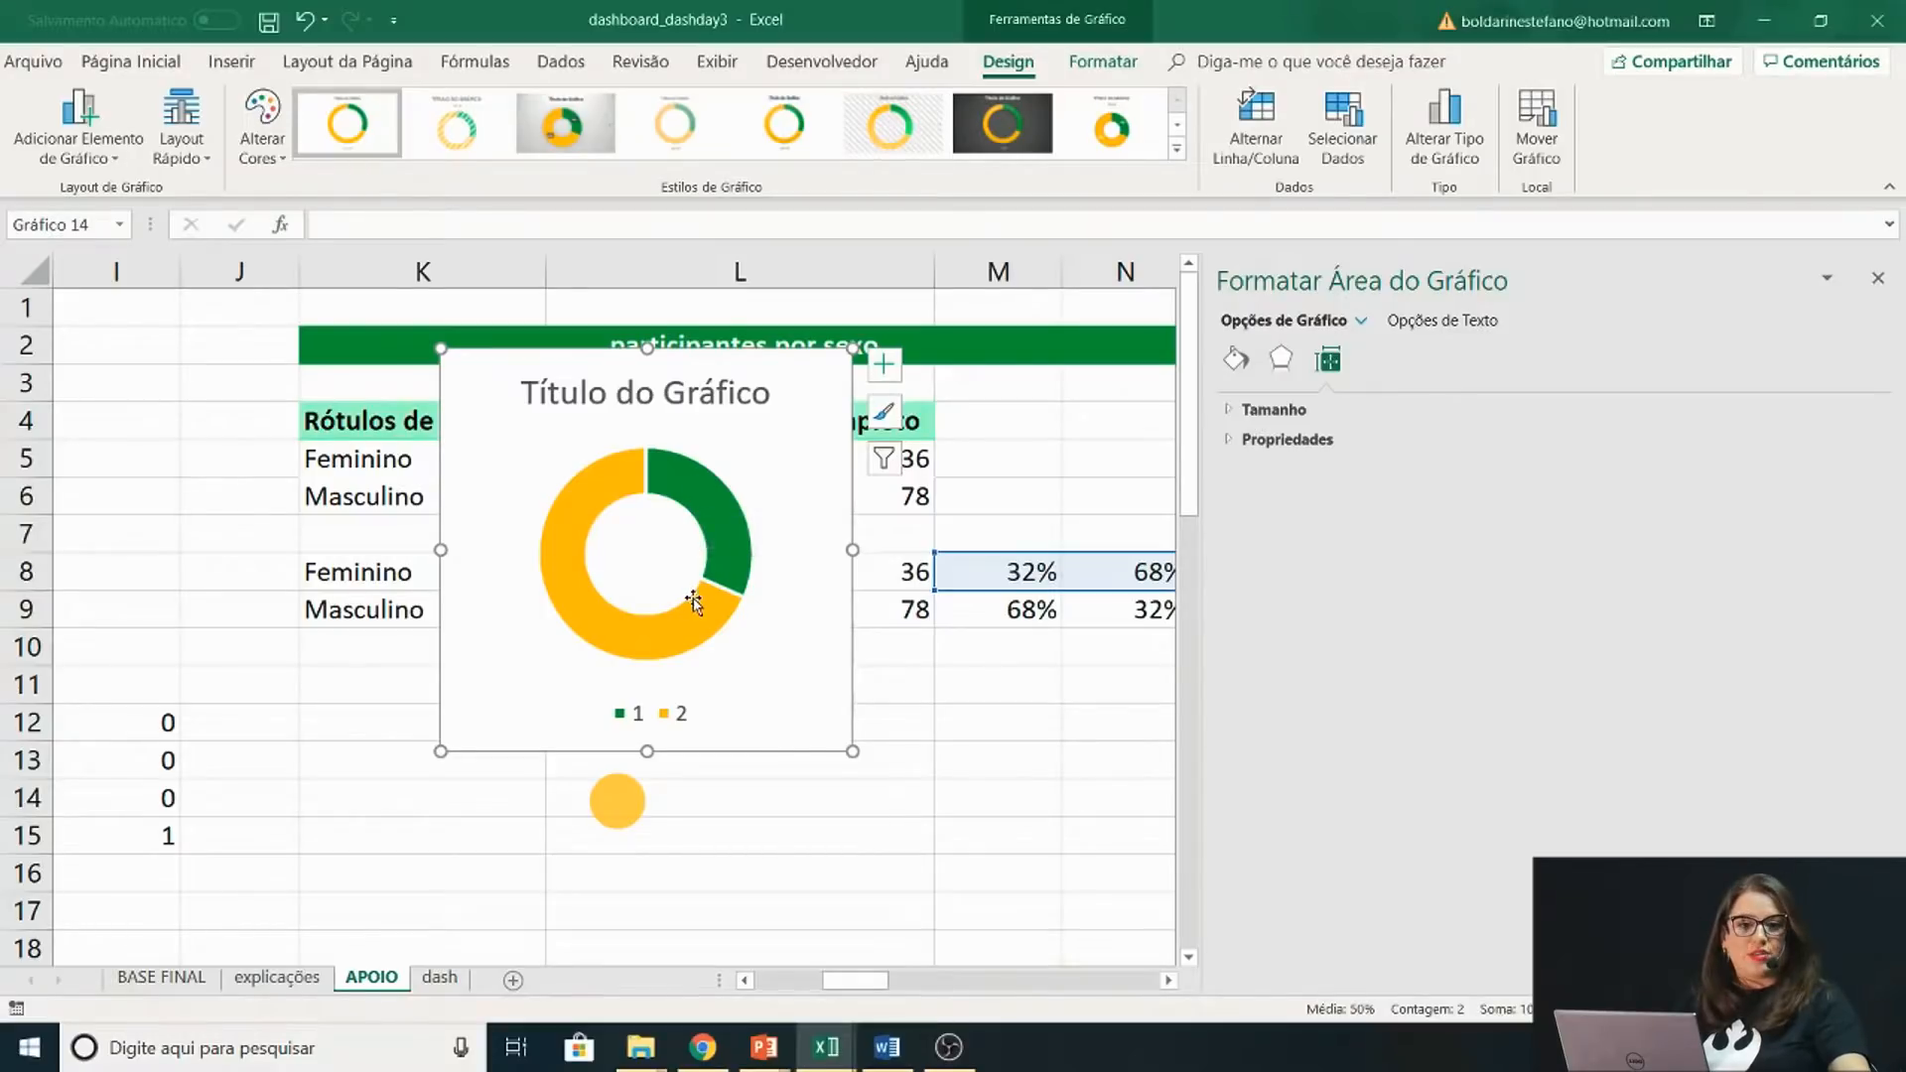
Fill the doughnut's larger slice, the complement of the Feminino percentage, with light grey
{"action": "left_click", "coordinate": [617, 475]}
{"action": "left_click", "coordinate": [615, 474]}
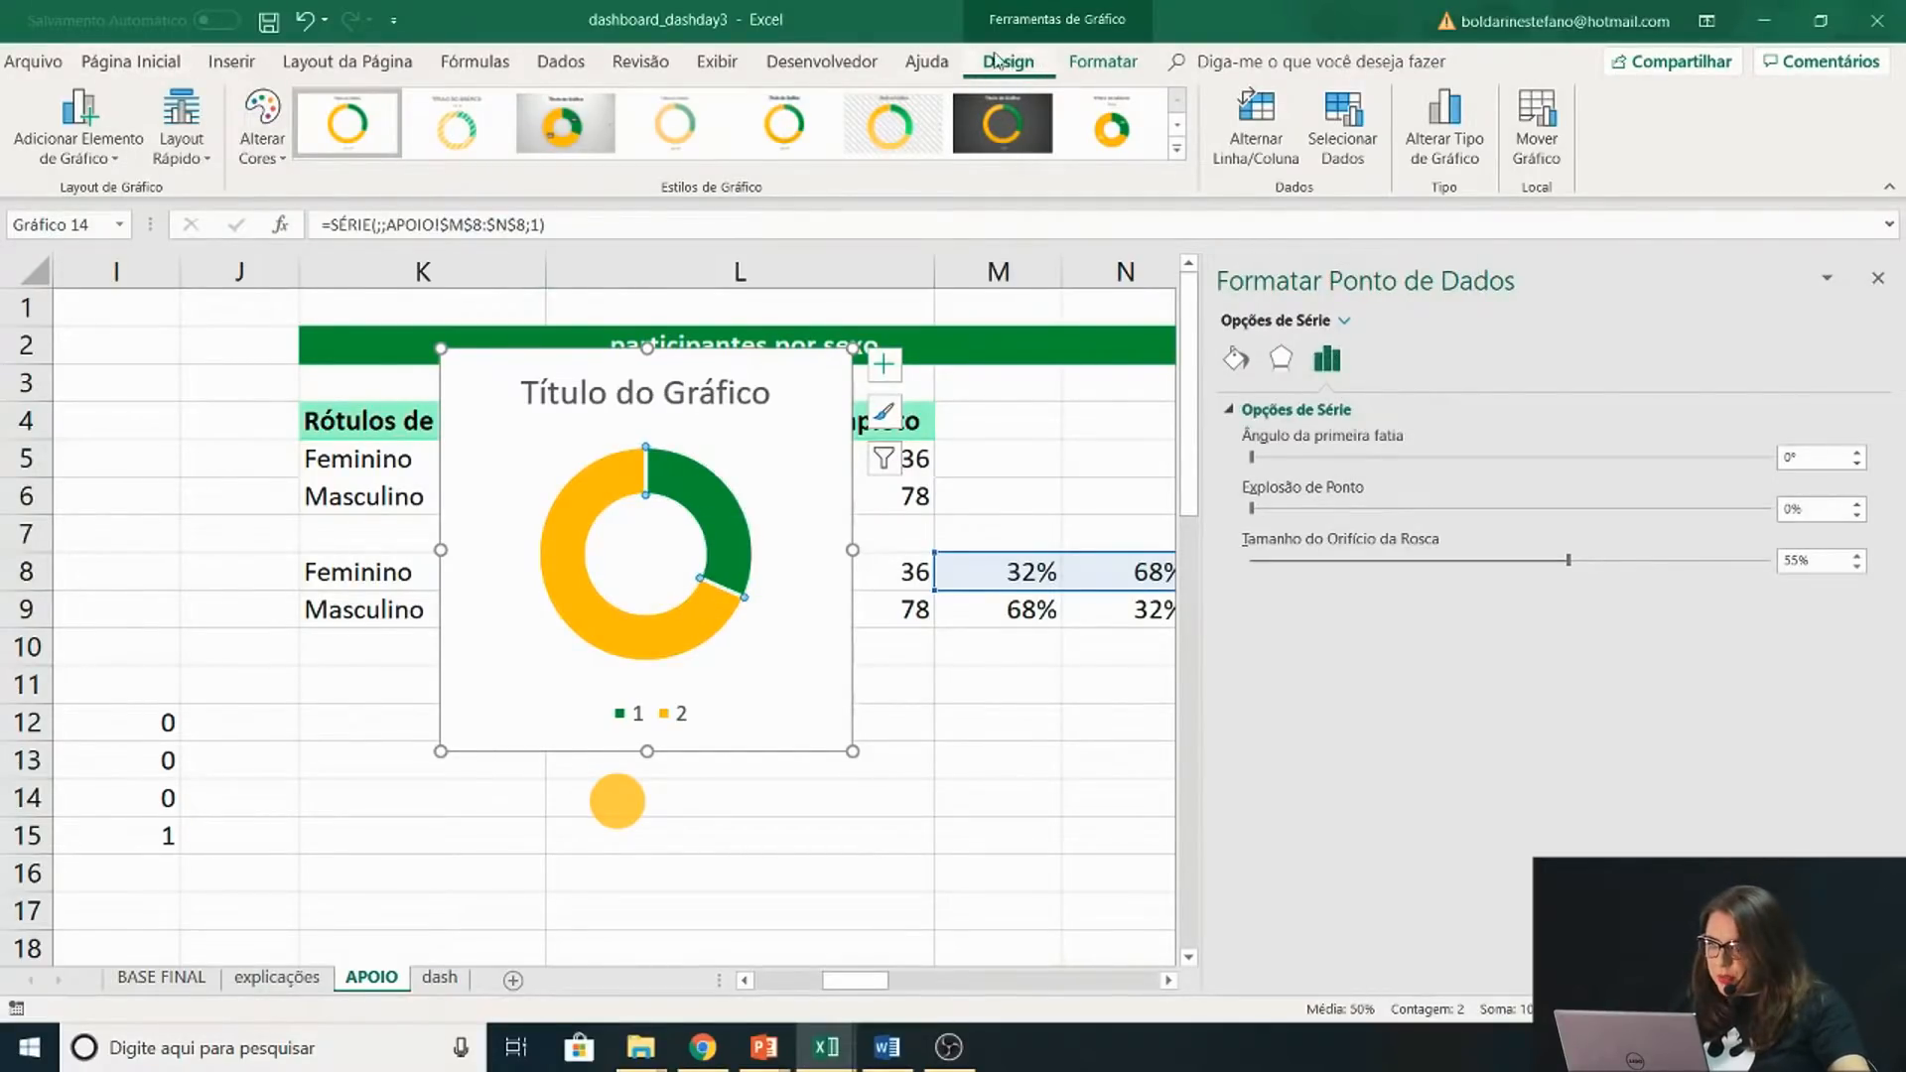
{"action": "left_click", "coordinate": [1103, 61]}
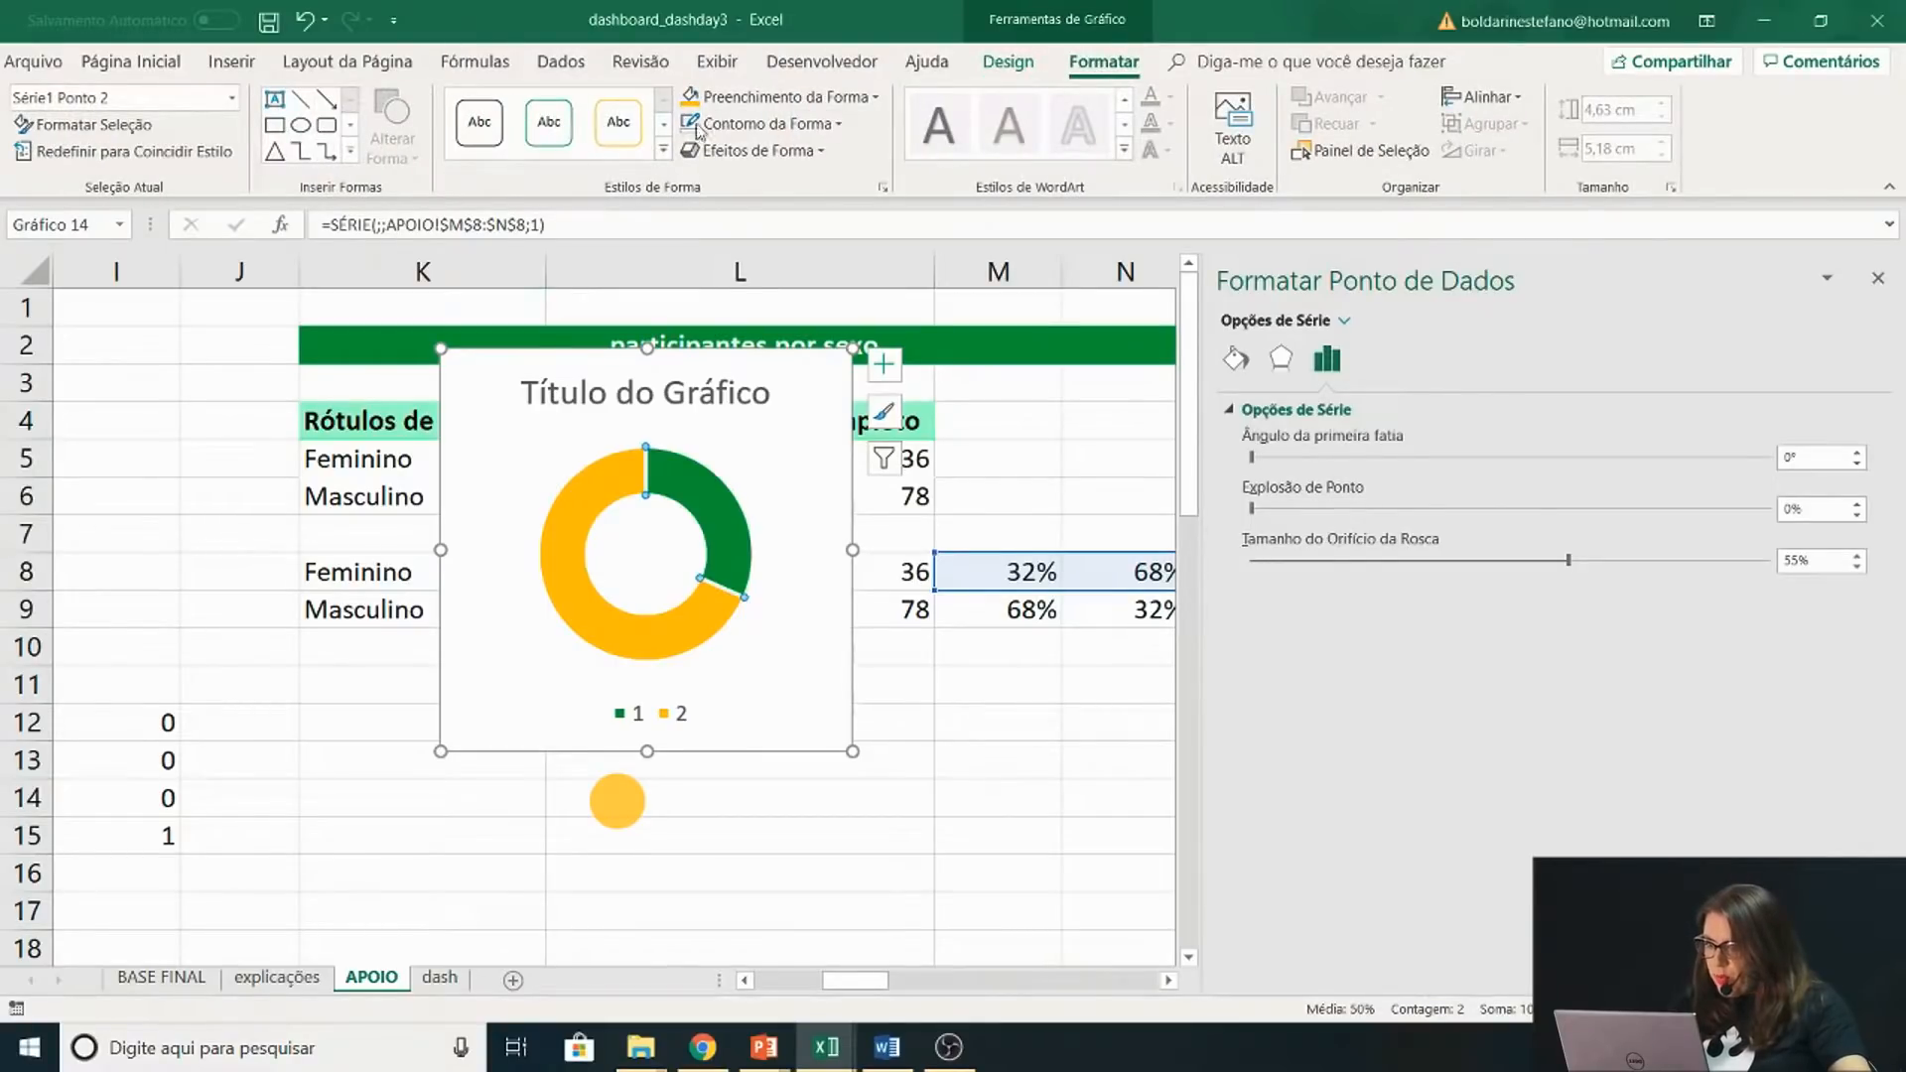
{"action": "left_click", "coordinate": [776, 96]}
{"action": "left_click", "coordinate": [689, 197]}
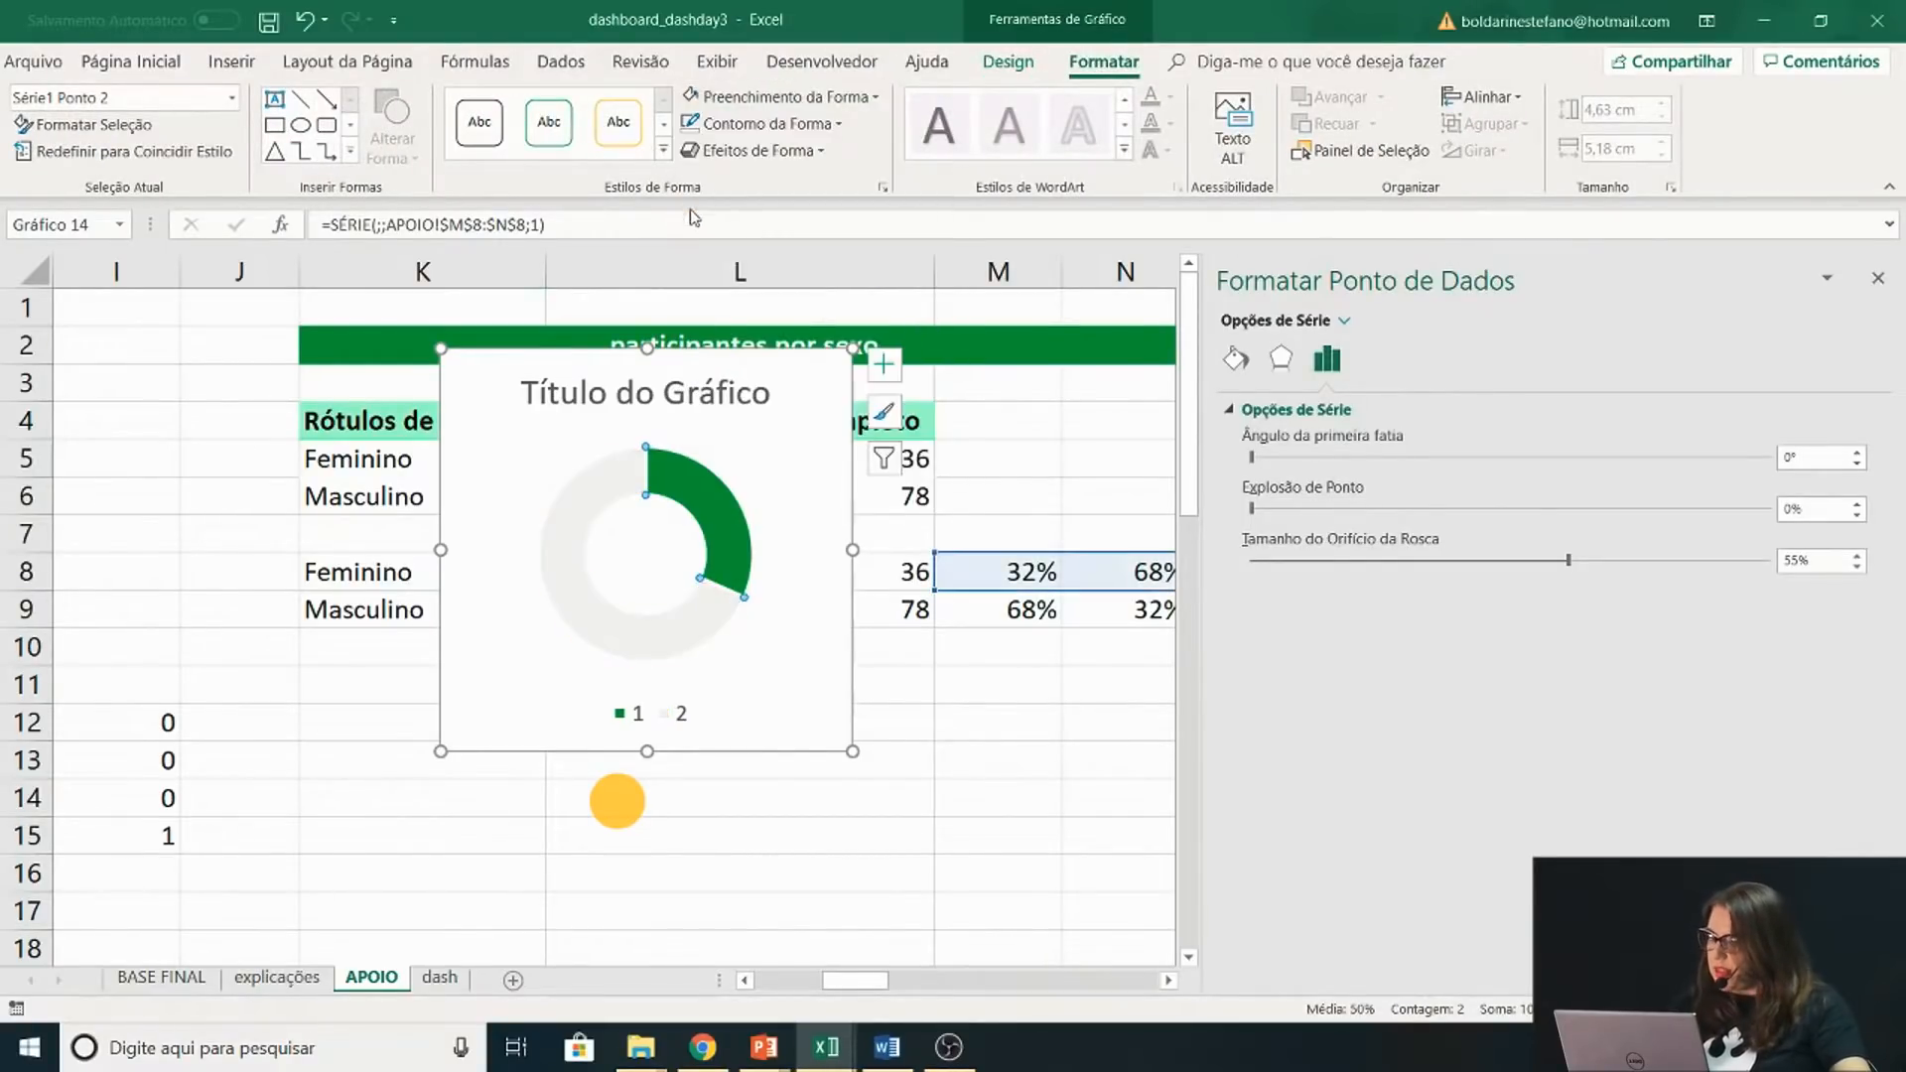
{"action": "left_click", "coordinate": [924, 770]}
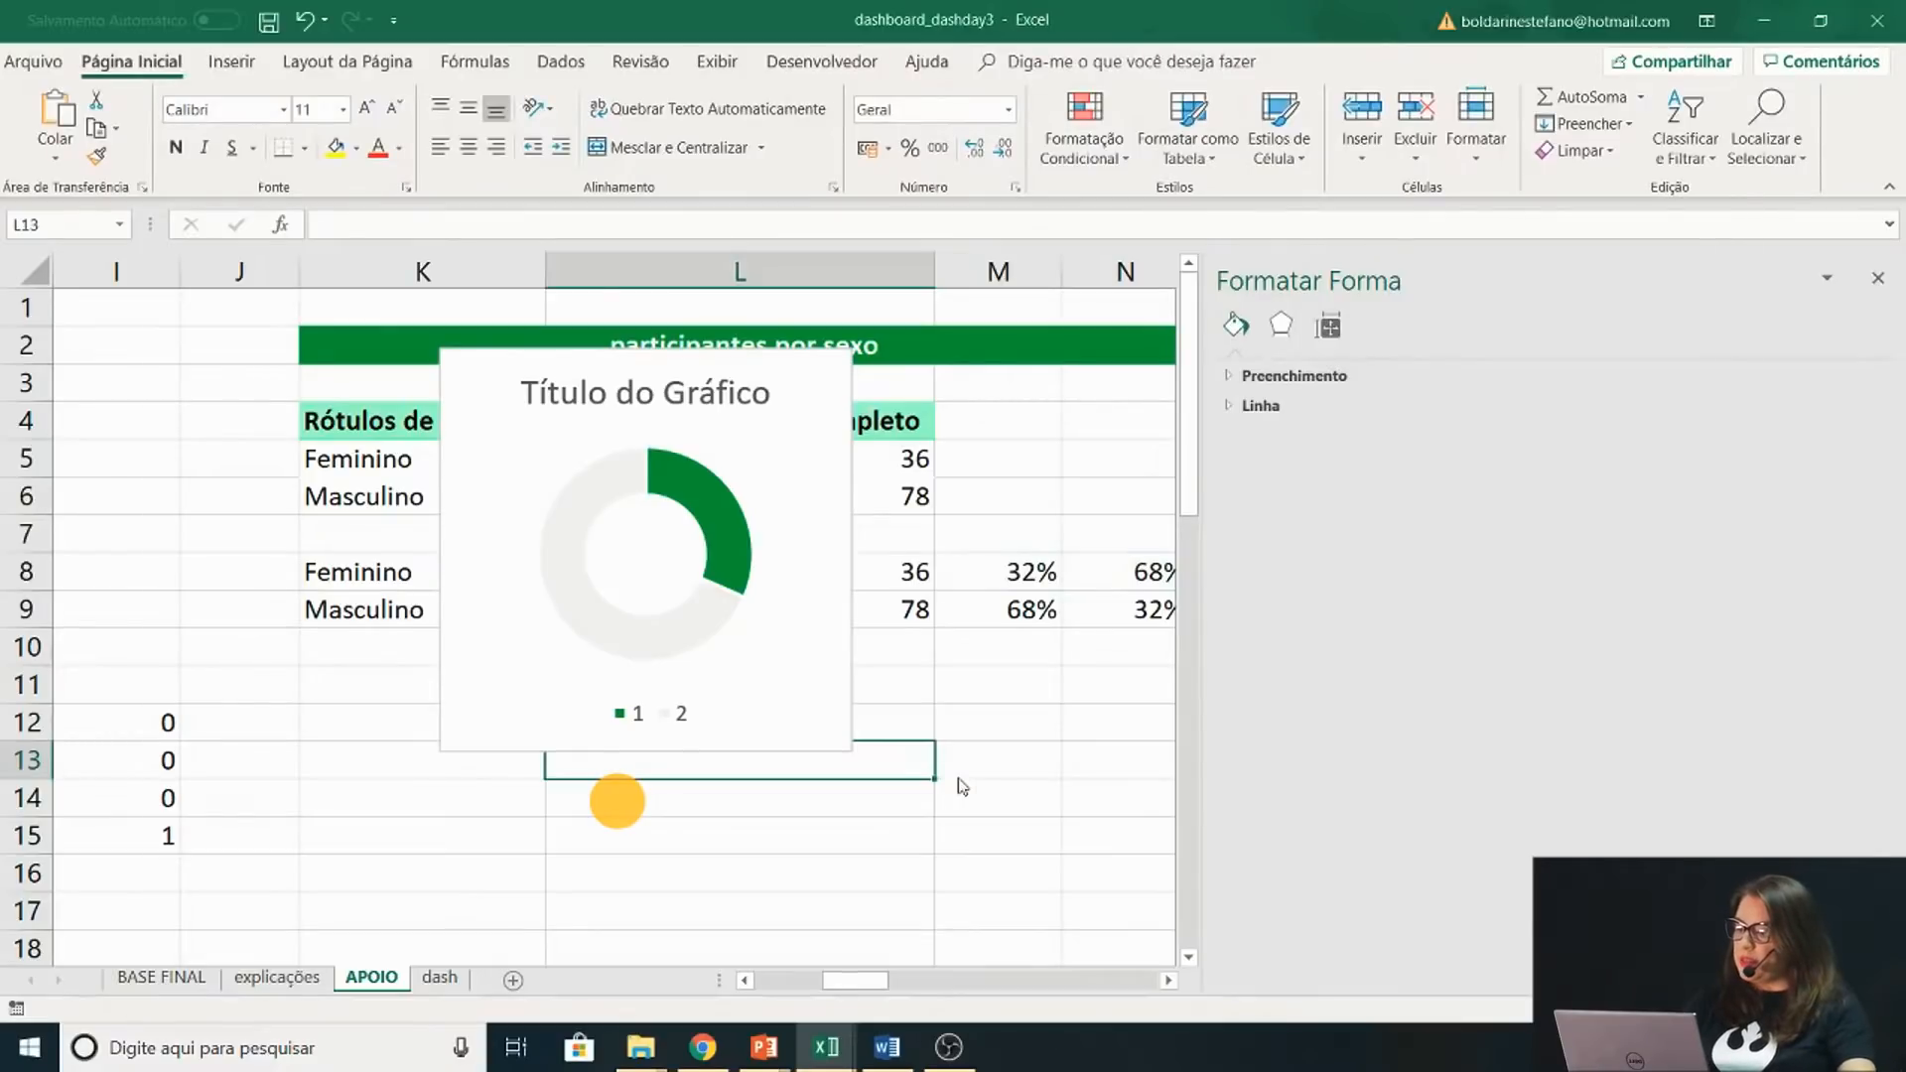
Compare the doughnut's grey remainder slice with the icon-centred doughnuts on slide 67 of the PowerPoint presentation, and return to the Excel workbook
{"action": "key", "text": "alt+Tab"}
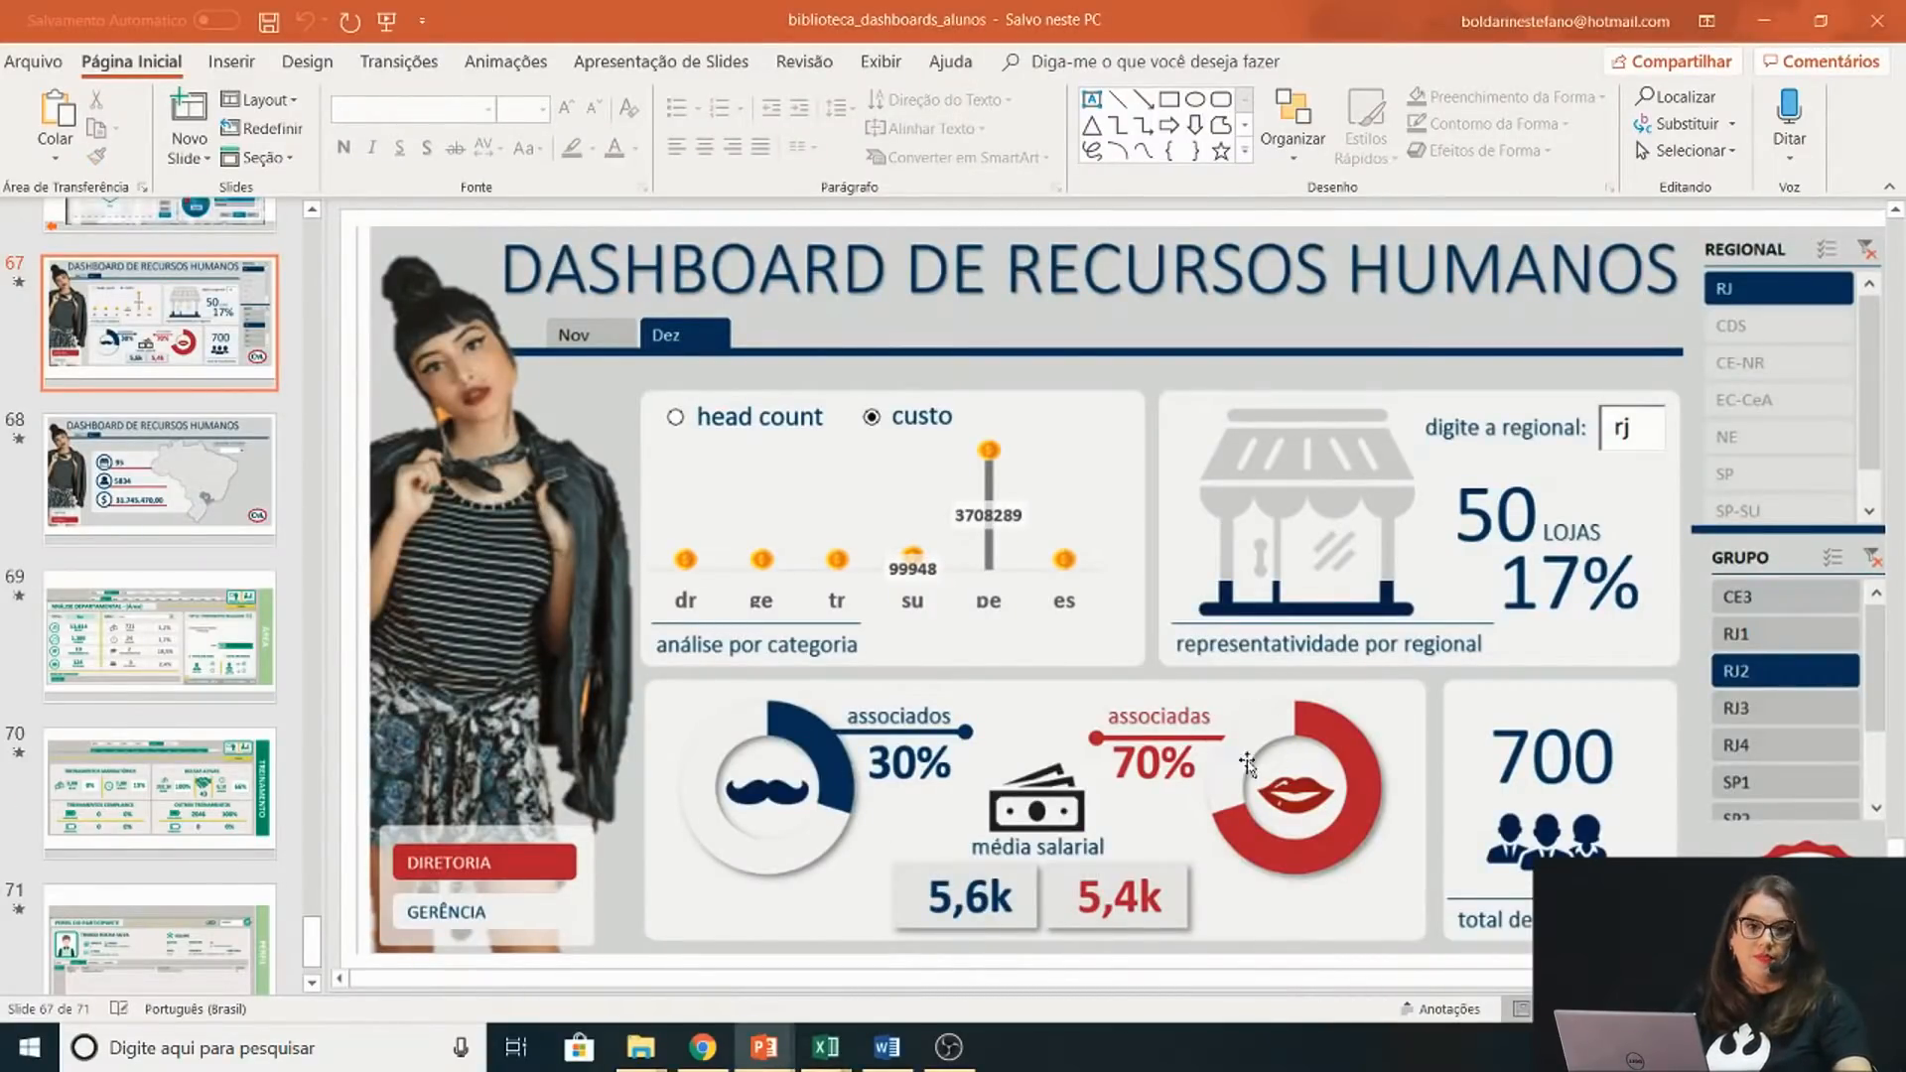
{"action": "key", "text": "alt+Tab"}
{"action": "left_click", "coordinate": [614, 475]}
{"action": "left_click", "coordinate": [613, 476]}
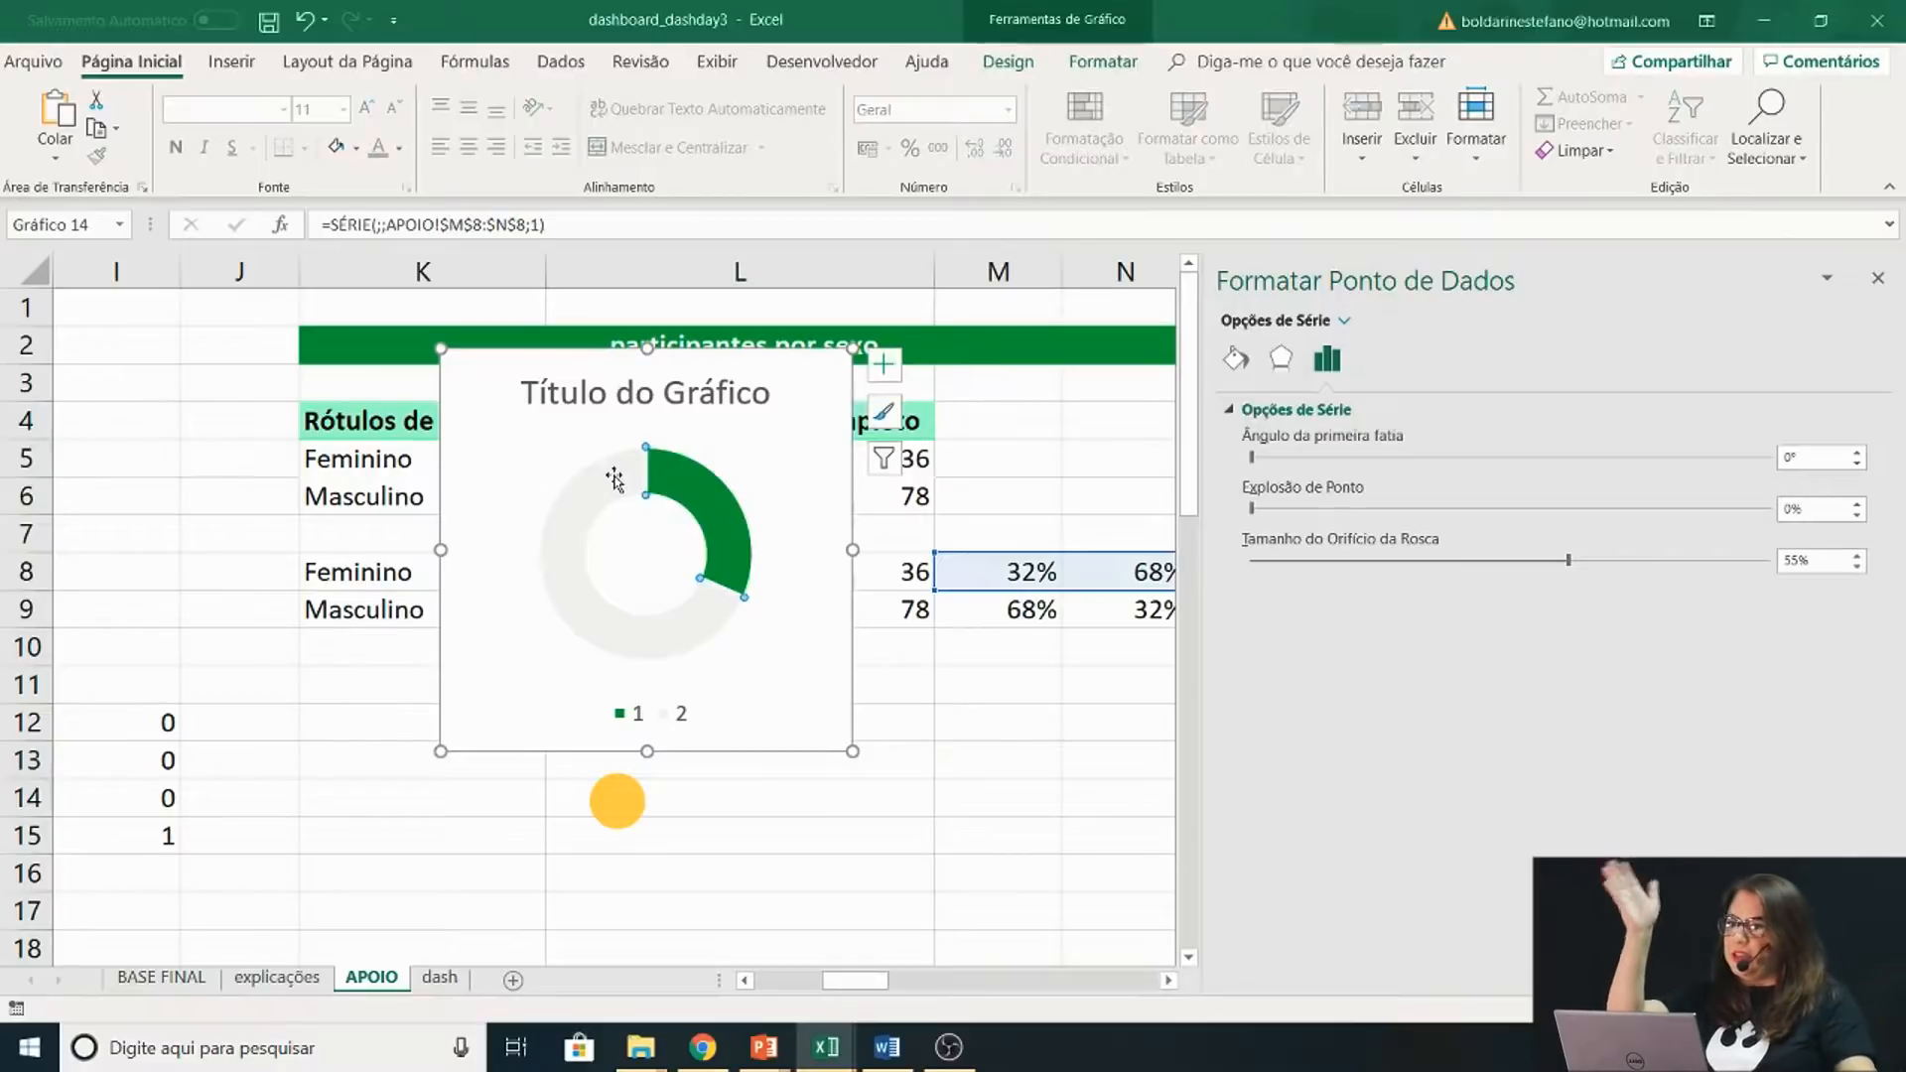
{"action": "left_click", "coordinate": [780, 664]}
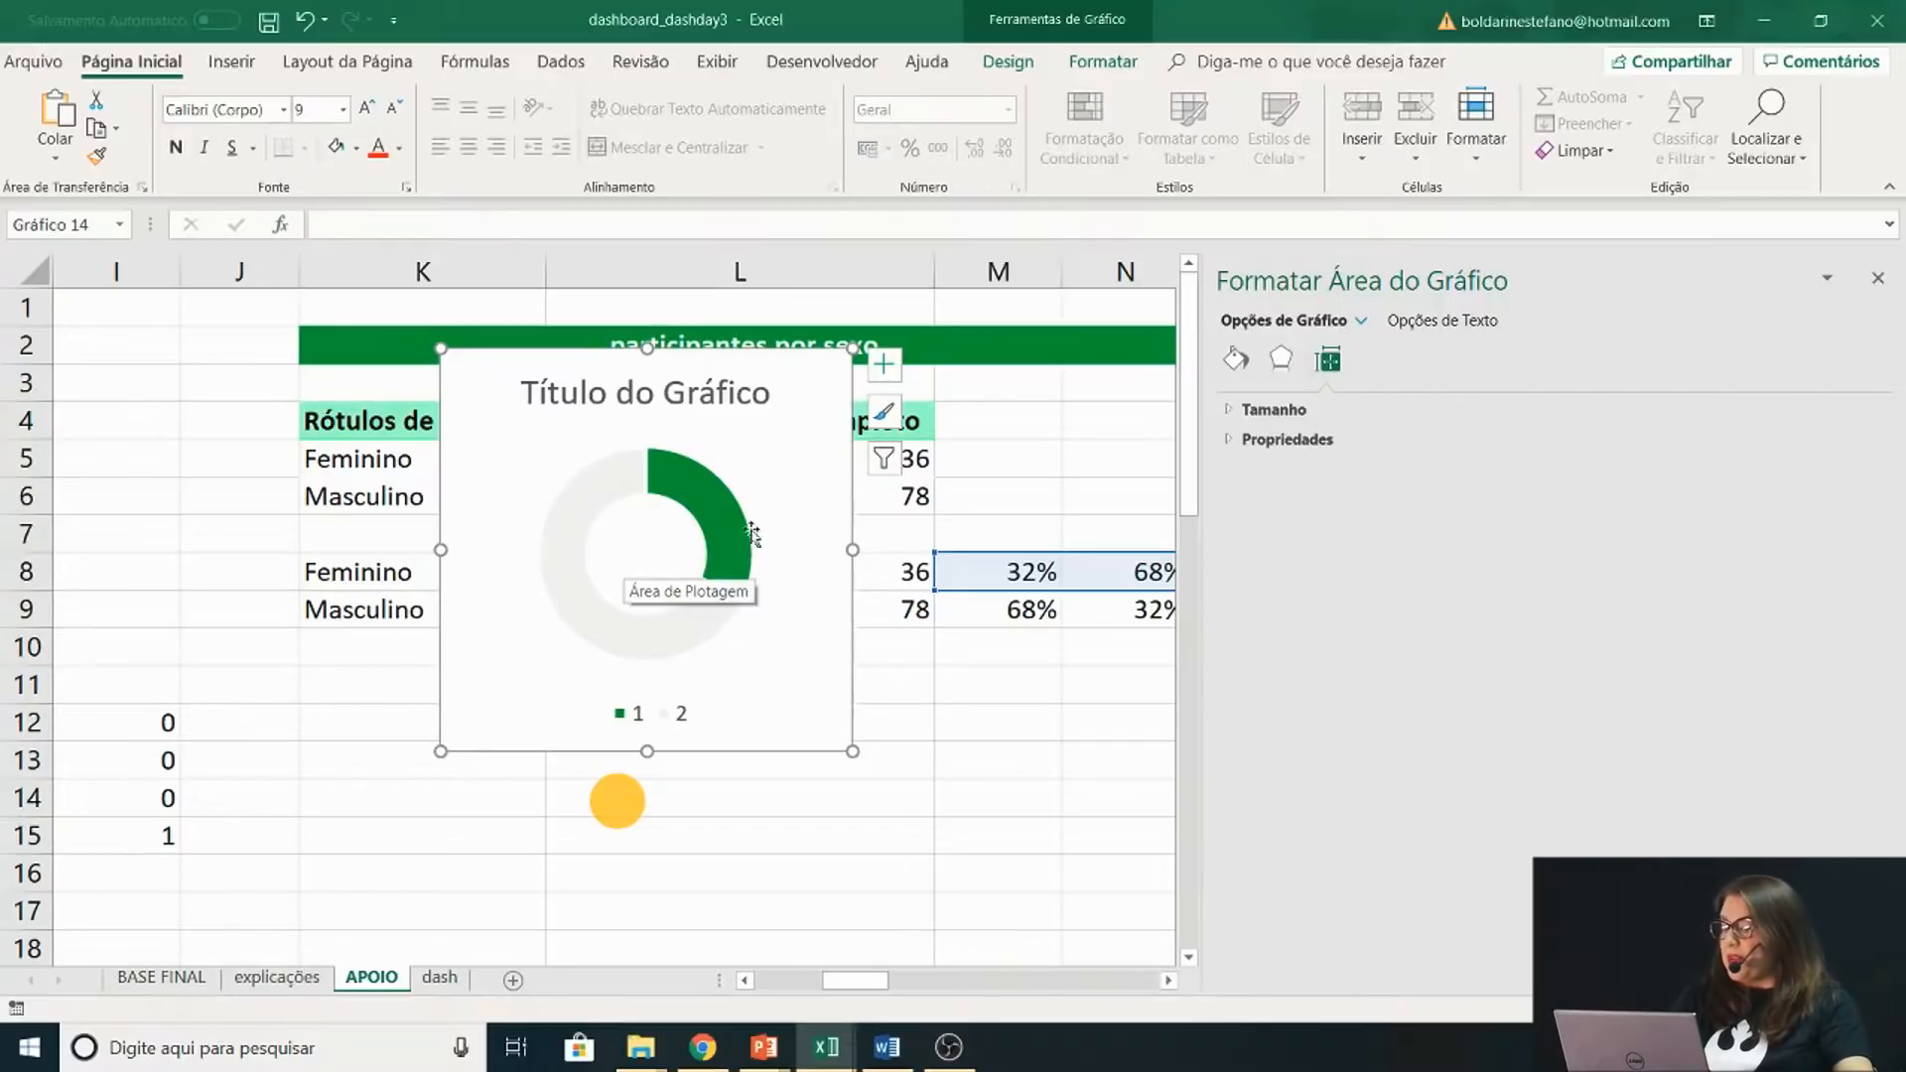
{"action": "left_click", "coordinate": [1880, 280]}
{"action": "key", "text": "alt+Tab"}
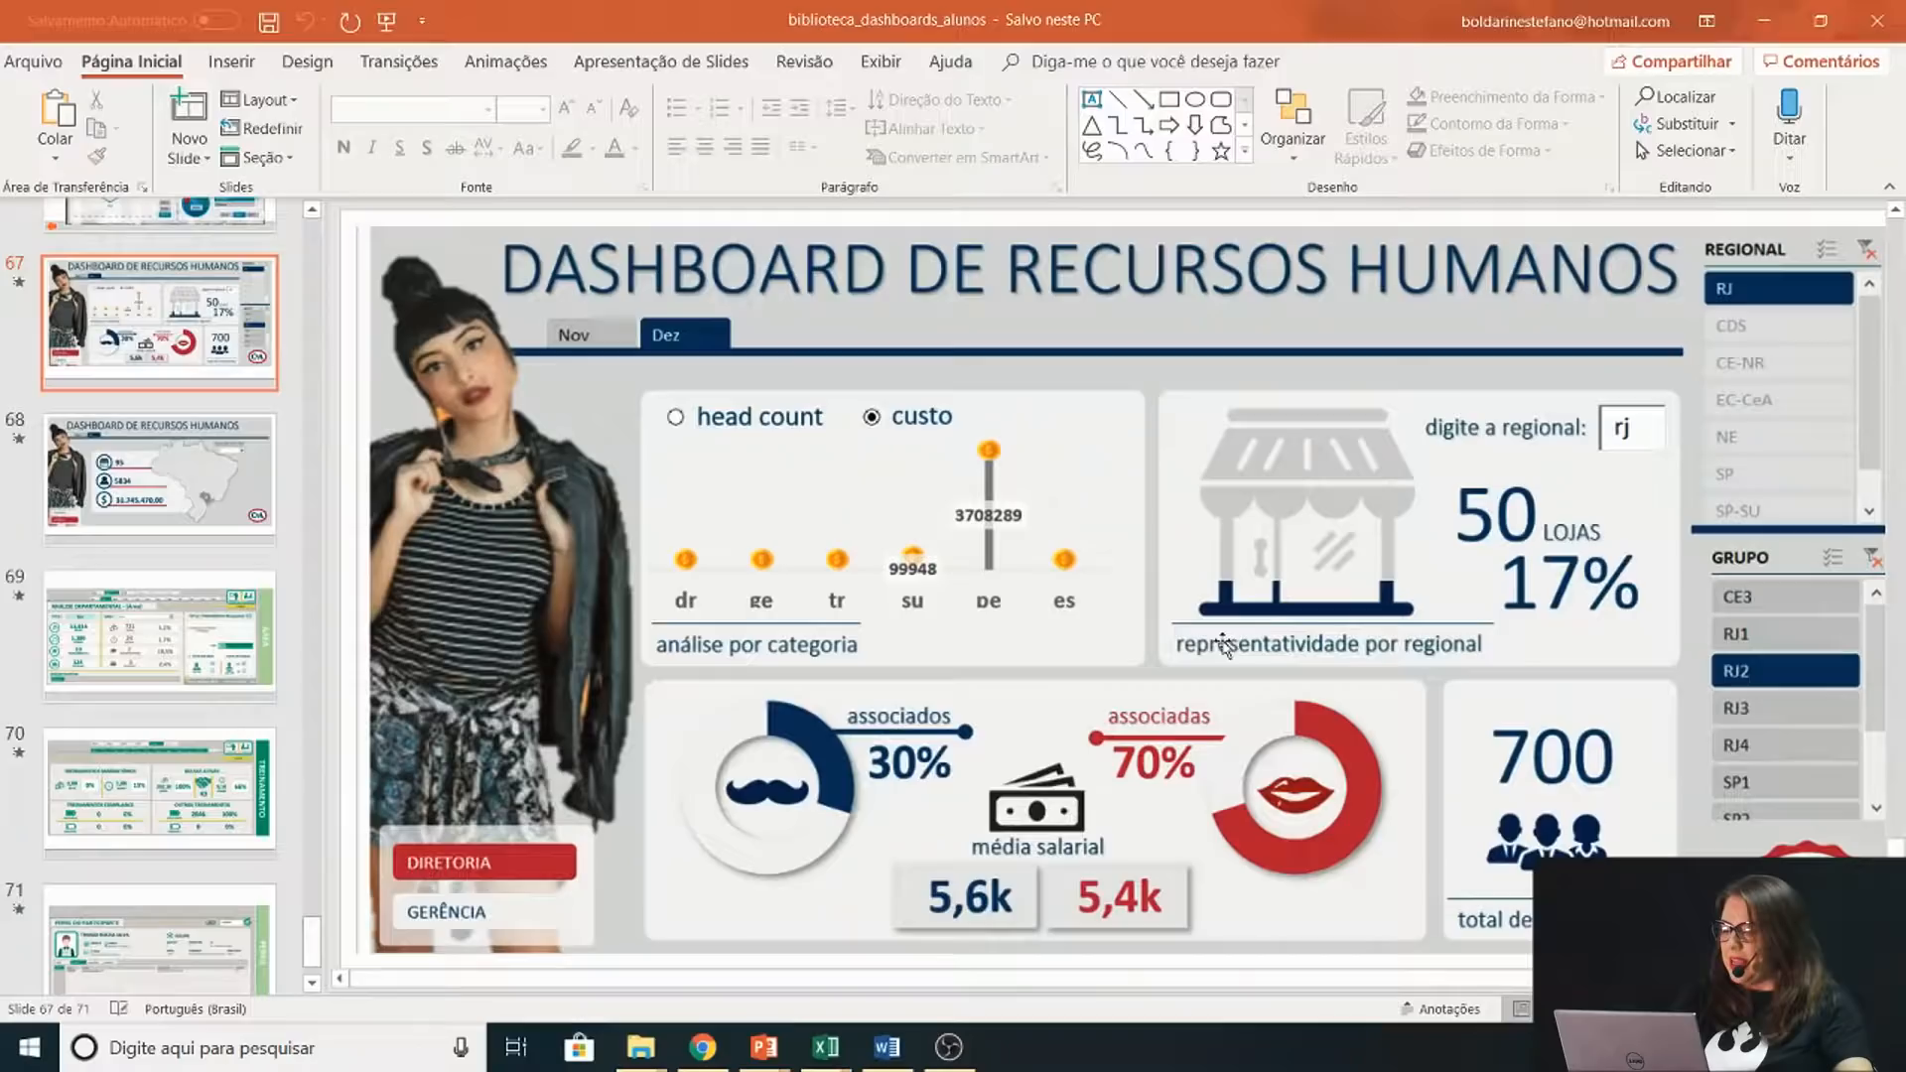
{"action": "key", "text": "alt+Tab"}
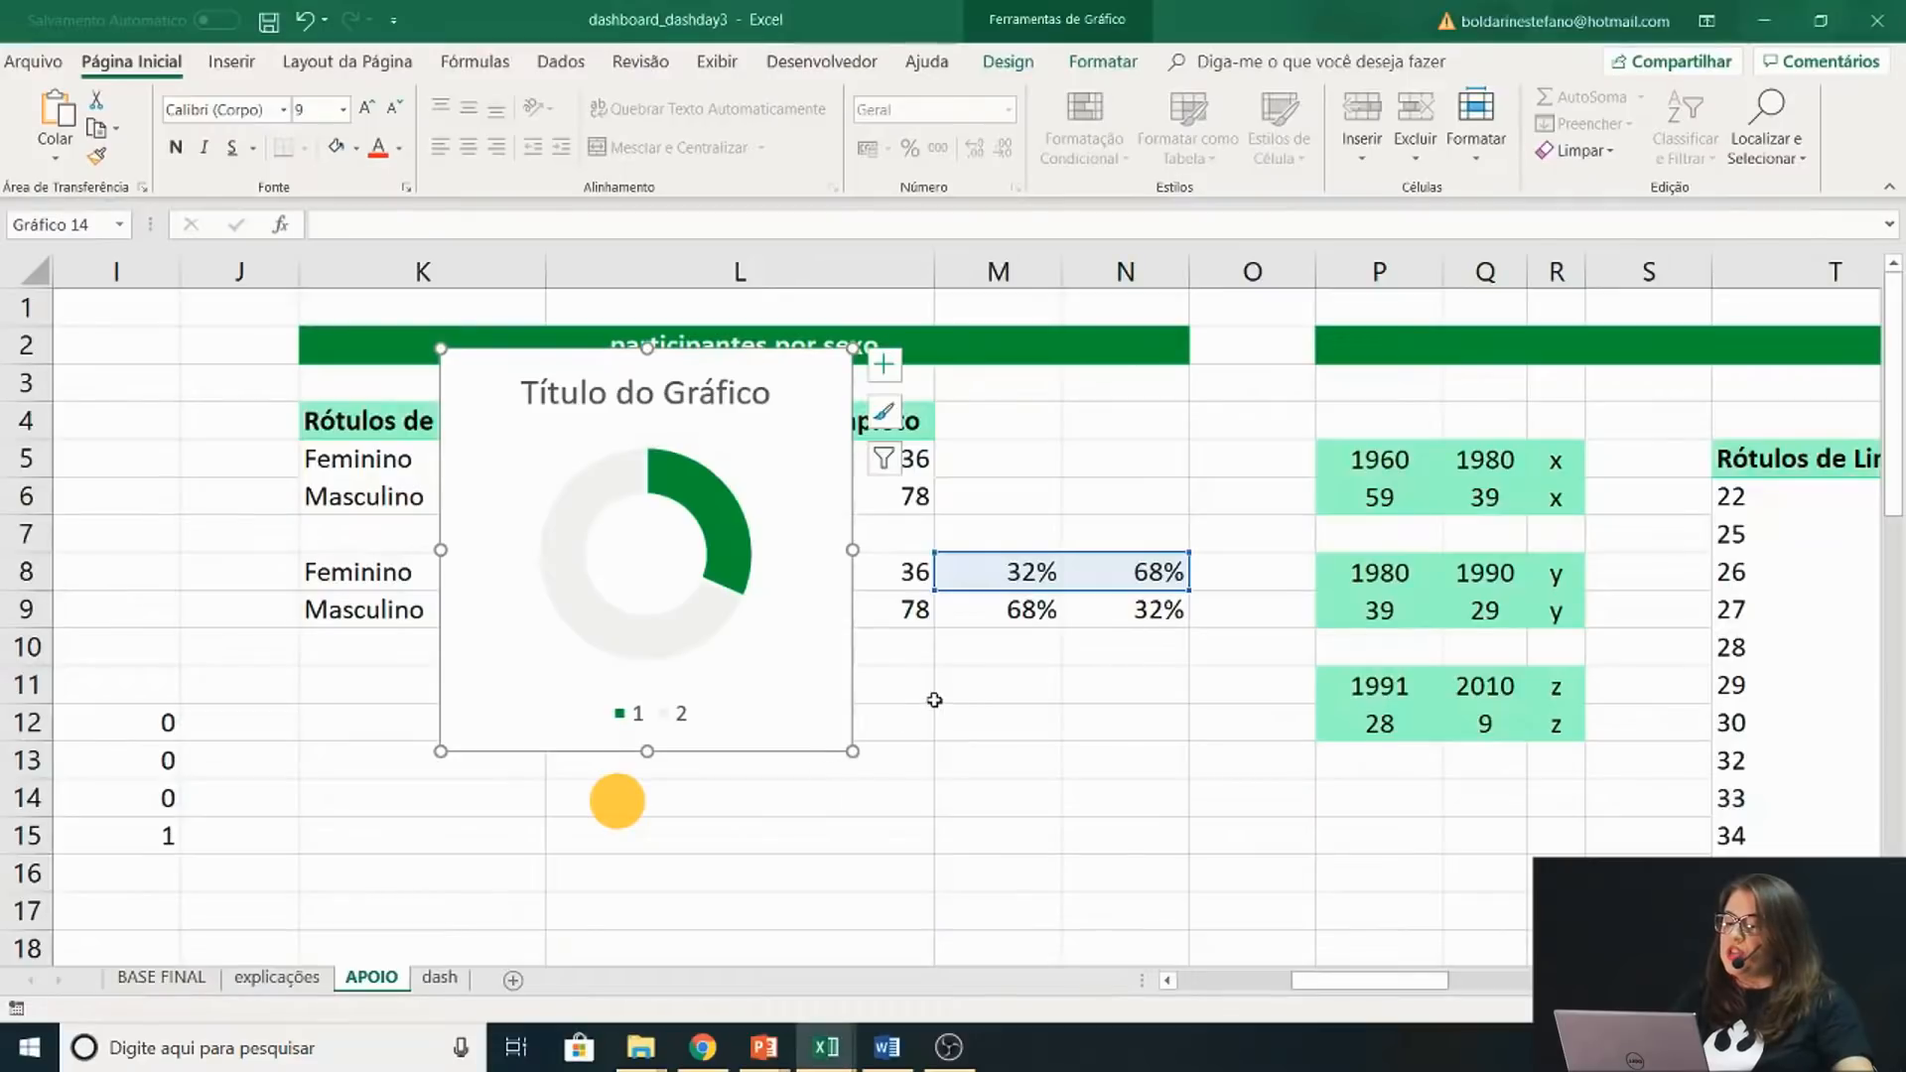
Insert the standing man and standing woman icons from the Pessoas category of the icon library into APOIO
{"action": "left_click", "coordinate": [965, 689]}
{"action": "left_click", "coordinate": [232, 62]}
{"action": "left_click", "coordinate": [320, 129]}
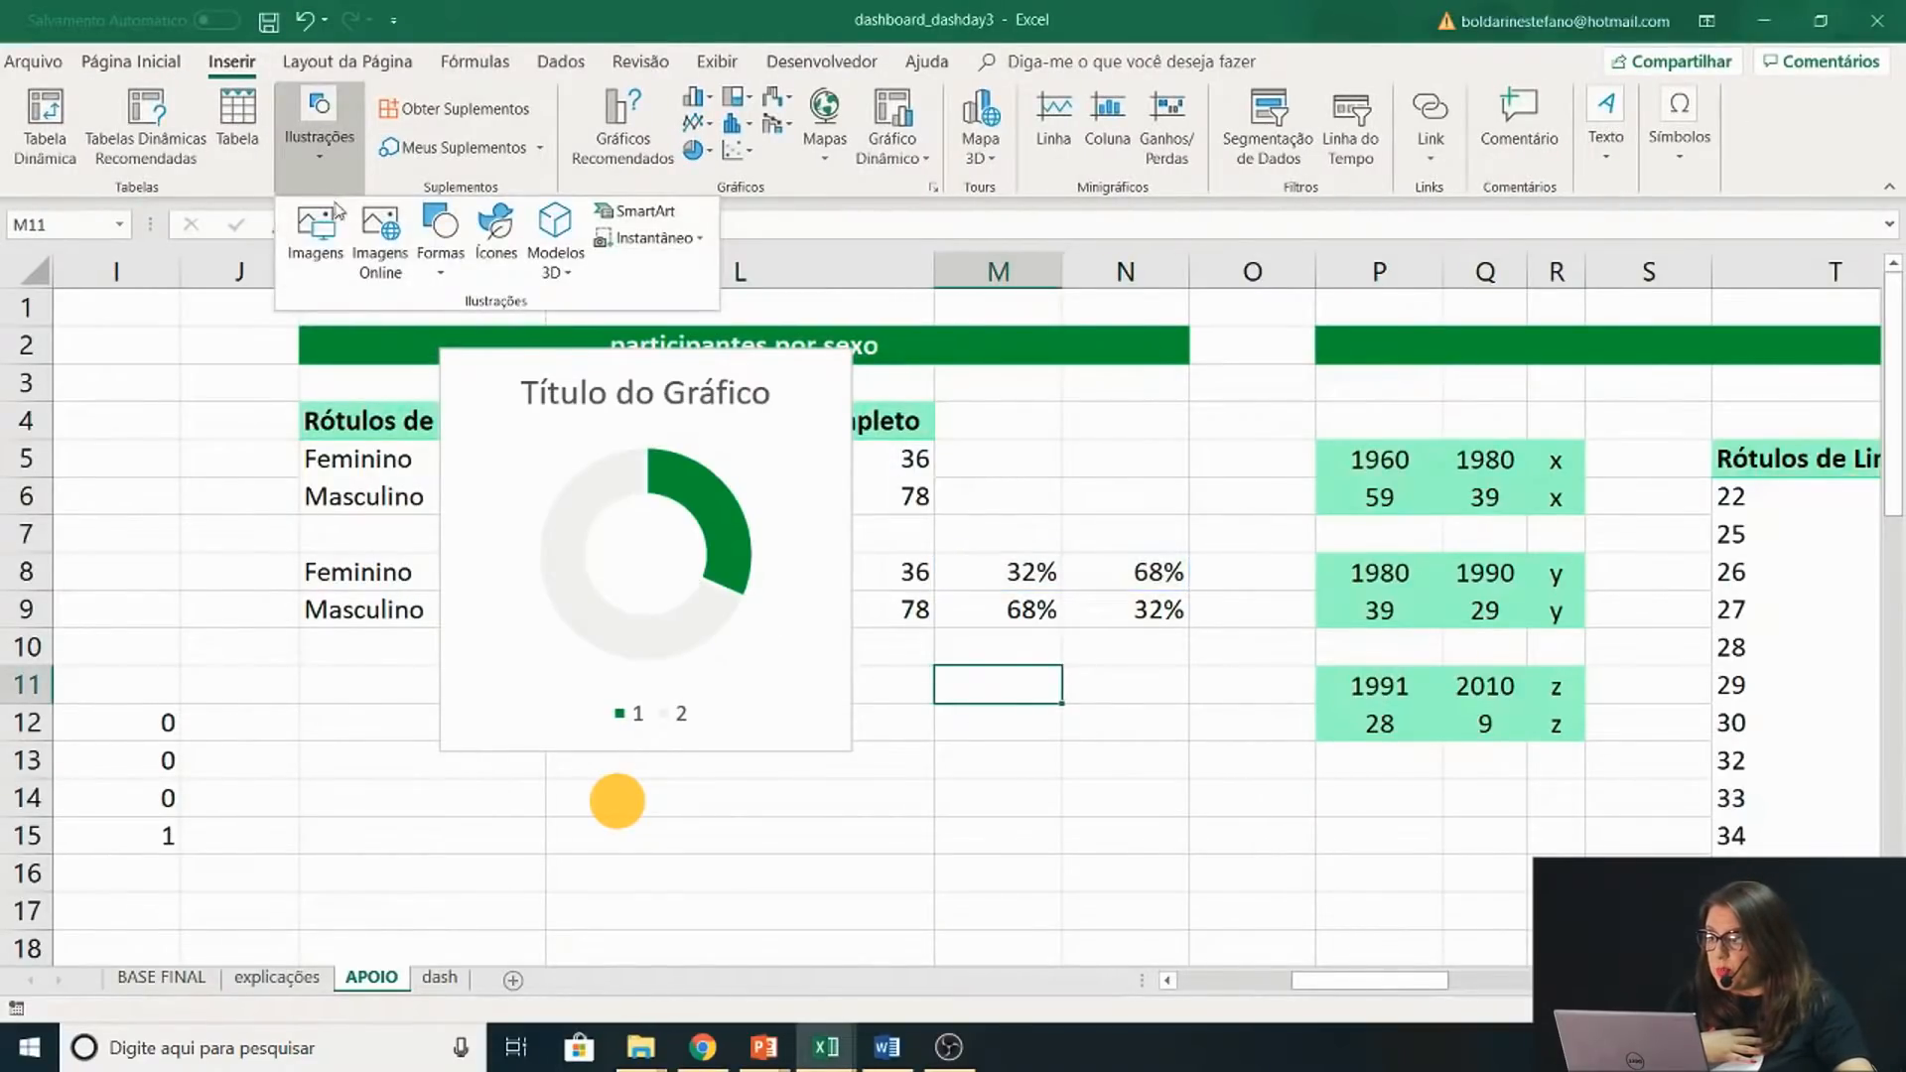
{"action": "left_click", "coordinate": [496, 249]}
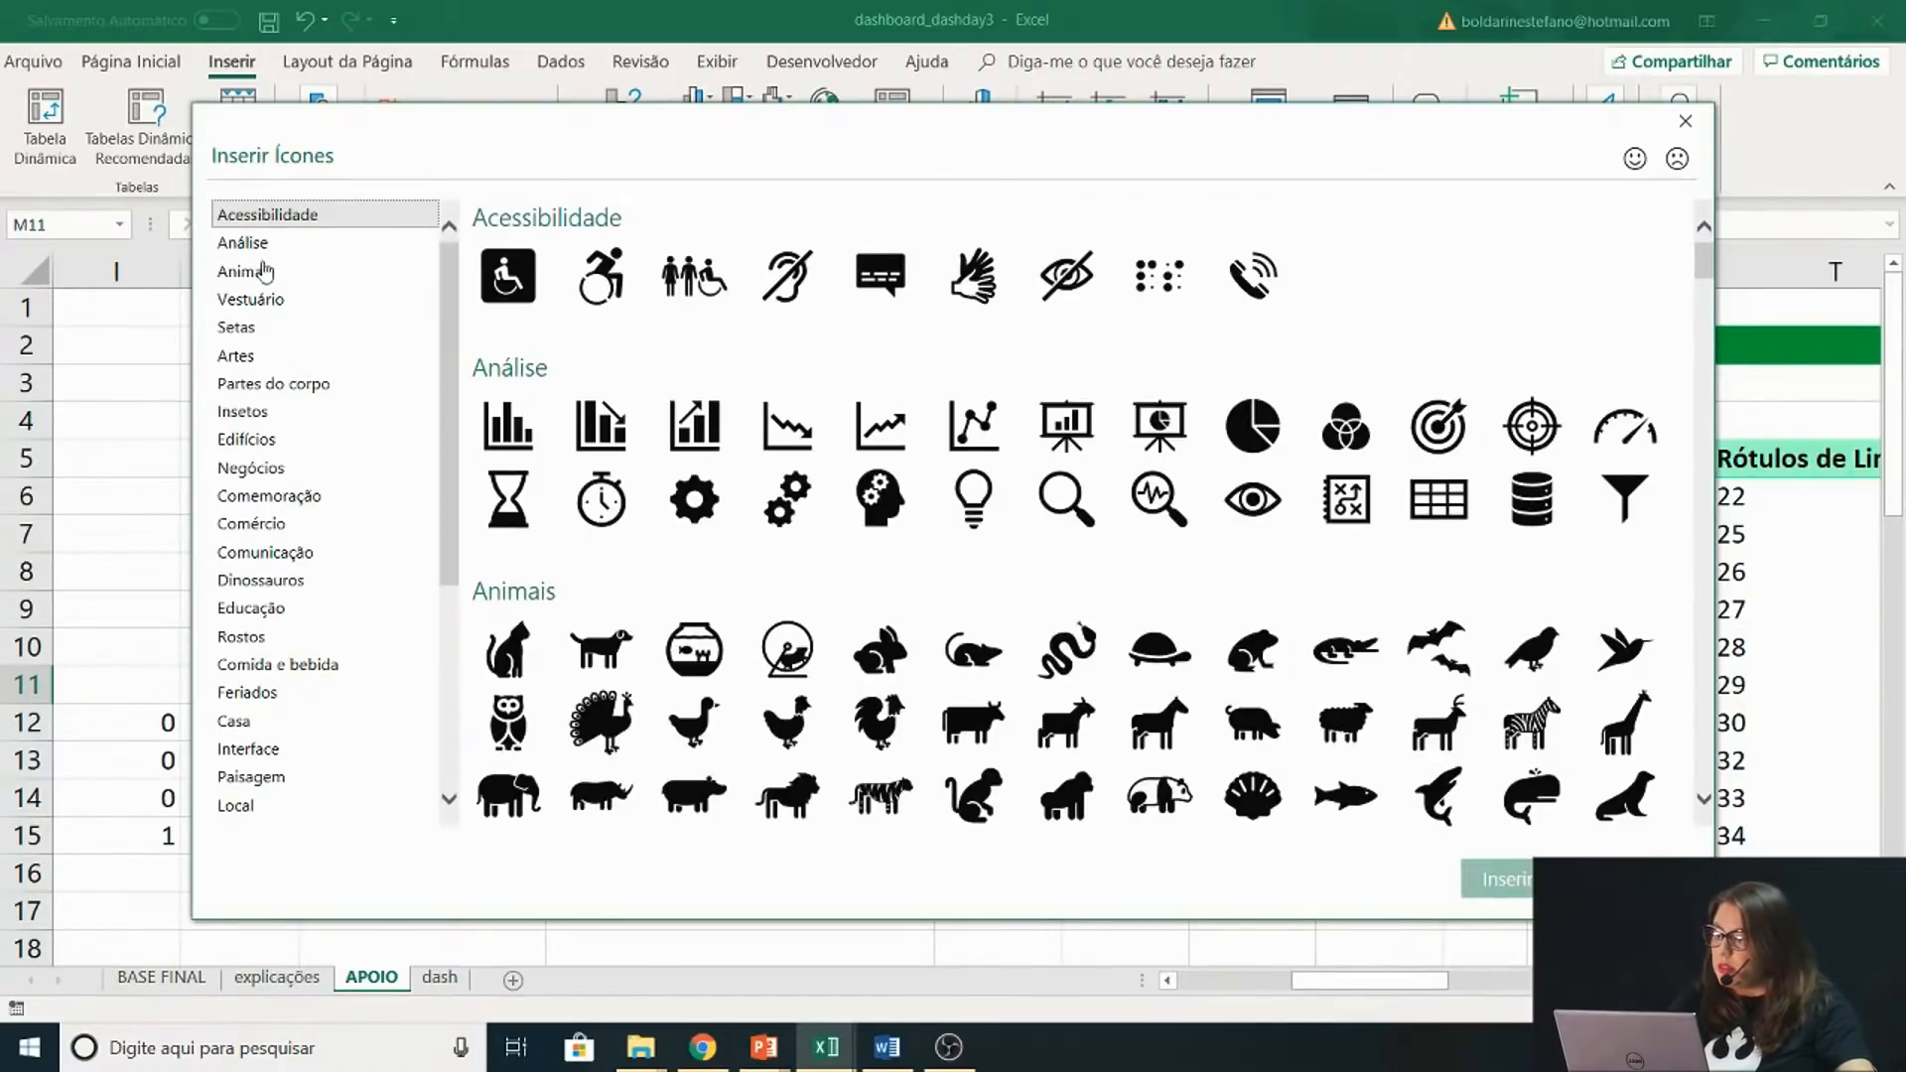
{"action": "scroll", "coordinate": [1042, 546], "scroll_direction": "down", "scroll_amount": 5}
{"action": "scroll", "coordinate": [1043, 546], "scroll_direction": "down", "scroll_amount": 3}
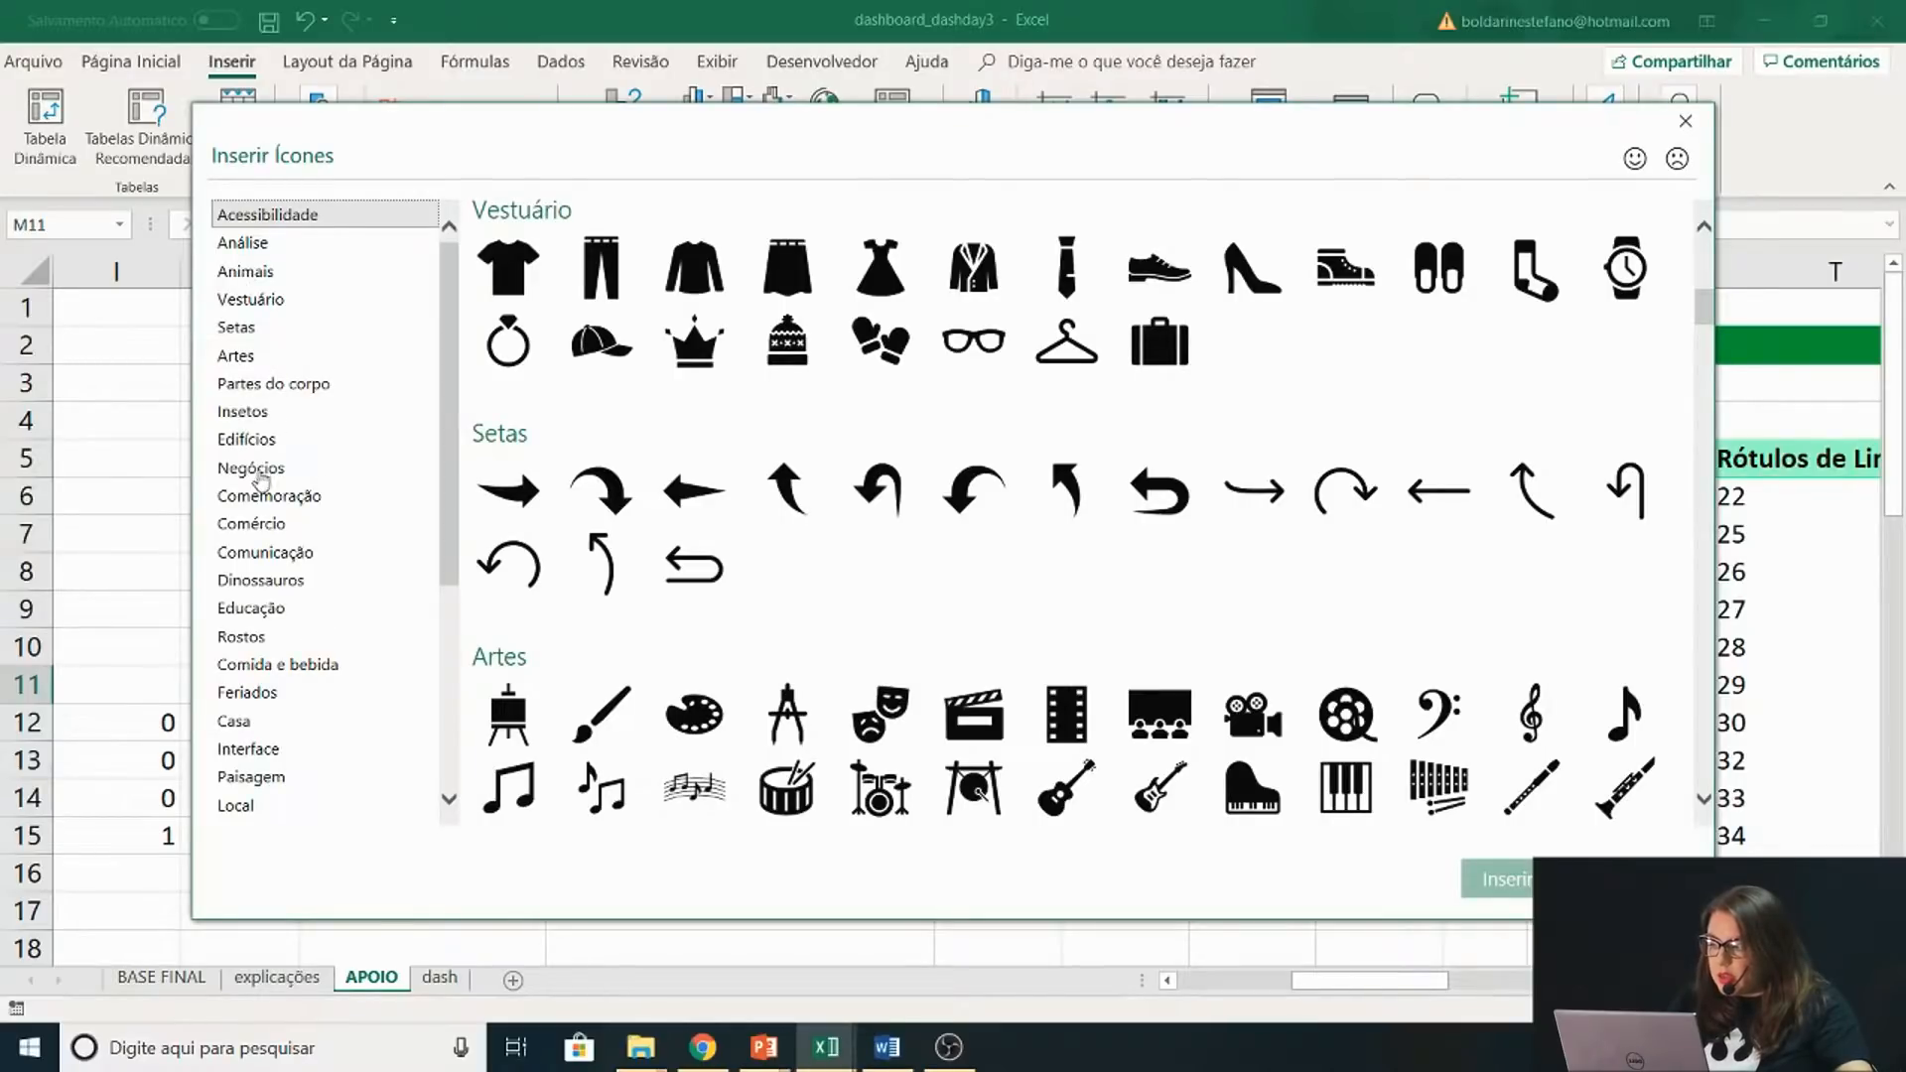
{"action": "scroll", "coordinate": [733, 633], "scroll_direction": "down", "scroll_amount": 5}
{"action": "scroll", "coordinate": [733, 633], "scroll_direction": "down", "scroll_amount": 1}
{"action": "scroll", "coordinate": [978, 537], "scroll_direction": "up", "scroll_amount": 4}
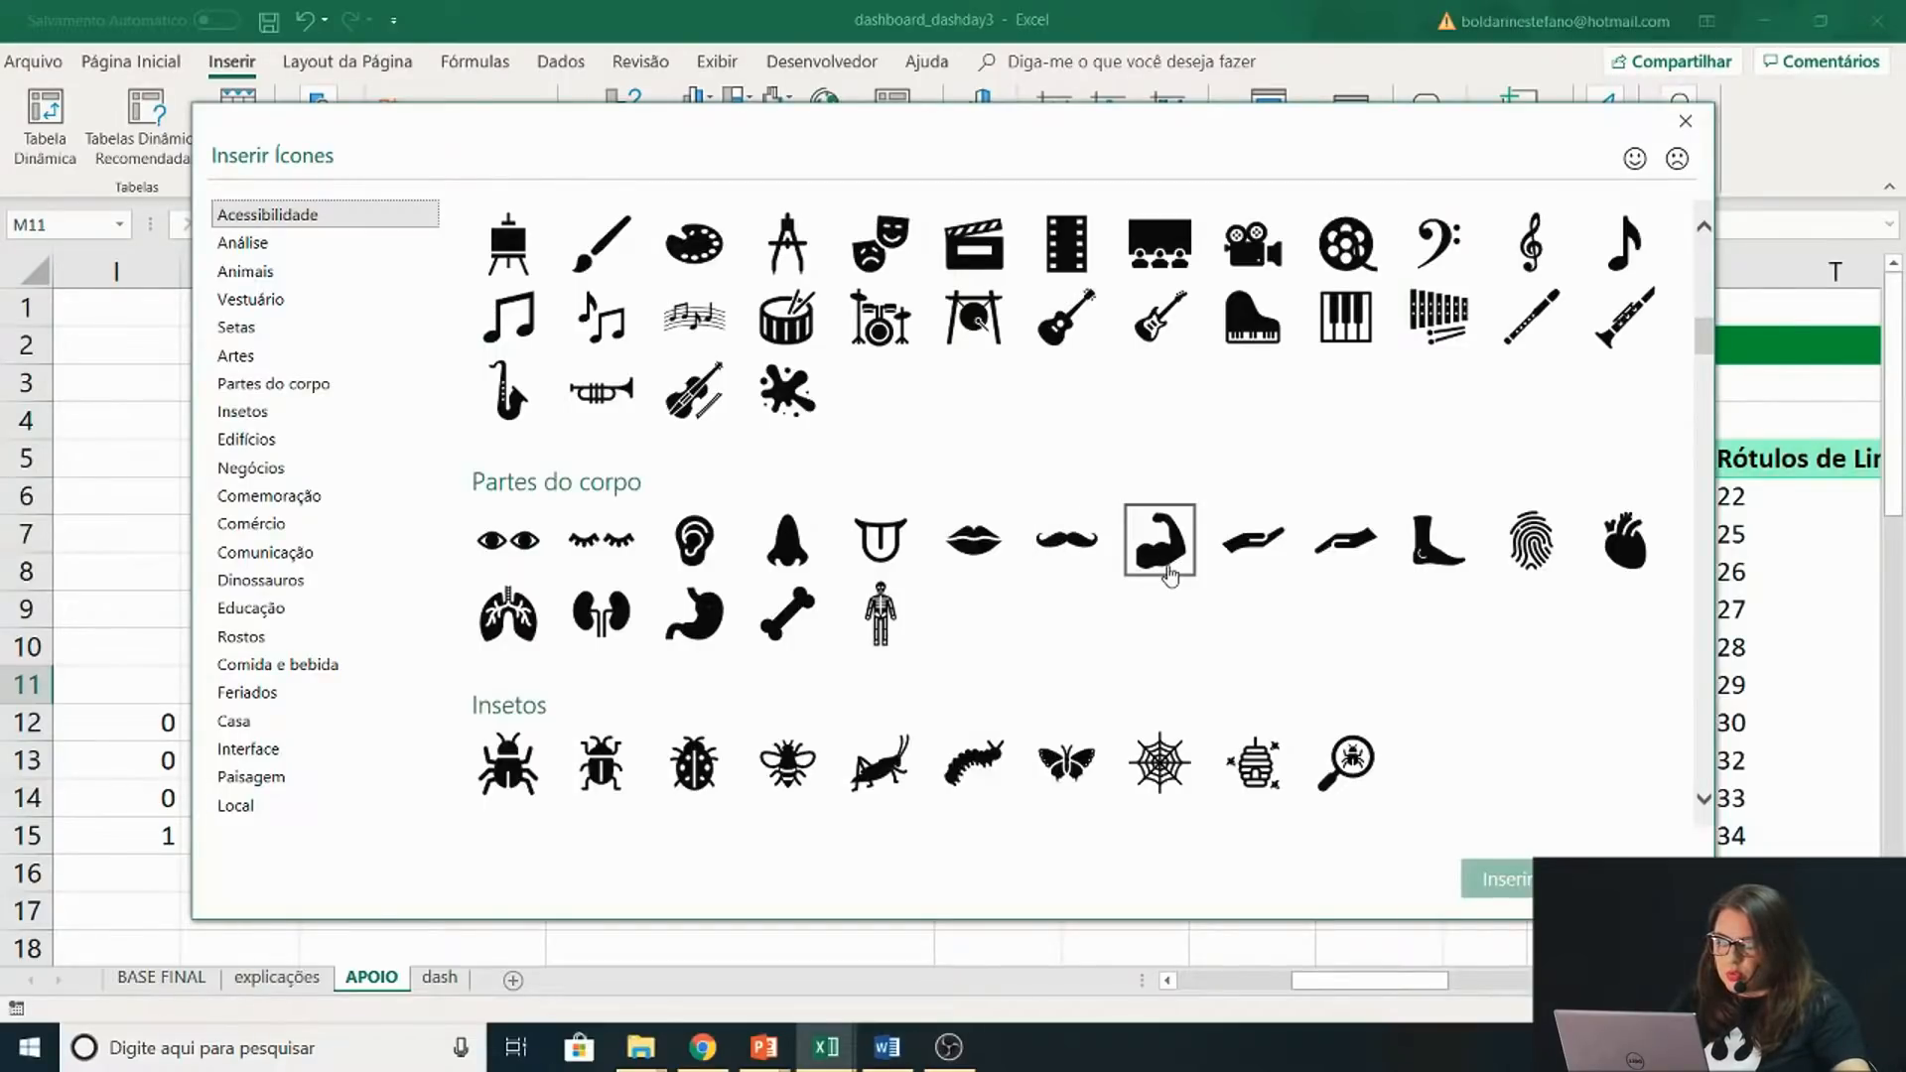
{"action": "scroll", "coordinate": [1512, 640], "scroll_direction": "down", "scroll_amount": 1}
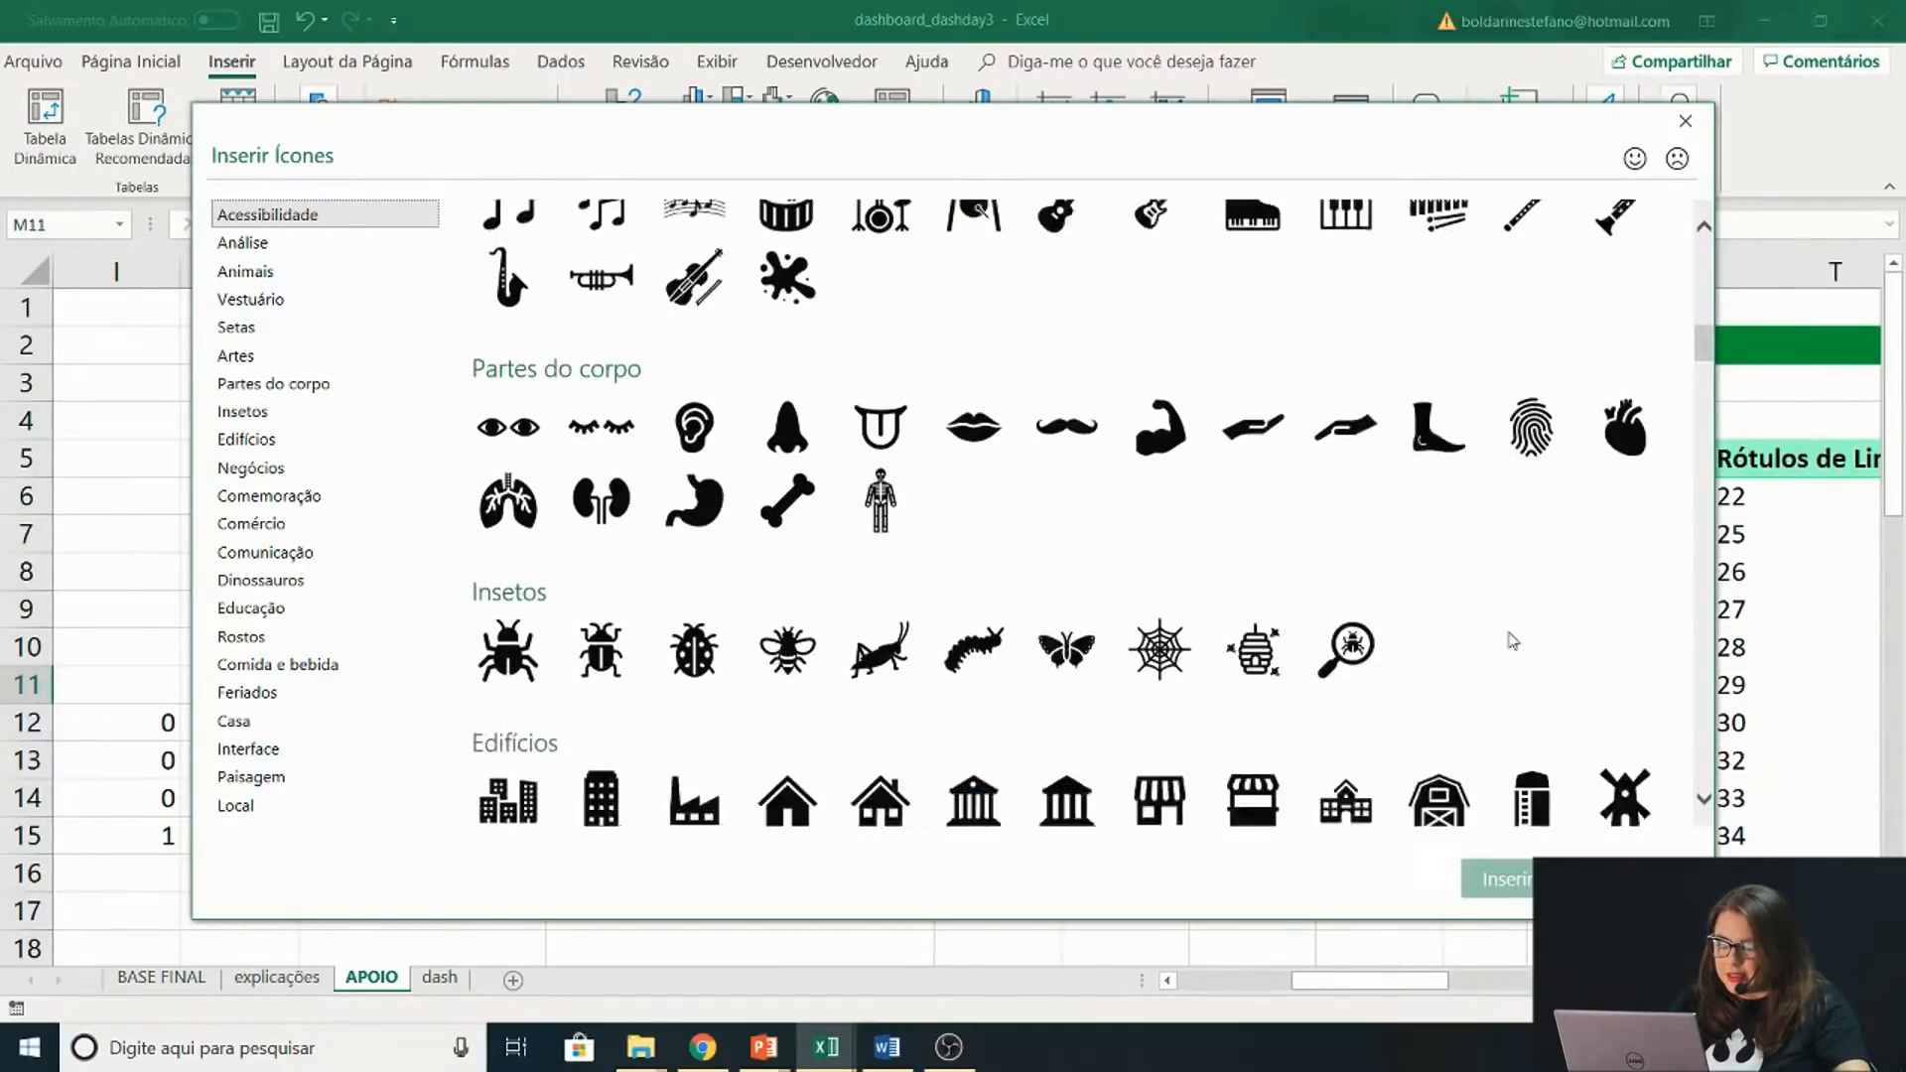
{"action": "scroll", "coordinate": [1512, 640], "scroll_direction": "down", "scroll_amount": 1}
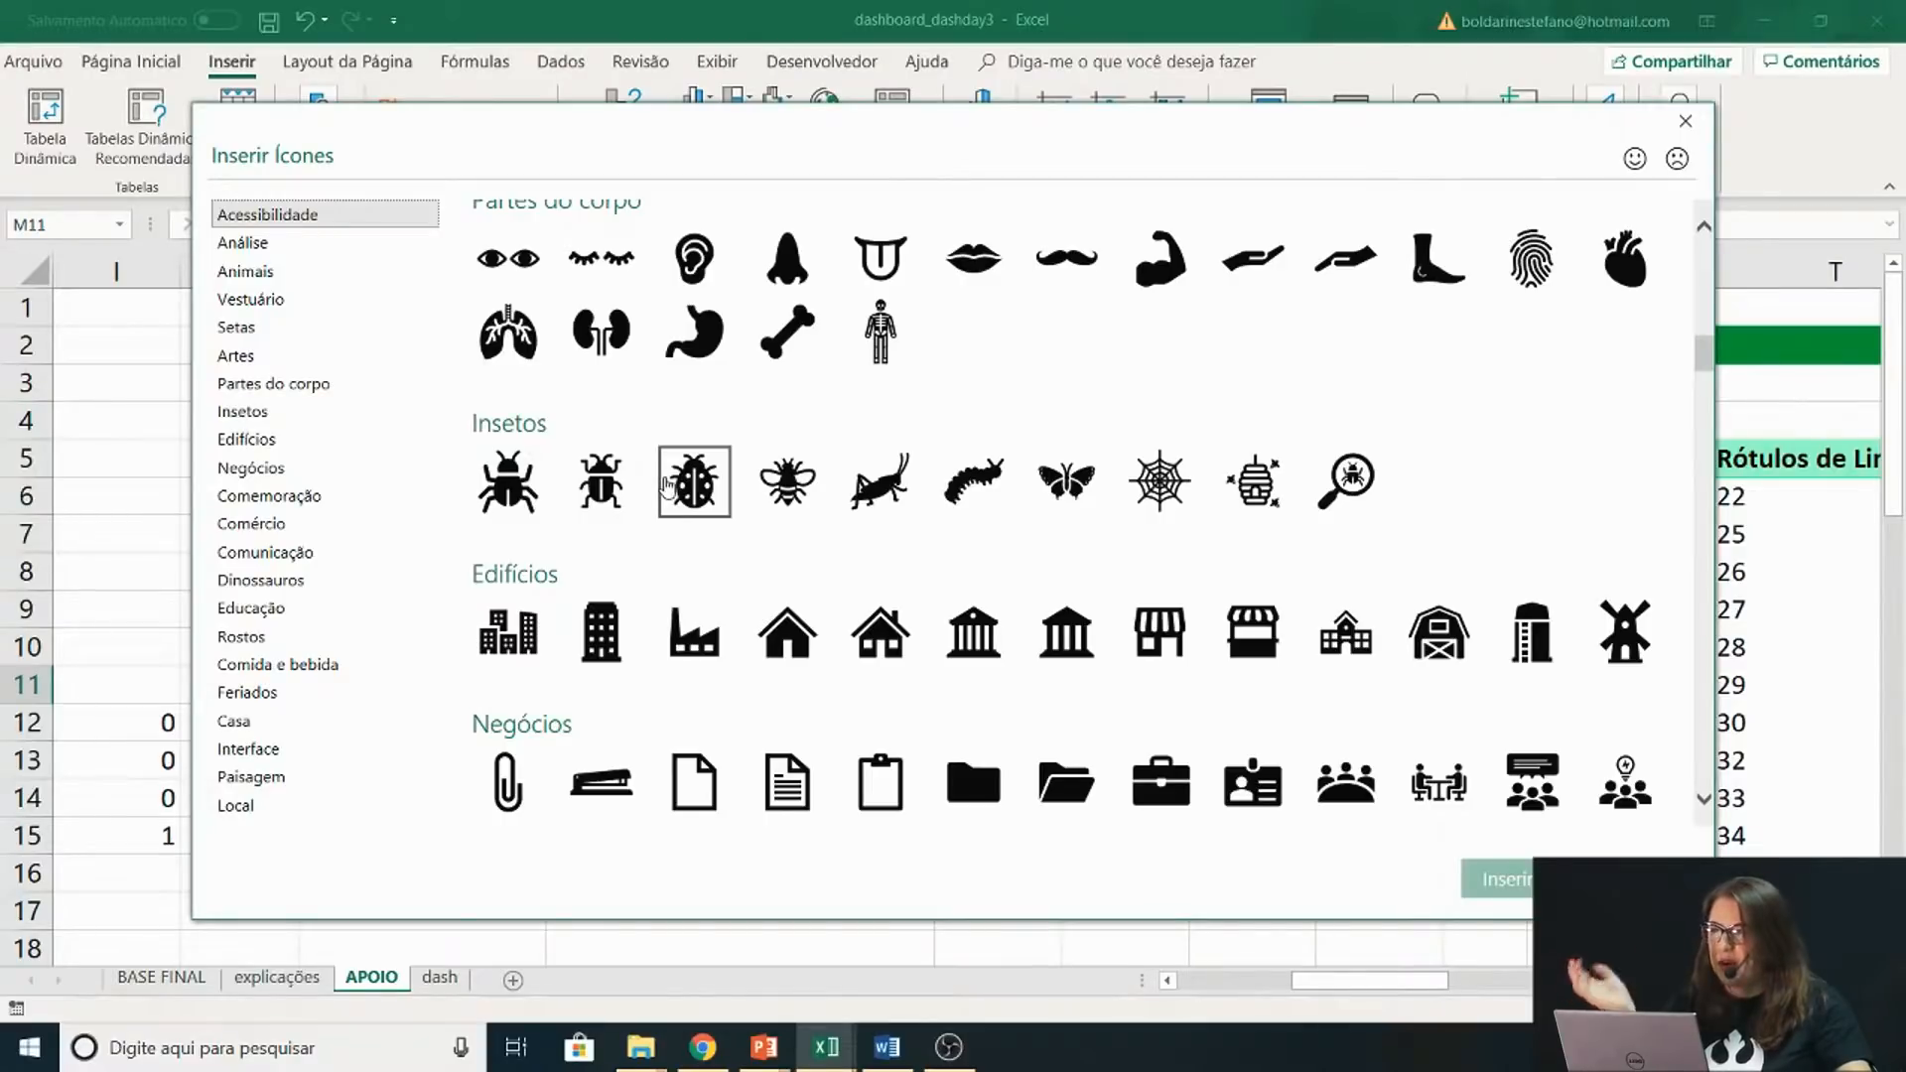
{"action": "scroll", "coordinate": [737, 508], "scroll_direction": "down", "scroll_amount": 3}
{"action": "scroll", "coordinate": [737, 508], "scroll_direction": "down", "scroll_amount": 10}
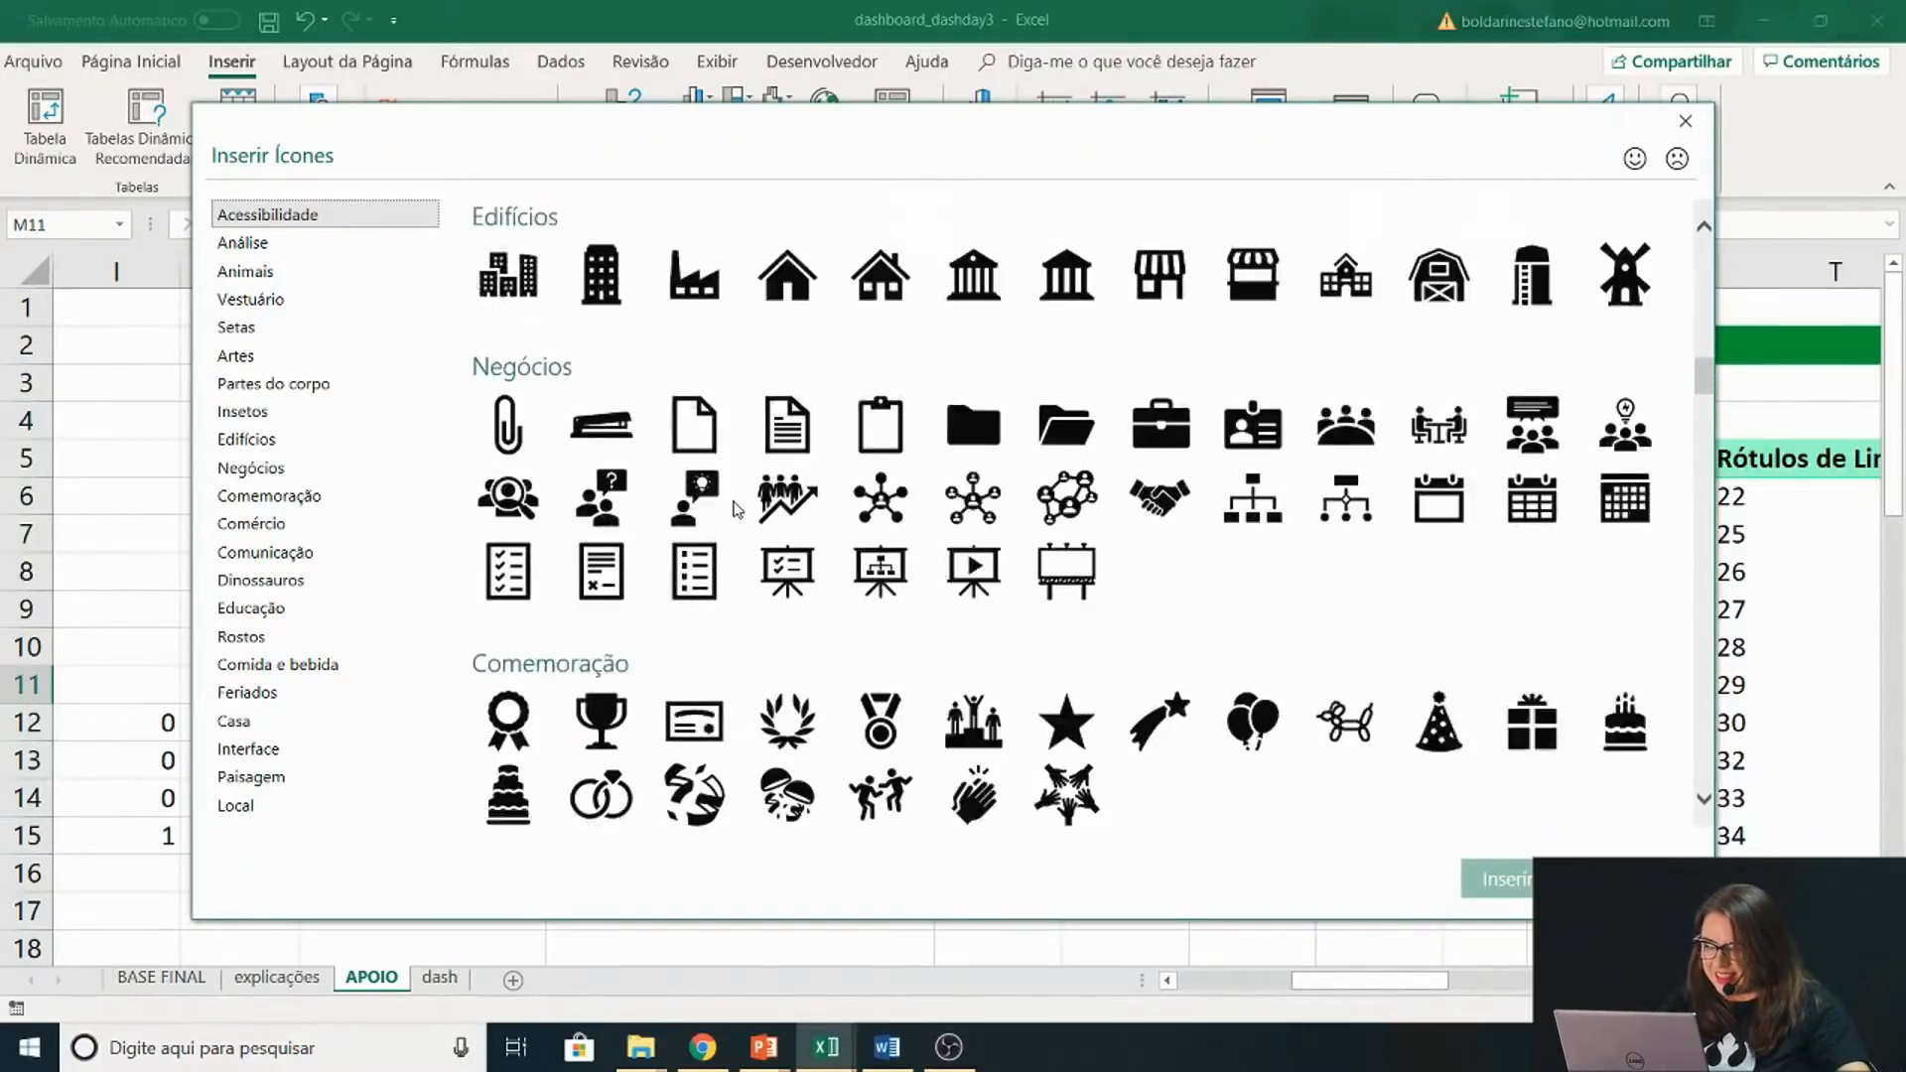
{"action": "scroll", "coordinate": [1334, 719], "scroll_direction": "down", "scroll_amount": 20}
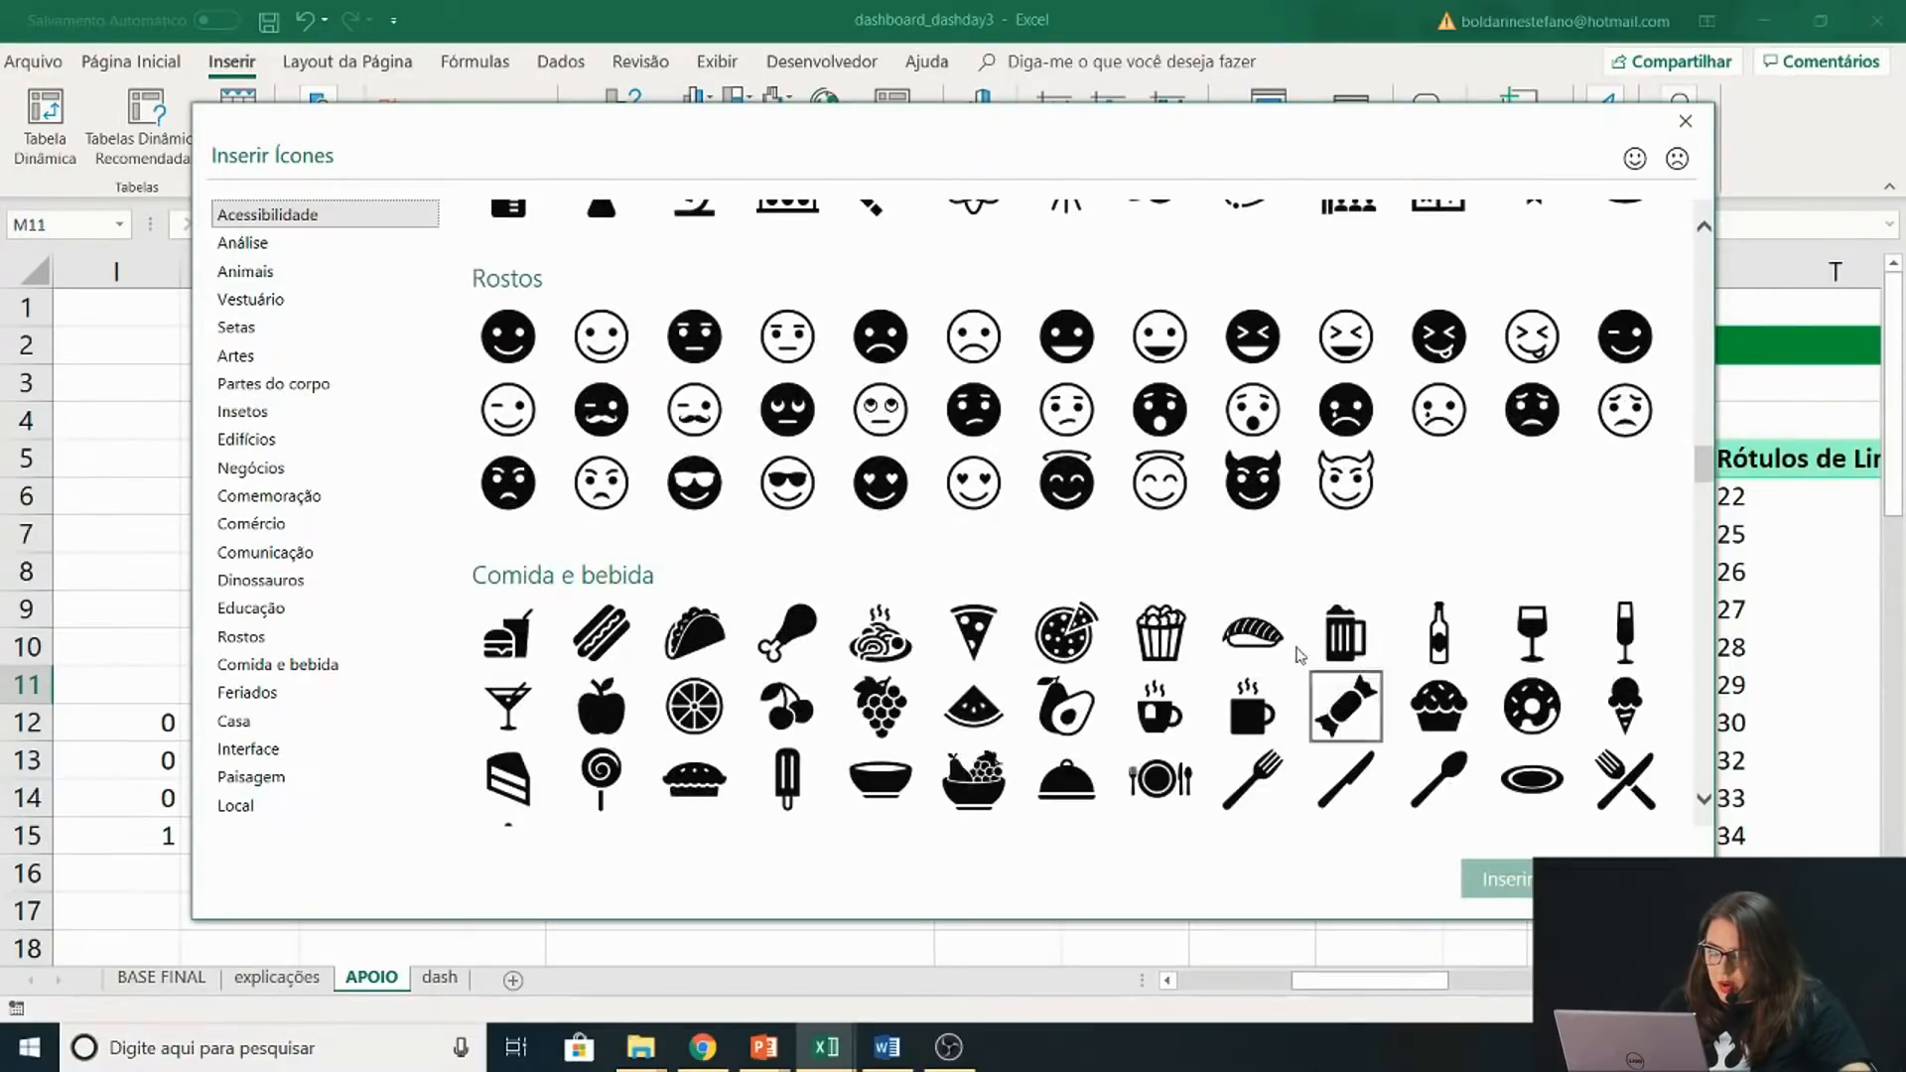
{"action": "scroll", "coordinate": [1248, 635], "scroll_direction": "down", "scroll_amount": 14}
{"action": "scroll", "coordinate": [1249, 643], "scroll_direction": "down", "scroll_amount": 20}
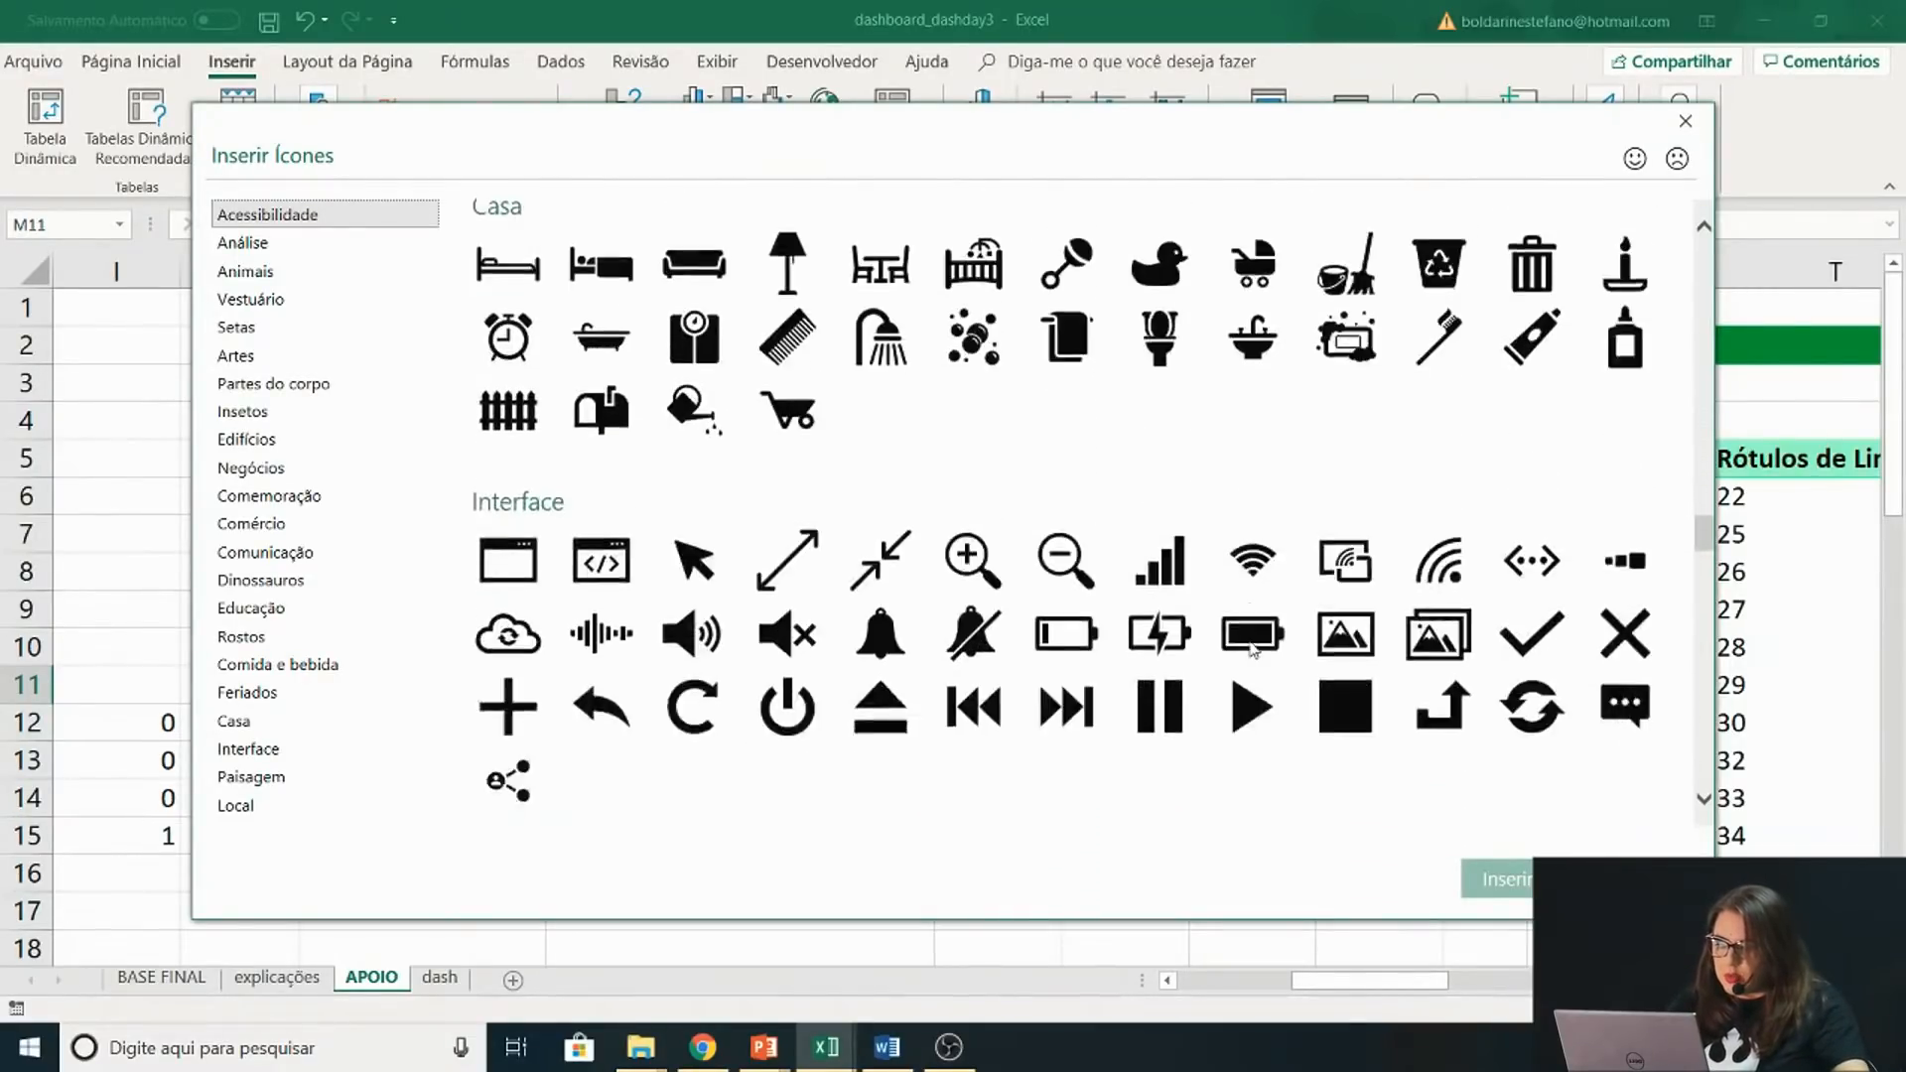
{"action": "scroll", "coordinate": [1251, 645], "scroll_direction": "down", "scroll_amount": 11}
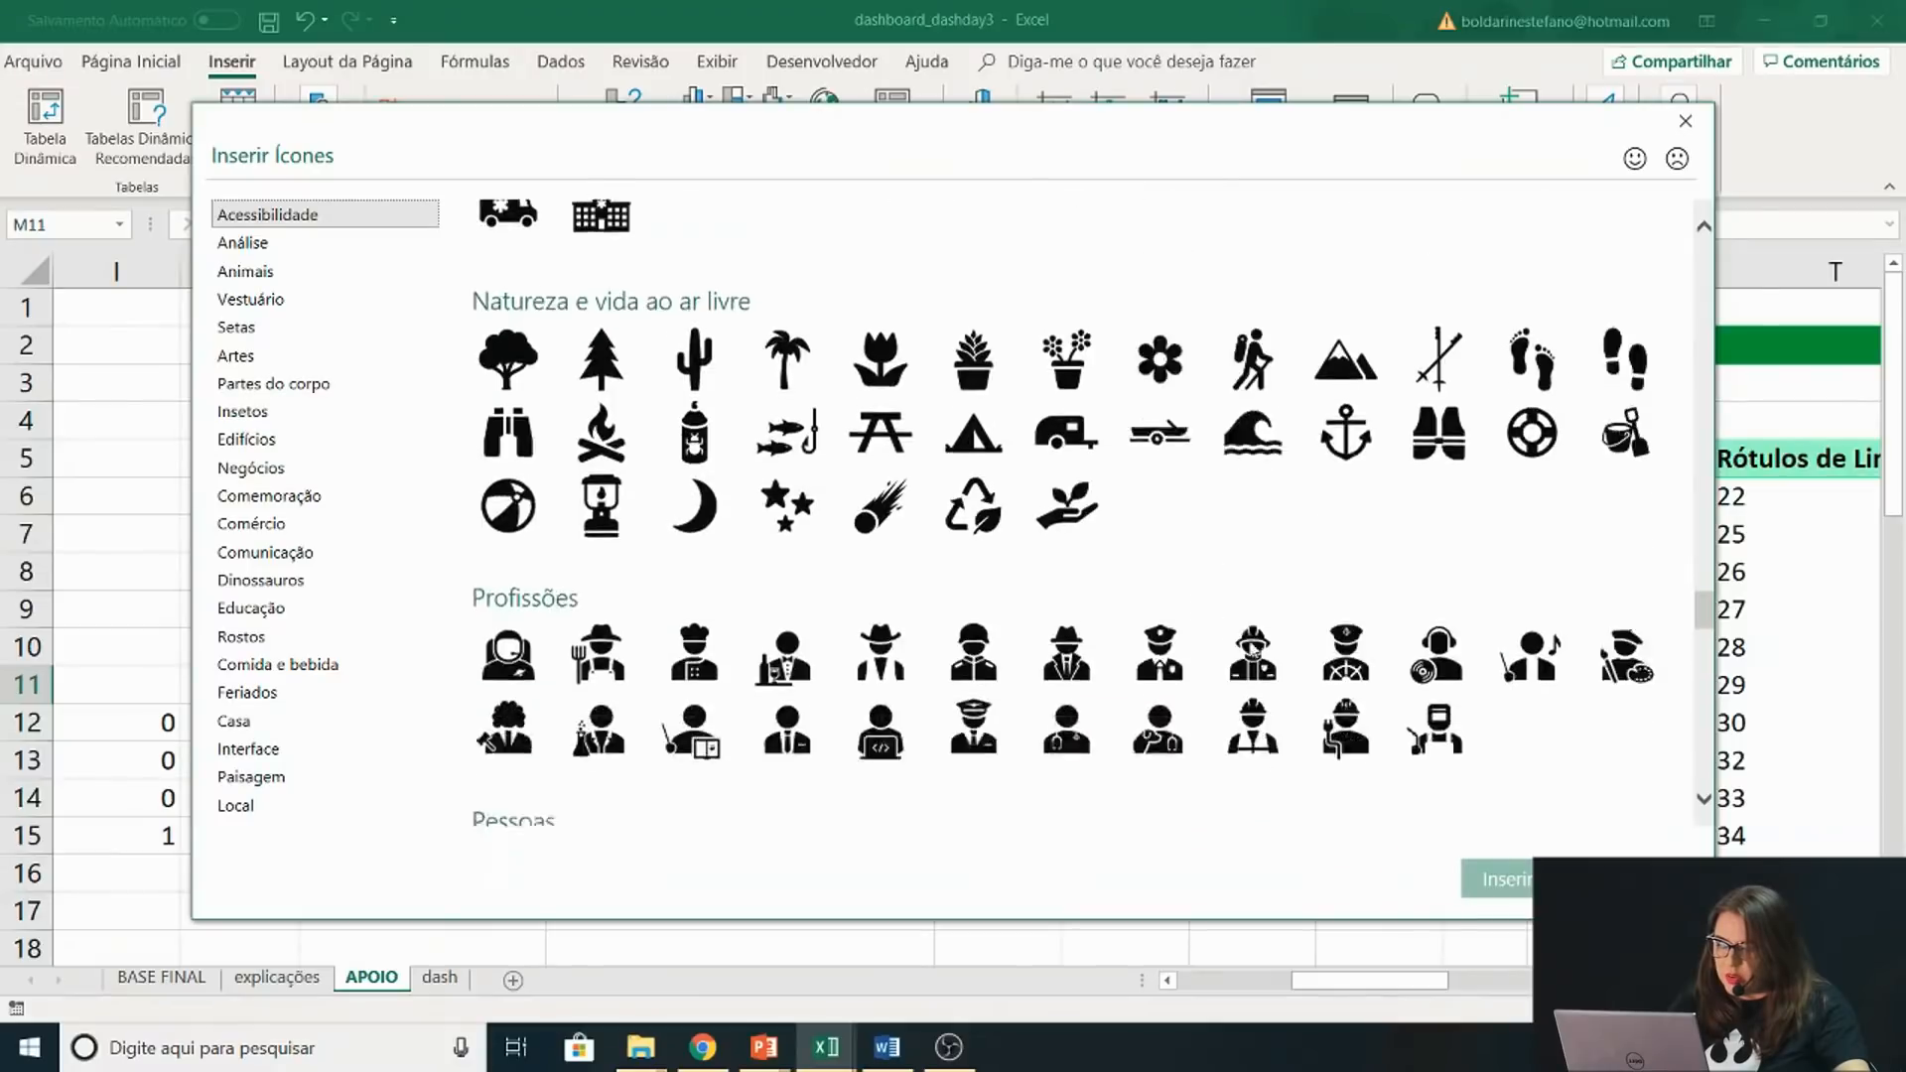
{"action": "scroll", "coordinate": [1253, 647], "scroll_direction": "down", "scroll_amount": 2}
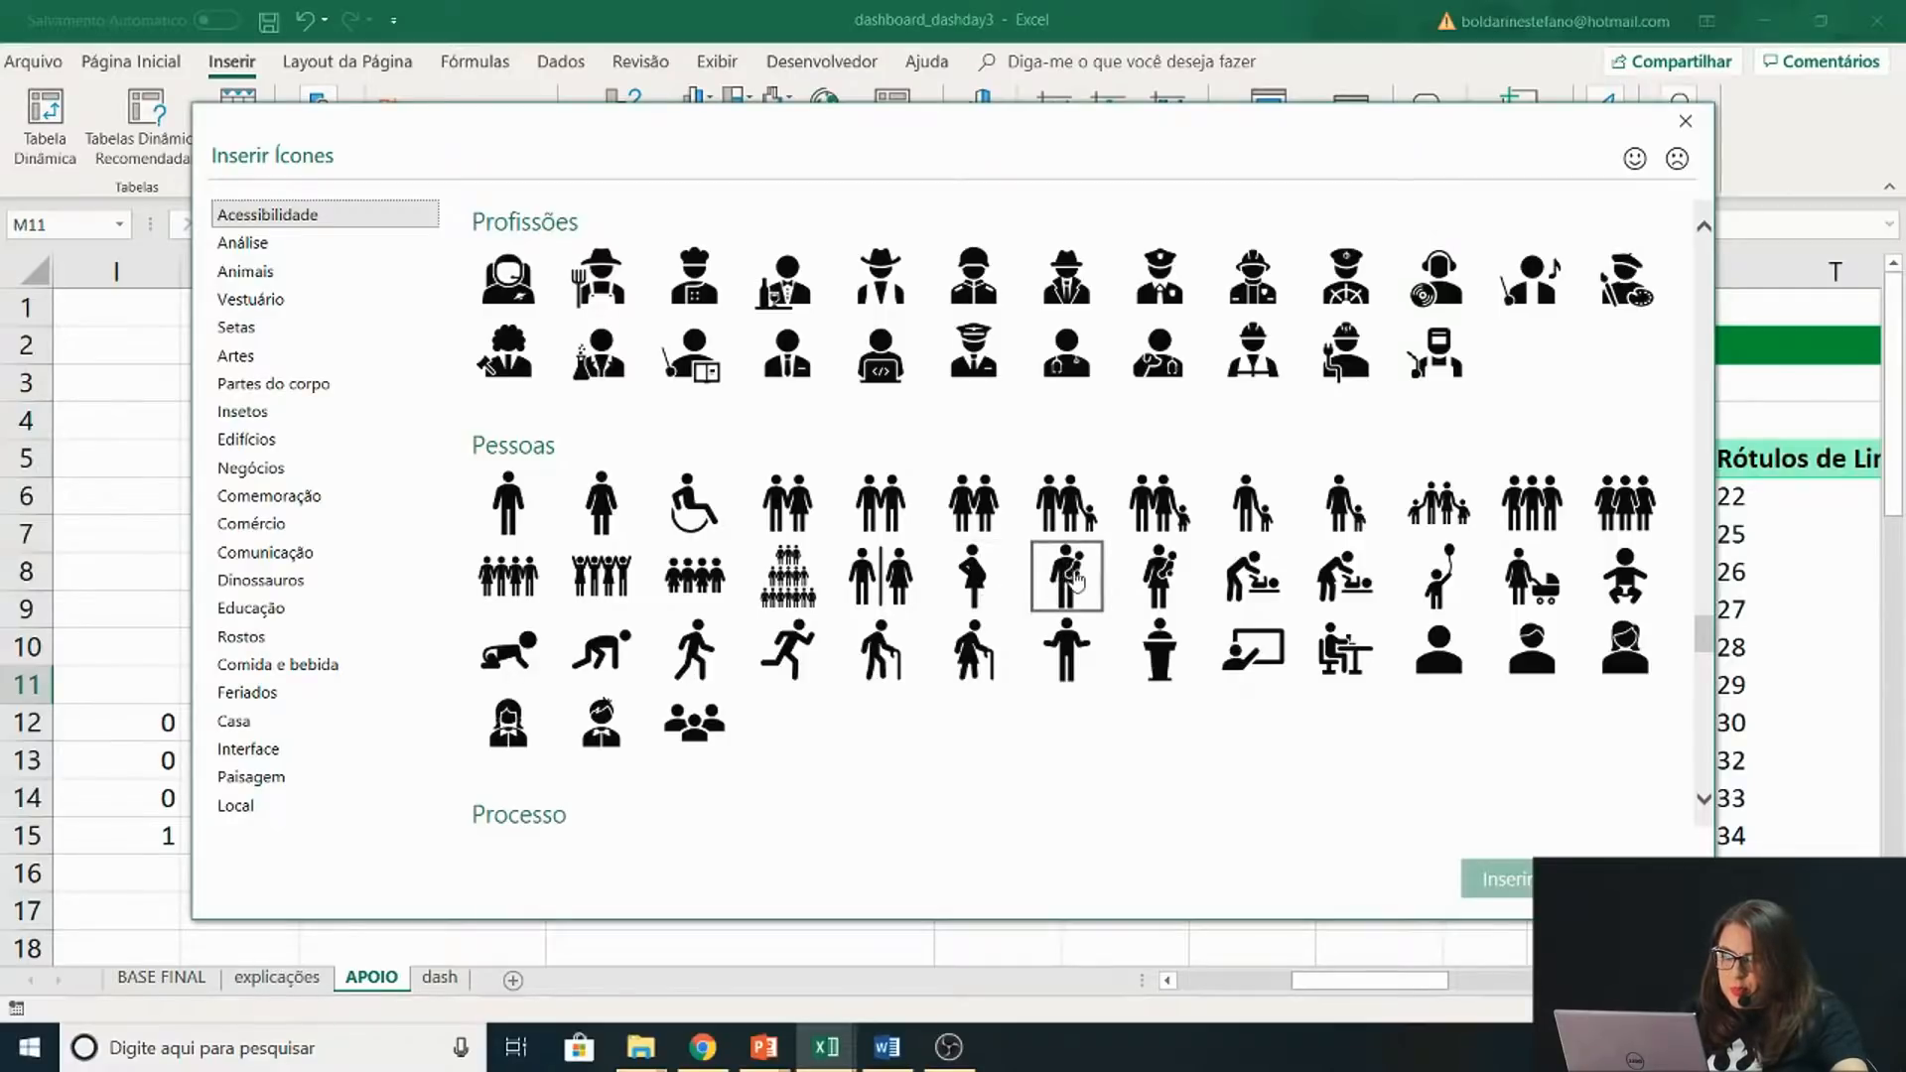
{"action": "left_click", "coordinate": [612, 521]}
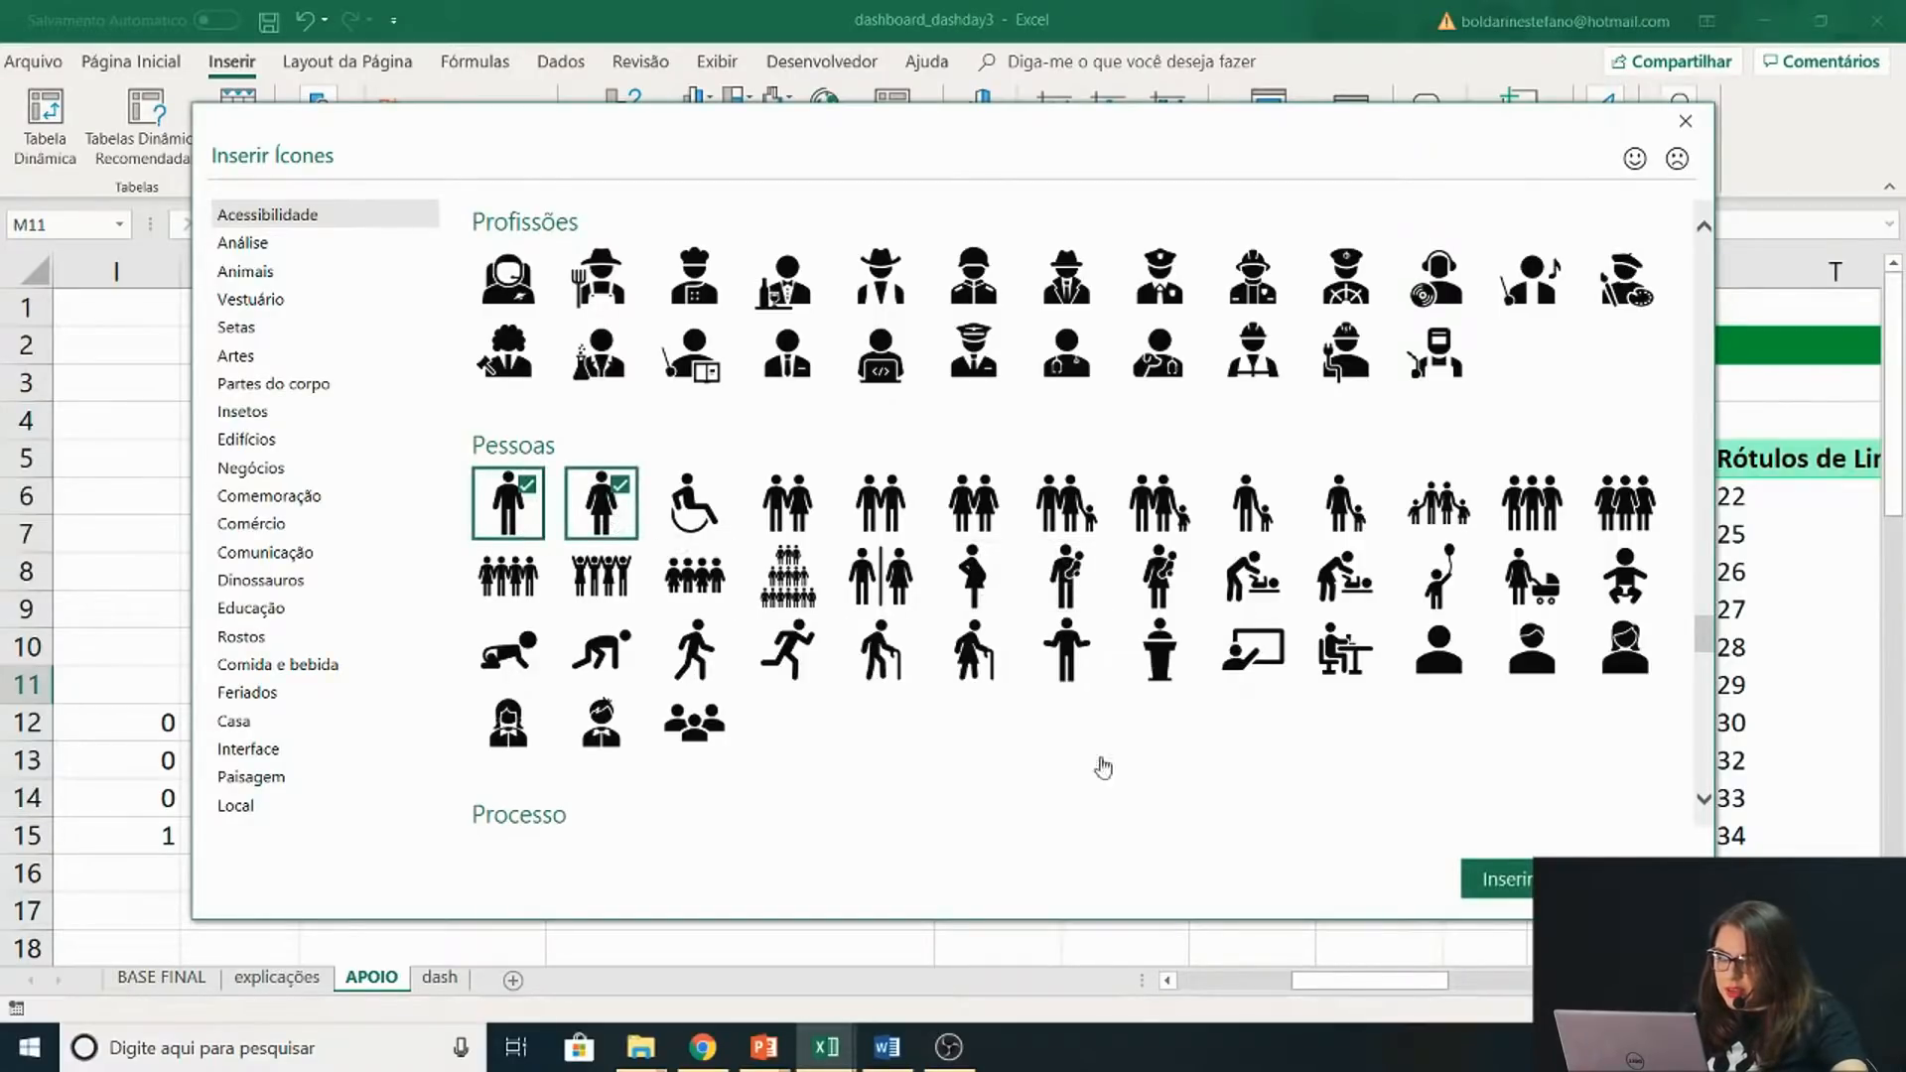
{"action": "left_click", "coordinate": [1479, 874]}
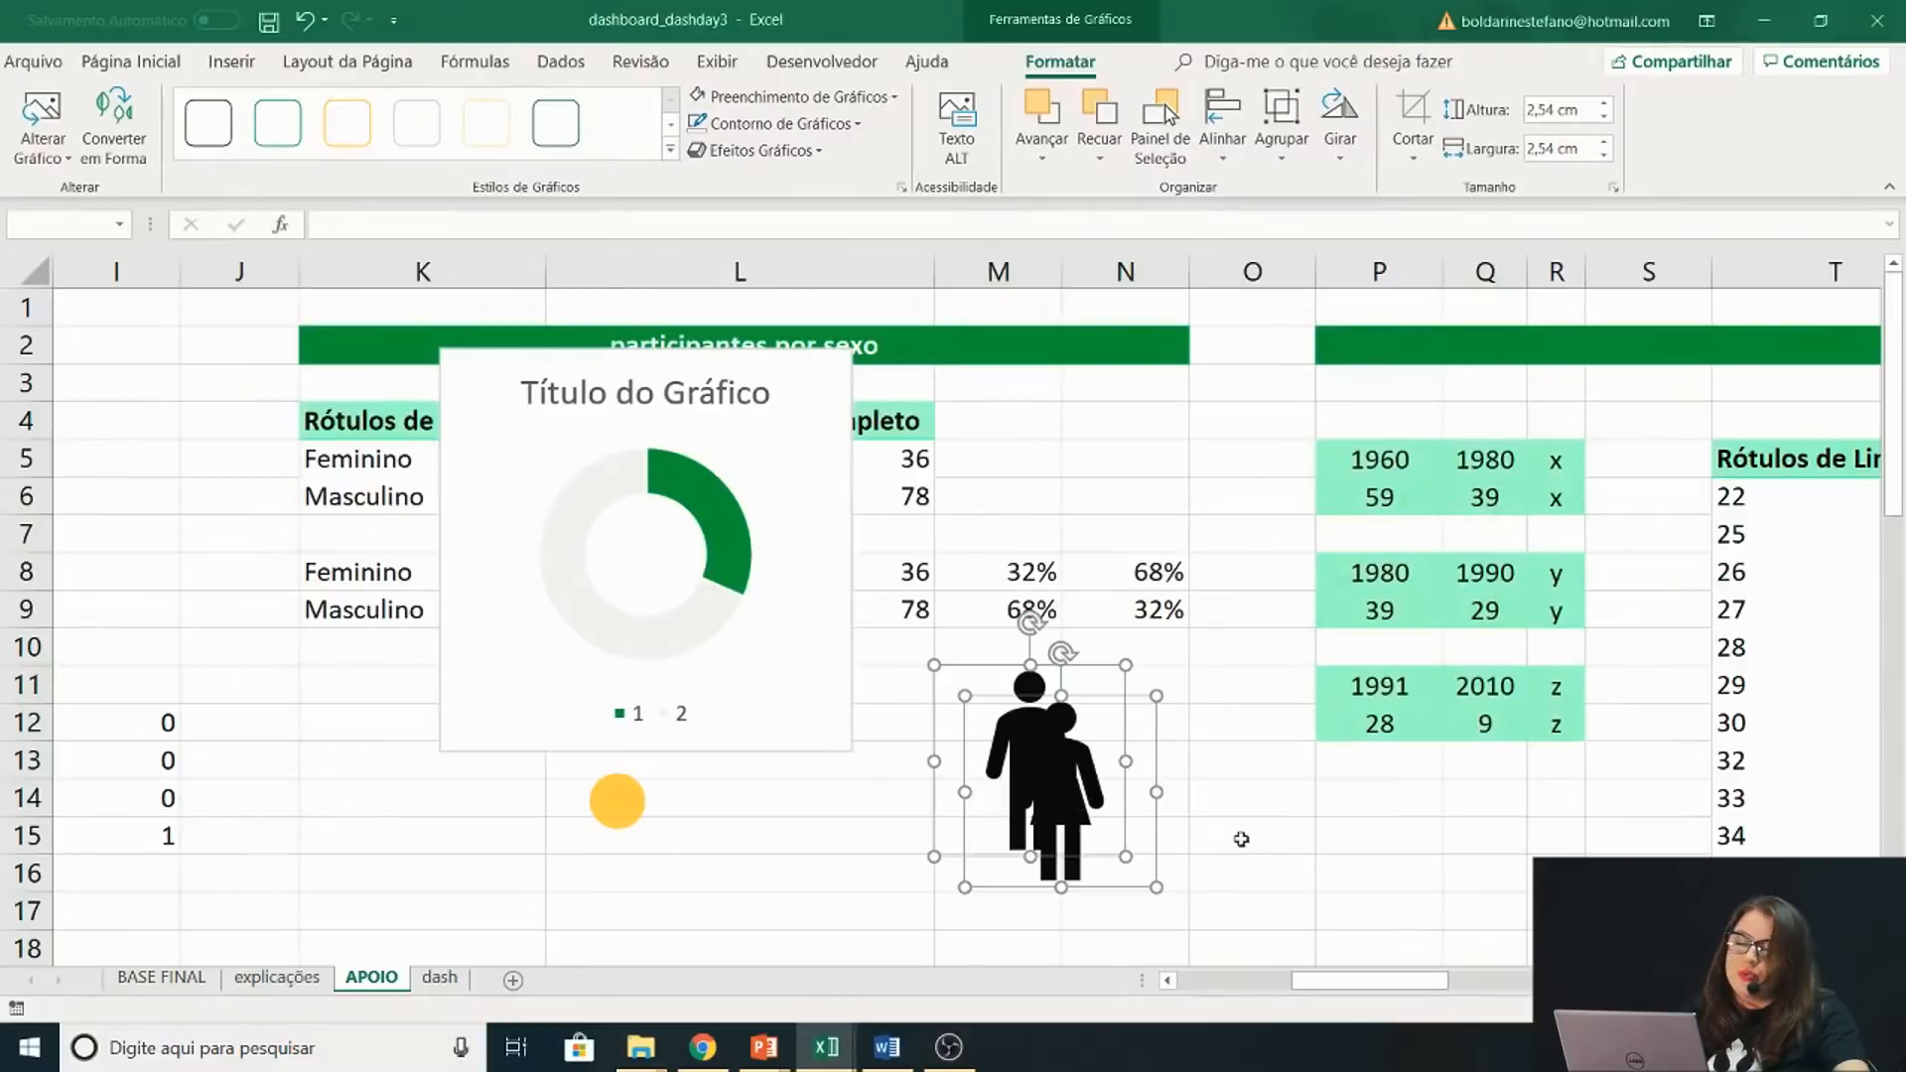
Fill the woman icon with dark green, shrink it to about 1.07 cm and place it in the doughnut's centre
{"action": "left_click", "coordinate": [1241, 839]}
{"action": "left_click_drag", "start_coordinate": [1053, 807], "coordinate": [1106, 502]}
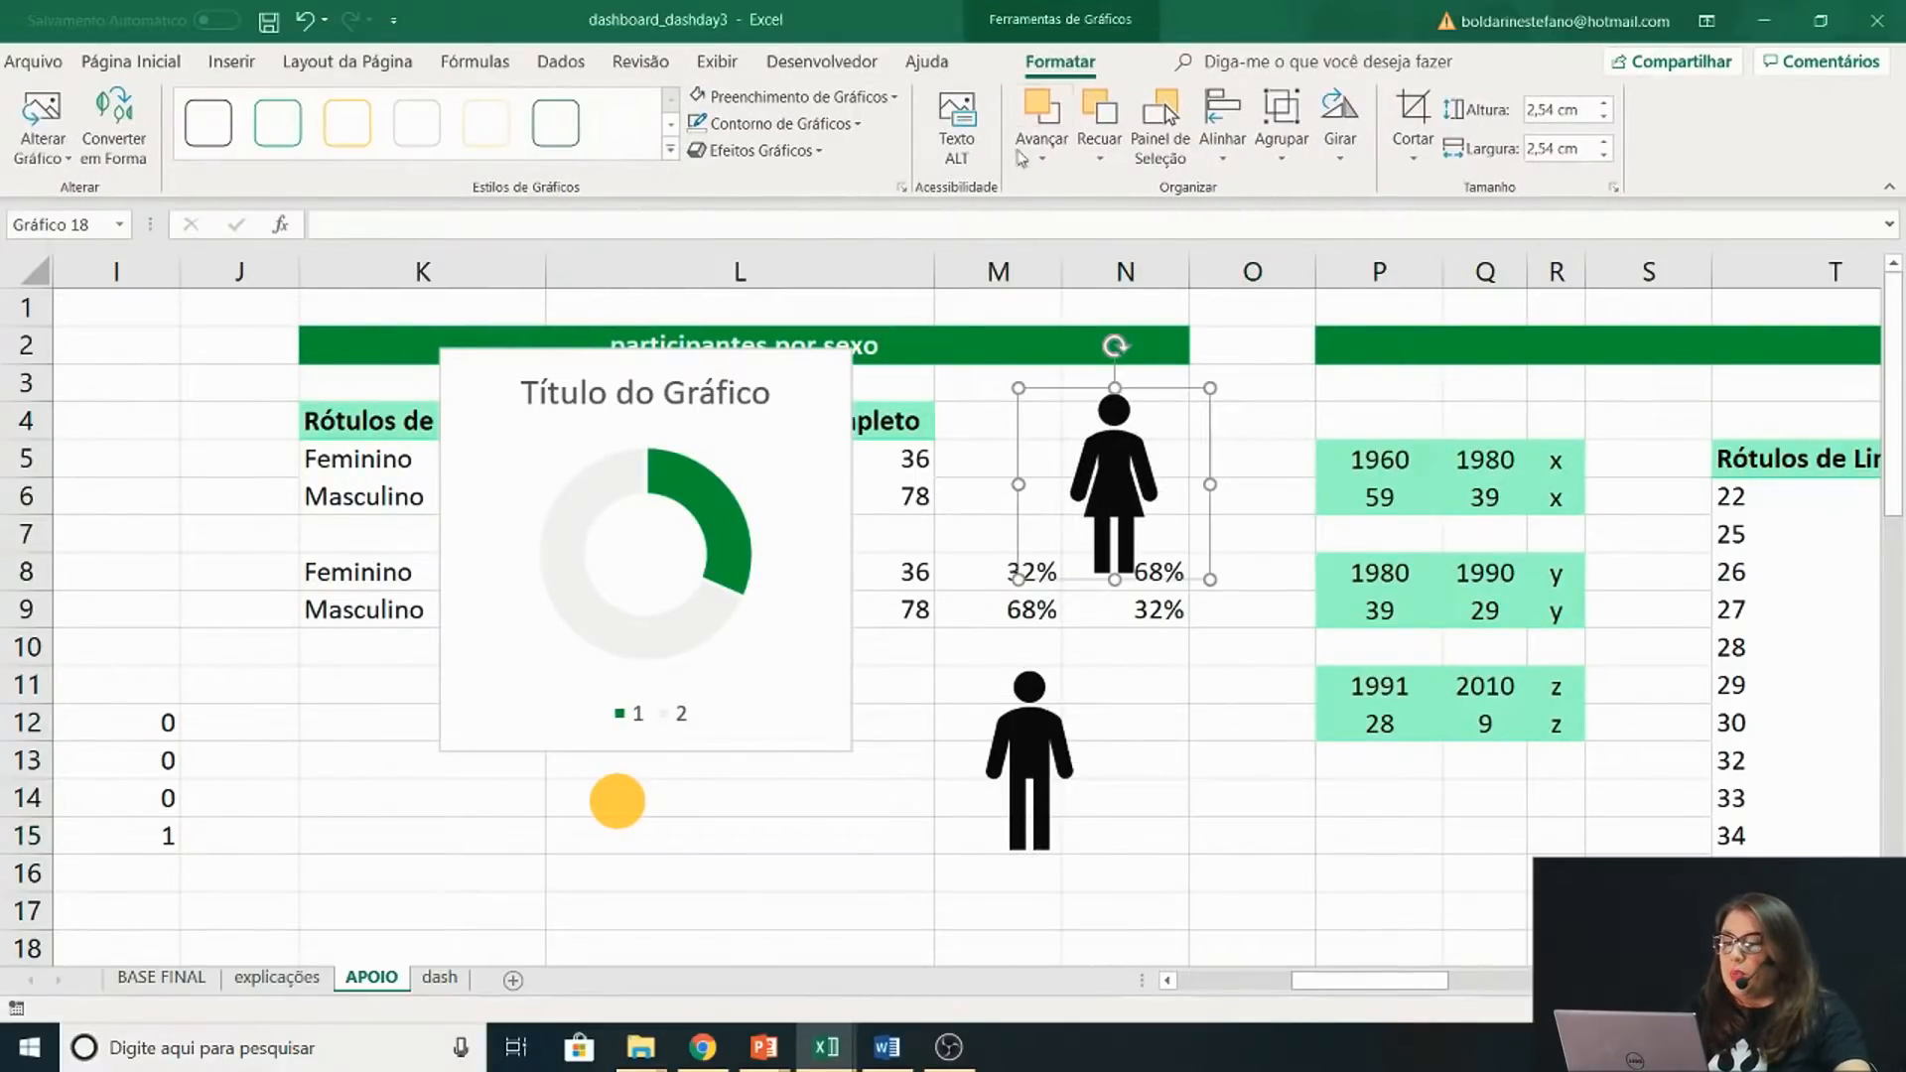
{"action": "left_click", "coordinate": [794, 96]}
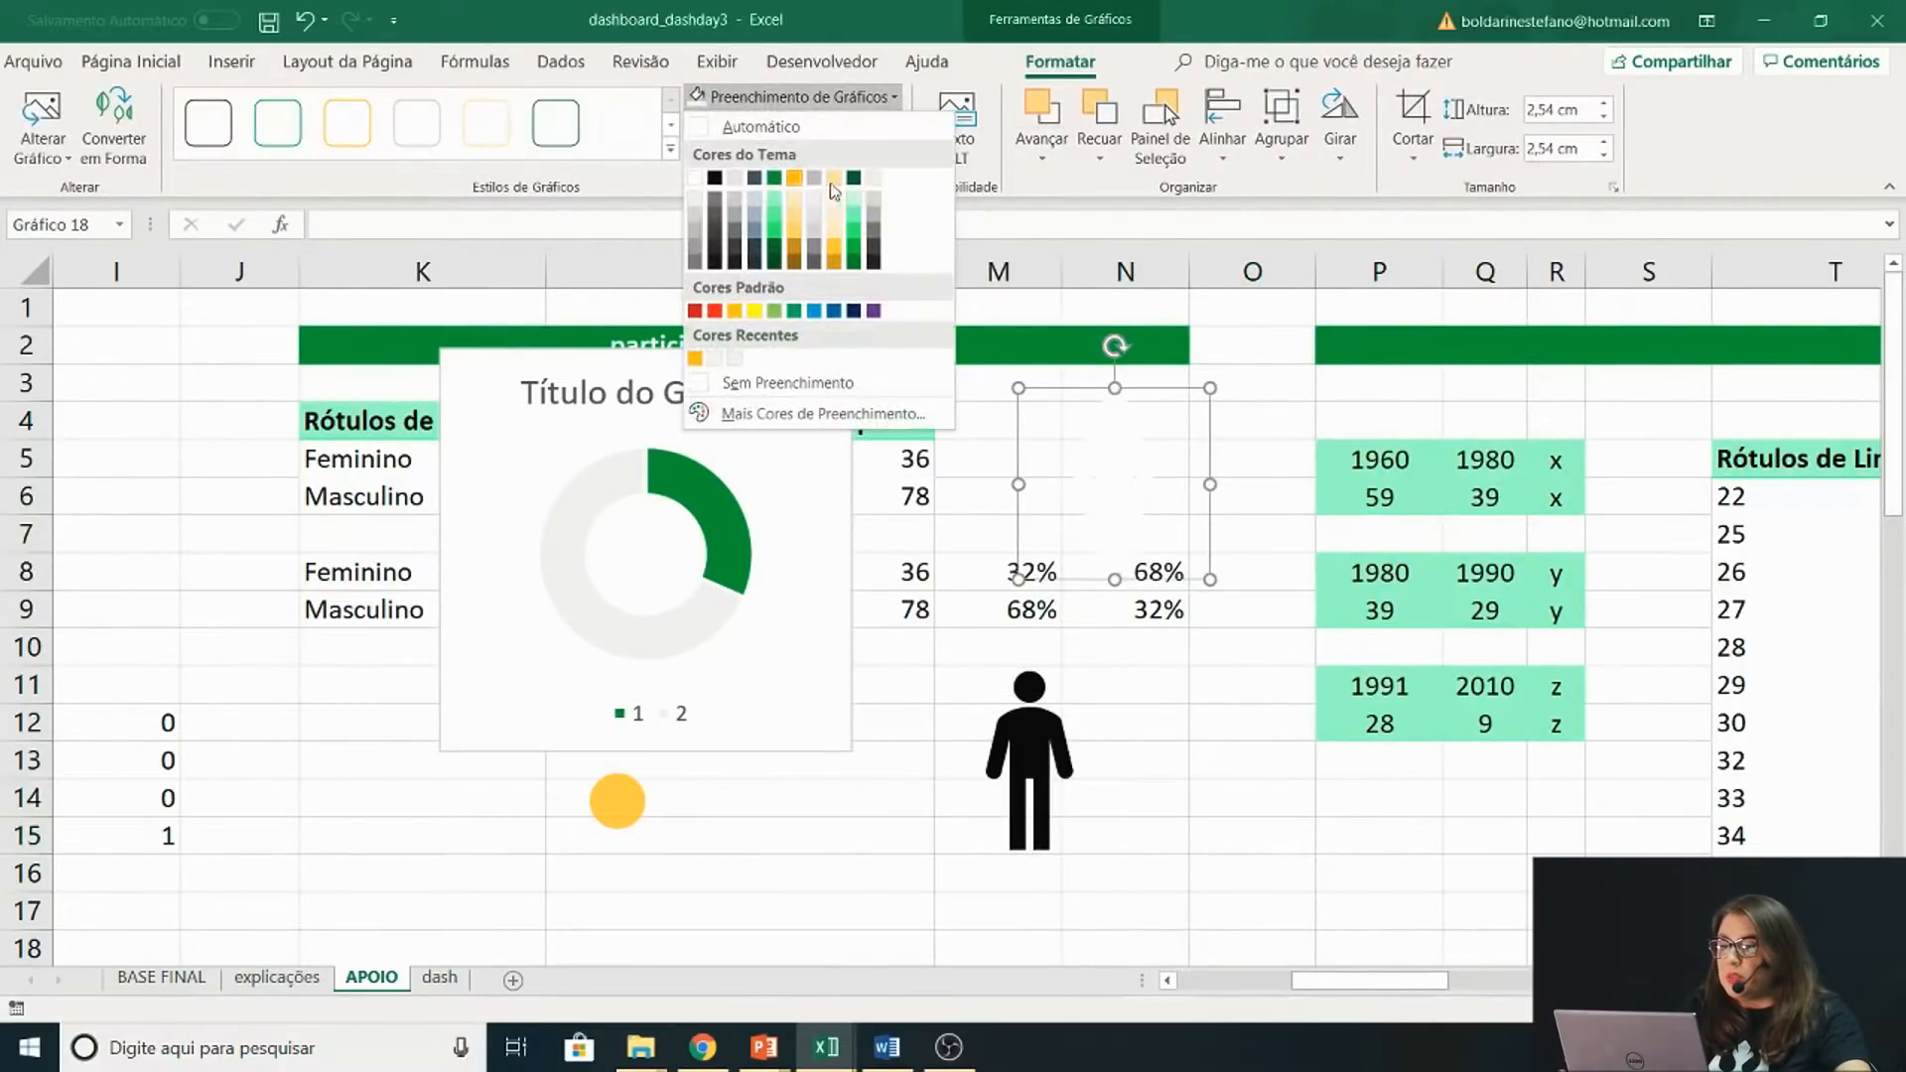
{"action": "left_click", "coordinate": [854, 179]}
{"action": "left_click_drag", "start_coordinate": [1020, 388], "coordinate": [665, 559]}
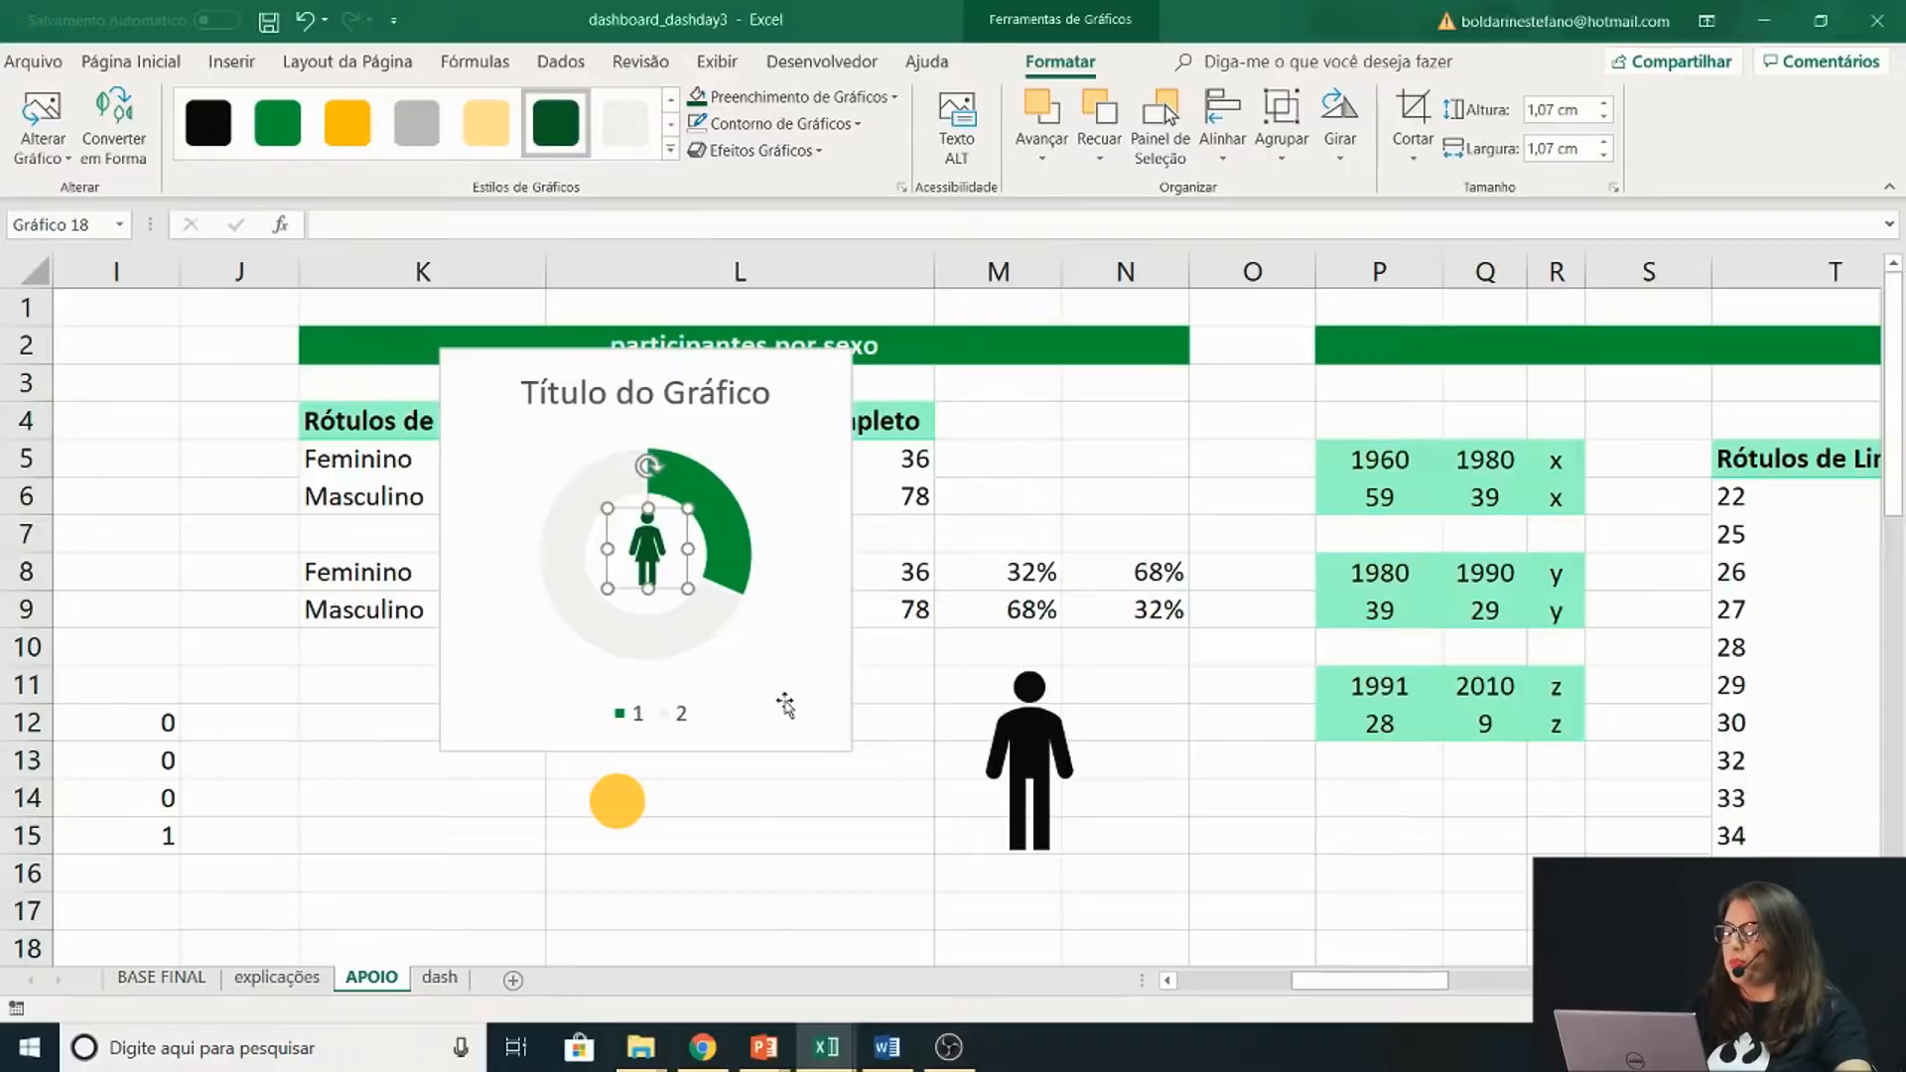
Move the doughnut chart together with its woman icon from APOIO to dash, placing them just beside the column chart
{"action": "left_click", "coordinate": [791, 694], "text": "ctrl"}
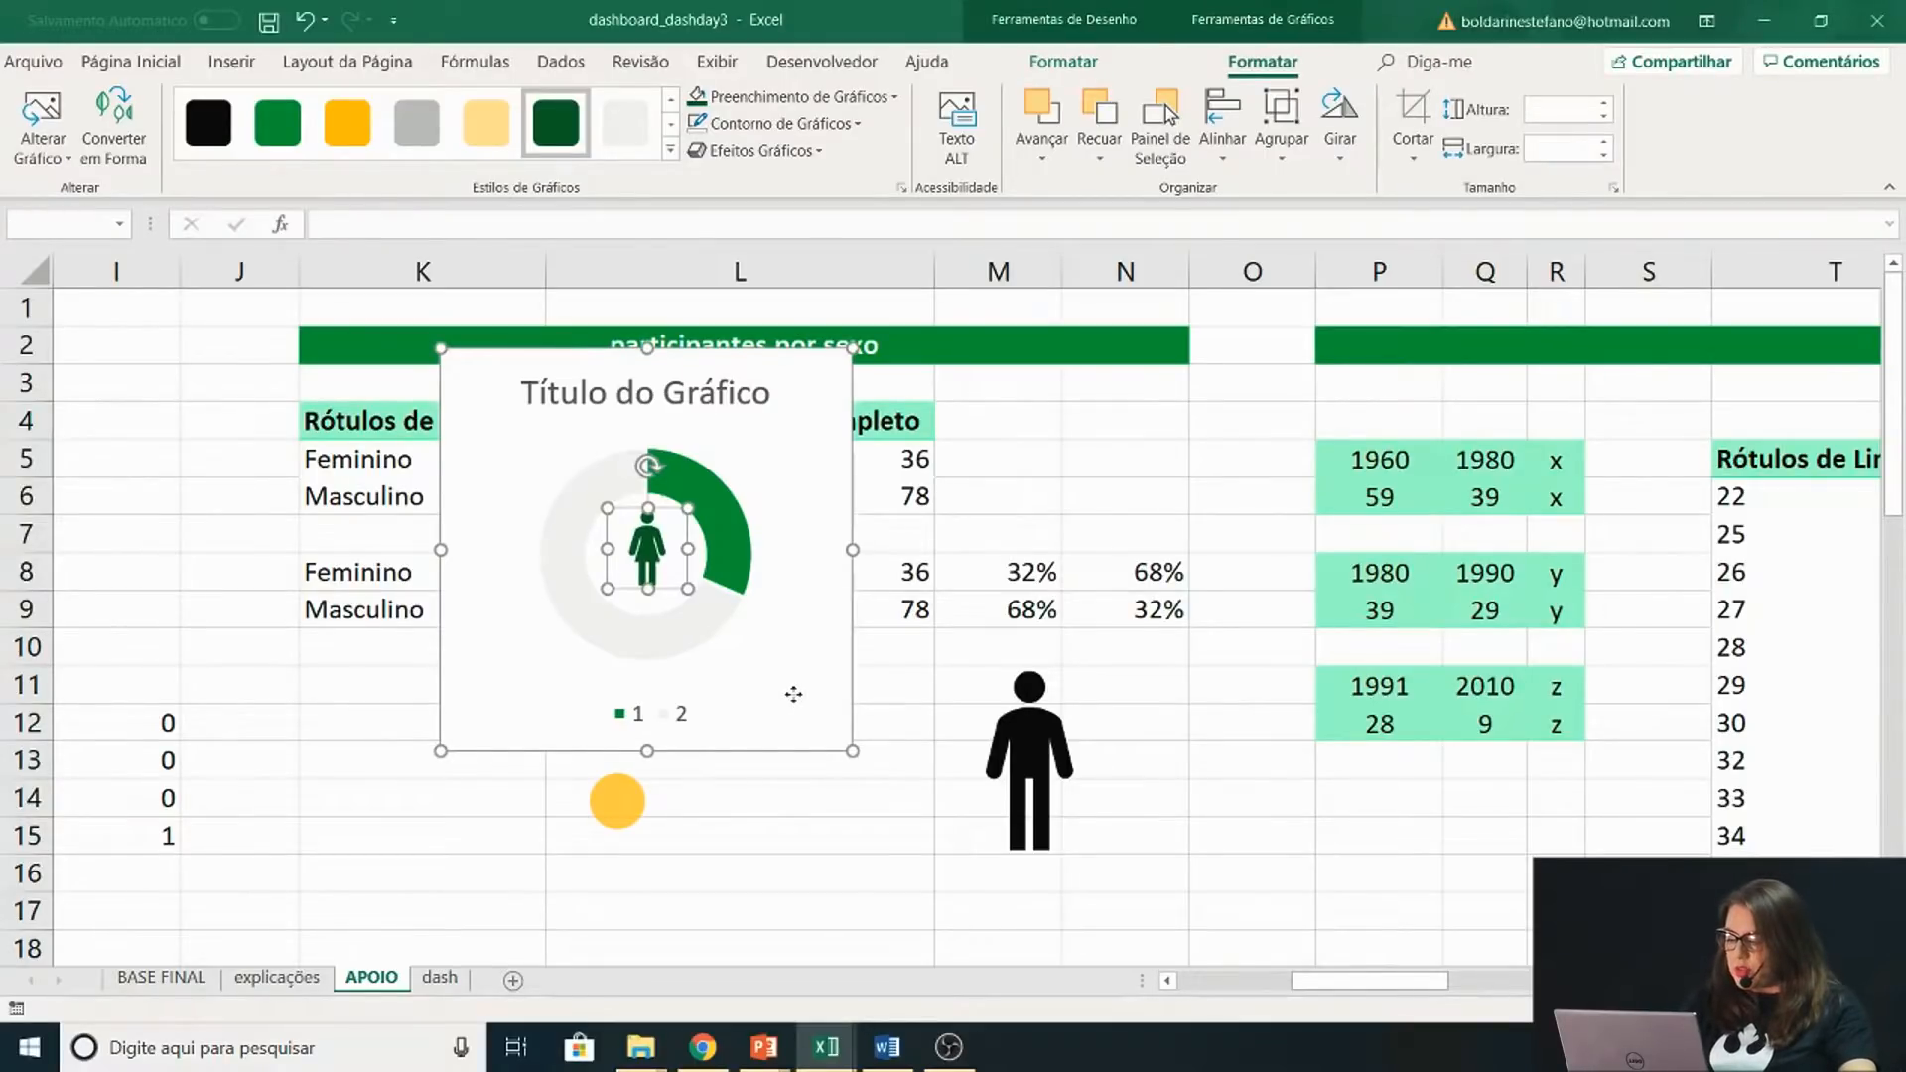
{"action": "key", "text": "ctrl+x"}
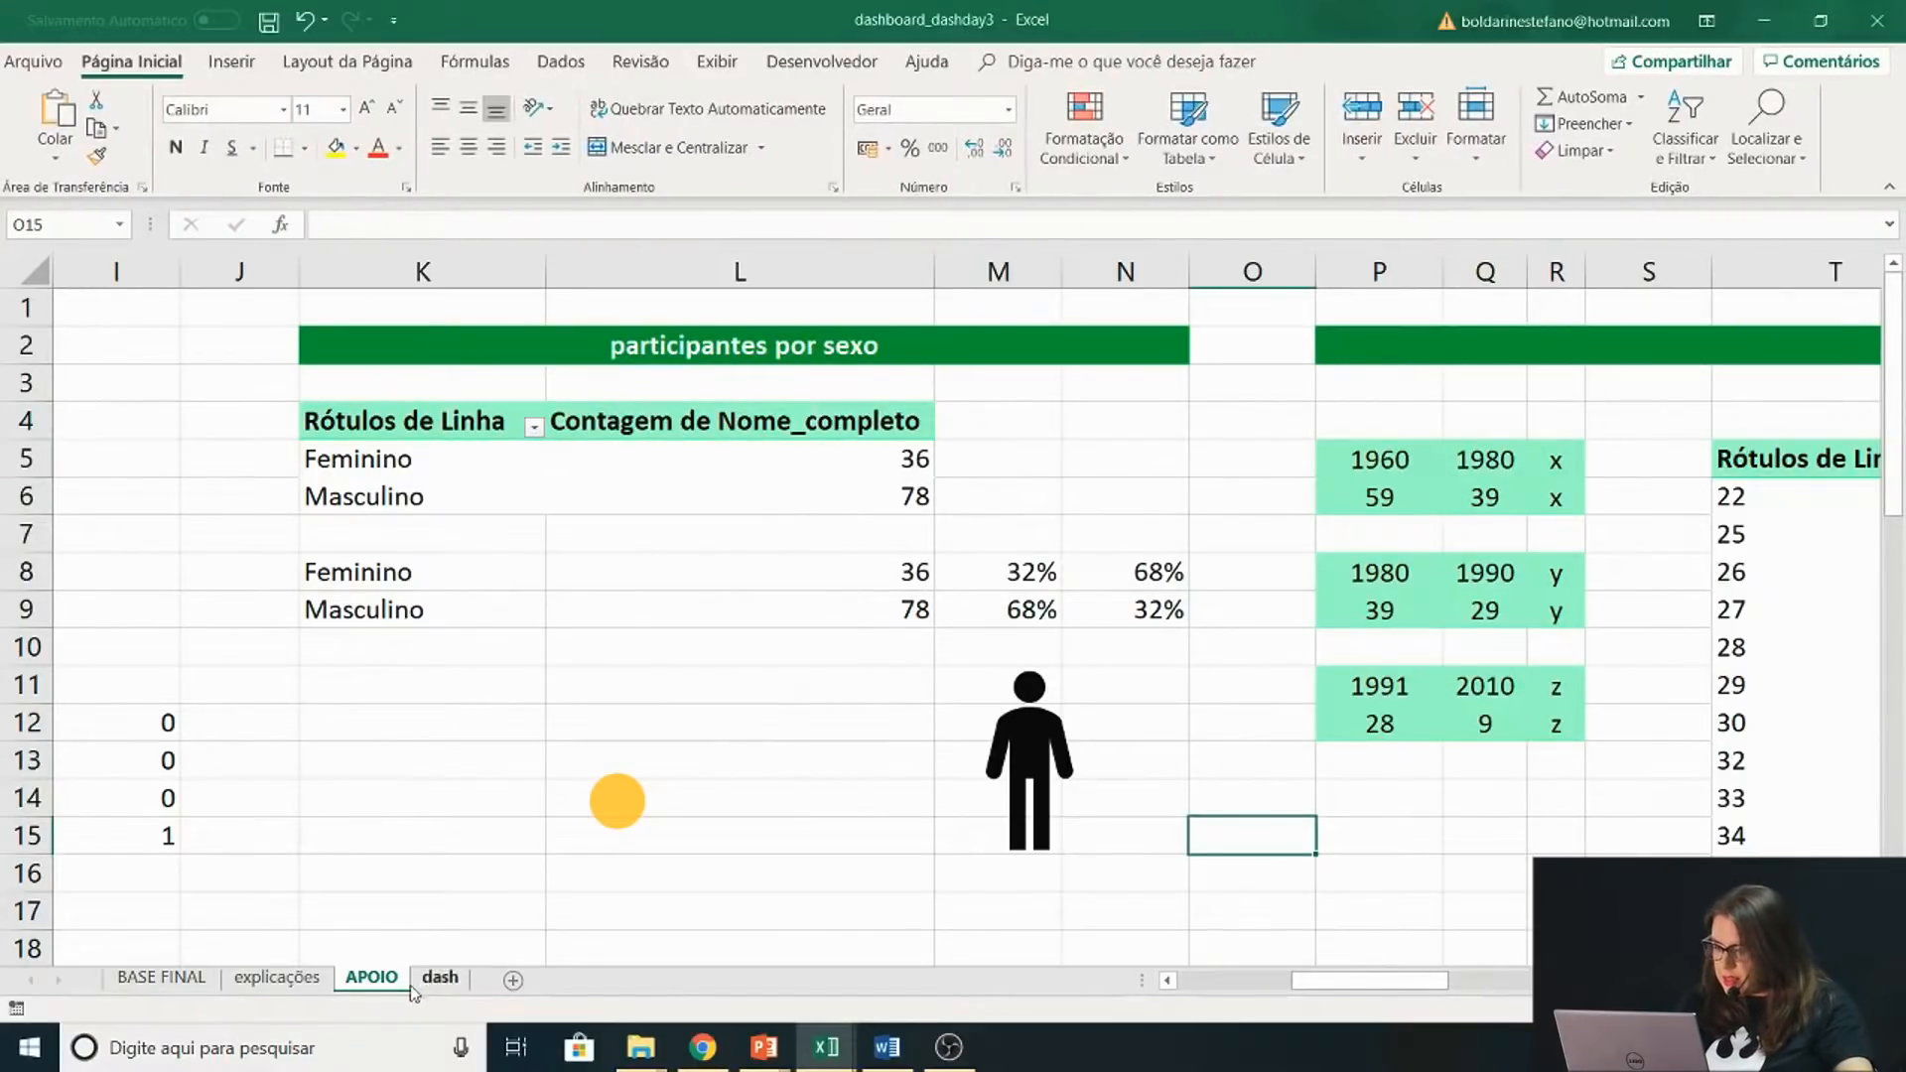
{"action": "left_click", "coordinate": [303, 981]}
{"action": "left_click", "coordinate": [439, 978]}
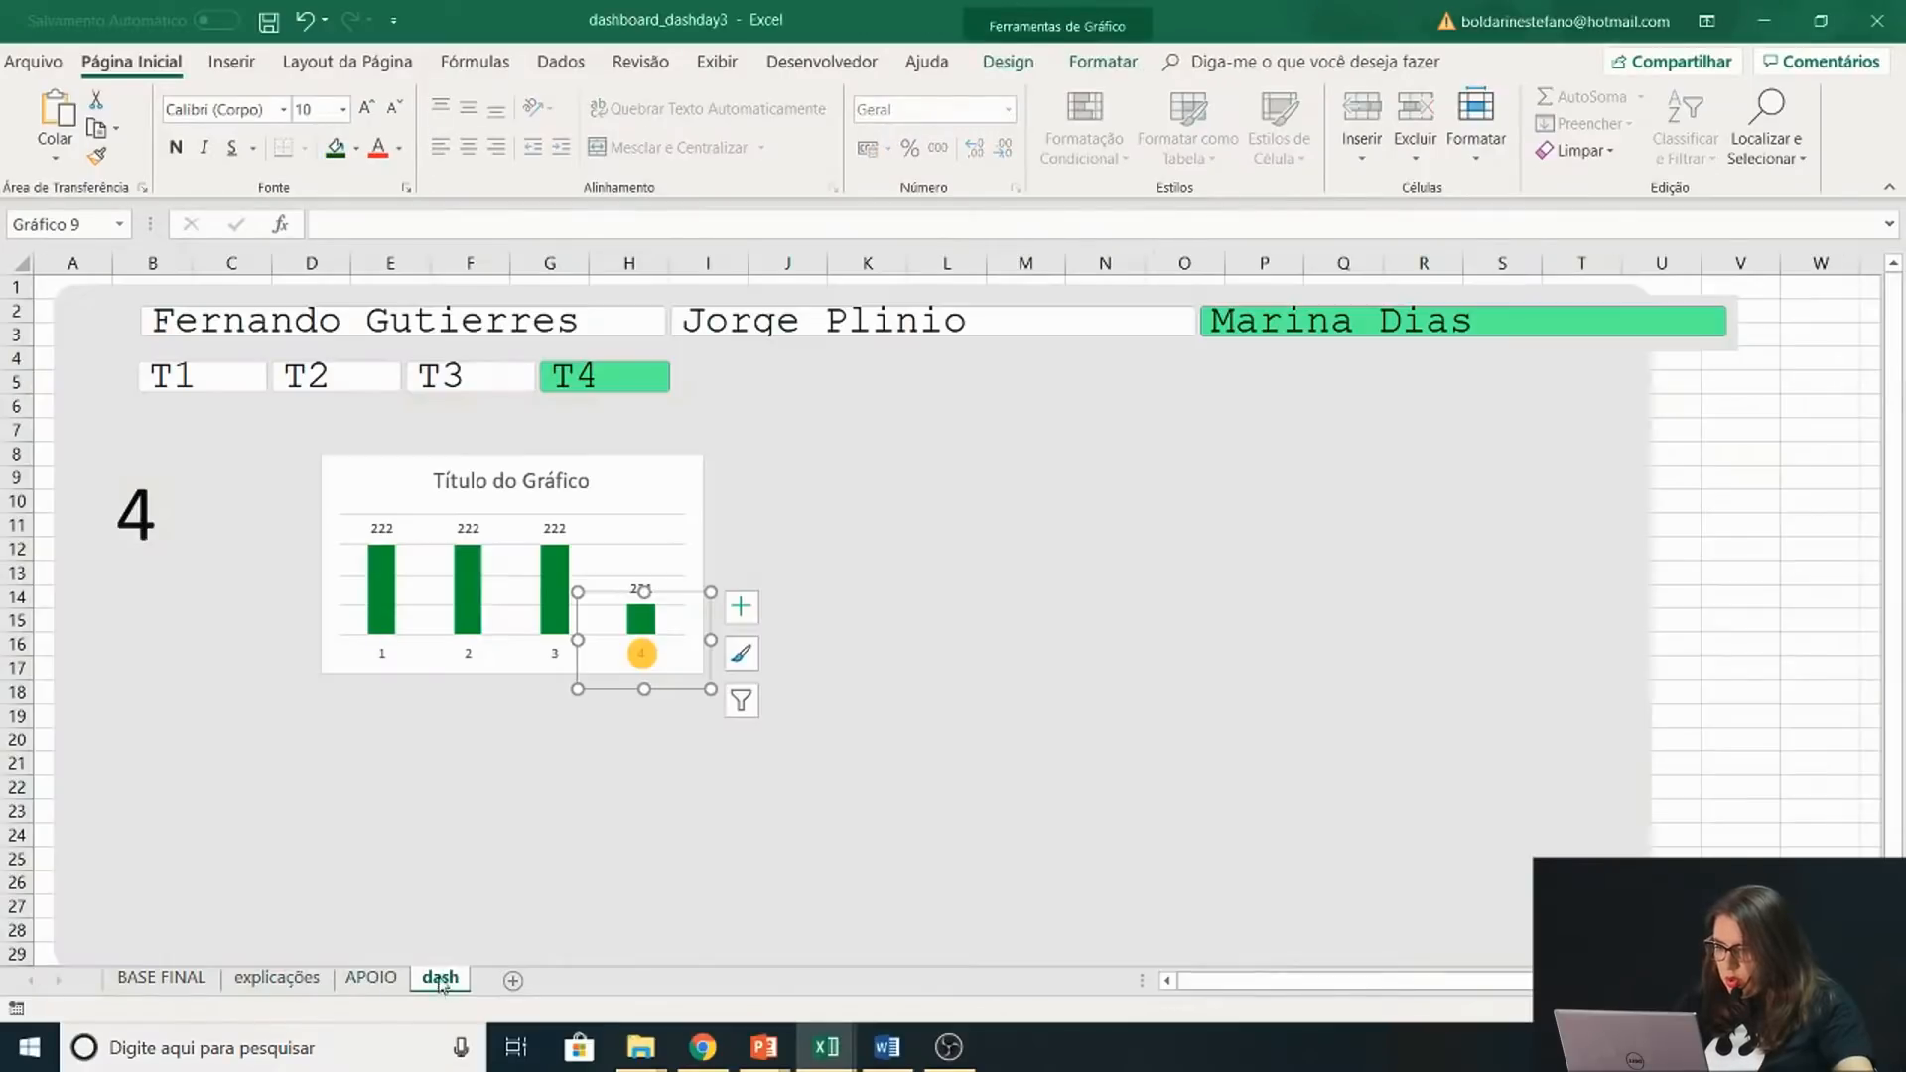
{"action": "left_click", "coordinate": [1788, 546]}
{"action": "key", "text": "ctrl+v"}
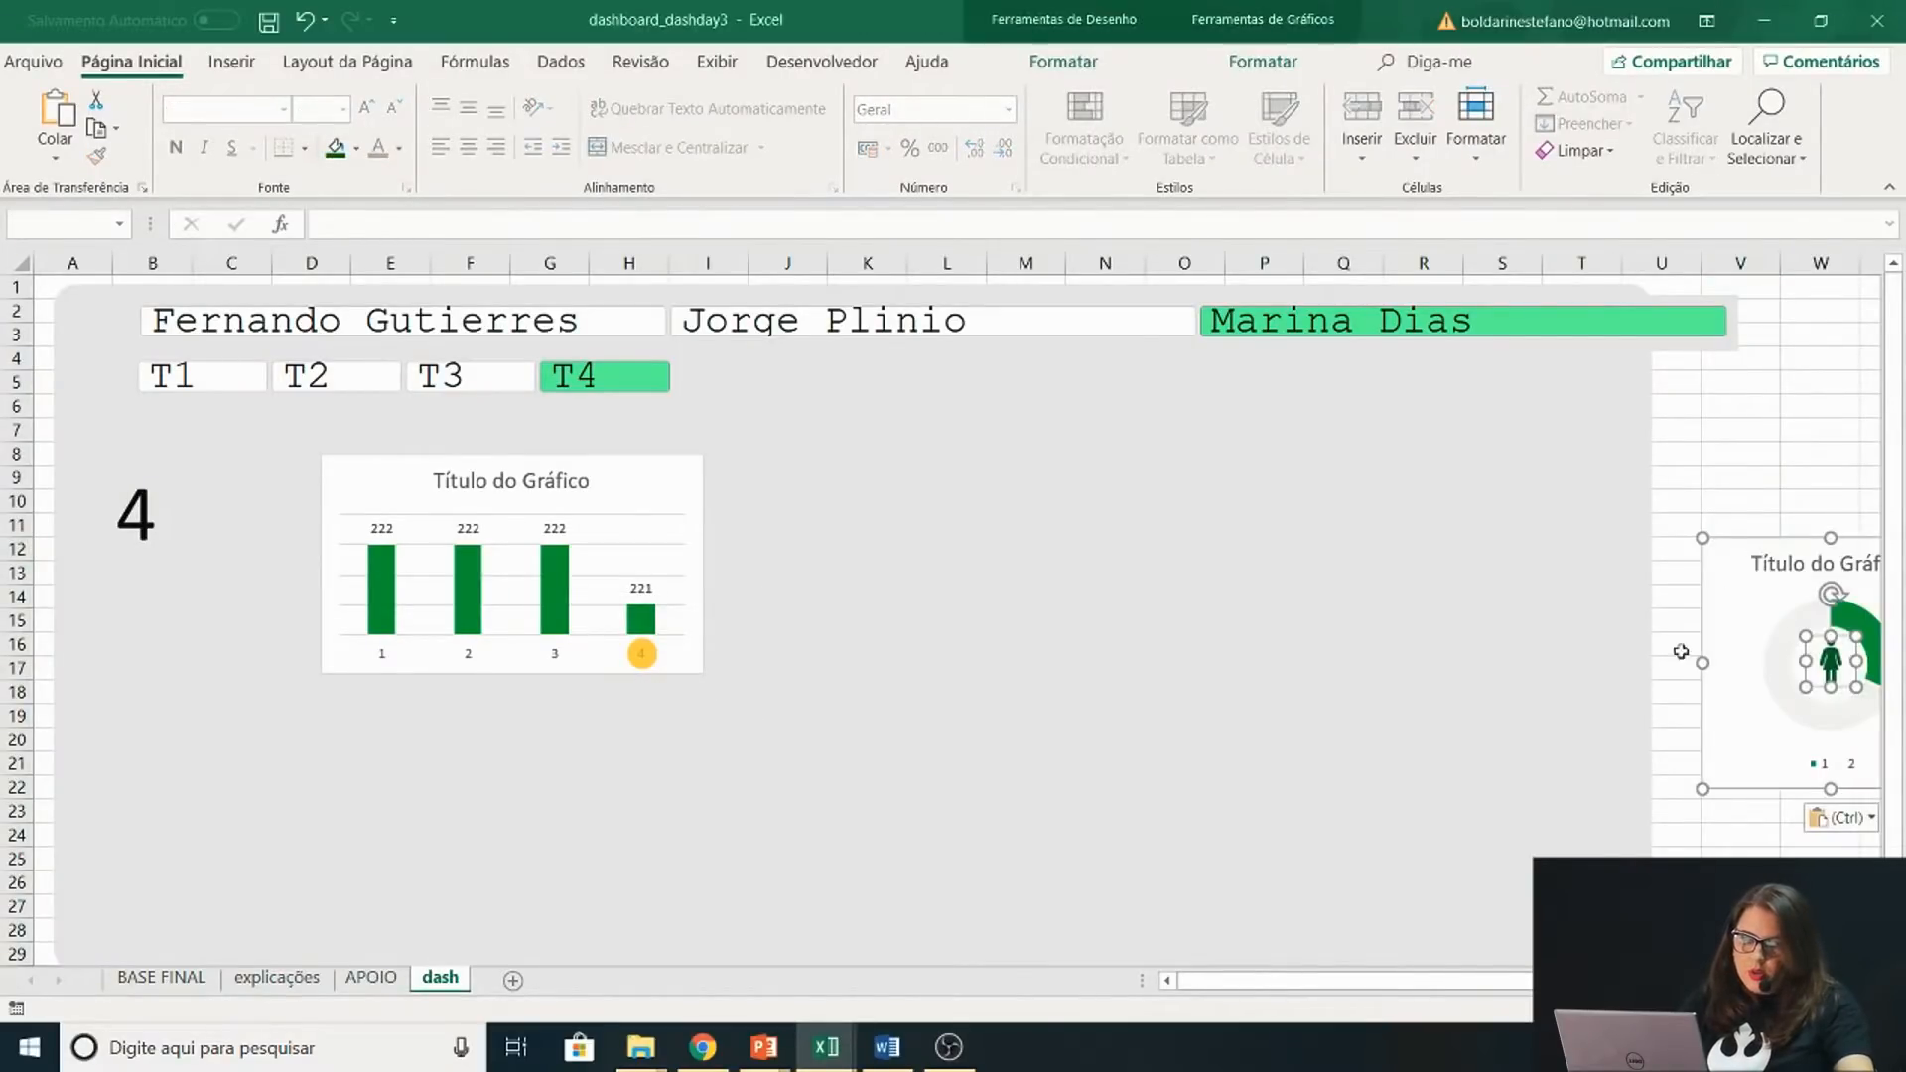
{"action": "left_click_drag", "start_coordinate": [1701, 690], "coordinate": [763, 618]}
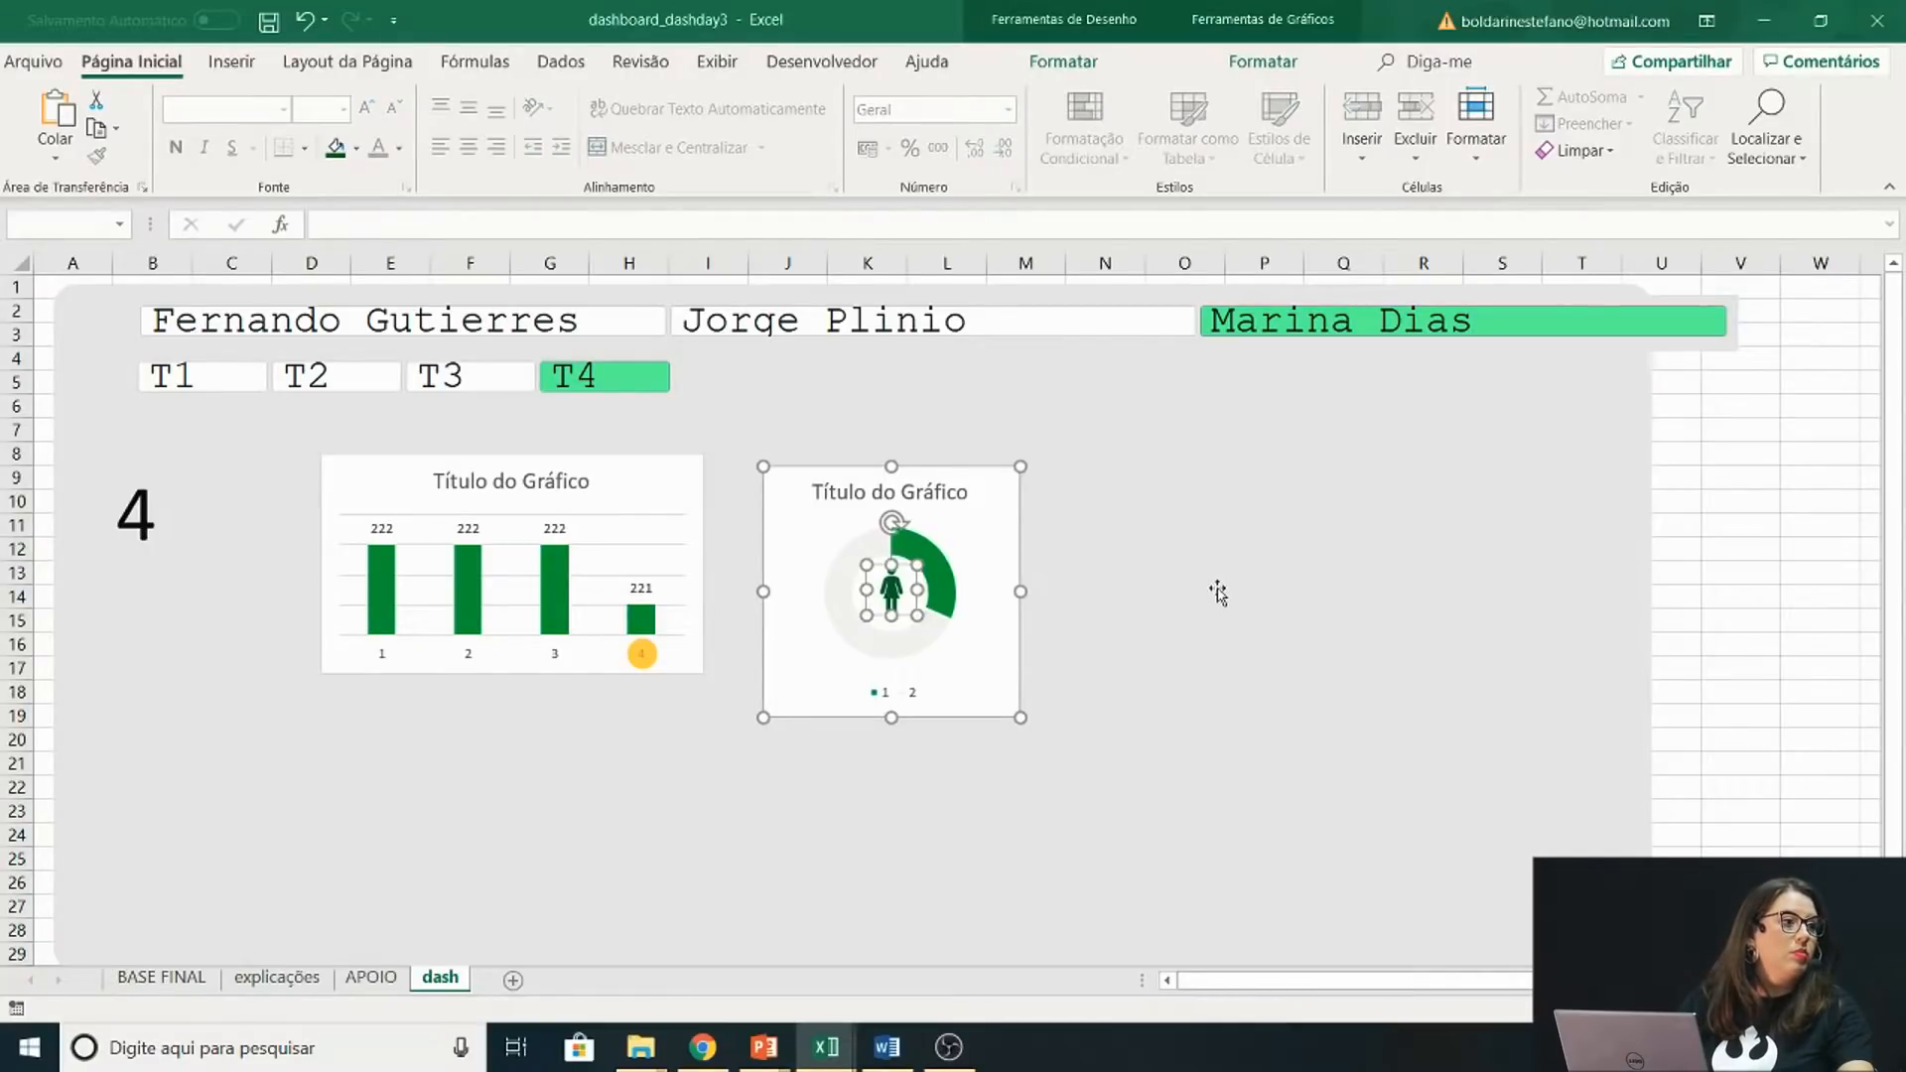
{"action": "left_click", "coordinate": [1707, 636]}
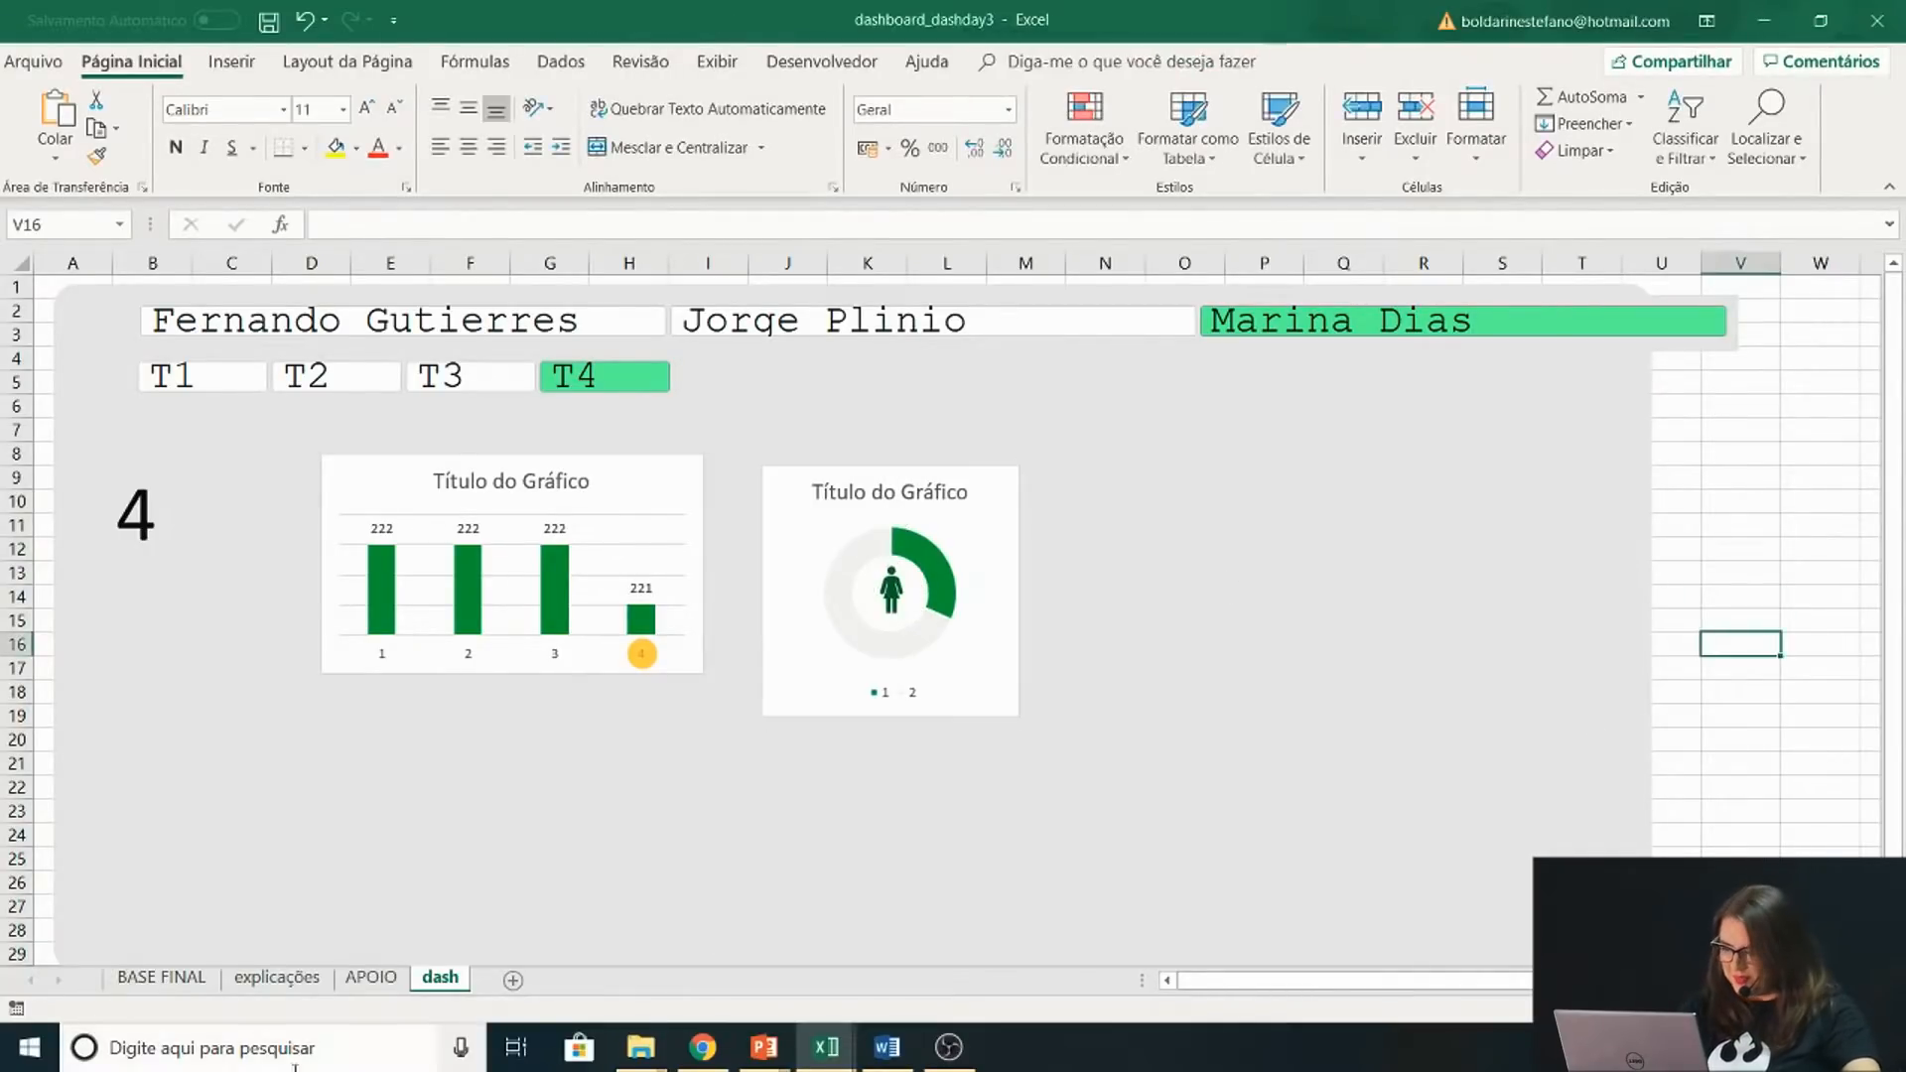
Return to APOIO and review the idade geração section, including the generation ranges in P:R and their copy in W:Z
{"action": "left_click", "coordinate": [354, 977]}
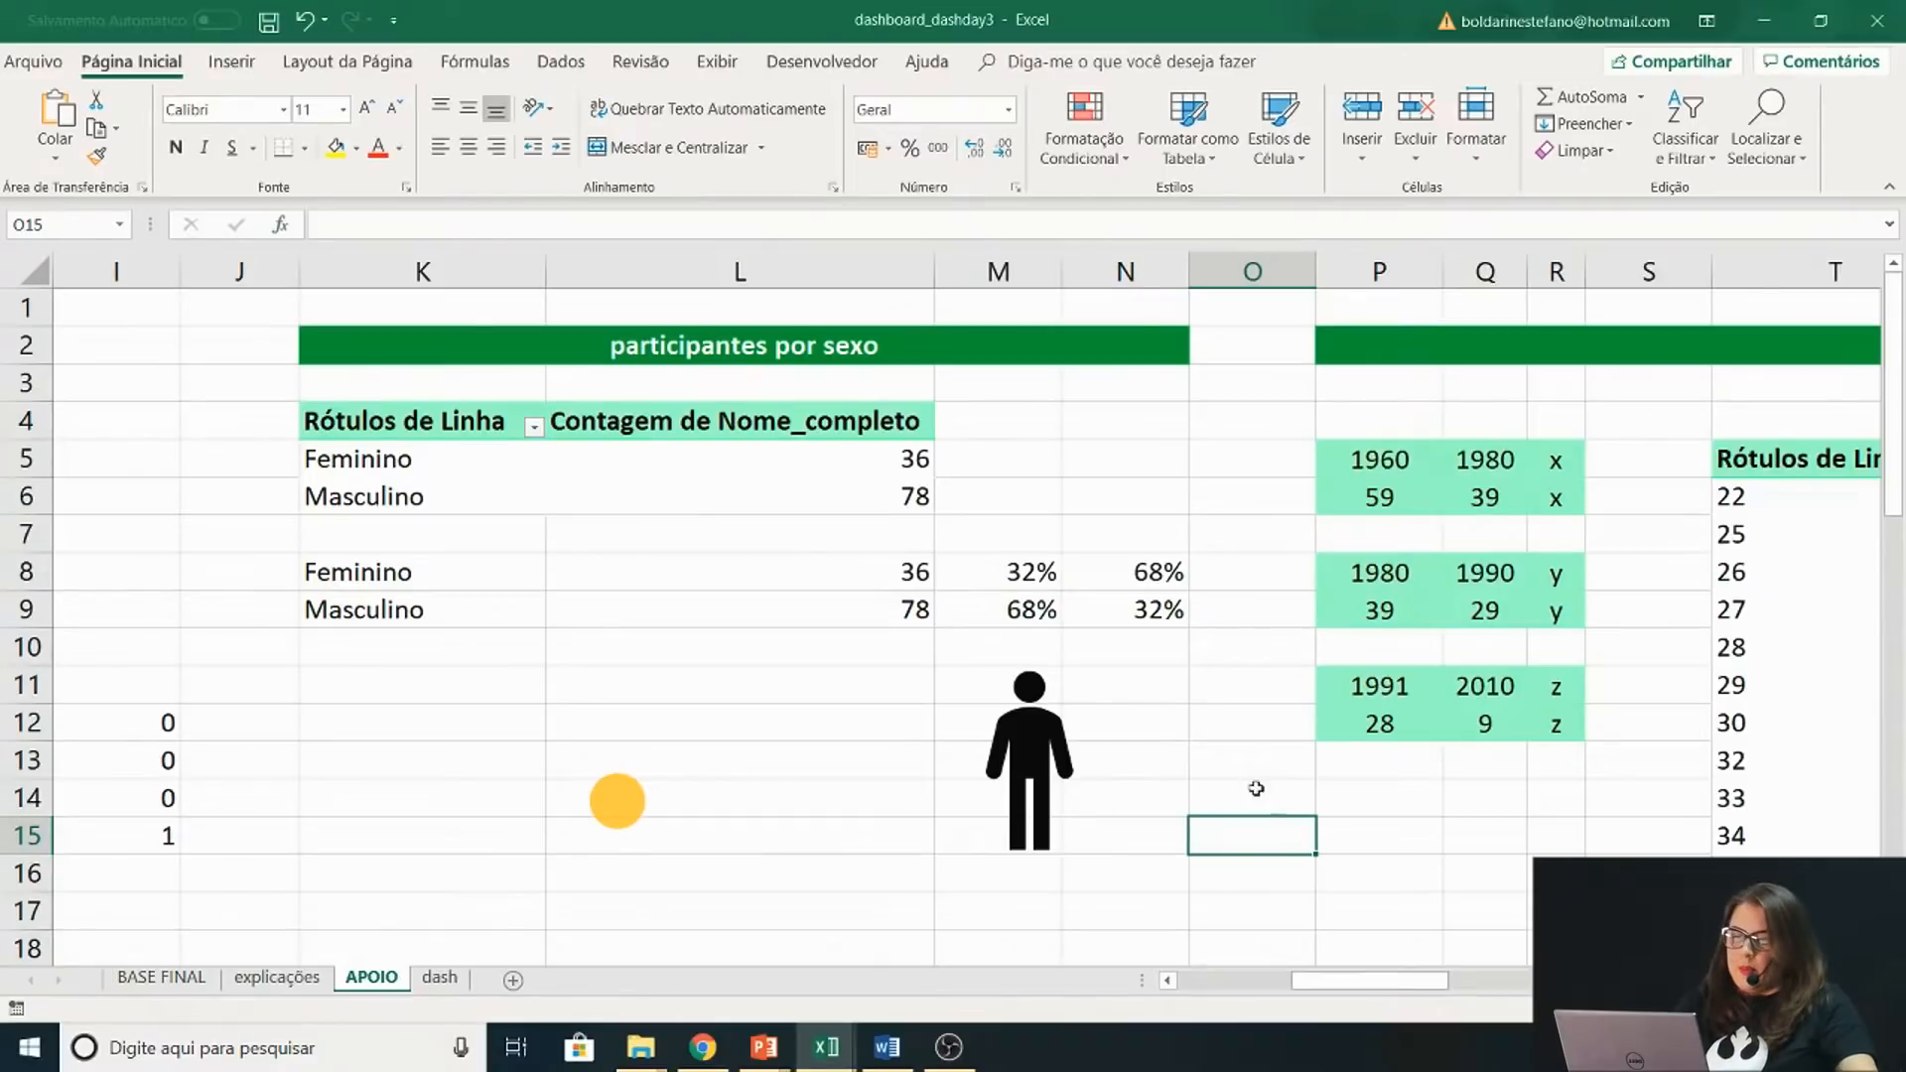
{"action": "left_click_drag", "start_coordinate": [1340, 981], "coordinate": [1424, 981]}
{"action": "scroll", "coordinate": [1407, 846], "scroll_direction": "down", "scroll_amount": 1, "text": "ctrl"}
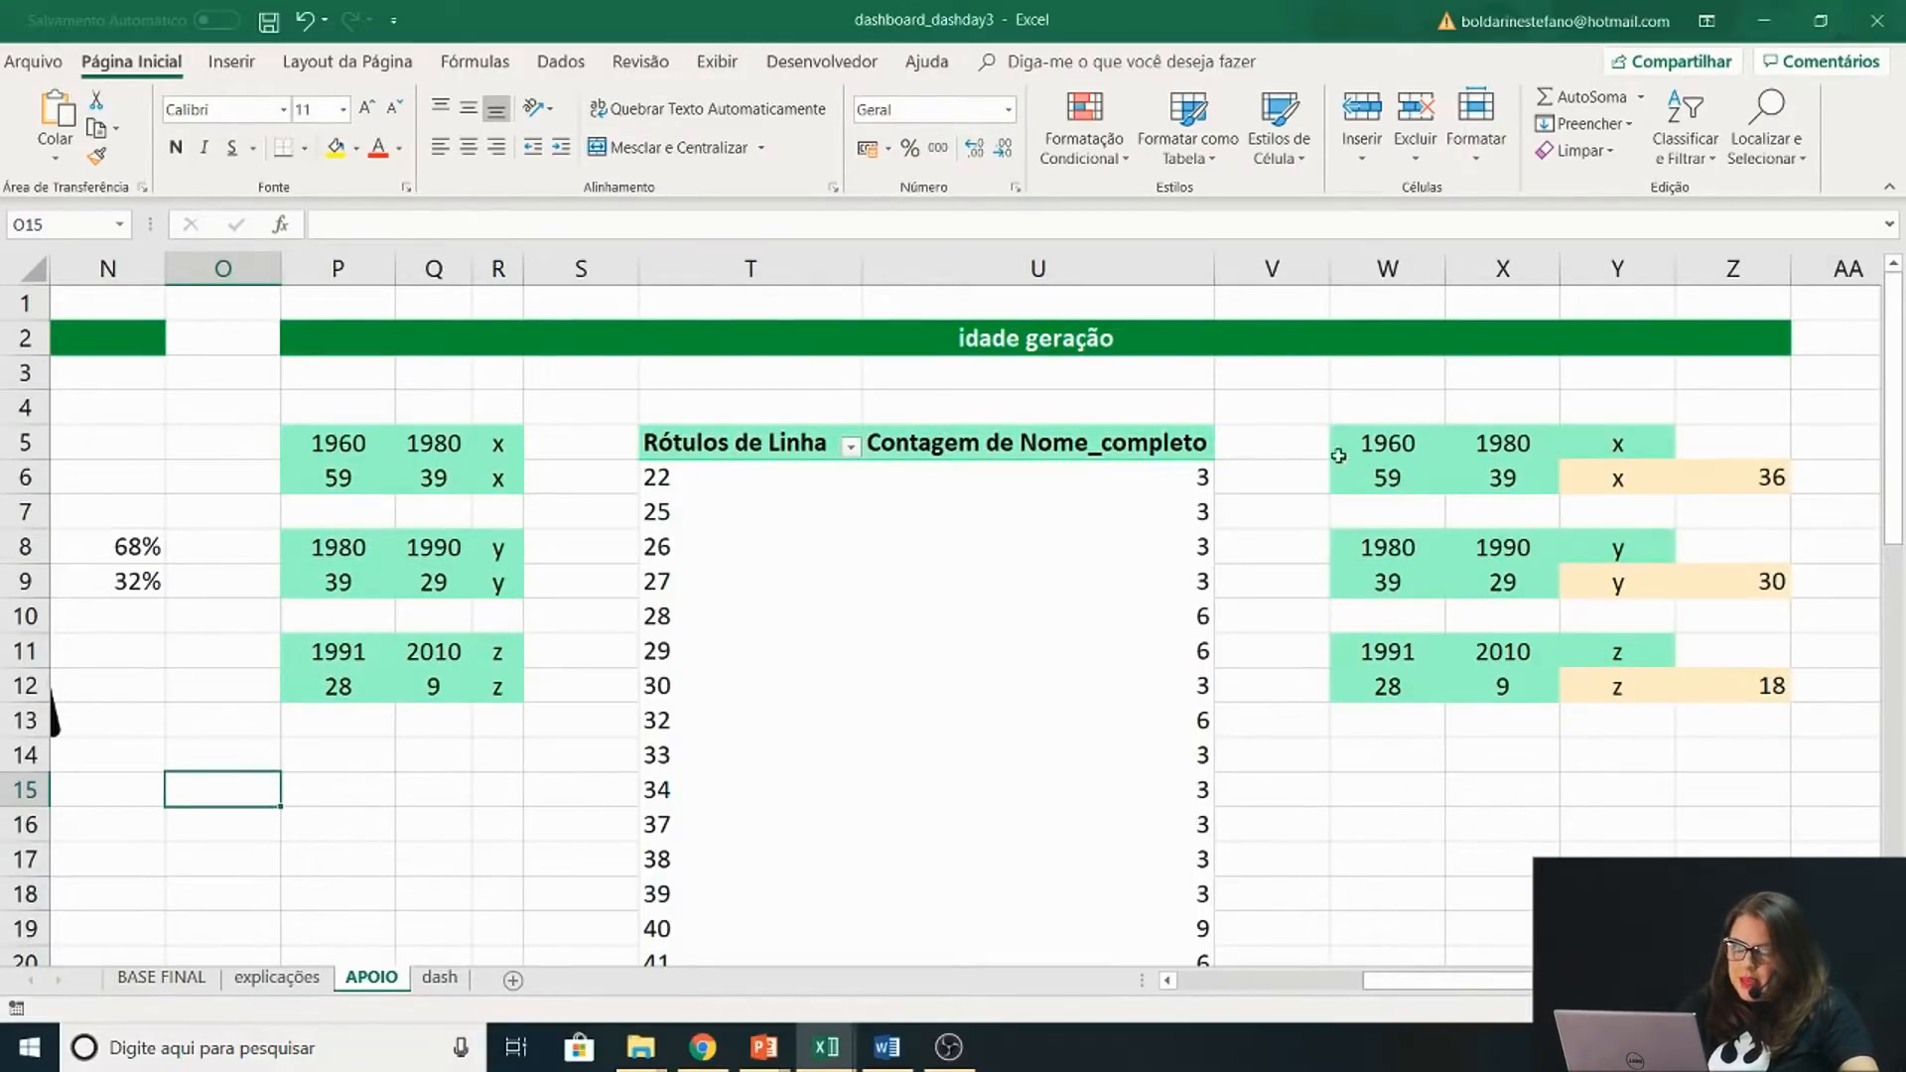
{"action": "left_click_drag", "start_coordinate": [307, 397], "coordinate": [585, 760]}
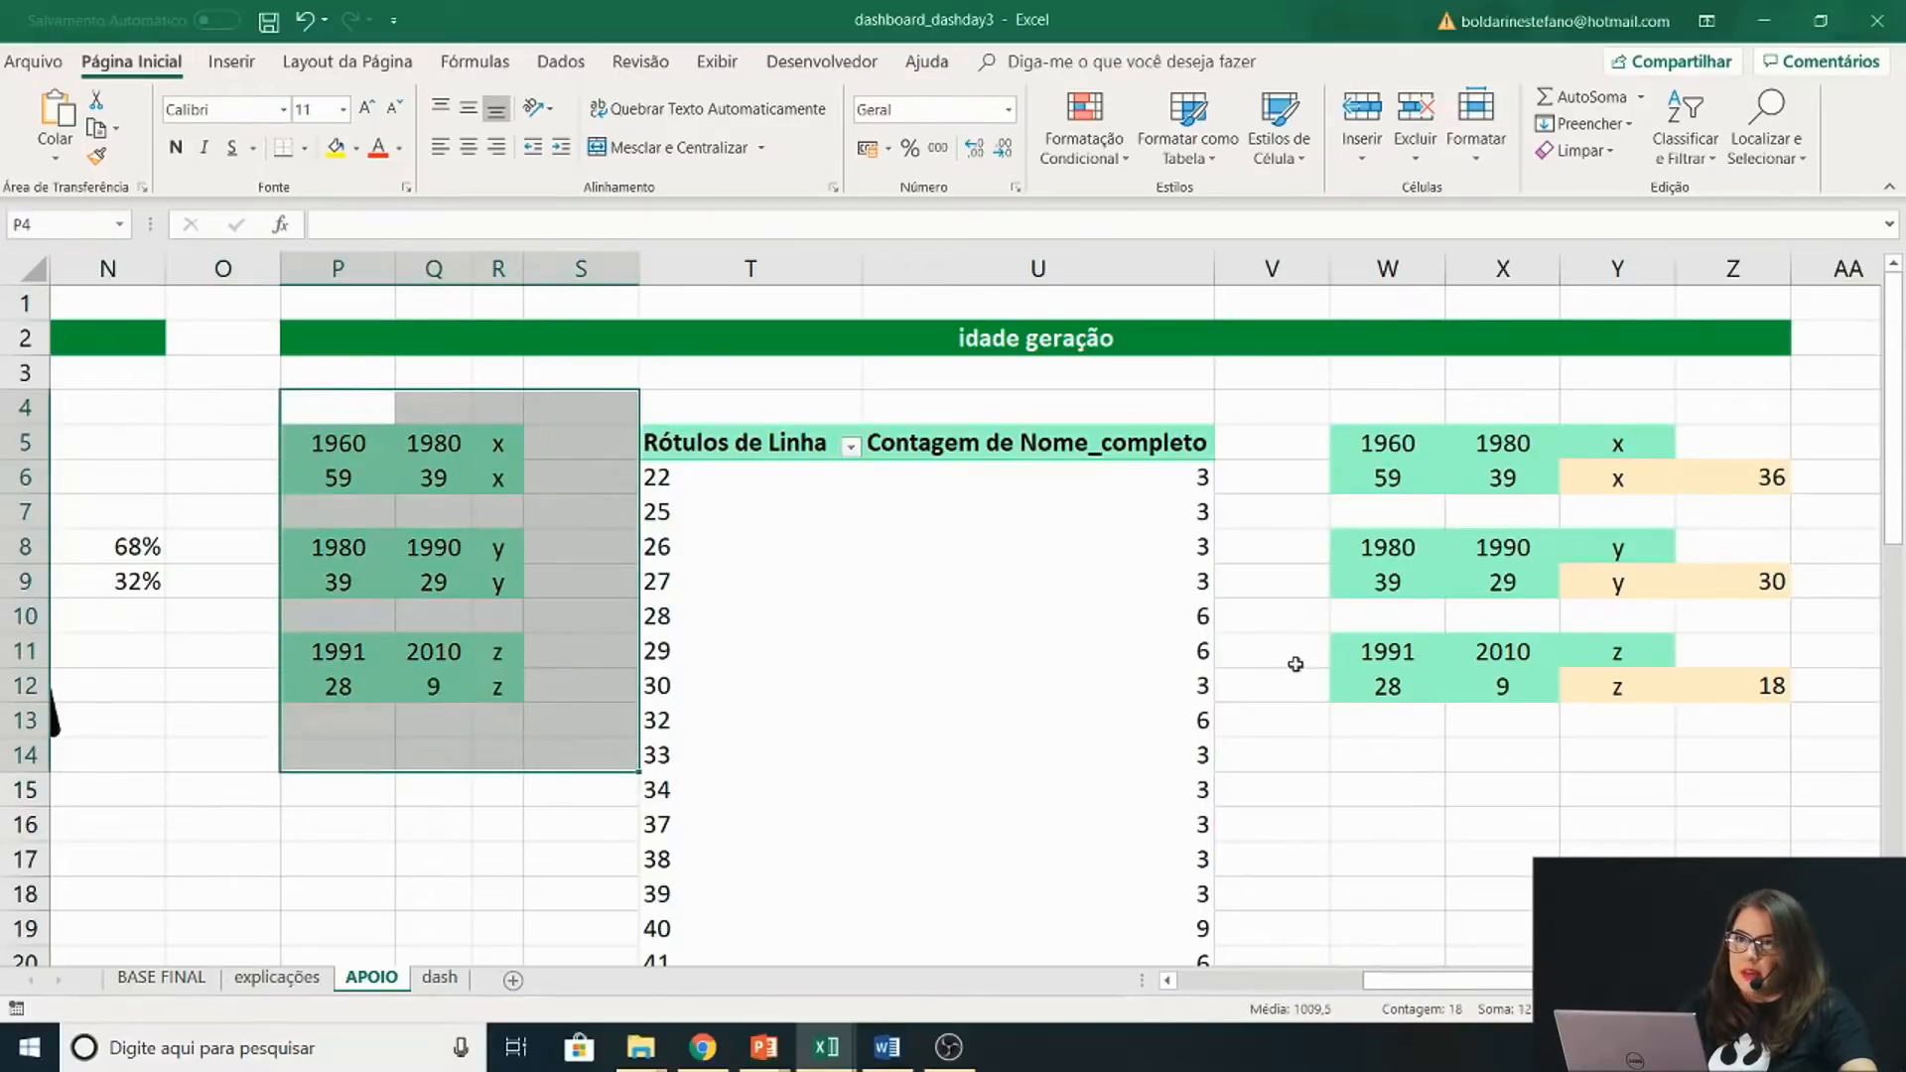
{"action": "left_click", "coordinate": [1537, 562]}
{"action": "left_click_drag", "start_coordinate": [1371, 418], "coordinate": [1762, 772]}
{"action": "left_click", "coordinate": [1761, 773]}
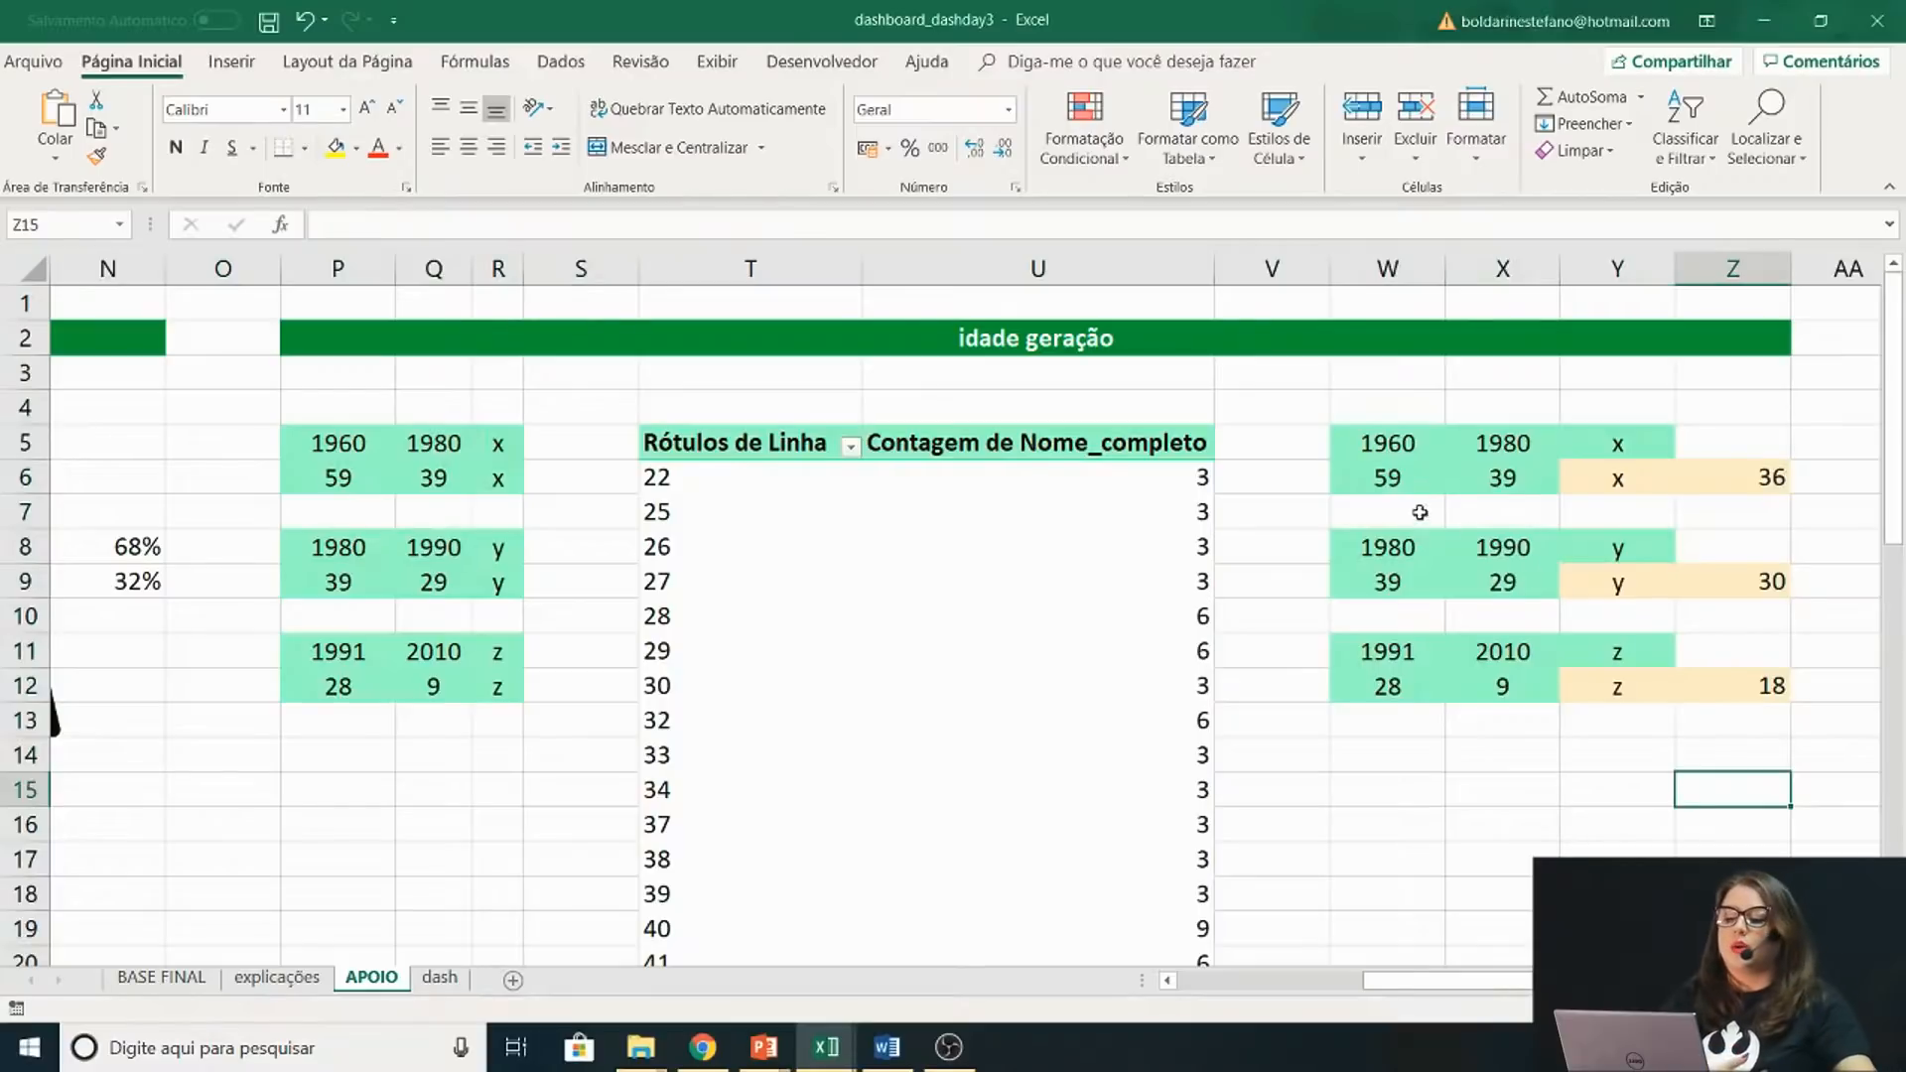
Examine the birth-year limits and participant counts of generations x, y and z in W5:Z12
{"action": "left_click", "coordinate": [1592, 479]}
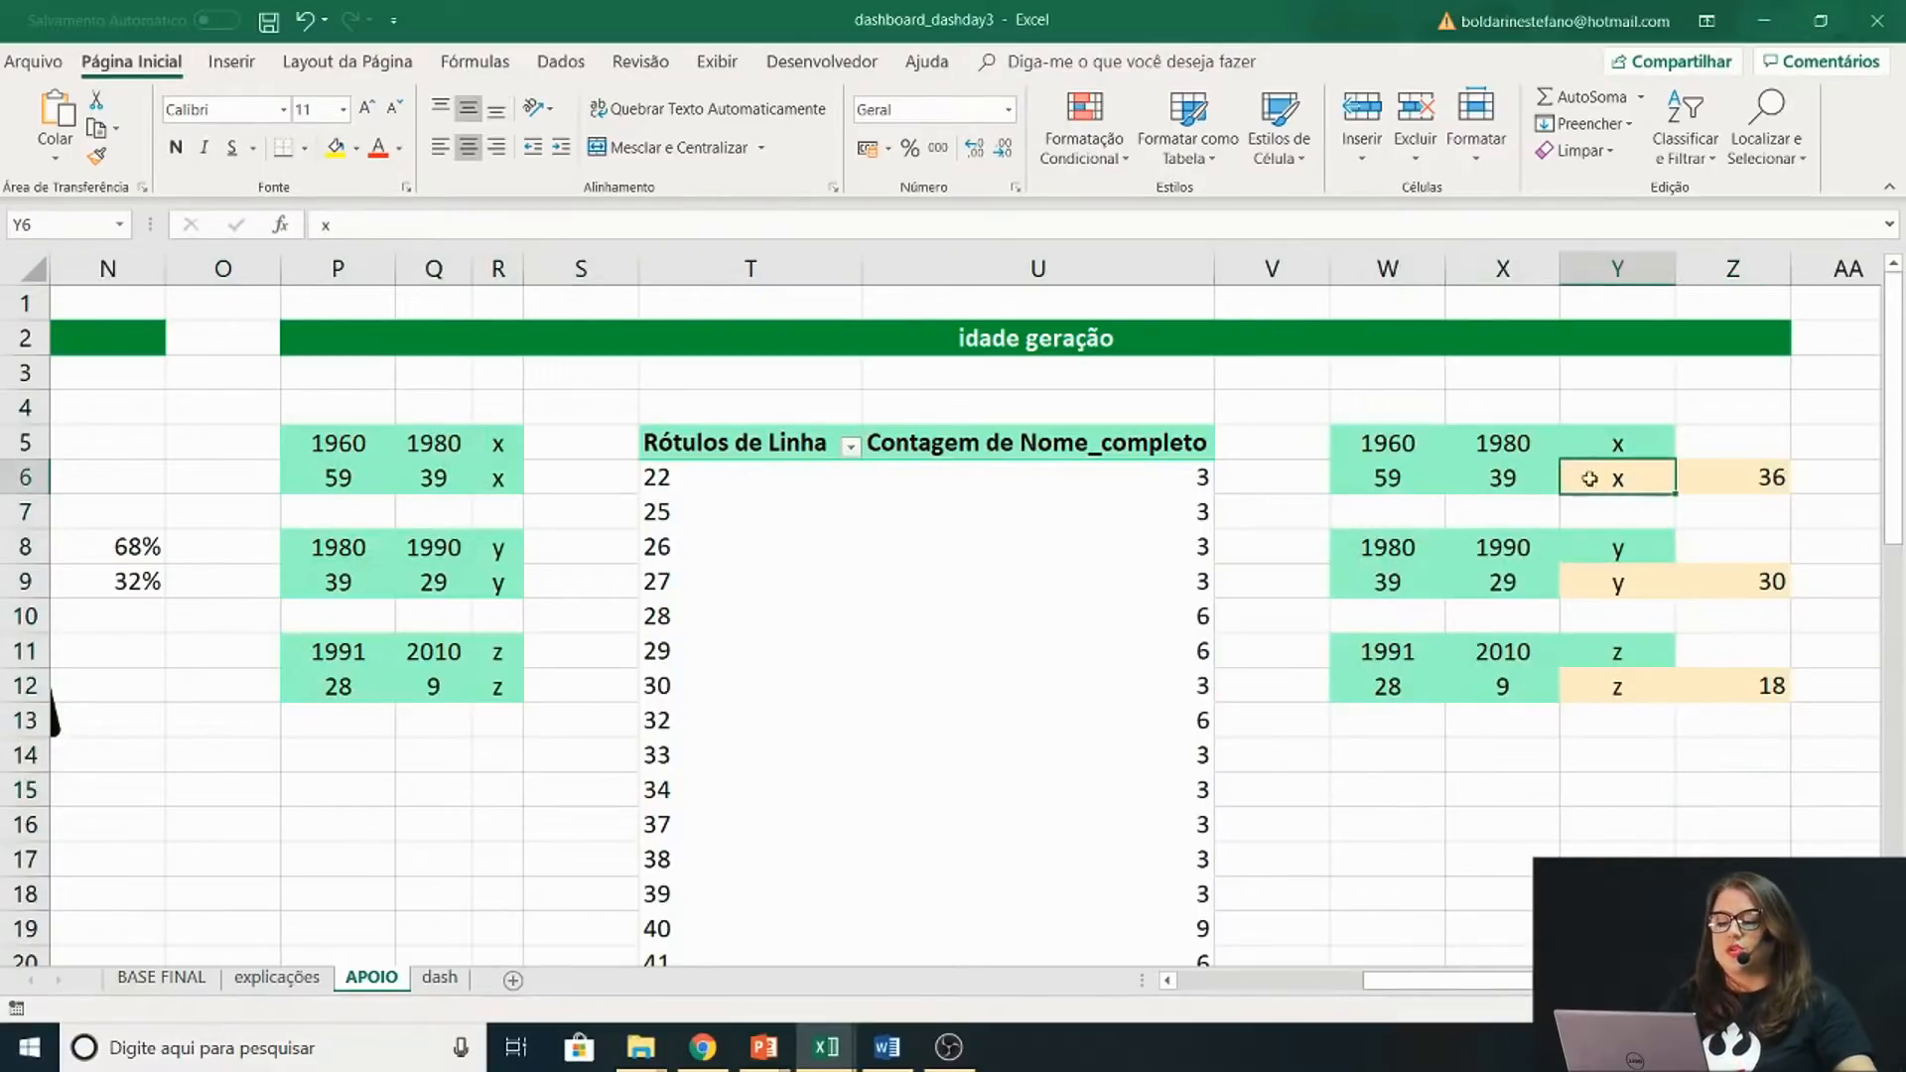
{"action": "left_click", "coordinate": [1385, 443]}
{"action": "left_click", "coordinate": [1494, 443]}
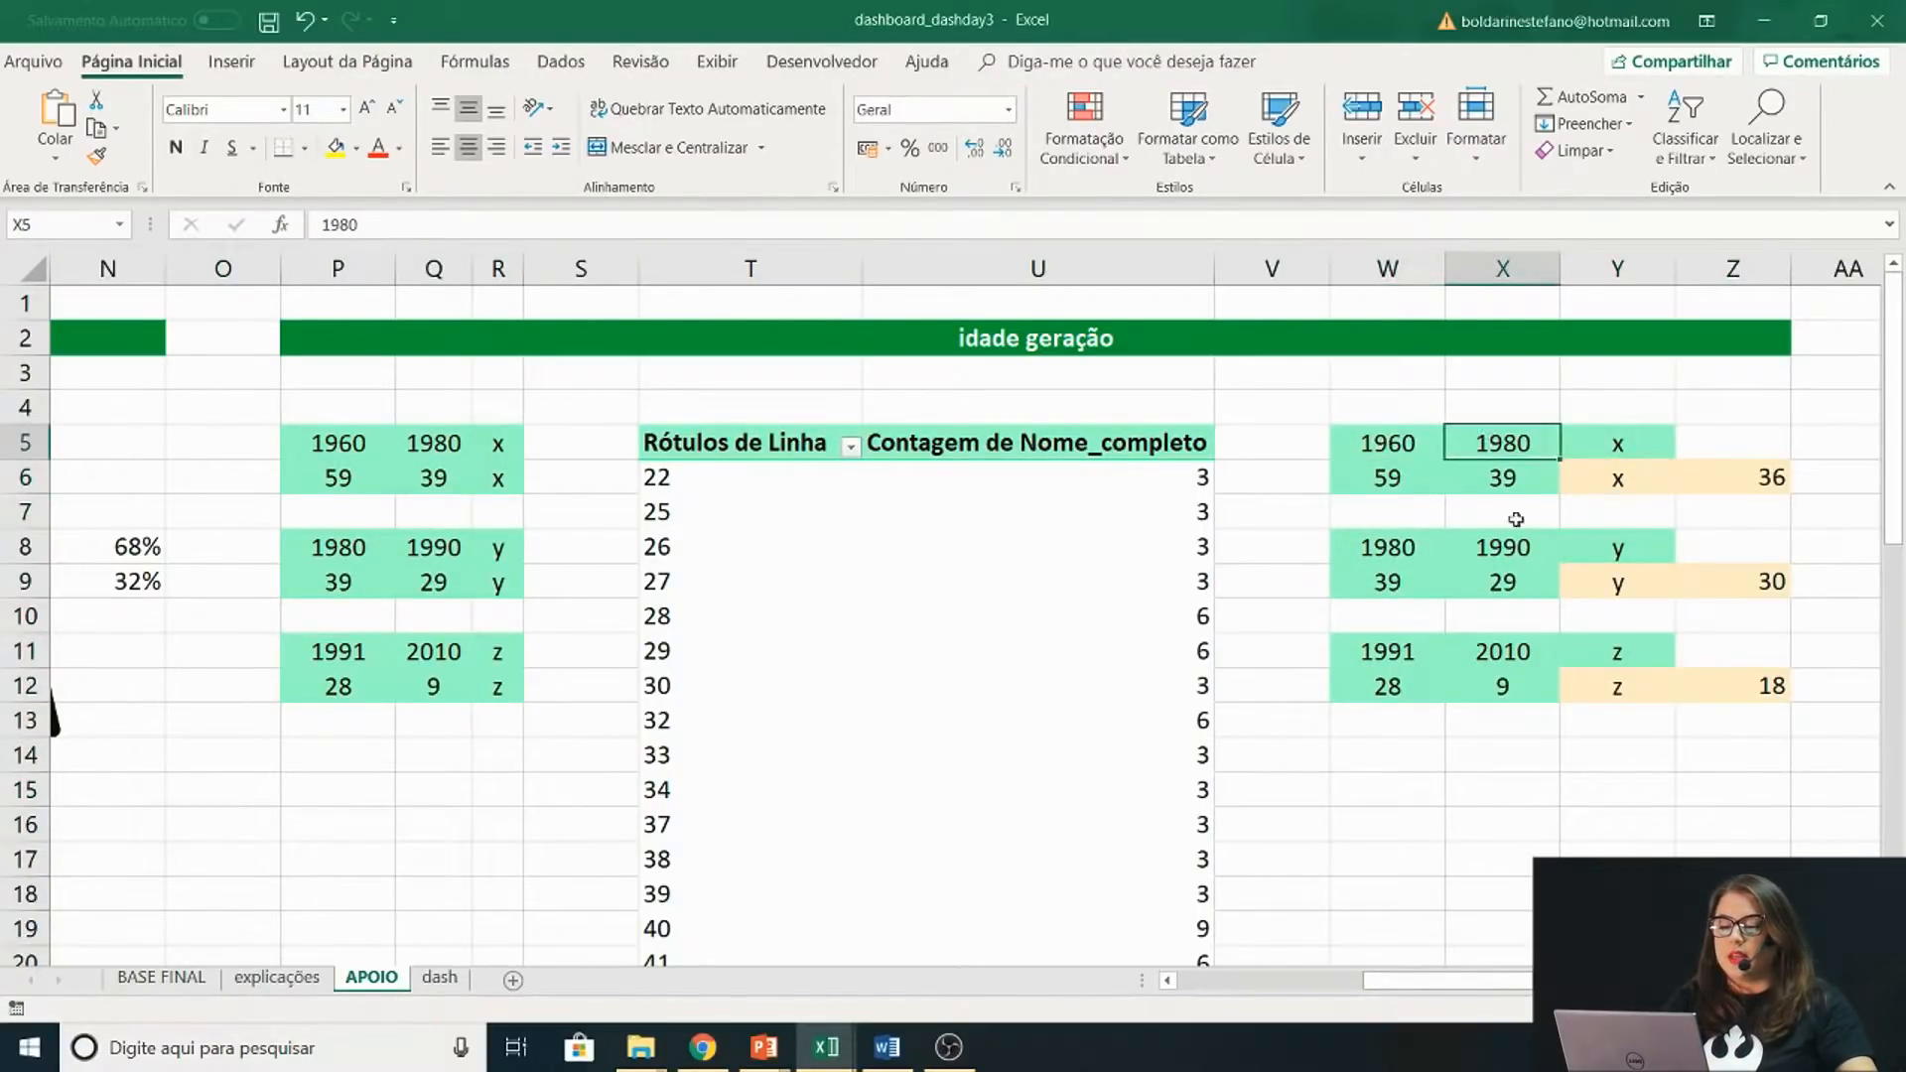
{"action": "left_click", "coordinate": [1606, 551]}
{"action": "left_click", "coordinate": [1376, 548]}
{"action": "left_click", "coordinate": [1499, 549]}
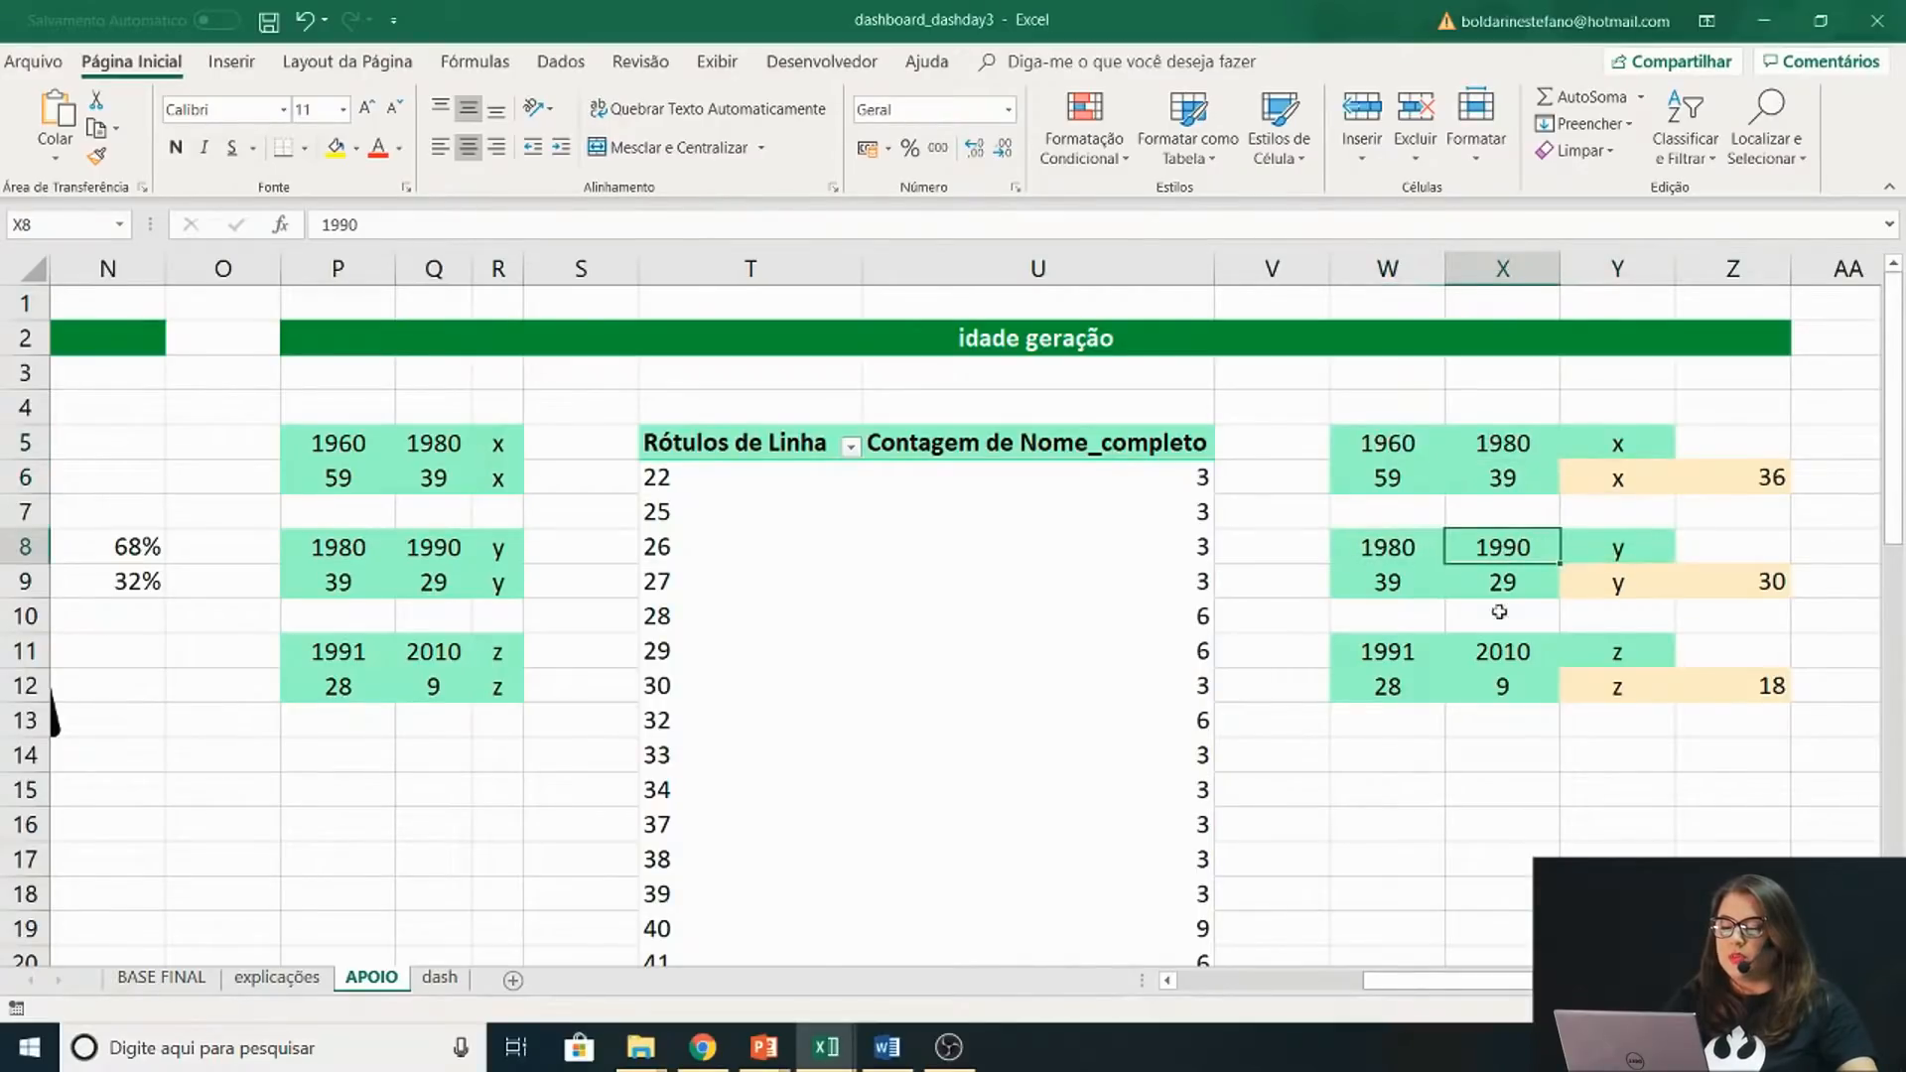
{"action": "left_click", "coordinate": [1608, 663]}
{"action": "left_click", "coordinate": [1426, 663]}
{"action": "left_click", "coordinate": [1494, 653]}
{"action": "left_click", "coordinate": [1614, 758]}
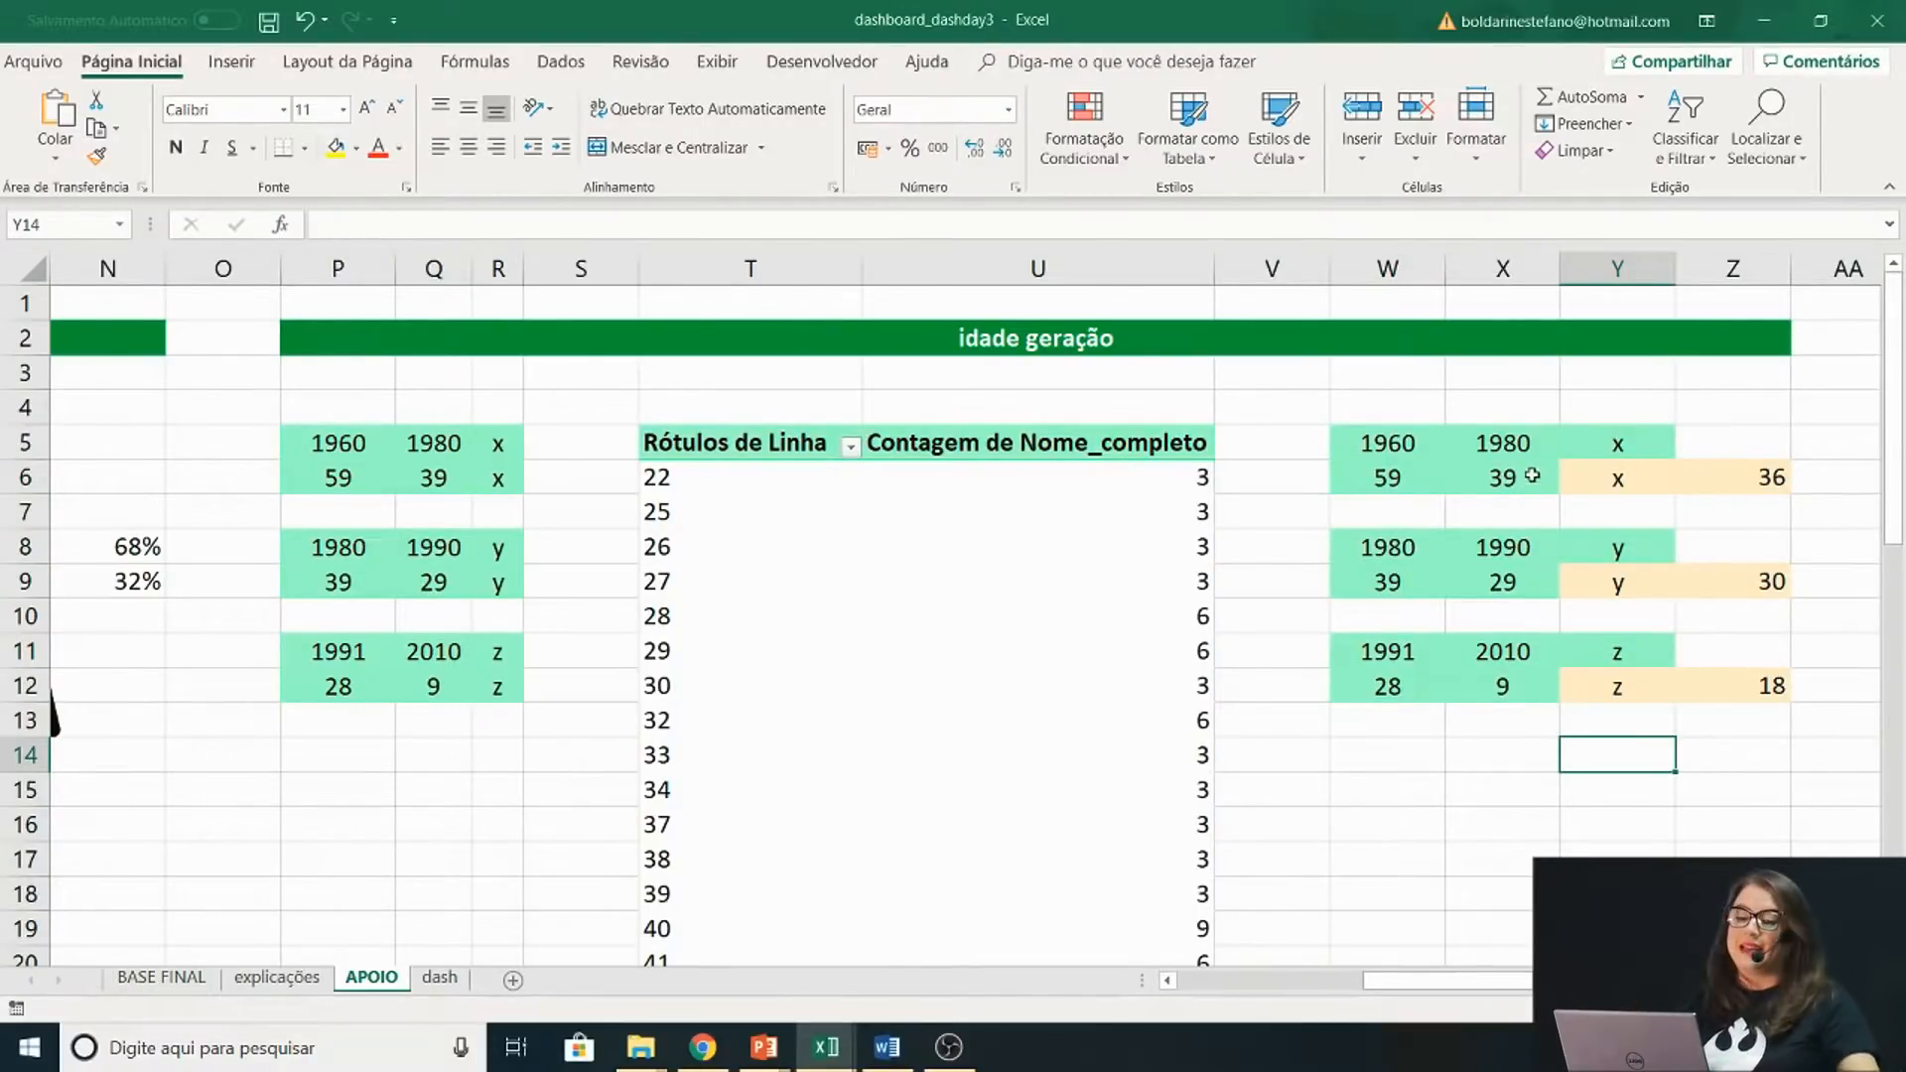
{"action": "left_click_drag", "start_coordinate": [1651, 479], "coordinate": [1738, 468]}
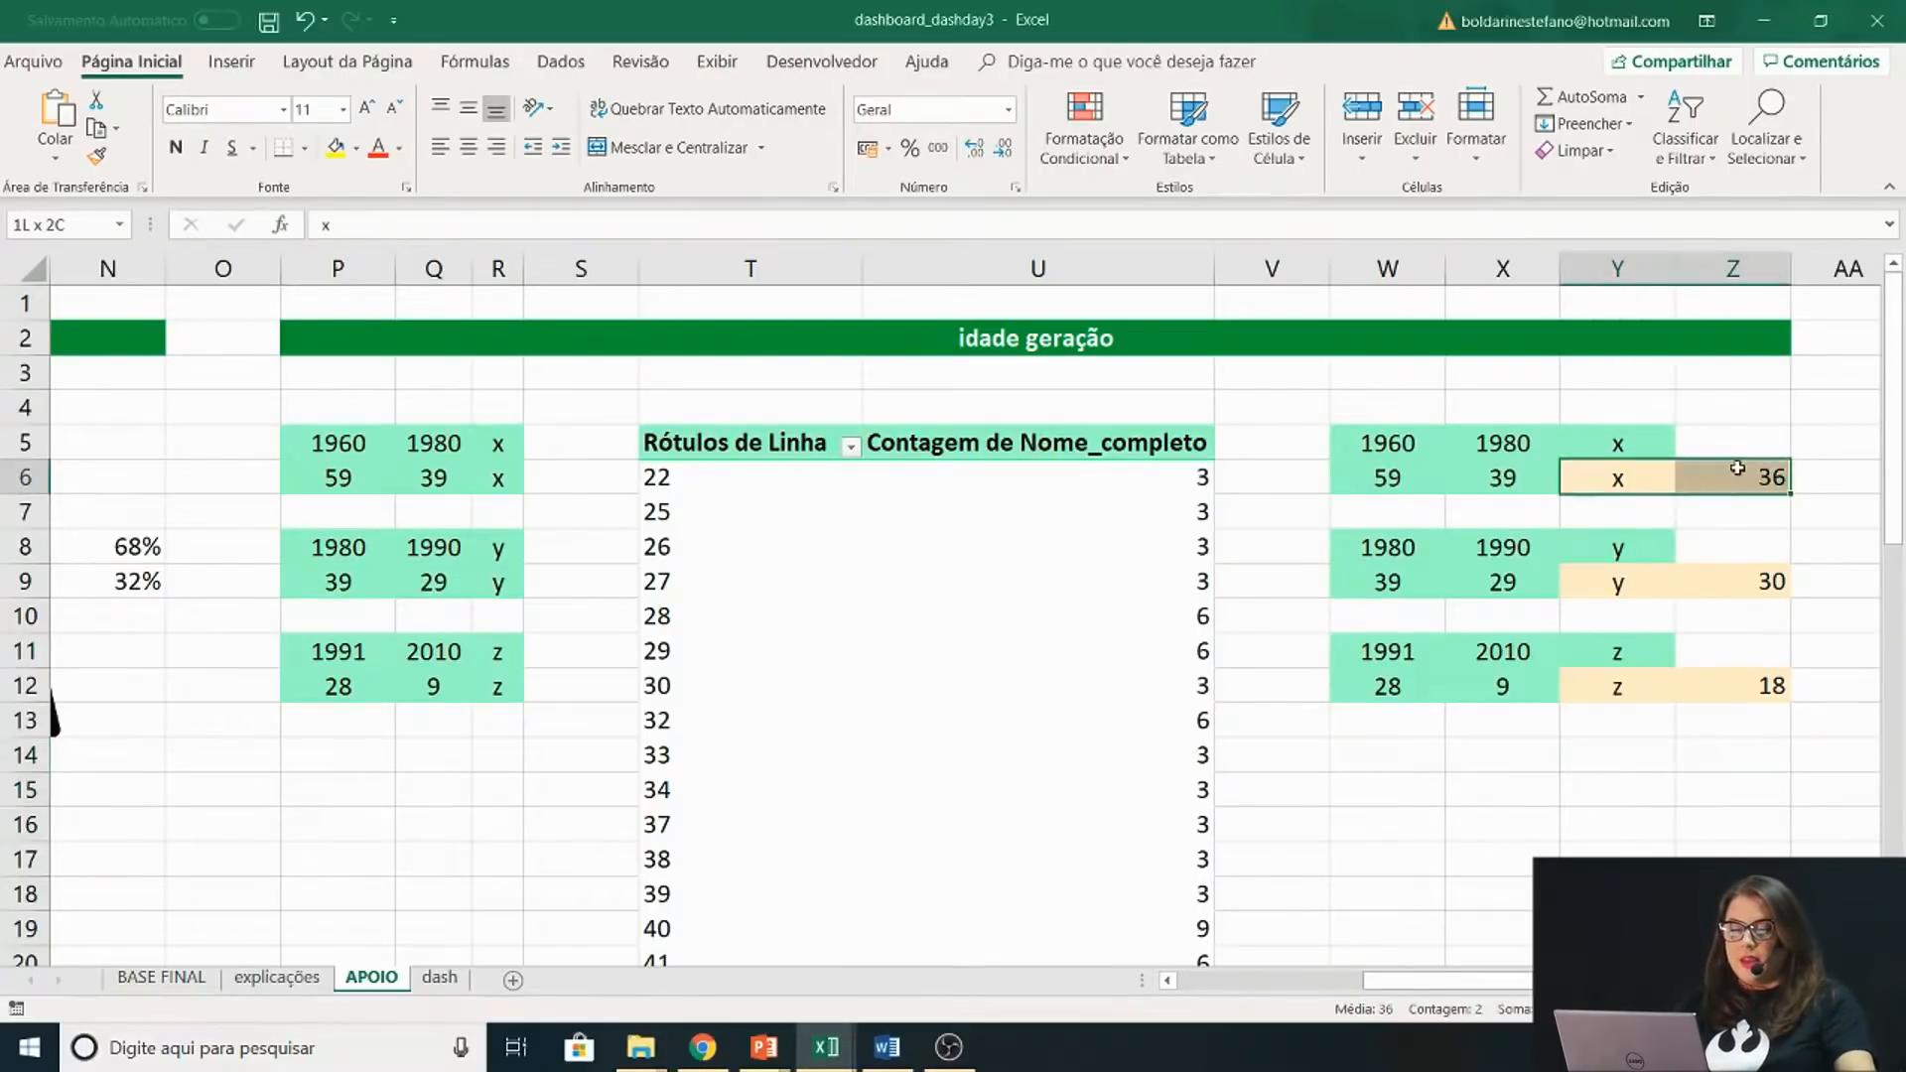
{"action": "left_click_drag", "start_coordinate": [1599, 583], "coordinate": [1733, 584]}
{"action": "left_click_drag", "start_coordinate": [1617, 685], "coordinate": [1692, 679]}
{"action": "left_click", "coordinate": [1606, 750]}
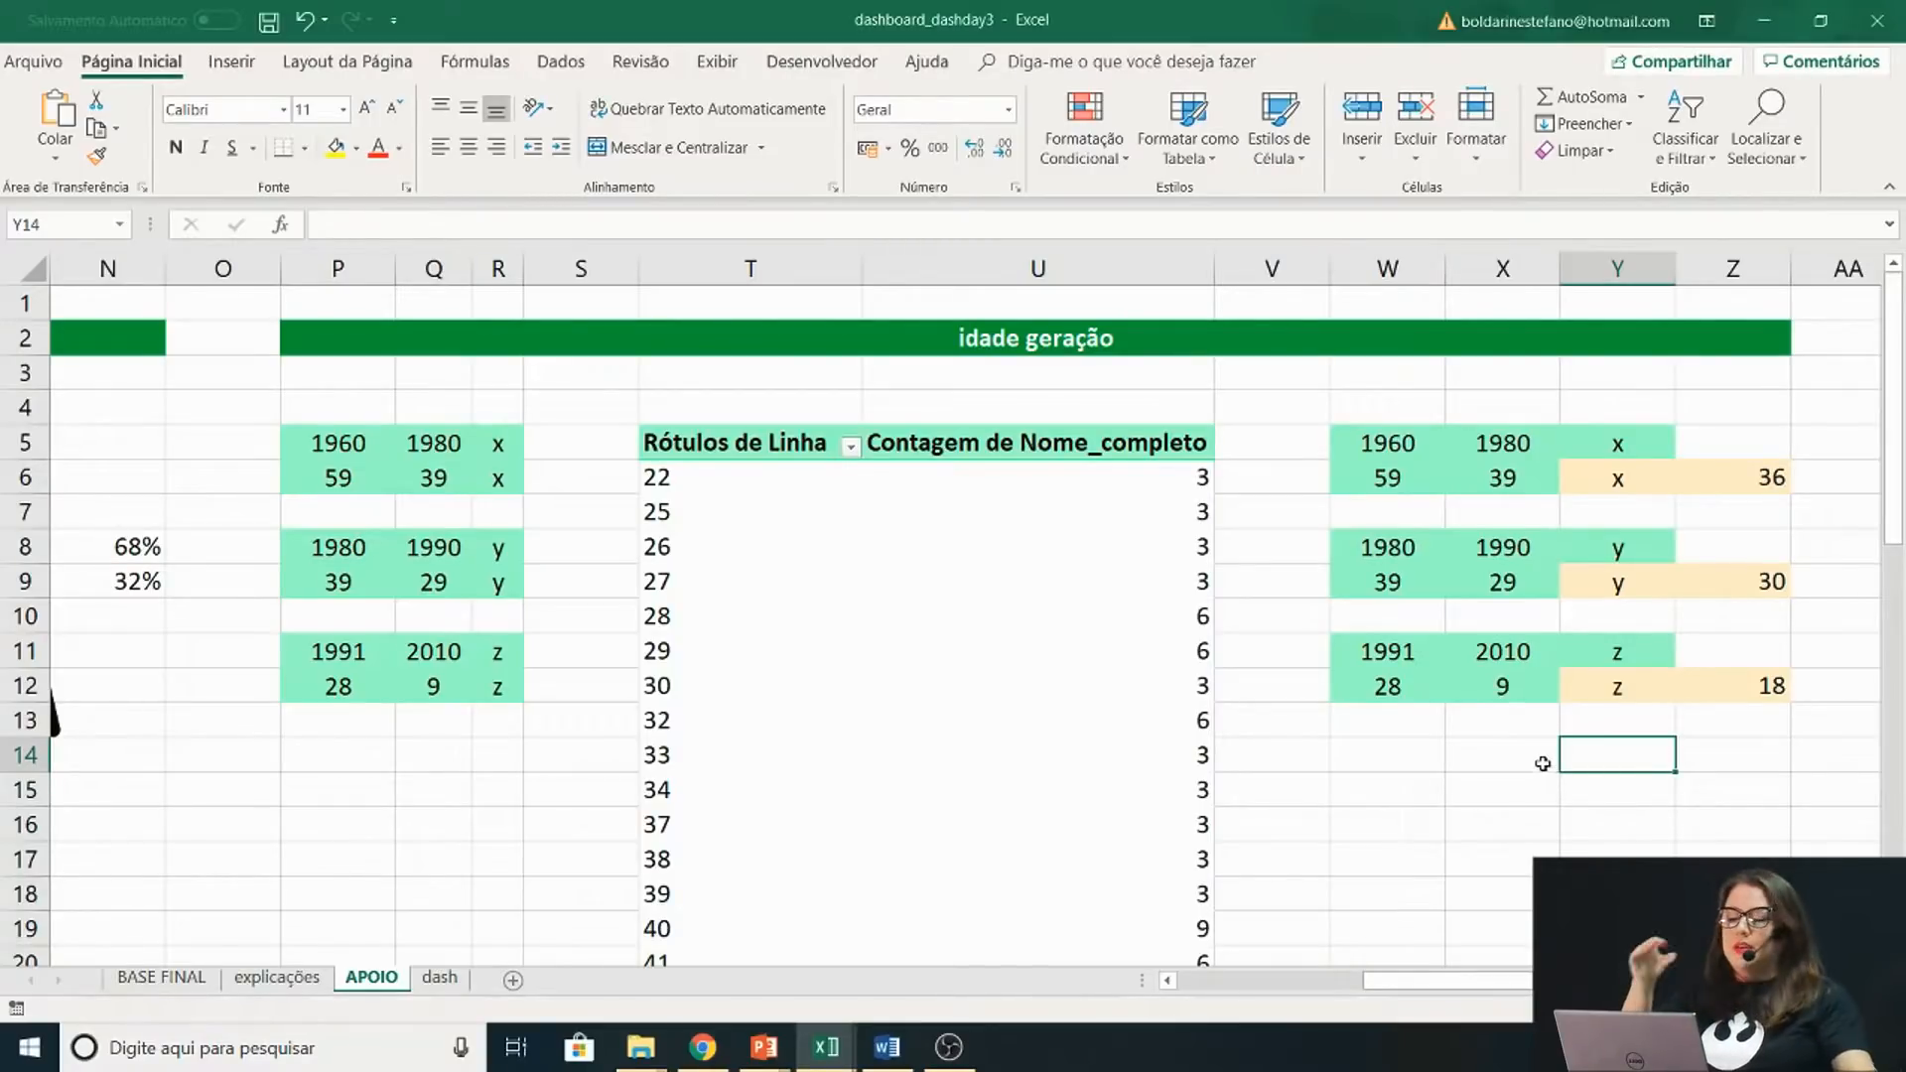
Examine the não and sim rows of the pessoas que fizeram exame de sangue pivot table
{"action": "left_click_drag", "start_coordinate": [1468, 988], "coordinate": [1597, 988]}
{"action": "left_click", "coordinate": [1024, 641]}
{"action": "left_click_drag", "start_coordinate": [773, 480], "coordinate": [1025, 543]}
{"action": "left_click", "coordinate": [1057, 624]}
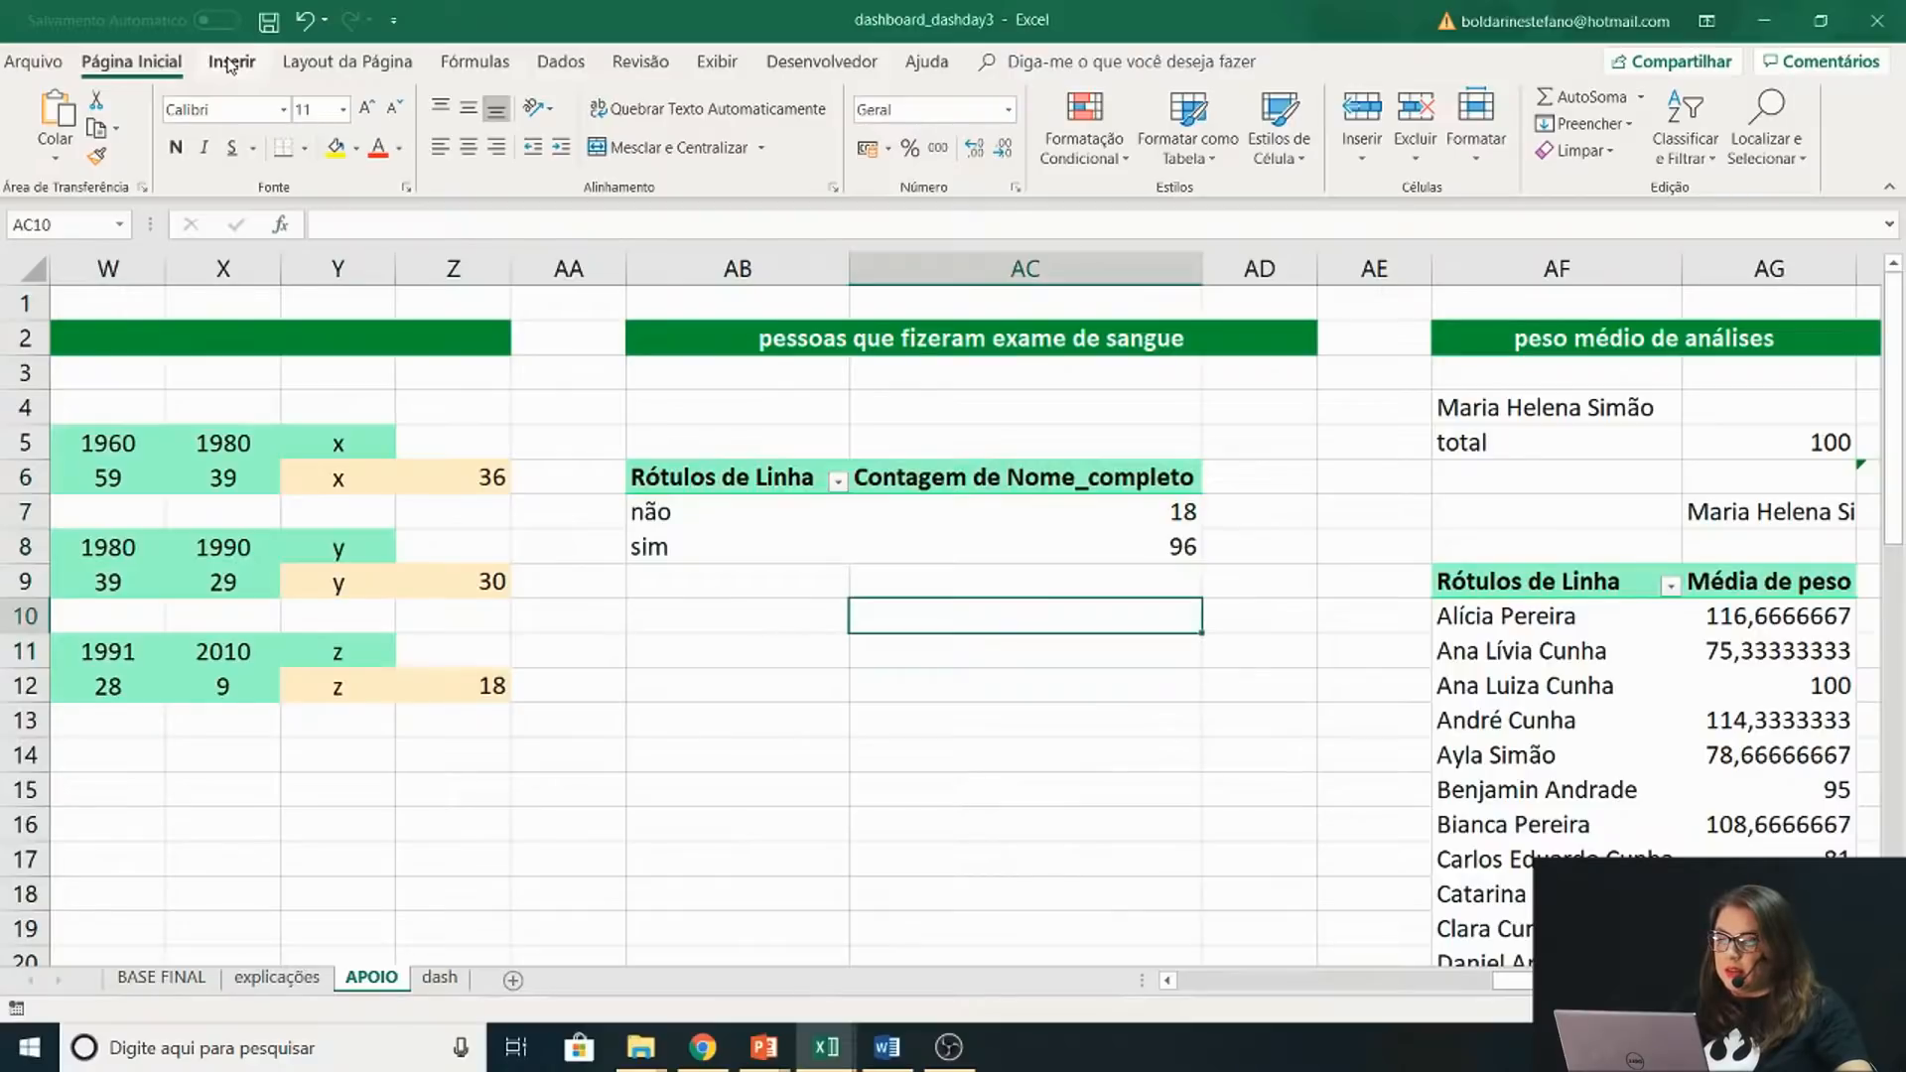
Start inserting an illustration at cell AB10, below the pessoas que fizeram exame de sangue pivot table
{"action": "left_click", "coordinate": [822, 345]}
{"action": "left_click", "coordinate": [868, 584]}
{"action": "left_click", "coordinate": [753, 593]}
{"action": "left_click", "coordinate": [755, 643]}
{"action": "left_click", "coordinate": [745, 614]}
{"action": "left_click", "coordinate": [240, 62]}
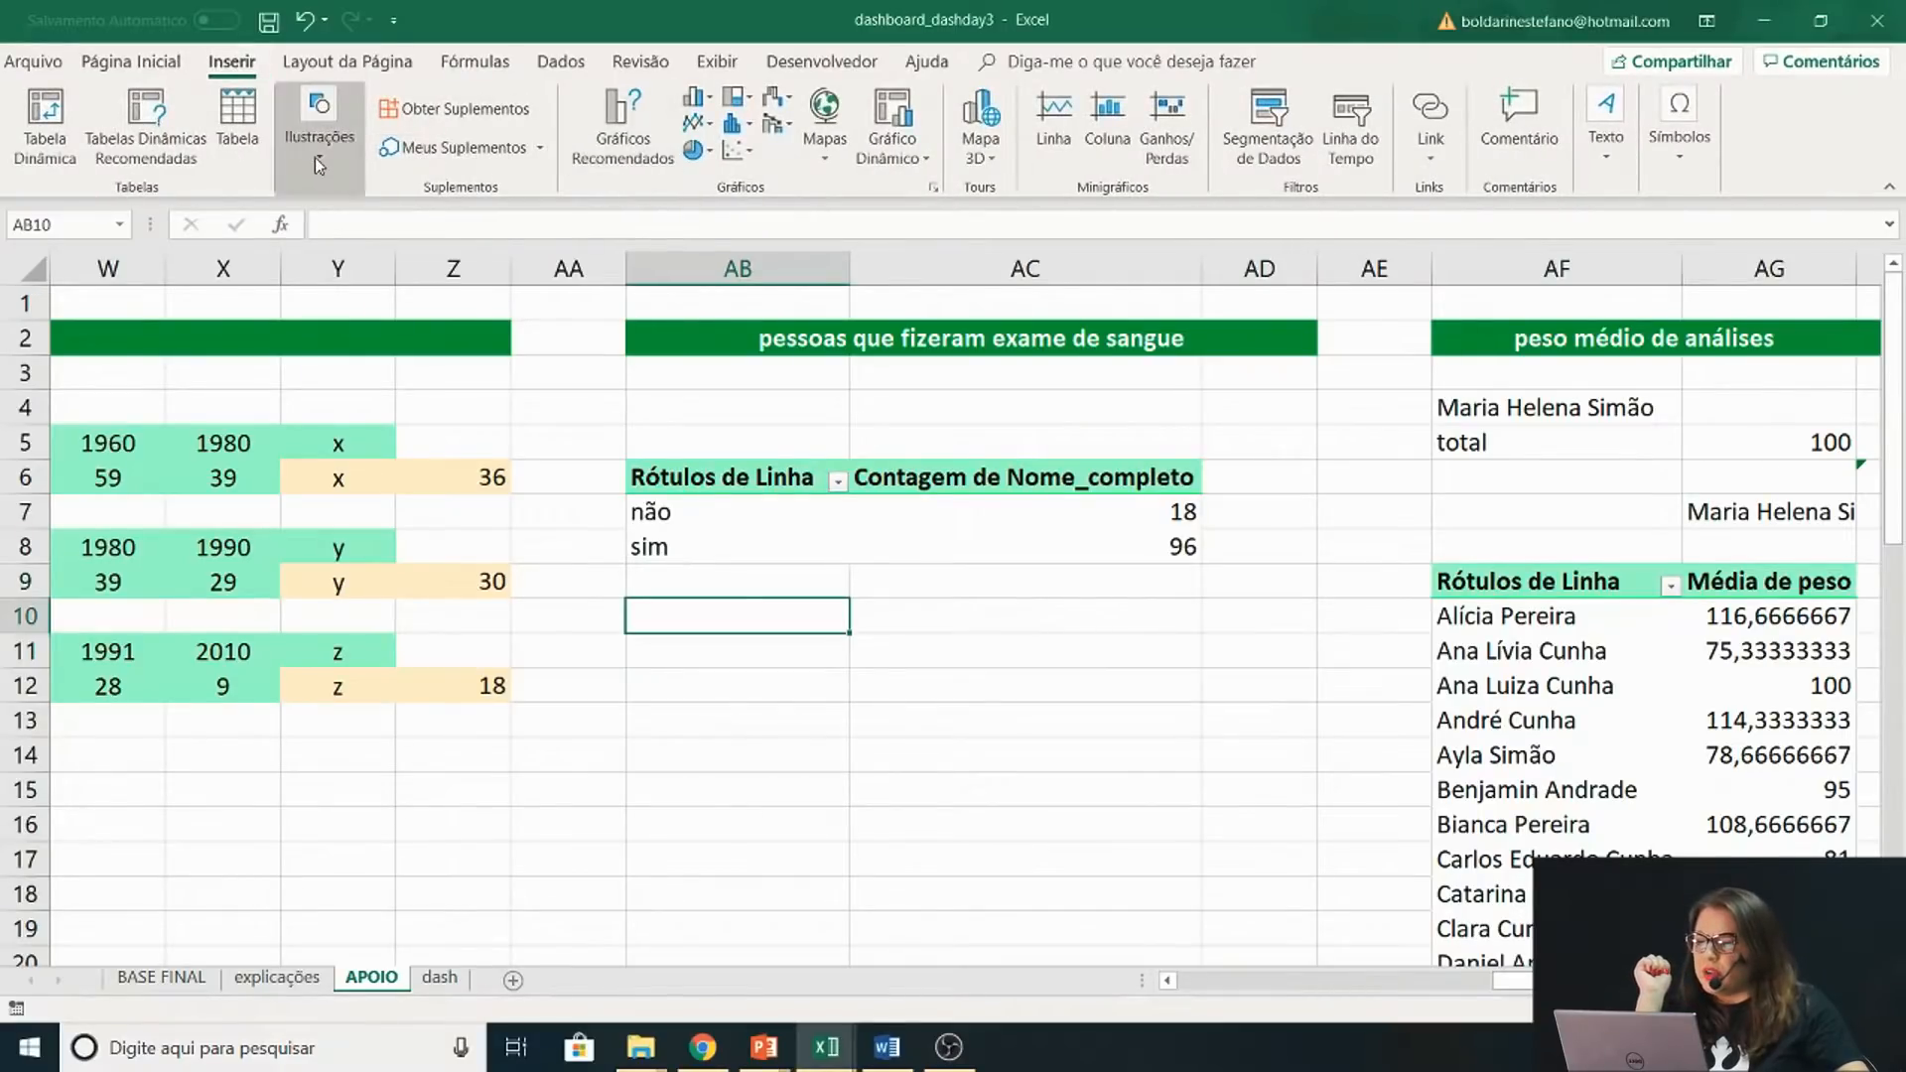
Insert the drop icon from the Sinais e símbolos category below the blood exam pivot table on the APOIO sheet
{"action": "left_click", "coordinate": [313, 157]}
{"action": "left_click", "coordinate": [508, 266]}
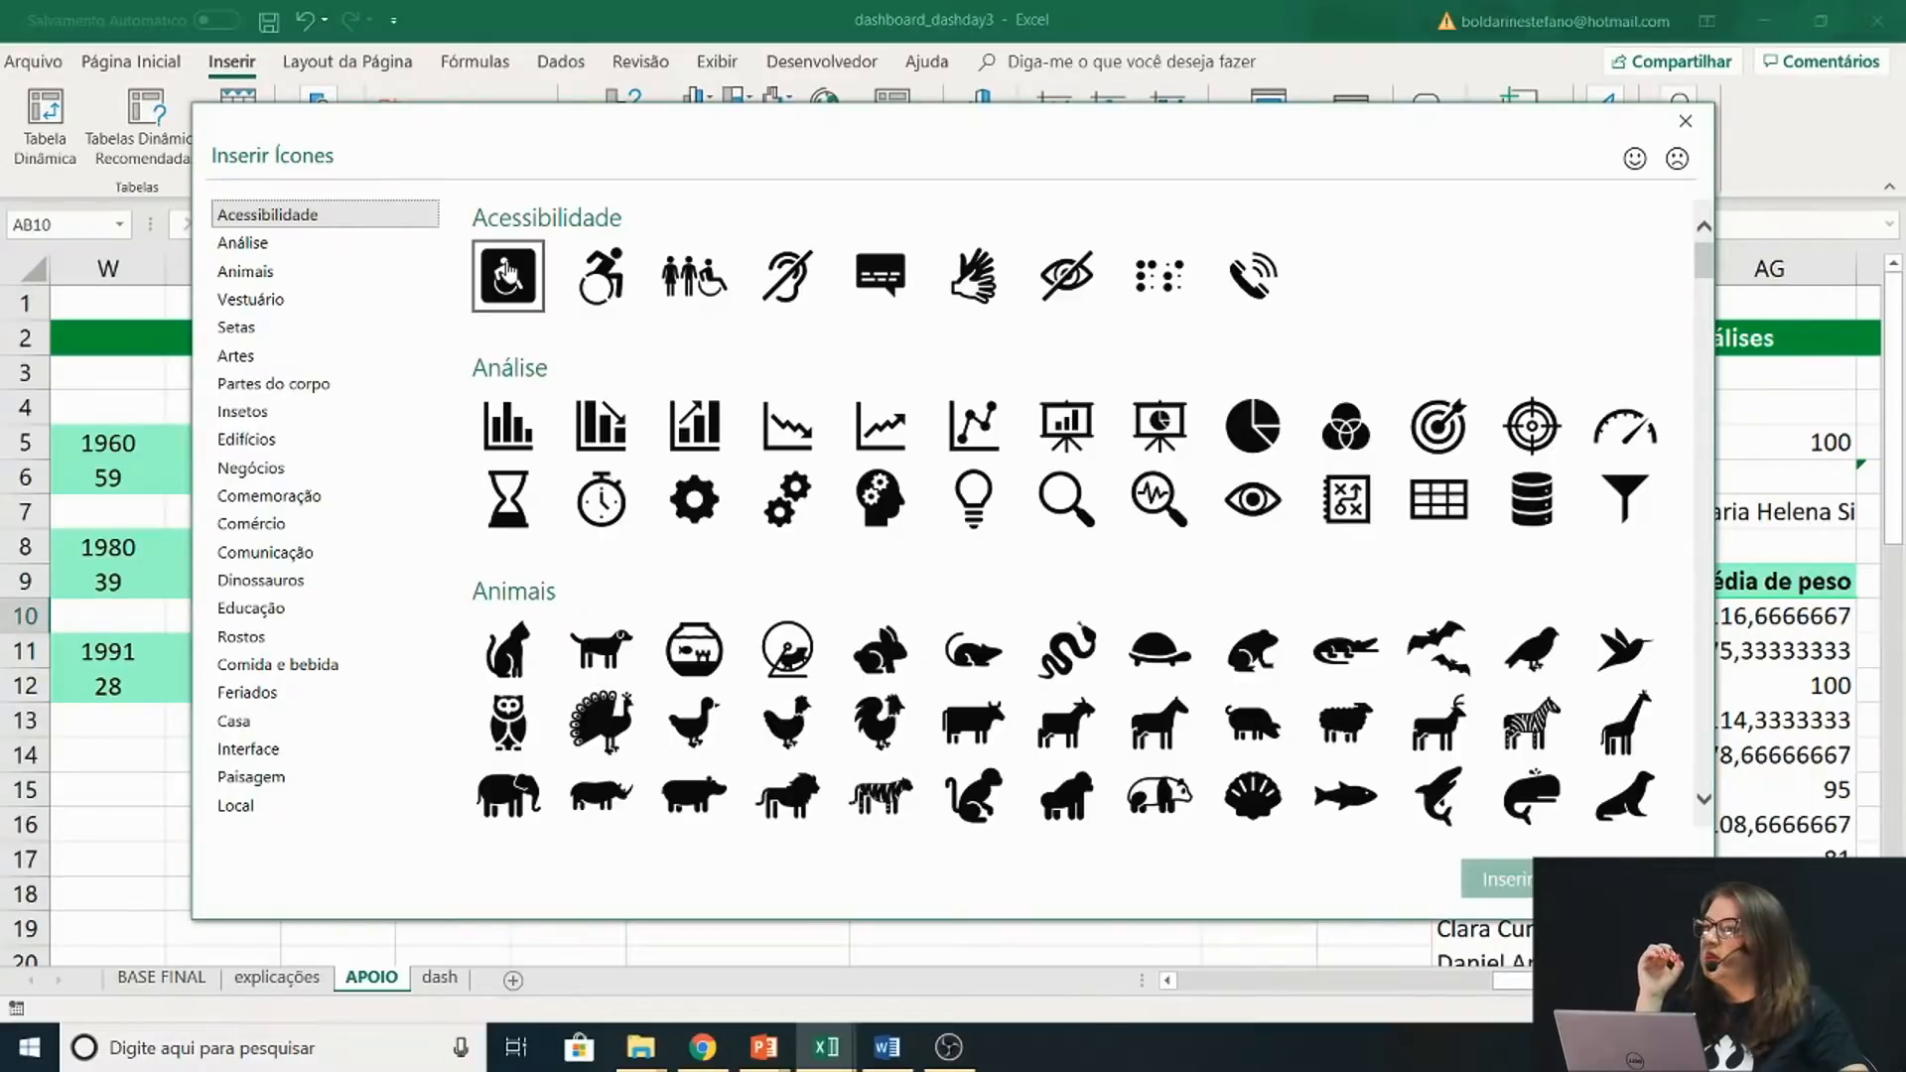
{"action": "scroll", "coordinate": [1168, 689], "scroll_direction": "down", "scroll_amount": 10}
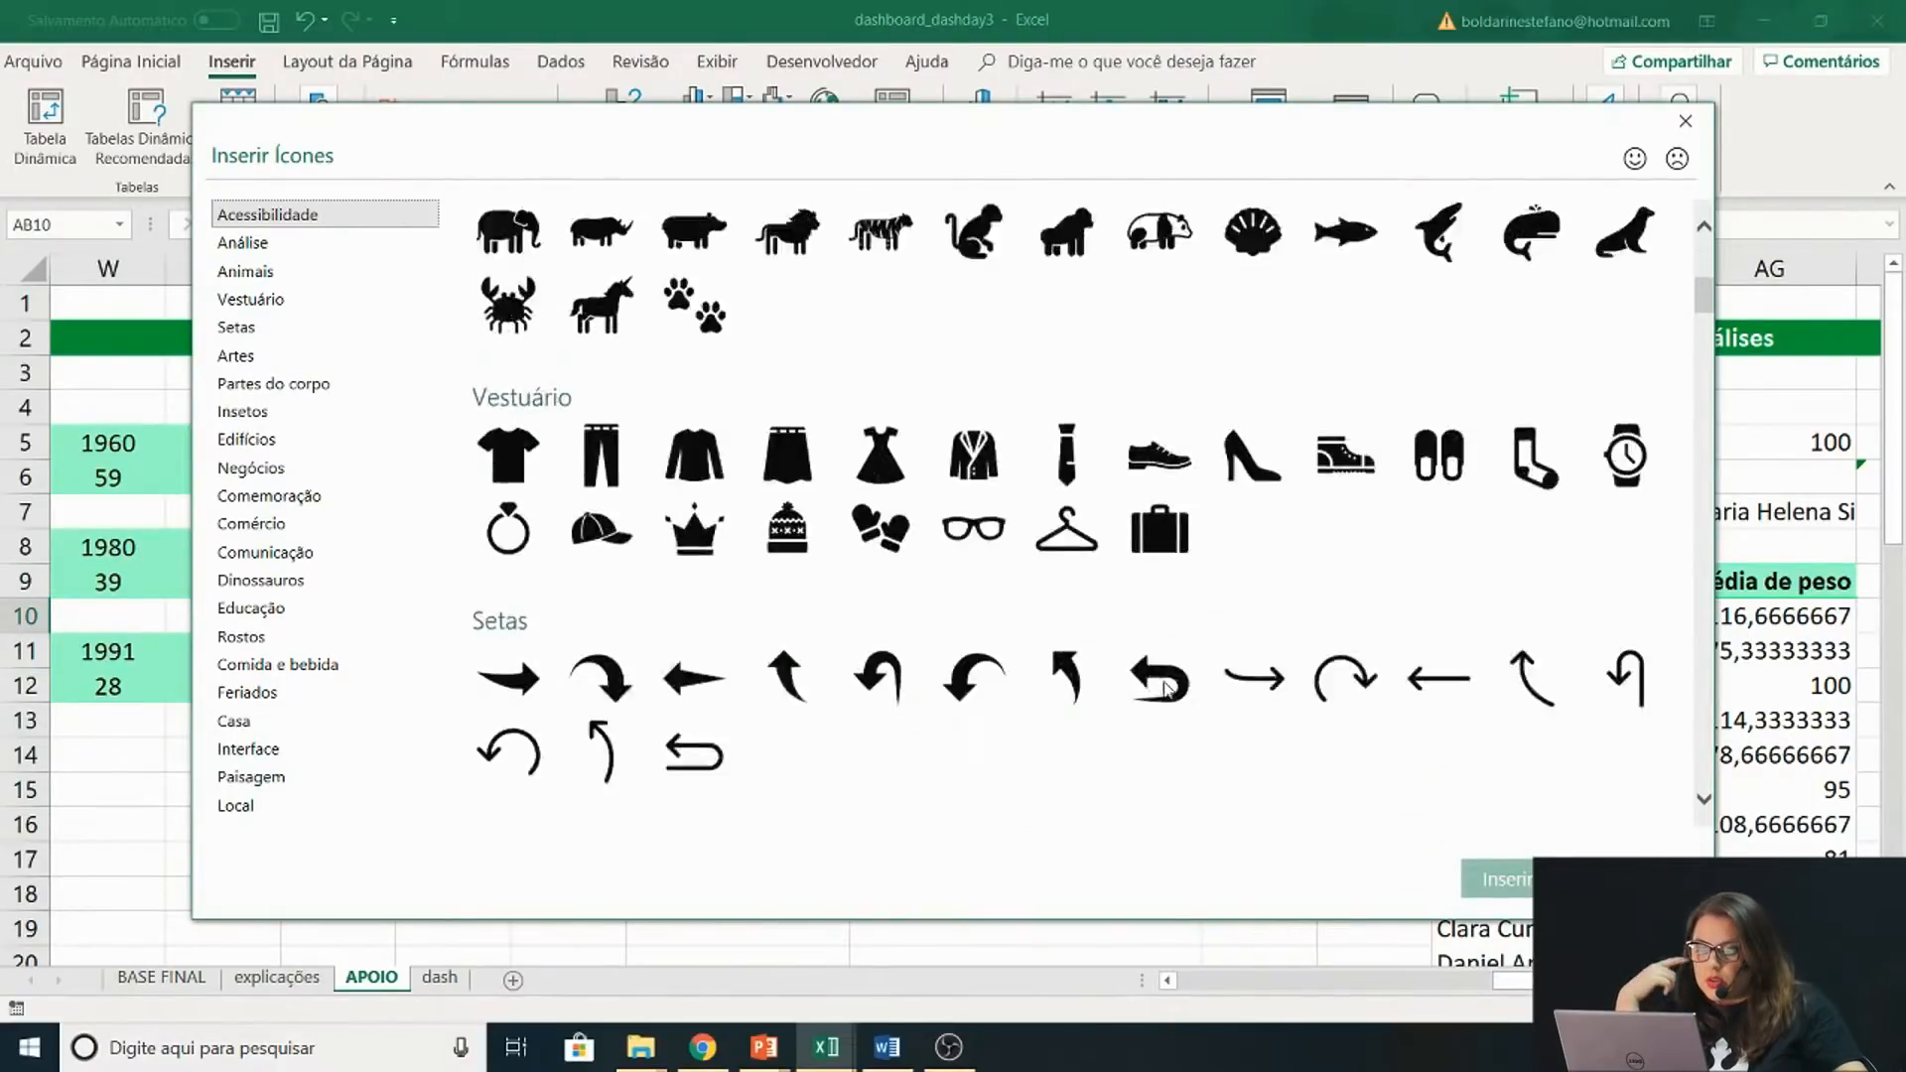
{"action": "scroll", "coordinate": [1168, 689], "scroll_direction": "down", "scroll_amount": 9}
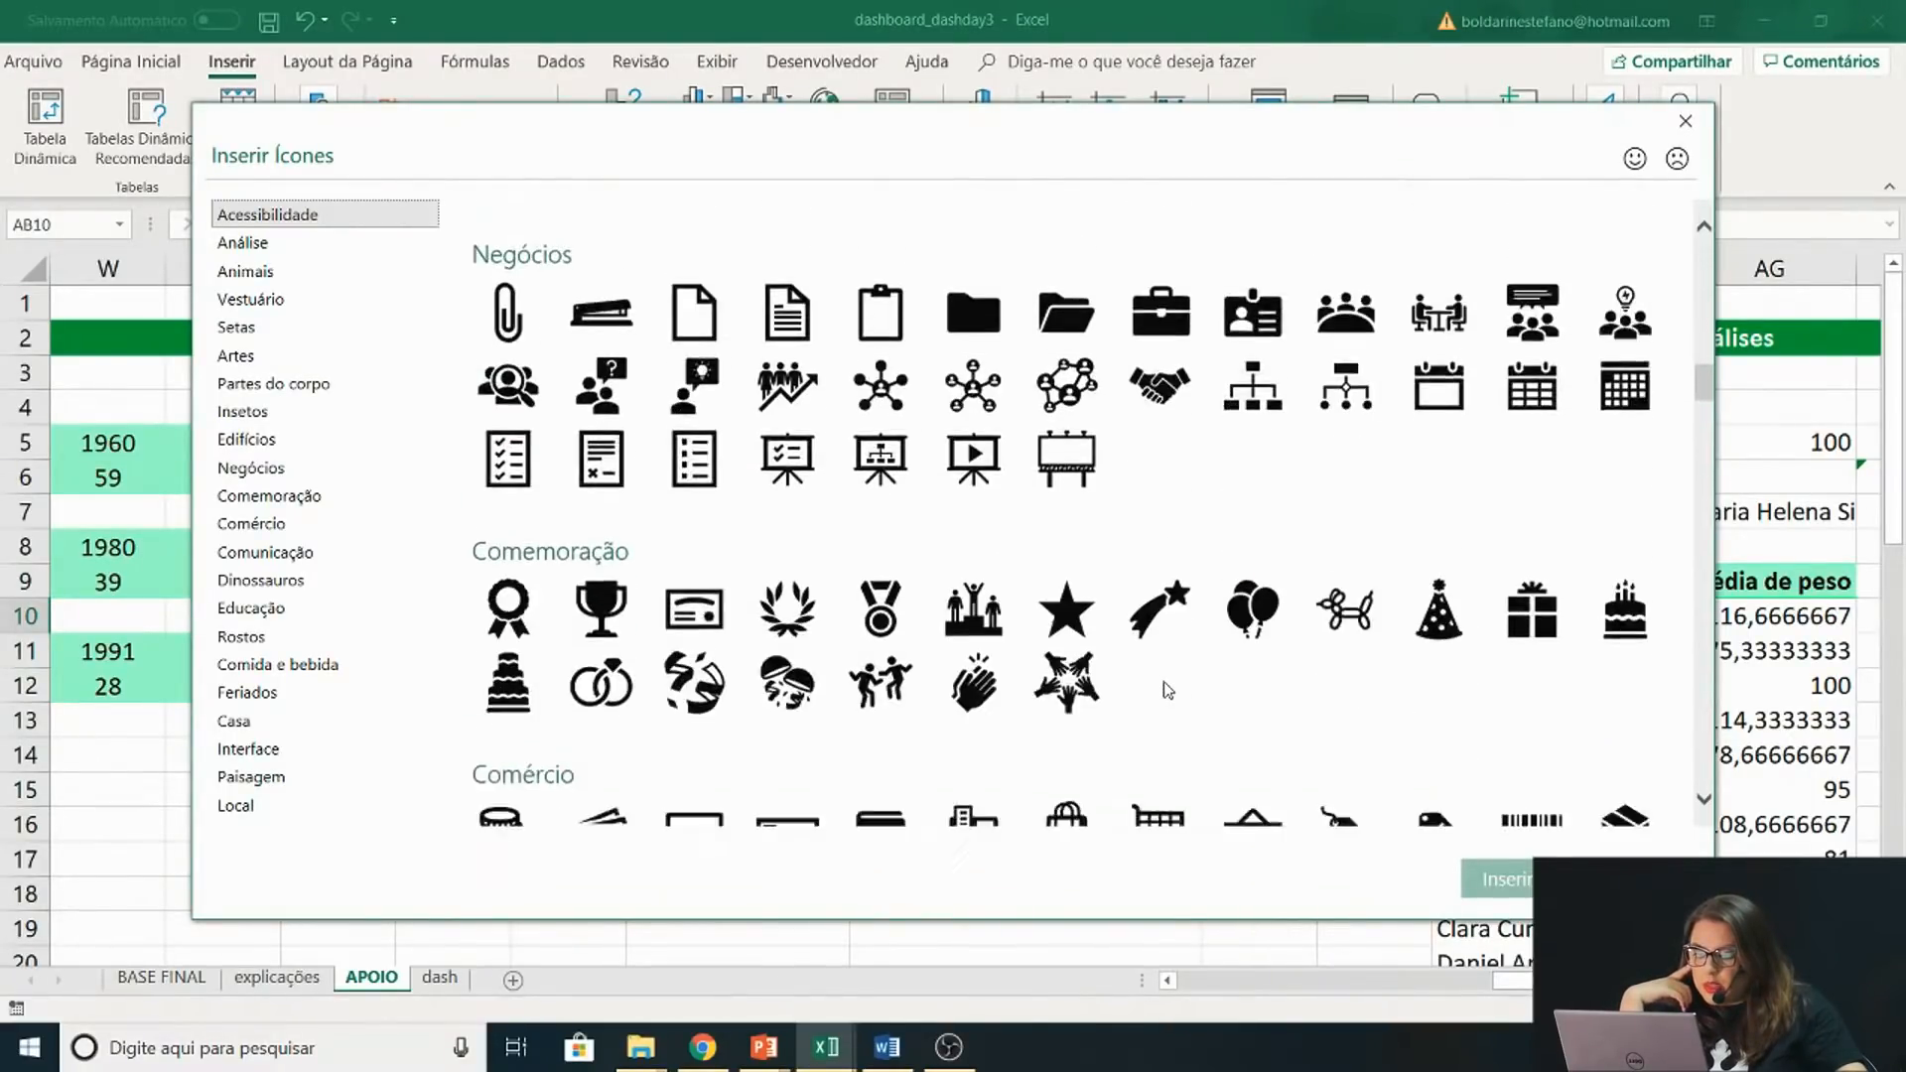
{"action": "scroll", "coordinate": [1168, 689], "scroll_direction": "up", "scroll_amount": 6}
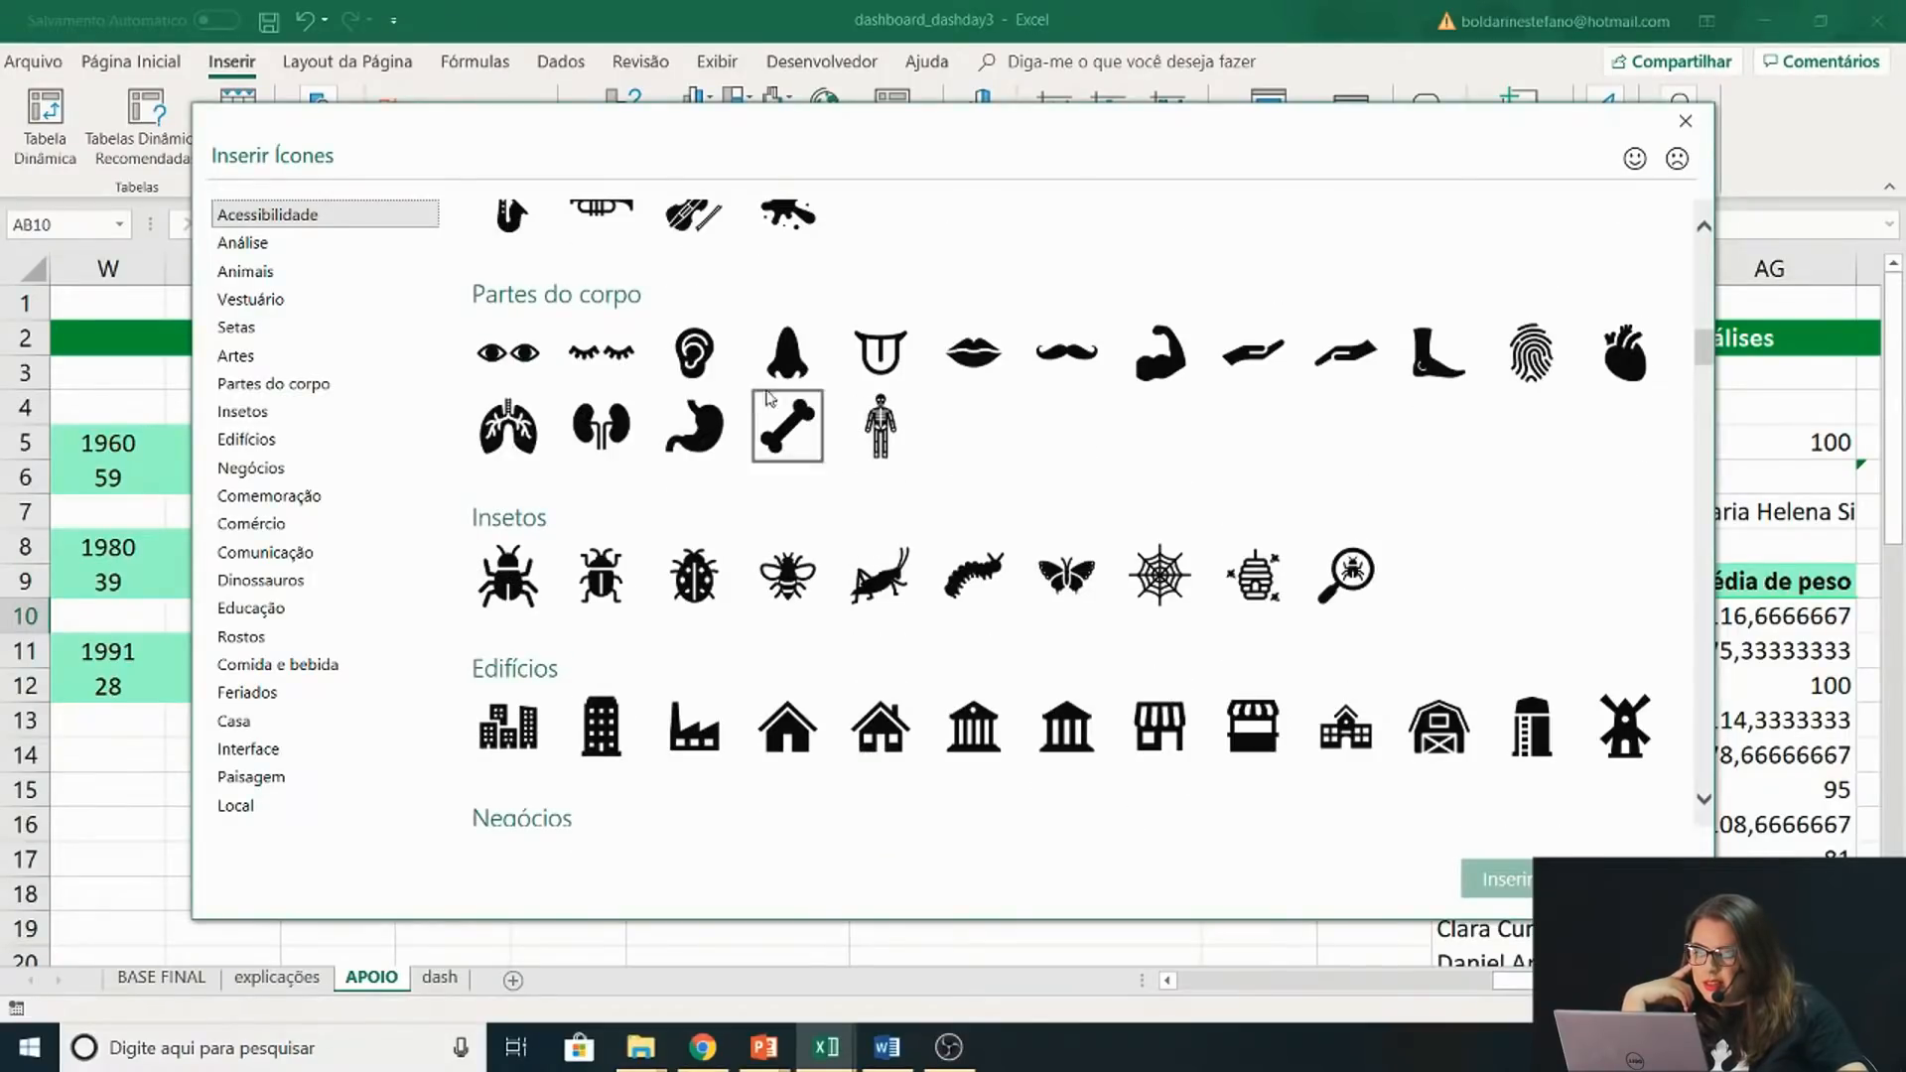
{"action": "scroll", "coordinate": [921, 549], "scroll_direction": "down", "scroll_amount": 9}
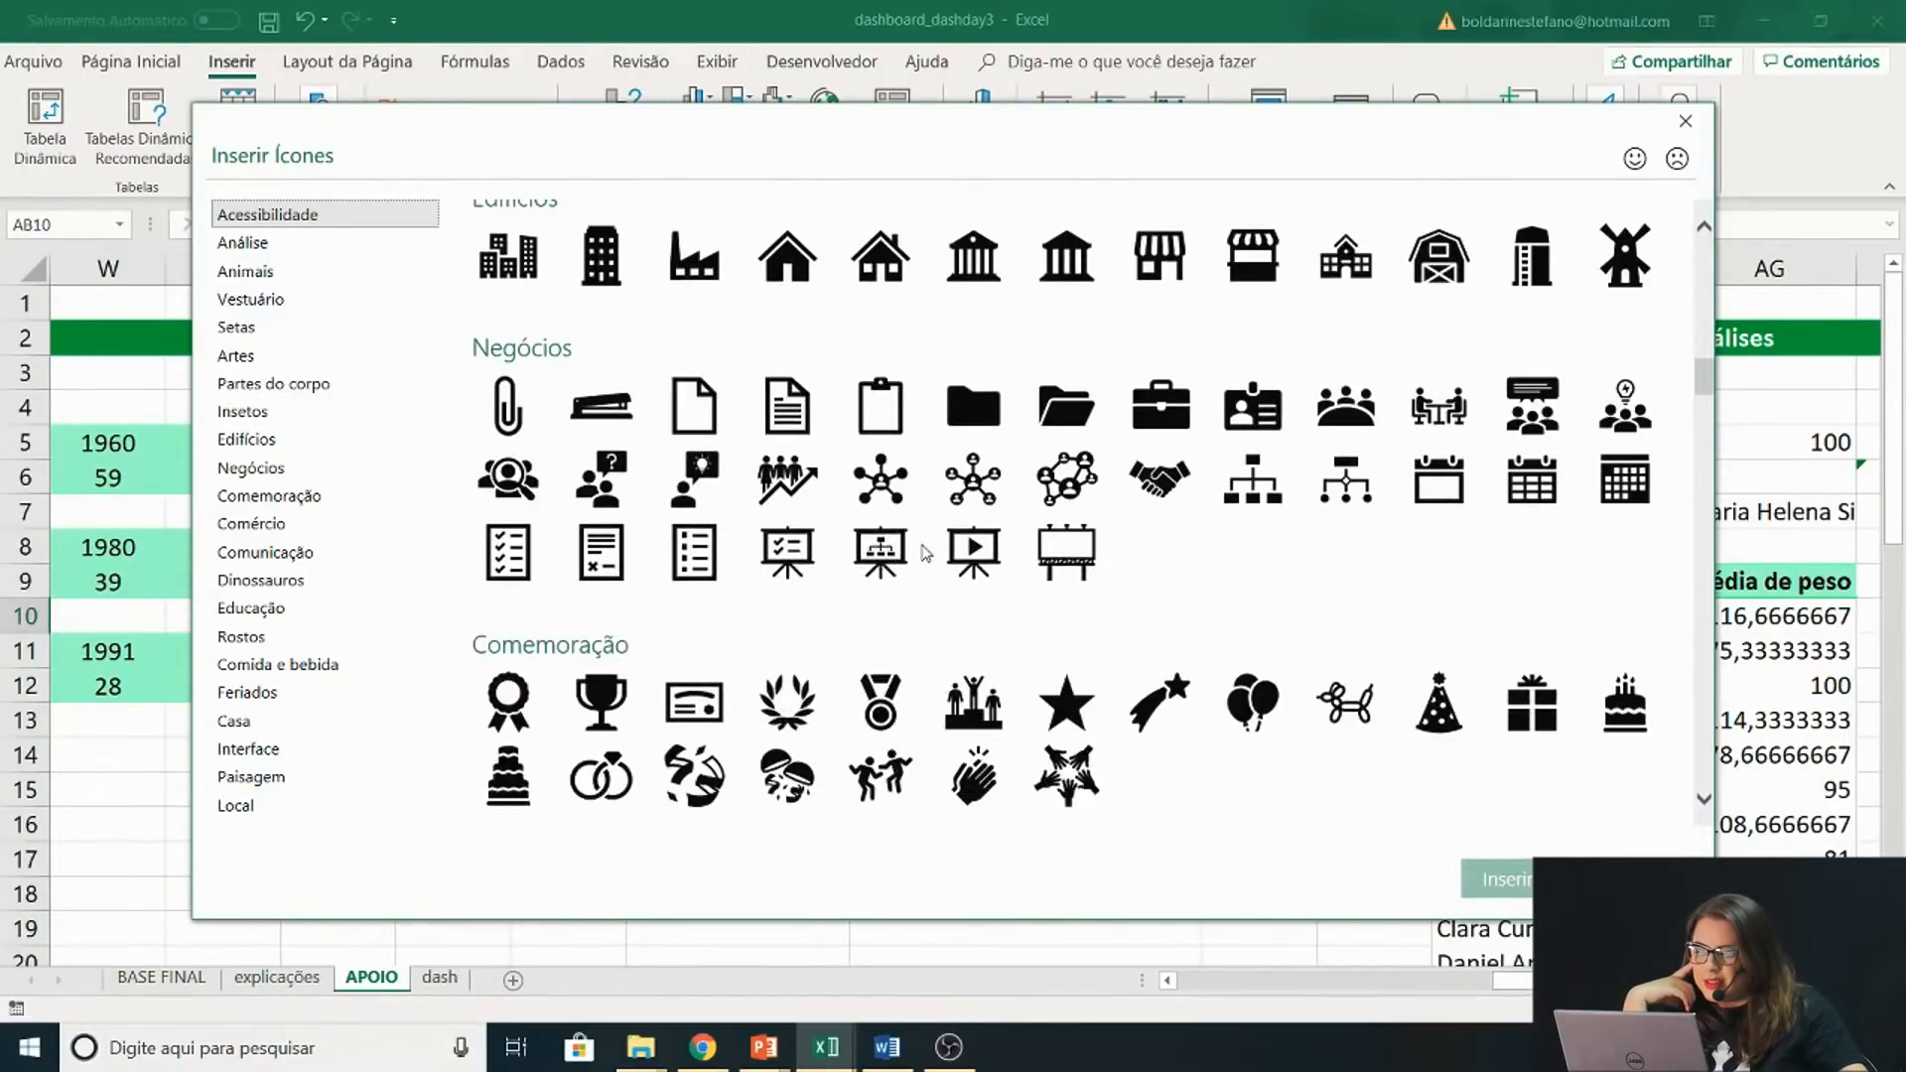
{"action": "scroll", "coordinate": [924, 552], "scroll_direction": "down", "scroll_amount": 6}
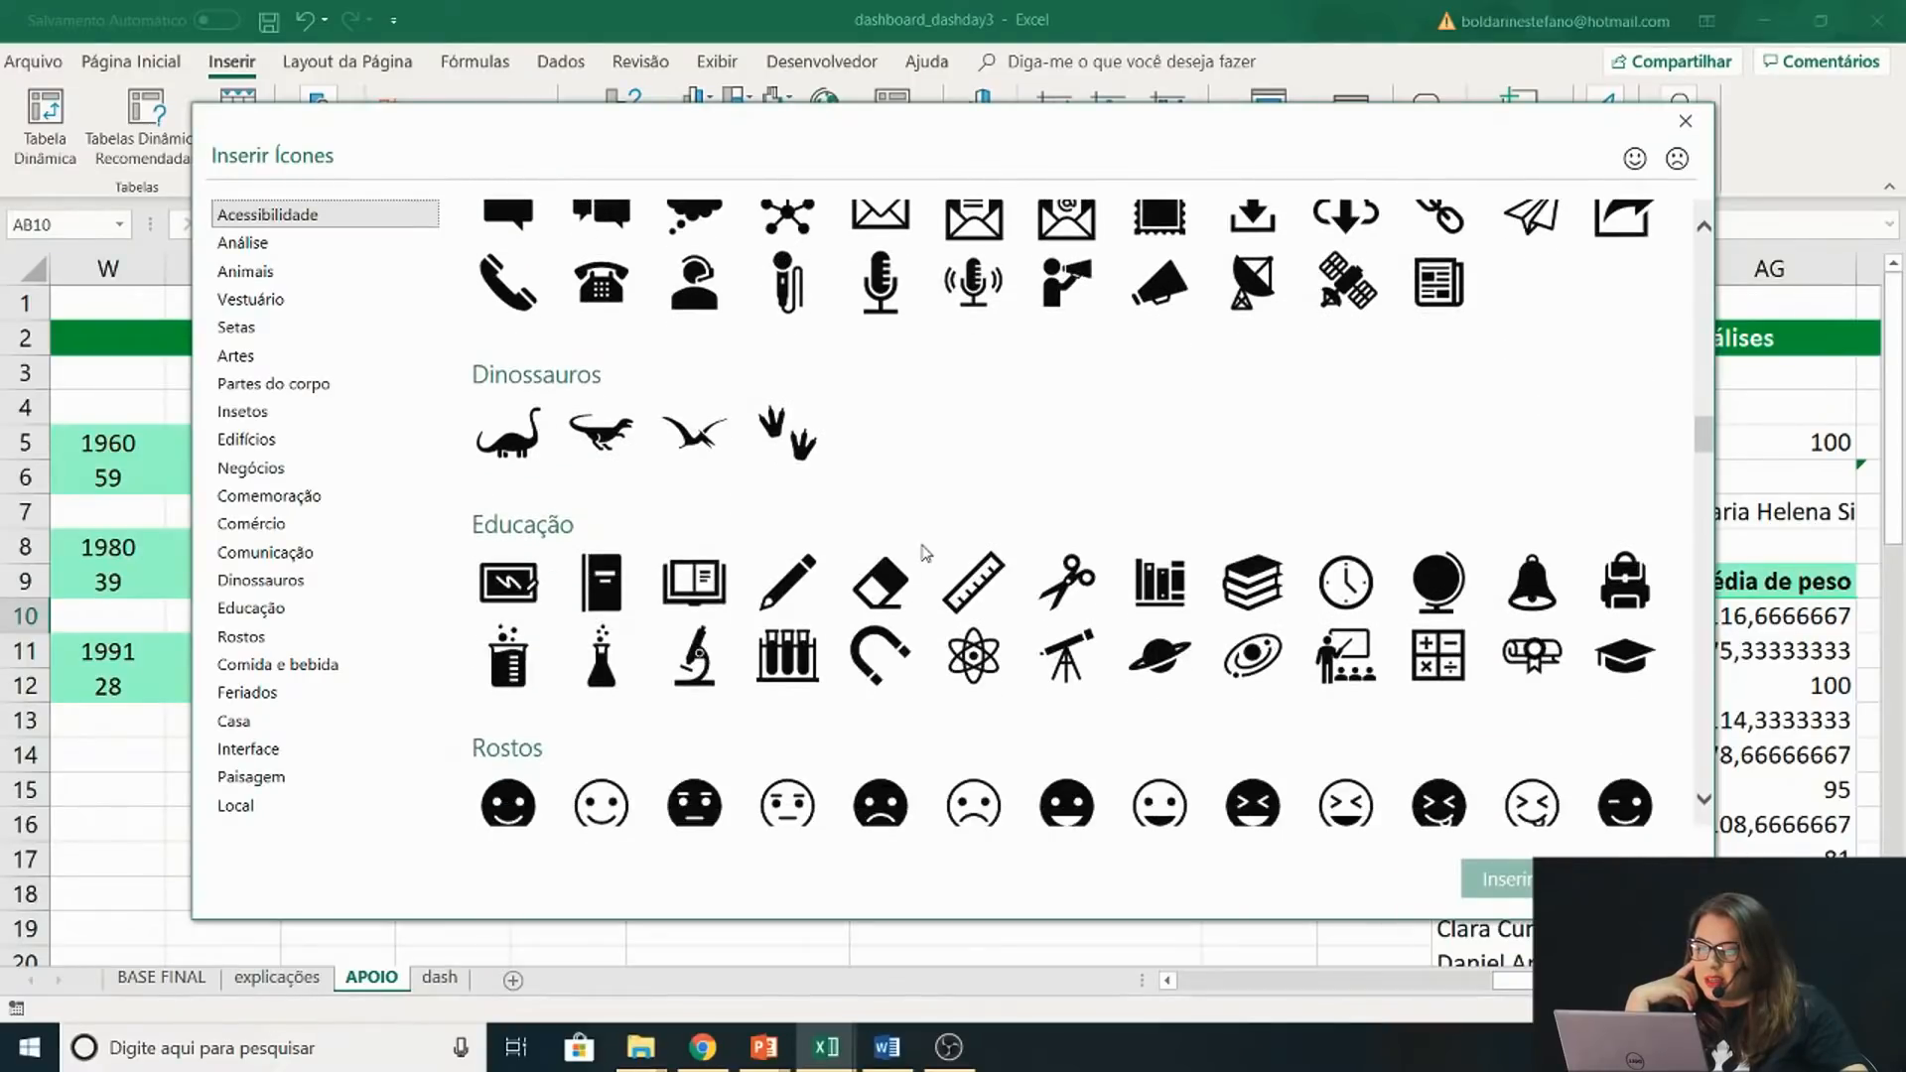
{"action": "scroll", "coordinate": [921, 552], "scroll_direction": "down", "scroll_amount": 2}
{"action": "scroll", "coordinate": [920, 552], "scroll_direction": "up", "scroll_amount": 2}
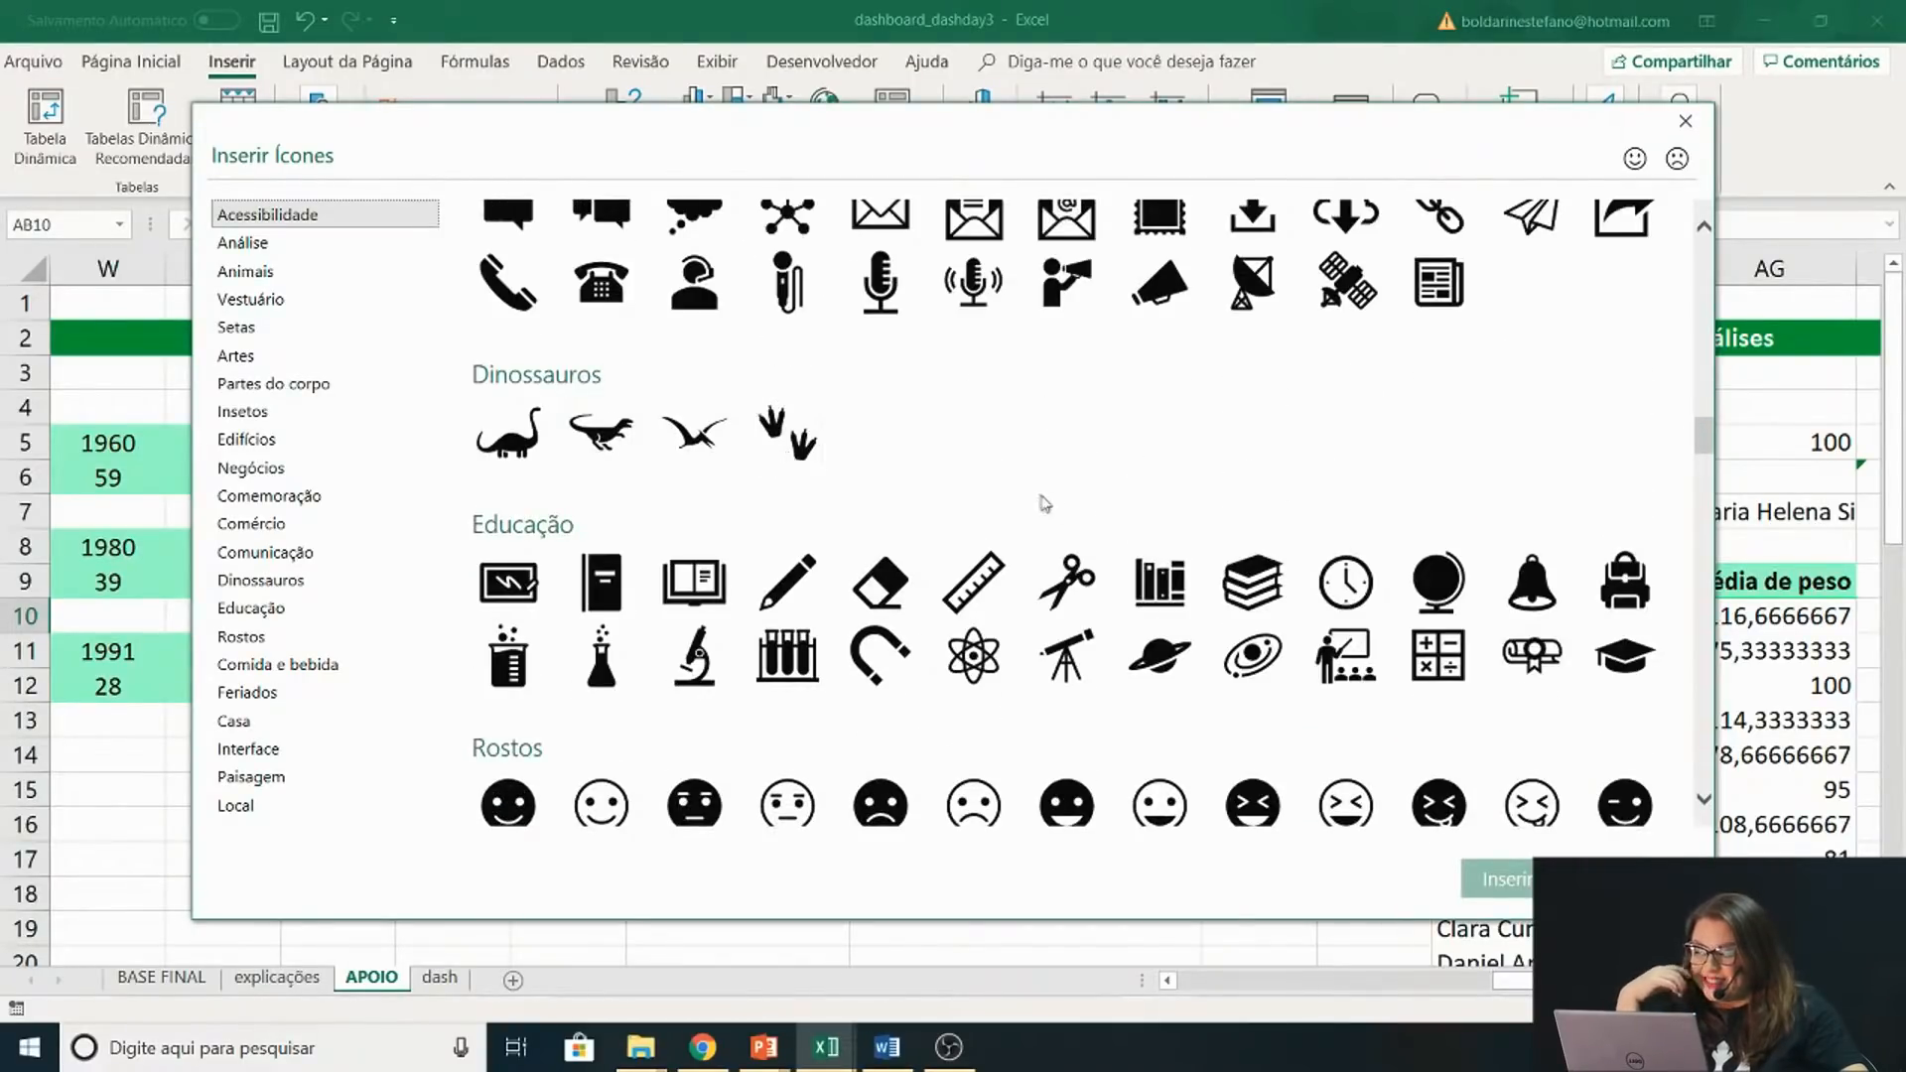
{"action": "scroll", "coordinate": [1134, 541], "scroll_direction": "down", "scroll_amount": 1}
{"action": "scroll", "coordinate": [1134, 541], "scroll_direction": "down", "scroll_amount": 6}
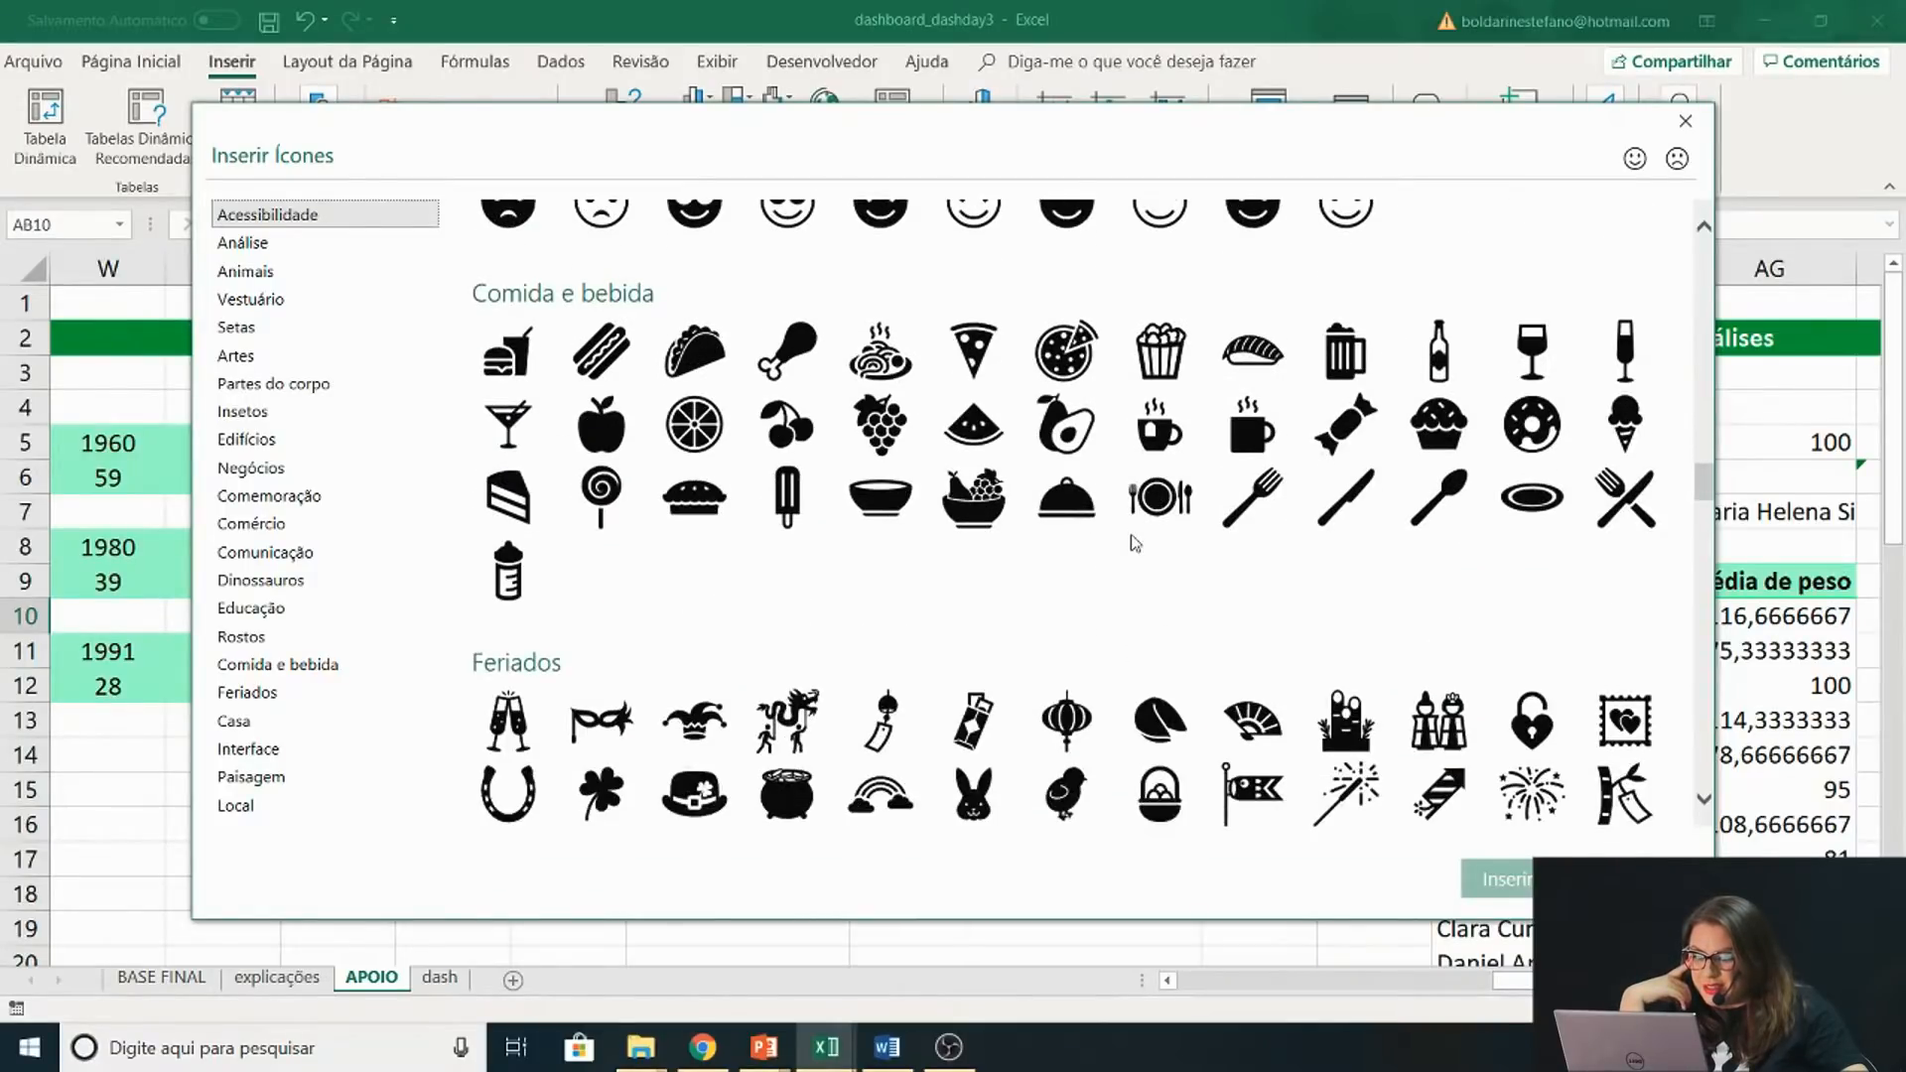
{"action": "scroll", "coordinate": [1135, 542], "scroll_direction": "down", "scroll_amount": 3}
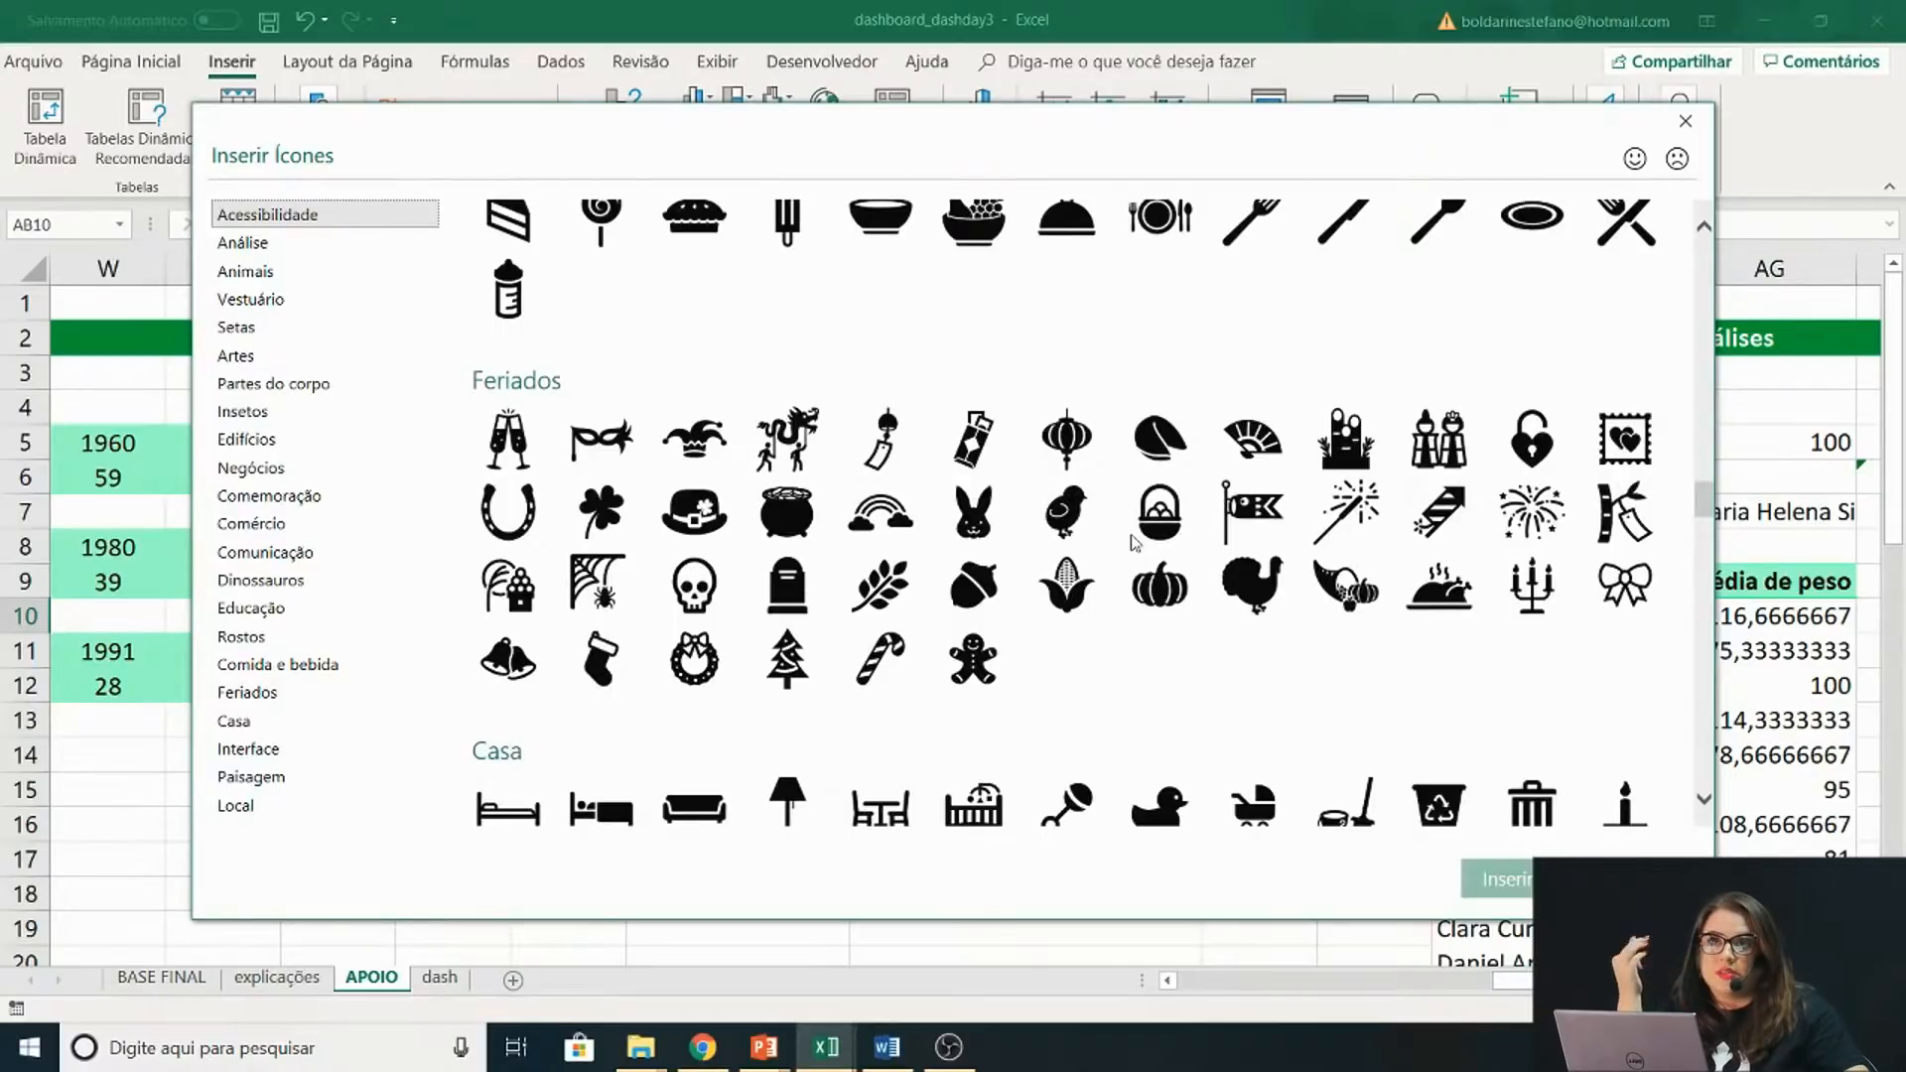
{"action": "scroll", "coordinate": [1134, 541], "scroll_direction": "down", "scroll_amount": 7}
{"action": "scroll", "coordinate": [1175, 677], "scroll_direction": "down", "scroll_amount": 6}
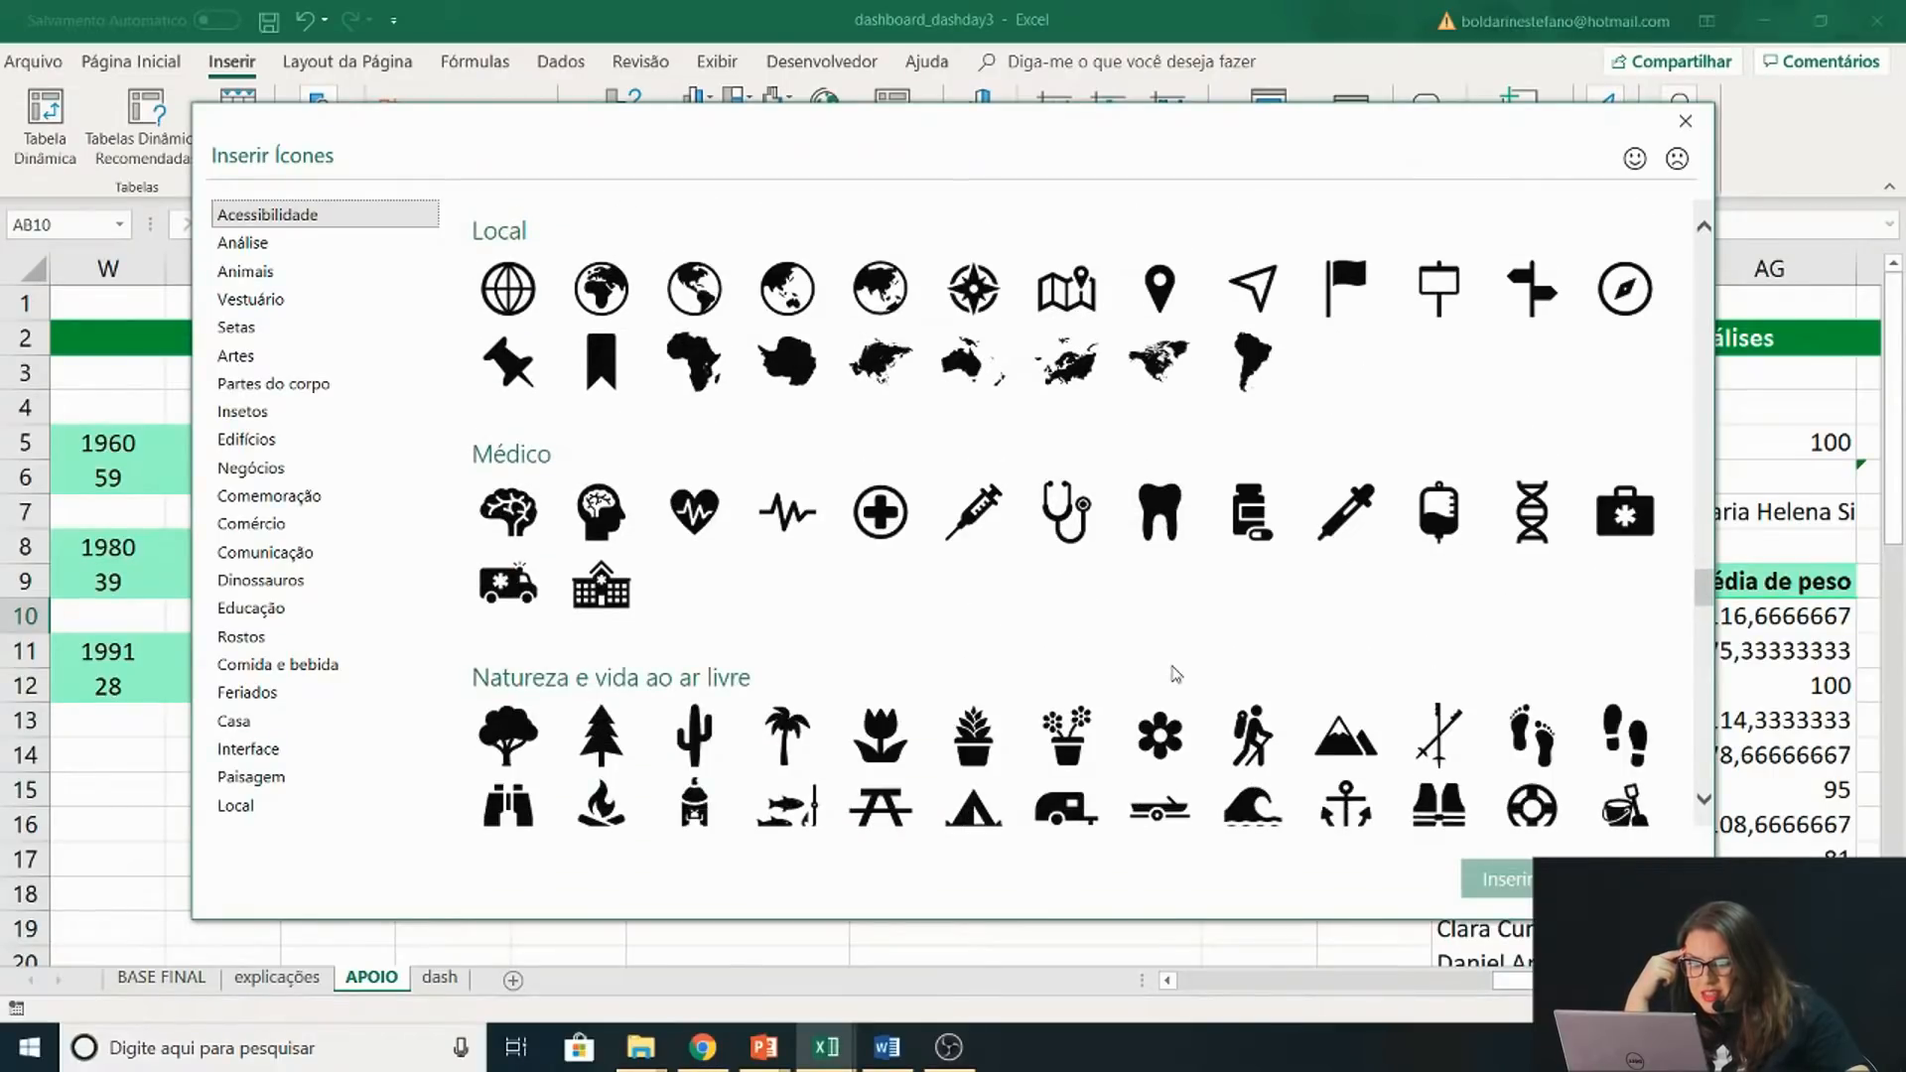
{"action": "scroll", "coordinate": [1176, 675], "scroll_direction": "down", "scroll_amount": 1}
{"action": "scroll", "coordinate": [1176, 675], "scroll_direction": "up", "scroll_amount": 1}
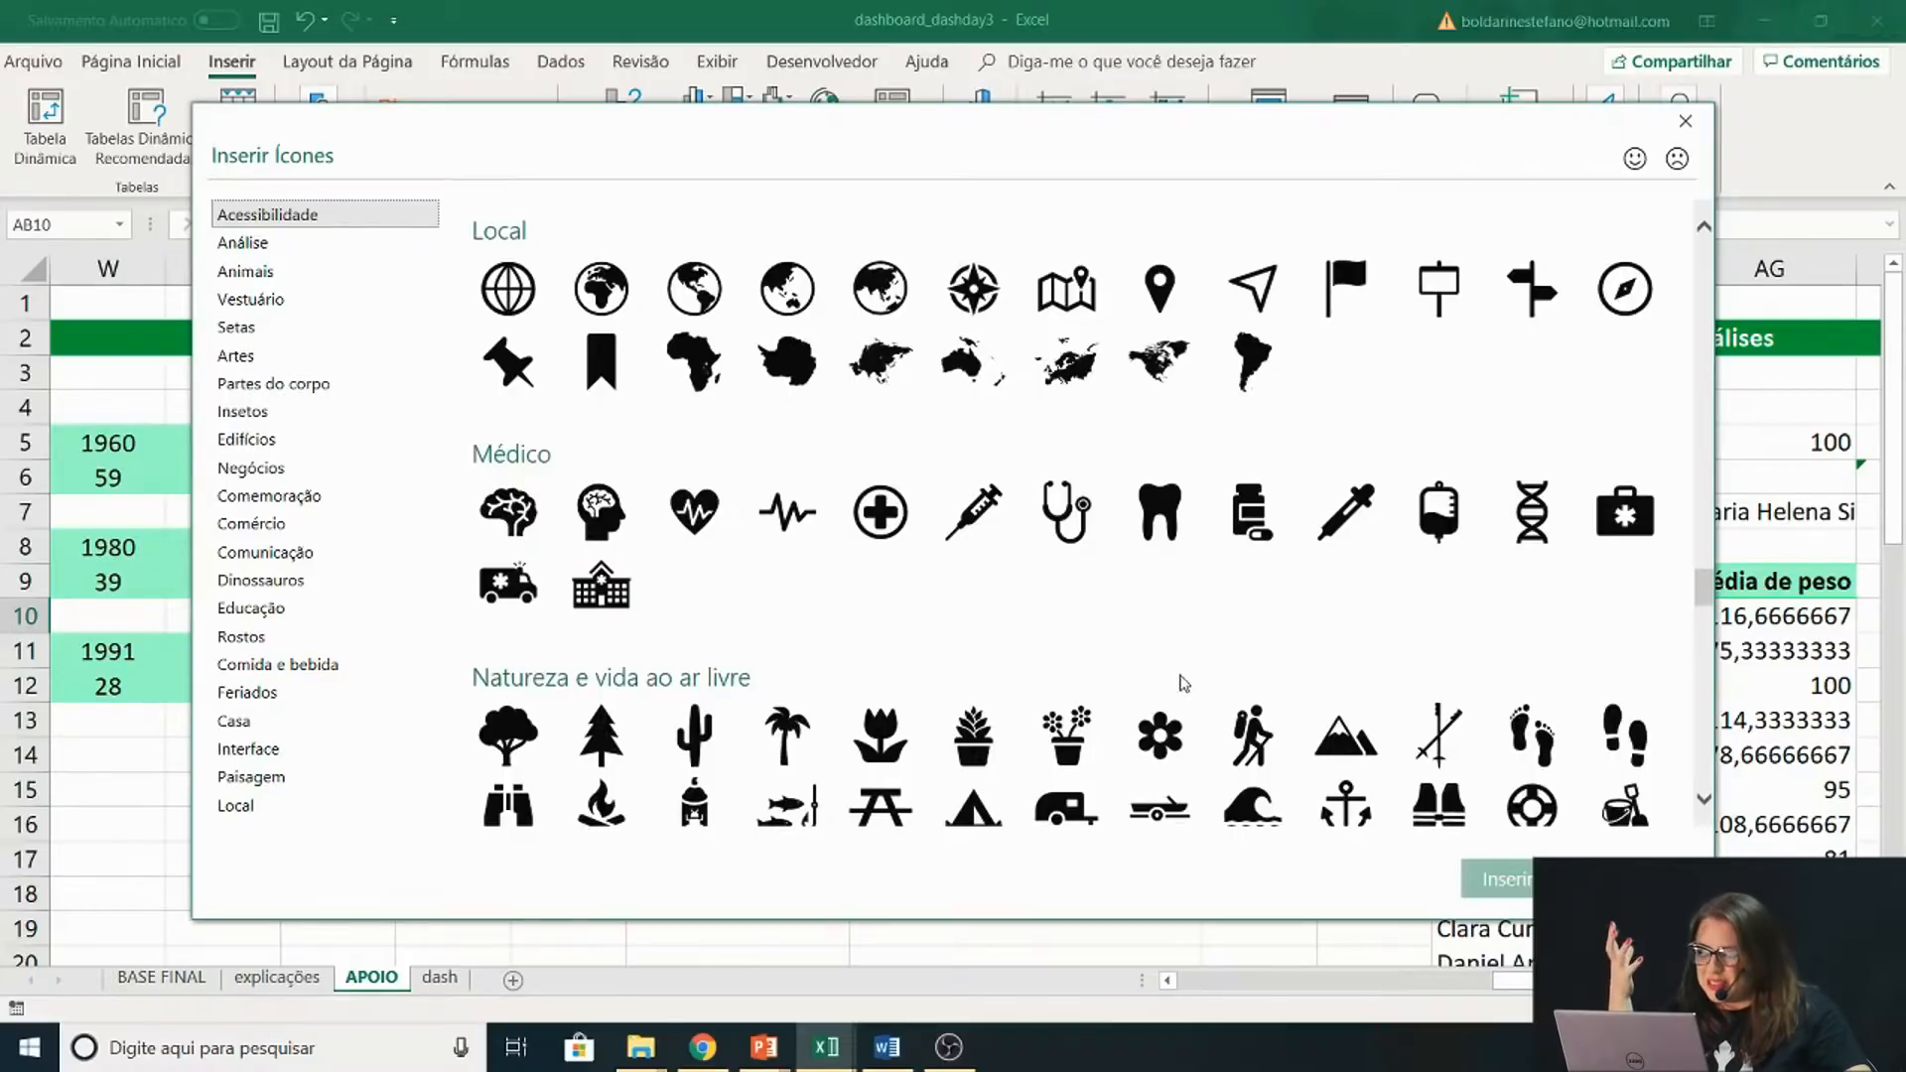
{"action": "scroll", "coordinate": [1182, 695], "scroll_direction": "down", "scroll_amount": 1}
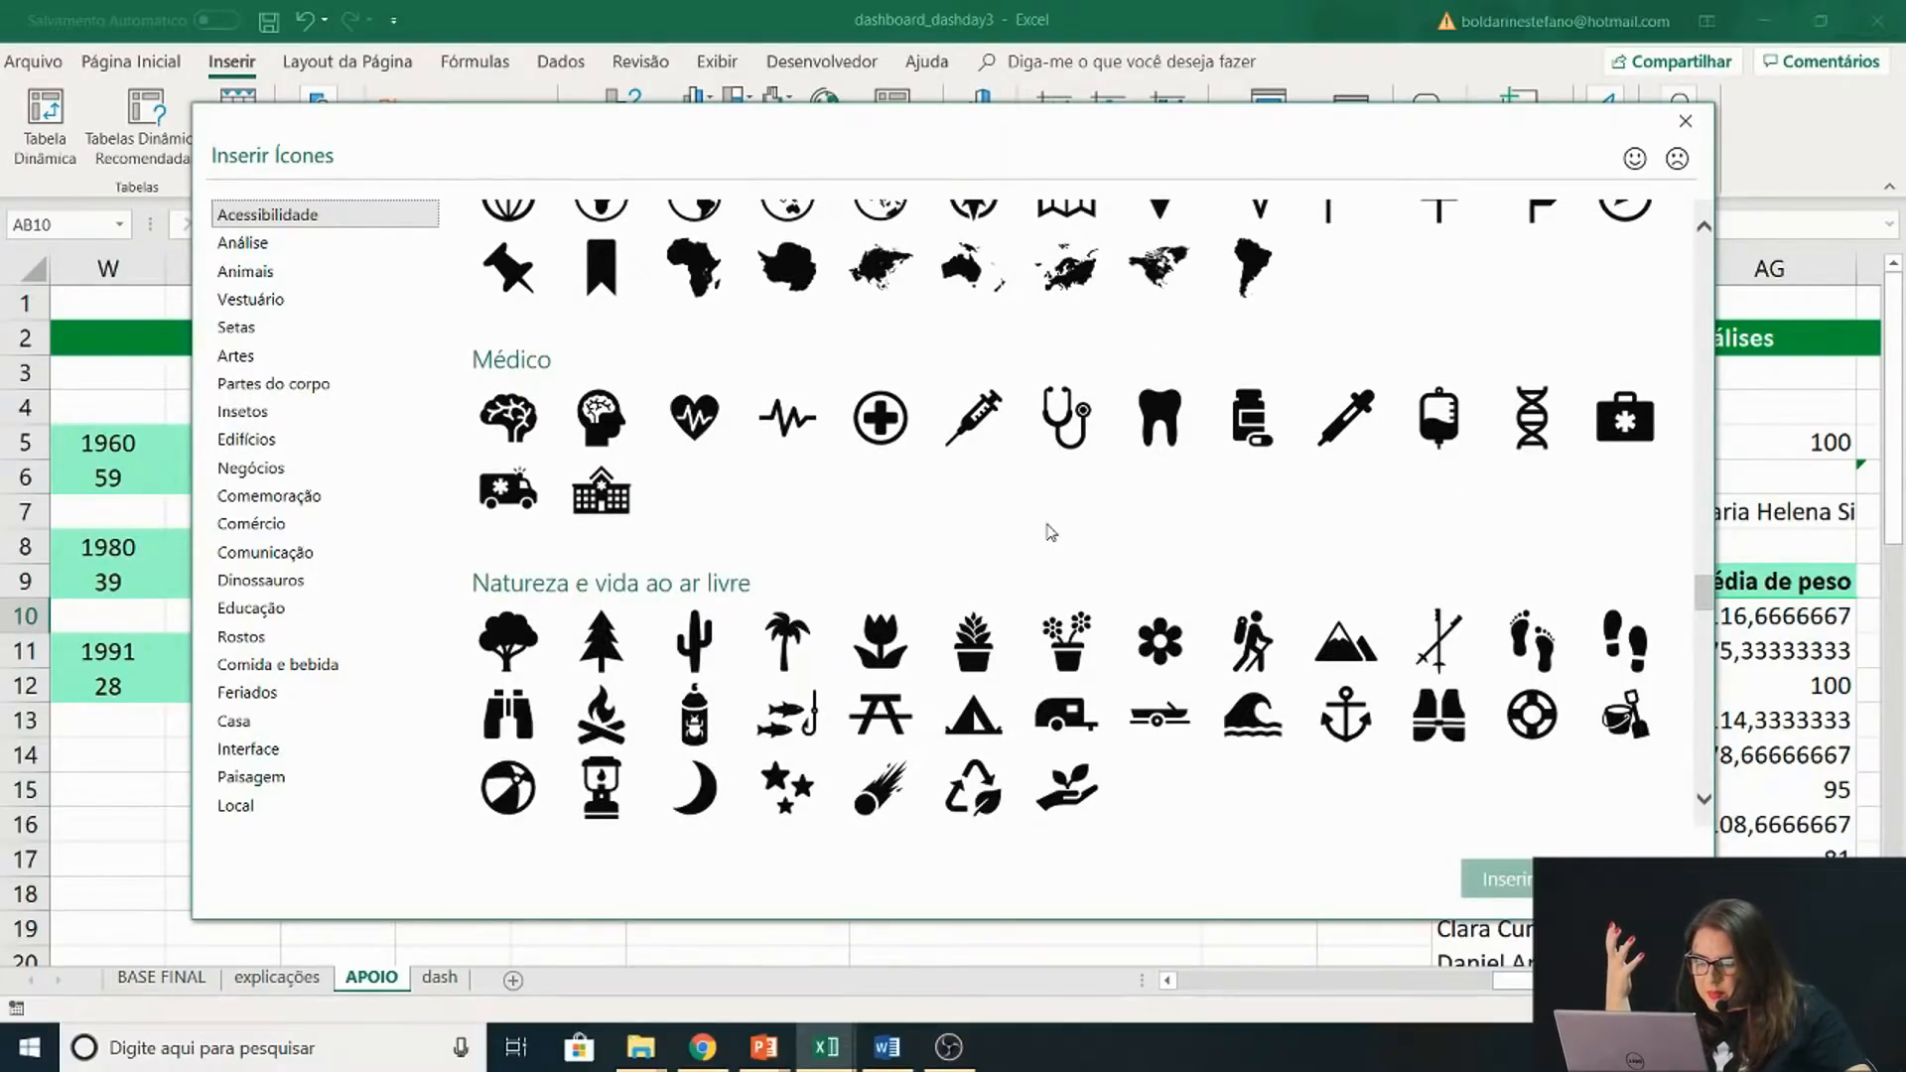
{"action": "scroll", "coordinate": [1050, 532], "scroll_direction": "down", "scroll_amount": 15}
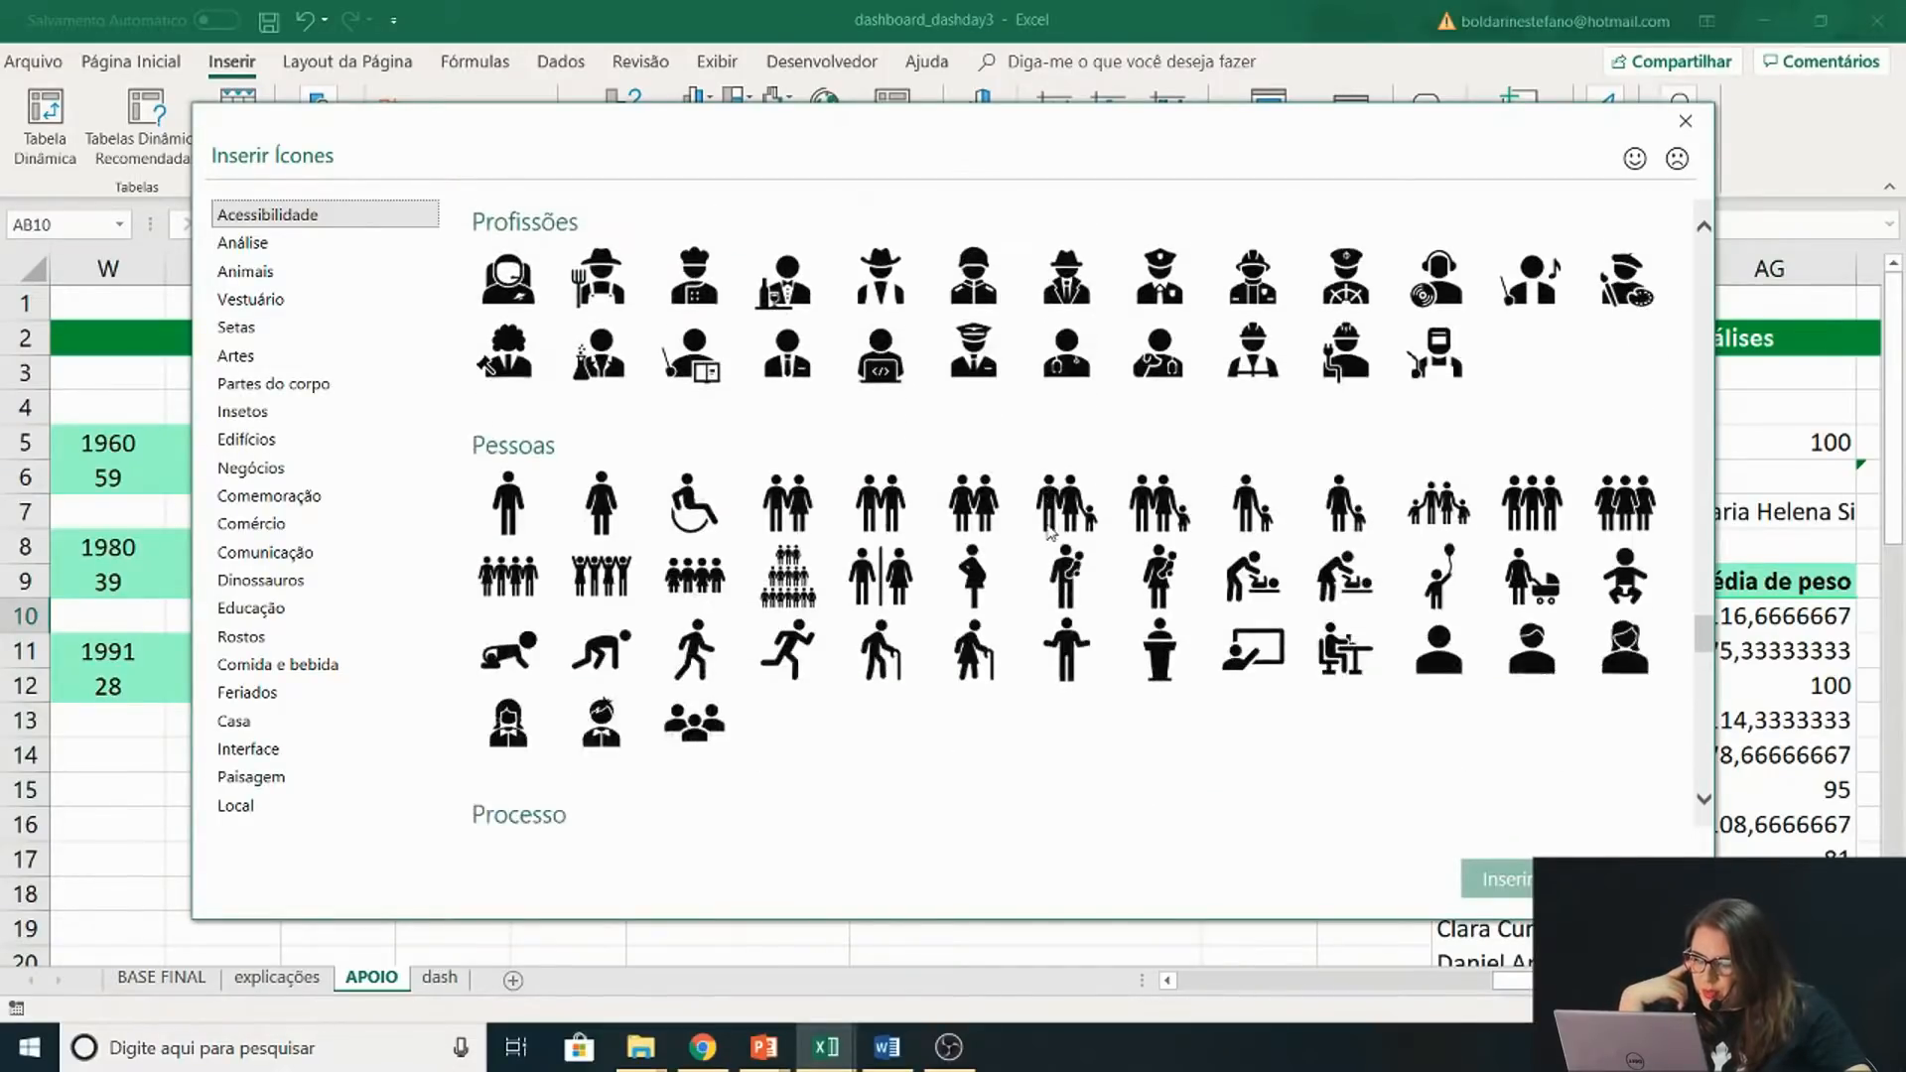
{"action": "scroll", "coordinate": [1050, 533], "scroll_direction": "down", "scroll_amount": 3}
{"action": "scroll", "coordinate": [894, 546], "scroll_direction": "up", "scroll_amount": 2}
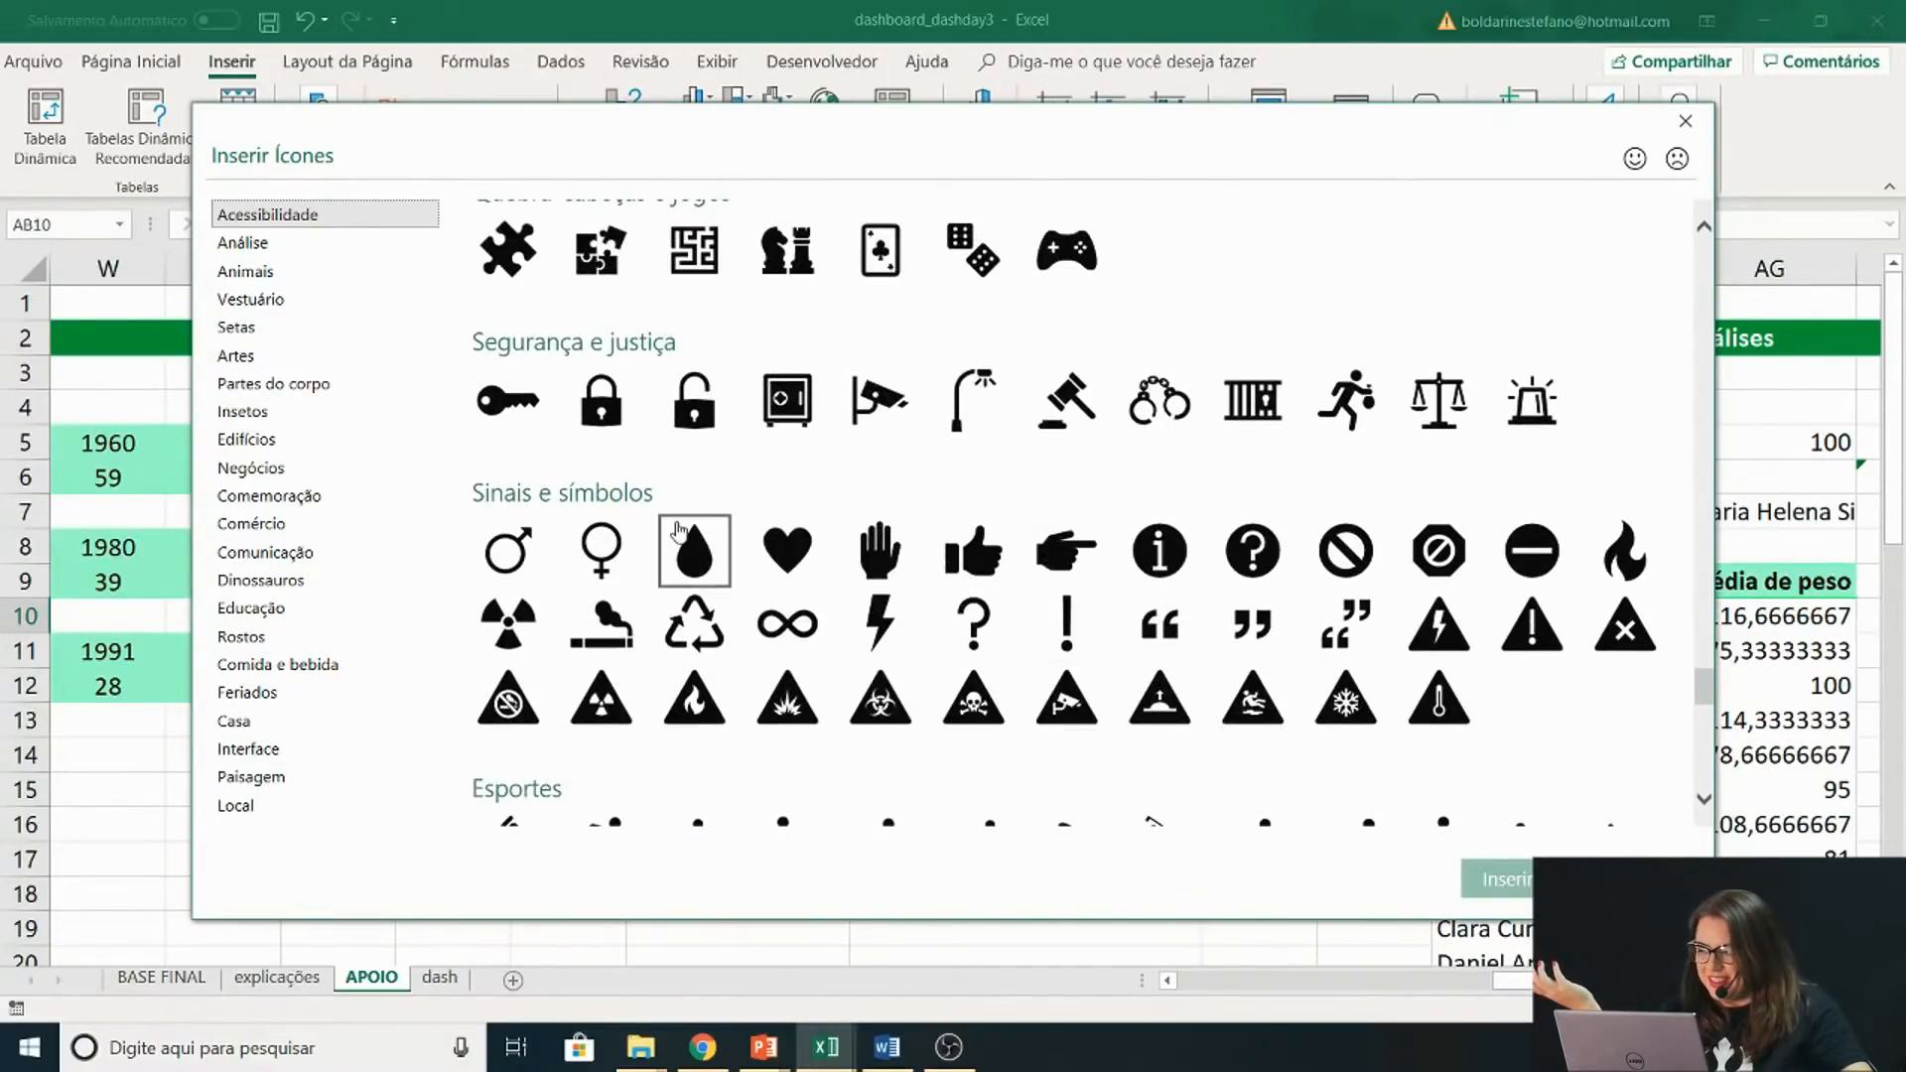
{"action": "left_click", "coordinate": [694, 551]}
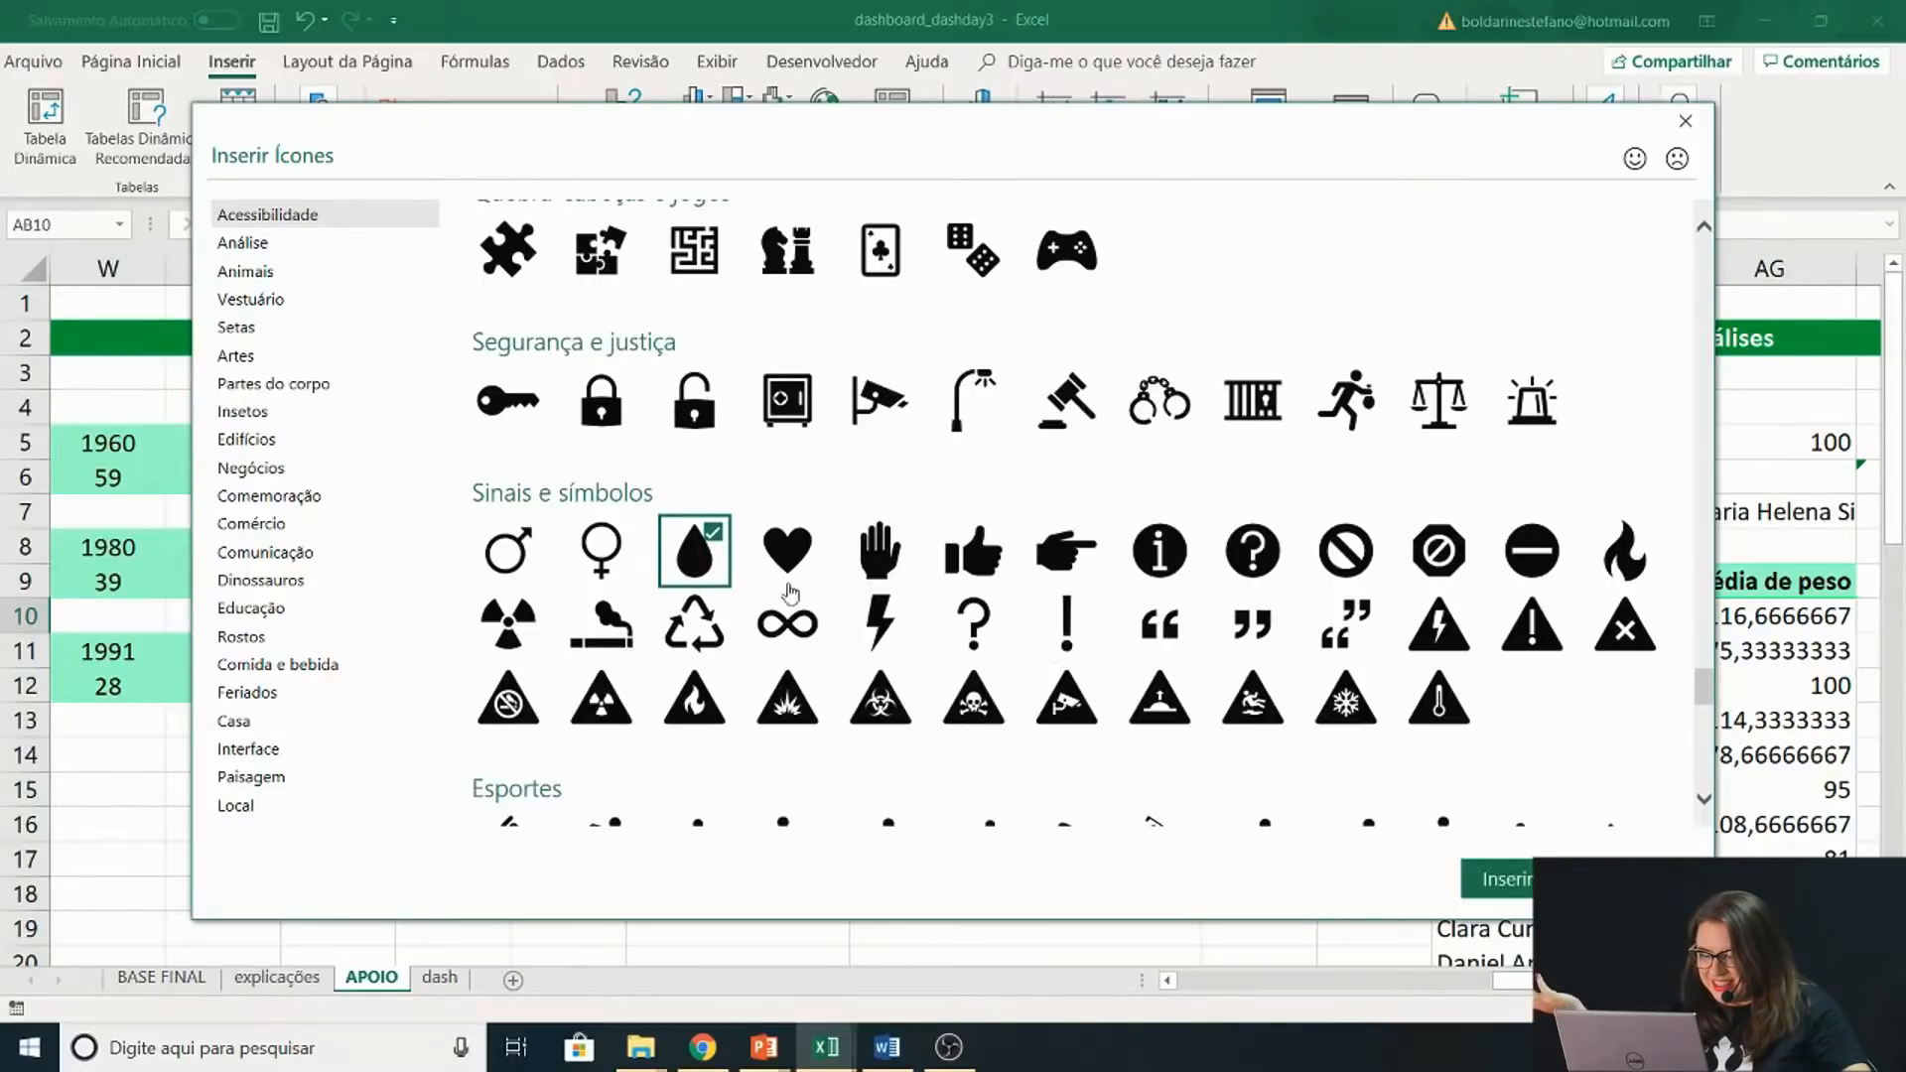
{"action": "left_click", "coordinate": [1521, 886]}
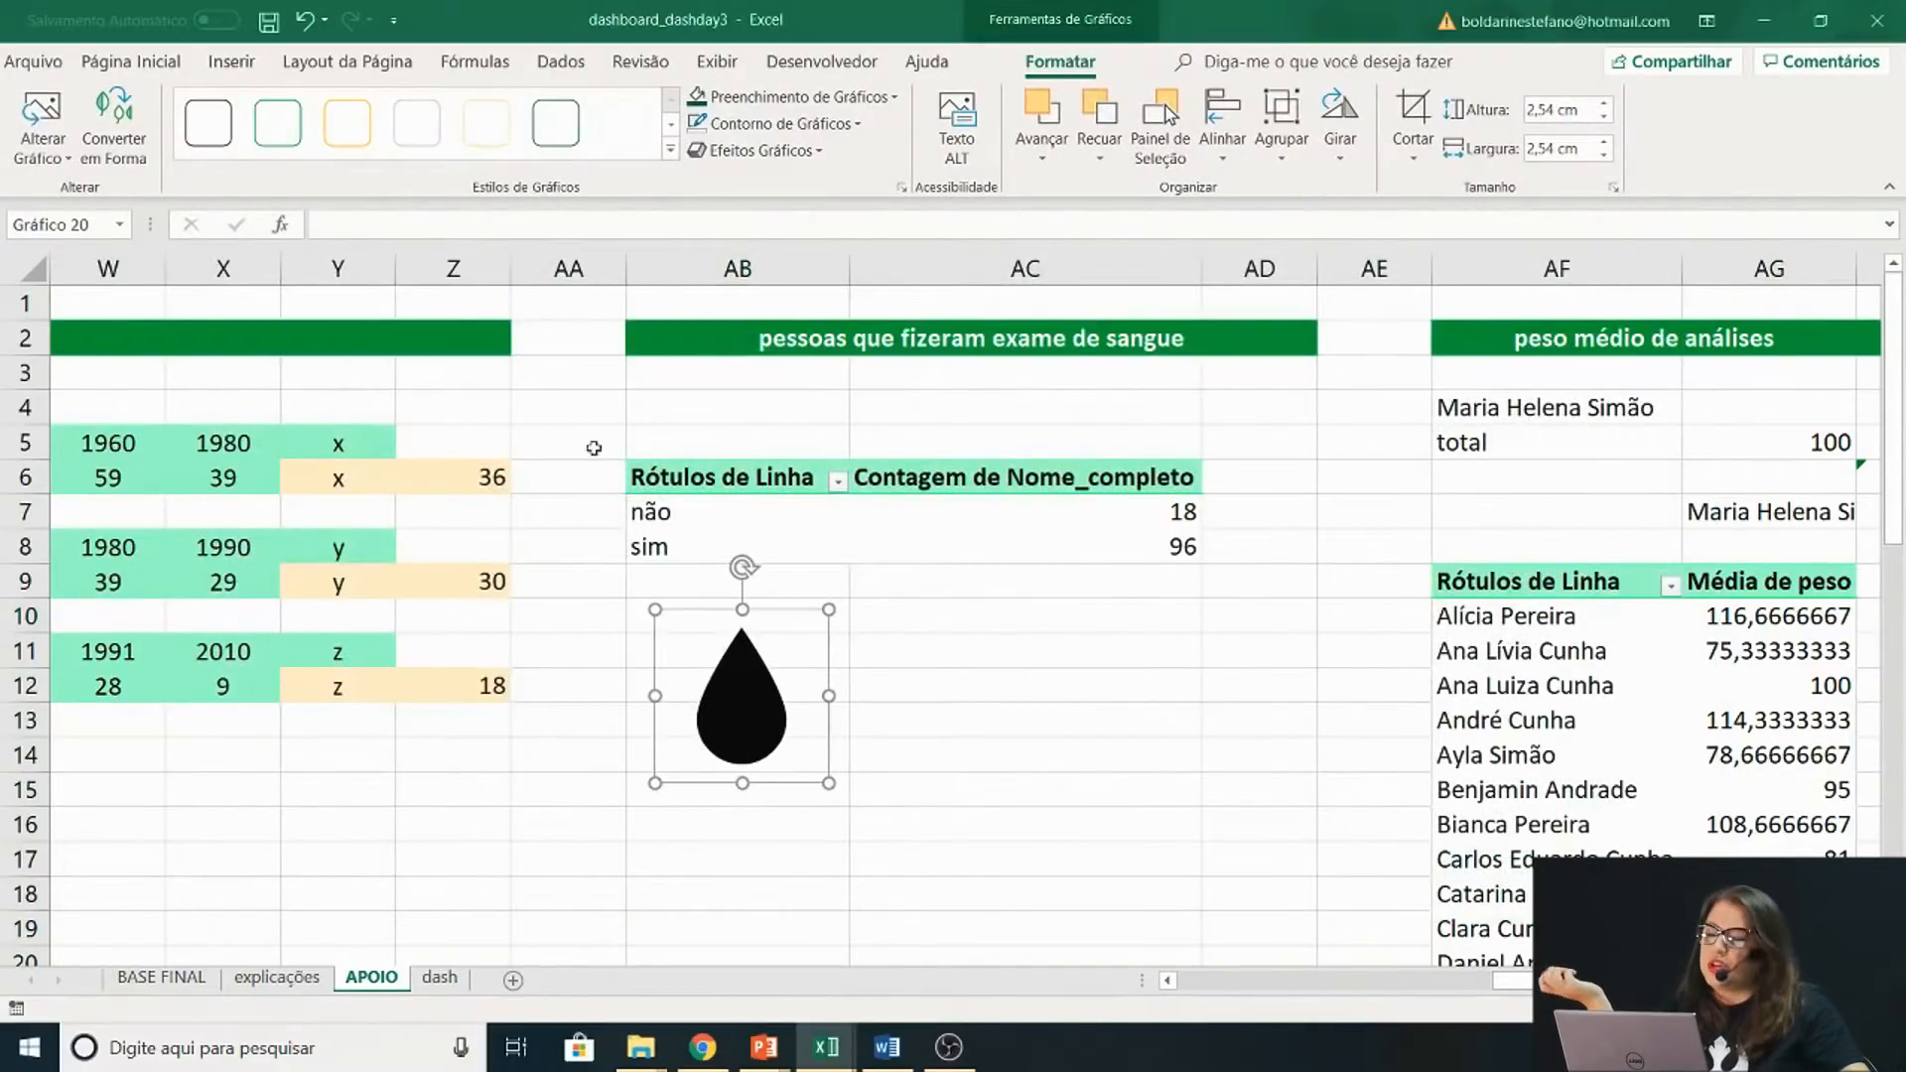
Fill the drop icon with the standard red colour and reposition it below the blood exam pivot table
{"action": "left_click", "coordinate": [746, 99]}
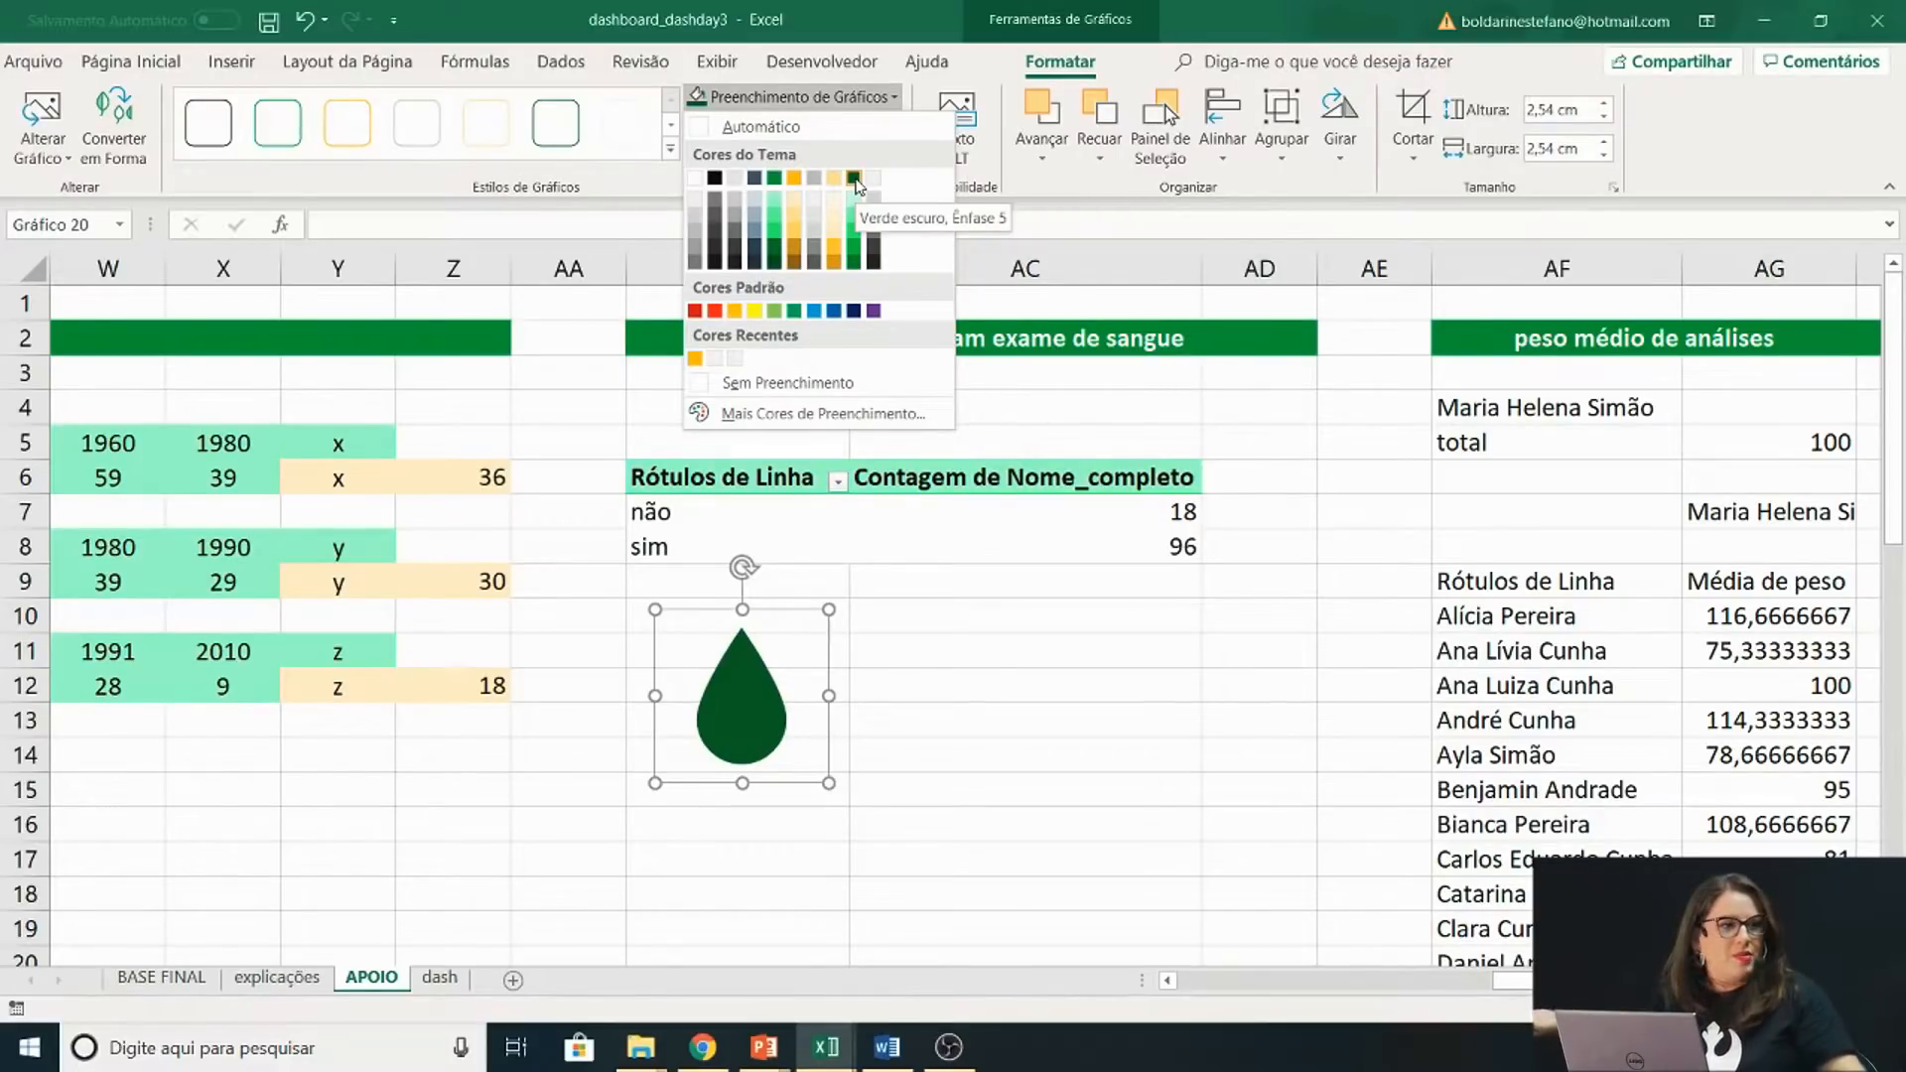
{"action": "left_click", "coordinate": [695, 314]}
{"action": "left_click_drag", "start_coordinate": [760, 744], "coordinate": [782, 701]}
{"action": "left_click", "coordinate": [991, 675]}
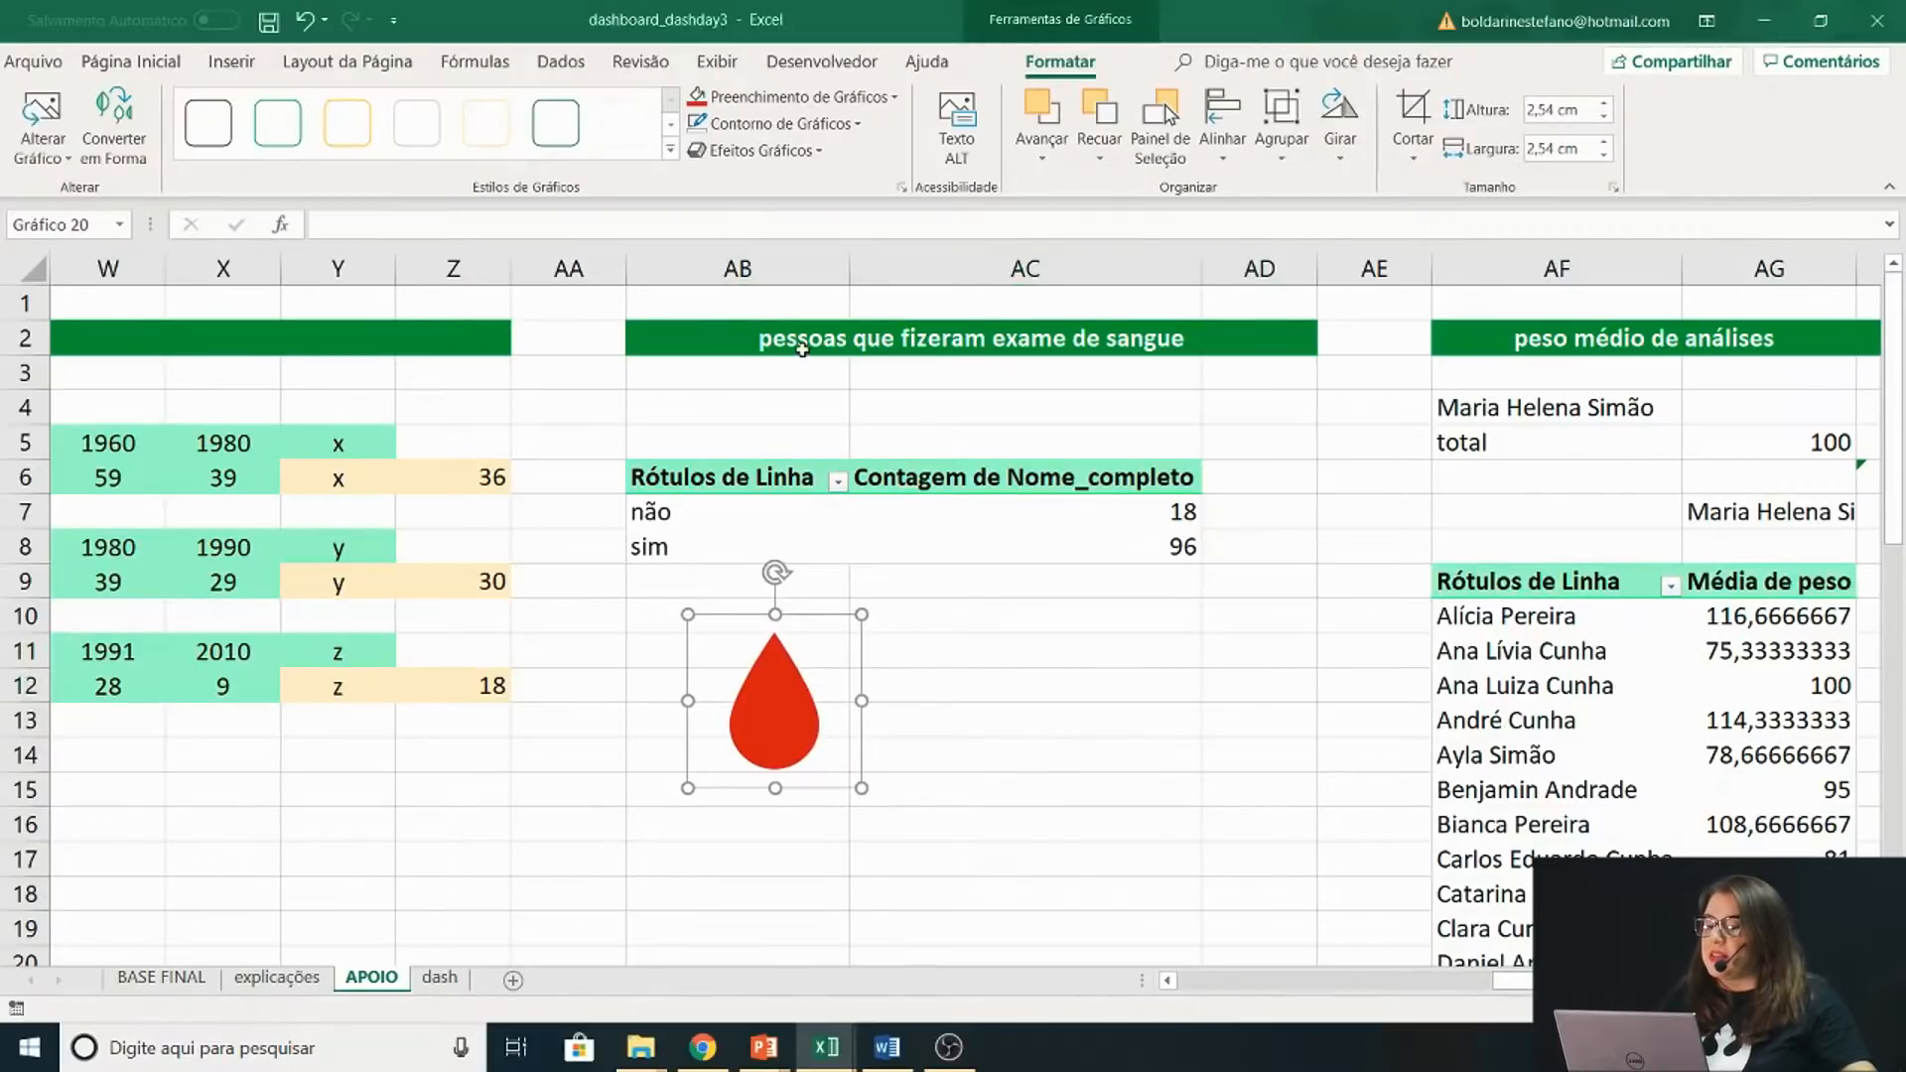
{"action": "left_click", "coordinate": [802, 347]}
{"action": "left_click_drag", "start_coordinate": [792, 724], "coordinate": [832, 716]}
Review the filter connections of the blood exam pivot table without changing them
{"action": "left_click", "coordinate": [1108, 551]}
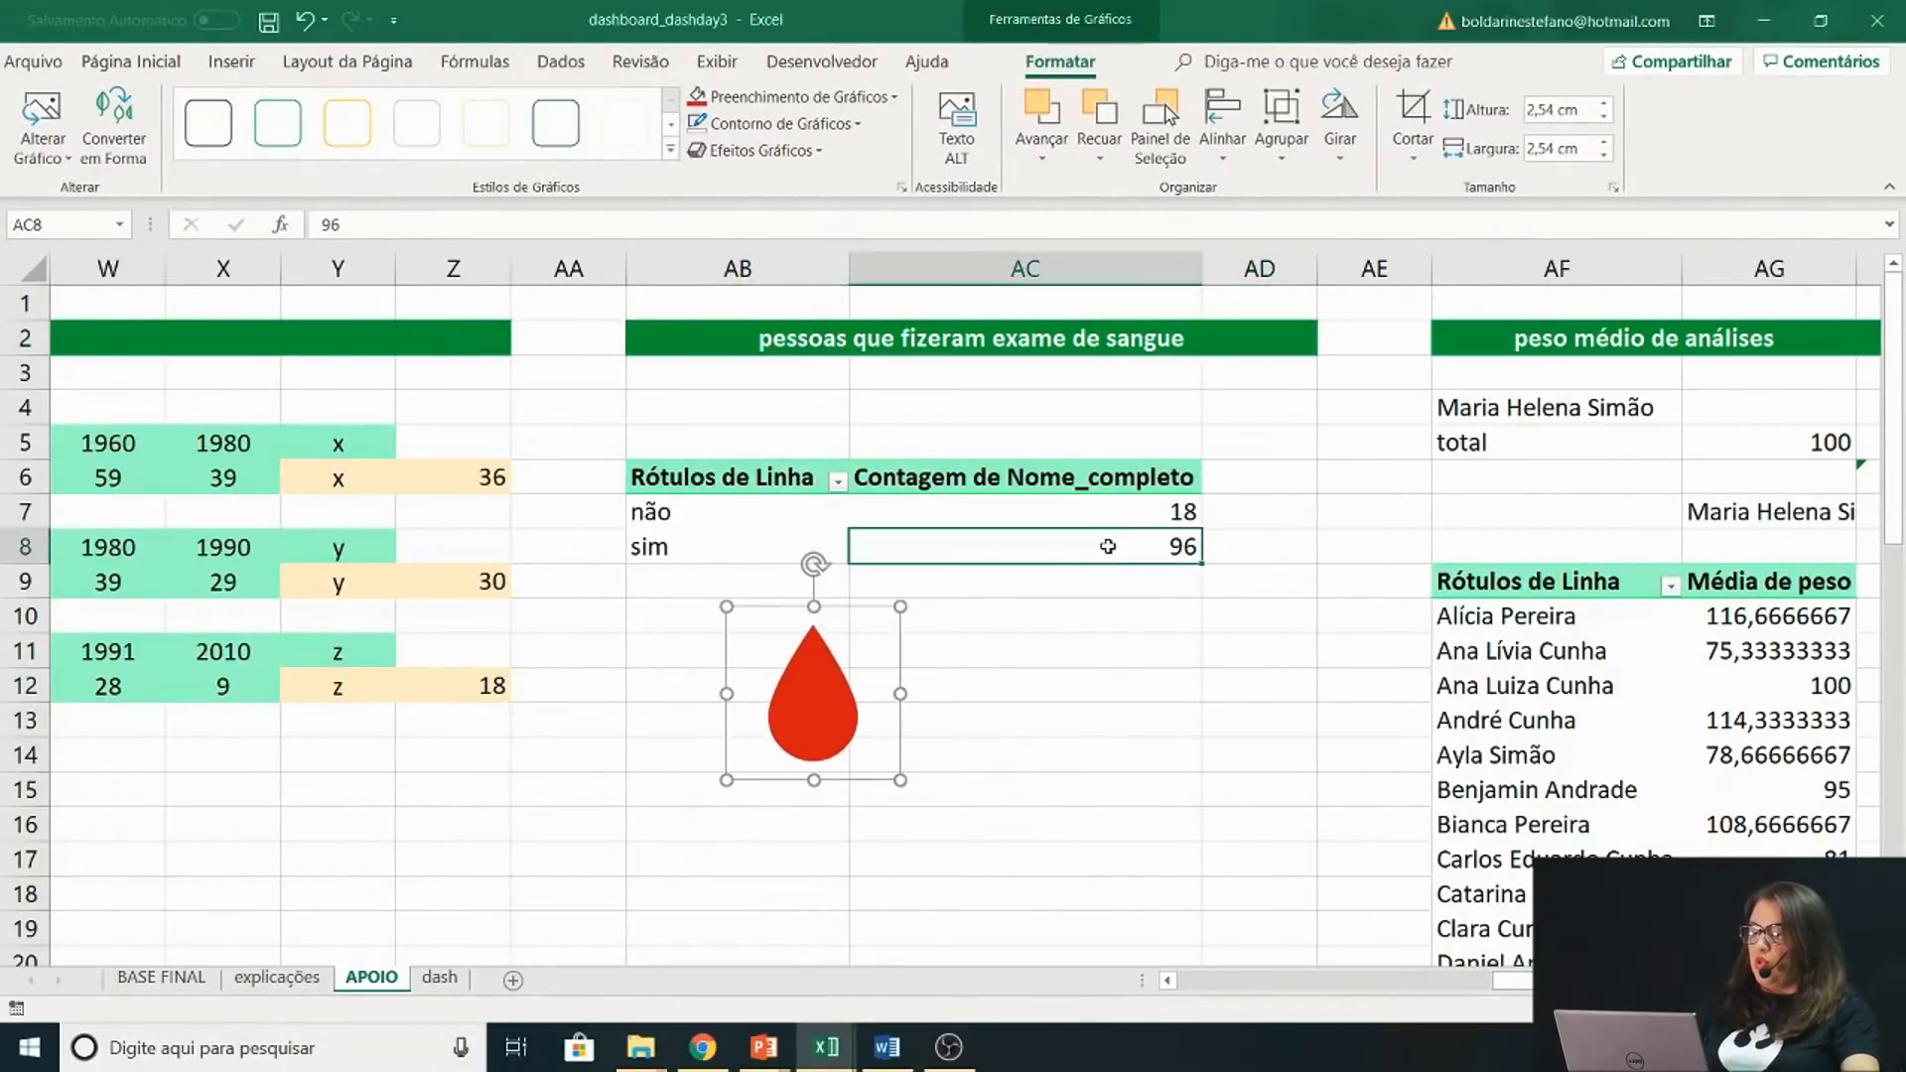
{"action": "left_click", "coordinate": [784, 549]}
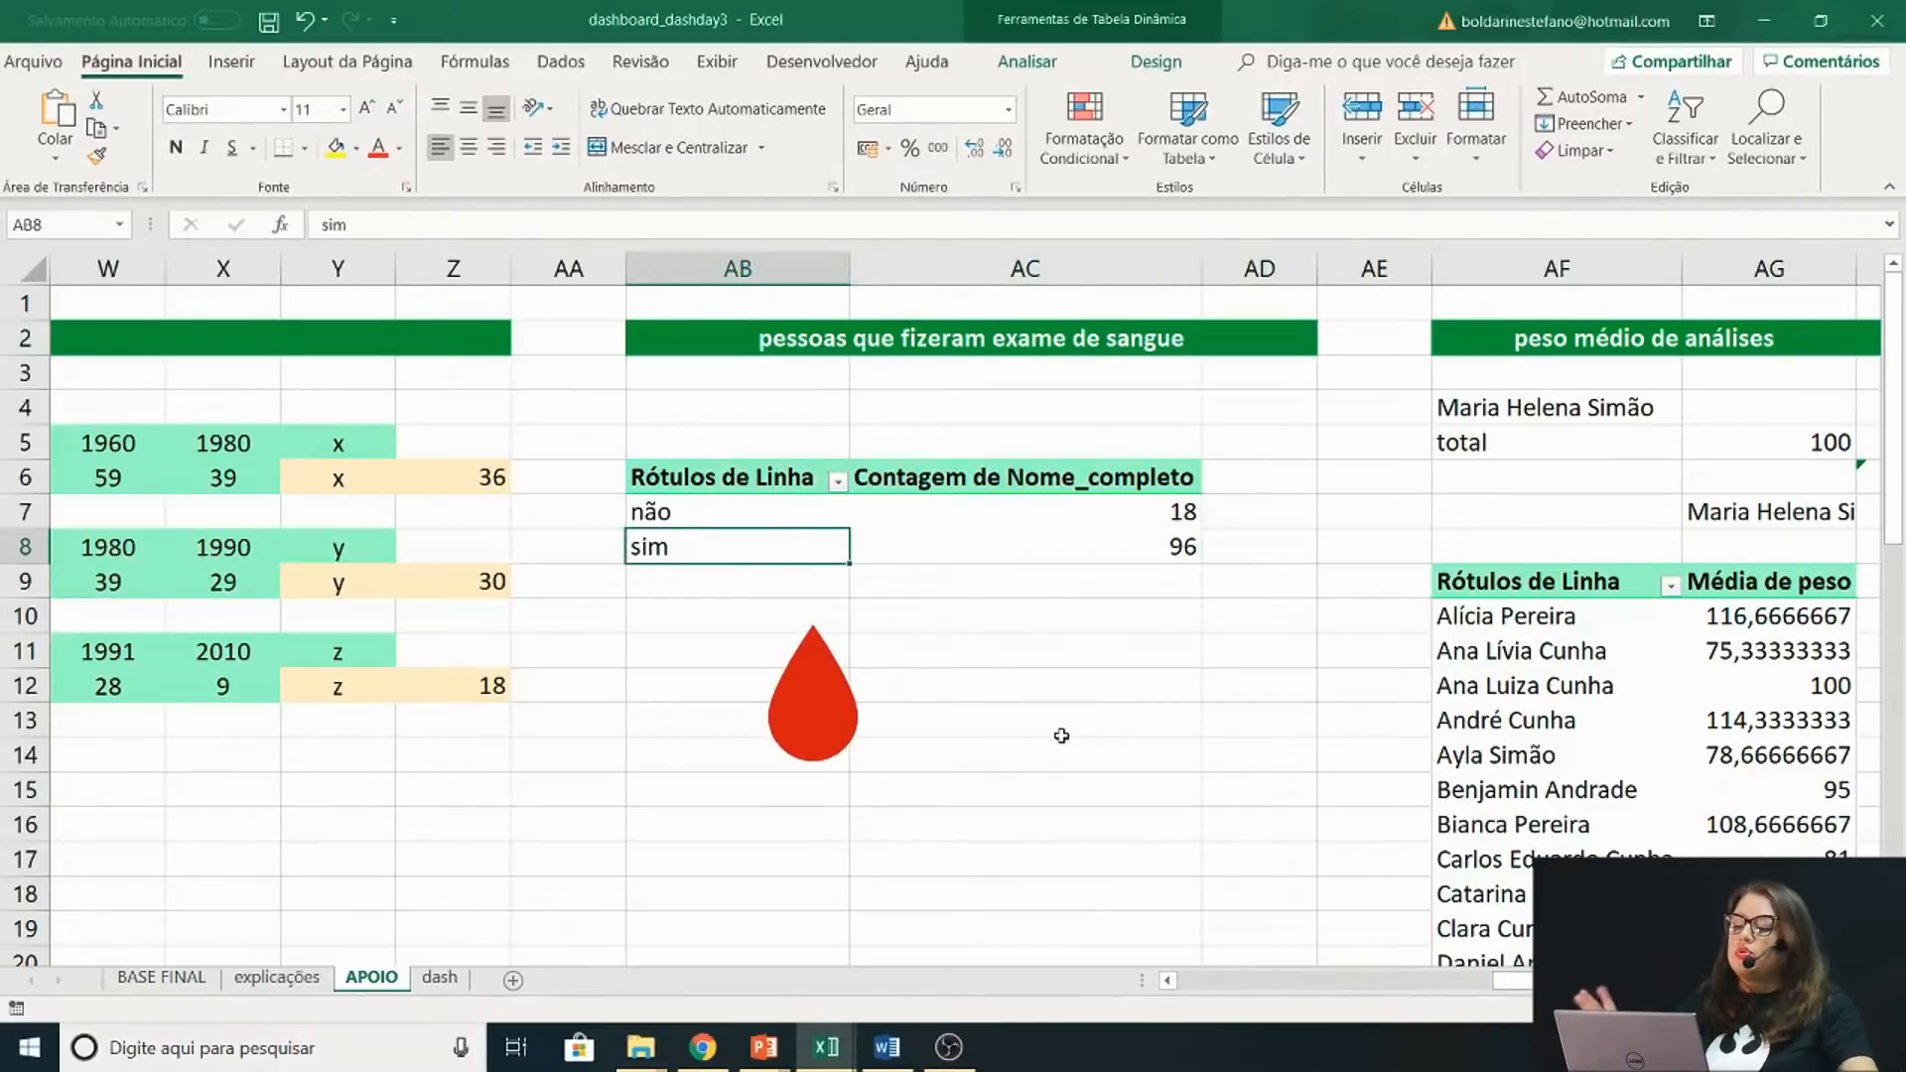
{"action": "left_click", "coordinate": [1012, 544]}
{"action": "left_click", "coordinate": [1028, 63]}
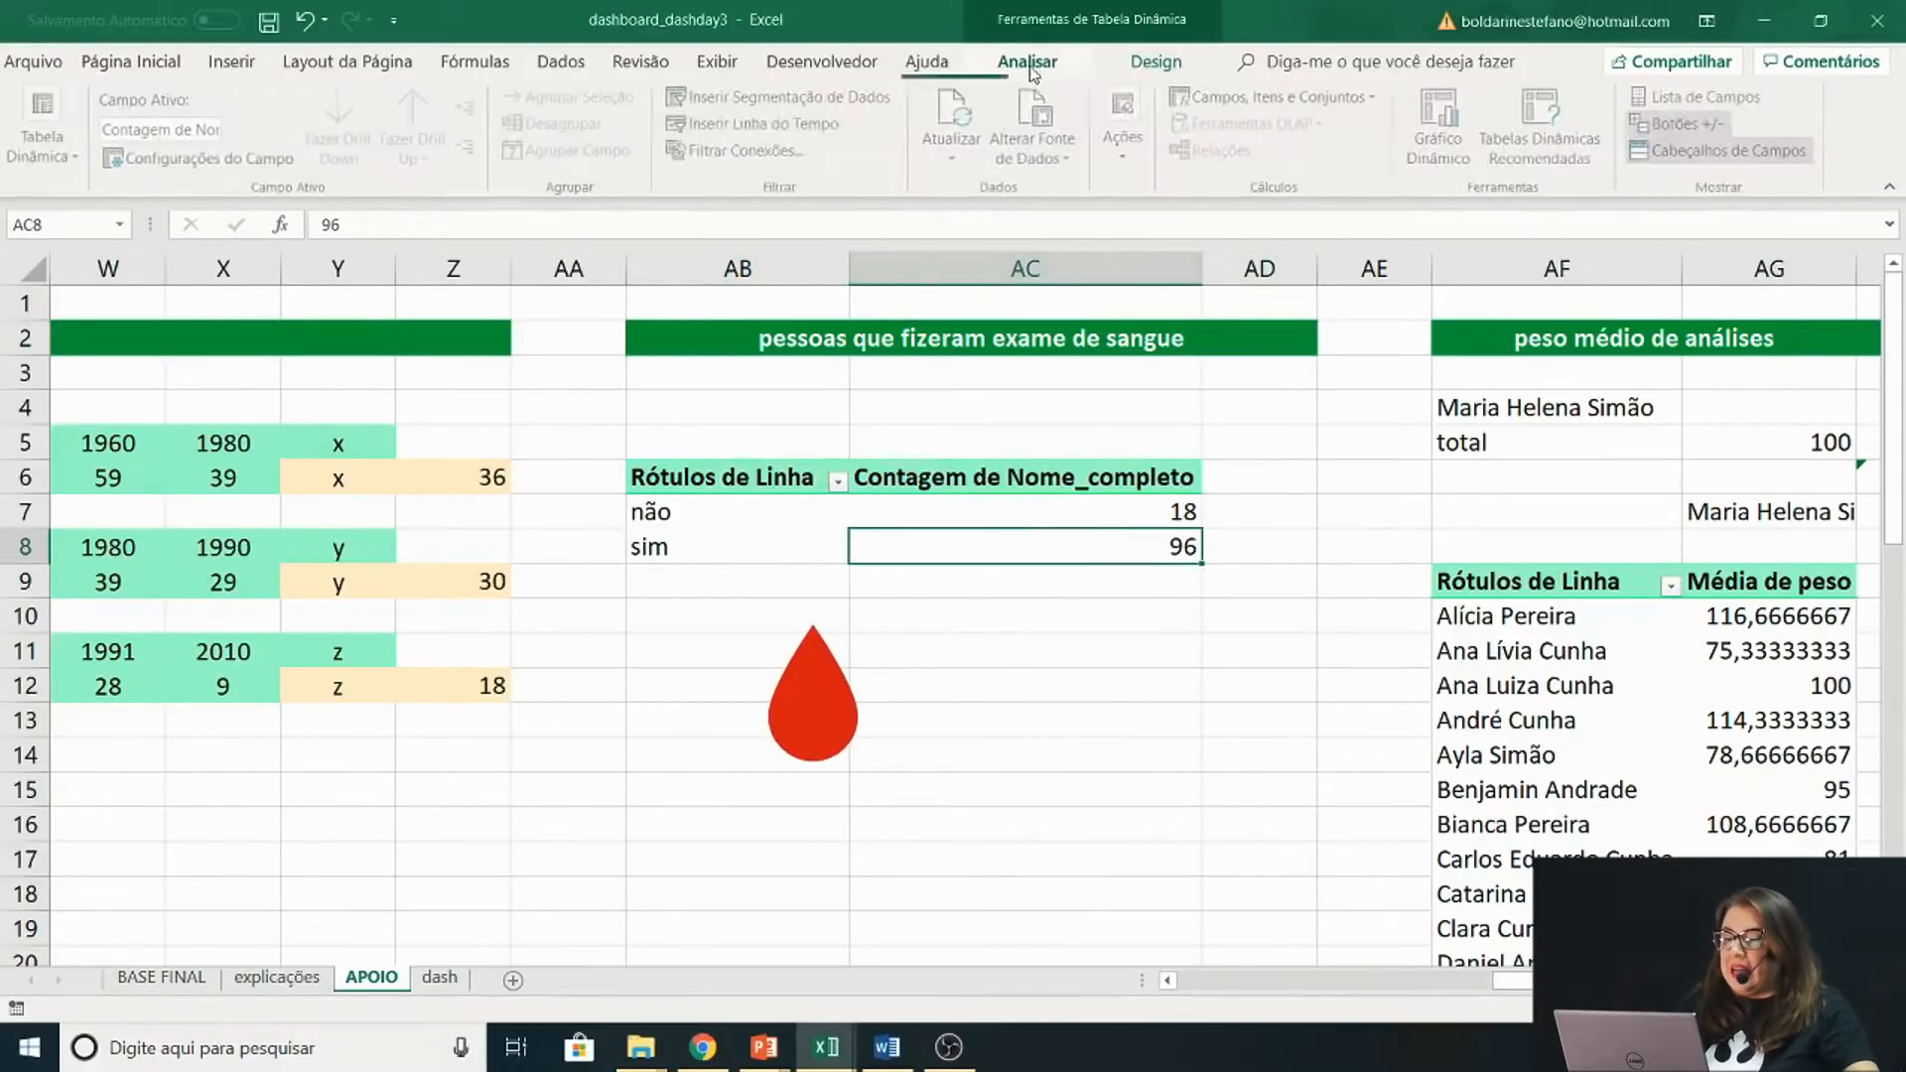
{"action": "left_click", "coordinate": [740, 149]}
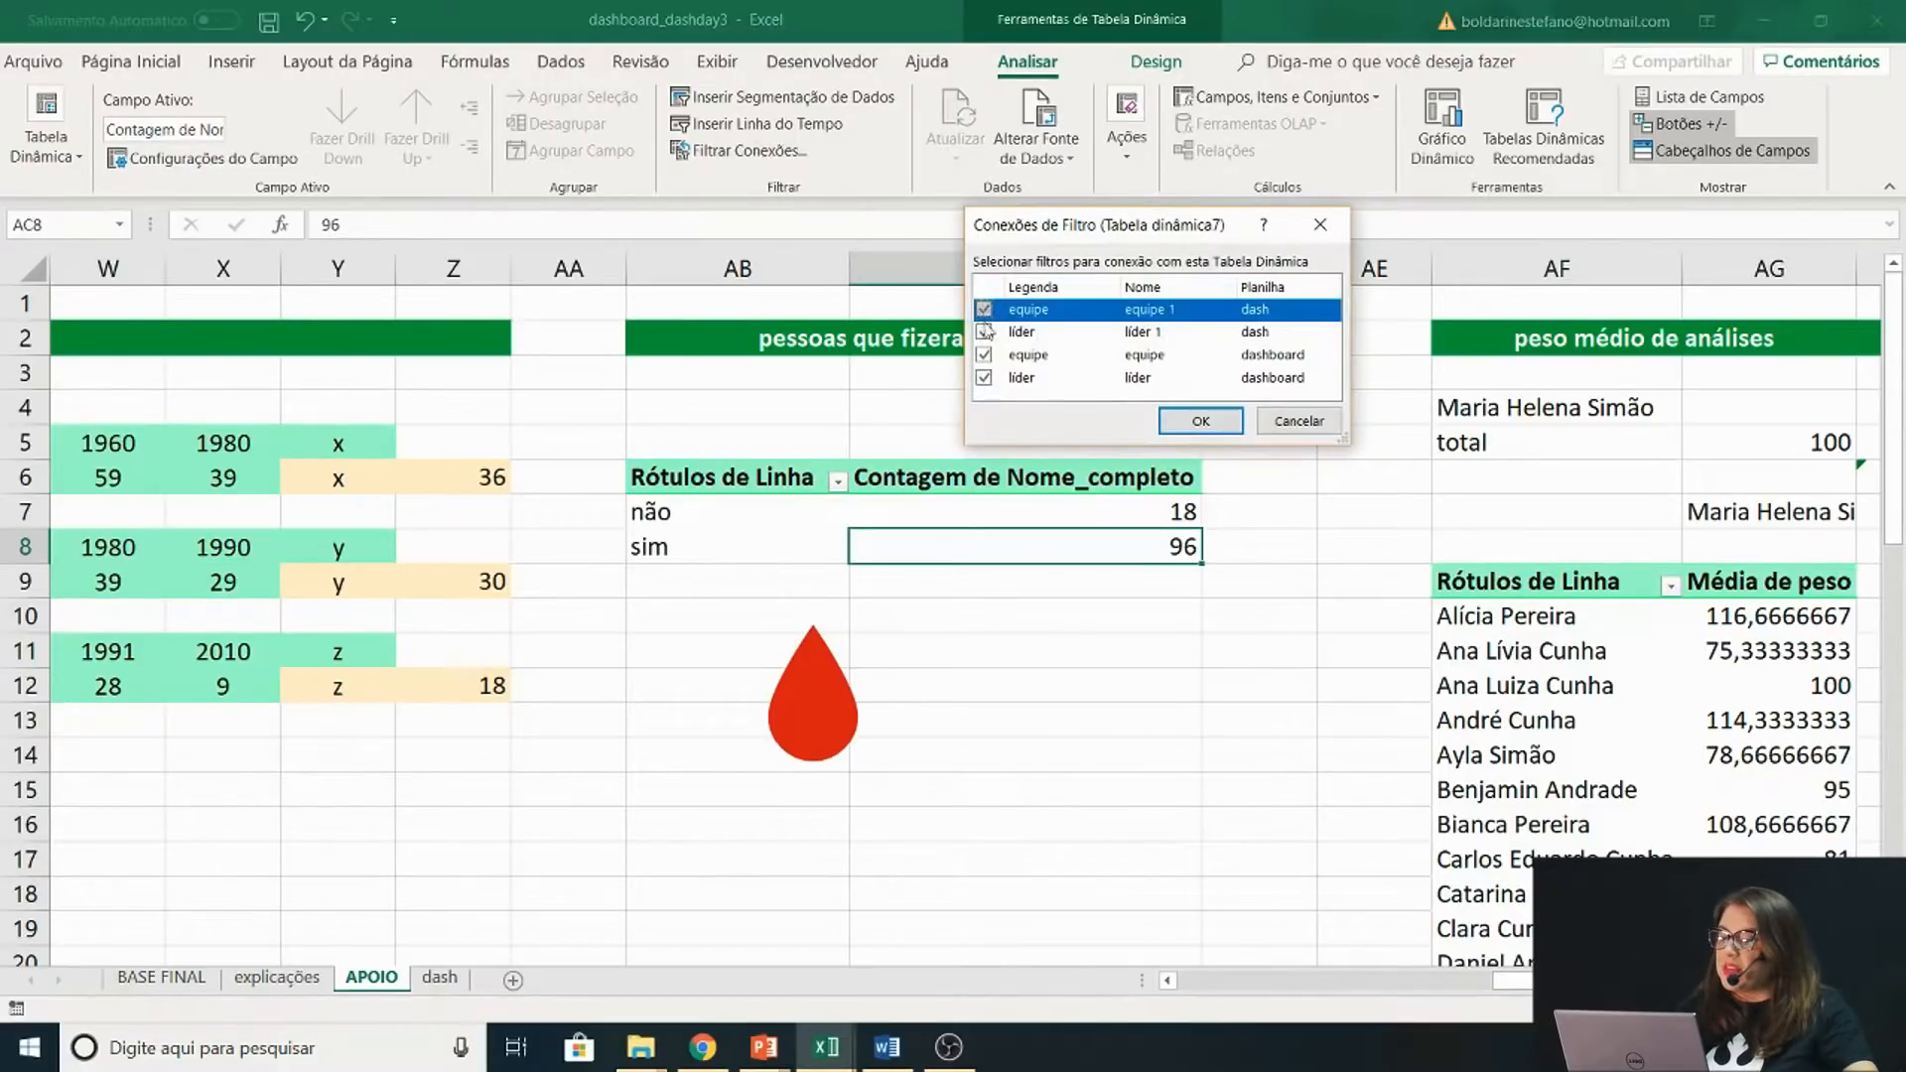
{"action": "left_click", "coordinate": [1296, 421]}
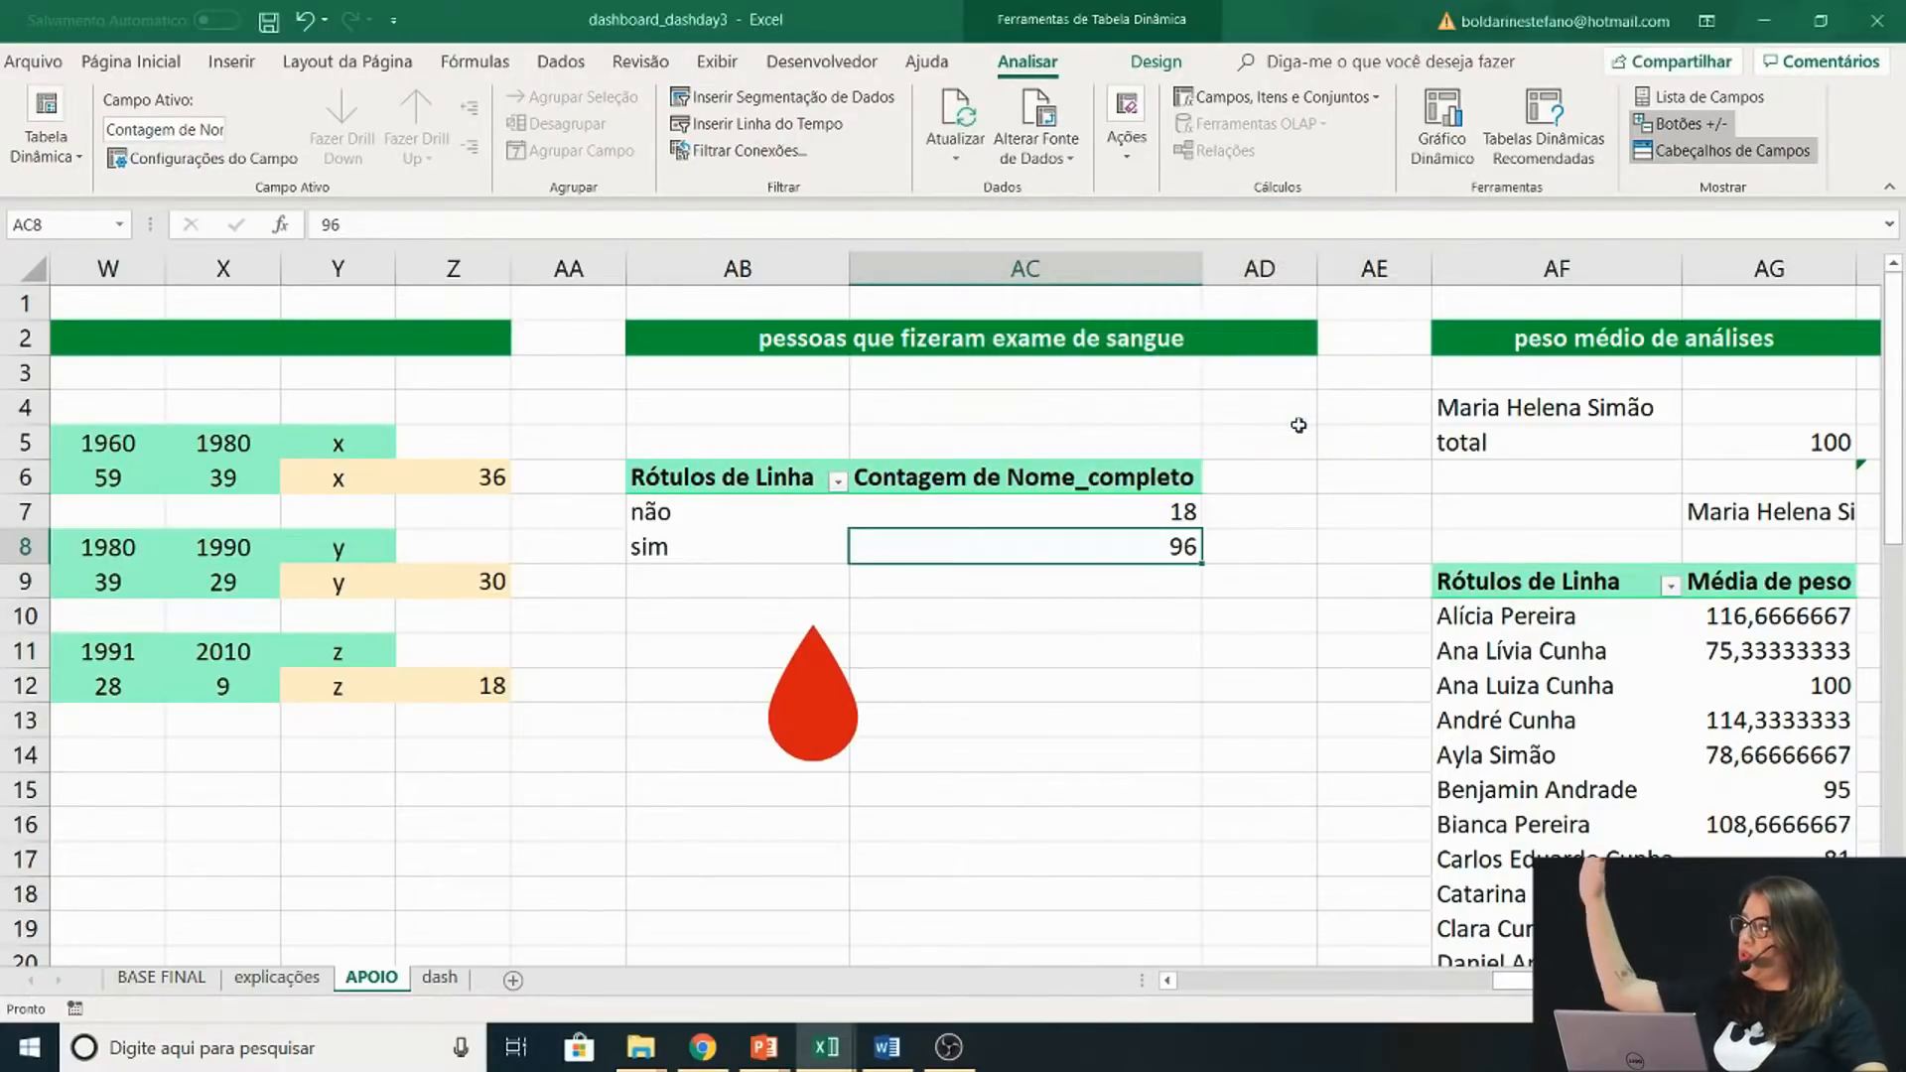
Widen column AG in the peso médio de análises section so the full name in AG7 fits
{"action": "left_click", "coordinate": [1259, 720]}
{"action": "left_click_drag", "start_coordinate": [1563, 982], "coordinate": [1665, 982]}
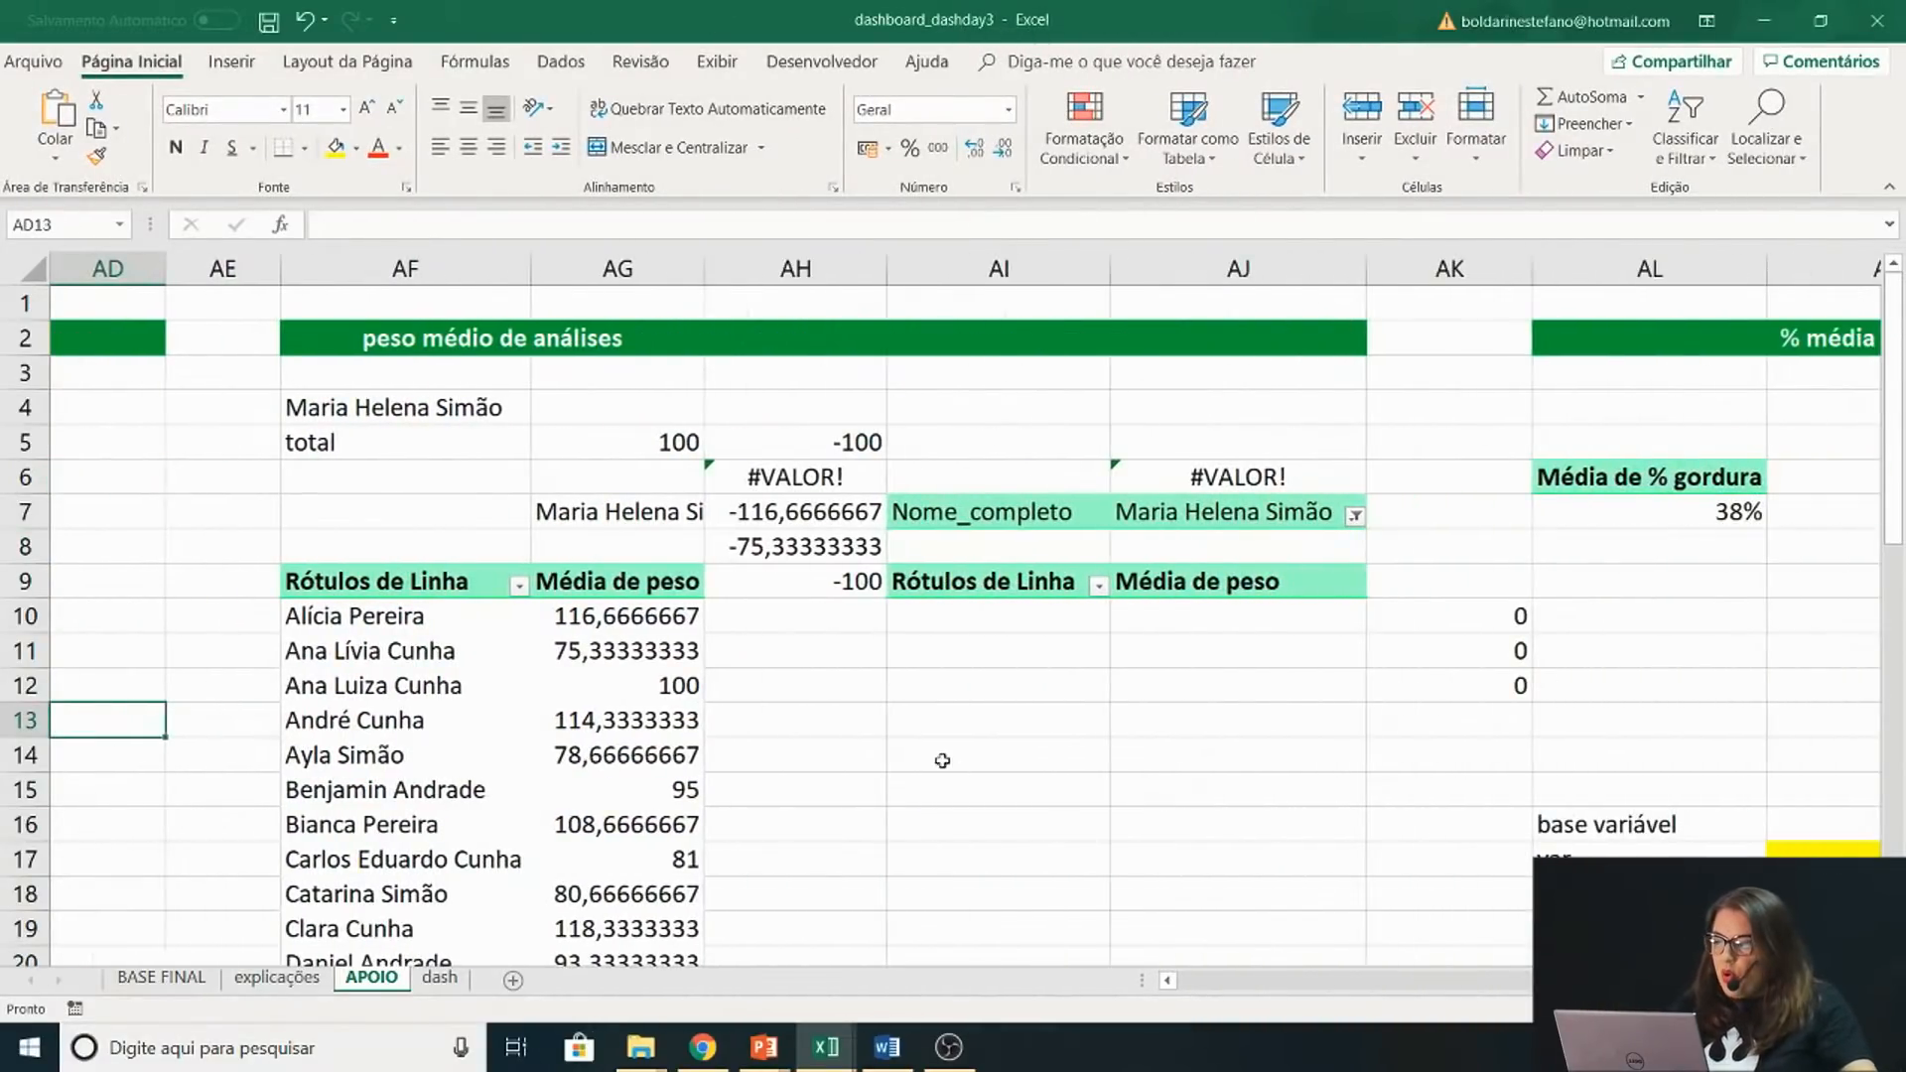
{"action": "left_click", "coordinate": [1027, 763]}
{"action": "scroll", "coordinate": [1027, 765], "scroll_direction": "down", "scroll_amount": 1}
{"action": "scroll", "coordinate": [1027, 765], "scroll_direction": "down", "scroll_amount": 1}
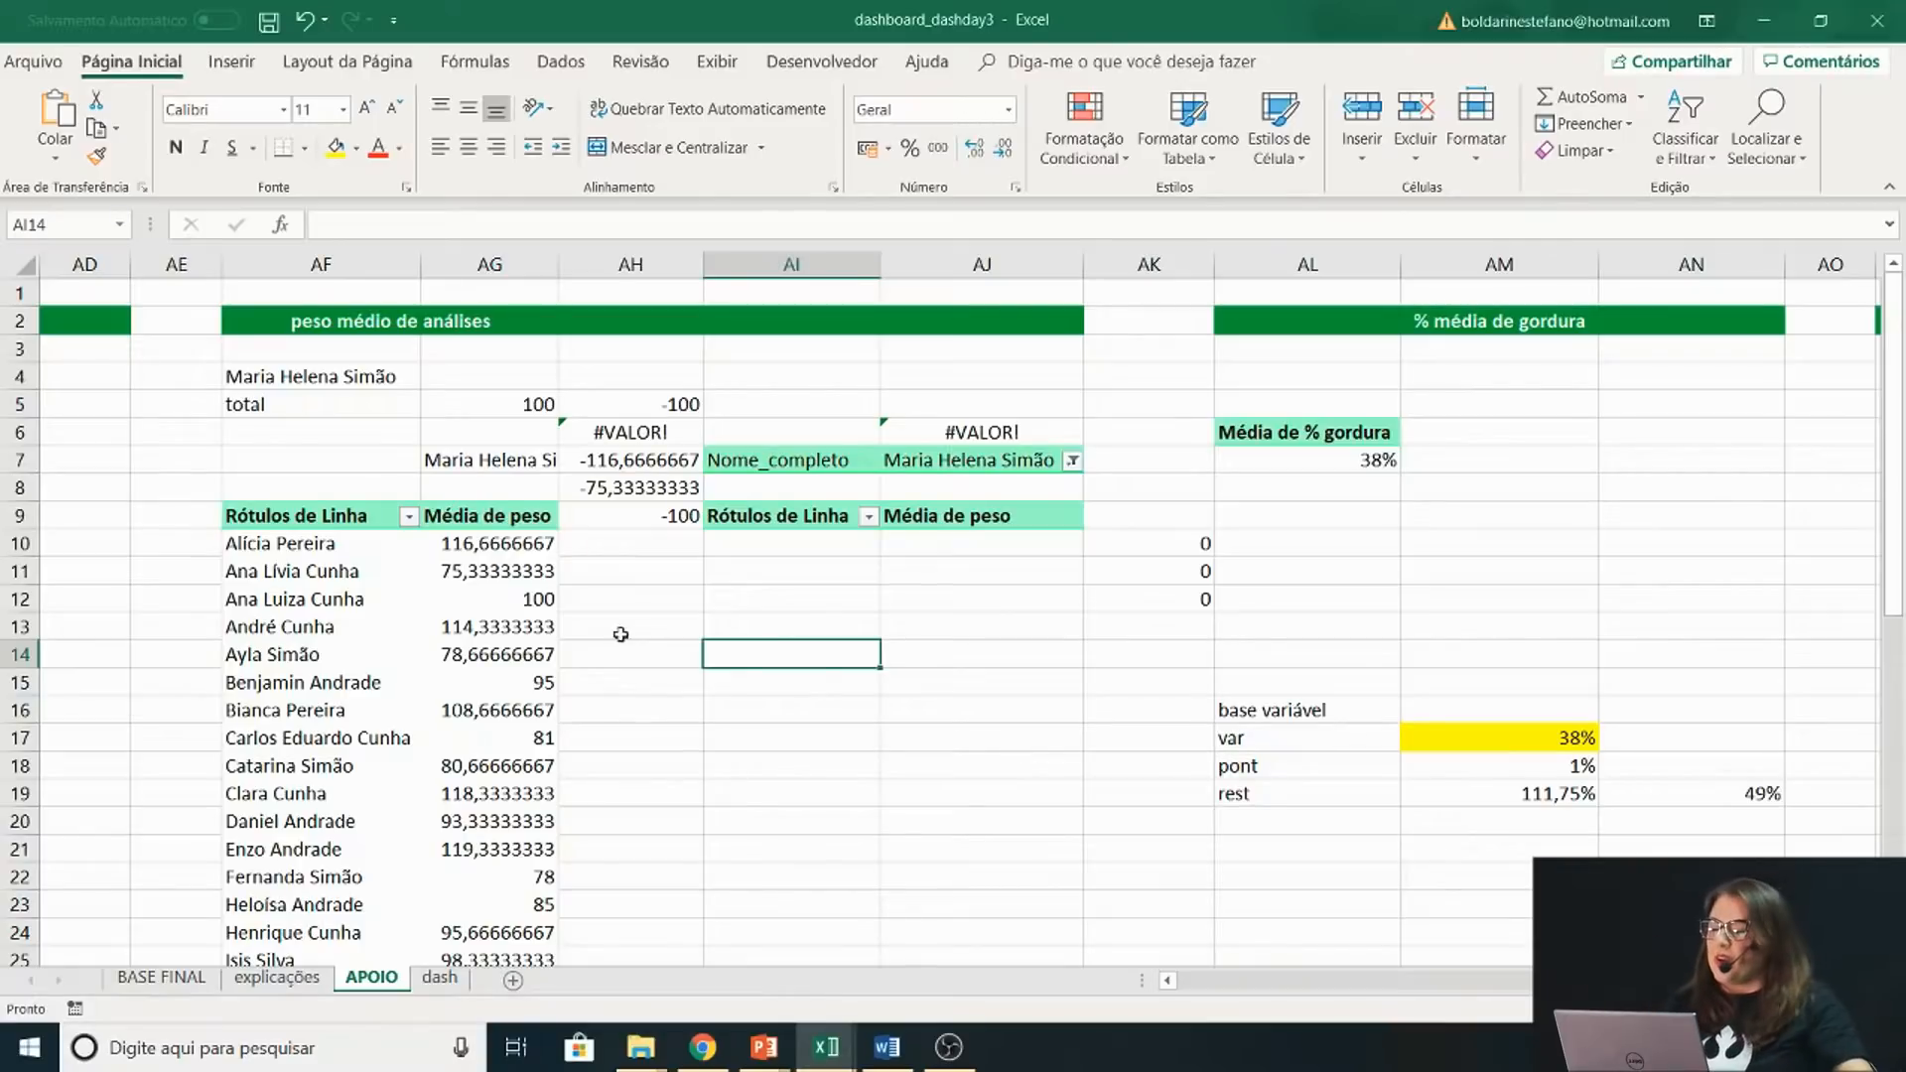
{"action": "left_click_drag", "start_coordinate": [559, 266], "coordinate": [559, 265]}
{"action": "left_click", "coordinate": [737, 714]}
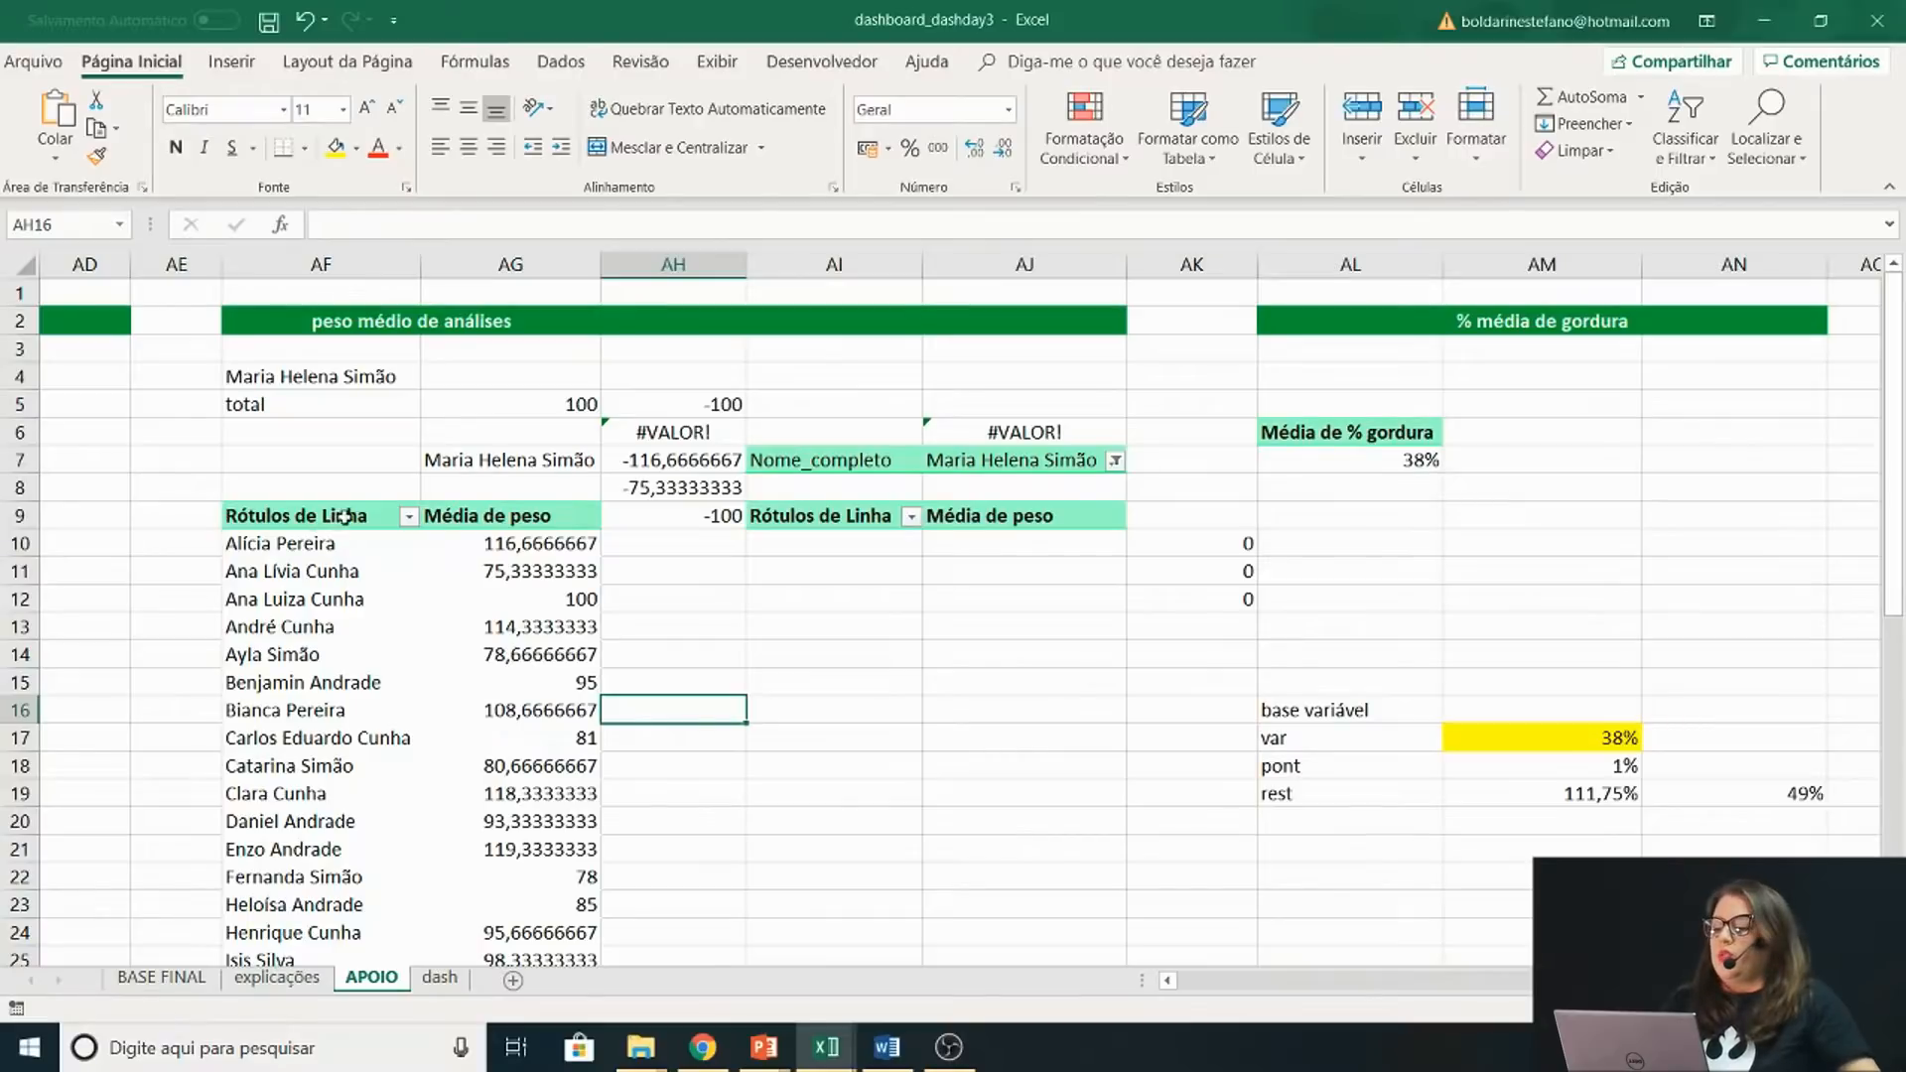
Examine the row labels listing the people's names in the average weight pivot table, starting from AF9
{"action": "left_click_drag", "start_coordinate": [343, 516], "coordinate": [318, 545]}
{"action": "key", "text": "shift+Down"}
{"action": "key", "text": "shift+Down"}
{"action": "key", "text": "shift+Down"}
{"action": "key", "text": "shift+Down"}
{"action": "key", "text": "shift+Down"}
{"action": "key", "text": "shift+Down"}
{"action": "key", "text": "shift+Down"}
{"action": "key", "text": "shift+Down"}
{"action": "key", "text": "shift+Down"}
{"action": "key", "text": "shift+Down"}
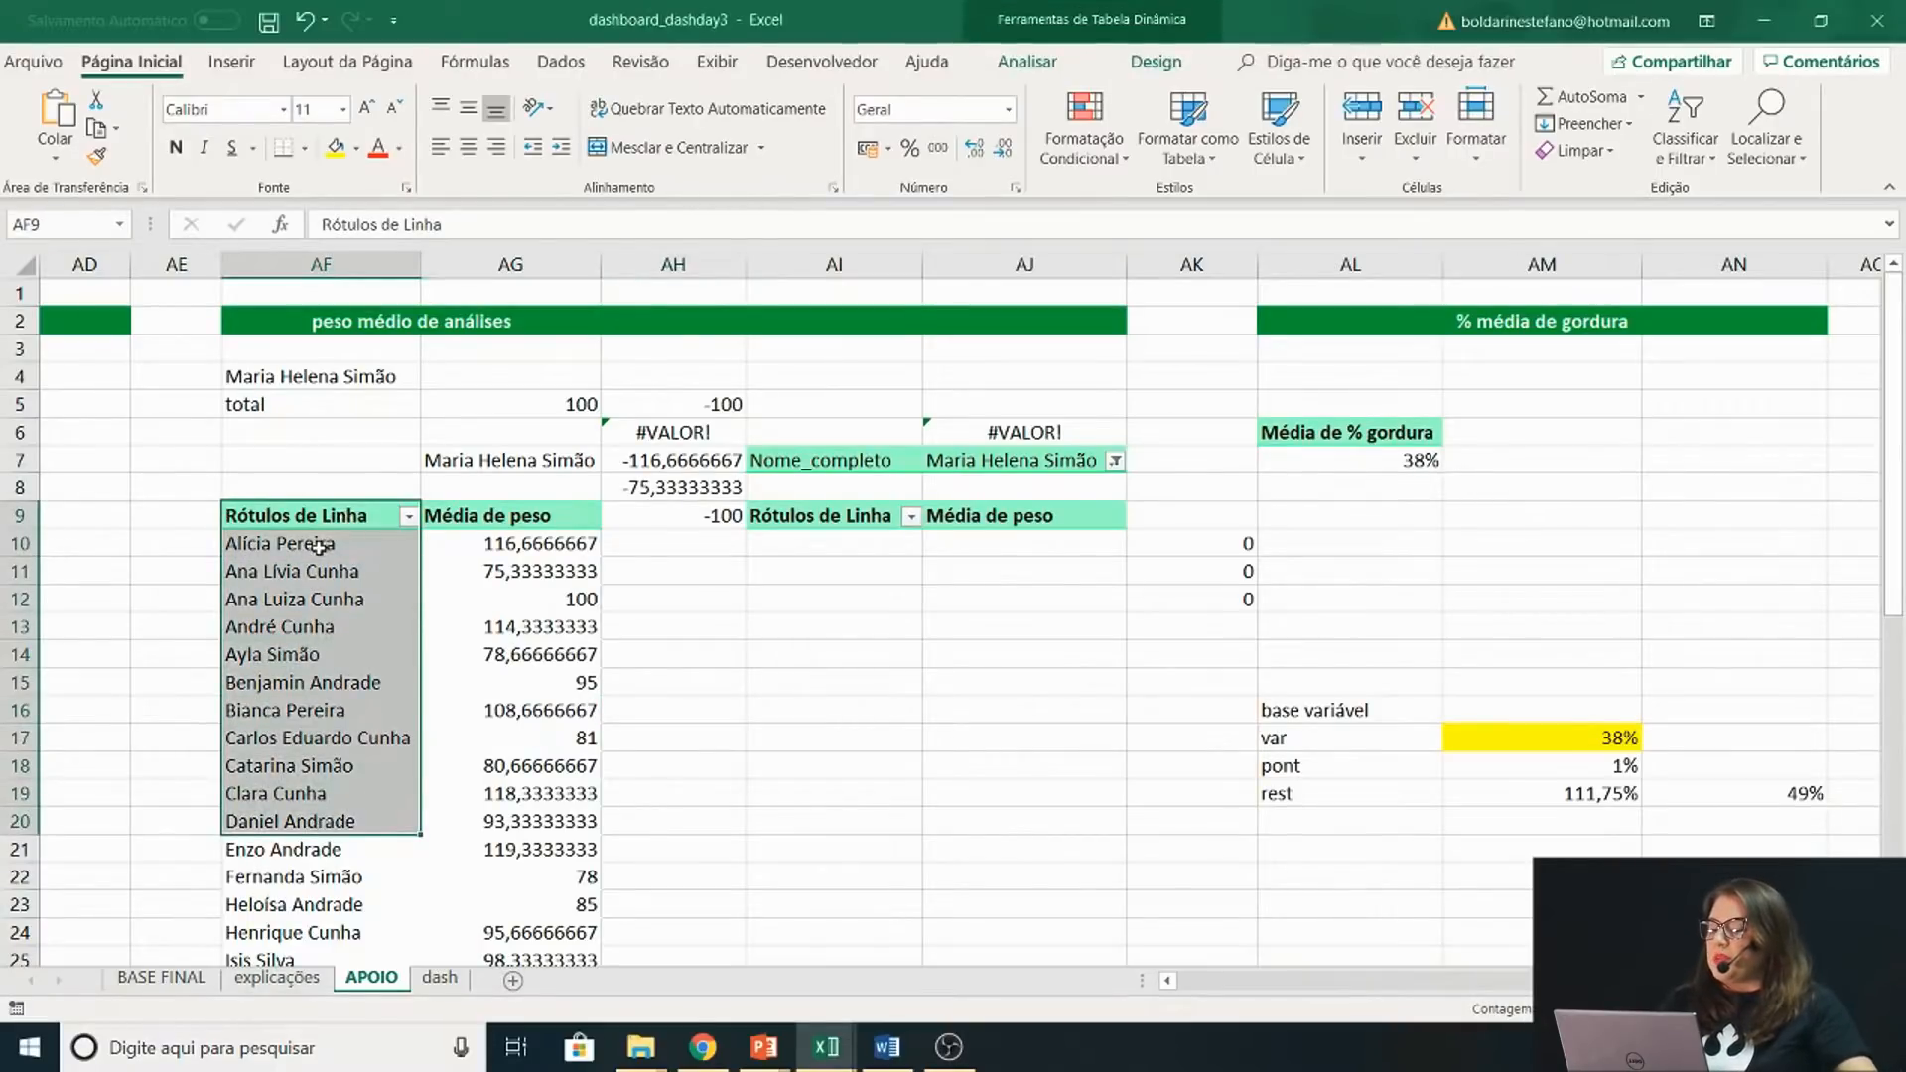
{"action": "left_click", "coordinate": [317, 545]}
{"action": "key", "text": "shift+Down"}
{"action": "key", "text": "shift+Down"}
{"action": "key", "text": "shift+Down"}
{"action": "key", "text": "shift+Down"}
{"action": "key", "text": "shift+Down"}
{"action": "key", "text": "shift+Down"}
{"action": "key", "text": "shift+Down"}
{"action": "key", "text": "shift+Down"}
{"action": "key", "text": "shift+Down"}
{"action": "key", "text": "shift+Down"}
{"action": "left_click", "coordinate": [334, 655]}
{"action": "left_click", "coordinate": [368, 544]}
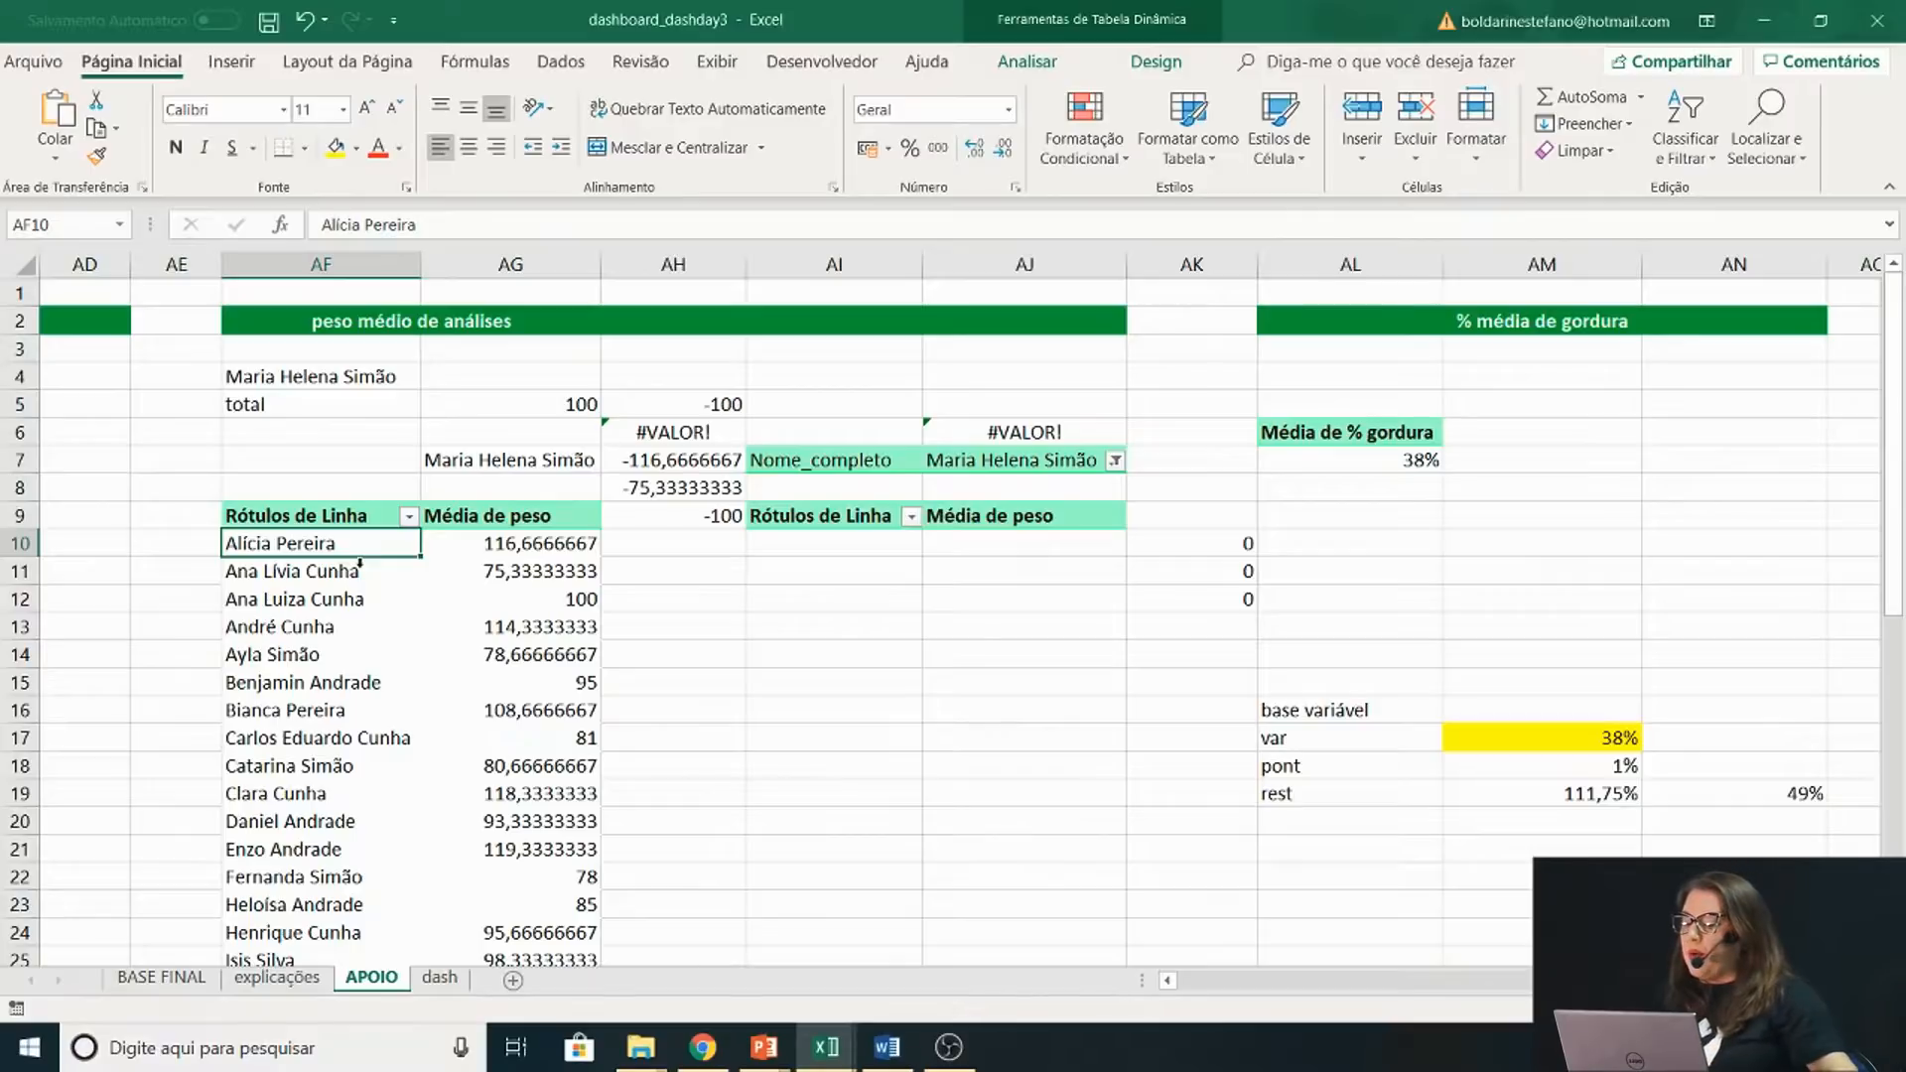
{"action": "left_click", "coordinate": [369, 573]}
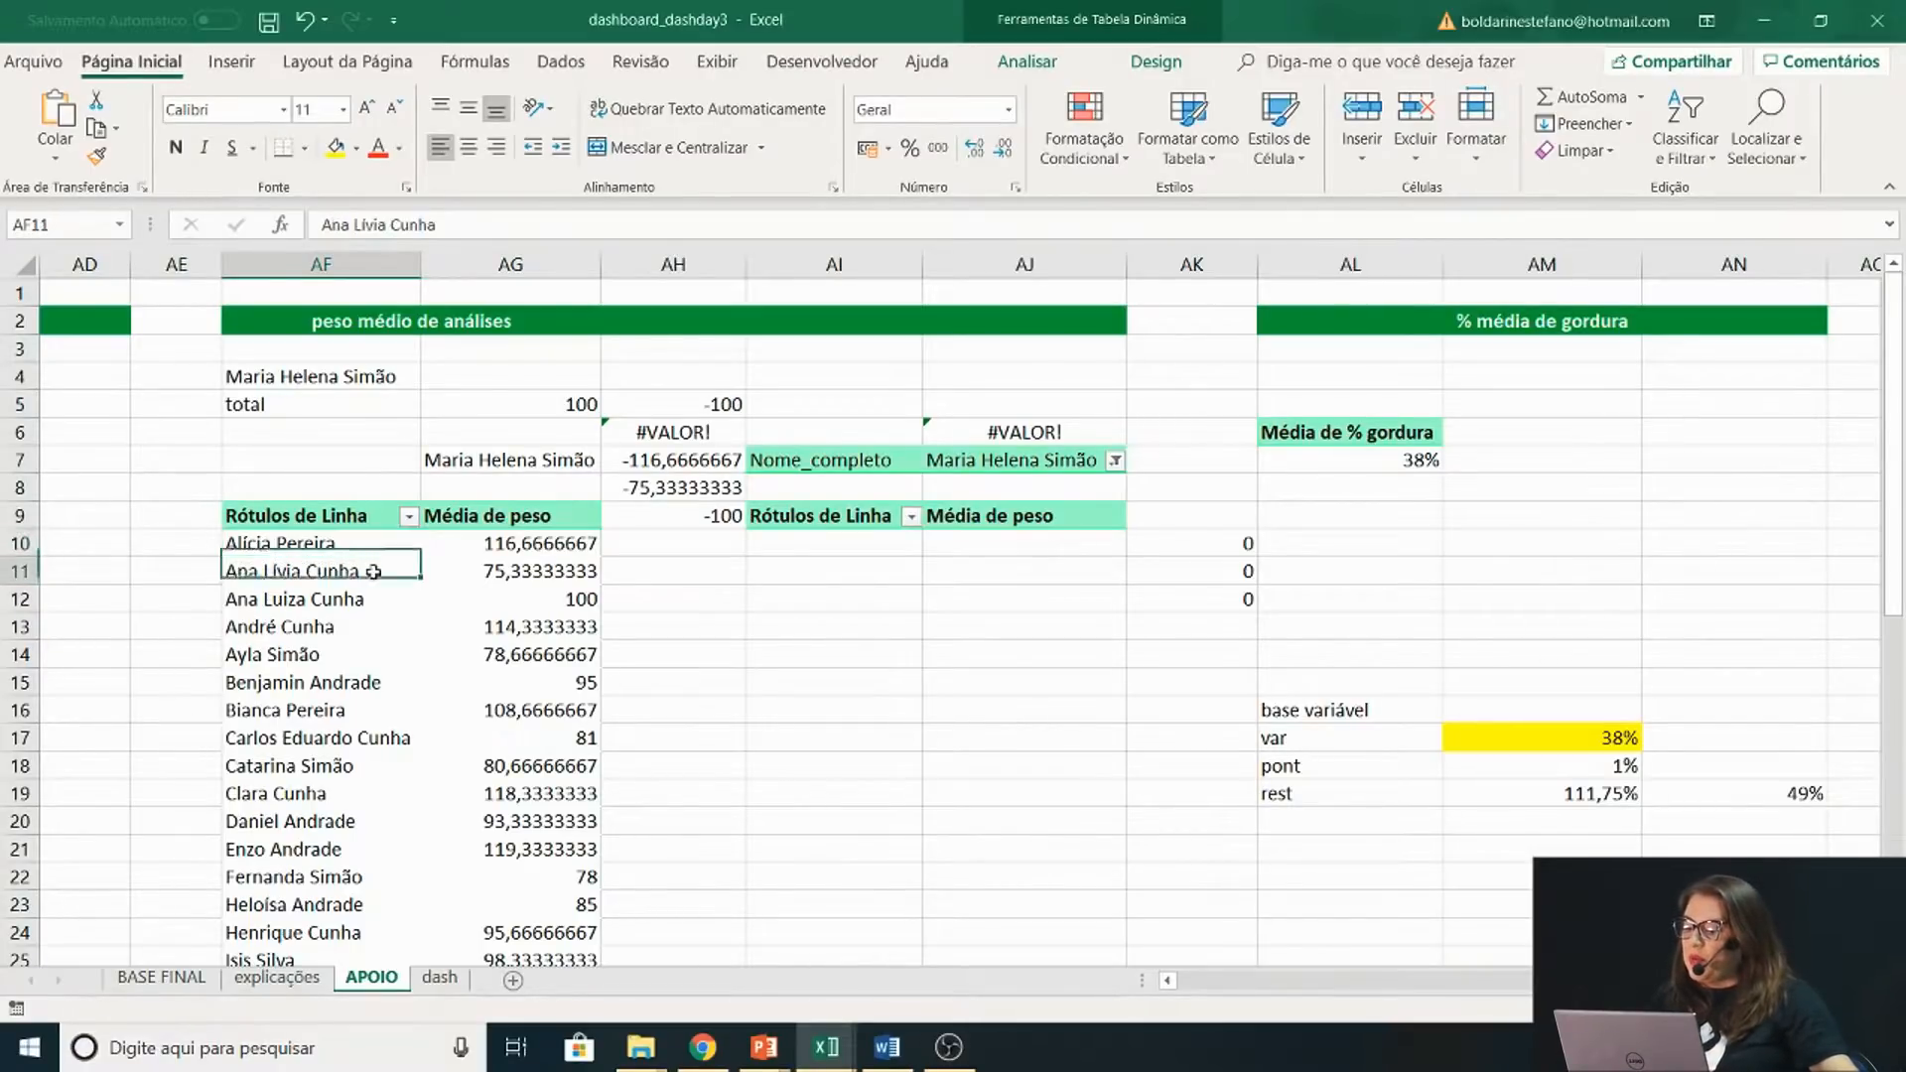
{"action": "left_click", "coordinate": [373, 545]}
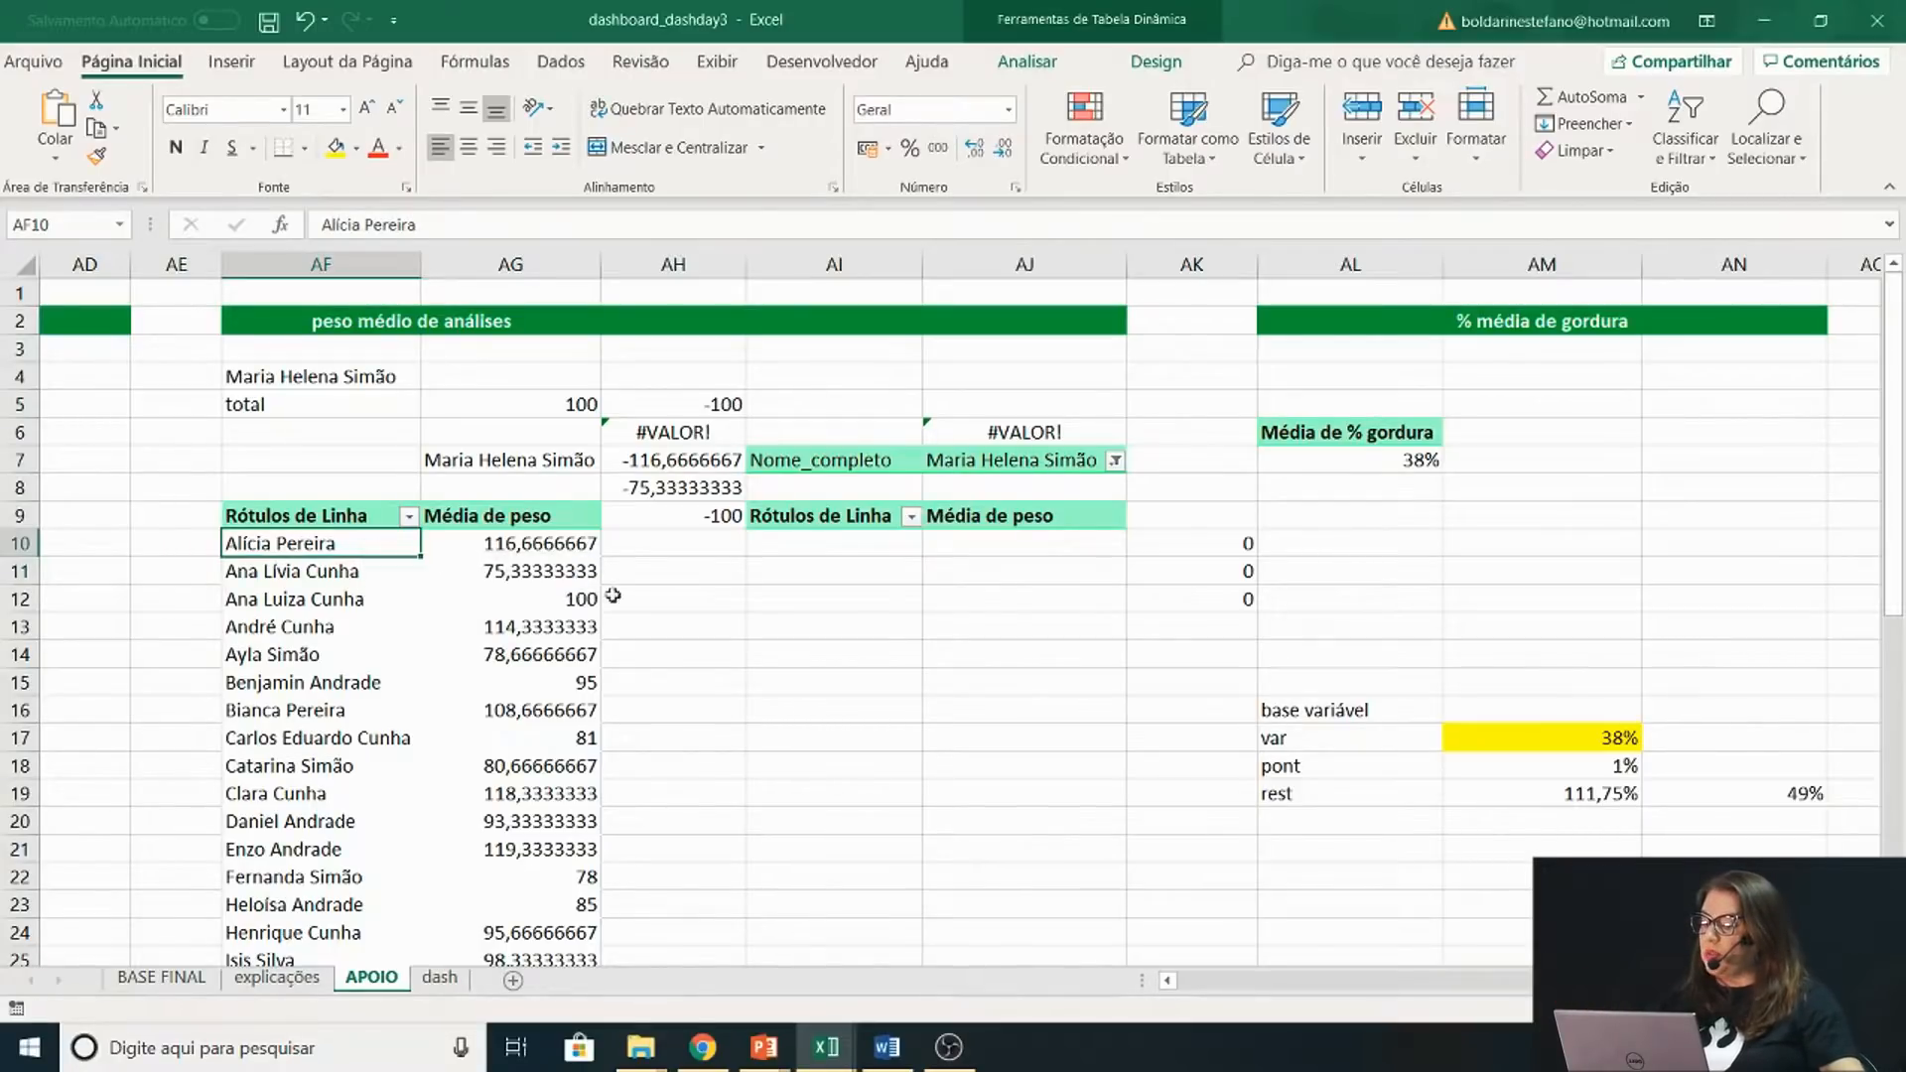
Inspect the average fat percentage value in cell AL7 of the % média de gordura section
{"action": "left_click", "coordinate": [698, 607]}
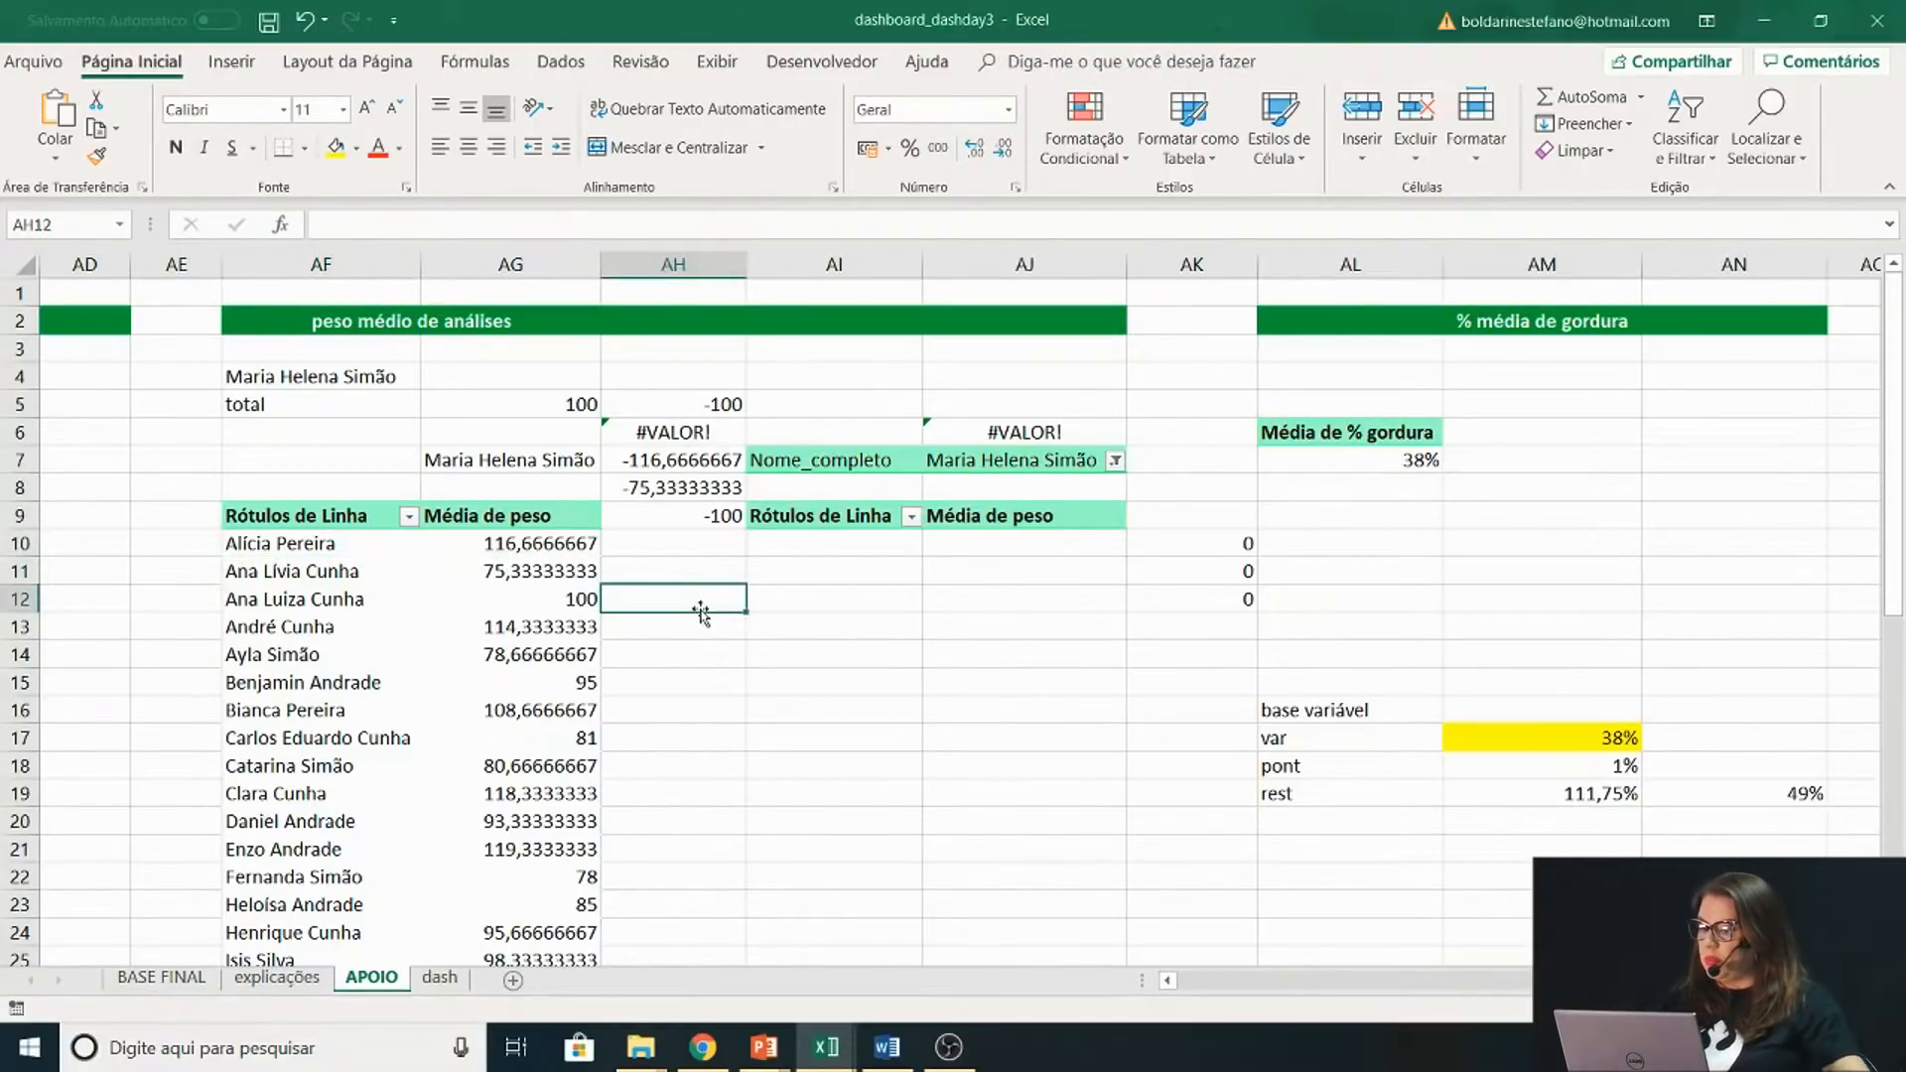
{"action": "scroll", "coordinate": [1154, 734], "scroll_direction": "down", "scroll_amount": 1}
{"action": "scroll", "coordinate": [1153, 735], "scroll_direction": "up", "scroll_amount": 1}
{"action": "scroll", "coordinate": [960, 609], "scroll_direction": "right", "scroll_amount": 4}
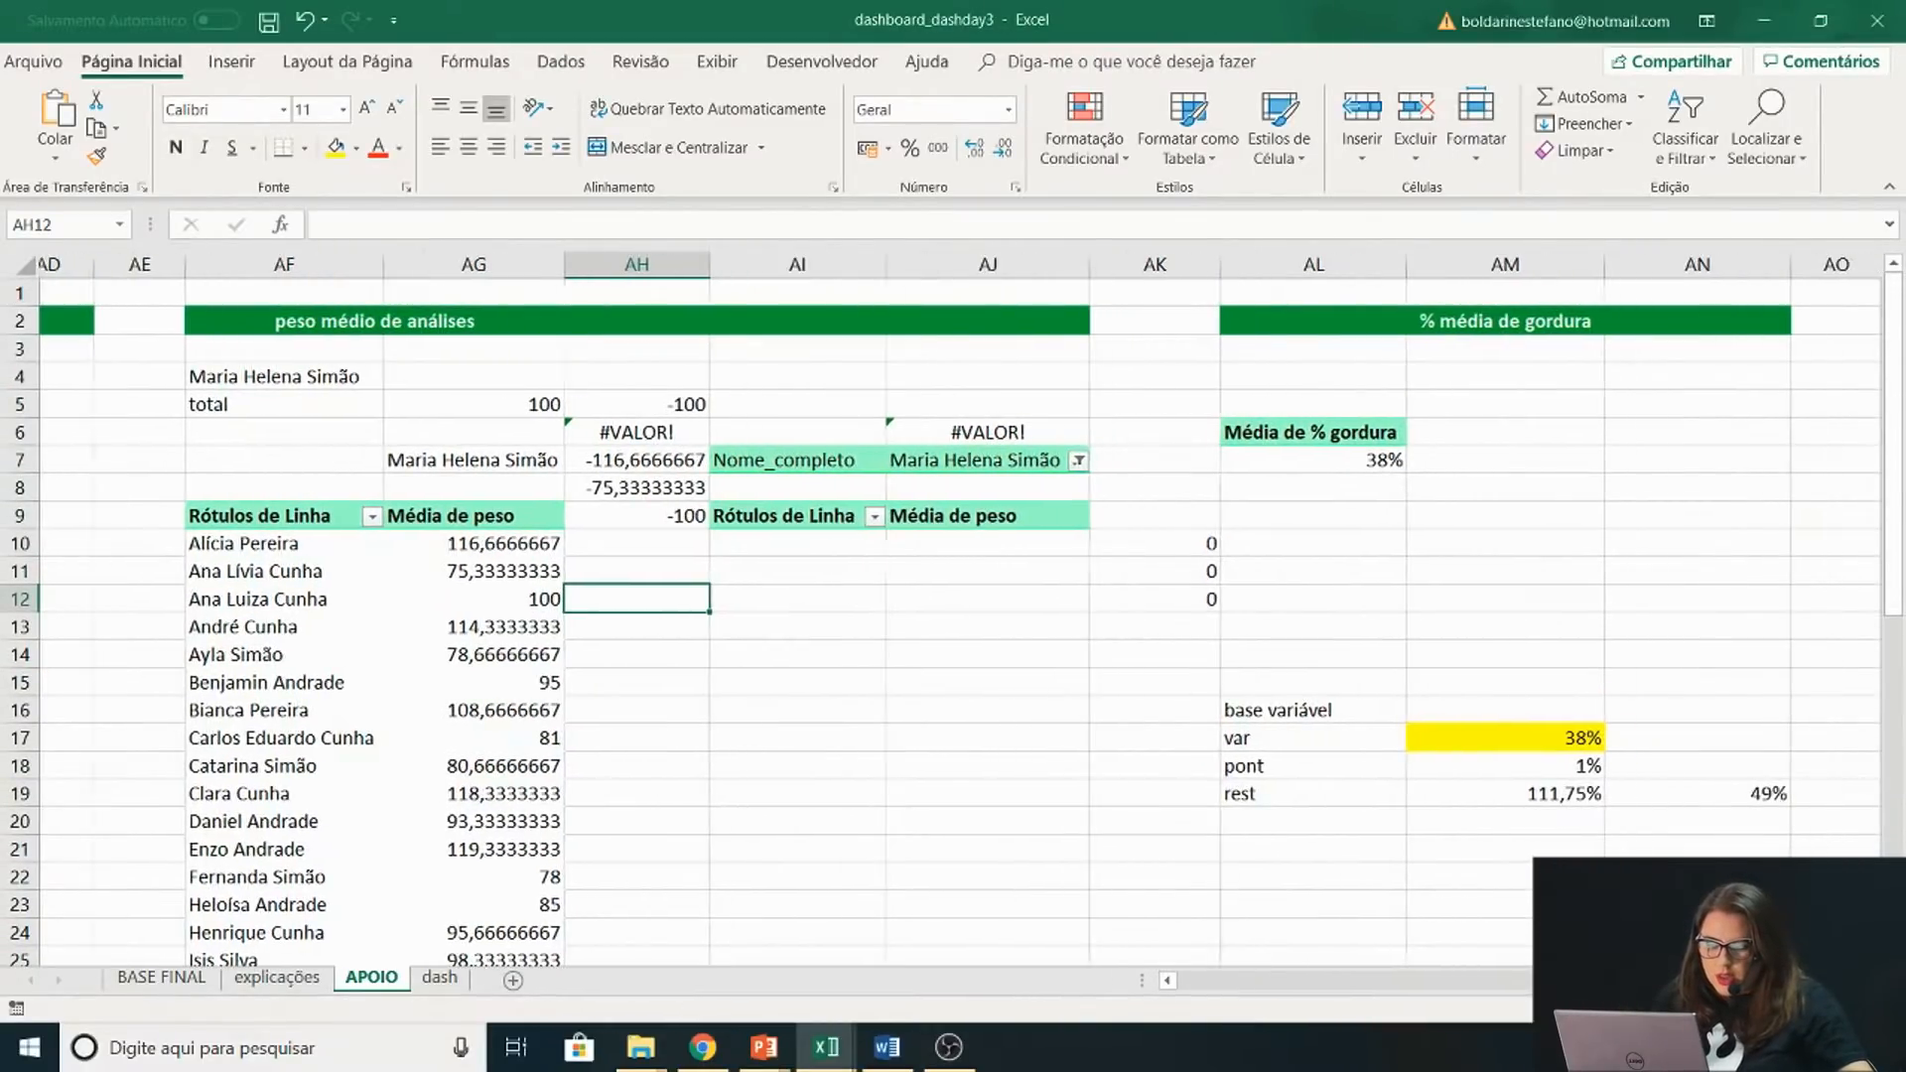
{"action": "scroll", "coordinate": [961, 608], "scroll_direction": "right", "scroll_amount": 1}
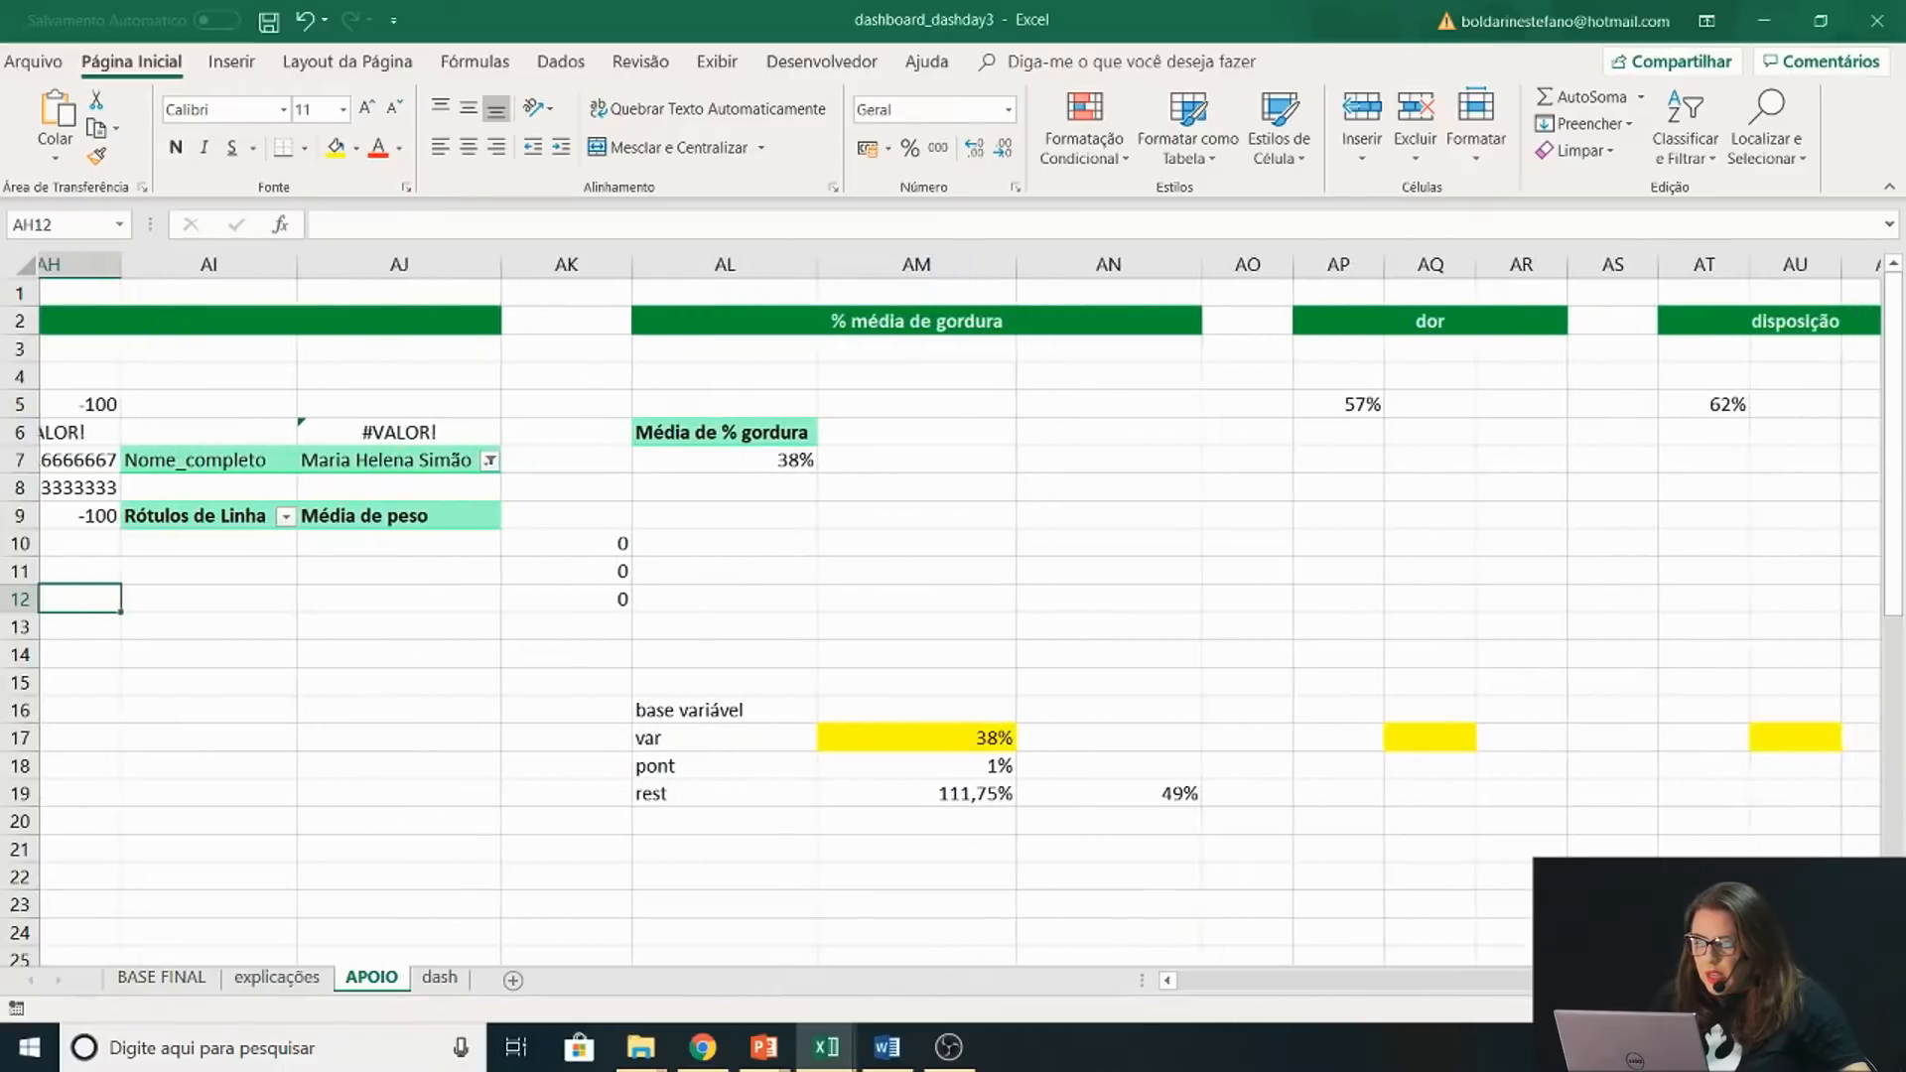
{"action": "left_click", "coordinate": [834, 407]}
{"action": "left_click", "coordinate": [775, 460]}
{"action": "left_click", "coordinate": [672, 460]}
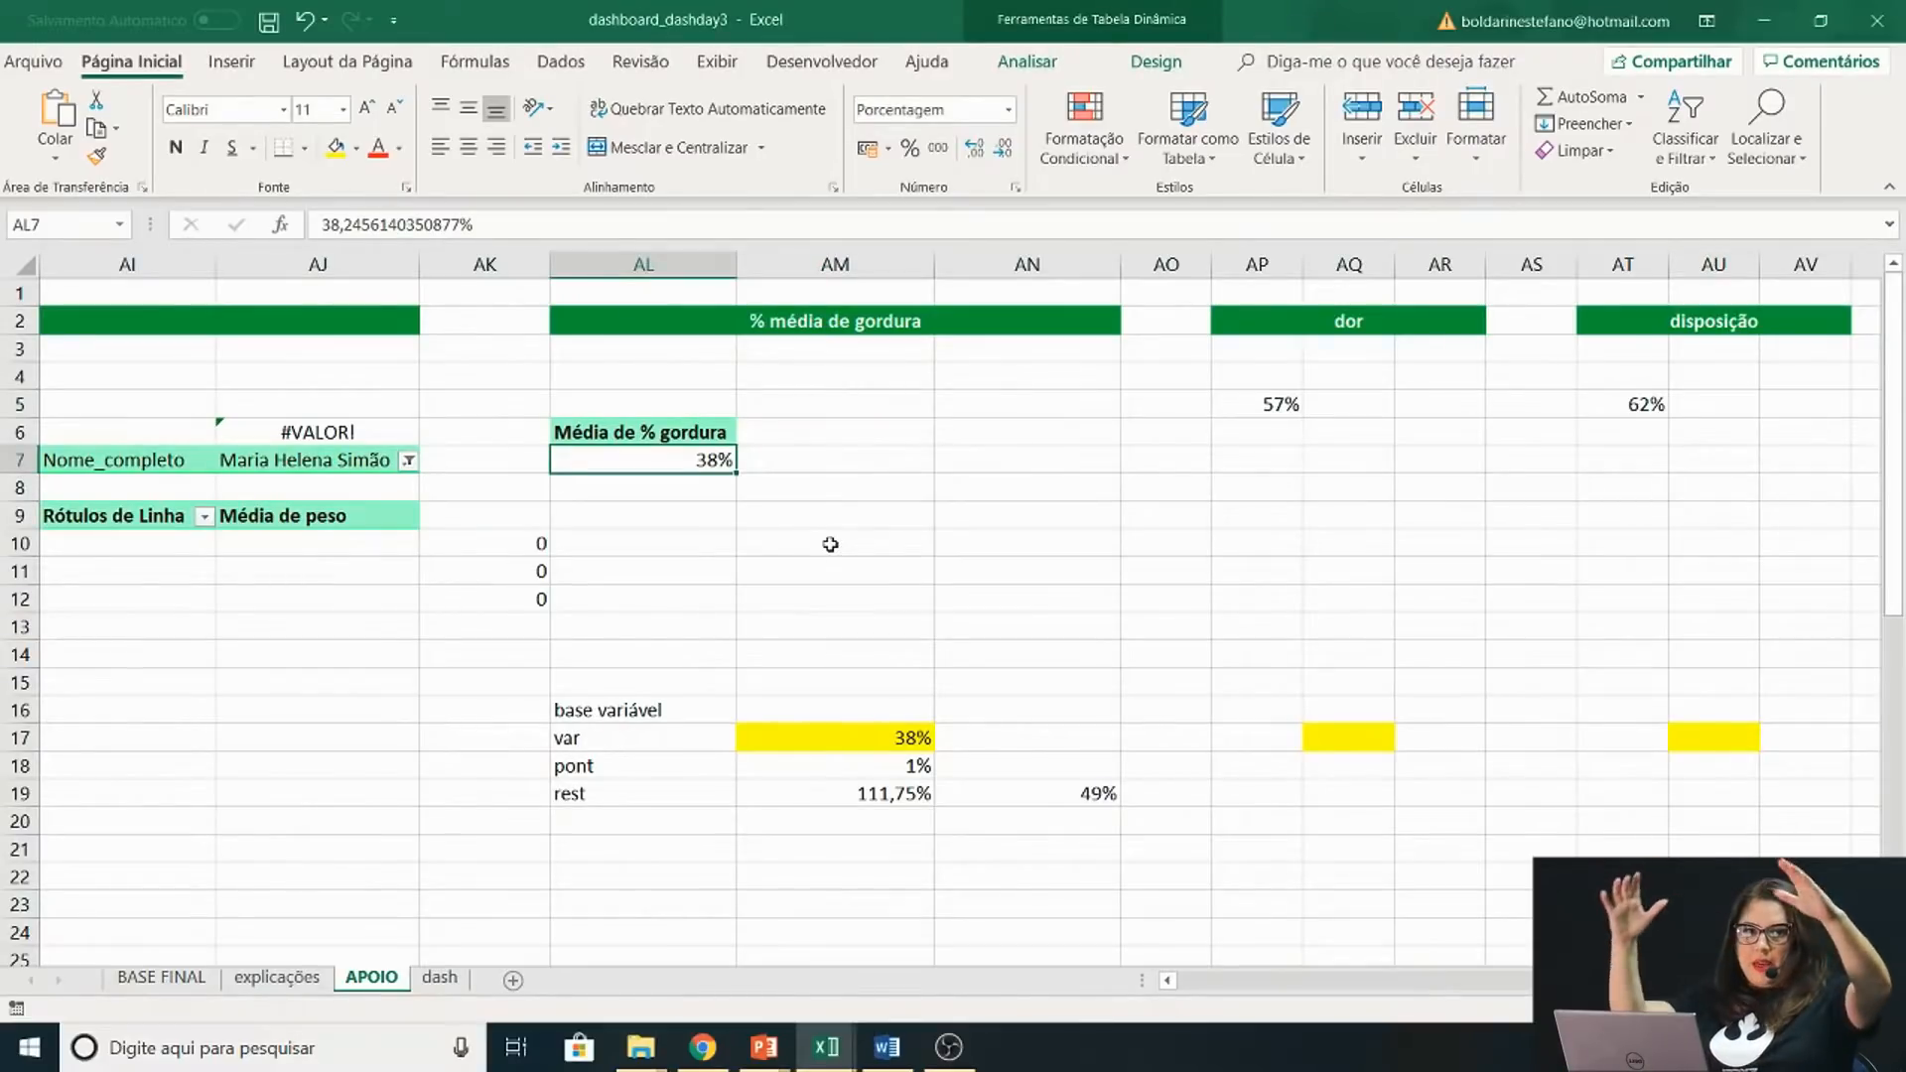
Open Paint and scribble freehand zigzag and looping pencil lines across the blank canvas
{"action": "left_click", "coordinate": [338, 1049]}
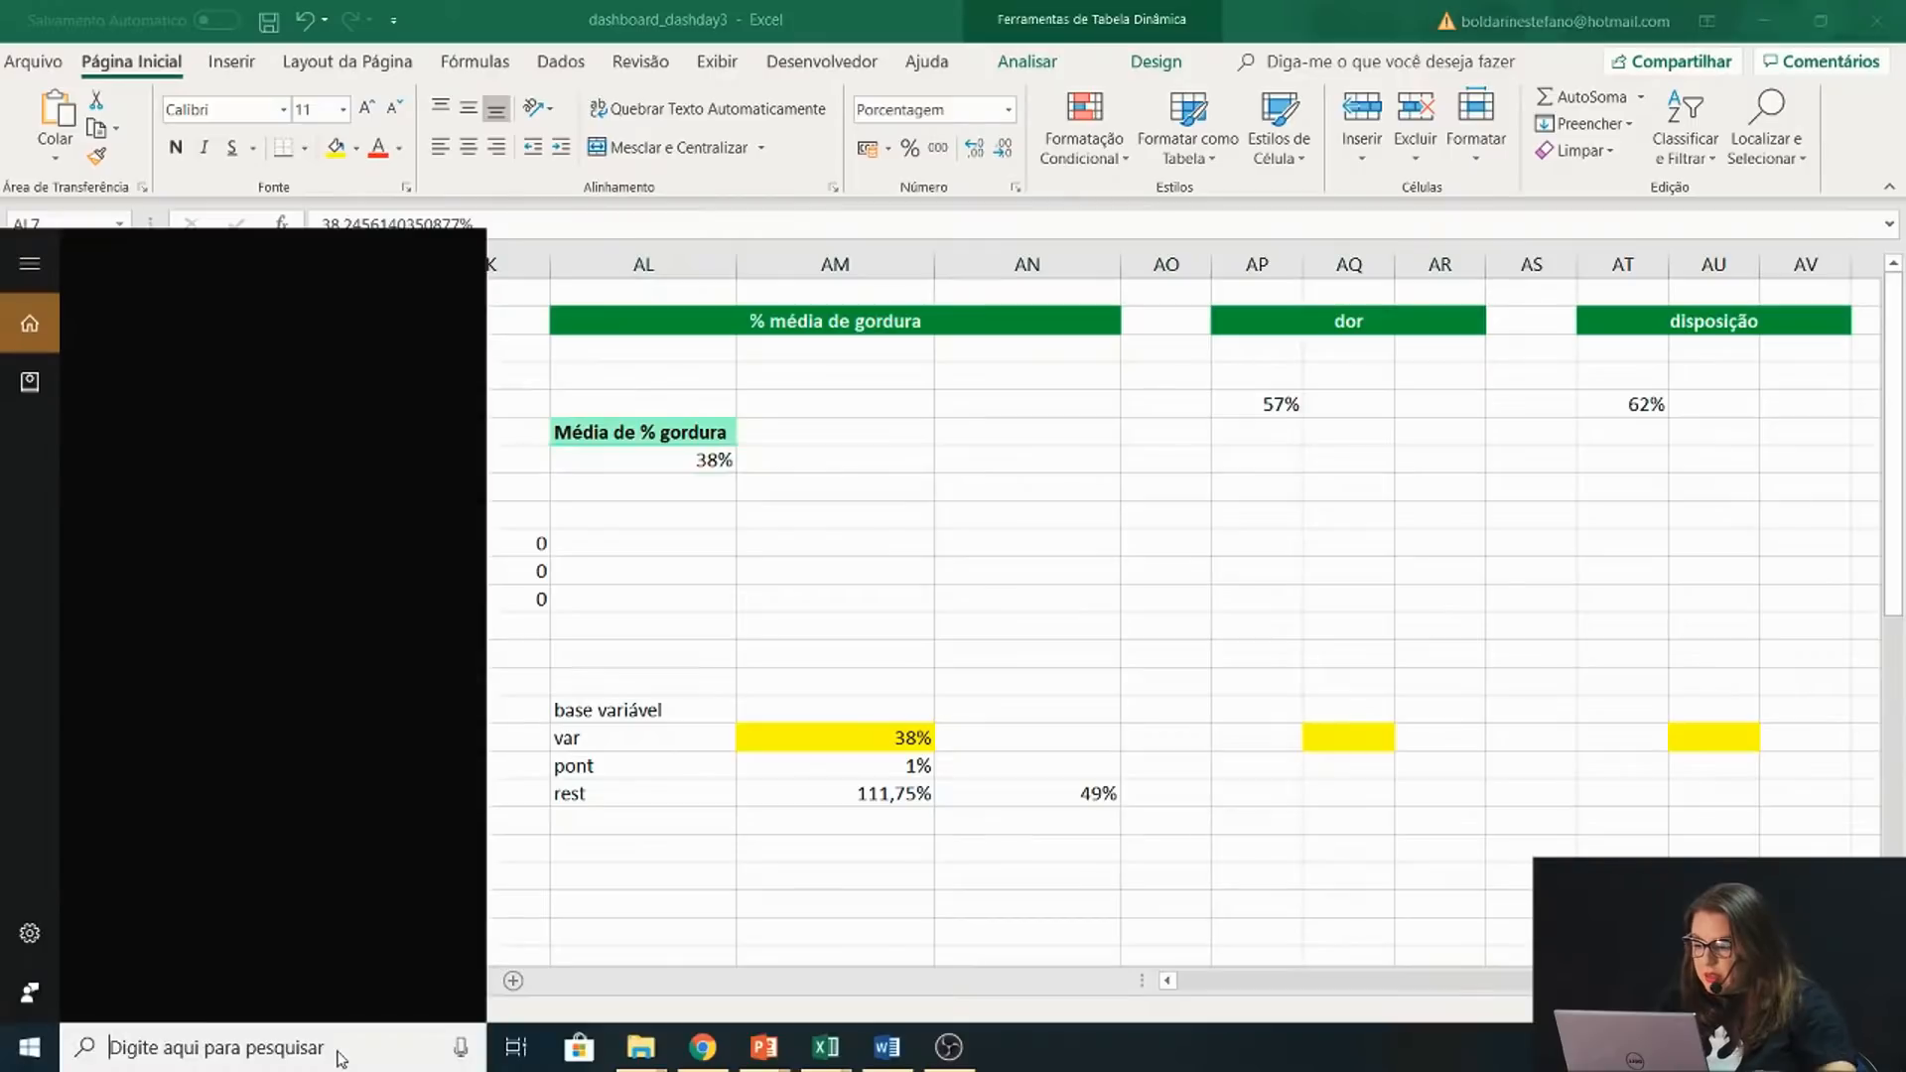
{"action": "type", "text": "int"}
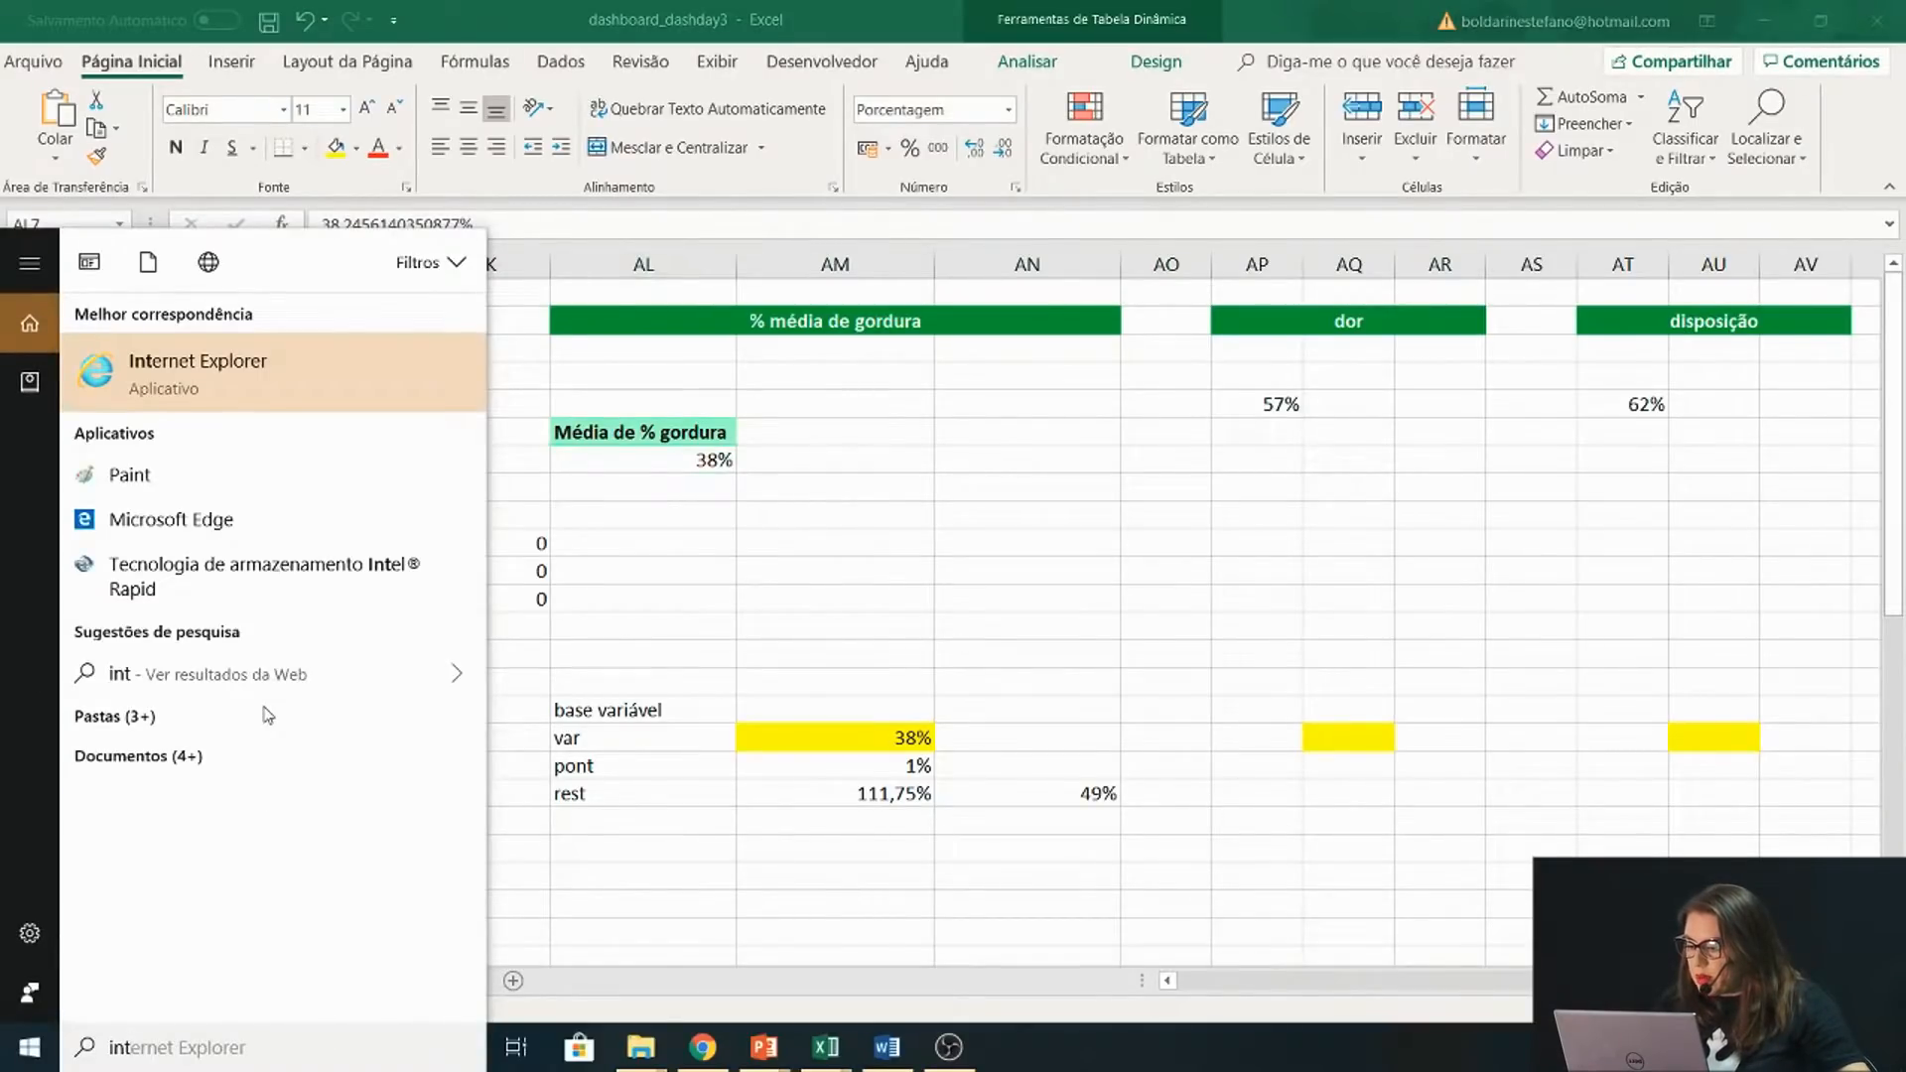
{"action": "type", "text": "ernet Explorer"}
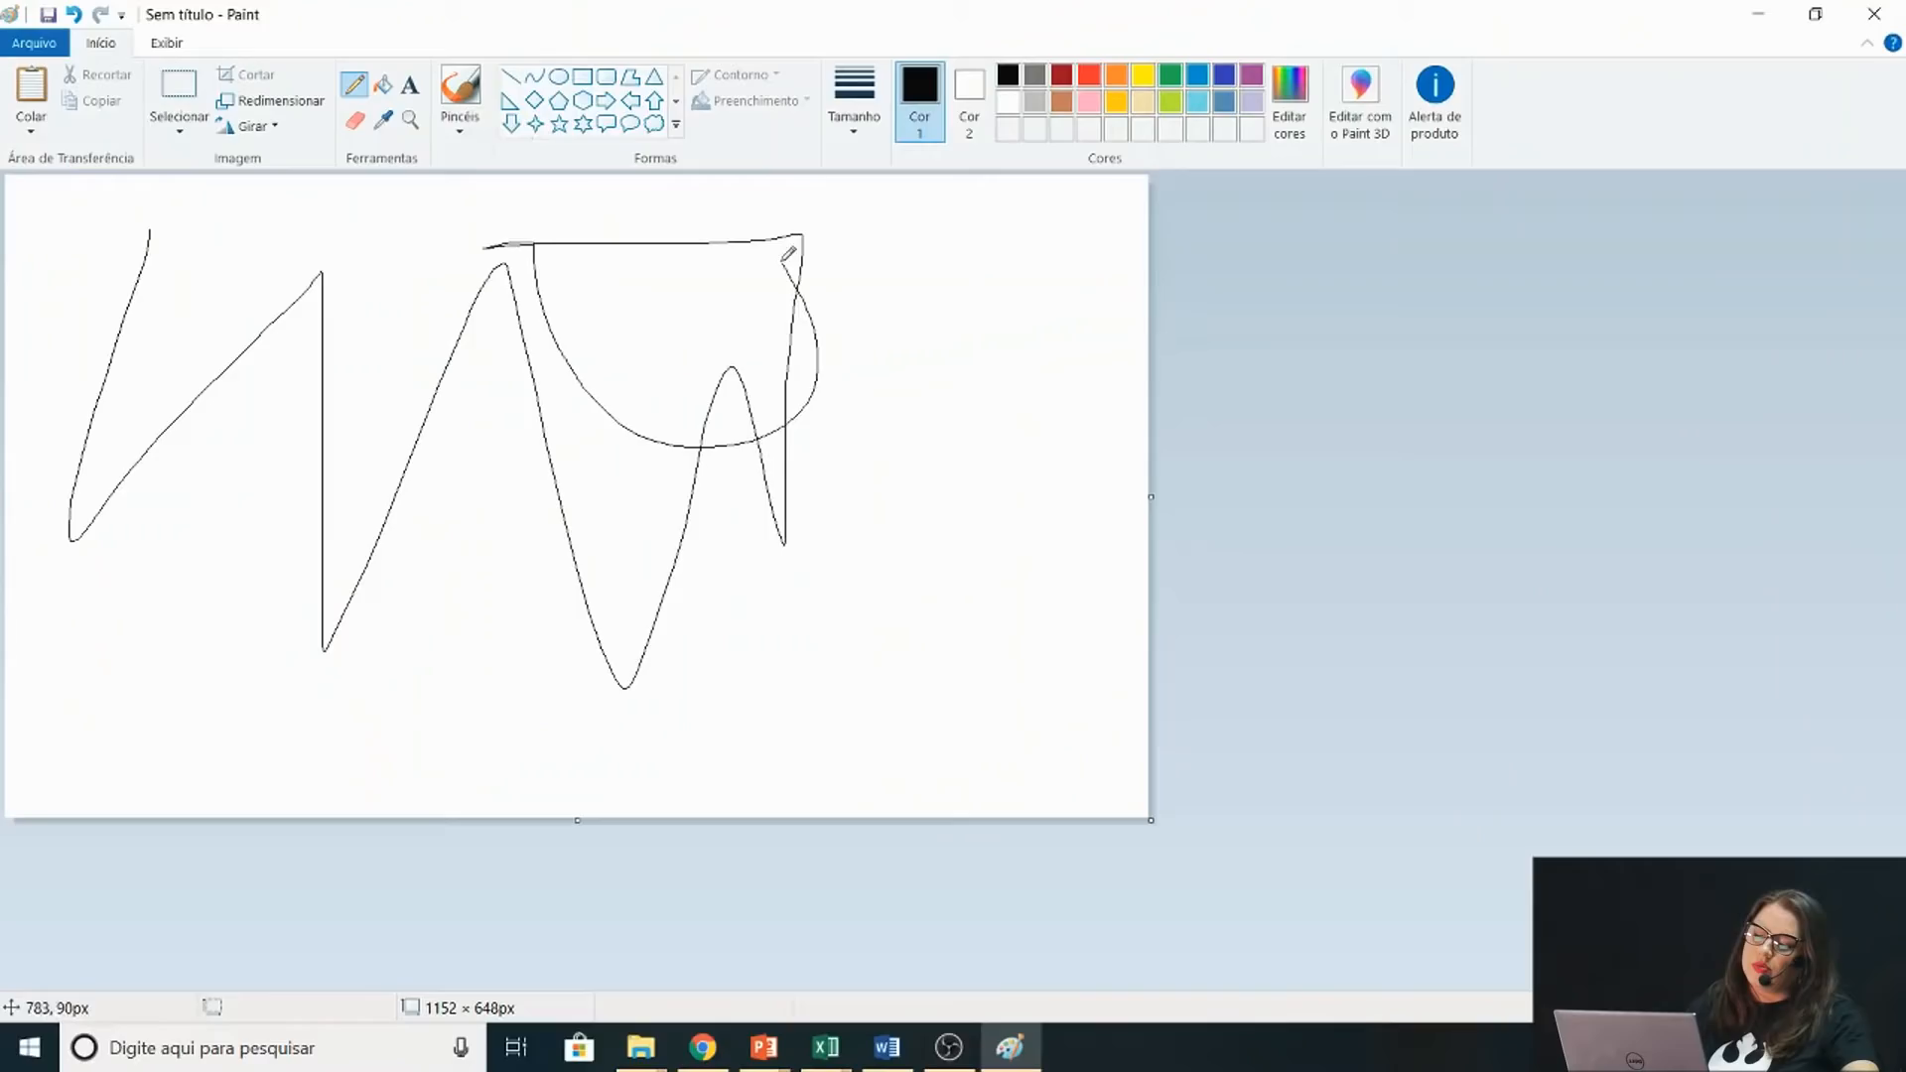
{"action": "mouse_move", "coordinate": [780, 264]}
{"action": "left_mouse_down"}
{"action": "mouse_move", "coordinate": [437, 662]}
{"action": "mouse_move", "coordinate": [501, 263]}
{"action": "left_mouse_up"}
Sketch a balance scale beside the scribbles, with a flat base, a tall double-line column, a horizontal beam and a small sliding weight
{"action": "left_click_drag", "start_coordinate": [920, 767], "coordinate": [1029, 768]}
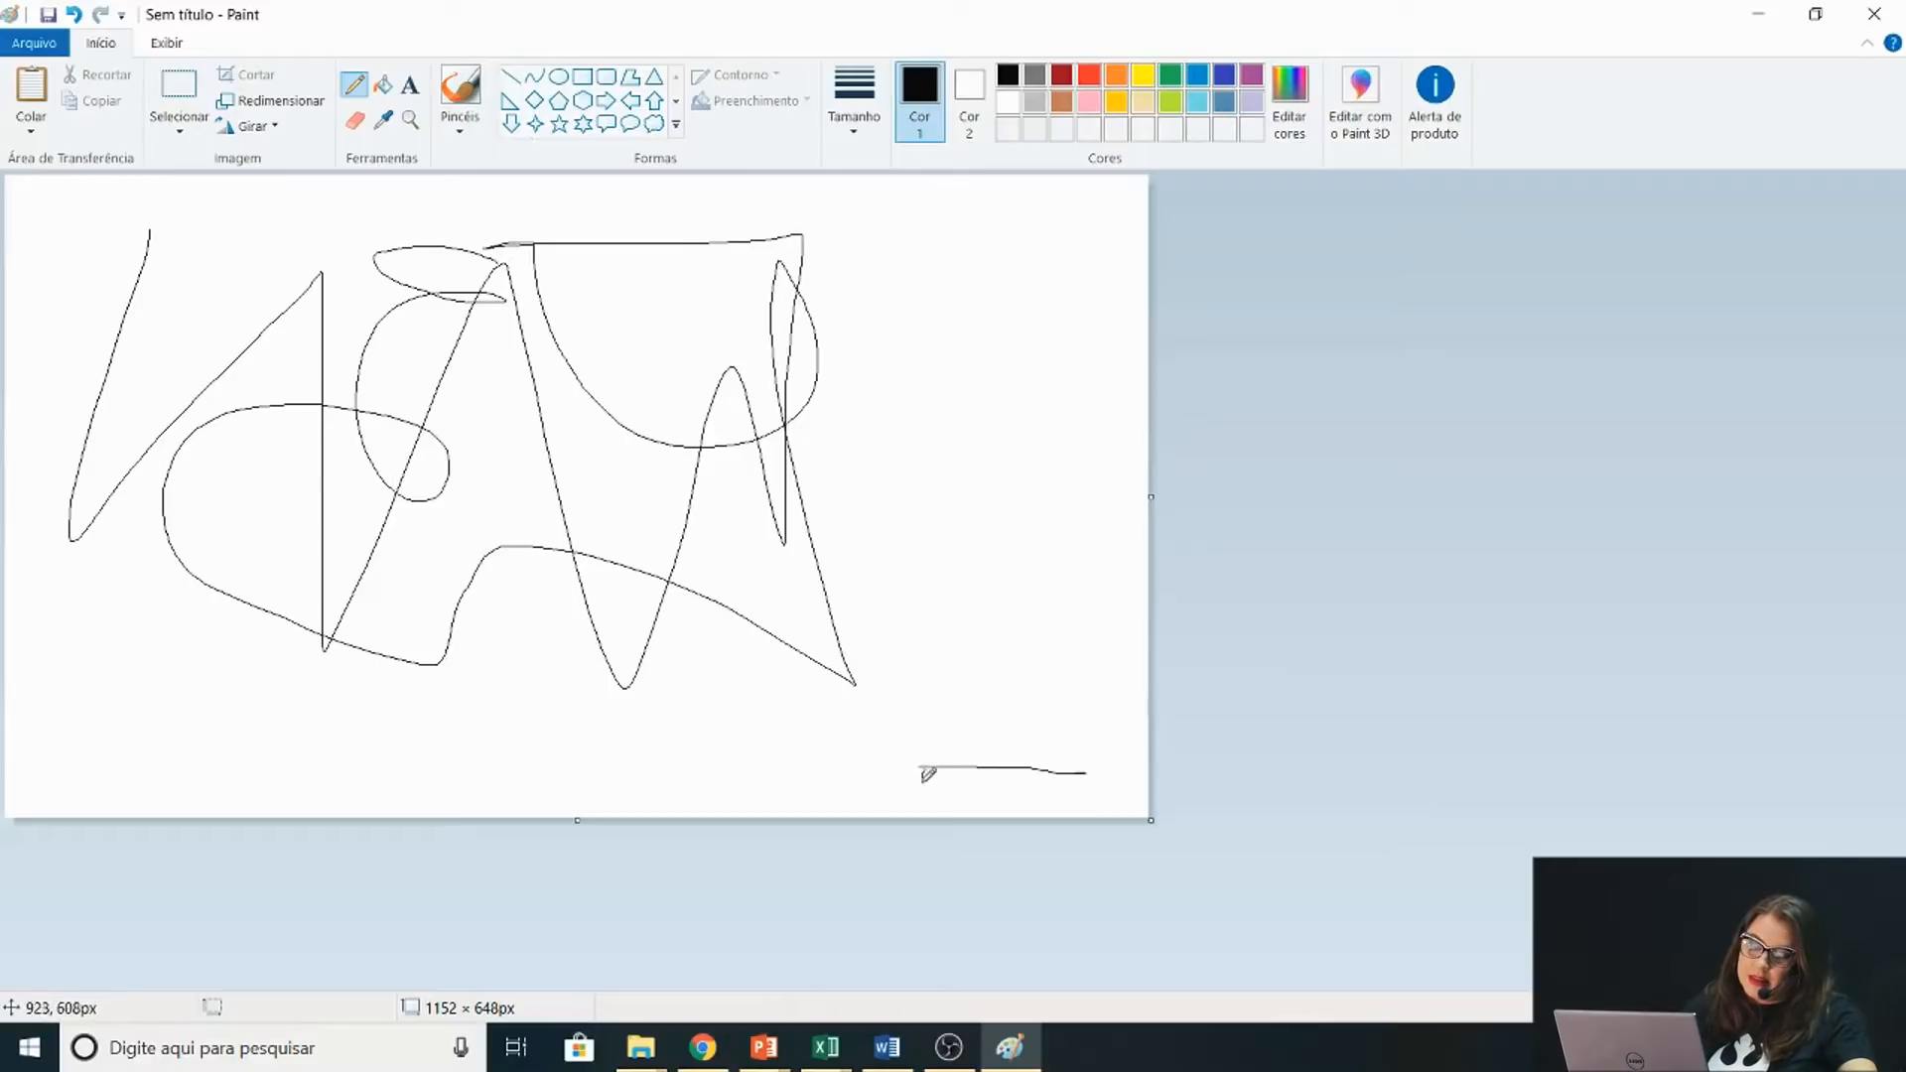
{"action": "left_click_drag", "start_coordinate": [919, 789], "coordinate": [1122, 786]}
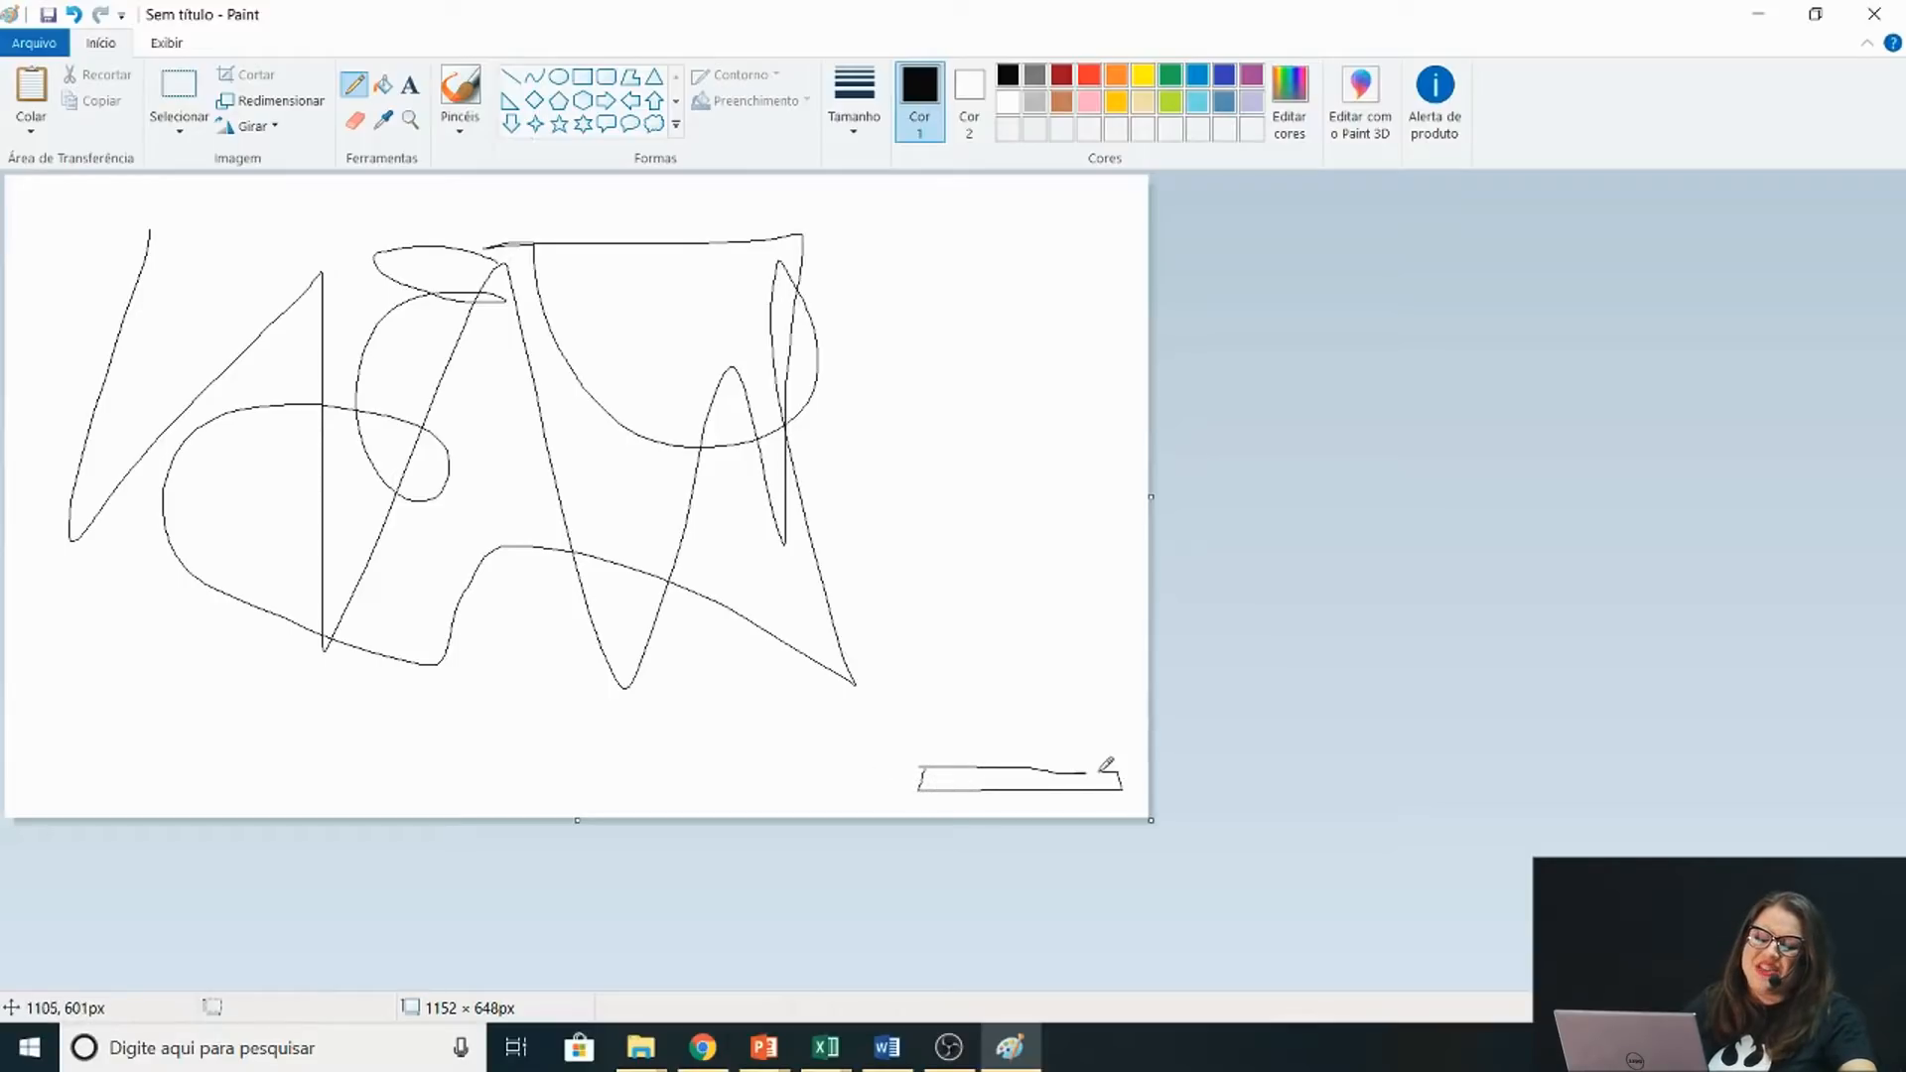
{"action": "left_click_drag", "start_coordinate": [1043, 766], "coordinate": [1032, 431]}
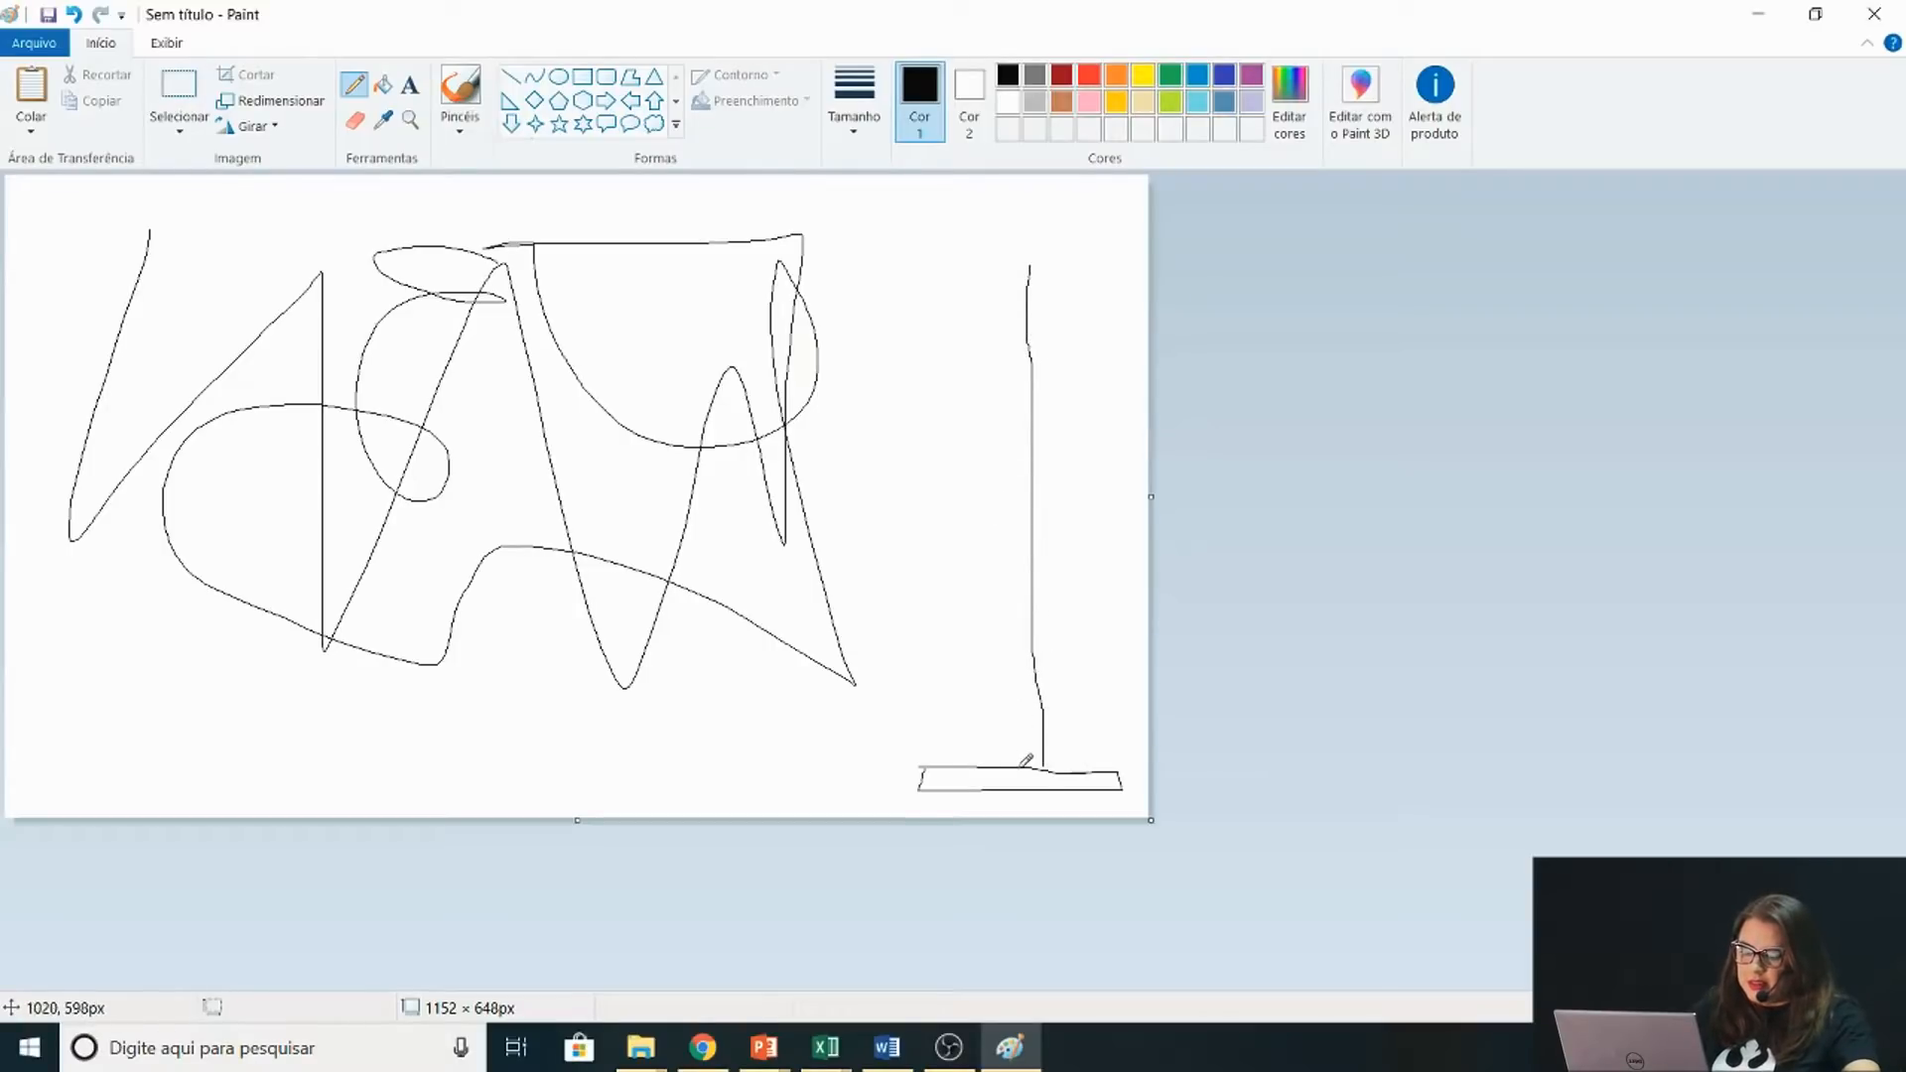
{"action": "mouse_move", "coordinate": [1008, 707]}
{"action": "left_mouse_down"}
{"action": "mouse_move", "coordinate": [1002, 327]}
{"action": "mouse_move", "coordinate": [935, 275]}
{"action": "mouse_move", "coordinate": [1102, 242]}
{"action": "left_mouse_up"}
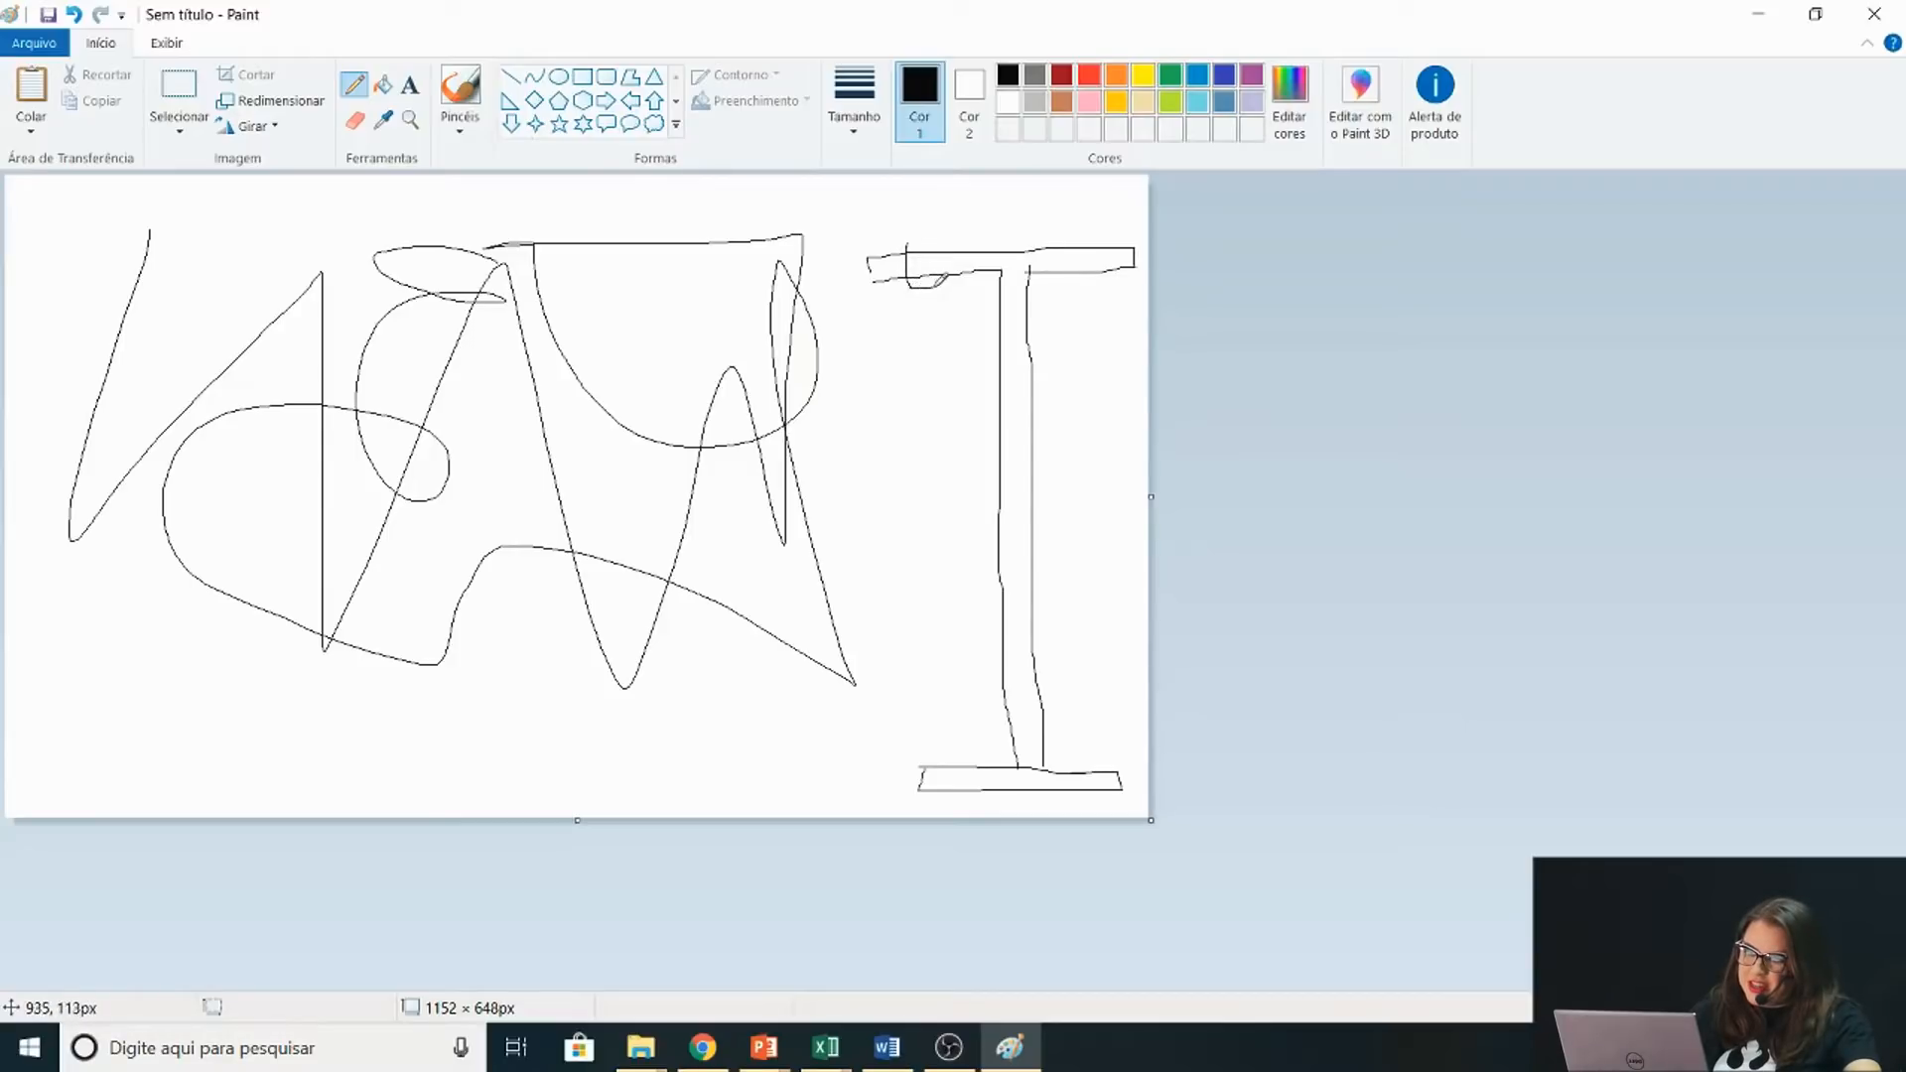
{"action": "left_click_drag", "start_coordinate": [934, 243], "coordinate": [911, 246]}
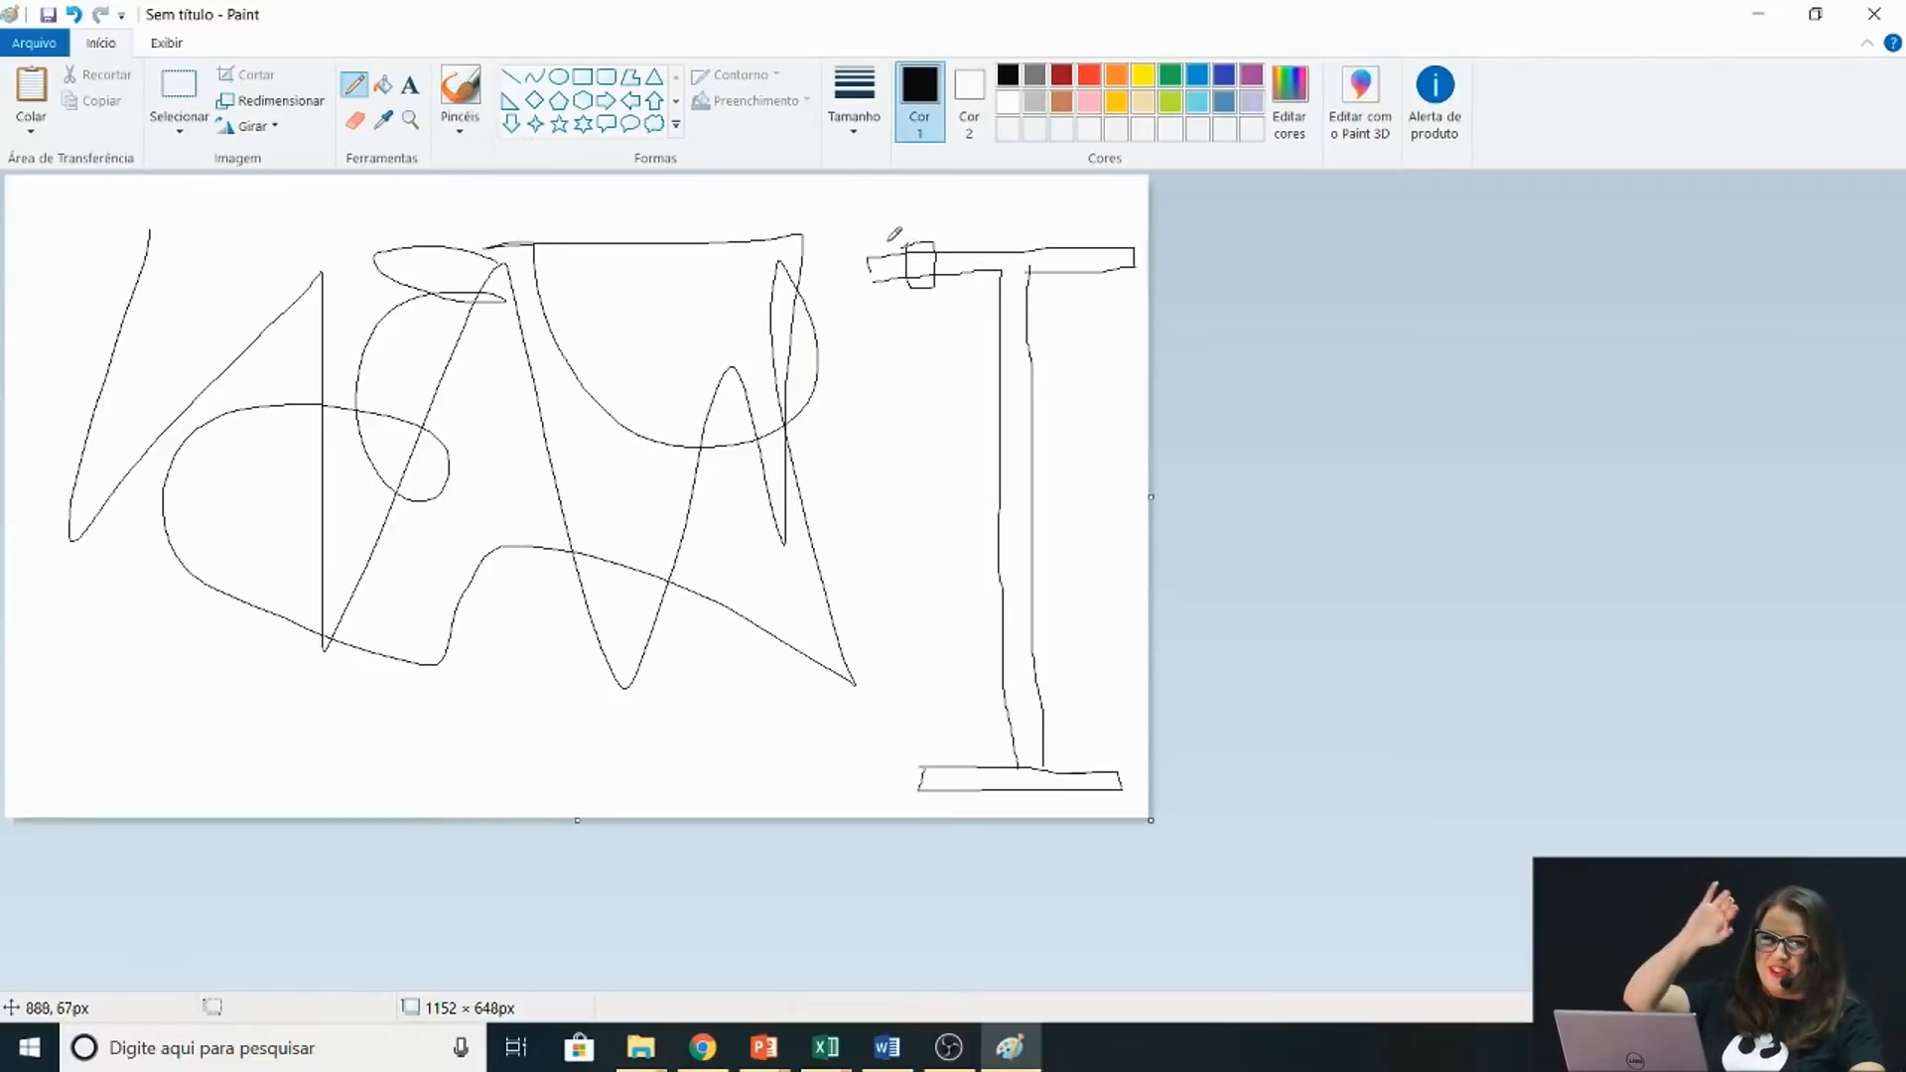
Mark both ends of the scale's beam with numbers and draw a line above it from the sliding weight toward the far end
{"action": "left_click_drag", "start_coordinate": [856, 254], "coordinate": [870, 260]}
{"action": "left_click_drag", "start_coordinate": [1128, 219], "coordinate": [1142, 209]}
{"action": "left_click_drag", "start_coordinate": [949, 239], "coordinate": [1096, 220]}
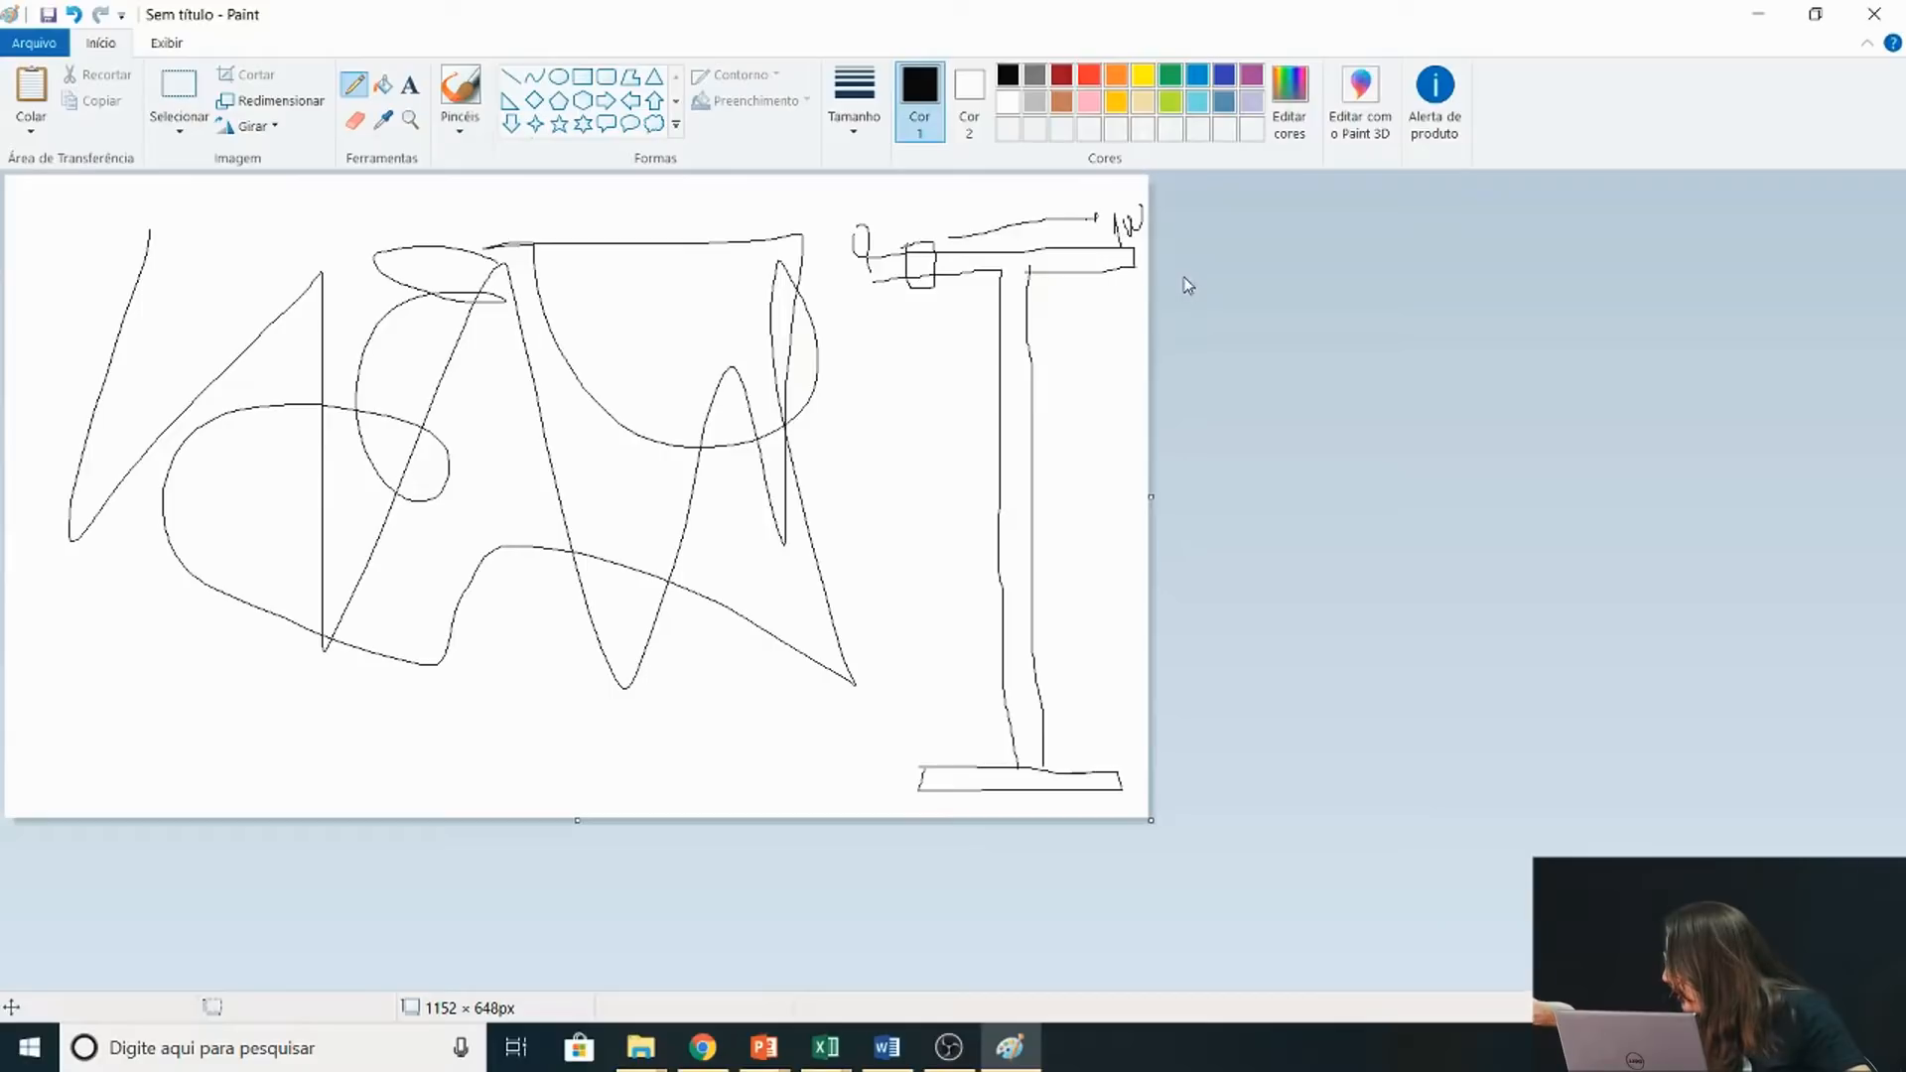
Switch back to Excel and look over the finished EMAGRECIMENTE dashboard, from the title to the T2T apple logo
{"action": "key", "text": "alt+Tab"}
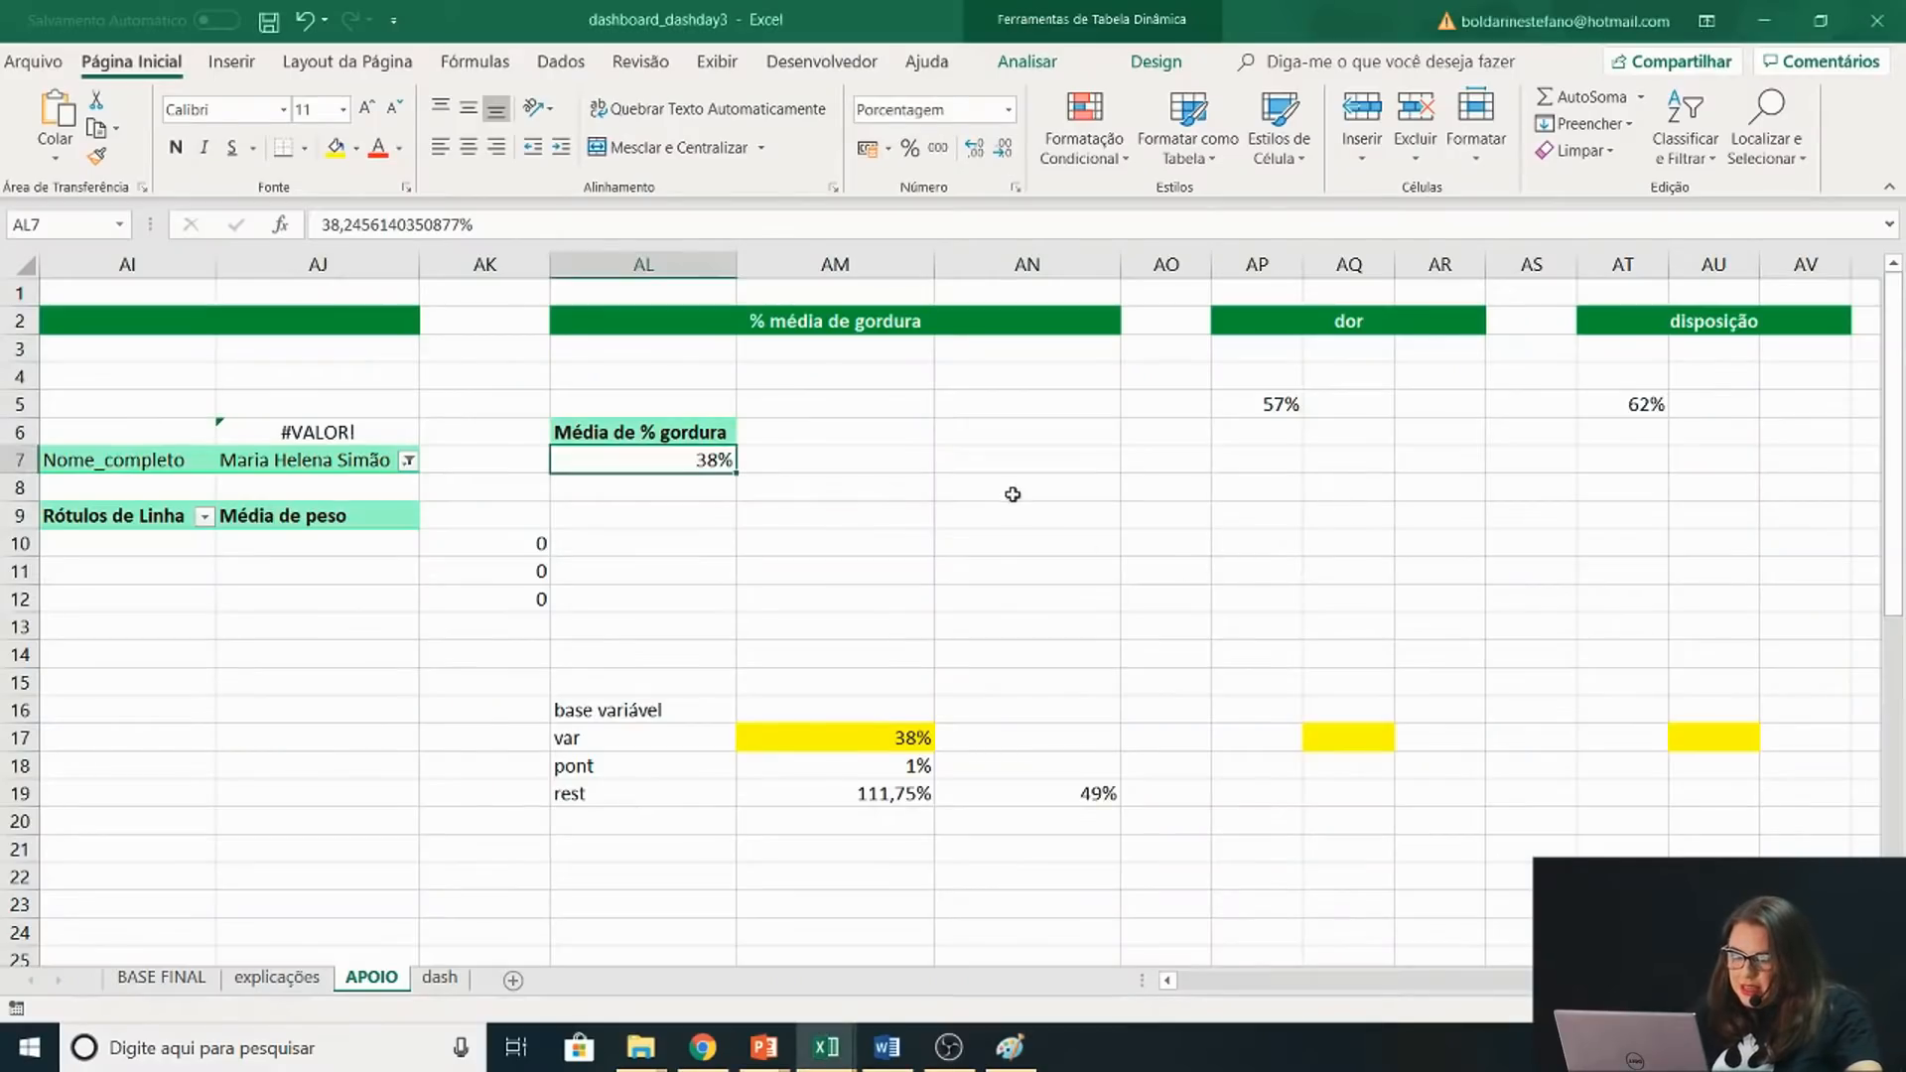
{"action": "left_click", "coordinate": [1012, 490]}
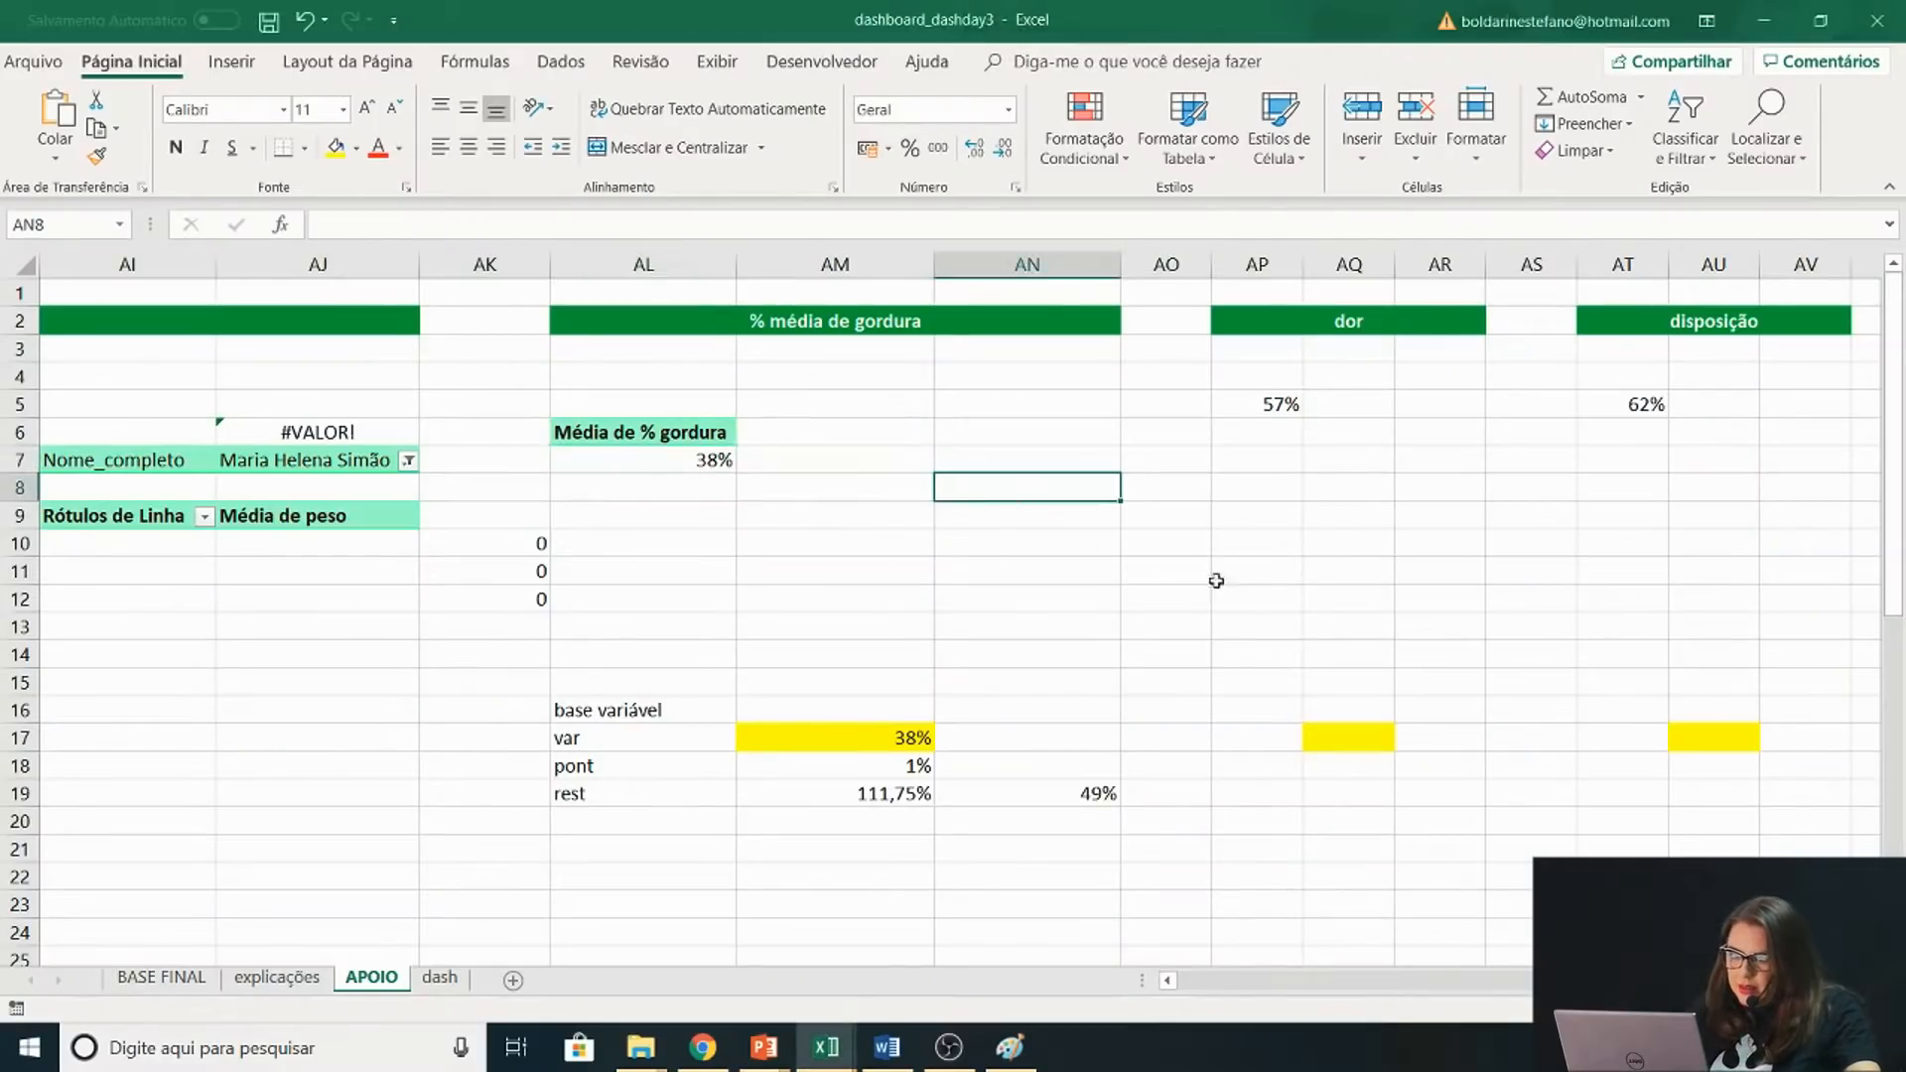
{"action": "left_click", "coordinate": [1030, 365]}
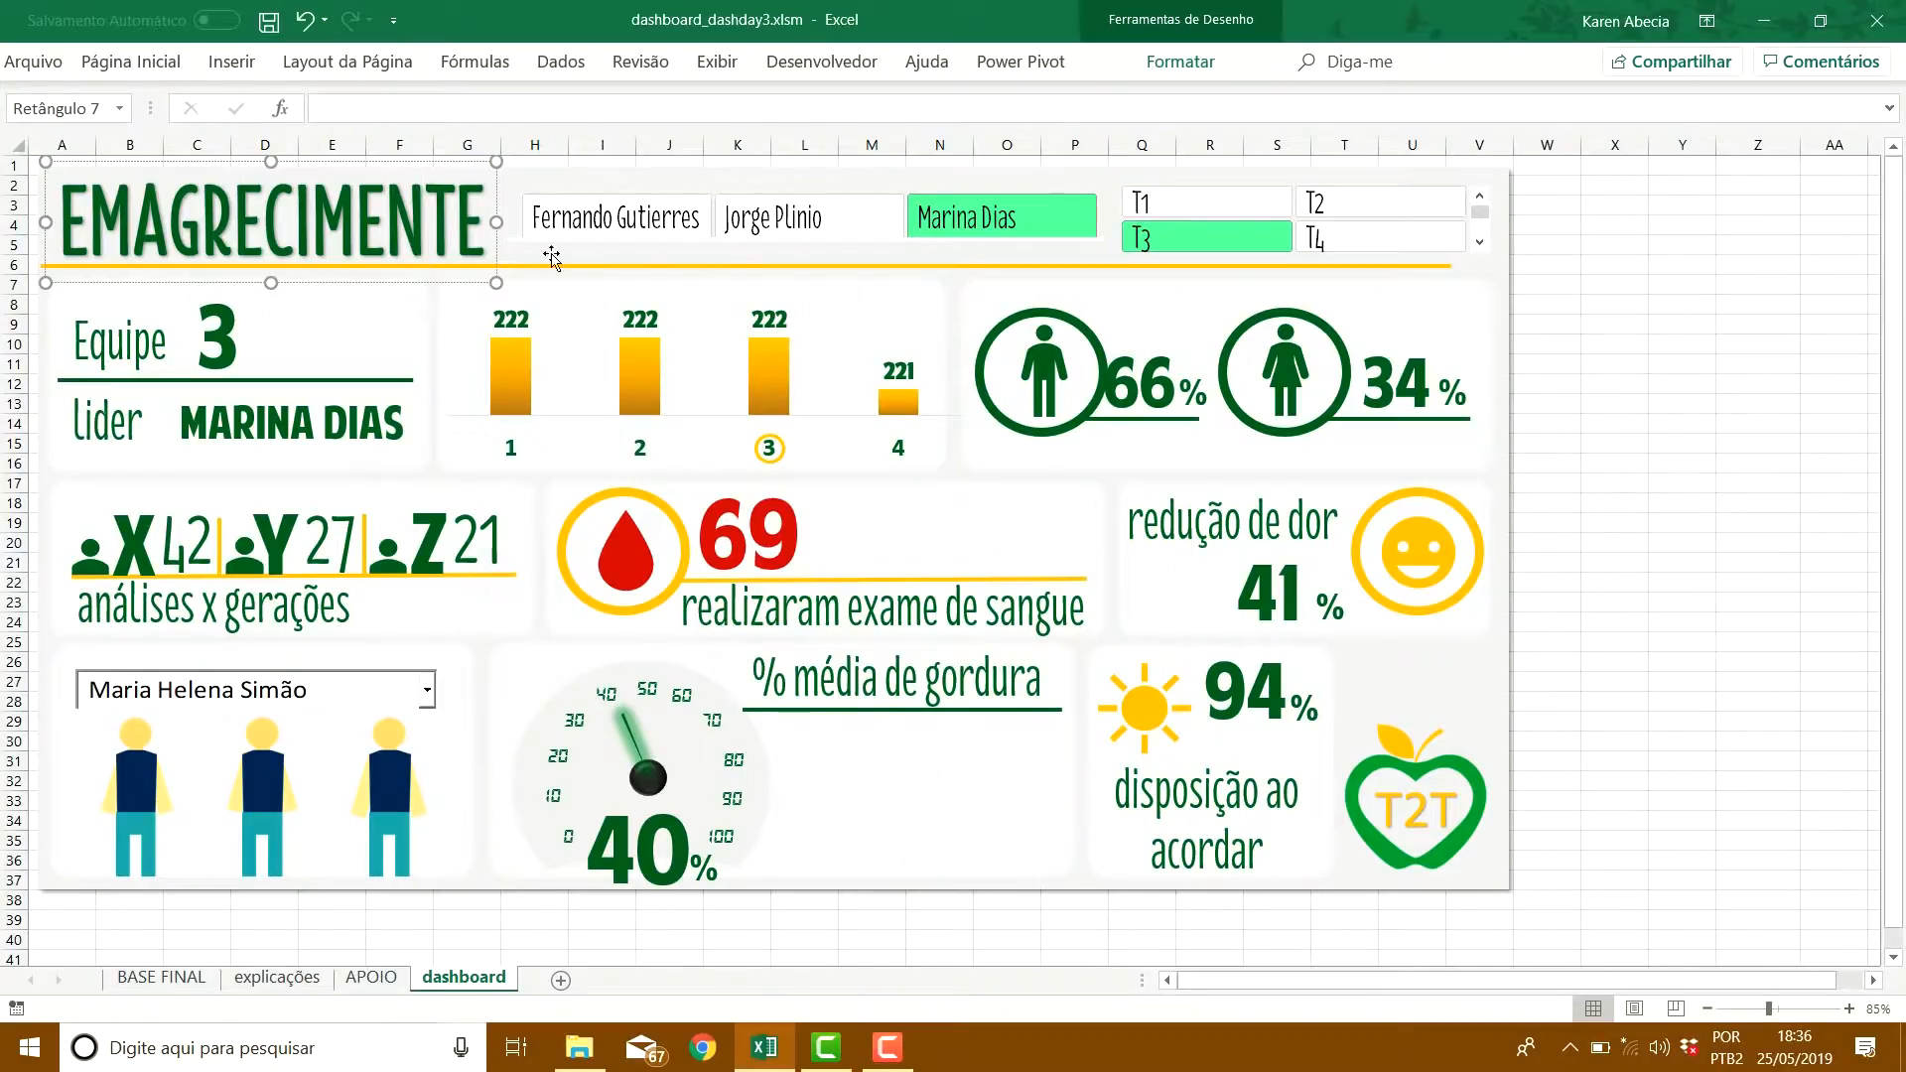
{"action": "left_click", "coordinate": [1615, 285]}
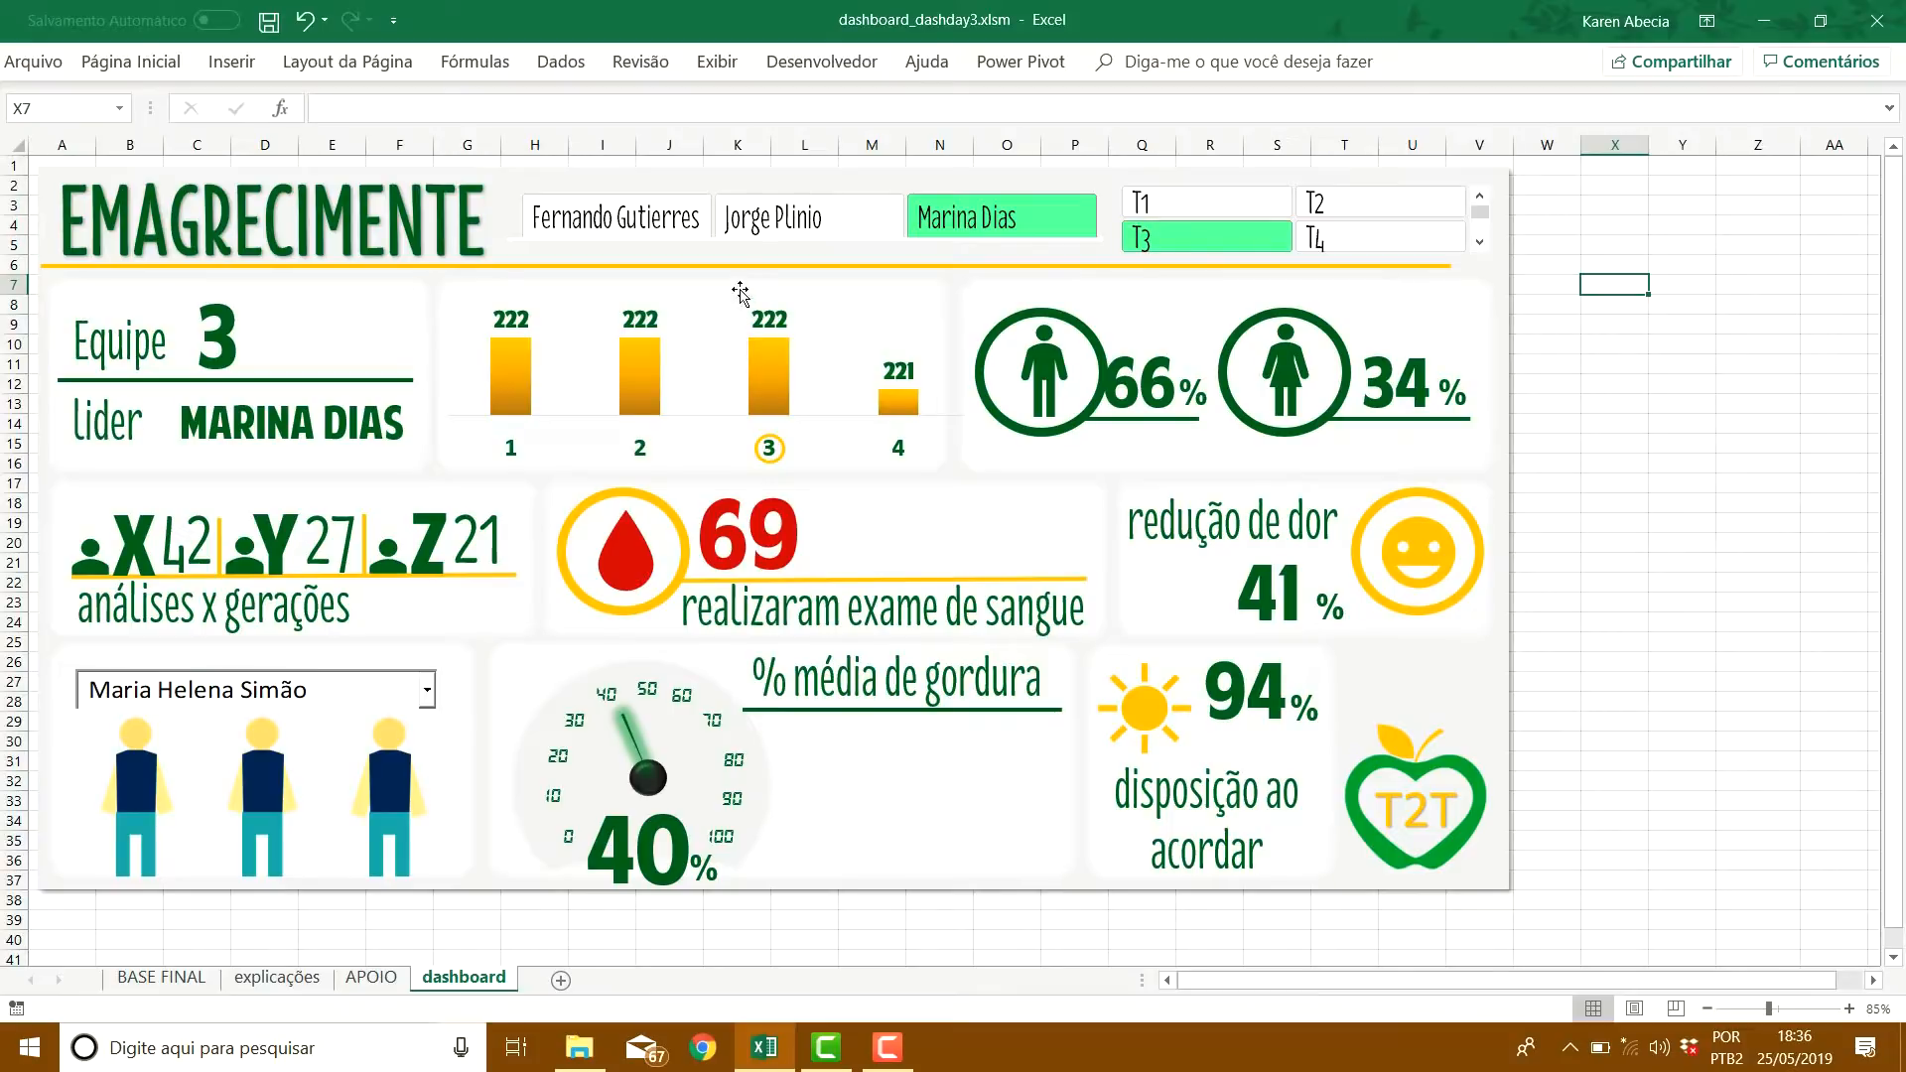
{"action": "left_click", "coordinate": [1400, 735]}
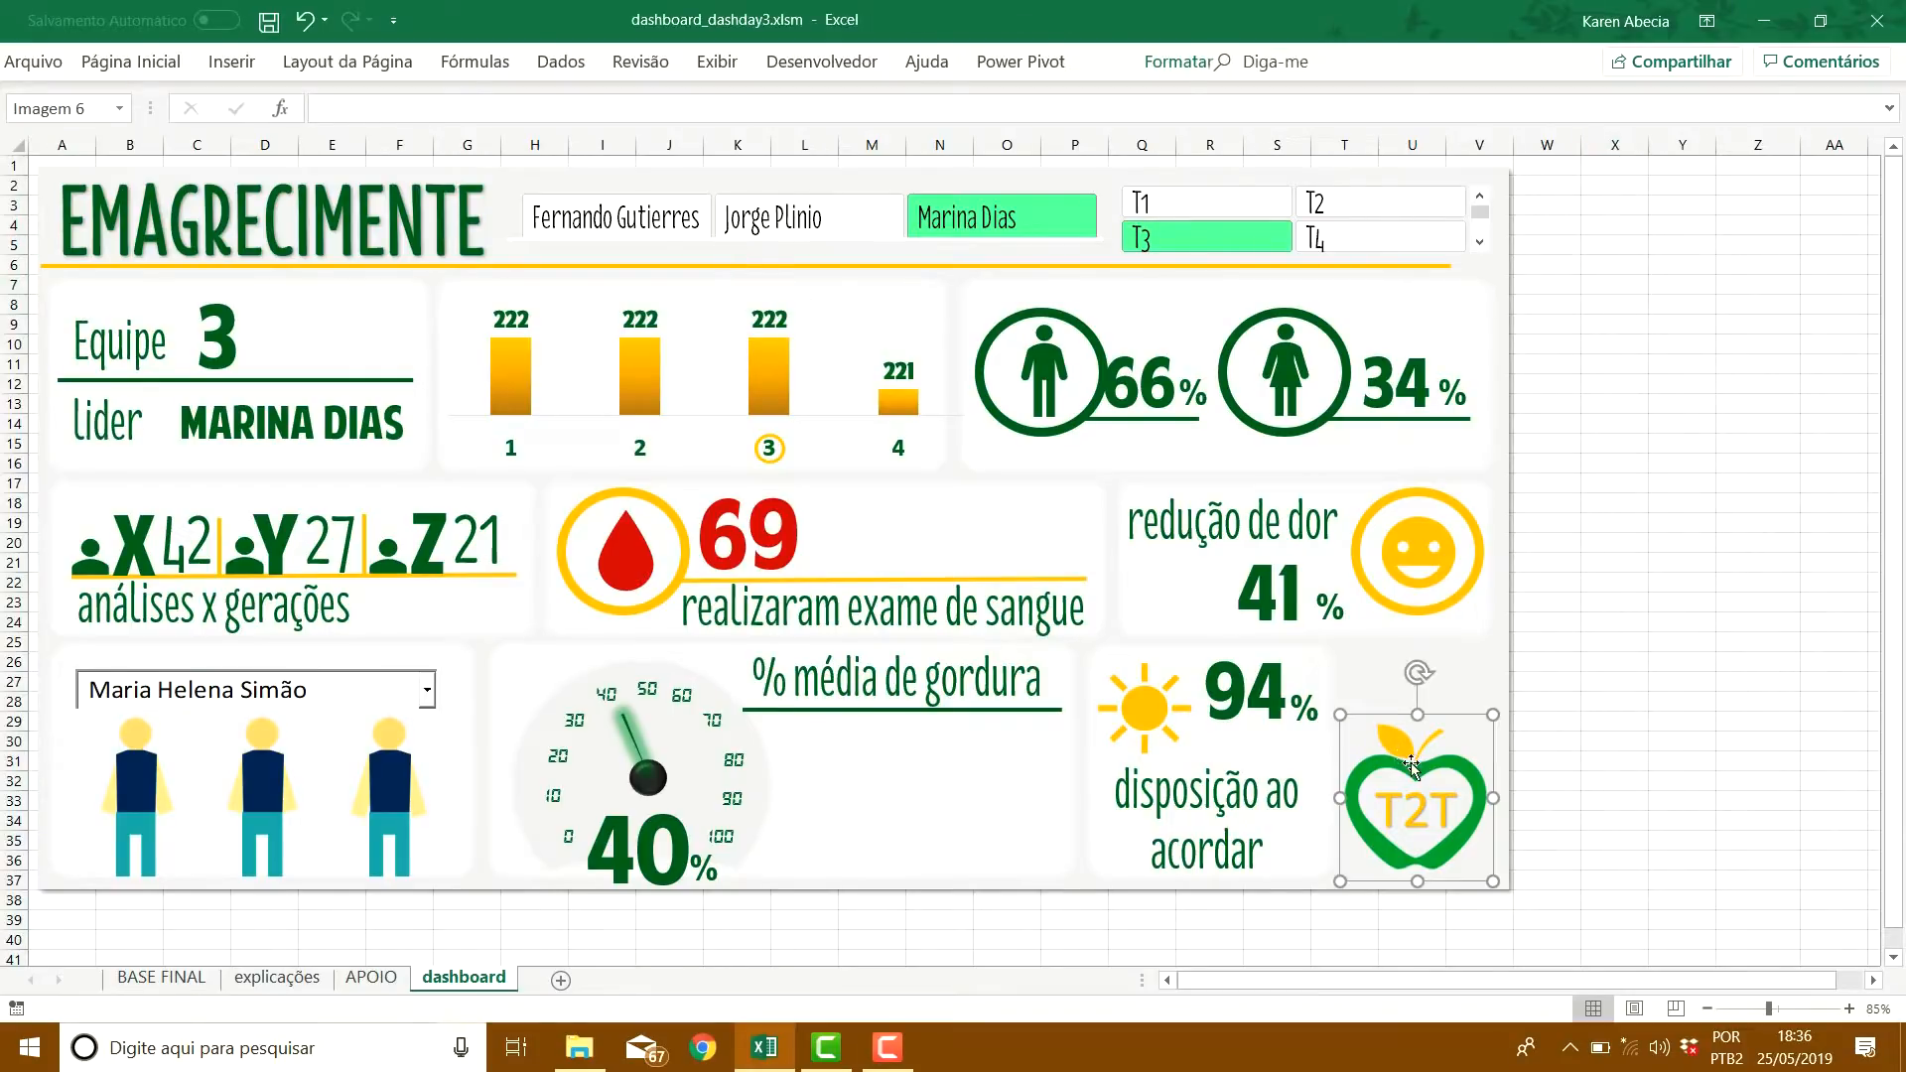
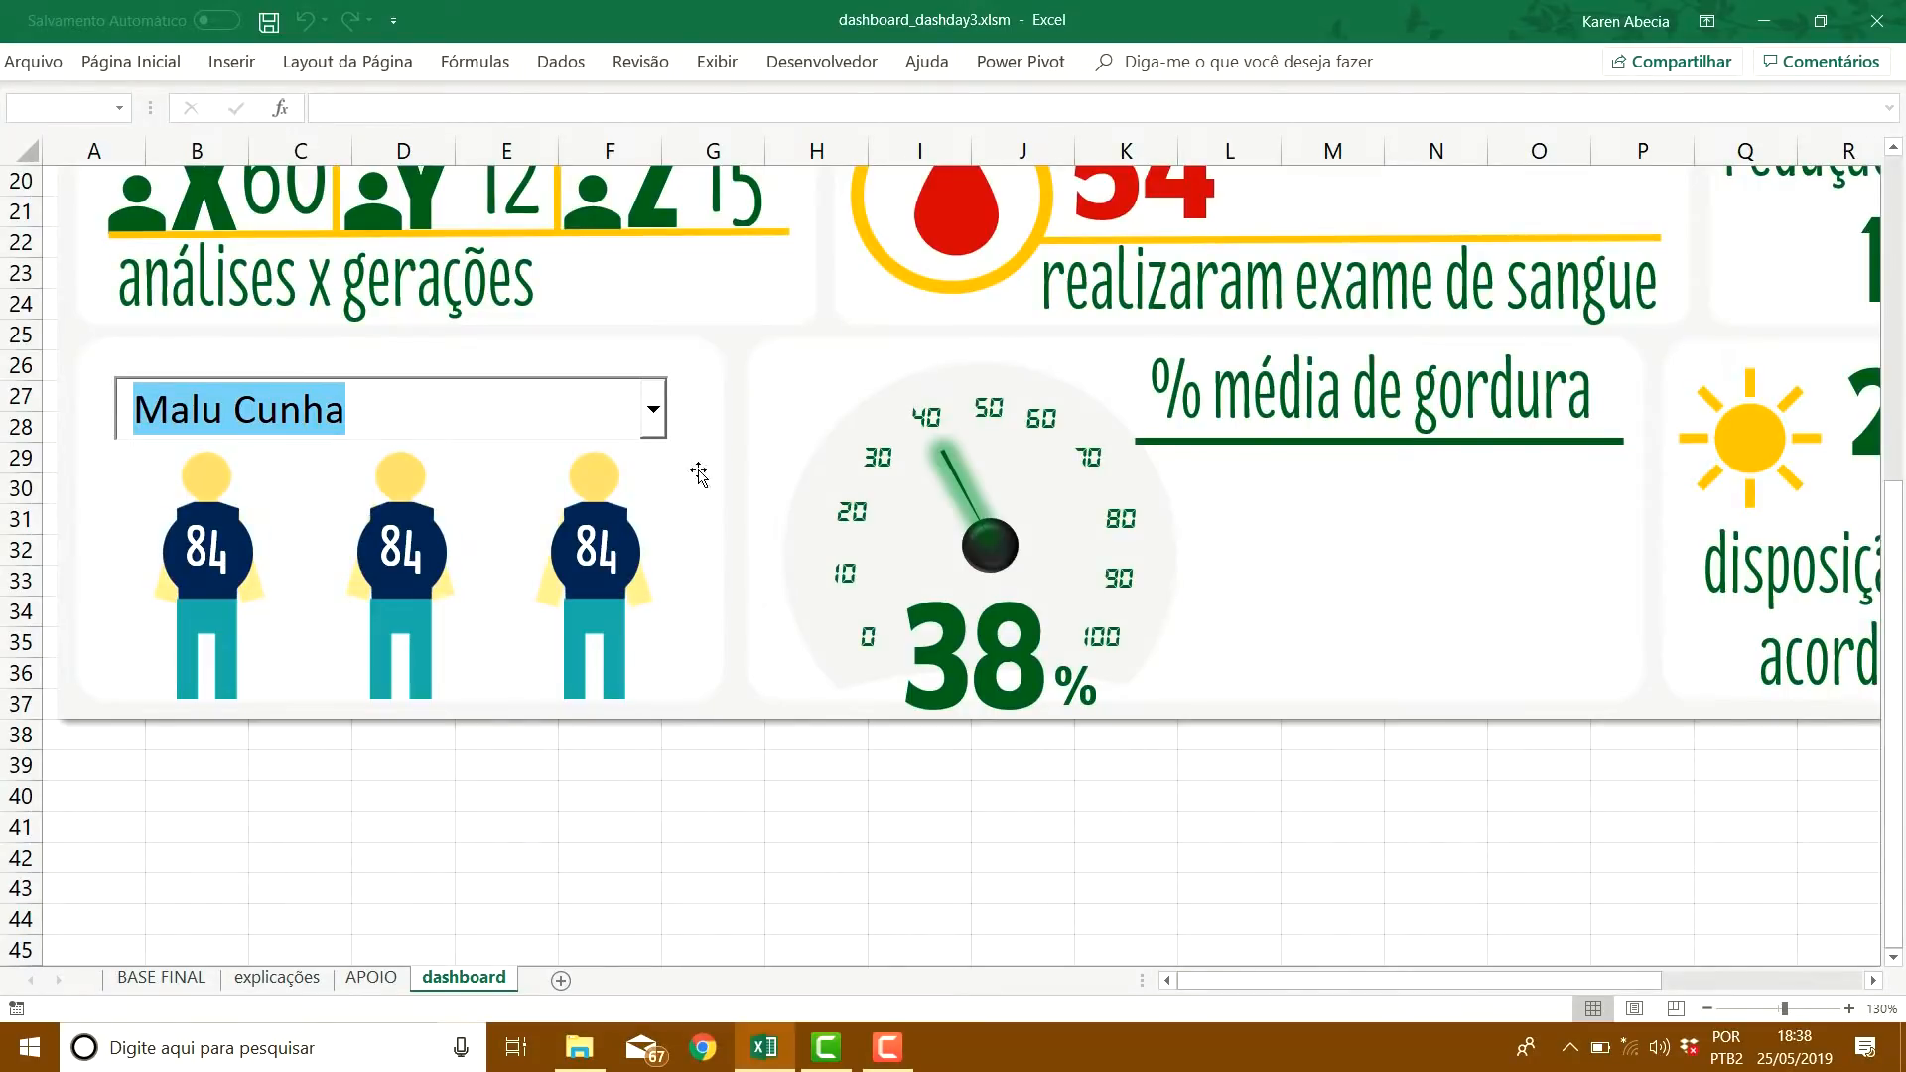
Browse the participants listed in the dashboard's name selector without choosing another one
{"action": "left_click", "coordinate": [656, 425]}
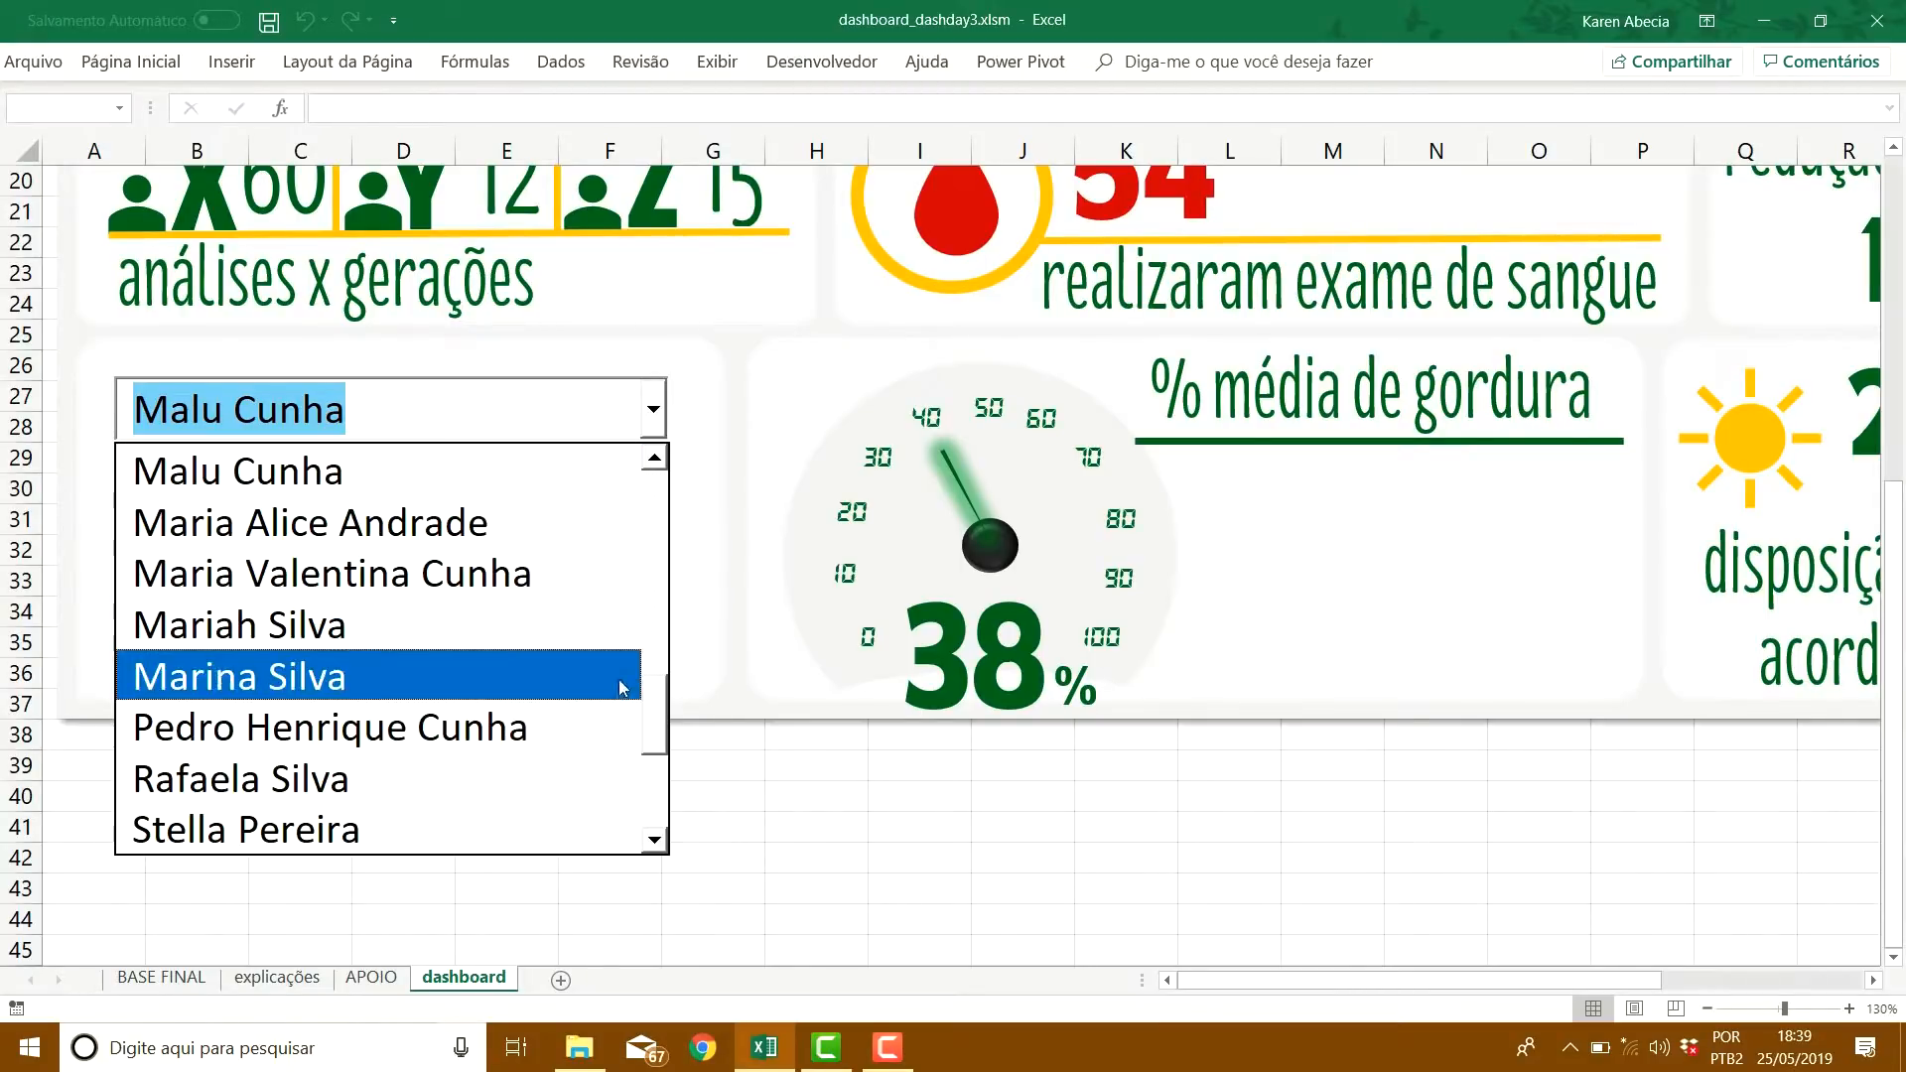
{"action": "left_click_drag", "start_coordinate": [653, 725], "coordinate": [652, 601]}
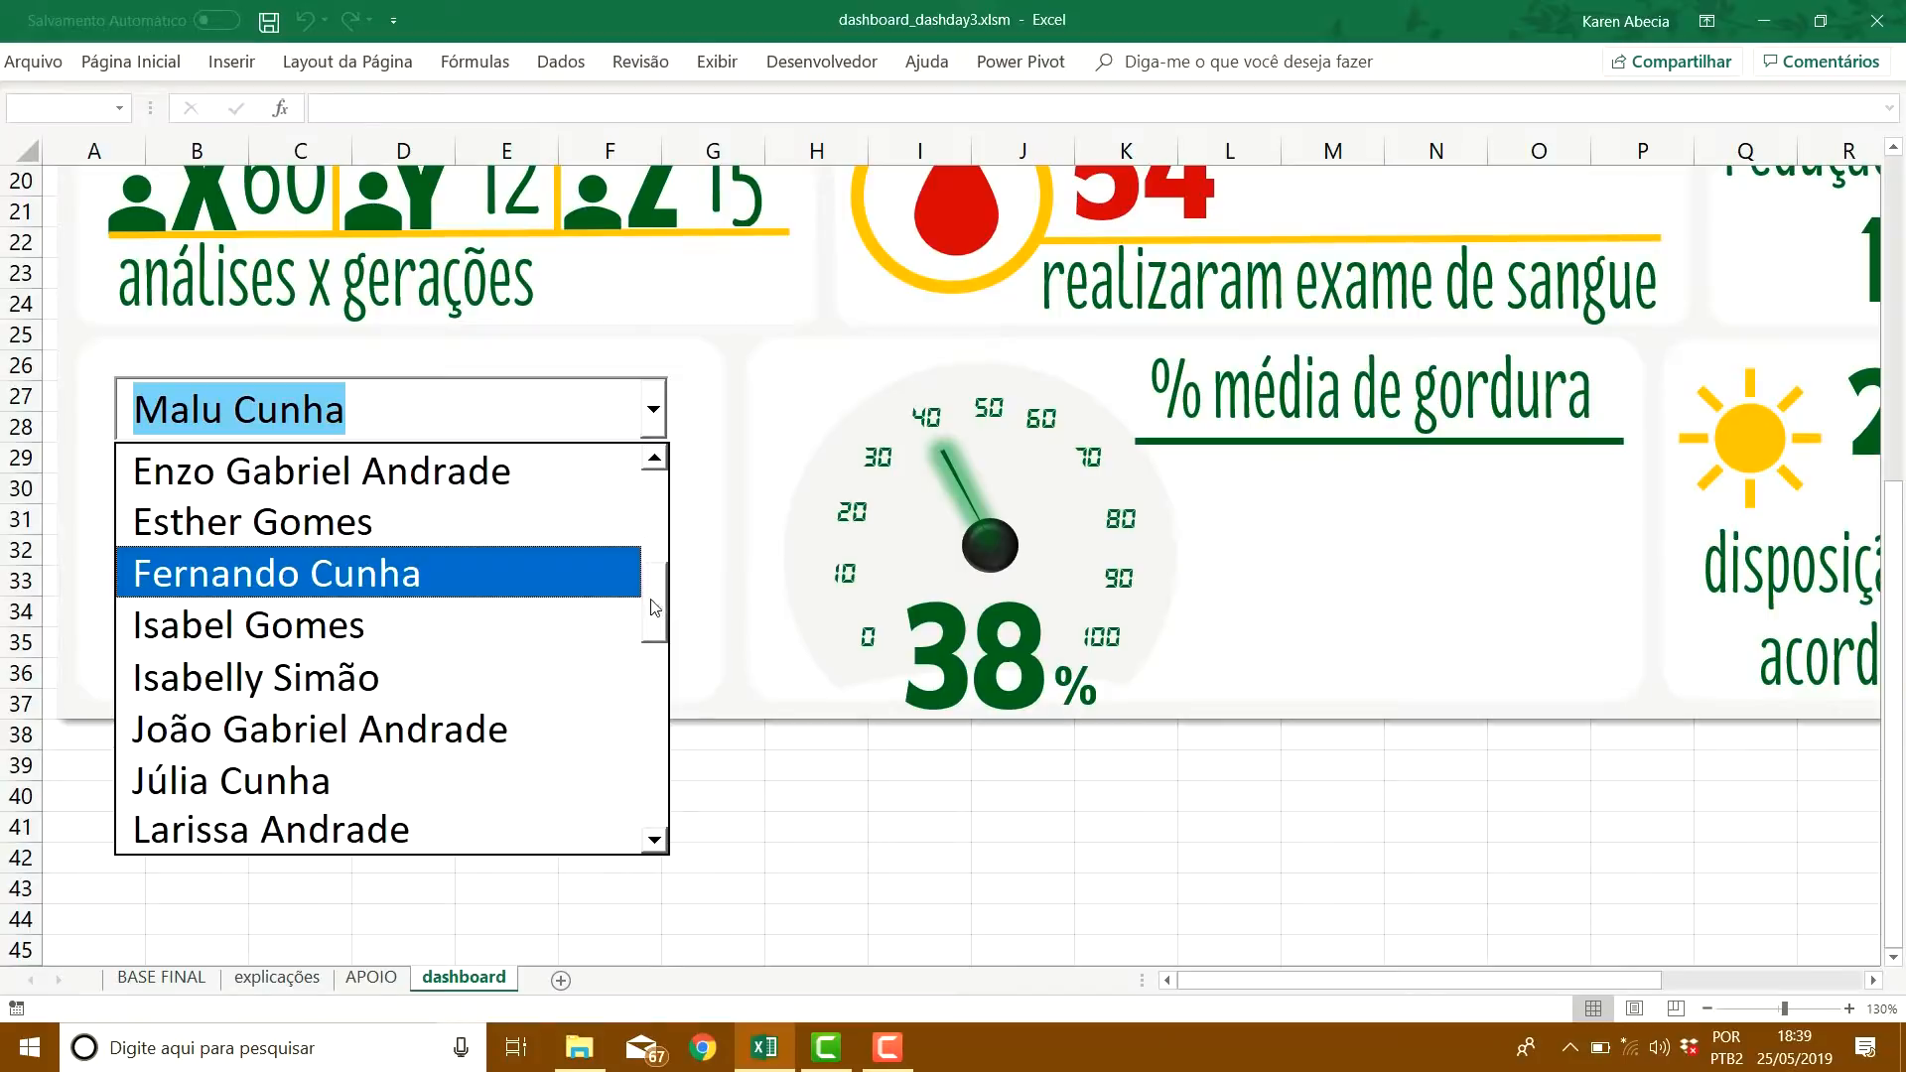
{"action": "left_click", "coordinate": [963, 759]}
Filter the dashboard to team T2
{"action": "scroll", "coordinate": [1244, 770], "scroll_direction": "up", "scroll_amount": 1, "text": "ctrl"}
{"action": "scroll", "coordinate": [1244, 770], "scroll_direction": "down", "scroll_amount": 2, "text": "ctrl"}
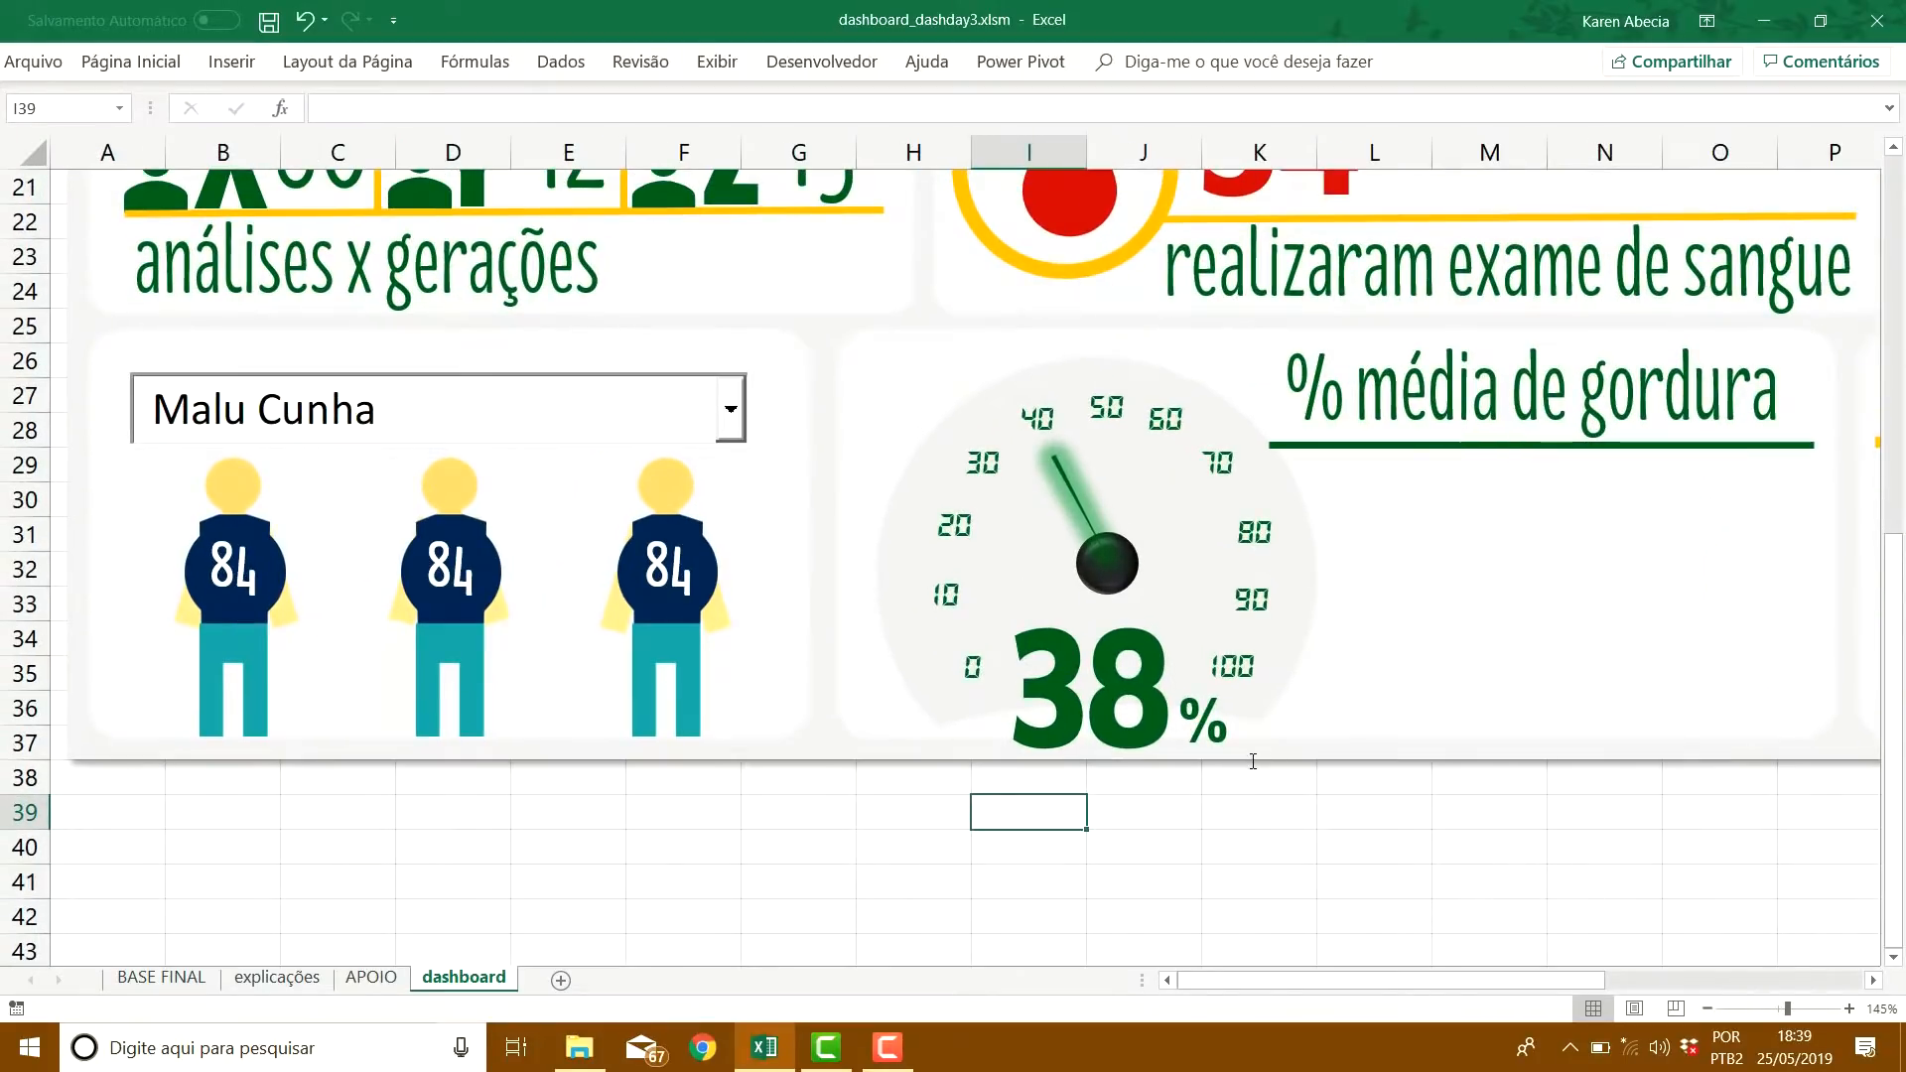
{"action": "scroll", "coordinate": [1260, 753], "scroll_direction": "up", "scroll_amount": 7}
{"action": "left_click", "coordinate": [1807, 227]}
{"action": "scroll", "coordinate": [653, 695], "scroll_direction": "down", "scroll_amount": 7}
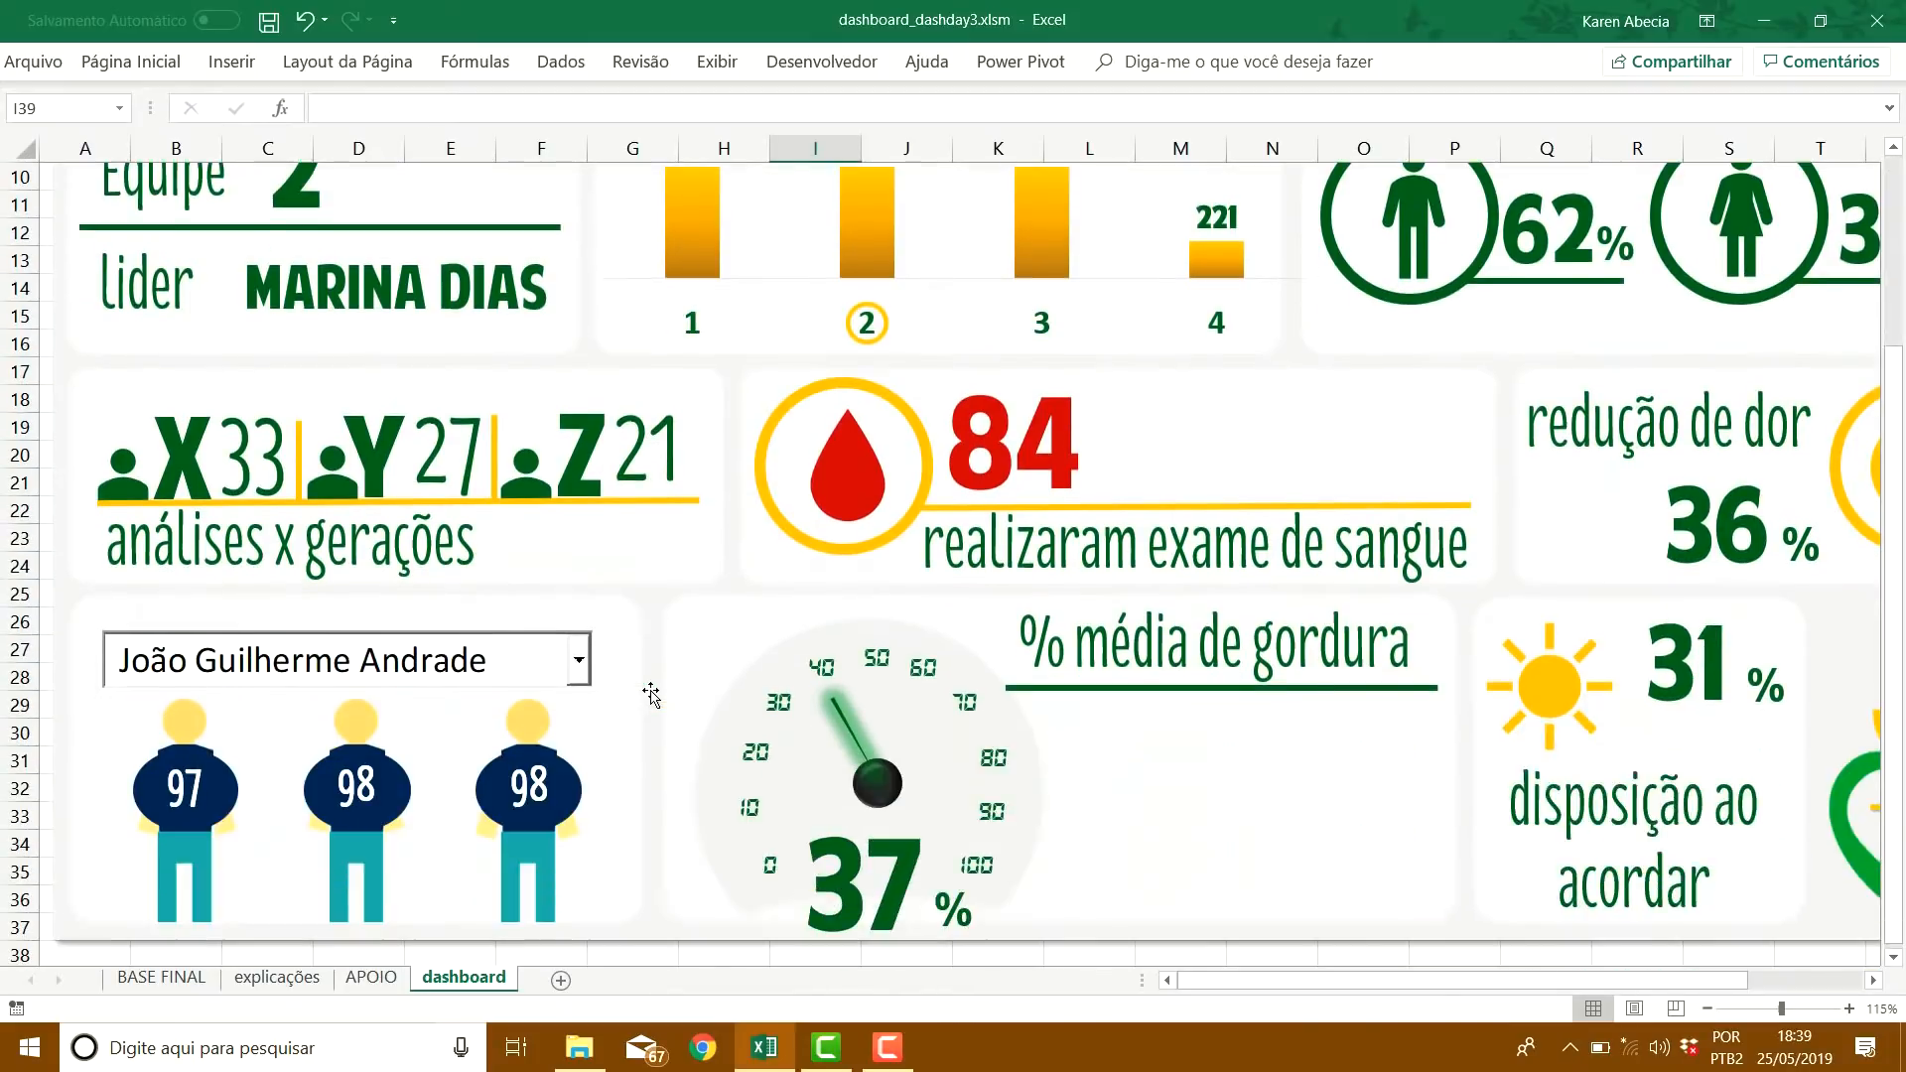
Check which participants the name selector offers for team T2, leaving the chosen participant as is
{"action": "left_click", "coordinate": [586, 338]}
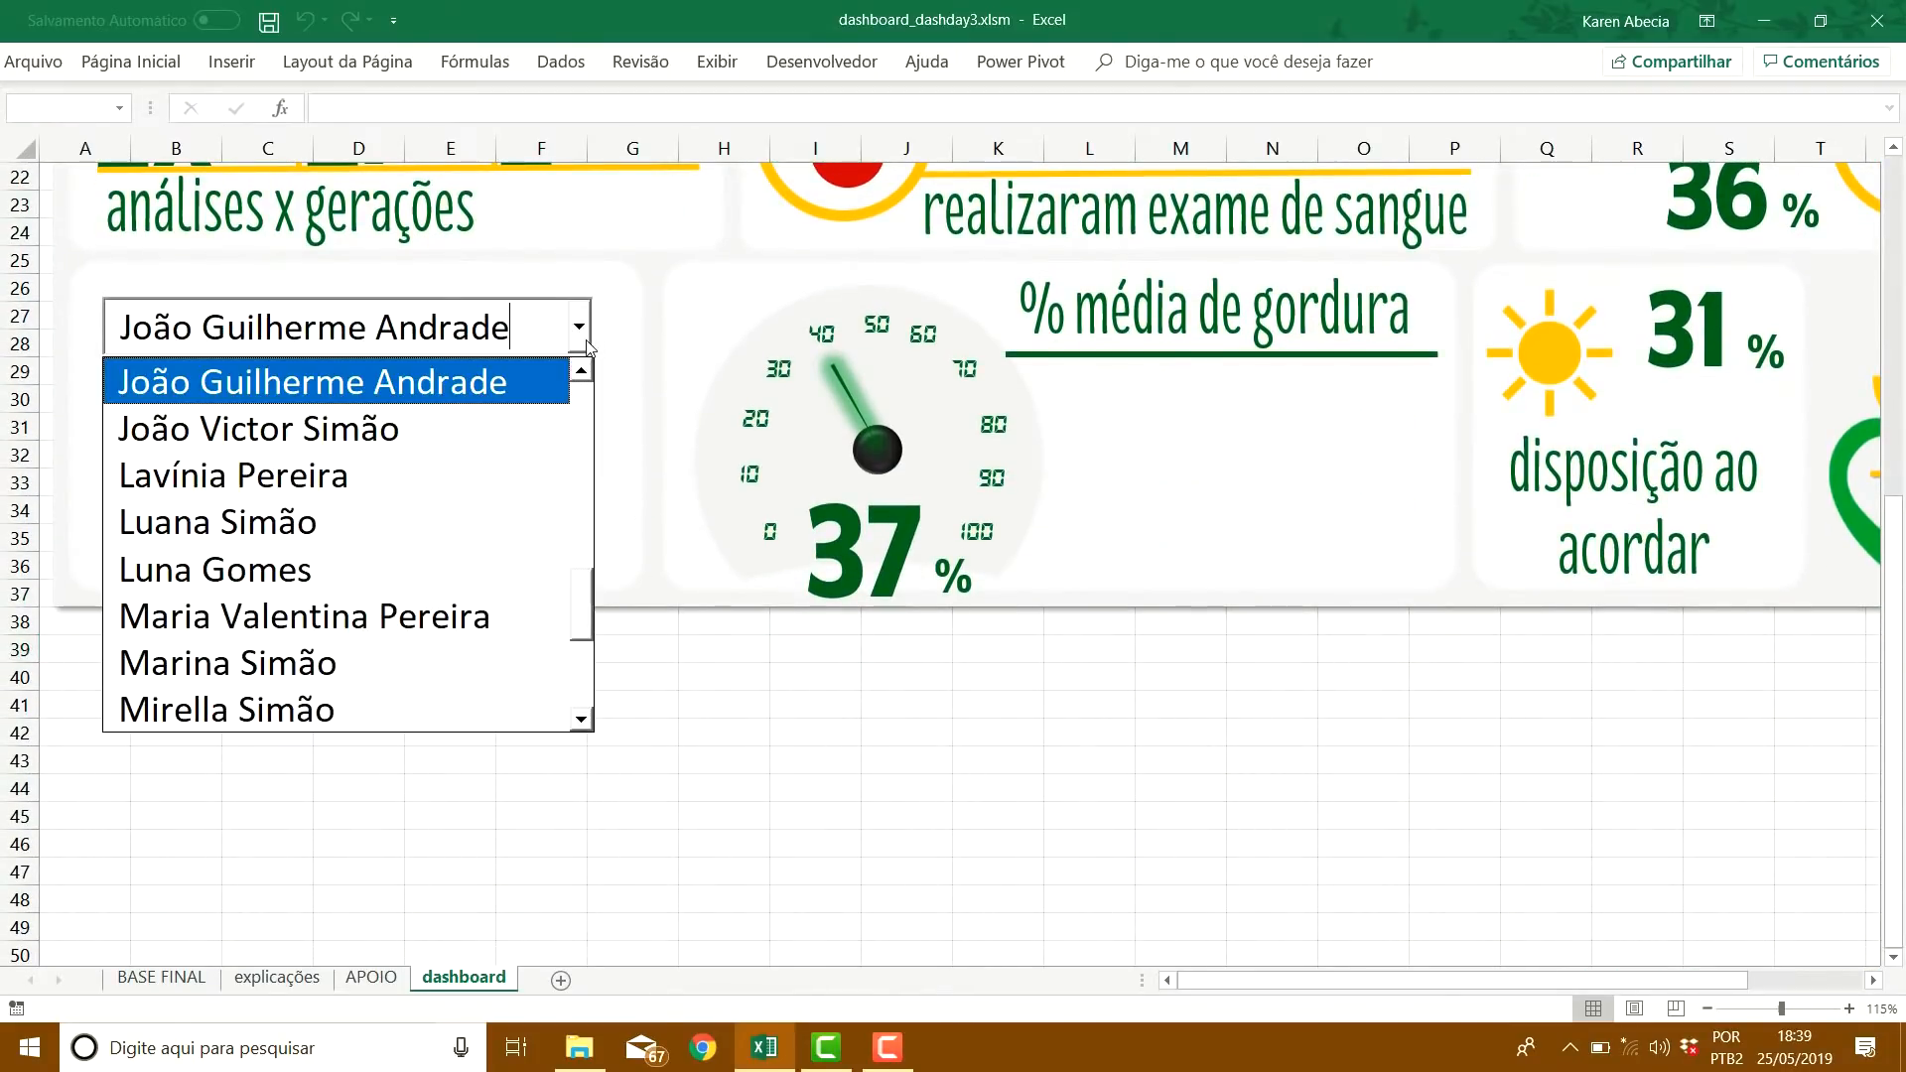
{"action": "left_click_drag", "start_coordinate": [586, 623], "coordinate": [594, 580]}
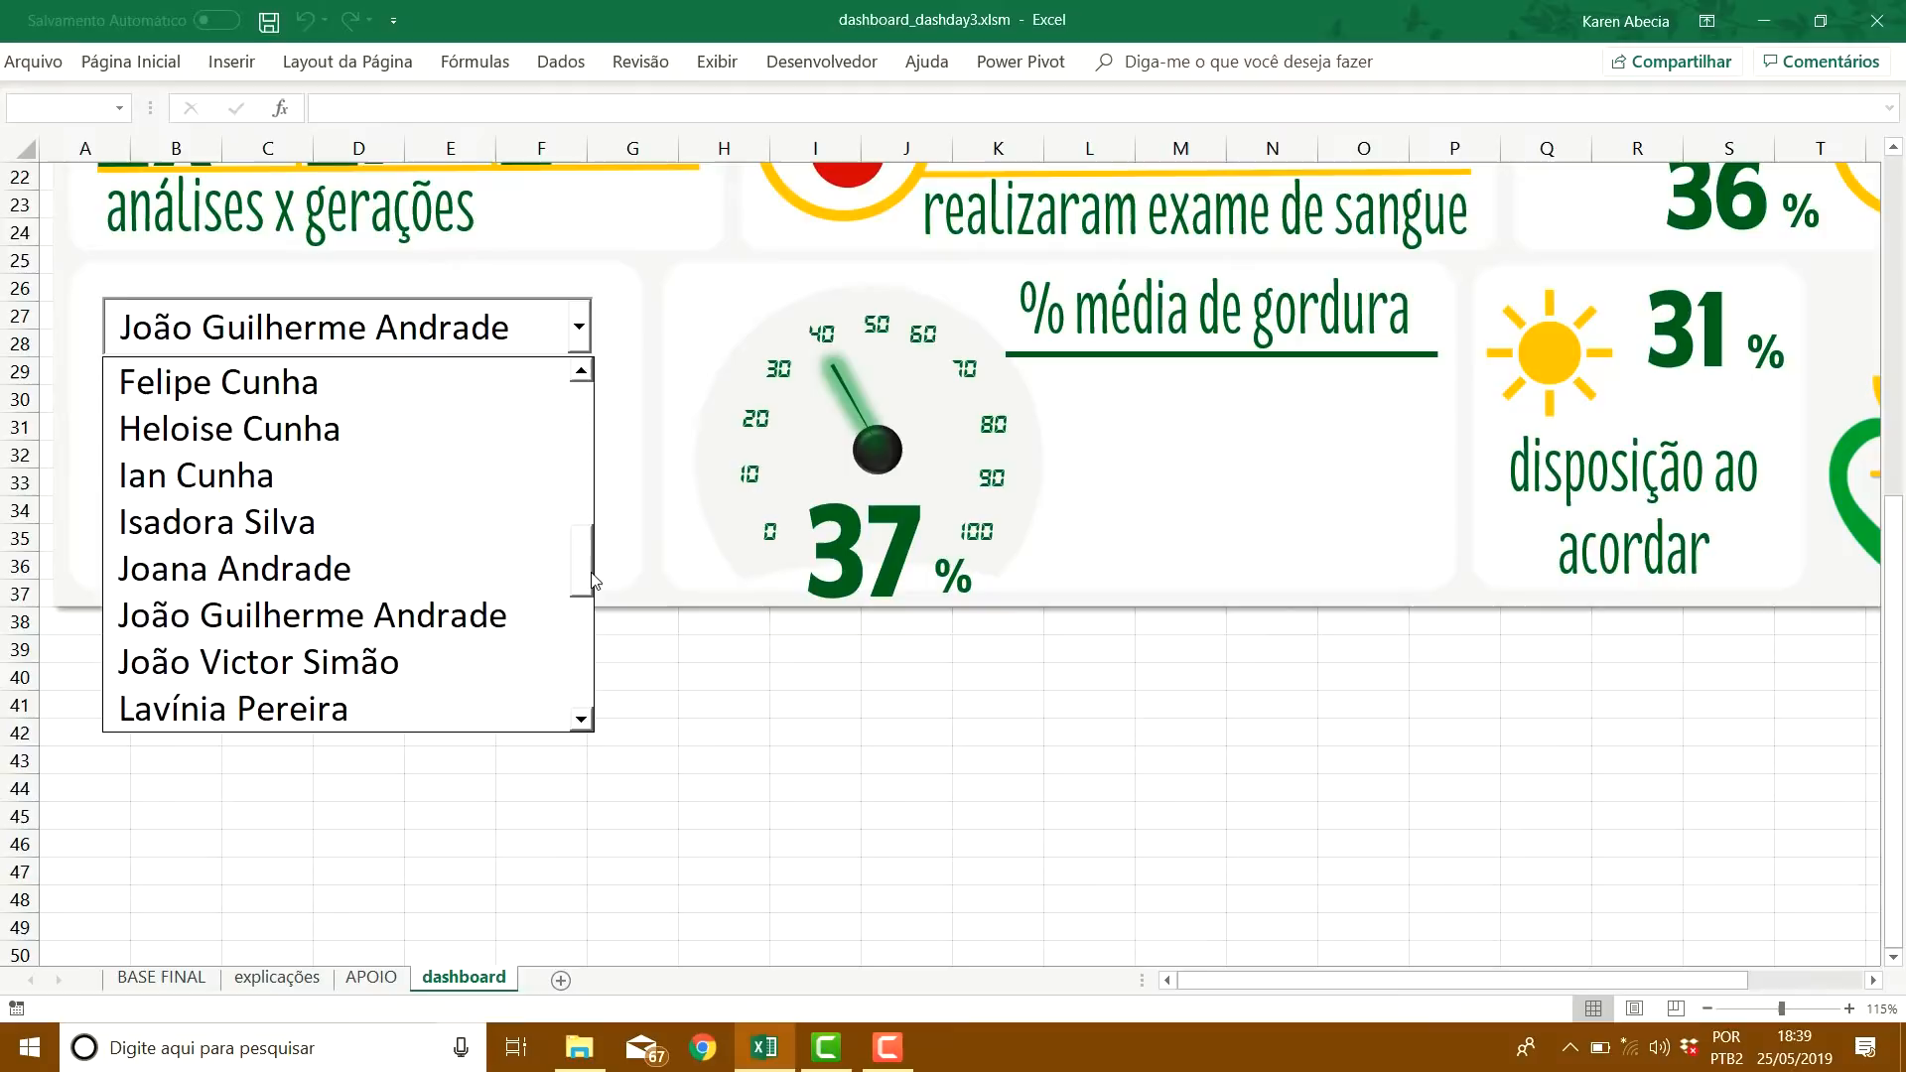
{"action": "left_click", "coordinate": [821, 725]}
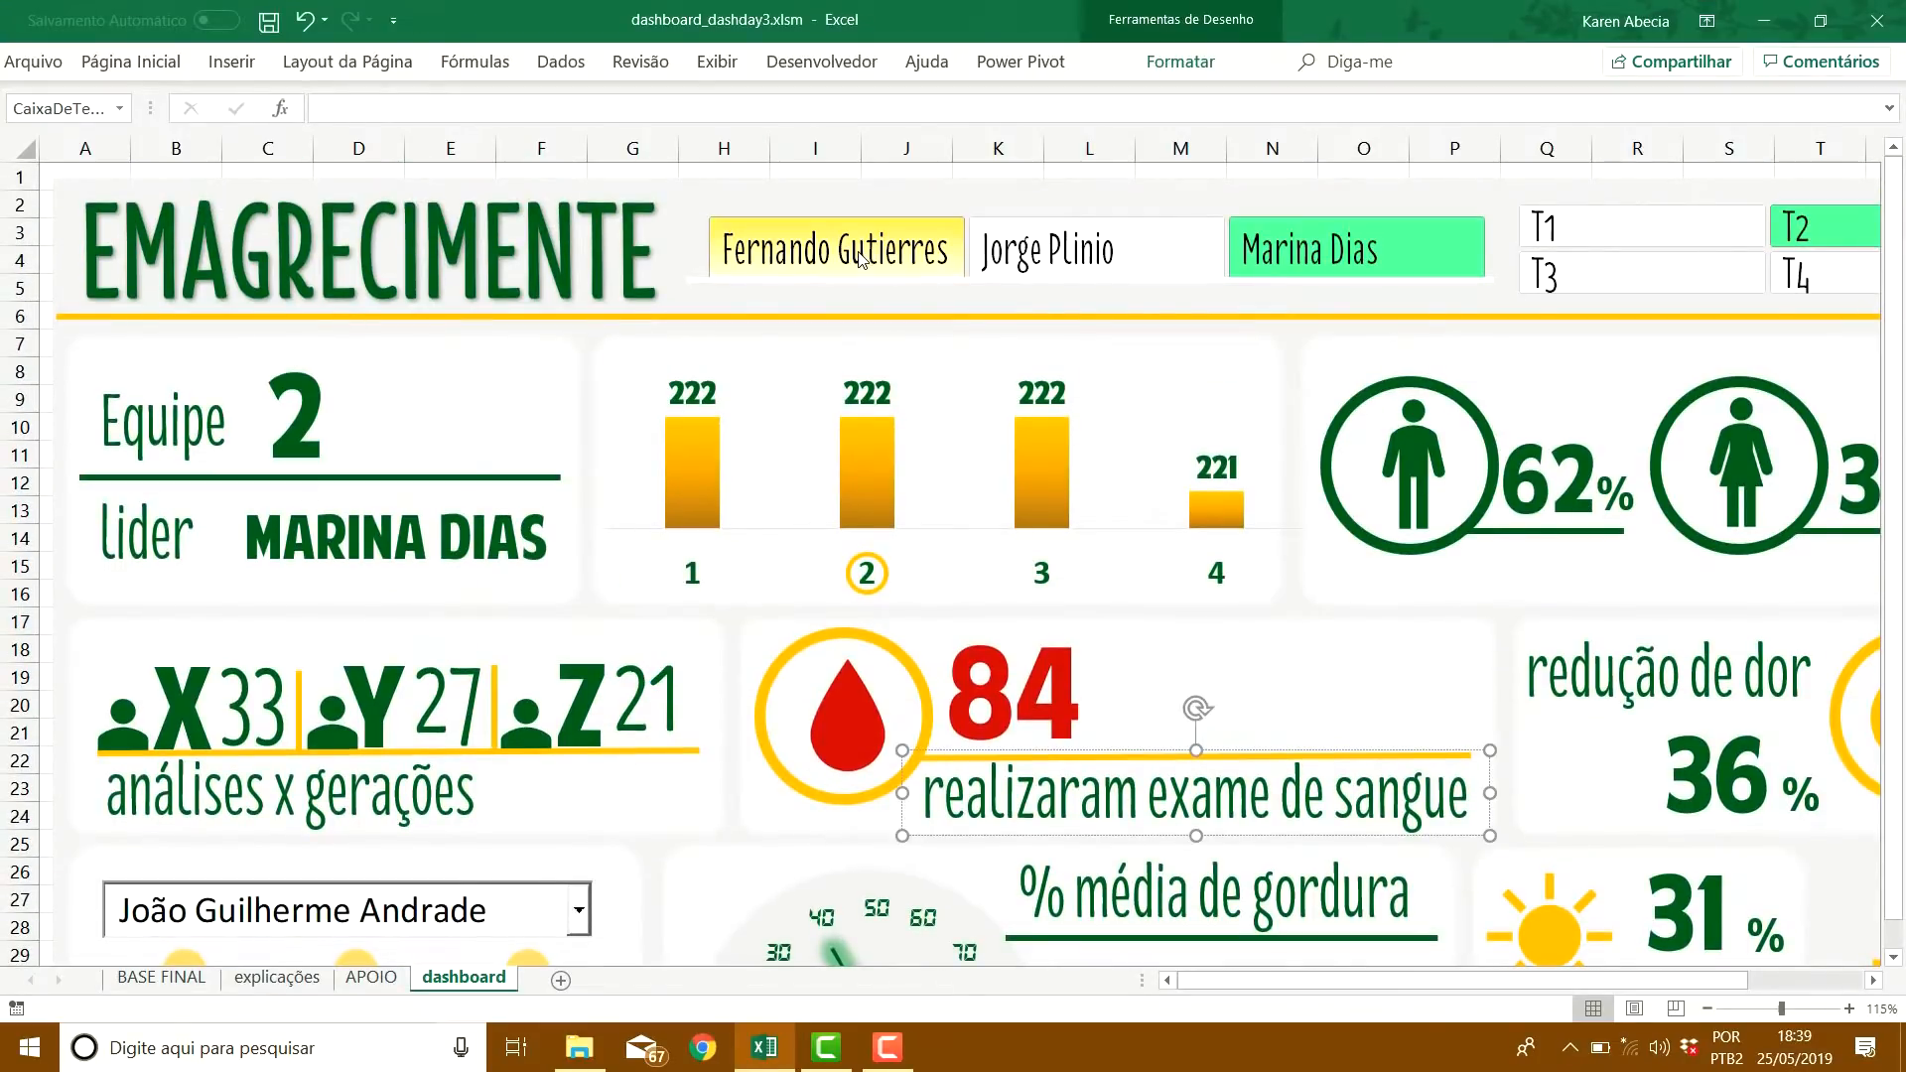
Filter the dashboard by the first team leader and select one of that team's participants in the name selector
{"action": "scroll", "coordinate": [398, 556], "scroll_direction": "down", "scroll_amount": 10}
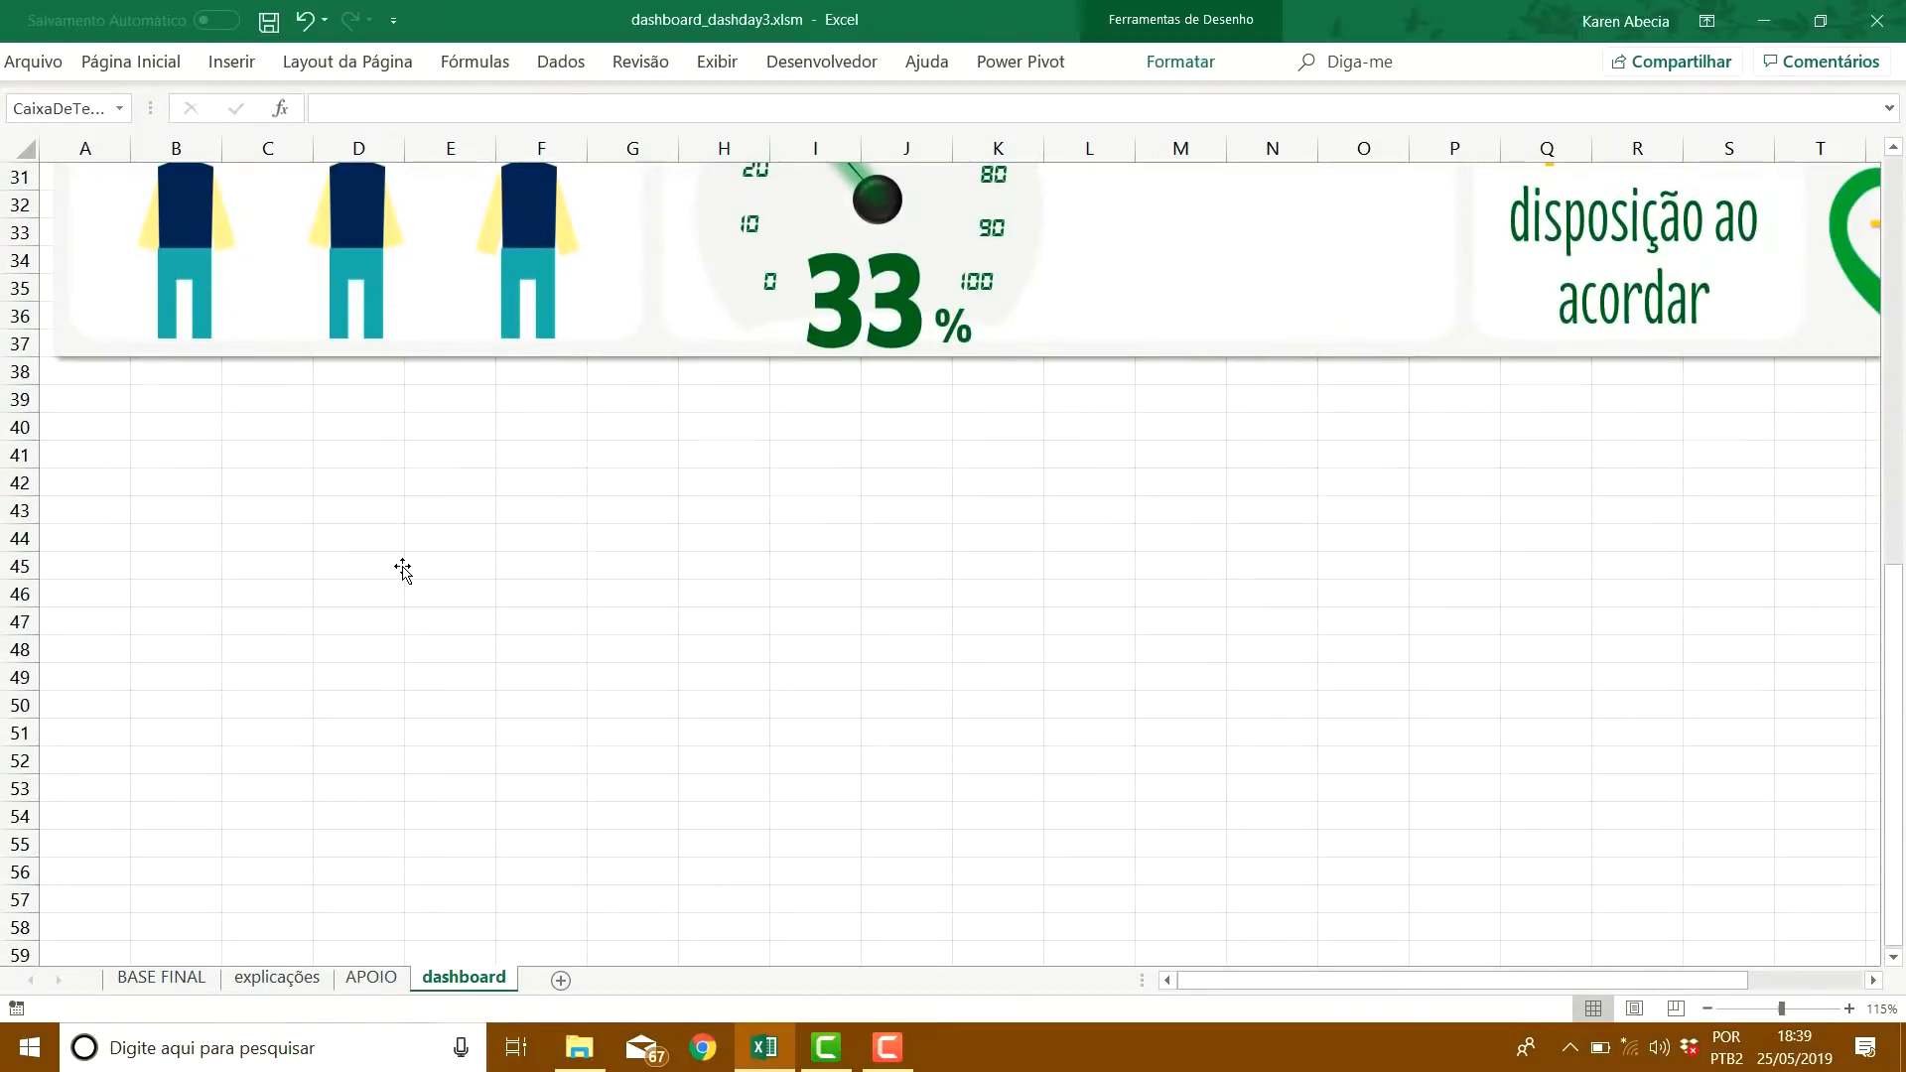
{"action": "scroll", "coordinate": [403, 566], "scroll_direction": "up", "scroll_amount": 3}
{"action": "left_click", "coordinate": [580, 326]}
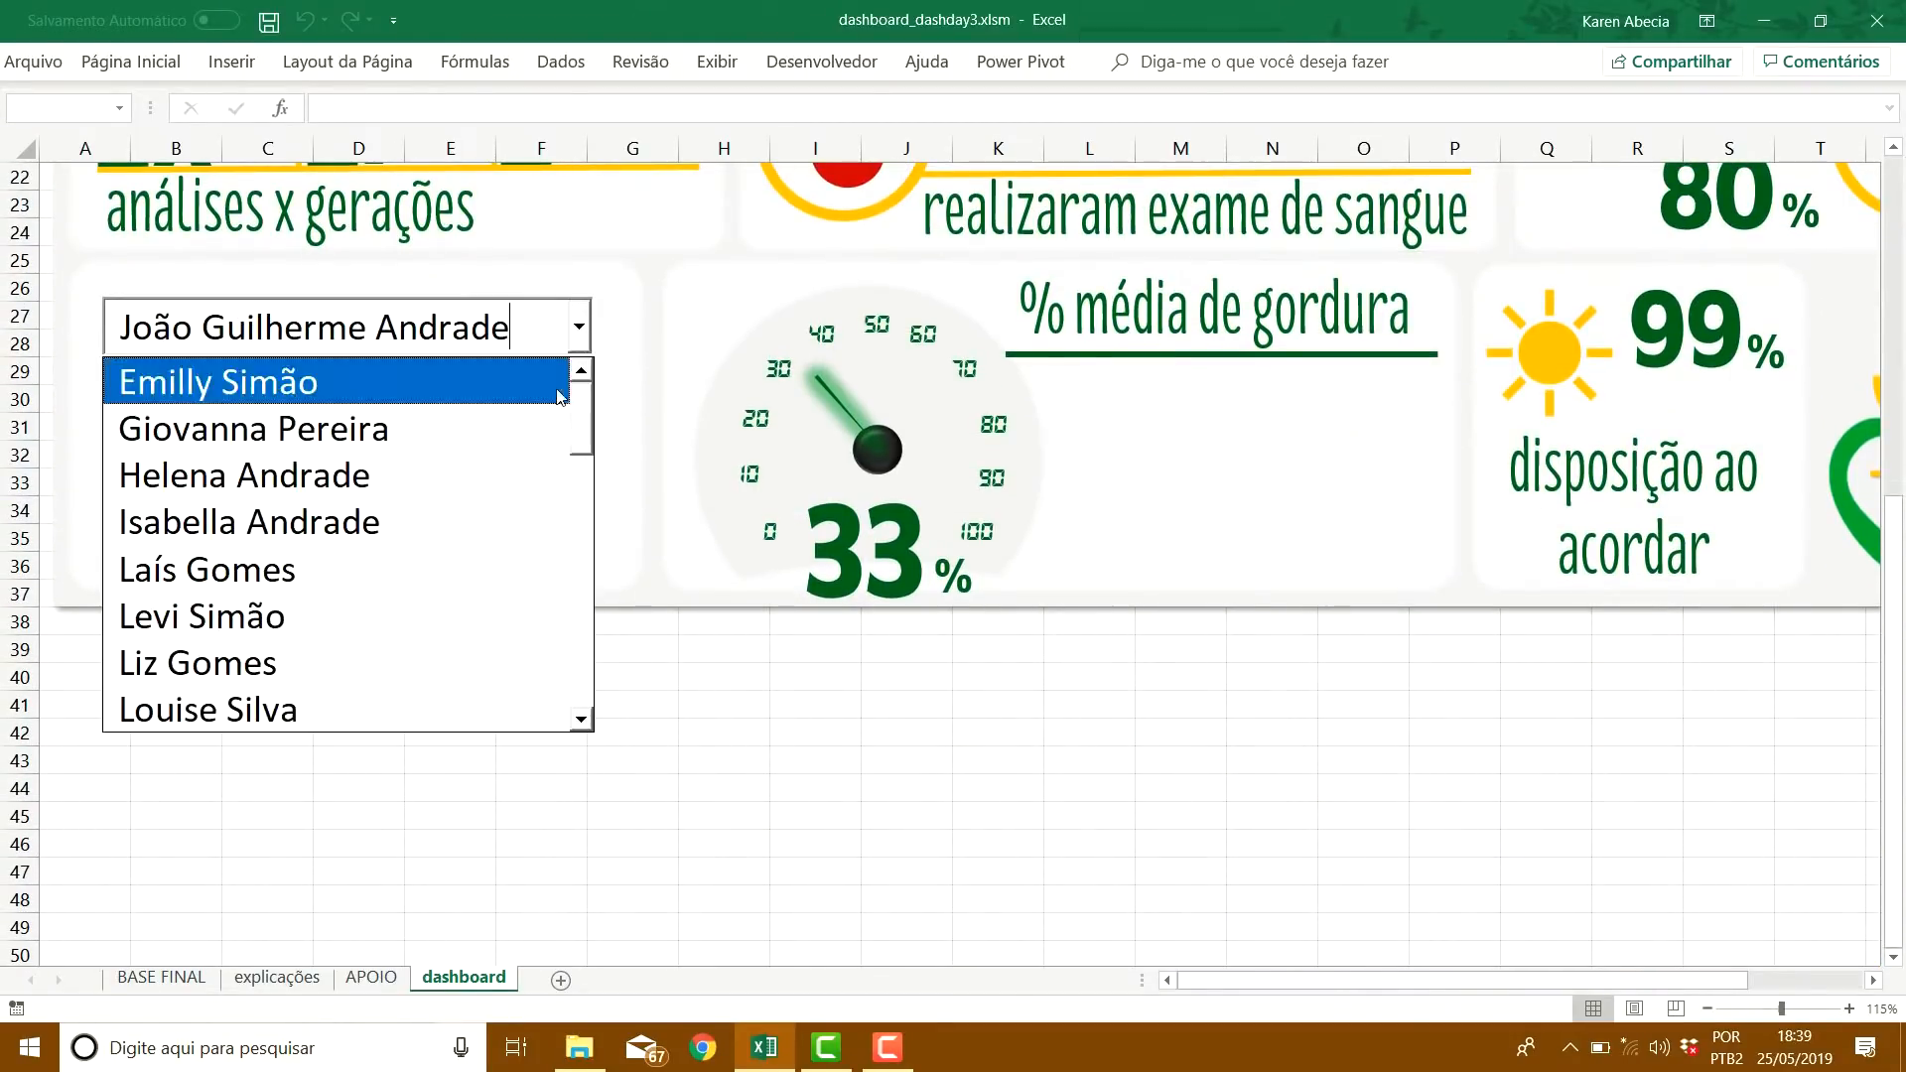
{"action": "left_click_drag", "start_coordinate": [588, 422], "coordinate": [593, 442]}
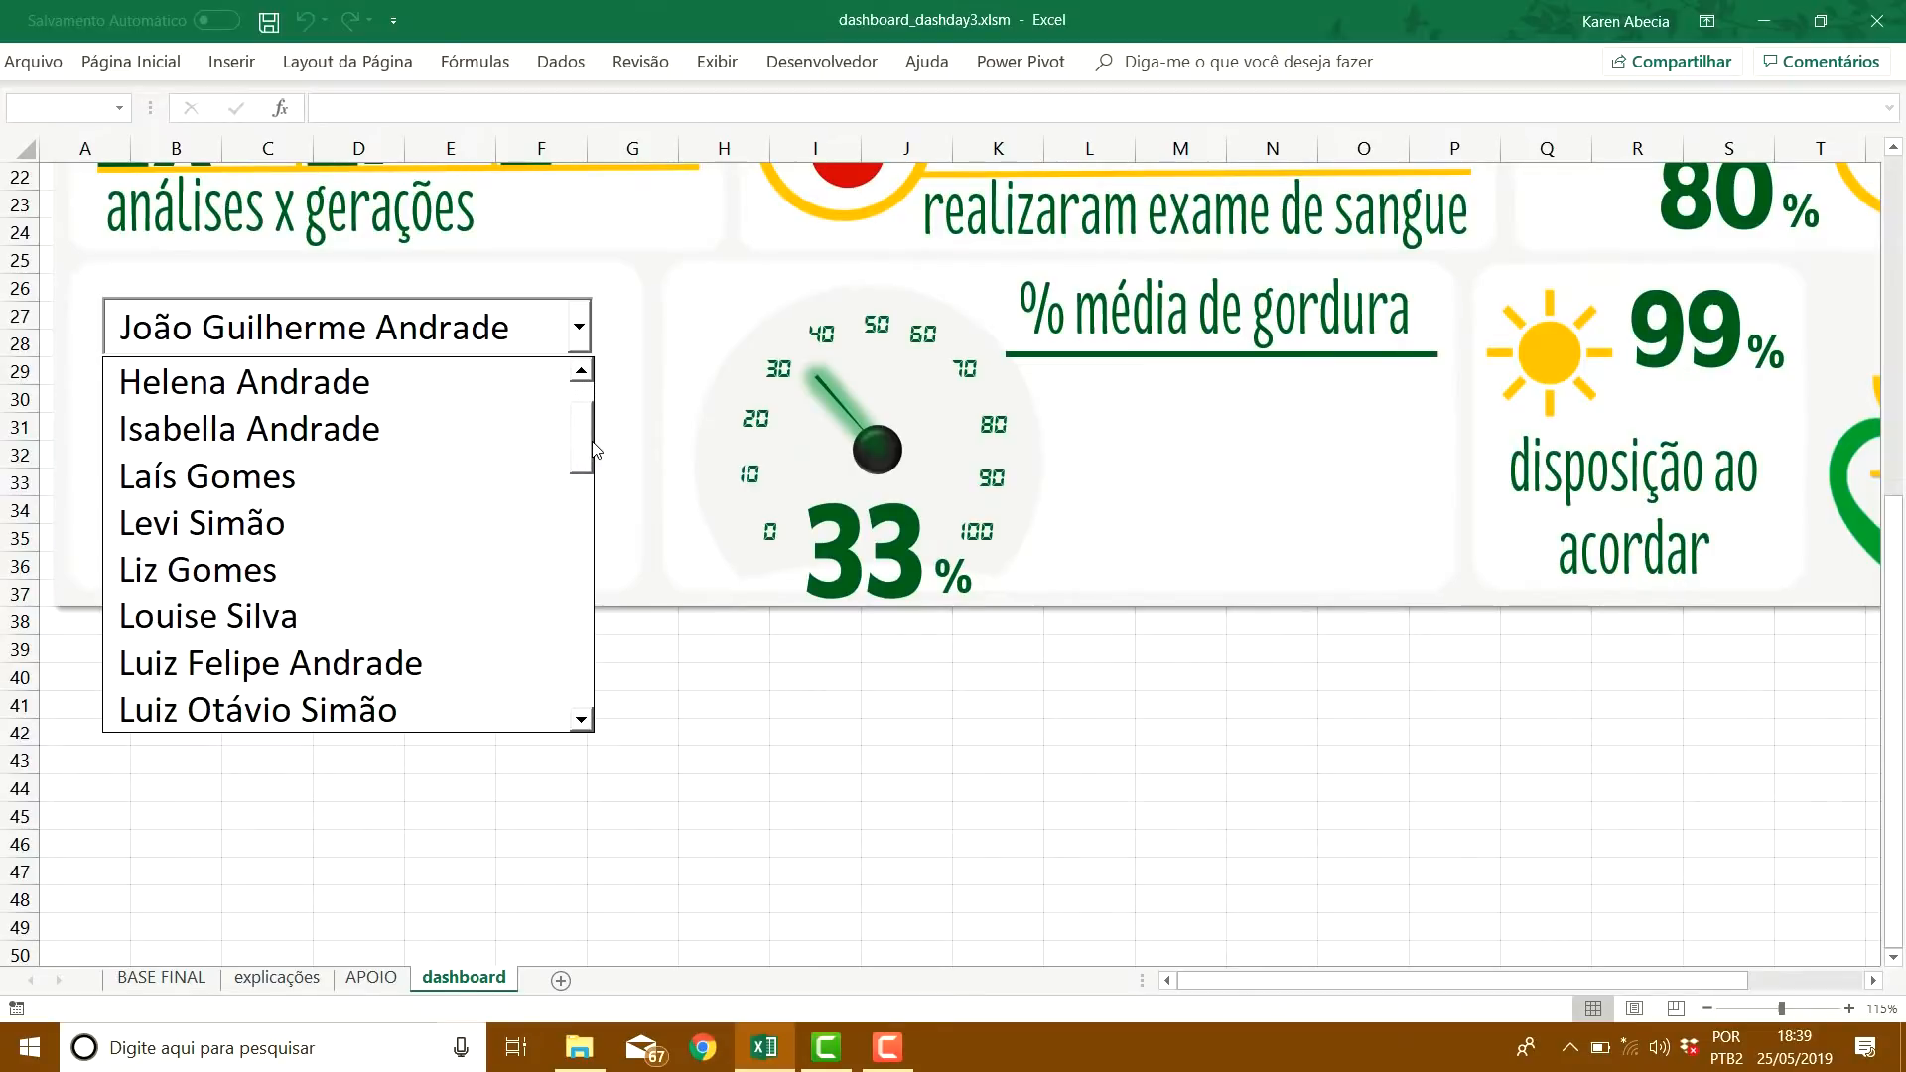
{"action": "left_click", "coordinate": [574, 659]}
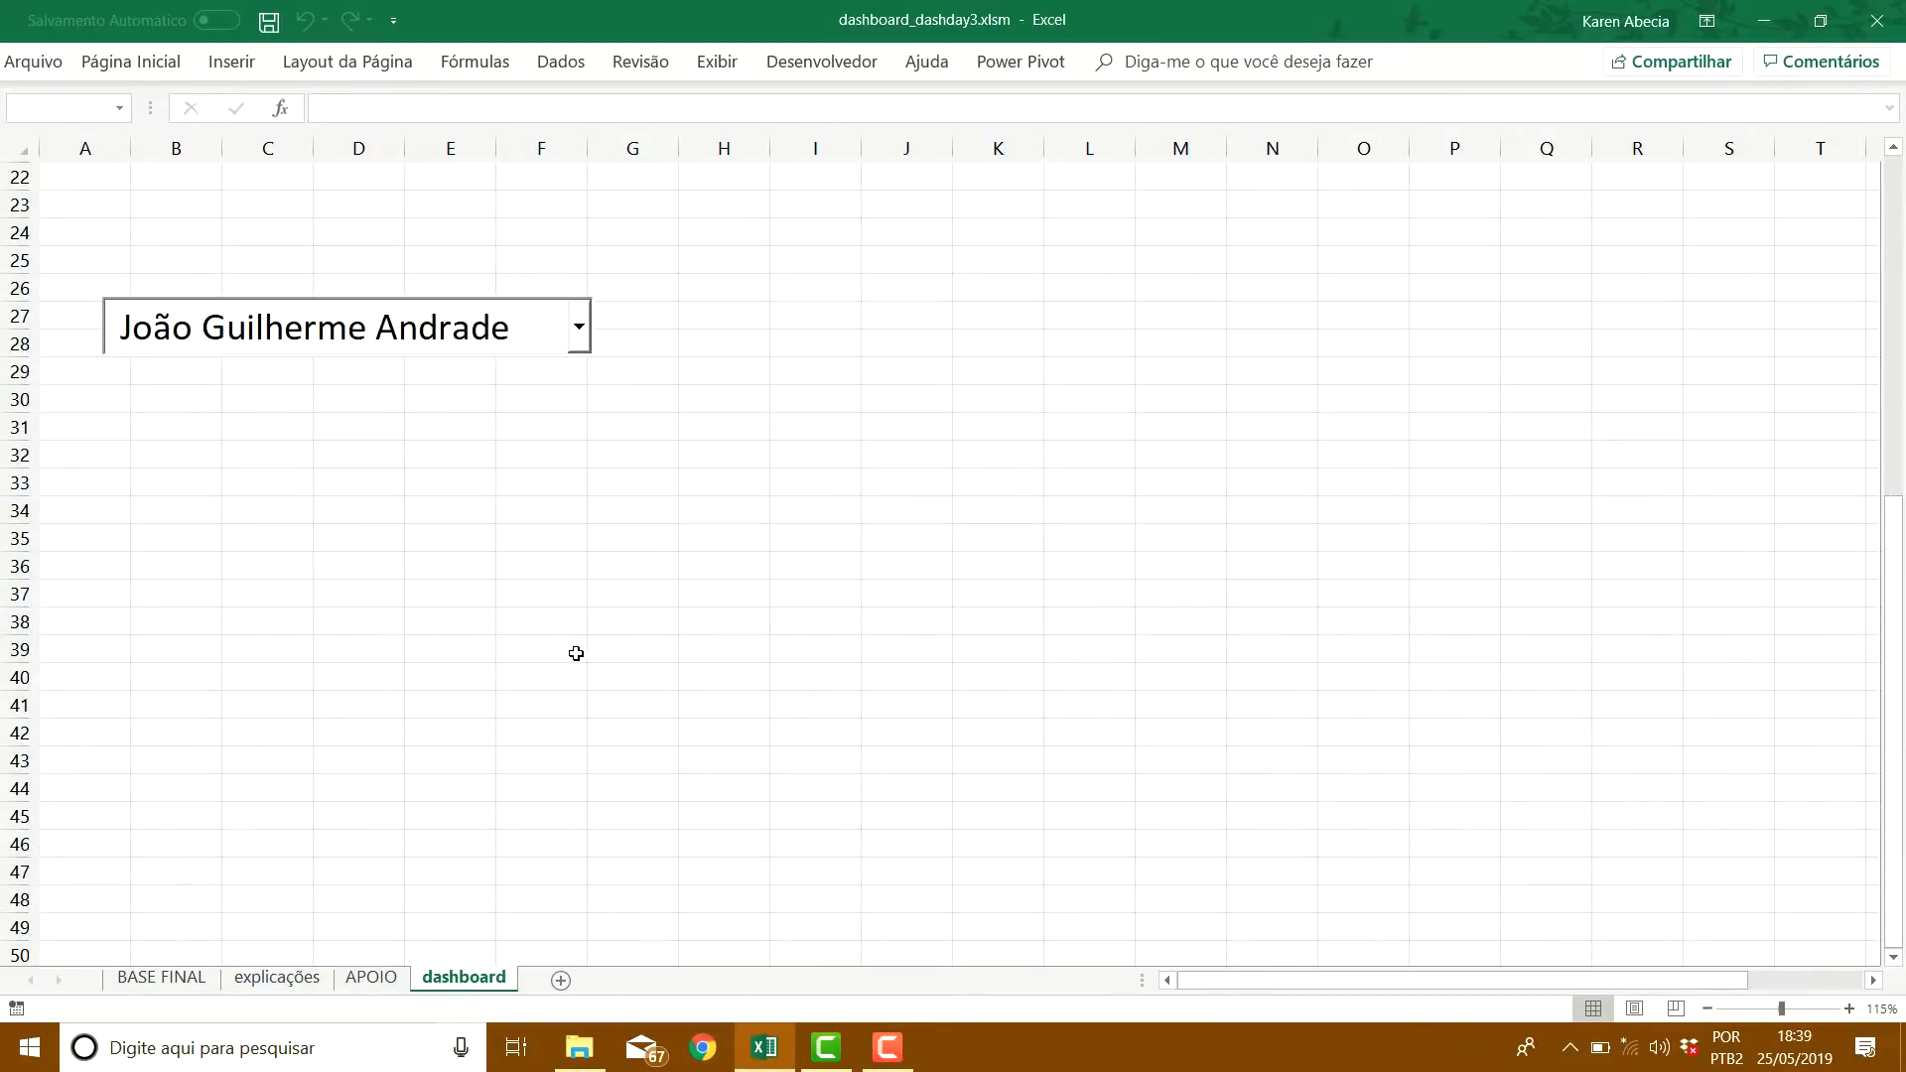
{"action": "left_click", "coordinate": [724, 683]}
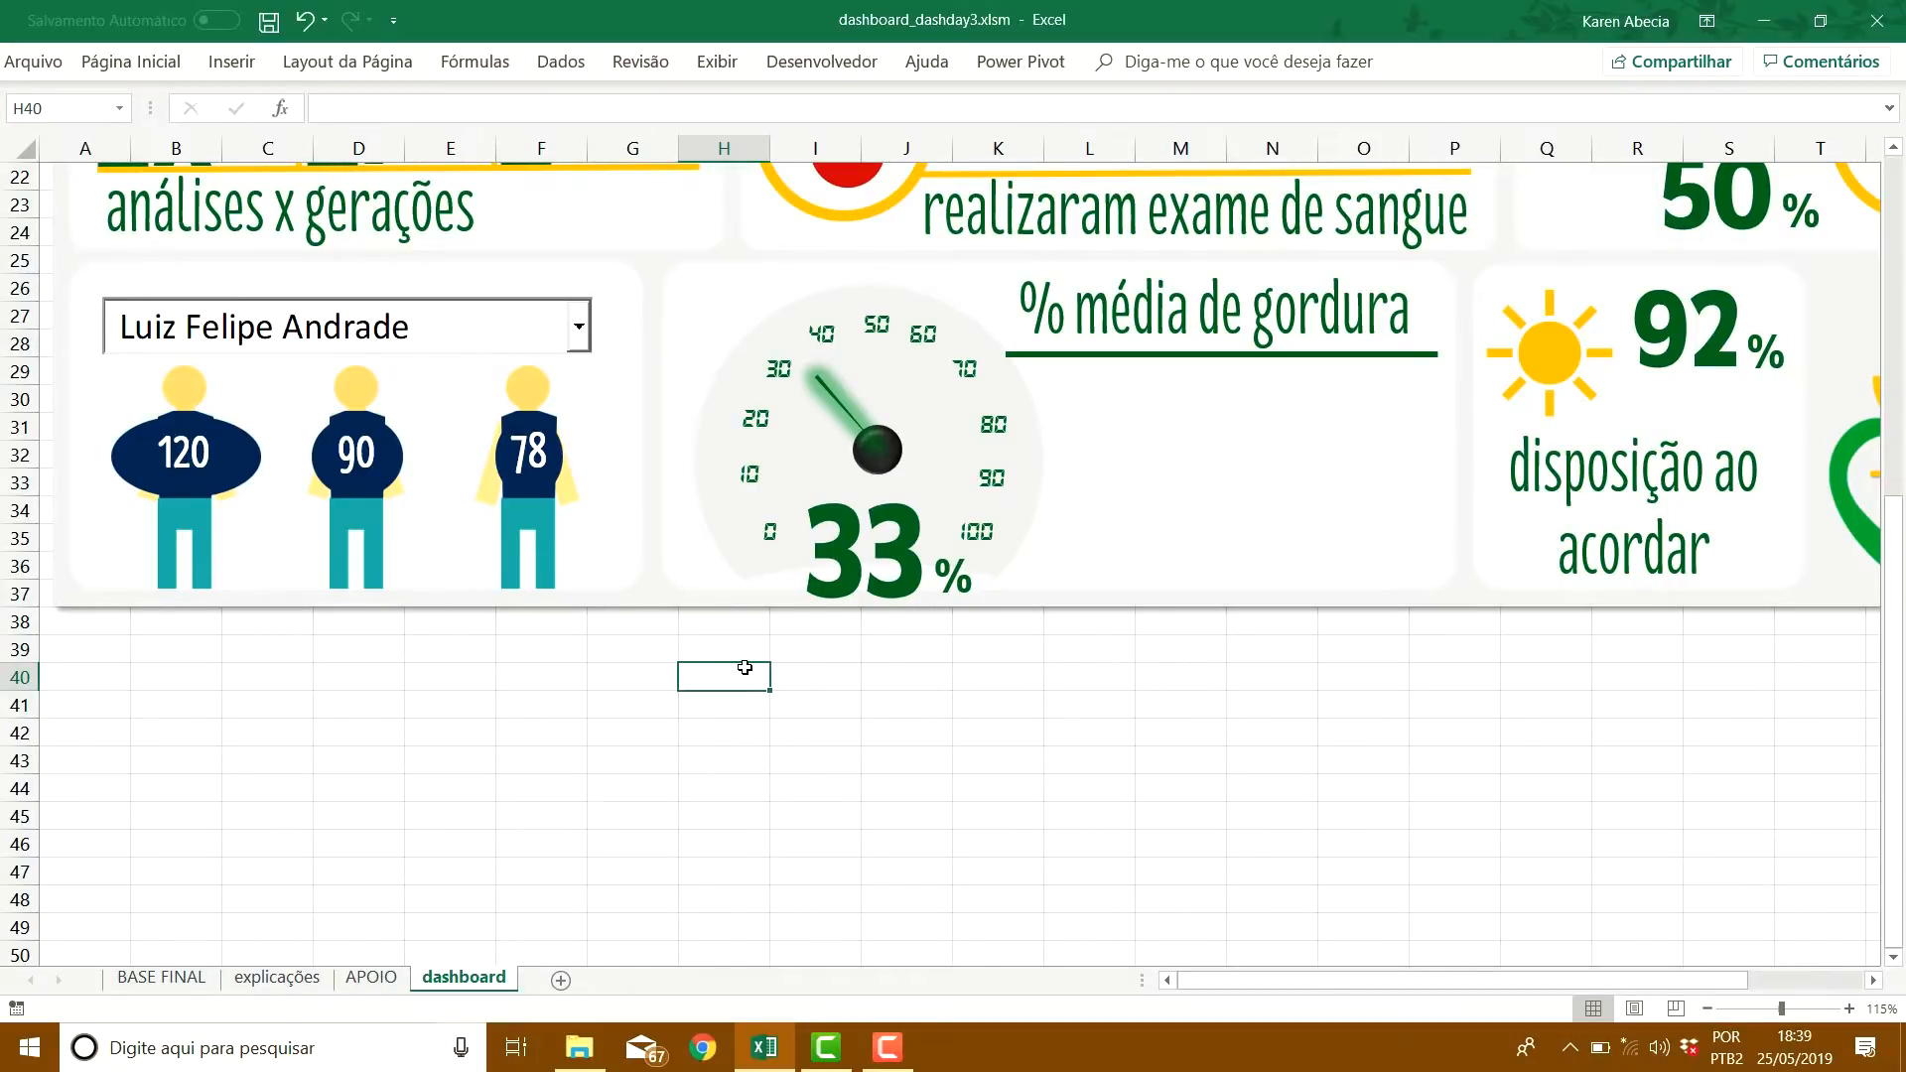
Examine the three body figures with the selected participant's weights and the name selector above them
{"action": "scroll", "coordinate": [799, 692], "scroll_direction": "down", "scroll_amount": 2, "text": "ctrl"}
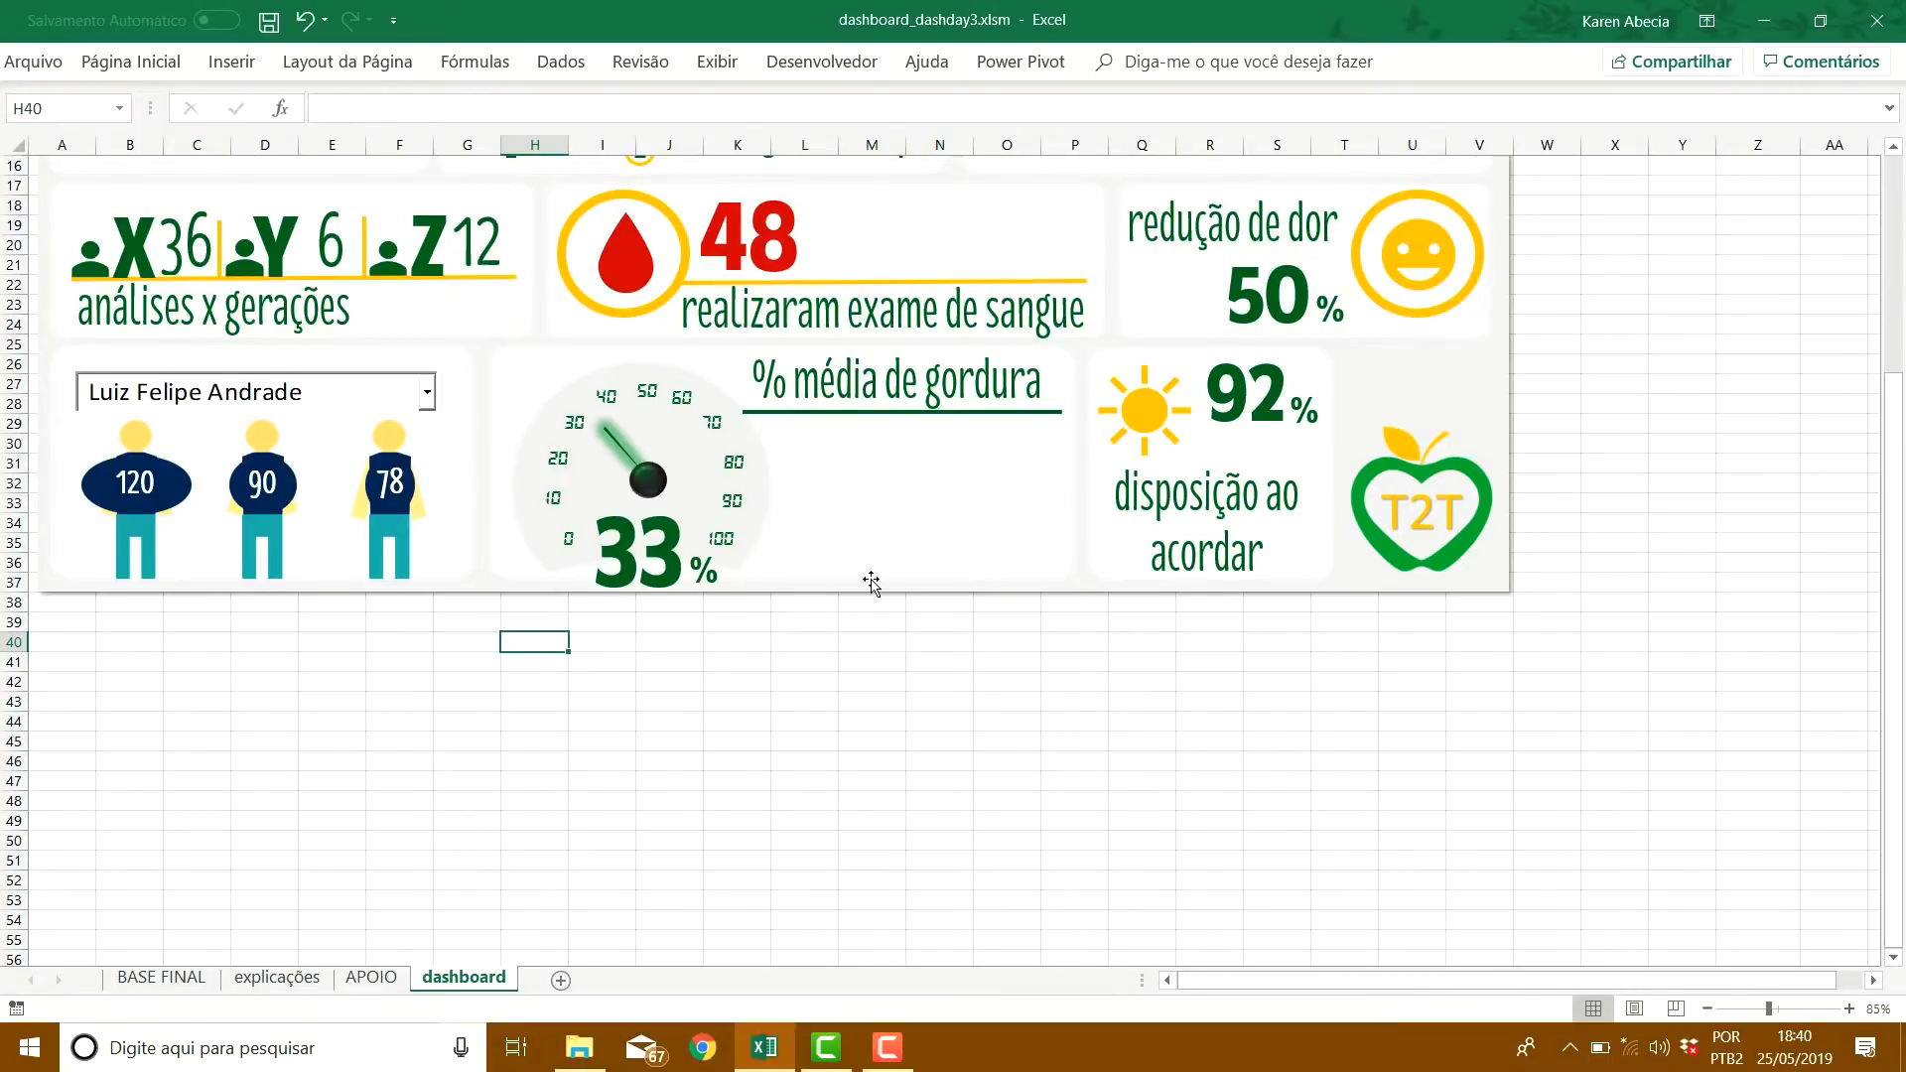
{"action": "scroll", "coordinate": [870, 584], "scroll_direction": "up", "scroll_amount": 1}
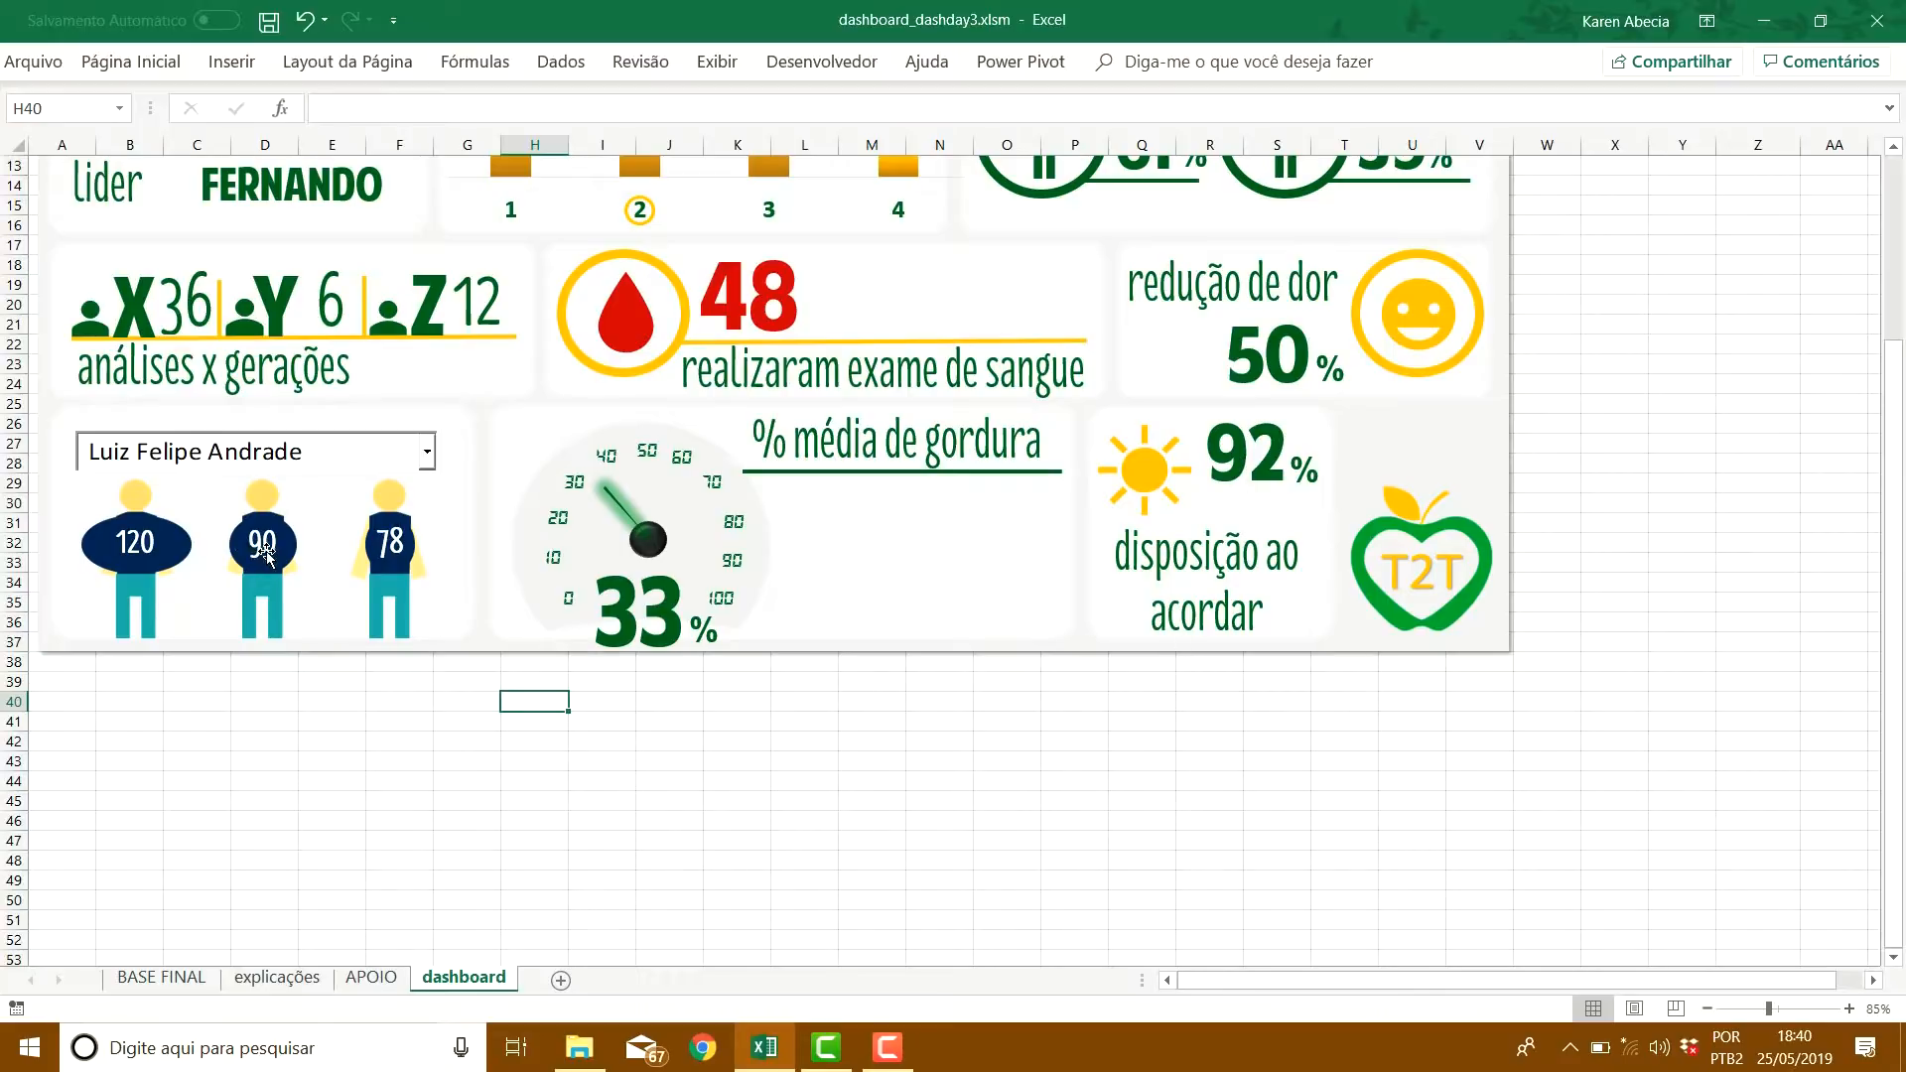
{"action": "left_click", "coordinate": [407, 738]}
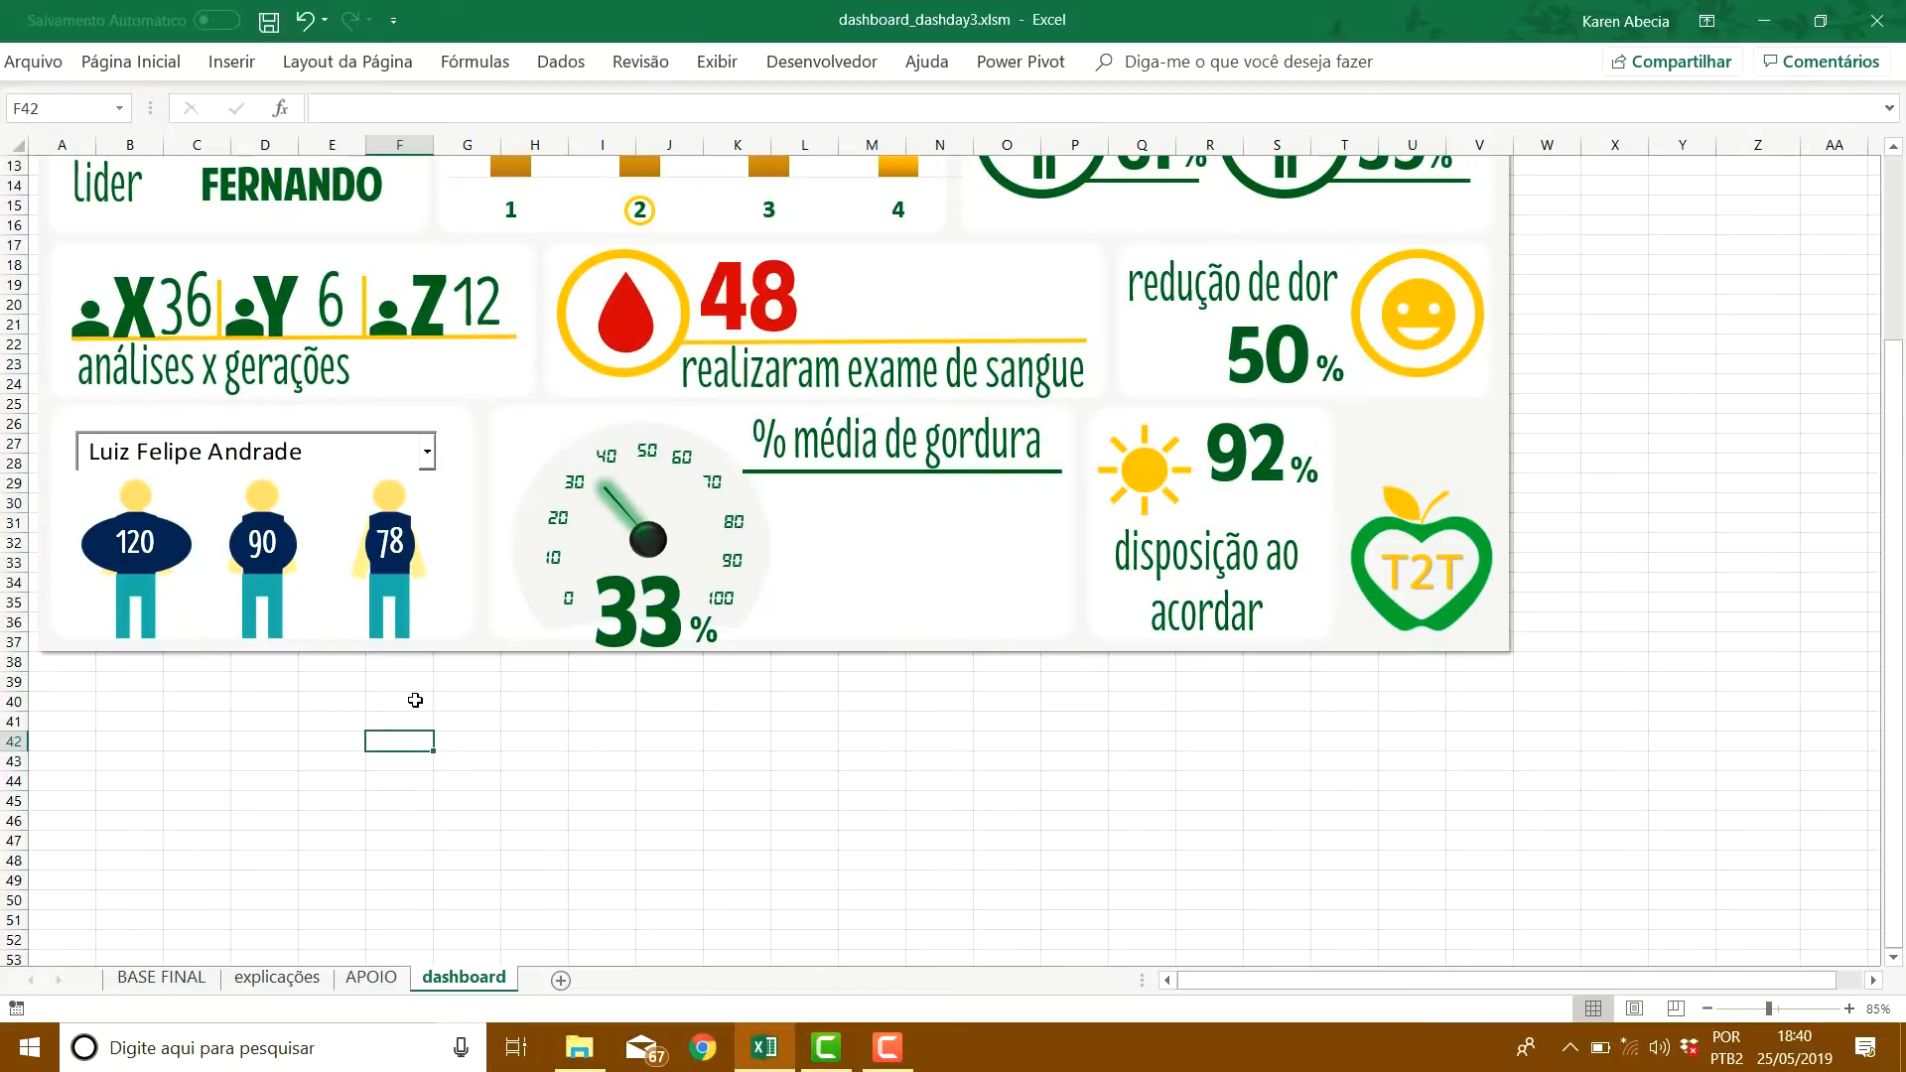
{"action": "left_click", "coordinate": [428, 452]}
{"action": "left_click", "coordinate": [429, 451]}
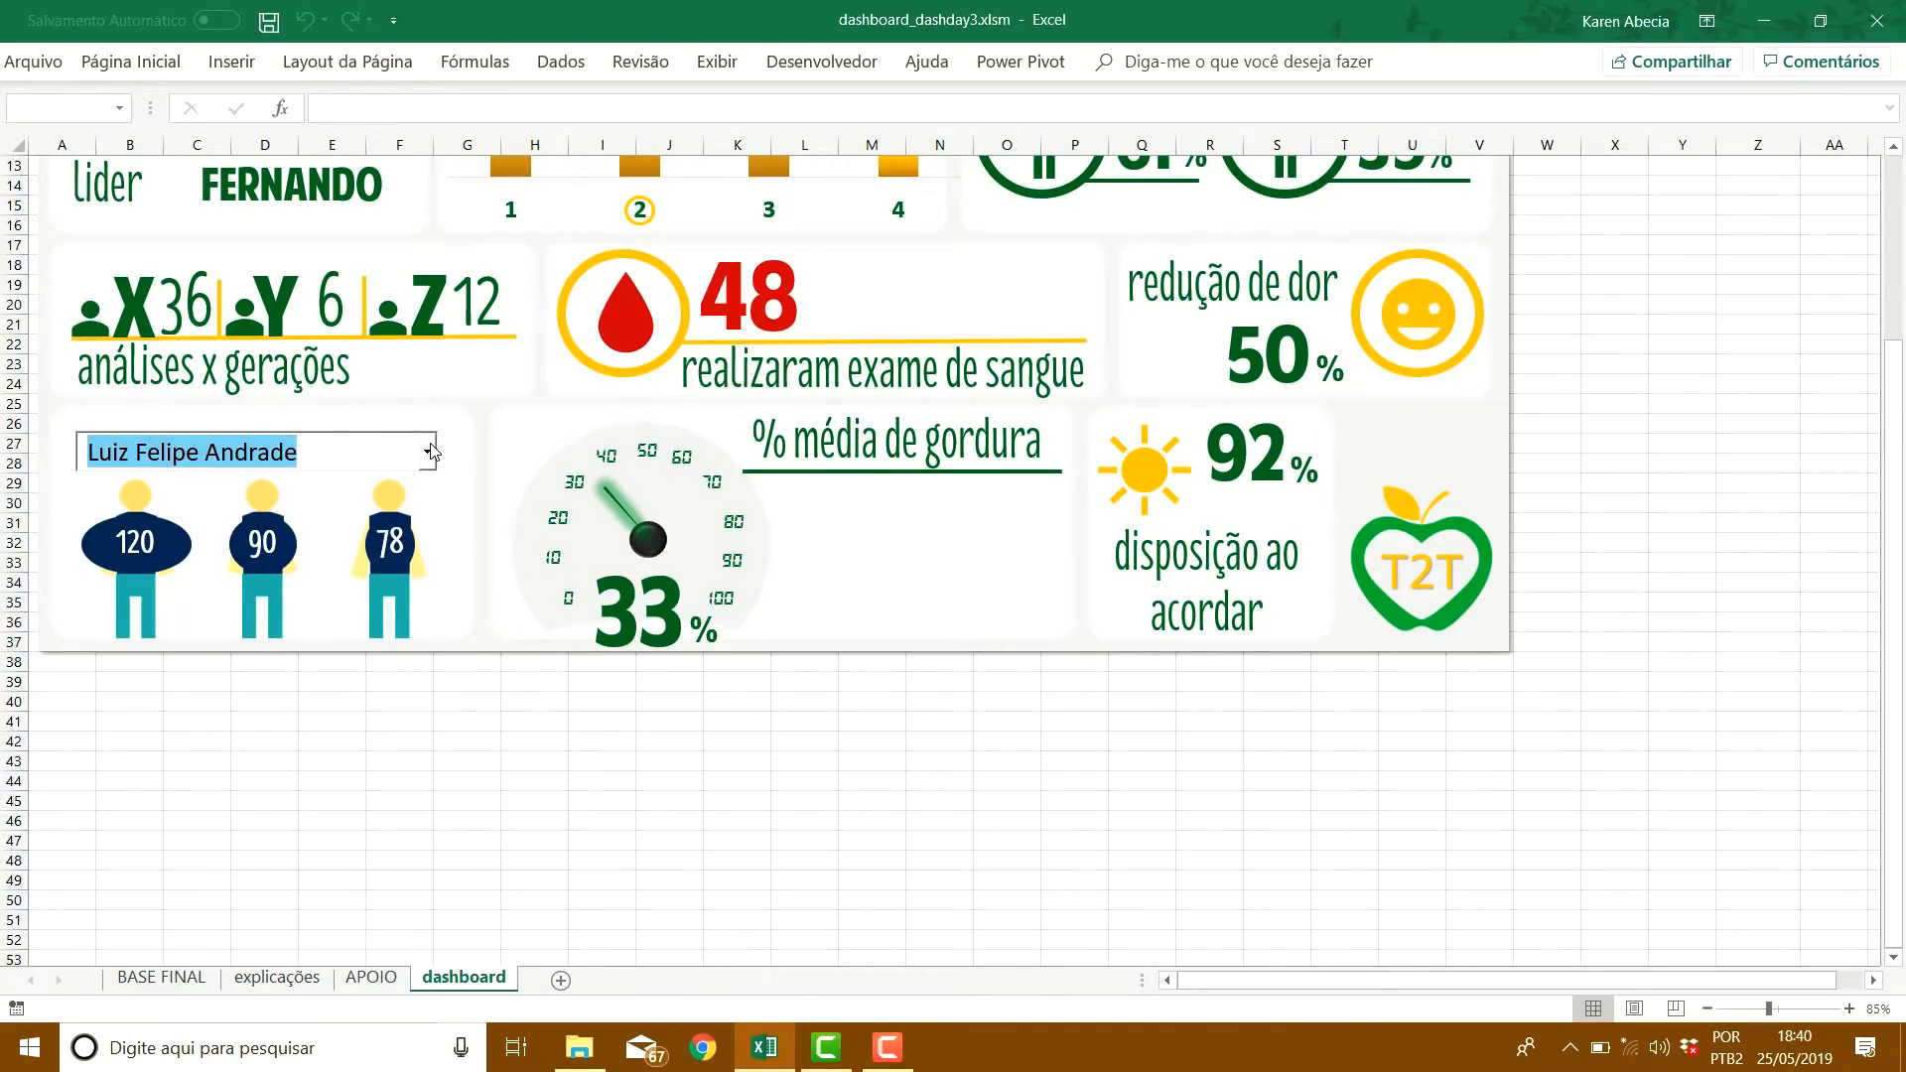
Compare the APOIO sheet's support tables with the dashboard sheet, finishing on APOIO
{"action": "left_click", "coordinate": [380, 981]}
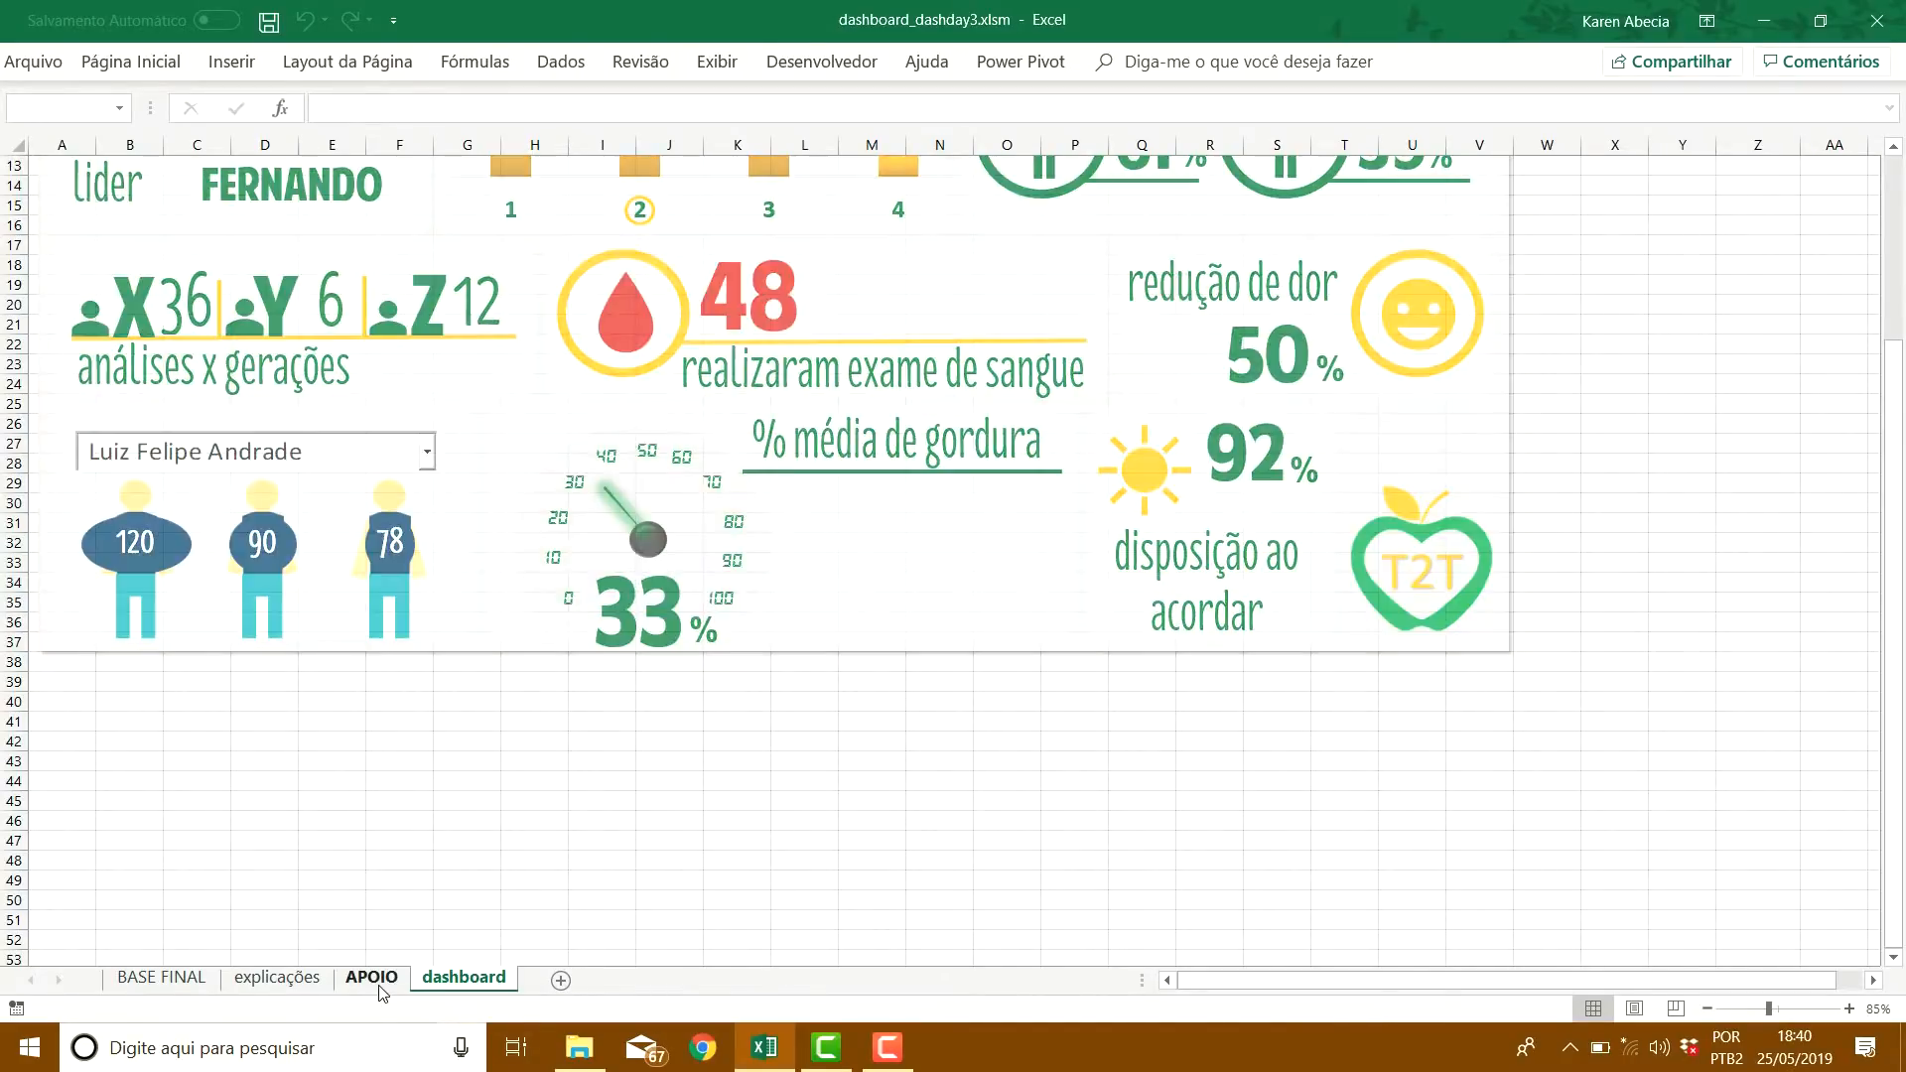
{"action": "left_click", "coordinate": [1070, 491]}
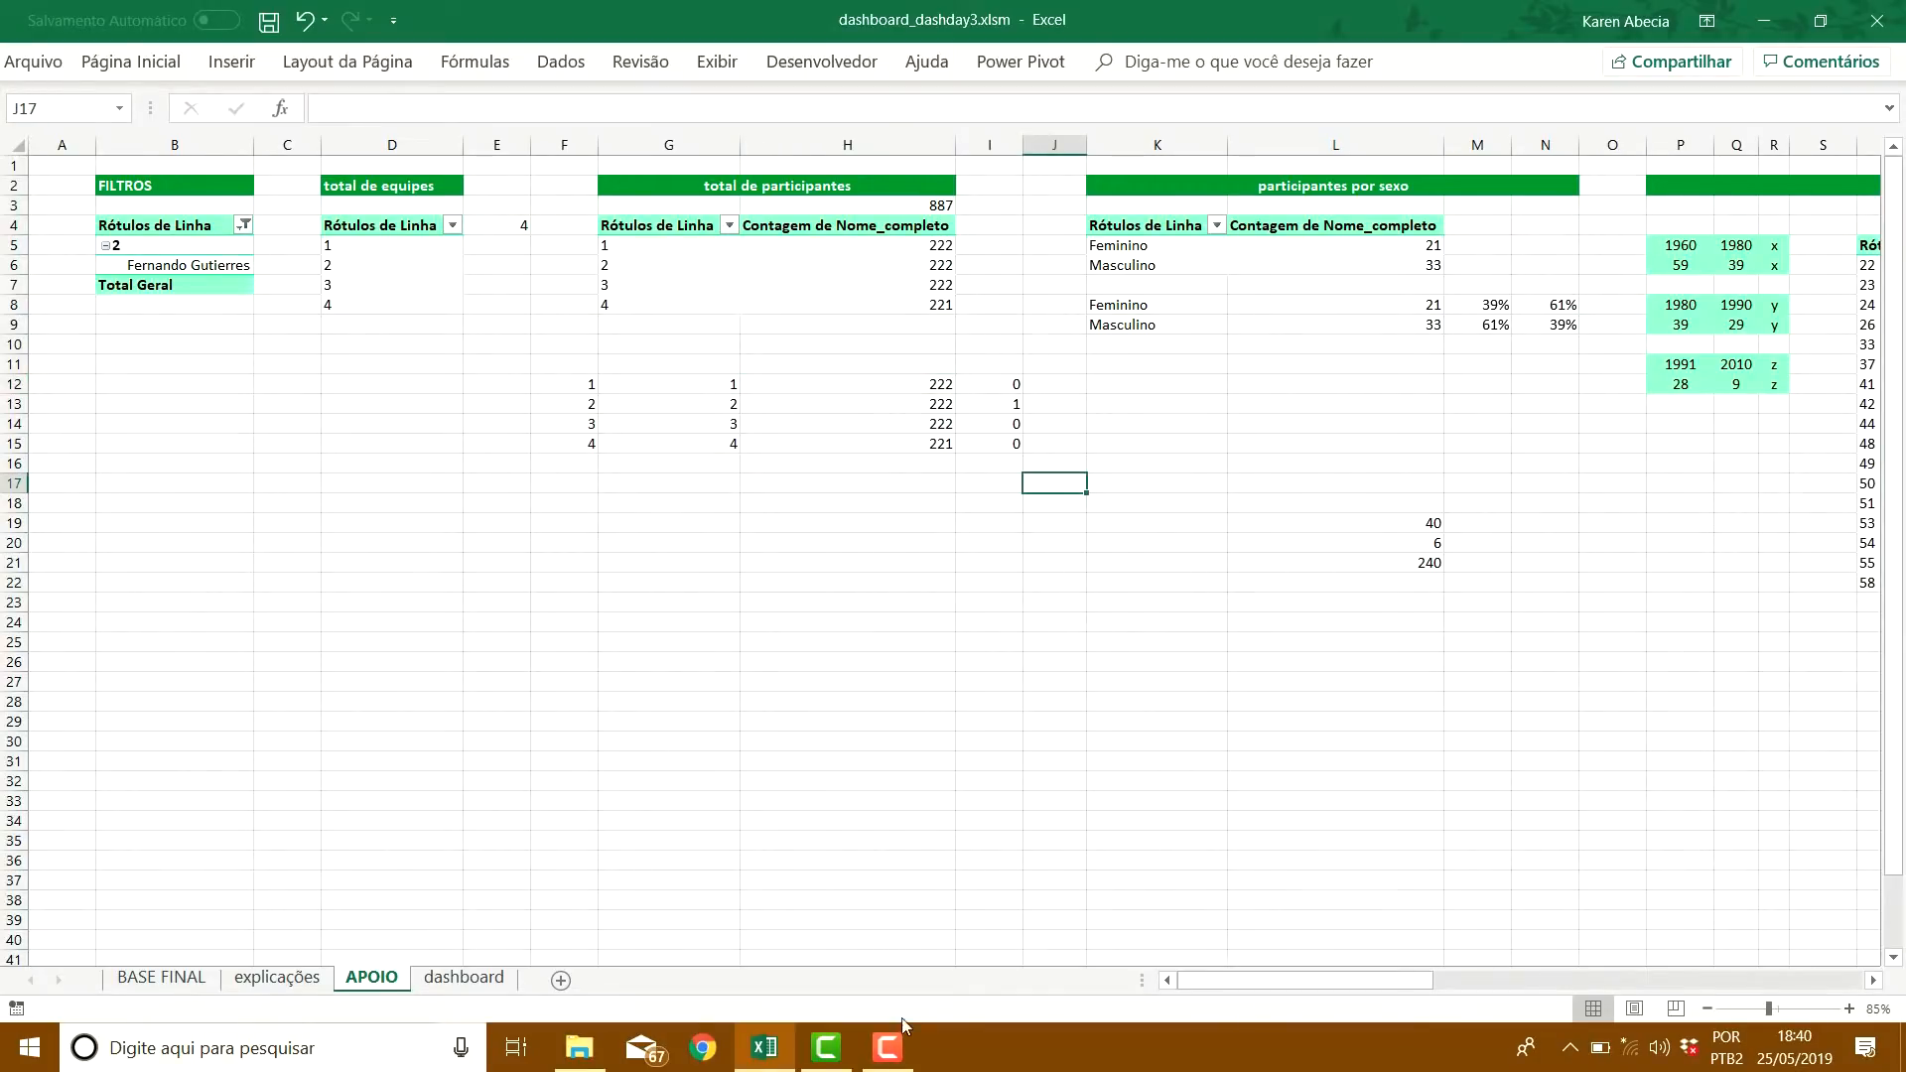
{"action": "left_click", "coordinate": [463, 978]}
{"action": "left_click", "coordinate": [364, 811]}
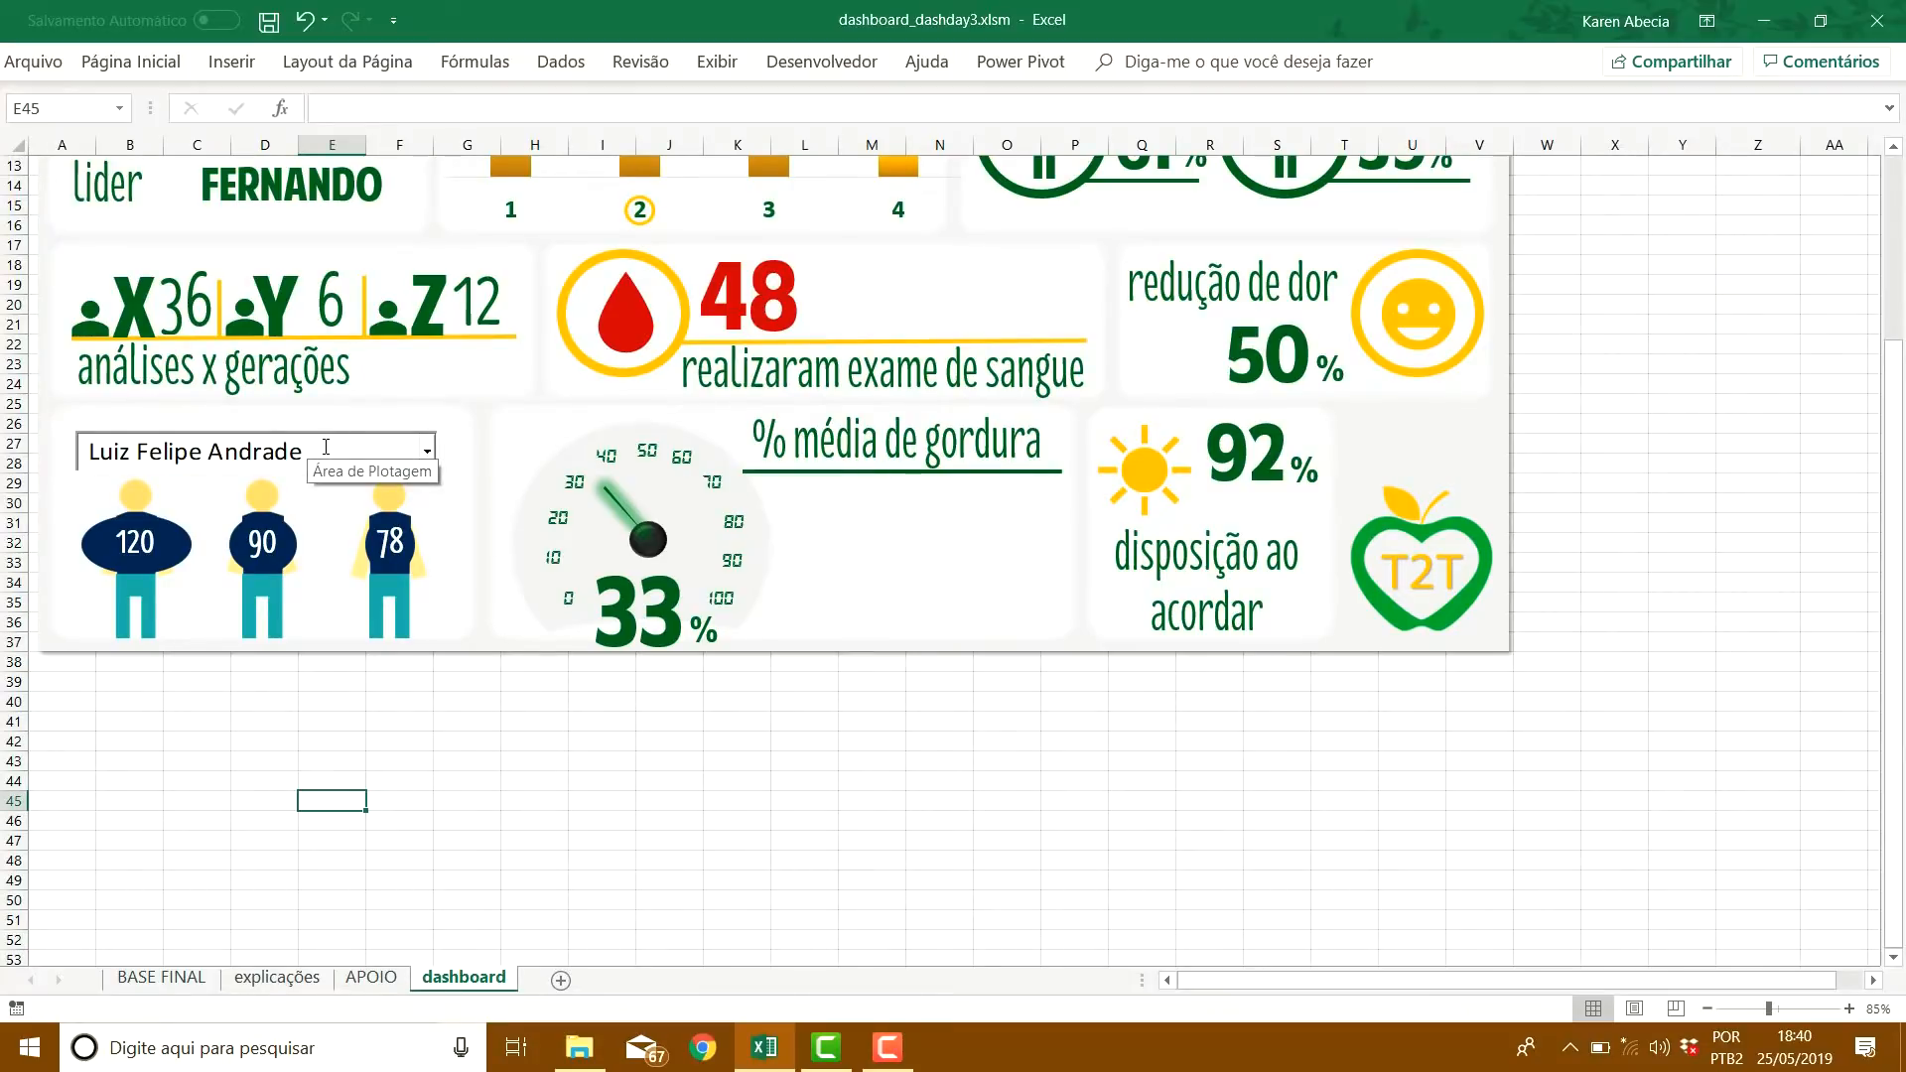
{"action": "left_click", "coordinate": [377, 981]}
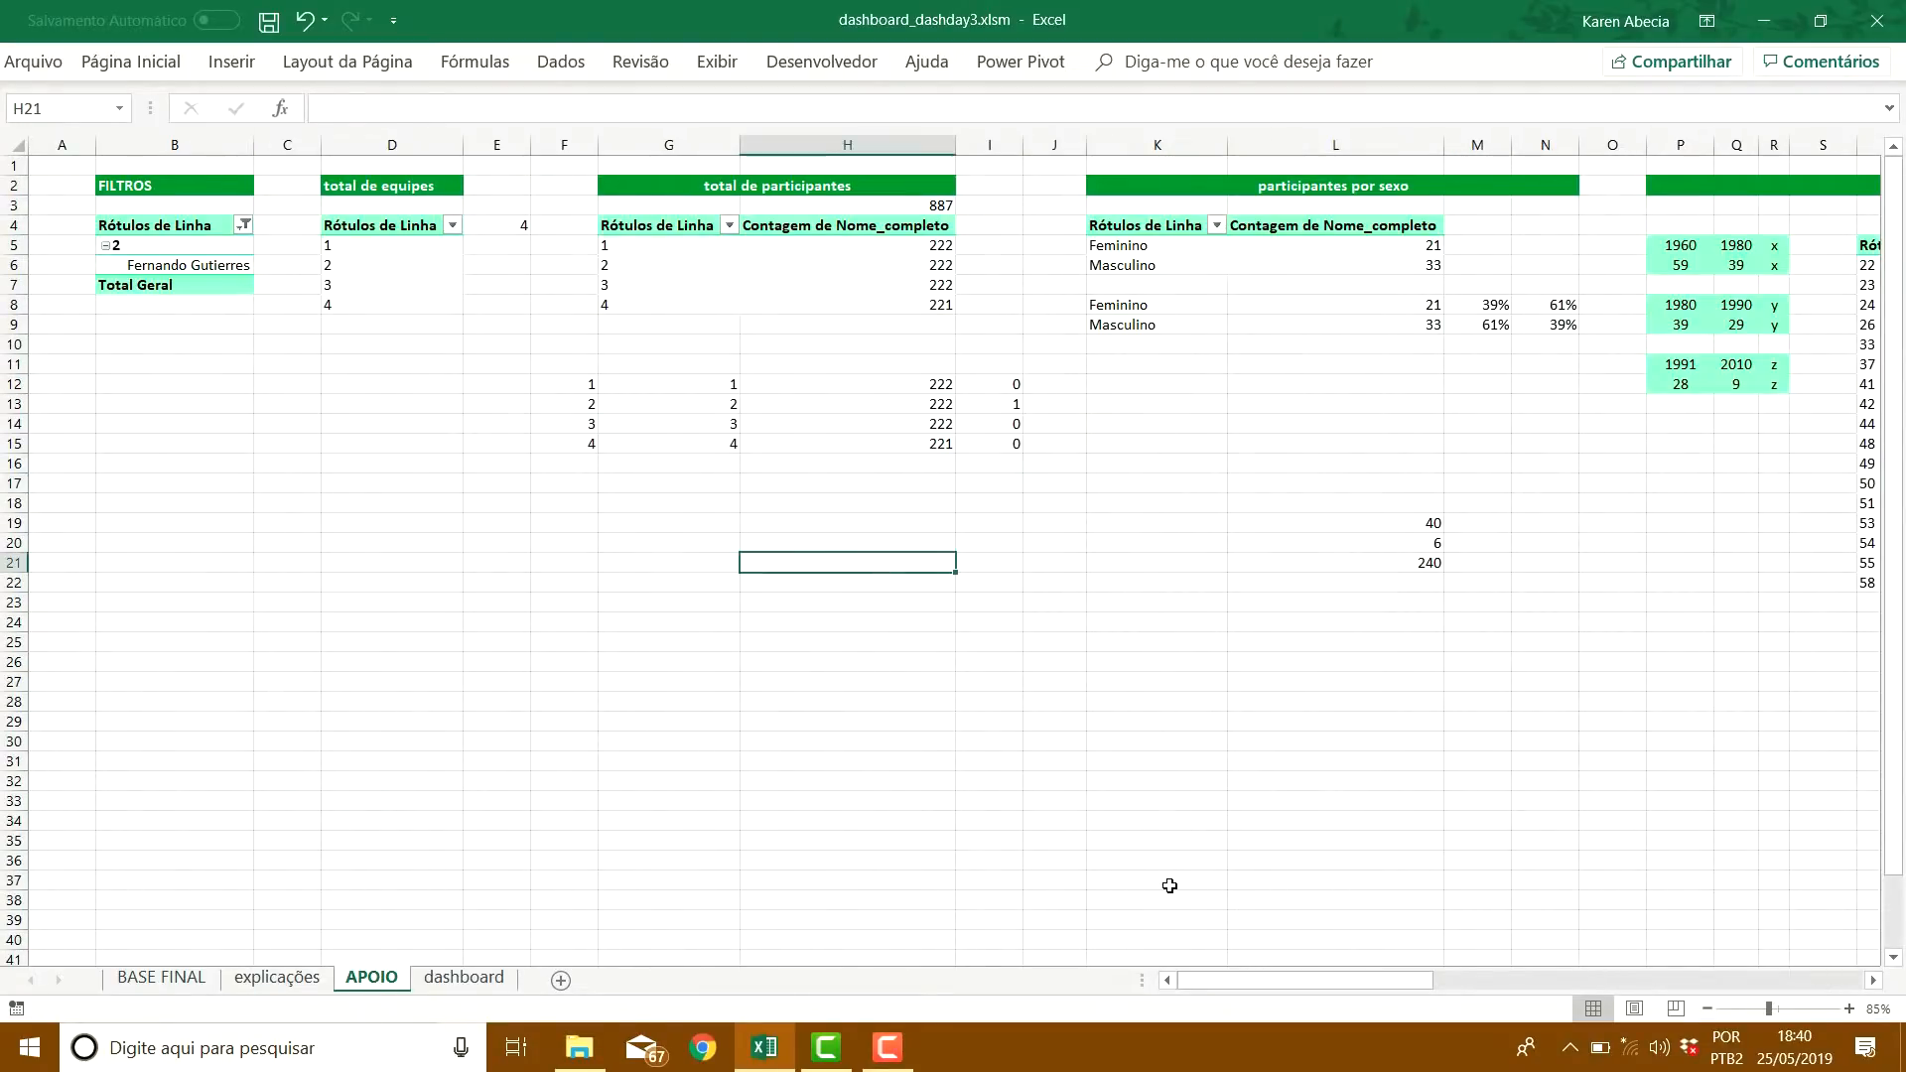
Examine the average weight tables under "peso médio de análises" on the APOIO sheet
{"action": "left_click_drag", "start_coordinate": [1212, 982], "coordinate": [1545, 969]}
{"action": "left_click", "coordinate": [1184, 661]}
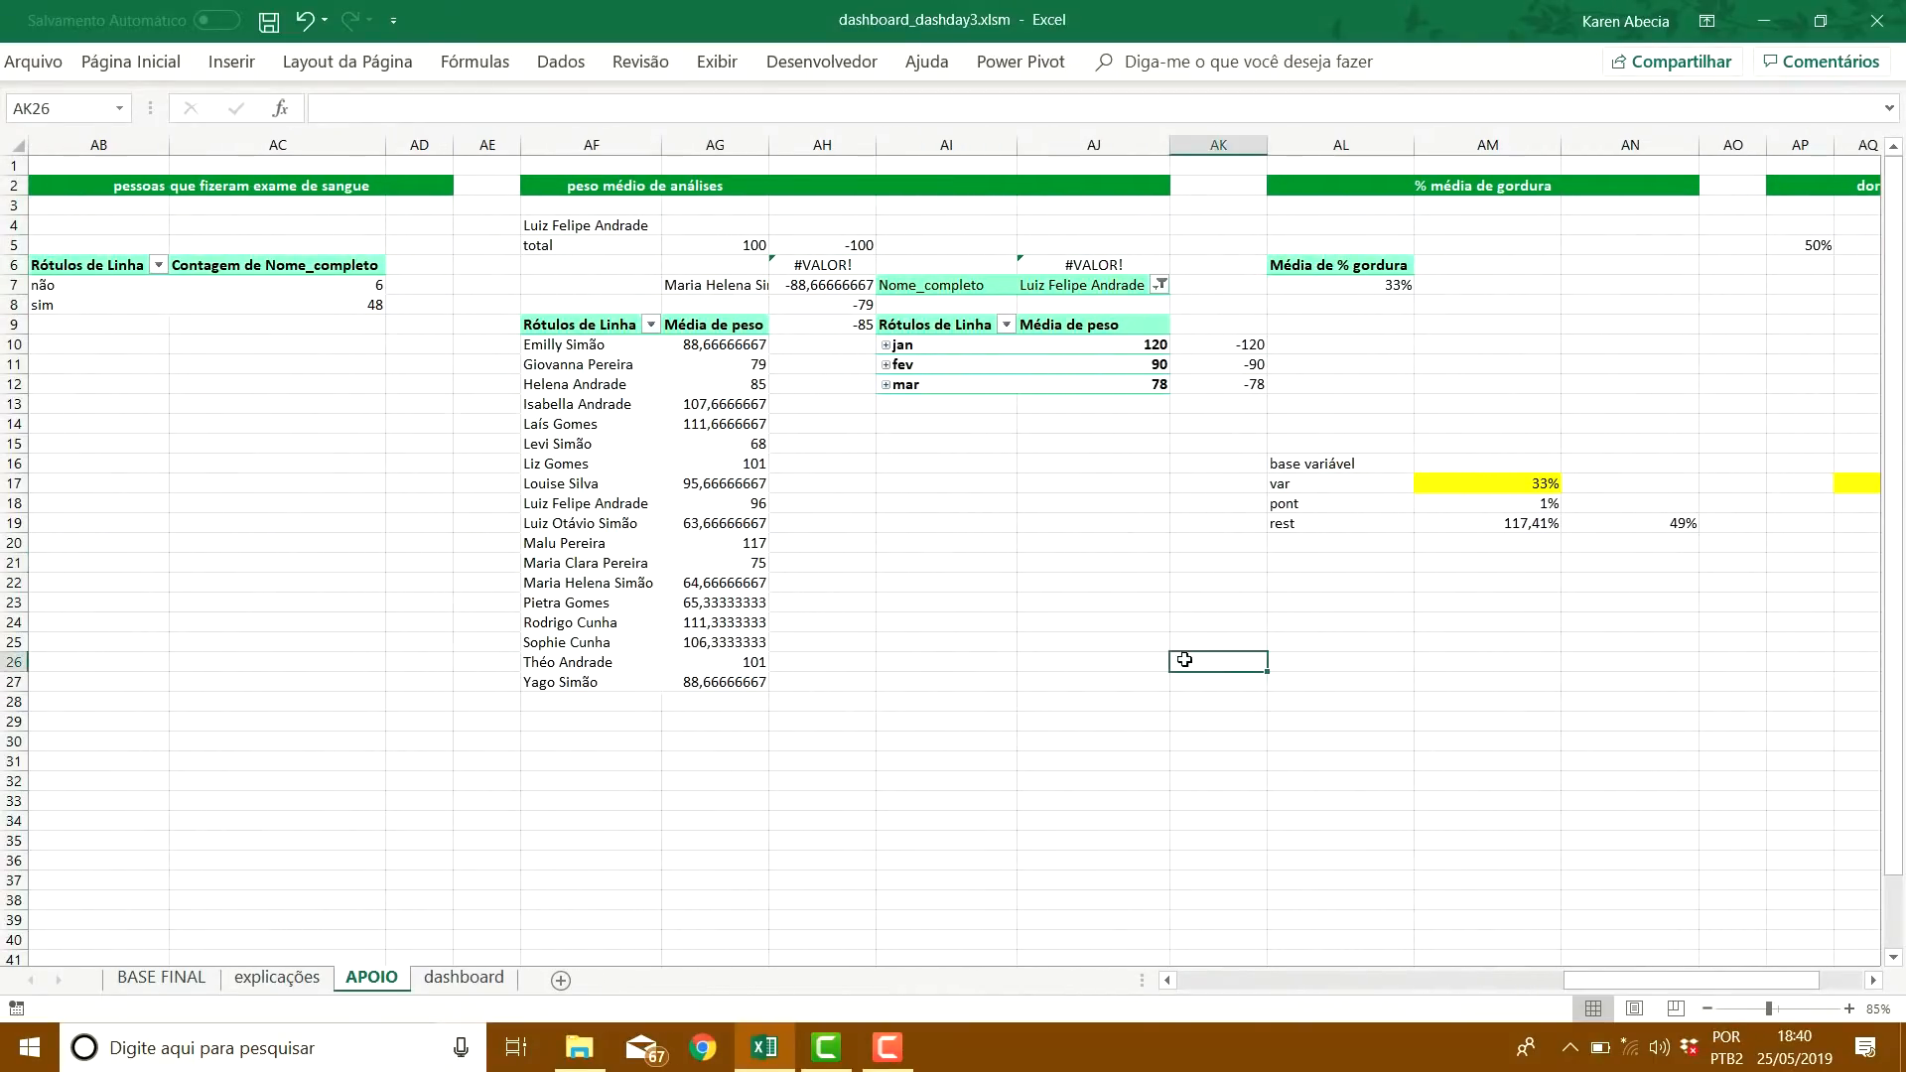
{"action": "left_click", "coordinate": [1057, 554]}
{"action": "scroll", "coordinate": [1023, 575], "scroll_direction": "up", "scroll_amount": 2}
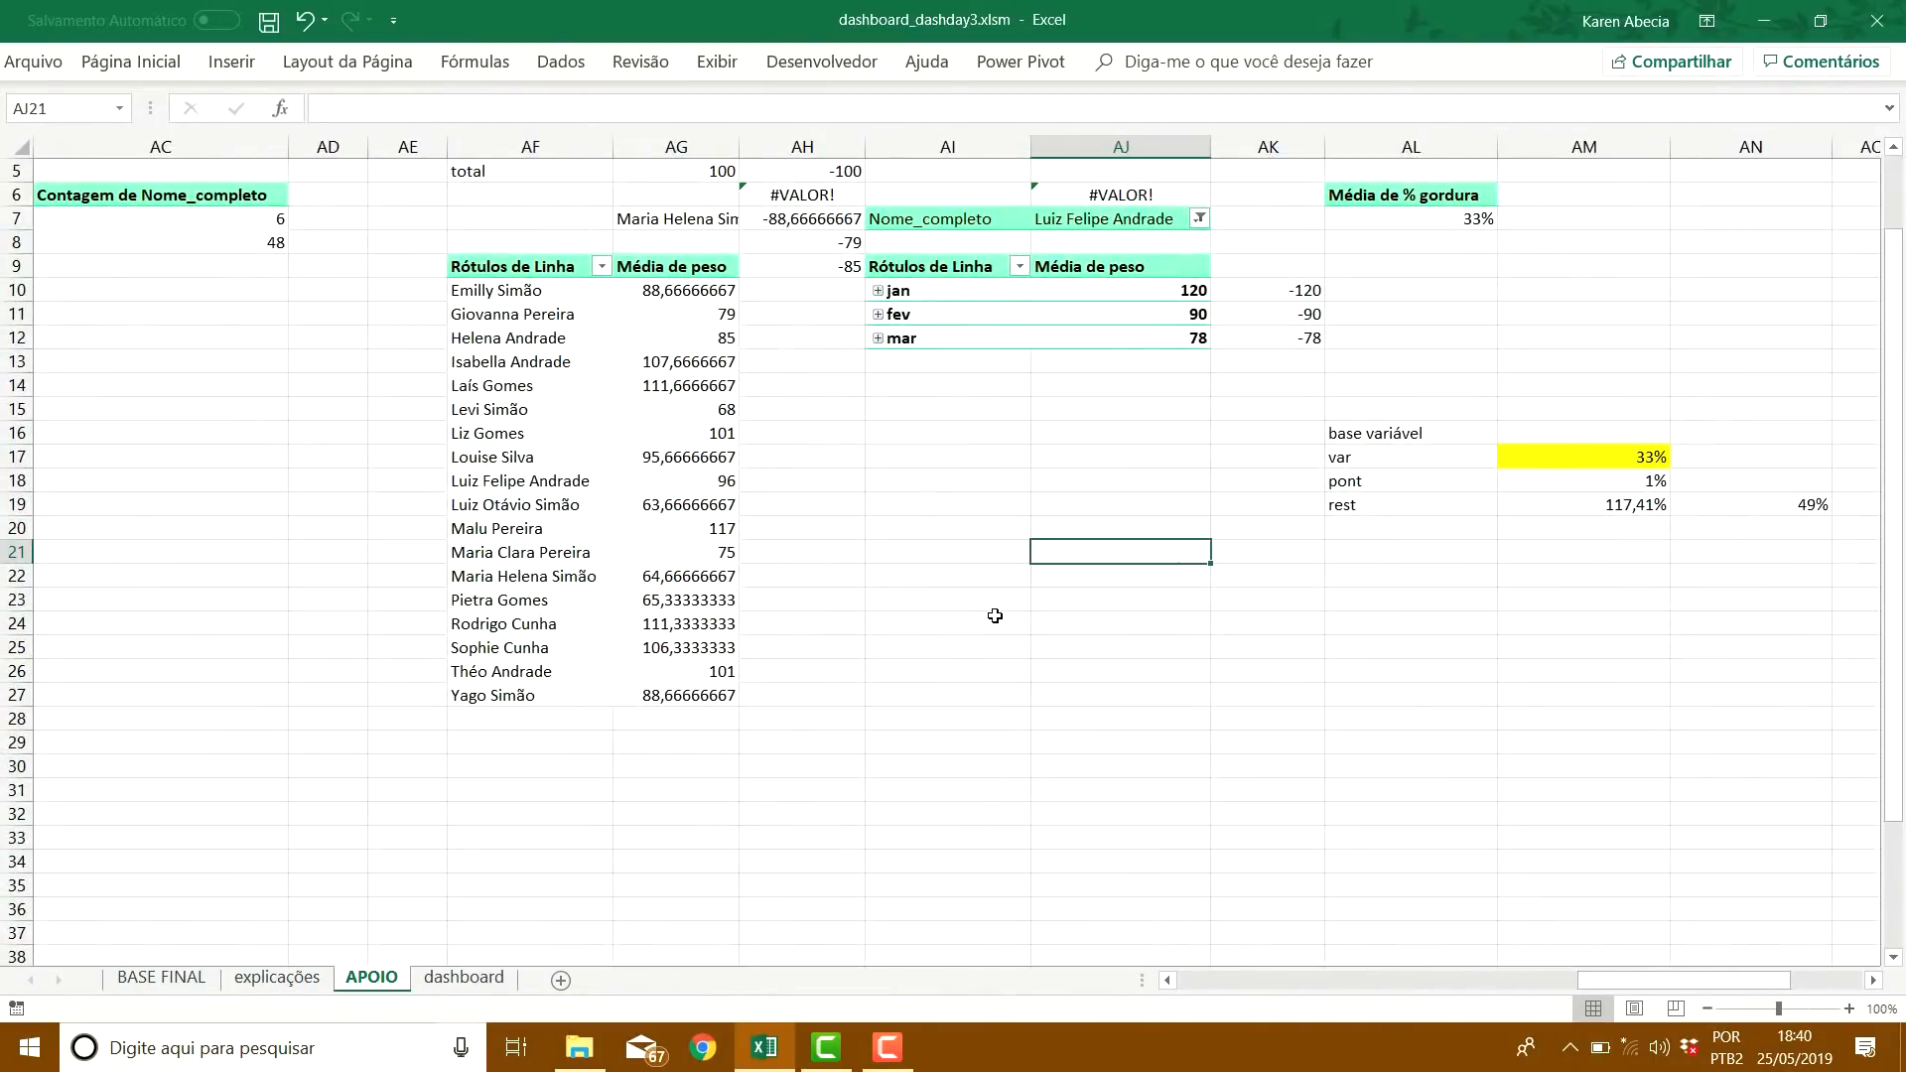
{"action": "scroll", "coordinate": [995, 617], "scroll_direction": "up", "scroll_amount": 1}
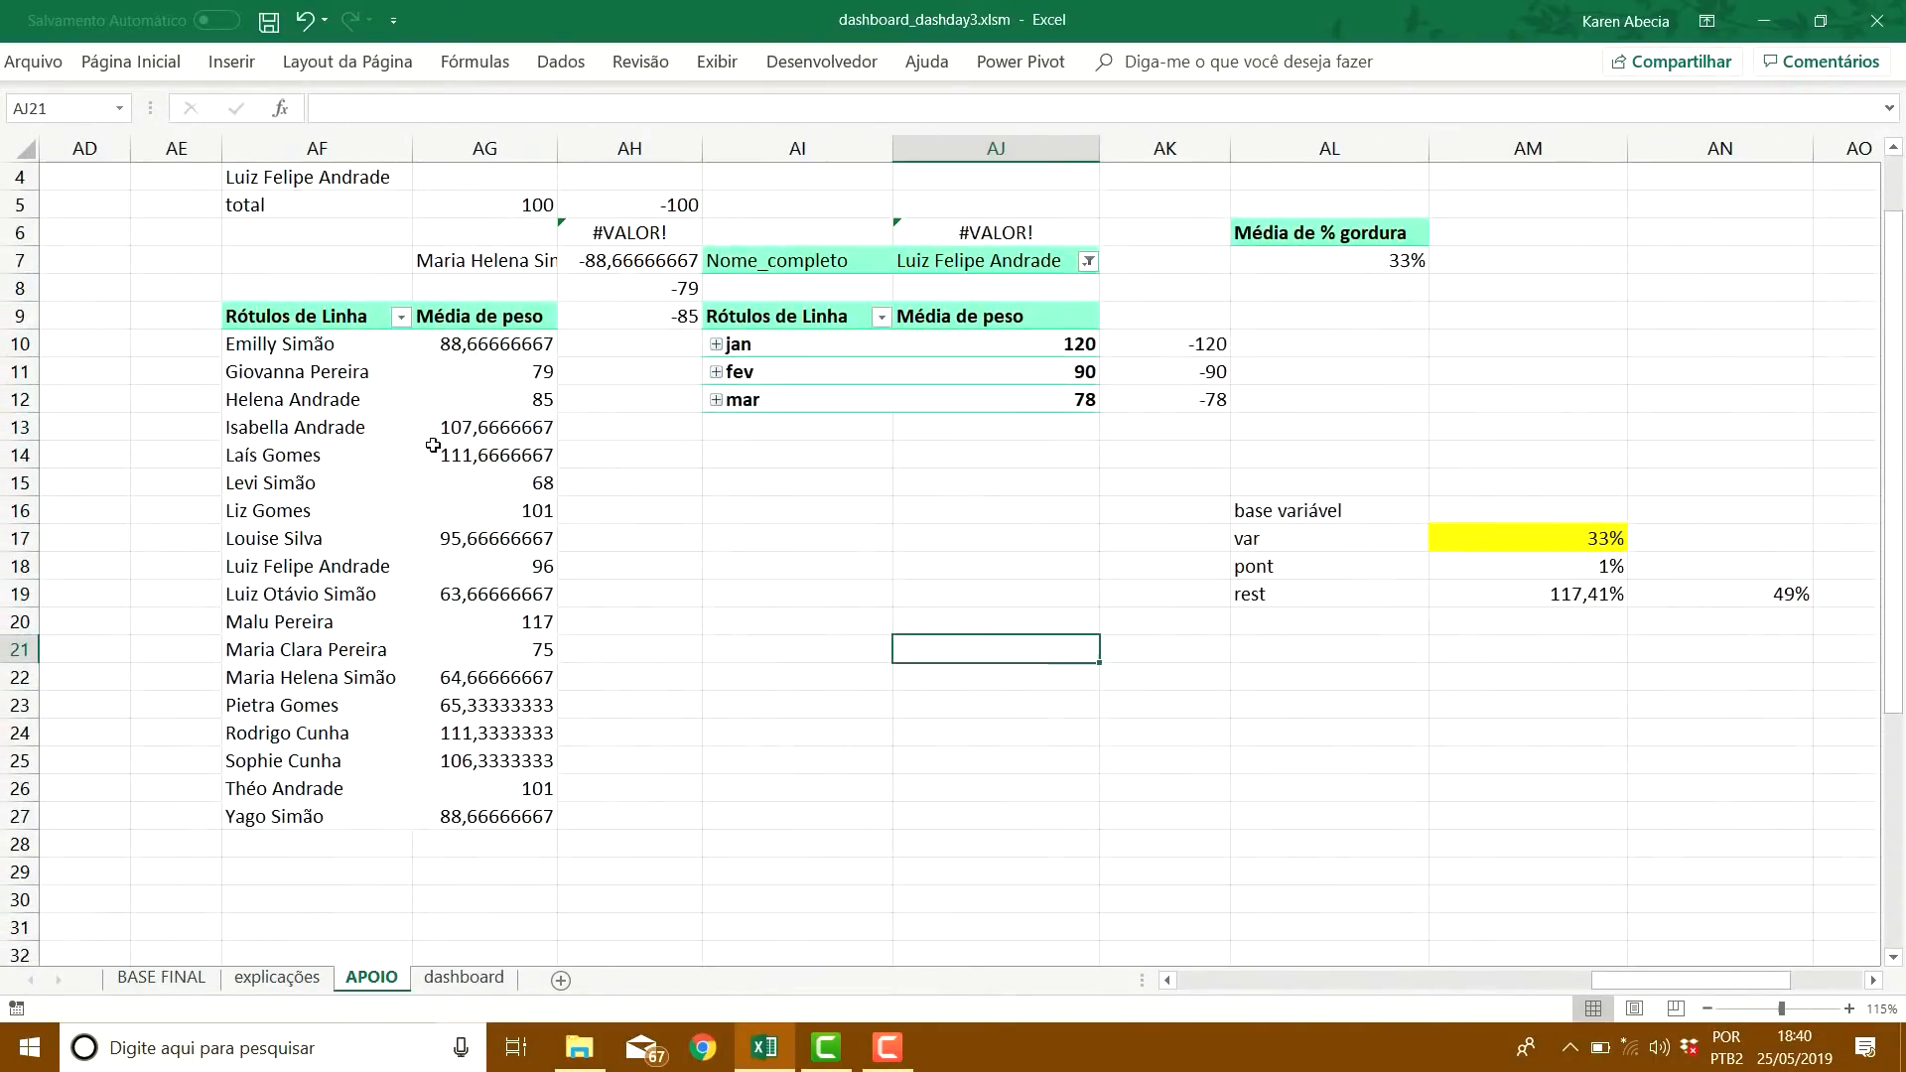
{"action": "left_click", "coordinate": [785, 459]}
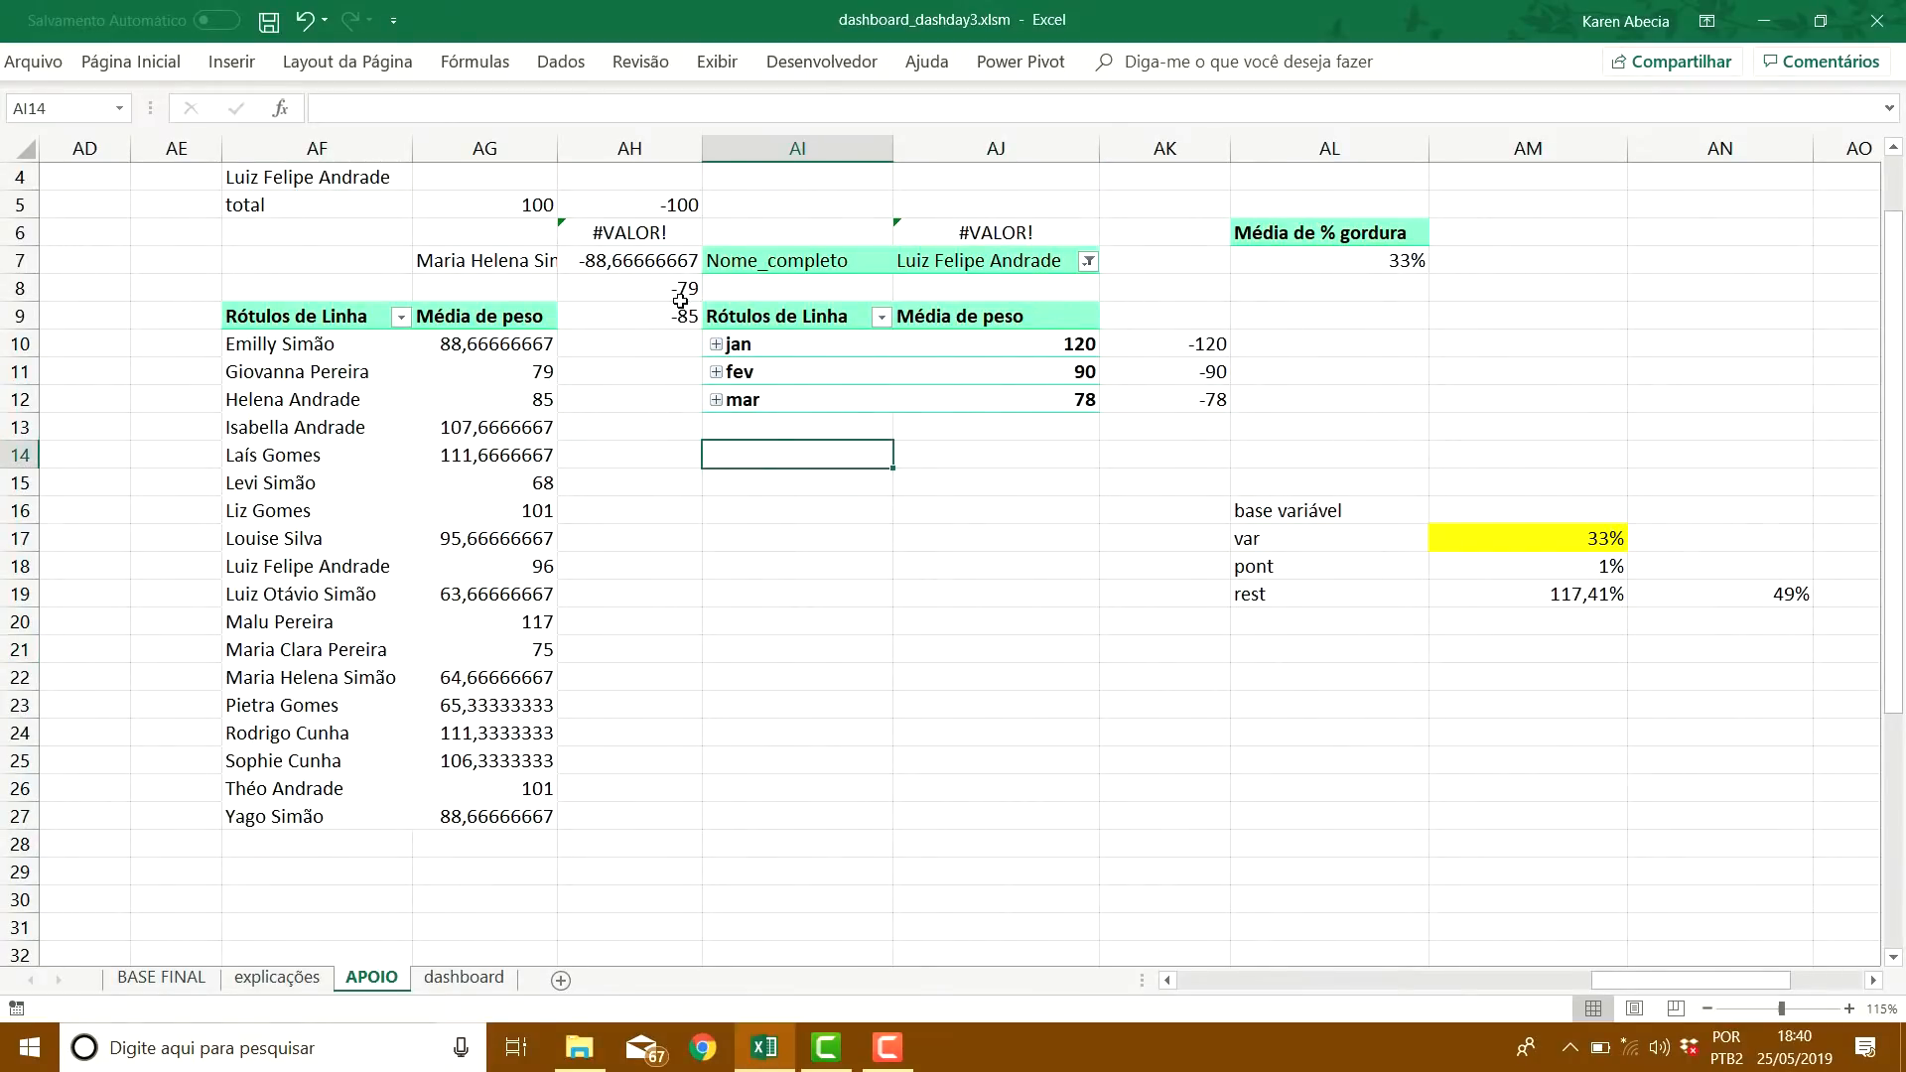
Inspect the DESLOC formula in AJ6 and the list of participant names it references in column AF
{"action": "left_click", "coordinate": [951, 227]}
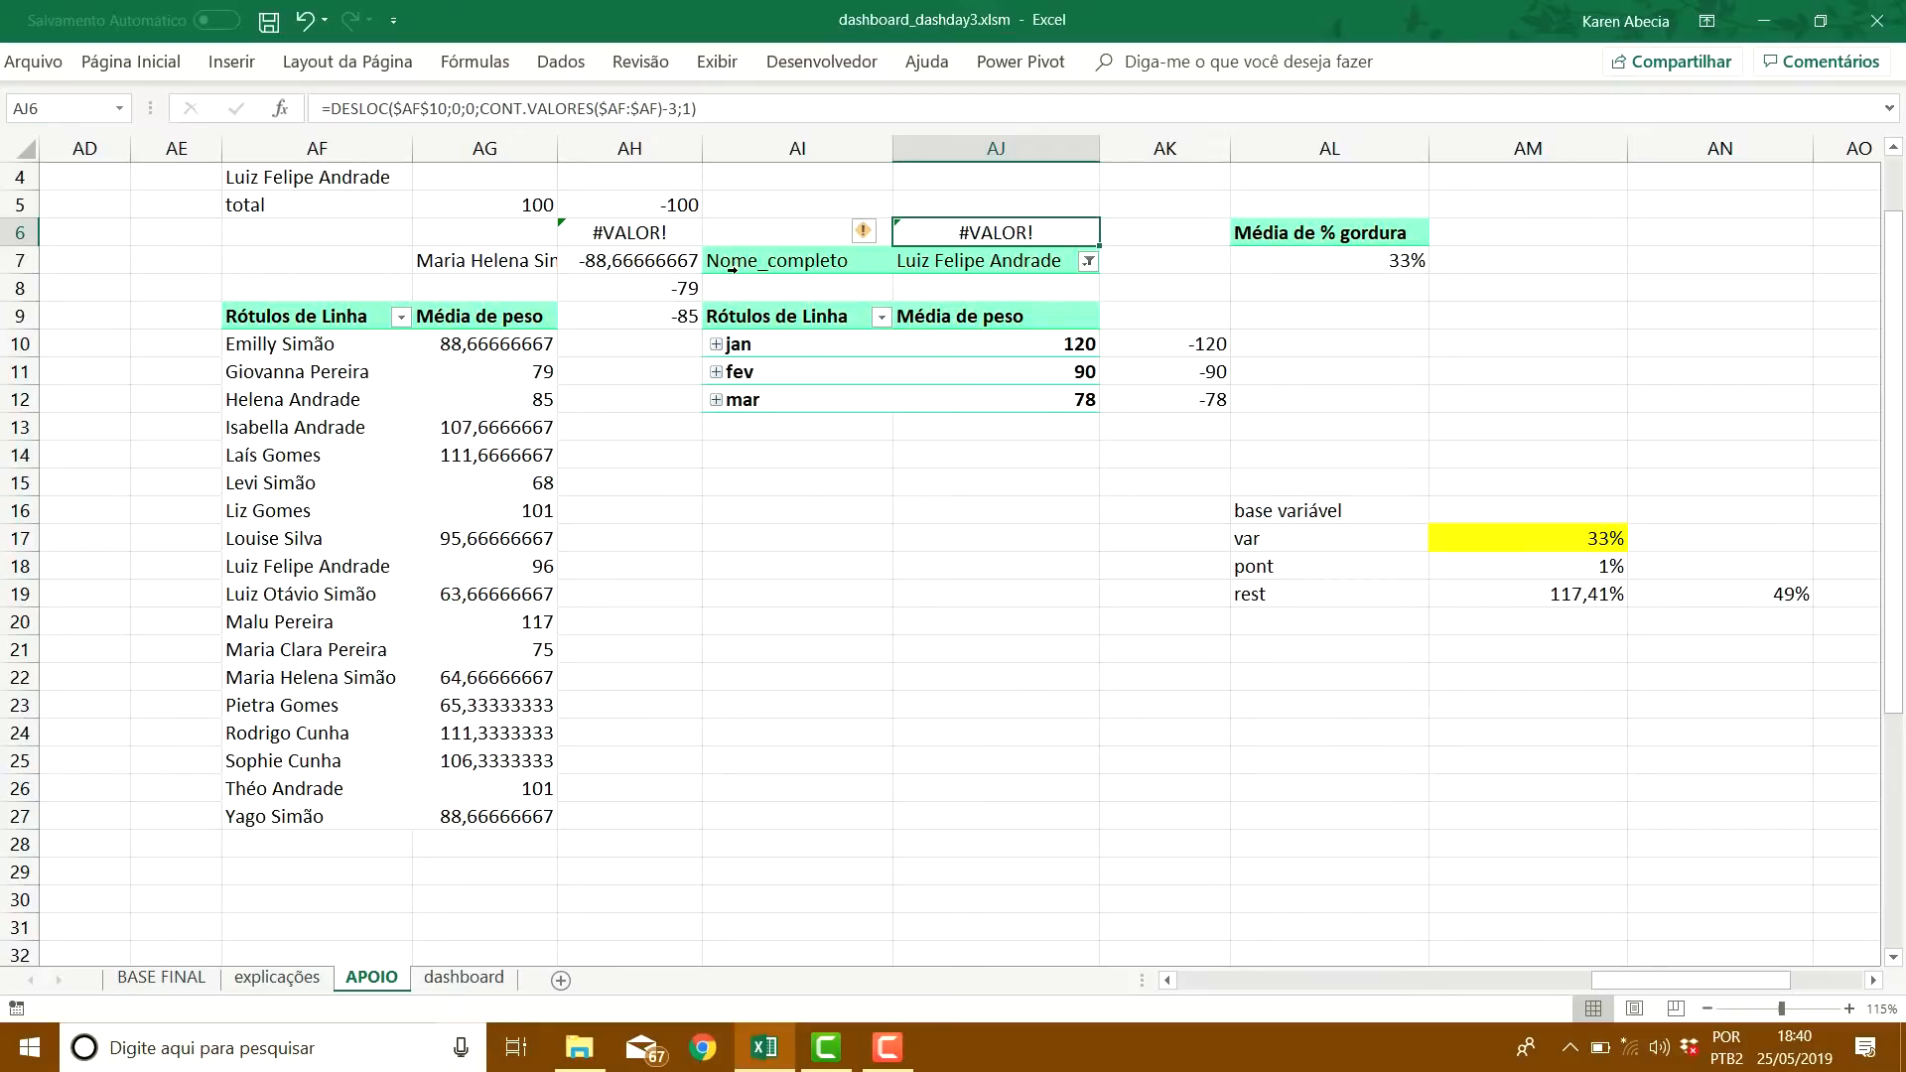
{"action": "double_click", "coordinate": [1037, 224]}
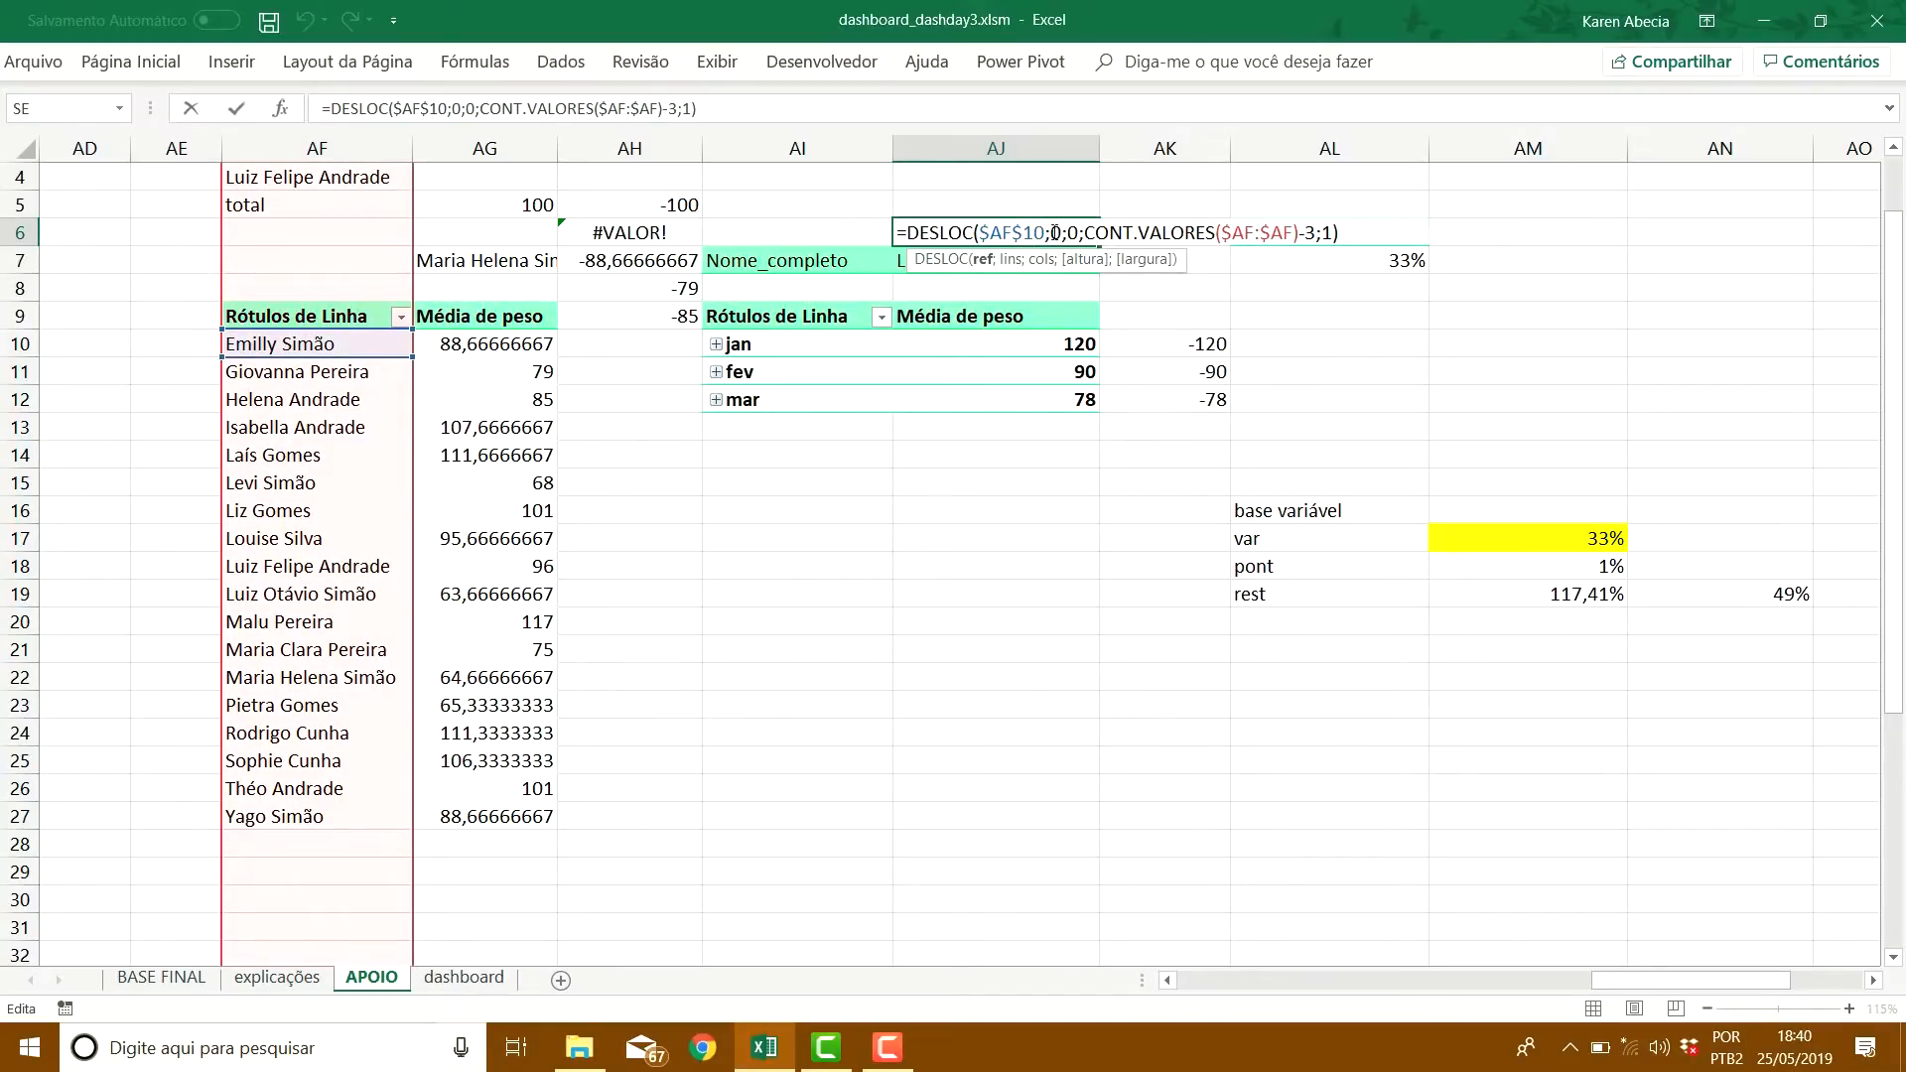
{"action": "key", "text": "Escape"}
{"action": "left_click_drag", "start_coordinate": [367, 345], "coordinate": [231, 707]}
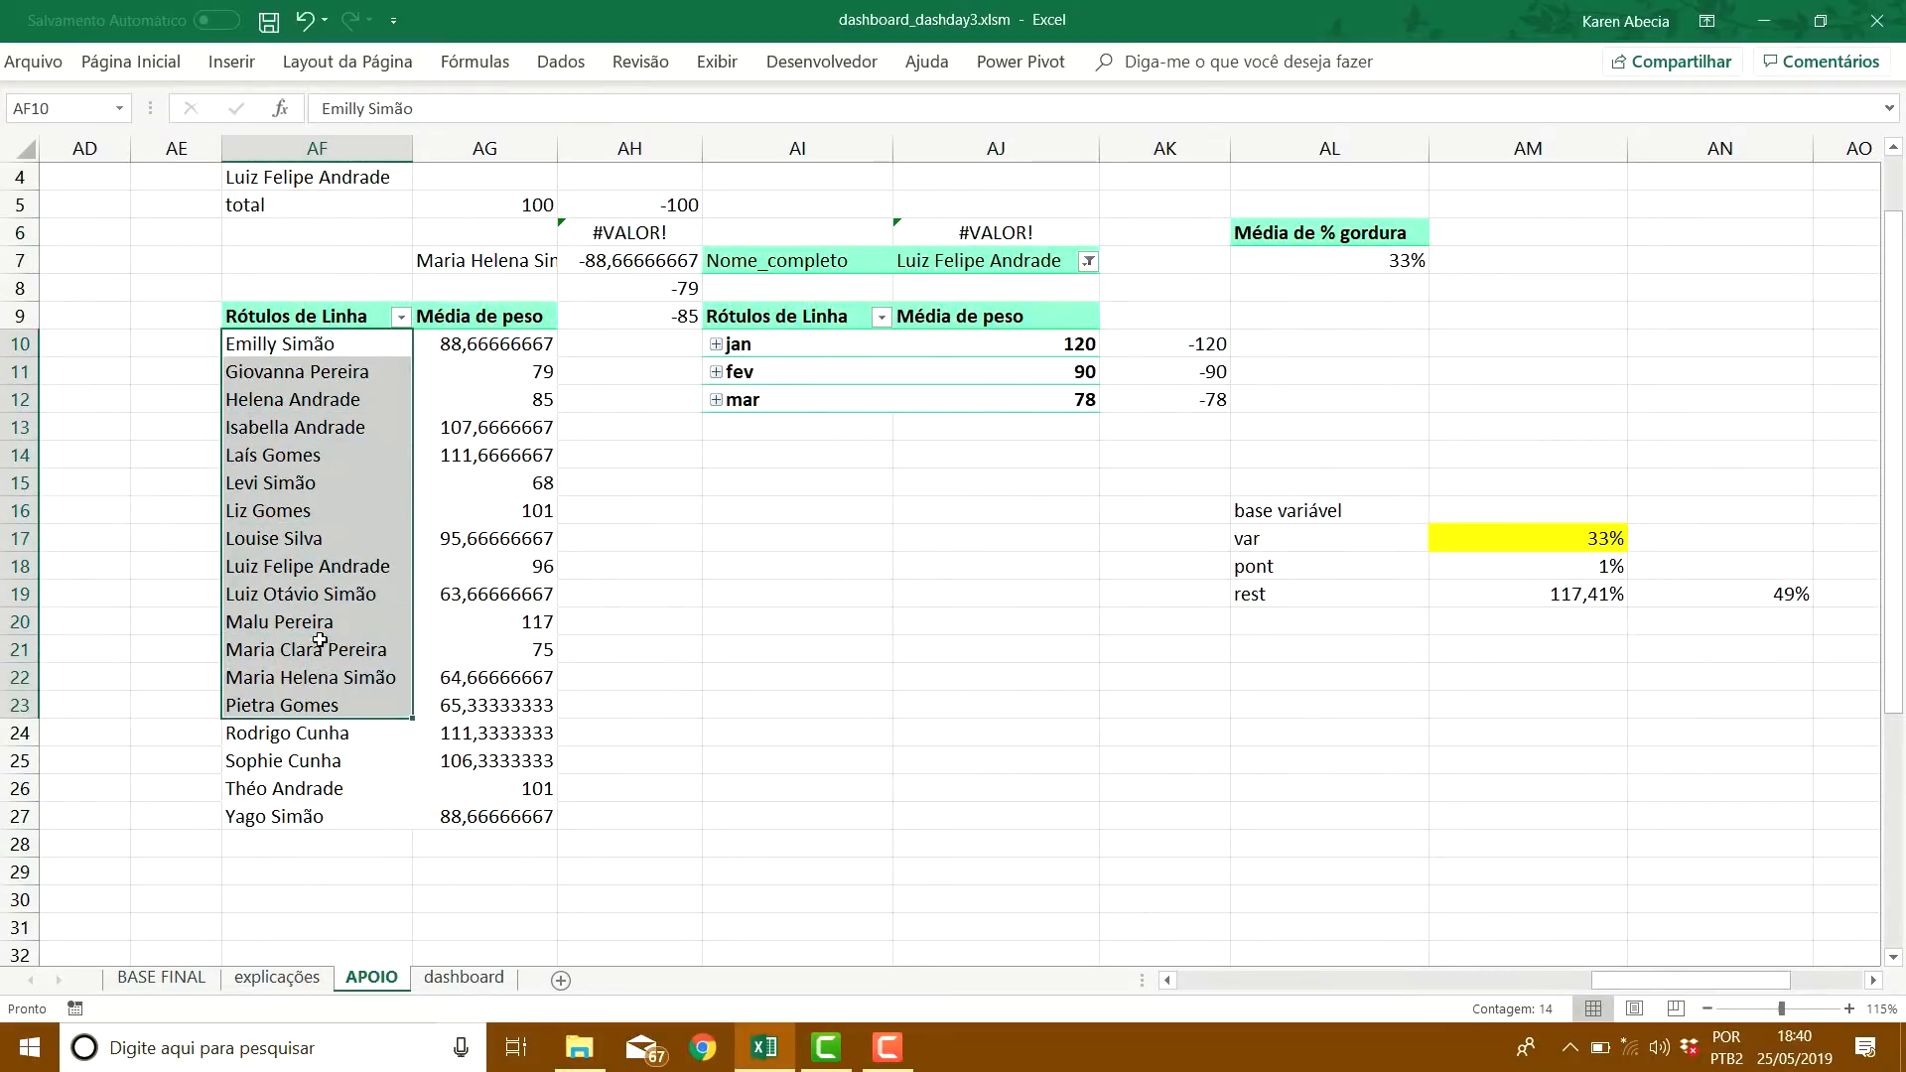
{"action": "left_click", "coordinate": [745, 486]}
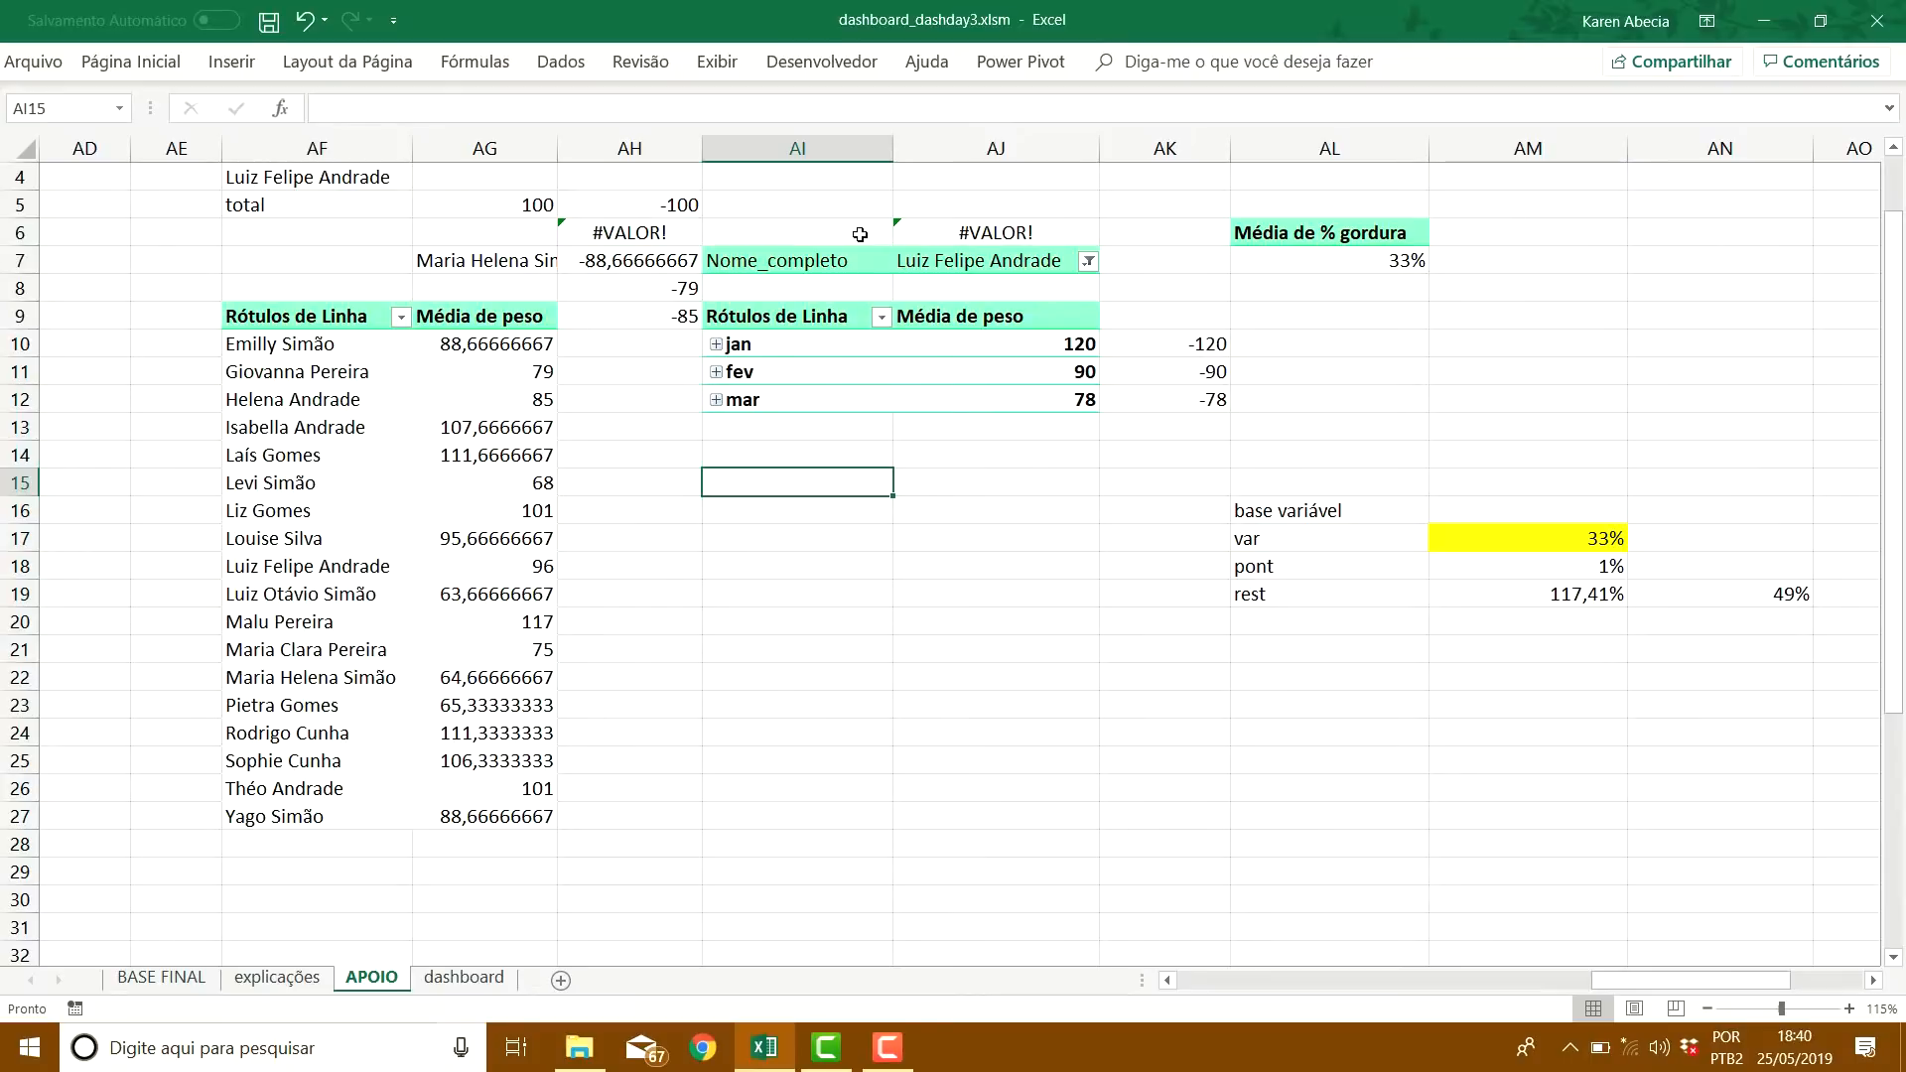
Insert a form-control combo box below the monthly average weight table, around AI16:AJ17
{"action": "key", "text": "ctrl+F1"}
{"action": "left_click", "coordinate": [812, 66]}
{"action": "left_click", "coordinate": [669, 164]}
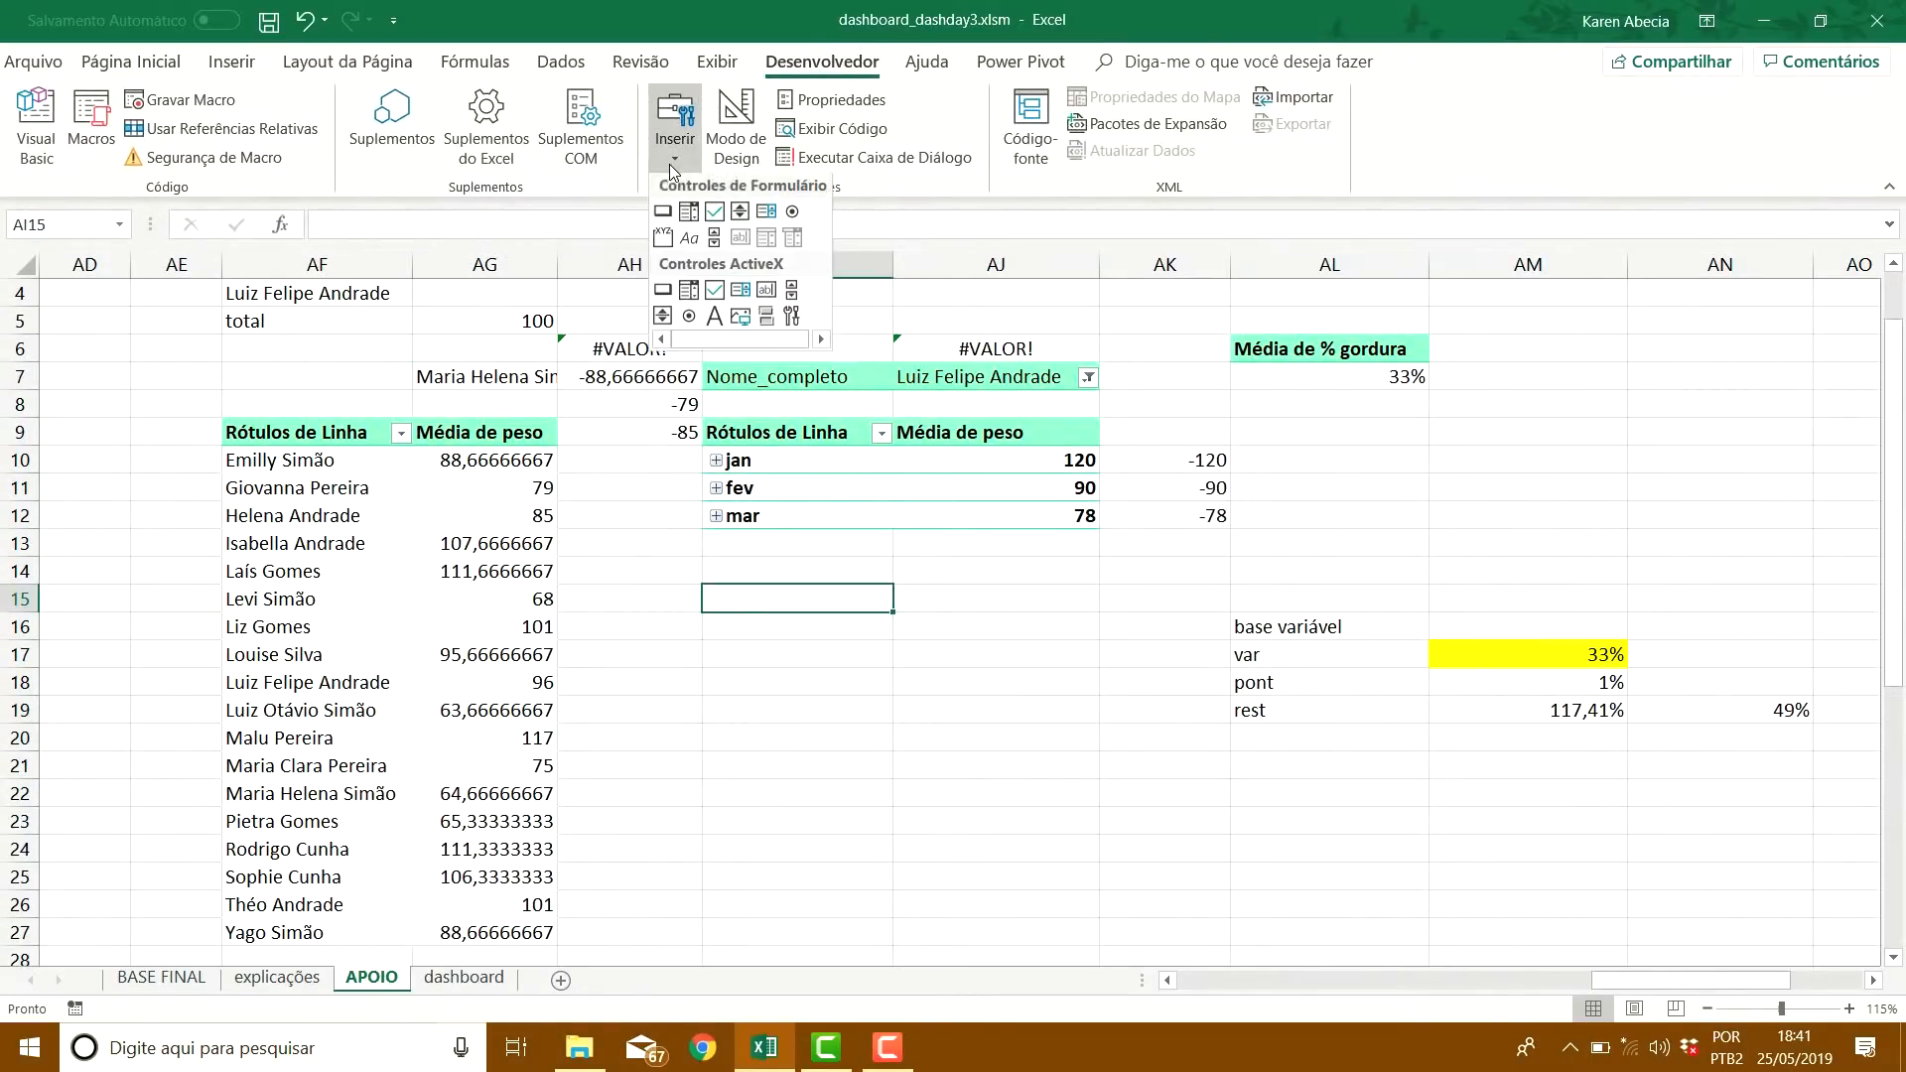
{"action": "left_click", "coordinate": [690, 217]}
{"action": "left_click_drag", "start_coordinate": [673, 626], "coordinate": [1010, 670]}
{"action": "right_click", "coordinate": [936, 657]}
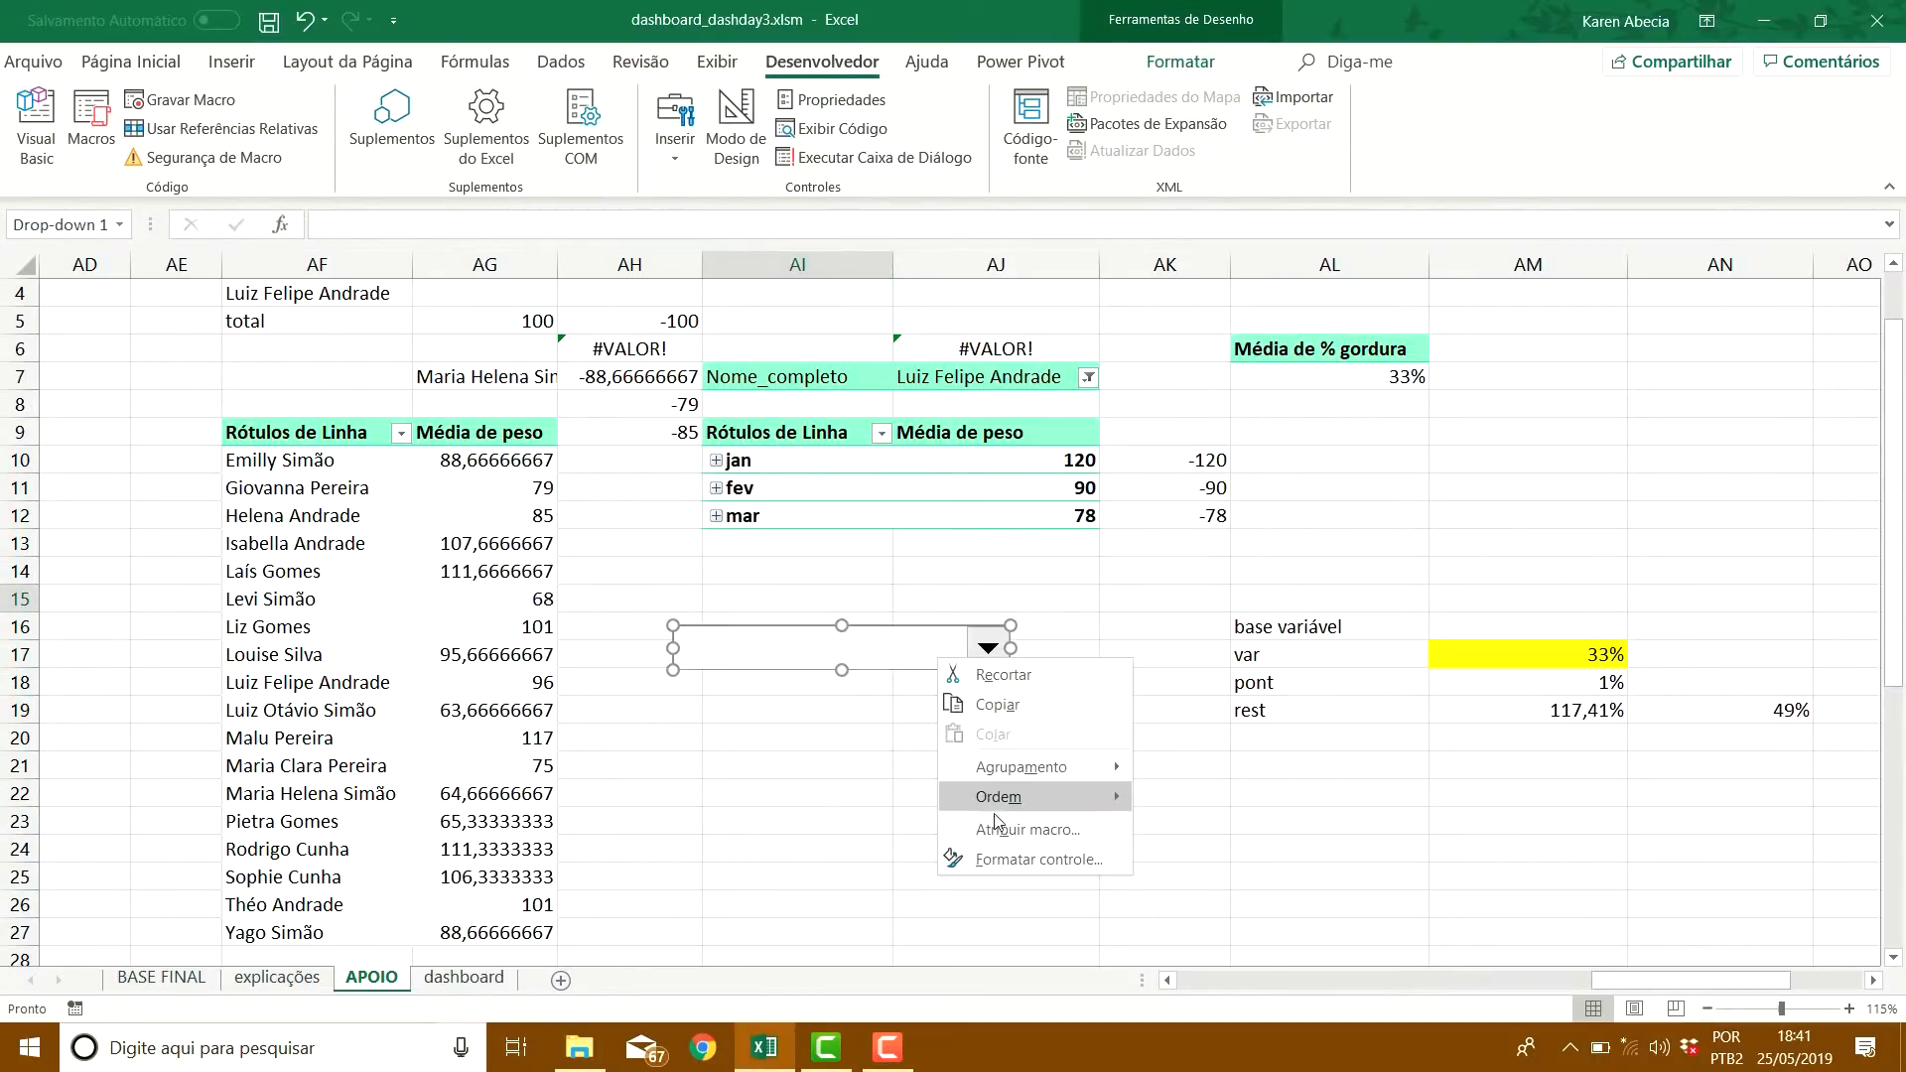
{"action": "left_click", "coordinate": [1028, 862]}
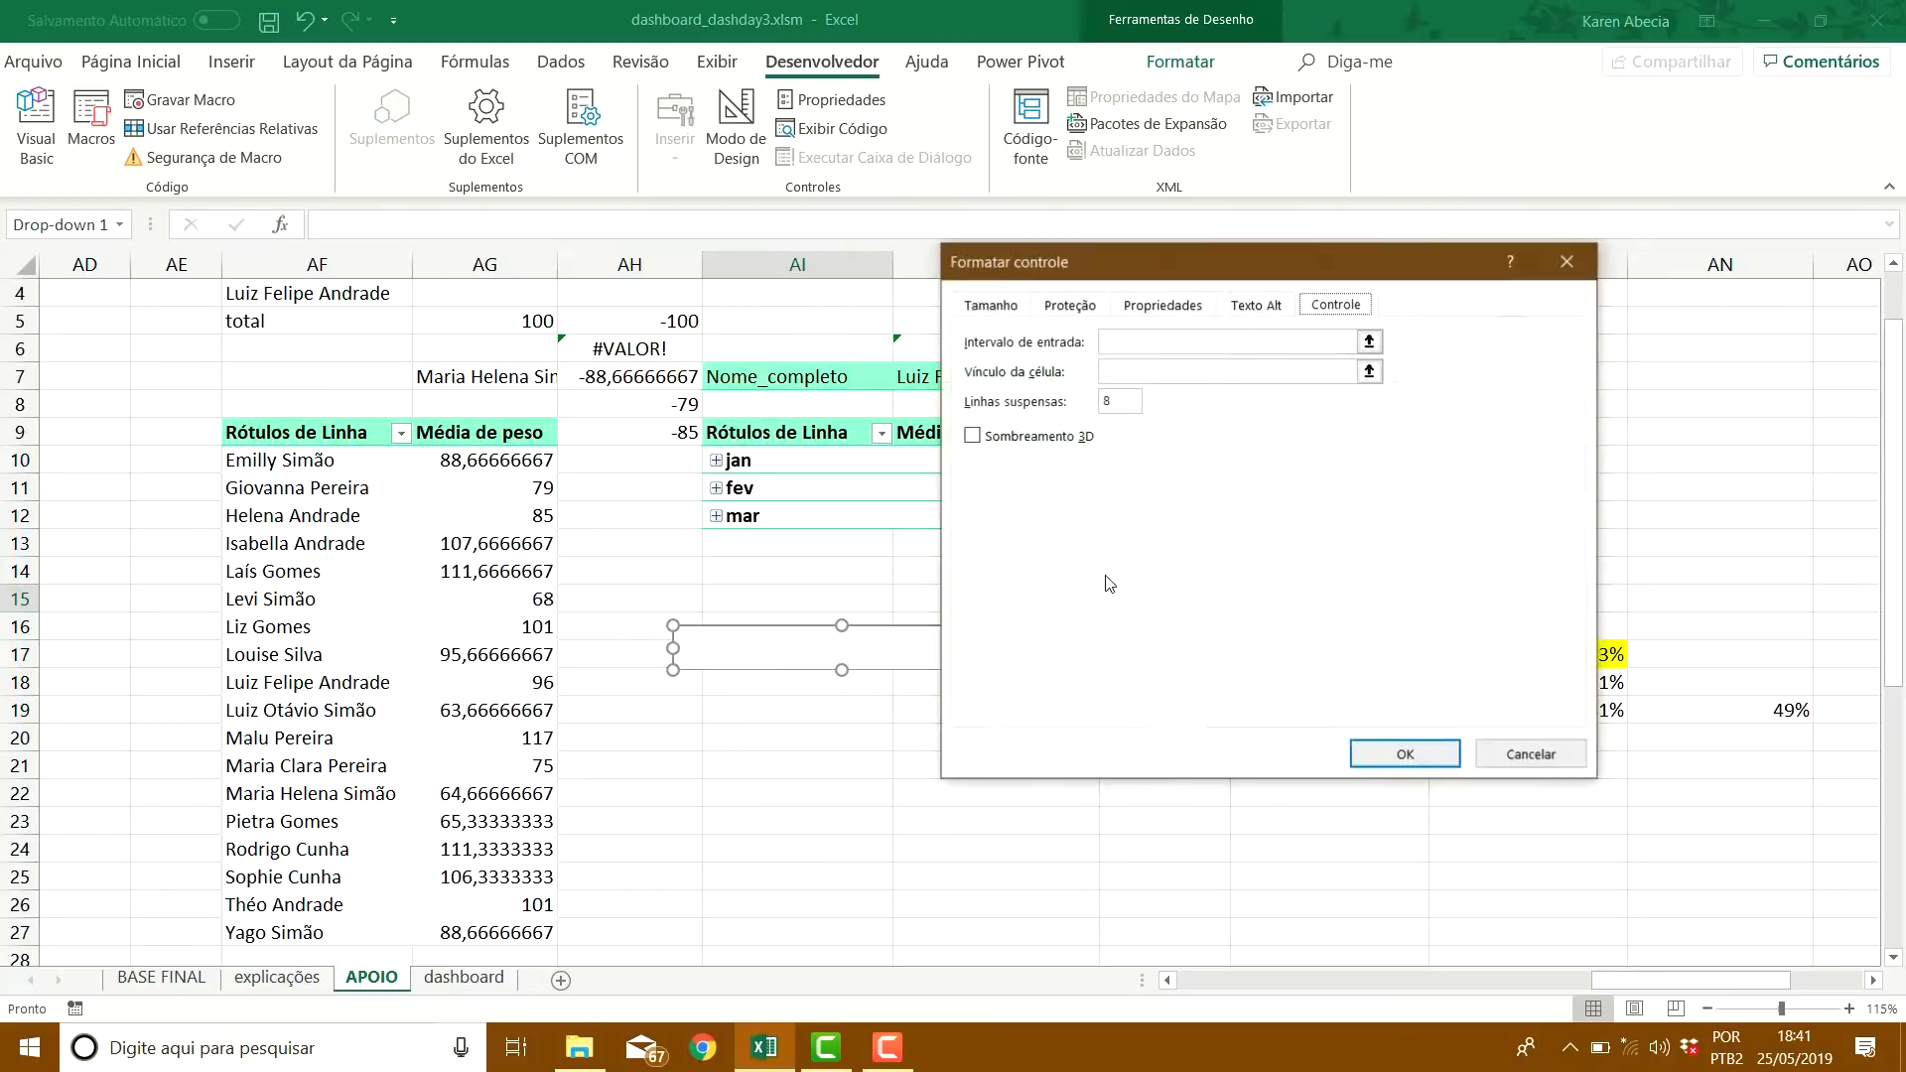
{"action": "left_click", "coordinate": [1134, 340]}
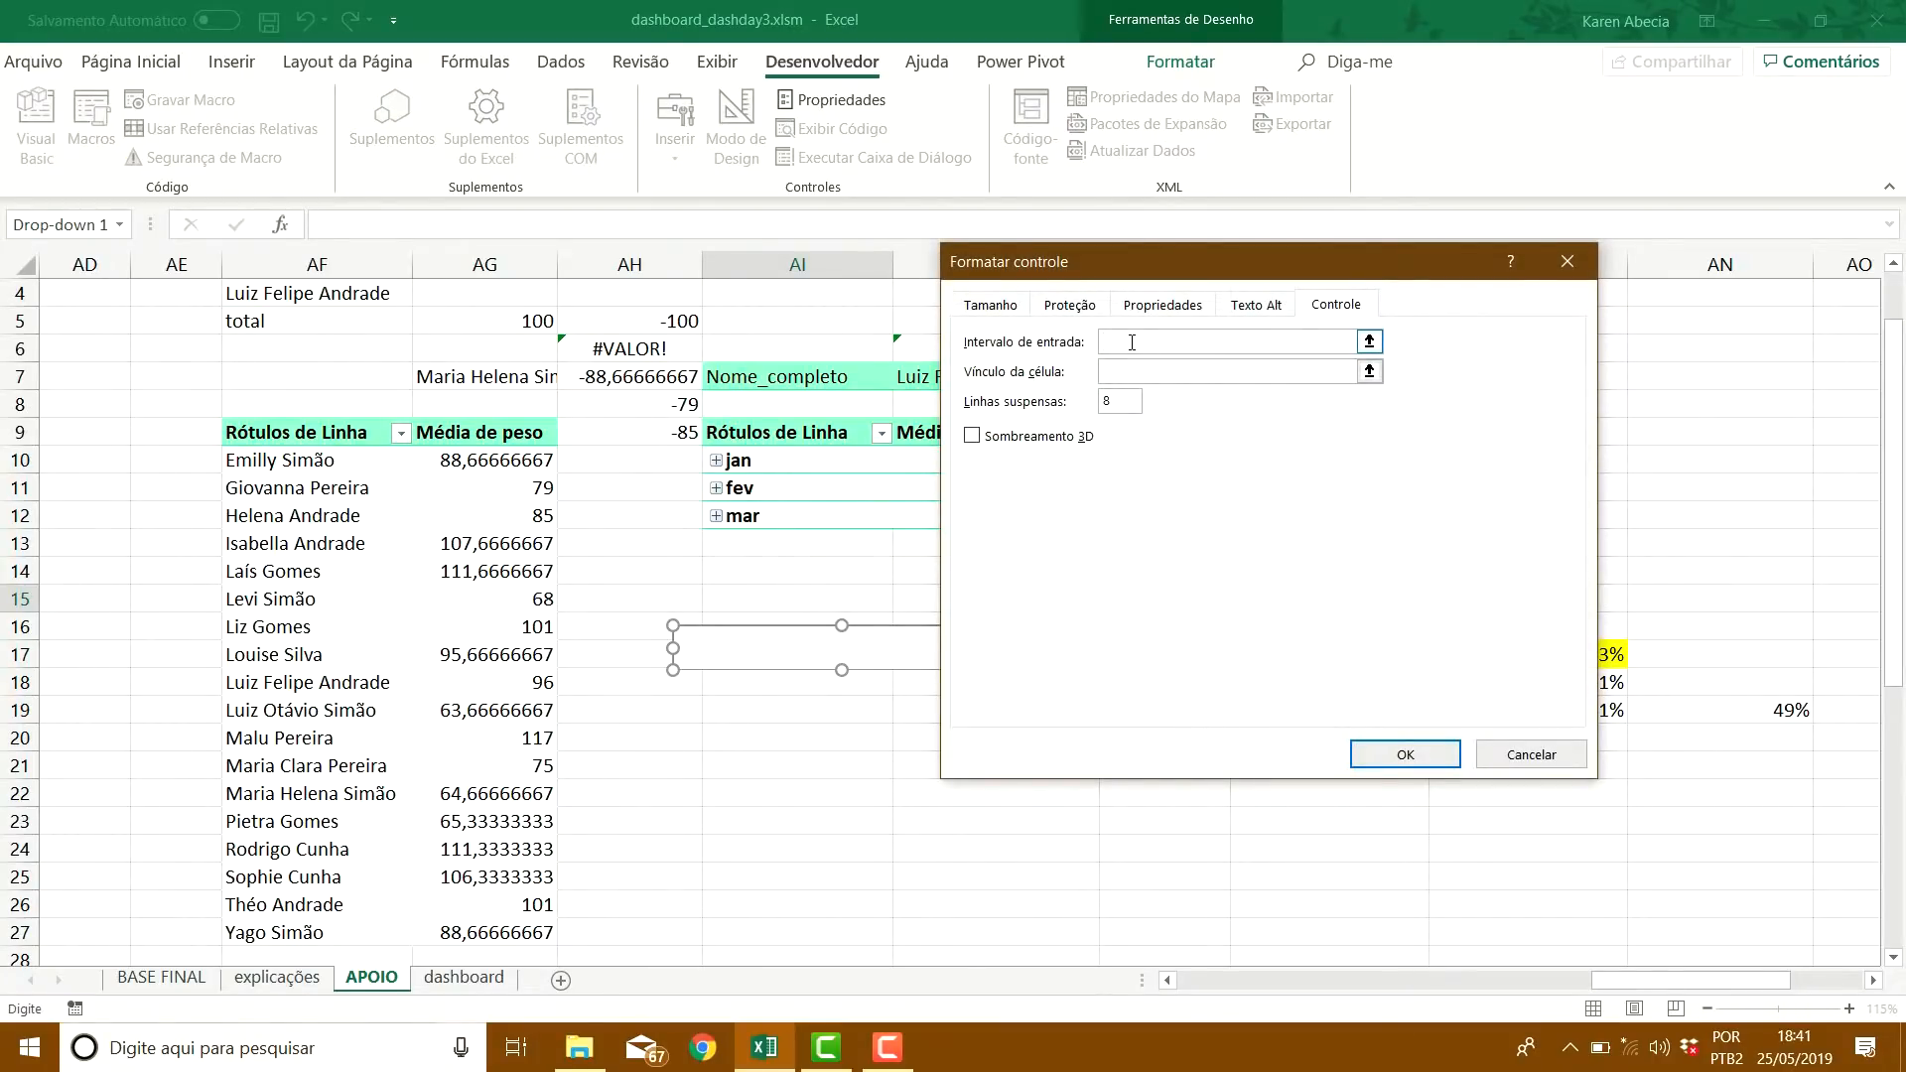
{"action": "key", "text": "Escape"}
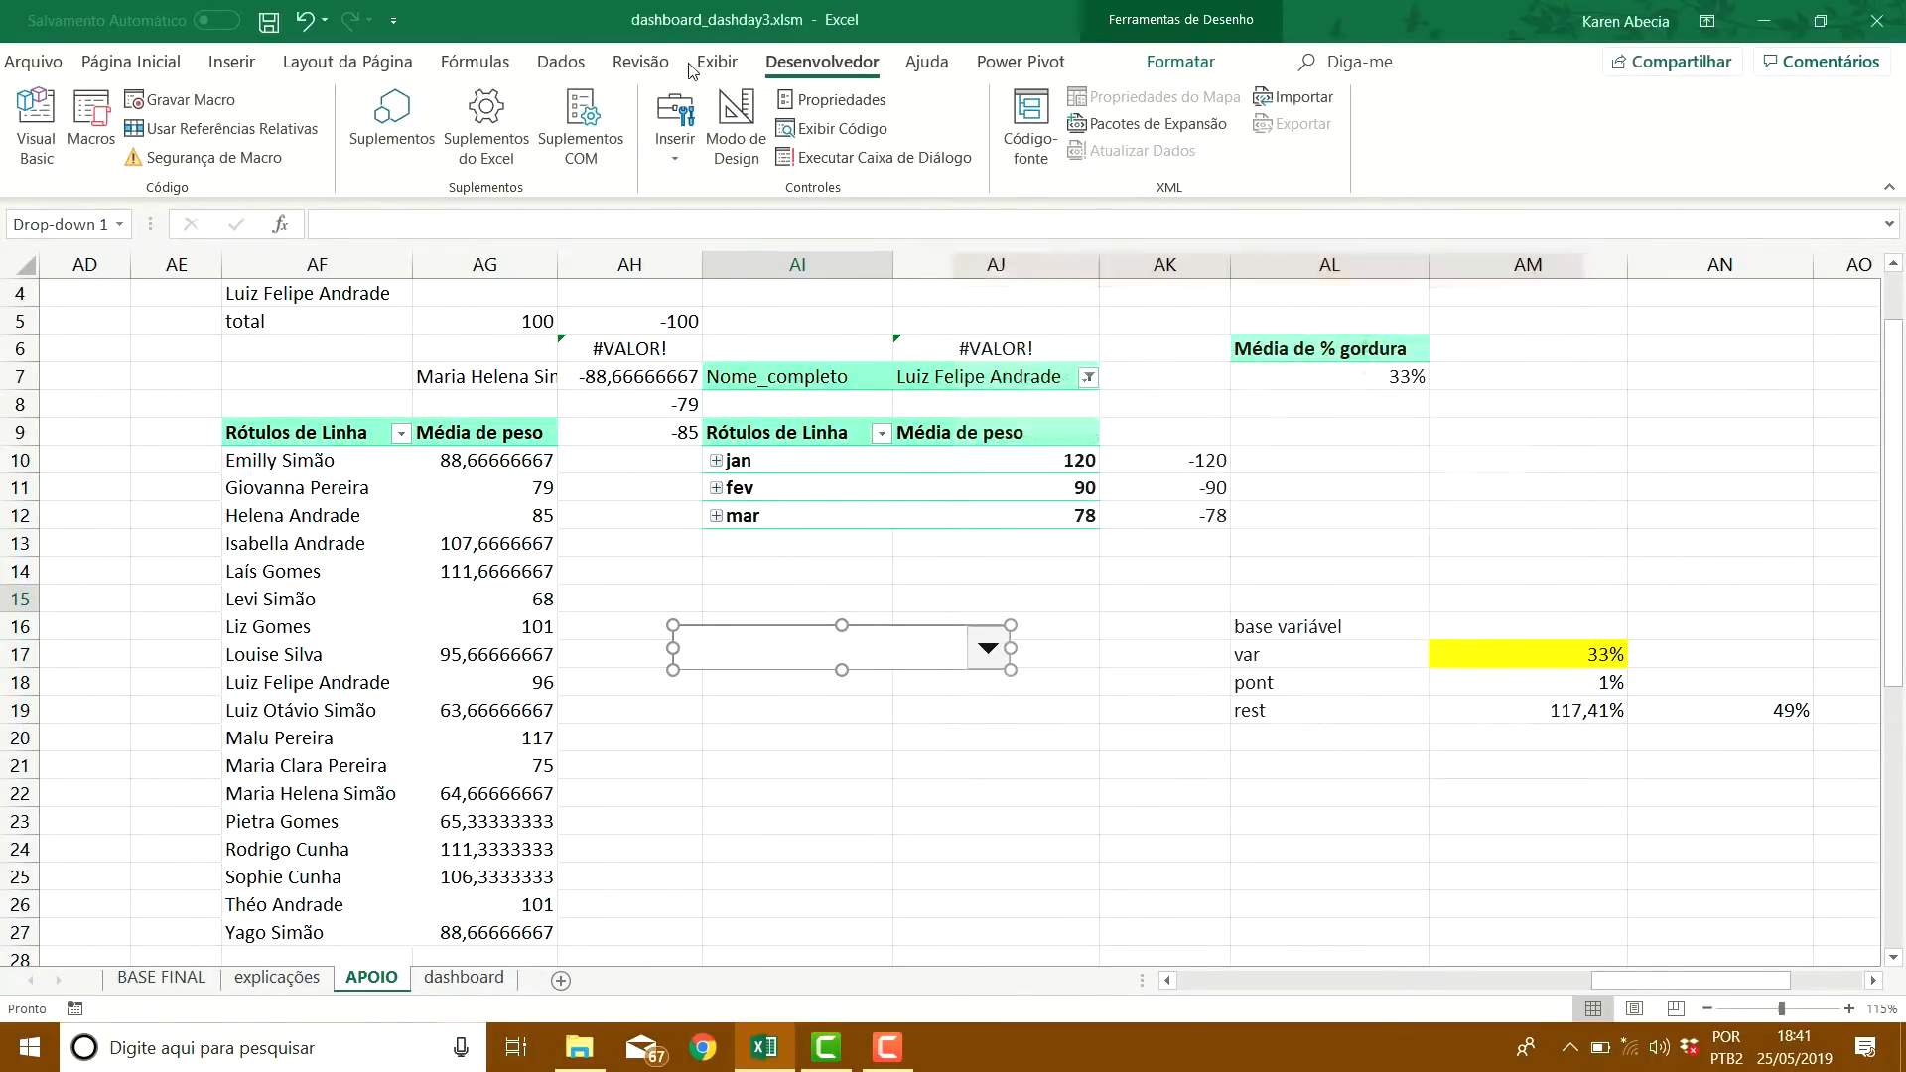
Check the definition of the NOME named range in the Name Manager
{"action": "left_click", "coordinate": [476, 62]}
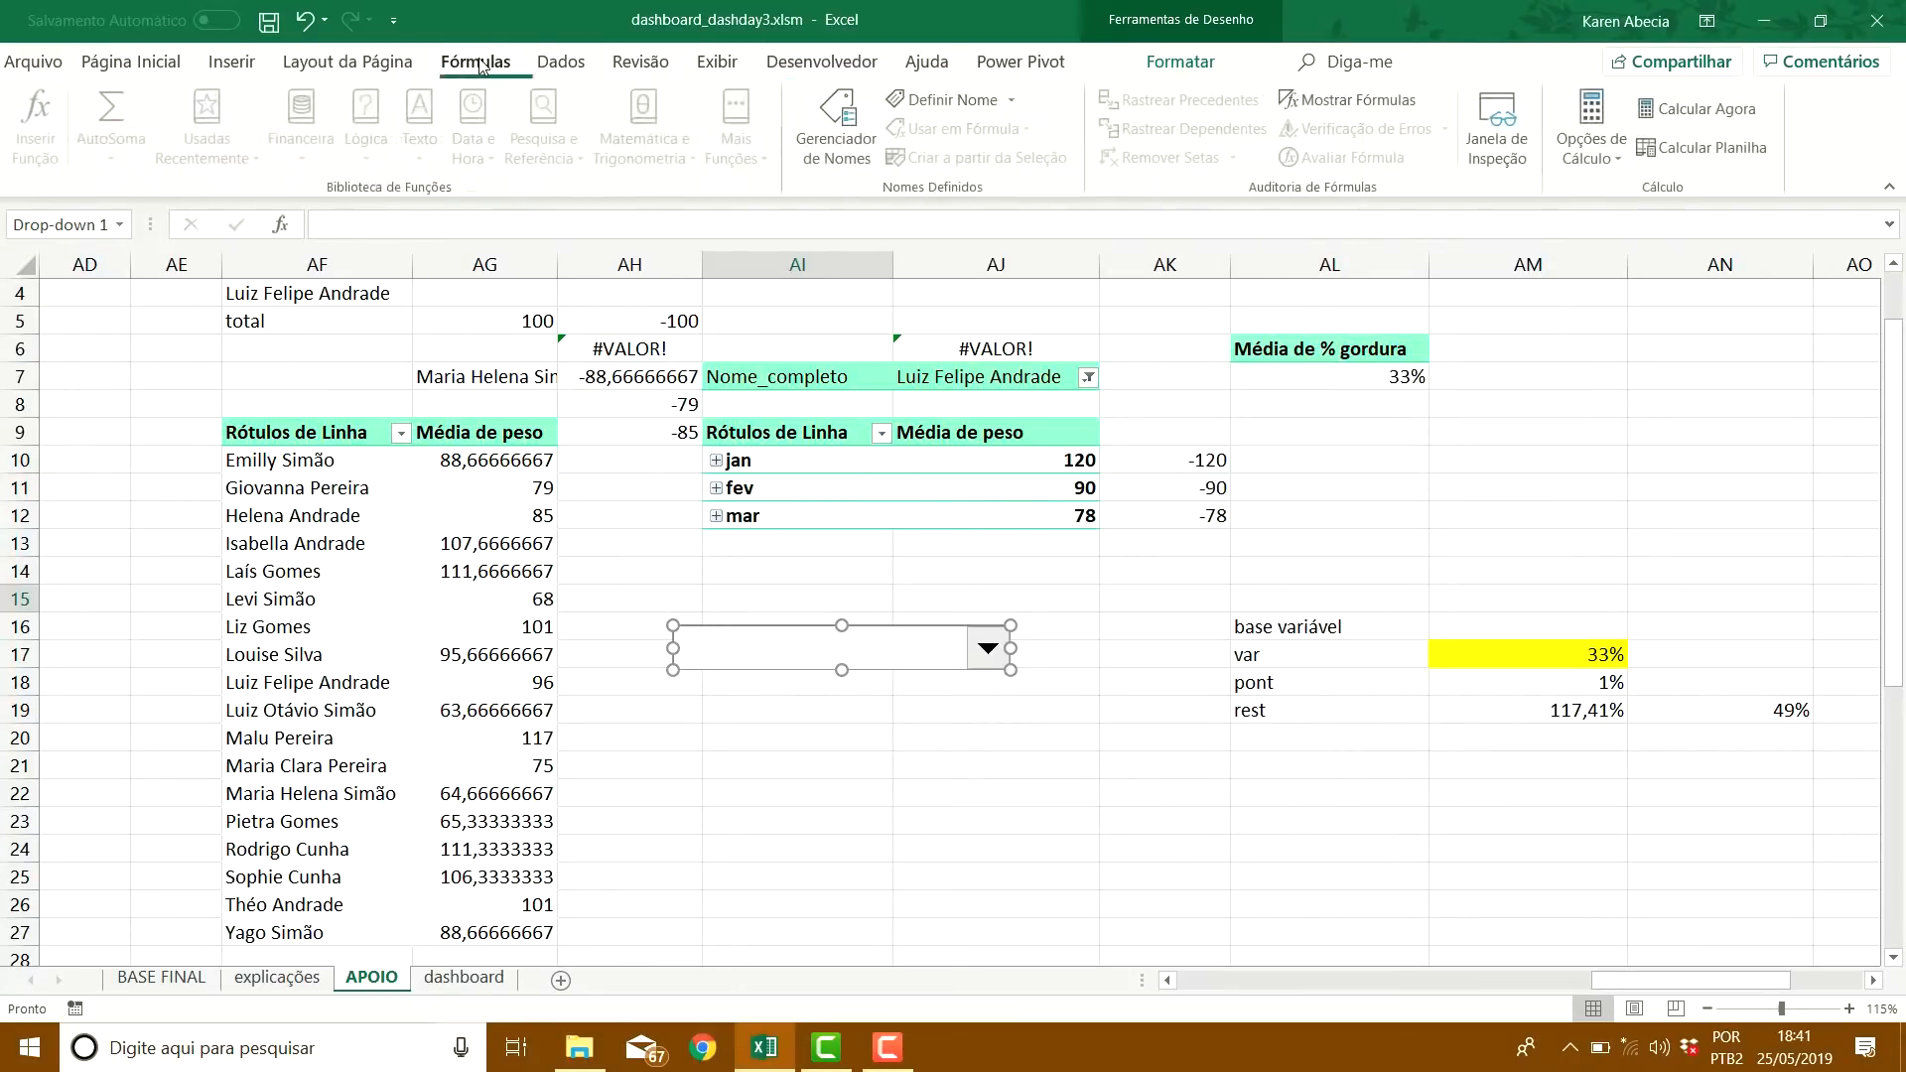
{"action": "left_click", "coordinate": [839, 129]}
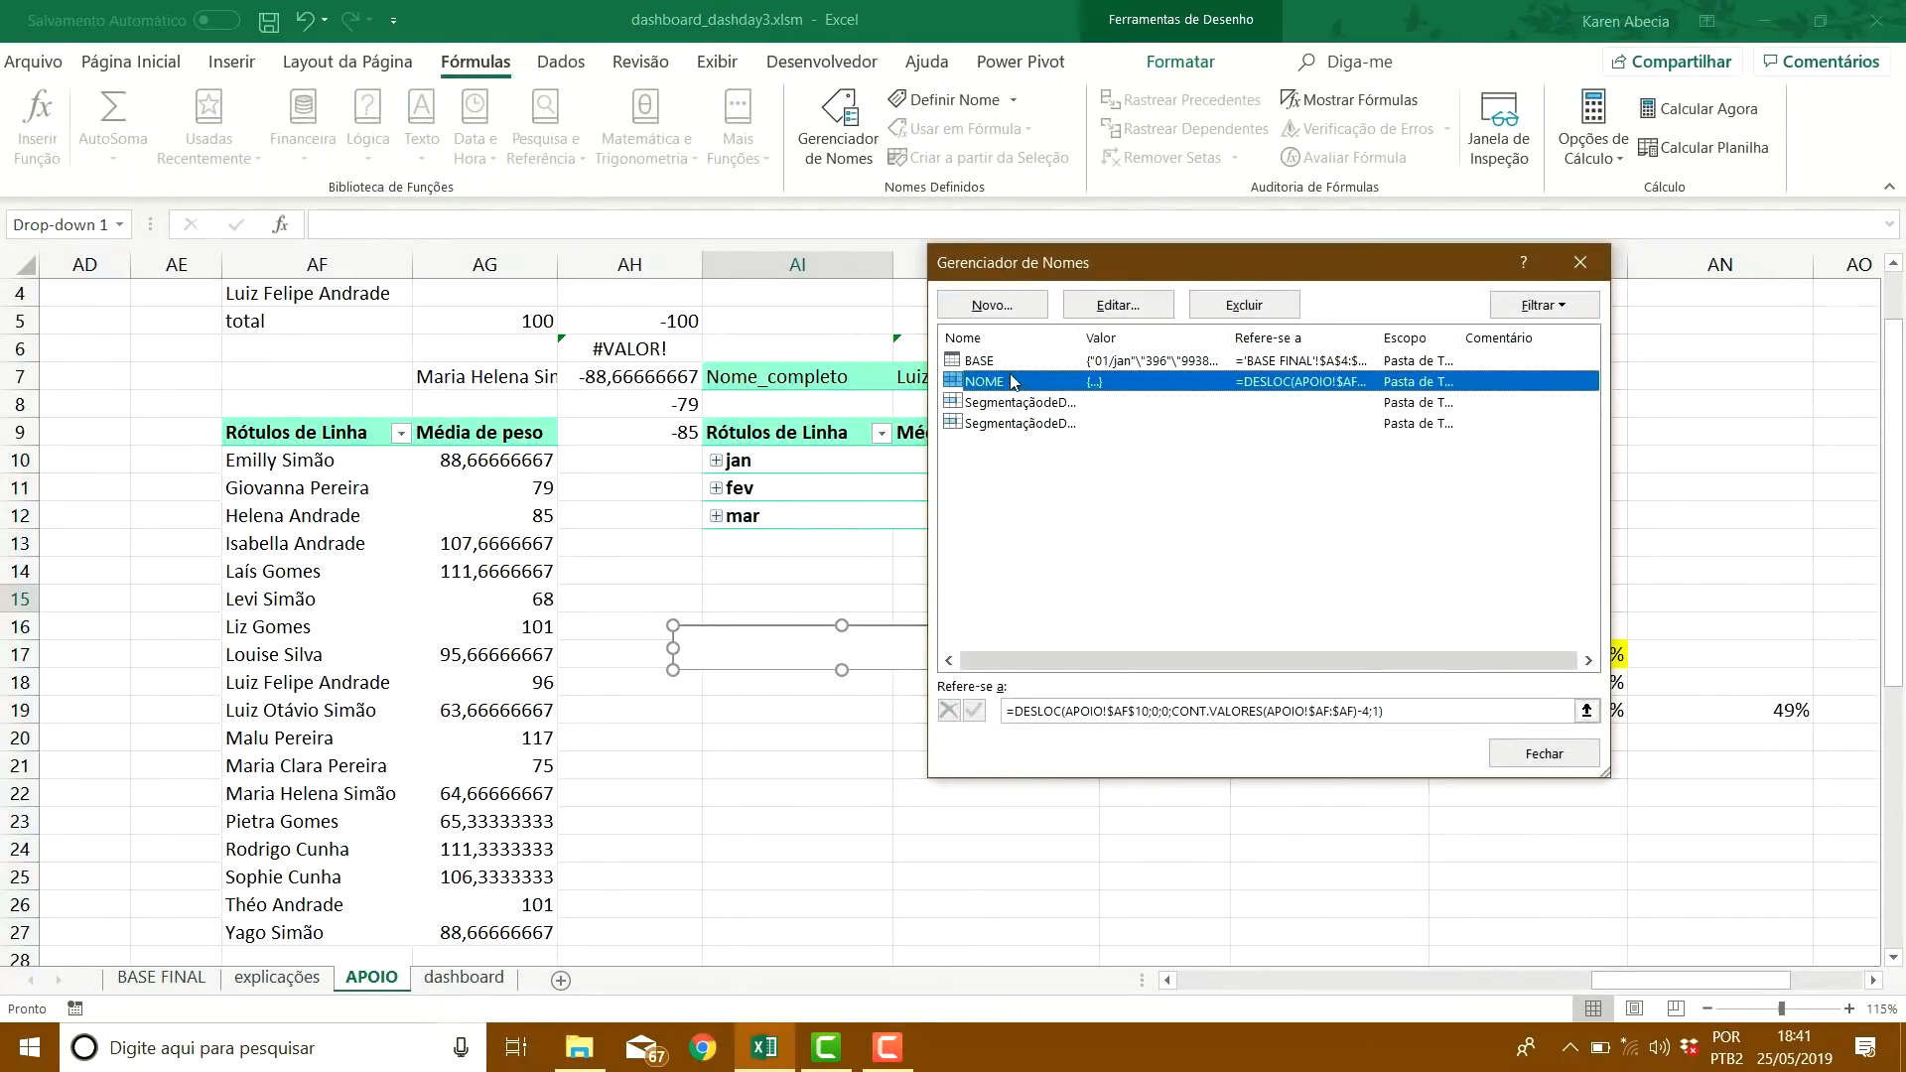
{"action": "left_click", "coordinate": [1544, 754]}
Set the form combo box's input range to nome and its cell link to $AI$20
{"action": "right_click", "coordinate": [971, 657]}
{"action": "left_click", "coordinate": [1068, 860]}
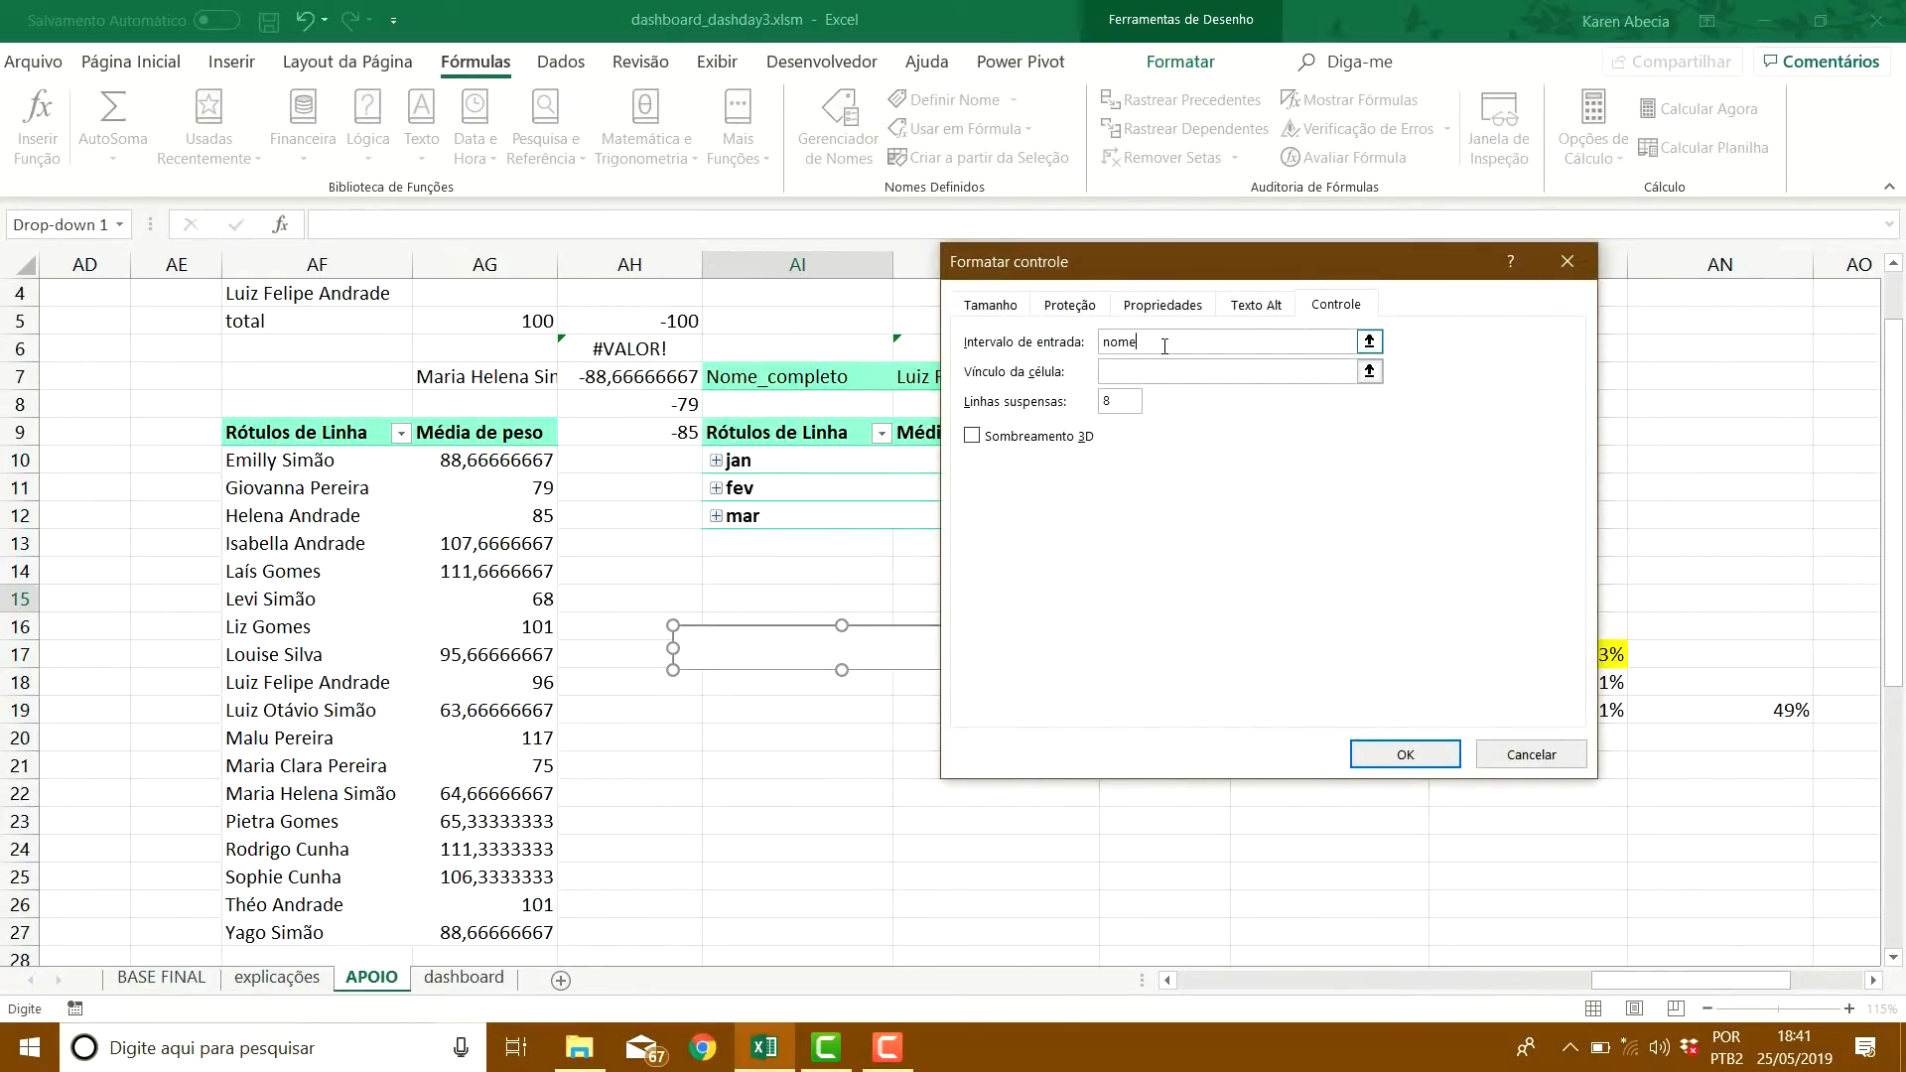
{"action": "left_click", "coordinate": [734, 707]}
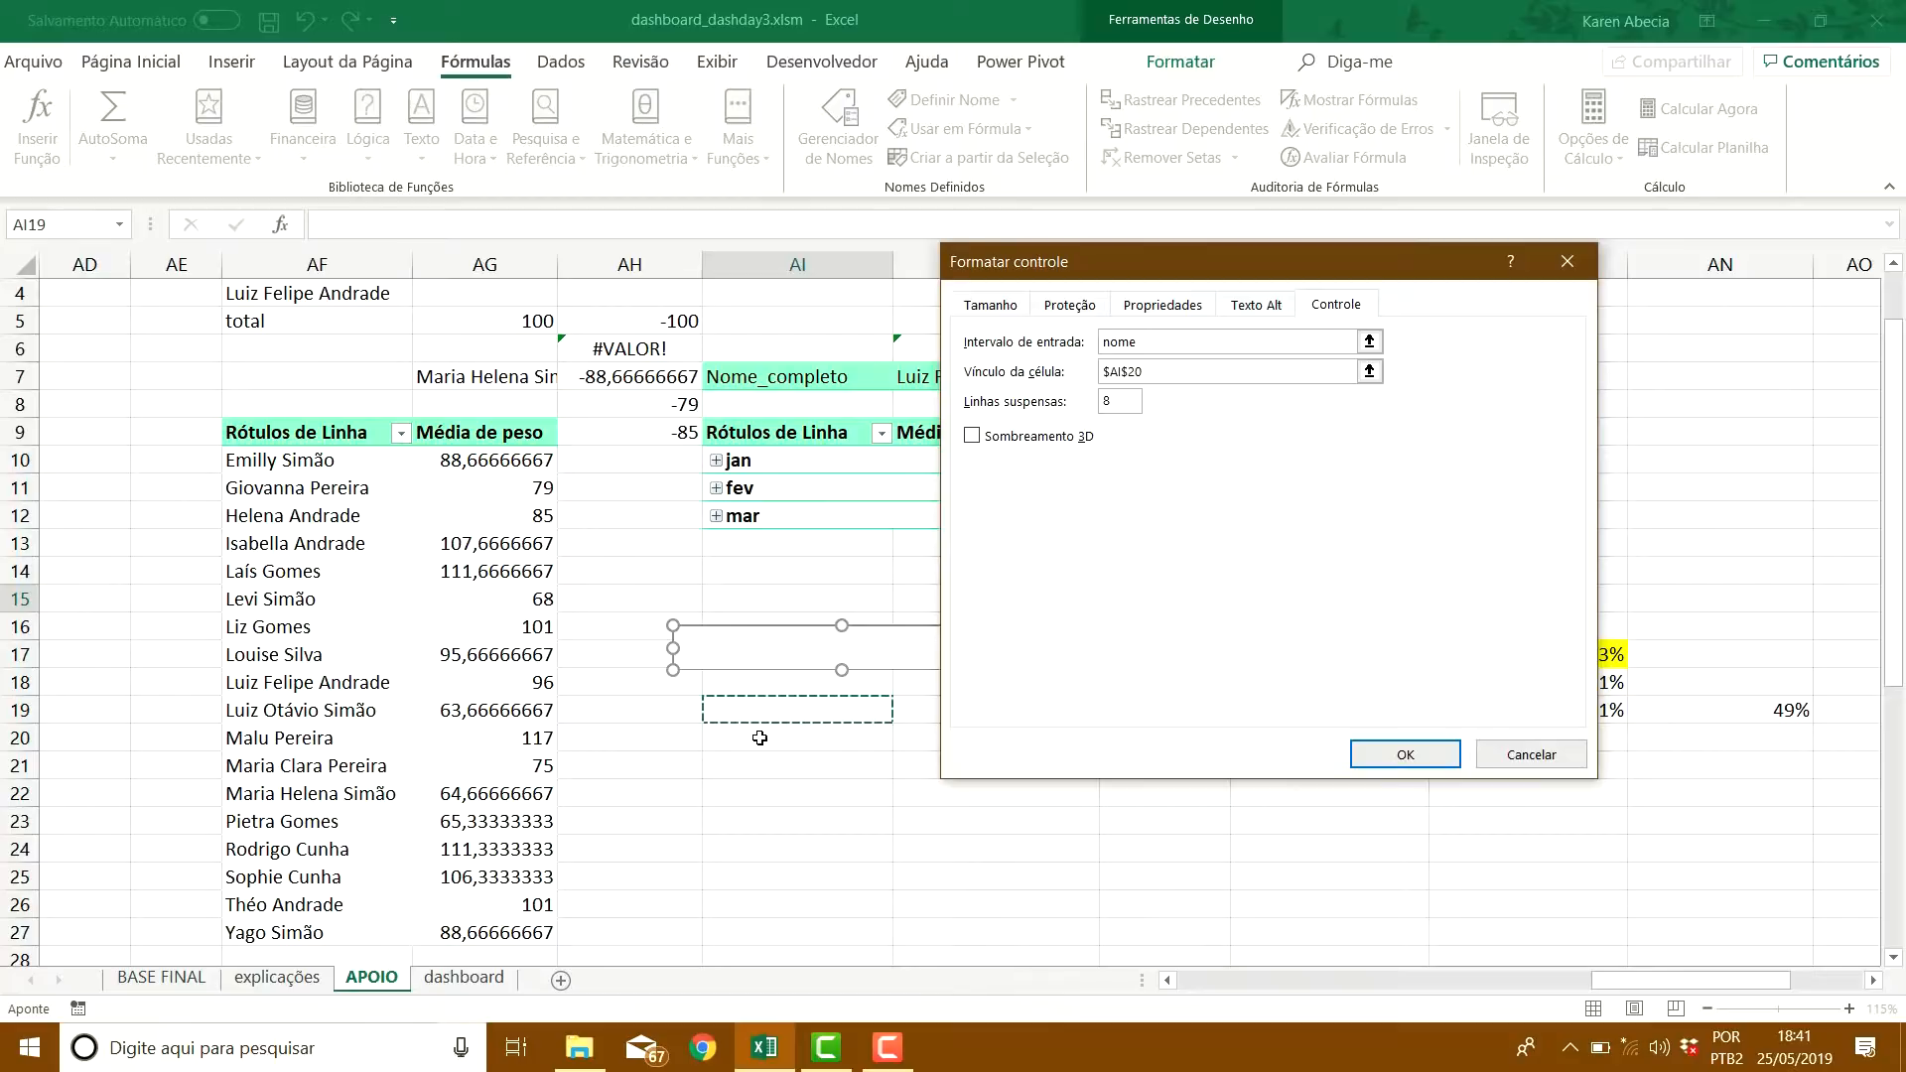
{"action": "left_click", "coordinate": [1376, 755]}
Choose the fourth participant in the form combo box and compare its list with the name selector on the dashboard sheet
{"action": "left_click", "coordinate": [1165, 849]}
{"action": "left_click", "coordinate": [988, 648]}
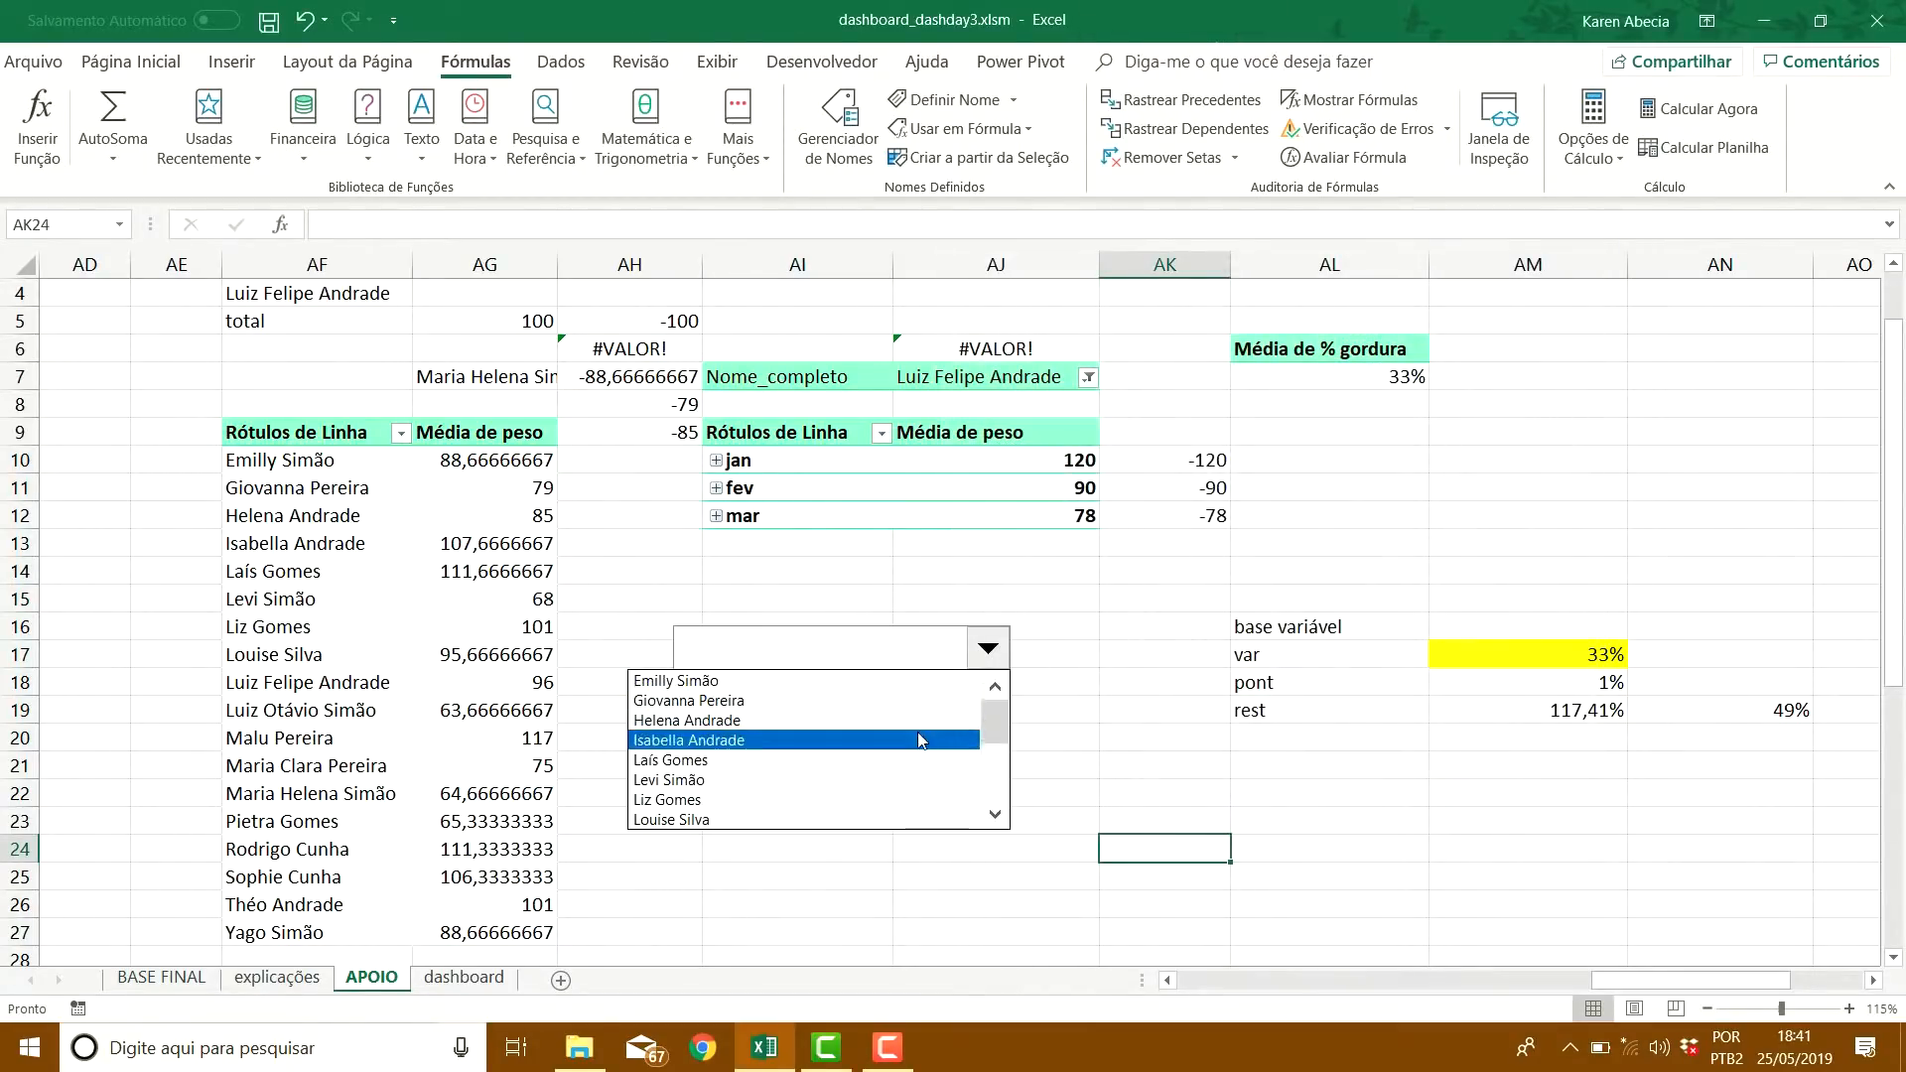
{"action": "left_click", "coordinate": [464, 978]}
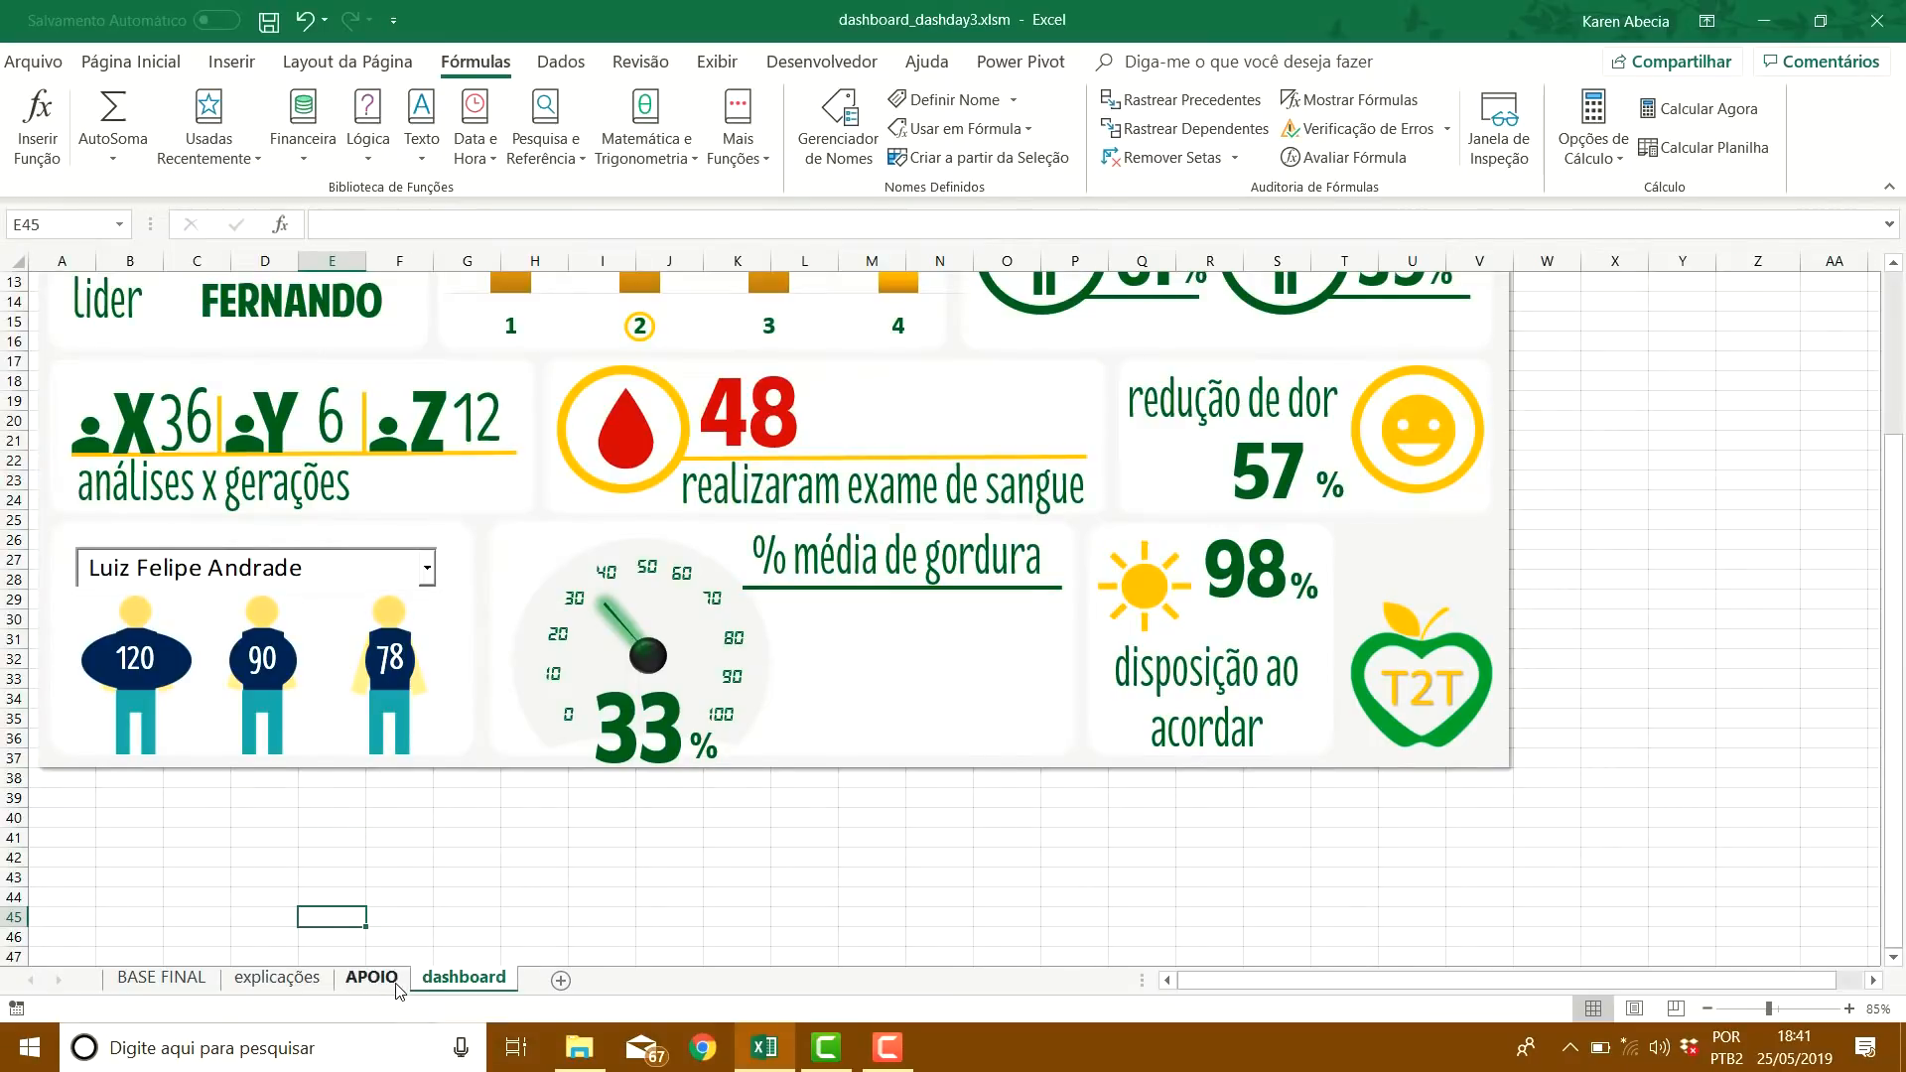
{"action": "left_click", "coordinate": [395, 983]}
{"action": "left_click", "coordinate": [988, 648]}
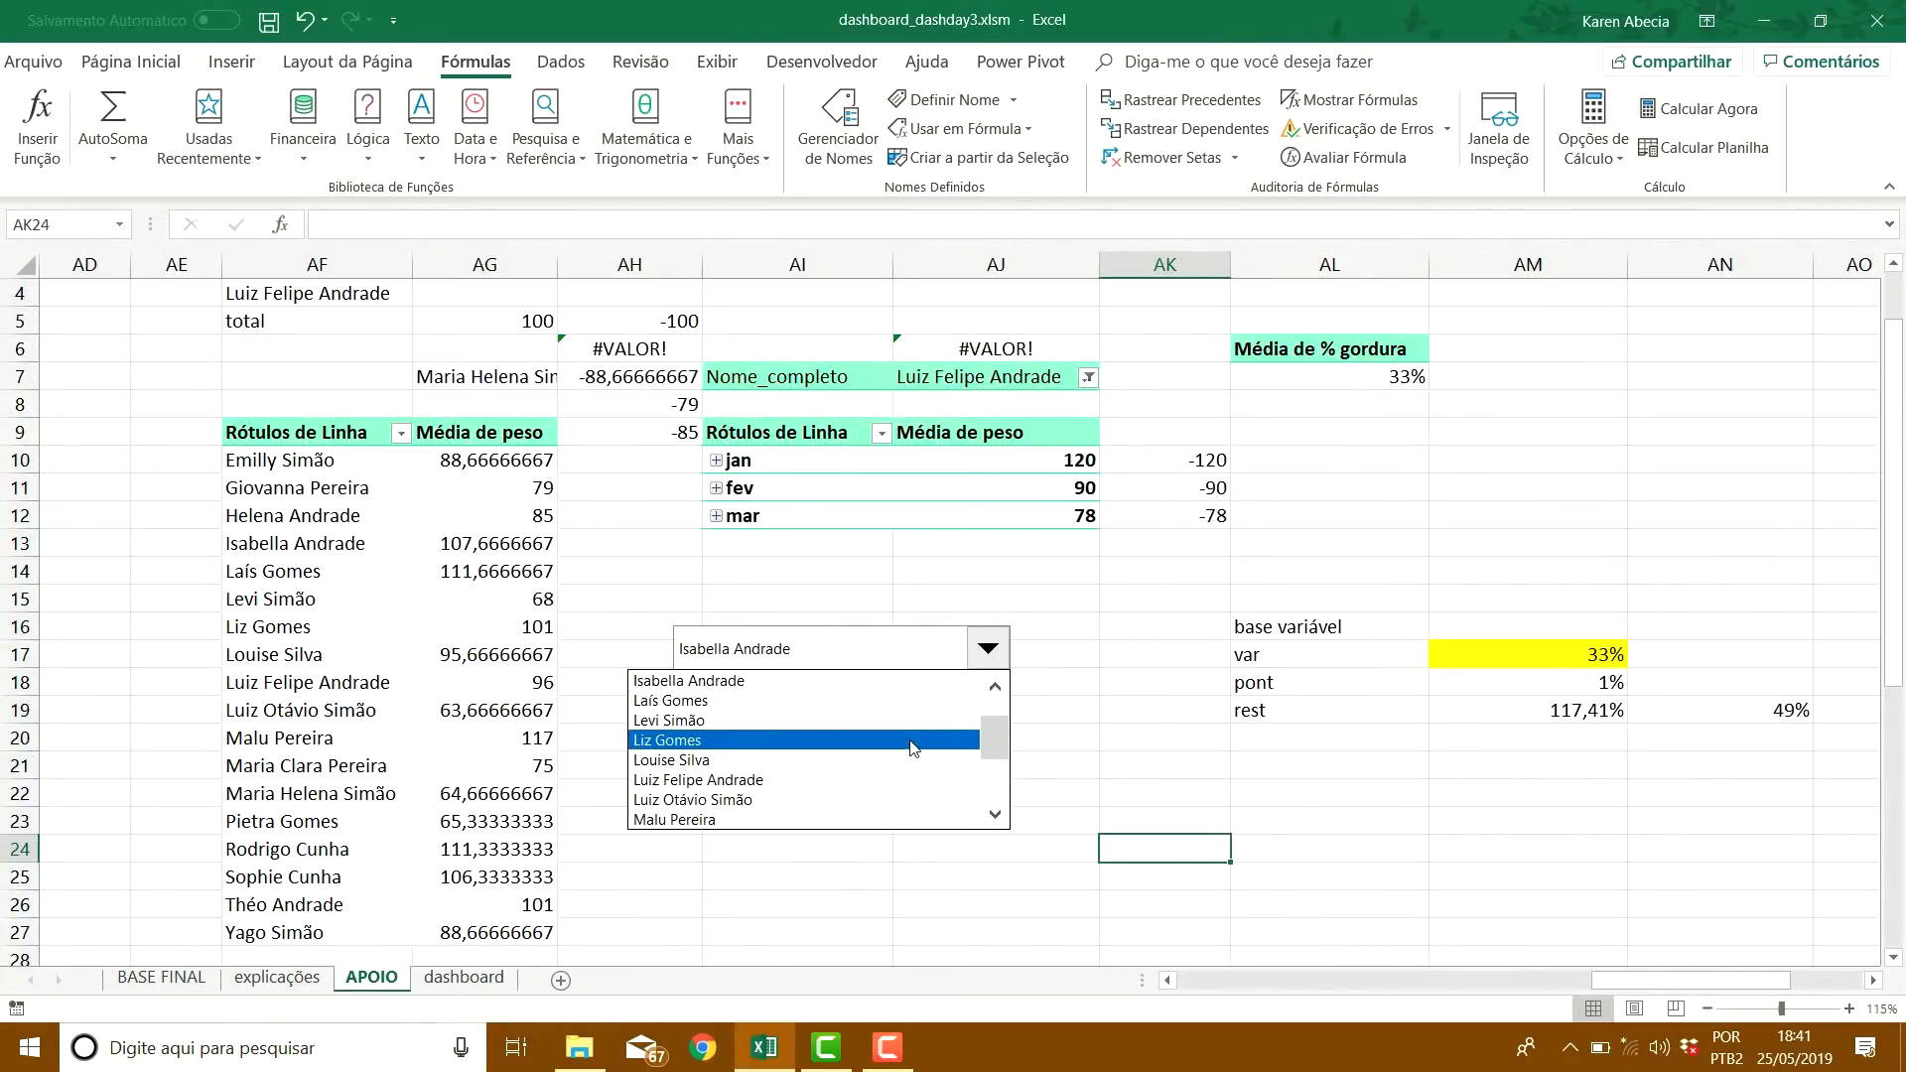
{"action": "left_click", "coordinate": [898, 681]}
{"action": "left_click", "coordinate": [1088, 735]}
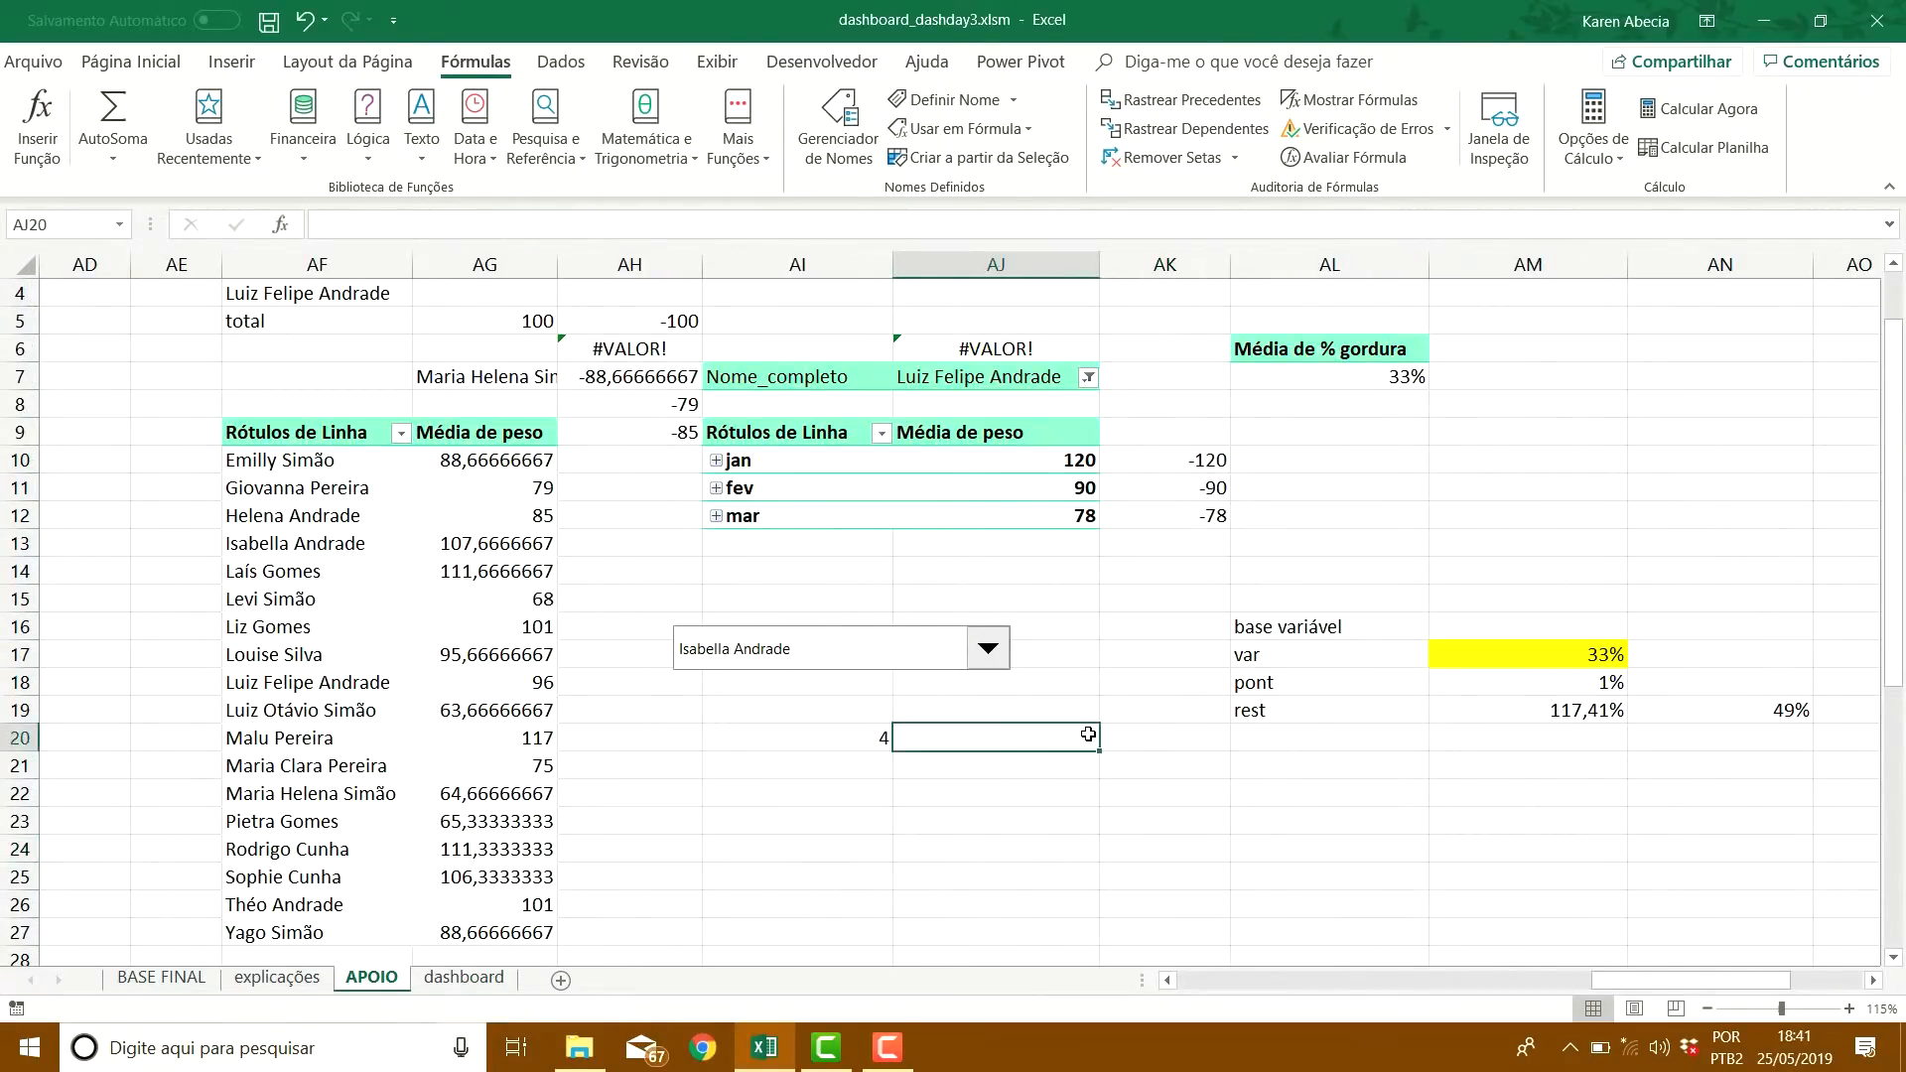
Try the form combo box at a much larger size, and shrink and reposition it around AI15:AJ17
{"action": "right_click", "coordinate": [940, 660]}
{"action": "key", "text": "Escape"}
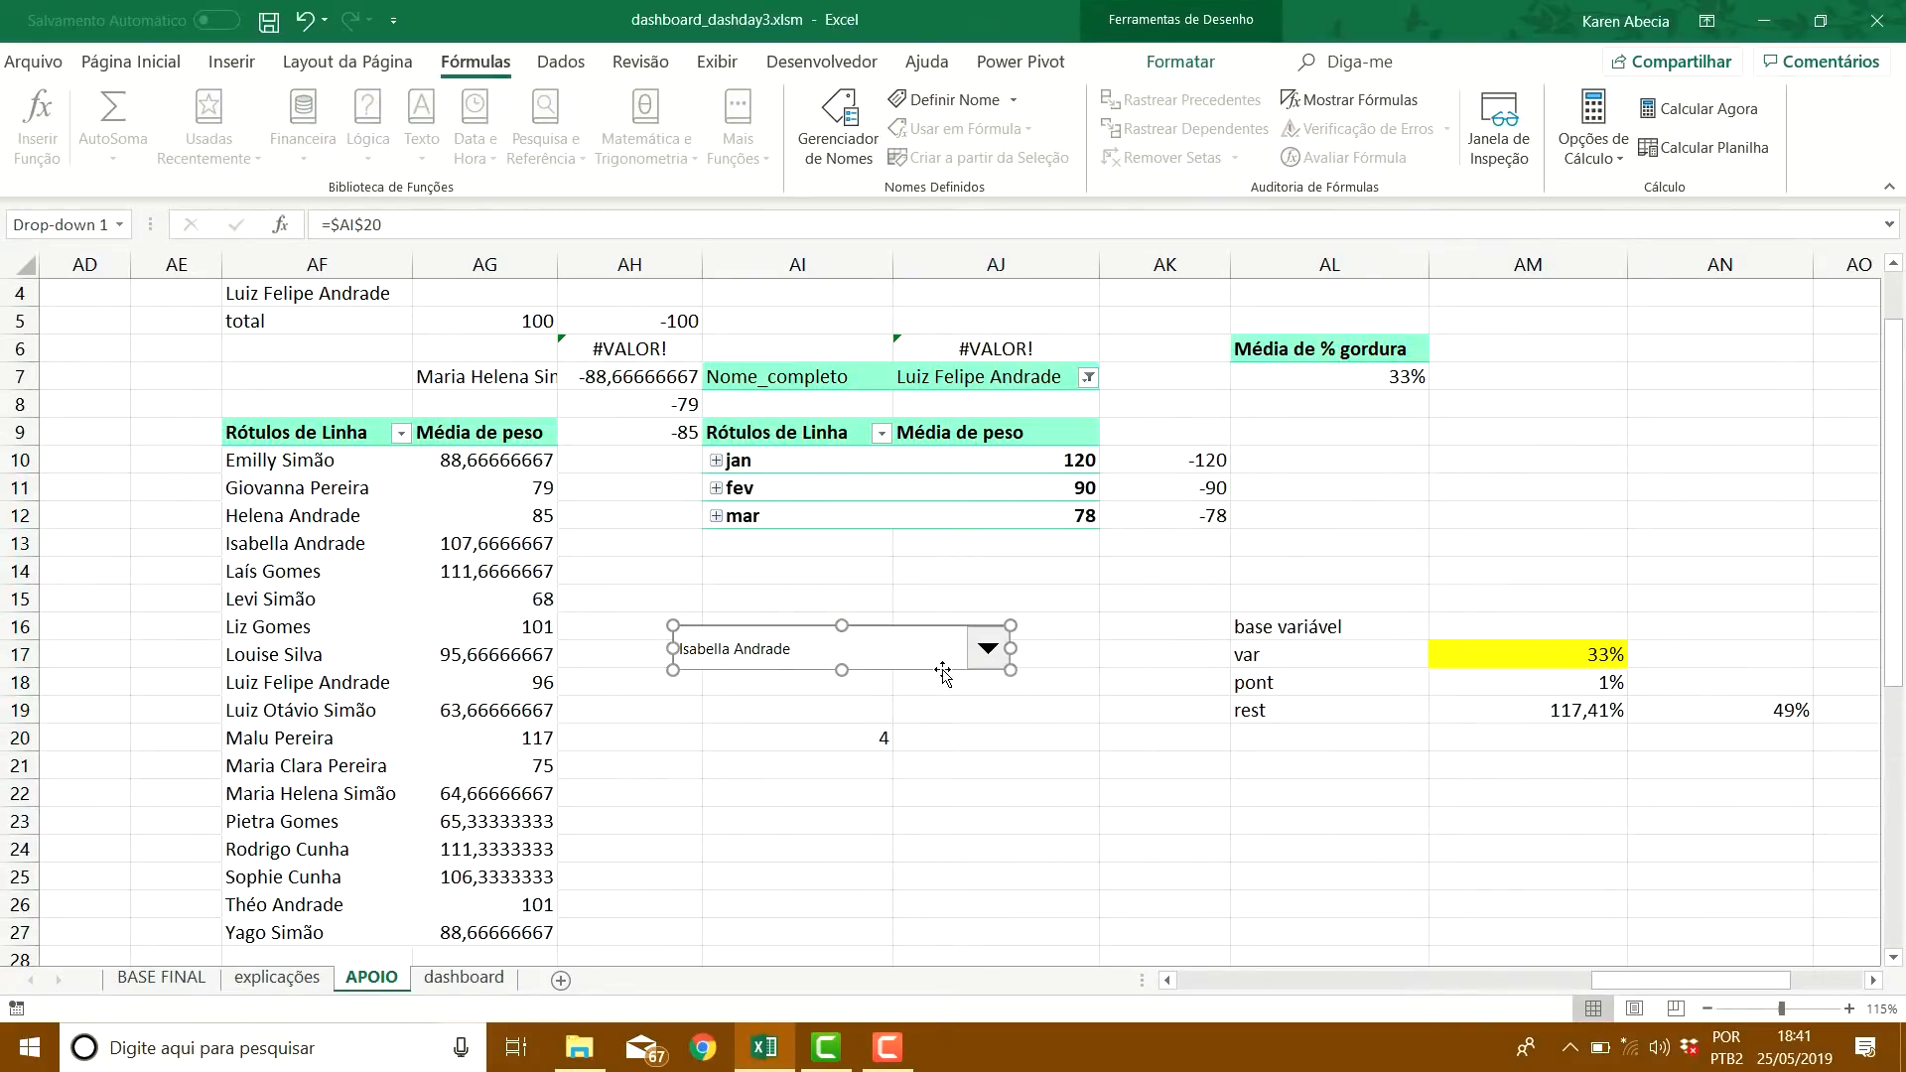
{"action": "left_click_drag", "start_coordinate": [1011, 669], "coordinate": [1569, 842]}
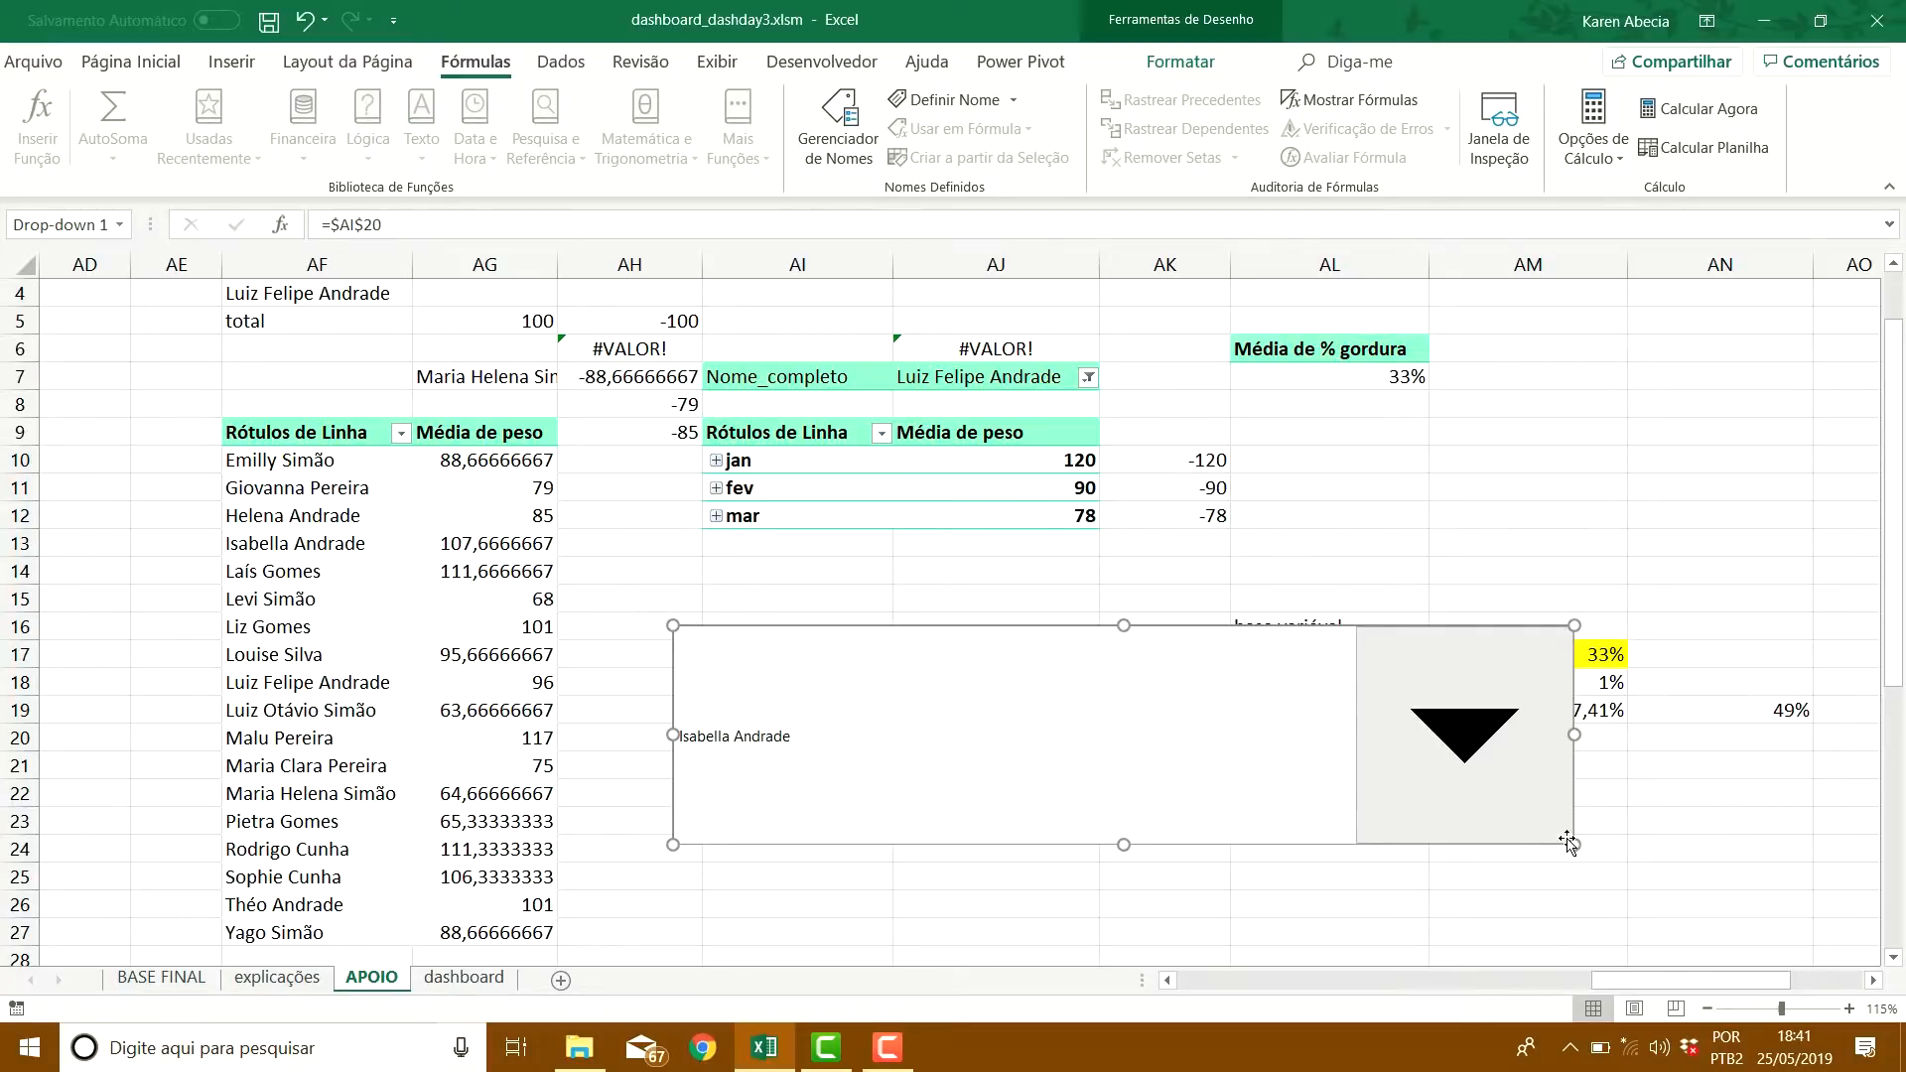
{"action": "left_click_drag", "start_coordinate": [1390, 833], "coordinate": [1417, 560]}
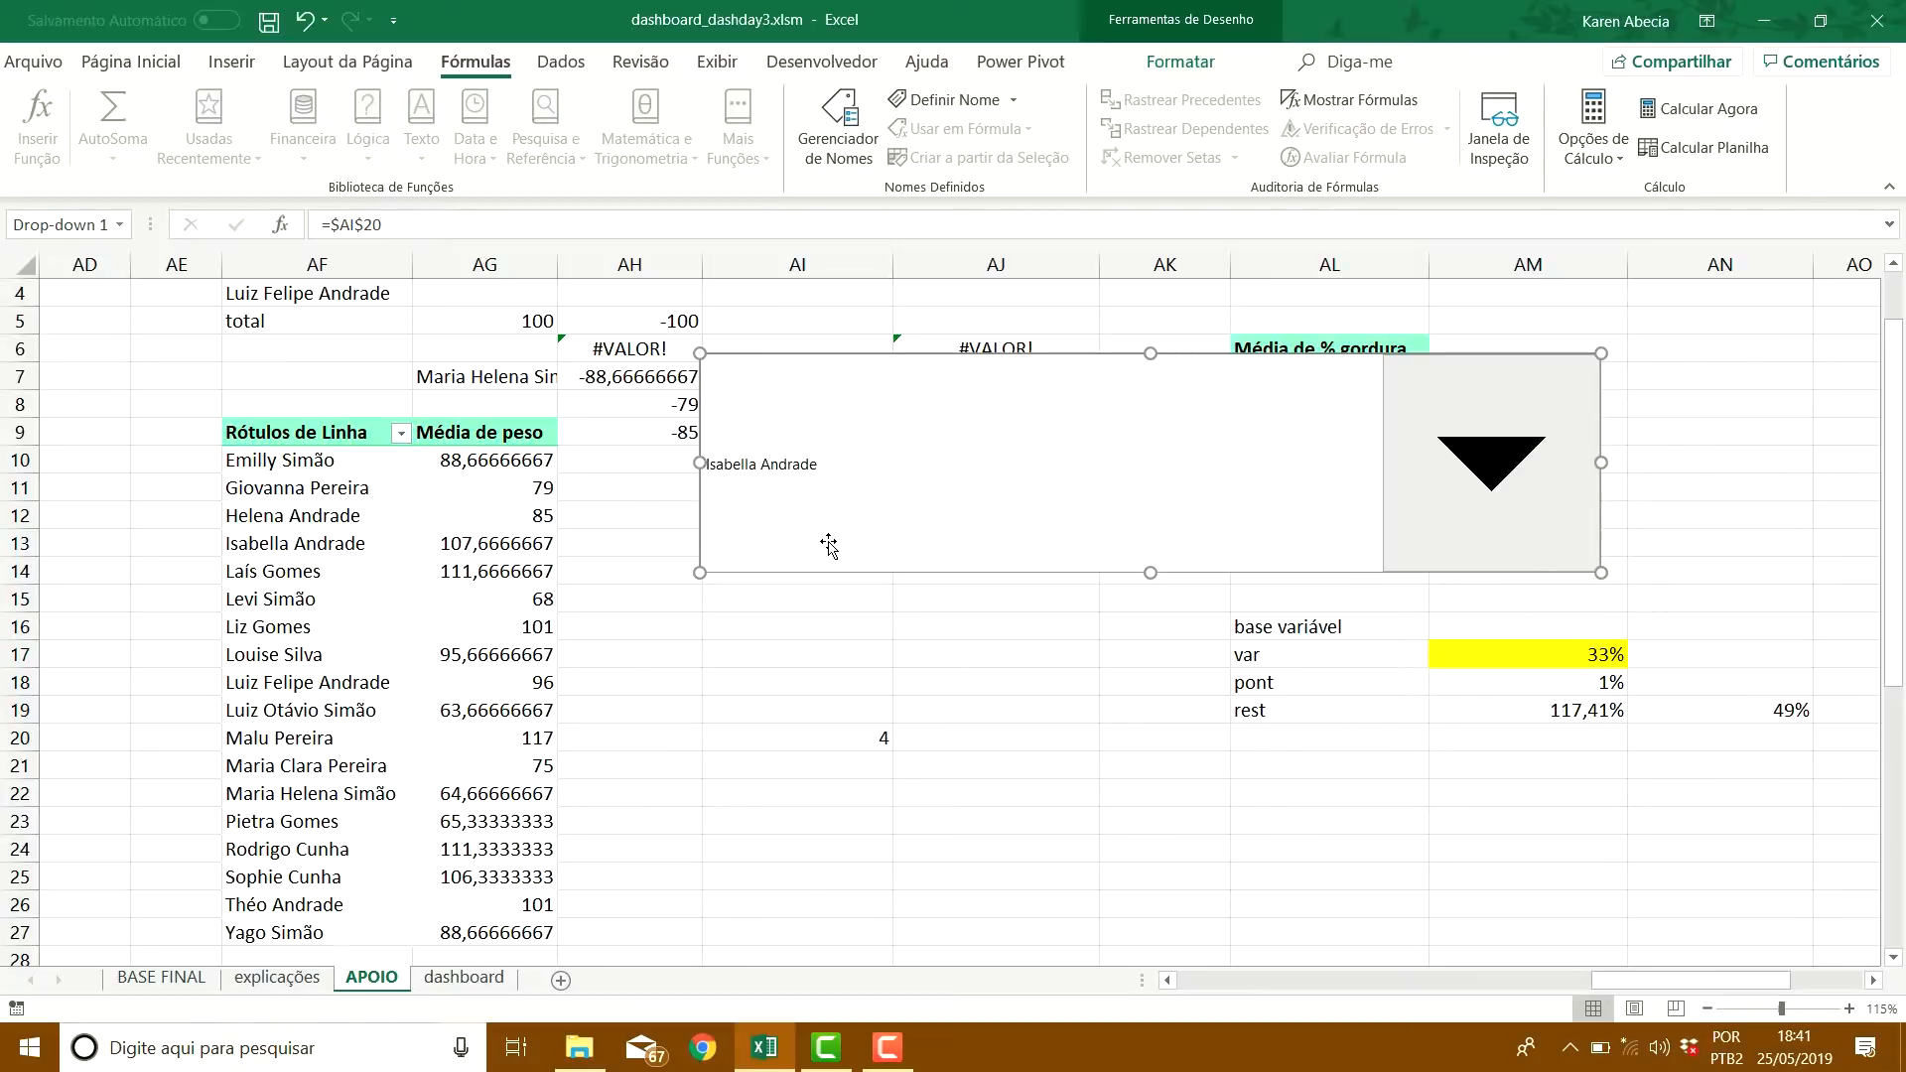
{"action": "left_click_drag", "start_coordinate": [1601, 573], "coordinate": [1029, 660]}
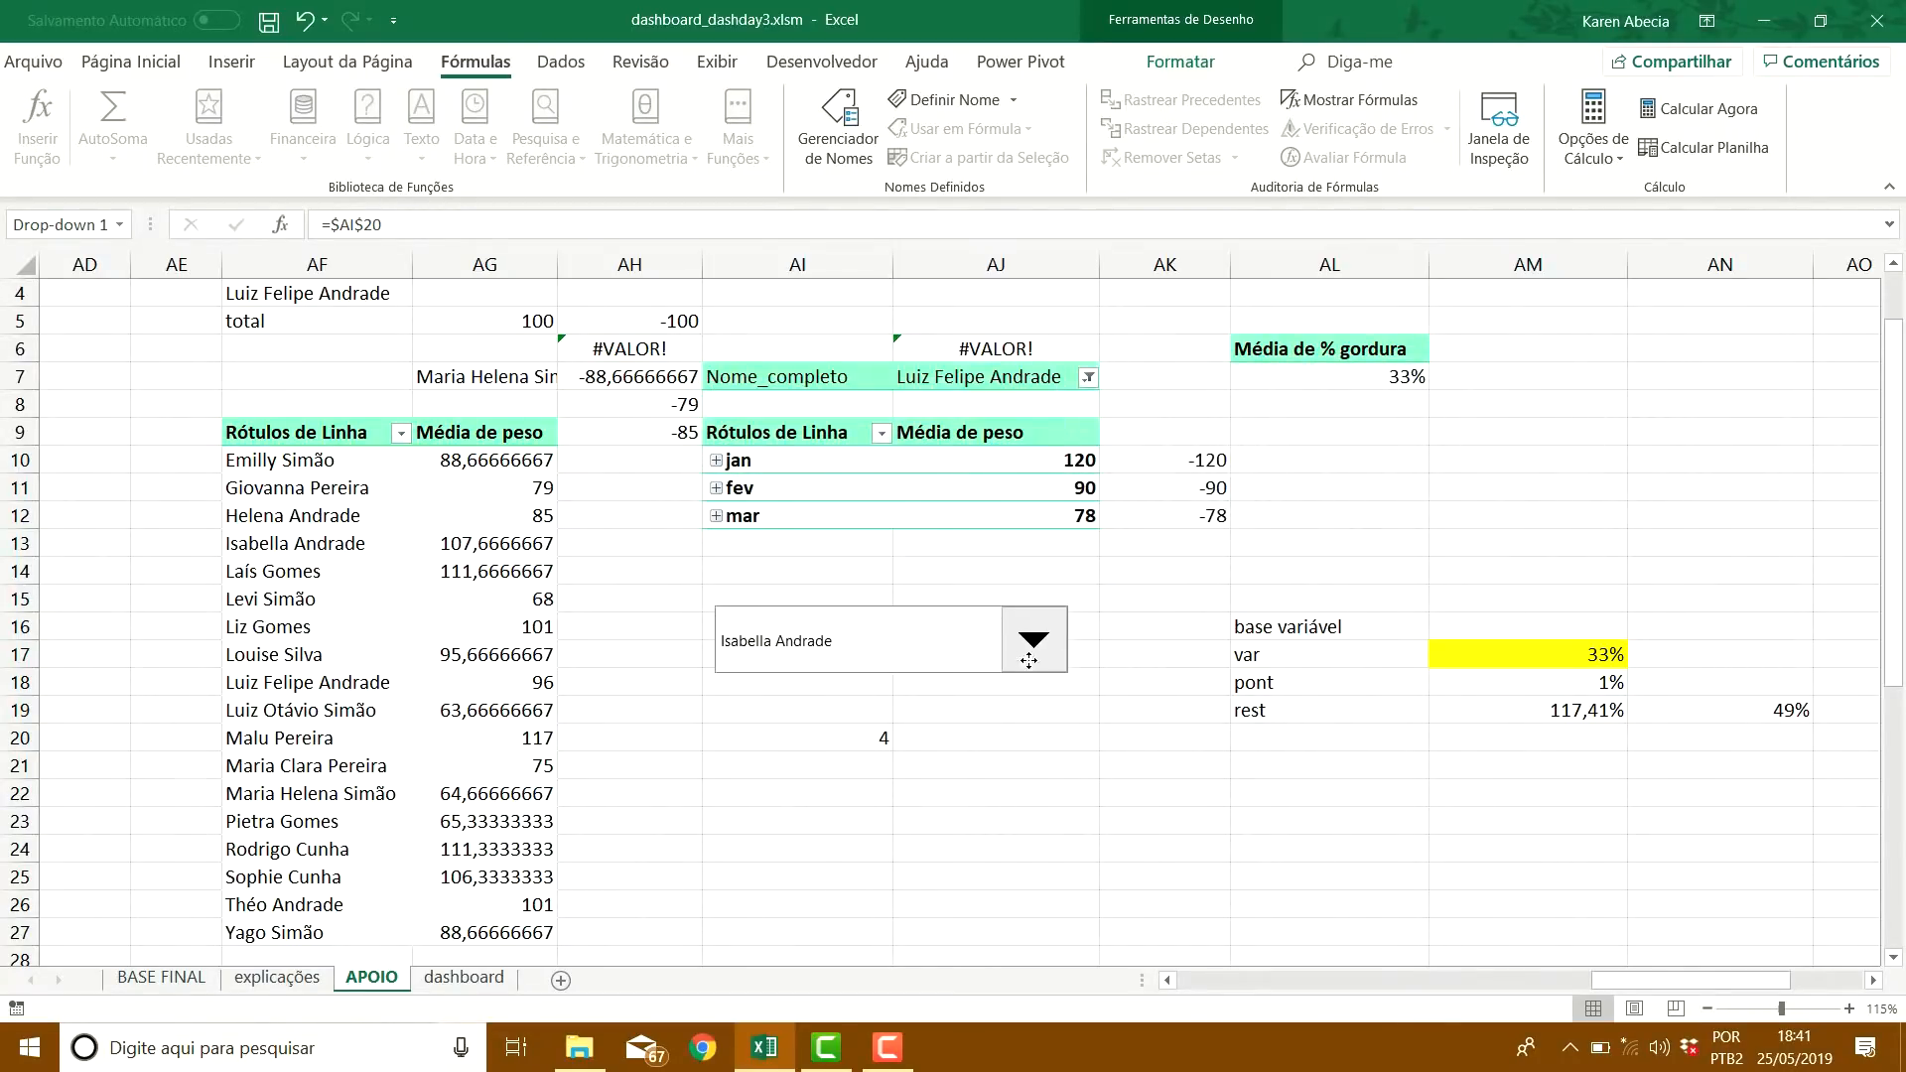
Compare the form combo box's text size with the dashboard's name selector, returning to the APOIO sheet
{"action": "left_click", "coordinate": [465, 978]}
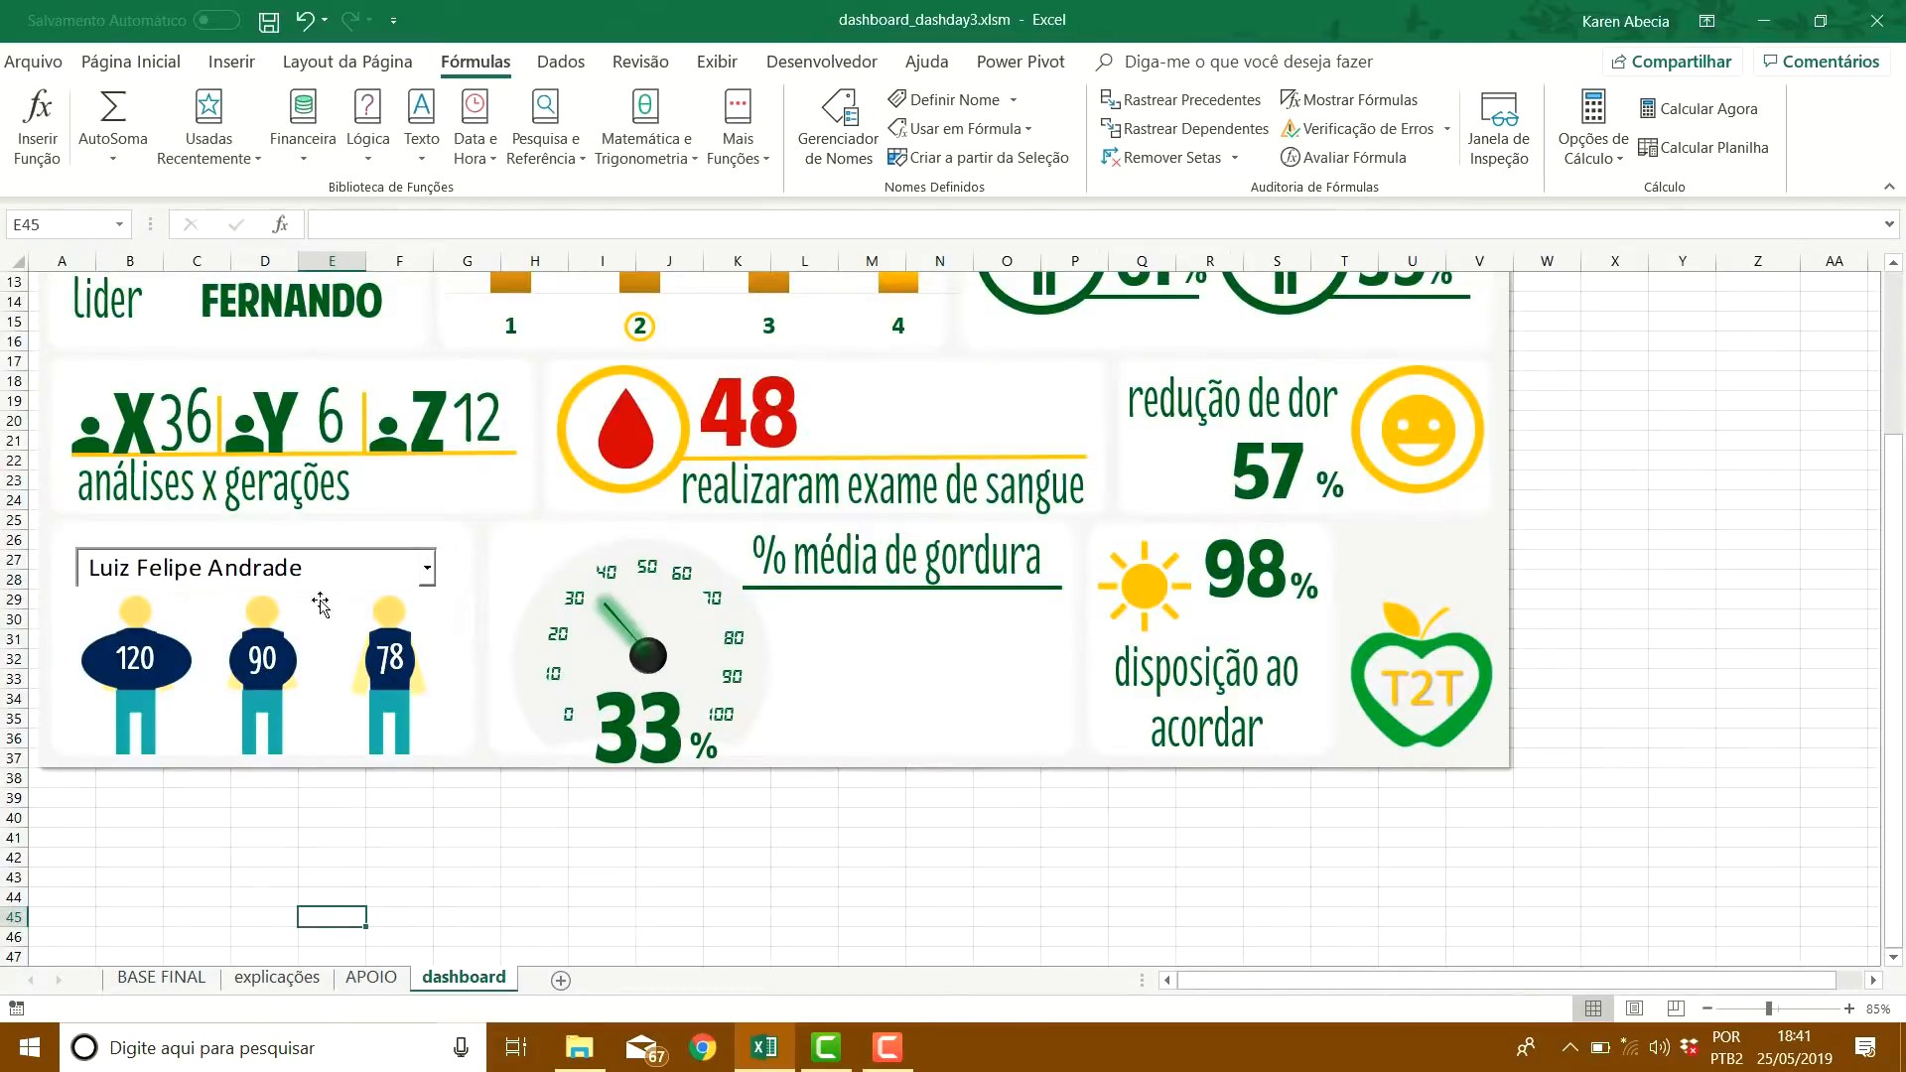
{"action": "left_click", "coordinate": [387, 979]}
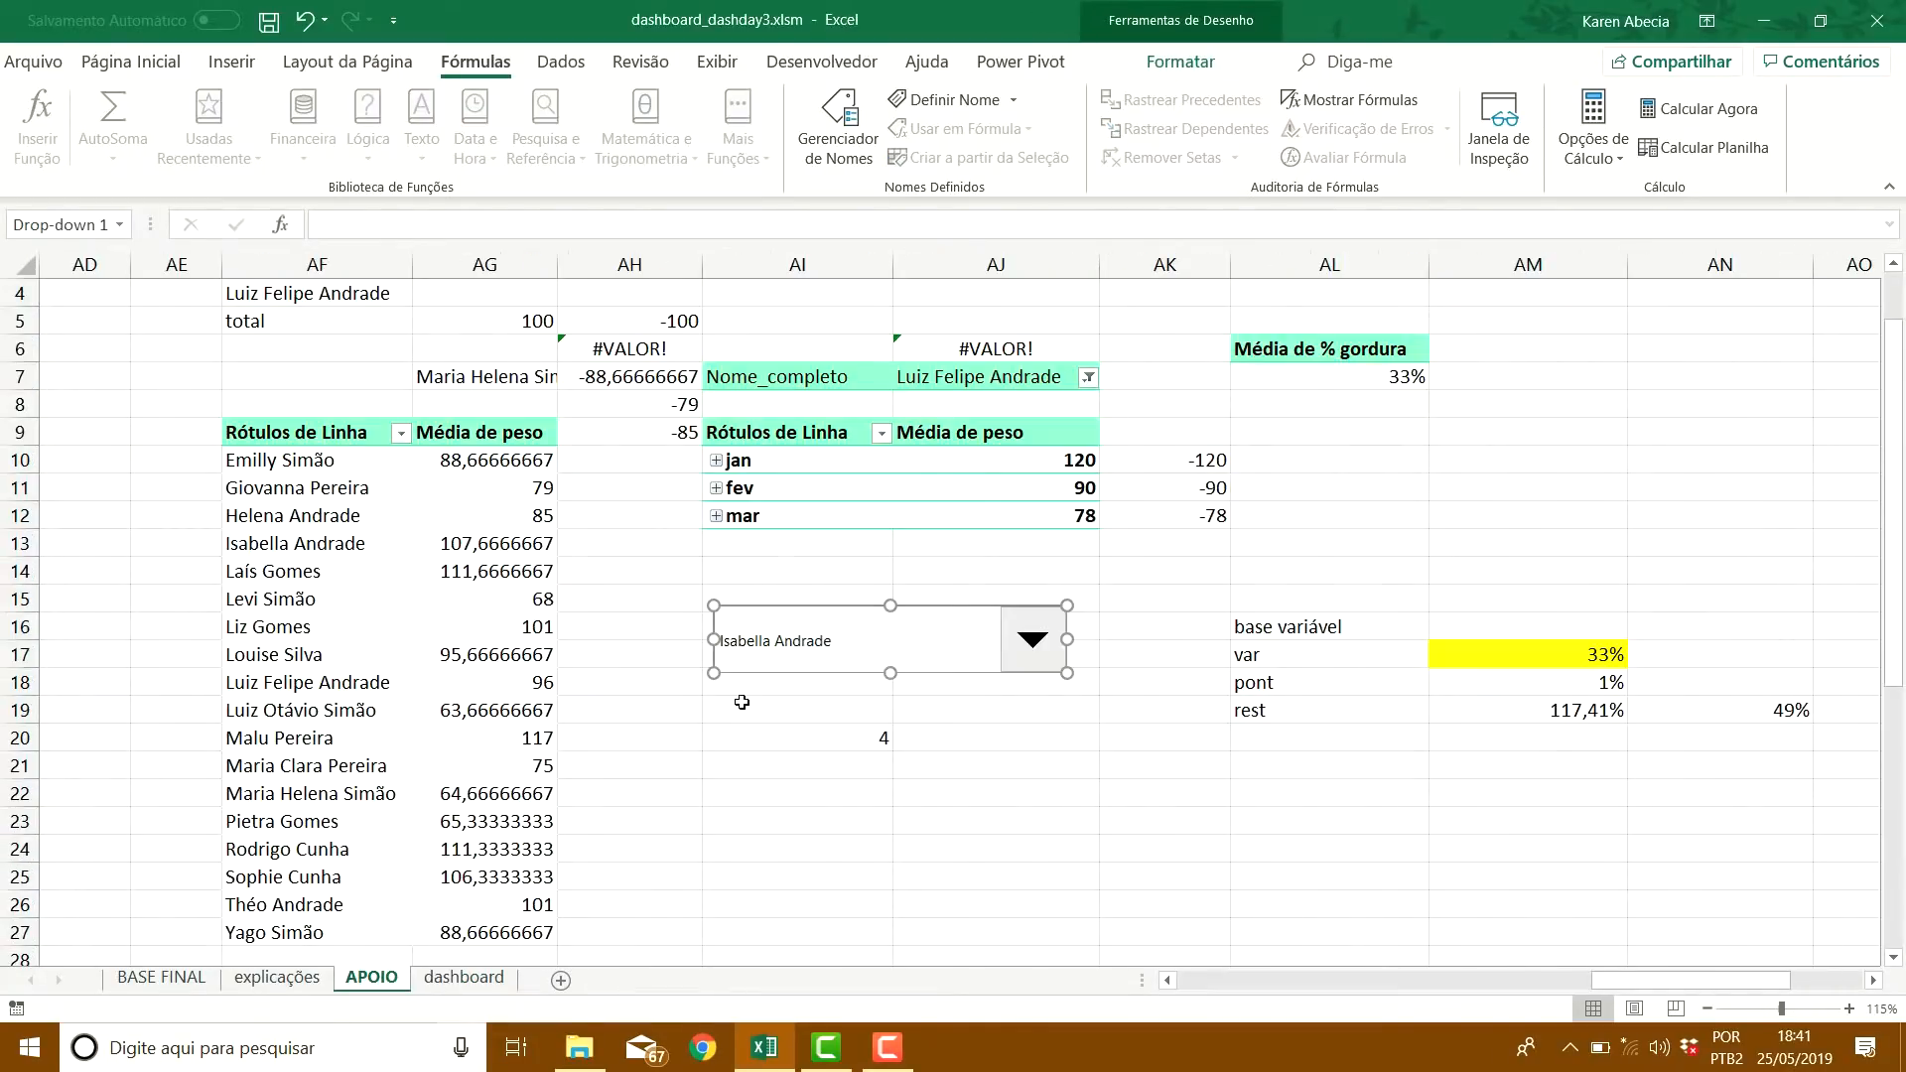
{"action": "left_click", "coordinate": [761, 805]}
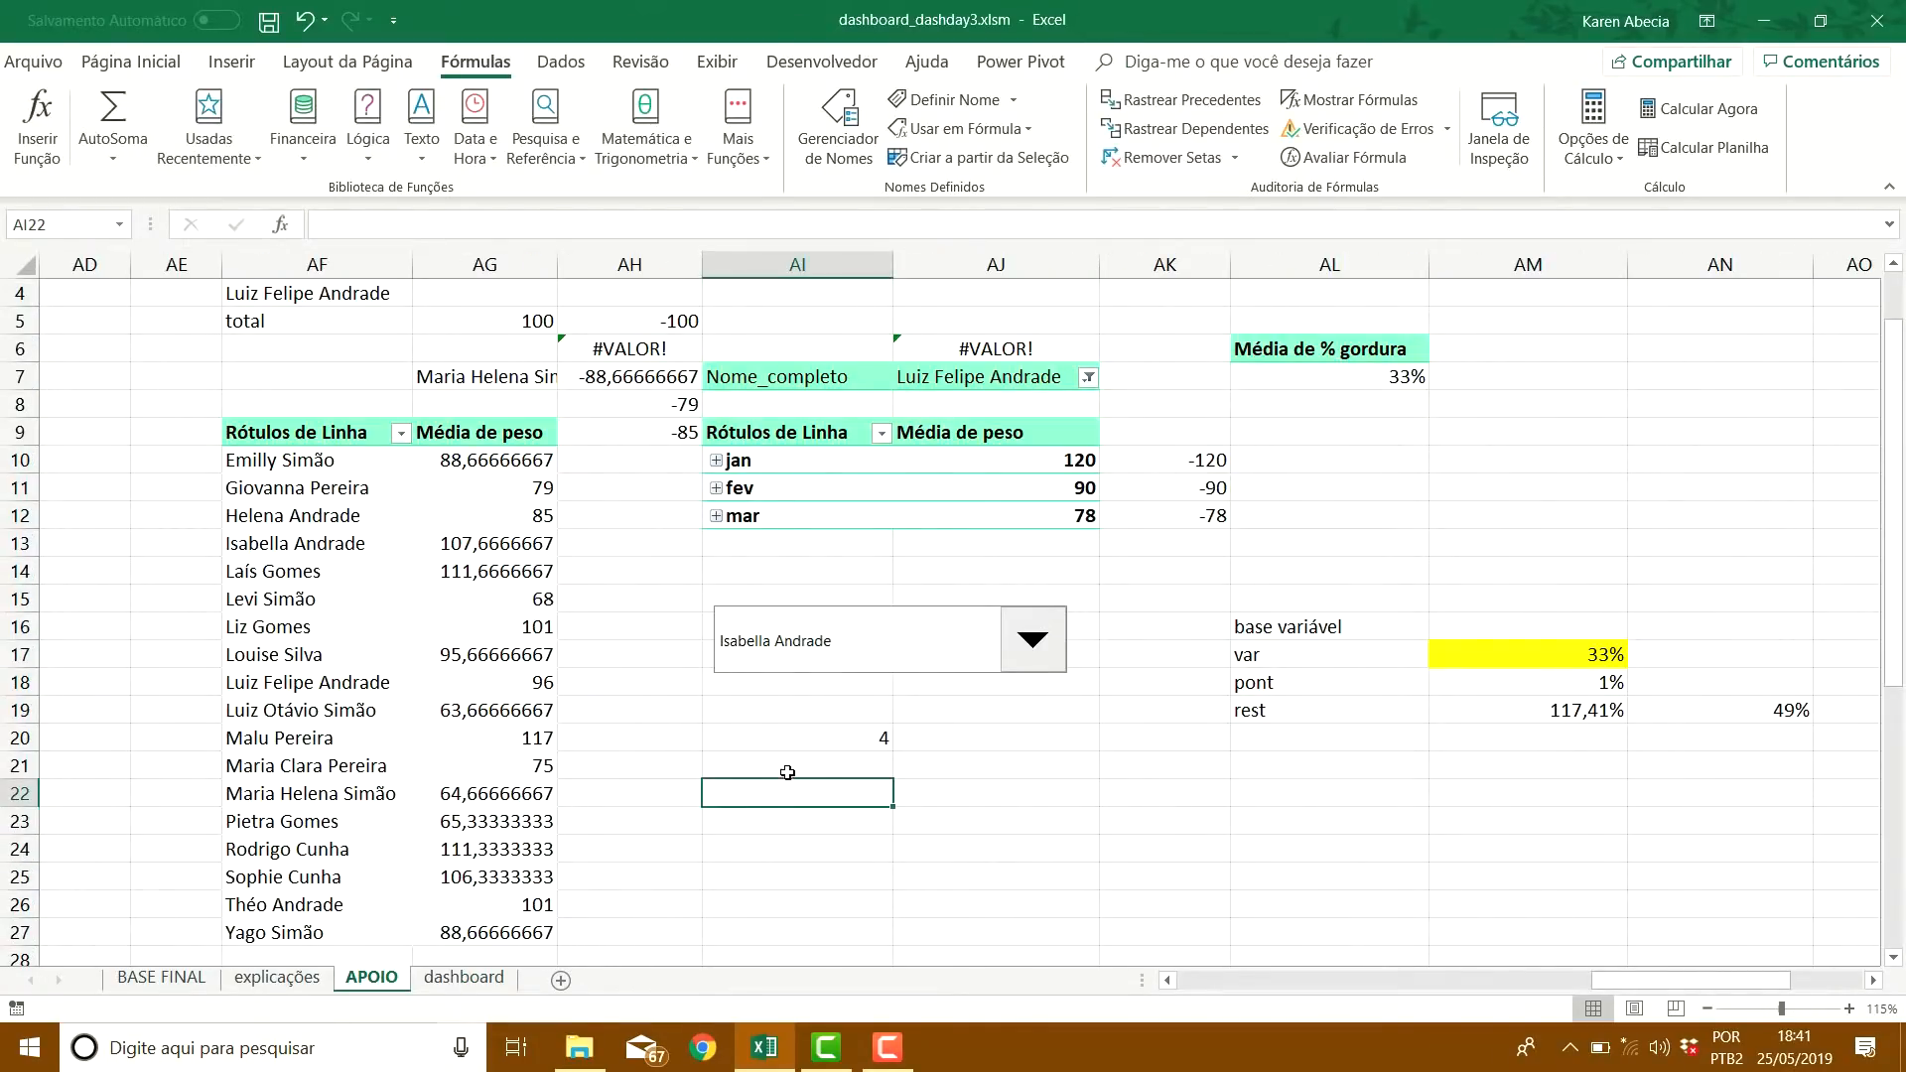
Insert an ActiveX combo box and place it over AK8:AM9, below the average fat percentage
{"action": "left_click", "coordinate": [828, 63]}
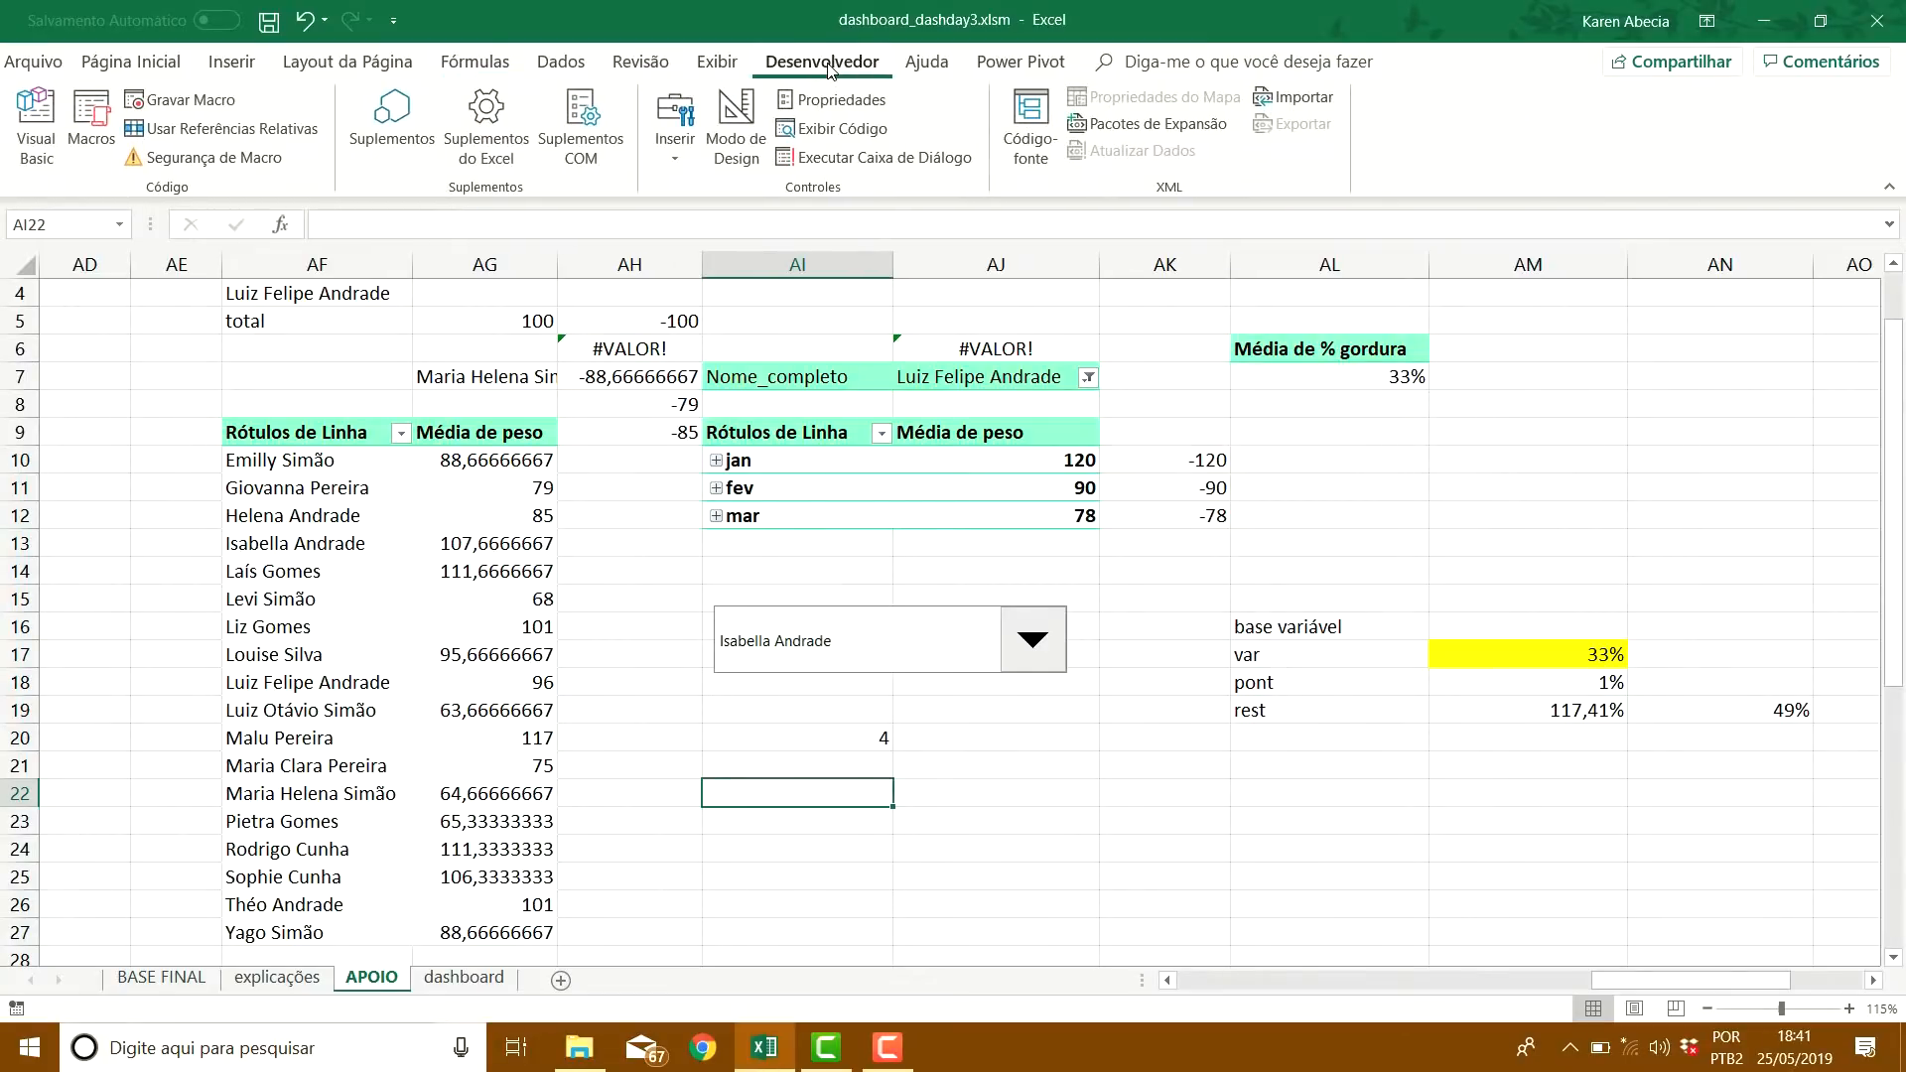
{"action": "left_click", "coordinate": [672, 161]}
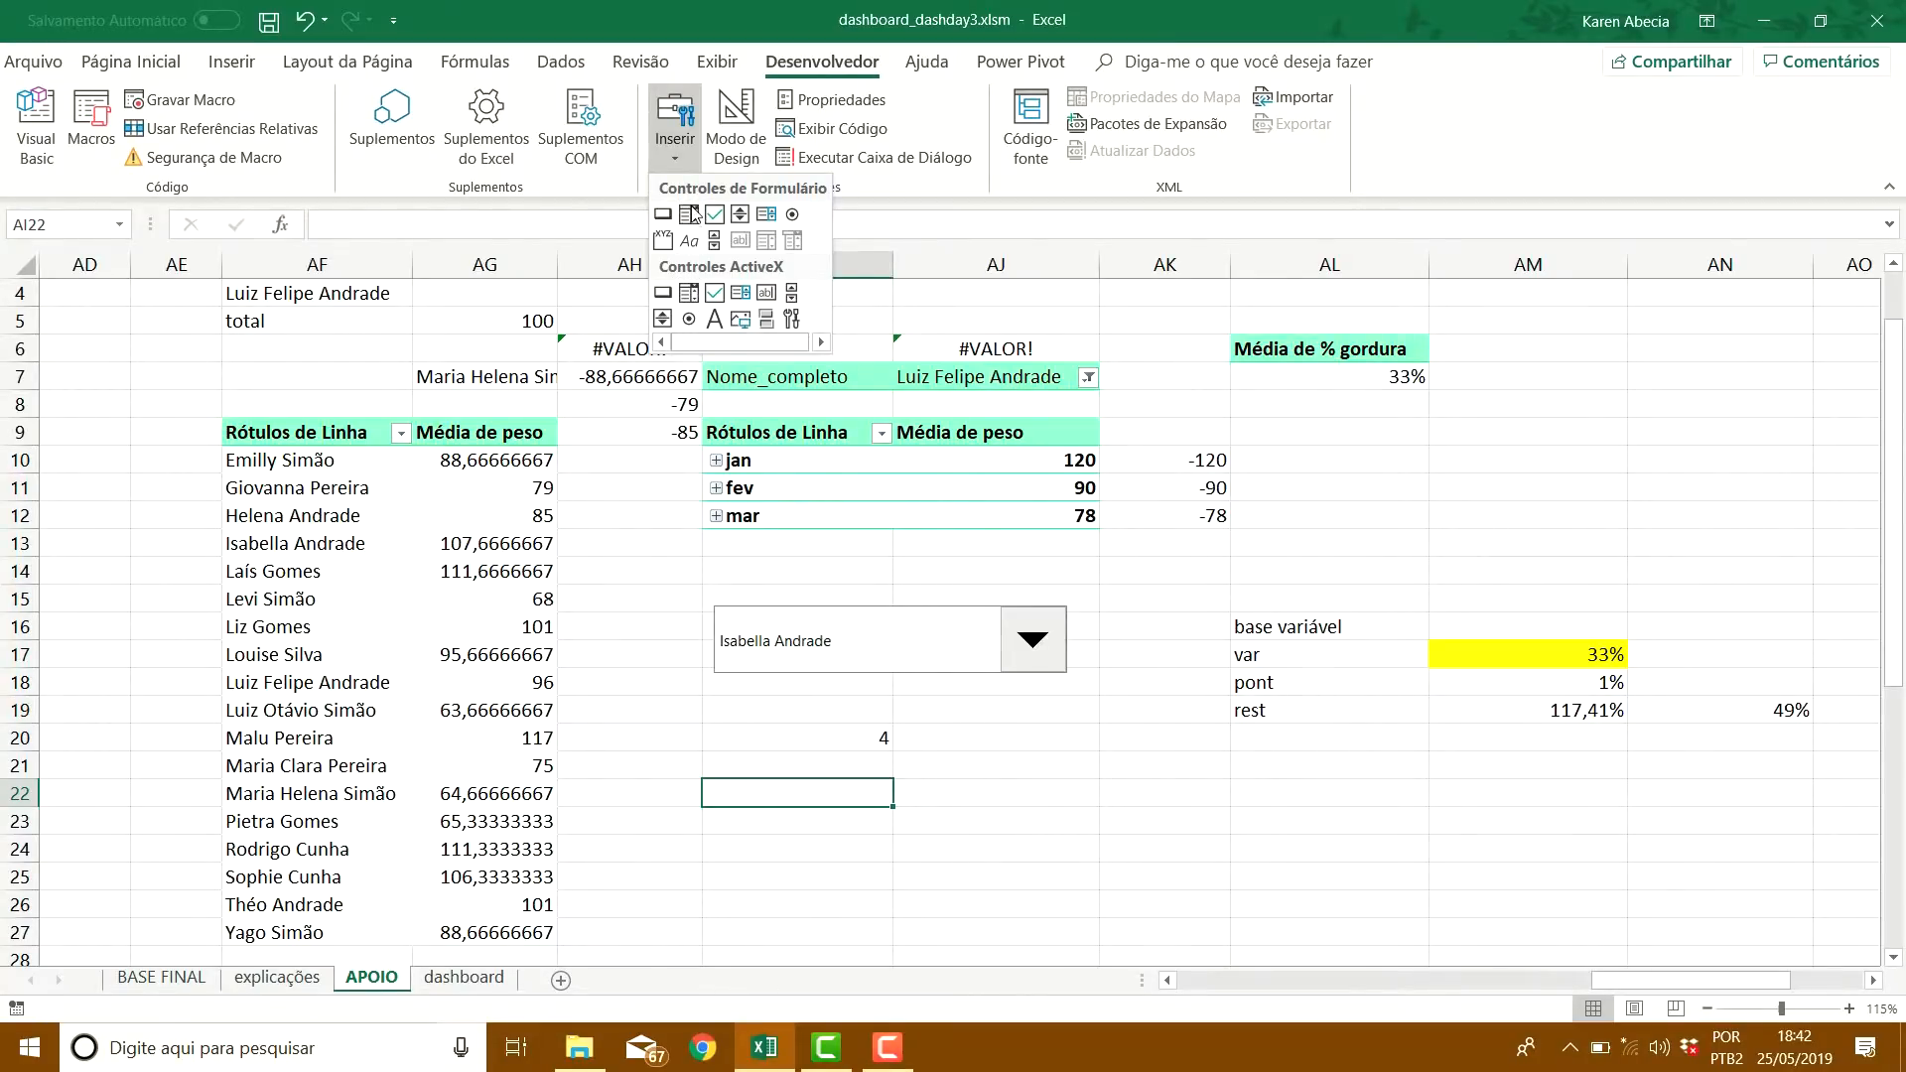
{"action": "left_click", "coordinate": [688, 292]}
{"action": "mouse_move", "coordinate": [966, 734]}
{"action": "left_mouse_down"}
{"action": "mouse_move", "coordinate": [973, 755]}
{"action": "mouse_move", "coordinate": [1207, 792]}
{"action": "mouse_move", "coordinate": [1390, 788]}
{"action": "mouse_move", "coordinate": [1494, 507]}
{"action": "mouse_move", "coordinate": [1275, 713]}
{"action": "mouse_move", "coordinate": [1516, 518]}
{"action": "mouse_move", "coordinate": [1464, 550]}
{"action": "left_mouse_up"}
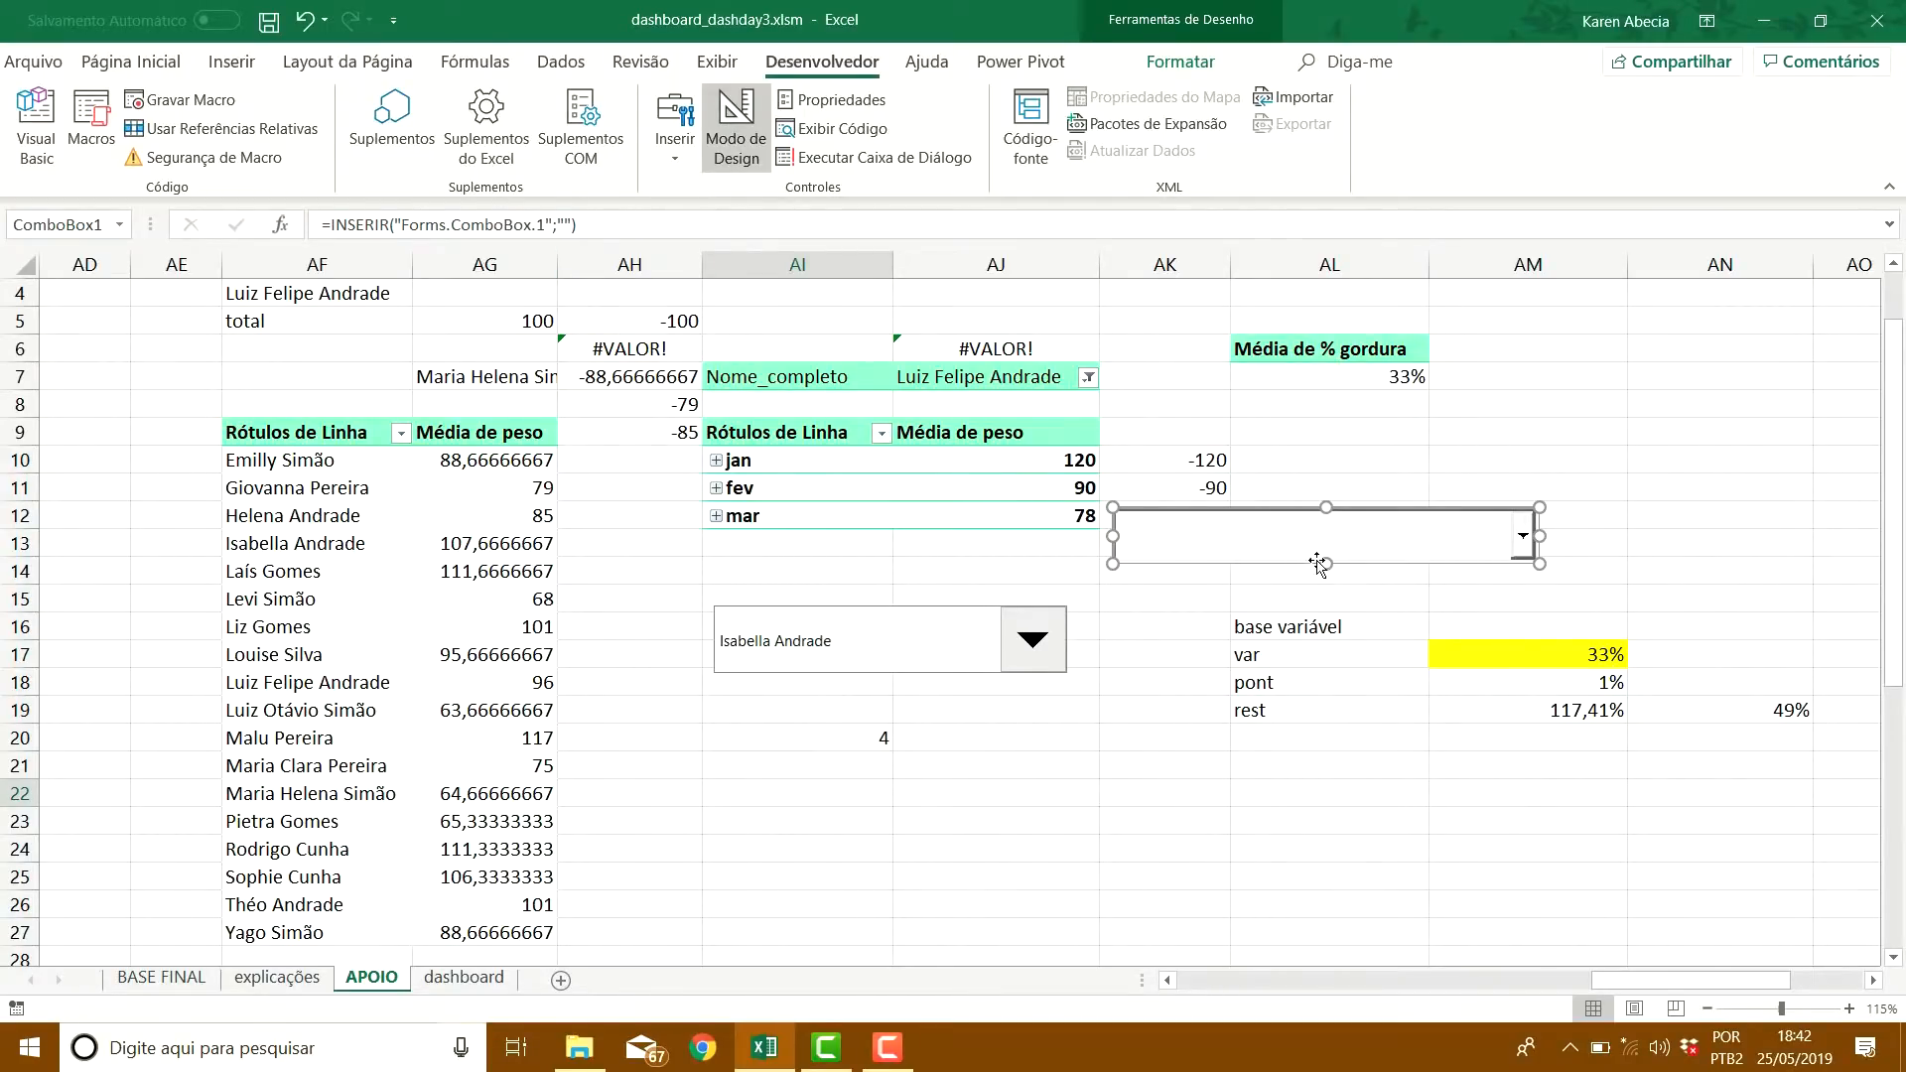
{"action": "left_click_drag", "start_coordinate": [1516, 532], "coordinate": [1590, 386]}
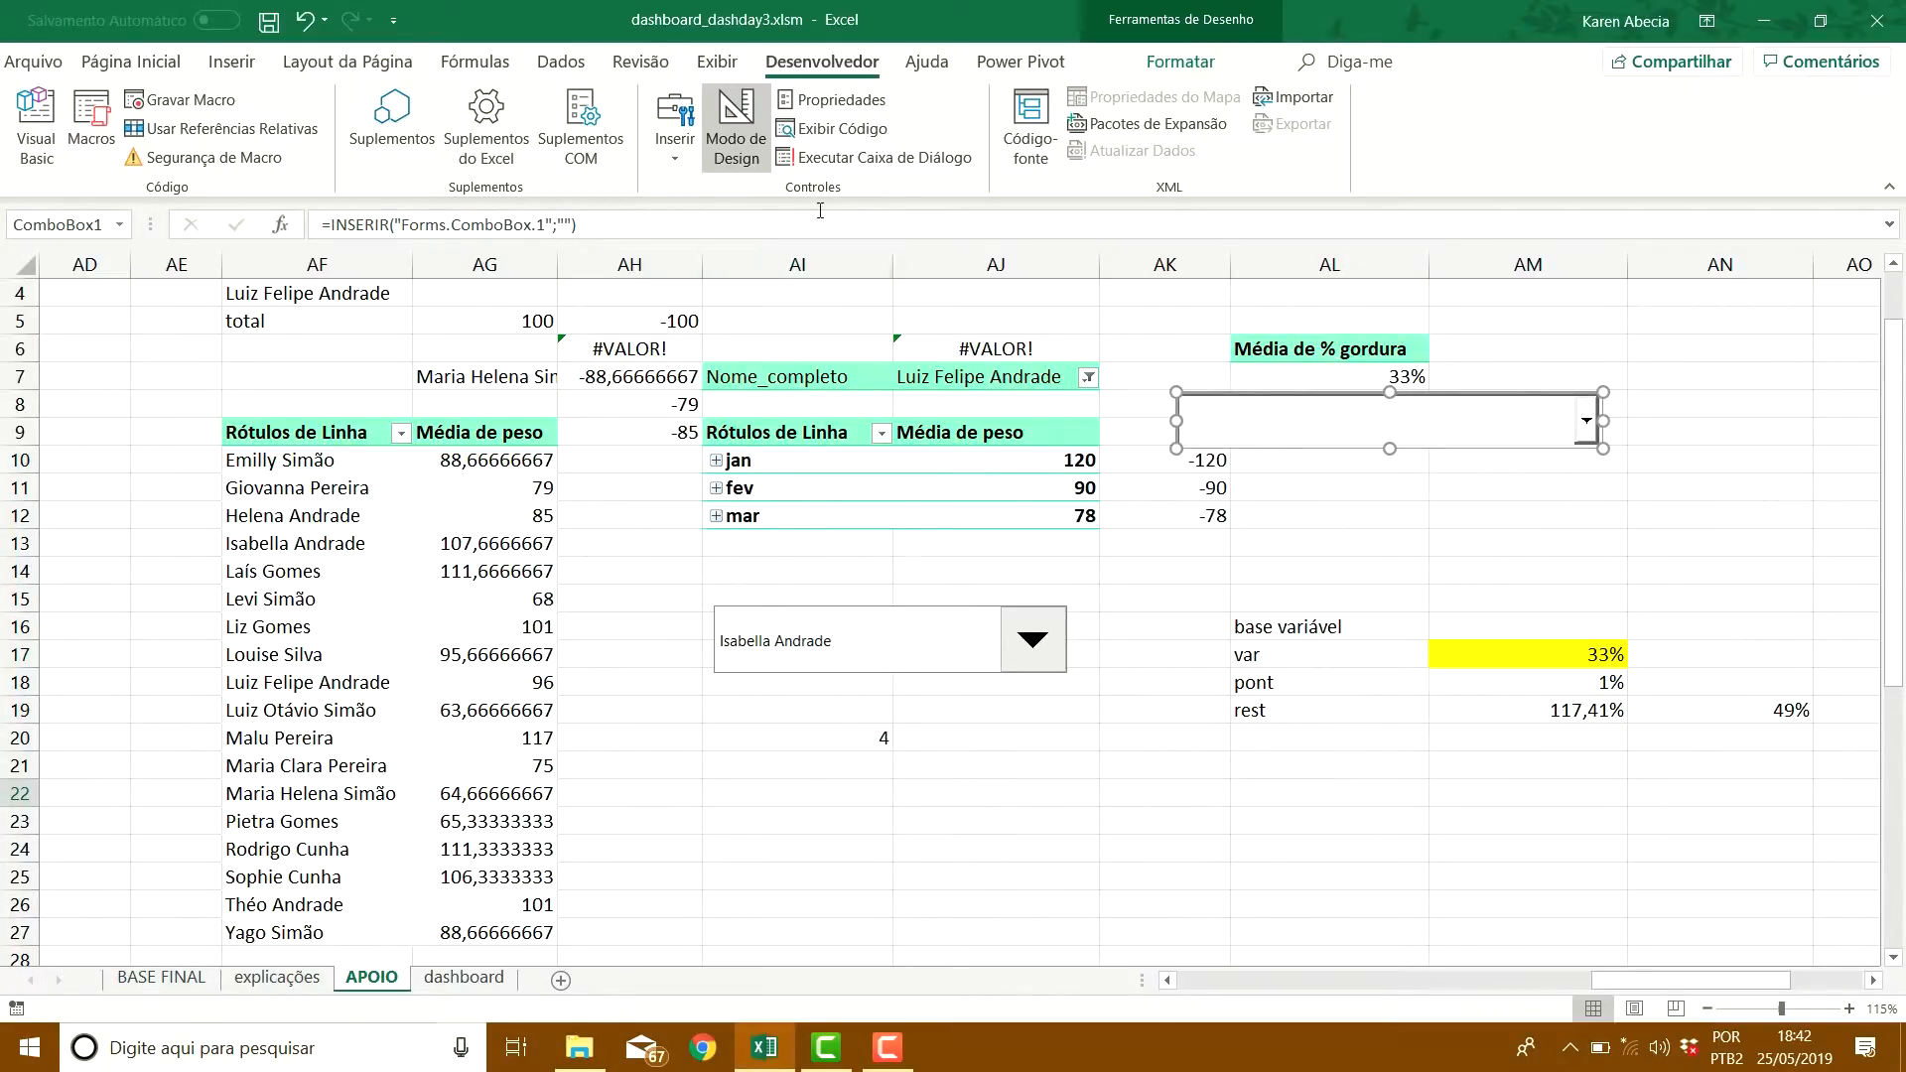
Set the ActiveX combo box's ListFillRange property to nome
{"action": "left_click", "coordinate": [820, 98]}
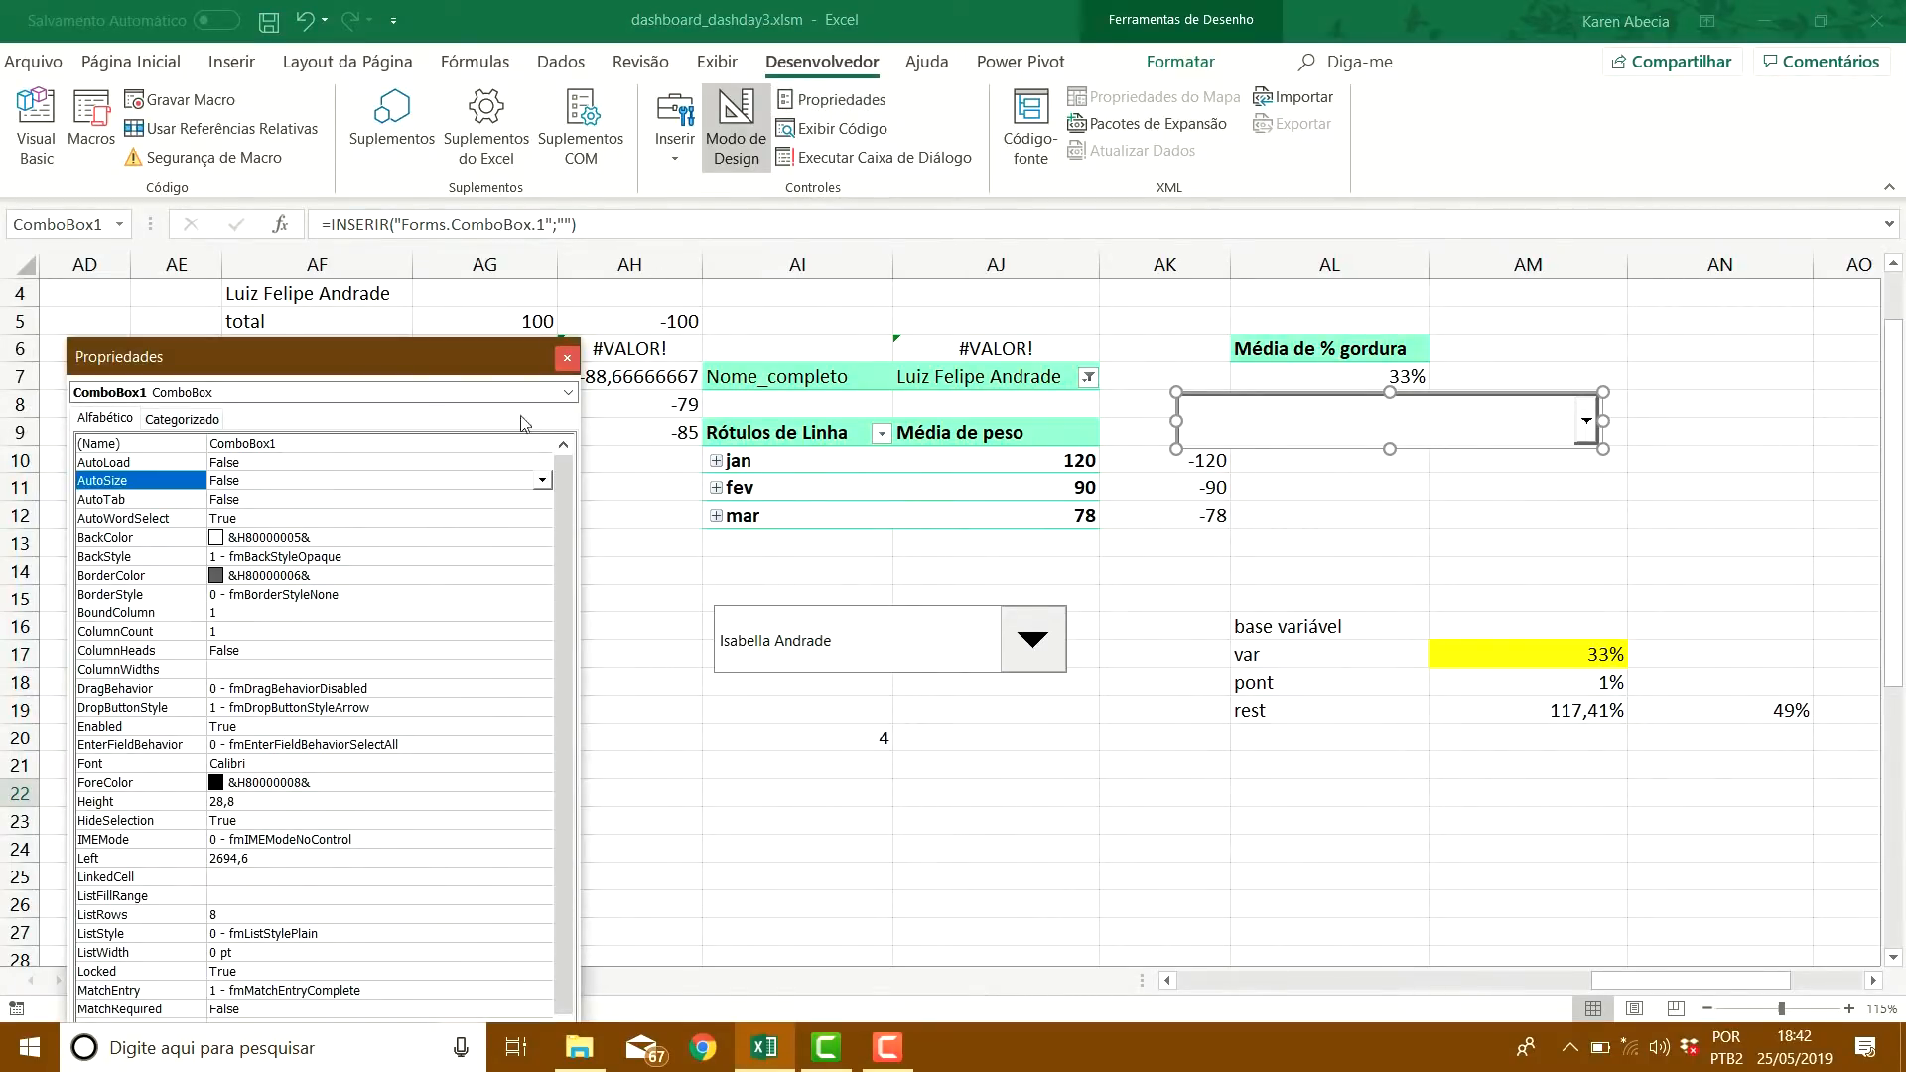
{"action": "left_click_drag", "start_coordinate": [434, 359], "coordinate": [525, 103]}
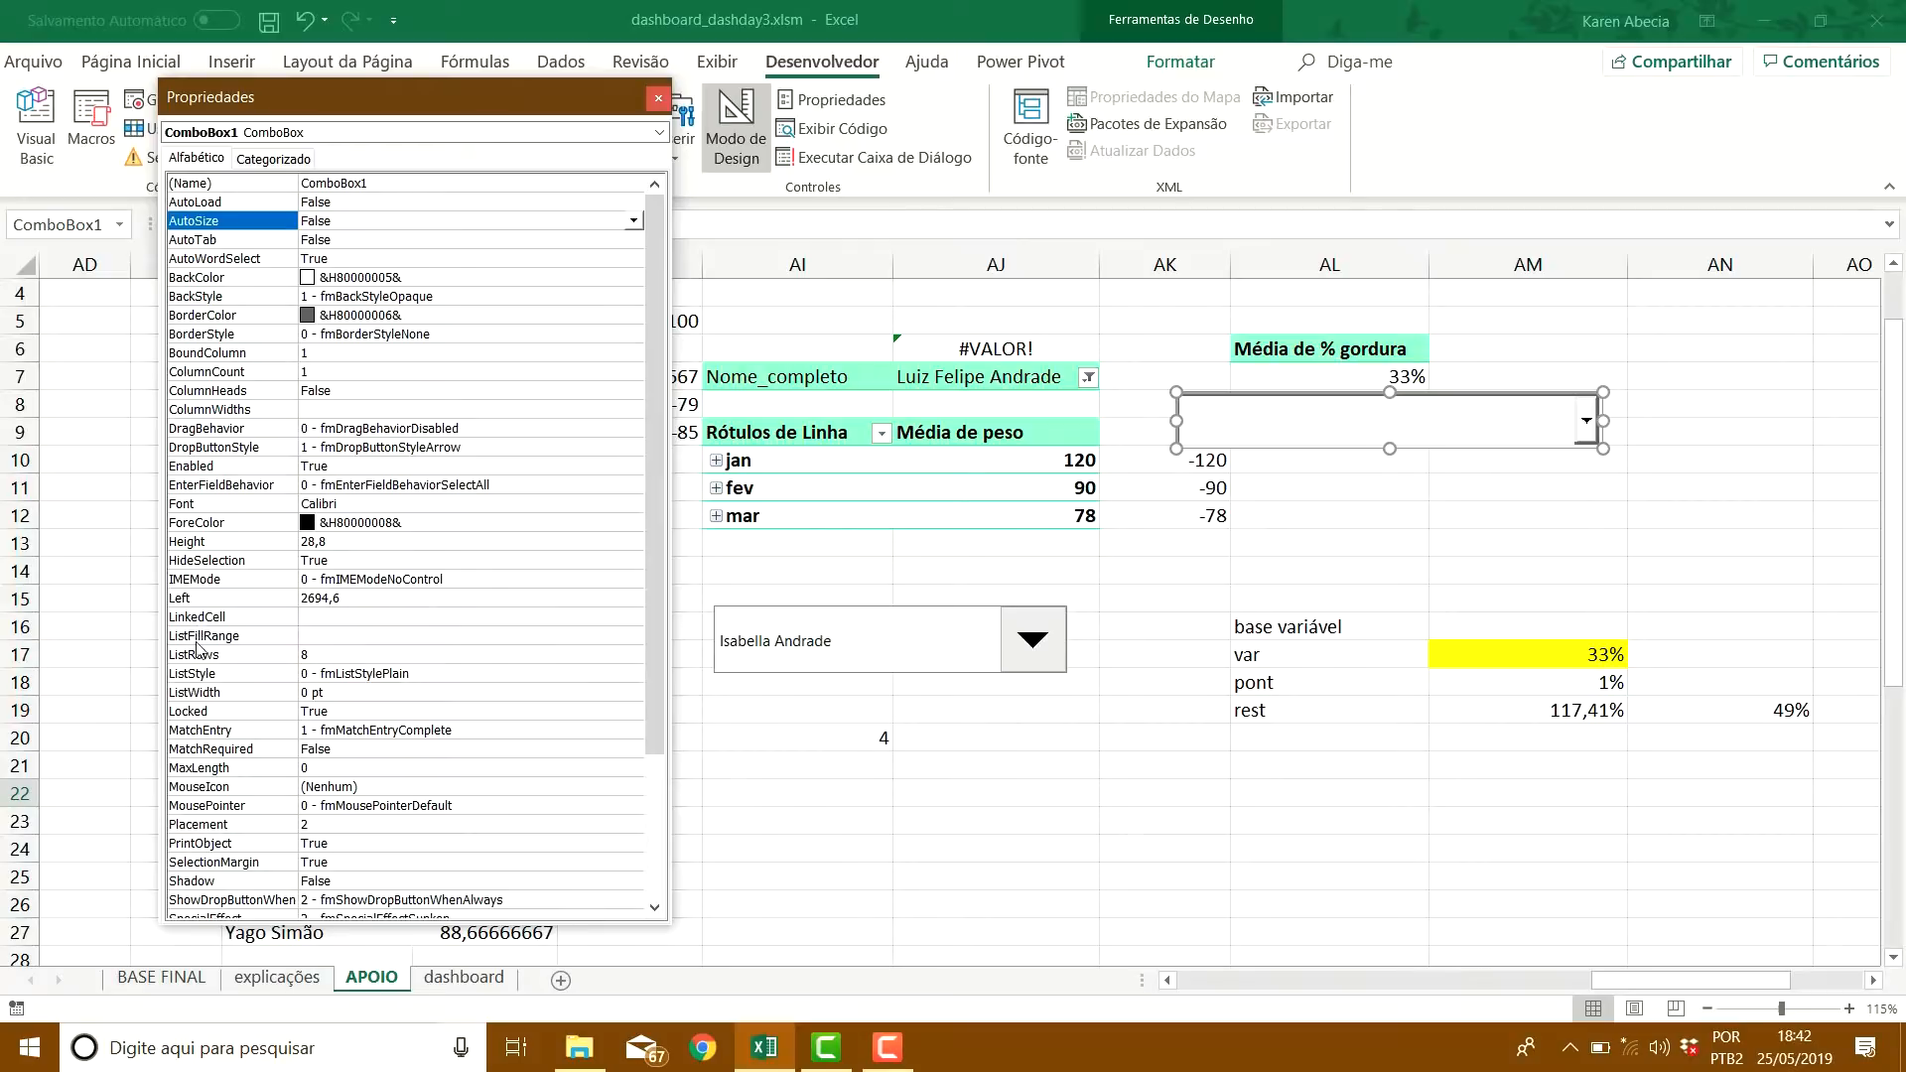
{"action": "left_click", "coordinate": [325, 637]}
{"action": "left_click", "coordinate": [326, 637]}
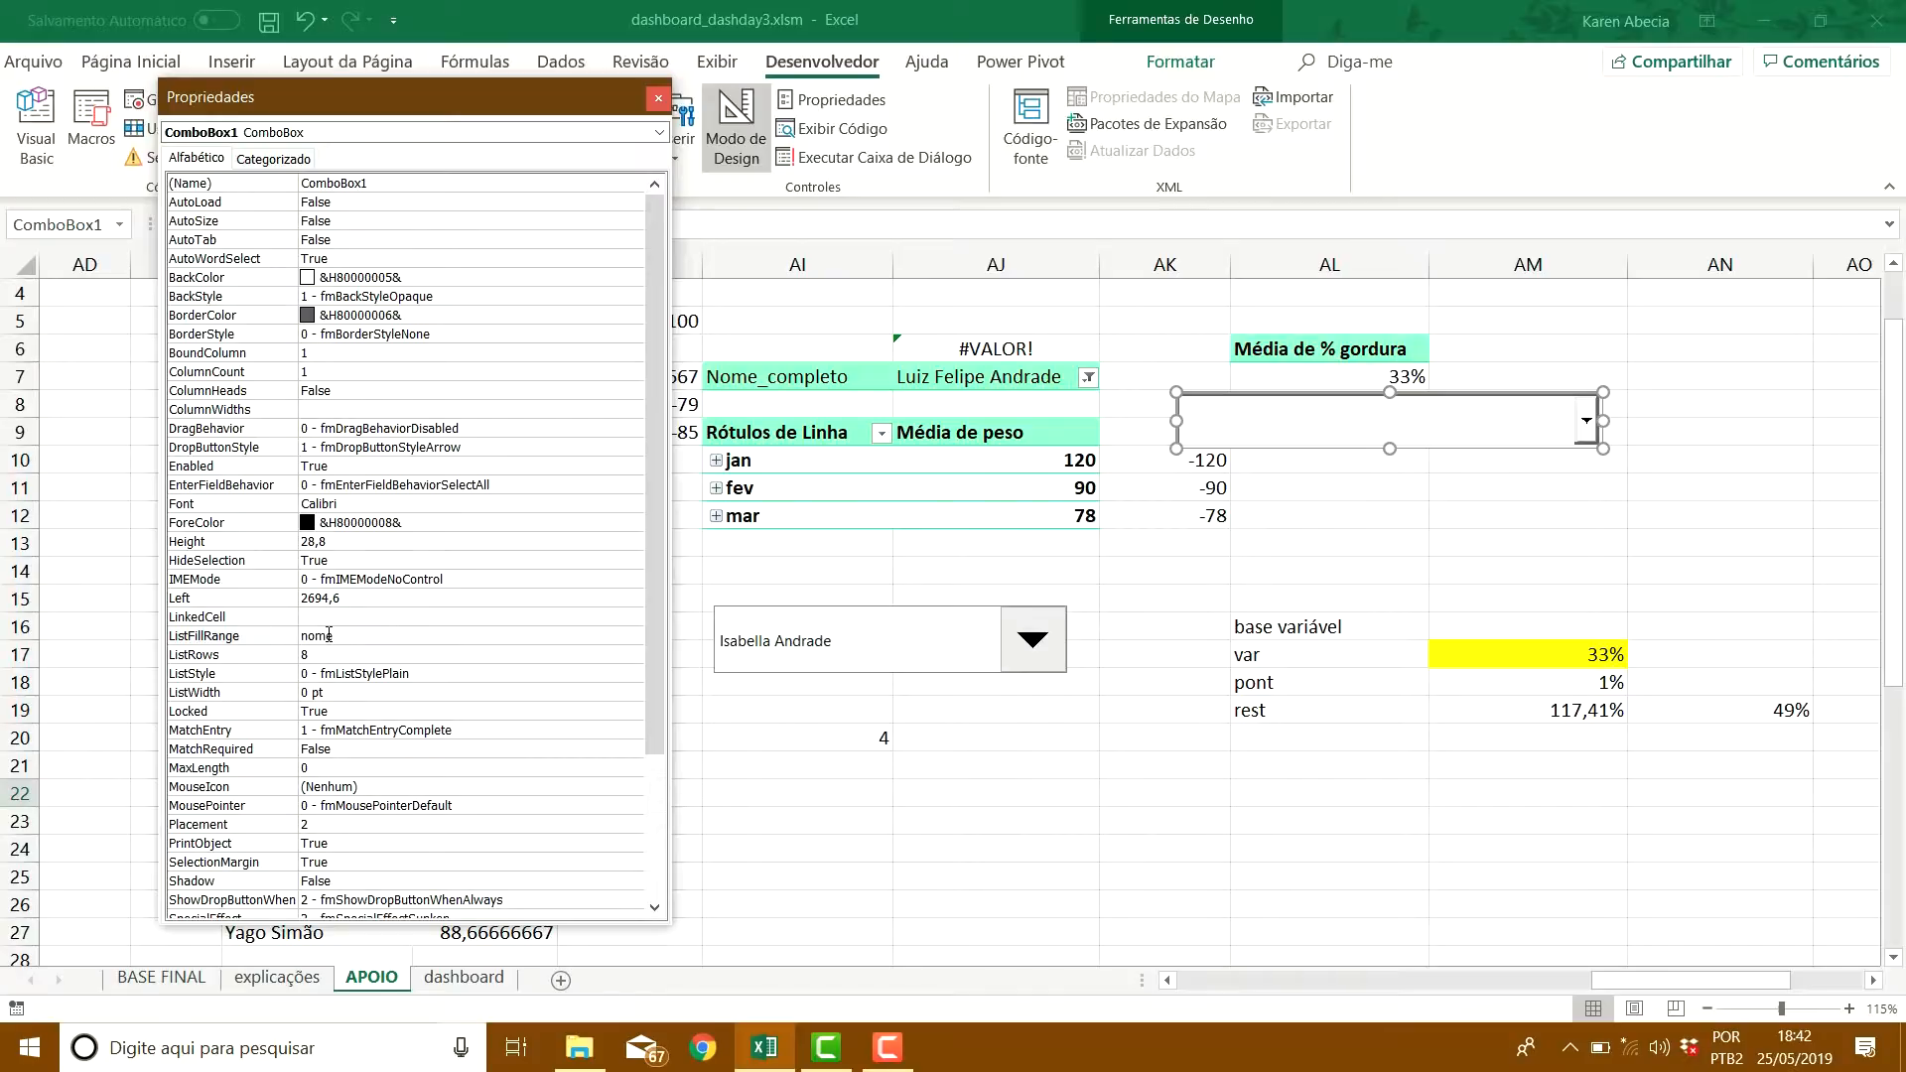
Commit the list range, set the ActiveX combo box's LinkedCell property to AJ20, and leave design mode
{"action": "key", "text": "Return"}
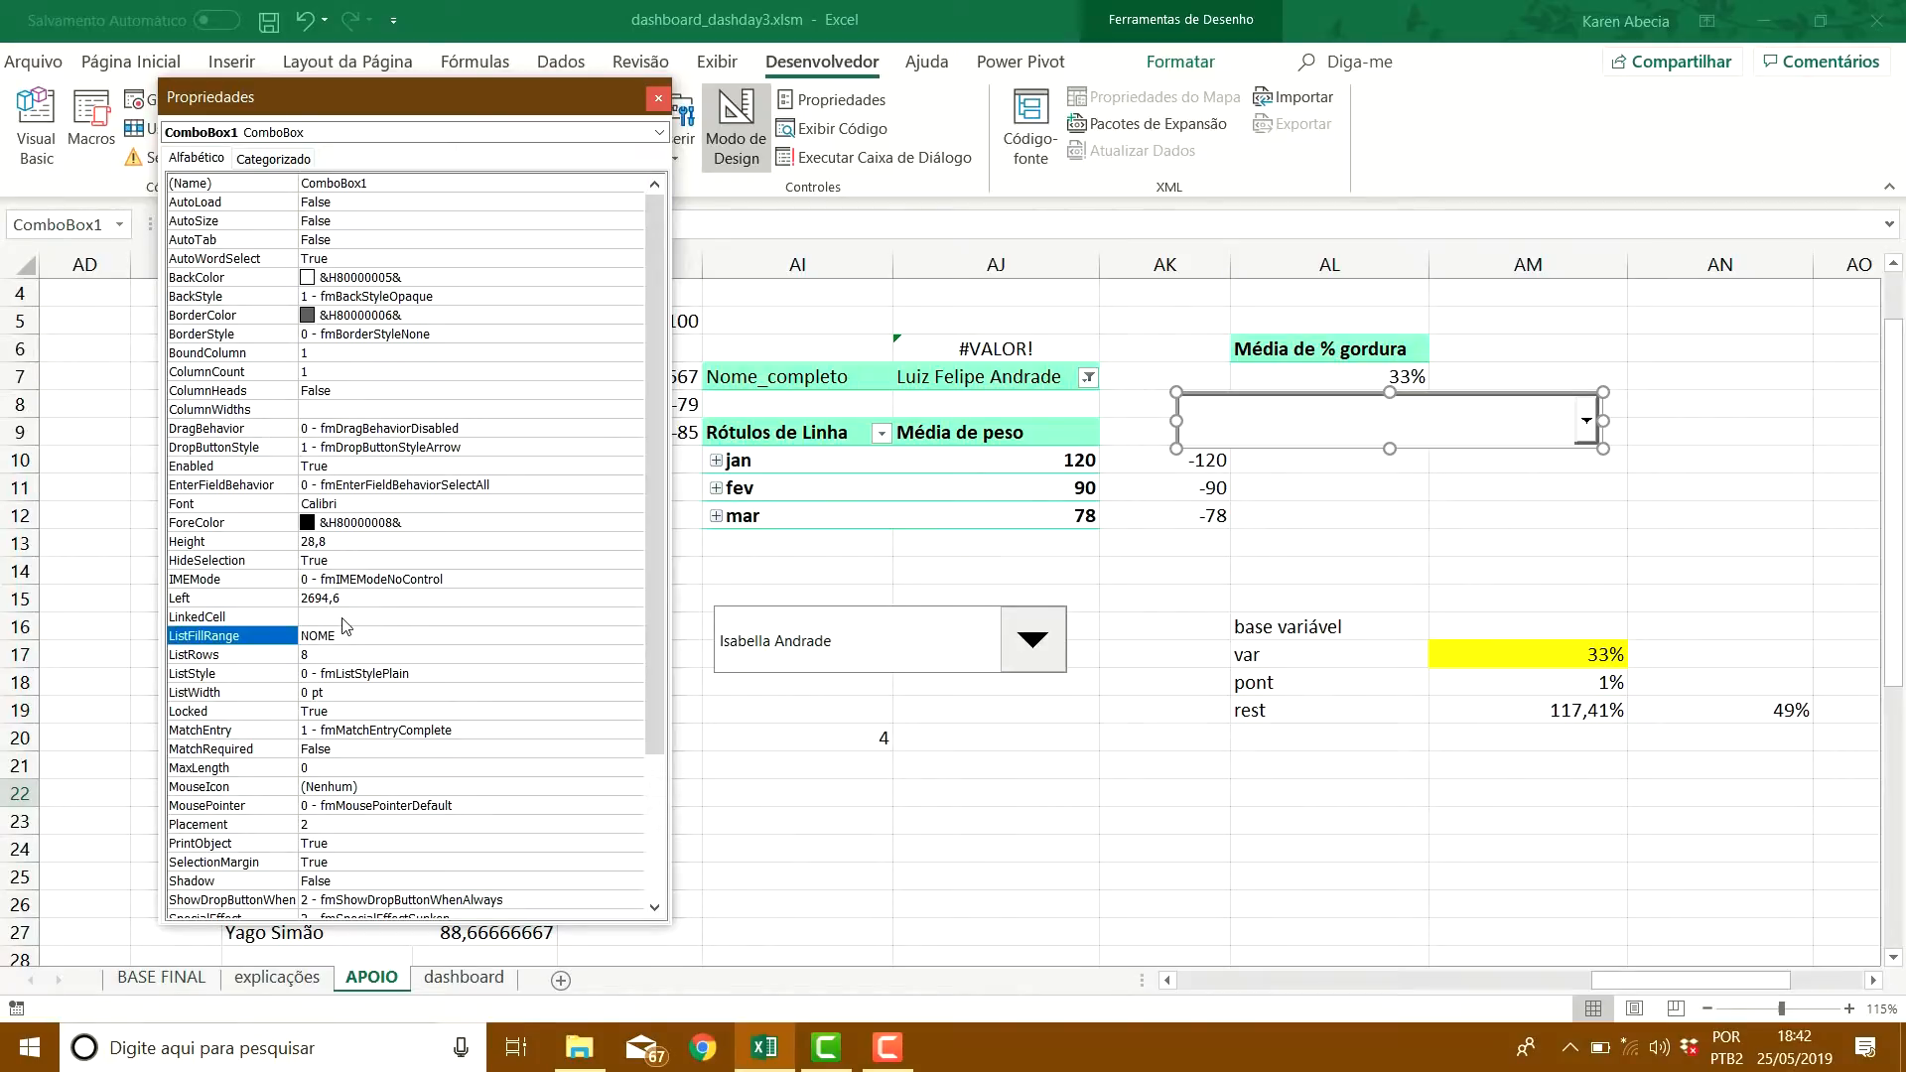
{"action": "left_click", "coordinate": [337, 618]}
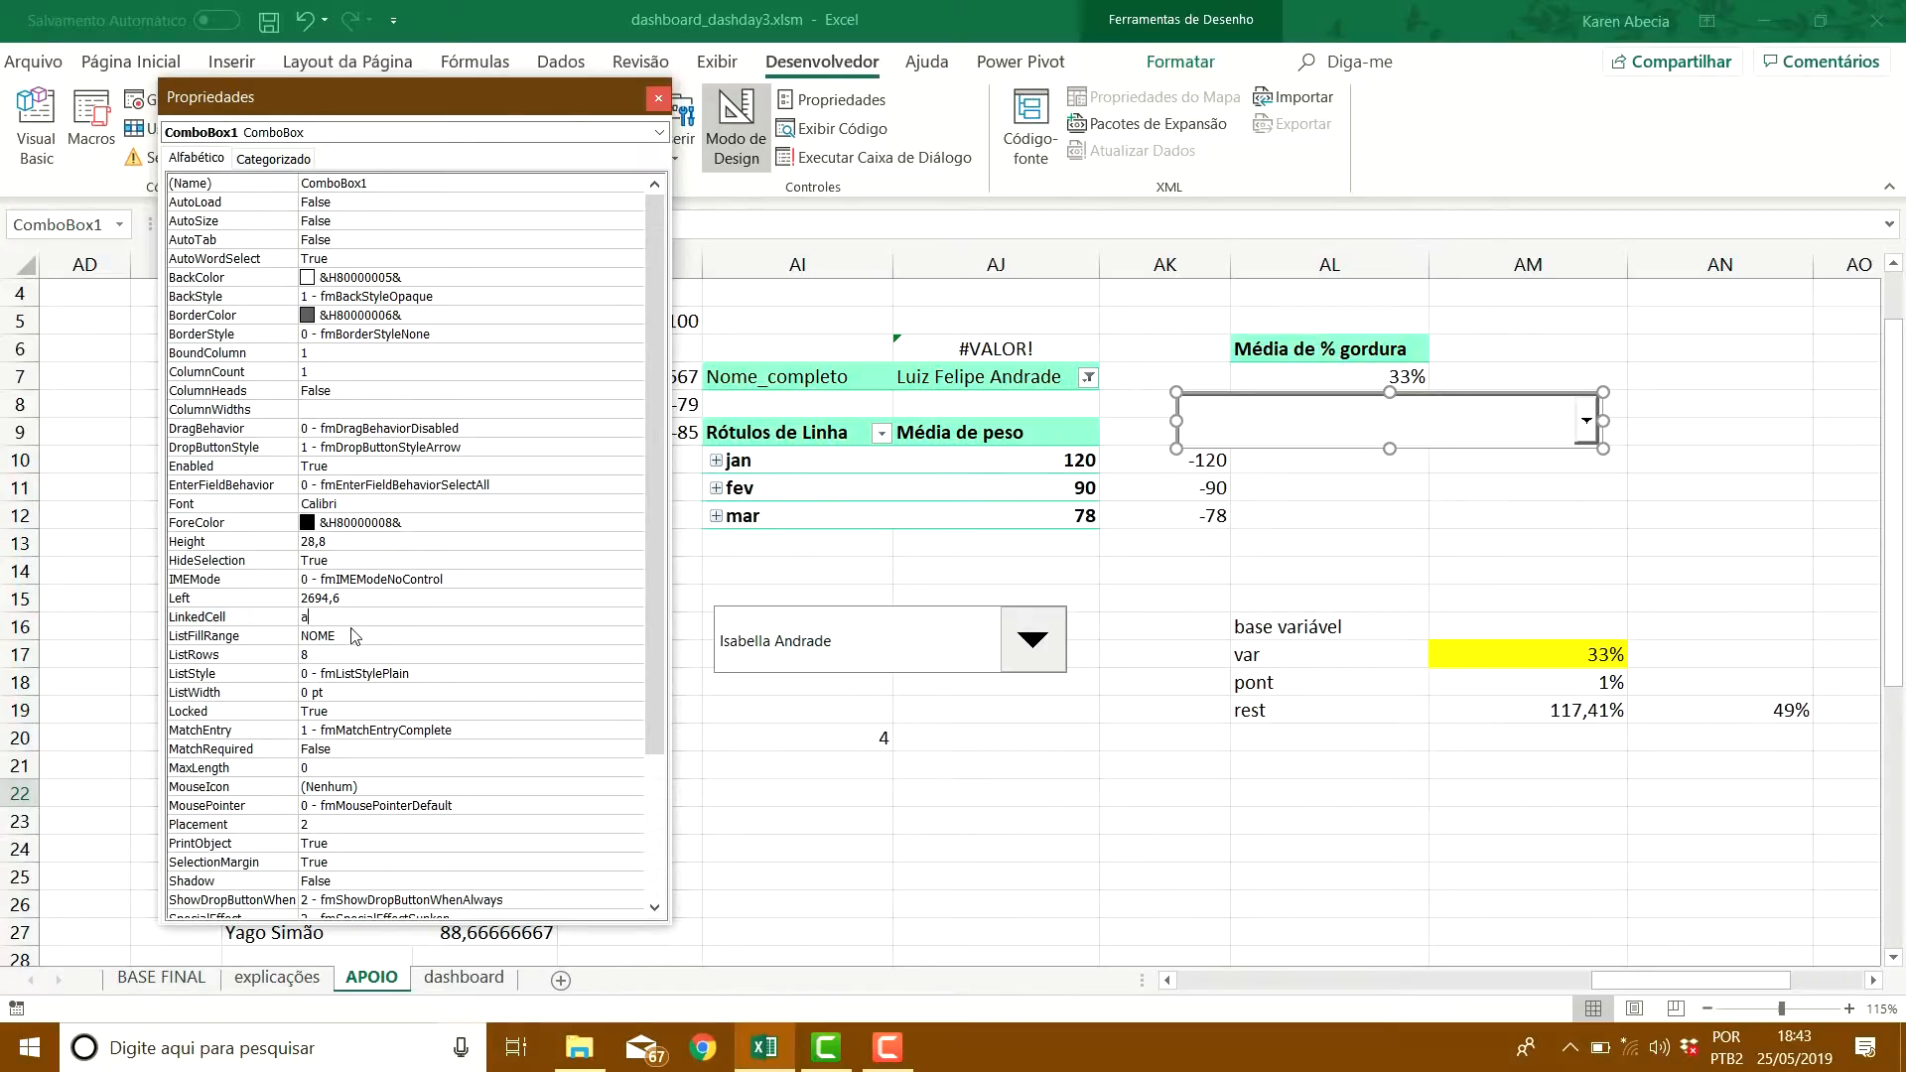
{"action": "key", "text": "Return"}
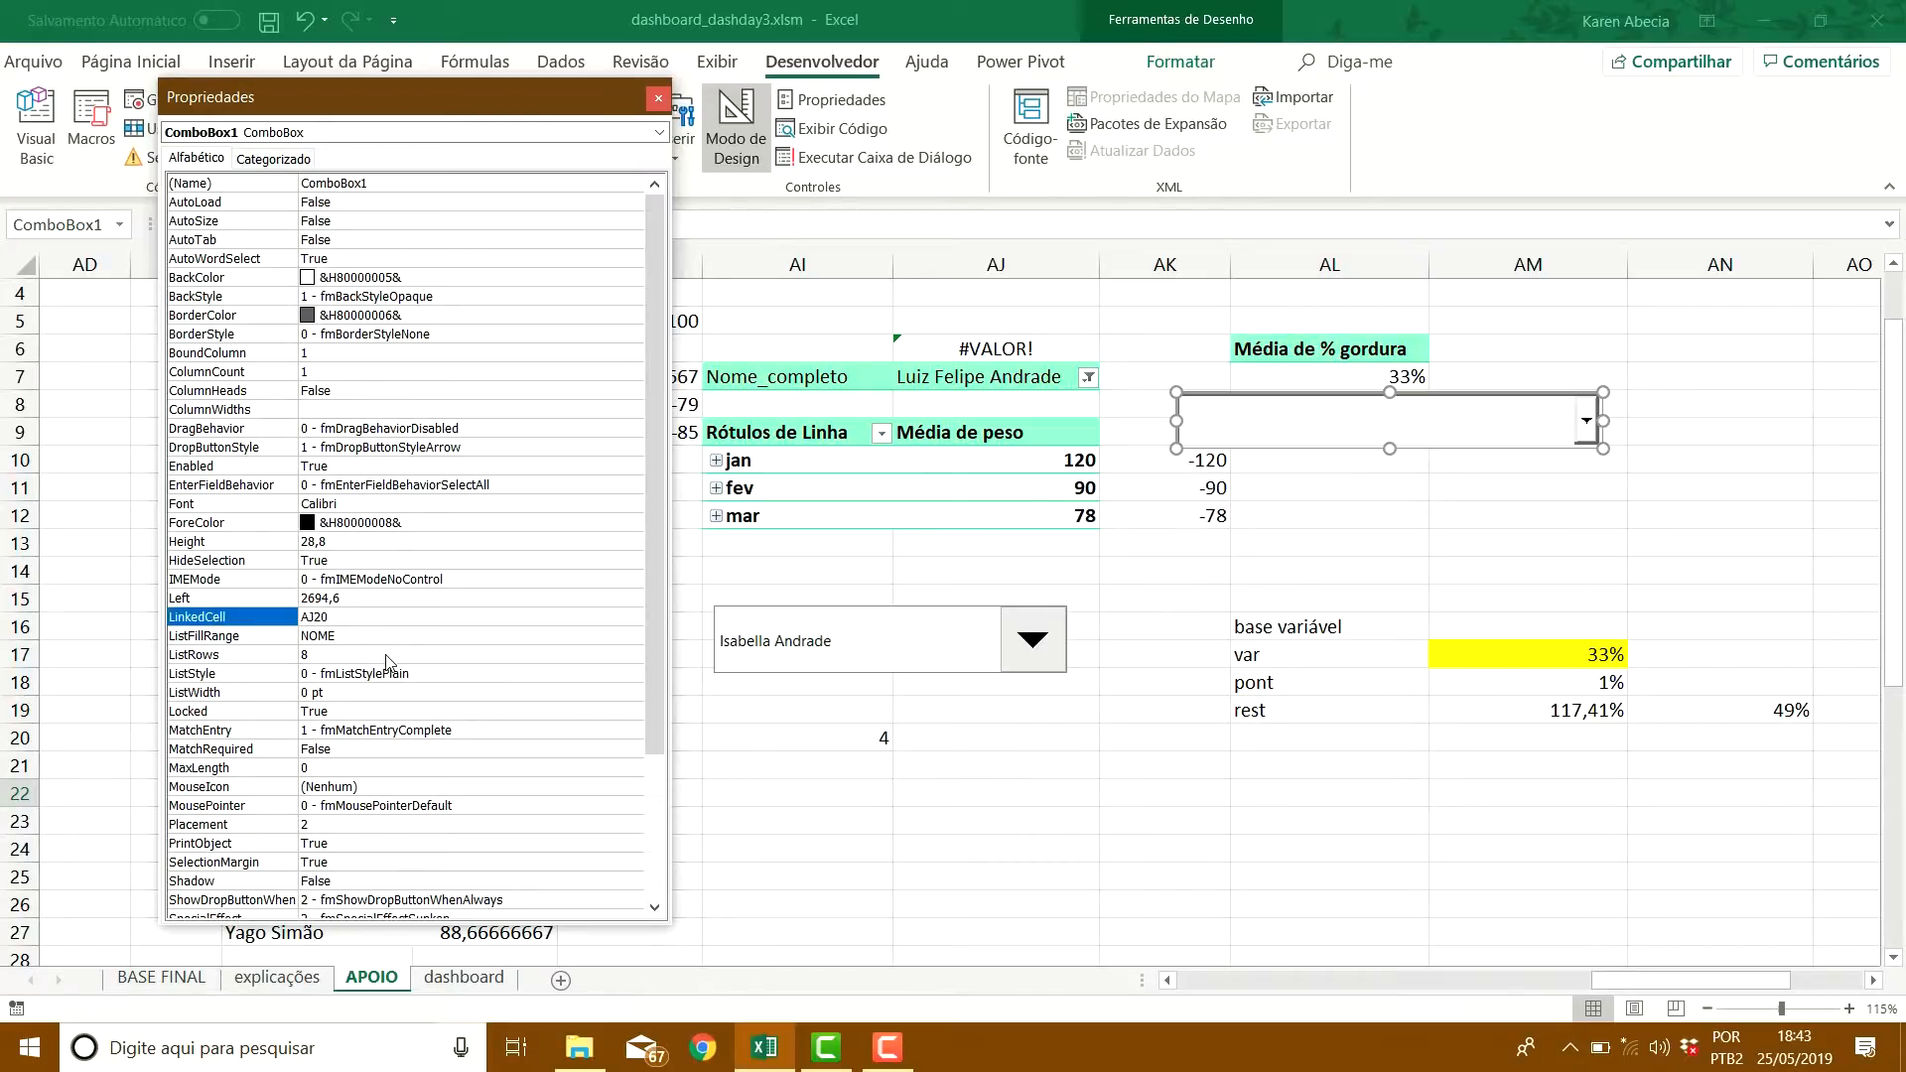
{"action": "left_click", "coordinate": [657, 98]}
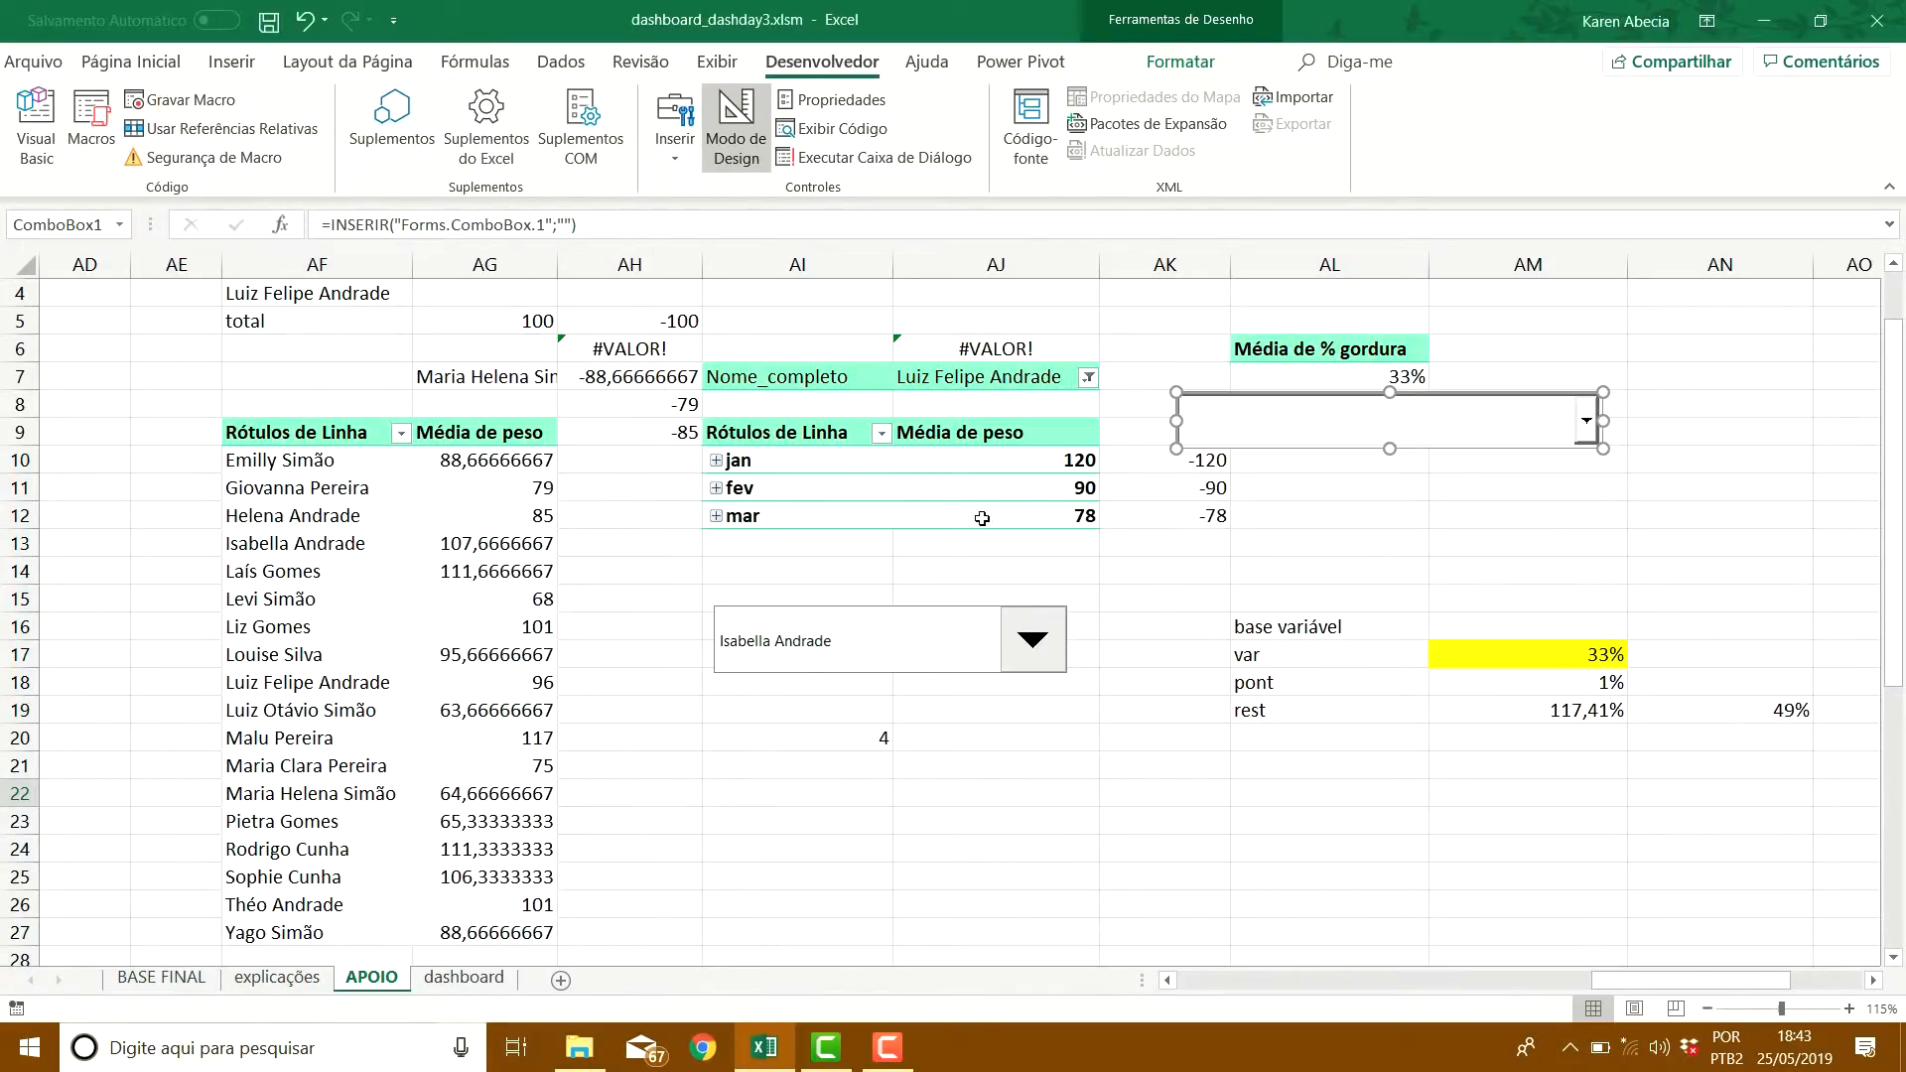
{"action": "left_click", "coordinate": [736, 127]}
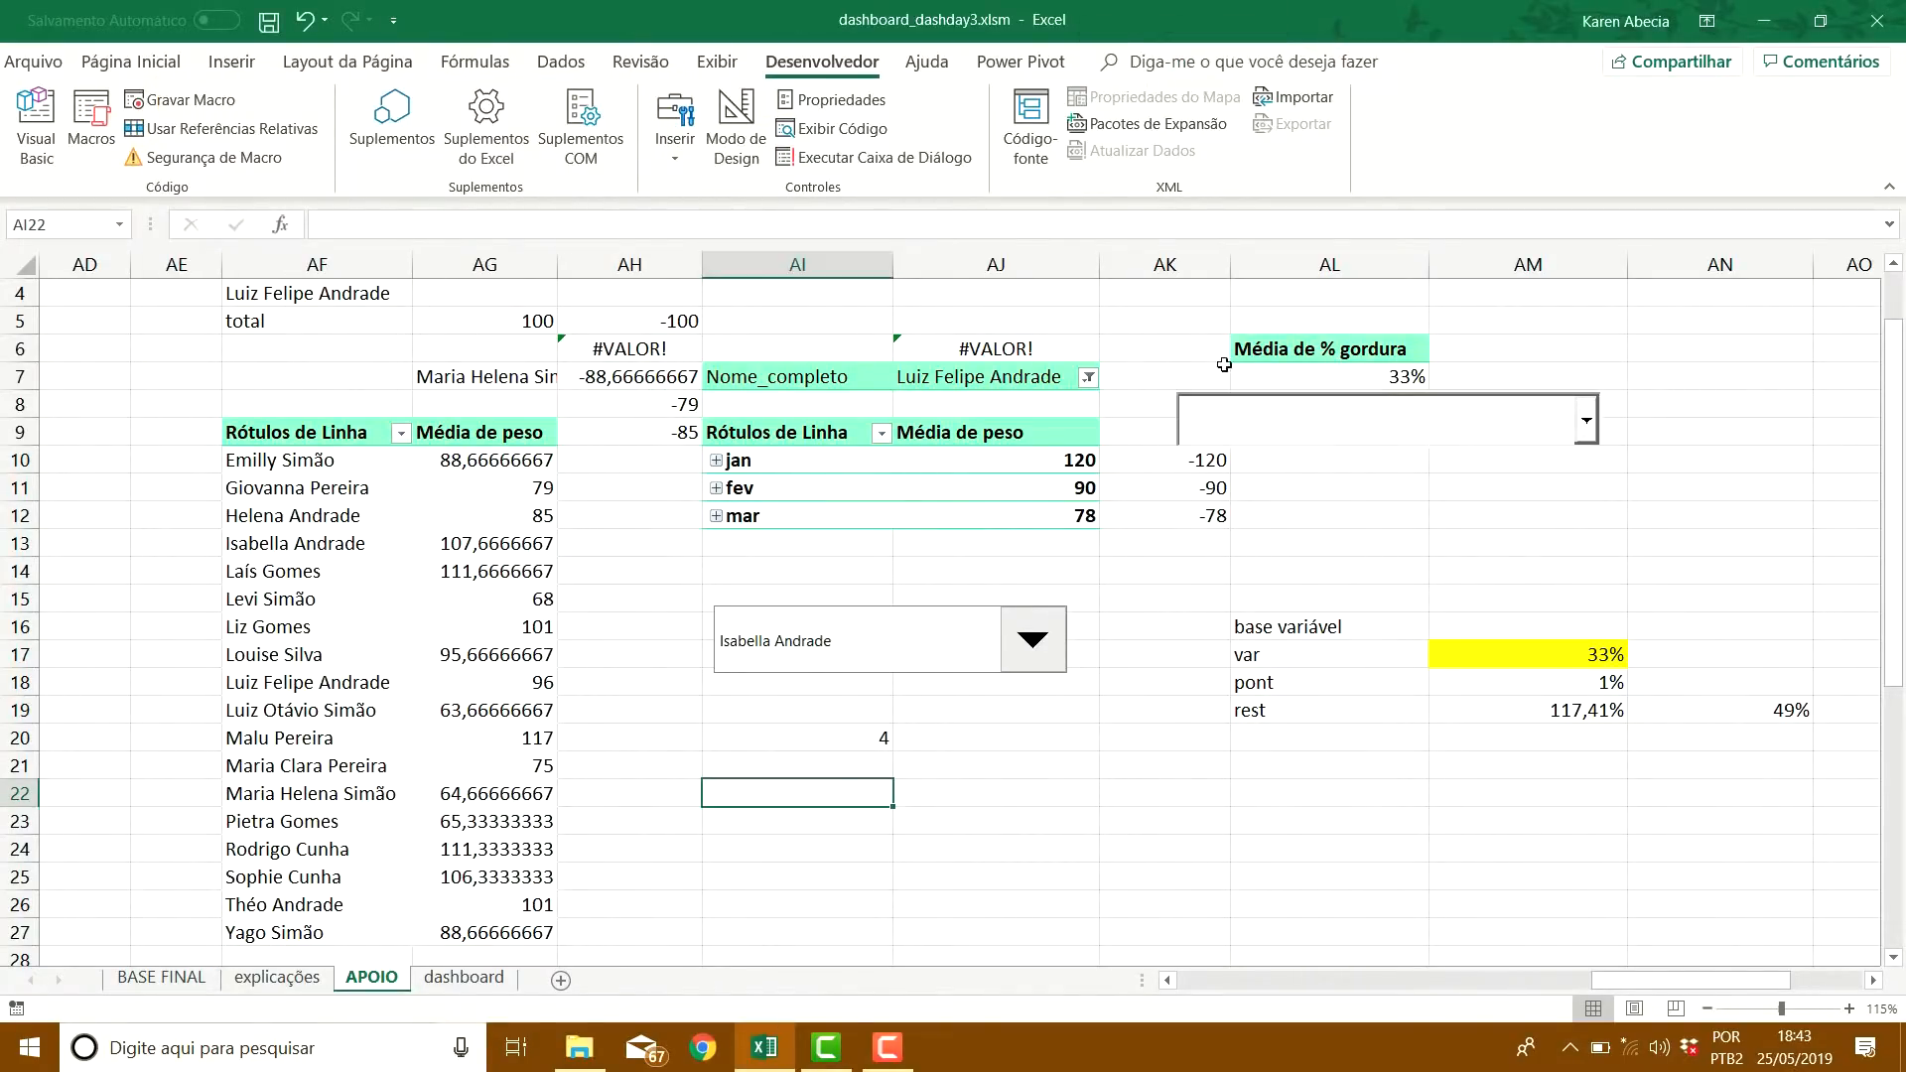
Choose a participant in the ActiveX combo box and return to the APOIO sheet
{"action": "left_click", "coordinate": [1588, 434]}
{"action": "left_click", "coordinate": [1530, 544]}
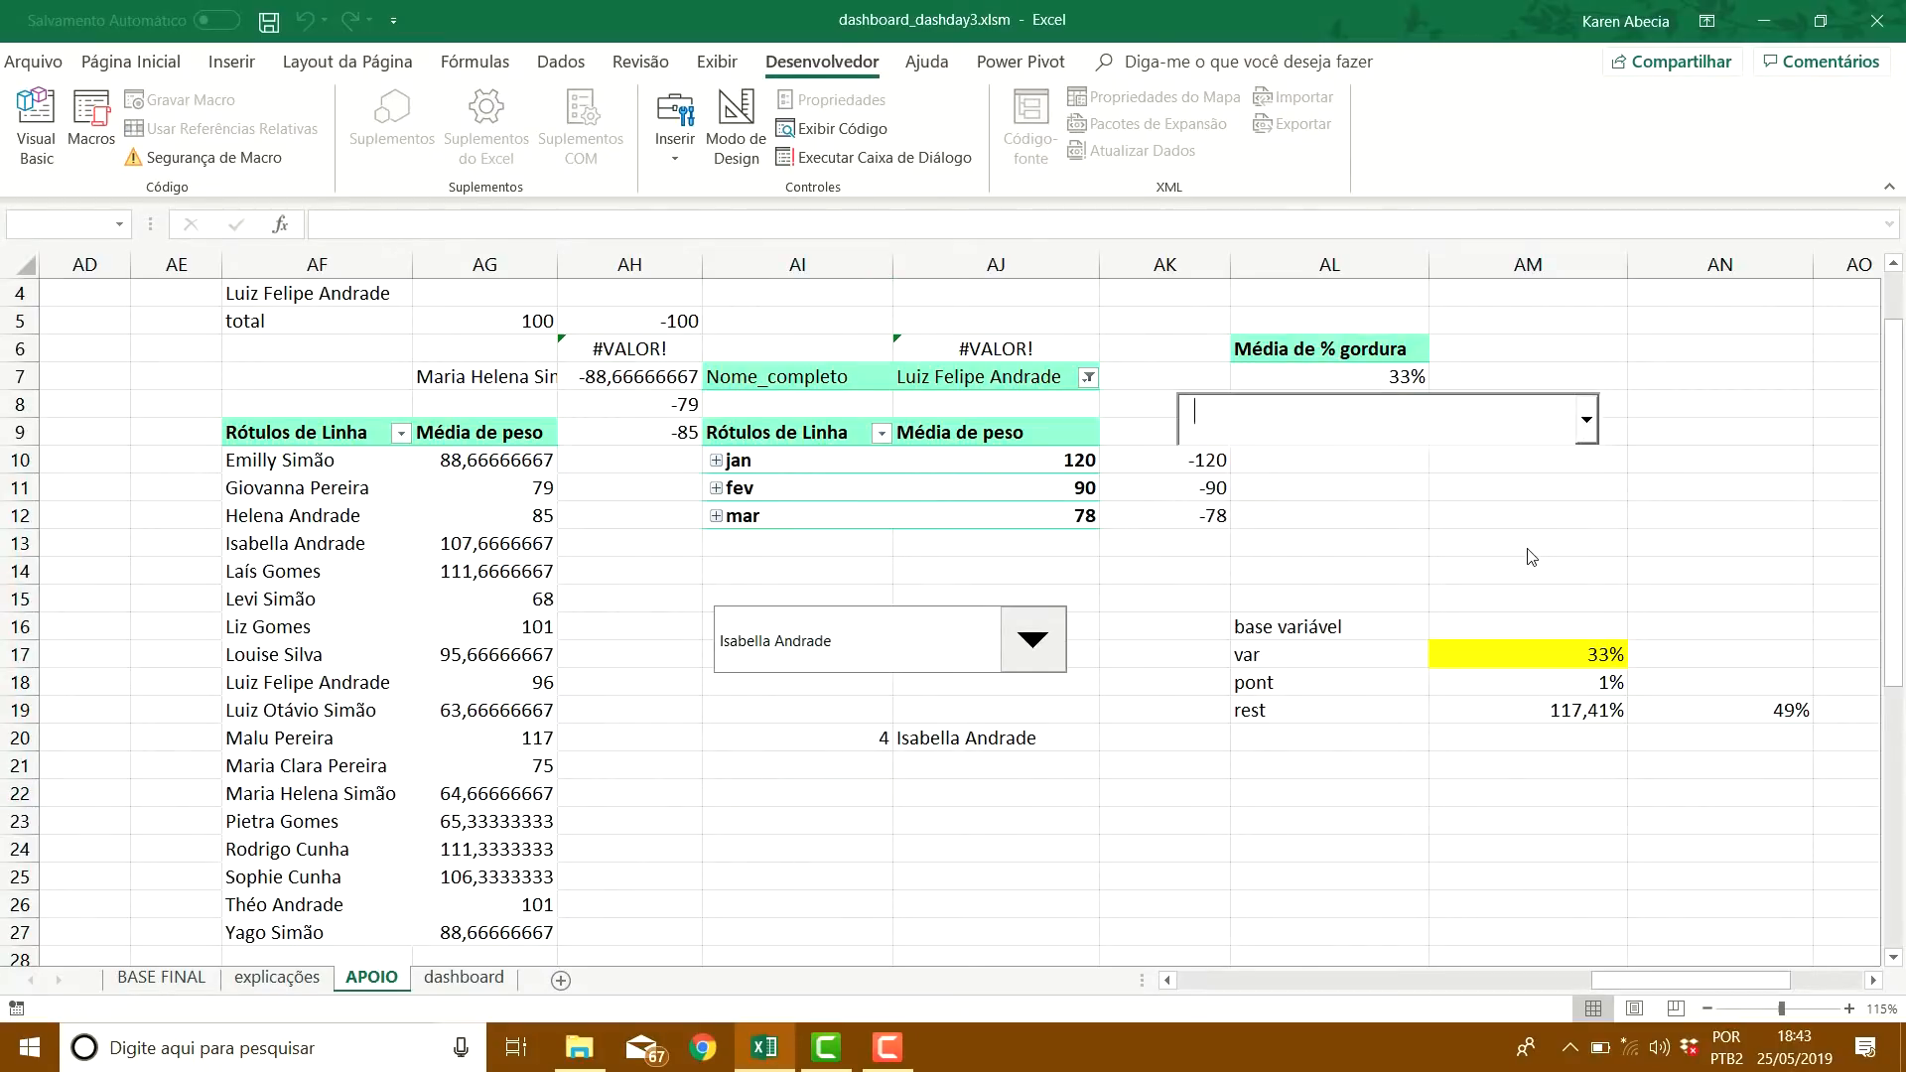
{"action": "left_click", "coordinate": [376, 981]}
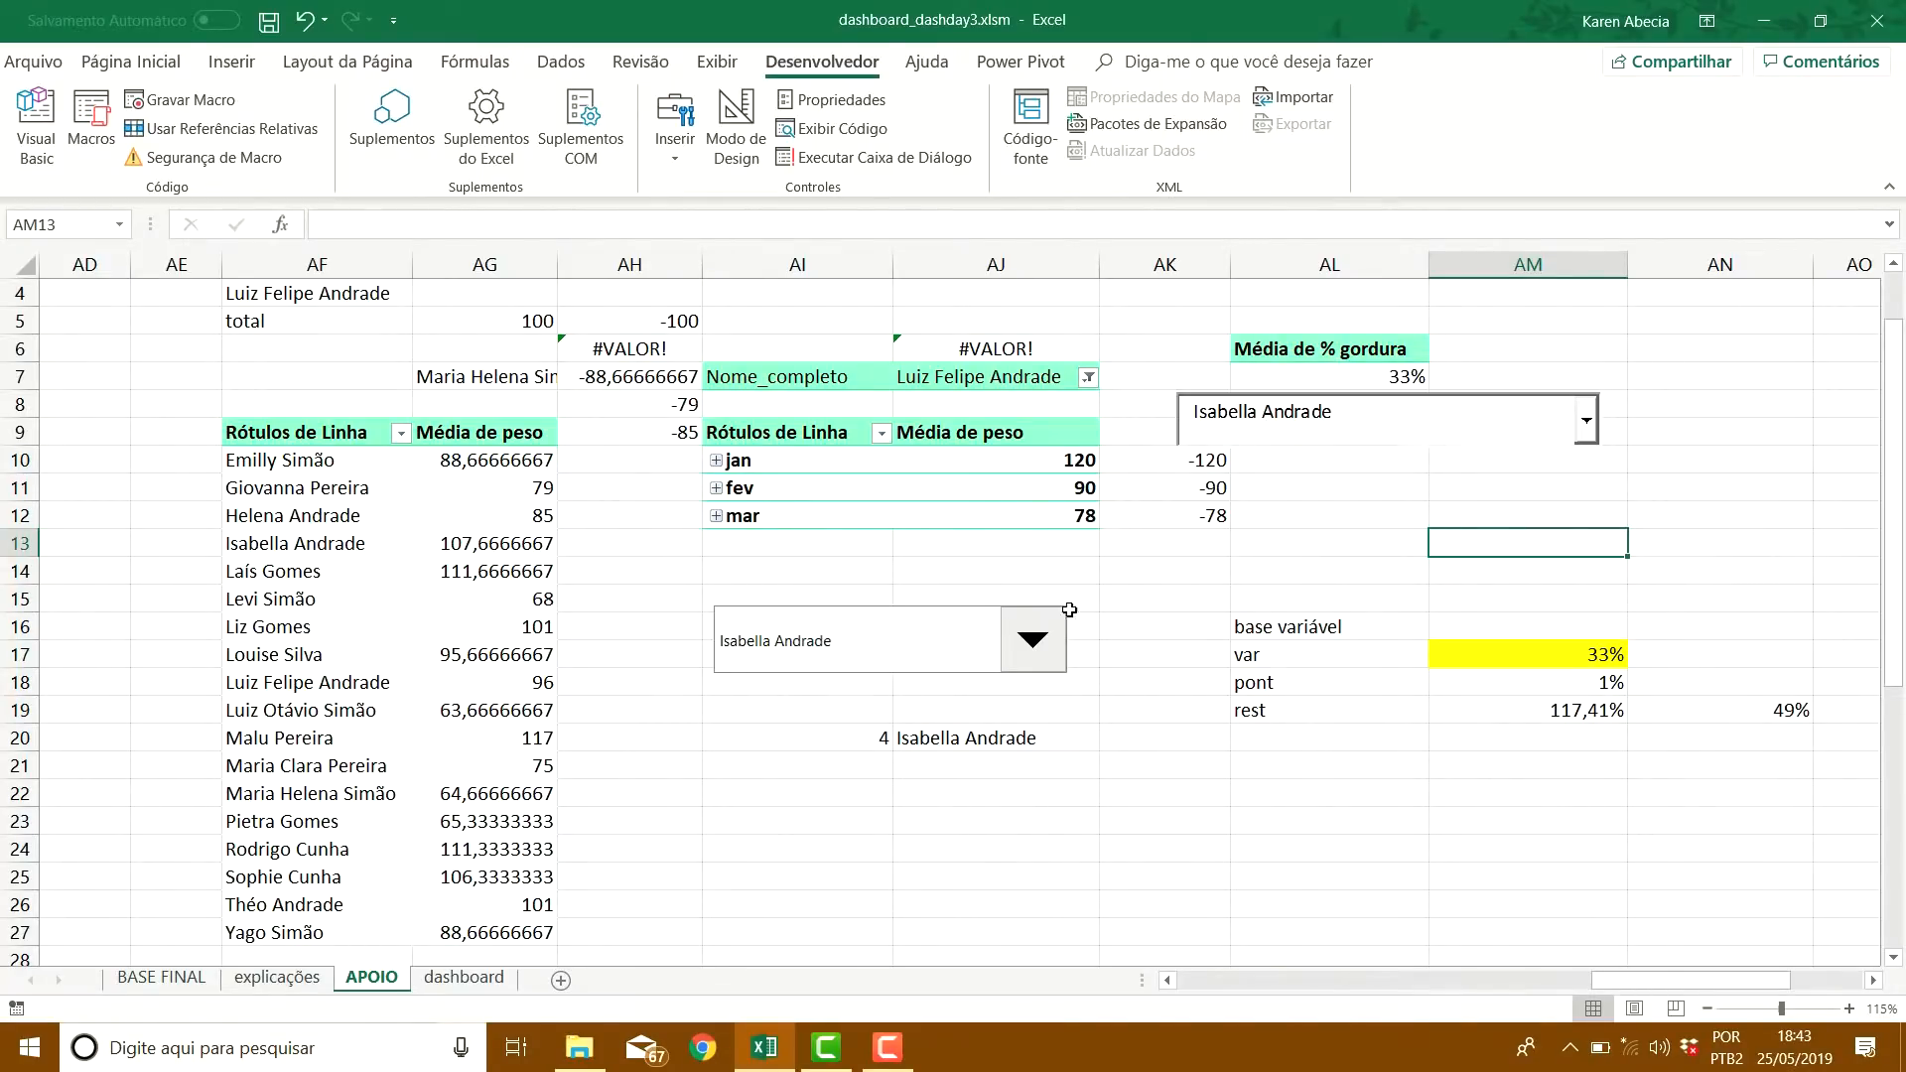
Compare the form combo box's linked cell AI20 with the ActiveX combo box's linked cell AJ20
{"action": "left_click", "coordinate": [767, 668]}
{"action": "left_click", "coordinate": [1125, 786]}
{"action": "left_click", "coordinate": [858, 734]}
{"action": "left_click", "coordinate": [1042, 740]}
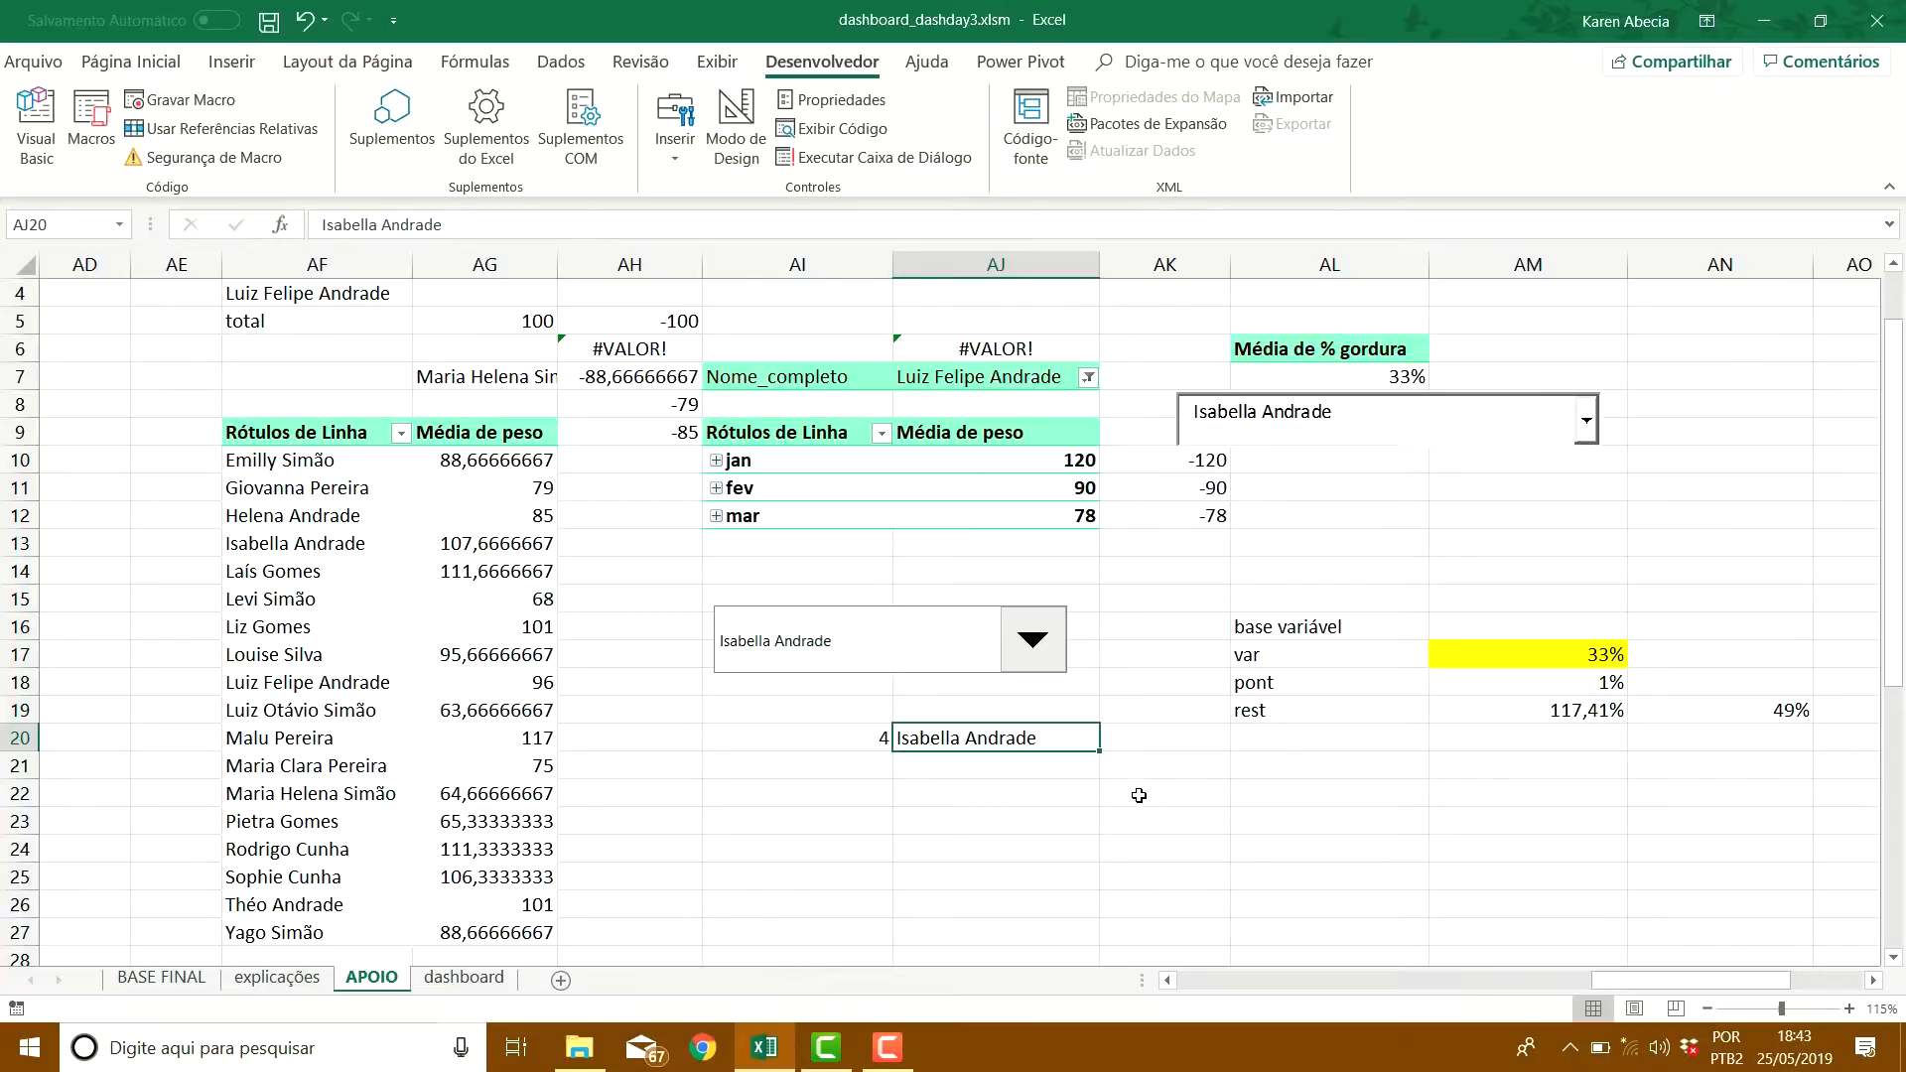
{"action": "left_click", "coordinate": [858, 737]}
Enter =ÍNDICE(nome;AI20) in cell AI21 to turn the form combo box's index into a name, returning to the APOIO sheet
{"action": "left_click", "coordinate": [866, 757]}
{"action": "type", "text": "=ín"}
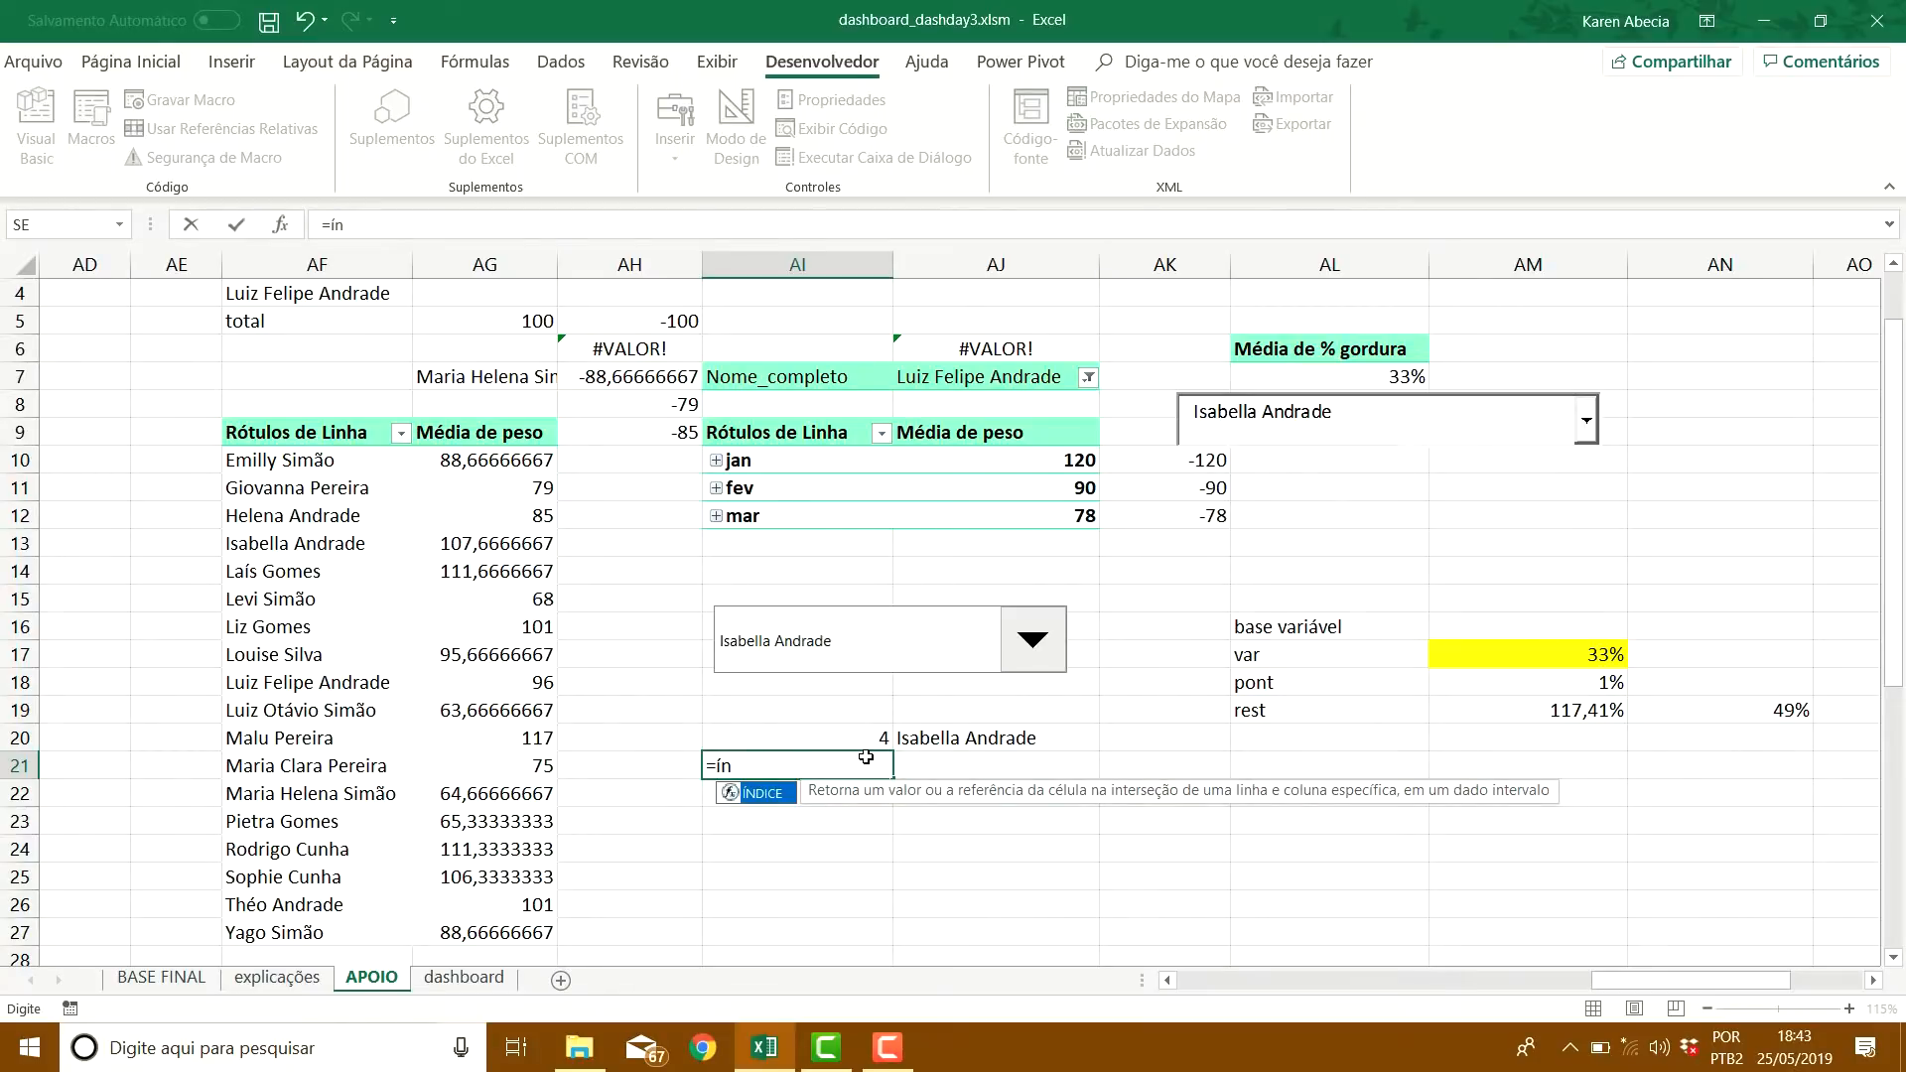
{"action": "key", "text": "Tab"}
{"action": "type", "text": "nome"}
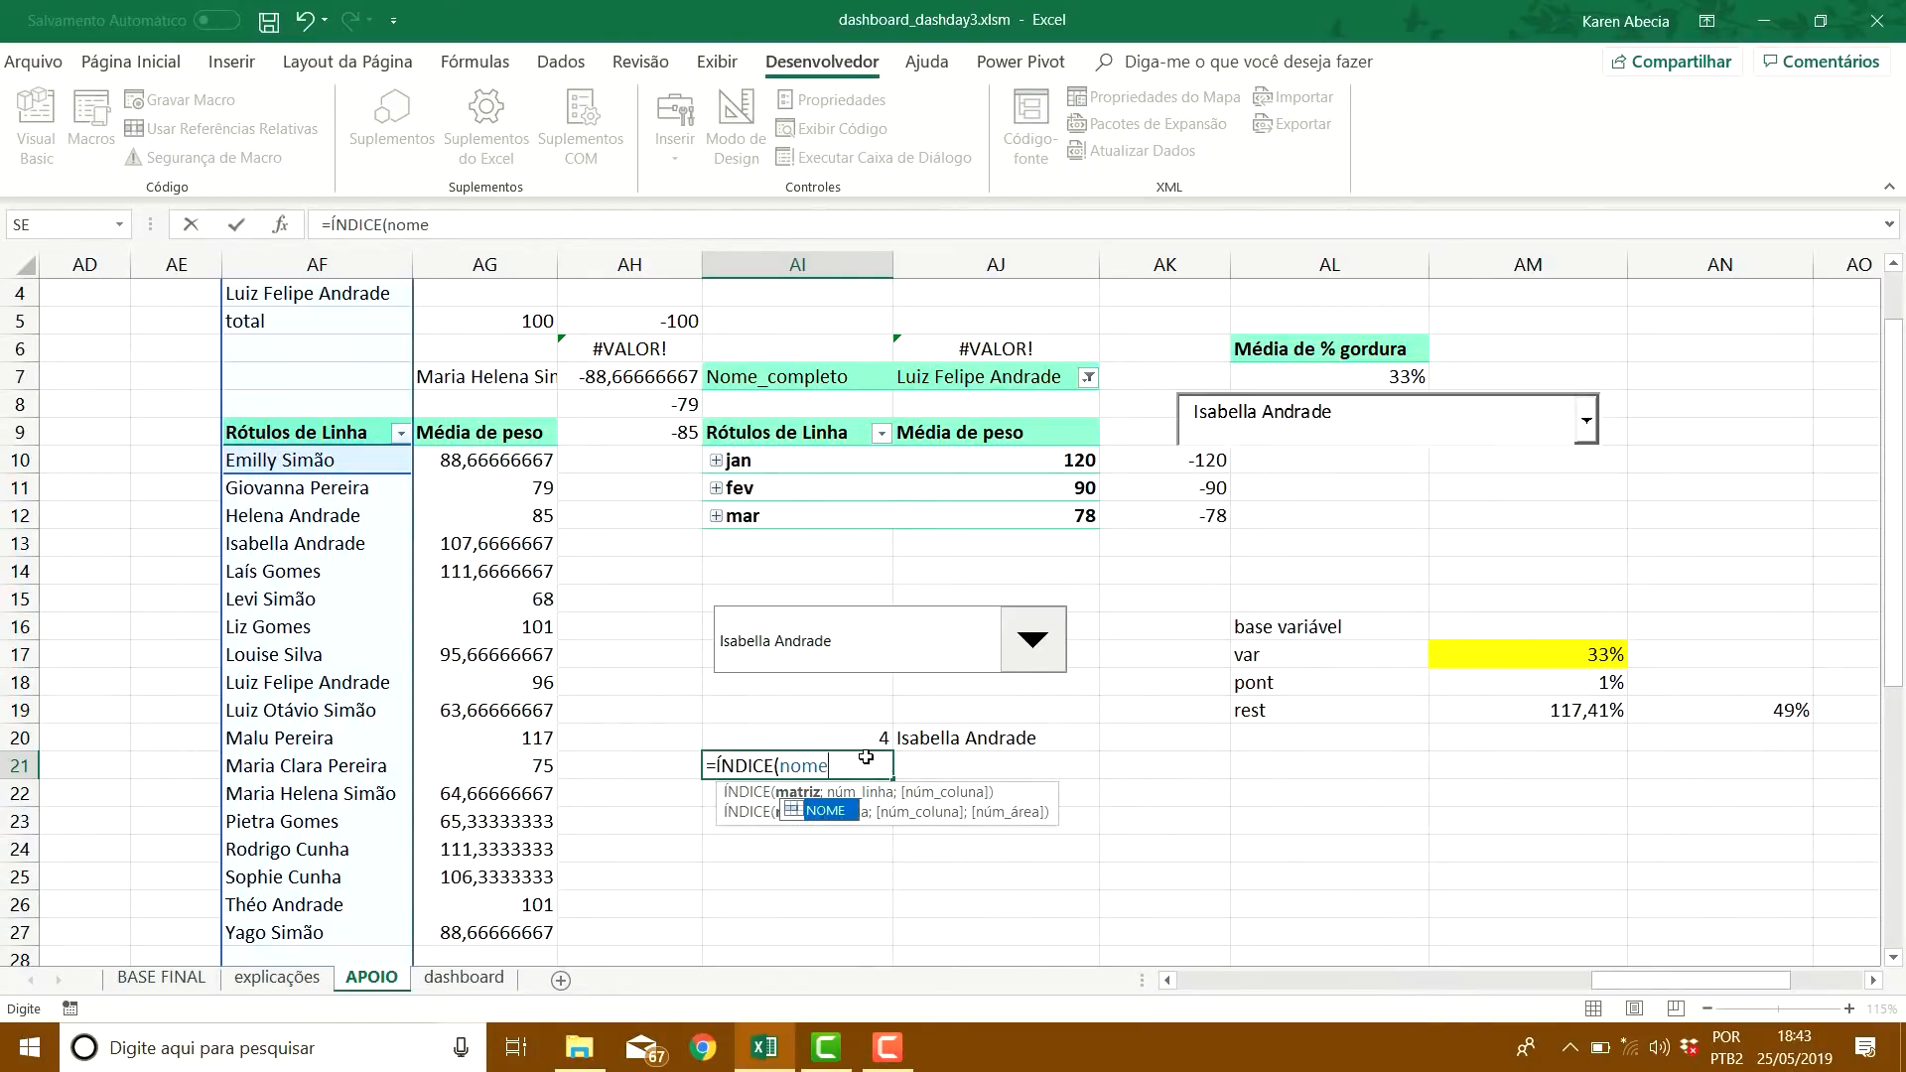
{"action": "type", "text": ";"}
{"action": "left_click", "coordinate": [881, 738]}
{"action": "type", "text": ")"}
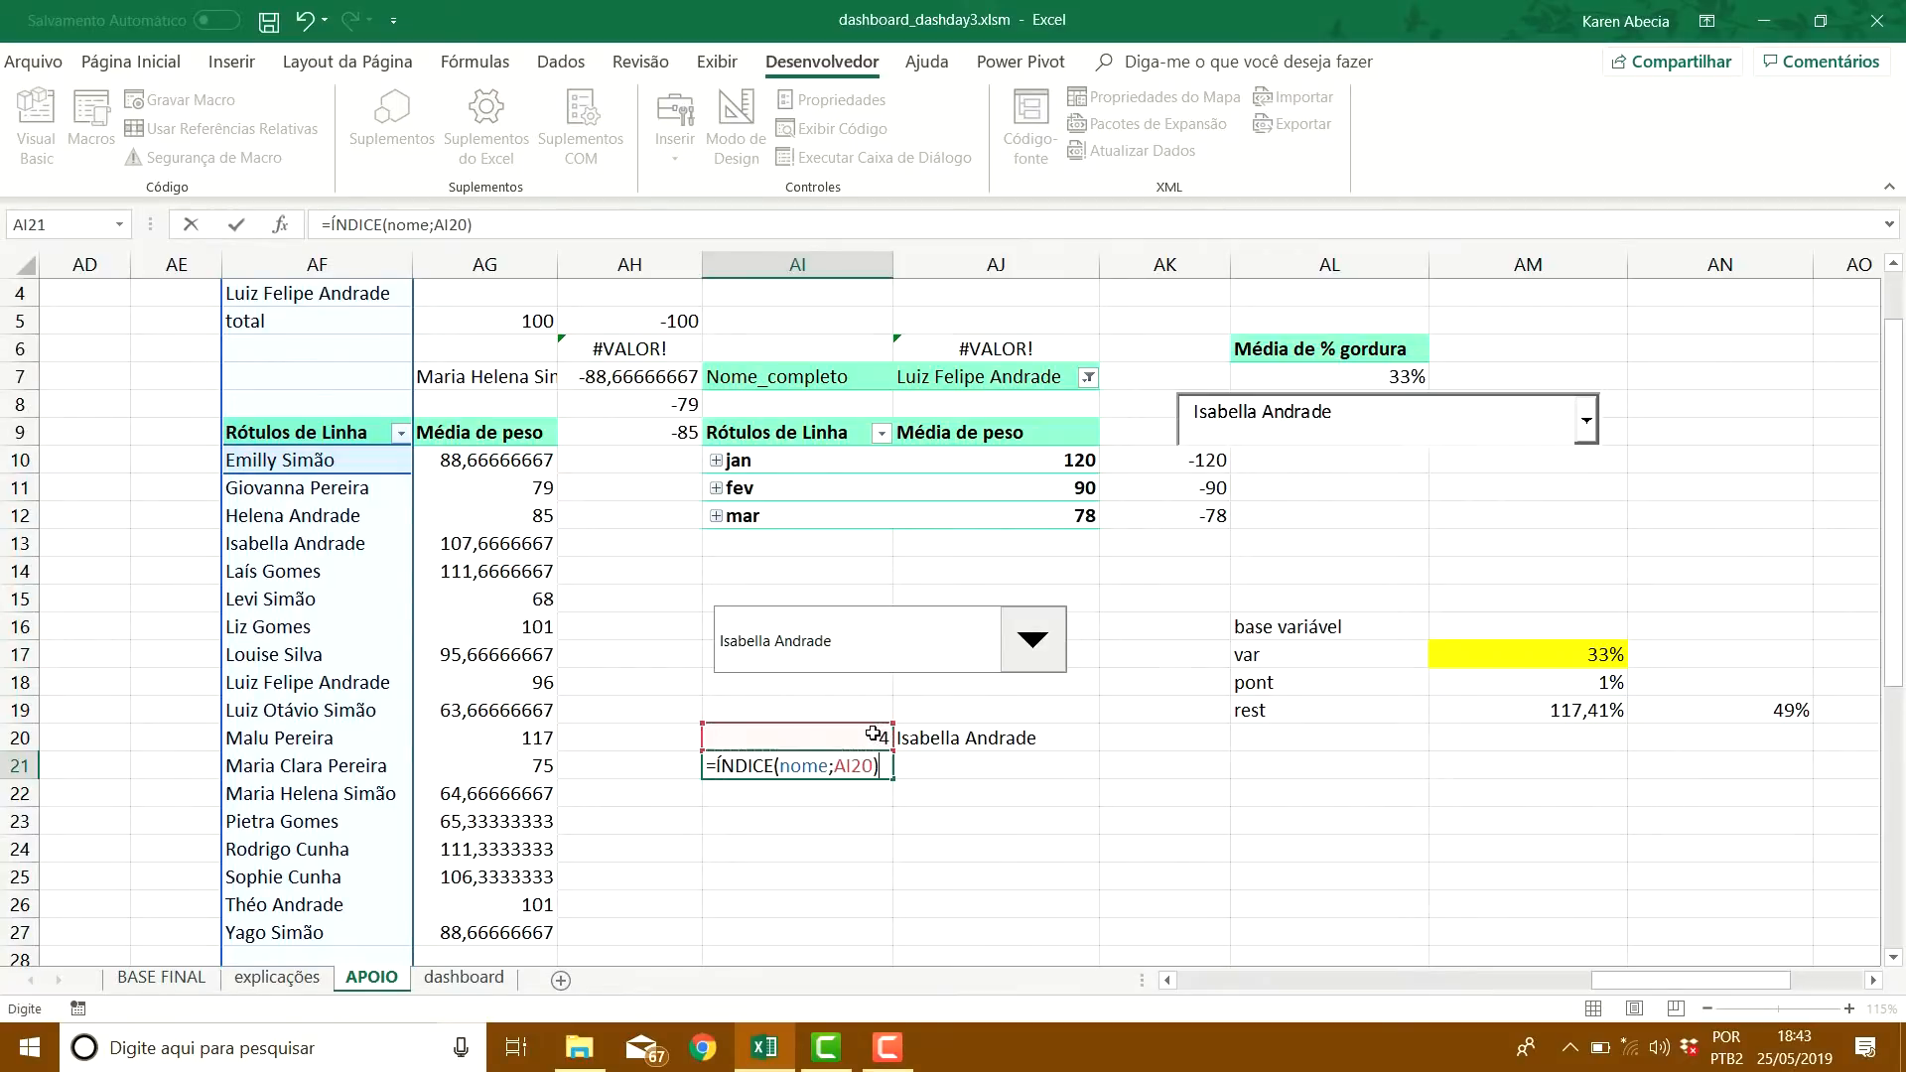
{"action": "key", "text": "ctrl+Page_Down"}
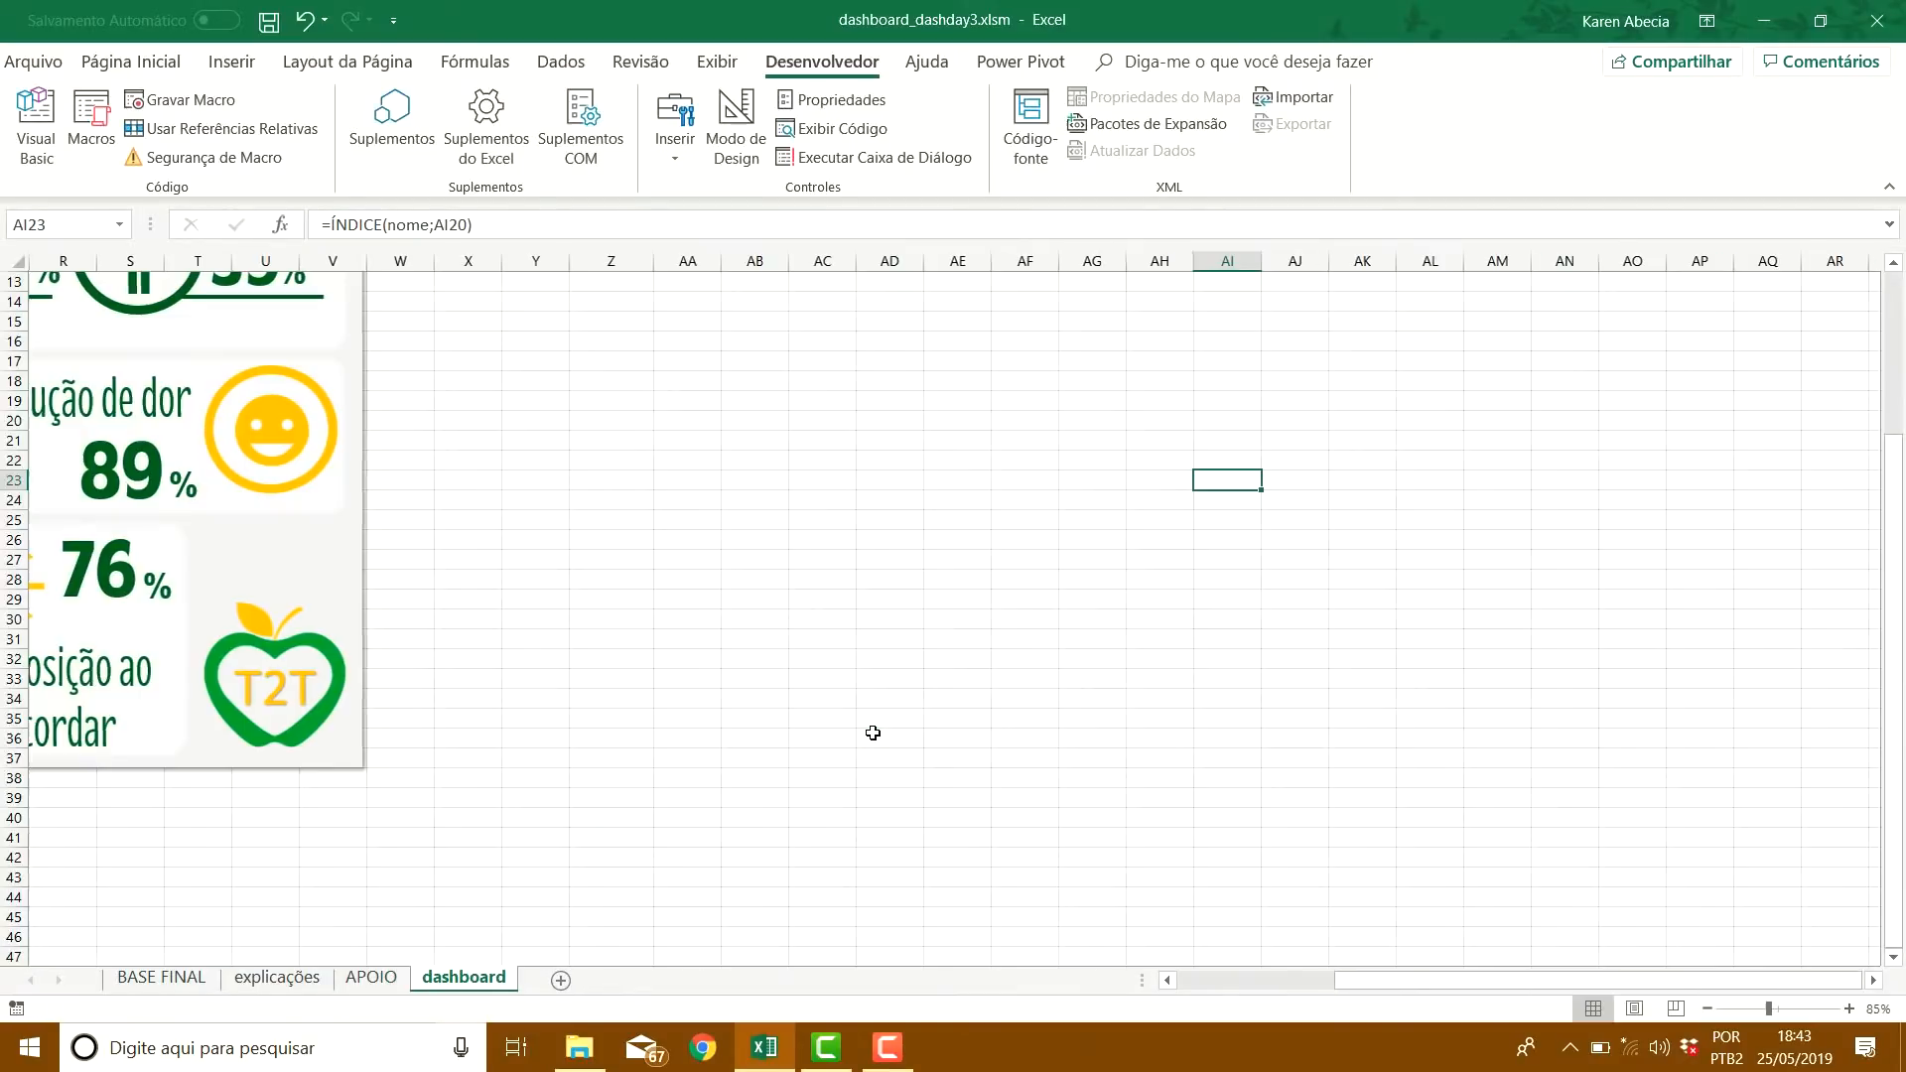
{"action": "left_click", "coordinate": [371, 978]}
Compare the name formula and its index in AI20:AI21 with the linked cell AJ20
{"action": "left_click", "coordinate": [939, 791]}
{"action": "left_click_drag", "start_coordinate": [852, 767], "coordinate": [854, 741]}
{"action": "left_click", "coordinate": [964, 735]}
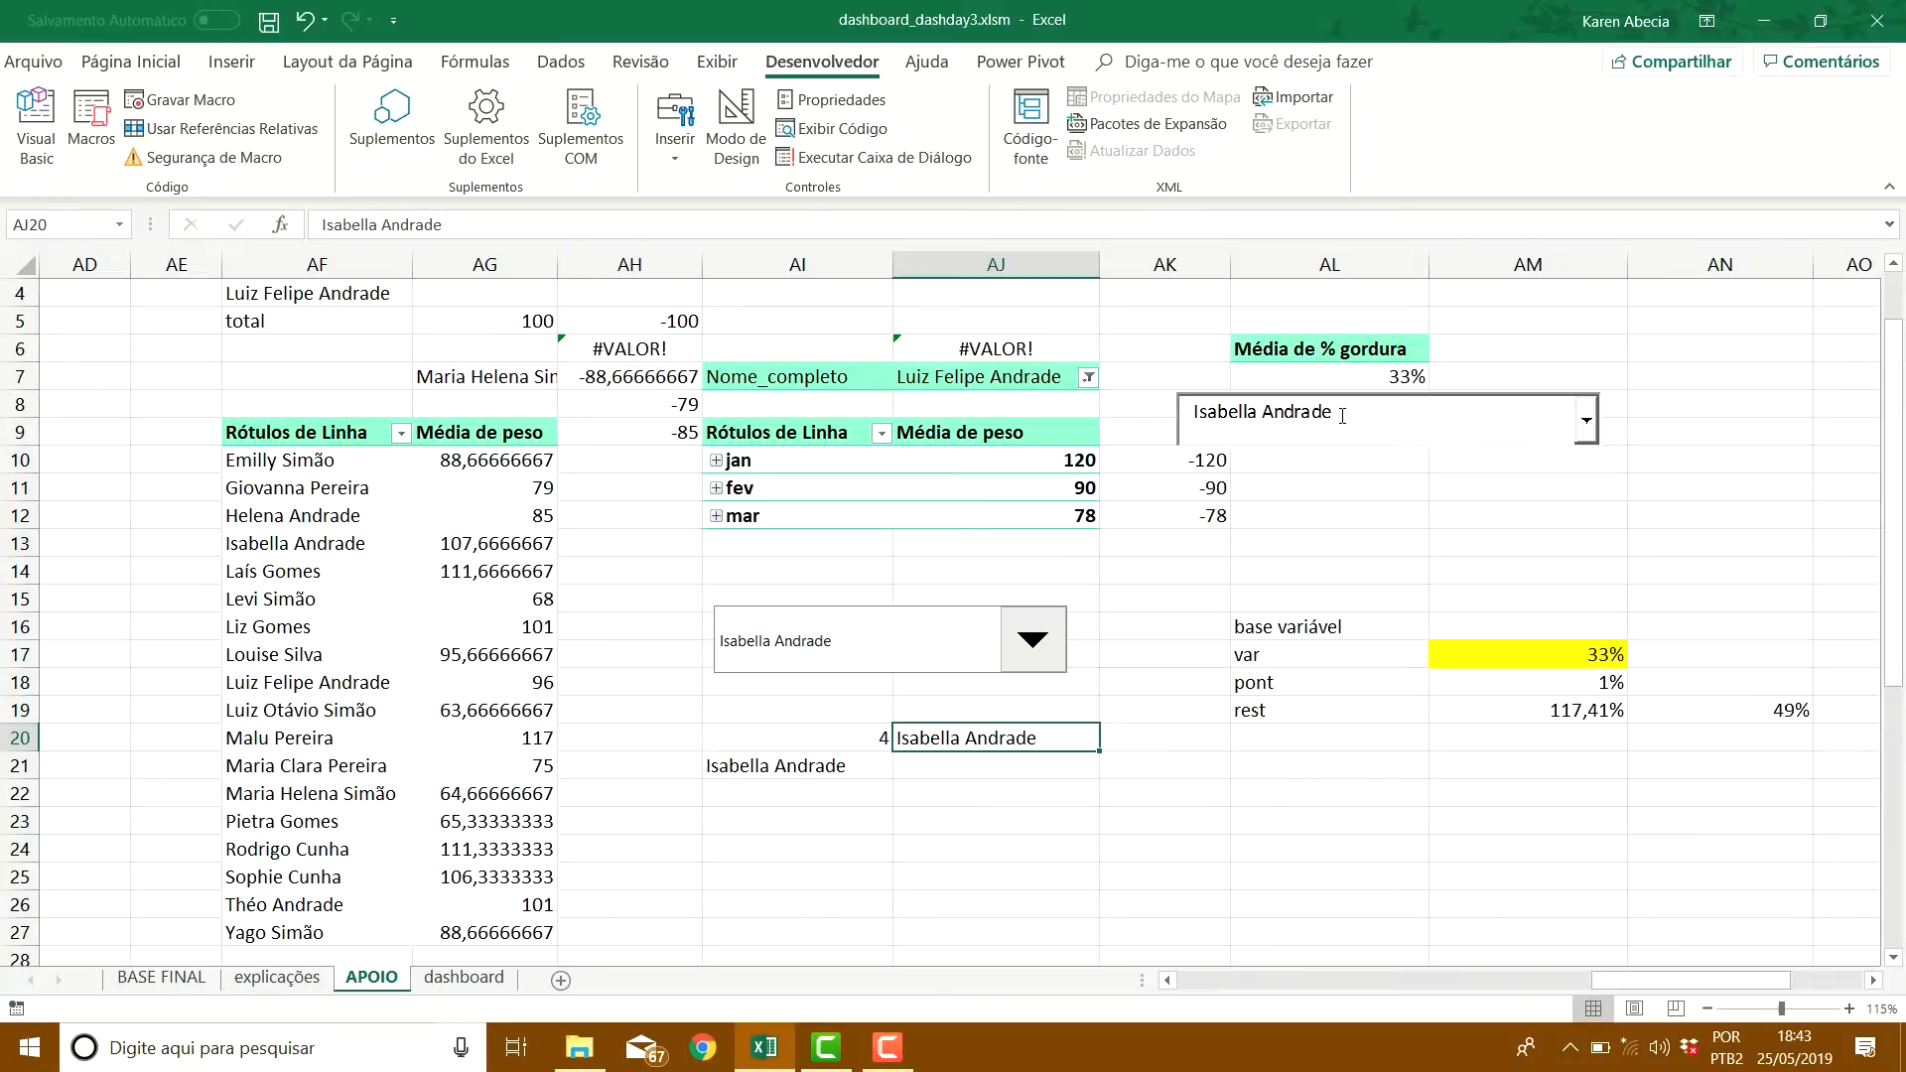
Enter design mode, shift the ActiveX combo box slightly down and to the left, and open its properties
{"action": "left_click", "coordinate": [736, 127]}
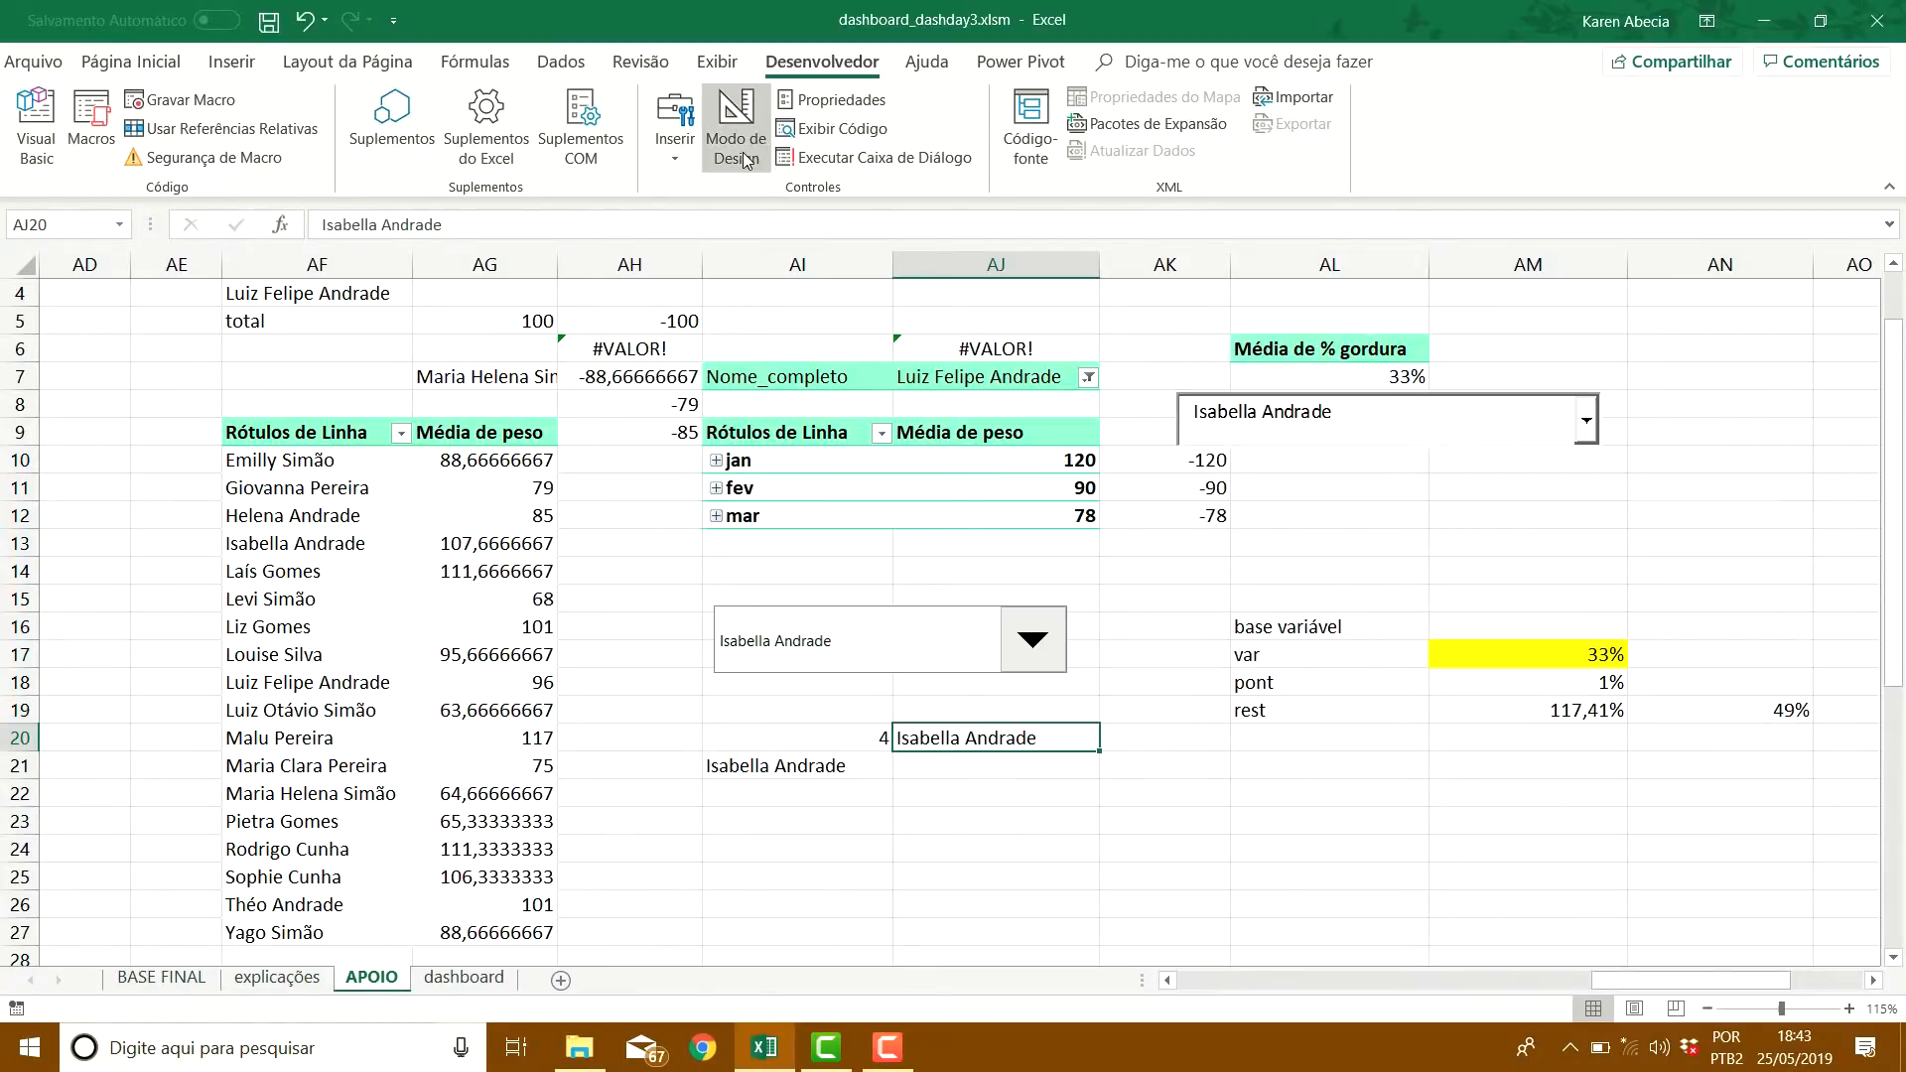
{"action": "left_click", "coordinate": [1546, 418]}
{"action": "left_click_drag", "start_coordinate": [1546, 418], "coordinate": [1475, 441]}
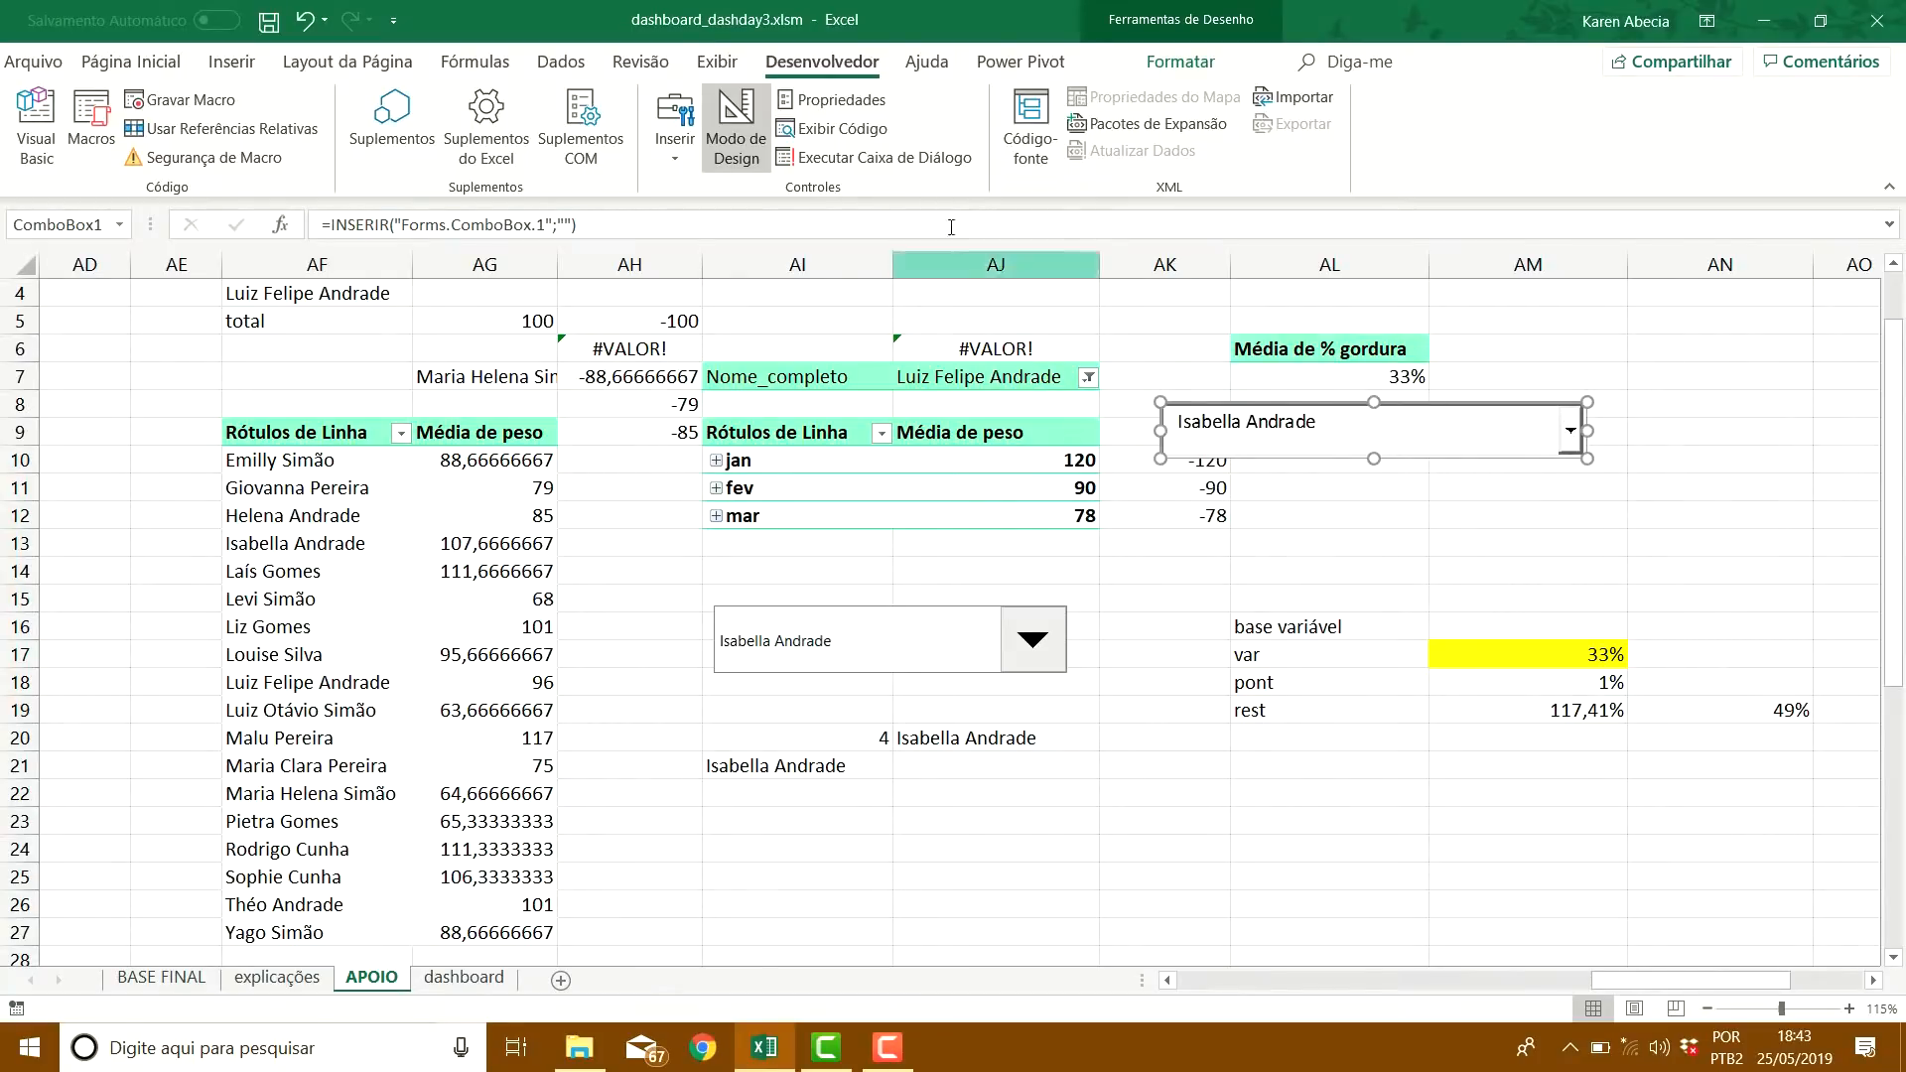
{"action": "left_click", "coordinate": [841, 100]}
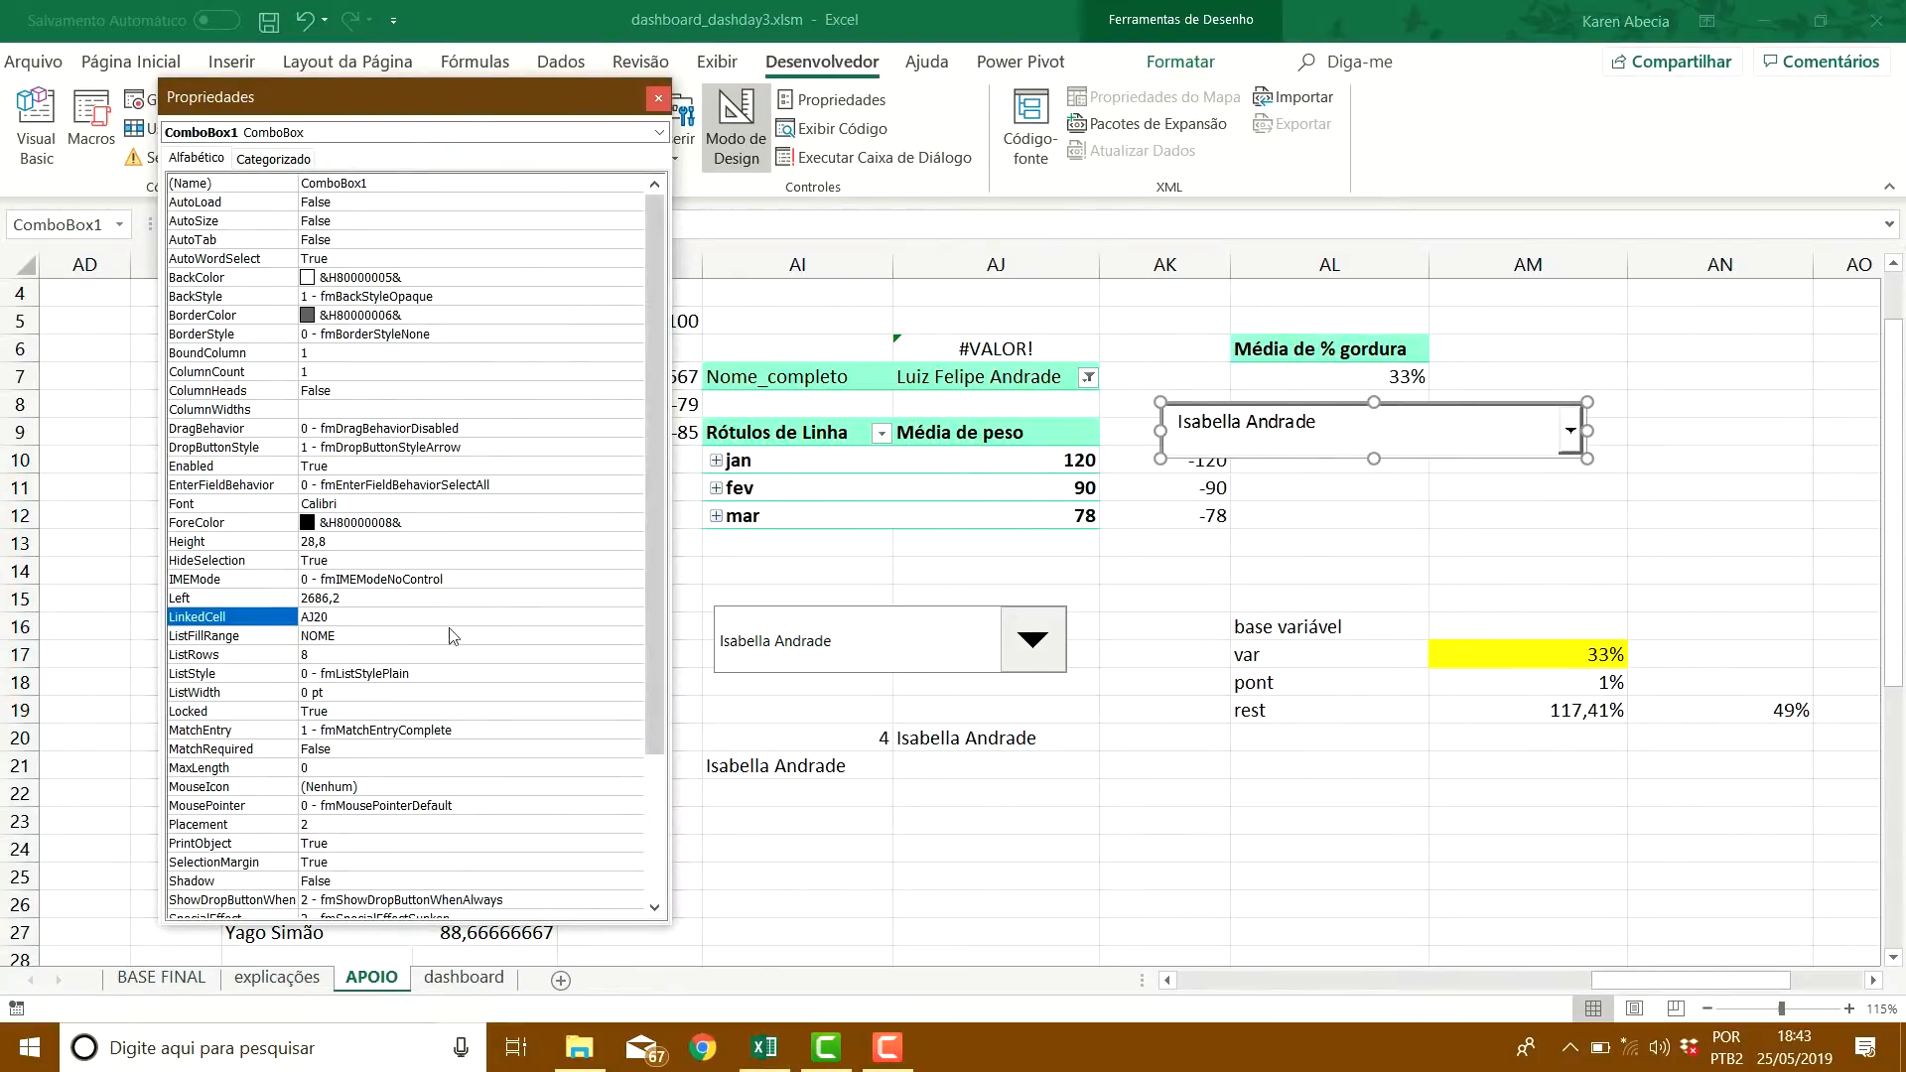
Set the ActiveX combo box's font to Gabriola in a size larger than 22
{"action": "left_click", "coordinate": [268, 159]}
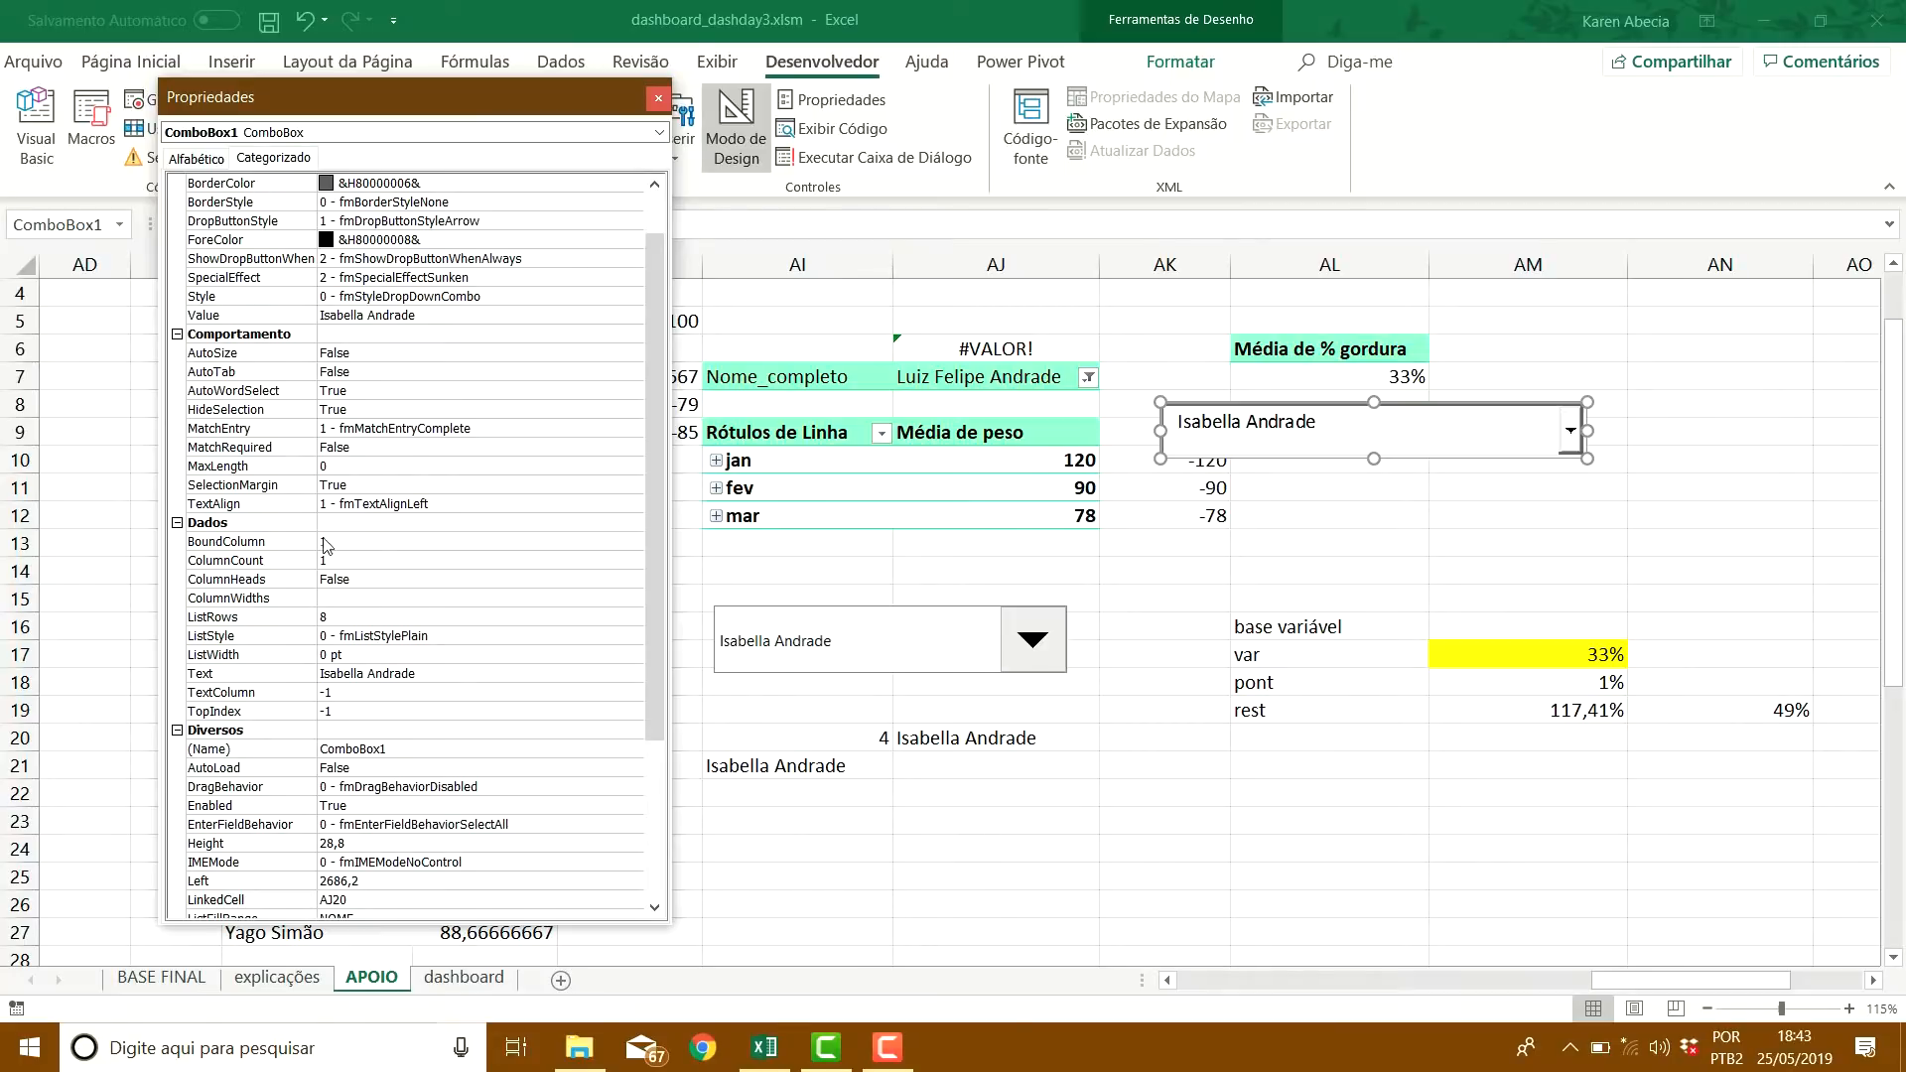
{"action": "scroll", "coordinate": [324, 544], "scroll_direction": "down", "scroll_amount": 4}
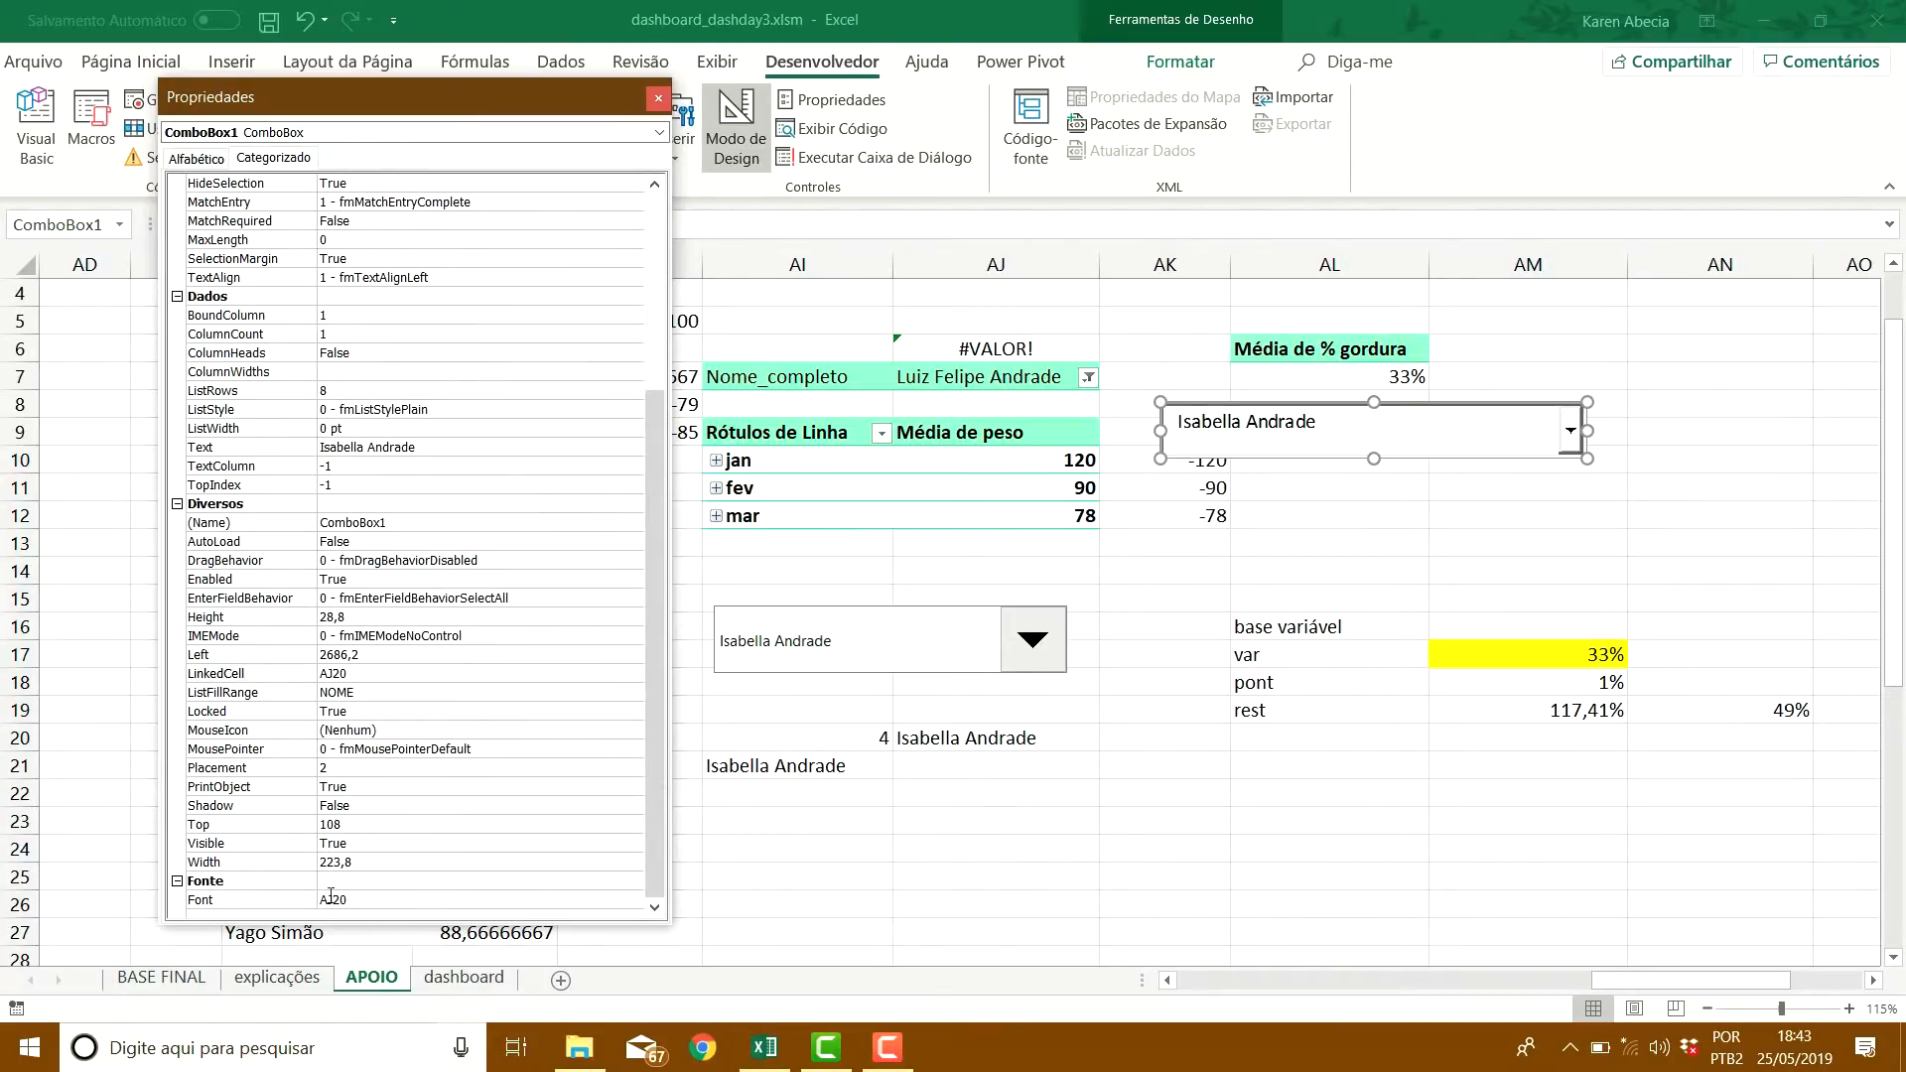
{"action": "left_click", "coordinate": [253, 903]}
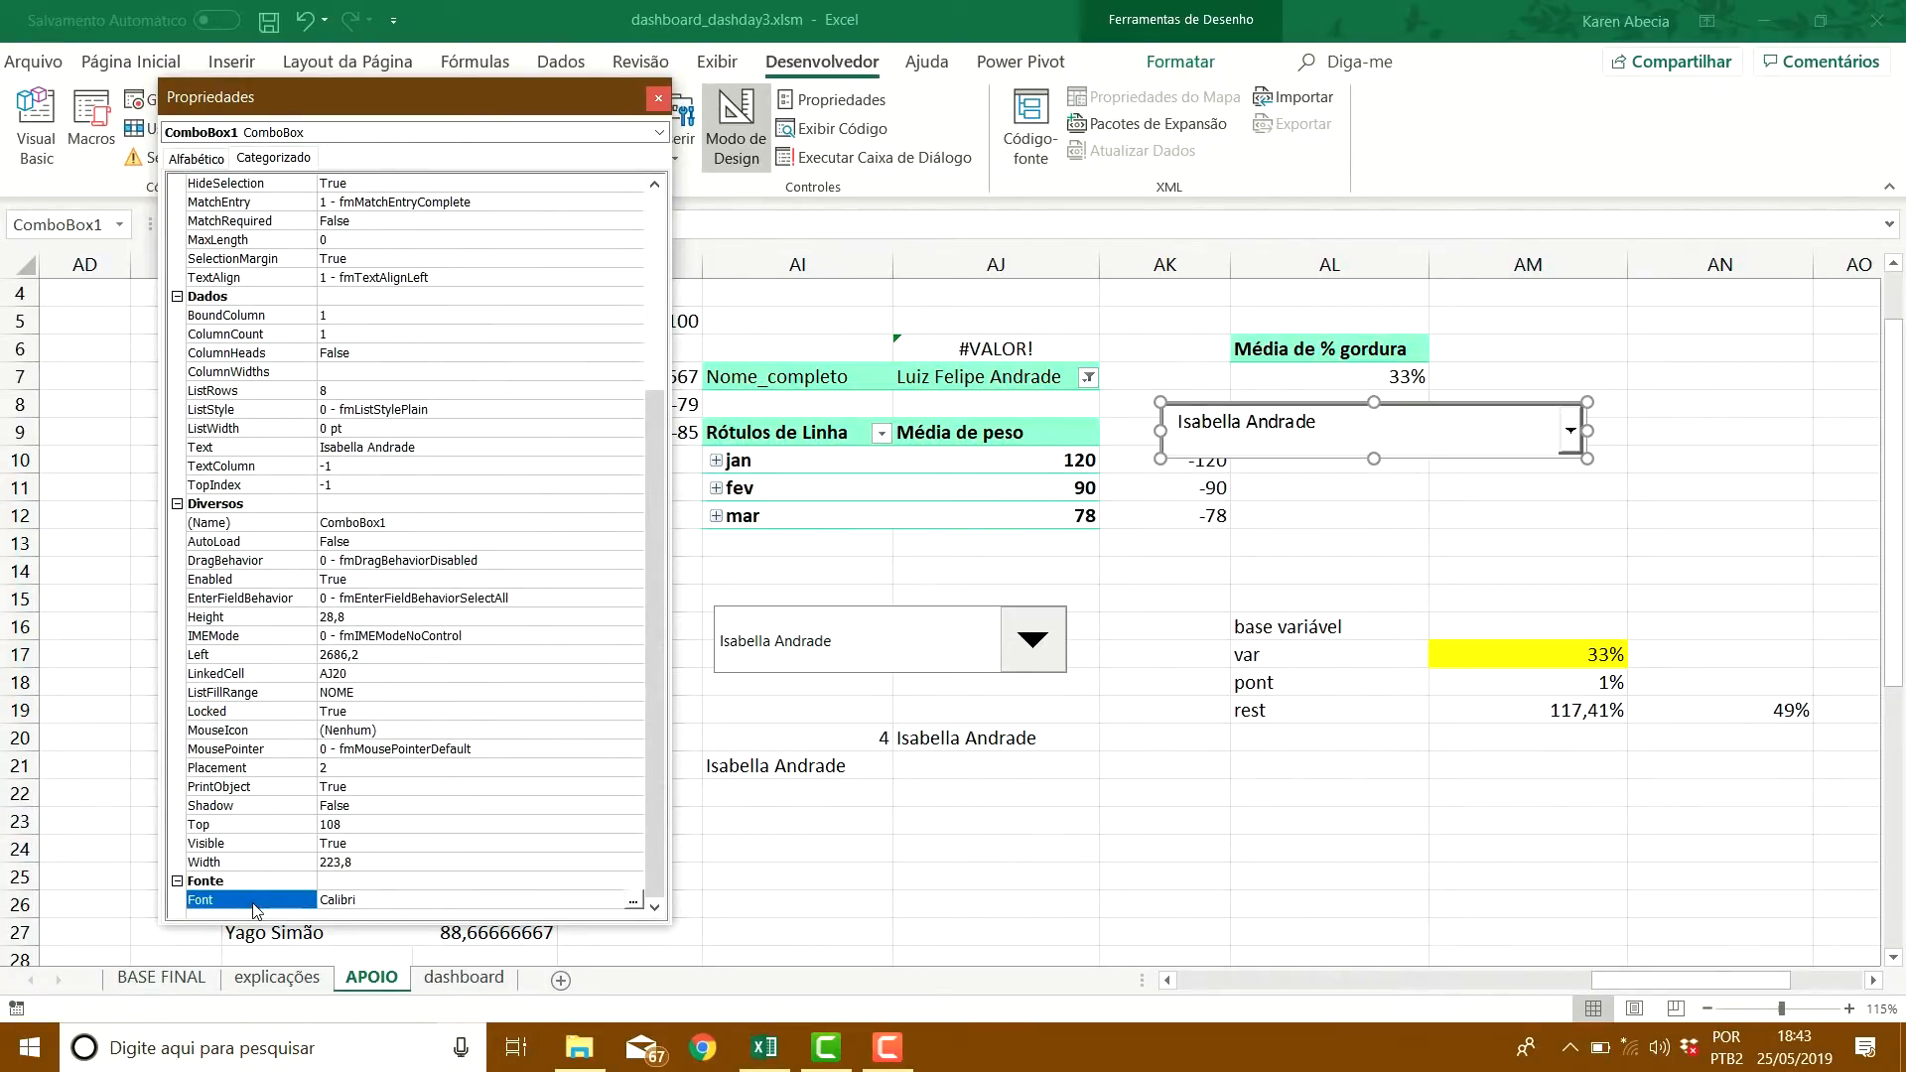
{"action": "left_click", "coordinate": [633, 906]}
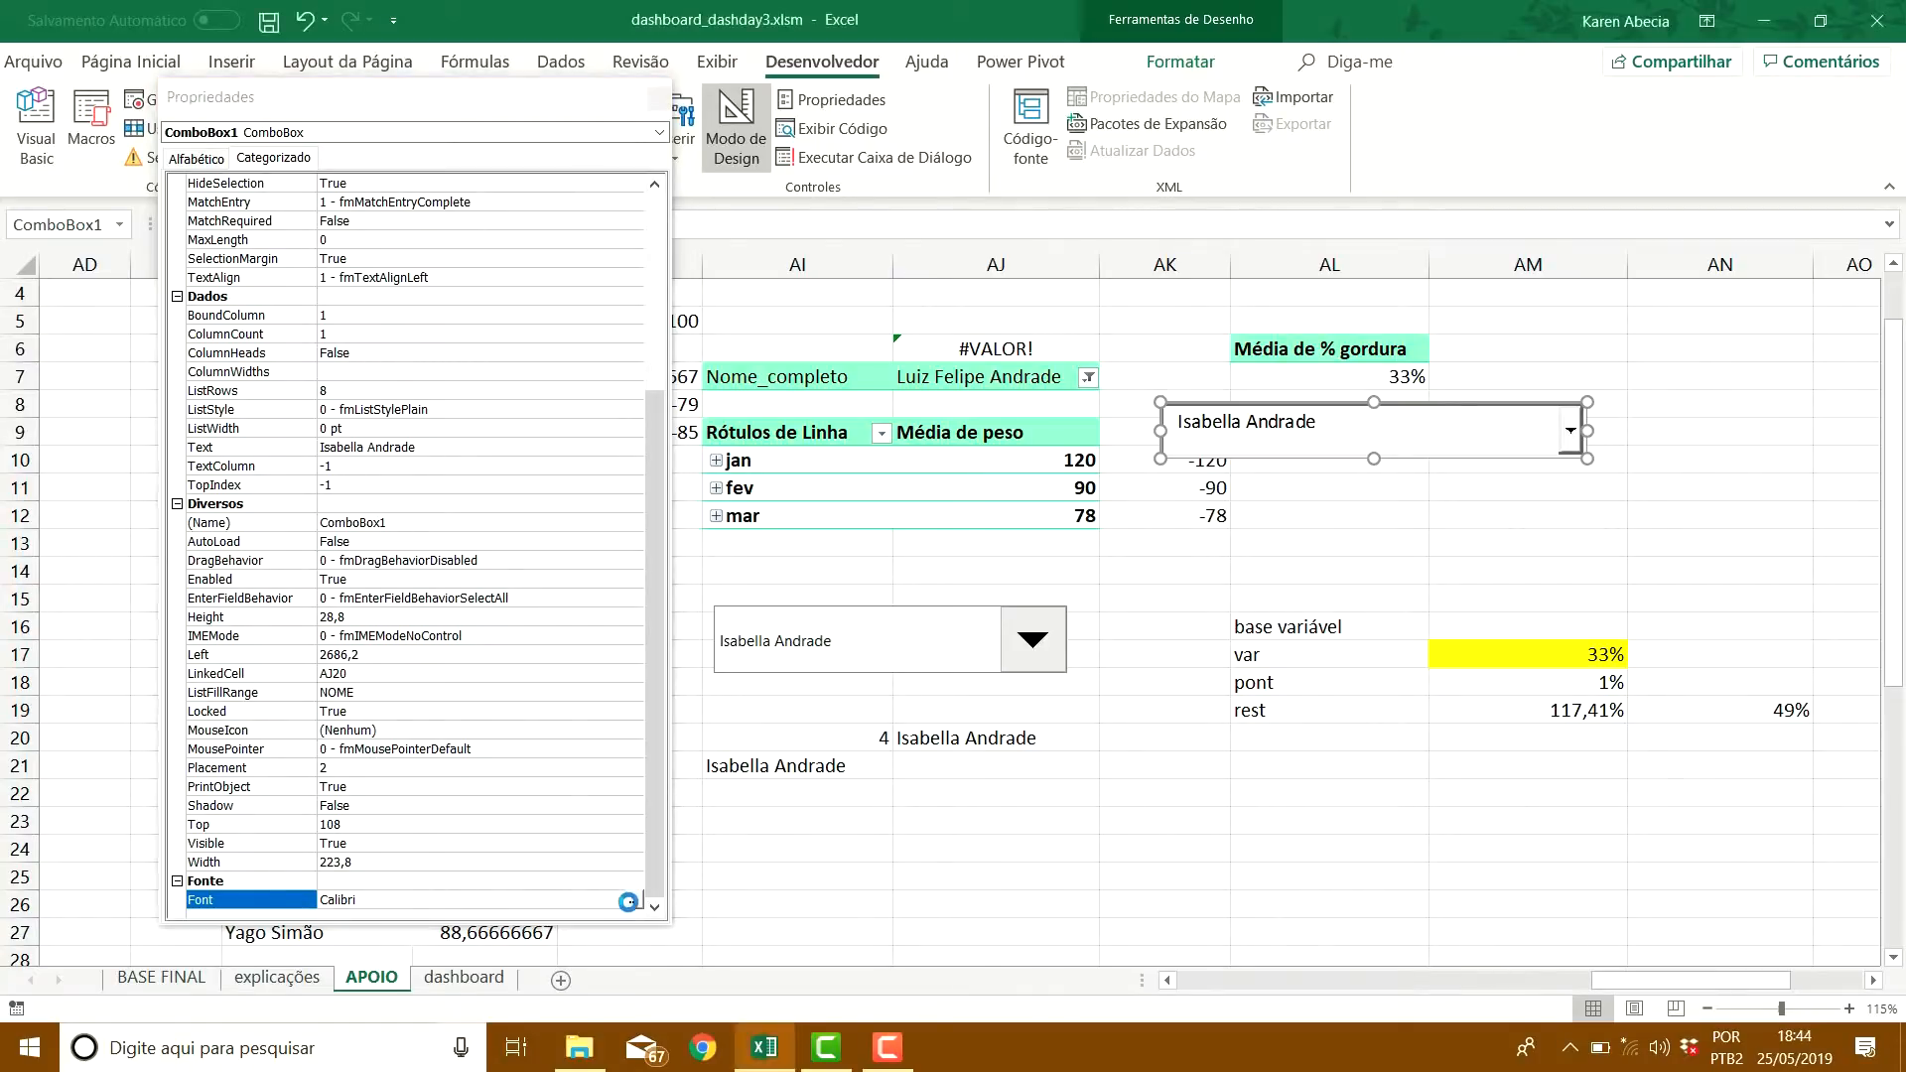
{"action": "left_click_drag", "start_coordinate": [230, 256], "coordinate": [229, 240]}
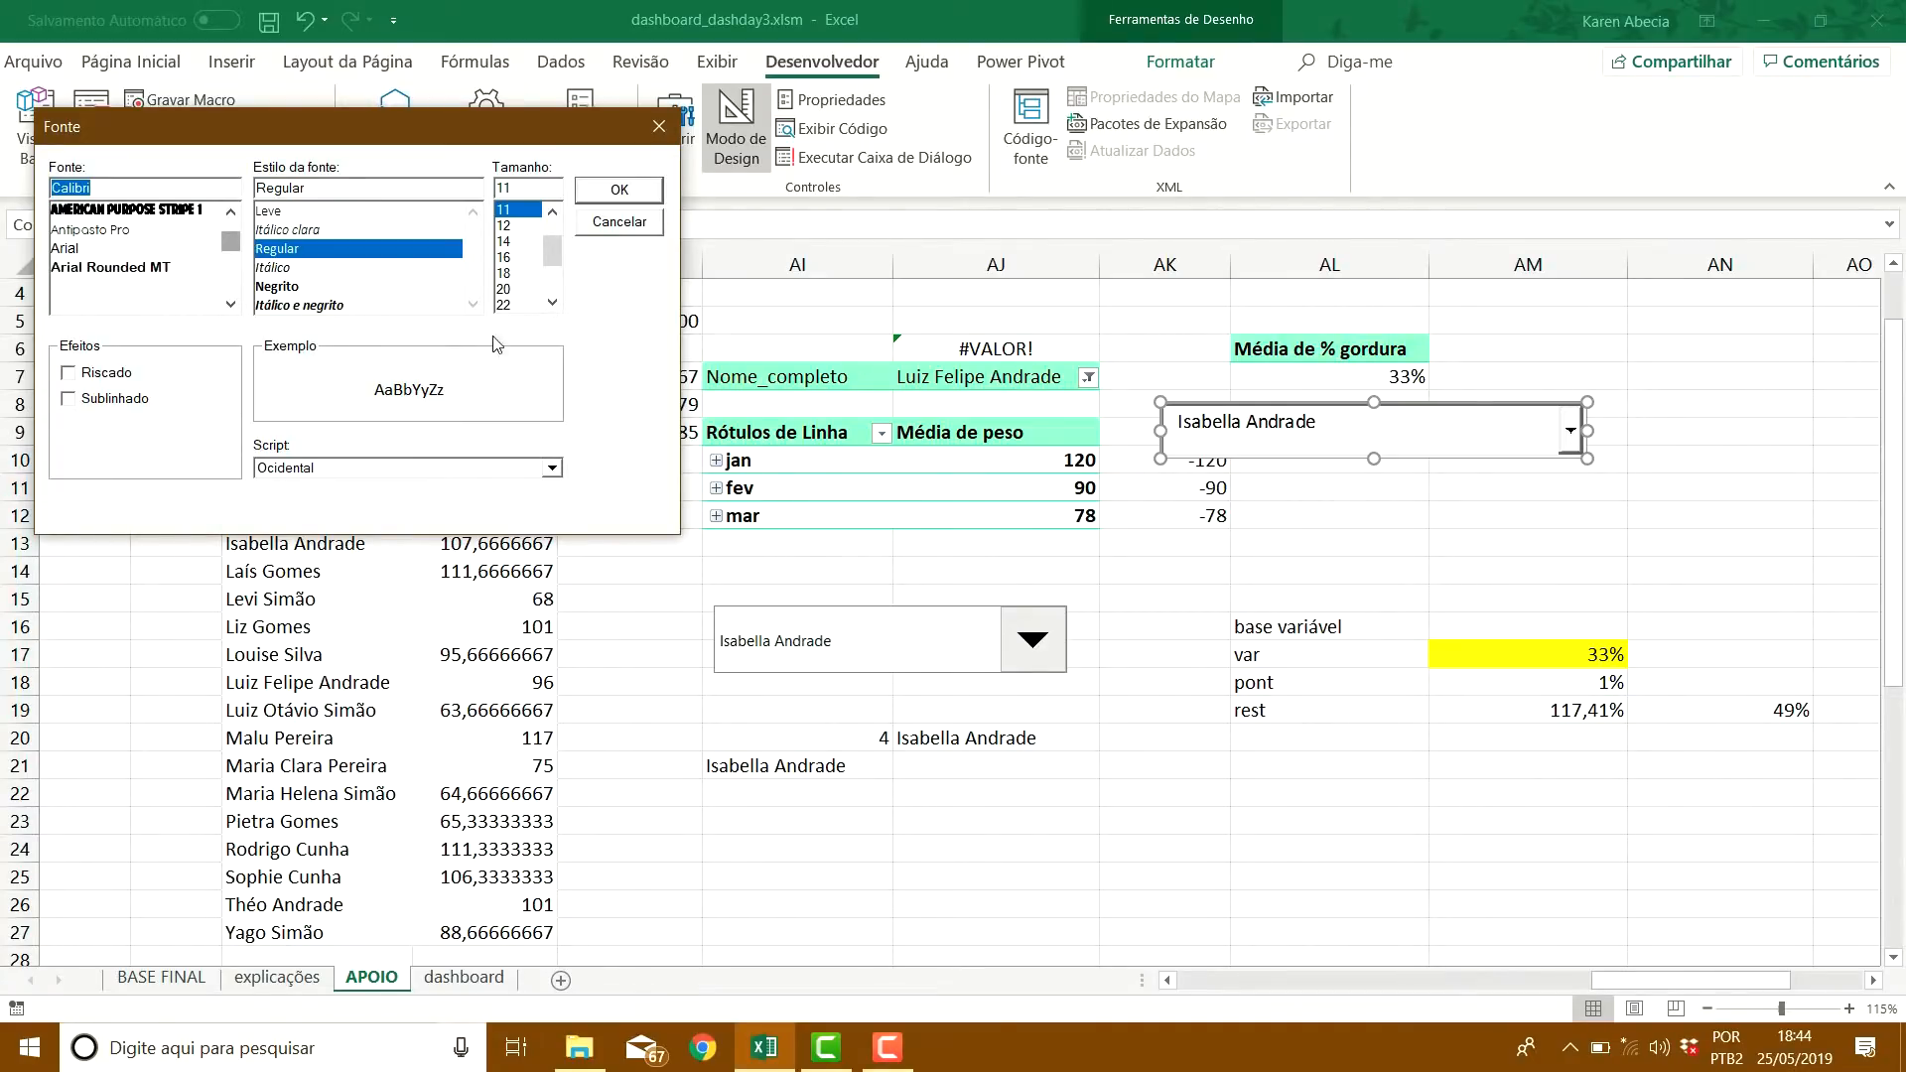
{"action": "scroll", "coordinate": [190, 282], "scroll_direction": "down", "scroll_amount": 2}
{"action": "left_click_drag", "start_coordinate": [230, 231], "coordinate": [237, 256]}
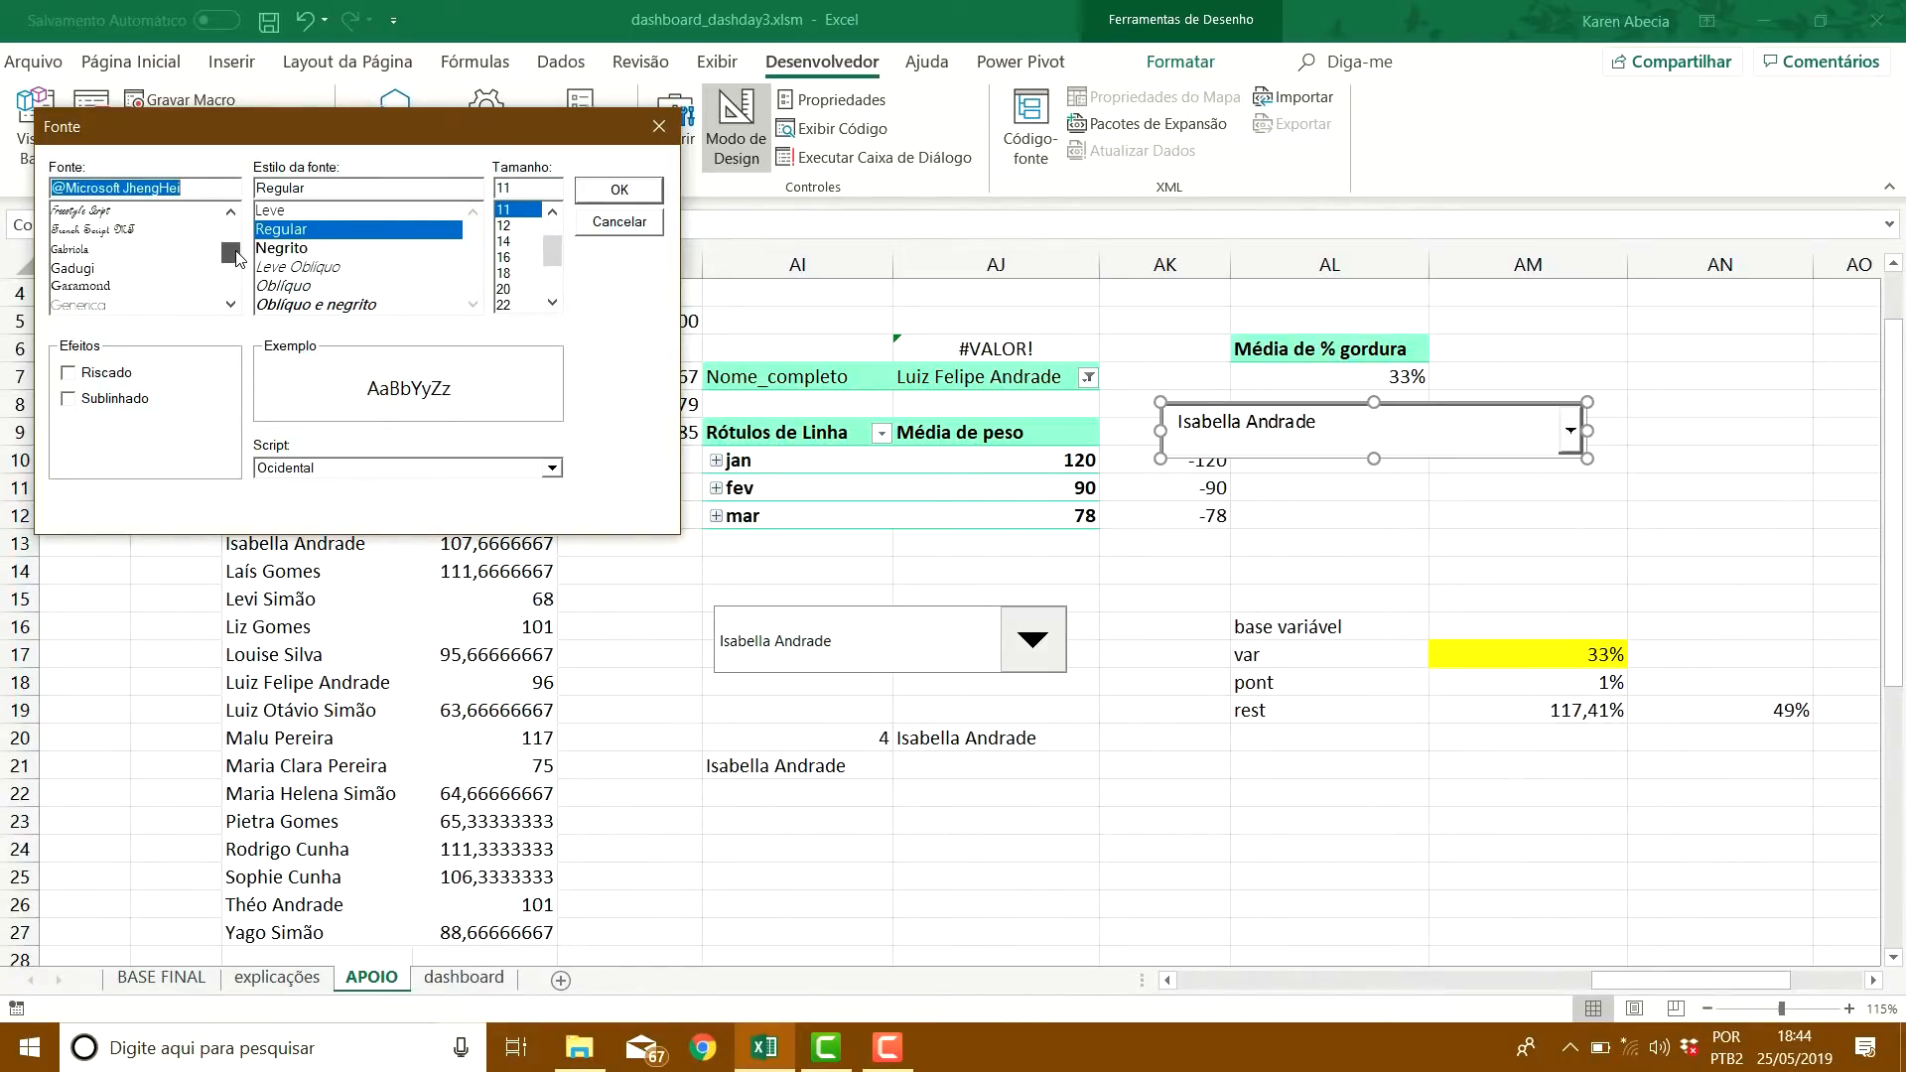
{"action": "left_click", "coordinate": [80, 249]}
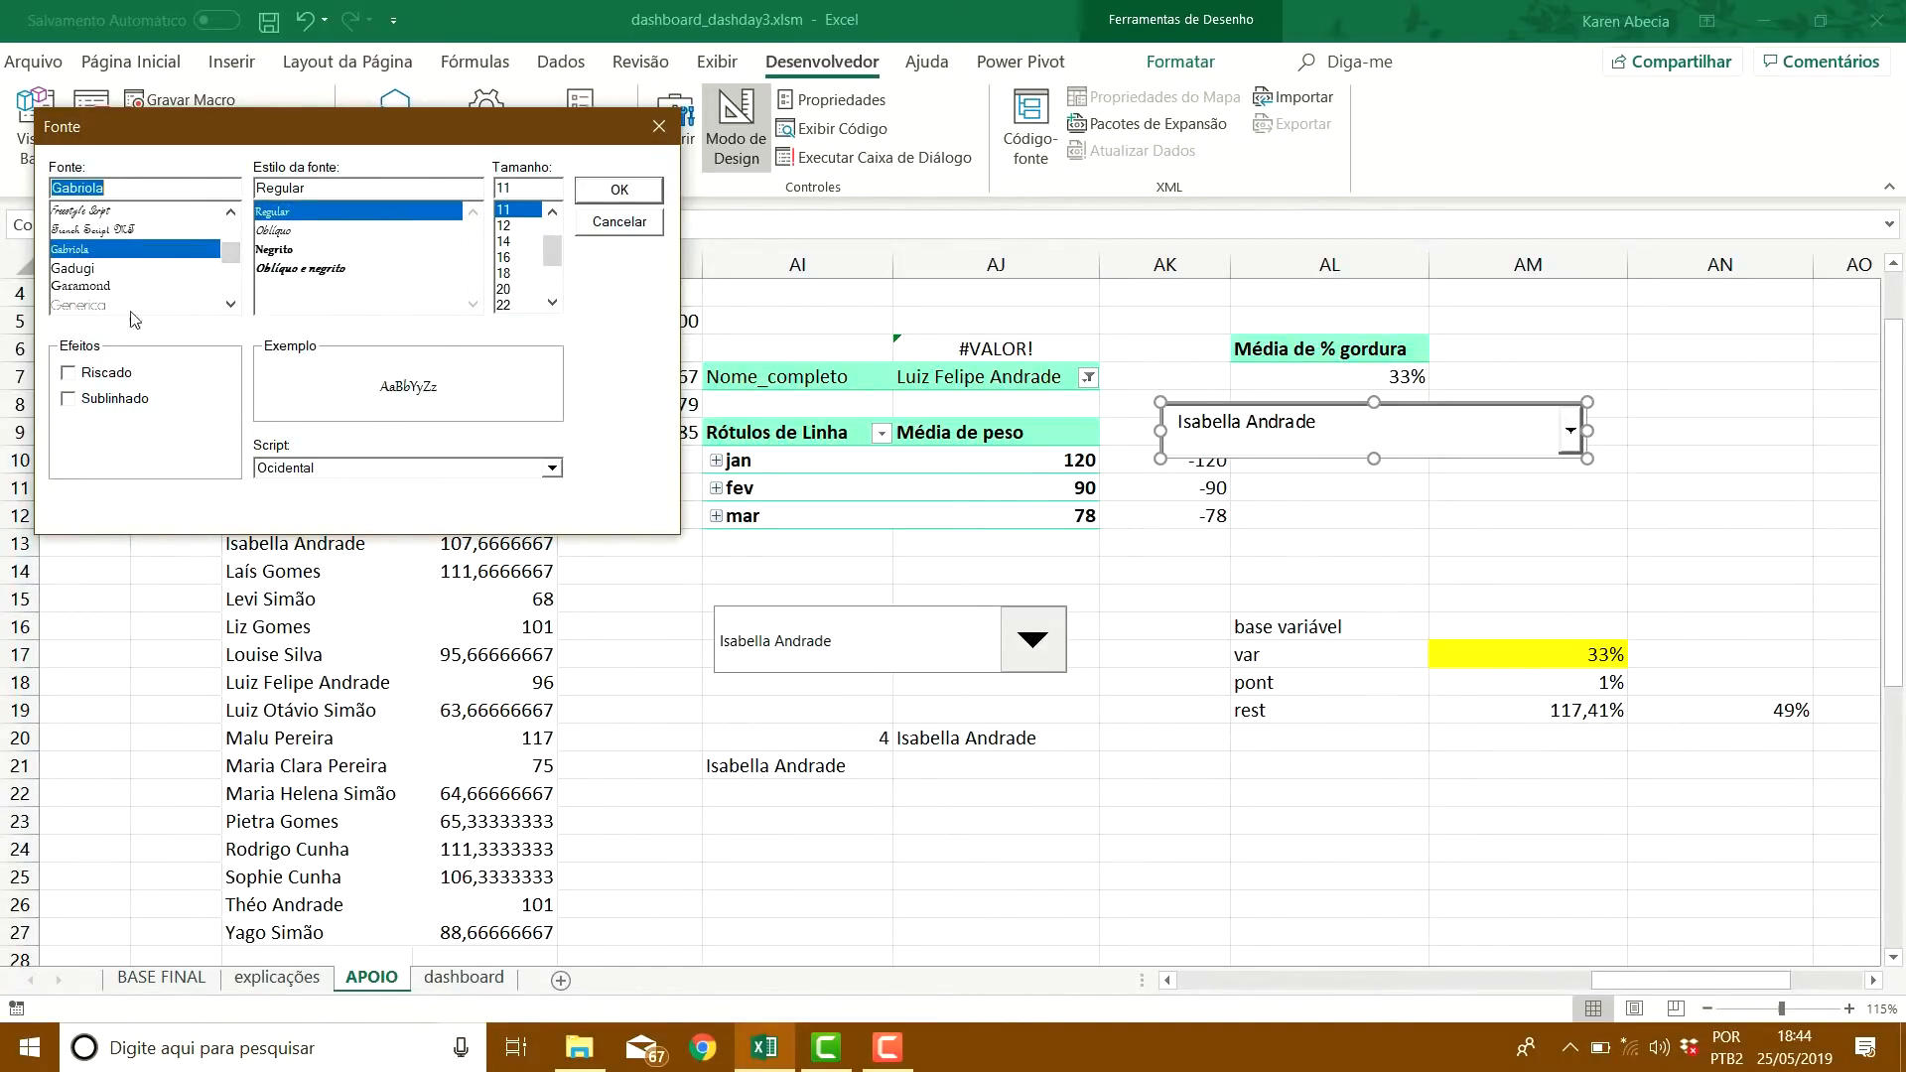
{"action": "left_click", "coordinate": [505, 306]}
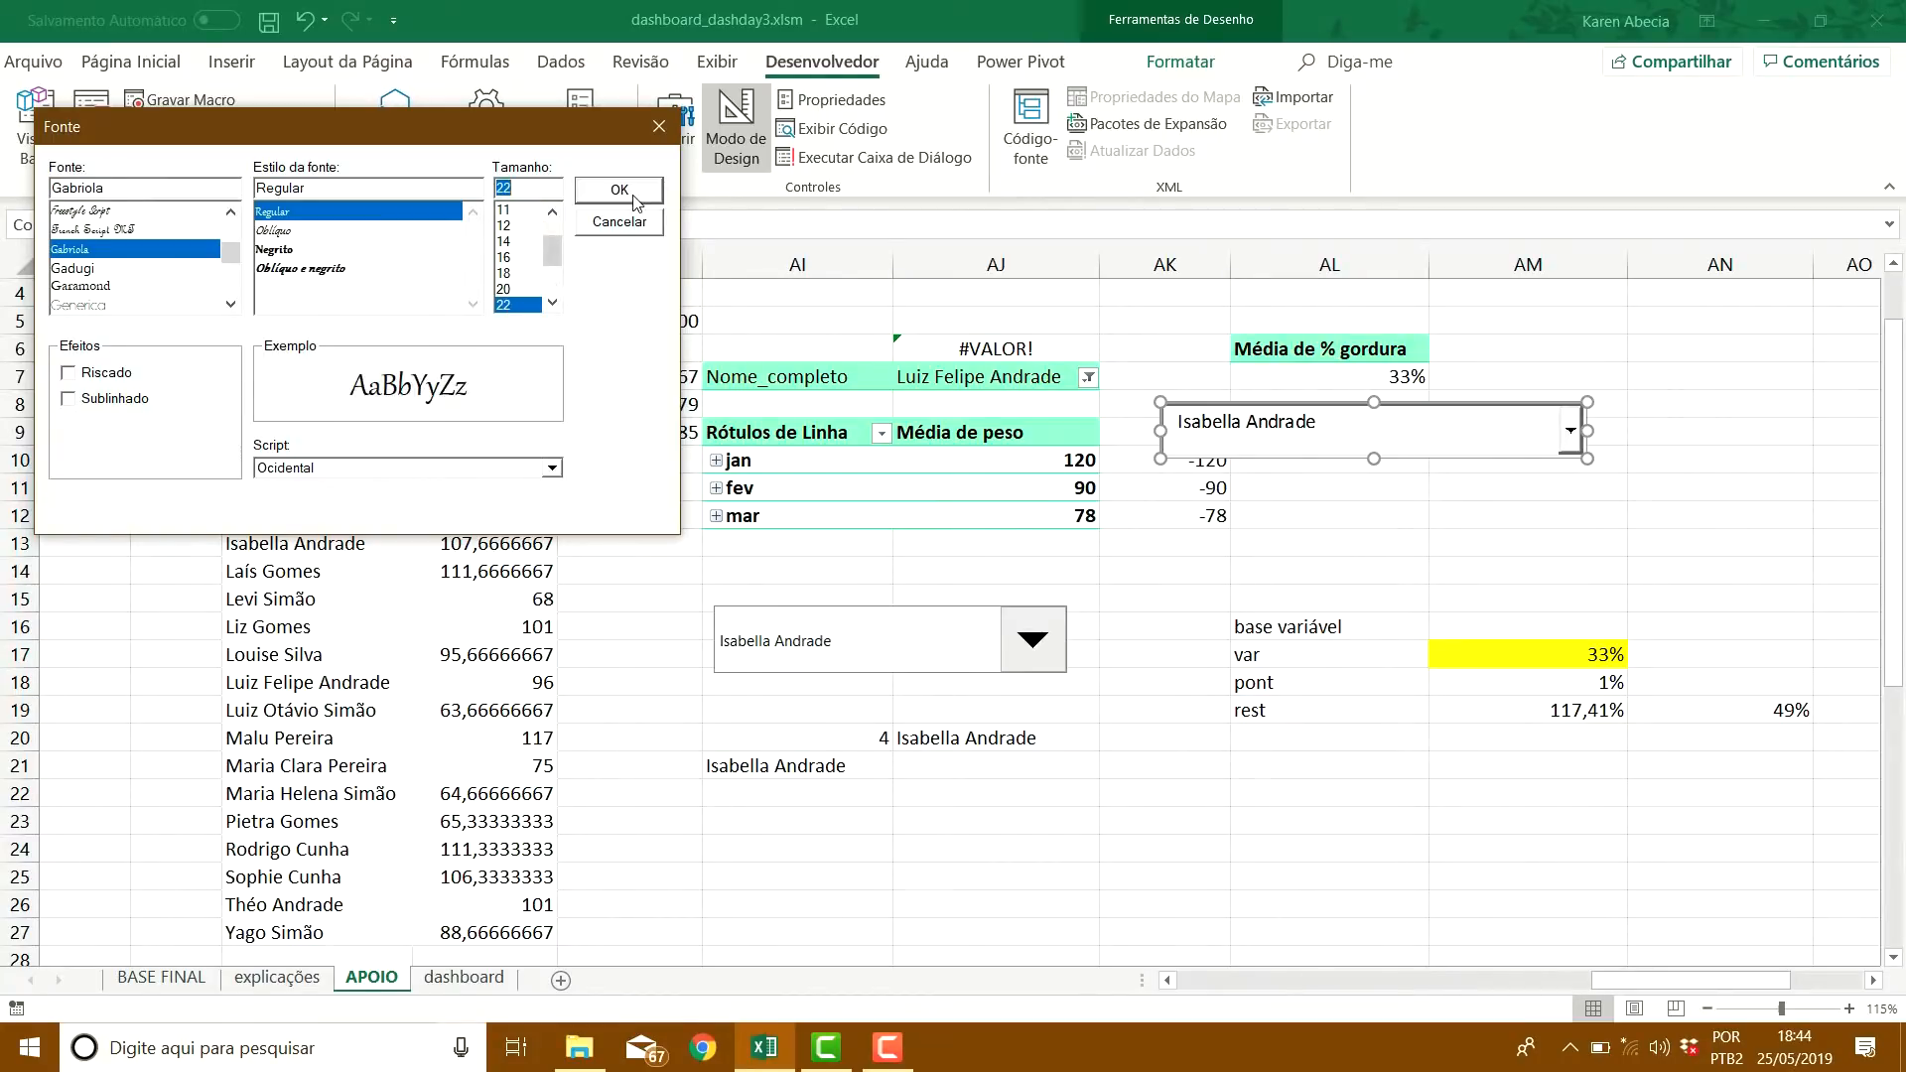
{"action": "left_click", "coordinate": [551, 302]}
{"action": "left_click", "coordinate": [552, 303]}
{"action": "left_click", "coordinate": [551, 303]}
{"action": "left_click", "coordinate": [515, 290]}
{"action": "left_click", "coordinate": [619, 190]}
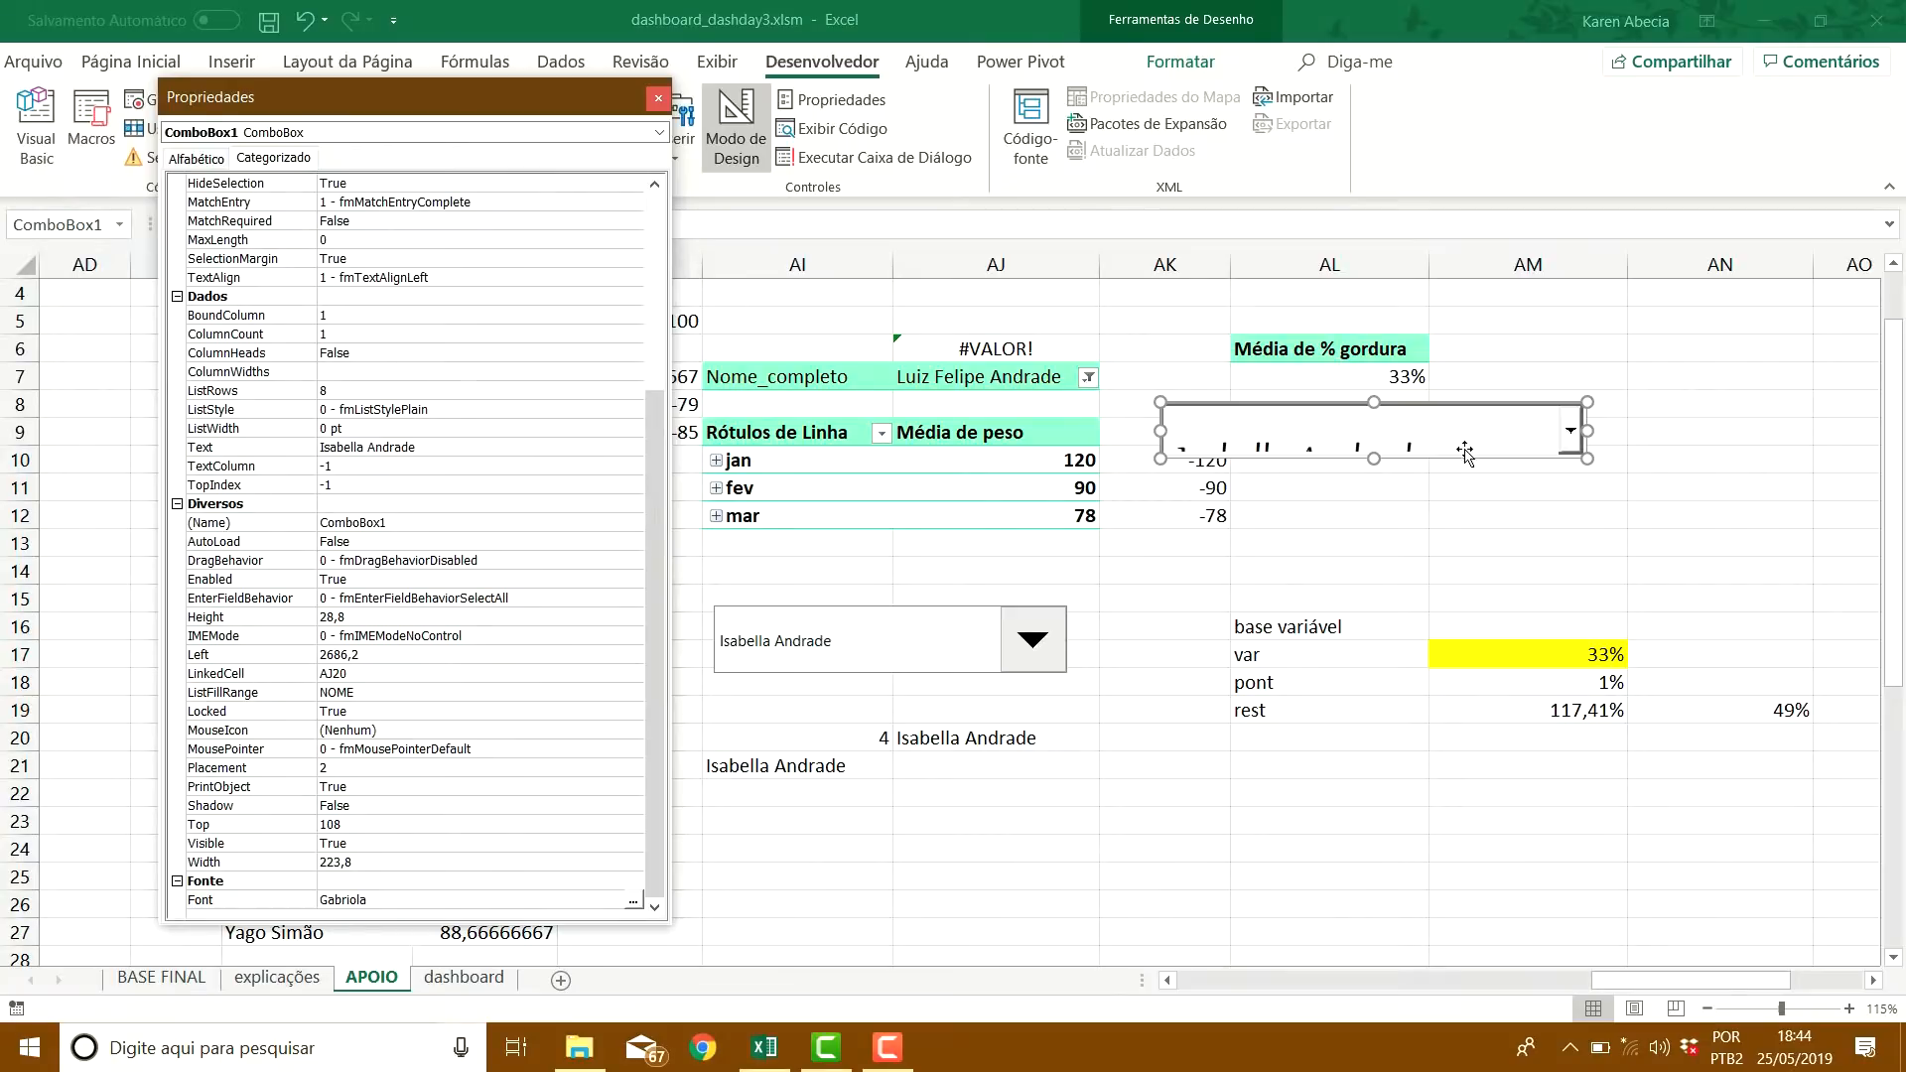
Enlarge the ActiveX combo box to about 231 wide and 59 high to fit its text, and close its properties
{"action": "left_click_drag", "start_coordinate": [1587, 458], "coordinate": [1600, 516]}
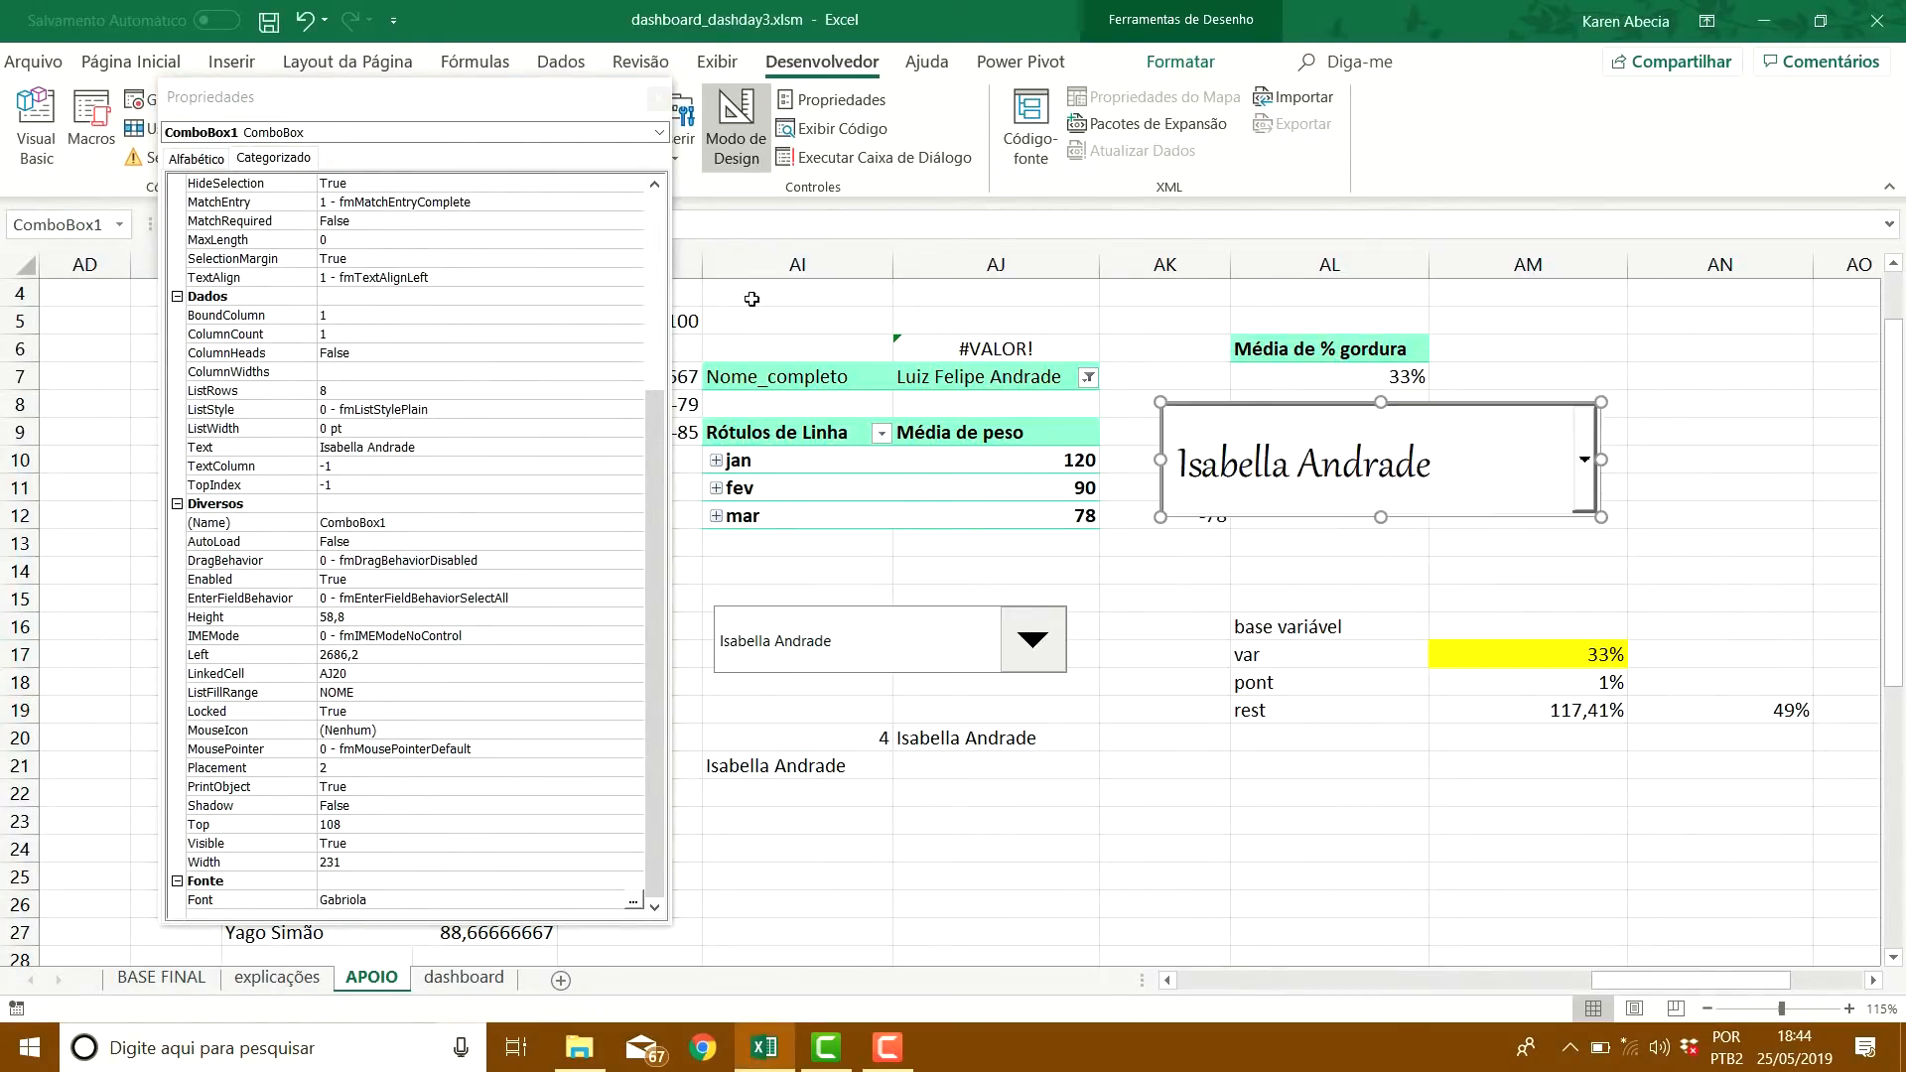
{"action": "left_click", "coordinate": [601, 104]}
{"action": "left_click", "coordinate": [659, 100]}
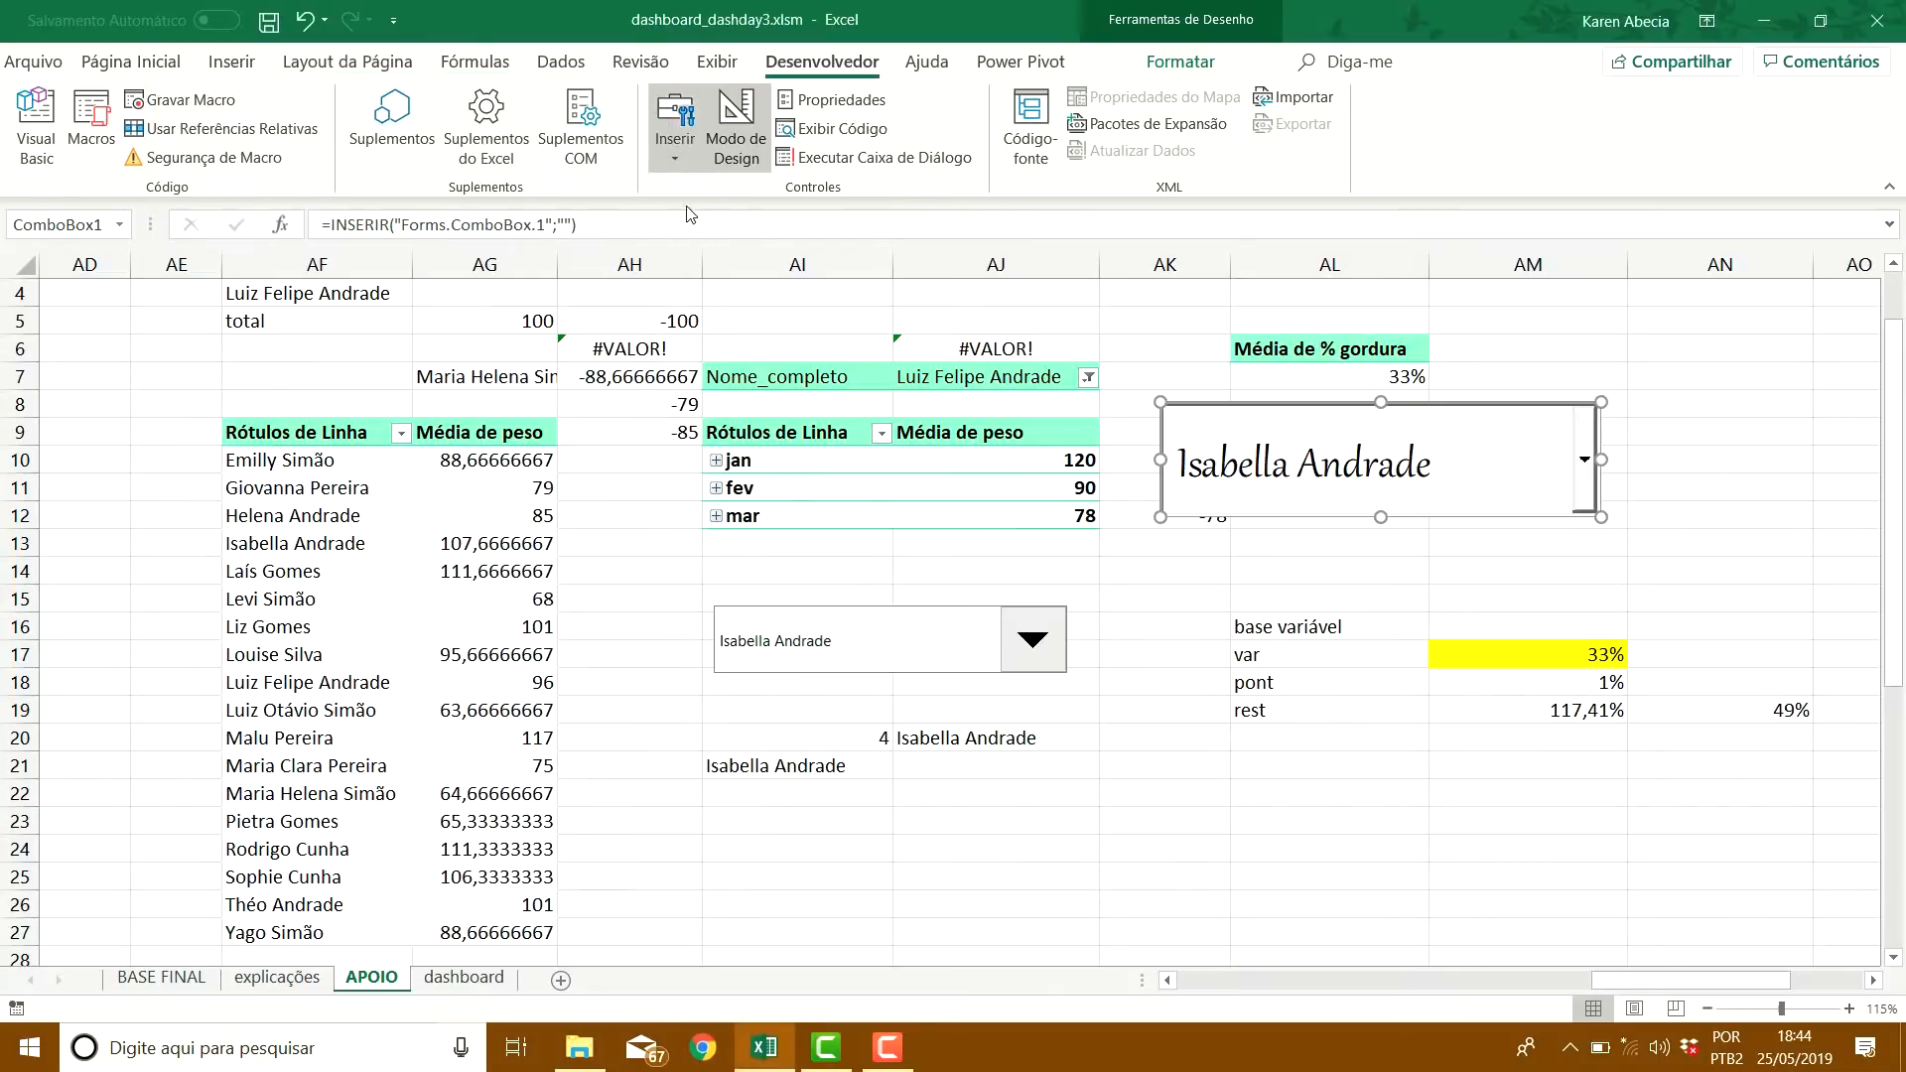
Leave design mode, choose a different participant in the ActiveX combo box, and return to the APOIO sheet
{"action": "left_click", "coordinate": [765, 158]}
{"action": "left_click", "coordinate": [1587, 462]}
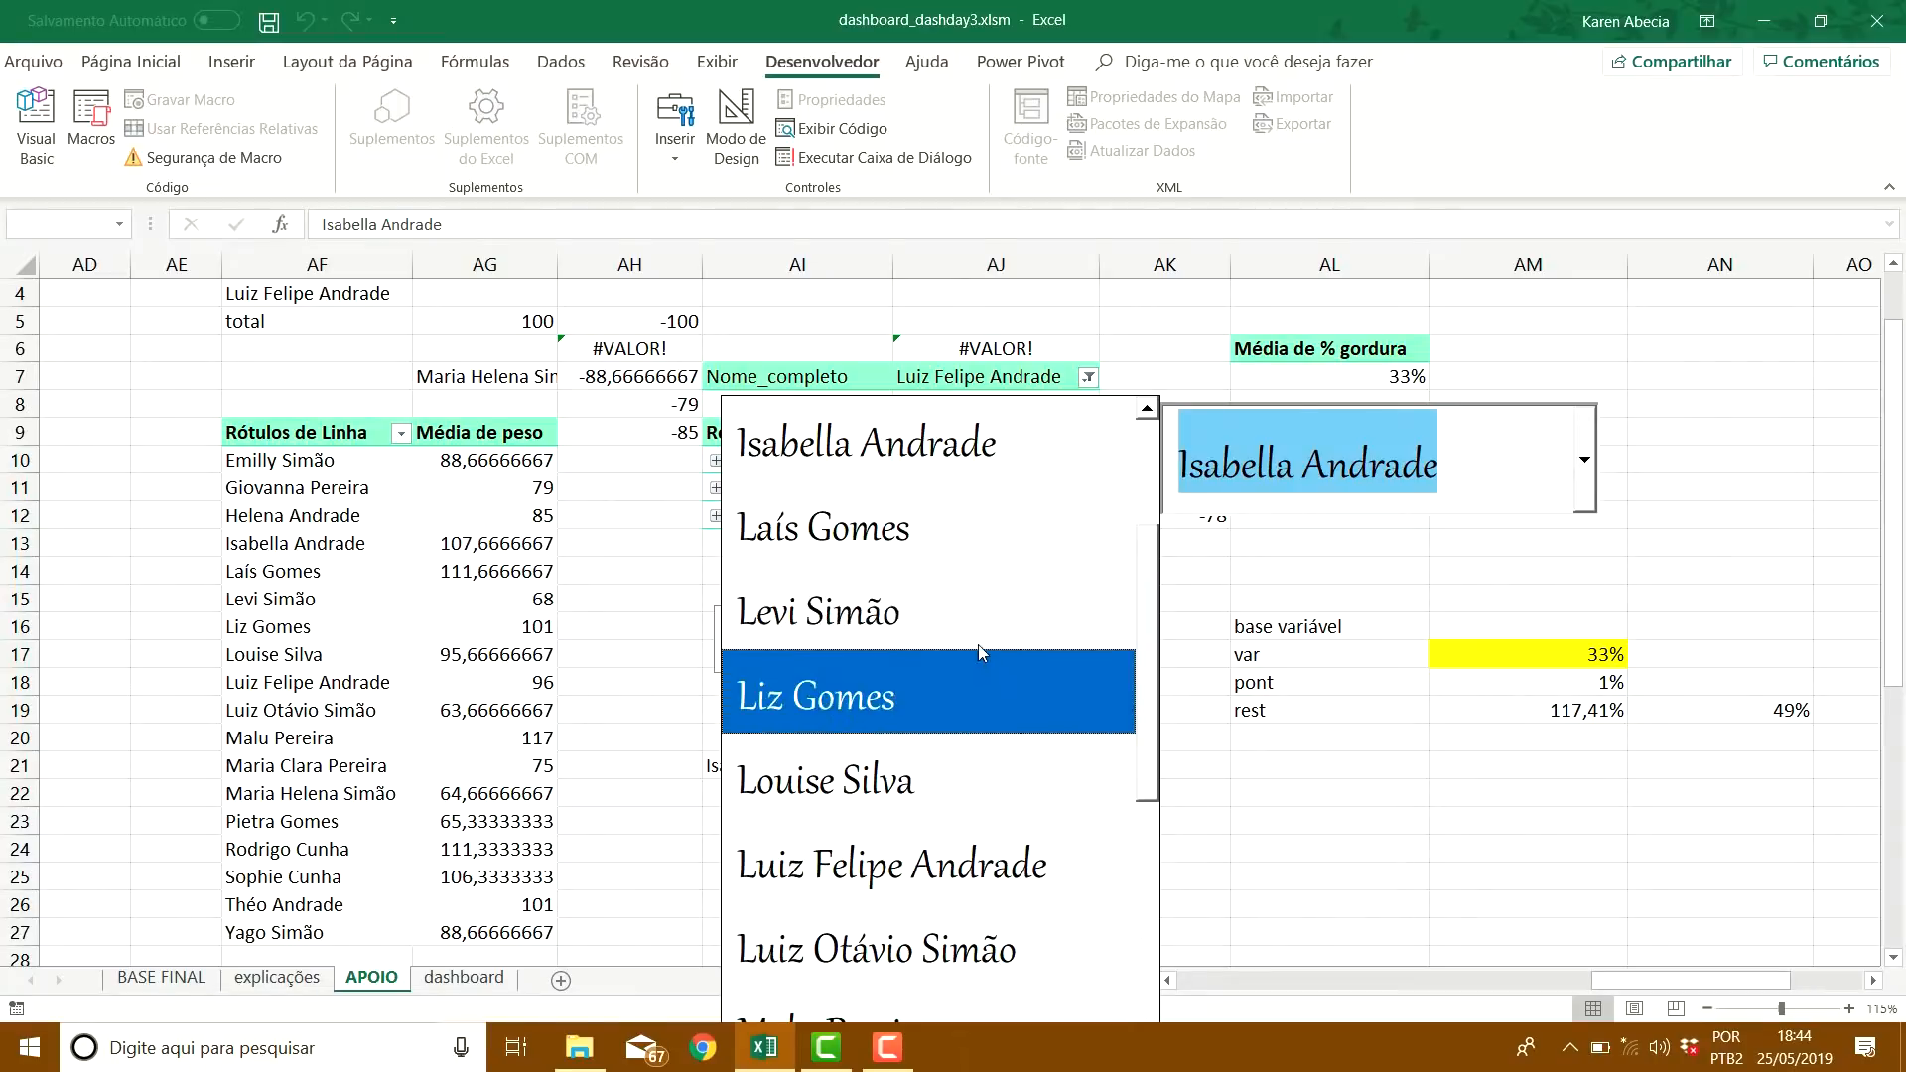
{"action": "left_click", "coordinate": [979, 611]}
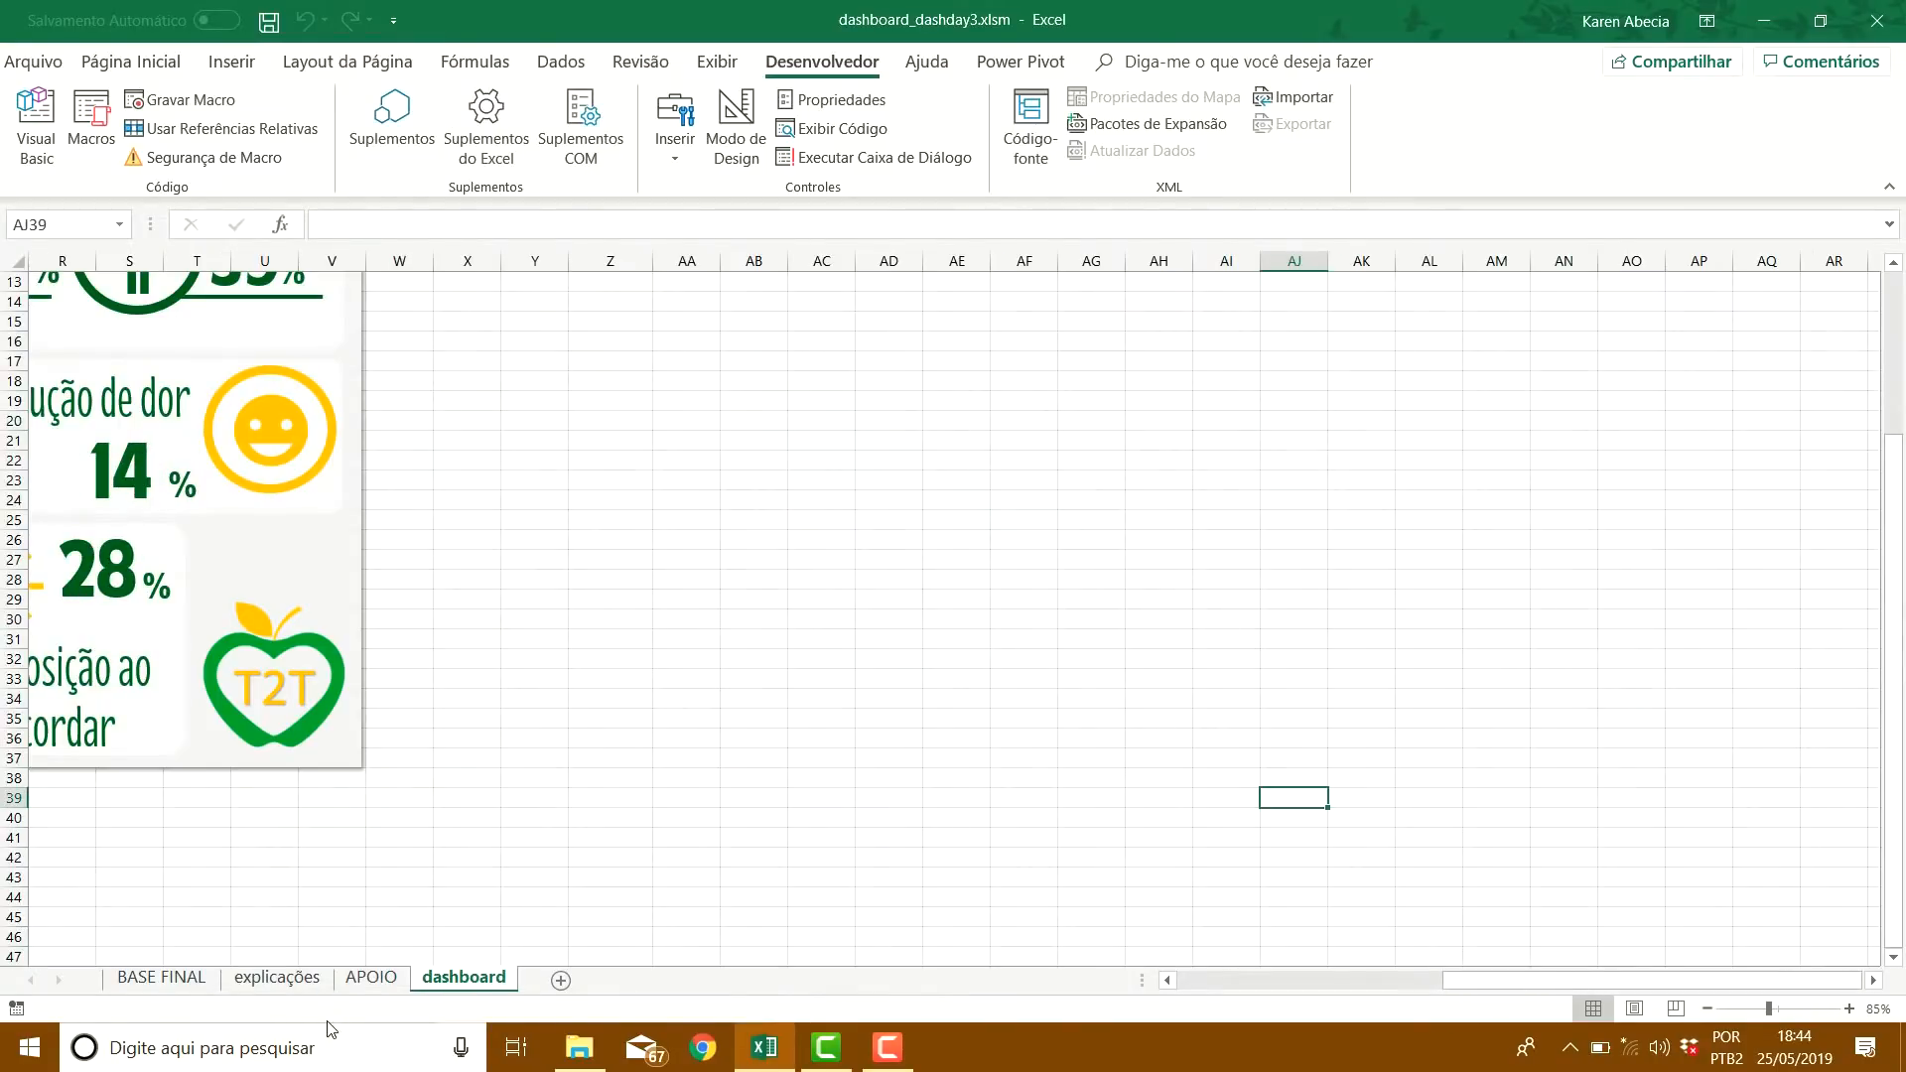
{"action": "left_click", "coordinate": [368, 981]}
{"action": "left_click", "coordinate": [1270, 812]}
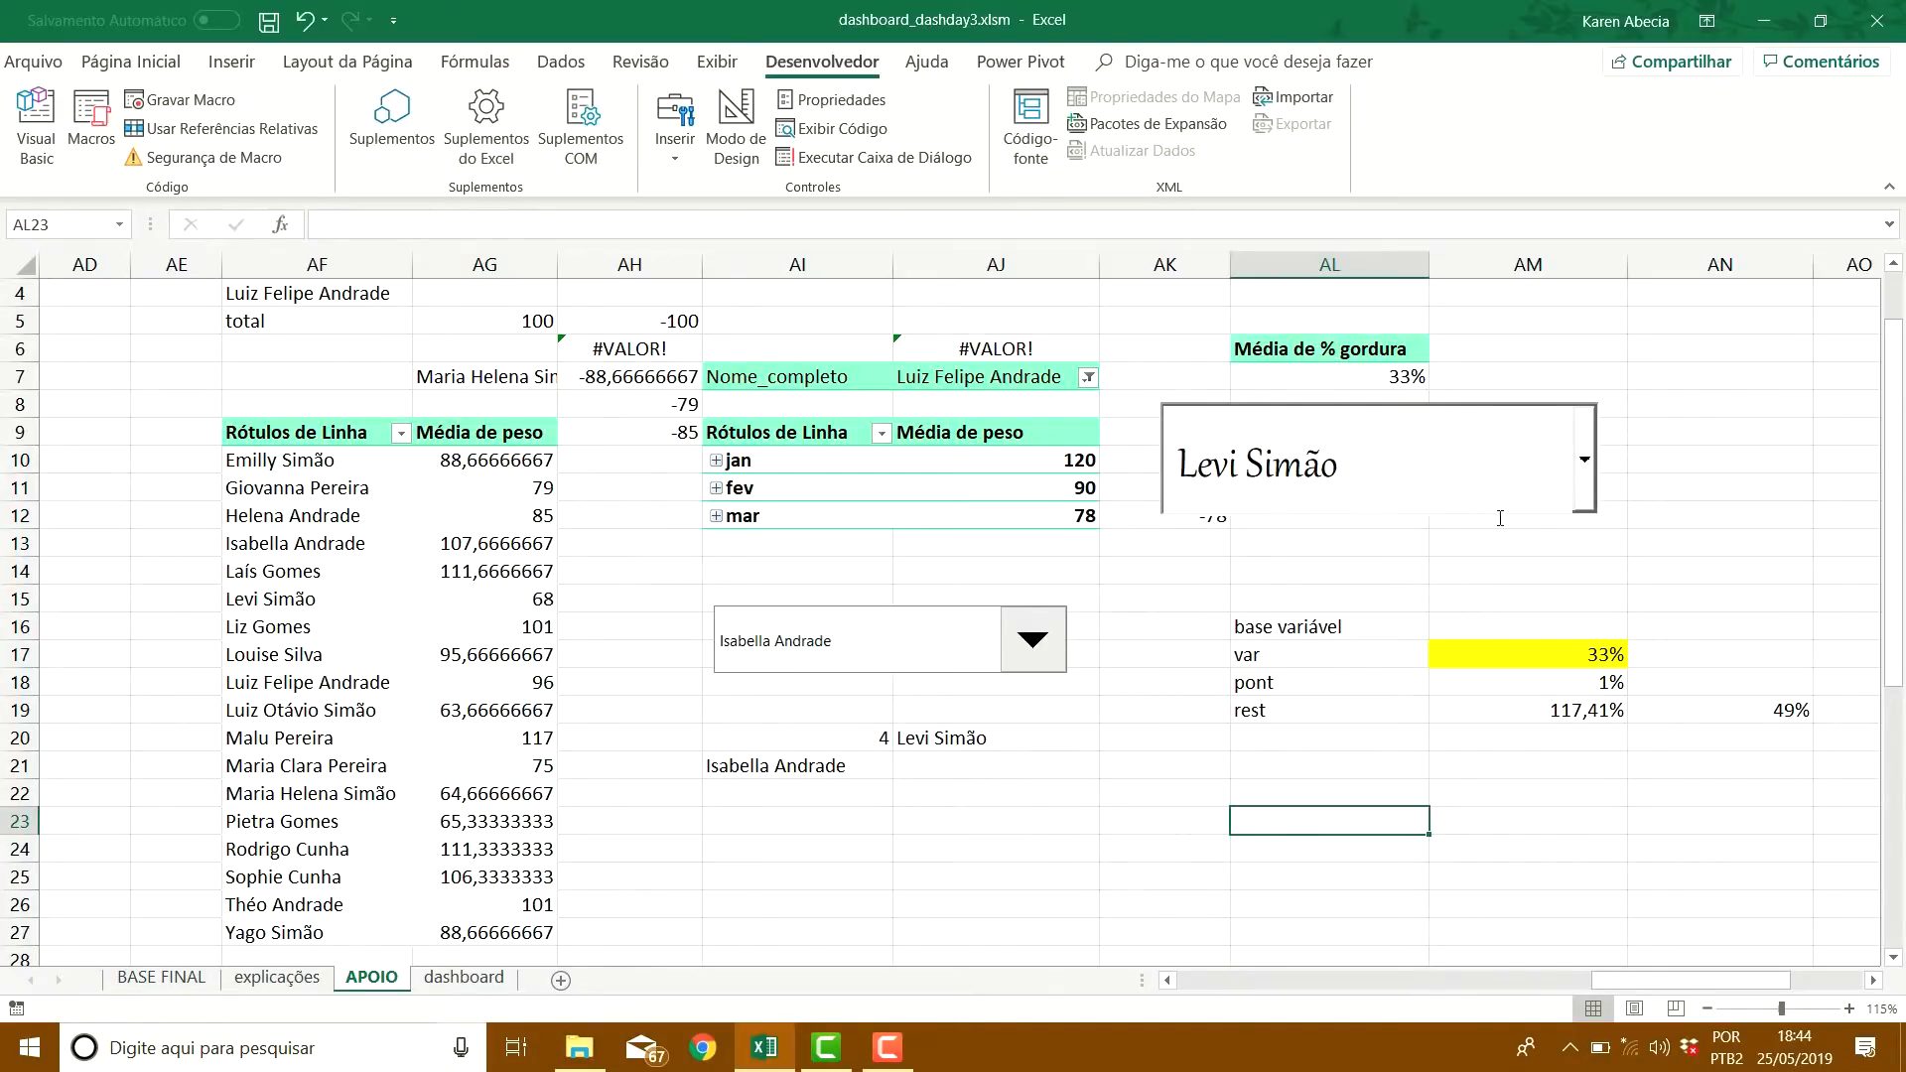
Examine the name selector and body-weight figures on the dashboard sheet, and return to the weight and fat tables on APOIO
{"action": "left_click", "coordinate": [457, 979]}
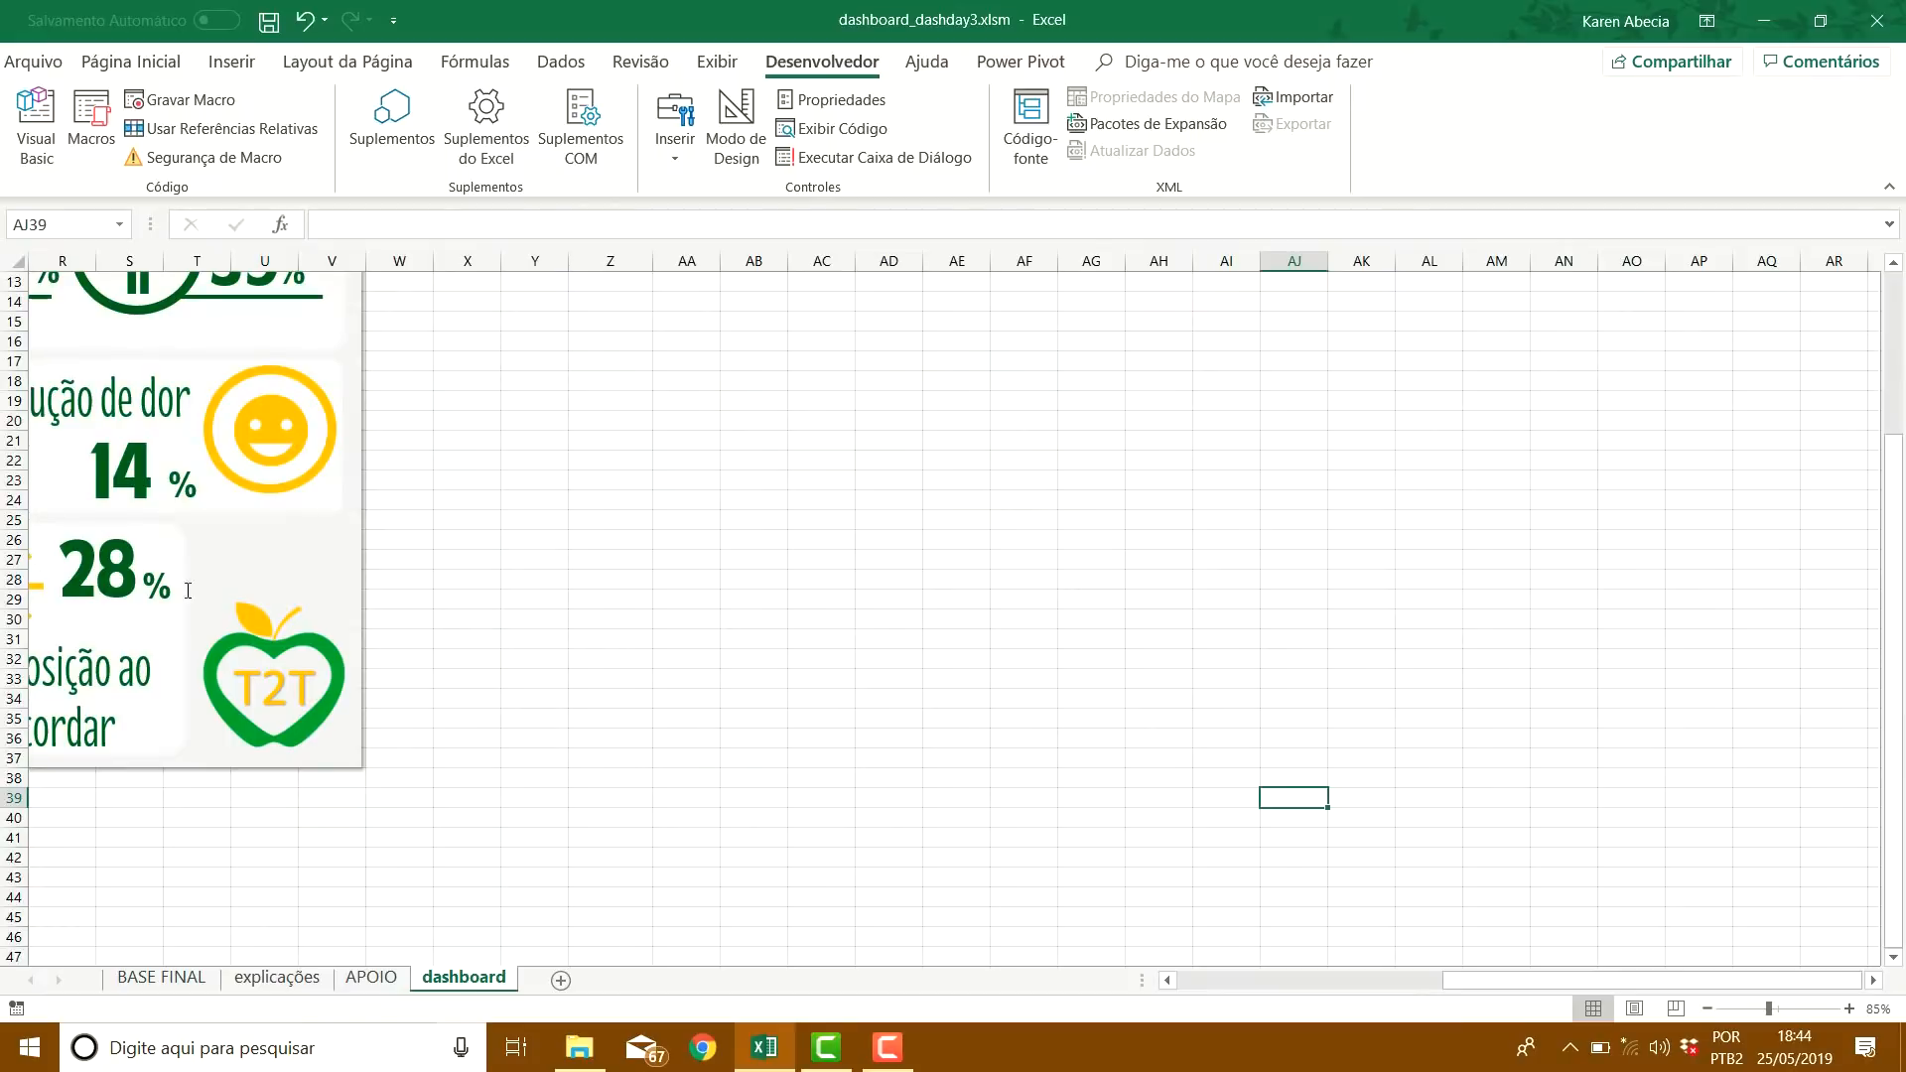
{"action": "left_click", "coordinate": [1206, 983]}
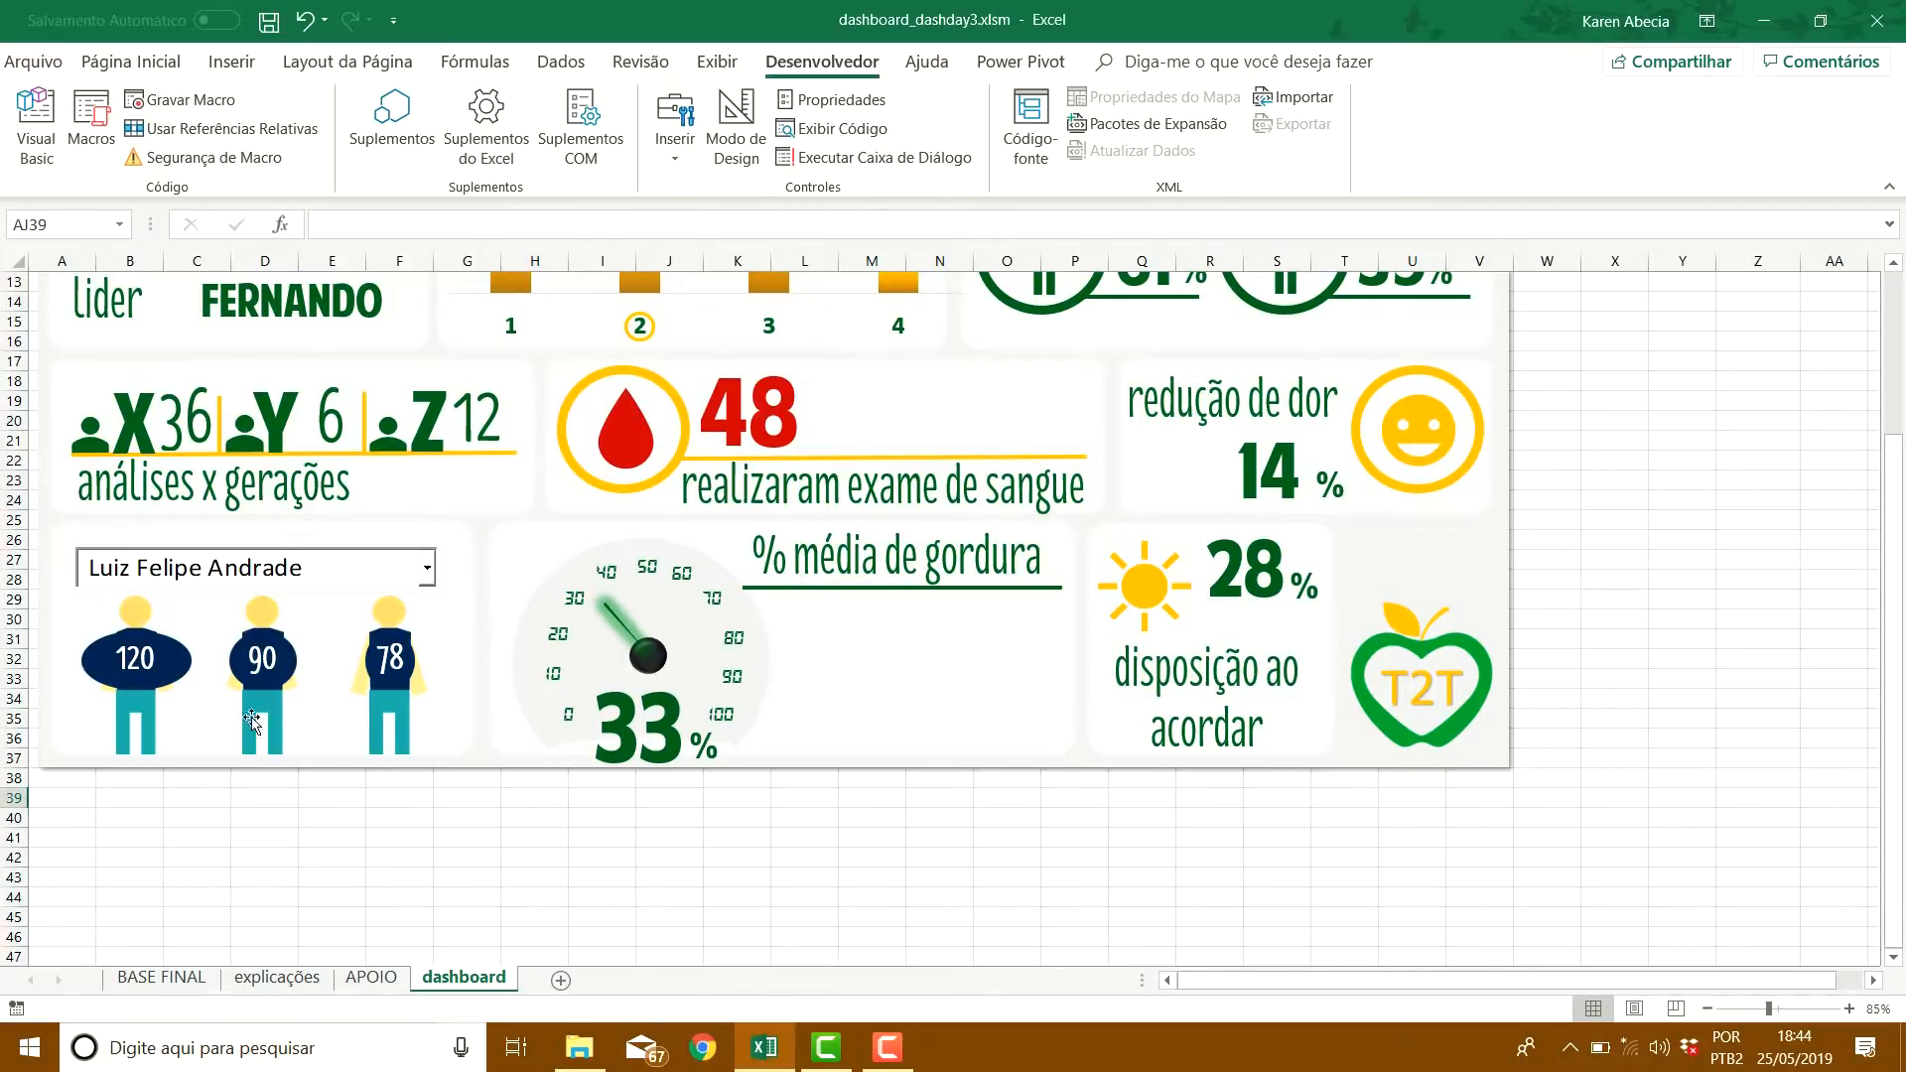
{"action": "left_click", "coordinate": [429, 836]}
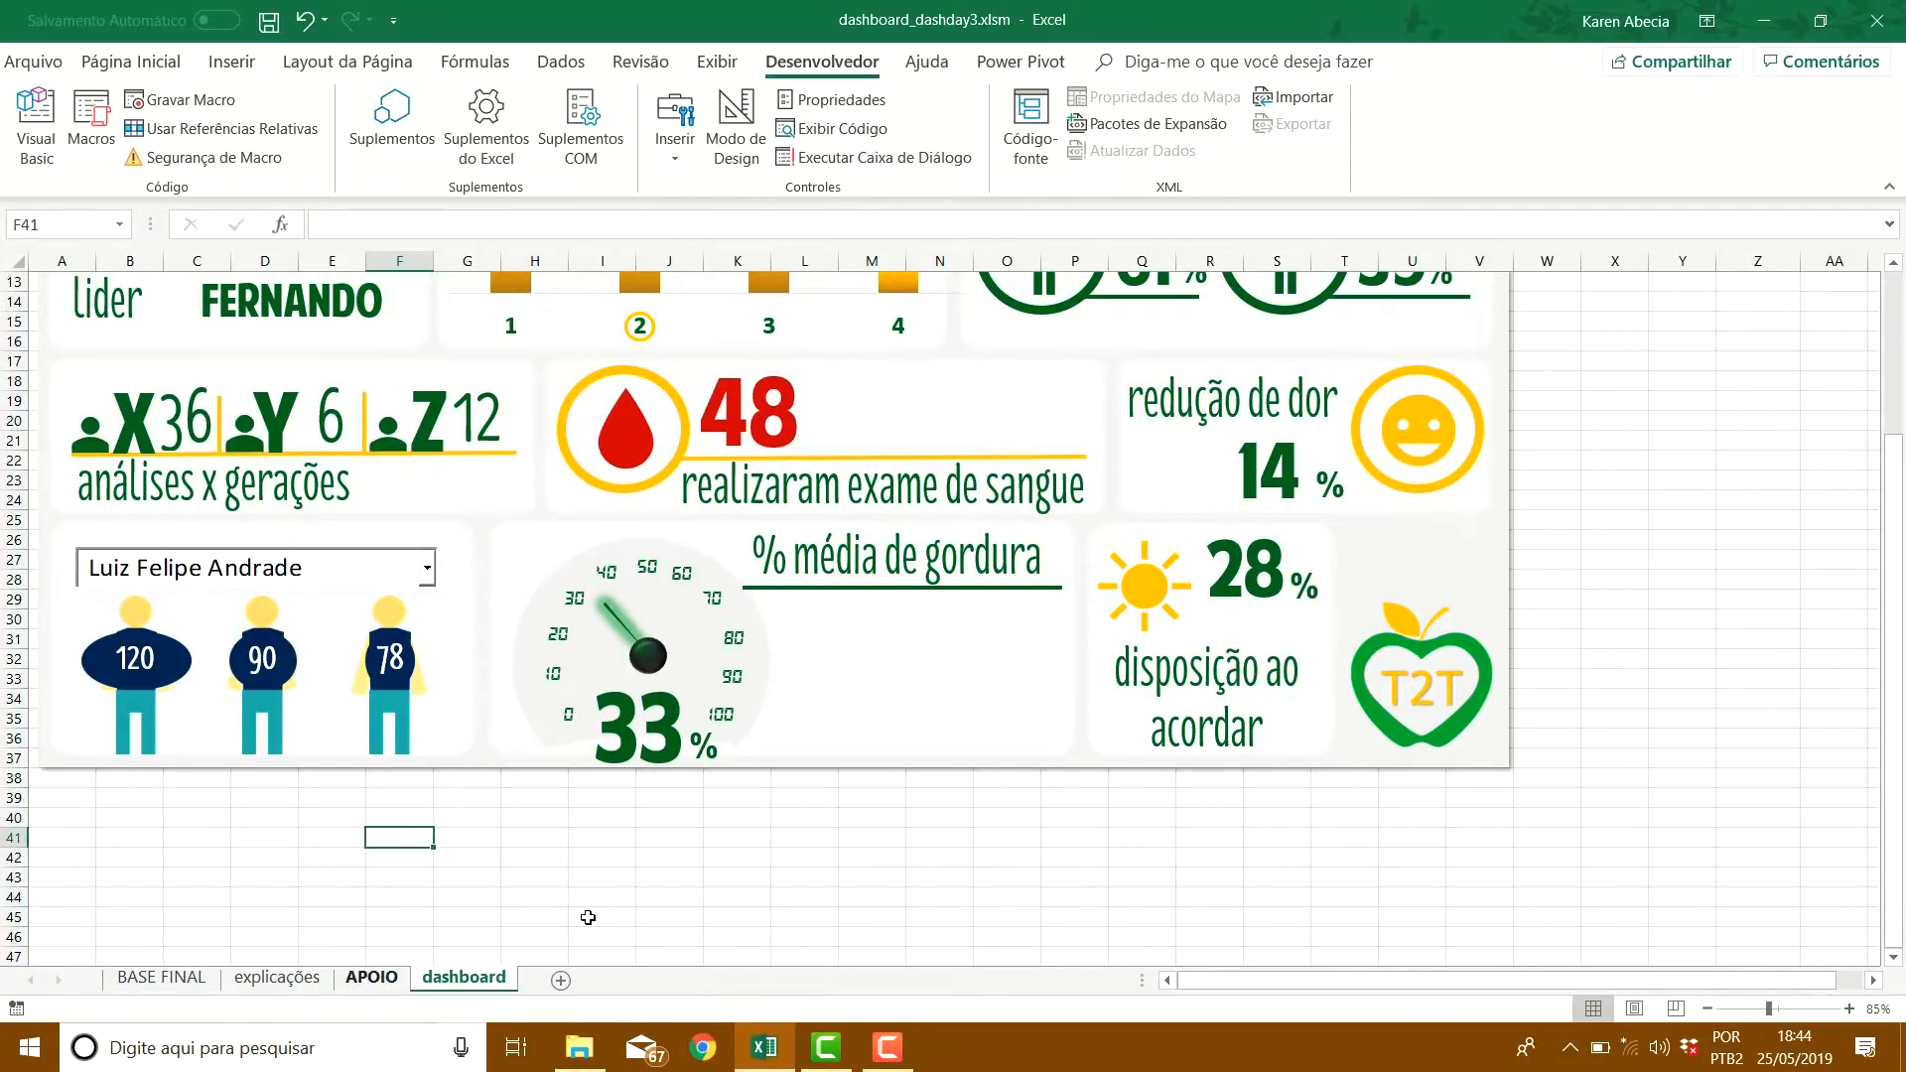
{"action": "key", "text": "ctrl+Page_Up"}
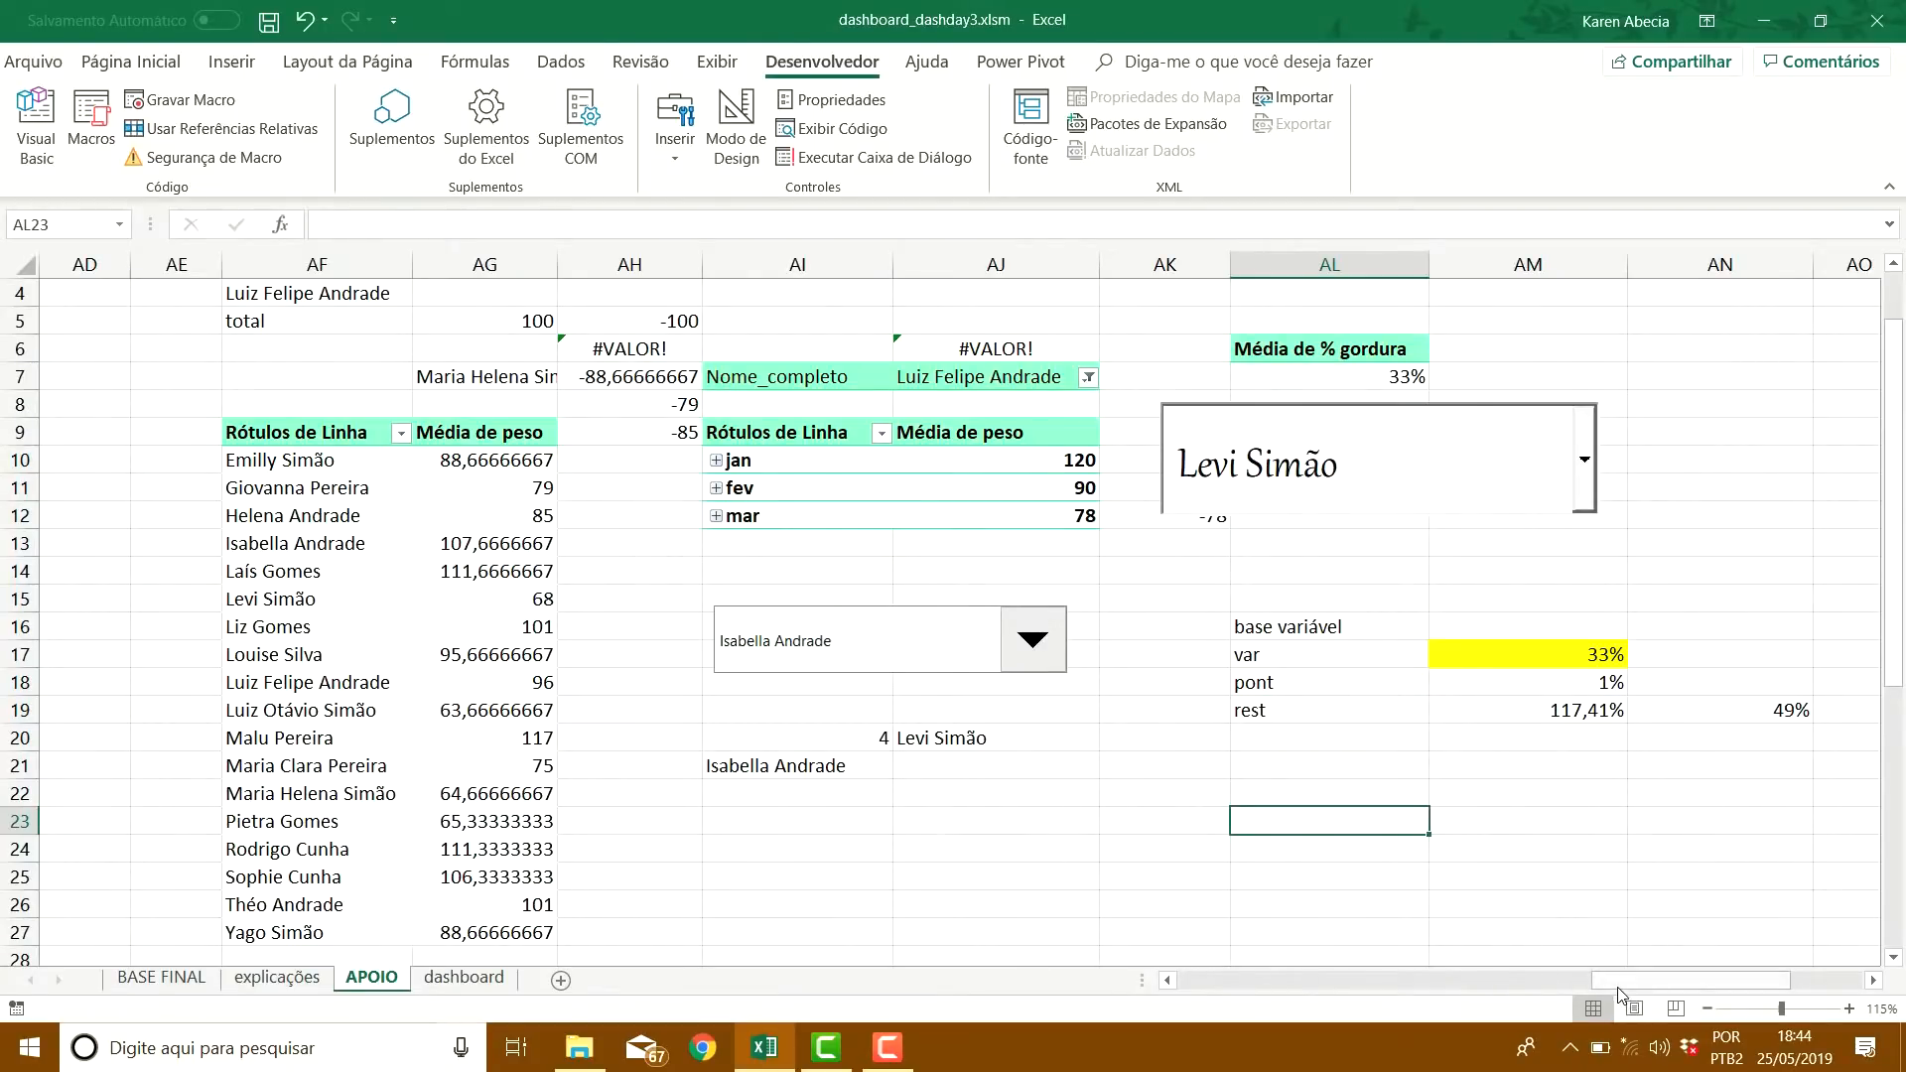
{"action": "scroll", "coordinate": [1624, 985], "scroll_direction": "right", "scroll_amount": 1}
{"action": "scroll", "coordinate": [1021, 869], "scroll_direction": "down", "scroll_amount": 1}
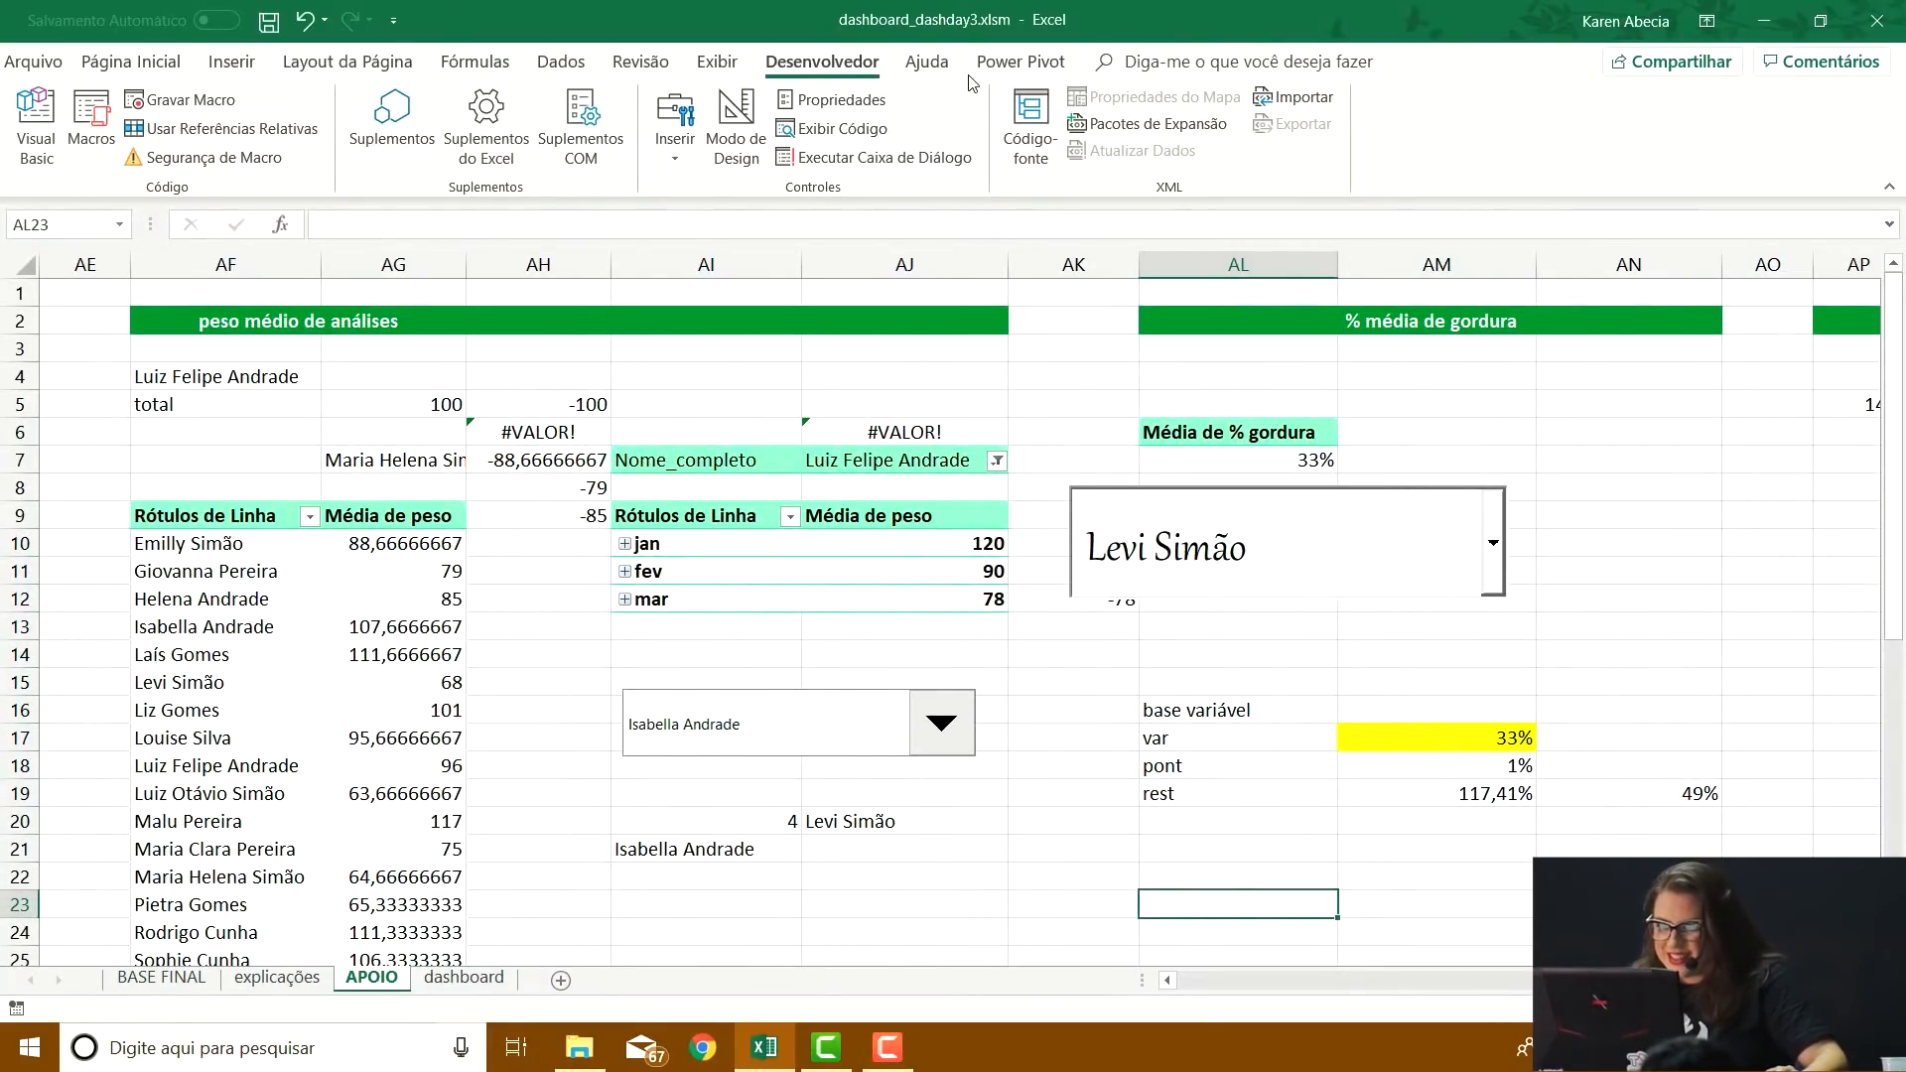
Move the ActiveX combo box down, clear of the monthly weight and fat tables
{"action": "left_click_drag", "start_coordinate": [1299, 481], "coordinate": [1253, 844]}
{"action": "left_click", "coordinate": [1071, 626]}
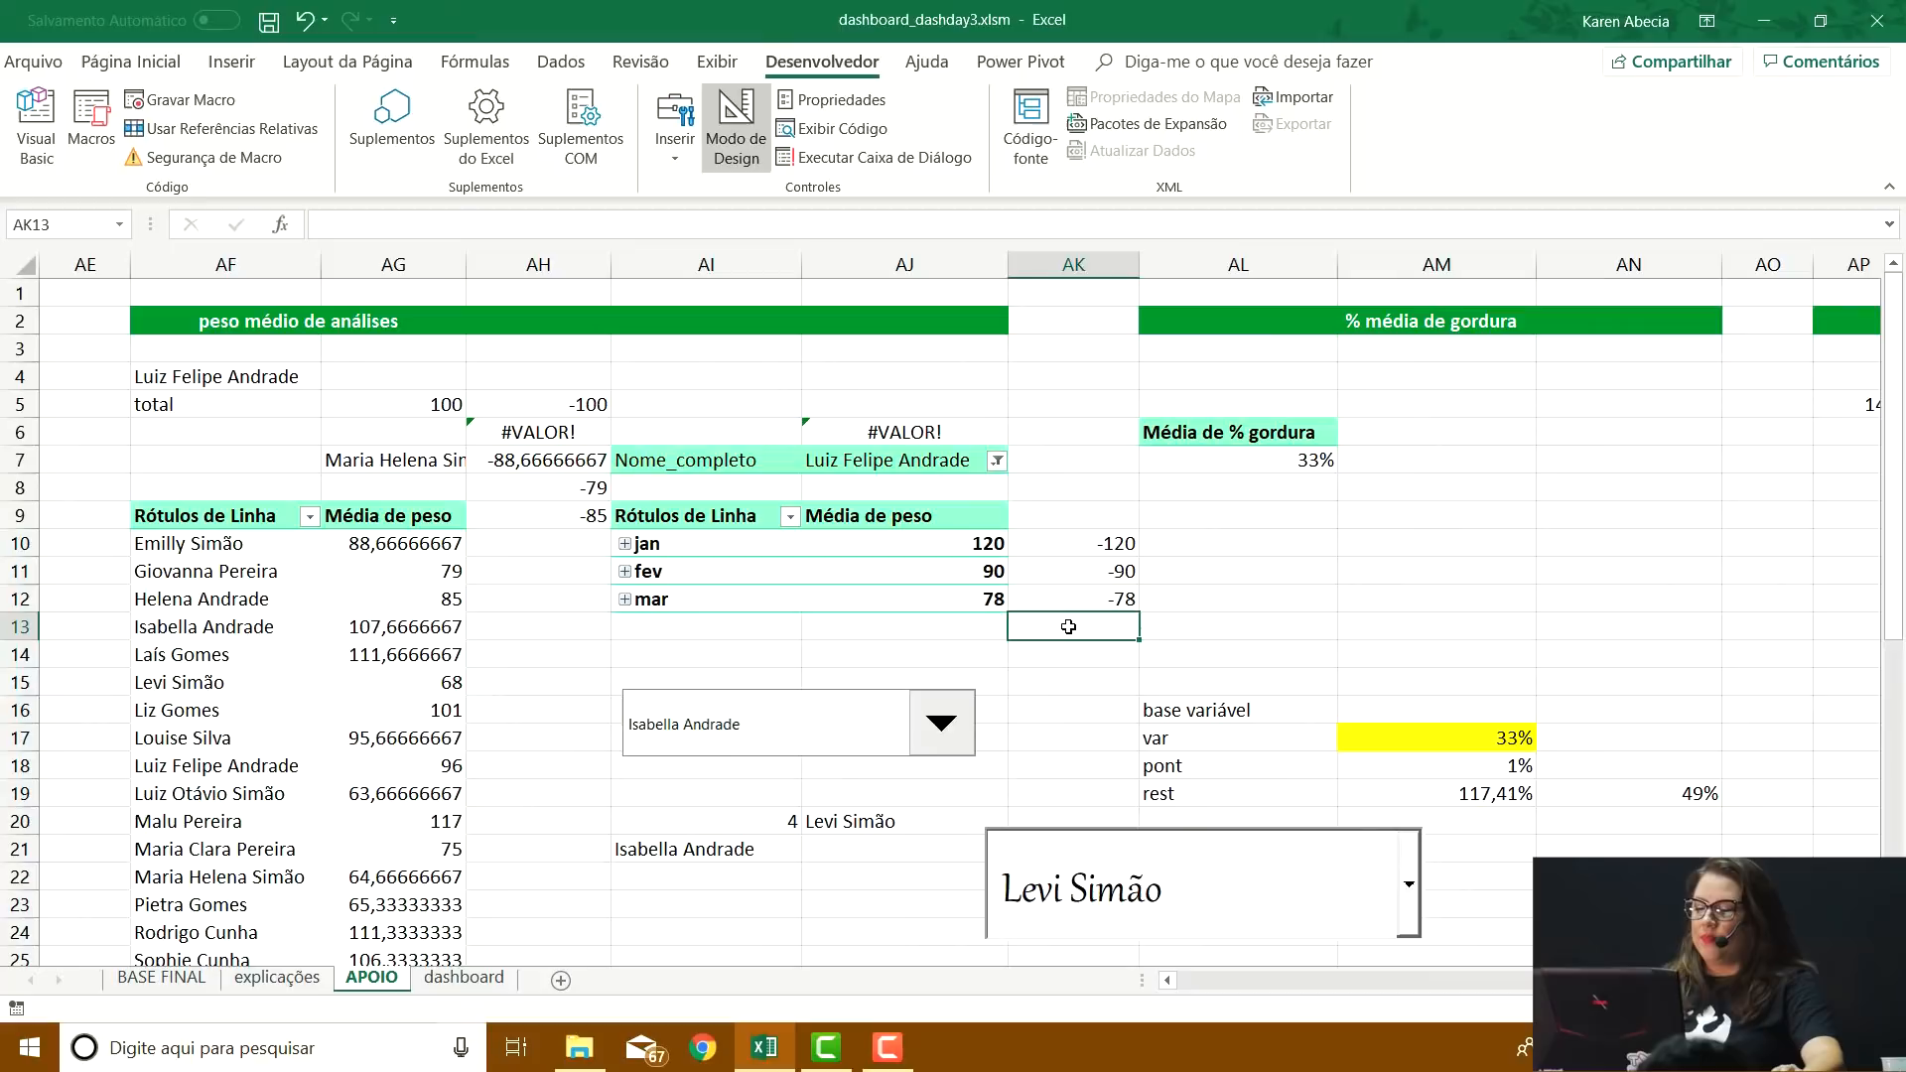
Examine the formulas in AK10:AK12 that turn the monthly average weights into negative values
{"action": "scroll", "coordinate": [1068, 627], "scroll_direction": "down", "scroll_amount": 1}
{"action": "left_click", "coordinate": [946, 457]}
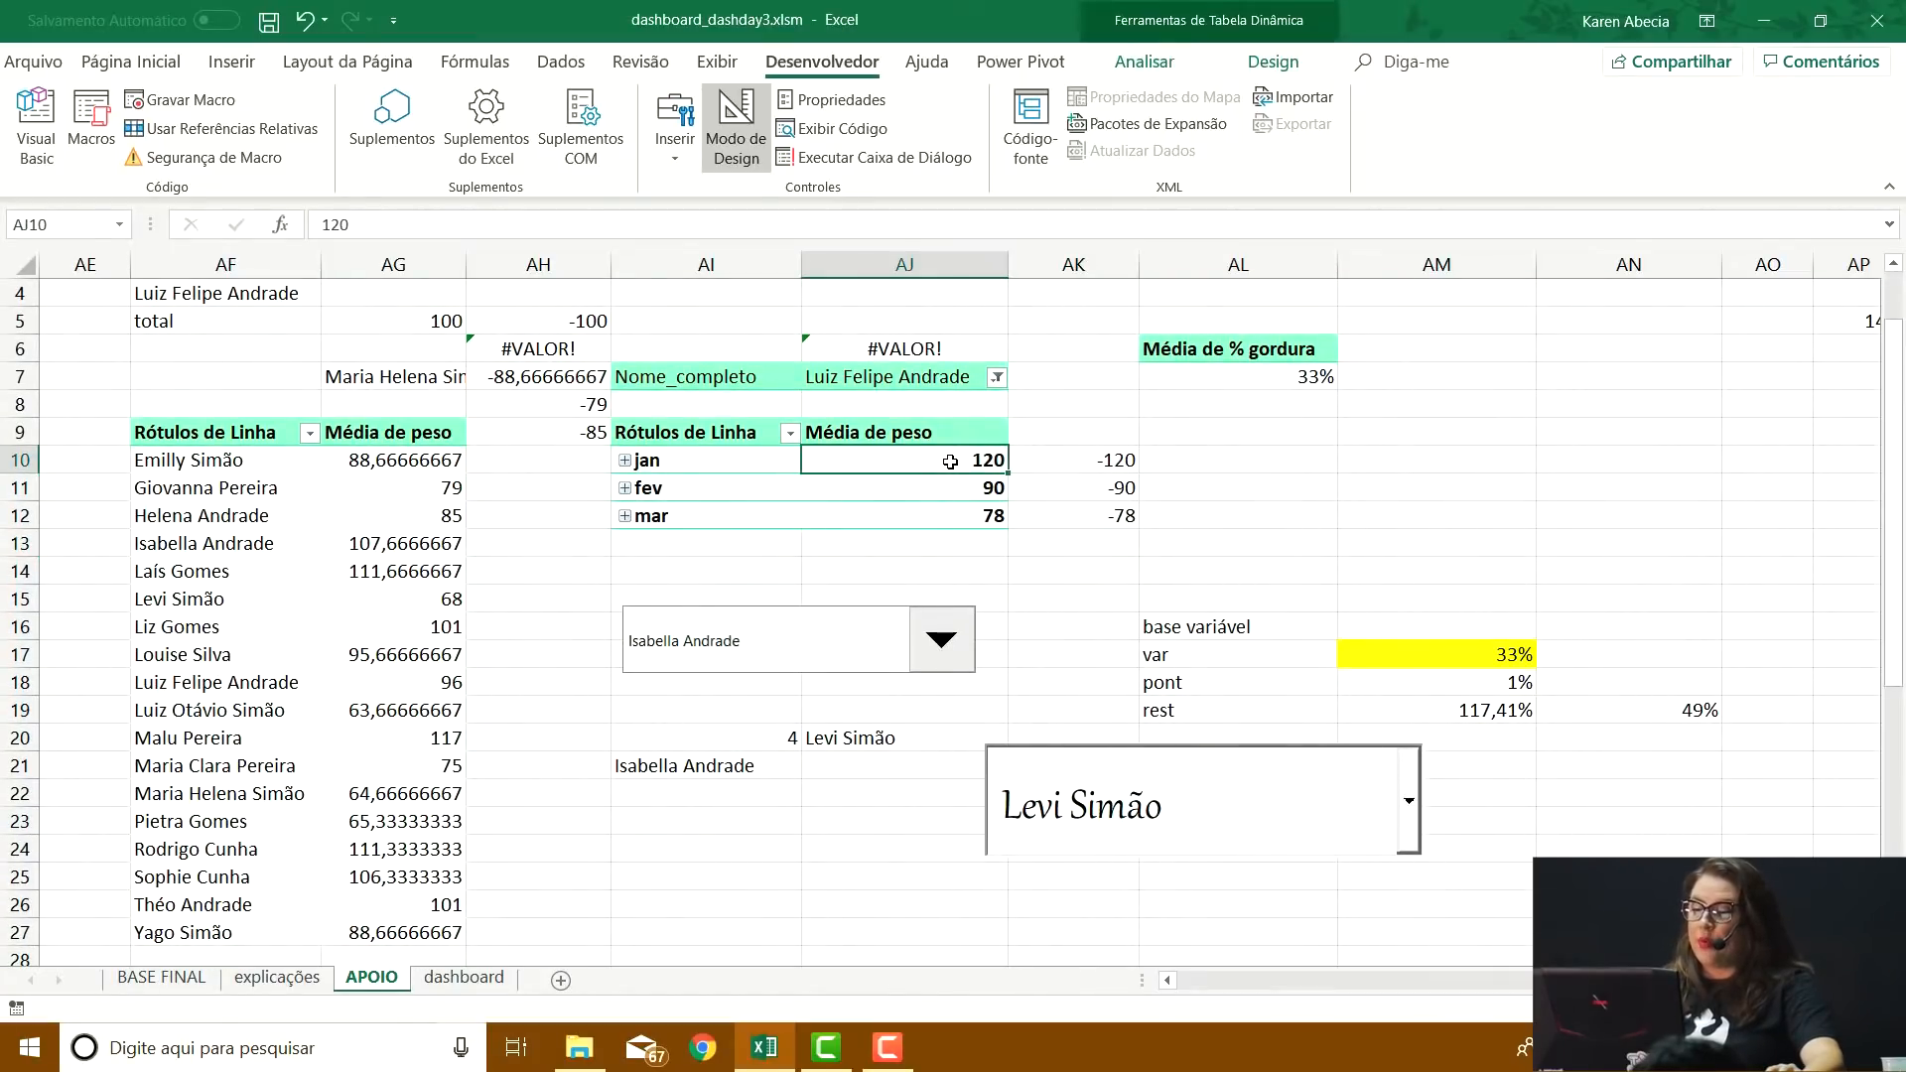
{"action": "left_click", "coordinate": [1090, 462]}
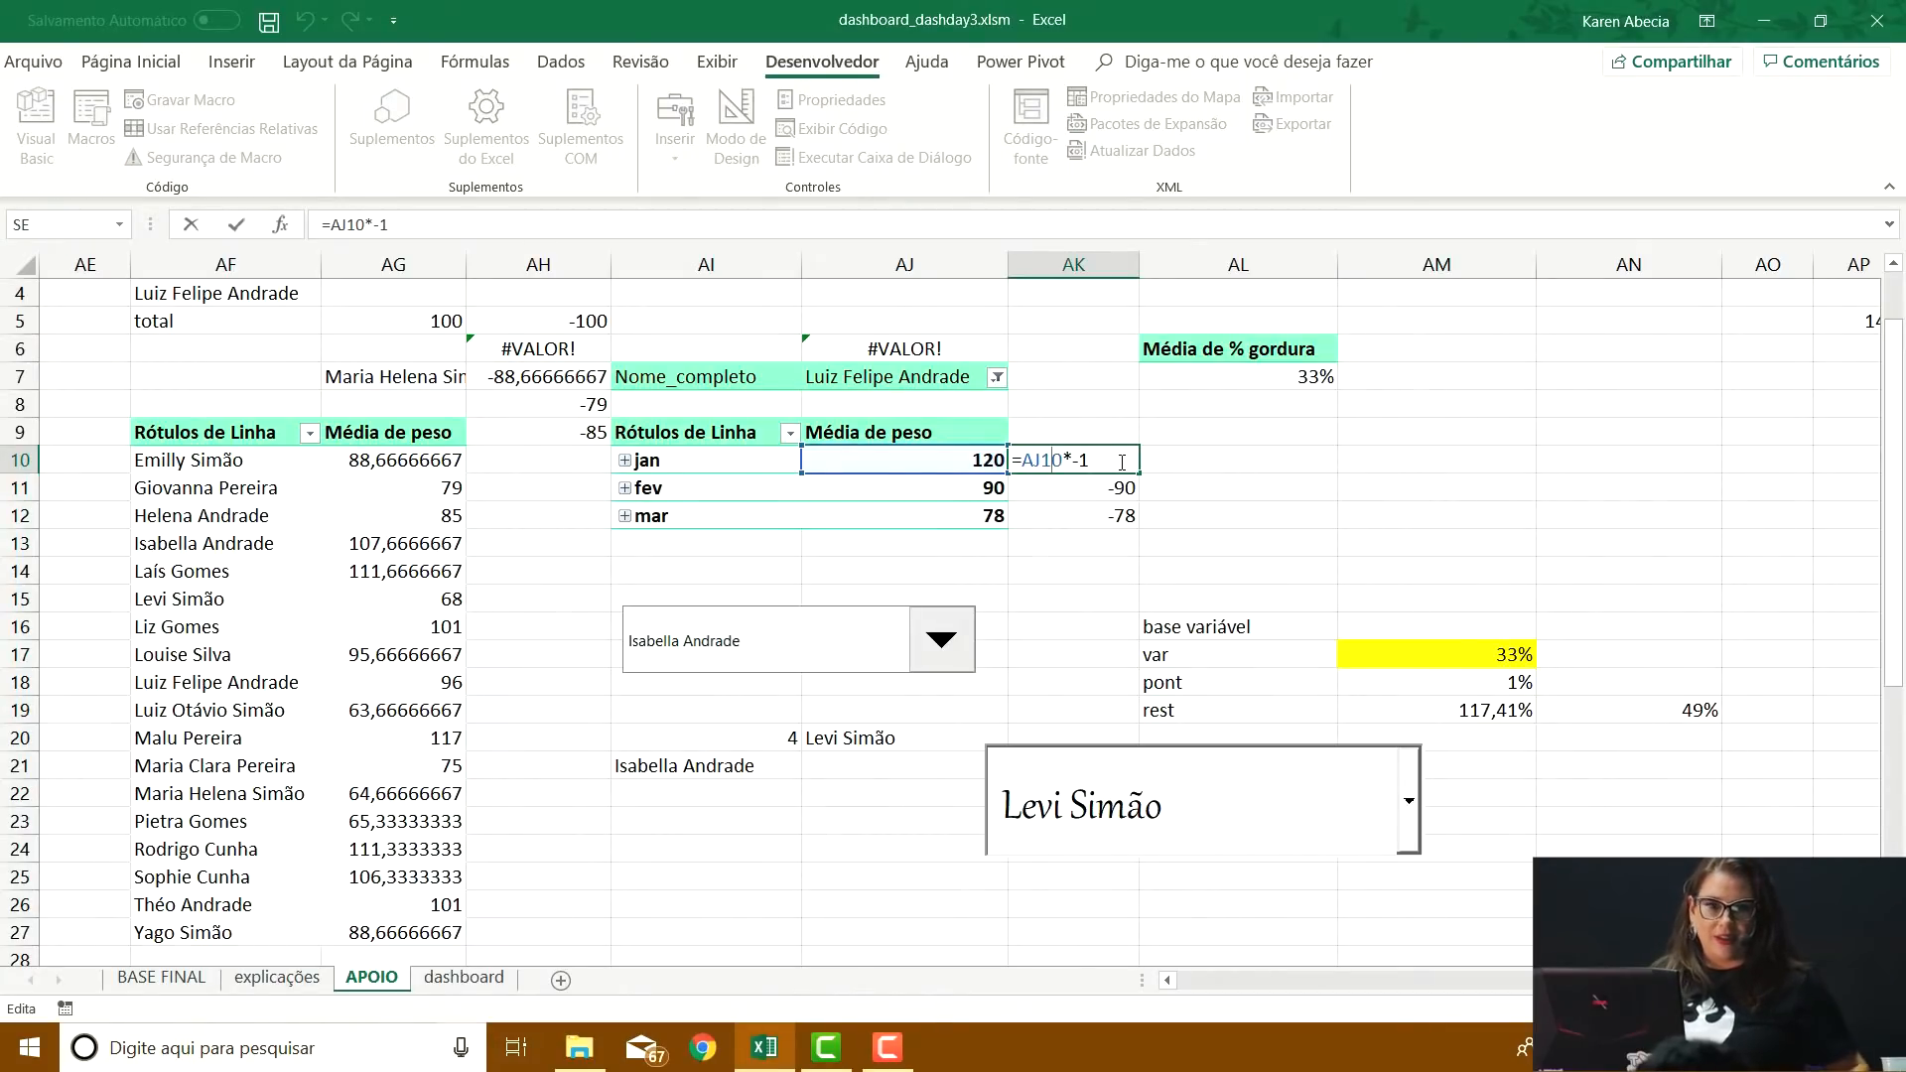
{"action": "key", "text": "Return"}
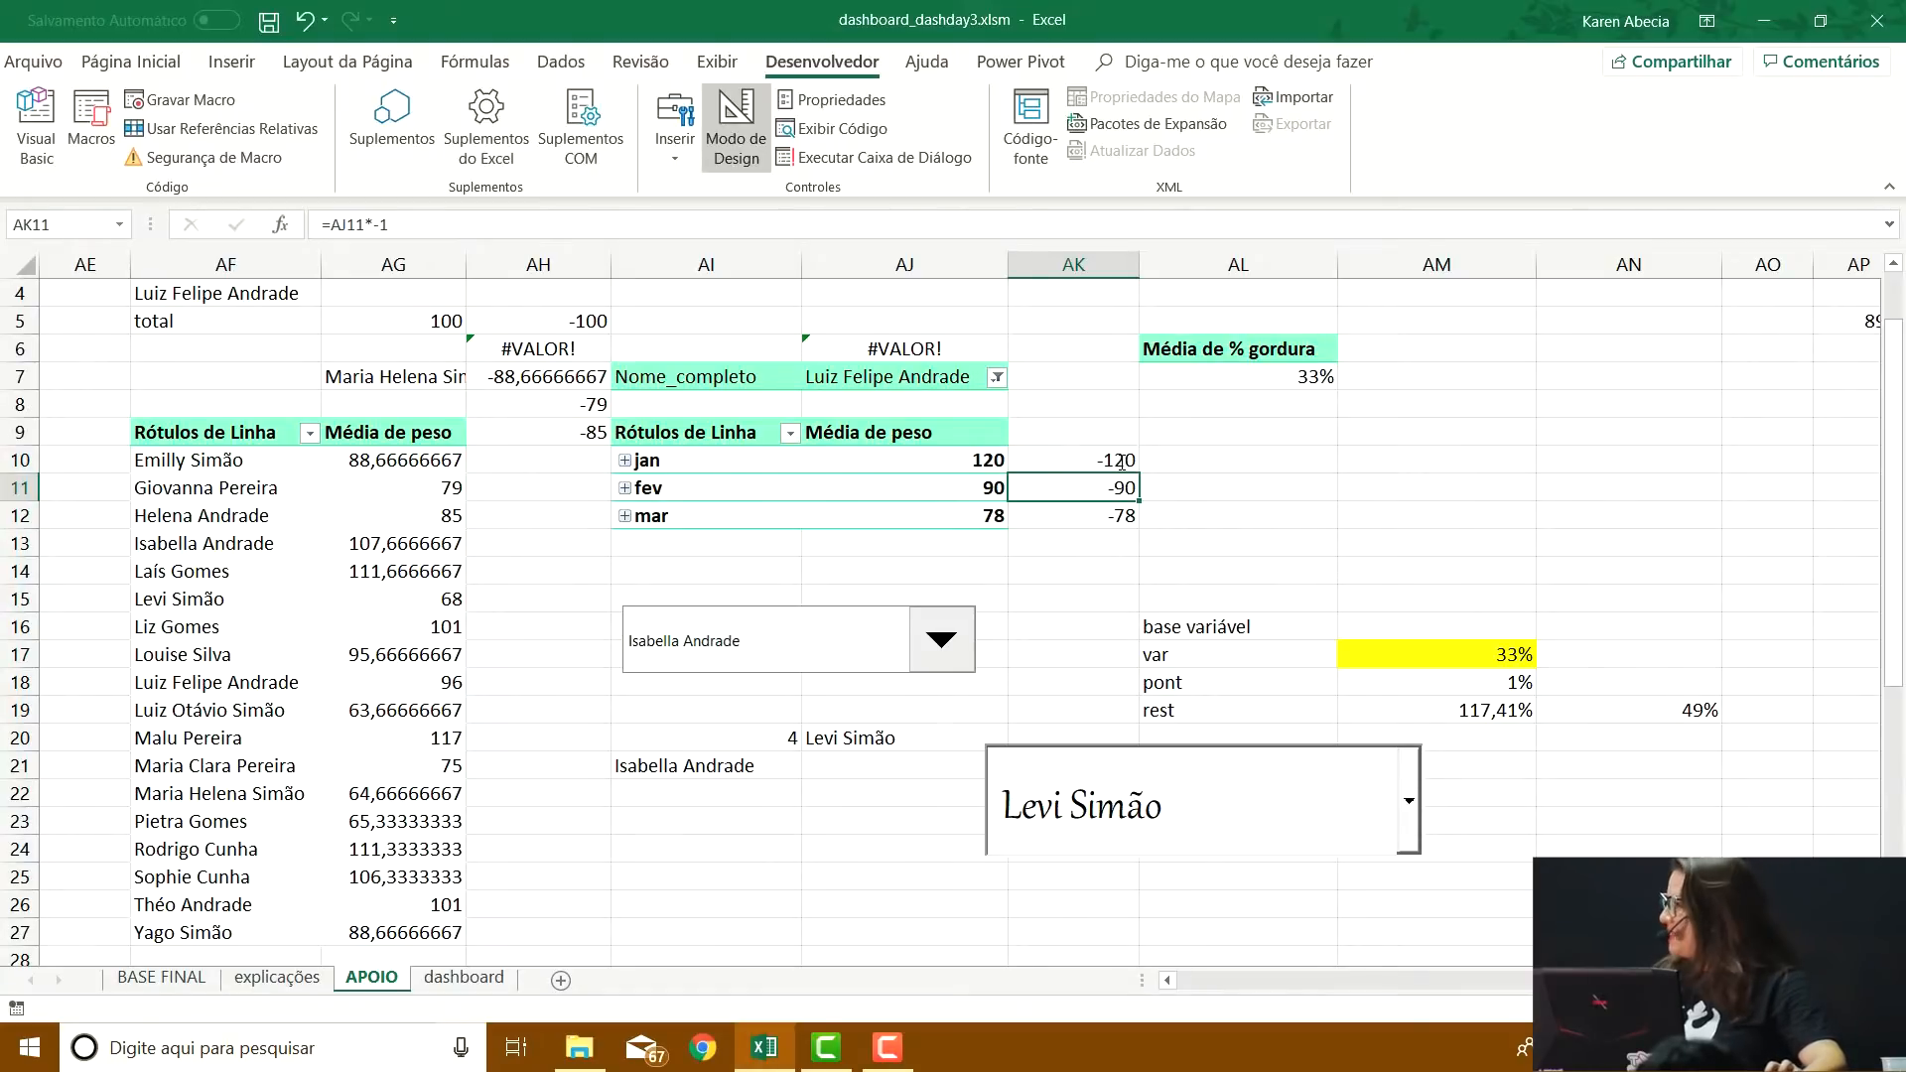
{"action": "left_click", "coordinate": [1169, 459]}
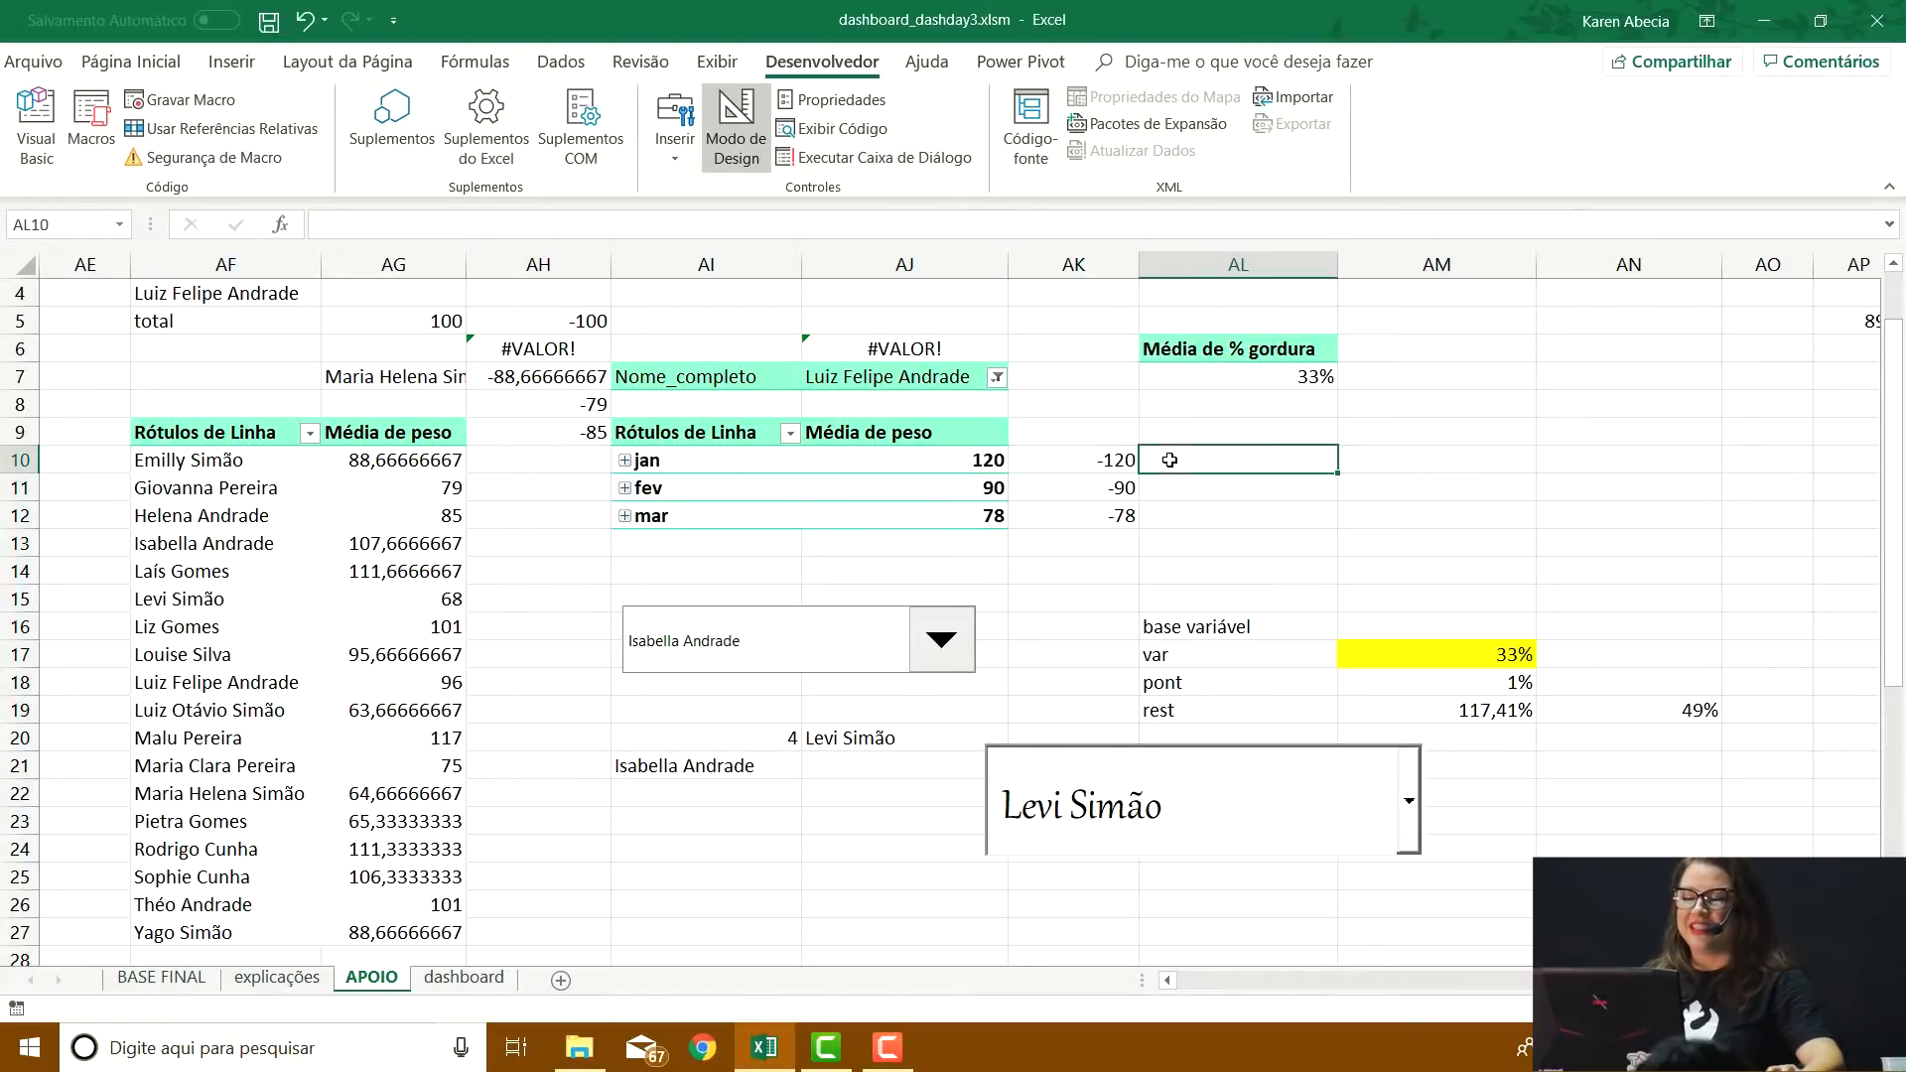
{"action": "left_click_drag", "start_coordinate": [1099, 468], "coordinate": [1104, 513]}
{"action": "left_click", "coordinate": [1154, 518]}
{"action": "left_click", "coordinate": [1162, 542]}
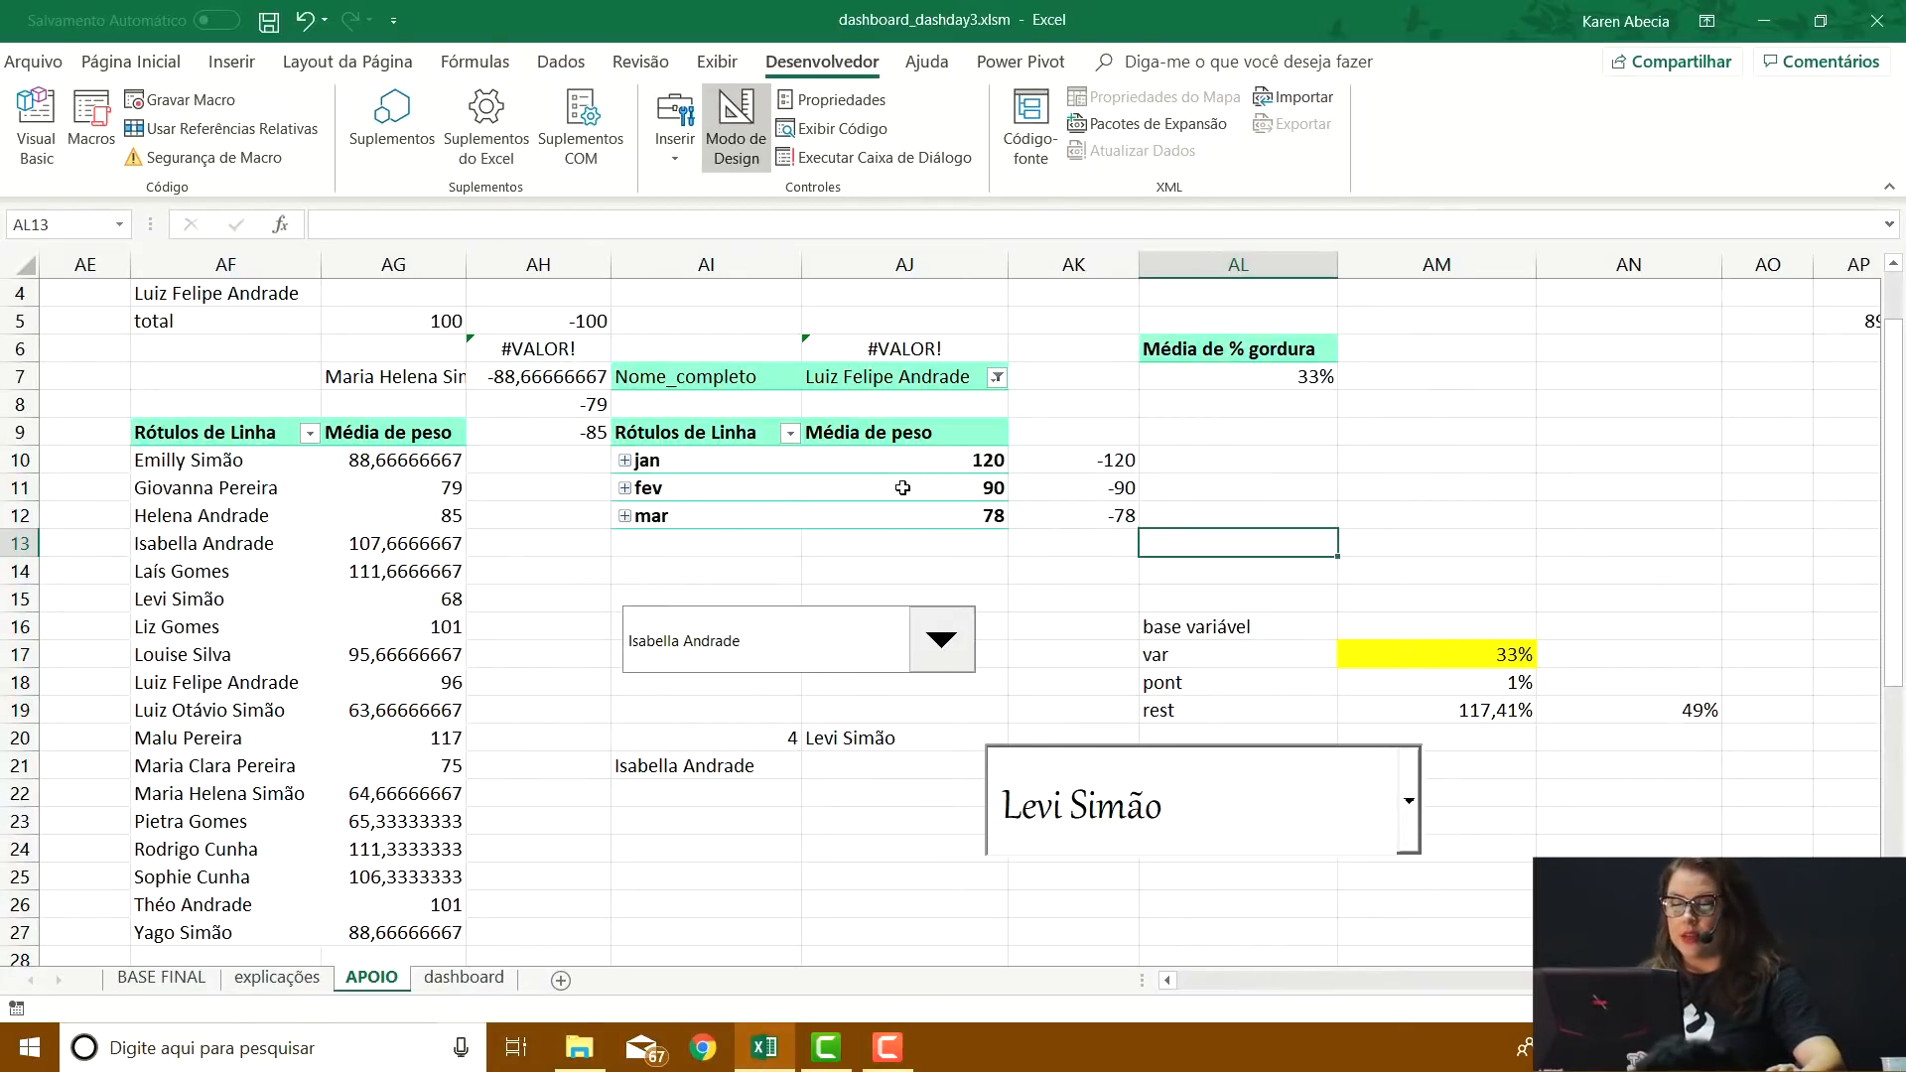
Try to chart the negated January weight in AK10 as a 2D clustered bar, and delete the chart
{"action": "left_click", "coordinate": [780, 462]}
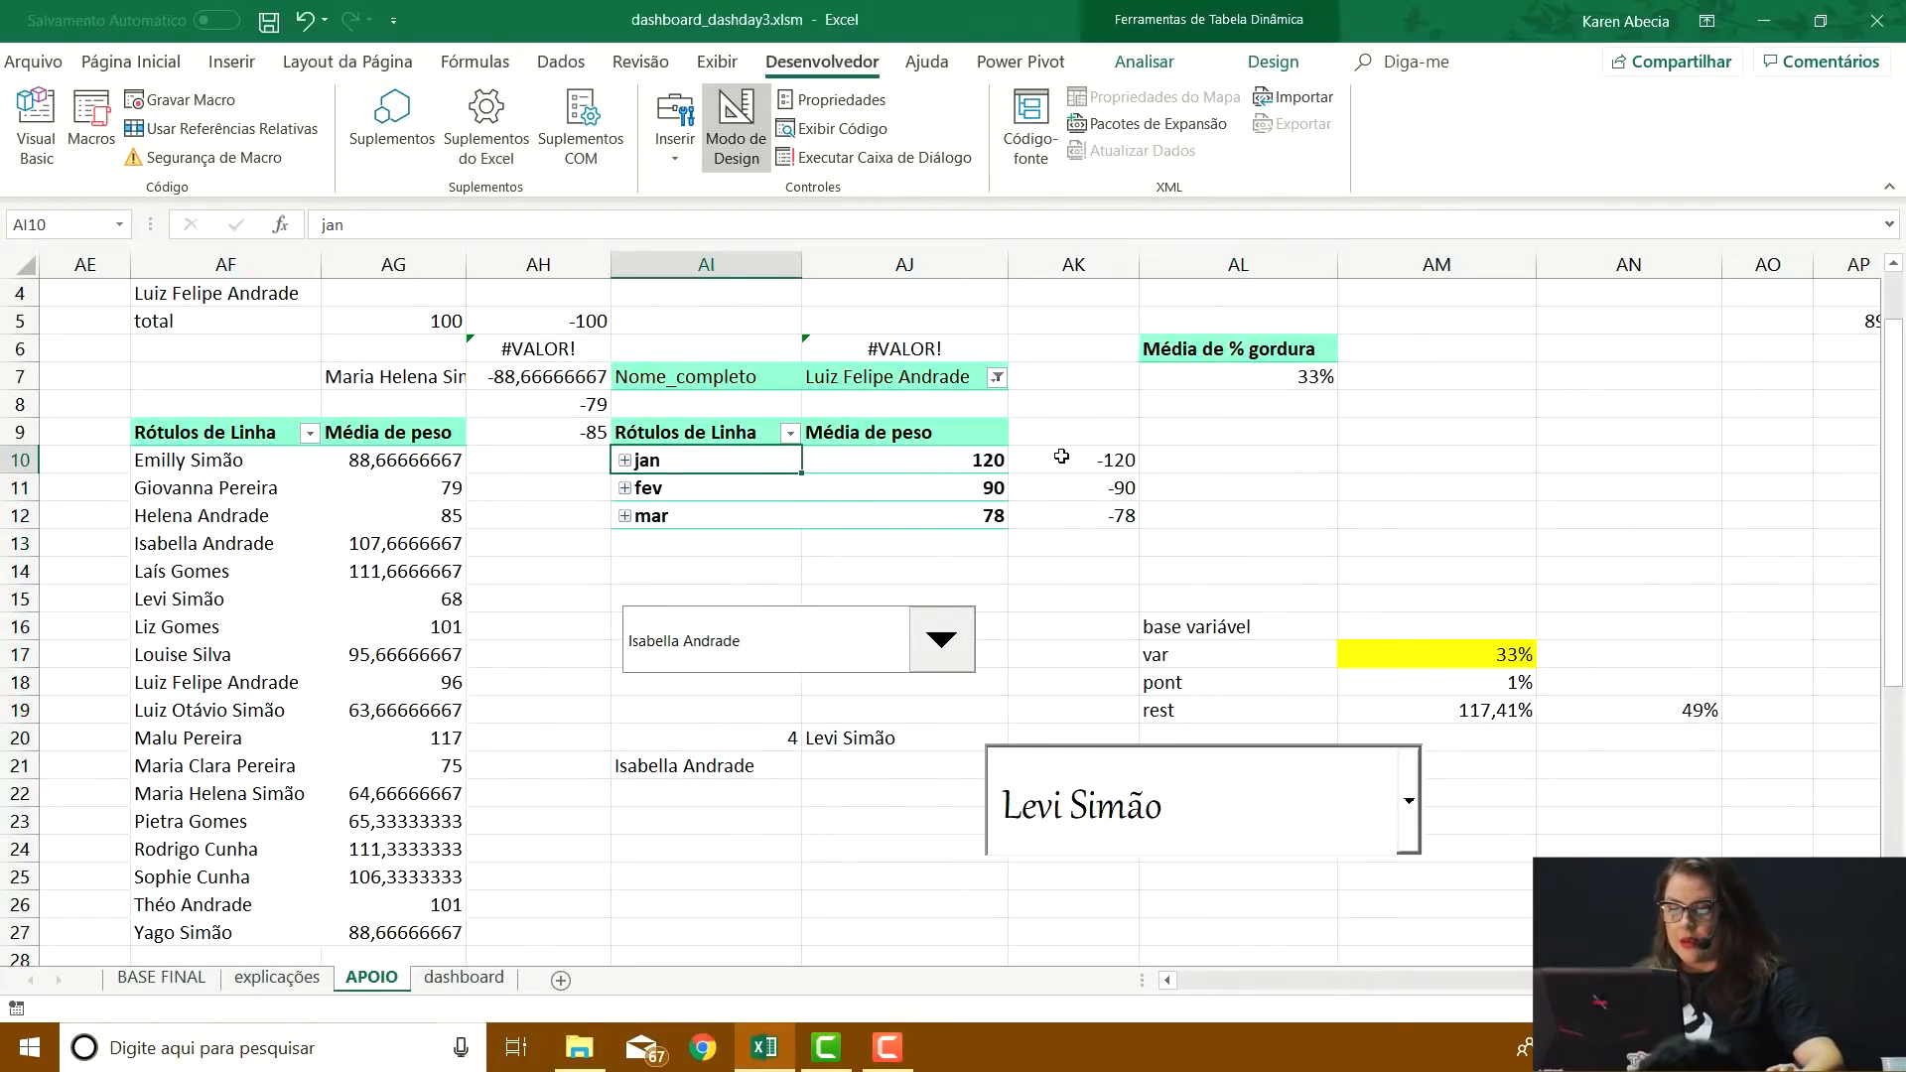
{"action": "left_click", "coordinate": [1061, 458], "text": "ctrl"}
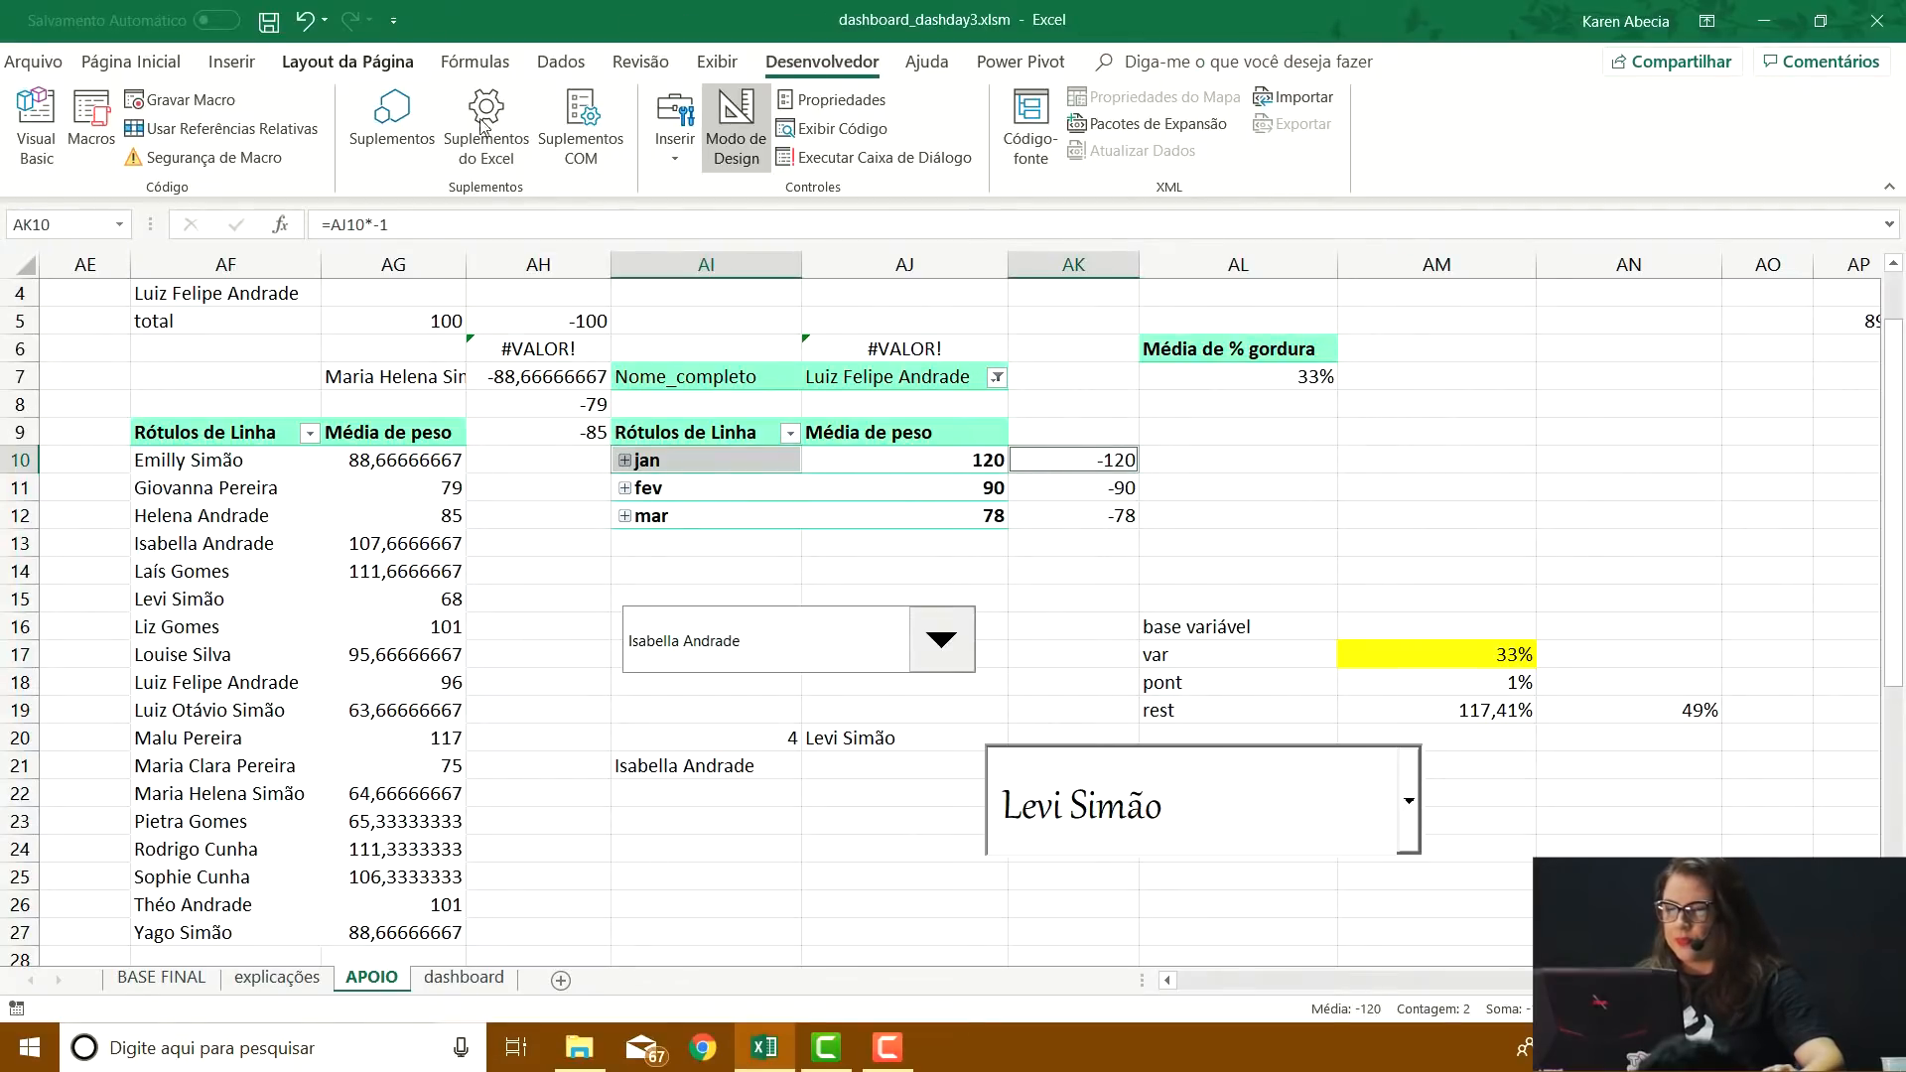
{"action": "left_click", "coordinate": [1230, 499]}
{"action": "left_click", "coordinate": [1082, 458]}
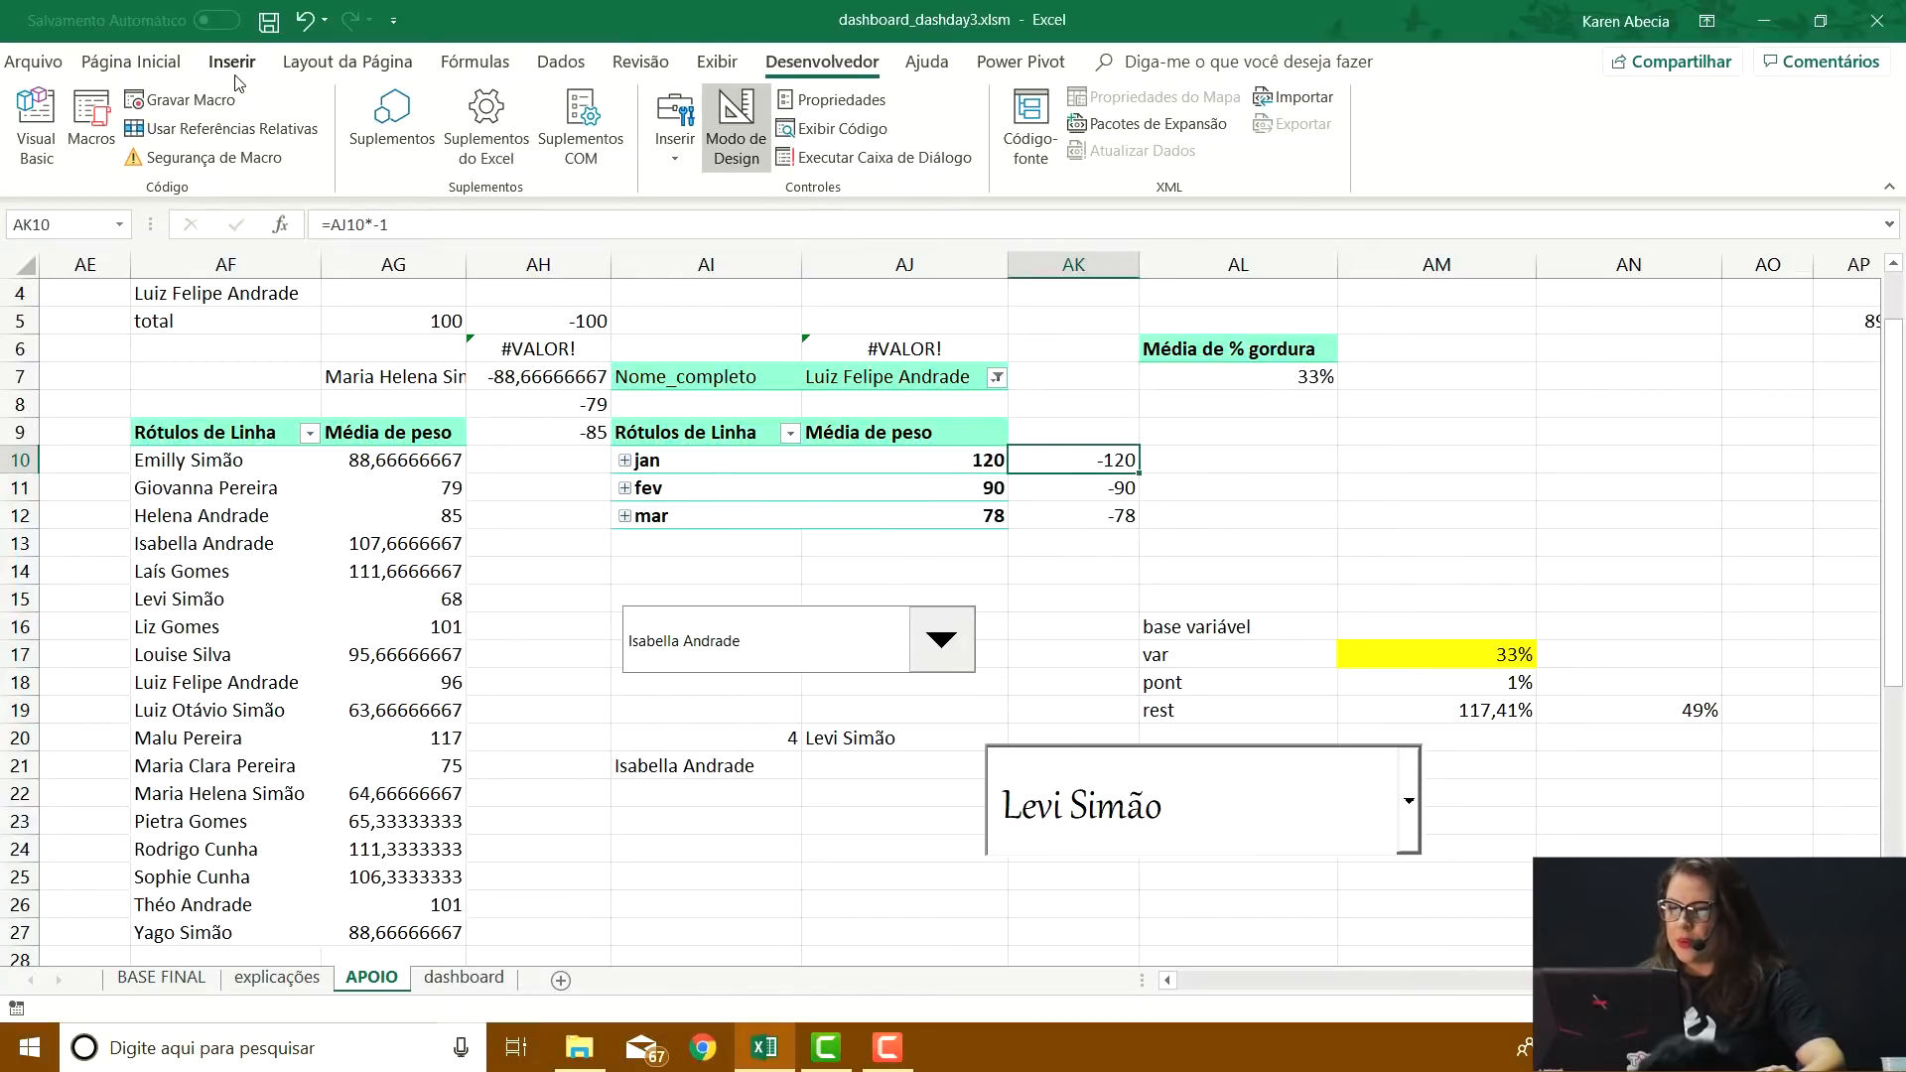
{"action": "left_click", "coordinate": [234, 67]}
{"action": "left_click", "coordinate": [695, 98]}
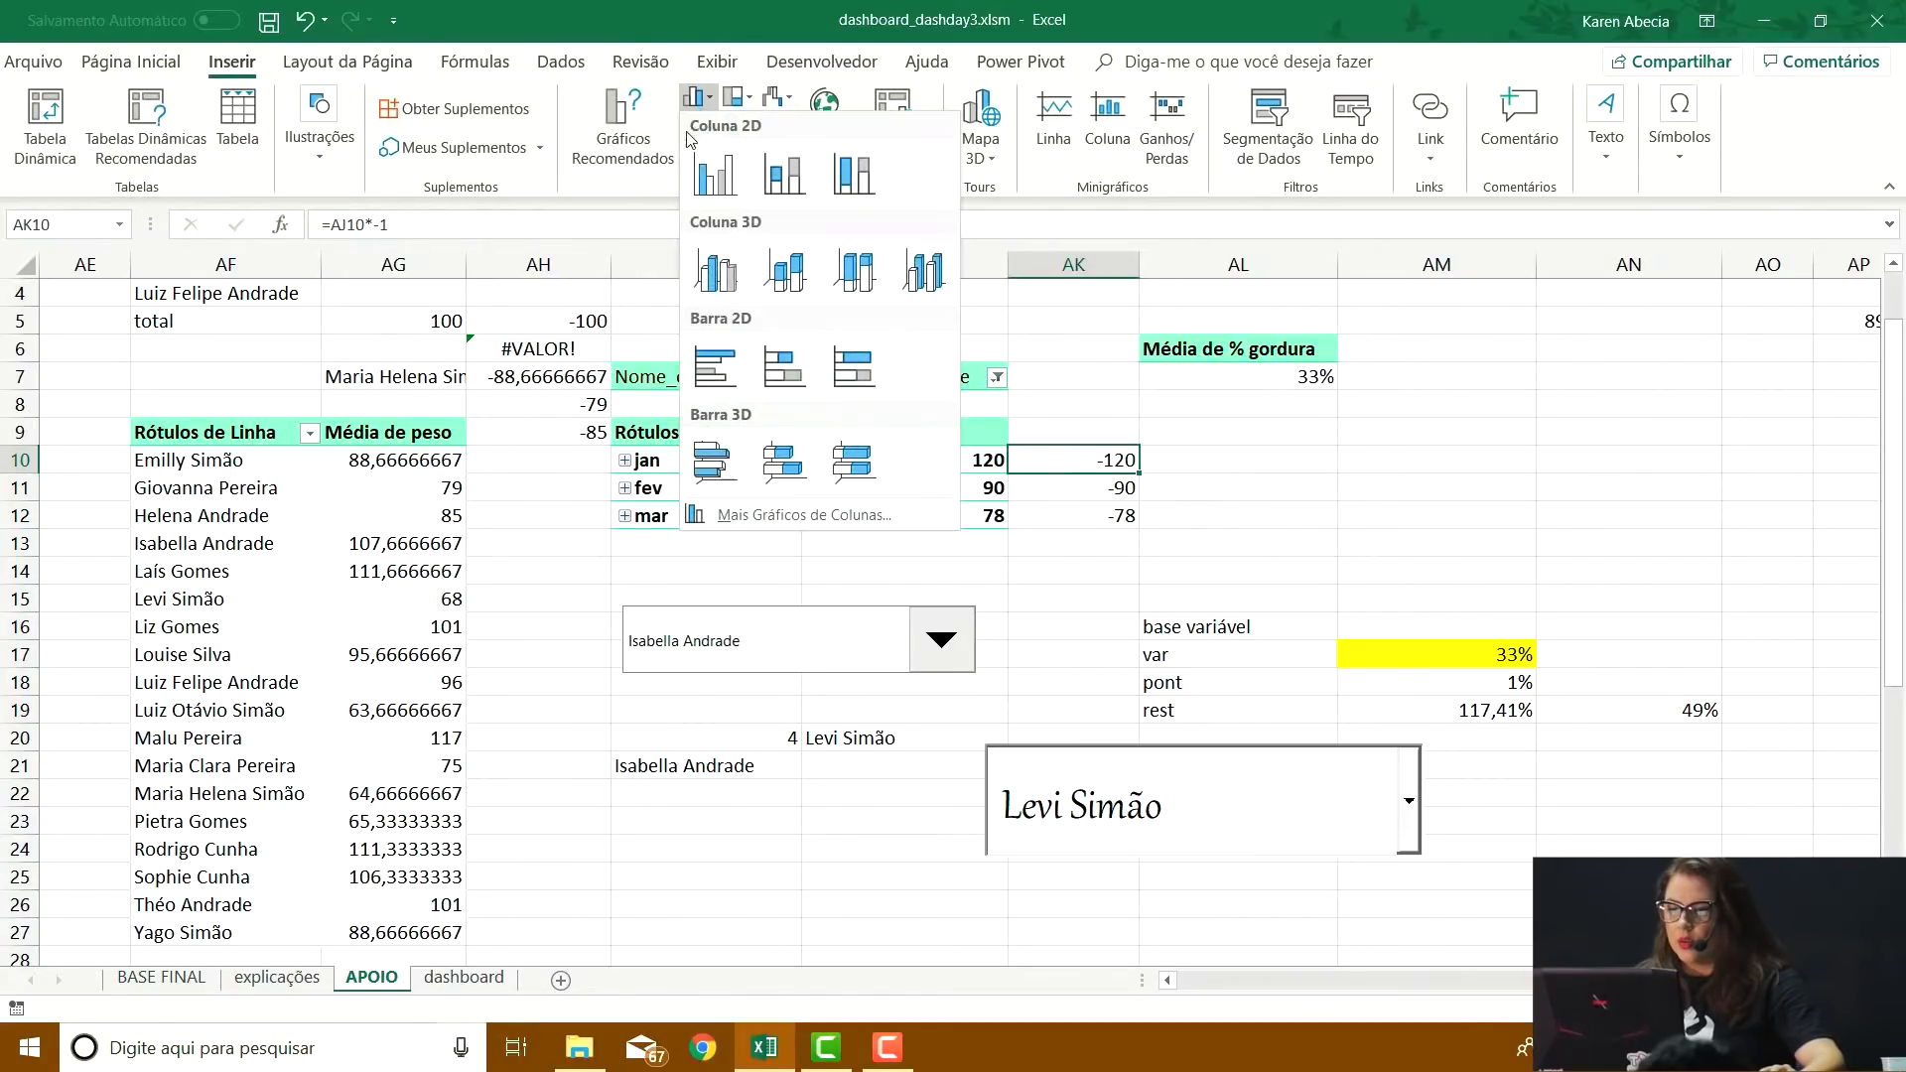
{"action": "left_click", "coordinate": [711, 377]}
{"action": "mouse_move", "coordinate": [1100, 408]}
{"action": "left_mouse_down"}
{"action": "mouse_move", "coordinate": [1431, 564]}
{"action": "mouse_move", "coordinate": [1489, 417]}
{"action": "mouse_move", "coordinate": [1477, 386]}
{"action": "left_mouse_up"}
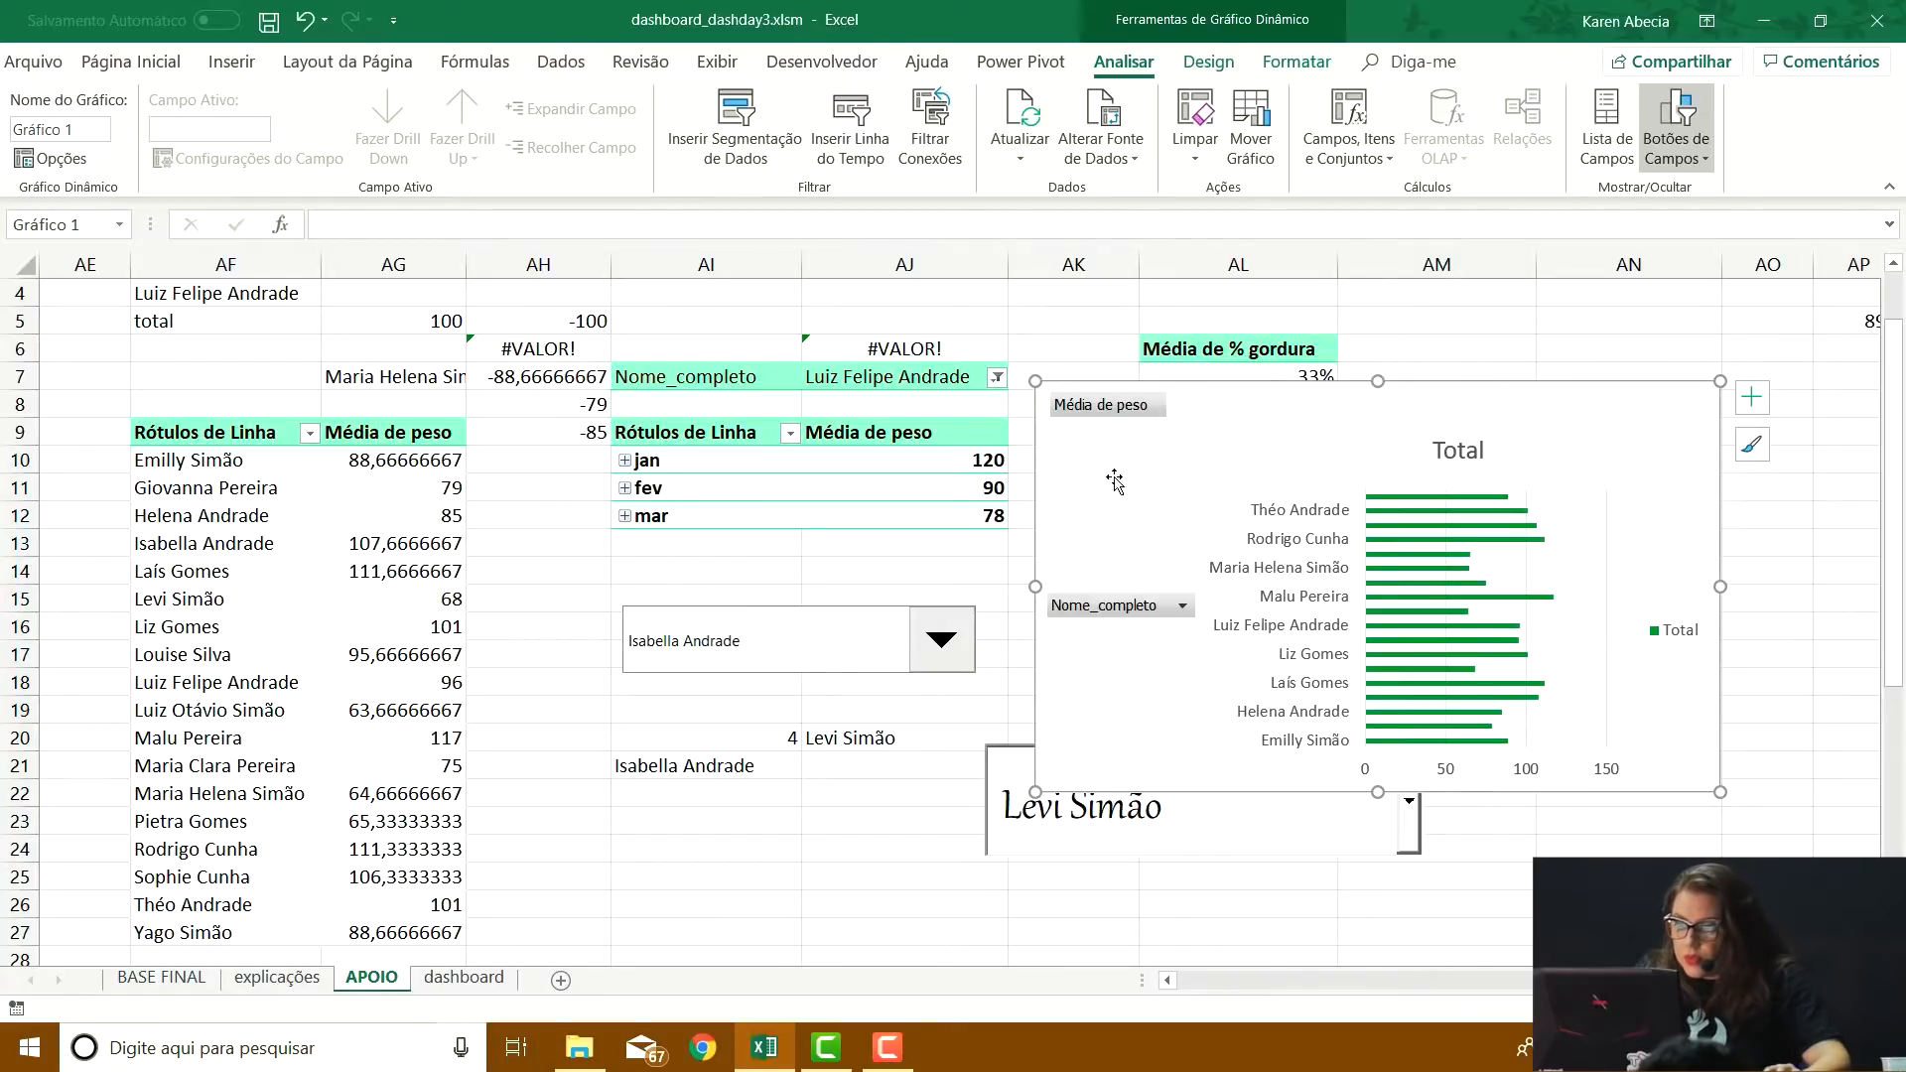
{"action": "left_click_drag", "start_coordinate": [1219, 468], "coordinate": [1329, 599]}
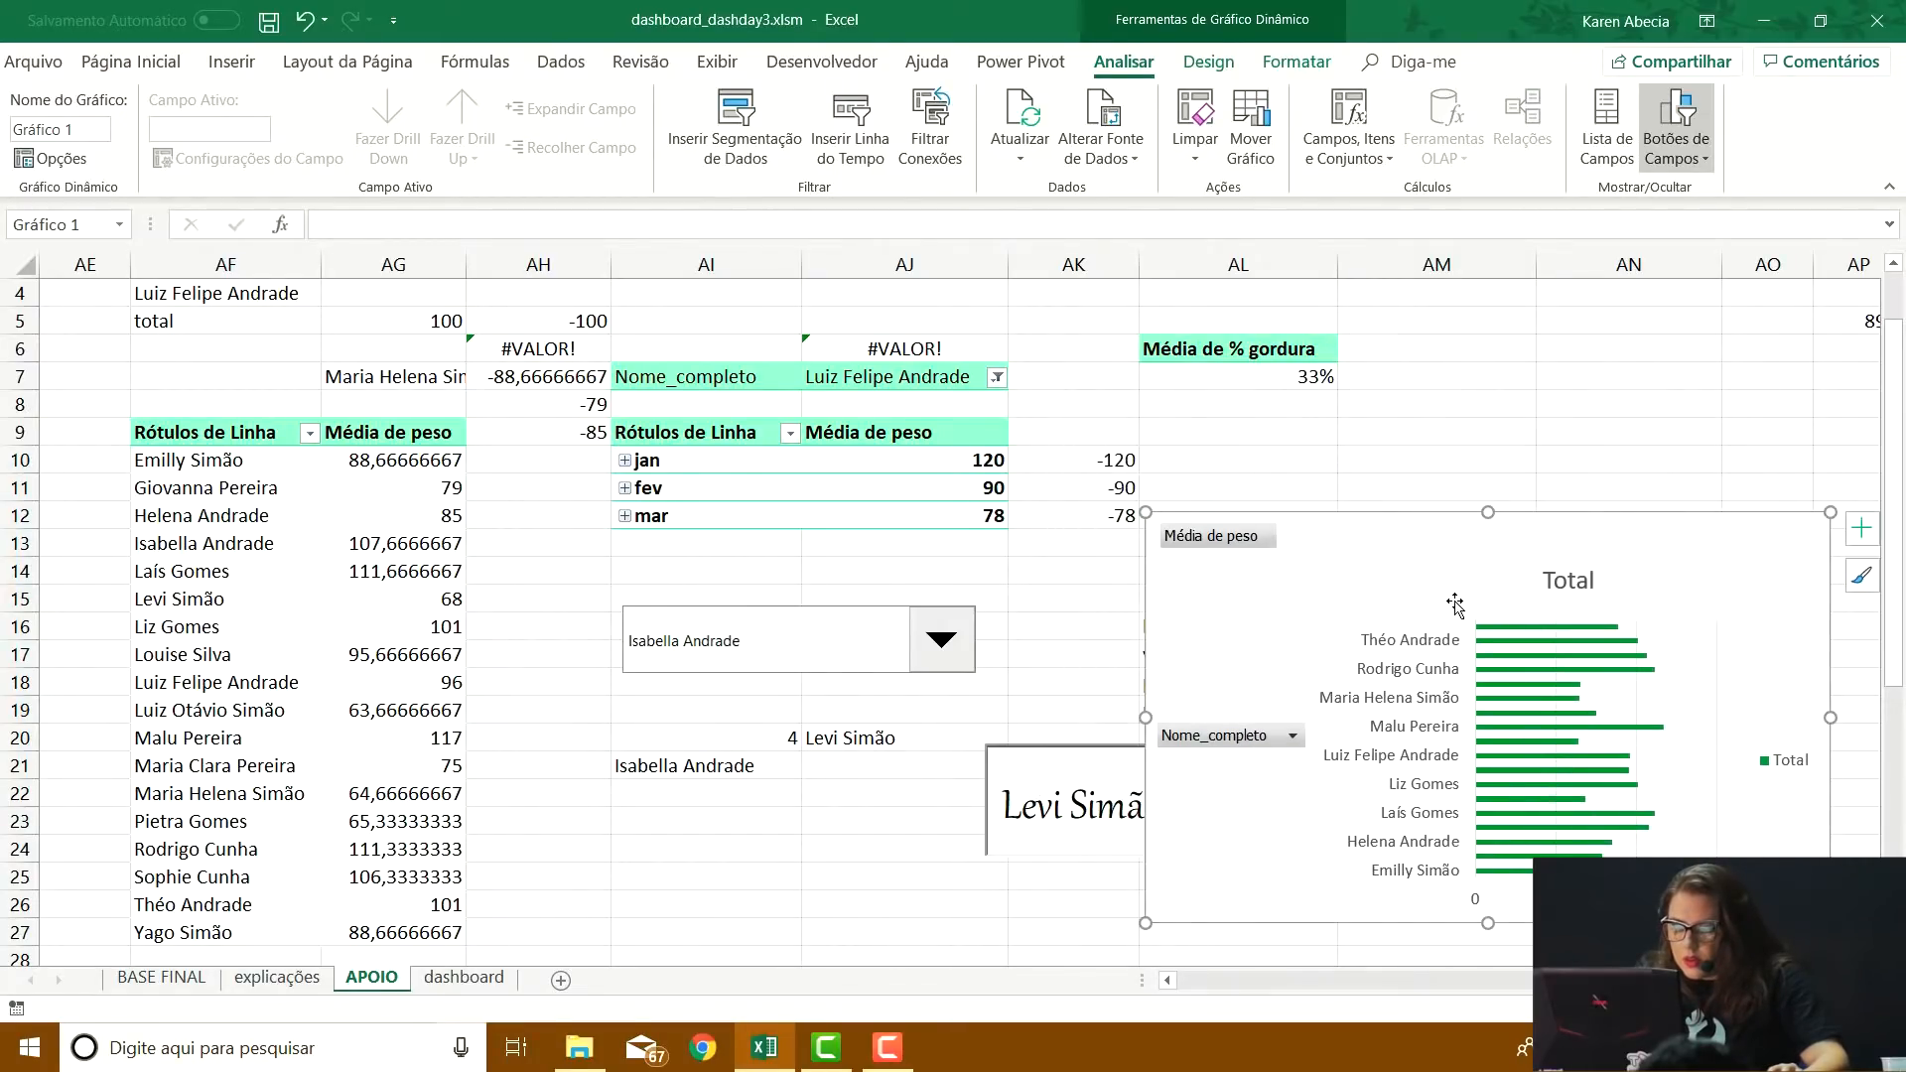
{"action": "key", "text": "Delete"}
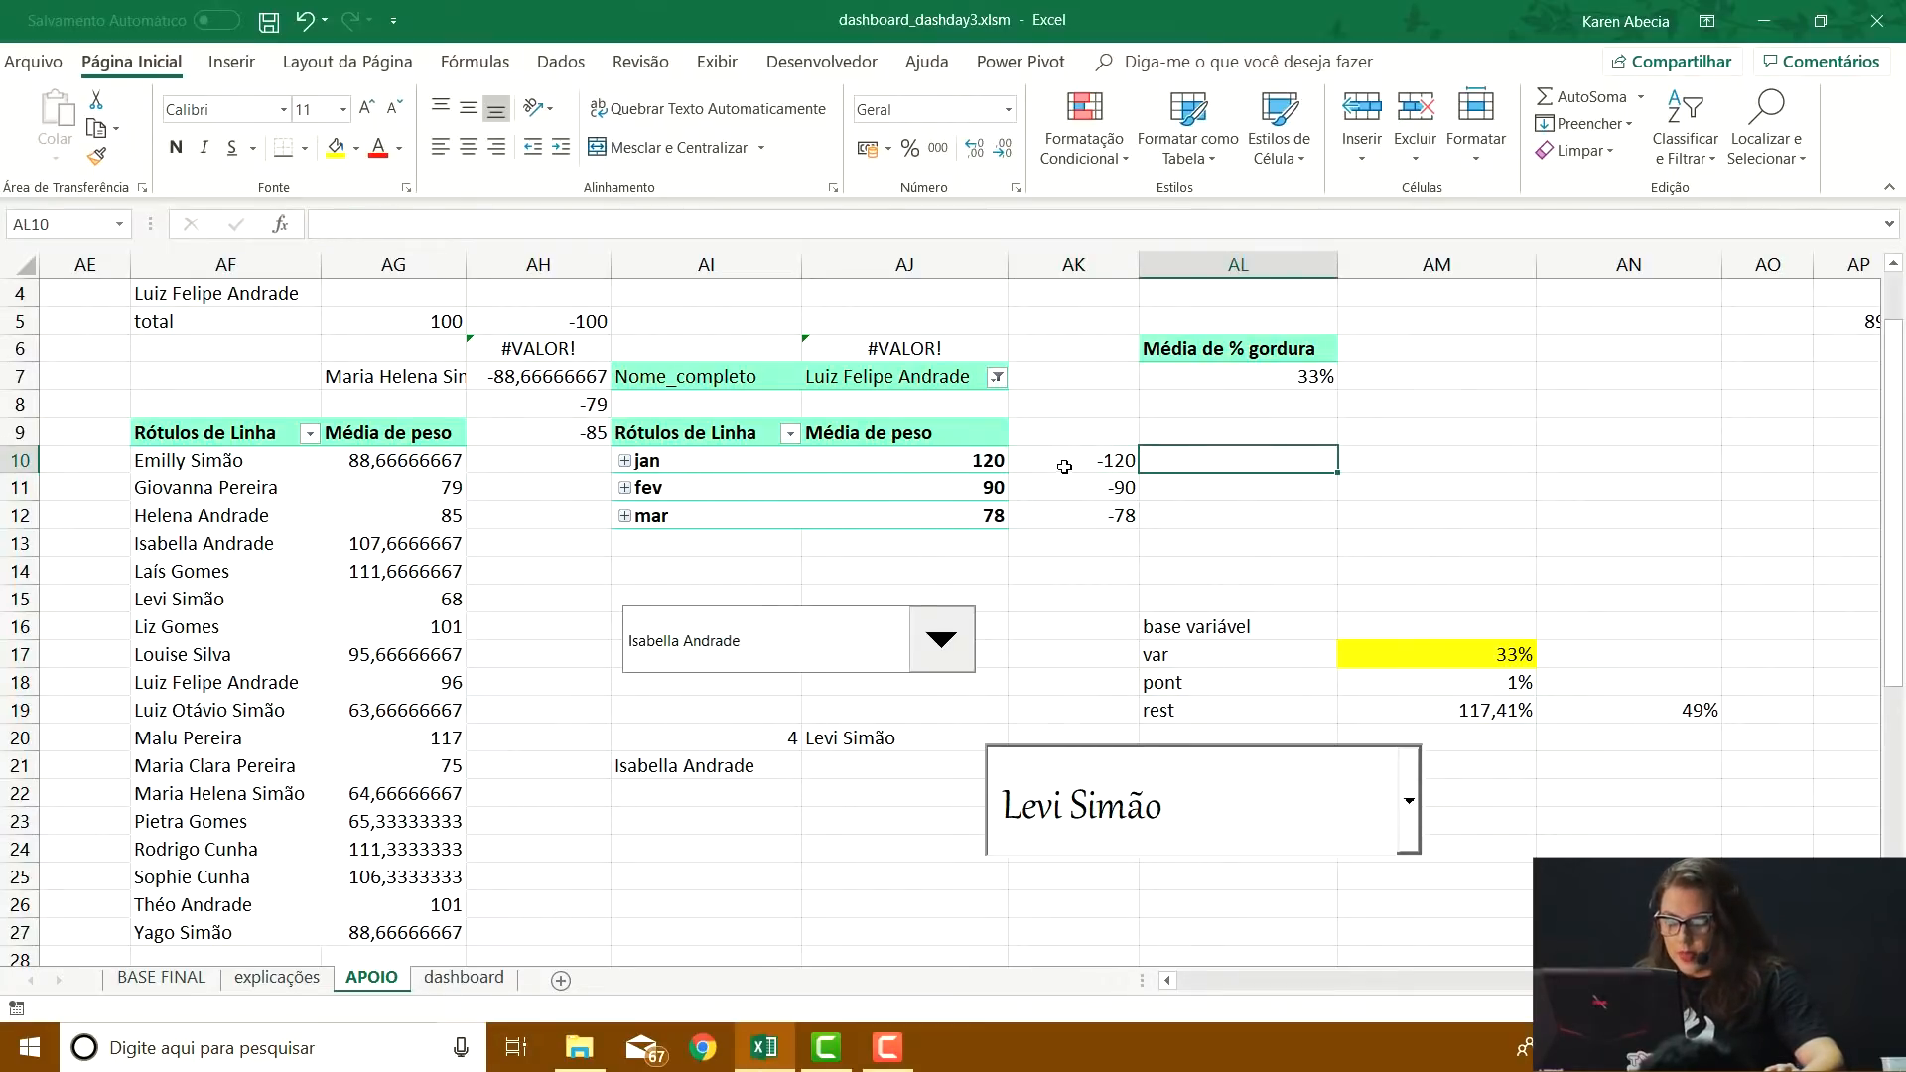
Move the negated monthly weights from AK10:AK12 to AL10:AL12
{"action": "scroll", "coordinate": [1146, 563], "scroll_direction": "down", "scroll_amount": 3}
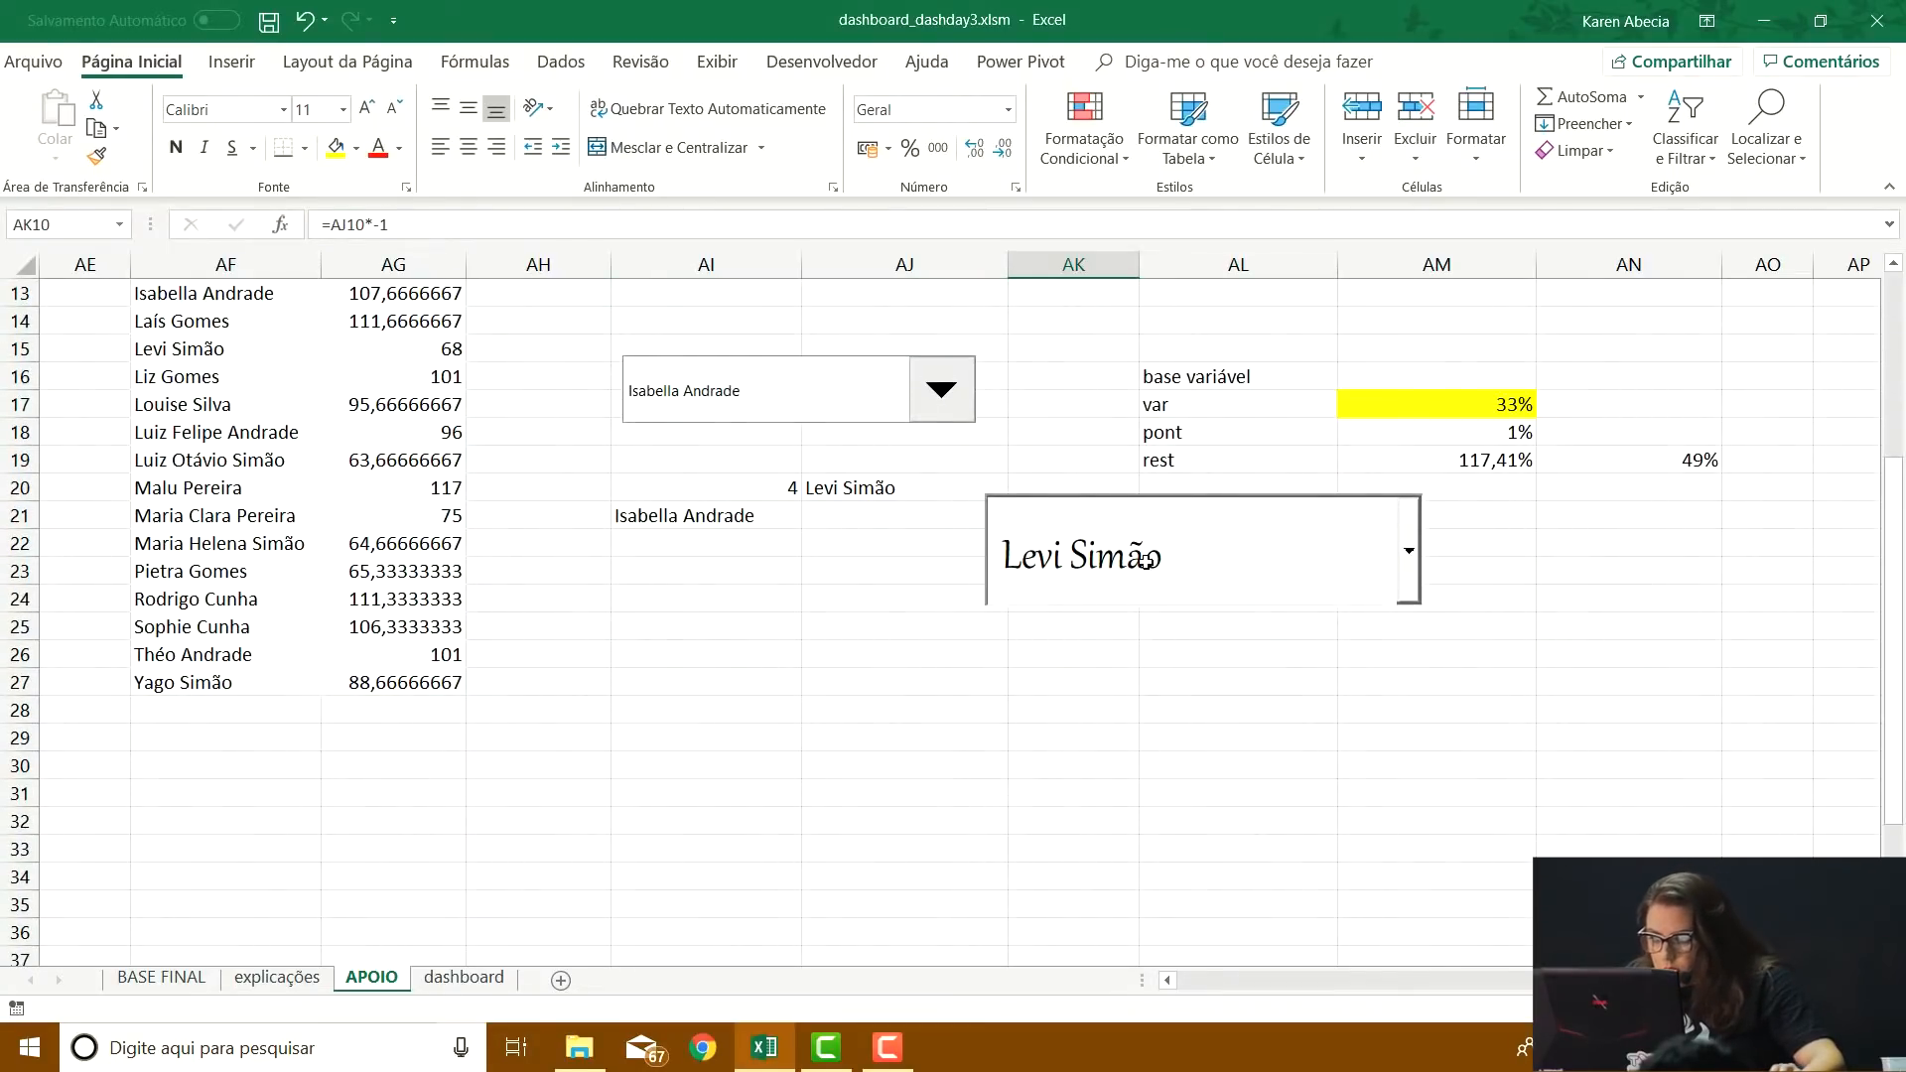
{"action": "scroll", "coordinate": [1146, 563], "scroll_direction": "up", "scroll_amount": 3}
{"action": "left_click_drag", "start_coordinate": [1104, 470], "coordinate": [1231, 532]}
Reference the January label in AK10 with the formula =AI10
{"action": "left_click", "coordinate": [1104, 458]}
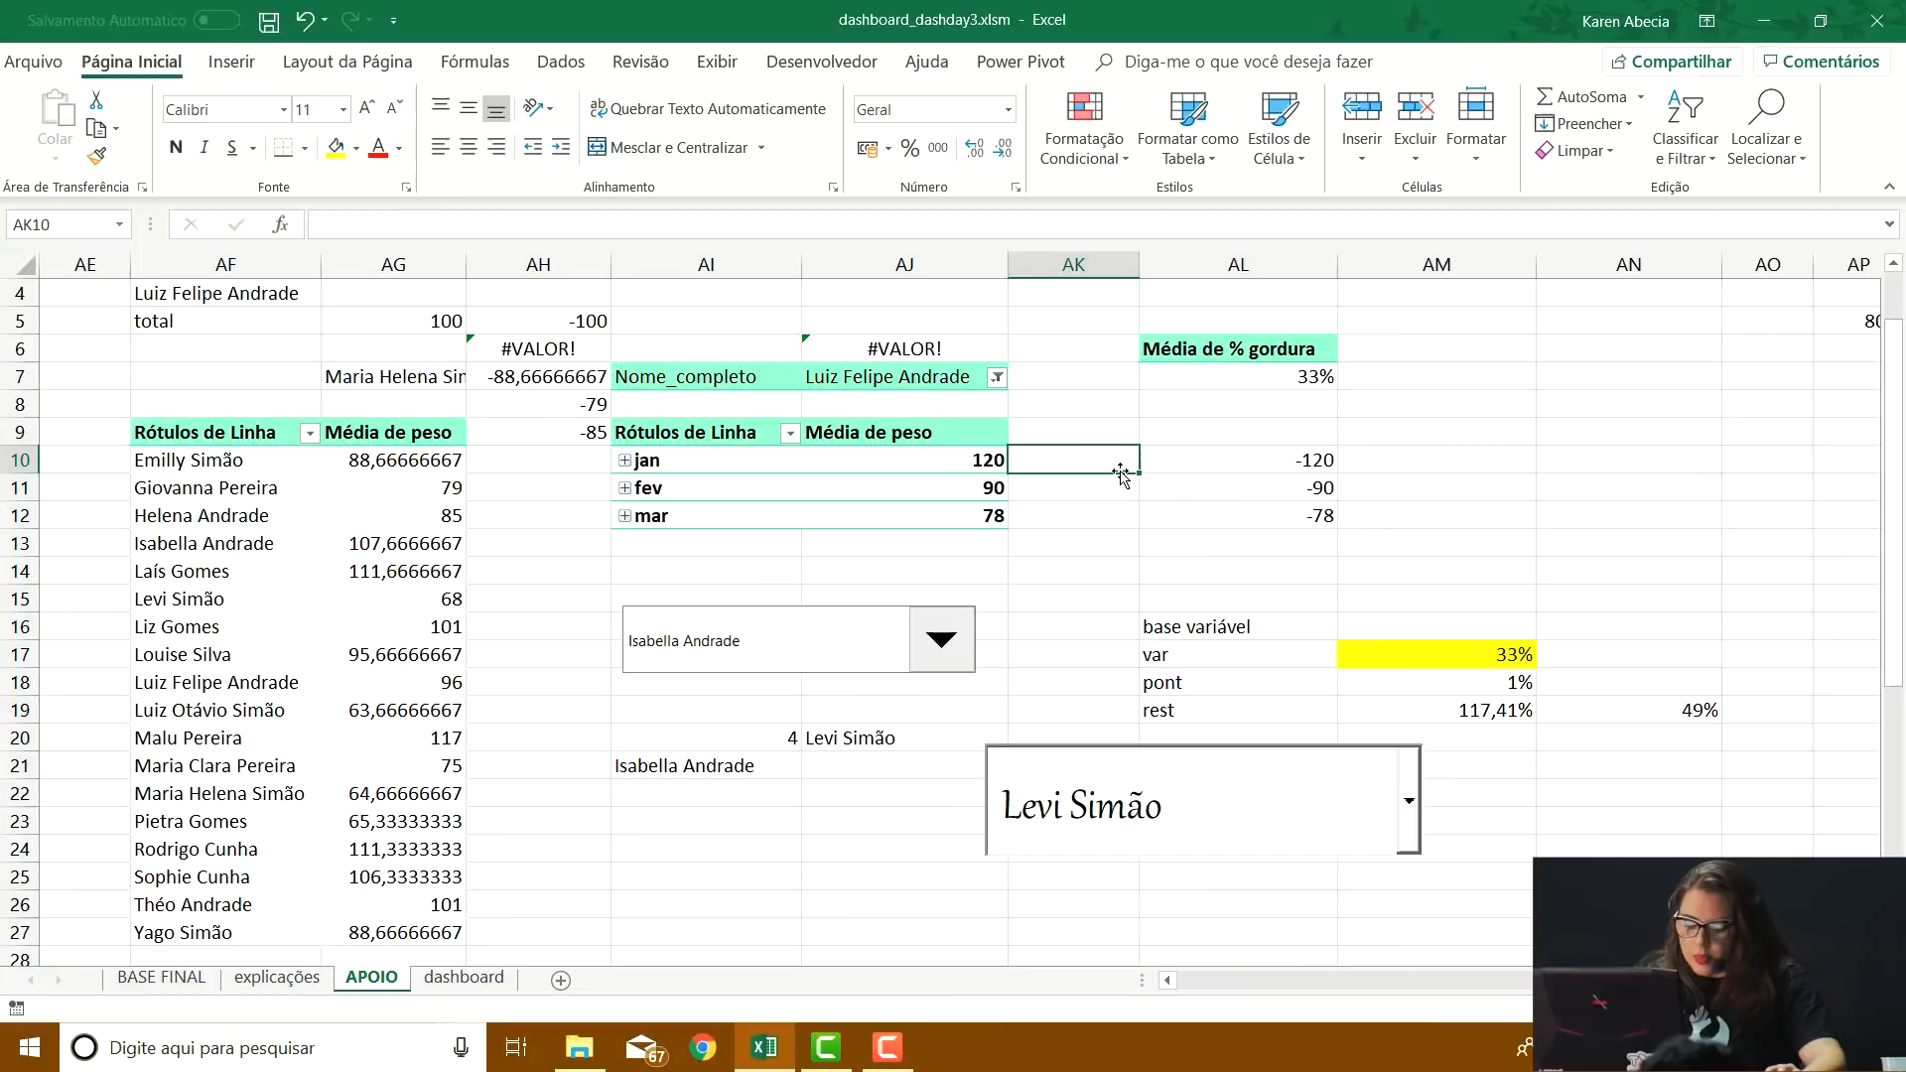
{"action": "type", "text": "="}
{"action": "left_click", "coordinate": [705, 460]}
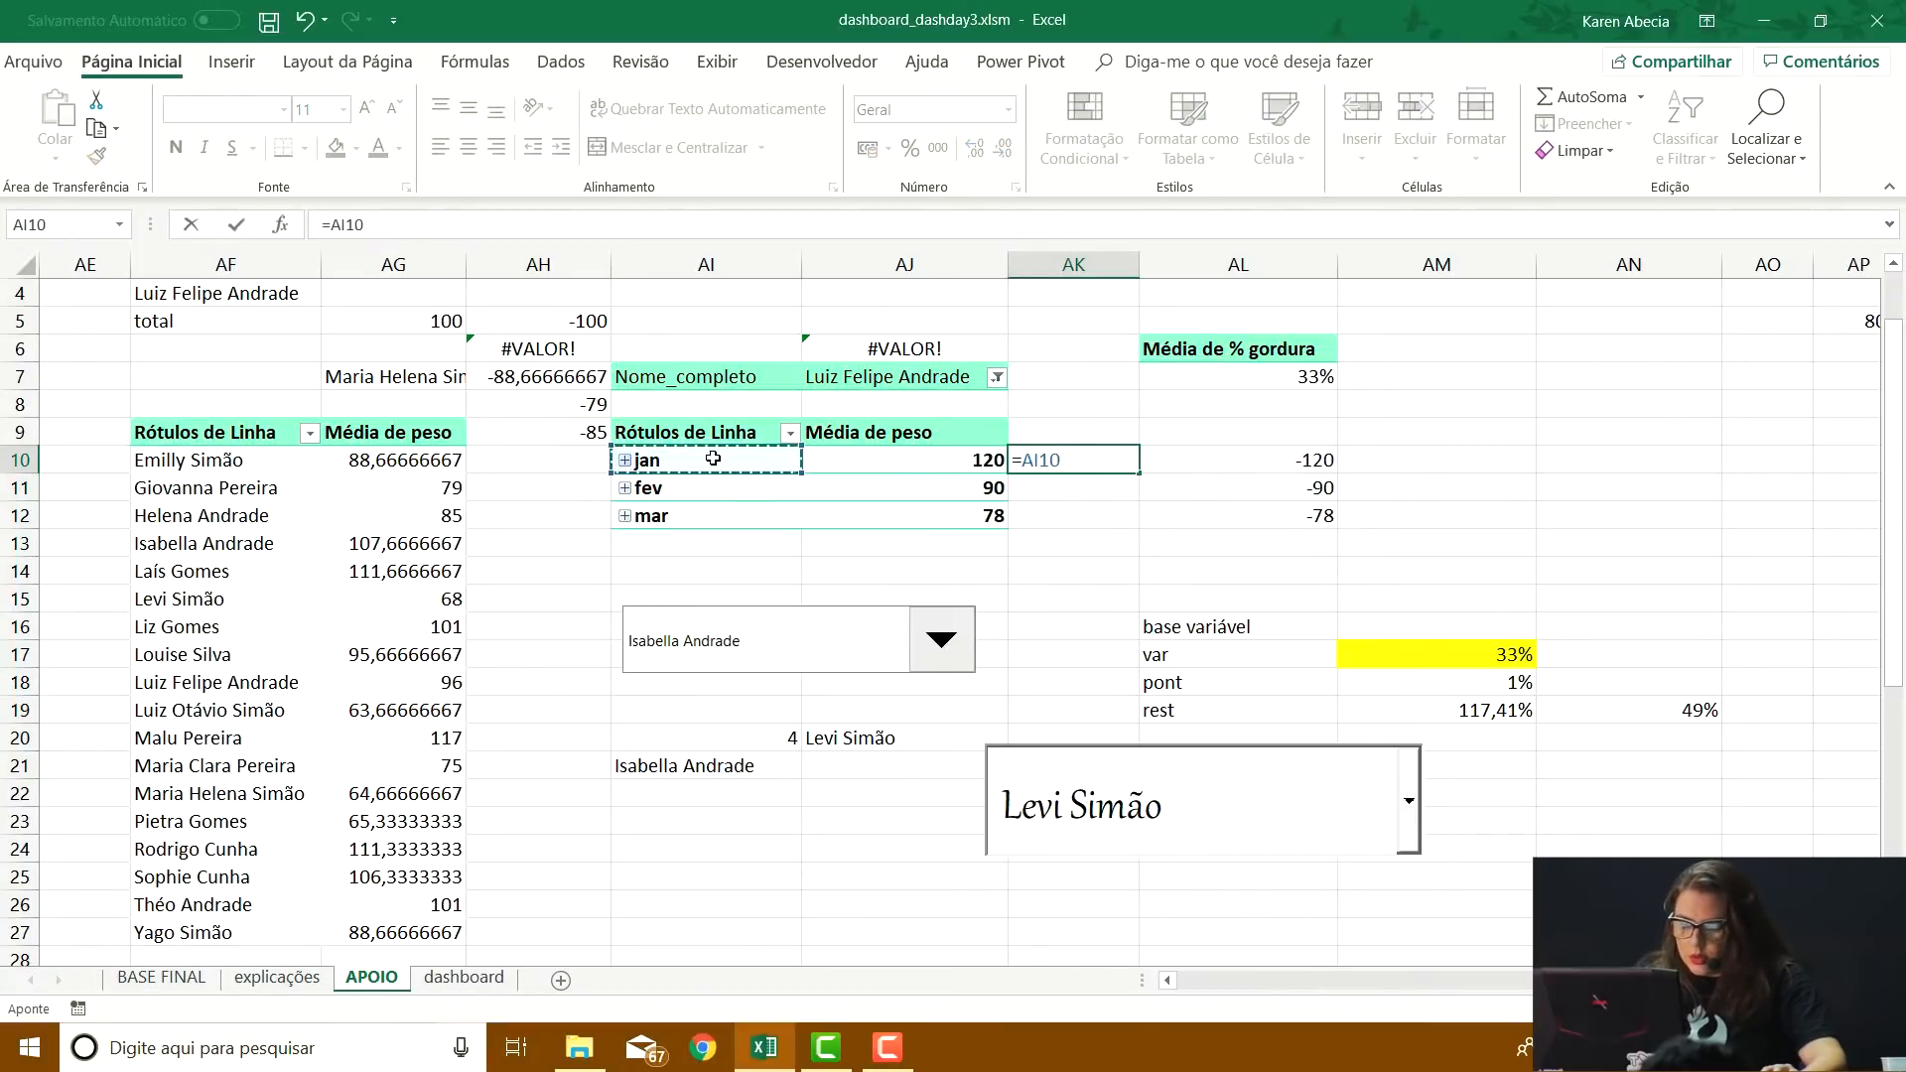
{"action": "key", "text": "ctrl+Return"}
Insert a 2D clustered bar chart from the January label and negated weight in AK10:AL10
{"action": "mouse_move", "coordinate": [1140, 472]}
{"action": "left_mouse_down"}
{"action": "mouse_move", "coordinate": [1140, 526]}
{"action": "mouse_move", "coordinate": [1166, 459]}
{"action": "left_mouse_up"}
{"action": "left_click", "coordinate": [233, 62]}
{"action": "left_click", "coordinate": [695, 96]}
{"action": "left_click", "coordinate": [715, 367]}
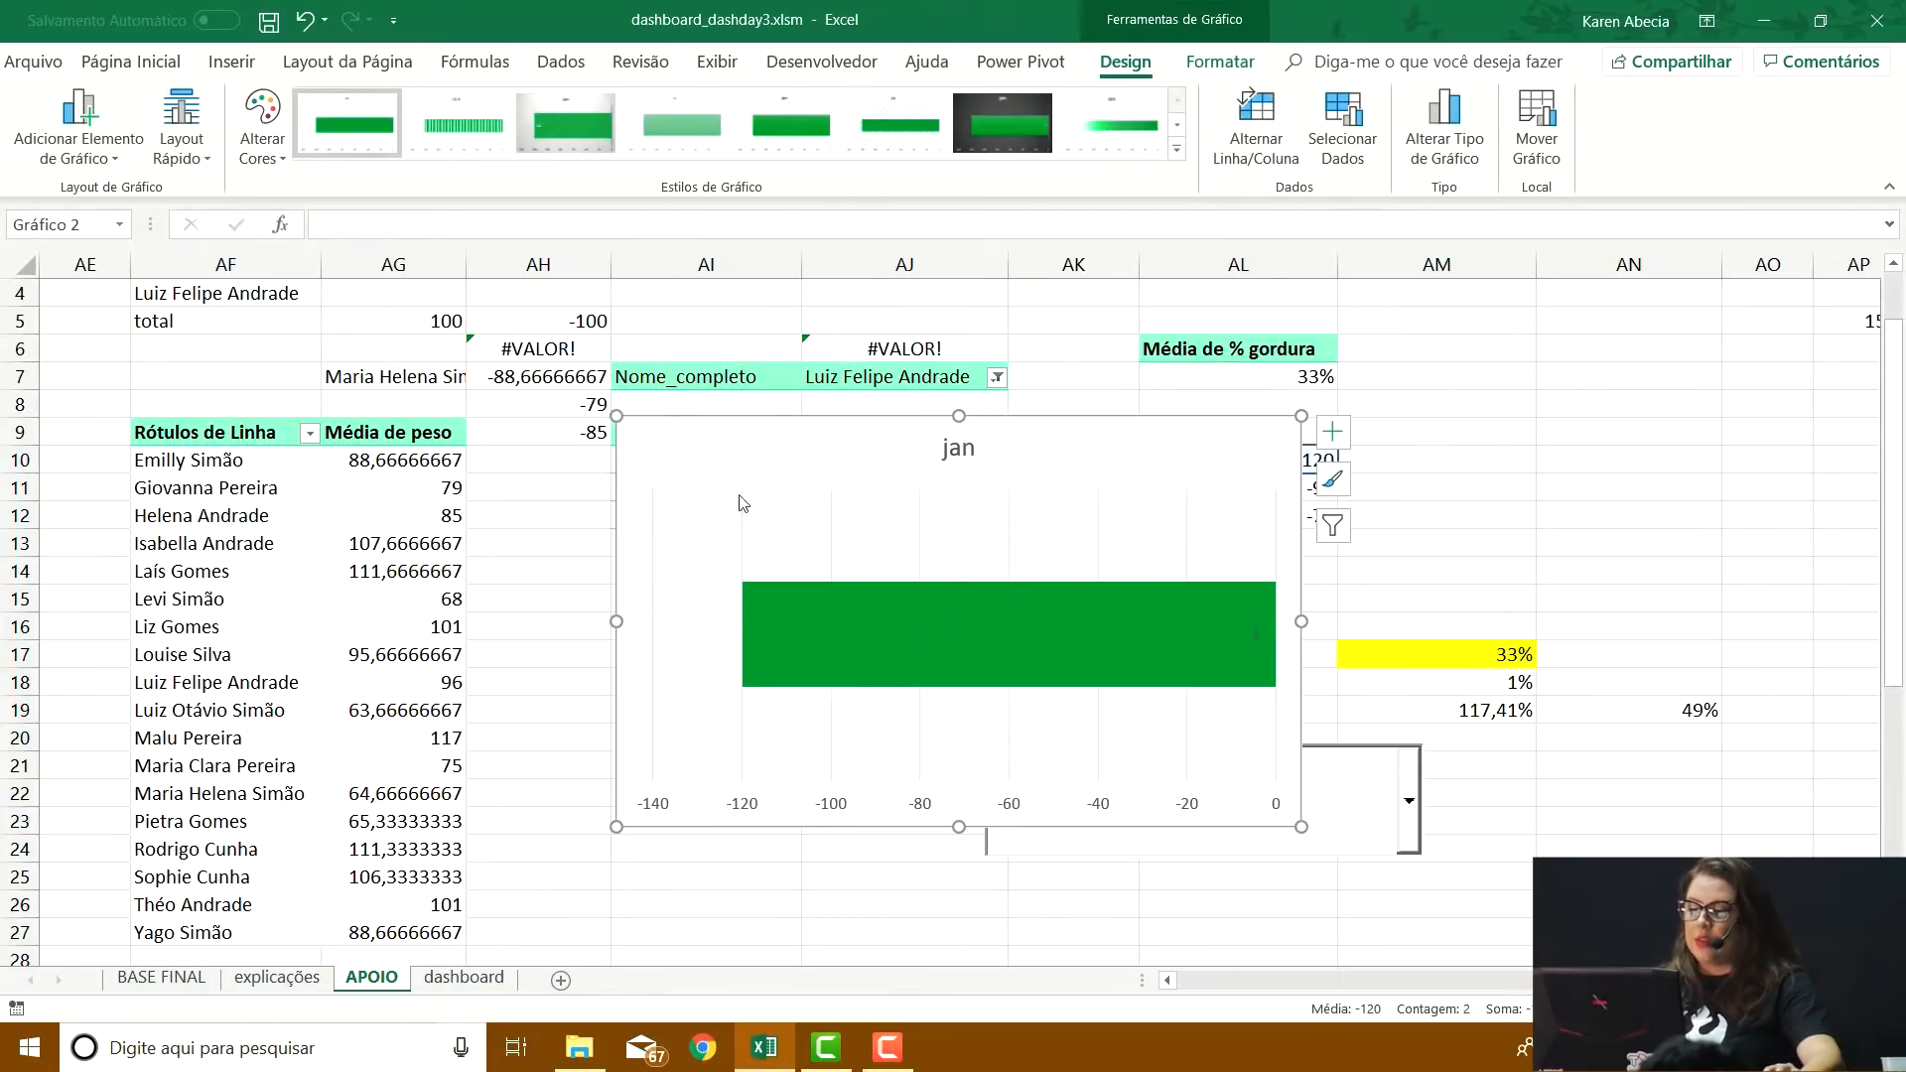
On the dashboard sheet, try to move the middle human figure below its card, and undo the move
{"action": "left_click", "coordinate": [490, 979]}
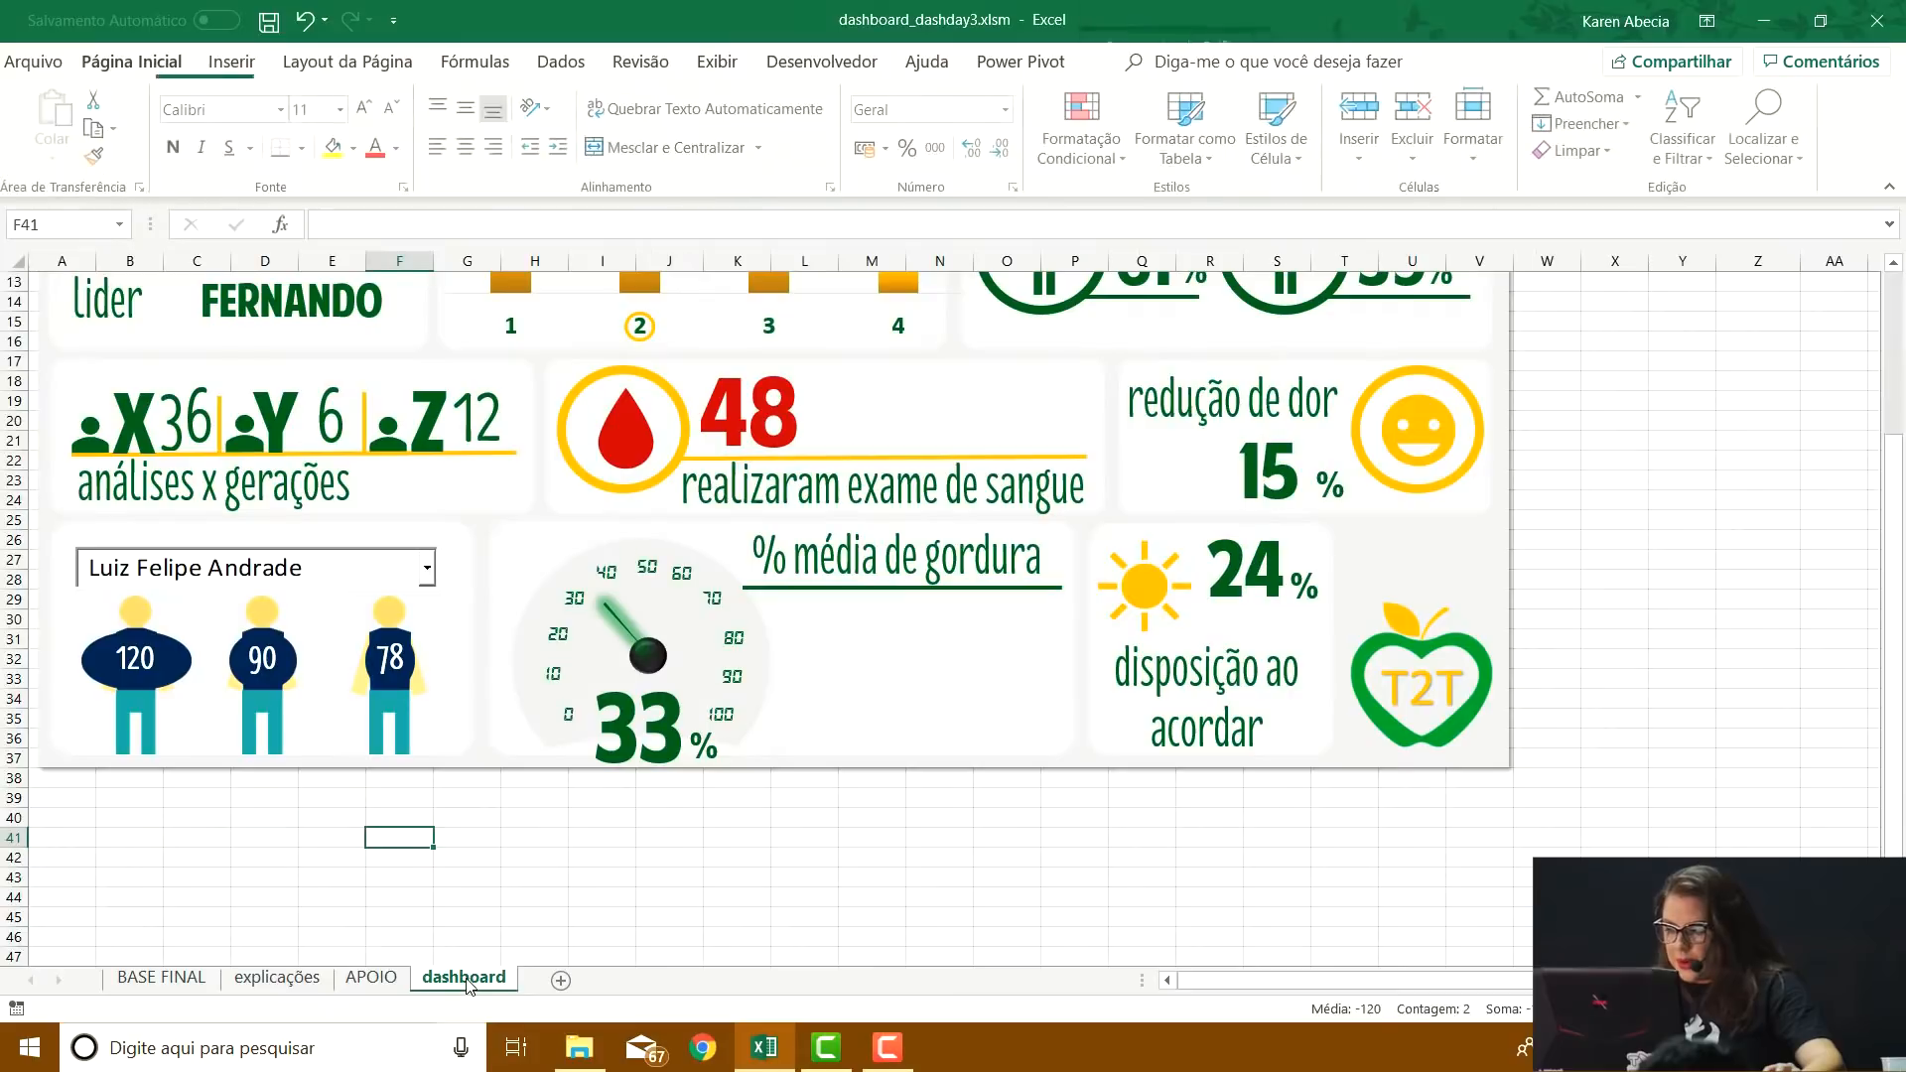
{"action": "left_click", "coordinate": [251, 746]}
{"action": "mouse_move", "coordinate": [298, 769]}
{"action": "left_mouse_down"}
{"action": "mouse_move", "coordinate": [272, 785]}
{"action": "mouse_move", "coordinate": [285, 923]}
{"action": "mouse_move", "coordinate": [320, 824]}
{"action": "left_mouse_up"}
{"action": "left_click", "coordinate": [325, 882]}
{"action": "left_click", "coordinate": [295, 841]}
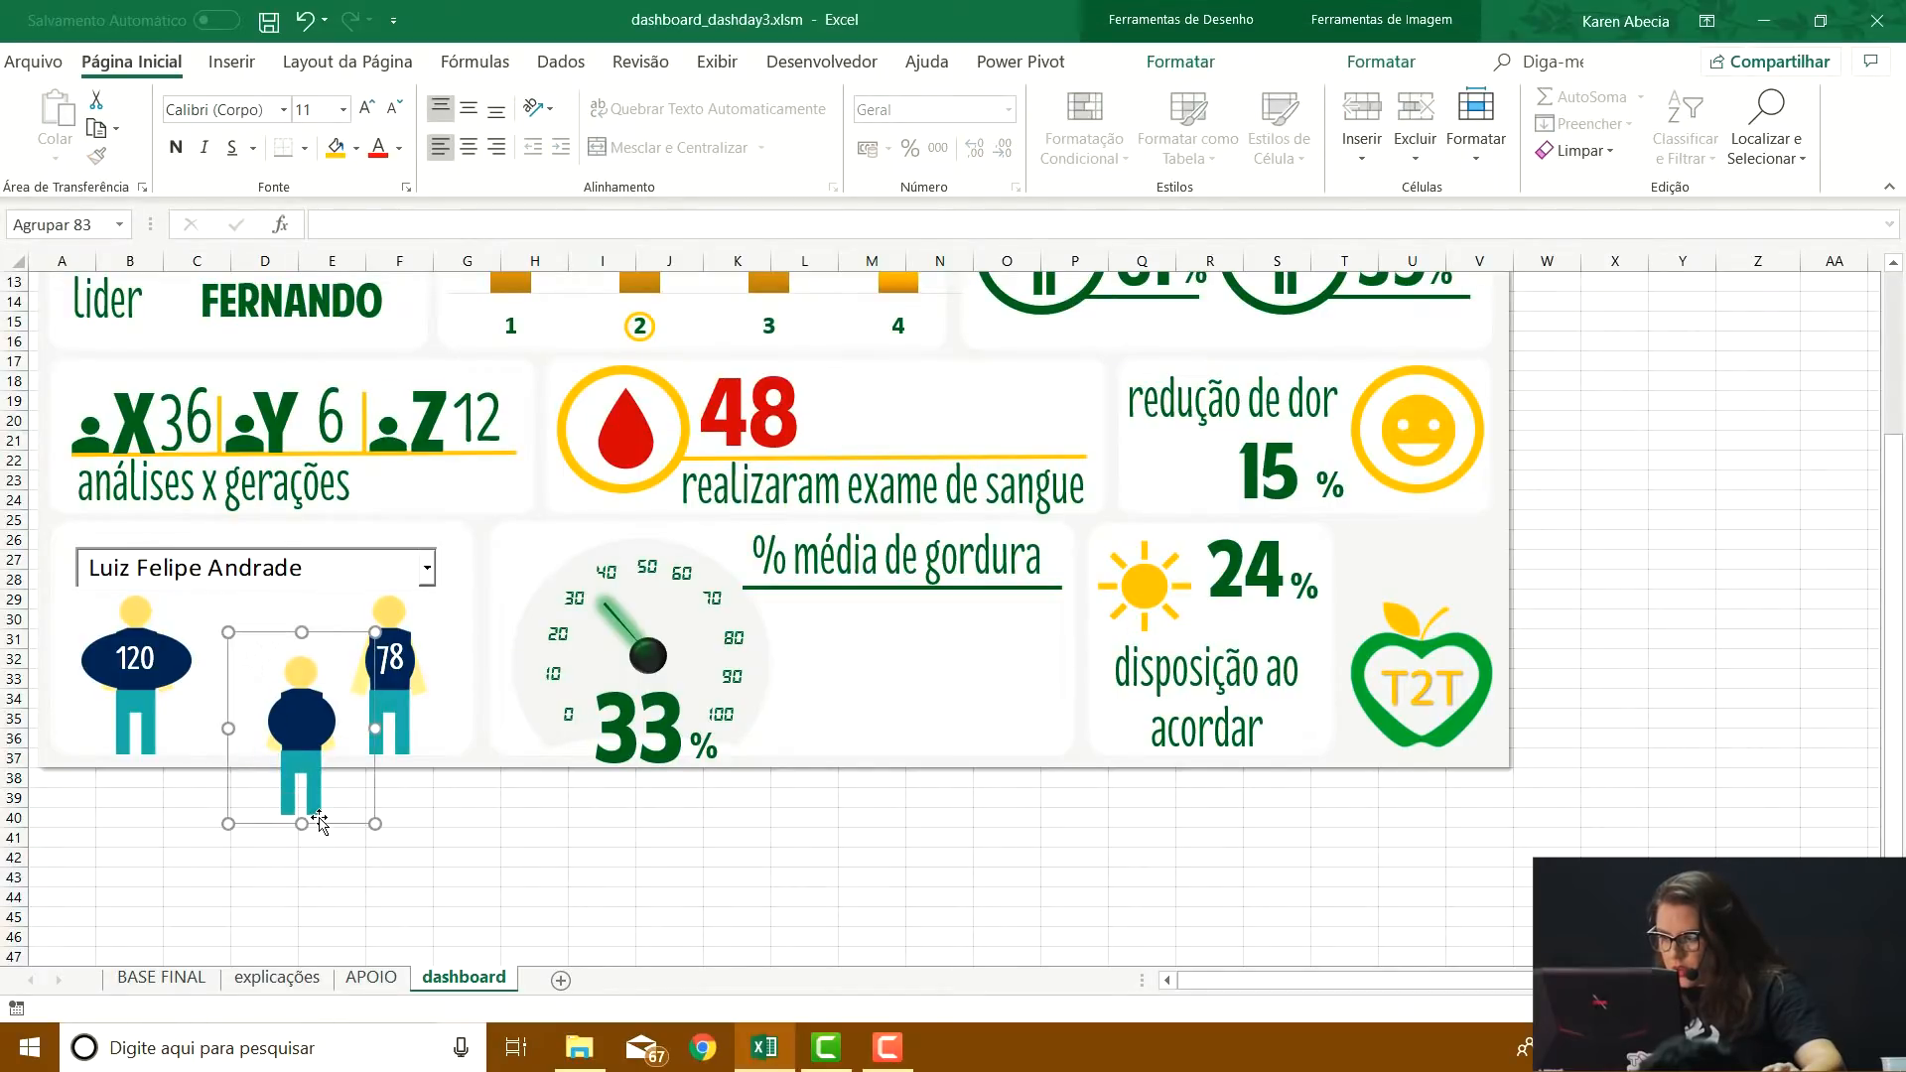
{"action": "key", "text": "ctrl+z"}
{"action": "key", "text": "ctrl+z"}
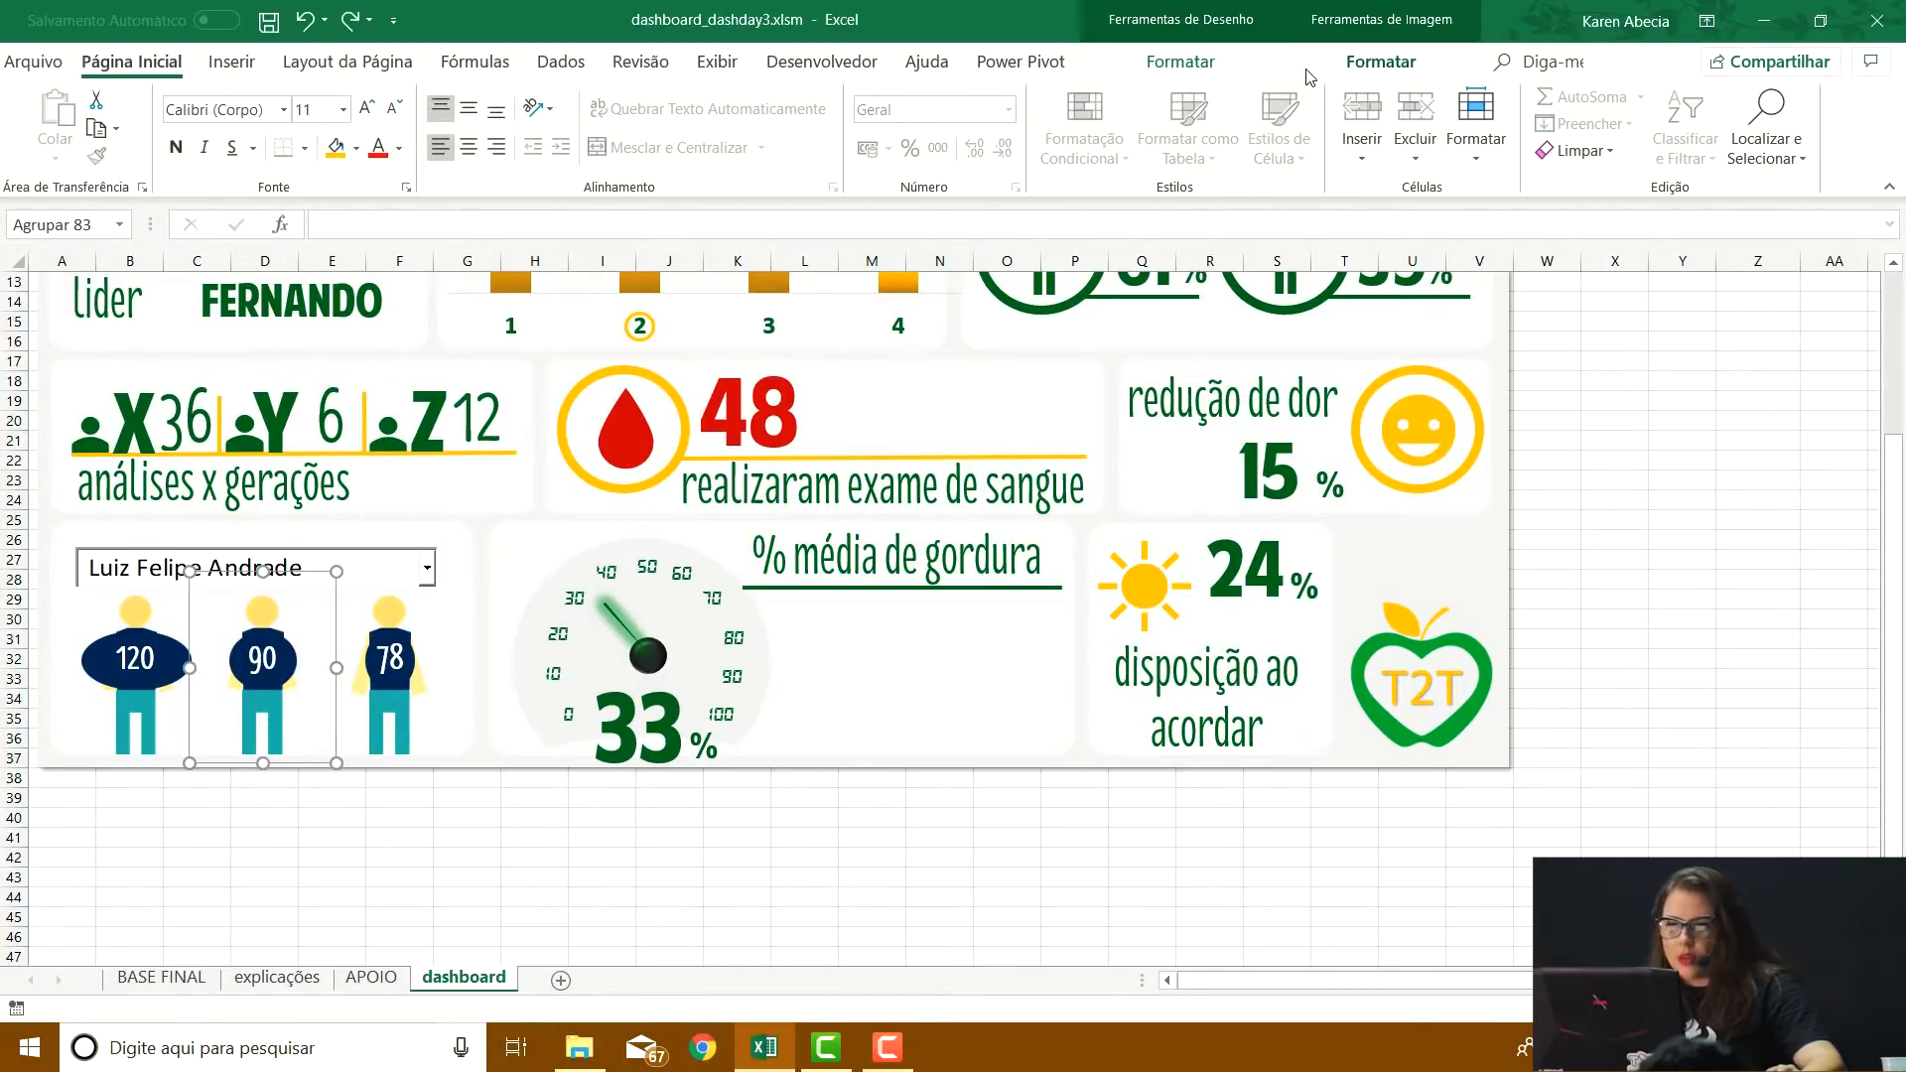
Ungroup the middle human figure in the dashboard's weight card
{"action": "left_click", "coordinate": [1201, 62]}
{"action": "left_click", "coordinate": [1543, 128]}
{"action": "left_click", "coordinate": [1567, 223]}
{"action": "left_click", "coordinate": [332, 856]}
Pull the ungrouped middle figure's body out below the dashboard and select its weight label linked to APOIO!AJ11
{"action": "left_click", "coordinate": [300, 747]}
{"action": "left_click_drag", "start_coordinate": [312, 725], "coordinate": [306, 889]}
{"action": "key", "text": "ctrl+z"}
{"action": "left_click", "coordinate": [266, 725]}
{"action": "left_click", "coordinate": [268, 725]}
{"action": "left_click", "coordinate": [278, 752]}
{"action": "left_click", "coordinate": [251, 672]}
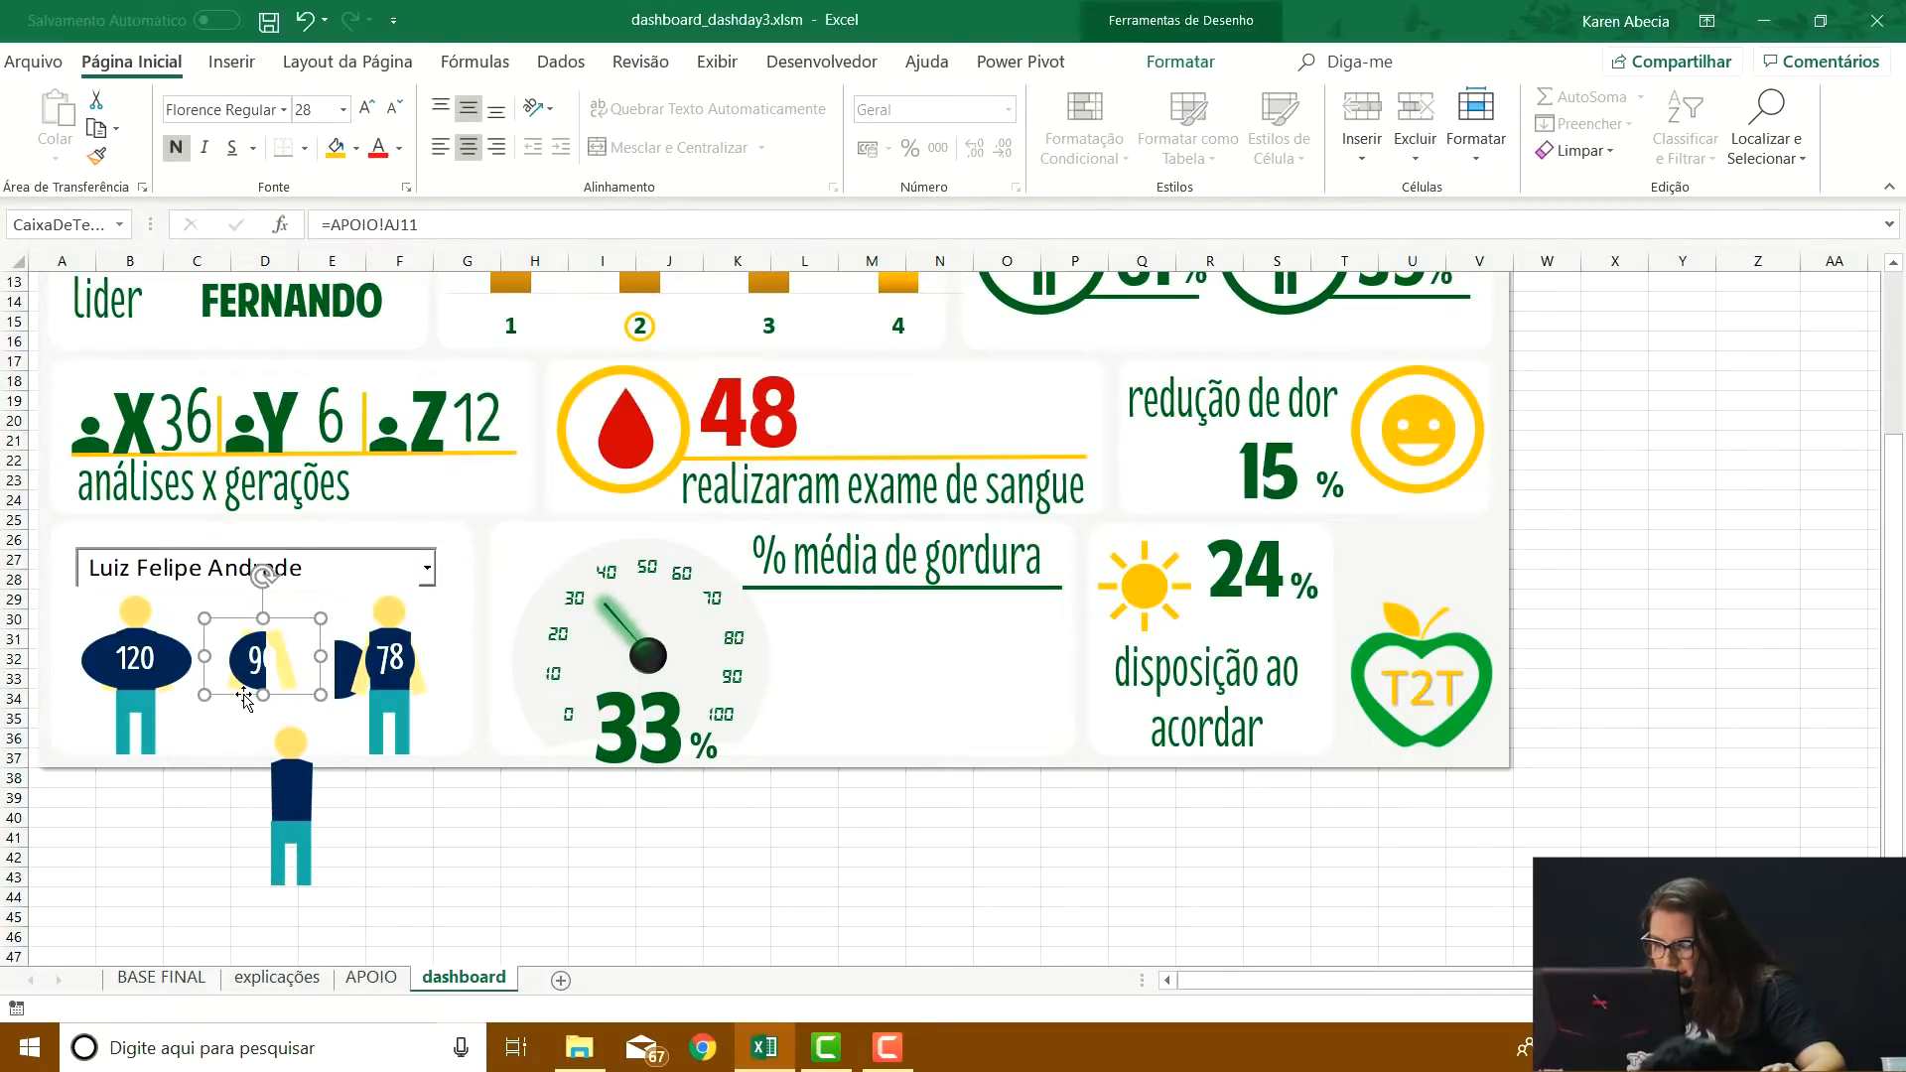
Move the middle figure's half-torso chart aside and place the arms back on the separated body
{"action": "left_click", "coordinate": [238, 740]}
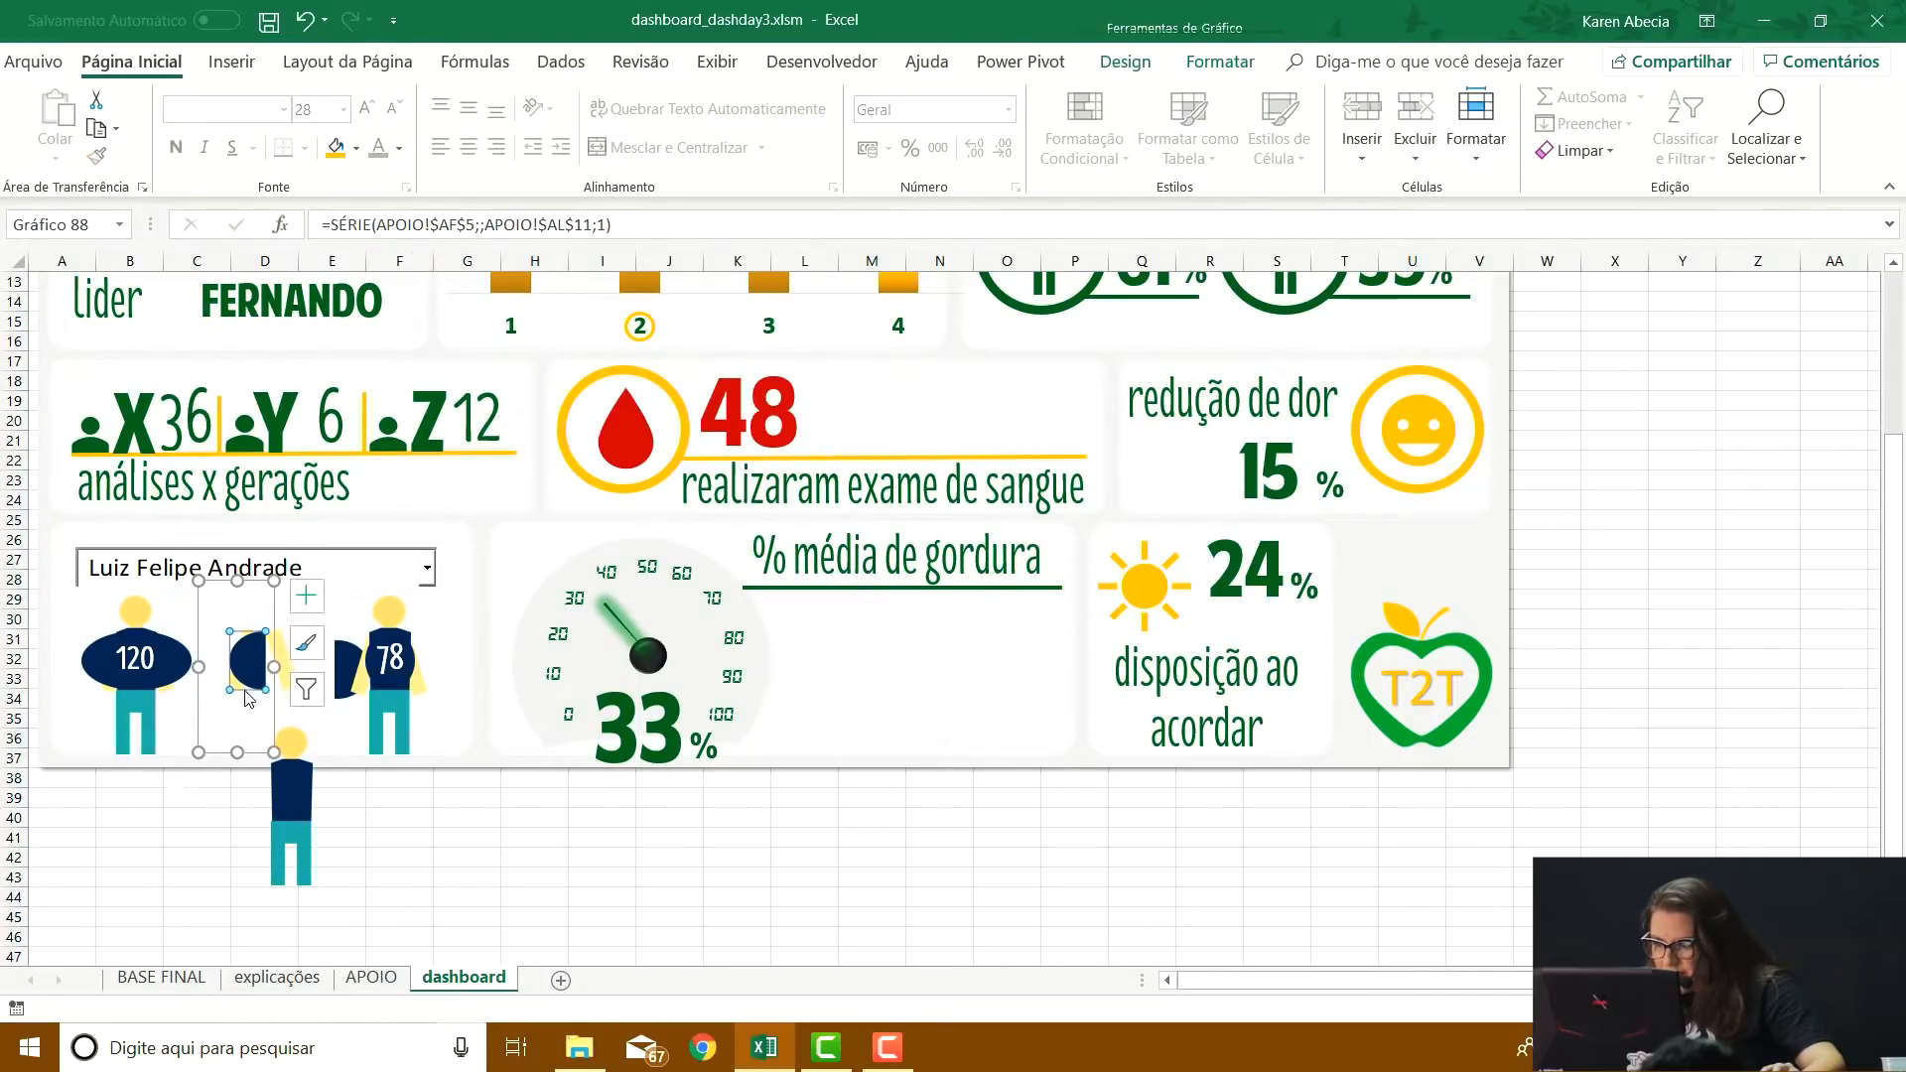
{"action": "left_click_drag", "start_coordinate": [234, 743], "coordinate": [174, 848]}
{"action": "left_click", "coordinate": [277, 645]}
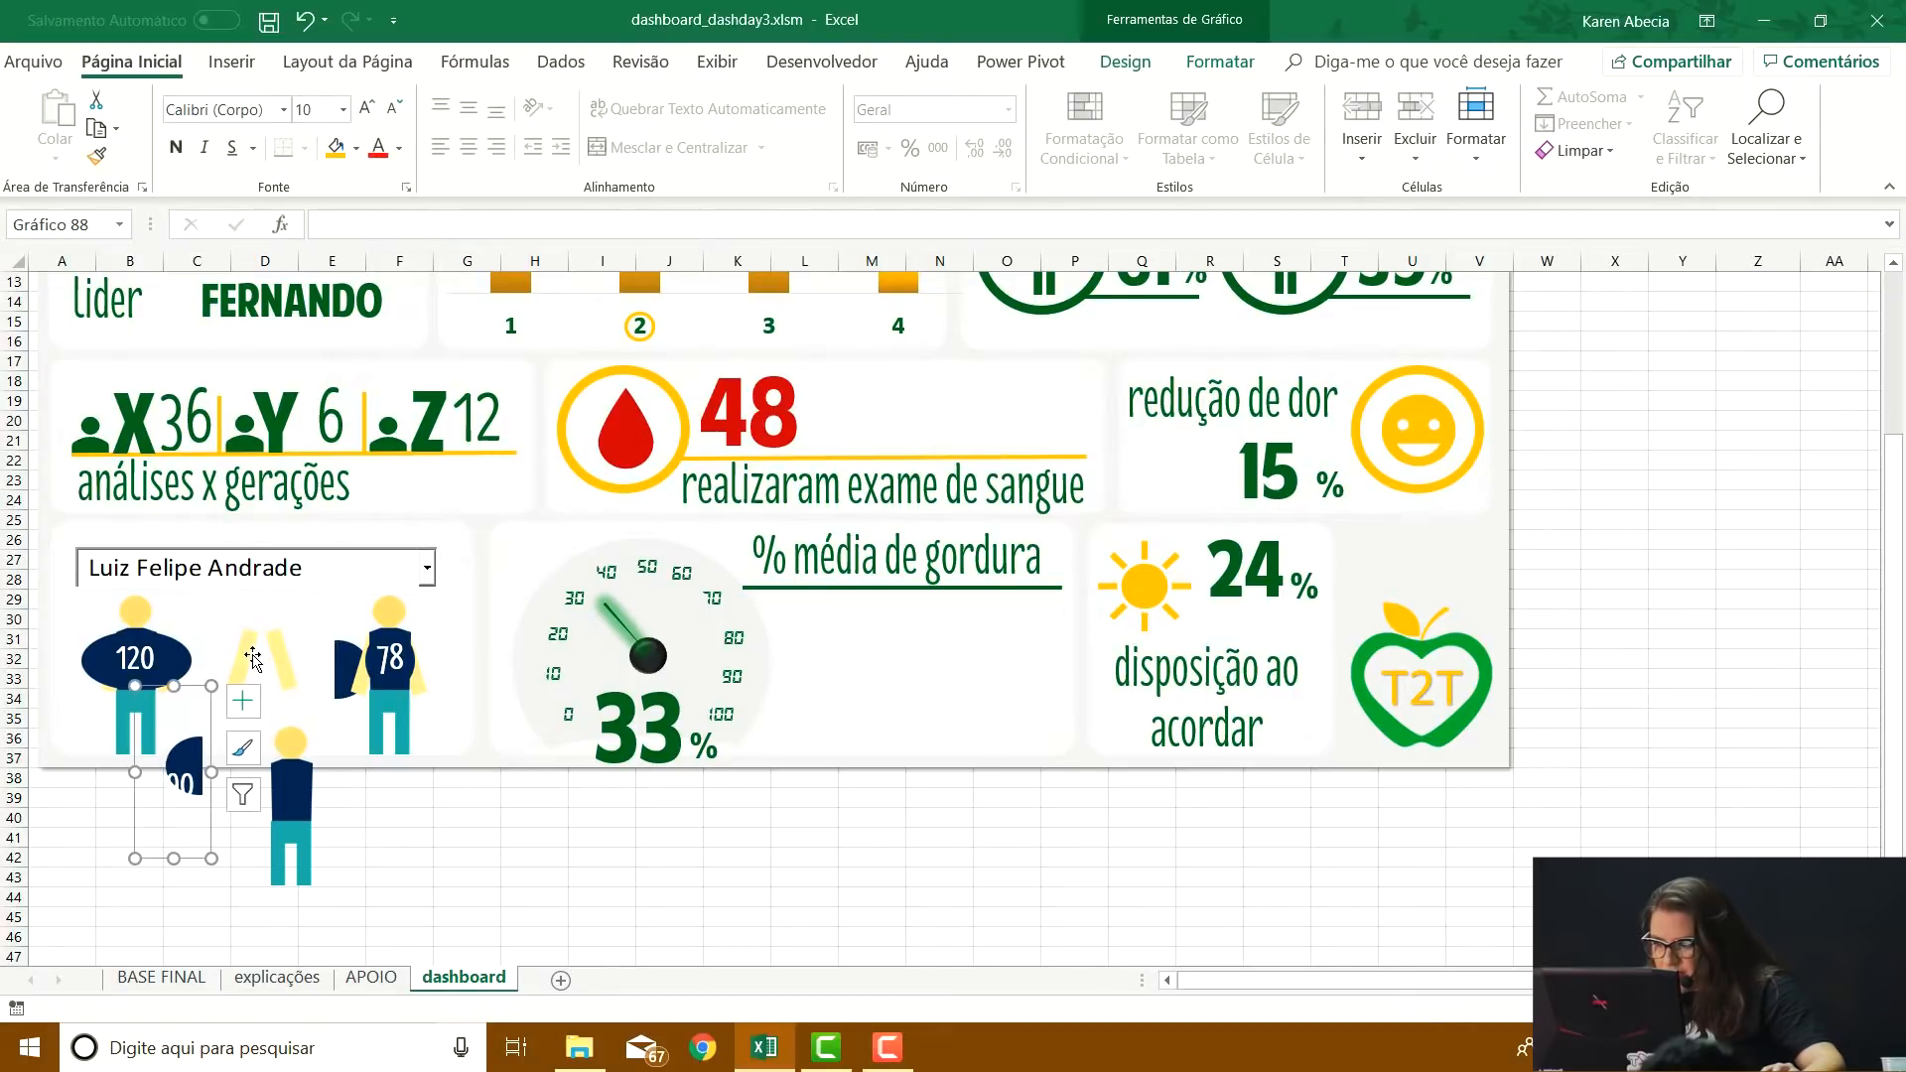
{"action": "left_click_drag", "start_coordinate": [277, 645], "coordinate": [306, 775]}
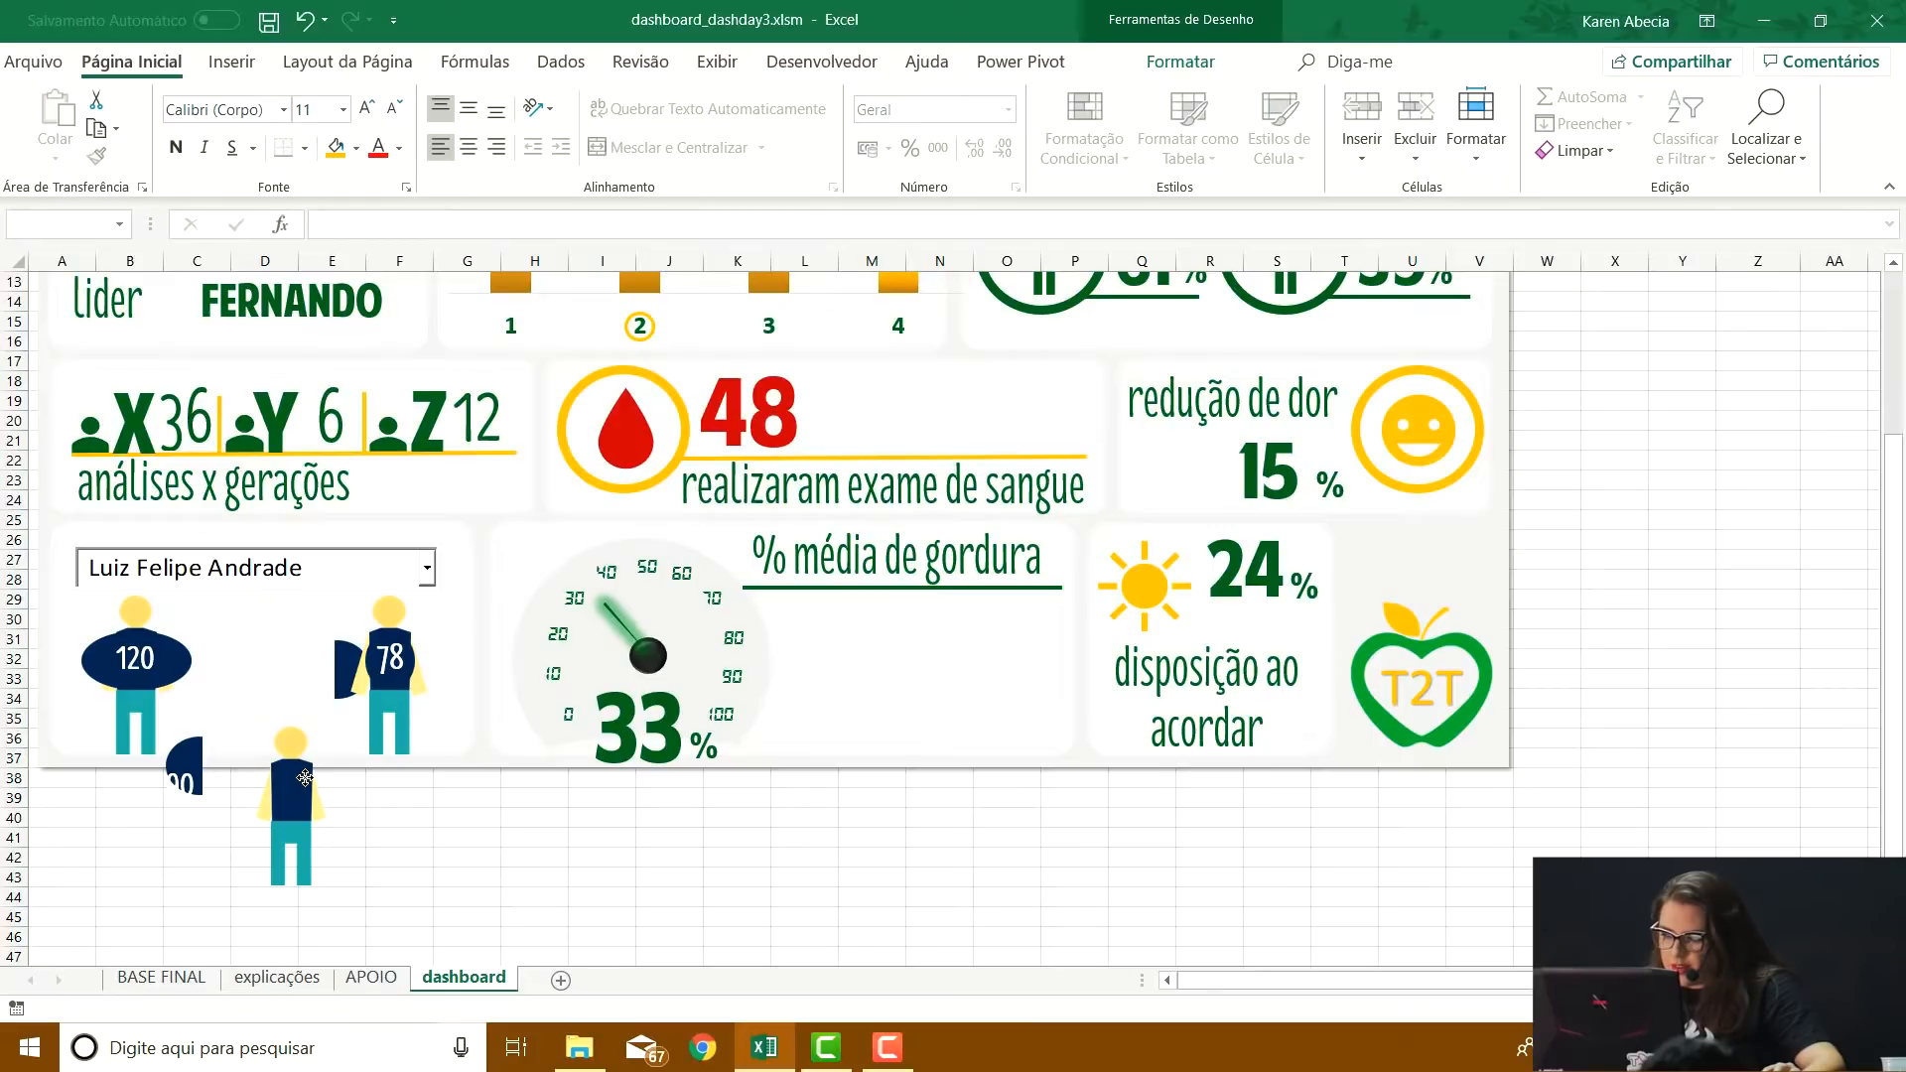
Group the separated head, body and arms into a single figure
{"action": "left_click", "coordinate": [304, 777]}
{"action": "left_click", "coordinate": [305, 860], "text": "ctrl"}
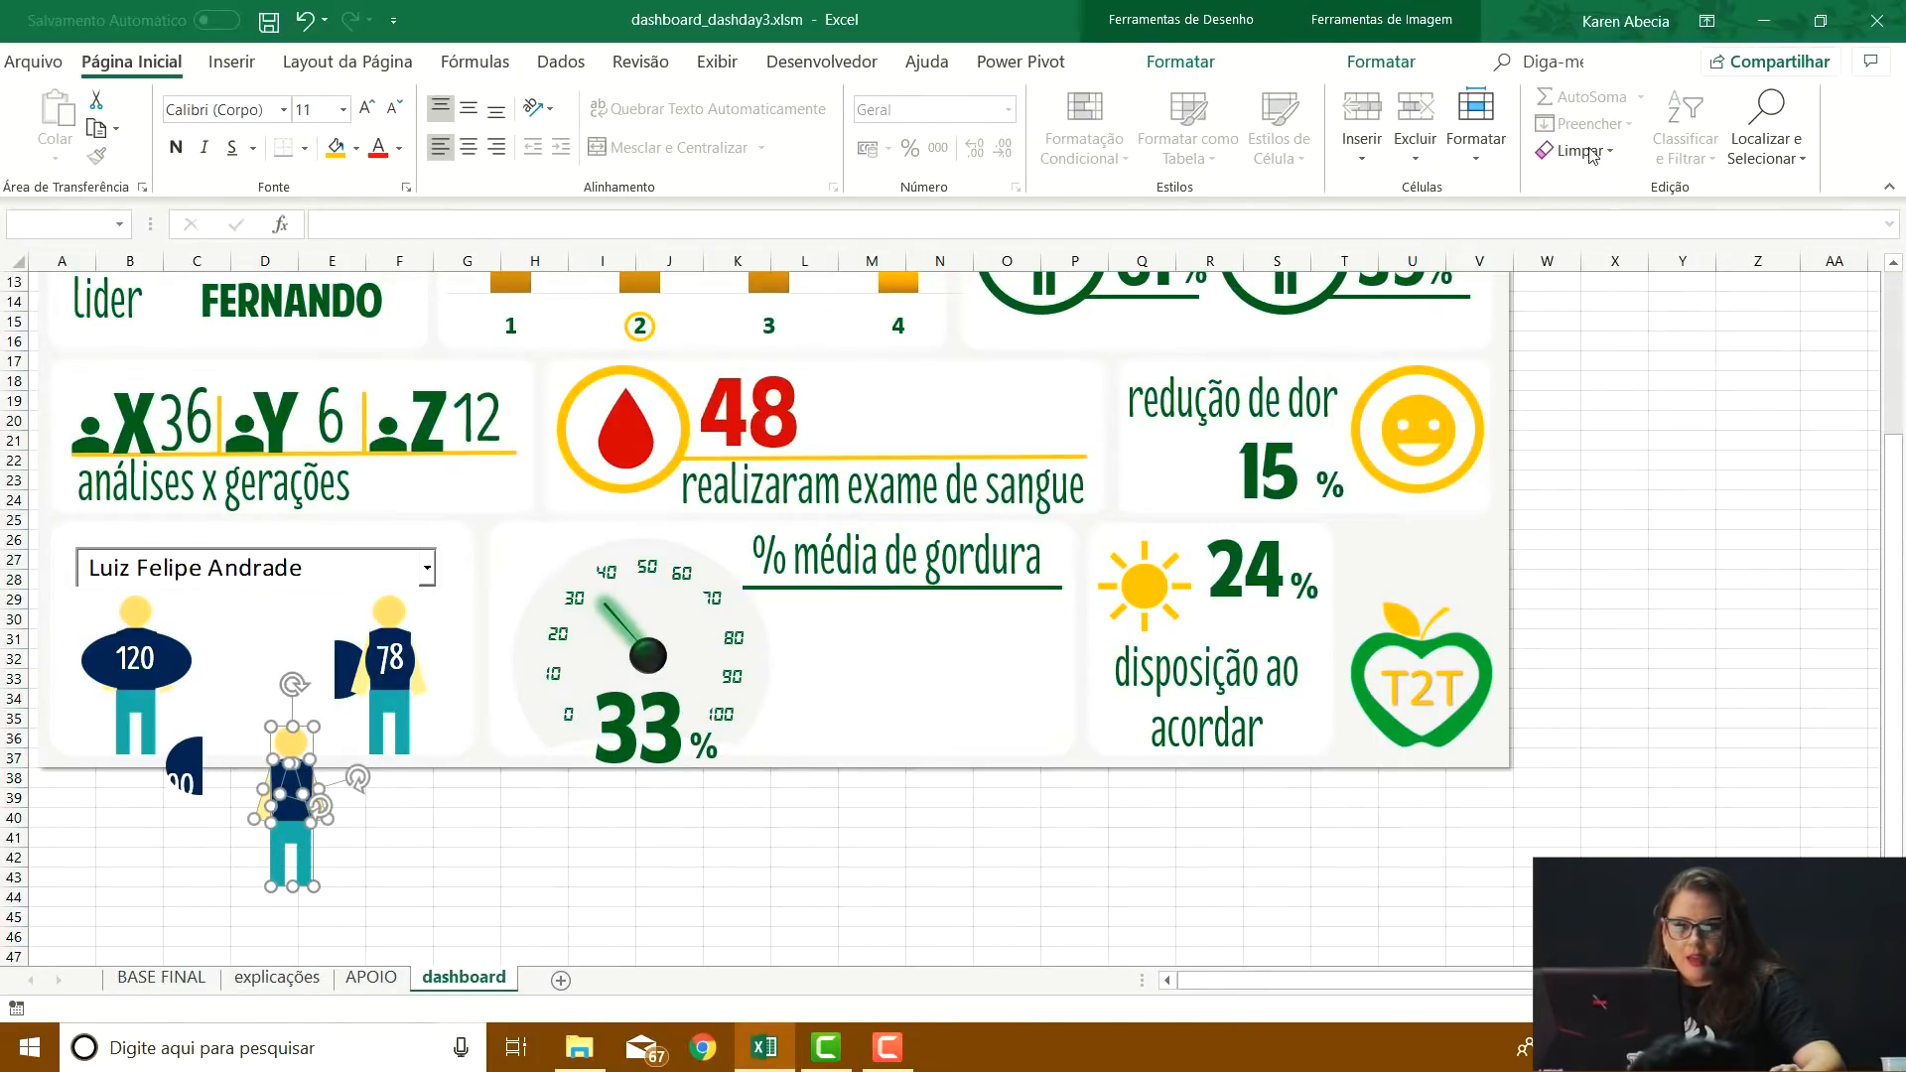
{"action": "left_click", "coordinate": [1410, 64]}
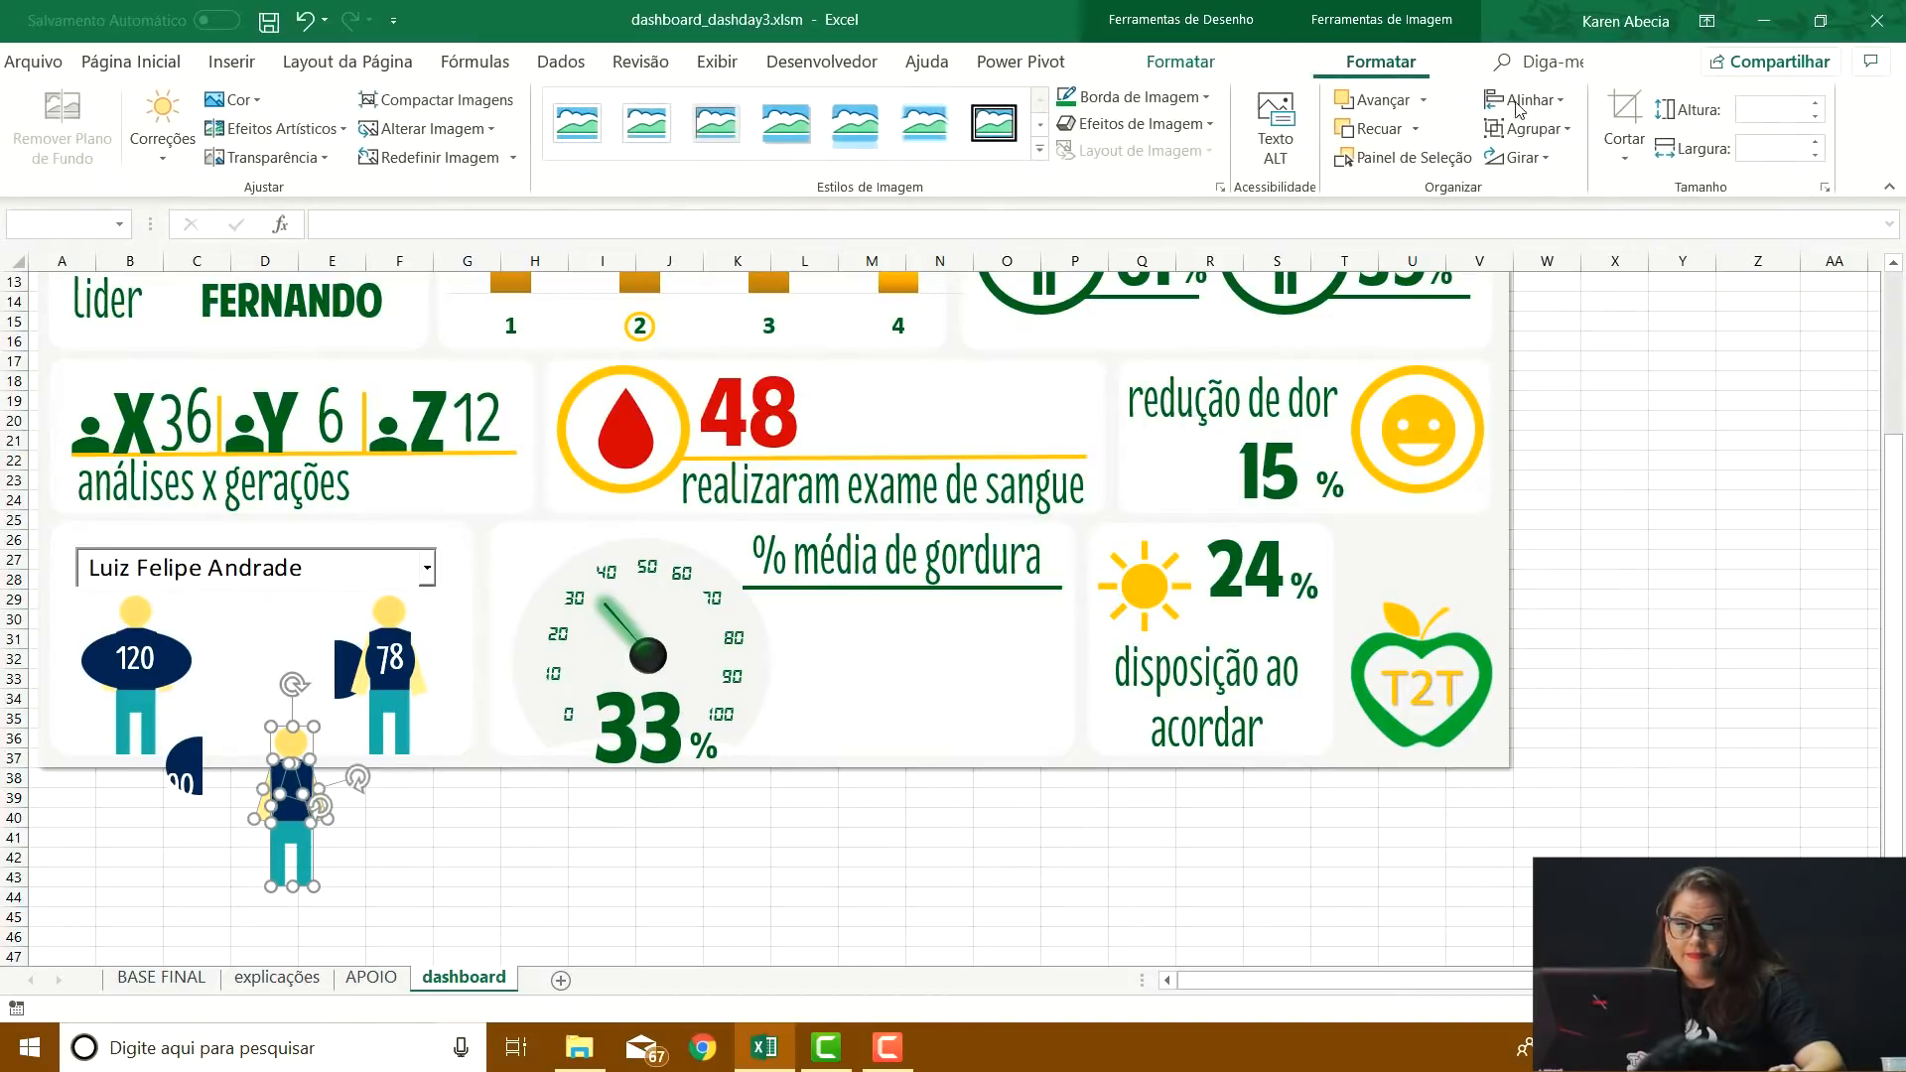
{"action": "left_click", "coordinate": [1535, 128]}
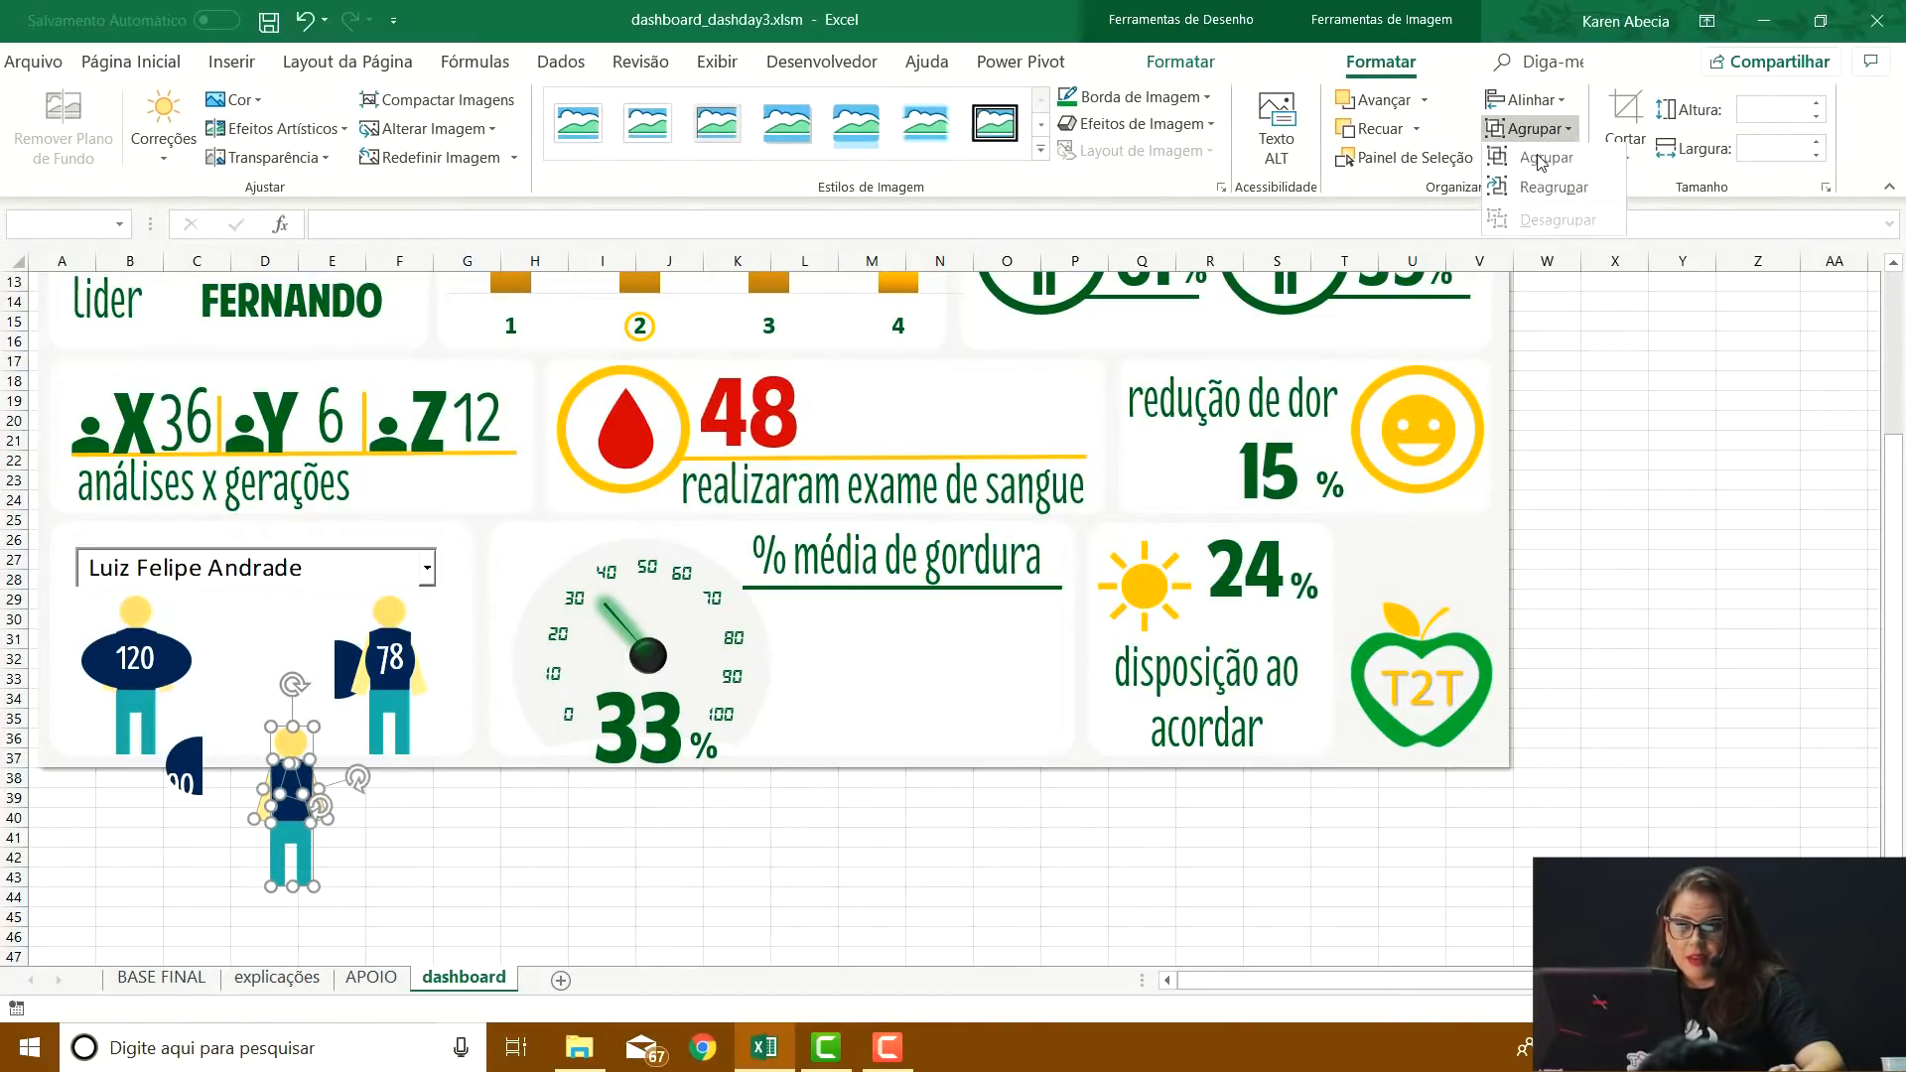
{"action": "left_click", "coordinate": [1541, 159]}
{"action": "left_click", "coordinate": [452, 905]}
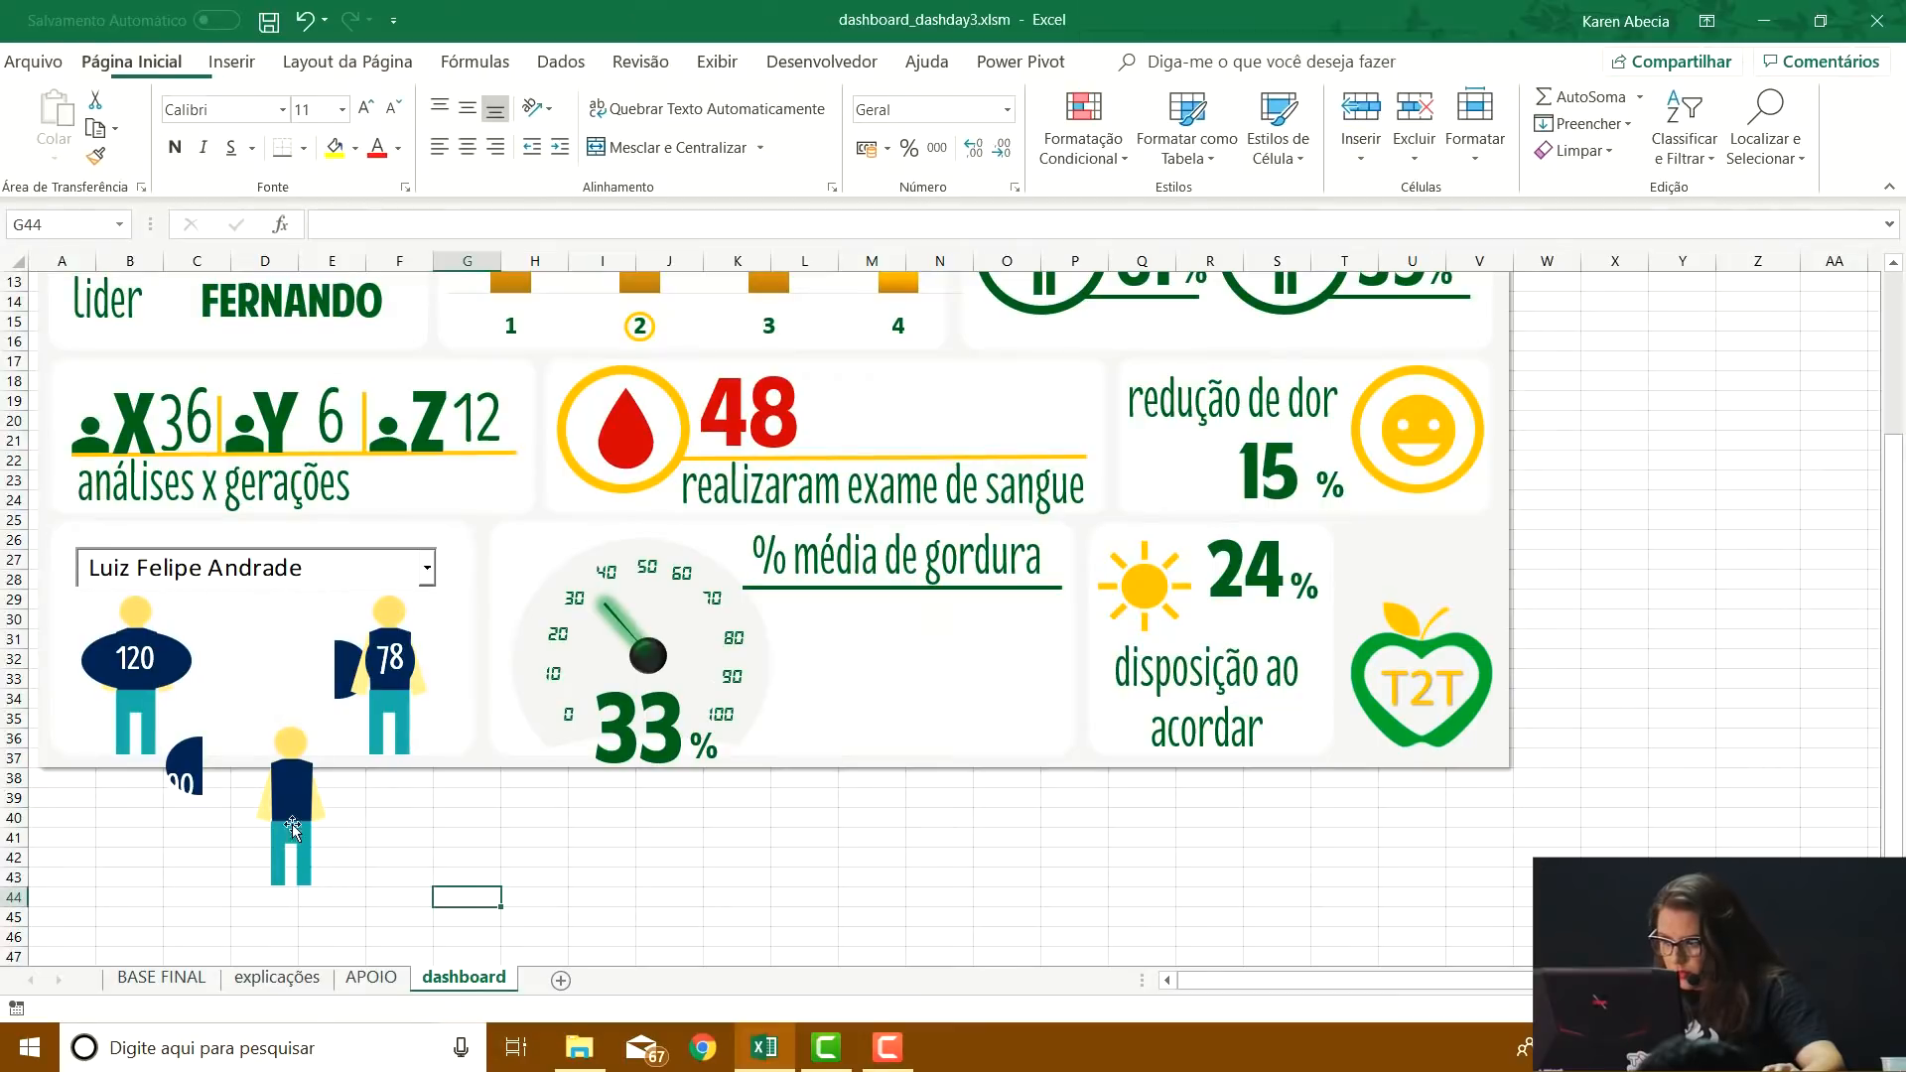
Cut the grouped figure from the dashboard and paste it on the APOIO sheet beside the bar chart, over column AM
{"action": "left_click", "coordinate": [296, 824]}
{"action": "key", "text": "ctrl+x"}
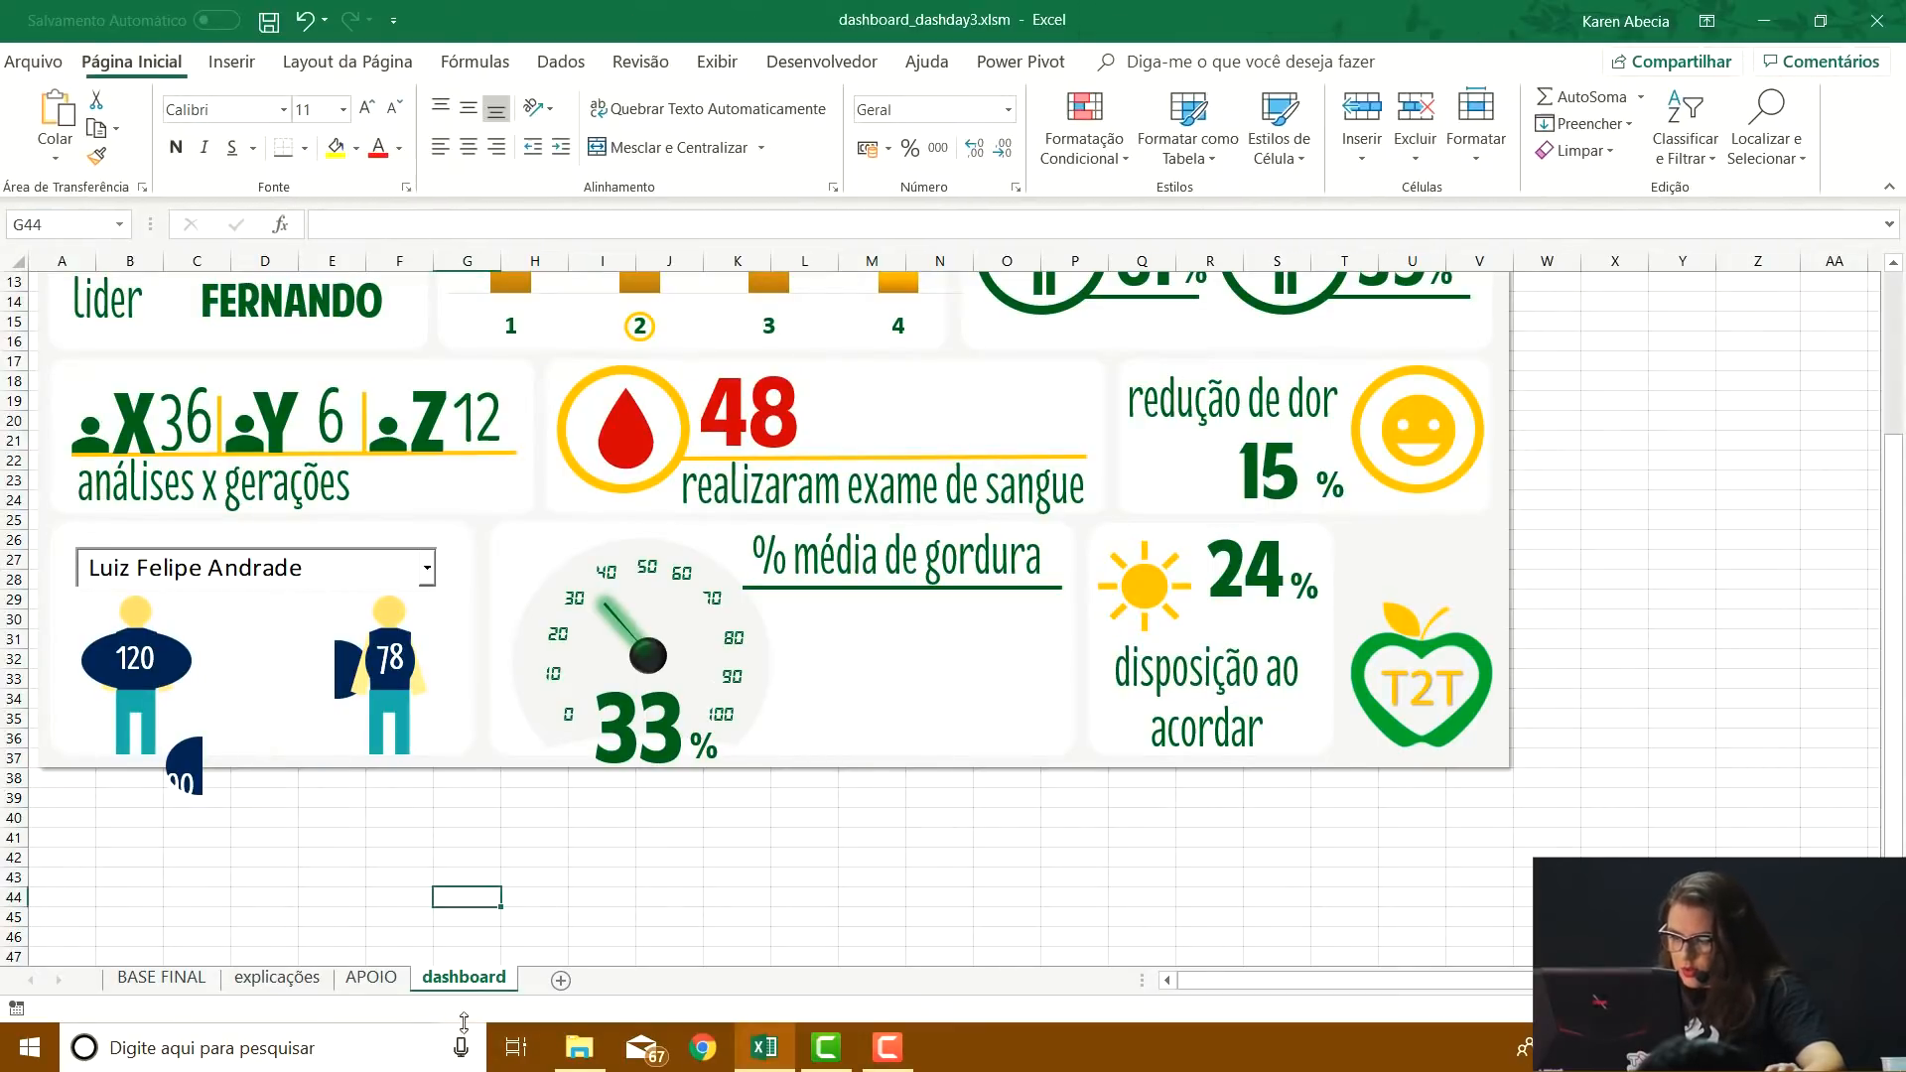
{"action": "left_click", "coordinate": [371, 977]}
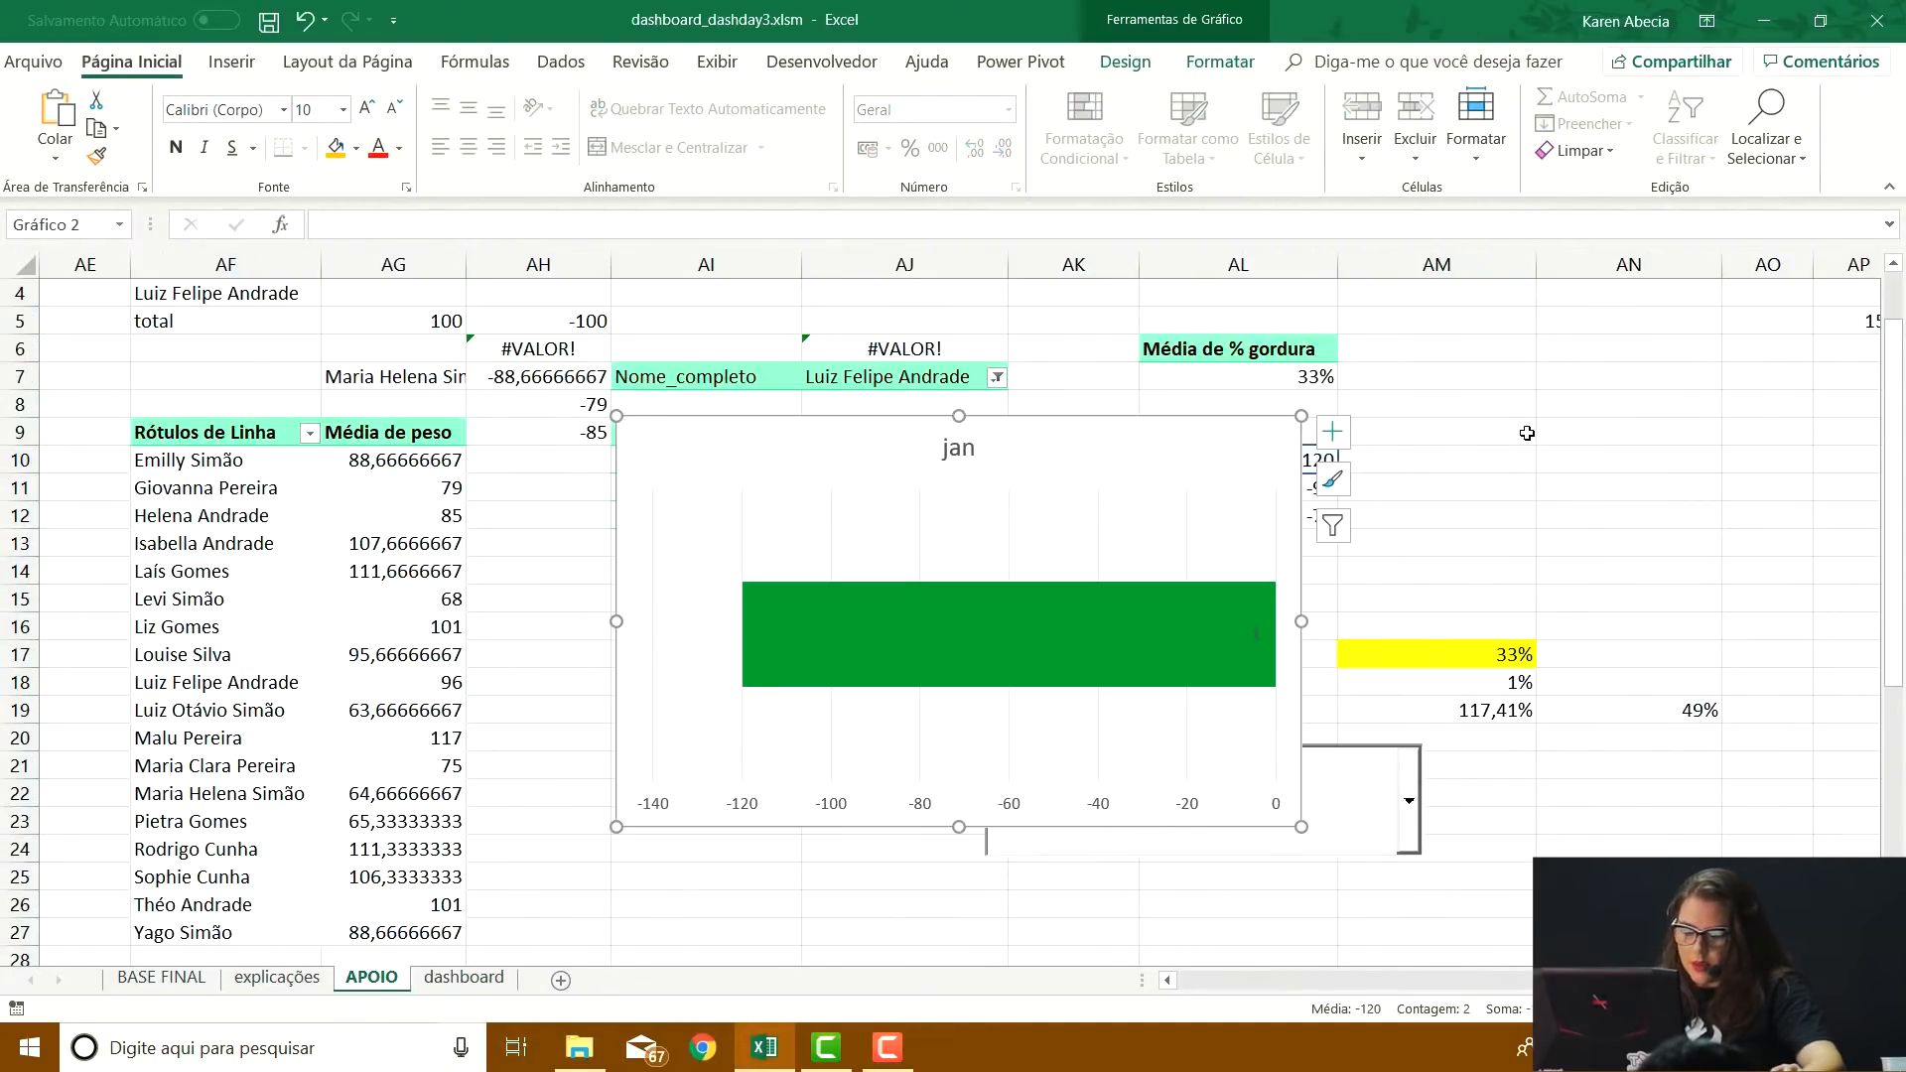
{"action": "left_click", "coordinate": [1332, 479]}
{"action": "left_click", "coordinate": [1513, 385]}
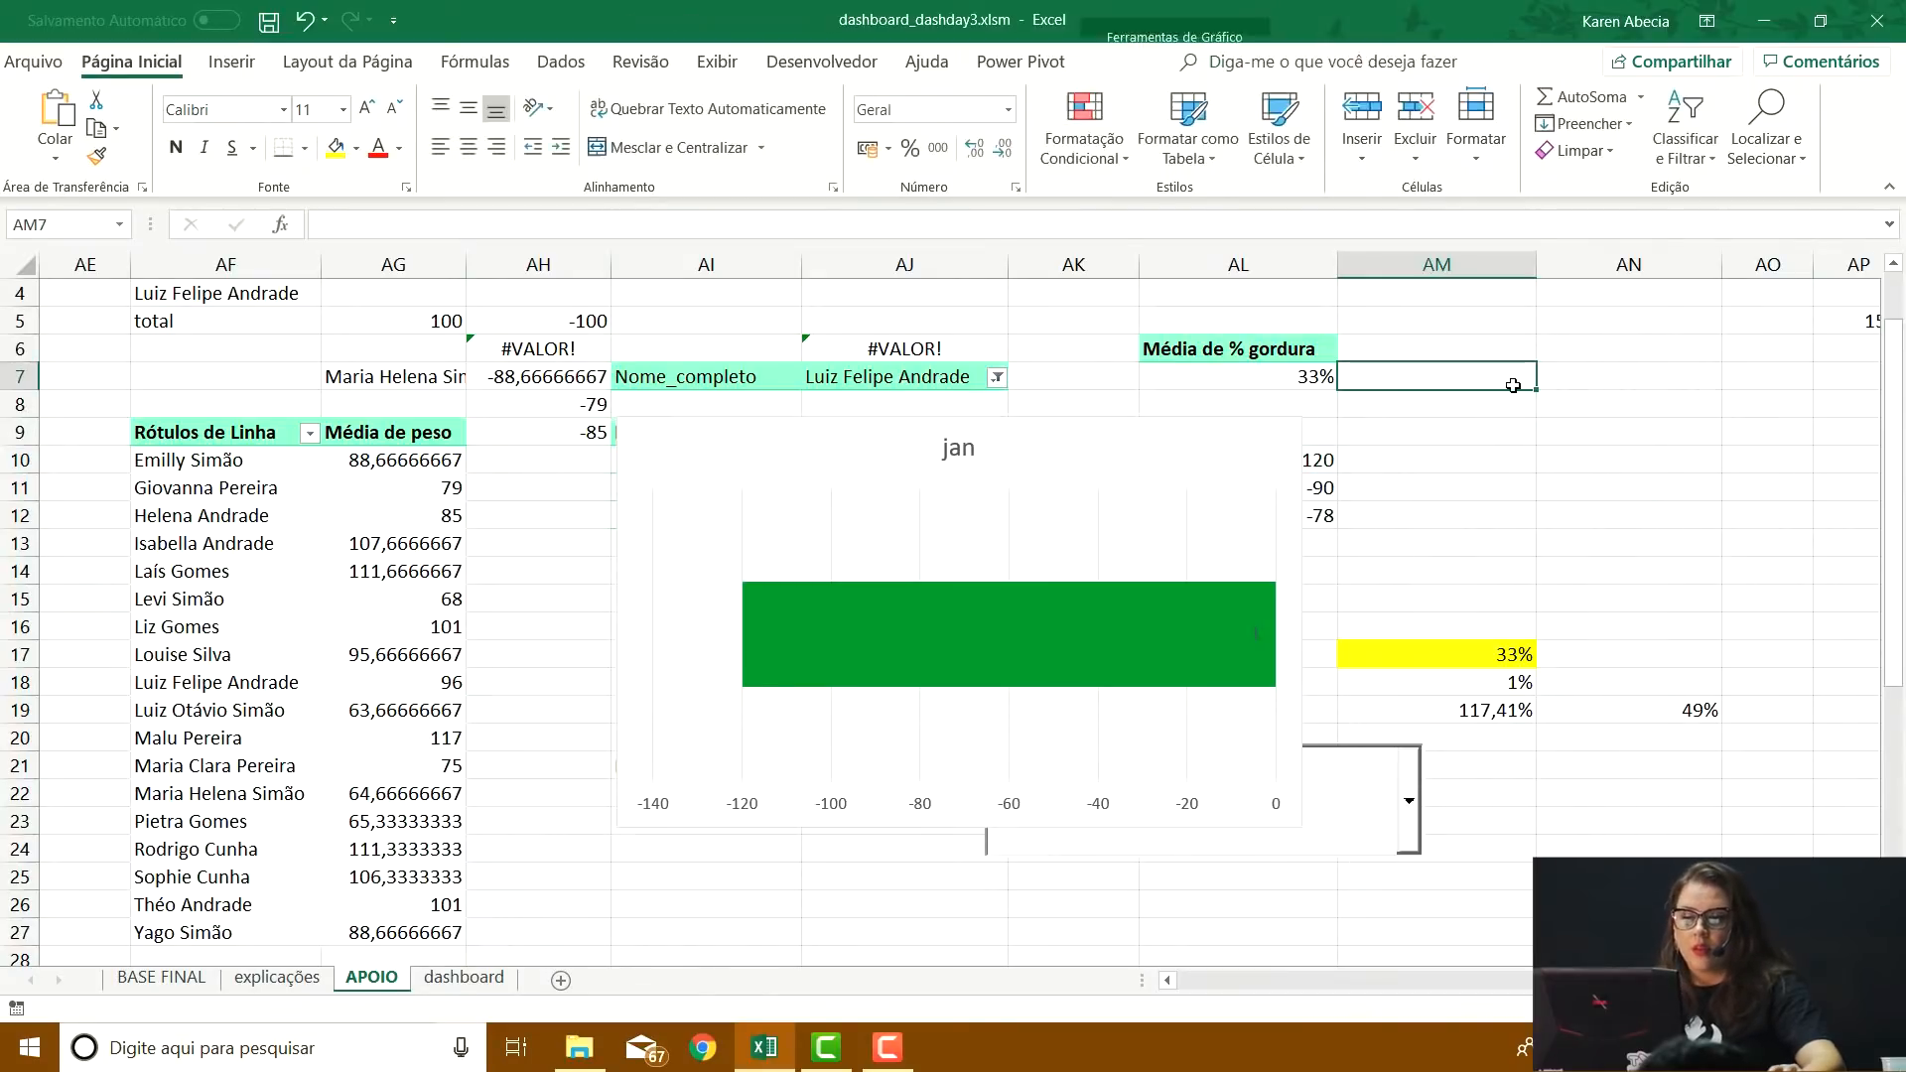
{"action": "key", "text": "ctrl+v"}
{"action": "left_click_drag", "start_coordinate": [1385, 486], "coordinate": [1472, 477]}
{"action": "left_click", "coordinate": [1107, 631]}
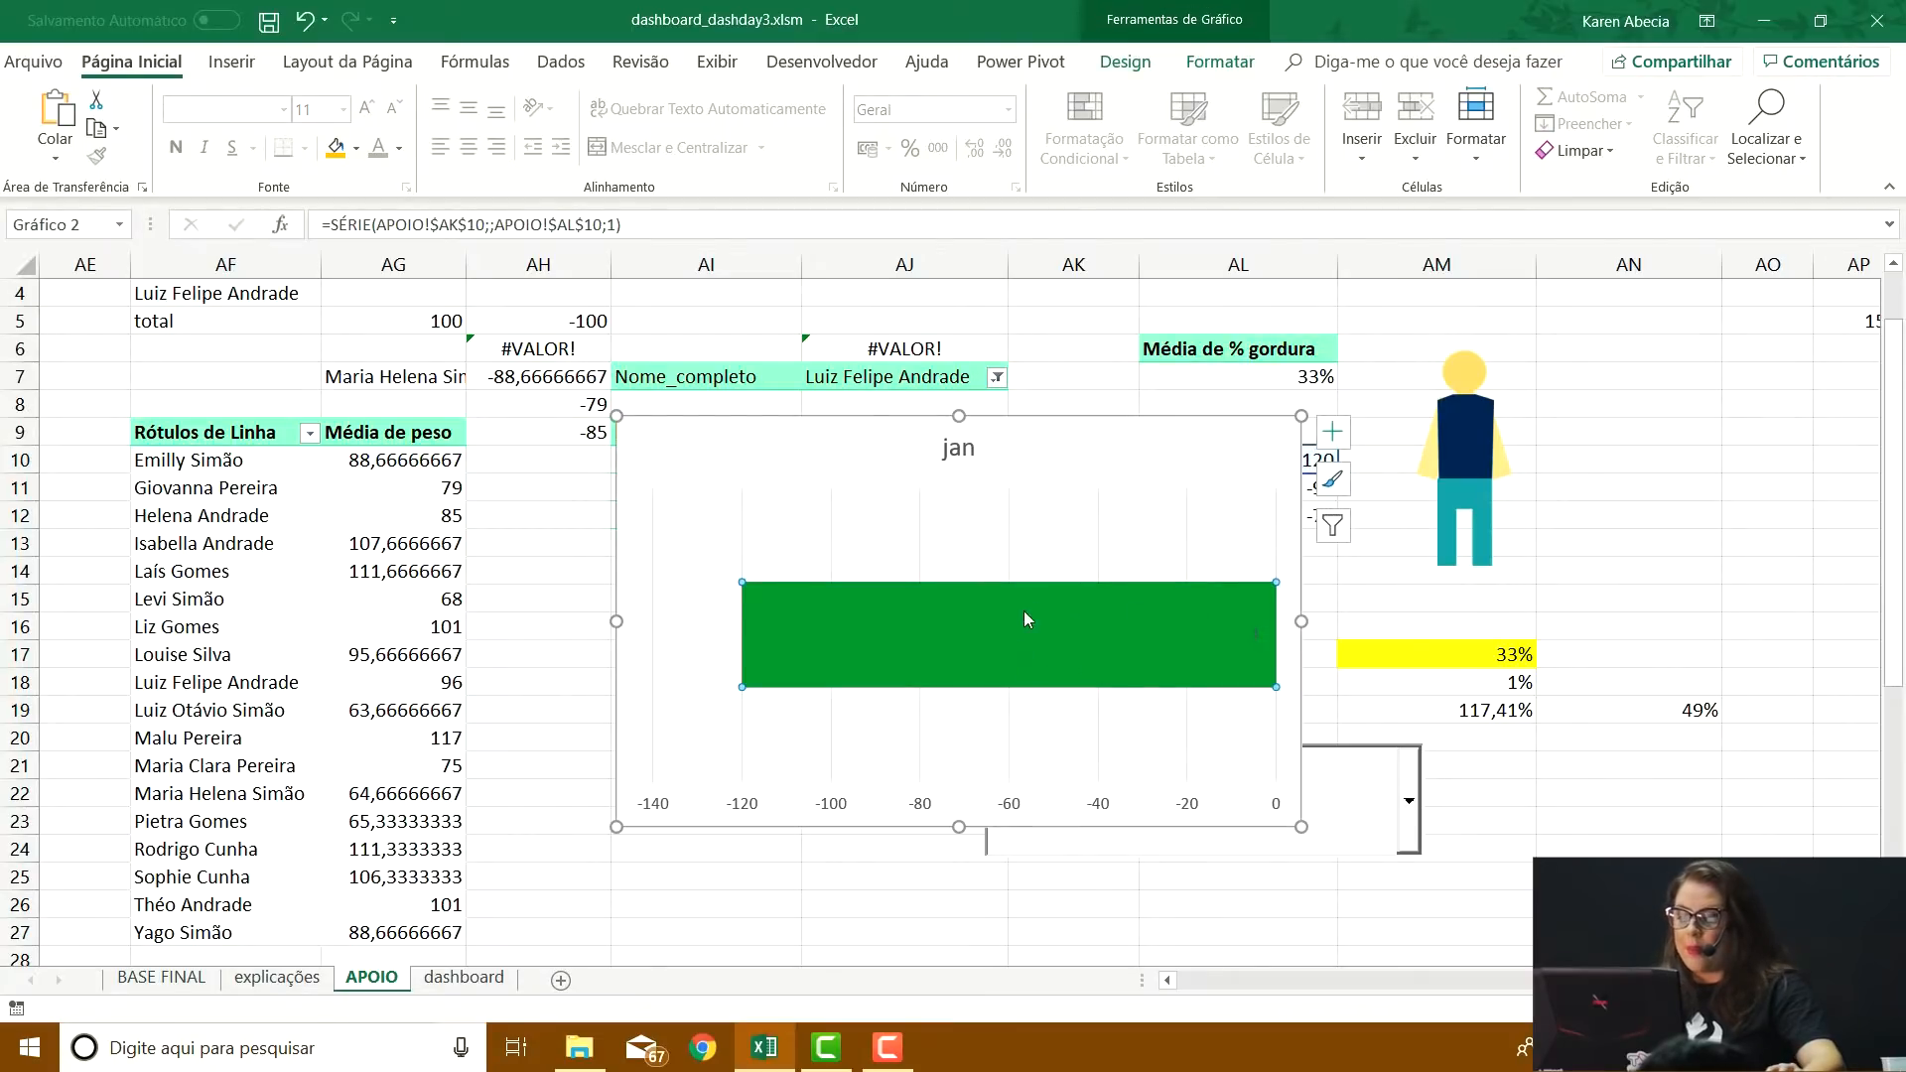
{"action": "left_click", "coordinate": [1561, 373]}
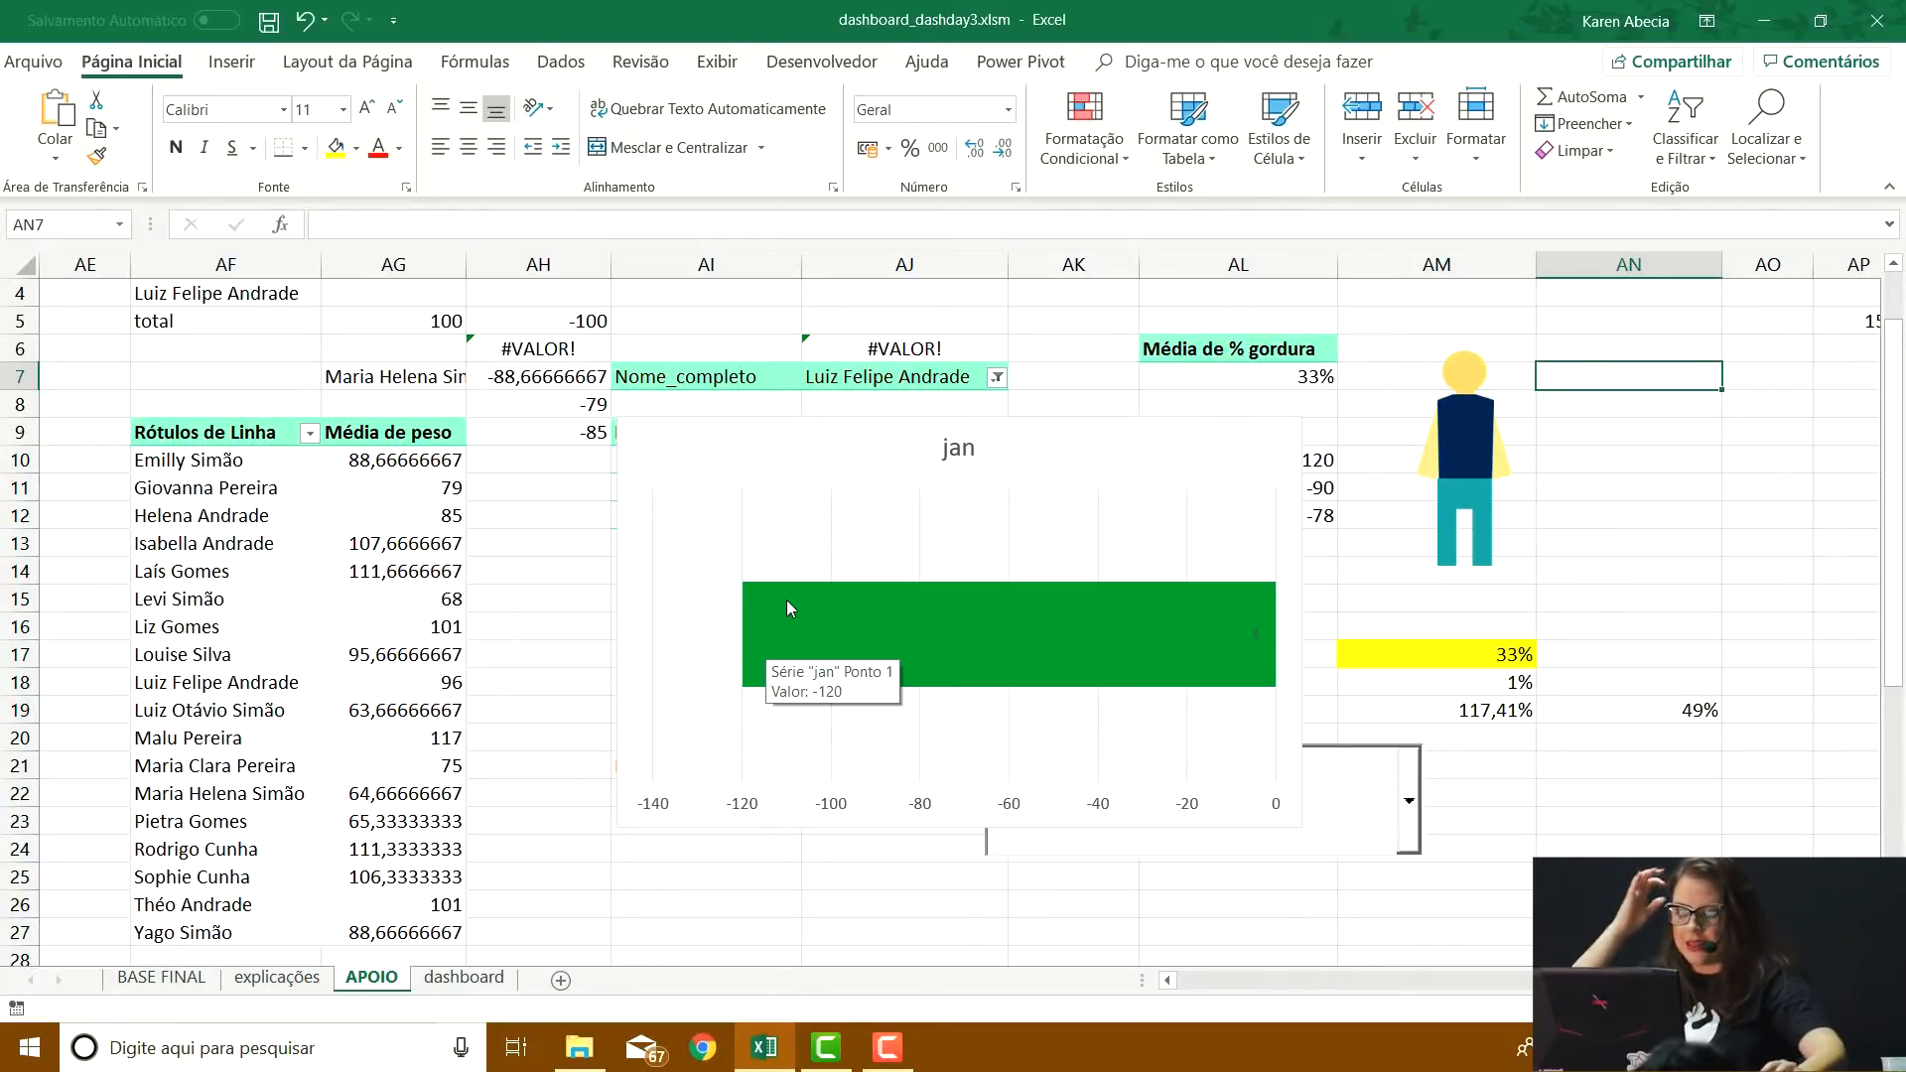
Find and launch PowerPoint
{"action": "left_click", "coordinate": [321, 1053]}
{"action": "type", "text": "powerpoint"}
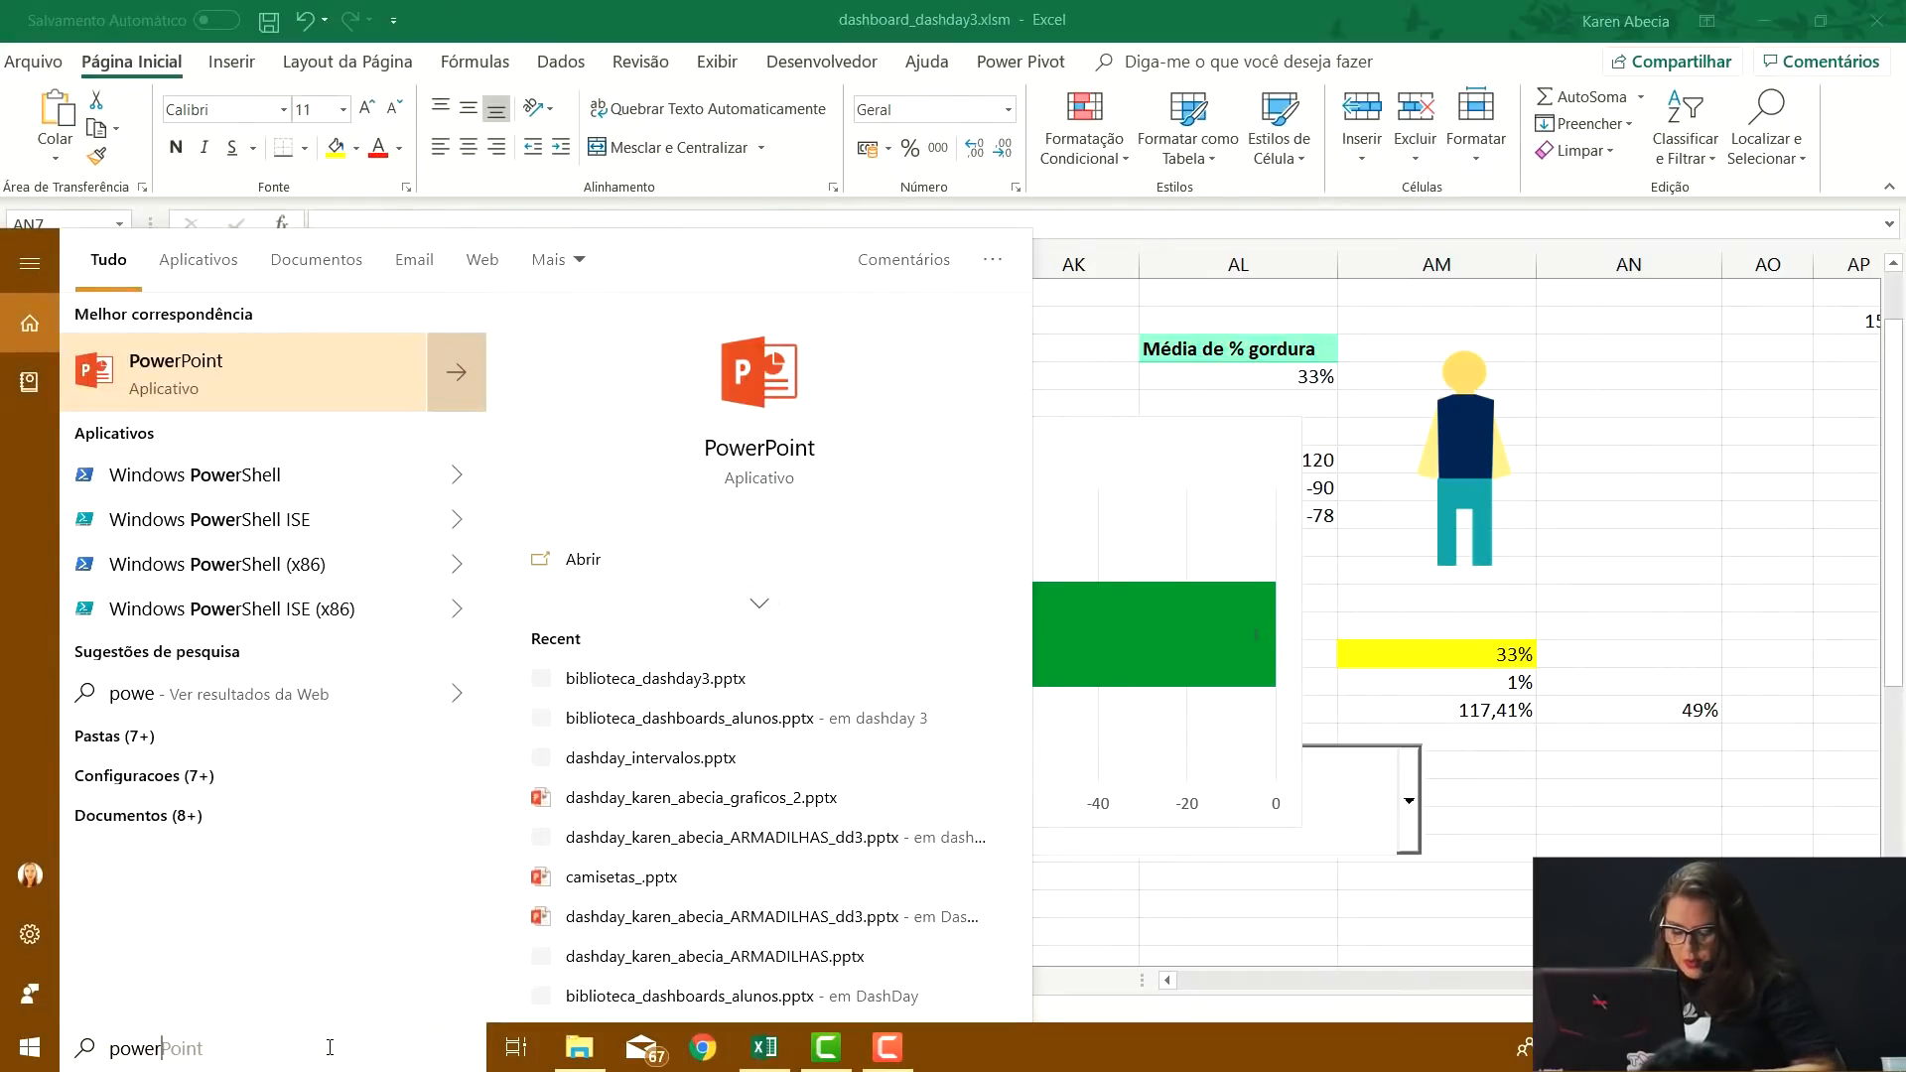
{"action": "left_click", "coordinate": [235, 366]}
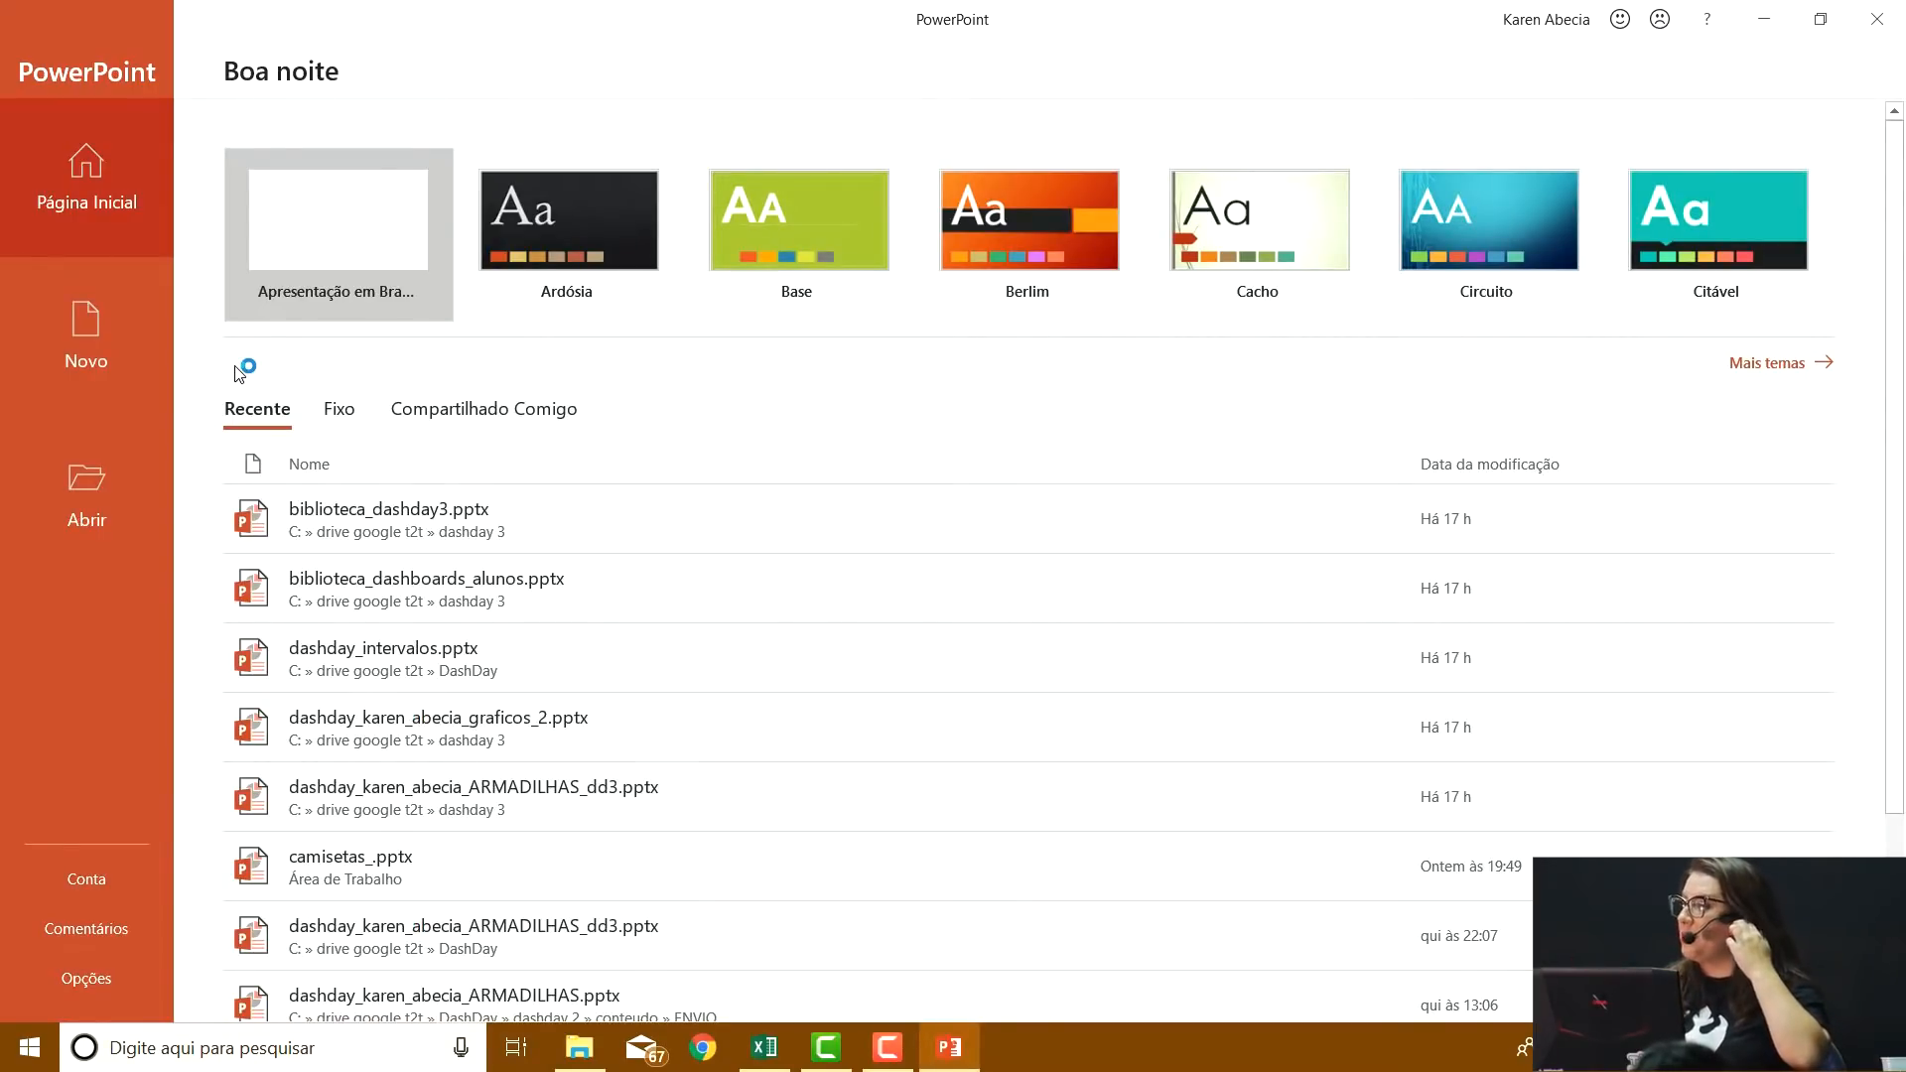
Create a blank presentation and delete the placeholders from its first slide
{"action": "left_click", "coordinate": [429, 264]}
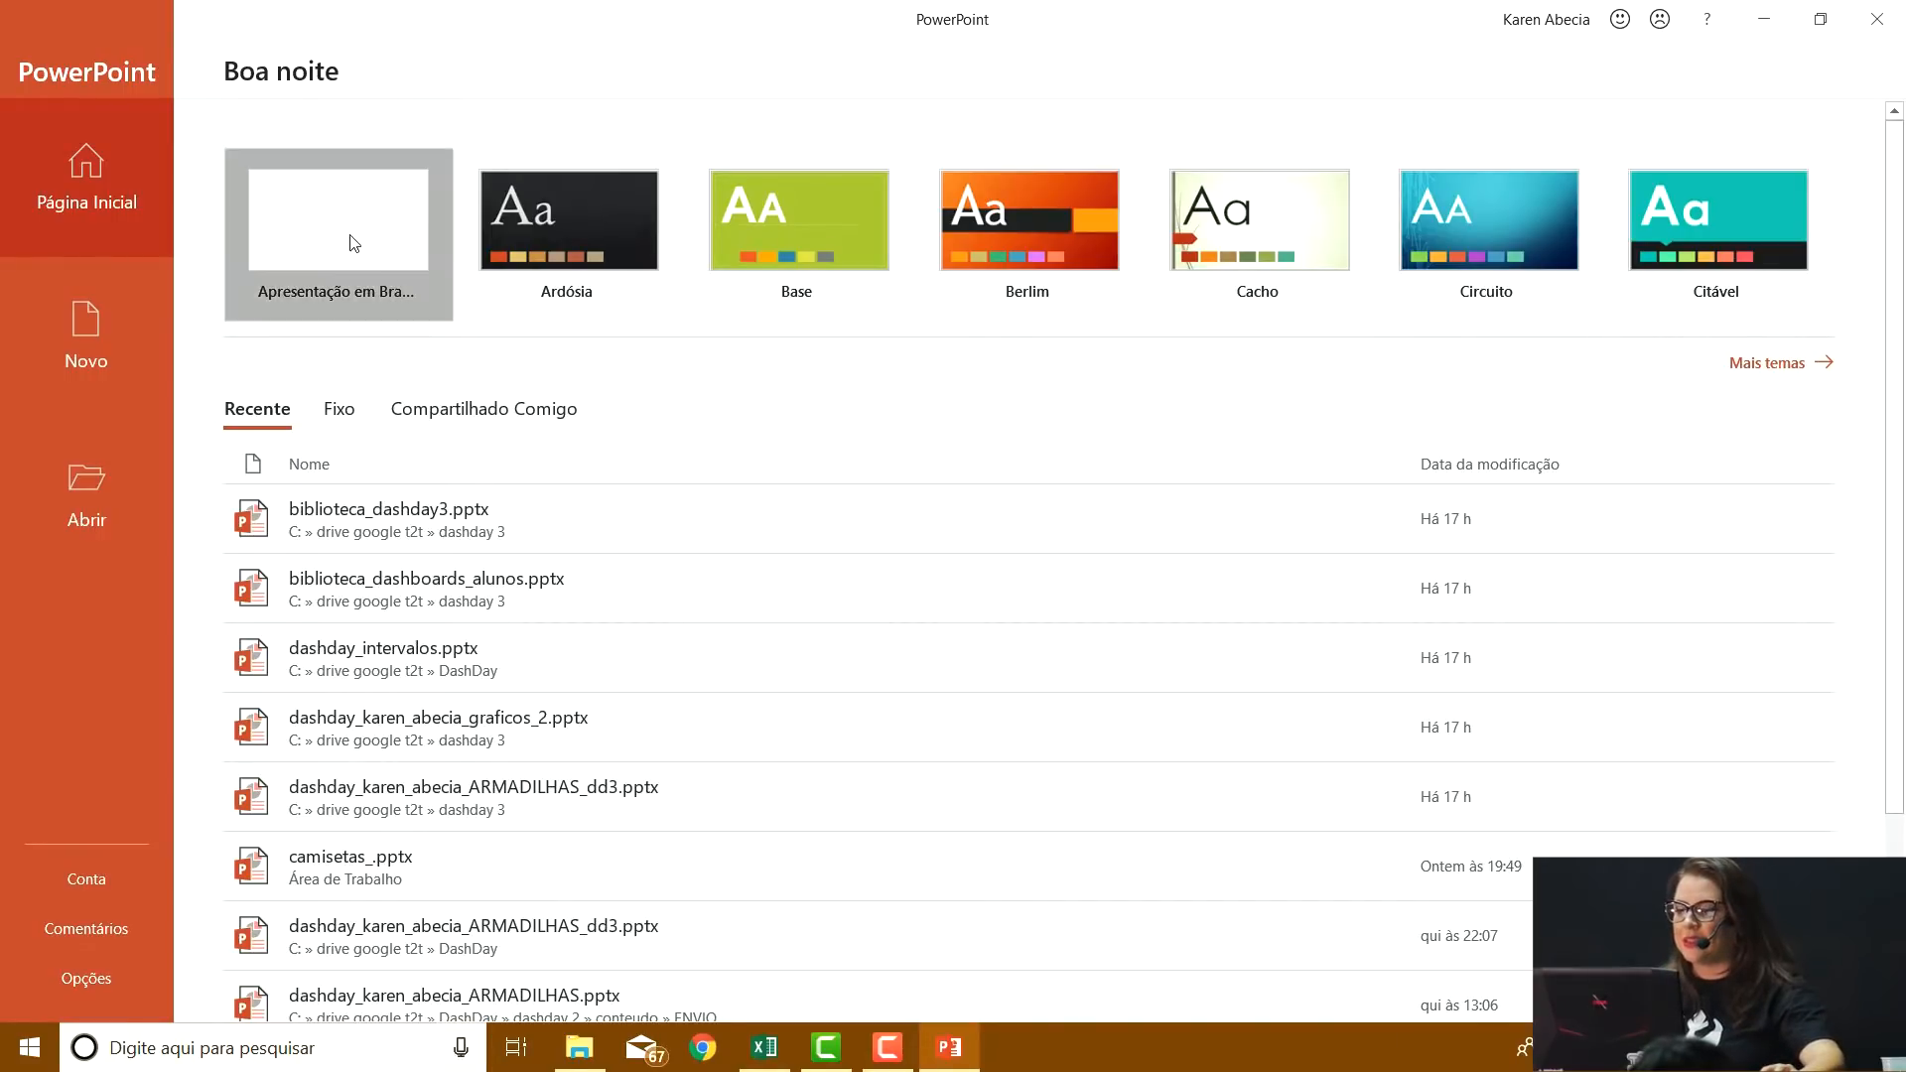
{"action": "left_click_drag", "start_coordinate": [1457, 786], "coordinate": [1691, 915]}
{"action": "key", "text": "Delete"}
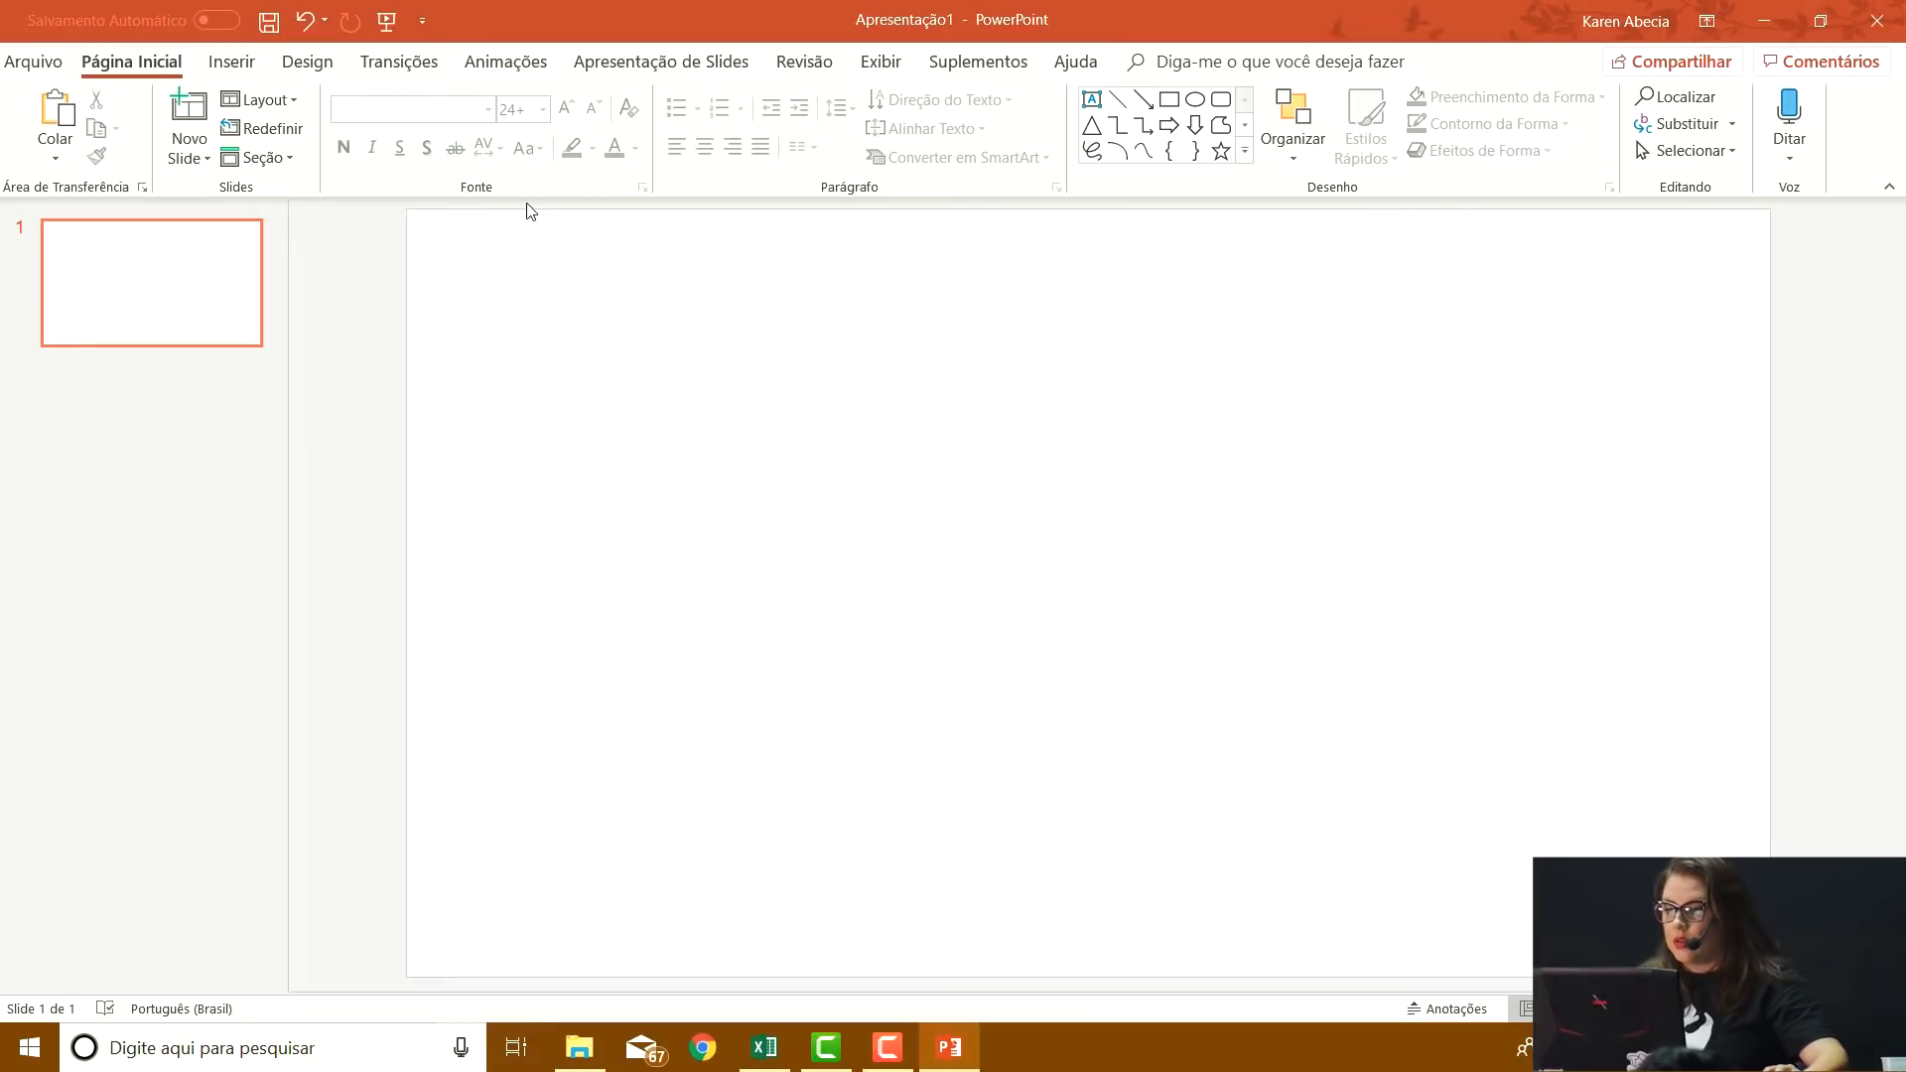
Draw a circle about 5.97 cm in diameter in the upper part of the slide
{"action": "left_click", "coordinate": [227, 65]}
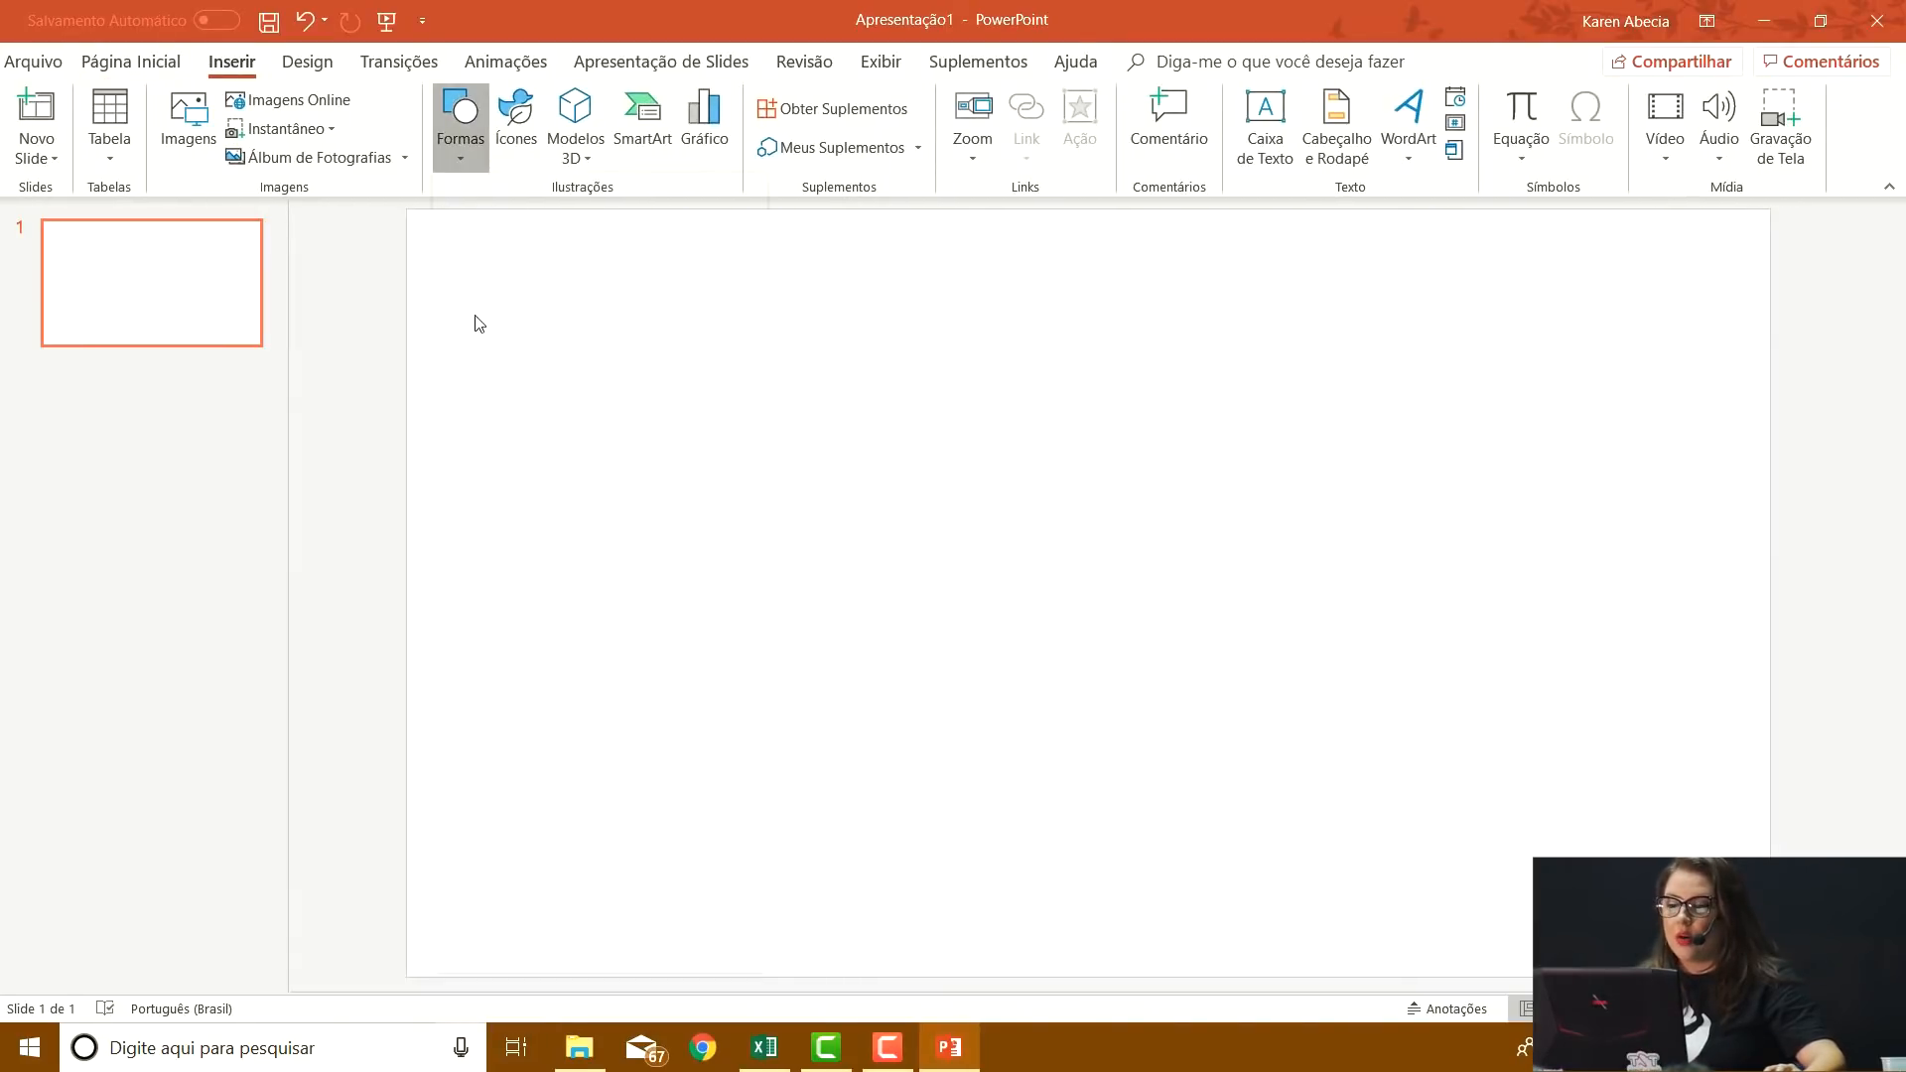
{"action": "left_click", "coordinate": [551, 214]}
{"action": "left_click_drag", "start_coordinate": [762, 264], "coordinate": [1002, 505]}
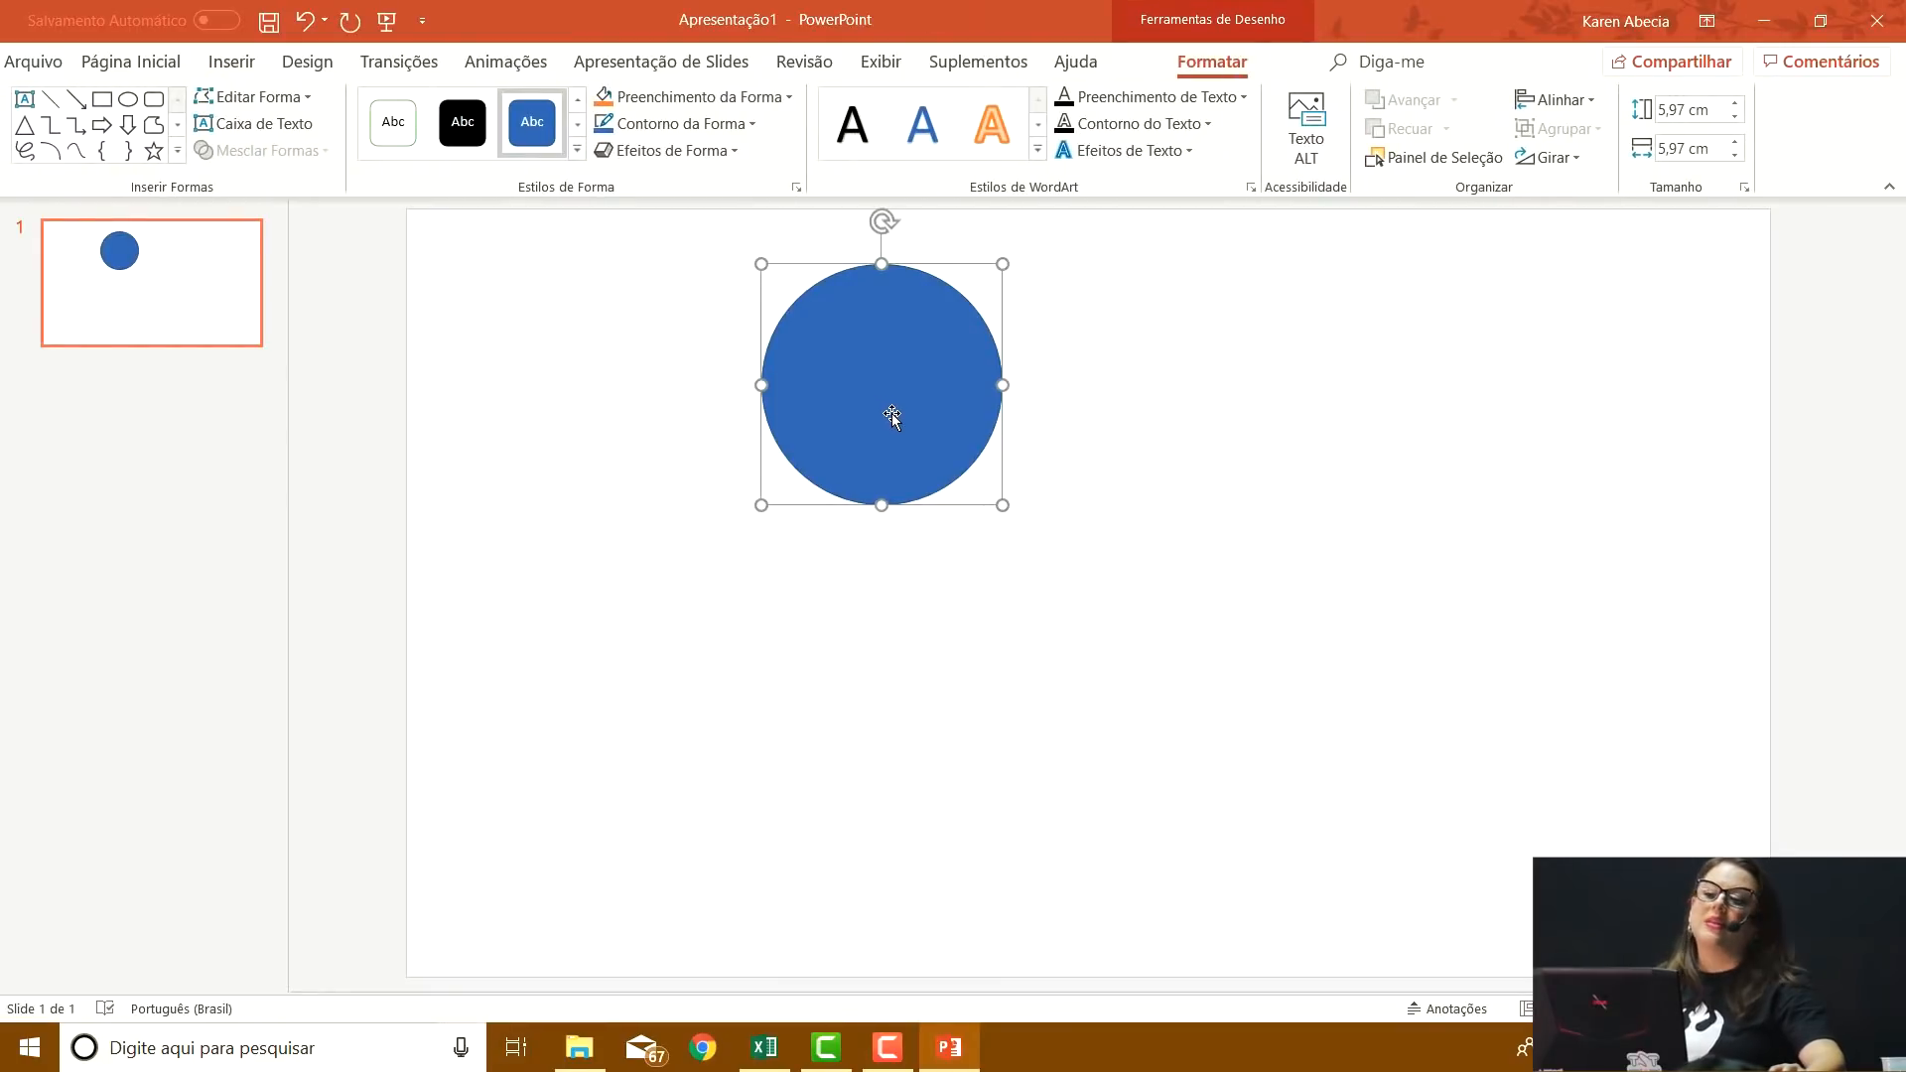
{"action": "left_click", "coordinate": [1128, 490]}
Draw a square about 6.71 cm wide and move it over the right half of the circle
{"action": "left_click", "coordinate": [238, 64]}
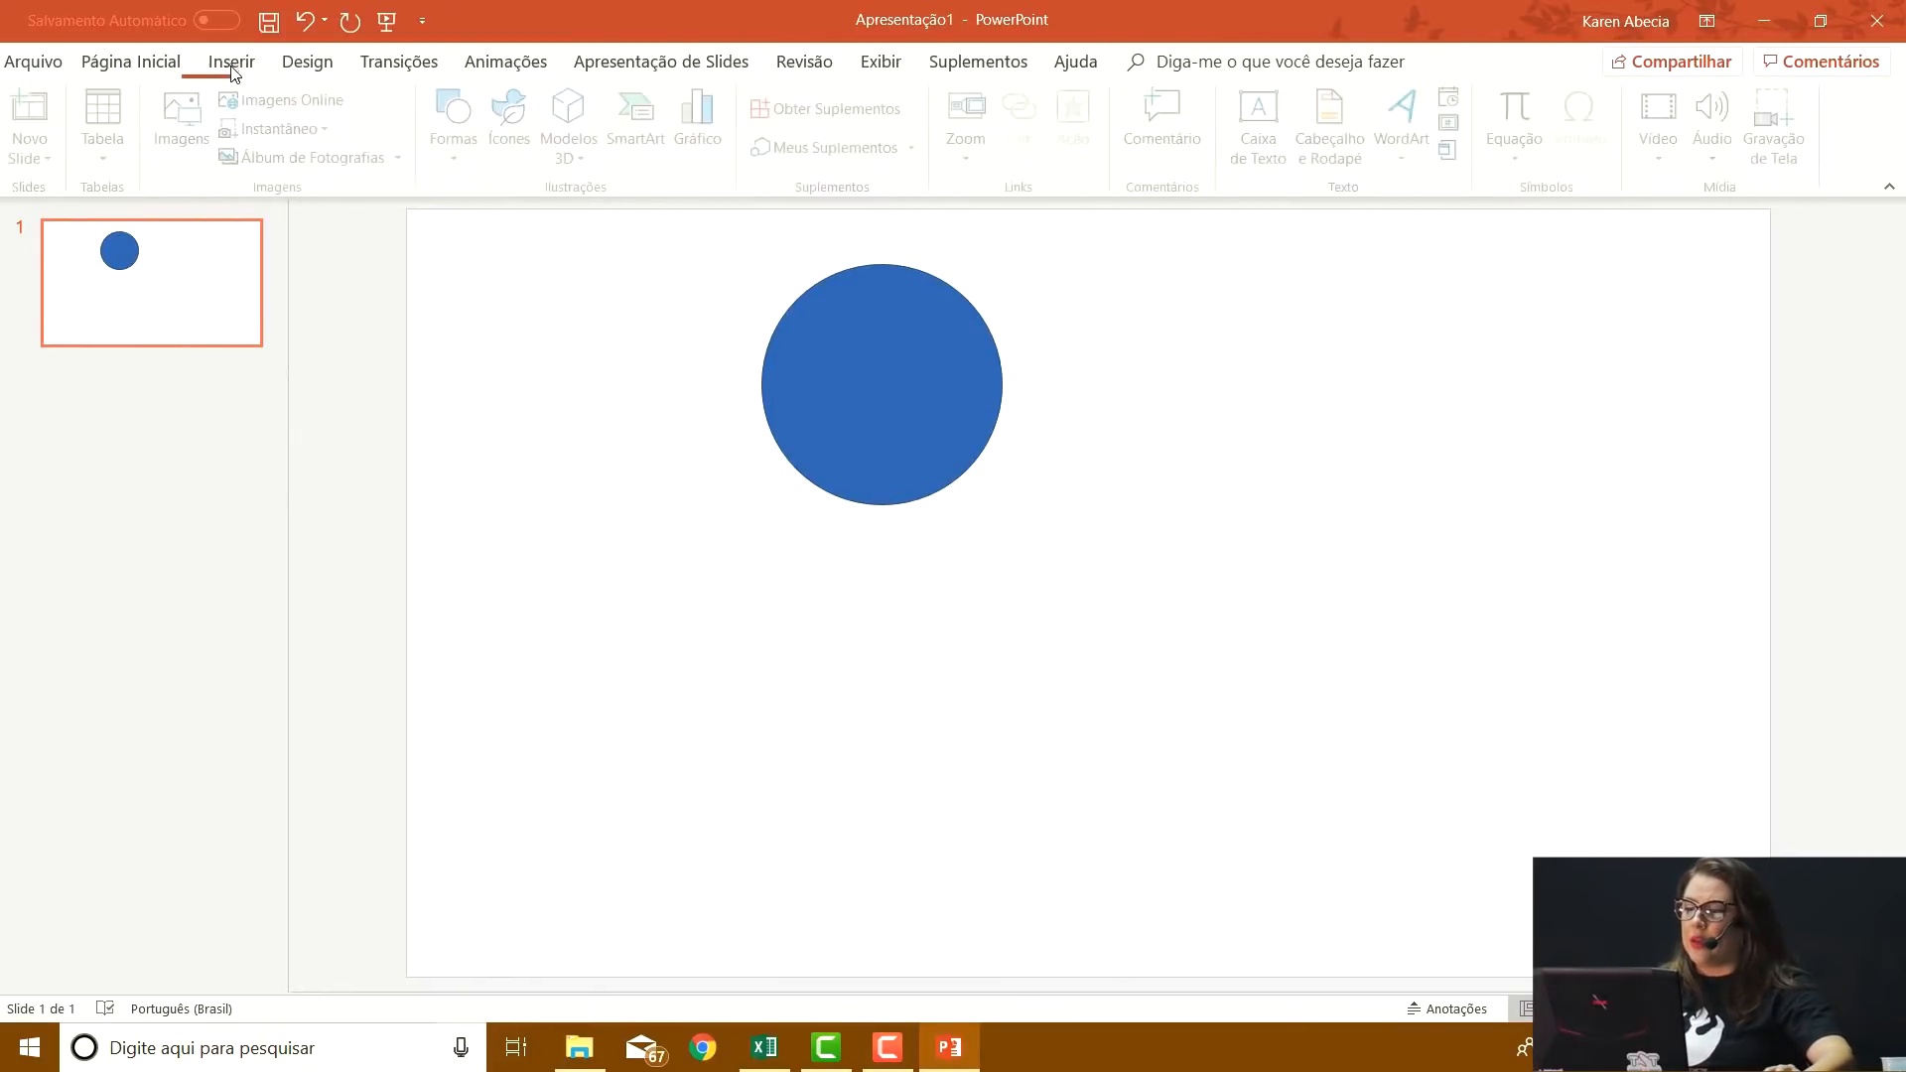
{"action": "left_click", "coordinate": [528, 219]}
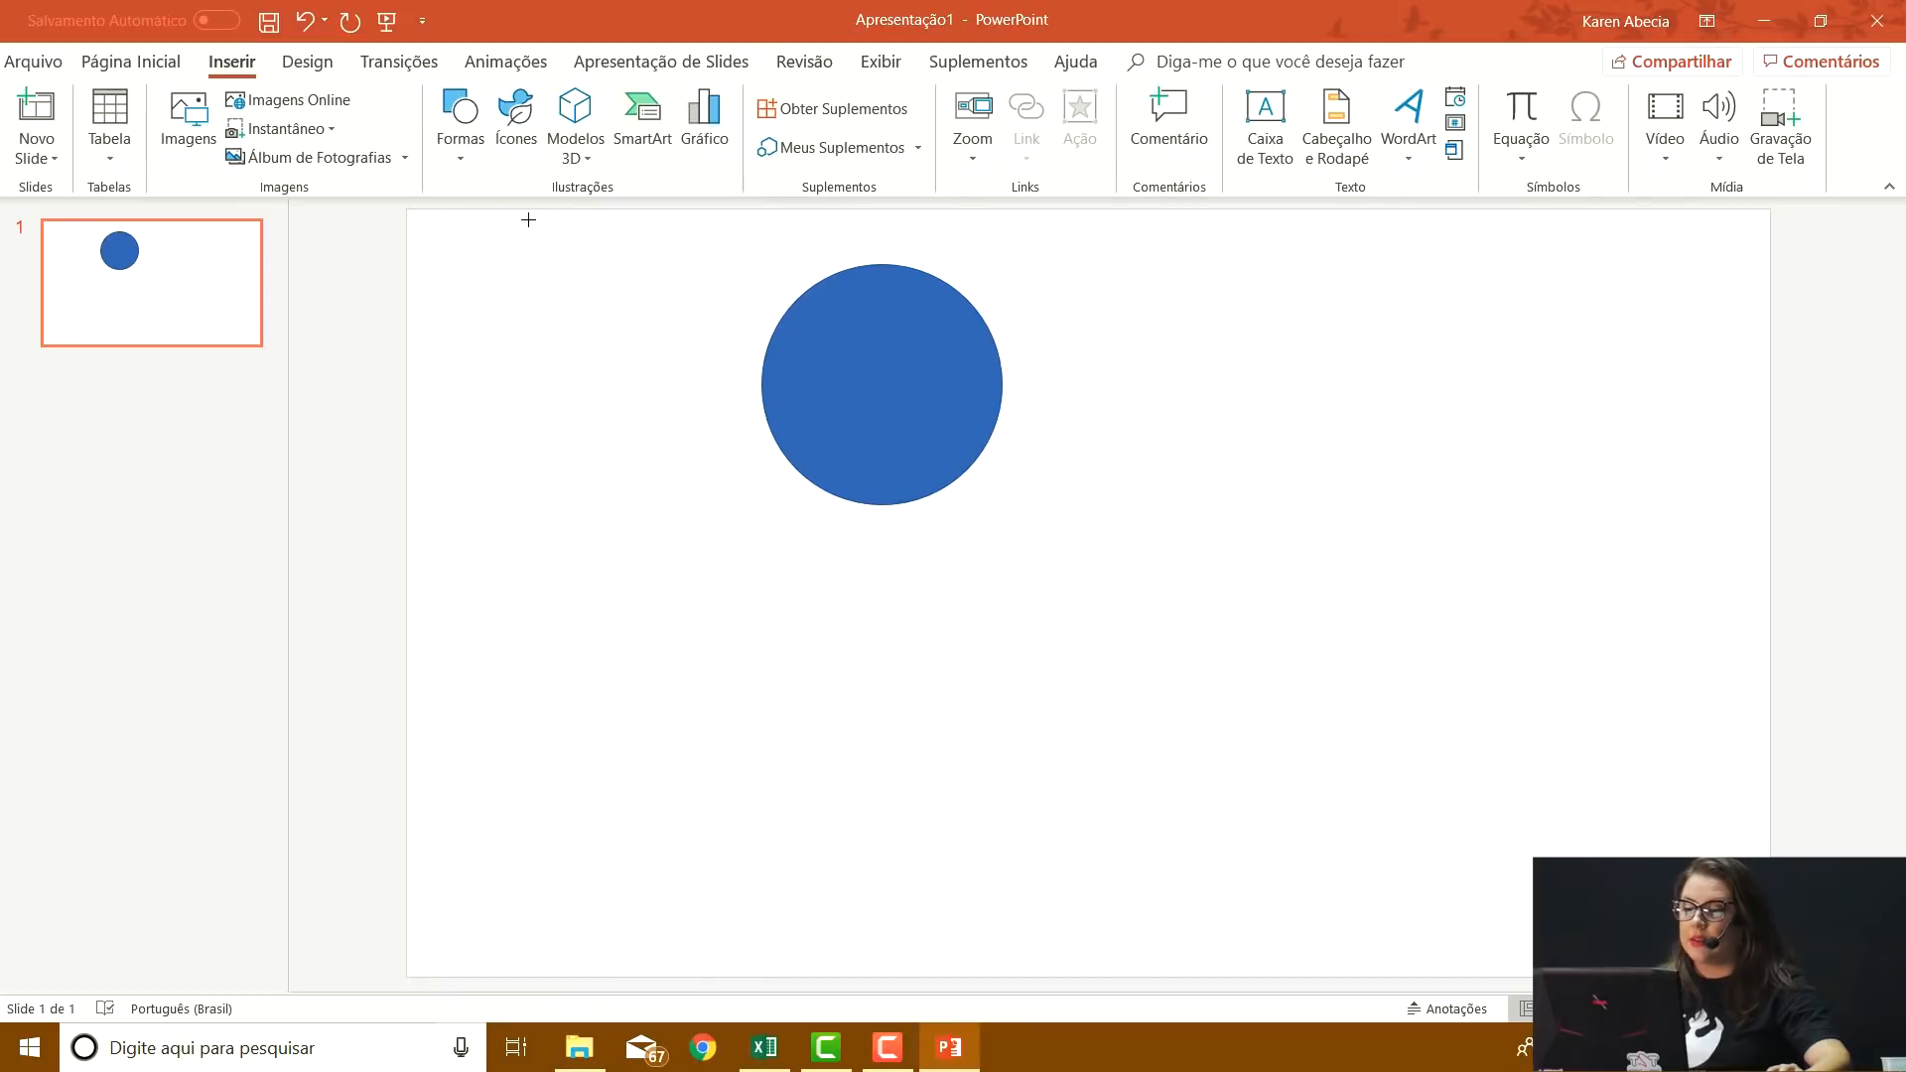
{"action": "mouse_move", "coordinate": [603, 235]}
{"action": "left_mouse_down"}
{"action": "mouse_move", "coordinate": [676, 519]}
{"action": "mouse_move", "coordinate": [643, 504]}
{"action": "left_mouse_up"}
{"action": "mouse_move", "coordinate": [717, 439]}
{"action": "left_mouse_down"}
{"action": "mouse_move", "coordinate": [882, 553]}
{"action": "mouse_move", "coordinate": [990, 445]}
{"action": "mouse_move", "coordinate": [967, 445]}
{"action": "left_mouse_up"}
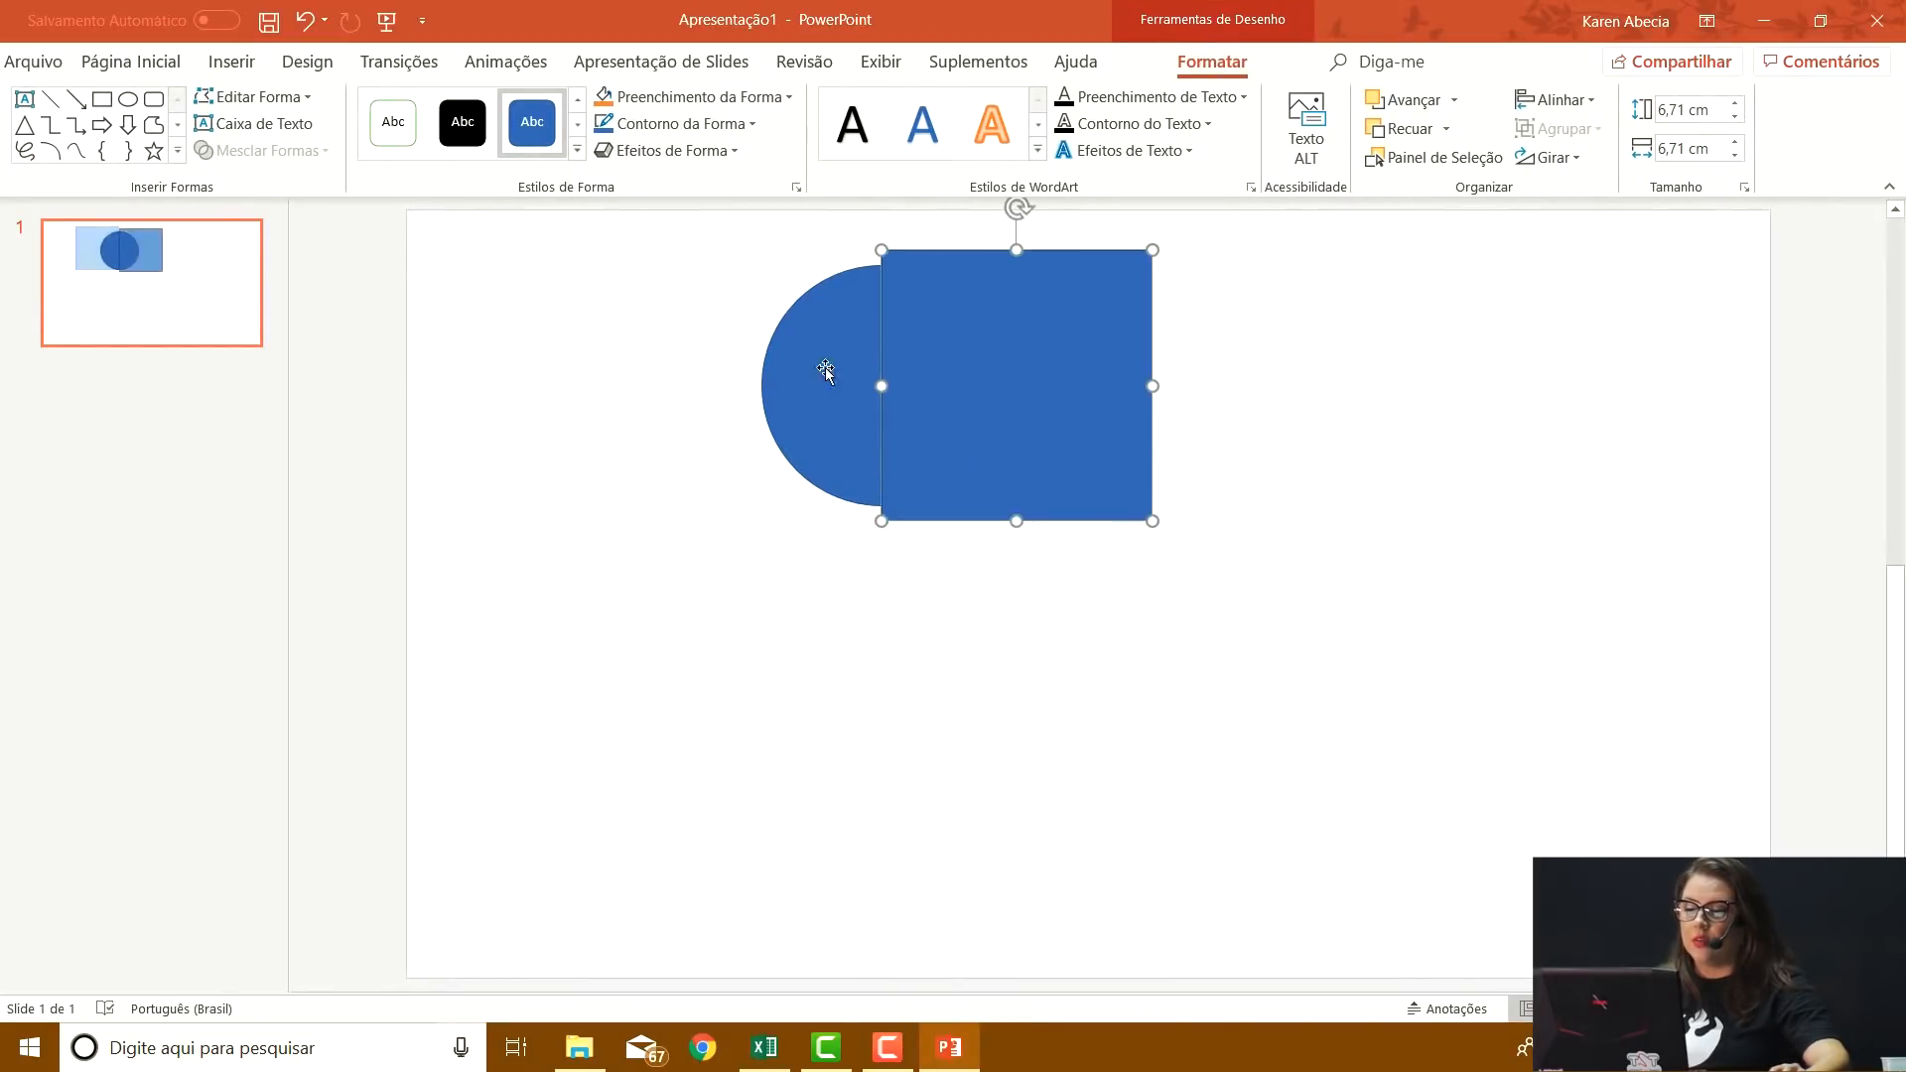
Subtract the square from the circle with Merge Shapes to leave a left half-circle
{"action": "left_click_drag", "start_coordinate": [631, 235], "coordinate": [1315, 653]}
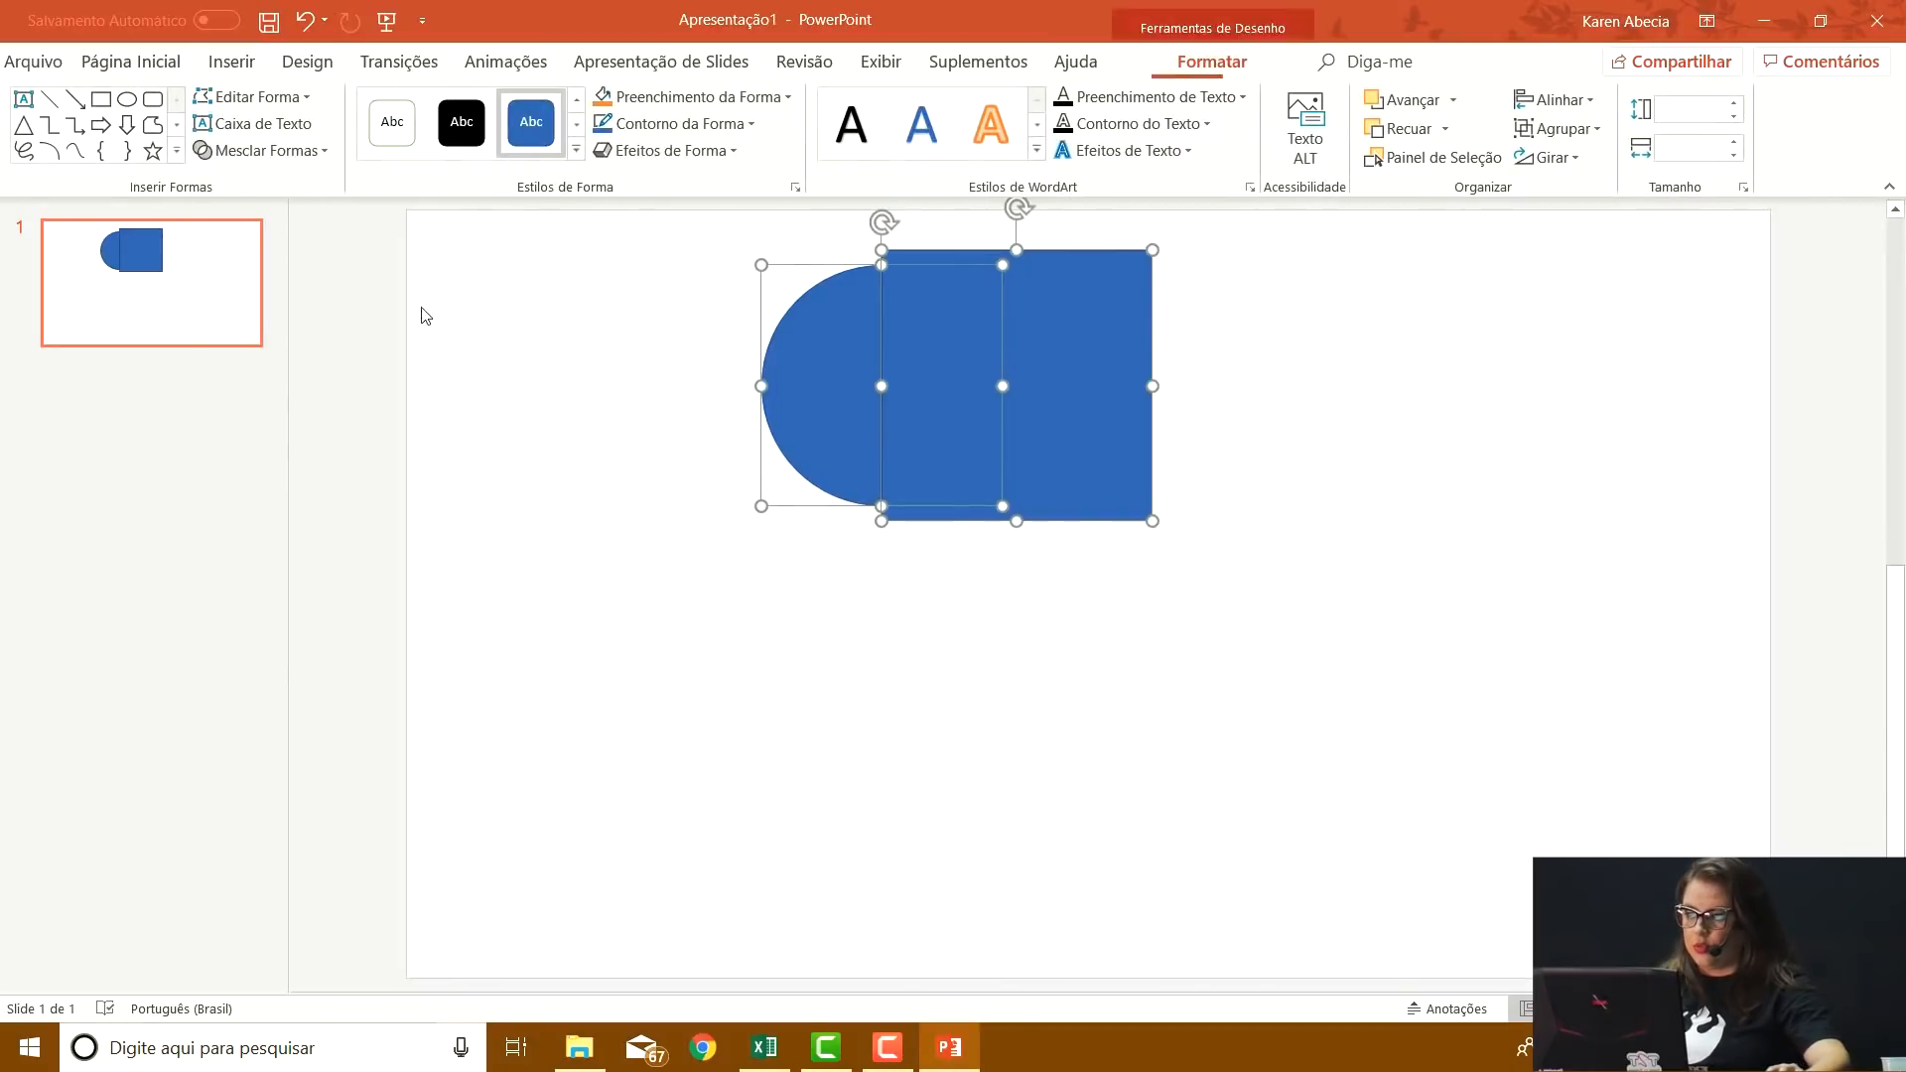
{"action": "left_click", "coordinate": [266, 150]}
{"action": "left_click", "coordinate": [262, 292]}
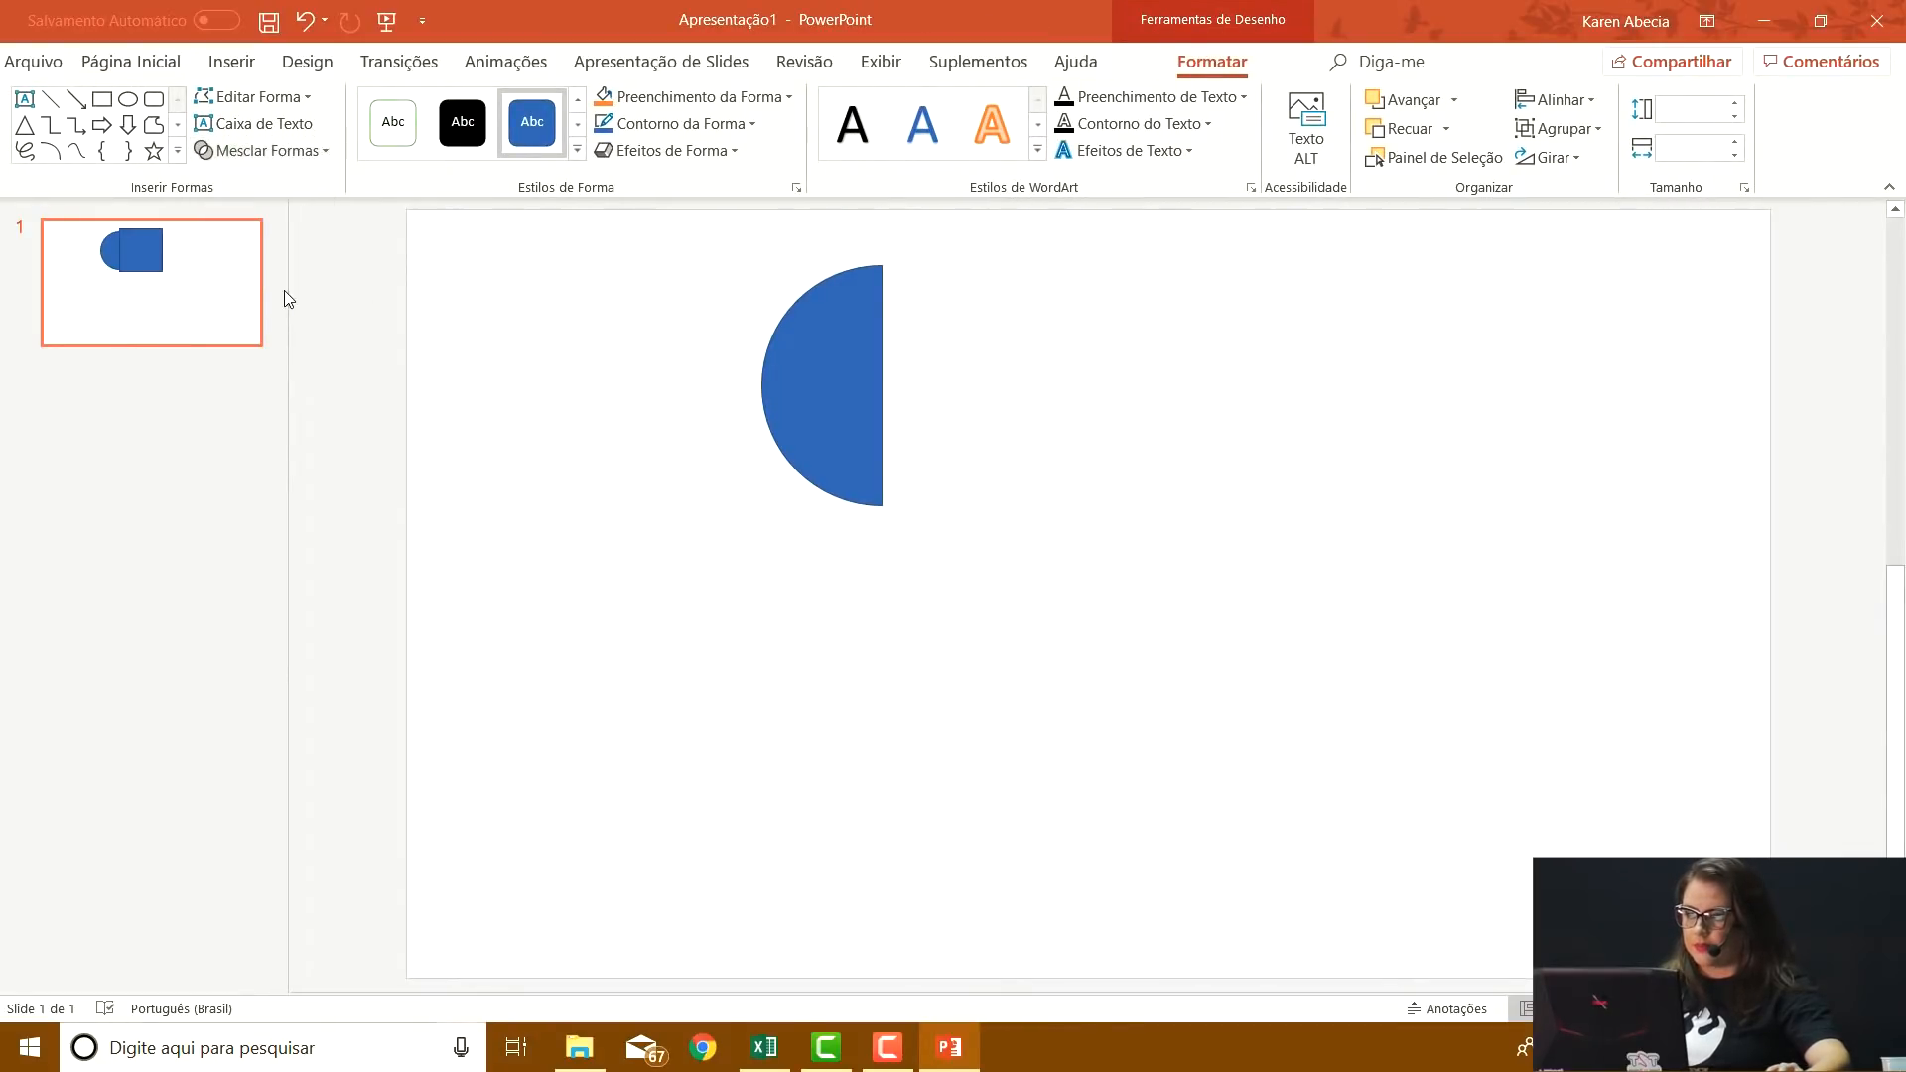
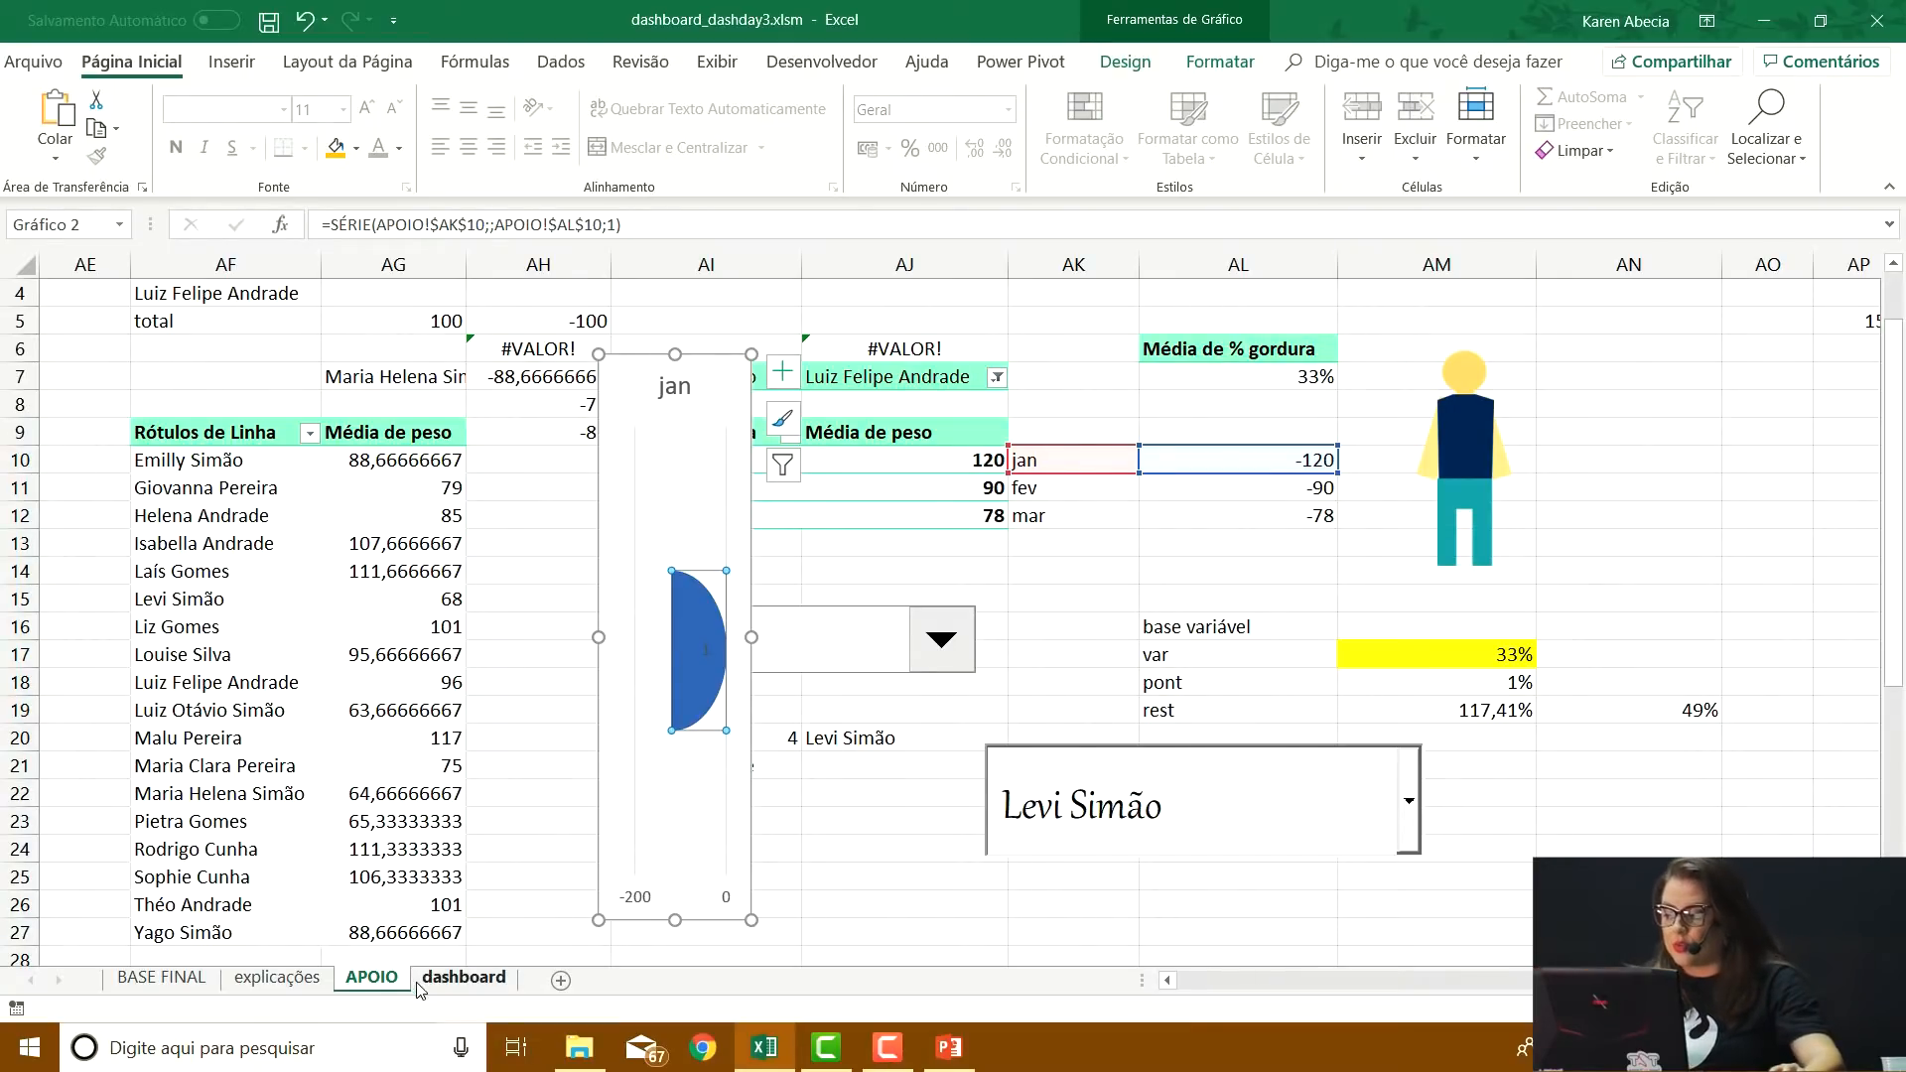
Switch to the Excel dashboard sheet and examine the body-fat gauge's scale labels and the chart behind its needle
{"action": "left_click", "coordinate": [443, 985]}
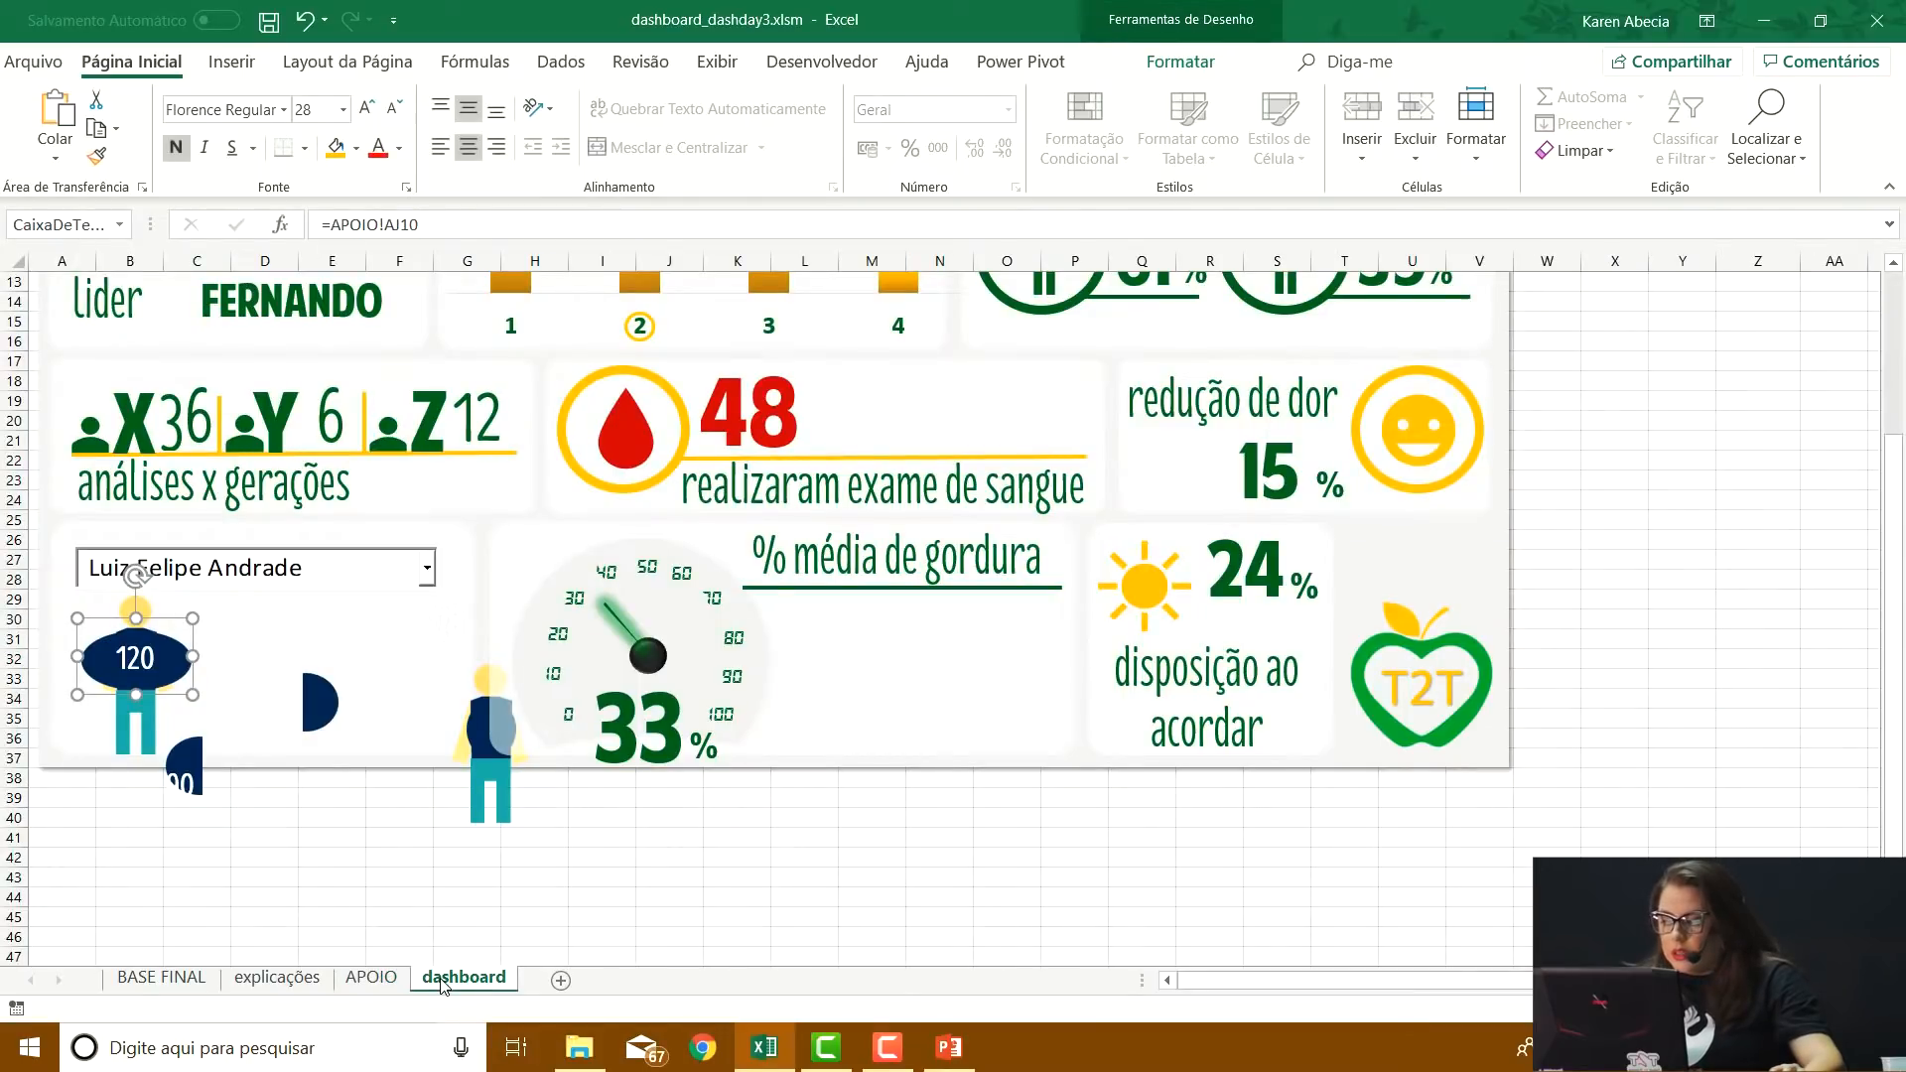
{"action": "left_click", "coordinate": [561, 629]}
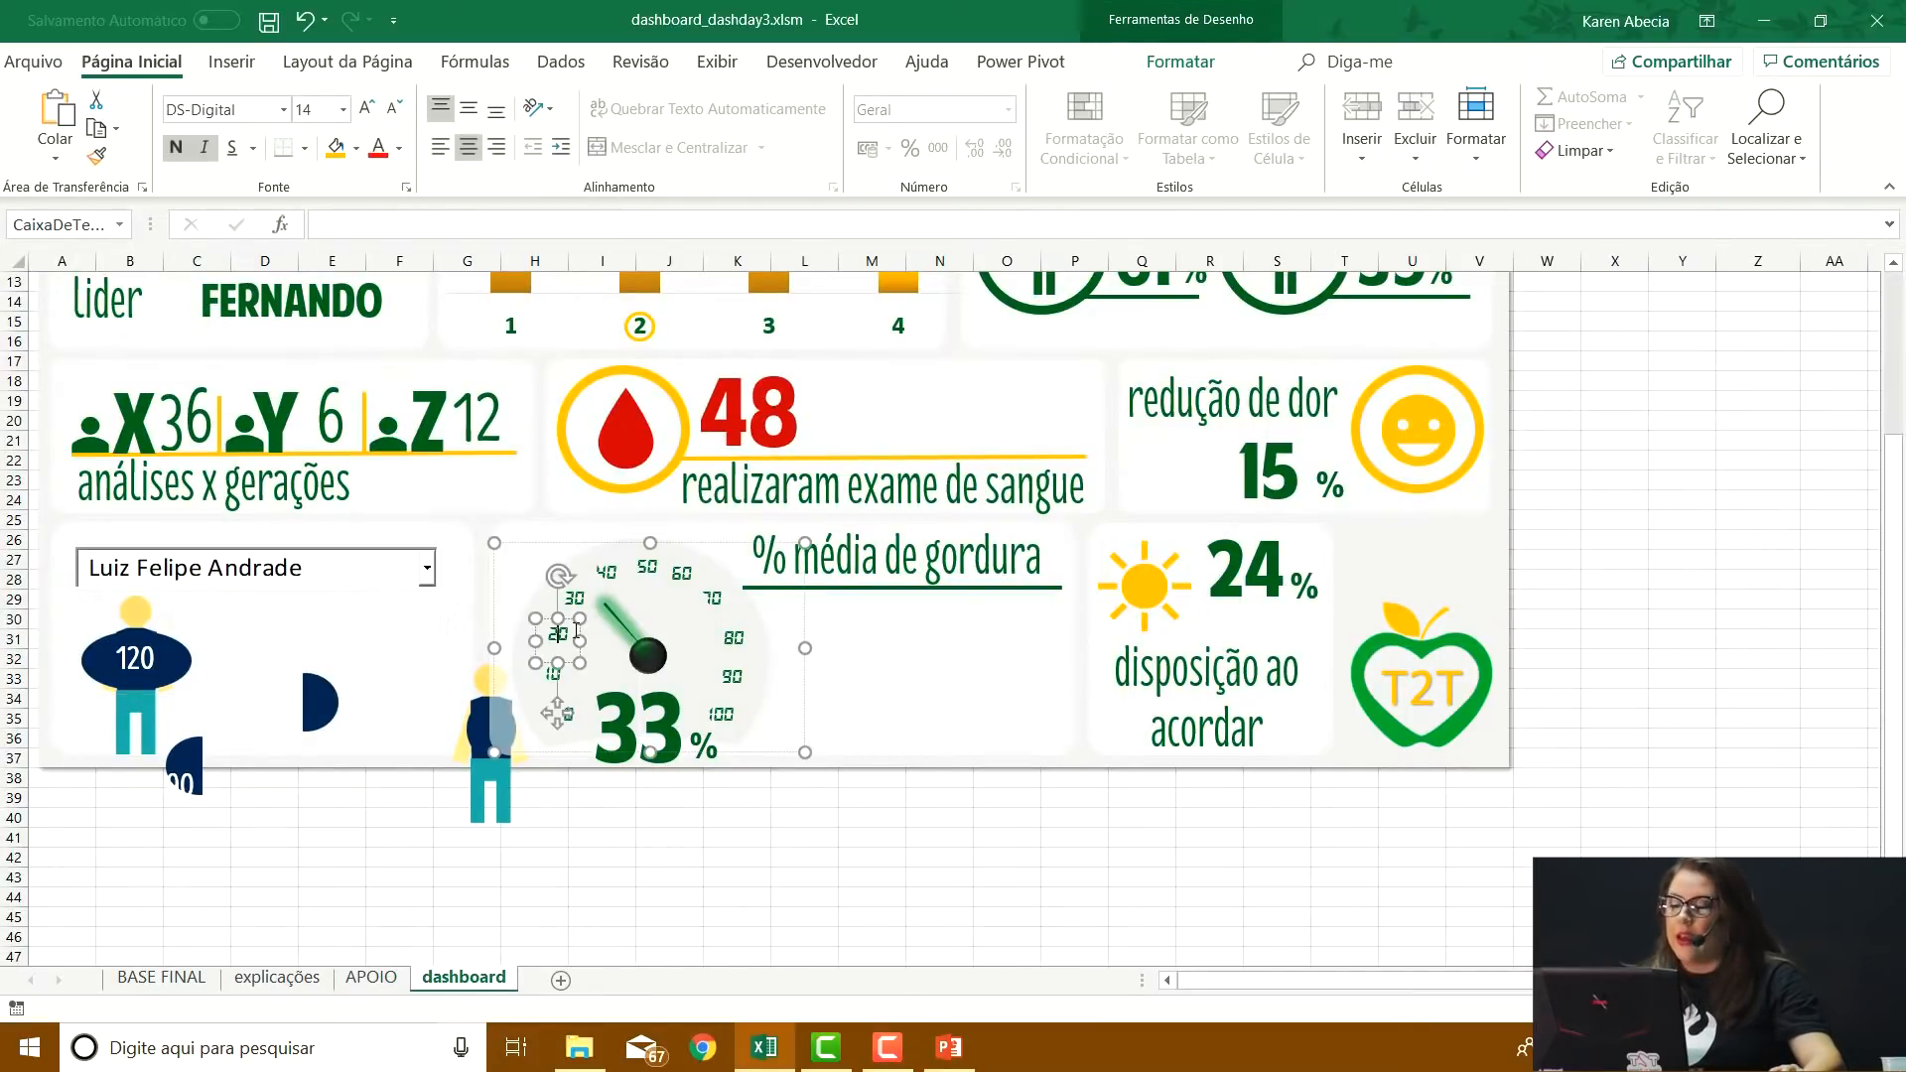
{"action": "left_click", "coordinate": [630, 636]}
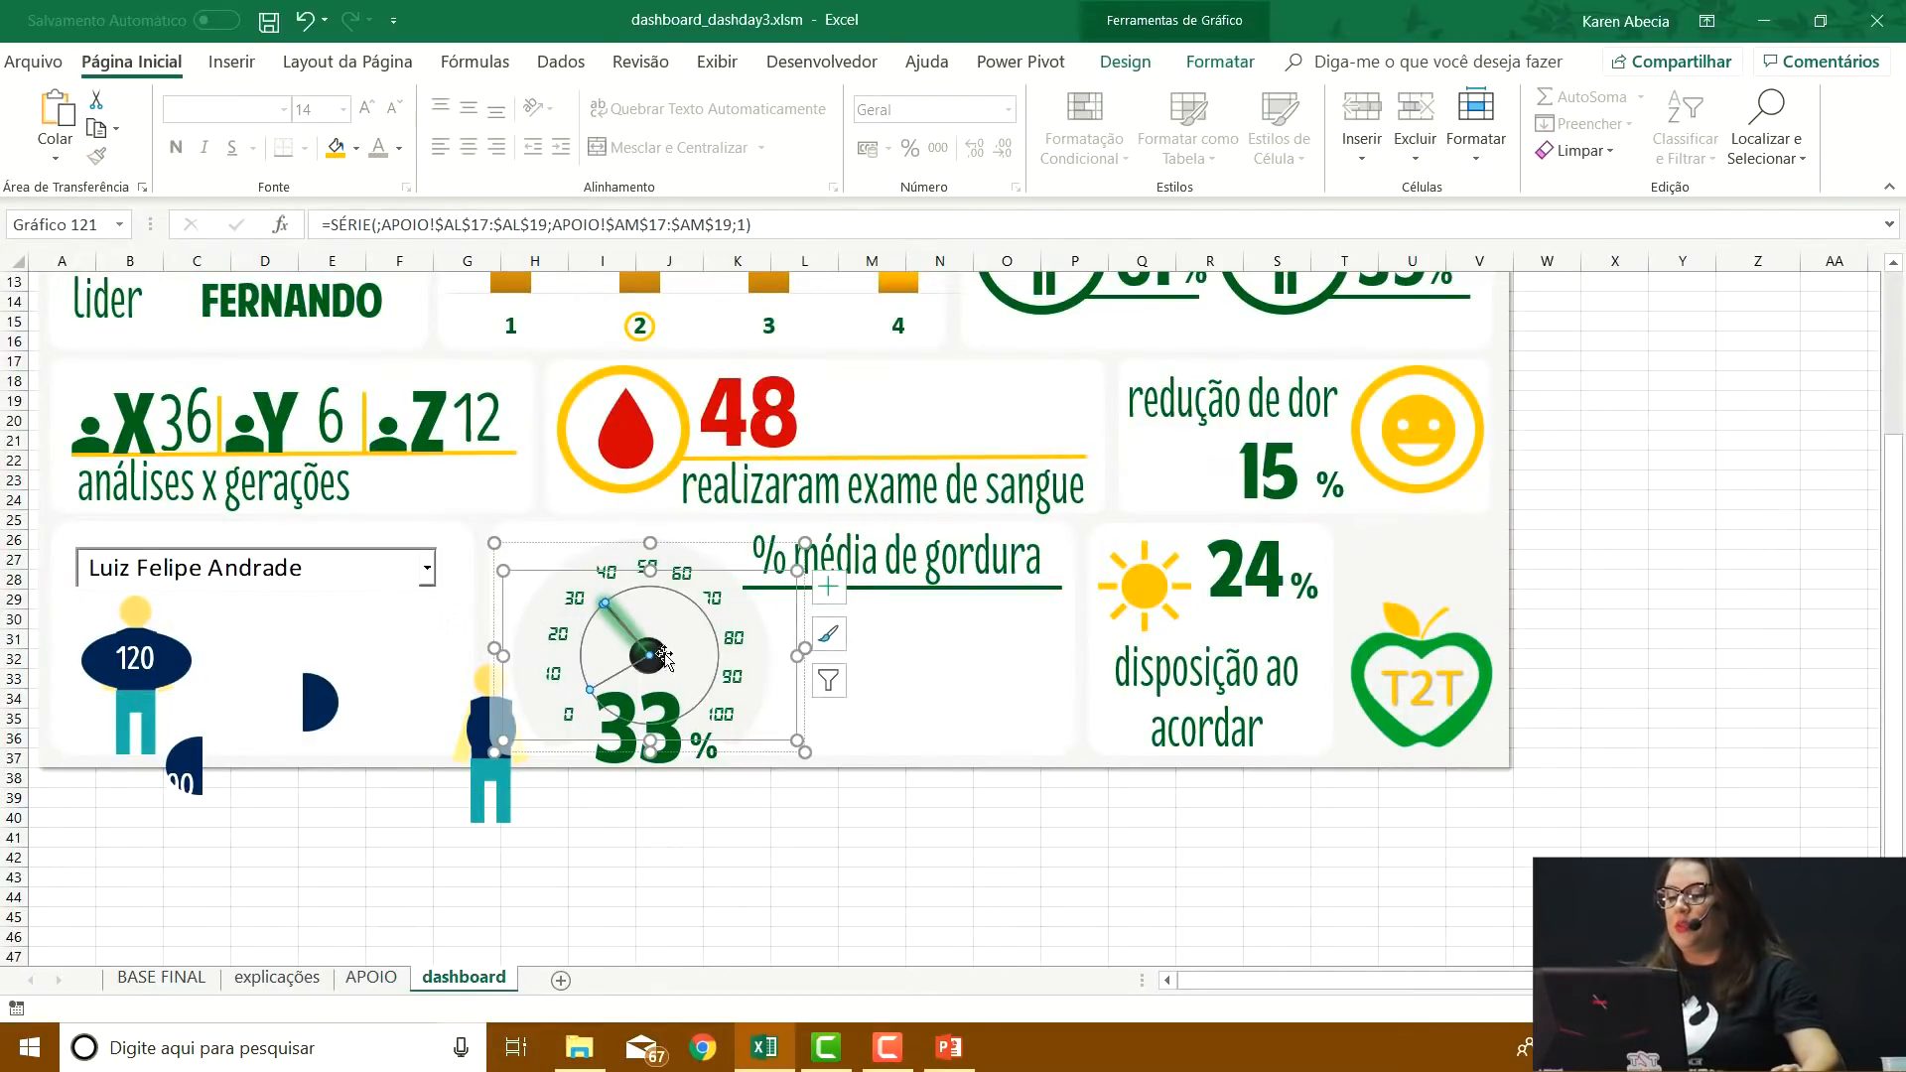
{"action": "left_click", "coordinate": [735, 760]}
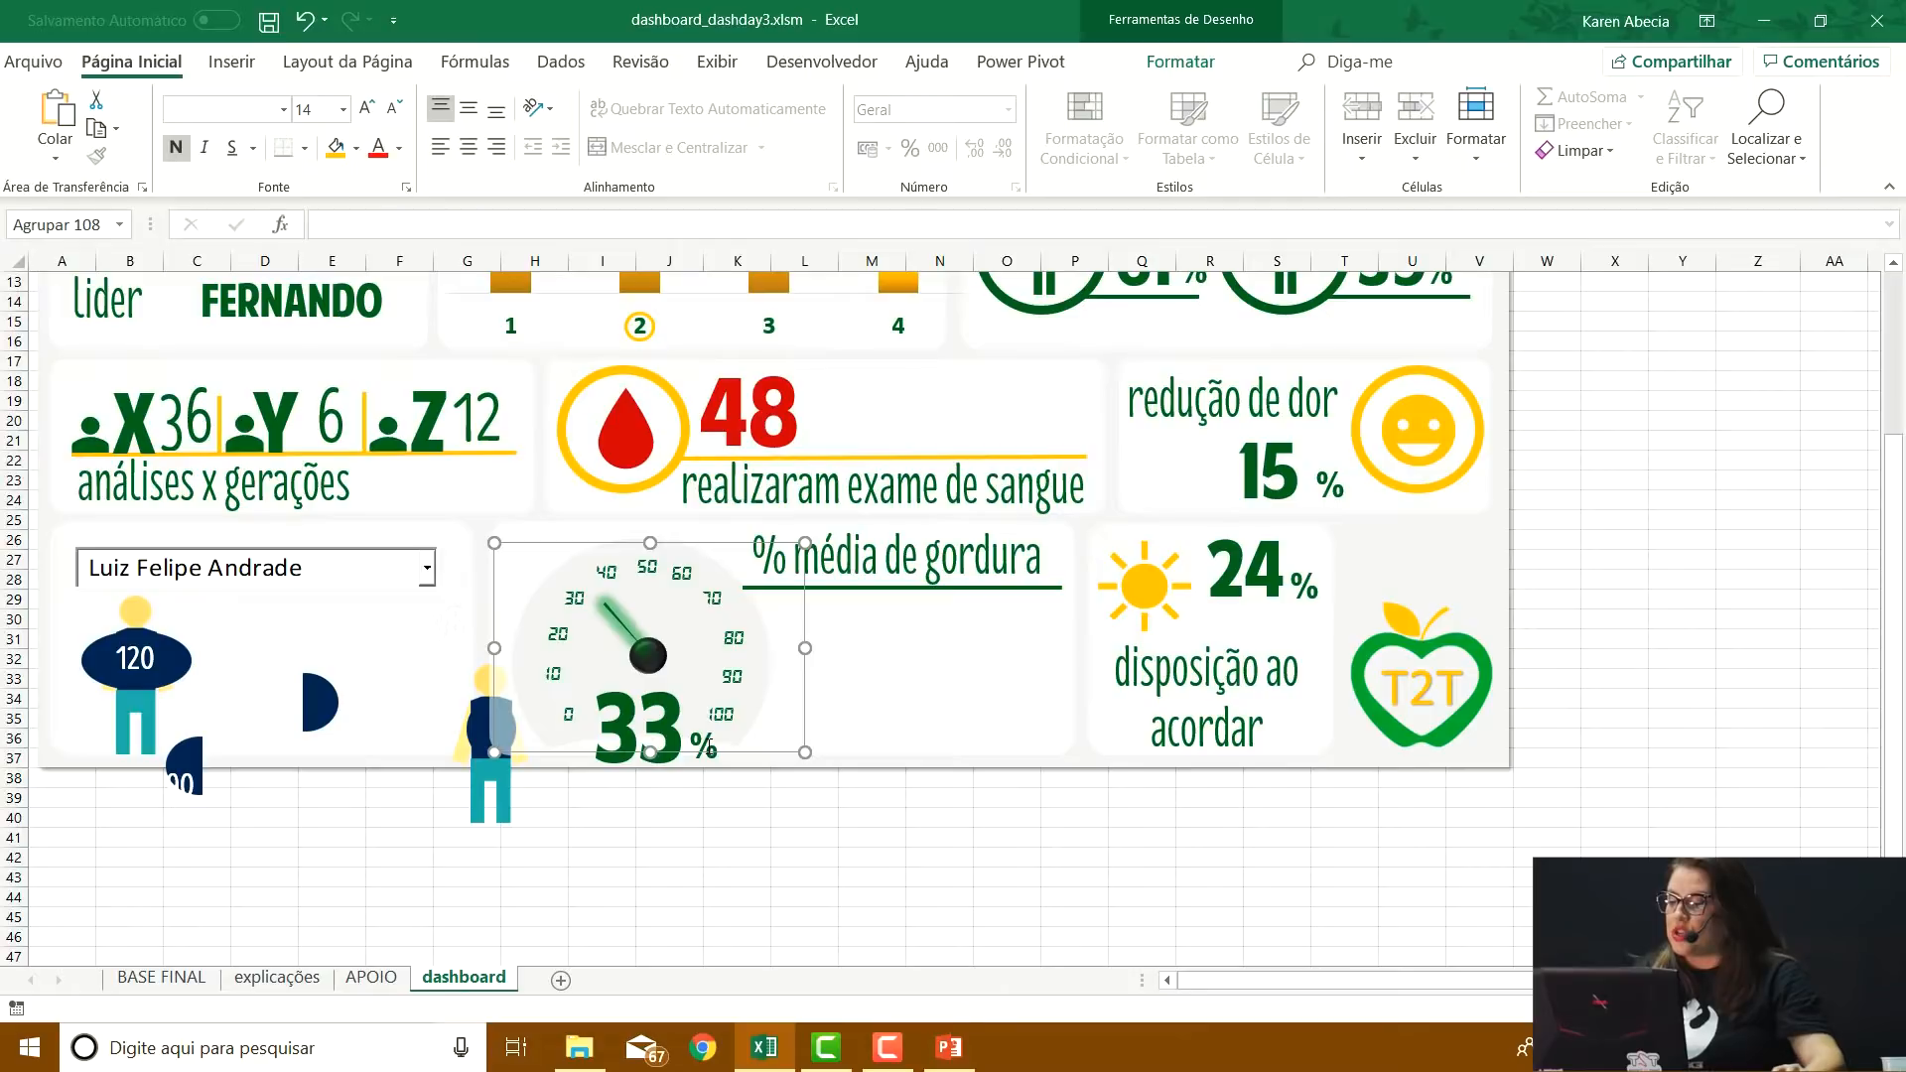
{"action": "left_click", "coordinate": [740, 794]}
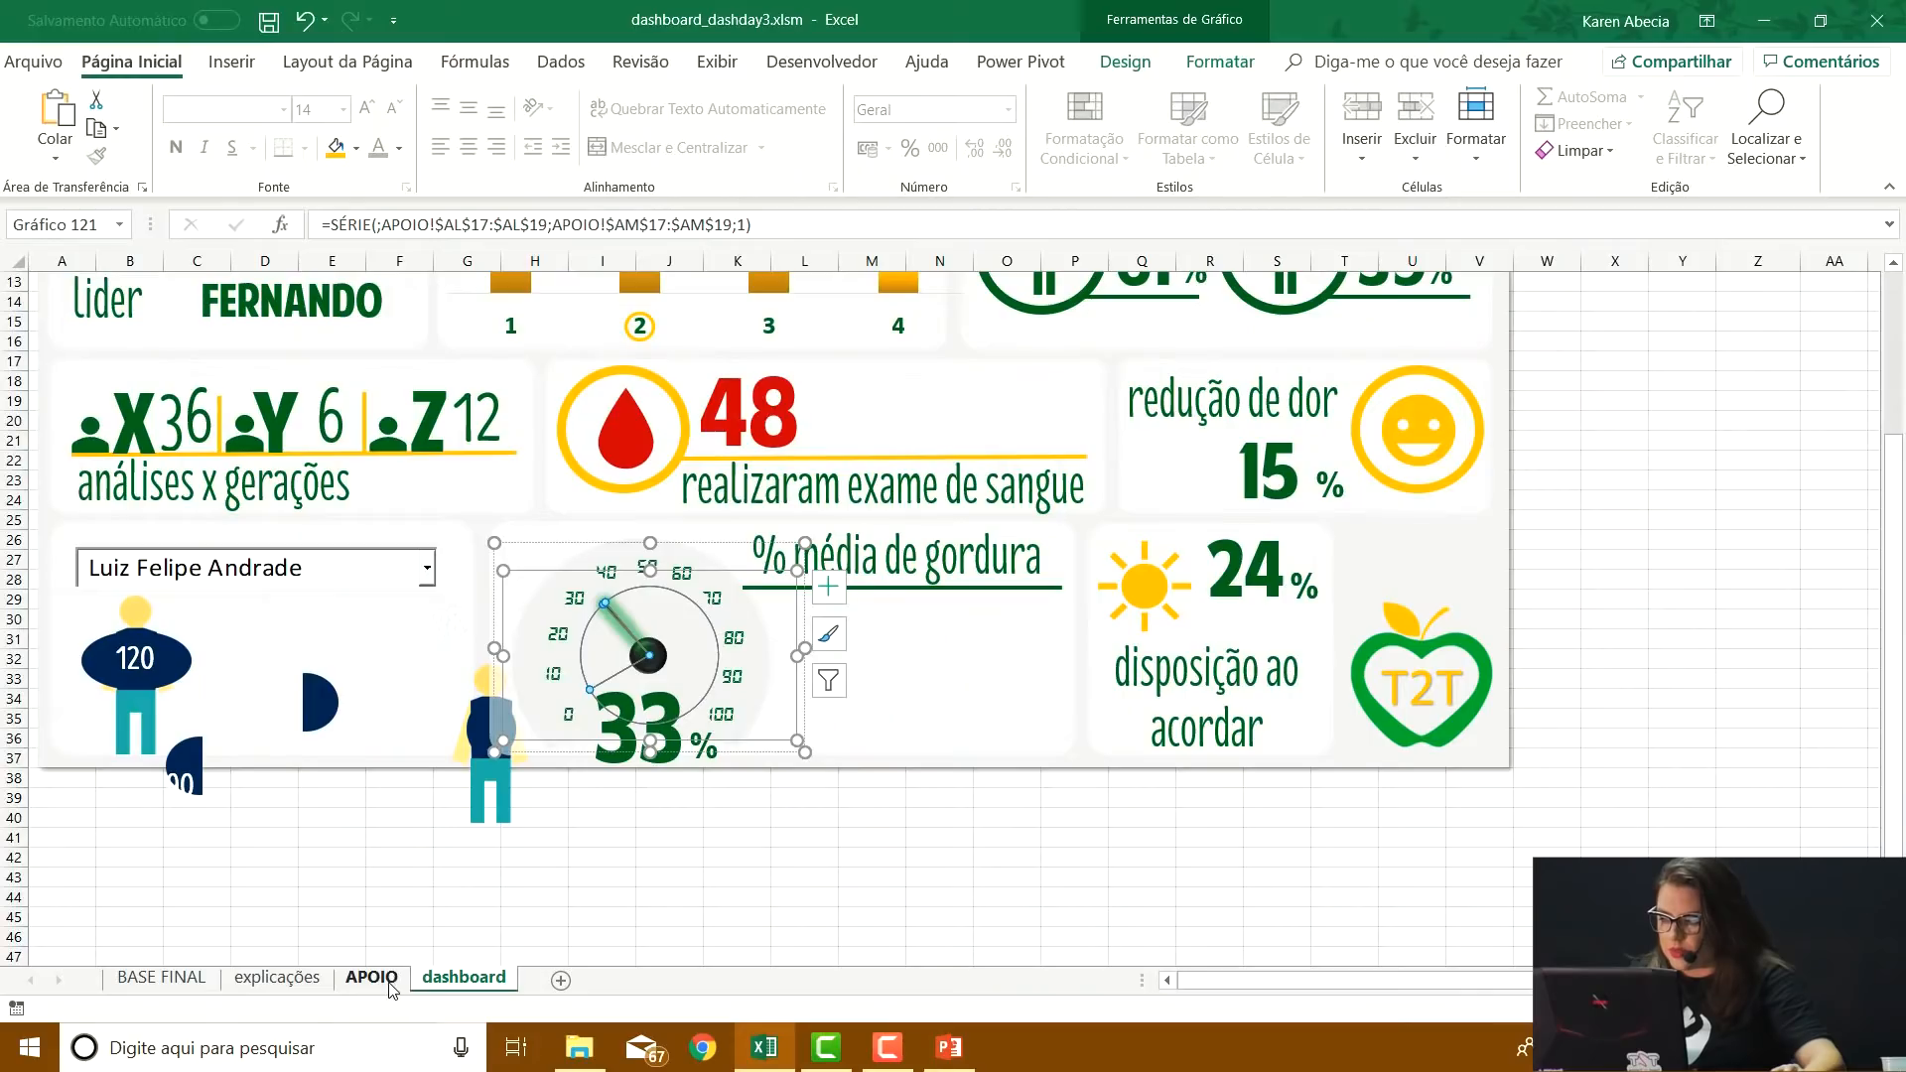
On the APOIO sheet, move the framed combo box left so the space below the gauge's base data is free
{"action": "left_click", "coordinate": [387, 983]}
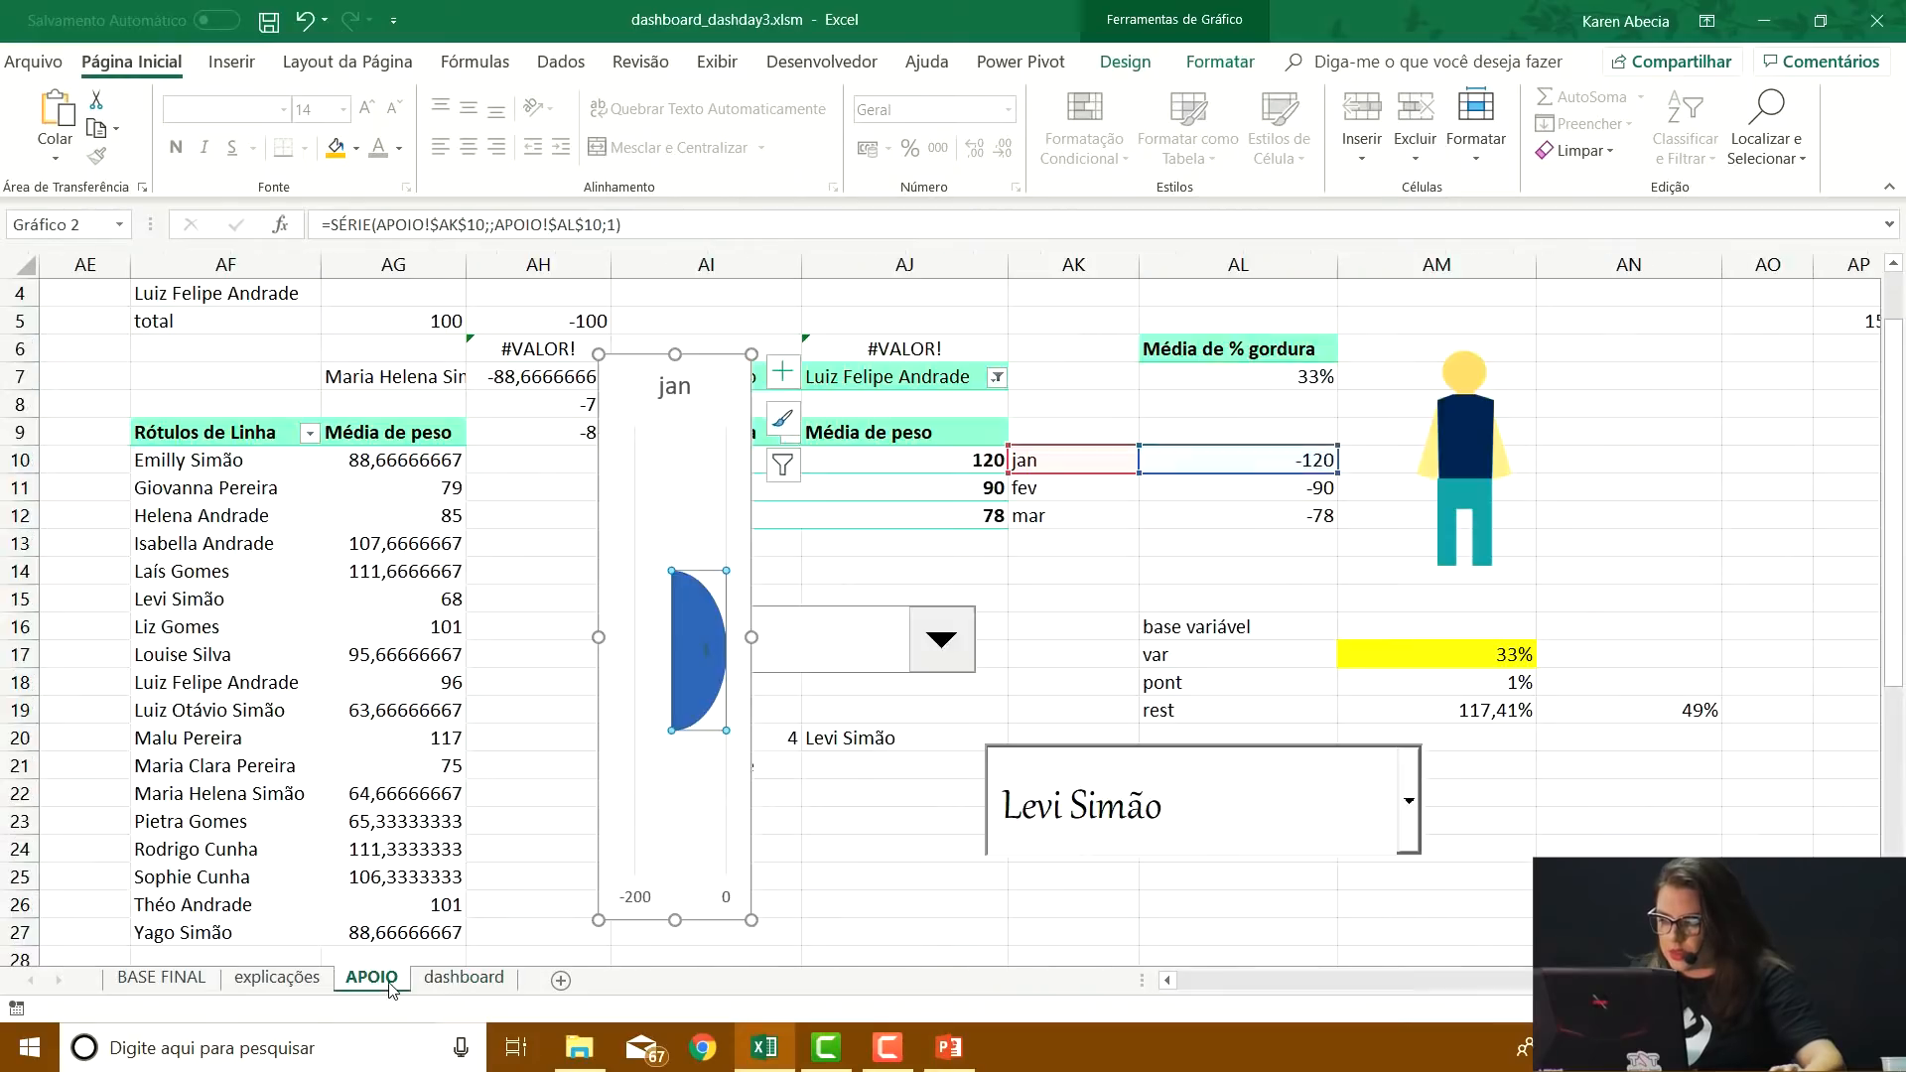
{"action": "left_click", "coordinate": [893, 851]}
{"action": "scroll", "coordinate": [1107, 707], "scroll_direction": "down", "scroll_amount": 1}
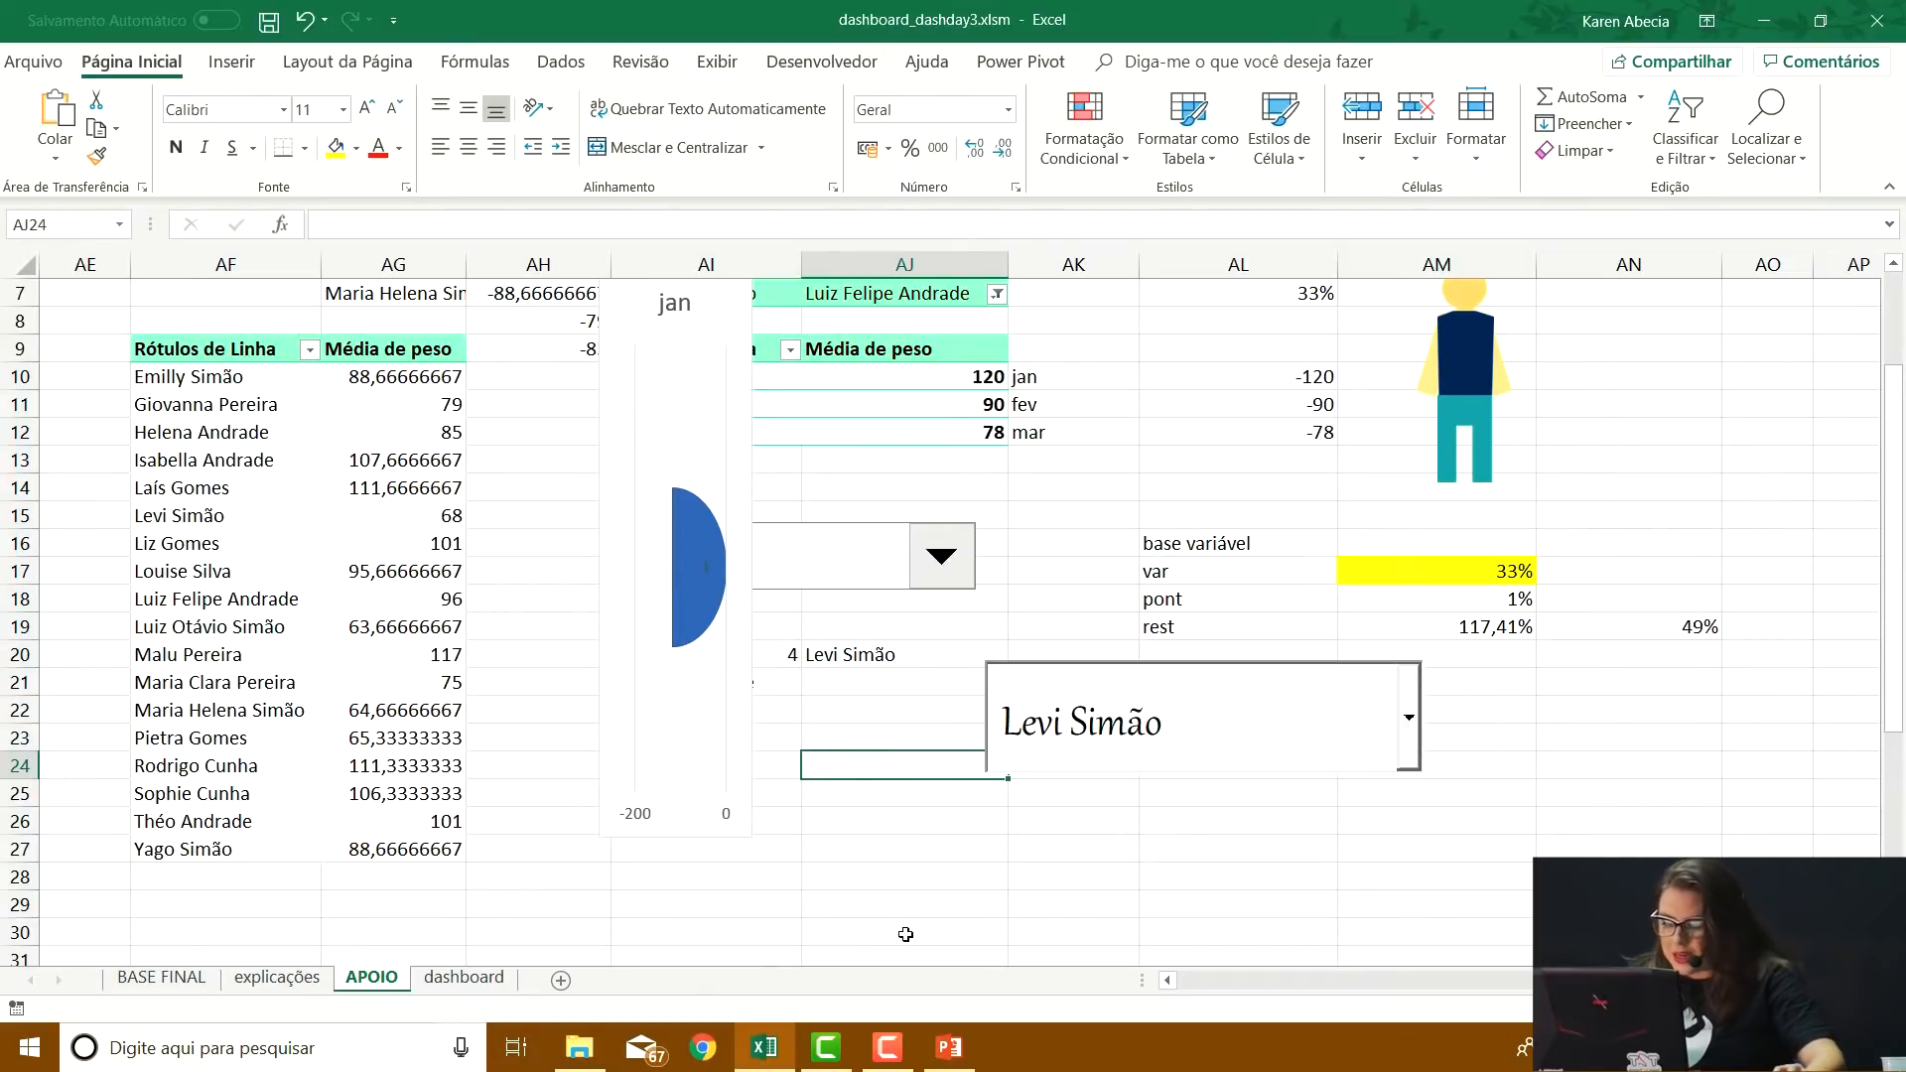
{"action": "scroll", "coordinate": [1433, 799], "scroll_direction": "right", "scroll_amount": 2}
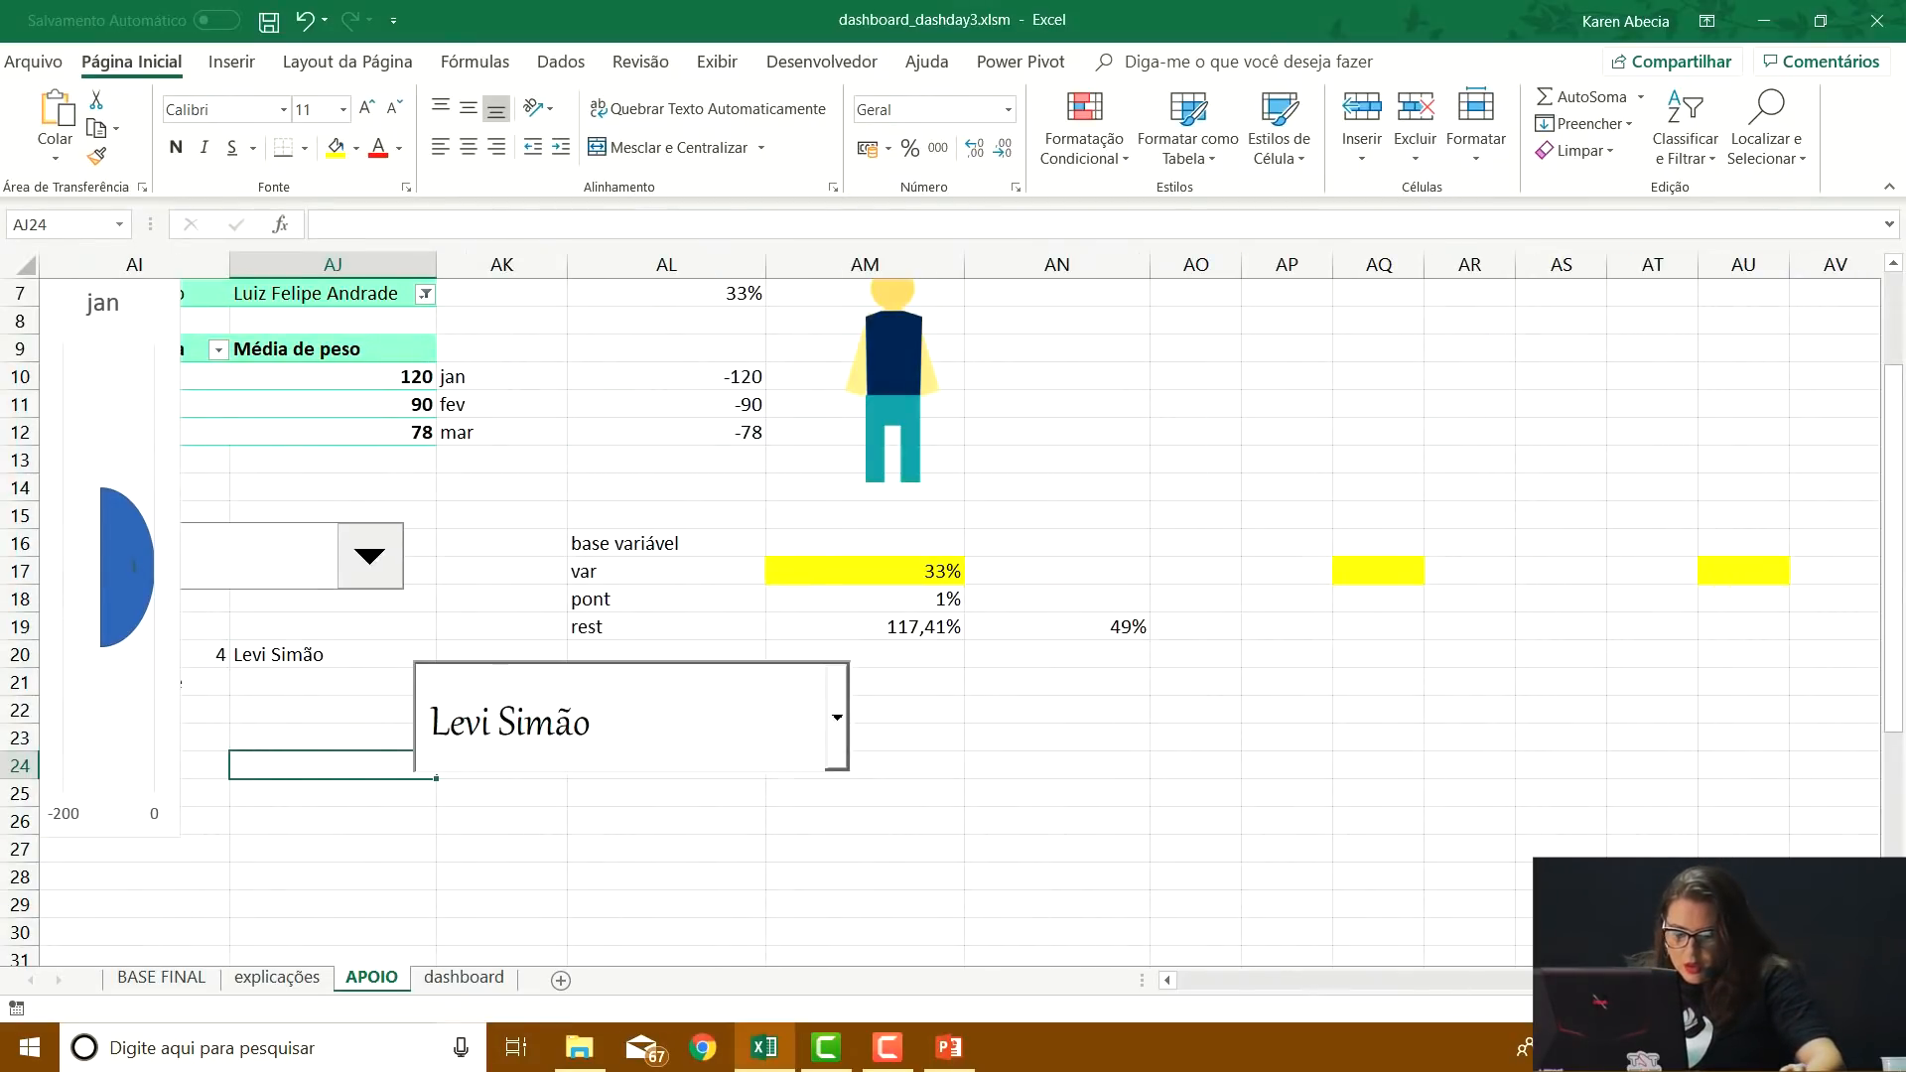
{"action": "scroll", "coordinate": [1433, 794], "scroll_direction": "up", "scroll_amount": 2}
{"action": "left_click", "coordinate": [1253, 631]}
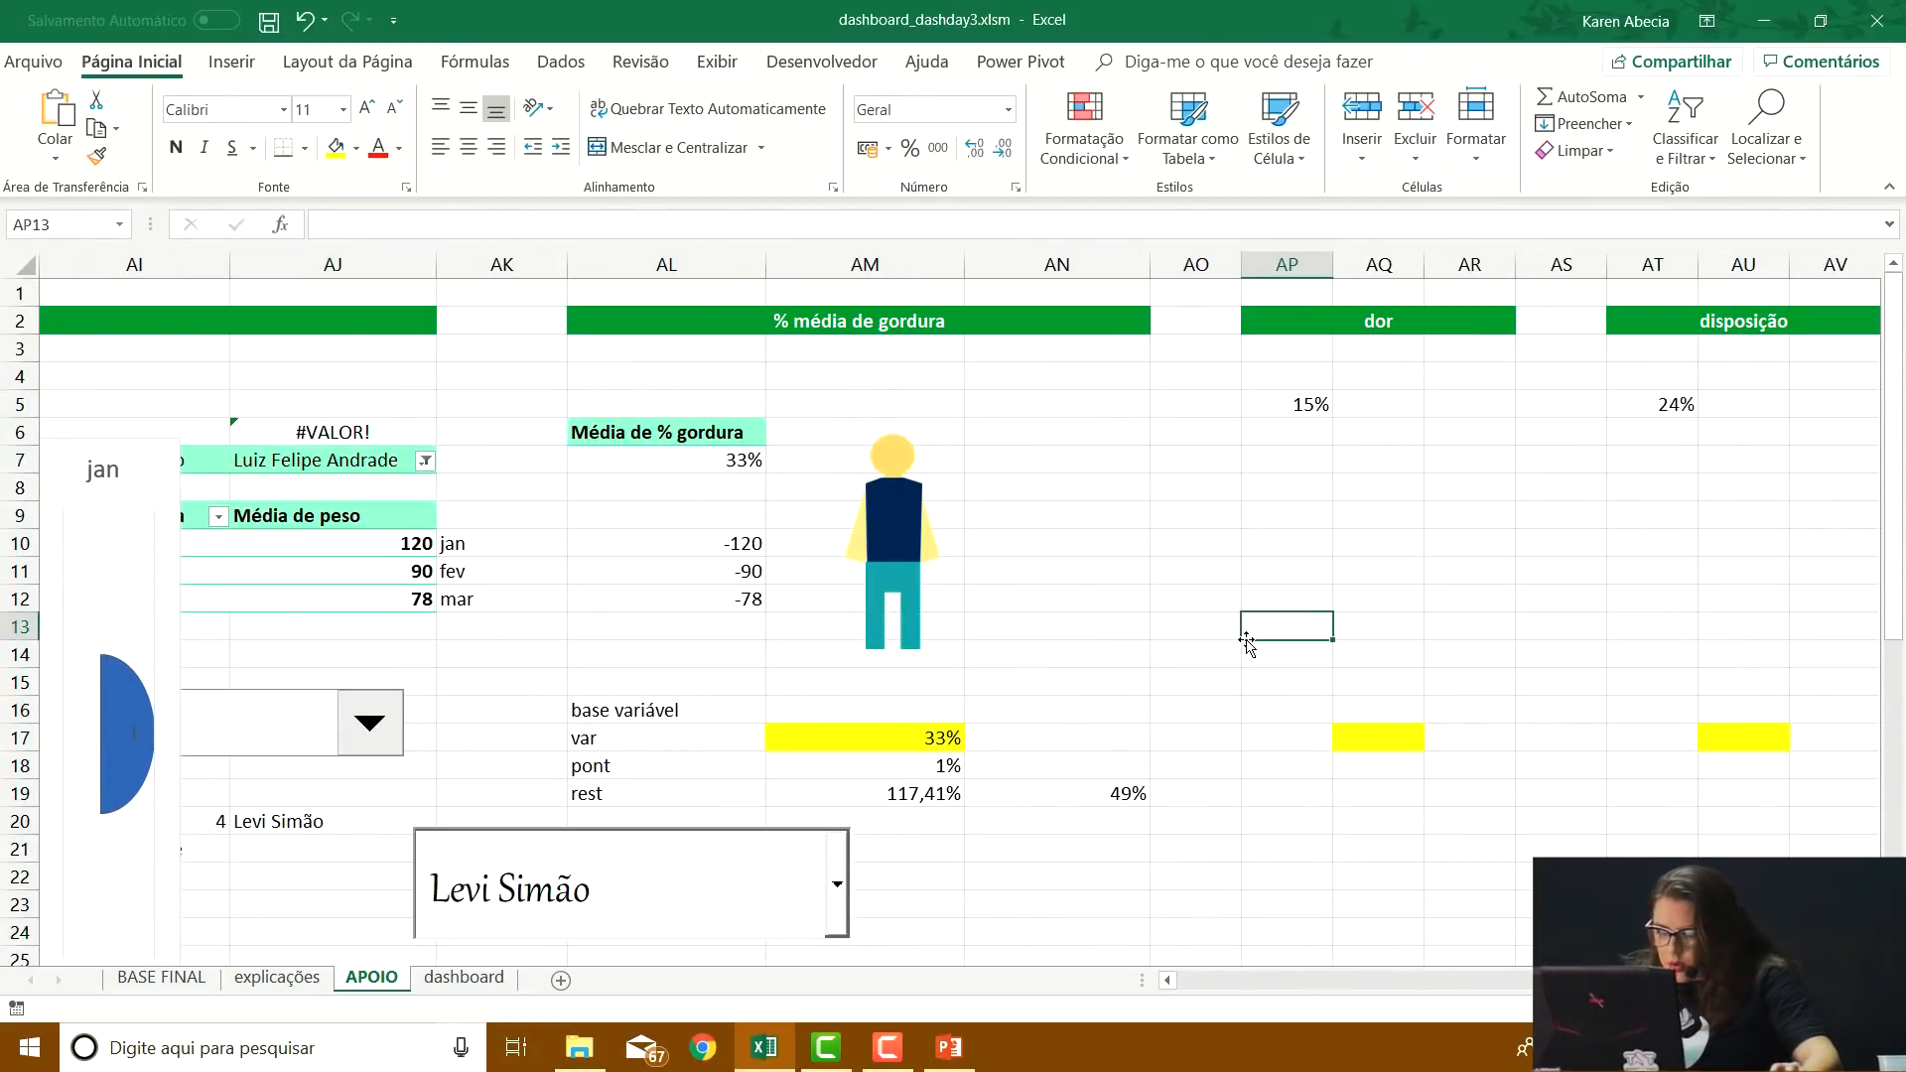
{"action": "left_click", "coordinate": [800, 872]}
{"action": "left_click_drag", "start_coordinate": [817, 868], "coordinate": [430, 895]}
{"action": "left_click", "coordinate": [809, 826]}
{"action": "left_click", "coordinate": [829, 745]}
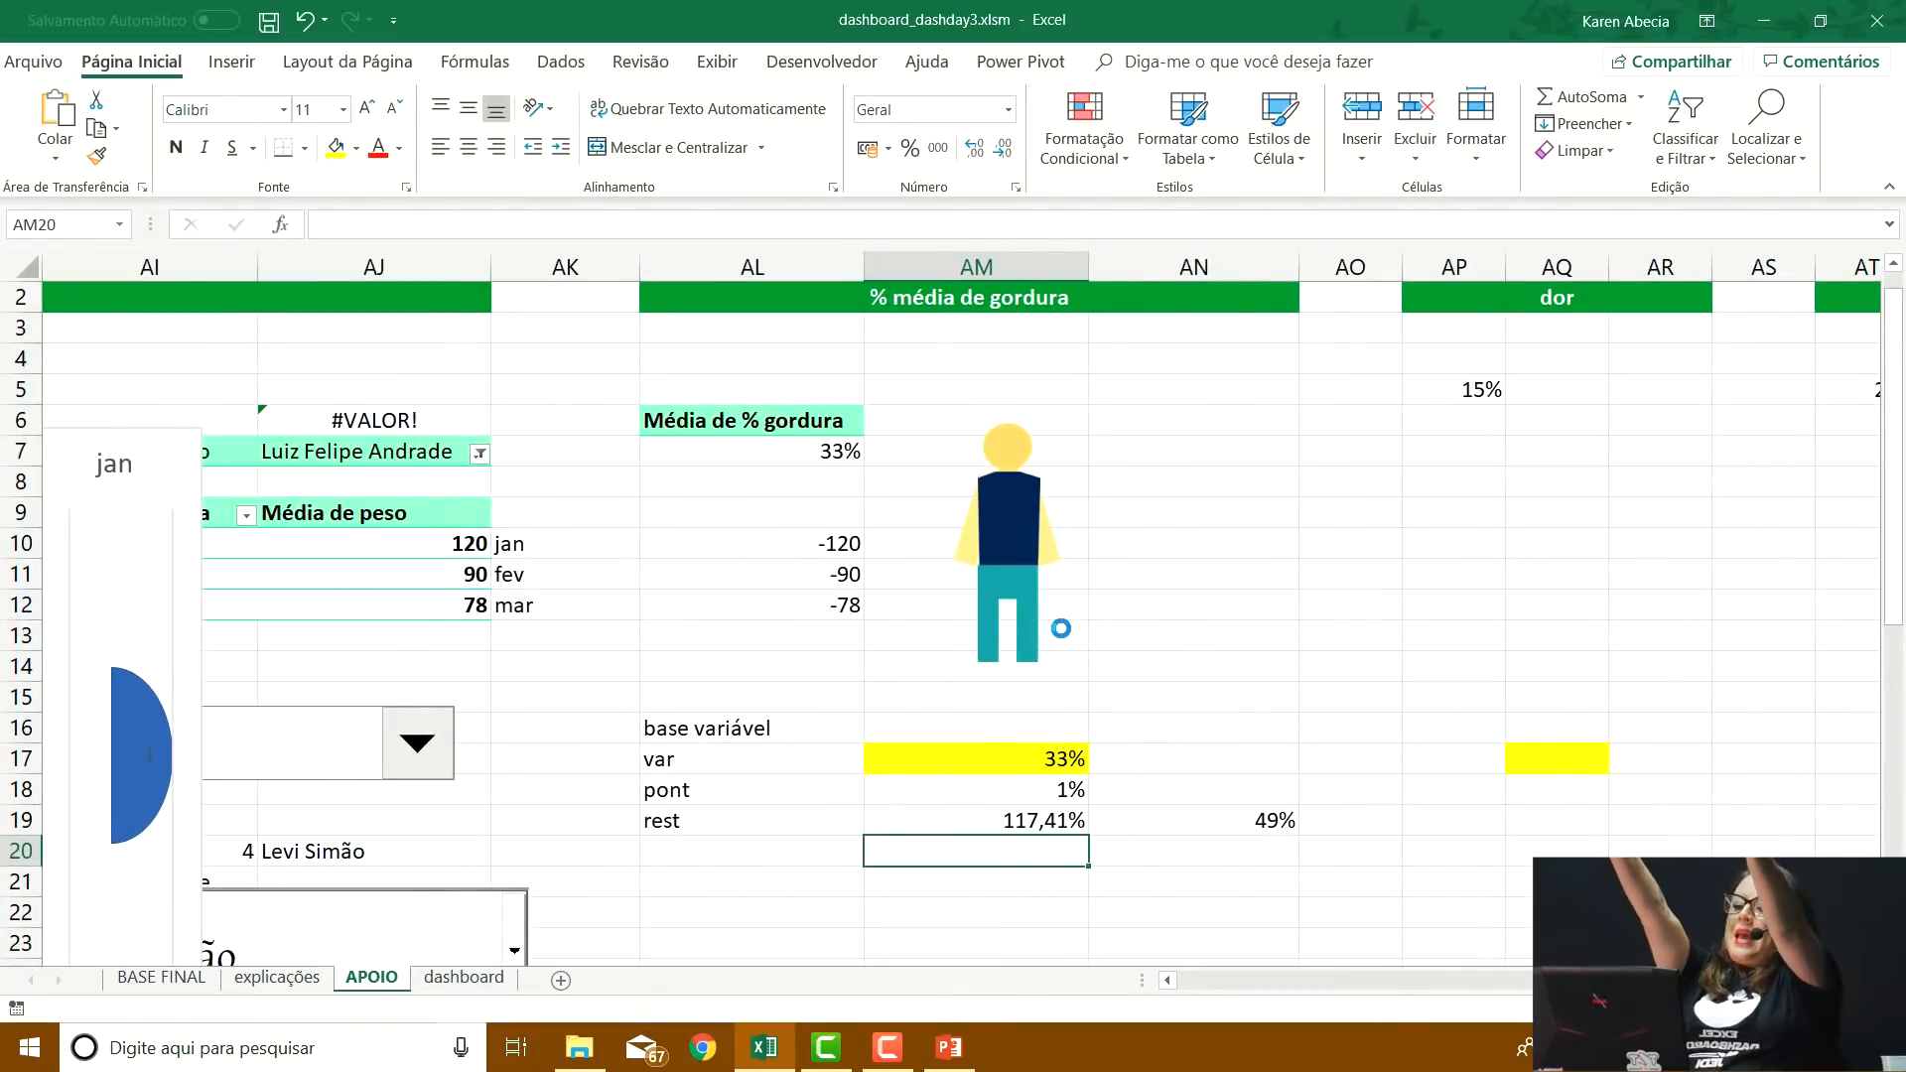
Enter the label "parte 1" in AL23 and fill the series down to "parte 3" in AL25
{"action": "scroll", "coordinate": [1013, 745], "scroll_direction": "down", "scroll_amount": 4}
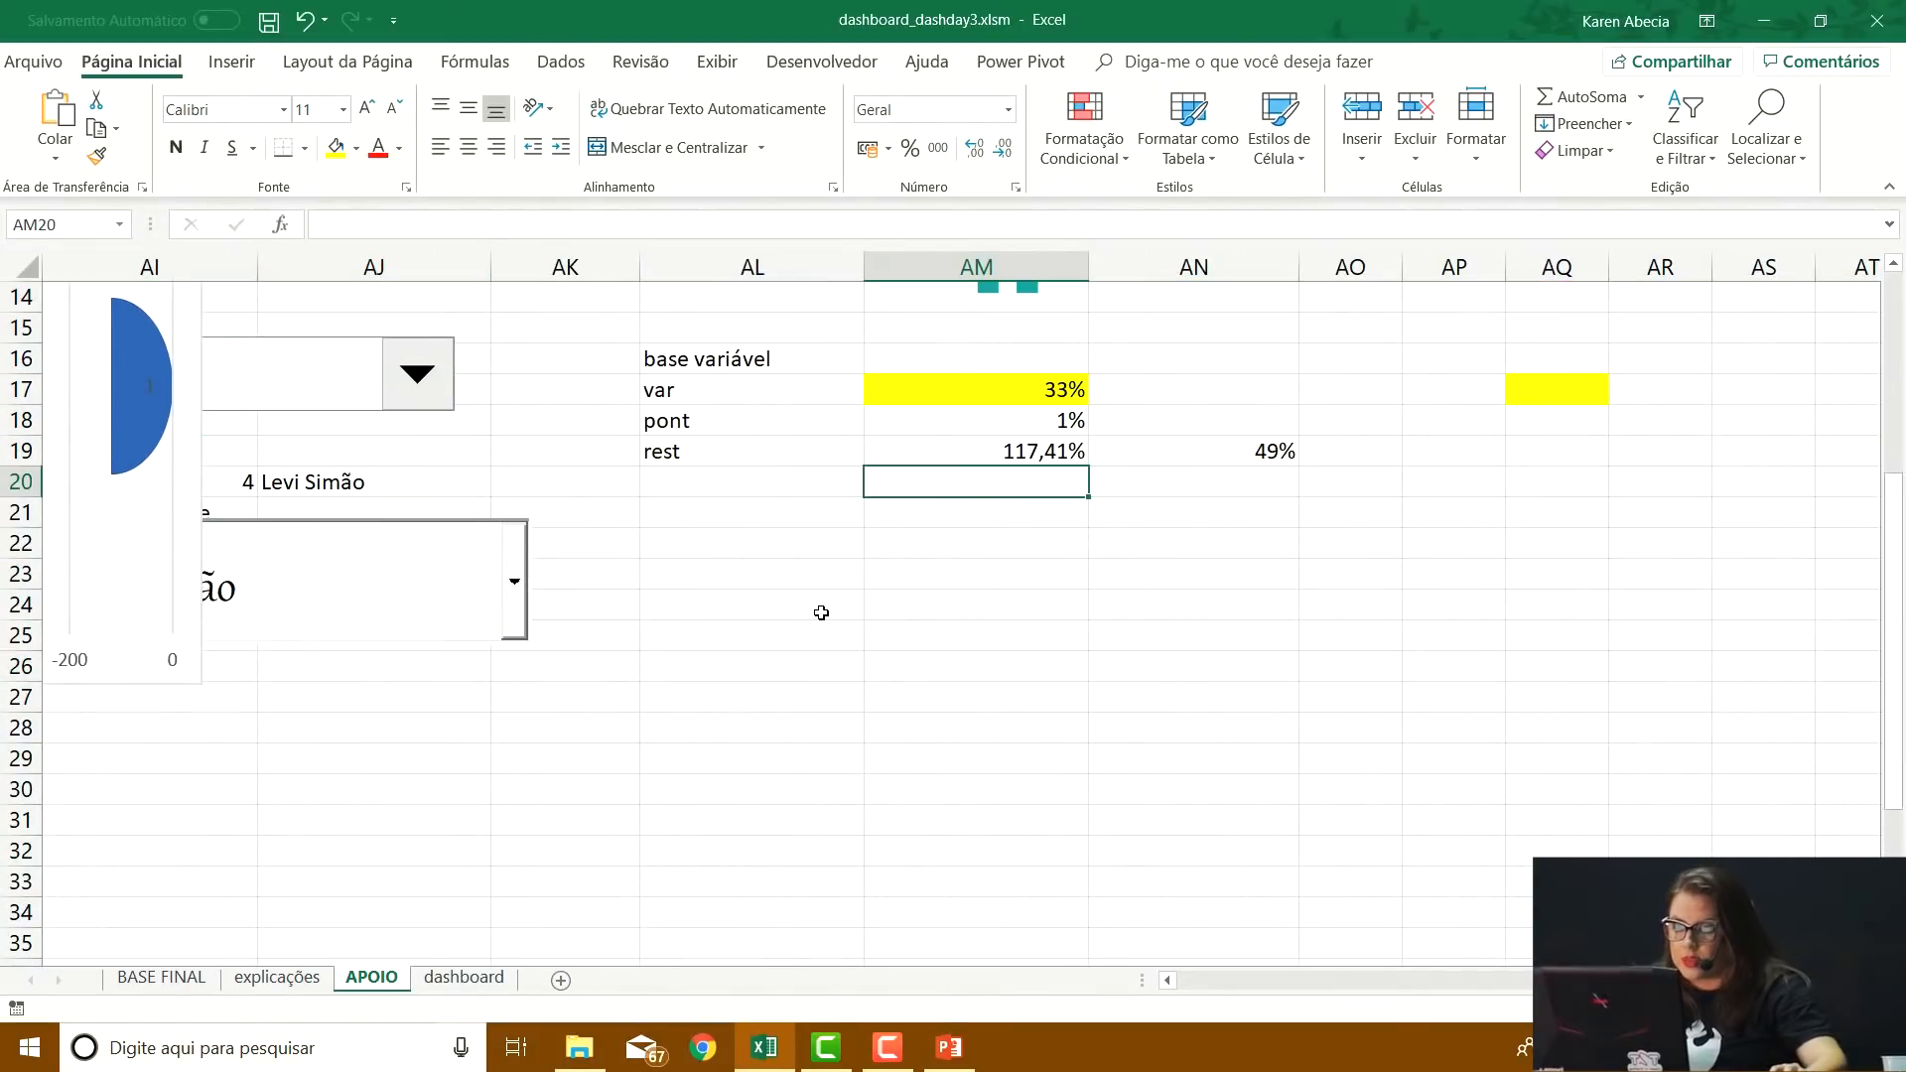
{"action": "left_click", "coordinate": [800, 578]}
{"action": "type", "text": "parte"}
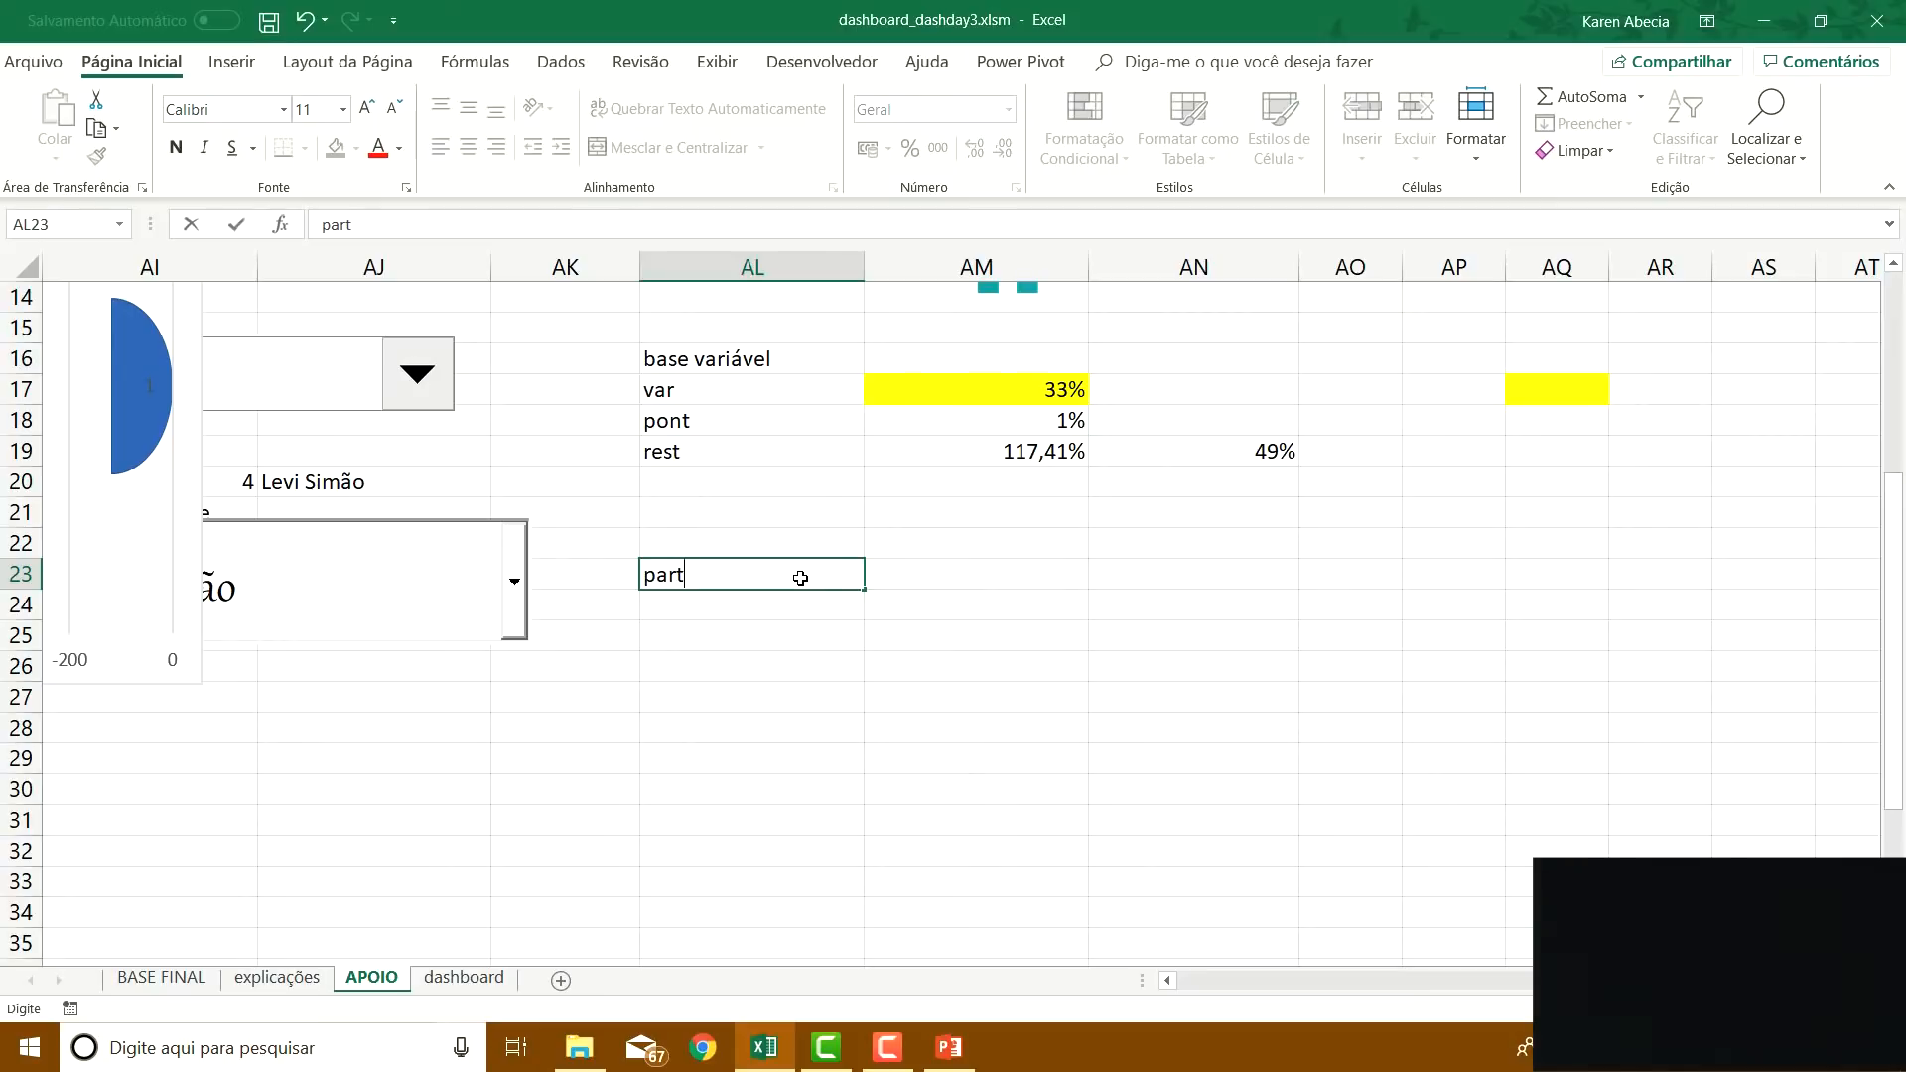
{"action": "key", "text": "Return"}
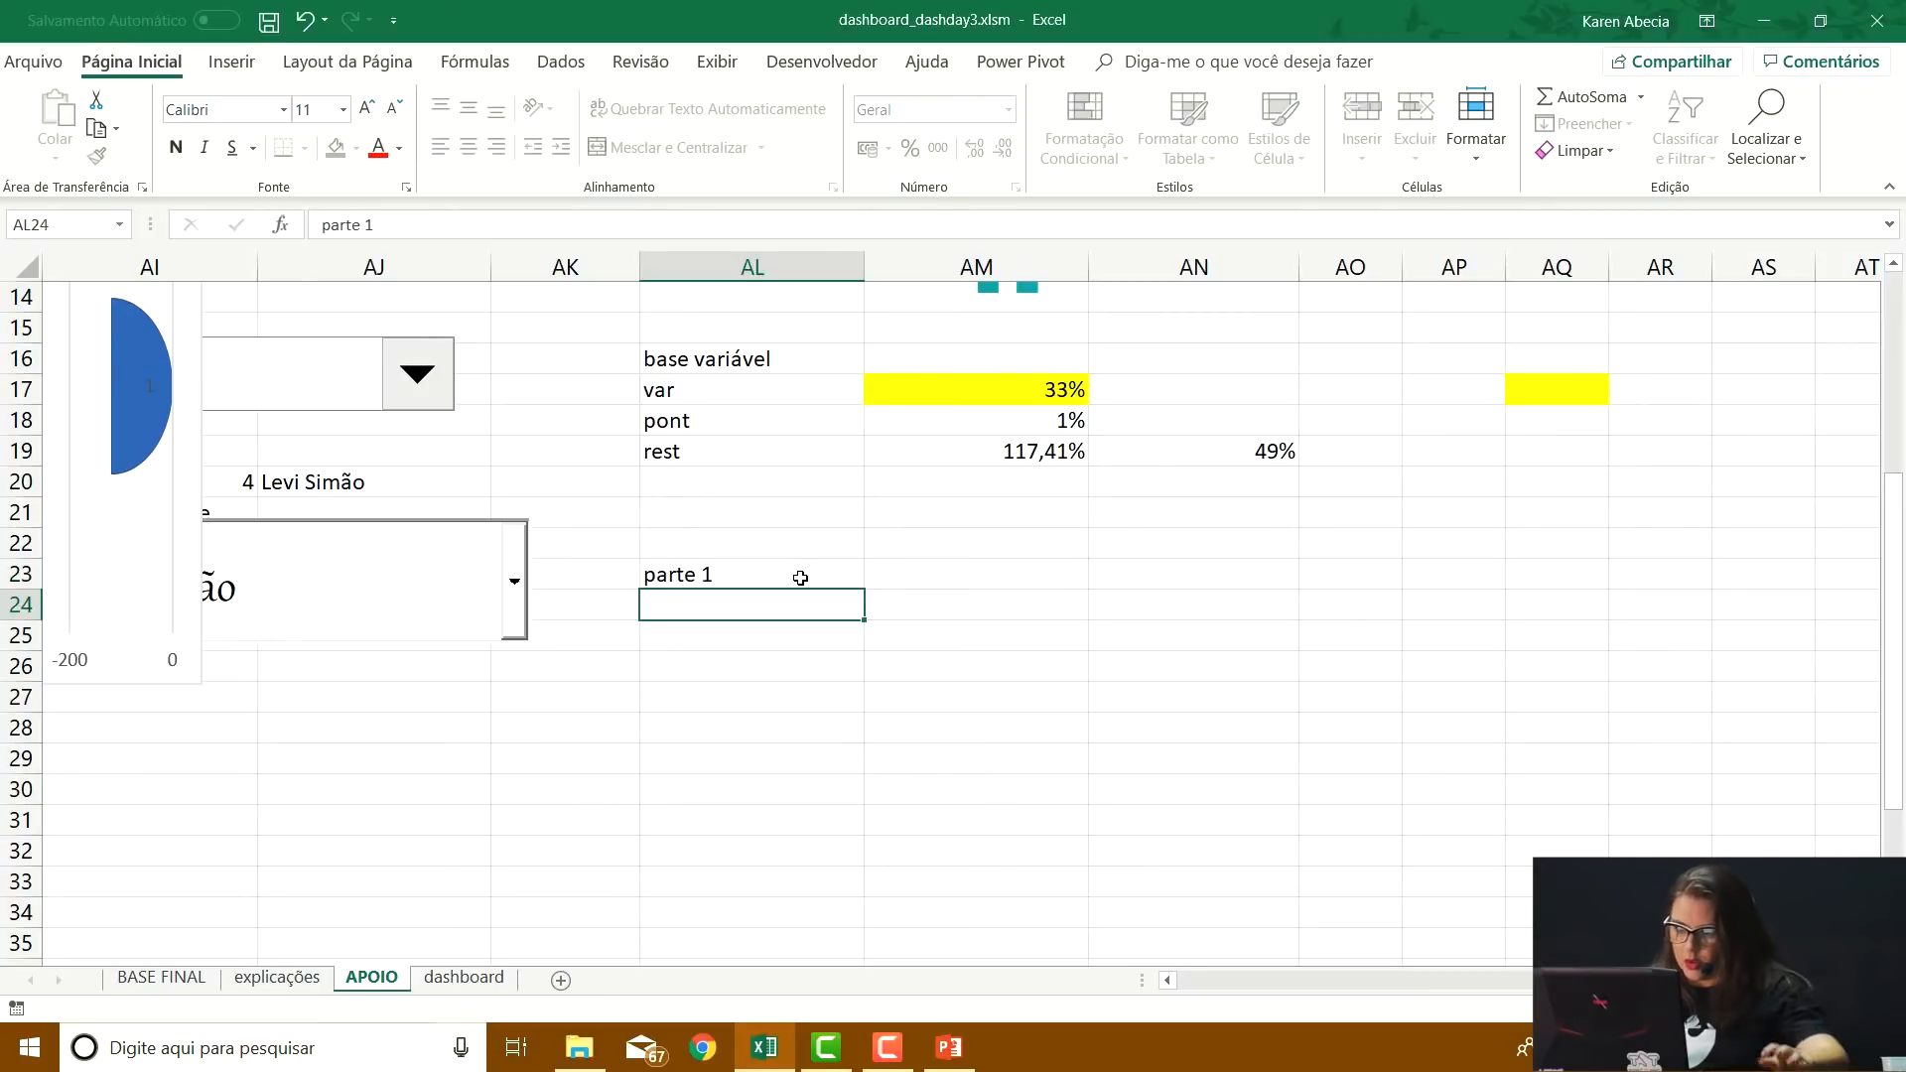
{"action": "left_click", "coordinate": [801, 578]}
{"action": "left_click_drag", "start_coordinate": [864, 589], "coordinate": [858, 657]}
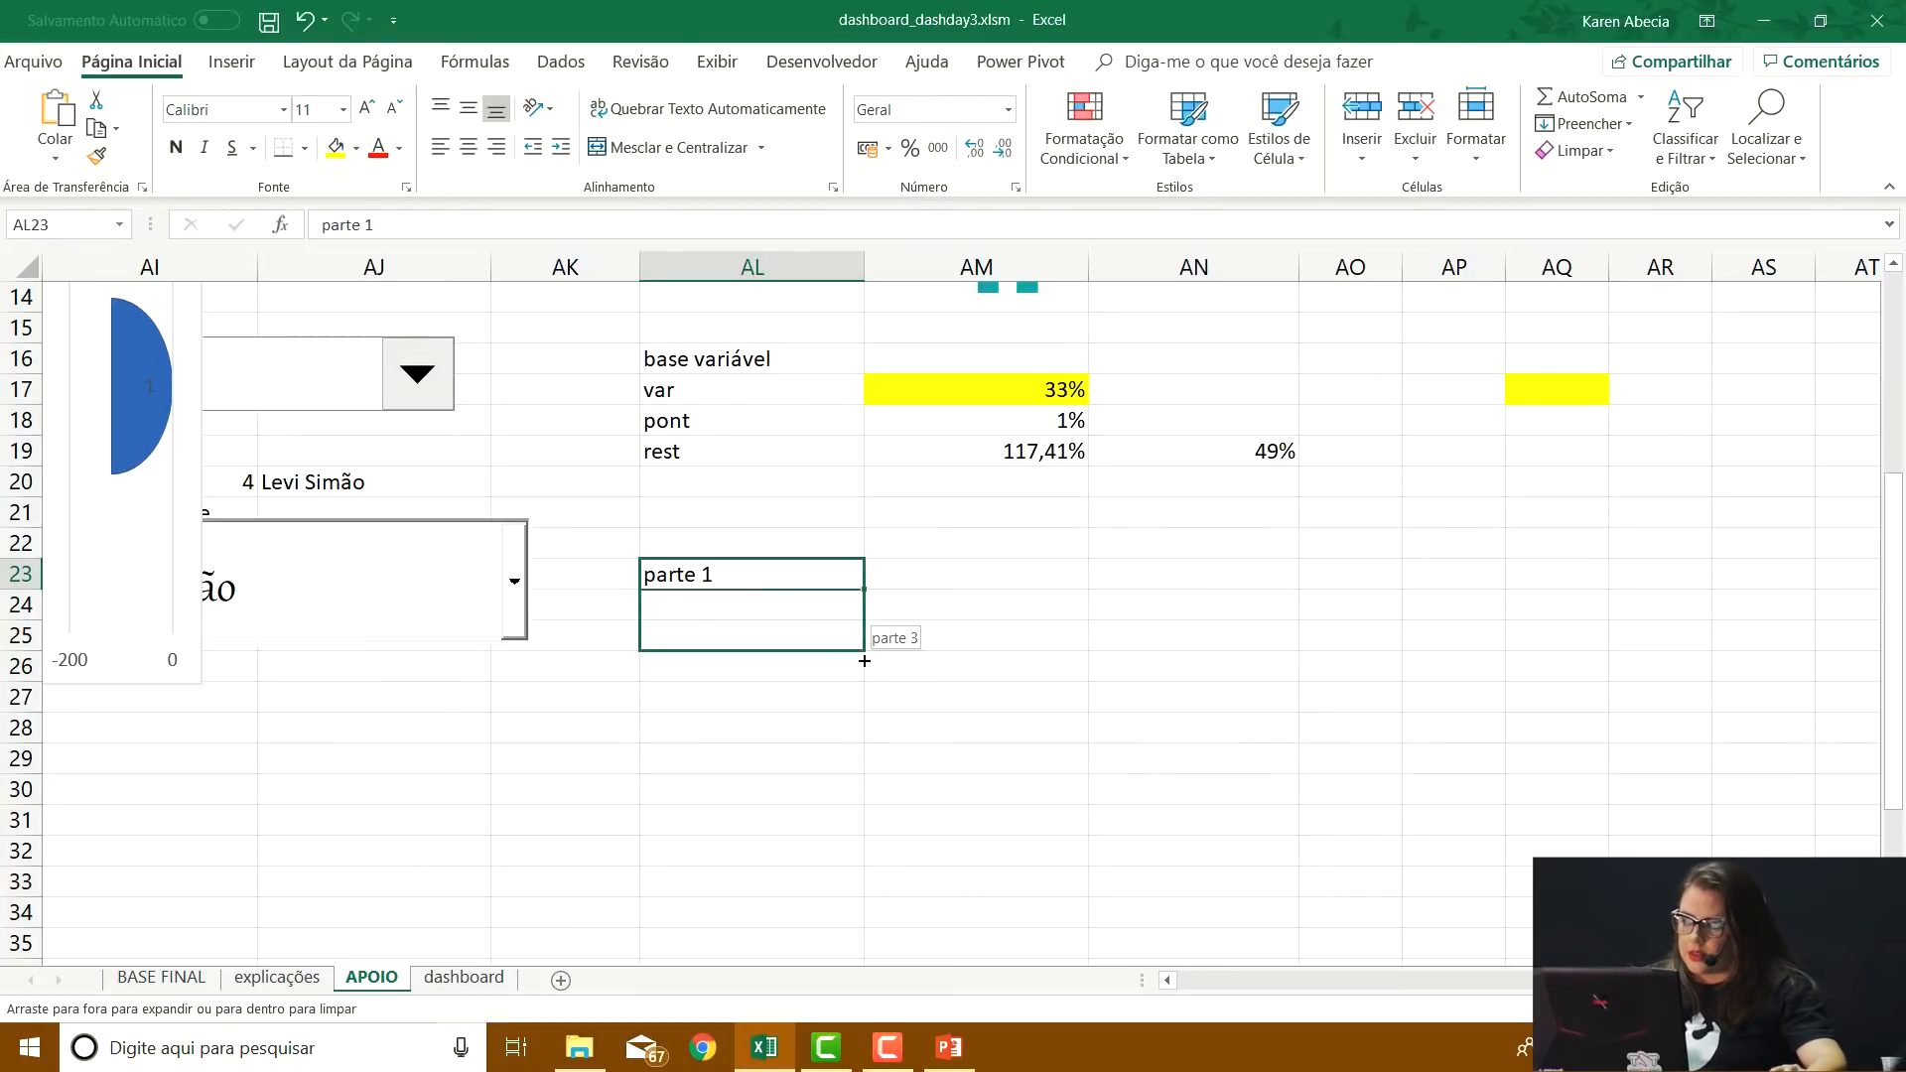
{"action": "left_click_drag", "start_coordinate": [863, 661], "coordinate": [864, 657]}
{"action": "left_click", "coordinate": [991, 643]}
{"action": "left_click", "coordinate": [876, 582]}
{"action": "left_click", "coordinate": [823, 566]}
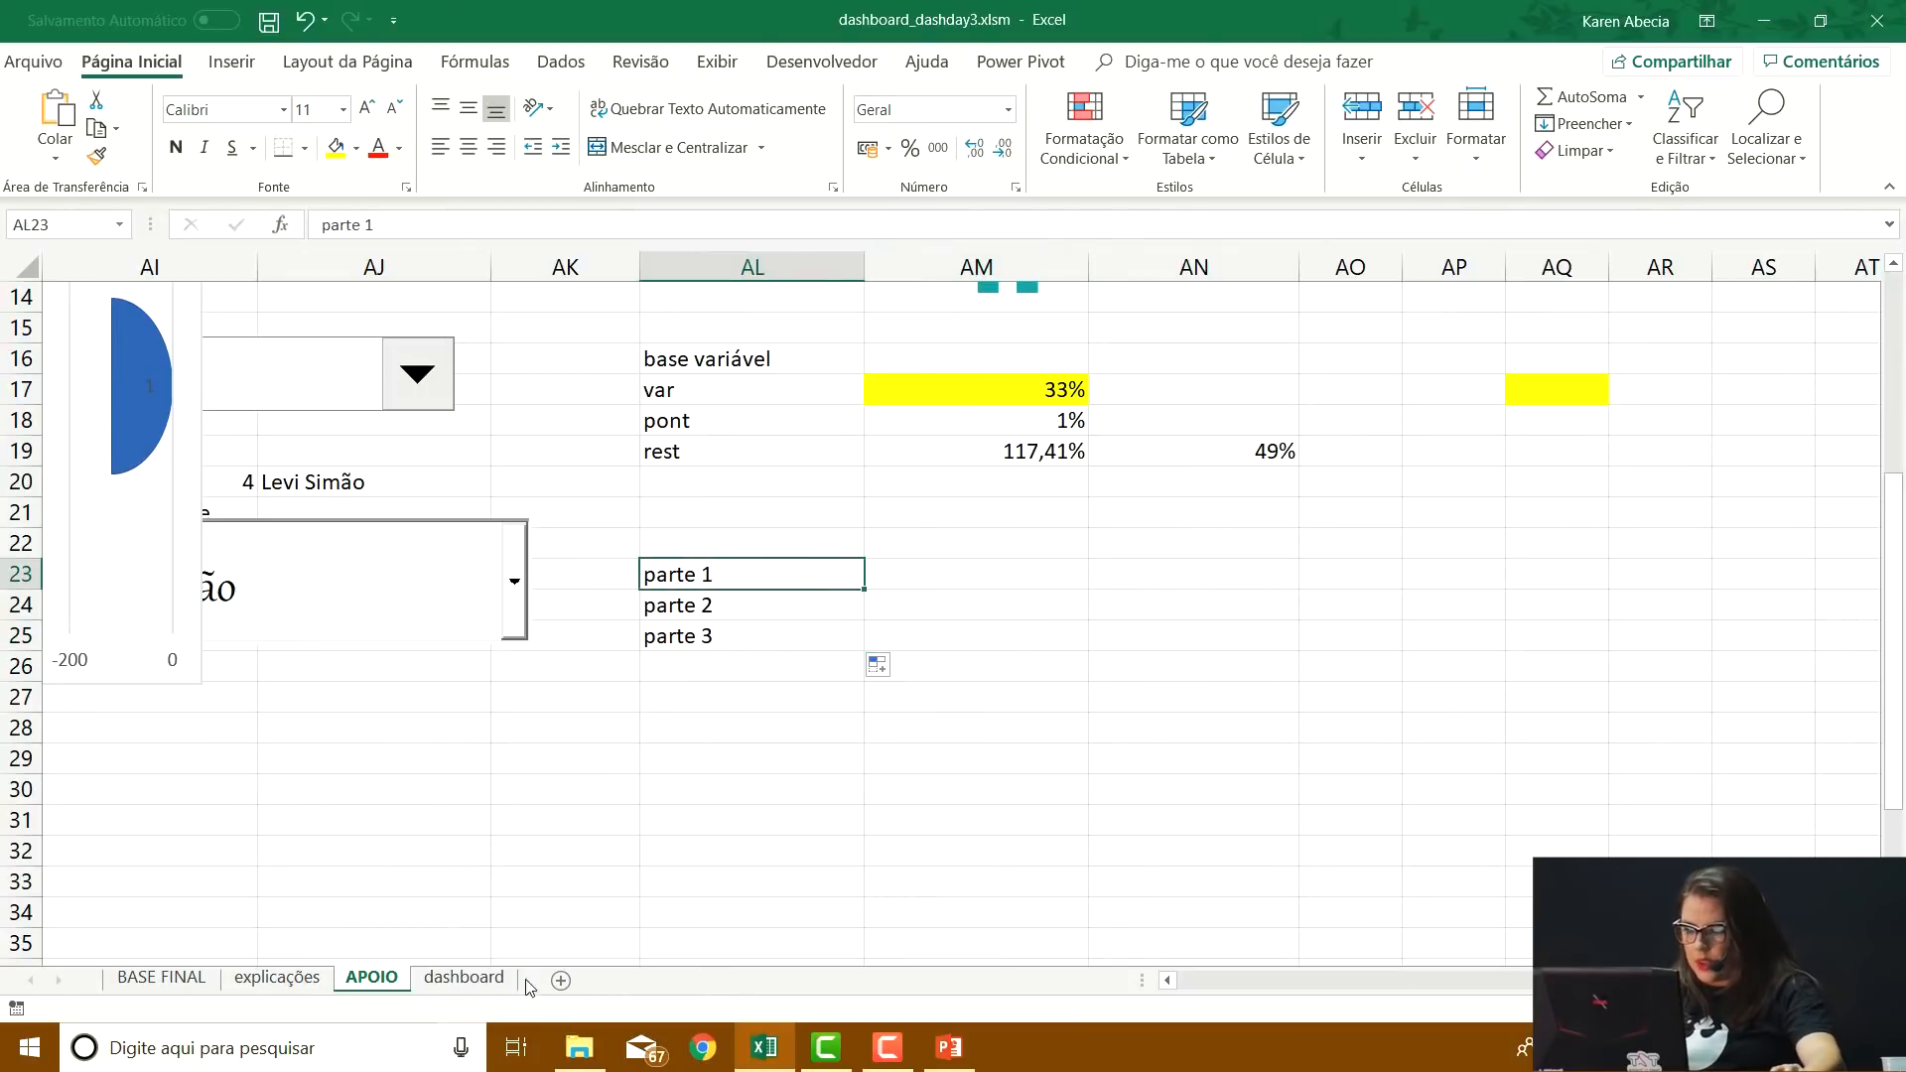
Enter 33% in AM23 as the value for parte 1
{"action": "left_click", "coordinate": [895, 578]}
{"action": "type", "text": "33"}
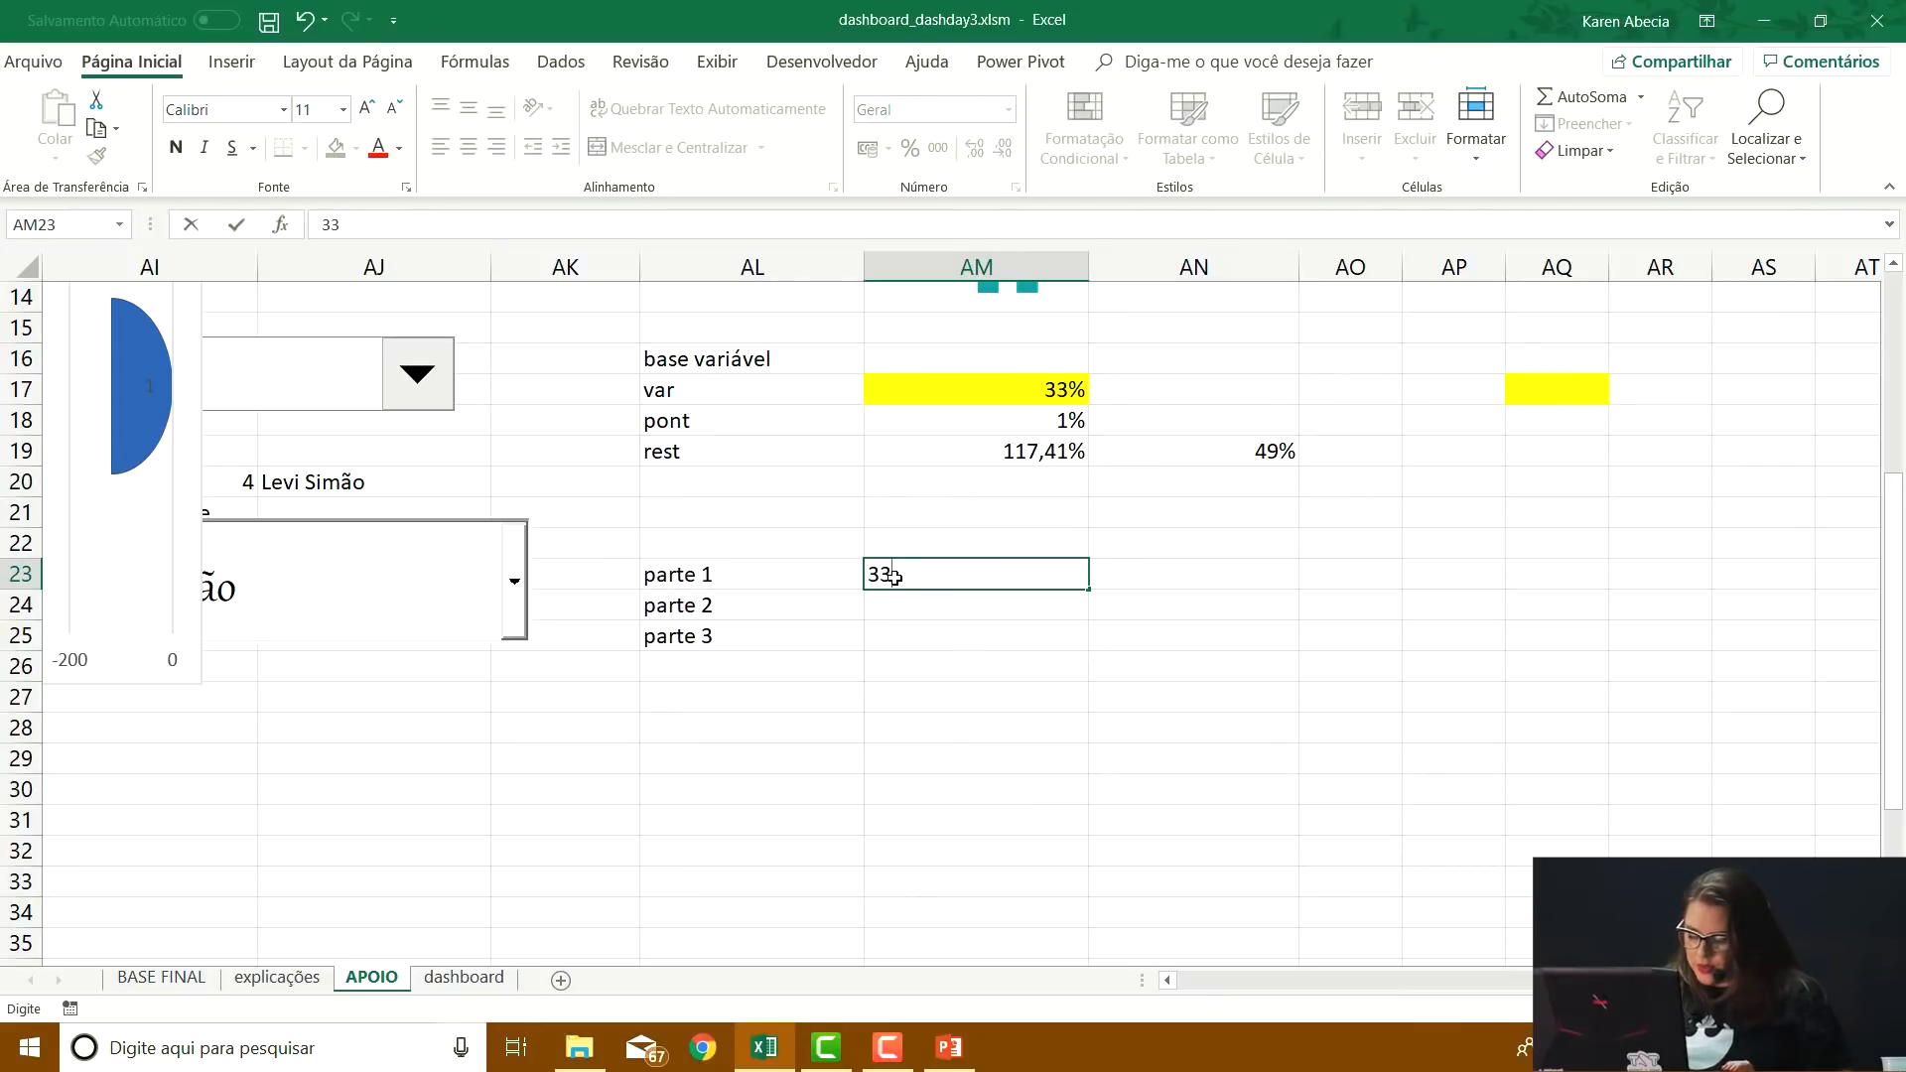
{"action": "type", "text": "%"}
{"action": "key", "text": "Return"}
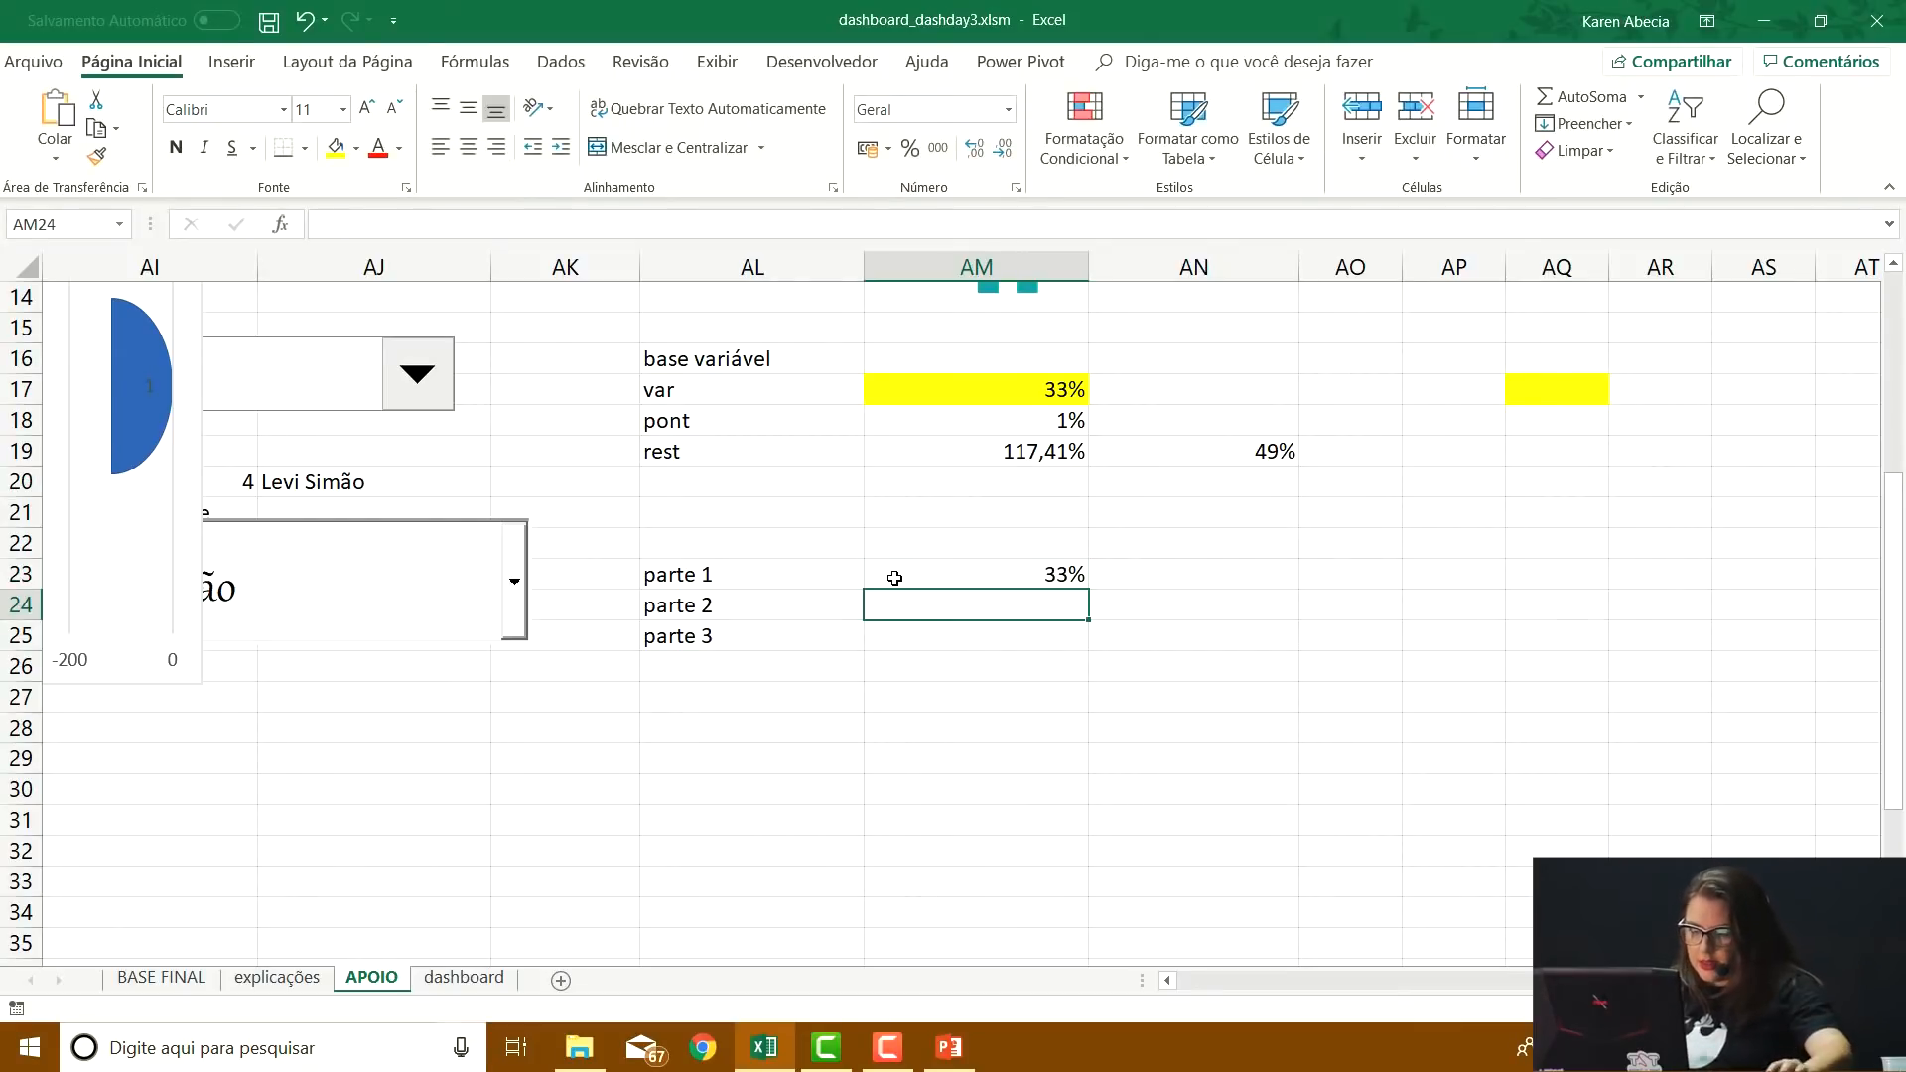
Copy the 33% value from AM23 to AM24 and AM25 for parte 2 and parte 3
{"action": "left_click", "coordinate": [921, 572]}
{"action": "key", "text": "ctrl+c"}
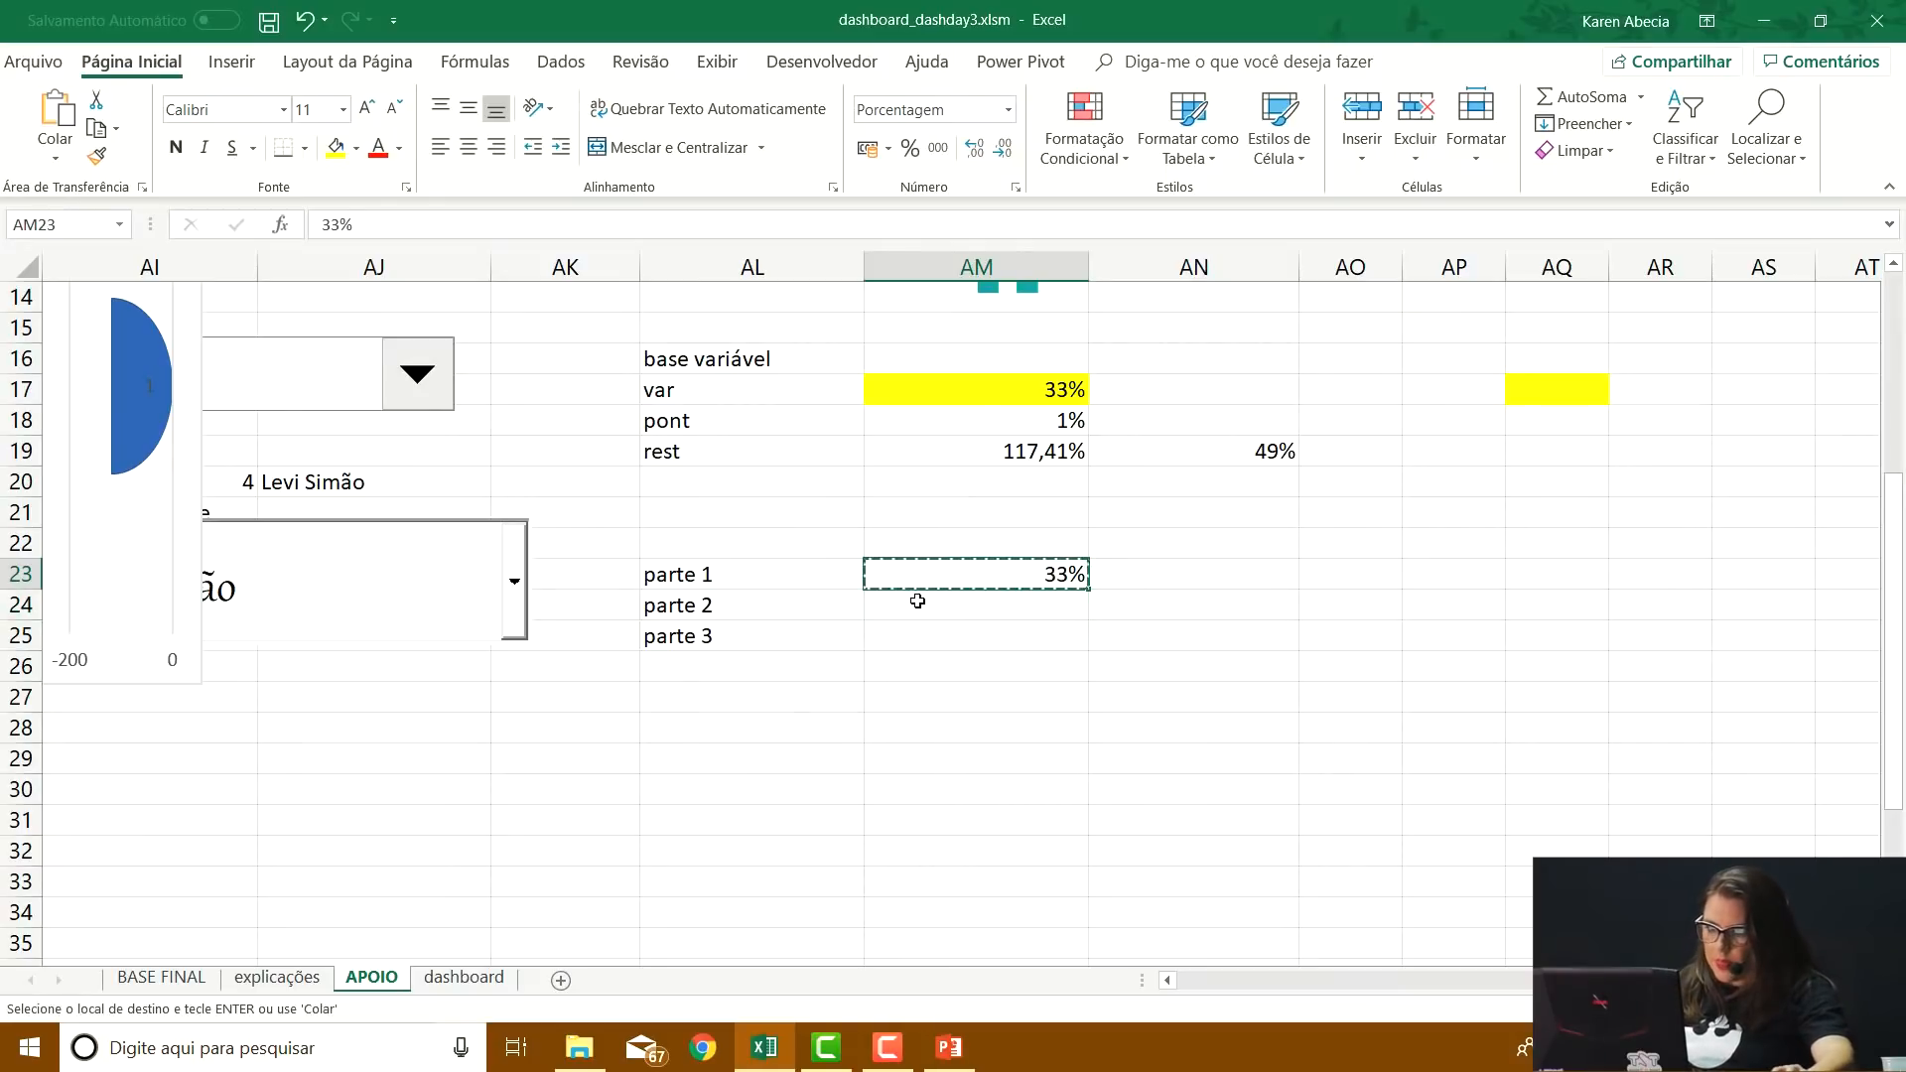
{"action": "left_click", "coordinate": [918, 602]}
{"action": "key", "text": "ctrl+v"}
{"action": "left_click", "coordinate": [907, 635]}
{"action": "key", "text": "ctrl+v"}
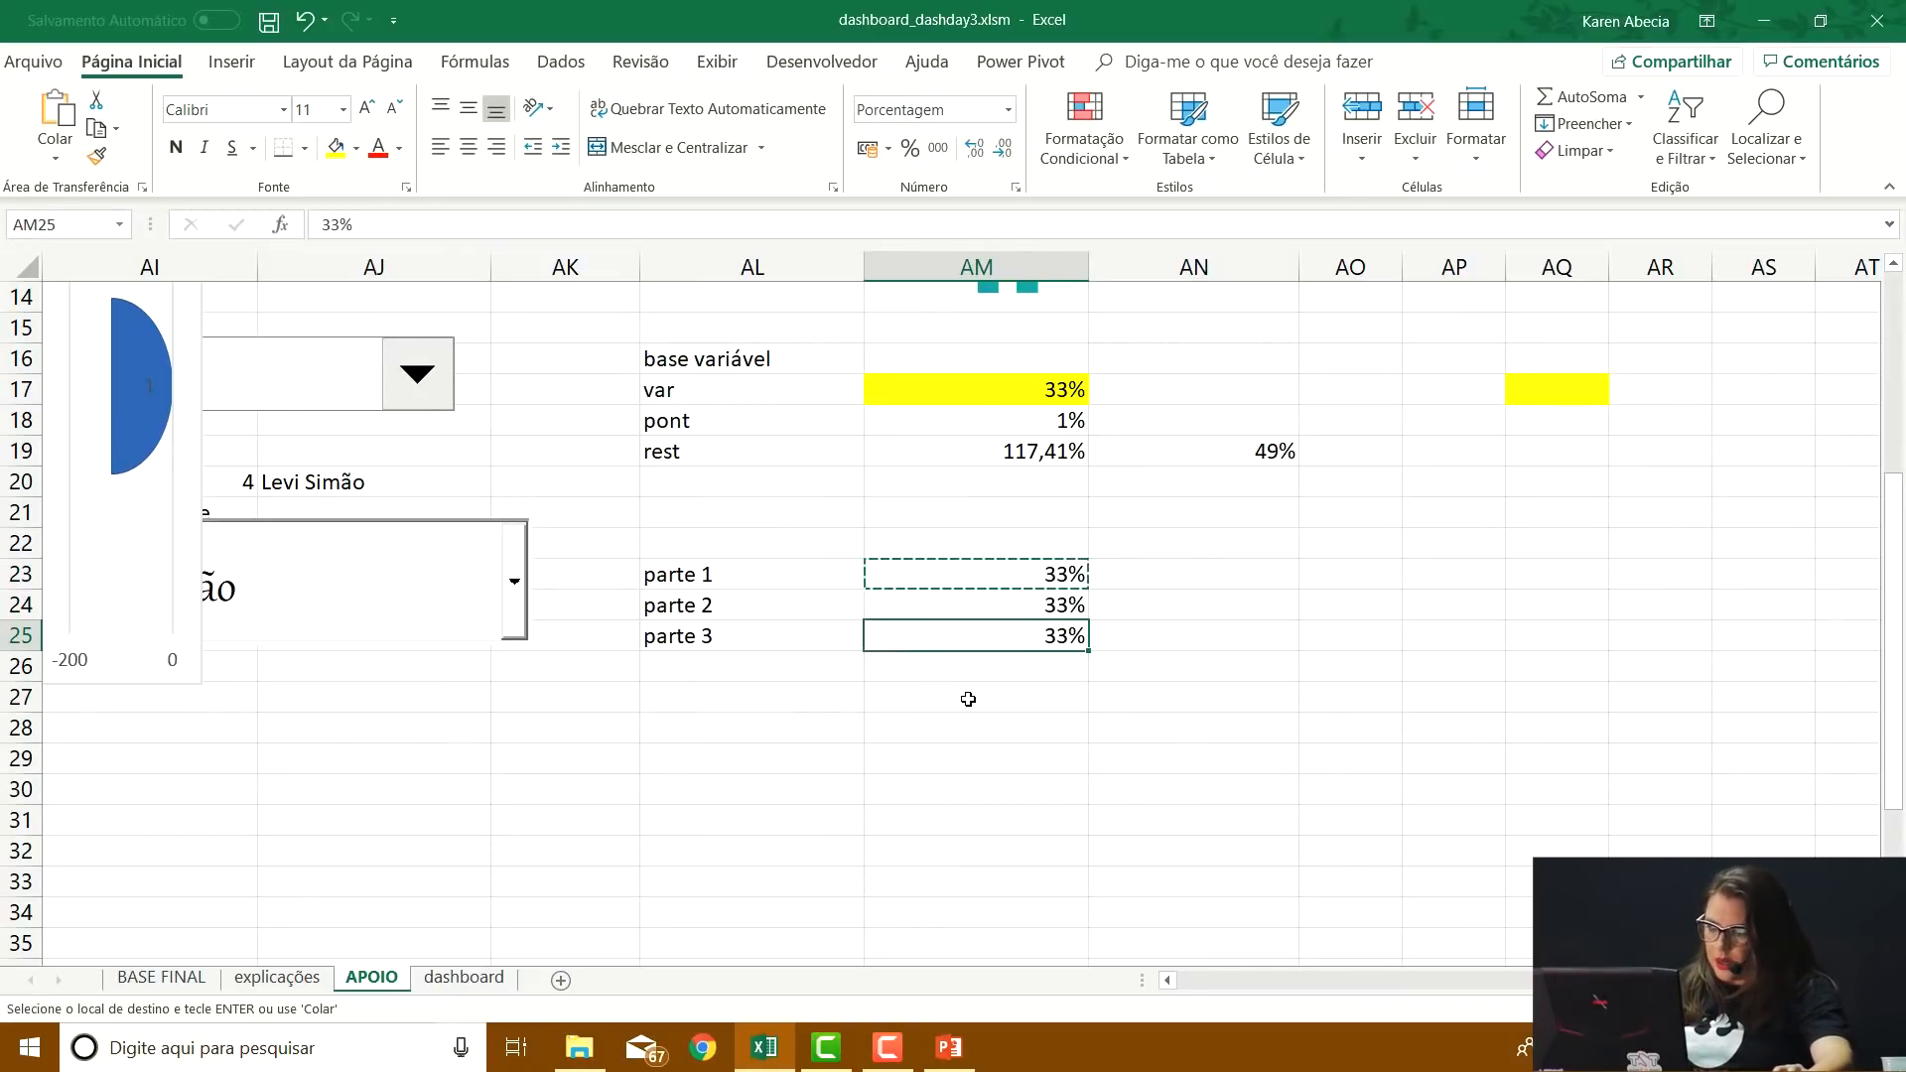
{"action": "left_click", "coordinate": [968, 699]}
{"action": "key", "text": "Escape"}
Find and launch Paint
{"action": "left_click", "coordinate": [410, 1047]}
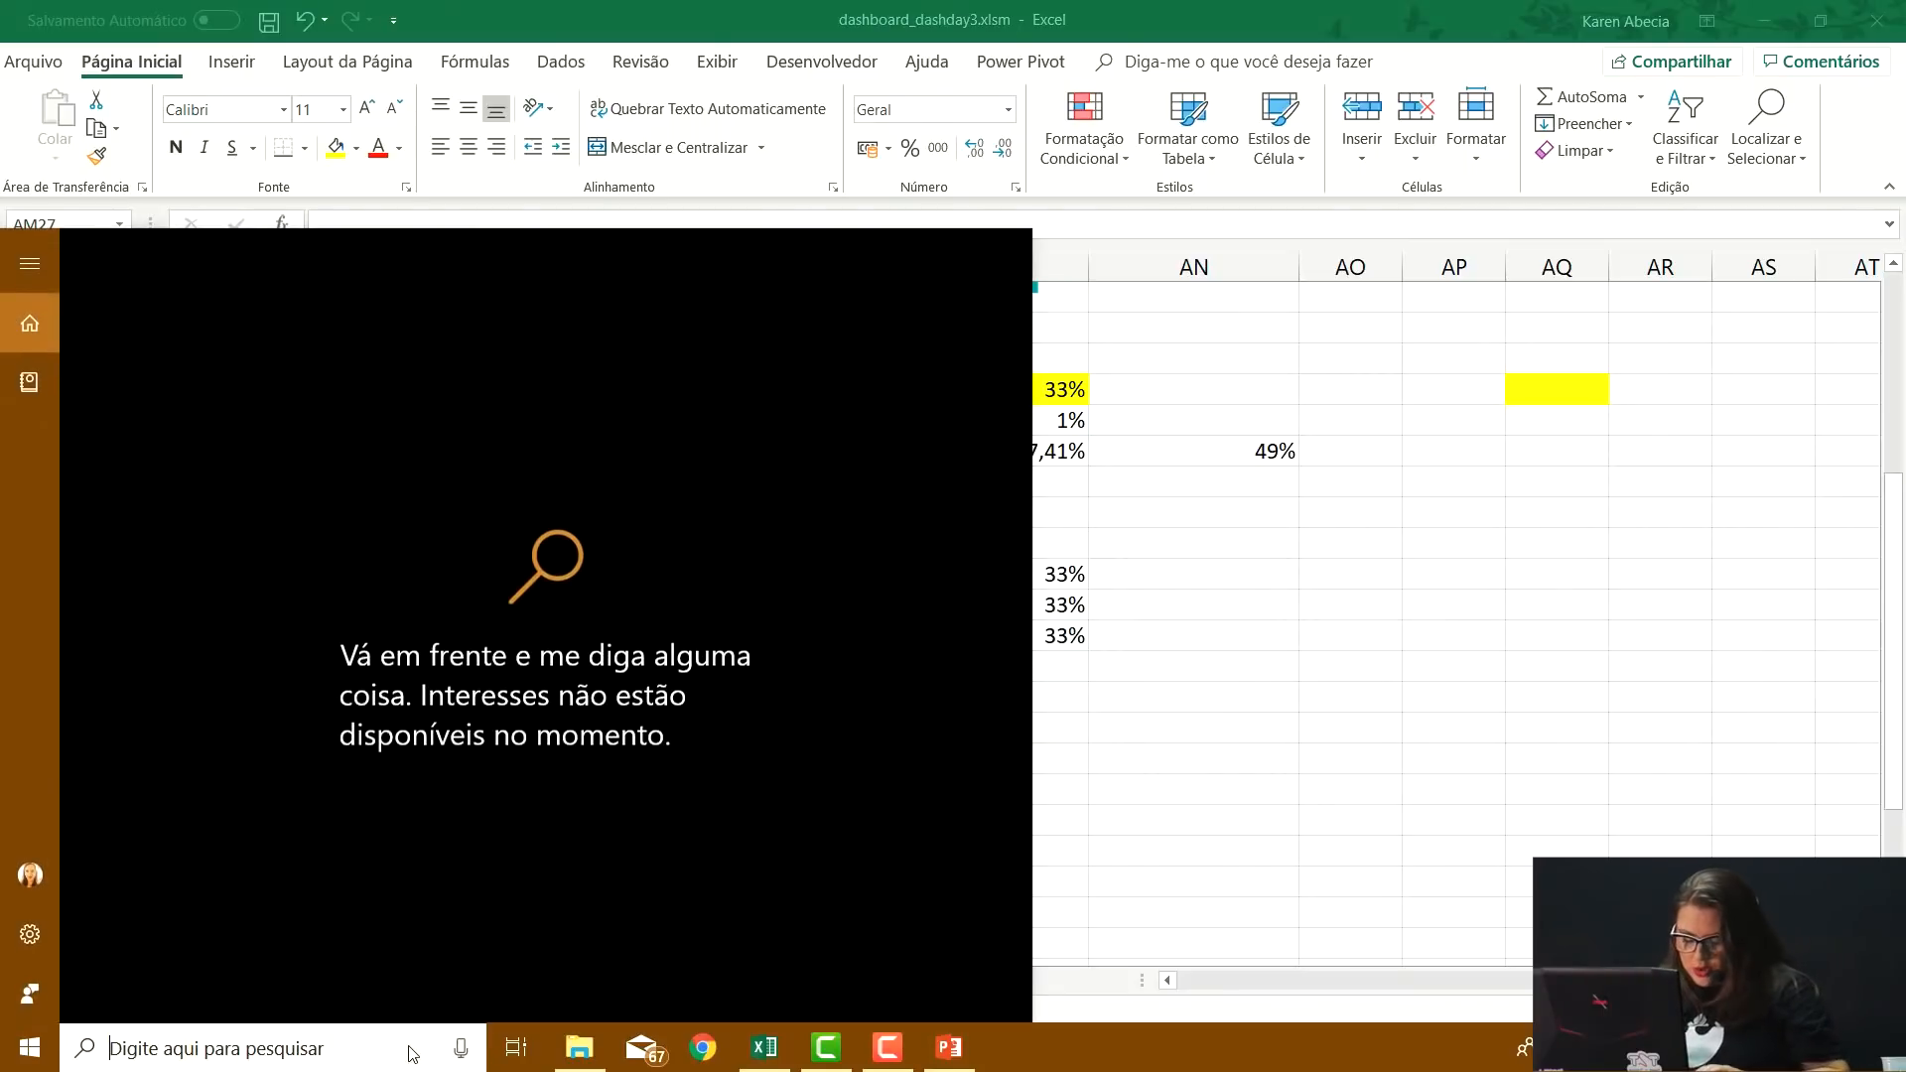
{"action": "type", "text": "paint"}
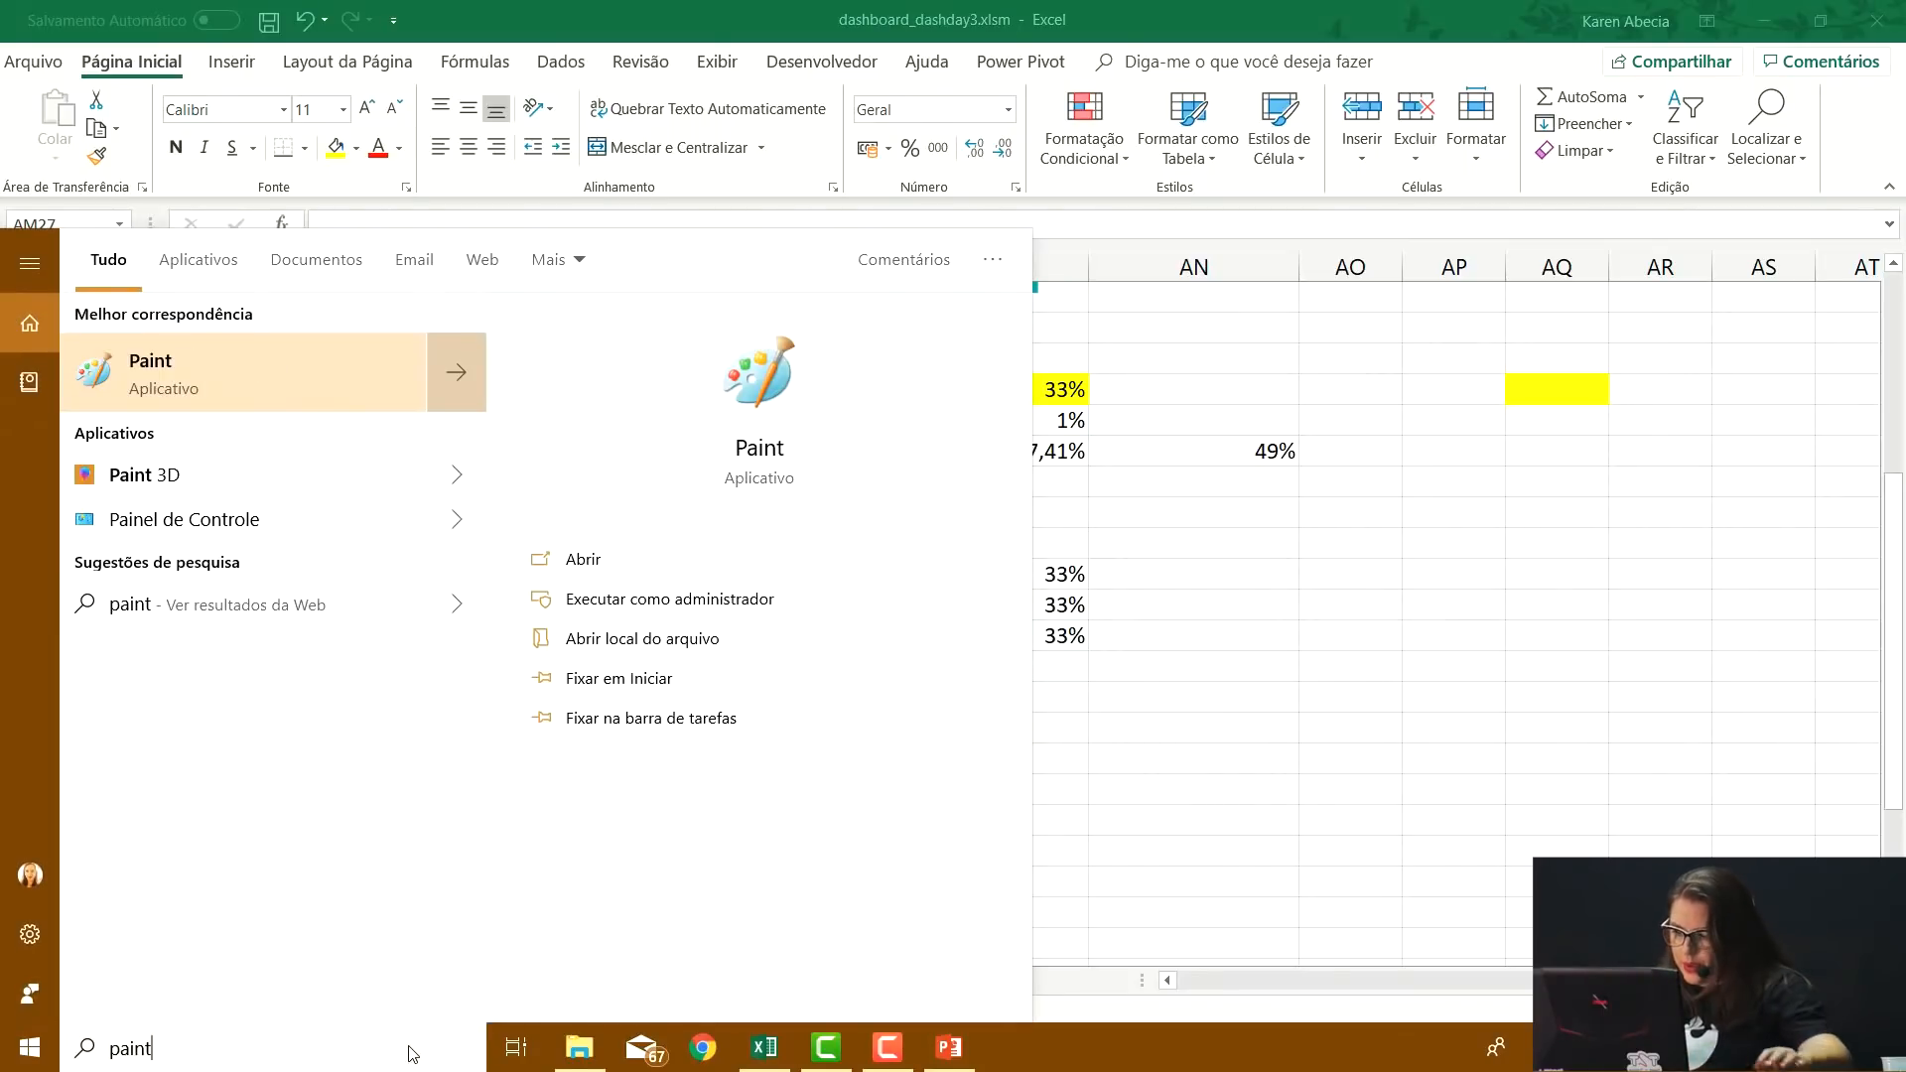
{"action": "left_click", "coordinate": [274, 385]}
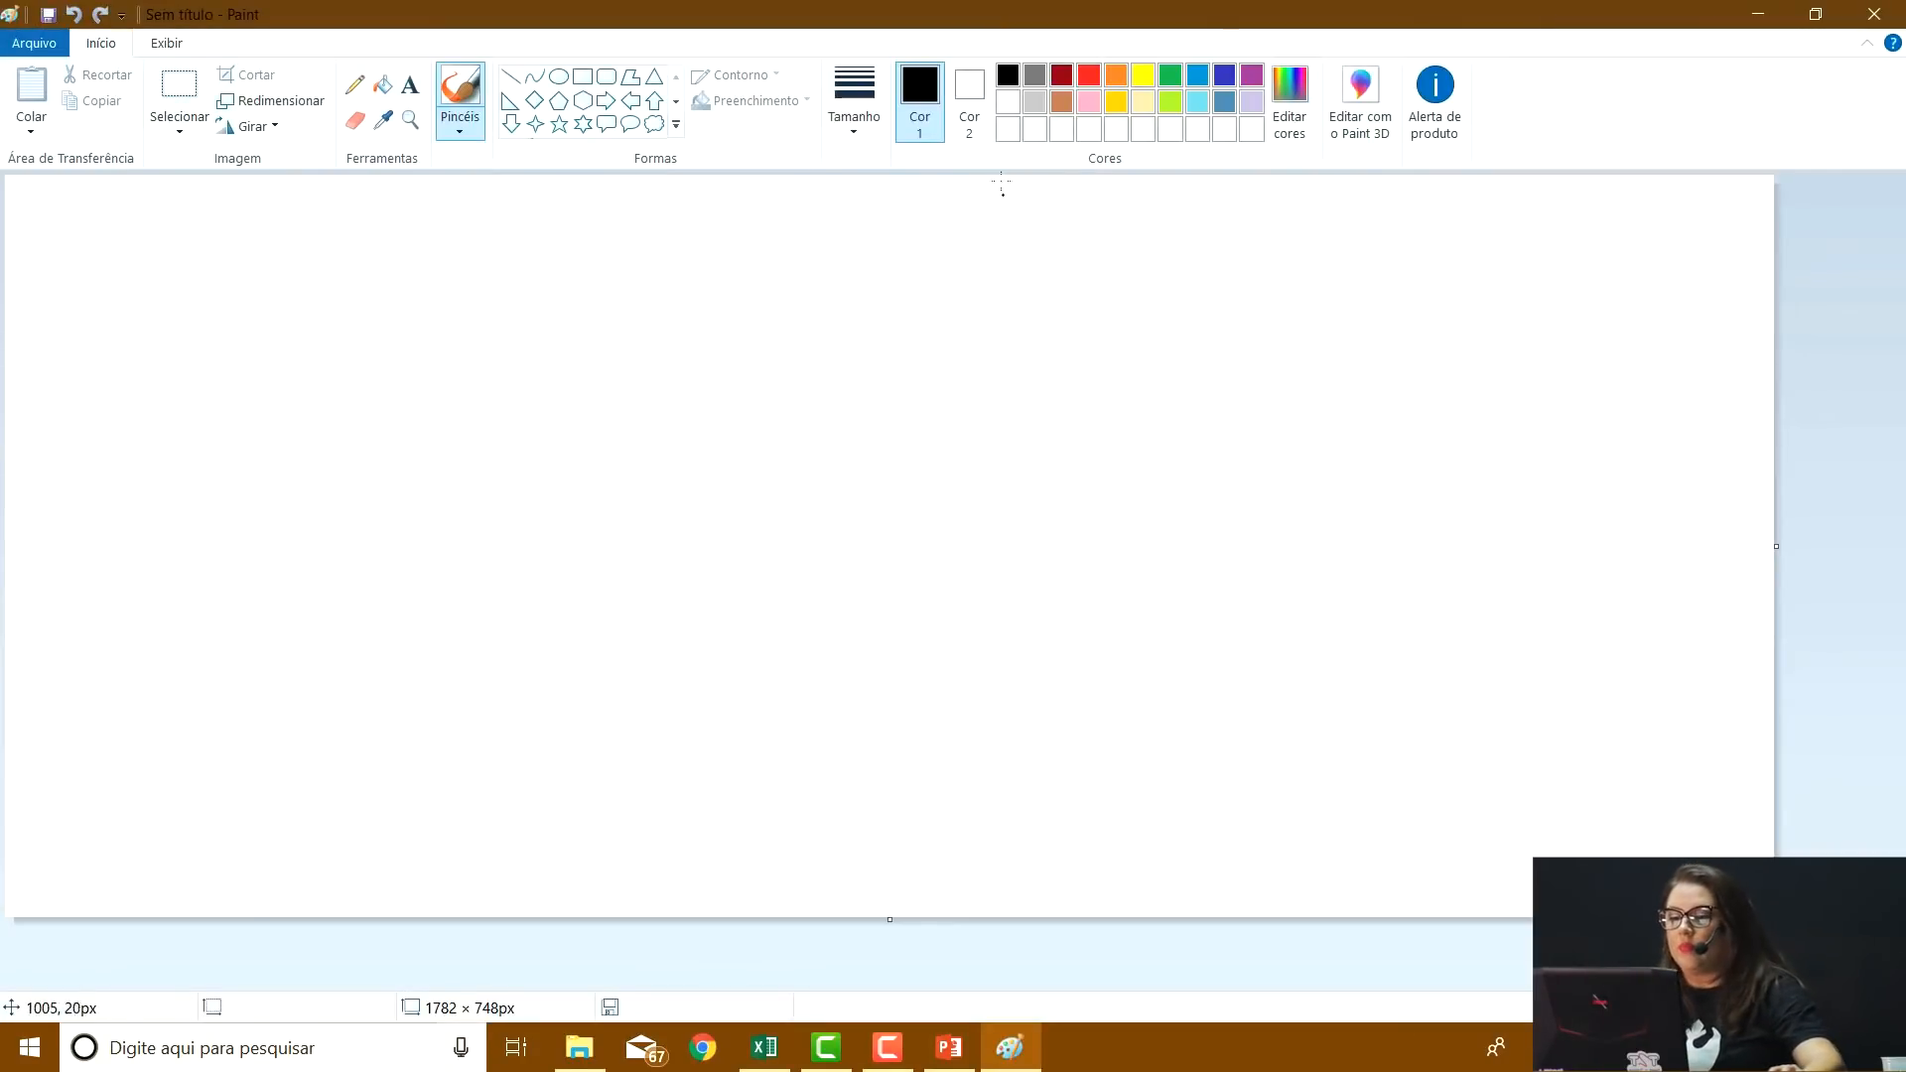
Sketch a semicircular gauge band divided into three parts, and beside it a larger ring open at the bottom, with the Pencil
{"action": "left_click", "coordinate": [558, 77]}
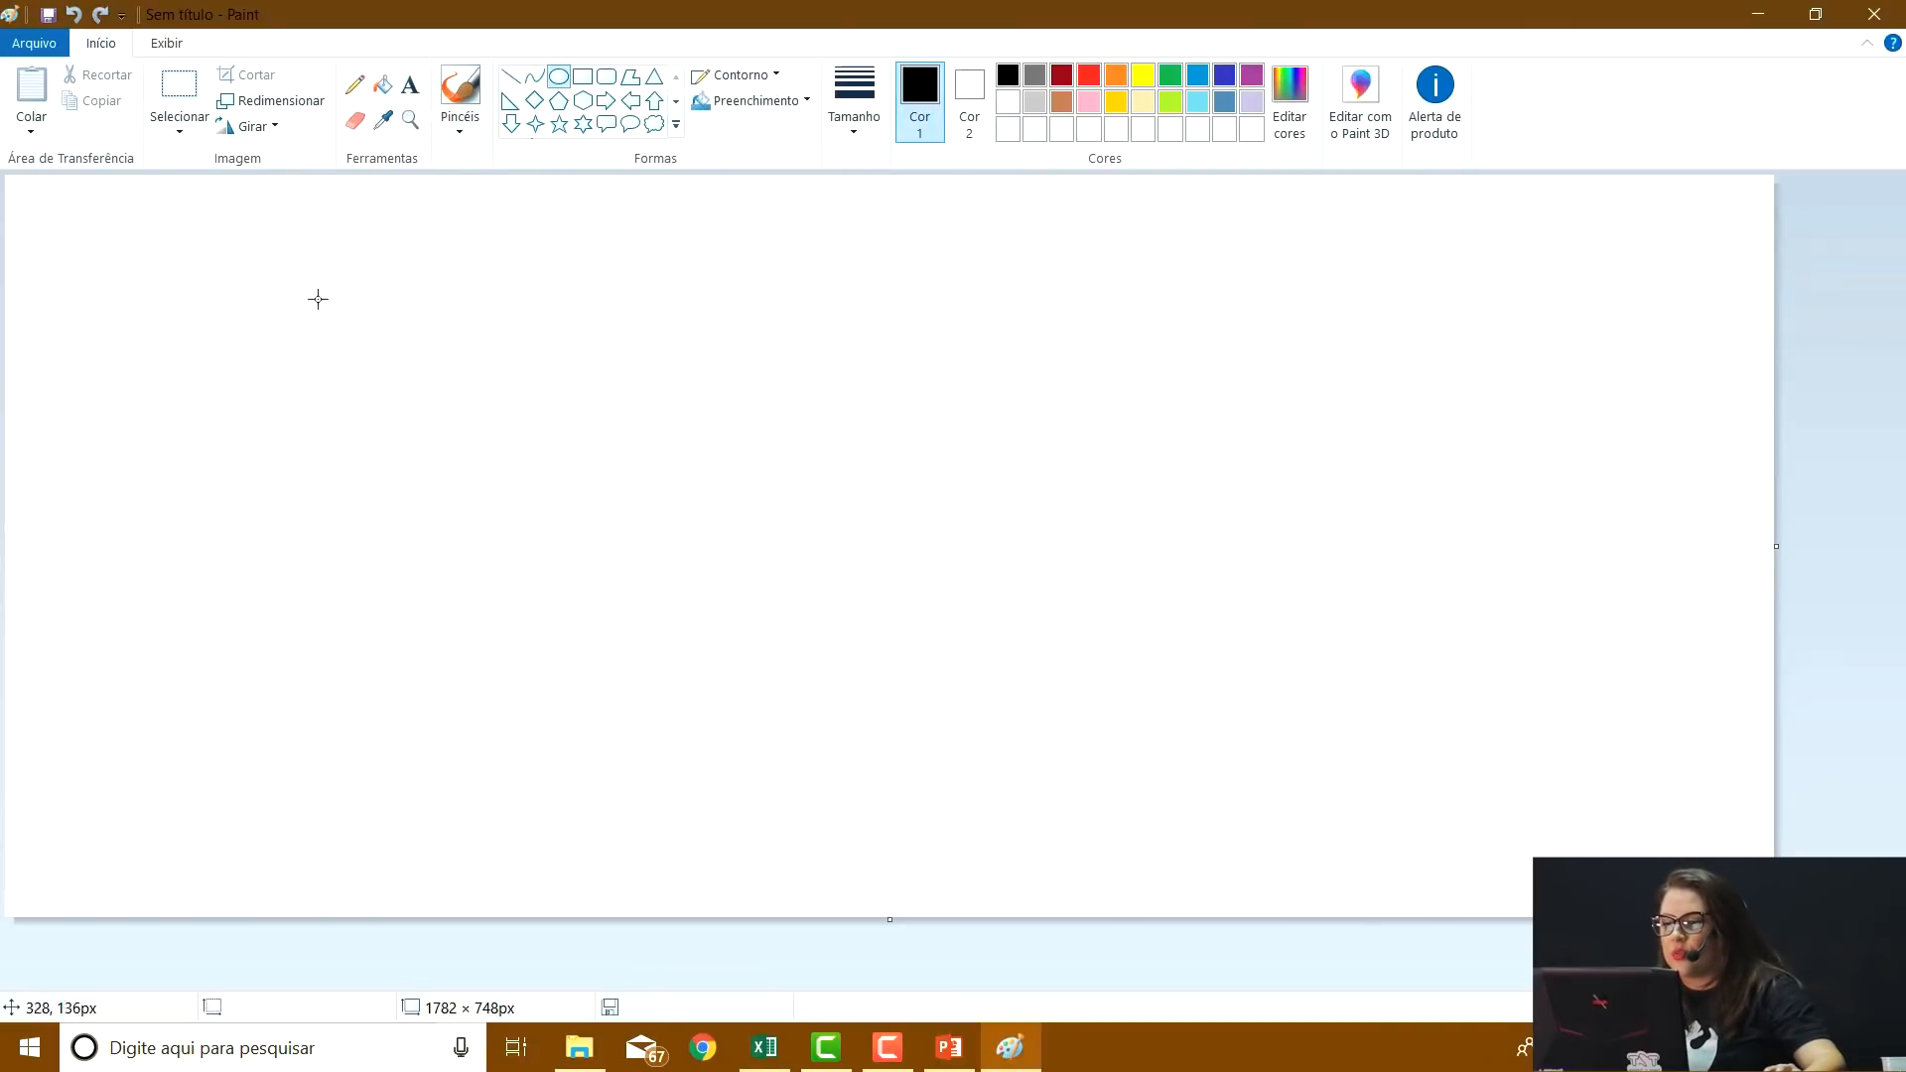
{"action": "left_click", "coordinate": [355, 85]}
{"action": "mouse_move", "coordinate": [121, 473]}
{"action": "left_mouse_down"}
{"action": "mouse_move", "coordinate": [280, 483]}
{"action": "mouse_move", "coordinate": [370, 349]}
{"action": "mouse_move", "coordinate": [536, 379]}
{"action": "mouse_move", "coordinate": [564, 482]}
{"action": "left_mouse_up"}
{"action": "mouse_move", "coordinate": [187, 483]}
{"action": "left_mouse_down"}
{"action": "mouse_move", "coordinate": [370, 242]}
{"action": "mouse_move", "coordinate": [575, 277]}
{"action": "mouse_move", "coordinate": [650, 486]}
{"action": "mouse_move", "coordinate": [662, 447]}
{"action": "left_mouse_up"}
{"action": "left_click_drag", "start_coordinate": [517, 361], "coordinate": [576, 276]}
{"action": "left_click_drag", "start_coordinate": [313, 269], "coordinate": [371, 355]}
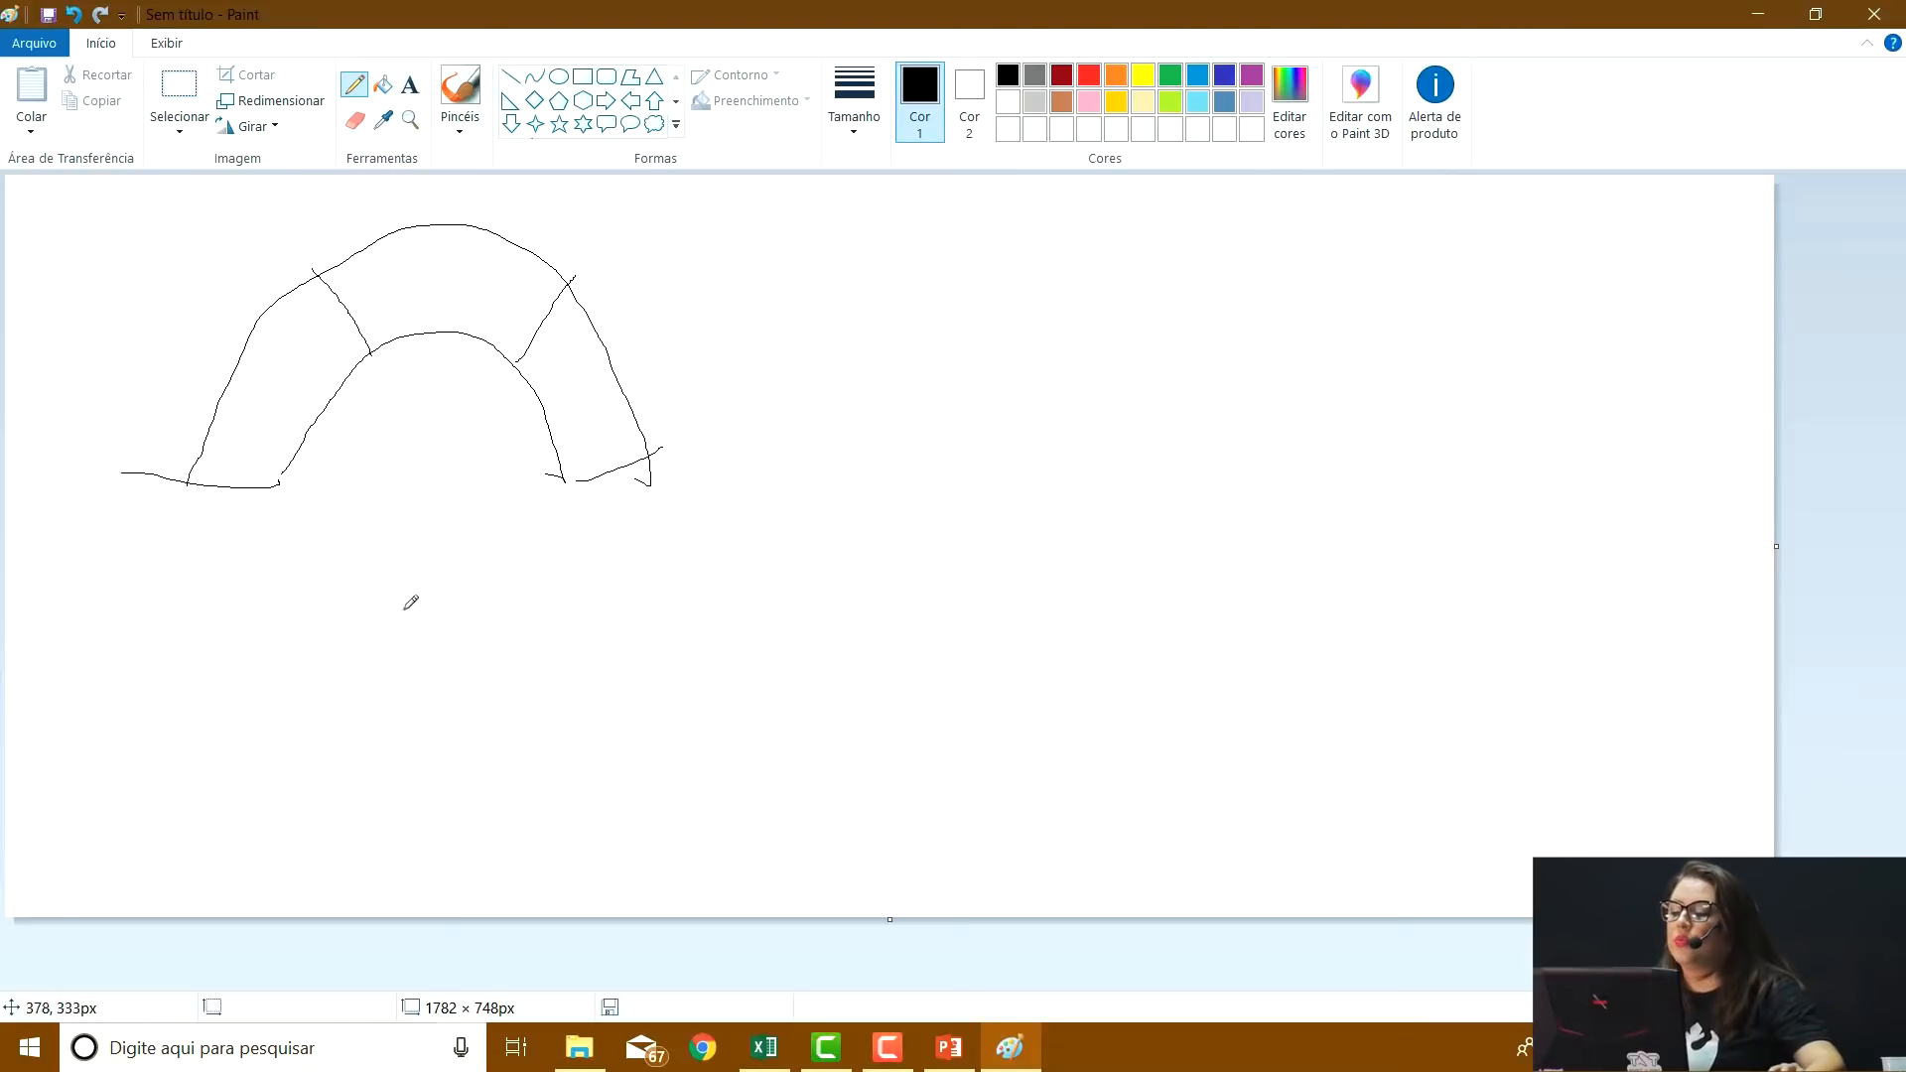
{"action": "mouse_move", "coordinate": [1080, 274]}
{"action": "left_mouse_down"}
{"action": "mouse_move", "coordinate": [1024, 242]}
{"action": "mouse_move", "coordinate": [826, 305]}
{"action": "mouse_move", "coordinate": [740, 464]}
{"action": "mouse_move", "coordinate": [786, 607]}
{"action": "mouse_move", "coordinate": [856, 661]}
{"action": "mouse_move", "coordinate": [902, 624]}
{"action": "mouse_move", "coordinate": [894, 542]}
{"action": "mouse_move", "coordinate": [931, 397]}
{"action": "mouse_move", "coordinate": [1070, 429]}
{"action": "mouse_move", "coordinate": [1049, 582]}
{"action": "mouse_move", "coordinate": [1073, 646]}
{"action": "mouse_move", "coordinate": [1180, 593]}
{"action": "mouse_move", "coordinate": [1197, 385]}
{"action": "mouse_move", "coordinate": [1068, 229]}
{"action": "mouse_move", "coordinate": [1003, 241]}
{"action": "left_mouse_up"}
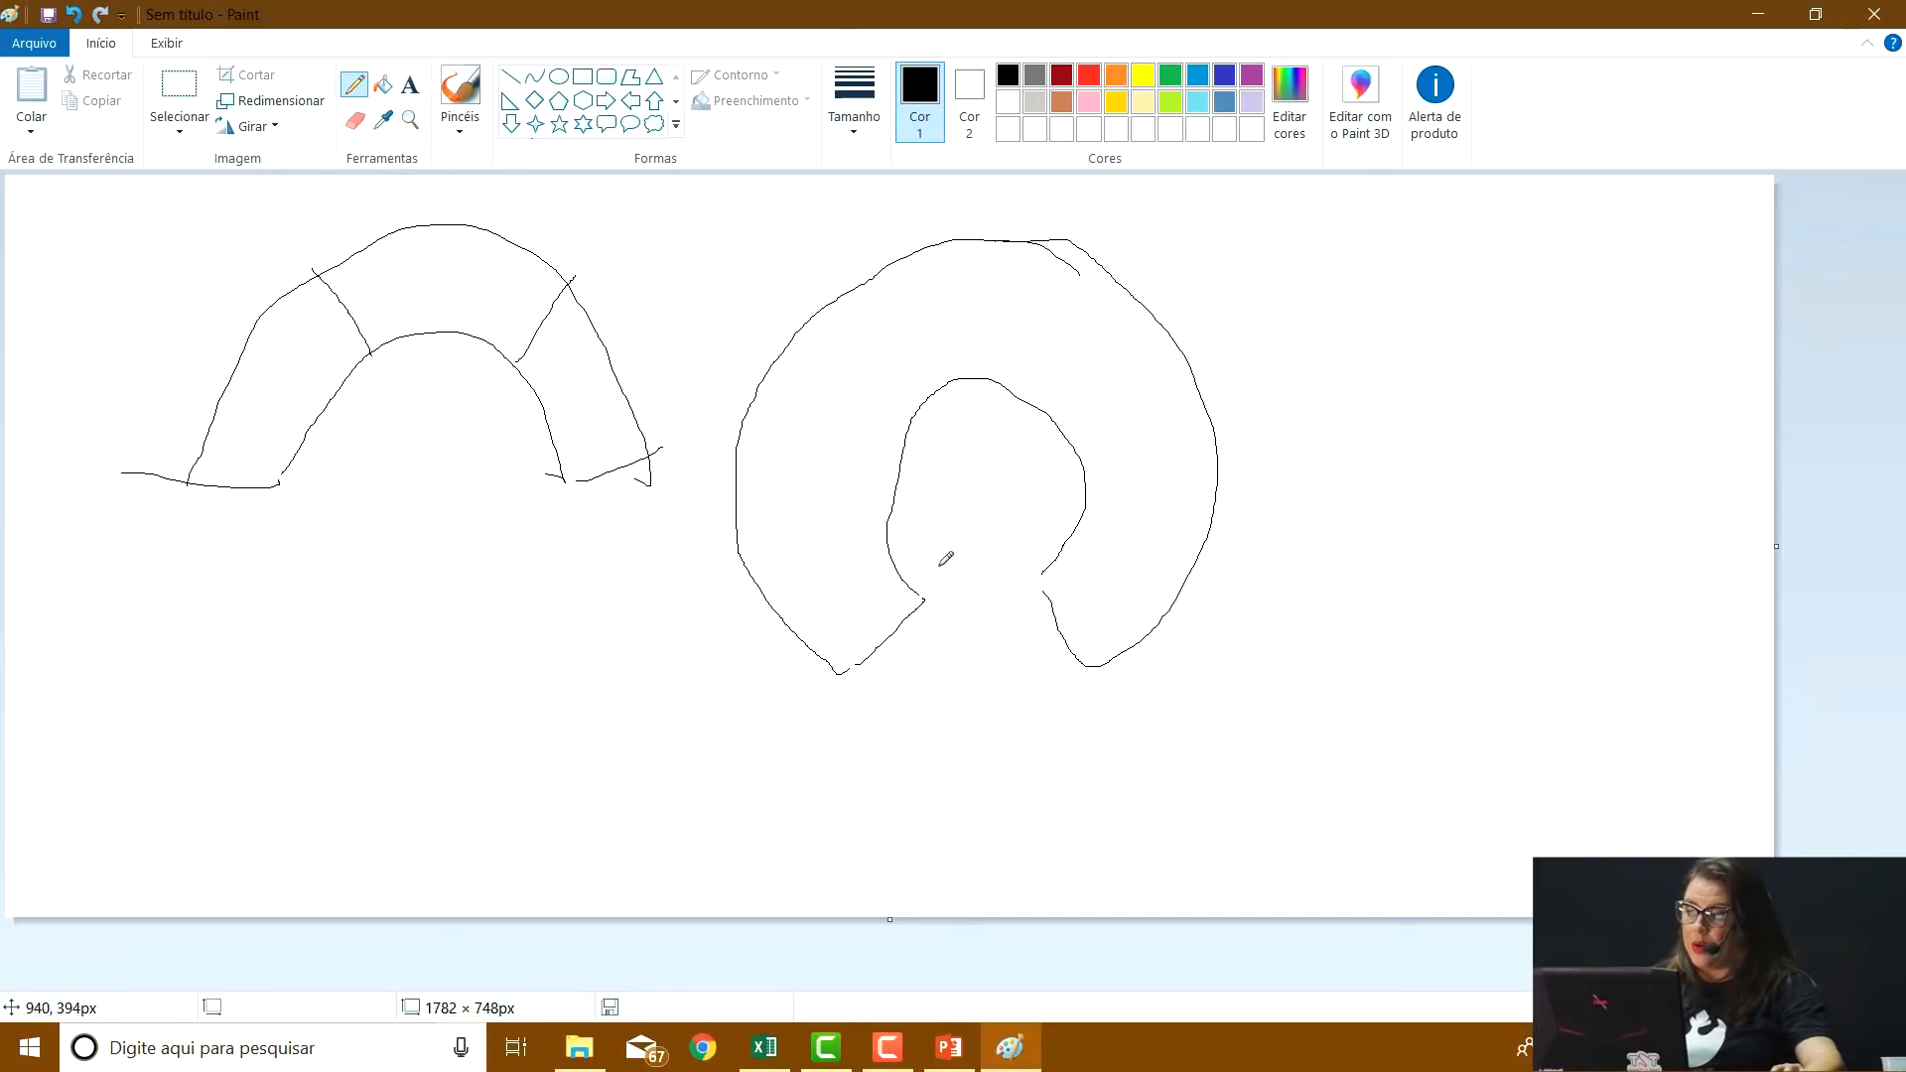
Switch to the Excel workbook and examine the body-fat gauge on the dashboard sheet
{"action": "key", "text": "alt+Tab"}
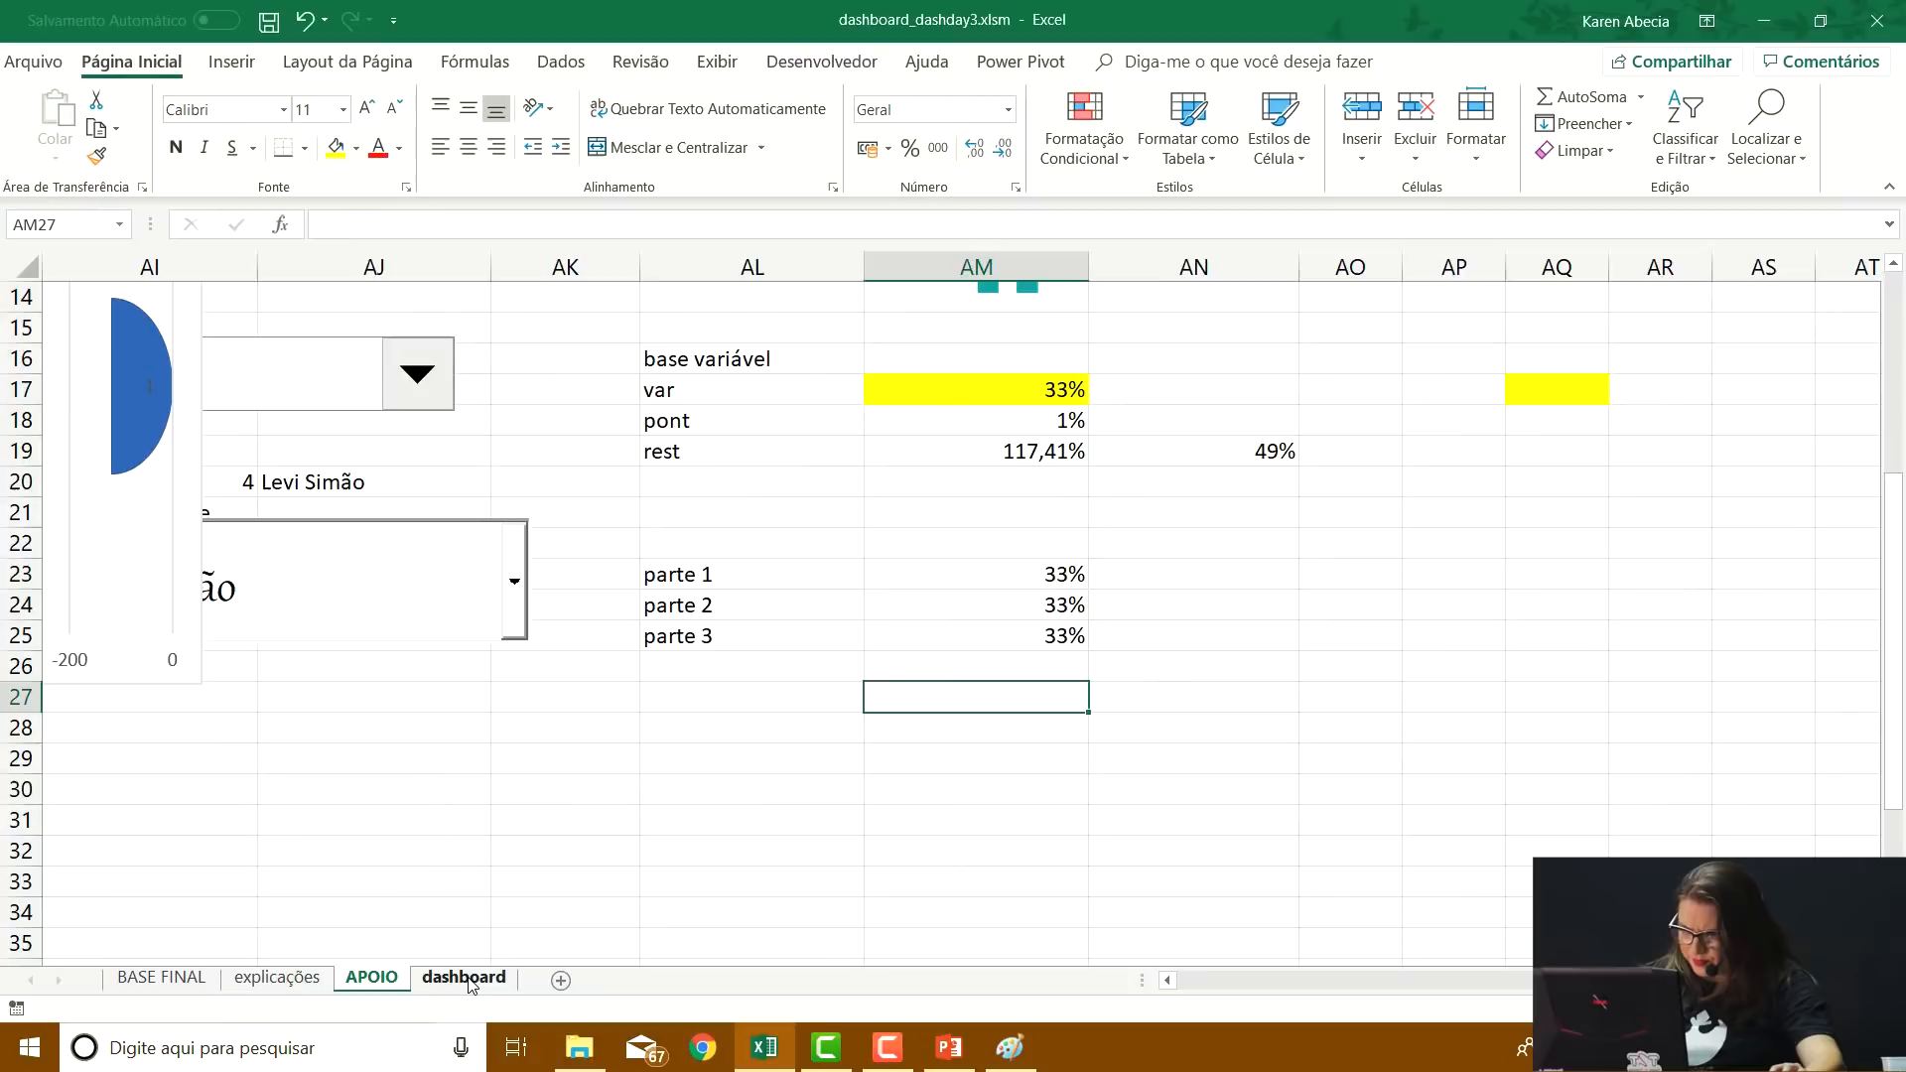
{"action": "left_click", "coordinate": [467, 978]}
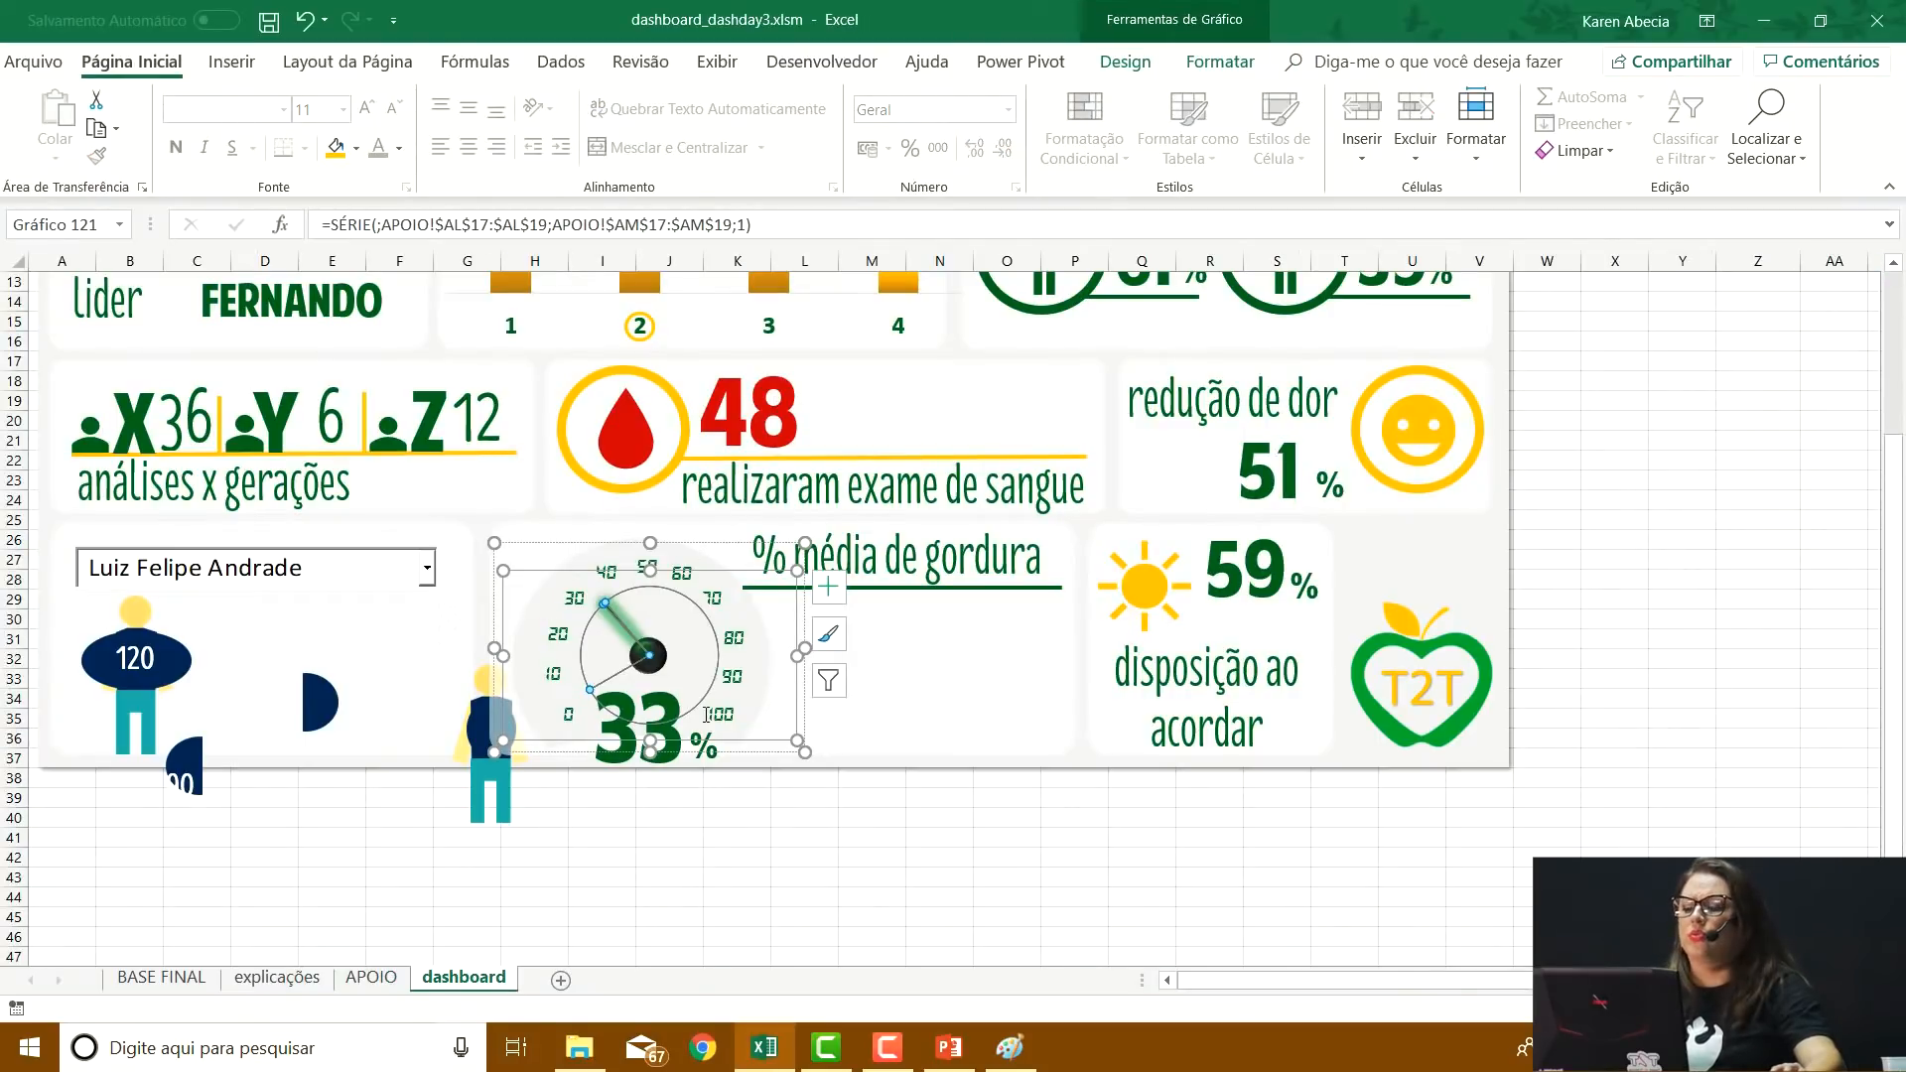
{"action": "key", "text": "alt+Tab"}
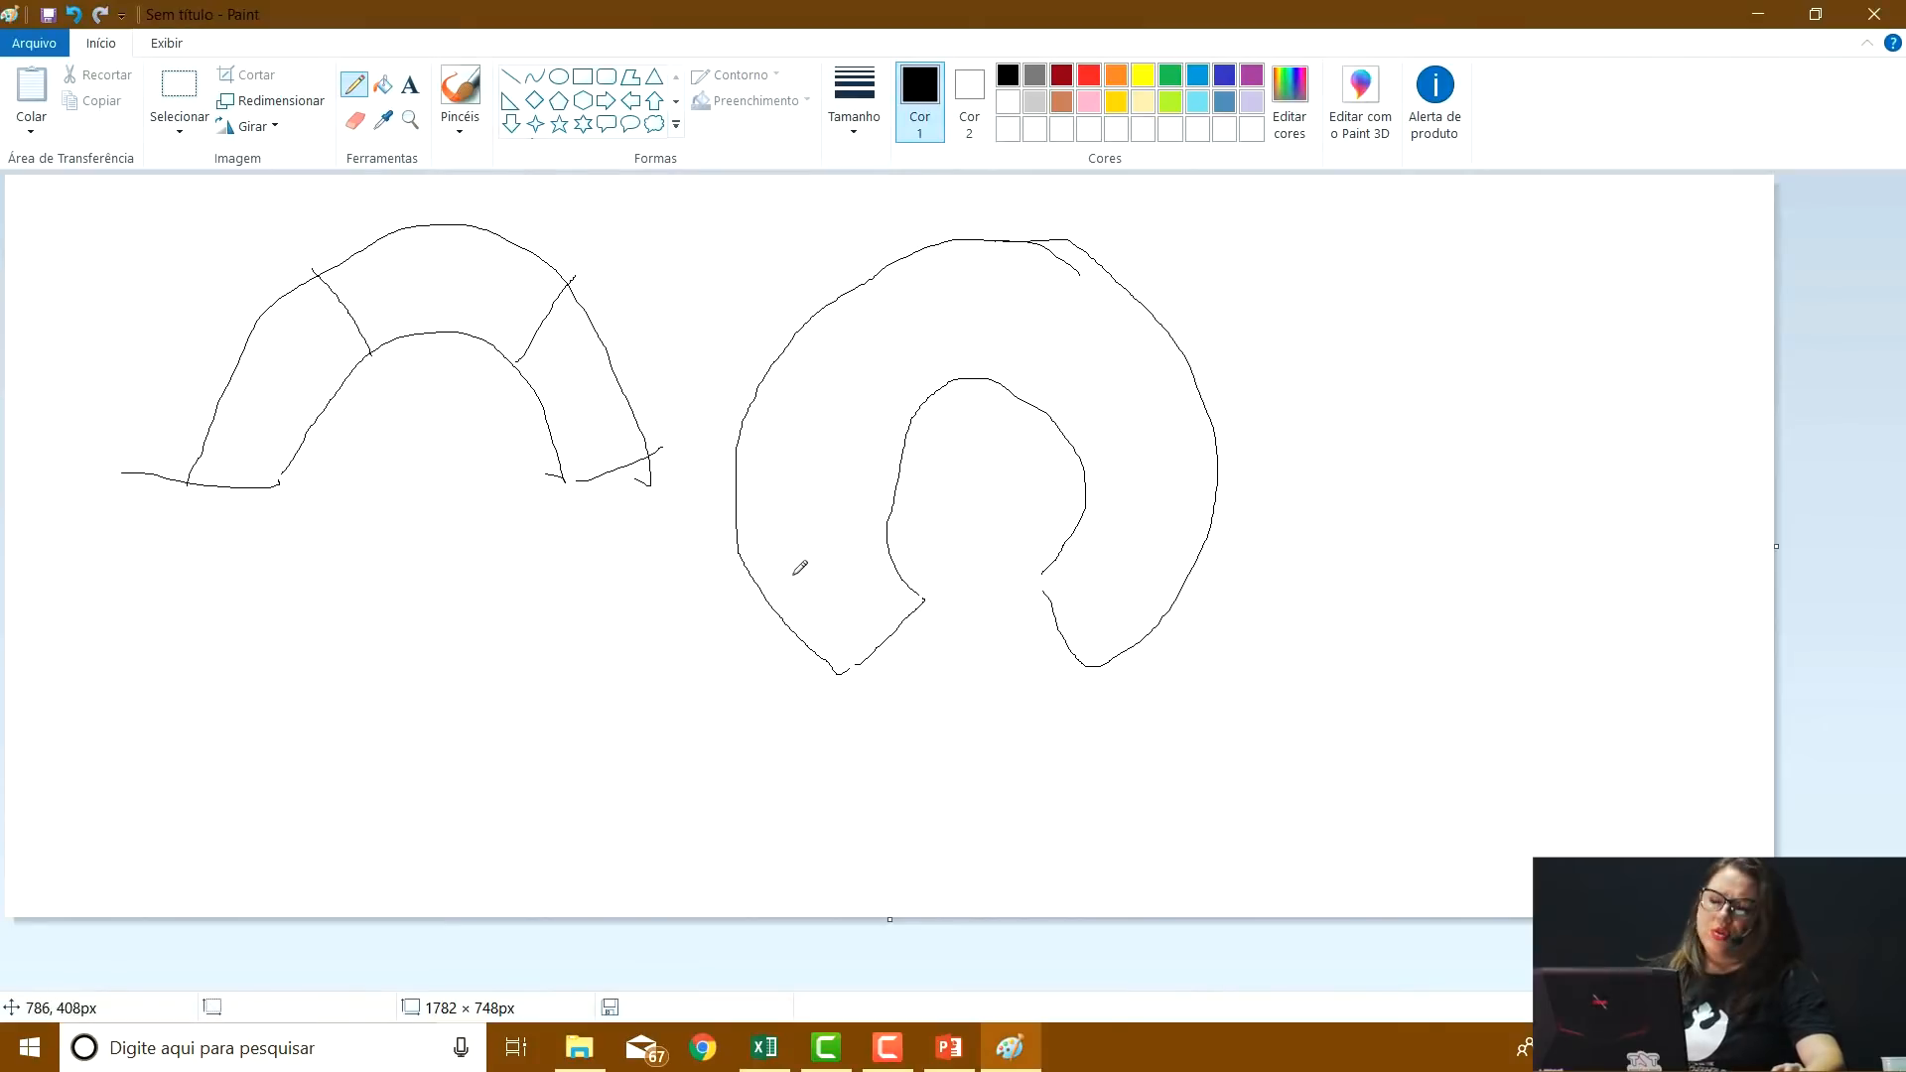
Draw freehand divider lines across the larger open ring in the Paint sketch to split it into three parts
{"action": "mouse_move", "coordinate": [798, 334]}
{"action": "left_mouse_down"}
{"action": "mouse_move", "coordinate": [876, 396]}
{"action": "mouse_move", "coordinate": [822, 308]}
{"action": "left_mouse_up"}
{"action": "left_click", "coordinate": [1066, 428]}
{"action": "left_click_drag", "start_coordinate": [1209, 290], "coordinate": [1066, 429]}
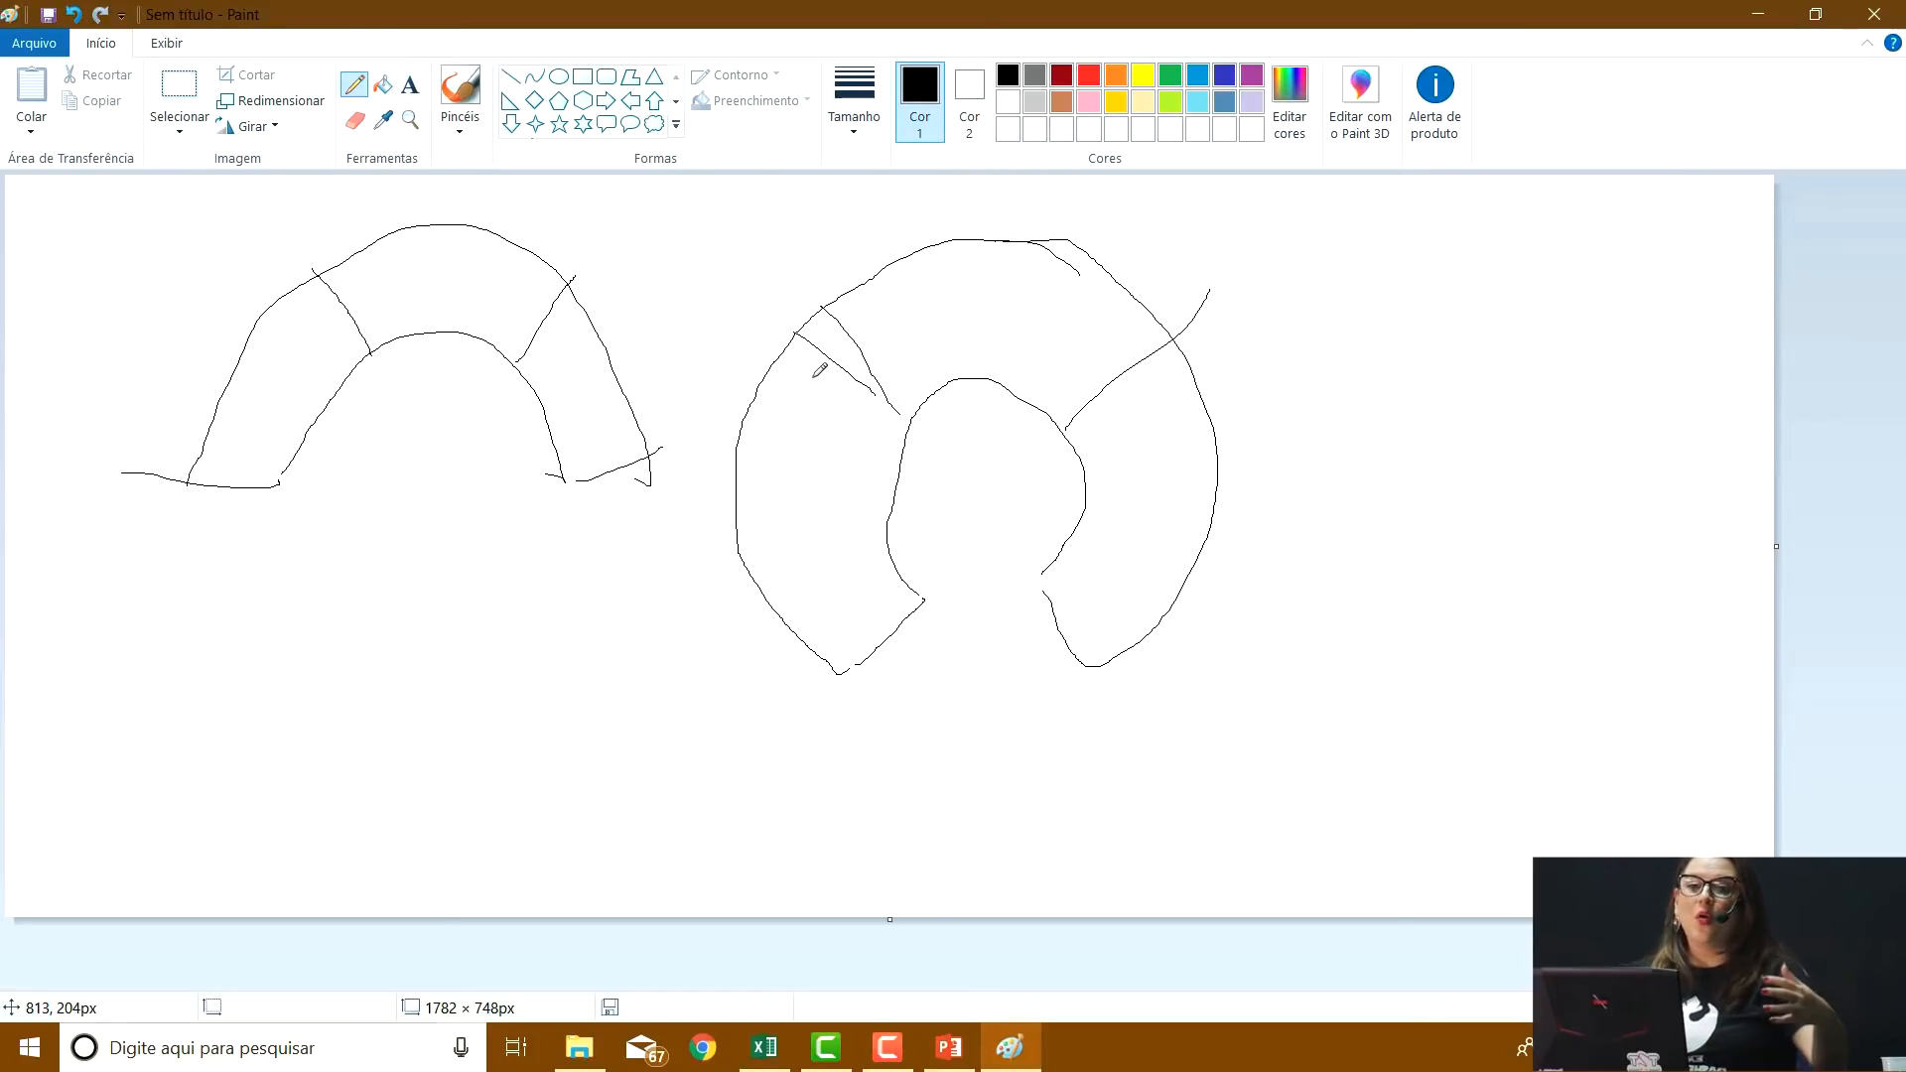
Switch to Excel and examine the parte 1 to parte 3 rows on the APOIO sheet
{"action": "key", "text": "alt+Tab"}
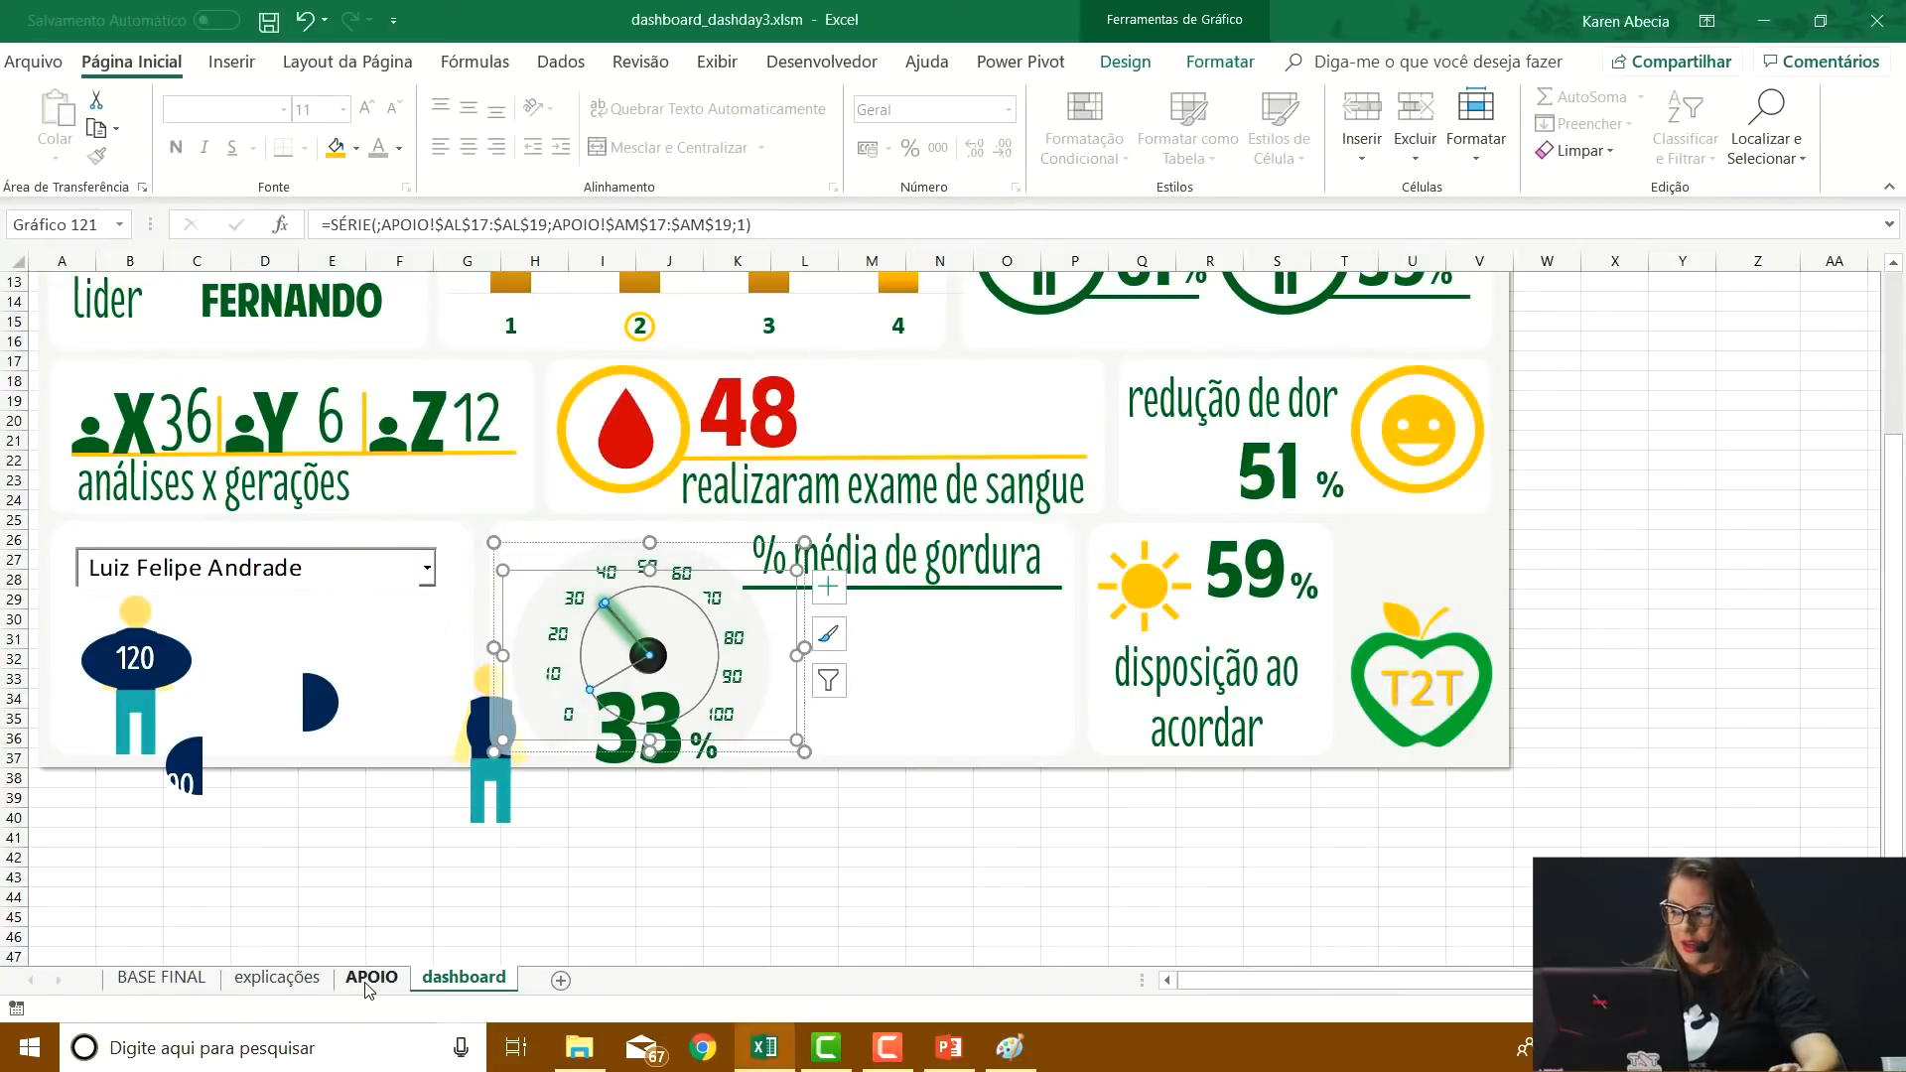
{"action": "left_click", "coordinate": [367, 985]}
{"action": "left_click", "coordinate": [868, 790]}
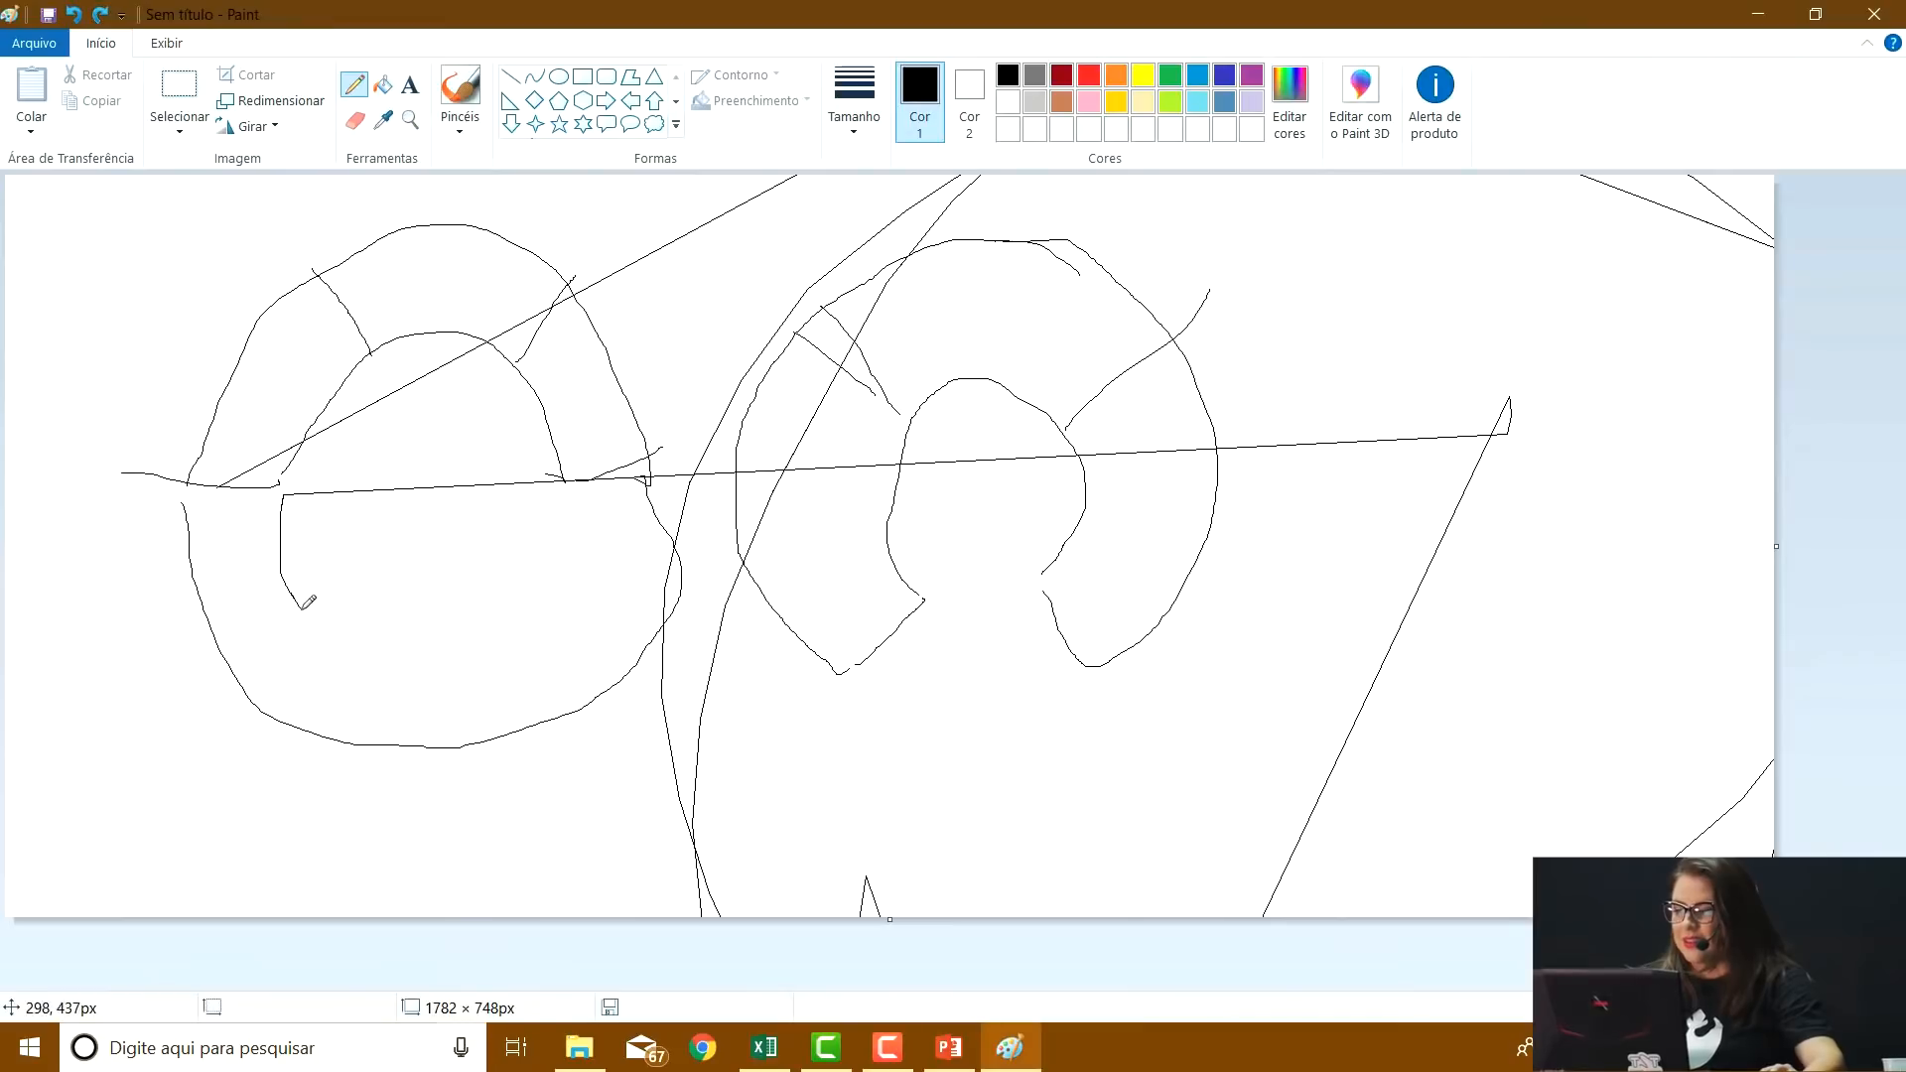
Extend the divided semicircular band in the Paint sketch into a full ring by drawing its lower arcs, redrawing the outer one
{"action": "mouse_move", "coordinate": [298, 596]}
{"action": "left_mouse_down"}
{"action": "mouse_move", "coordinate": [417, 656]}
{"action": "mouse_move", "coordinate": [541, 566]}
{"action": "mouse_move", "coordinate": [574, 475]}
{"action": "left_mouse_up"}
{"action": "key", "text": "ctrl+z"}
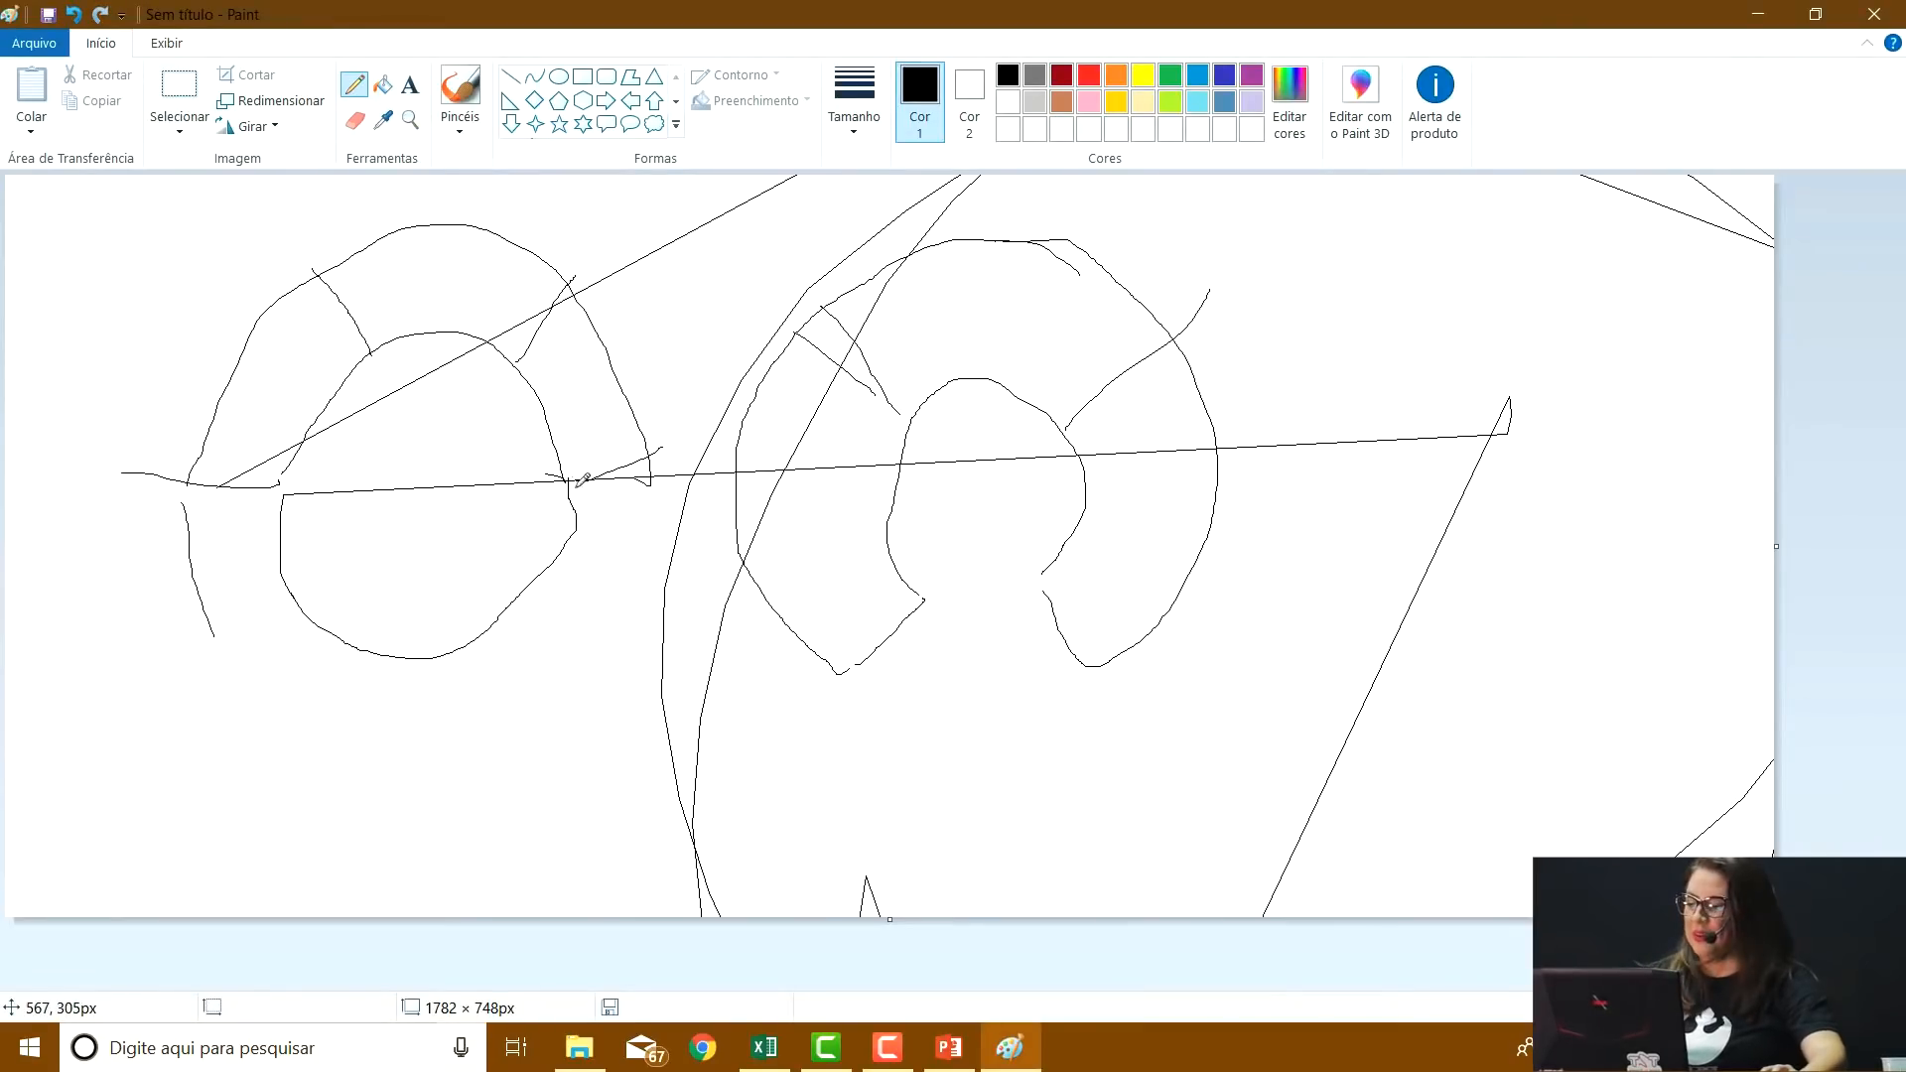
{"action": "mouse_move", "coordinate": [220, 657]}
{"action": "left_mouse_down"}
{"action": "mouse_move", "coordinate": [406, 736]}
{"action": "mouse_move", "coordinate": [663, 618]}
{"action": "mouse_move", "coordinate": [657, 466]}
{"action": "left_mouse_up"}
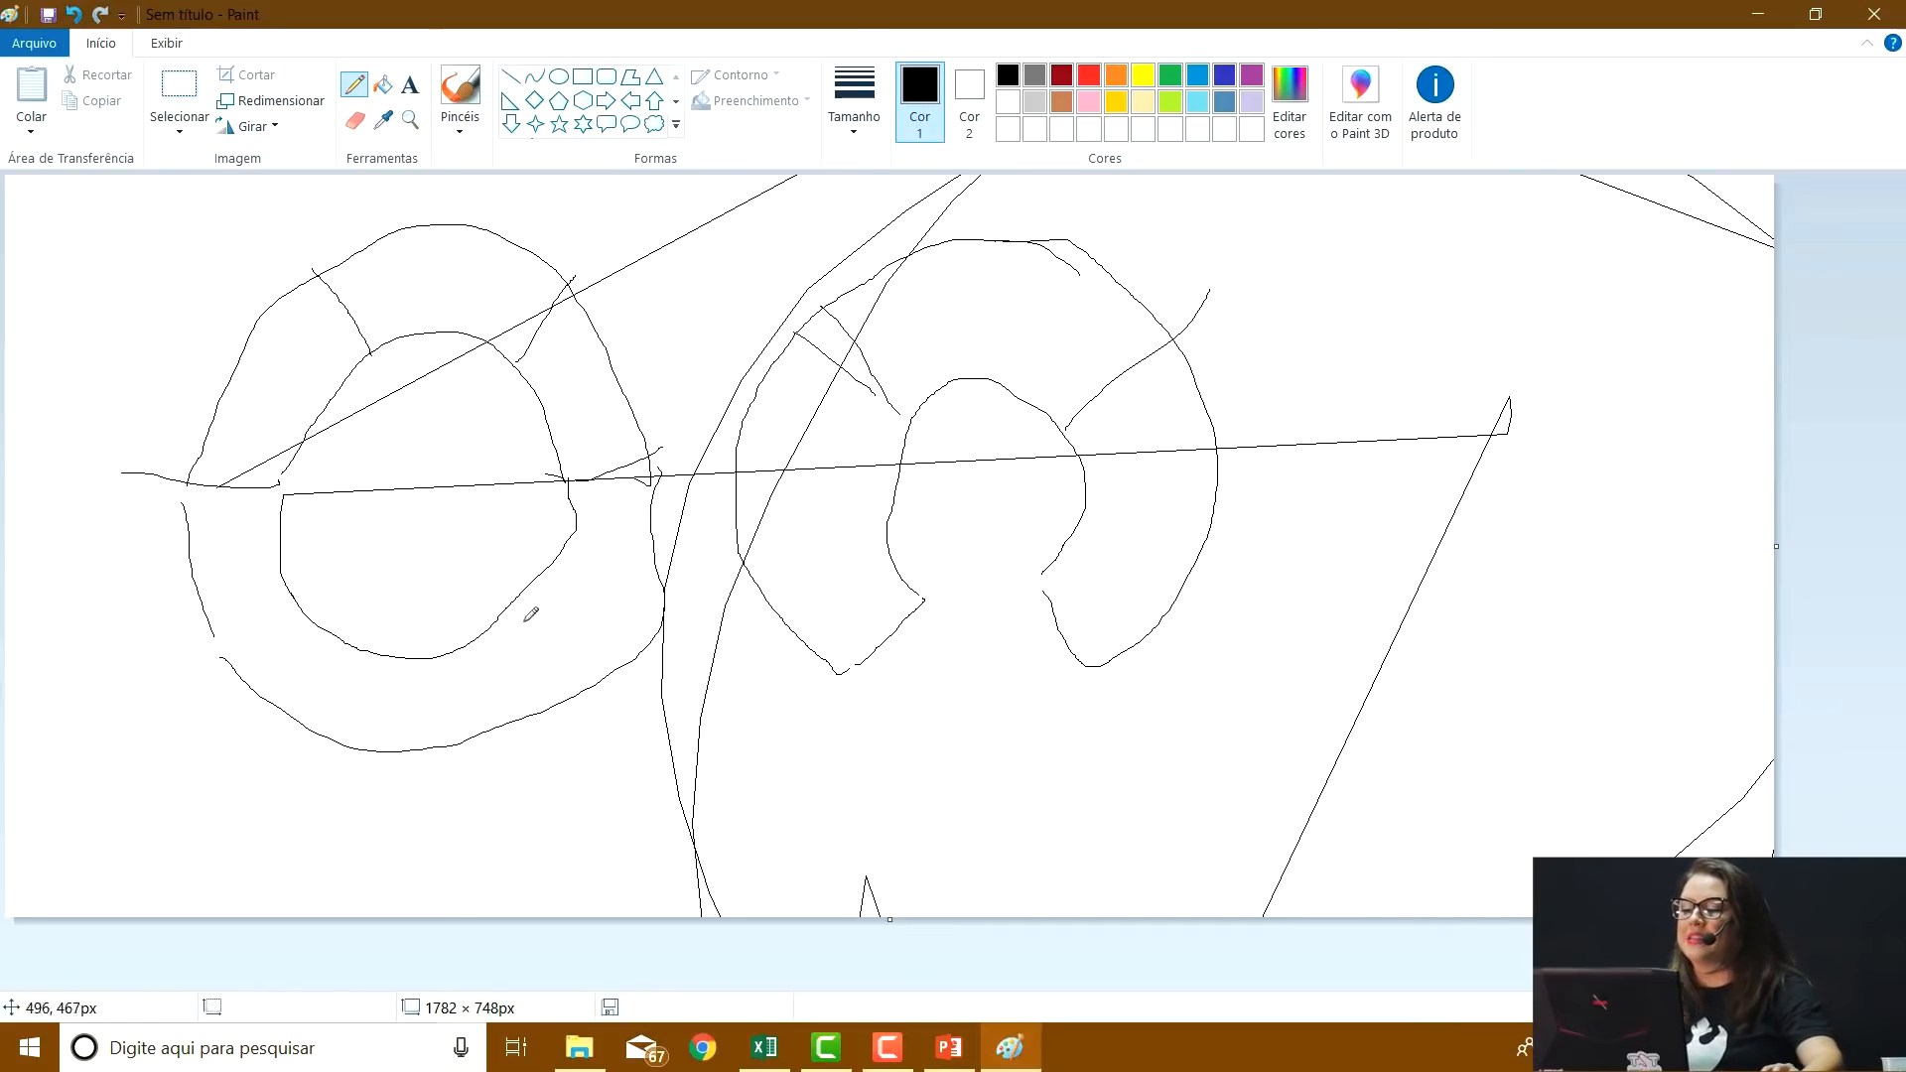
In Excel, add parte 4 in AL26 below parte 3 and enter 100% as its value in AM26
{"action": "key", "text": "alt+Tab"}
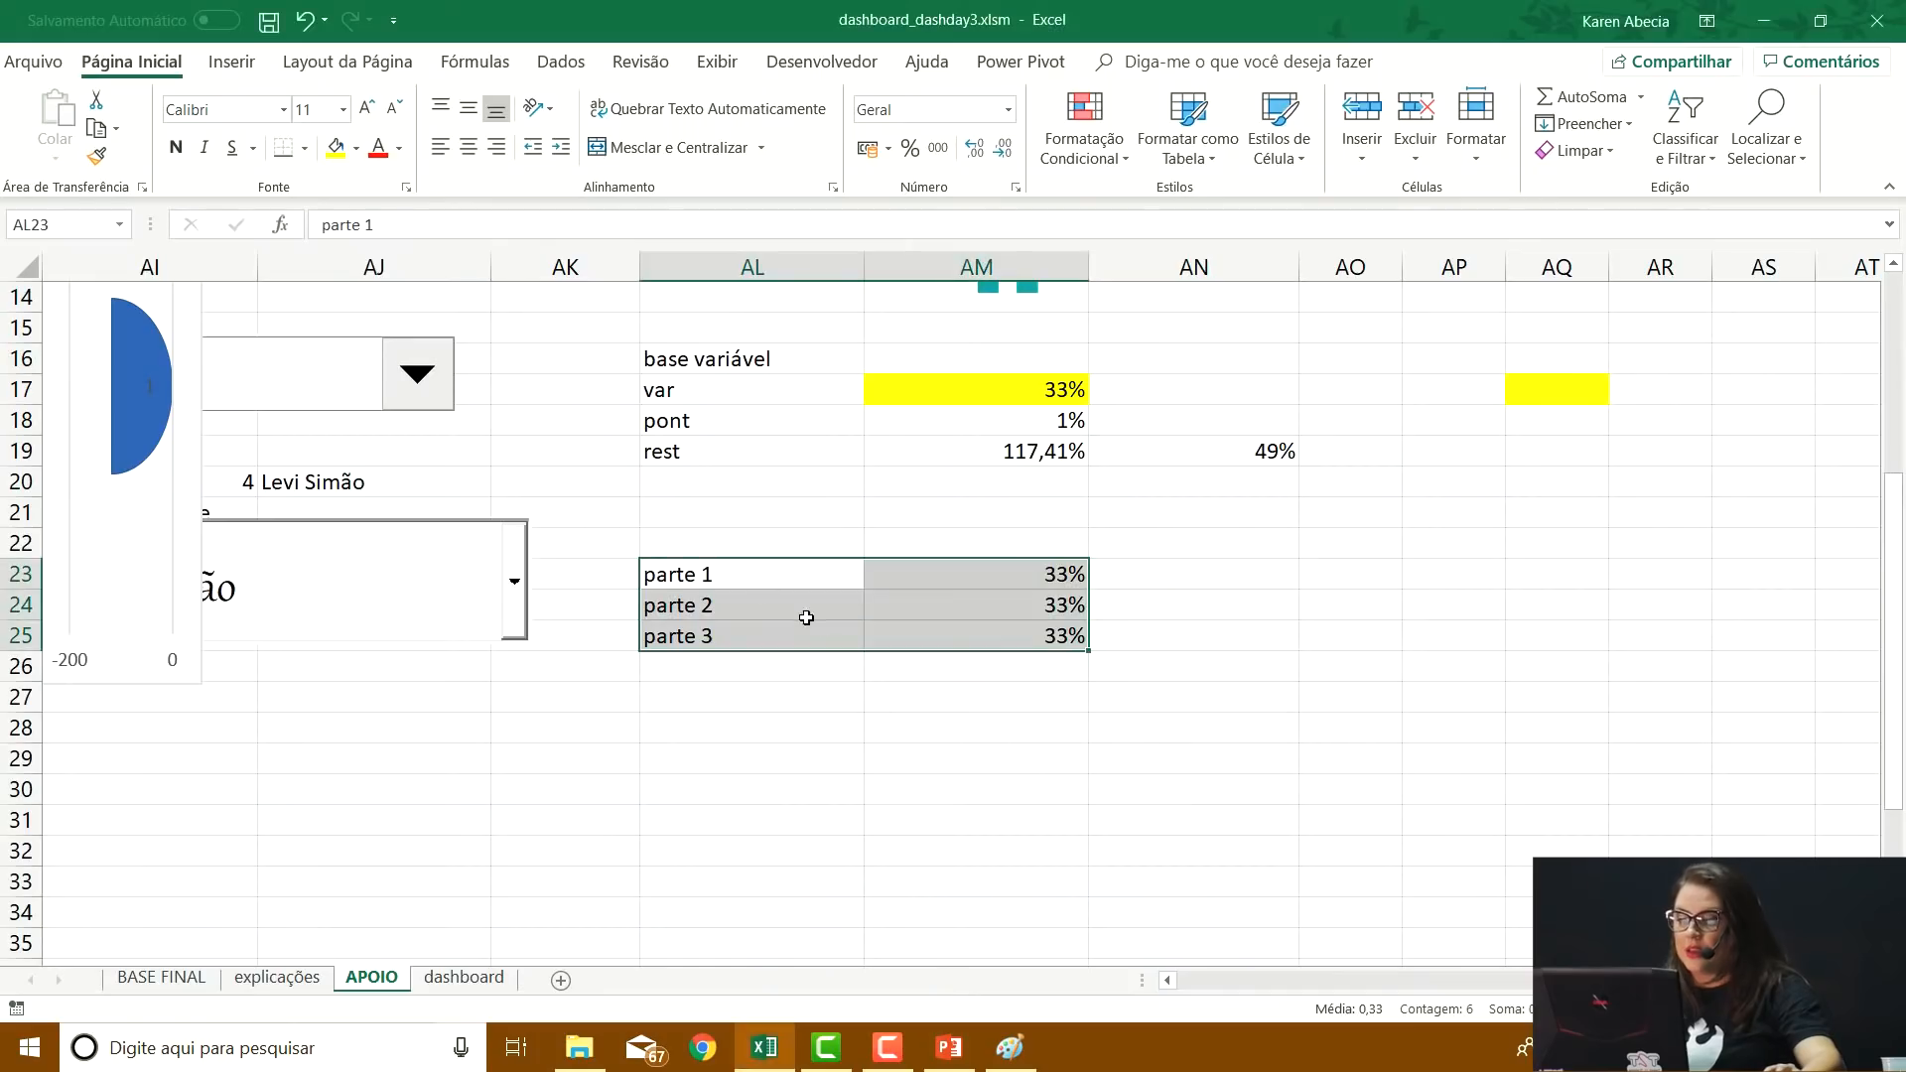
{"action": "left_click", "coordinate": [806, 666]}
{"action": "type", "text": "parte 4"}
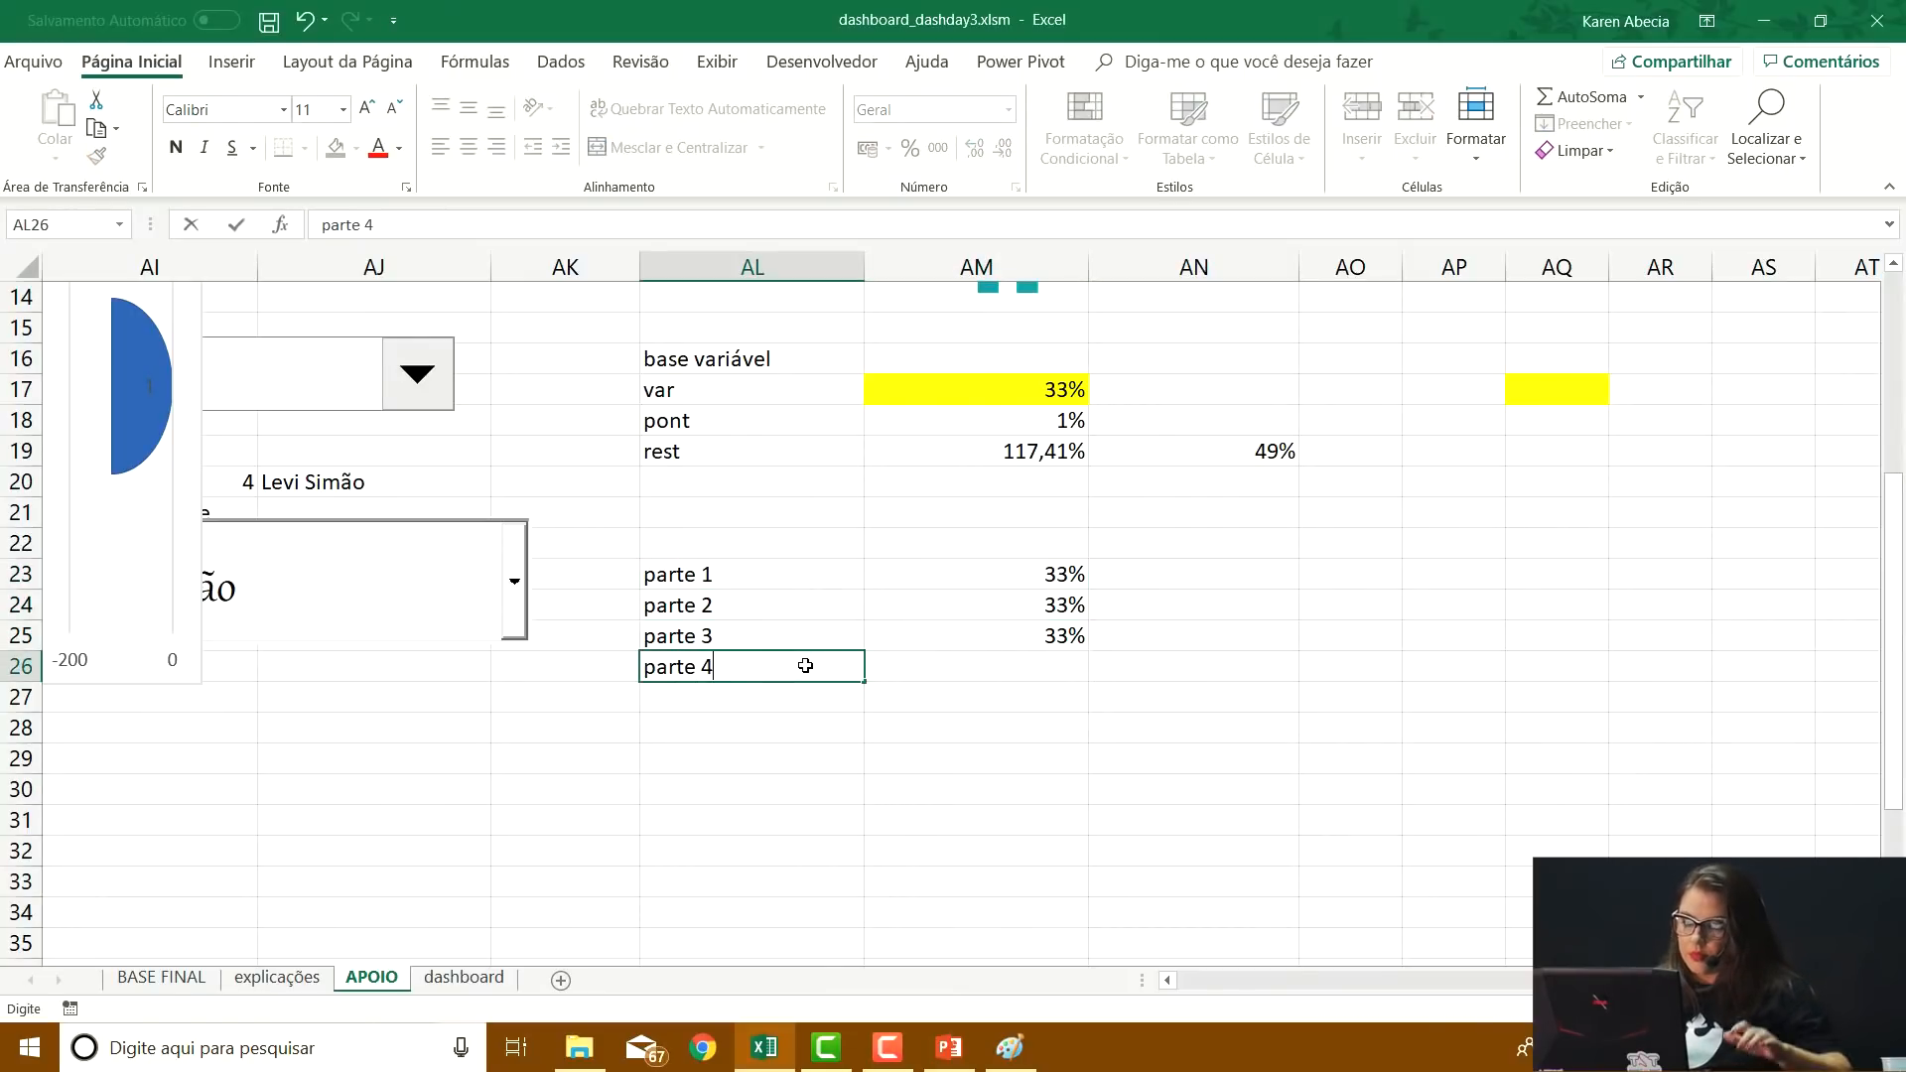
{"action": "key", "text": "Return"}
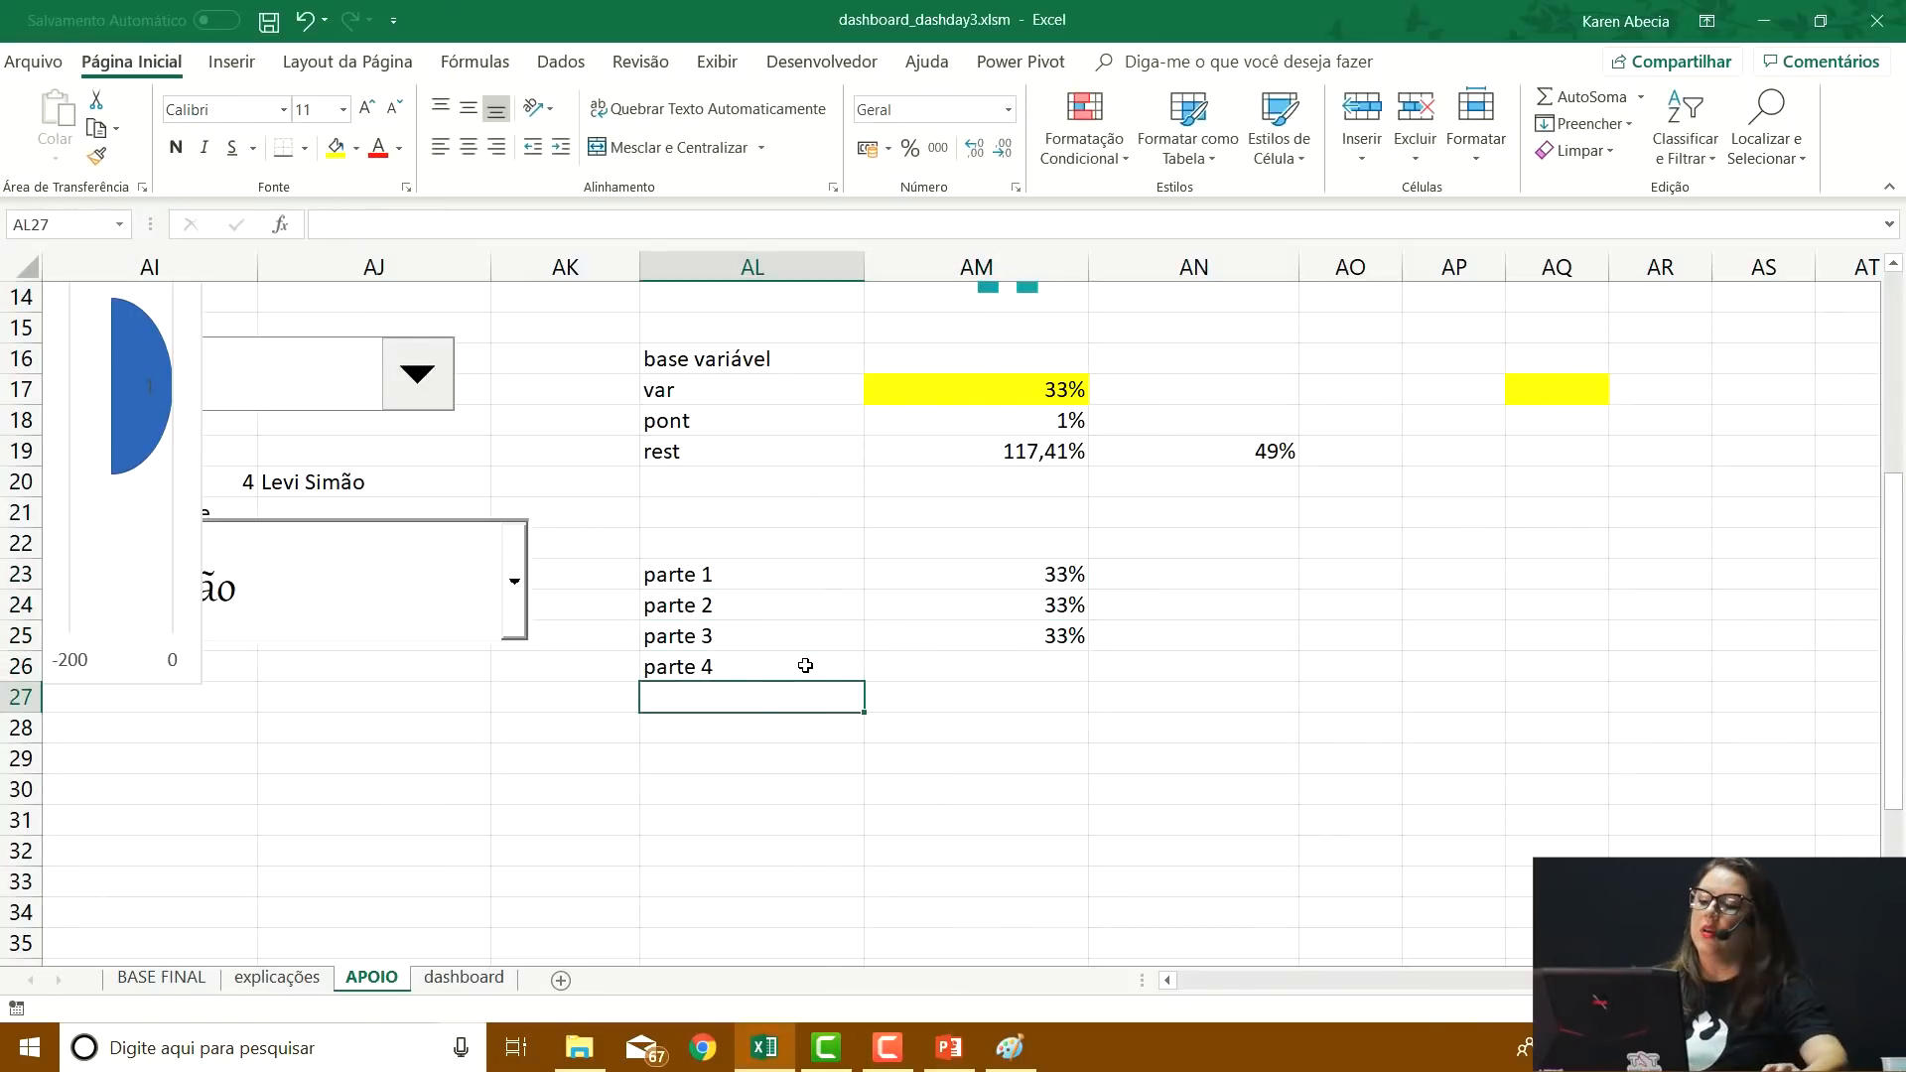
{"action": "left_click", "coordinate": [876, 666]}
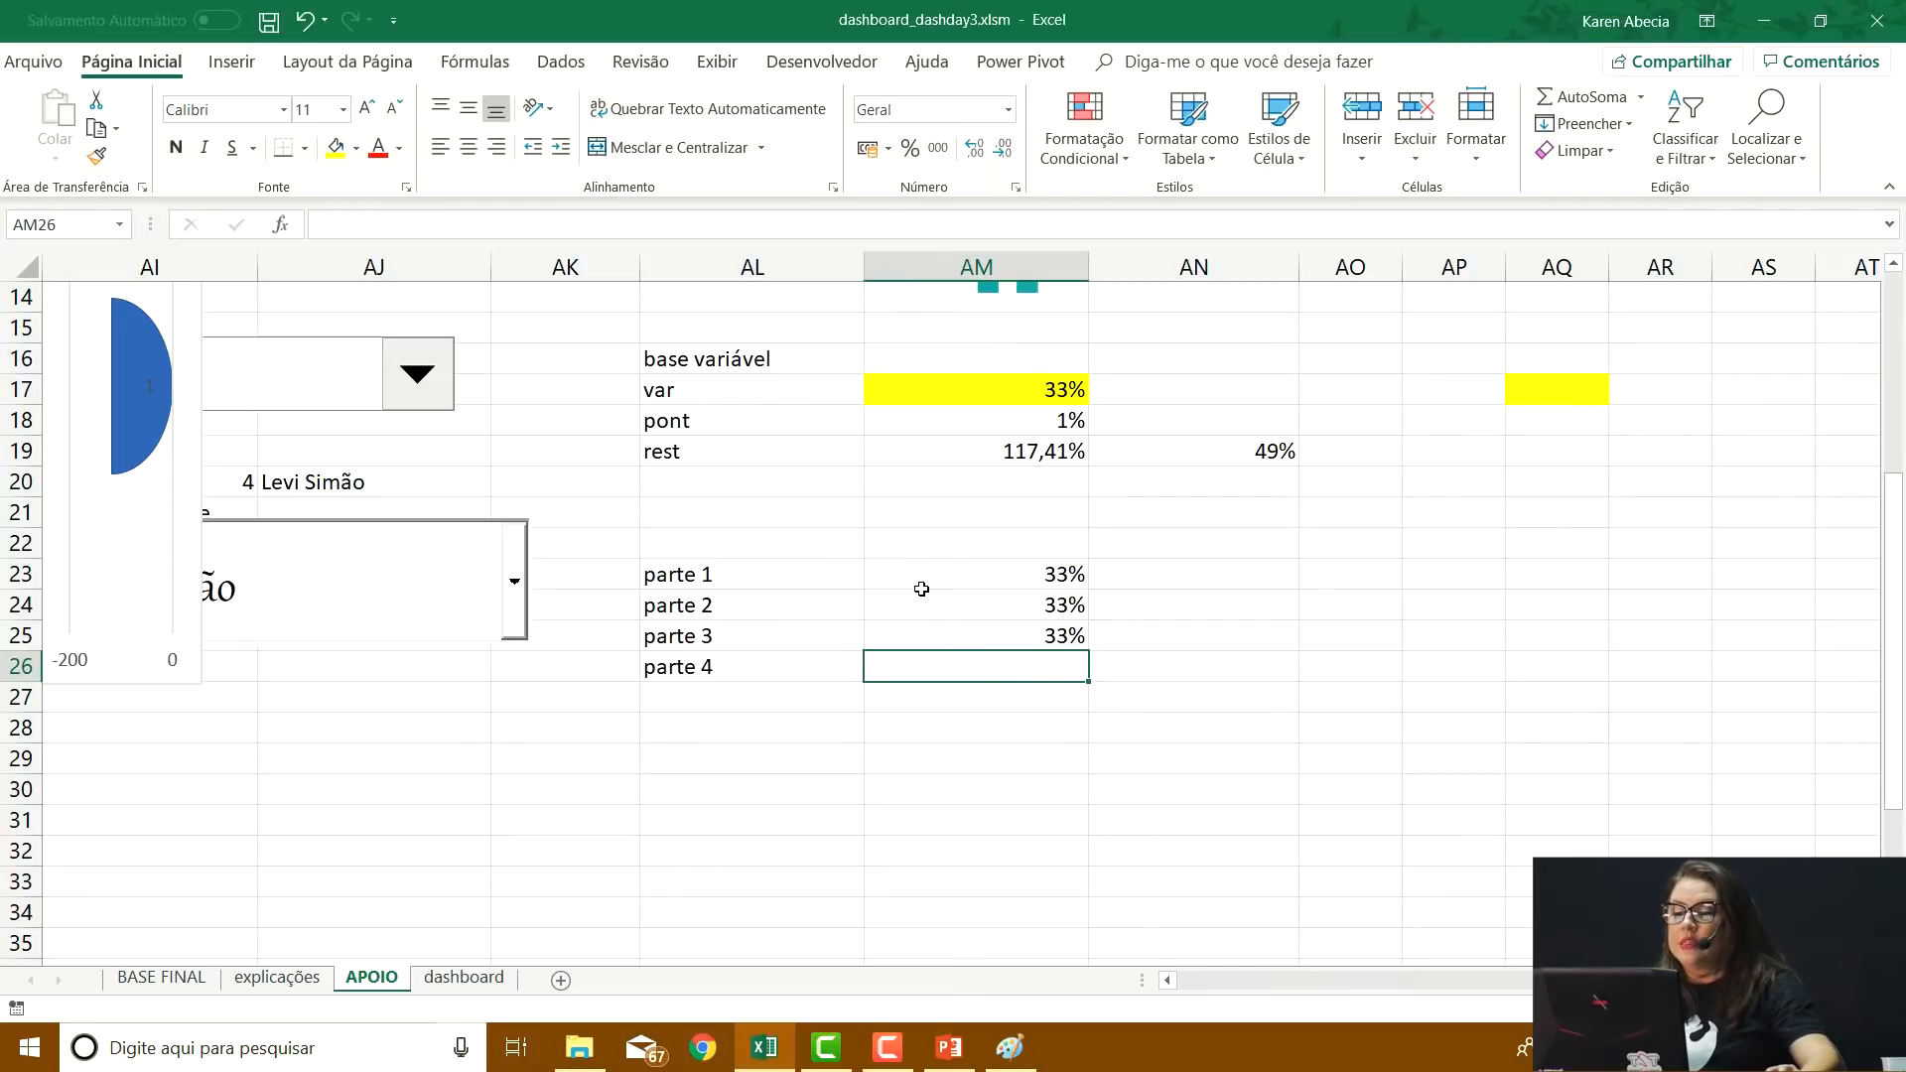
{"action": "left_click_drag", "start_coordinate": [780, 575], "coordinate": [928, 625]}
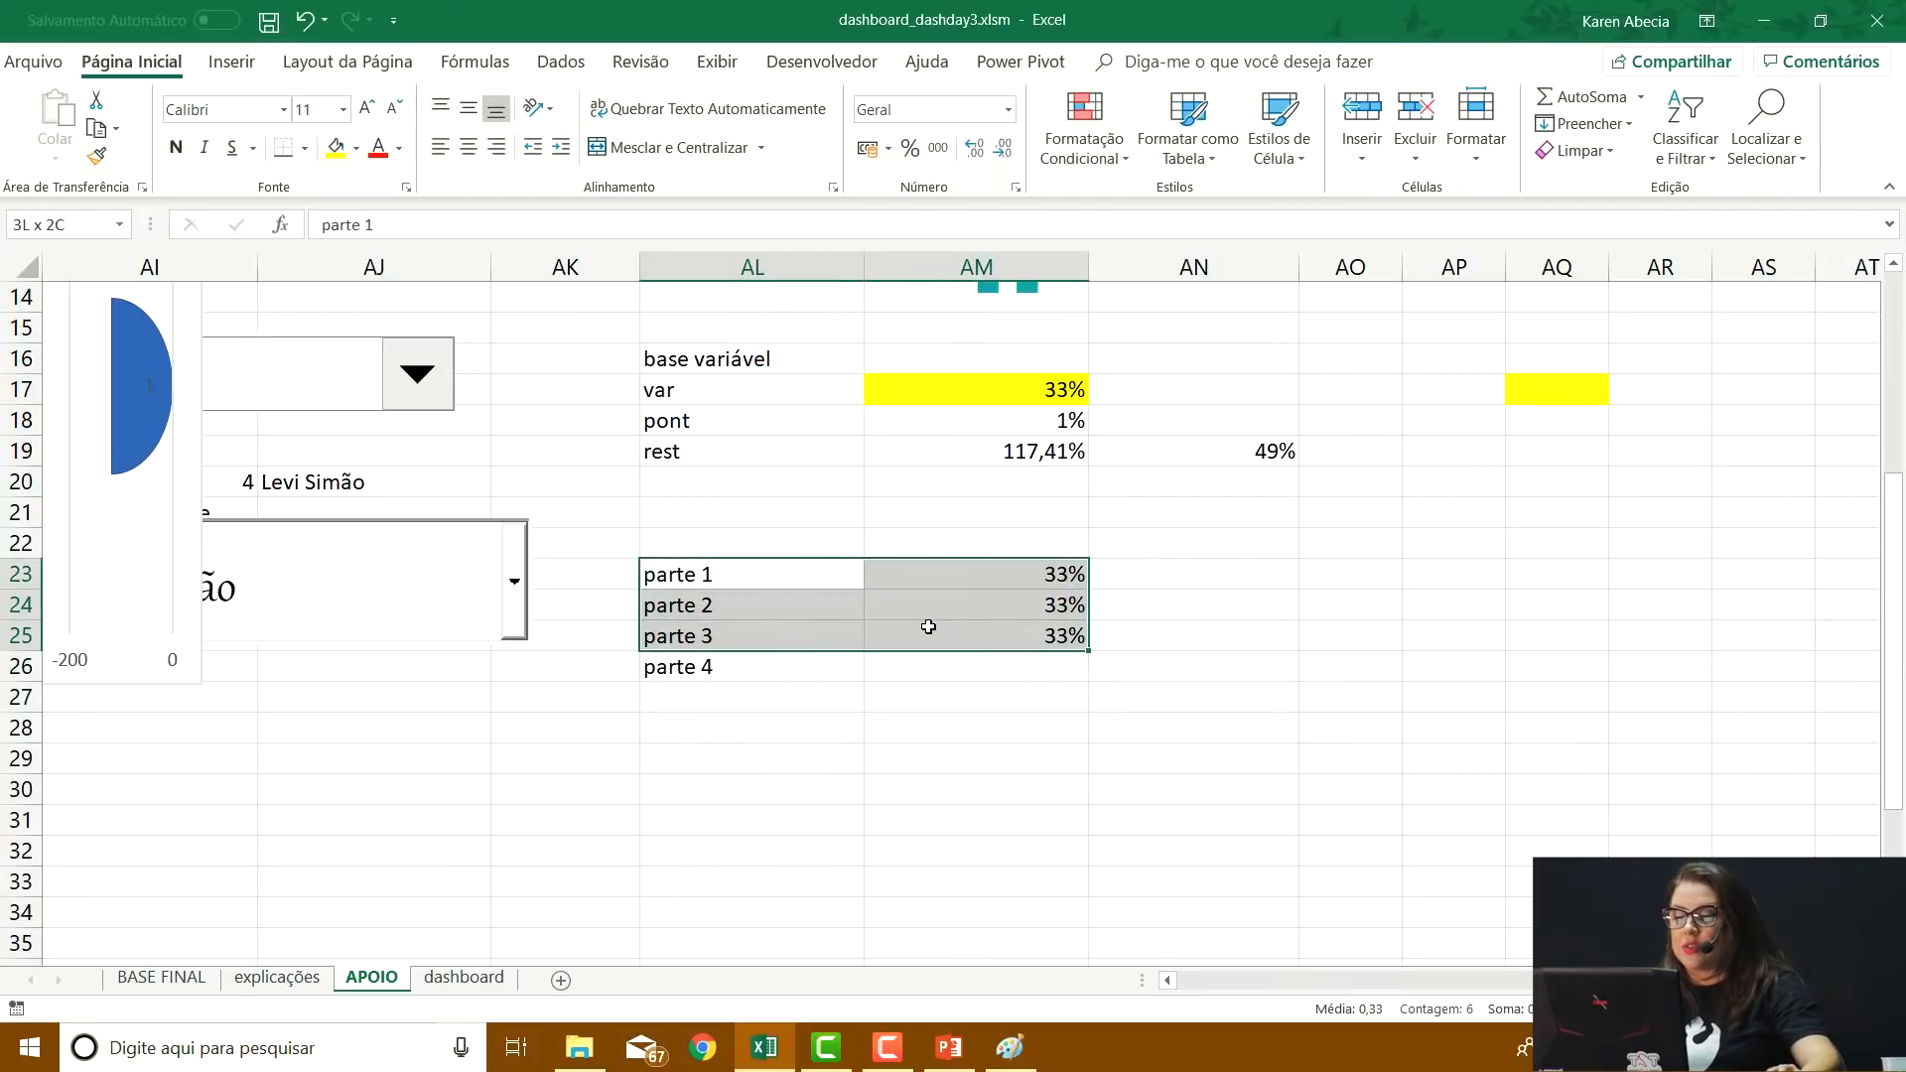
{"action": "left_click_drag", "start_coordinate": [971, 558], "coordinate": [944, 635]}
{"action": "left_click", "coordinate": [965, 579]}
{"action": "left_click_drag", "start_coordinate": [838, 668], "coordinate": [881, 663]}
{"action": "left_click", "coordinate": [884, 663]}
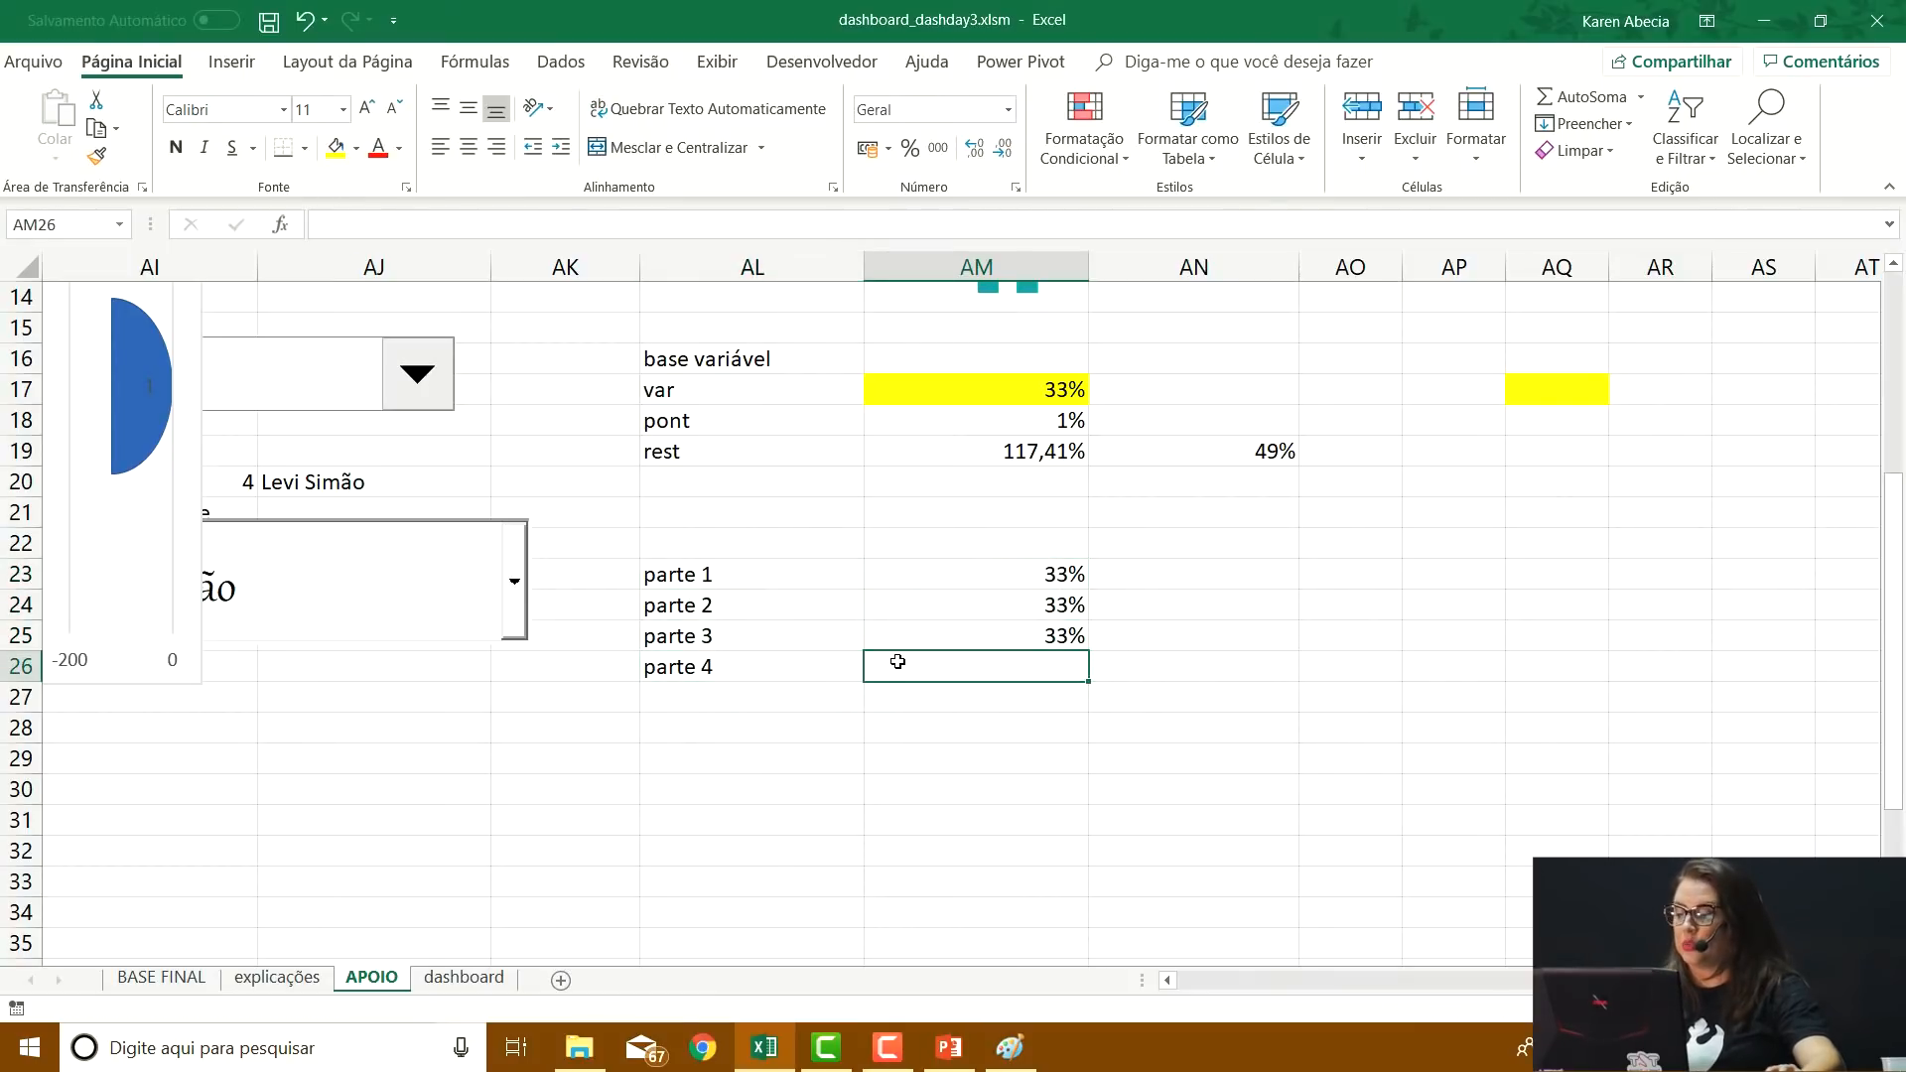
{"action": "type", "text": "100%"}
{"action": "key", "text": "Return"}
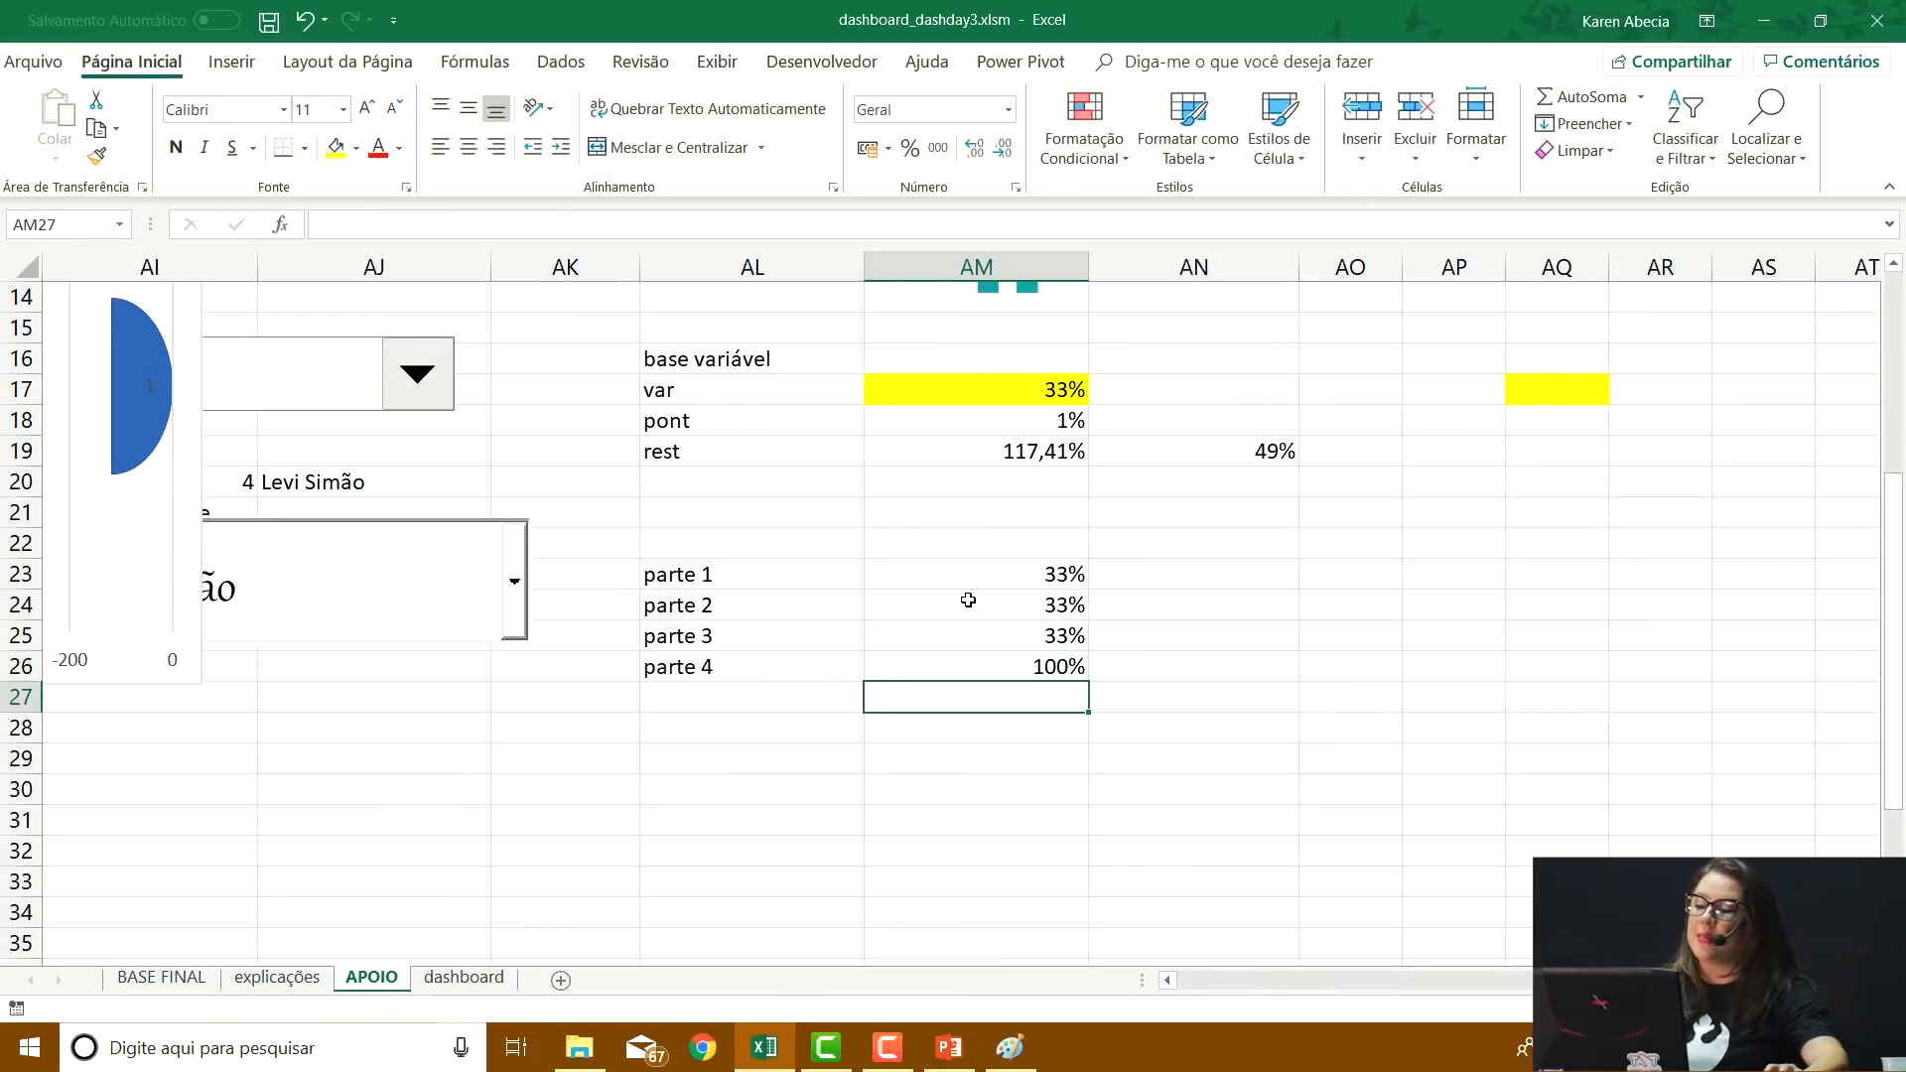
Insert a doughnut chart from AL23:AM26, place it beside the parte table and enlarge it slightly
{"action": "left_click_drag", "start_coordinate": [823, 563], "coordinate": [897, 662]}
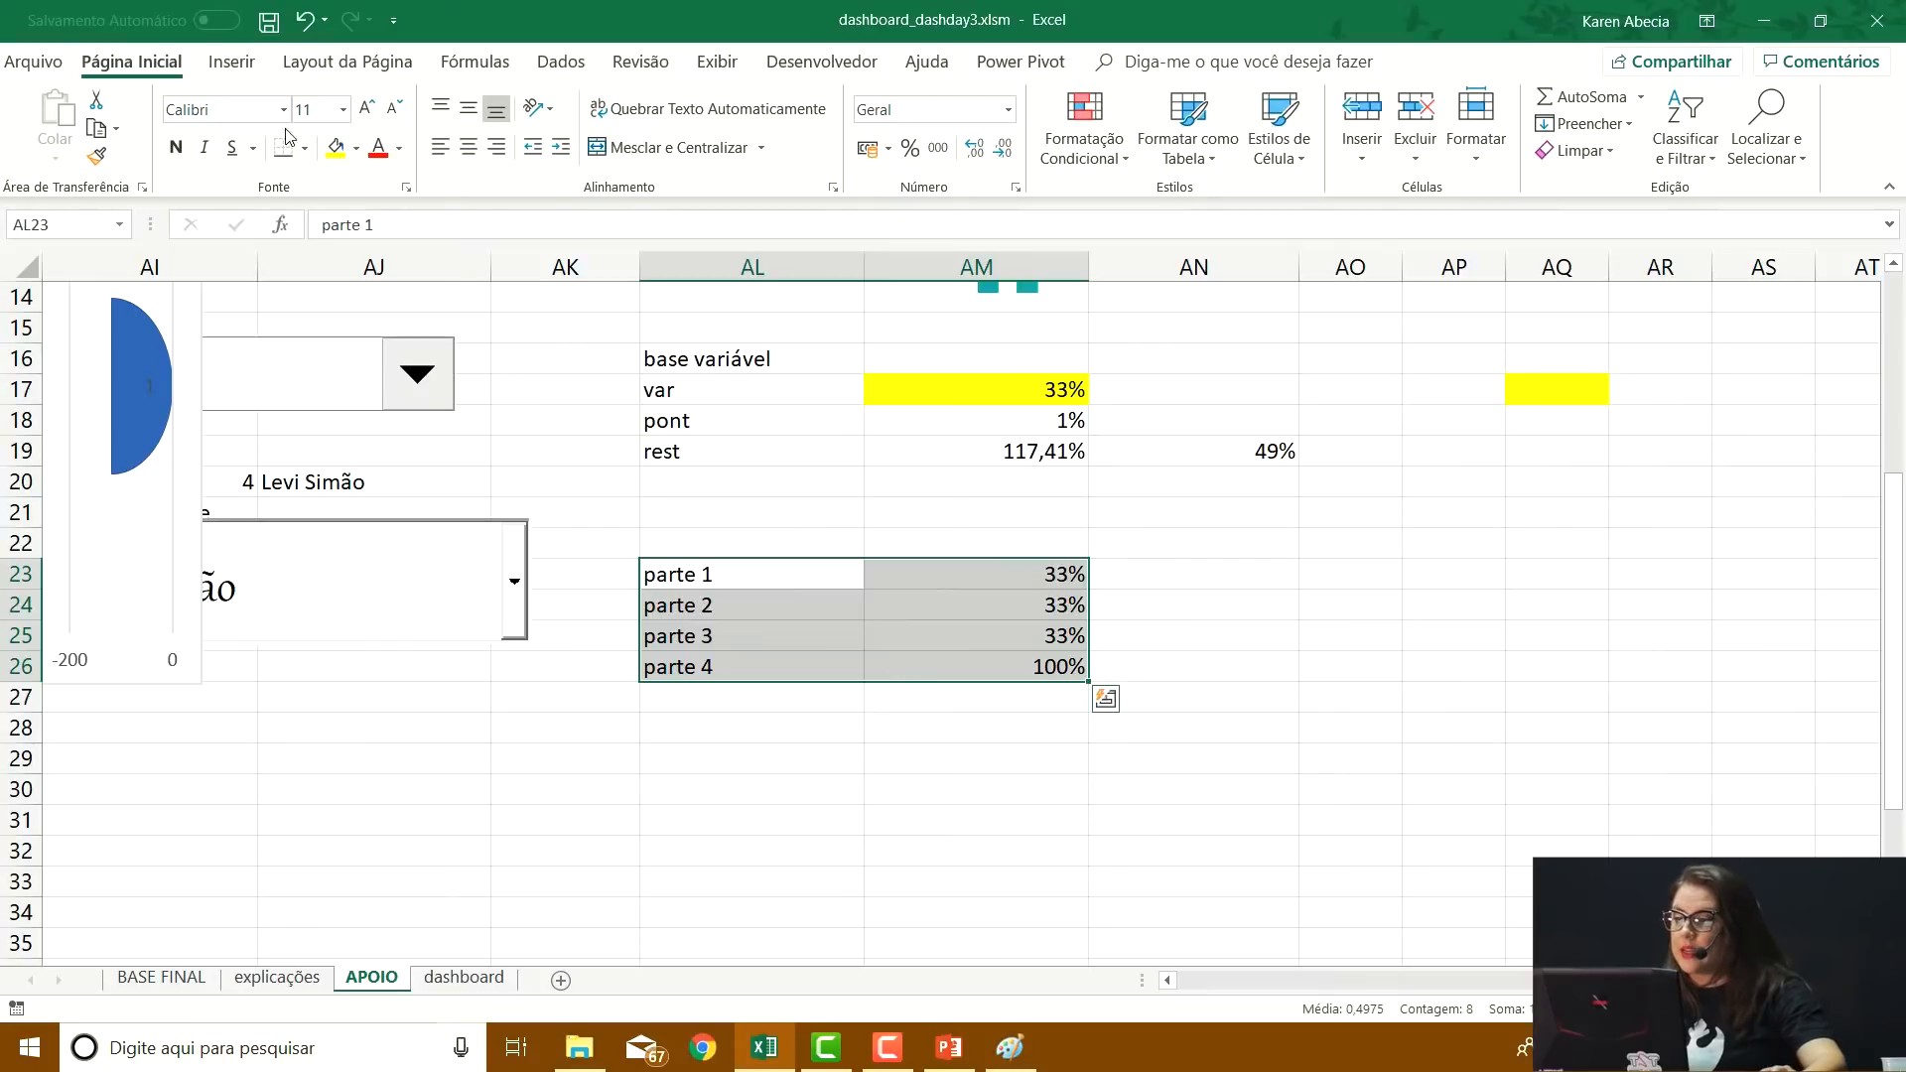
{"action": "left_click", "coordinate": [220, 64]}
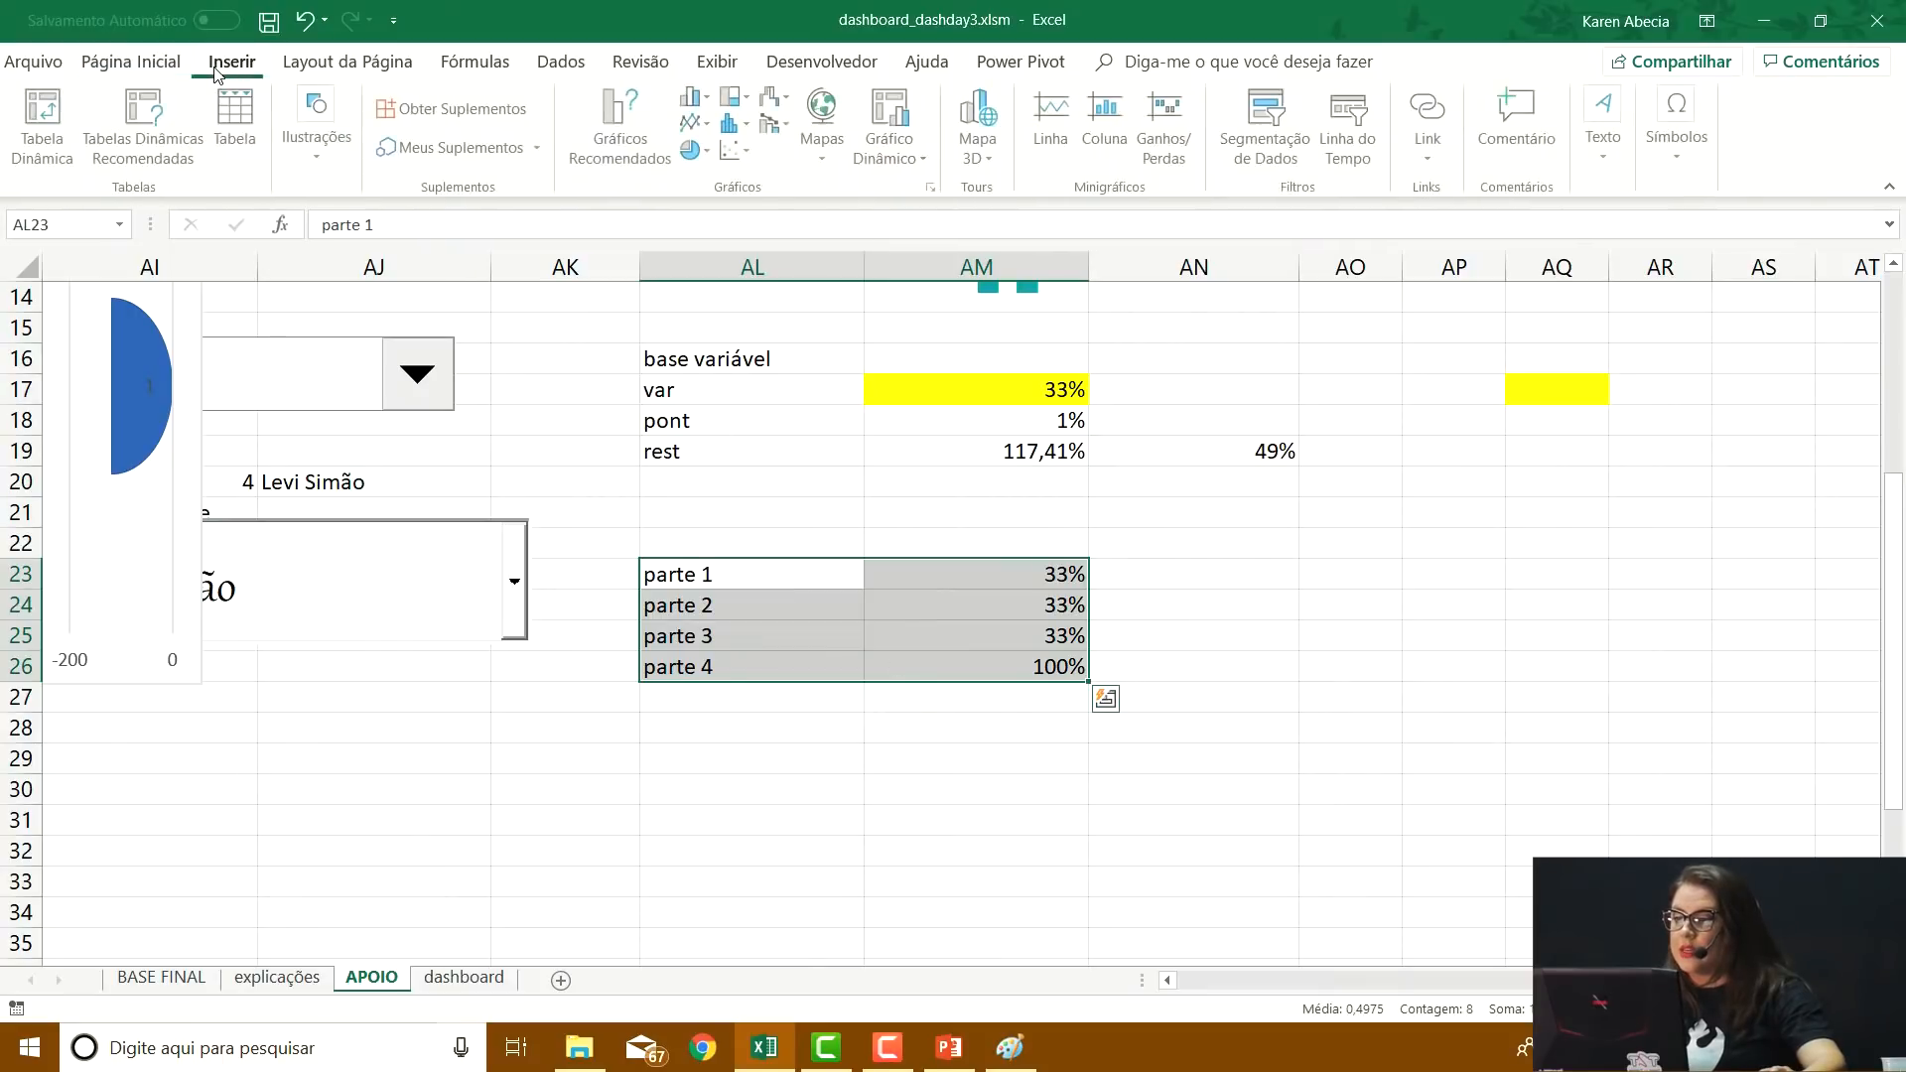
{"action": "left_click", "coordinate": [692, 153]}
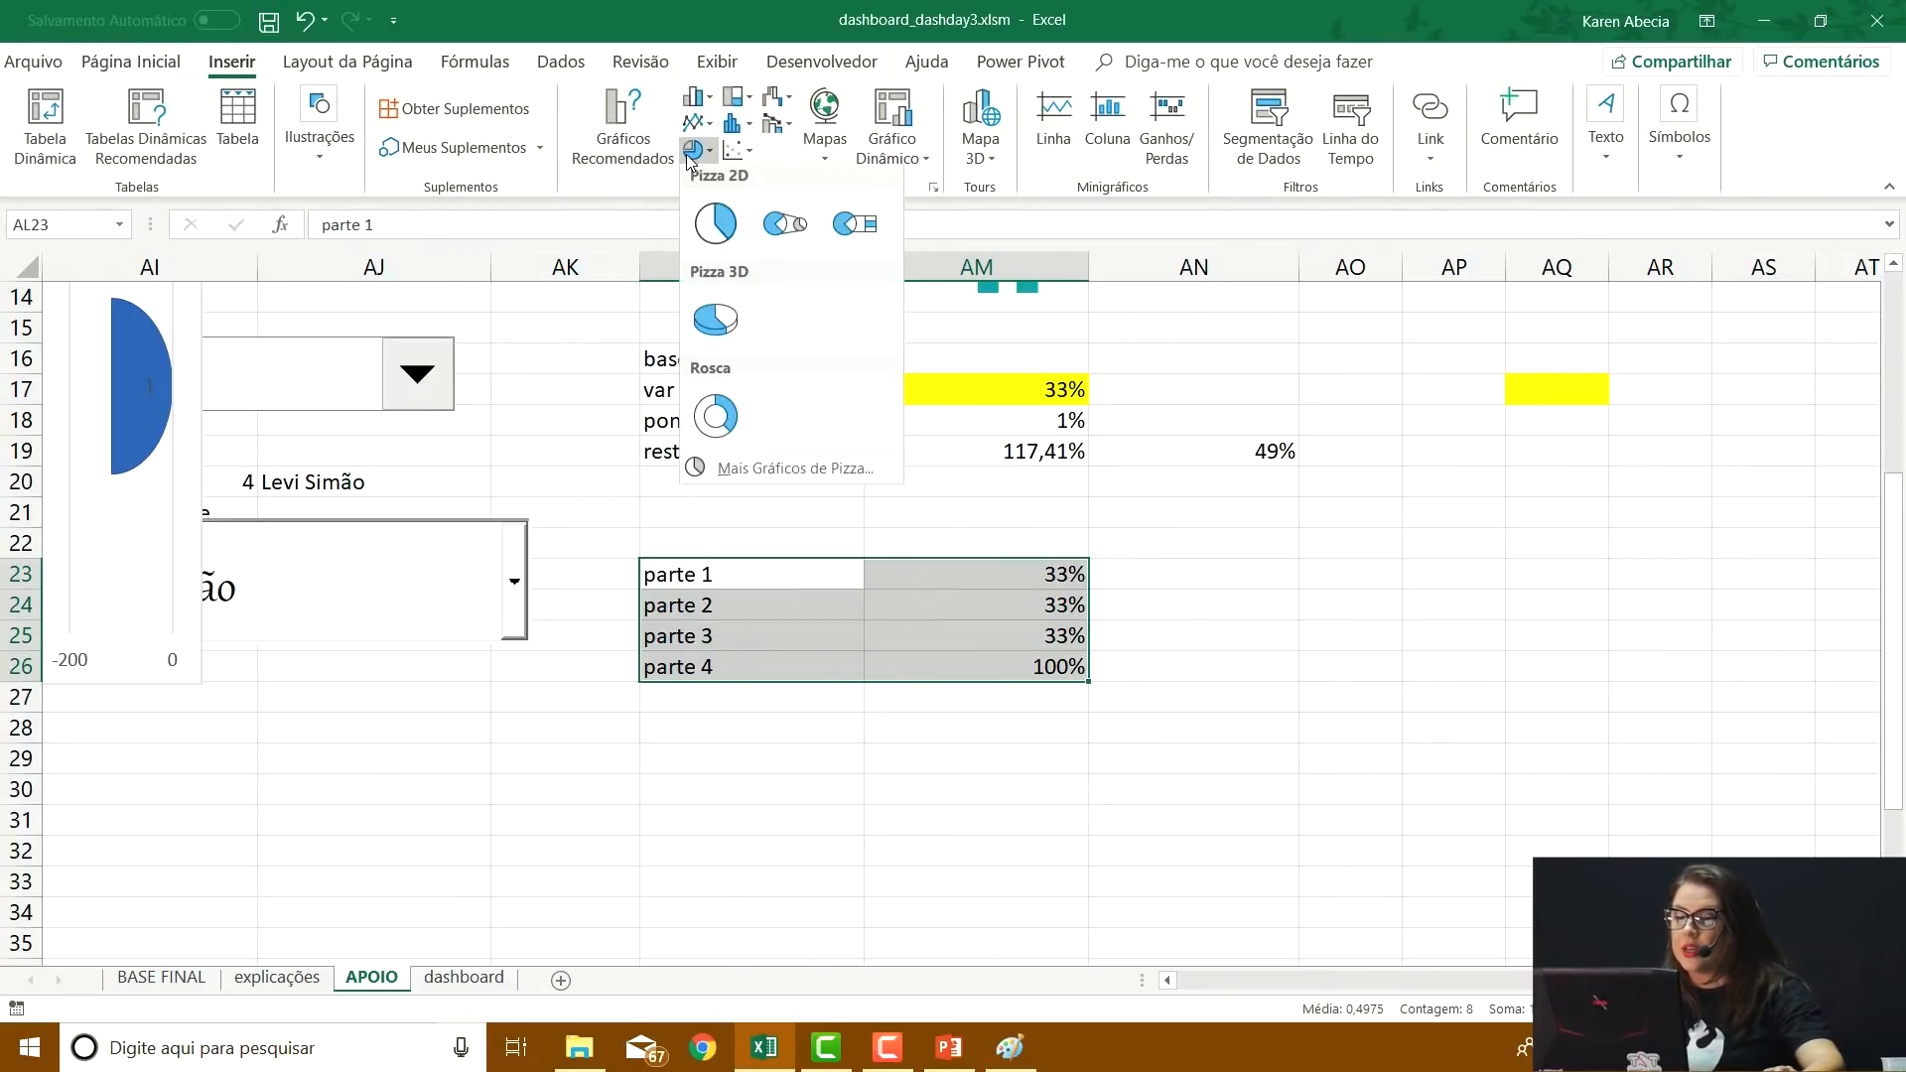
{"action": "left_click", "coordinate": [716, 419]}
{"action": "left_click_drag", "start_coordinate": [736, 640], "coordinate": [1325, 603]}
{"action": "scroll", "coordinate": [957, 540], "scroll_direction": "right", "scroll_amount": 3}
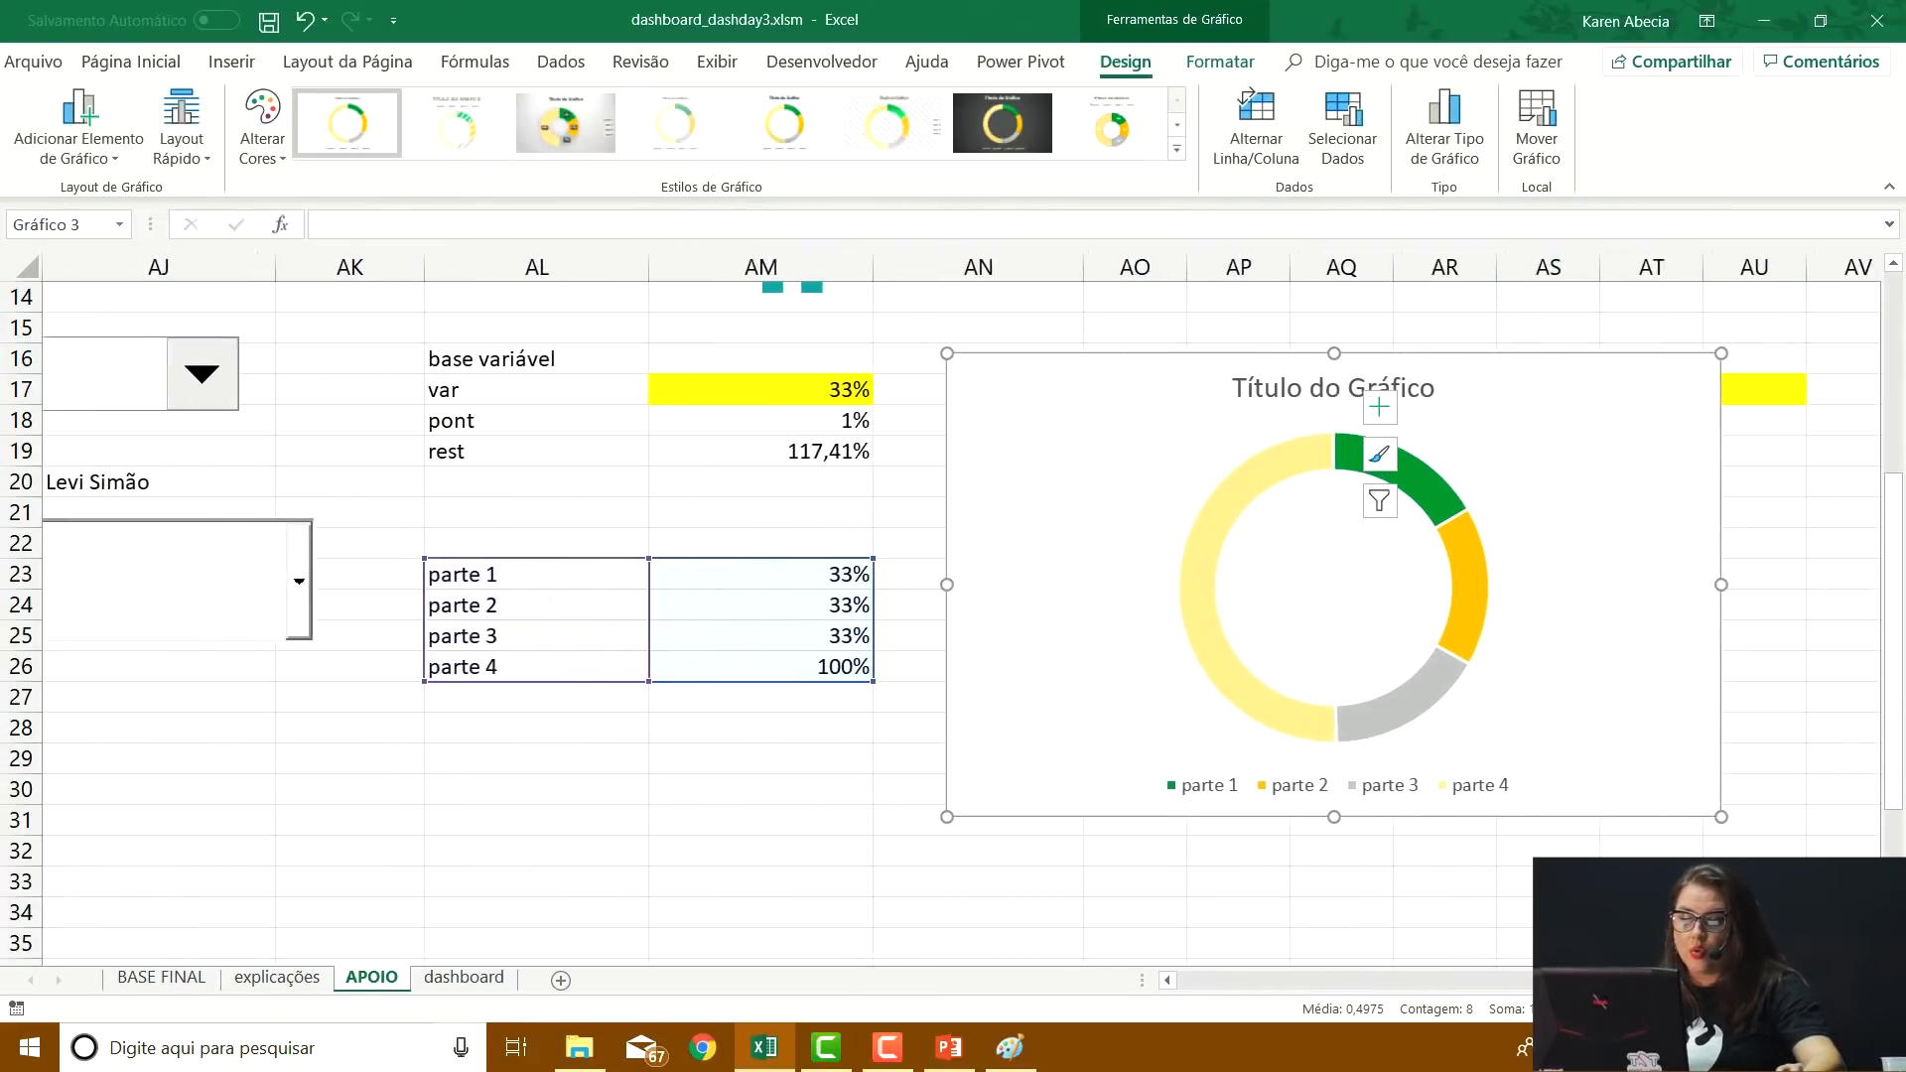
{"action": "left_click_drag", "start_coordinate": [1339, 817], "coordinate": [1371, 880]}
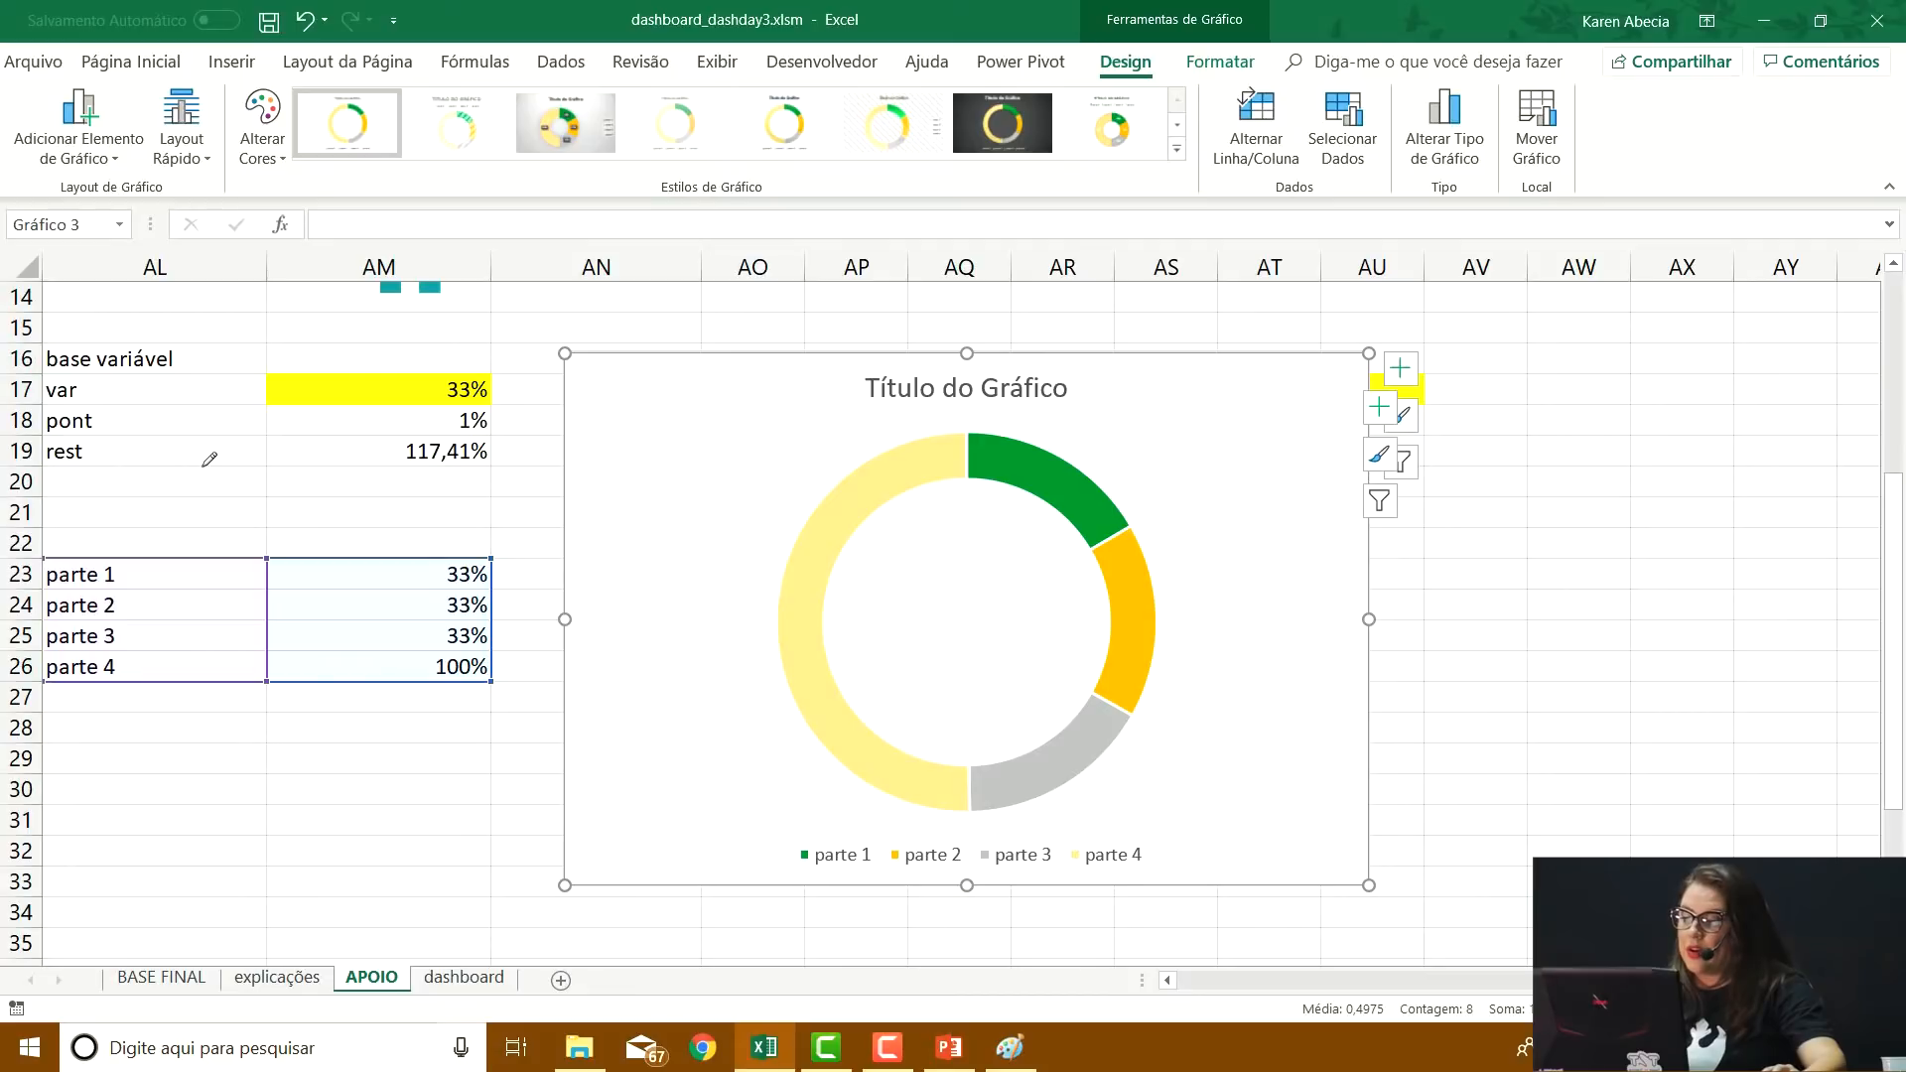
Mark the left starting edge of the divided band in the Paint sketch with pencil strokes and return to Excel
{"action": "key", "text": "alt+Tab"}
{"action": "mouse_move", "coordinate": [213, 468]}
{"action": "left_mouse_down"}
{"action": "mouse_move", "coordinate": [338, 469]}
{"action": "mouse_move", "coordinate": [344, 494]}
{"action": "left_mouse_up"}
{"action": "key", "text": "alt+Tab"}
Set the doughnut series' first slice angle to 270° and reduce it to 236°
{"action": "right_click", "coordinate": [870, 494]}
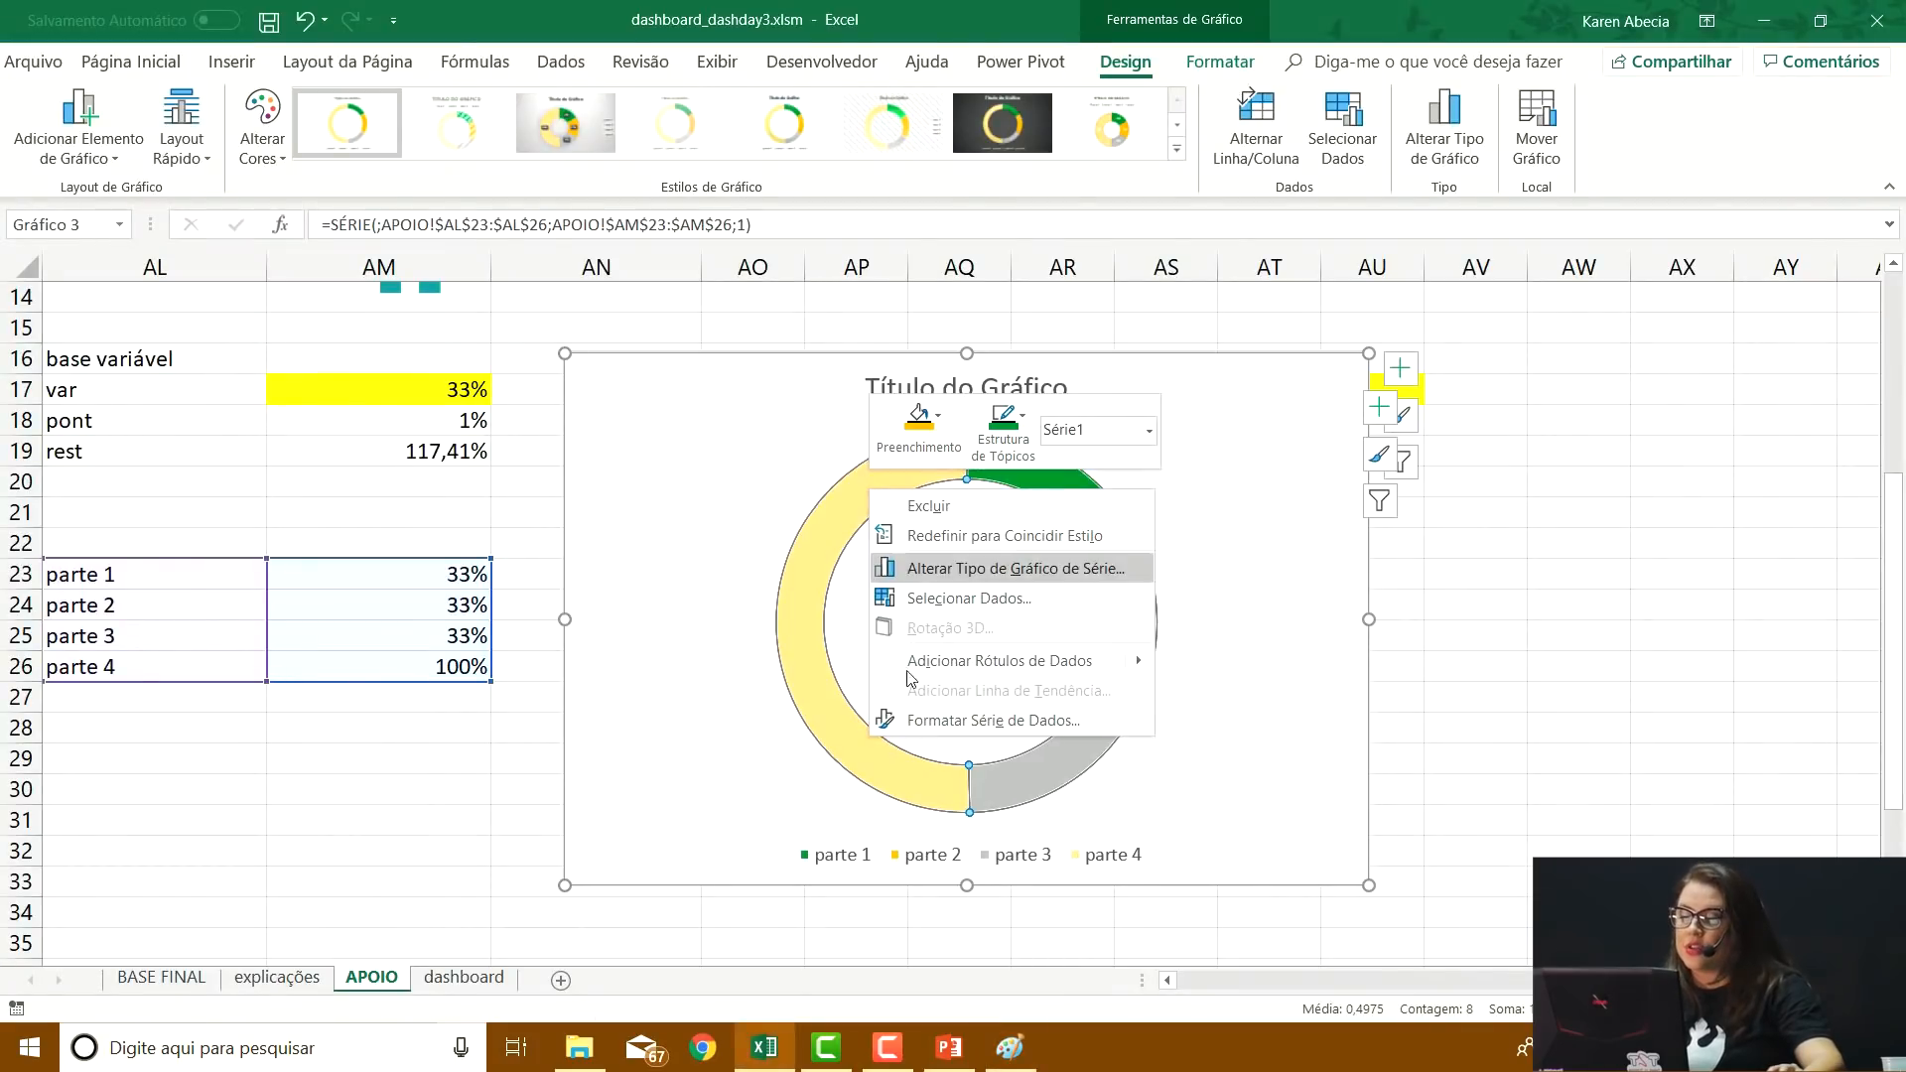
{"action": "left_click", "coordinate": [921, 718]}
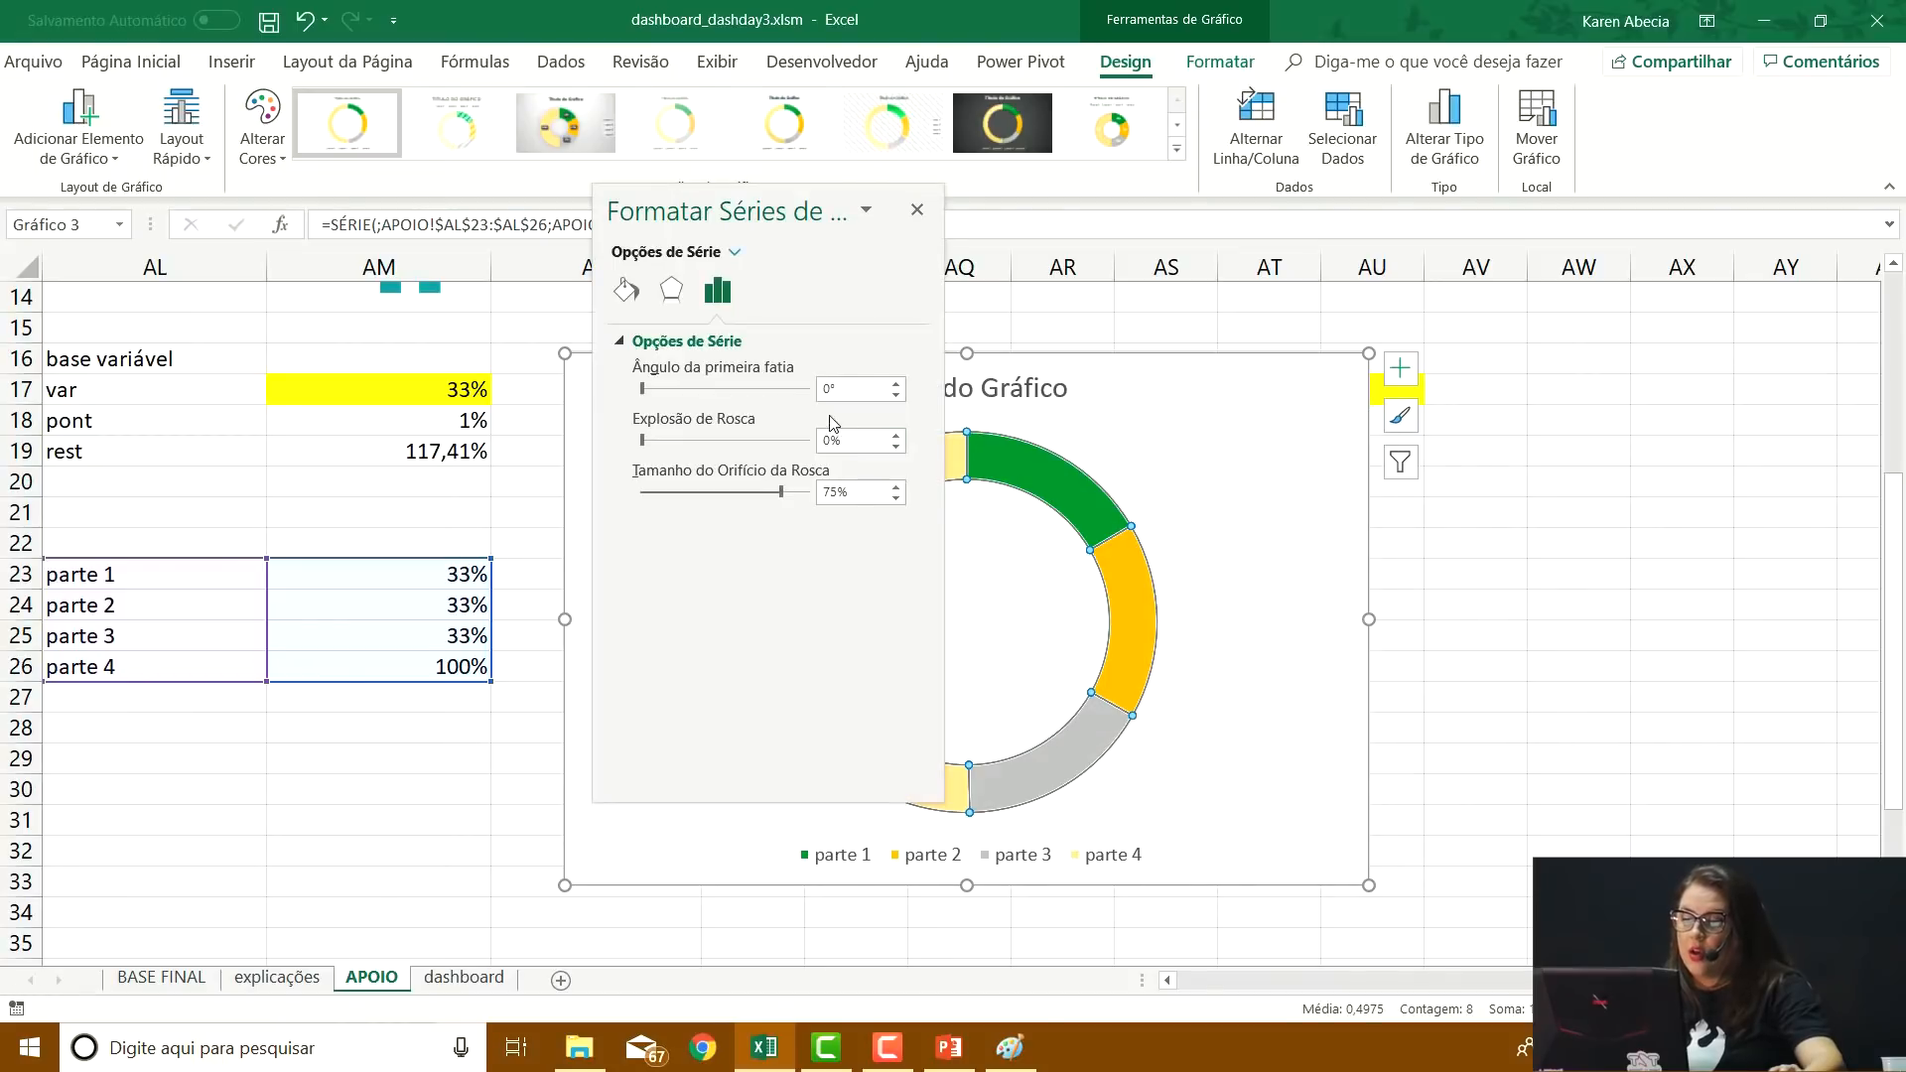
{"action": "left_click", "coordinate": [837, 387]}
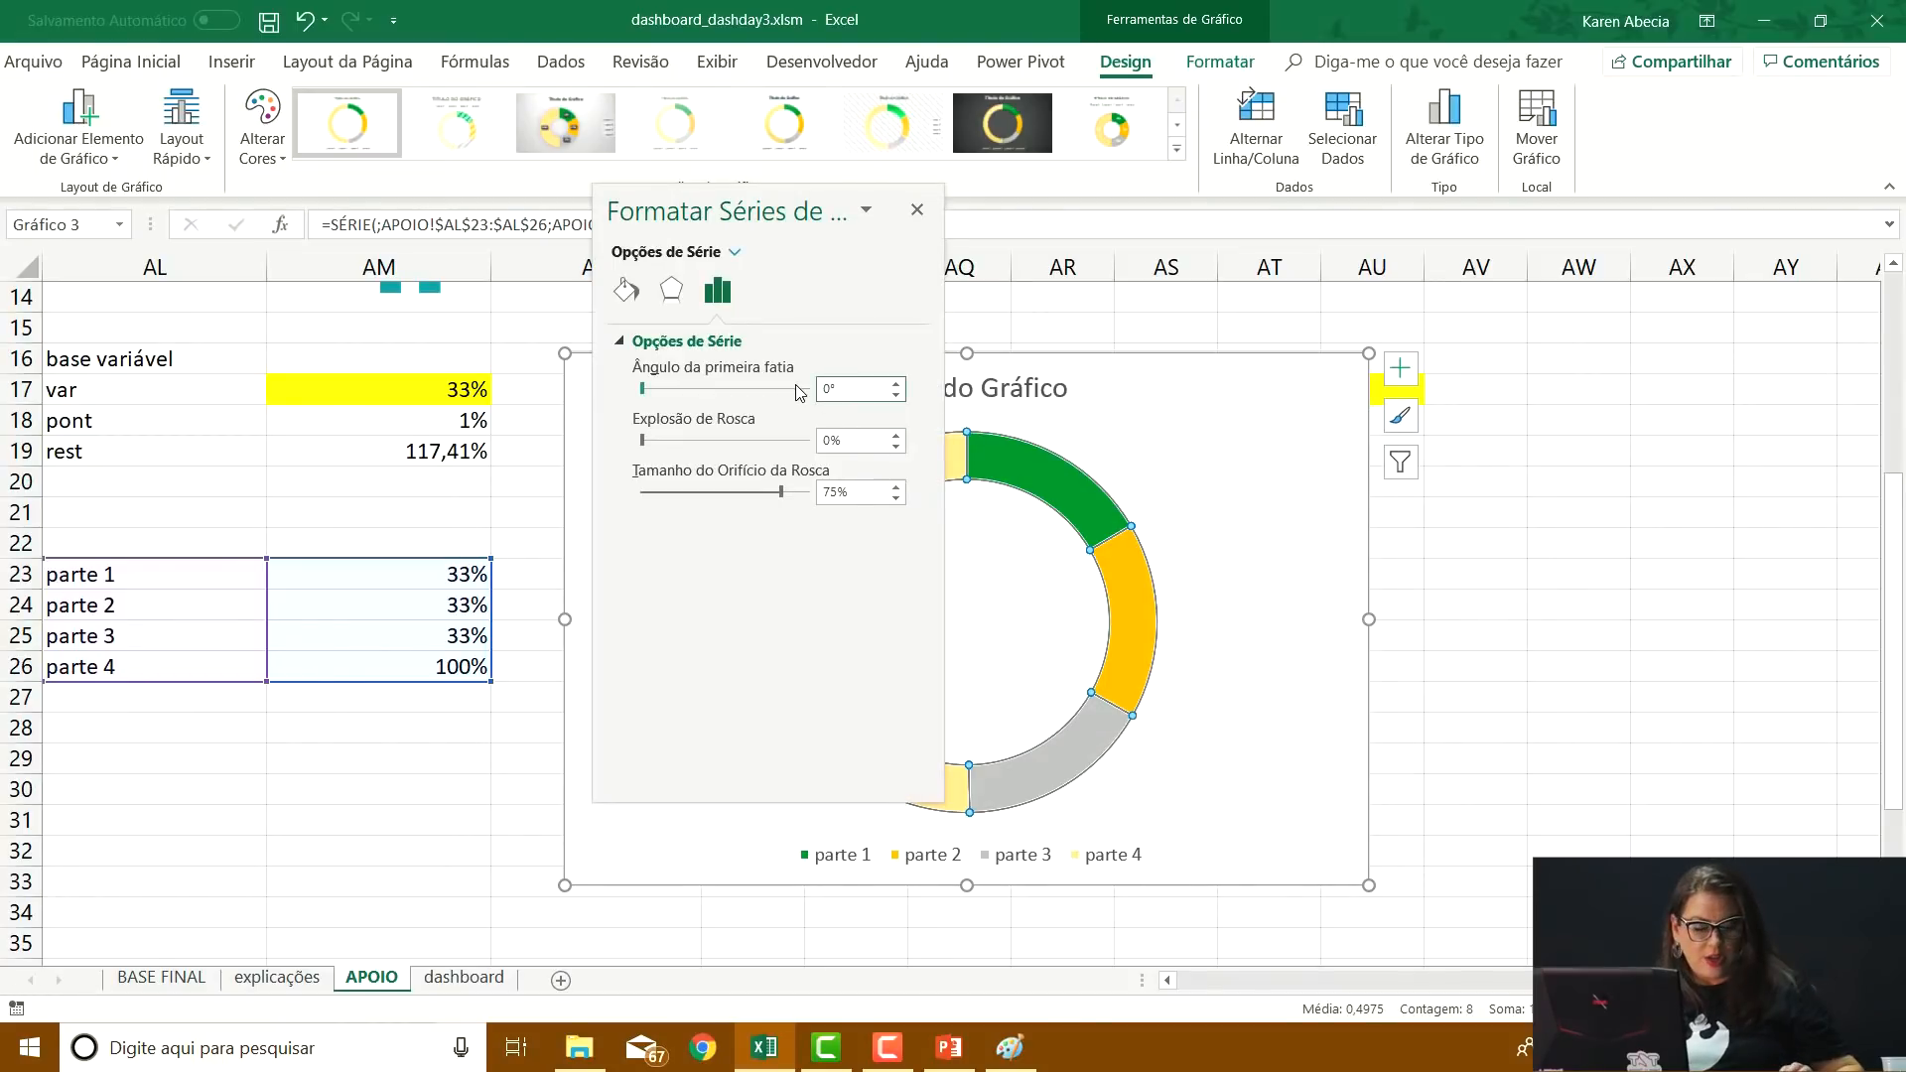
{"action": "type", "text": "270"}
{"action": "key", "text": "Delete"}
{"action": "key", "text": "Return"}
{"action": "left_click_drag", "start_coordinate": [905, 262], "coordinate": [1736, 284]}
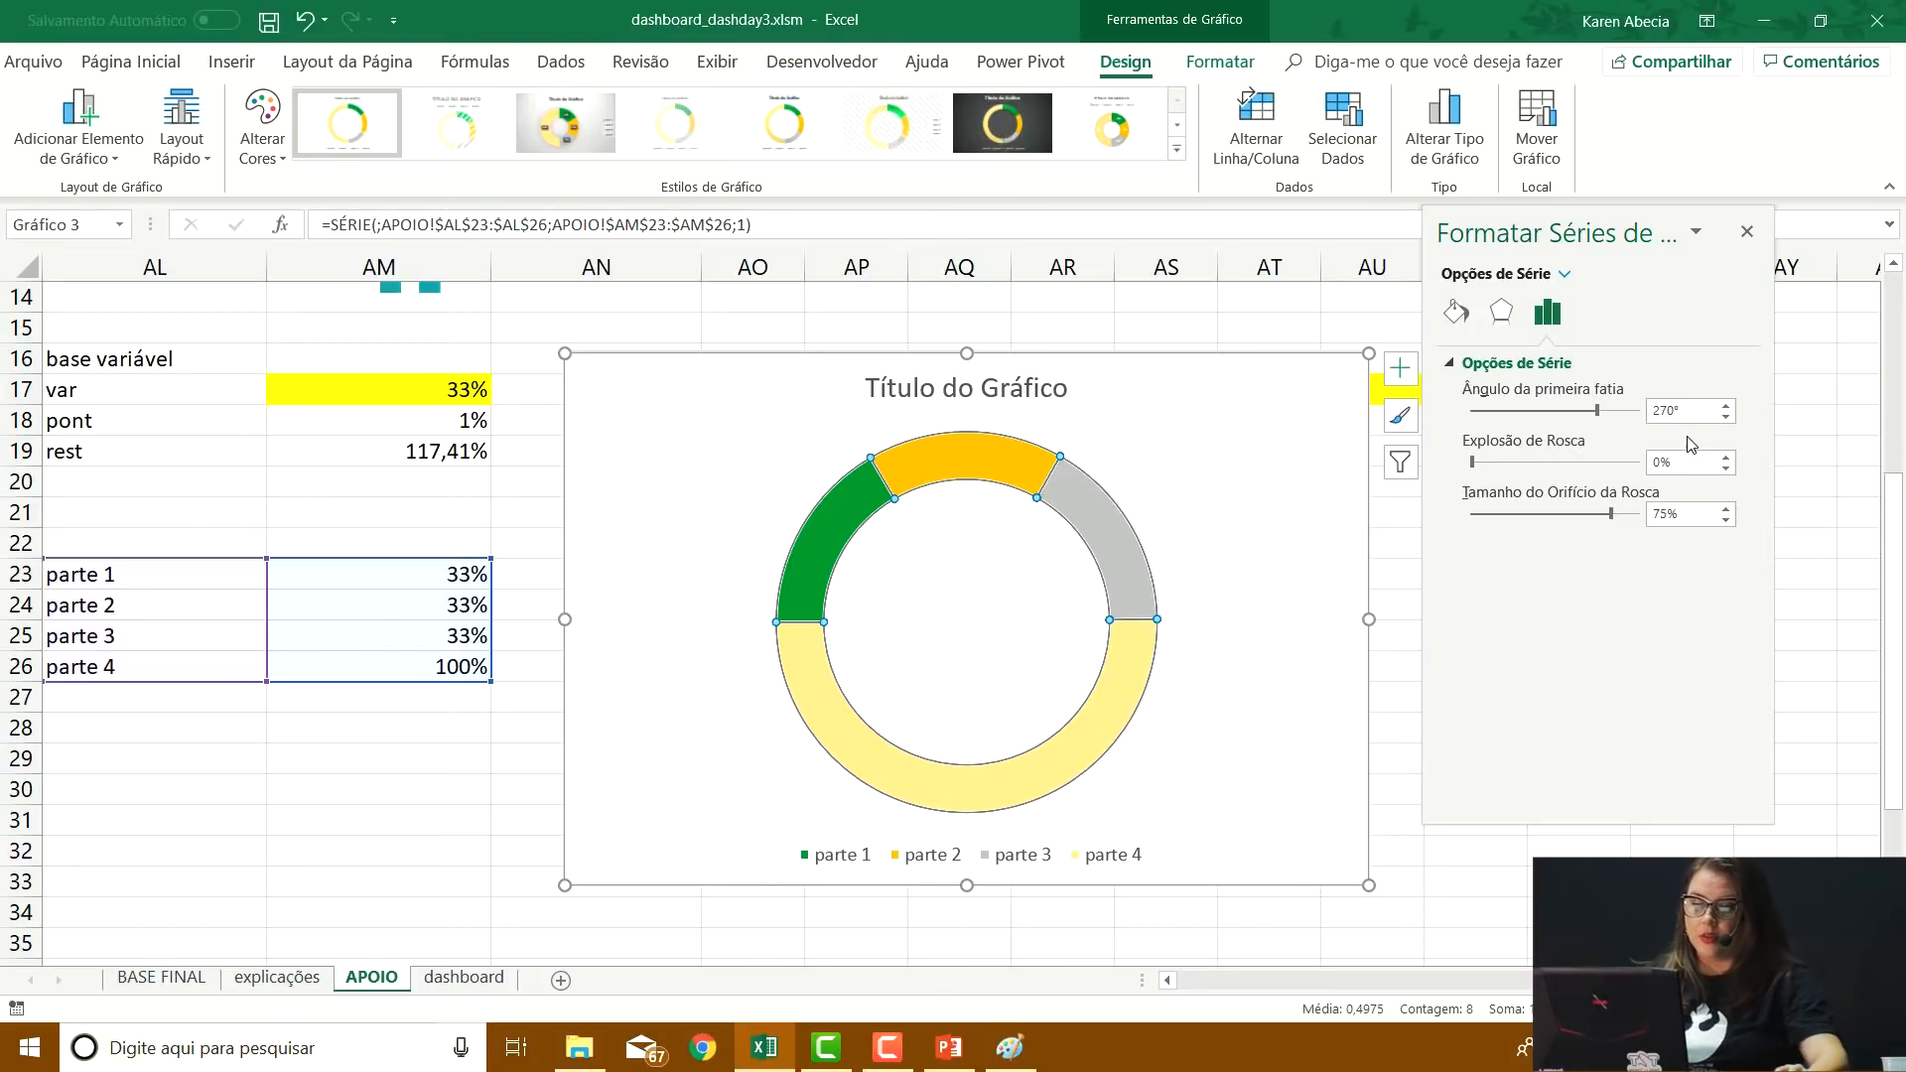
{"action": "left_click_drag", "start_coordinate": [1728, 422], "coordinate": [1728, 422]}
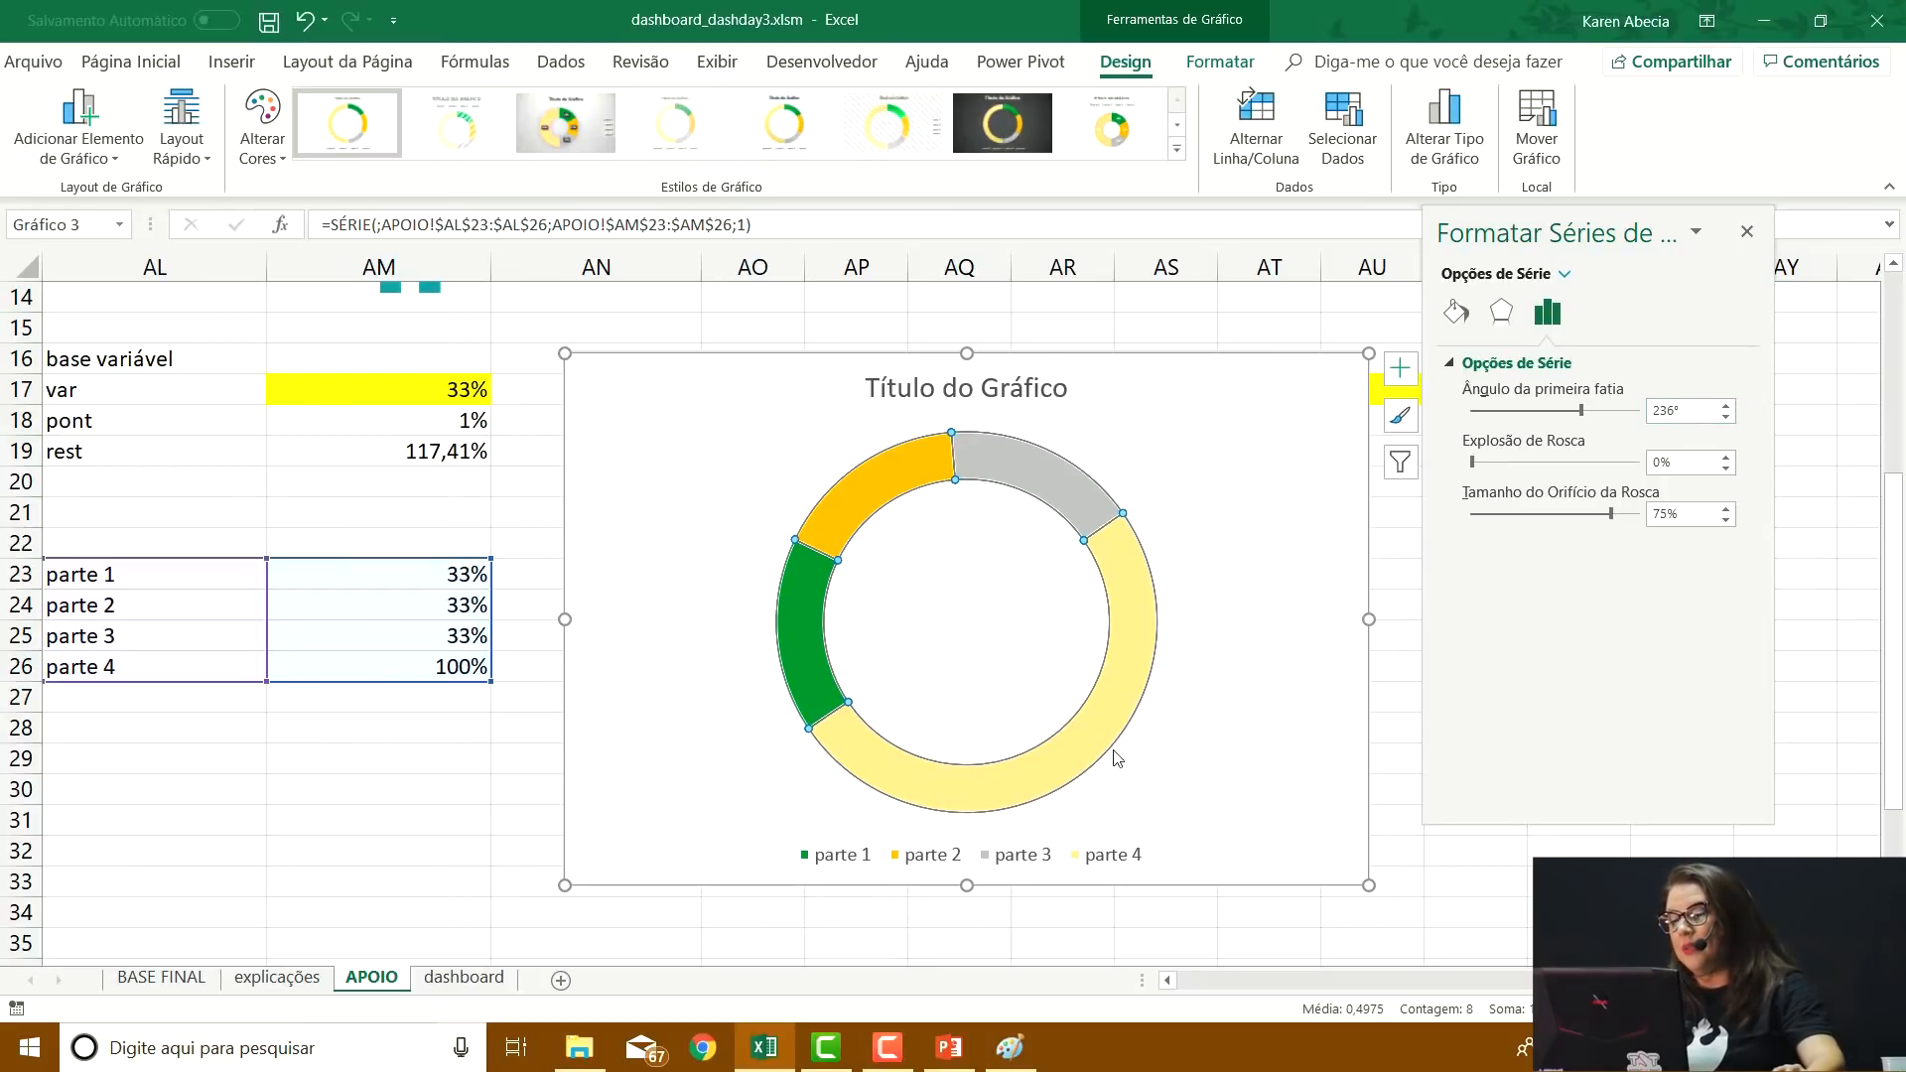
Set the parte 4 value in AM26 to 60% and lower it to 40%
{"action": "key", "text": "alt+Tab"}
{"action": "key", "text": "alt+Tab"}
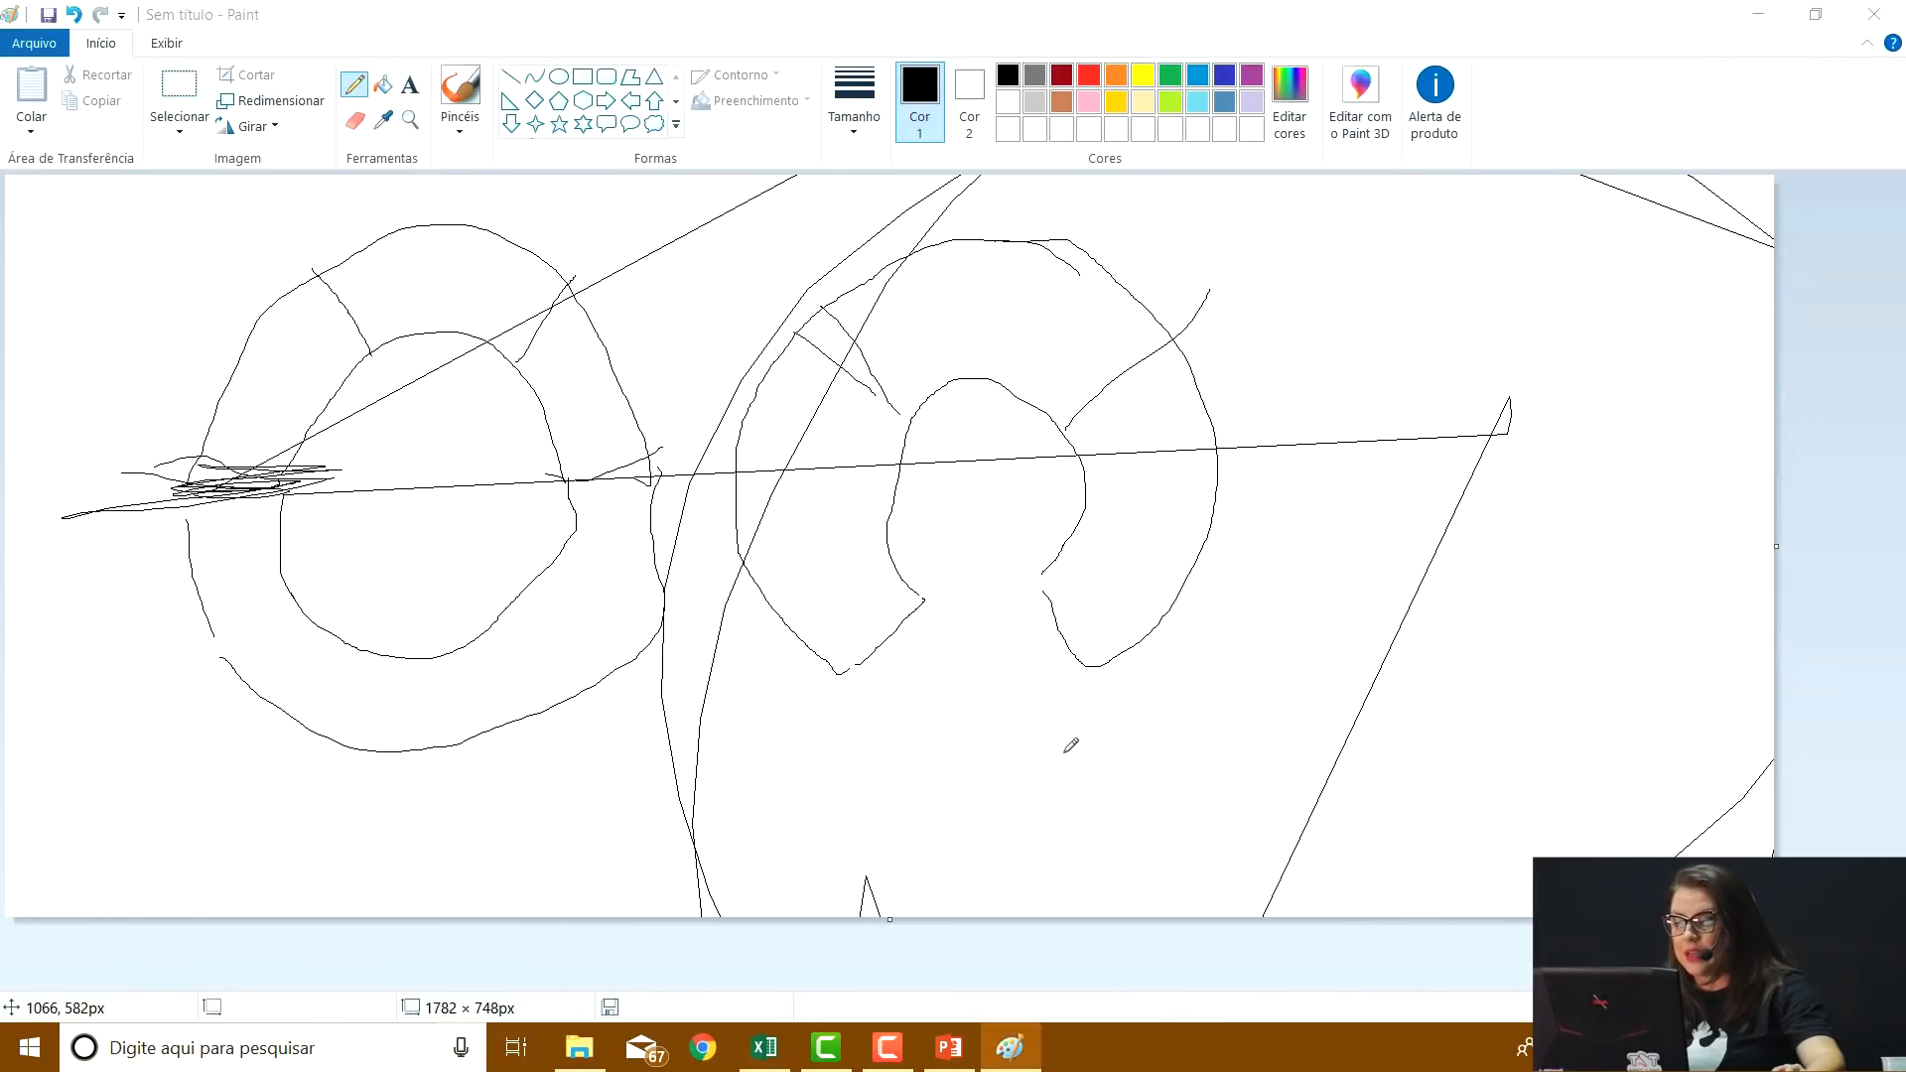
{"action": "left_click_drag", "start_coordinate": [687, 790], "coordinate": [416, 718]}
{"action": "left_click", "coordinate": [425, 668]}
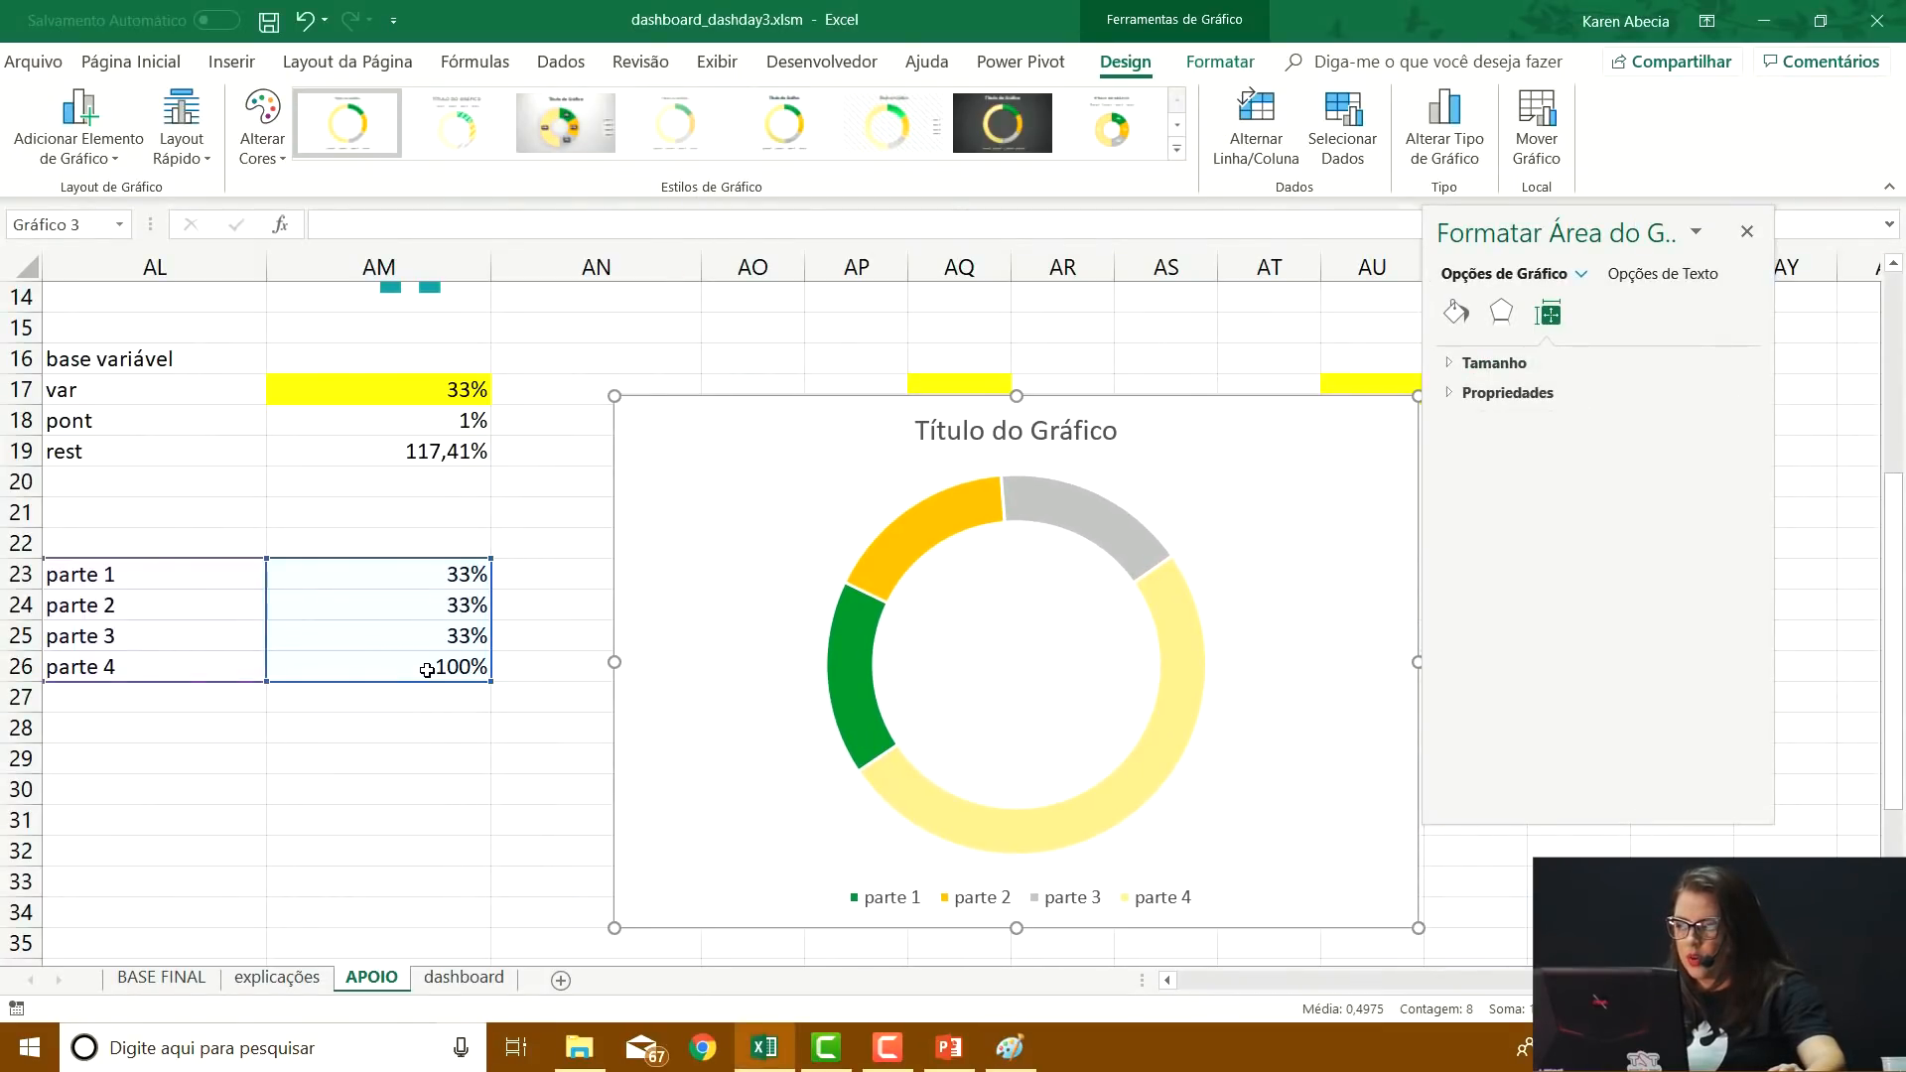
{"action": "type", "text": "60"}
{"action": "key", "text": "Return"}
{"action": "key", "text": "Up"}
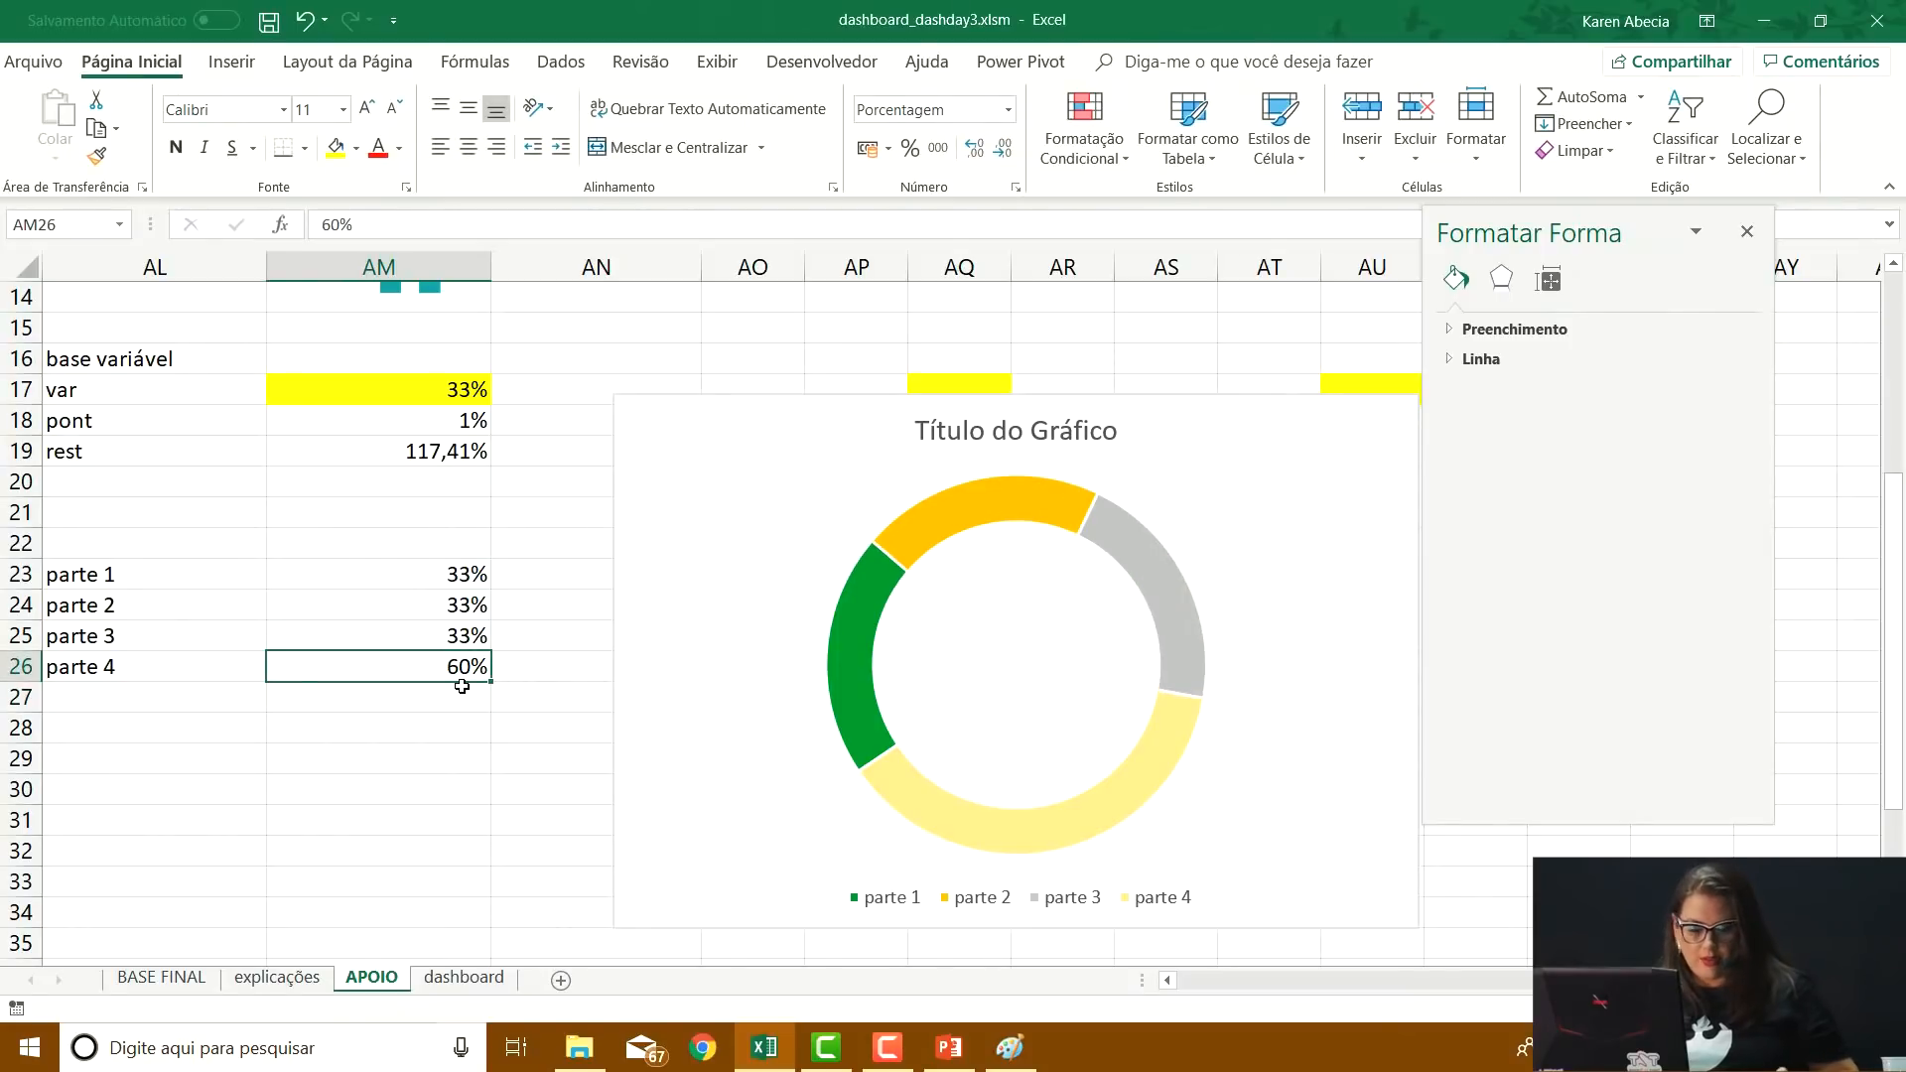
{"action": "type", "text": "40"}
{"action": "key", "text": "Return"}
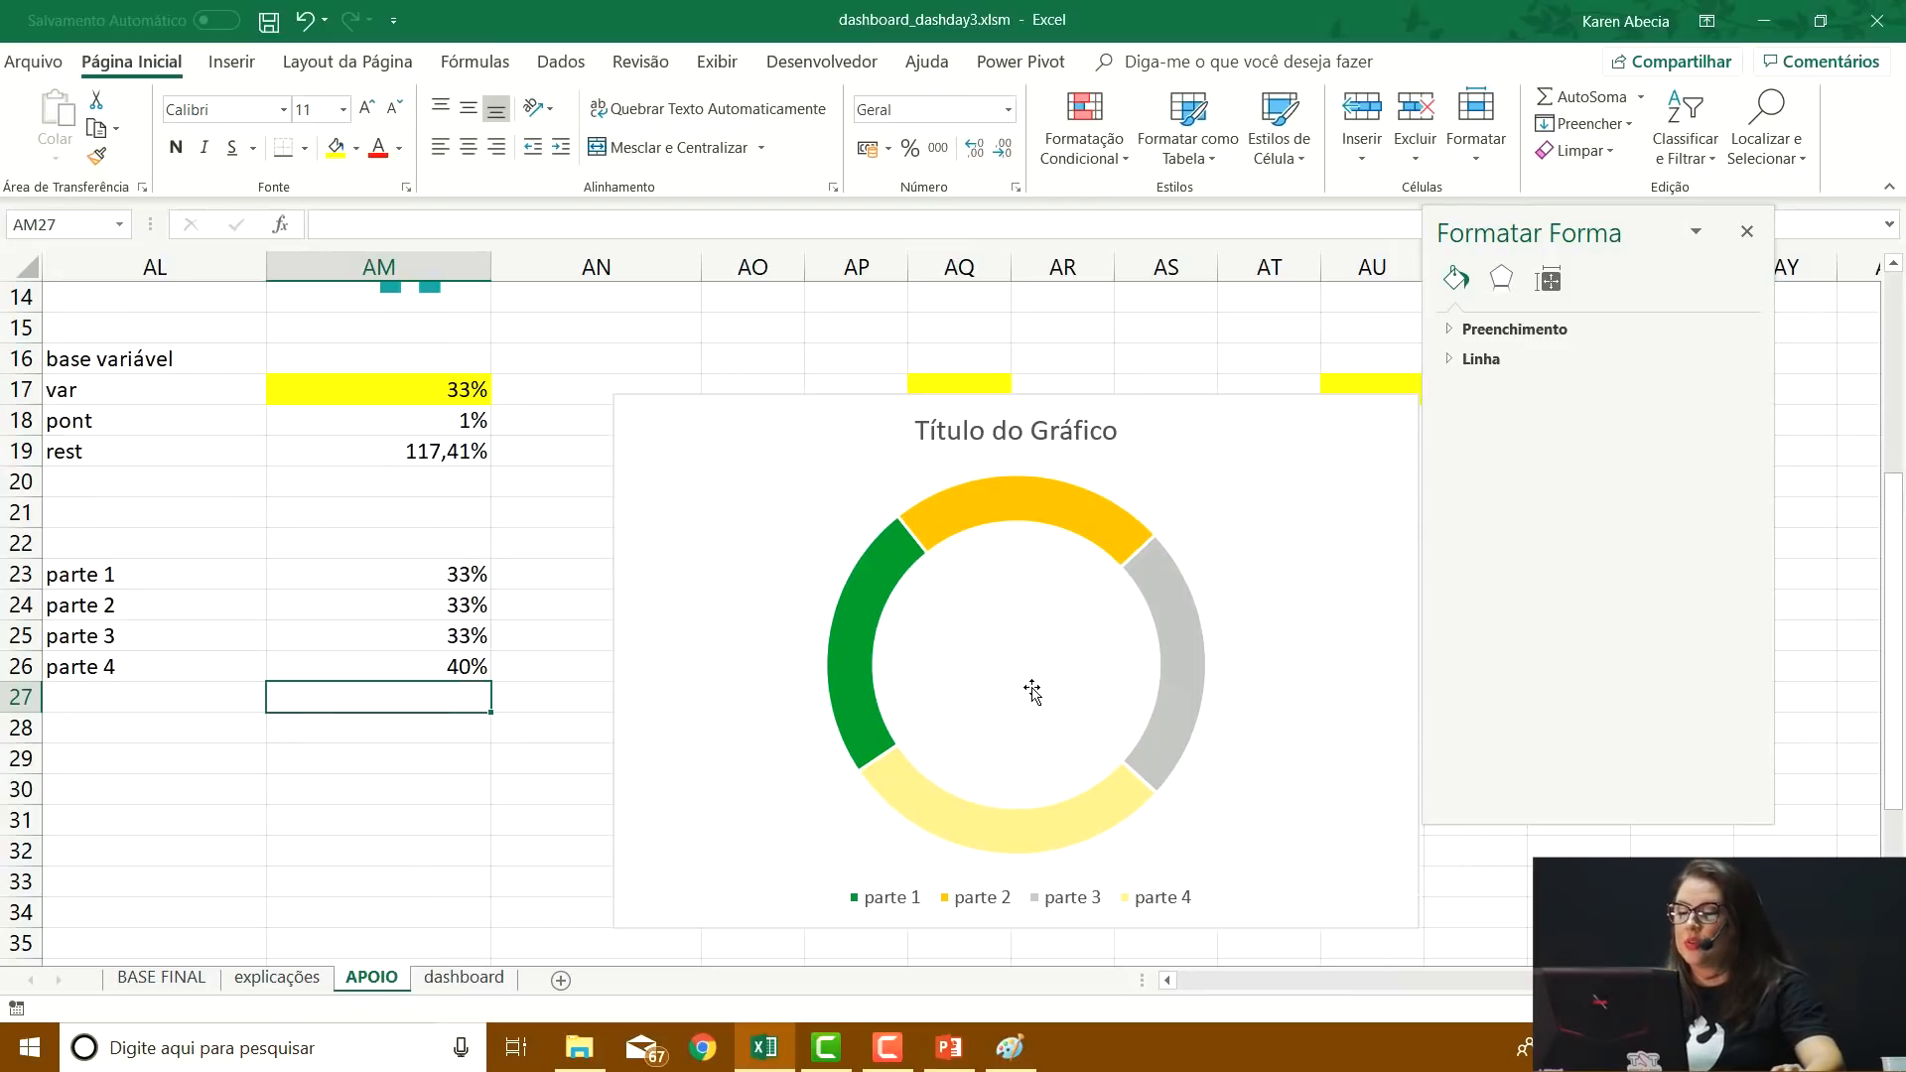
Remove the outline and fill from the doughnut's parte 4 slice and shift the chart slightly up and left
{"action": "left_click", "coordinate": [931, 800]}
{"action": "left_click", "coordinate": [935, 801]}
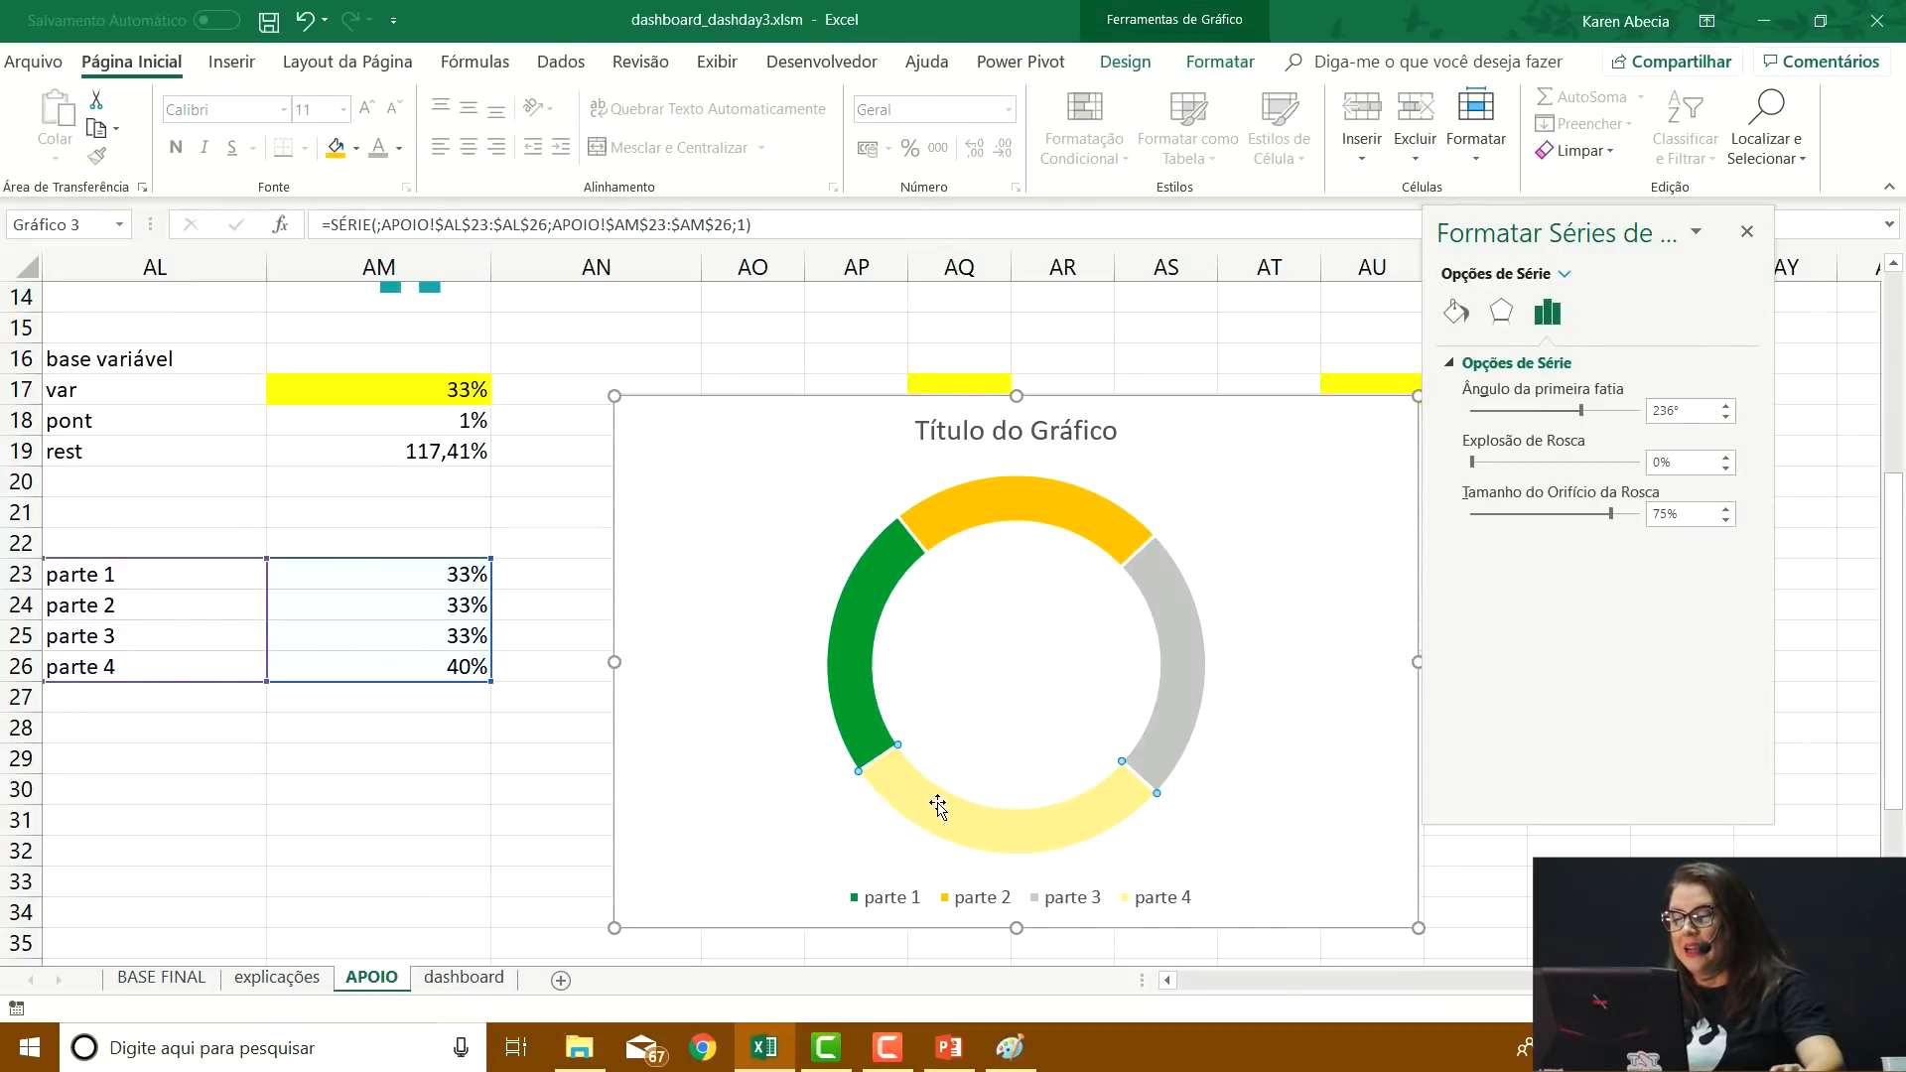
{"action": "left_click", "coordinate": [1220, 62]}
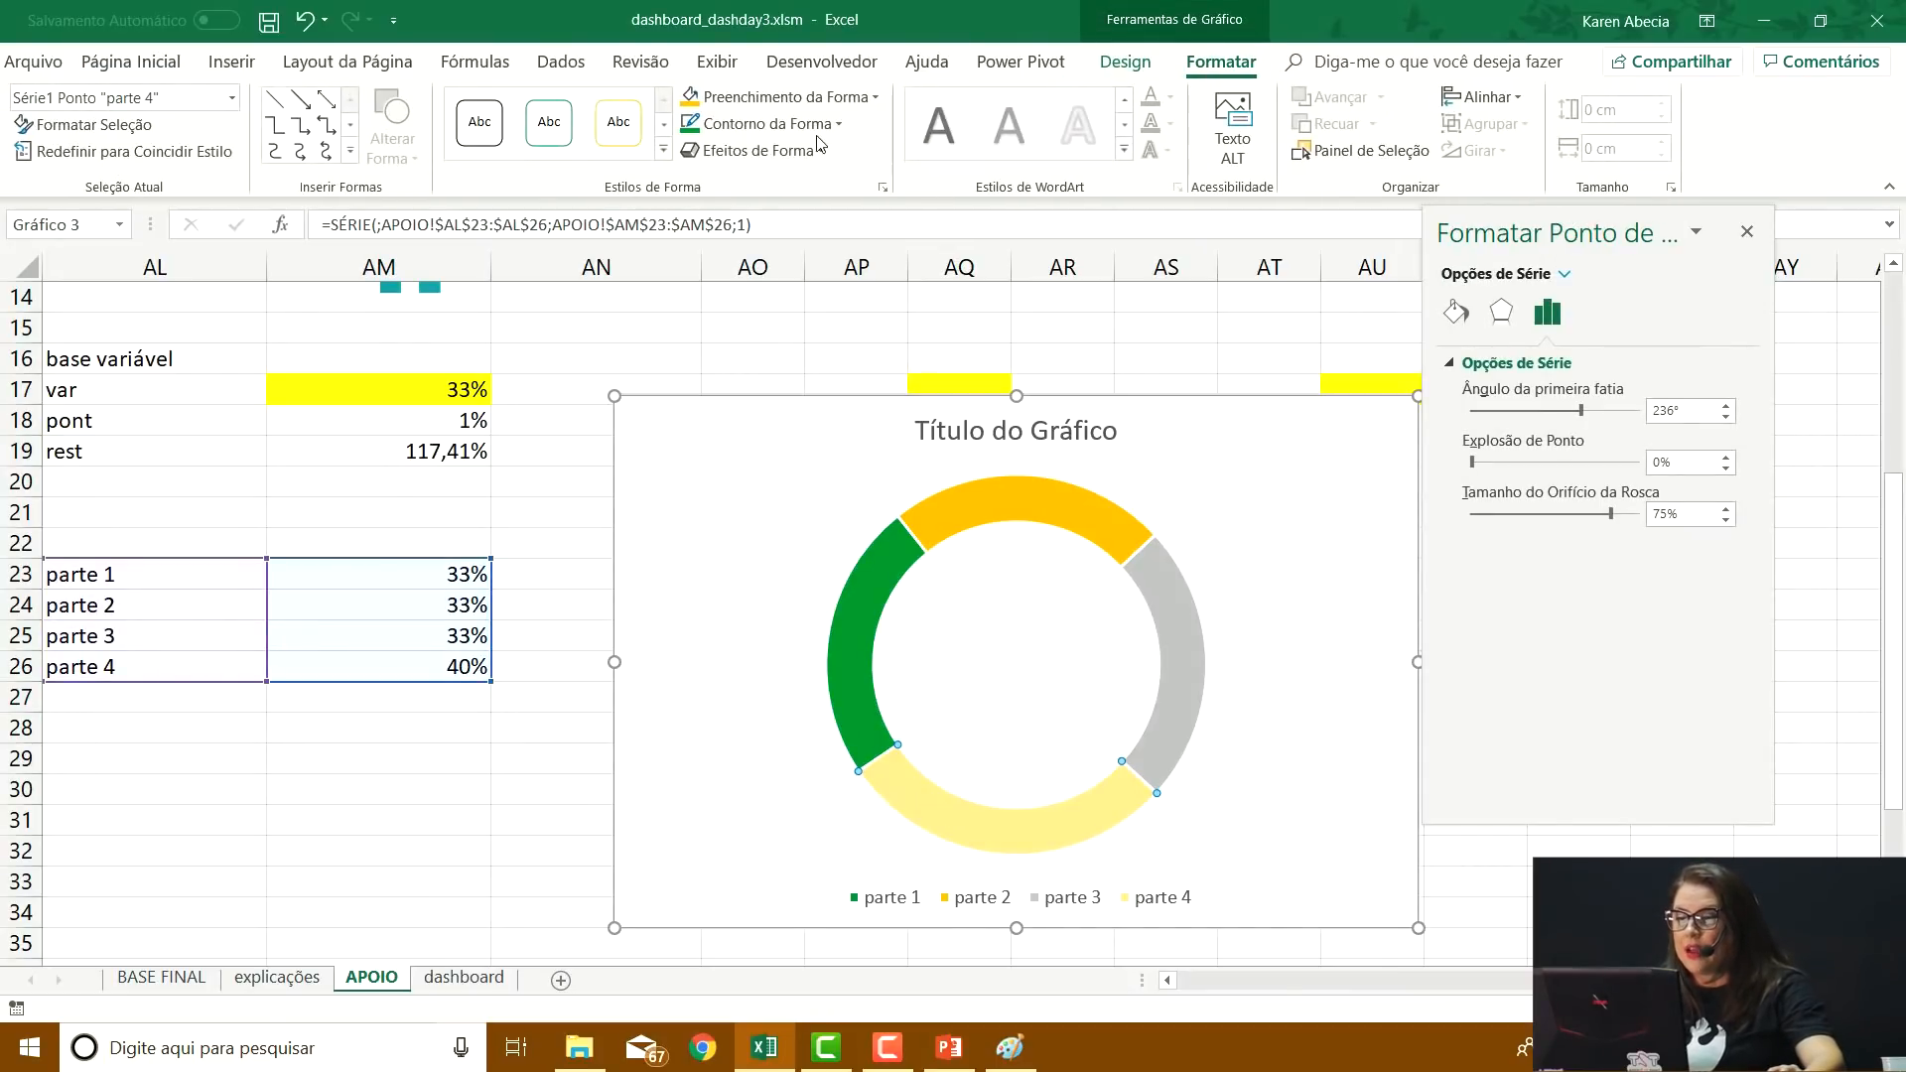
{"action": "left_click", "coordinate": [765, 123]}
{"action": "left_click", "coordinate": [763, 409]}
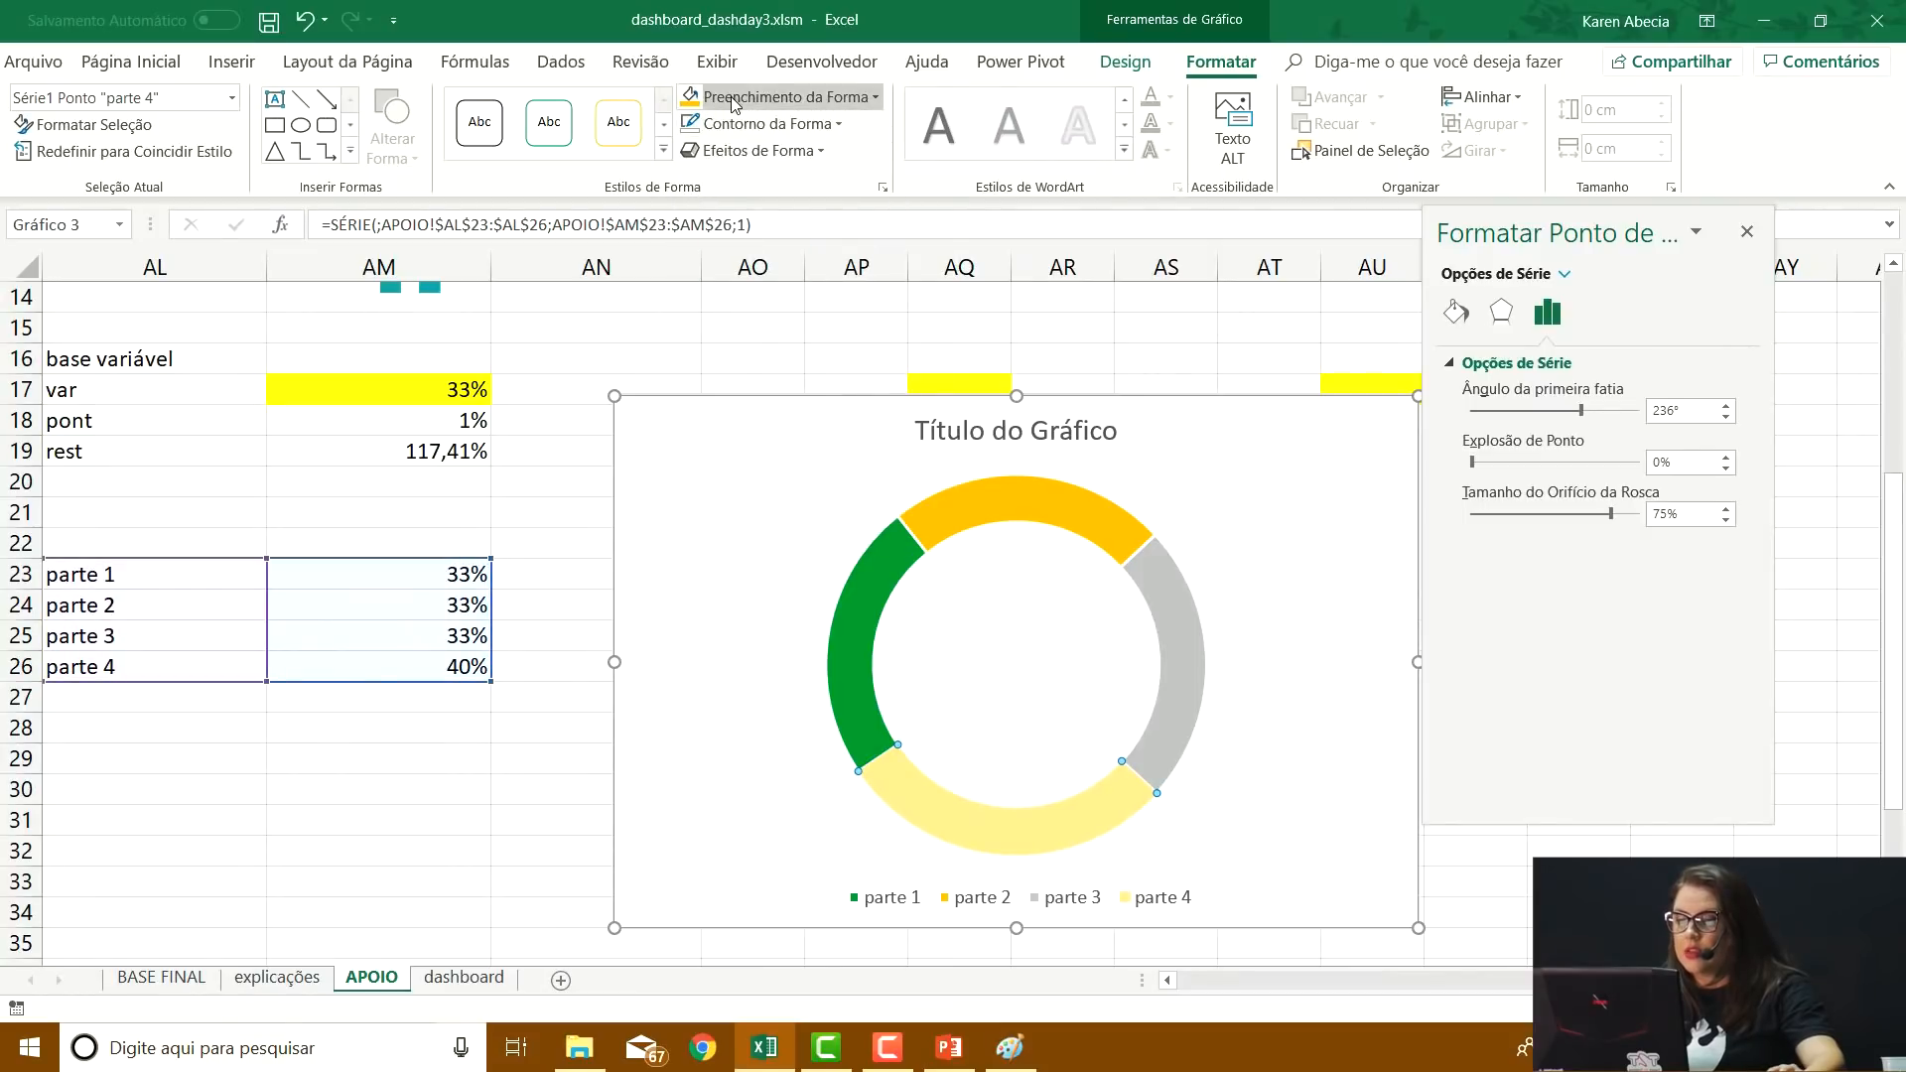
{"action": "left_click", "coordinate": [786, 96]}
{"action": "left_click", "coordinate": [707, 382]}
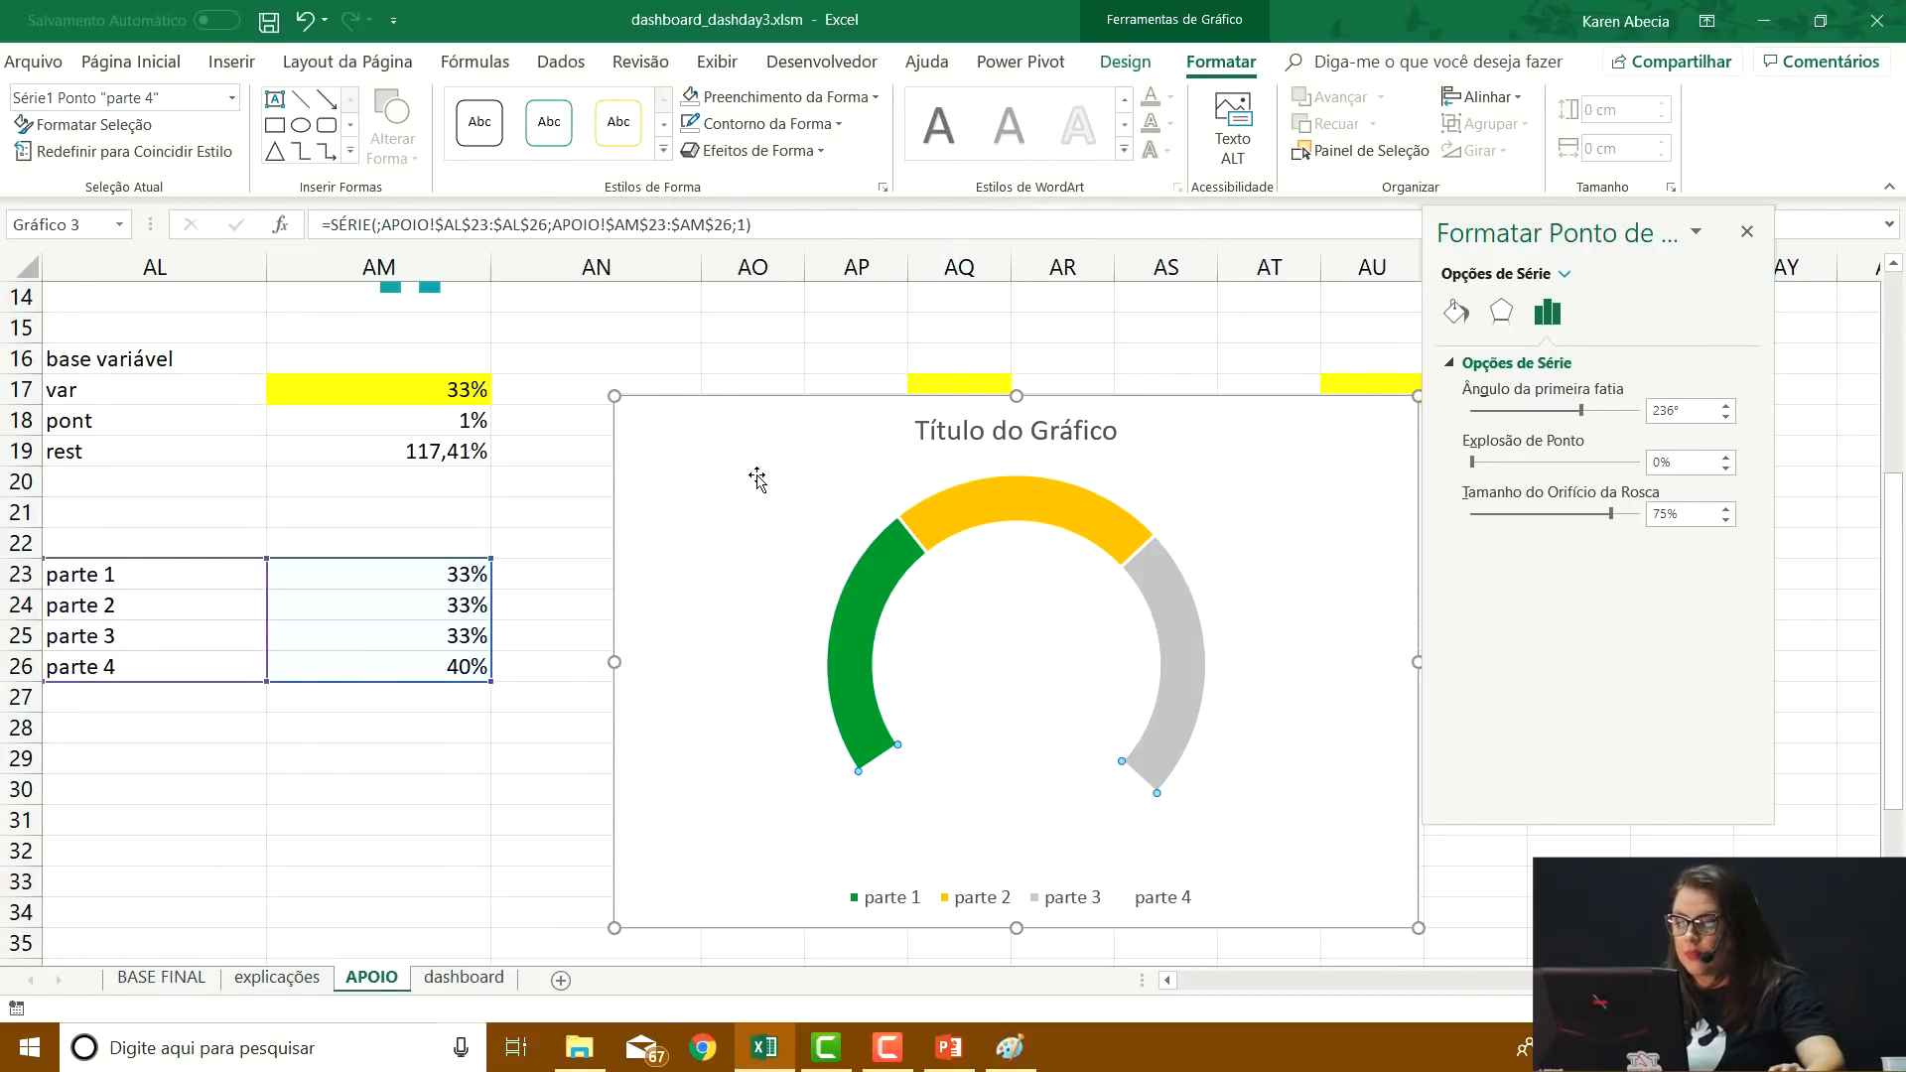
{"action": "left_click", "coordinate": [946, 827]}
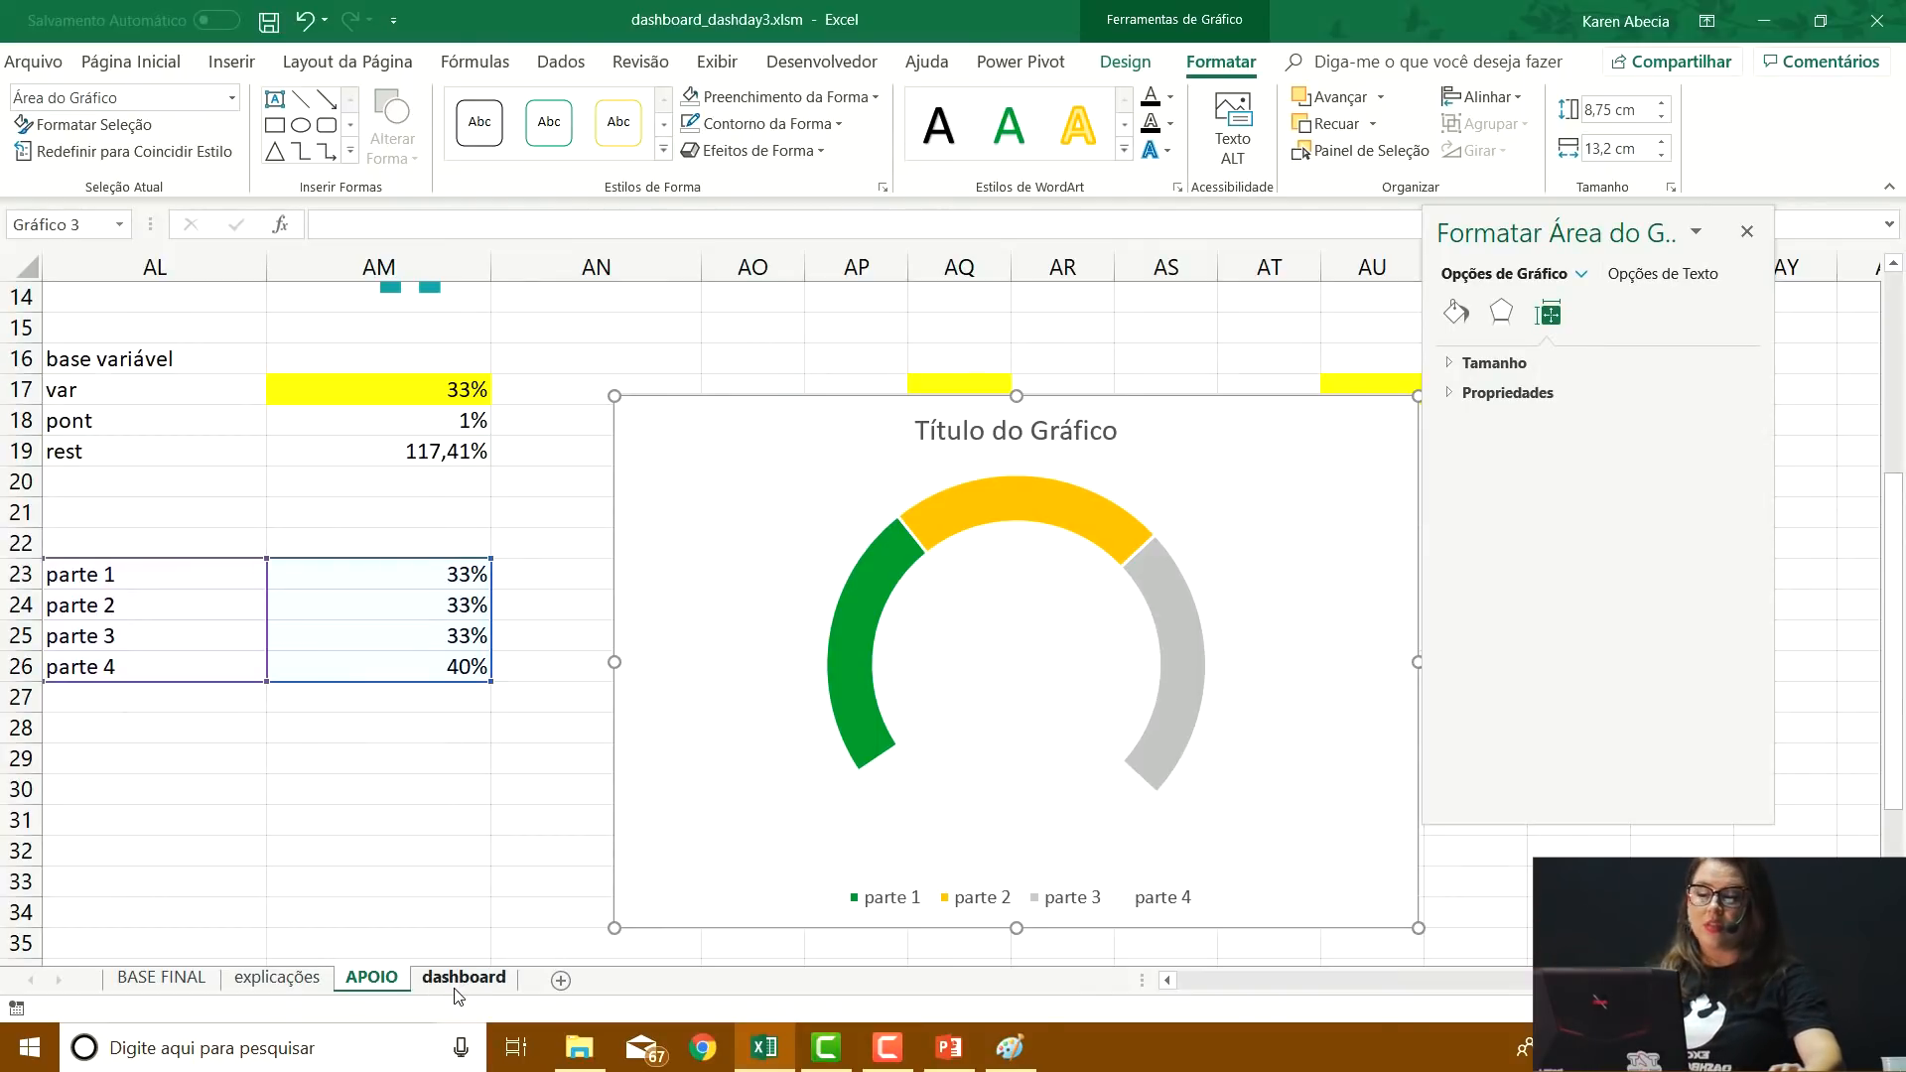
{"action": "left_click_drag", "start_coordinate": [768, 411], "coordinate": [724, 370]}
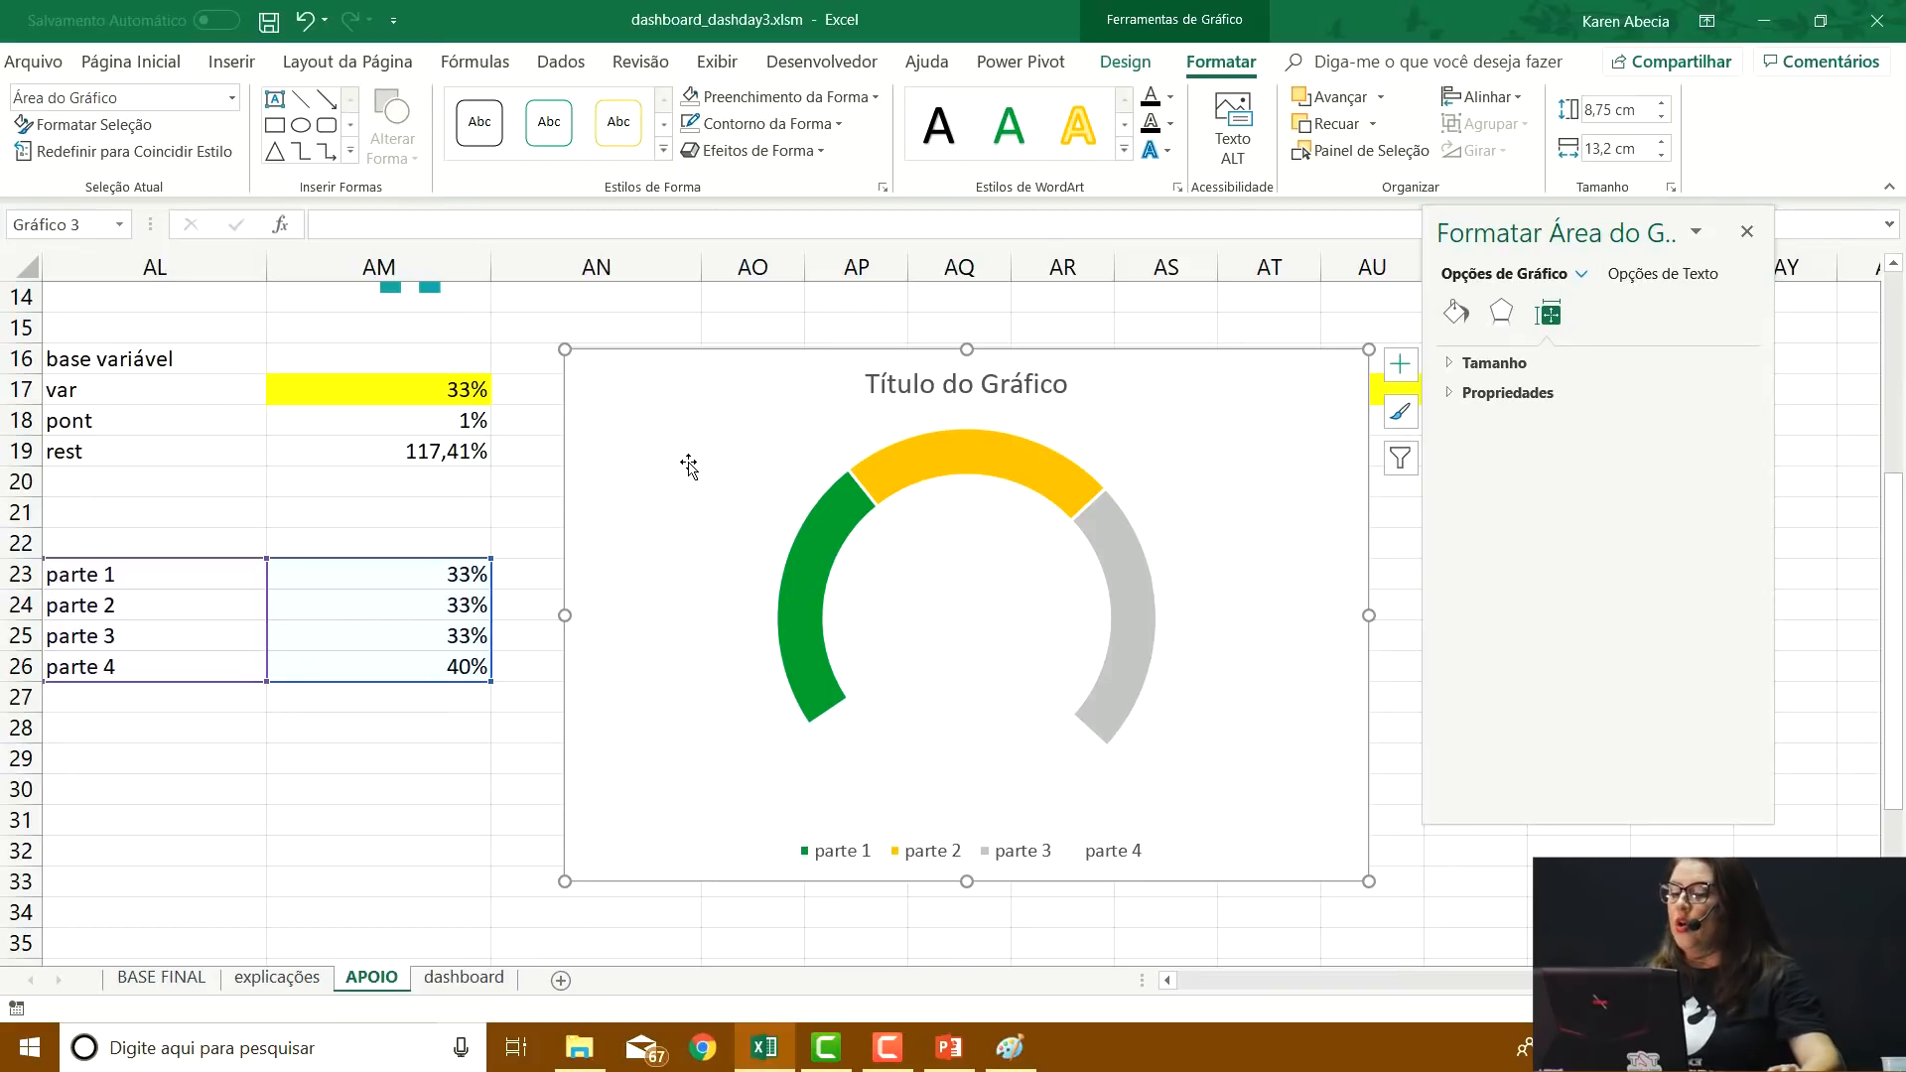
Paste a copy of the doughnut chart and overlap it on the original, then try moving its source range to AL28:AM31 and undo that
{"action": "left_click", "coordinate": [353, 779]}
{"action": "key", "text": "ctrl+v"}
{"action": "left_click_drag", "start_coordinate": [515, 775], "coordinate": [793, 384]}
{"action": "left_click_drag", "start_coordinate": [455, 668], "coordinate": [429, 821]}
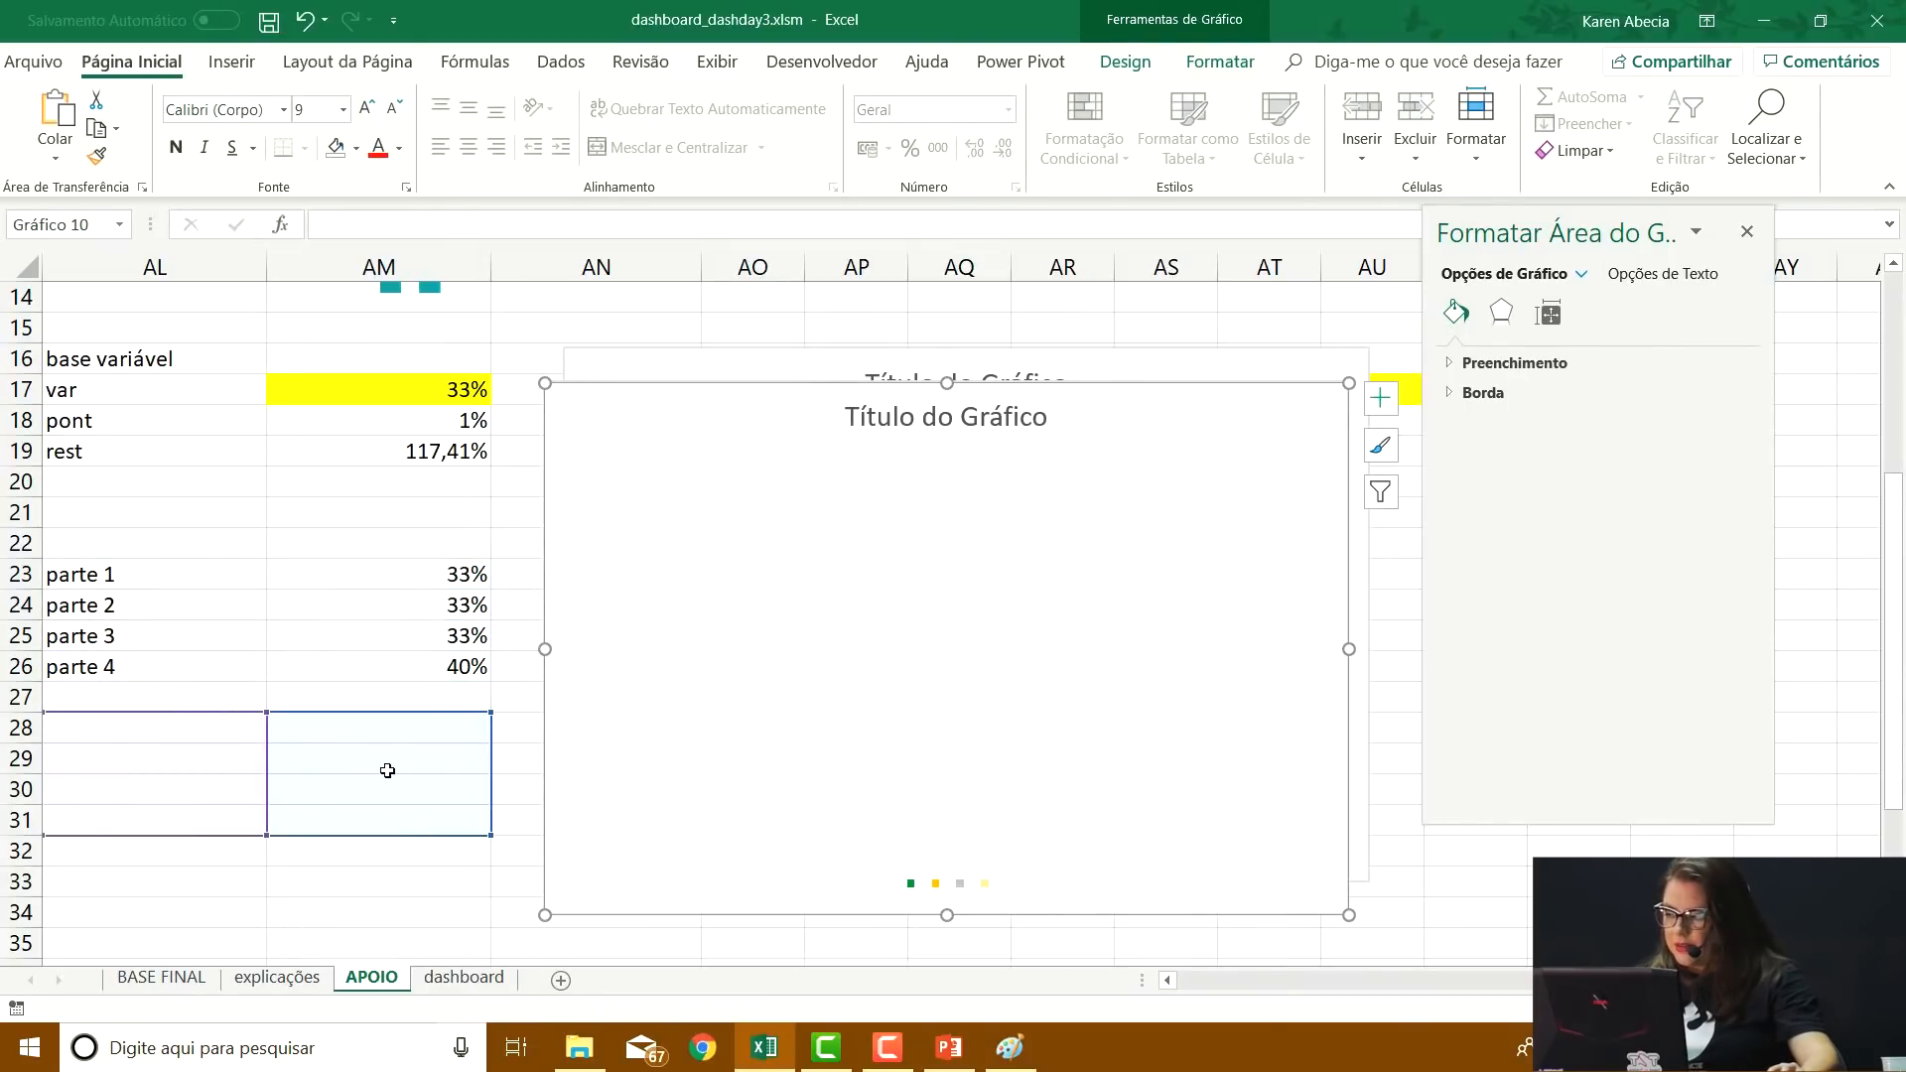
{"action": "key", "text": "ctrl+z"}
Label cells AL29 to AL31 as realizado, ponteiro and pizza
{"action": "left_click", "coordinate": [239, 750]}
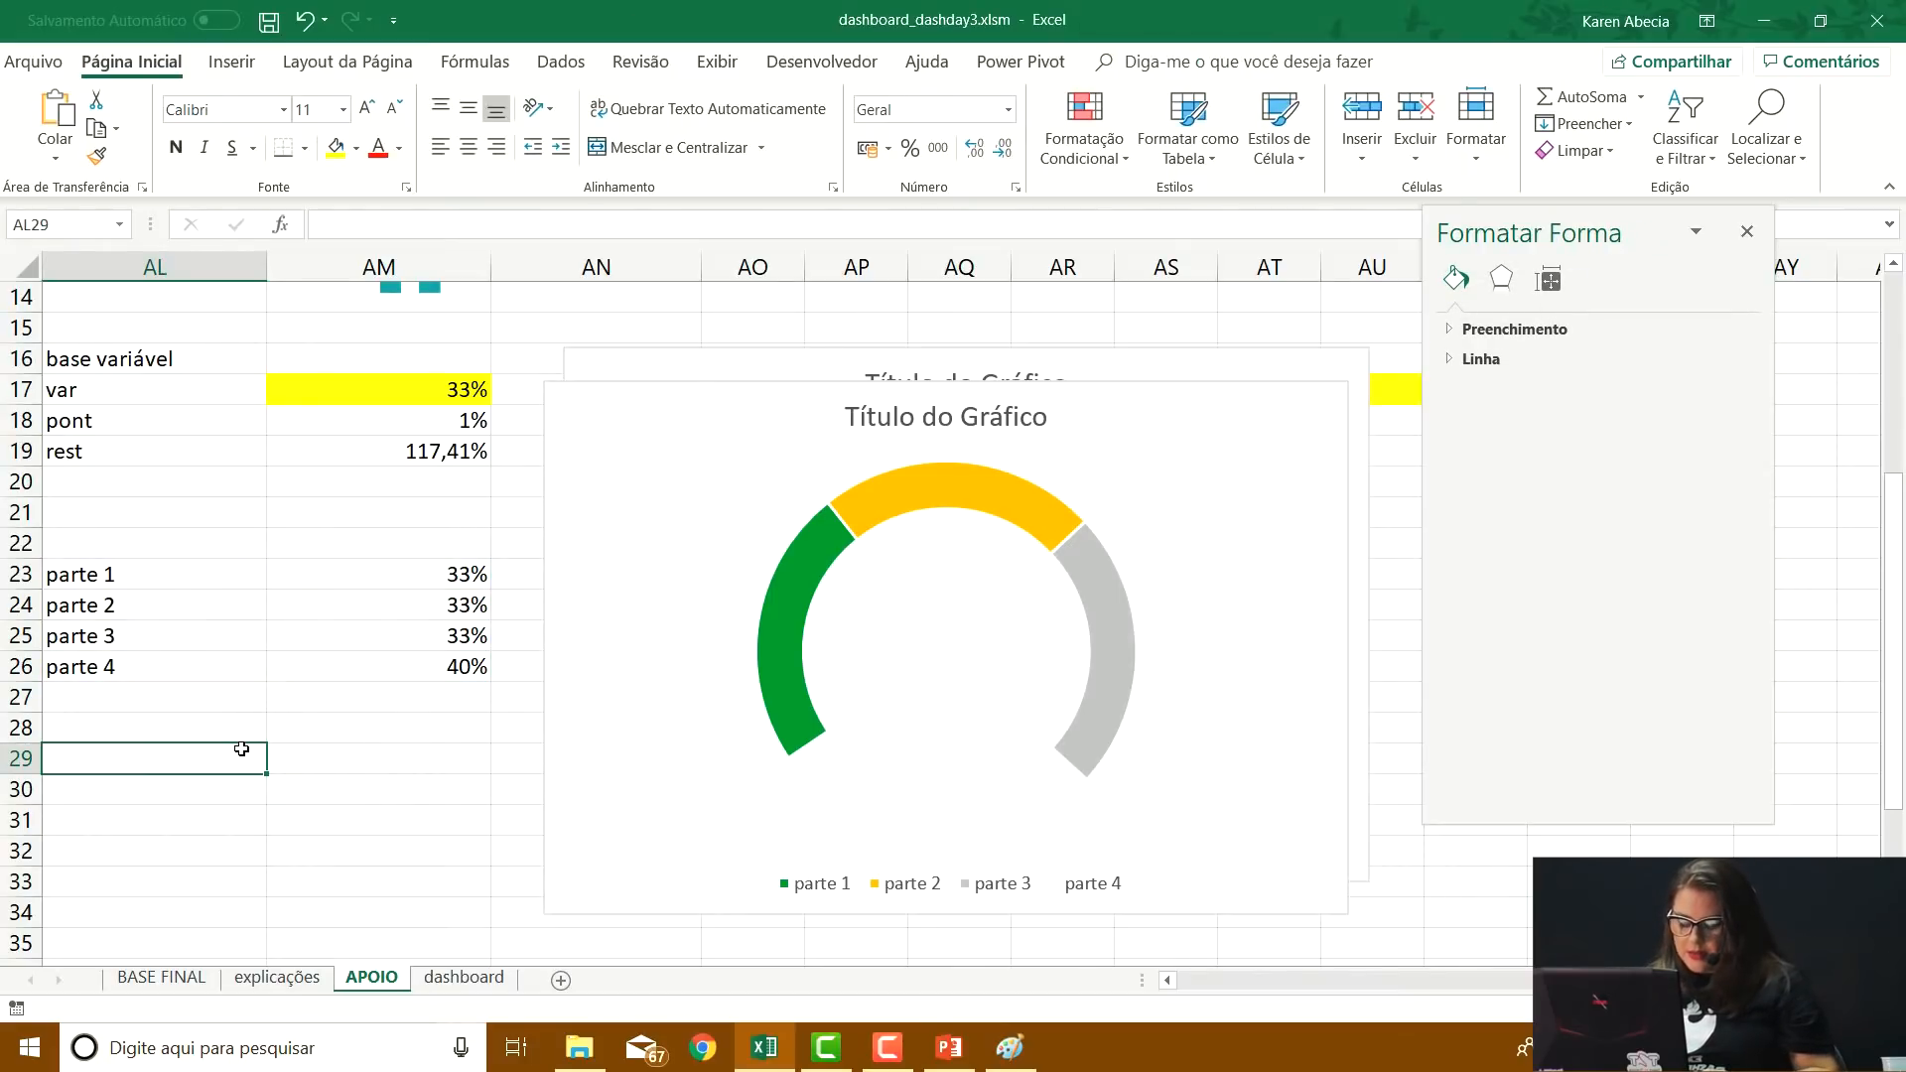
{"action": "type", "text": "r"}
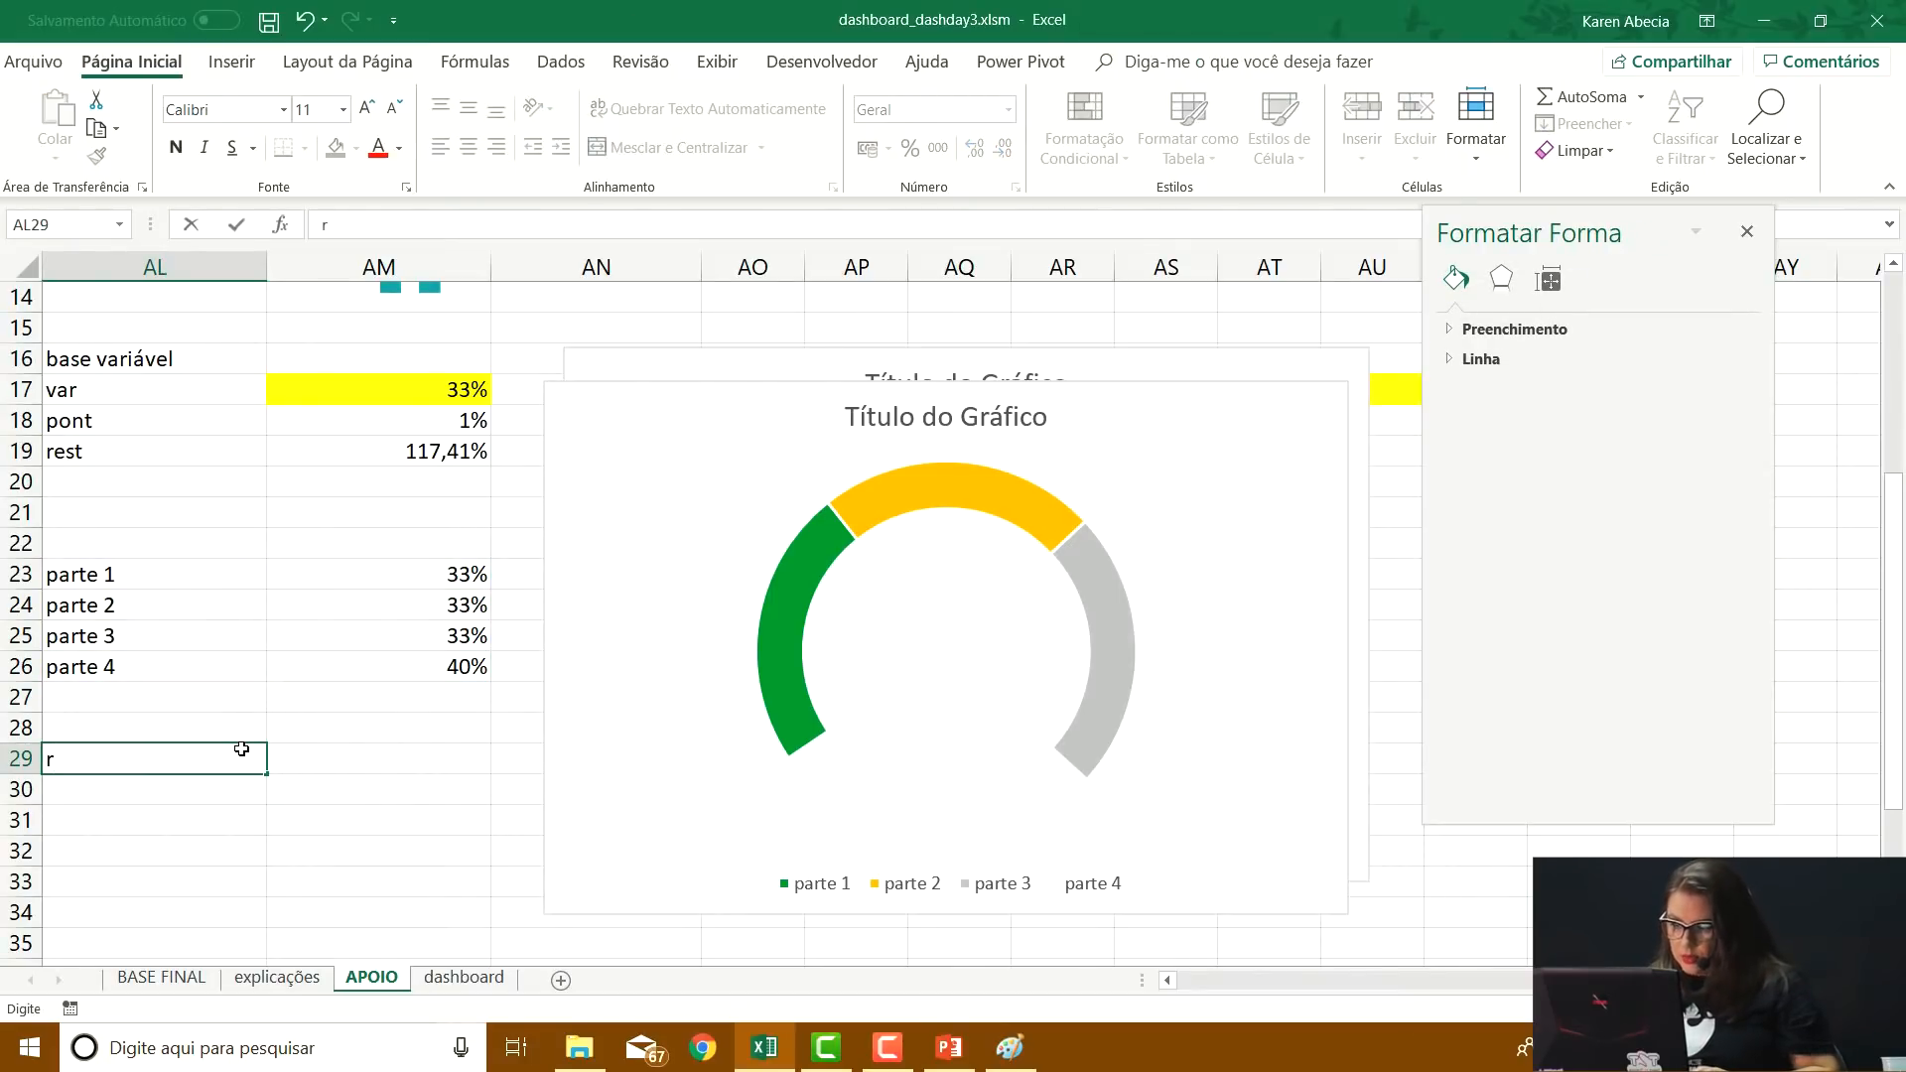
{"action": "type", "text": "ealizado"}
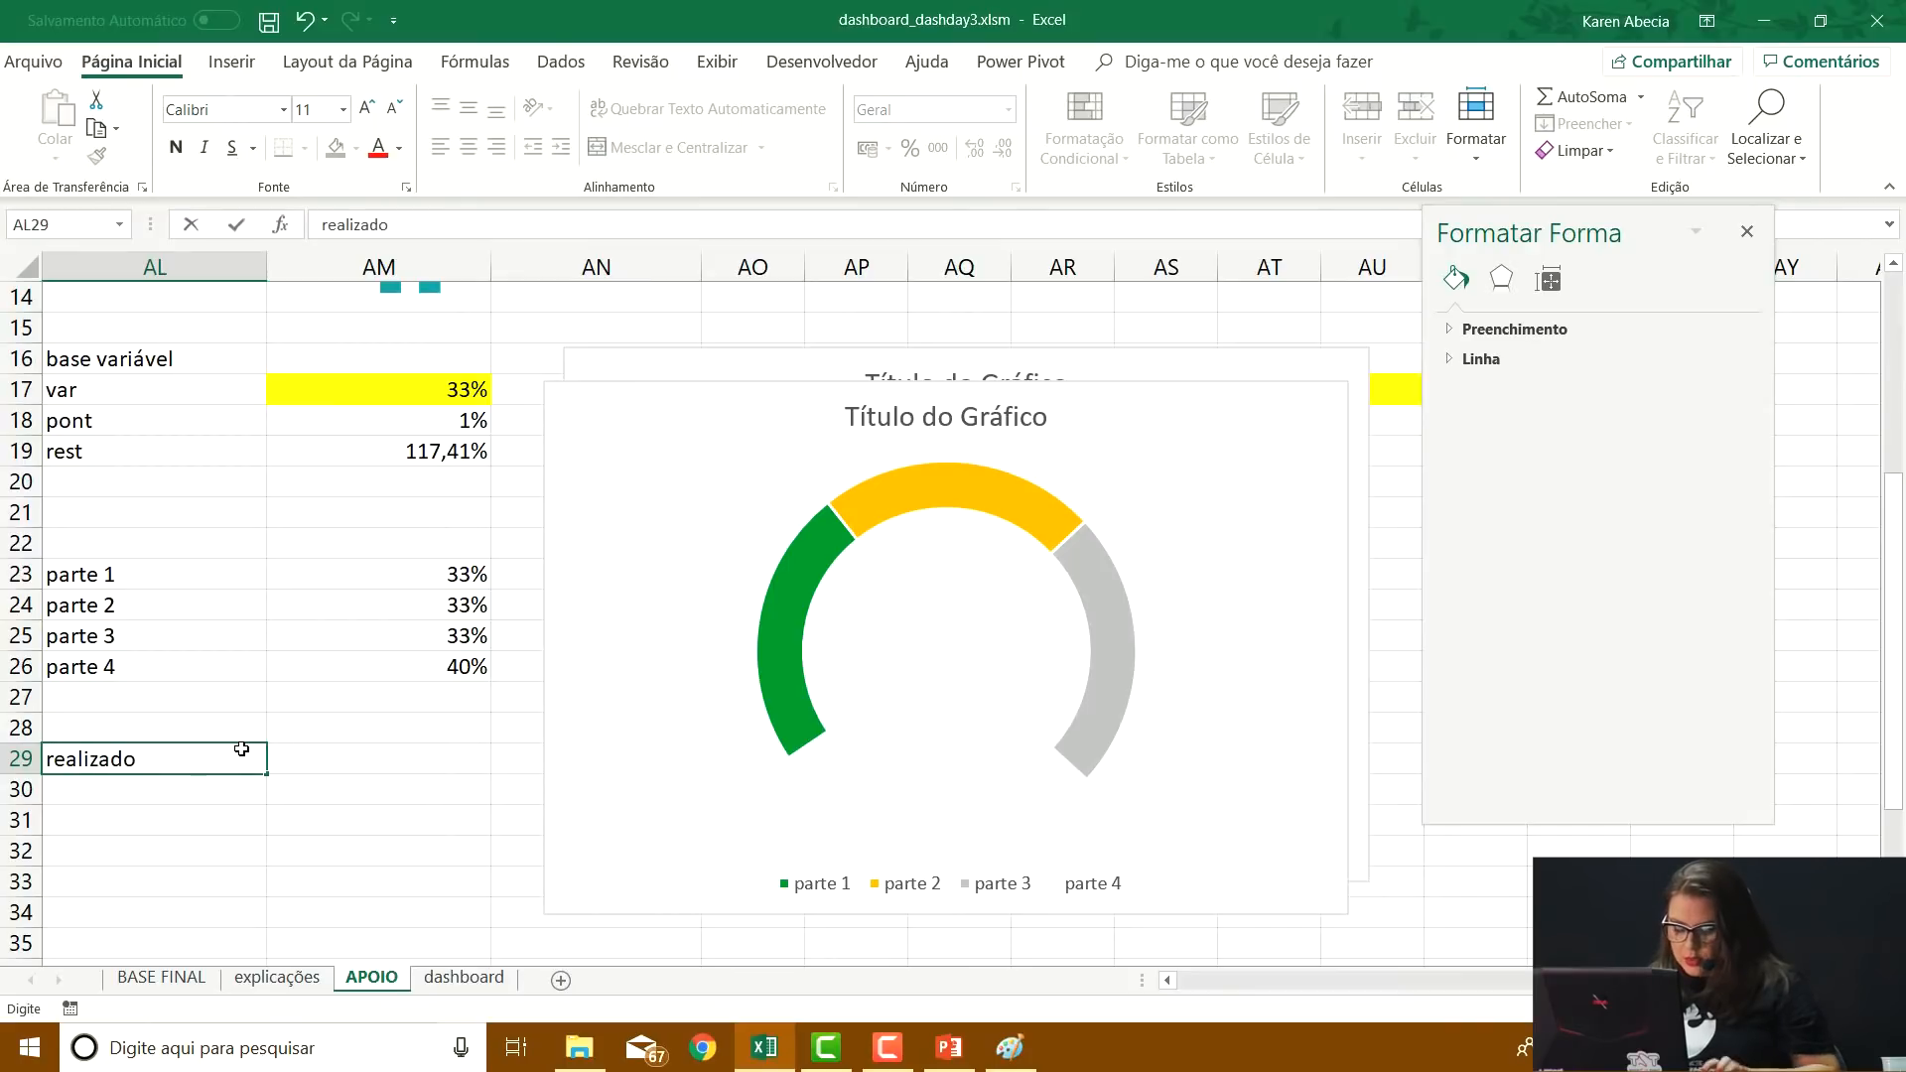
{"action": "key", "text": "Return"}
{"action": "type", "text": "ponteiro"}
{"action": "key", "text": "Return"}
{"action": "type", "text": "pizza"}
{"action": "key", "text": "Return"}
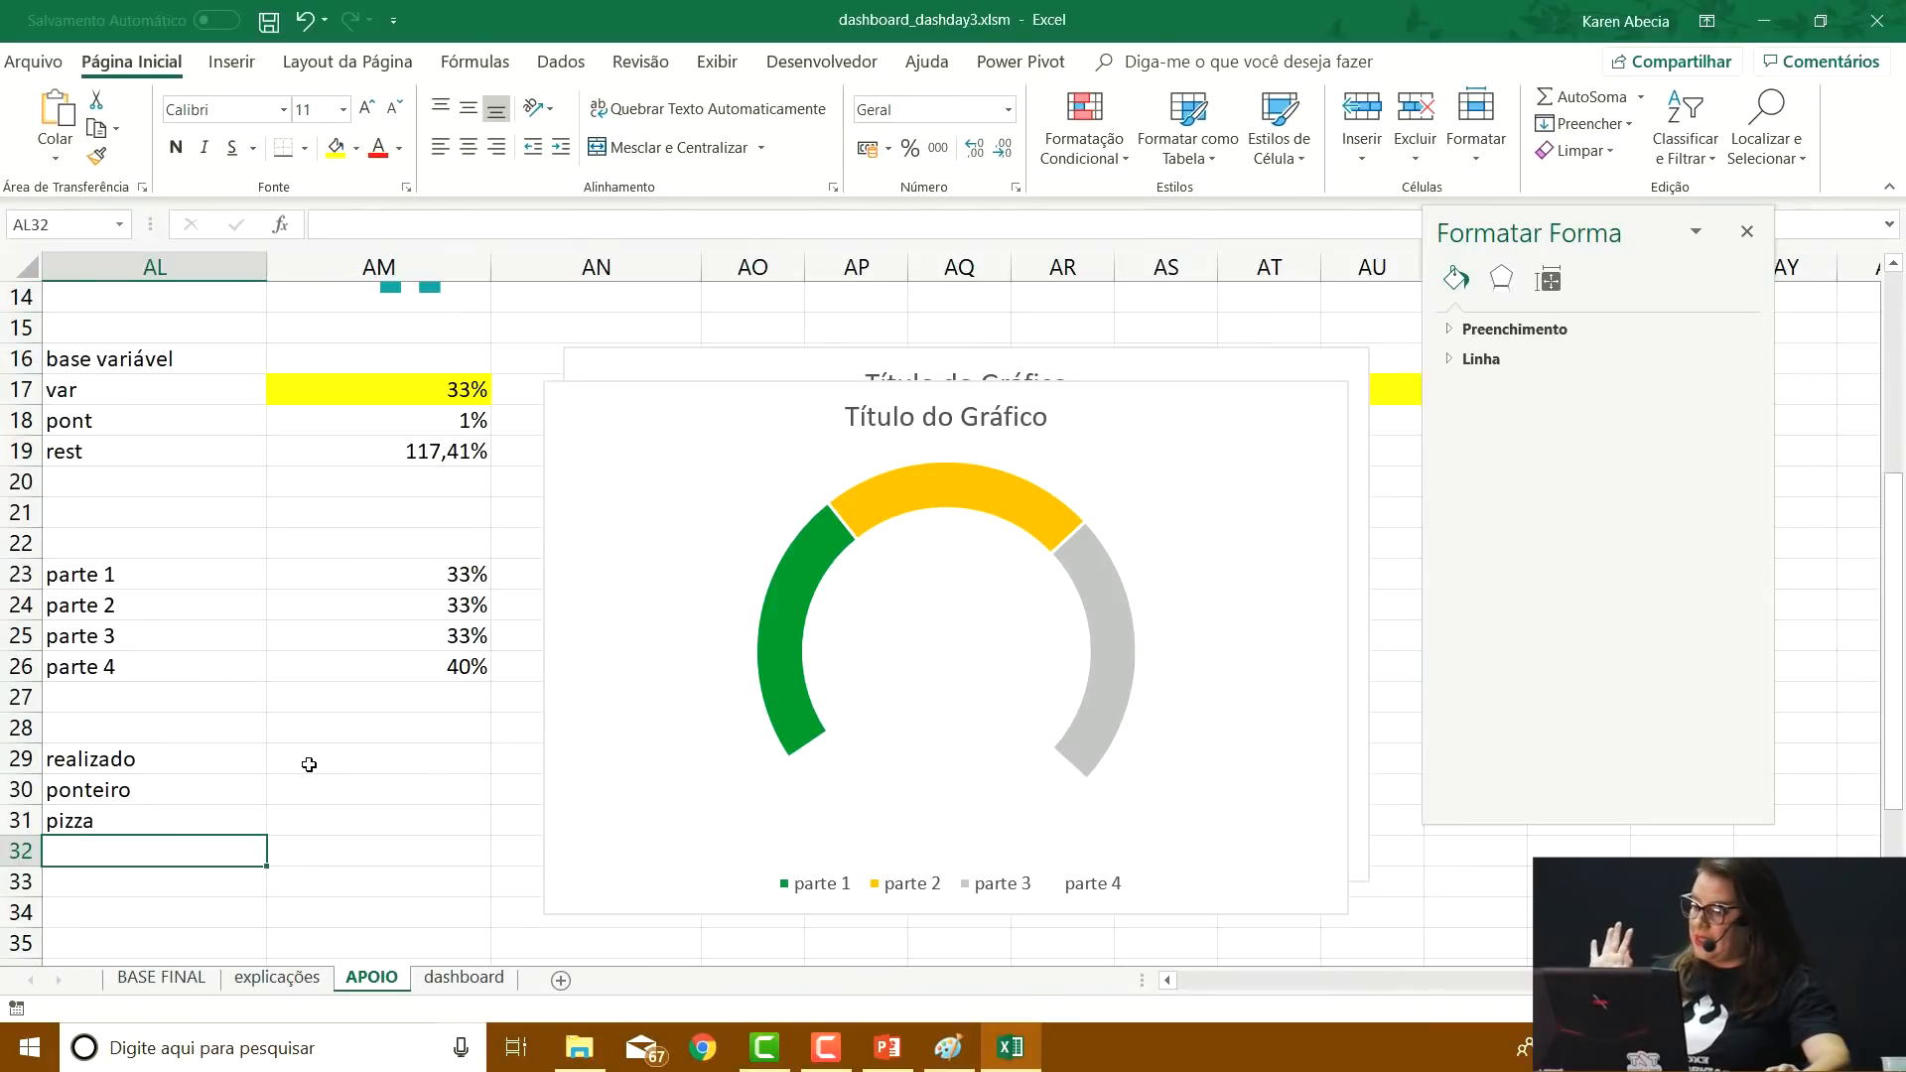
Enter a random-number formula for realizado in AM29 and 5% for ponteiro in AM30
{"action": "left_click", "coordinate": [309, 764]}
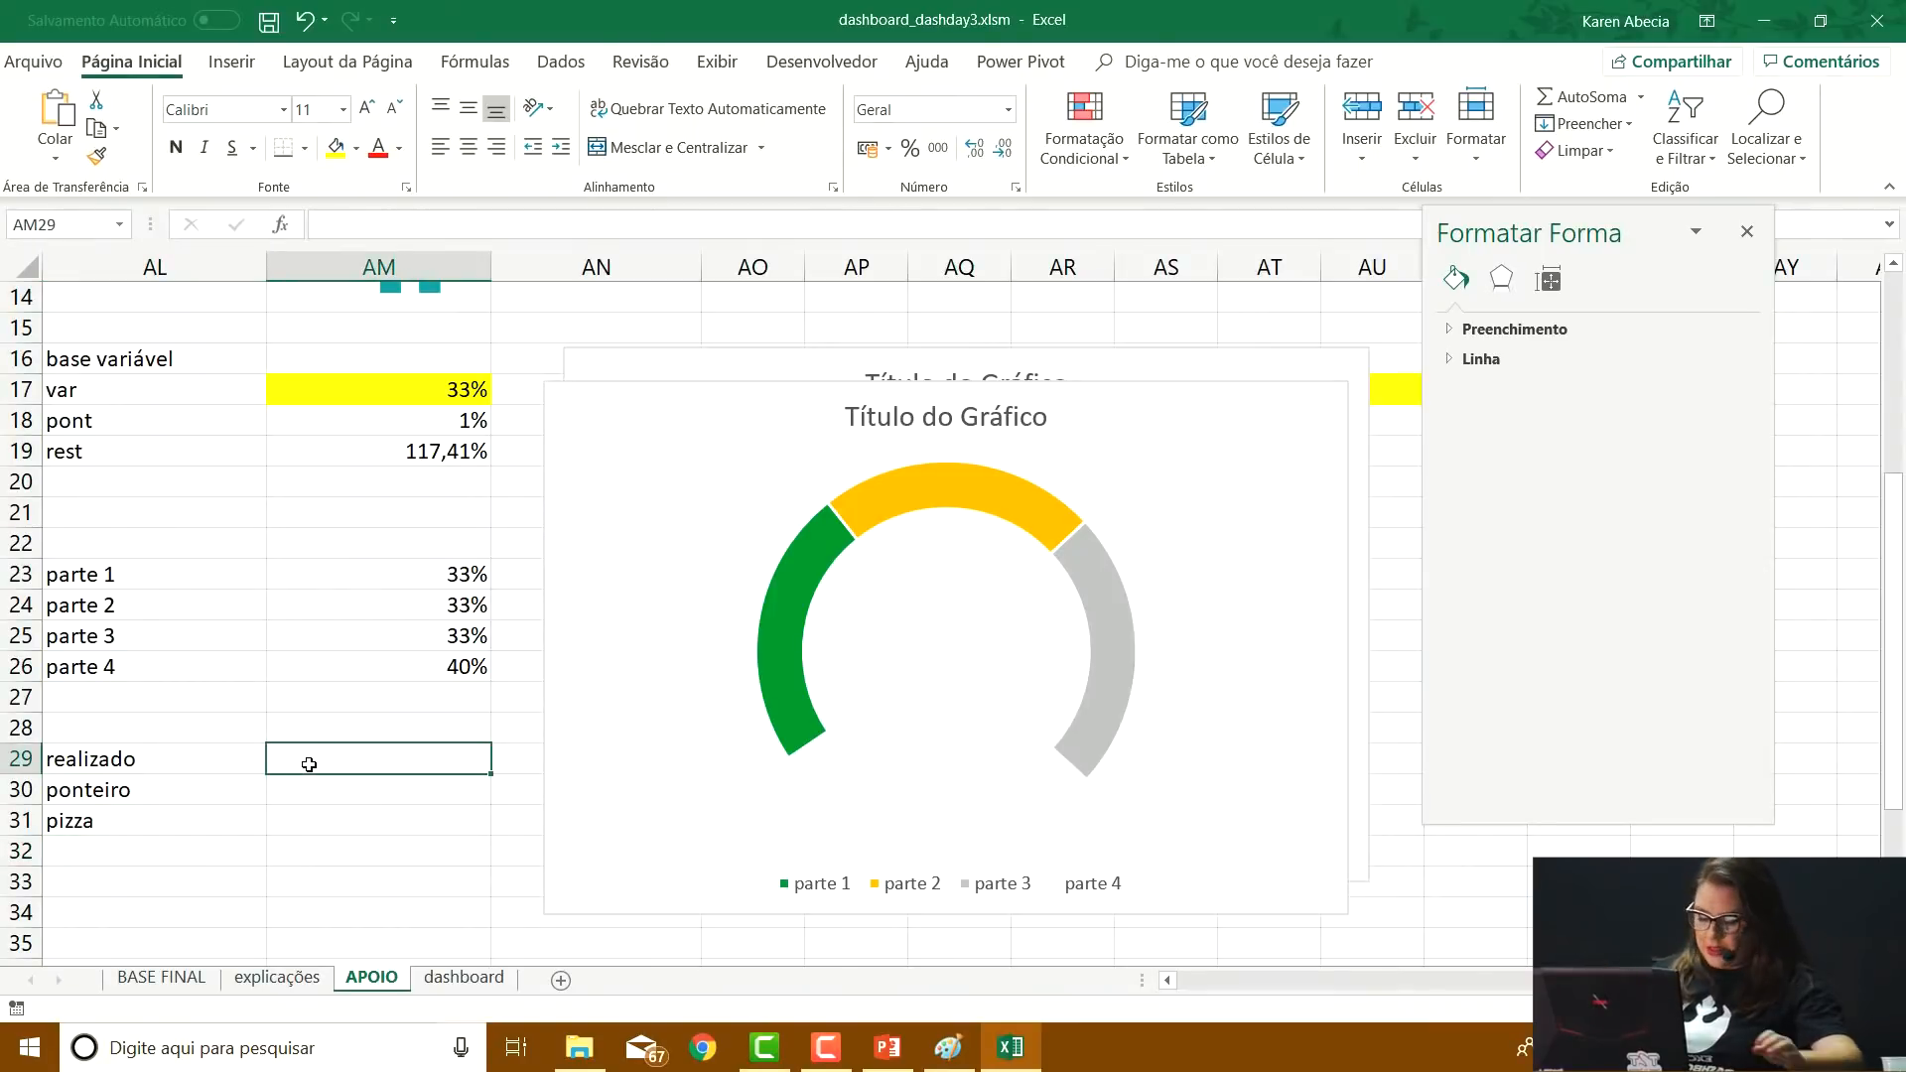
{"action": "type", "text": "=al"}
{"action": "key", "text": "Tab"}
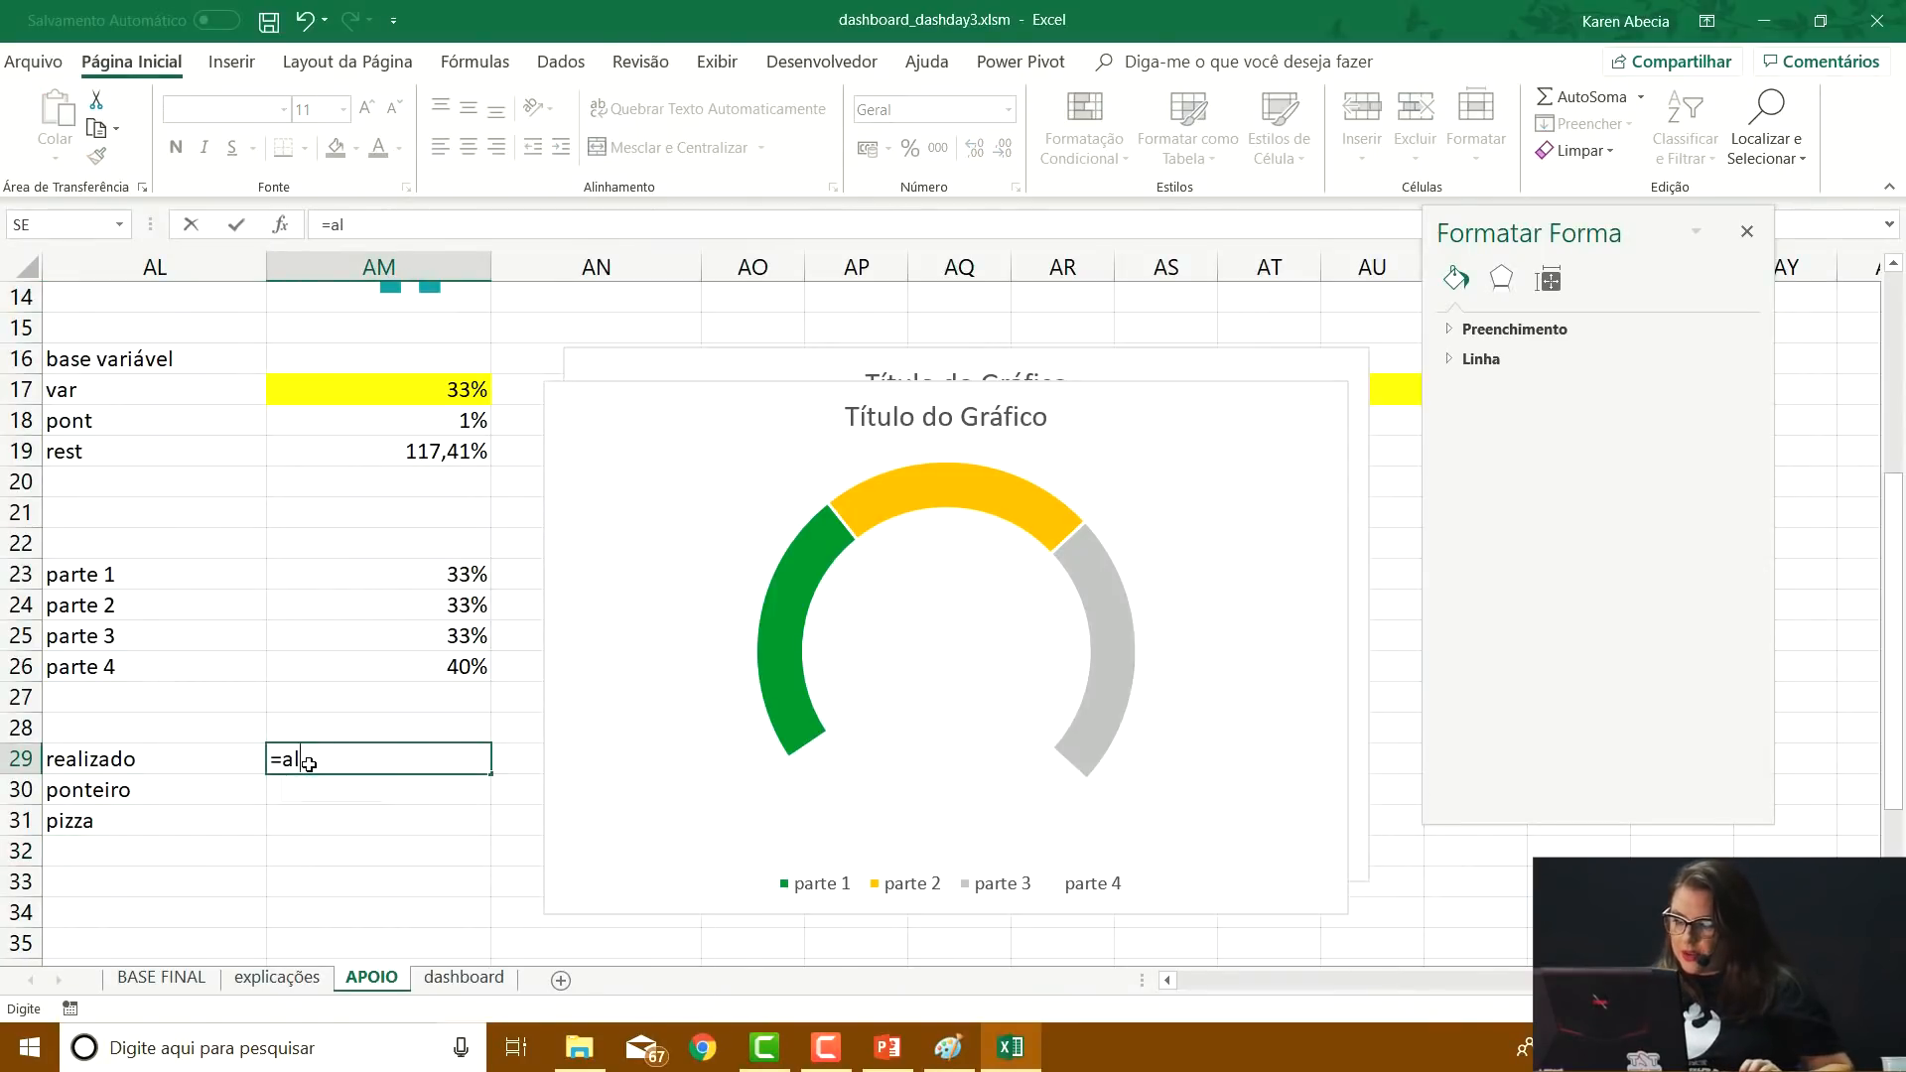
{"action": "type", "text": ")"}
{"action": "key", "text": "Return"}
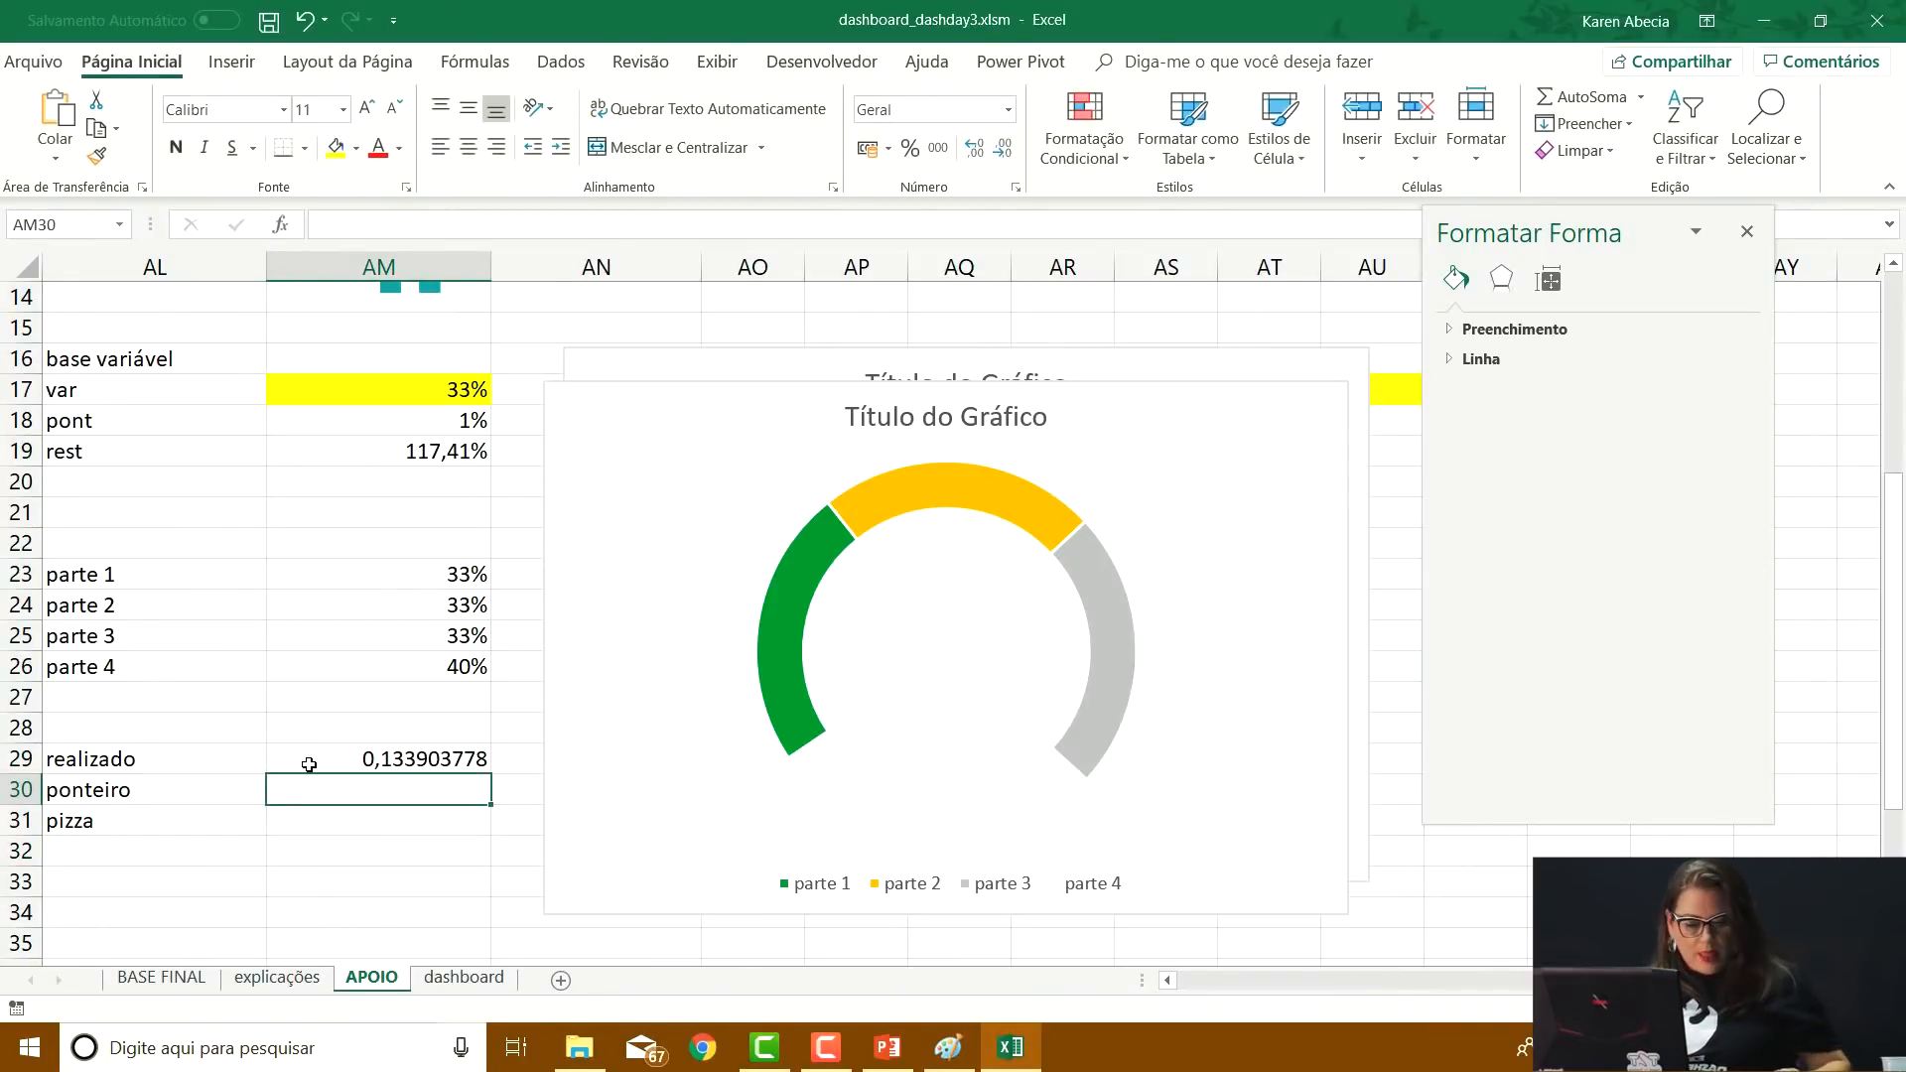
{"action": "type", "text": "5%"}
{"action": "key", "text": "Return"}
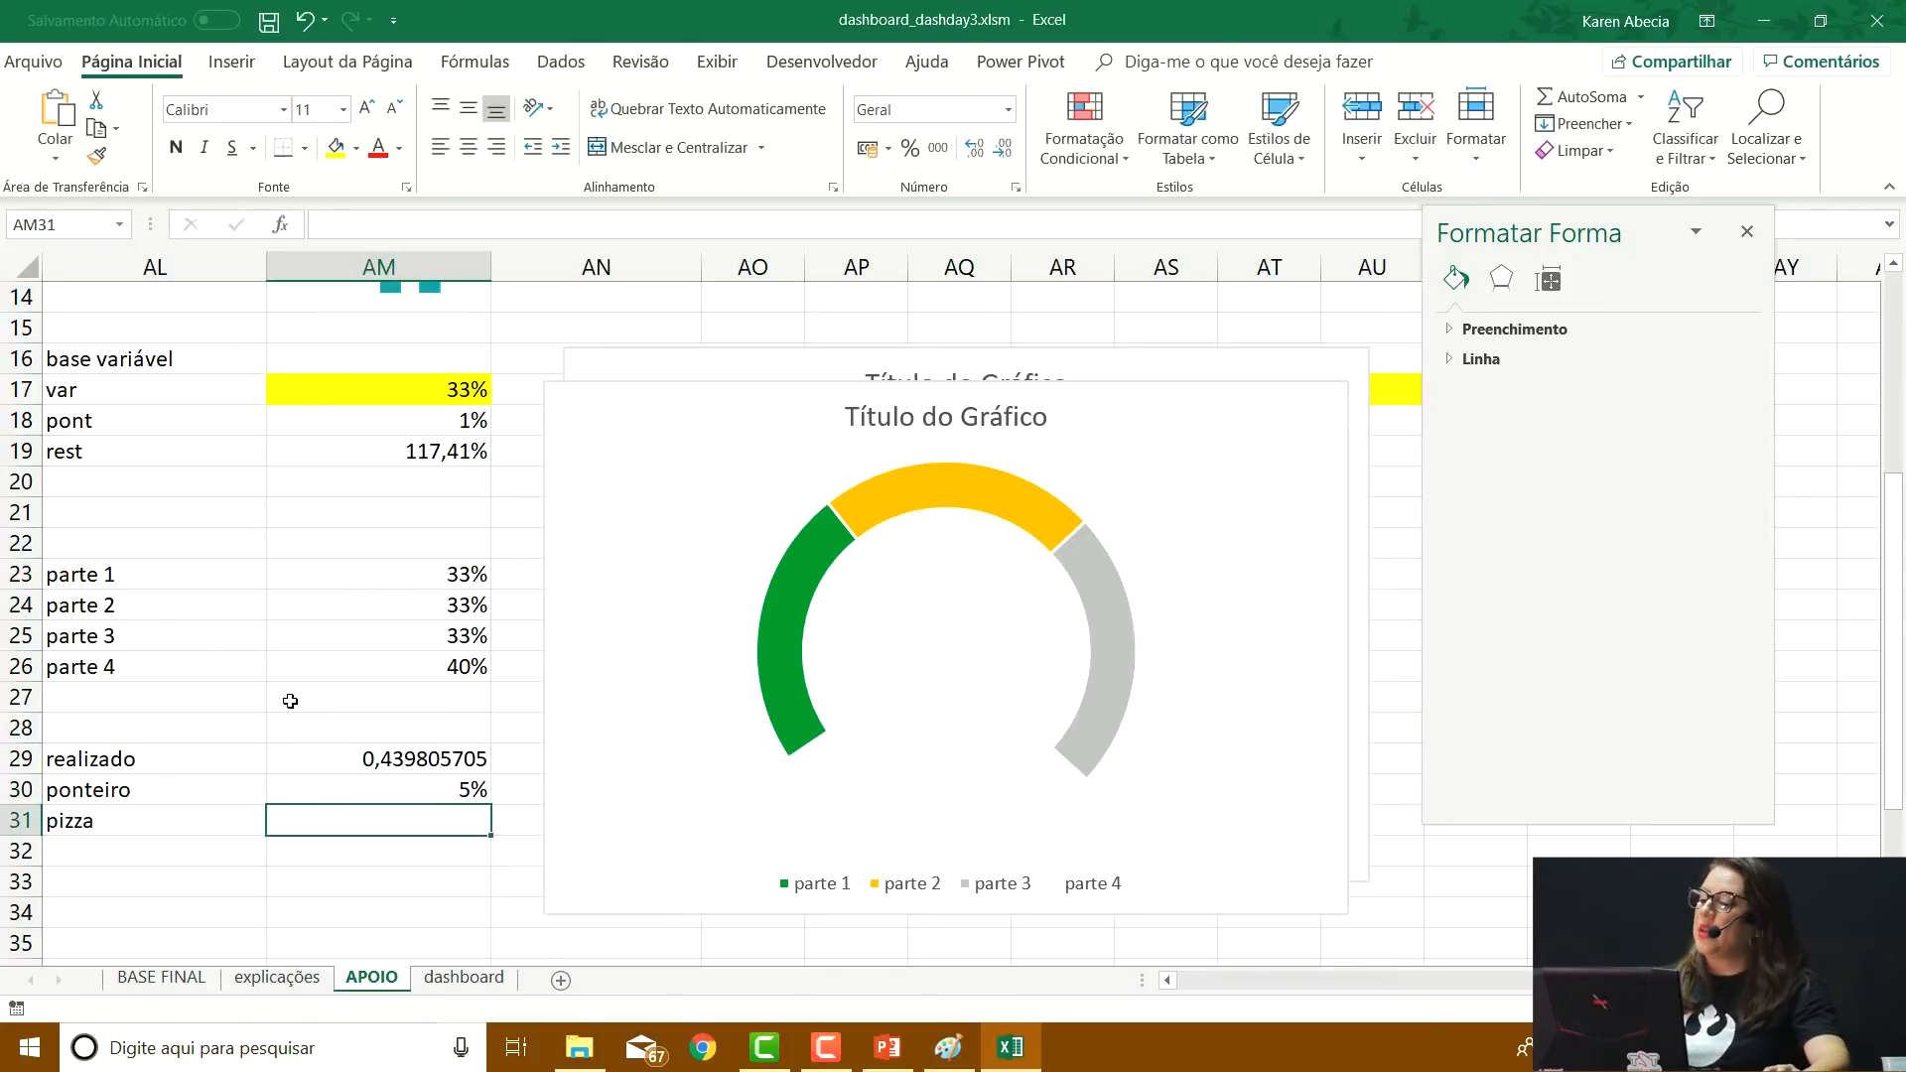
Set the parte 4 value in AM26 to 100%
{"action": "left_click", "coordinate": [238, 571]}
{"action": "left_click_drag", "start_coordinate": [242, 574], "coordinate": [273, 825]}
{"action": "left_click_drag", "start_coordinate": [212, 578], "coordinate": [294, 681]}
{"action": "left_click", "coordinate": [294, 667]}
{"action": "type", "text": "100"}
{"action": "key", "text": "Return"}
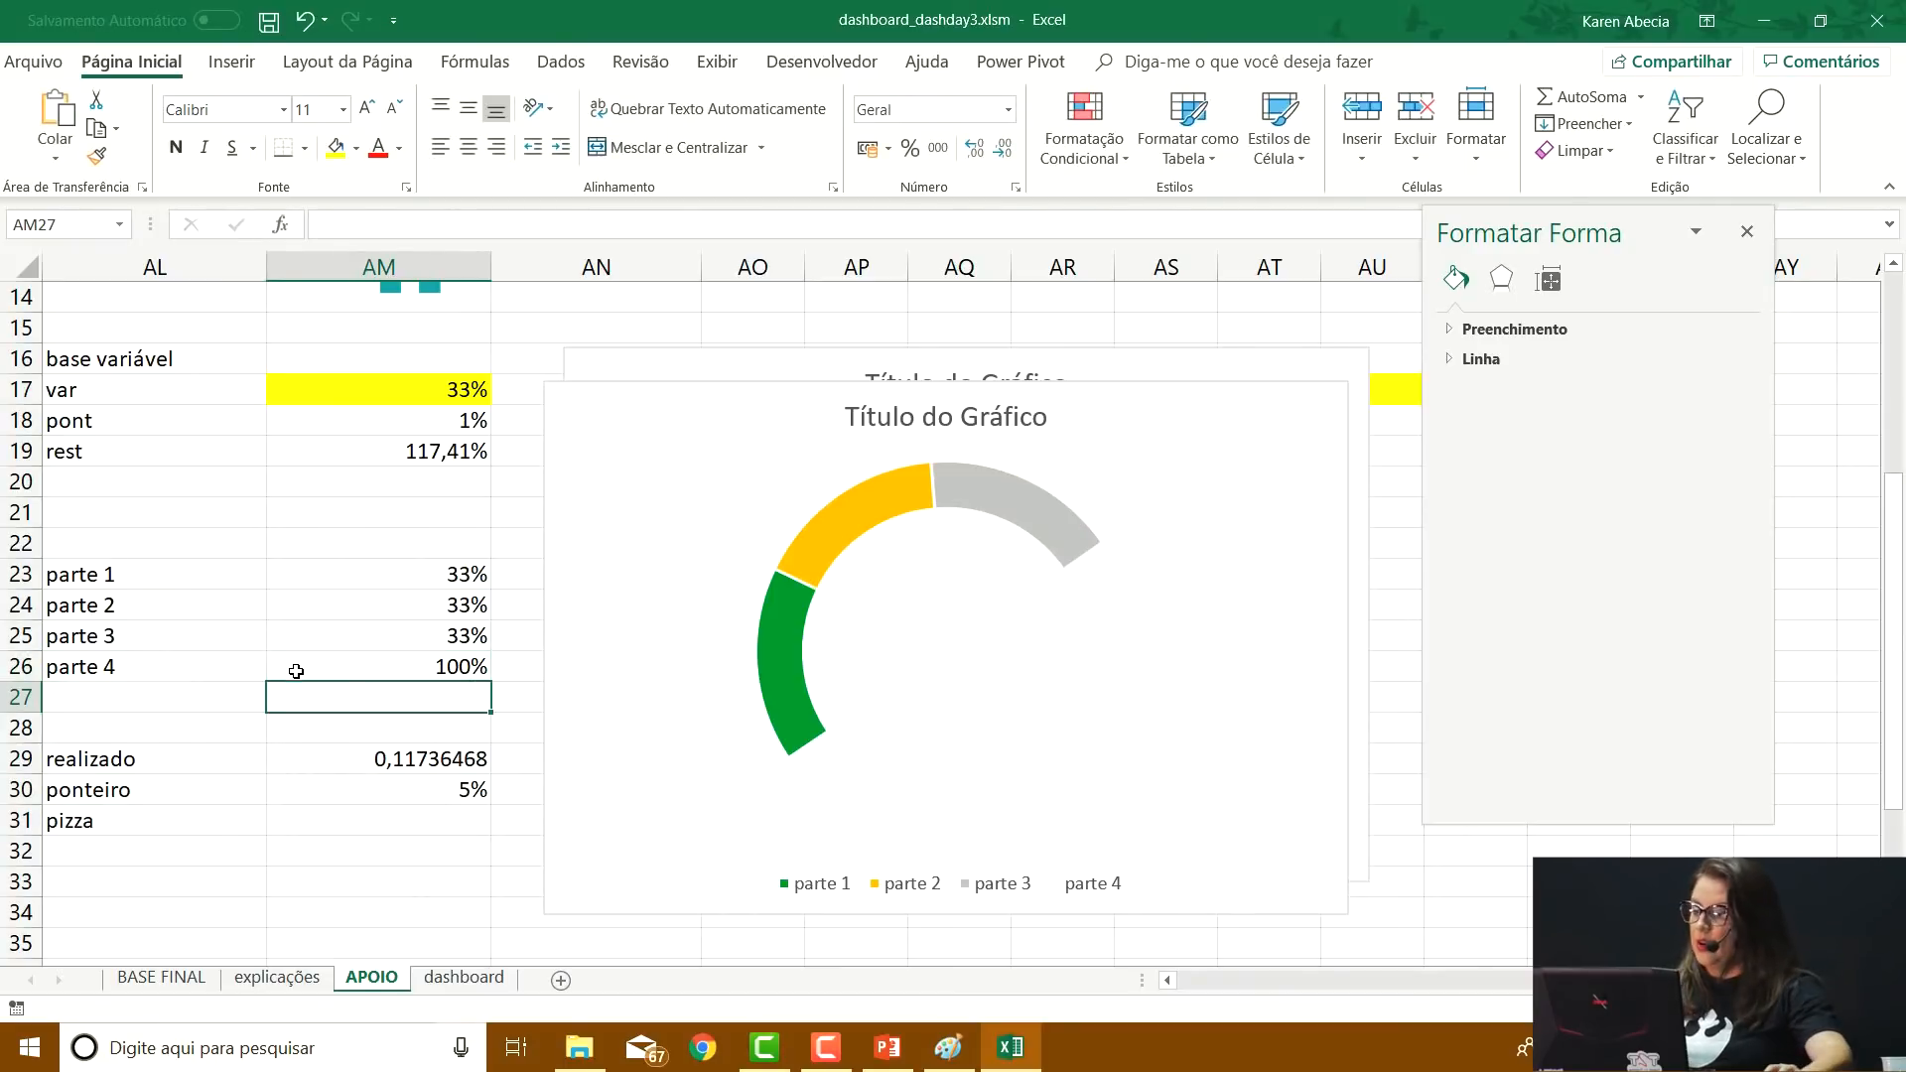
{"action": "mouse_move", "coordinate": [303, 664]}
{"action": "left_mouse_down"}
{"action": "mouse_move", "coordinate": [304, 567]}
{"action": "mouse_move", "coordinate": [330, 668]}
{"action": "left_mouse_up"}
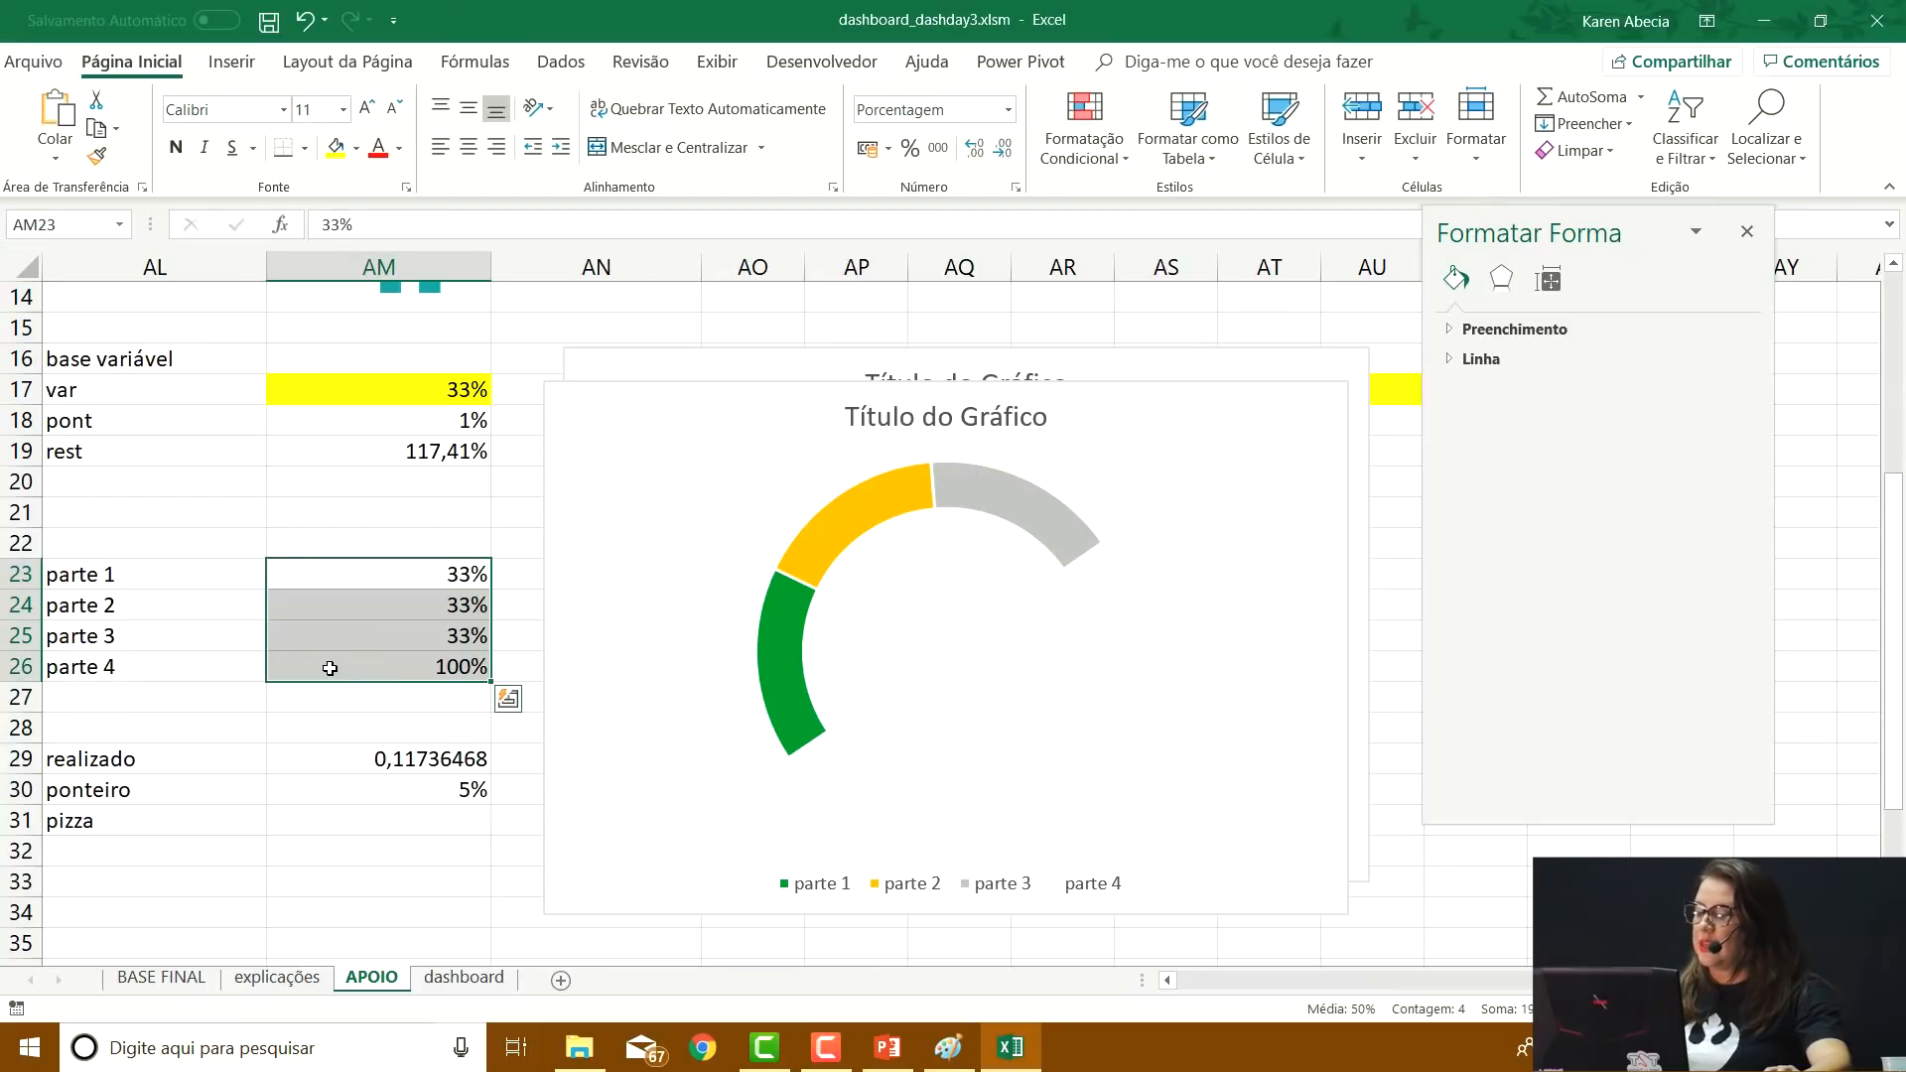
Set the copied doughnut's first slice angle to 360° and change it to 270°
{"action": "left_click", "coordinate": [808, 540]}
{"action": "right_click", "coordinate": [840, 531]}
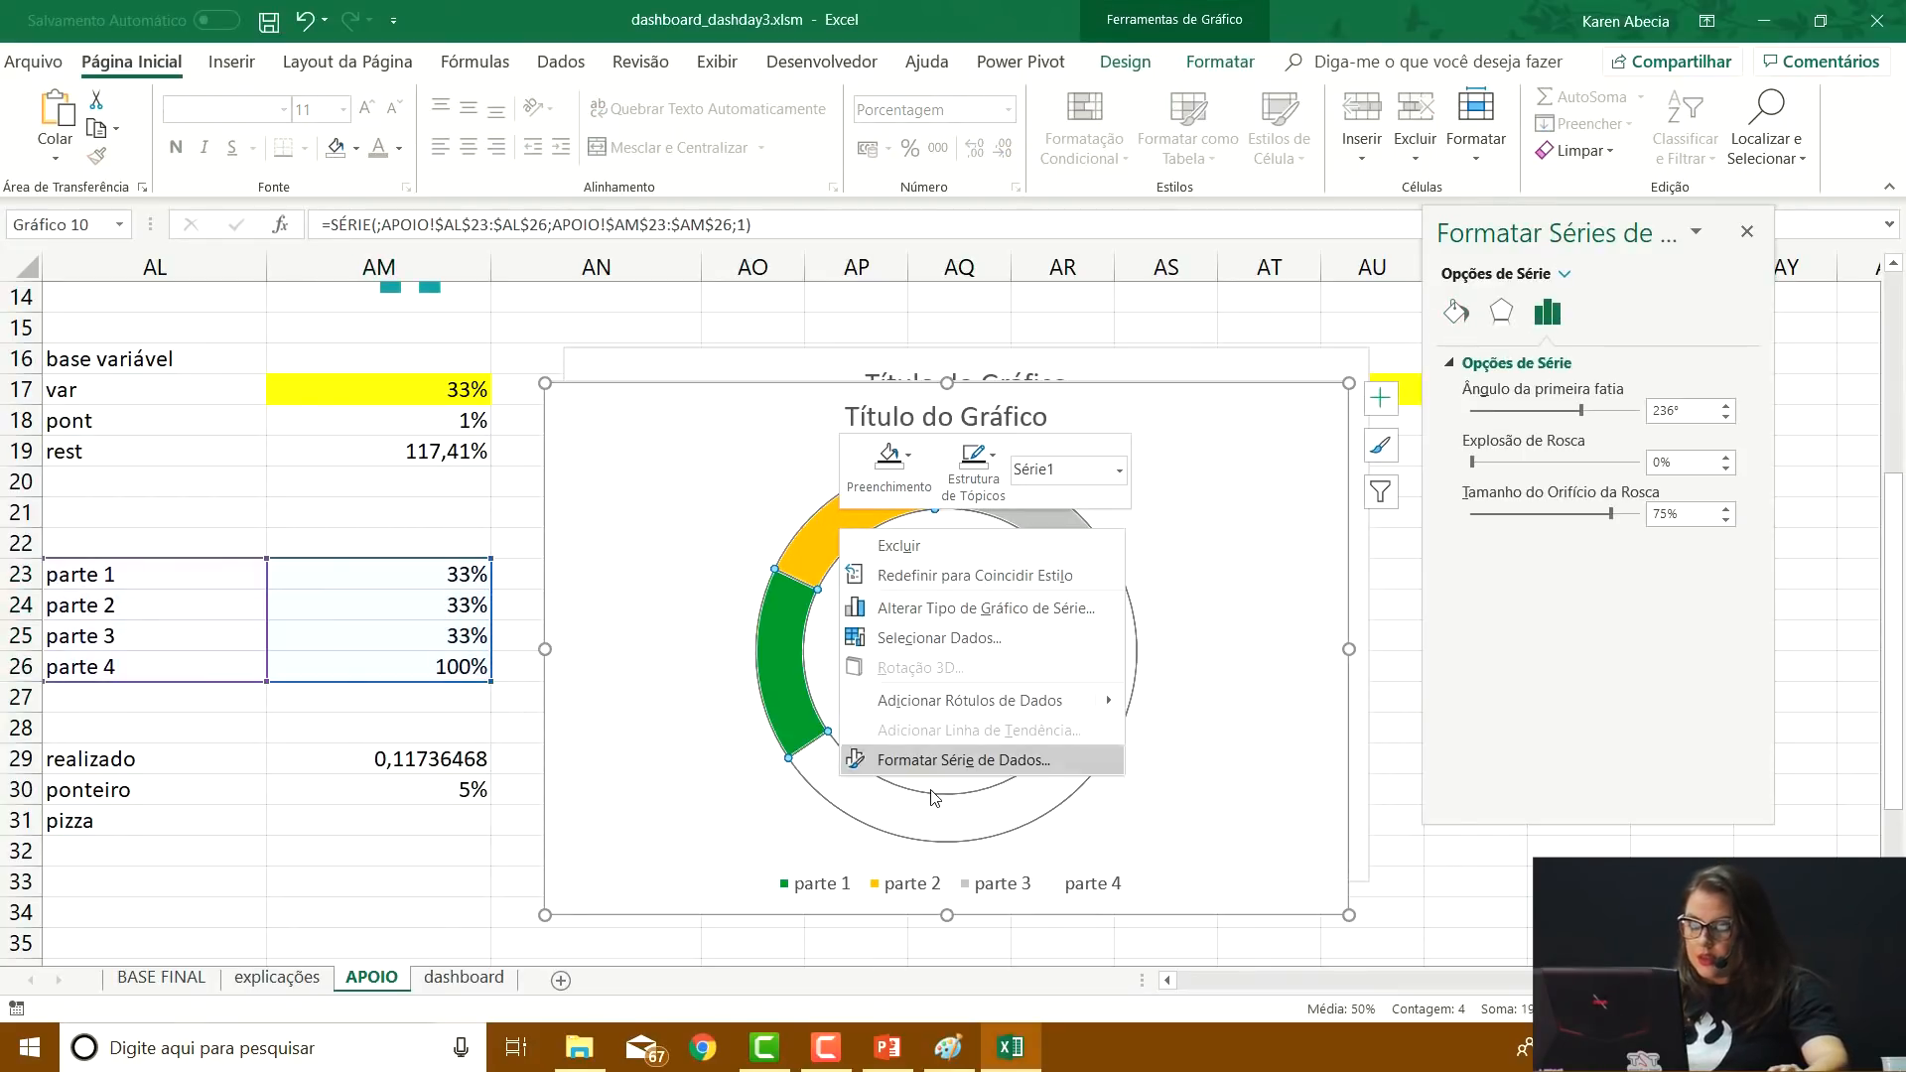
{"action": "left_click", "coordinate": [1678, 410]}
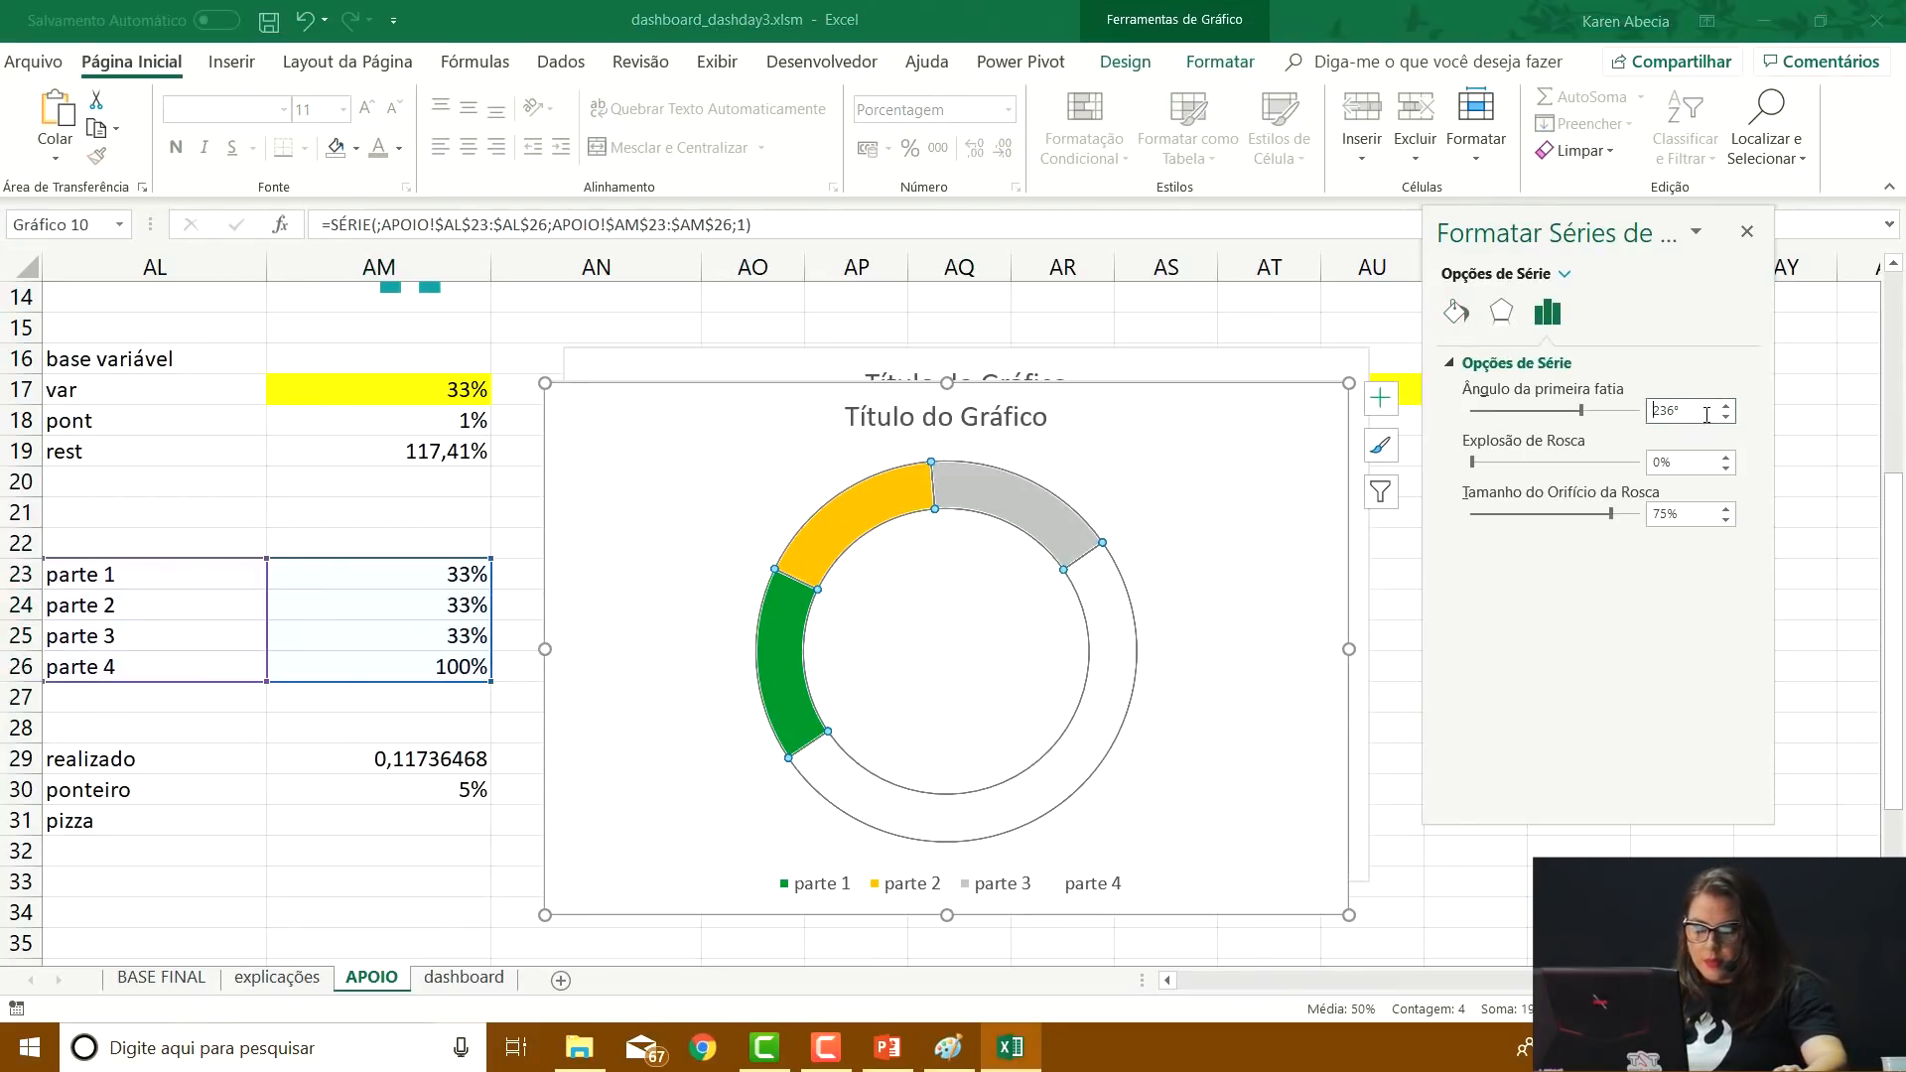
{"action": "type", "text": "360"}
{"action": "key", "text": "Return"}
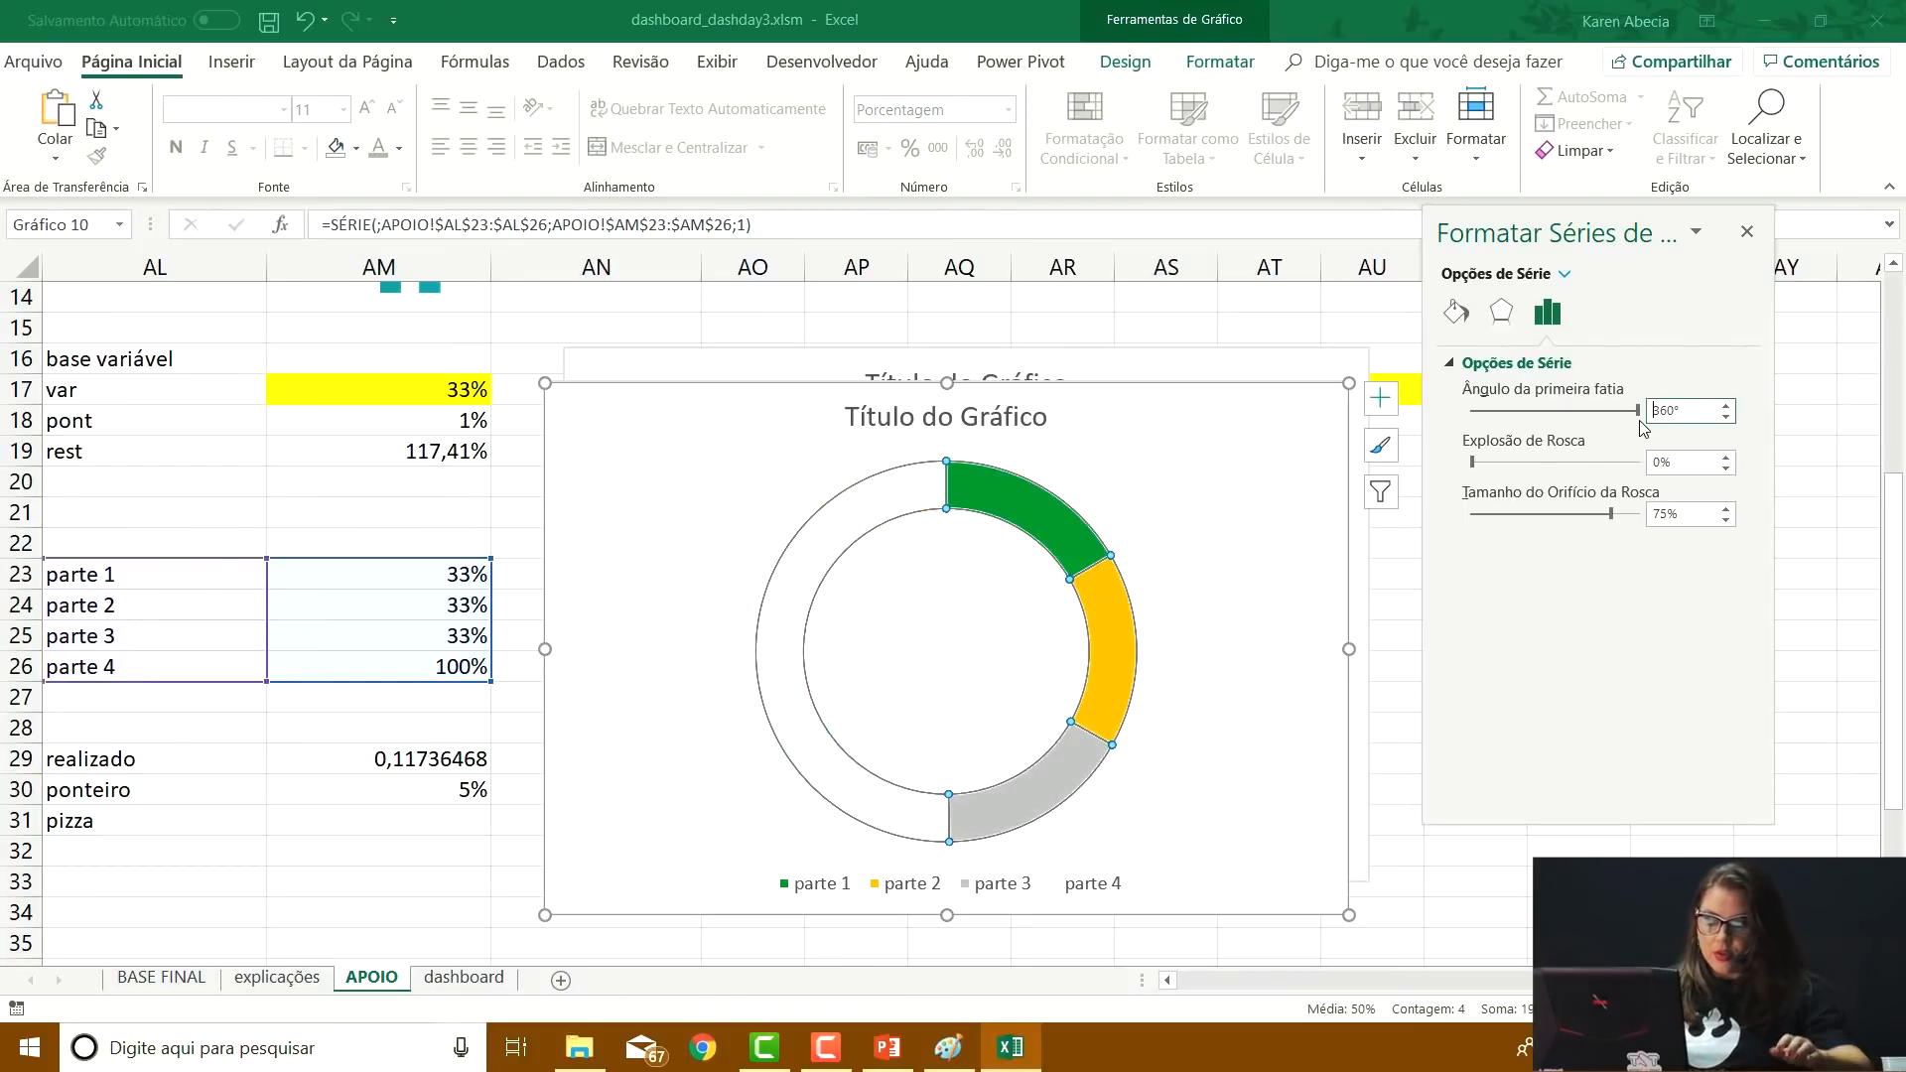
{"action": "left_click_drag", "start_coordinate": [1694, 410], "coordinate": [1617, 414]}
{"action": "type", "text": "270"}
{"action": "key", "text": "Return"}
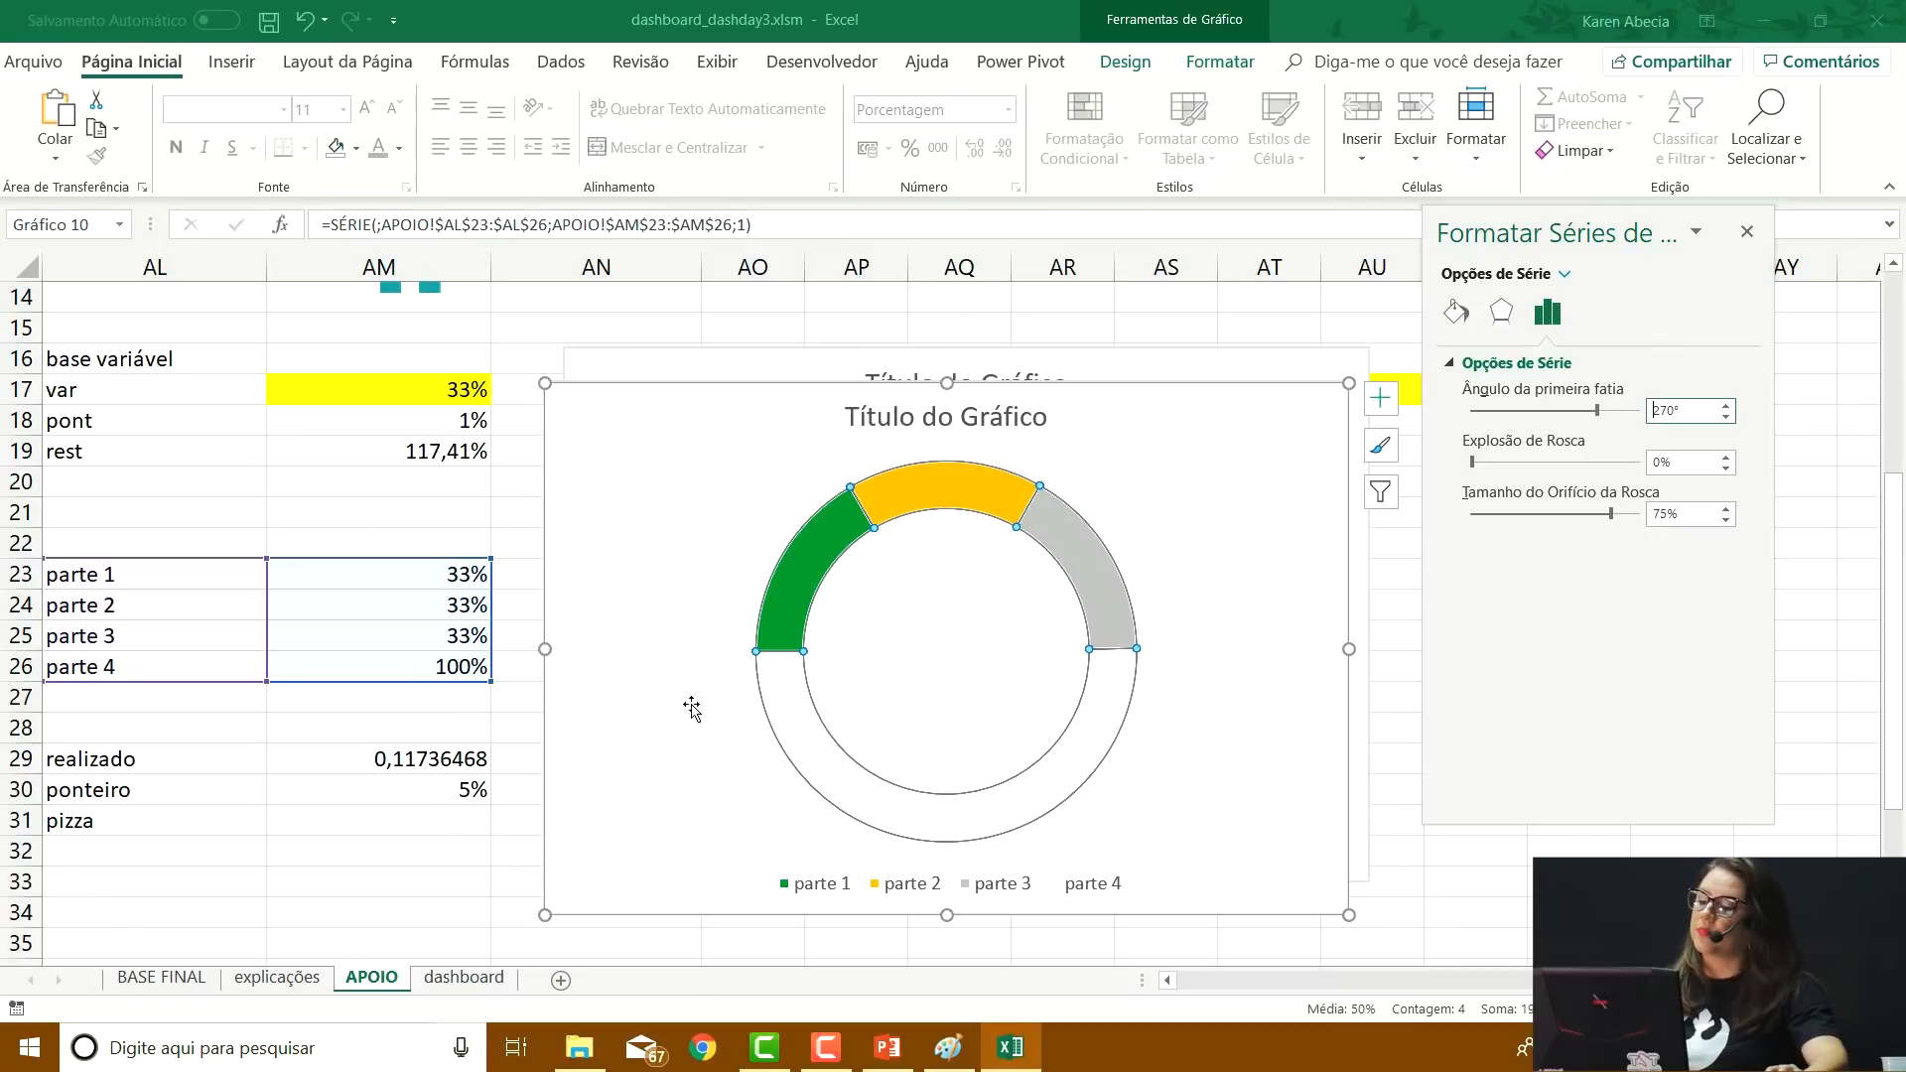
Enter the formula =200%-(AM29+AM30) for pizza in AM31
{"action": "left_click", "coordinate": [365, 759]}
{"action": "left_click", "coordinate": [352, 817]}
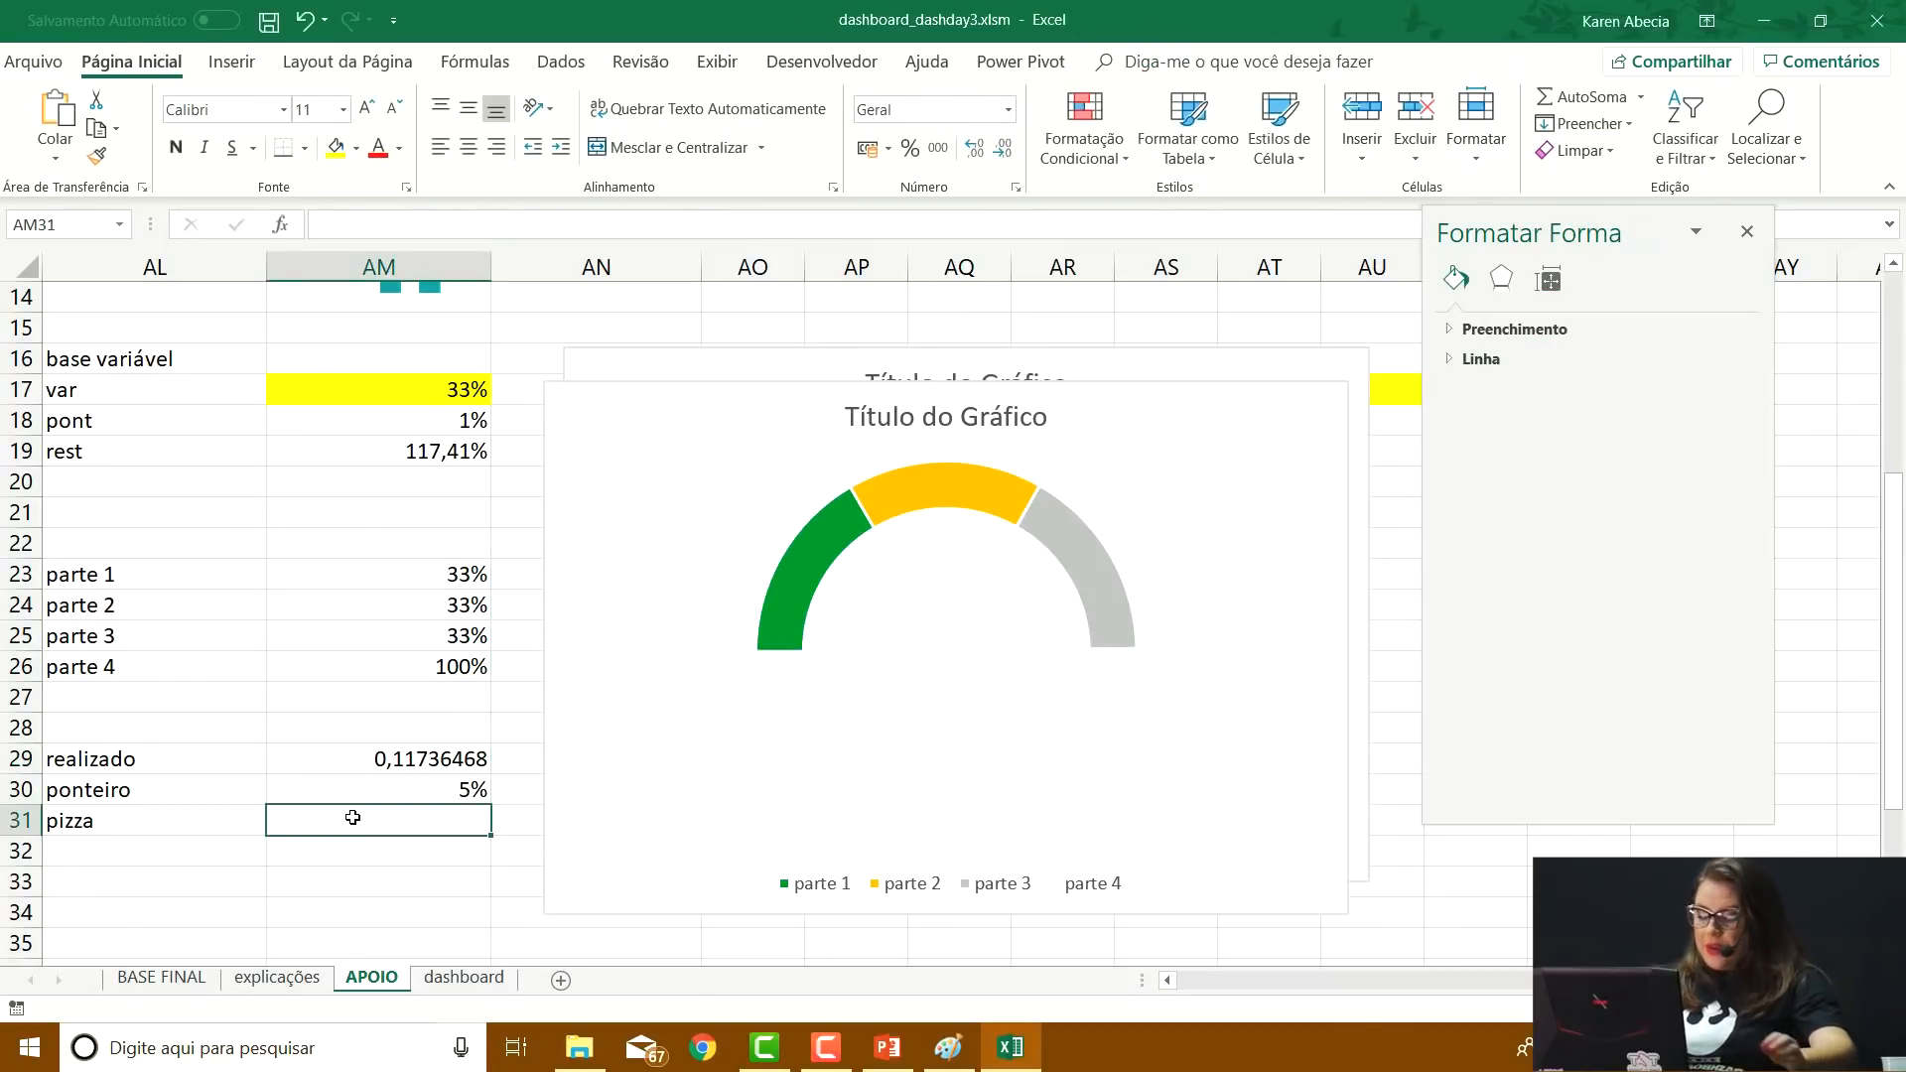
{"action": "type", "text": "=200%-("}
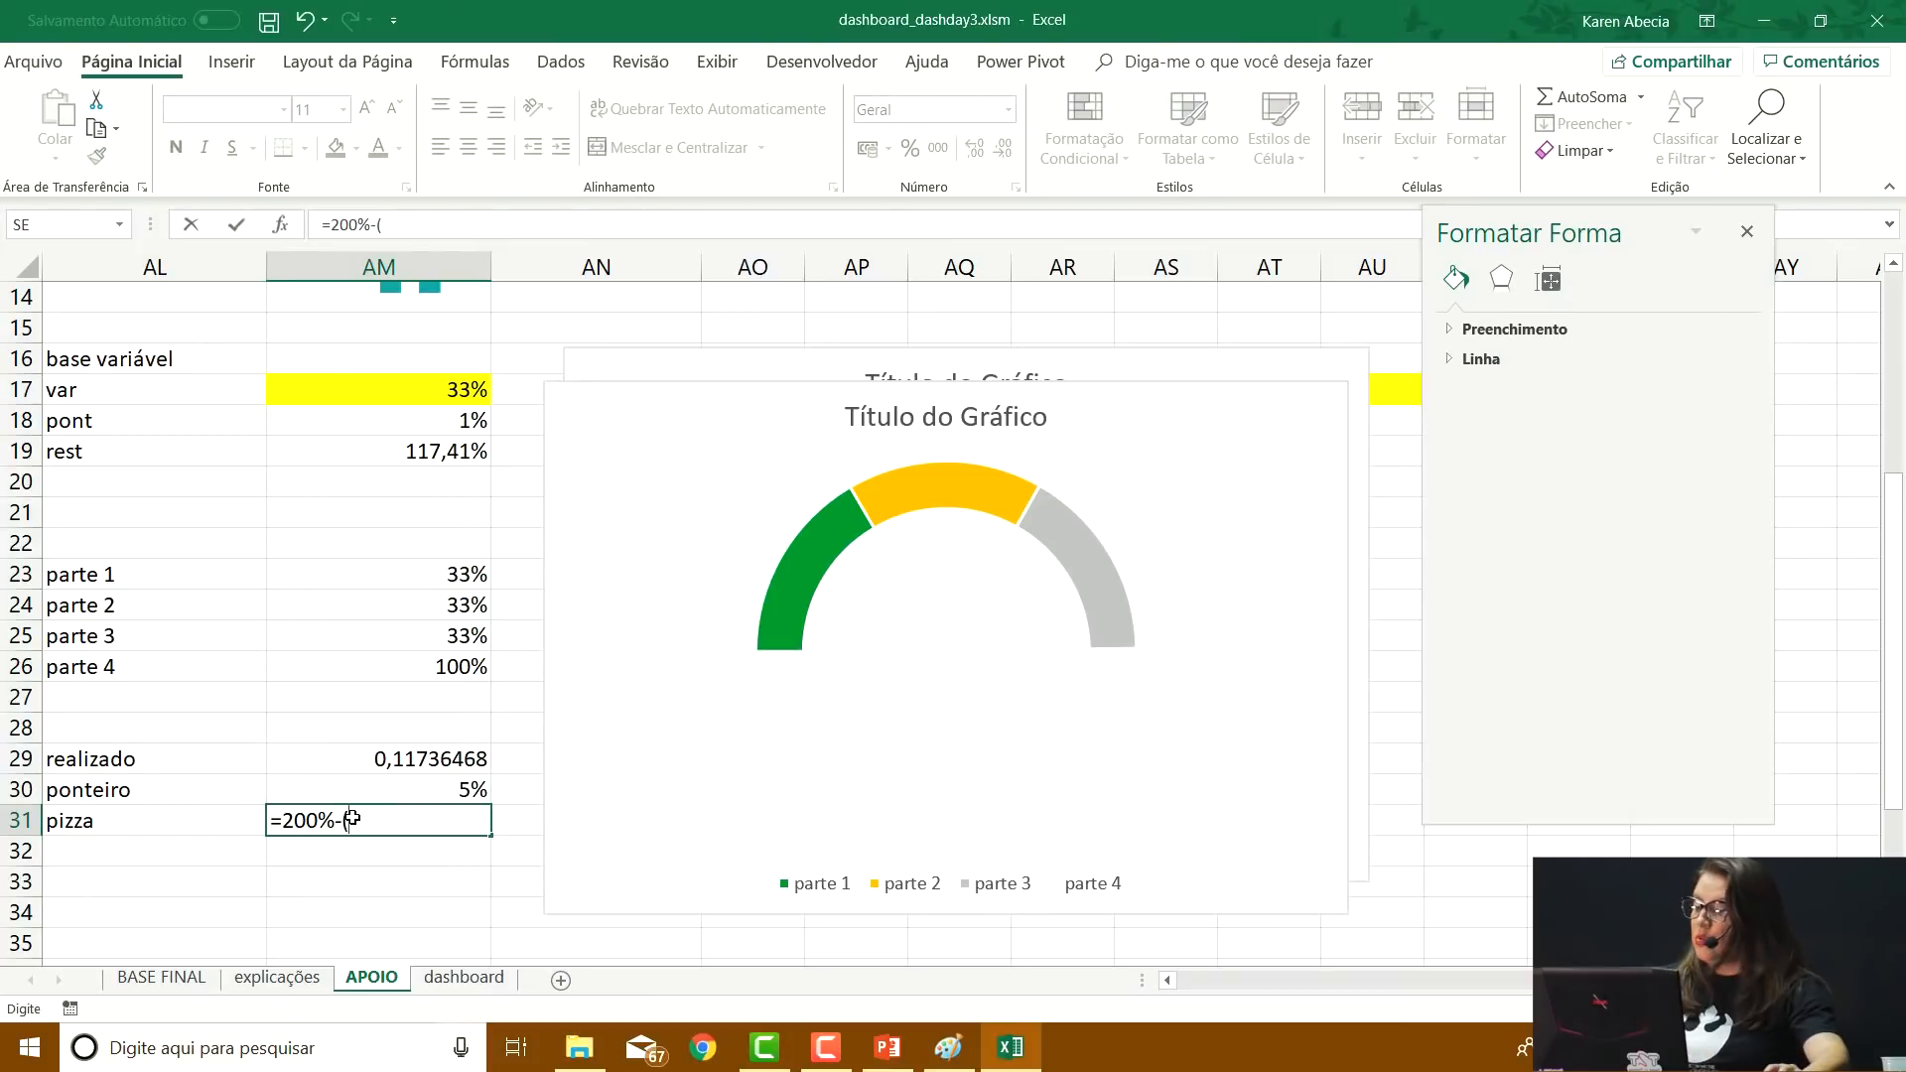
{"action": "left_click", "coordinate": [367, 762]}
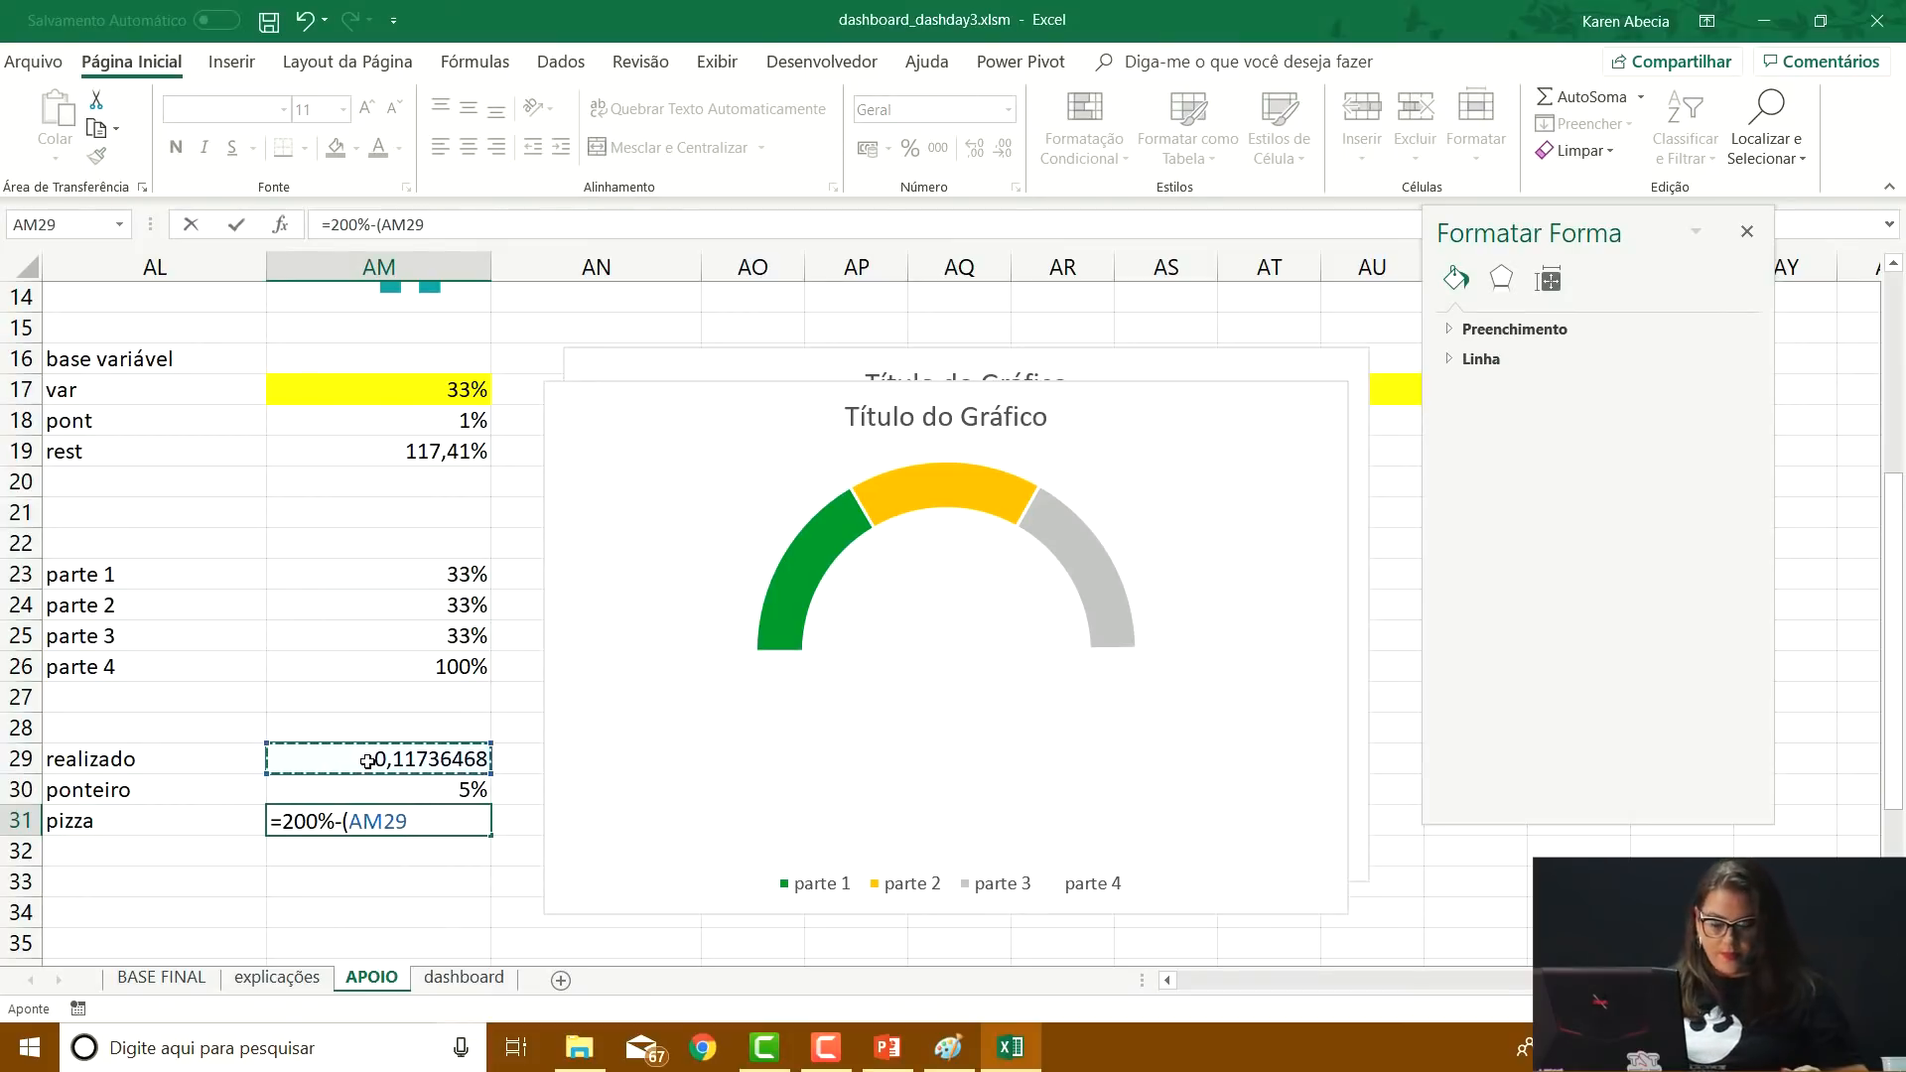
{"action": "type", "text": "+"}
{"action": "left_click", "coordinate": [214, 789]}
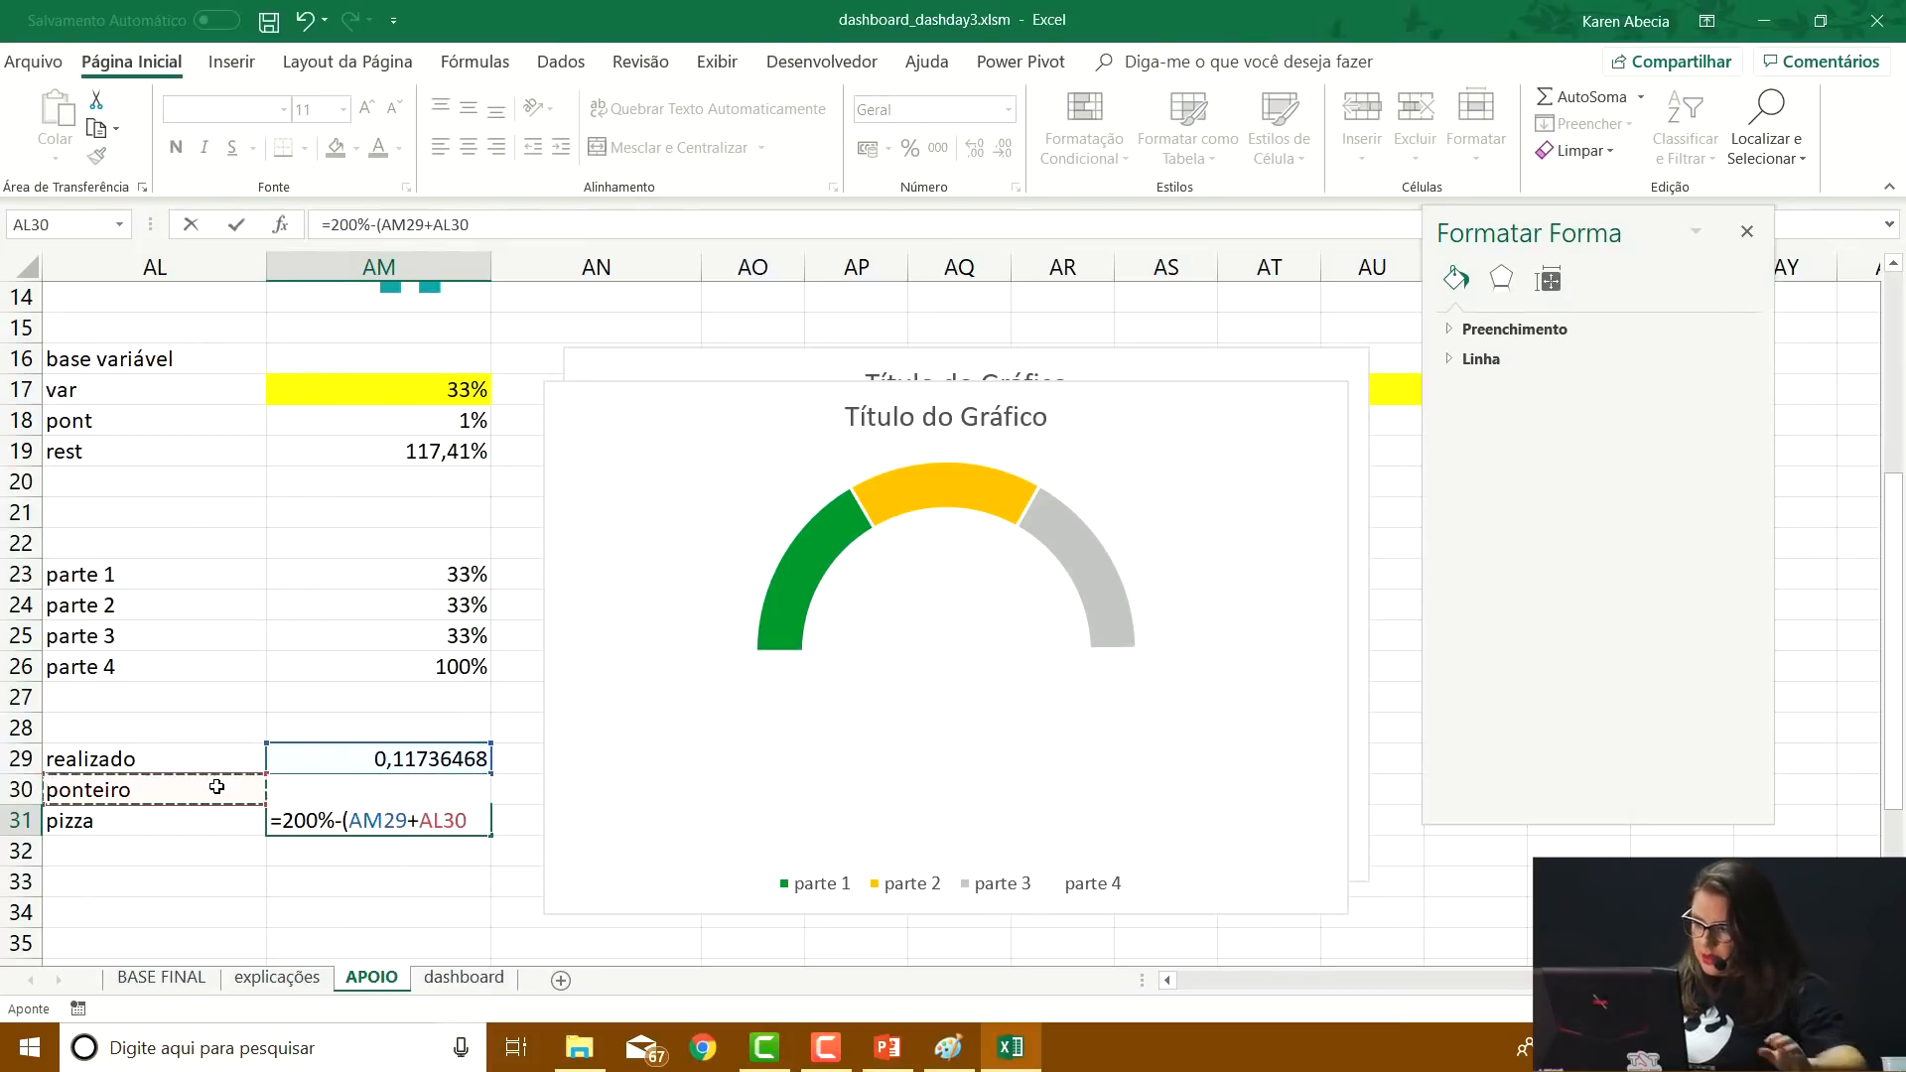
{"action": "key", "text": "Right"}
{"action": "type", "text": ")"}
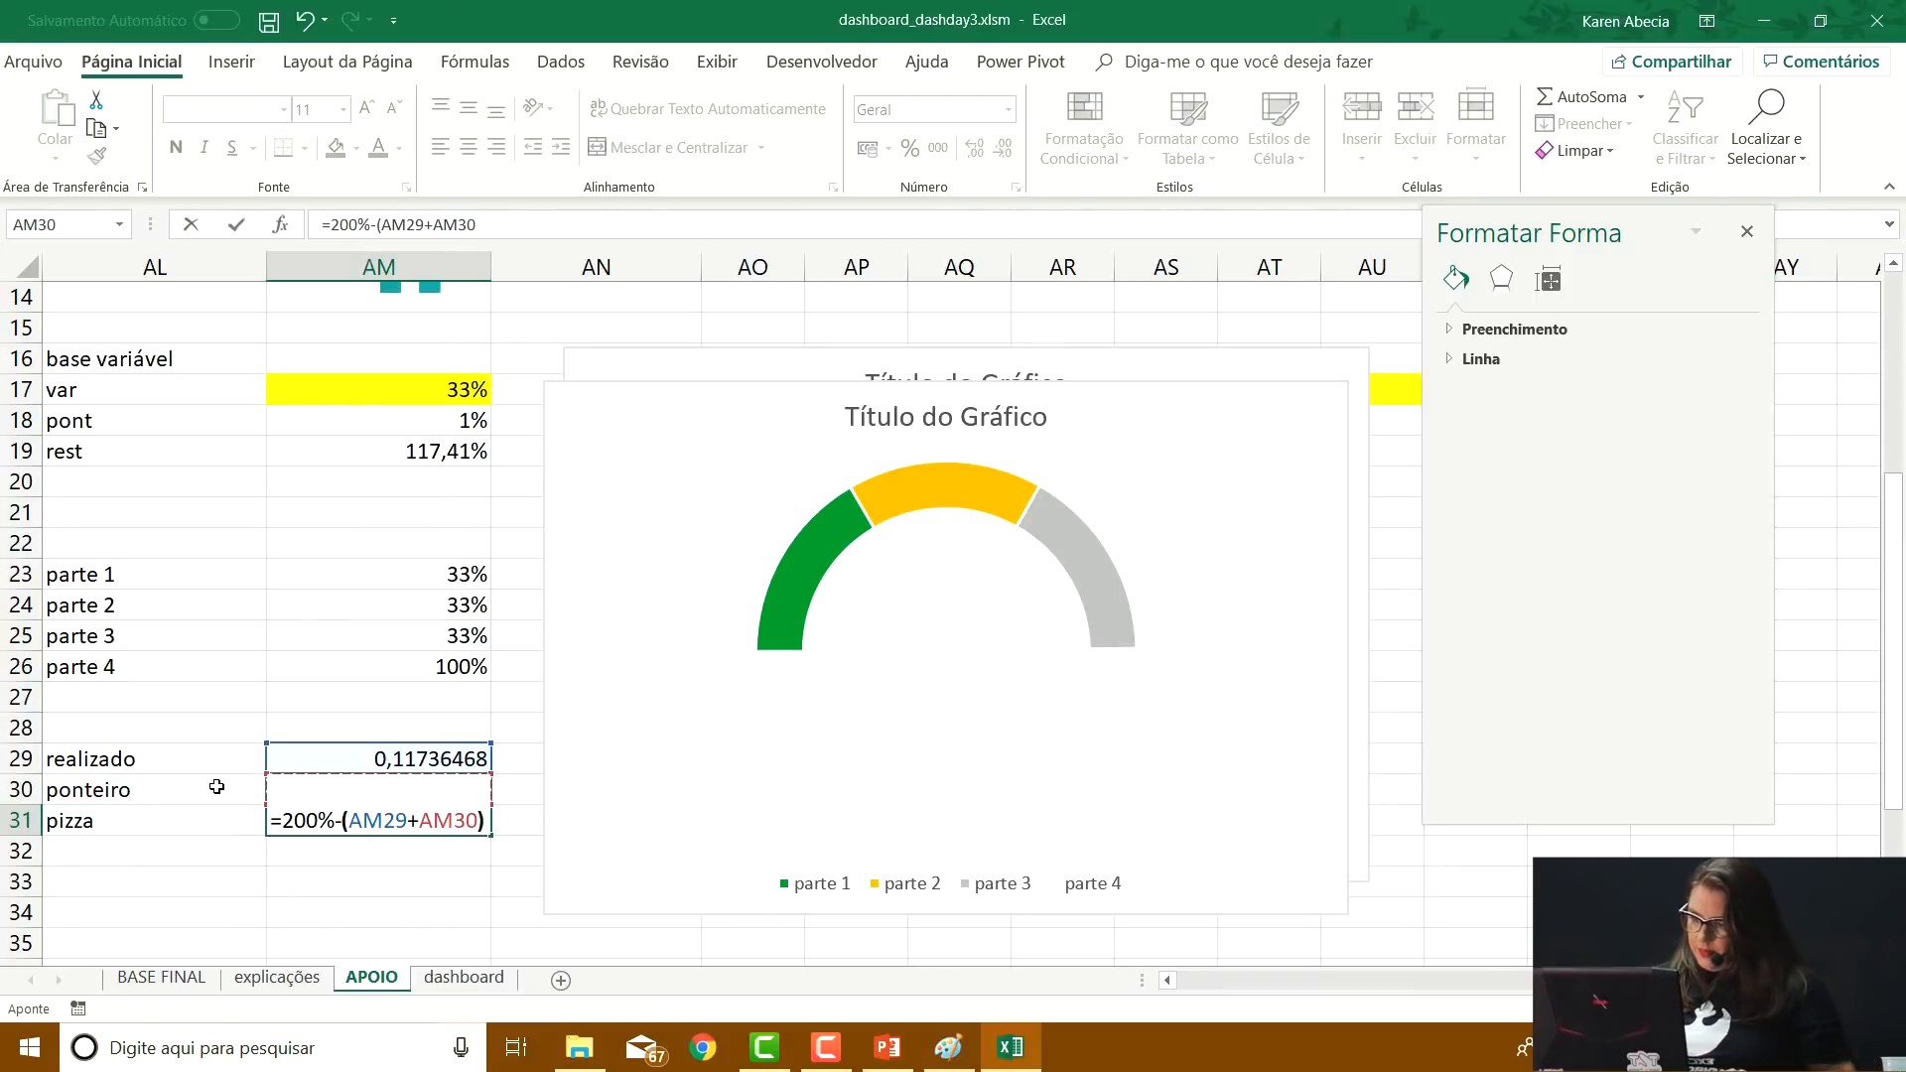
{"action": "key", "text": "Return"}
Insert a 2-D pie chart from the realizado, ponteiro and pizza table in AL29:AM31
{"action": "left_click_drag", "start_coordinate": [242, 755], "coordinate": [289, 813]}
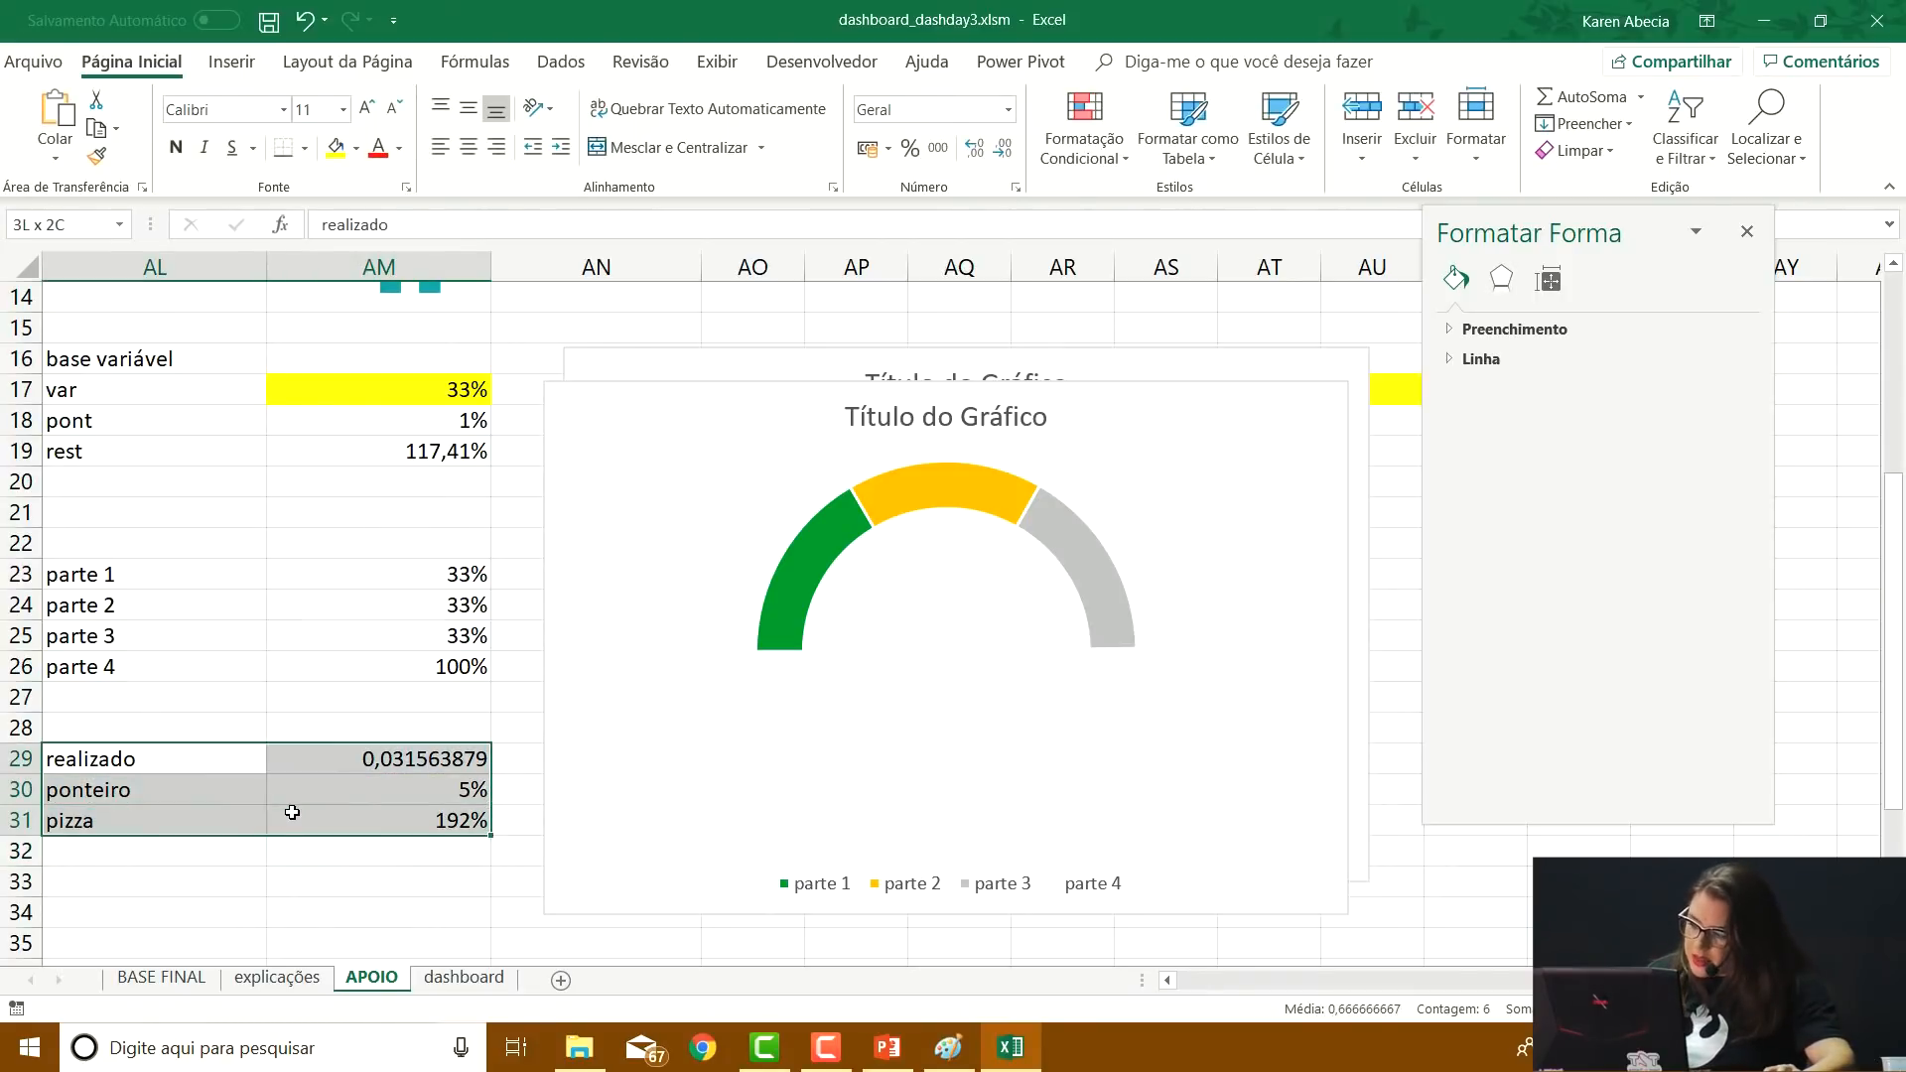
{"action": "left_click", "coordinate": [231, 61]}
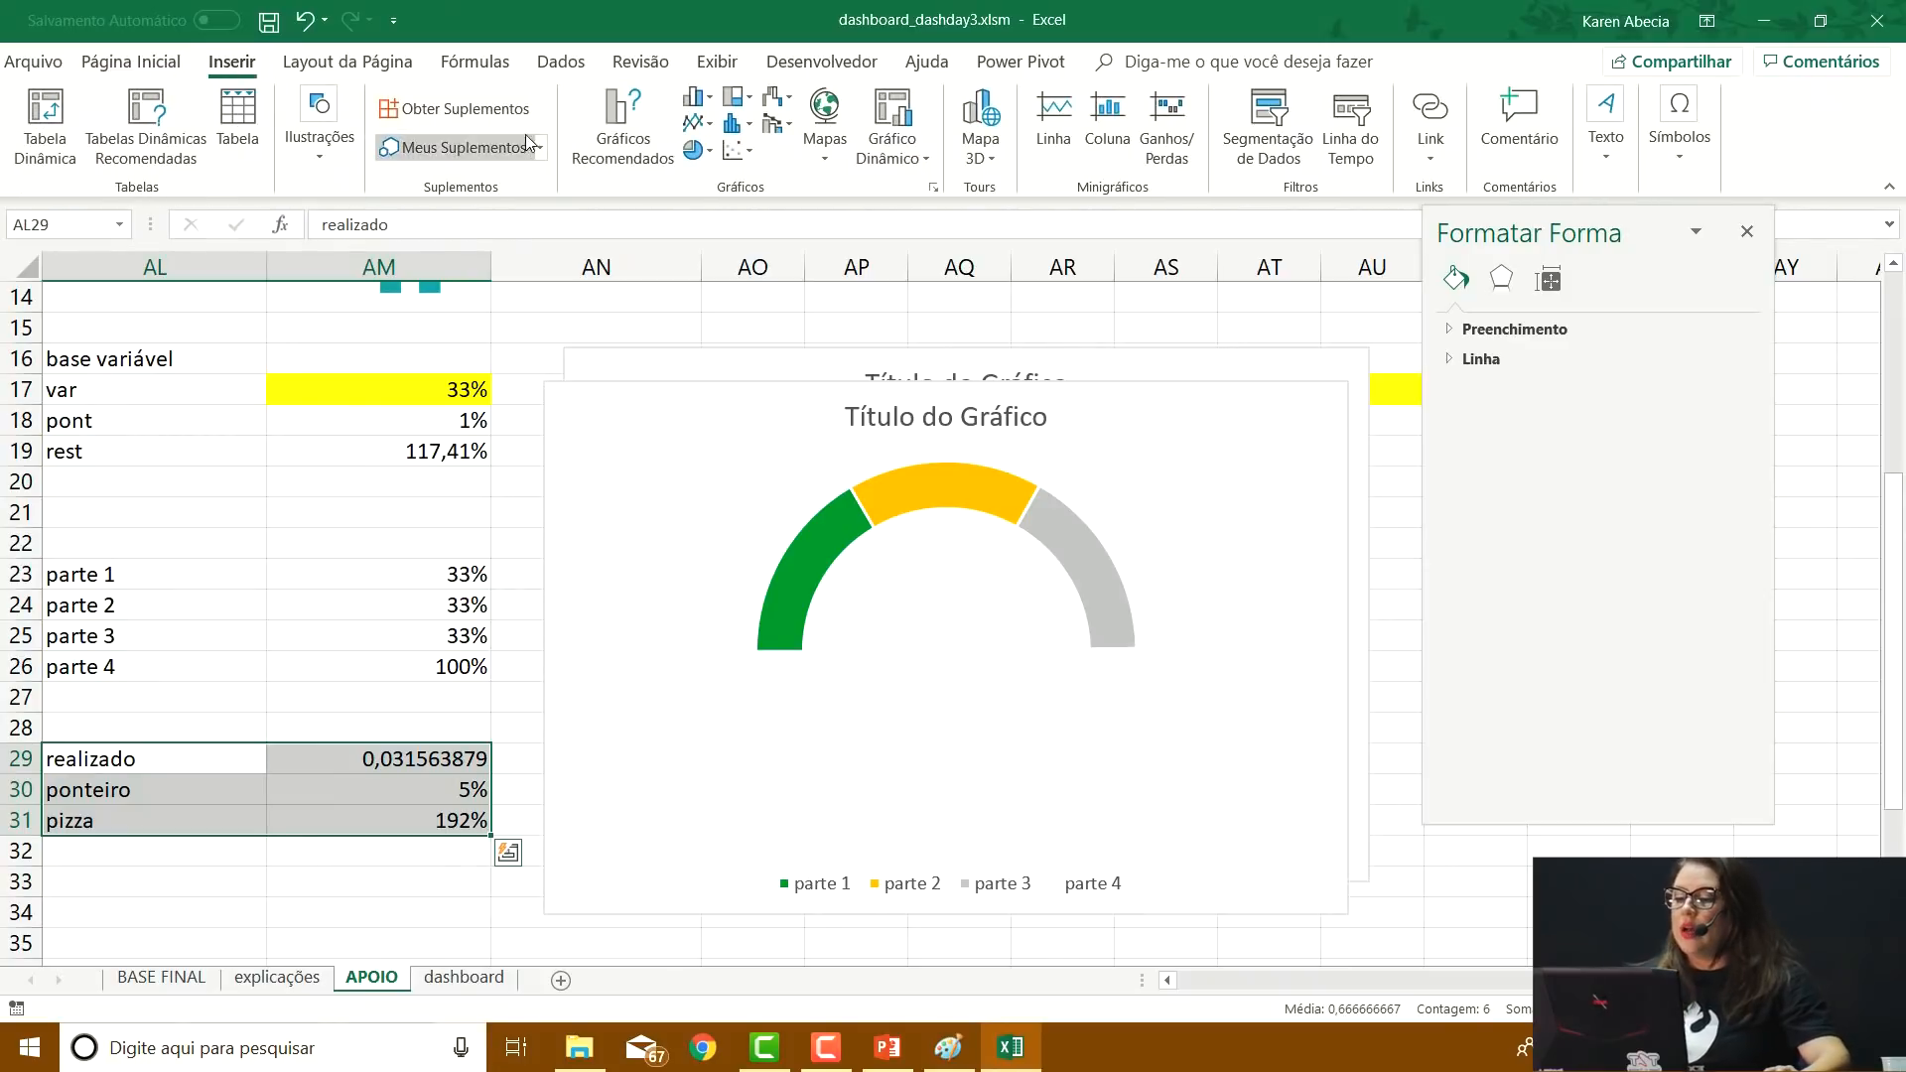
{"action": "left_click", "coordinate": [698, 150]}
{"action": "left_click", "coordinate": [715, 227]}
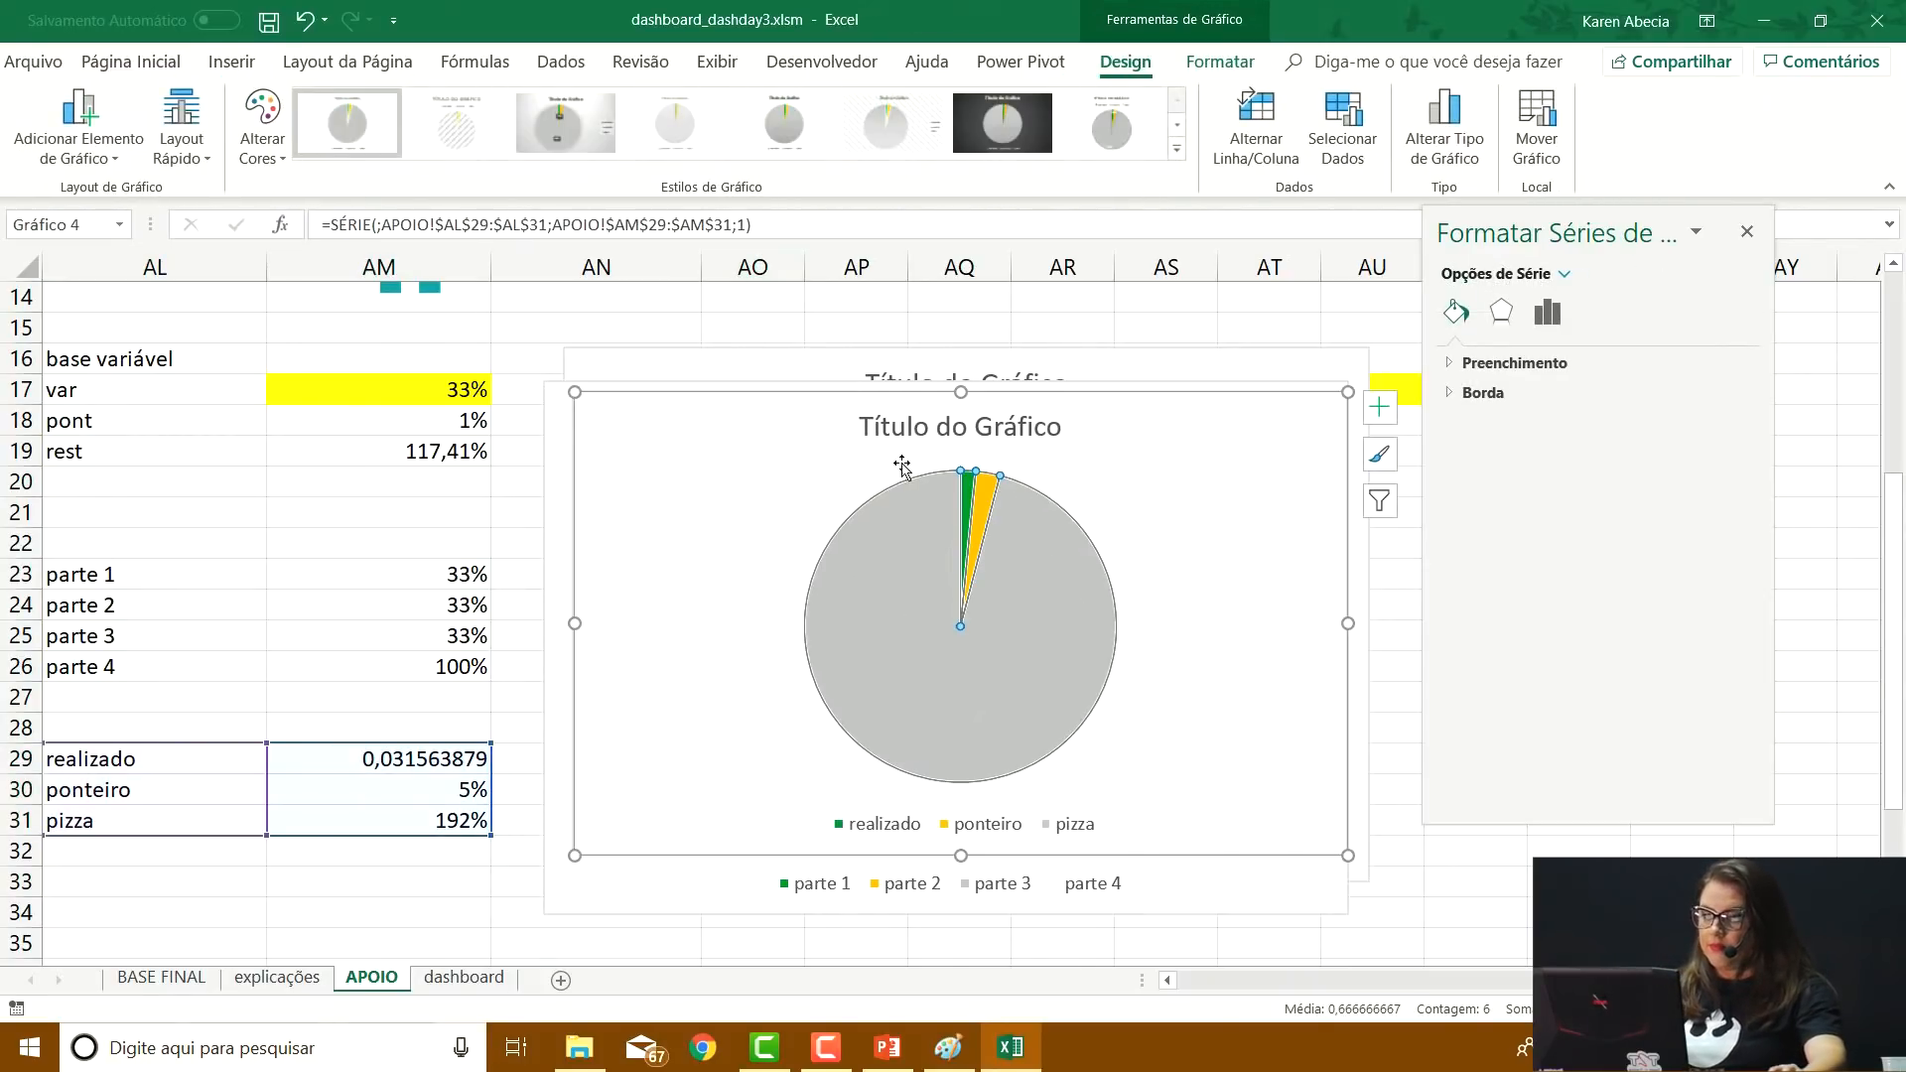
Remove the fill from the pie chart's pizza and realizado slices, leaving only the ponteiro slice coloured
{"action": "left_click", "coordinate": [1224, 77]}
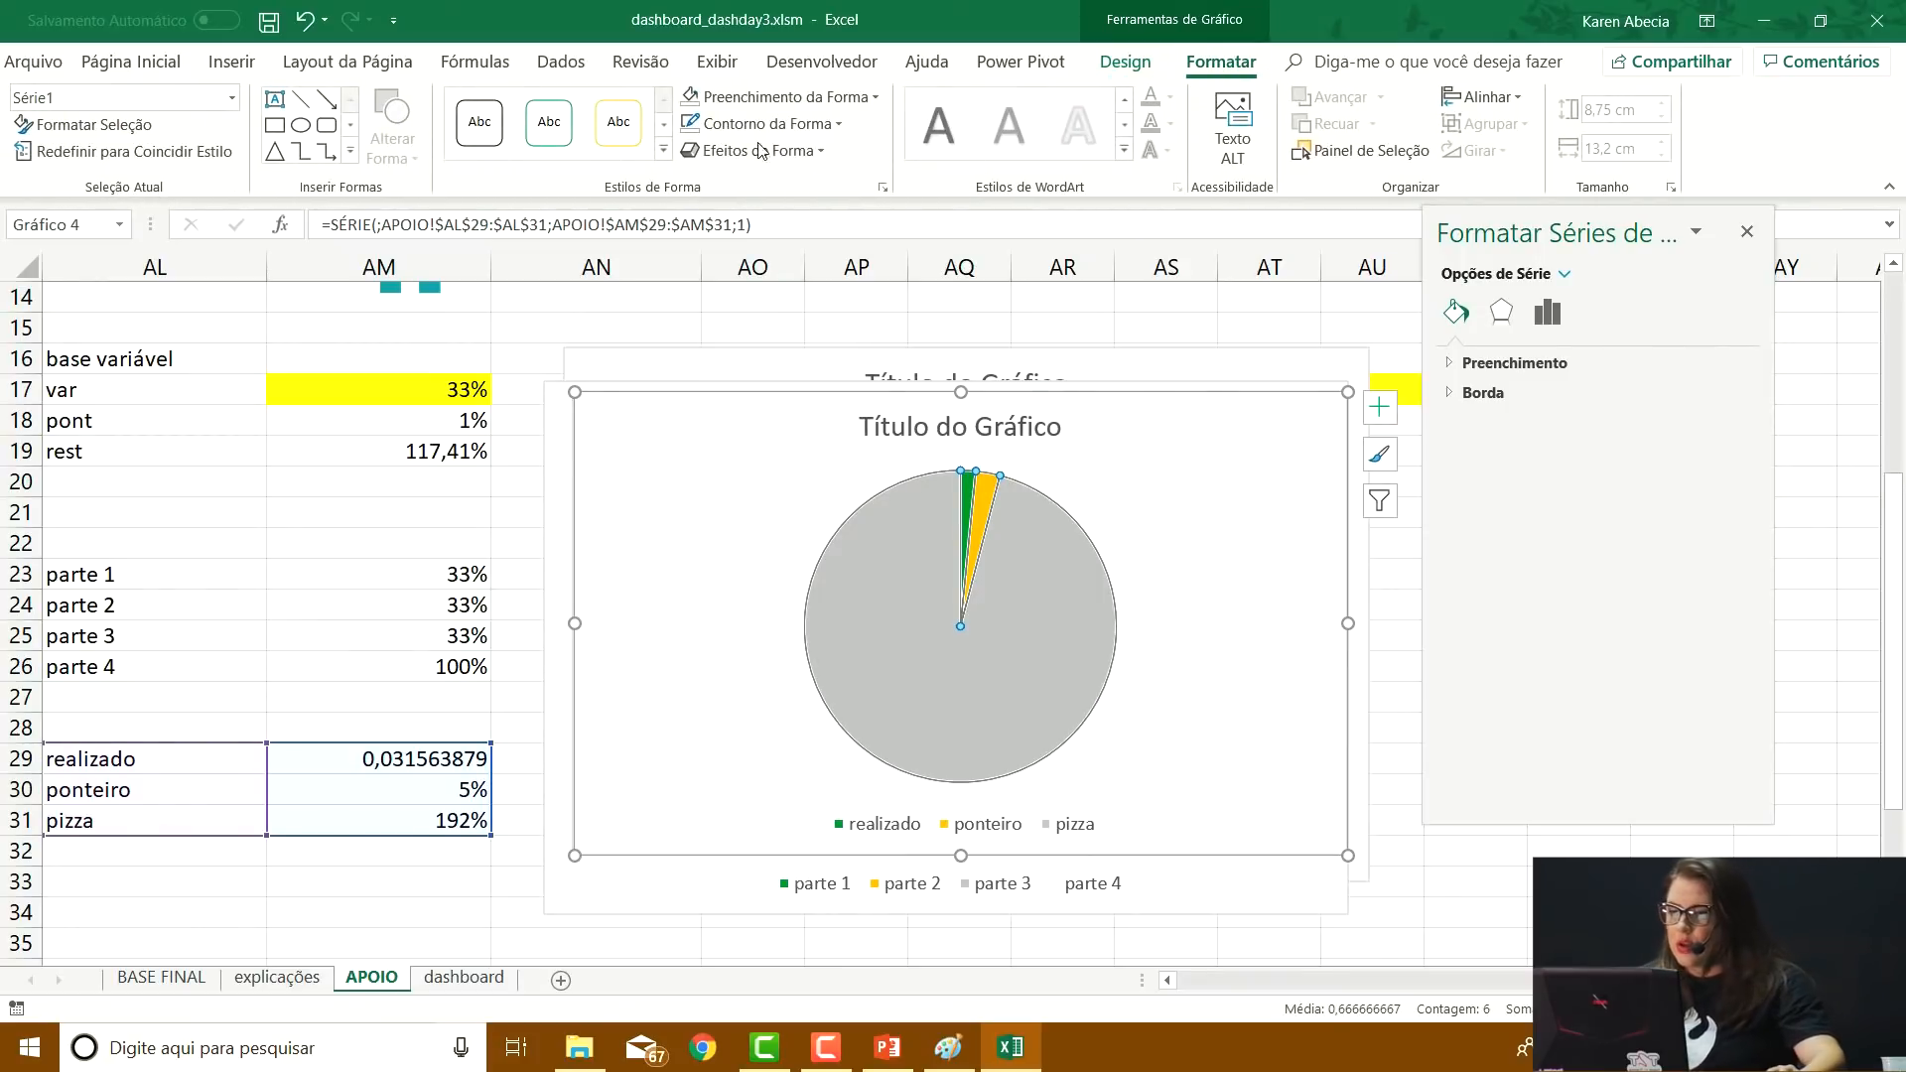
{"action": "left_click", "coordinate": [691, 97]}
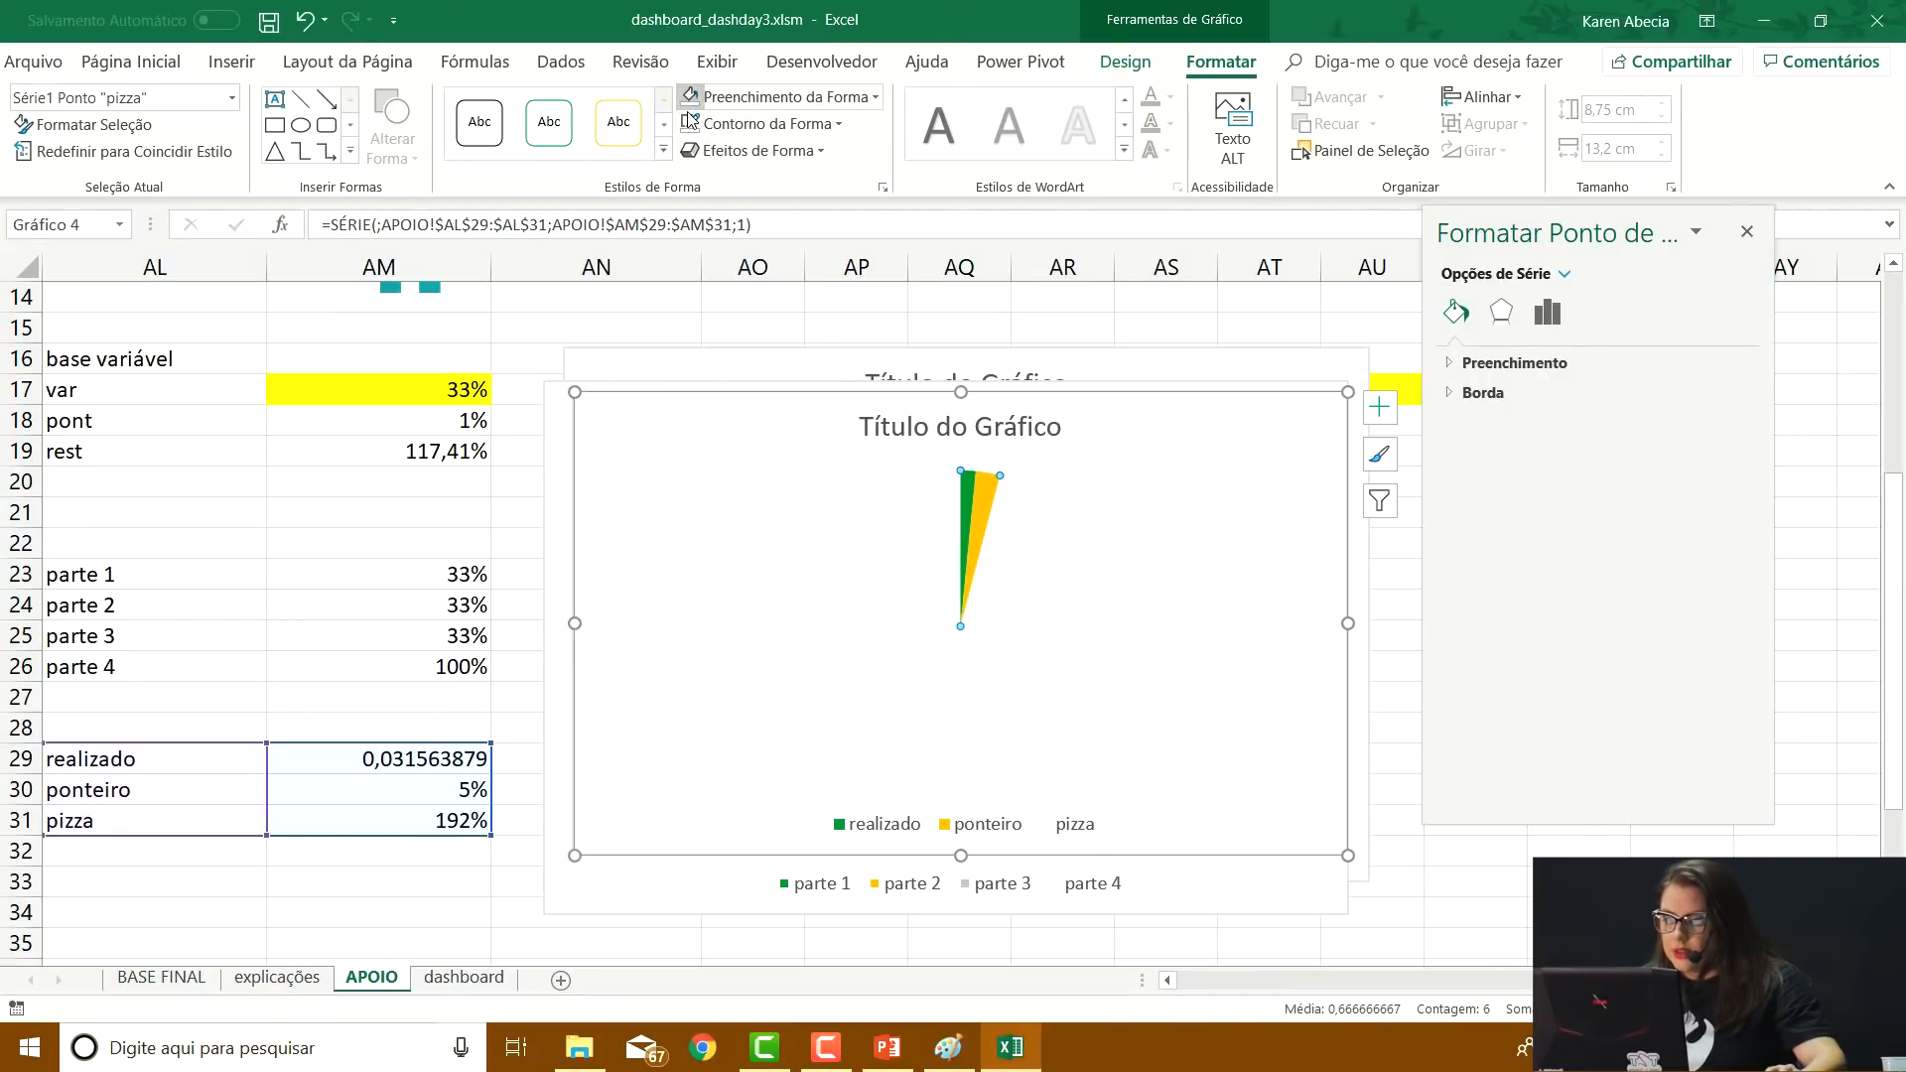
{"action": "left_click", "coordinate": [985, 508]}
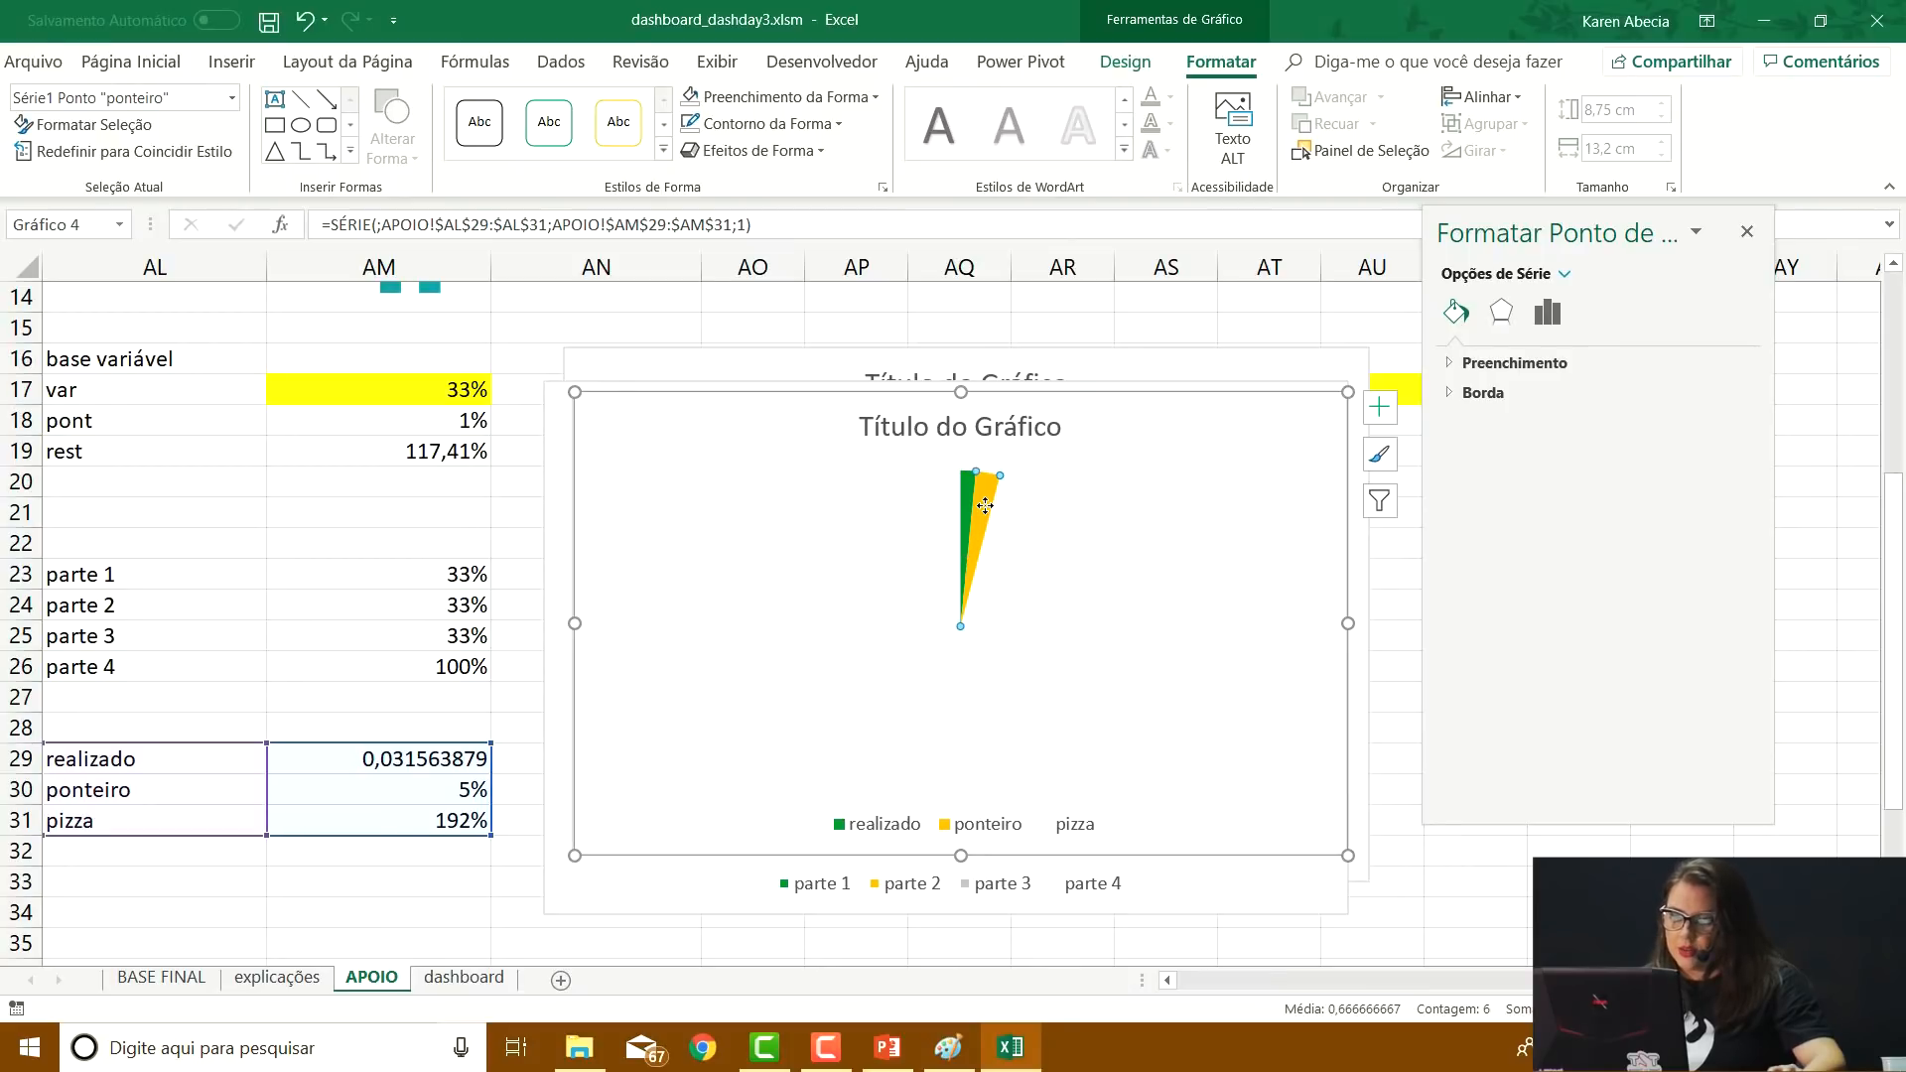
{"action": "left_click", "coordinate": [960, 491]}
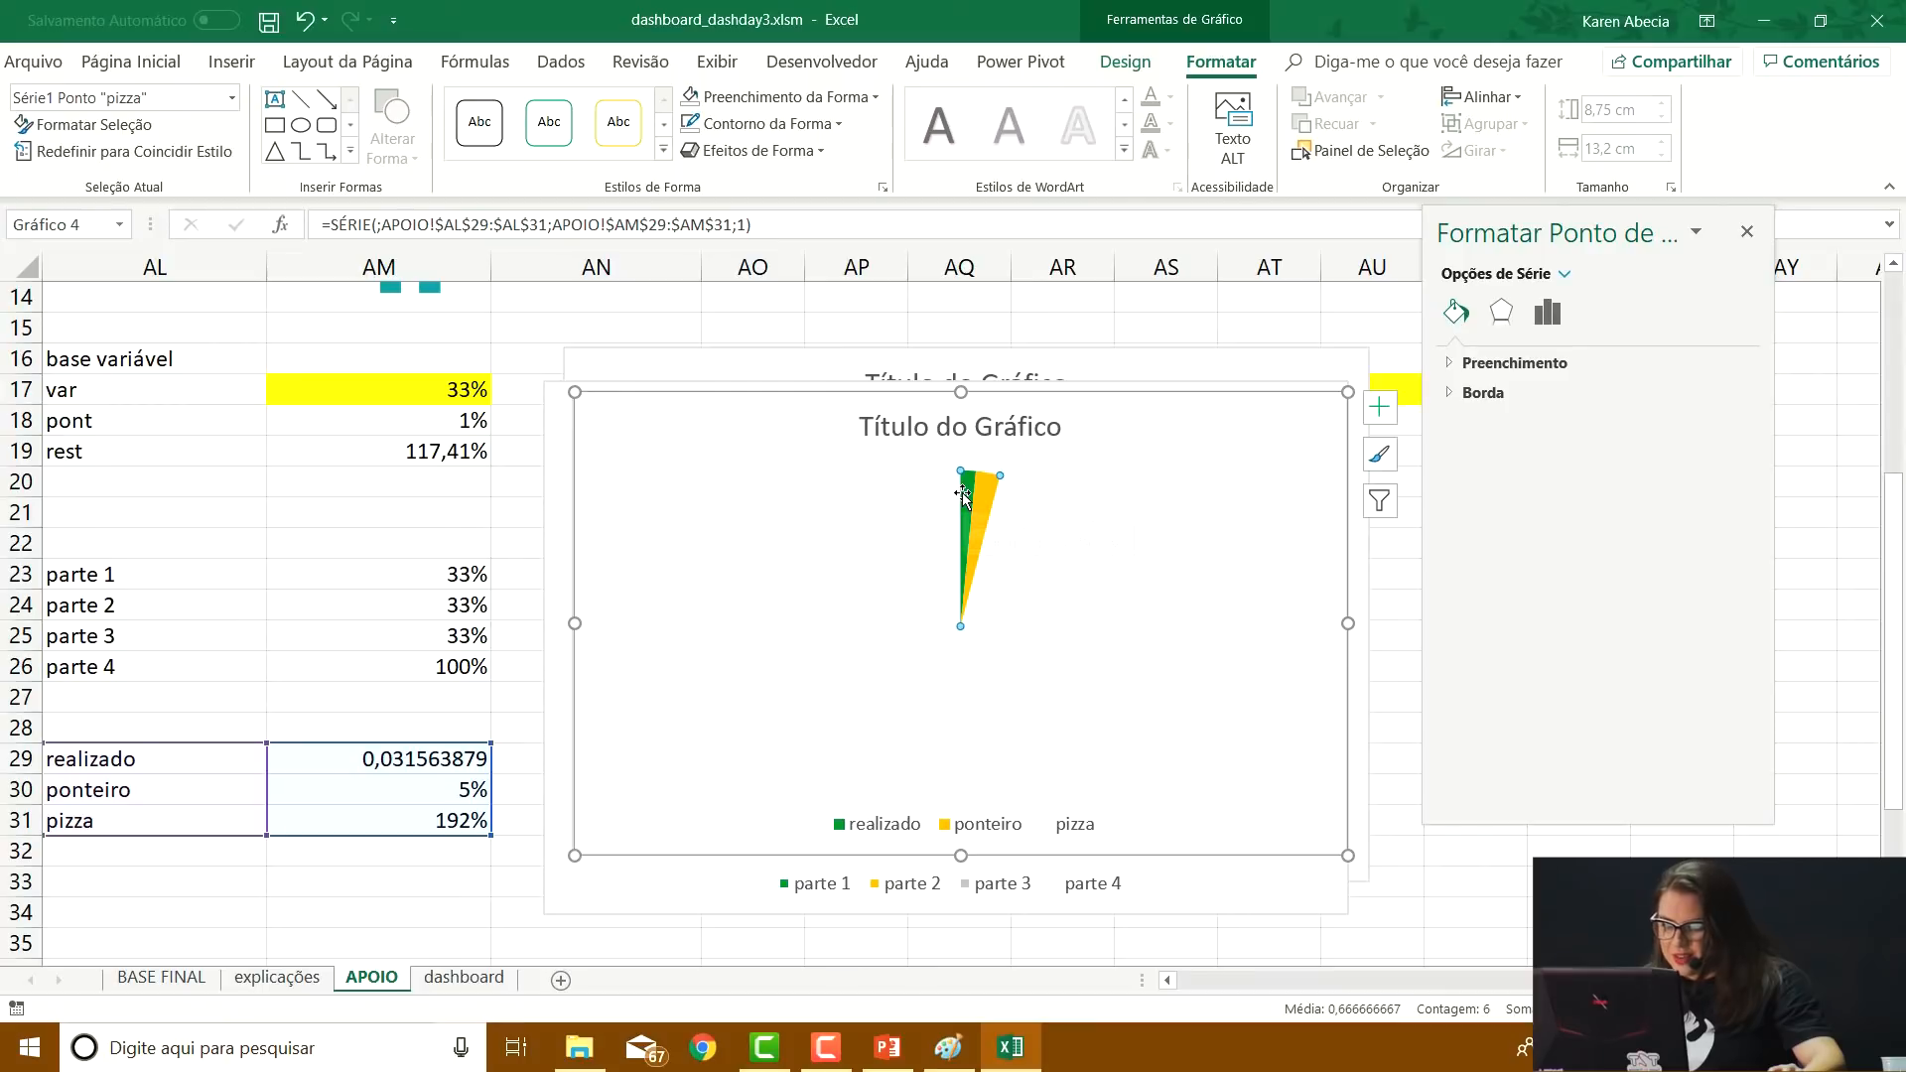
{"action": "mouse_move", "coordinate": [963, 494]}
{"action": "left_click", "coordinate": [963, 495]}
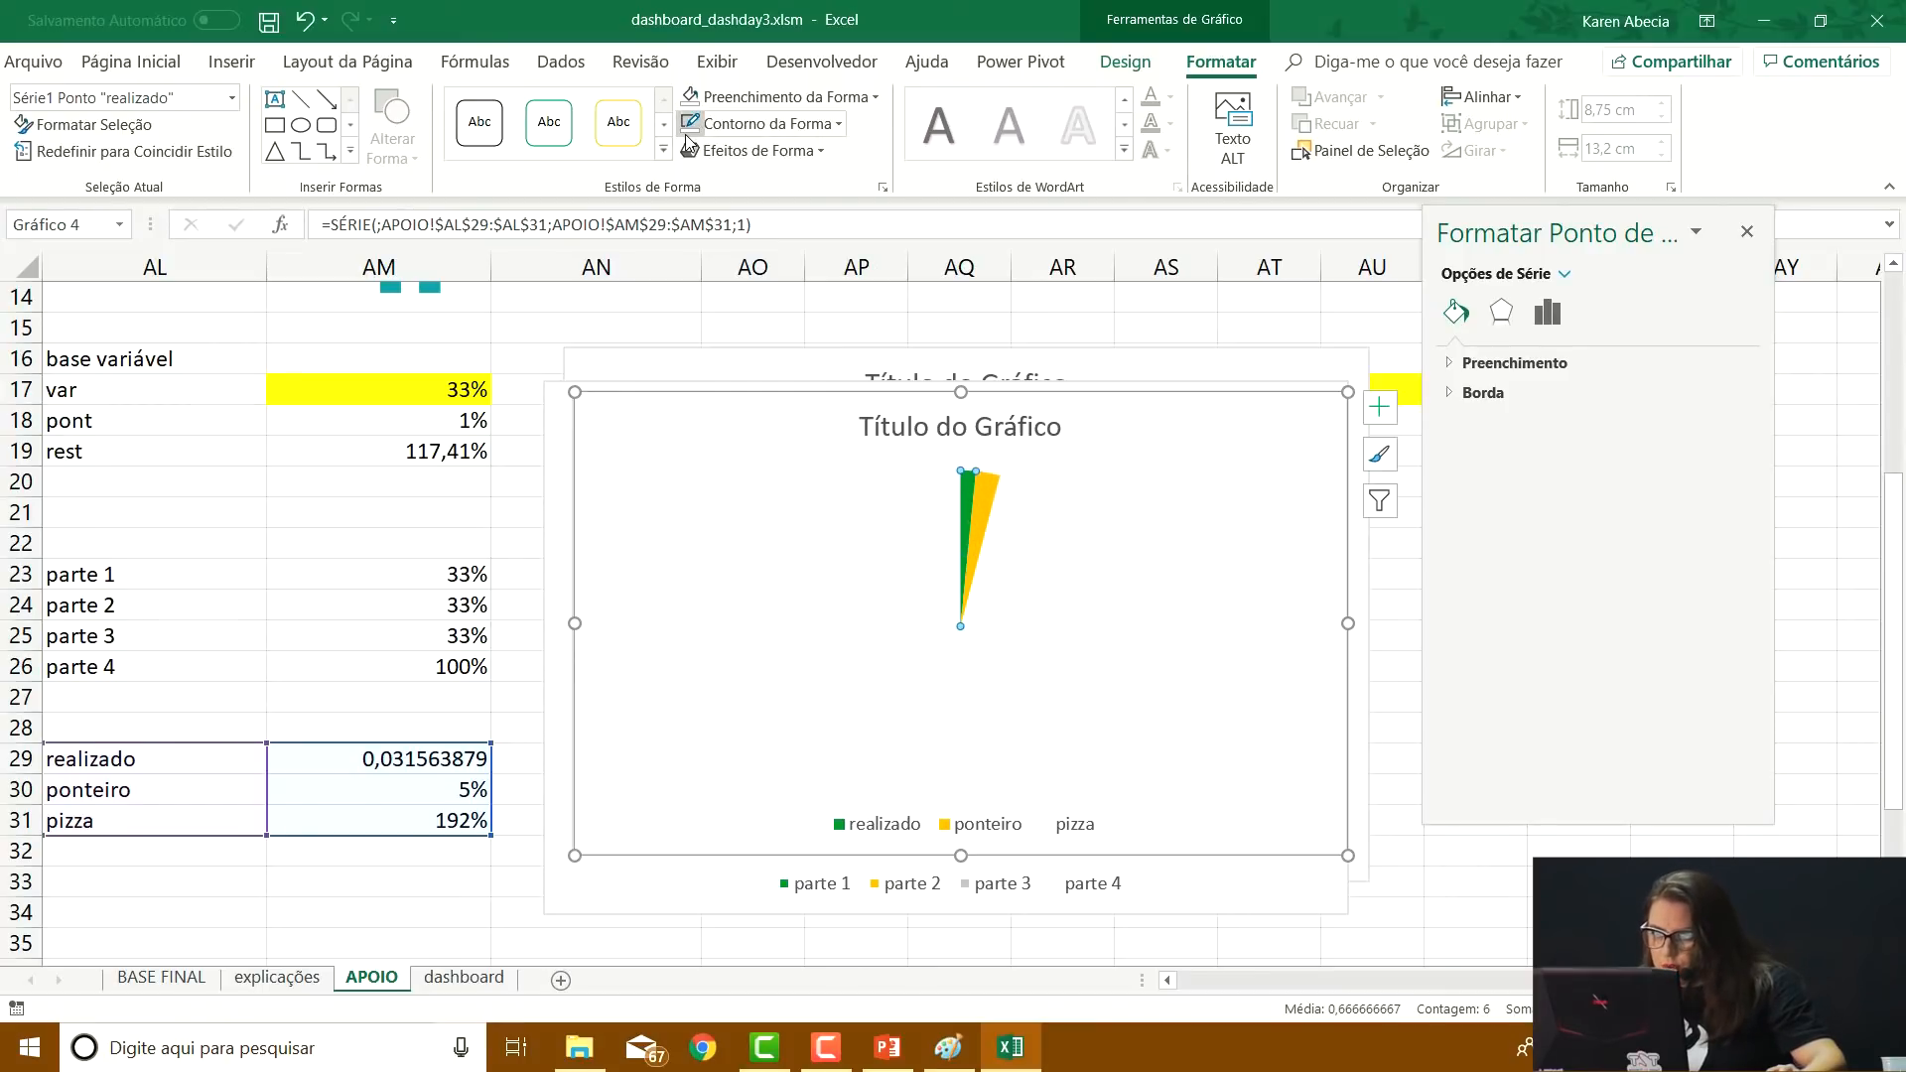
{"action": "left_click", "coordinate": [689, 96]}
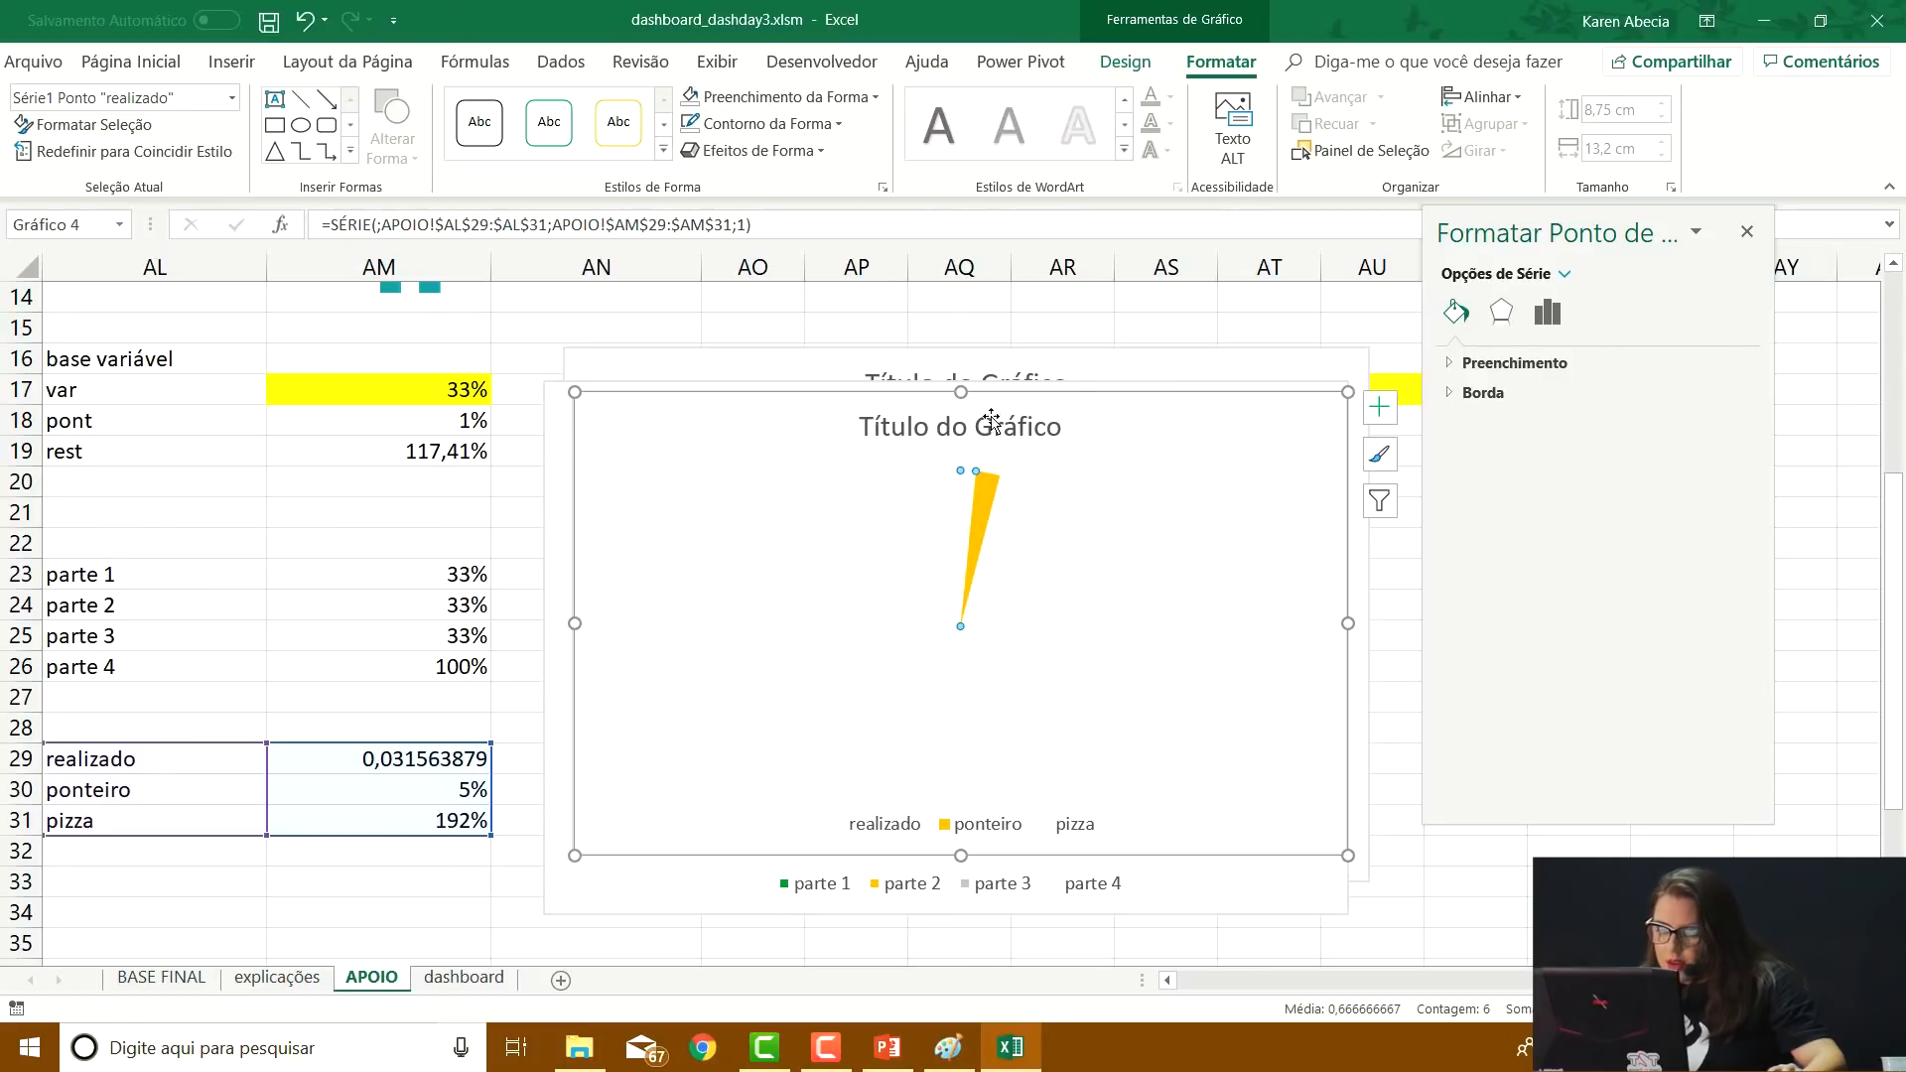
Remove the outline and fill from the pie chart's chart area
{"action": "left_click", "coordinate": [1129, 429]}
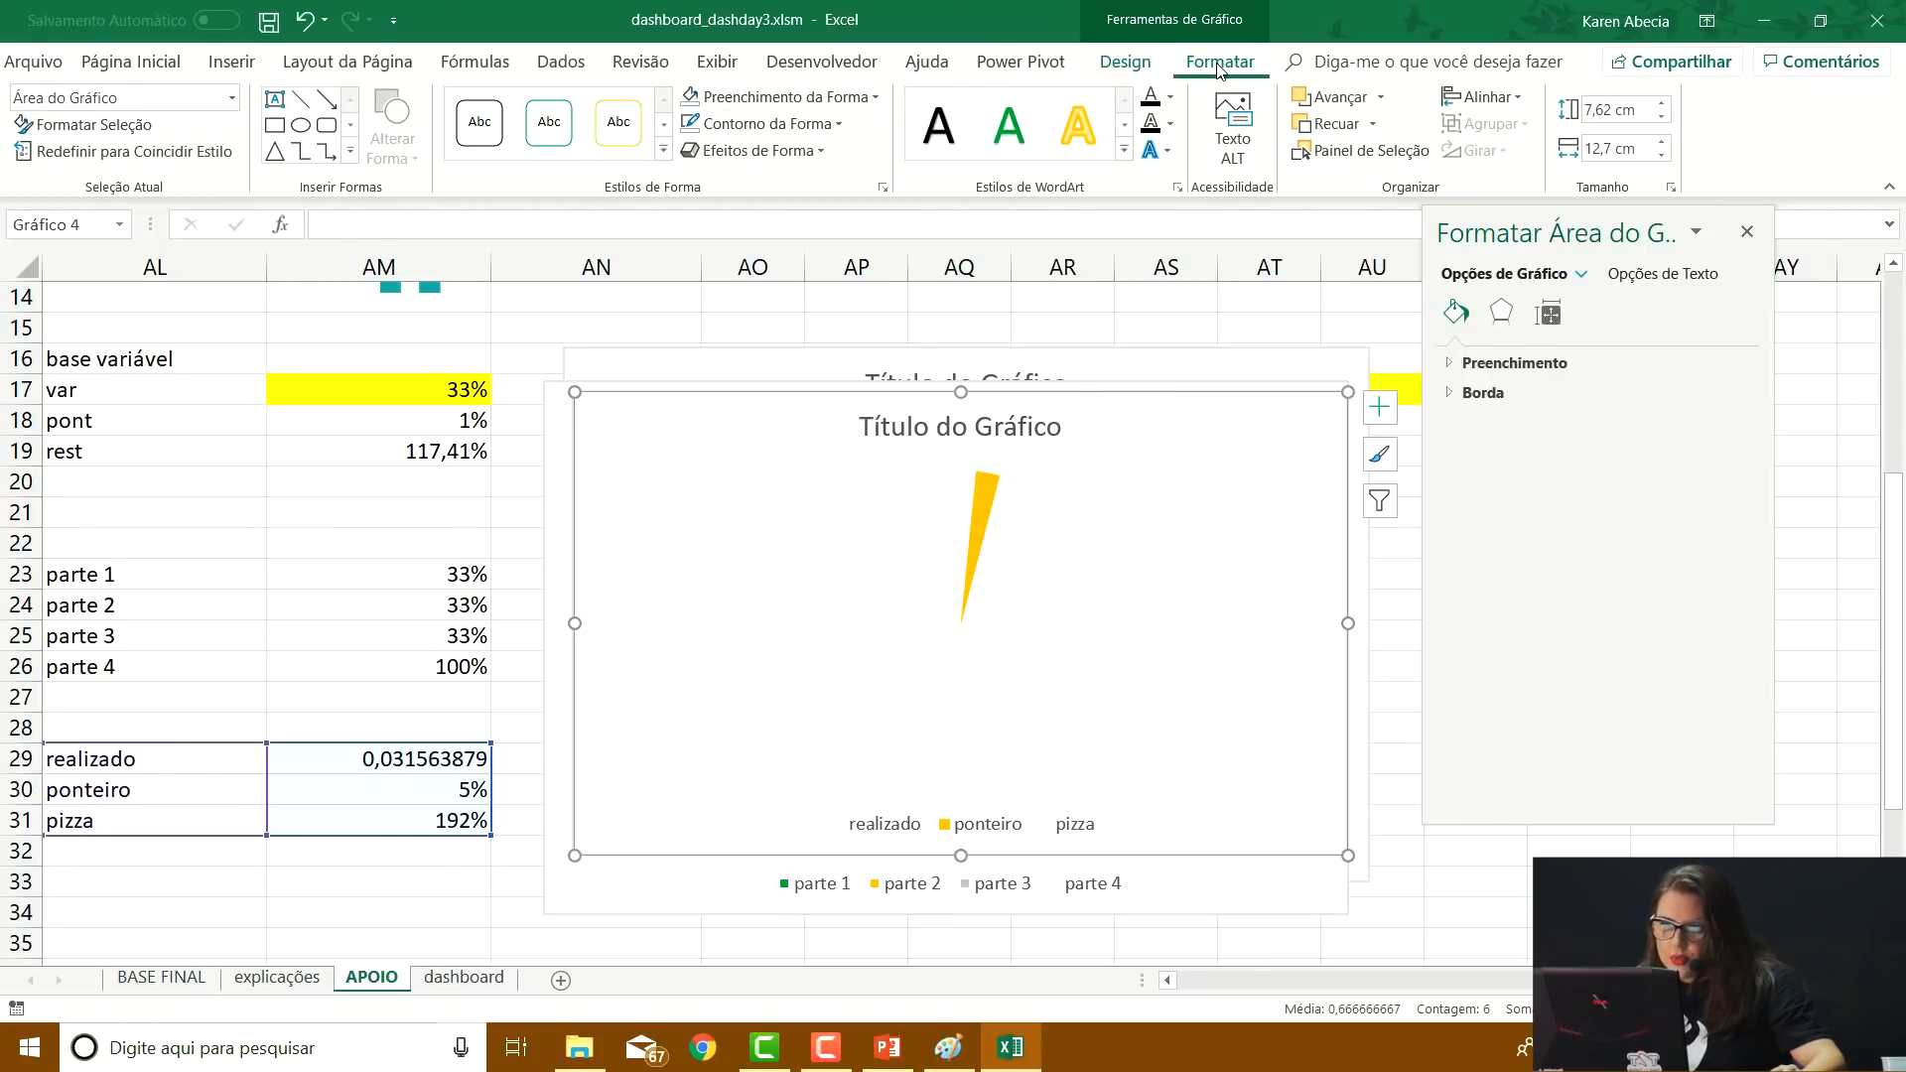
{"action": "left_click", "coordinate": [729, 129]}
{"action": "left_click", "coordinate": [692, 121]}
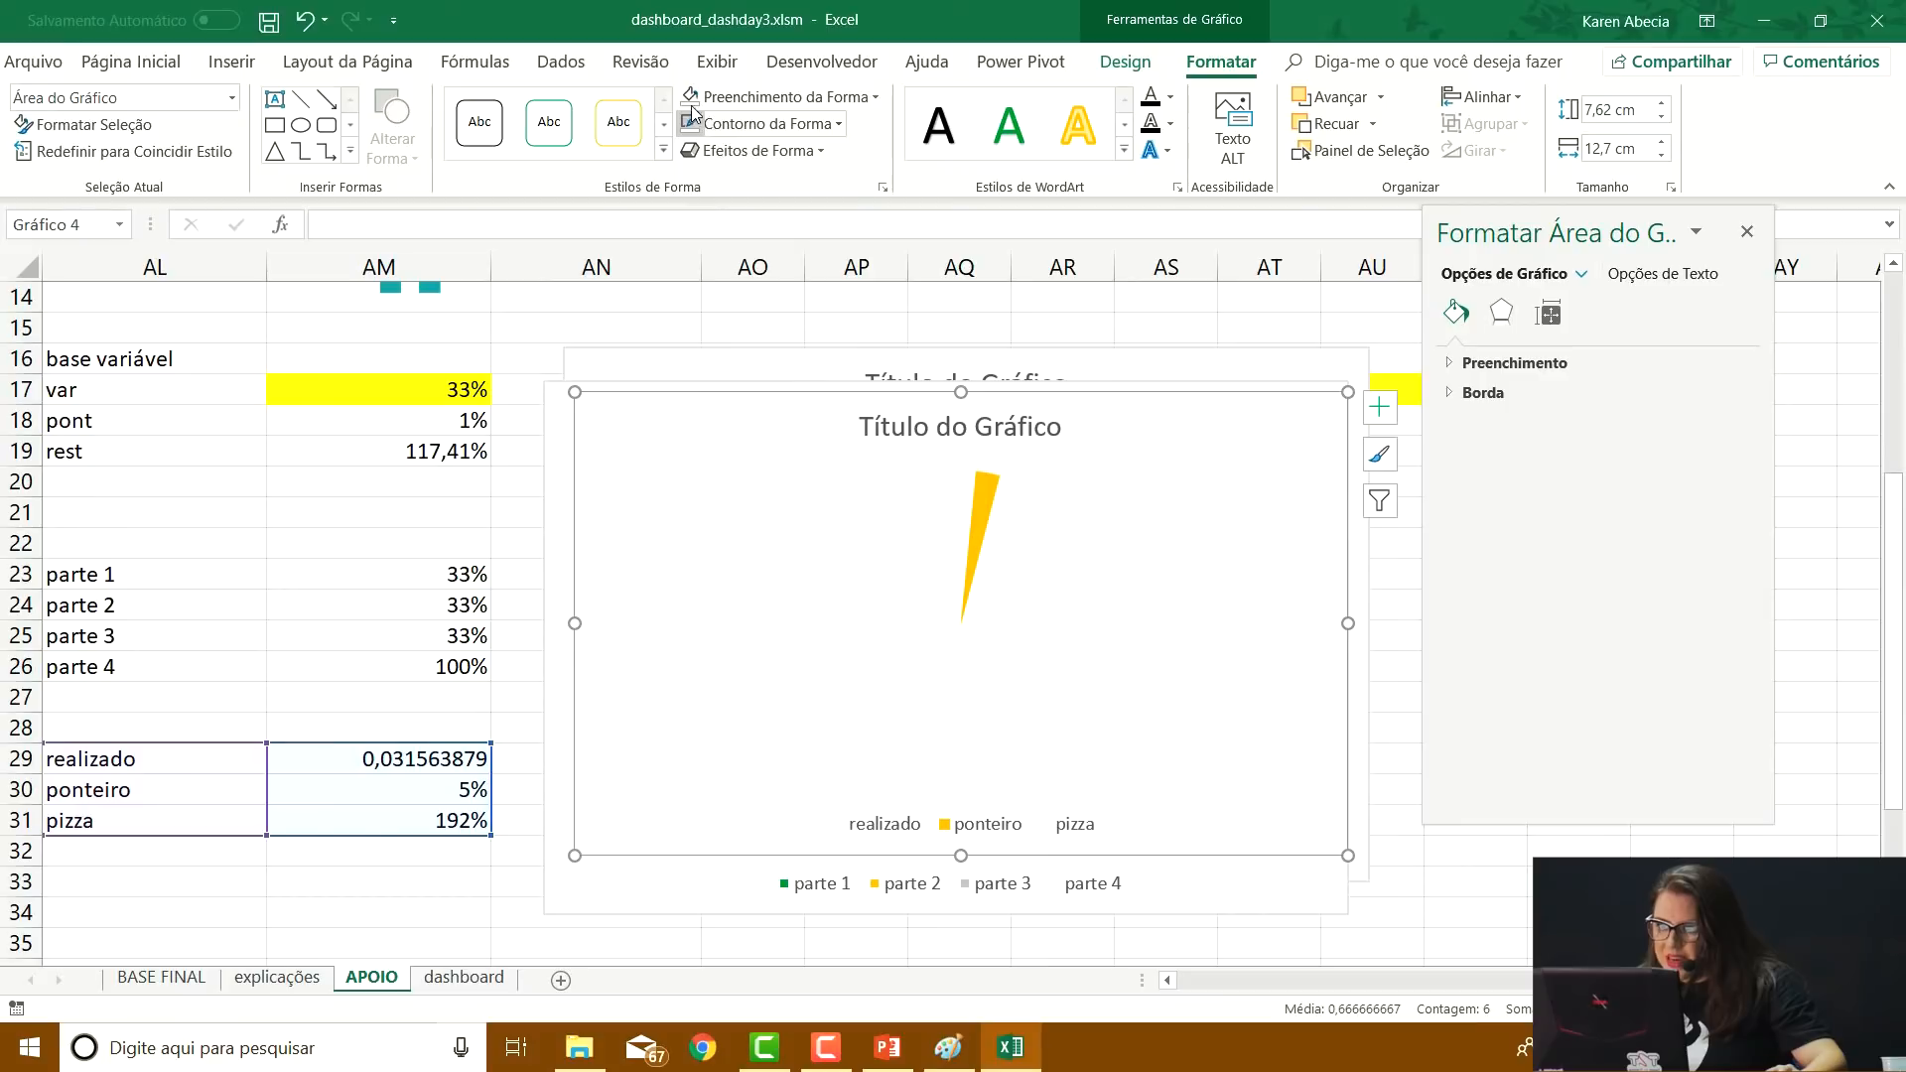
{"action": "left_click", "coordinate": [689, 96]}
Delete the pie chart's title and legend, and shift the chart down and to the right of the doughnut
{"action": "left_click", "coordinate": [898, 432]}
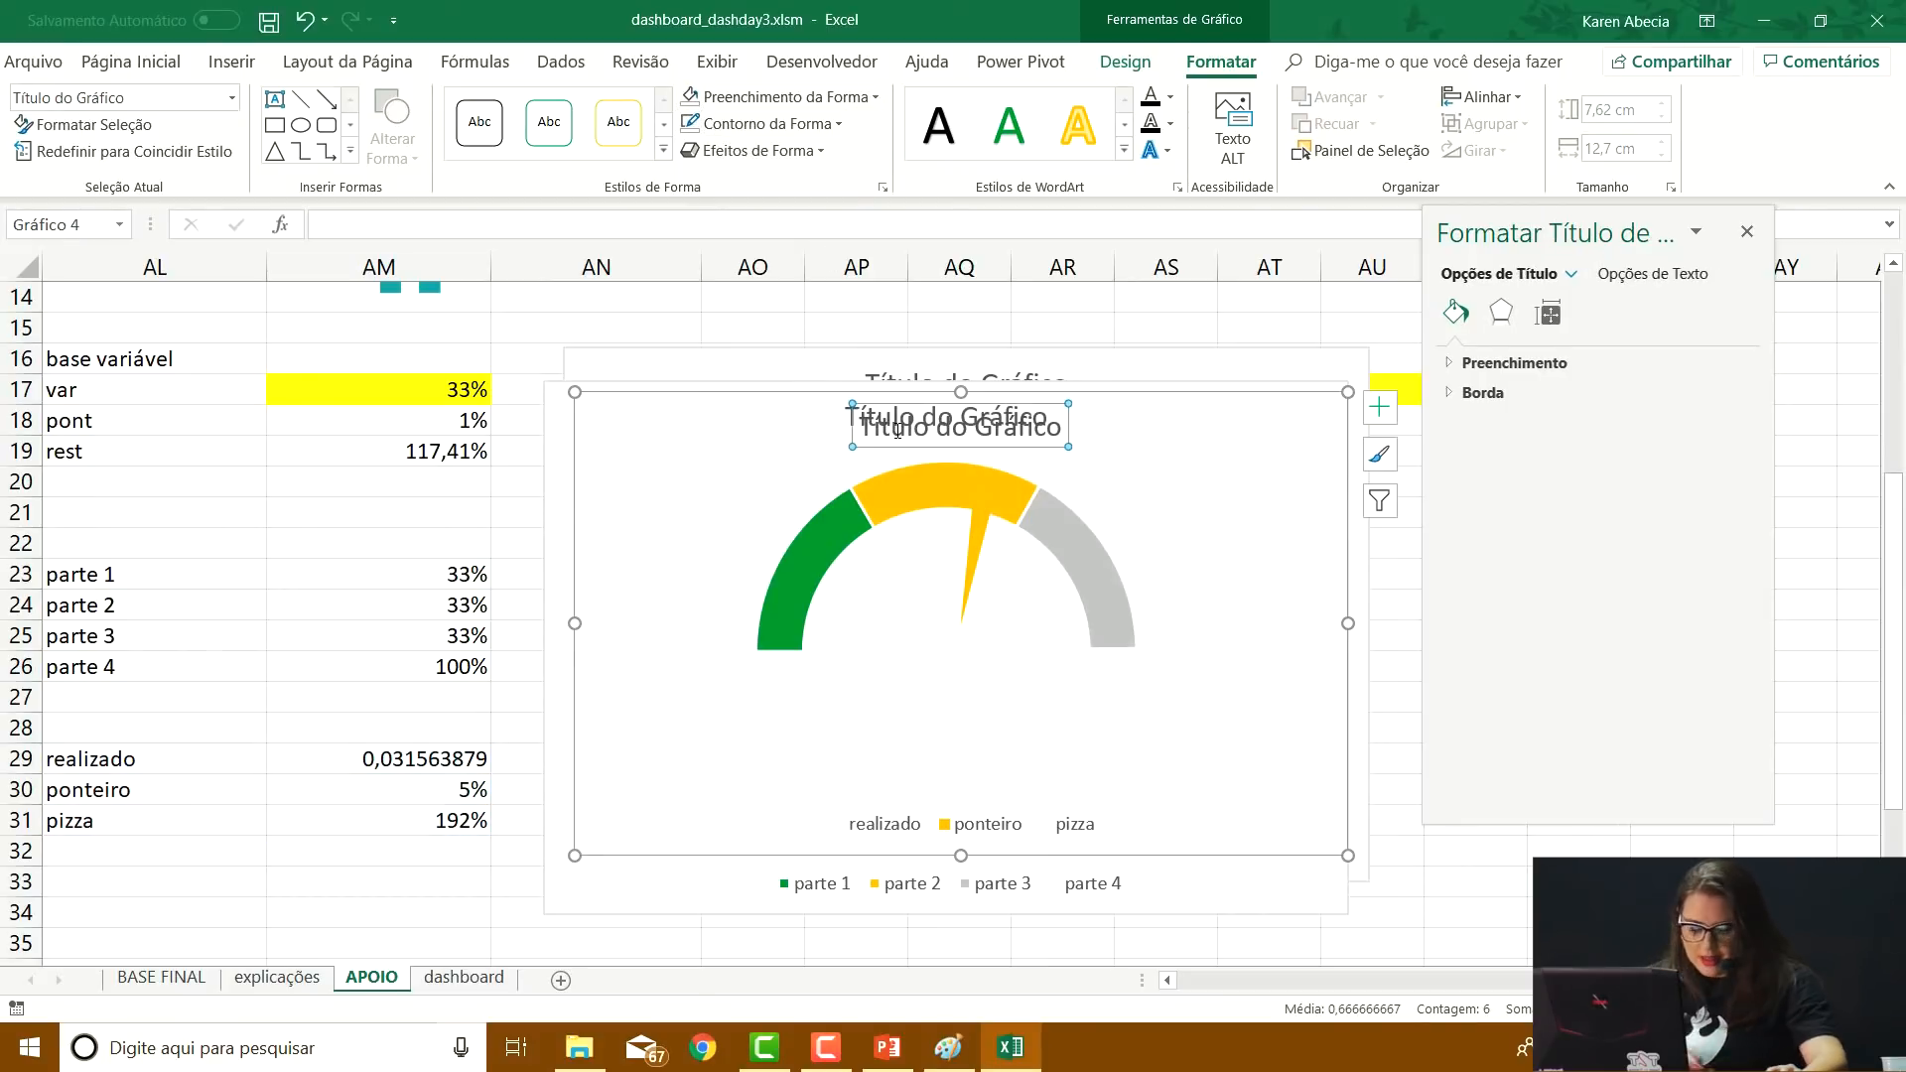
{"action": "key", "text": "Delete"}
{"action": "left_click", "coordinate": [898, 429]}
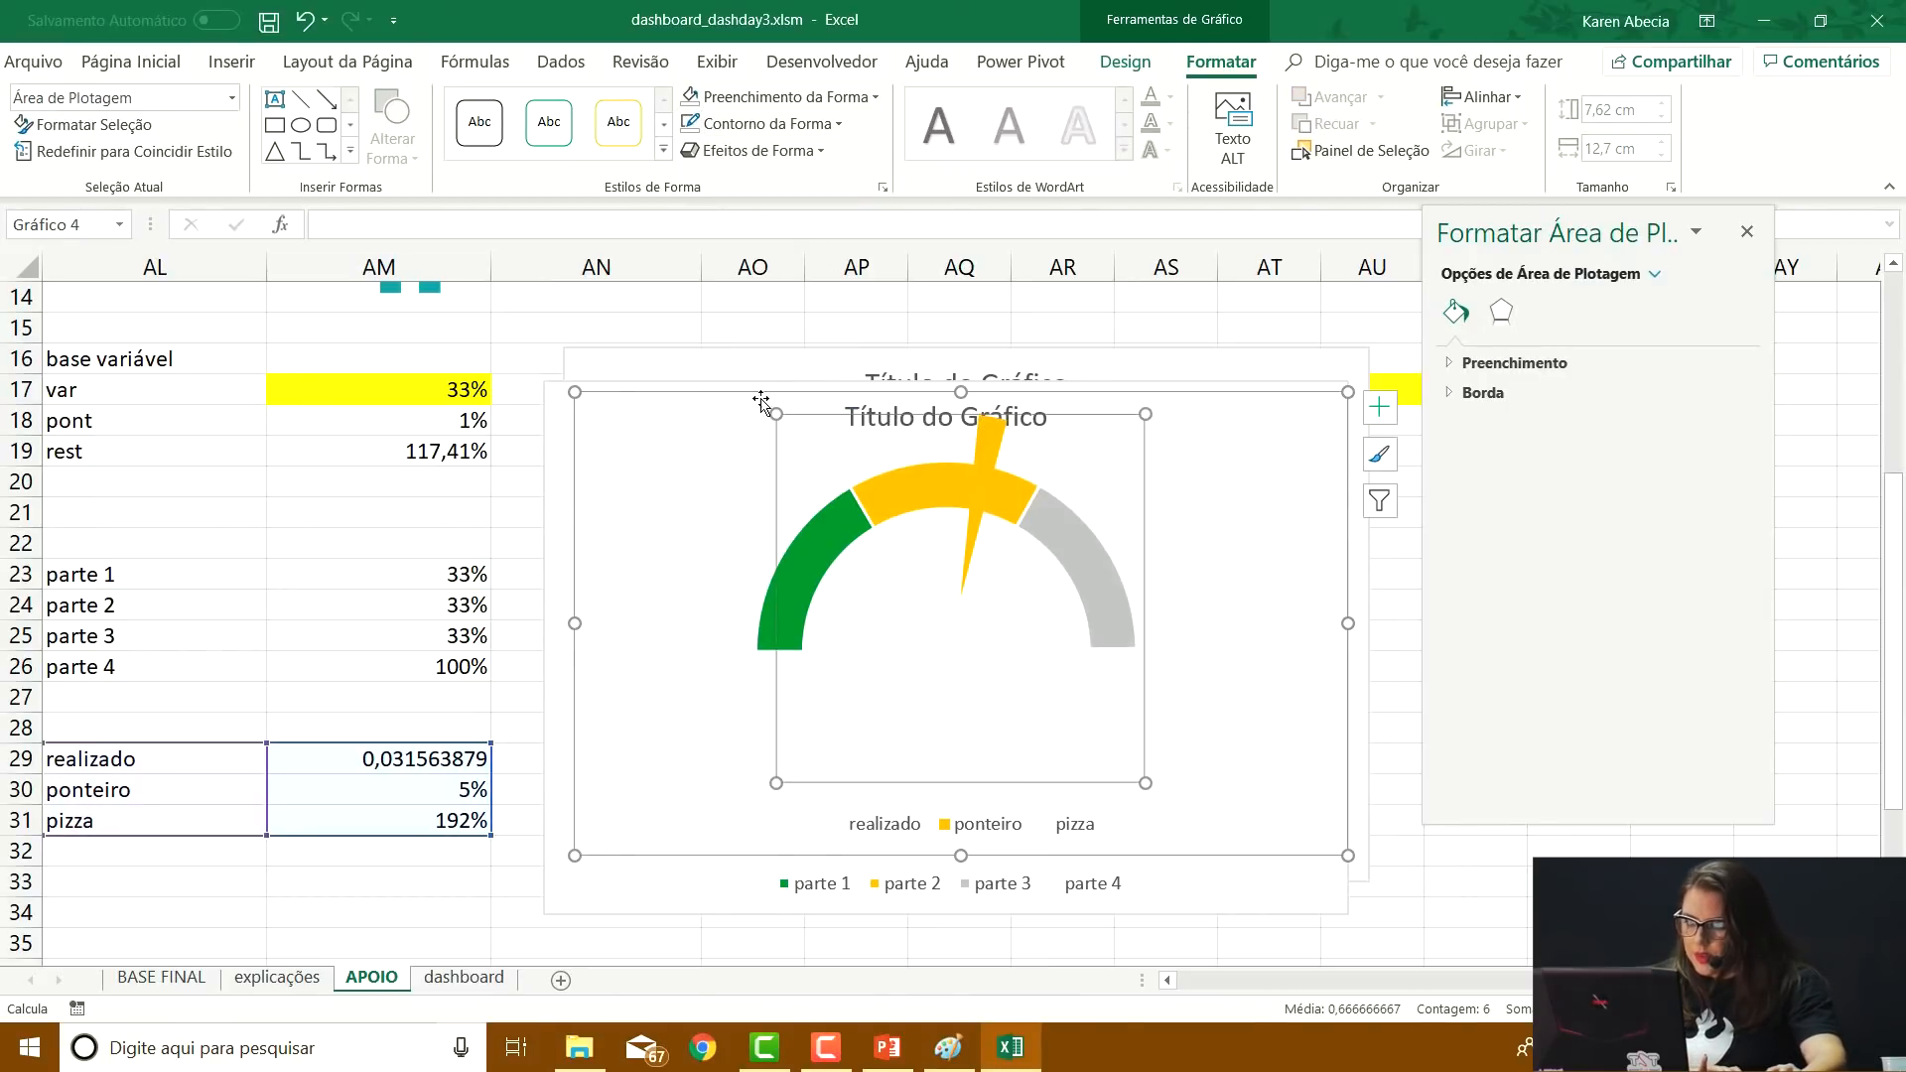
{"action": "left_click_drag", "start_coordinate": [754, 393], "coordinate": [988, 446]}
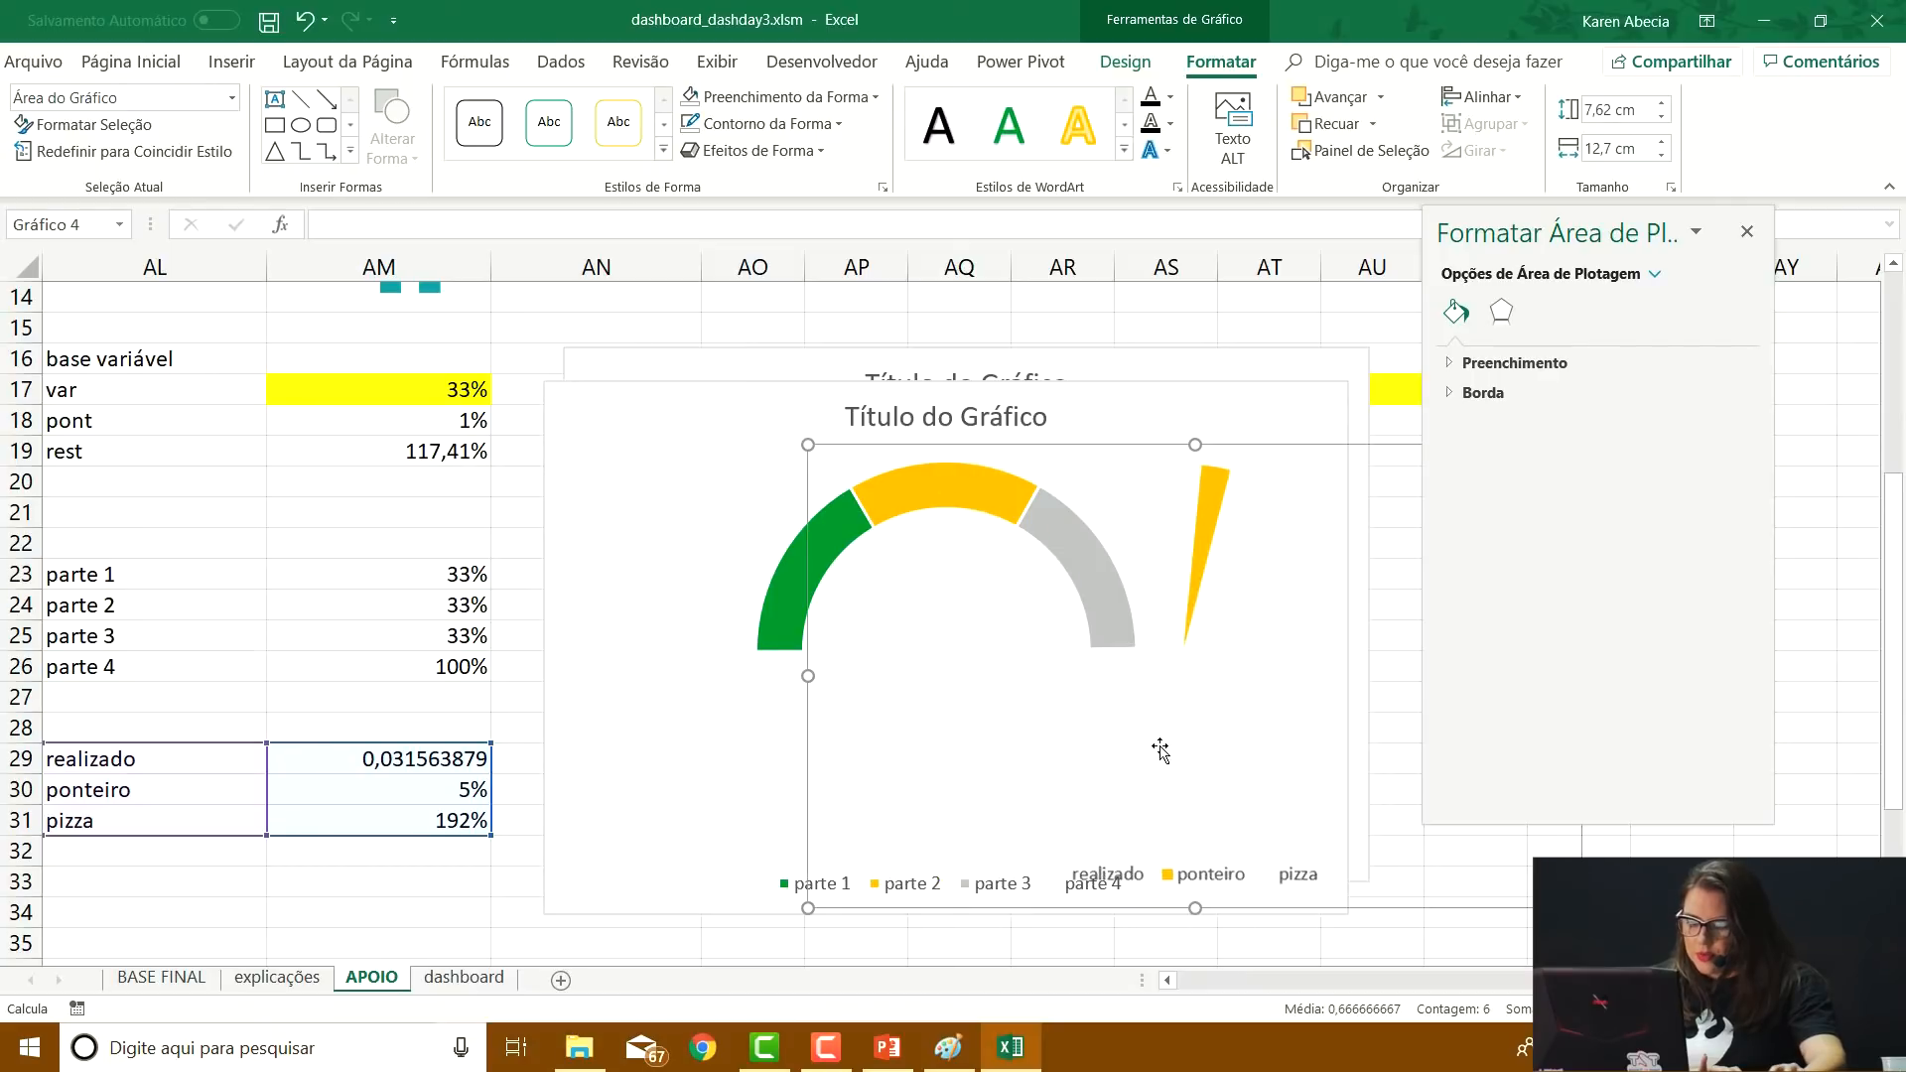
{"action": "left_click", "coordinate": [1236, 884]}
{"action": "key", "text": "Delete"}
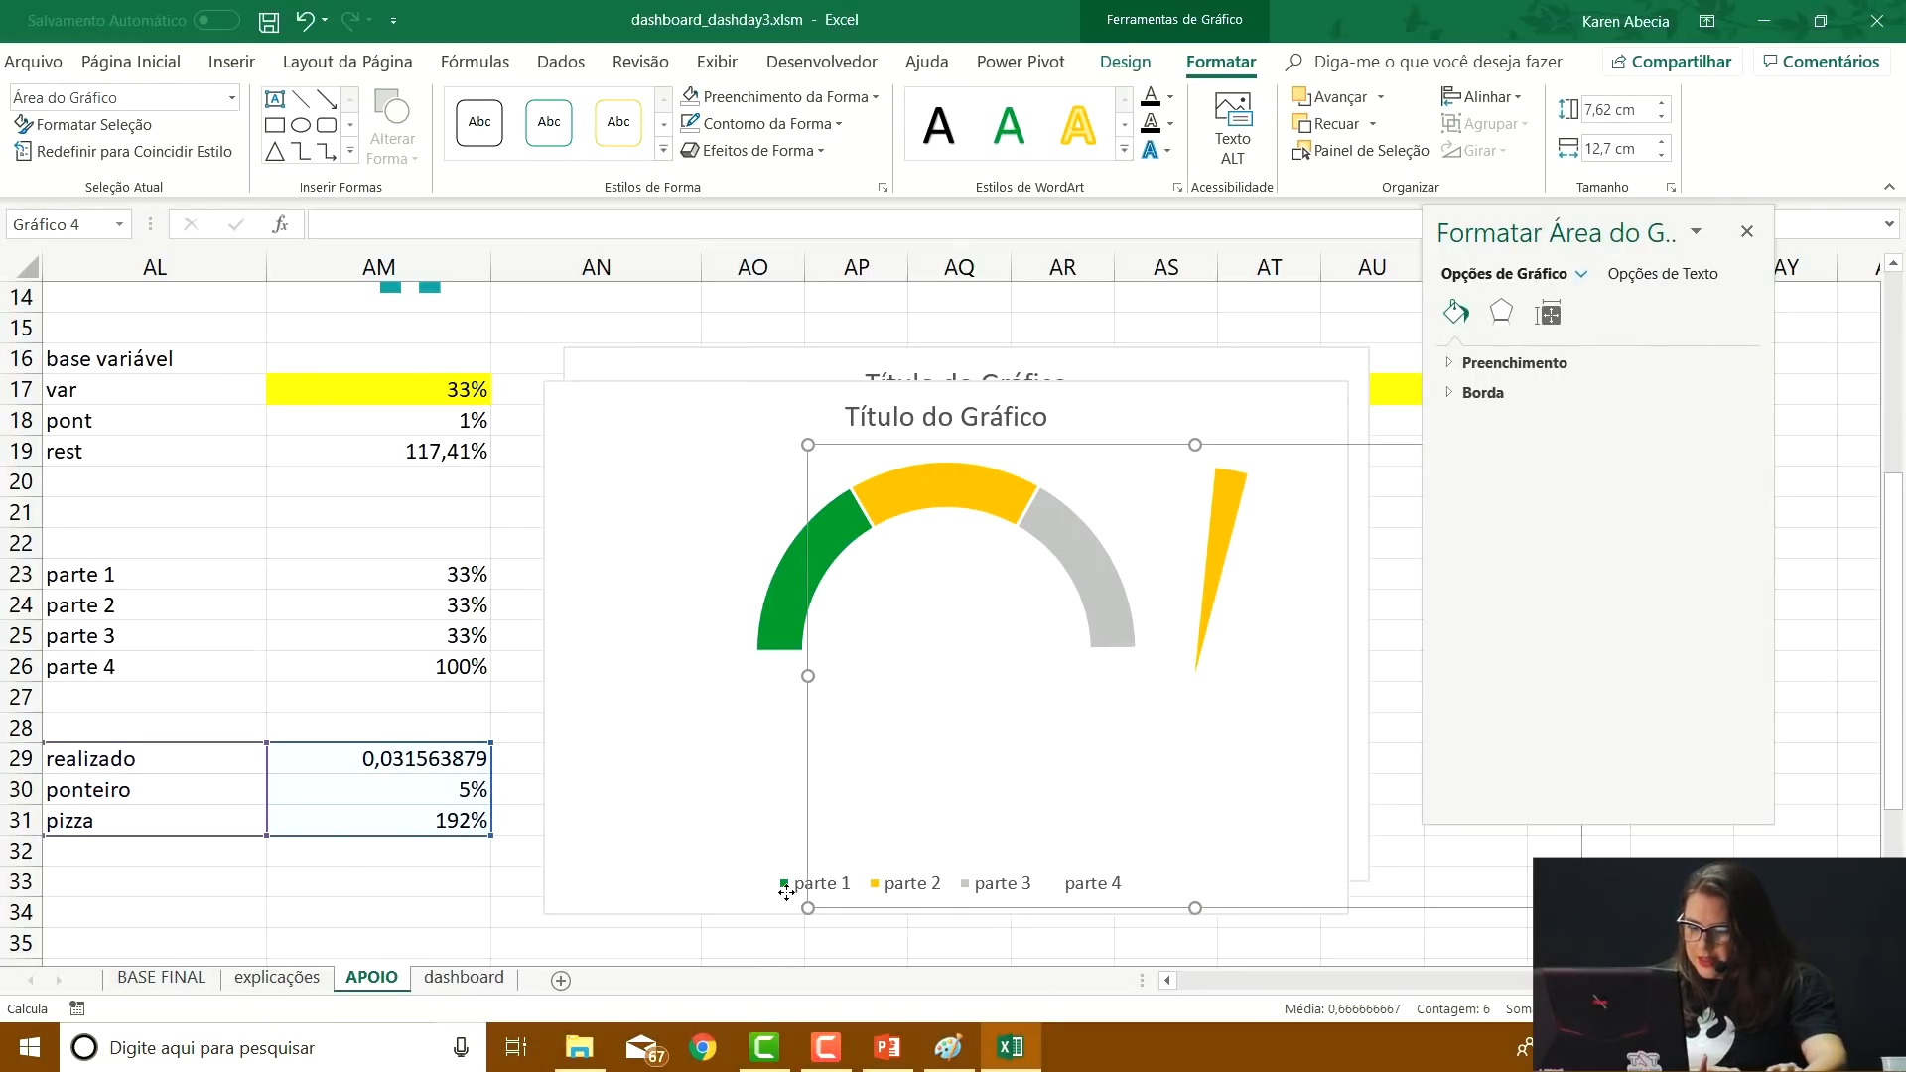
Delete the doughnut chart's legend and title
{"action": "left_click", "coordinate": [779, 881]}
{"action": "key", "text": "Delete"}
{"action": "left_click", "coordinate": [893, 437]}
{"action": "key", "text": "Delete"}
Move the pie chart over the doughnut and fill its ponteiro slice with the dark blue-grey theme colour
{"action": "left_click", "coordinate": [1223, 539]}
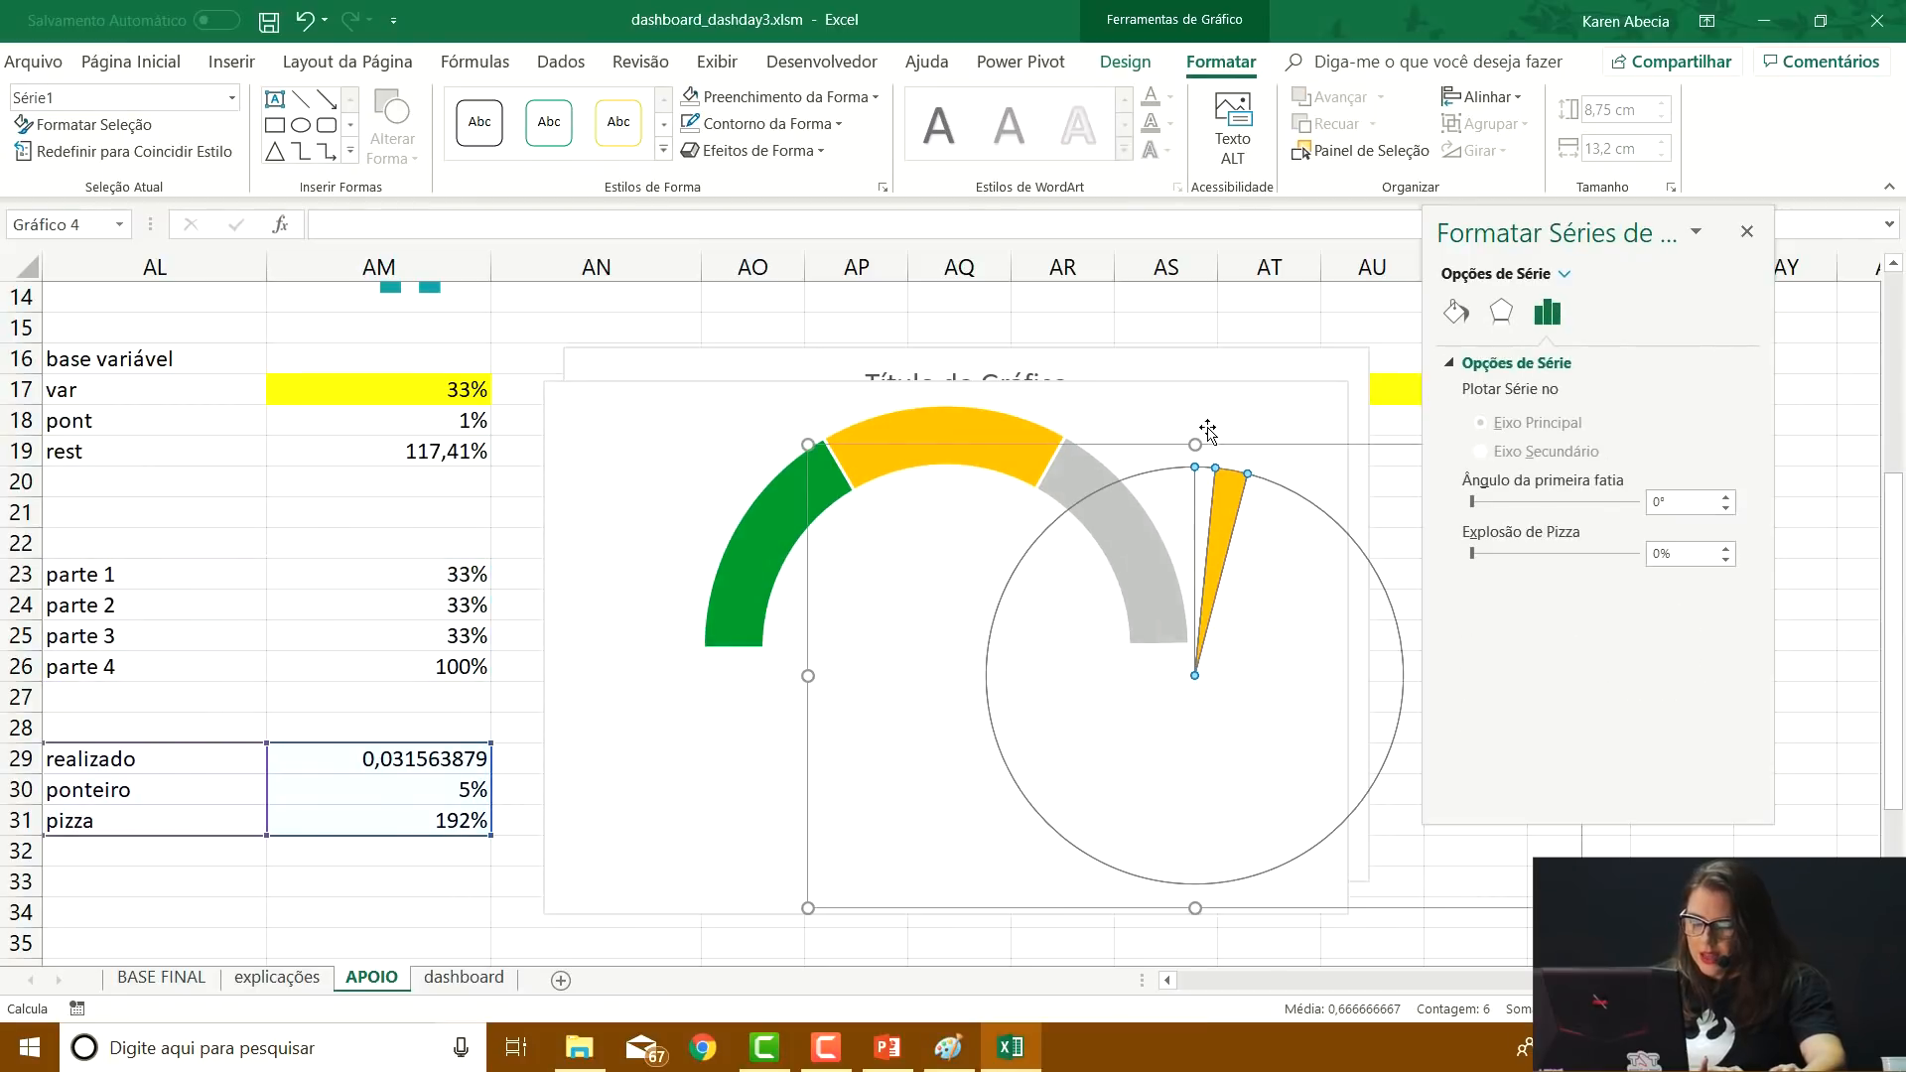
{"action": "left_click_drag", "start_coordinate": [1295, 445], "coordinate": [1143, 465]}
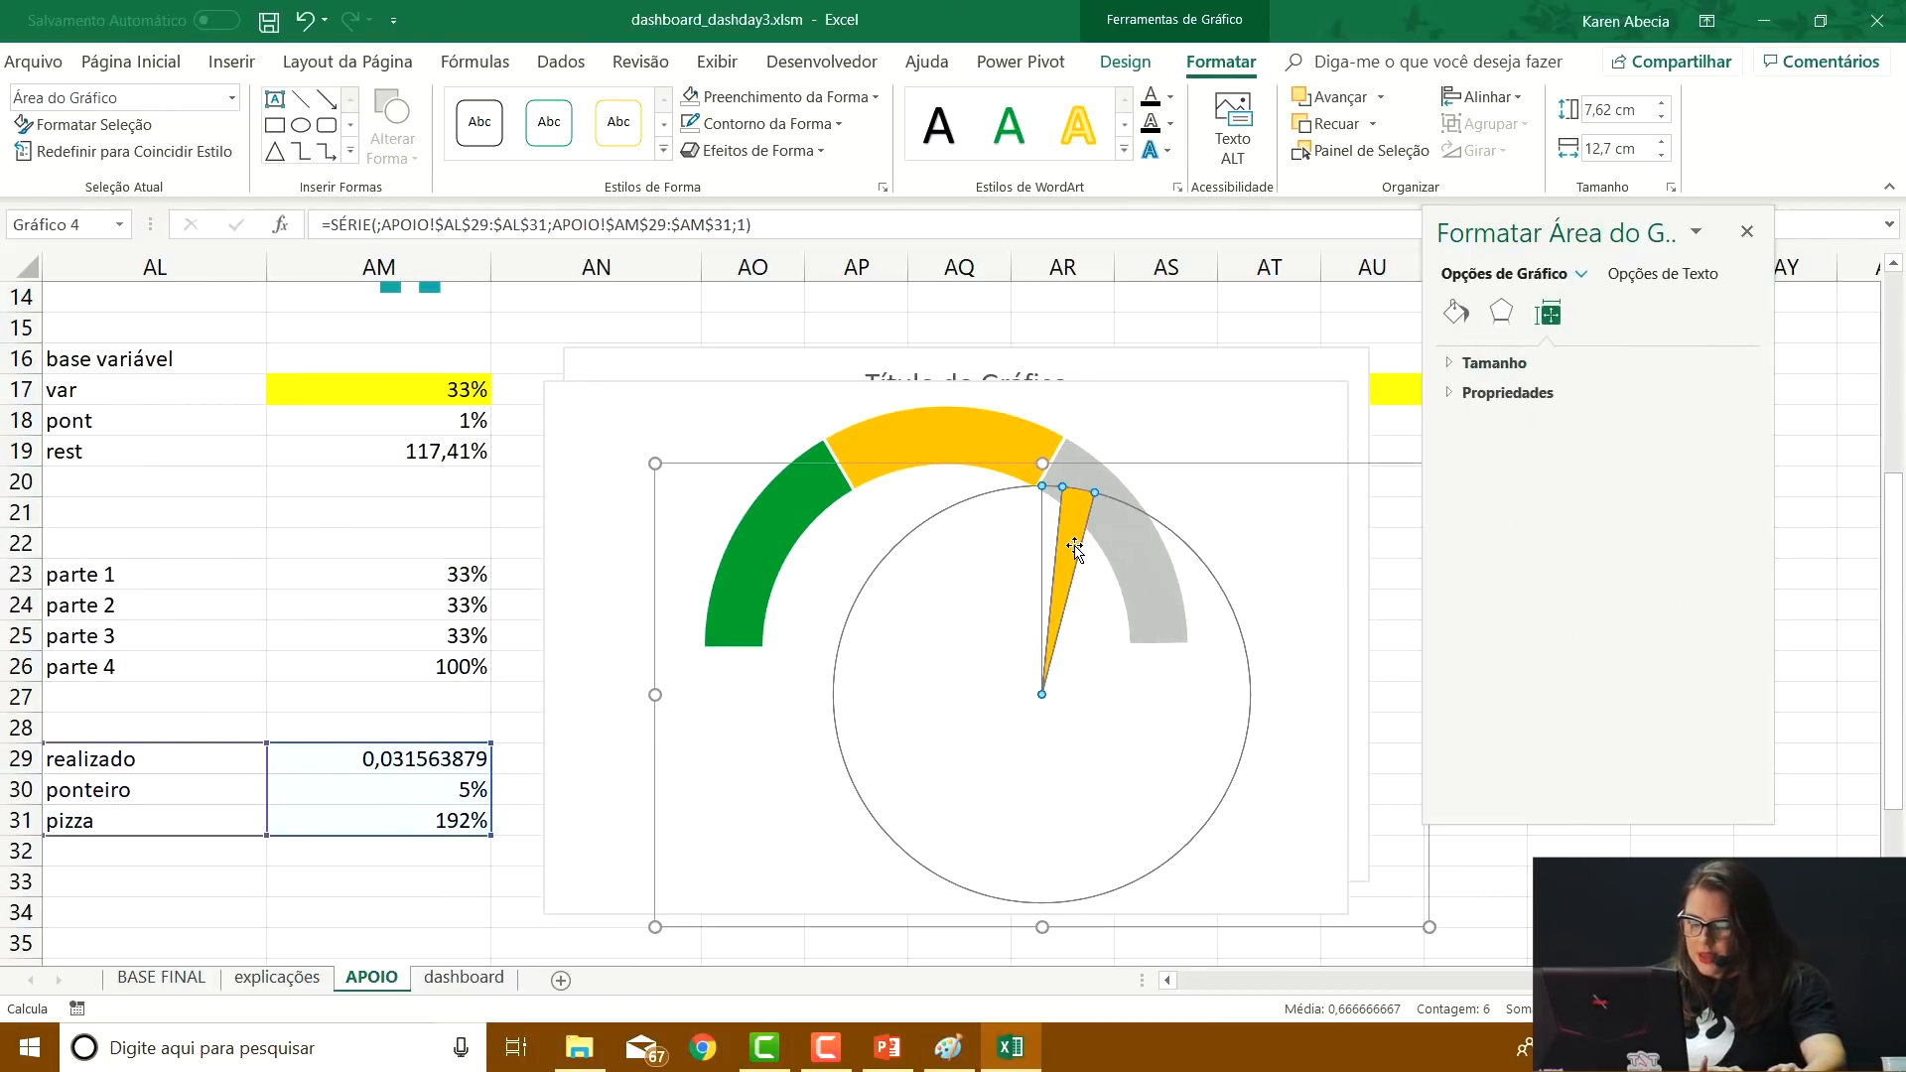
{"action": "left_click", "coordinate": [1079, 525]}
{"action": "left_click", "coordinate": [1080, 525]}
{"action": "left_click", "coordinate": [784, 96]}
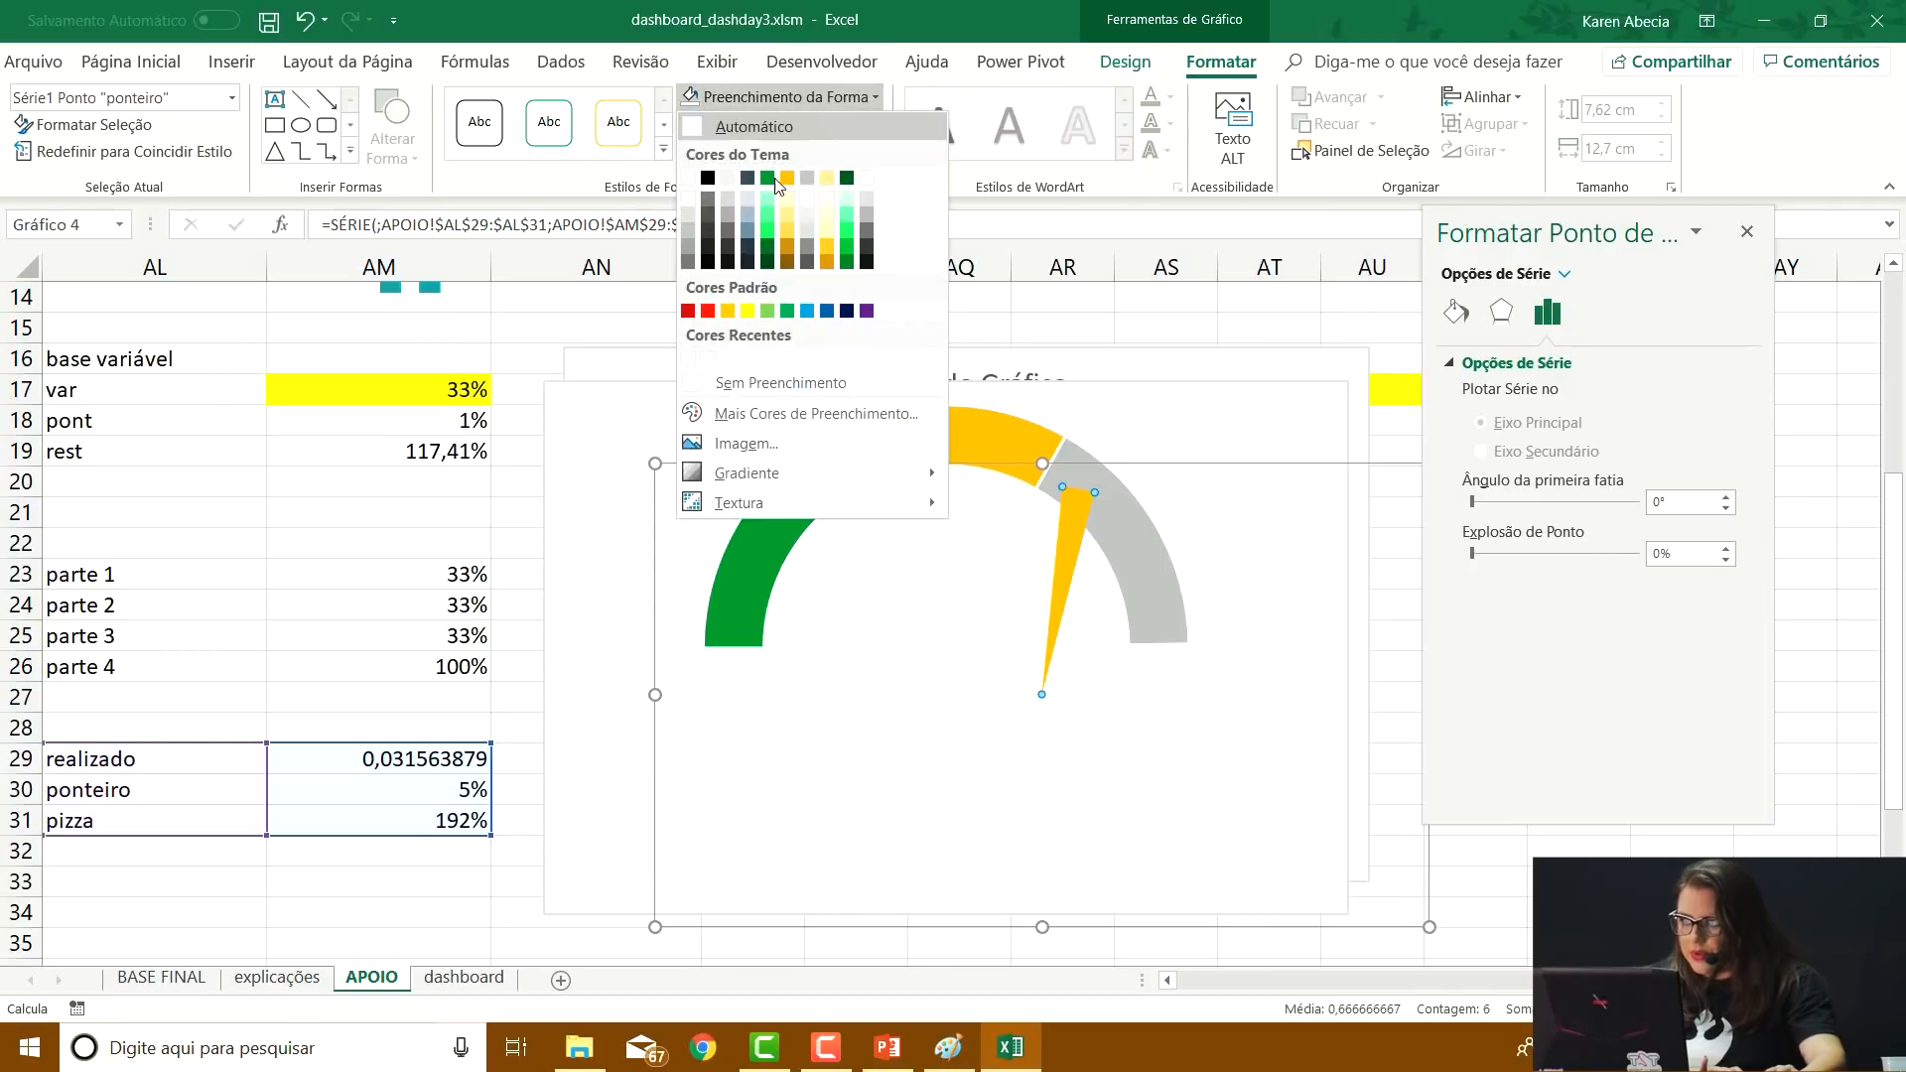
{"action": "left_click", "coordinate": [748, 178]}
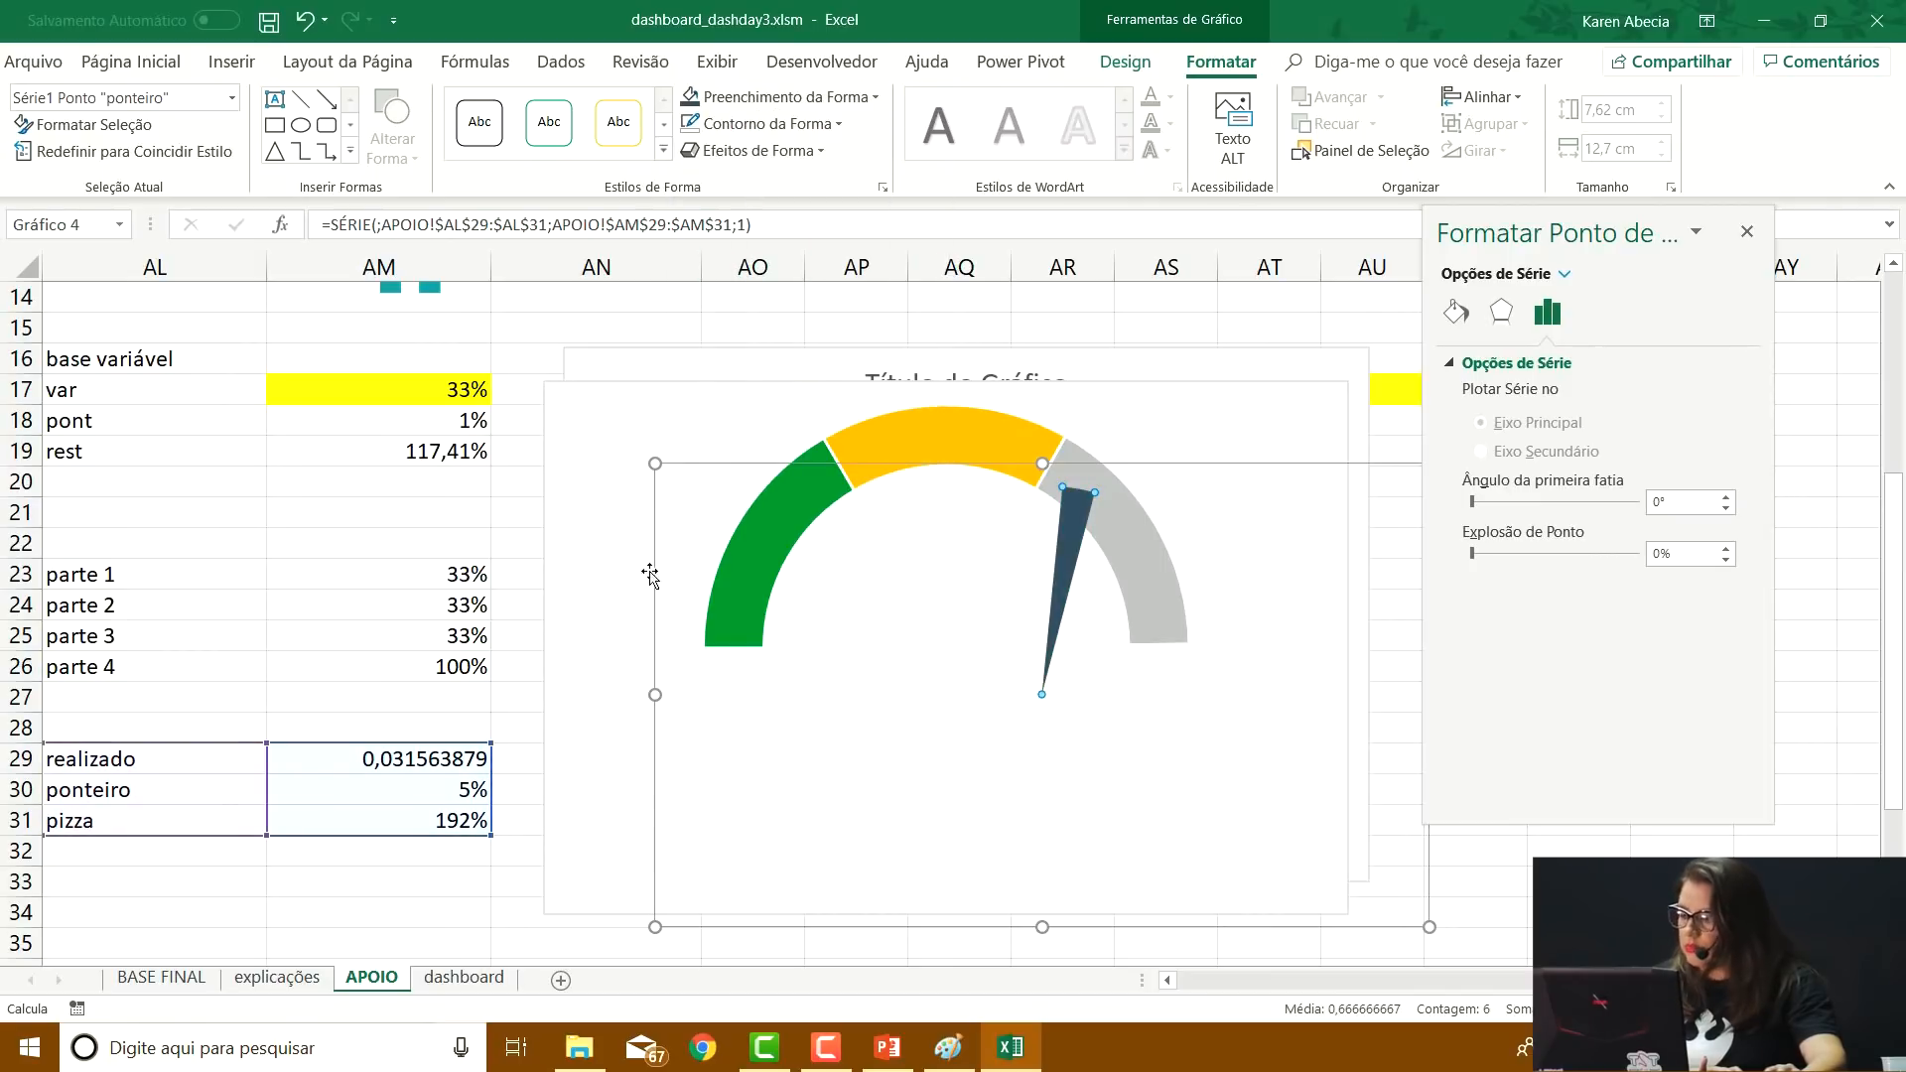
Set the ponteiro value in AM30 to 1% and move the pie chart so the needle is centred within the doughnut's arc
{"action": "left_click", "coordinate": [403, 784]}
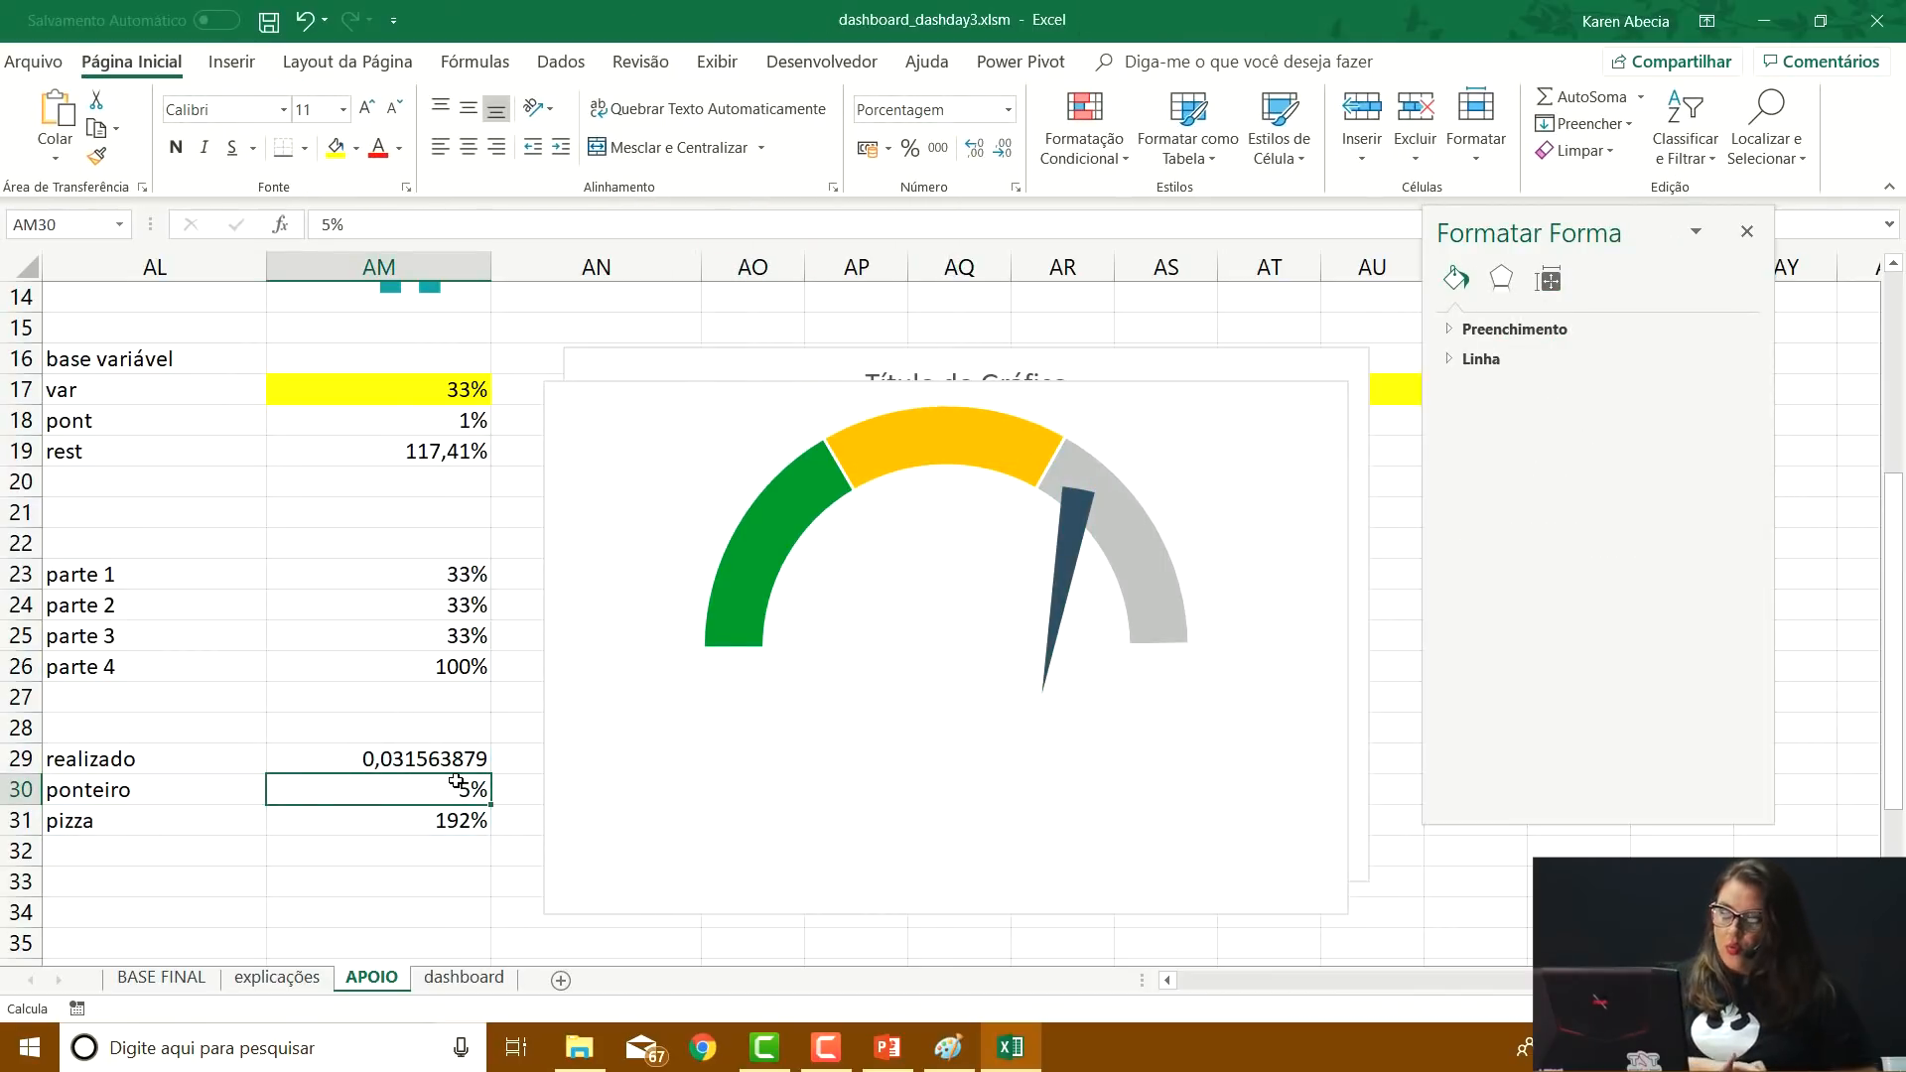
{"action": "type", "text": "1"}
{"action": "key", "text": "Return"}
{"action": "left_click", "coordinate": [1152, 784]}
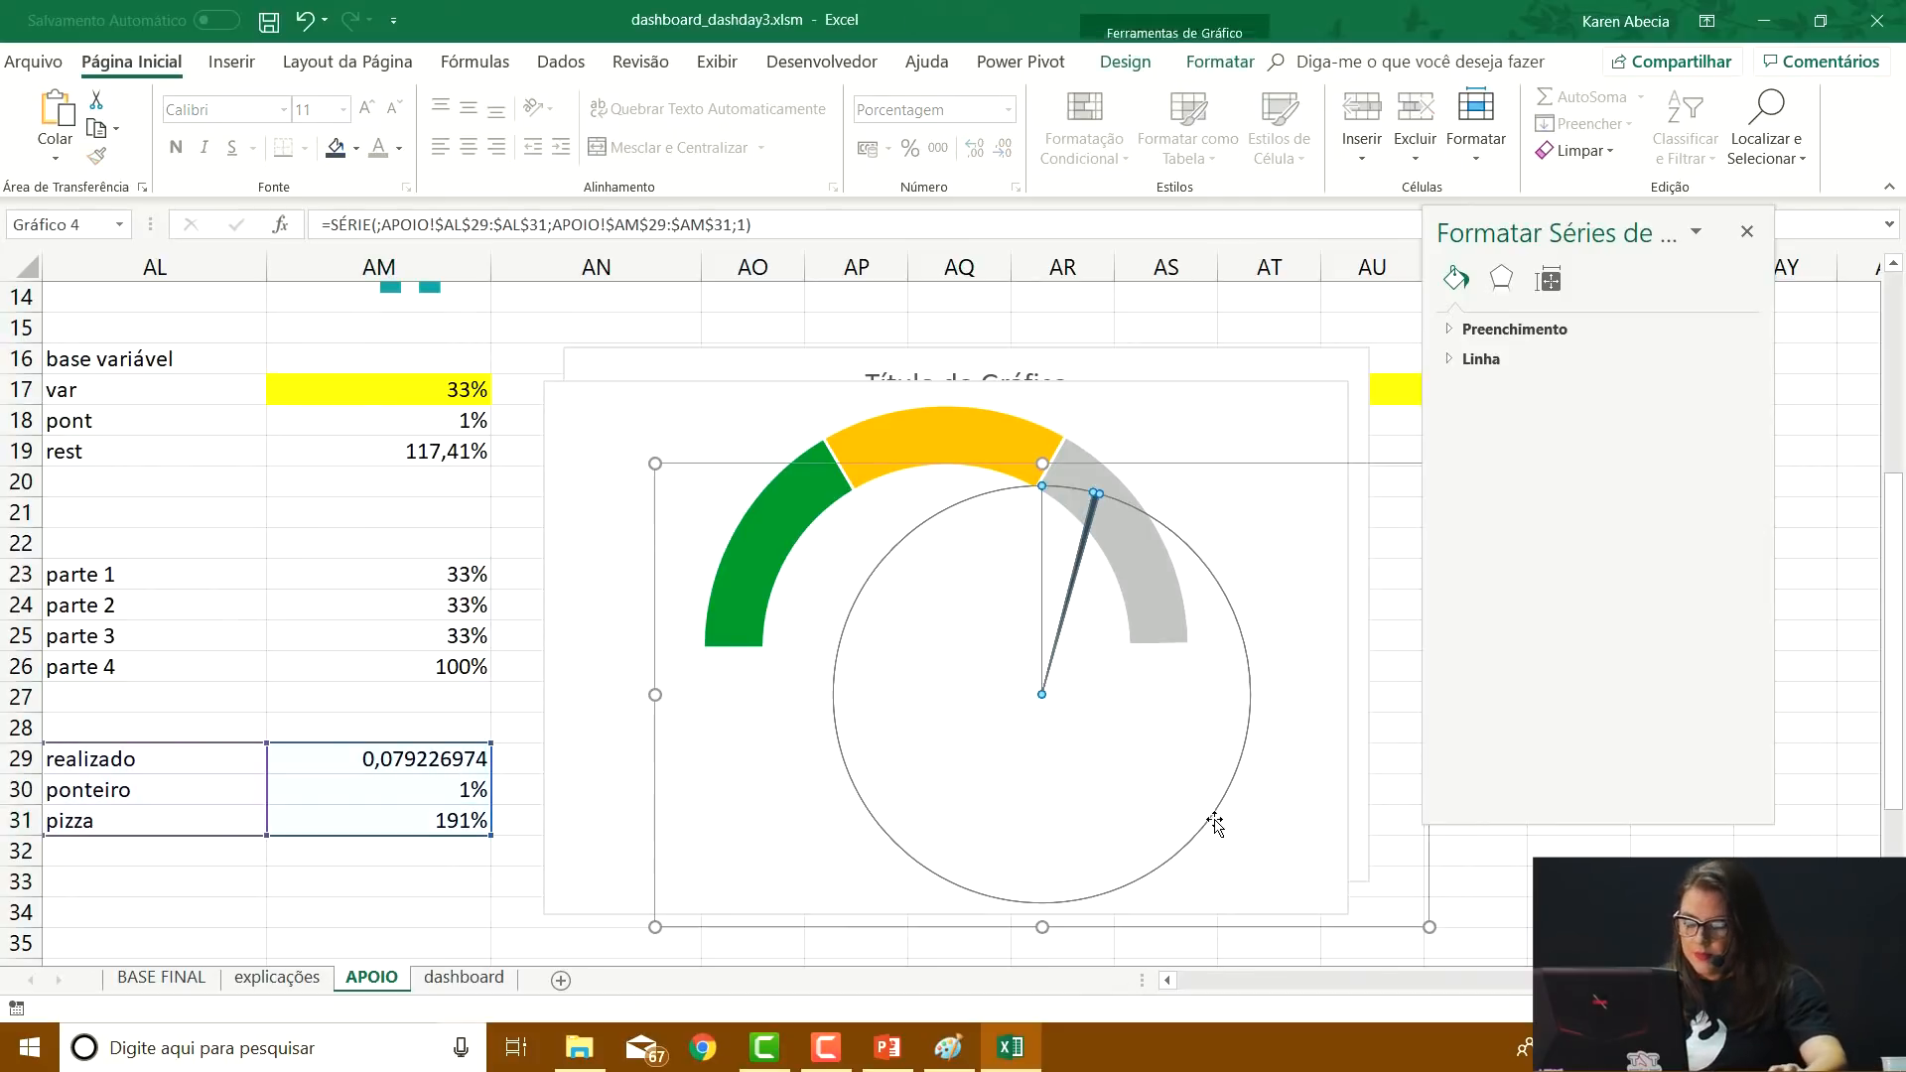
{"action": "left_click", "coordinate": [1122, 874]}
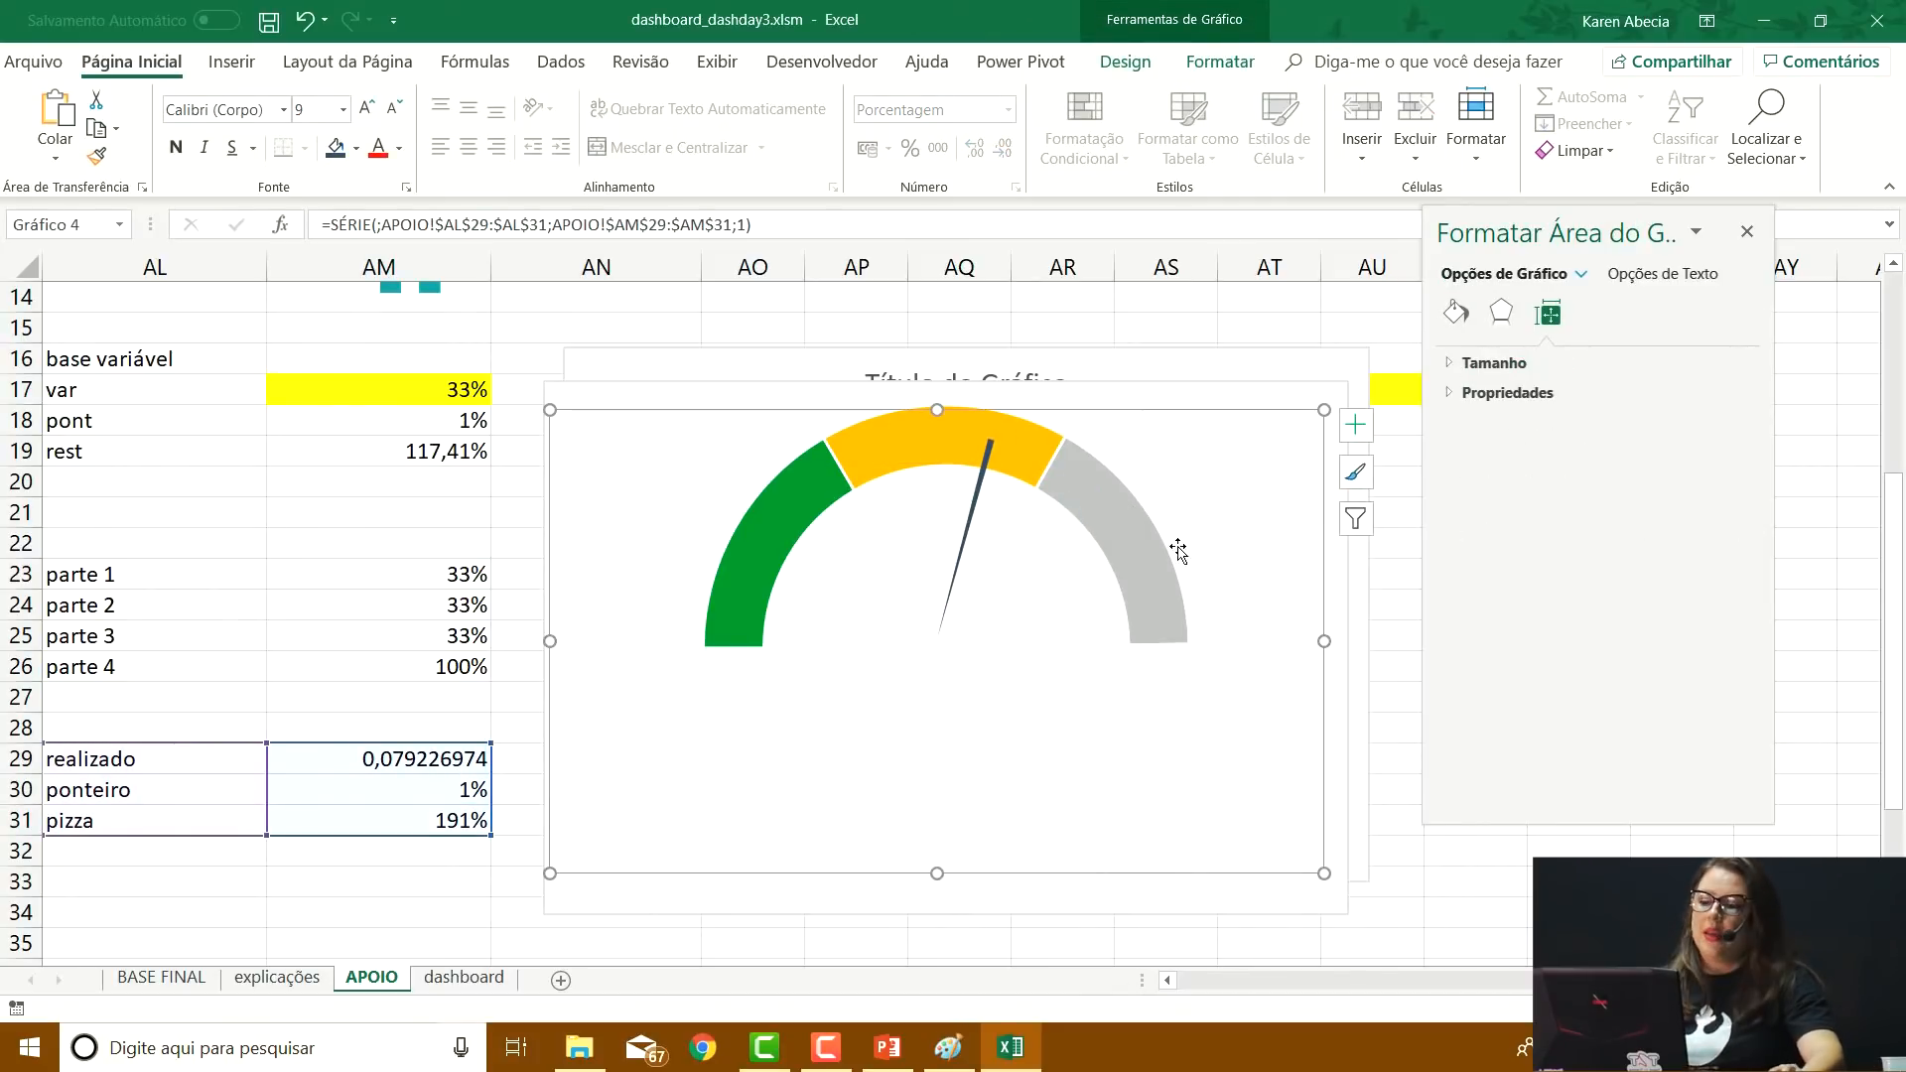
{"action": "left_click", "coordinate": [1748, 232]}
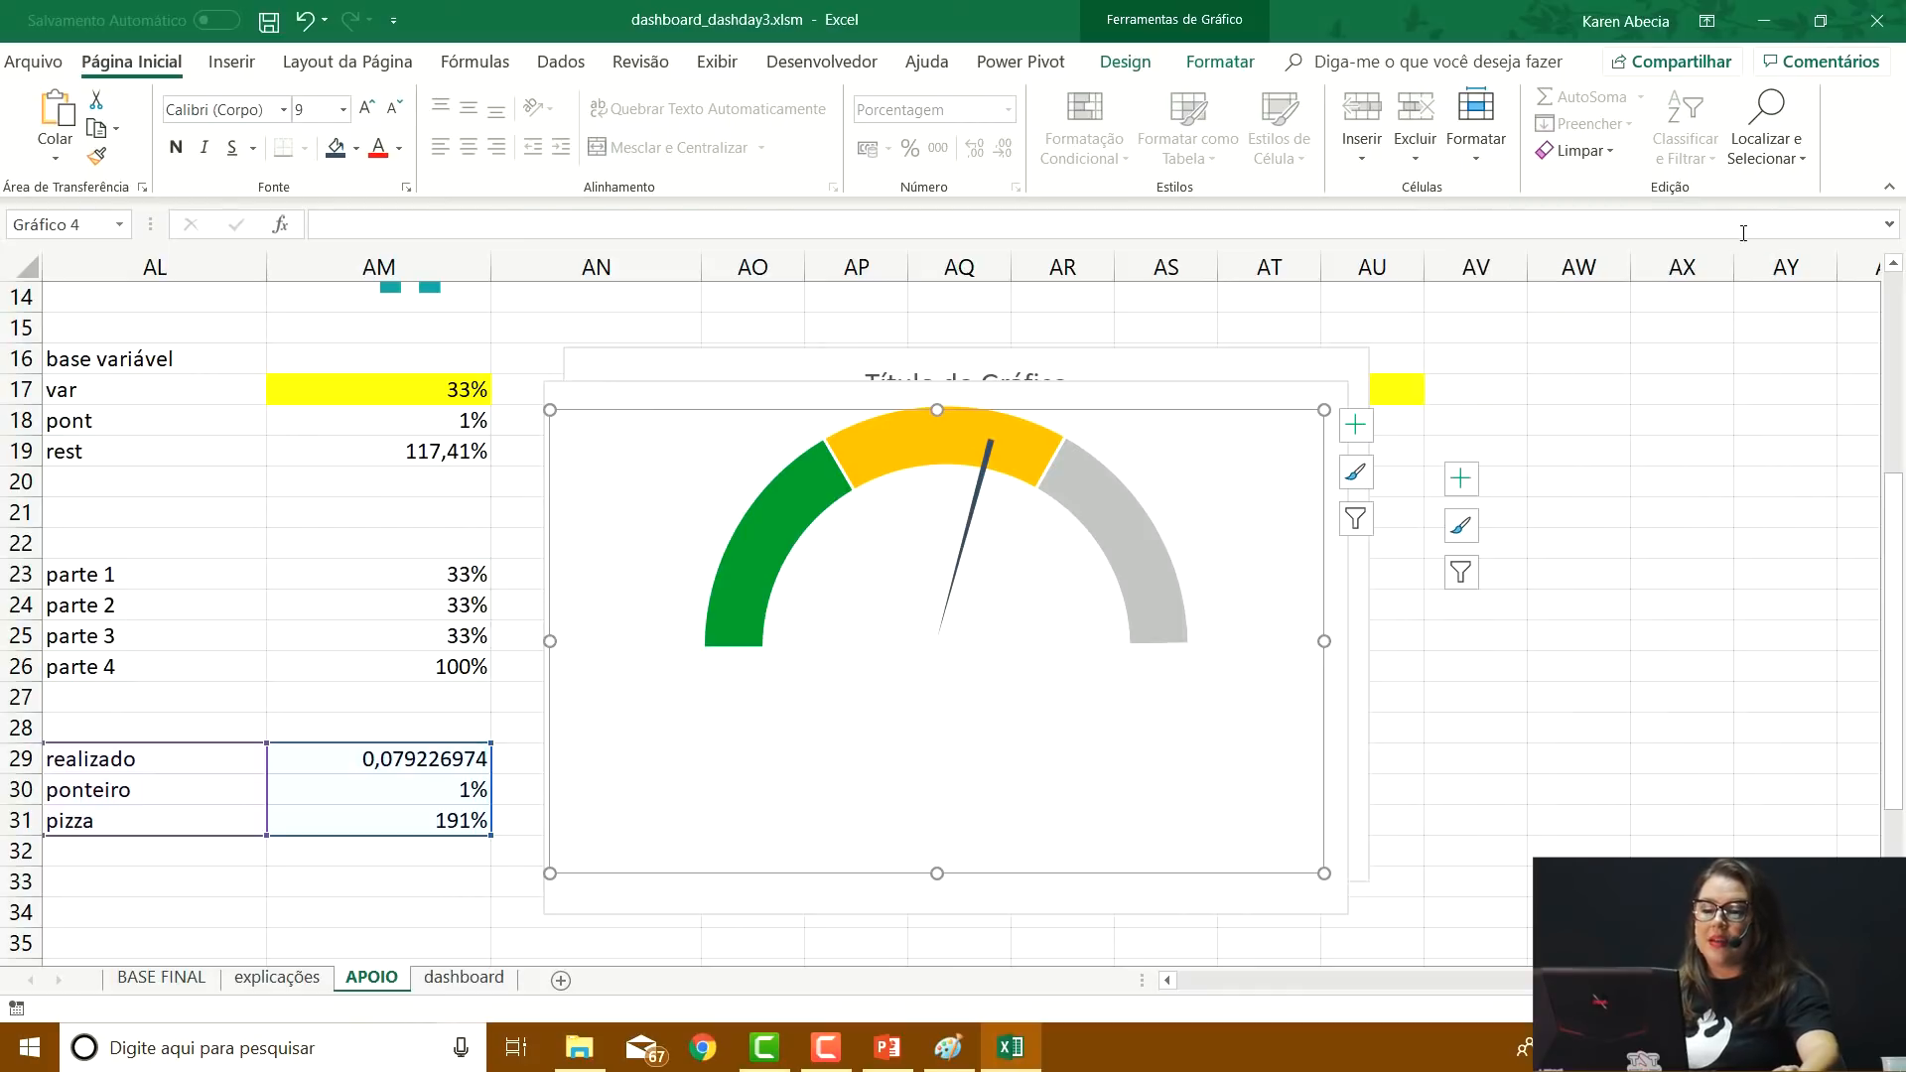
{"action": "left_click", "coordinate": [1486, 752]}
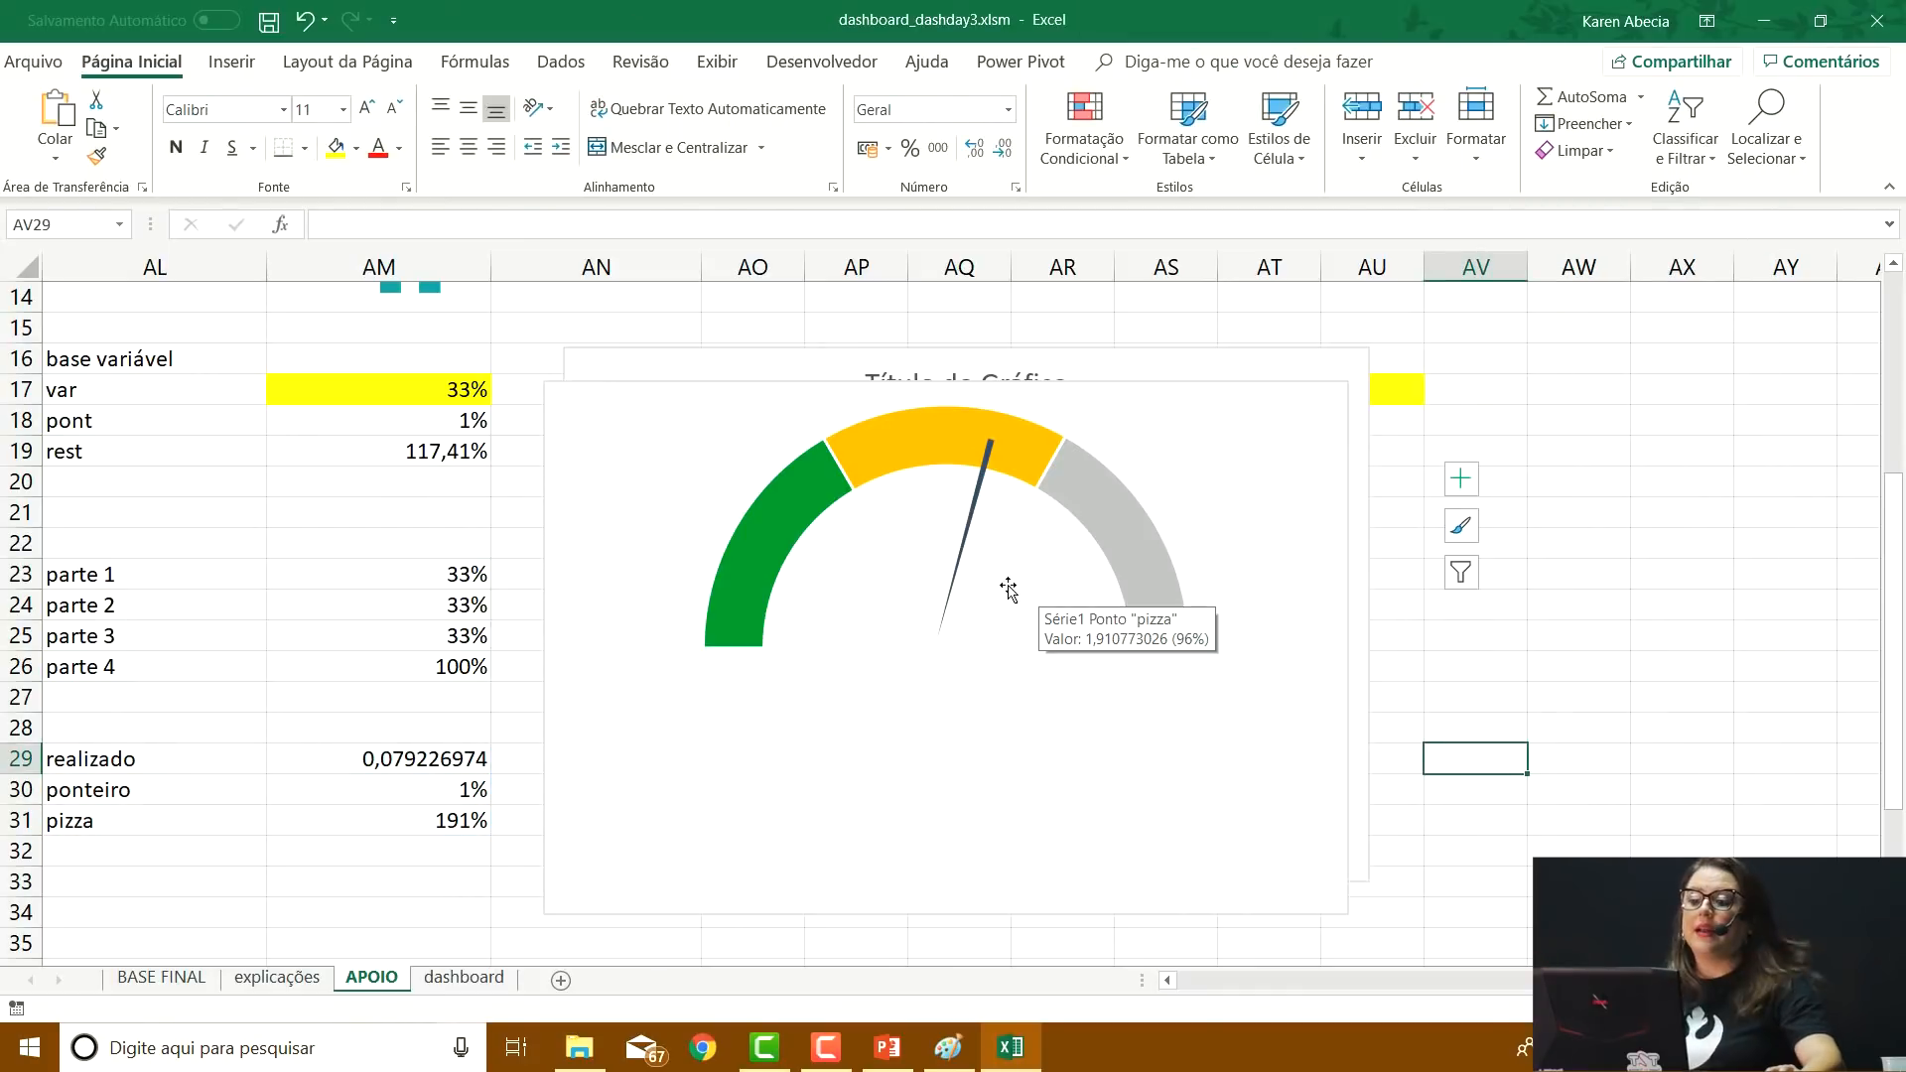
Select the pie chart and show a widened list of all the sheet's objects
{"action": "left_click", "coordinate": [860, 766]}
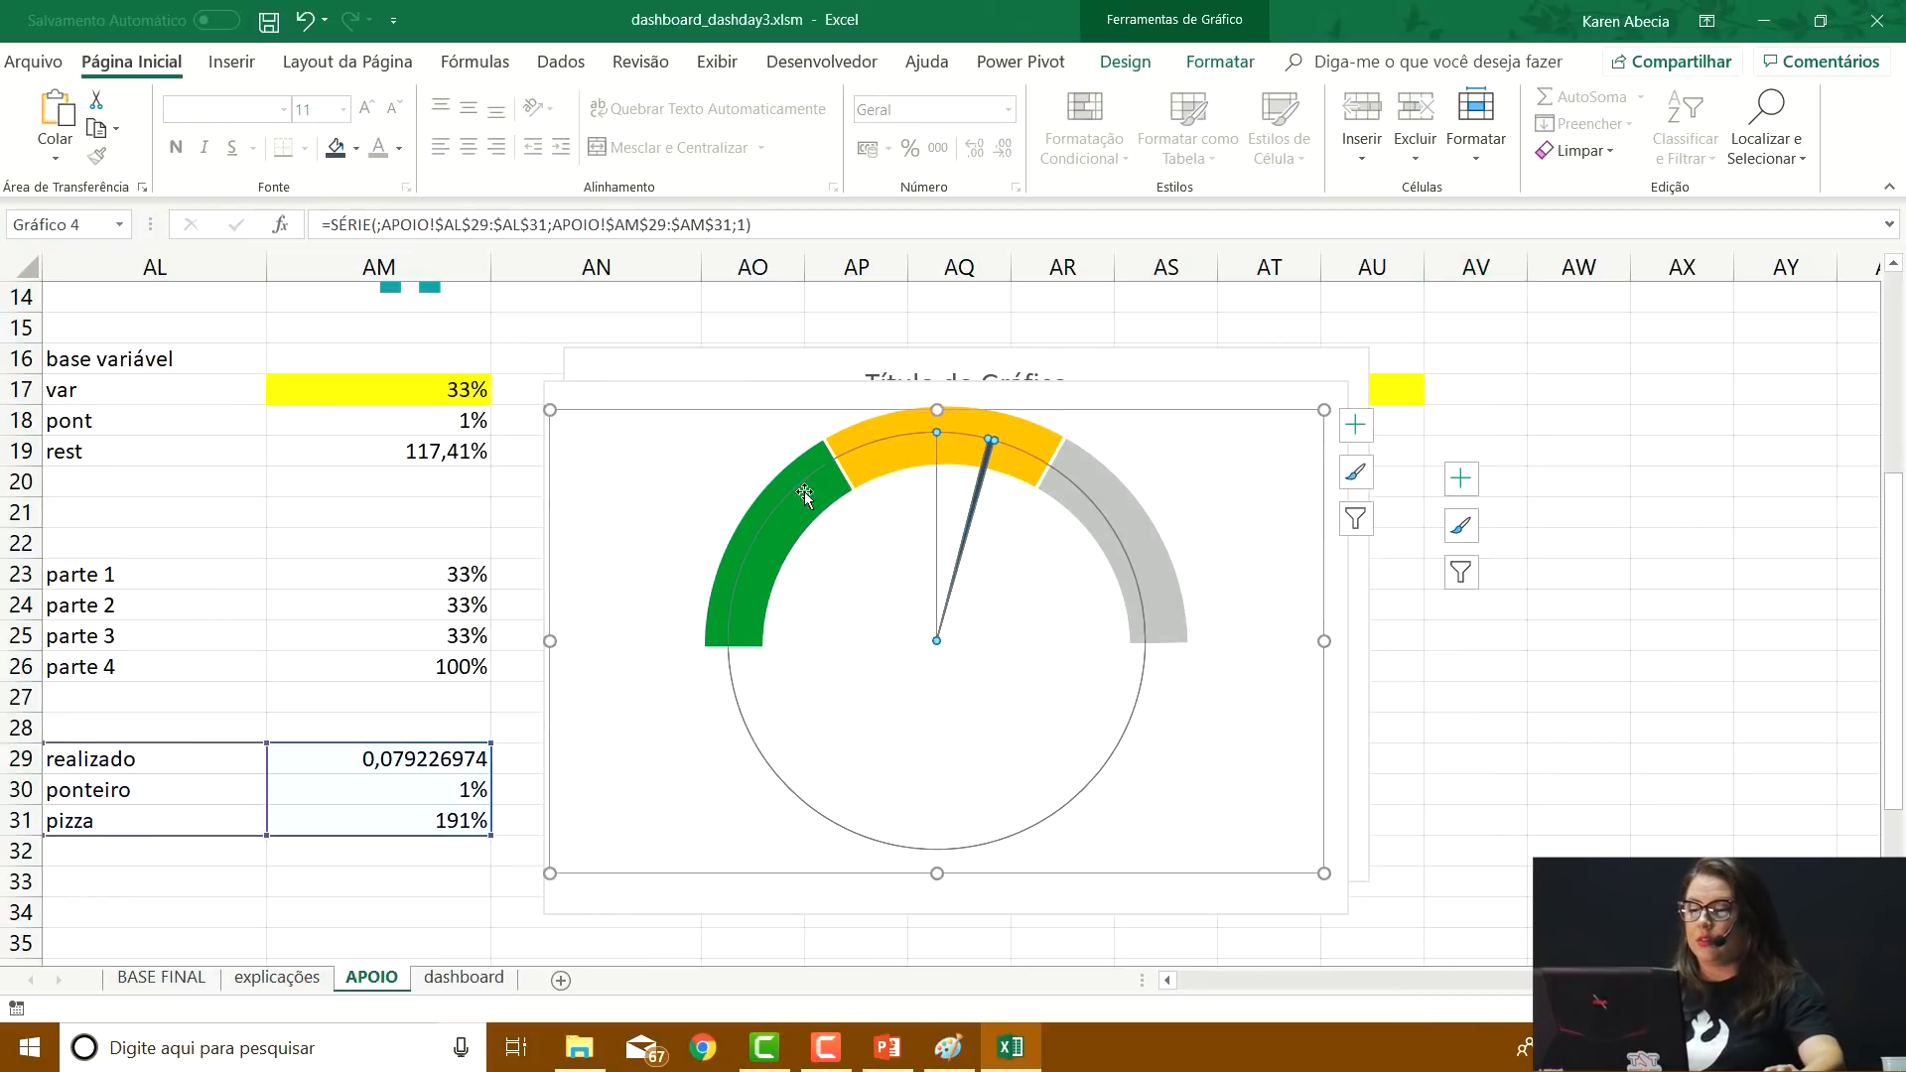
{"action": "left_click", "coordinate": [806, 458]}
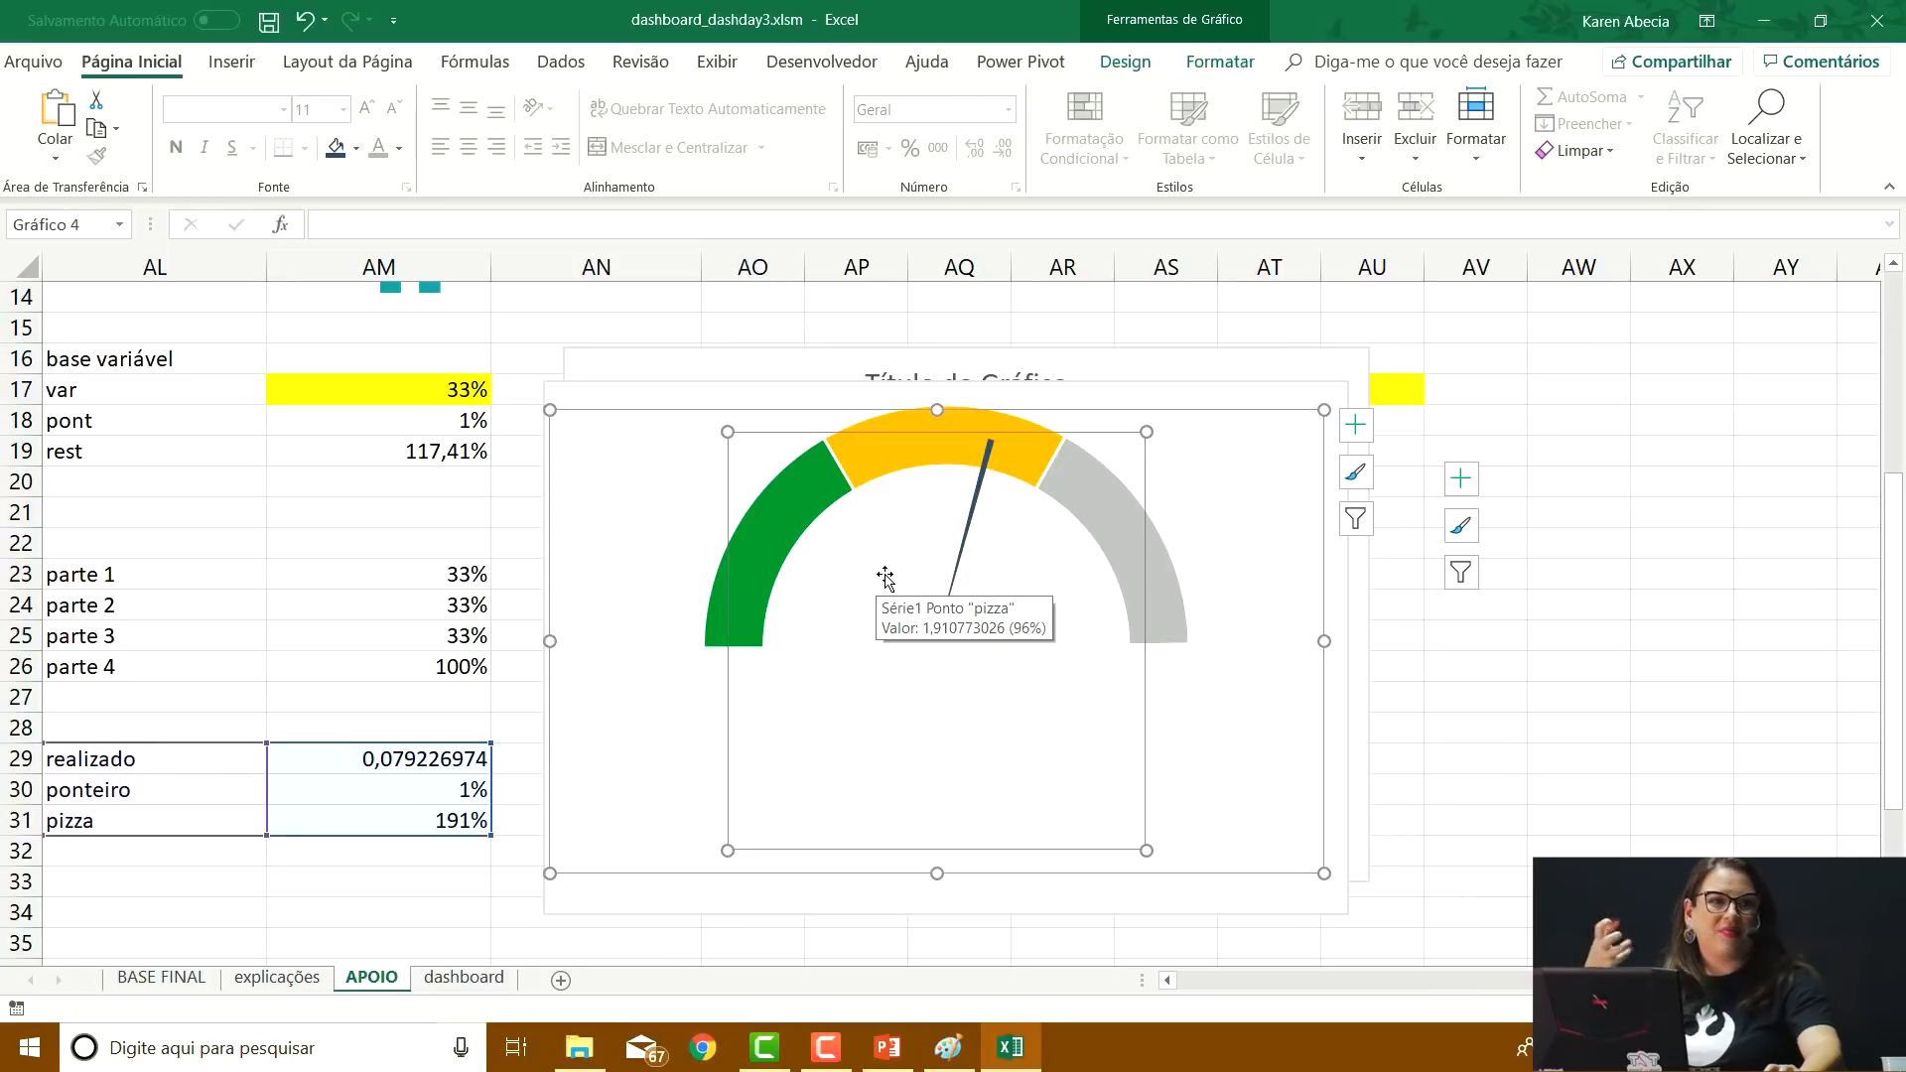
{"action": "left_click", "coordinate": [1245, 412]}
{"action": "left_click", "coordinate": [1222, 63]}
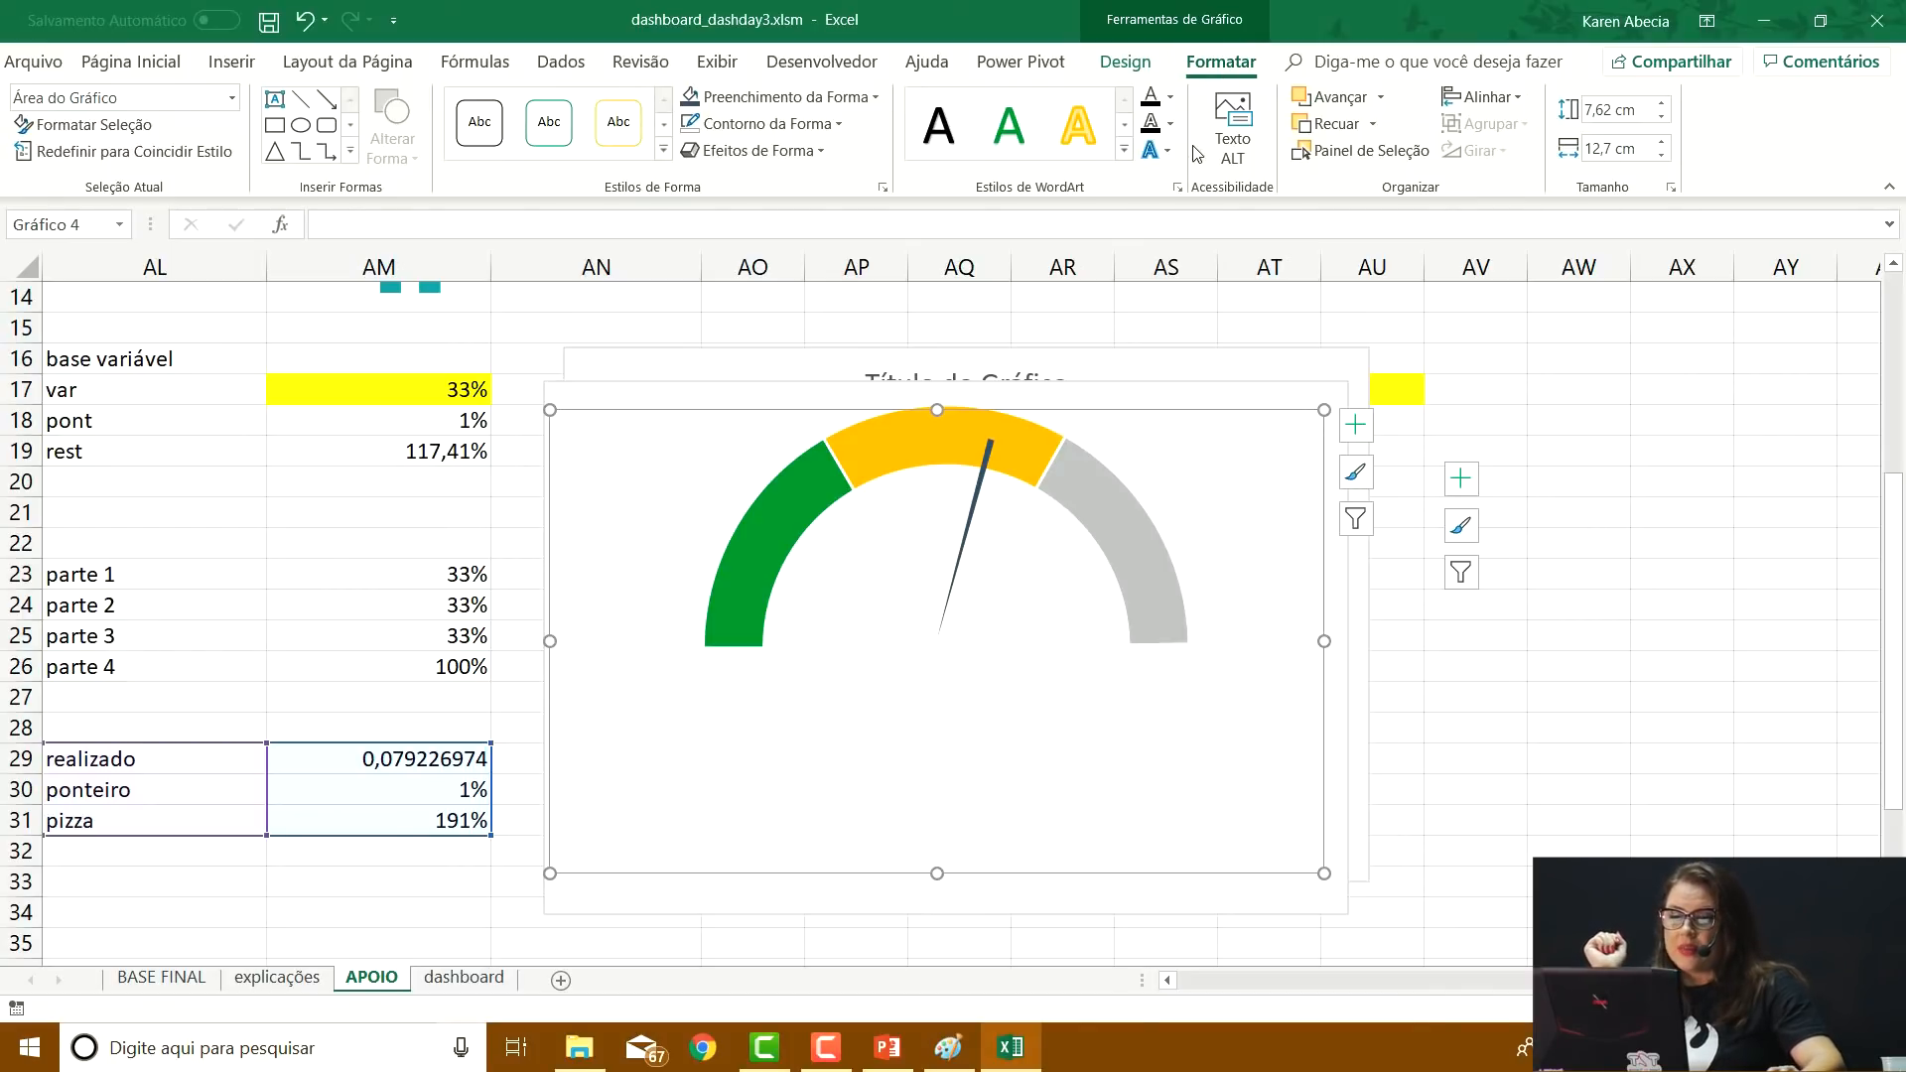
{"action": "left_click", "coordinate": [1348, 154]}
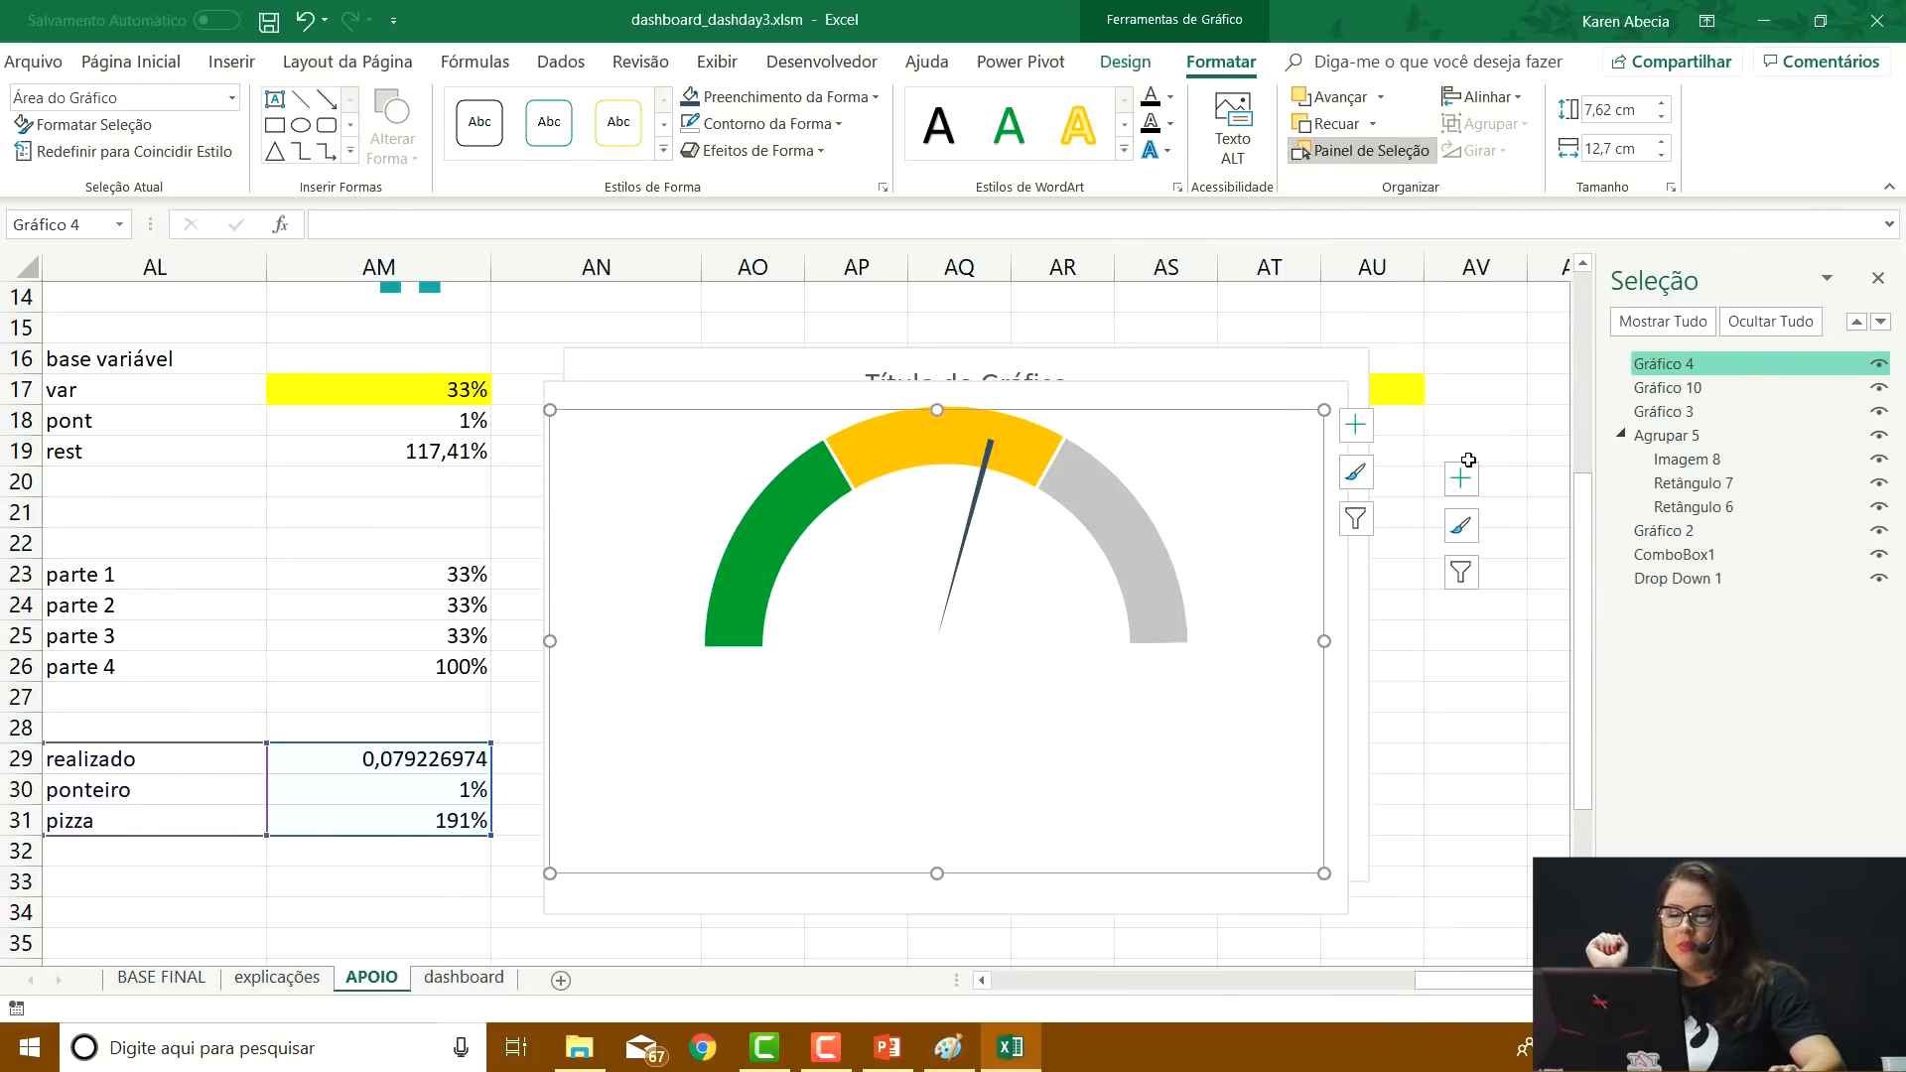
{"action": "left_click_drag", "start_coordinate": [1587, 466], "coordinate": [1285, 457]}
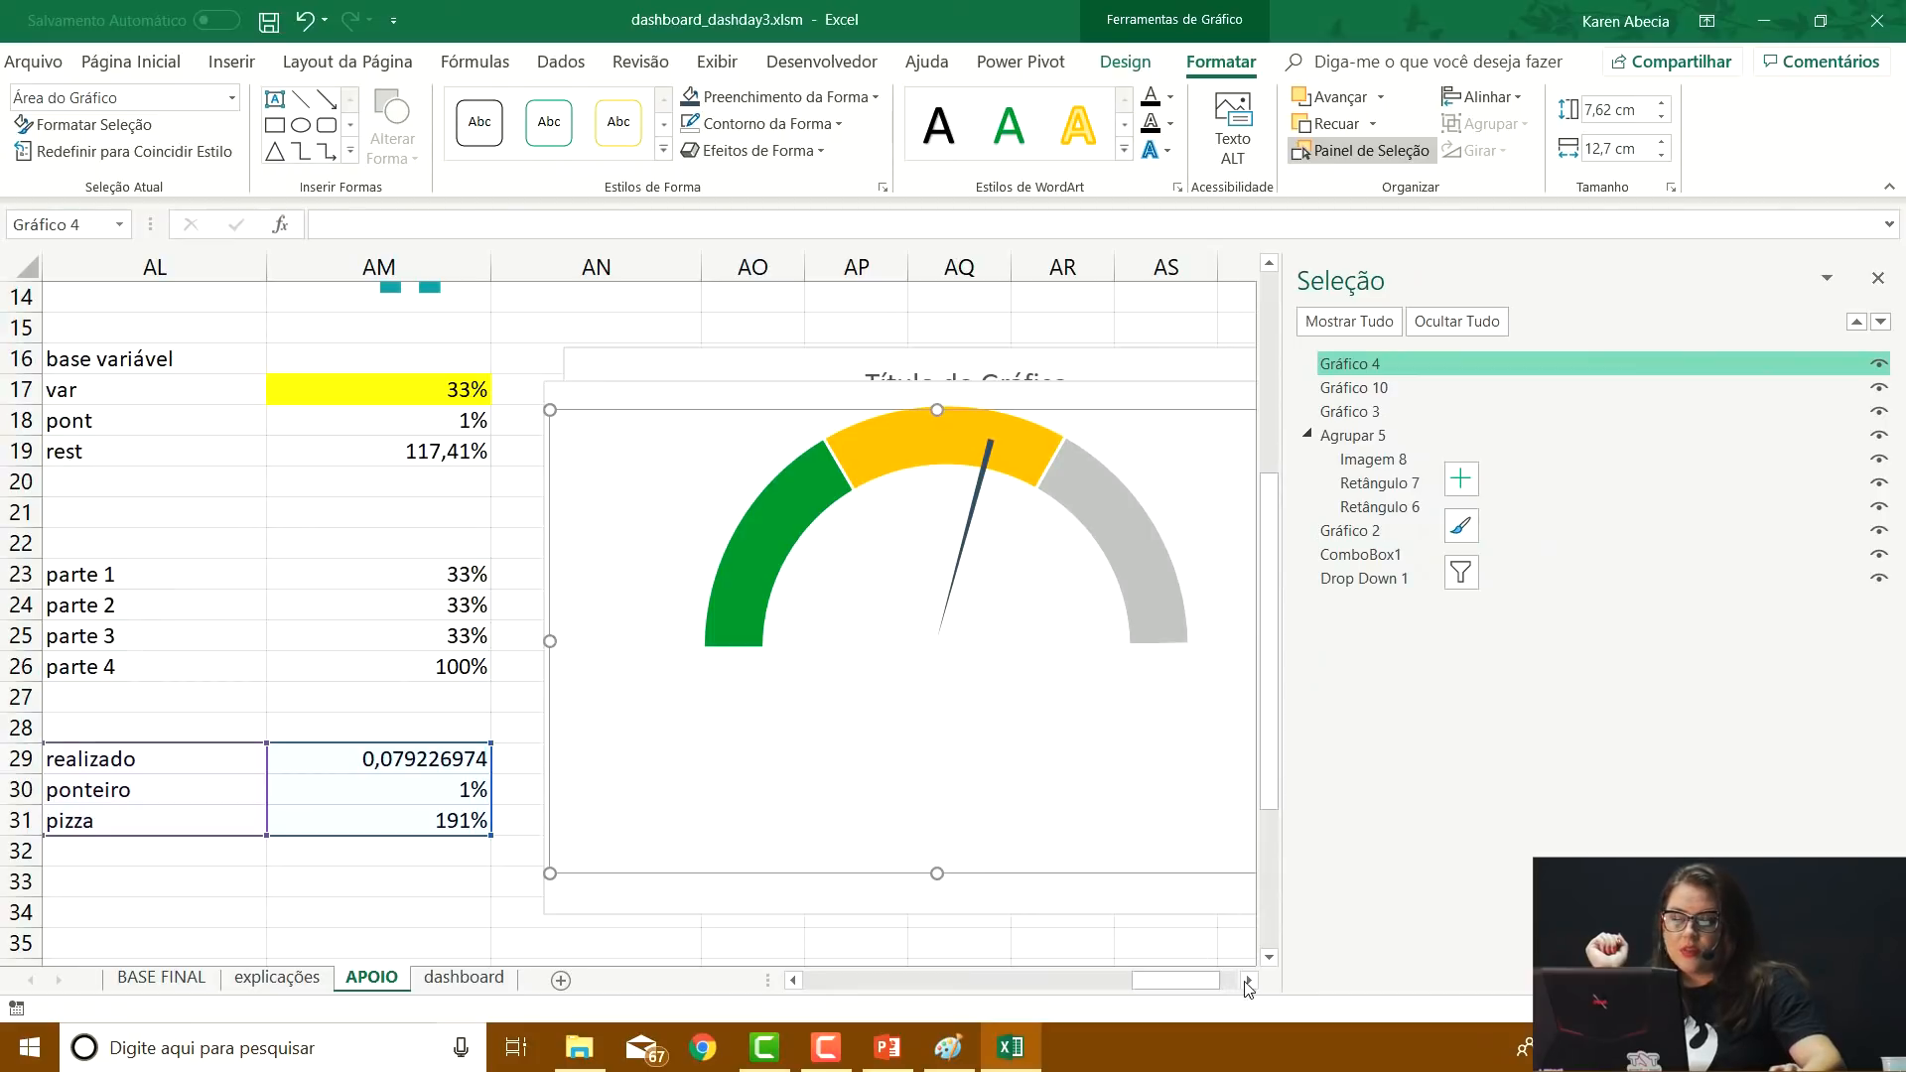
{"action": "left_click", "coordinate": [1248, 982]}
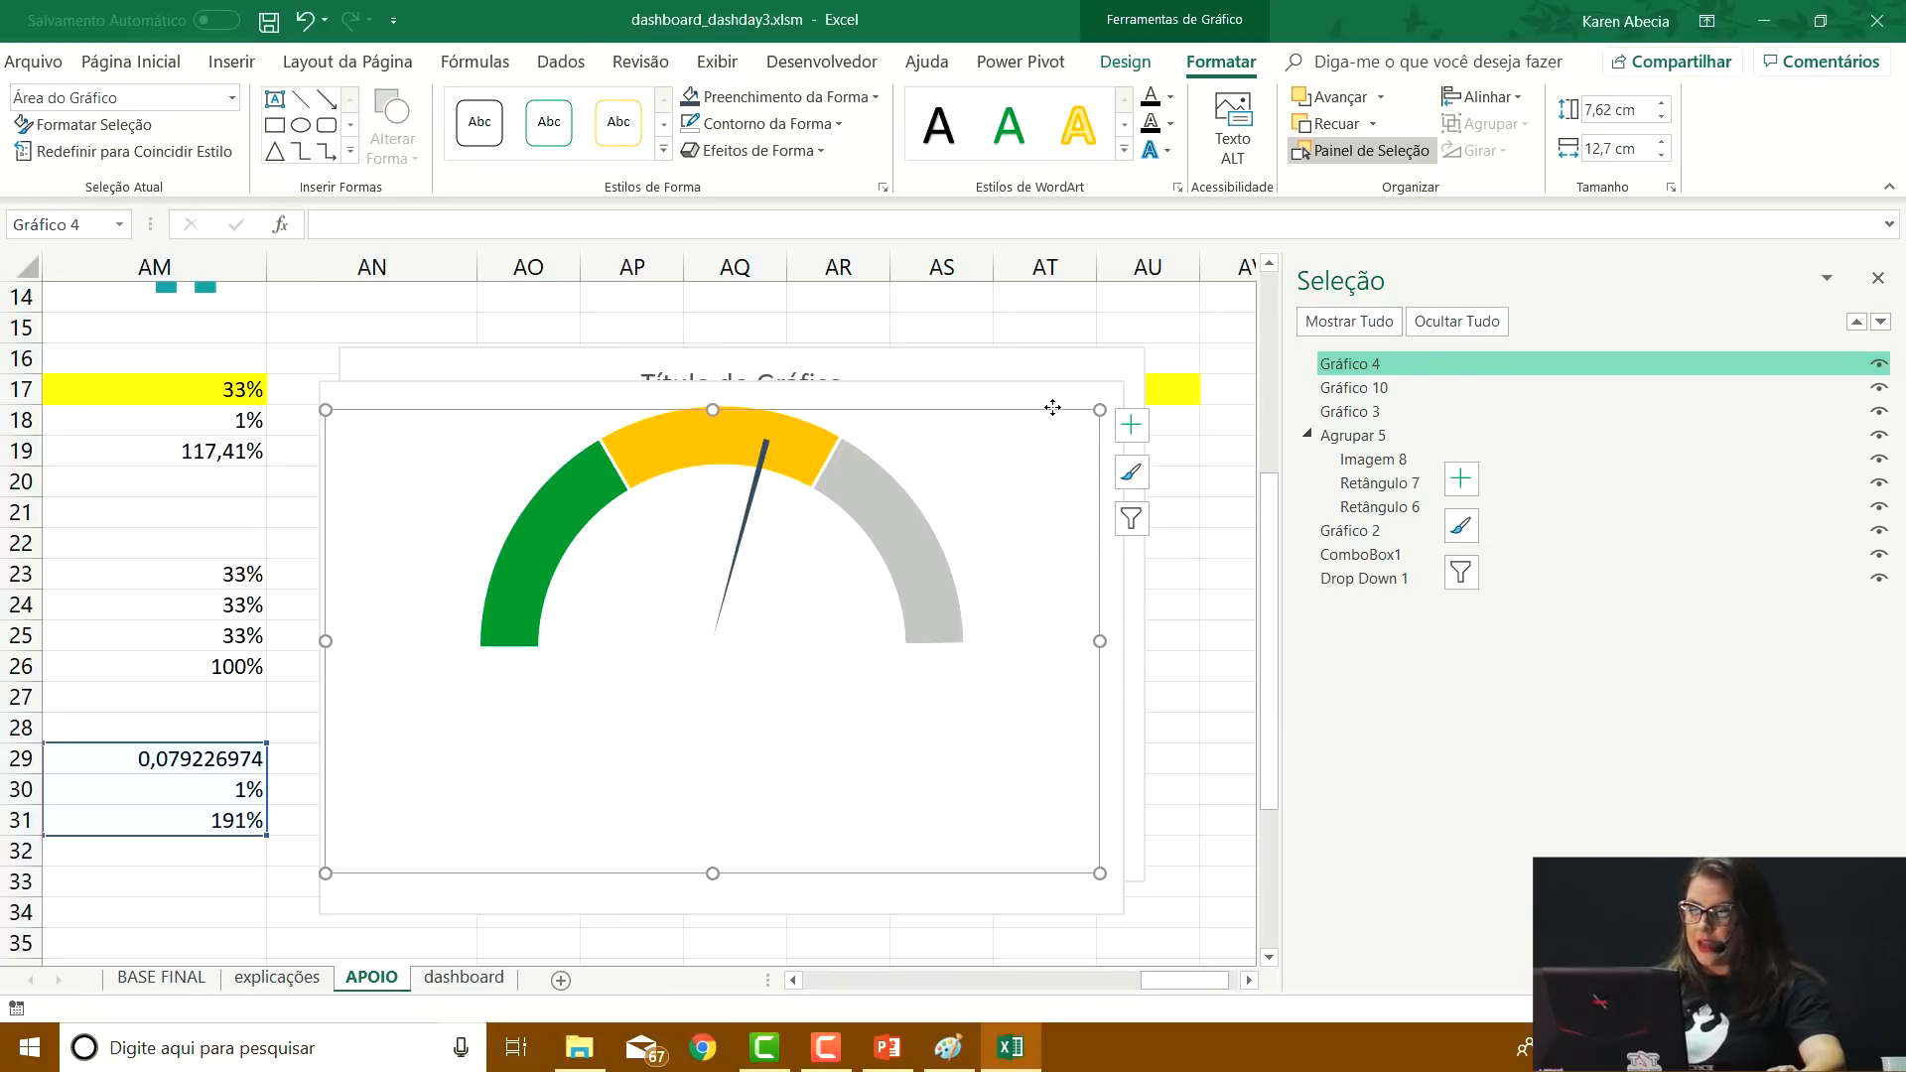
Rename the pie chart object Gráfico 4 as "pizza" and nudge the chart slightly down
{"action": "double_click", "coordinate": [1342, 362]}
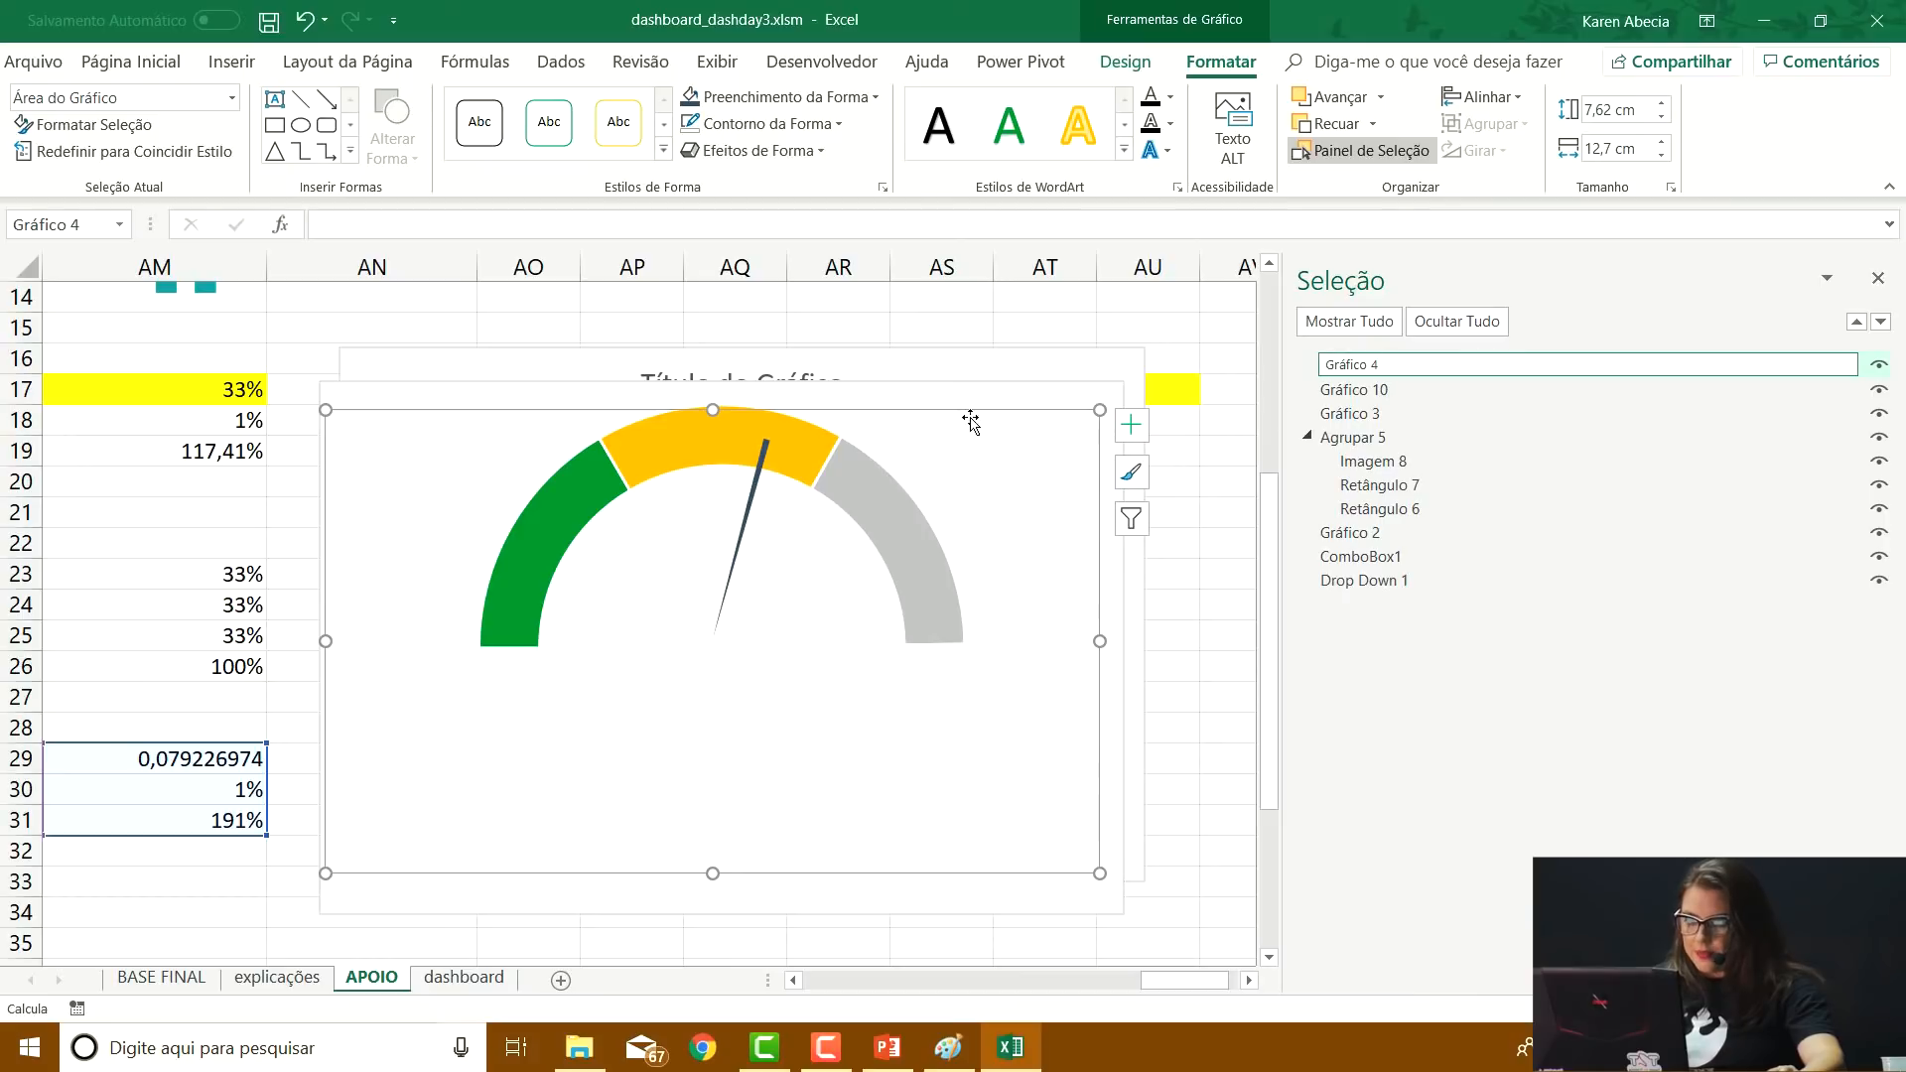
{"action": "left_click_drag", "start_coordinate": [1382, 365], "coordinate": [1307, 375]}
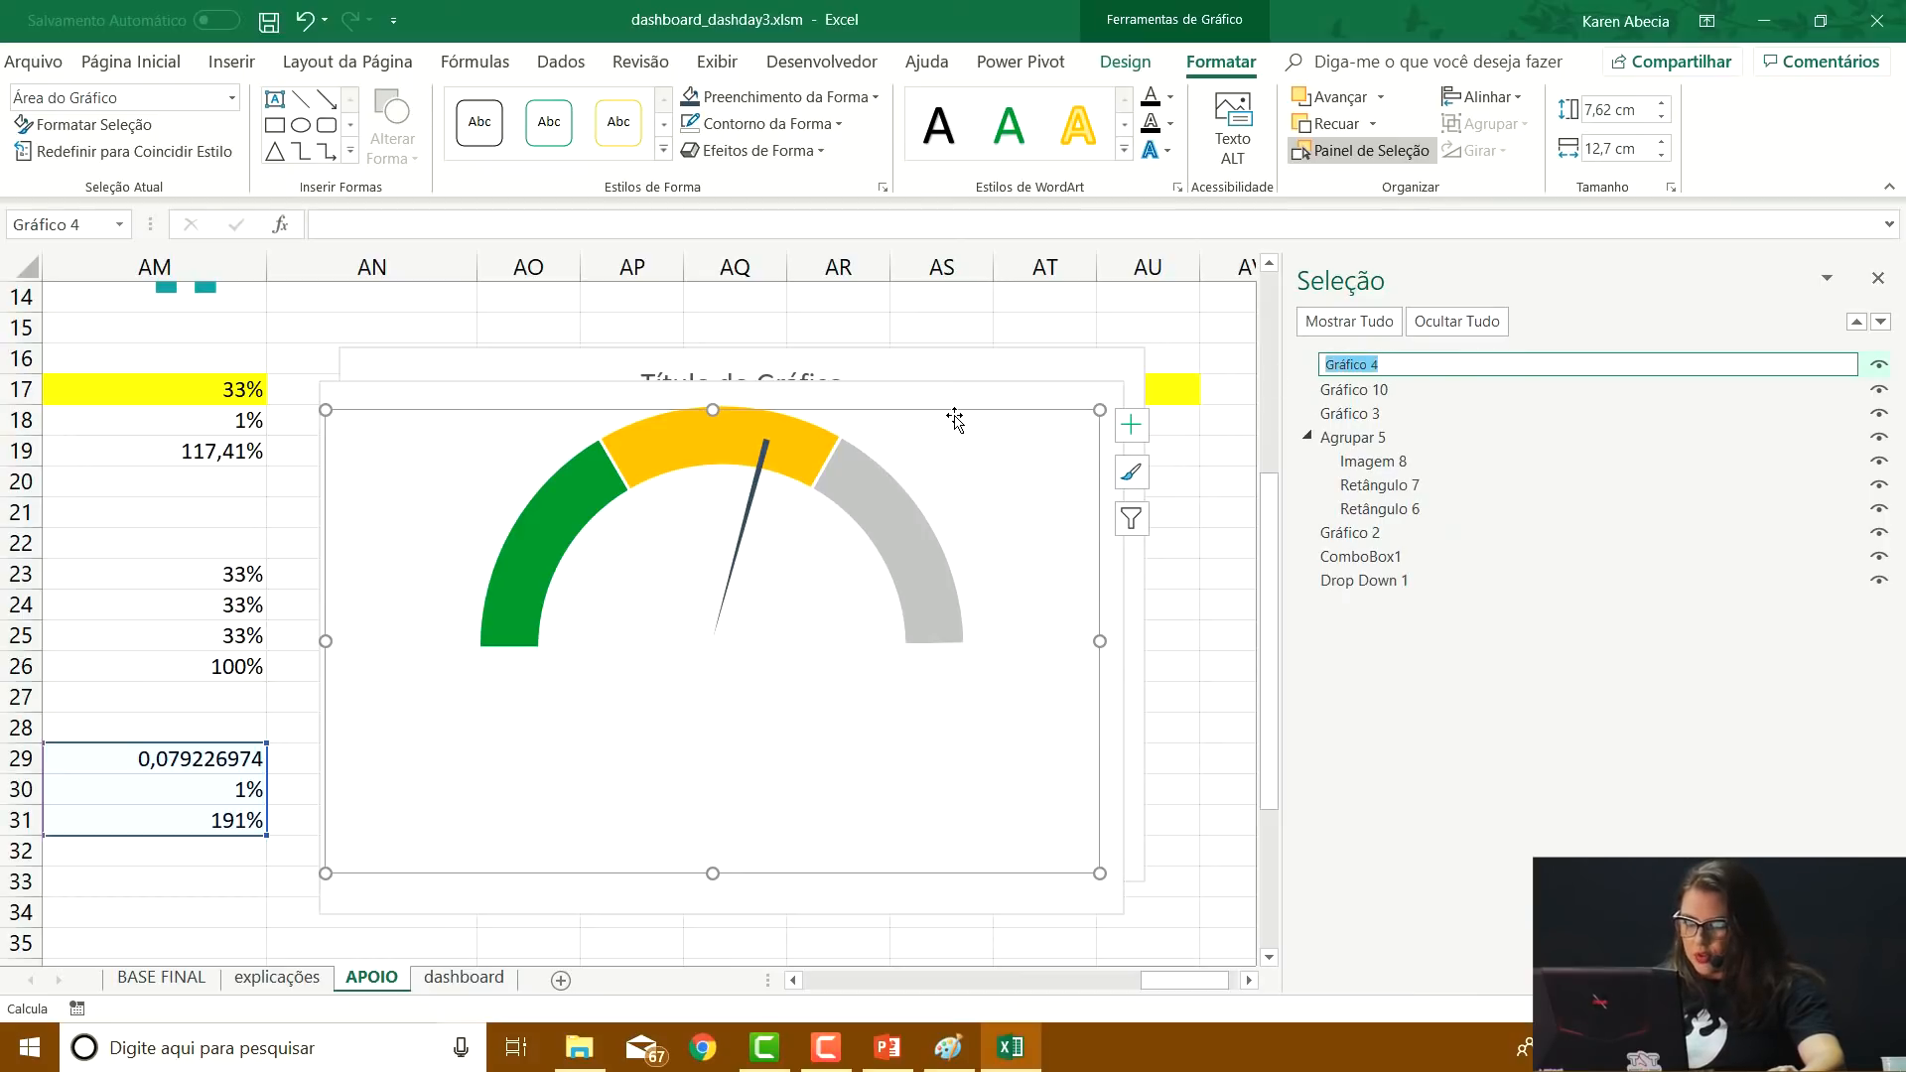
{"action": "left_click", "coordinate": [1204, 537]}
{"action": "left_click", "coordinate": [1012, 453]}
{"action": "mouse_move", "coordinate": [982, 410]}
{"action": "left_mouse_down"}
{"action": "mouse_move", "coordinate": [988, 445]}
{"action": "mouse_move", "coordinate": [970, 438]}
{"action": "left_mouse_up"}
{"action": "left_click", "coordinate": [1384, 363]}
{"action": "left_click_drag", "start_coordinate": [1386, 362], "coordinate": [1269, 374]}
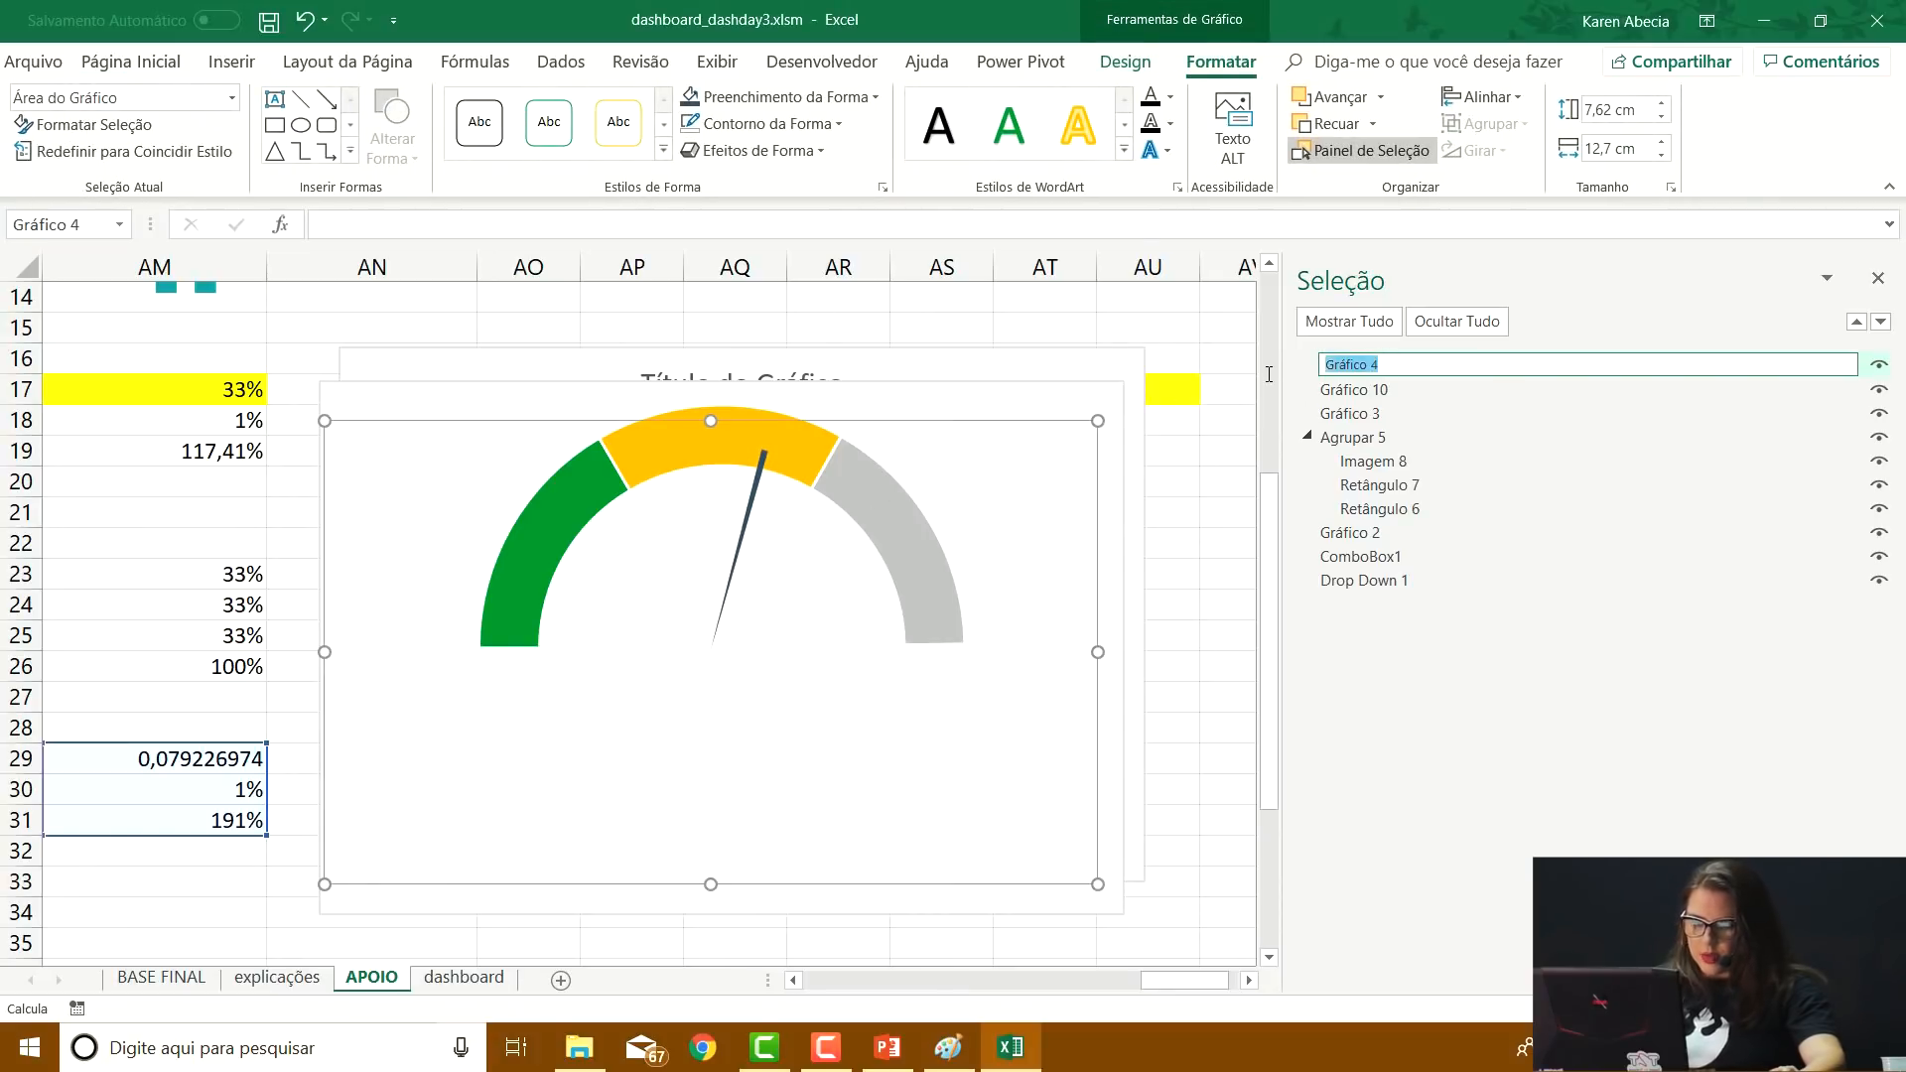
{"action": "type", "text": "pizza"}
{"action": "key", "text": "Return"}
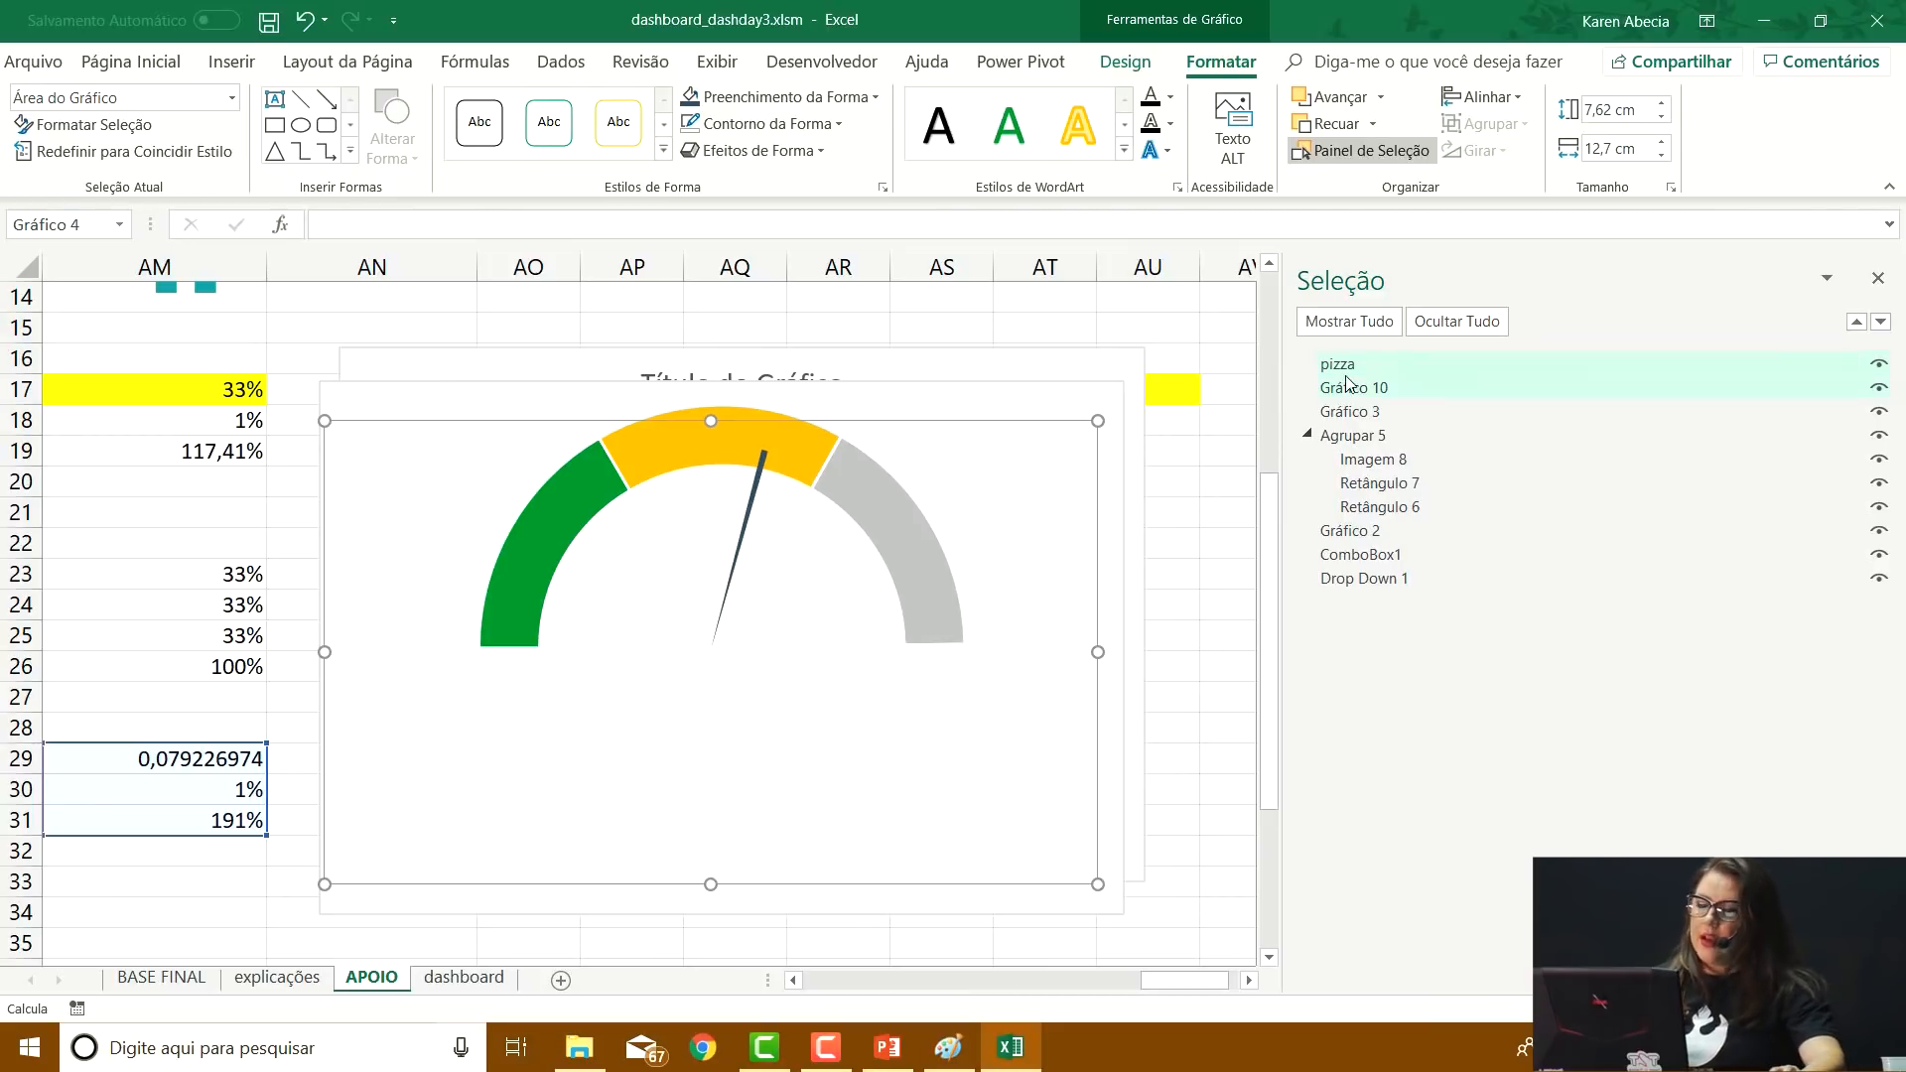
Hide the pizza chart and rename the doughnut chart Gráfico 10 as "base velo"
{"action": "left_click", "coordinate": [1881, 365]}
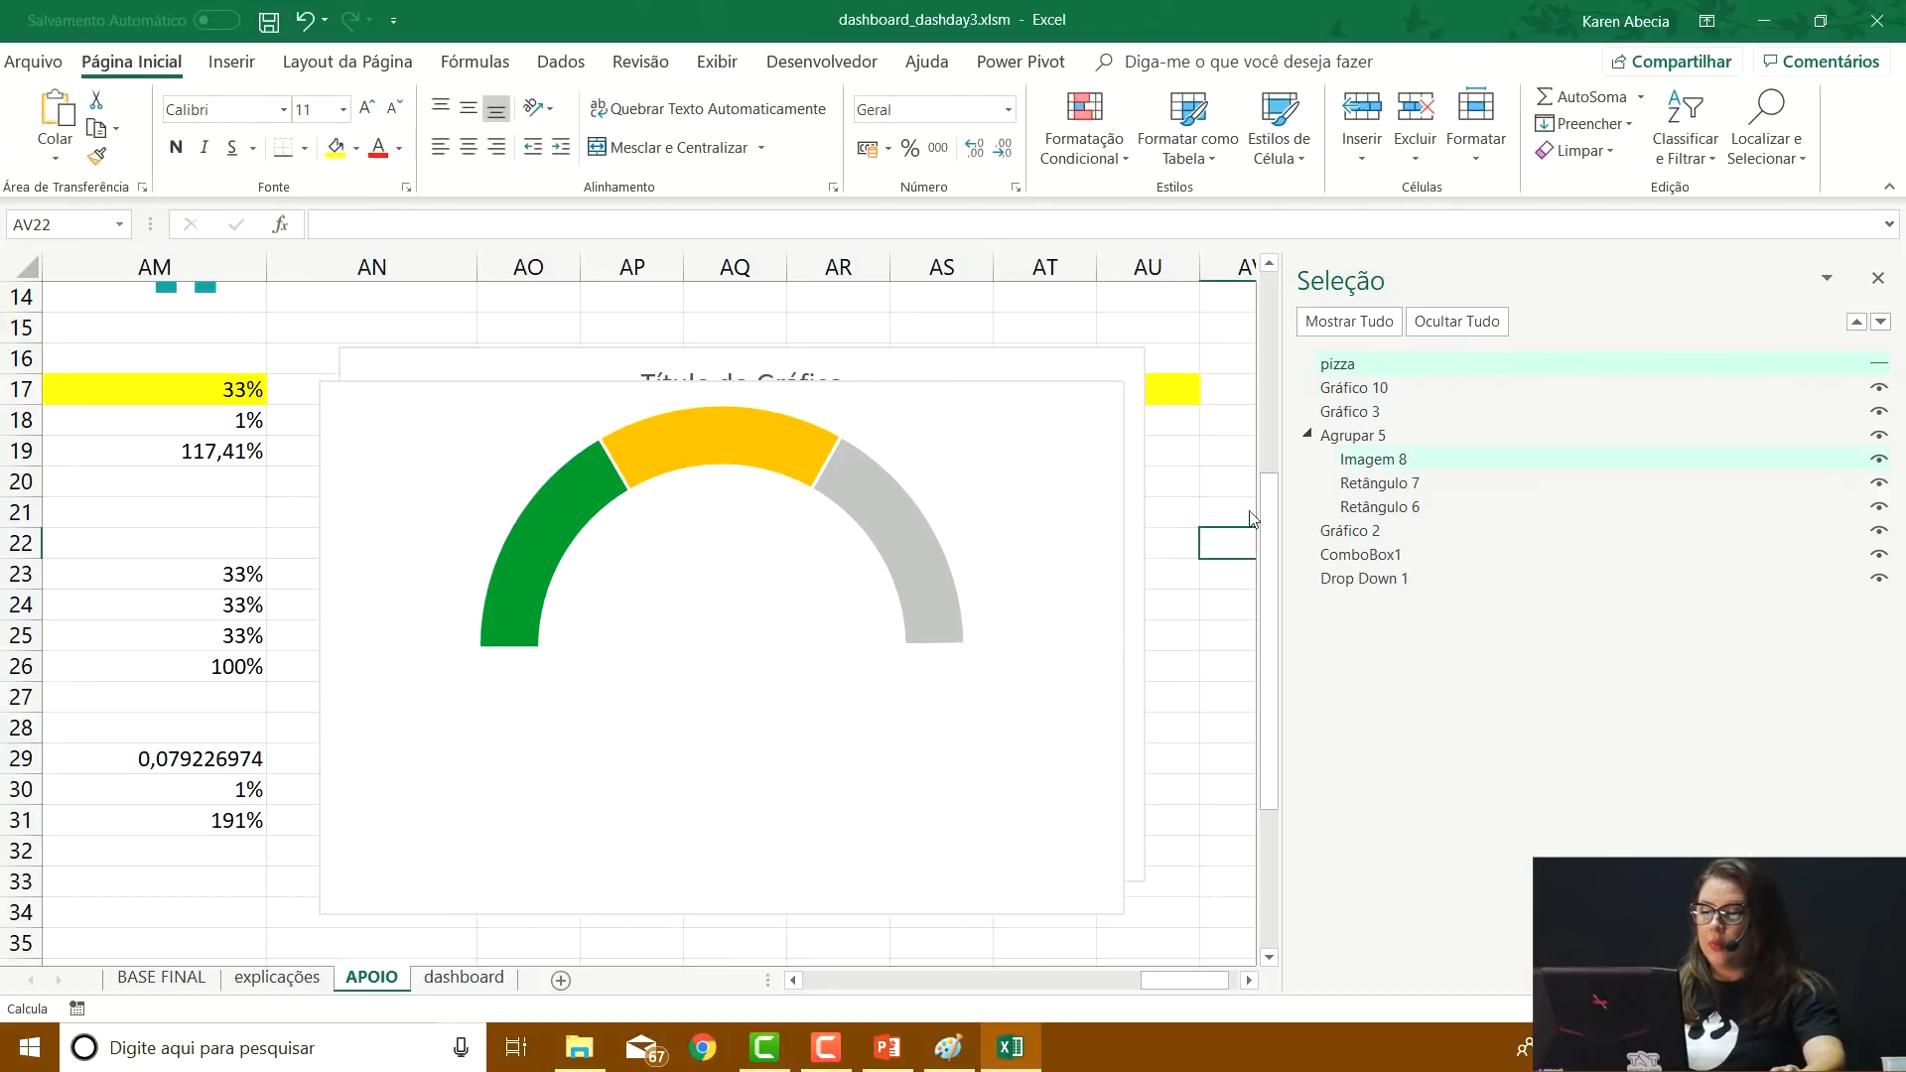
{"action": "left_click", "coordinate": [812, 467]}
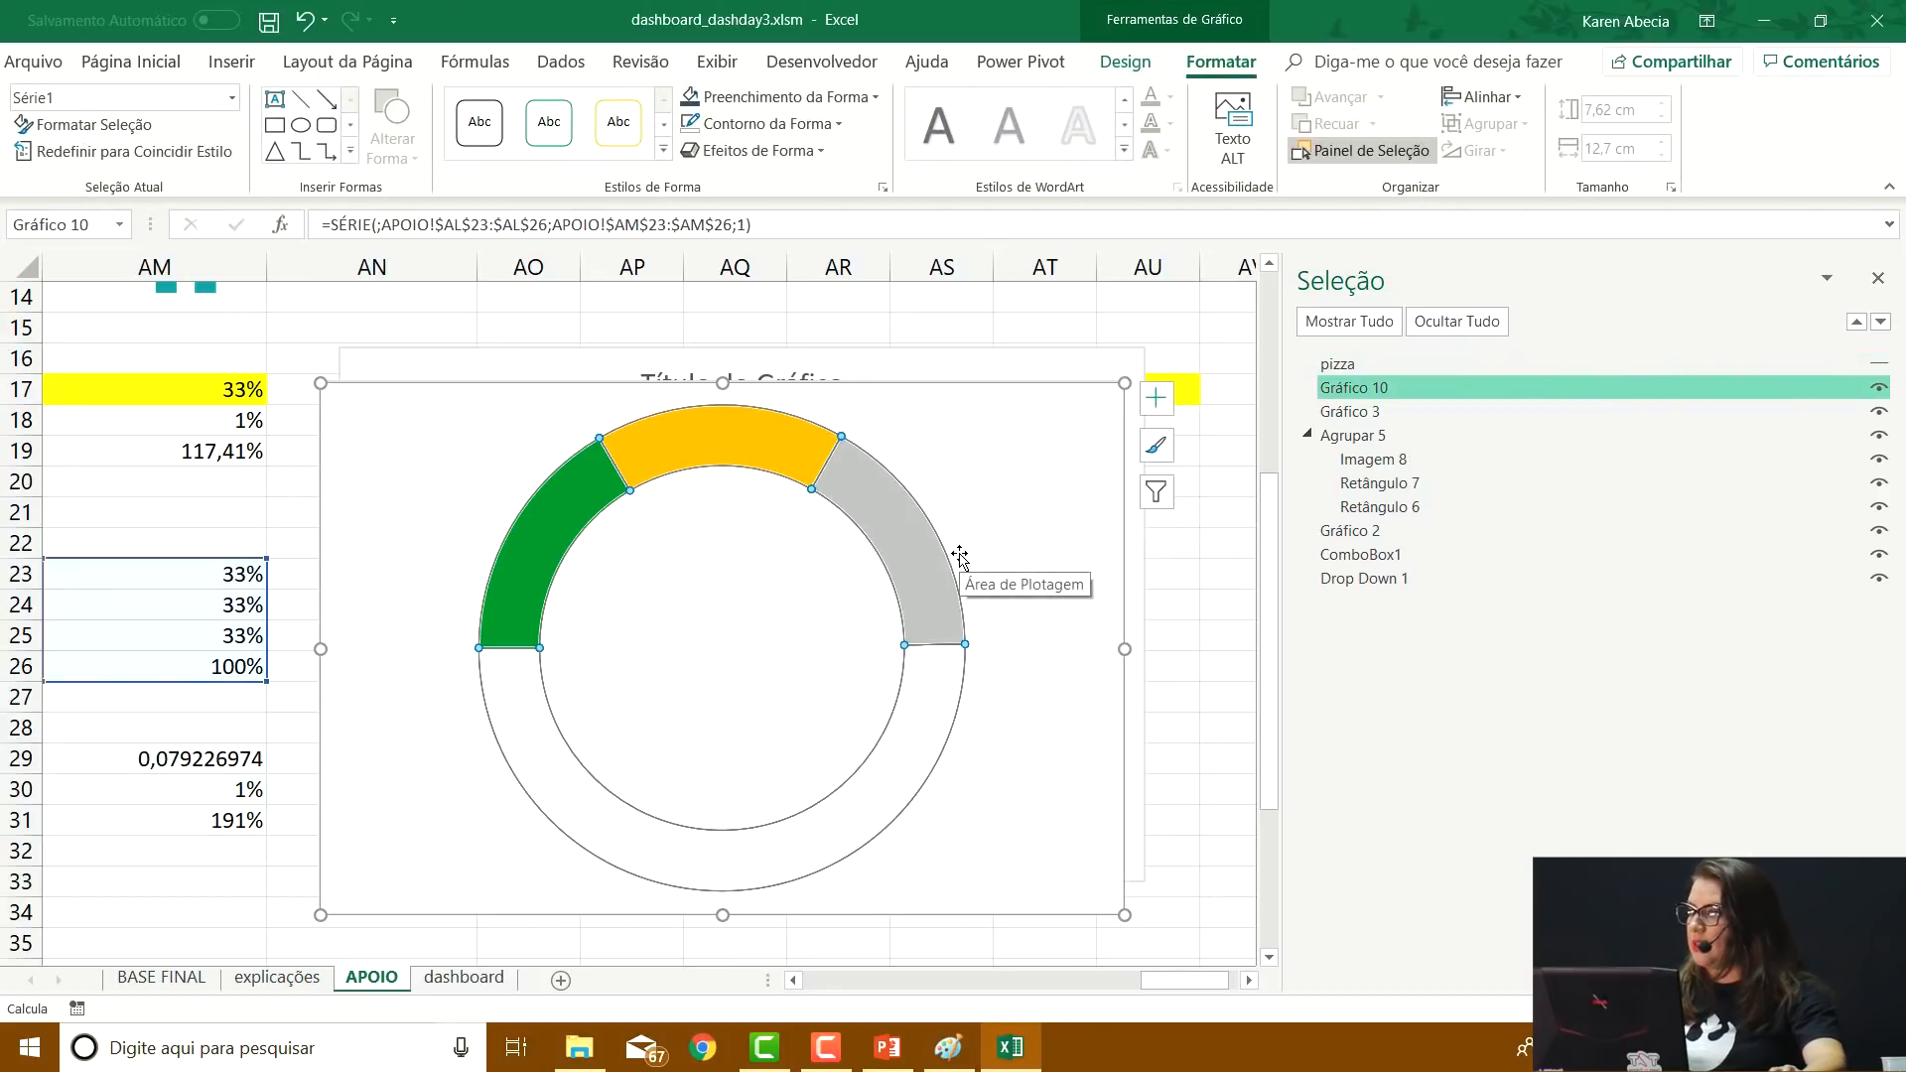
{"action": "double_click", "coordinate": [1335, 387]}
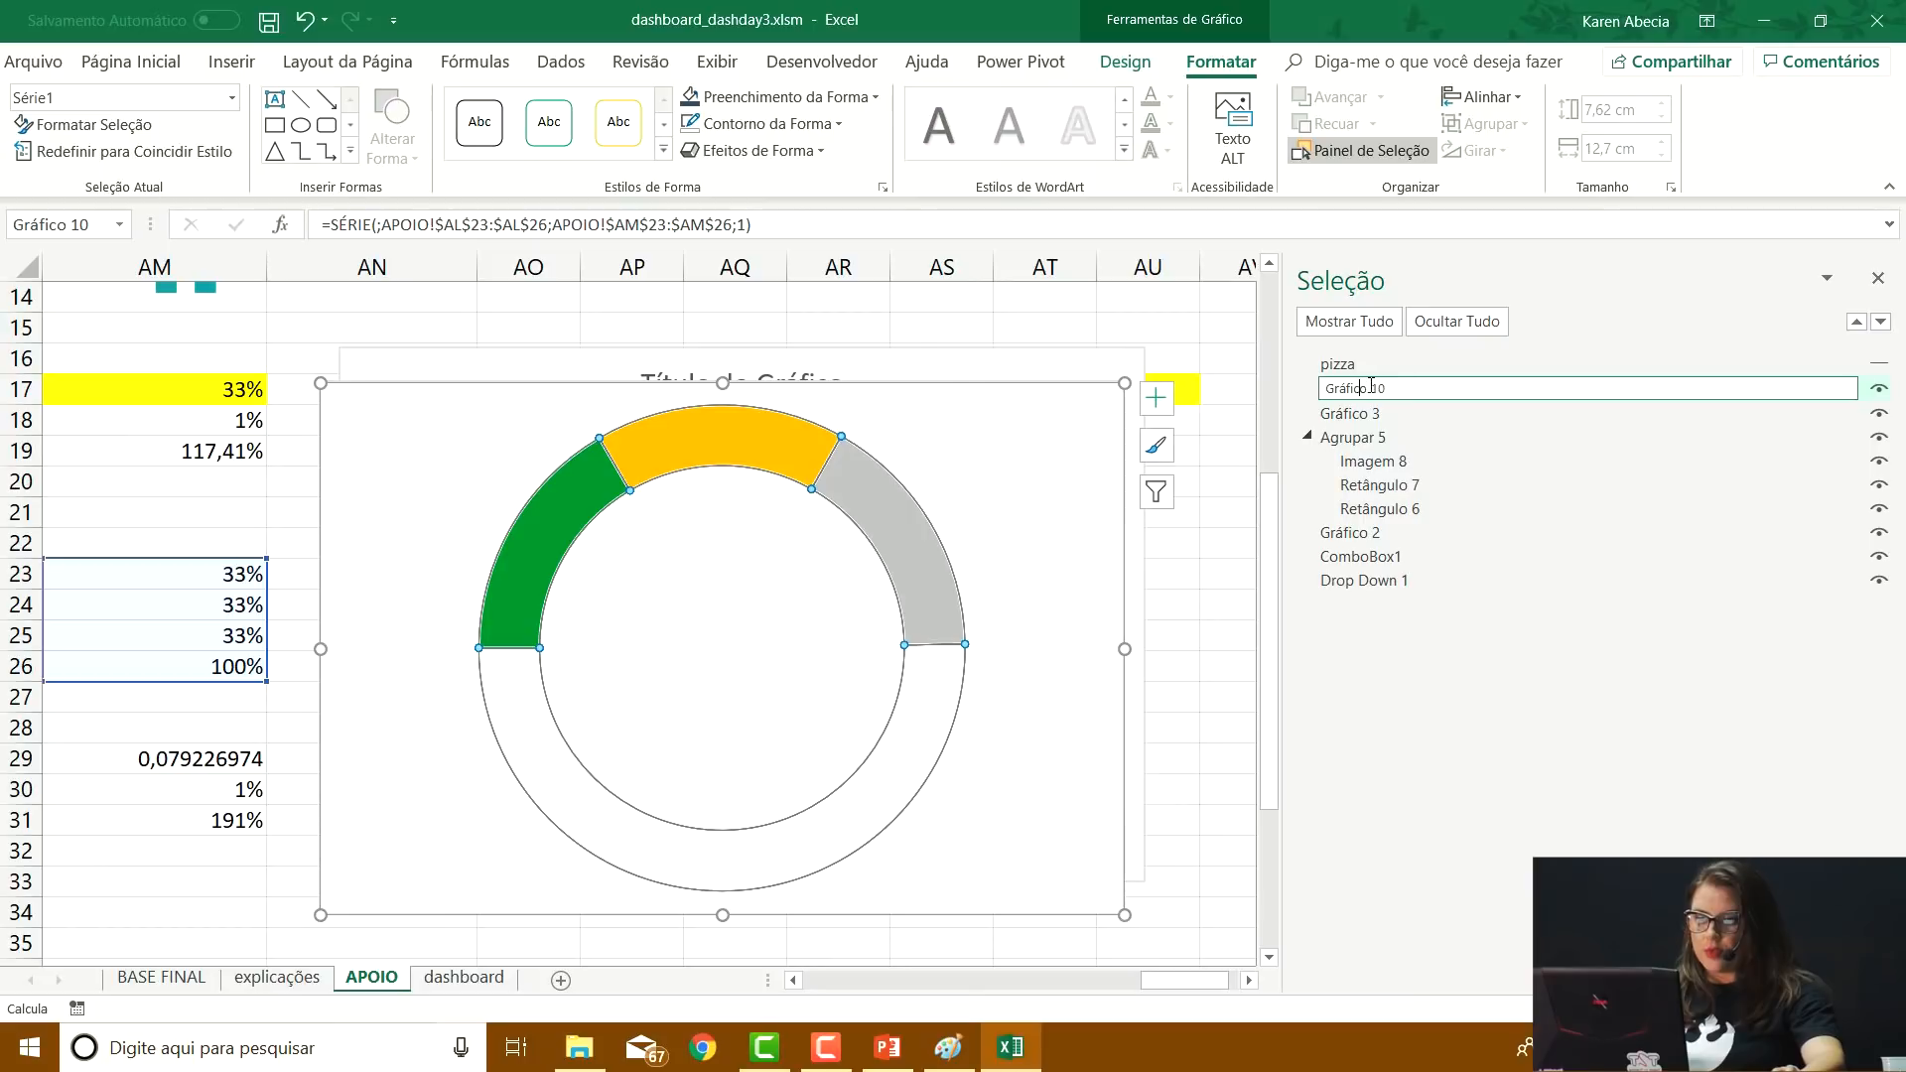
{"action": "type", "text": "b"}
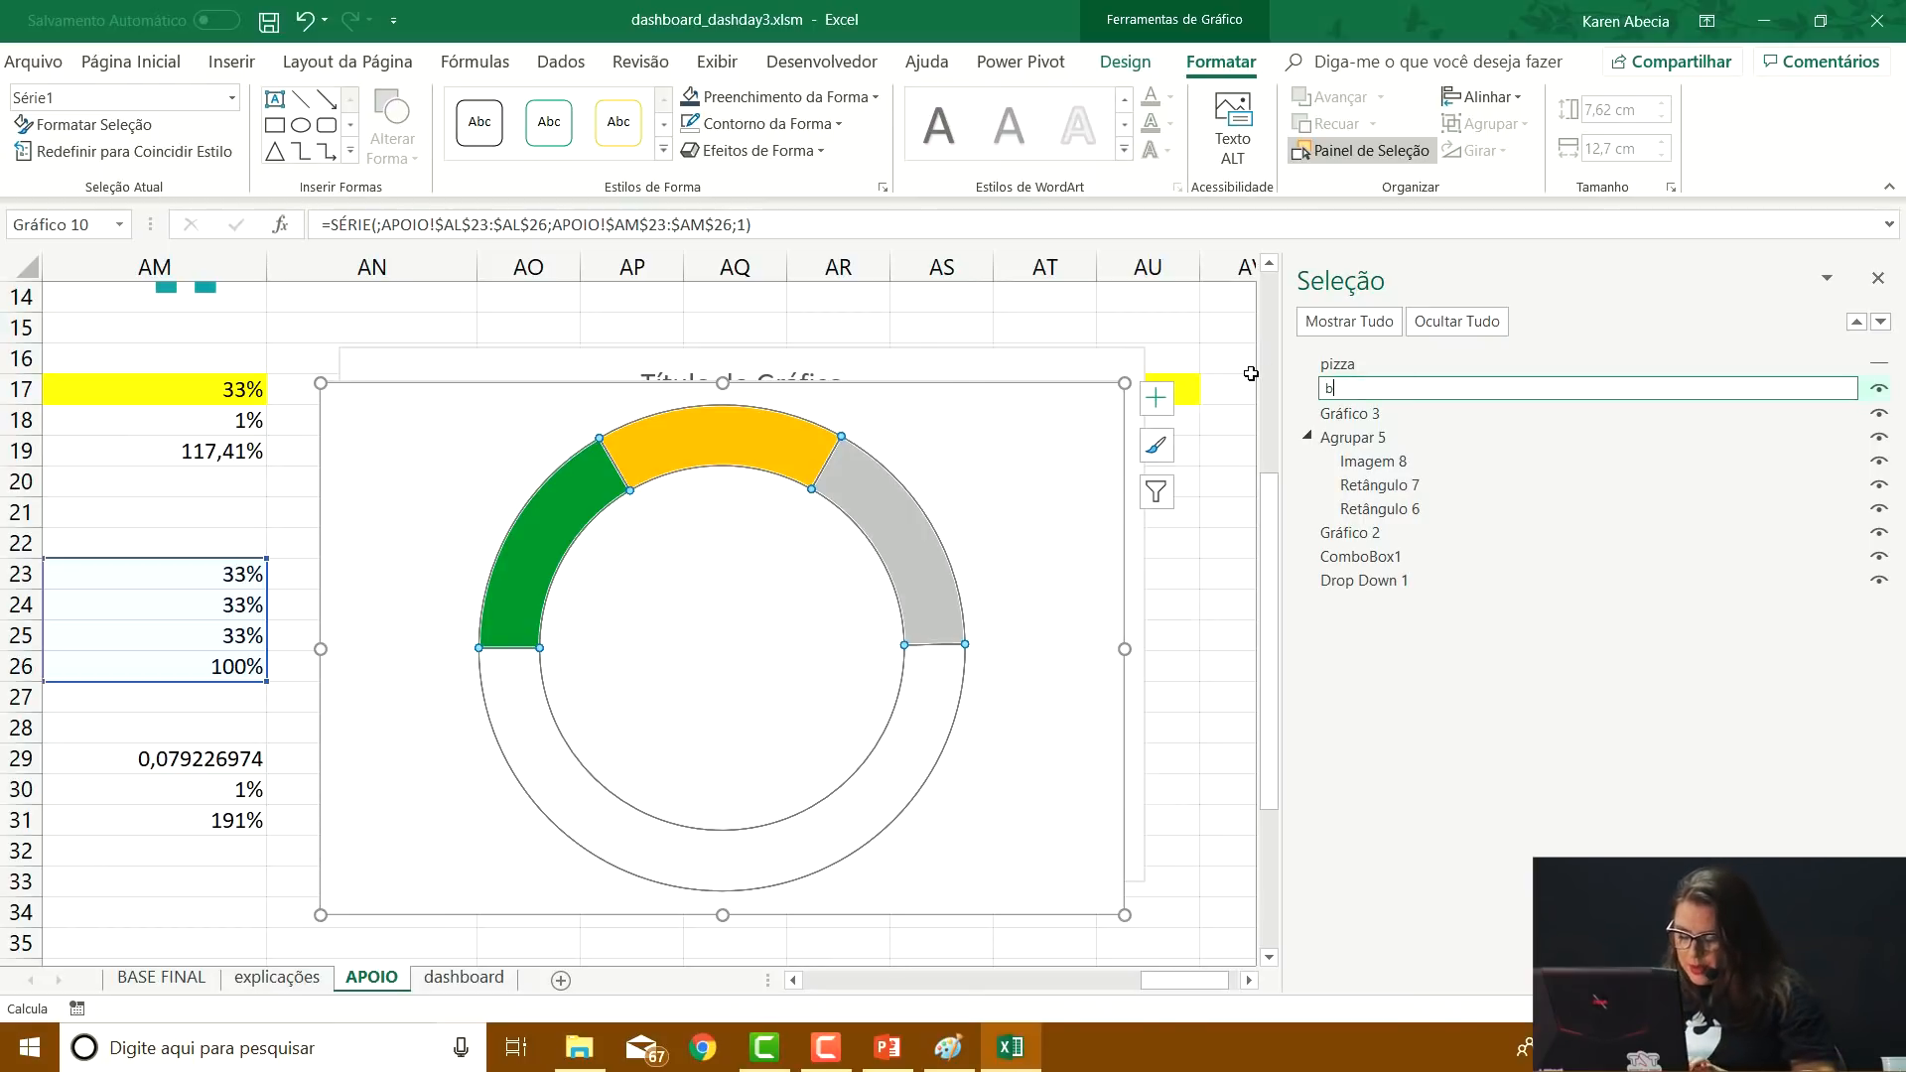
{"action": "key", "text": "Return"}
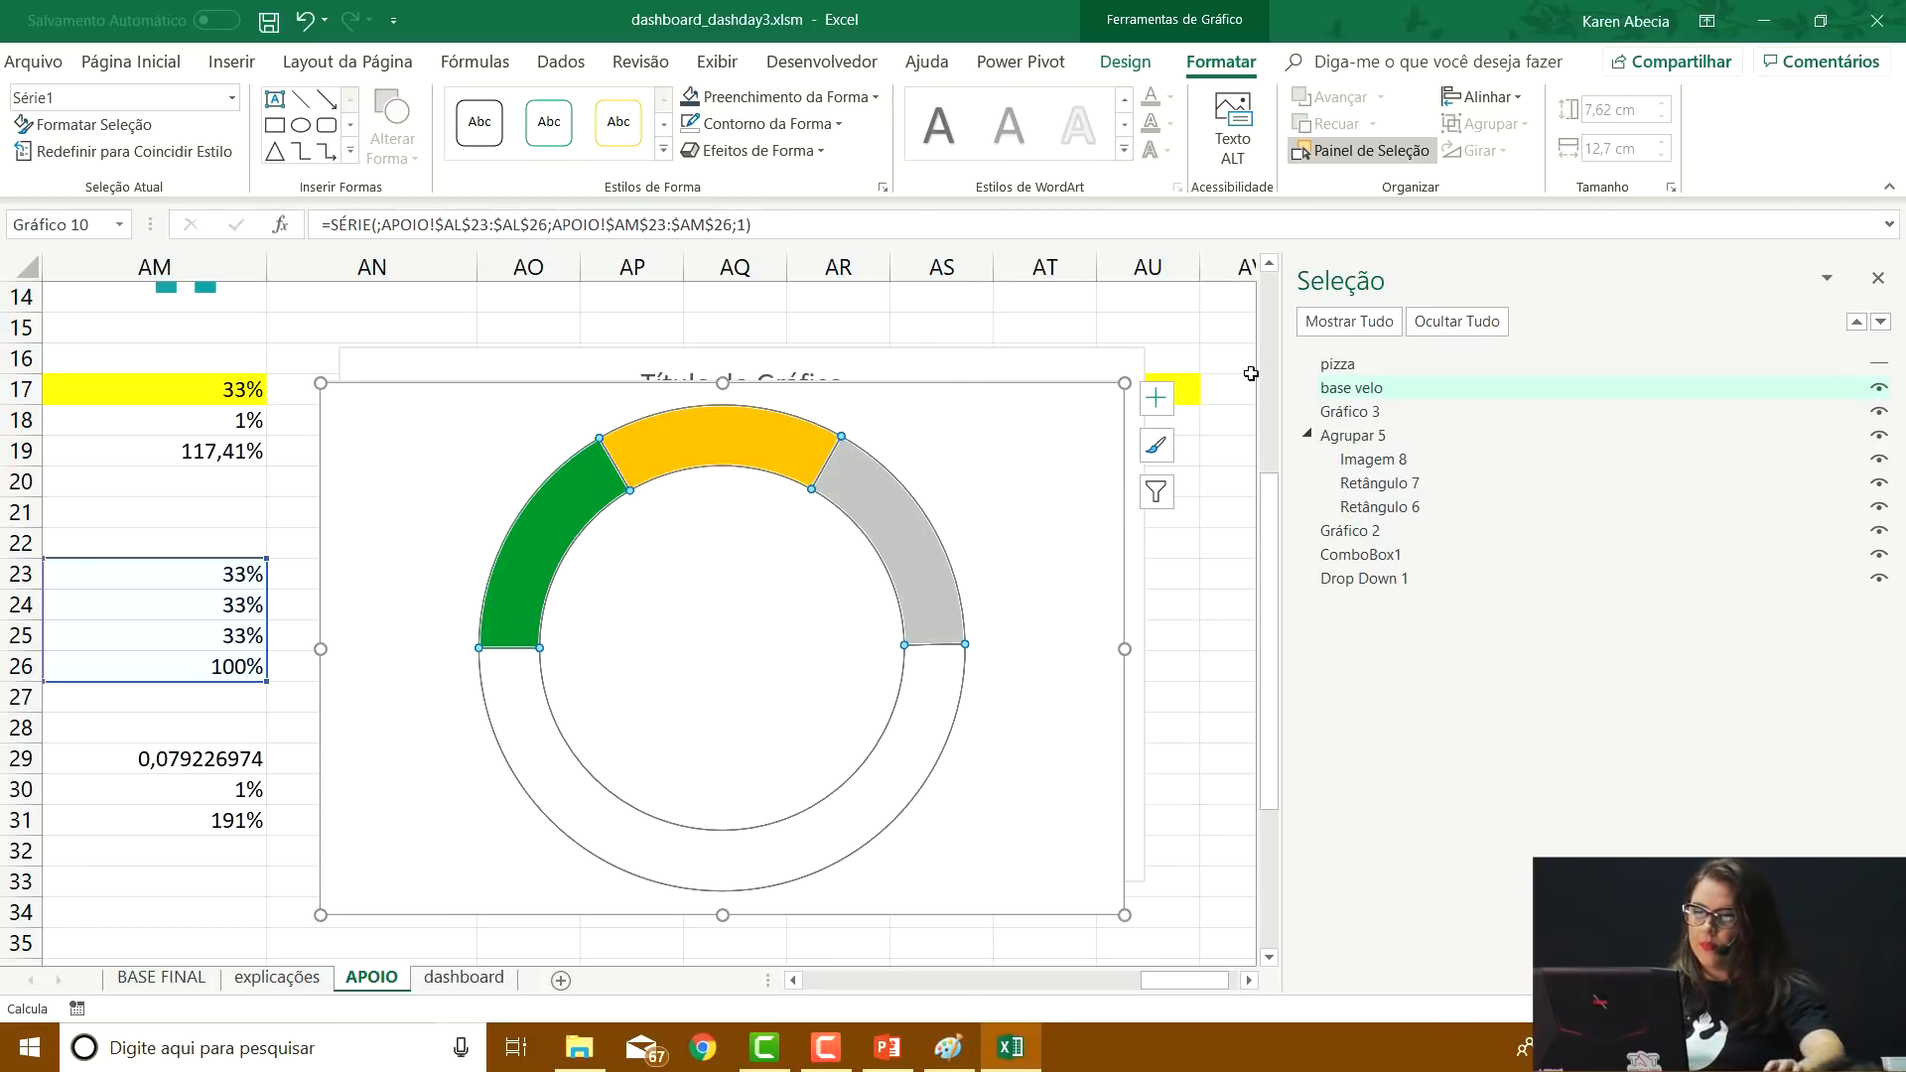
Toggle the visibility of the pizza and base velo charts, leaving both shown
{"action": "left_click", "coordinate": [1879, 392]}
{"action": "left_click", "coordinate": [1883, 369]}
{"action": "left_click", "coordinate": [1880, 390]}
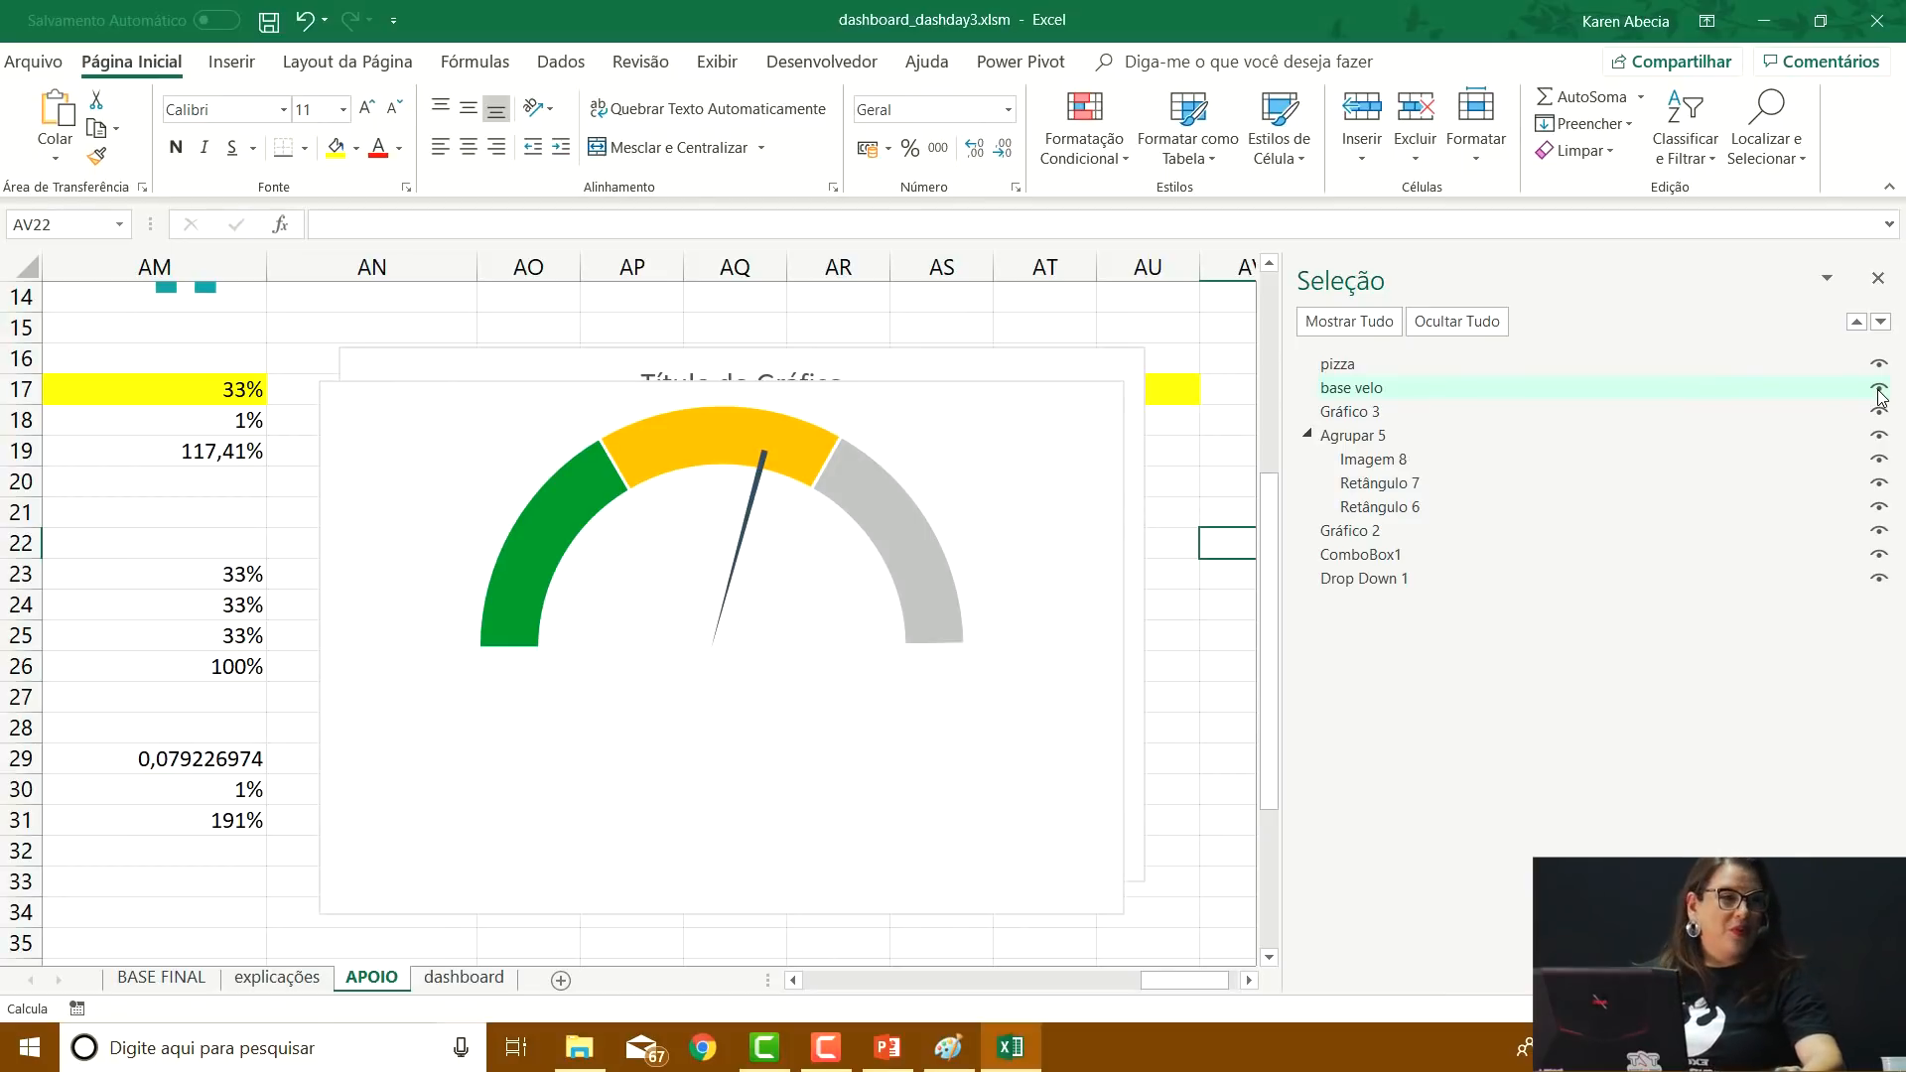
{"action": "left_click", "coordinate": [1882, 390]}
{"action": "left_click", "coordinate": [1880, 368]}
{"action": "left_click", "coordinate": [1879, 369]}
{"action": "left_click", "coordinate": [1882, 390]}
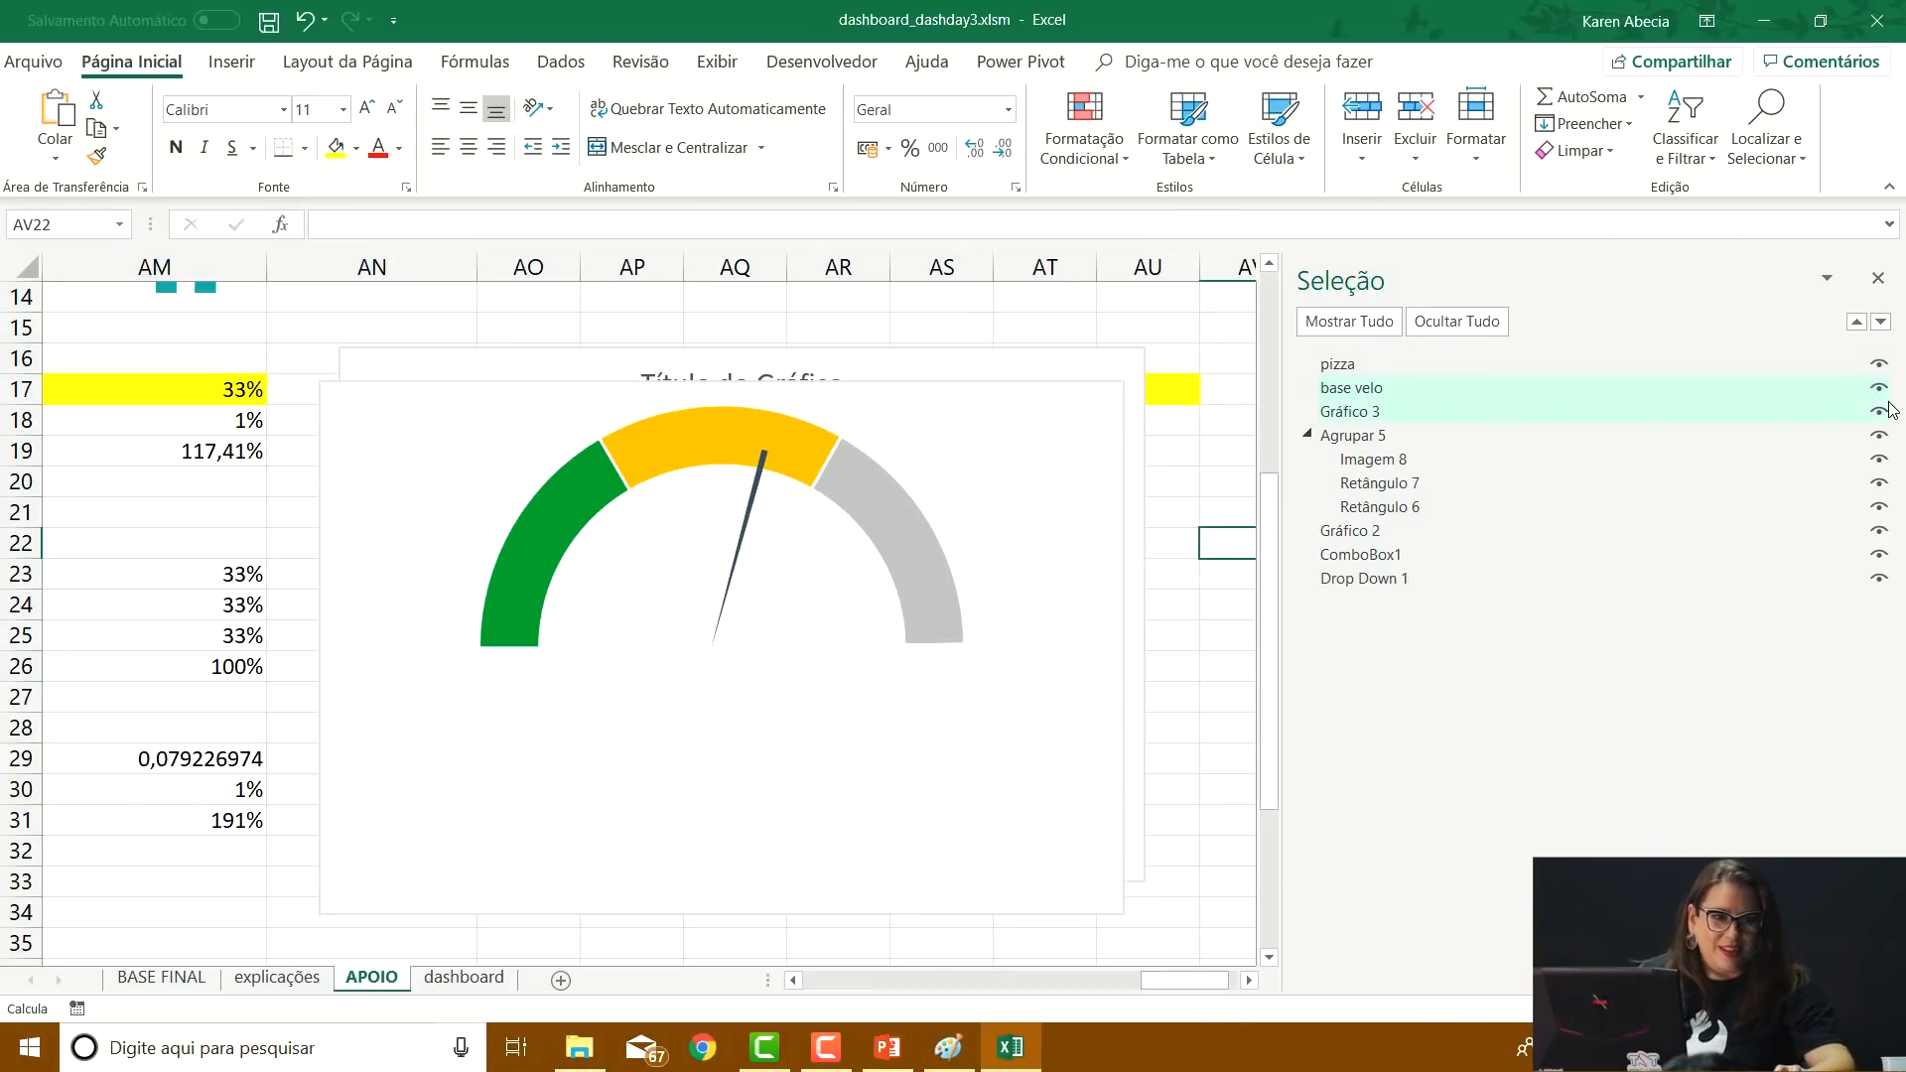
Select Gráfico 3 and briefly hide base velo to view the older doughnut chart beneath it
{"action": "left_click", "coordinate": [1889, 410]}
{"action": "left_click", "coordinate": [1880, 390]}
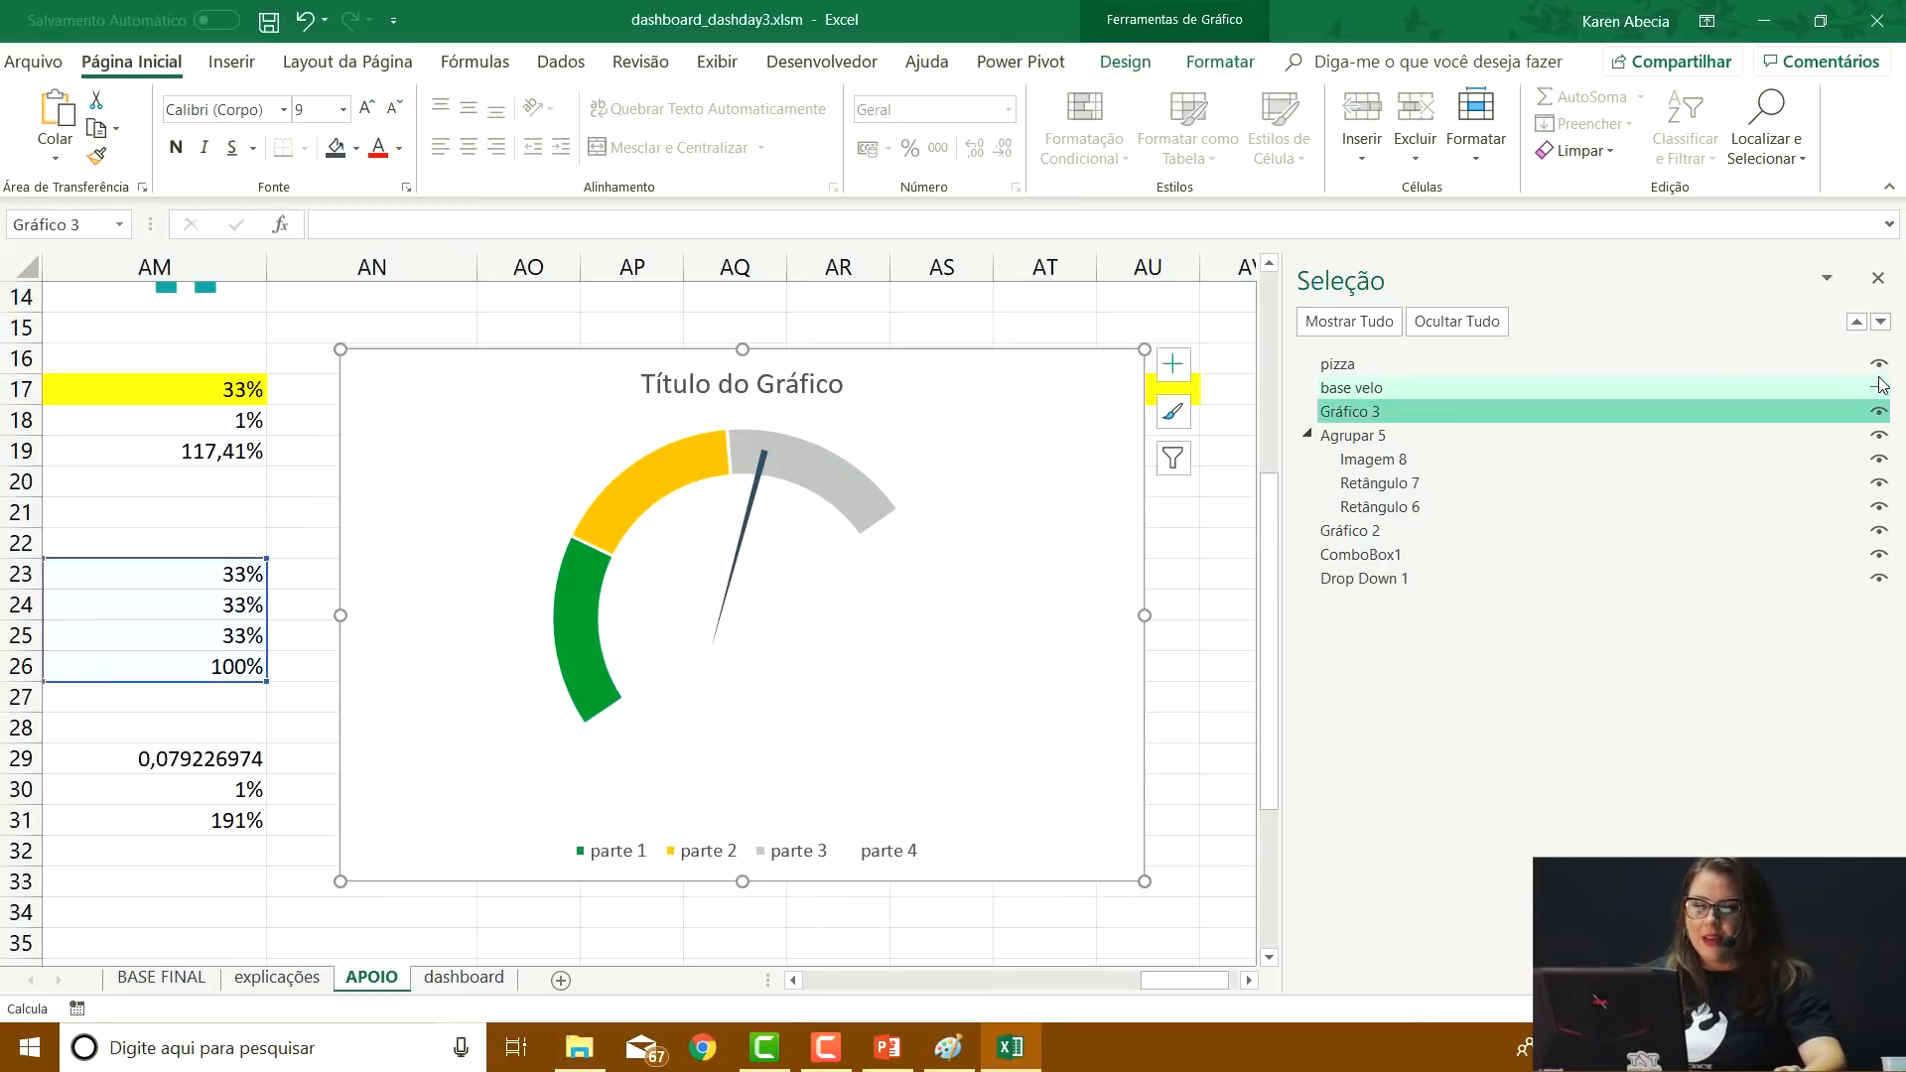
{"action": "left_click", "coordinate": [1879, 391]}
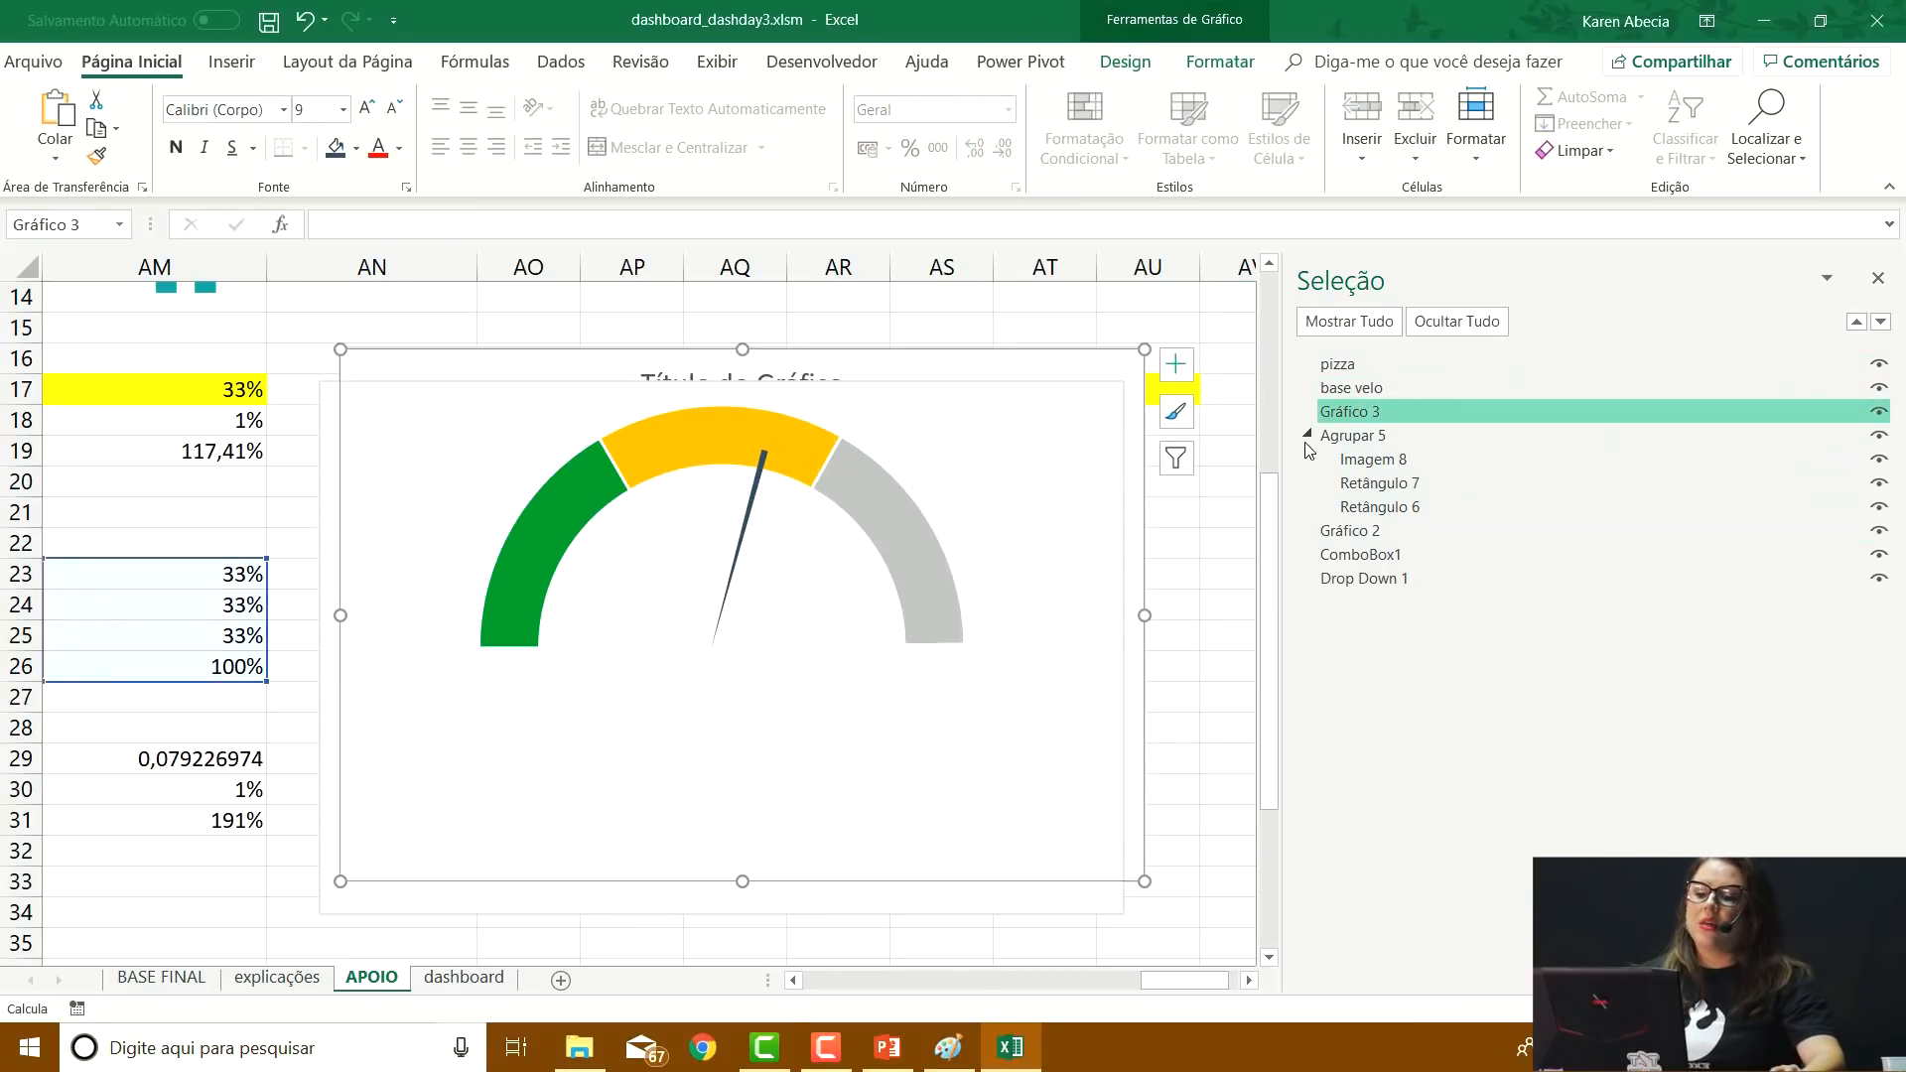
Readjust the width of the object list and switch to the dashboard sheet
{"action": "left_click_drag", "start_coordinate": [1285, 438], "coordinate": [1749, 456]}
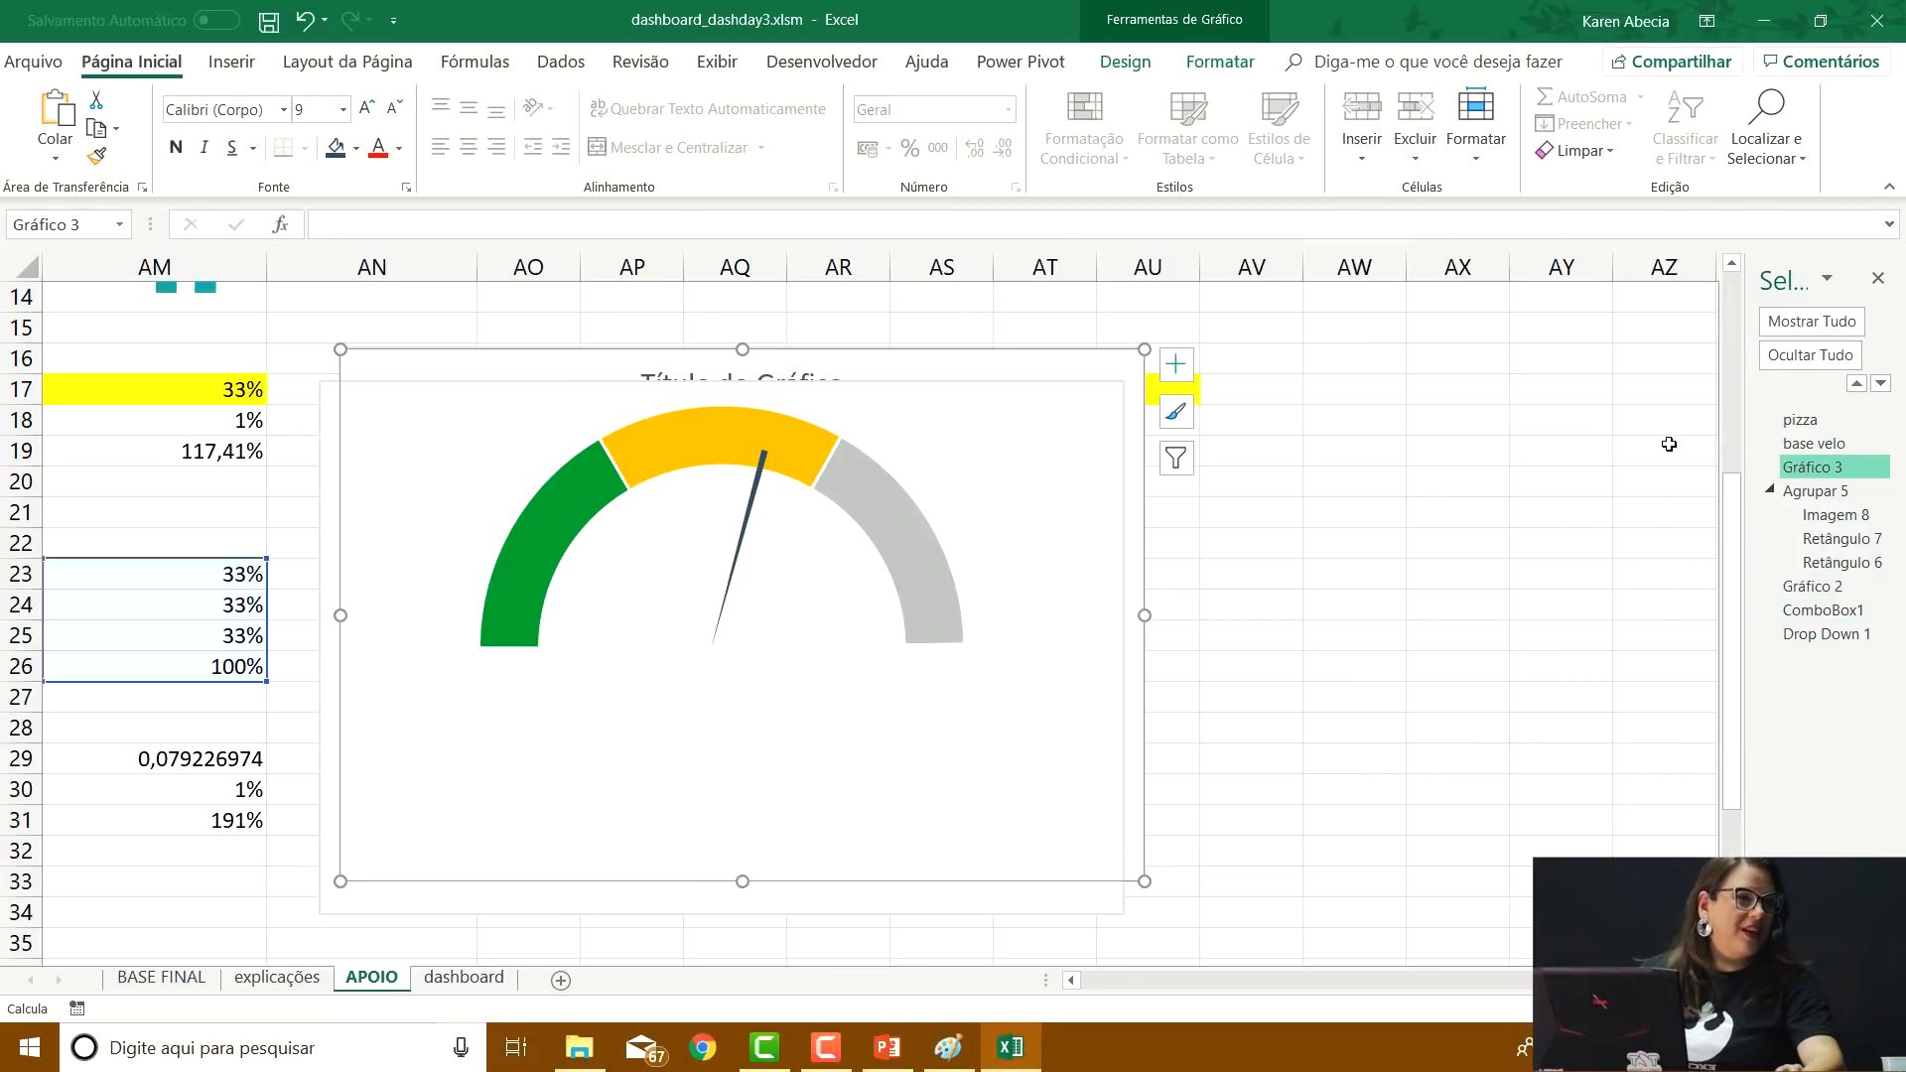
{"action": "left_click_drag", "start_coordinate": [1745, 581], "coordinate": [1375, 623]}
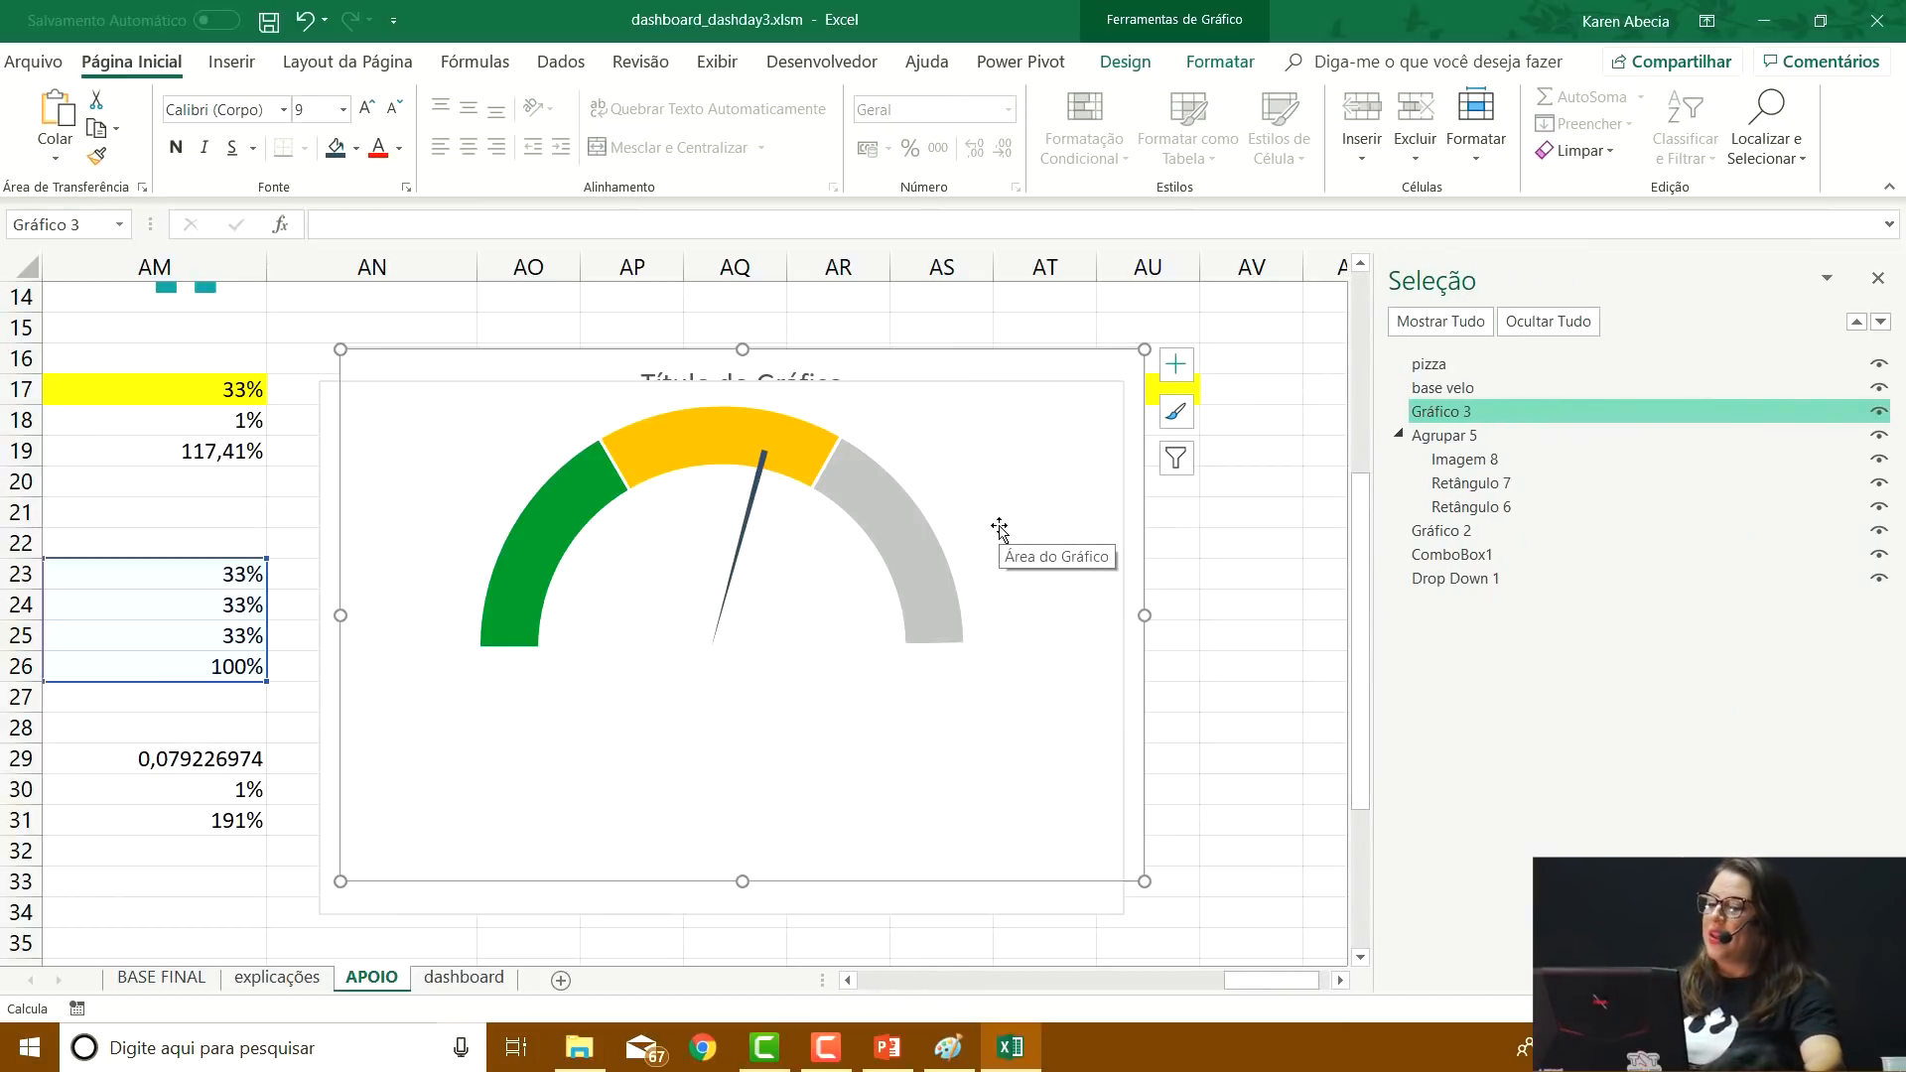
{"action": "left_click", "coordinate": [479, 978]}
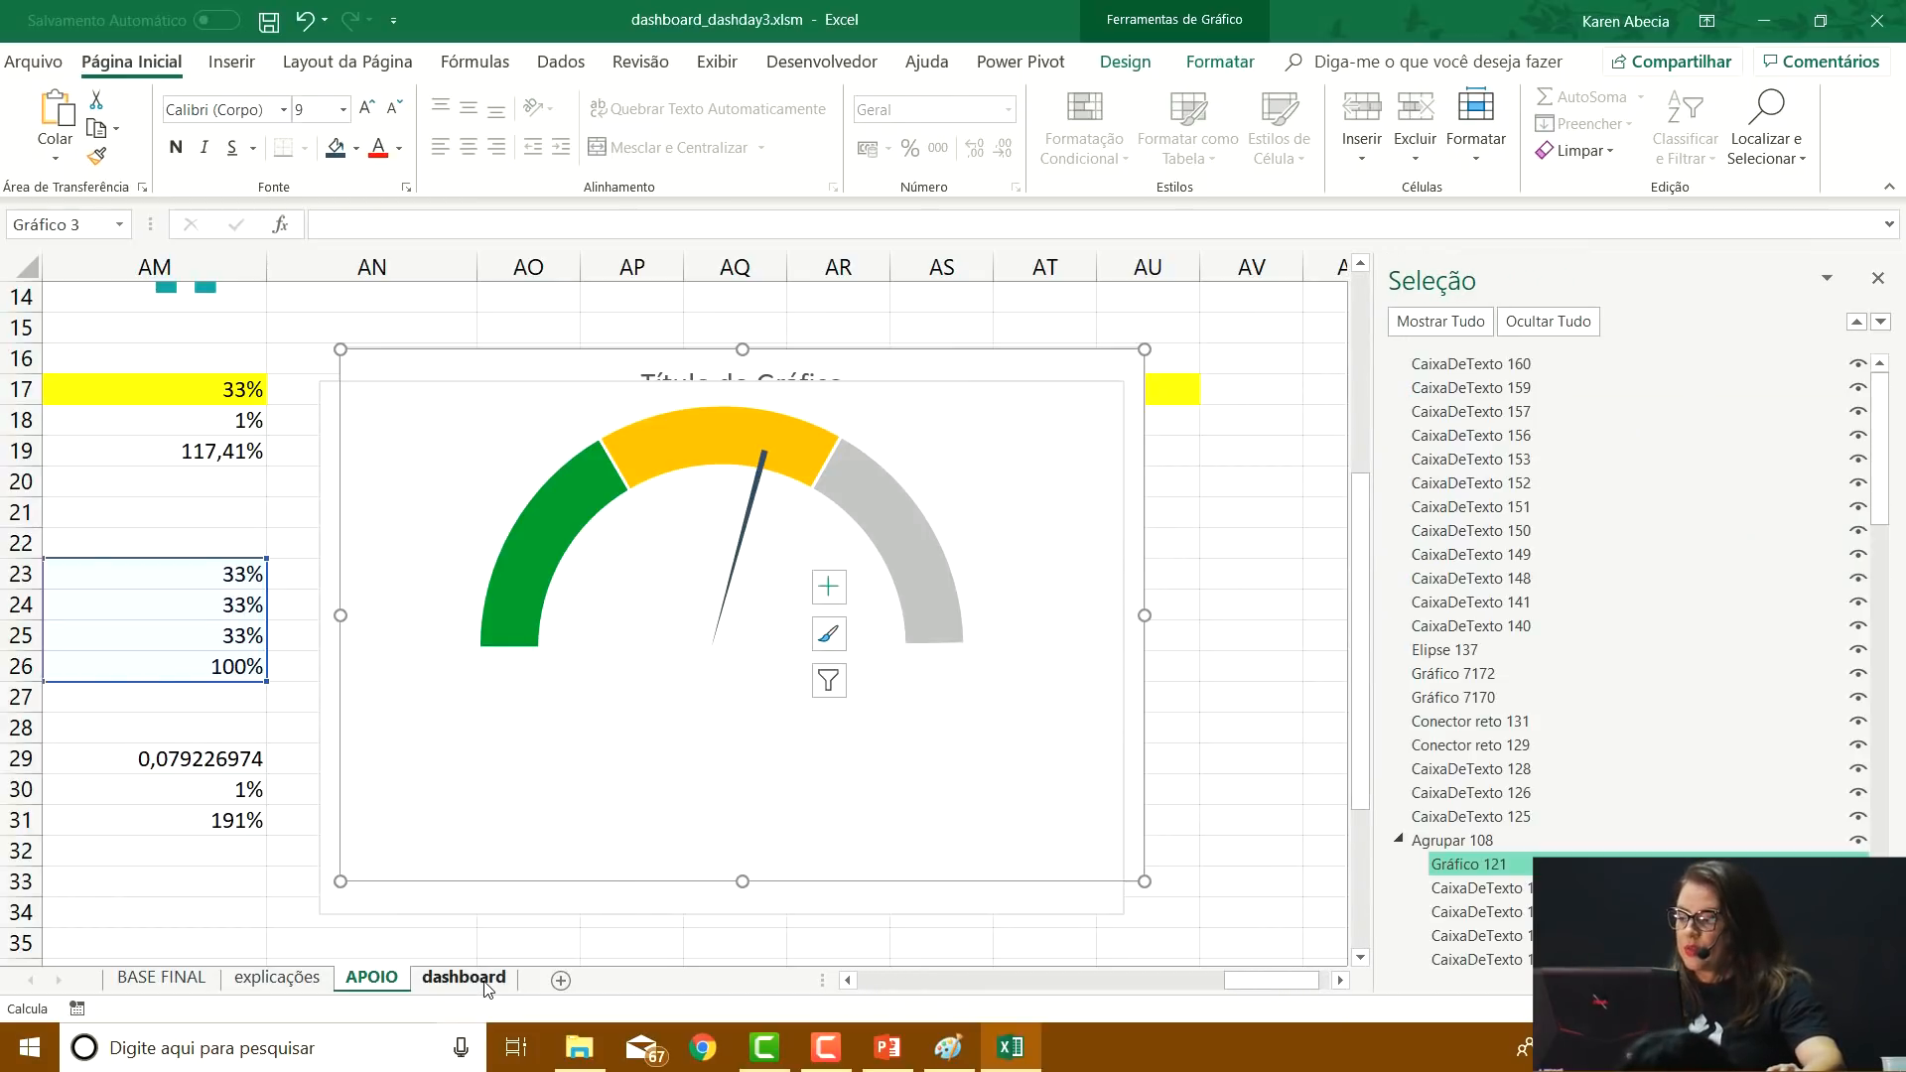
Clear the object selection on the dashboard sheet and try to open the person drop-down above the body figures
{"action": "left_click", "coordinate": [514, 743]}
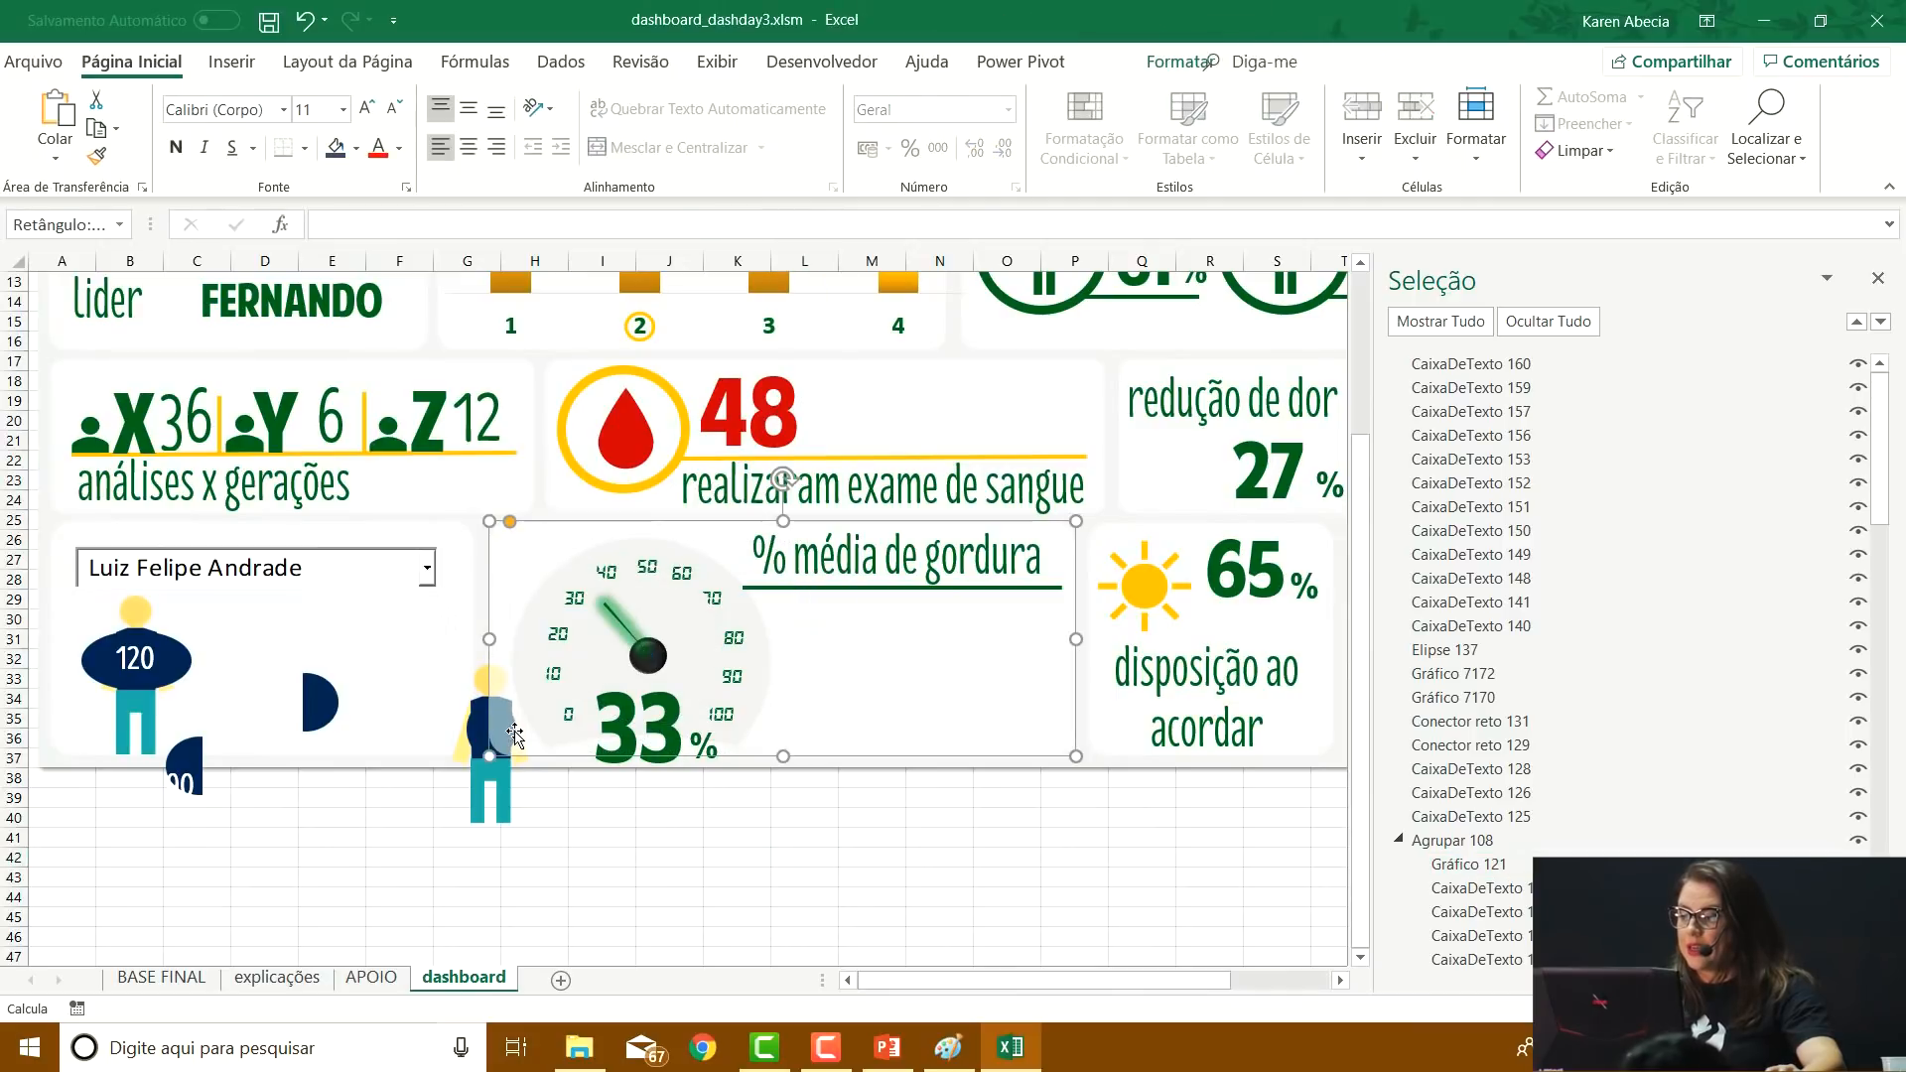
{"action": "left_click", "coordinate": [658, 437]}
{"action": "left_click", "coordinate": [815, 488]}
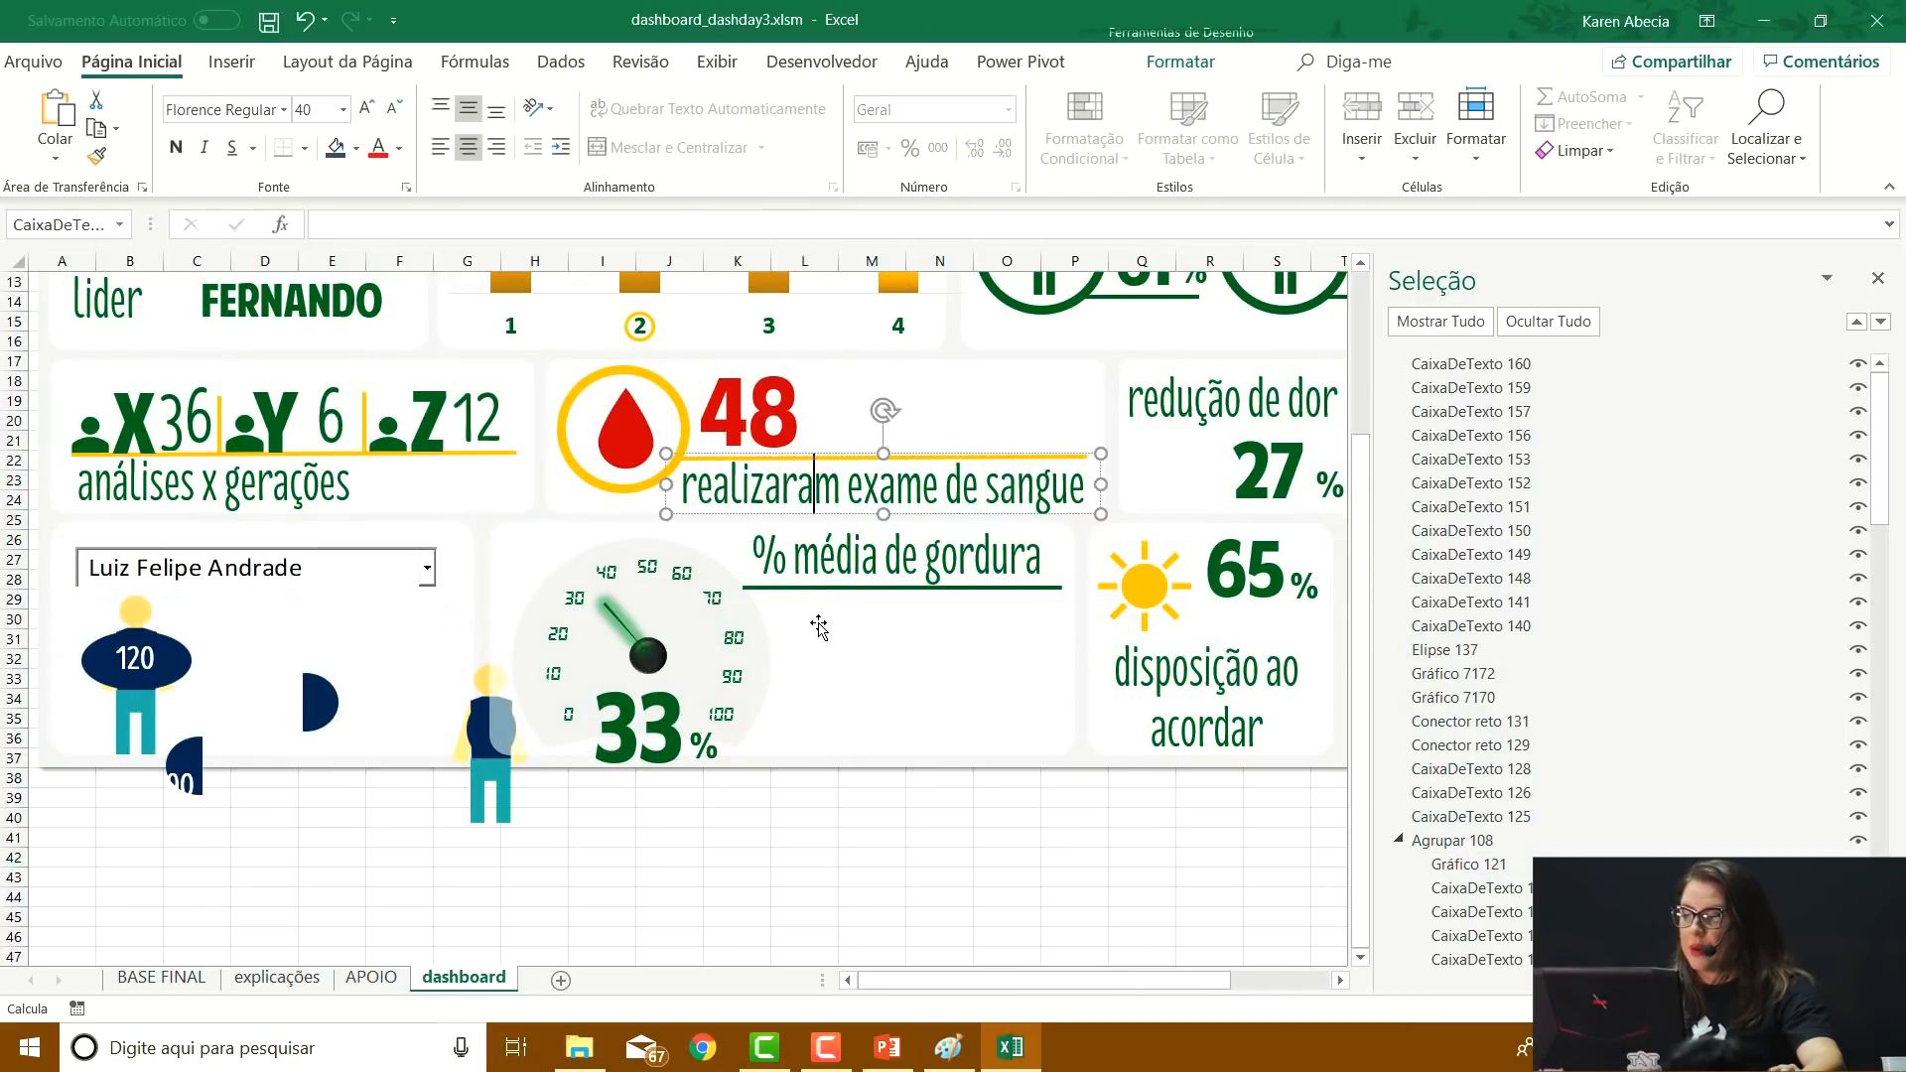
{"action": "left_click", "coordinate": [694, 799]}
{"action": "left_click", "coordinate": [239, 798]}
{"action": "left_click", "coordinate": [328, 856]}
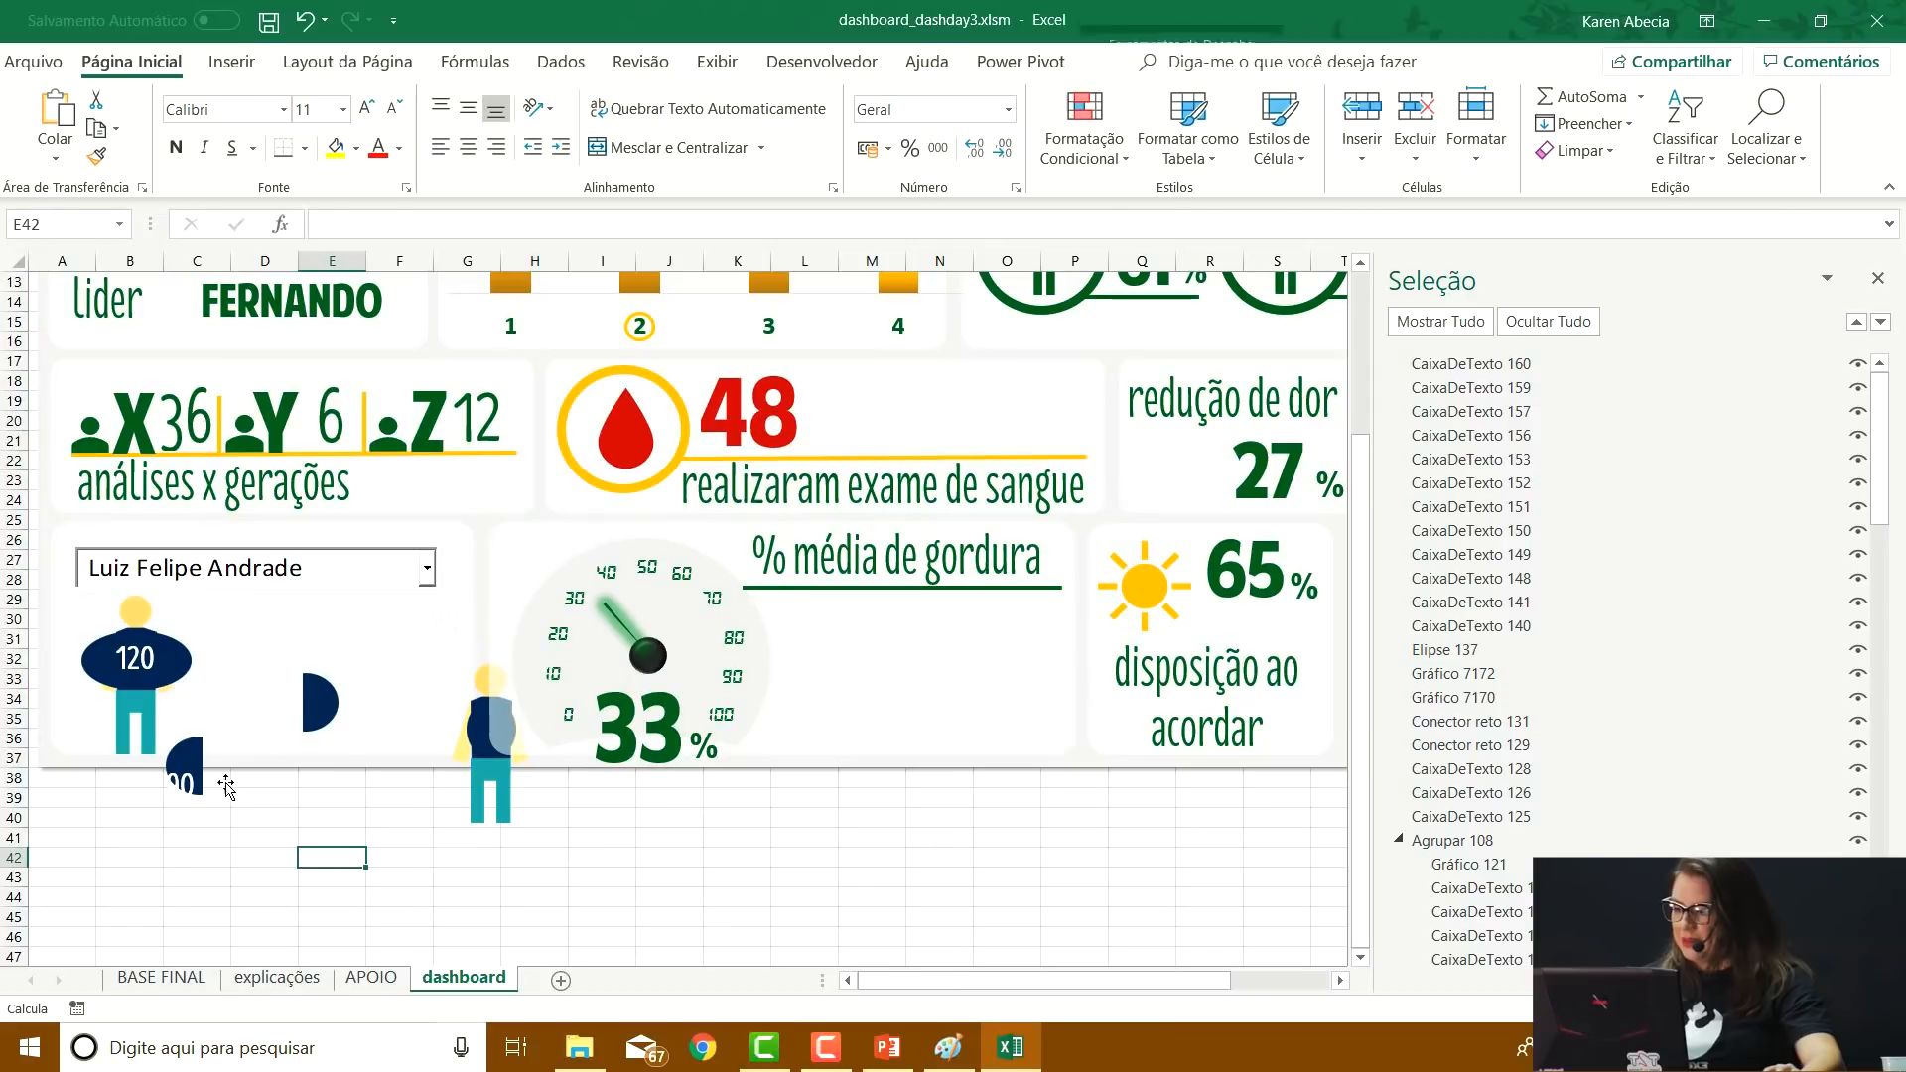
{"action": "left_click", "coordinate": [430, 573]}
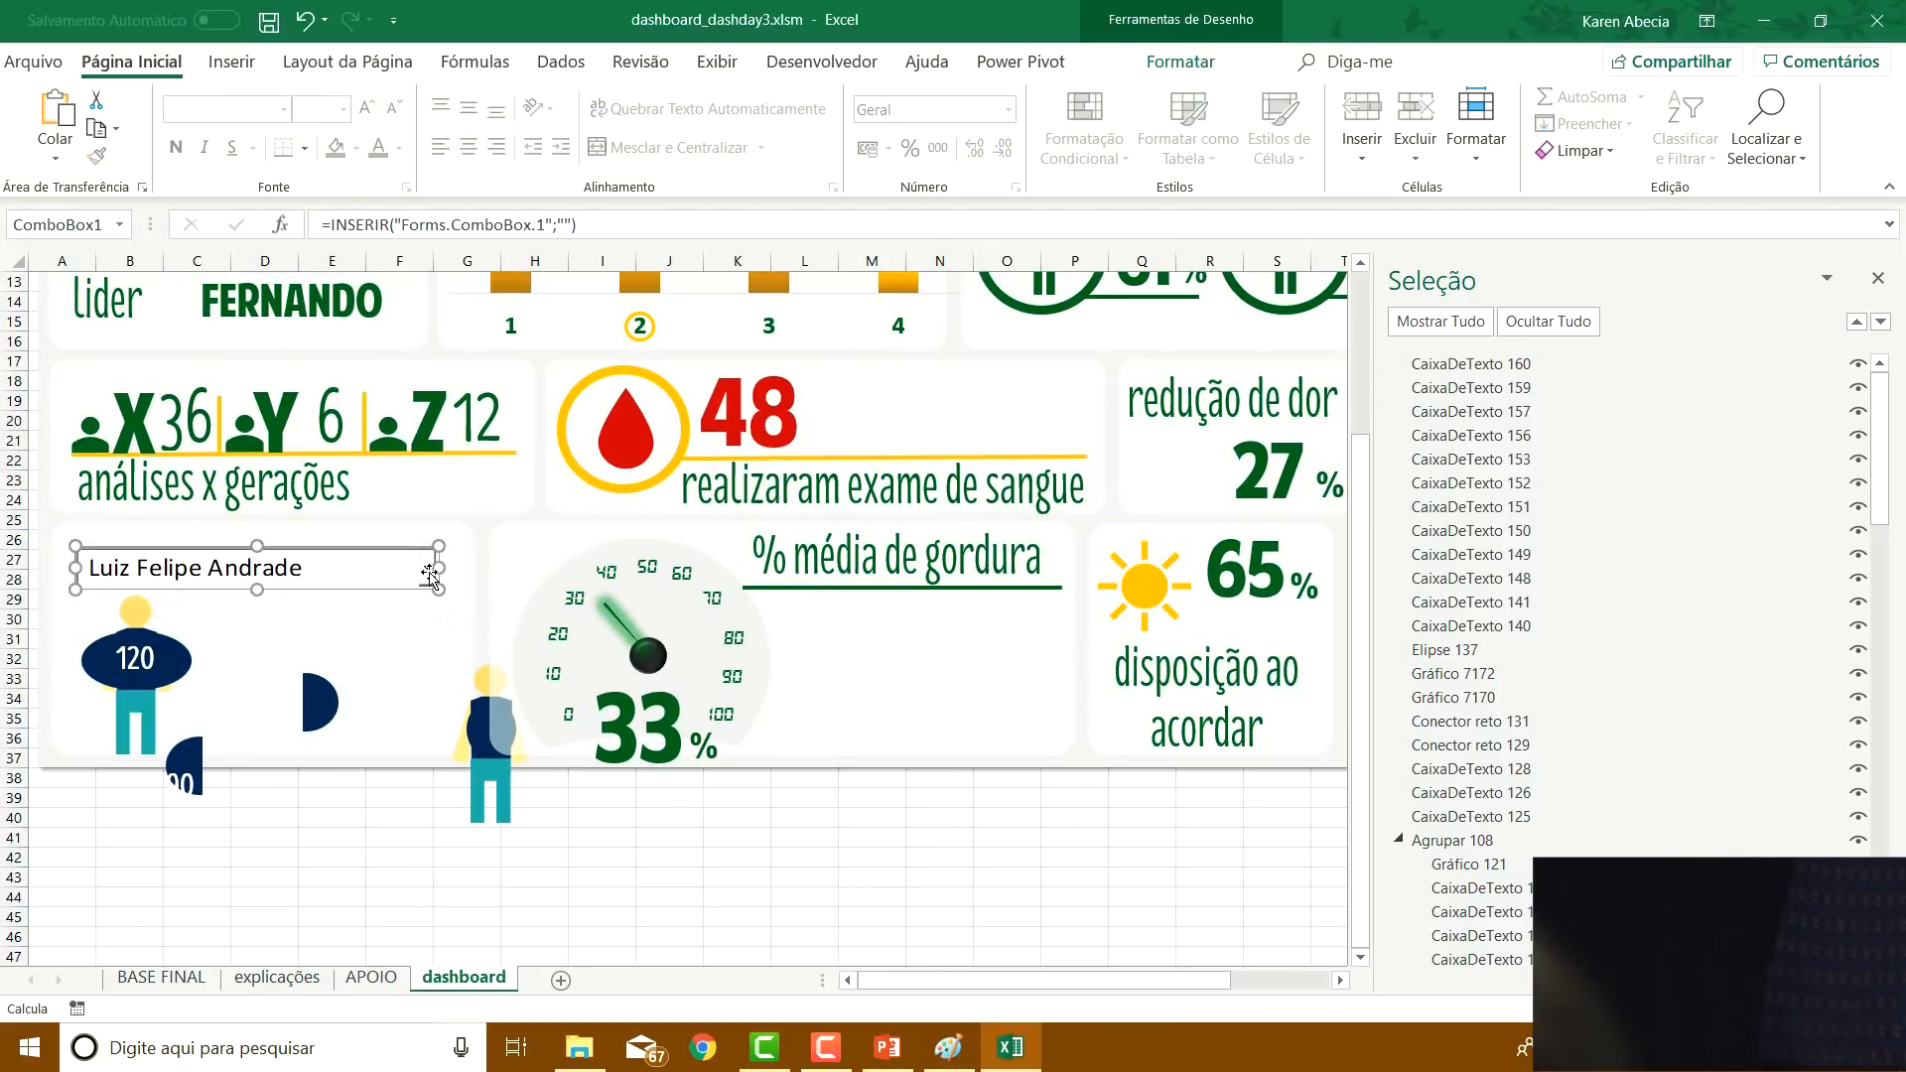
{"action": "left_click", "coordinate": [732, 881]}
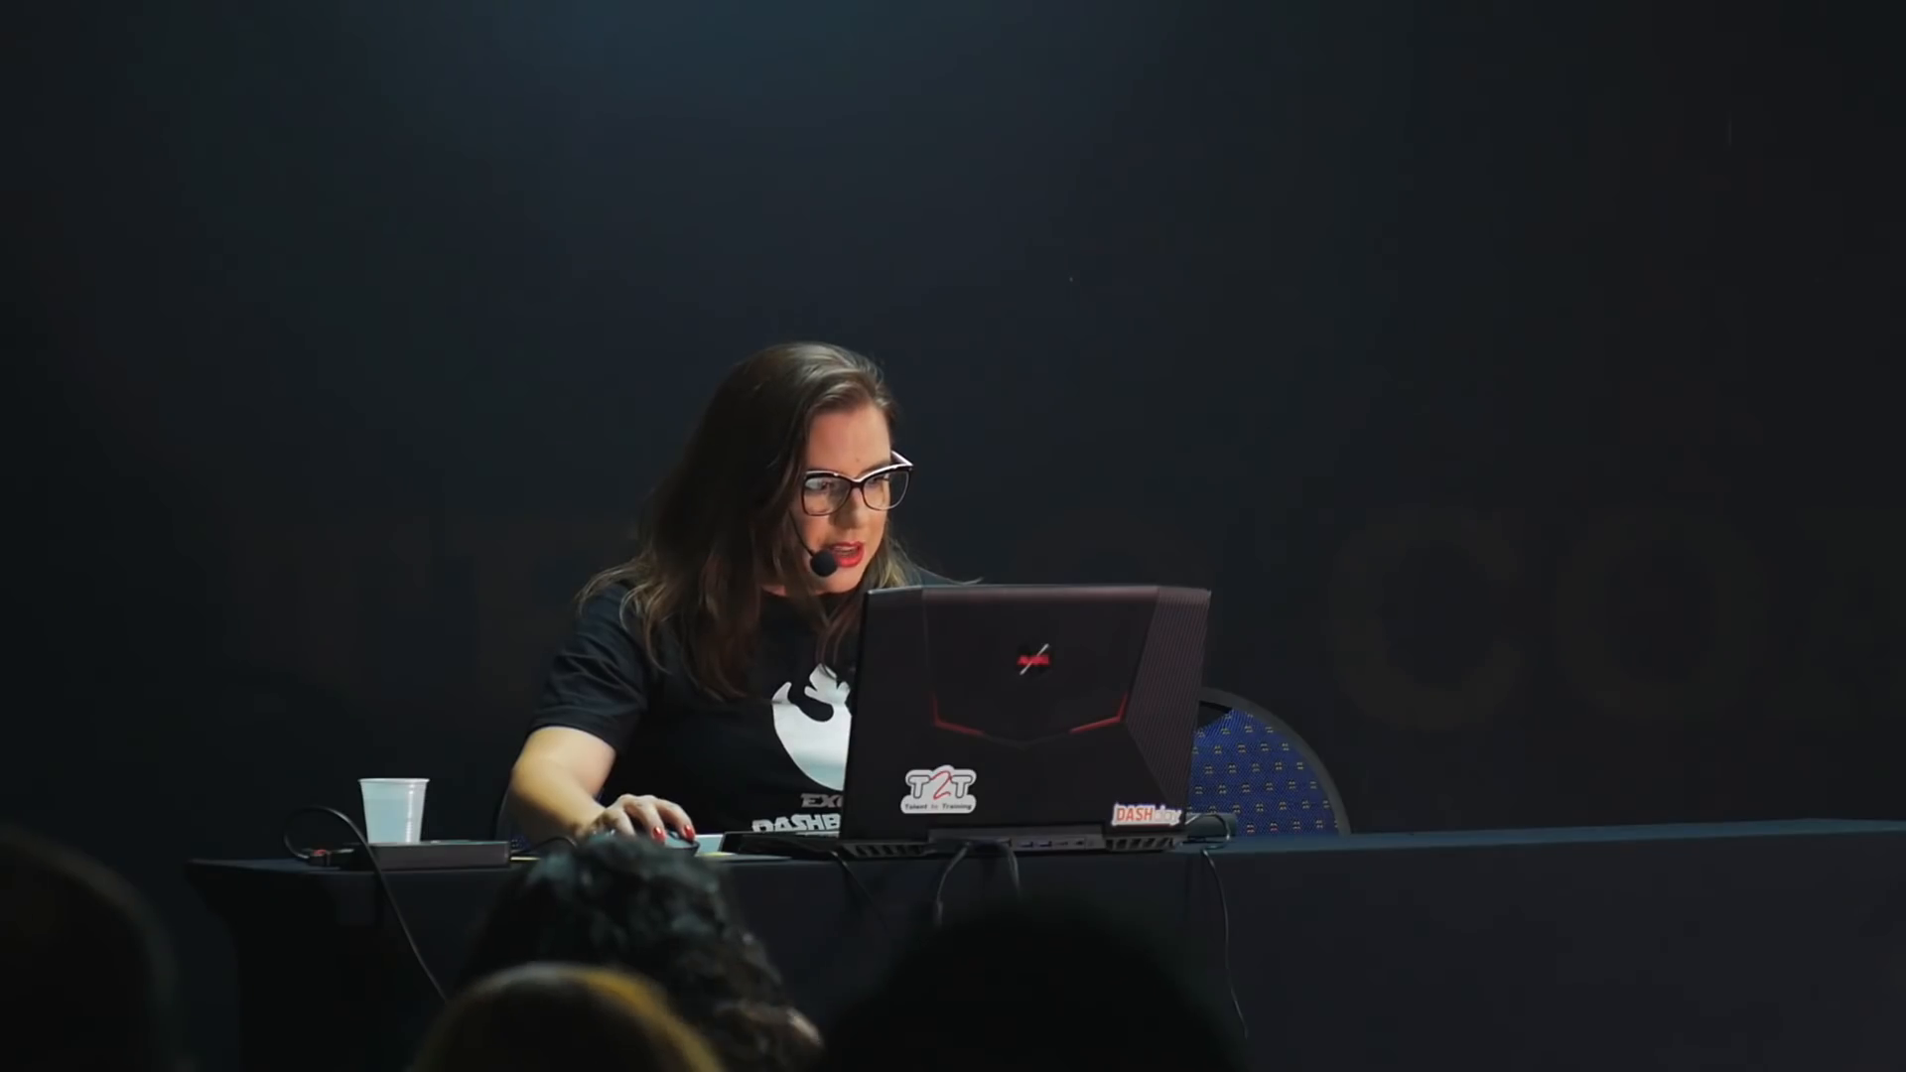